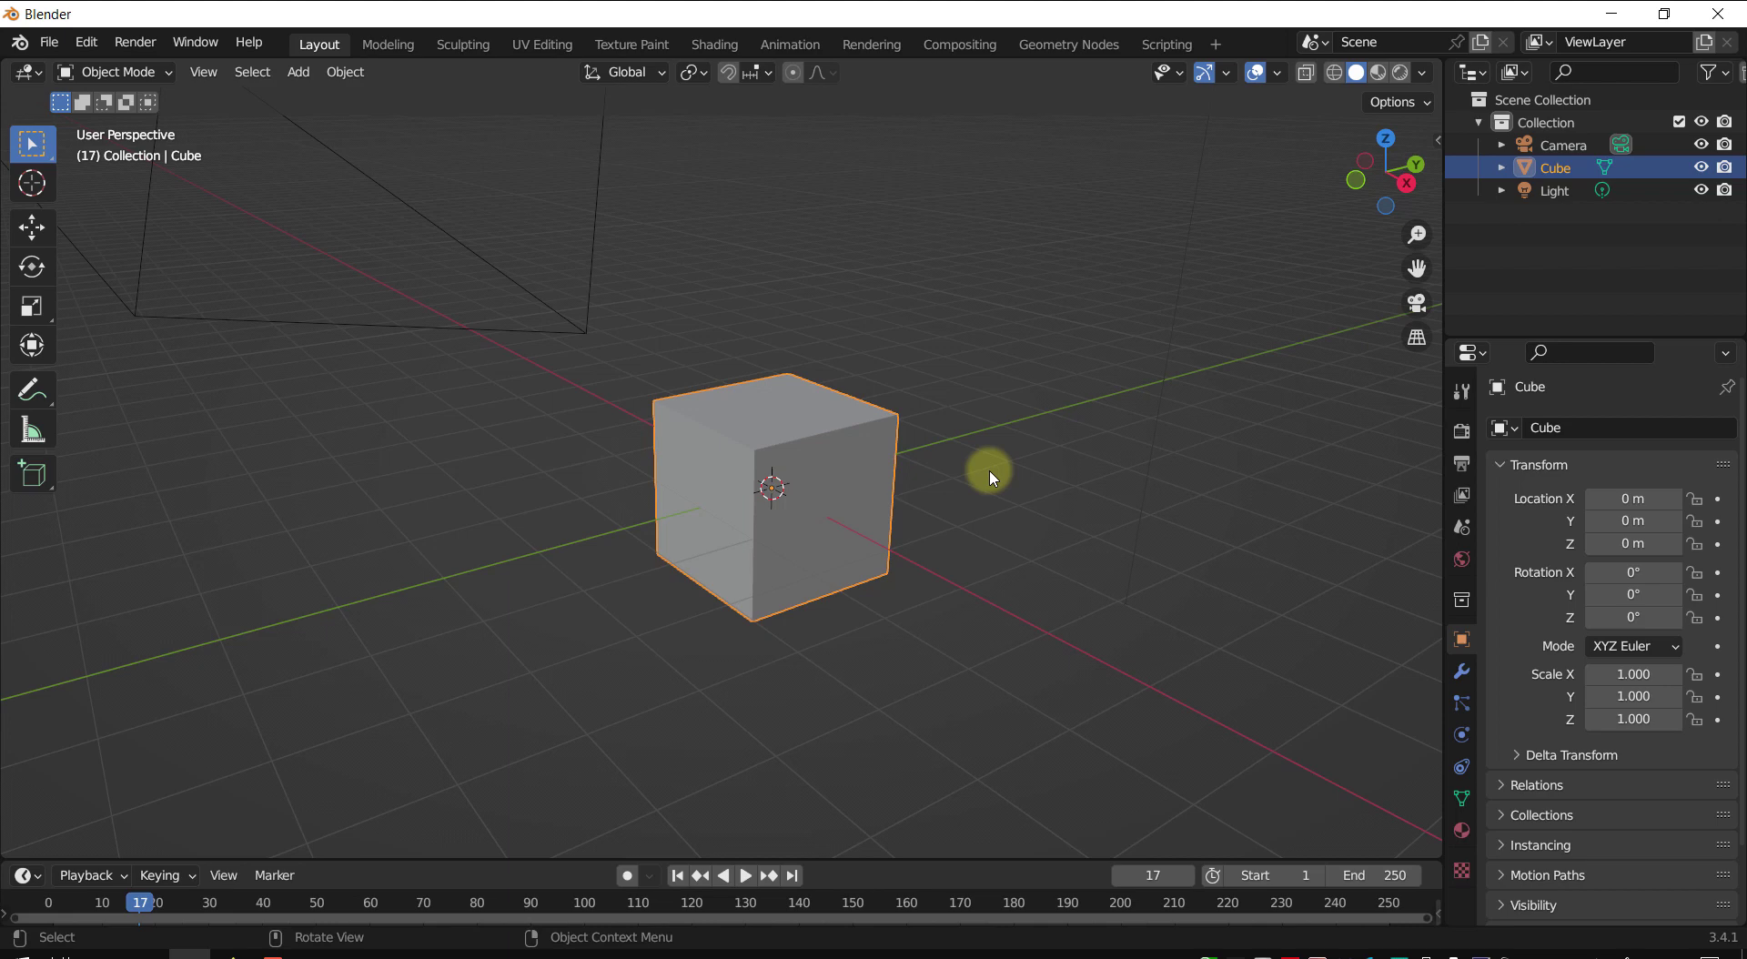
- Delete the default cube and add a UV sphere mesh at the world origin
{"action": "key", "text": "Delete"}
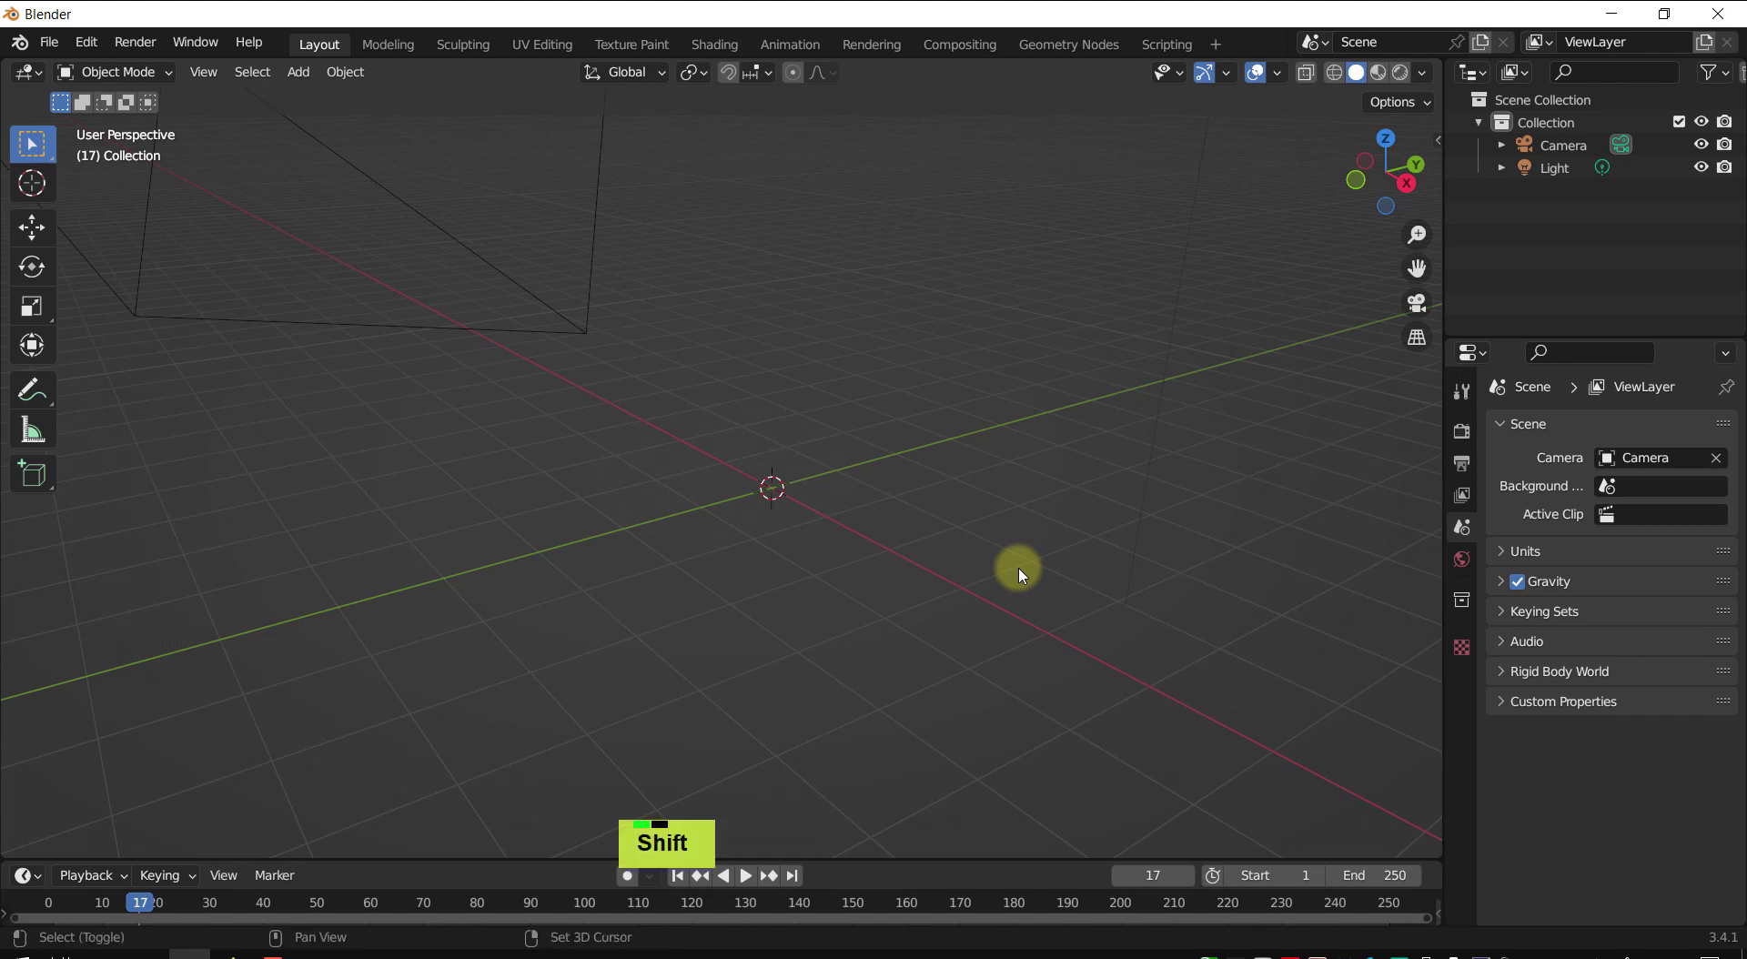
{"action": "key", "text": "shift+a"}
{"action": "key", "text": "m"}
{"action": "key", "text": "u"}
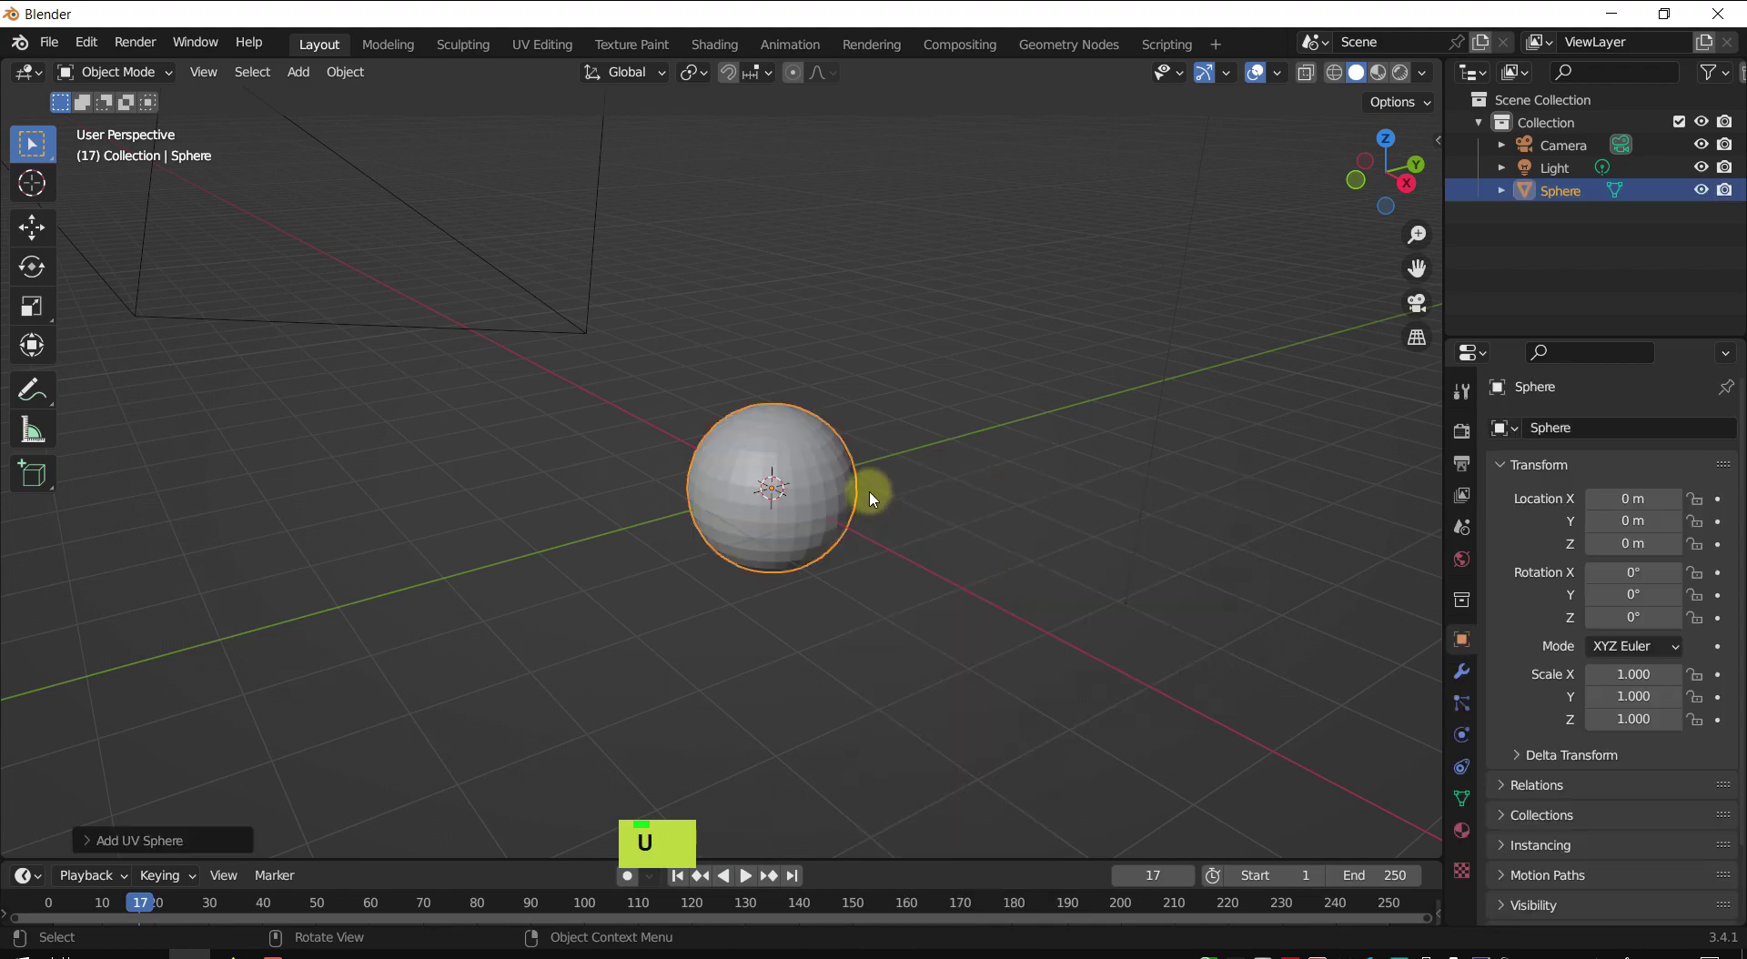
- Set the new UV sphere's radius to 0.1 m
{"action": "key", "text": "F9"}
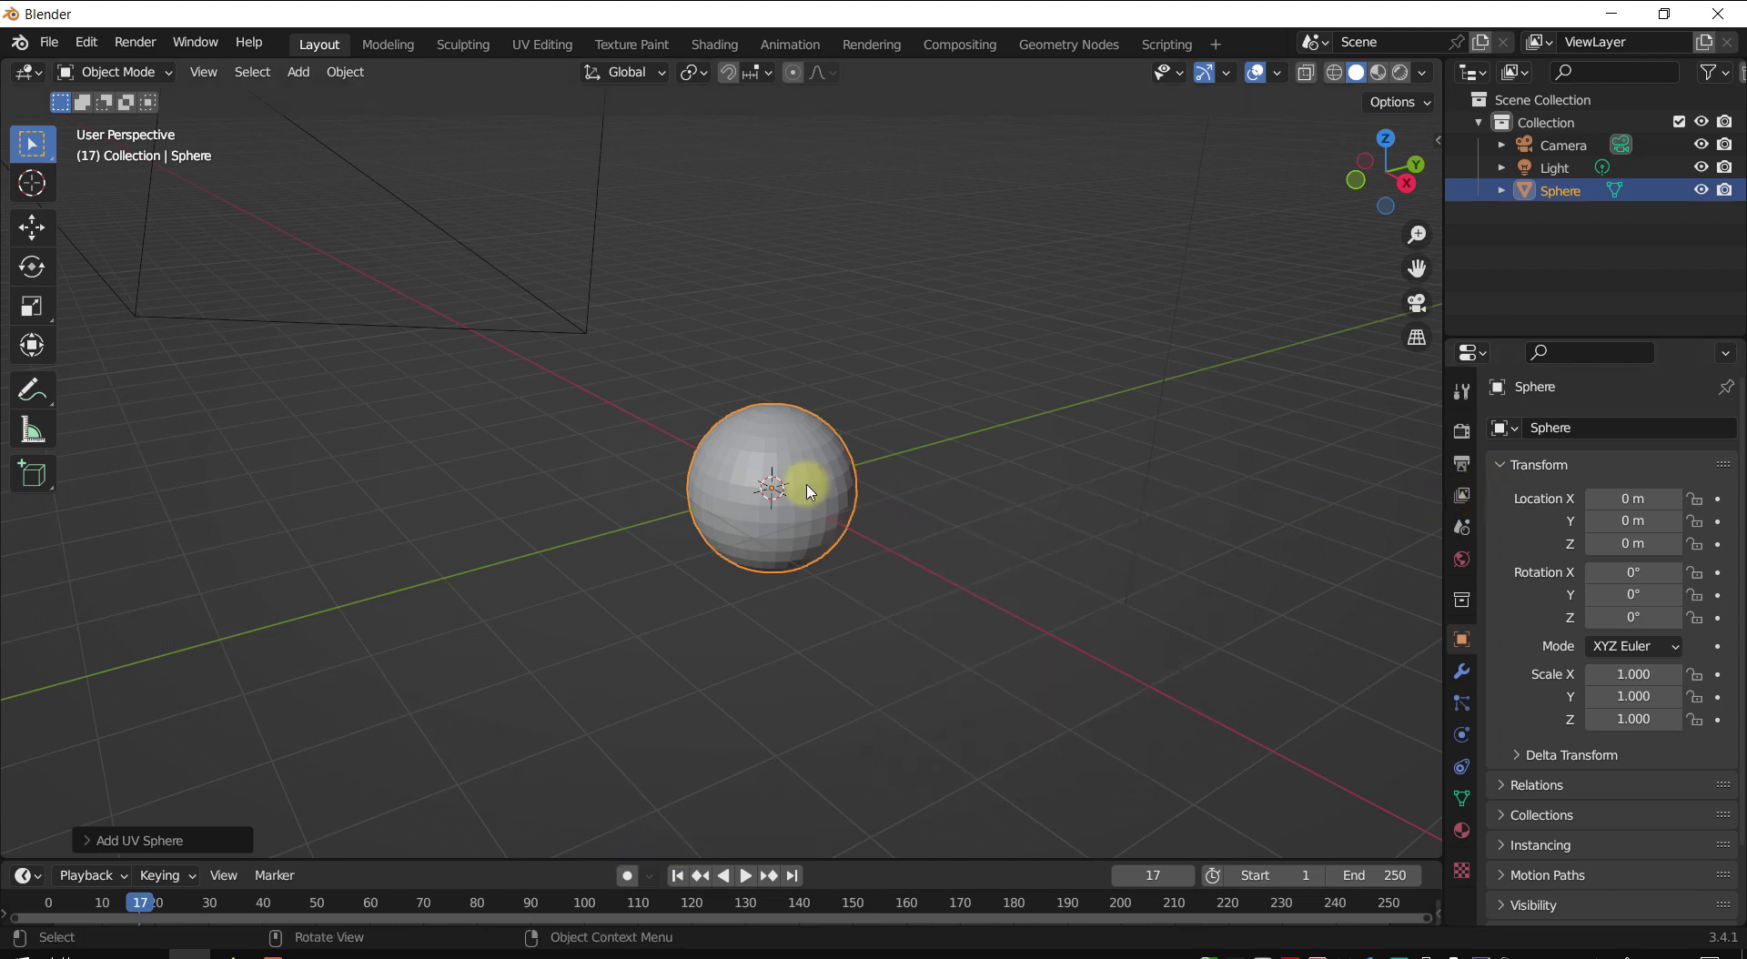
{"action": "key", "text": "F9"}
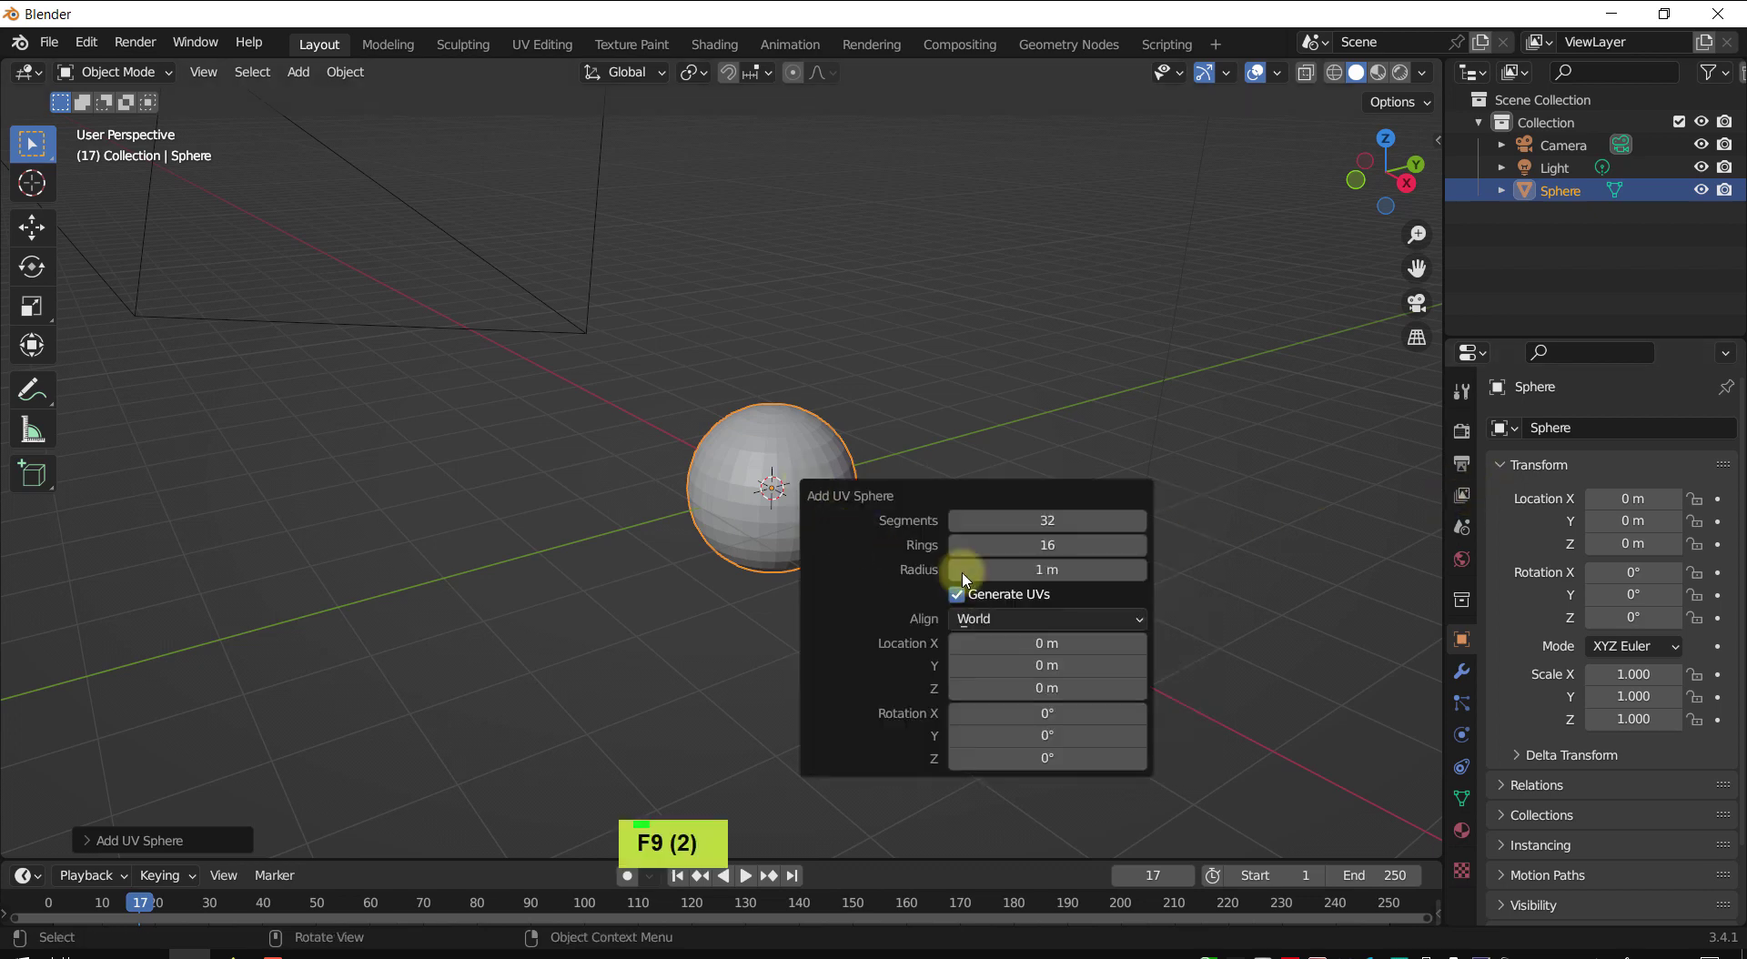
{"action": "left_click", "coordinate": [1020, 571]}
{"action": "type", "text": "0.1"}
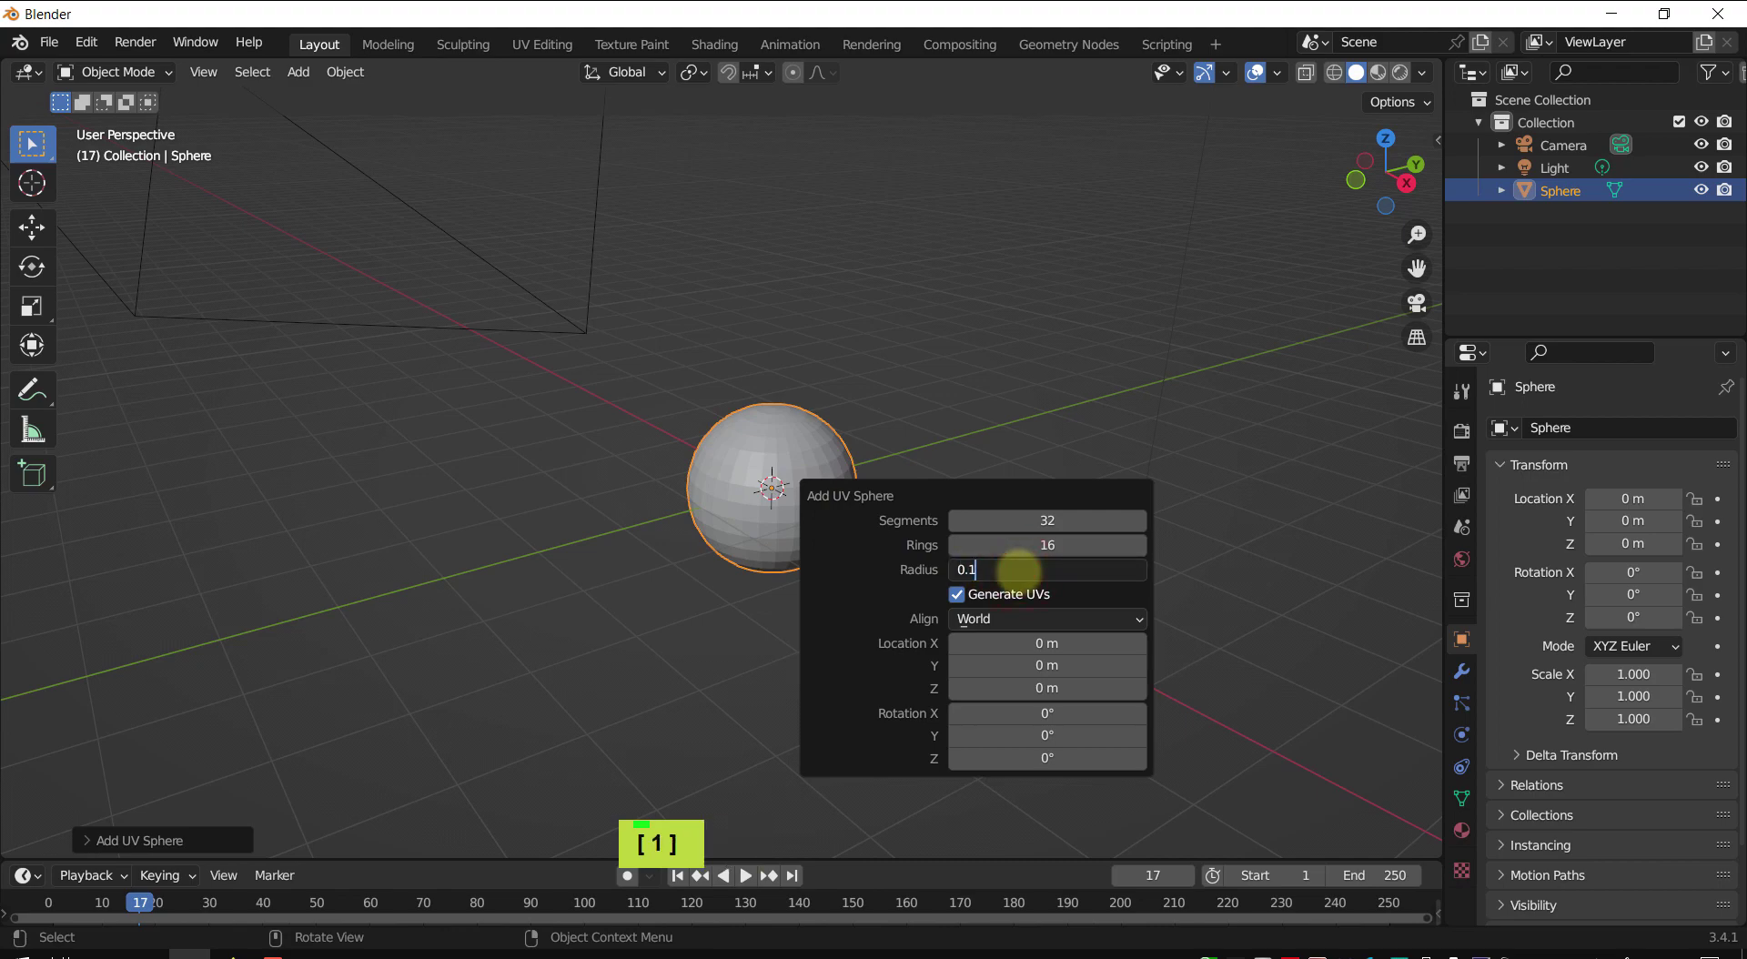
{"action": "key", "text": "Return"}
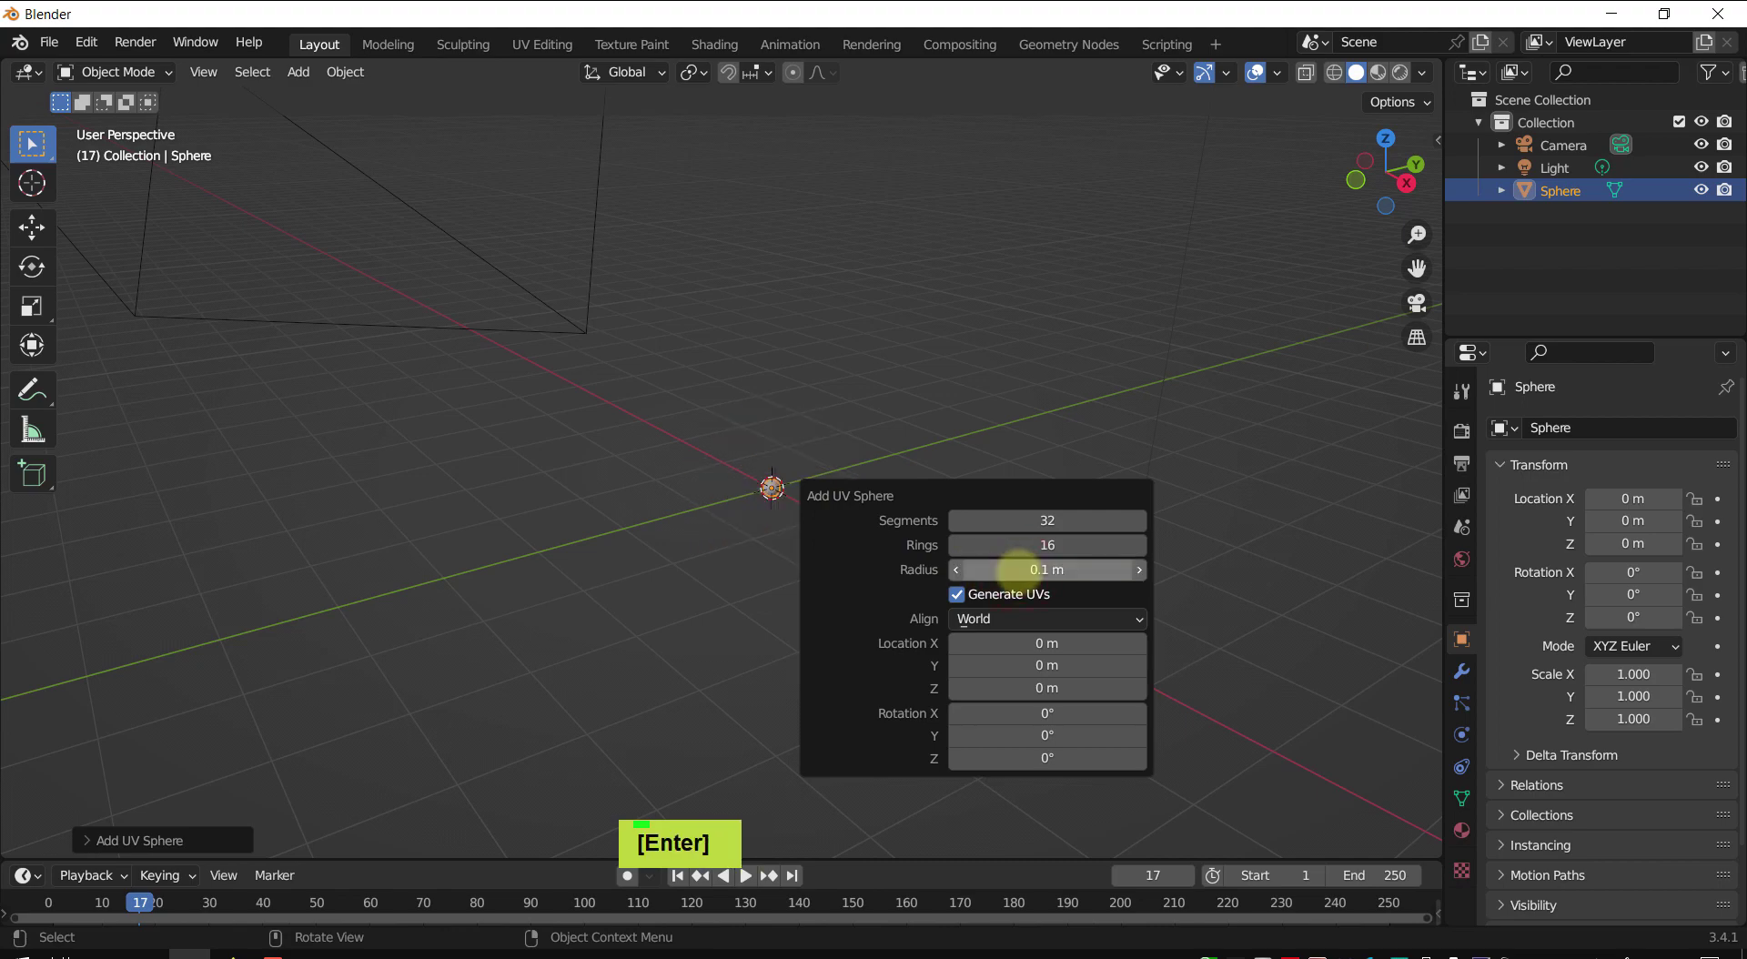
- Add a monkey head mesh at the same location as the small sphere
{"action": "scroll", "coordinate": [791, 527], "scroll_direction": "up", "scroll_amount": 8}
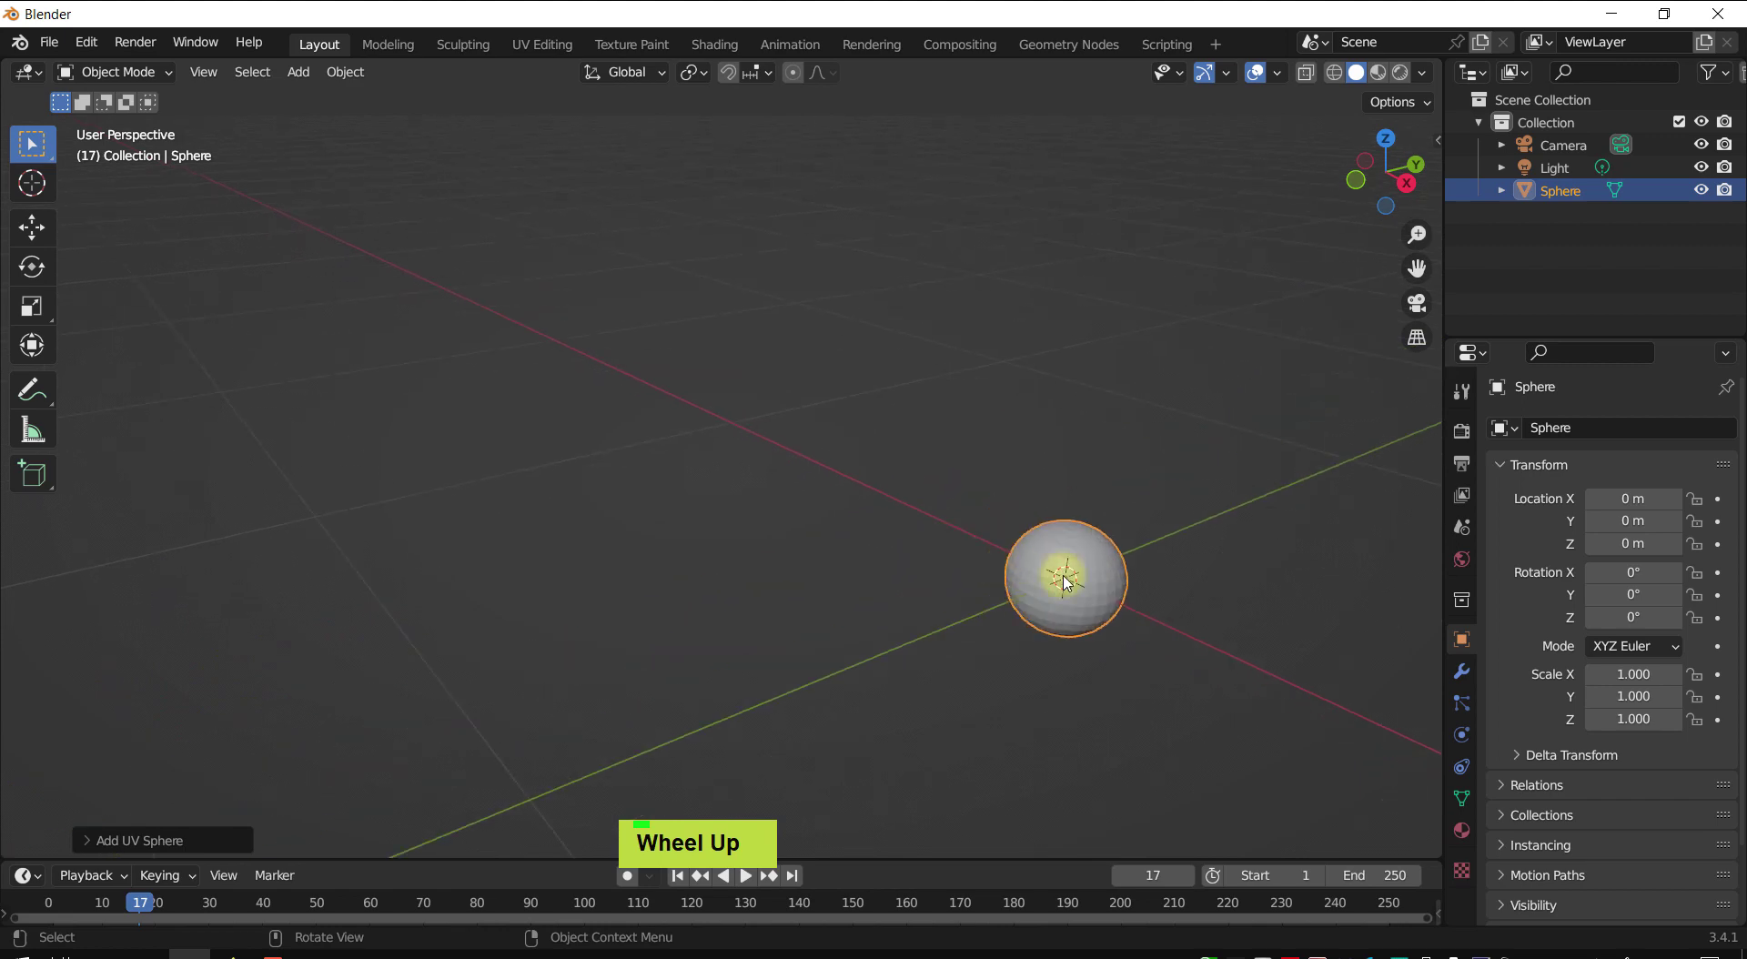
{"action": "middle_click_drag", "start_coordinate": [1066, 583], "coordinate": [947, 437], "text": "shift"}
{"action": "key", "text": "KP_Decimal"}
{"action": "scroll", "coordinate": [765, 432], "scroll_direction": "down", "scroll_amount": 2}
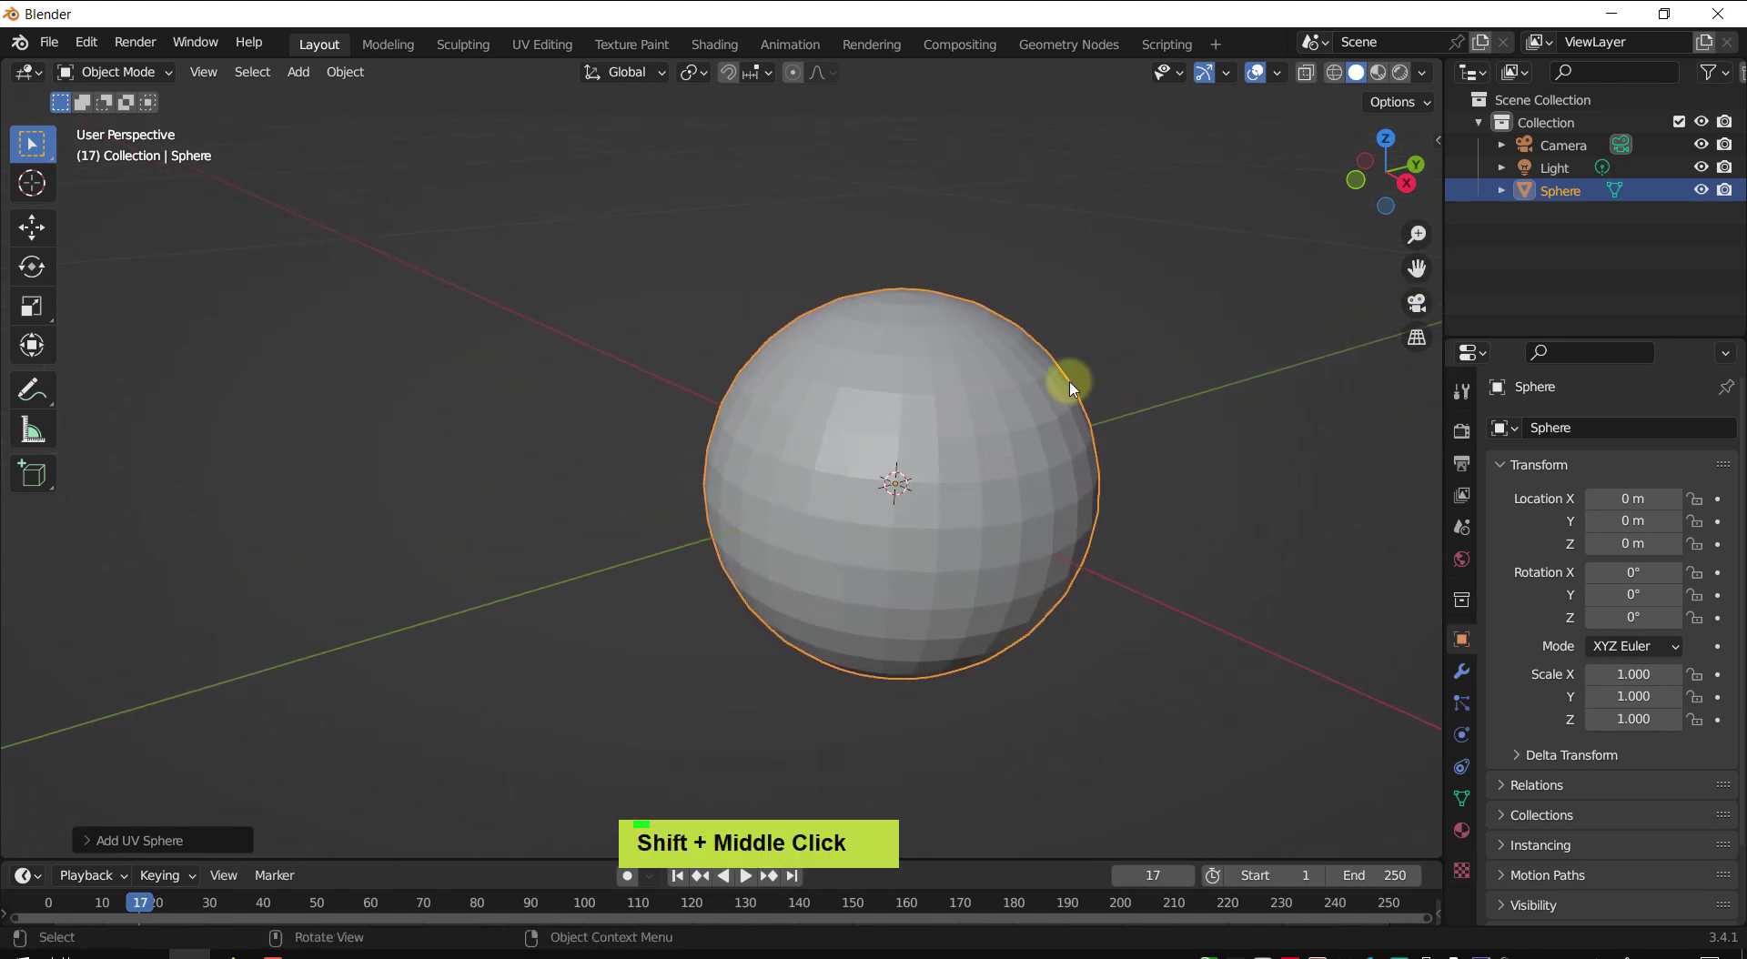
{"action": "scroll", "coordinate": [1063, 384], "scroll_direction": "down", "scroll_amount": 3}
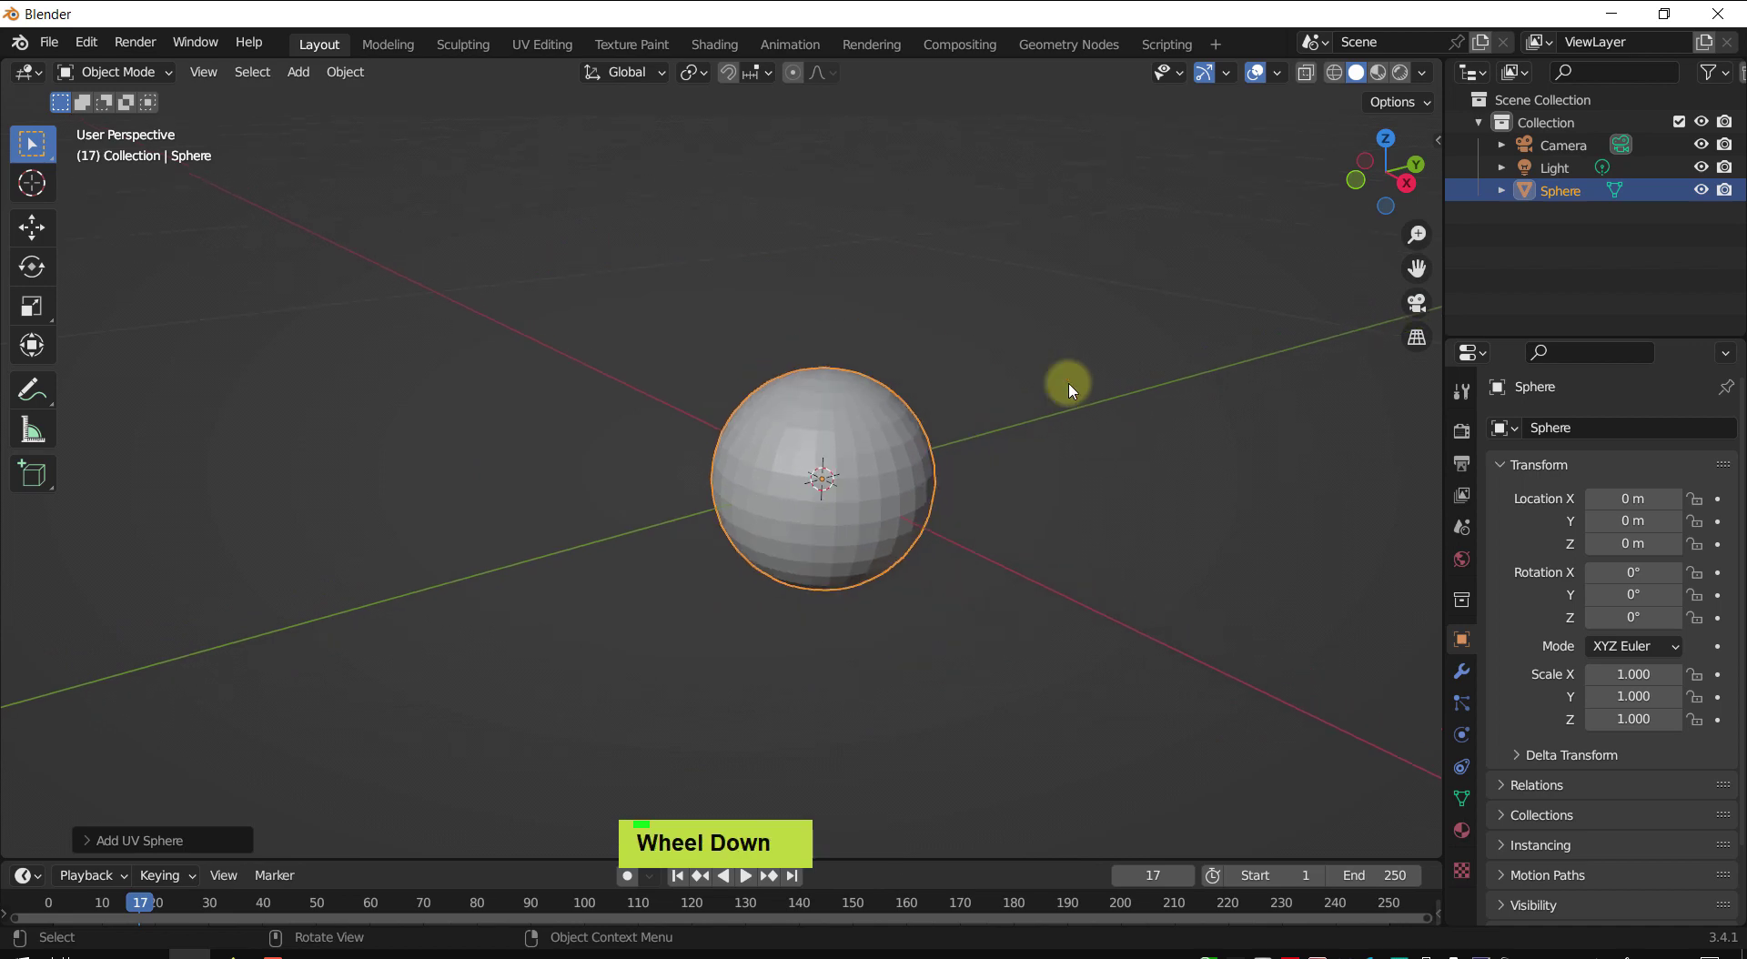
{"action": "middle_click_drag", "start_coordinate": [1062, 382], "coordinate": [1034, 440], "text": "shift"}
{"action": "scroll", "coordinate": [1038, 449], "scroll_direction": "down", "scroll_amount": 2}
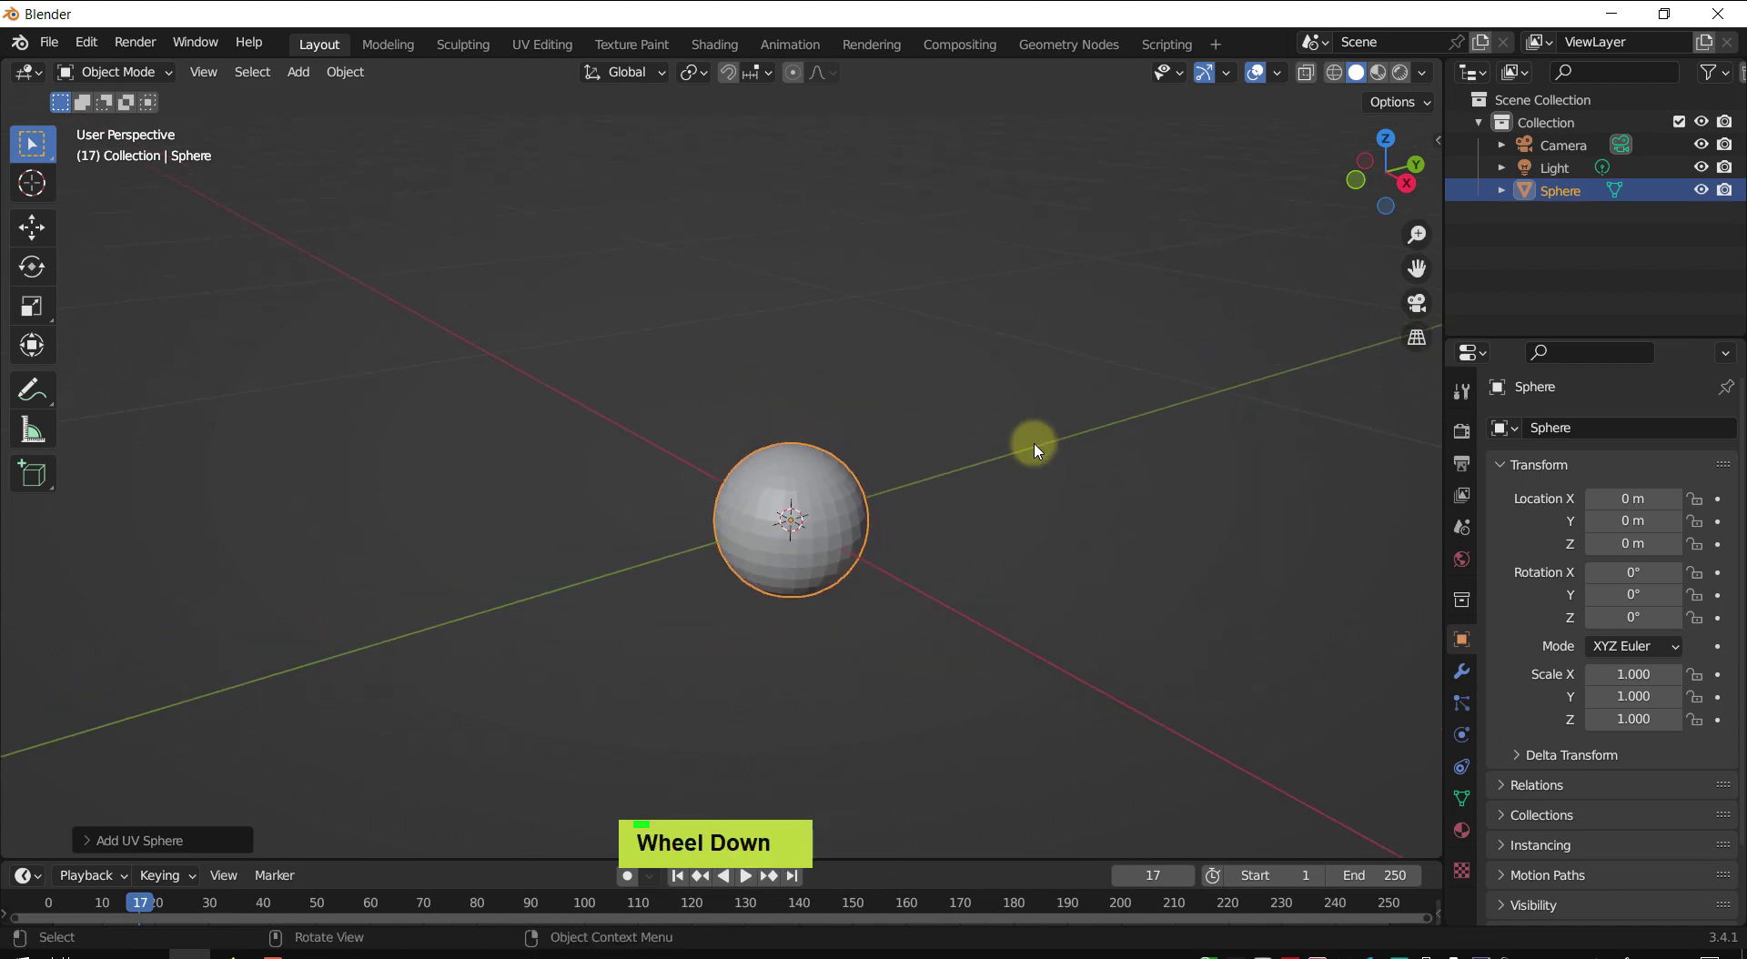
{"action": "key", "text": "shift+a"}
{"action": "mouse_move", "coordinate": [1038, 449]}
{"action": "key", "text": "m"}
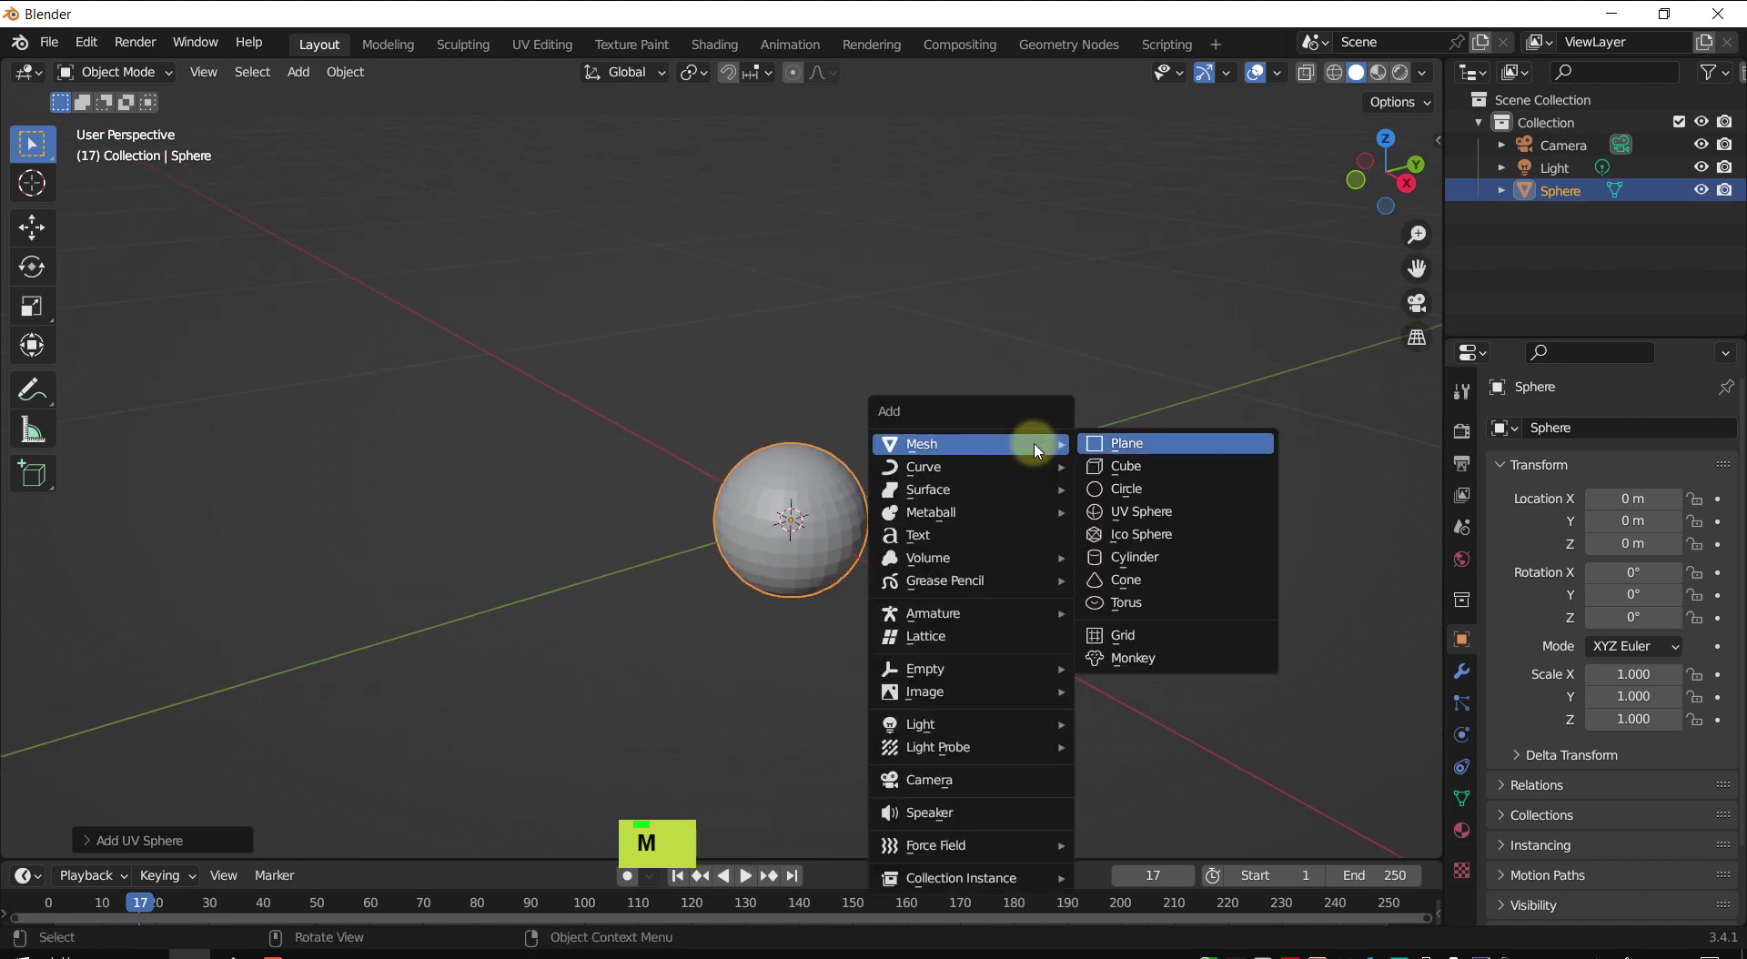
{"action": "key", "text": "m"}
- Set the new monkey head's size to 0.2 m
{"action": "scroll", "coordinate": [1031, 452], "scroll_direction": "down", "scroll_amount": 6}
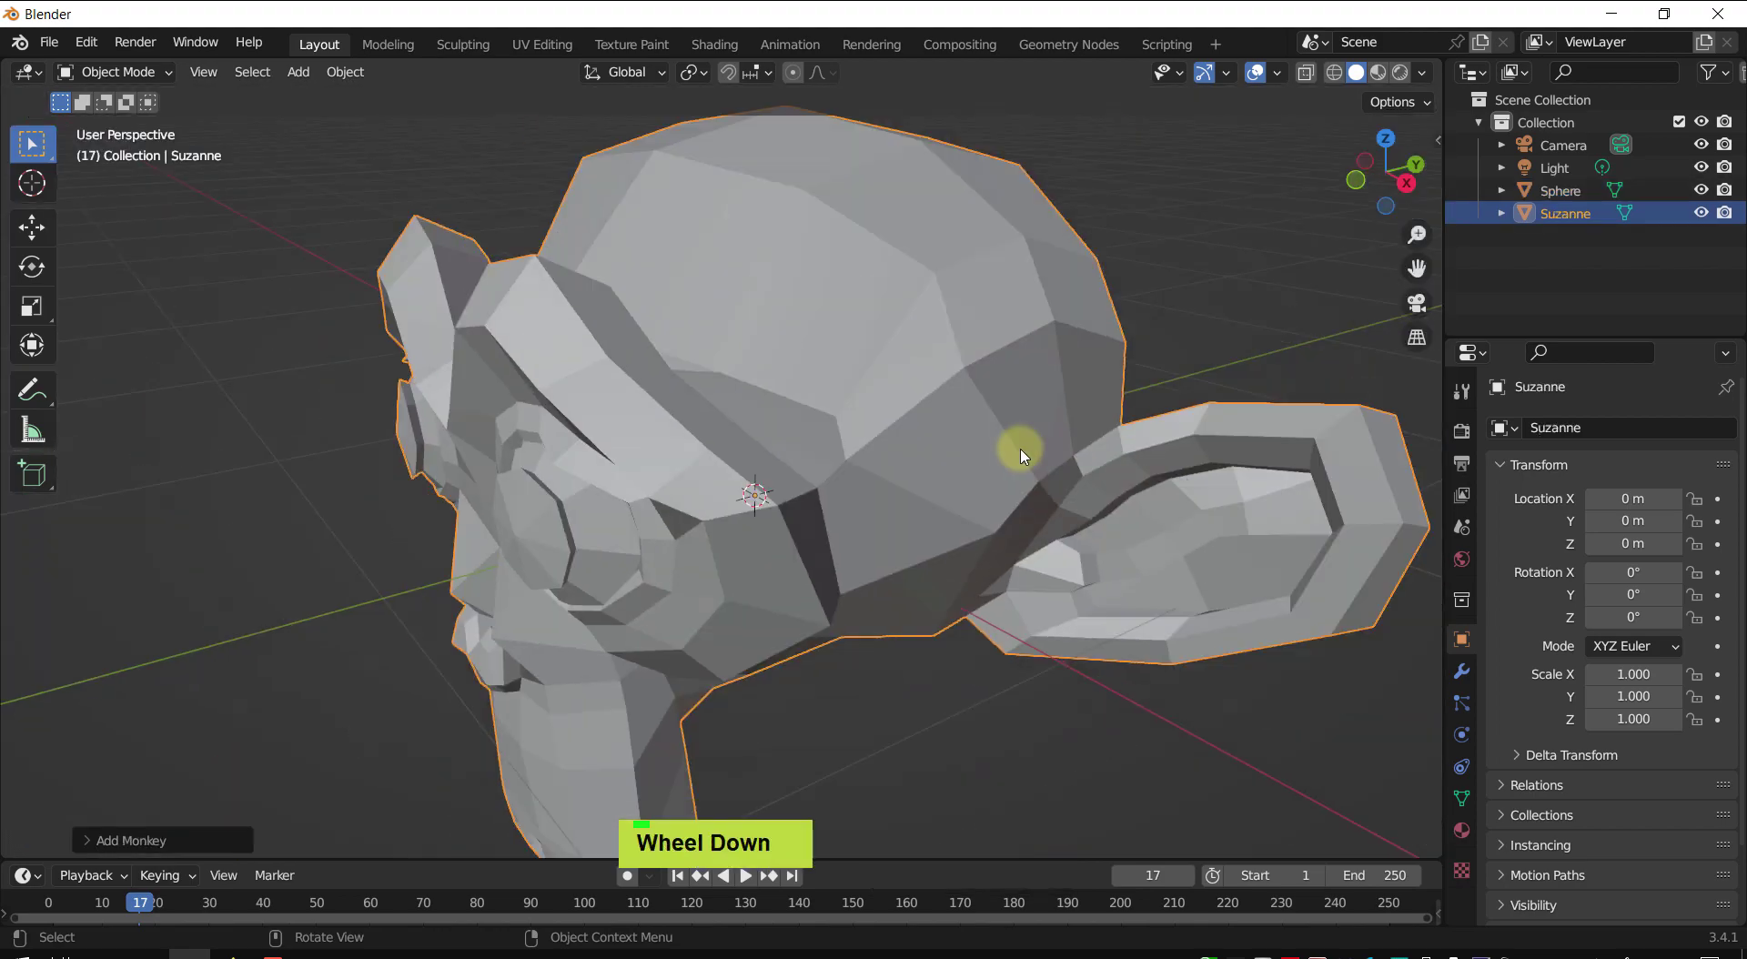
{"action": "middle_click_drag", "start_coordinate": [812, 364], "coordinate": [947, 488]}
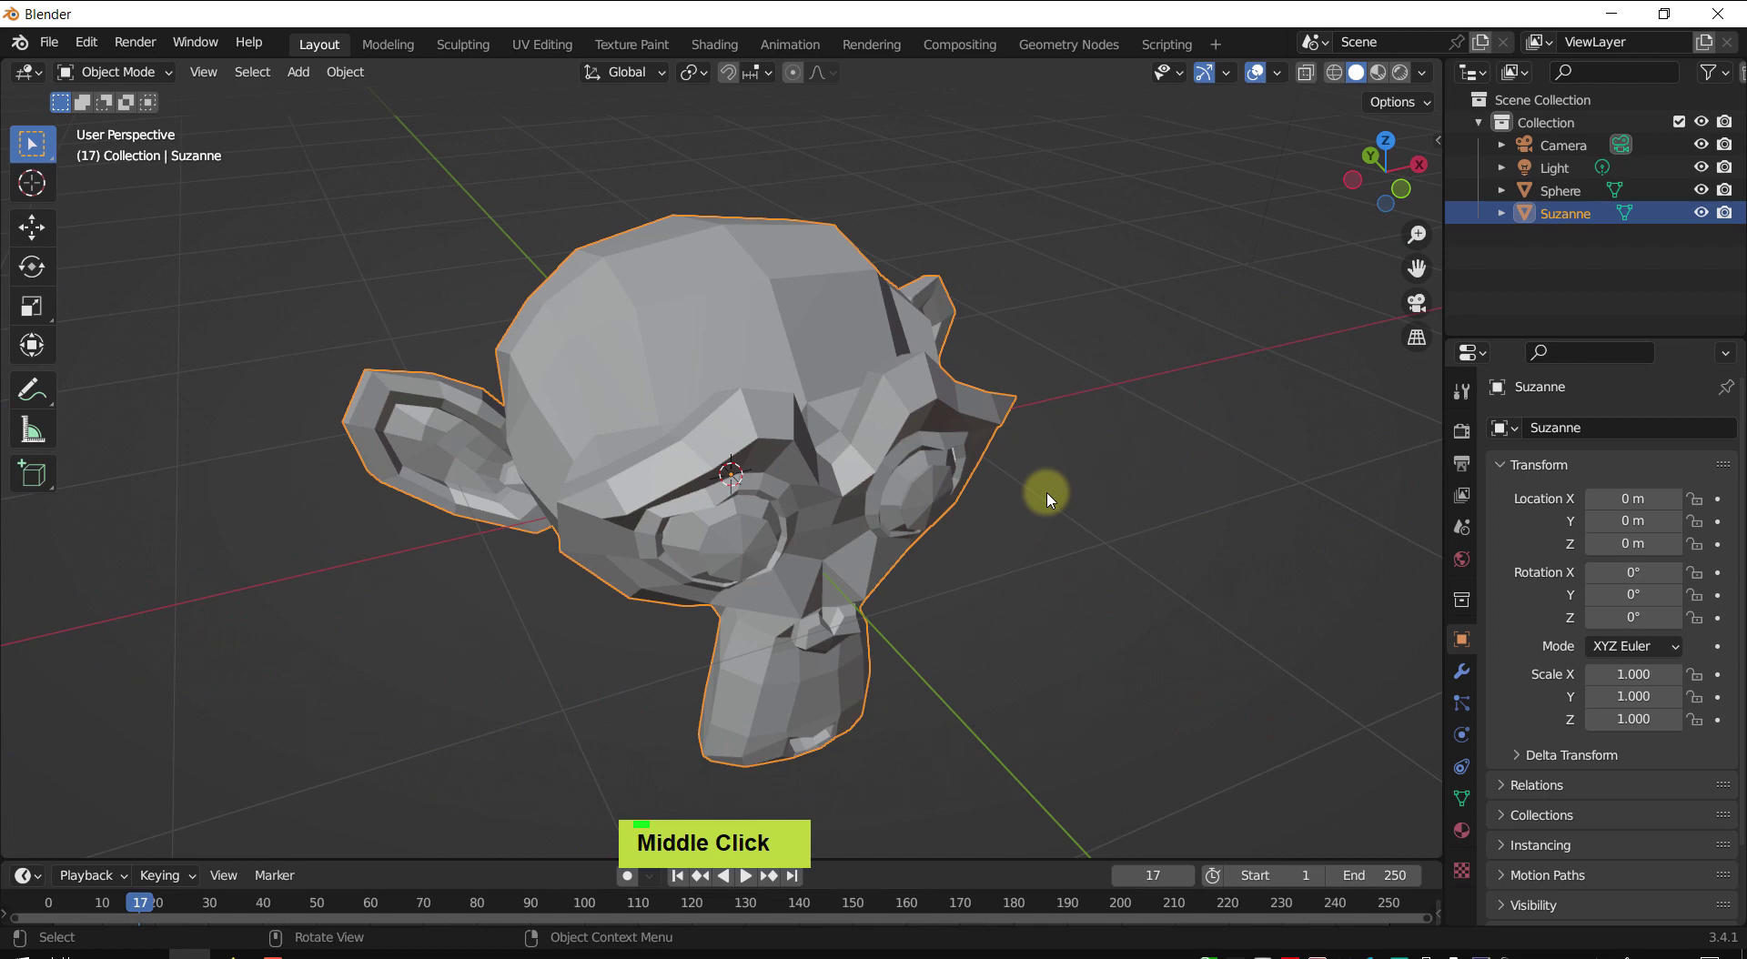
{"action": "key", "text": "F9"}
{"action": "left_click", "coordinate": [1288, 530]}
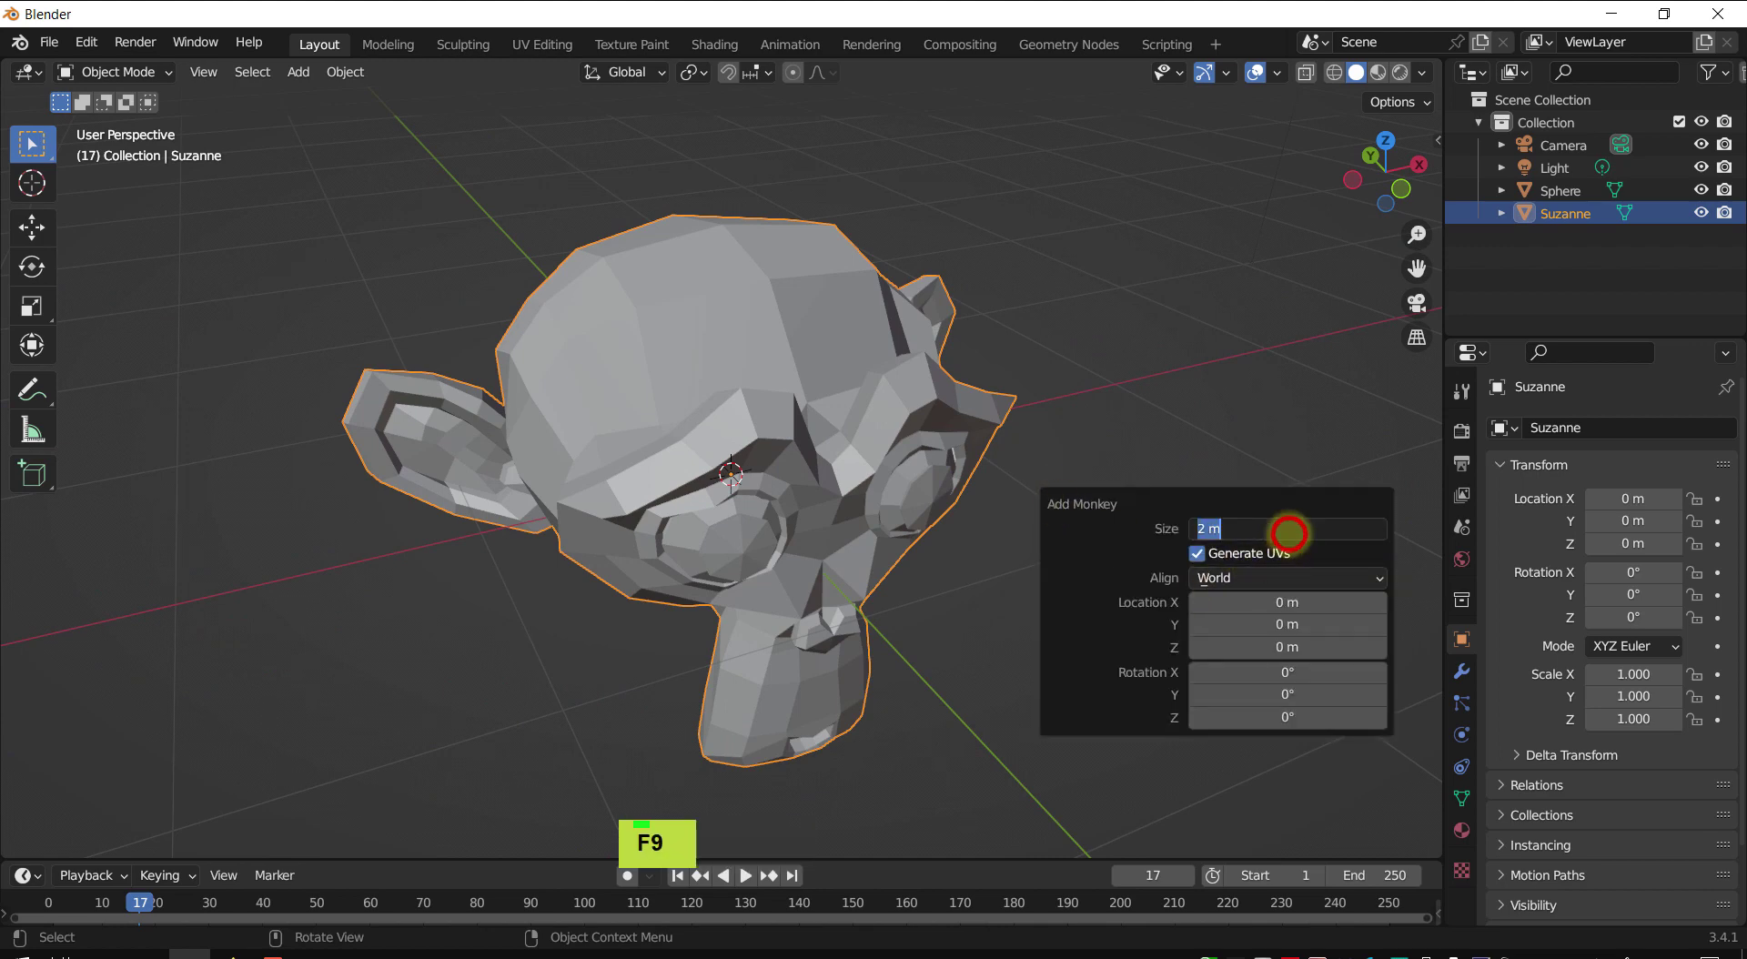
{"action": "type", "text": "0.2"}
{"action": "key", "text": "Return"}
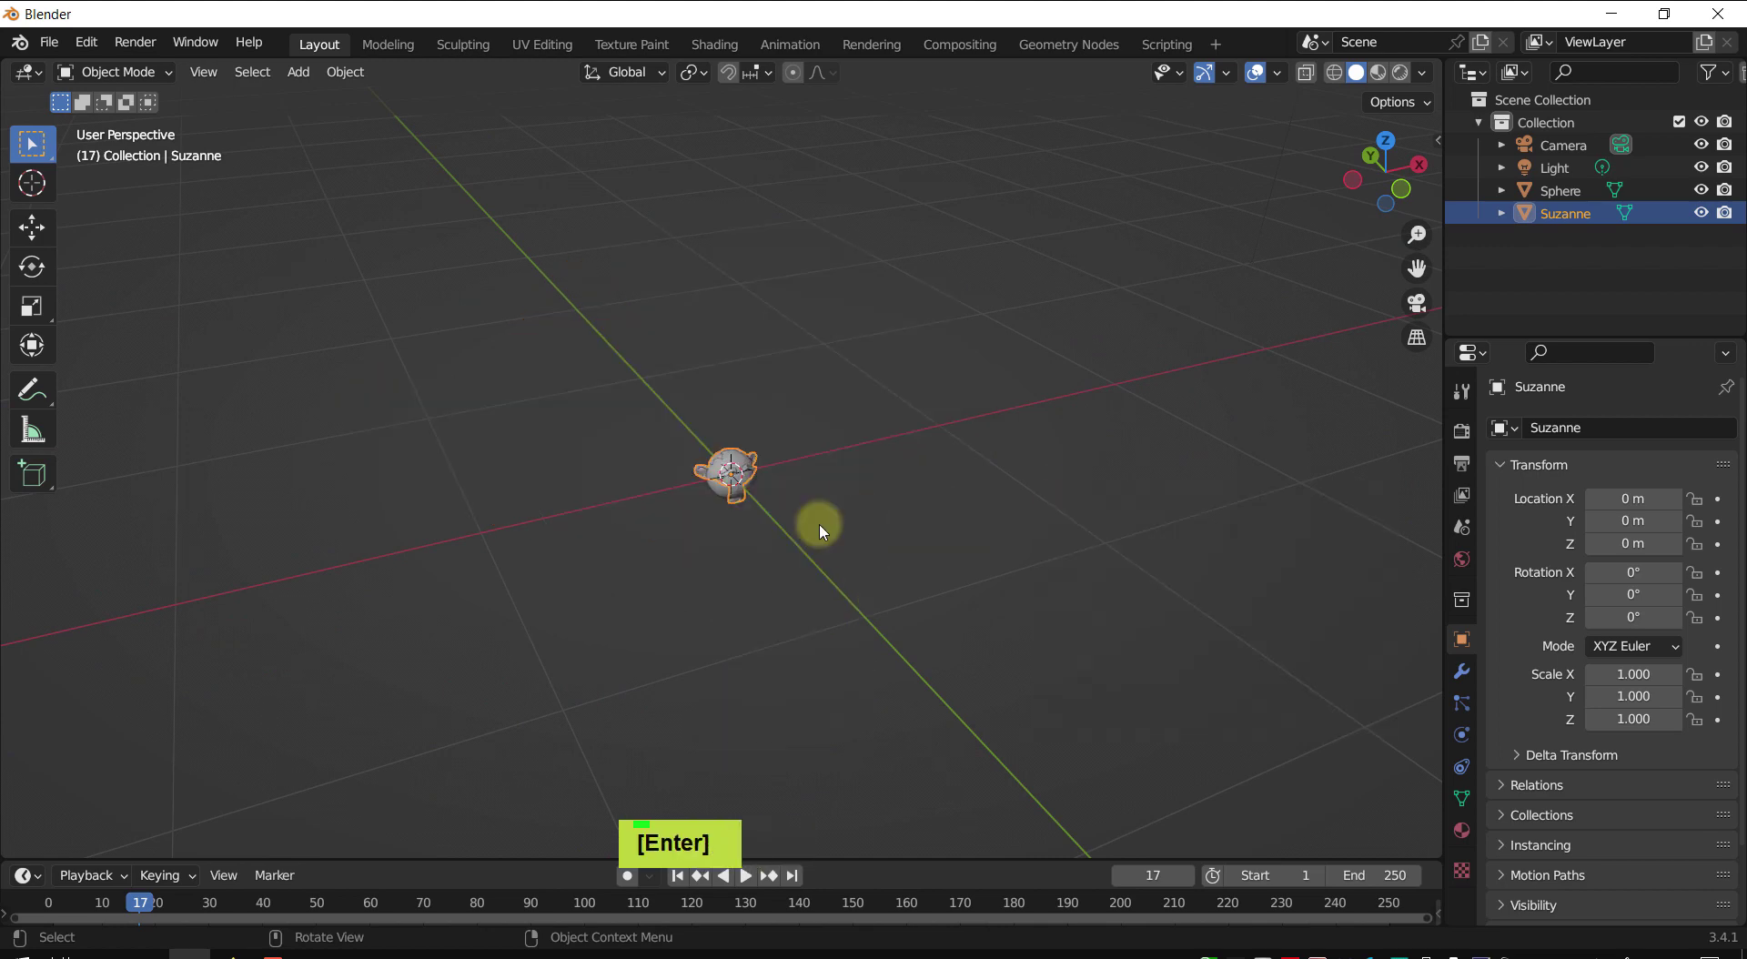
- Activate the Transform tool and move the monkey head along X to about -0.47 m, beside the sphere
{"action": "middle_click_drag", "start_coordinate": [819, 525], "coordinate": [741, 534]}
{"action": "scroll", "coordinate": [741, 537], "scroll_direction": "up", "scroll_amount": 2}
{"action": "key", "text": "space"}
{"action": "key", "text": "t"}
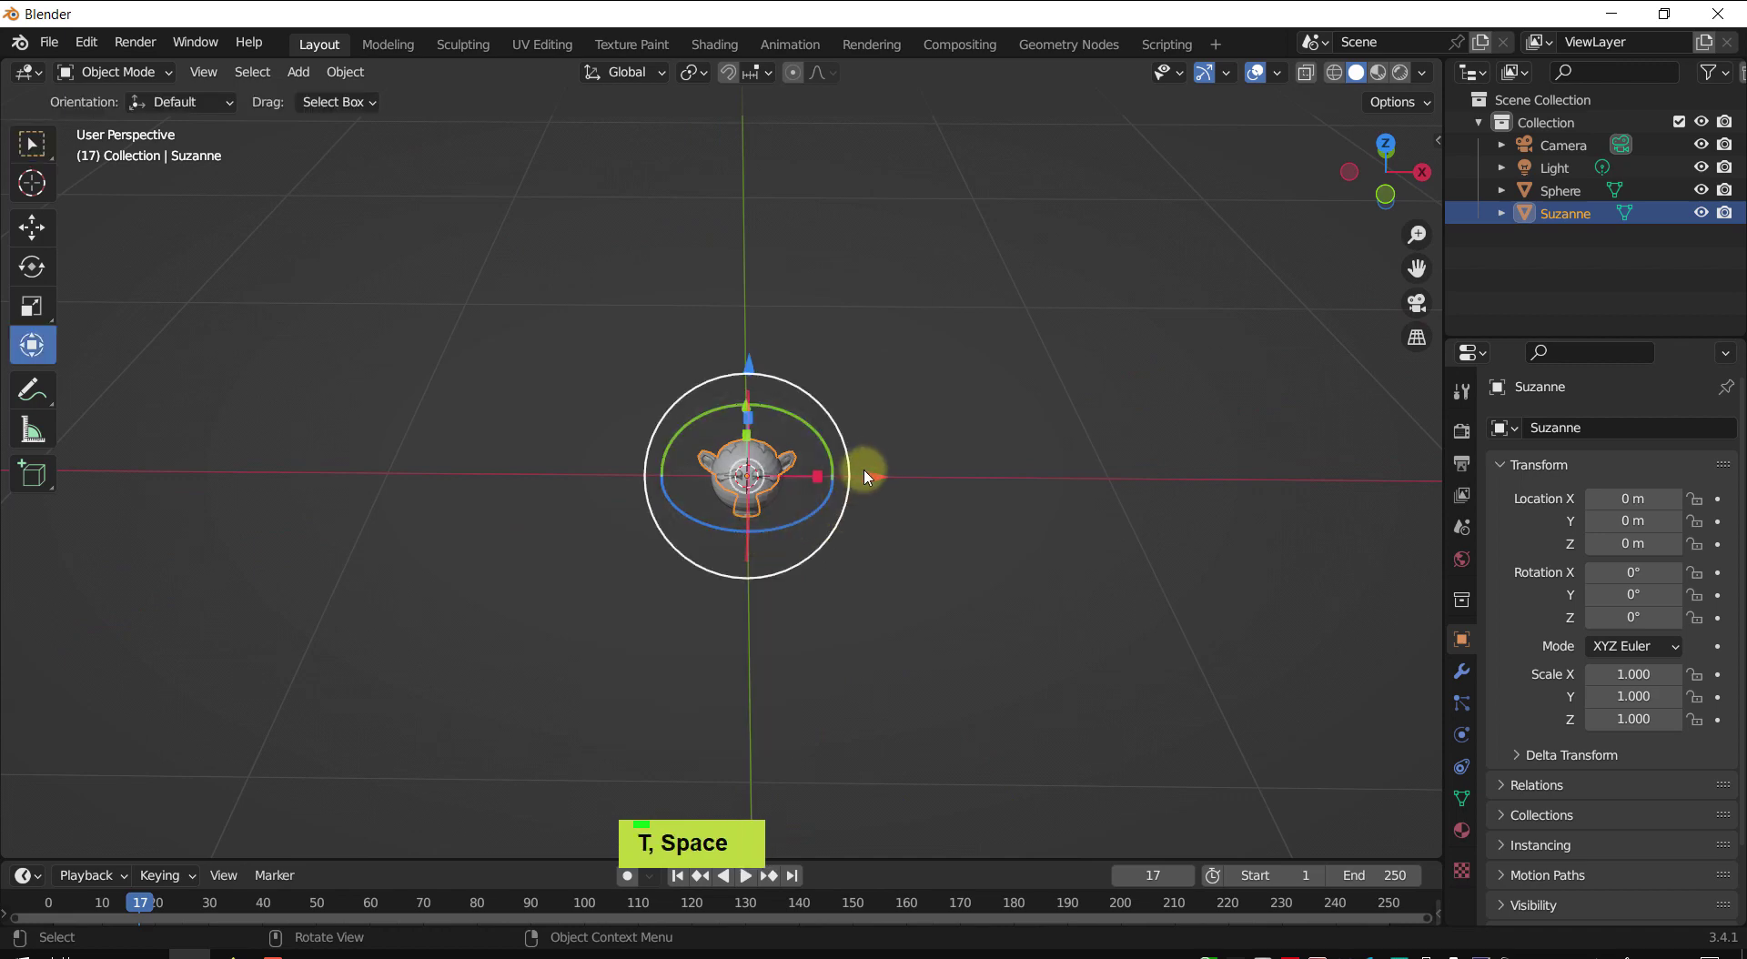
{"action": "left_click_drag", "start_coordinate": [824, 467], "coordinate": [686, 558]}
- Play and stop the timeline animation, and return the playhead to frame 1
{"action": "middle_click_drag", "start_coordinate": [686, 558], "coordinate": [583, 509]}
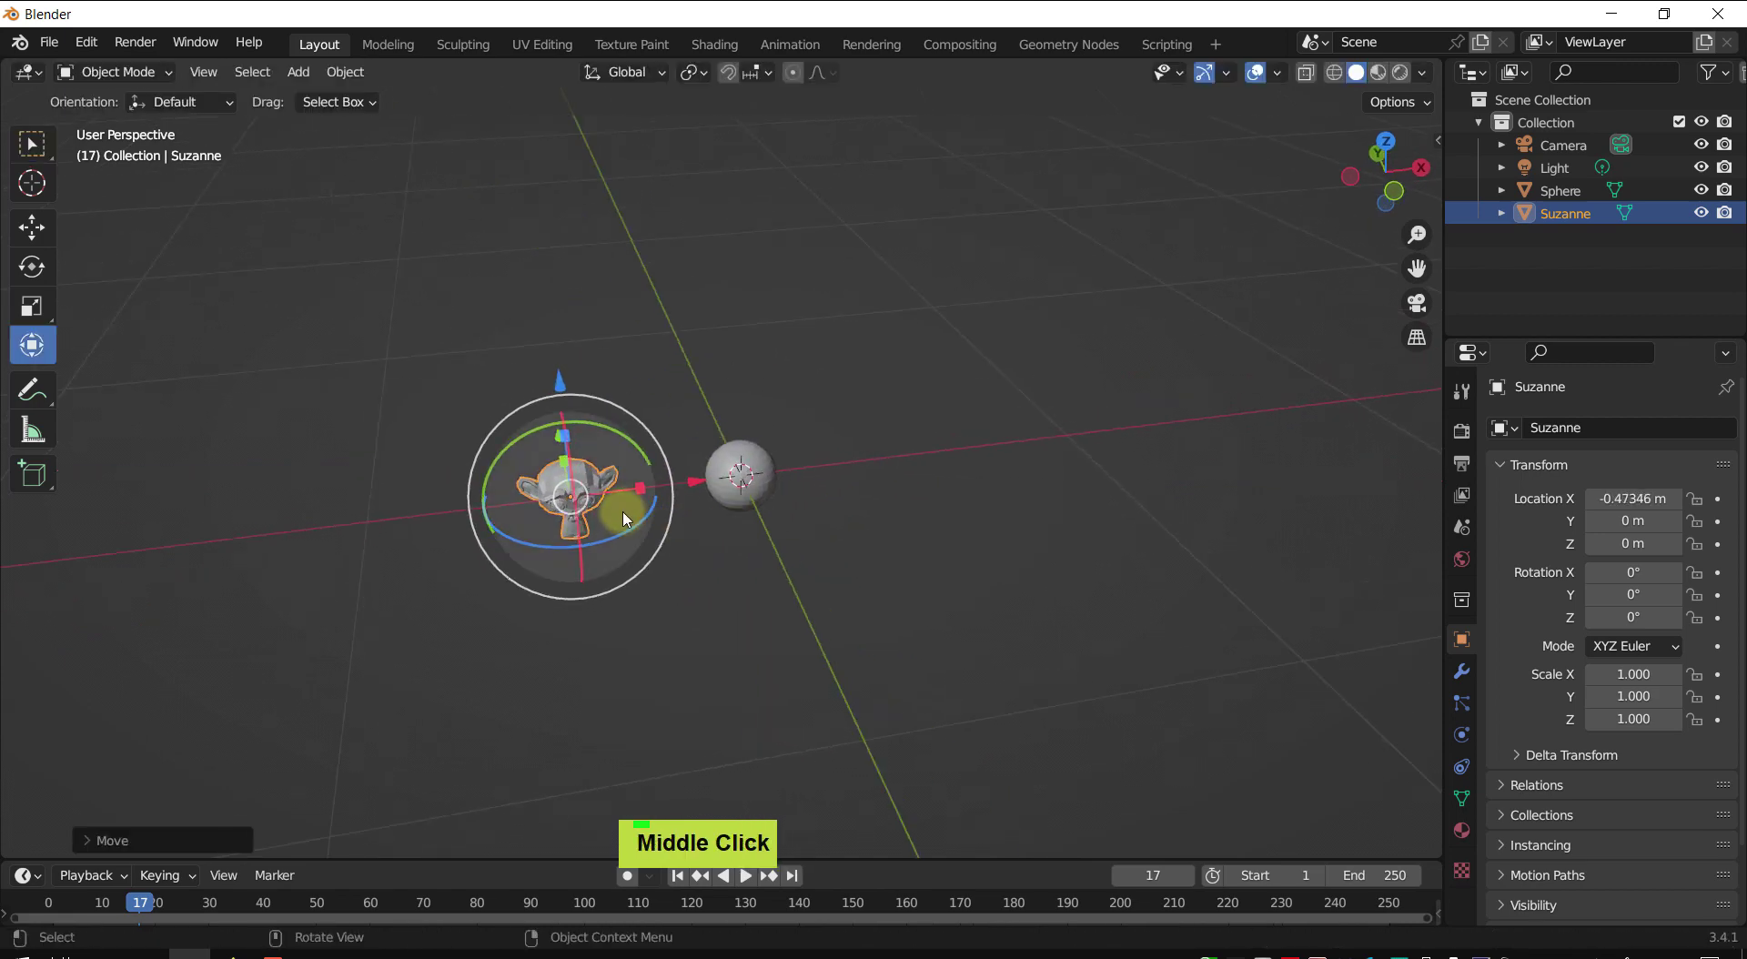
{"action": "scroll", "coordinate": [73, 354], "scroll_direction": "up", "scroll_amount": 1}
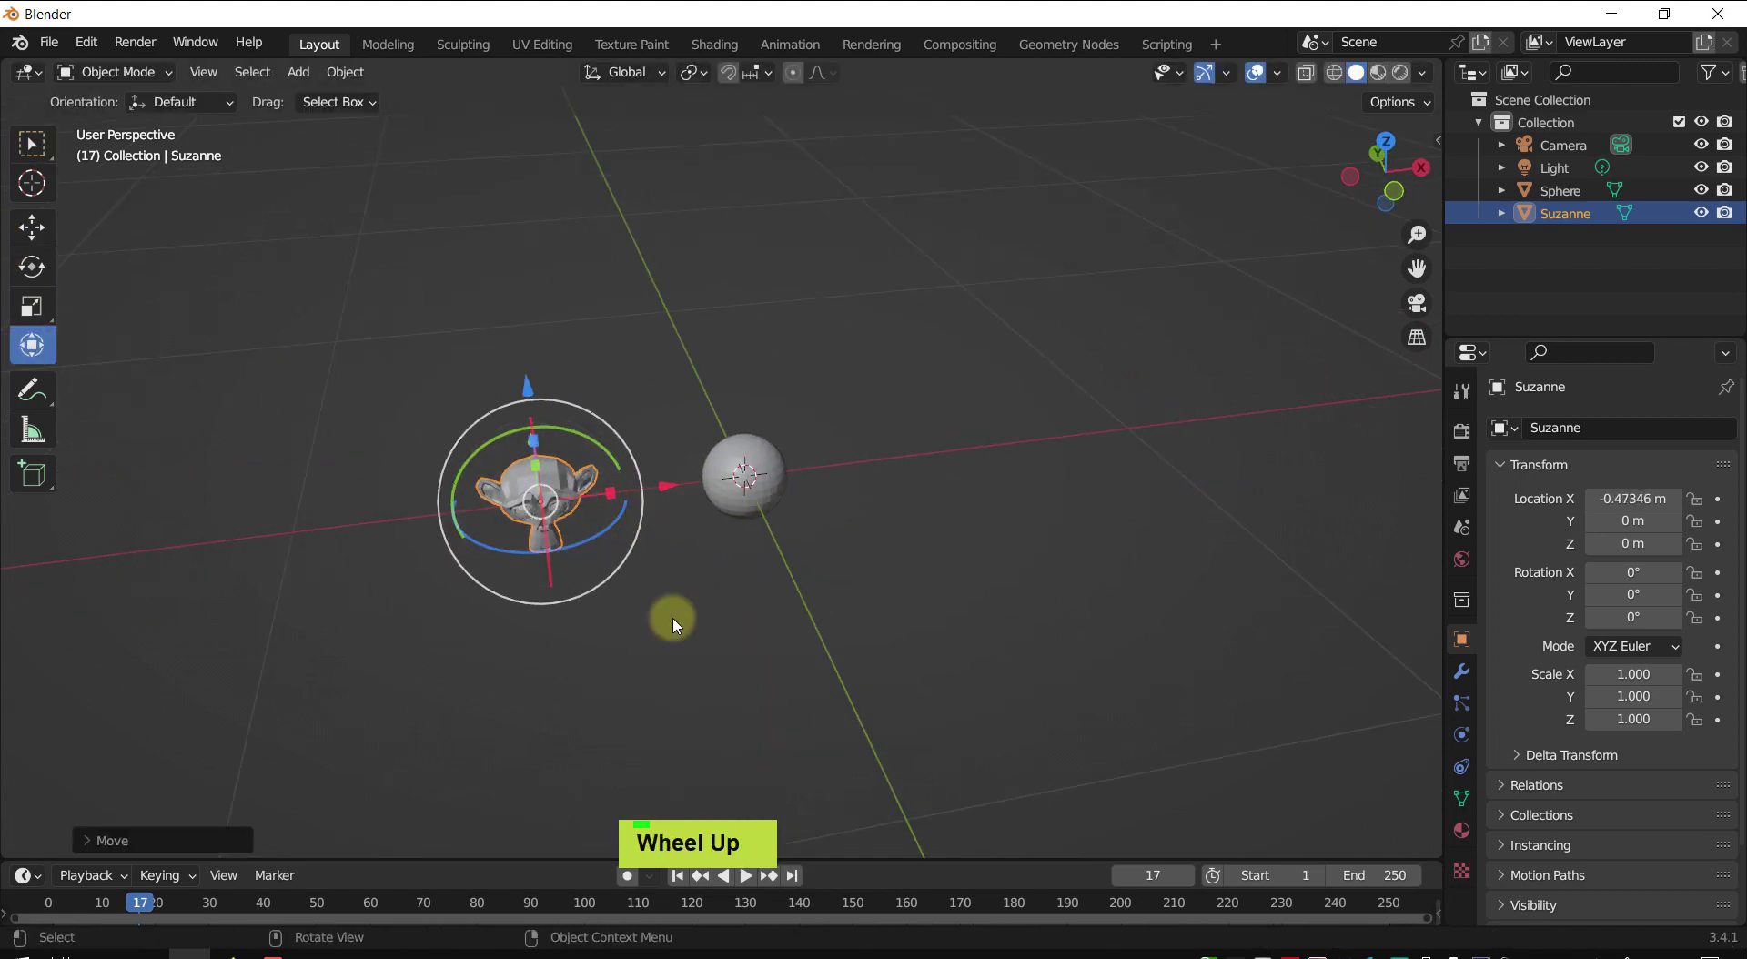
{"action": "middle_click_drag", "start_coordinate": [724, 569], "coordinate": [621, 717], "text": "shift"}
{"action": "scroll", "coordinate": [755, 622], "scroll_direction": "up", "scroll_amount": 1}
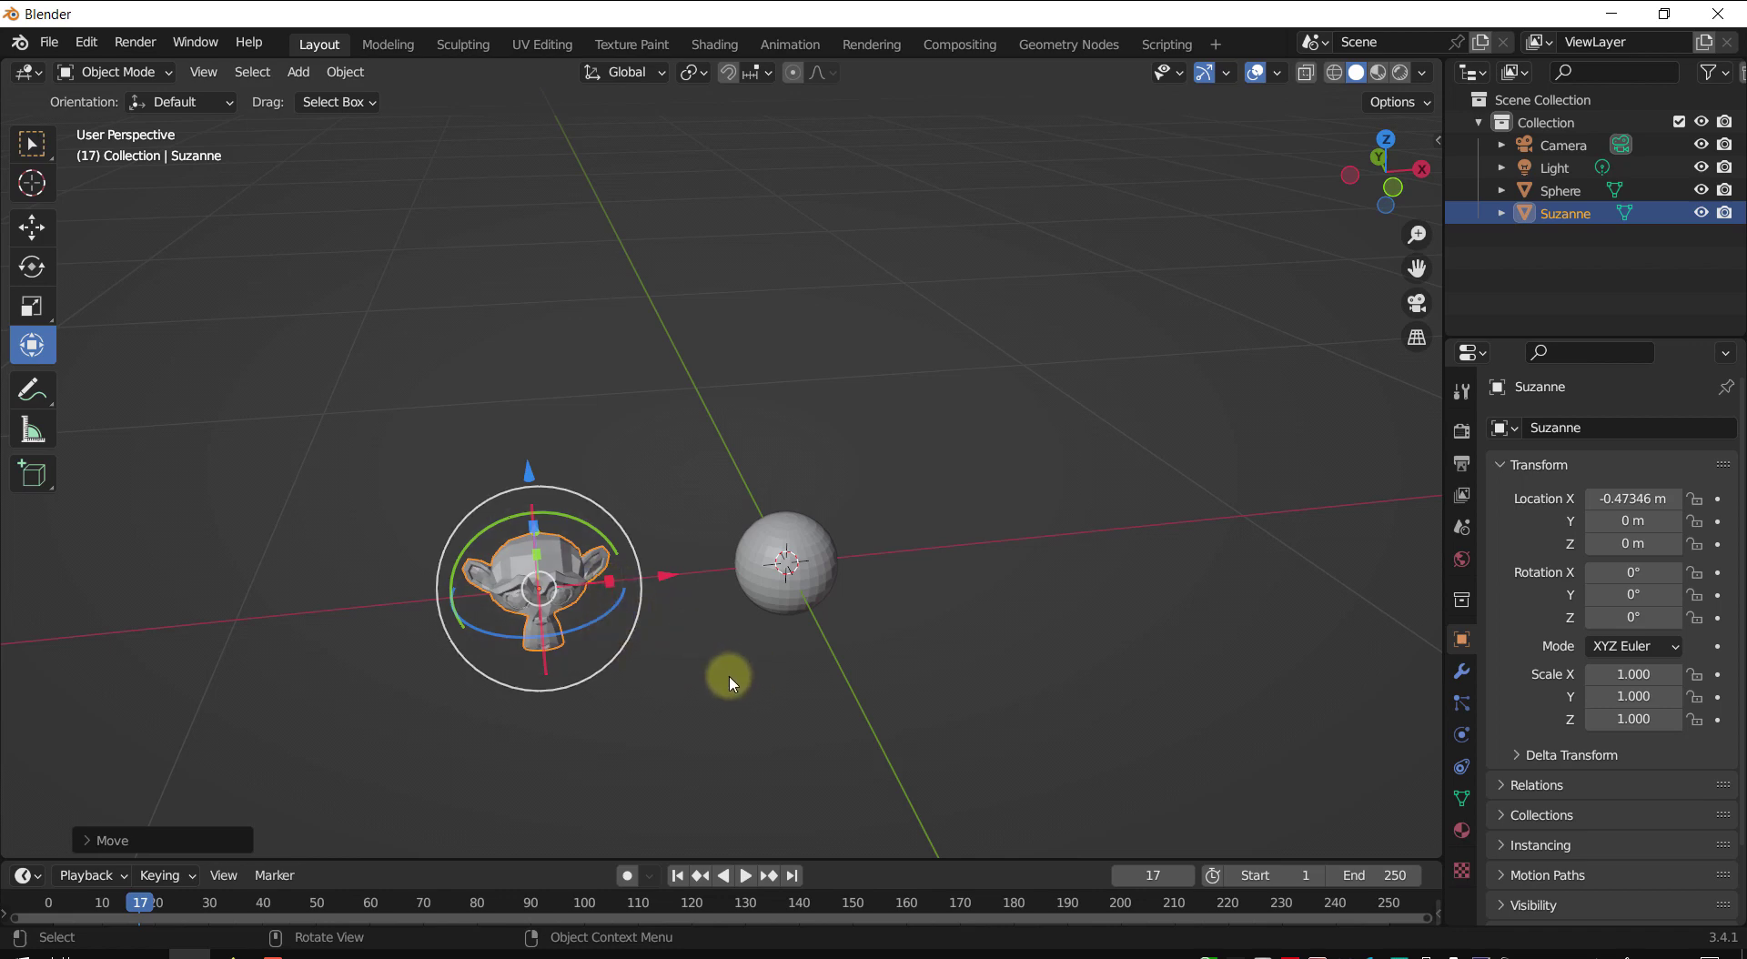
{"action": "key", "text": "space"}
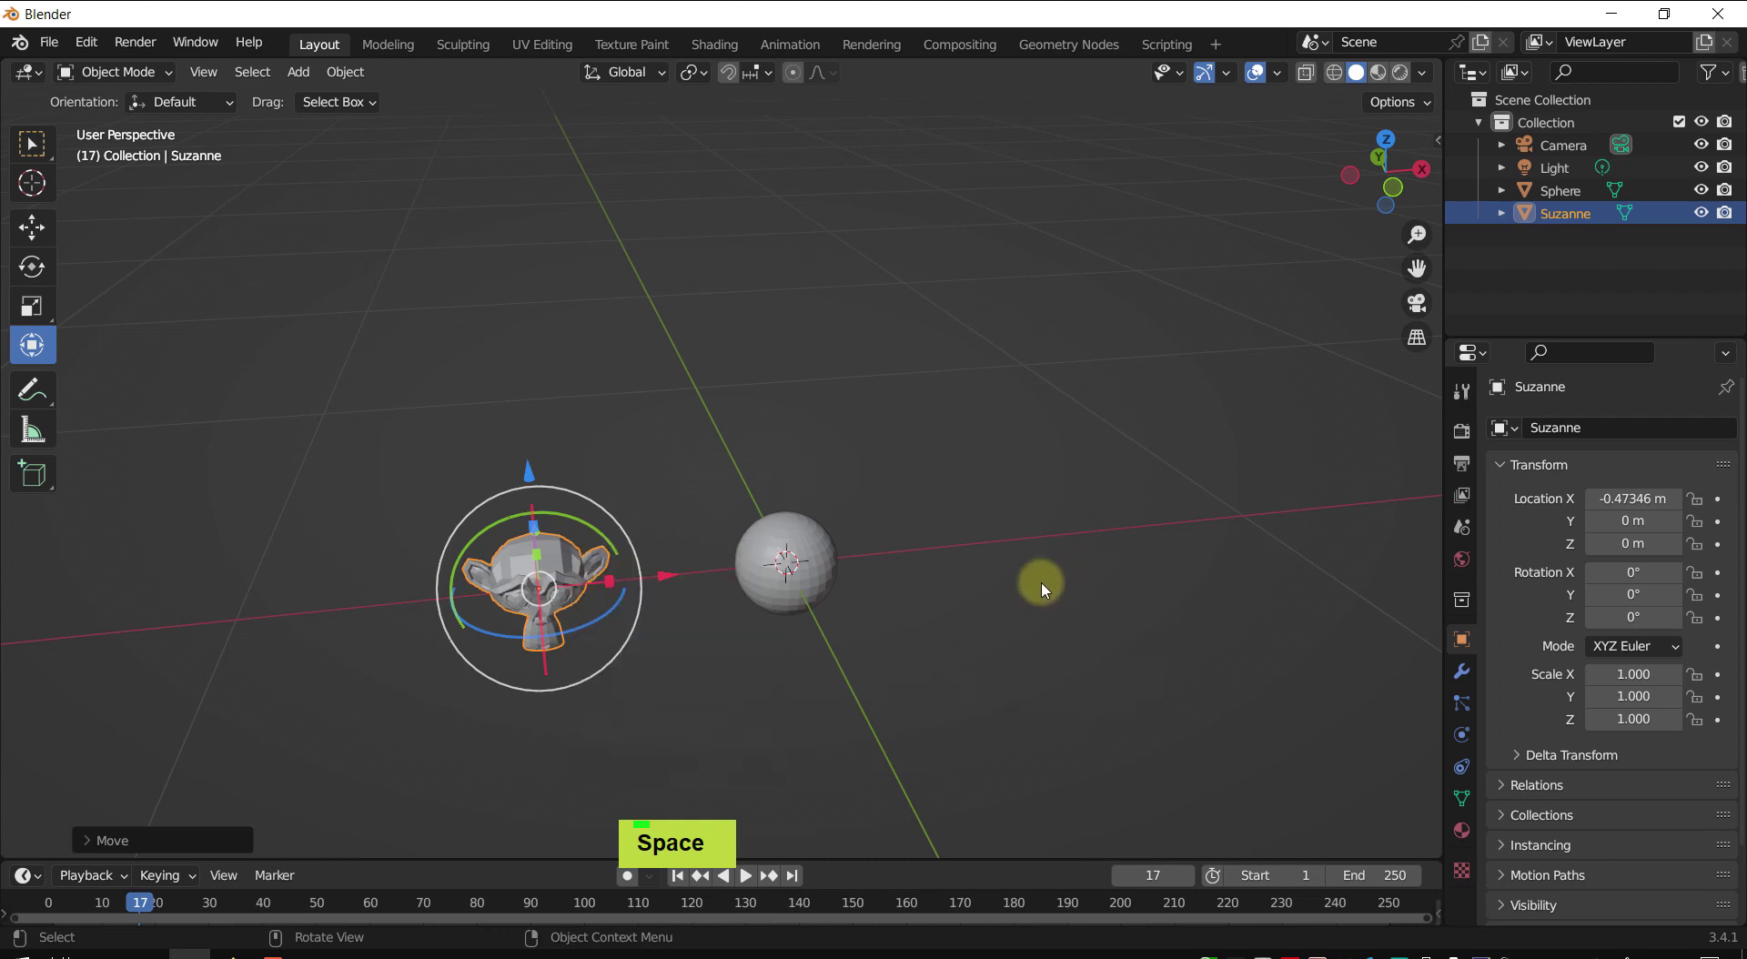
{"action": "key", "text": "shift"}
{"action": "key", "text": "shift+space"}
{"action": "key", "text": "shift+space"}
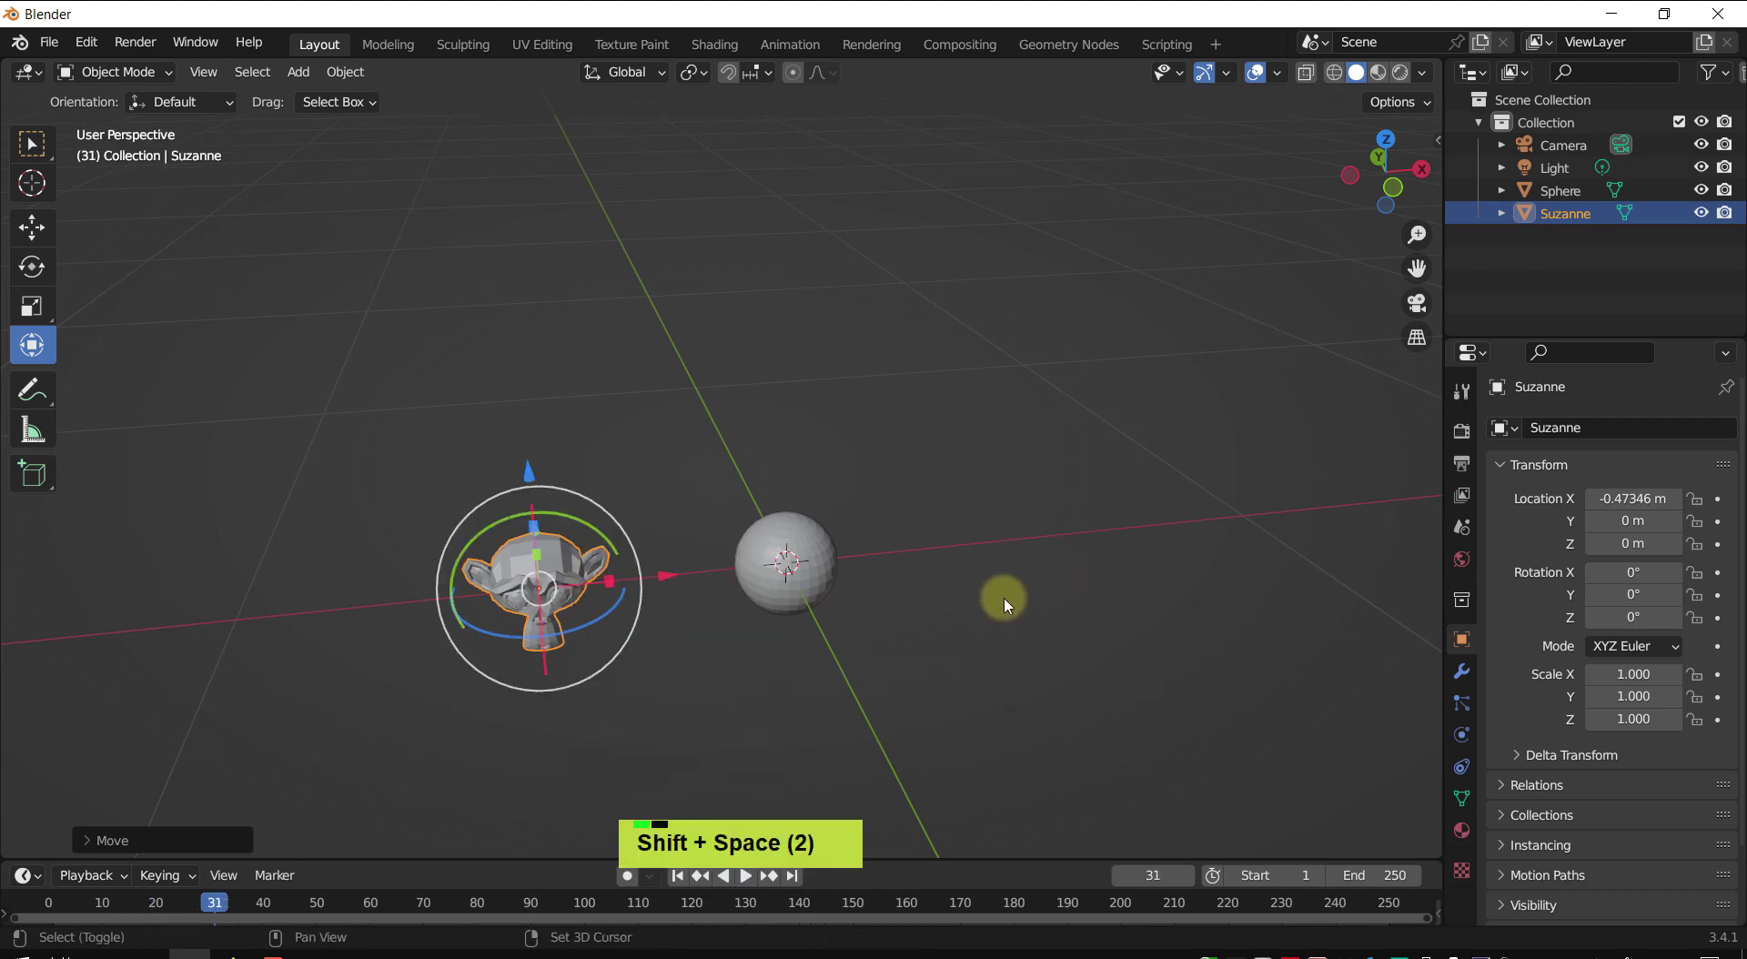
{"action": "key", "text": "shift+Left"}
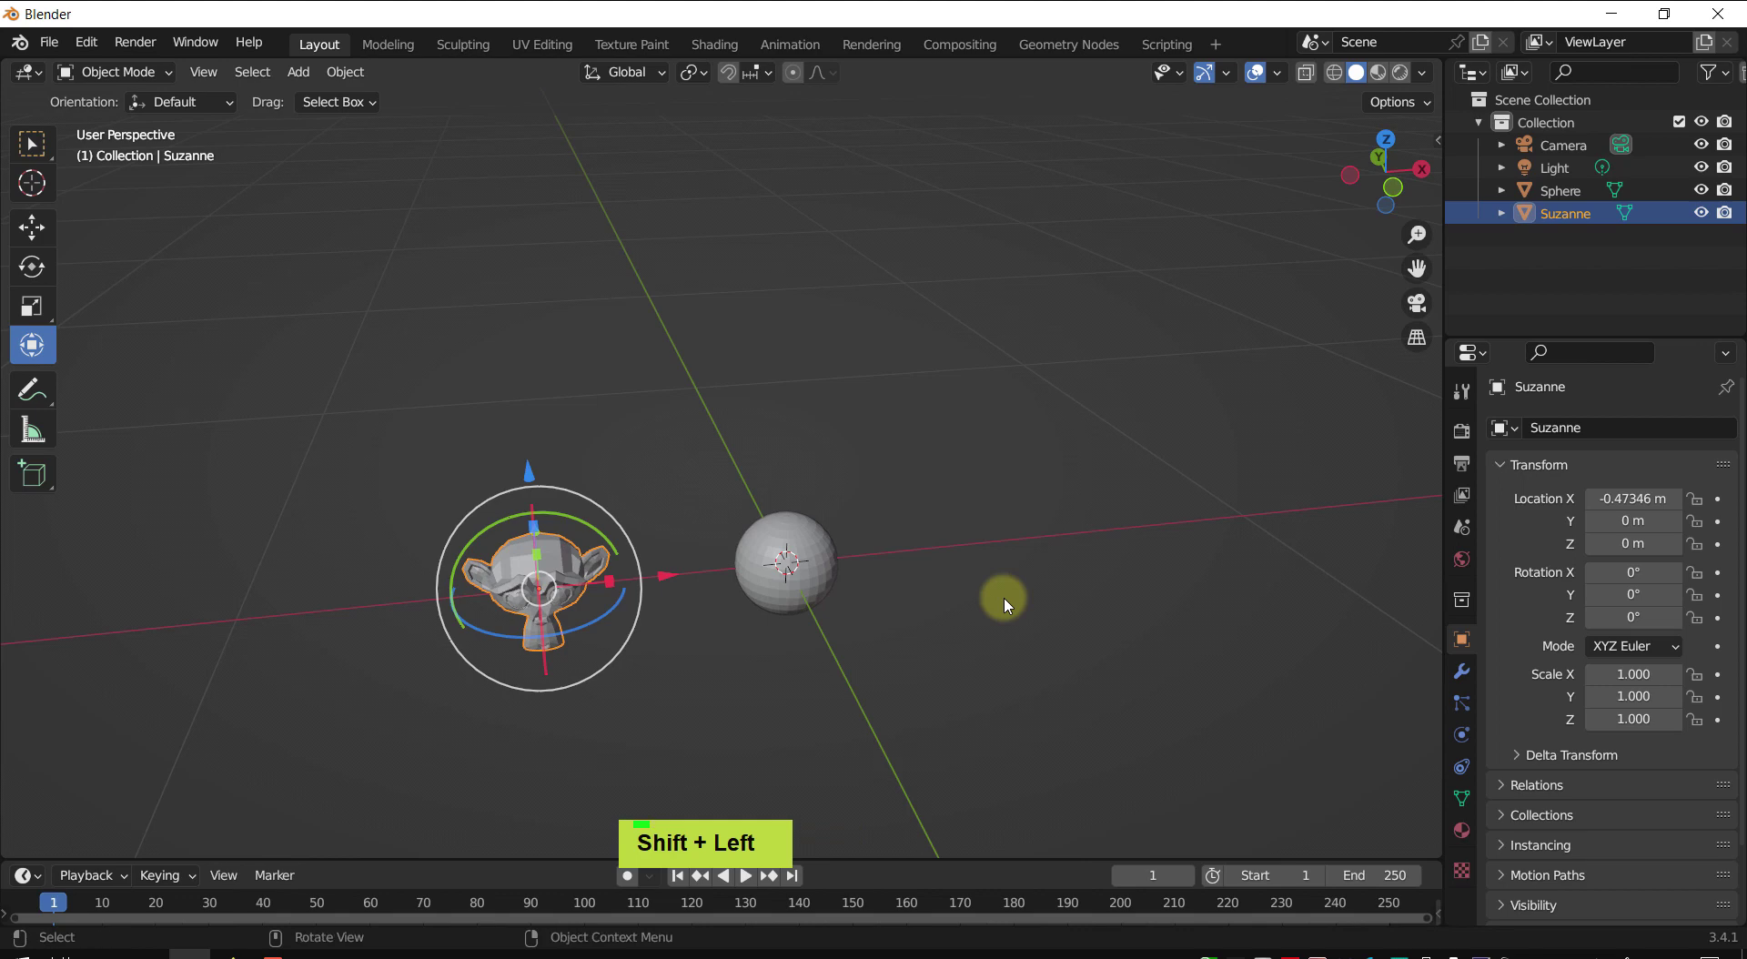
- Find the Play Animation shortcut in the Keymap preferences and assign Shift Spacebar to its first entry
{"action": "left_click", "coordinate": [49, 45]}
{"action": "mouse_move", "coordinate": [86, 46]}
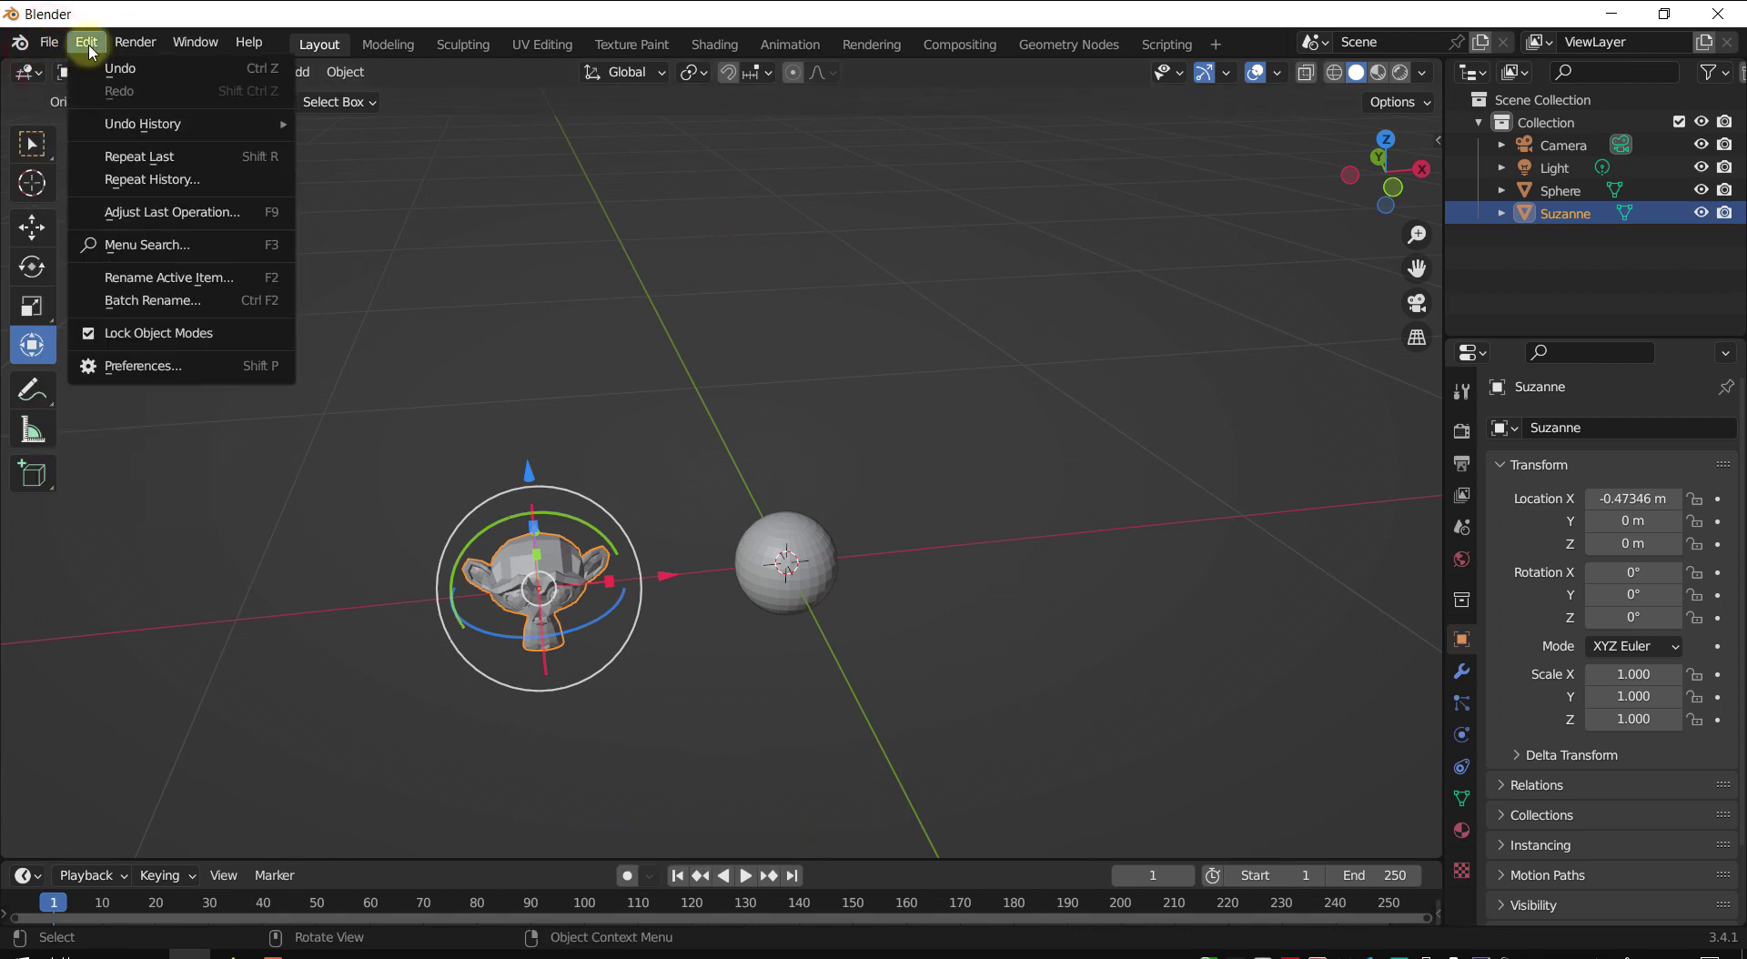
{"action": "left_click", "coordinate": [141, 366]}
{"action": "left_click_drag", "start_coordinate": [524, 66], "coordinate": [1116, 251]}
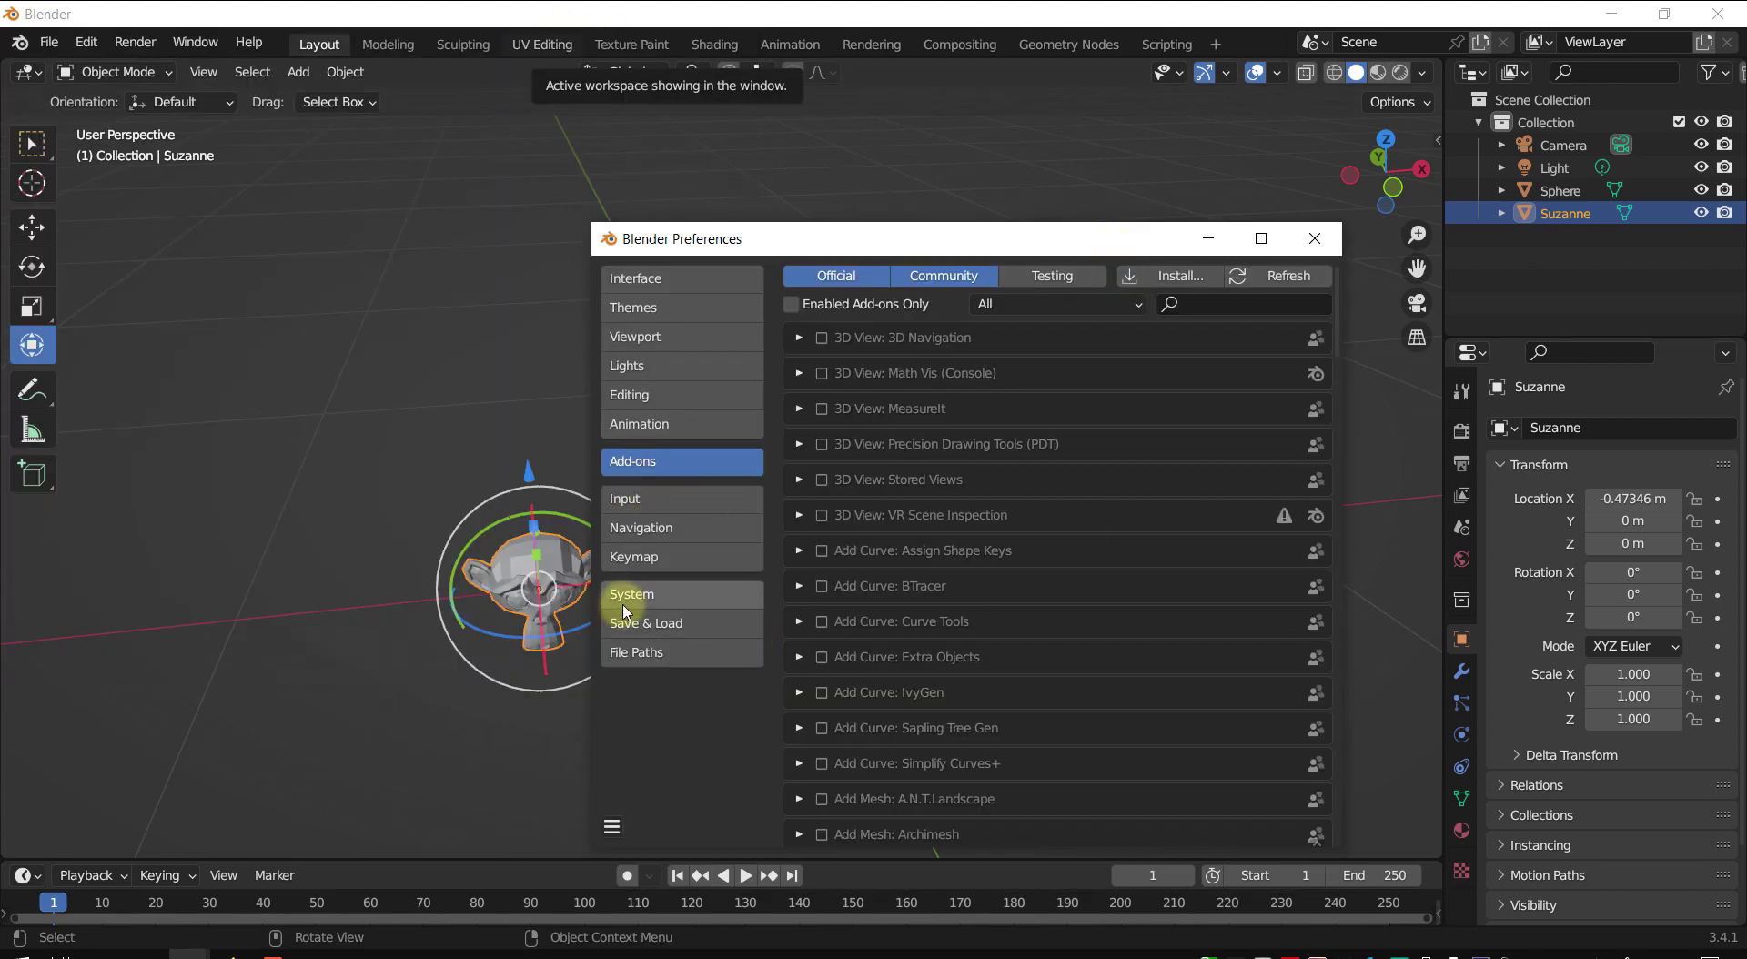
{"action": "left_click", "coordinate": [635, 556]}
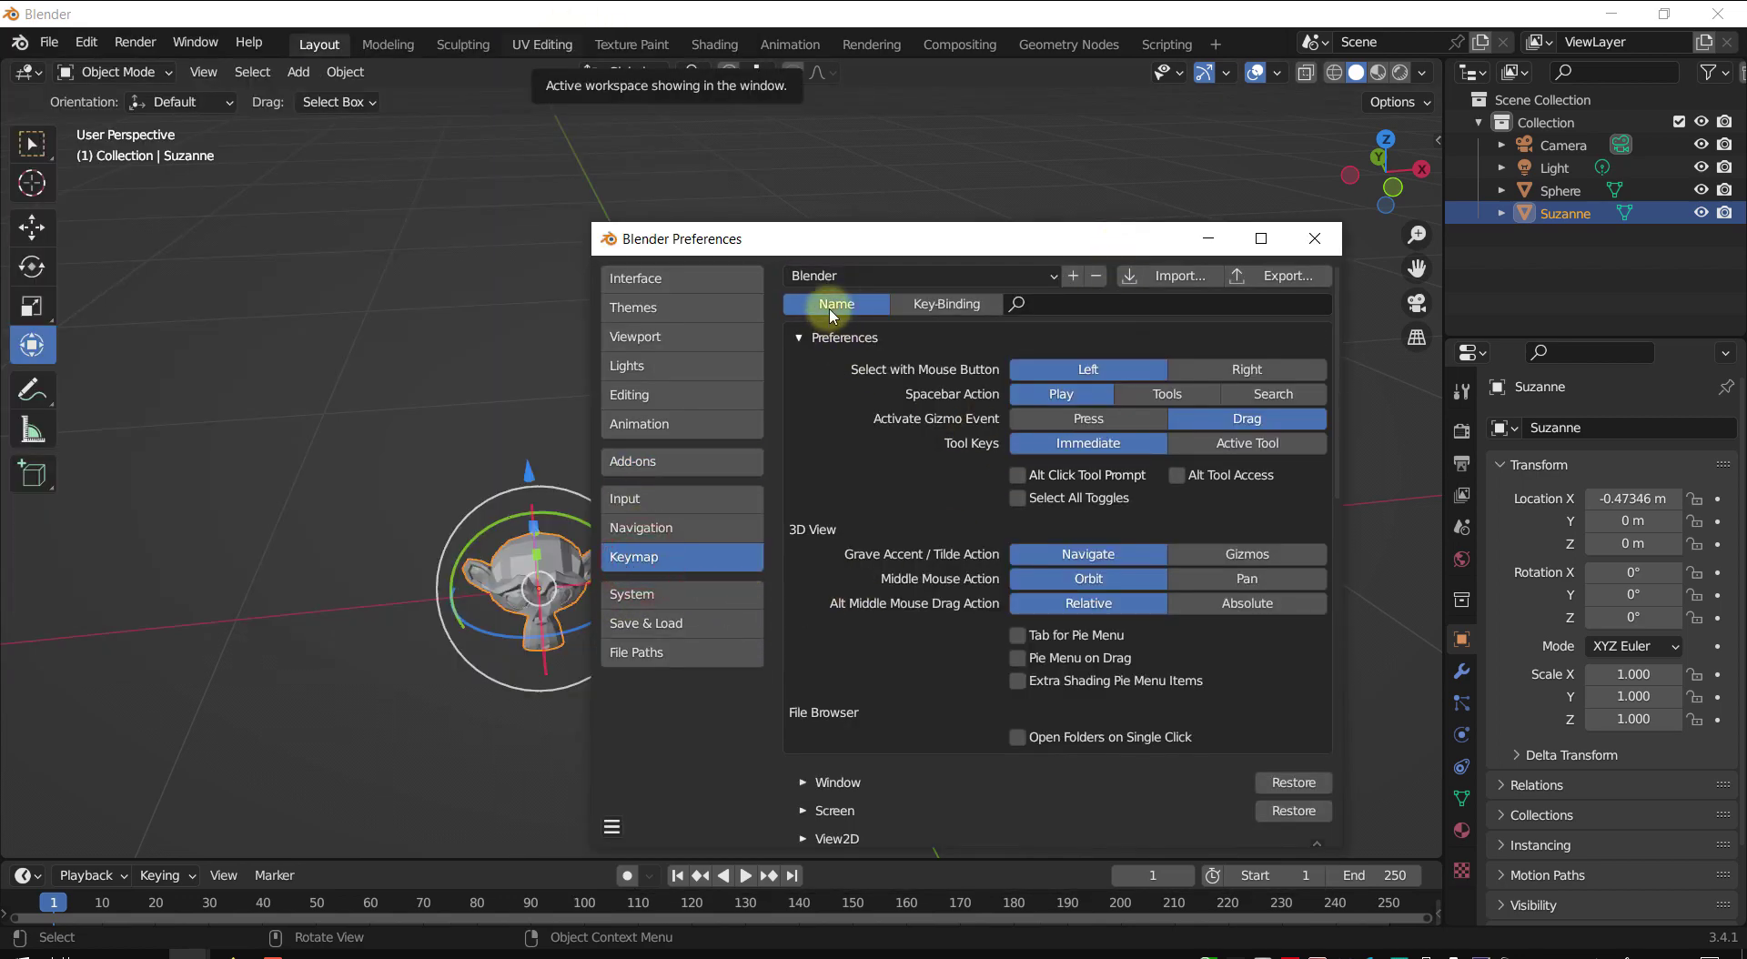
{"action": "left_click", "coordinate": [1080, 306]}
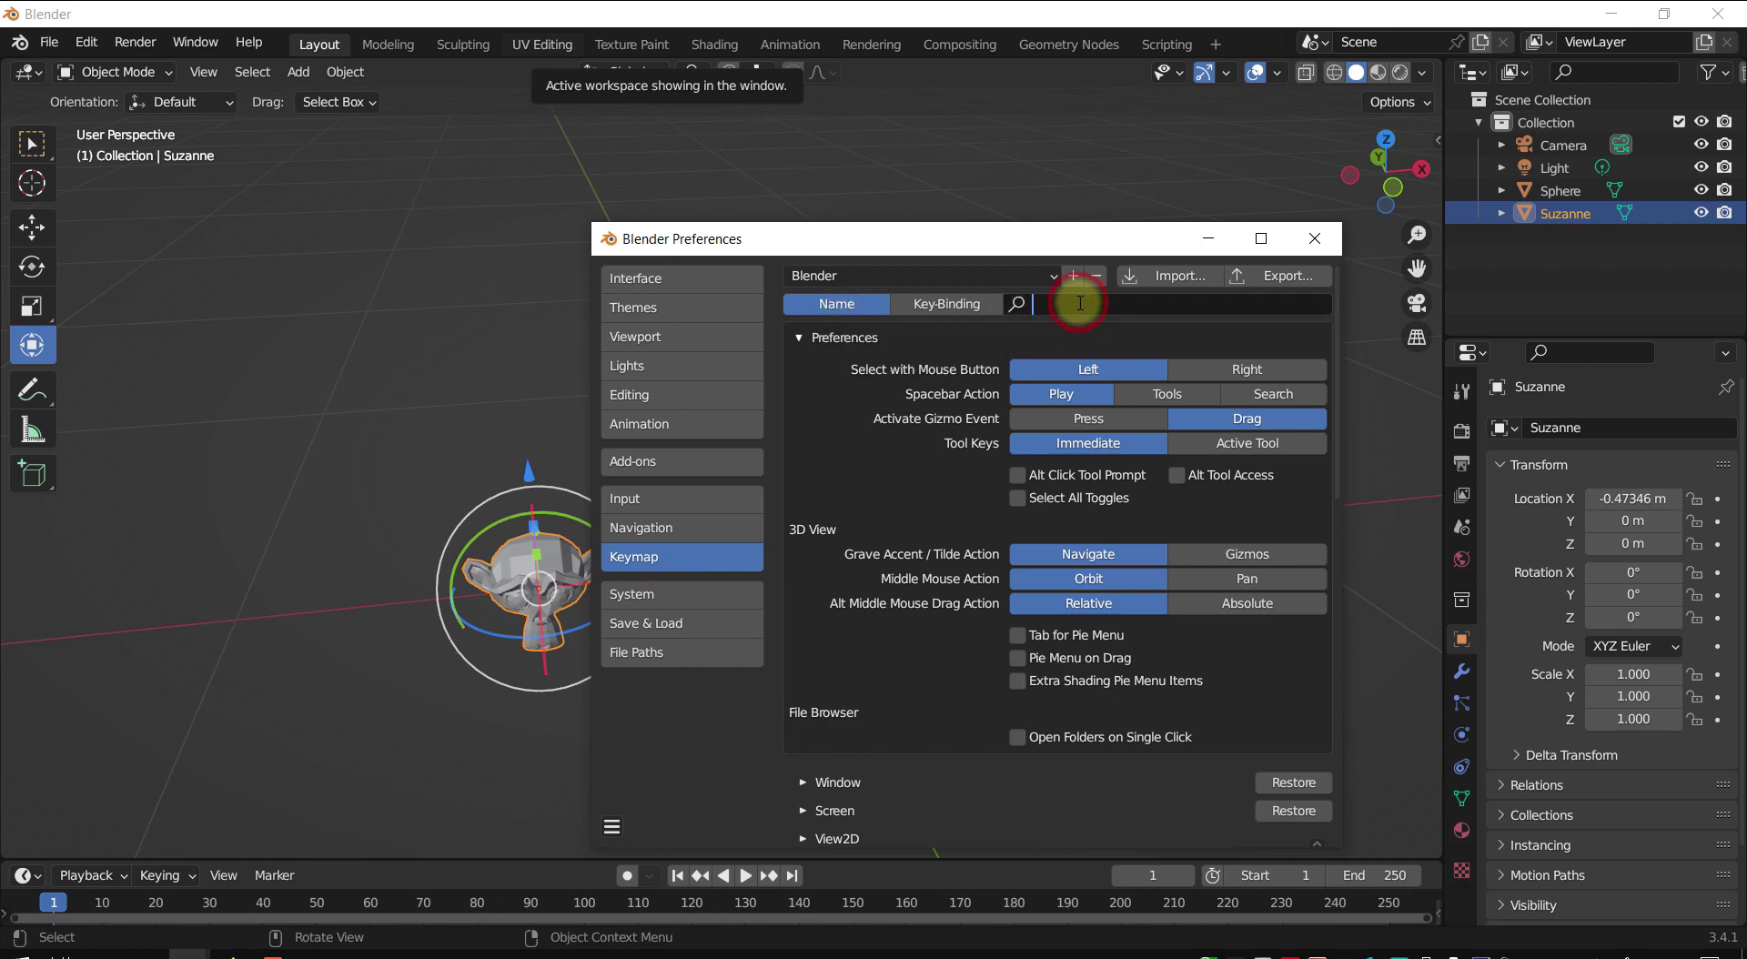
{"action": "type", "text": "Play ANI"}
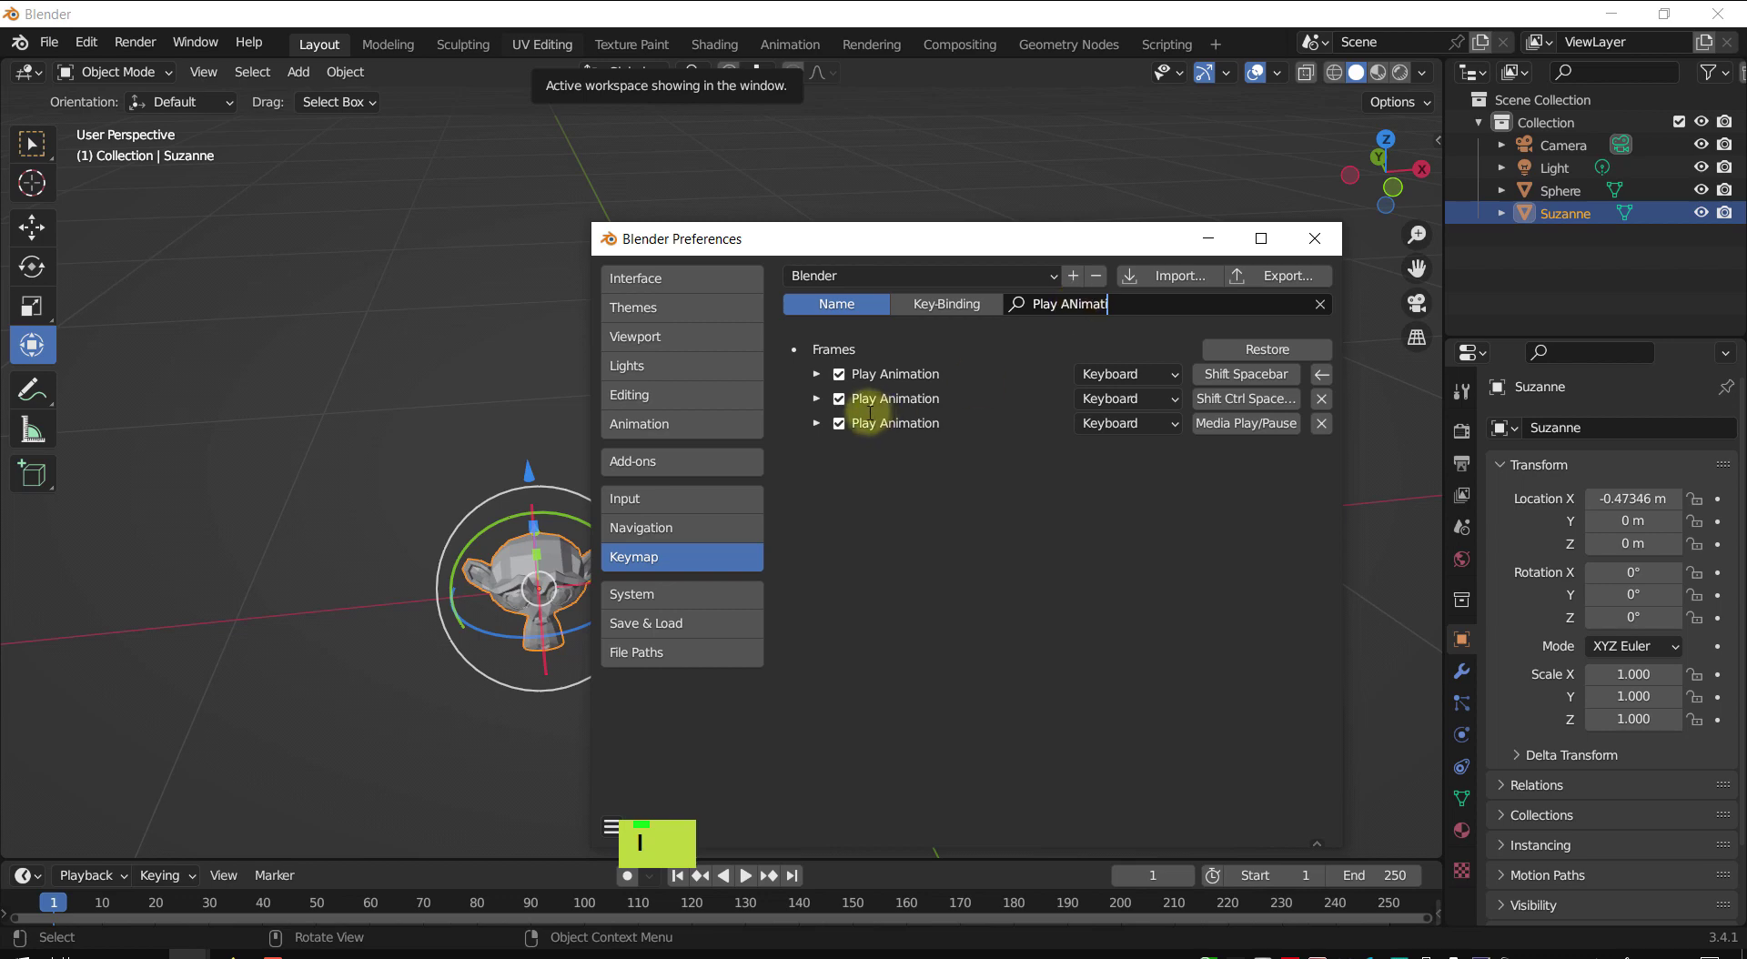
{"action": "left_click", "coordinate": [1250, 375]}
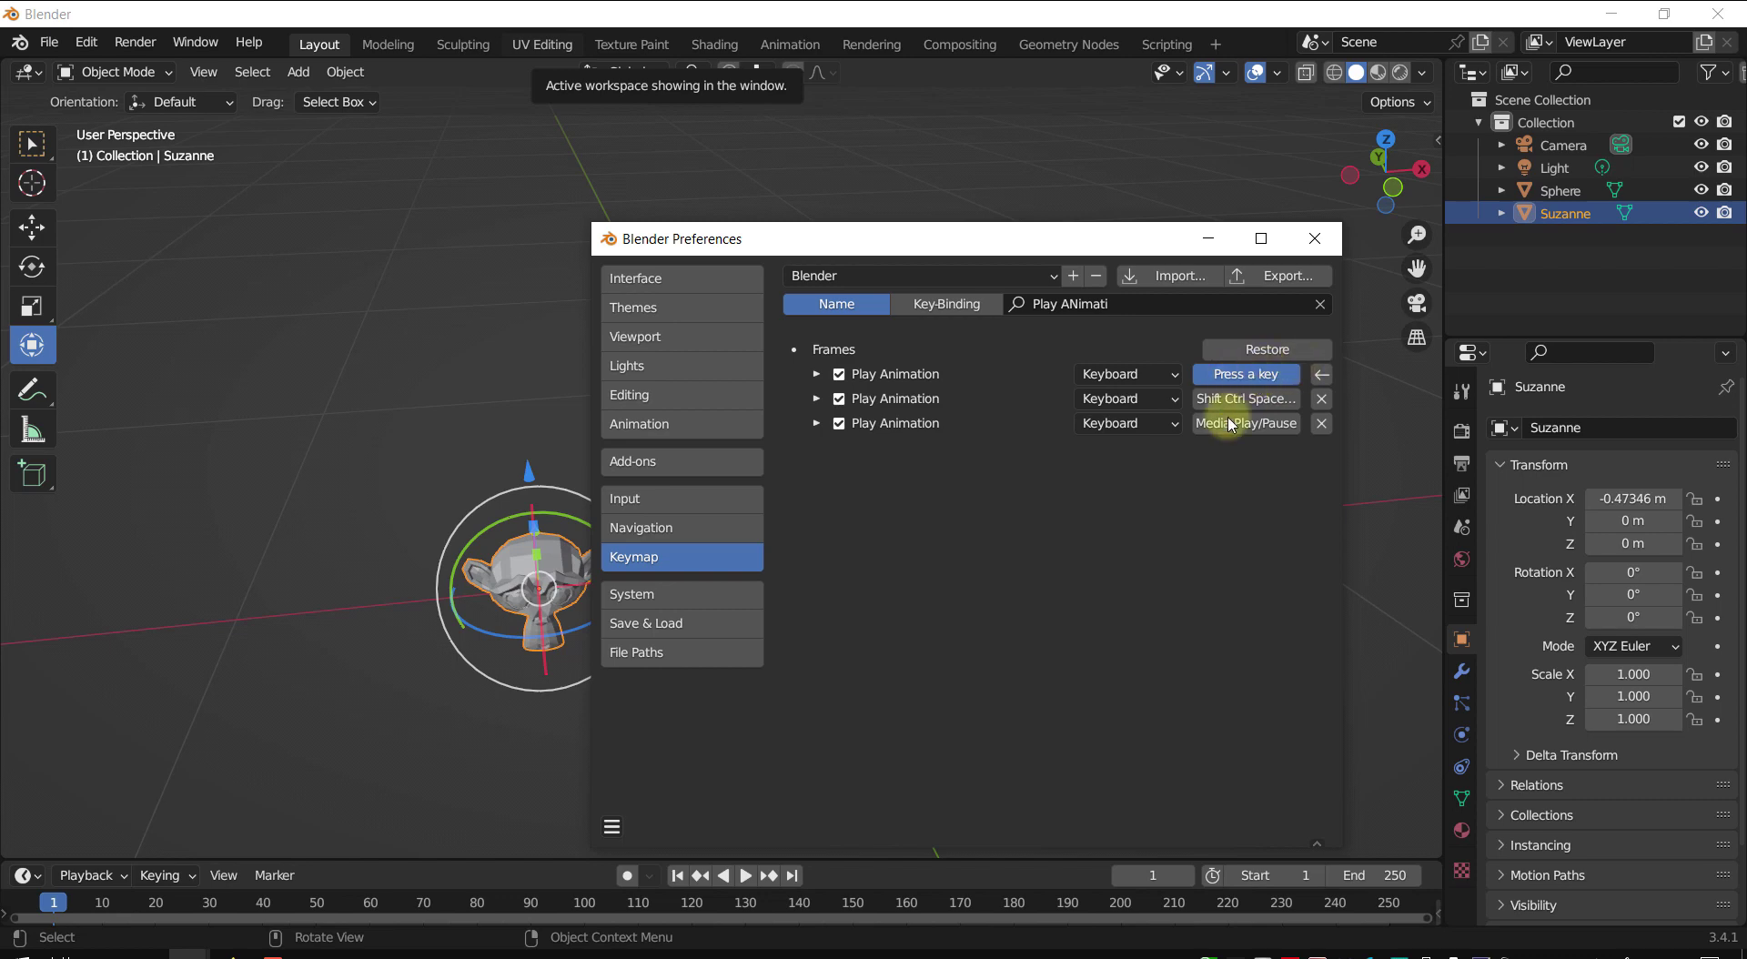
{"action": "key", "text": "shift+space"}
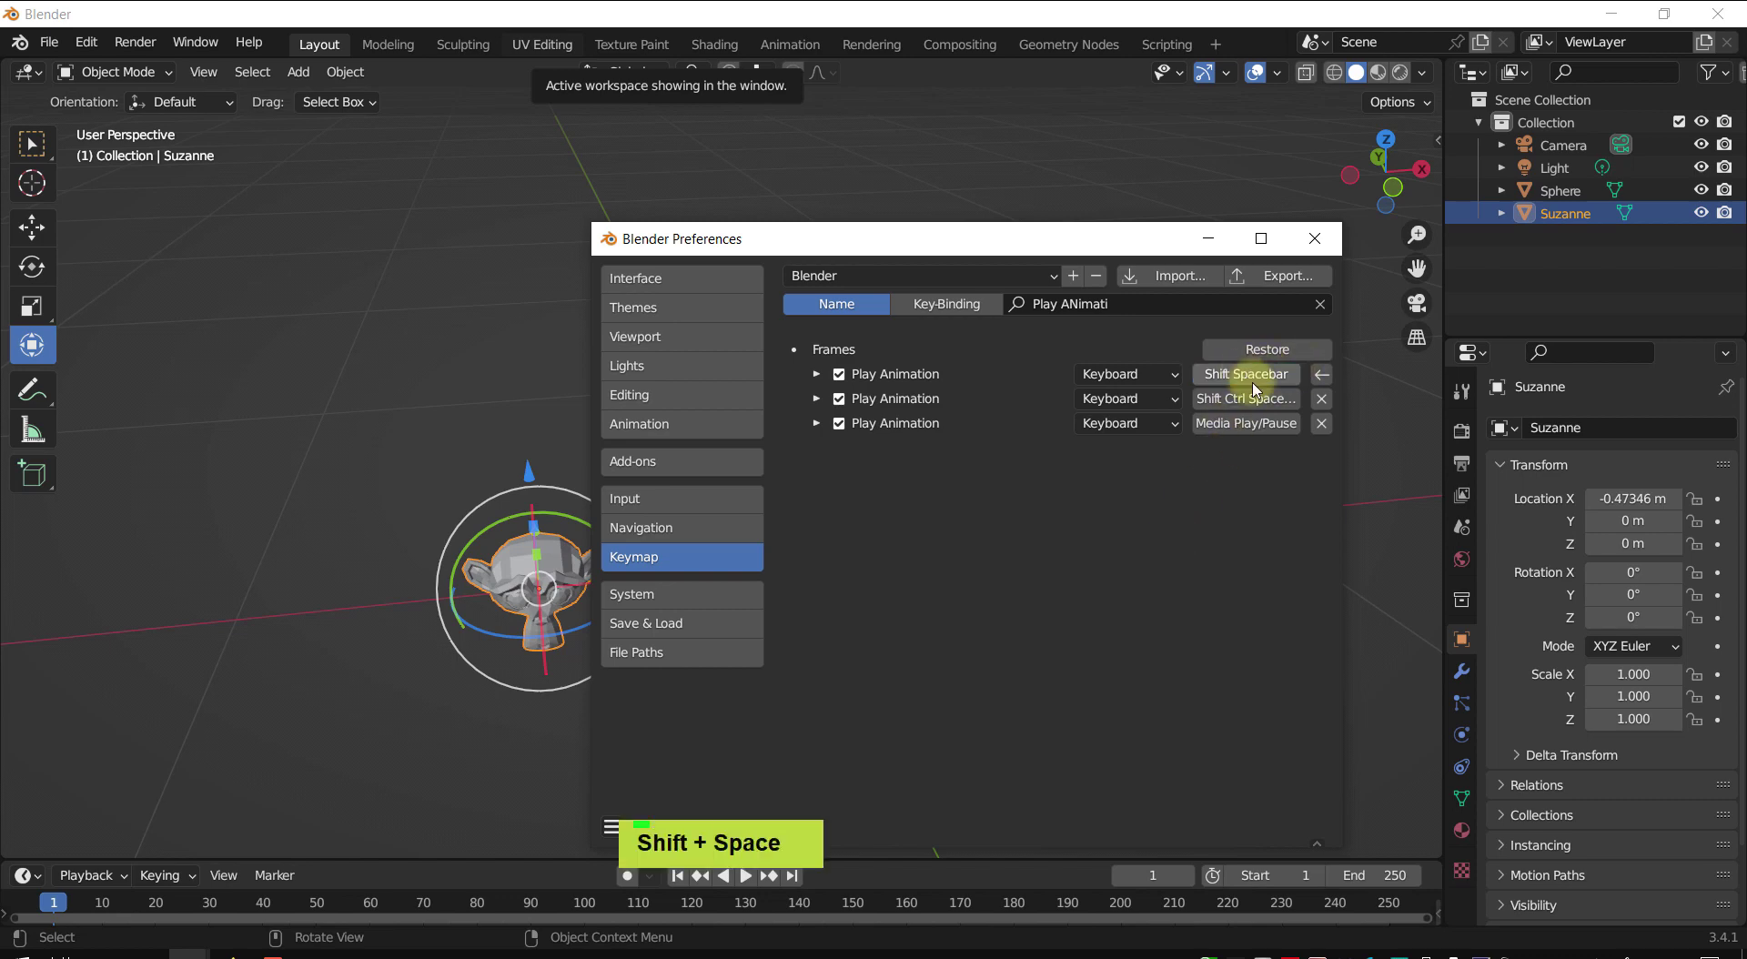
- Search the keymap for the Toolbar shortcut and close the preferences window
{"action": "left_click", "coordinate": [1126, 306]}
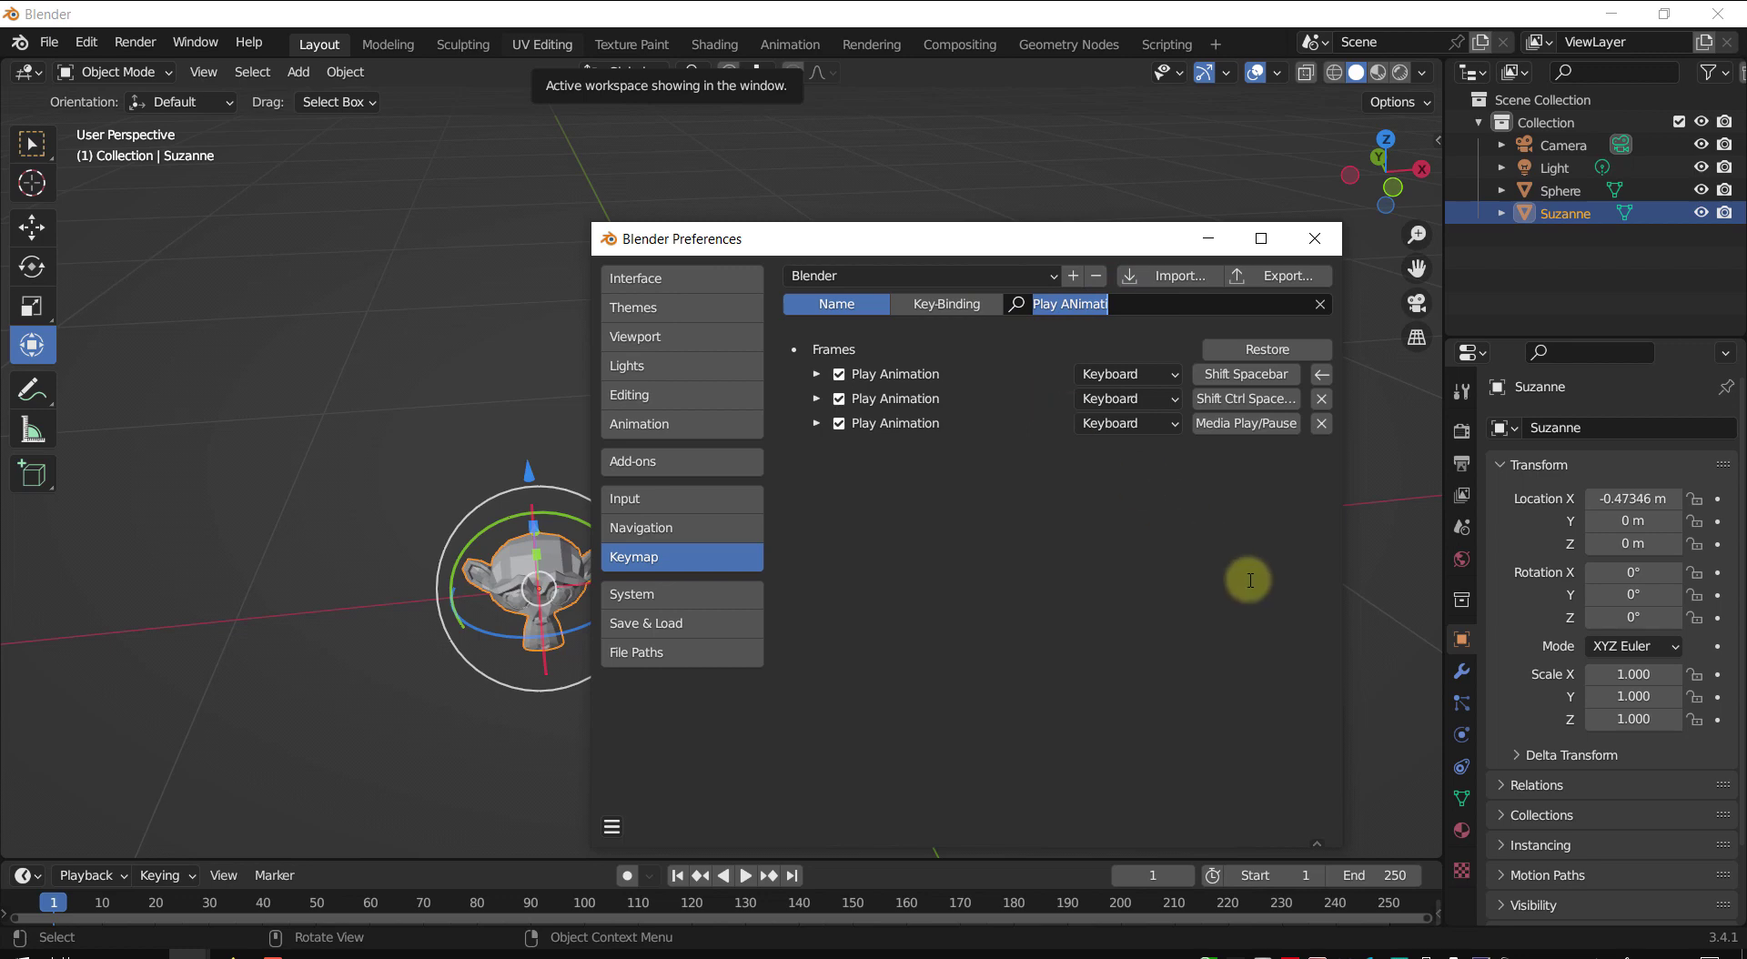
{"action": "type", "text": "Toolbar"}
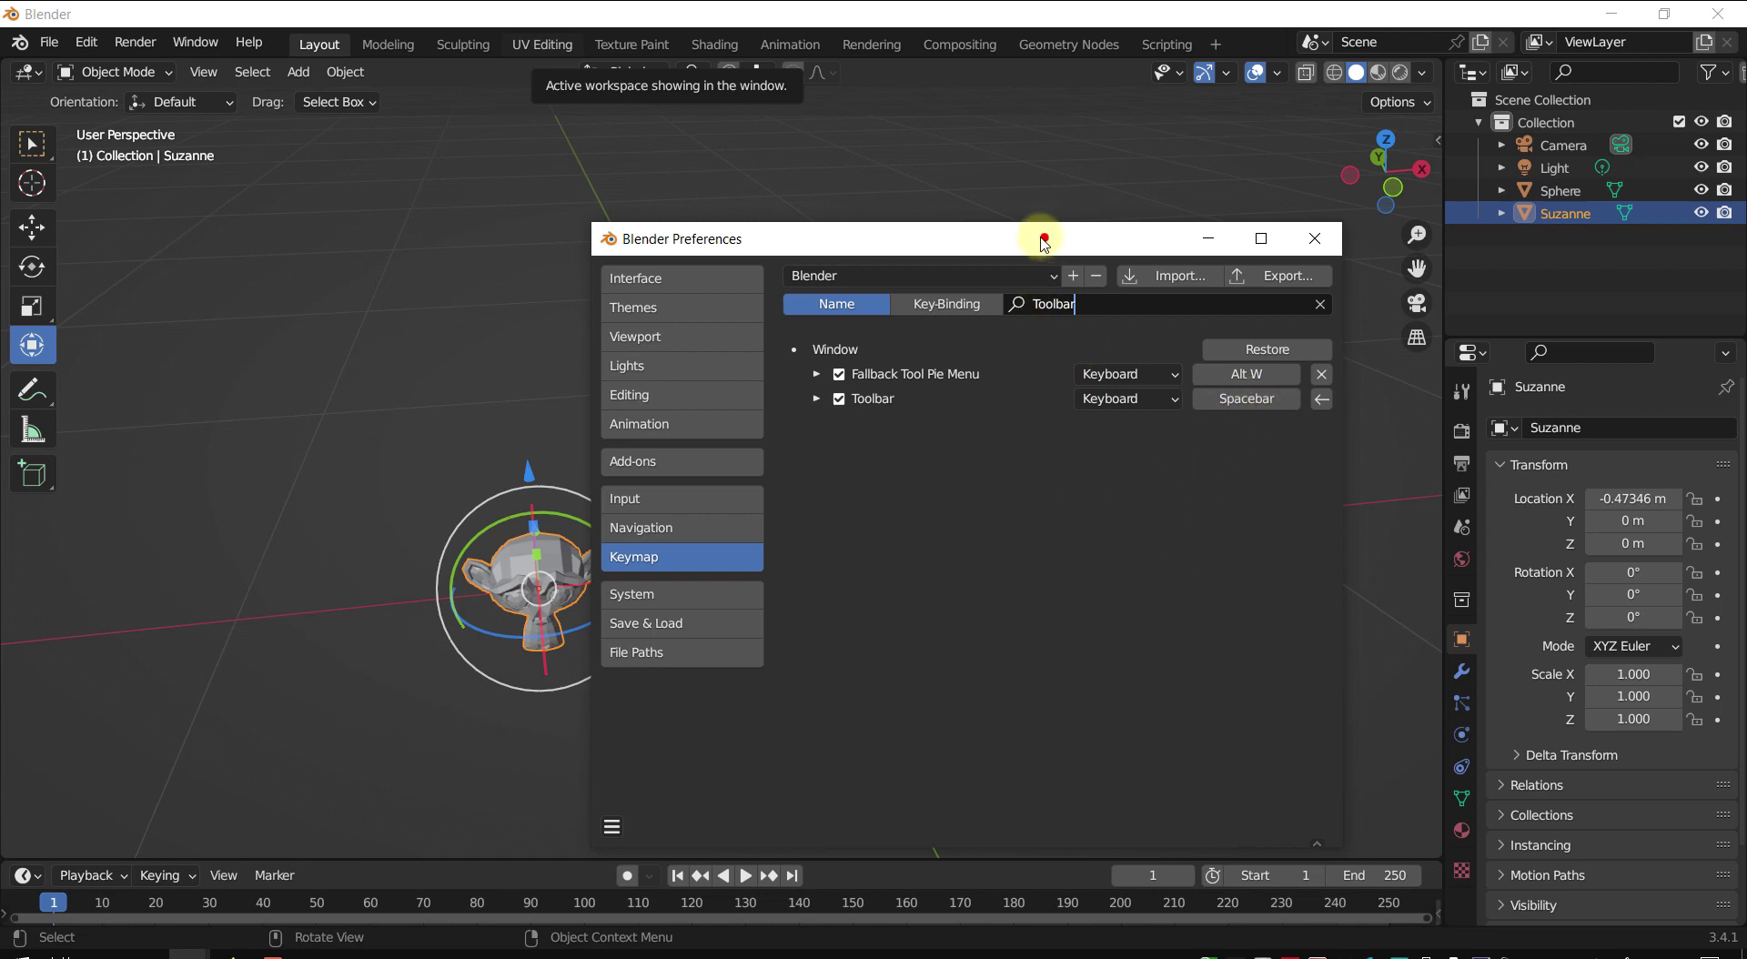
{"action": "left_click_drag", "start_coordinate": [1044, 244], "coordinate": [954, 236]}
{"action": "left_click", "coordinate": [1224, 231]}
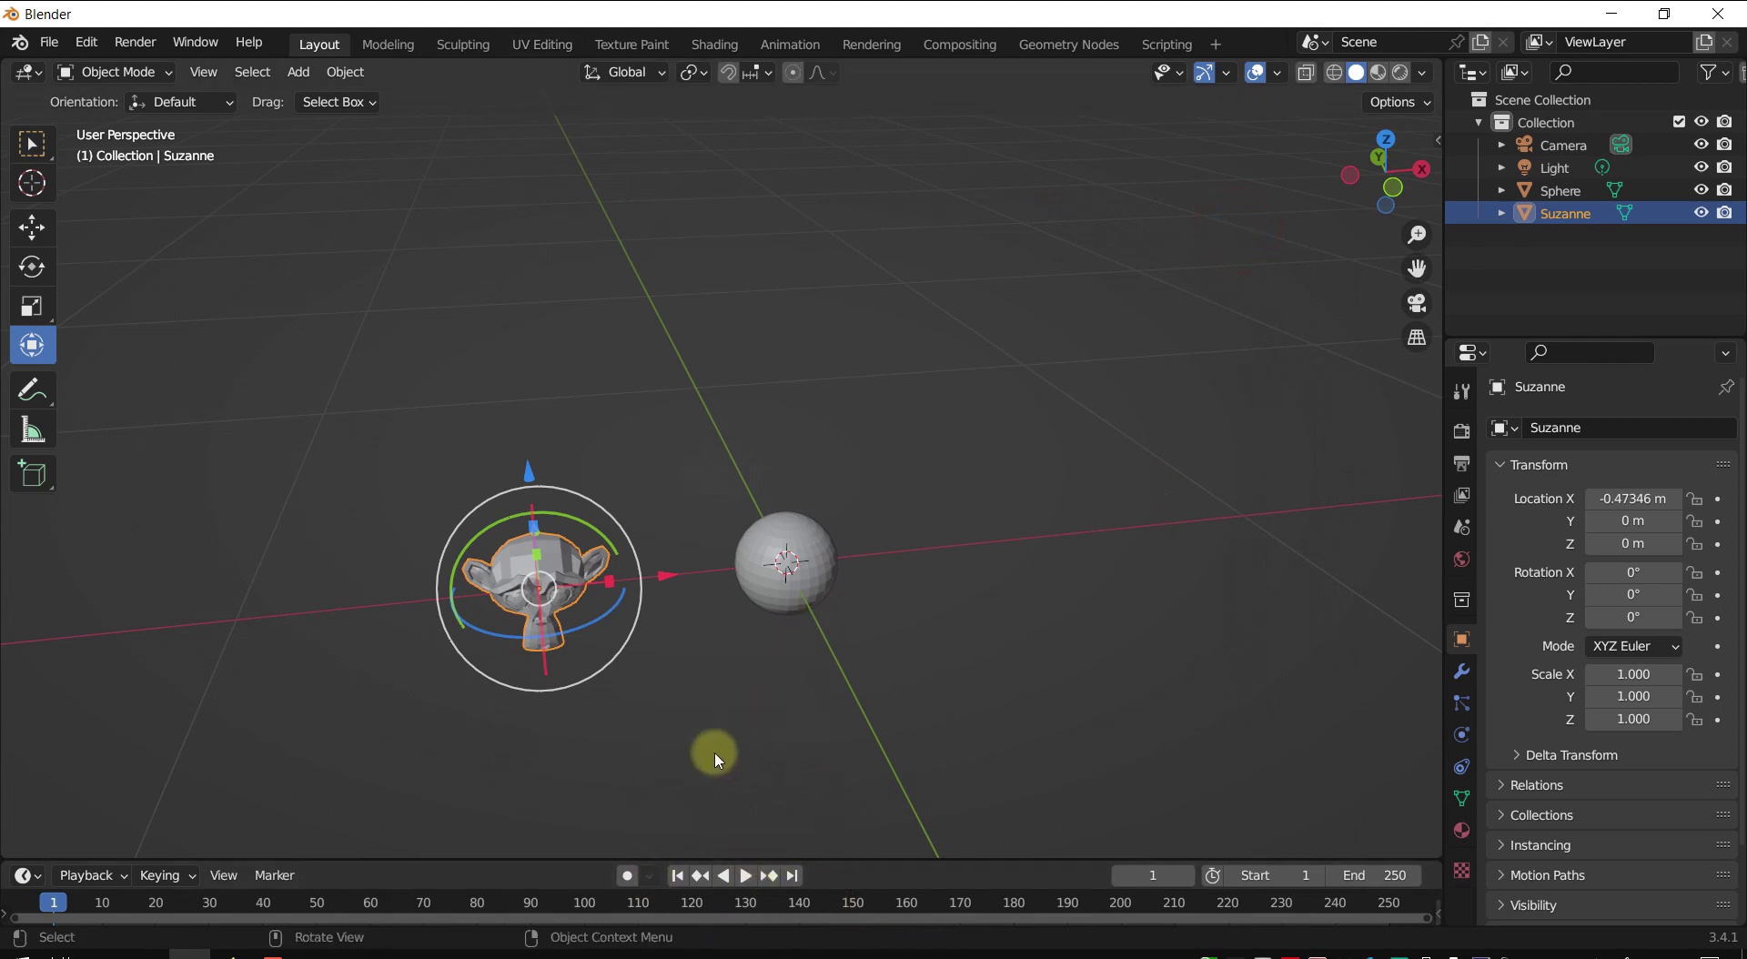
- Apply smooth shading to the monkey head
{"action": "middle_click_drag", "start_coordinate": [687, 733], "coordinate": [637, 626]}
{"action": "scroll", "coordinate": [509, 587], "scroll_direction": "up", "scroll_amount": 3}
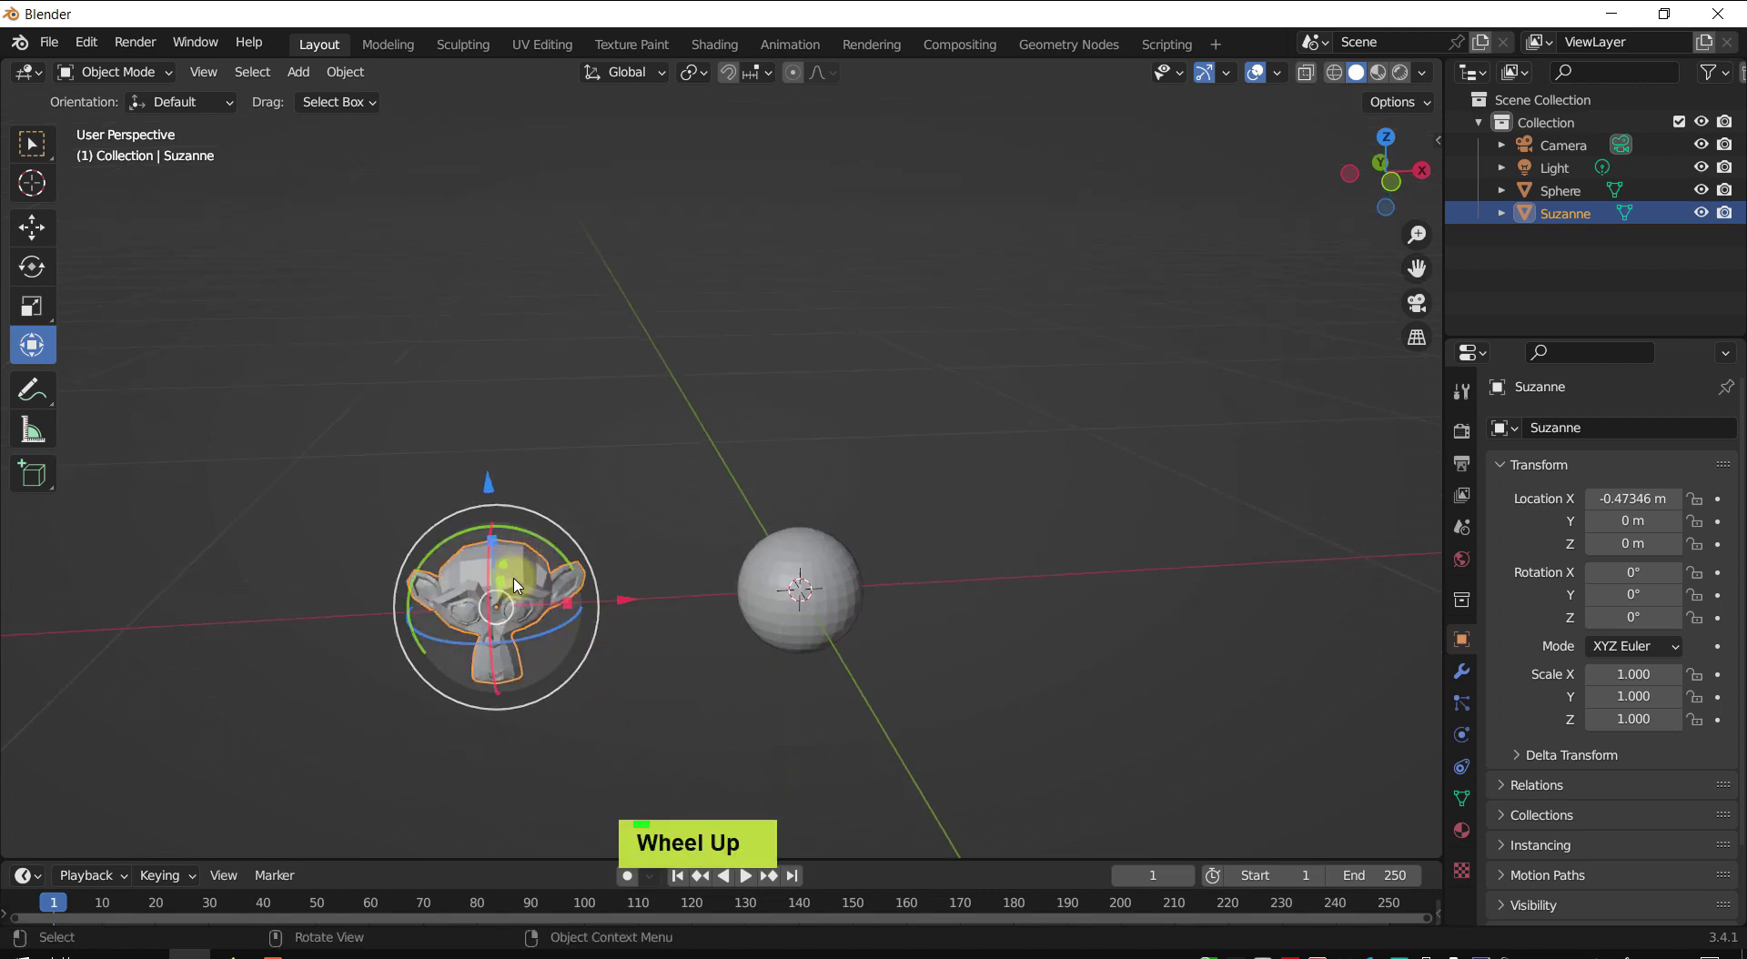
{"action": "right_click", "coordinate": [515, 585]}
{"action": "left_click", "coordinate": [466, 497]}
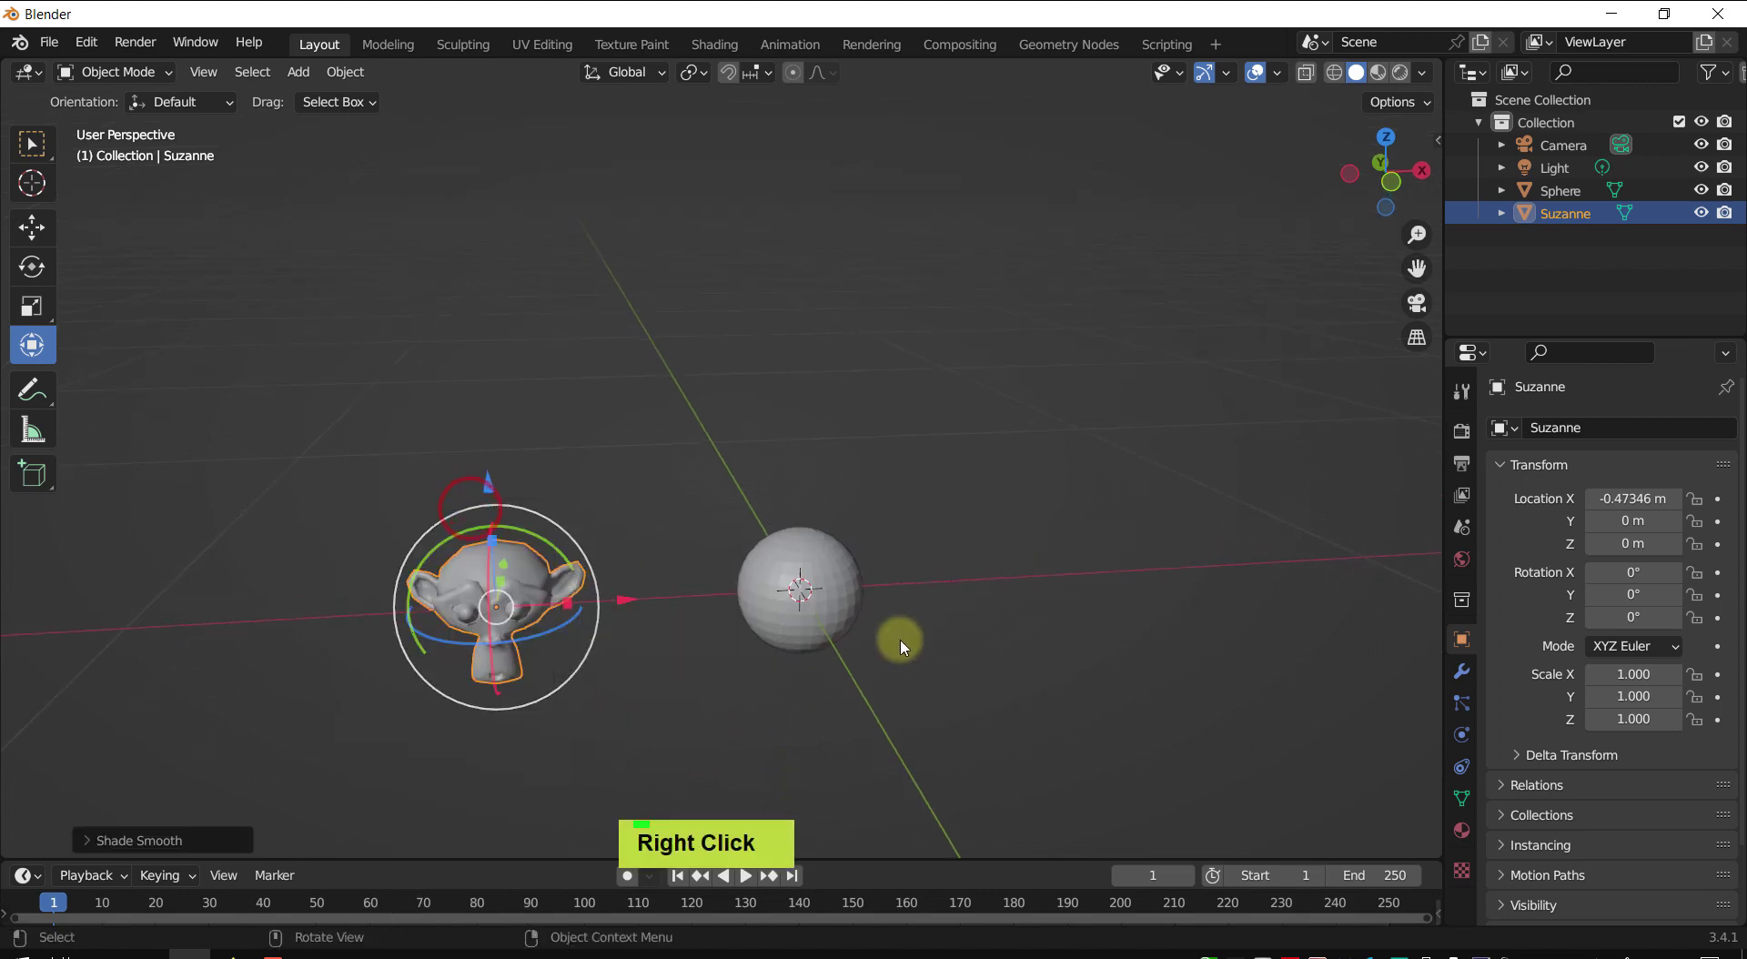
- Apply smooth shading to the sphere
{"action": "left_click", "coordinate": [833, 617]}
{"action": "right_click", "coordinate": [826, 607]}
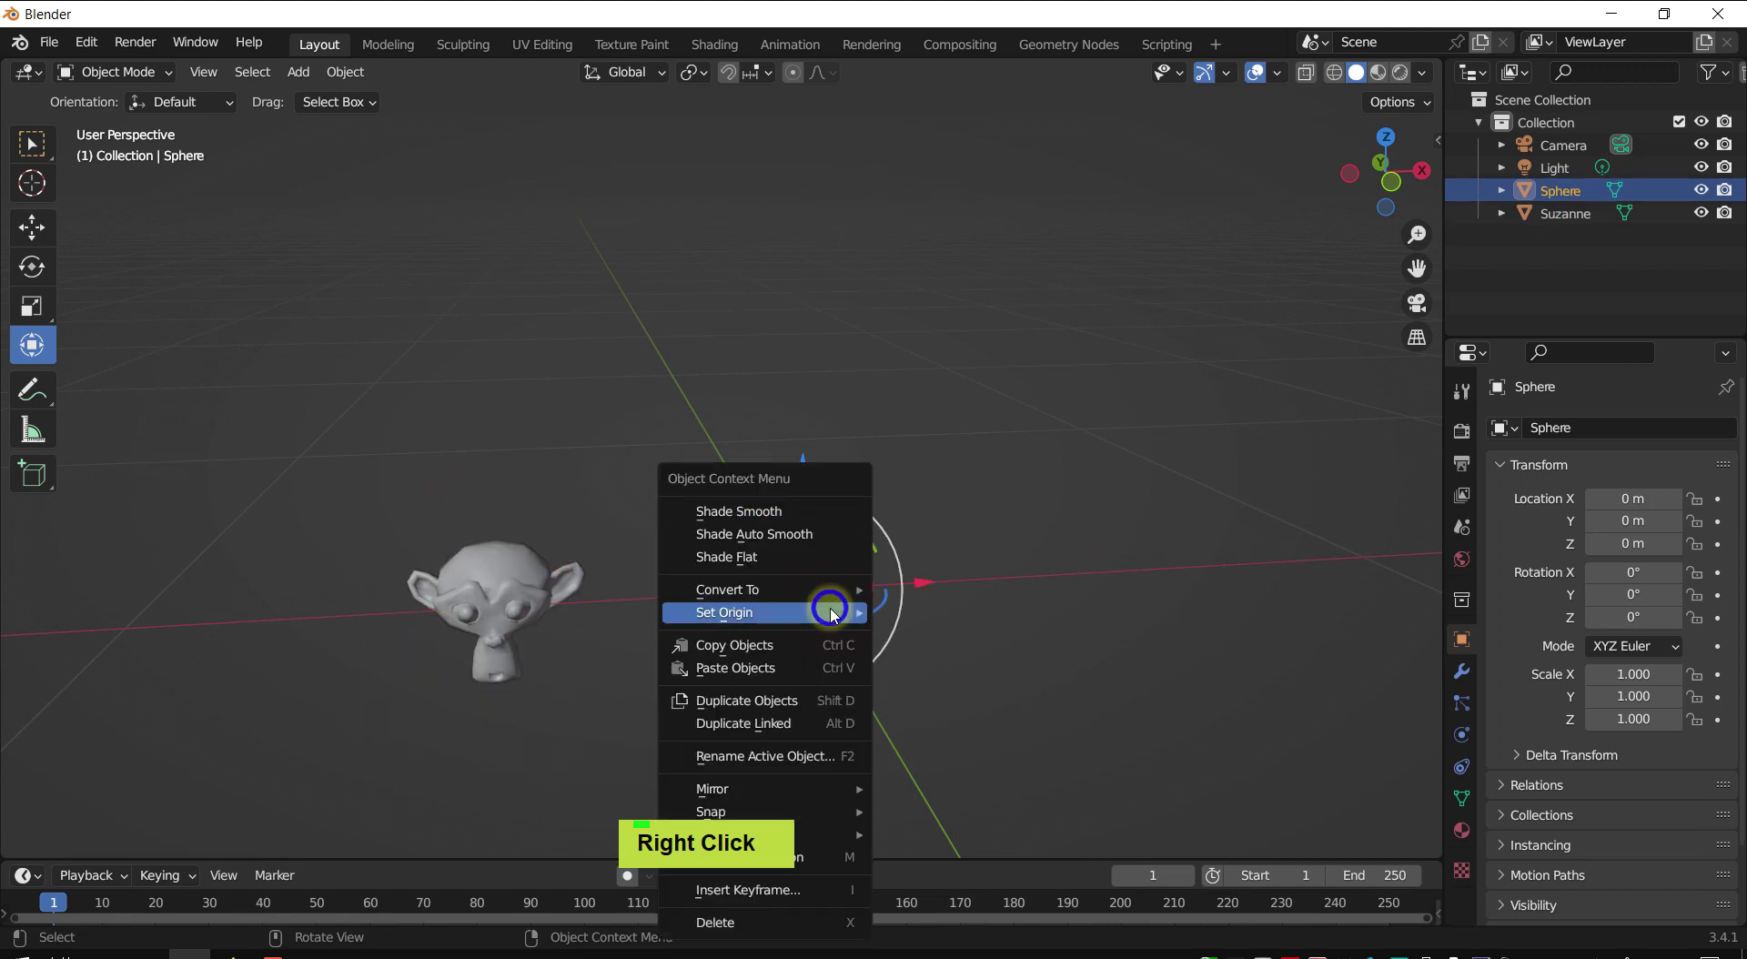
{"action": "left_click", "coordinate": [780, 503]}
{"action": "middle_click_drag", "start_coordinate": [927, 572], "coordinate": [1000, 540], "text": "shift"}
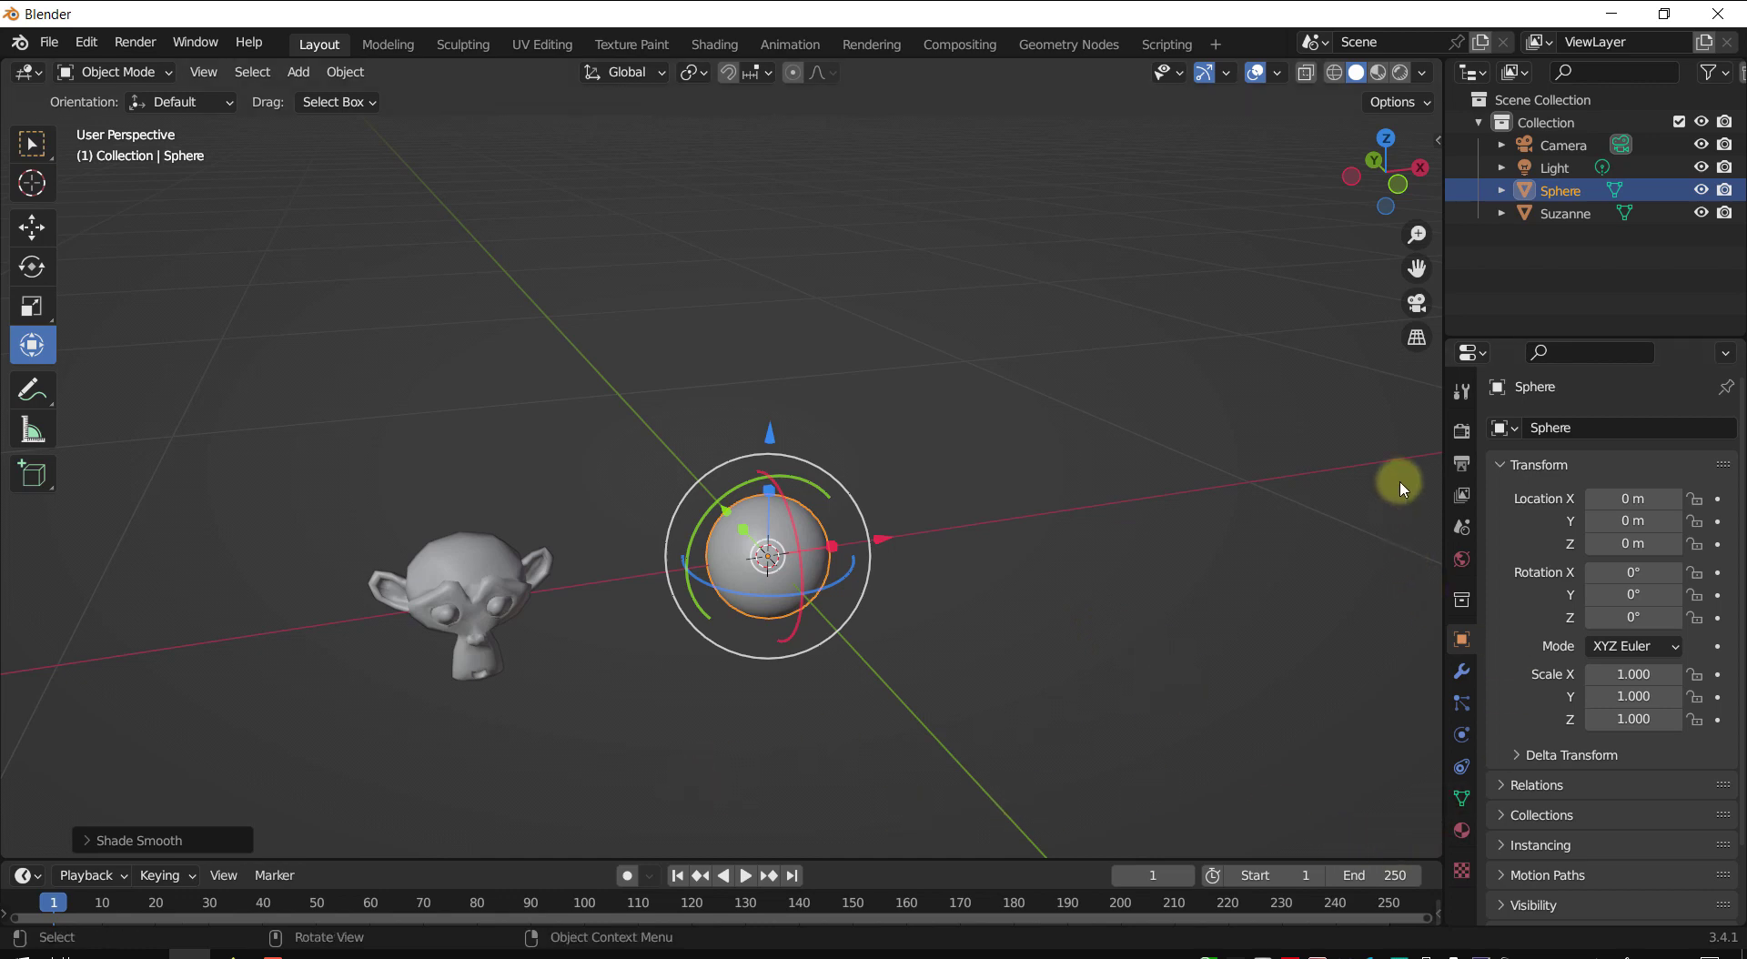
- Show the scene's output properties and set the animation's end frame to 60
{"action": "left_click", "coordinate": [1462, 464]}
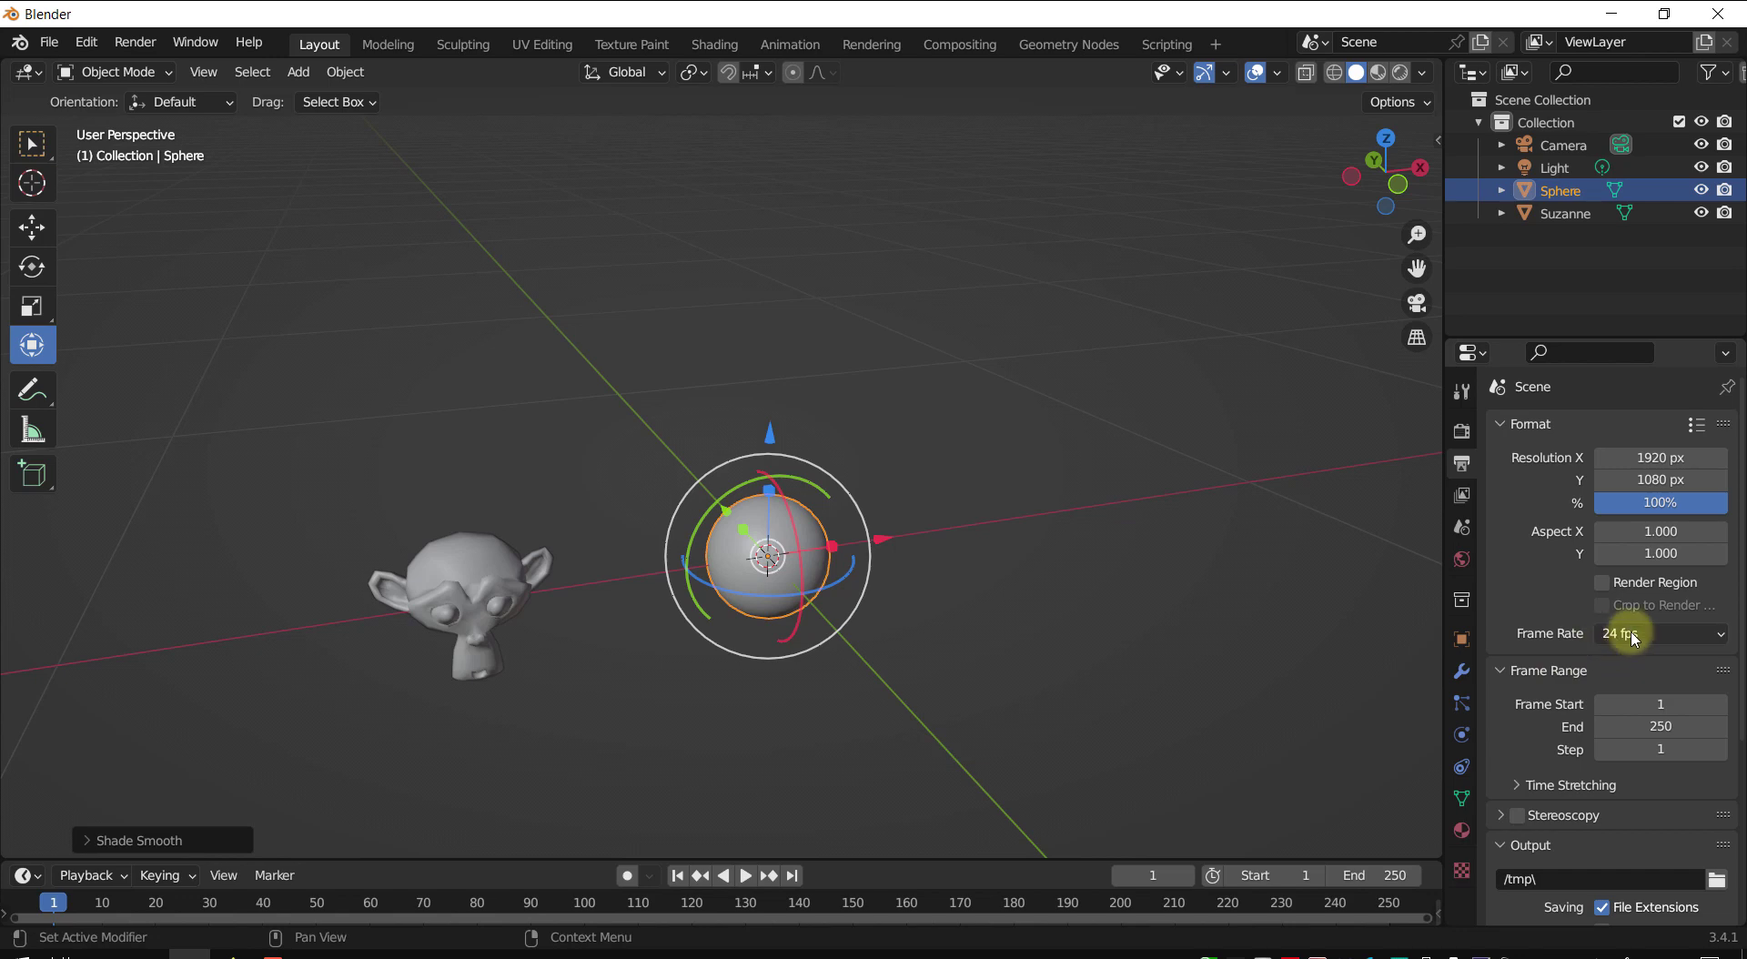
{"action": "left_click", "coordinate": [1376, 875]}
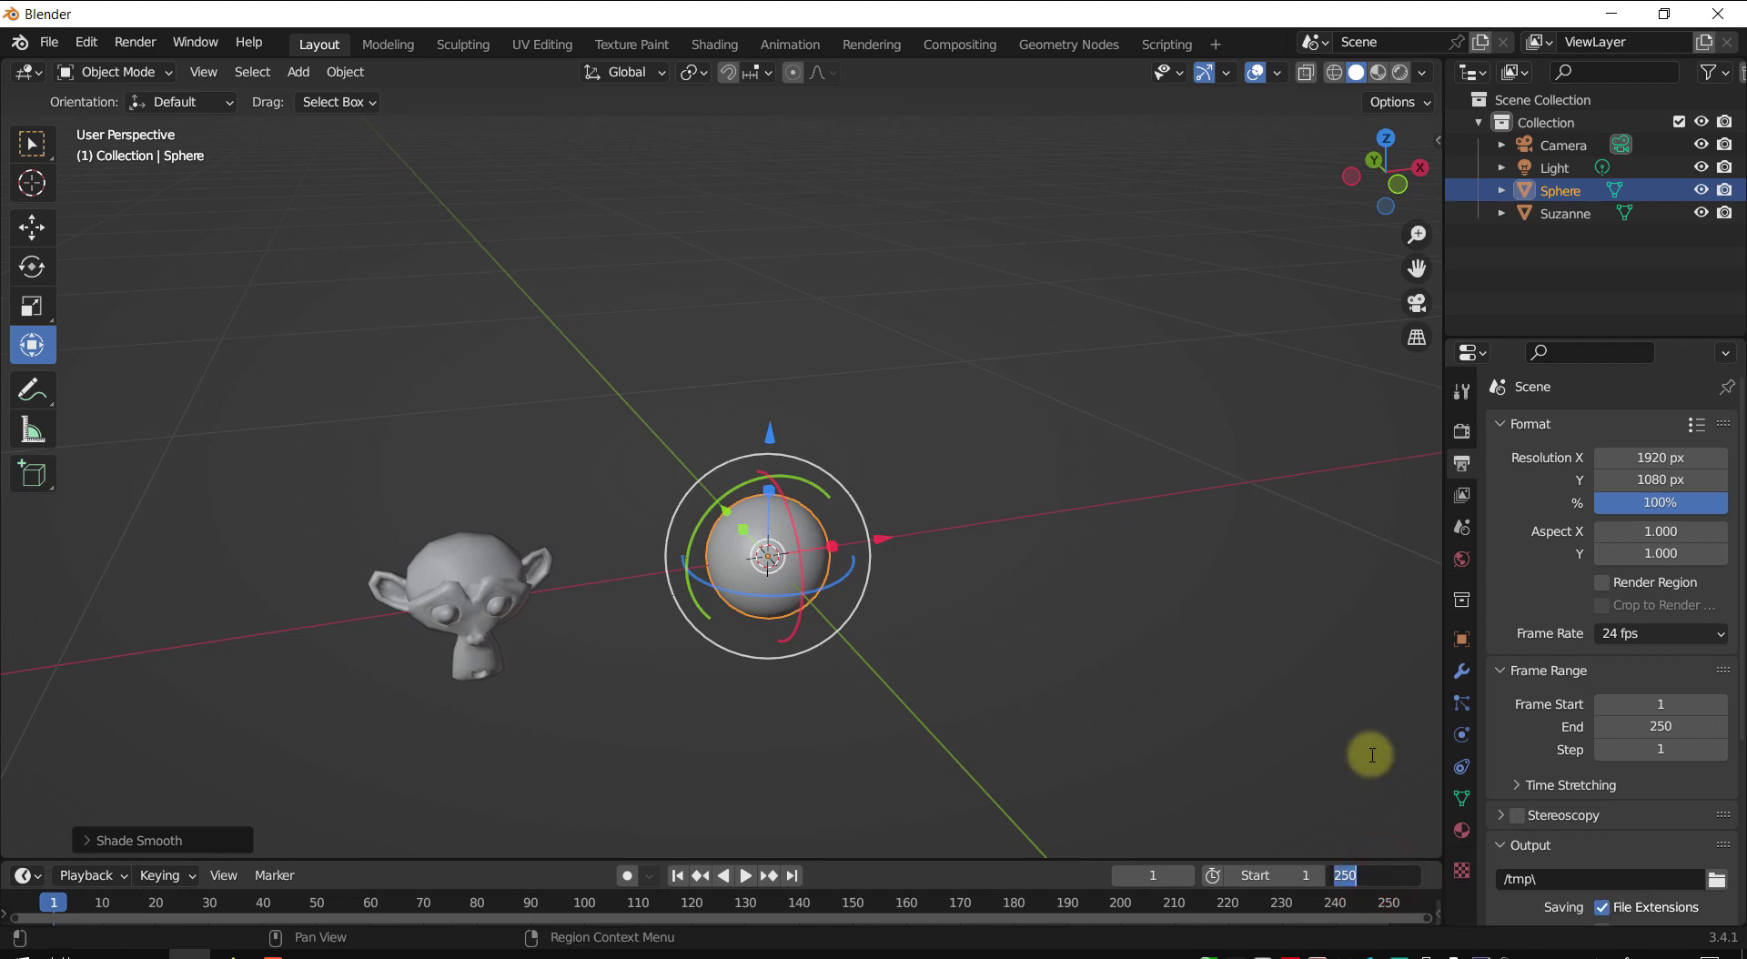
{"action": "type", "text": "60"}
{"action": "key", "text": "Return"}
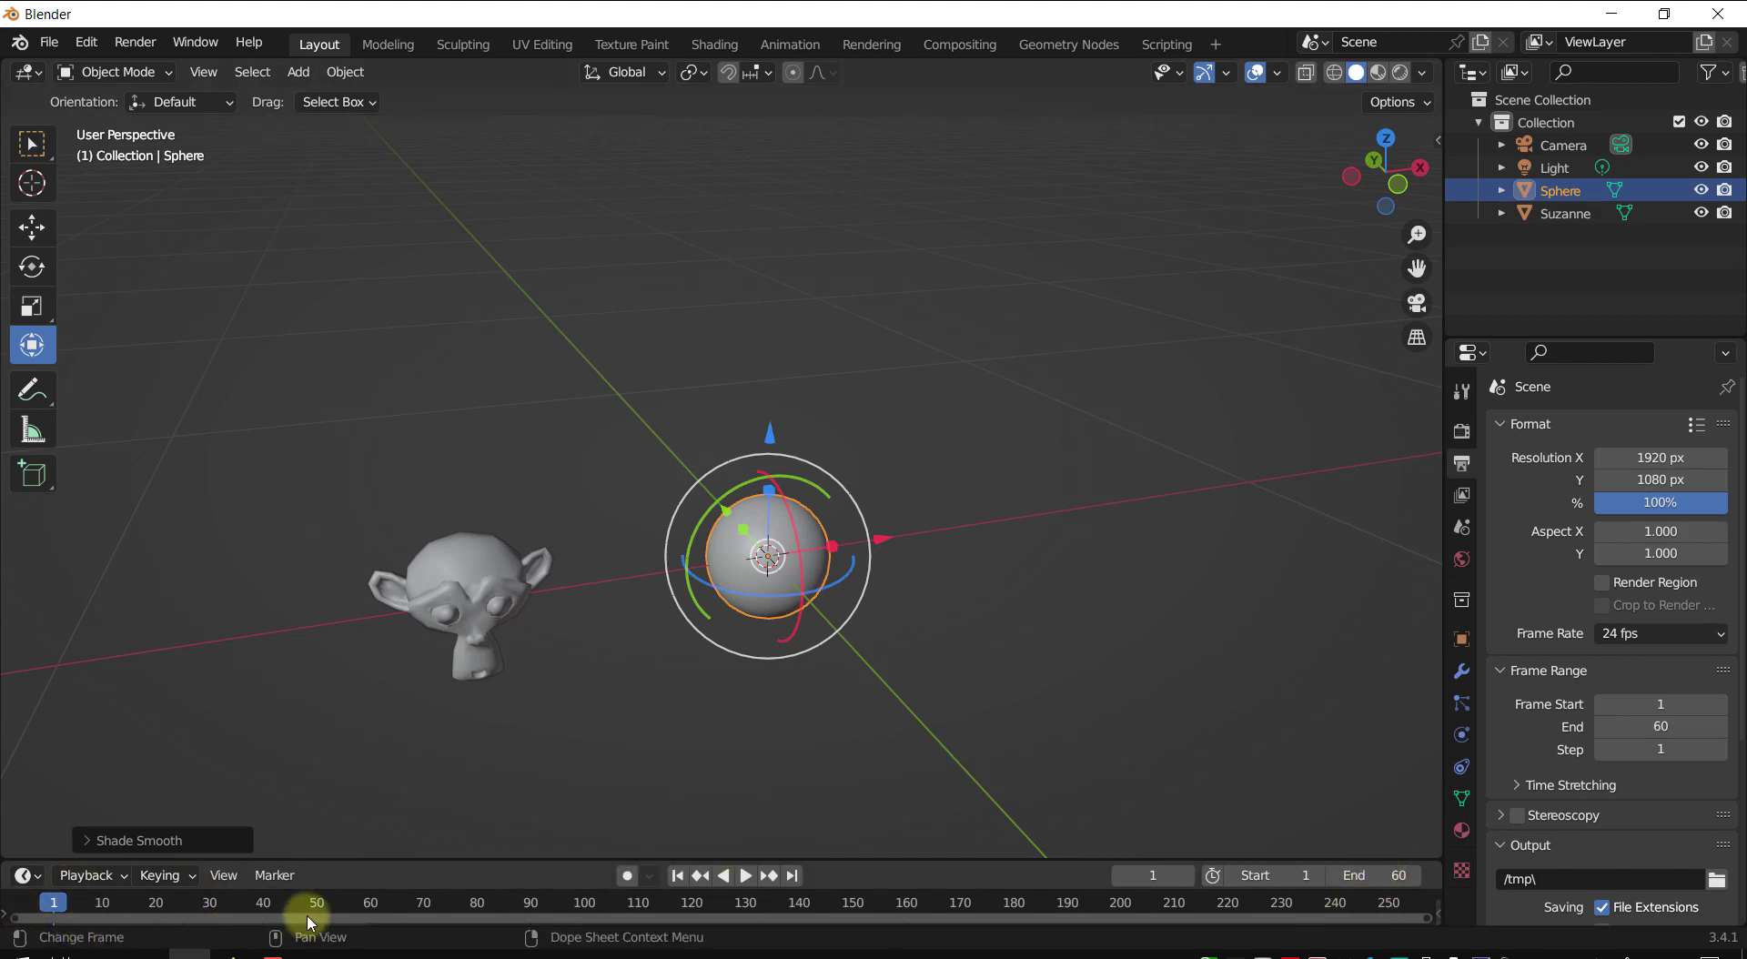
- Enlarge the timeline area and centre its display on the active frame range
{"action": "left_click_drag", "start_coordinate": [376, 859], "coordinate": [364, 828]}
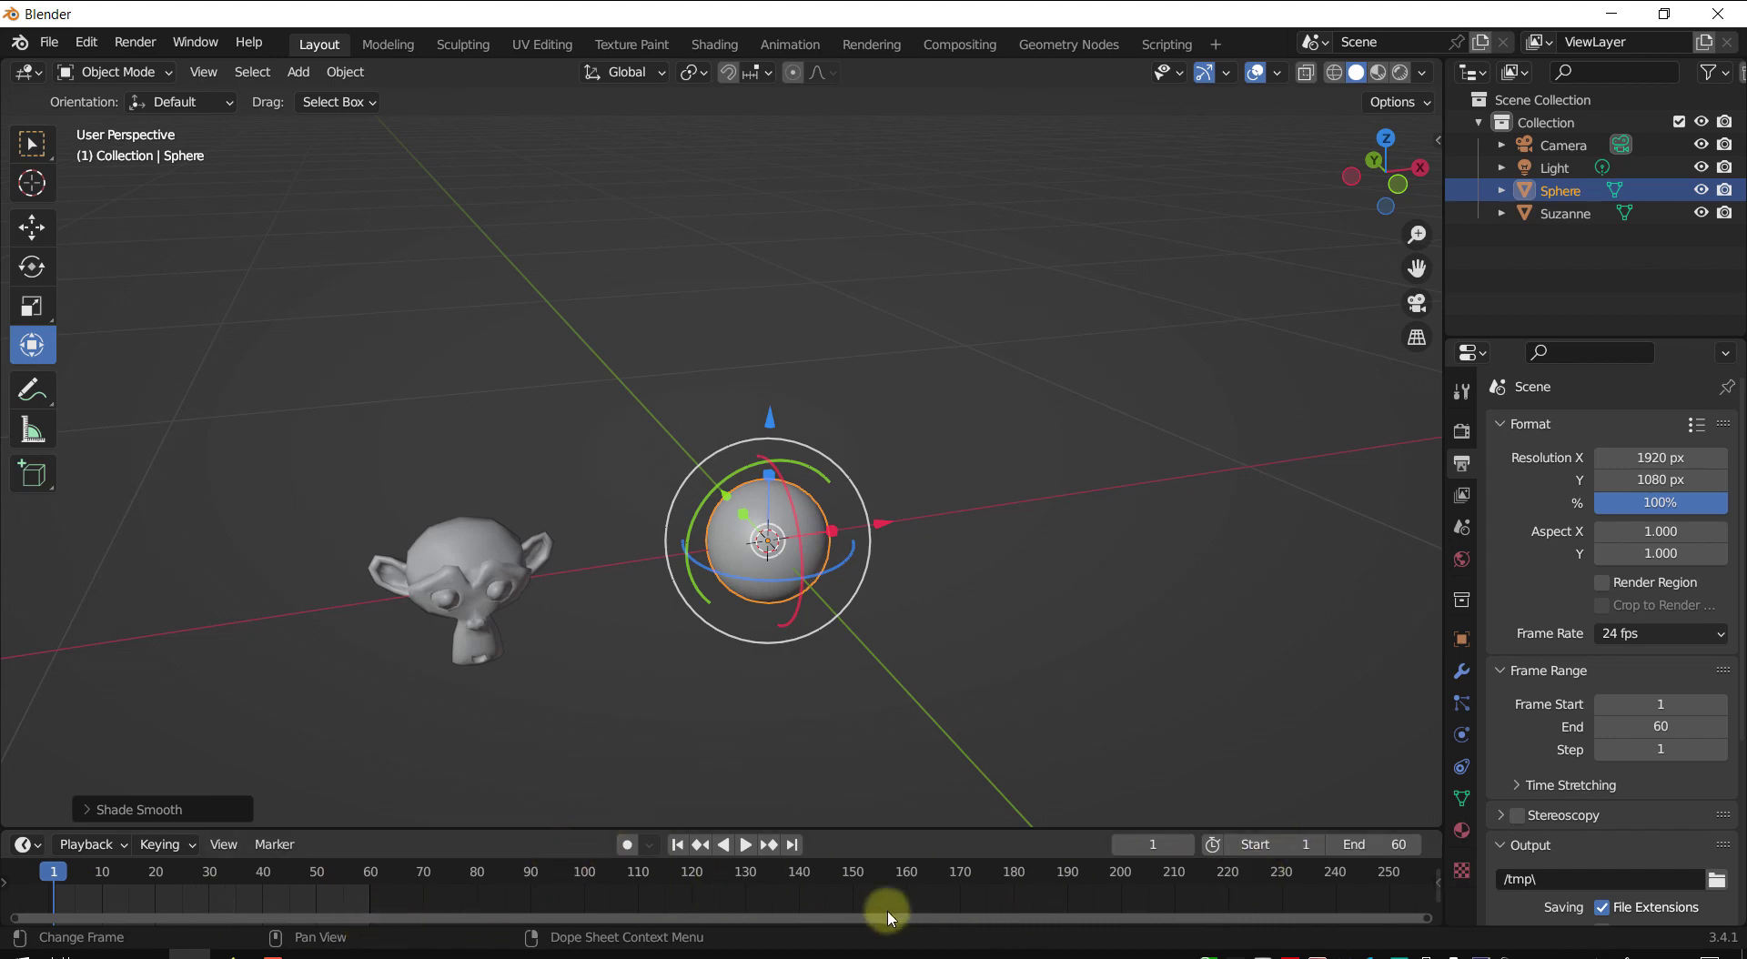
{"action": "scroll", "coordinate": [498, 909], "scroll_direction": "down", "scroll_amount": 3}
{"action": "scroll", "coordinate": [495, 908], "scroll_direction": "up", "scroll_amount": 2}
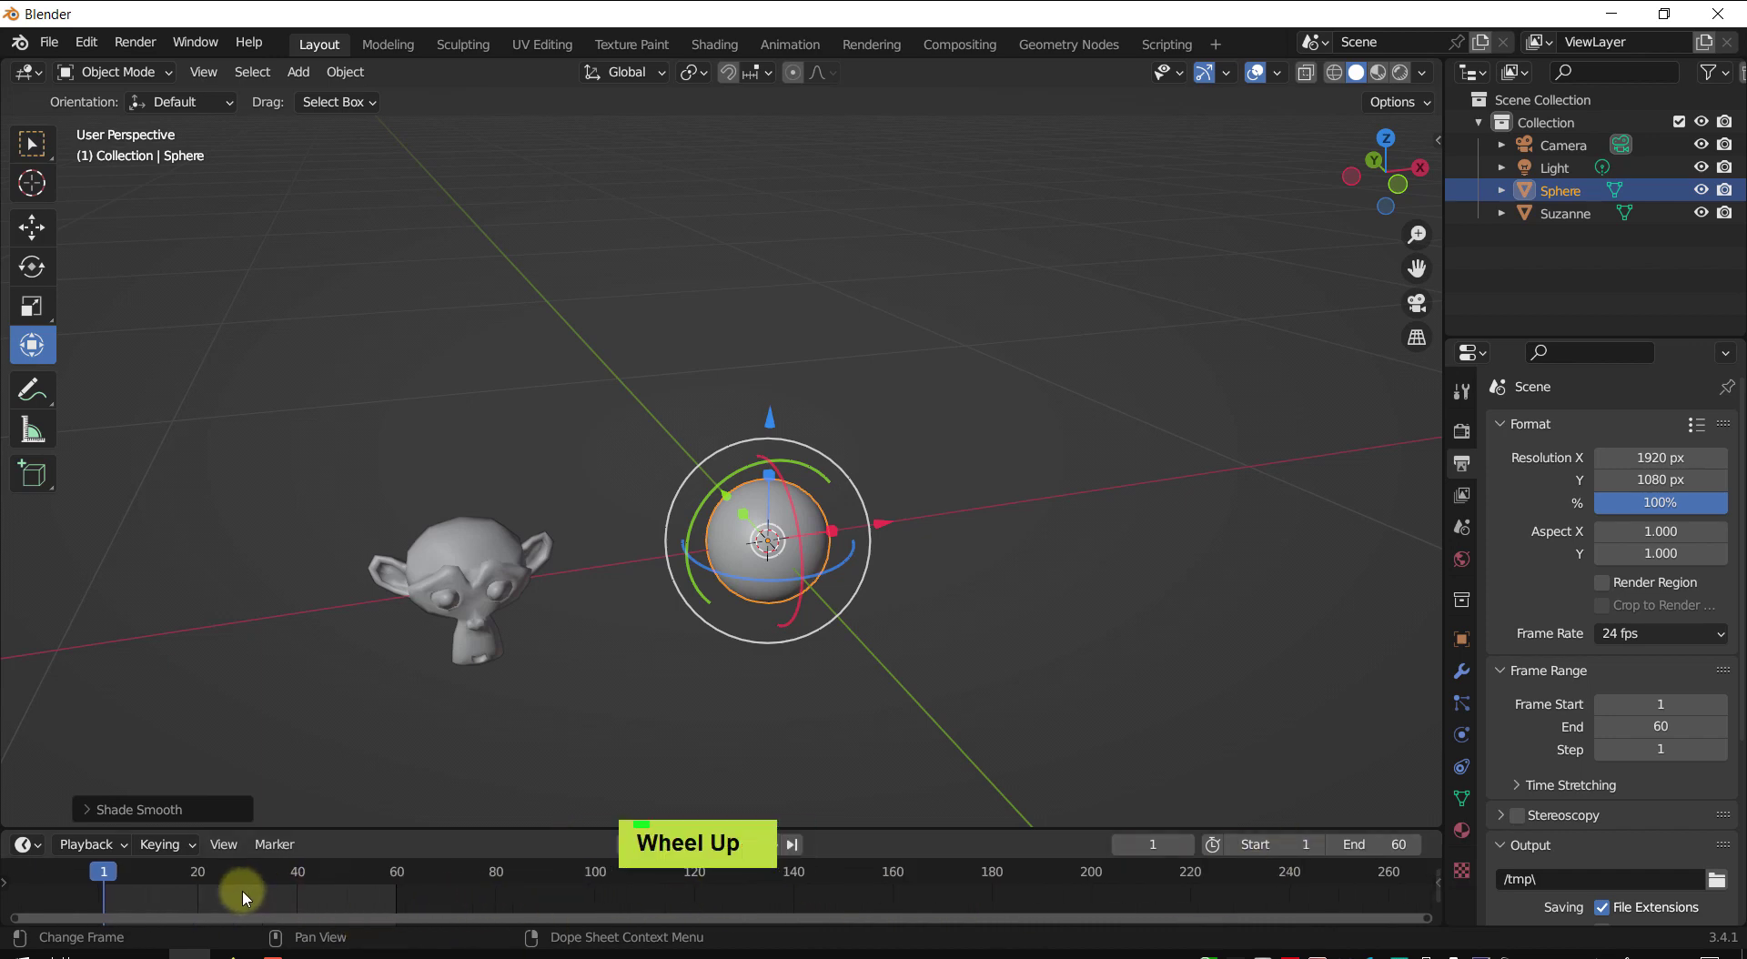
{"action": "middle_click_drag", "start_coordinate": [234, 900], "coordinate": [703, 904]}
{"action": "scroll", "coordinate": [853, 901], "scroll_direction": "up", "scroll_amount": 1}
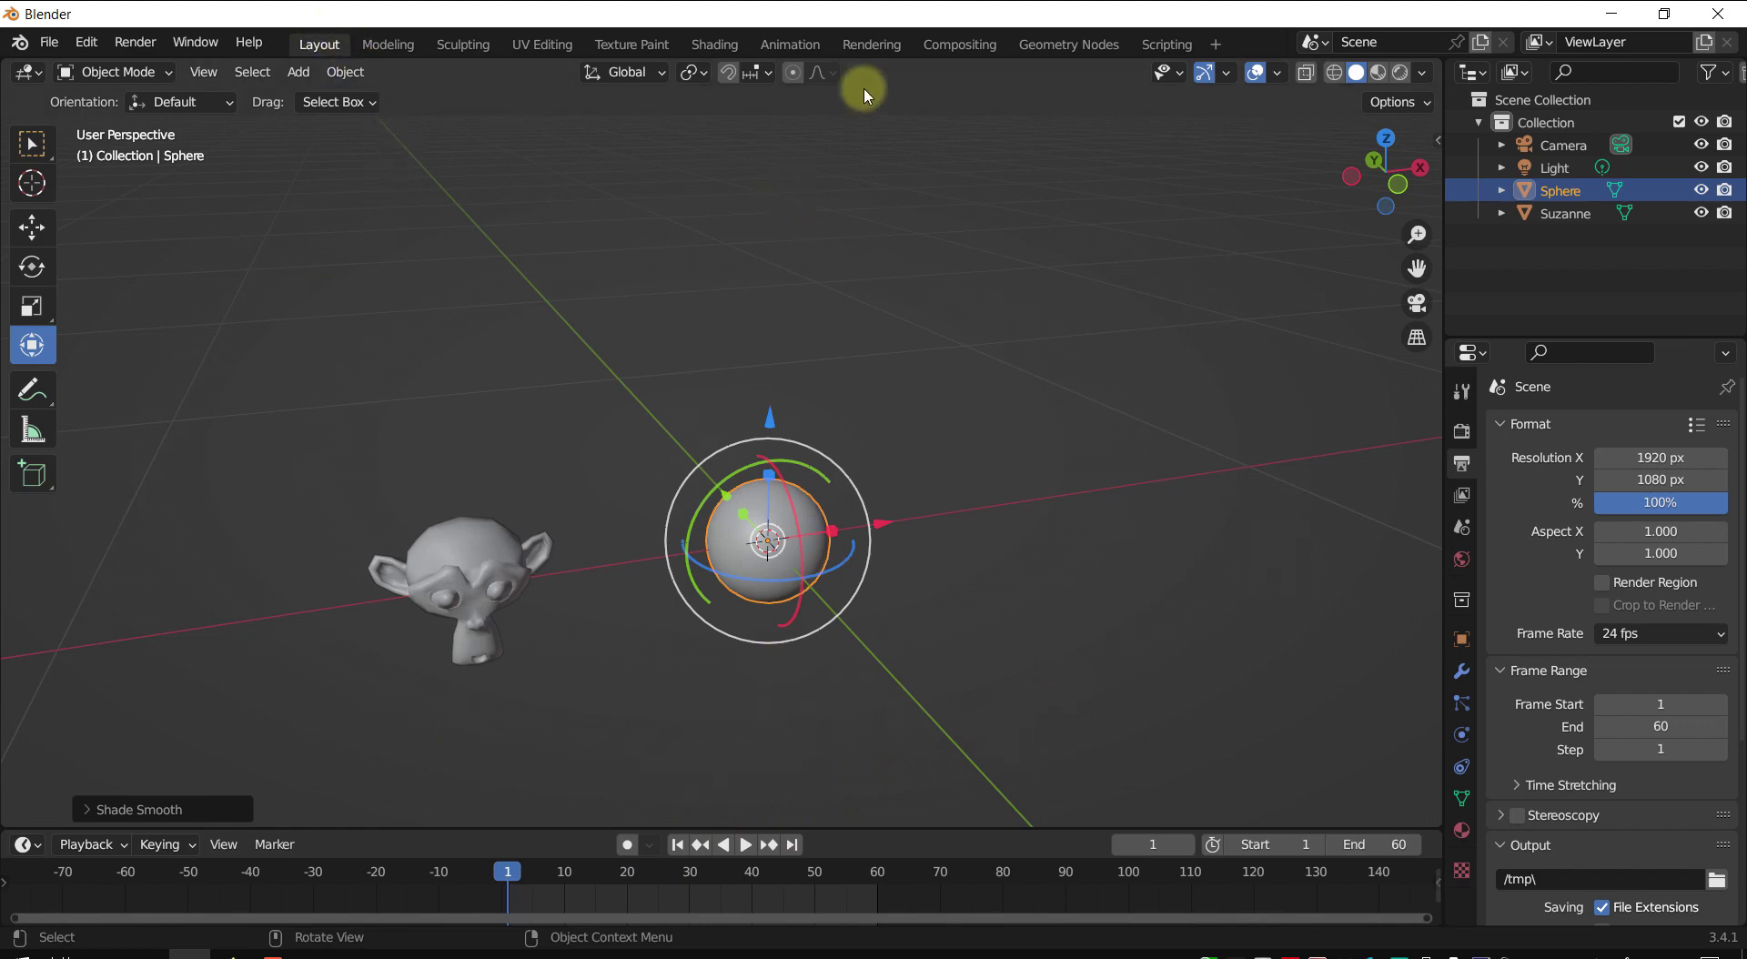
- Switch to the Animation workspace and toggle the animation editor between Dope Sheet and Graph Editor, ending on the Dope Sheet
{"action": "left_click", "coordinate": [790, 44]}
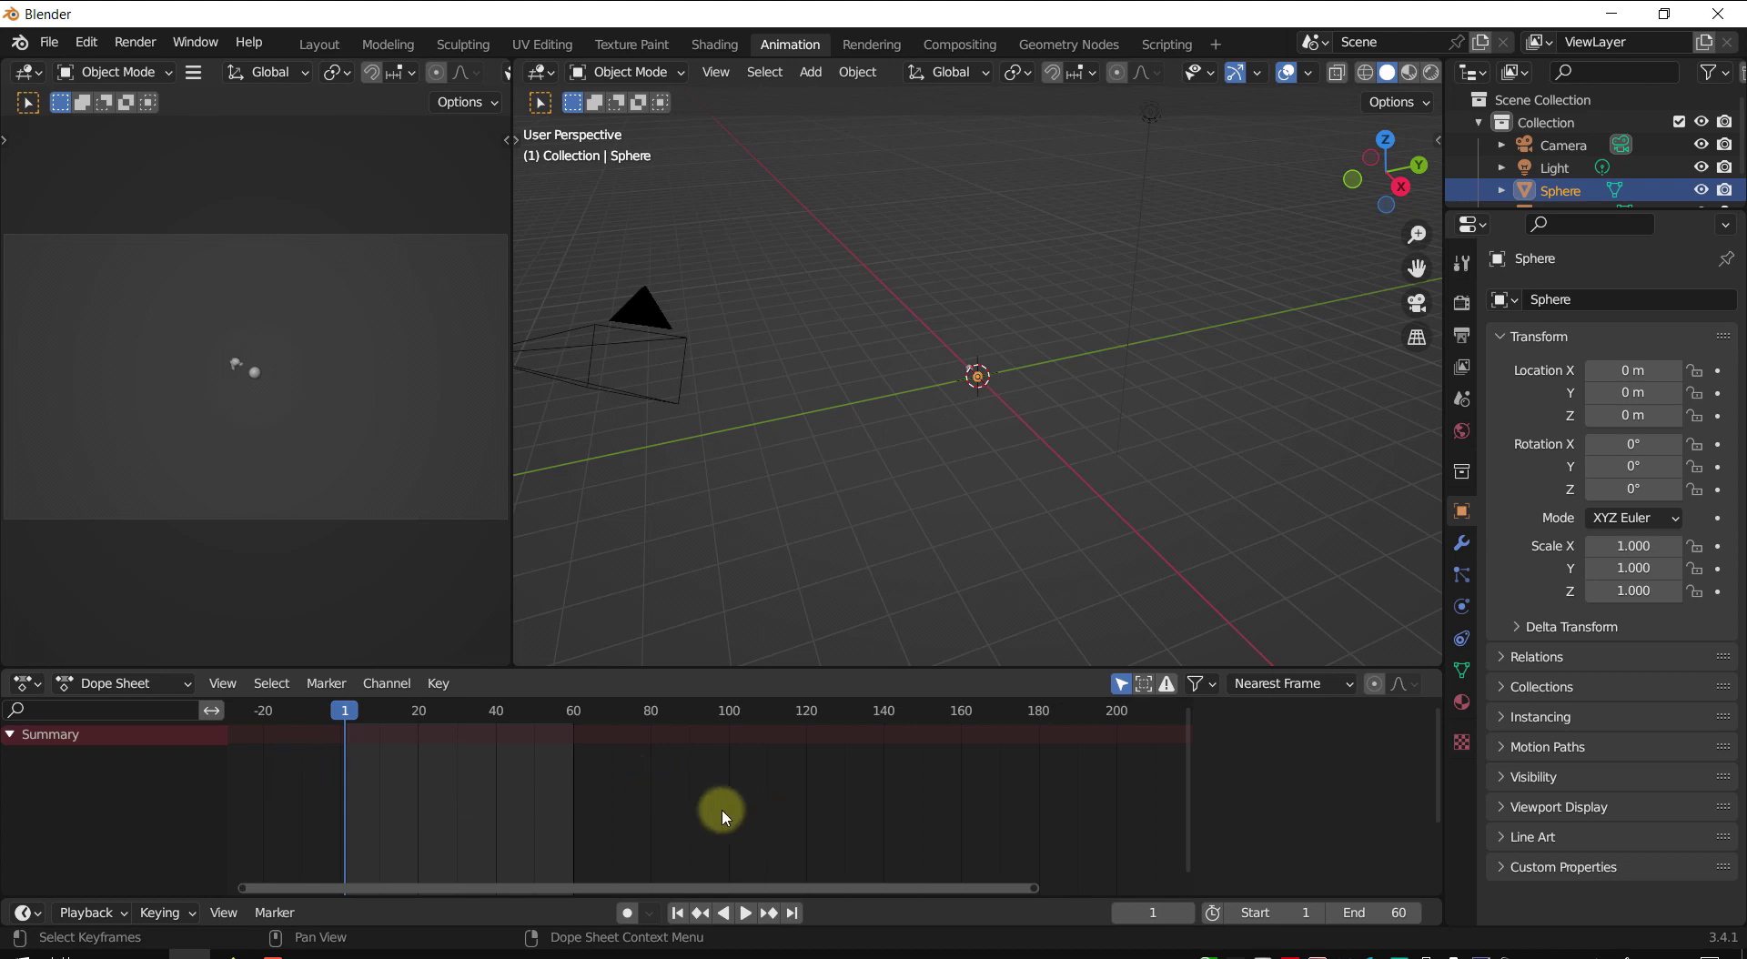
{"action": "key", "text": "ctrl+Tab"}
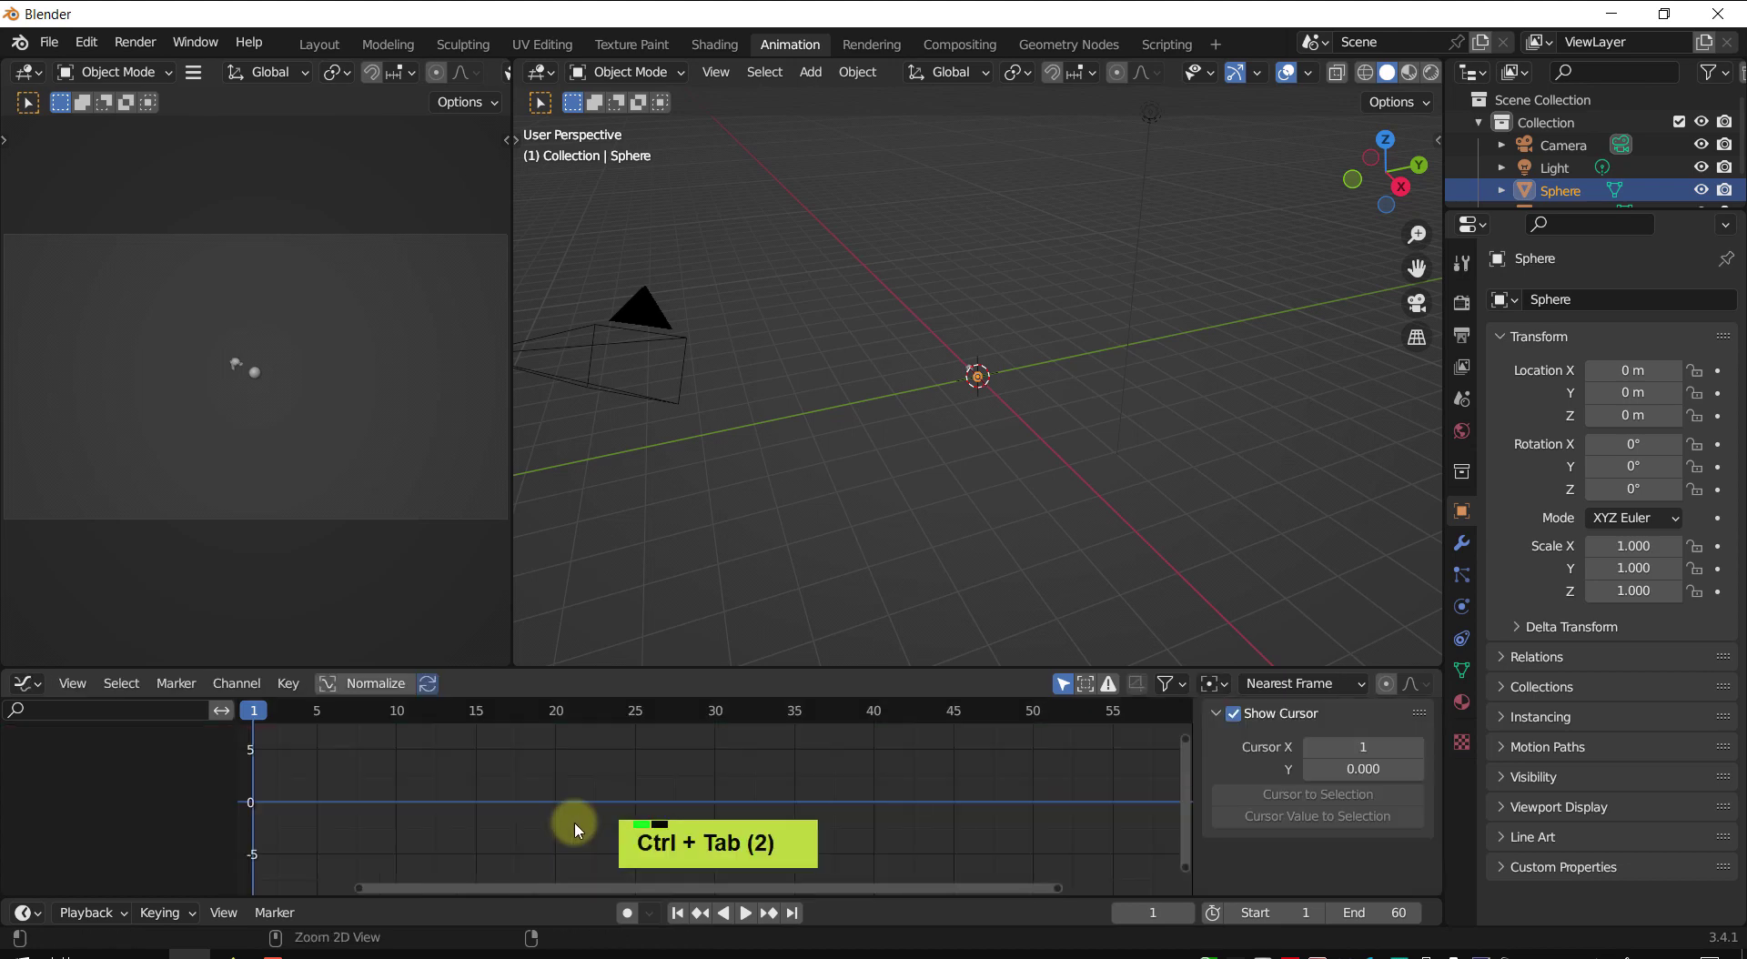
{"action": "key", "text": "ctrl+Tab"}
{"action": "key", "text": "ctrl+Tab"}
{"action": "key", "text": "ctrl+Tab"}
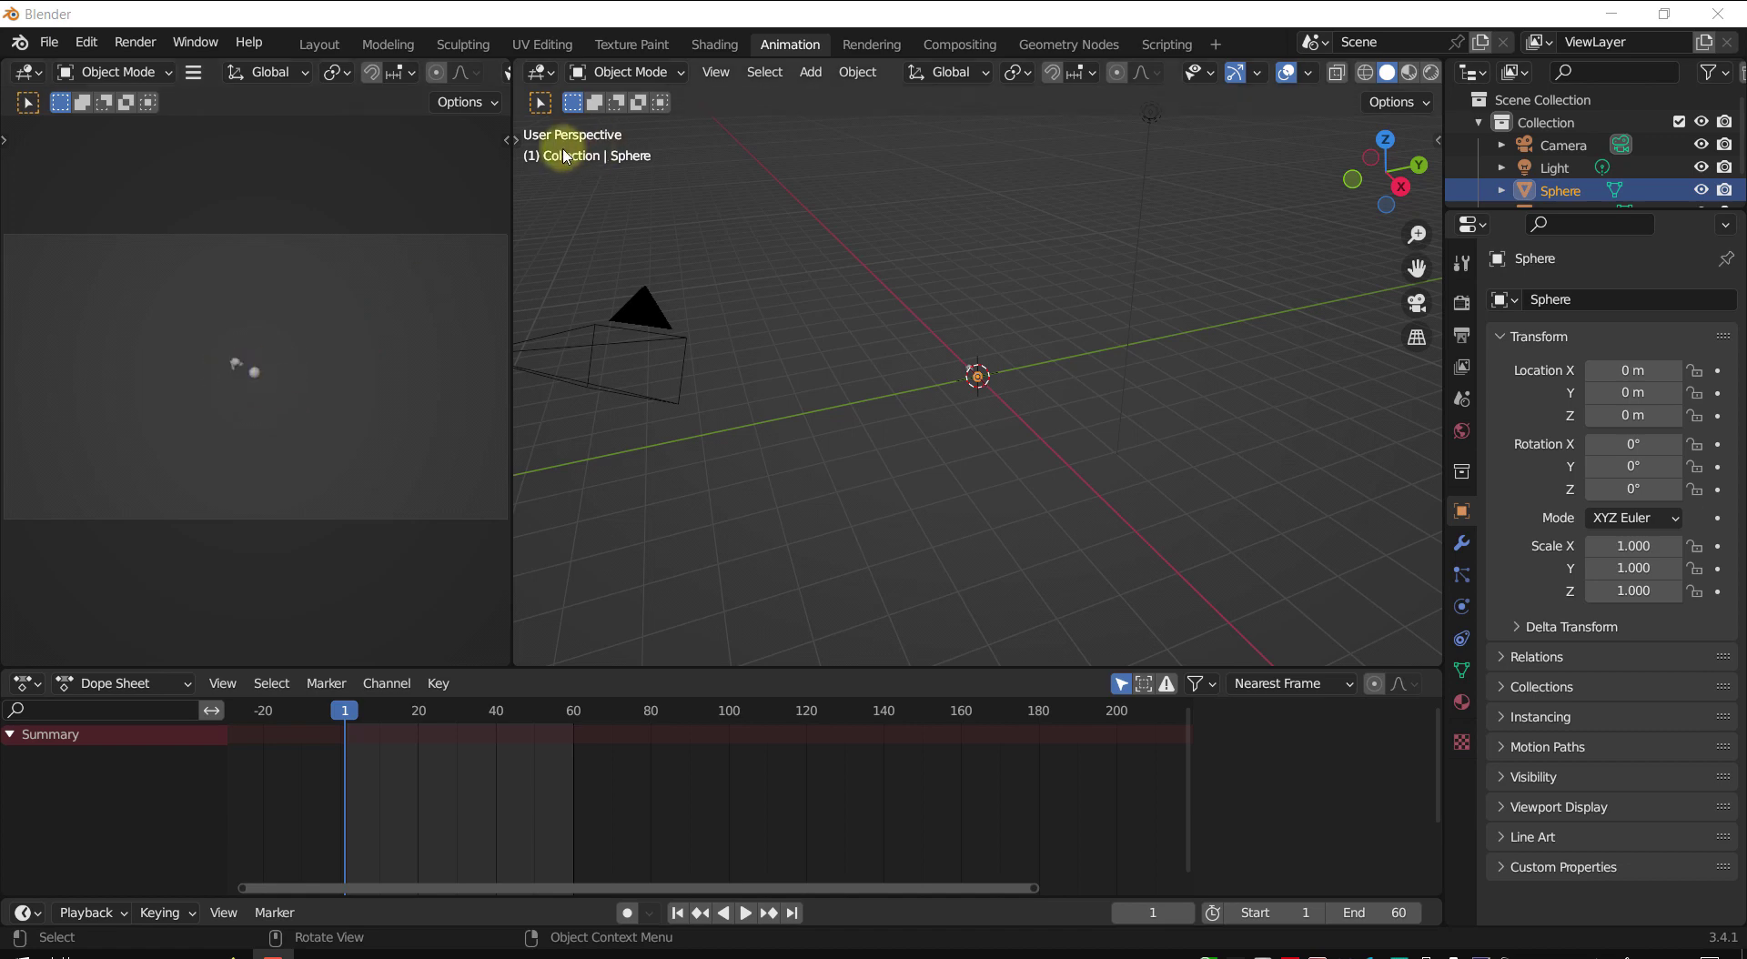
- Duplicate the camera view into a small floating window and extend the main 3D viewport over the docked camera view
{"action": "left_click_drag", "start_coordinate": [512, 167], "coordinate": [537, 190]}
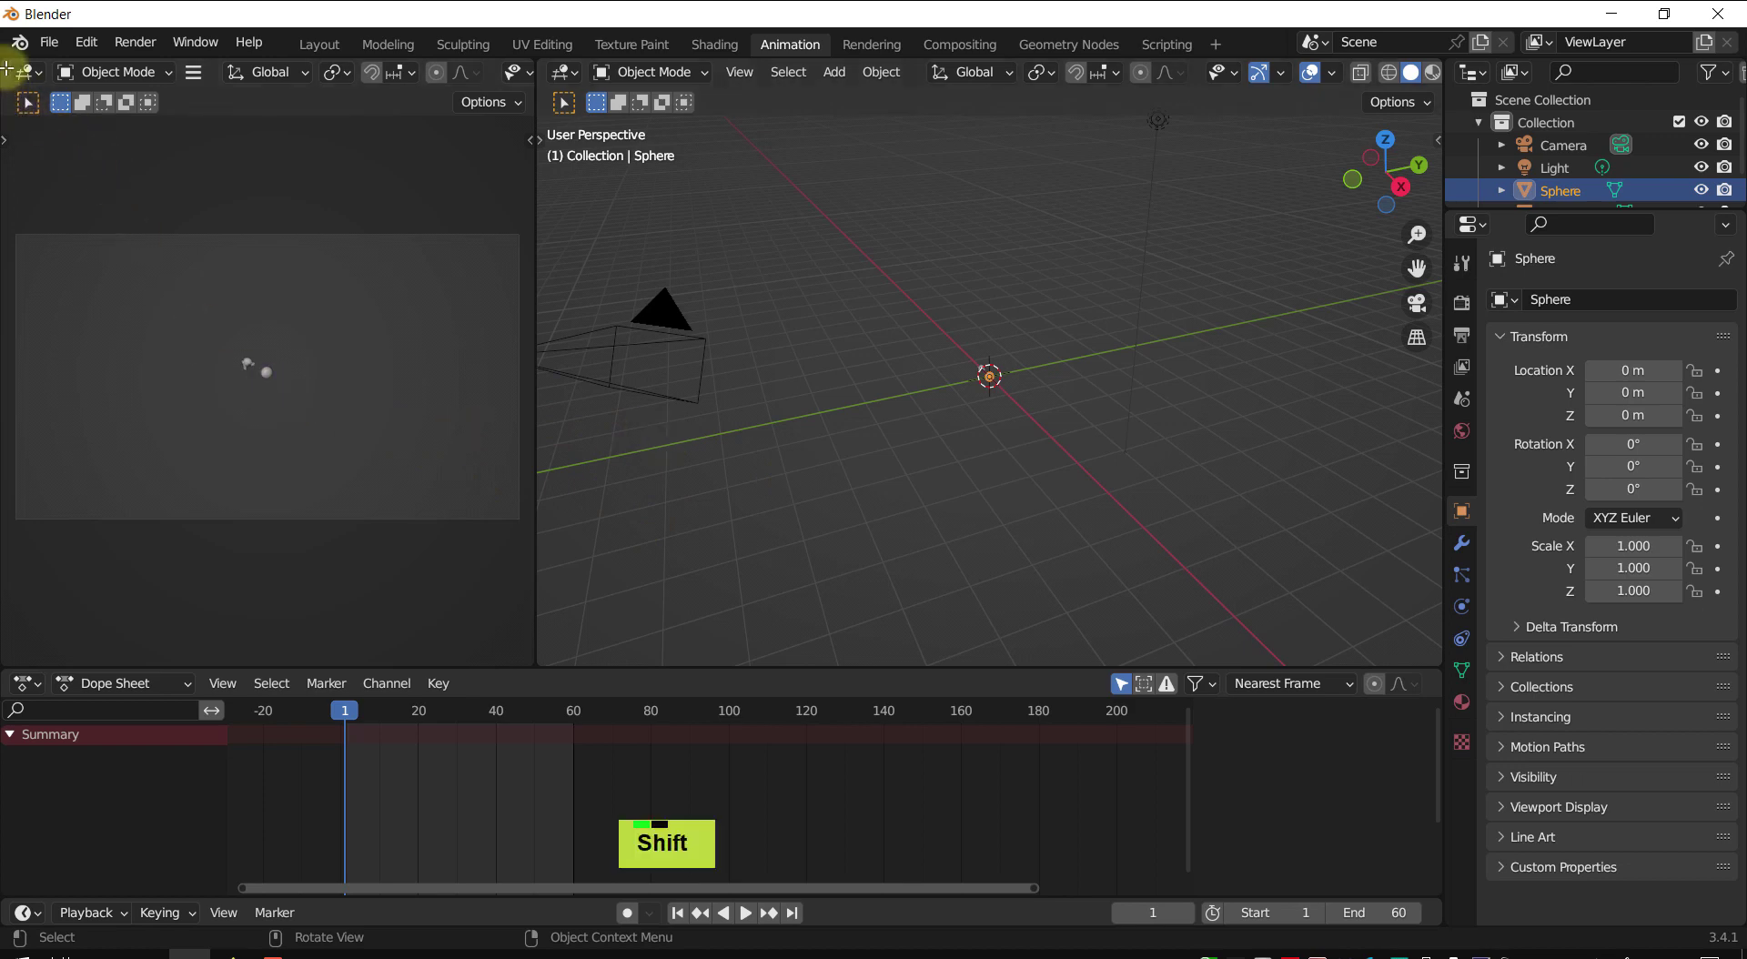
{"action": "left_click_drag", "start_coordinate": [6, 69], "coordinate": [66, 142], "text": "shift"}
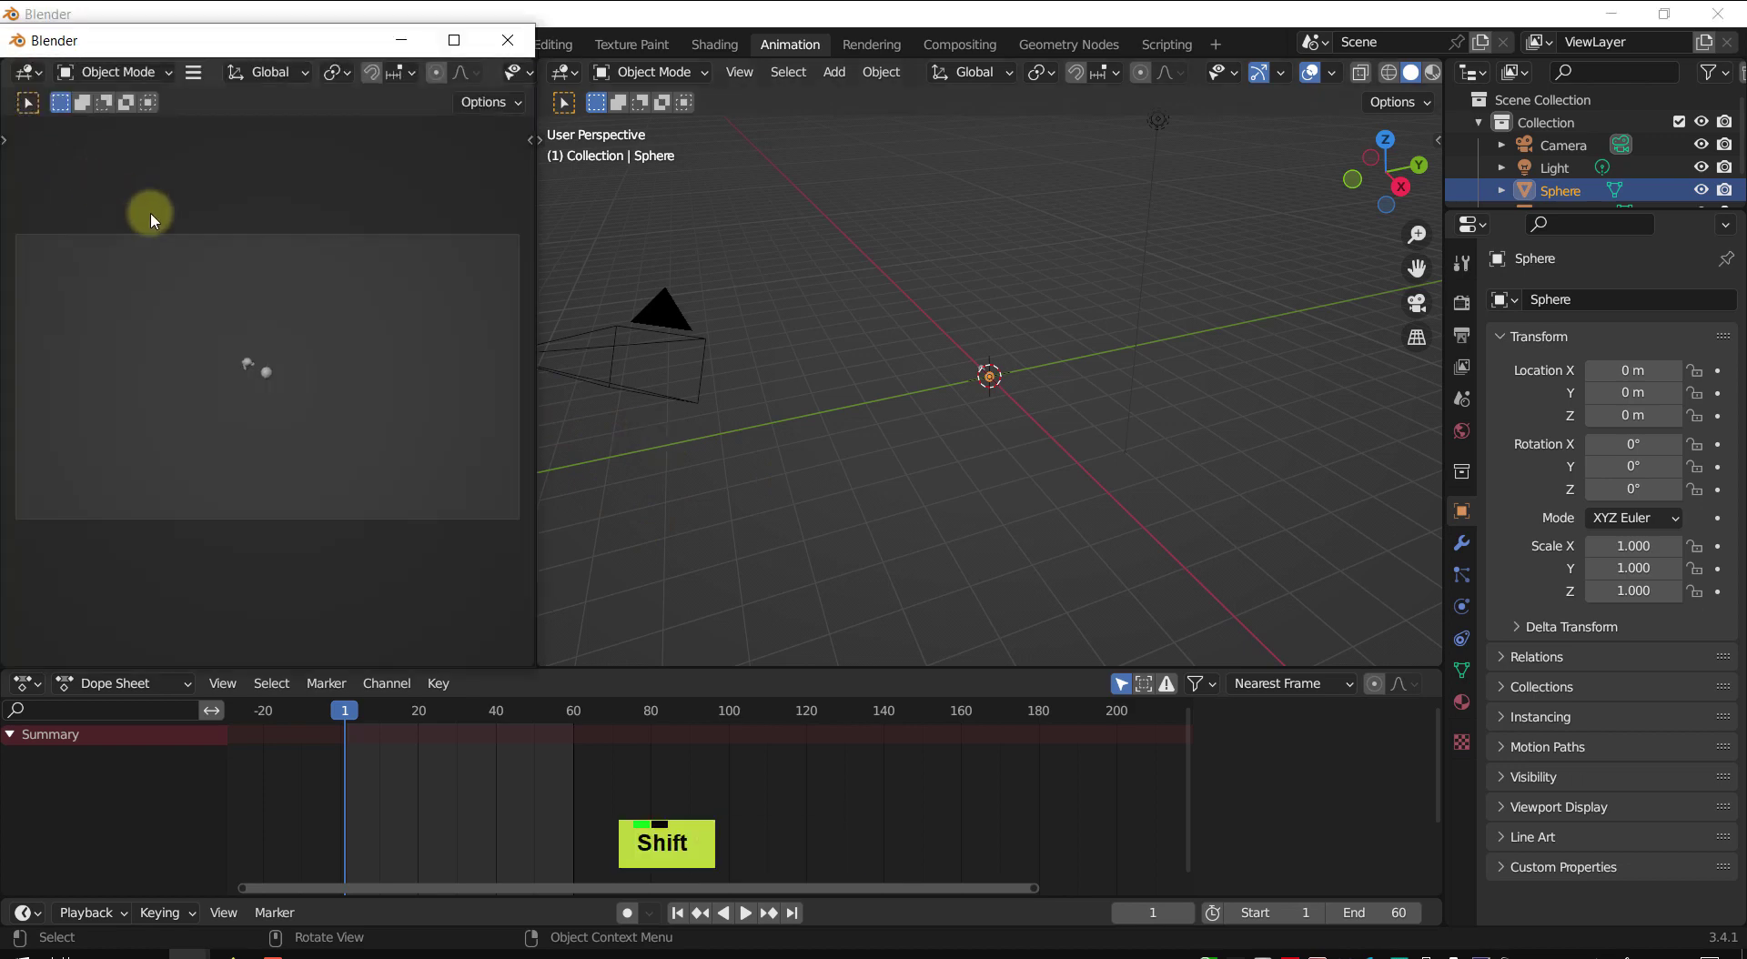
{"action": "left_click_drag", "start_coordinate": [260, 53], "coordinate": [335, 228]}
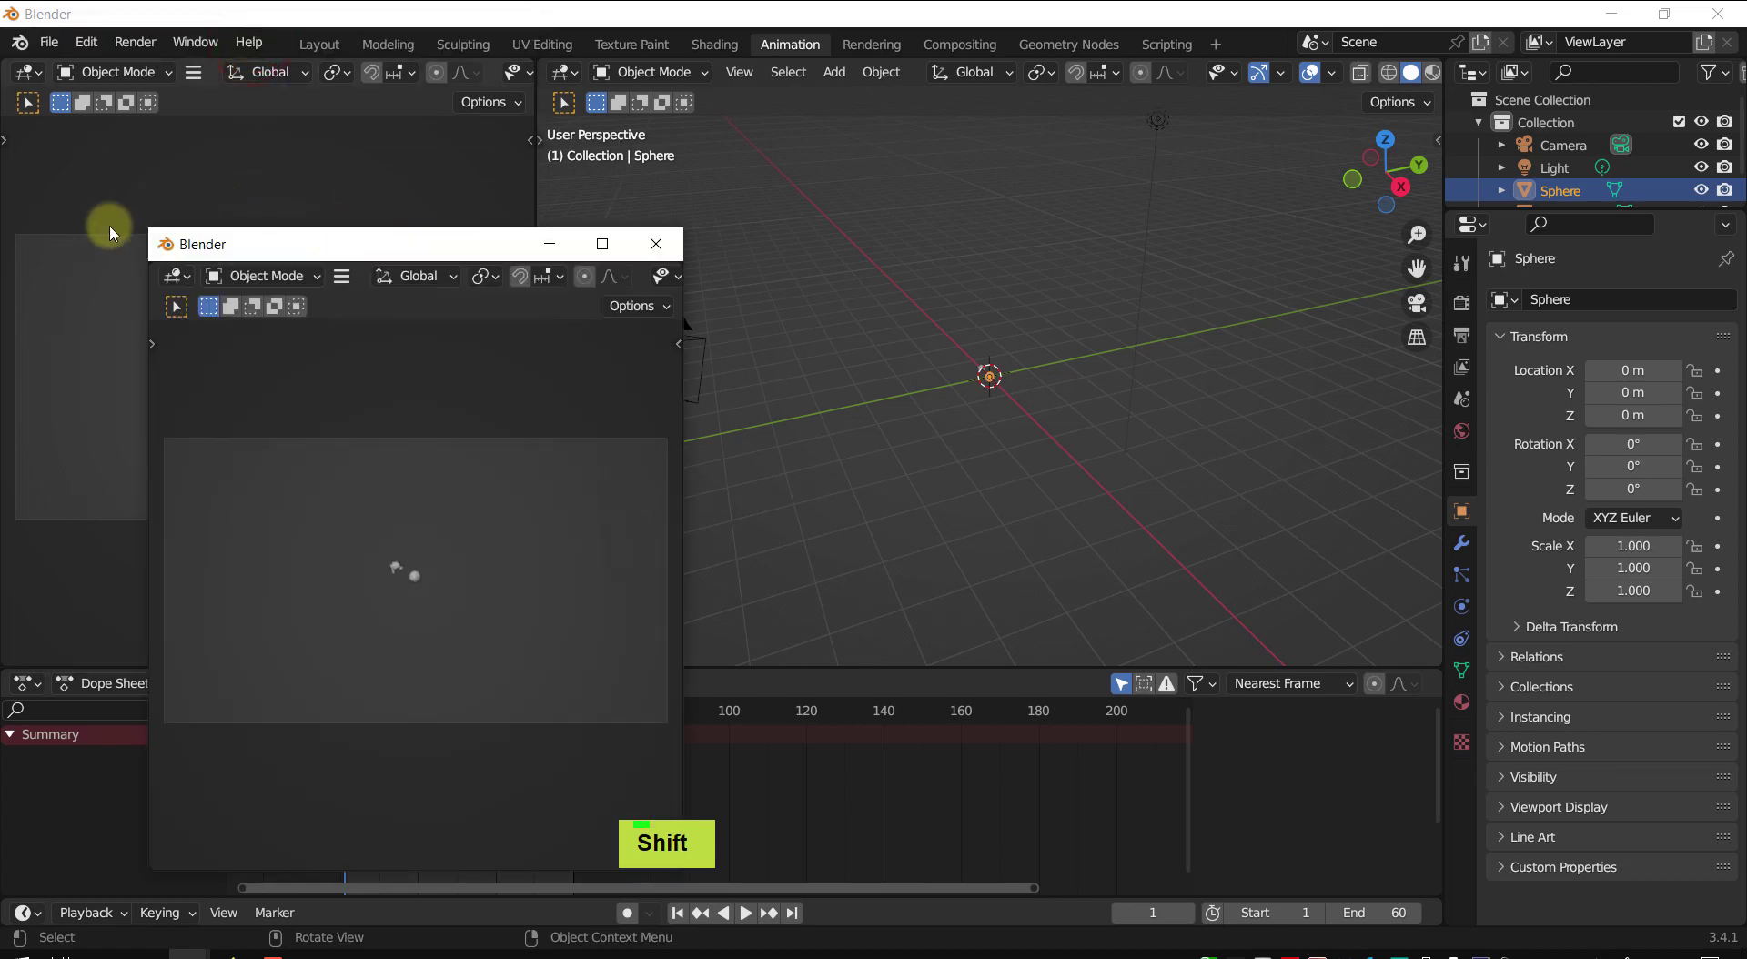
{"action": "left_click_drag", "start_coordinate": [141, 230], "coordinate": [137, 488]}
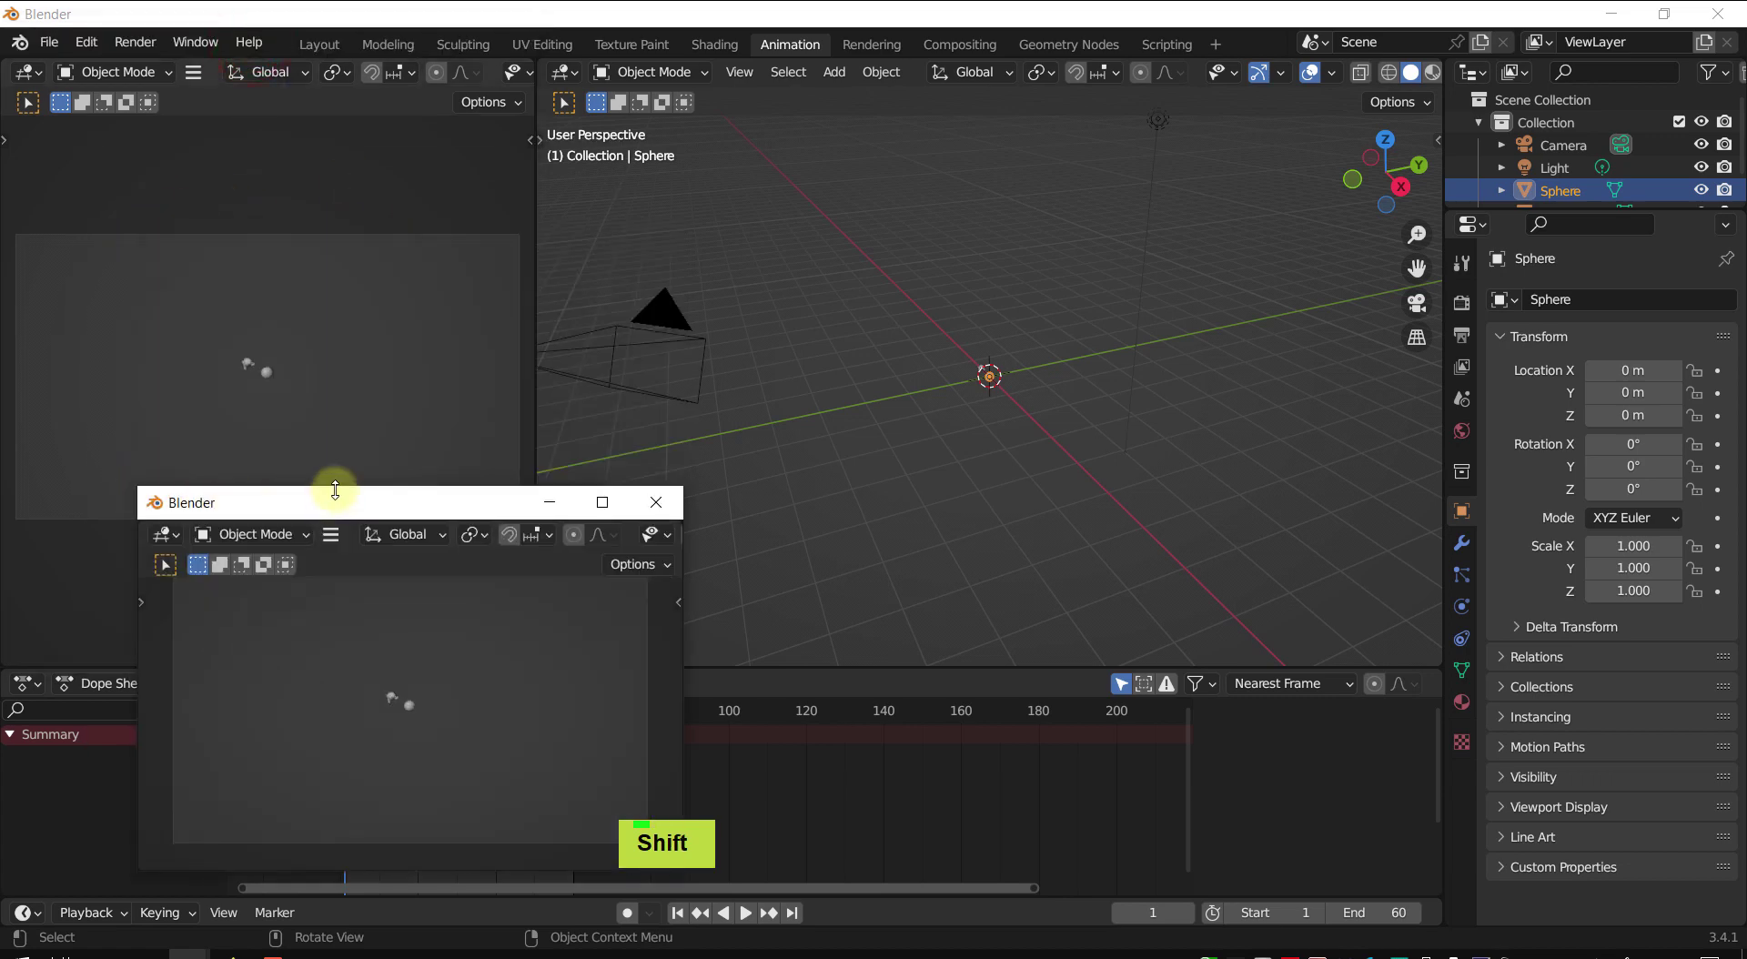
{"action": "left_click_drag", "start_coordinate": [334, 488], "coordinate": [240, 337]}
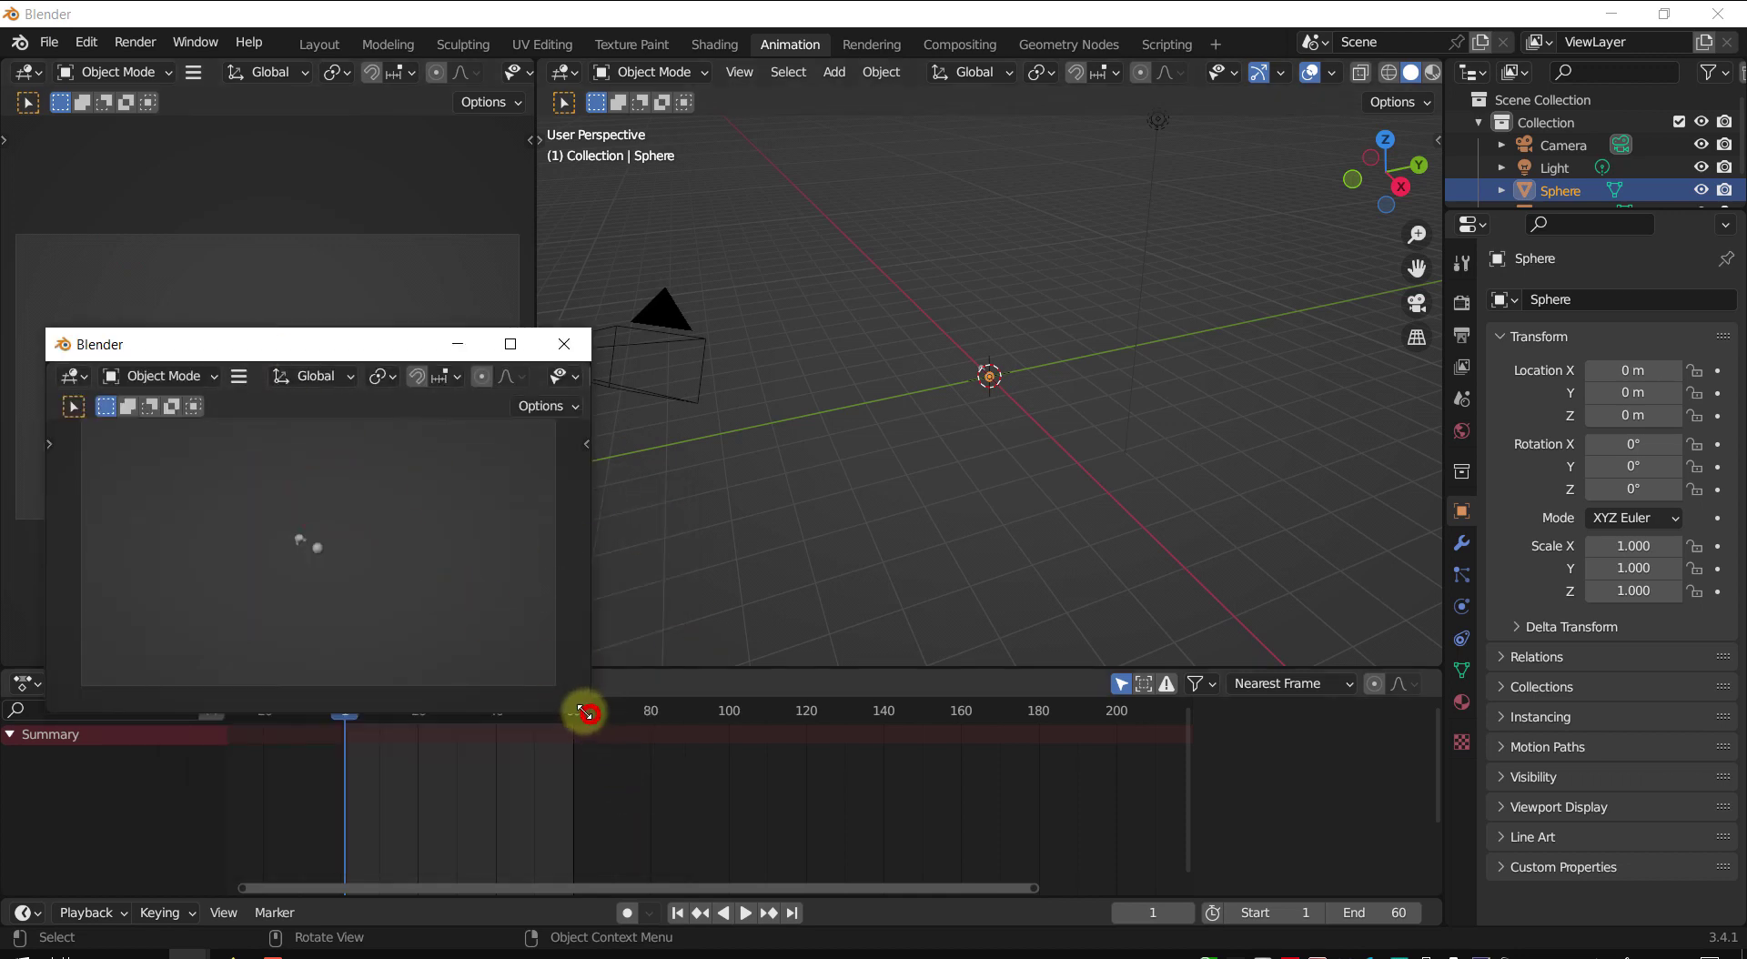
{"action": "left_click_drag", "start_coordinate": [587, 713], "coordinate": [361, 575]}
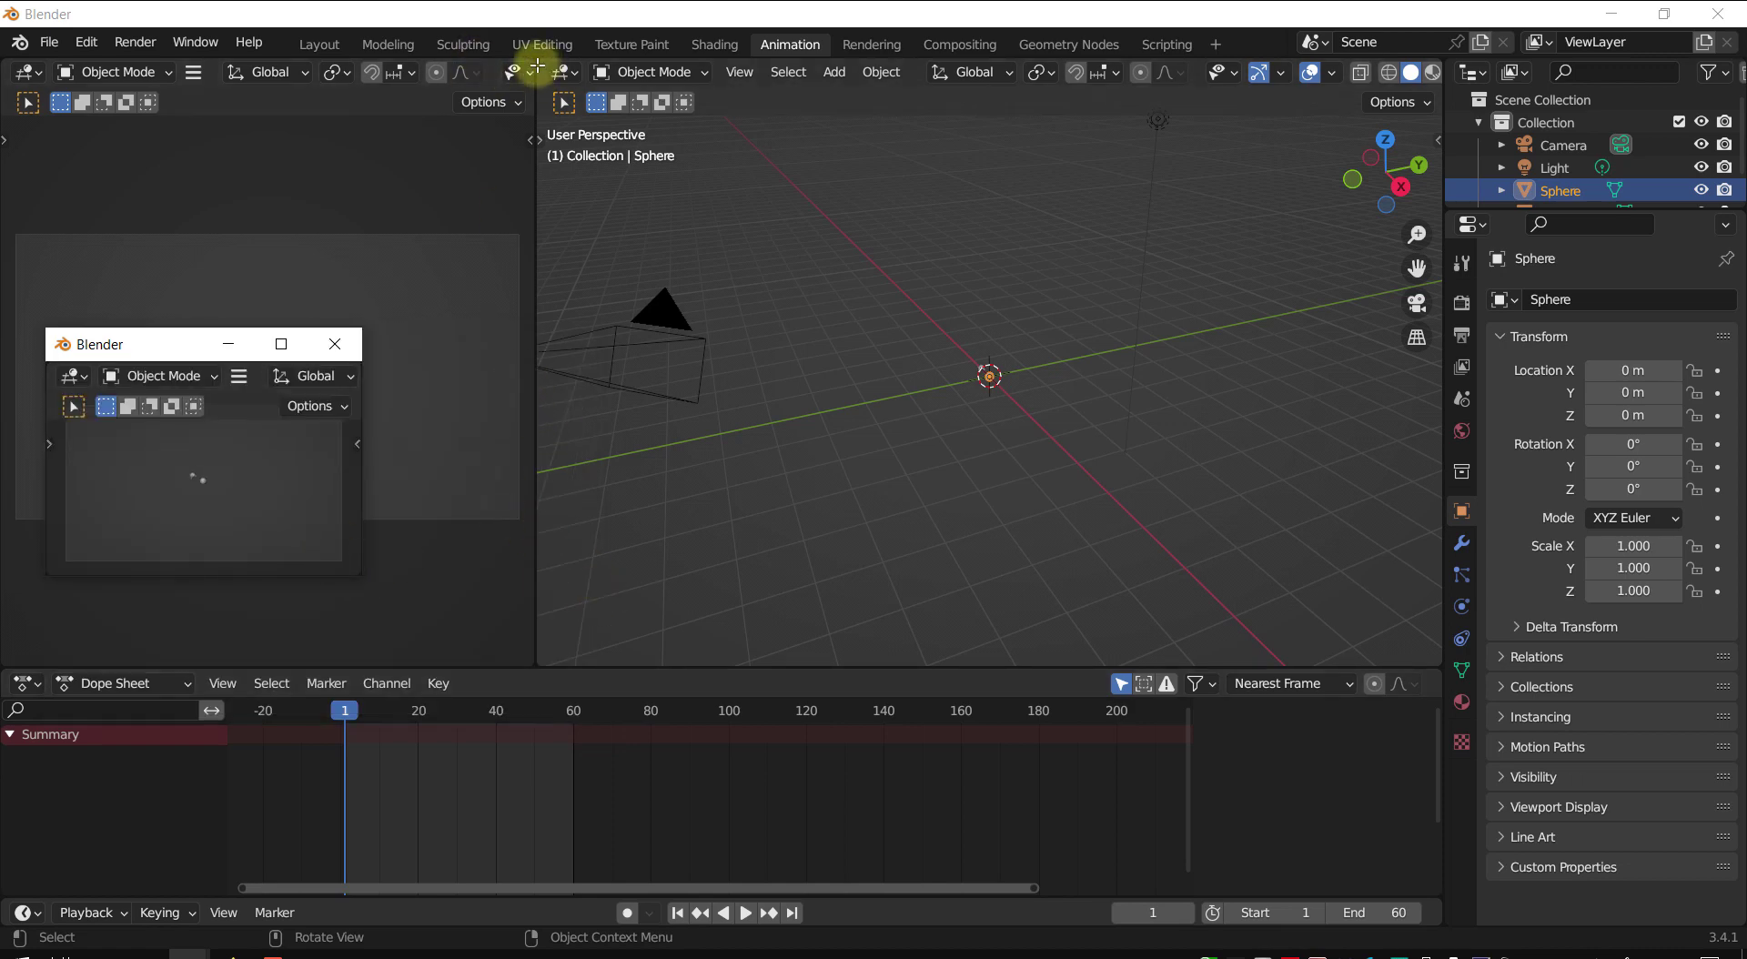
{"action": "left_click_drag", "start_coordinate": [540, 65], "coordinate": [133, 194]}
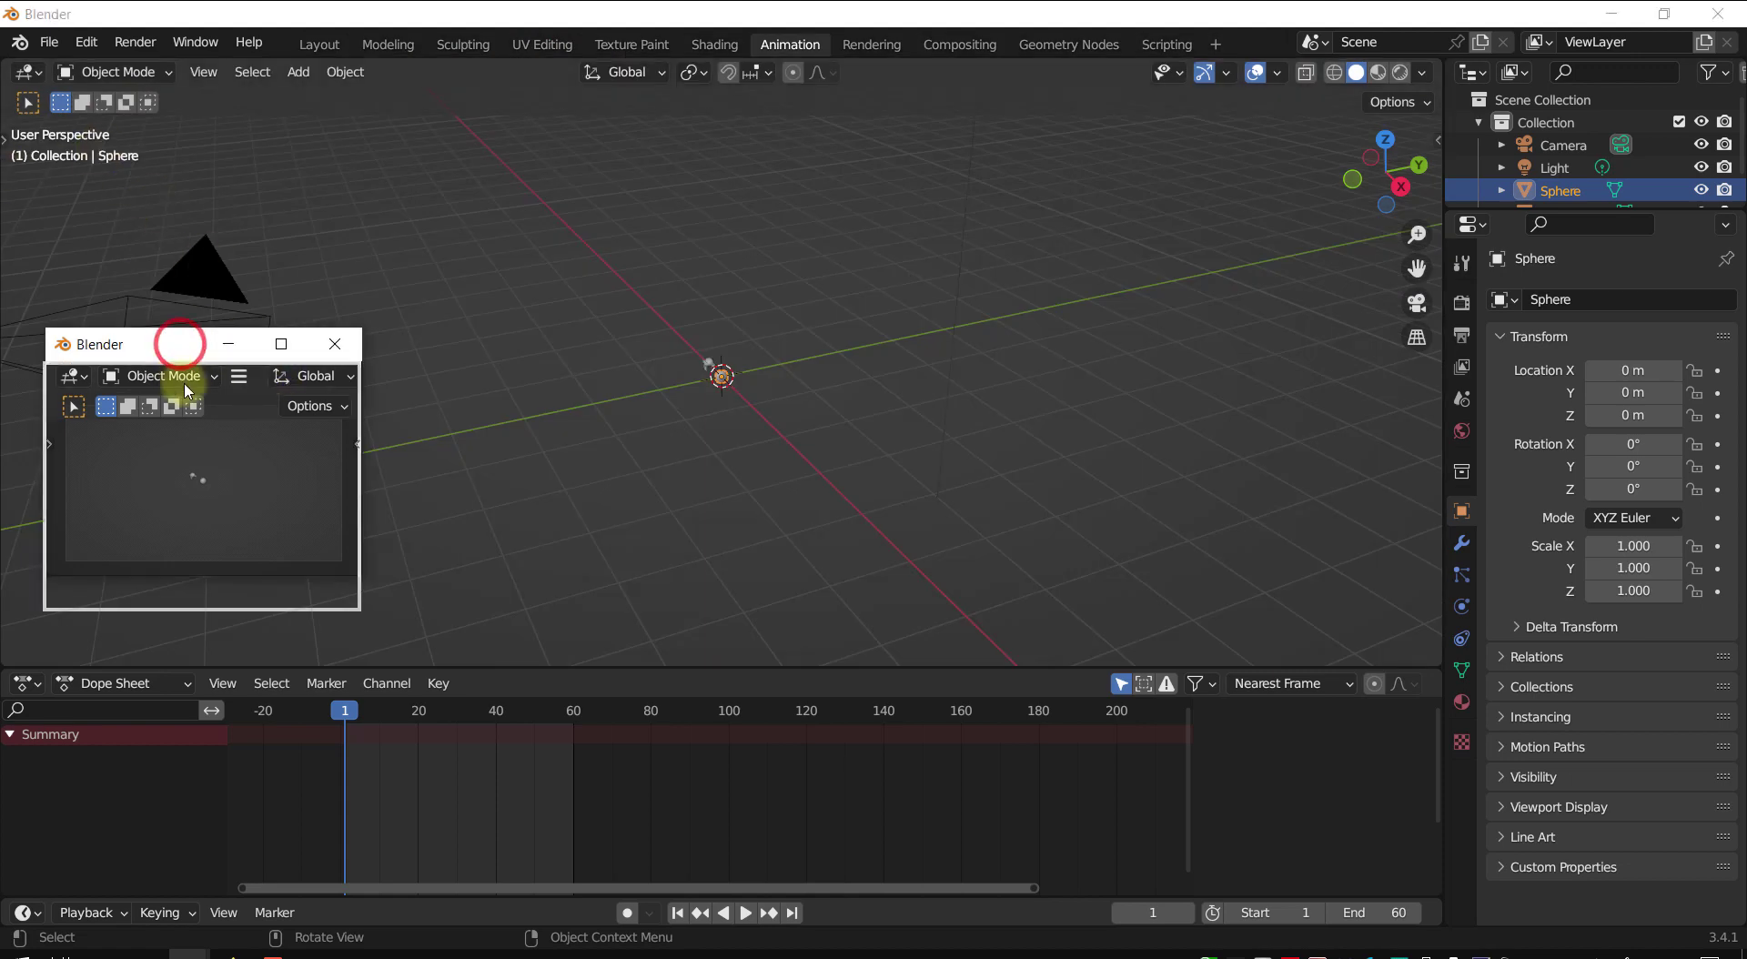
{"action": "left_click_drag", "start_coordinate": [179, 343], "coordinate": [197, 378]}
- Show the toolbar and the transform sidebar in the main 3D viewport
{"action": "middle_click", "coordinate": [297, 243]}
{"action": "key", "text": "t"}
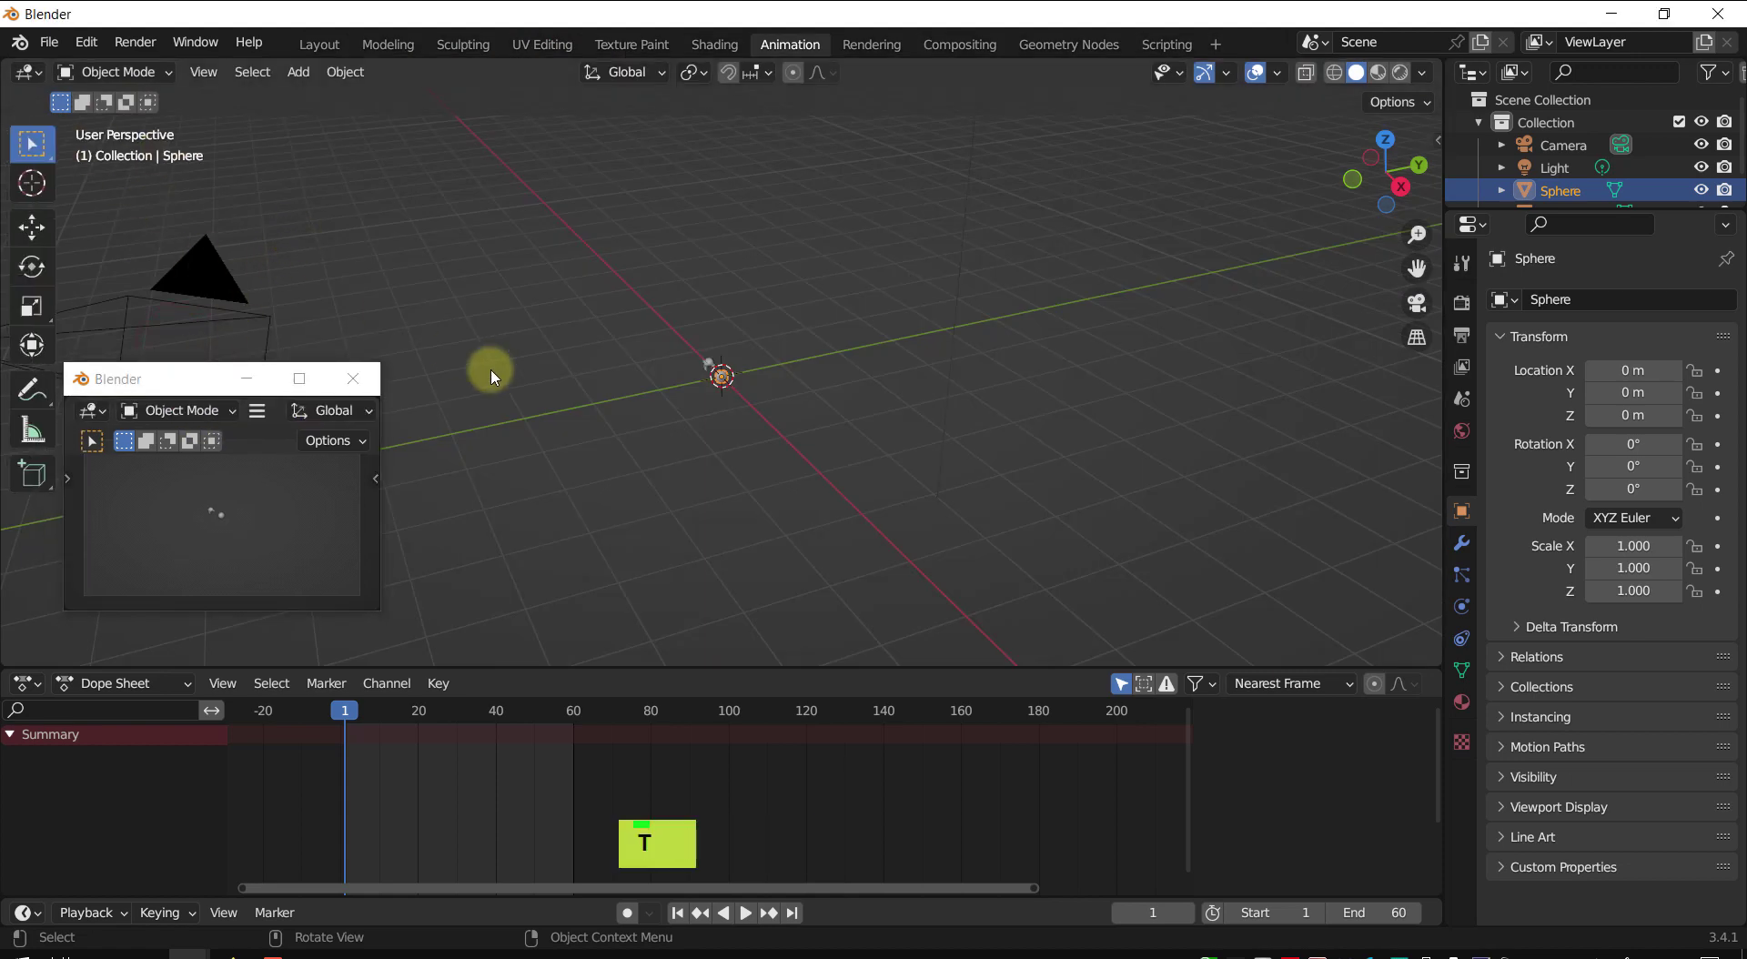
{"action": "middle_click_drag", "start_coordinate": [1148, 464], "coordinate": [1150, 464]}
{"action": "key", "text": "n"}
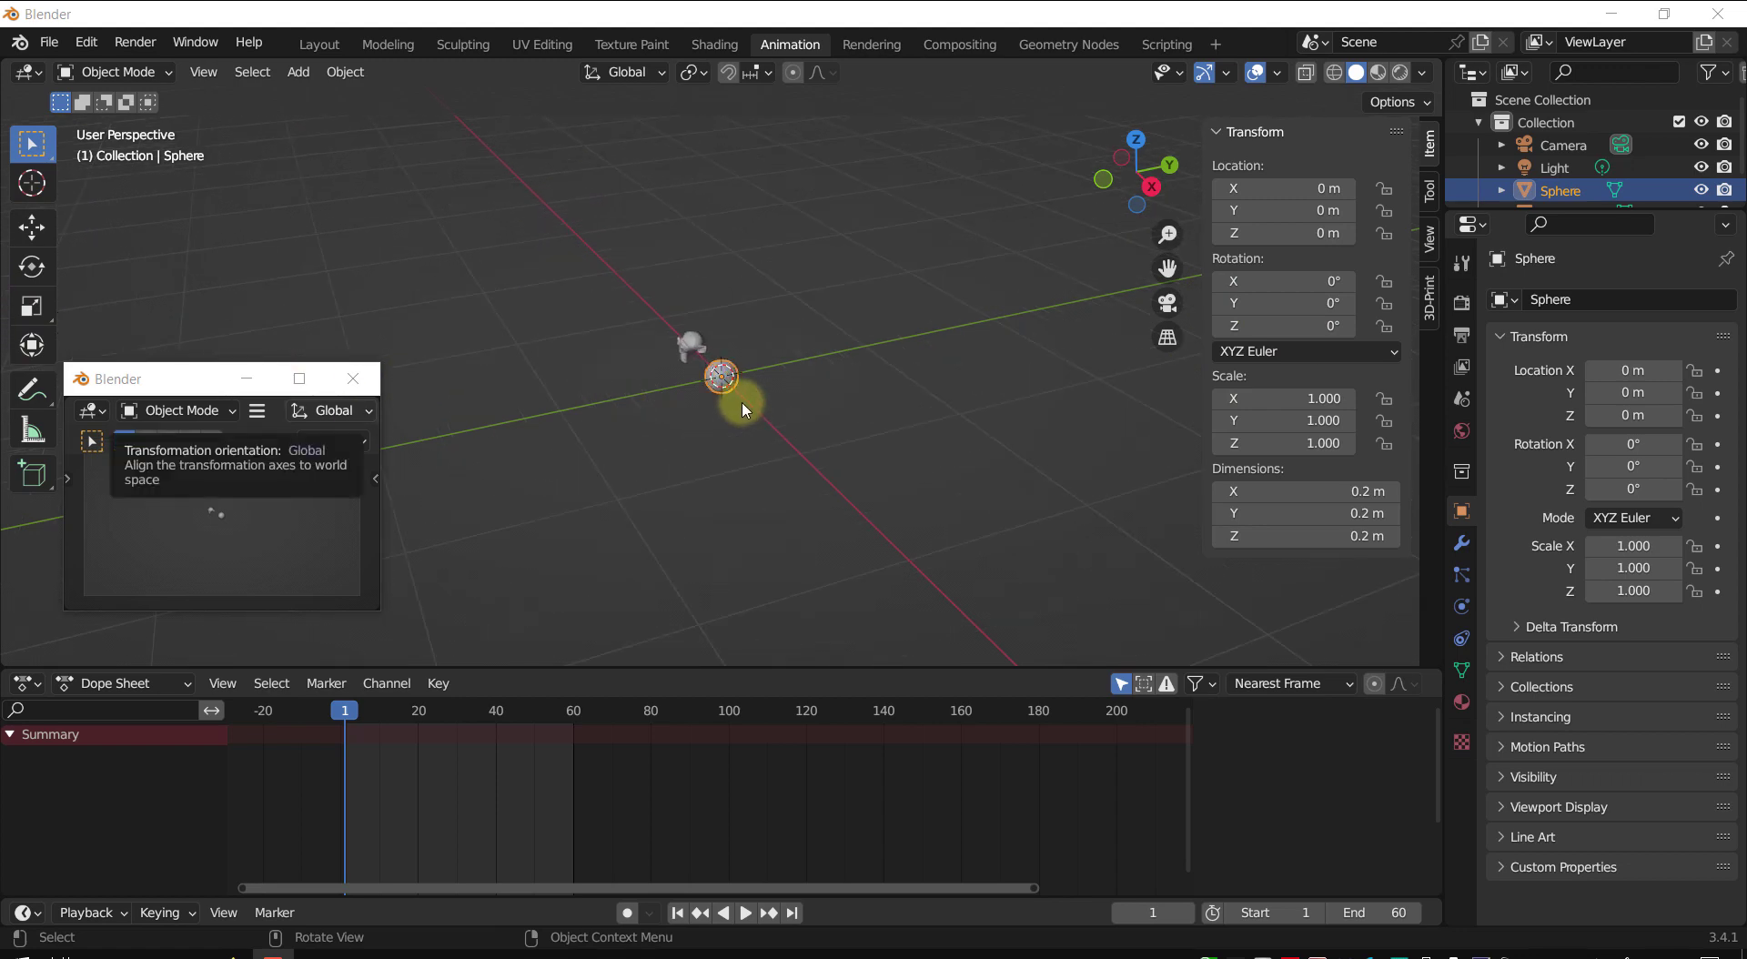
- Bring the monkey head and sphere into close view and reposition the floating camera window beside them
{"action": "middle_click_drag", "start_coordinate": [764, 414], "coordinate": [866, 403]}
{"action": "scroll", "coordinate": [714, 417], "scroll_direction": "up", "scroll_amount": 2}
{"action": "middle_click_drag", "start_coordinate": [715, 417], "coordinate": [733, 368], "text": "shift"}
{"action": "scroll", "coordinate": [729, 359], "scroll_direction": "up", "scroll_amount": 3}
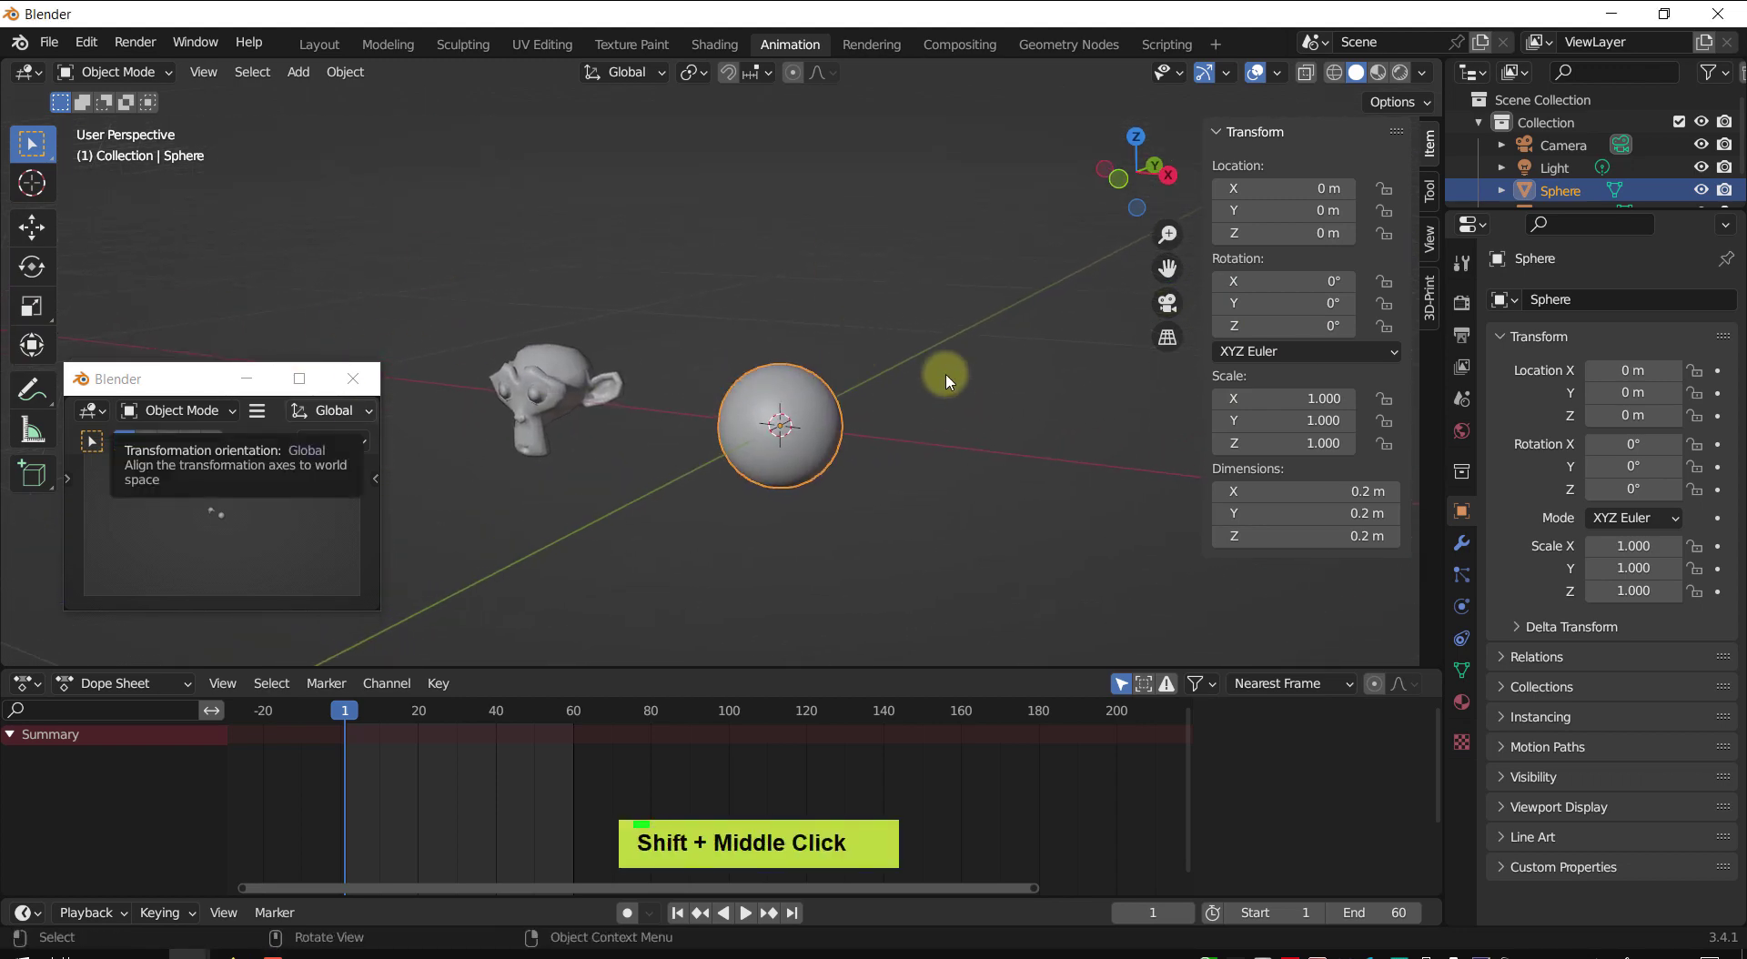
{"action": "middle_click_drag", "start_coordinate": [947, 381], "coordinate": [874, 378]}
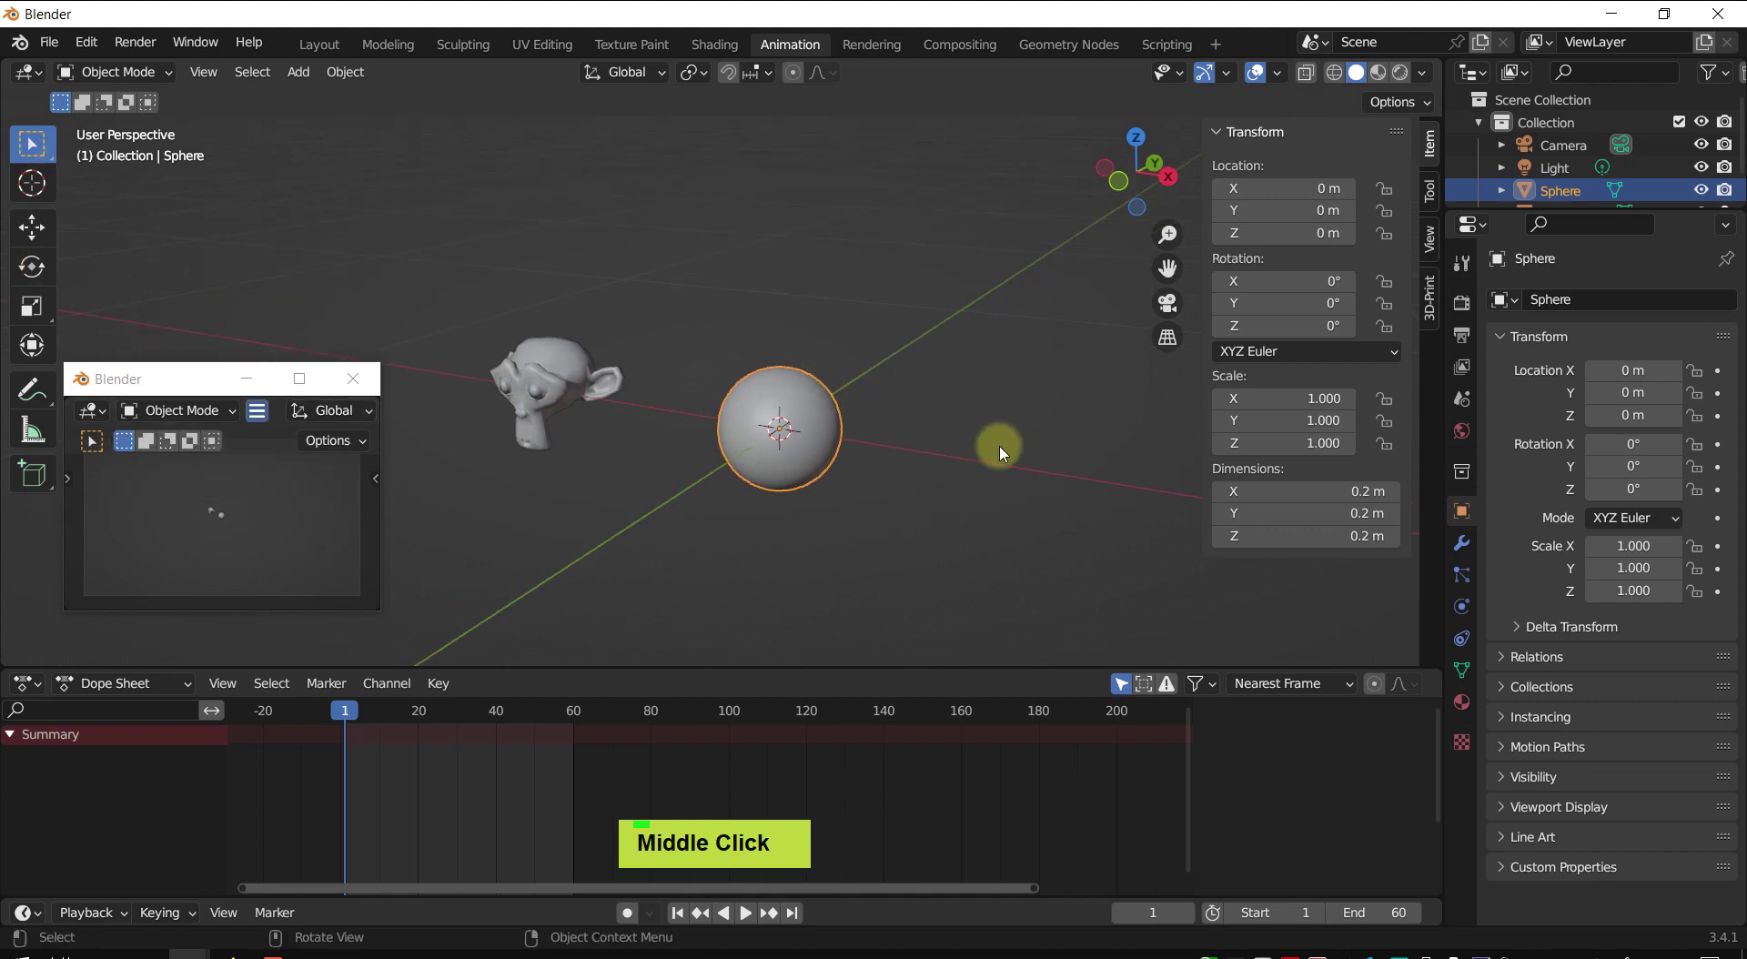
{"action": "middle_click_drag", "start_coordinate": [1002, 453], "coordinate": [961, 381], "text": "shift"}
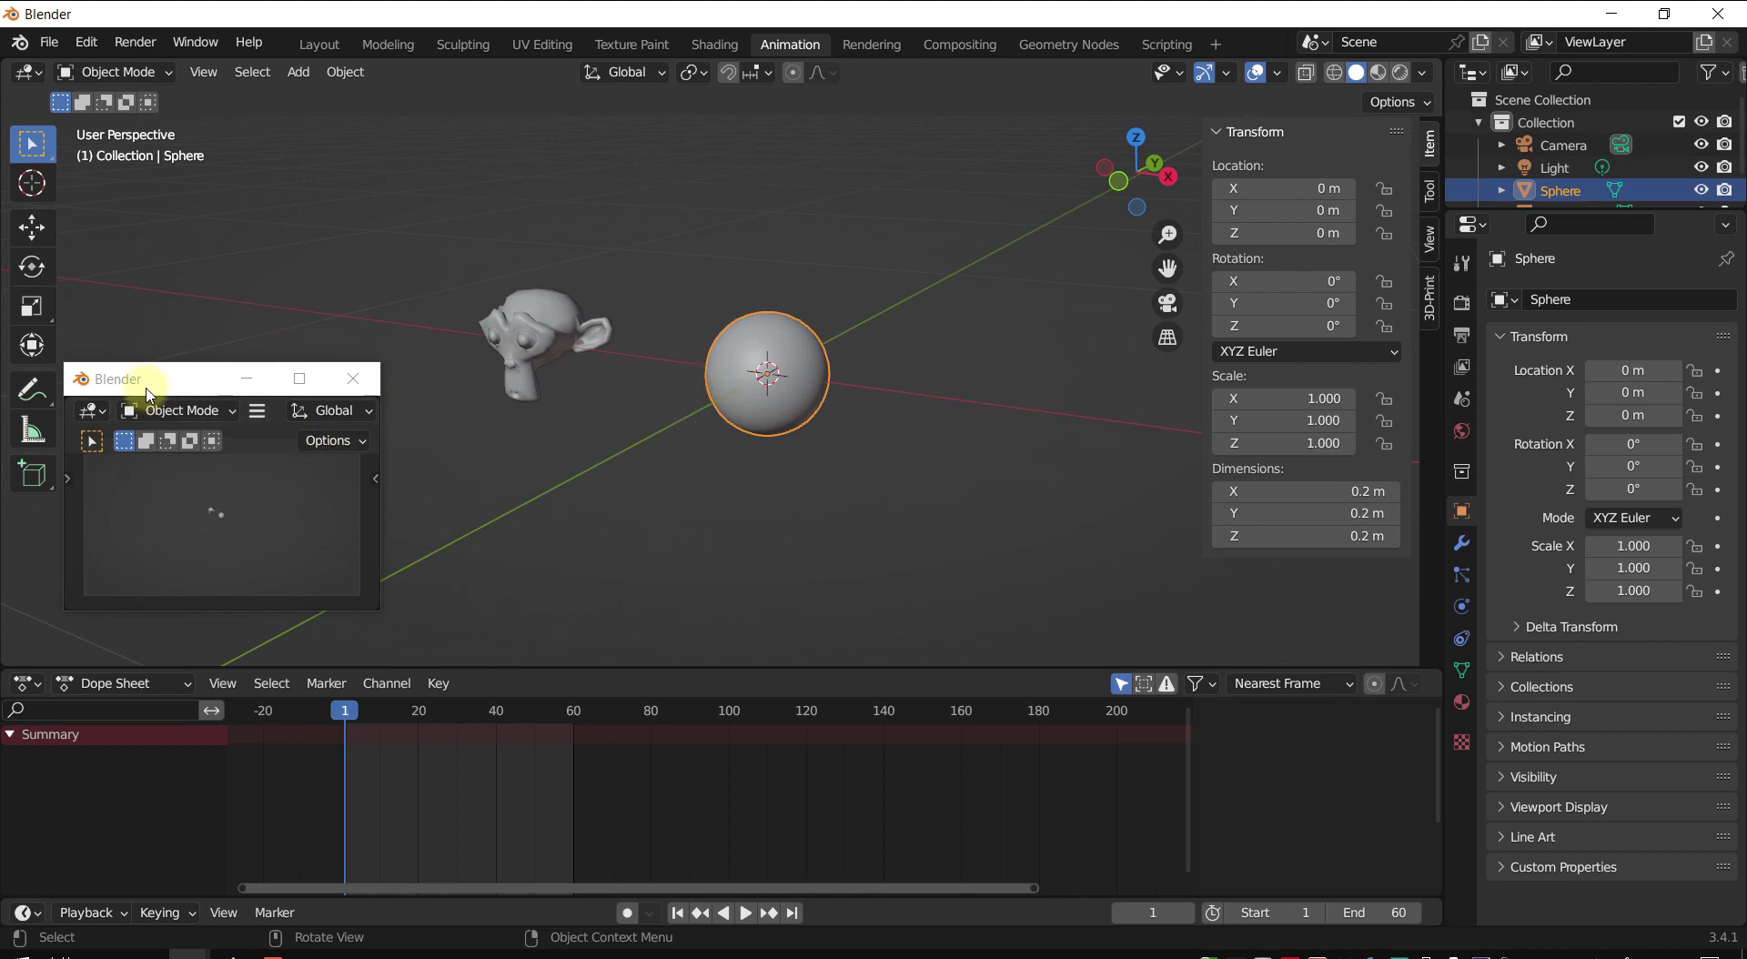
{"action": "left_click_drag", "start_coordinate": [143, 380], "coordinate": [177, 420]}
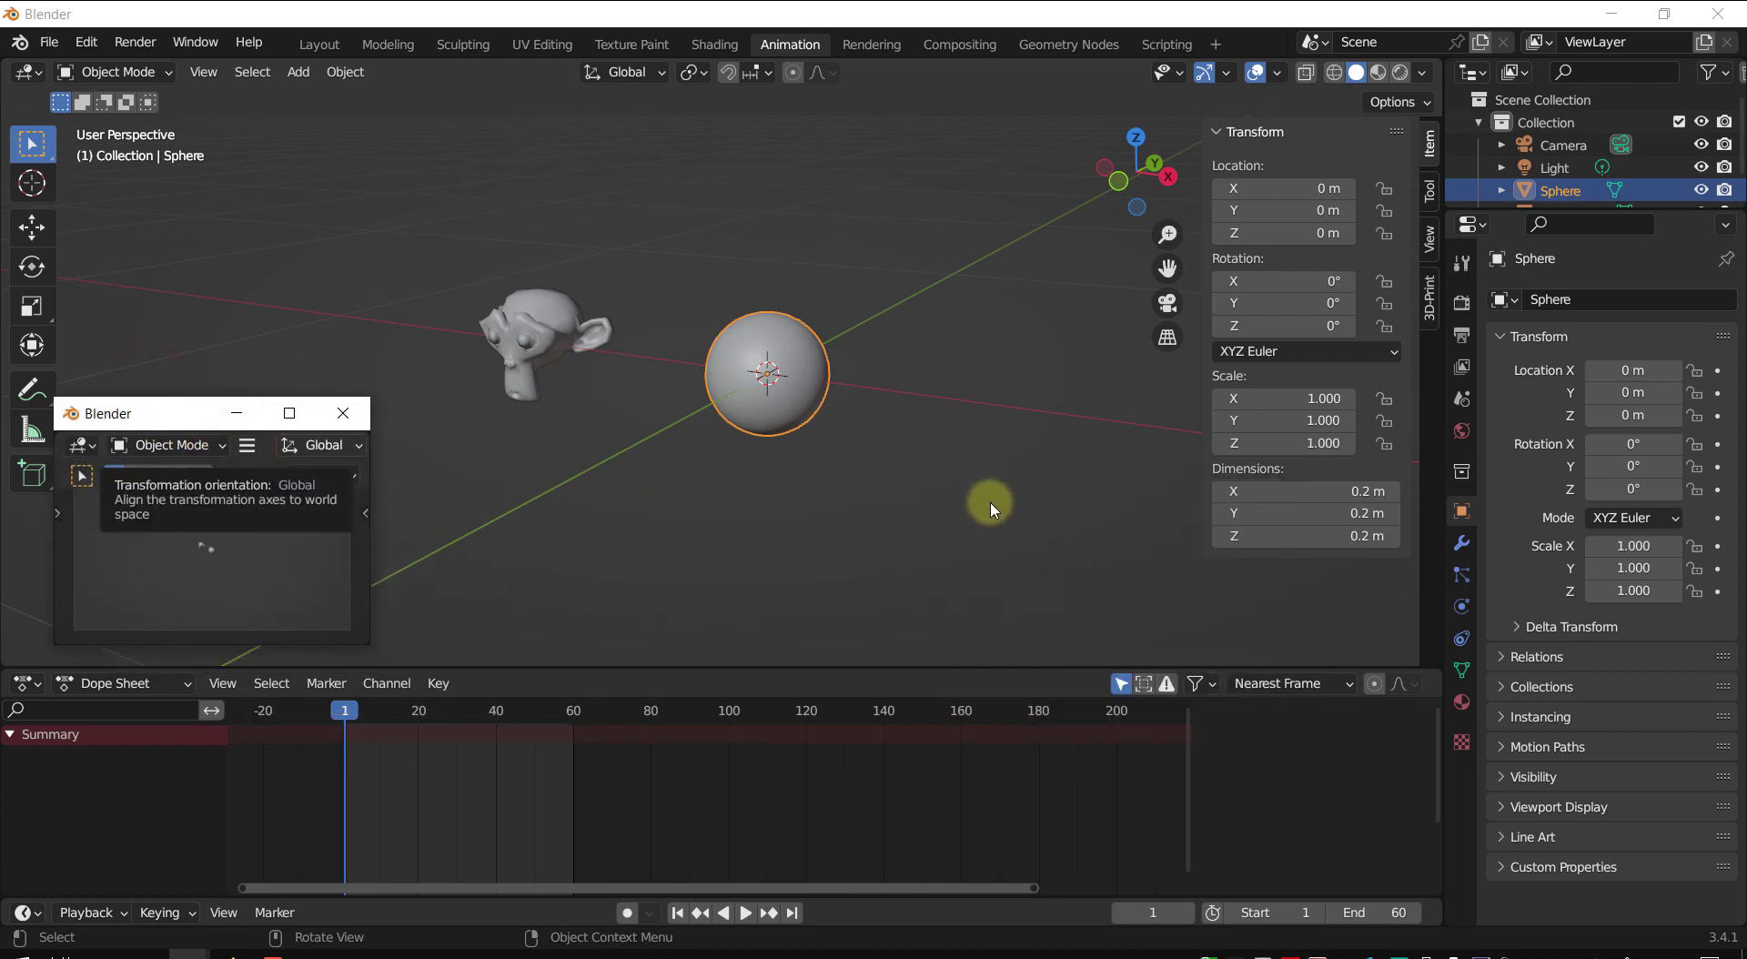
- Activate the Transform tool and raise the sphere about 0.5 m along the Z axis
{"action": "scroll", "coordinate": [992, 505], "scroll_direction": "down", "scroll_amount": 2}
{"action": "middle_click_drag", "start_coordinate": [978, 487], "coordinate": [748, 444], "text": "shift"}
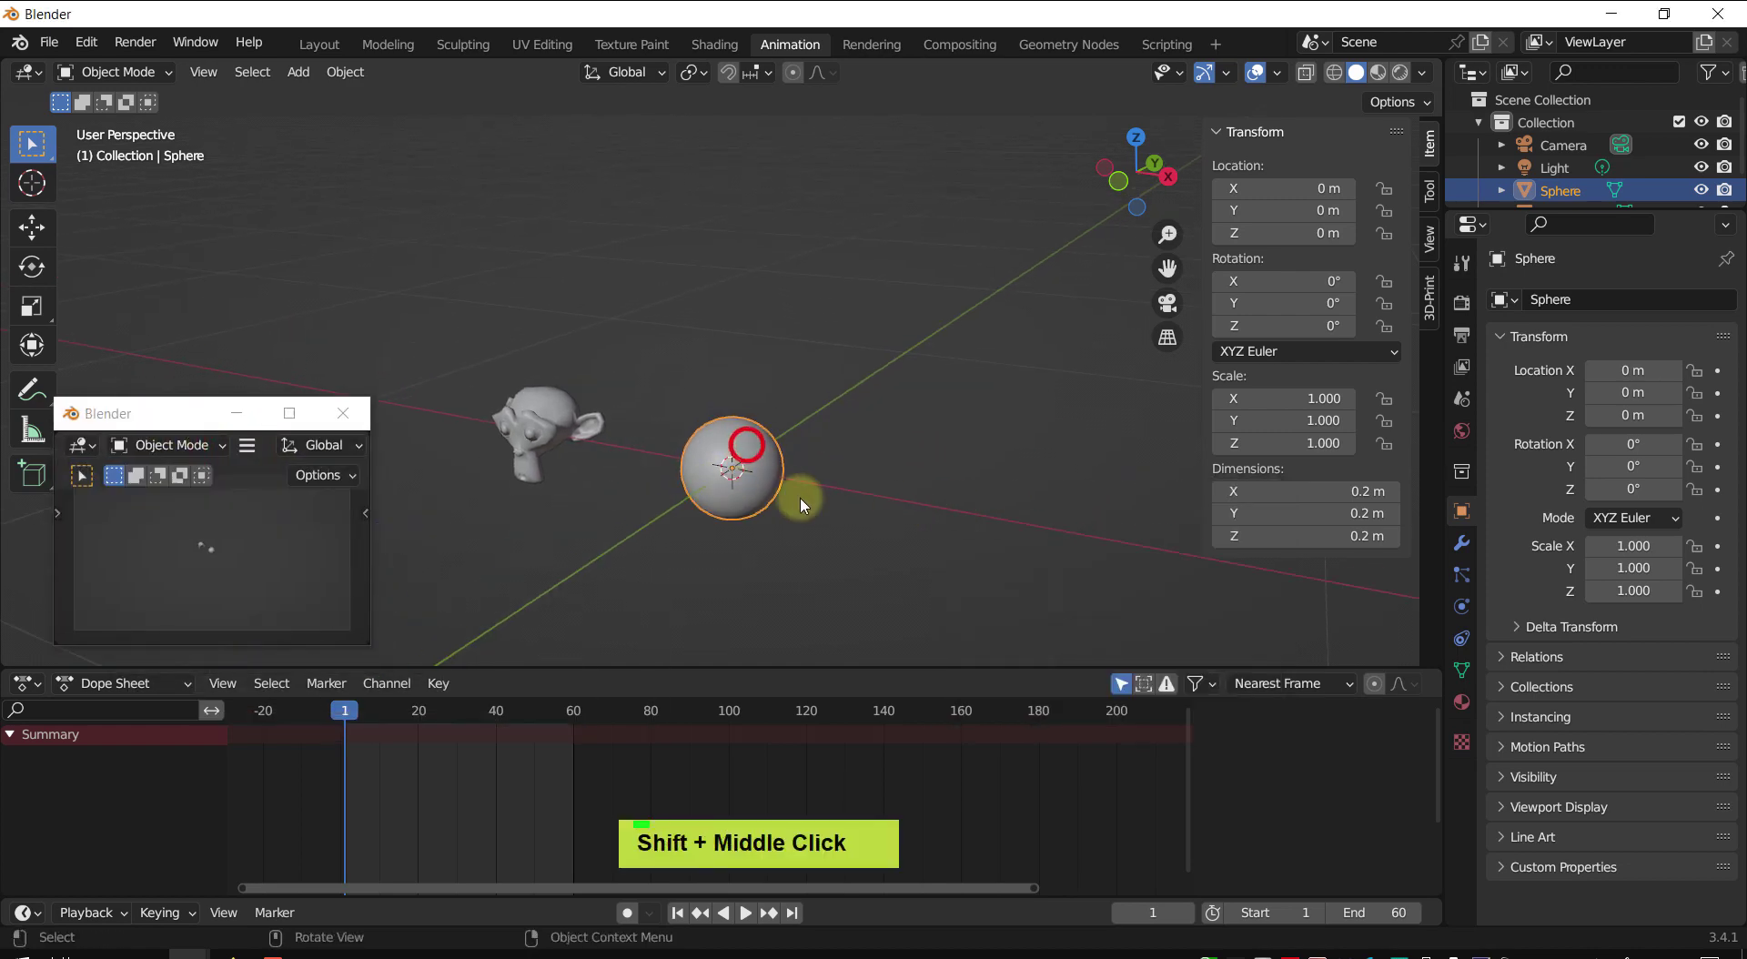
{"action": "middle_click_drag", "start_coordinate": [801, 506], "coordinate": [882, 467]}
{"action": "middle_click_drag", "start_coordinate": [871, 396], "coordinate": [1045, 404], "text": "shift"}
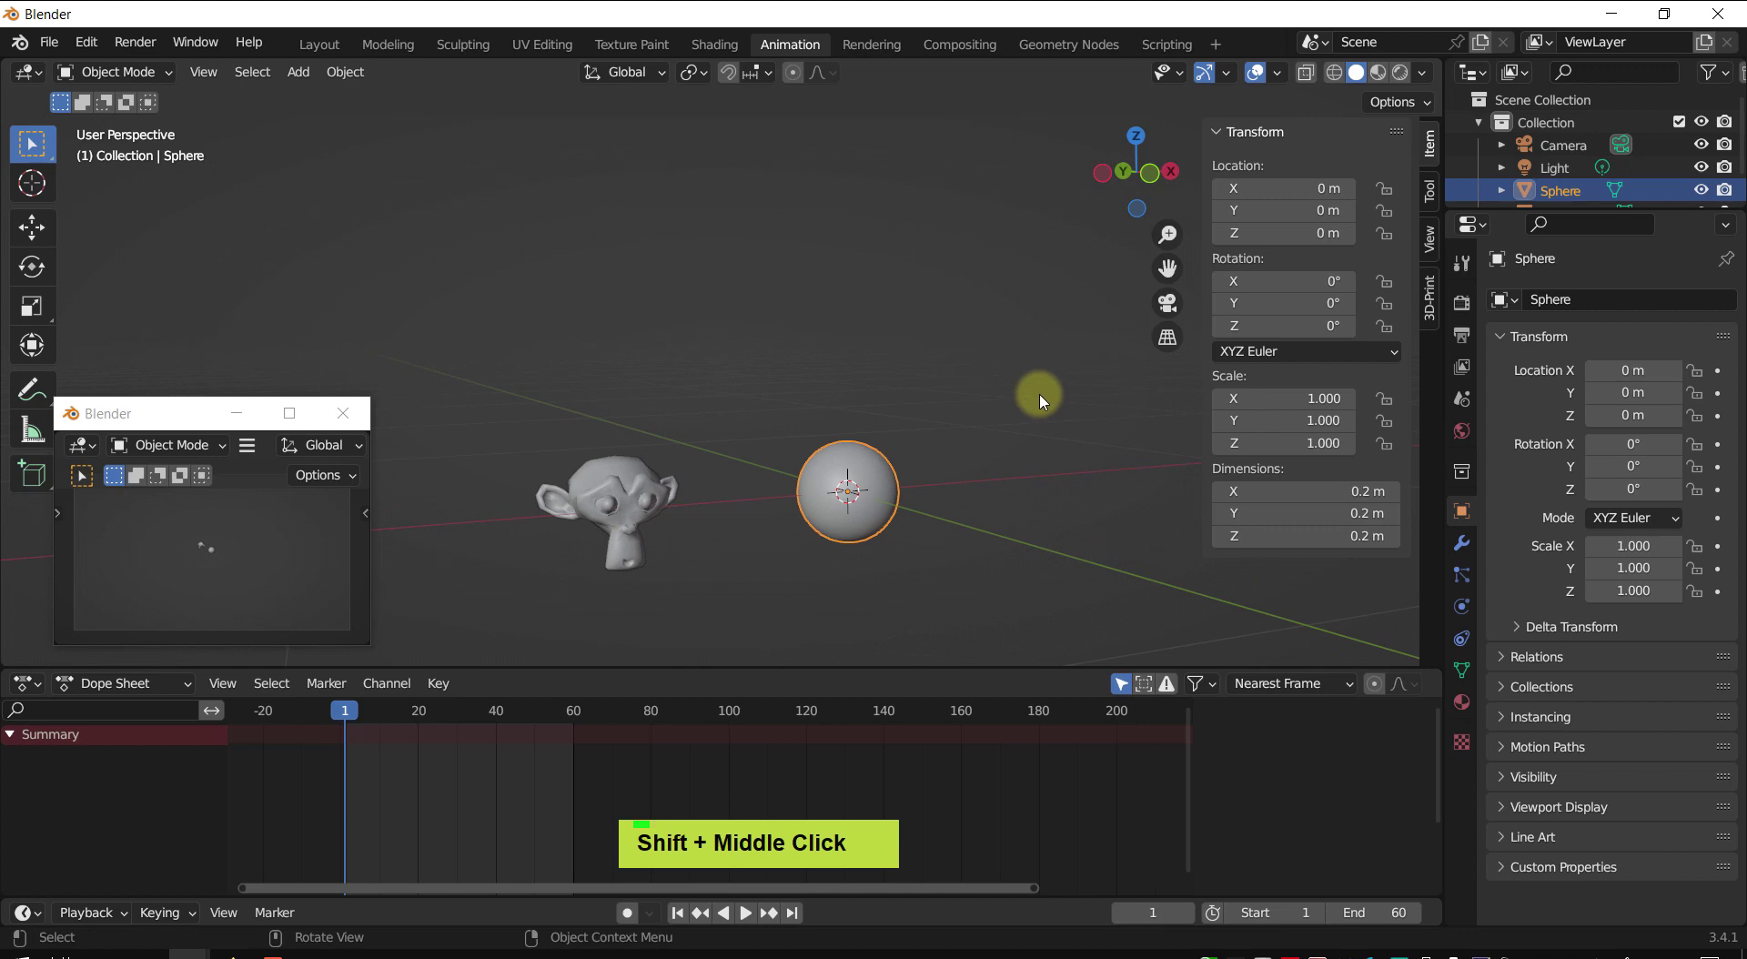
{"action": "key", "text": "space"}
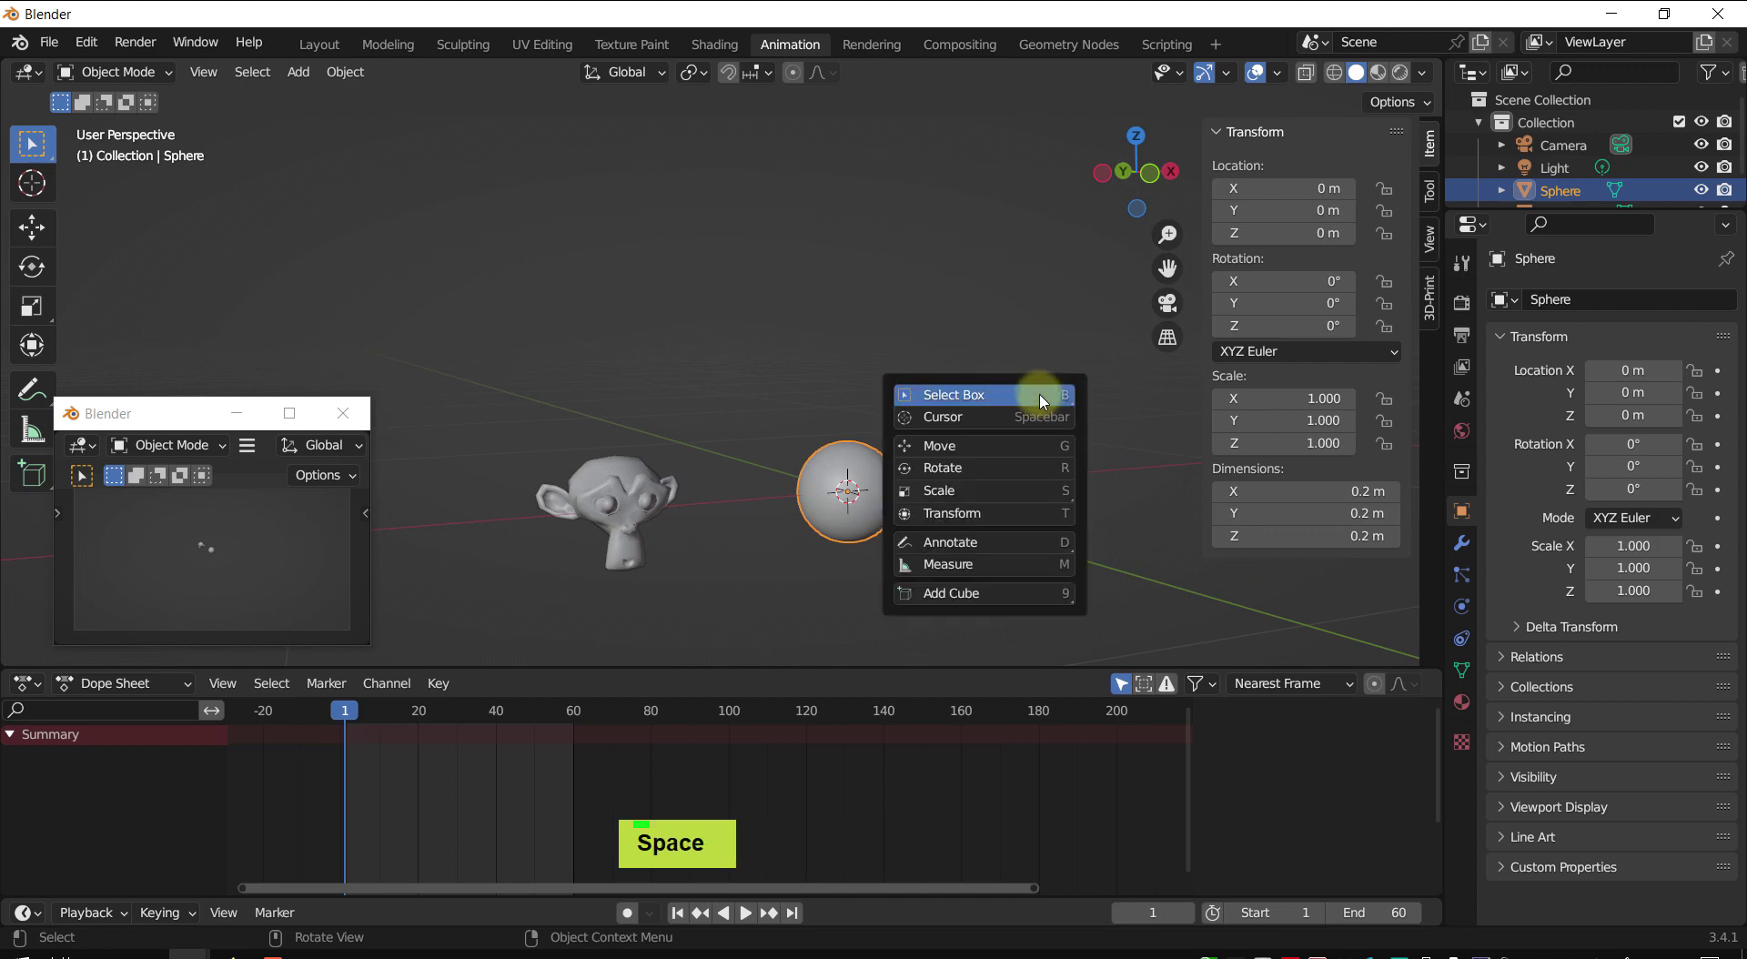
{"action": "key", "text": "t"}
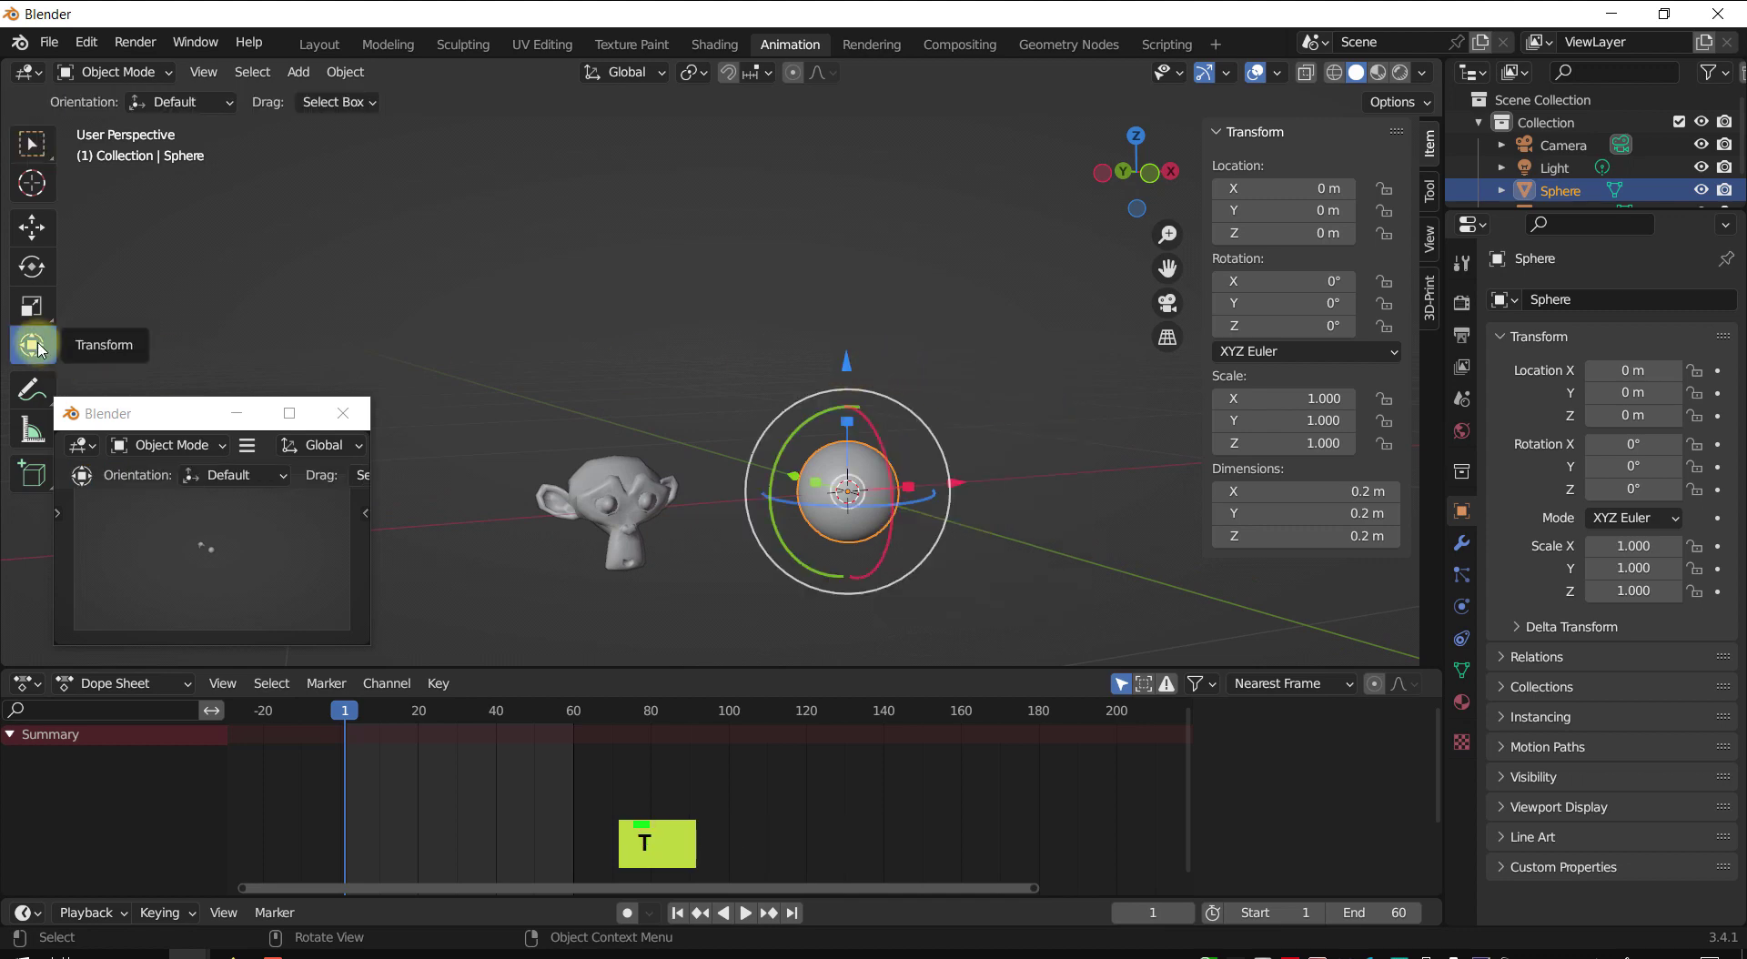
{"action": "left_click_drag", "start_coordinate": [845, 363], "coordinate": [875, 101]}
{"action": "middle_click_drag", "start_coordinate": [1053, 257], "coordinate": [1061, 471], "text": "shift"}
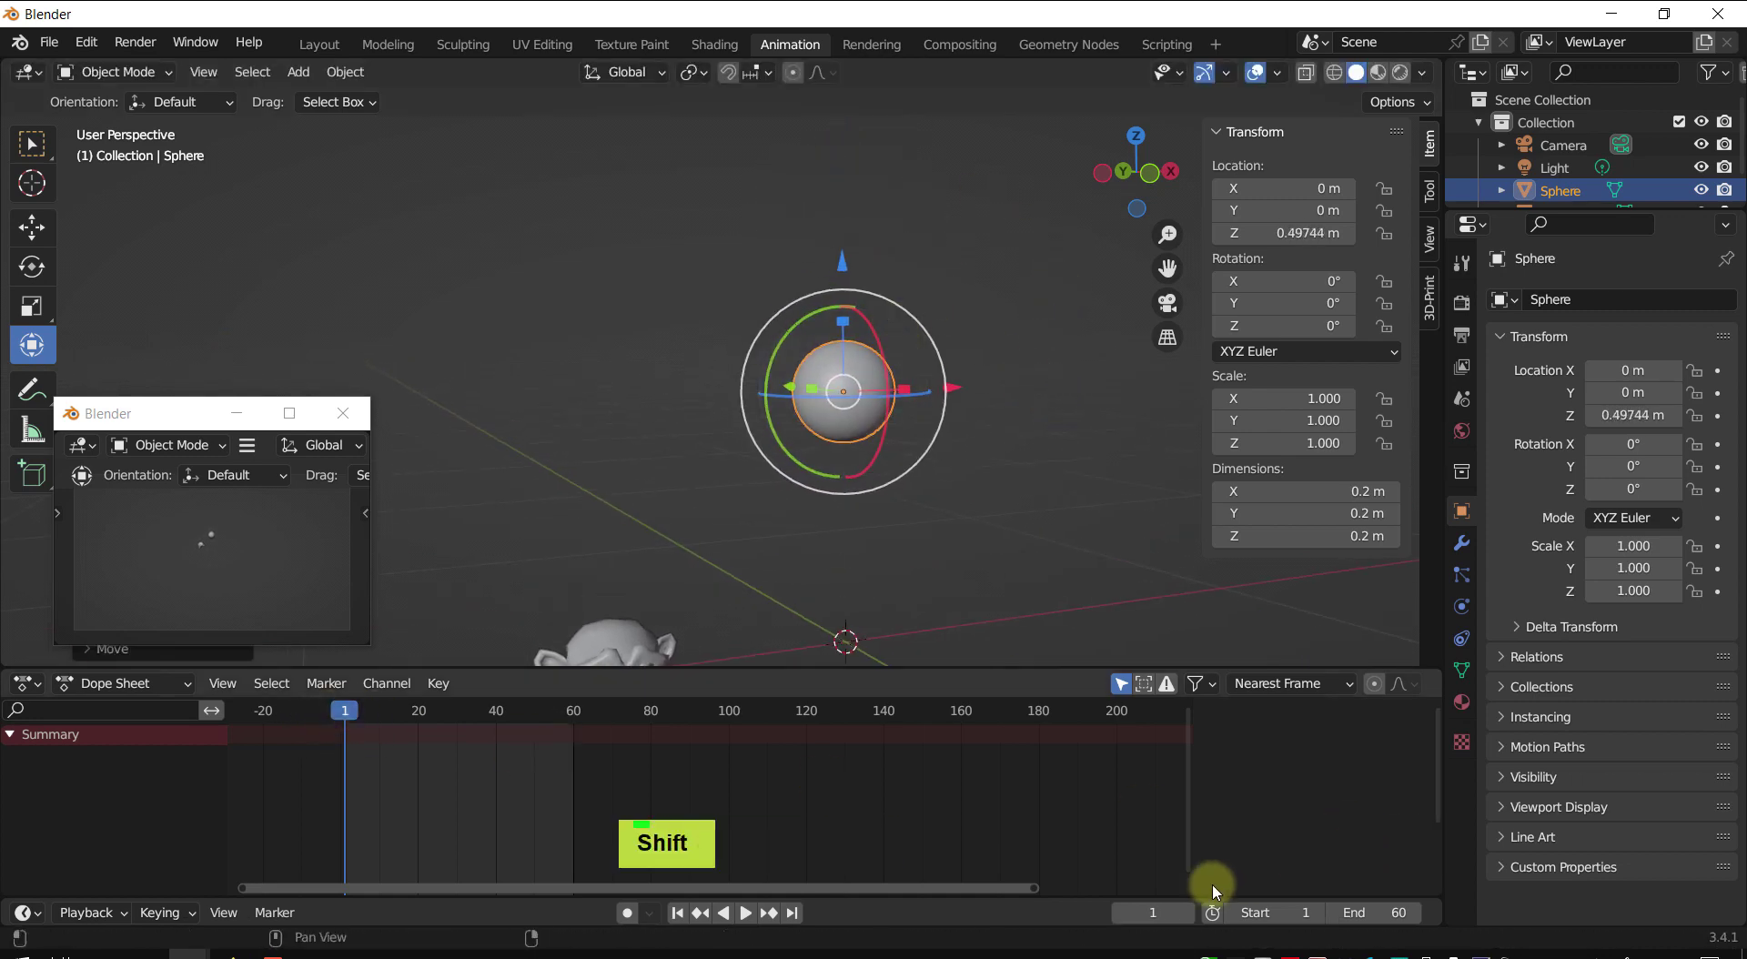
- Try moving the playhead by scrubbing and through the current frame value, and return it to frame 1
{"action": "key", "text": "space"}
{"action": "left_click_drag", "start_coordinate": [393, 716], "coordinate": [351, 716]}
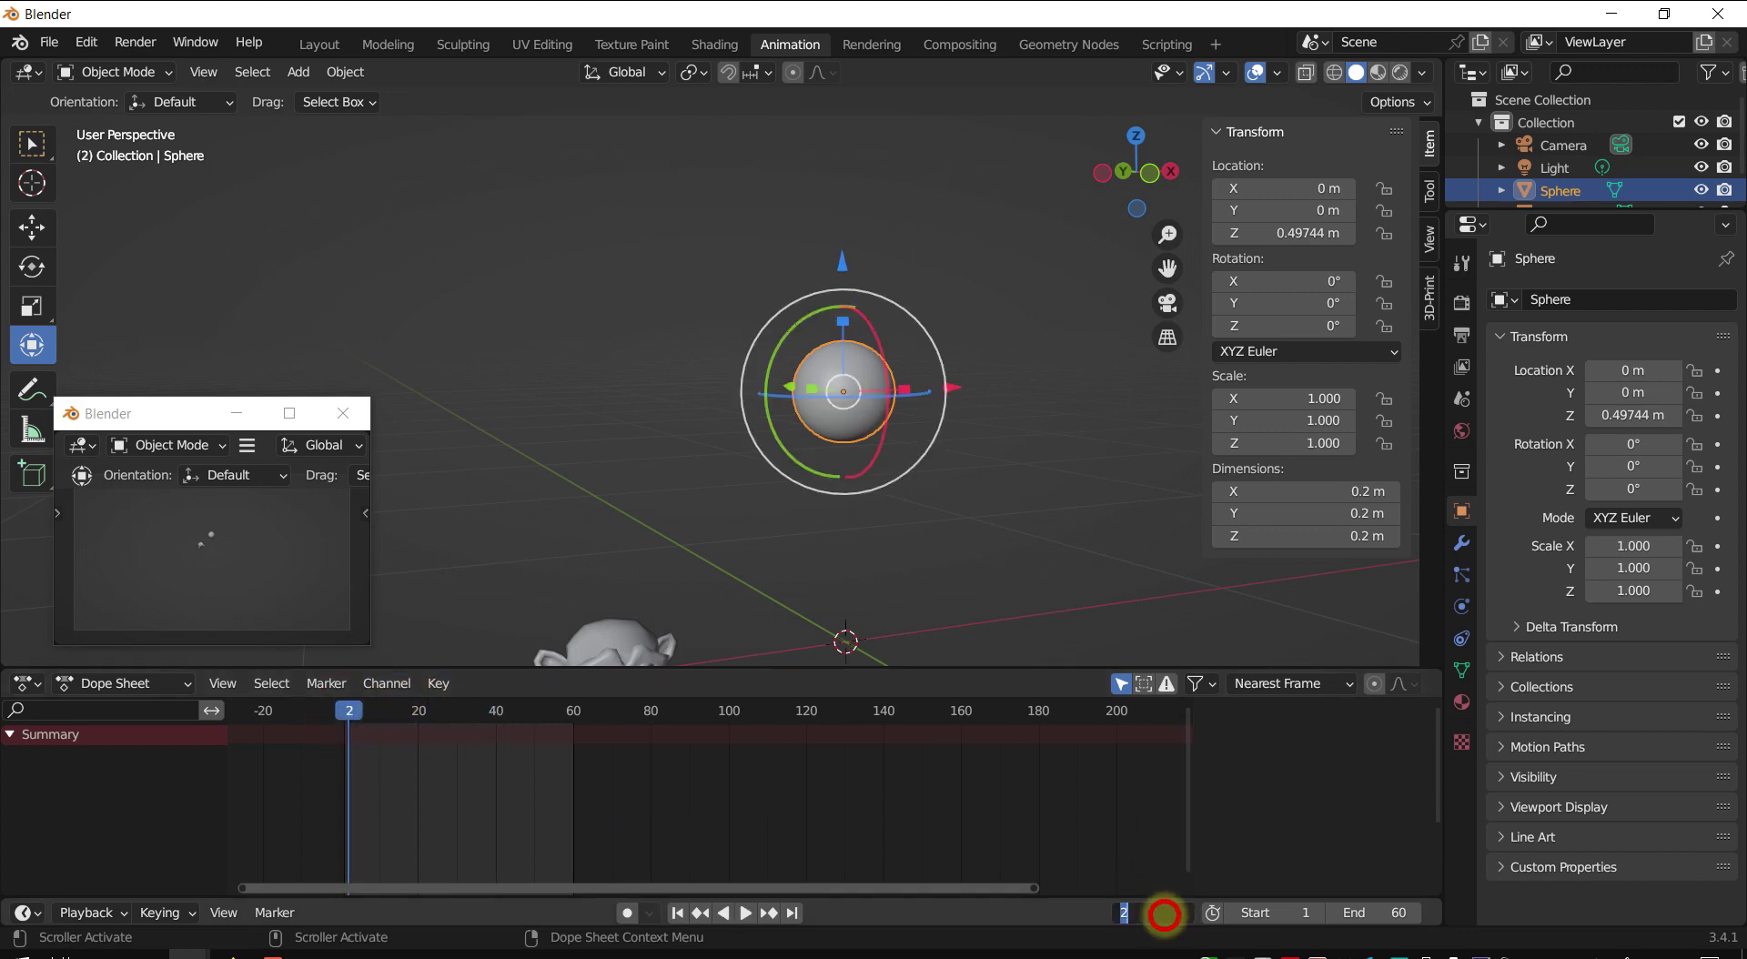
{"action": "type", "text": "1"}
{"action": "key", "text": "Return"}
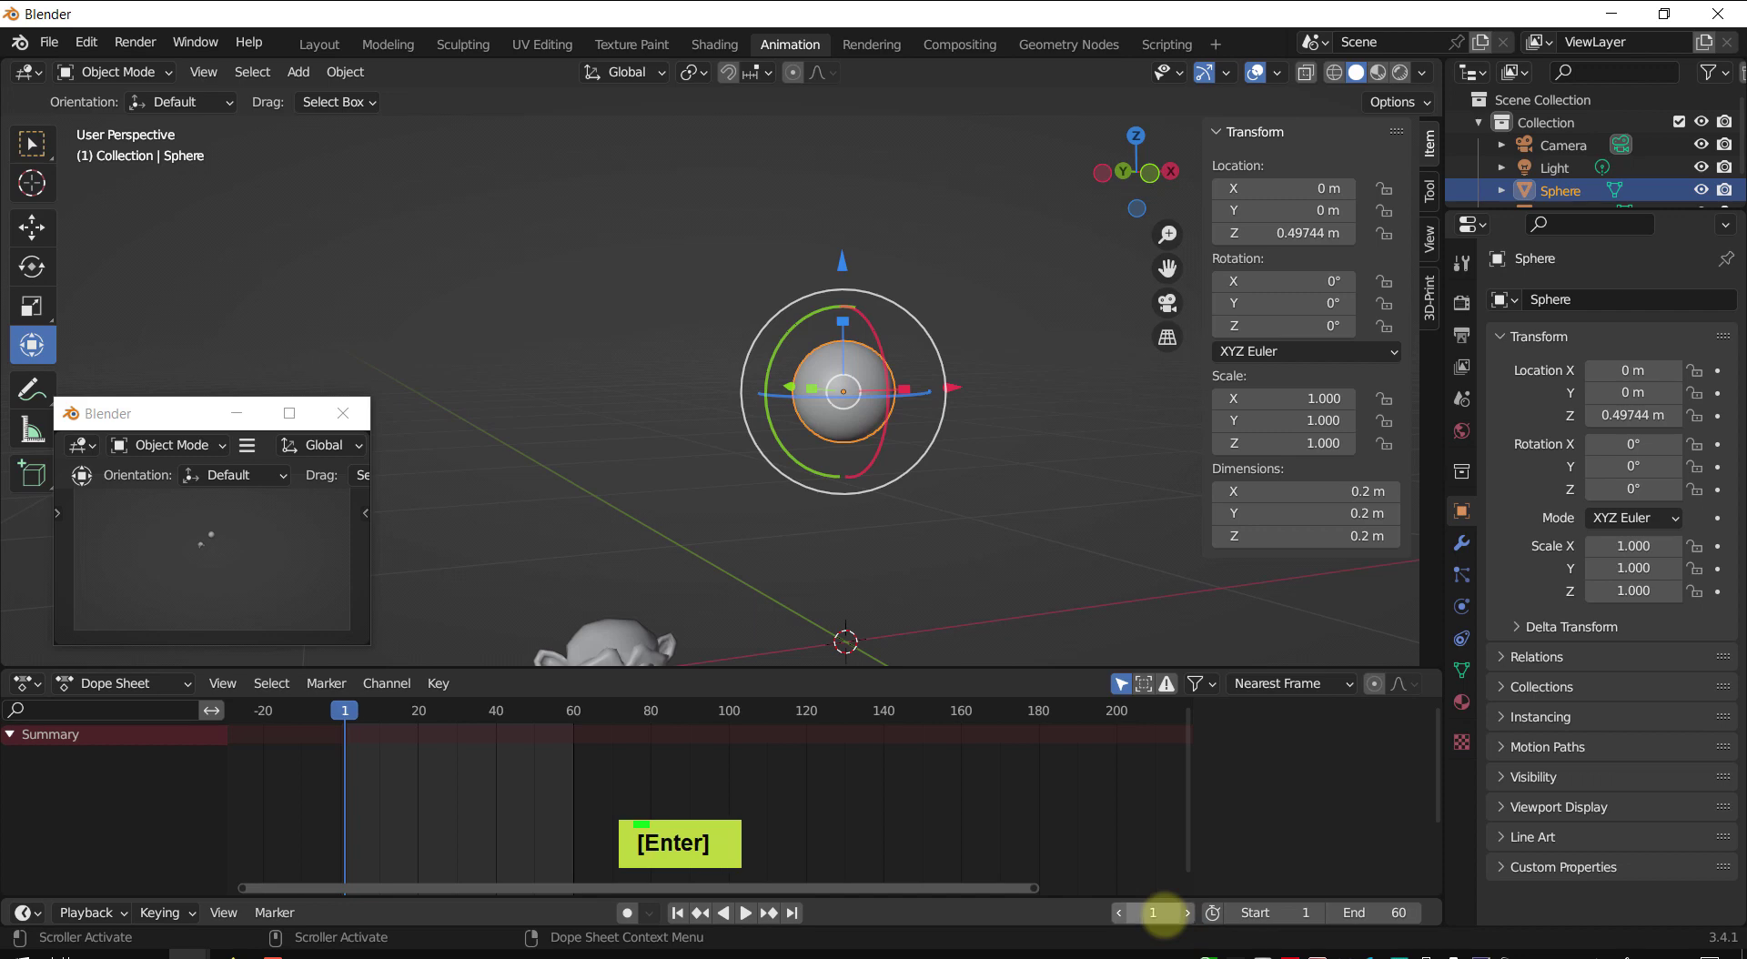
{"action": "left_click_drag", "start_coordinate": [1136, 914], "coordinate": [1187, 941]}
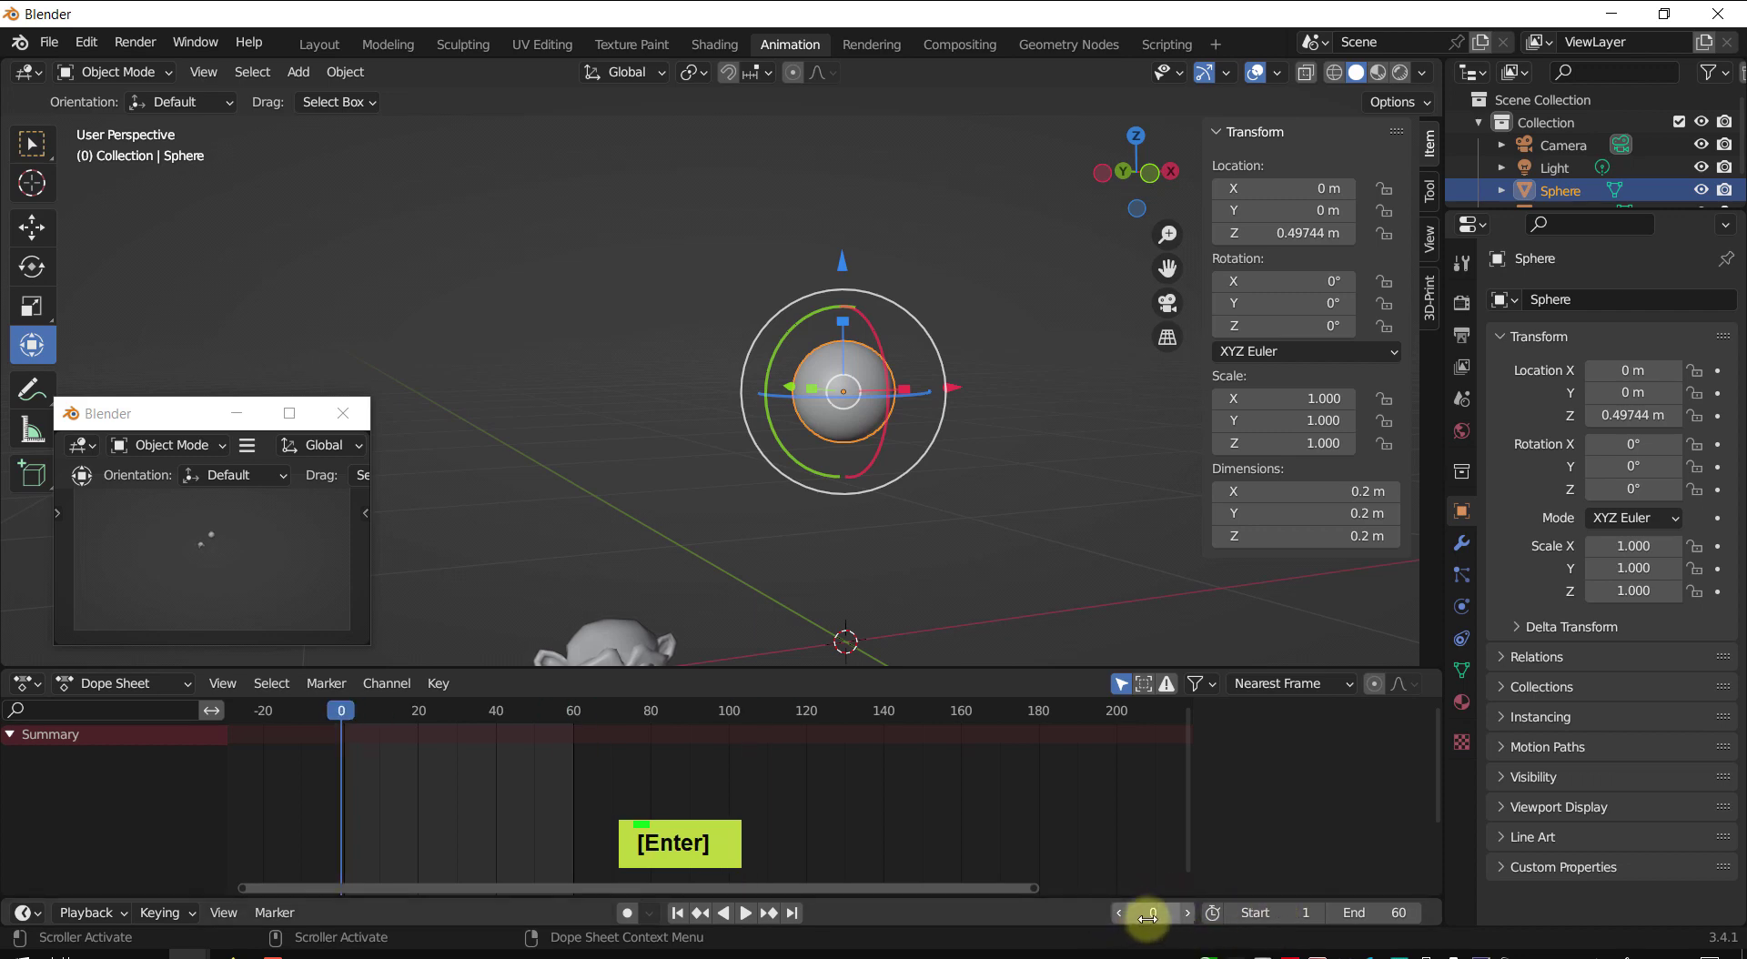
{"action": "type", "text": "1"}
{"action": "key", "text": "Return"}
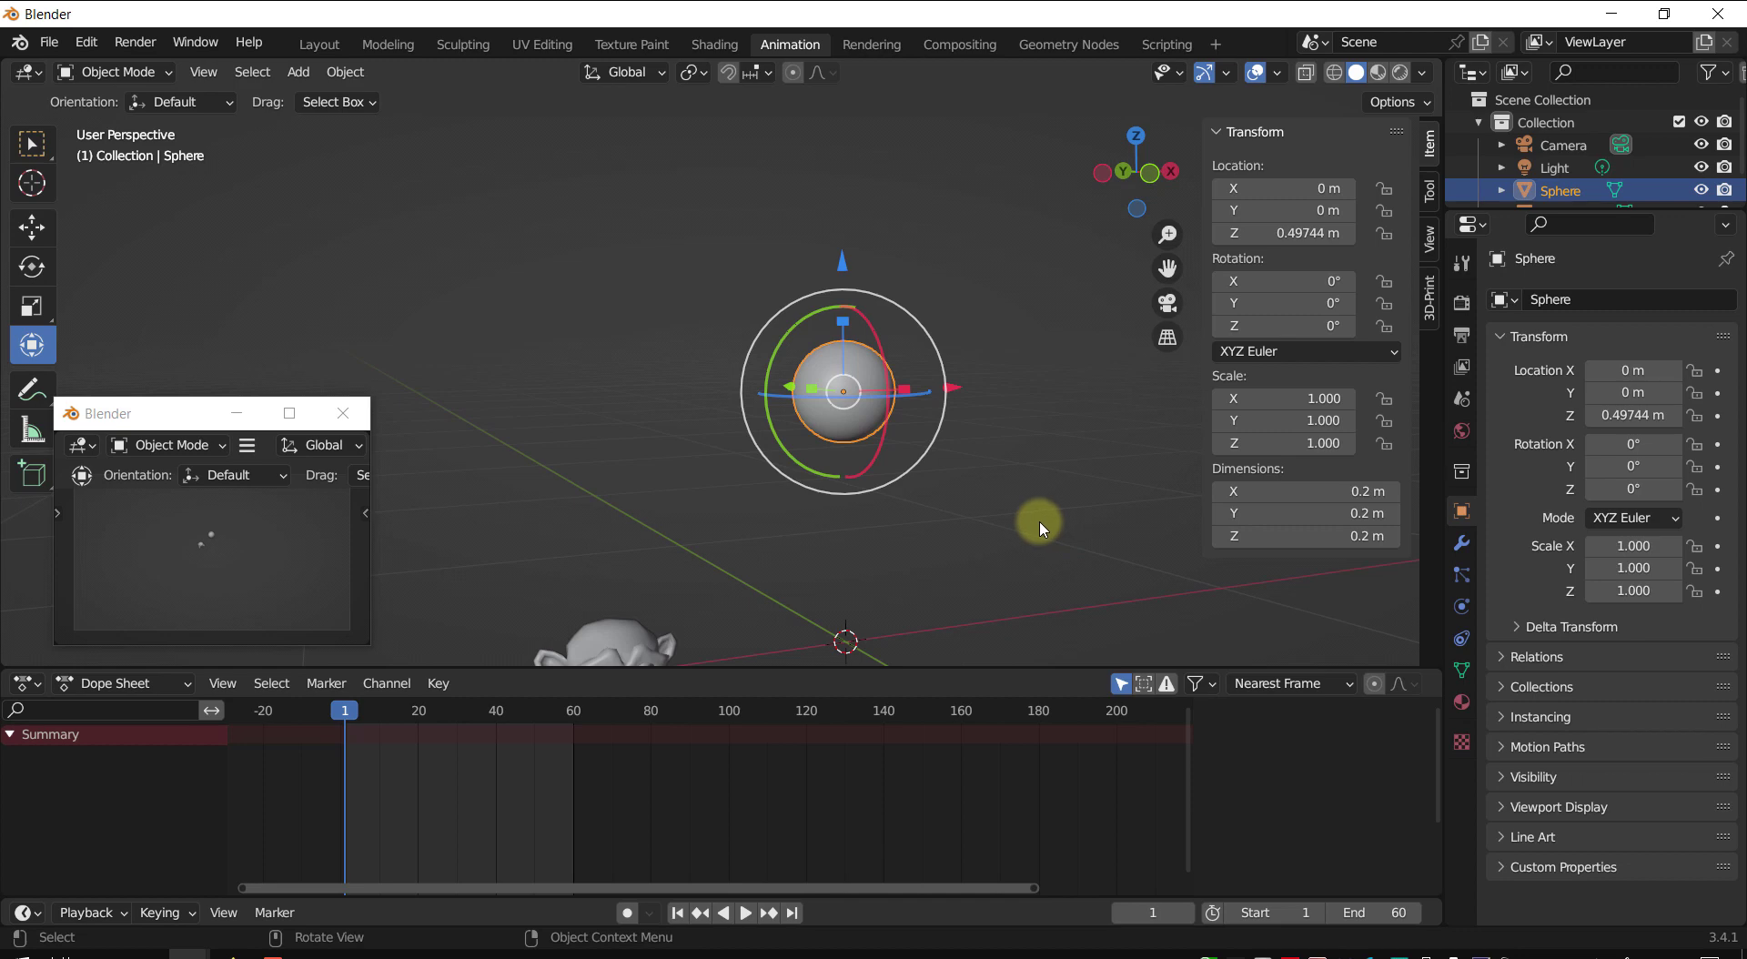
- Raise the sphere further along the Z axis to a height of about 0.65 m
{"action": "left_click_drag", "start_coordinate": [836, 252], "coordinate": [843, 175]}
{"action": "middle_click_drag", "start_coordinate": [846, 460], "coordinate": [882, 479]}
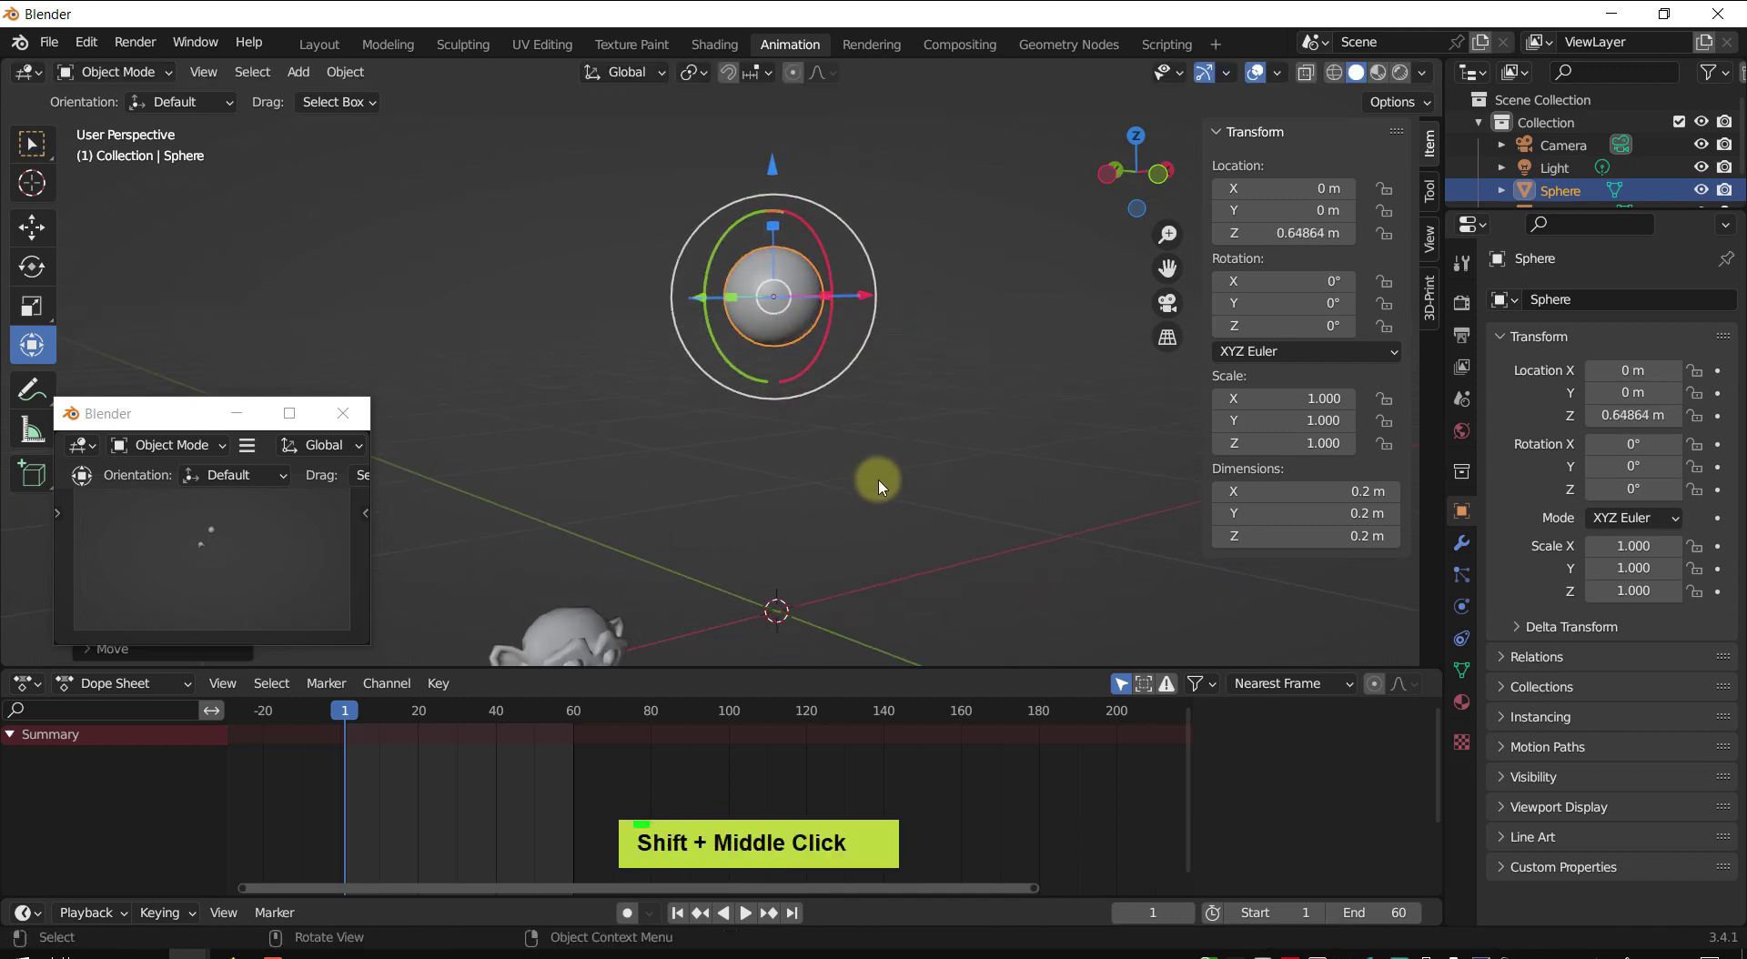
{"action": "middle_click_drag", "start_coordinate": [871, 394], "coordinate": [896, 423], "text": "shift"}
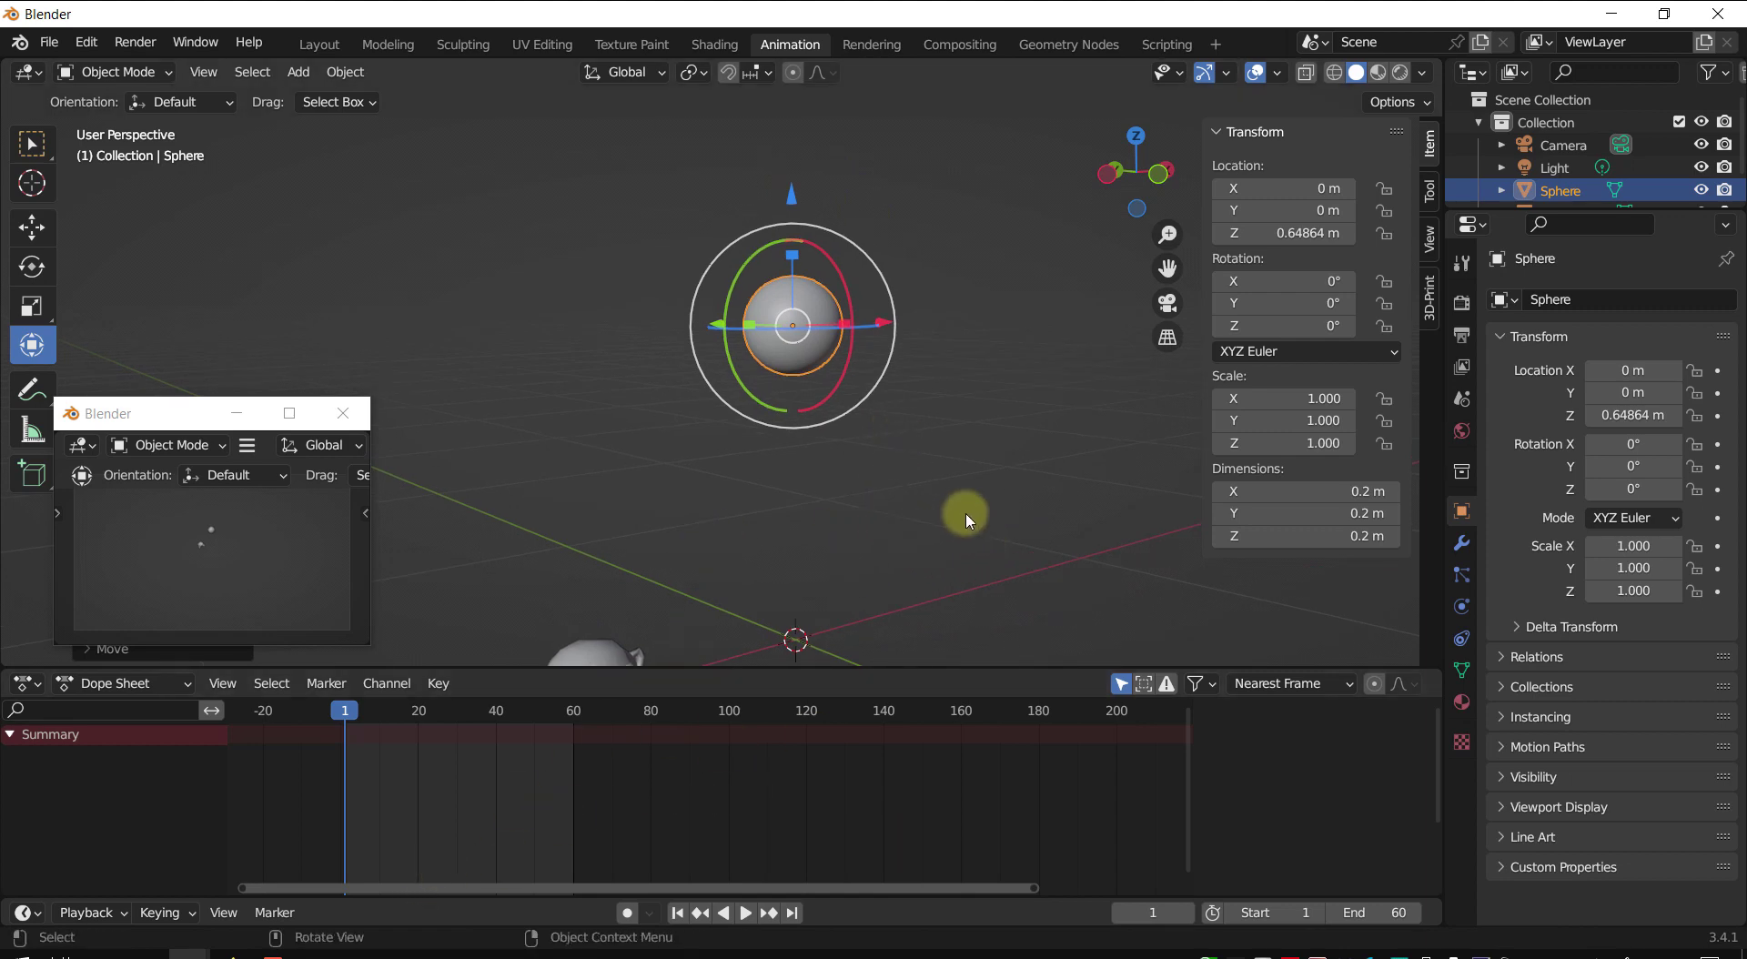
- Insert a Location keyframe for the sphere at frame 1
{"action": "key", "text": "i"}
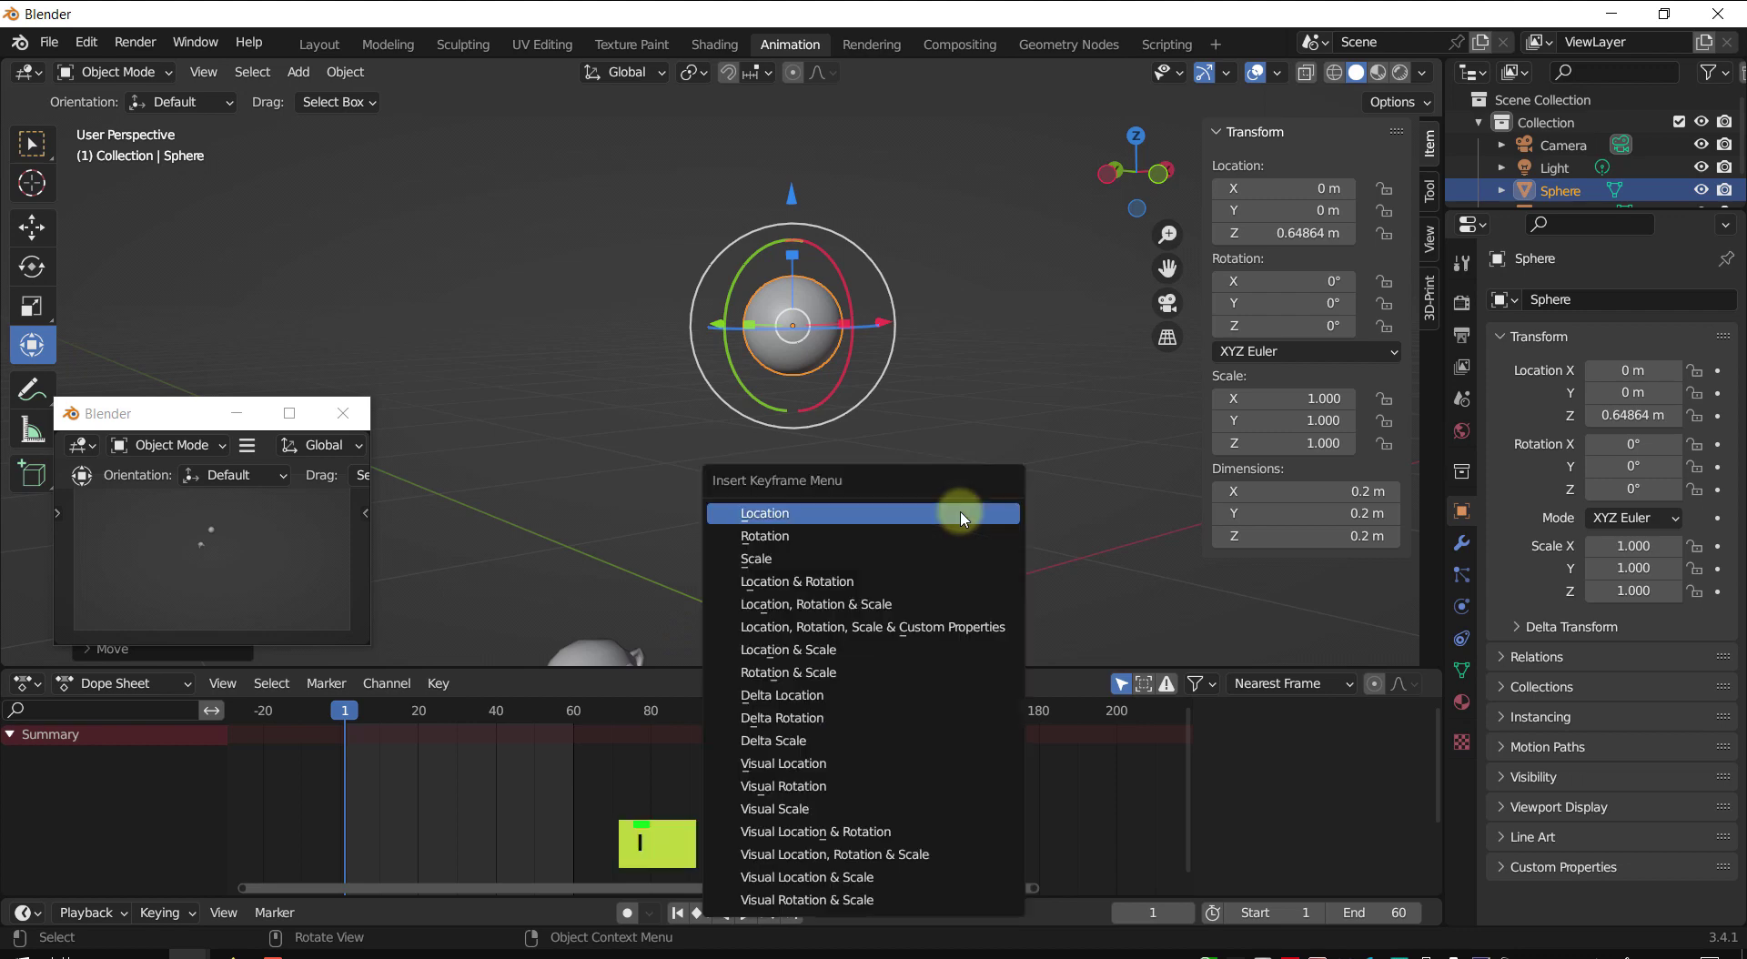
{"action": "left_click", "coordinate": [776, 515]}
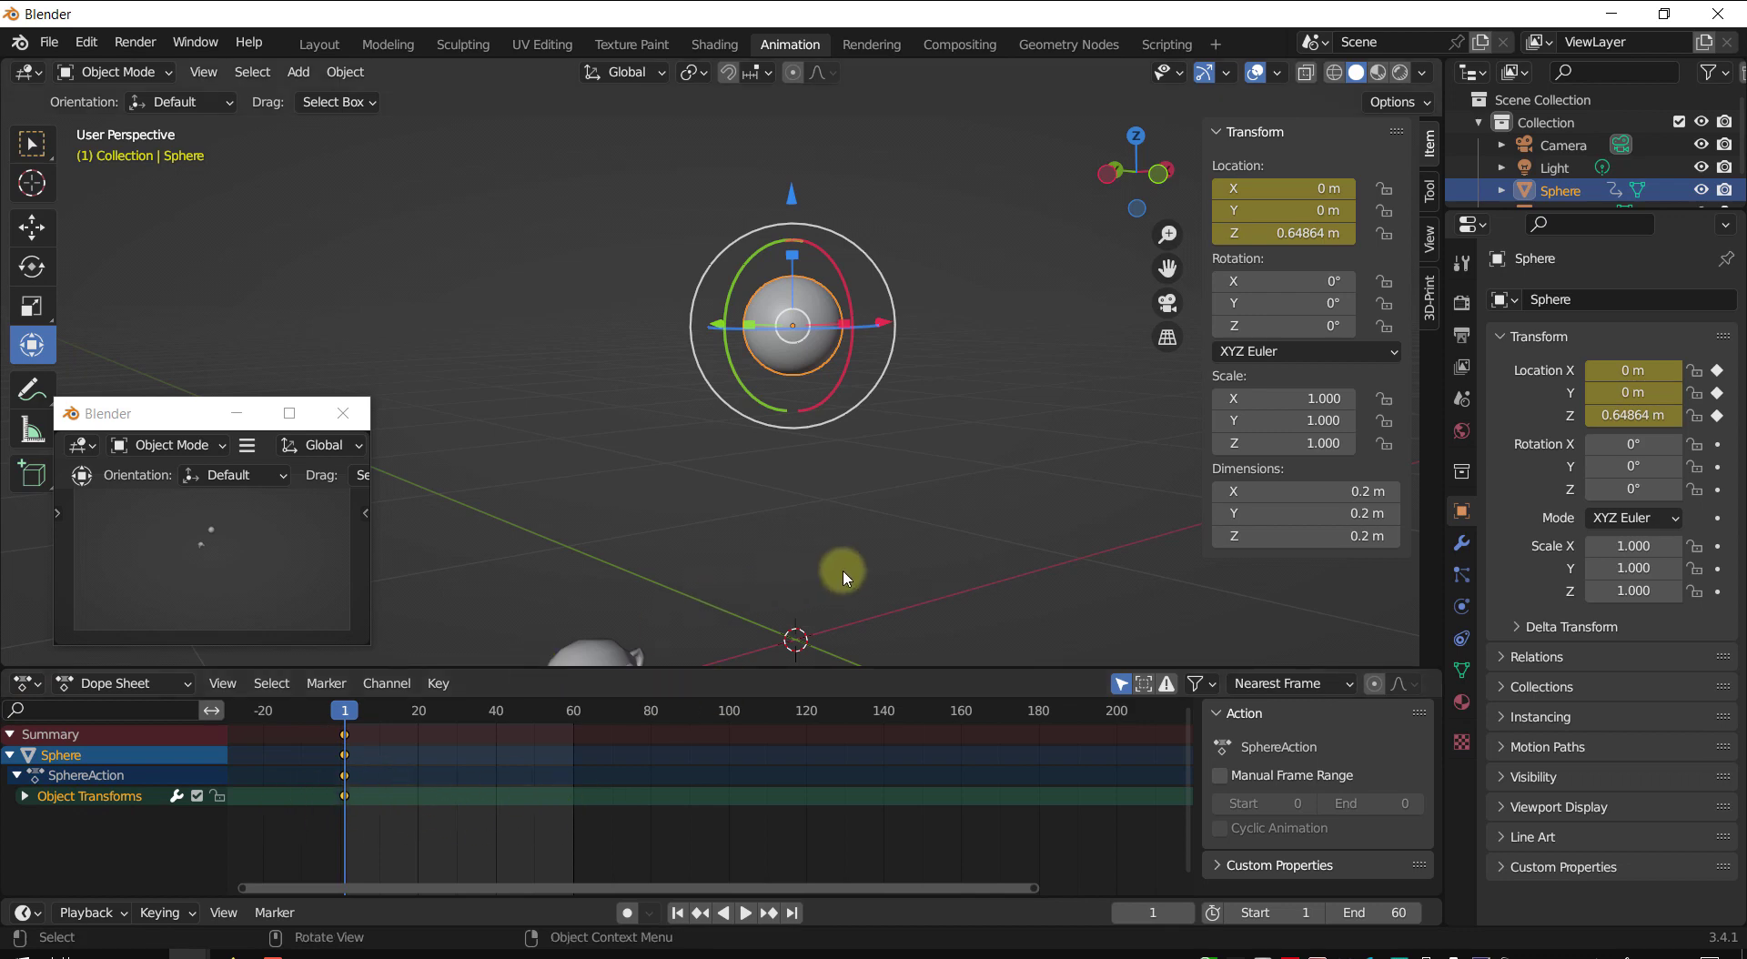
{"action": "middle_click_drag", "start_coordinate": [948, 542], "coordinate": [890, 550], "text": "shift"}
{"action": "scroll", "coordinate": [917, 543], "scroll_direction": "down", "scroll_amount": 1}
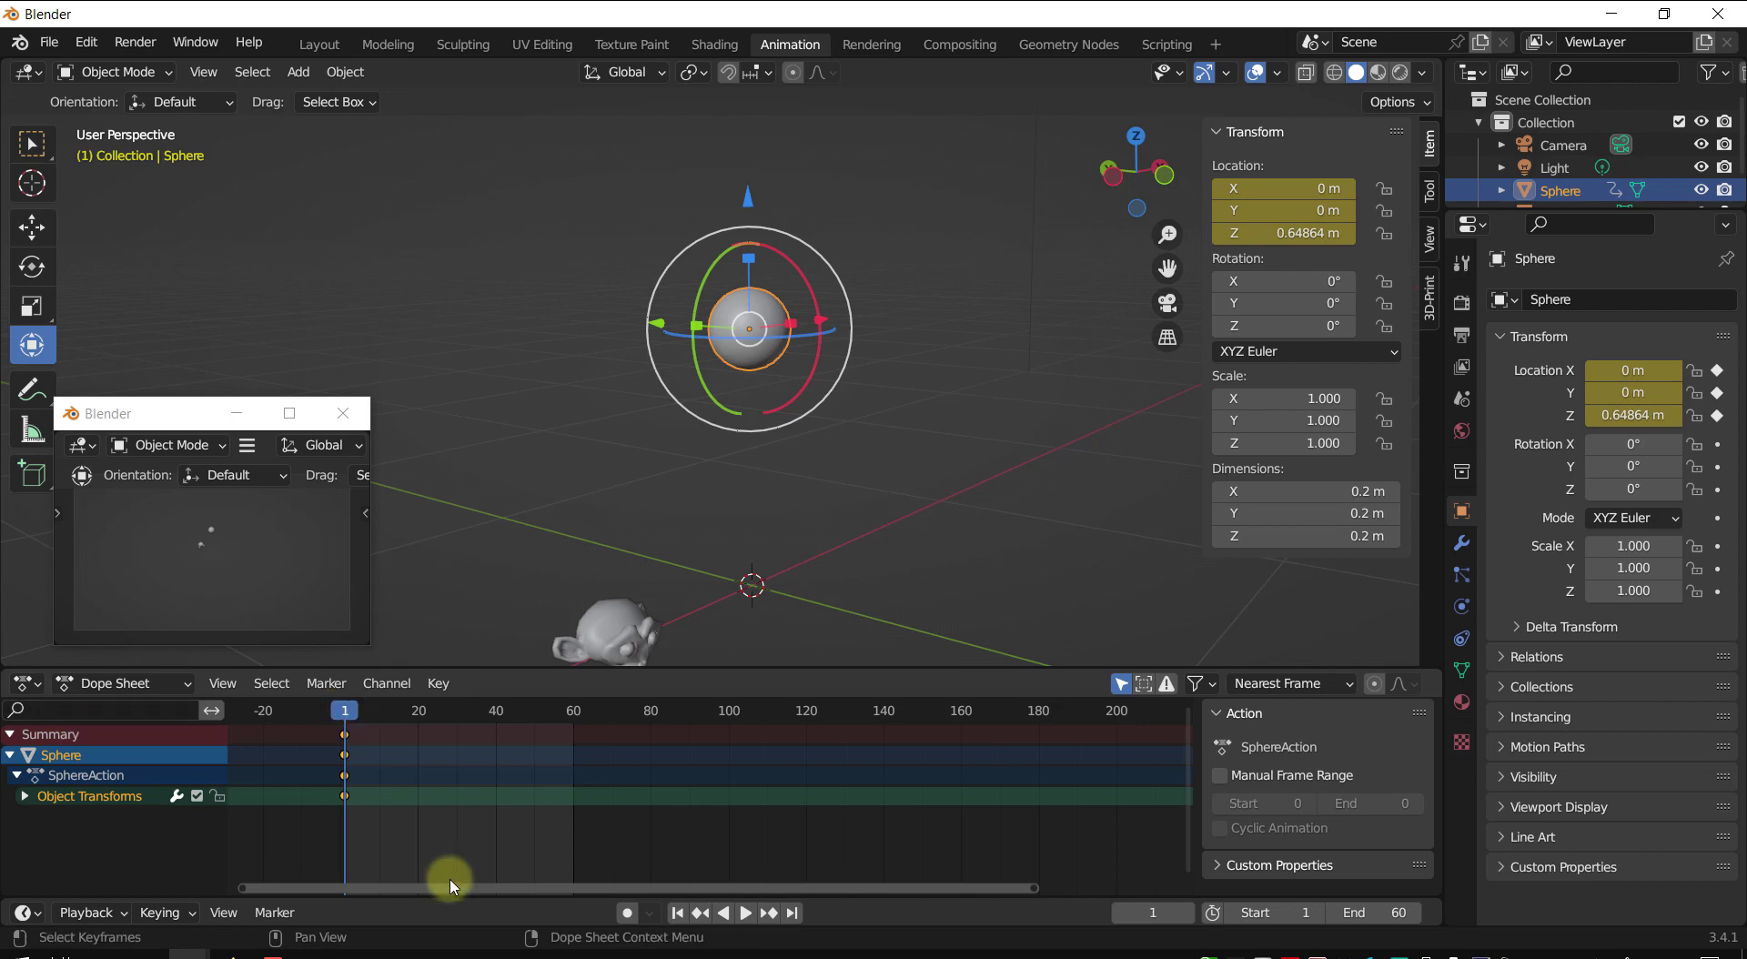
- Enlarge the Dope Sheet's frame range and move the playhead to frame 10
{"action": "left_click_drag", "start_coordinate": [344, 712], "coordinate": [408, 714]}
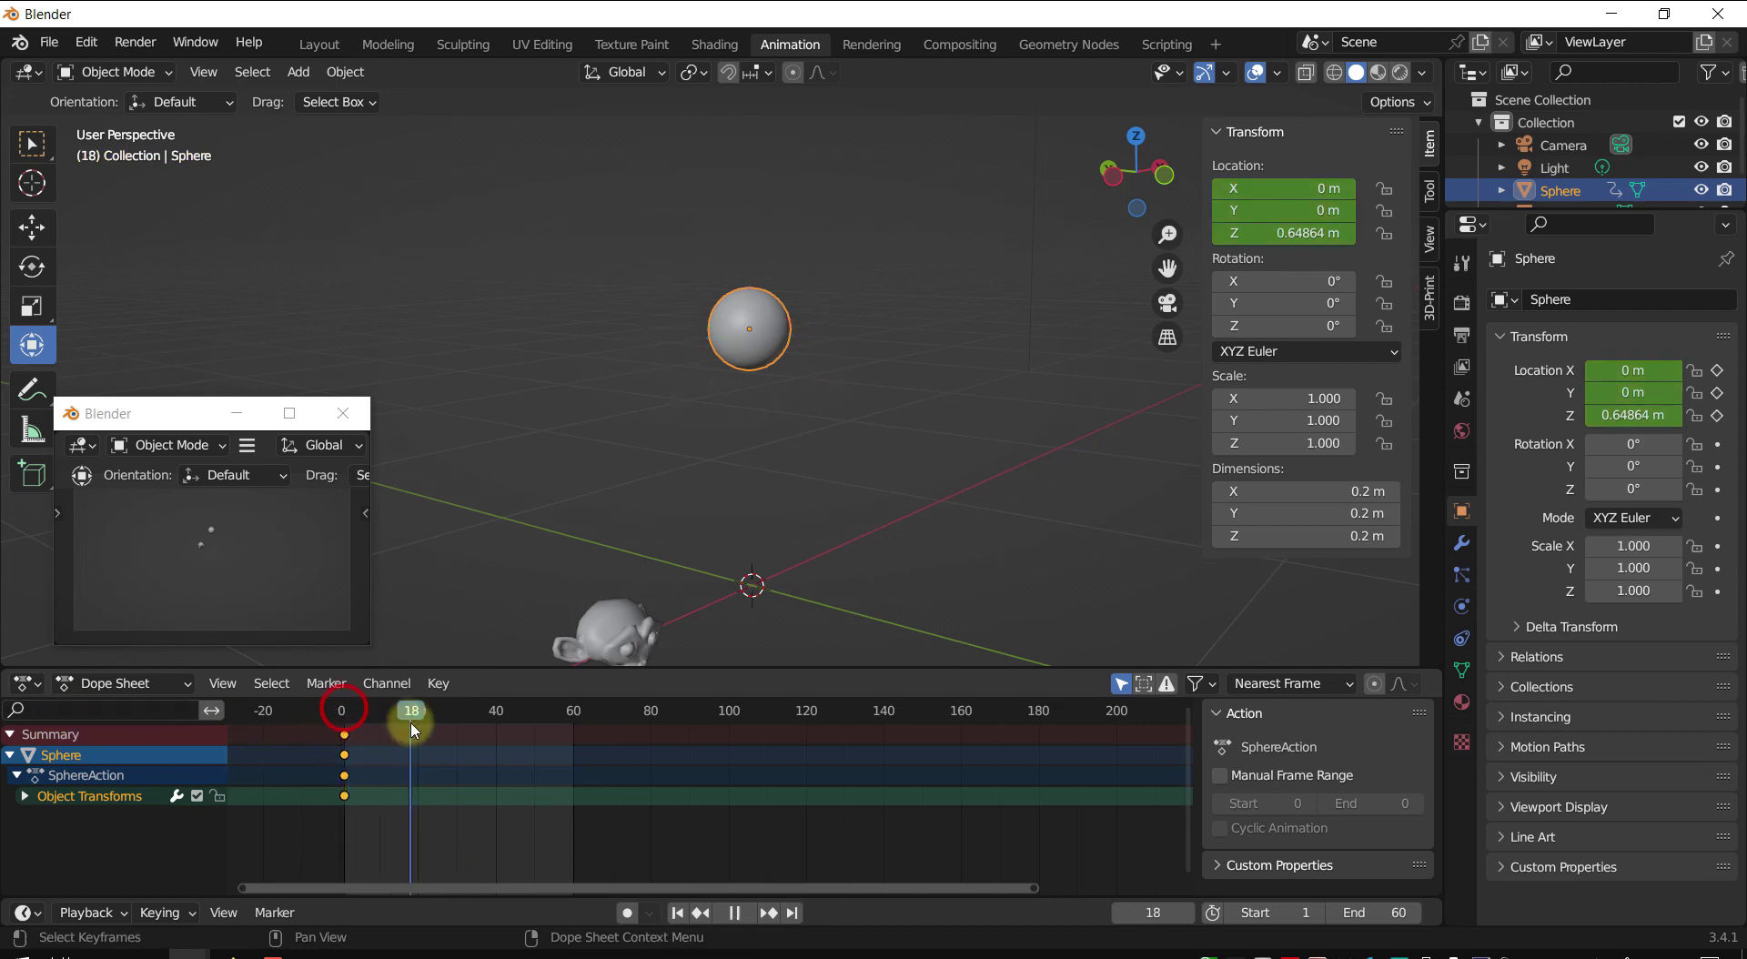
{"action": "scroll", "coordinate": [408, 763], "scroll_direction": "up", "scroll_amount": 2}
{"action": "scroll", "coordinate": [641, 767], "scroll_direction": "up", "scroll_amount": 5}
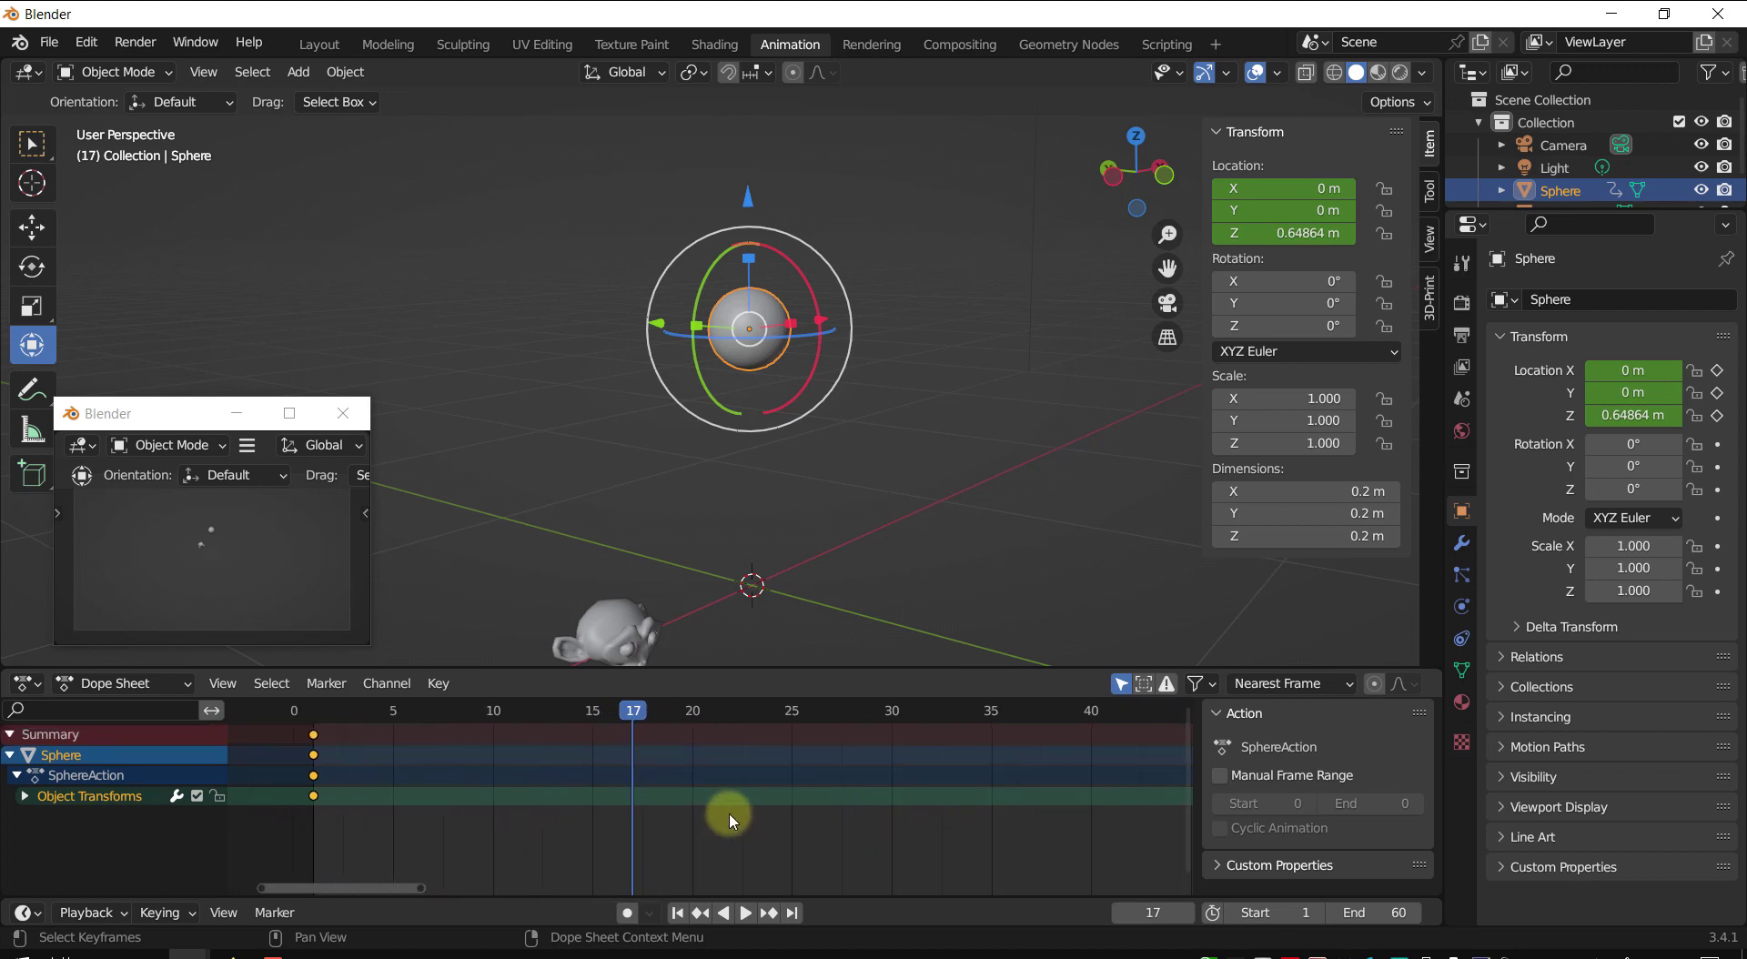
{"action": "scroll", "coordinate": [725, 811], "scroll_direction": "down", "scroll_amount": 1}
{"action": "middle_click_drag", "start_coordinate": [725, 811], "coordinate": [539, 743]}
{"action": "scroll", "coordinate": [604, 780], "scroll_direction": "up", "scroll_amount": 1}
{"action": "left_click_drag", "start_coordinate": [539, 719], "coordinate": [435, 724]}
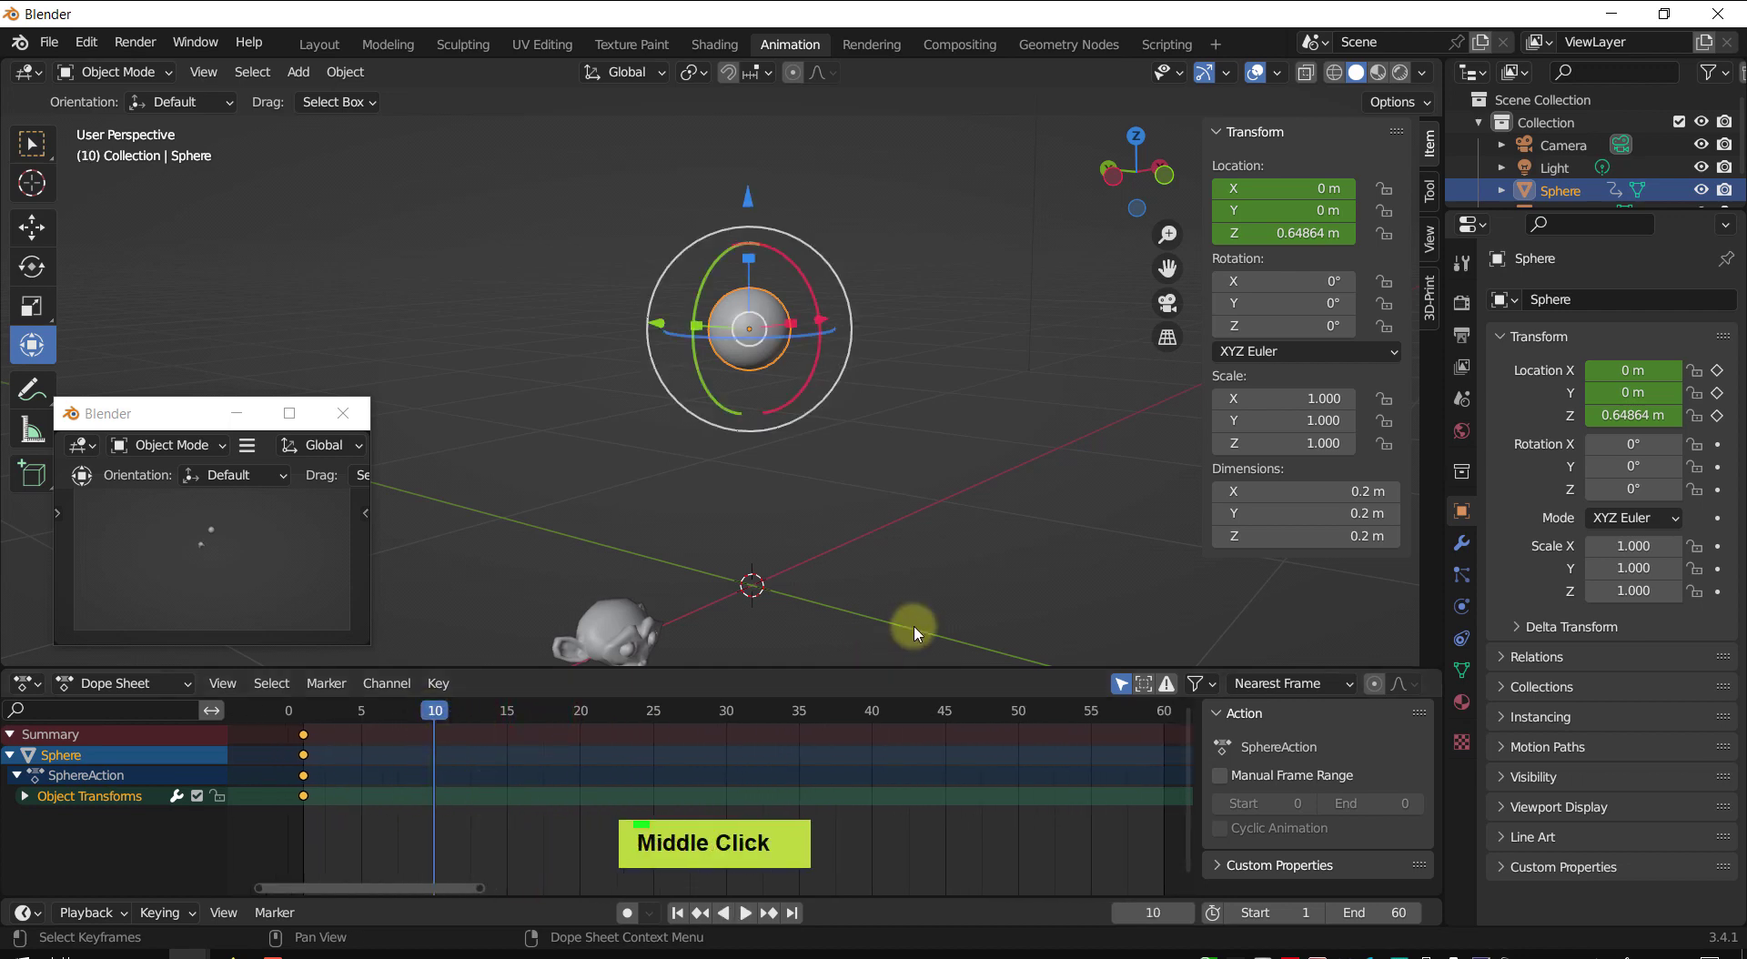
- Try lowering the sphere to a Z location of 0.1 m at frame 10 without a keyframe, and return to frame 1
{"action": "middle_click_drag", "start_coordinate": [922, 469], "coordinate": [904, 514]}
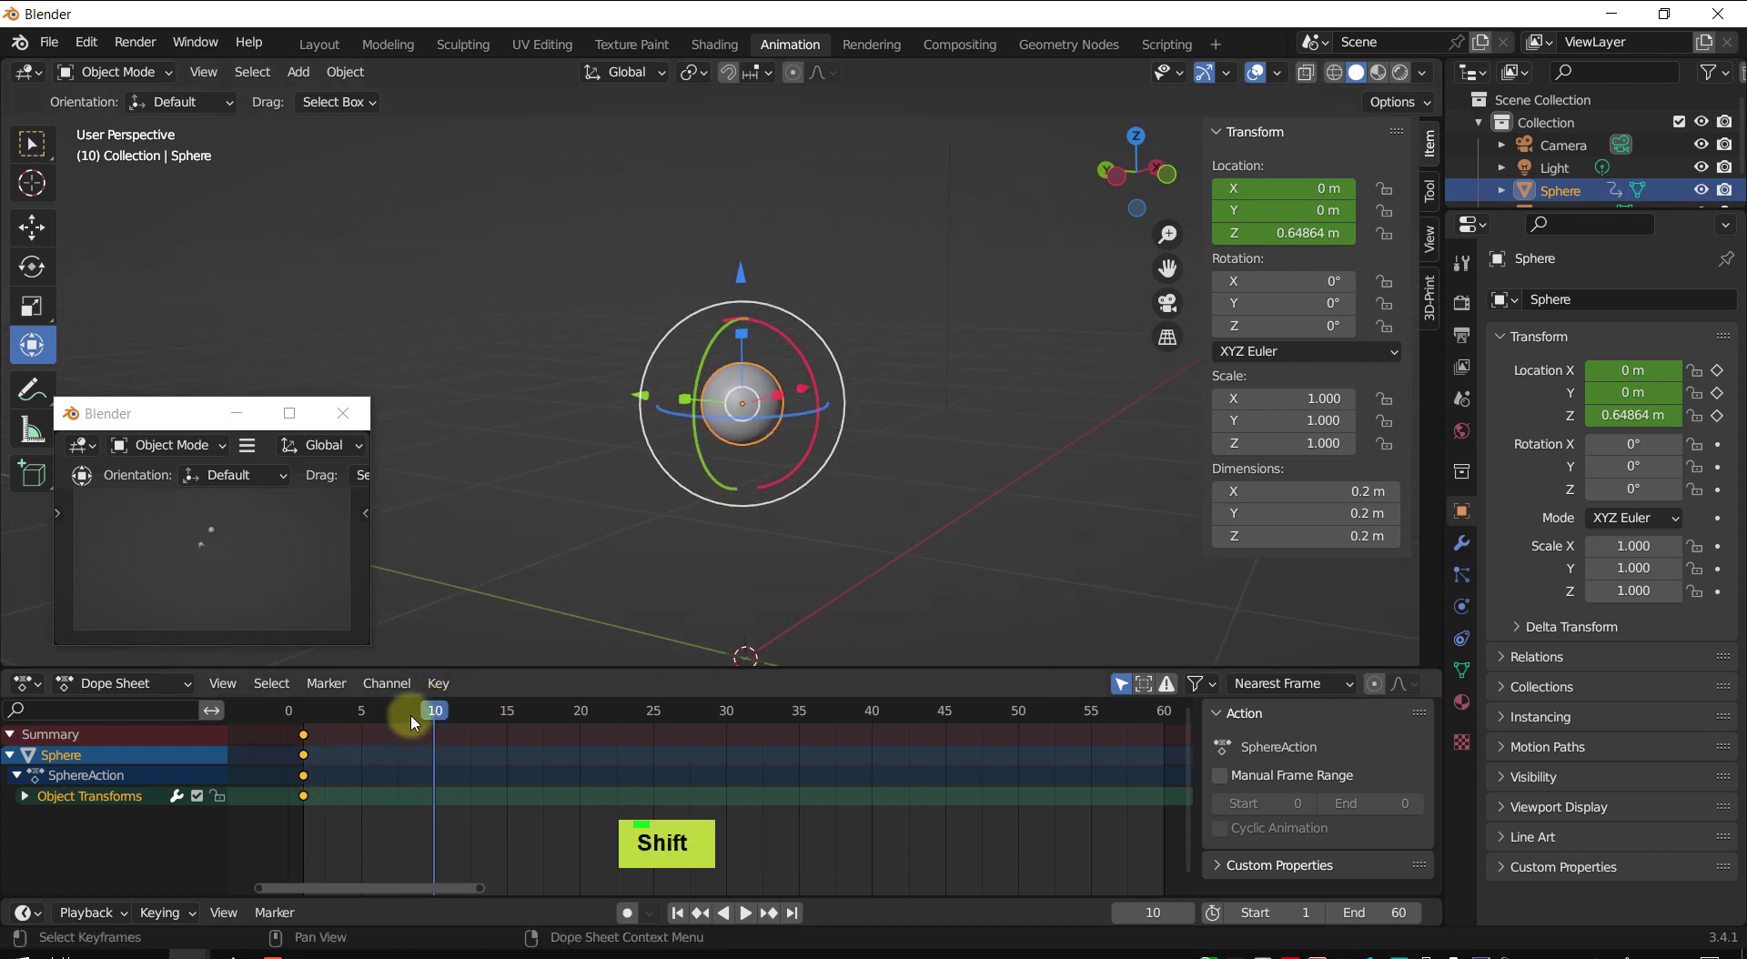
{"action": "middle_click_drag", "start_coordinate": [881, 468], "coordinate": [901, 420], "text": "shift"}
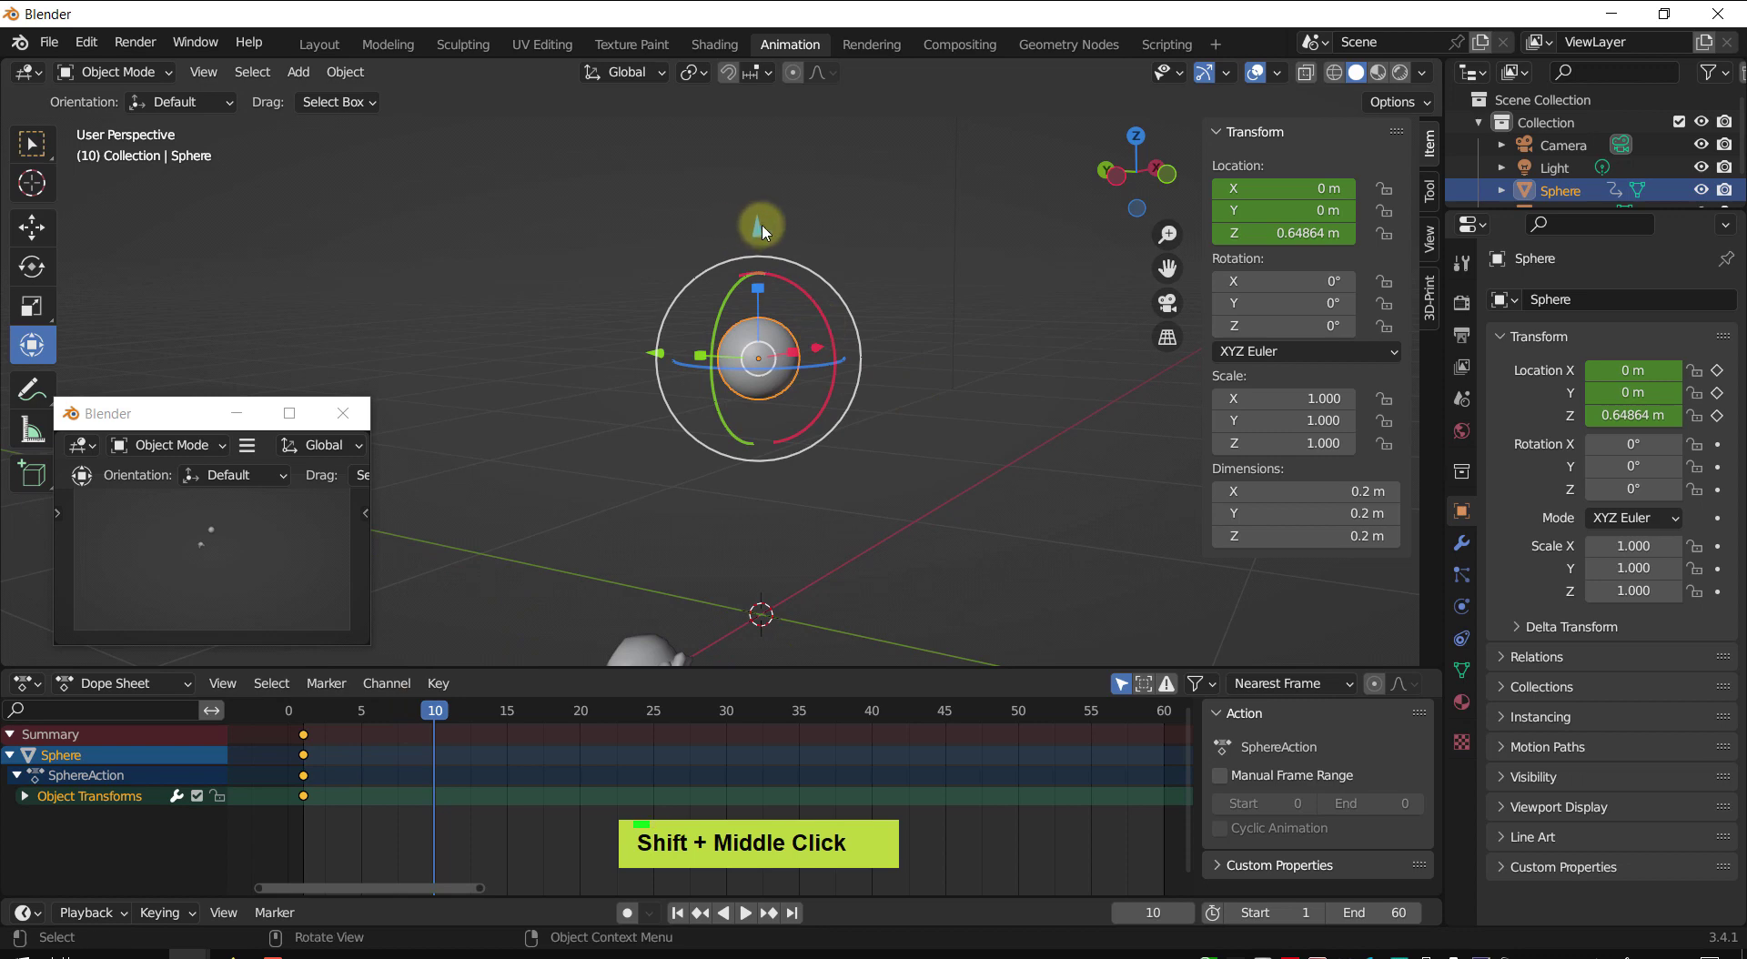
{"action": "left_click_drag", "start_coordinate": [758, 227], "coordinate": [789, 458]}
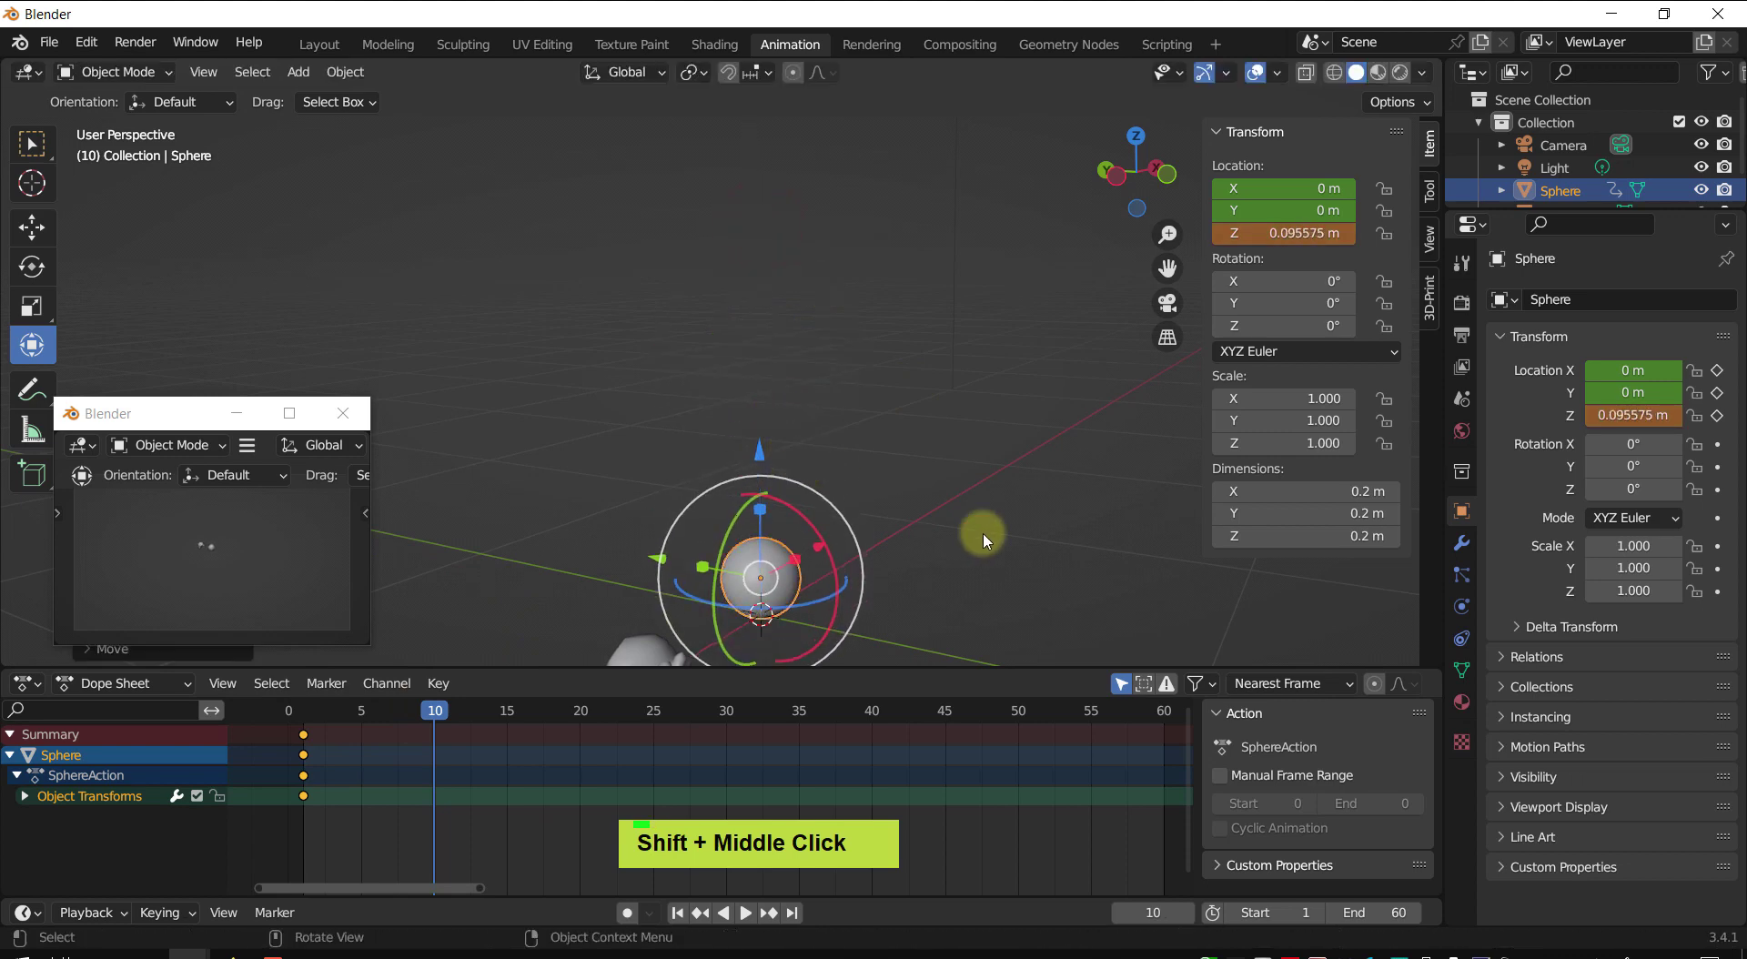
{"action": "middle_click_drag", "start_coordinate": [983, 534], "coordinate": [1002, 382]}
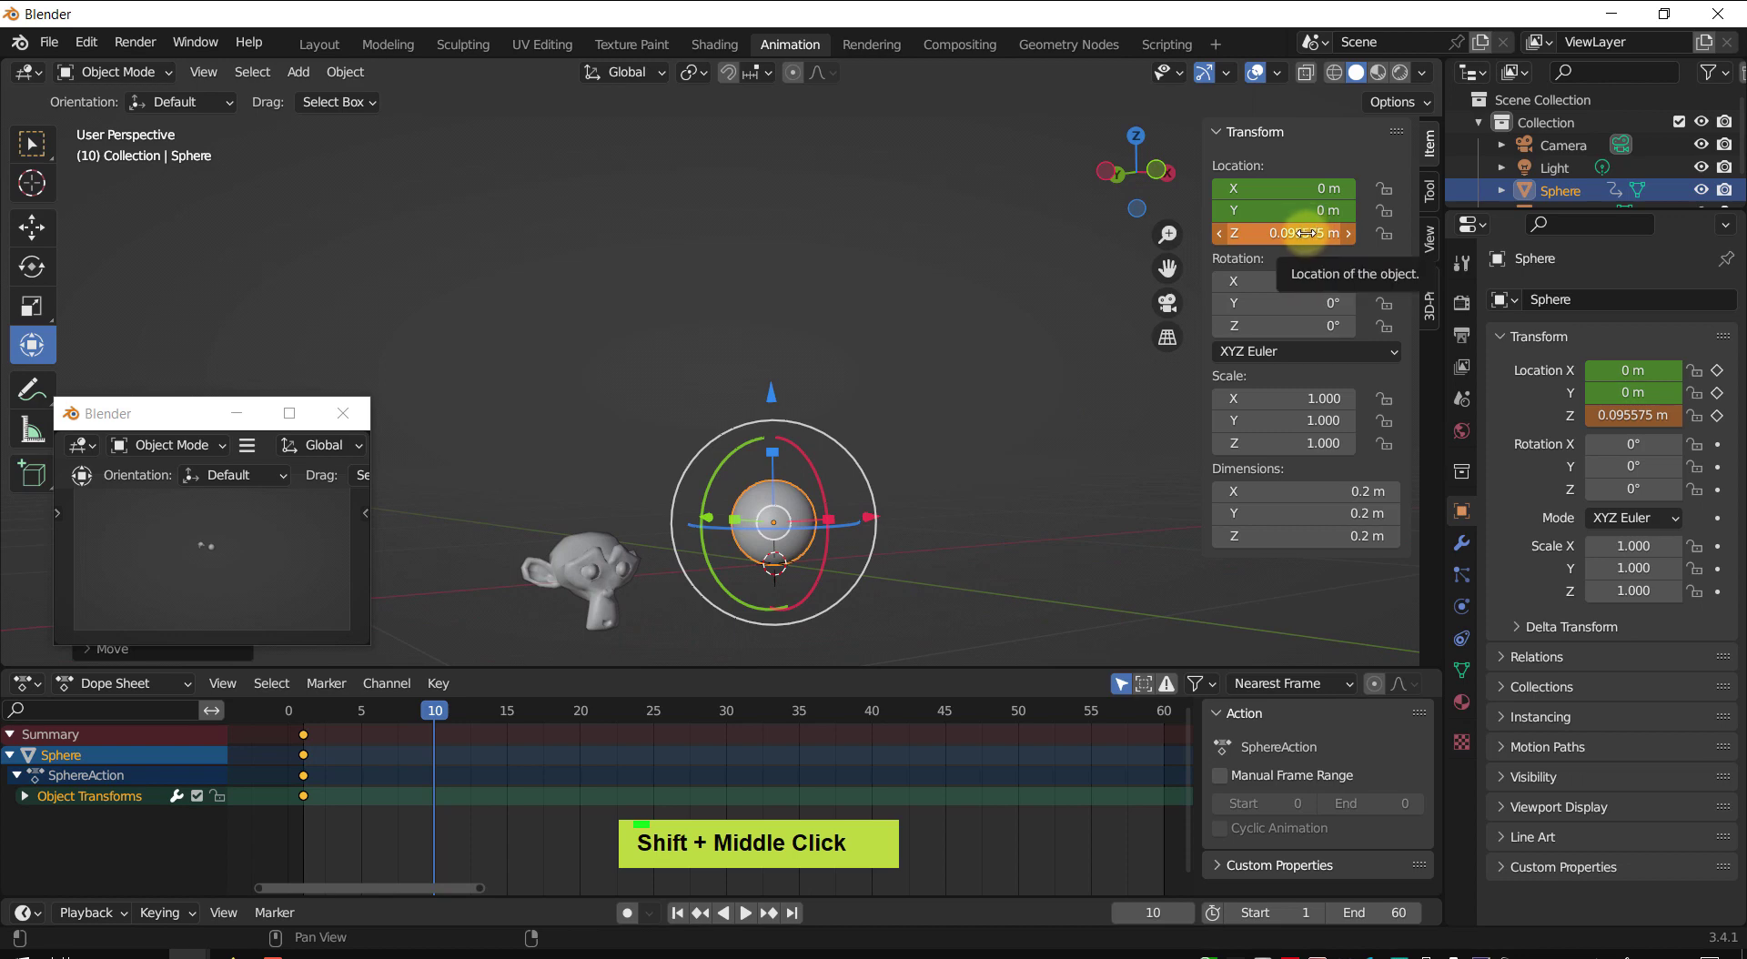
{"action": "left_click", "coordinate": [1305, 233]}
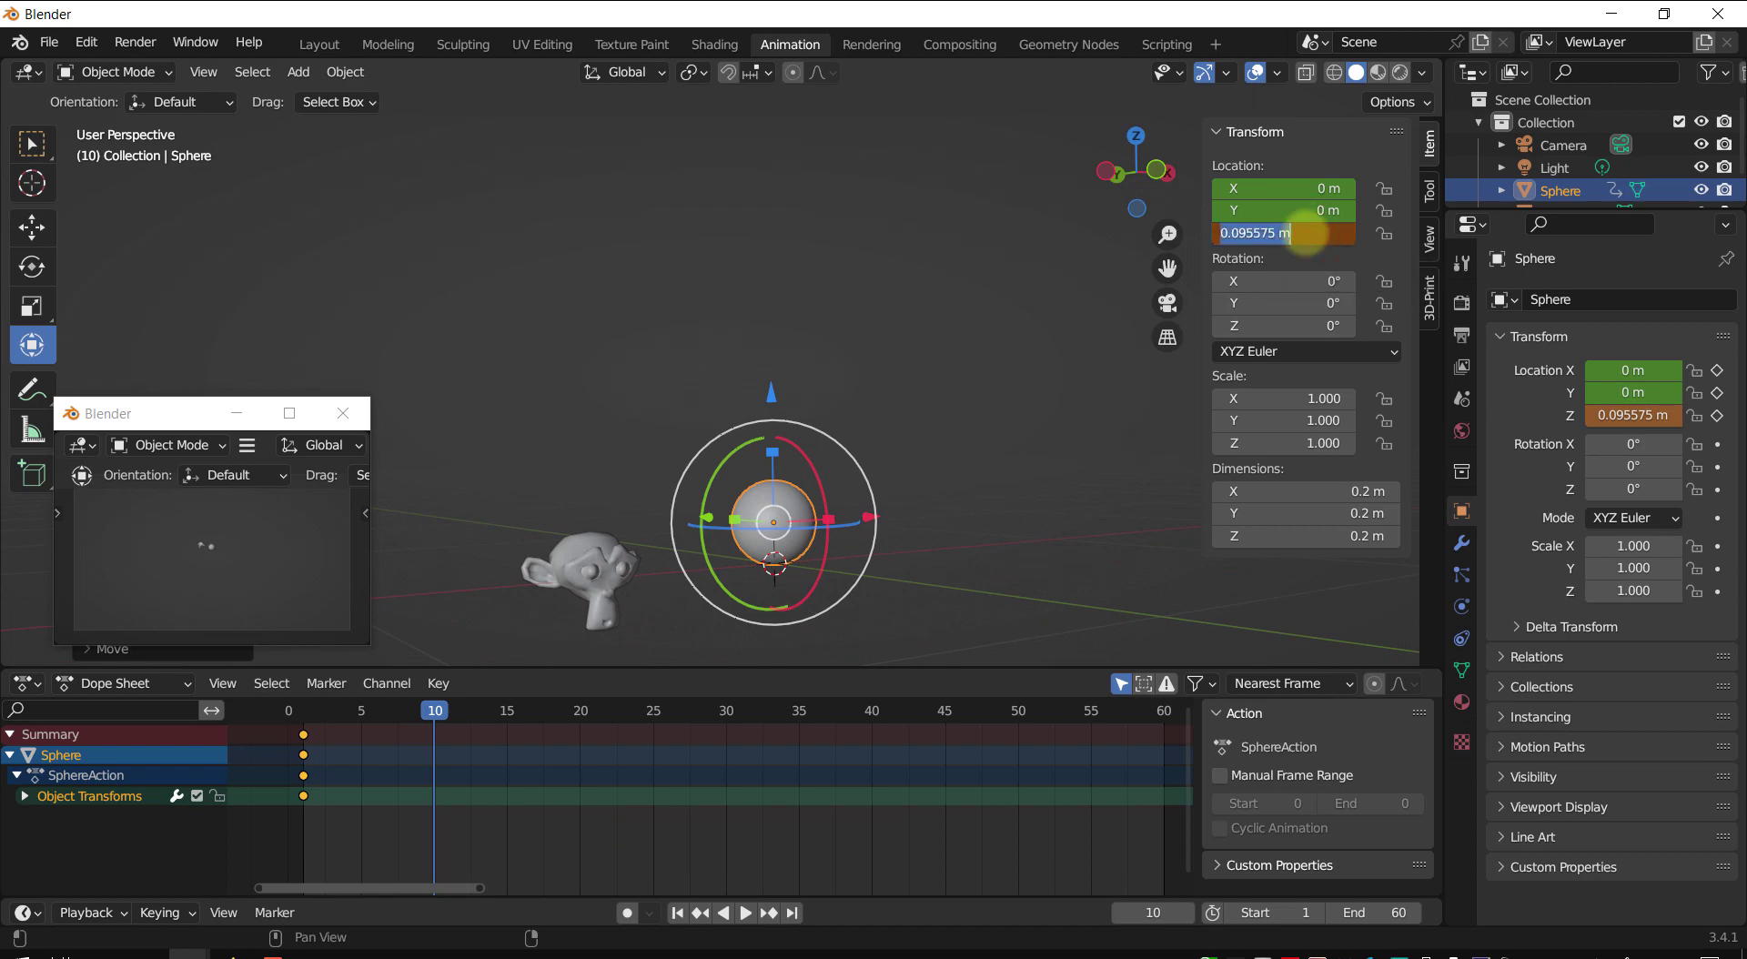
{"action": "type", "text": "0.1"}
{"action": "key", "text": "Return"}
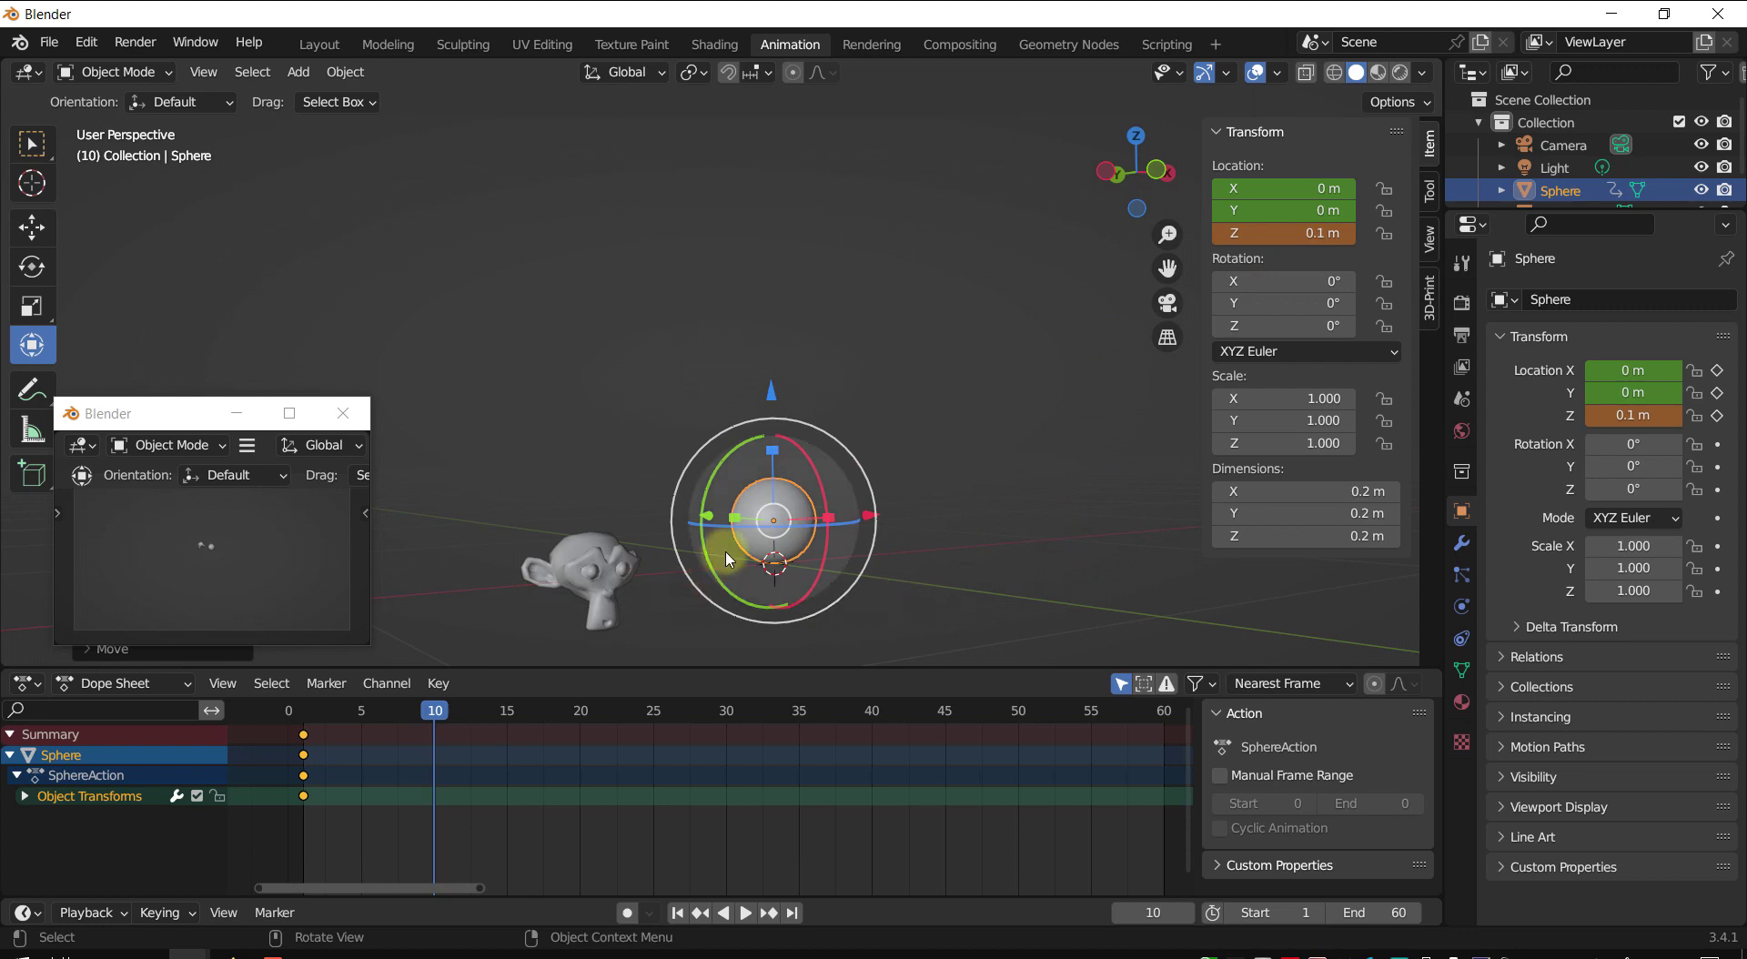
{"action": "mouse_move", "coordinate": [783, 537]}
{"action": "middle_mouse_down"}
{"action": "mouse_move", "coordinate": [819, 547]}
{"action": "mouse_move", "coordinate": [755, 537]}
{"action": "mouse_move", "coordinate": [881, 546]}
{"action": "mouse_move", "coordinate": [781, 564]}
{"action": "middle_mouse_up"}
{"action": "scroll", "coordinate": [781, 564], "scroll_direction": "up", "scroll_amount": 2}
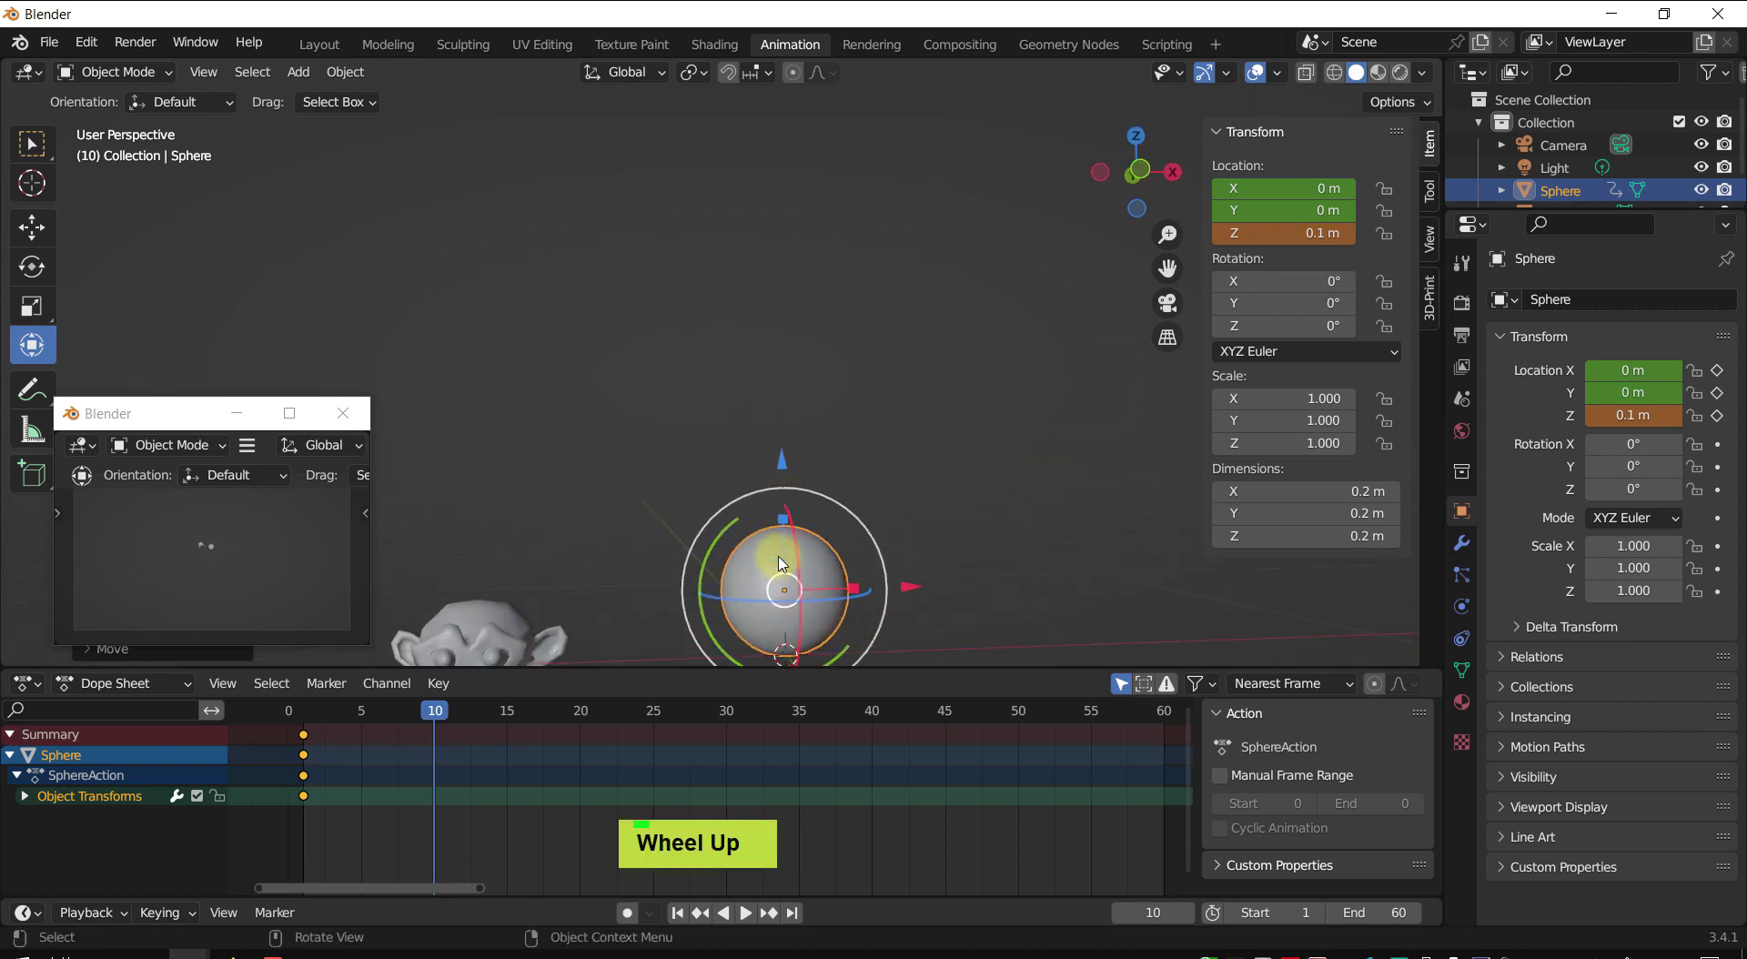
{"action": "middle_click_drag", "start_coordinate": [1001, 562], "coordinate": [930, 488], "text": "shift"}
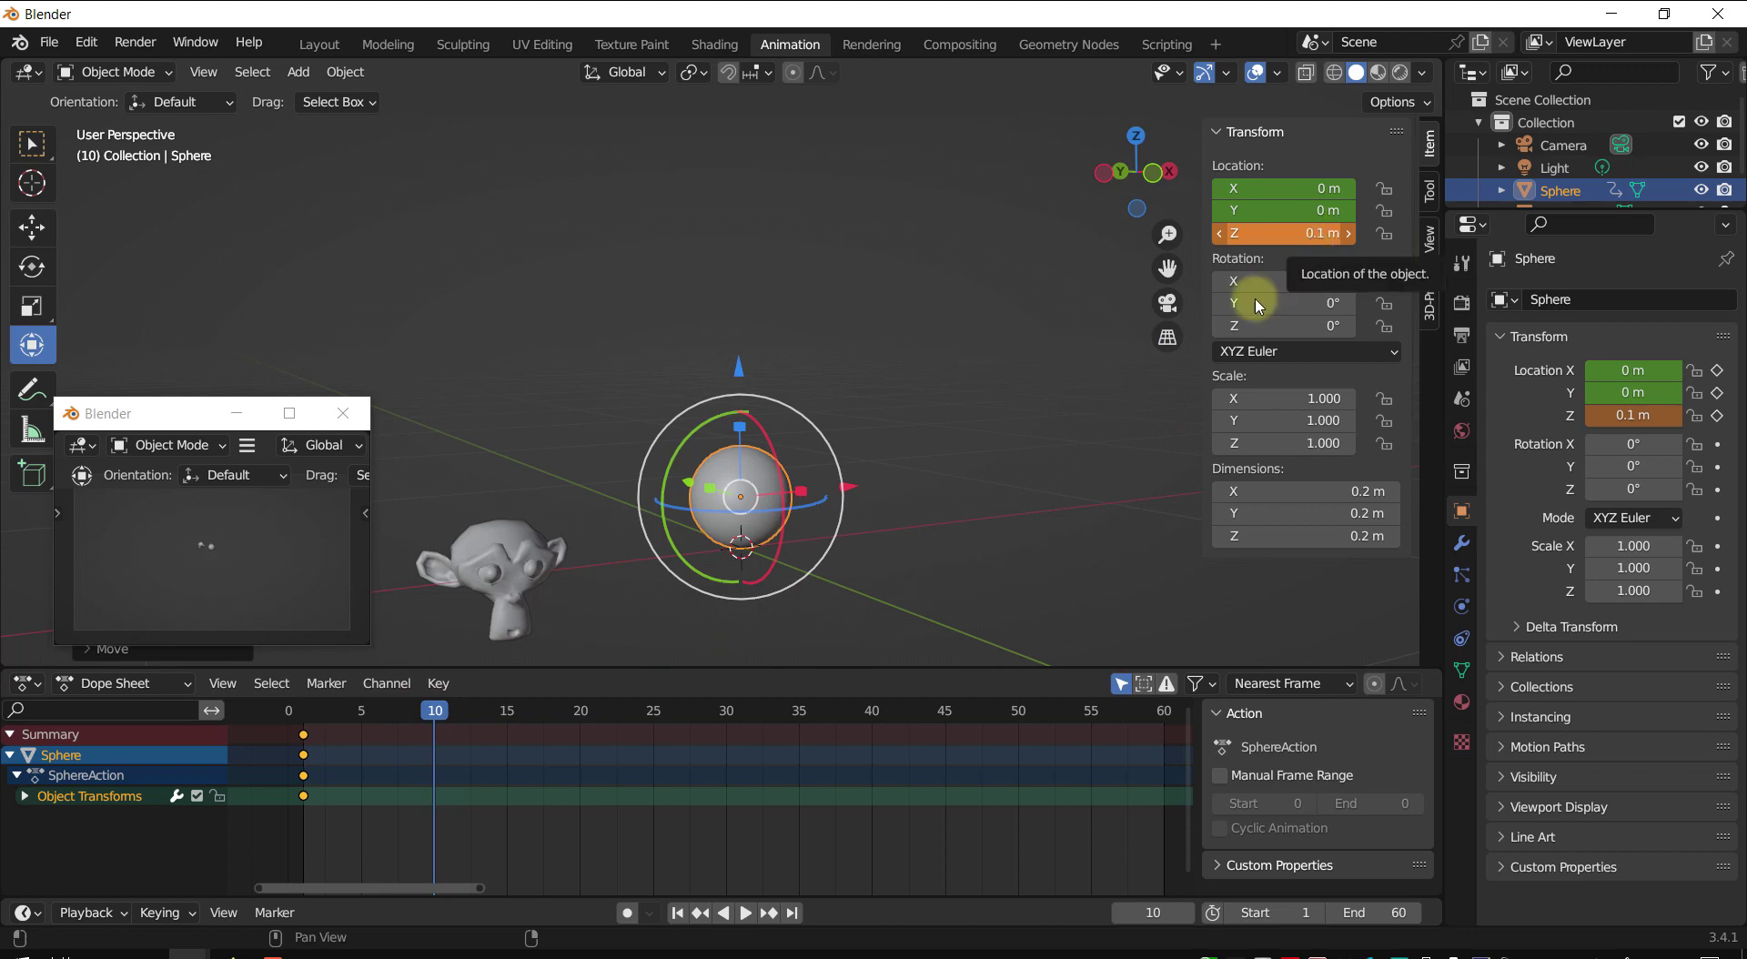
{"action": "left_click_drag", "start_coordinate": [441, 719], "coordinate": [307, 762]}
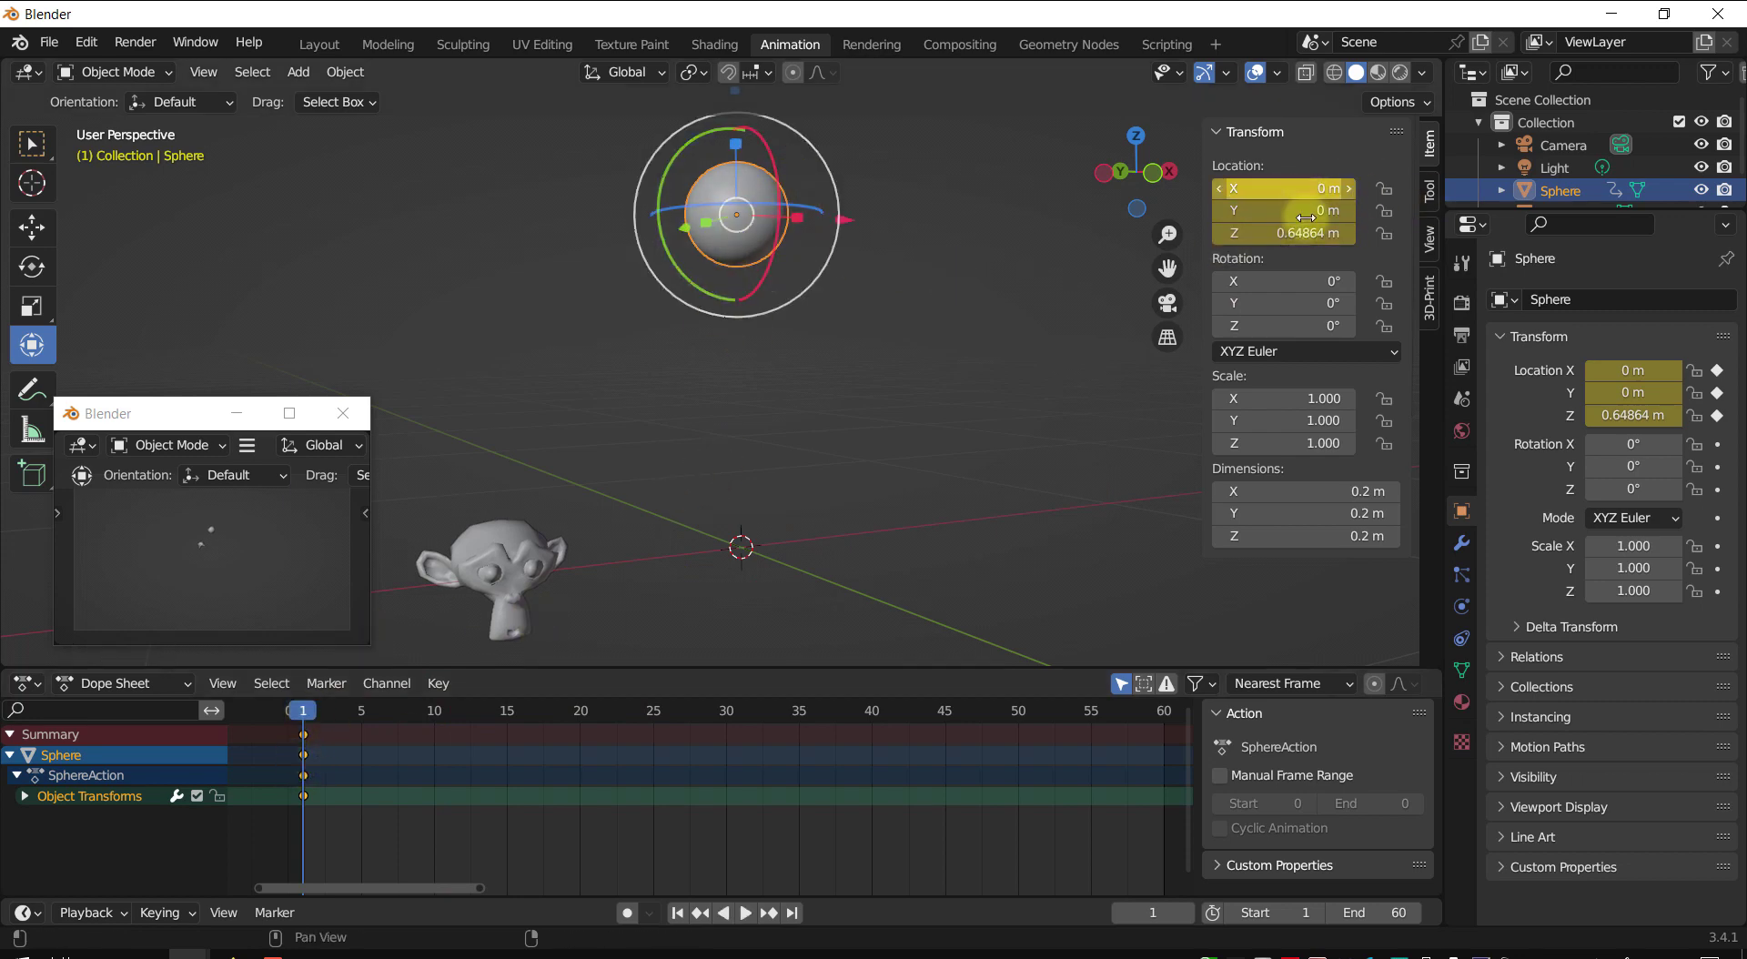
- At frame 10, set the sphere's Z location to 0.1 m and insert a Location keyframe
{"action": "left_click_drag", "start_coordinate": [303, 711], "coordinate": [434, 739]}
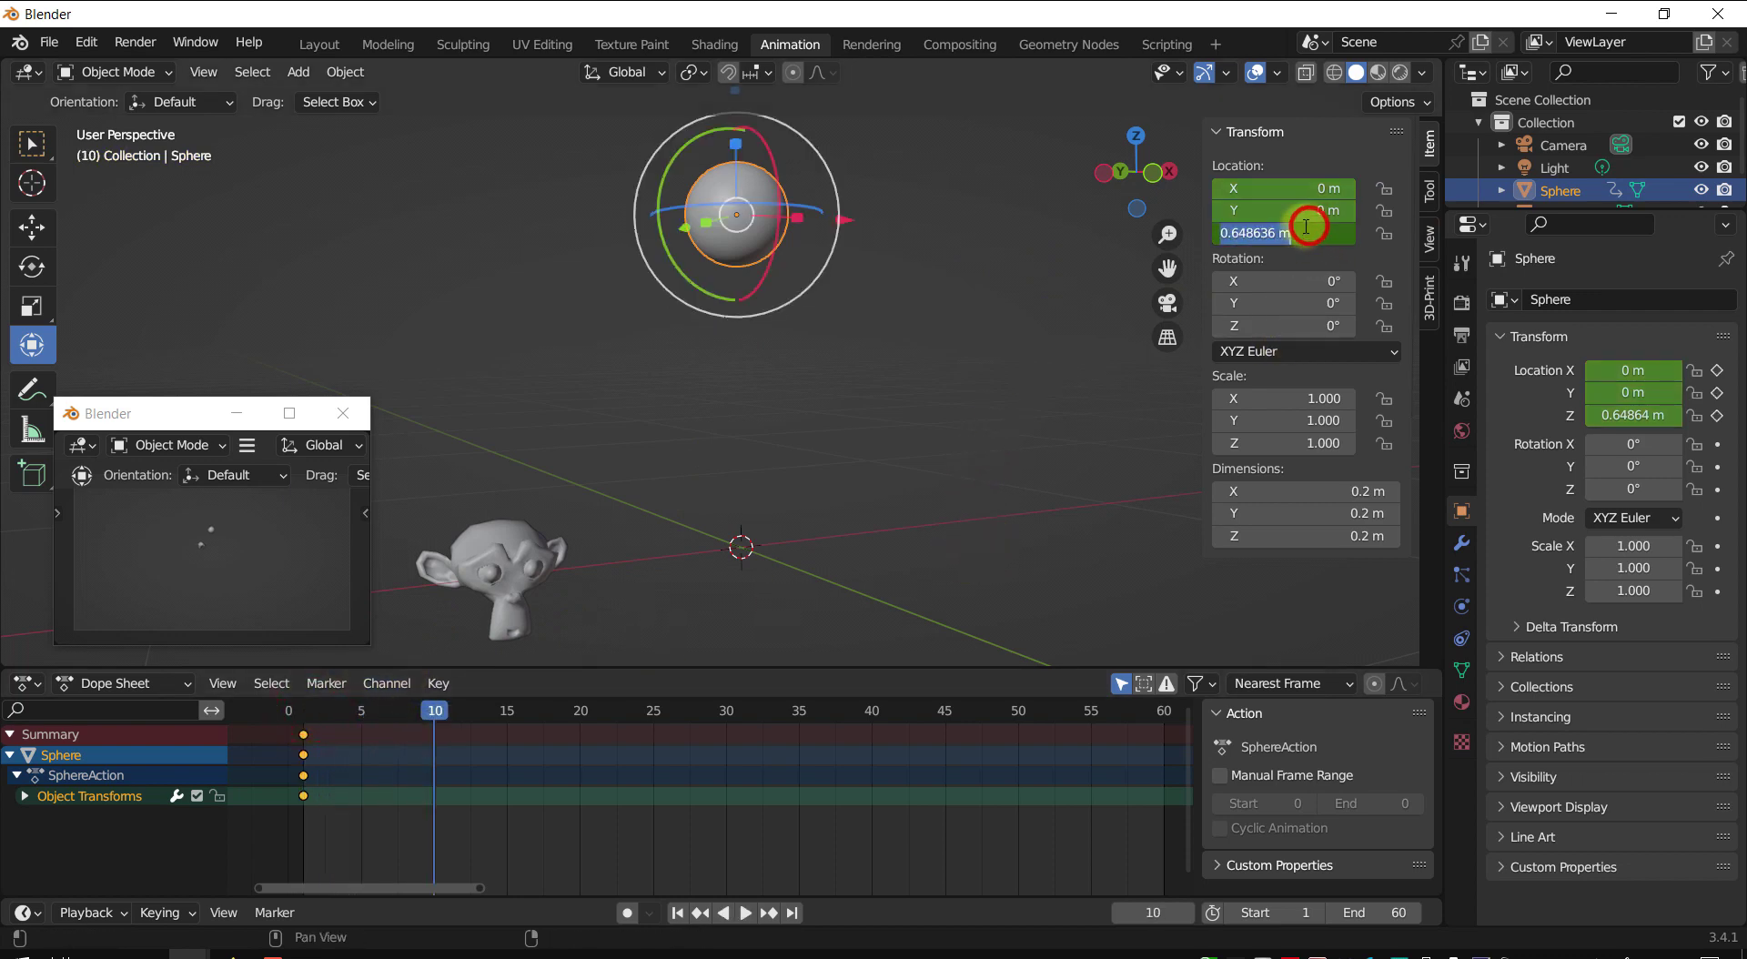
{"action": "type", "text": "0.1"}
{"action": "key", "text": "Return"}
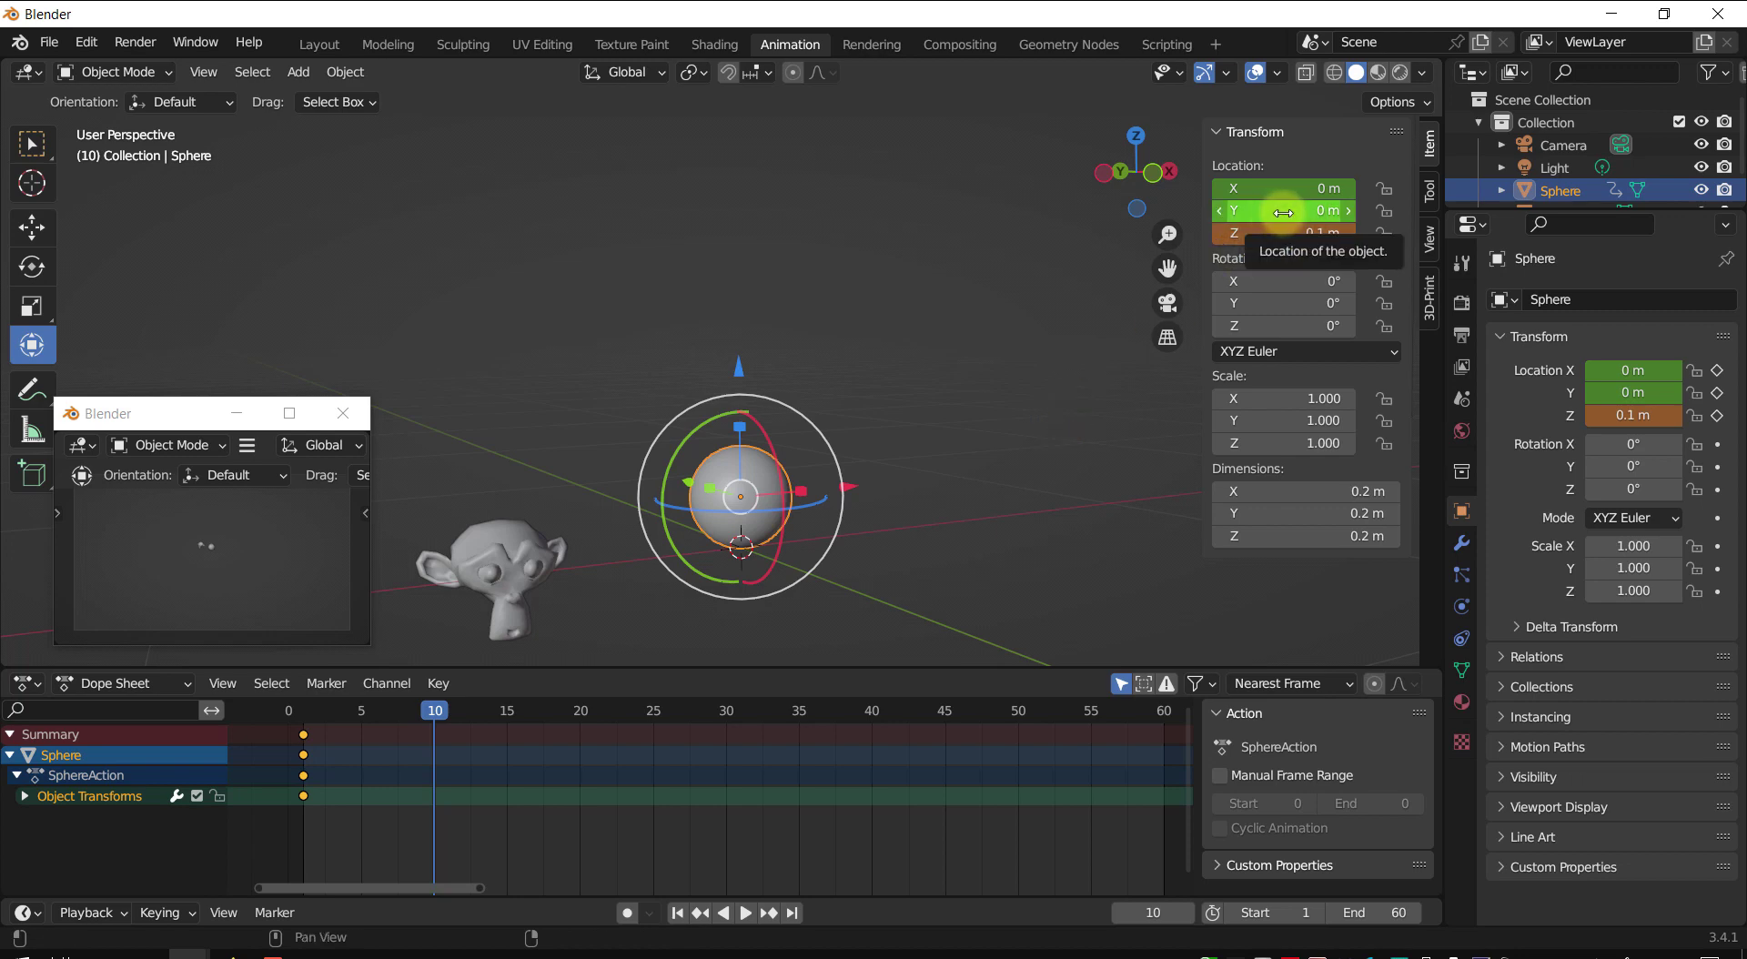
{"action": "key", "text": "i"}
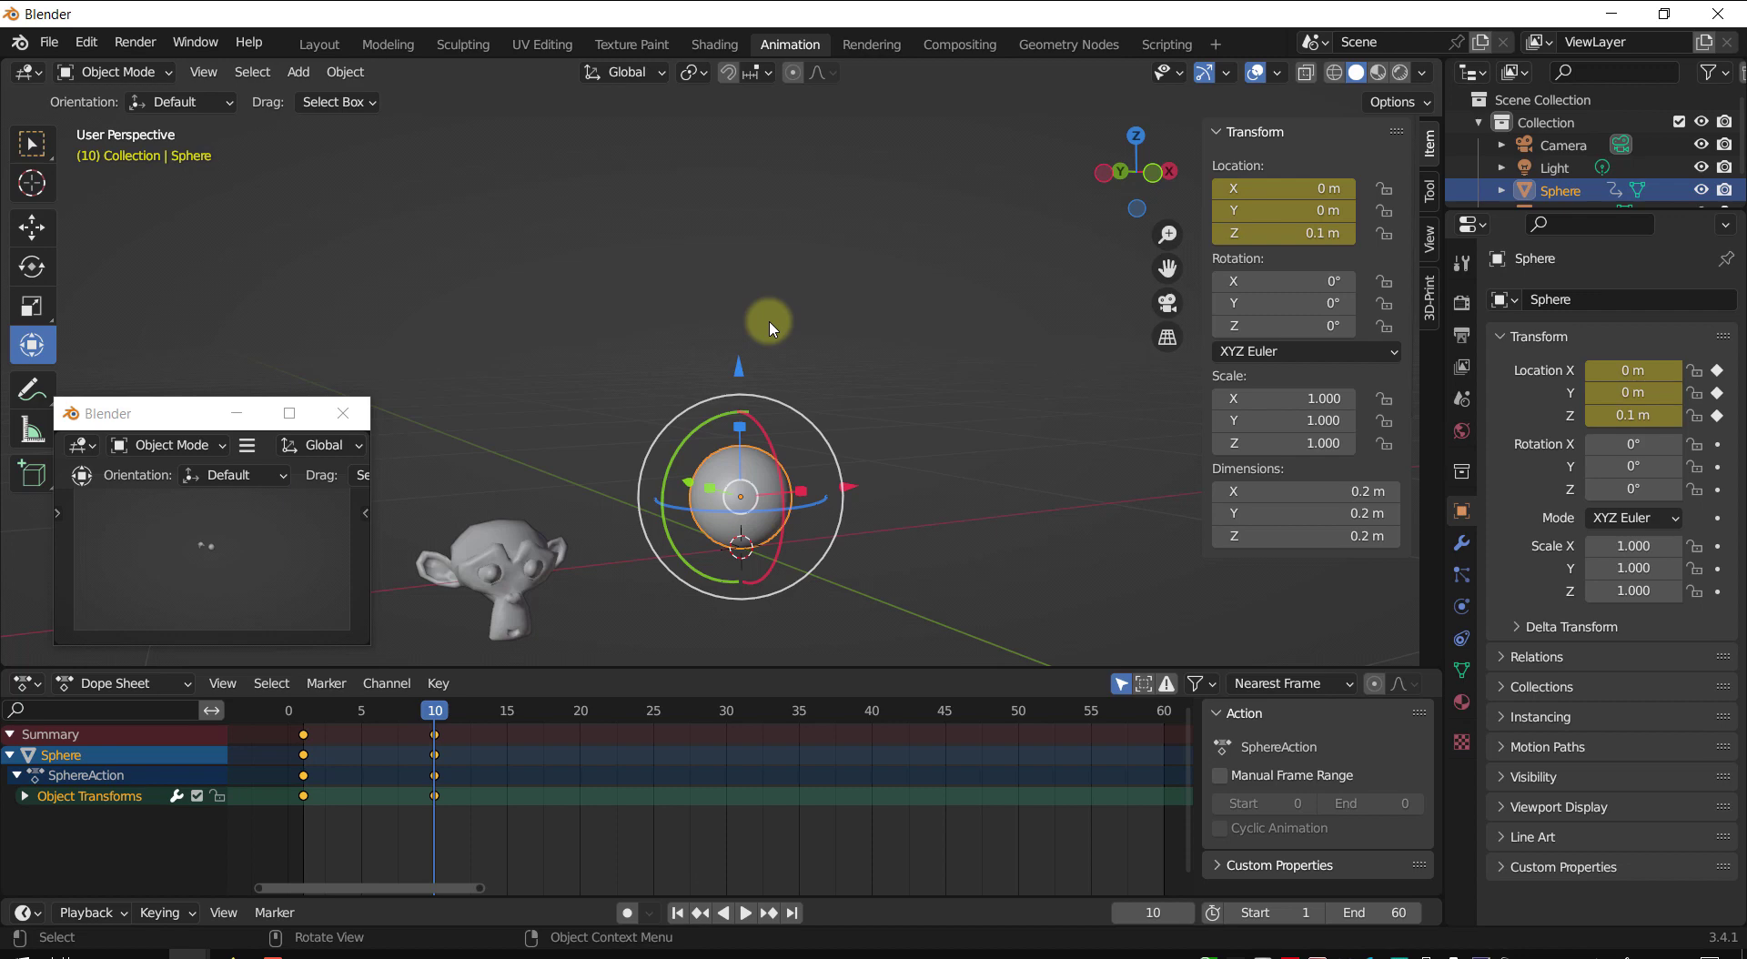
{"action": "key", "text": "i"}
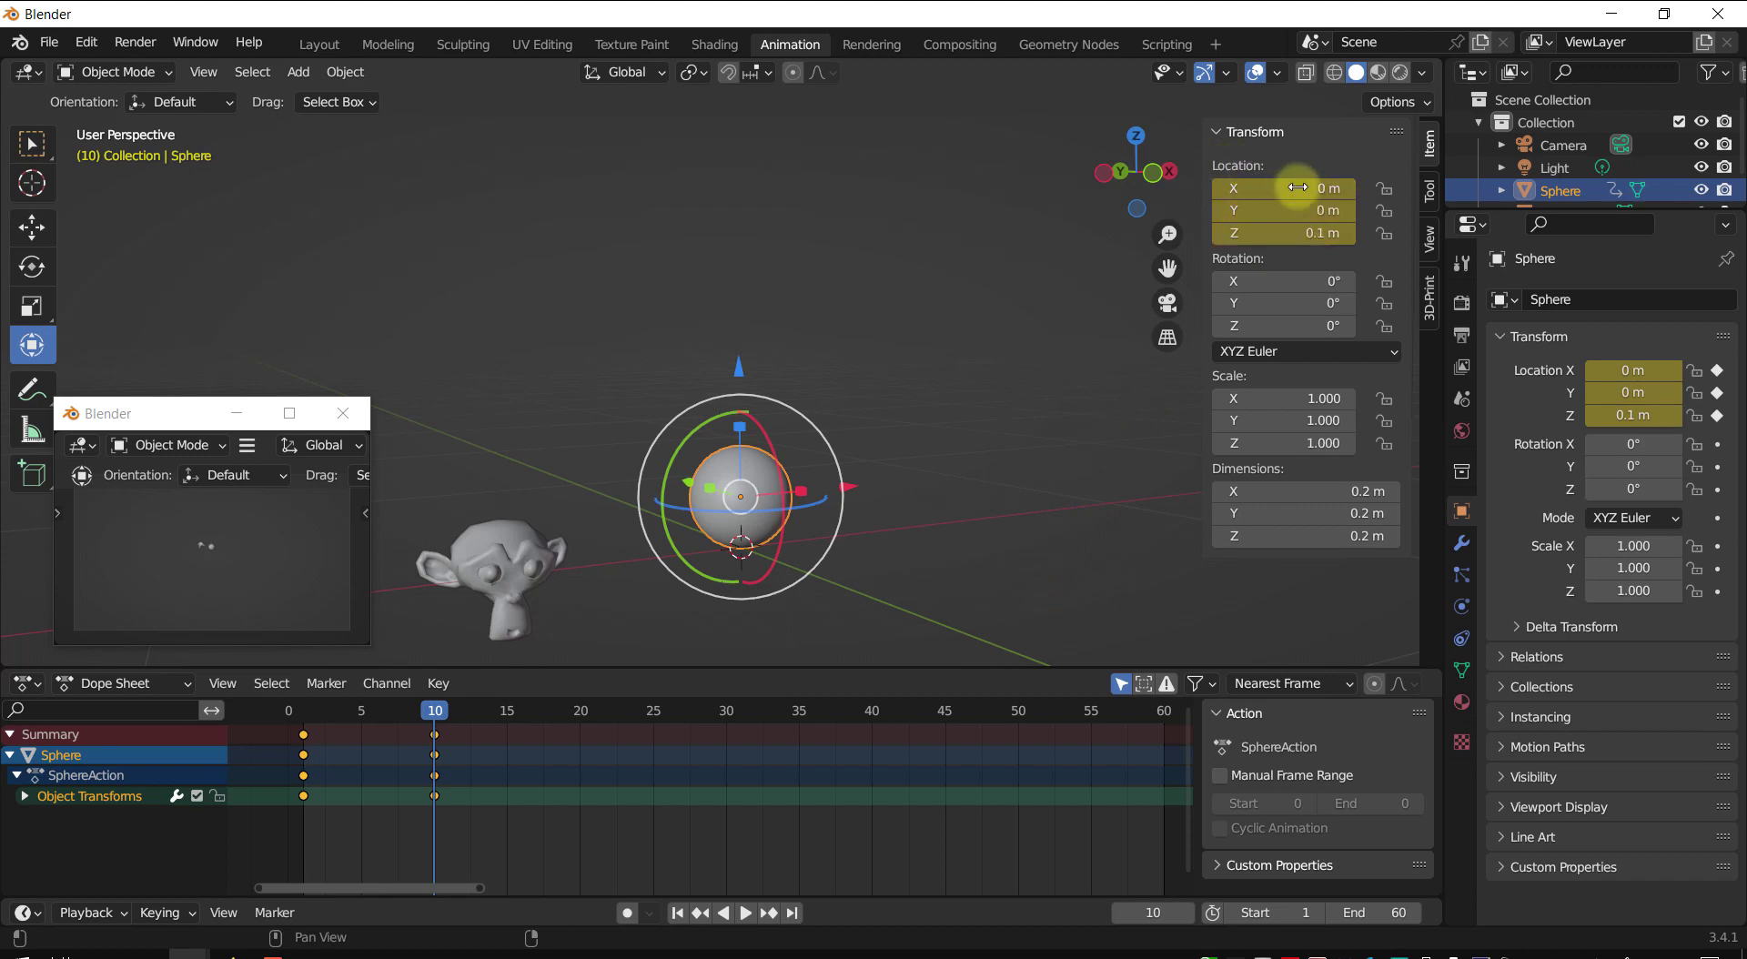
{"action": "key", "text": "i"}
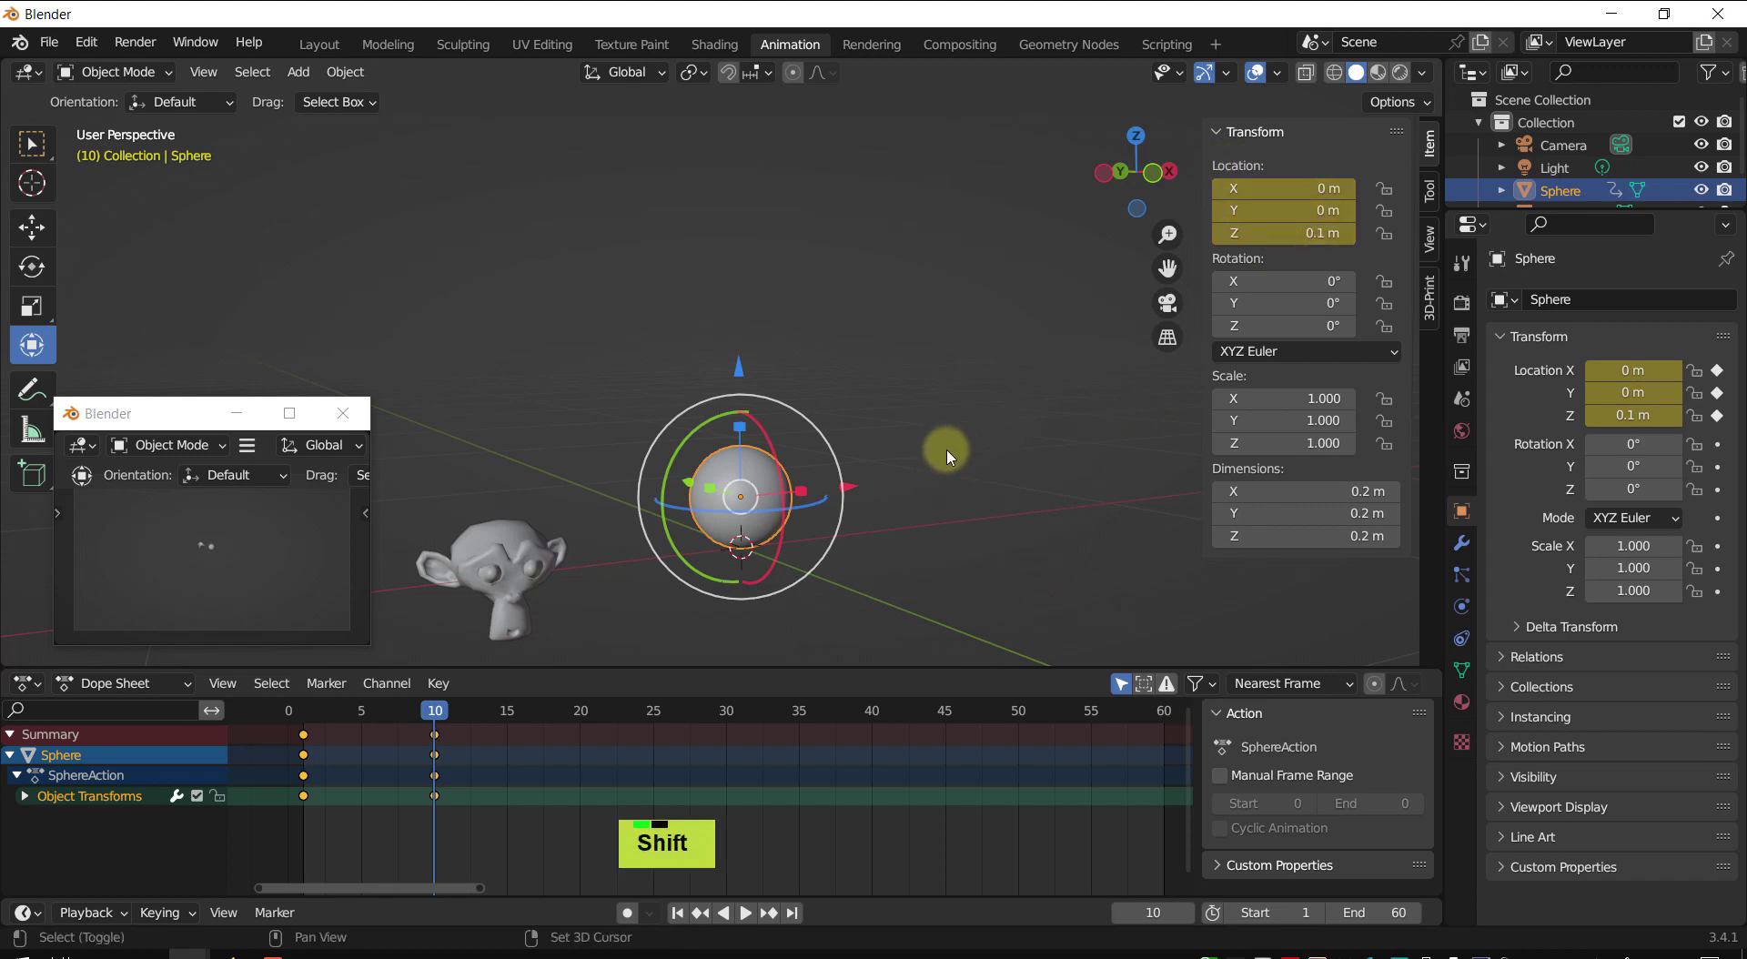
{"action": "middle_click_drag", "start_coordinate": [940, 453], "coordinate": [980, 454], "text": "shift"}
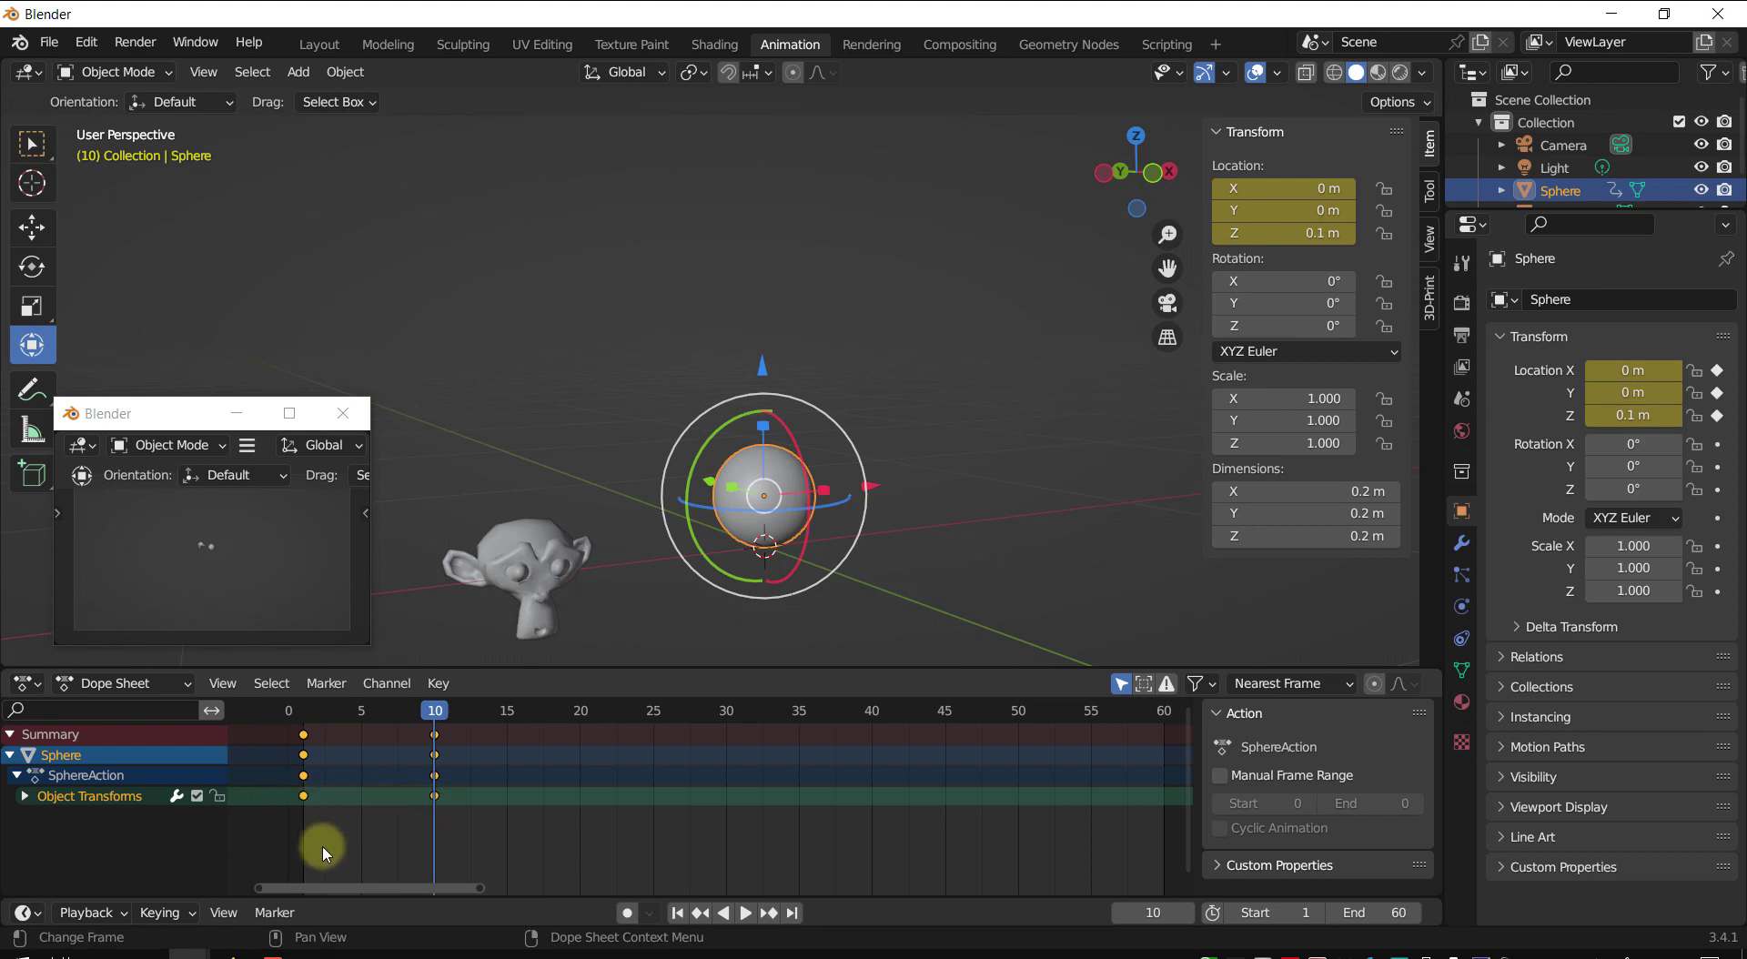
- Expand the sphere's Object Transforms channels in the Dope Sheet and return the playhead to frame 1
{"action": "left_click", "coordinate": [25, 797]}
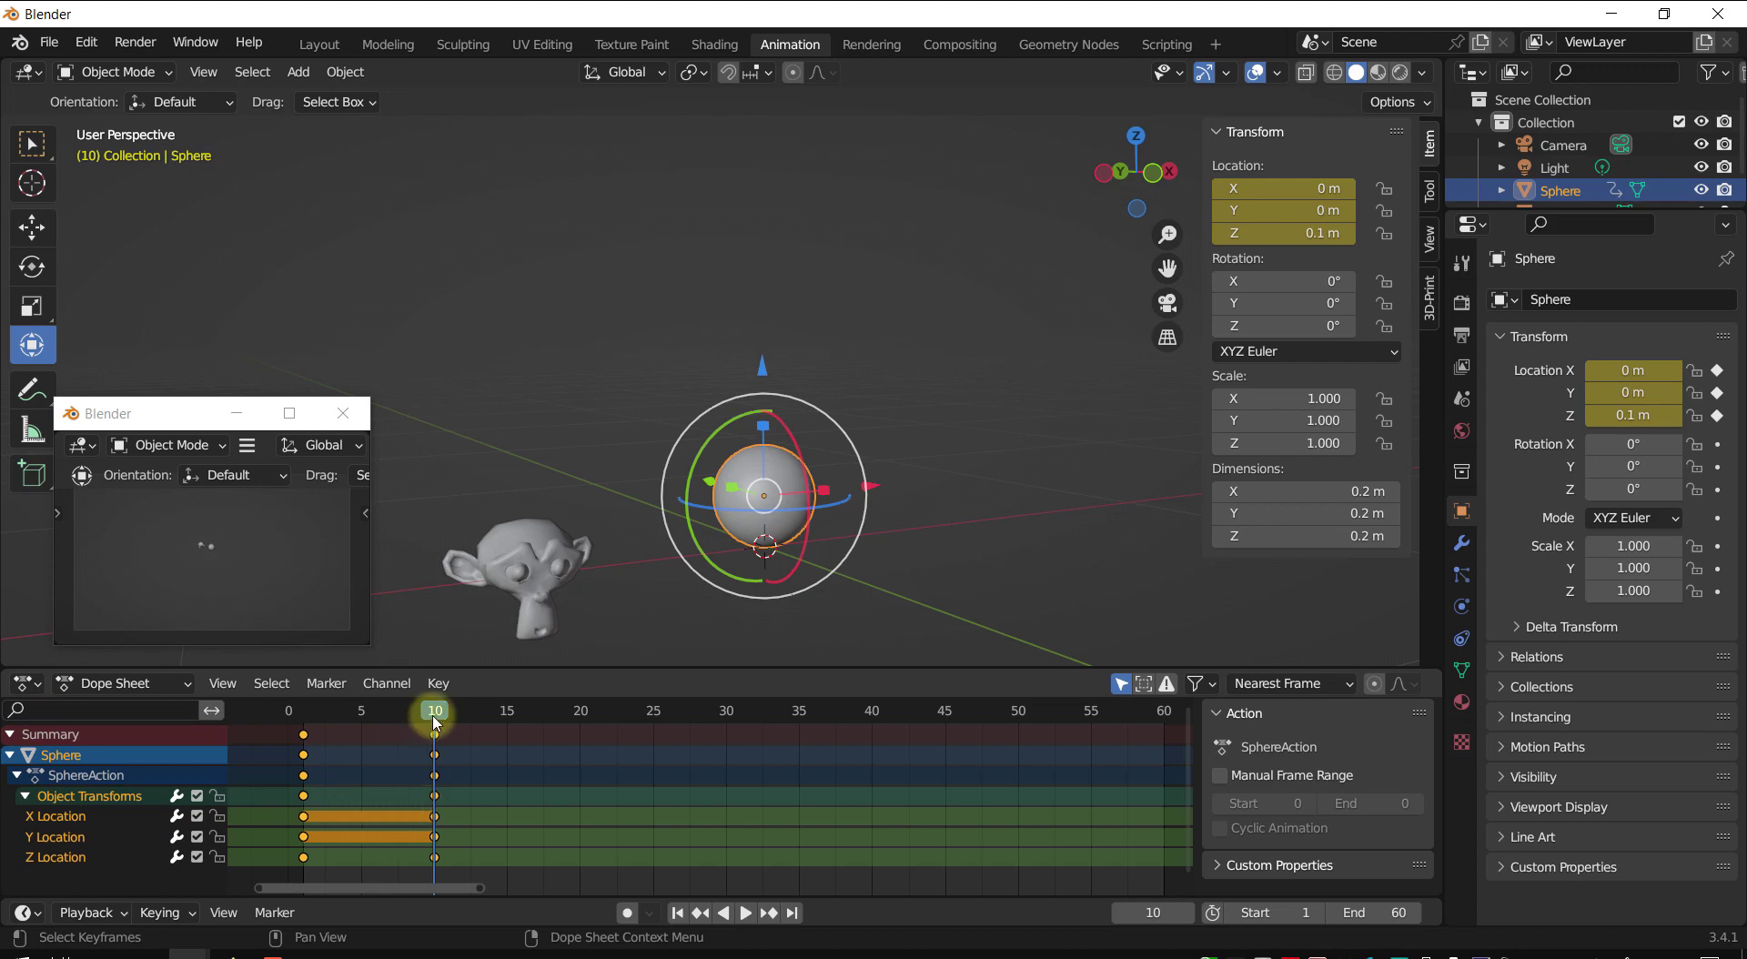
{"action": "left_click_drag", "start_coordinate": [434, 718], "coordinate": [304, 752]}
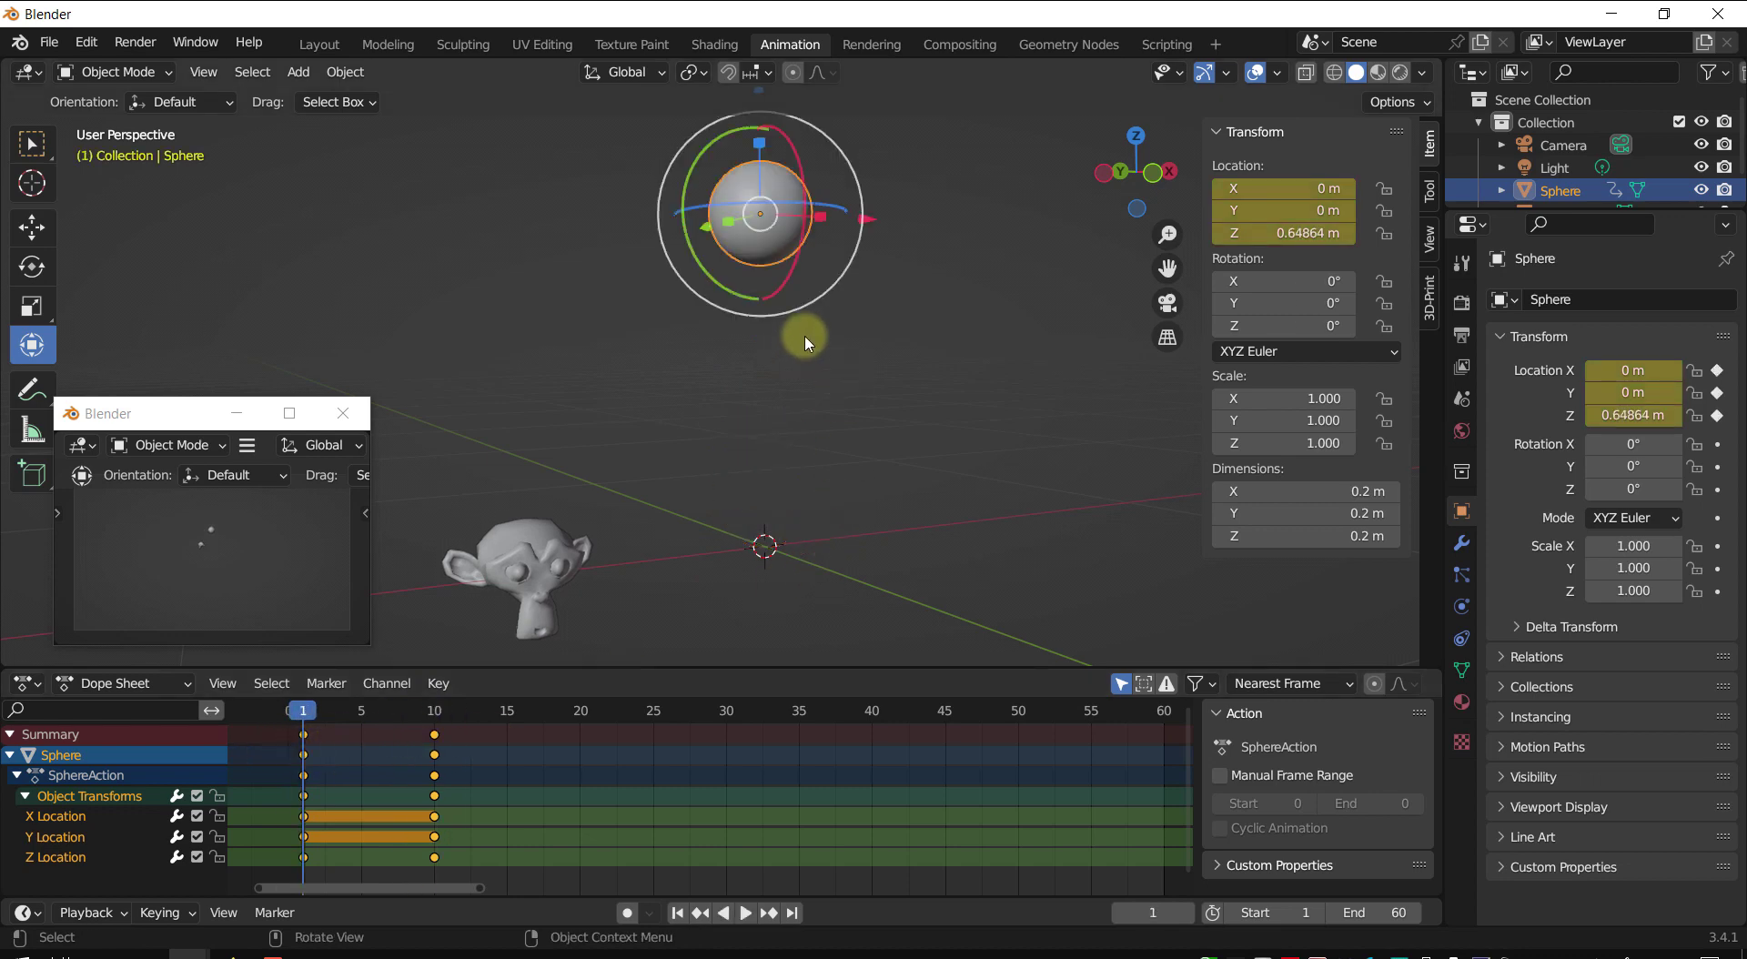
{"action": "middle_click_drag", "start_coordinate": [835, 355], "coordinate": [1002, 429], "text": "shift"}
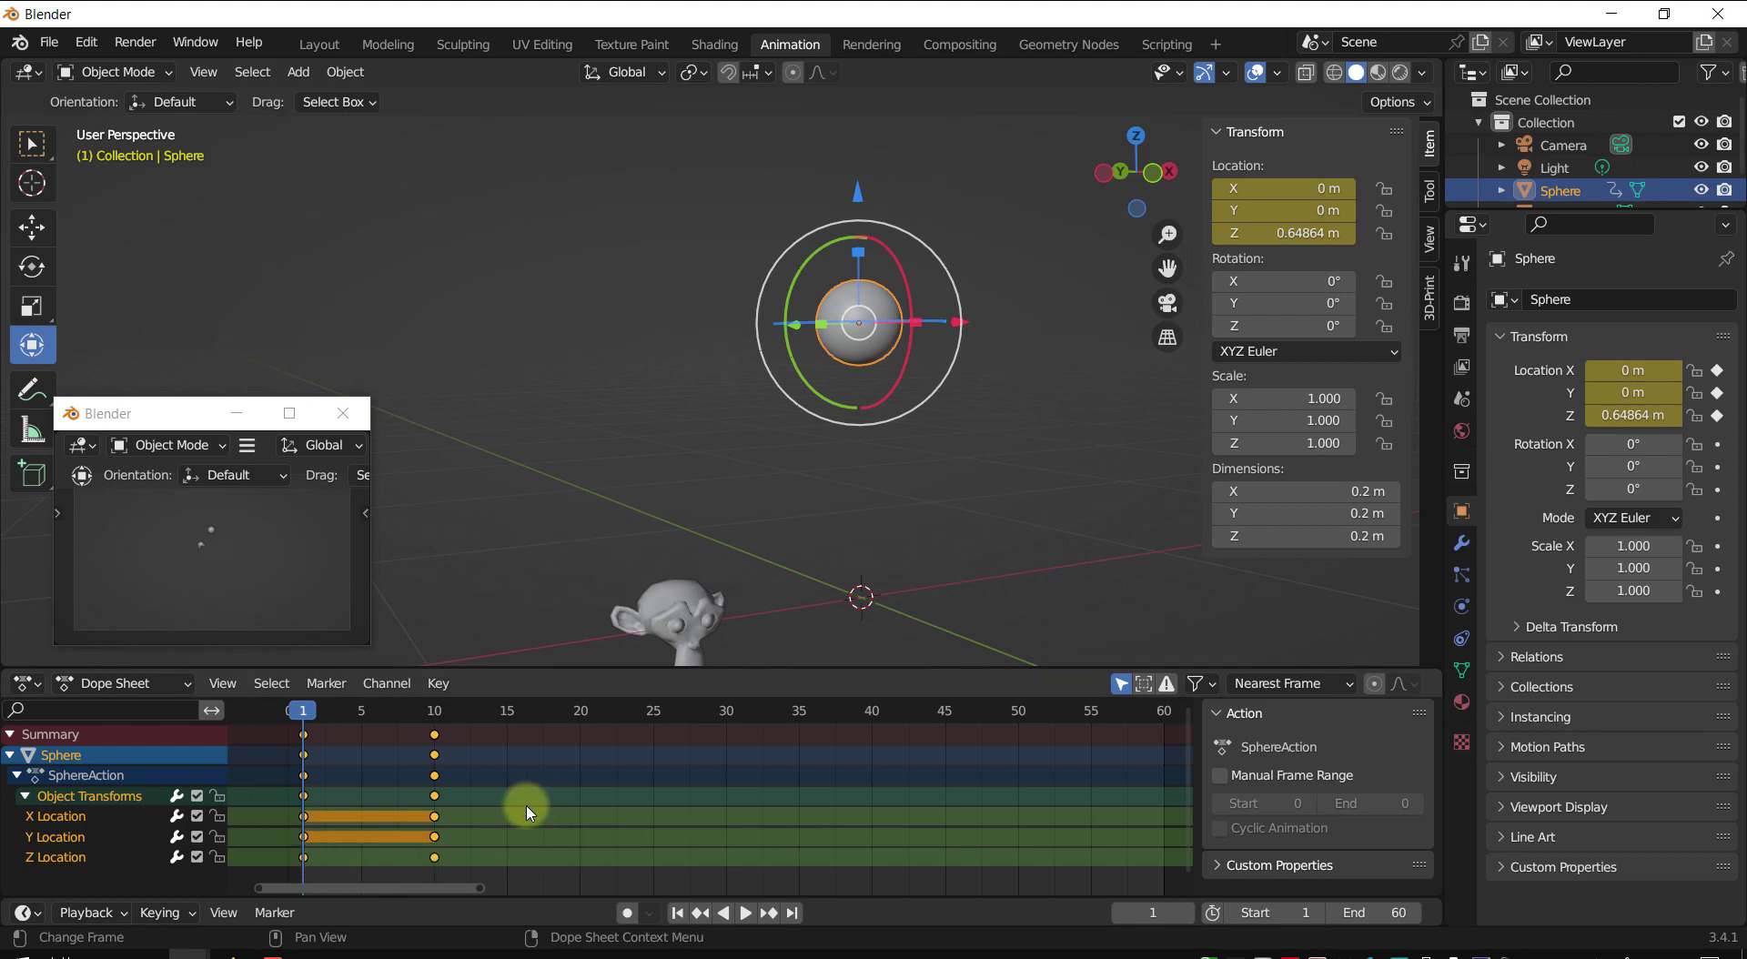
- Switch the Dope Sheet to the Graph Editor and move the floating camera window higher over the viewport
{"action": "key", "text": "ctrl+Tab"}
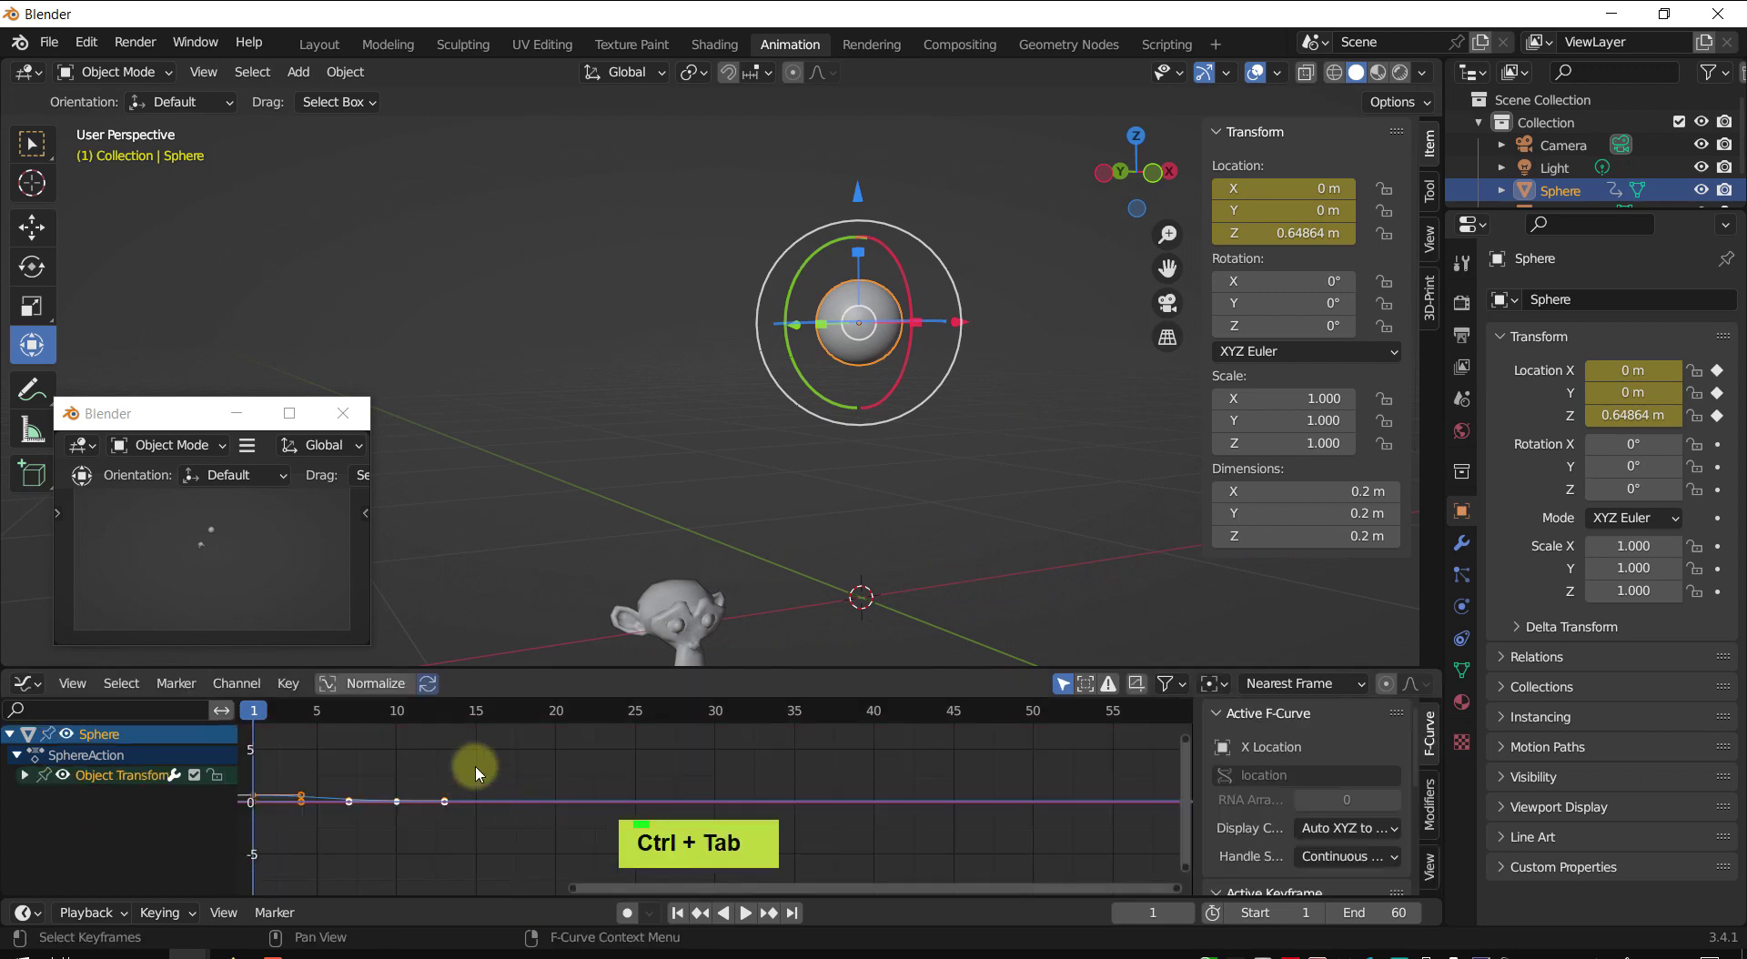
{"action": "middle_click_drag", "start_coordinate": [473, 764], "coordinate": [547, 760], "text": "shift"}
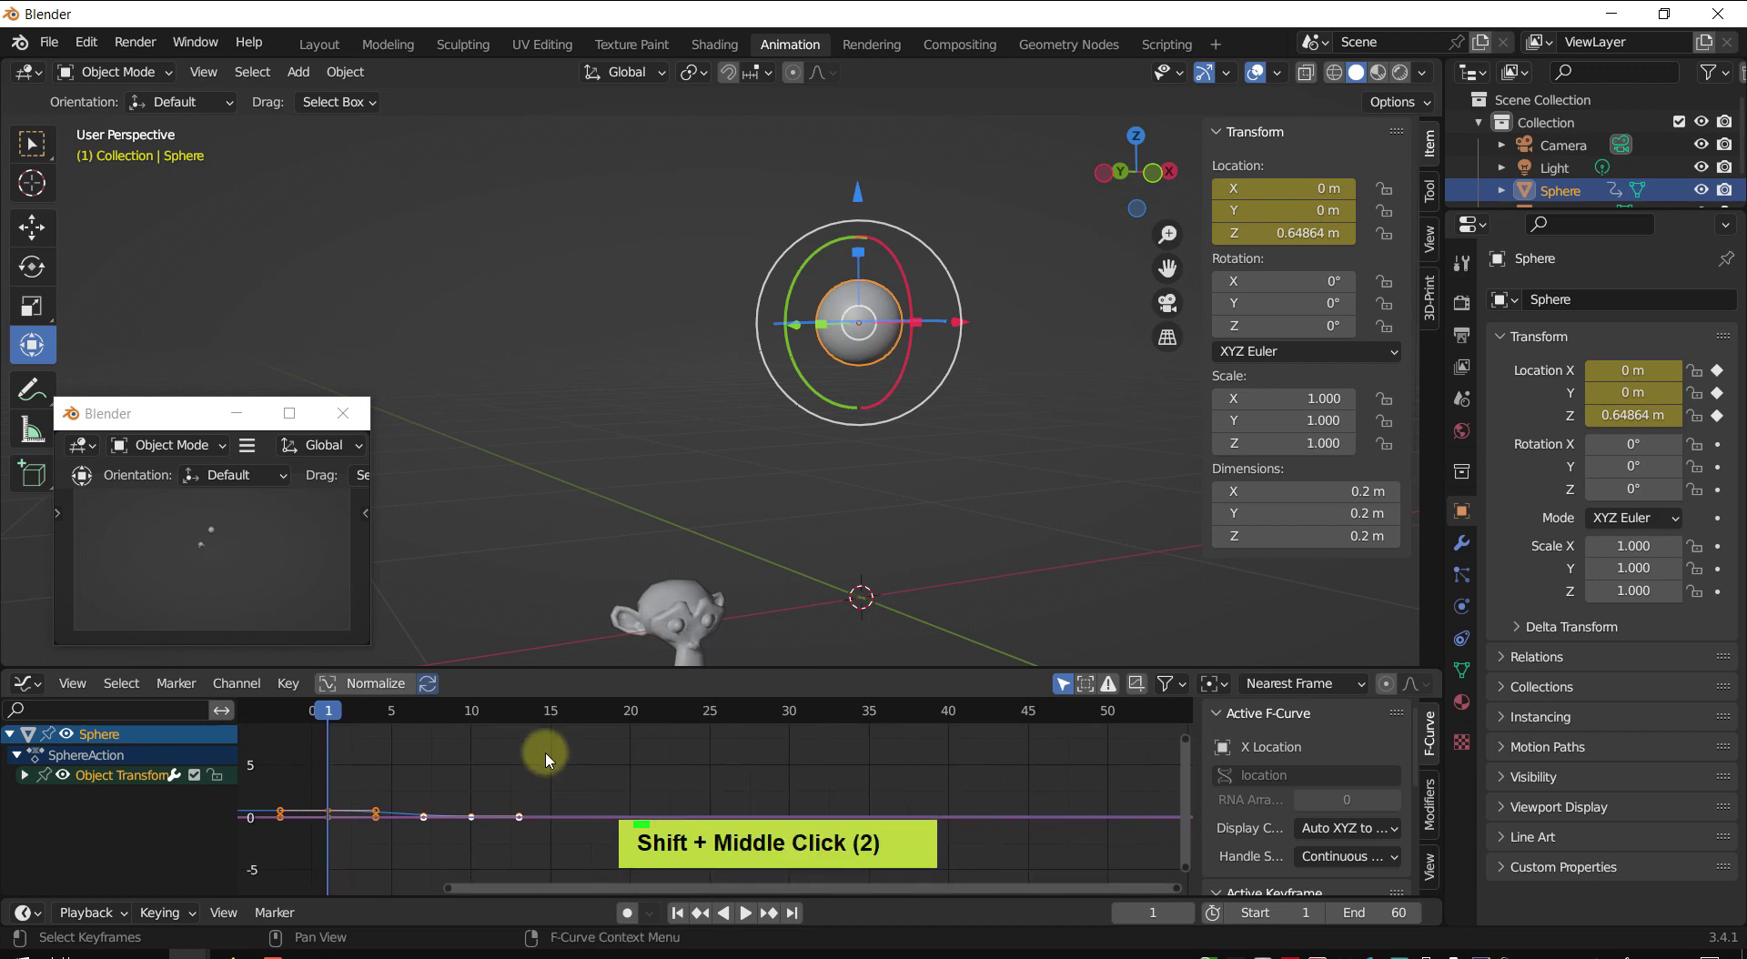
{"action": "left_click", "coordinate": [27, 684]}
{"action": "left_click_drag", "start_coordinate": [150, 414], "coordinate": [188, 172]}
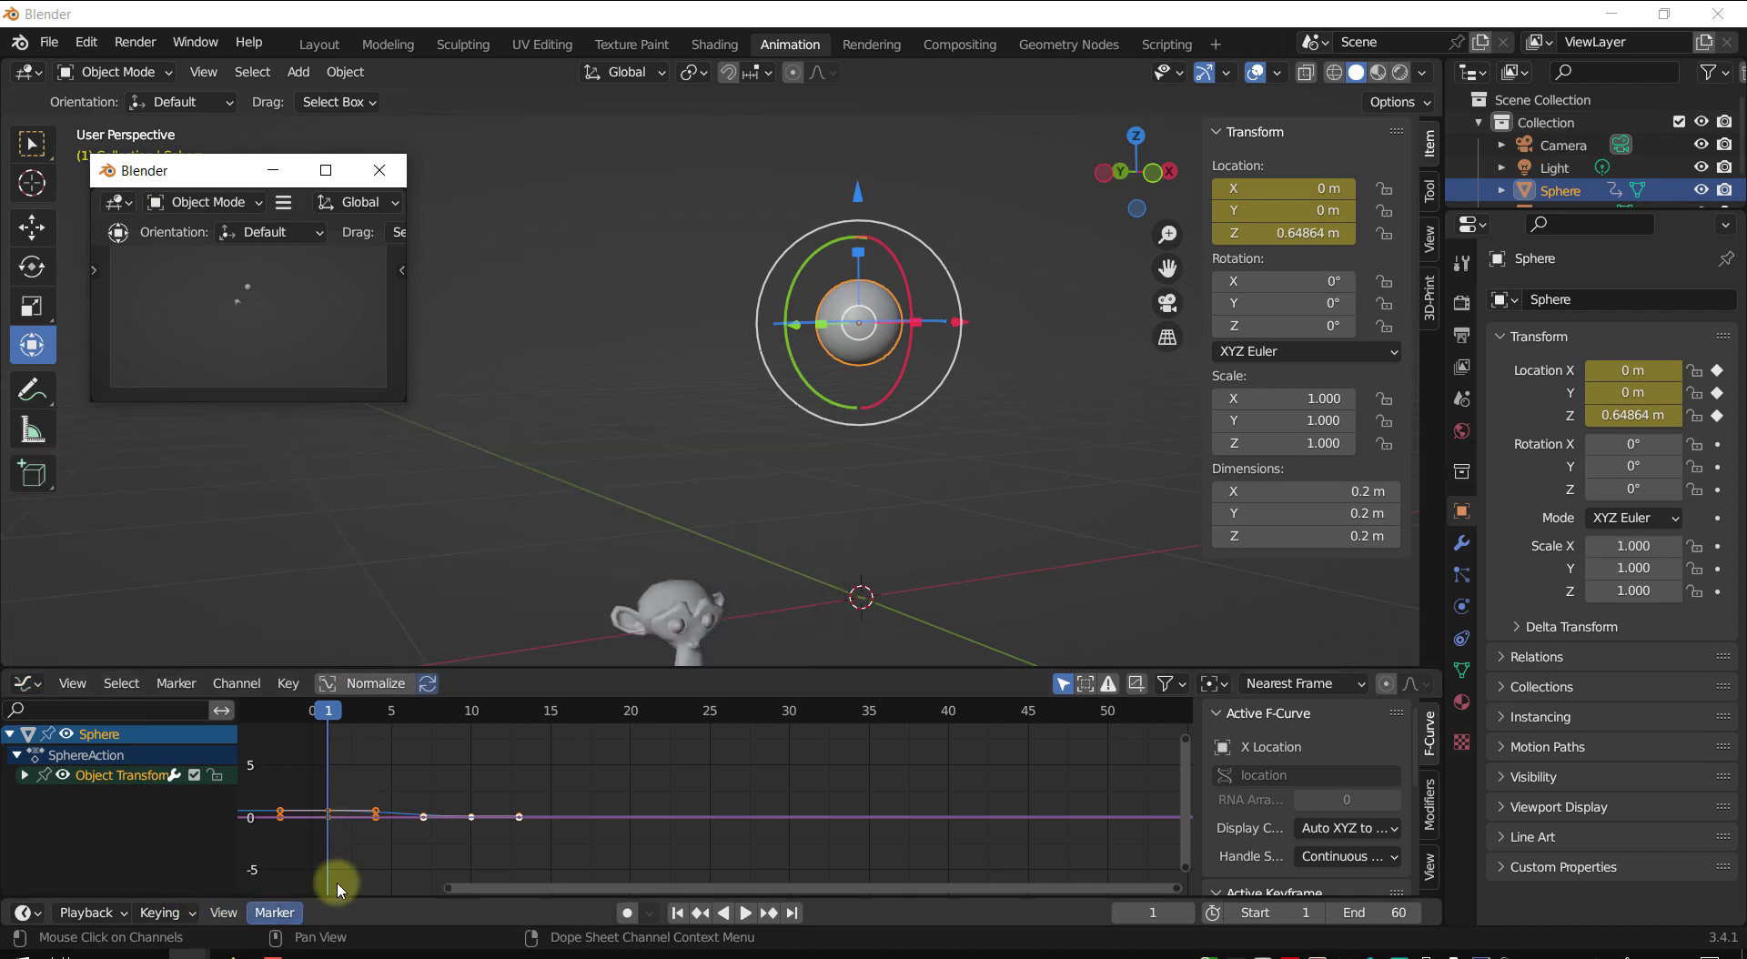
- Deselect the curves, expand the Object Transforms channels in the Graph Editor and select the X Location curve
{"action": "middle_click_drag", "start_coordinate": [552, 758], "coordinate": [551, 755], "text": "ctrl"}
{"action": "left_click", "coordinate": [551, 755]}
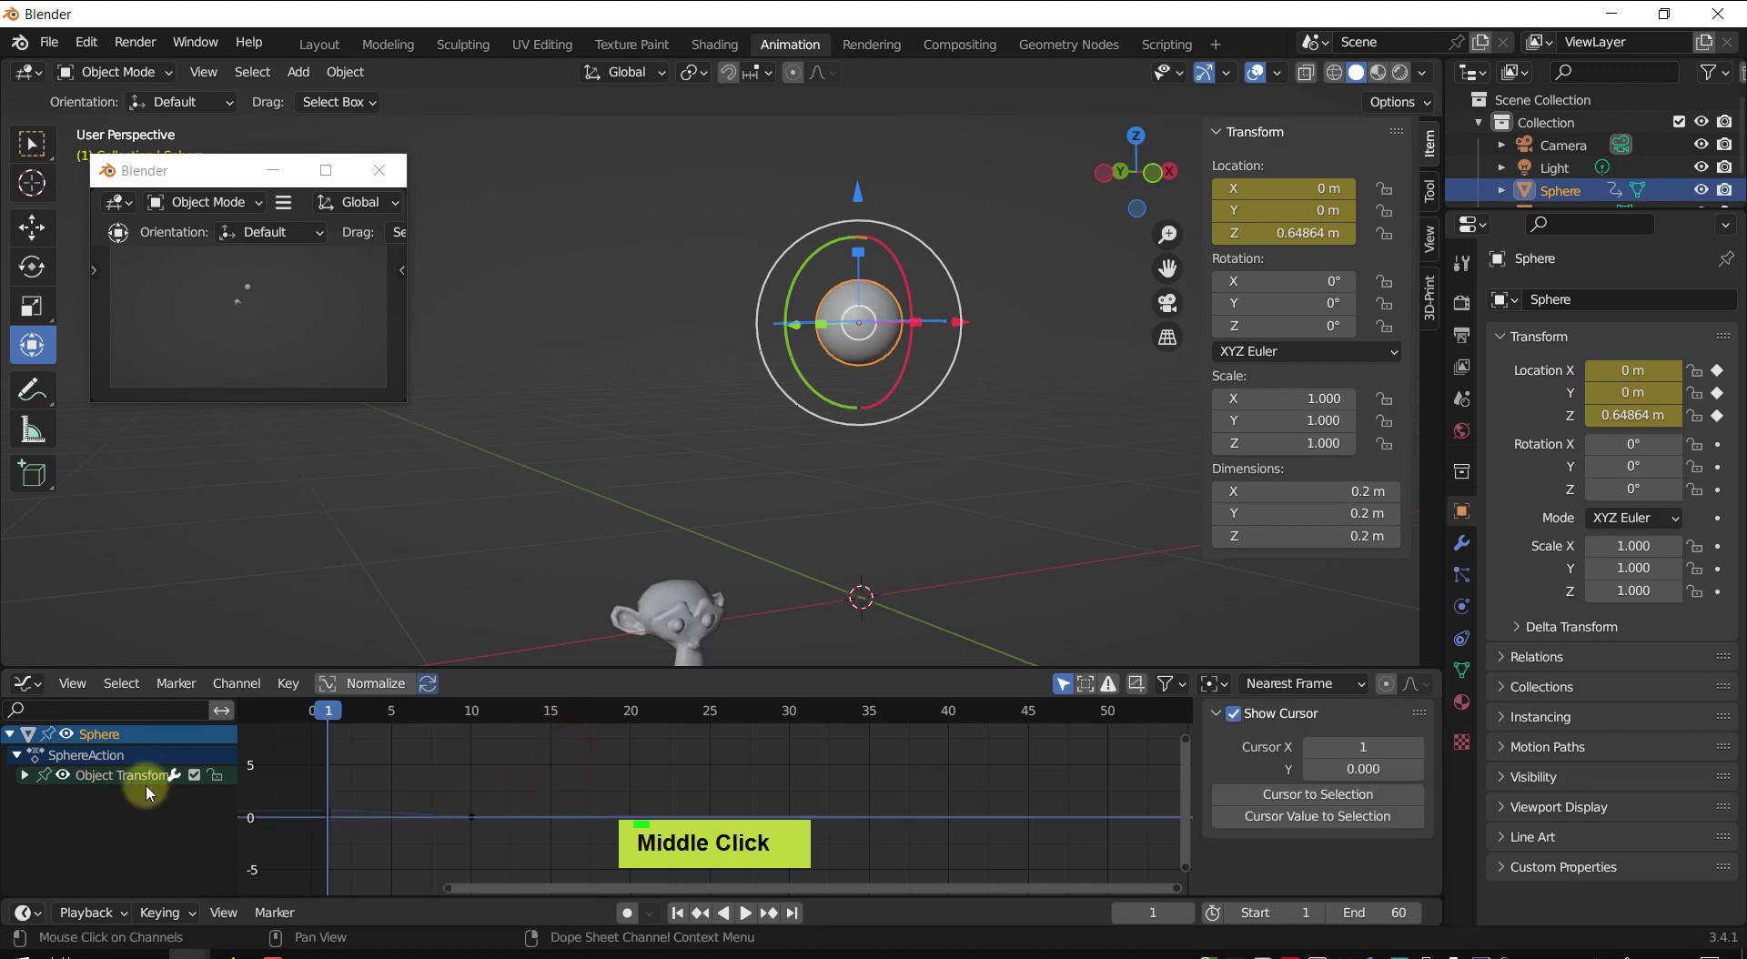
{"action": "left_click", "coordinate": [24, 776]}
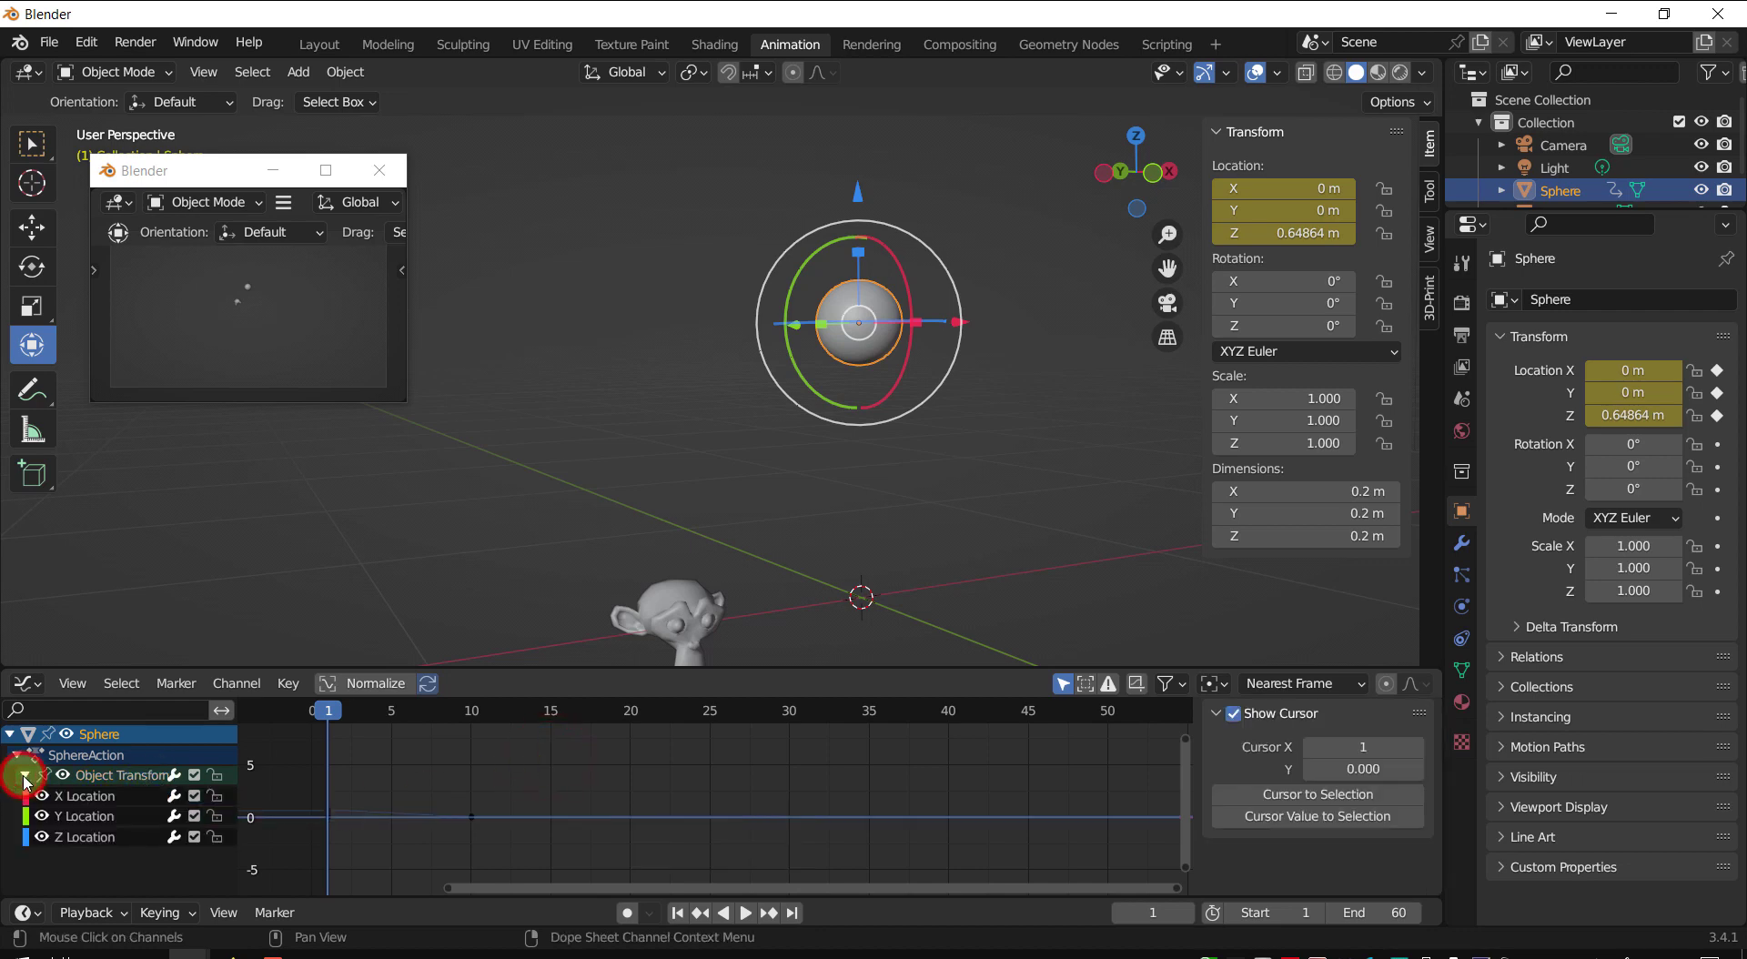
{"action": "left_click", "coordinate": [77, 796]}
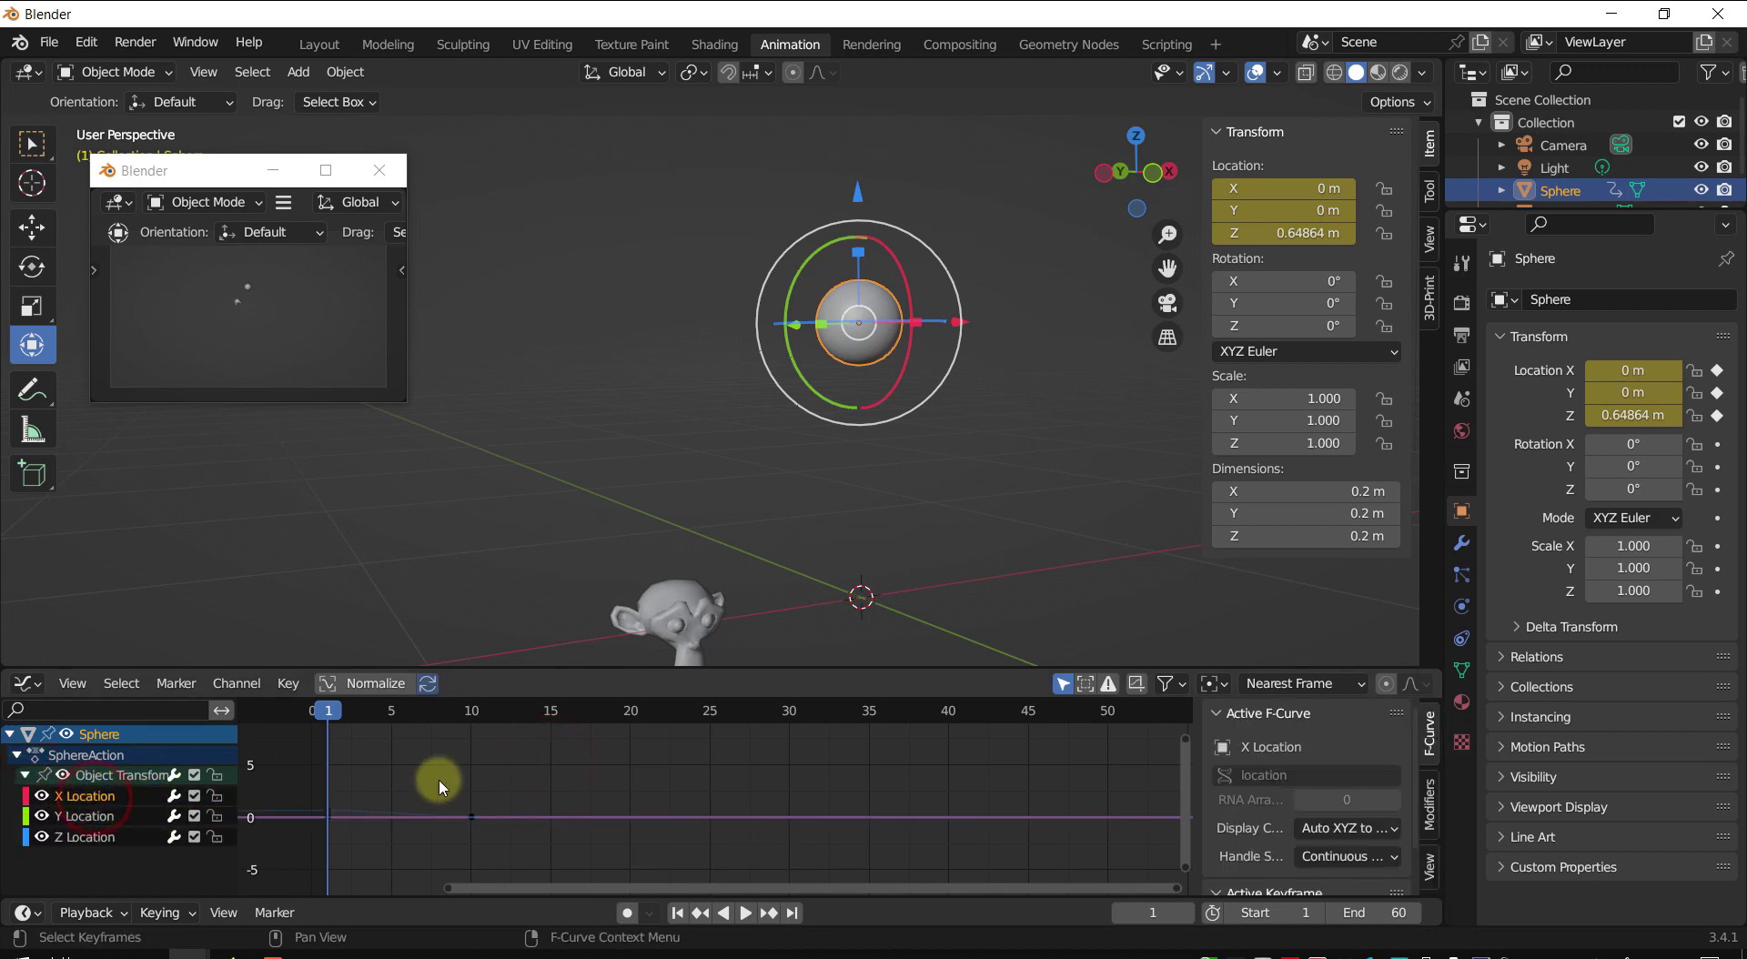
{"action": "middle_click_drag", "start_coordinate": [427, 774], "coordinate": [515, 788], "text": "shift"}
{"action": "scroll", "coordinate": [515, 788], "scroll_direction": "up", "scroll_amount": 1}
{"action": "scroll", "coordinate": [515, 788], "scroll_direction": "up", "scroll_amount": 1}
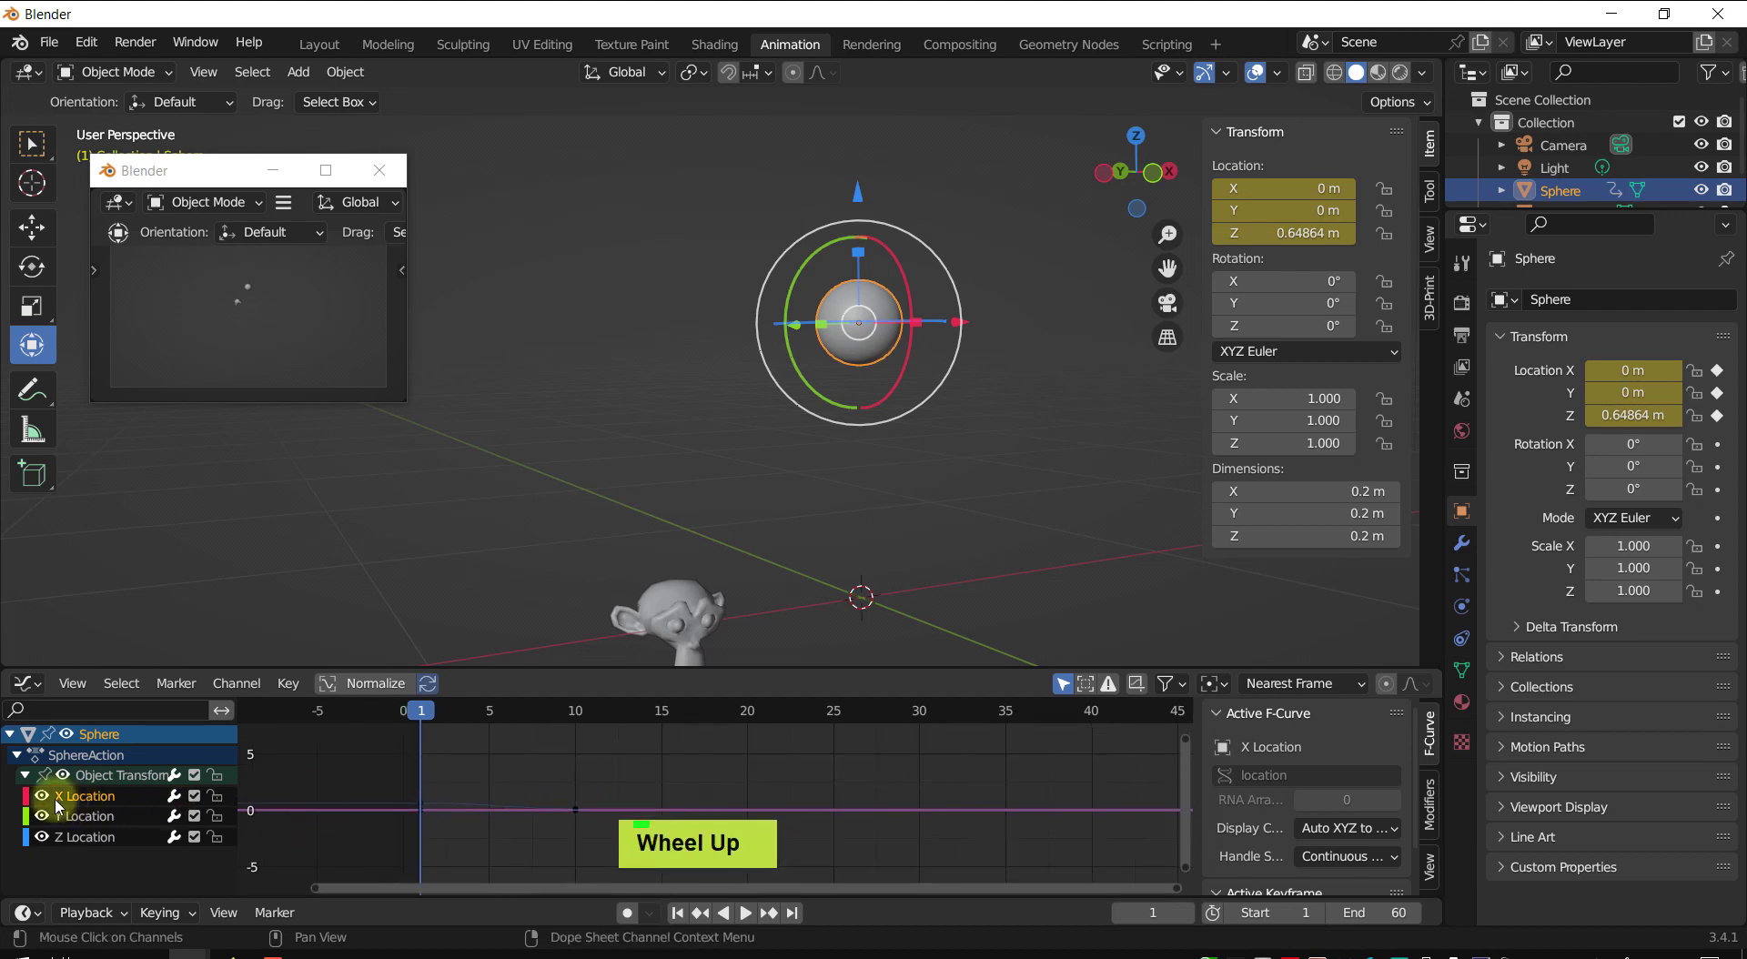
- Select the sphere's Z Location curve in the Graph Editor
{"action": "middle_click_drag", "start_coordinate": [932, 483], "coordinate": [821, 398], "text": "shift"}
{"action": "double_click", "coordinate": [79, 839]}
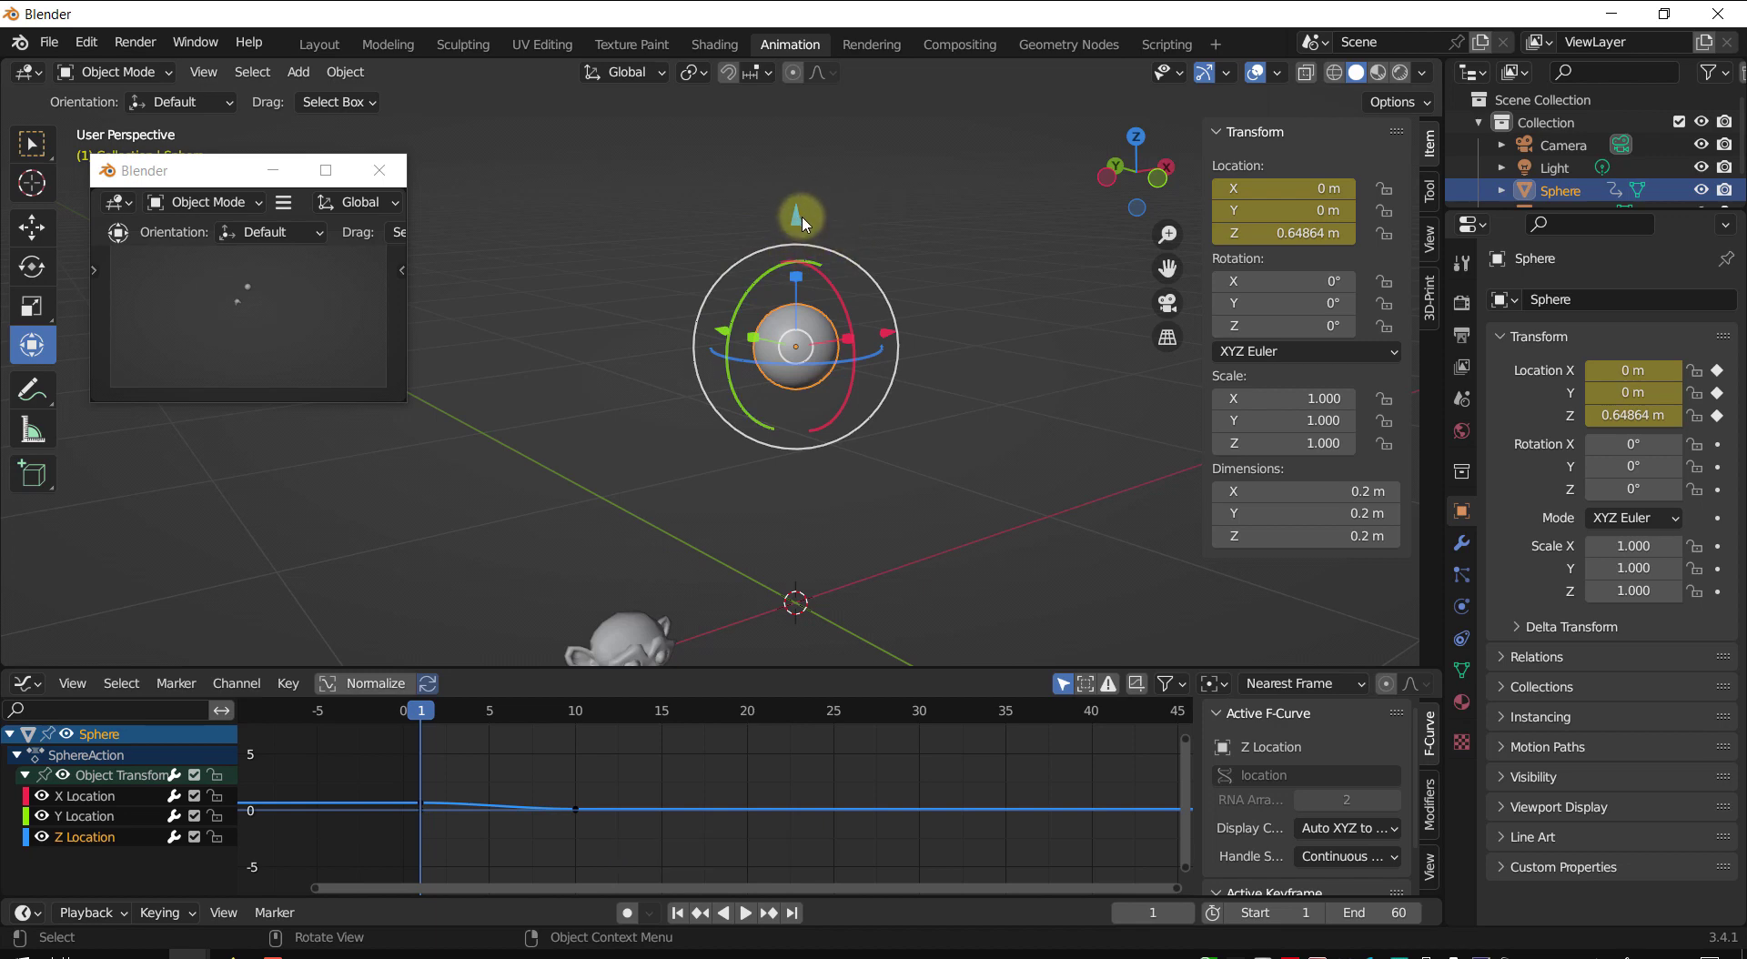
{"action": "mouse_move", "coordinate": [950, 266]}
{"action": "middle_mouse_down", "text": "shift"}
{"action": "mouse_move", "coordinate": [1000, 317]}
{"action": "mouse_move", "coordinate": [975, 253]}
{"action": "middle_mouse_up", "text": "shift"}
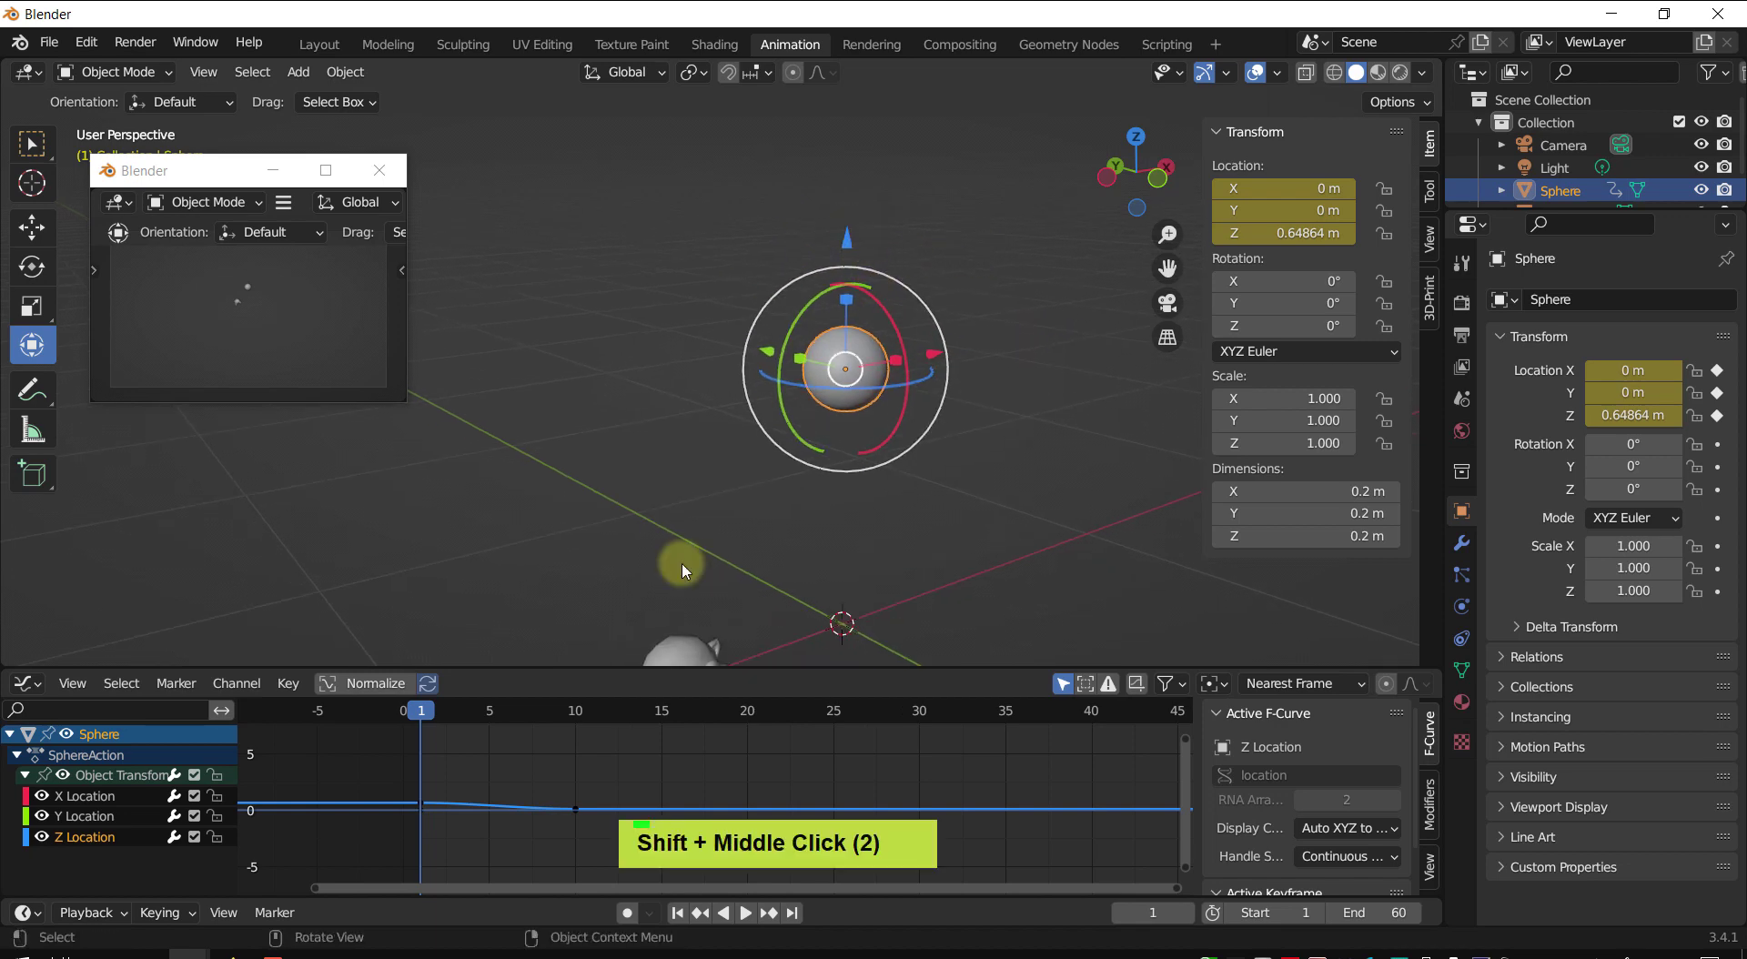
{"action": "scroll", "coordinate": [414, 819], "scroll_direction": "up", "scroll_amount": 1}
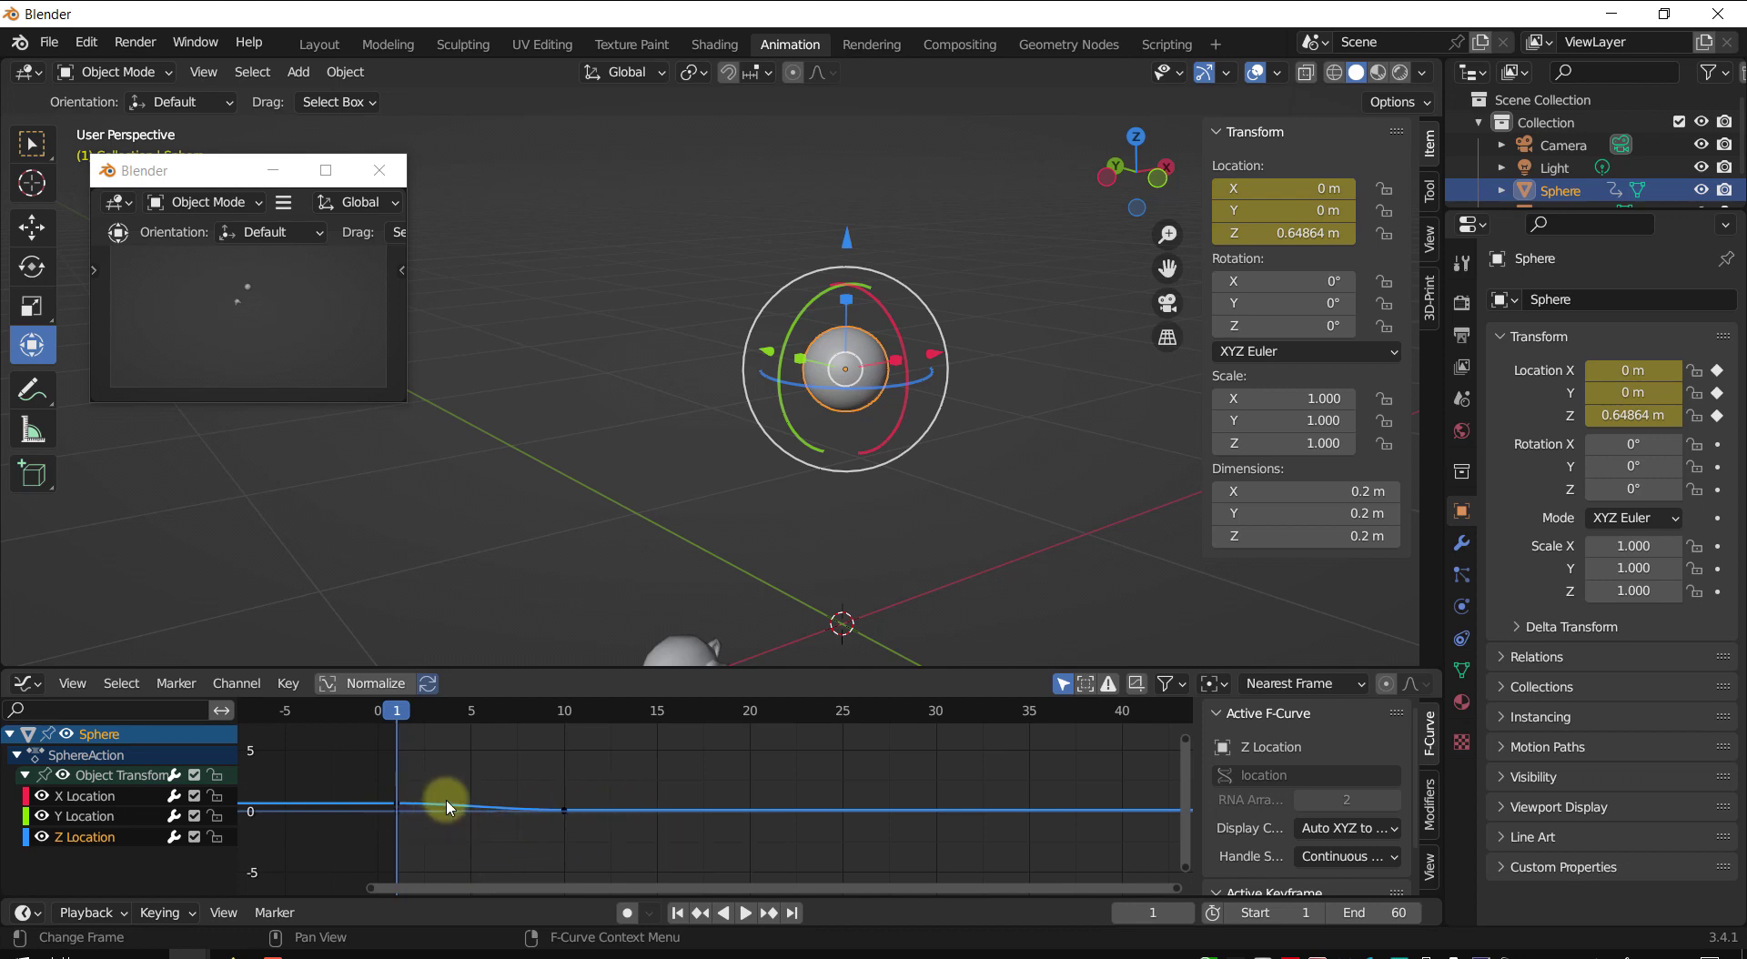
- Examine the Z Location curve between frames 1 and 10 with its value axis stretched vertically
{"action": "key", "text": "ctrl"}
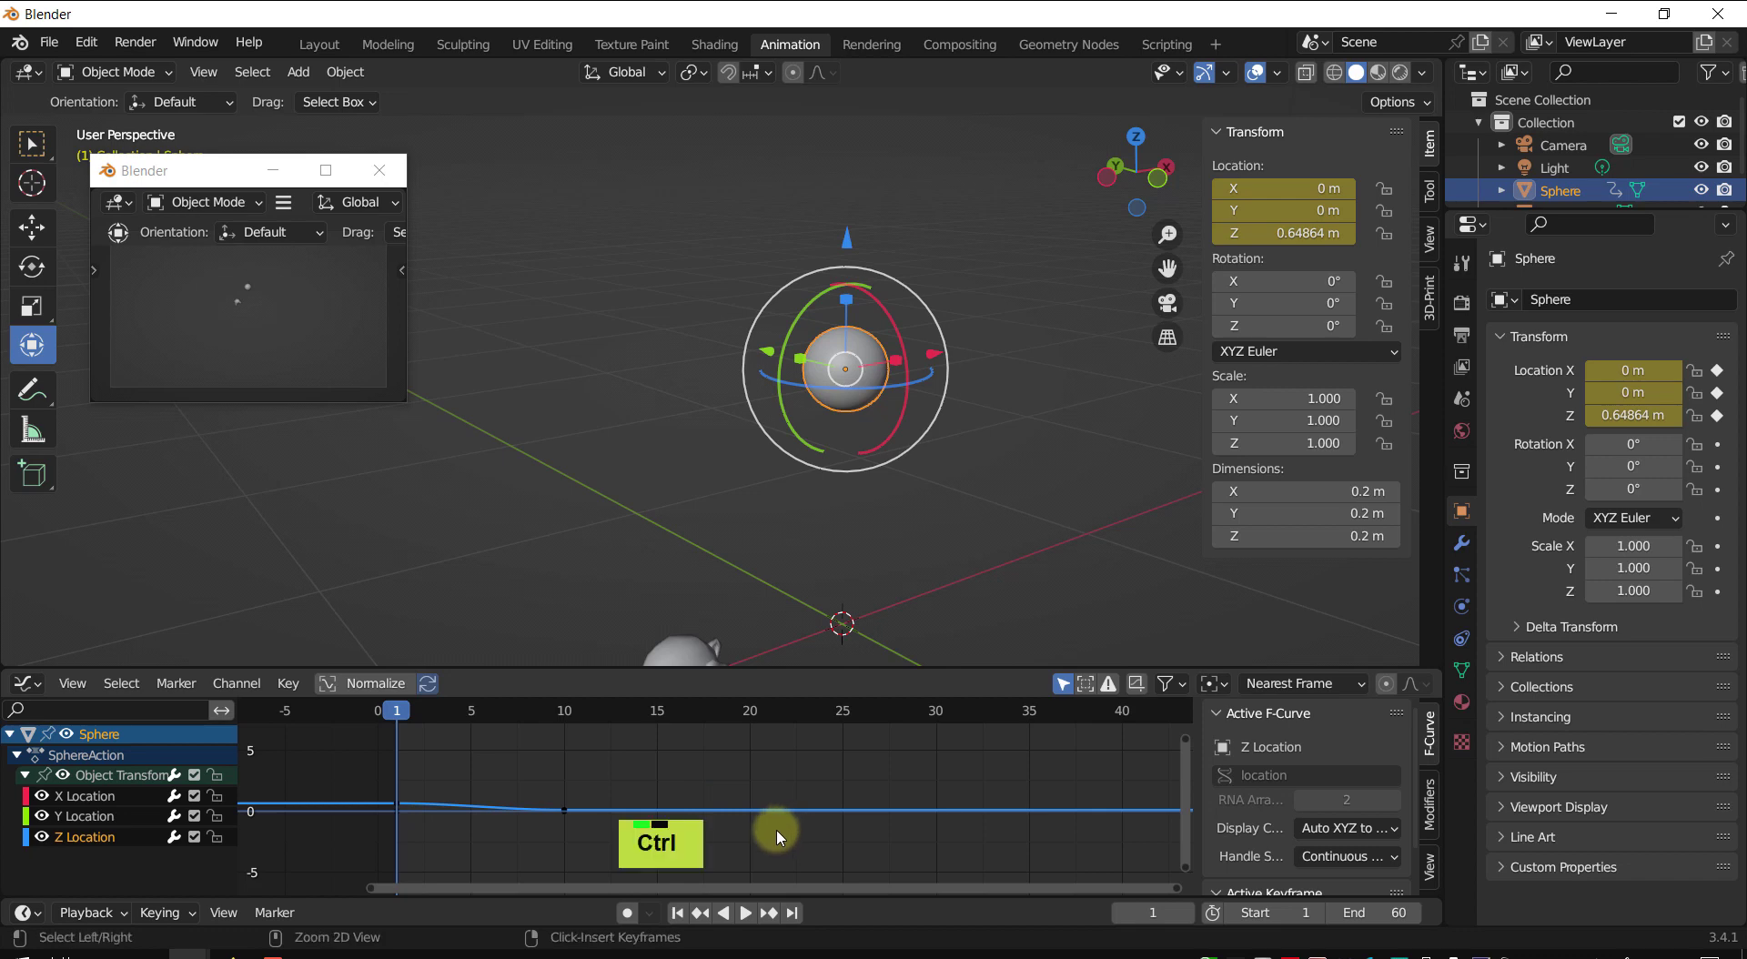
{"action": "middle_click_drag", "start_coordinate": [739, 783], "coordinate": [771, 805], "text": "ctrl"}
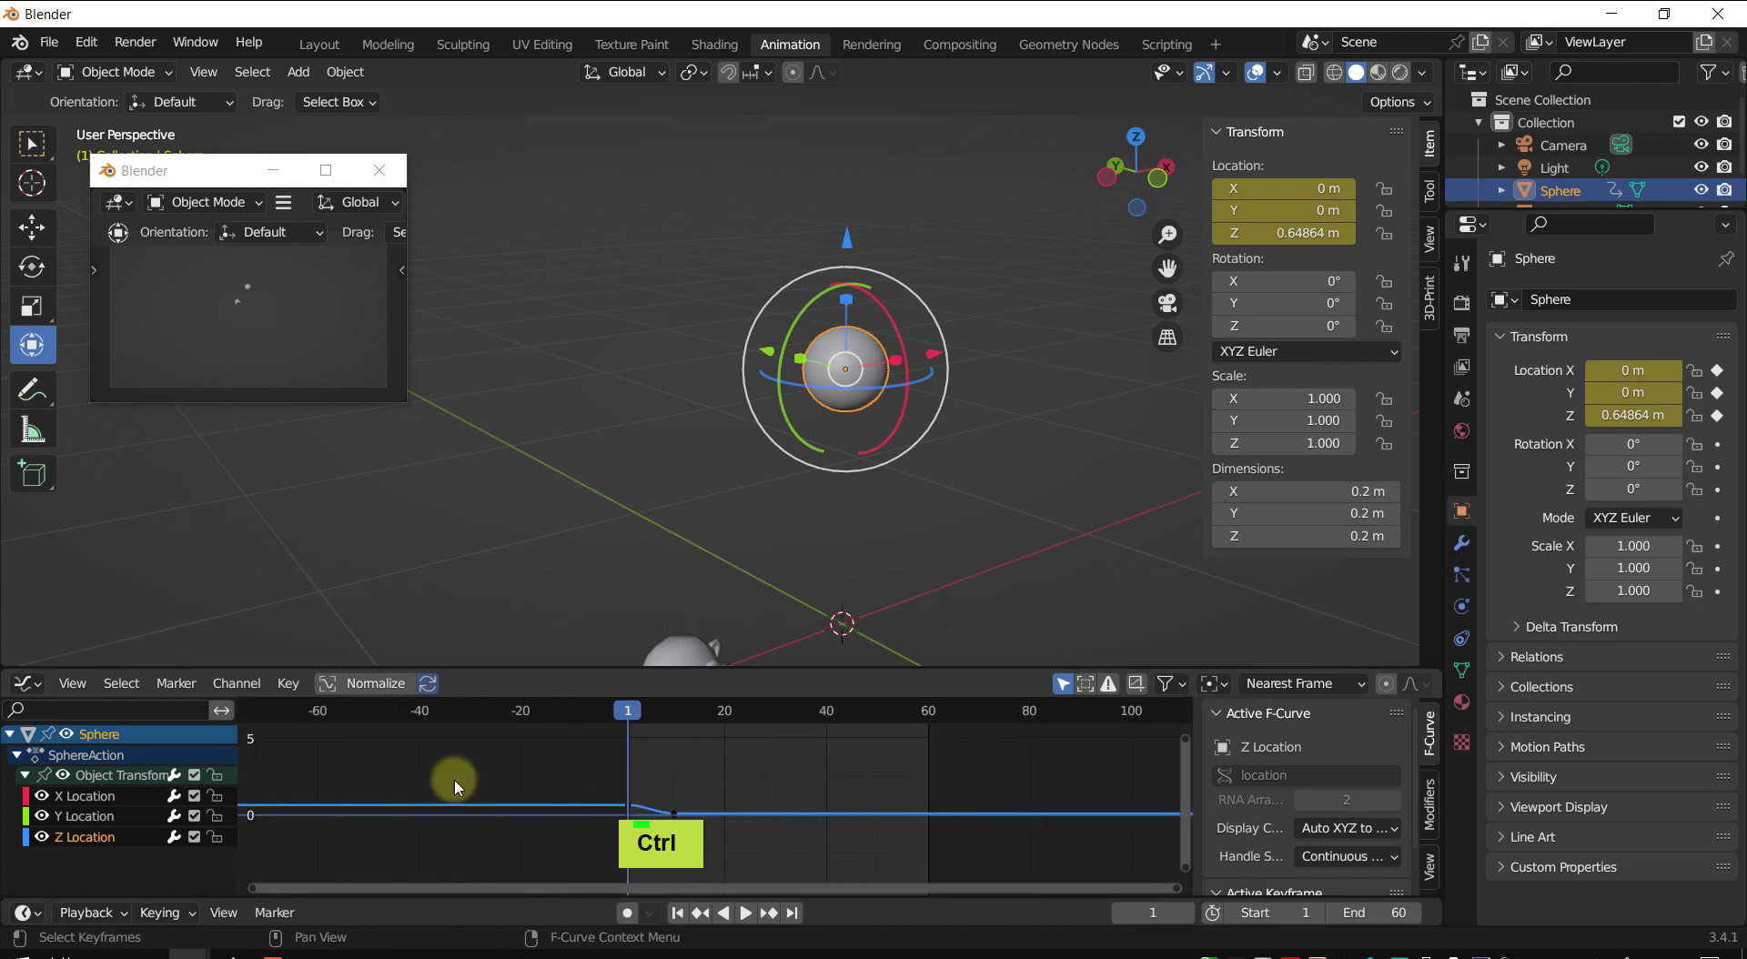
{"action": "key", "text": "ctrl"}
{"action": "middle_click_drag", "start_coordinate": [737, 792], "coordinate": [715, 713], "text": "ctrl"}
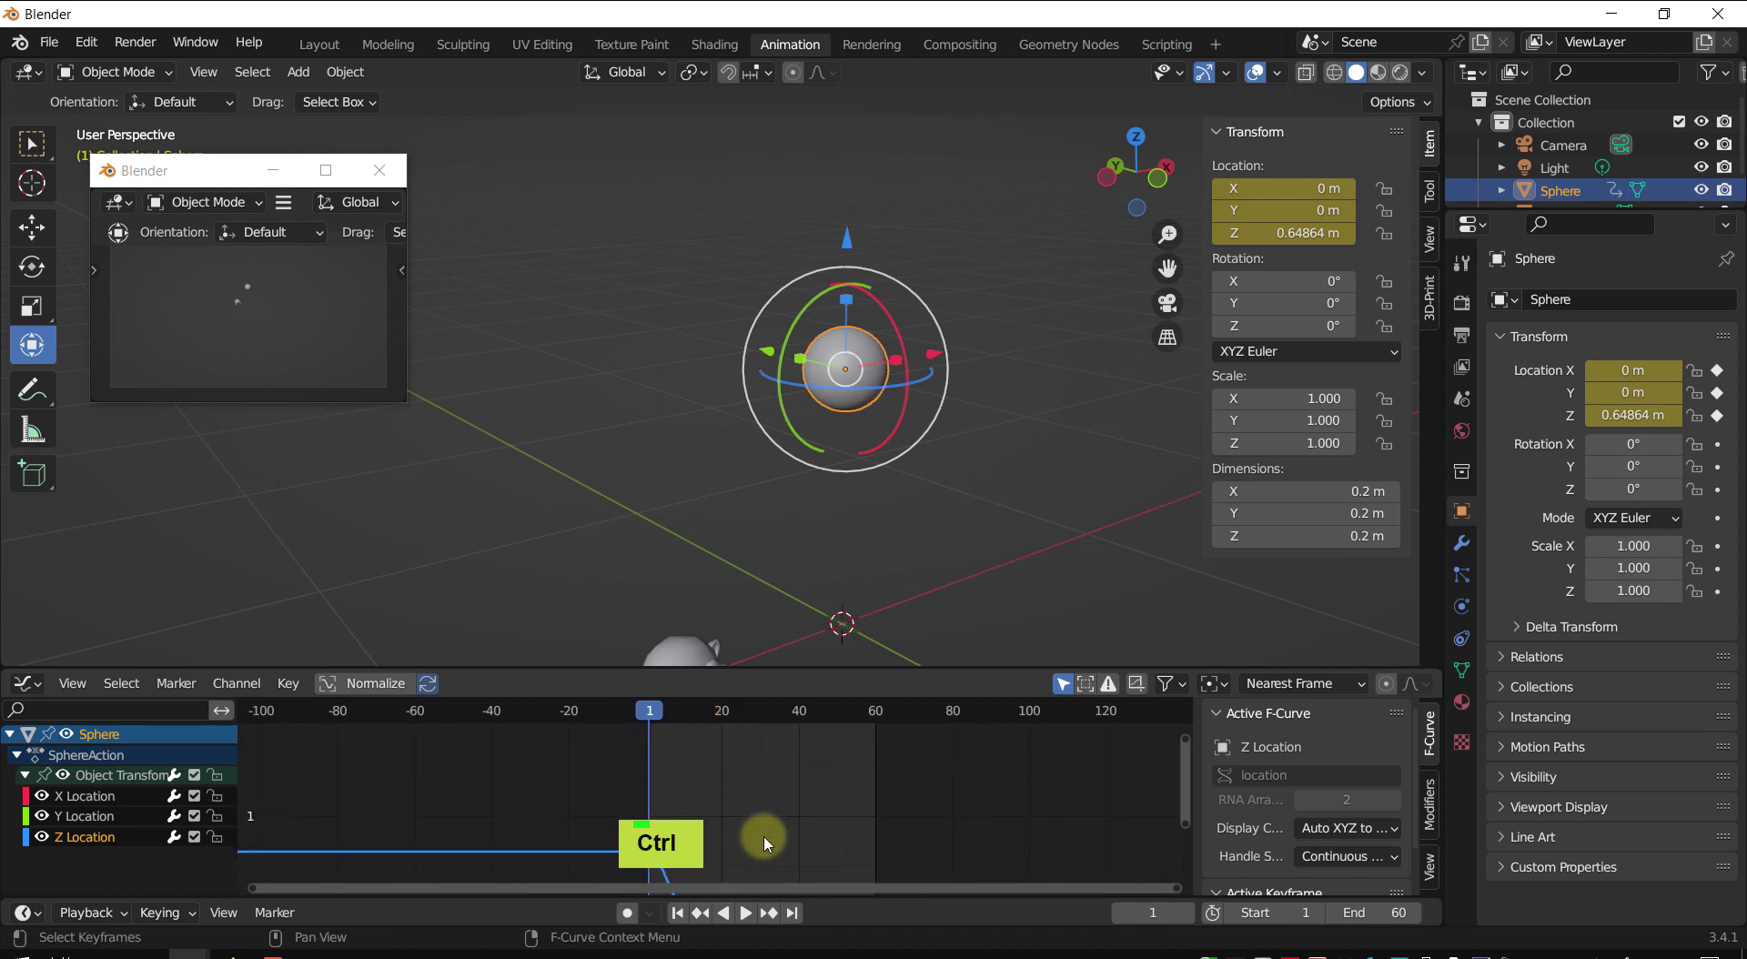
{"action": "middle_click_drag", "start_coordinate": [726, 783], "coordinate": [636, 726]}
{"action": "scroll", "coordinate": [610, 805], "scroll_direction": "up", "scroll_amount": 1}
{"action": "scroll", "coordinate": [608, 799], "scroll_direction": "up", "scroll_amount": 2}
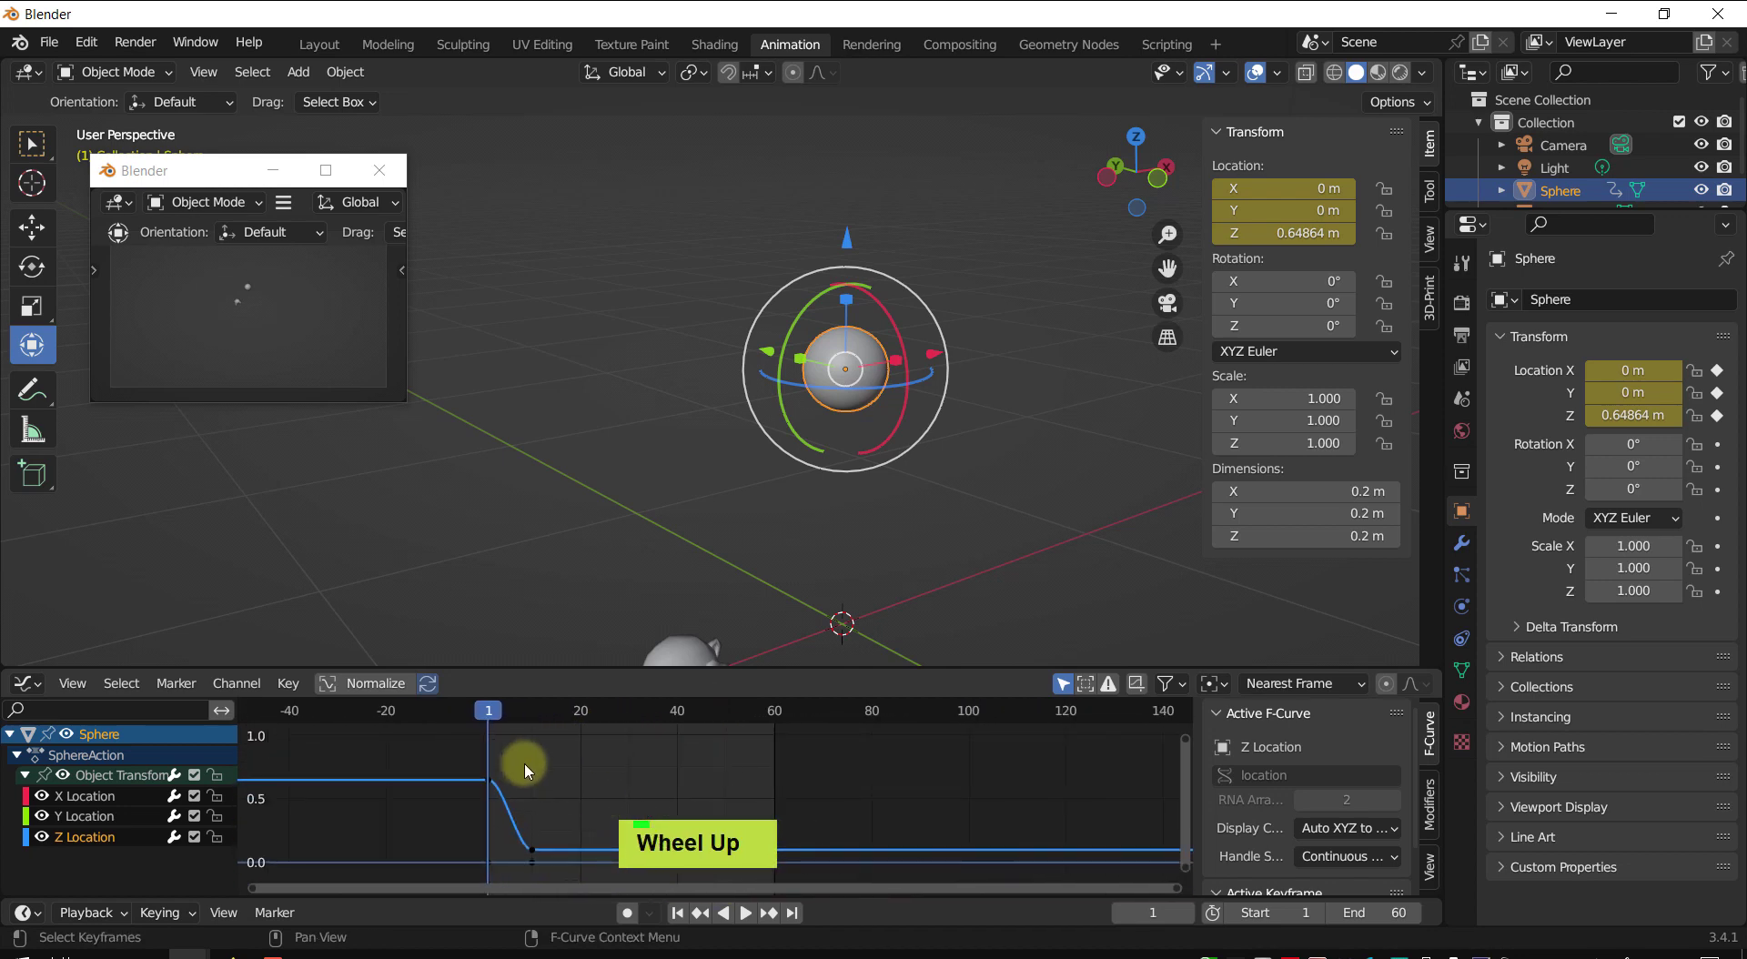
{"action": "mouse_move", "coordinate": [524, 766]}
{"action": "middle_mouse_down", "text": "ctrl"}
{"action": "mouse_move", "coordinate": [507, 800]}
{"action": "mouse_move", "coordinate": [597, 780]}
{"action": "mouse_move", "coordinate": [578, 750]}
{"action": "mouse_move", "coordinate": [584, 783]}
{"action": "middle_mouse_up", "text": "ctrl"}
{"action": "scroll", "coordinate": [577, 764], "scroll_direction": "up", "scroll_amount": 1}
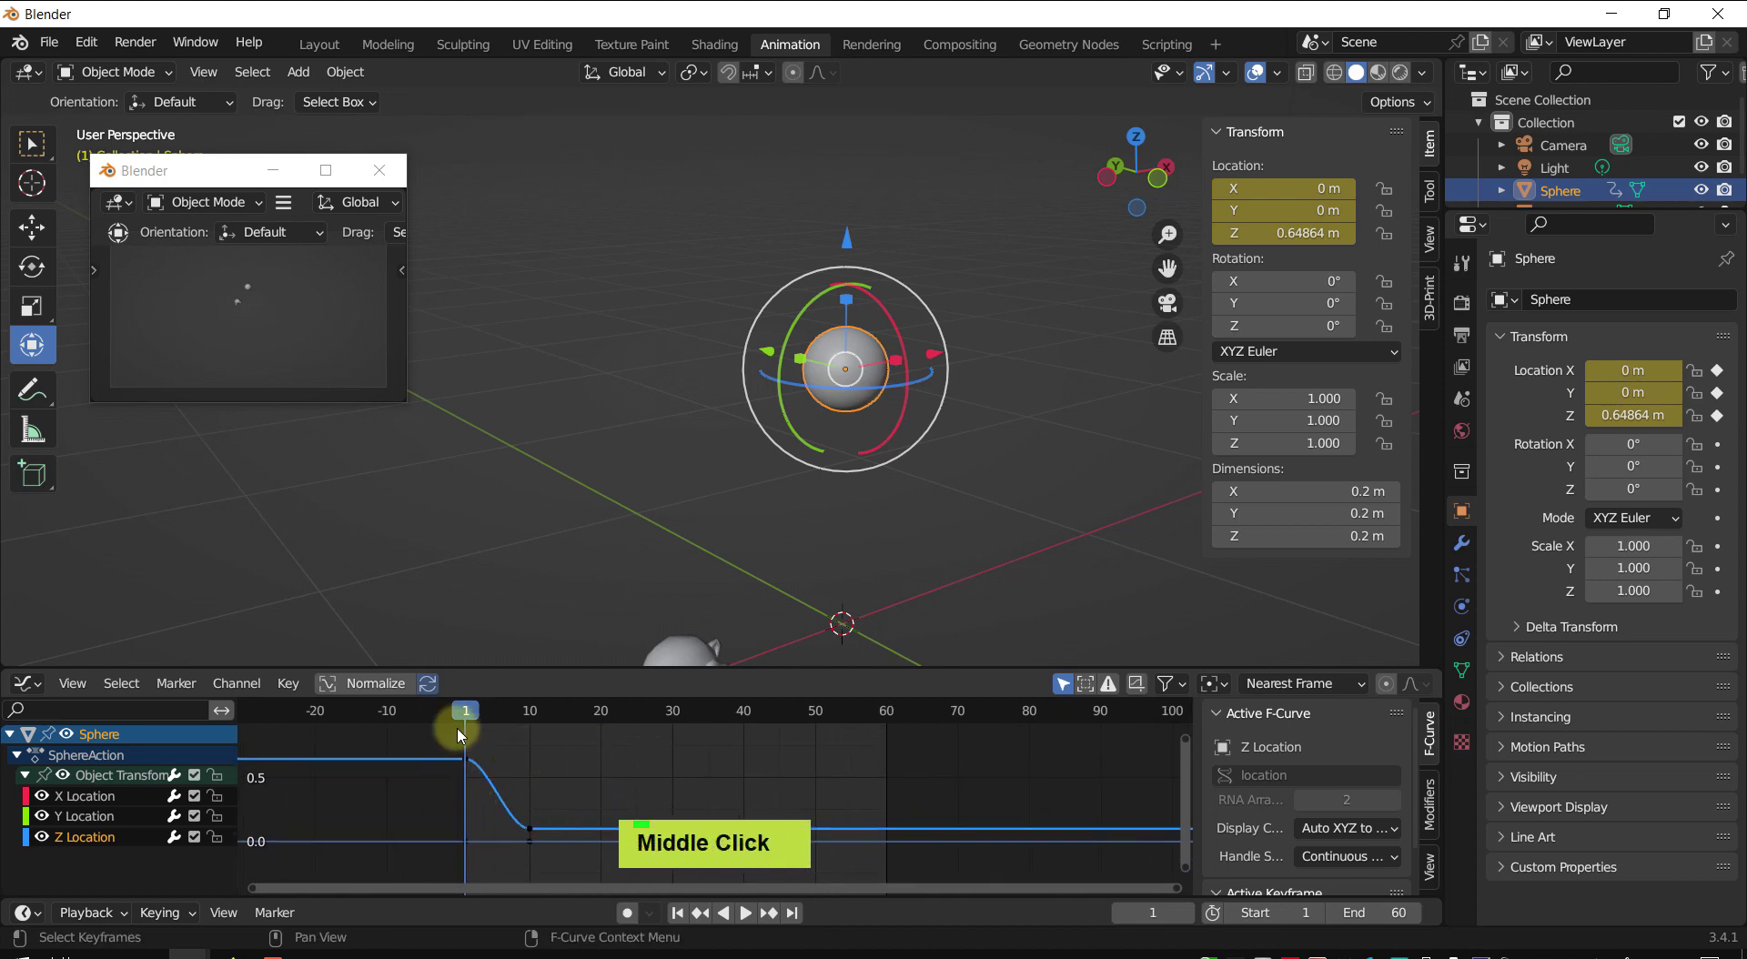
- At frame 18, raise the sphere to a Z location of about 0.52 m and insert a Location keyframe
{"action": "left_click_drag", "start_coordinate": [465, 717], "coordinate": [530, 719]}
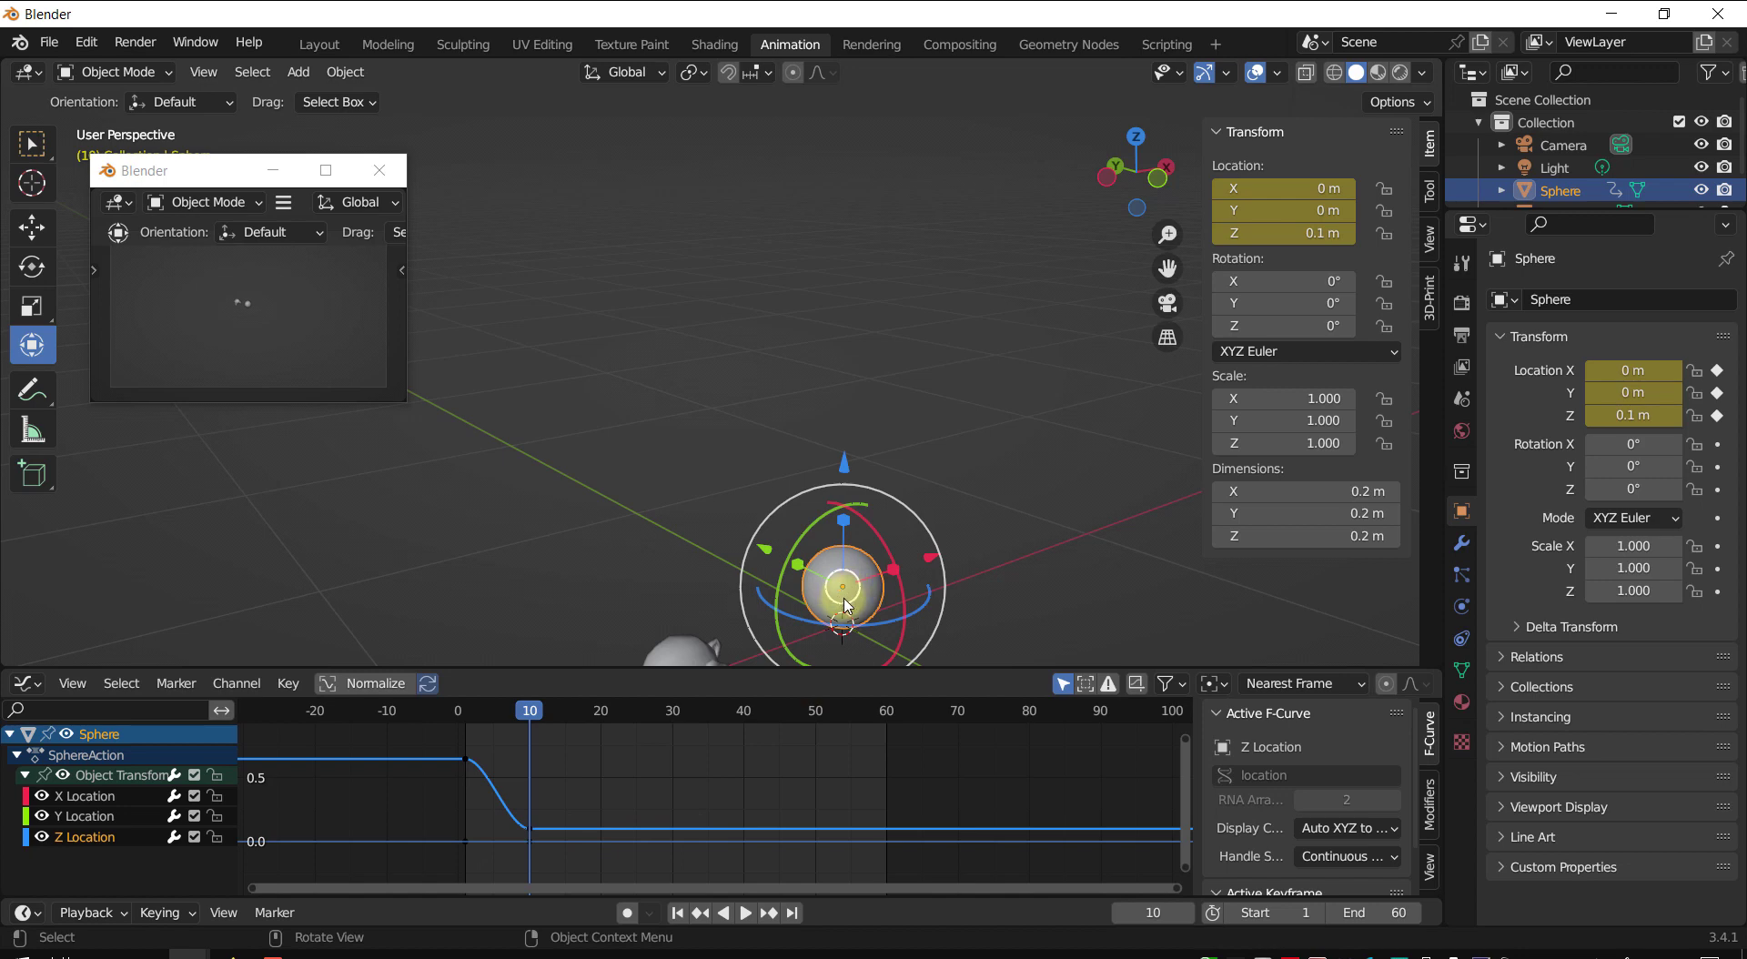
{"action": "left_click_drag", "start_coordinate": [536, 713], "coordinate": [575, 722]}
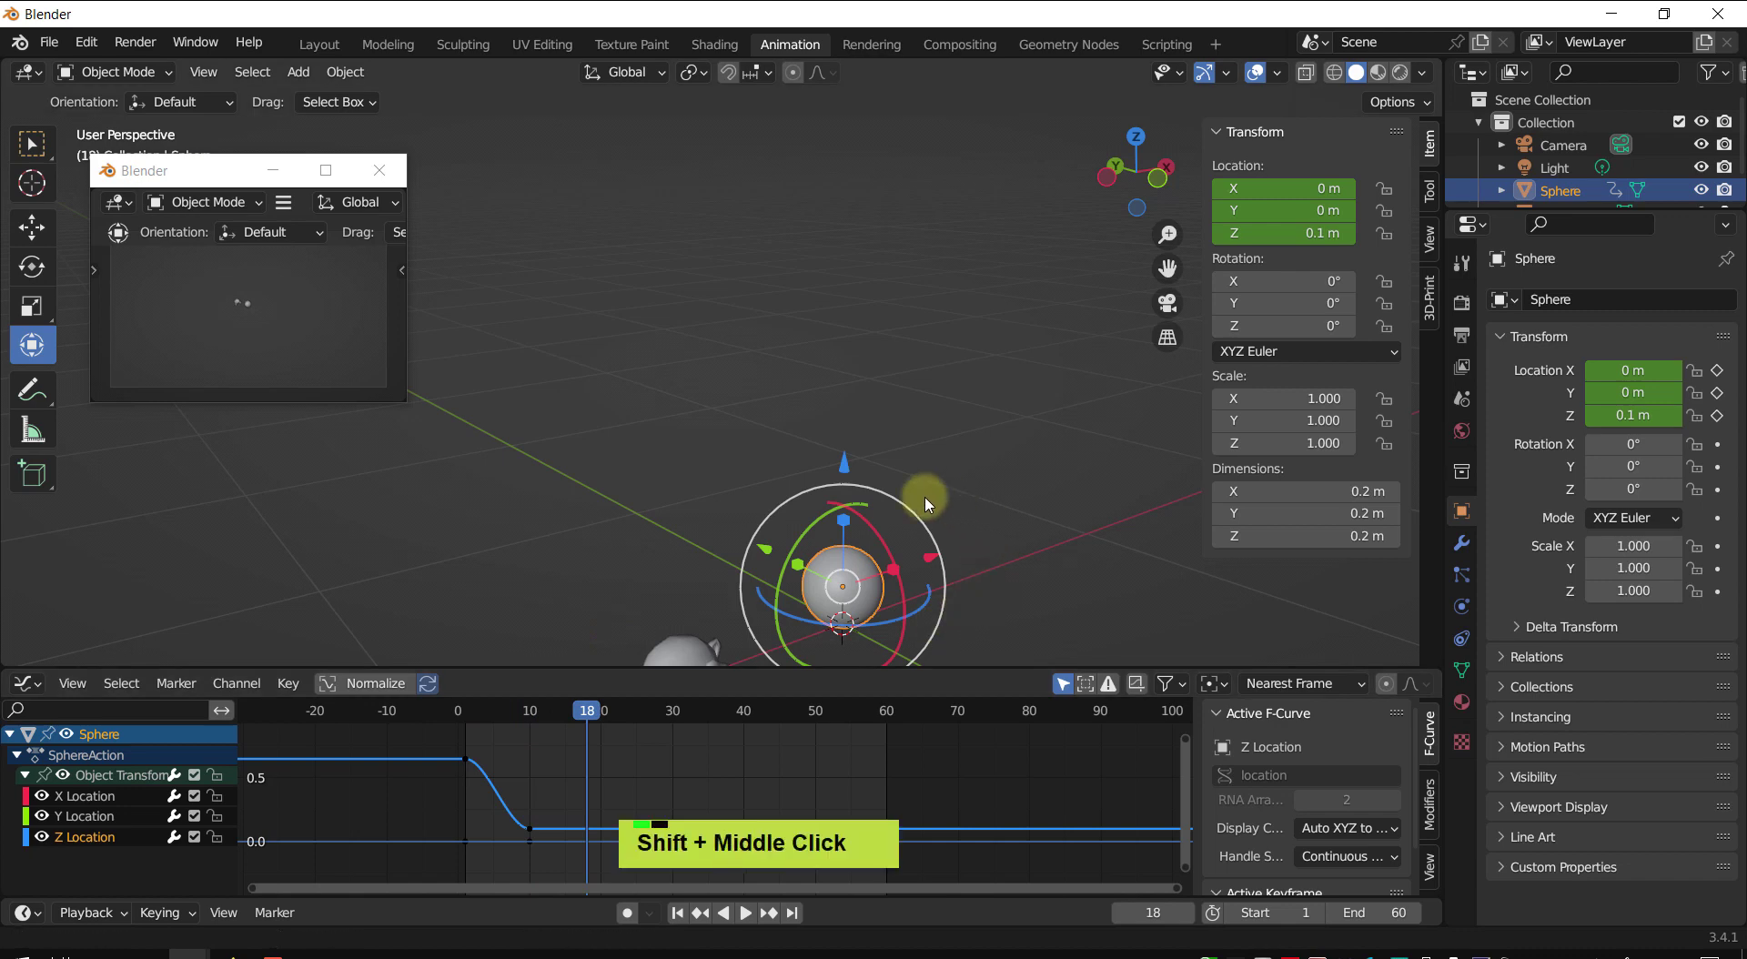
{"action": "middle_click_drag", "start_coordinate": [974, 473], "coordinate": [881, 403], "text": "shift"}
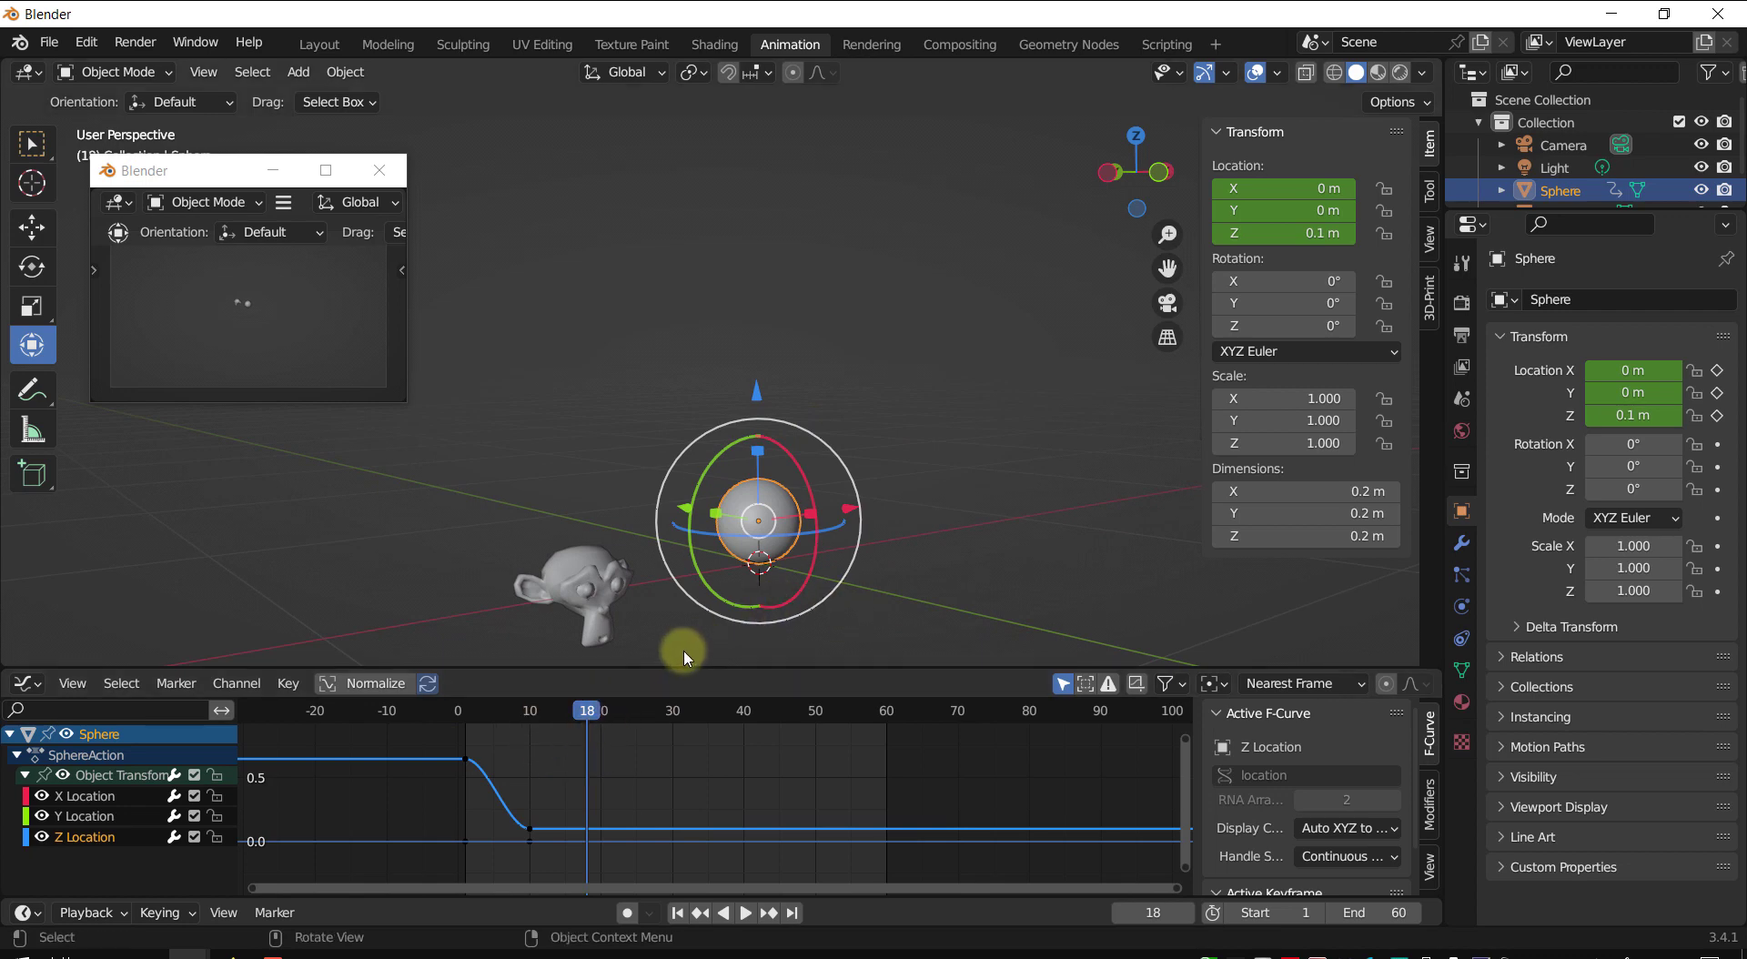
{"action": "middle_click", "coordinate": [611, 419]}
{"action": "left_click_drag", "start_coordinate": [767, 392], "coordinate": [775, 208]}
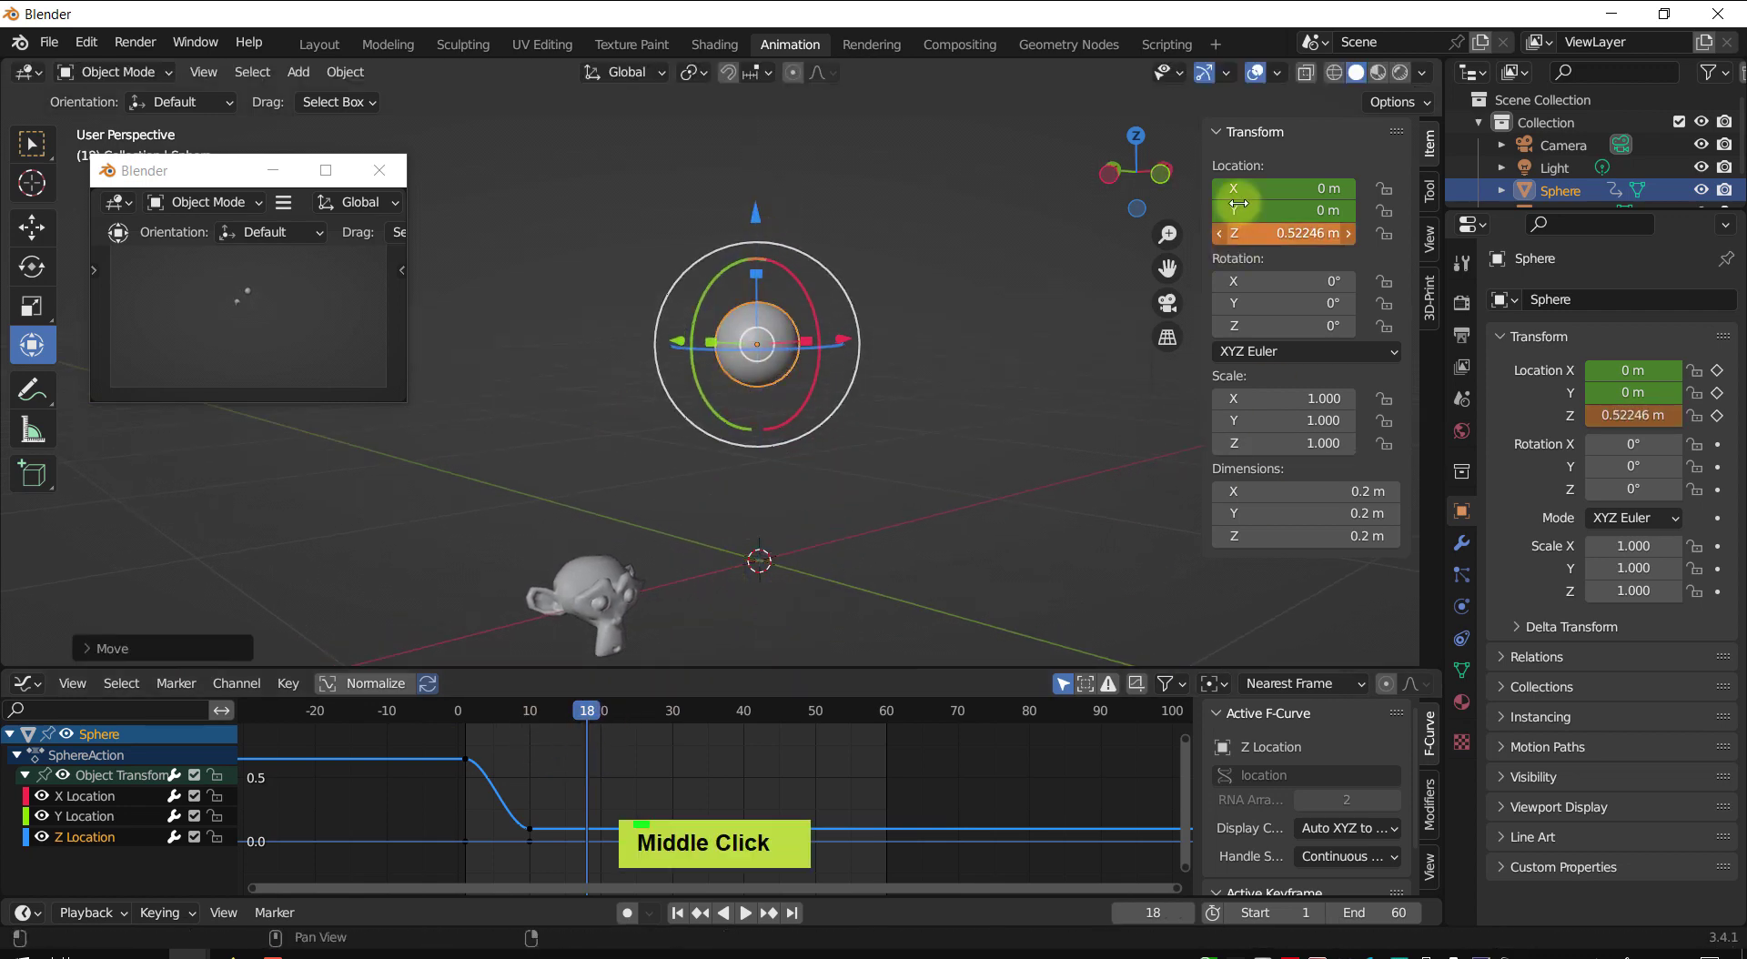
{"action": "key", "text": "i"}
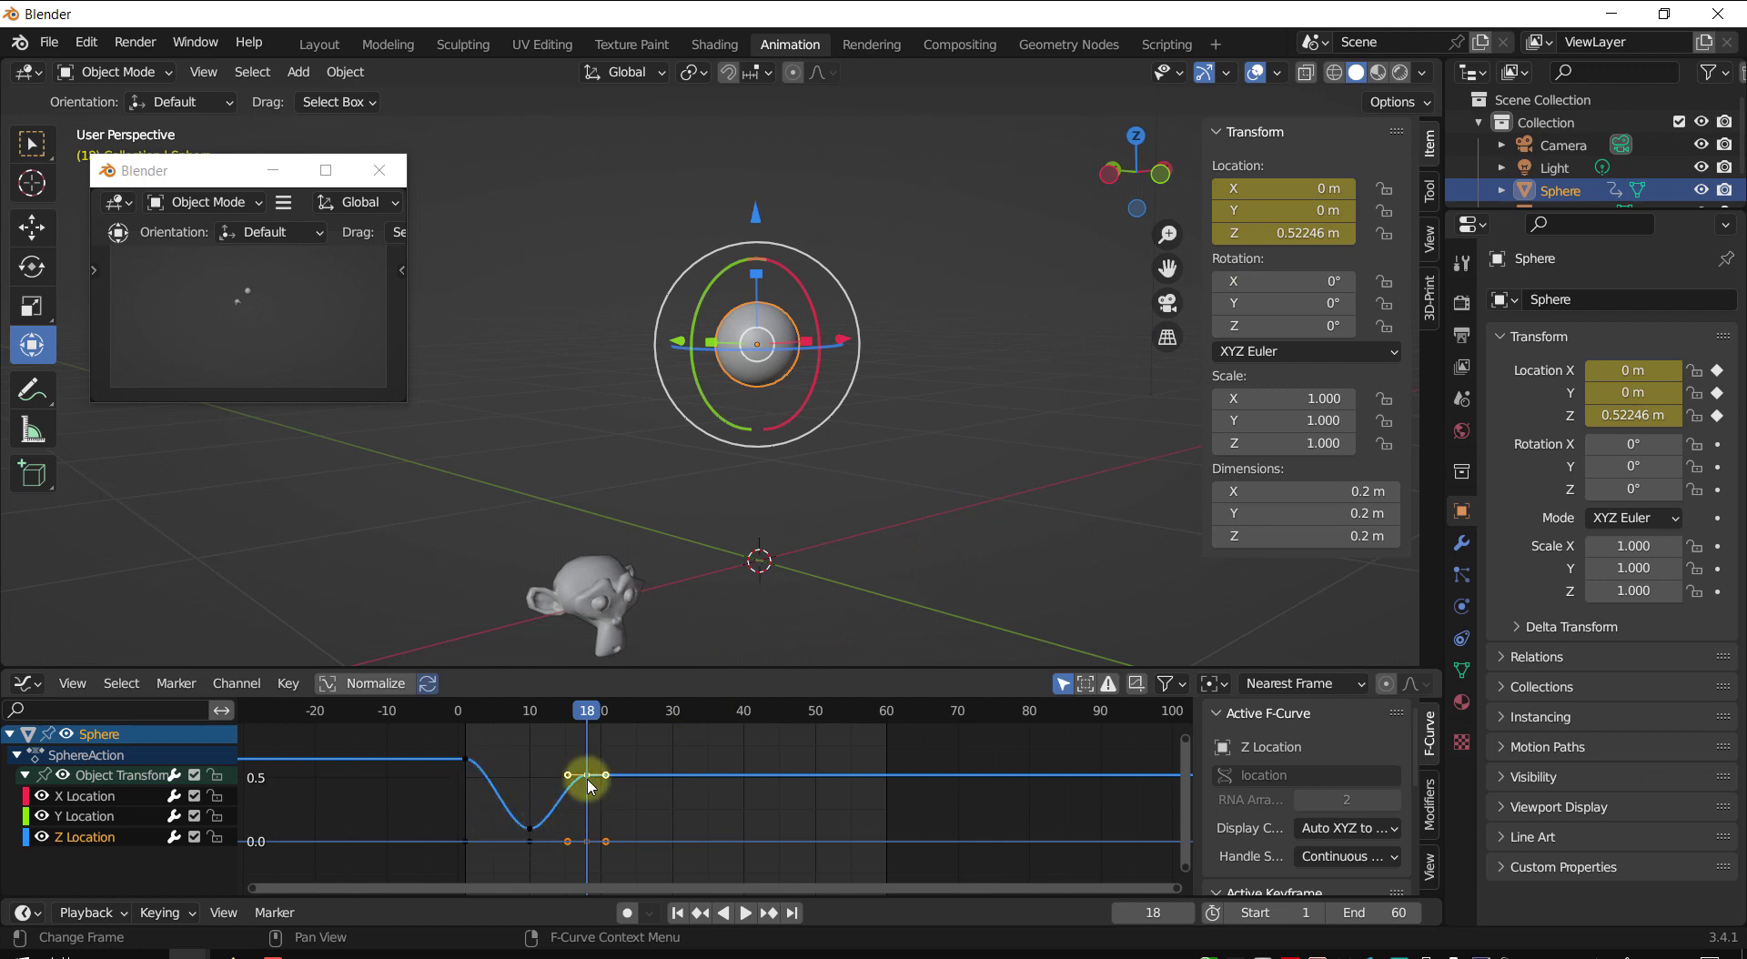
- Lower the sphere at frame 18 to a Z location of about 0.45 m and replace its Location keyframe
{"action": "middle_click_drag", "start_coordinate": [928, 379], "coordinate": [954, 420], "text": "shift"}
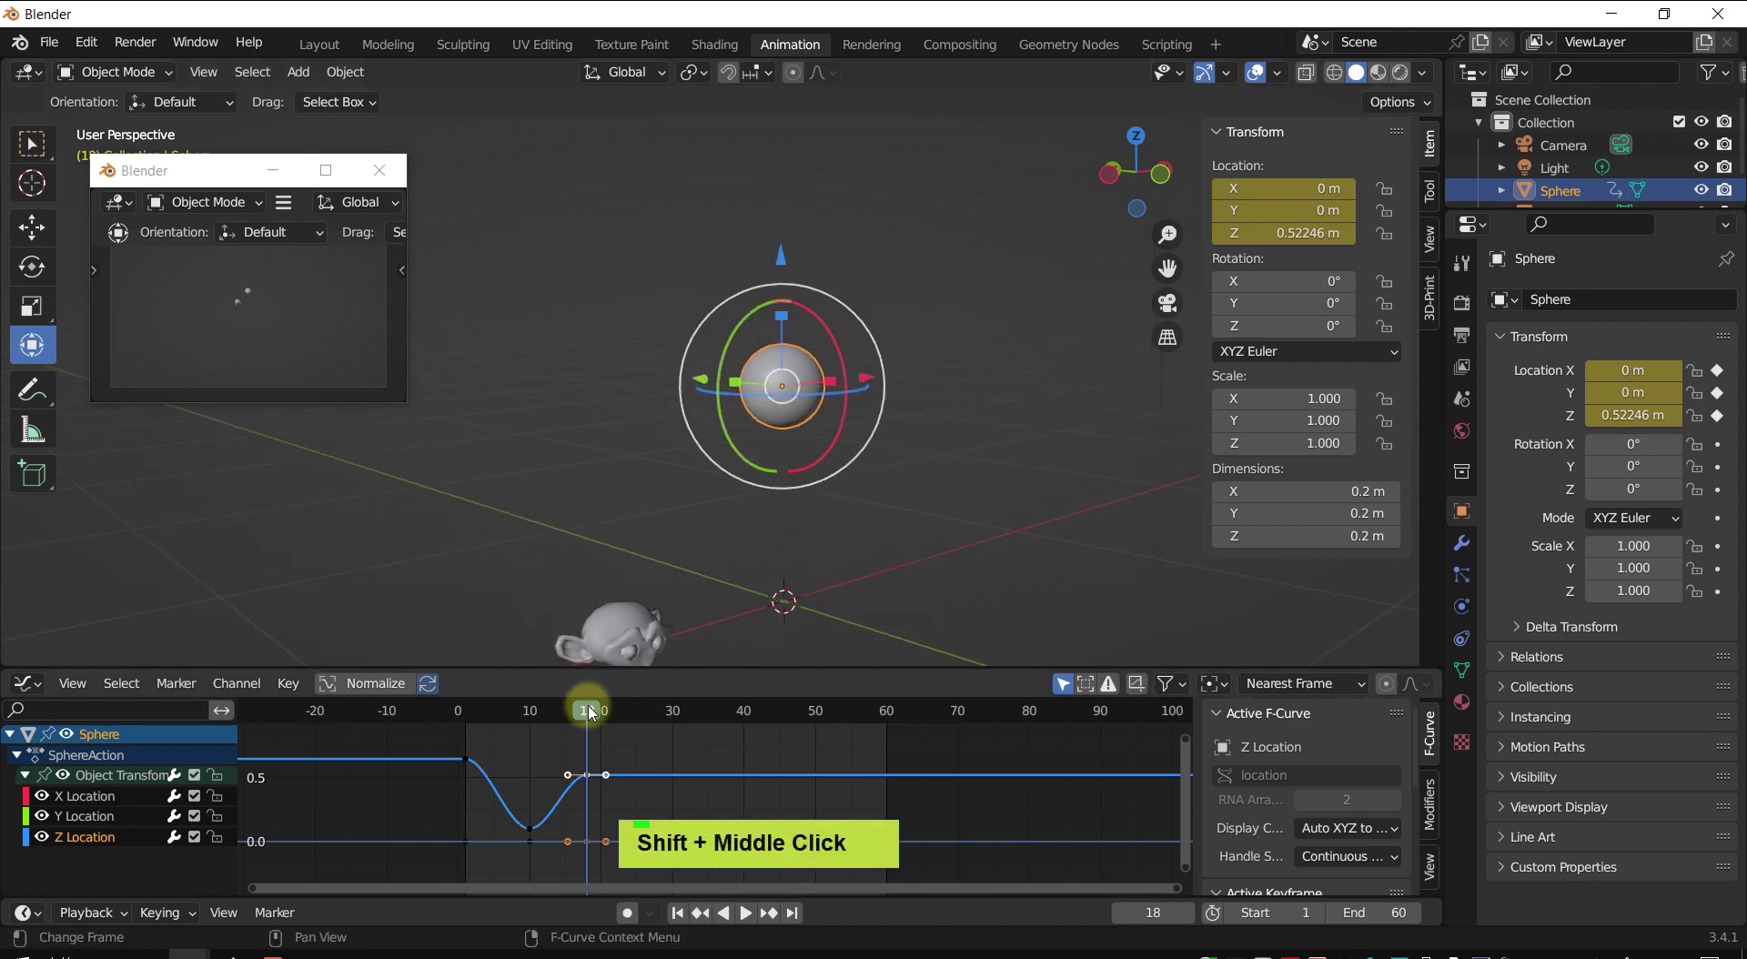
{"action": "left_click_drag", "start_coordinate": [592, 709], "coordinate": [587, 766]}
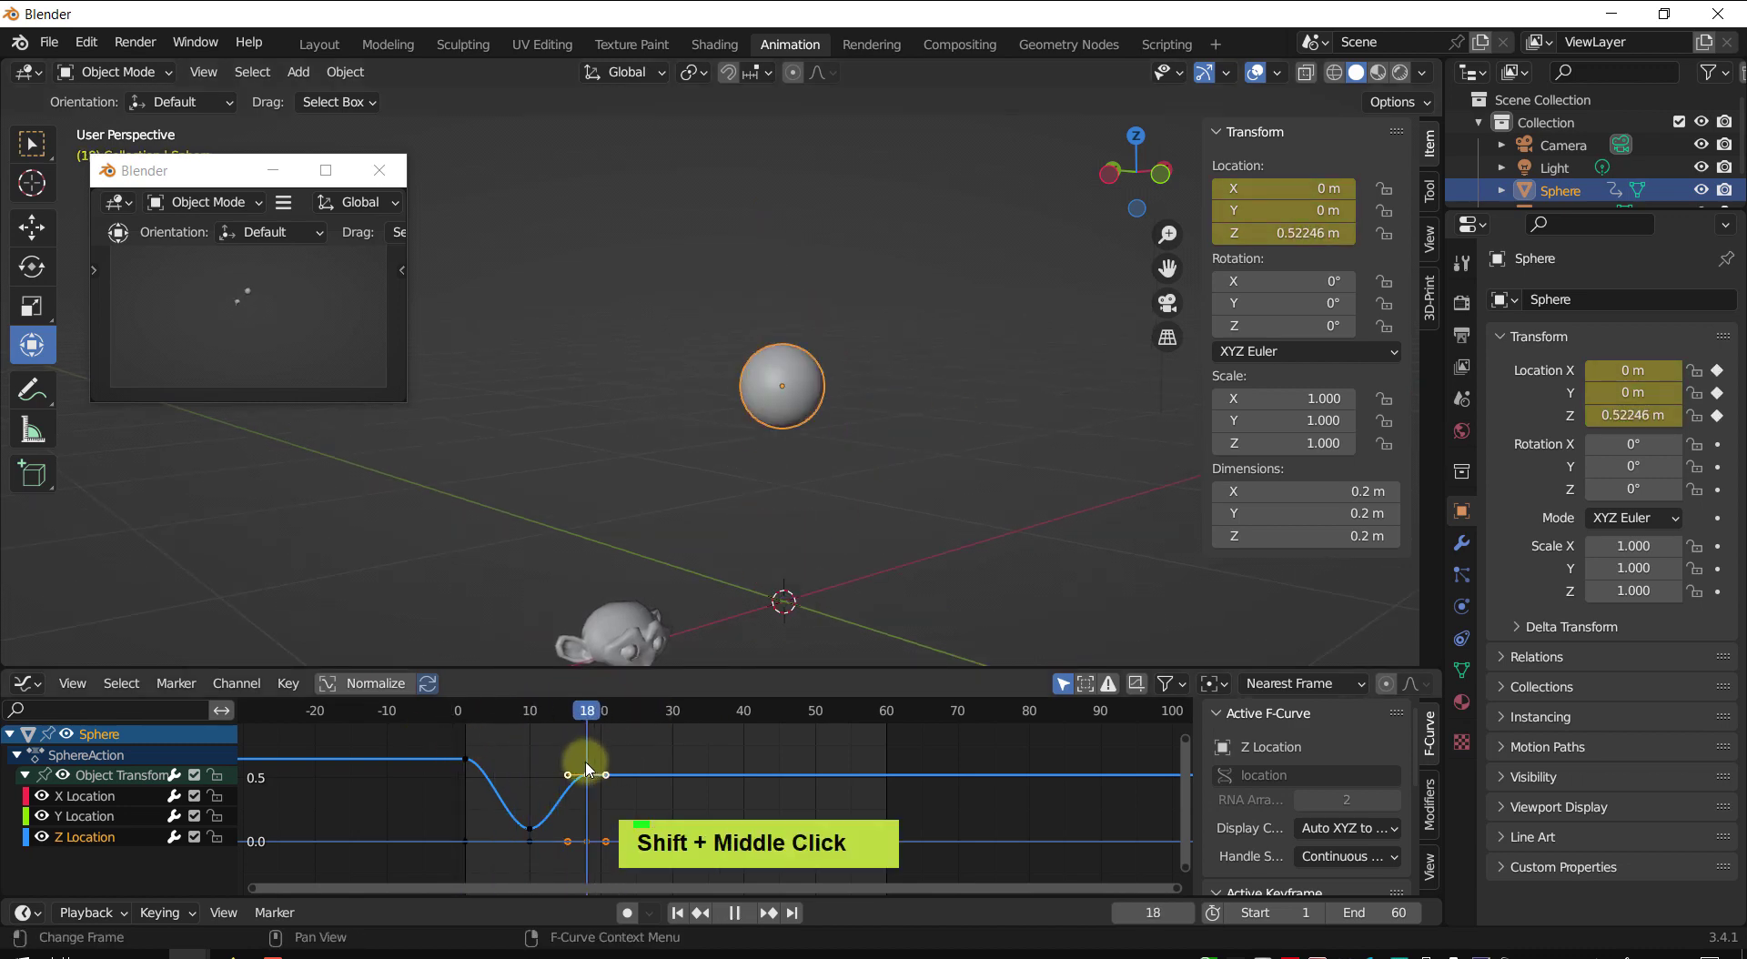
{"action": "middle_click_drag", "start_coordinate": [839, 482], "coordinate": [772, 503], "text": "shift"}
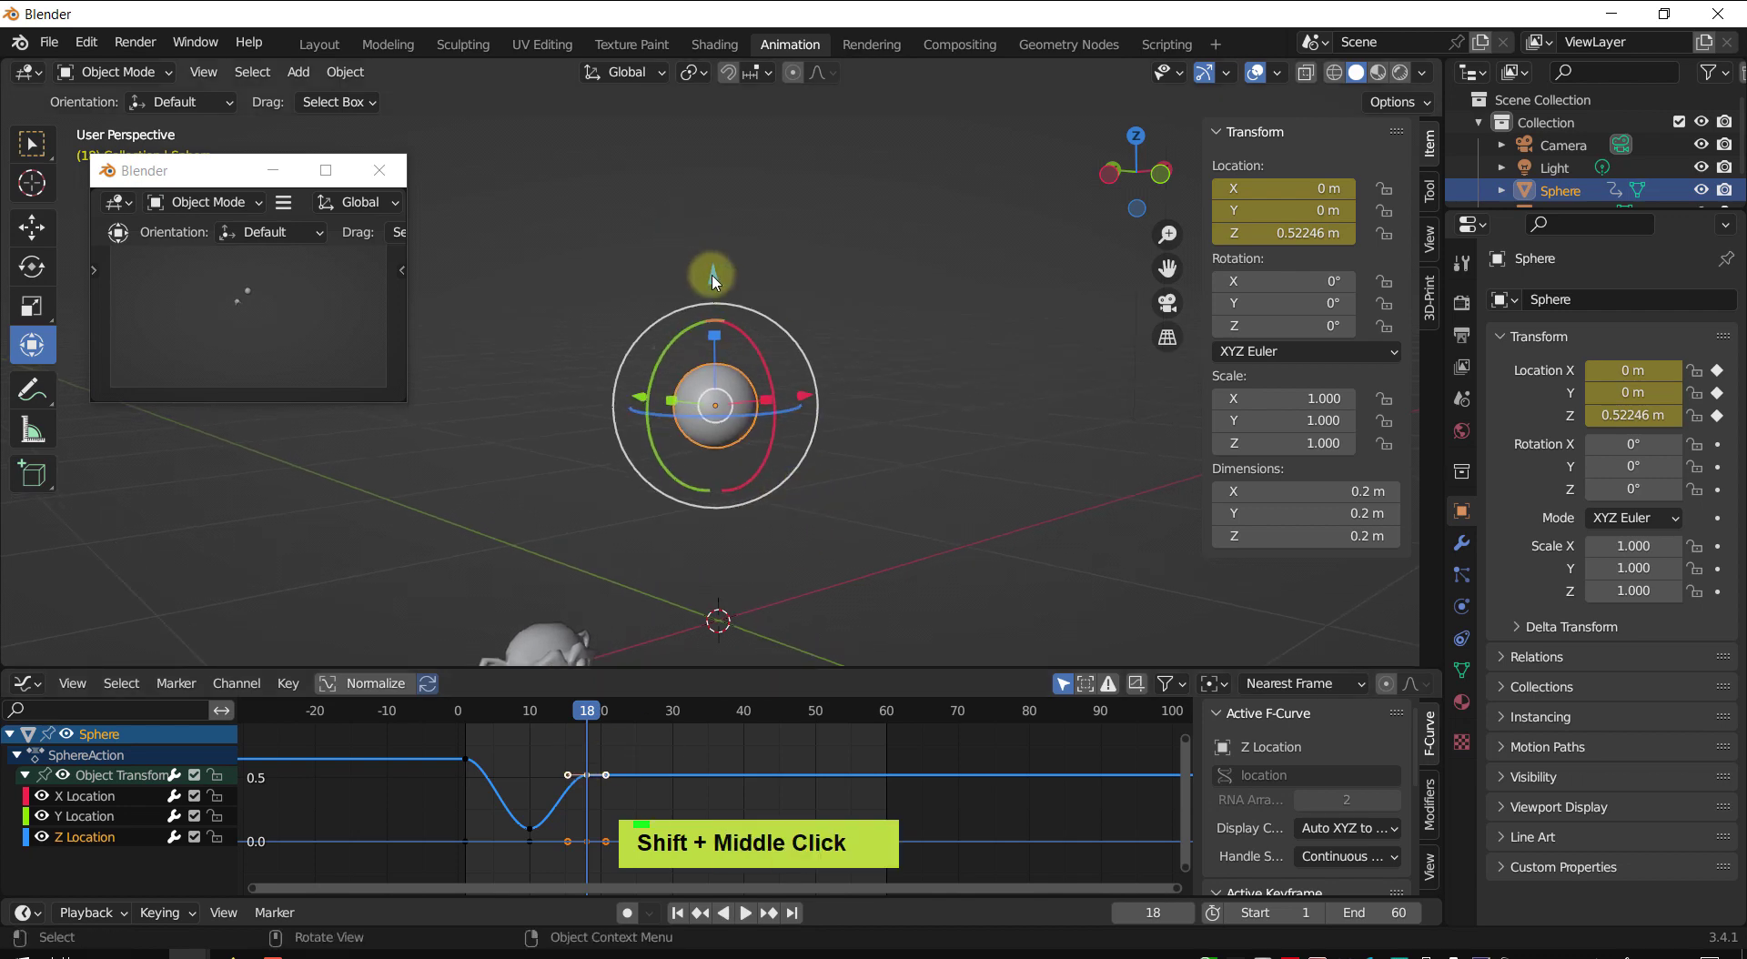
{"action": "left_click_drag", "start_coordinate": [715, 282], "coordinate": [715, 306]}
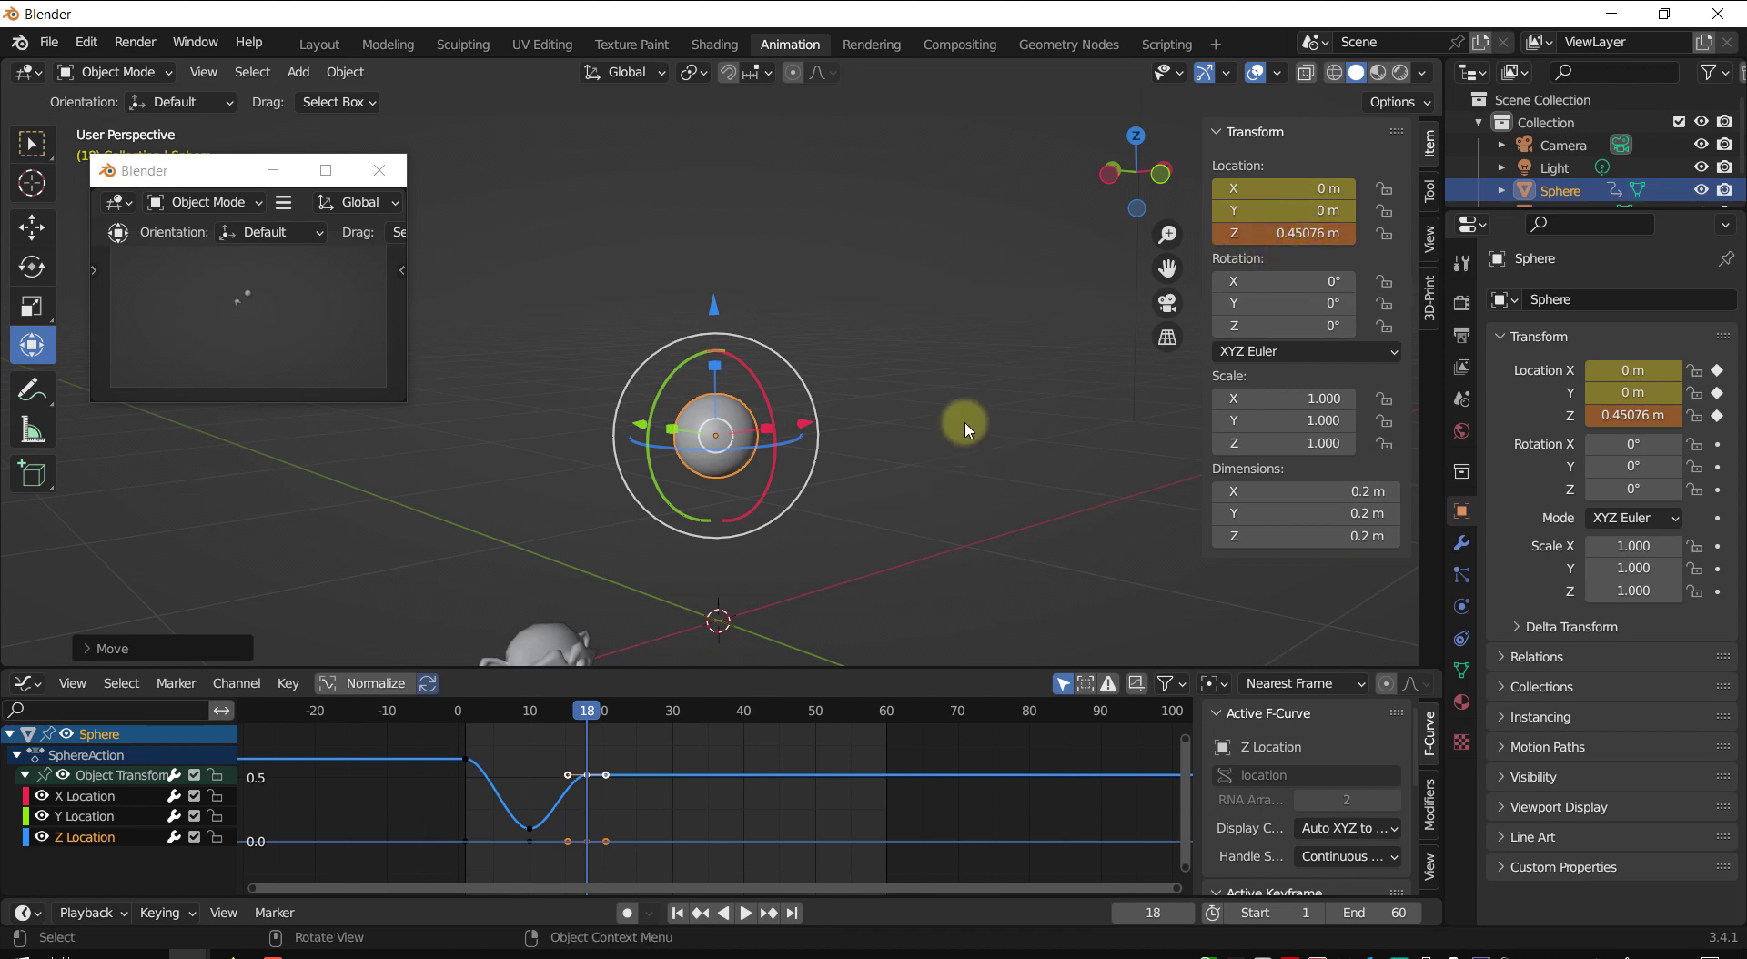
{"action": "key", "text": "i"}
{"action": "left_click", "coordinate": [847, 403]}
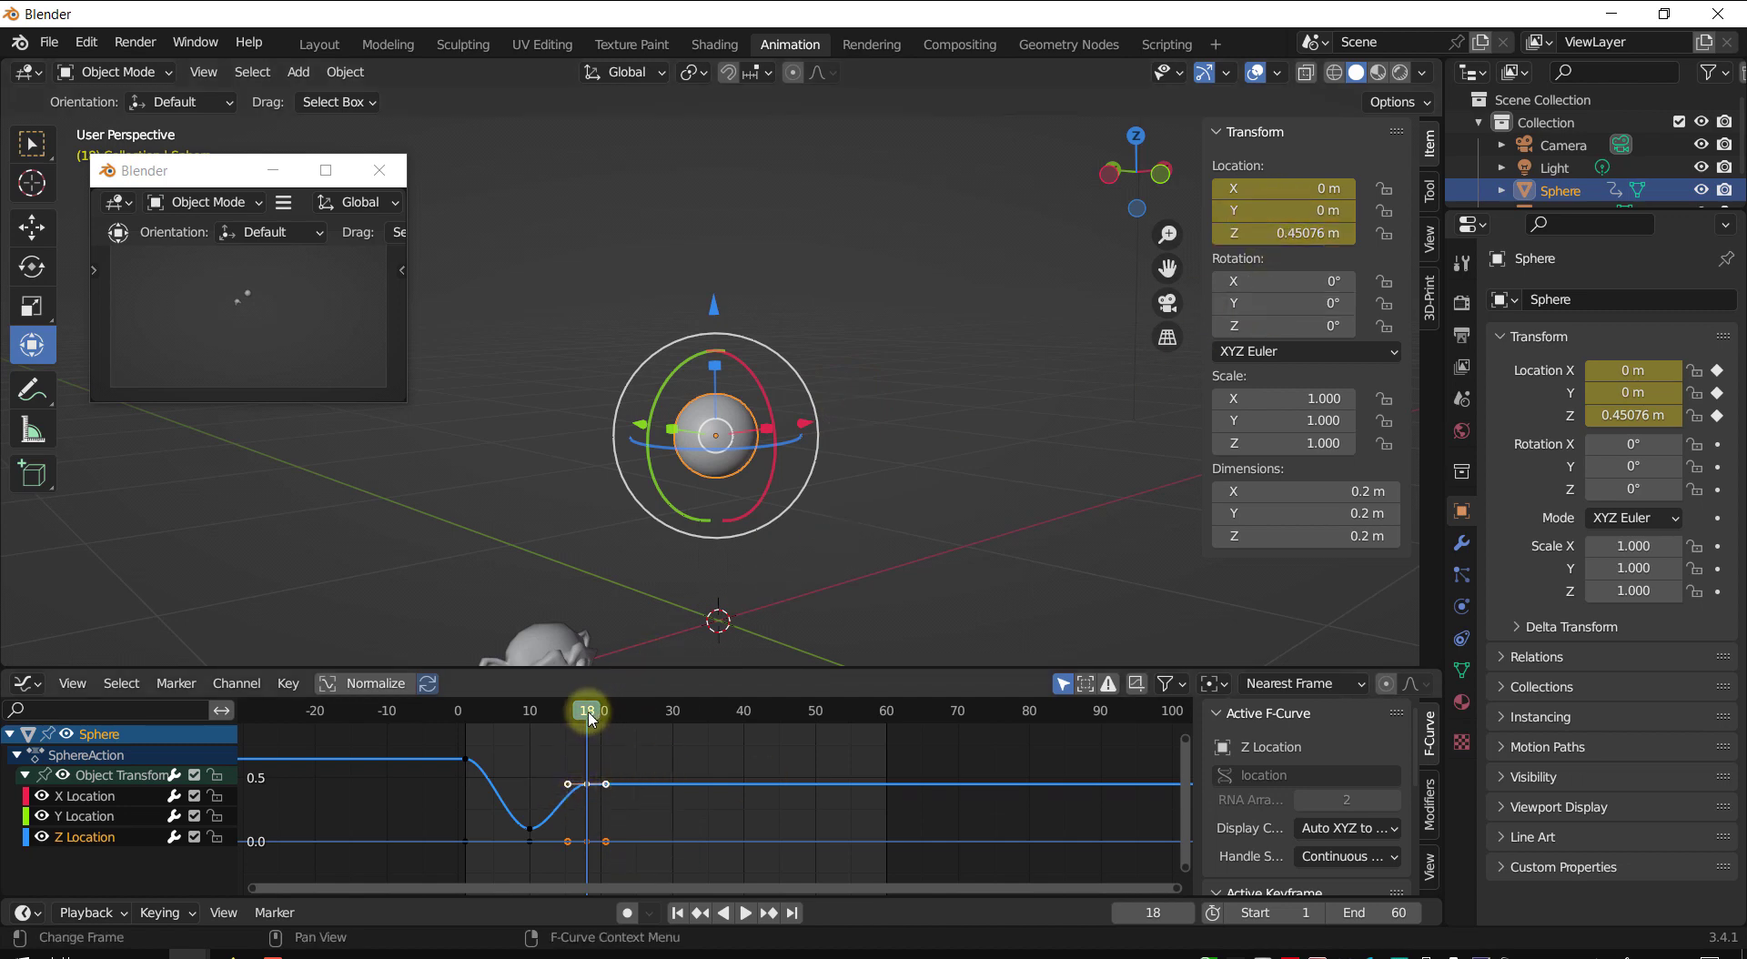
- Try lowering the sphere at frame 26 to a Z location of about 0.1 m, using the front view
{"action": "key", "text": "space"}
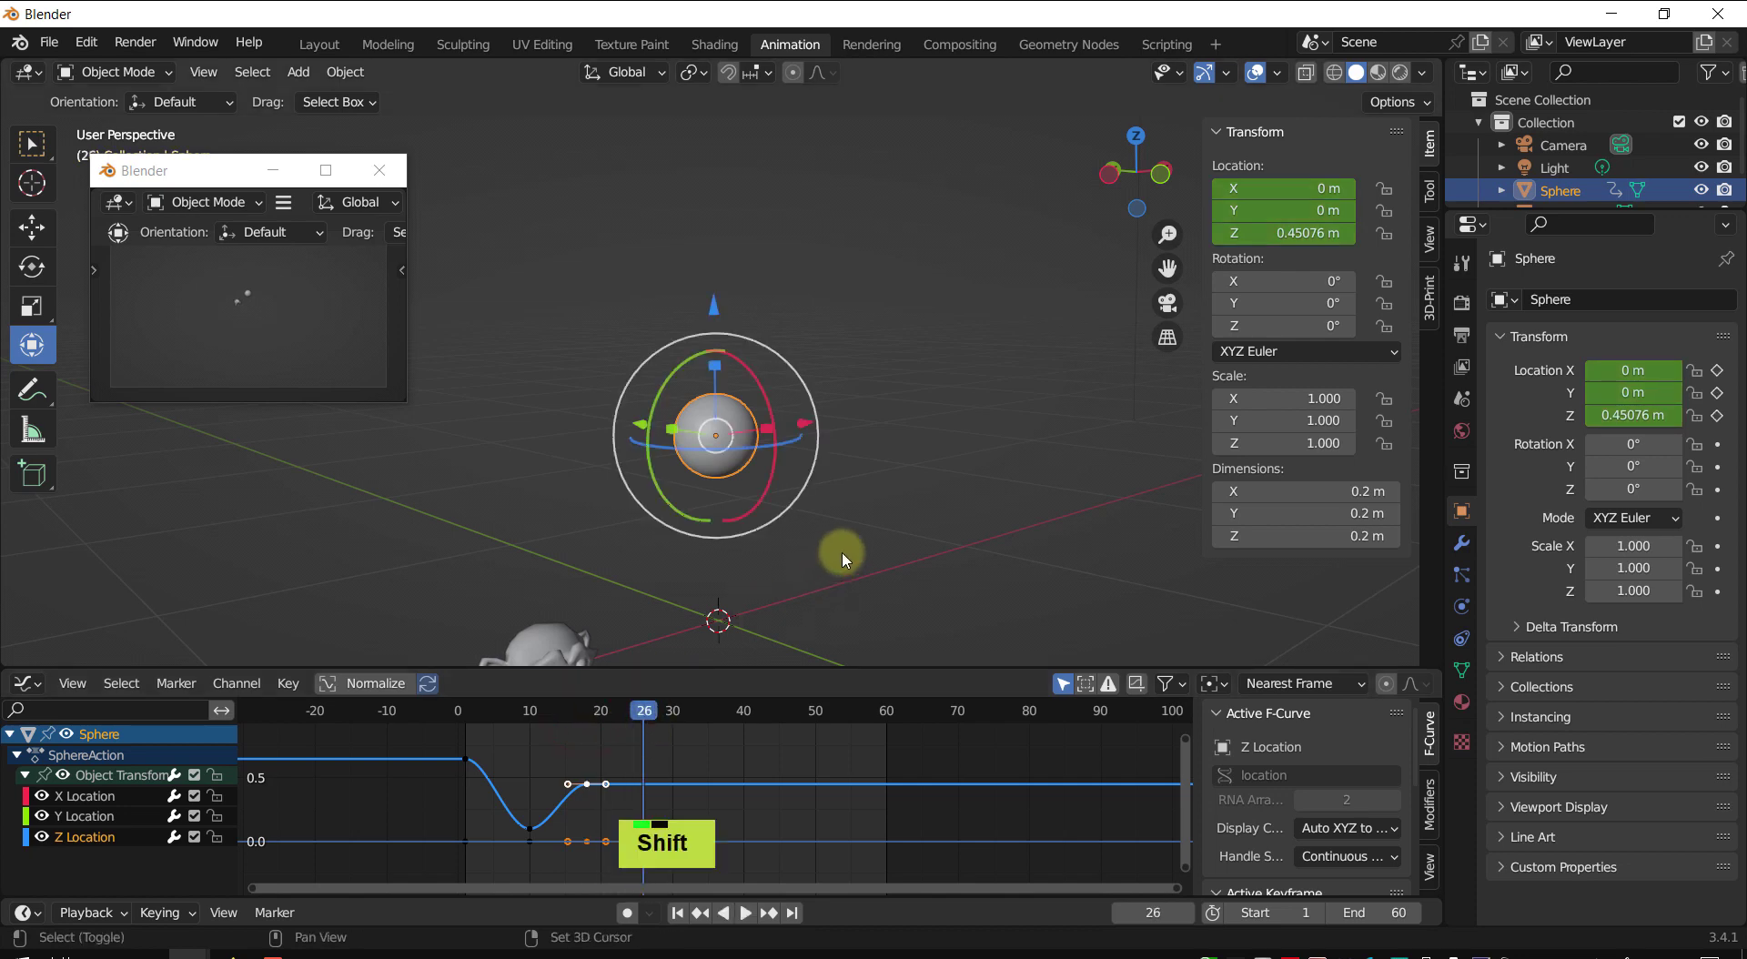
{"action": "middle_click_drag", "start_coordinate": [842, 558], "coordinate": [813, 513], "text": "shift"}
{"action": "middle_click_drag", "start_coordinate": [813, 513], "coordinate": [824, 518]}
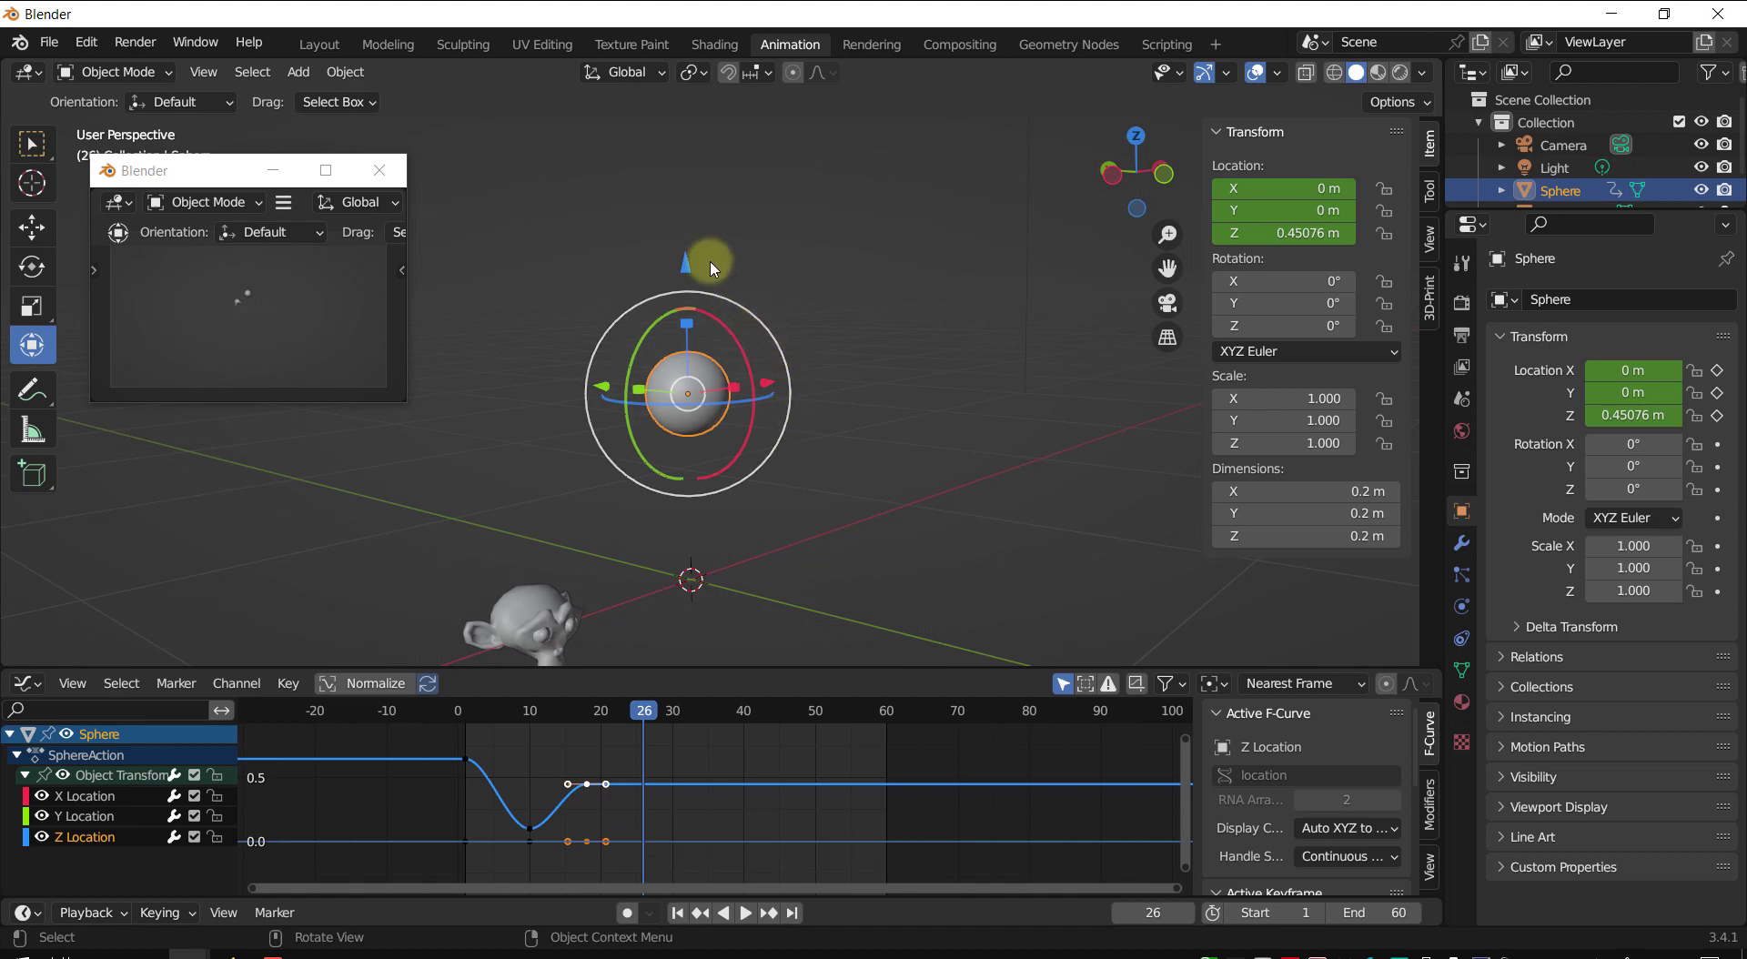
{"action": "left_click_drag", "start_coordinate": [685, 264], "coordinate": [710, 418]}
{"action": "key", "text": "KP_1"}
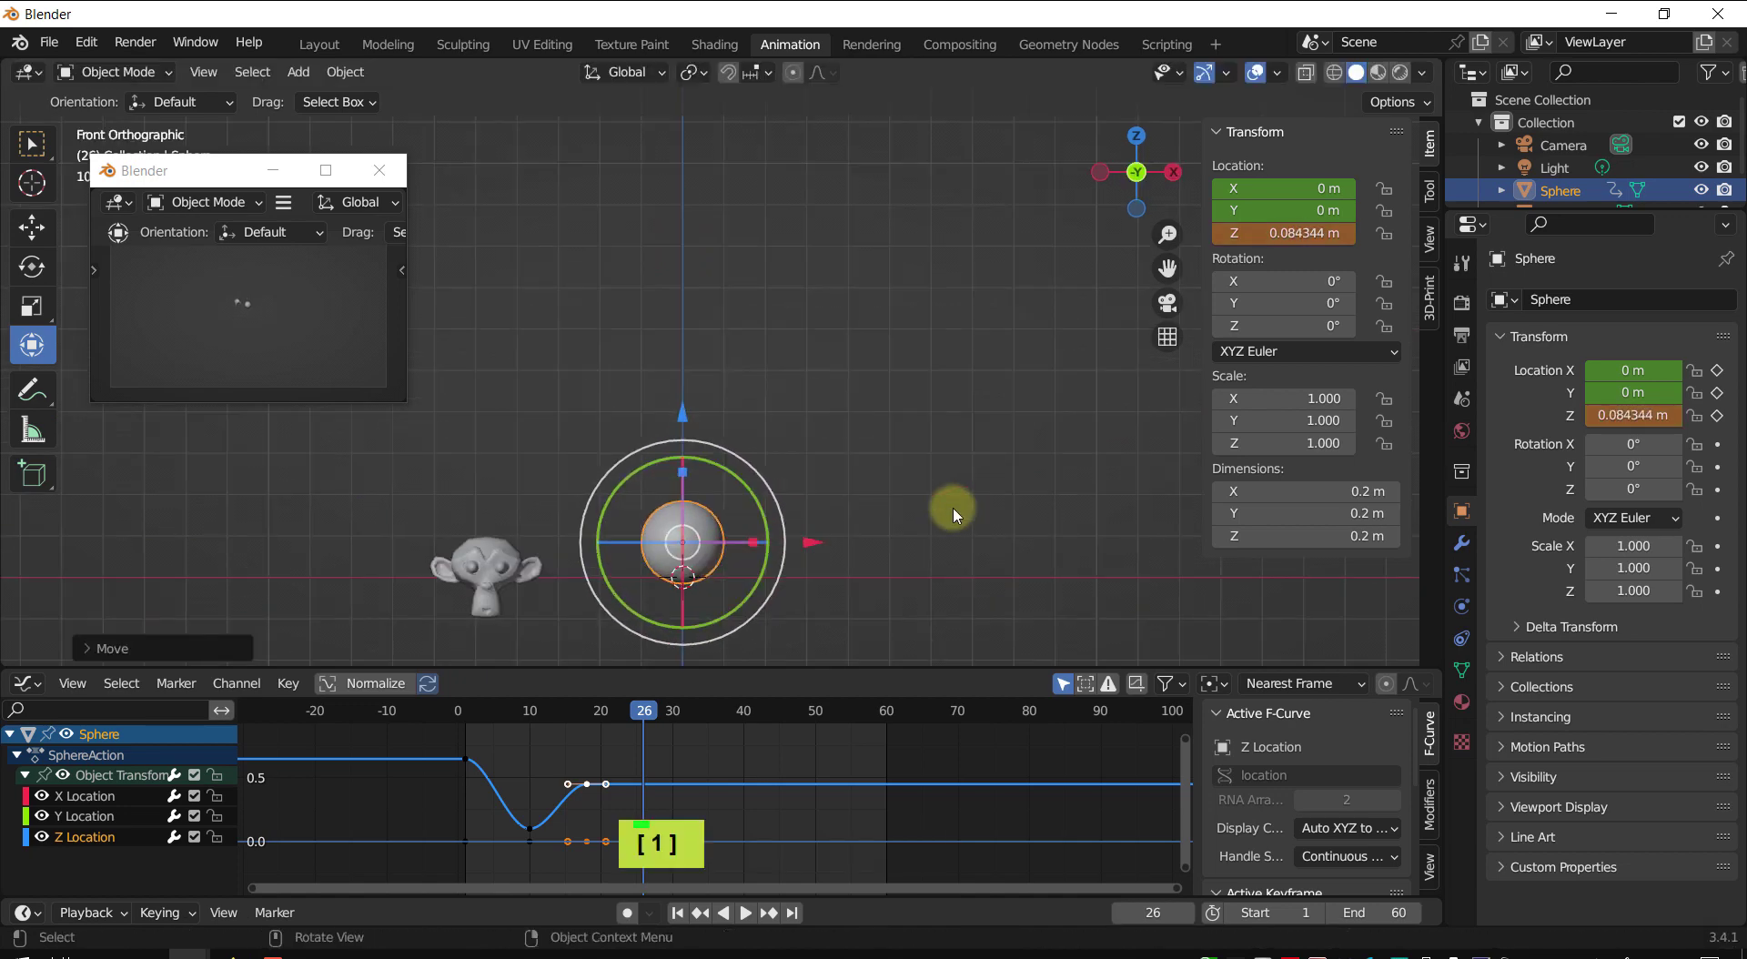
{"action": "scroll", "coordinate": [665, 510], "scroll_direction": "up", "scroll_amount": 2}
{"action": "middle_click_drag", "start_coordinate": [667, 487], "coordinate": [737, 344], "text": "shift"}
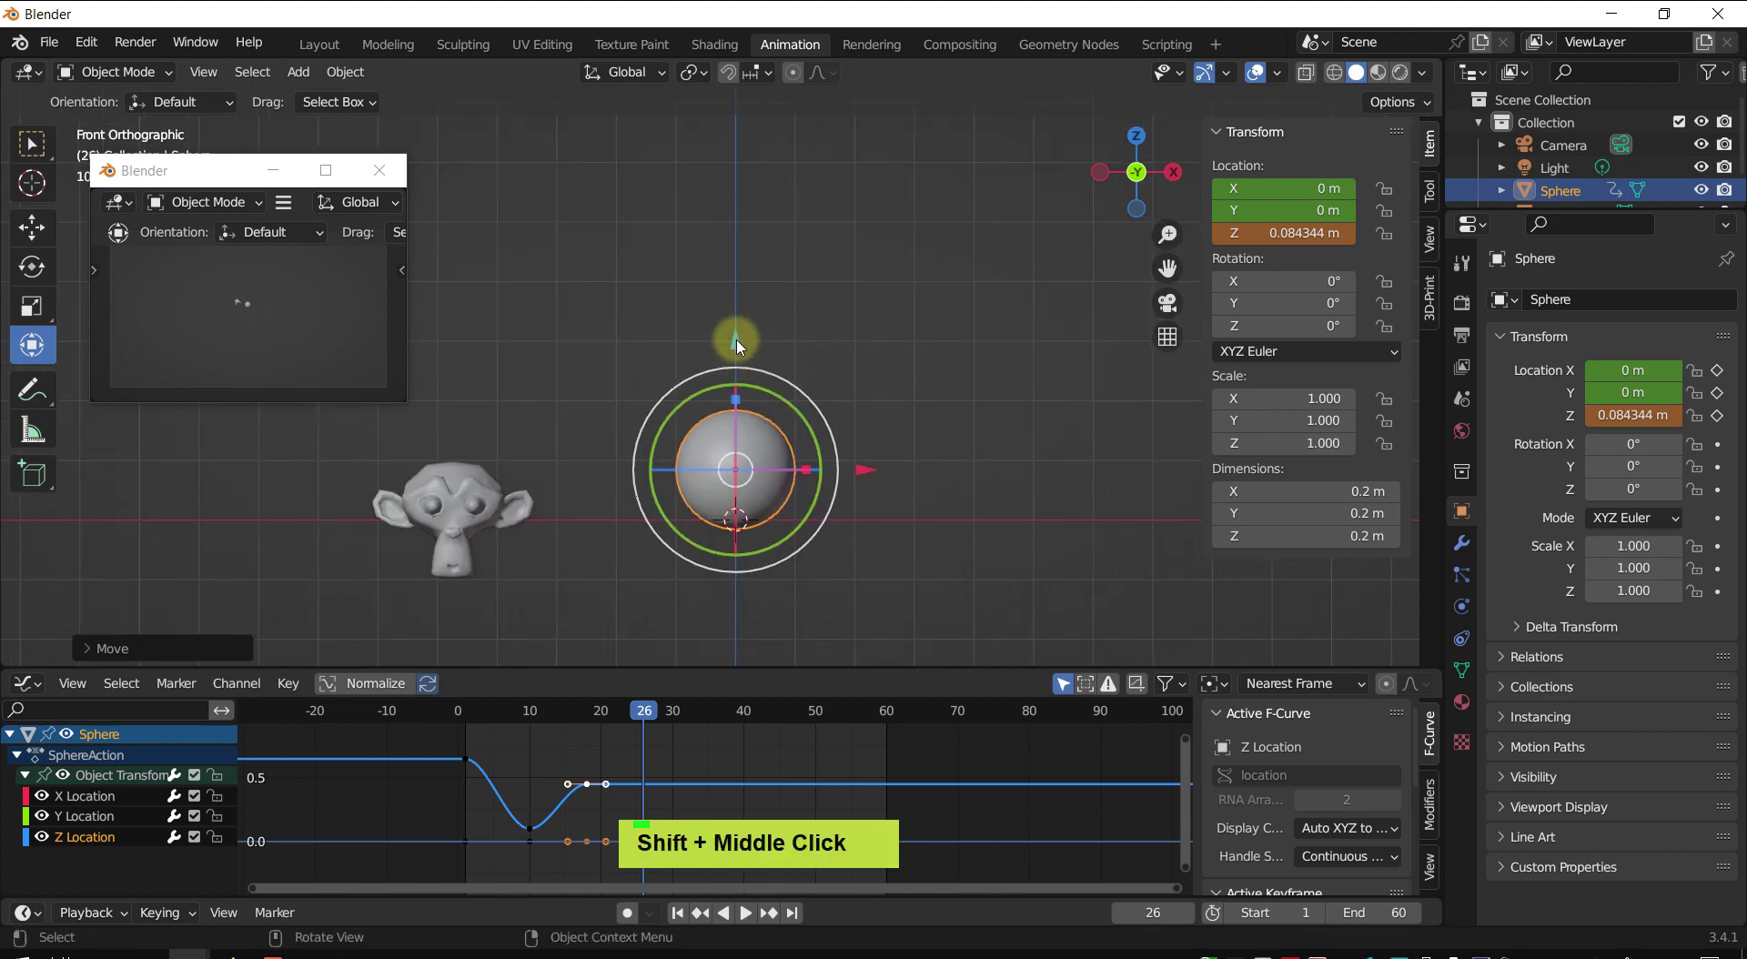
{"action": "left_click_drag", "start_coordinate": [737, 344], "coordinate": [736, 322]}
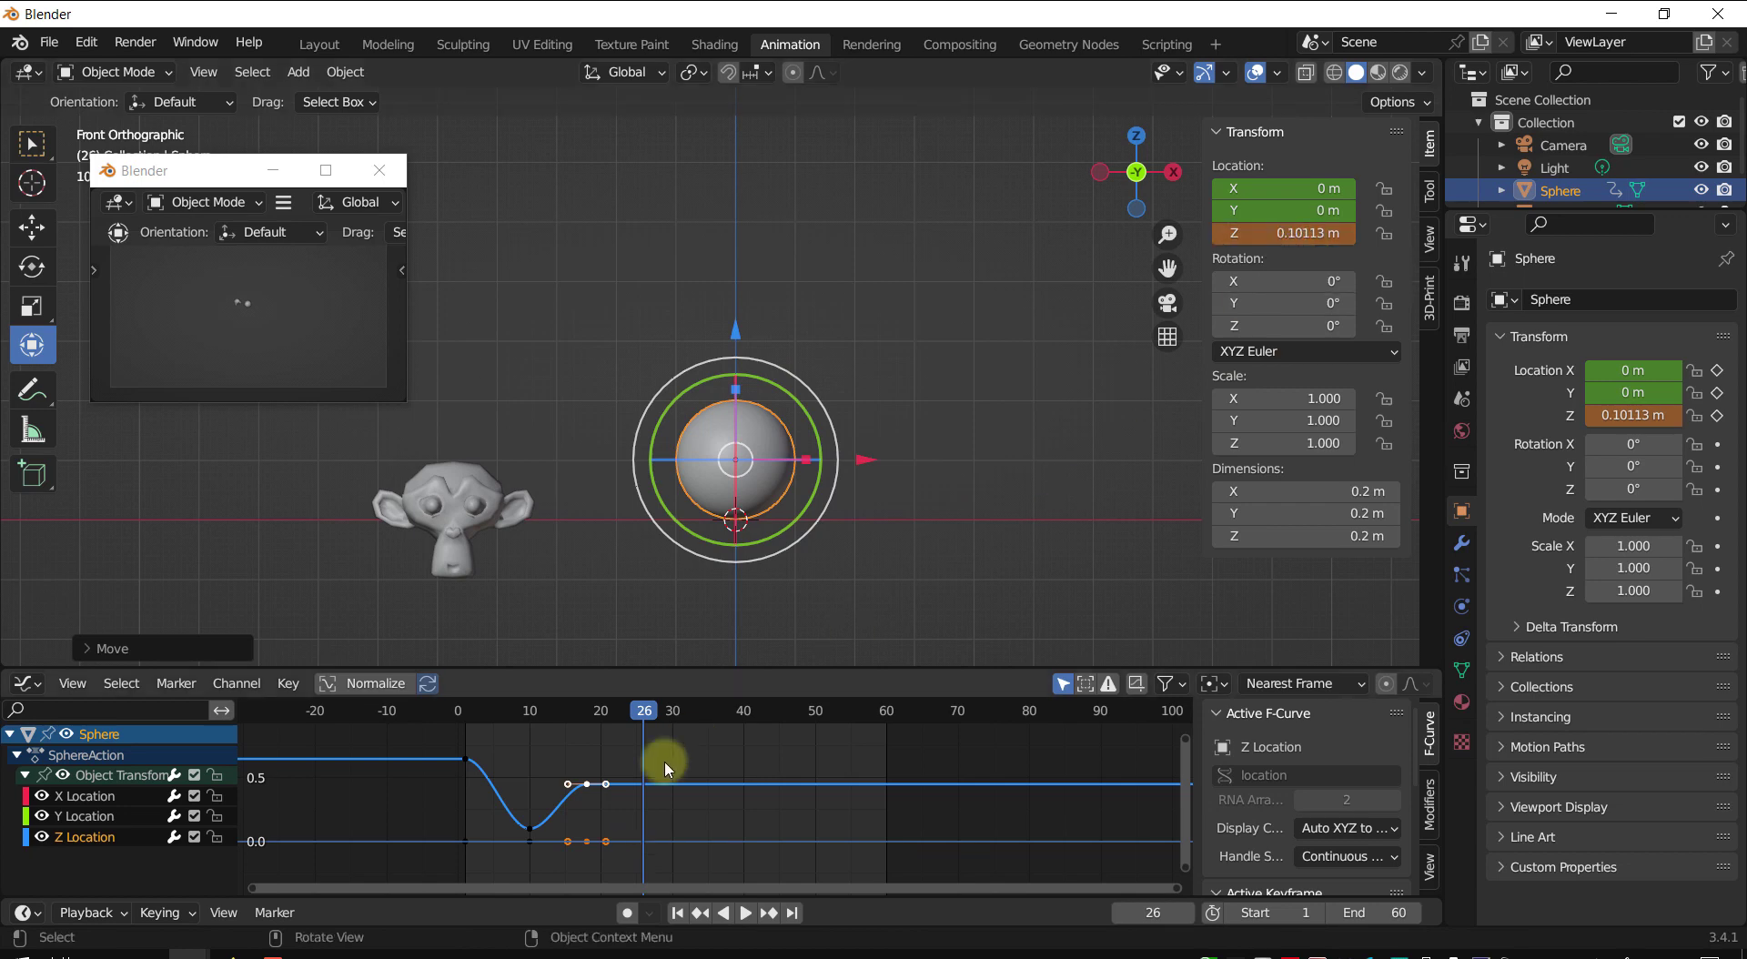
- Copy the Z Location keyframe at frame 10 and paste it at frame 25
{"action": "left_click", "coordinate": [533, 829]}
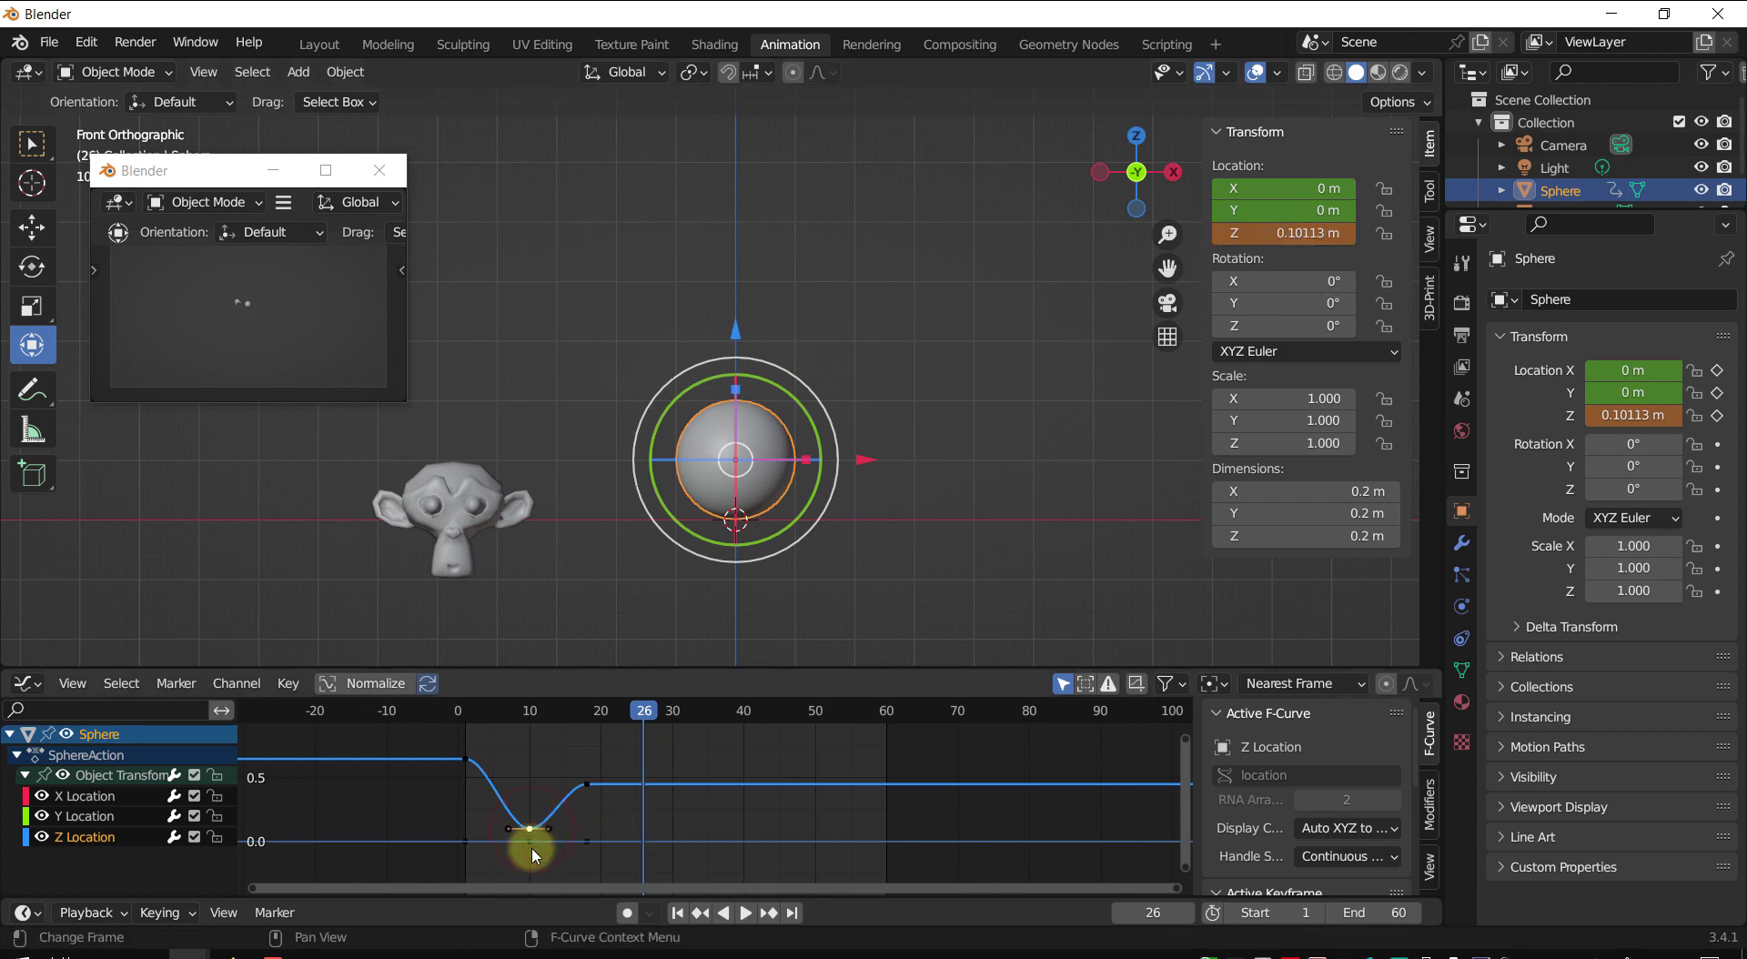
{"action": "left_click", "coordinate": [474, 809]}
{"action": "left_click", "coordinate": [534, 828]}
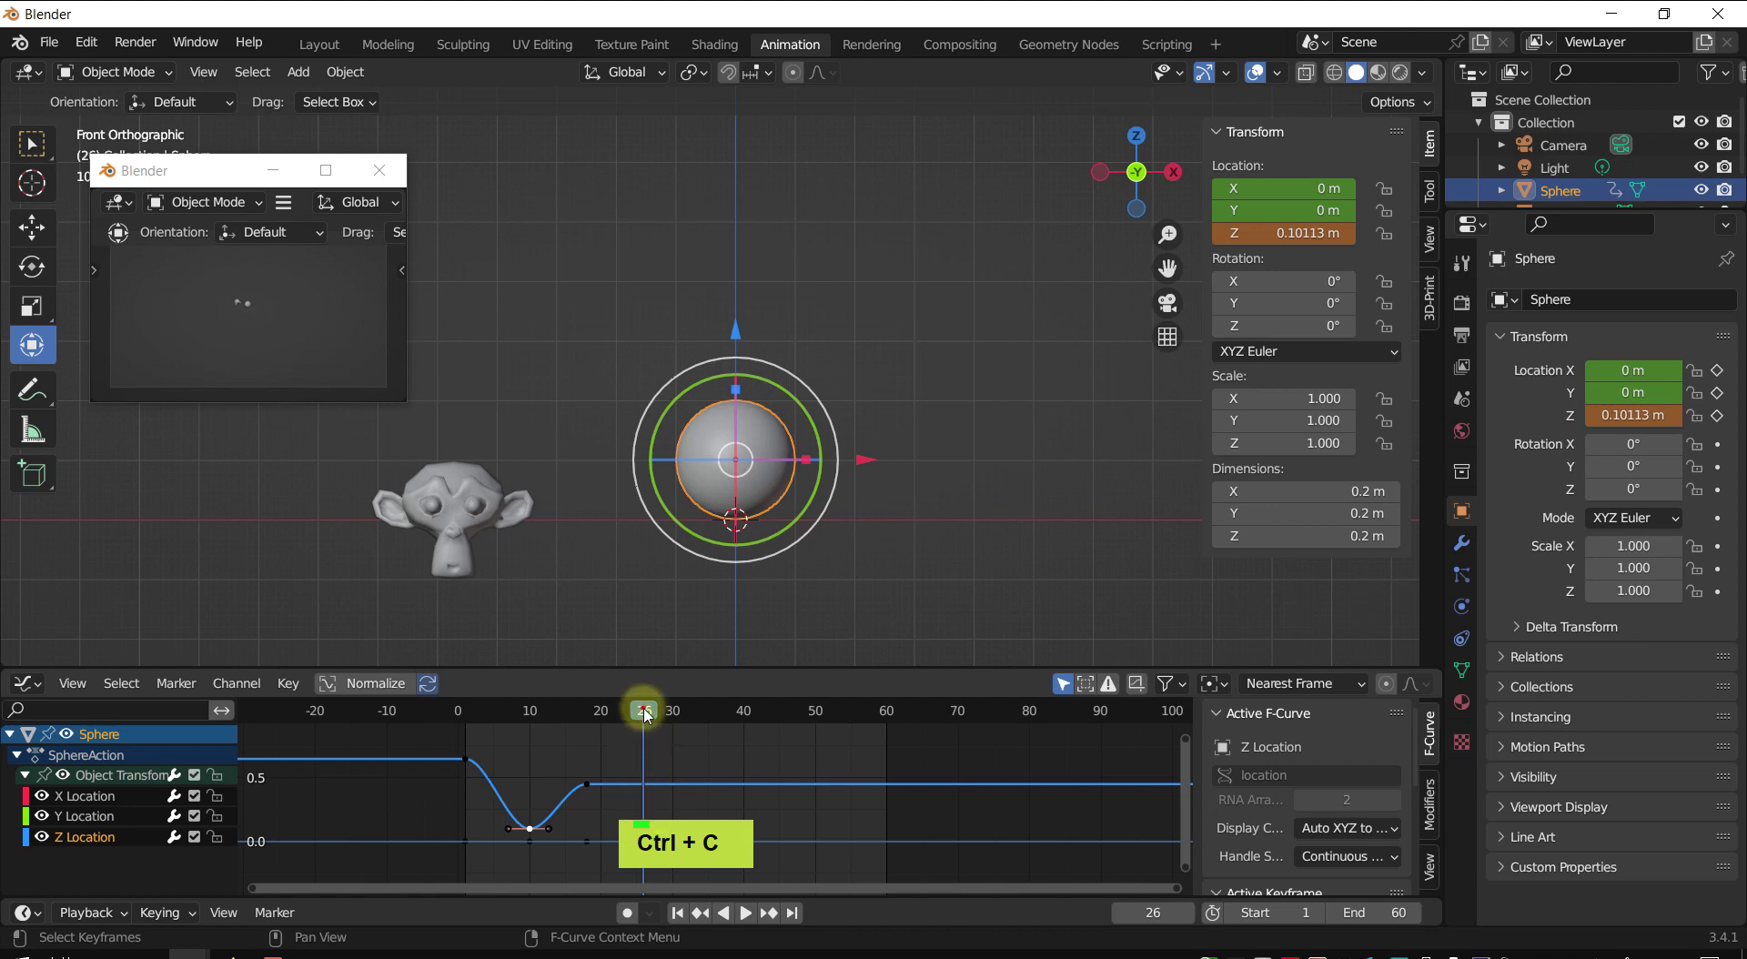
{"action": "mouse_move", "coordinate": [644, 716]}
{"action": "left_mouse_down"}
{"action": "mouse_move", "coordinate": [661, 719]}
{"action": "mouse_move", "coordinate": [640, 733]}
{"action": "mouse_move", "coordinate": [637, 713]}
{"action": "left_mouse_up"}
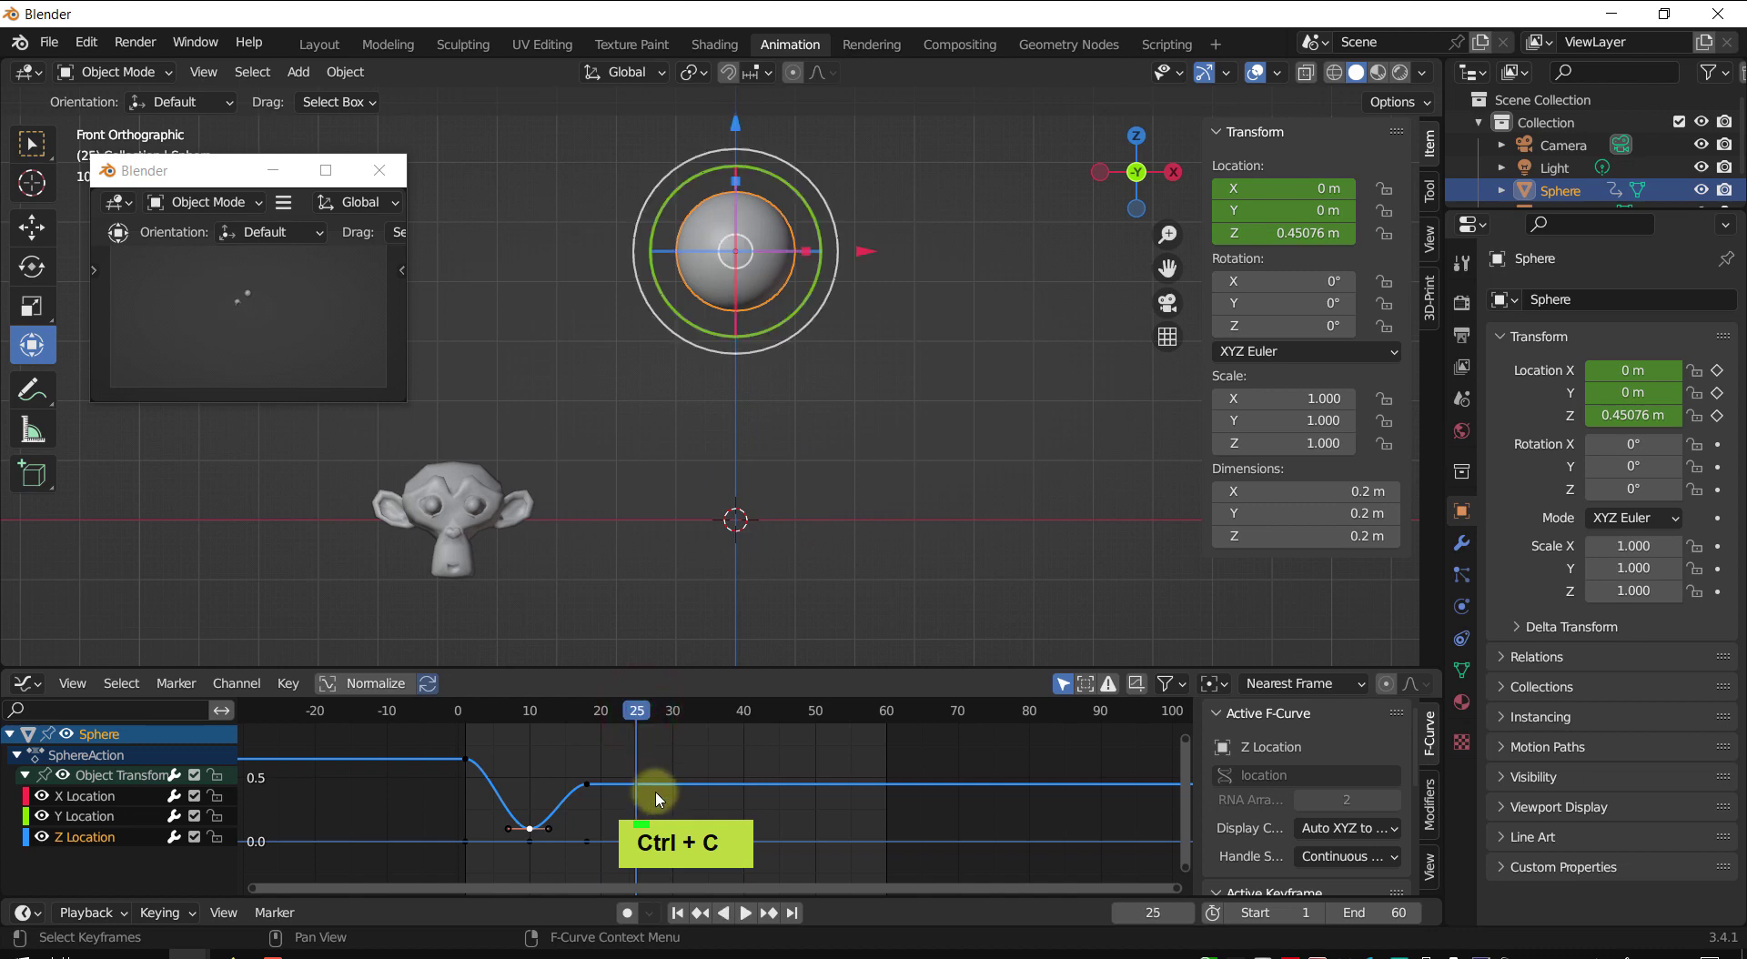
{"action": "key", "text": "ctrl+v"}
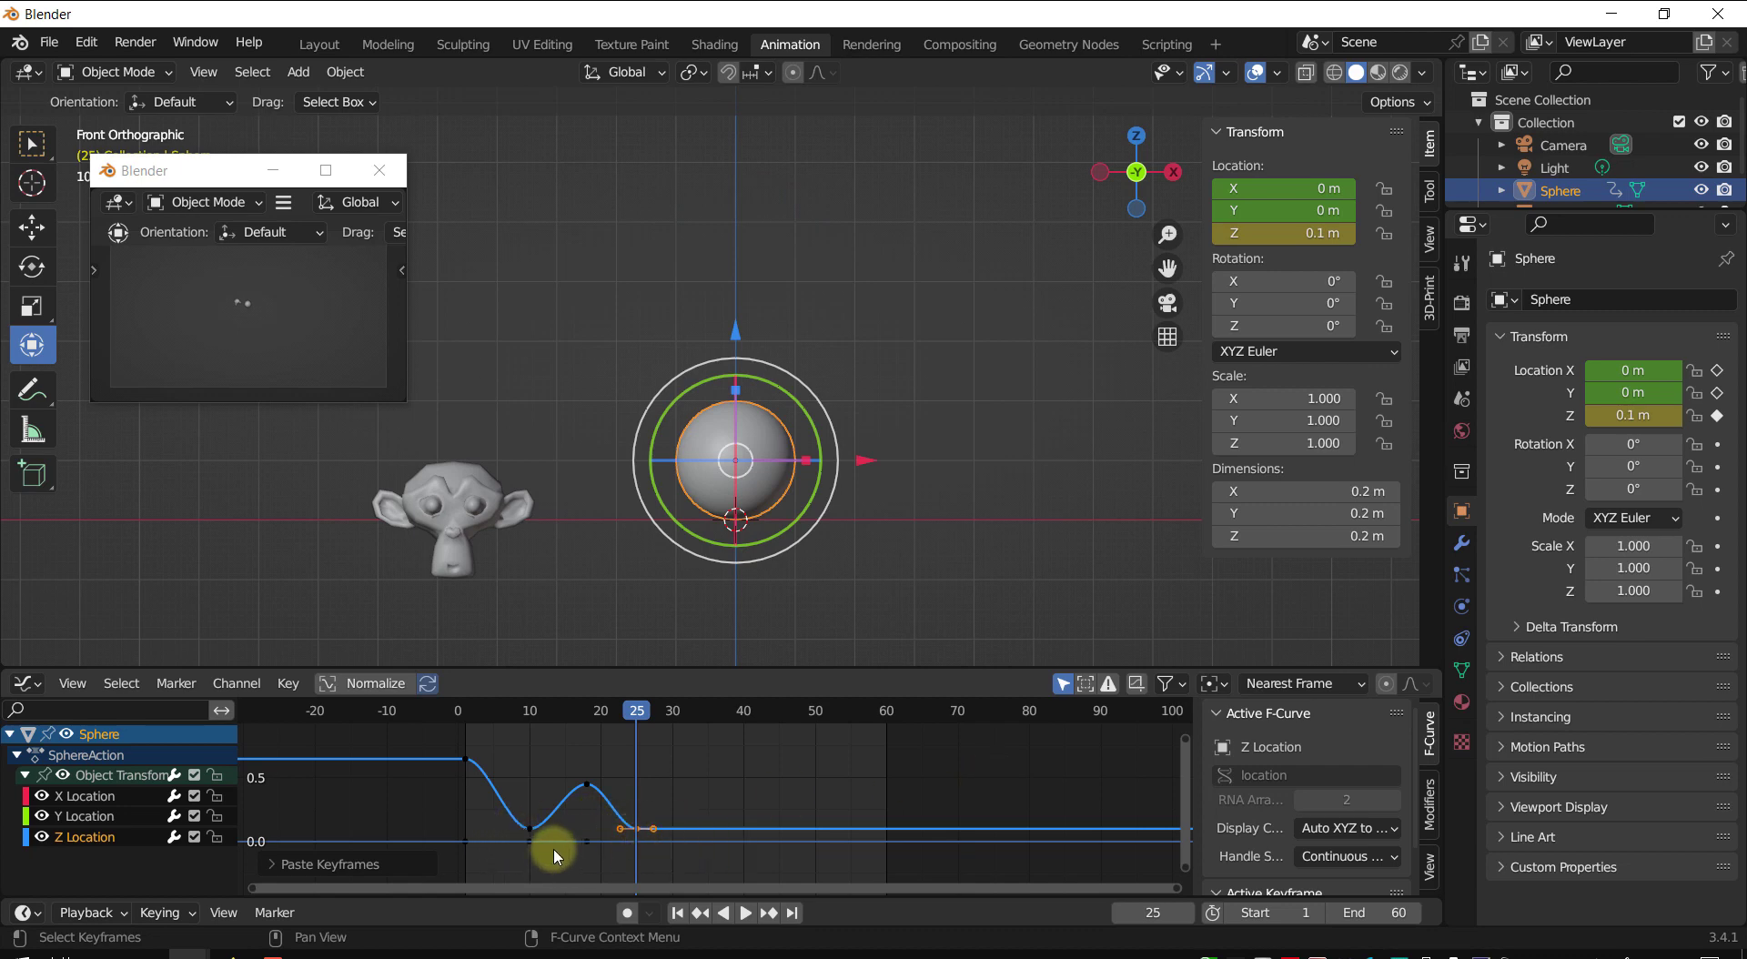
{"action": "left_click", "coordinate": [530, 830]}
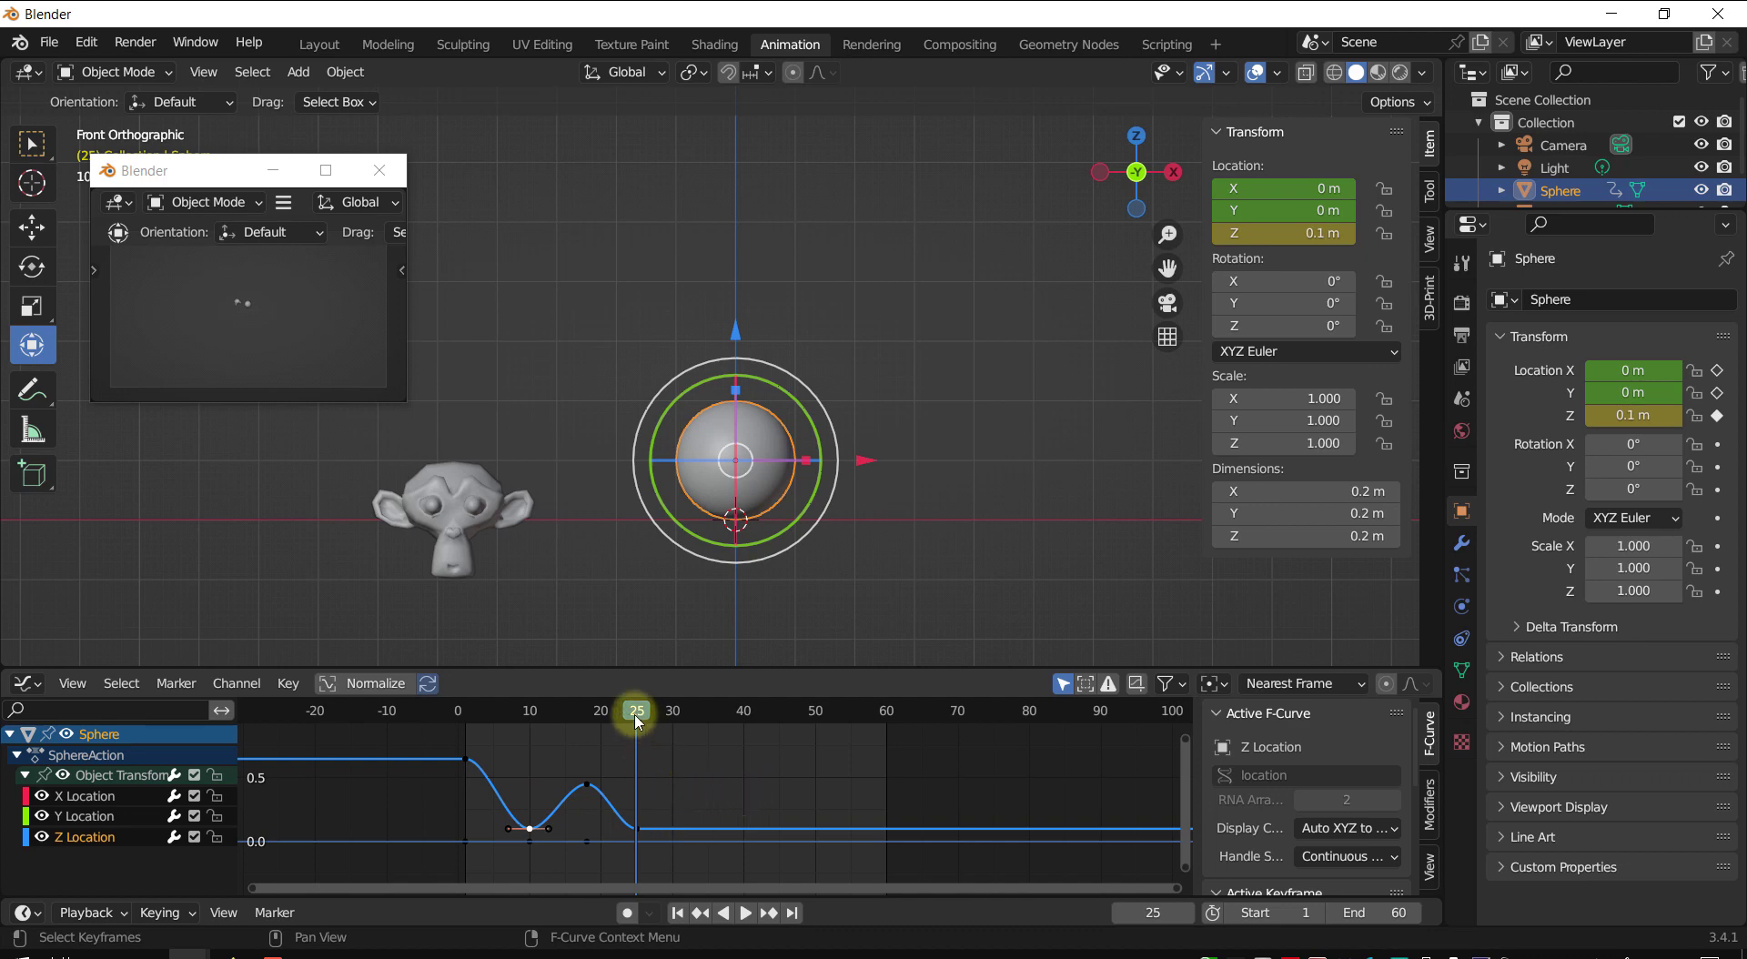
- Try raising the sphere at frame 32 to a Z location of about 0.39 m without keying it
{"action": "key", "text": "space"}
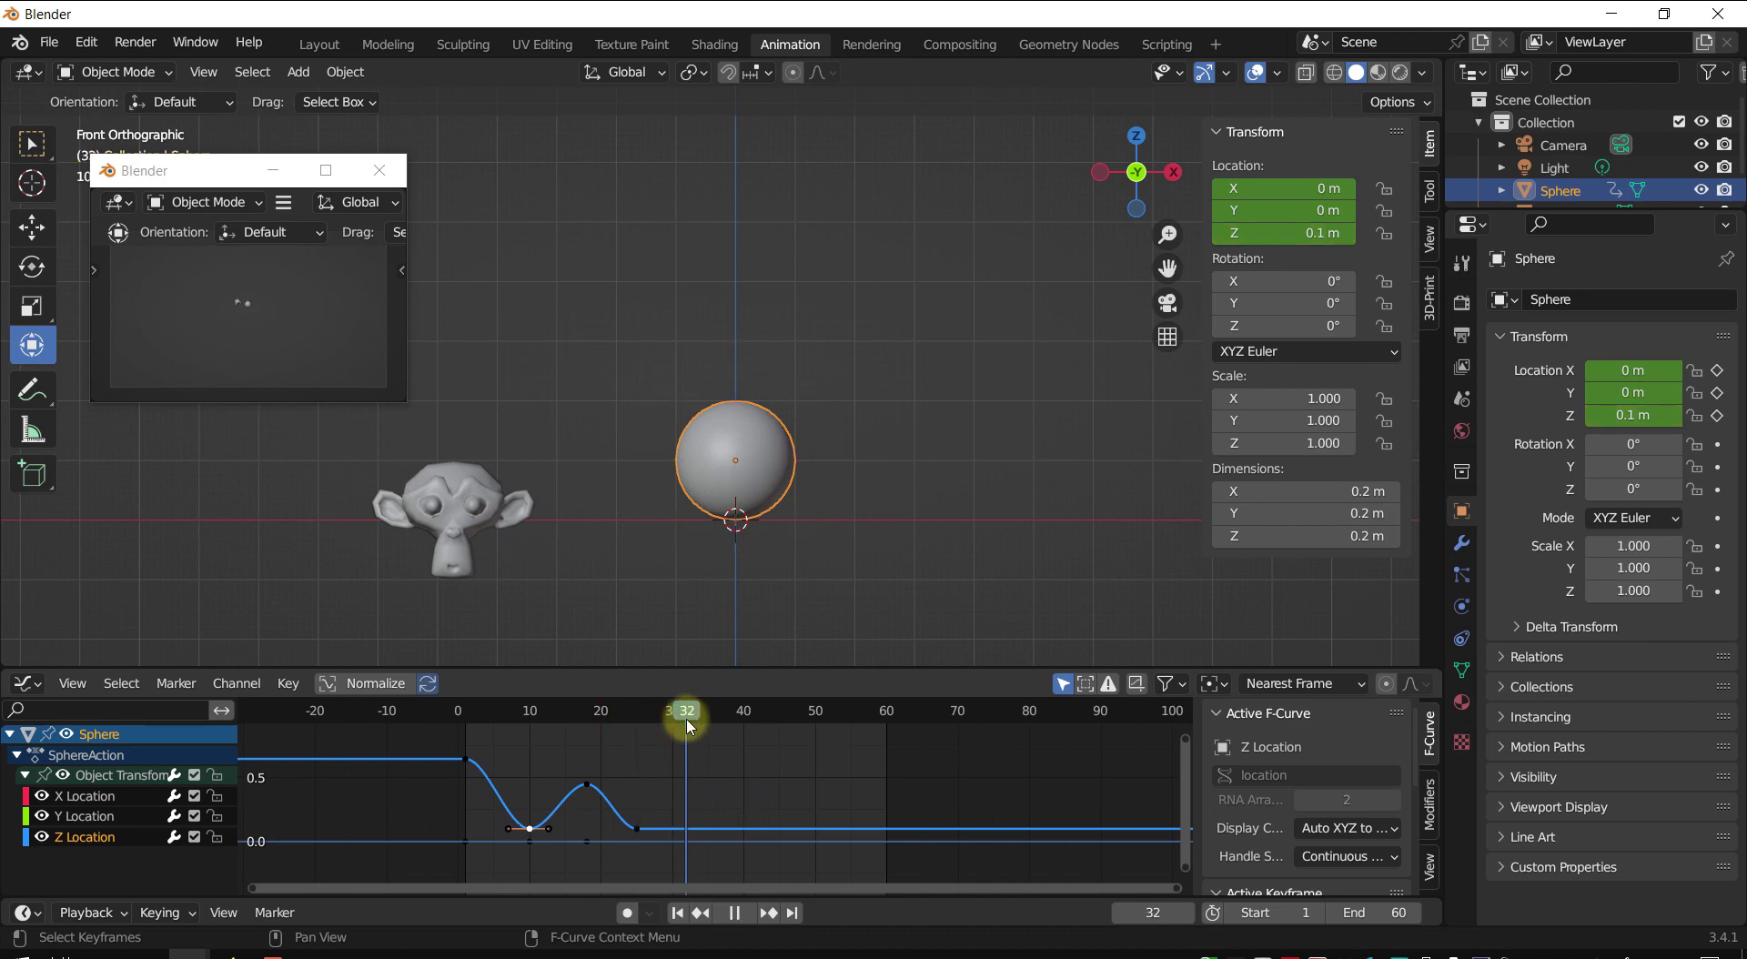
{"action": "key", "text": "space"}
{"action": "left_click_drag", "start_coordinate": [733, 319], "coordinate": [733, 187]}
{"action": "middle_click_drag", "start_coordinate": [838, 270], "coordinate": [823, 398], "text": "shift"}
{"action": "left_click_drag", "start_coordinate": [719, 316], "coordinate": [719, 281]}
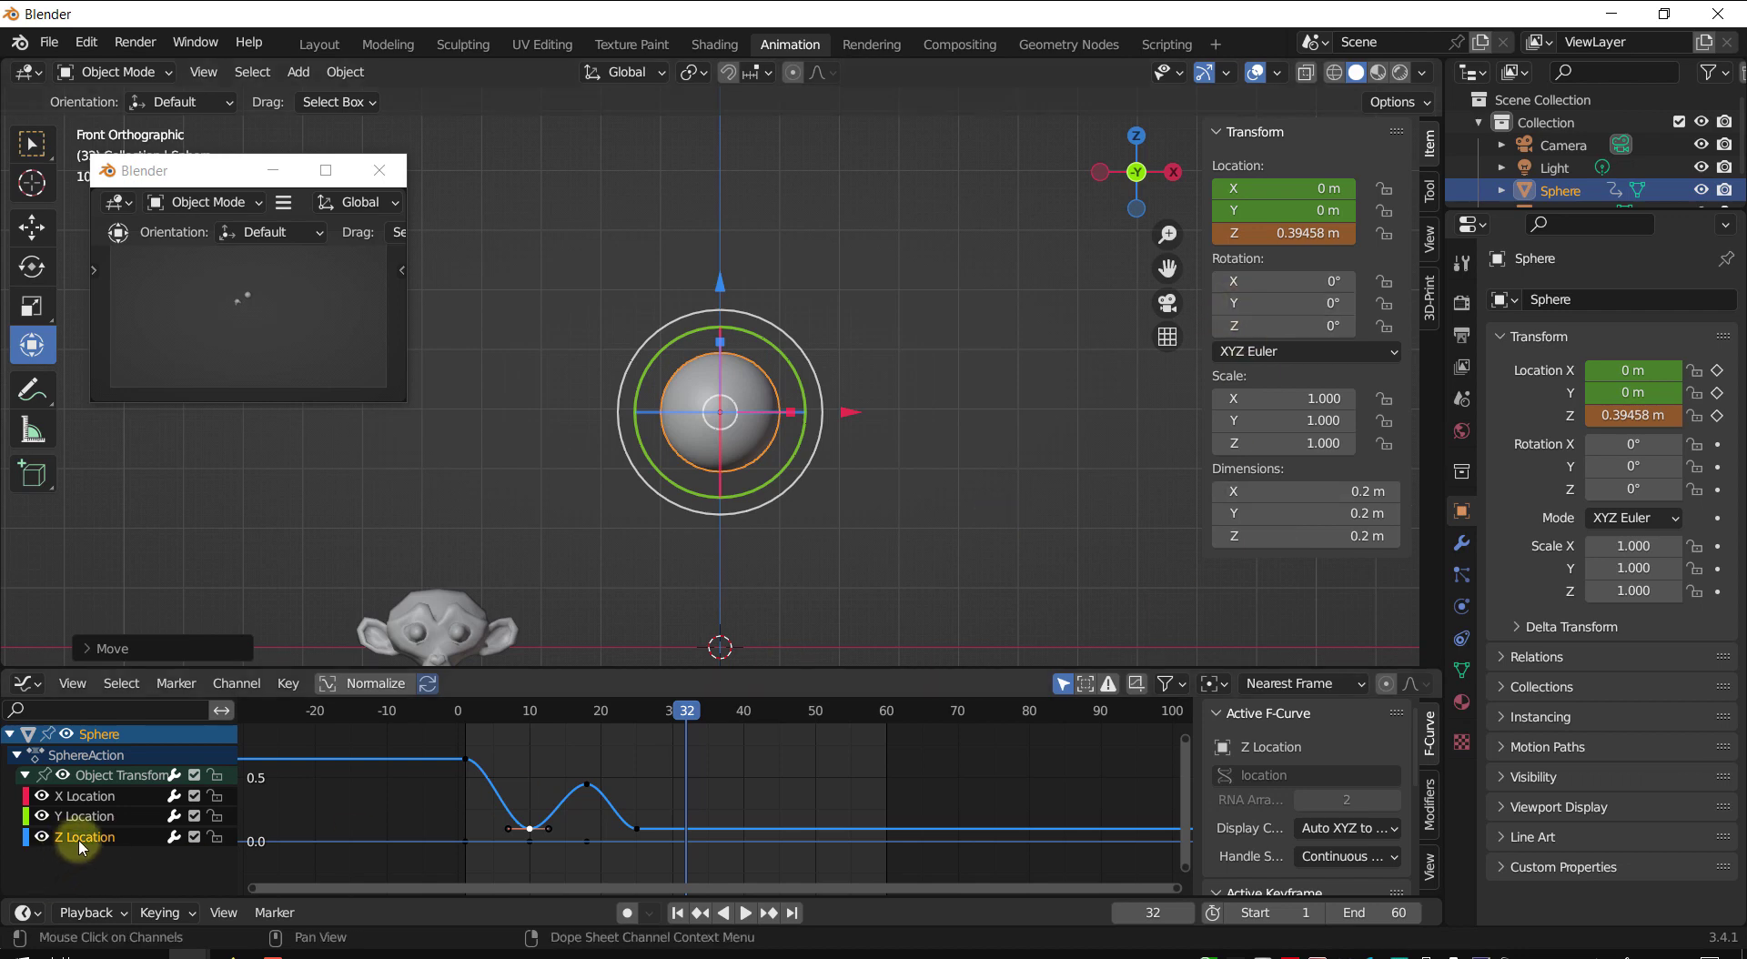
- Show the value sliders on the Graph Editor channels and return the playhead to frame 1
{"action": "left_click", "coordinate": [73, 684]}
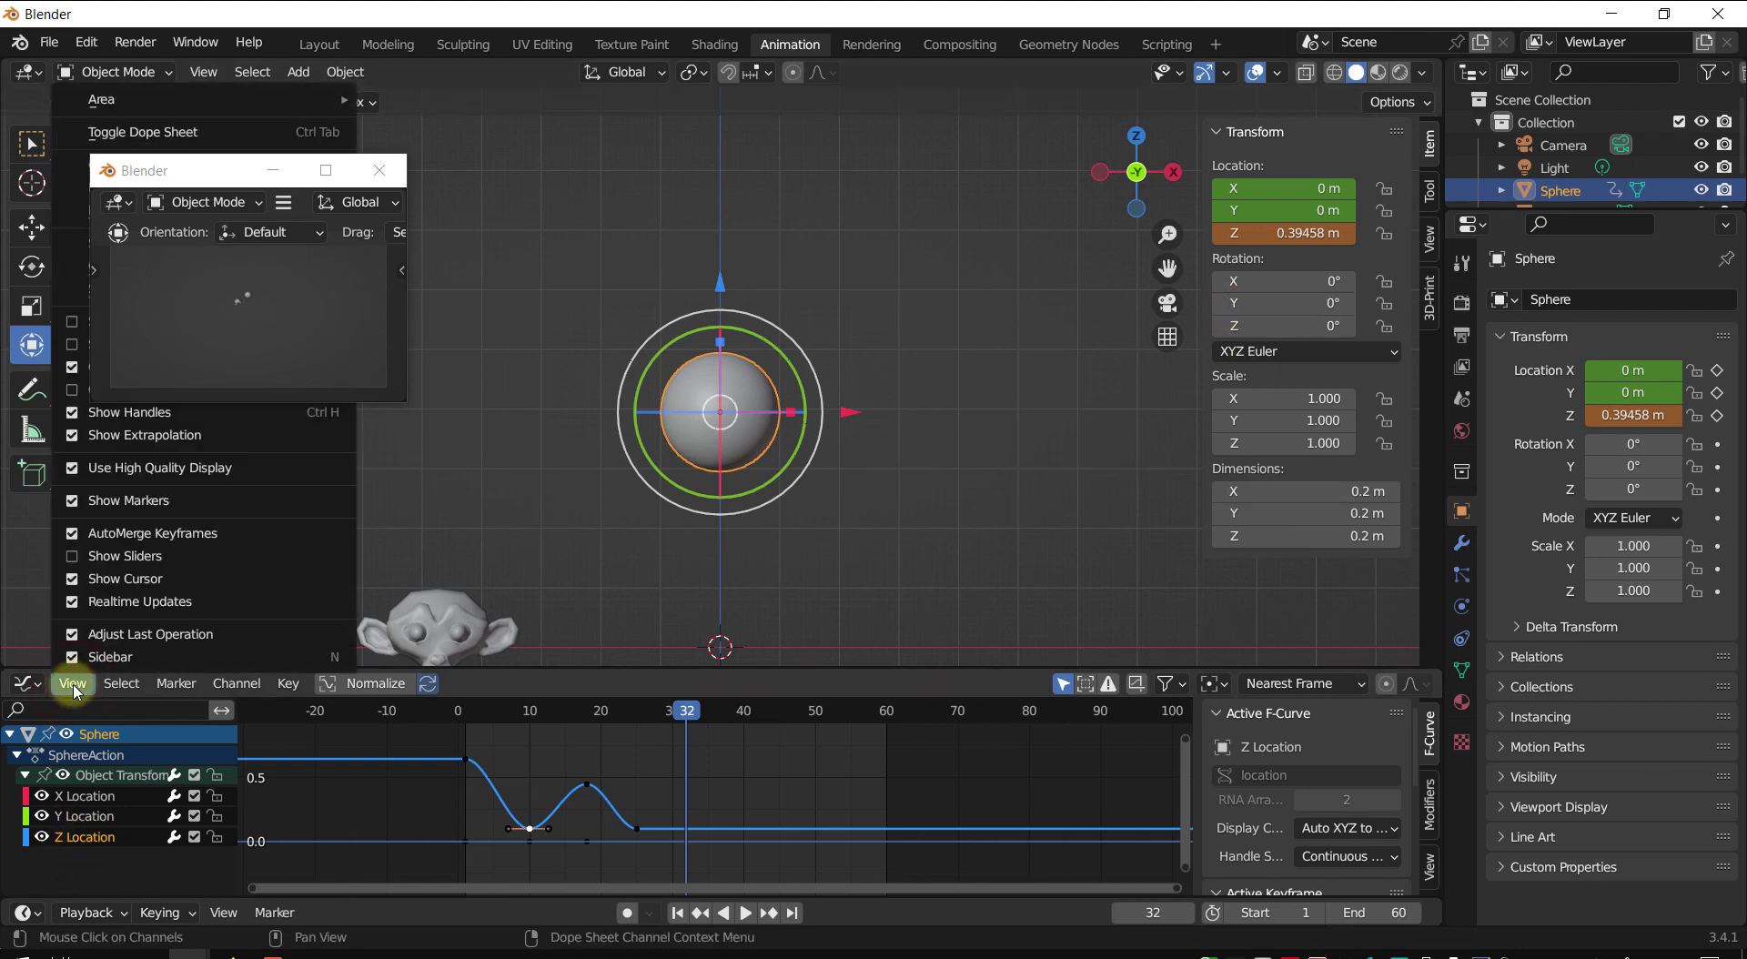
{"action": "left_click", "coordinate": [83, 557]}
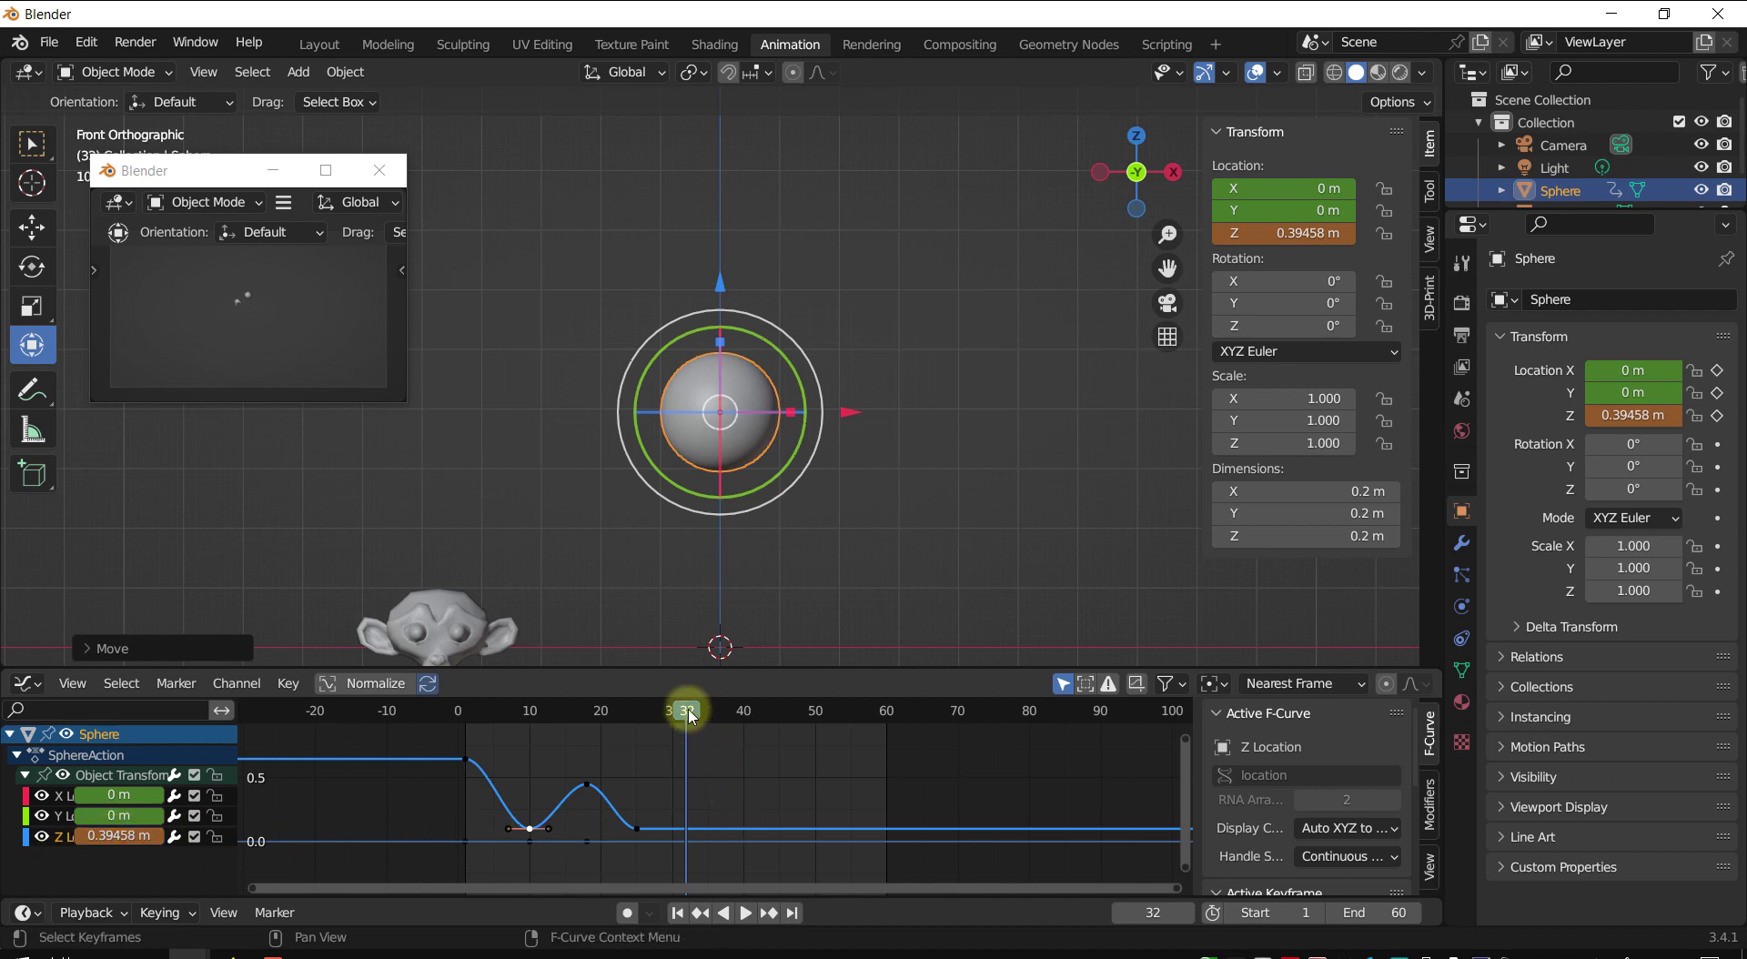
{"action": "left_click_drag", "start_coordinate": [689, 717], "coordinate": [471, 728]}
- Keyframe the sphere's location at frame 32 with Z raised to about 0.33 m, and move the playhead to frame 37
{"action": "key", "text": "space"}
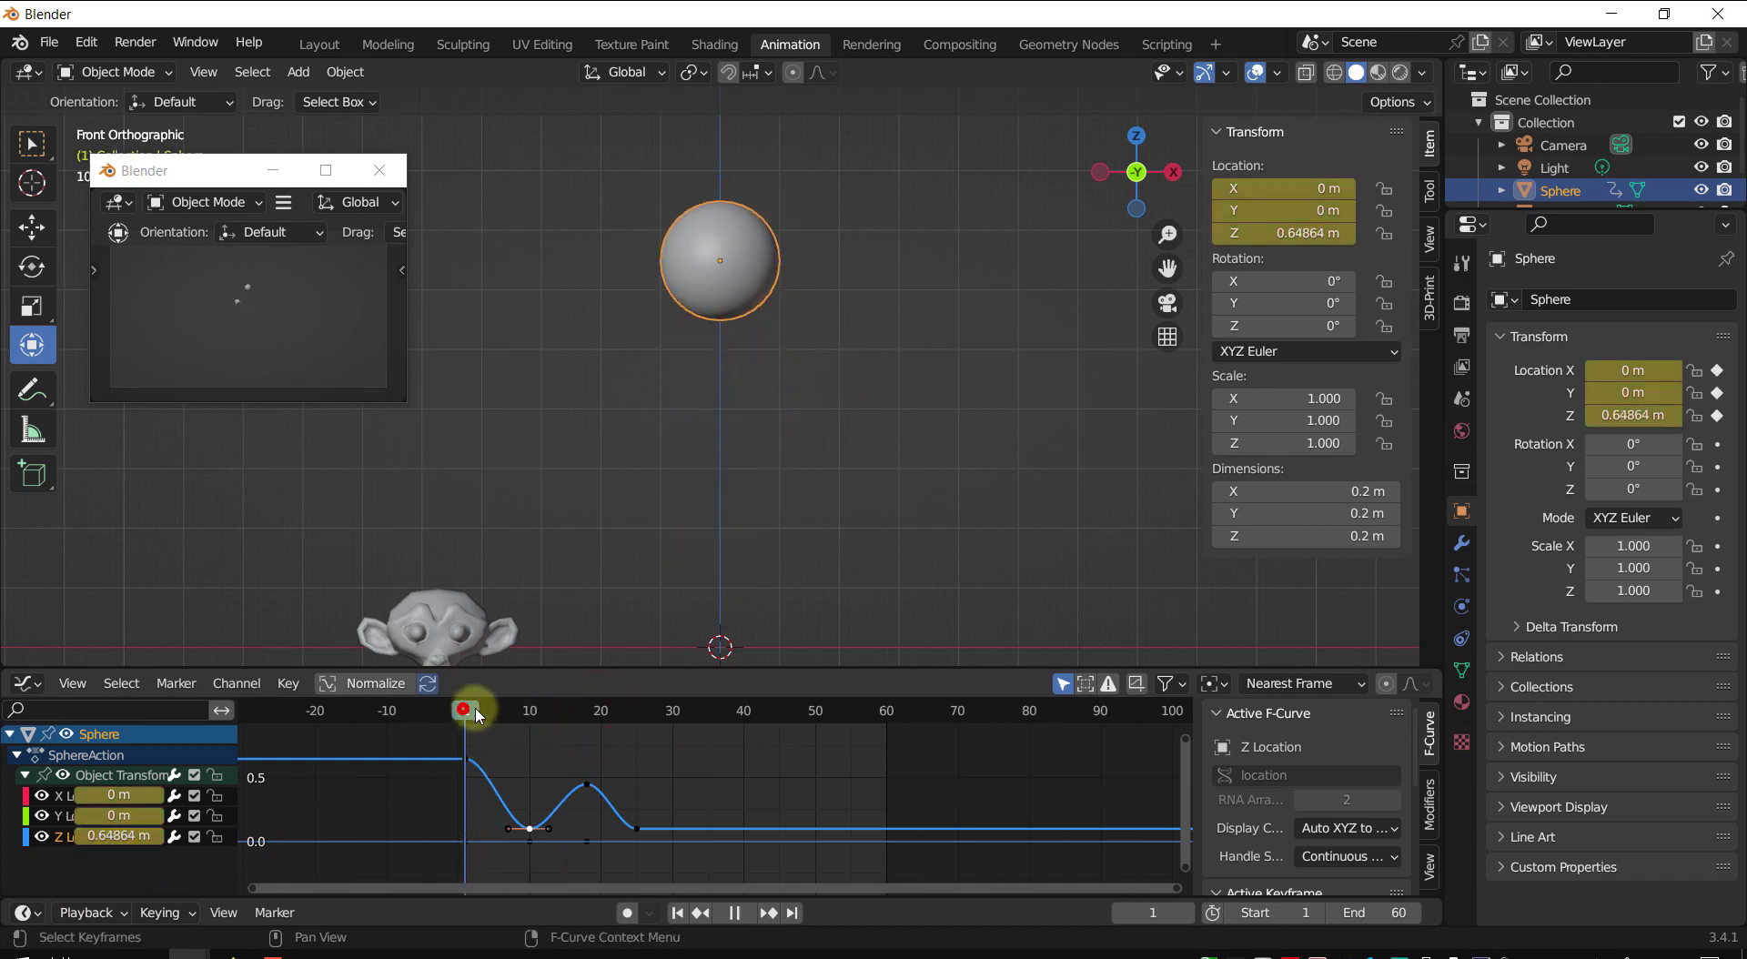
{"action": "key", "text": "space"}
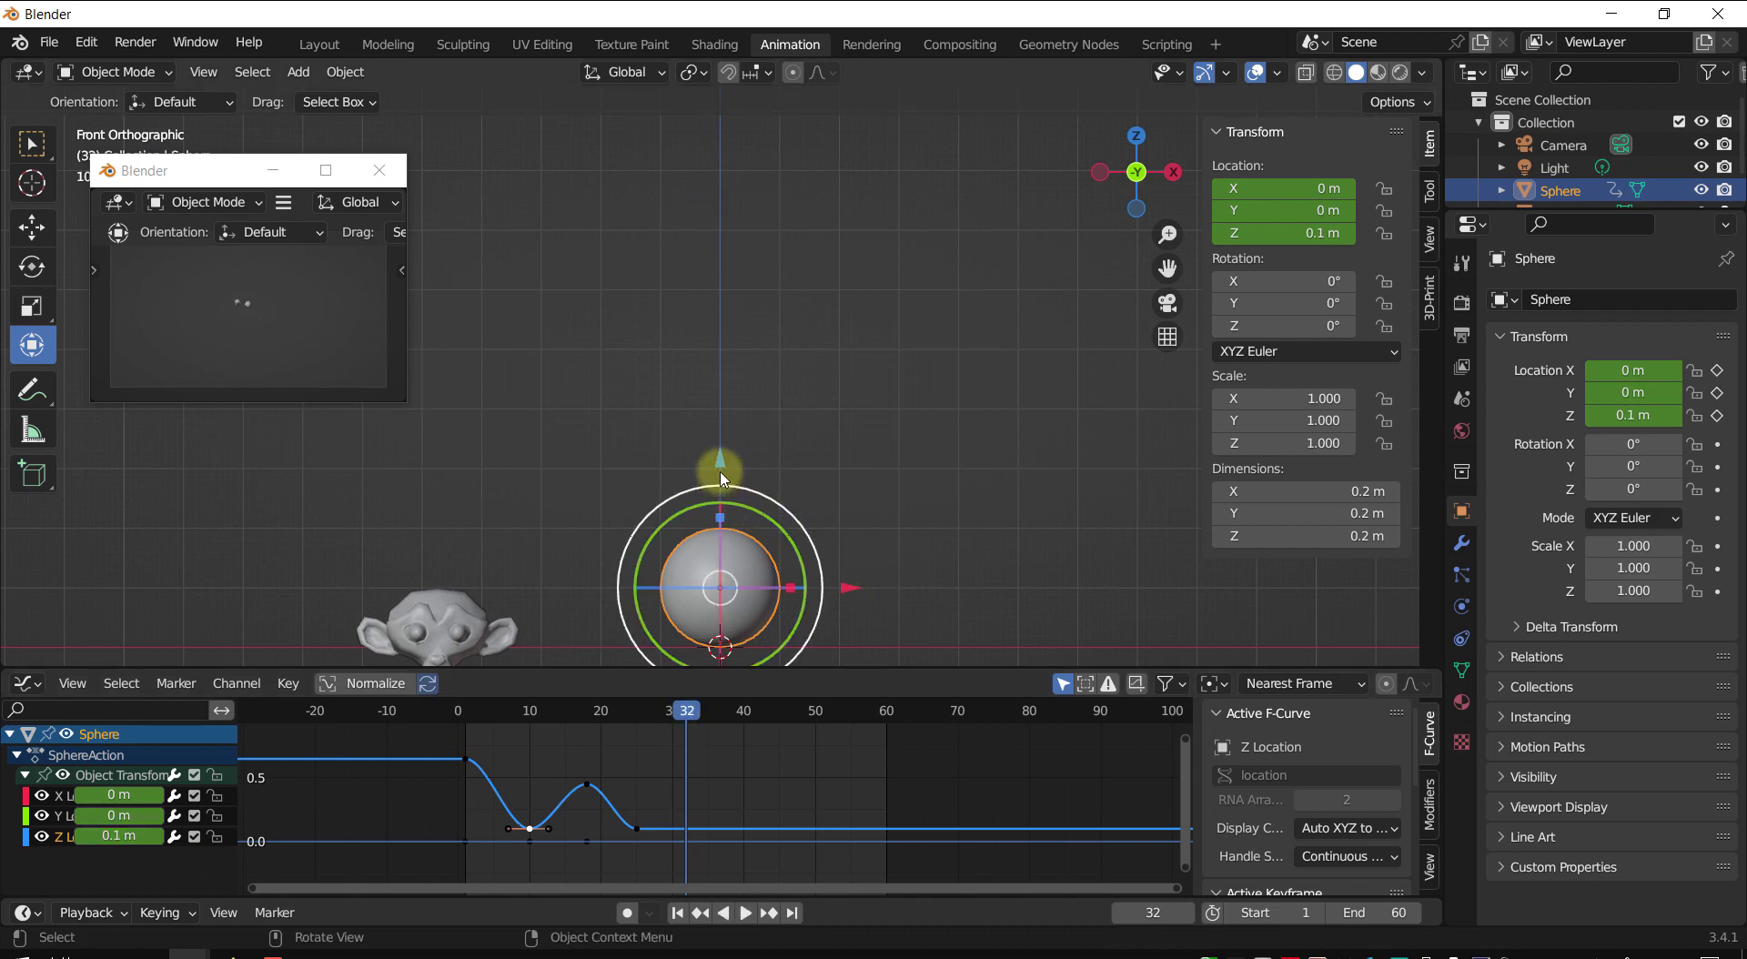
{"action": "left_click_drag", "start_coordinate": [725, 468], "coordinate": [720, 325]}
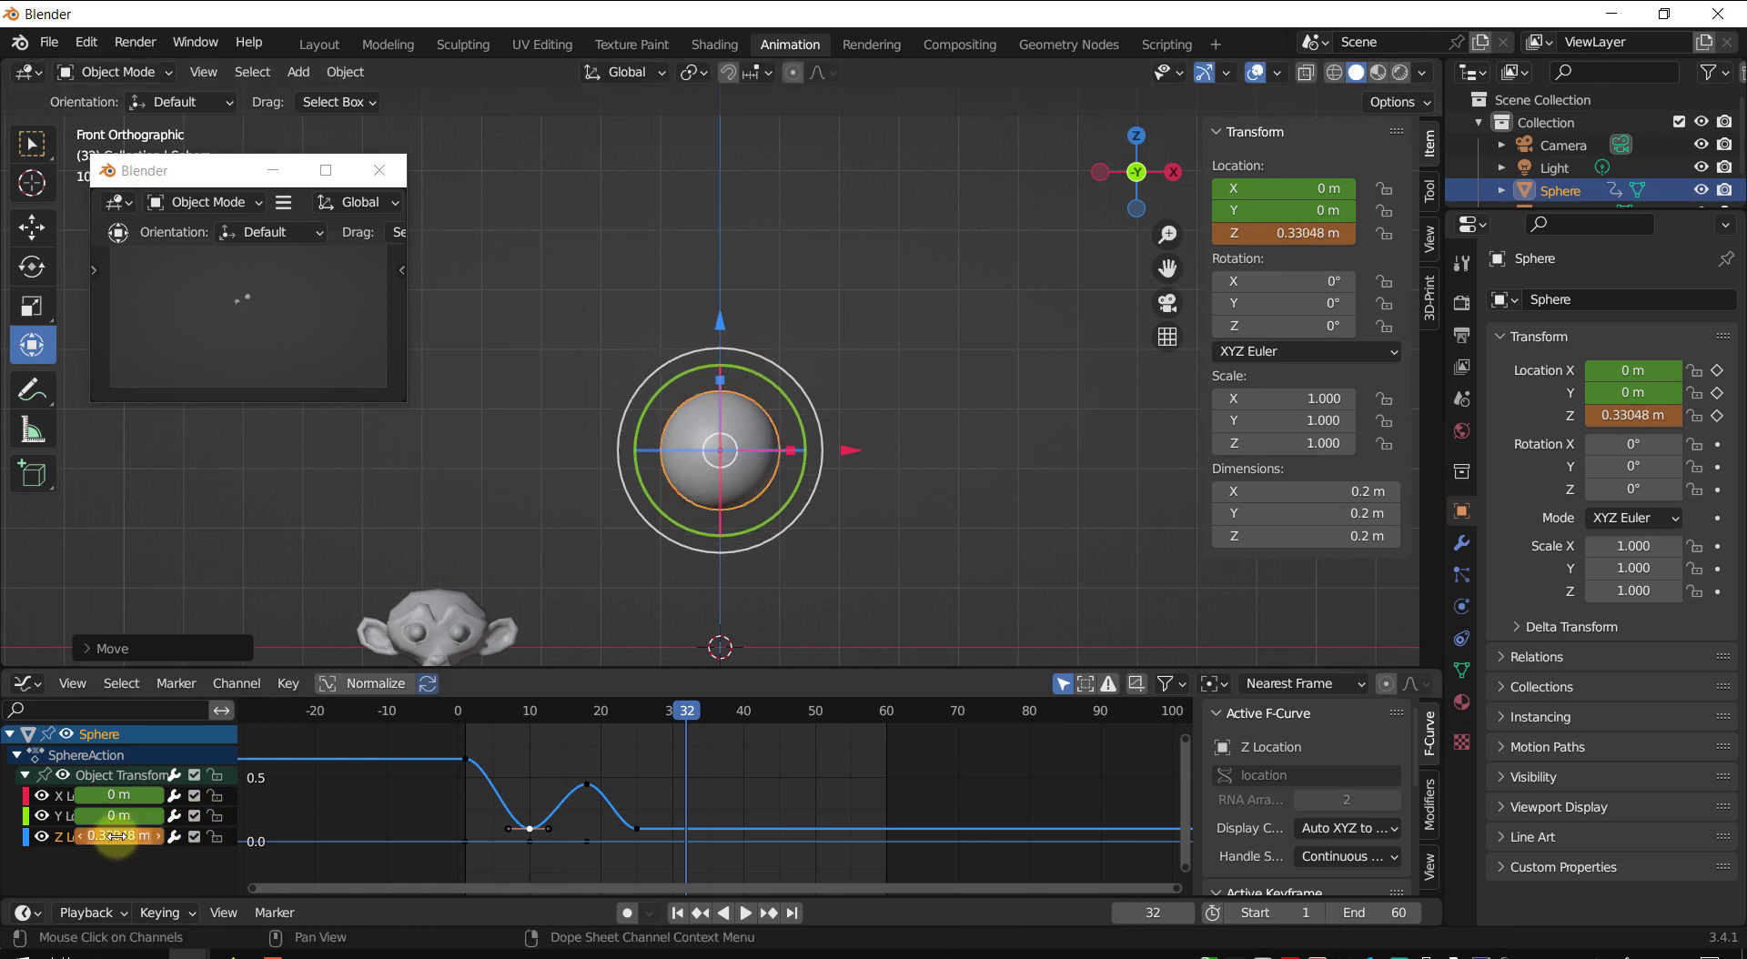
{"action": "key", "text": "i"}
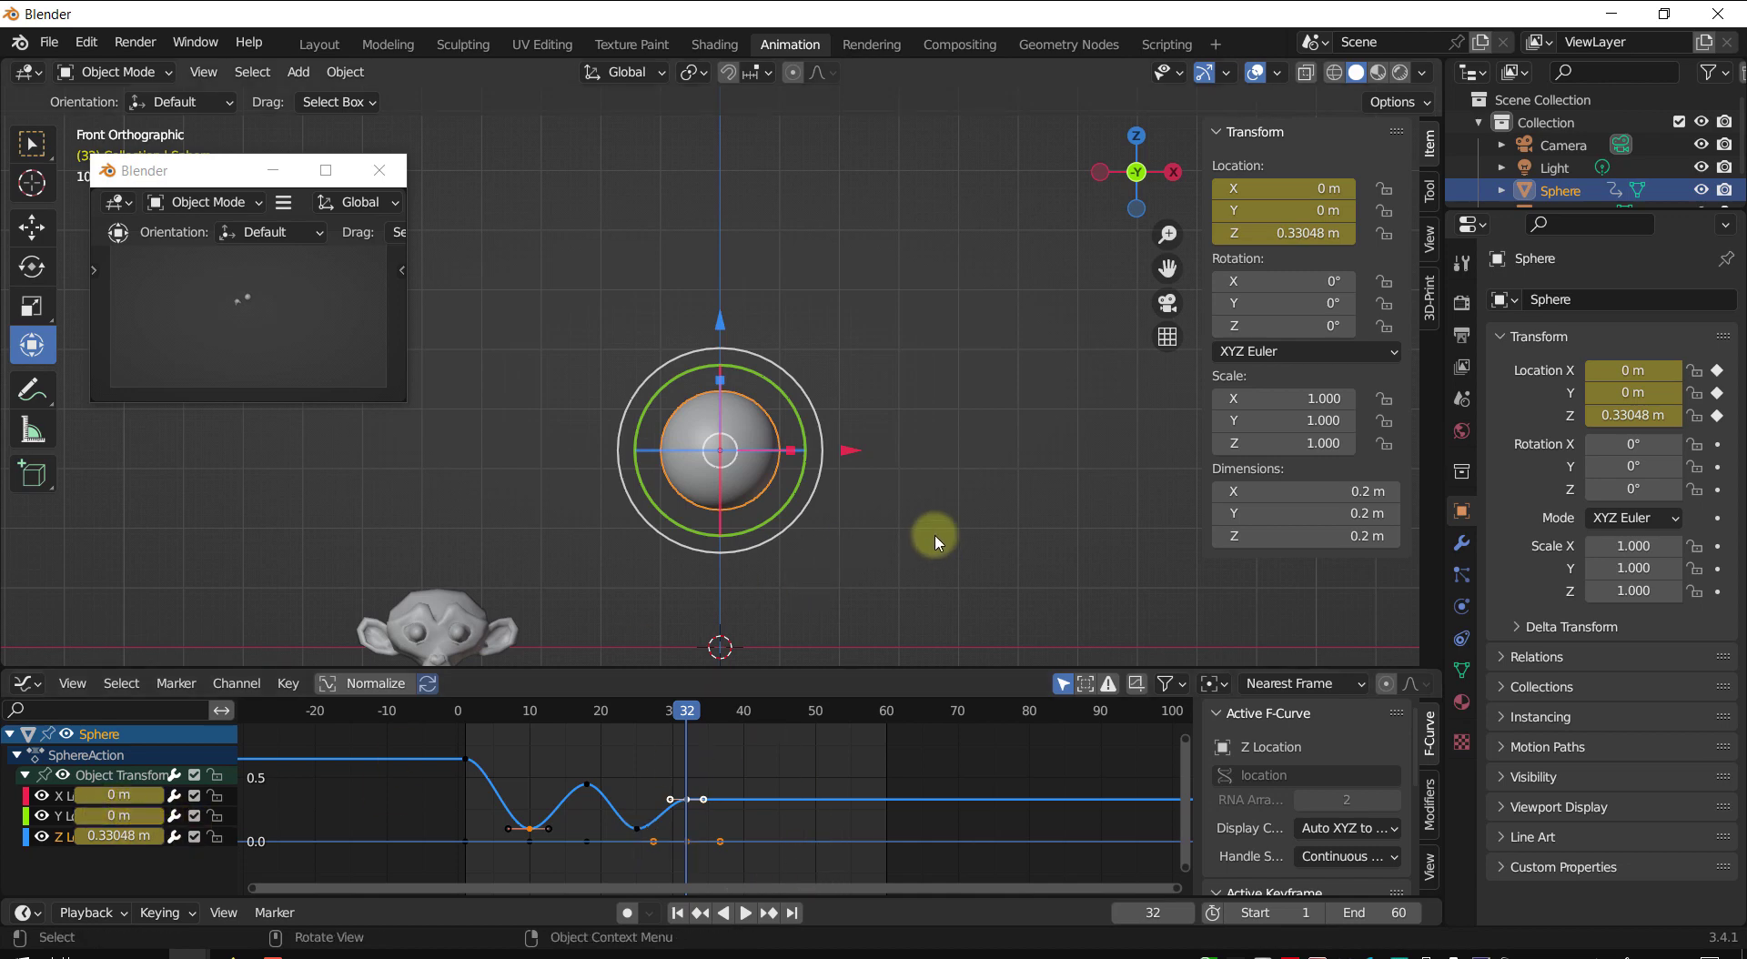
{"action": "middle_click_drag", "start_coordinate": [924, 514], "coordinate": [933, 494], "text": "shift"}
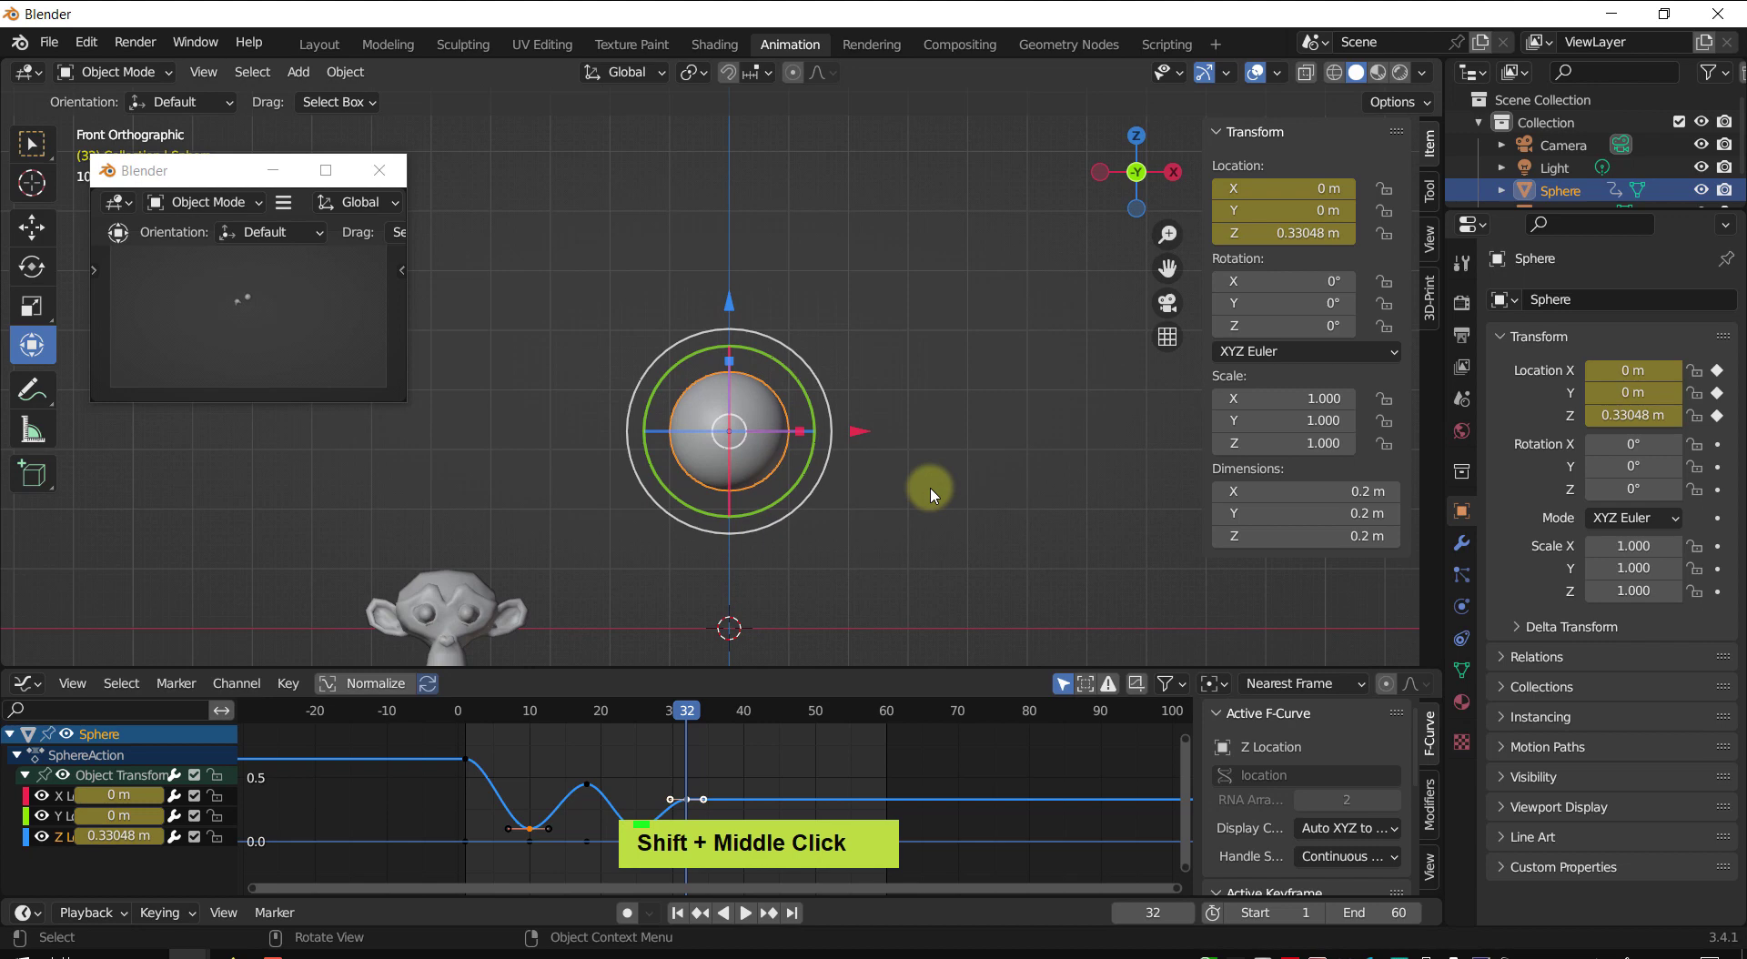
{"action": "left_click_drag", "start_coordinate": [683, 717], "coordinate": [726, 728]}
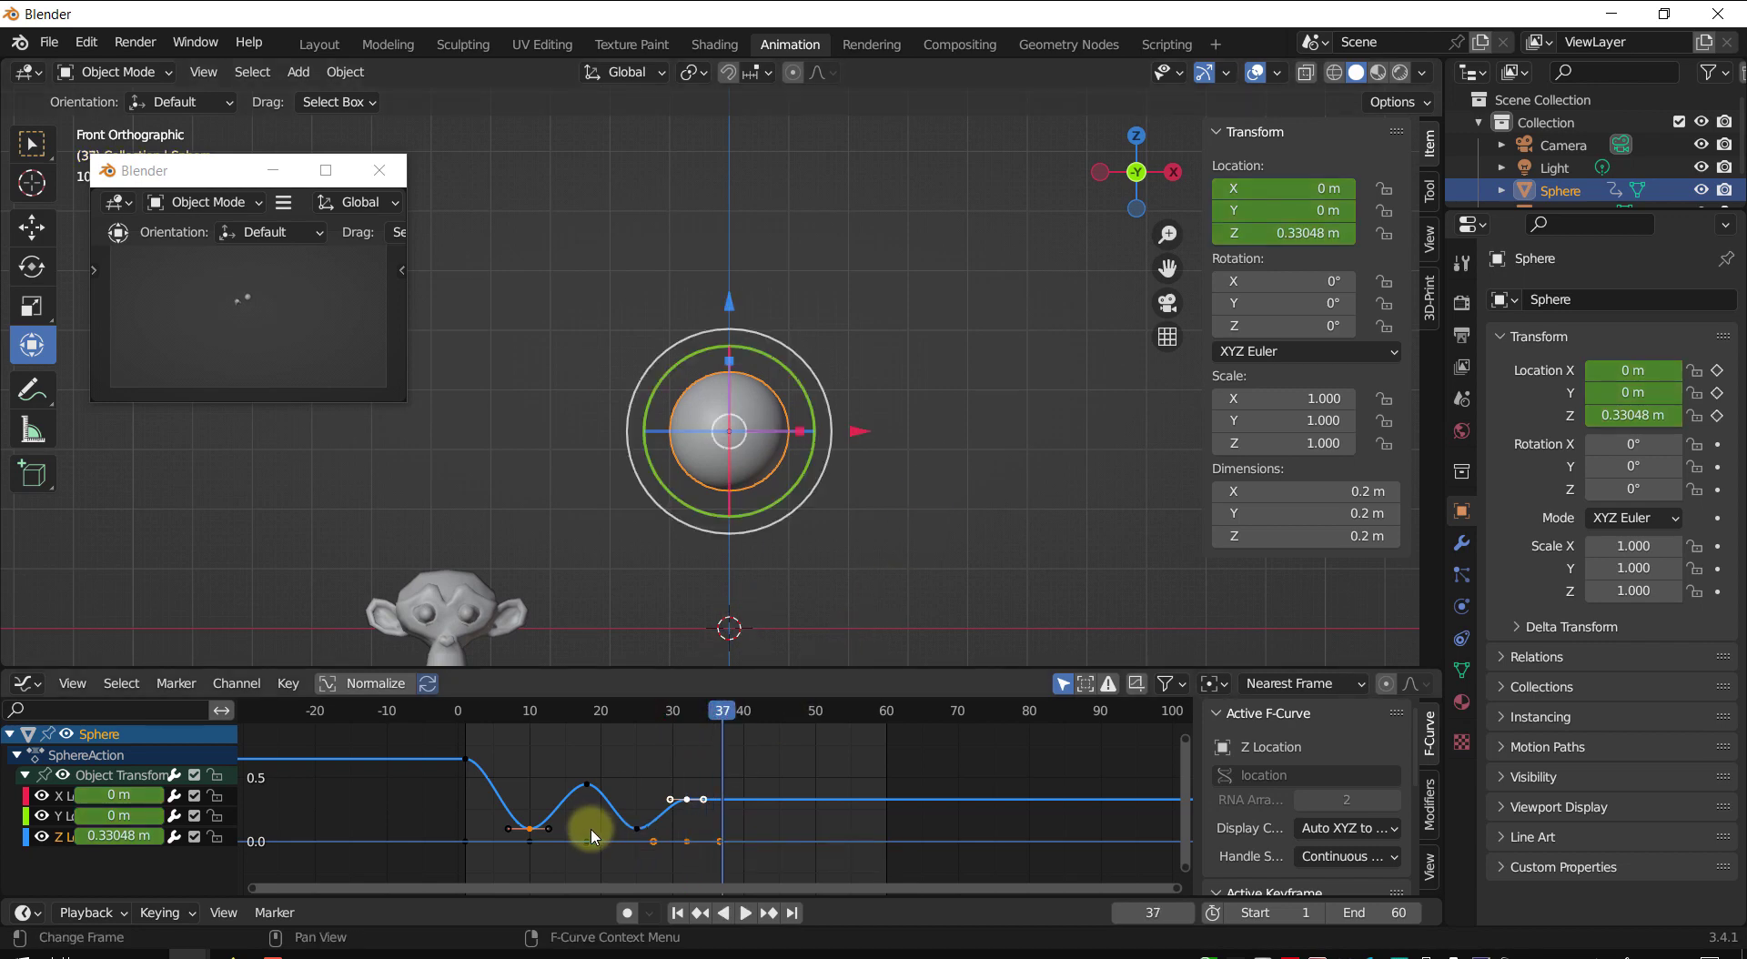
{"action": "key", "text": "ctrl+c"}
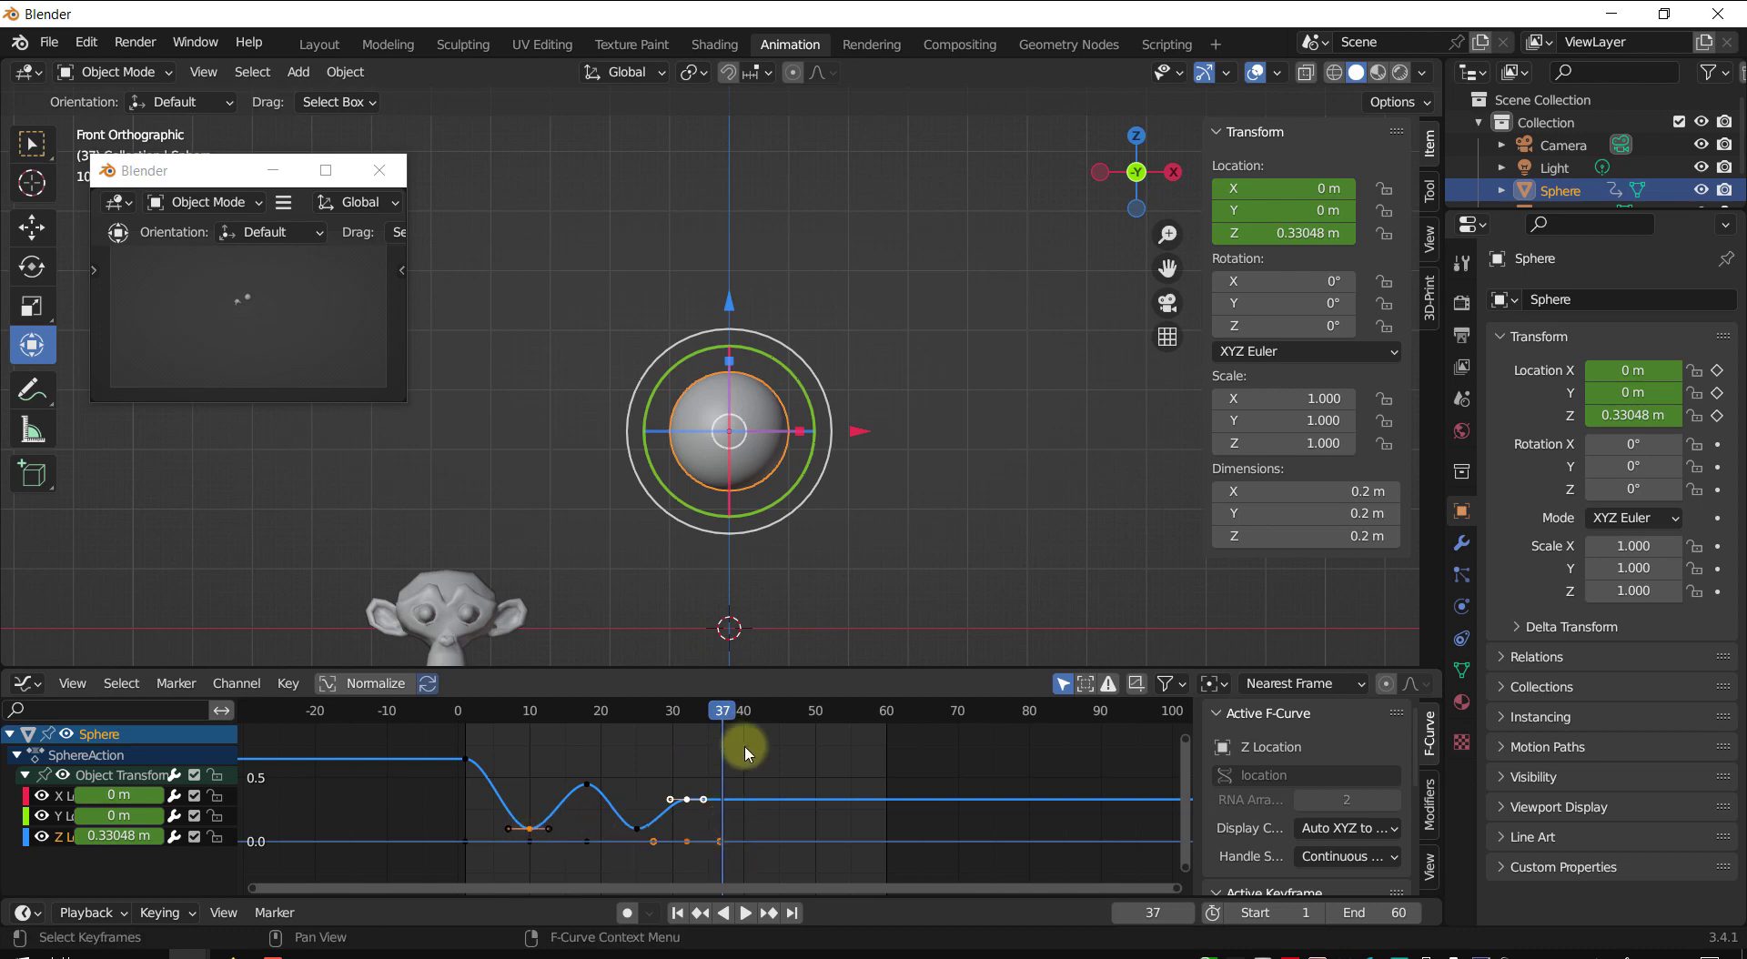
{"action": "key", "text": "ctrl+v"}
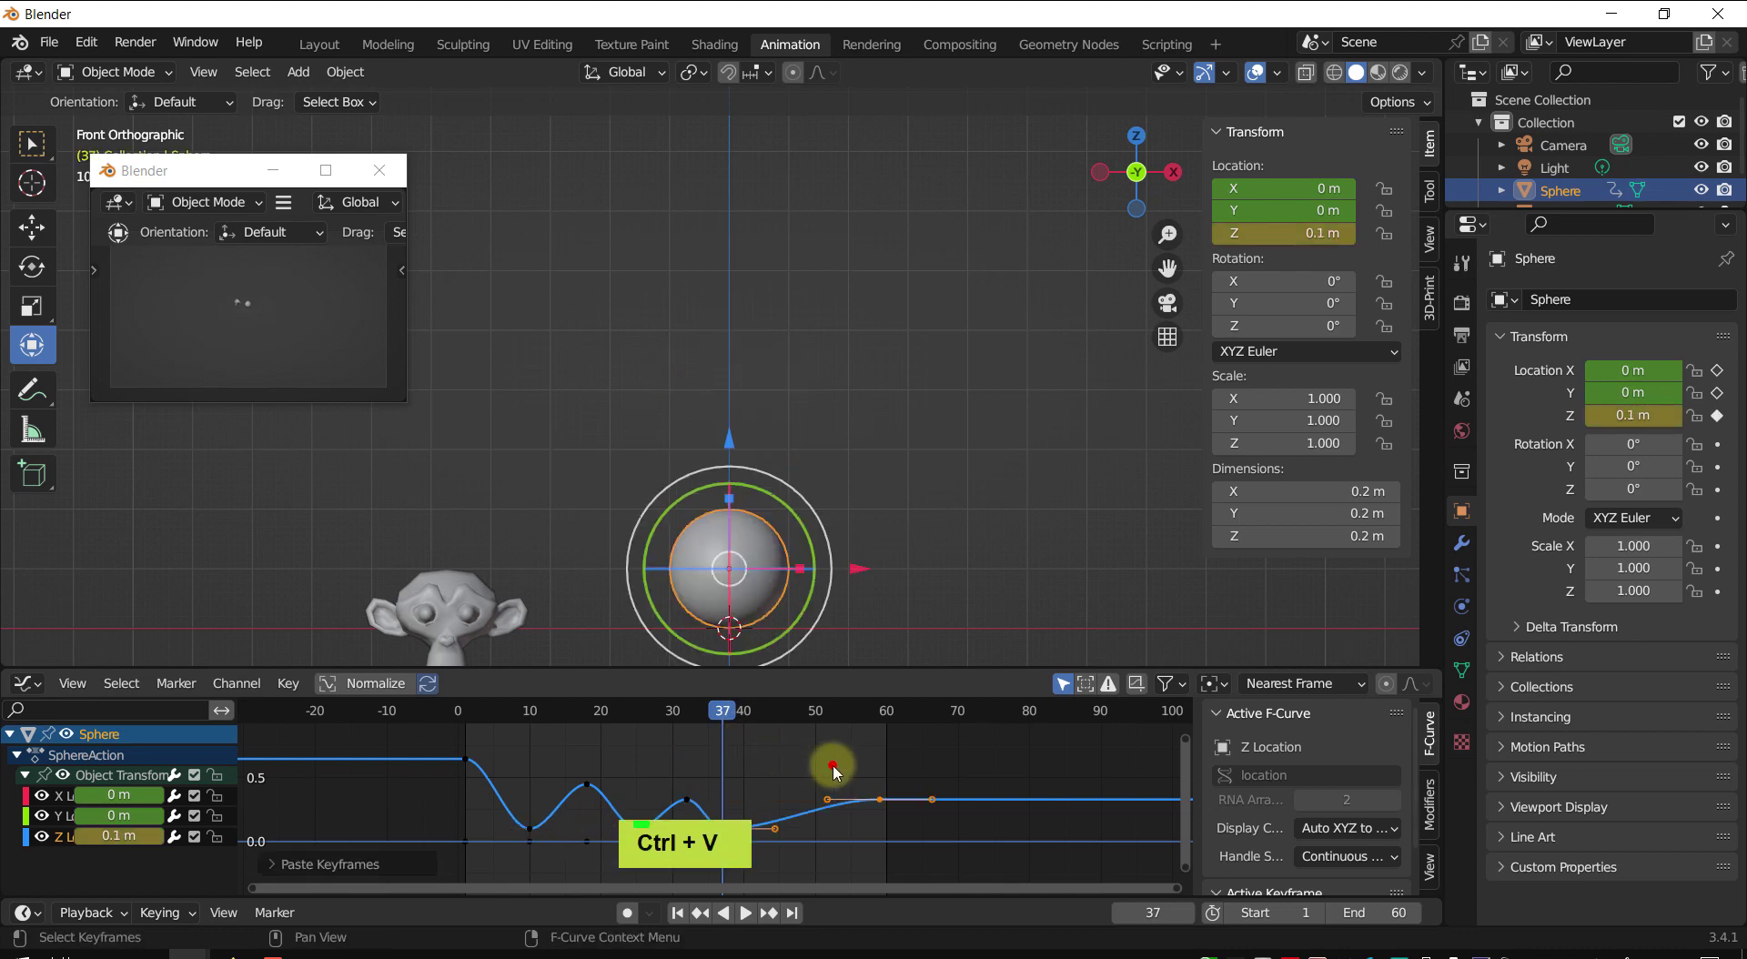
{"action": "key", "text": "ctrl+z"}
{"action": "key", "text": "ctrl+z"}
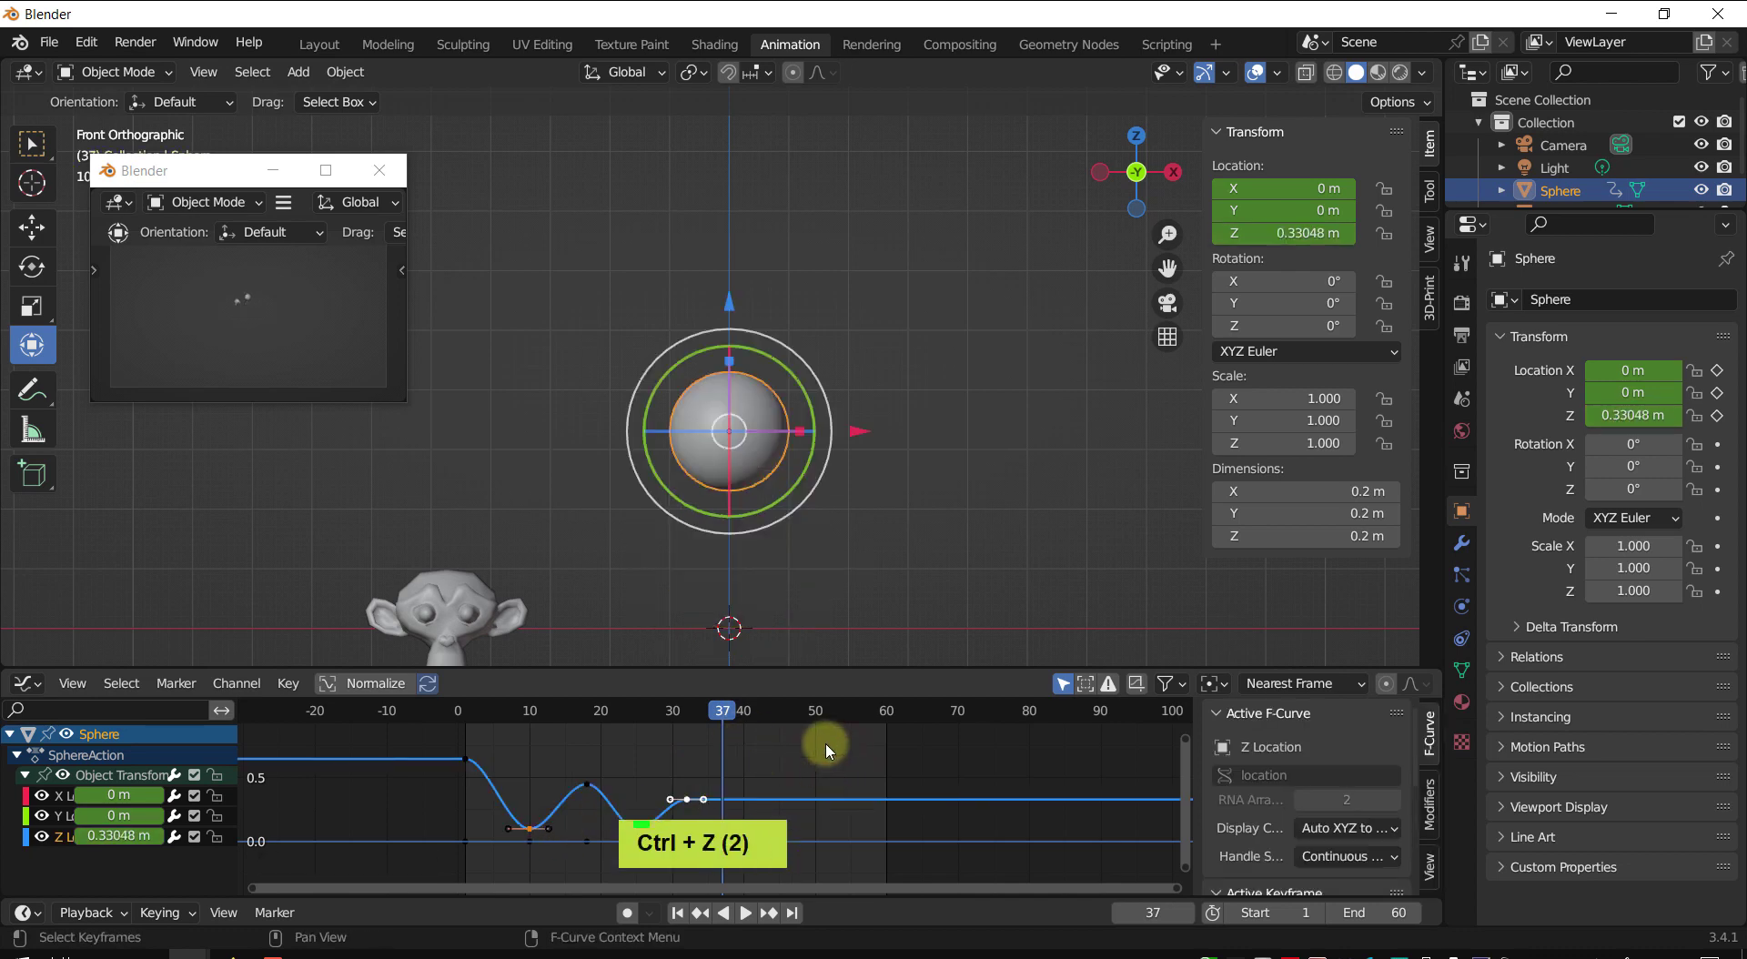
- Copy only the Z Location keyframe at frame 10 and paste it at frame 37
{"action": "left_click", "coordinate": [824, 744]}
{"action": "left_click", "coordinate": [529, 827]}
{"action": "key", "text": "ctrl+c"}
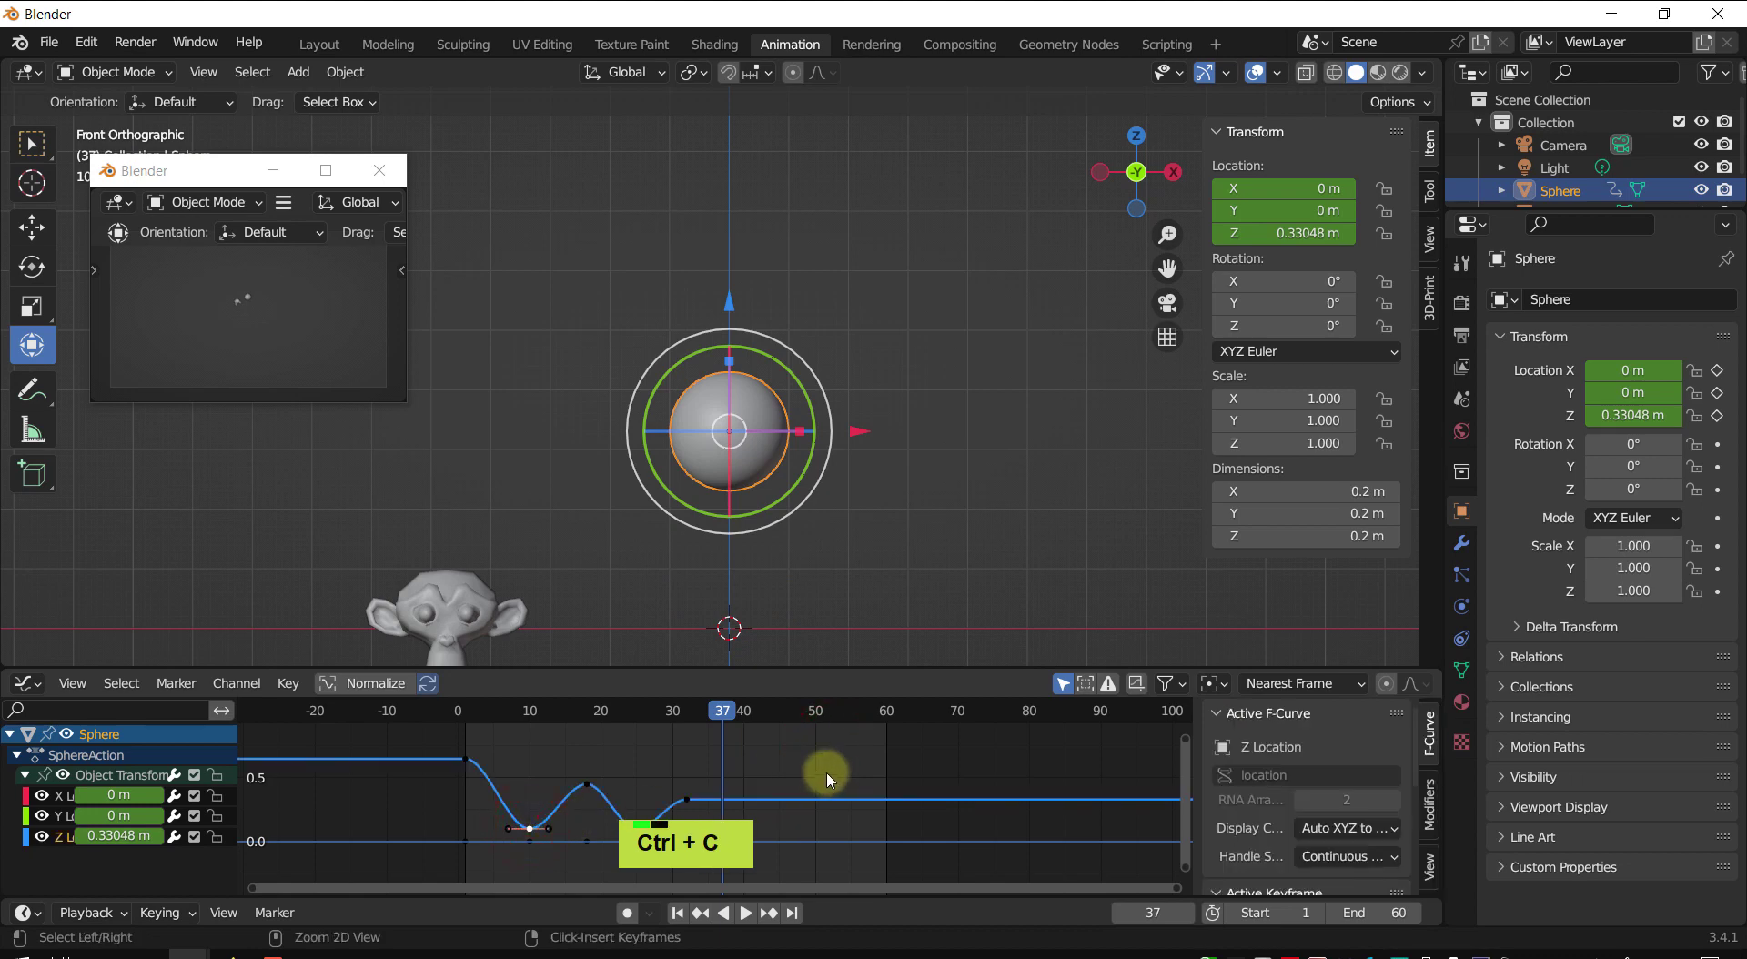
{"action": "key", "text": "ctrl+v"}
{"action": "middle_click_drag", "start_coordinate": [828, 769], "coordinate": [1041, 773], "text": "shift"}
- Preview the sphere's bounce animation by playing it forward and in reverse
{"action": "key", "text": "space"}
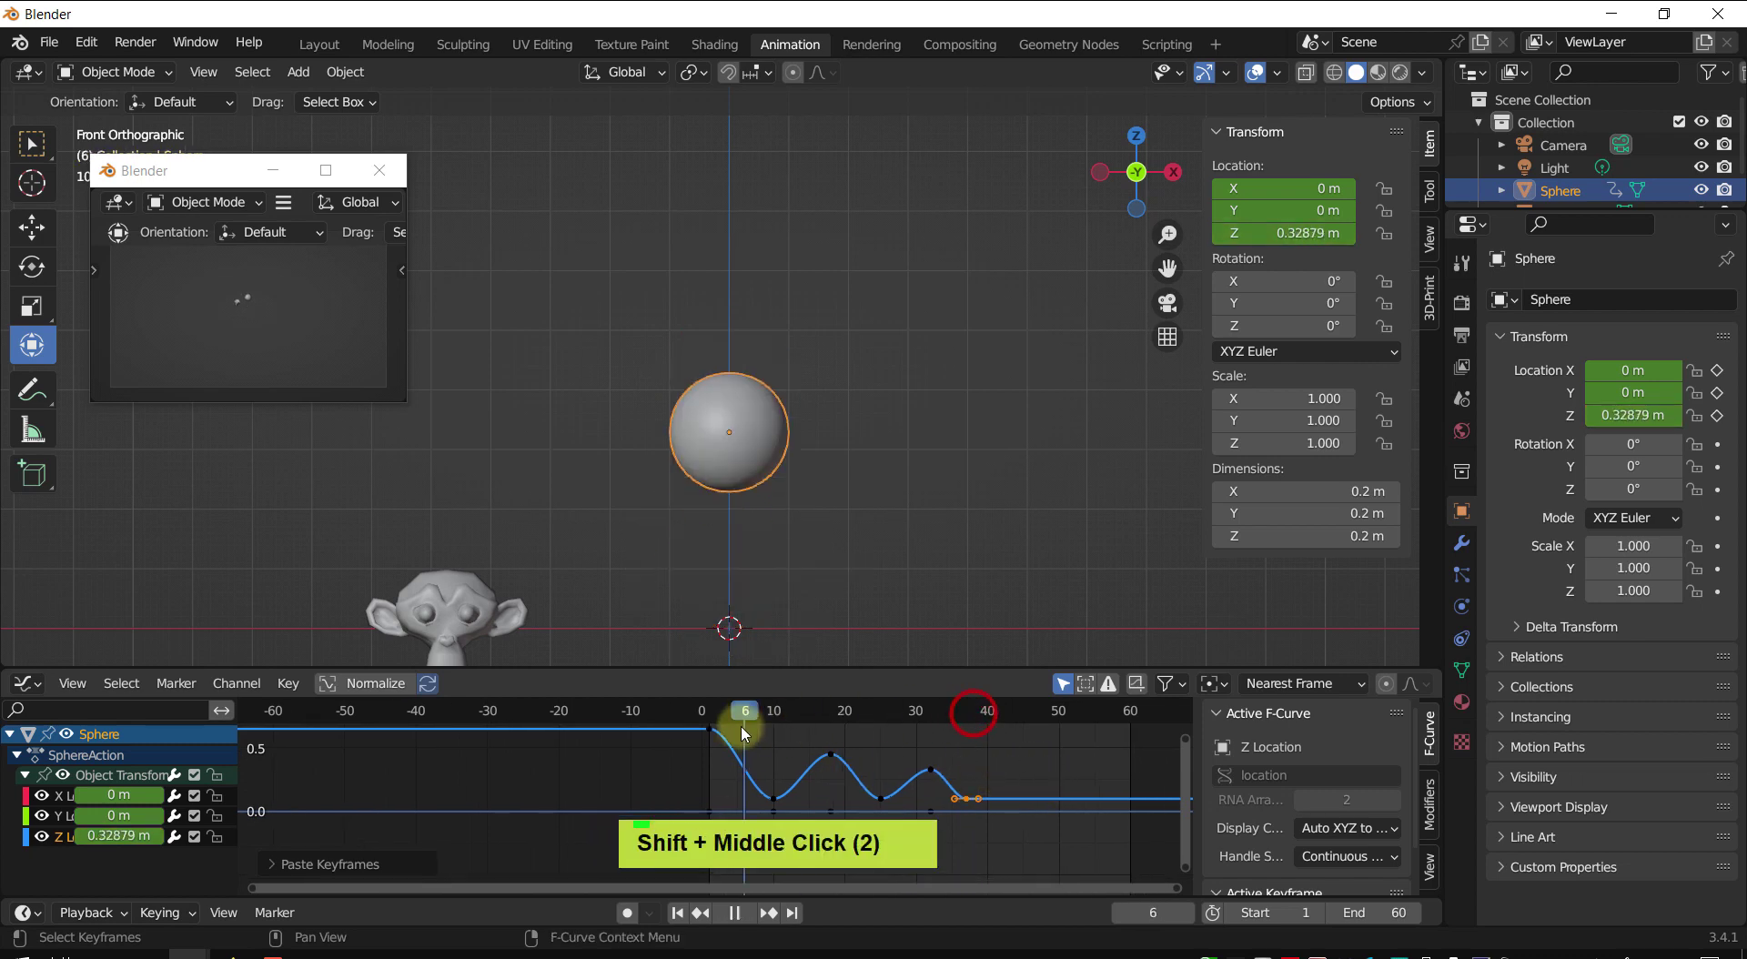
{"action": "key", "text": "Escape"}
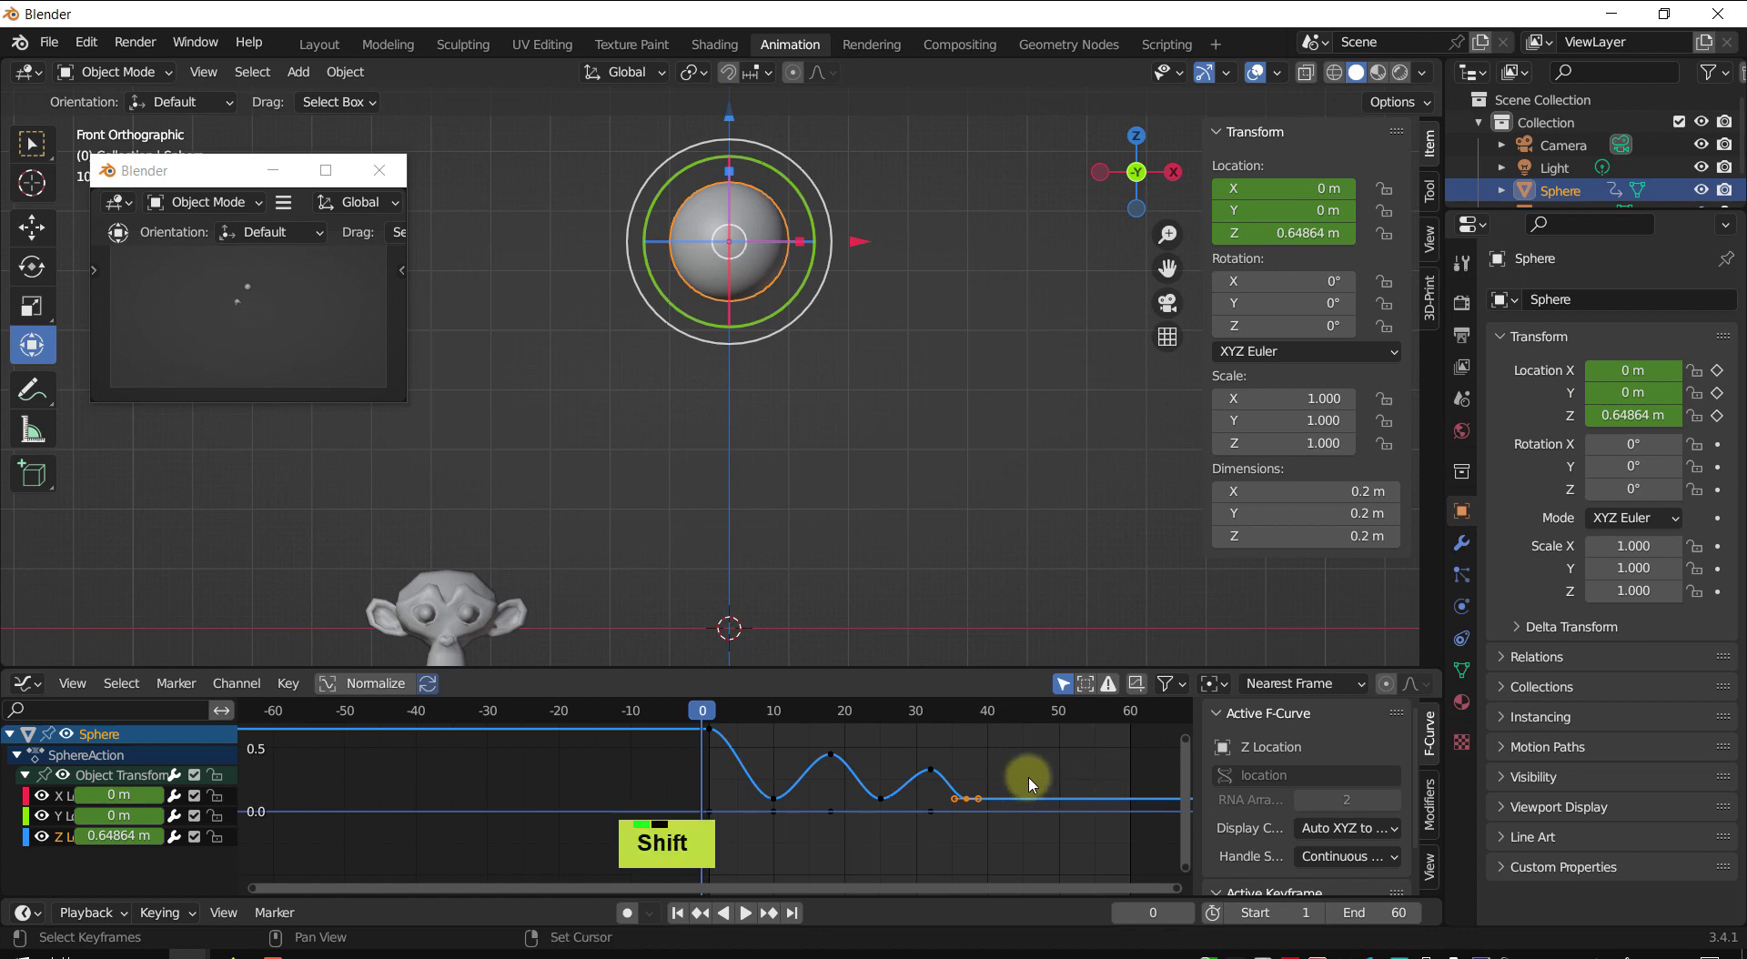
{"action": "key", "text": "shift+space"}
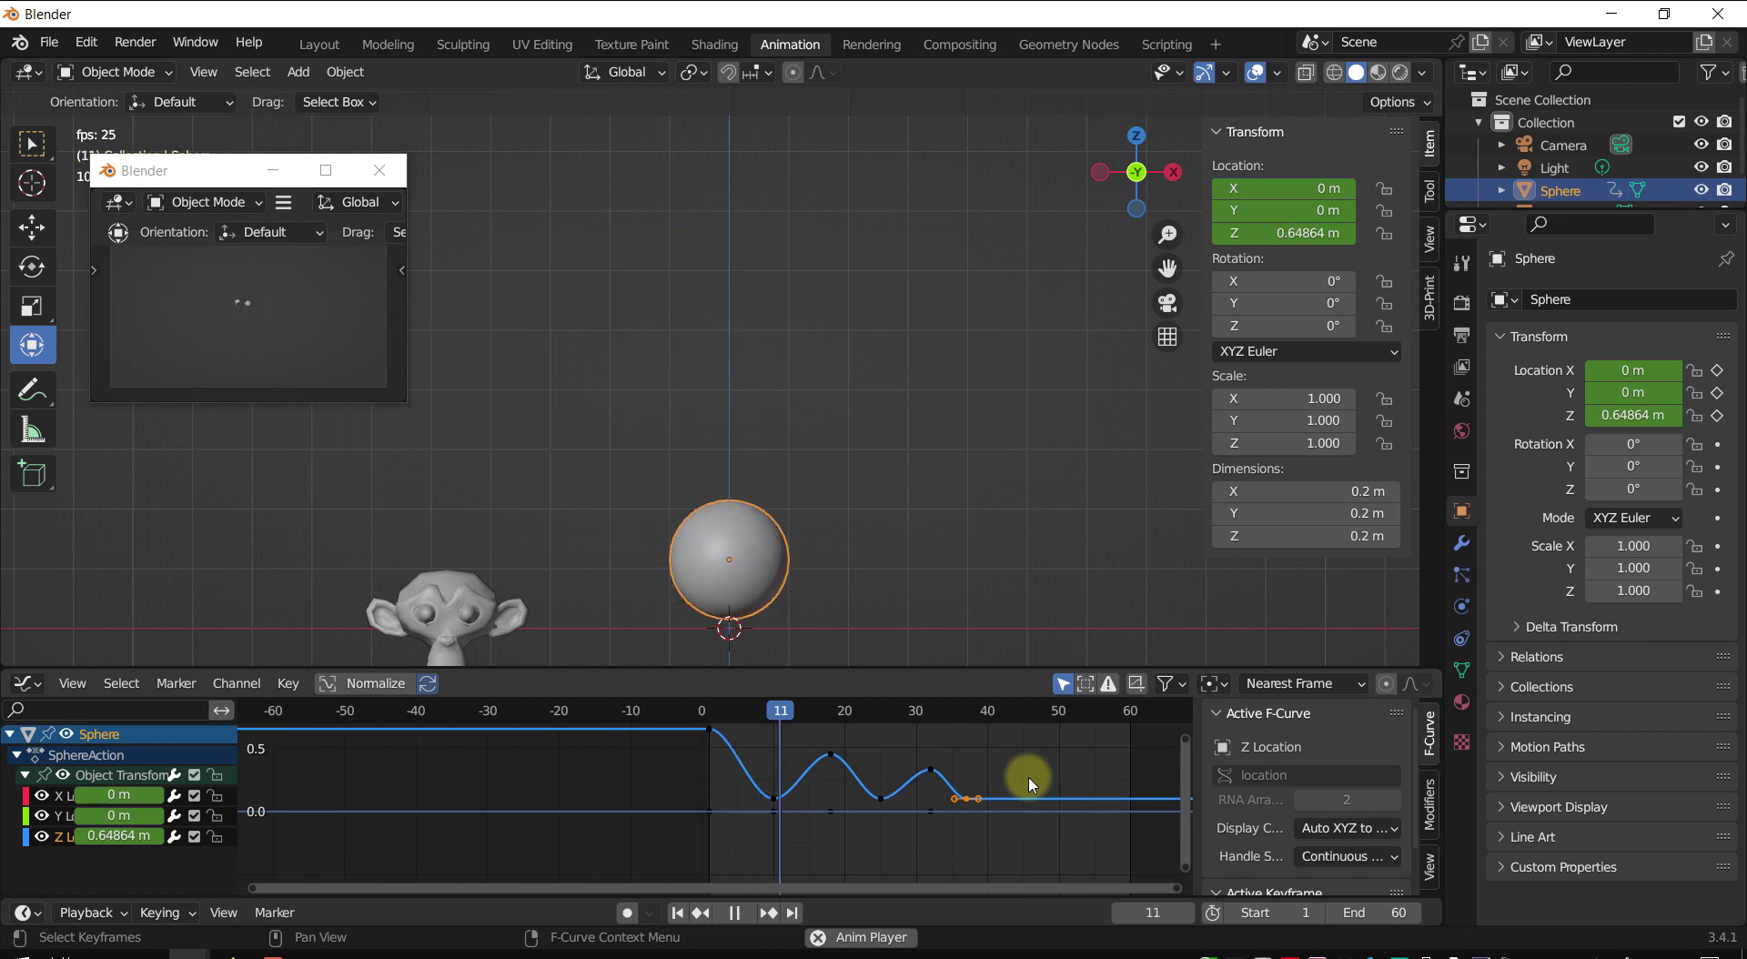
{"action": "key", "text": "shift+space"}
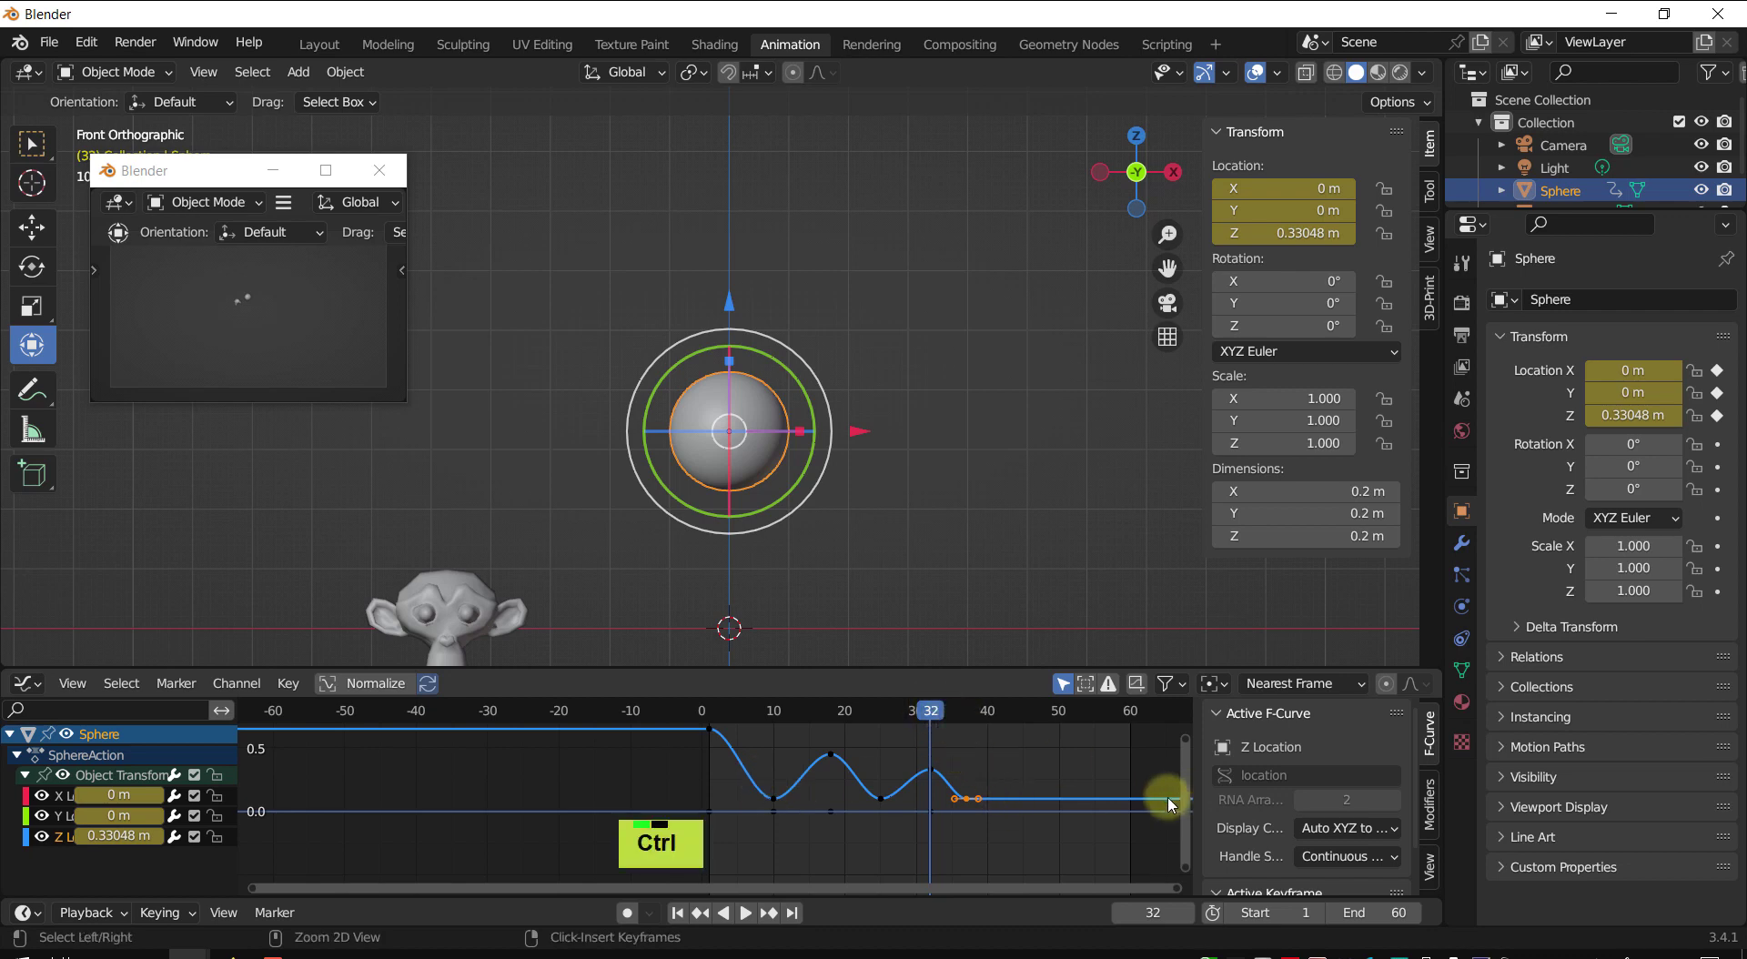
{"action": "key", "text": "ctrl+shift+space"}
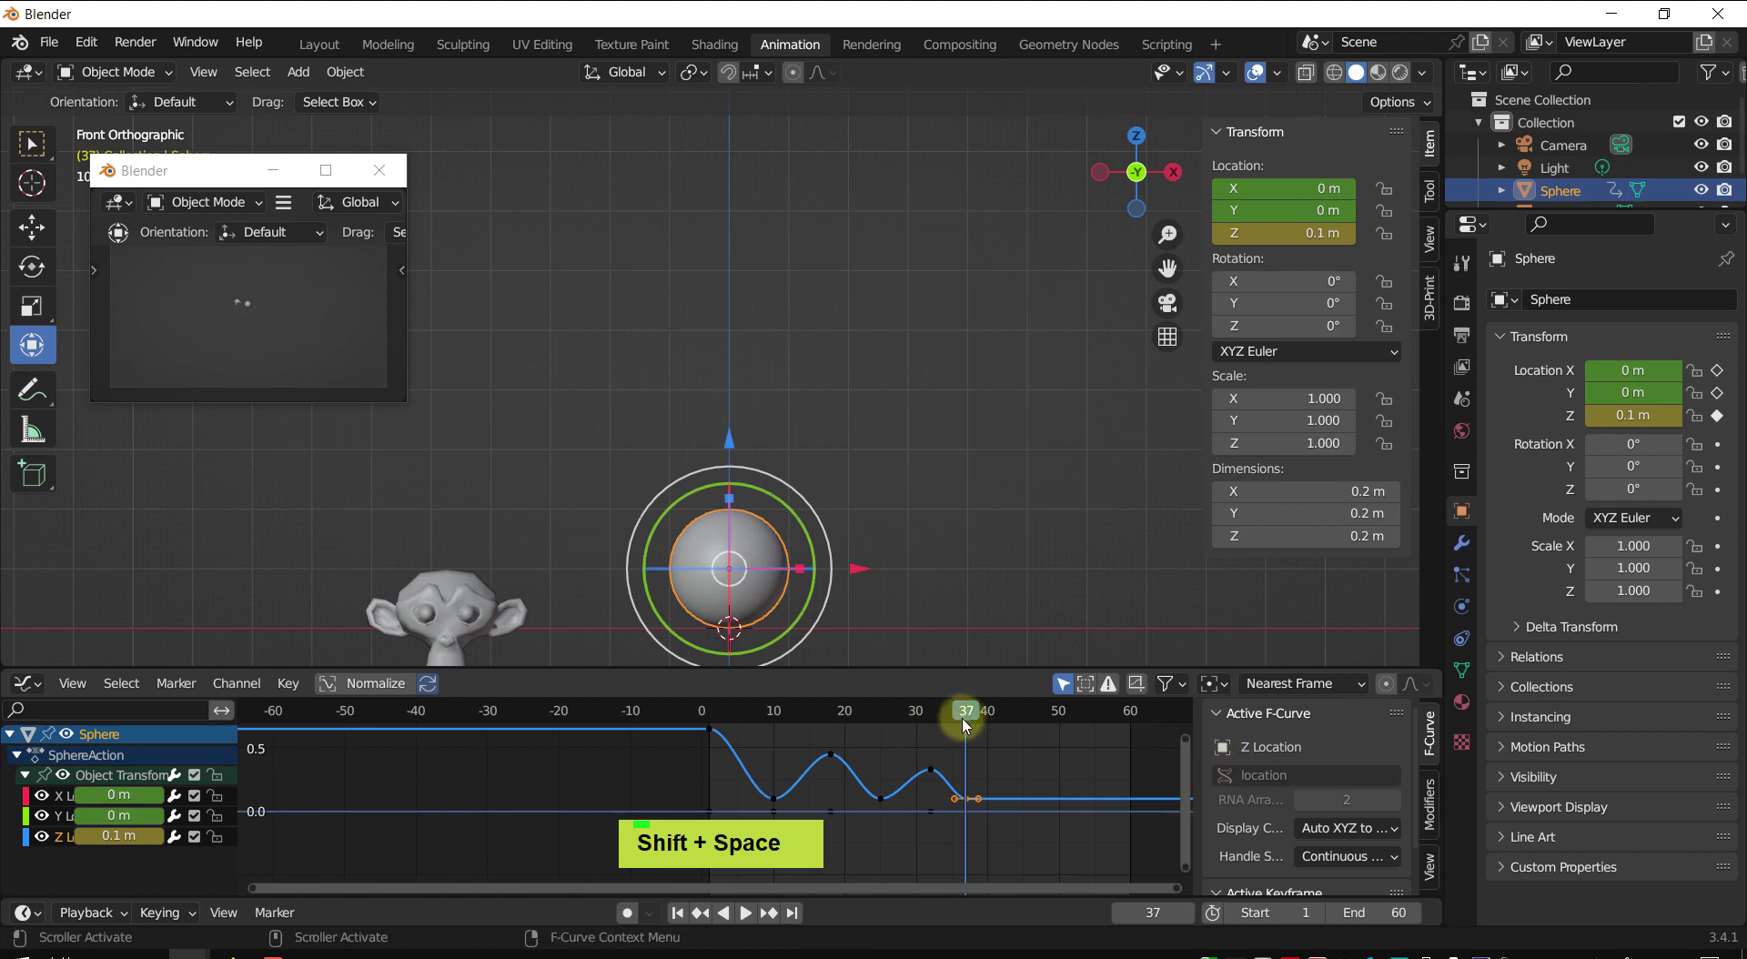
- Move the playhead back frame by frame to frame 15 to examine the sphere's motion
{"action": "key", "text": "Left"}
{"action": "key", "text": "Left"}
{"action": "key", "text": "Left"}
{"action": "key", "text": "Left"}
{"action": "key", "text": "Left"}
{"action": "key", "text": "Left"}
{"action": "key", "text": "Left"}
{"action": "key", "text": "Left"}
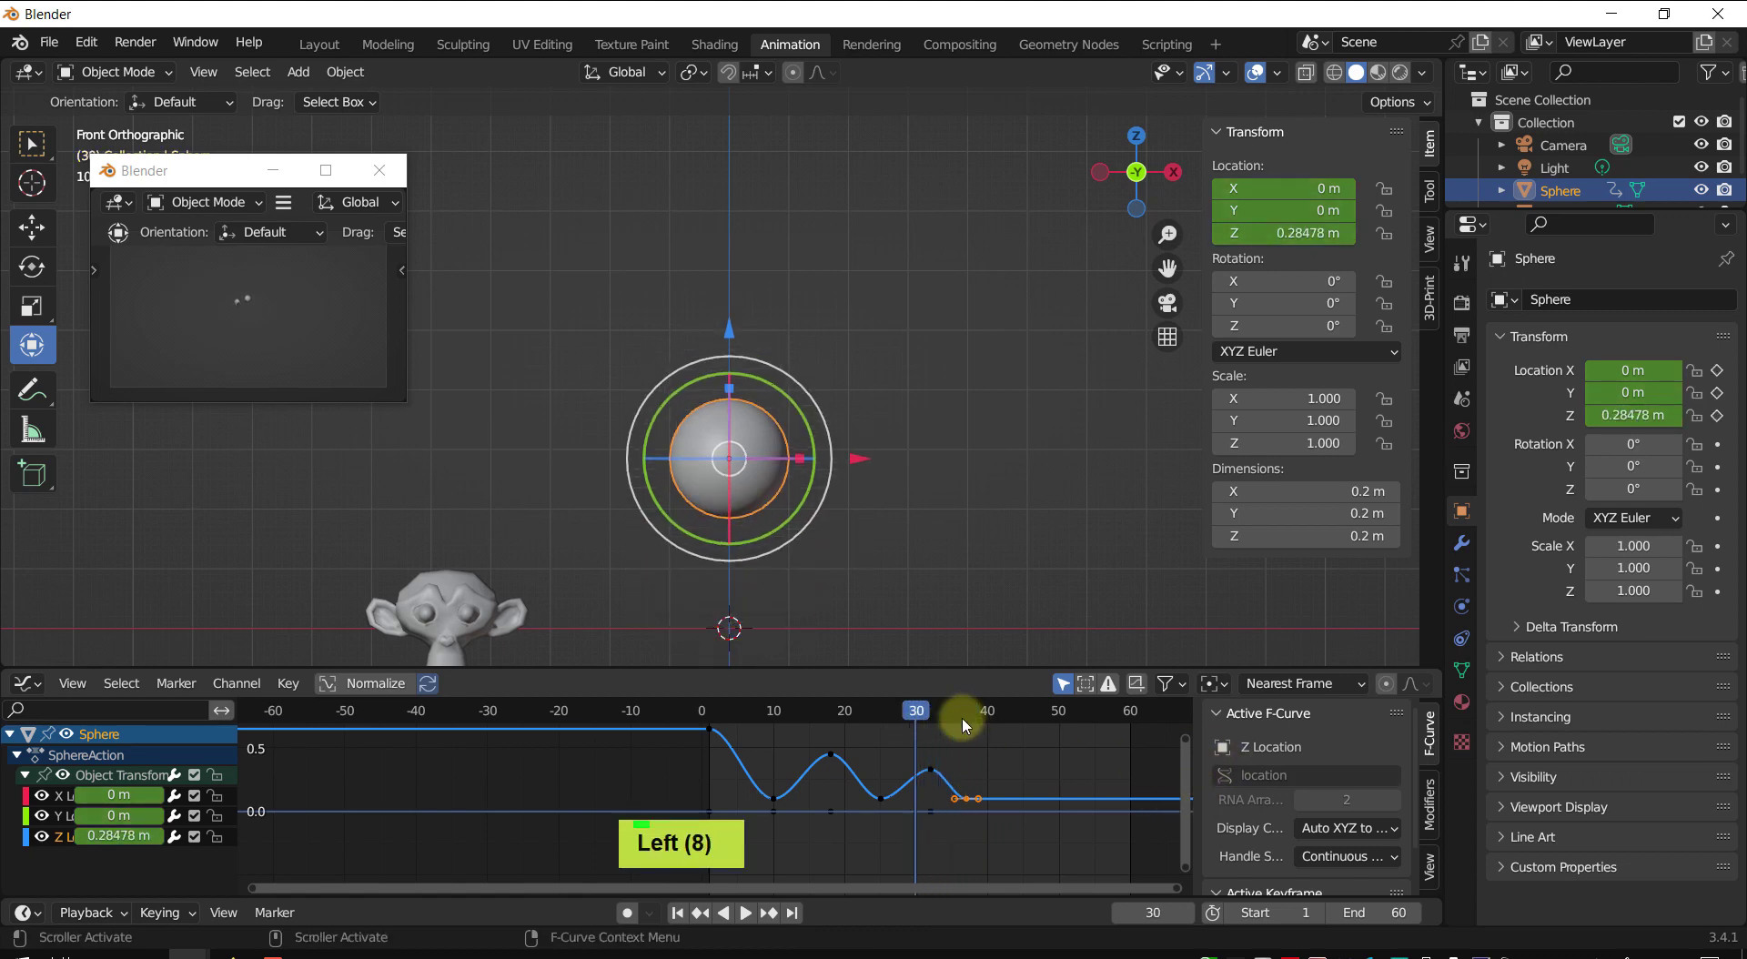
{"action": "key", "text": "Left"}
{"action": "key", "text": "Left"}
{"action": "key", "text": "Left"}
{"action": "key", "text": "Left"}
{"action": "key", "text": "Left"}
{"action": "key", "text": "Left"}
{"action": "key", "text": "Left"}
{"action": "key", "text": "Left"}
{"action": "key", "text": "Left"}
{"action": "key", "text": "Left"}
{"action": "key", "text": "Left"}
{"action": "key", "text": "Left"}
{"action": "key", "text": "Left"}
{"action": "key", "text": "Left"}
{"action": "key", "text": "Left"}
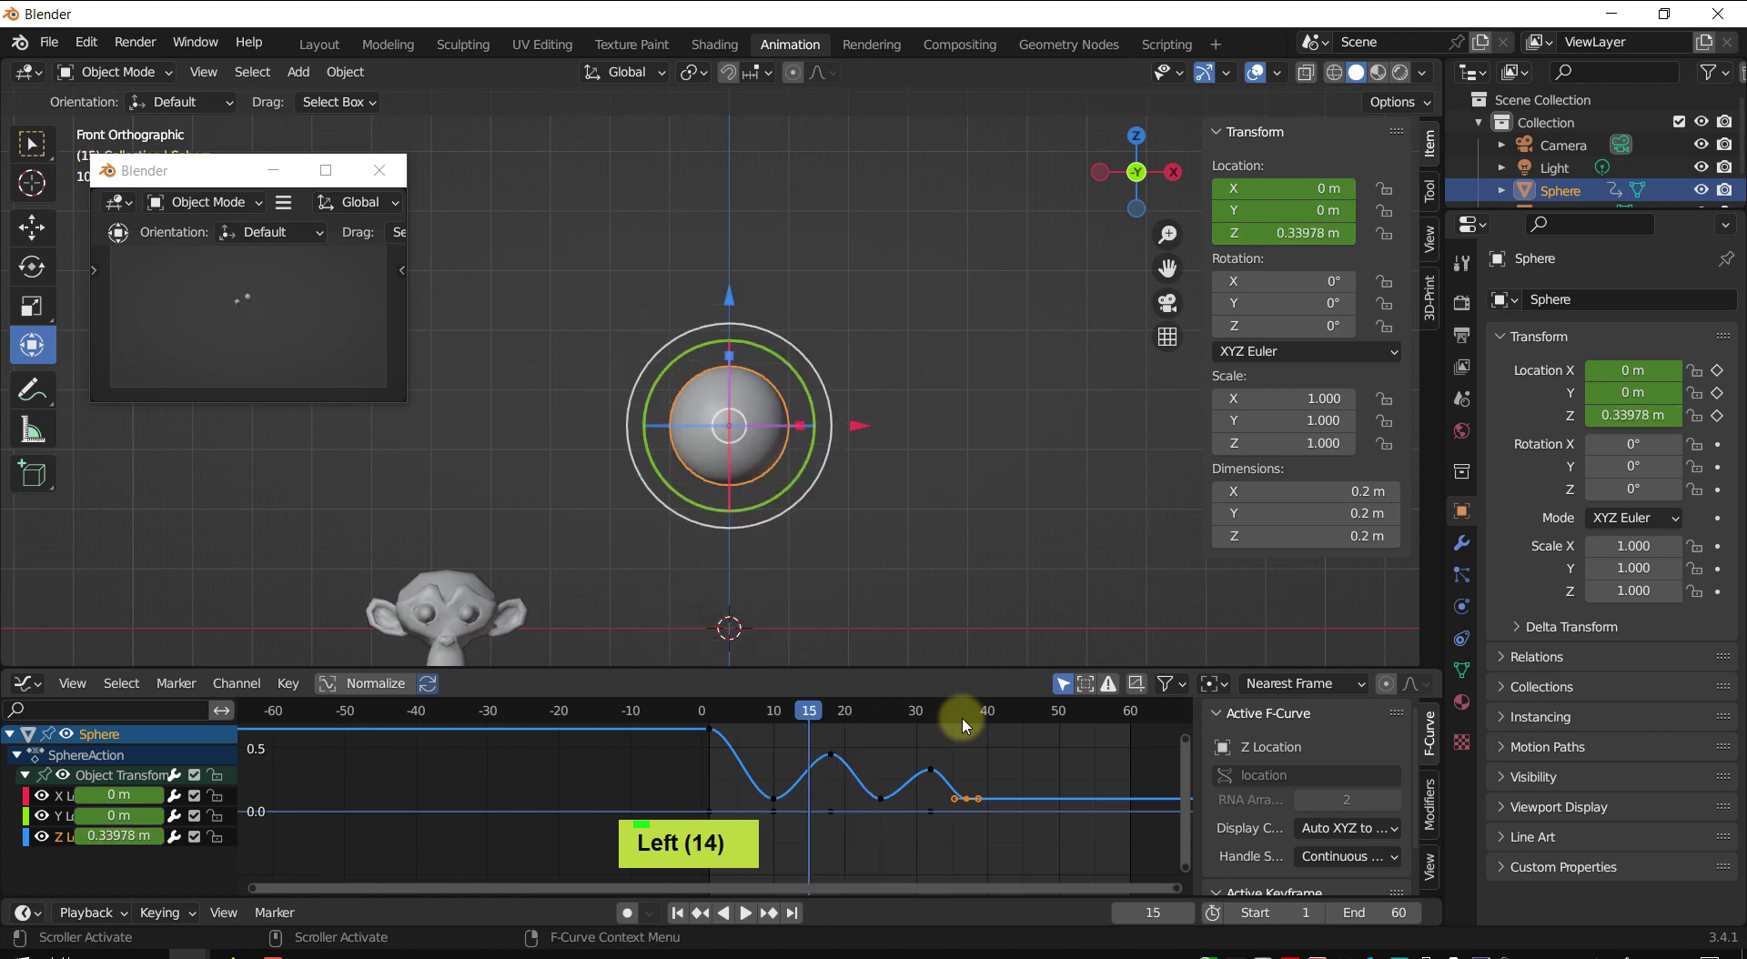
- Step the playhead forward and backward through the frames to check the bounce, ending at frame 15
{"action": "key", "text": "Right"}
{"action": "key", "text": "Right"}
{"action": "key", "text": "Right"}
{"action": "key", "text": "Right"}
{"action": "key", "text": "Right"}
{"action": "key", "text": "Right"}
{"action": "key", "text": "Right"}
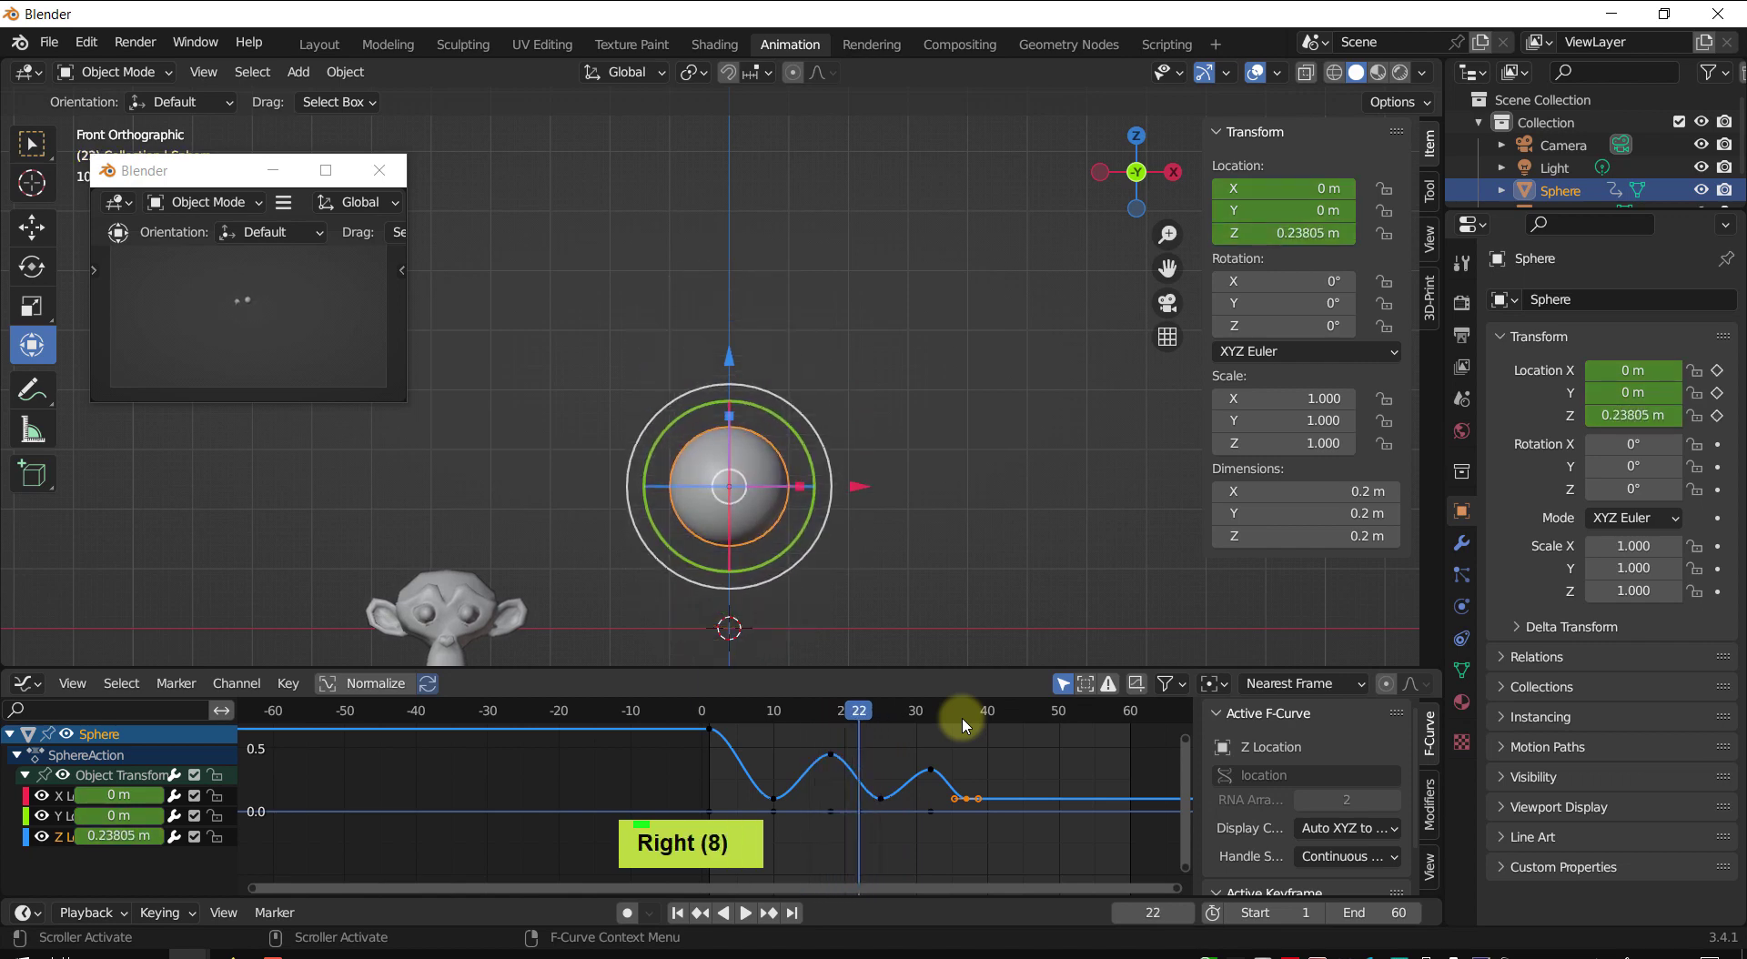
{"action": "key", "text": "Right"}
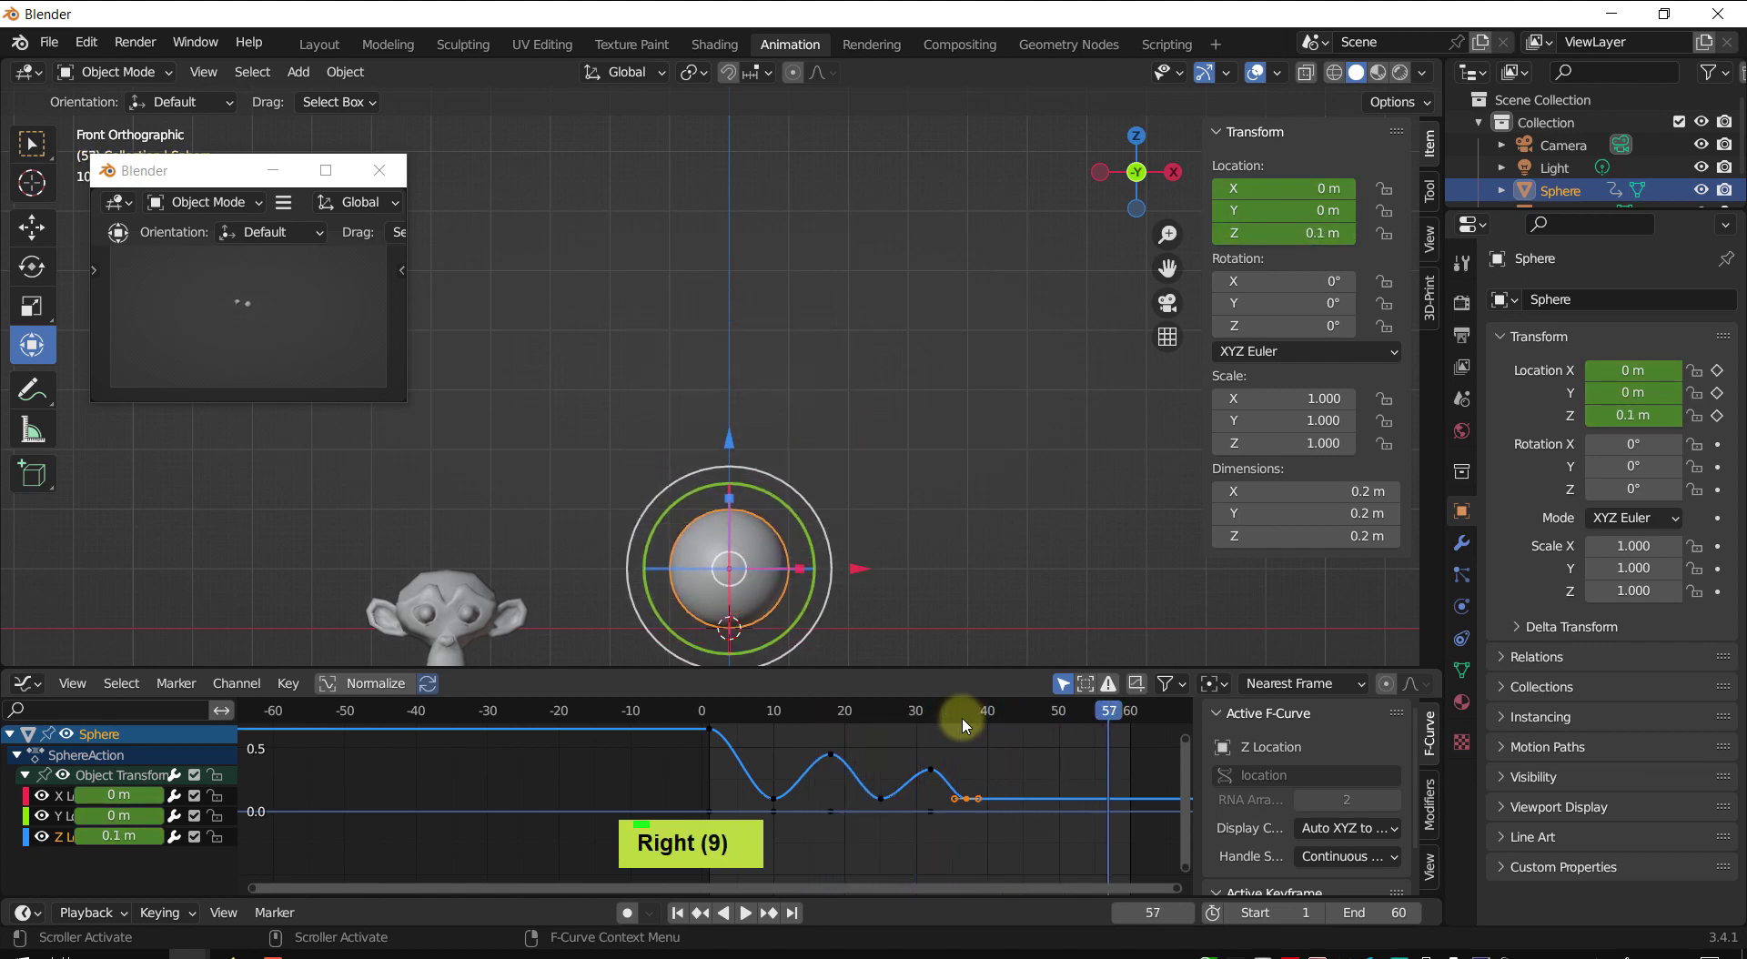
{"action": "key", "text": "Right"}
{"action": "key", "text": "Right"}
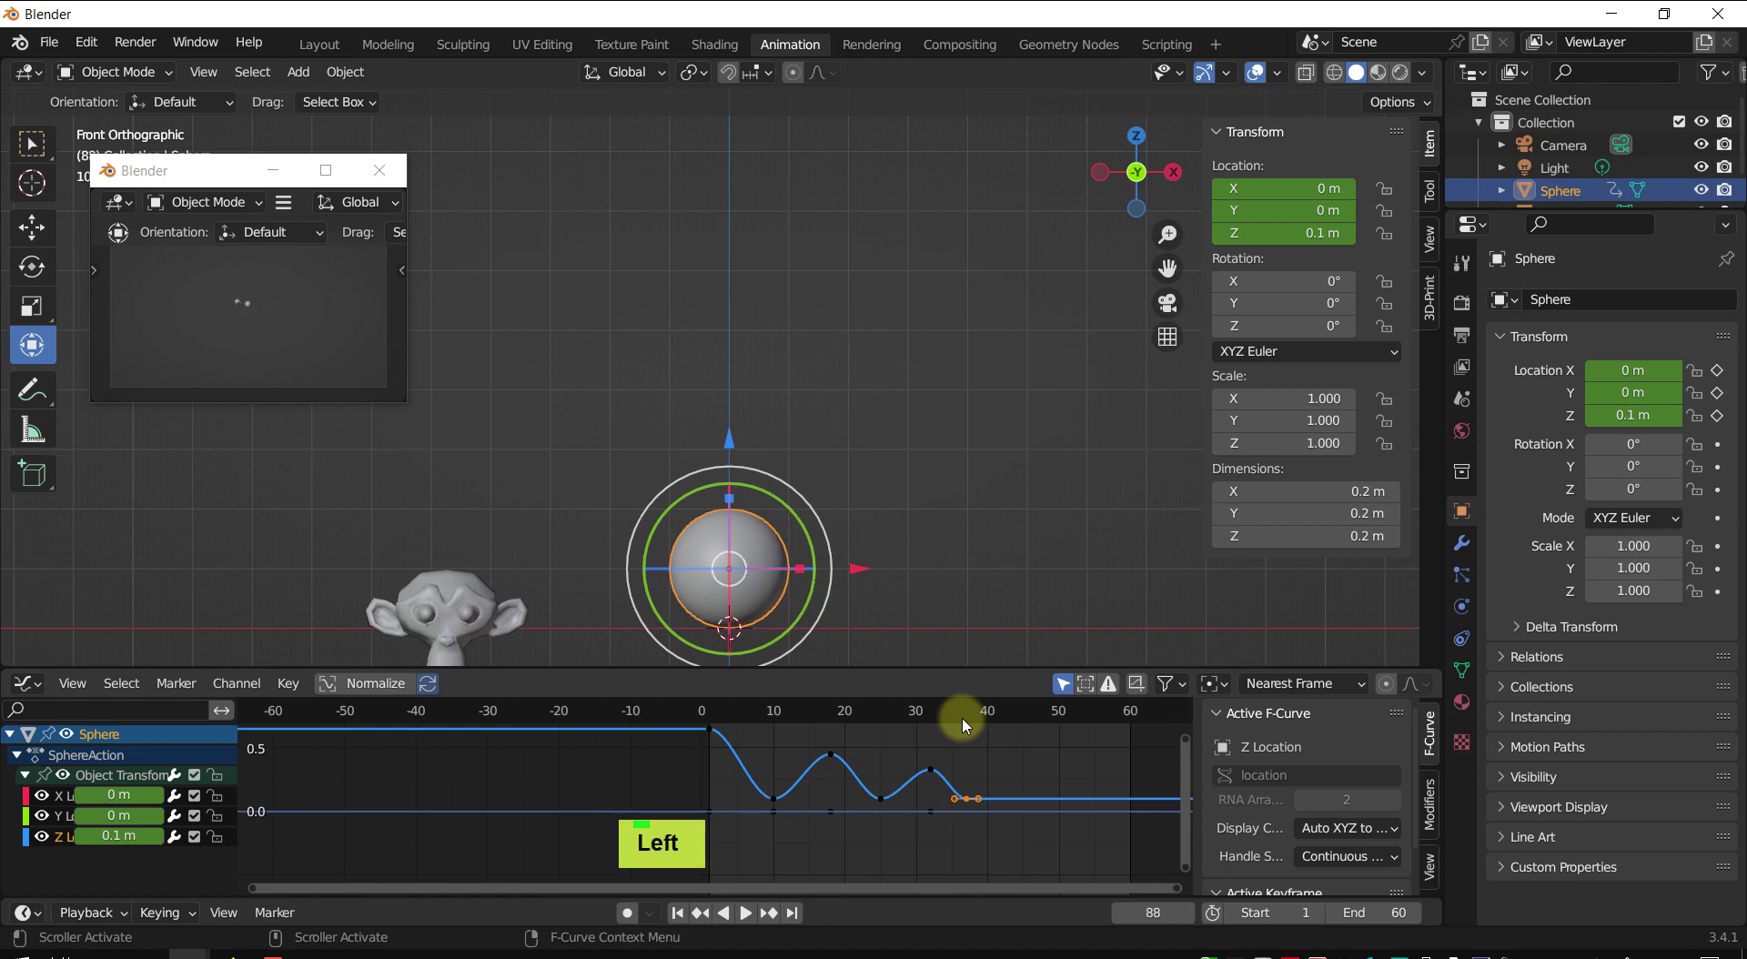
{"action": "key", "text": "Left"}
{"action": "key", "text": "Left"}
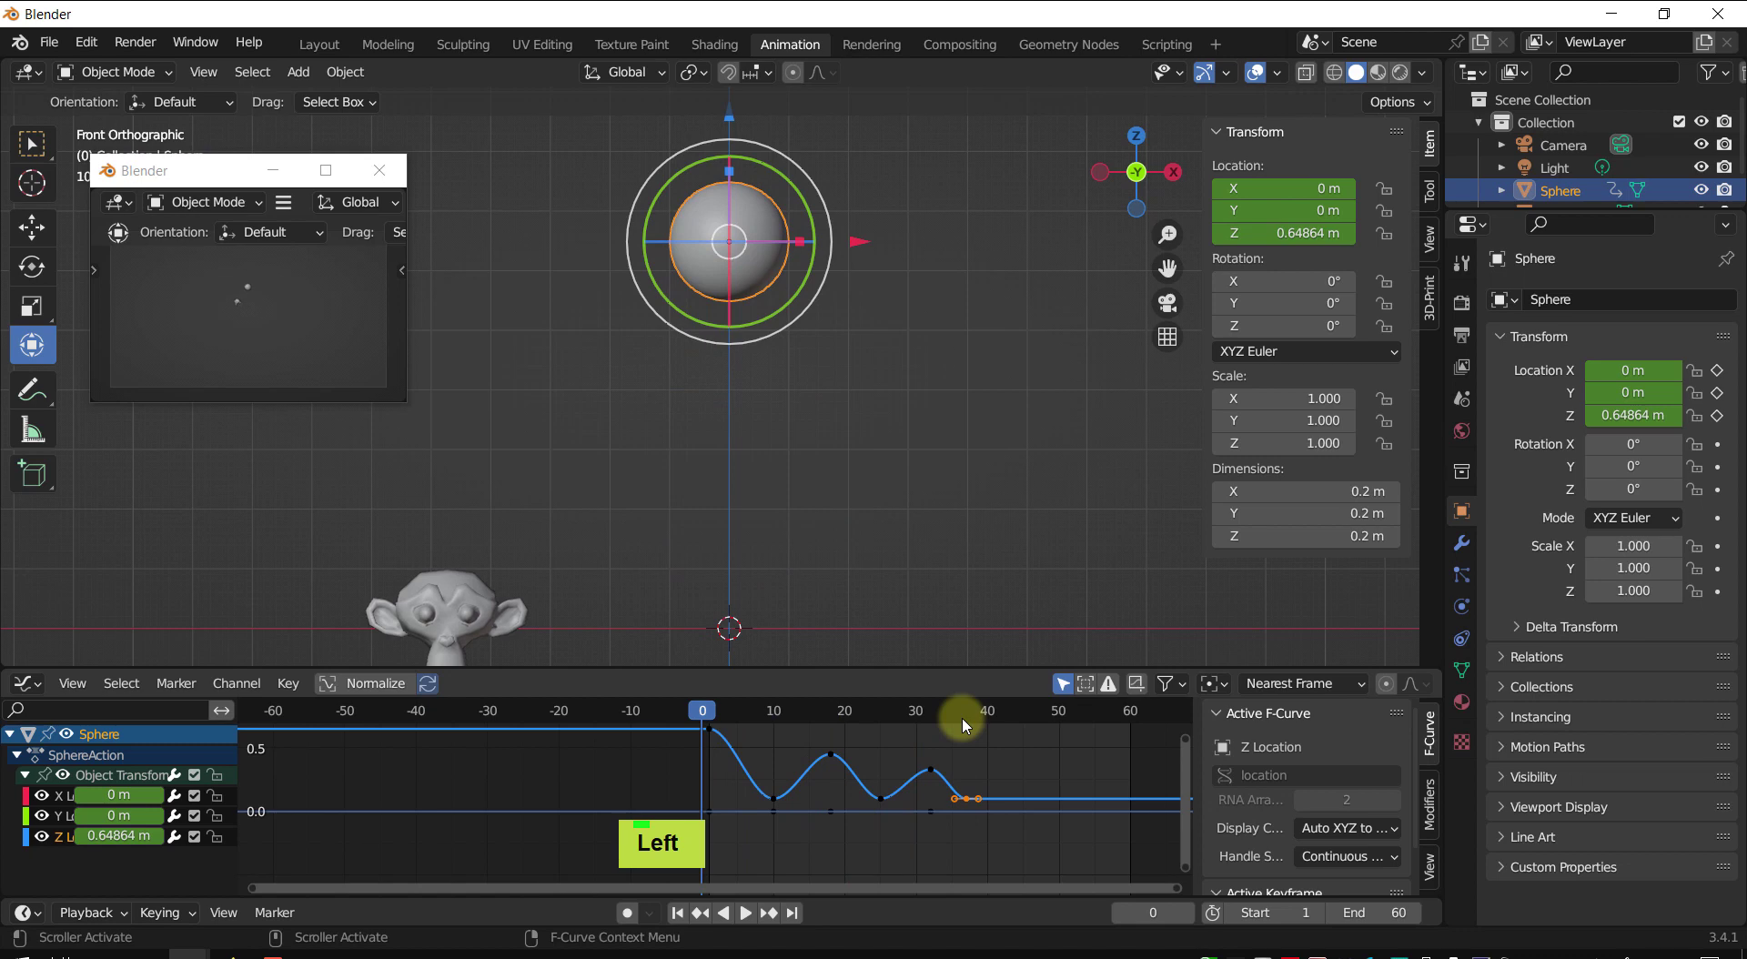
{"action": "key", "text": "Right"}
{"action": "key", "text": "Left"}
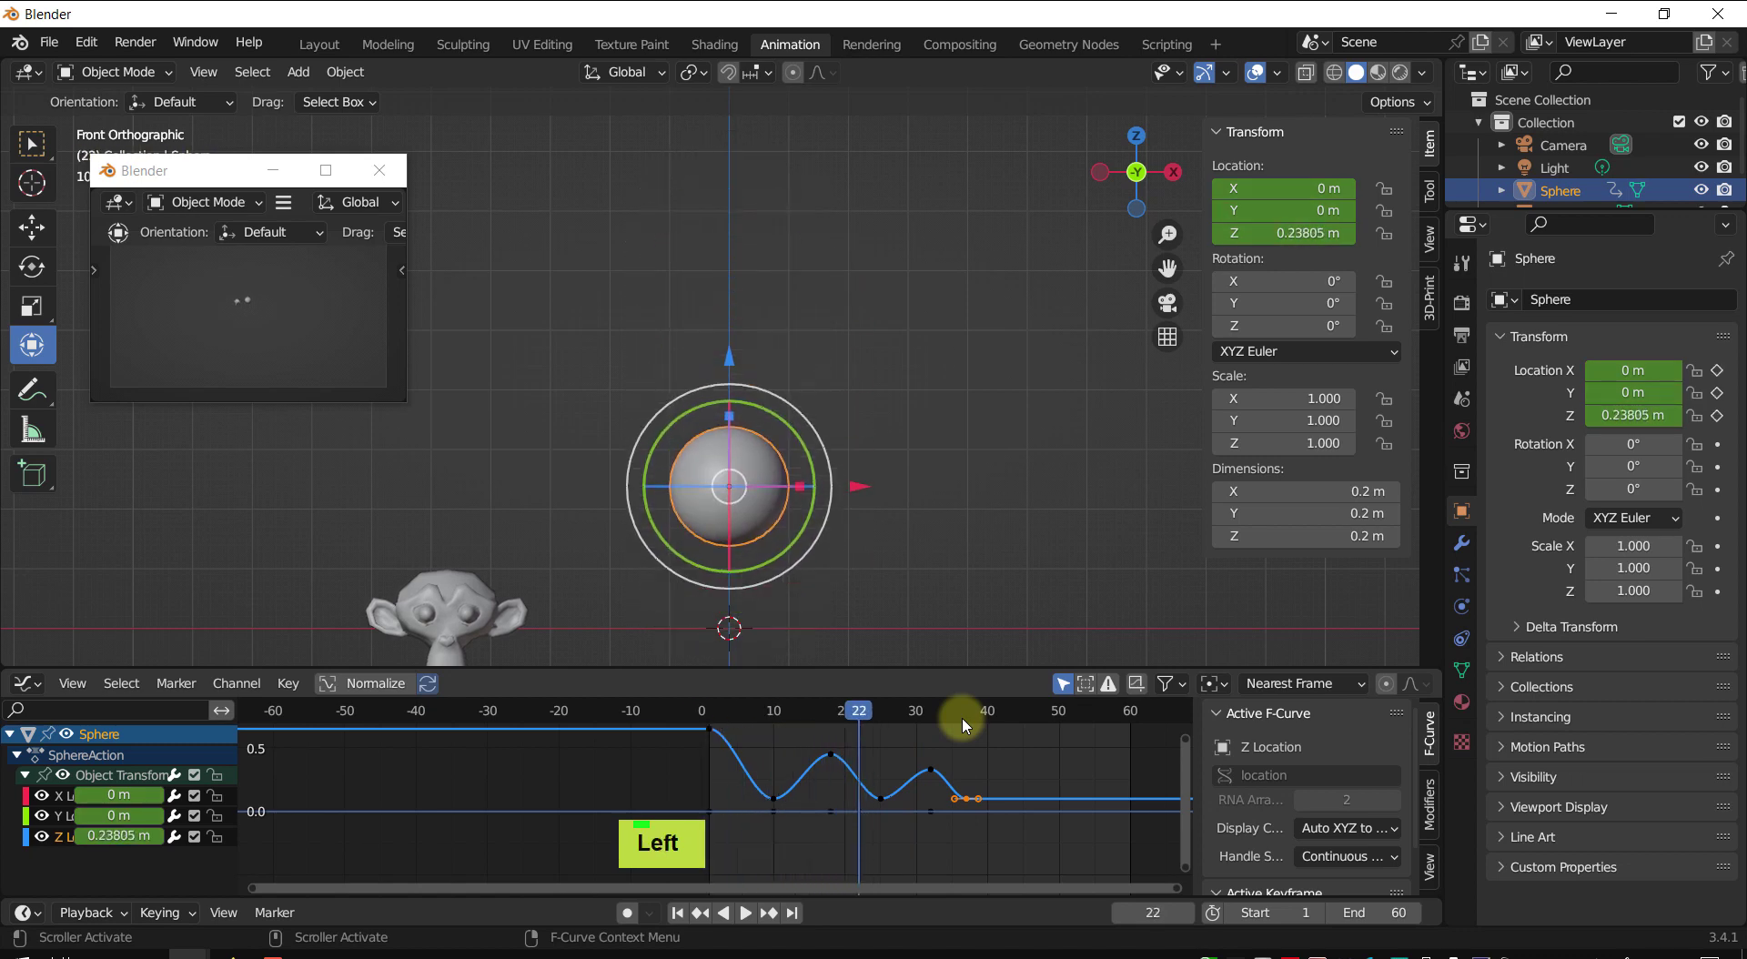
{"action": "key", "text": "Left"}
{"action": "key", "text": "Right"}
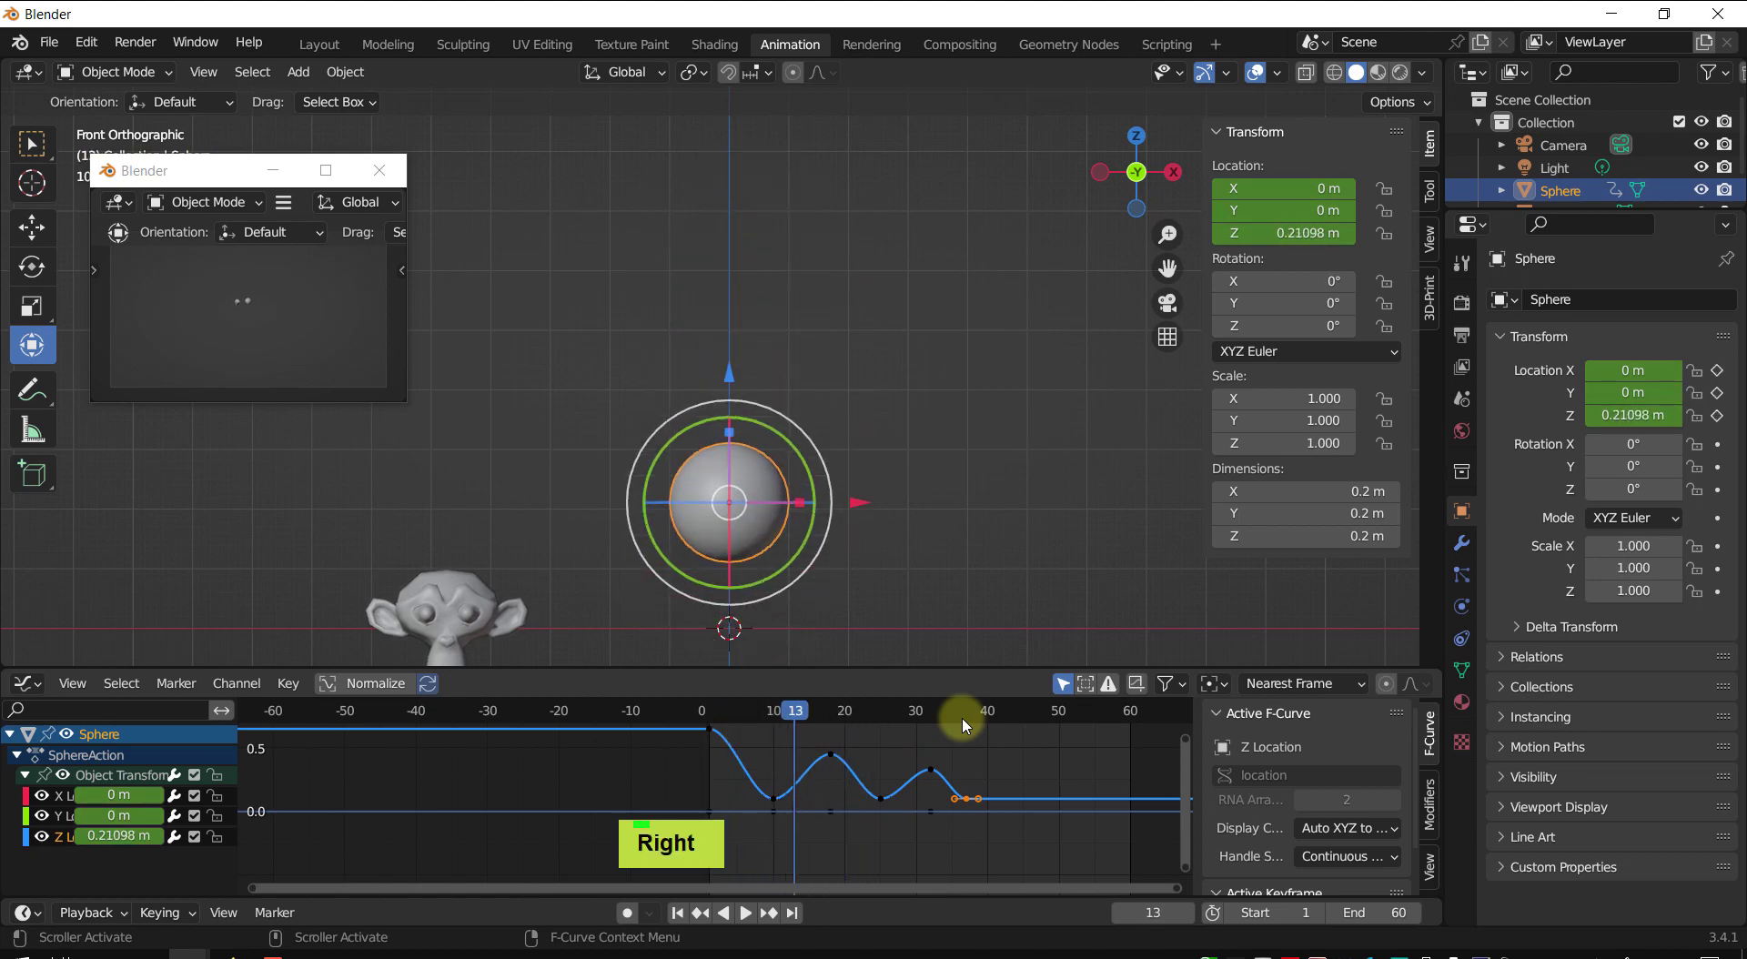
{"action": "key", "text": "Right"}
{"action": "key", "text": "Right"}
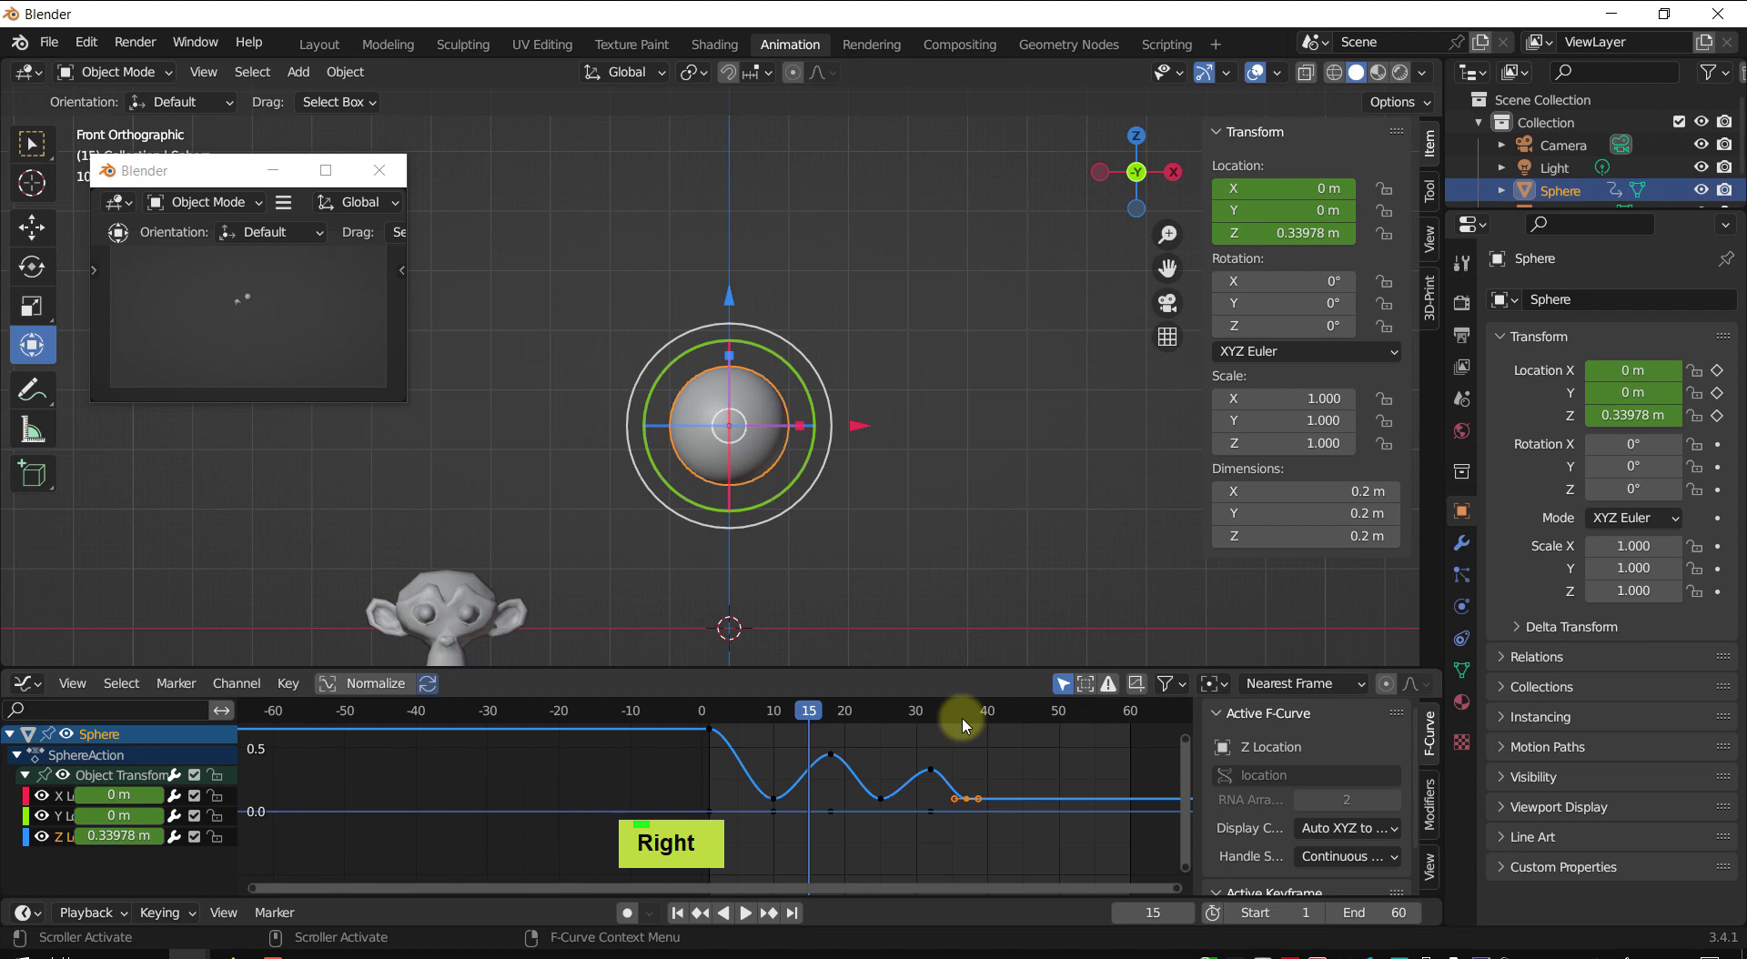
- Jump the playhead back and forth between the start and end of the frame range, ending at frame 1
{"action": "key", "text": "shift"}
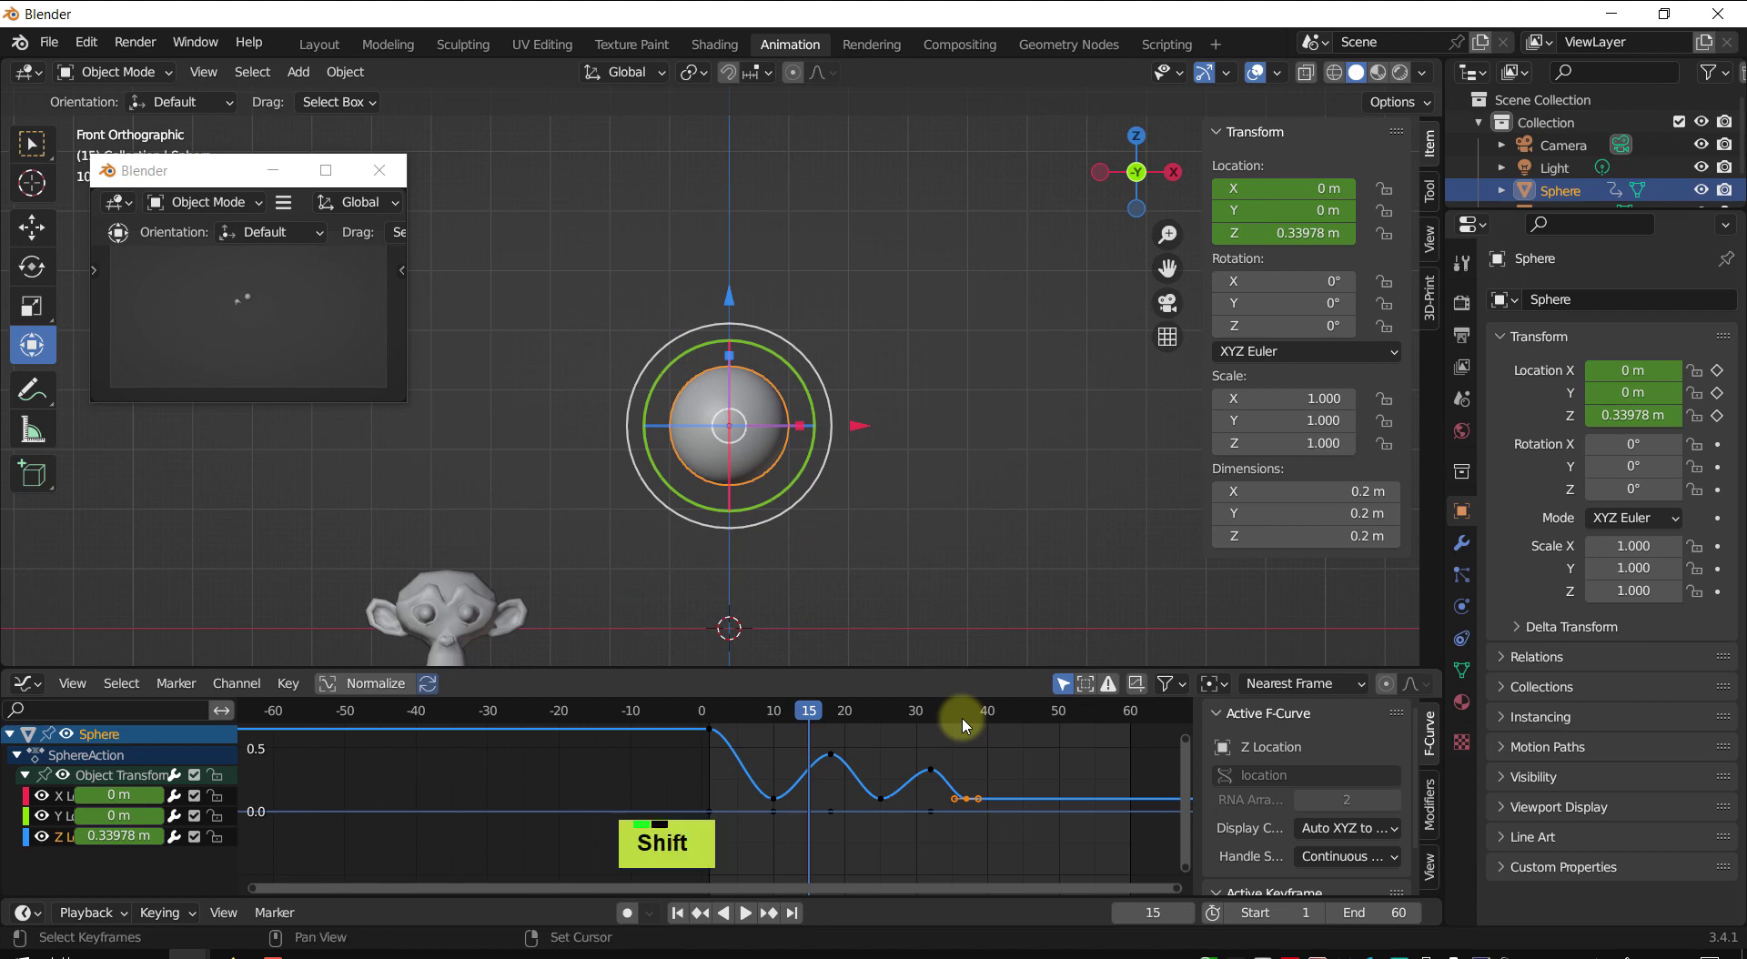
{"action": "key", "text": "shift+Left"}
{"action": "key", "text": "shift+Right"}
{"action": "key", "text": "shift+Left"}
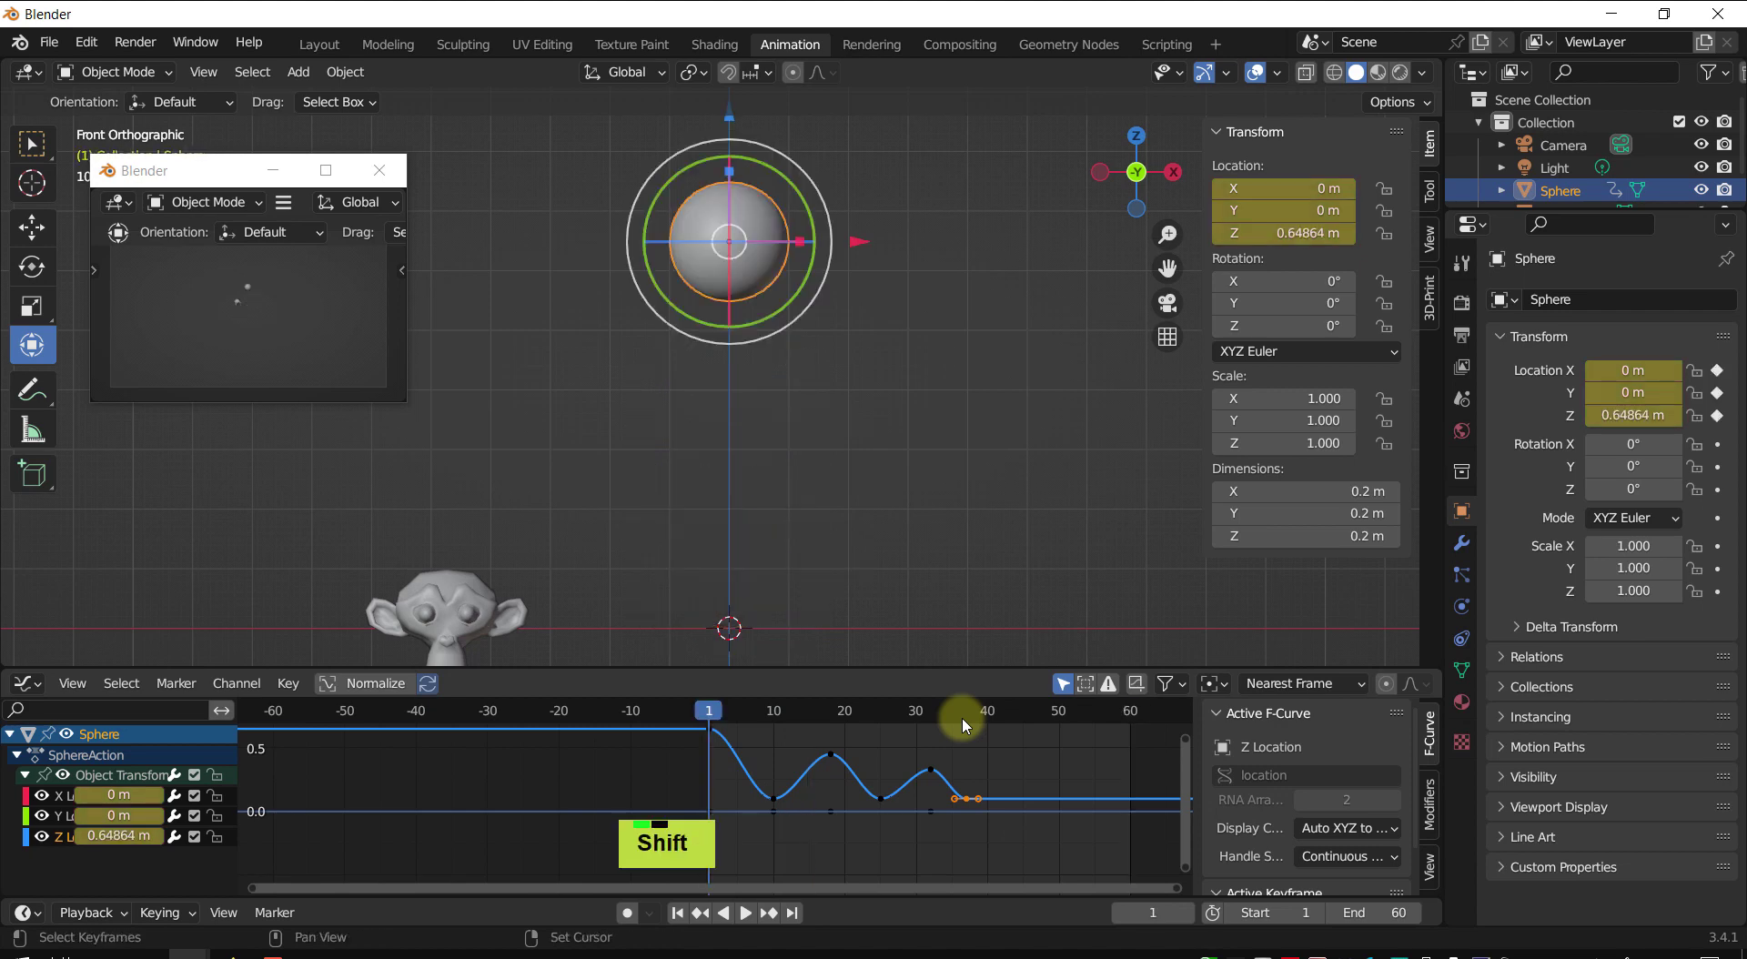
{"action": "key", "text": "shift+Right"}
{"action": "key", "text": "shift+Left"}
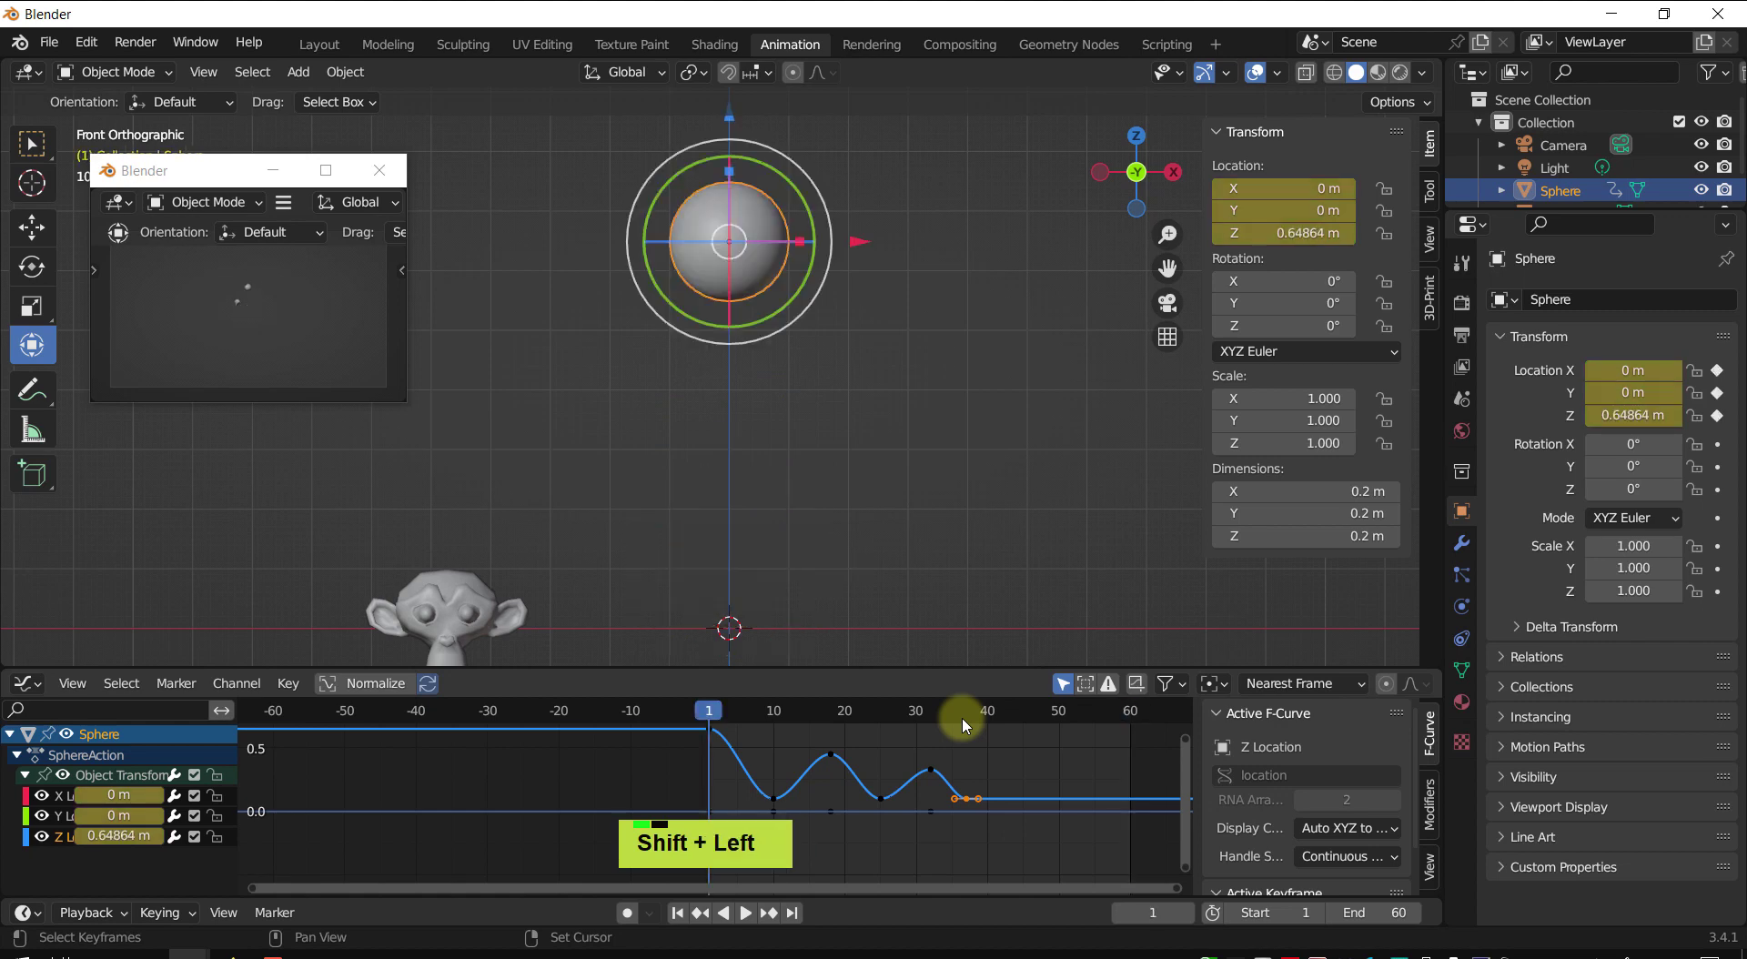
{"action": "key", "text": "shift+Right"}
{"action": "key", "text": "shift+Left"}
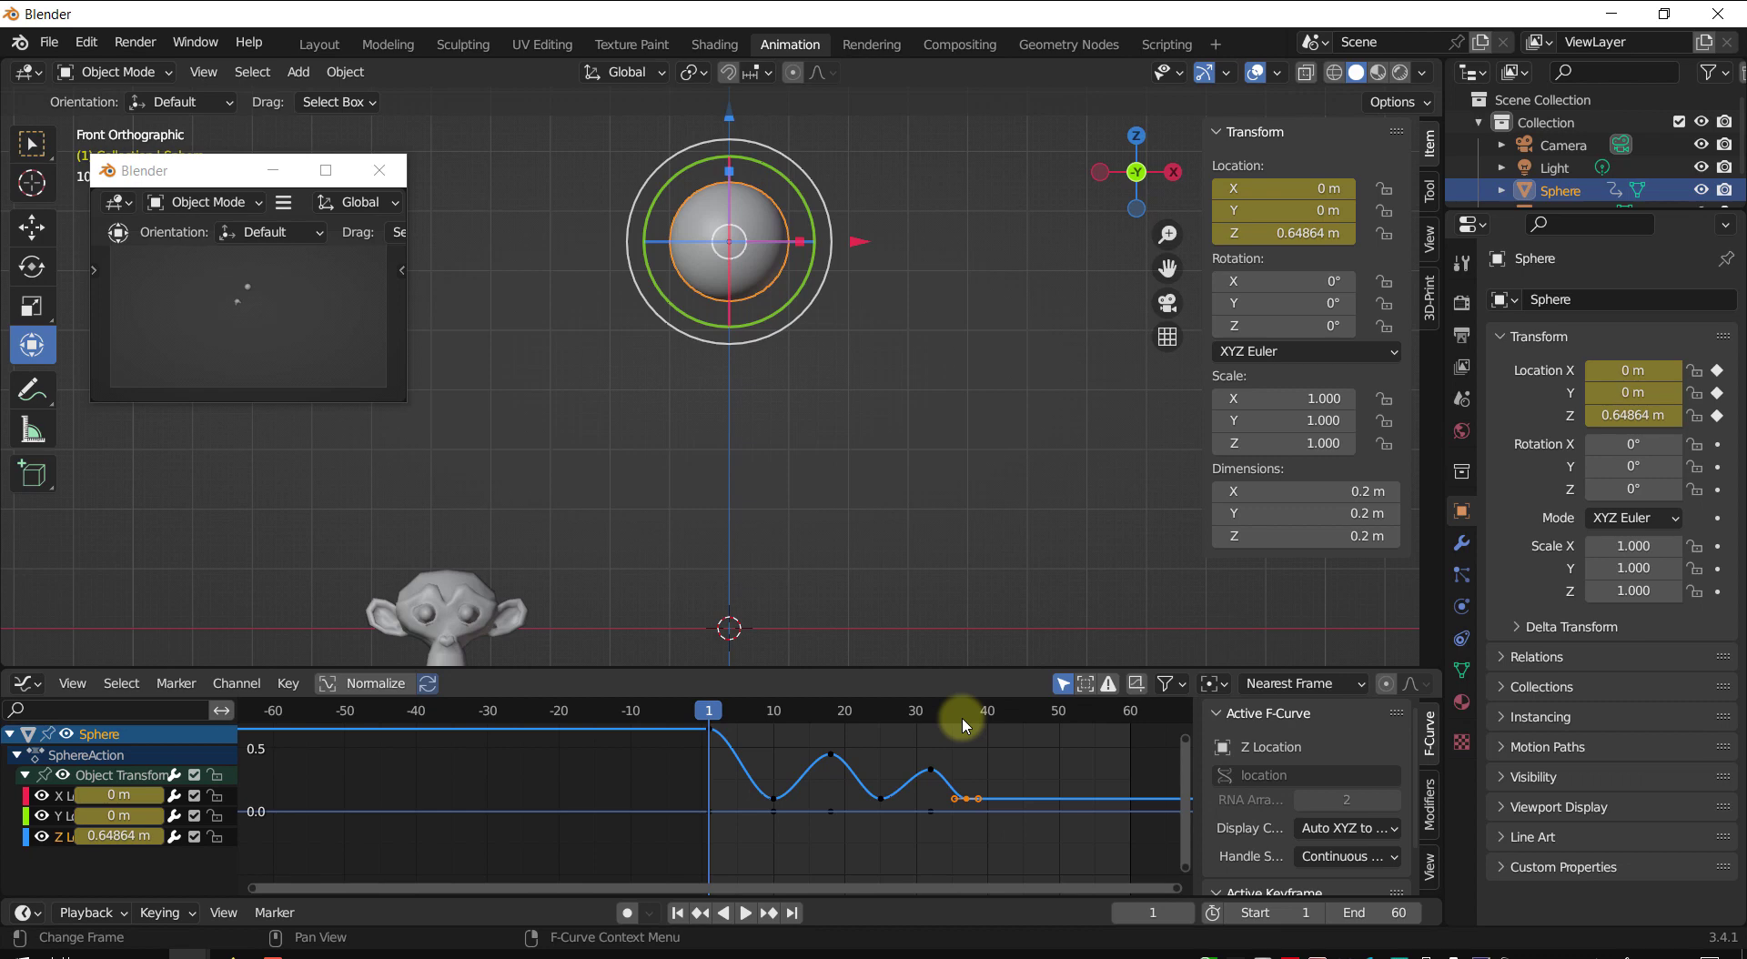
- Jump the playhead from keyframe to keyframe along the sphere's bounce curve and return it to frame 1
{"action": "key", "text": "Up"}
{"action": "key", "text": "Down"}
{"action": "key", "text": "Up"}
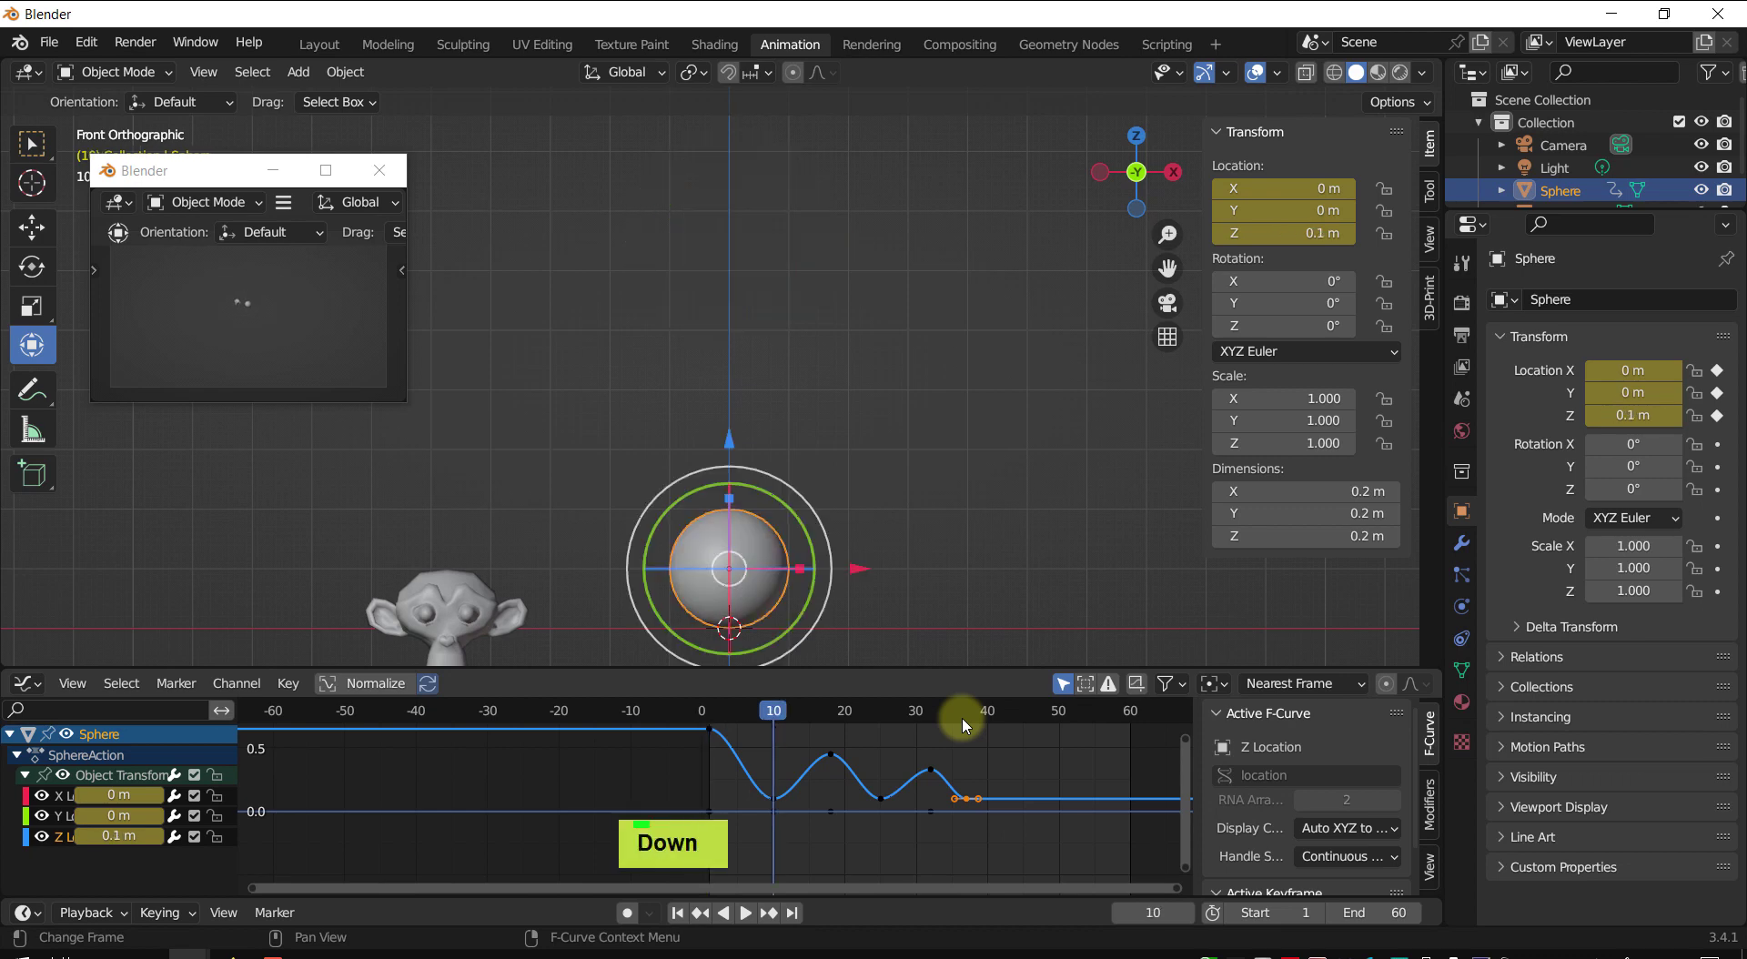
{"action": "key", "text": "Down"}
{"action": "key", "text": "Up"}
{"action": "key", "text": "Up"}
{"action": "key", "text": "Up"}
{"action": "key", "text": "Up"}
{"action": "key", "text": "Down"}
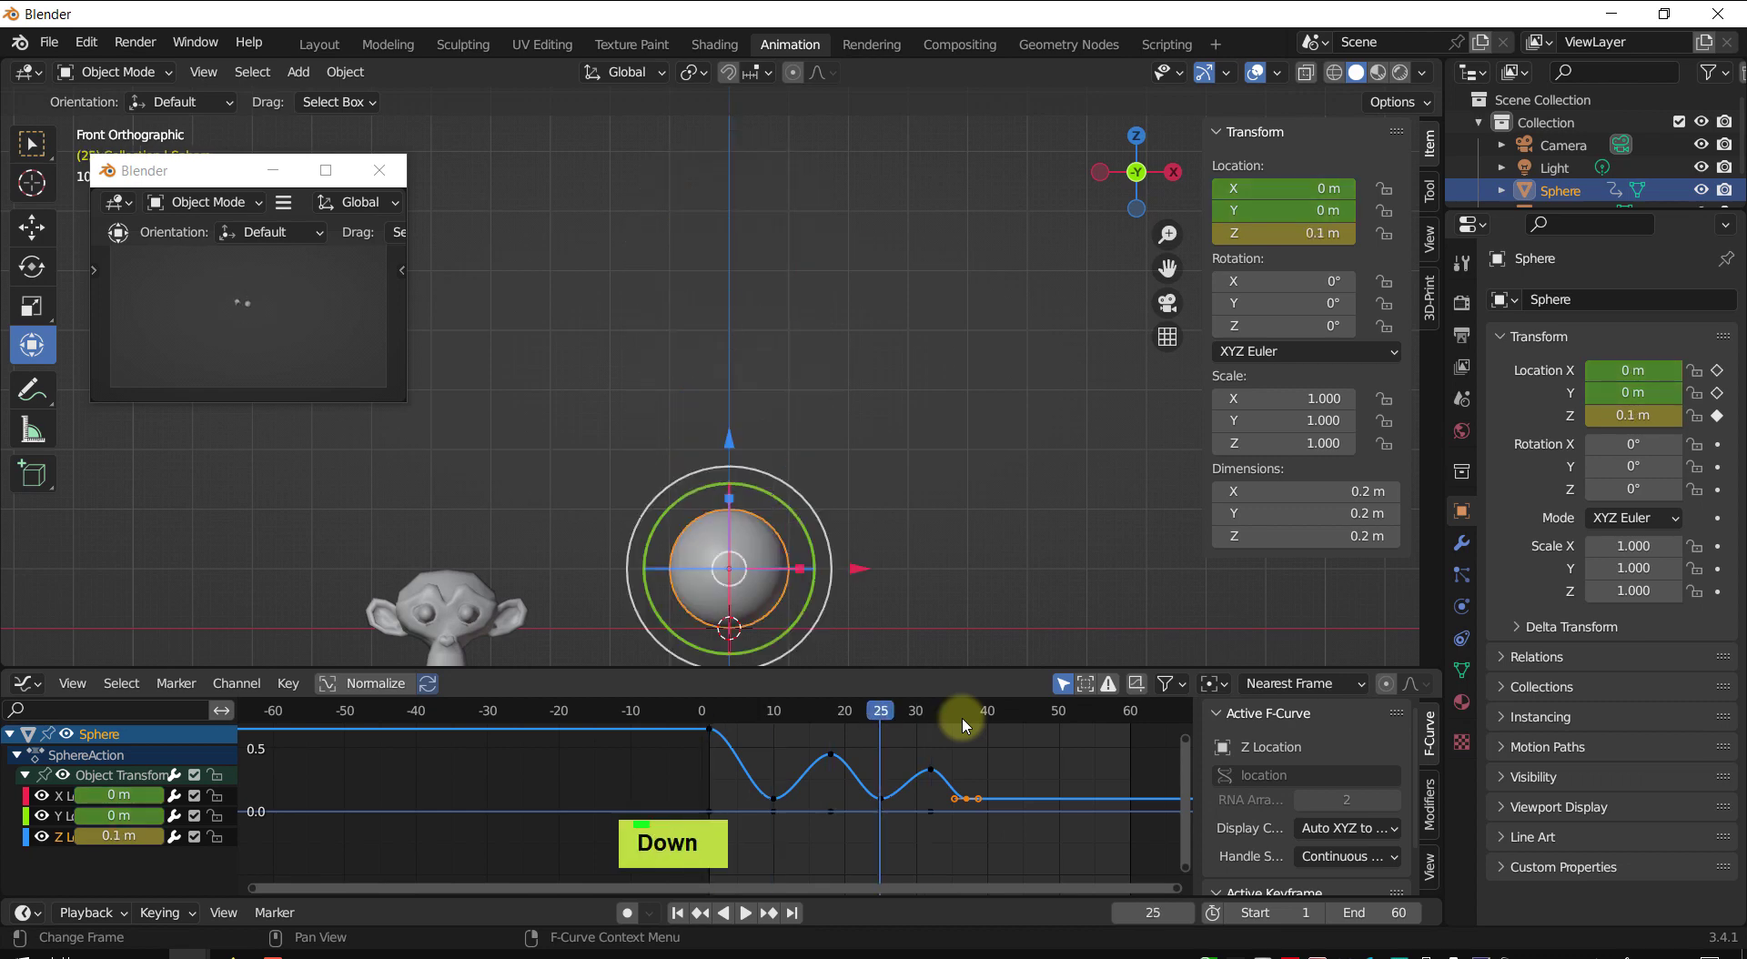
{"action": "key", "text": "Up"}
{"action": "key", "text": "Up"}
{"action": "key", "text": "Down"}
{"action": "key", "text": "Down"}
{"action": "key", "text": "Down"}
{"action": "key", "text": "Down"}
{"action": "key", "text": "Down"}
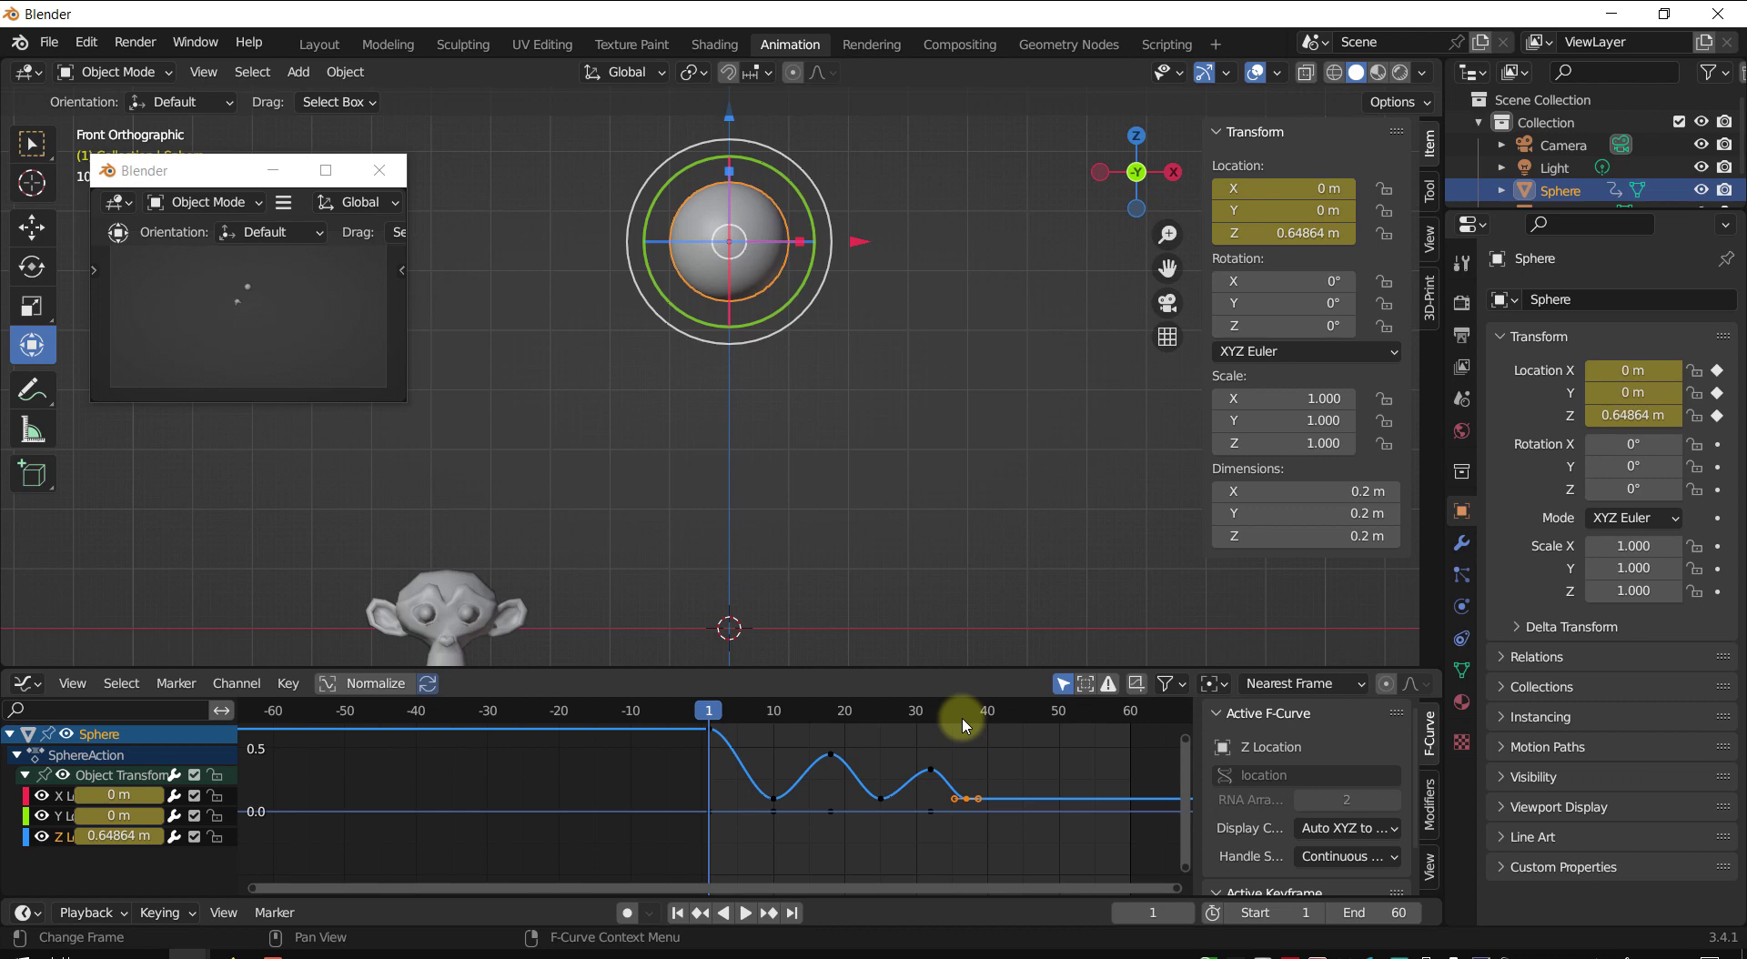
- Select the Z Location keyframes at frames 32 and 37 and frame the selection in the Graph Editor
{"action": "left_click_drag", "start_coordinate": [907, 744], "coordinate": [996, 801]}
{"action": "middle_click_drag", "start_coordinate": [997, 800], "coordinate": [802, 802], "text": "shift"}
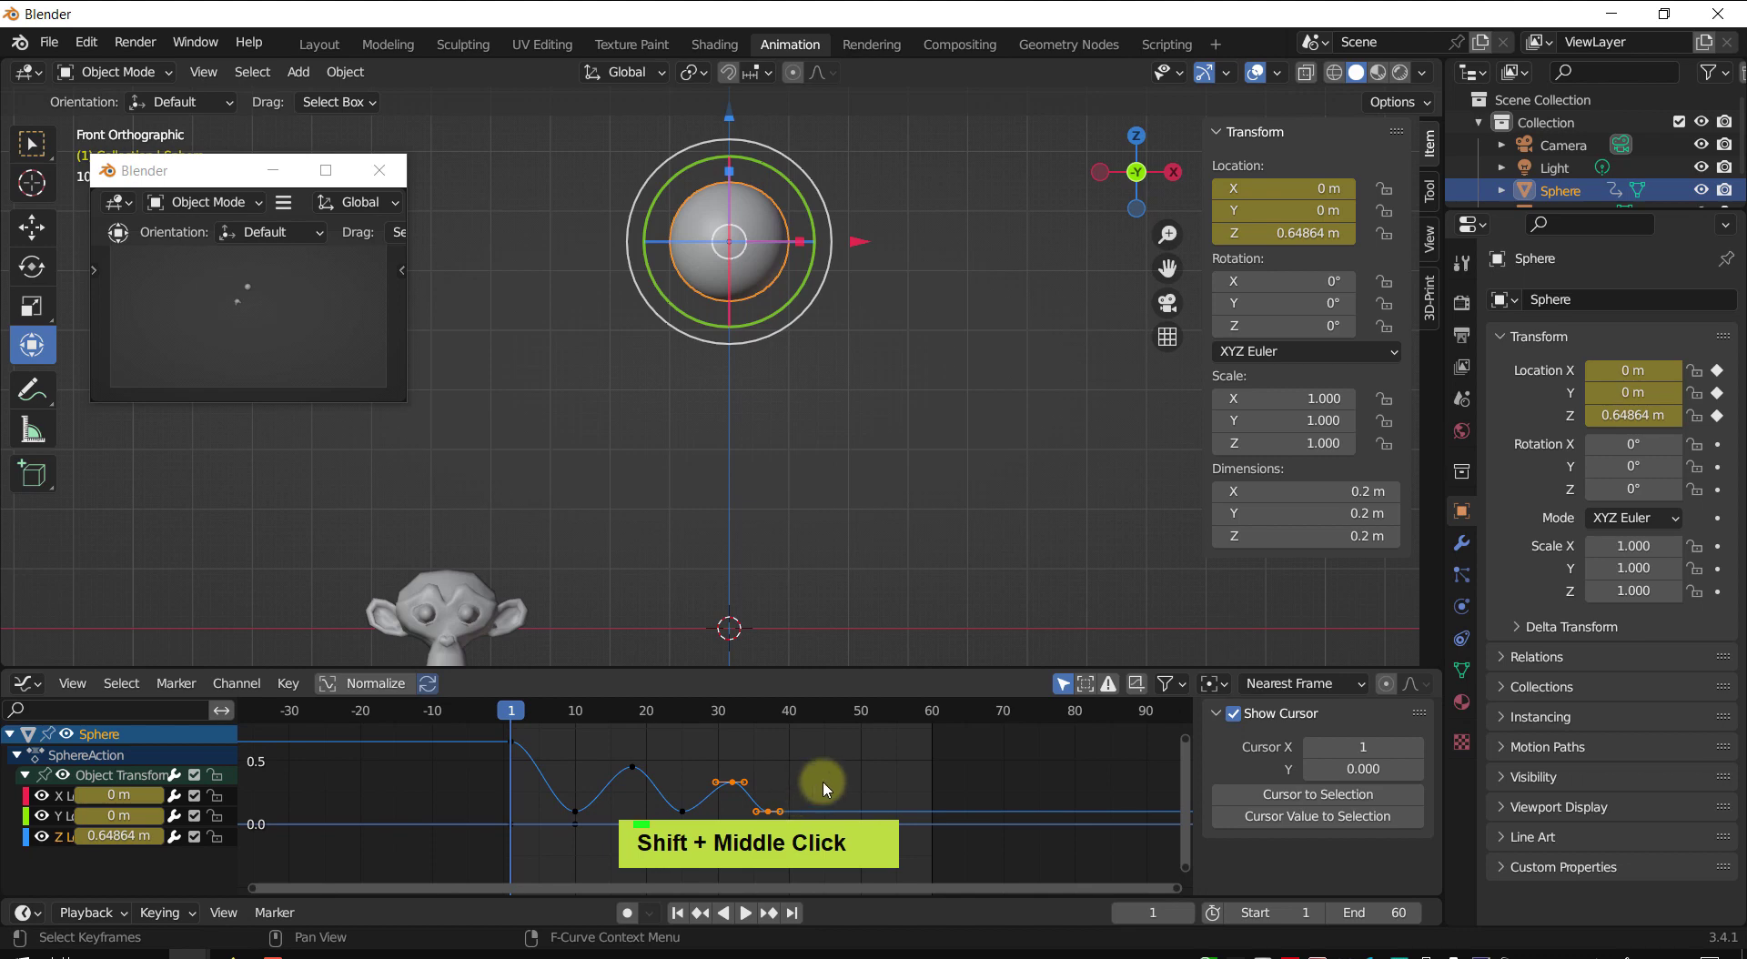
{"action": "key", "text": "KP_Decimal"}
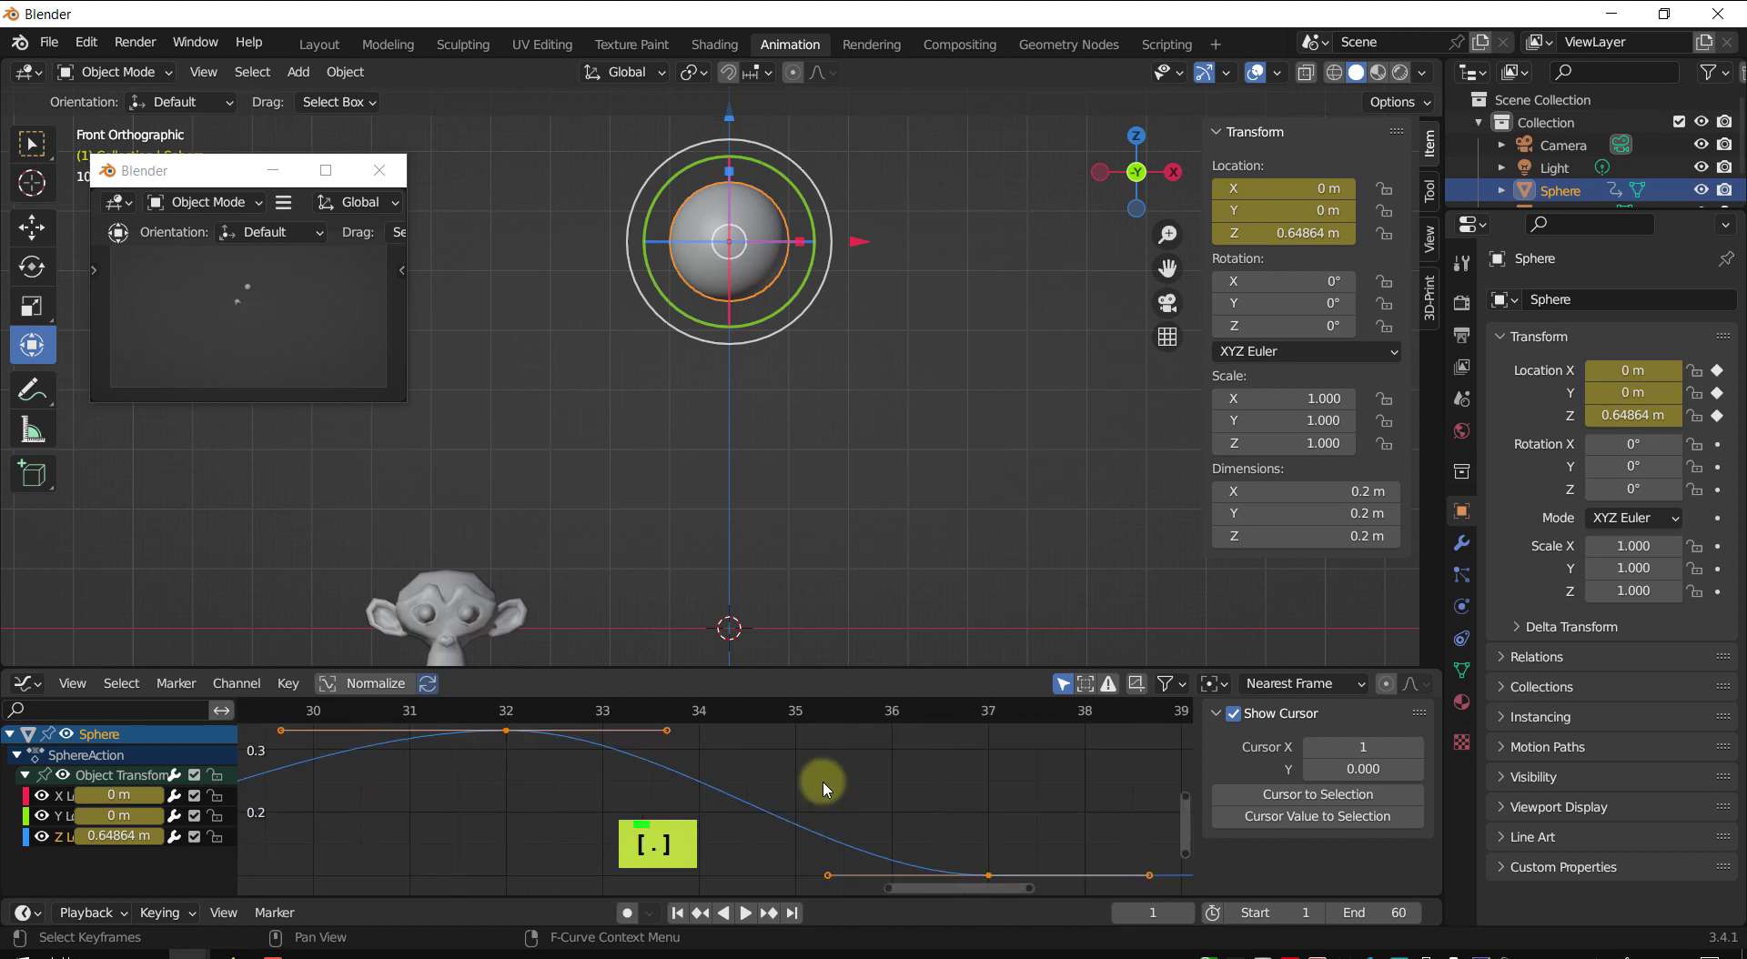
{"action": "scroll", "coordinate": [823, 788], "scroll_direction": "down", "scroll_amount": 5}
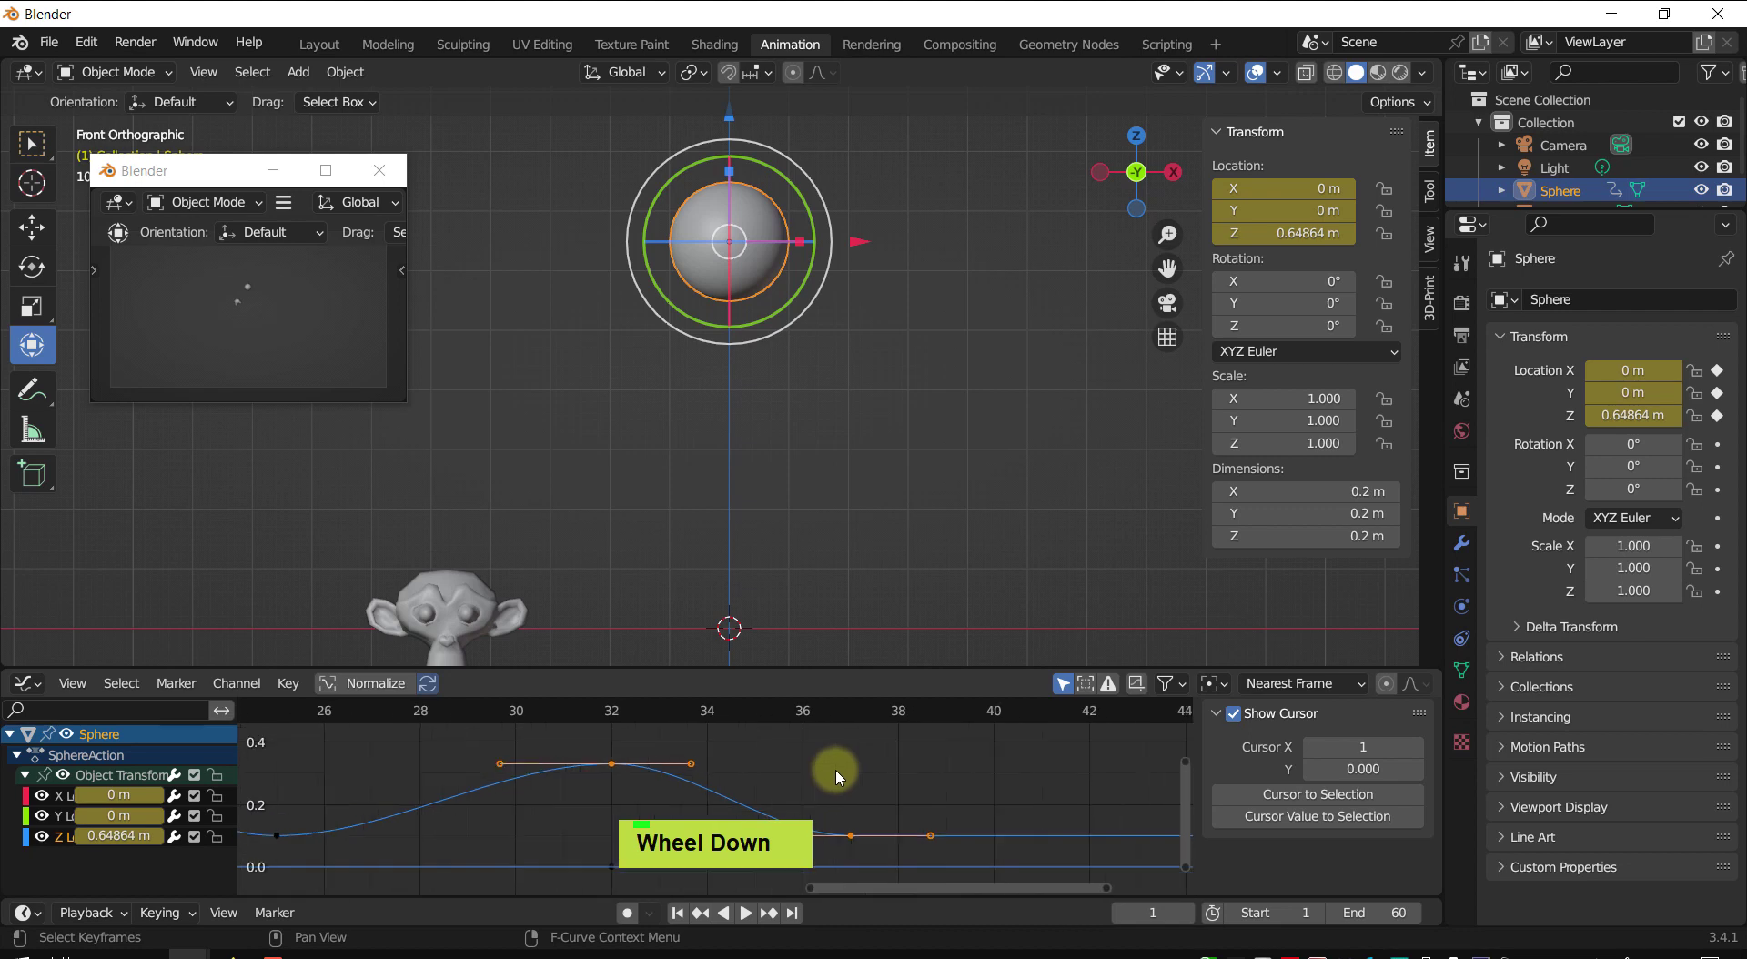
{"action": "scroll", "coordinate": [837, 775], "scroll_direction": "down", "scroll_amount": 6}
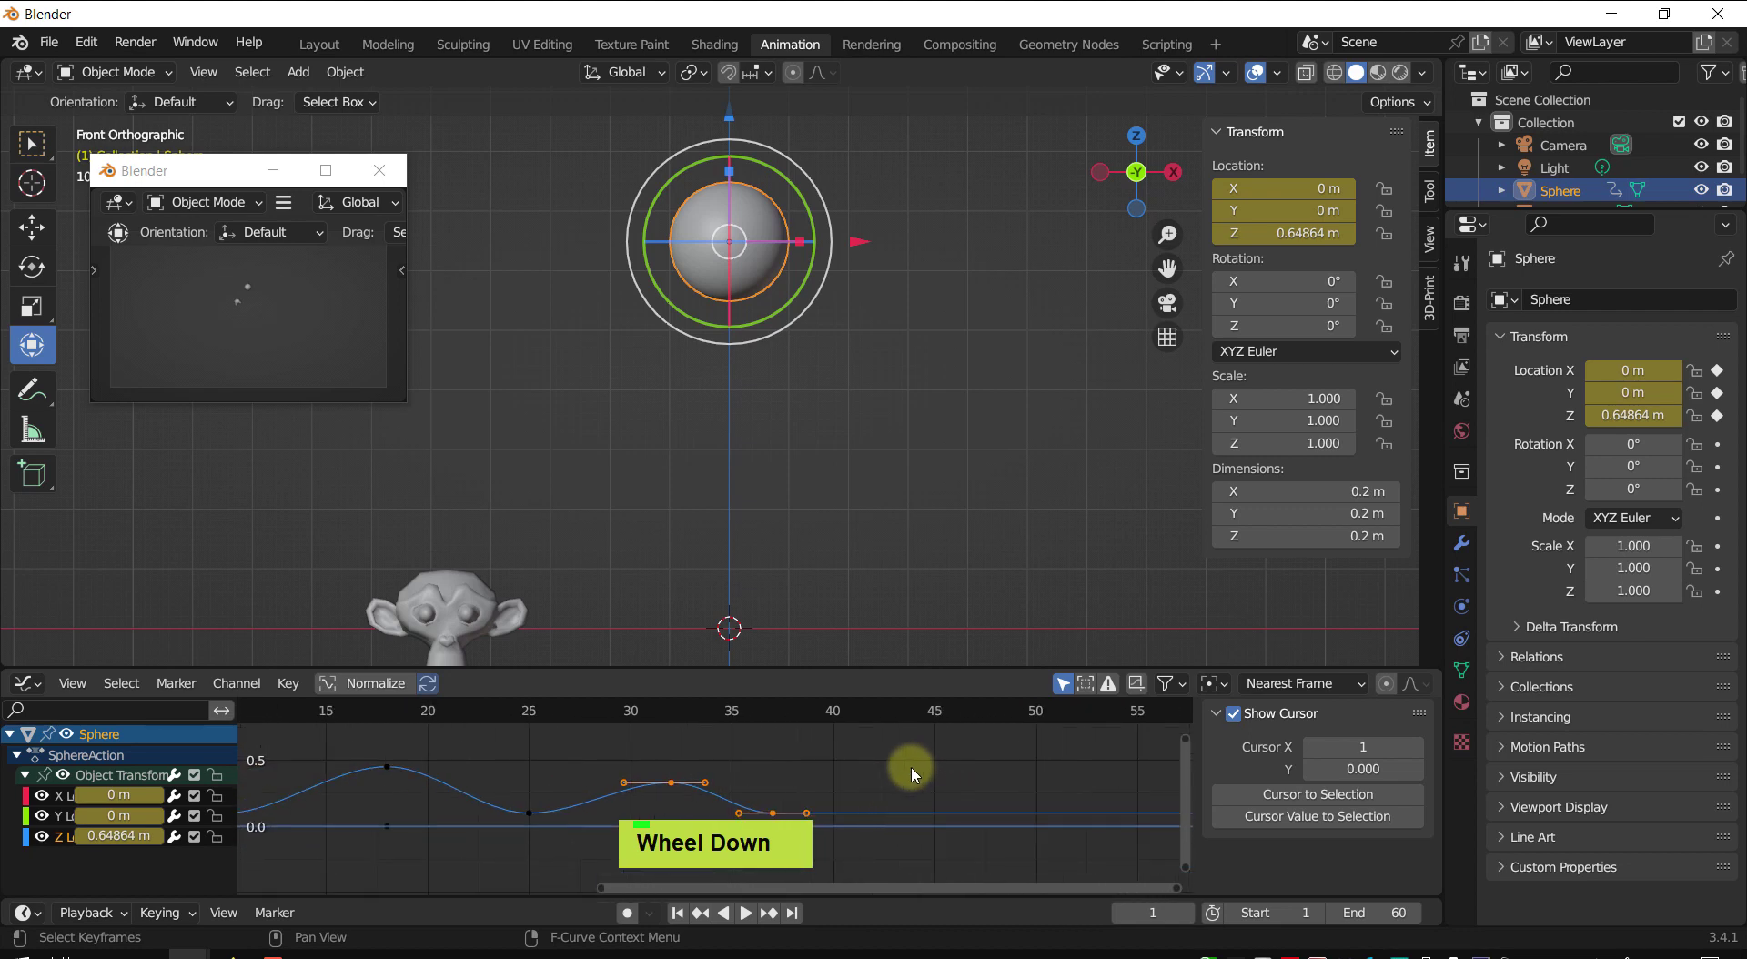
- Select the X Location curve in the Graph Editor and widen the channel list to fit the full channel names
{"action": "mouse_move", "coordinate": [910, 767]}
{"action": "middle_mouse_down", "text": "ctrl"}
{"action": "mouse_move", "coordinate": [865, 784]}
{"action": "mouse_move", "coordinate": [811, 753]}
{"action": "mouse_move", "coordinate": [889, 780]}
{"action": "mouse_move", "coordinate": [915, 780]}
{"action": "mouse_move", "coordinate": [918, 758]}
{"action": "mouse_move", "coordinate": [800, 759]}
{"action": "middle_mouse_up", "text": "ctrl"}
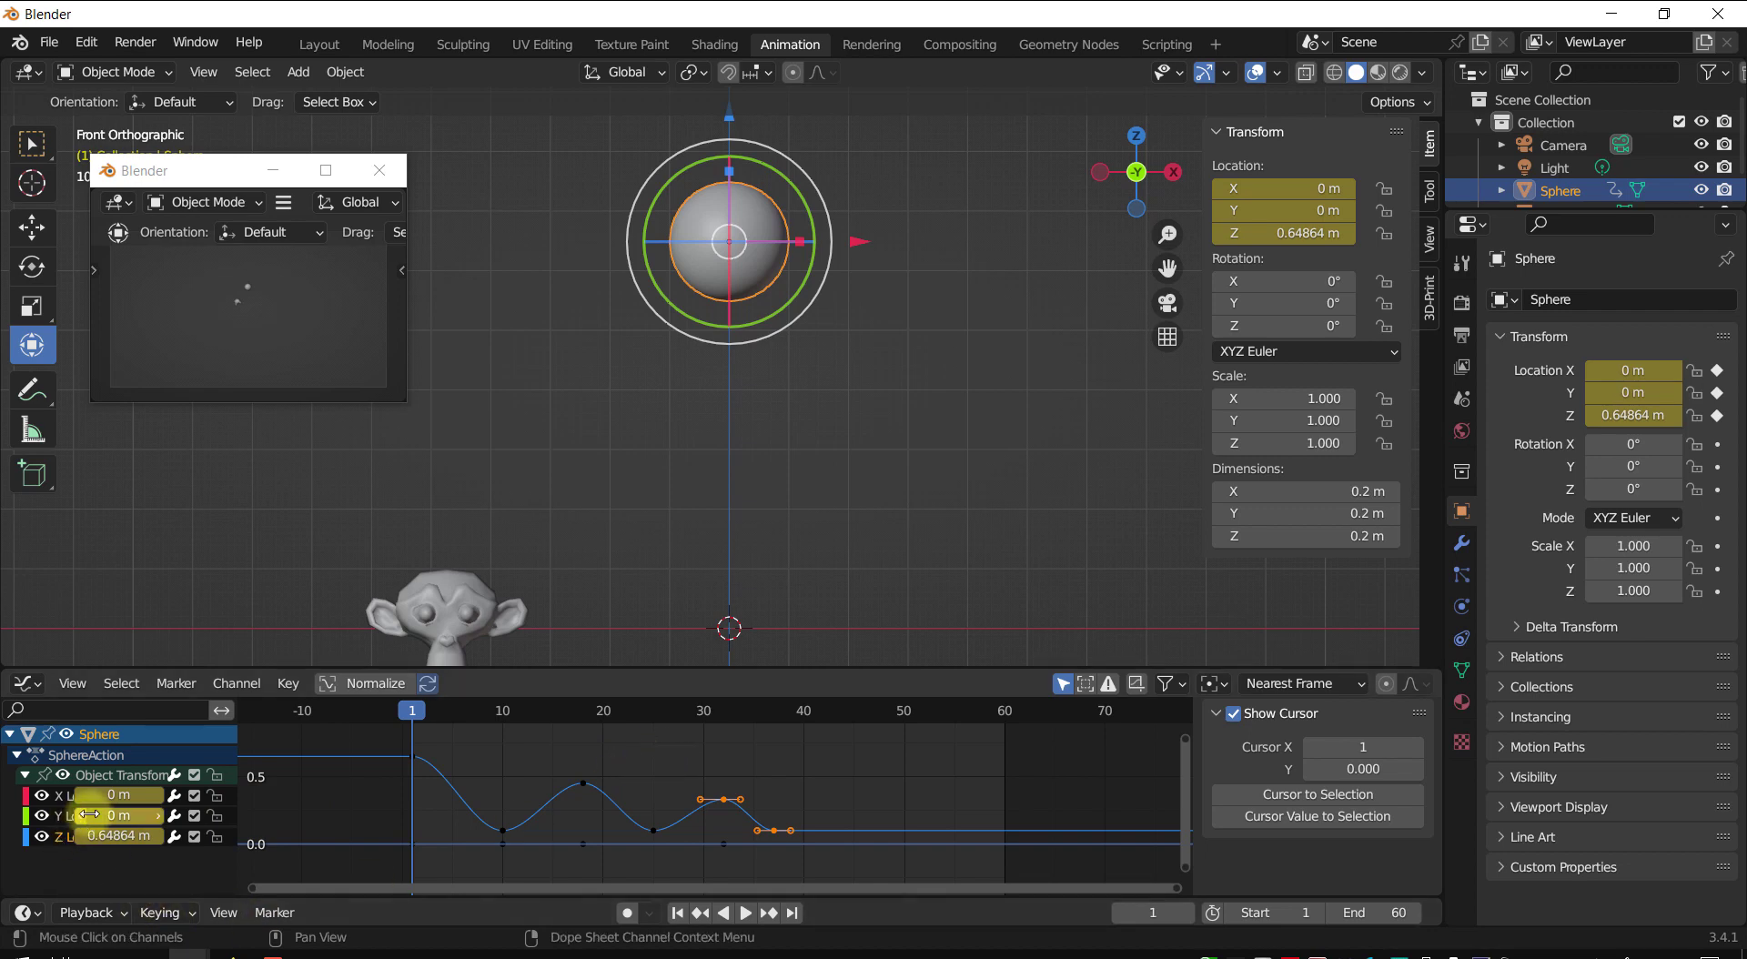
{"action": "left_click", "coordinate": [94, 800]}
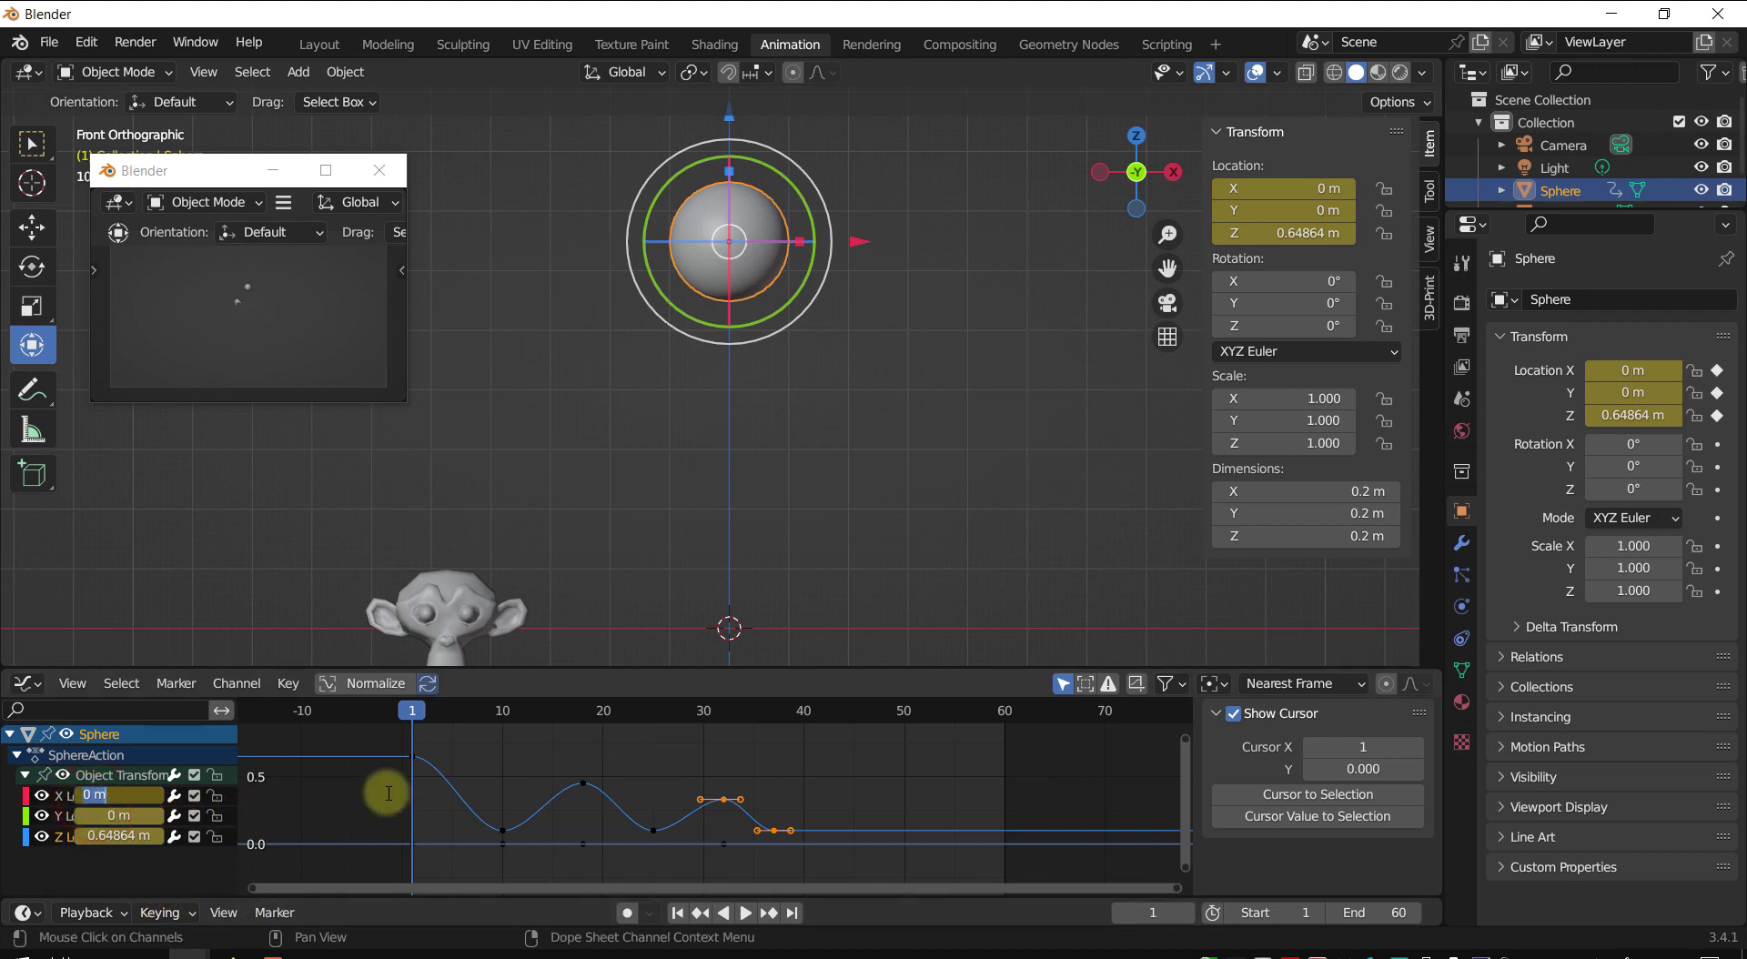
{"action": "left_click", "coordinate": [523, 753]}
{"action": "left_click", "coordinate": [60, 800]}
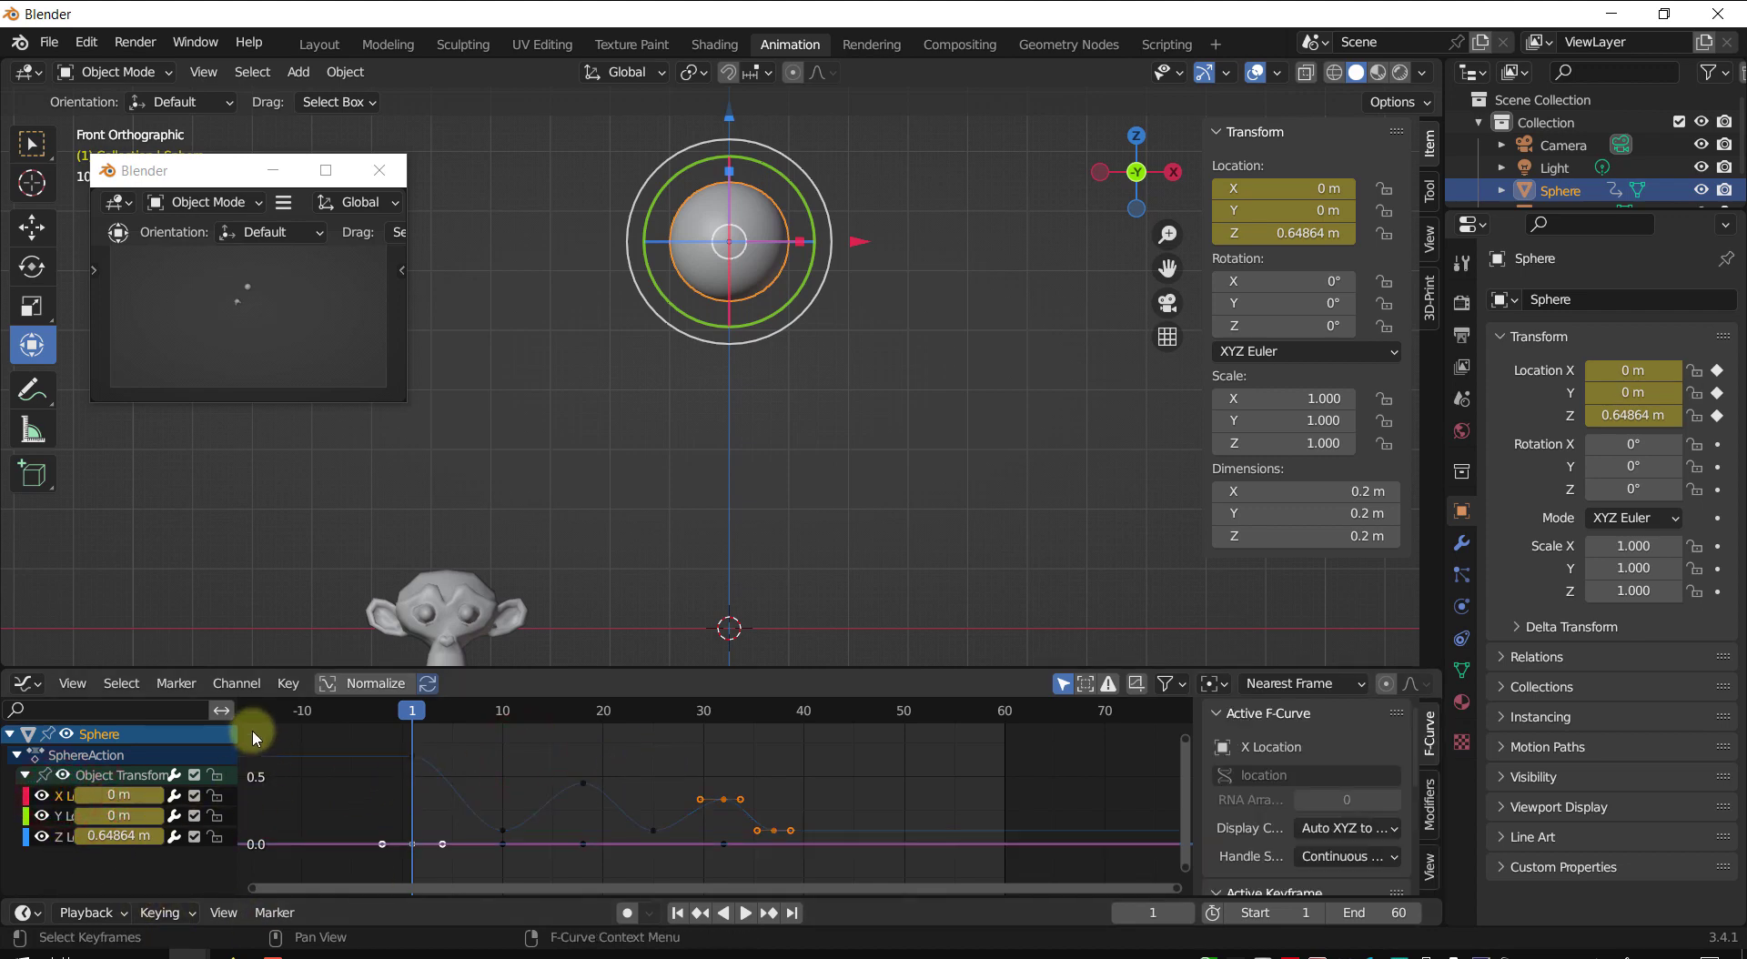
{"action": "left_click_drag", "start_coordinate": [237, 717], "coordinate": [308, 725]}
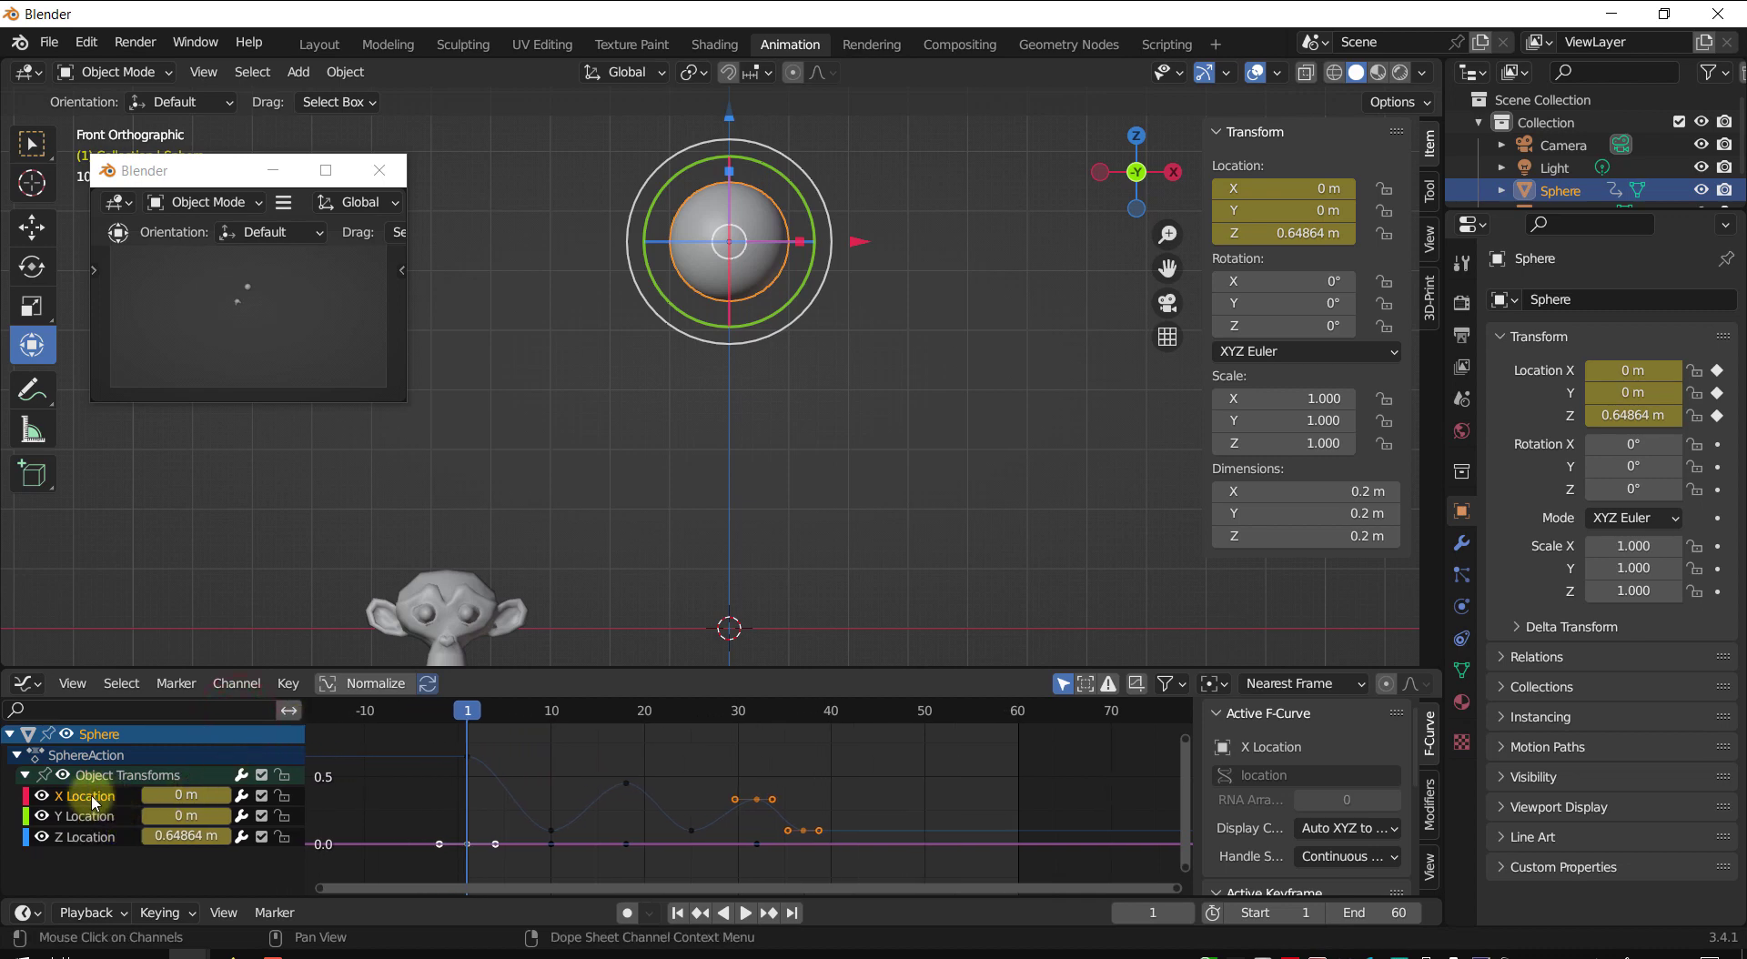
{"action": "middle_click_drag", "start_coordinate": [585, 831], "coordinate": [601, 825], "text": "shift"}
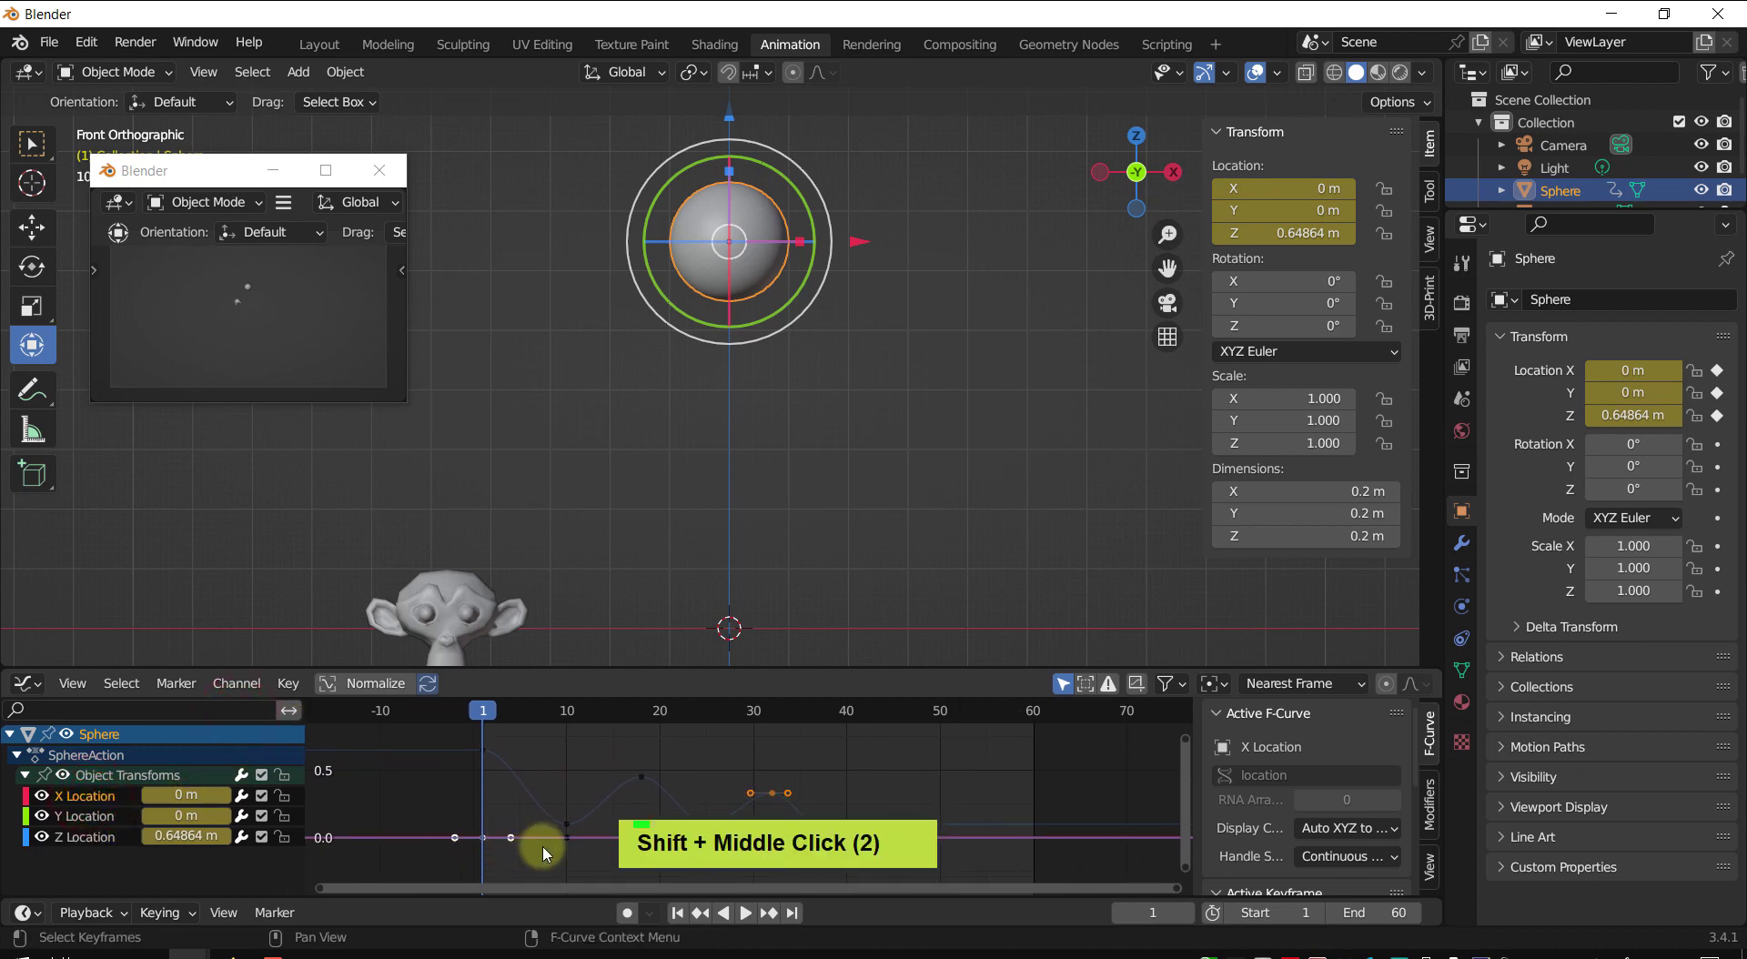
{"action": "middle_click_drag", "start_coordinate": [722, 768], "coordinate": [691, 733], "text": "shift"}
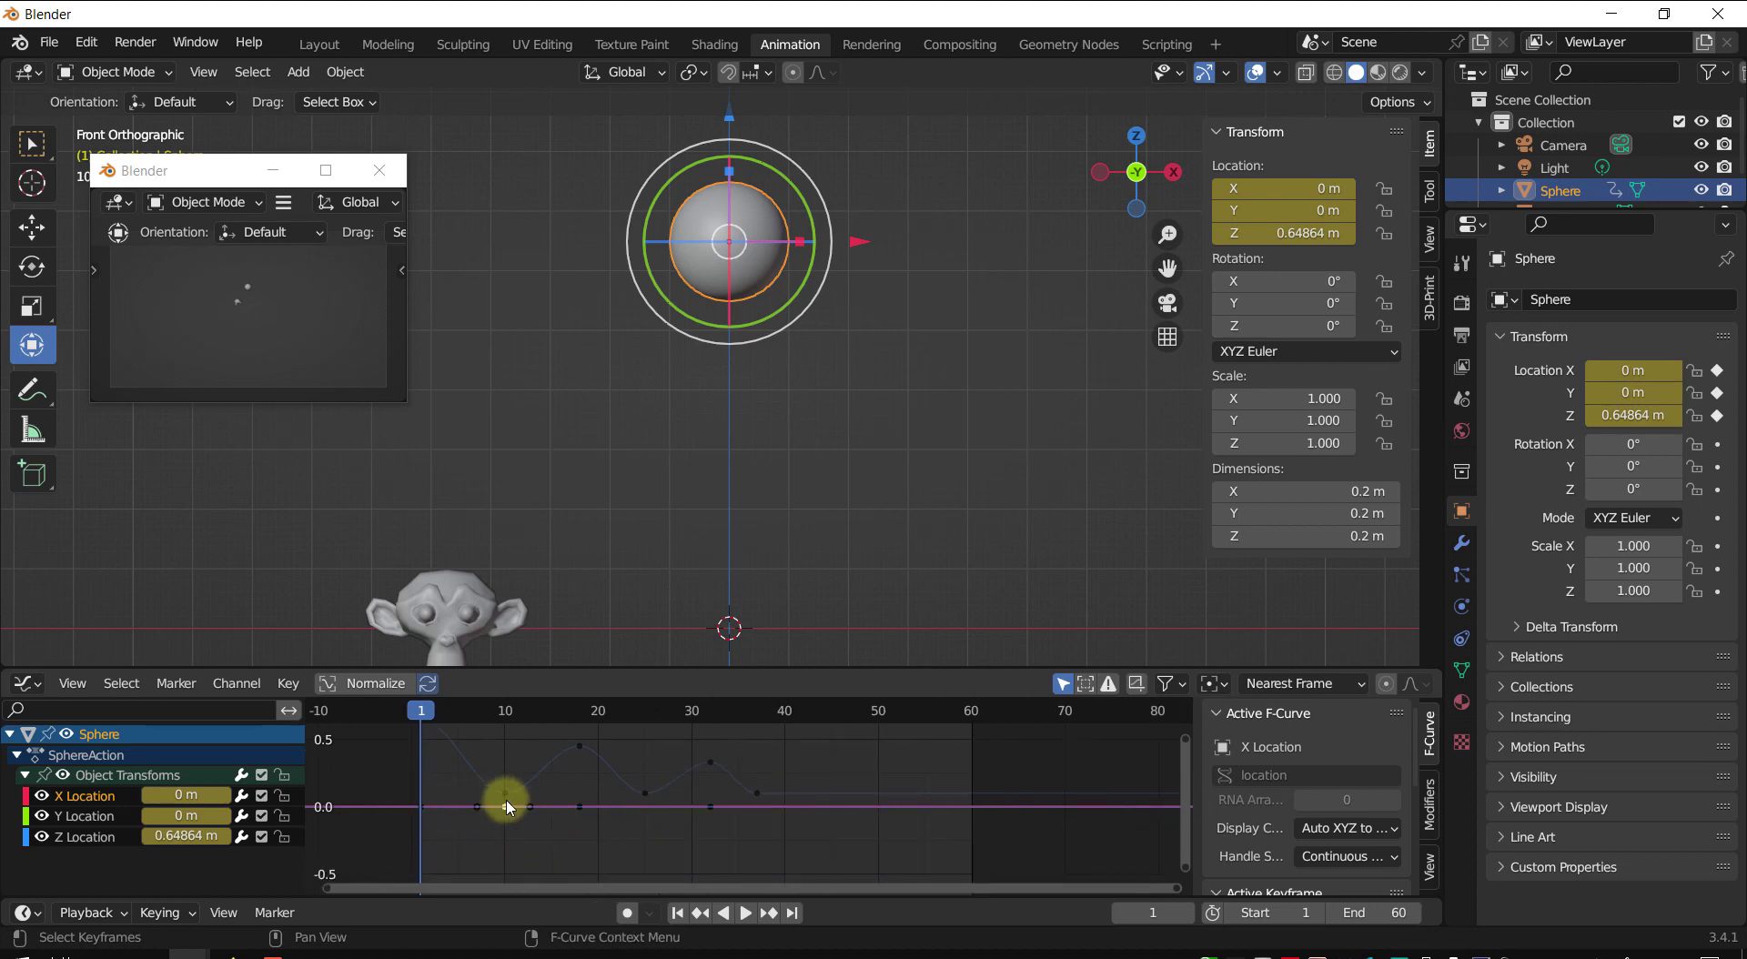
- View the sphere's keyframes in the Dope Sheet, select the Y Location channel, and return to the Graph Editor
{"action": "key", "text": "ctrl+Tab"}
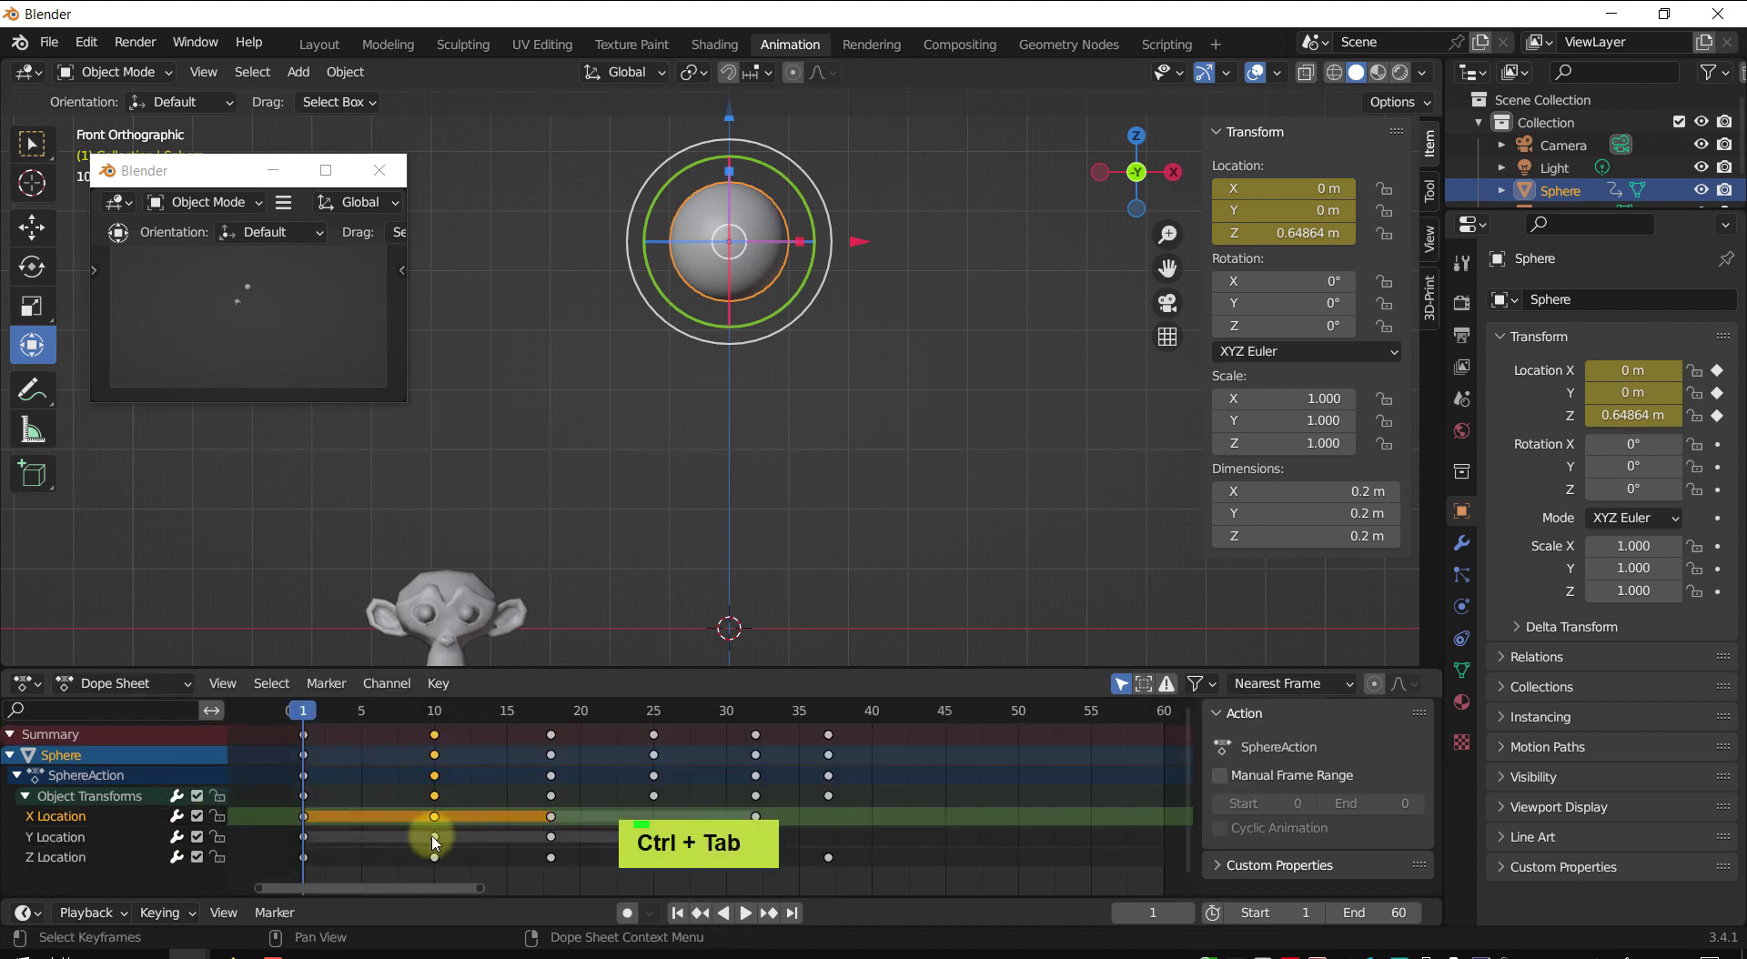
{"action": "left_click", "coordinate": [50, 838]}
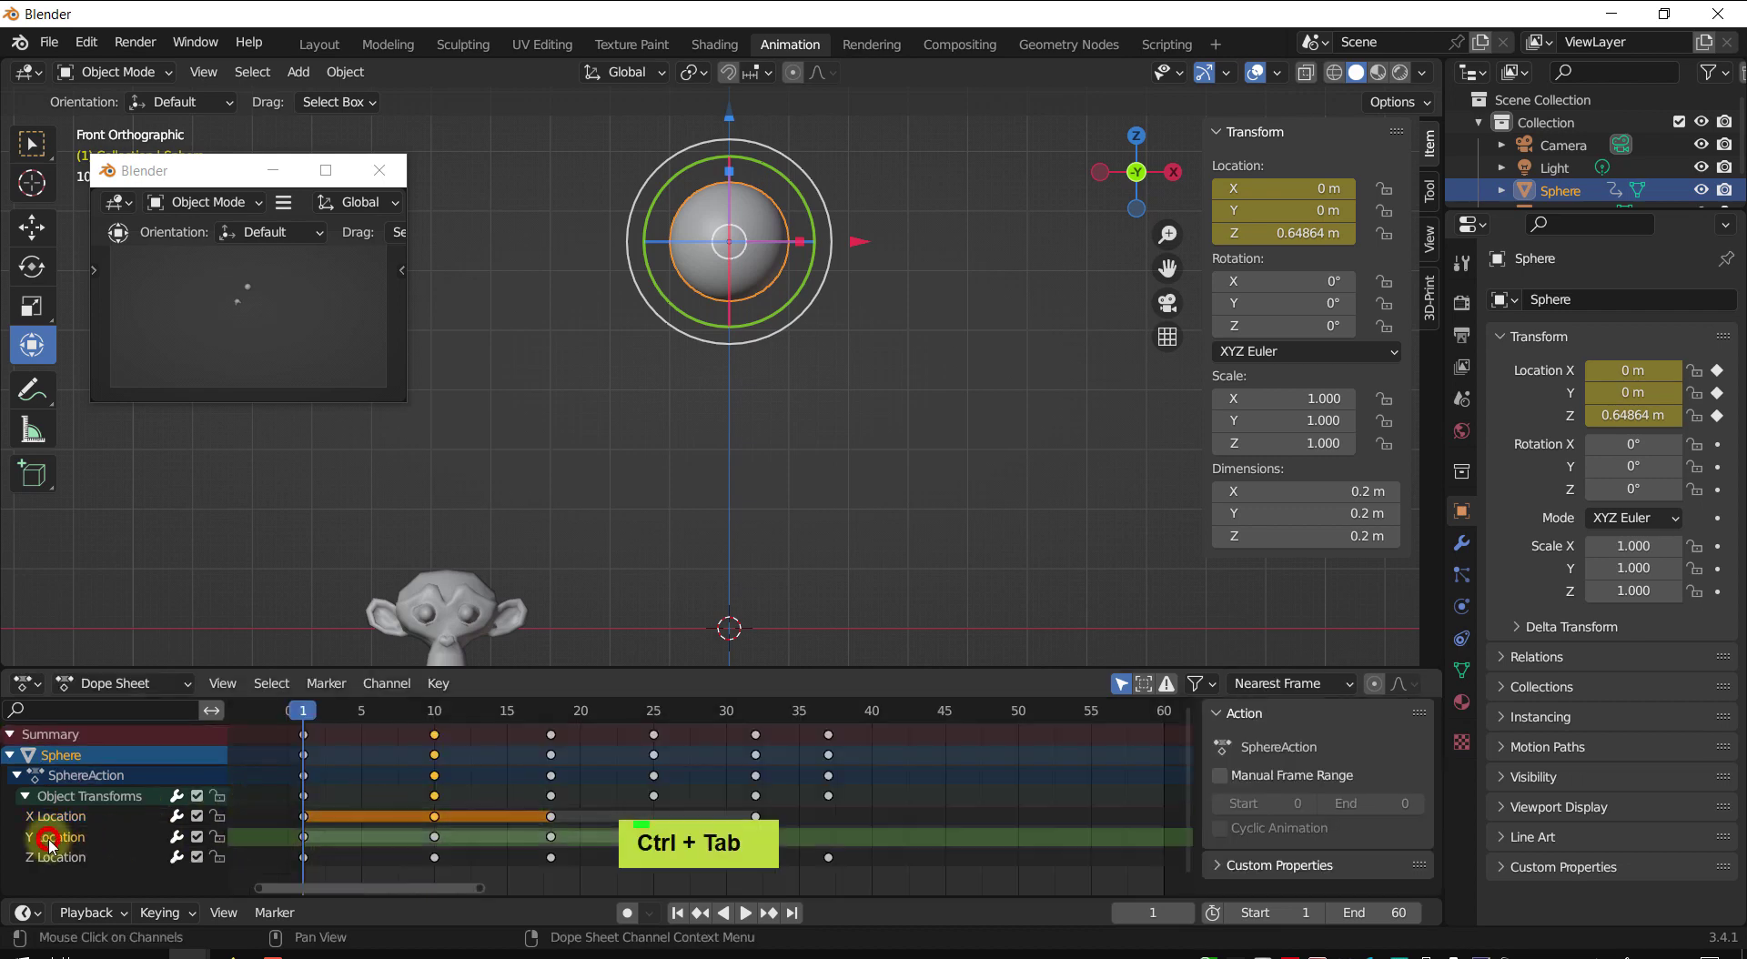
{"action": "left_click", "coordinate": [555, 870]}
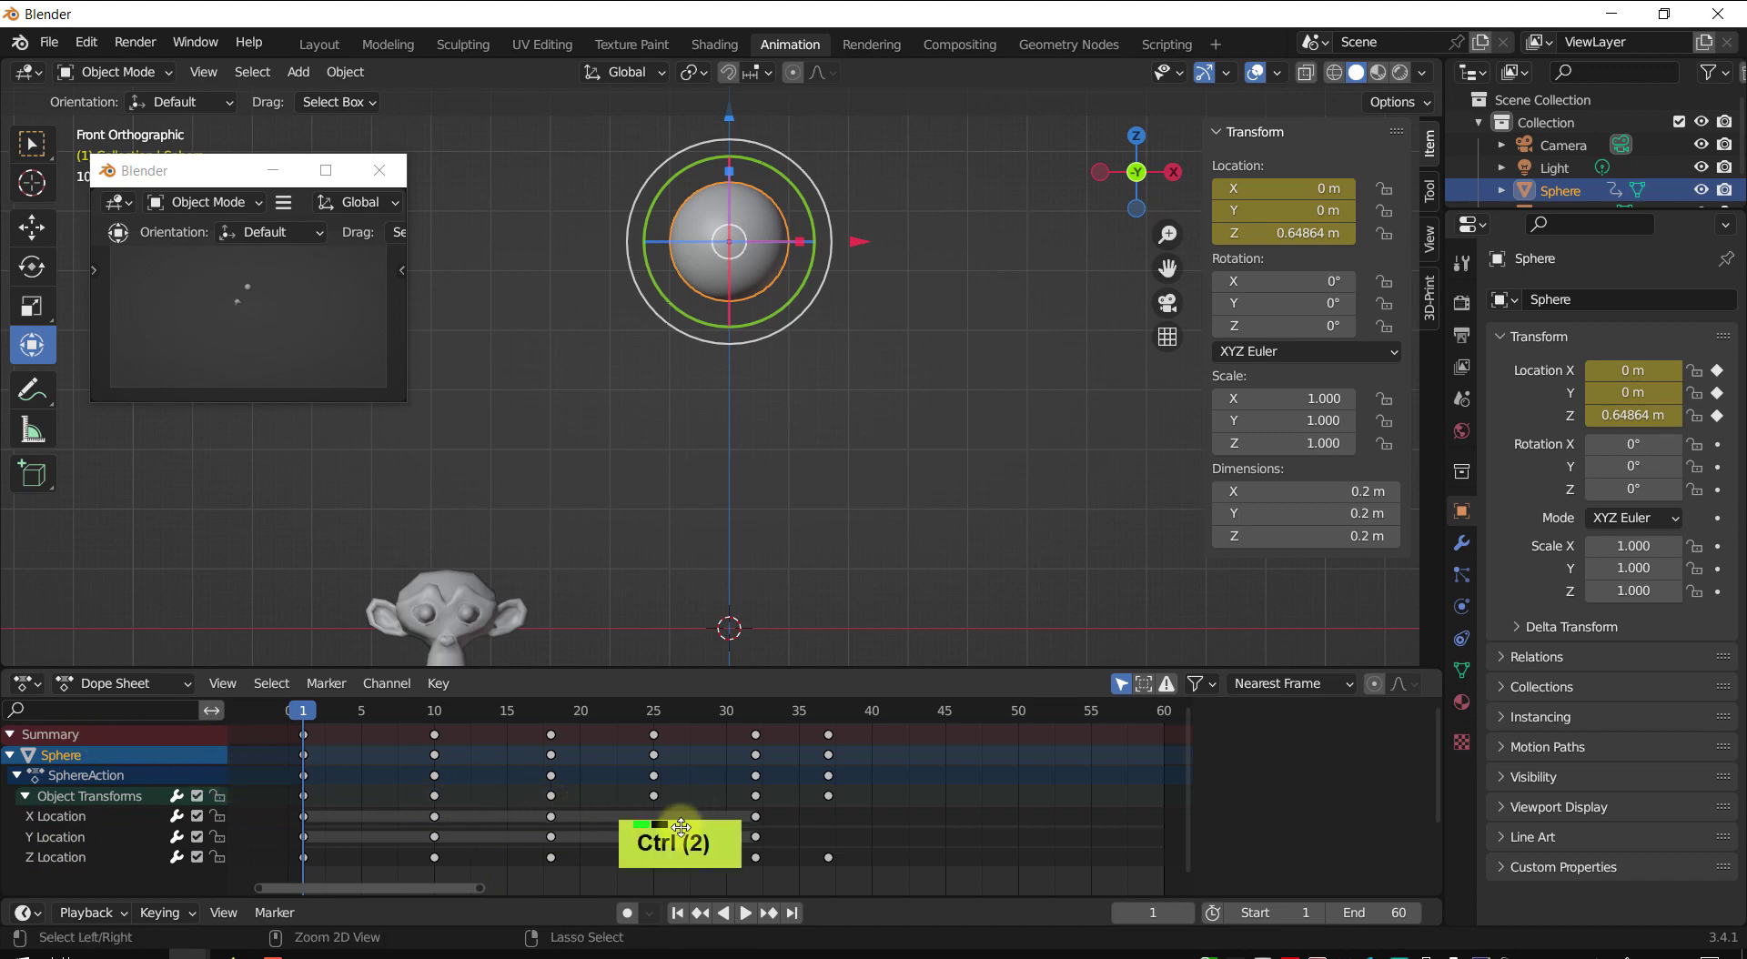
{"action": "key", "text": "ctrl+Tab"}
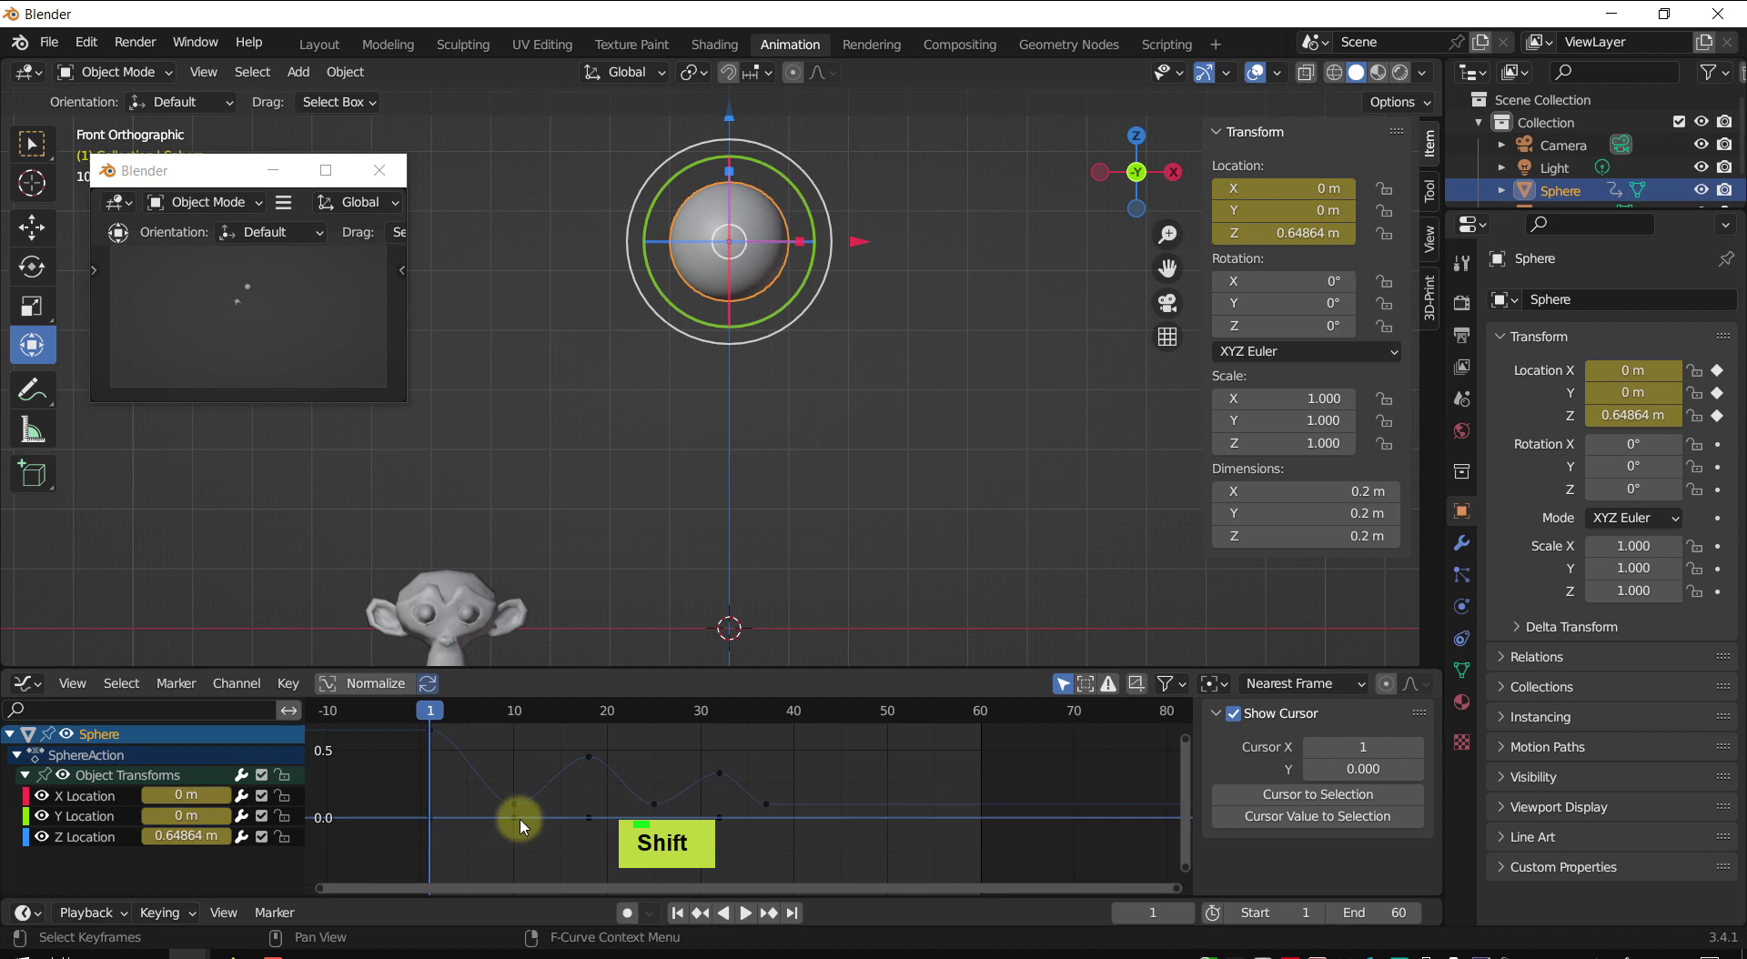
- Select the X Location keyframe at frame 10 and turn on Normalize for the Graph Editor curves
{"action": "left_click", "coordinate": [519, 826]}
{"action": "middle_click_drag", "start_coordinate": [546, 809], "coordinate": [520, 822], "text": "shift"}
{"action": "middle_click_drag", "start_coordinate": [540, 759], "coordinate": [532, 766], "text": "shift"}
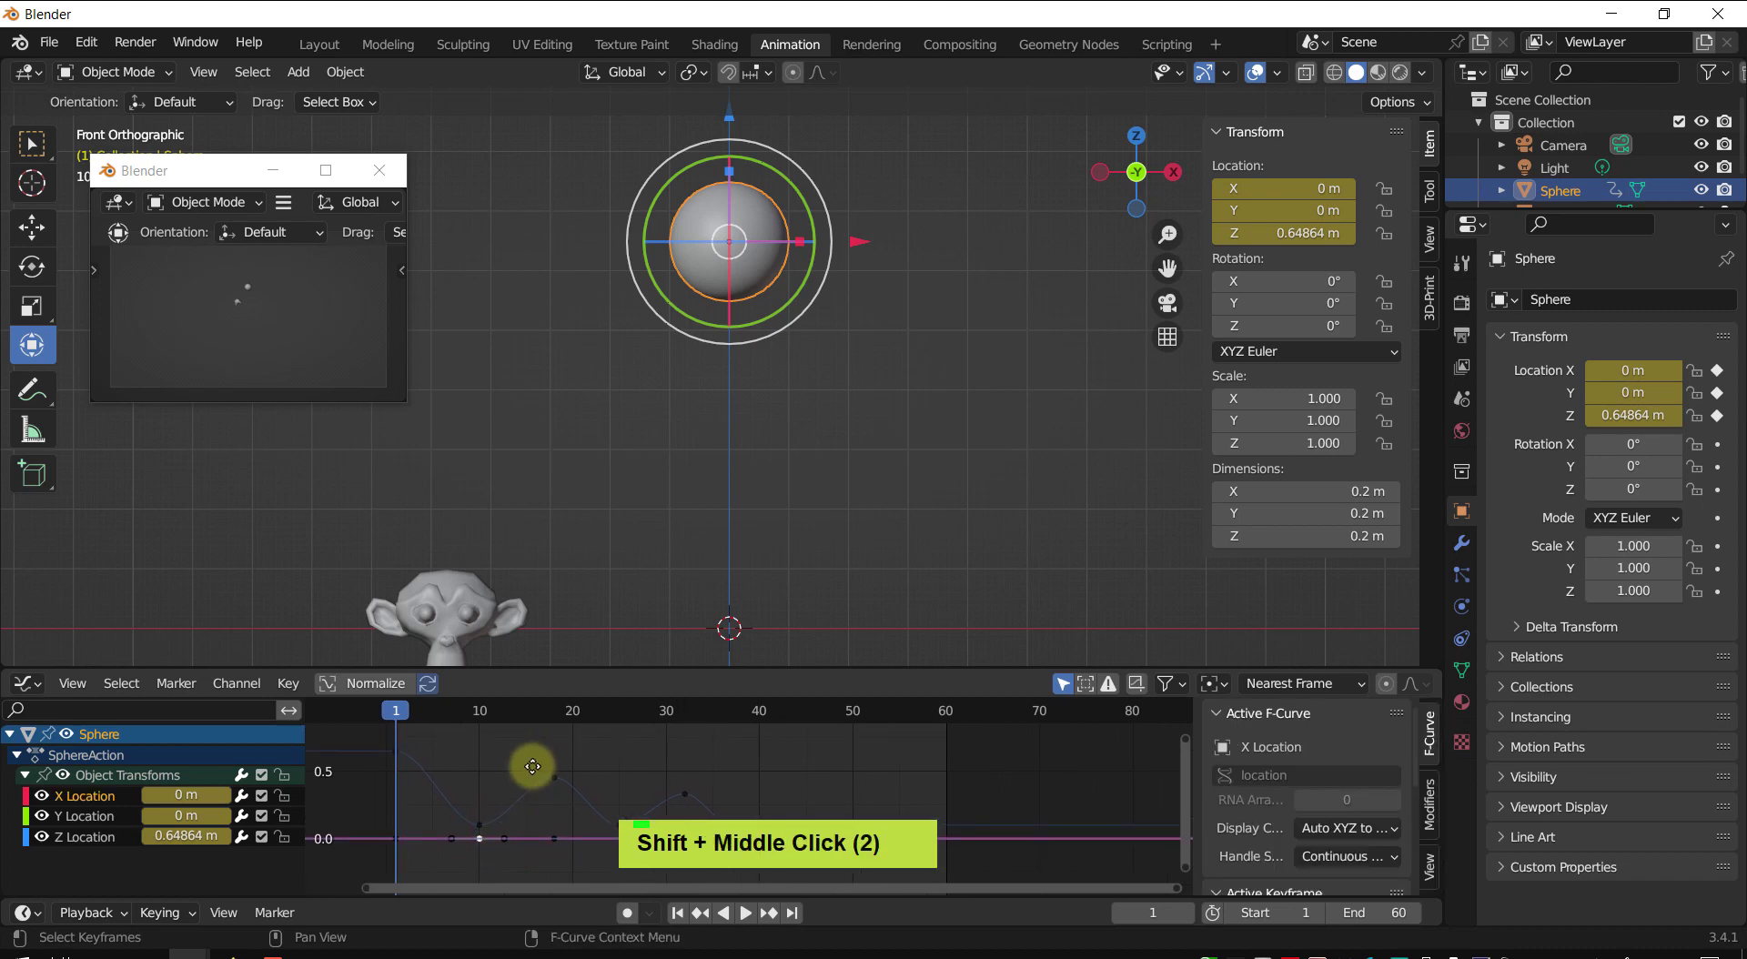
{"action": "left_click", "coordinate": [355, 683]}
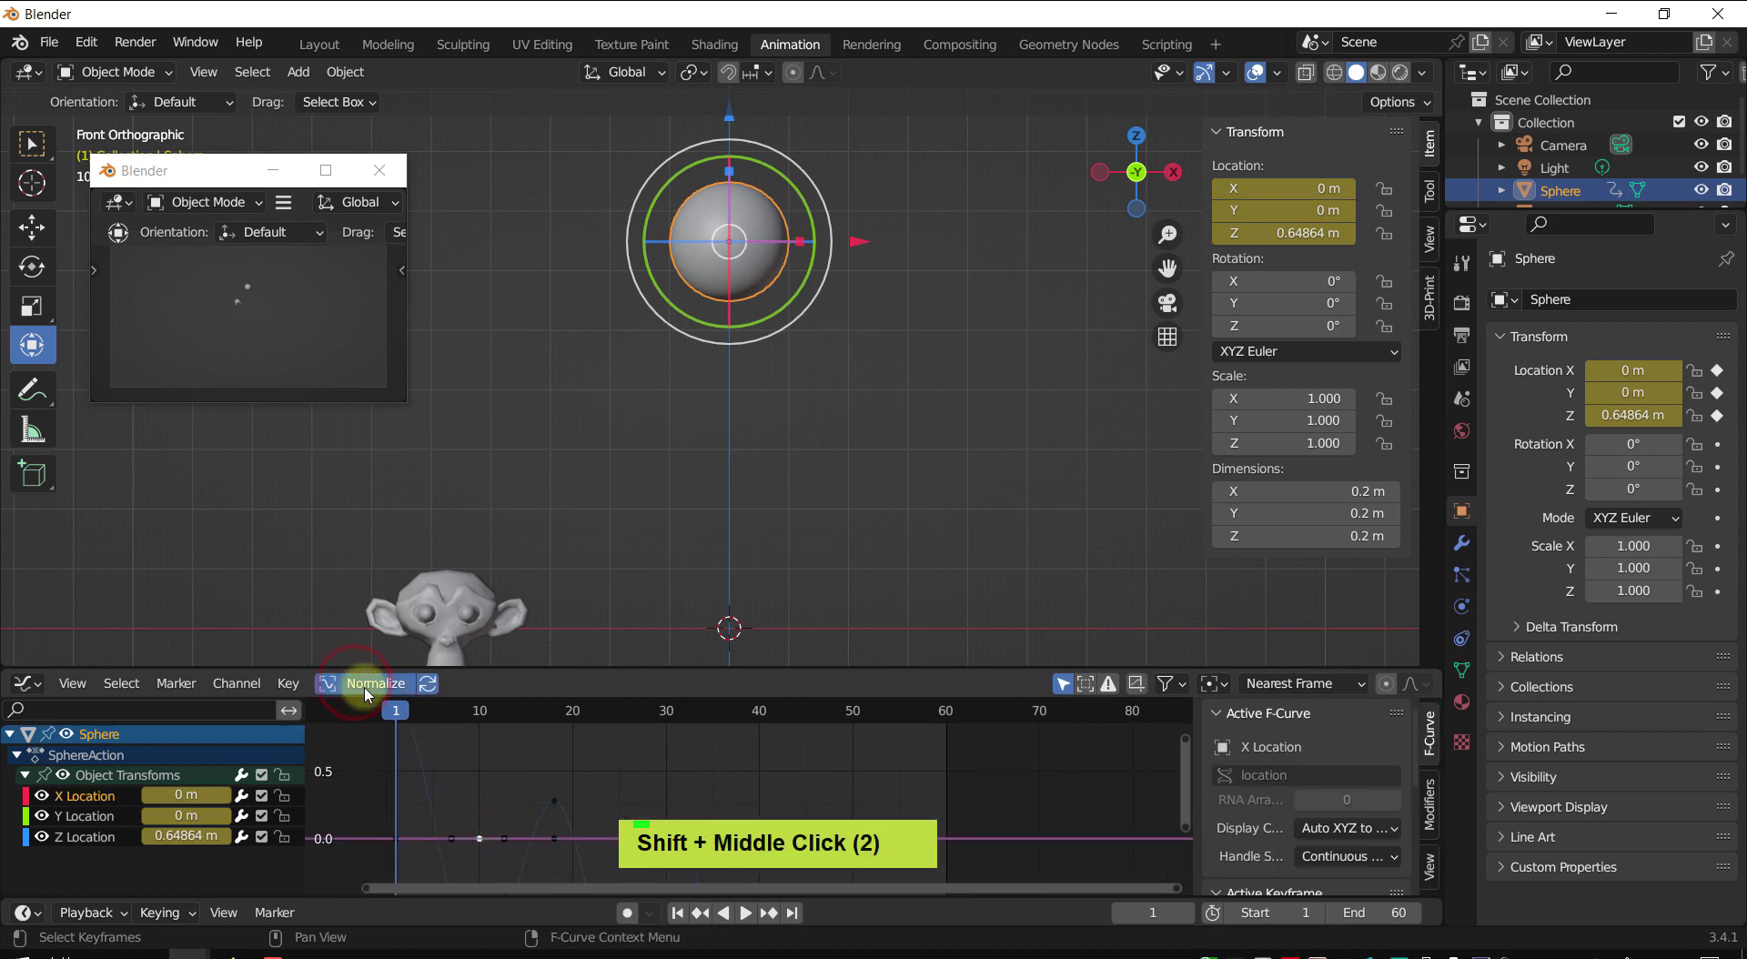
{"action": "scroll", "coordinate": [507, 783], "scroll_direction": "down", "scroll_amount": 4}
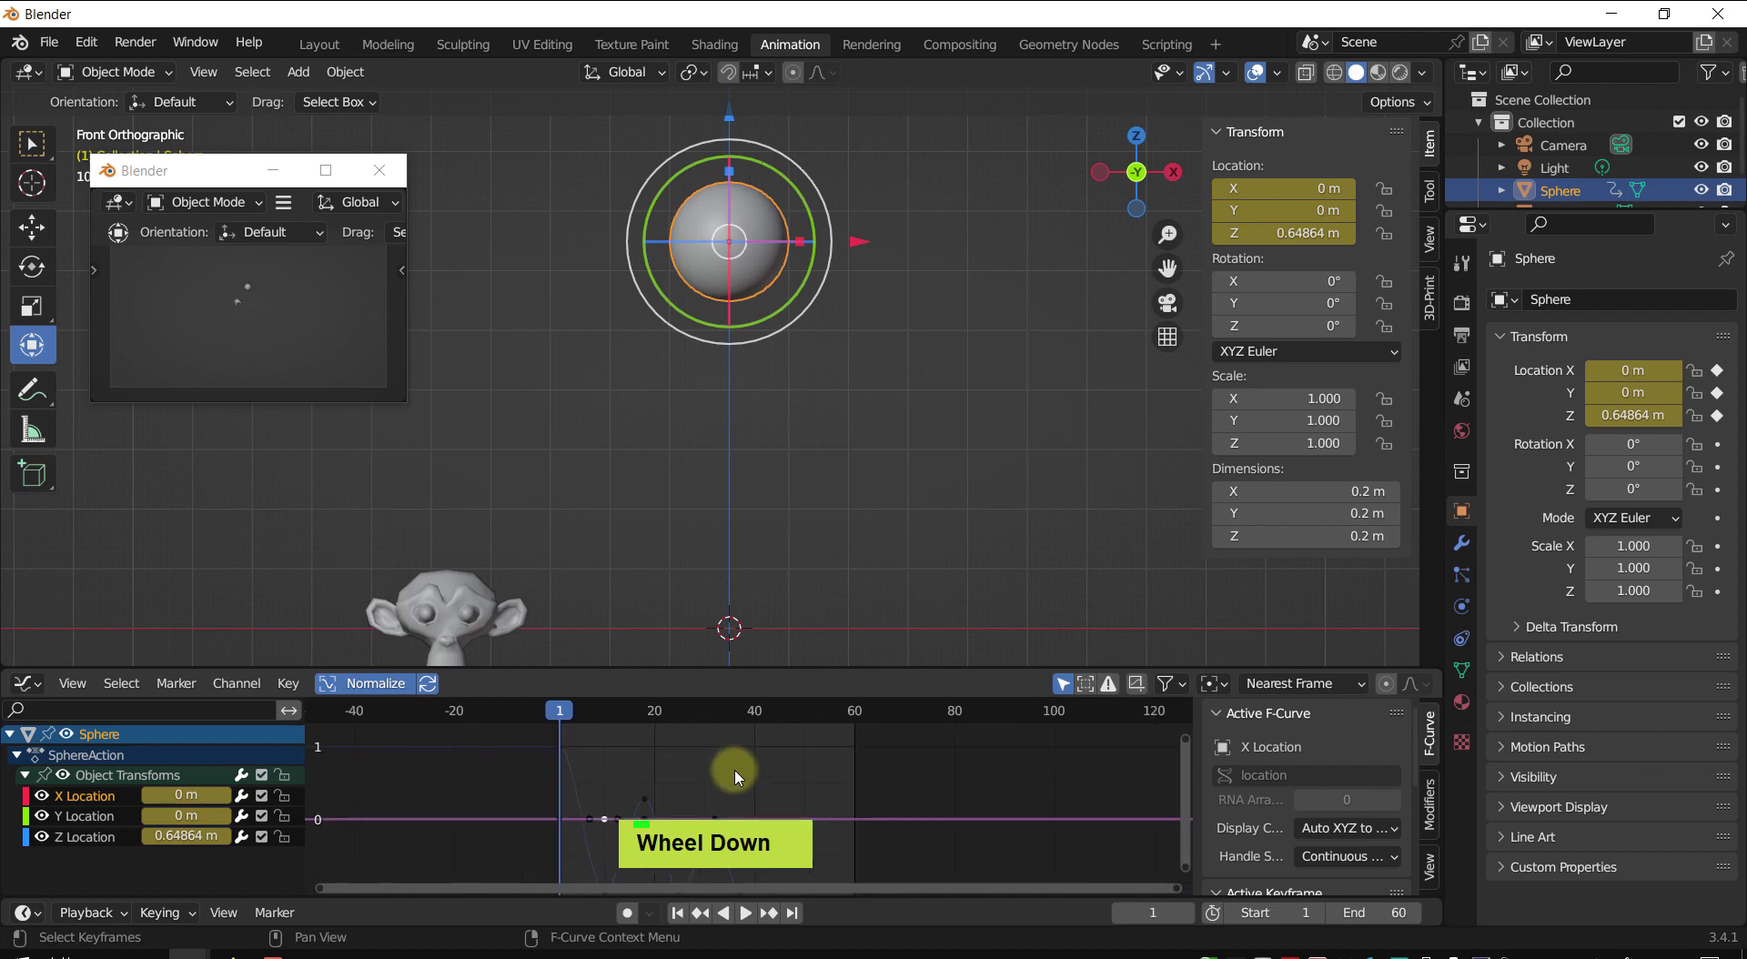
{"action": "mouse_move", "coordinate": [737, 777]}
{"action": "middle_mouse_down", "text": "shift"}
{"action": "mouse_move", "coordinate": [636, 743]}
{"action": "mouse_move", "coordinate": [667, 769]}
{"action": "mouse_move", "coordinate": [626, 776]}
{"action": "mouse_move", "coordinate": [668, 814]}
{"action": "mouse_move", "coordinate": [698, 766]}
{"action": "middle_mouse_up", "text": "shift"}
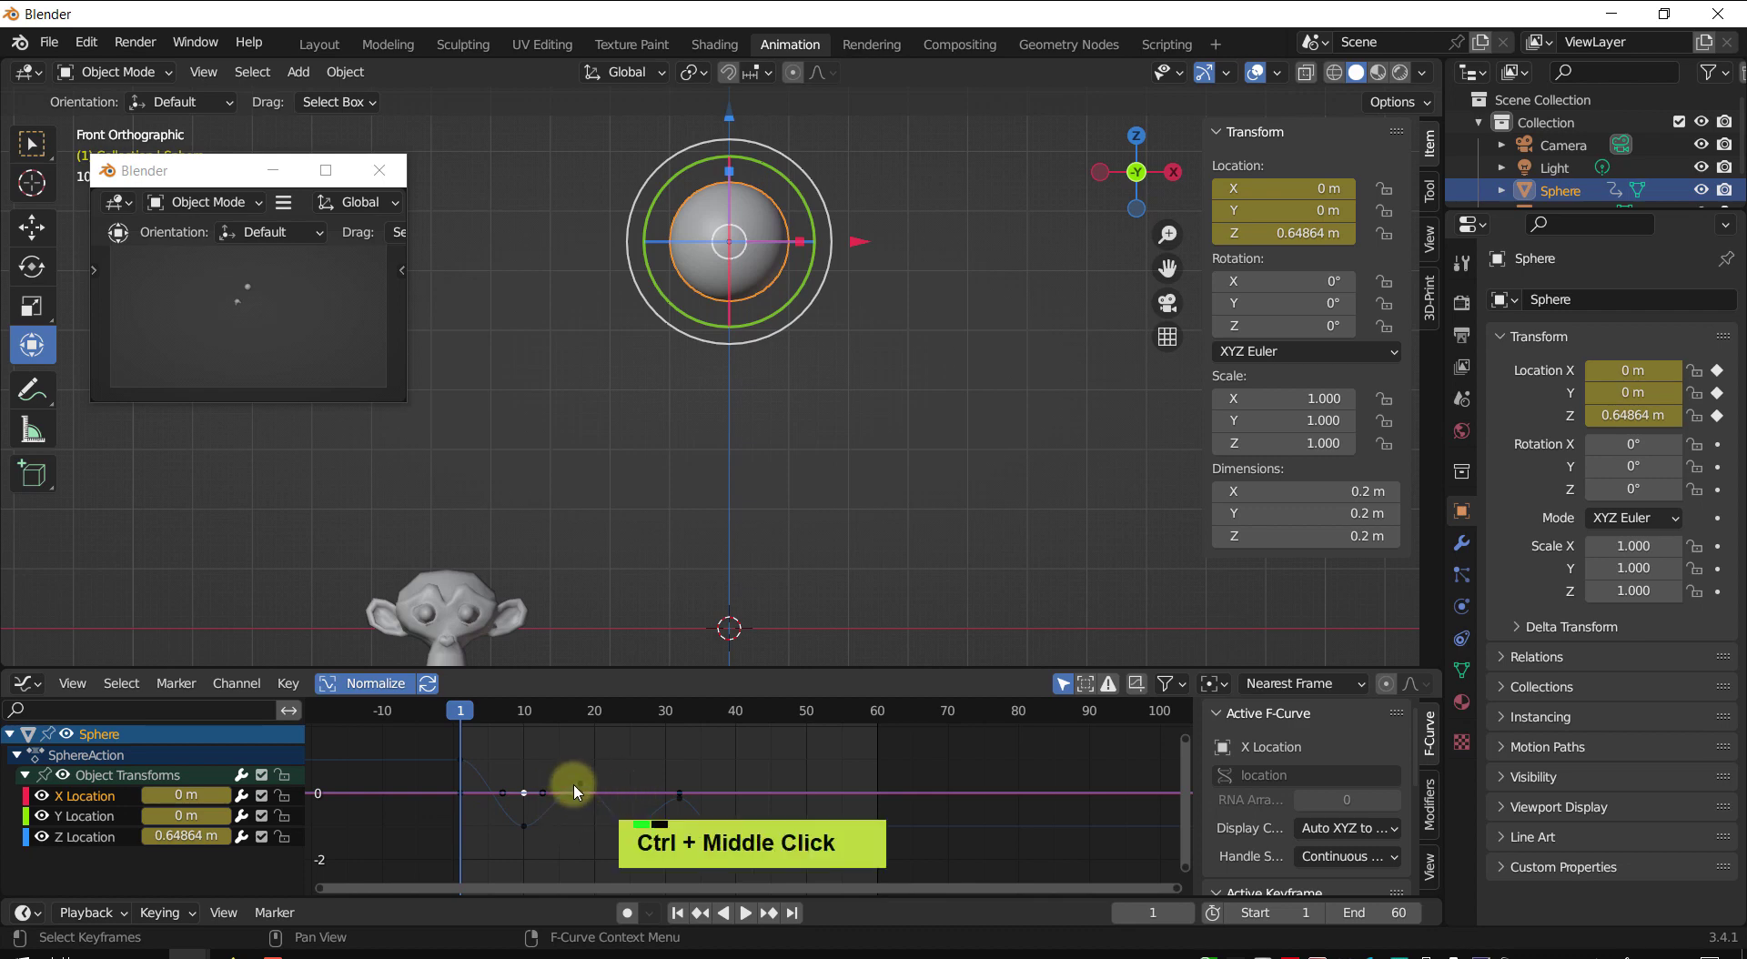
{"action": "middle_click_drag", "start_coordinate": [613, 777], "coordinate": [598, 770], "text": "ctrl"}
{"action": "scroll", "coordinate": [761, 592], "scroll_direction": "down", "scroll_amount": 3}
- Play the bounce animation in an angled perspective view and stop it at frame 37
{"action": "middle_click_drag", "start_coordinate": [761, 593], "coordinate": [811, 519], "text": "shift"}
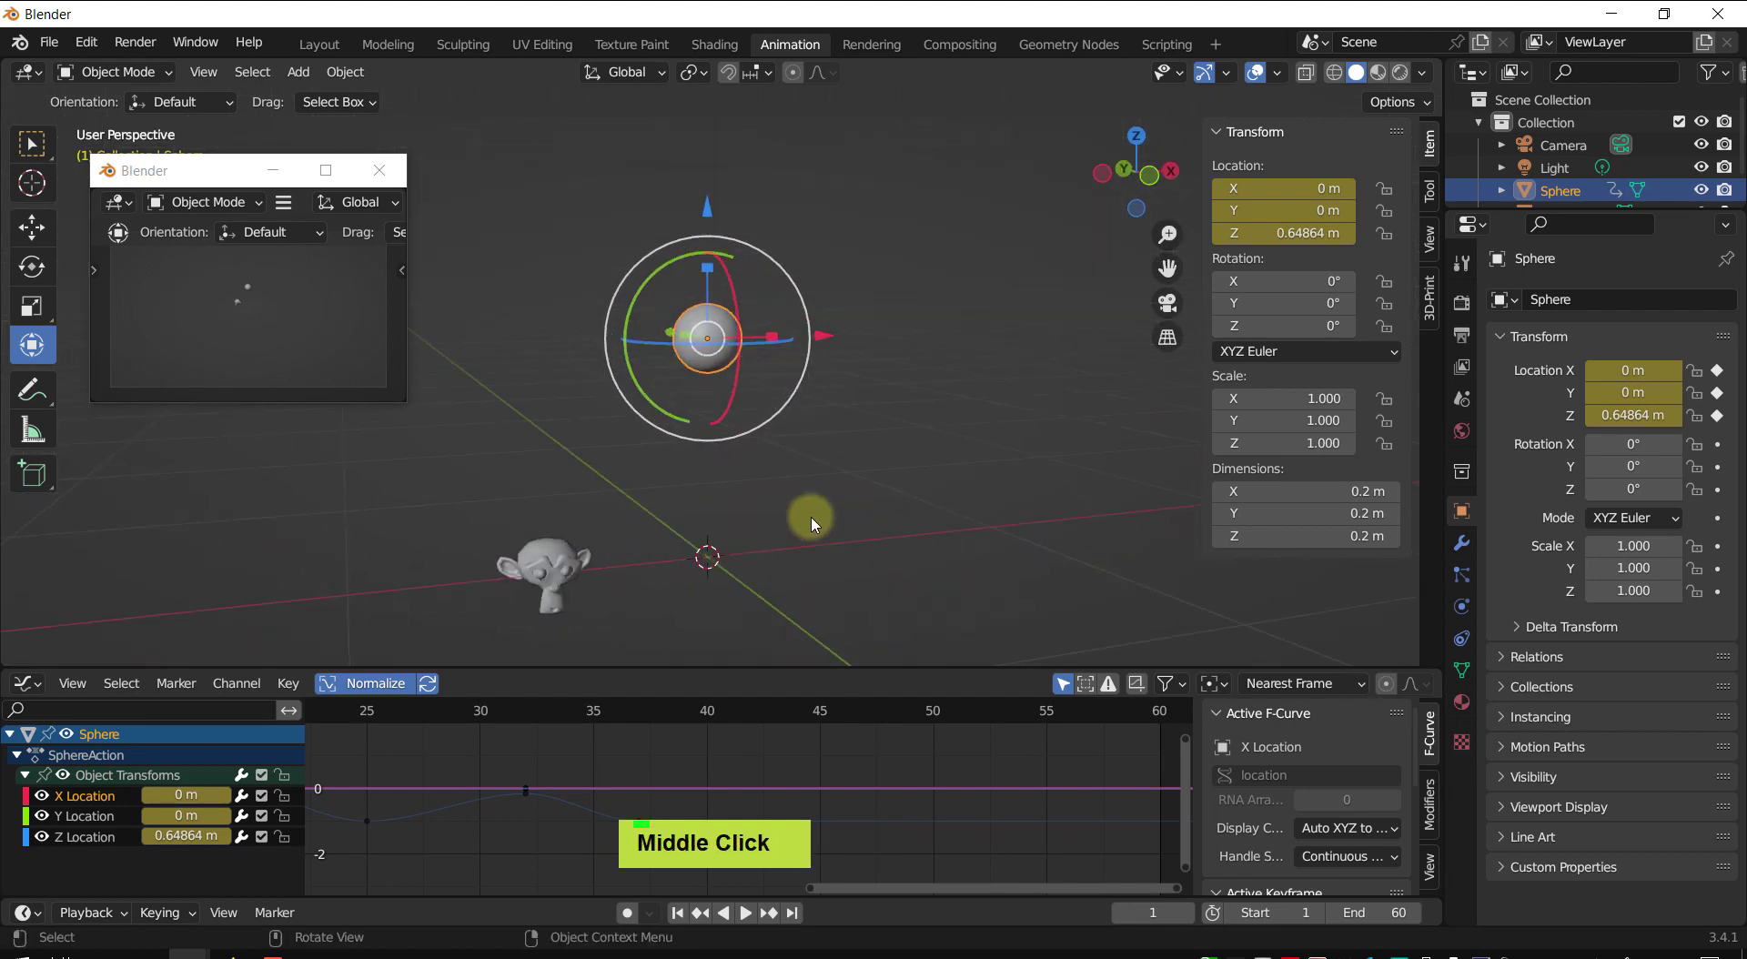
{"action": "key", "text": "shift+space"}
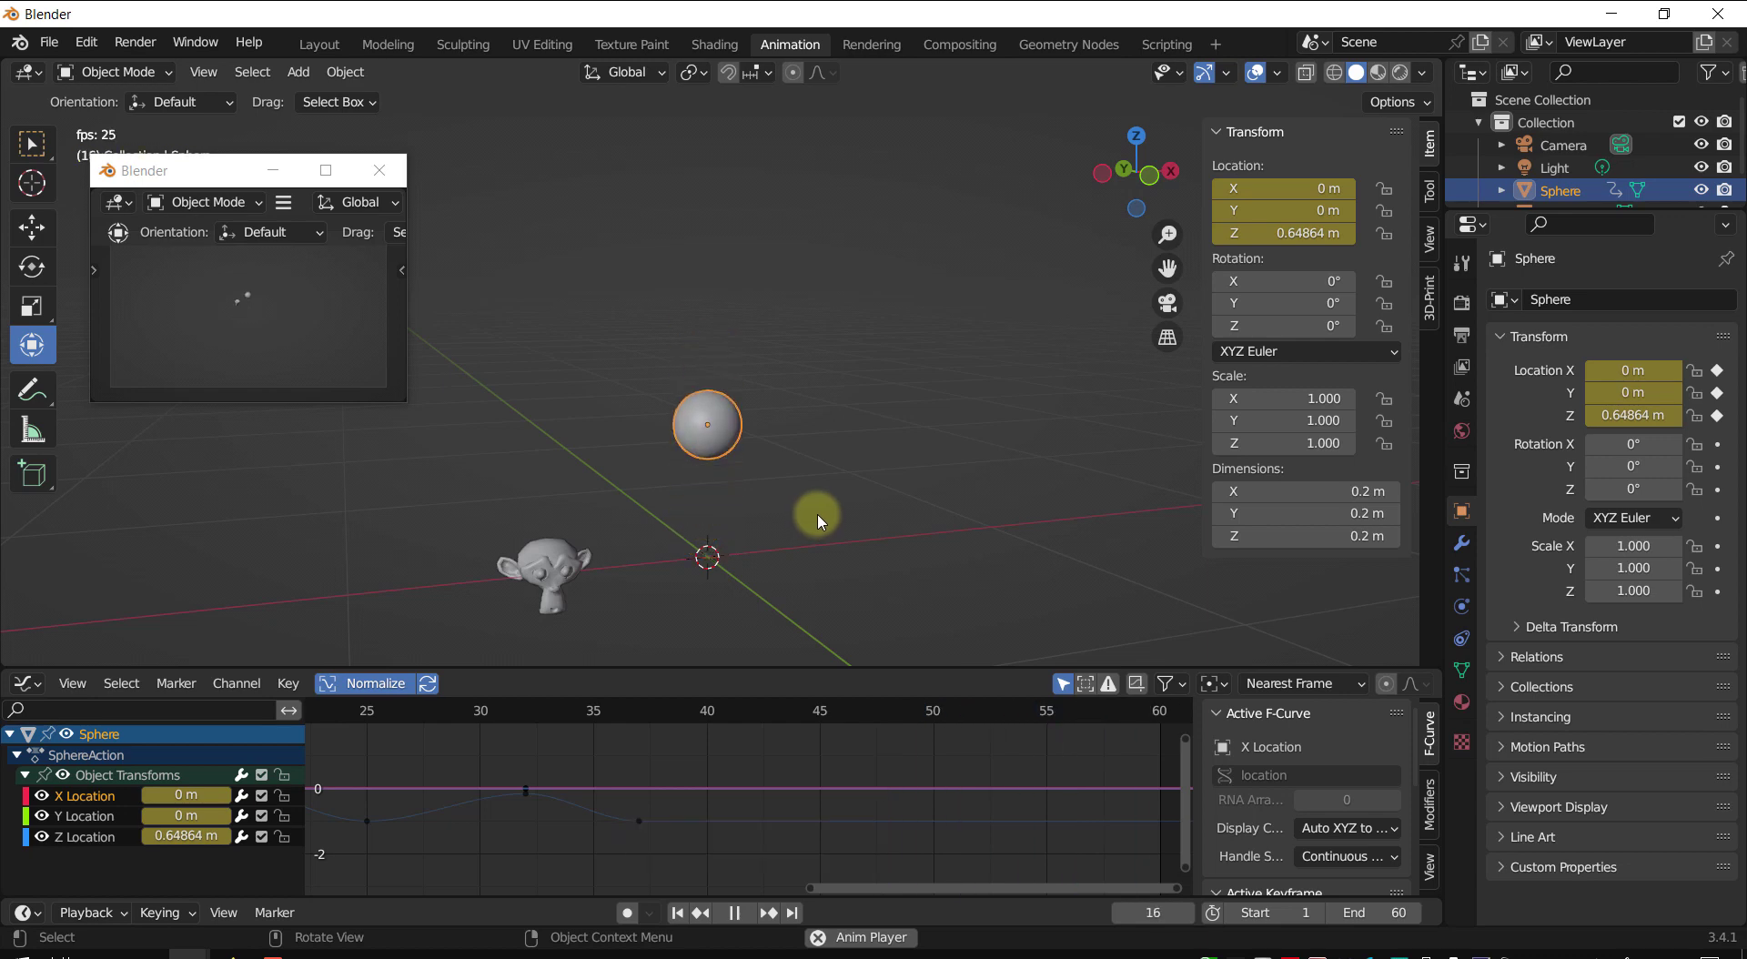
{"action": "key", "text": "shift+space"}
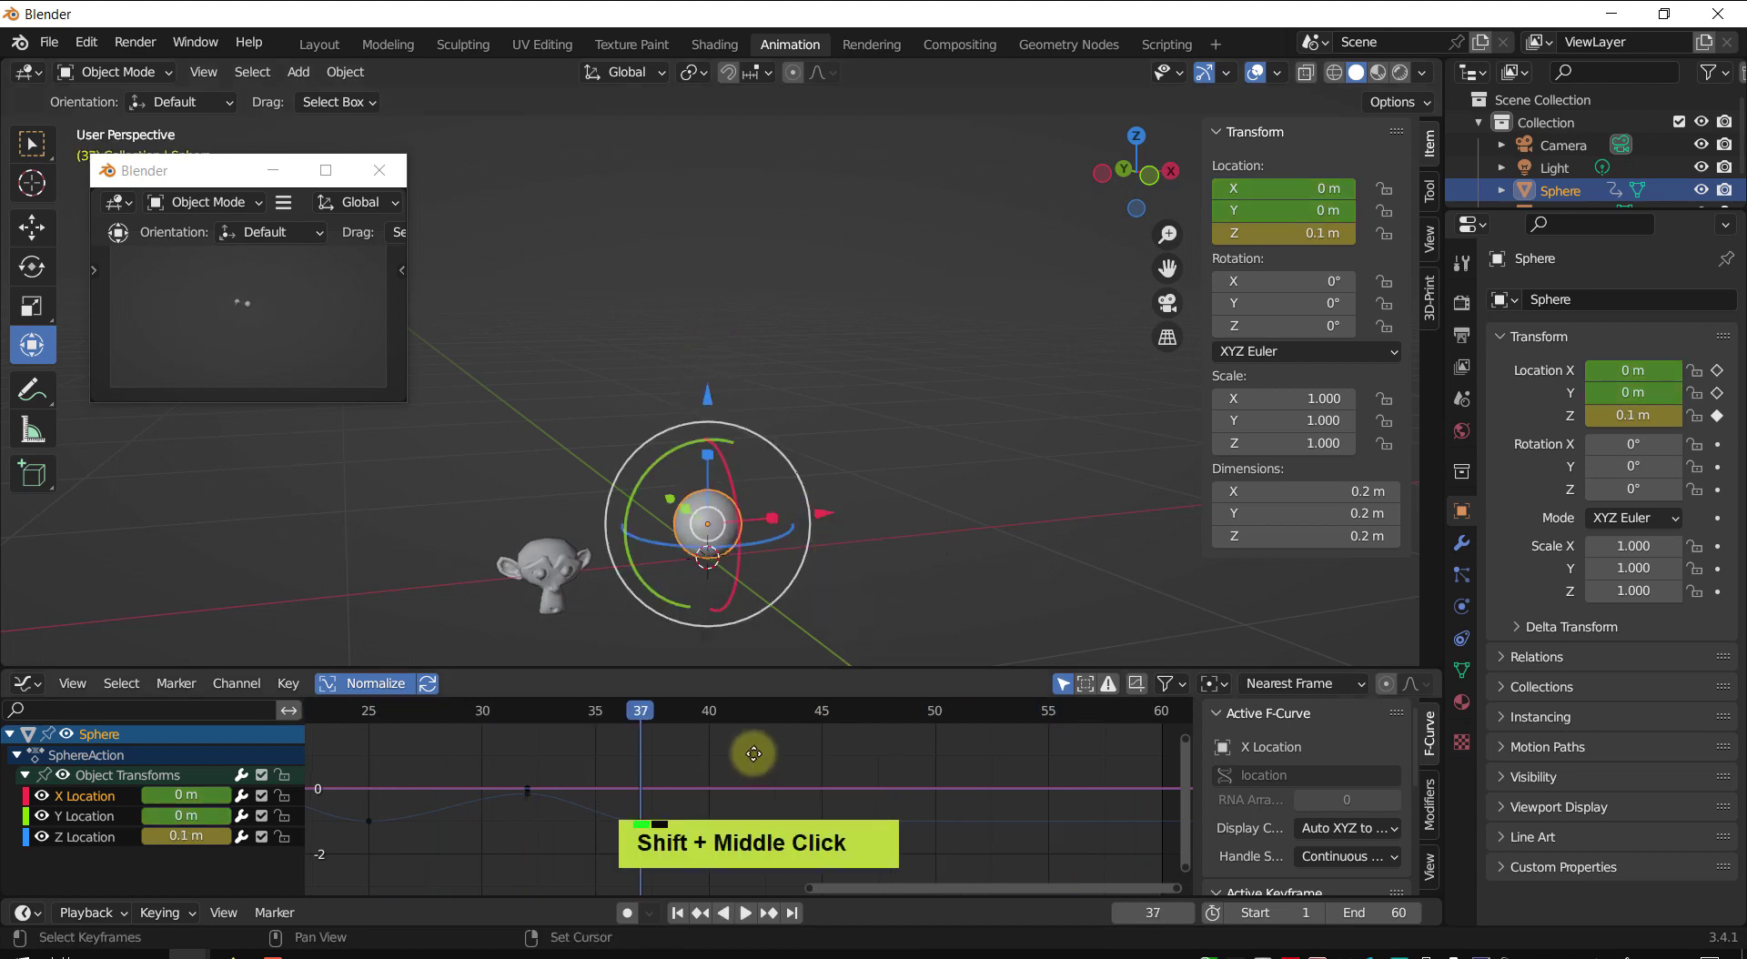
- Make the sphere's Z Location channel the active curve in the Graph Editor
{"action": "middle_click_drag", "start_coordinate": [753, 753], "coordinate": [956, 780], "text": "shift"}
{"action": "scroll", "coordinate": [960, 788], "scroll_direction": "down", "scroll_amount": 1}
{"action": "scroll", "coordinate": [947, 784], "scroll_direction": "down", "scroll_amount": 6}
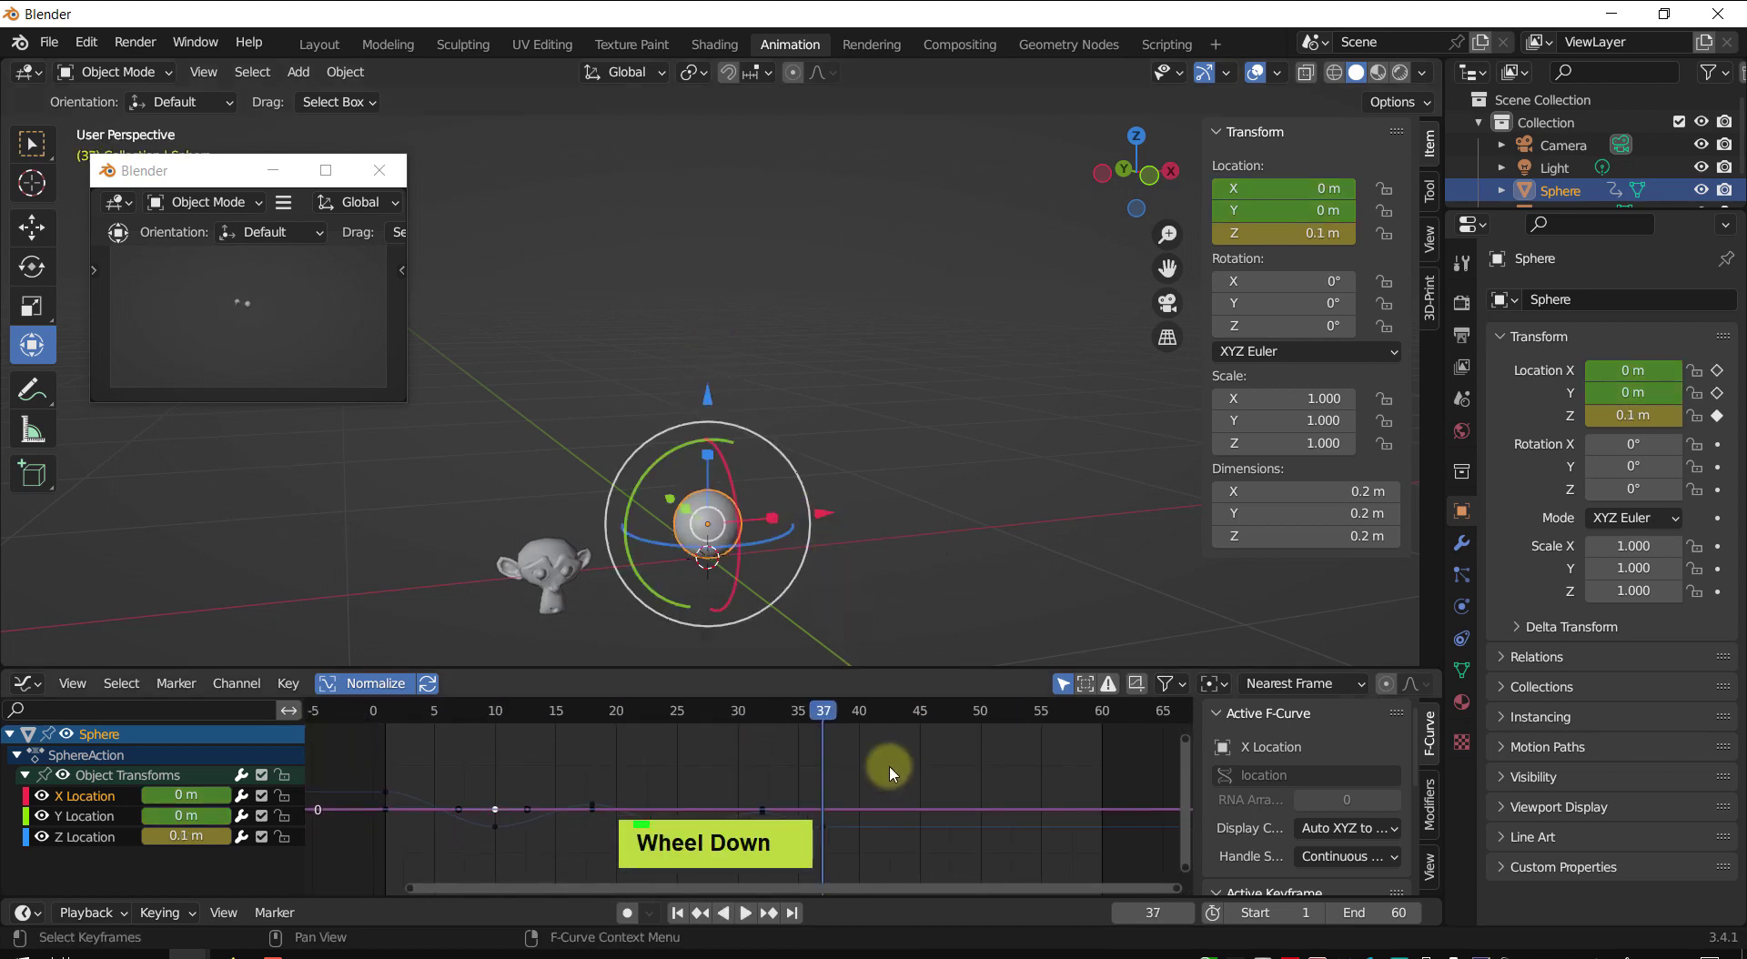
{"action": "middle_click_drag", "start_coordinate": [843, 784], "coordinate": [871, 768], "text": "shift"}
{"action": "mouse_move", "coordinate": [698, 778]}
{"action": "middle_mouse_down"}
{"action": "mouse_move", "coordinate": [741, 760]}
{"action": "mouse_move", "coordinate": [711, 774]}
{"action": "middle_mouse_up"}
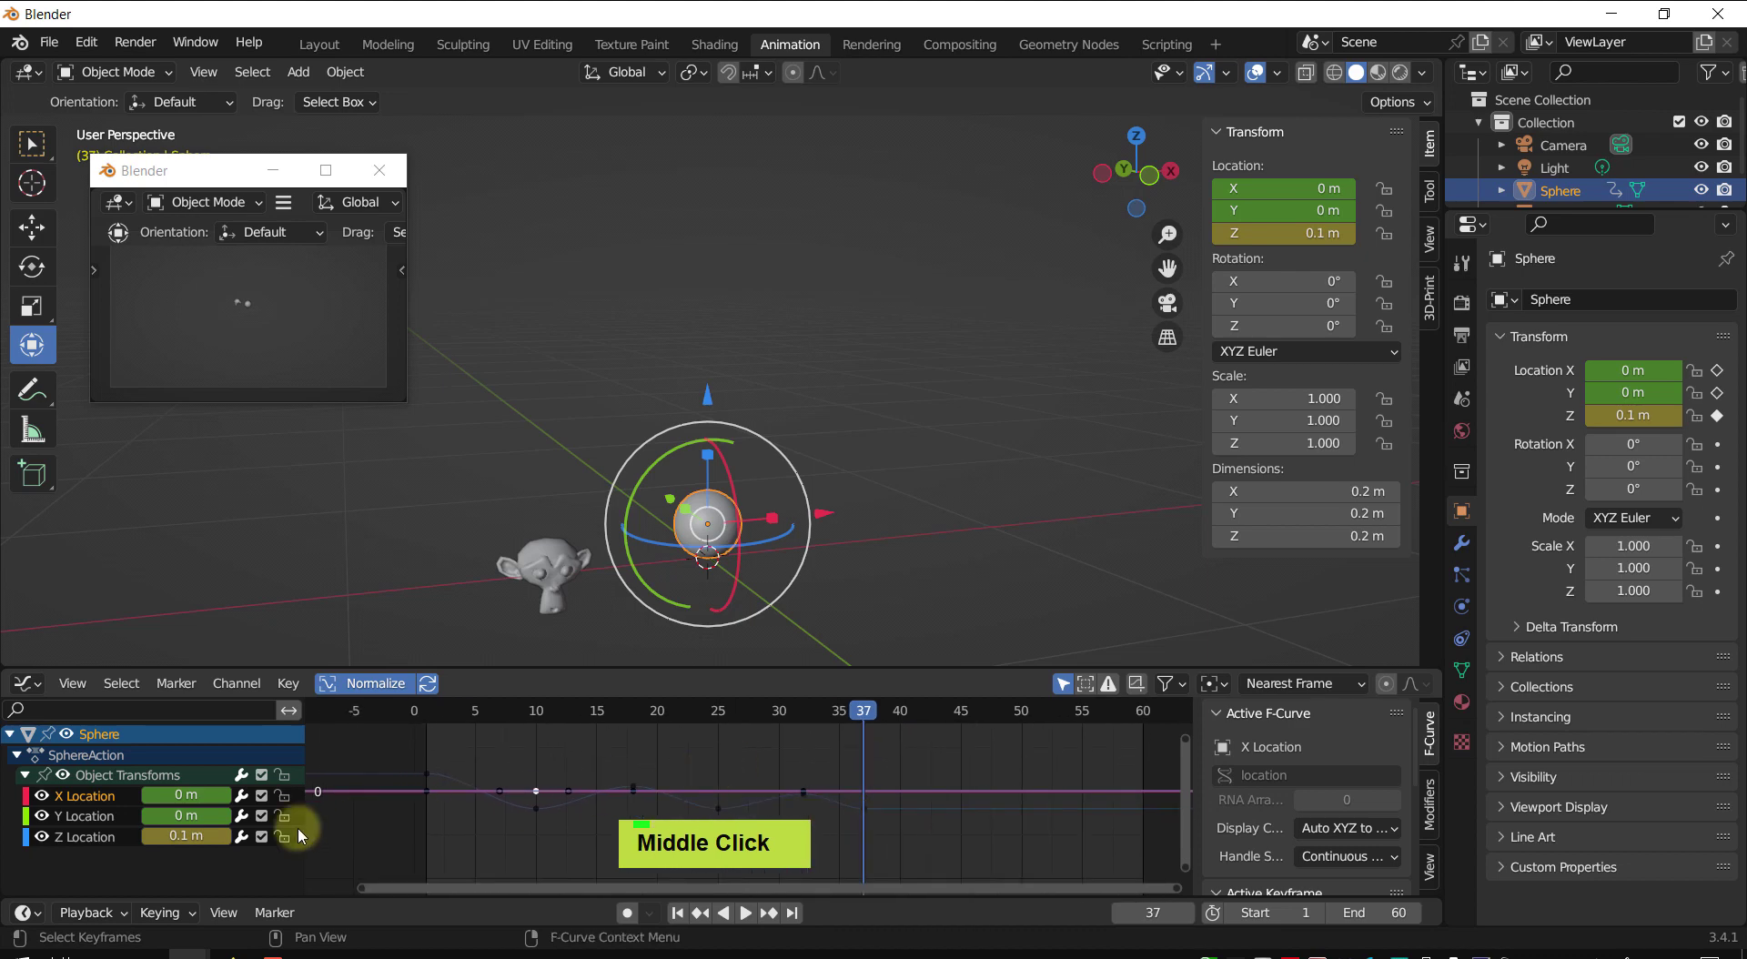
{"action": "left_click", "coordinate": [74, 839]}
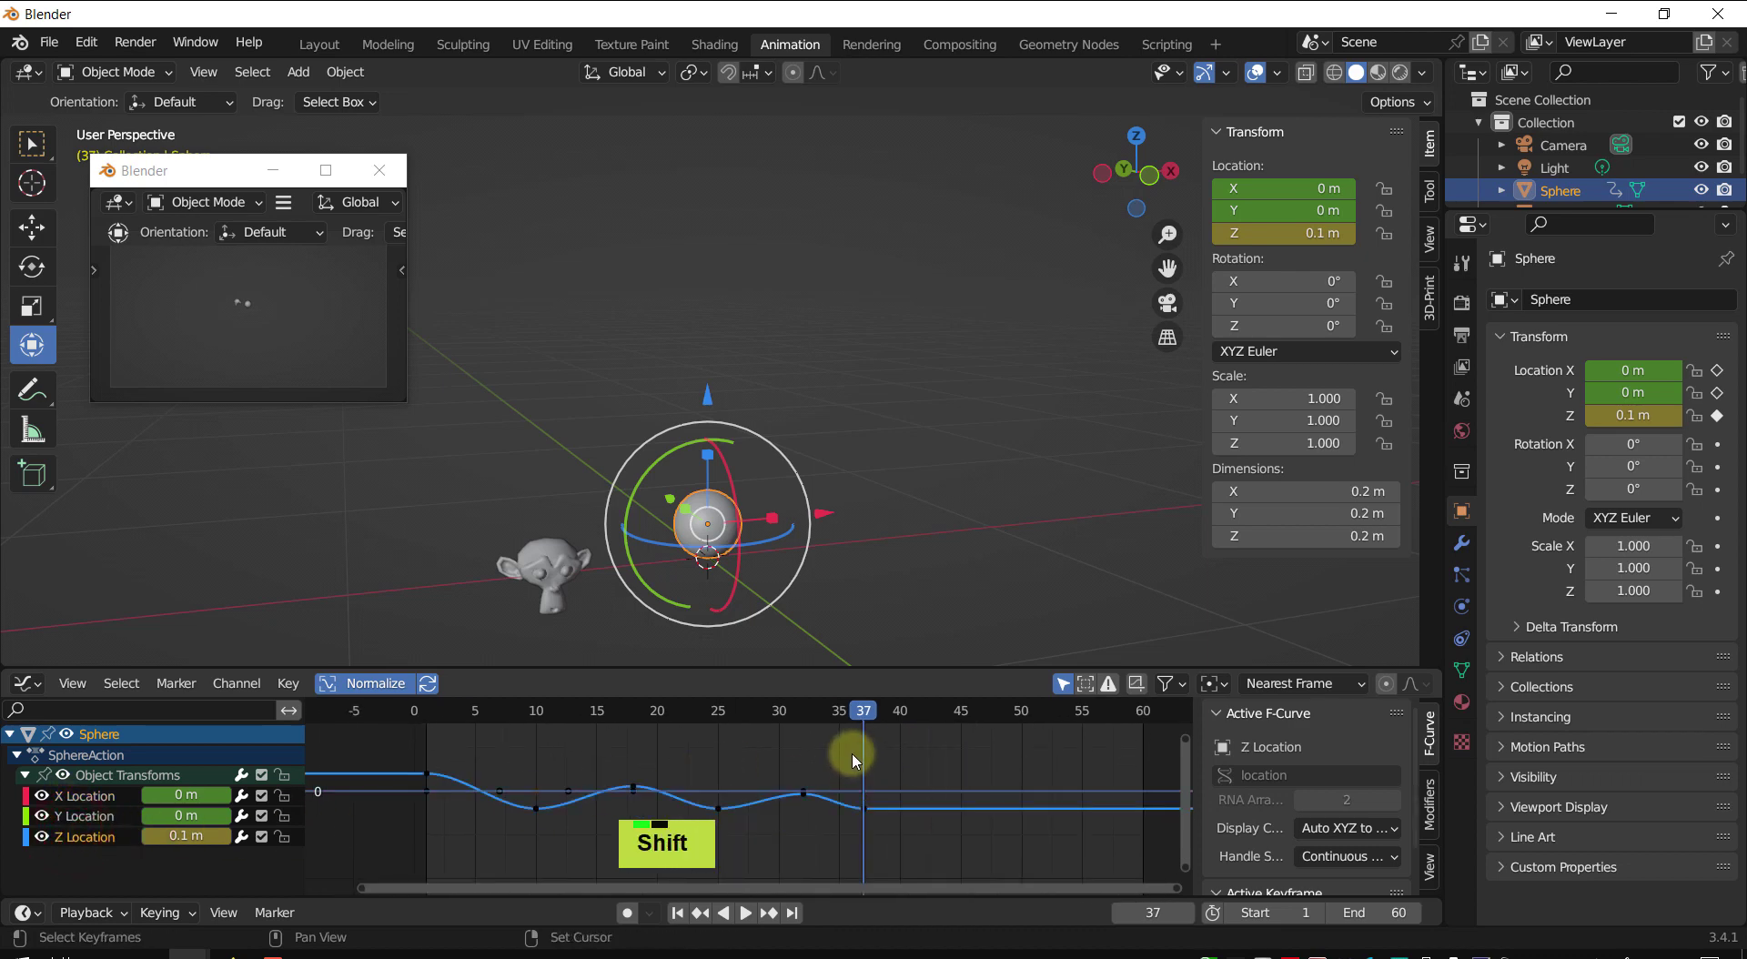
- Move the playhead back to frame 2 and select the Z Location keyframe at frame 1
{"action": "middle_click_drag", "start_coordinate": [850, 753], "coordinate": [903, 724], "text": "shift"}
{"action": "left_click_drag", "start_coordinate": [904, 724], "coordinate": [467, 722]}
{"action": "key", "text": "space"}
{"action": "key", "text": "space"}
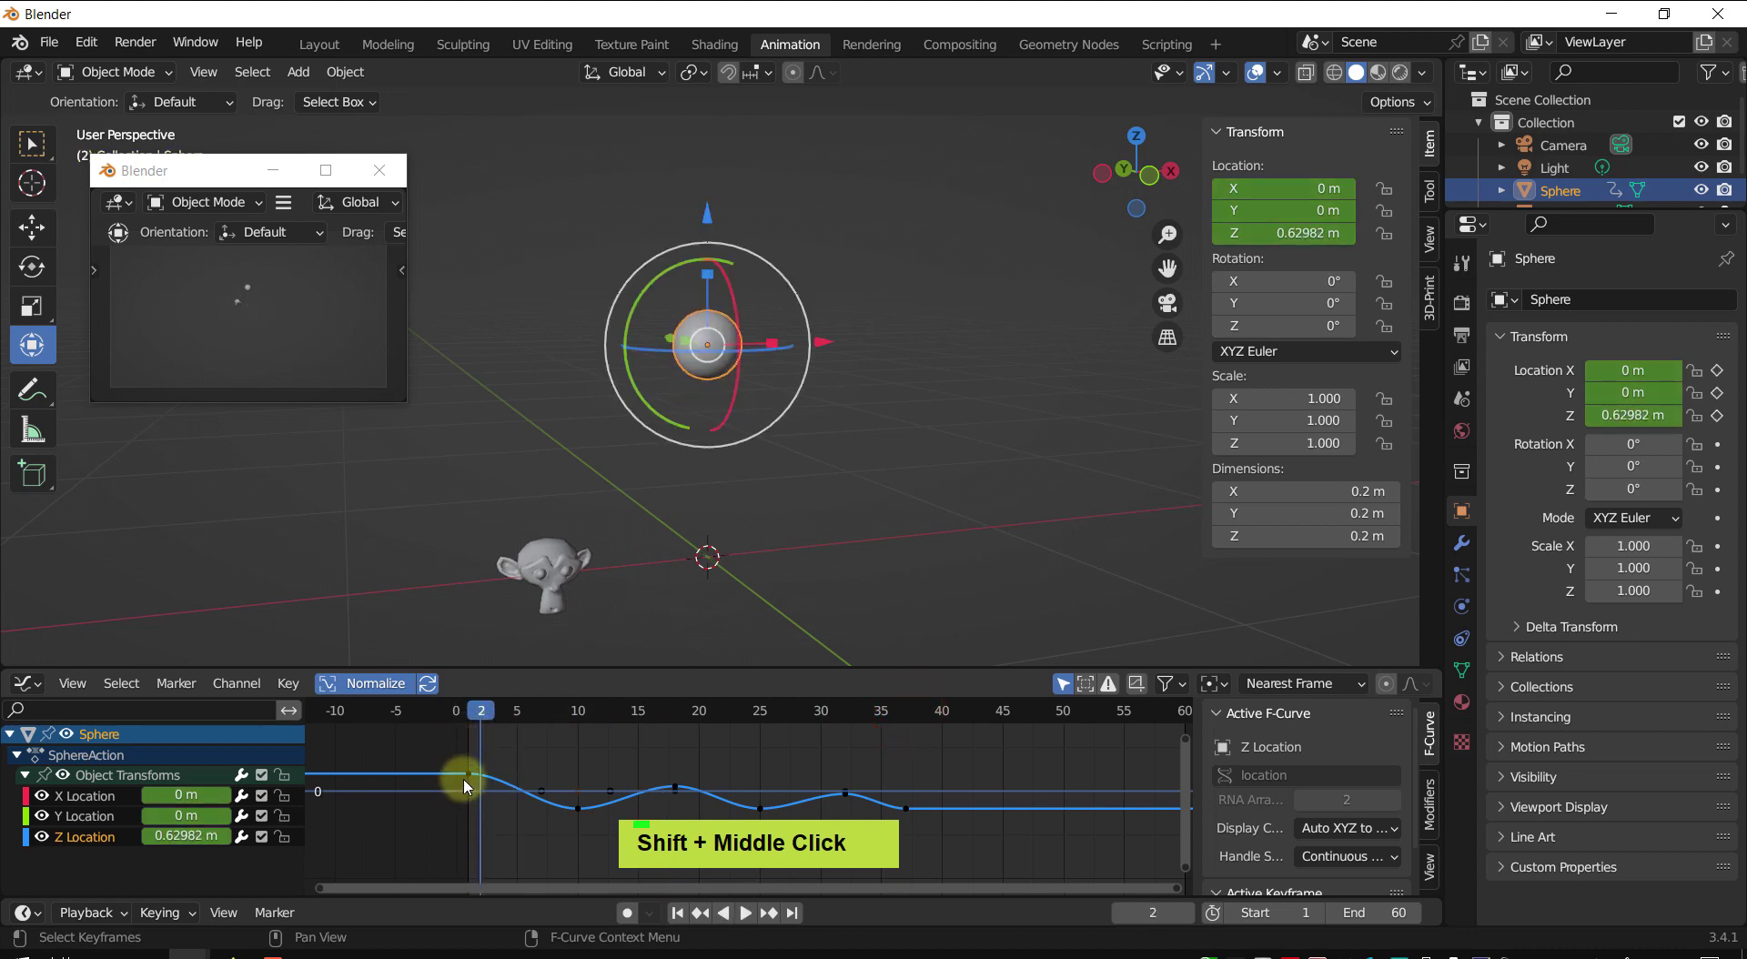
{"action": "left_click", "coordinate": [467, 774]}
{"action": "scroll", "coordinate": [448, 783], "scroll_direction": "up", "scroll_amount": 1}
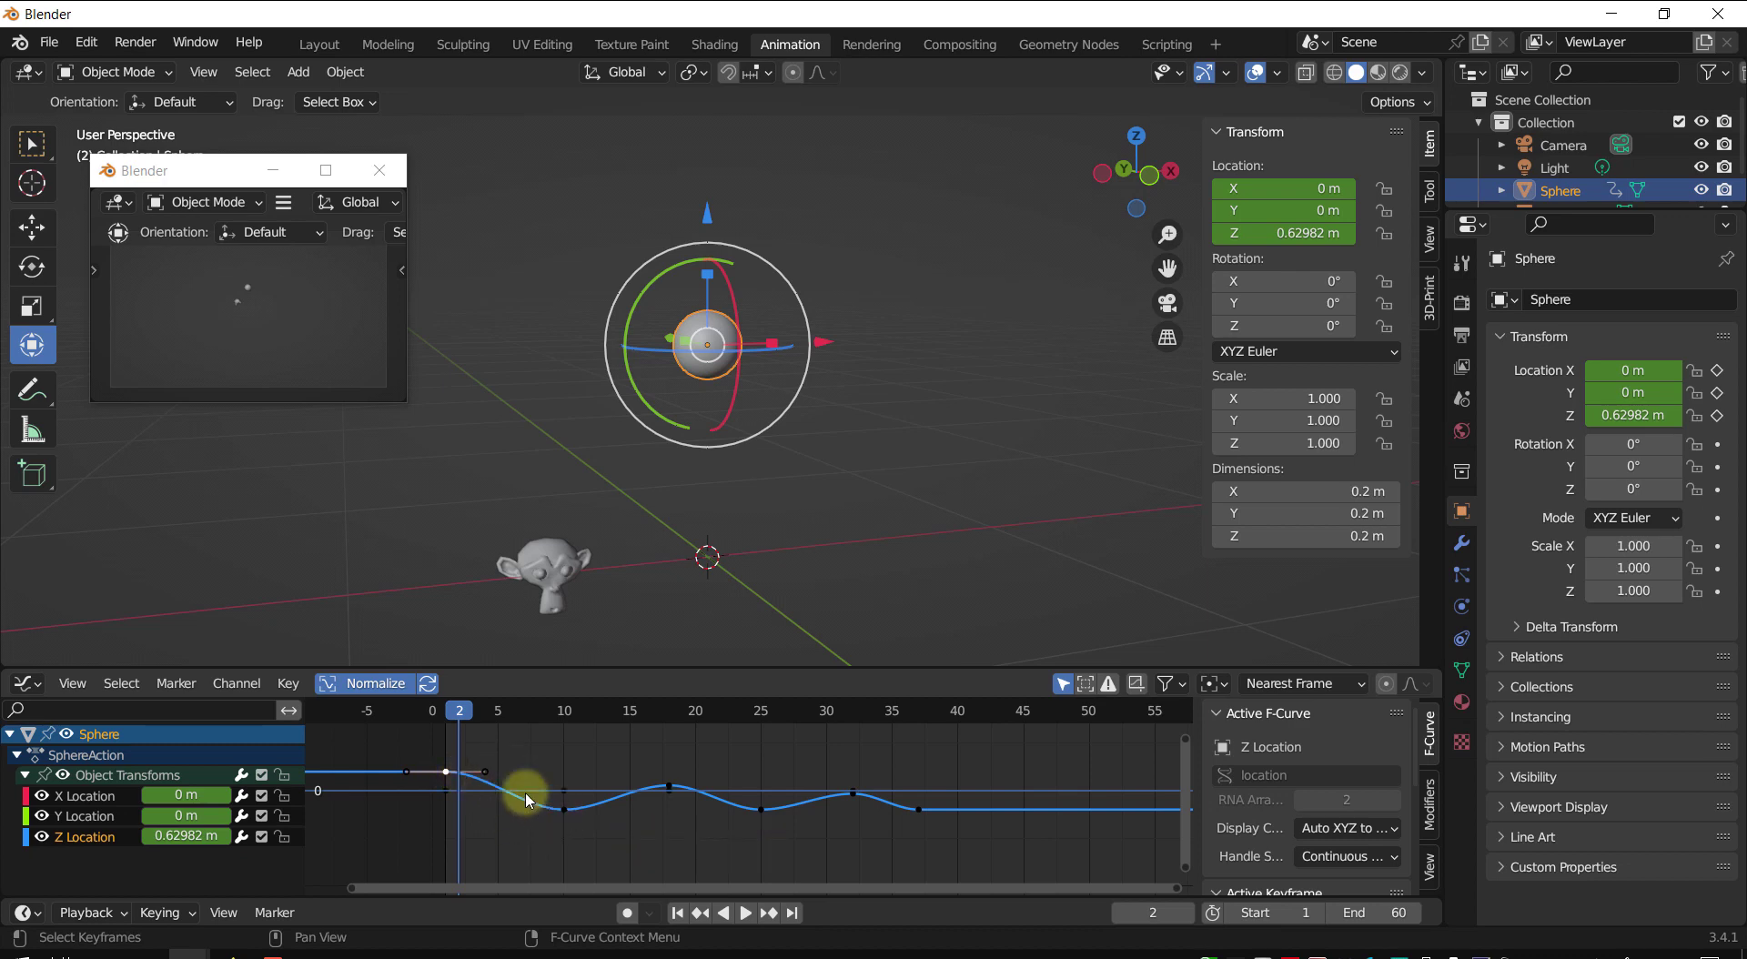
- Move the playhead to frame 10 and set the Z Location keyframe there to the Vector handle type
{"action": "left_click", "coordinate": [461, 712]}
{"action": "key", "text": "space"}
{"action": "left_click_drag", "start_coordinate": [558, 760], "coordinate": [558, 819]}
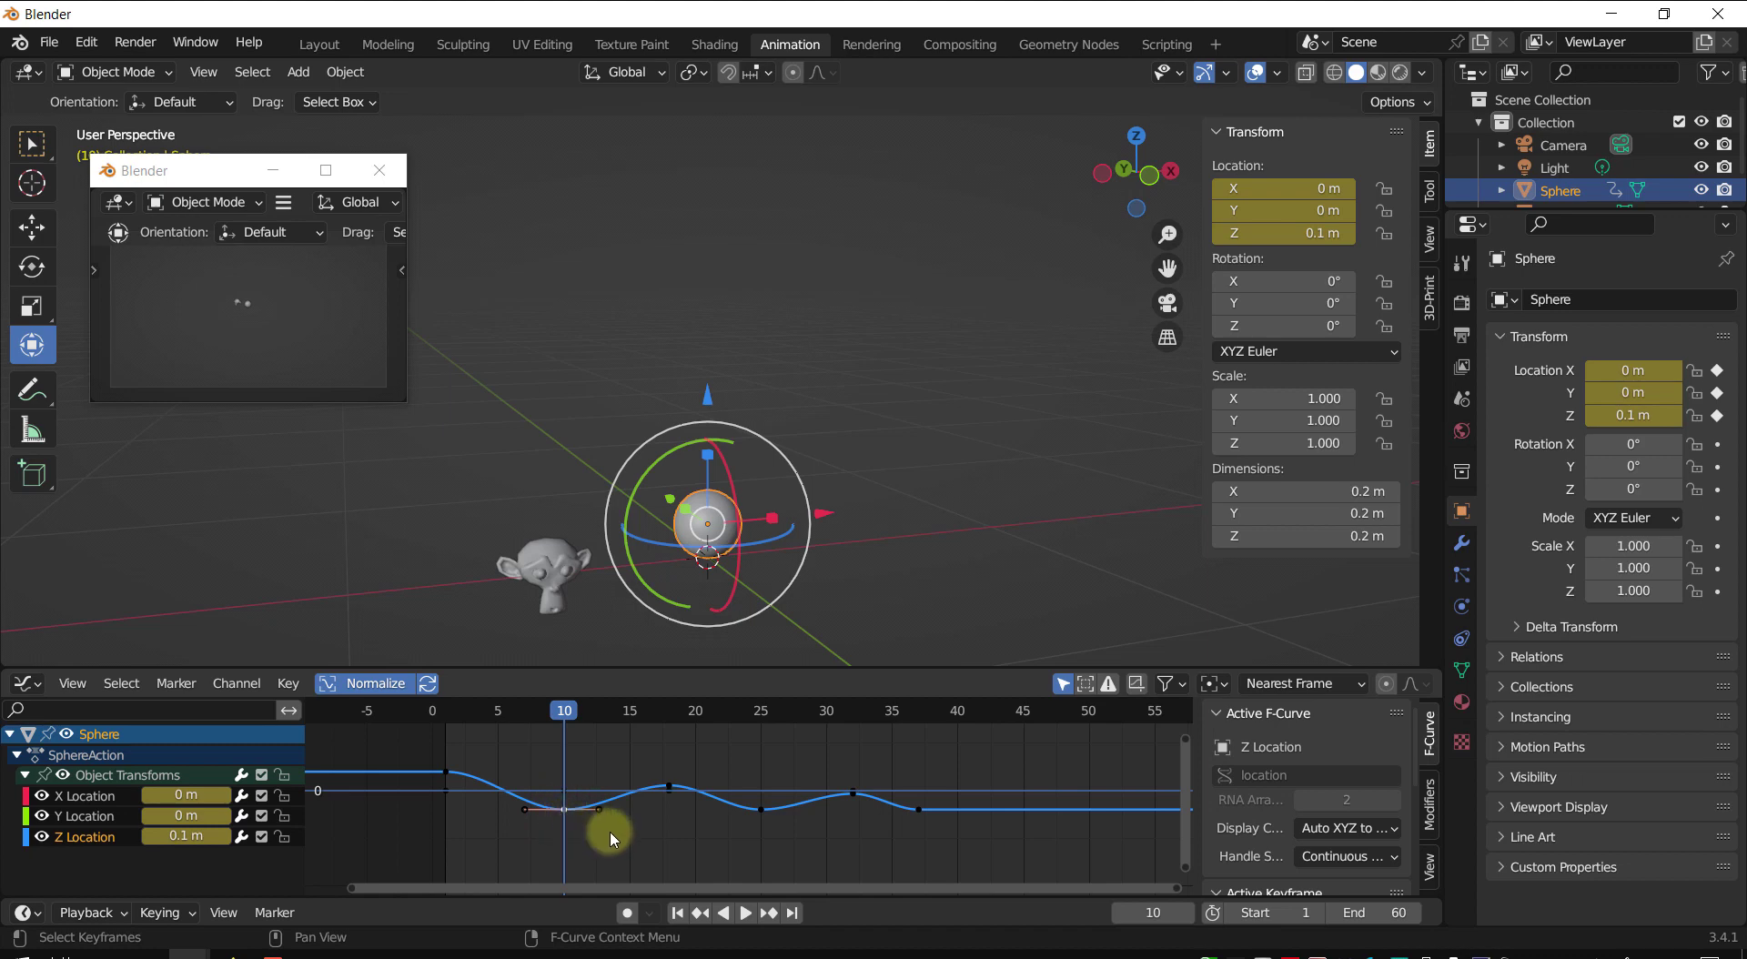
{"action": "left_click", "coordinate": [573, 820]}
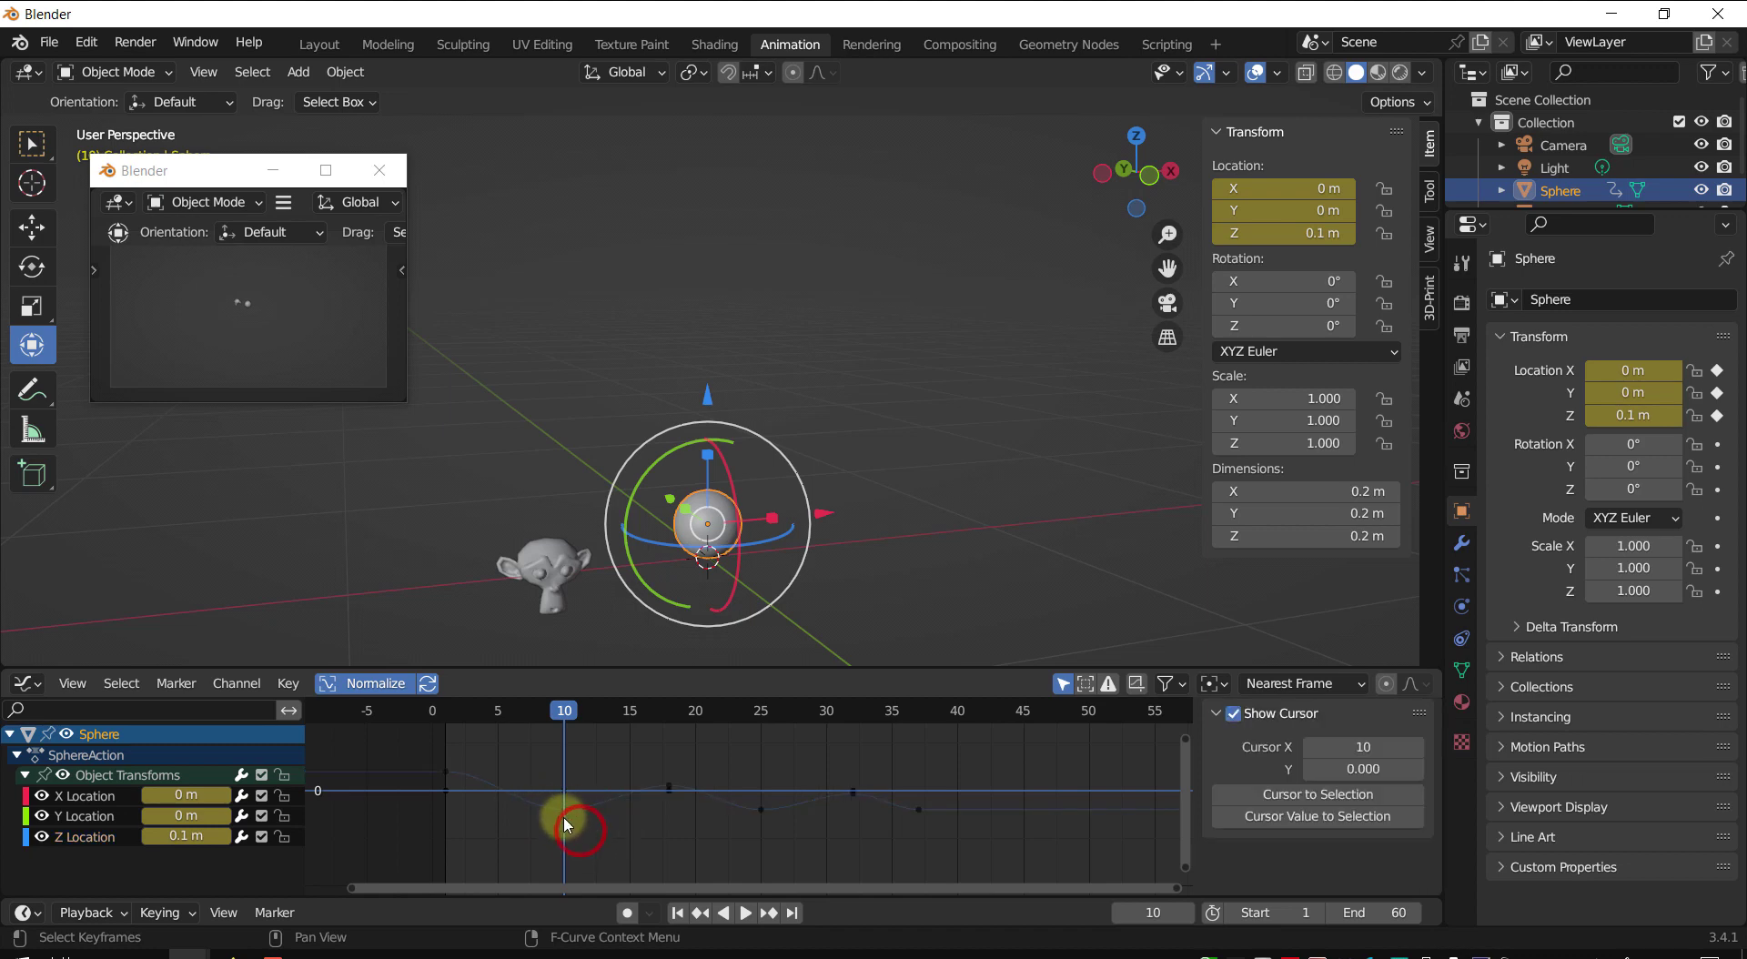
{"action": "left_click", "coordinate": [560, 810]}
{"action": "key", "text": "v"}
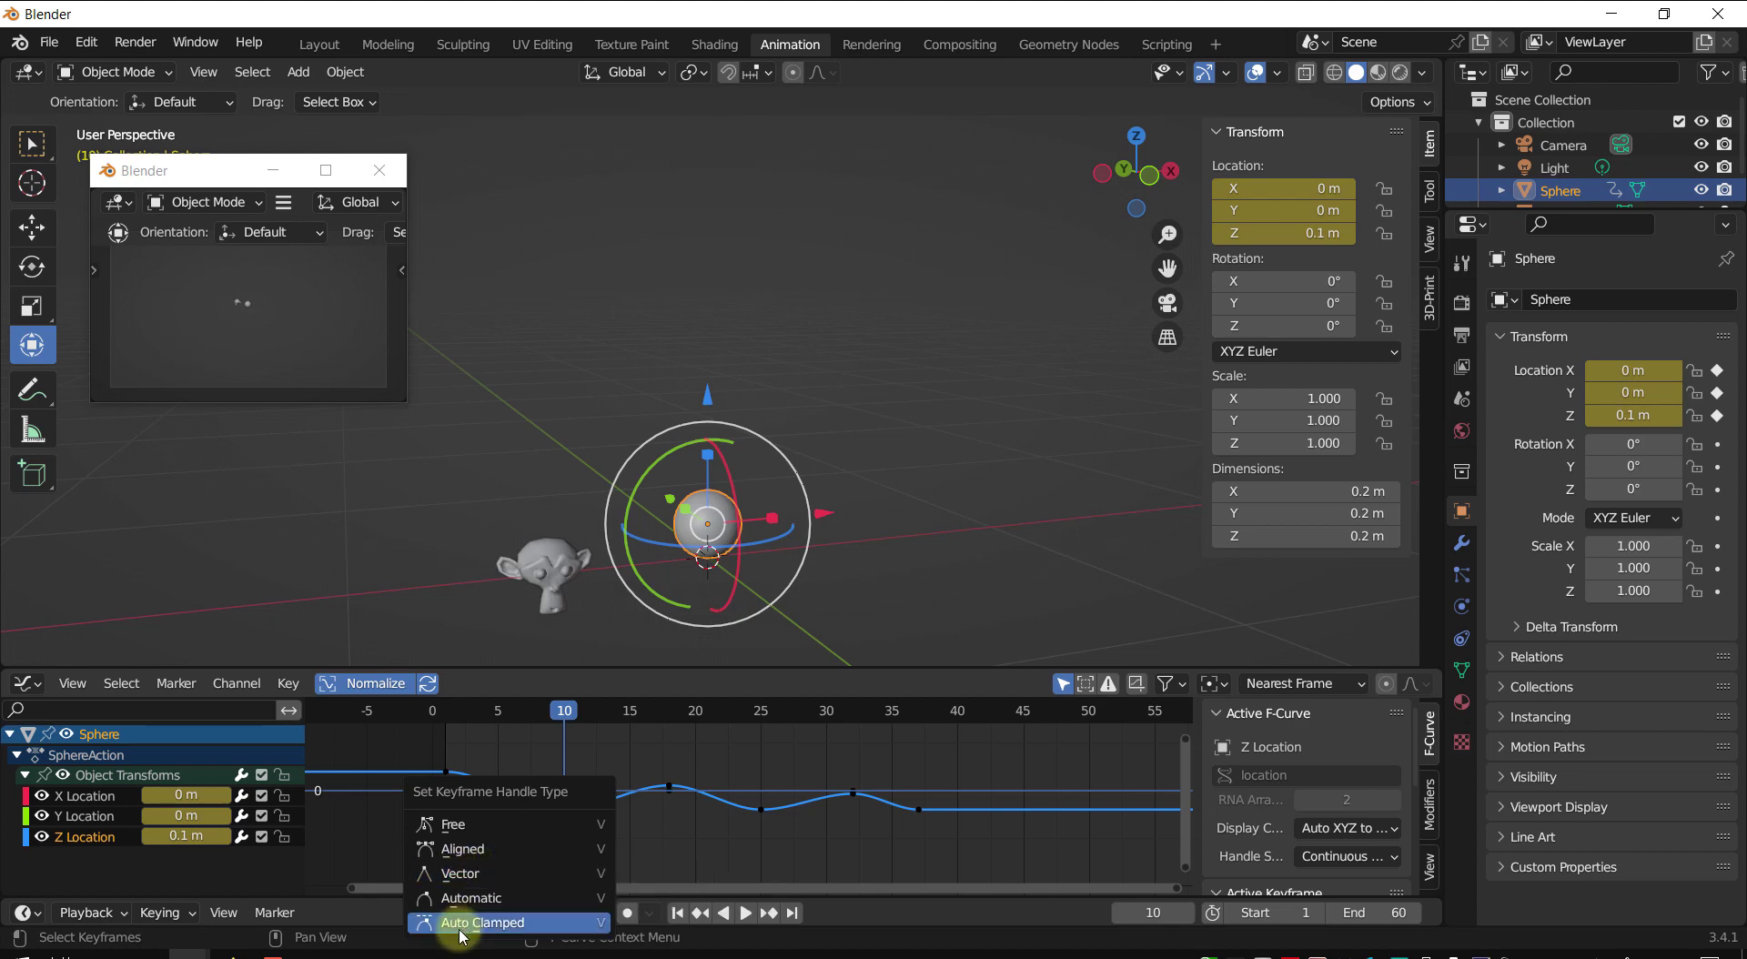
{"action": "left_click", "coordinate": [456, 874]}
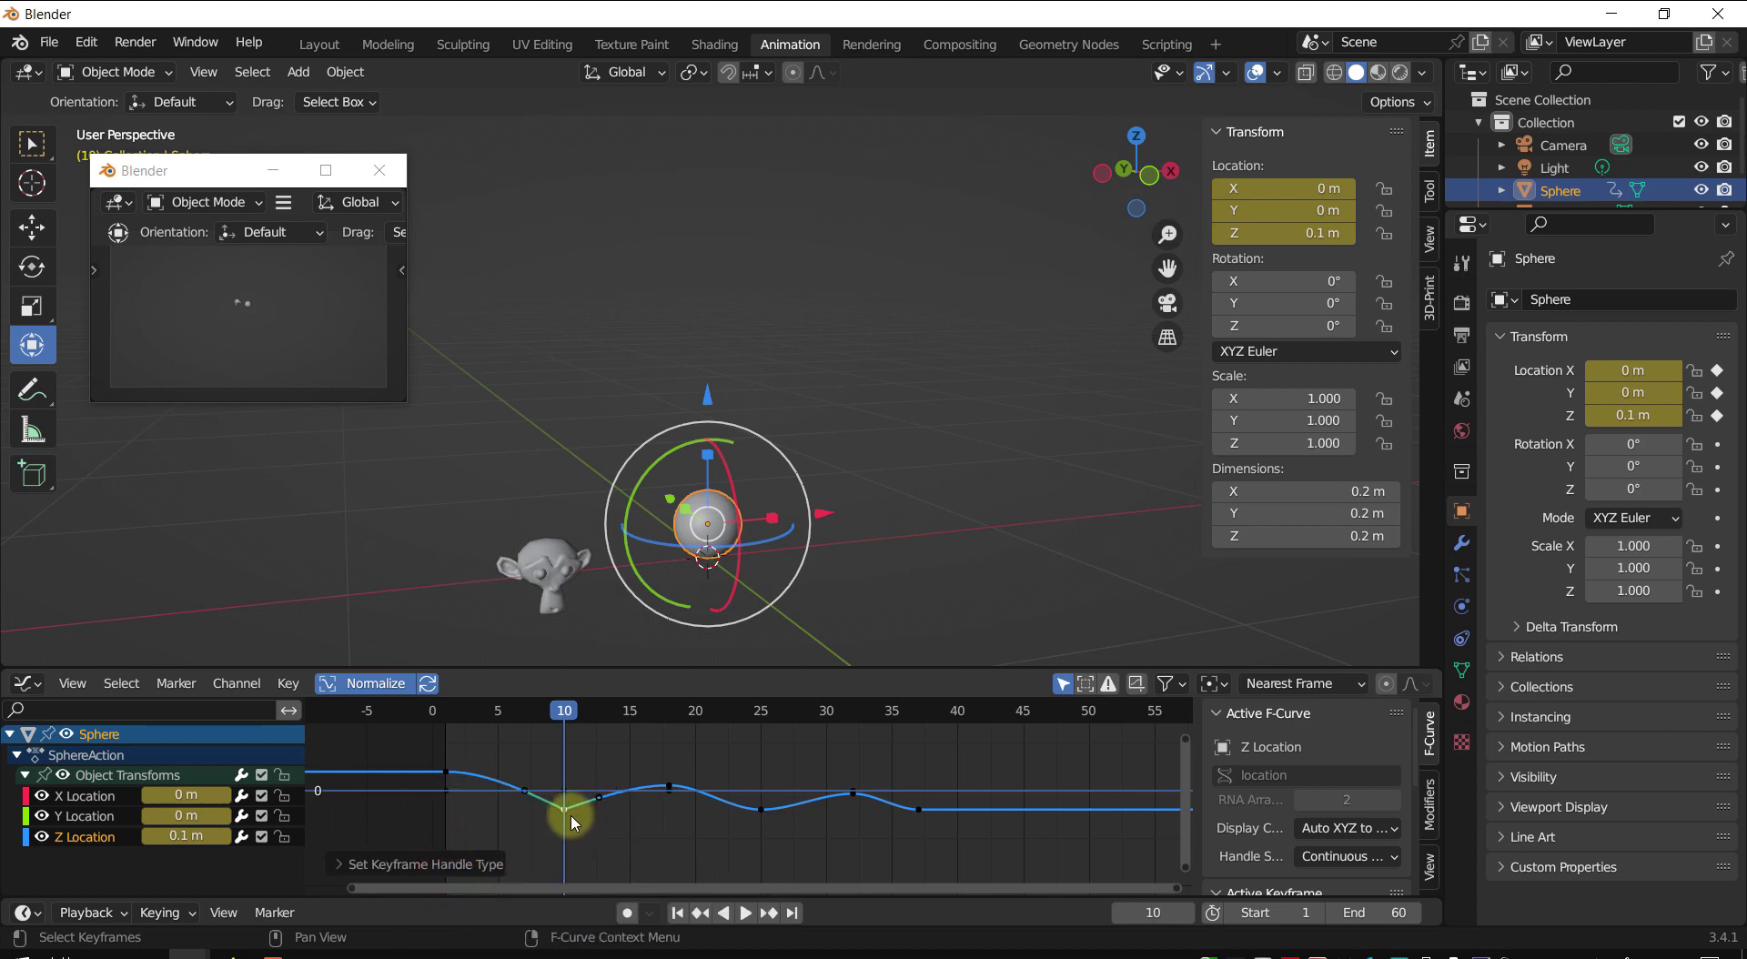
- Set the Z Location keyframe at frame 25 to the Vector handle type
{"action": "middle_click_drag", "start_coordinate": [610, 812], "coordinate": [617, 817], "text": "shift"}
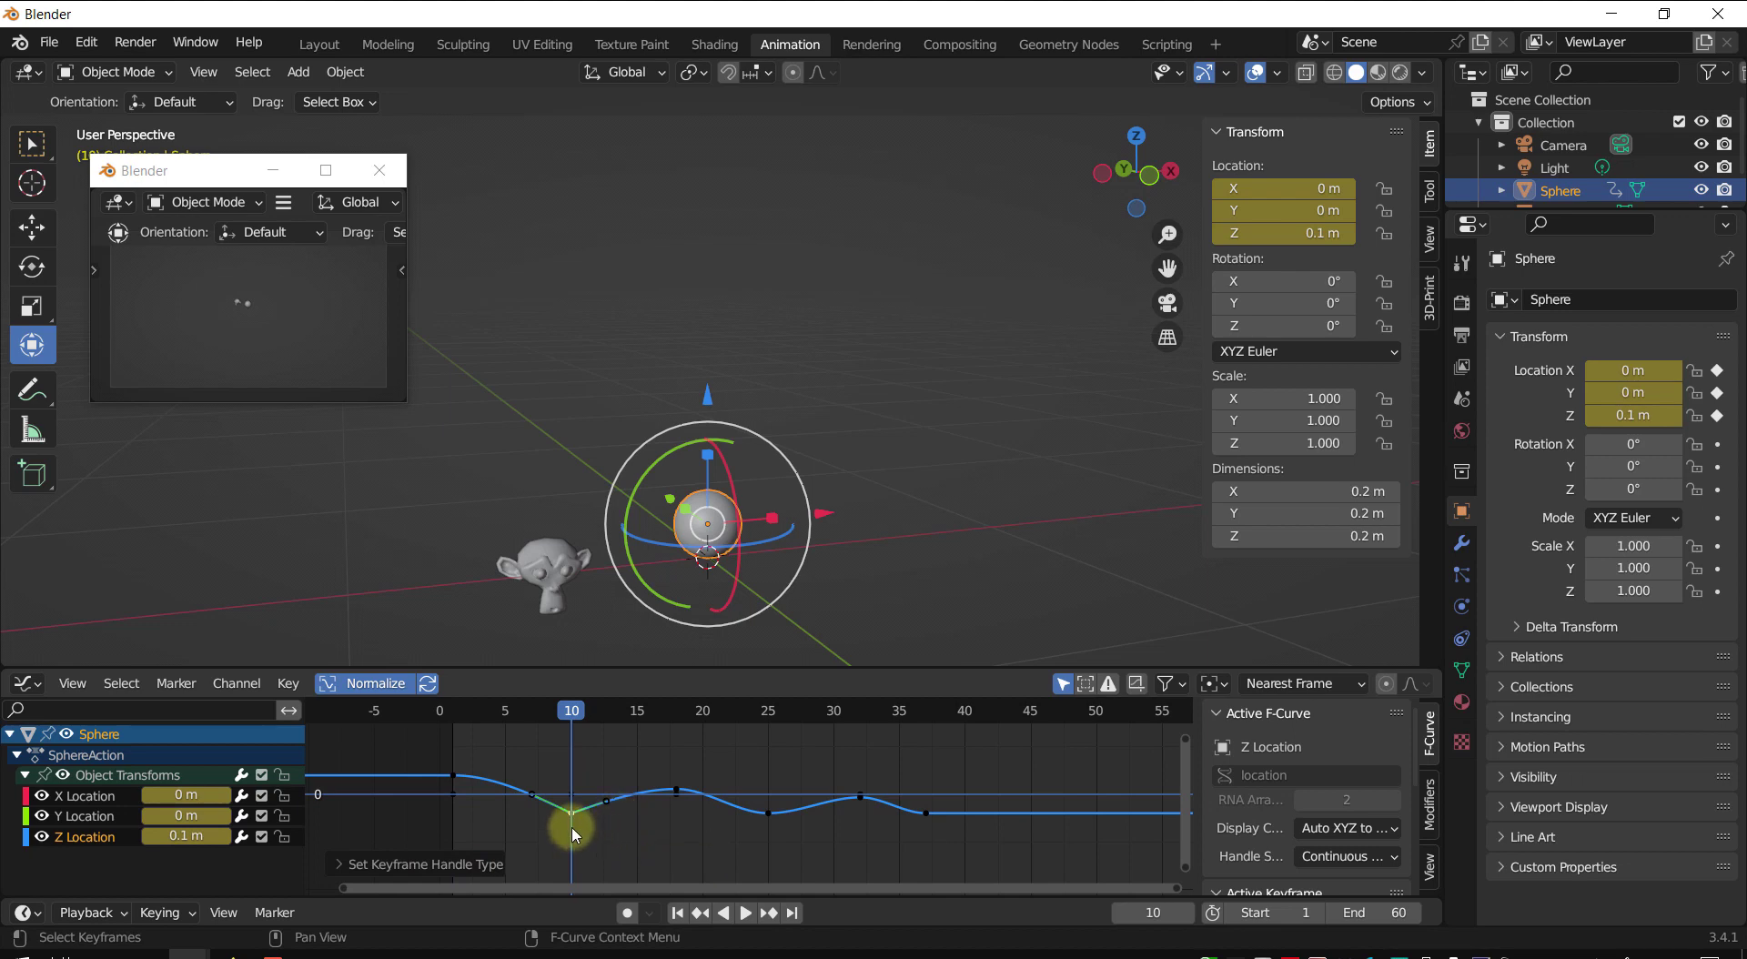
{"action": "scroll", "coordinate": [573, 803], "scroll_direction": "up", "scroll_amount": 1}
{"action": "mouse_move", "coordinate": [573, 804]}
{"action": "middle_mouse_down", "text": "shift"}
{"action": "mouse_move", "coordinate": [634, 808]}
{"action": "mouse_move", "coordinate": [532, 792]}
{"action": "middle_mouse_up", "text": "shift"}
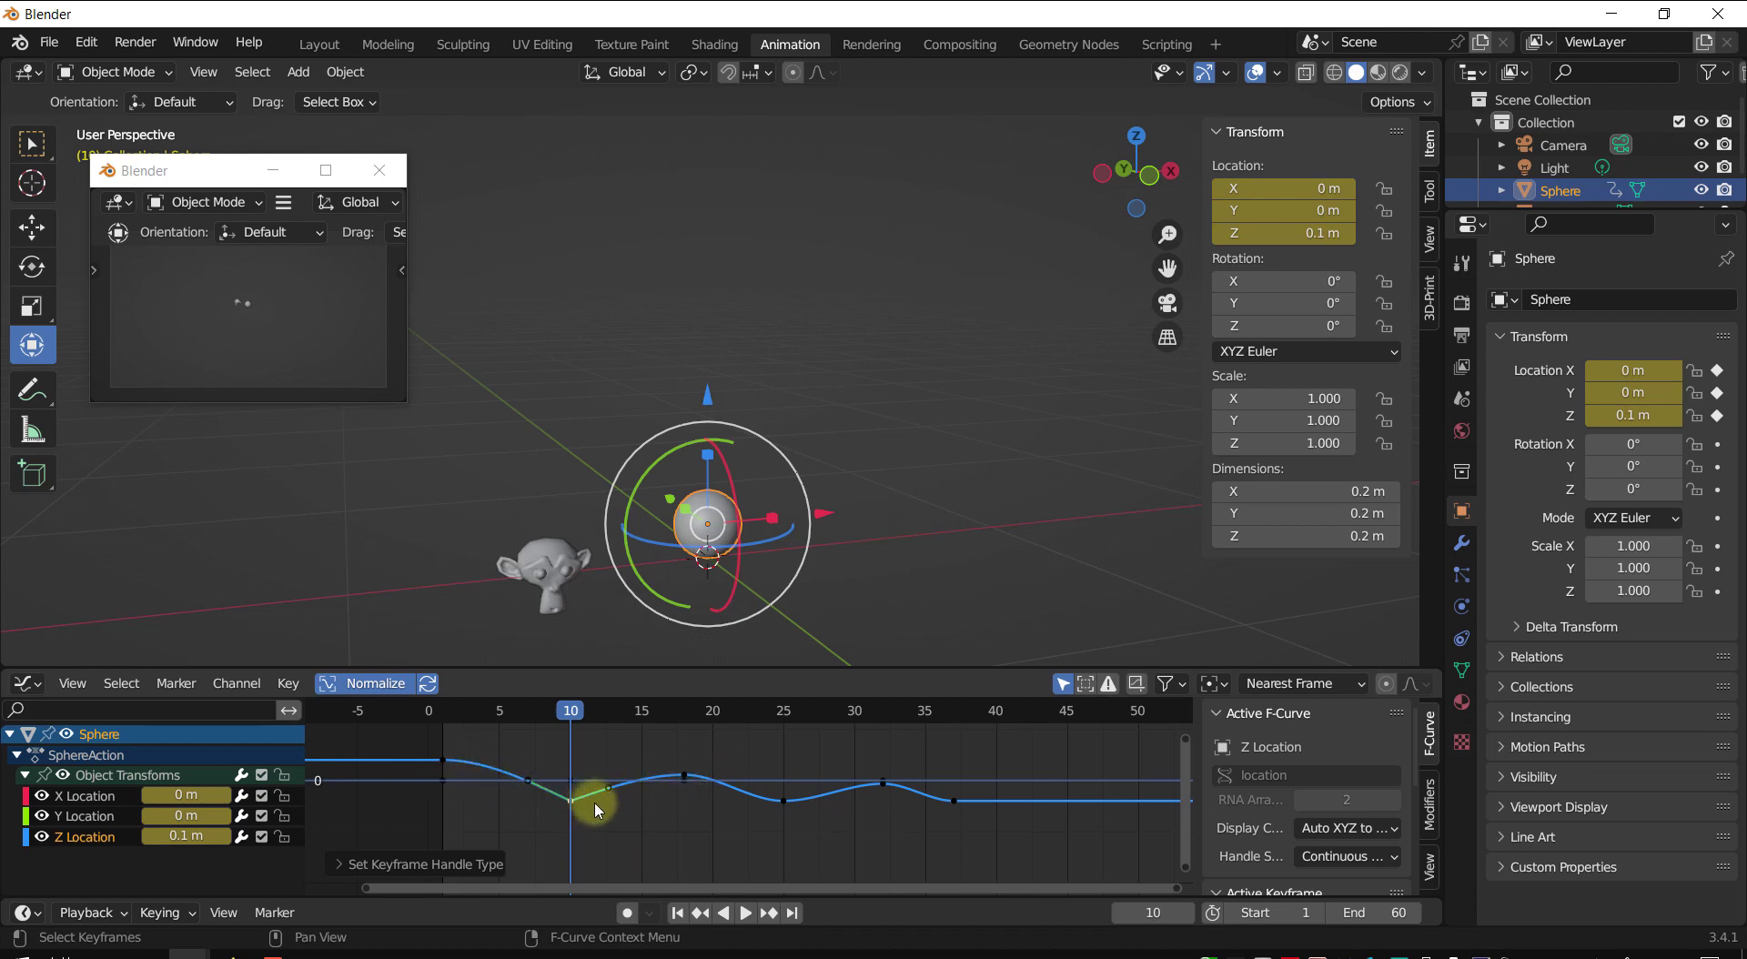
{"action": "middle_click_drag", "start_coordinate": [596, 810], "coordinate": [565, 779], "text": "shift"}
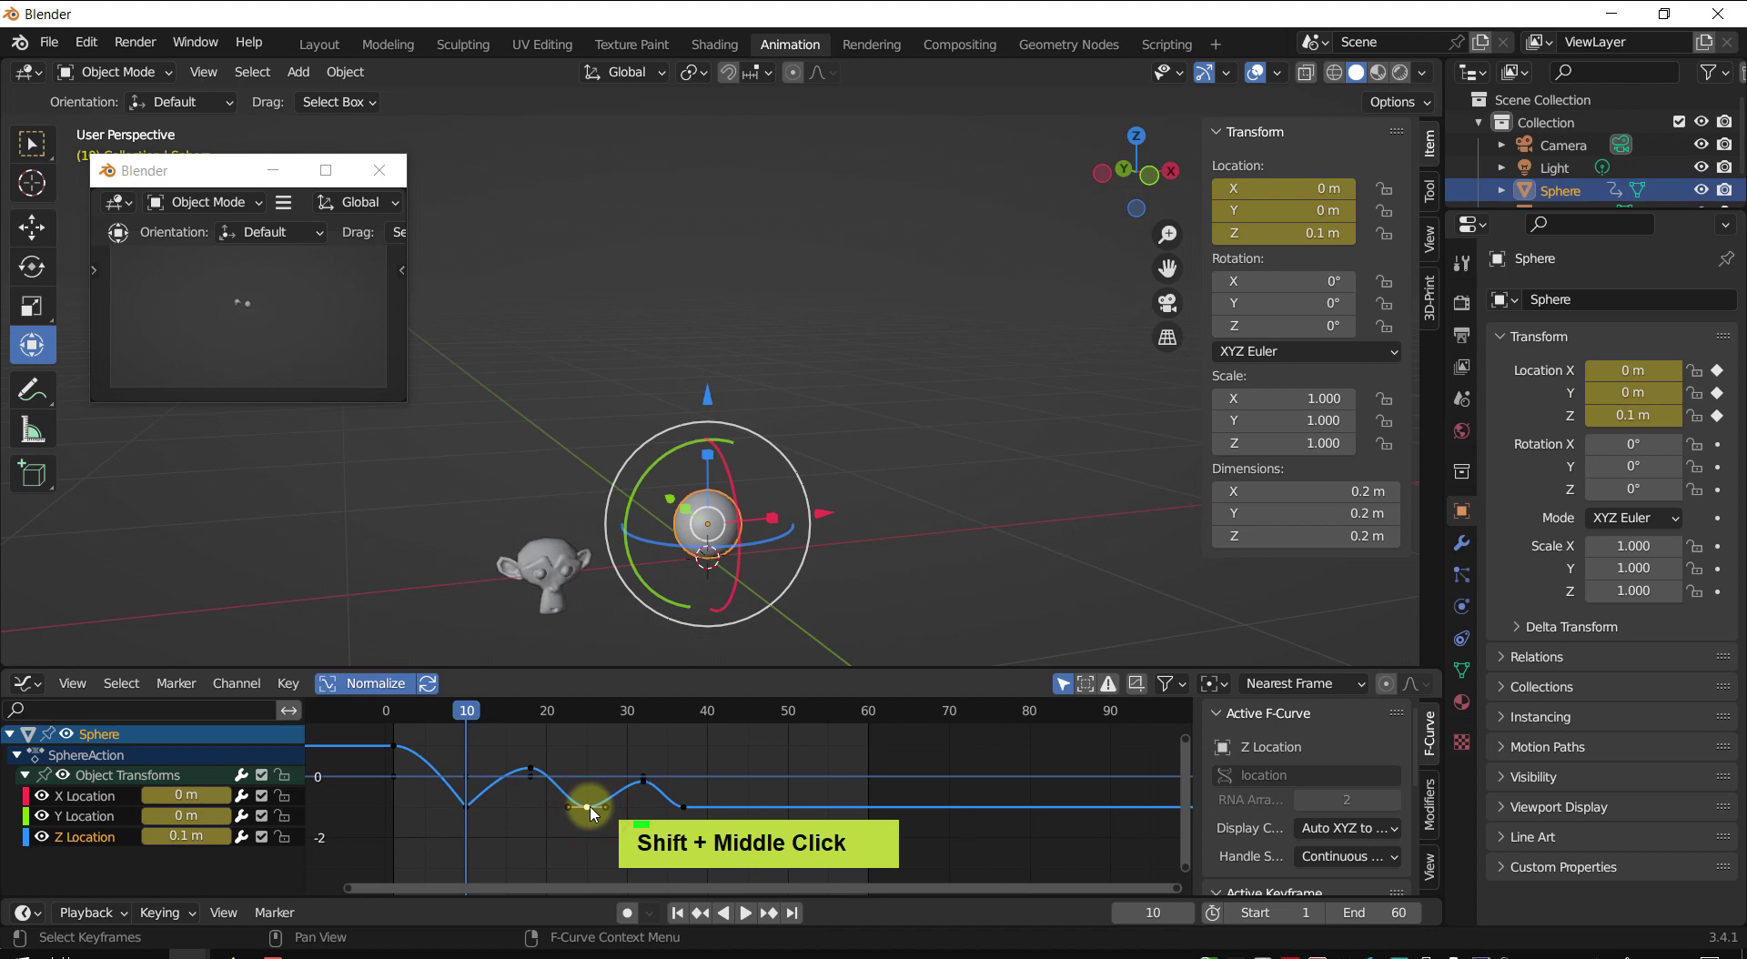
{"action": "key", "text": "v"}
{"action": "left_click", "coordinate": [538, 808]}
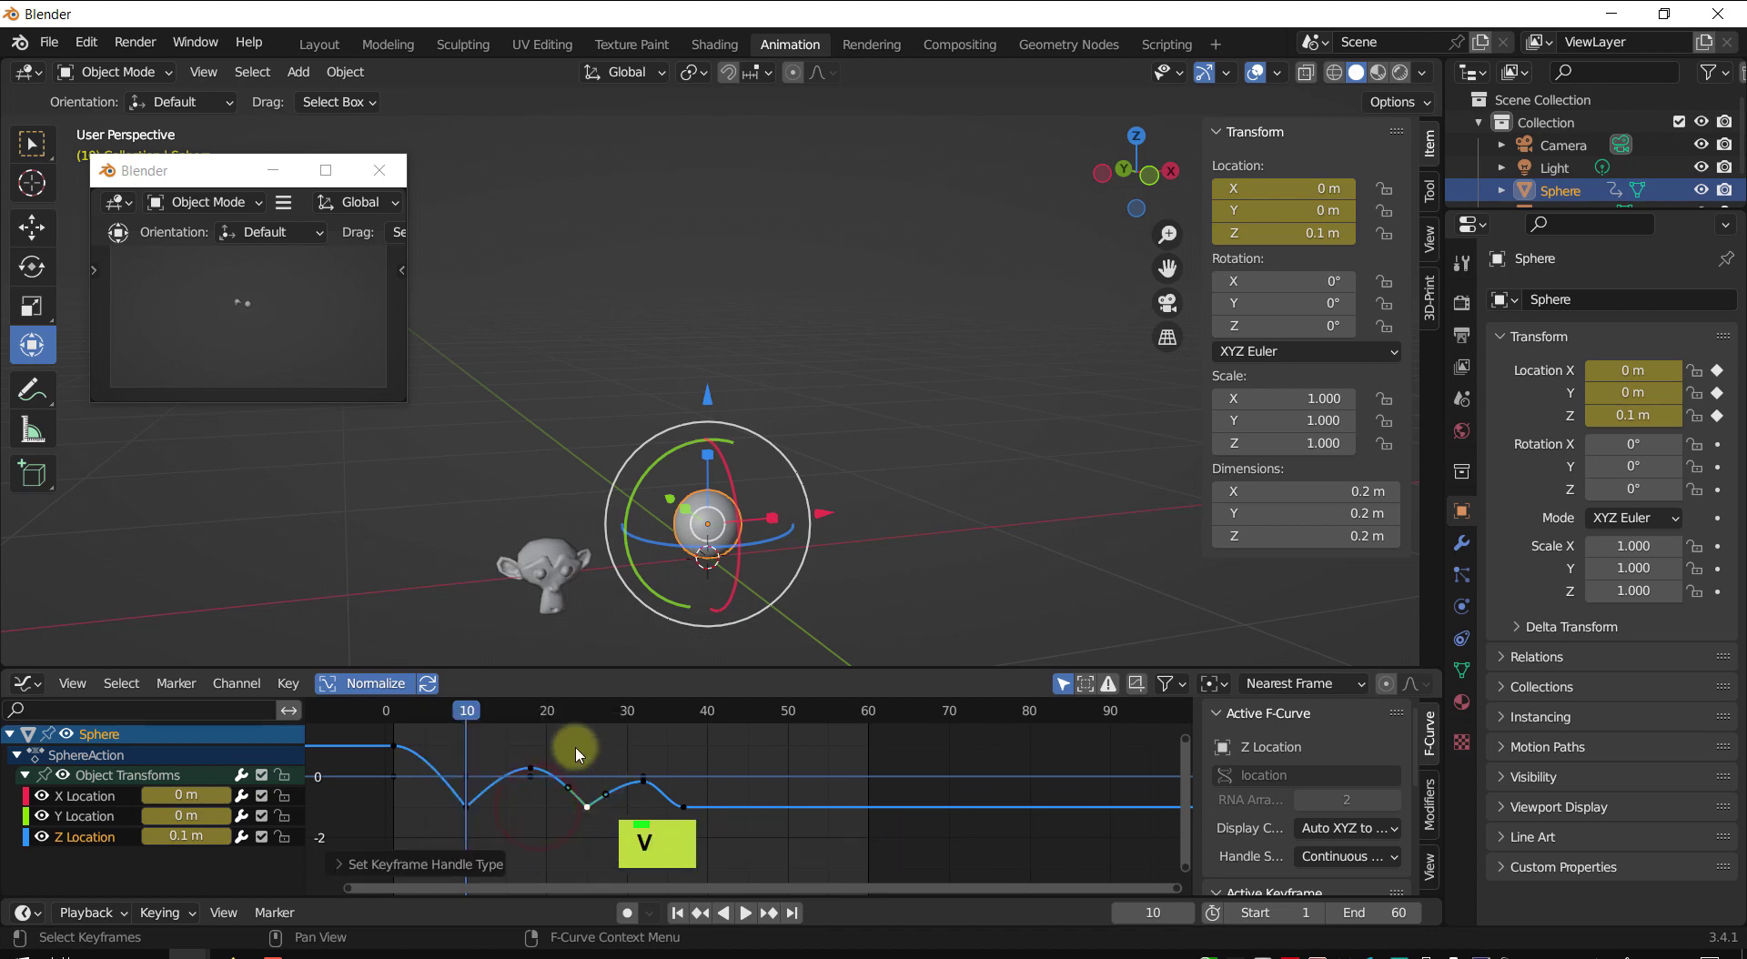
- Set the final Z Location keyframe at frame 37 to the Vector handle type
{"action": "middle_click_drag", "start_coordinate": [616, 756], "coordinate": [673, 788], "text": "shift"}
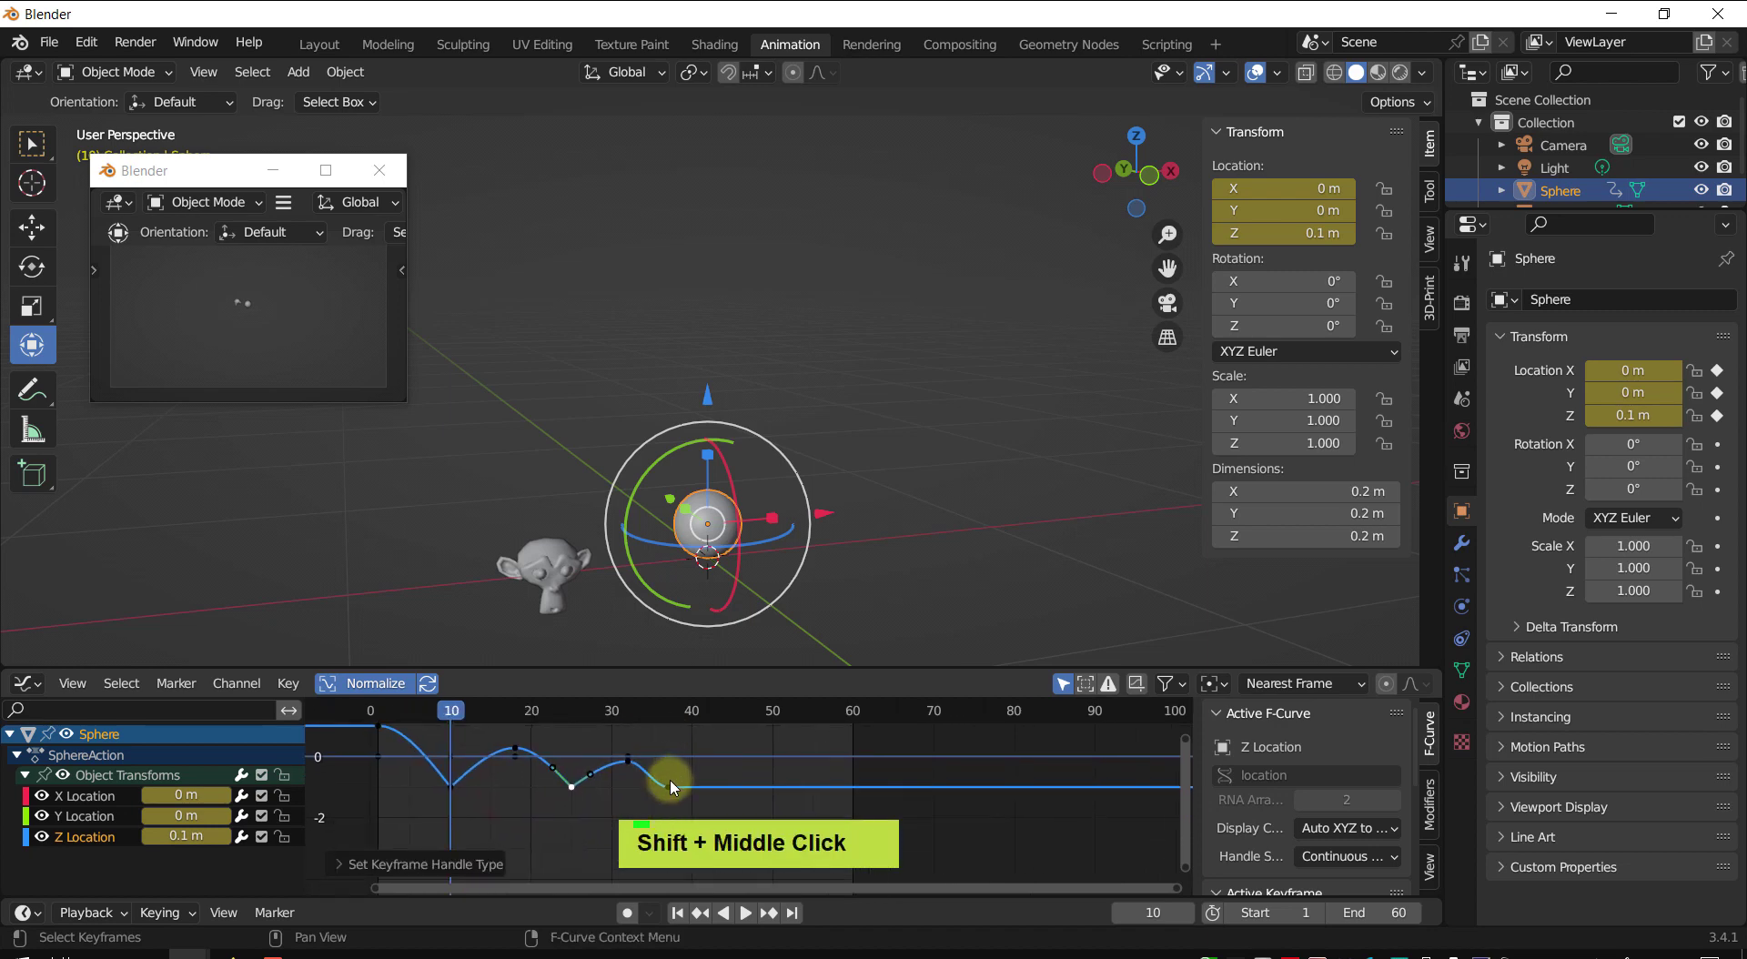
{"action": "key", "text": "v"}
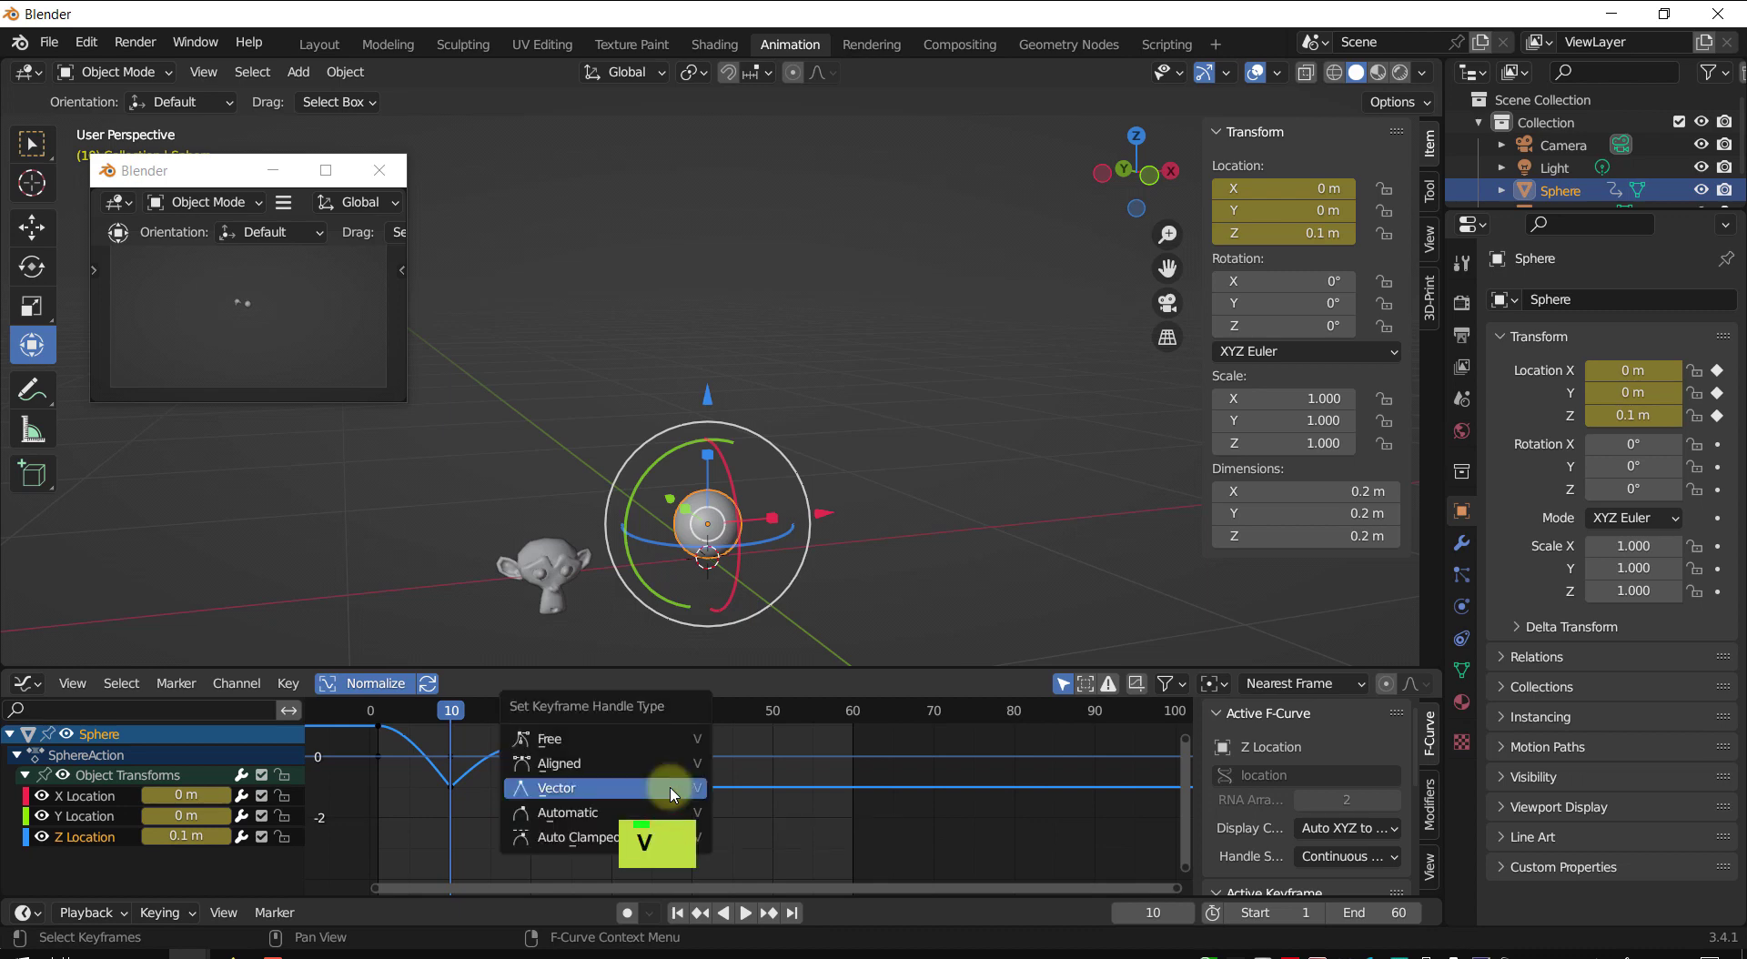
{"action": "left_click", "coordinate": [672, 788]}
- Play the animation to check the sharpened bounces and stop it at frame 3
{"action": "middle_click_drag", "start_coordinate": [672, 788], "coordinate": [715, 811], "text": "shift"}
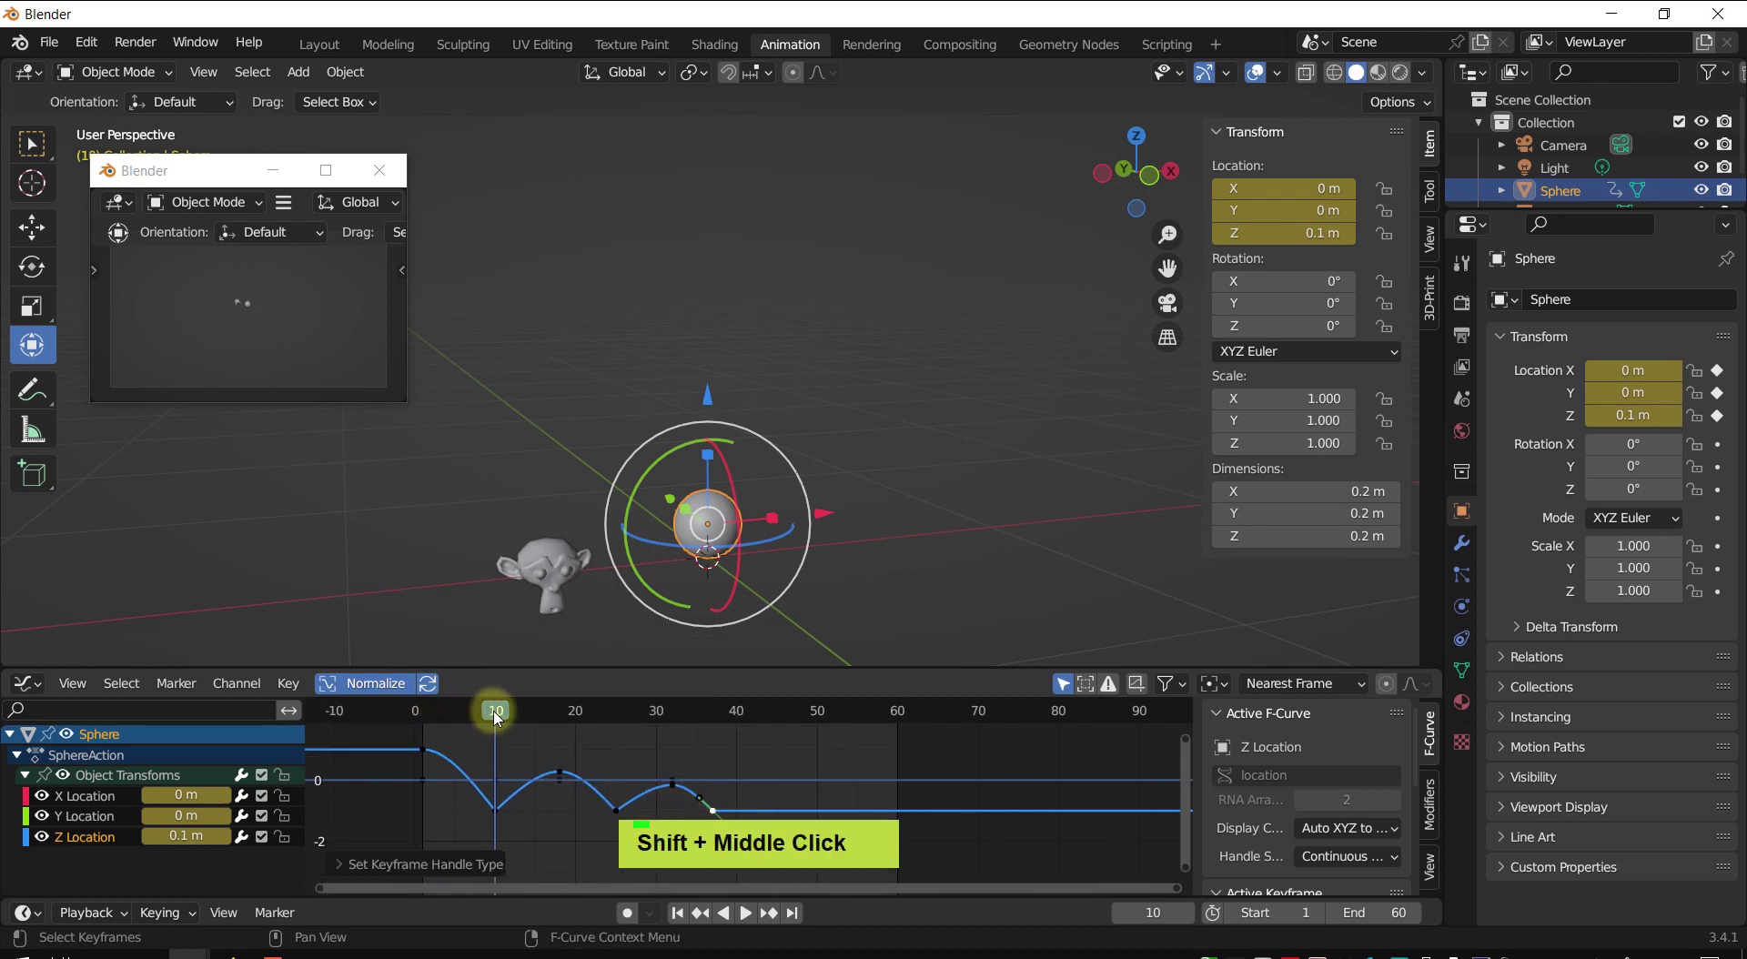
{"action": "key", "text": "shift+space"}
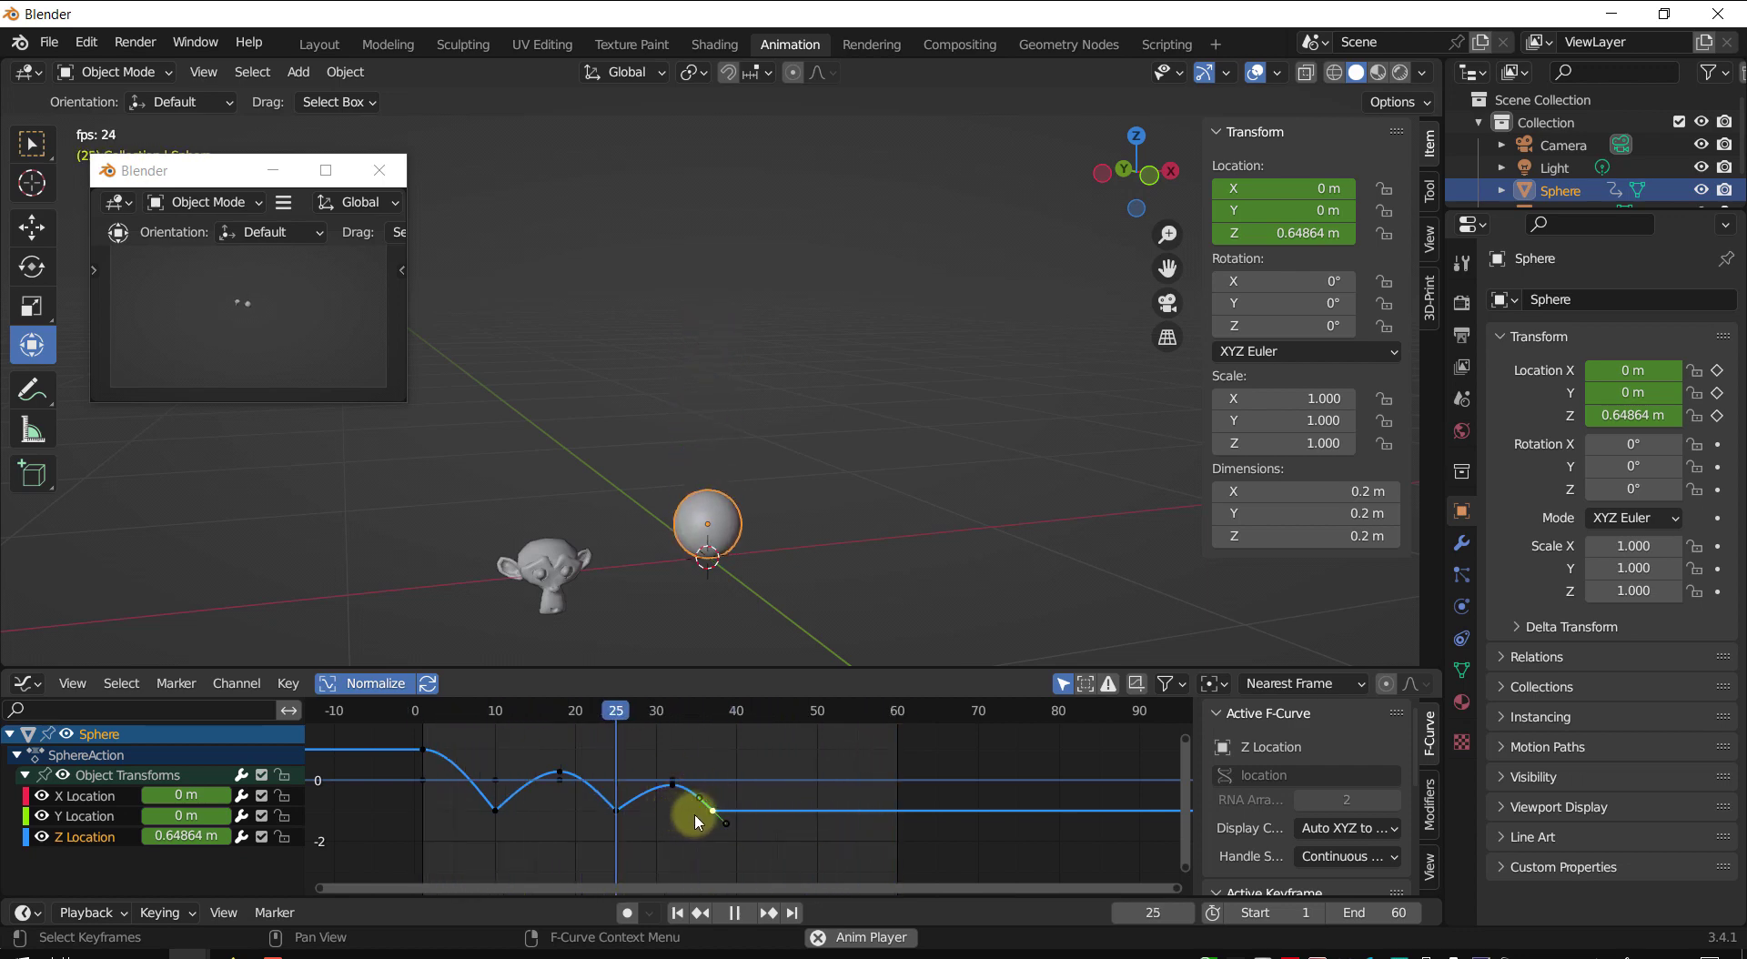
{"action": "key", "text": "shift+space"}
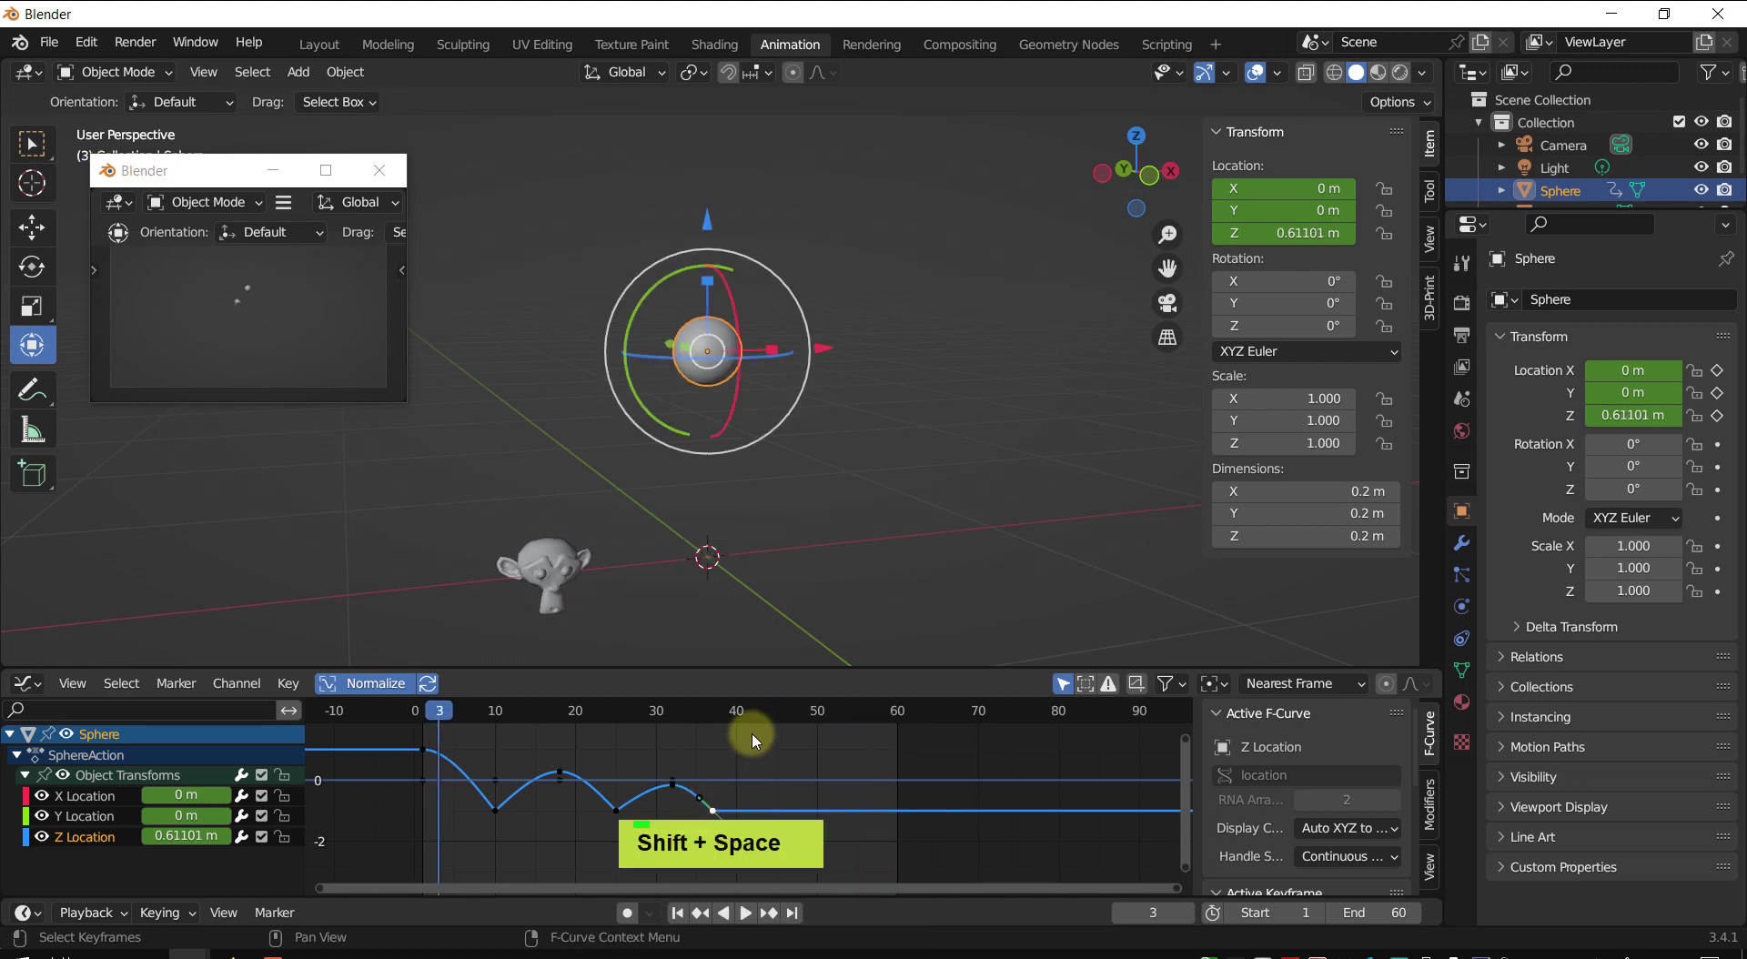
- Move the playhead to frame 32, at the last peak of the sphere's bounce curve
{"action": "mouse_move", "coordinate": [557, 753]}
{"action": "middle_mouse_down", "text": "ctrl"}
{"action": "mouse_move", "coordinate": [538, 751]}
{"action": "mouse_move", "coordinate": [686, 780]}
{"action": "mouse_move", "coordinate": [683, 749]}
{"action": "mouse_move", "coordinate": [674, 762]}
{"action": "mouse_move", "coordinate": [522, 737]}
{"action": "mouse_move", "coordinate": [577, 777]}
{"action": "middle_mouse_up", "text": "ctrl"}
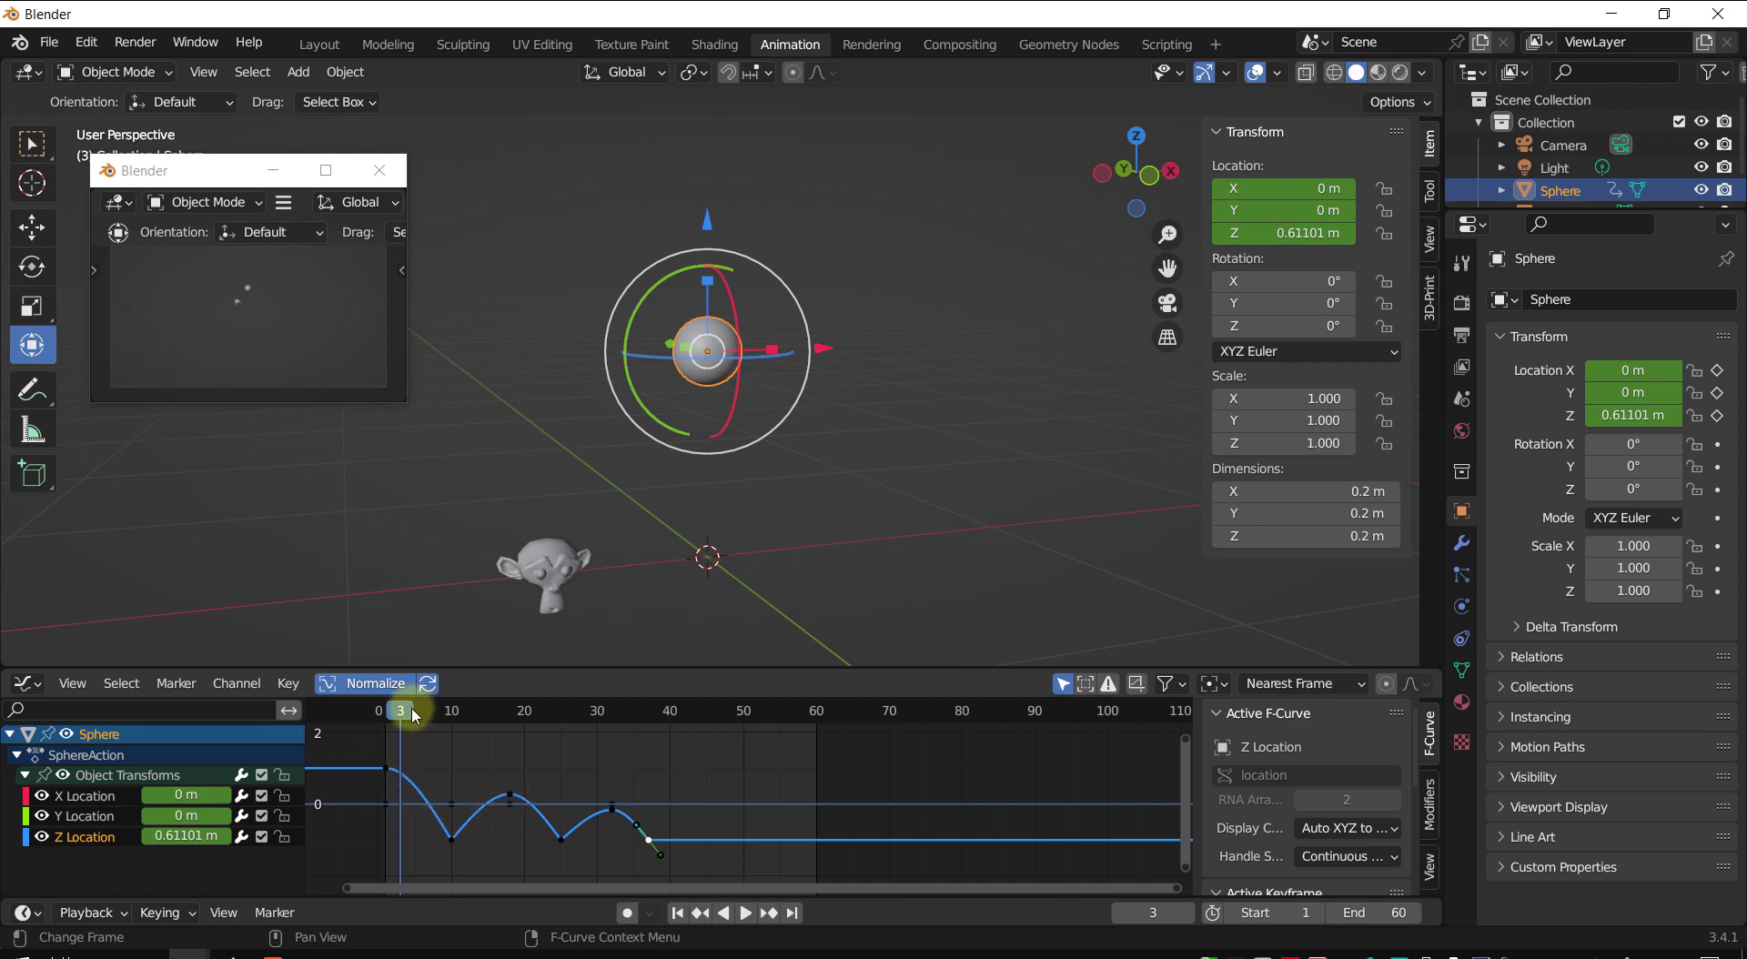
{"action": "left_click", "coordinate": [513, 799]}
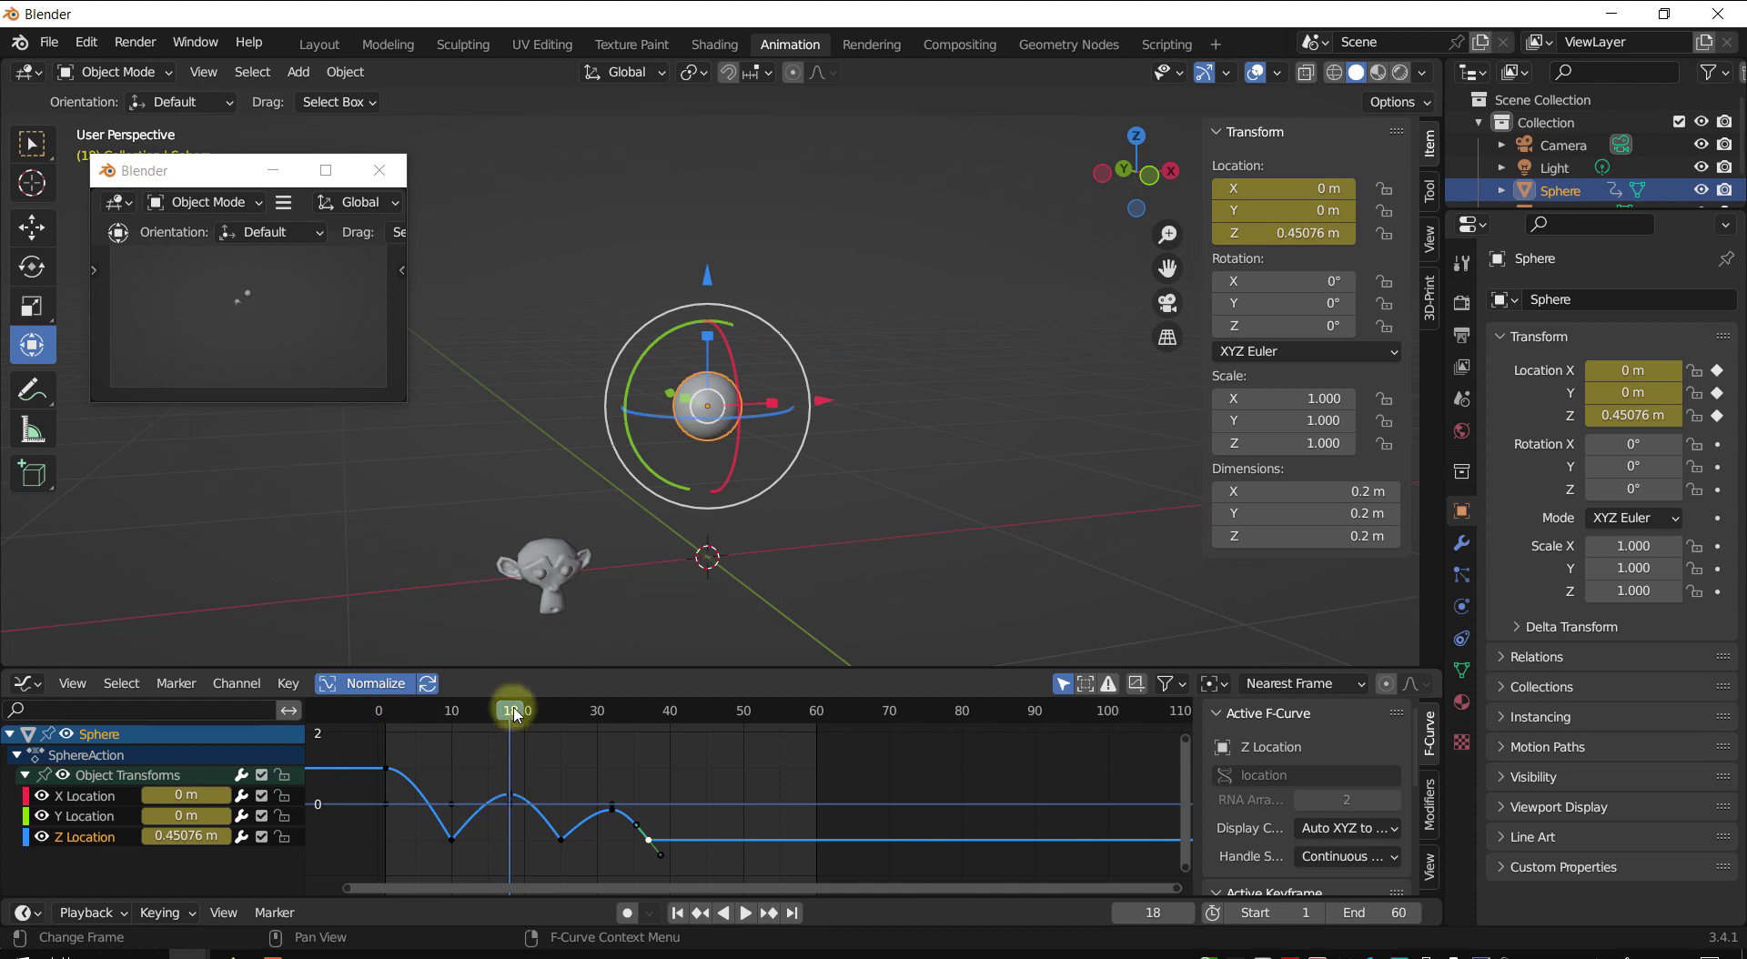
{"action": "left_click_drag", "start_coordinate": [512, 710], "coordinate": [611, 736]}
{"action": "middle_click_drag", "start_coordinate": [628, 841], "coordinate": [820, 879], "text": "shift"}
{"action": "scroll", "coordinate": [671, 801], "scroll_direction": "up", "scroll_amount": 2}
{"action": "left_click", "coordinate": [755, 775]}
{"action": "scroll", "coordinate": [733, 815], "scroll_direction": "up", "scroll_amount": 2}
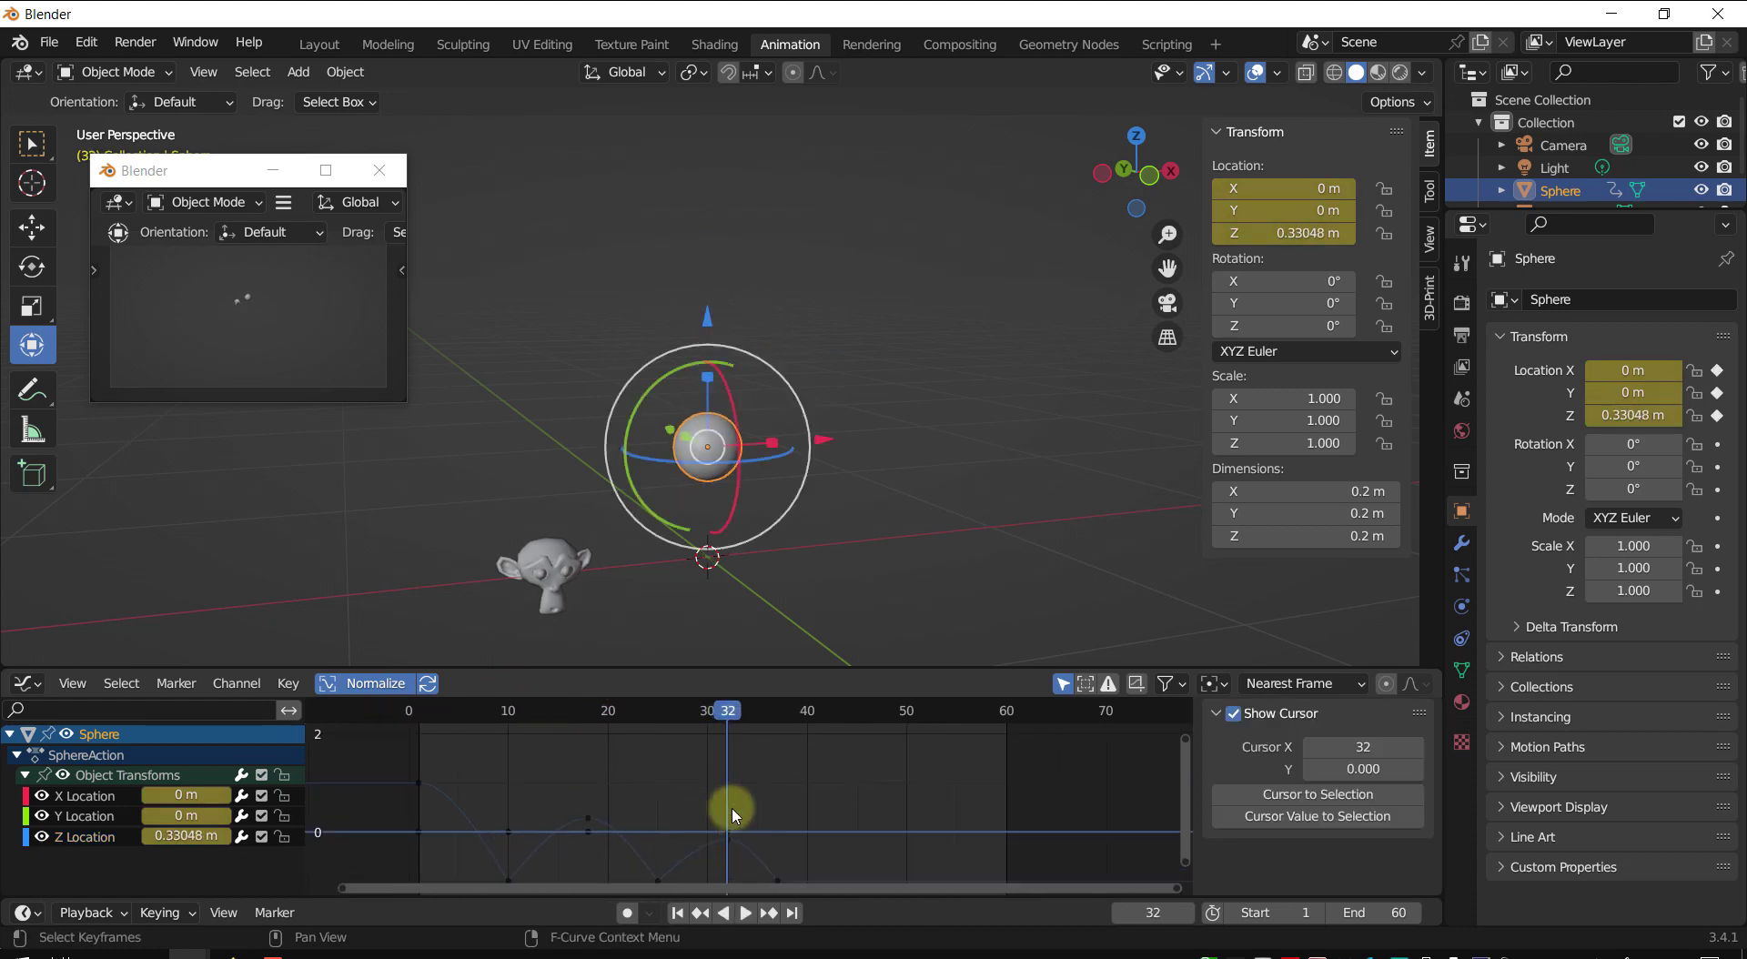
- Hide the X and Y Location curves and select the Z Location keyframe at frame 32
{"action": "middle_click_drag", "start_coordinate": [733, 817], "coordinate": [680, 760], "text": "shift"}
{"action": "left_click", "coordinate": [676, 764]}
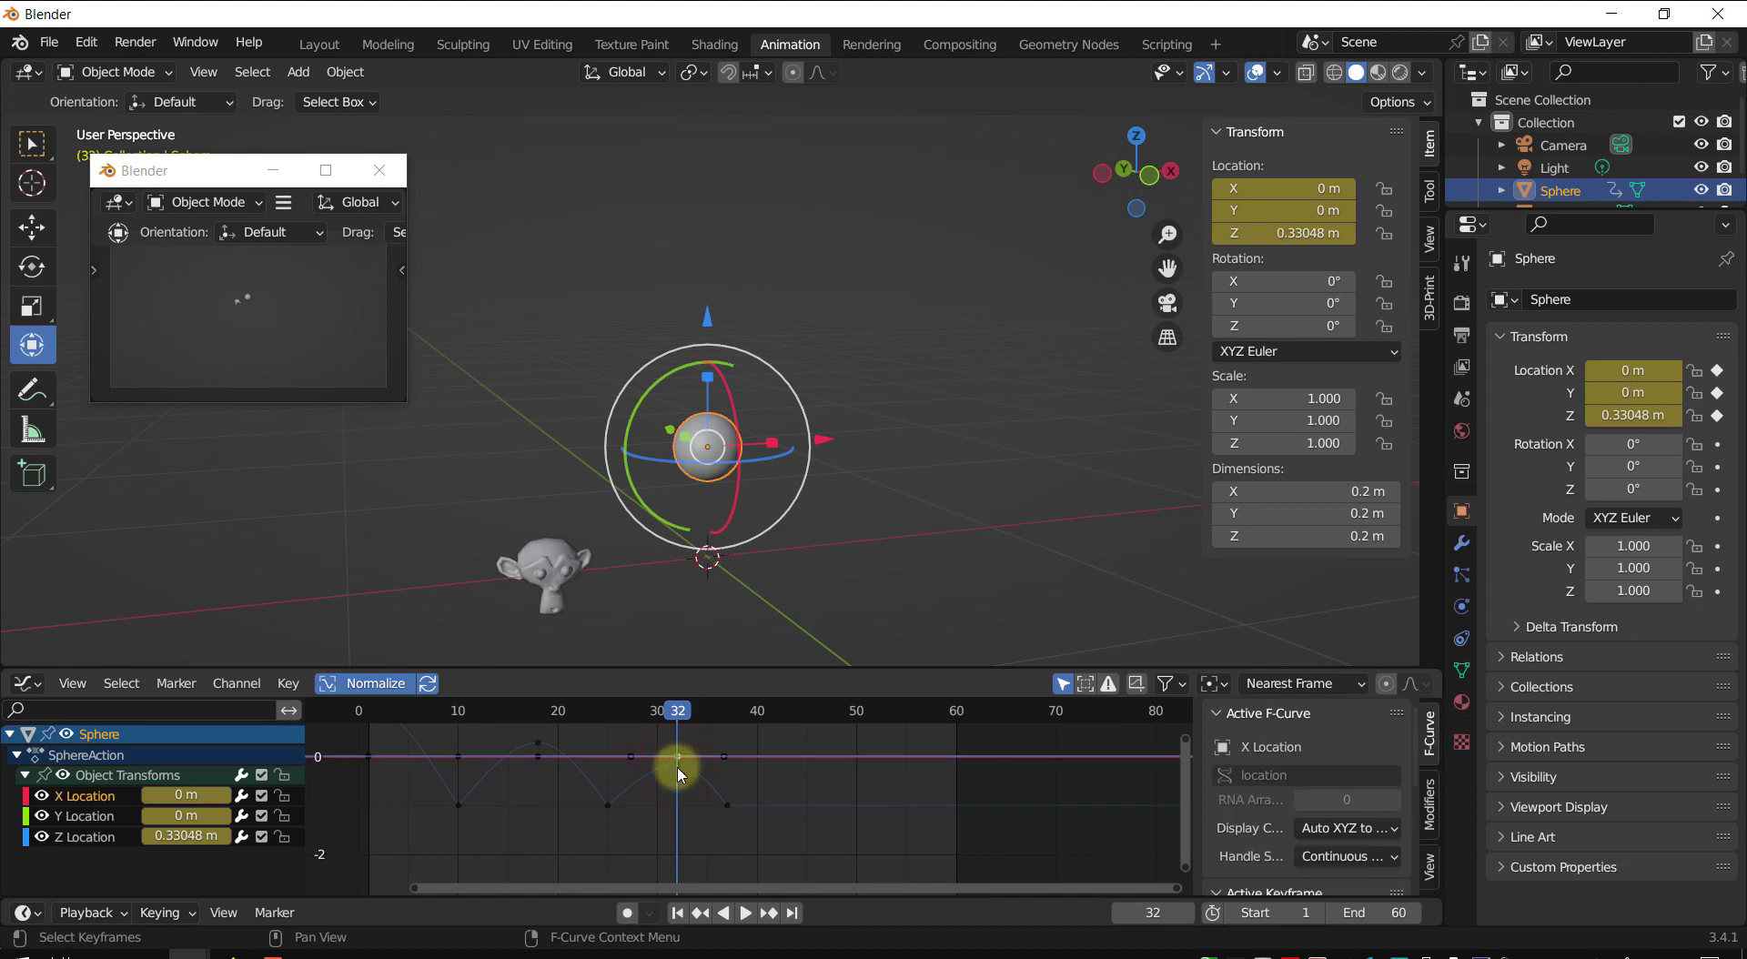
{"action": "left_click", "coordinate": [681, 771]}
{"action": "middle_click_drag", "start_coordinate": [701, 784], "coordinate": [688, 735], "text": "shift"}
{"action": "scroll", "coordinate": [684, 796], "scroll_direction": "up", "scroll_amount": 1}
{"action": "left_click", "coordinate": [575, 758]}
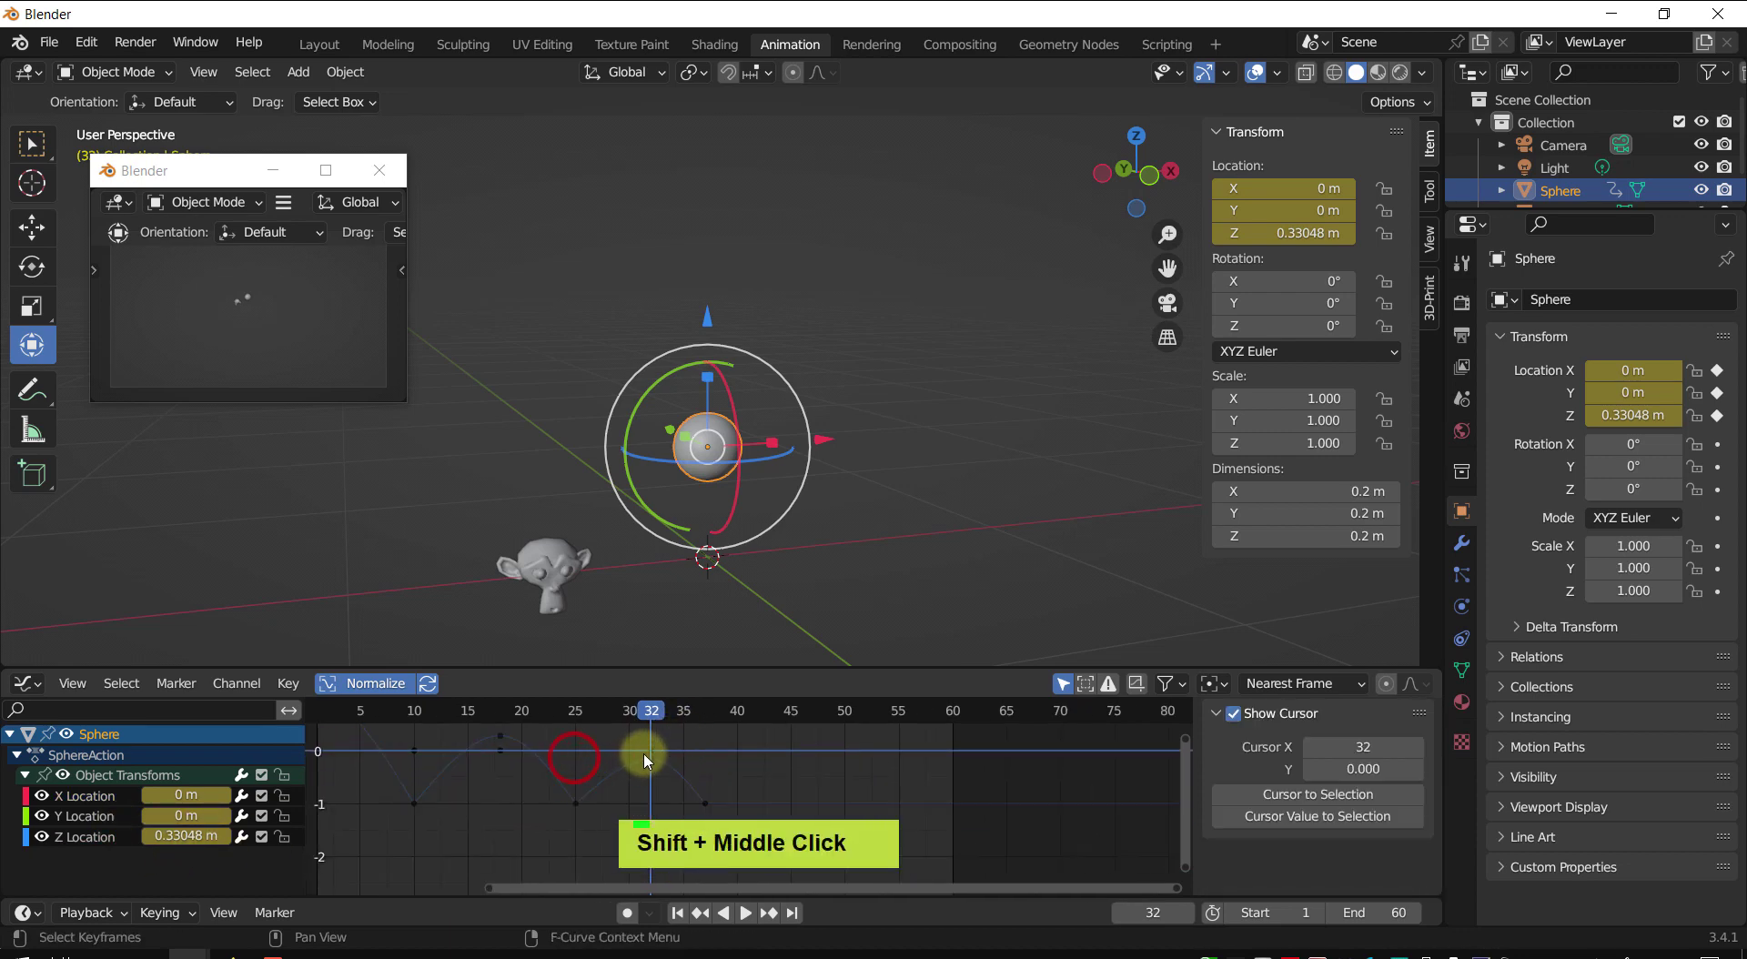
{"action": "left_click", "coordinate": [661, 767]}
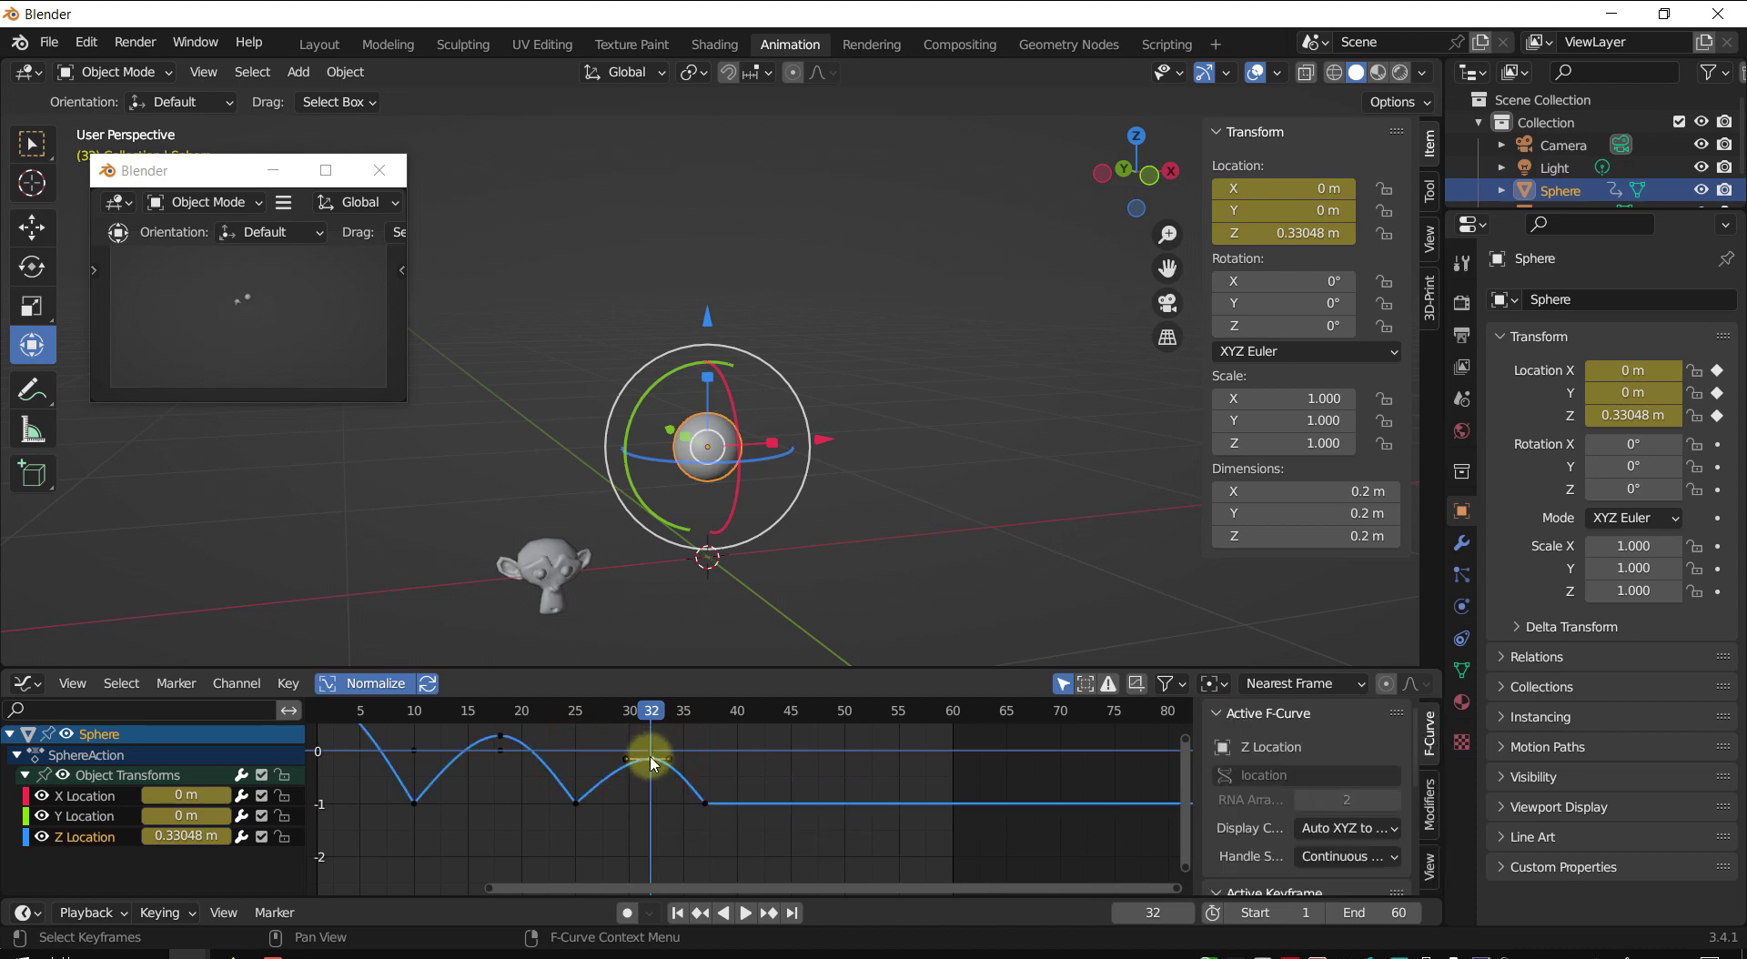
{"action": "left_click_drag", "start_coordinate": [652, 707], "coordinate": [597, 716]}
{"action": "left_click", "coordinate": [648, 751]}
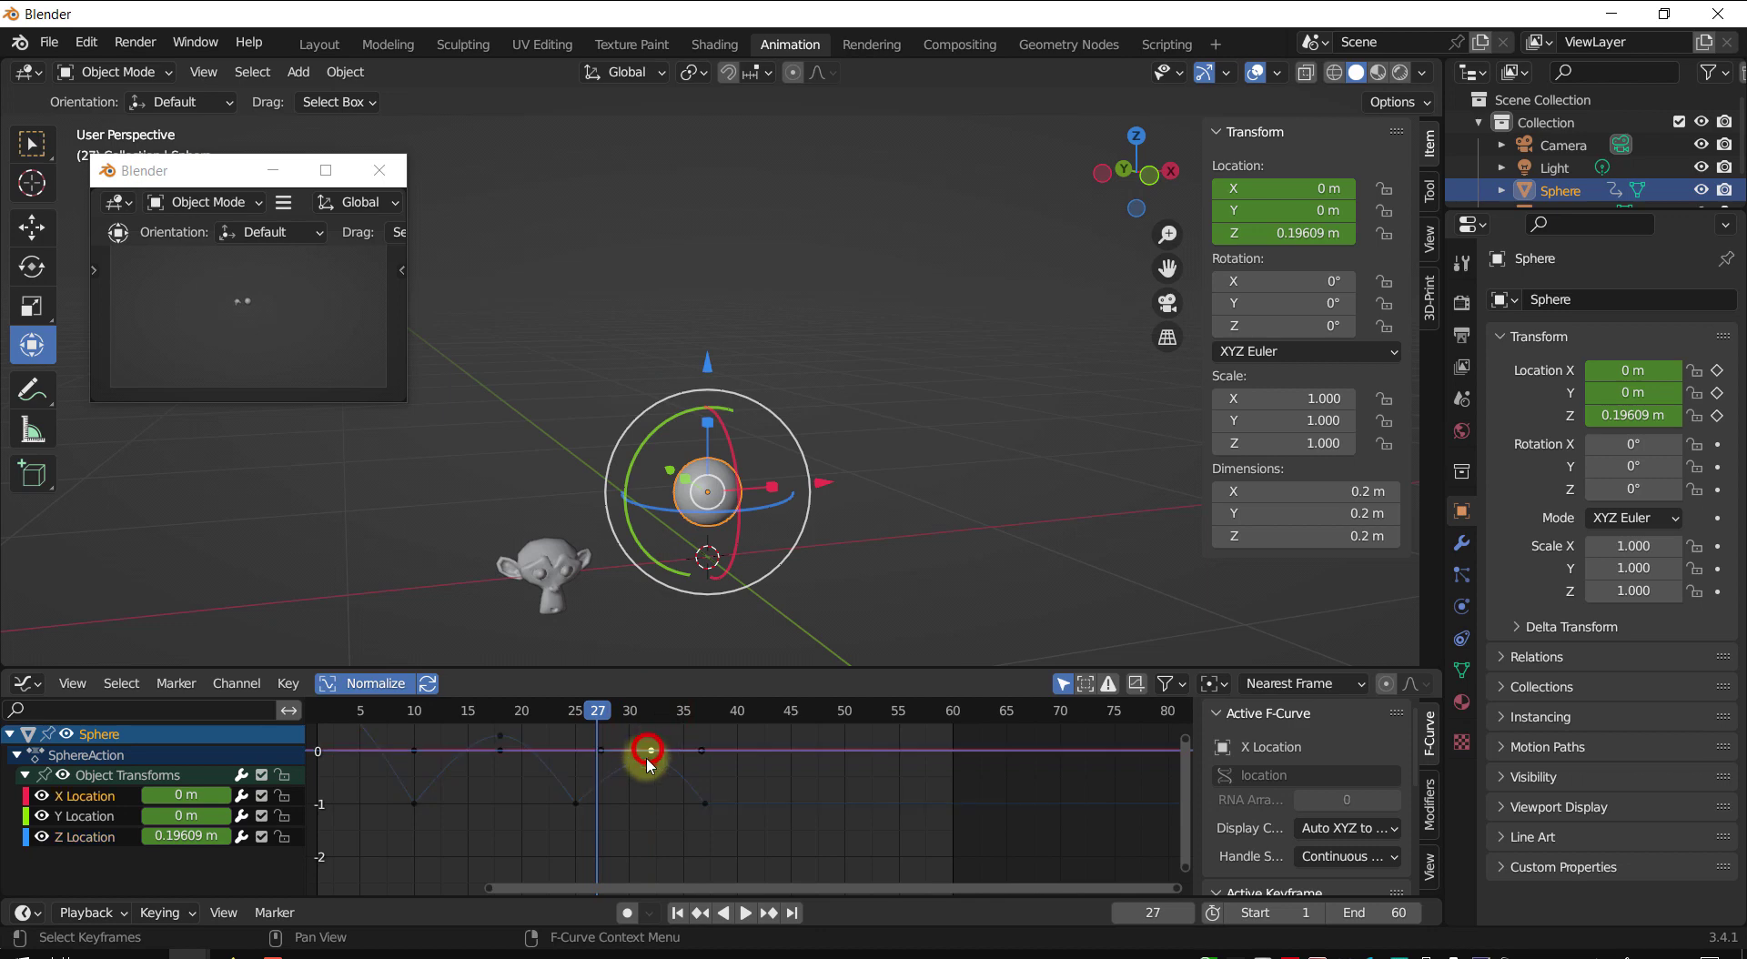
{"action": "left_click", "coordinate": [650, 763]}
{"action": "left_click", "coordinate": [651, 751]}
{"action": "left_click", "coordinate": [652, 762]}
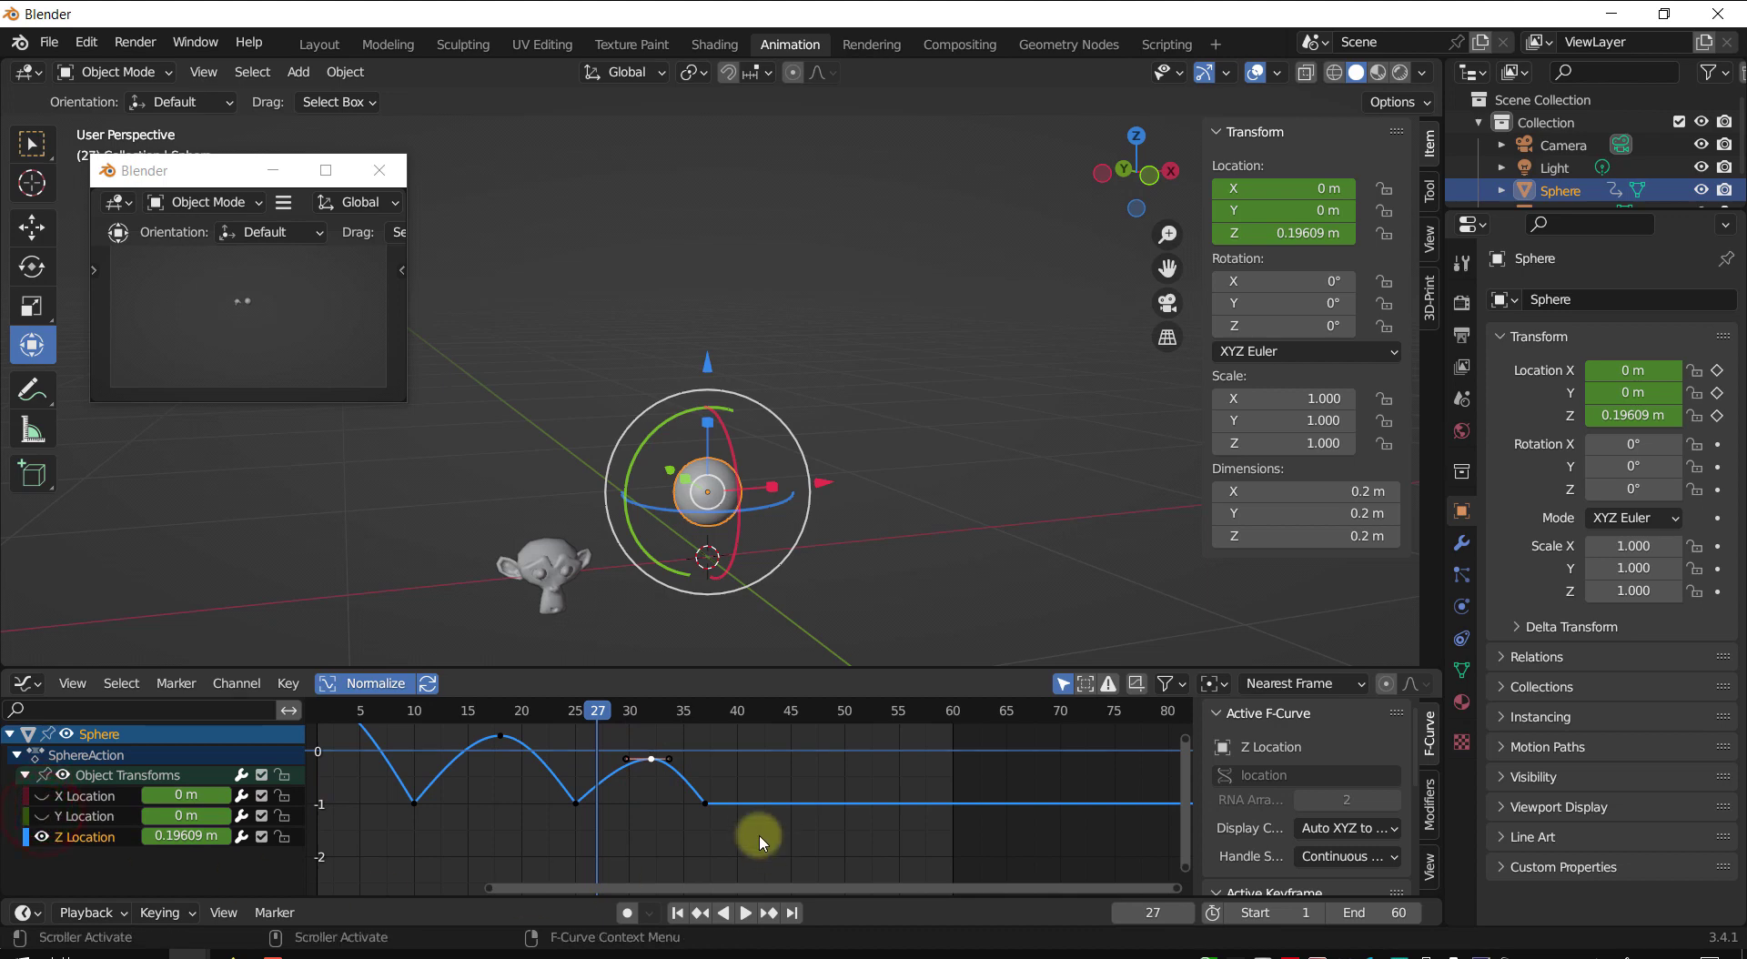
- With the playhead at frame 32, lower the Z Location peak keyframe there to about 0.25 m
{"action": "middle_click_drag", "start_coordinate": [689, 794], "coordinate": [685, 768], "text": "shift"}
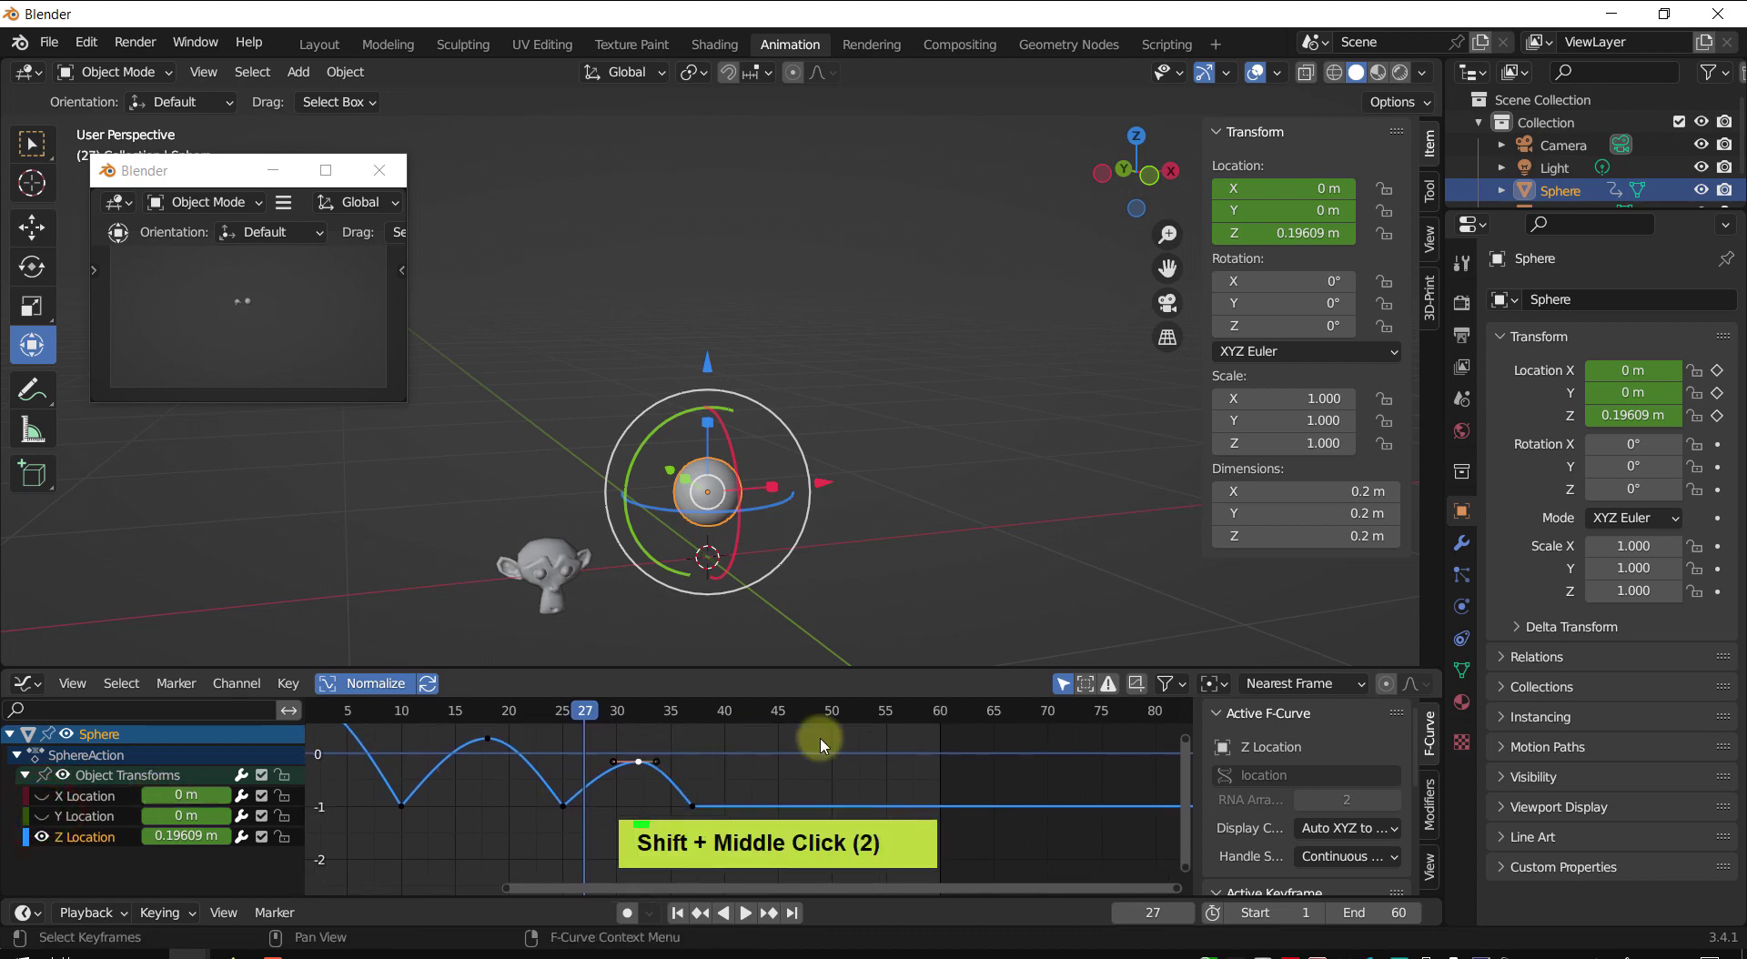
{"action": "left_click", "coordinate": [649, 760]}
{"action": "left_click", "coordinate": [619, 775]}
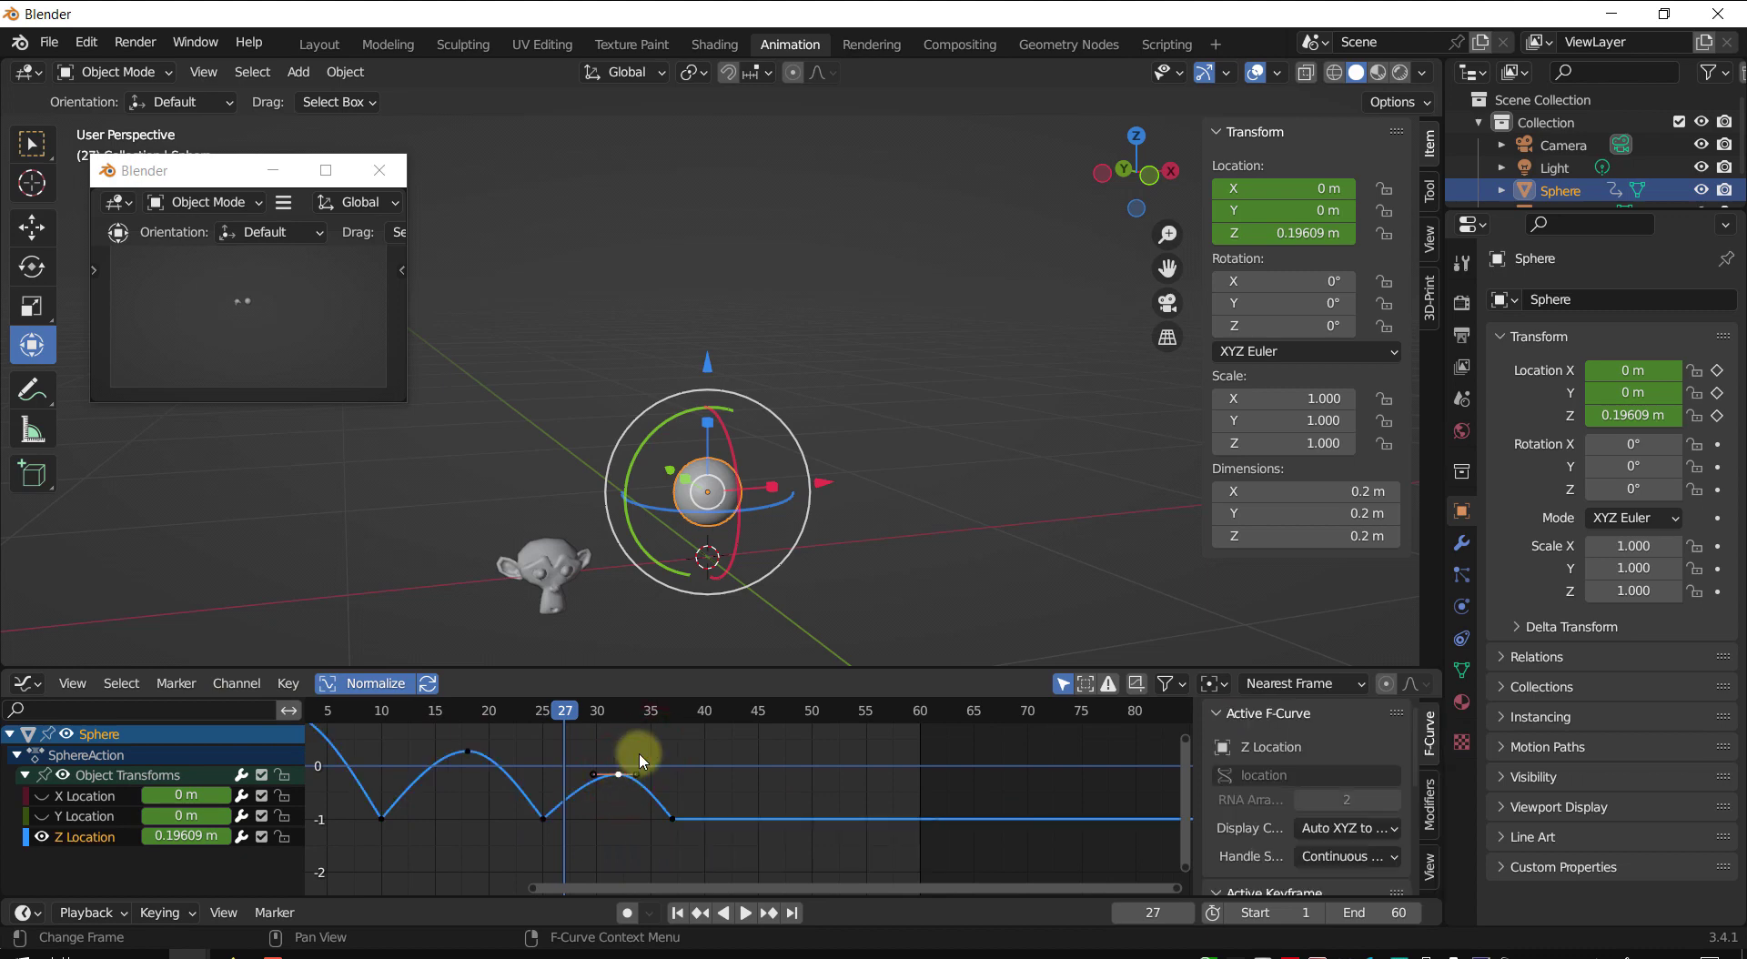
{"action": "middle_click_drag", "start_coordinate": [615, 804], "coordinate": [641, 809], "text": "shift"}
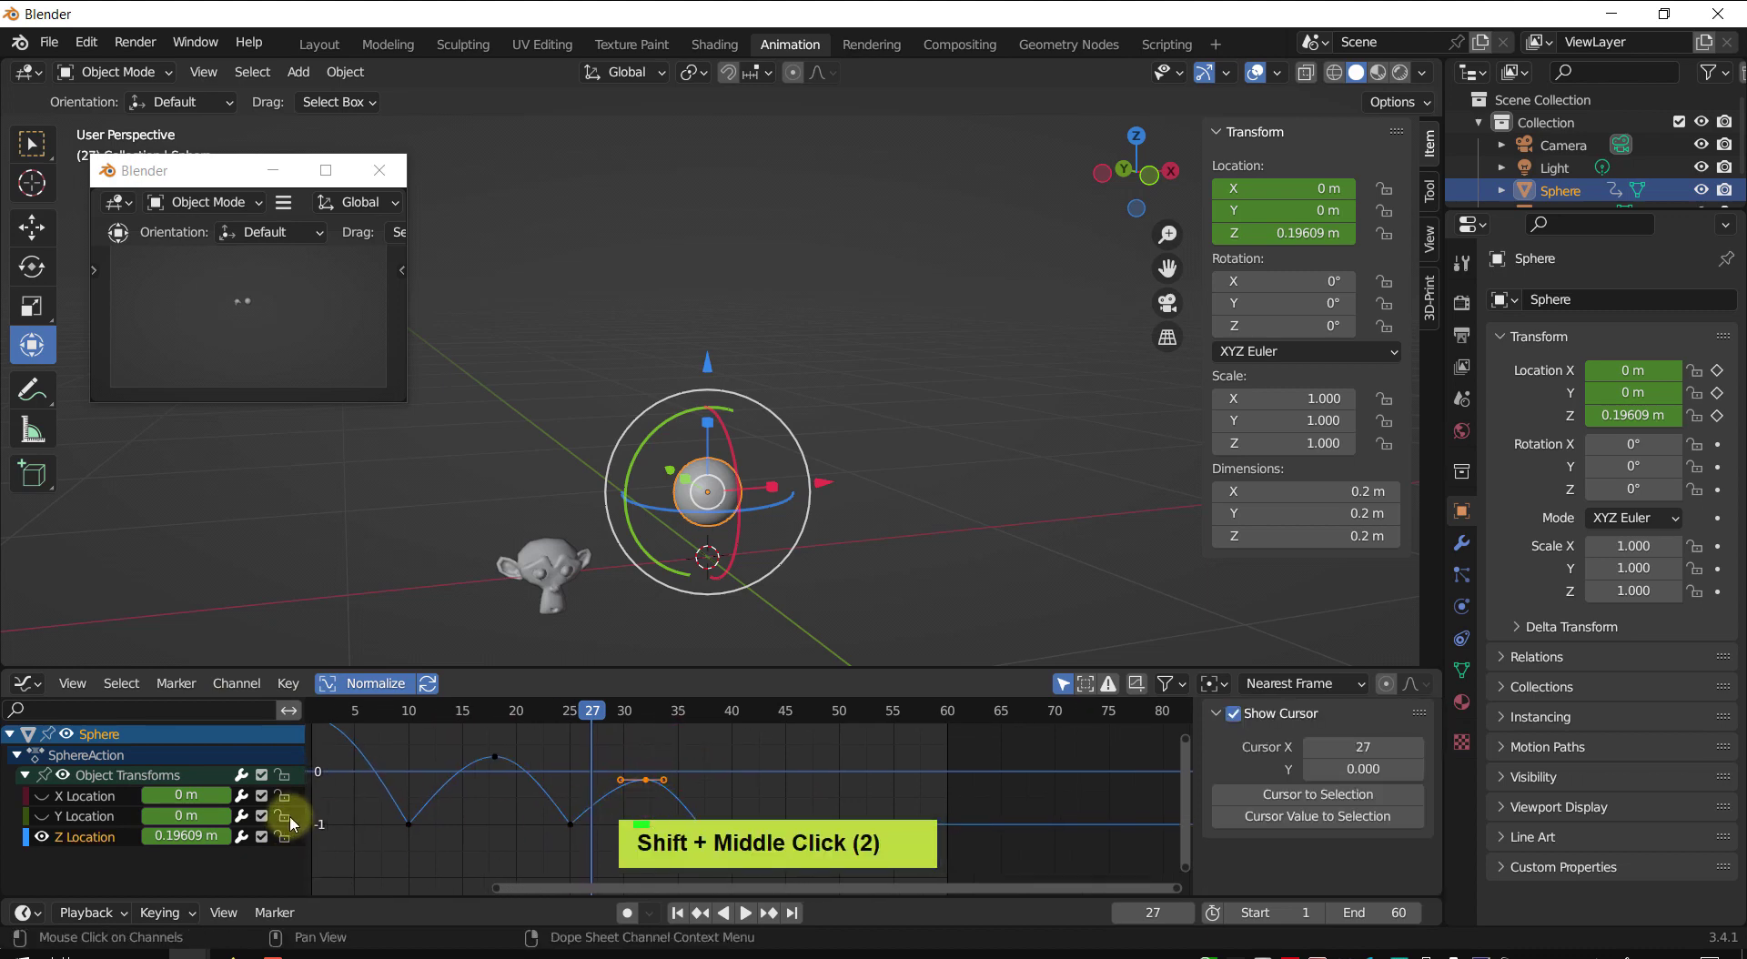
{"action": "middle_click_drag", "start_coordinate": [781, 742], "coordinate": [605, 766], "text": "shift"}
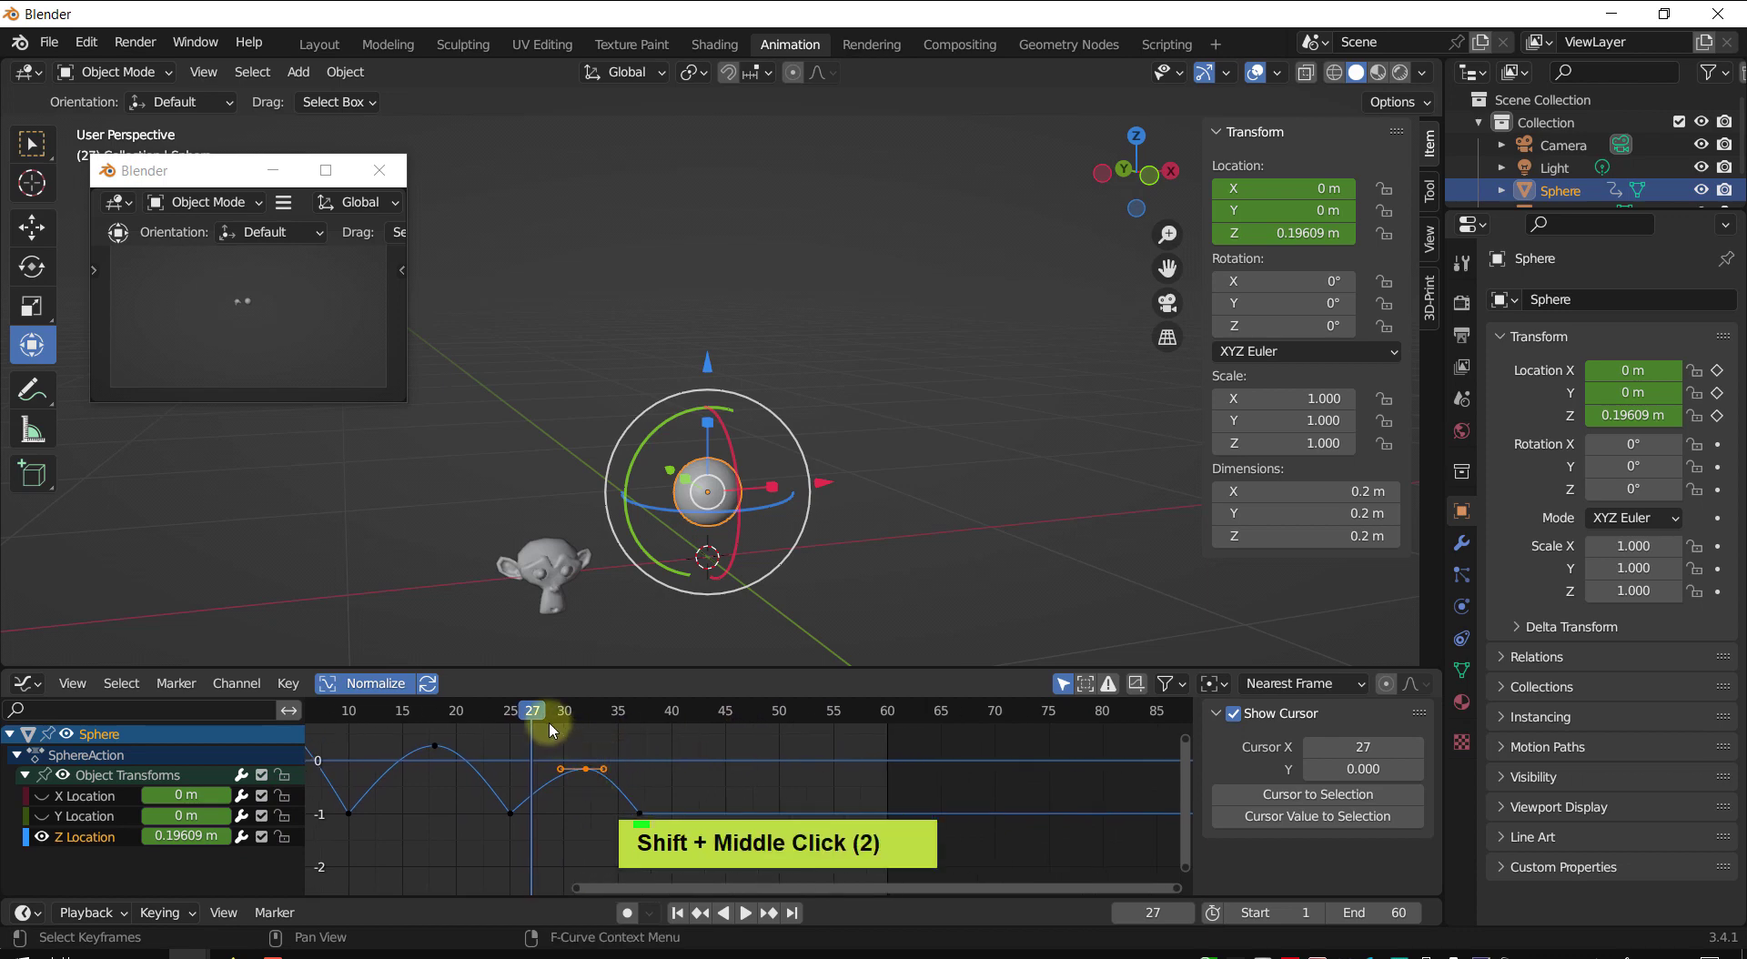
{"action": "left_click_drag", "start_coordinate": [535, 719], "coordinate": [585, 715]}
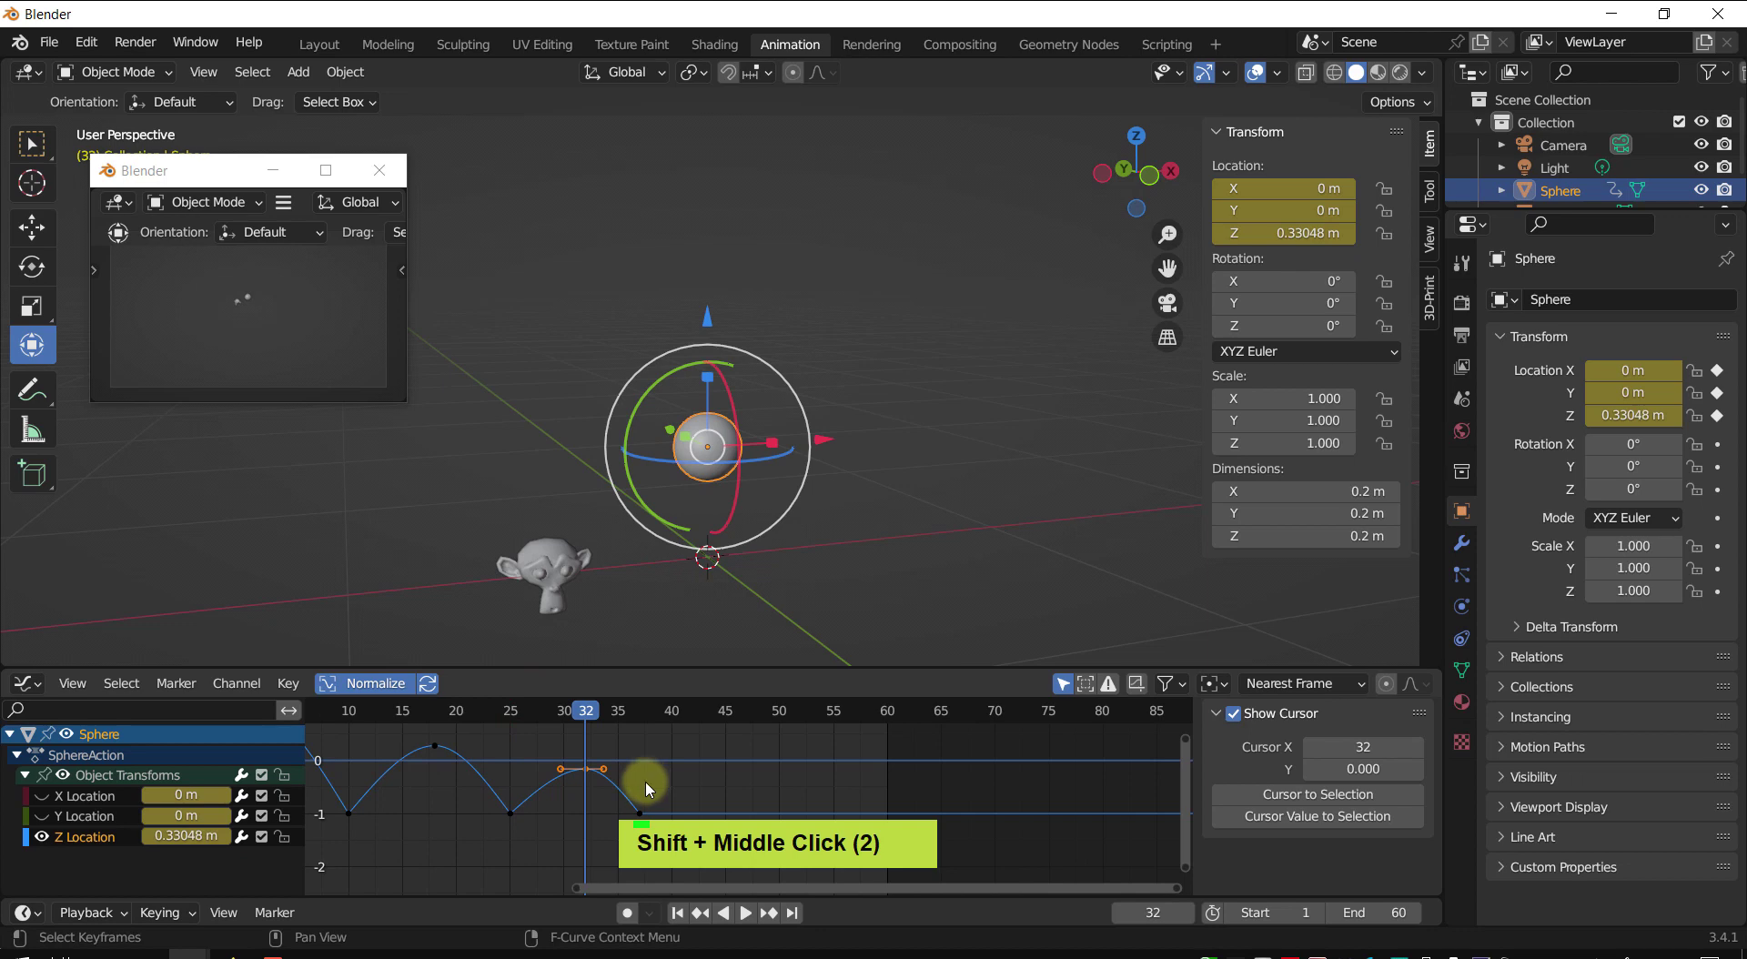
{"action": "key", "text": "g"}
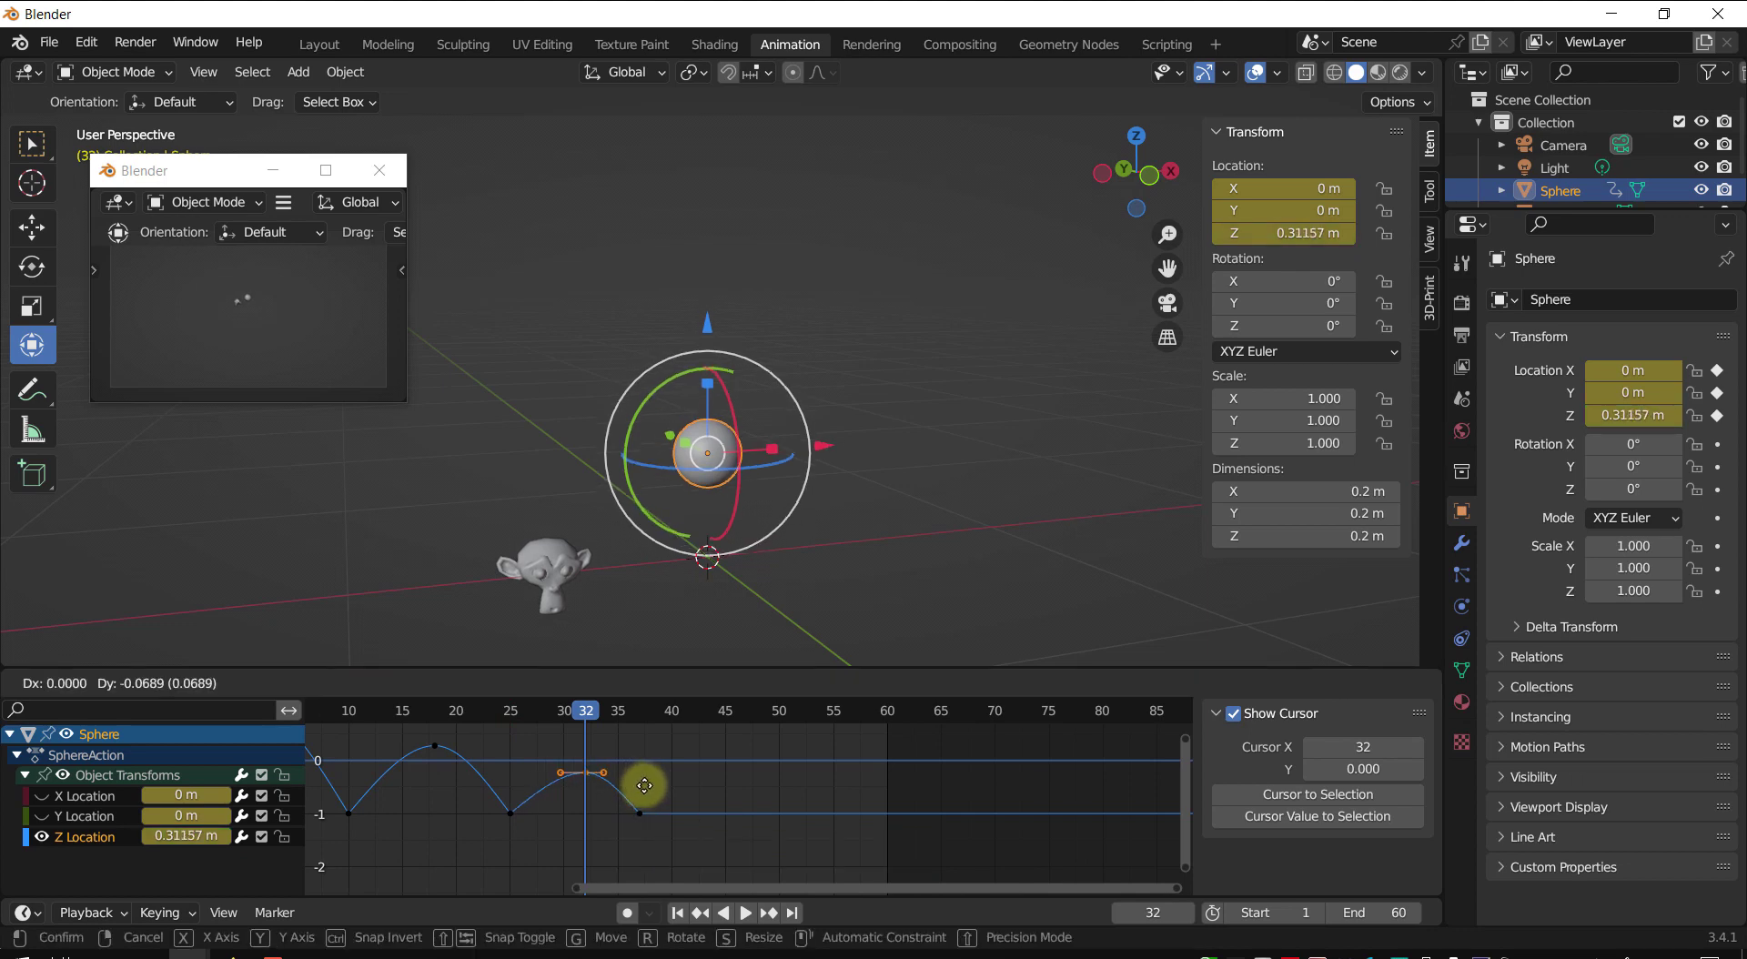
{"action": "key", "text": "z"}
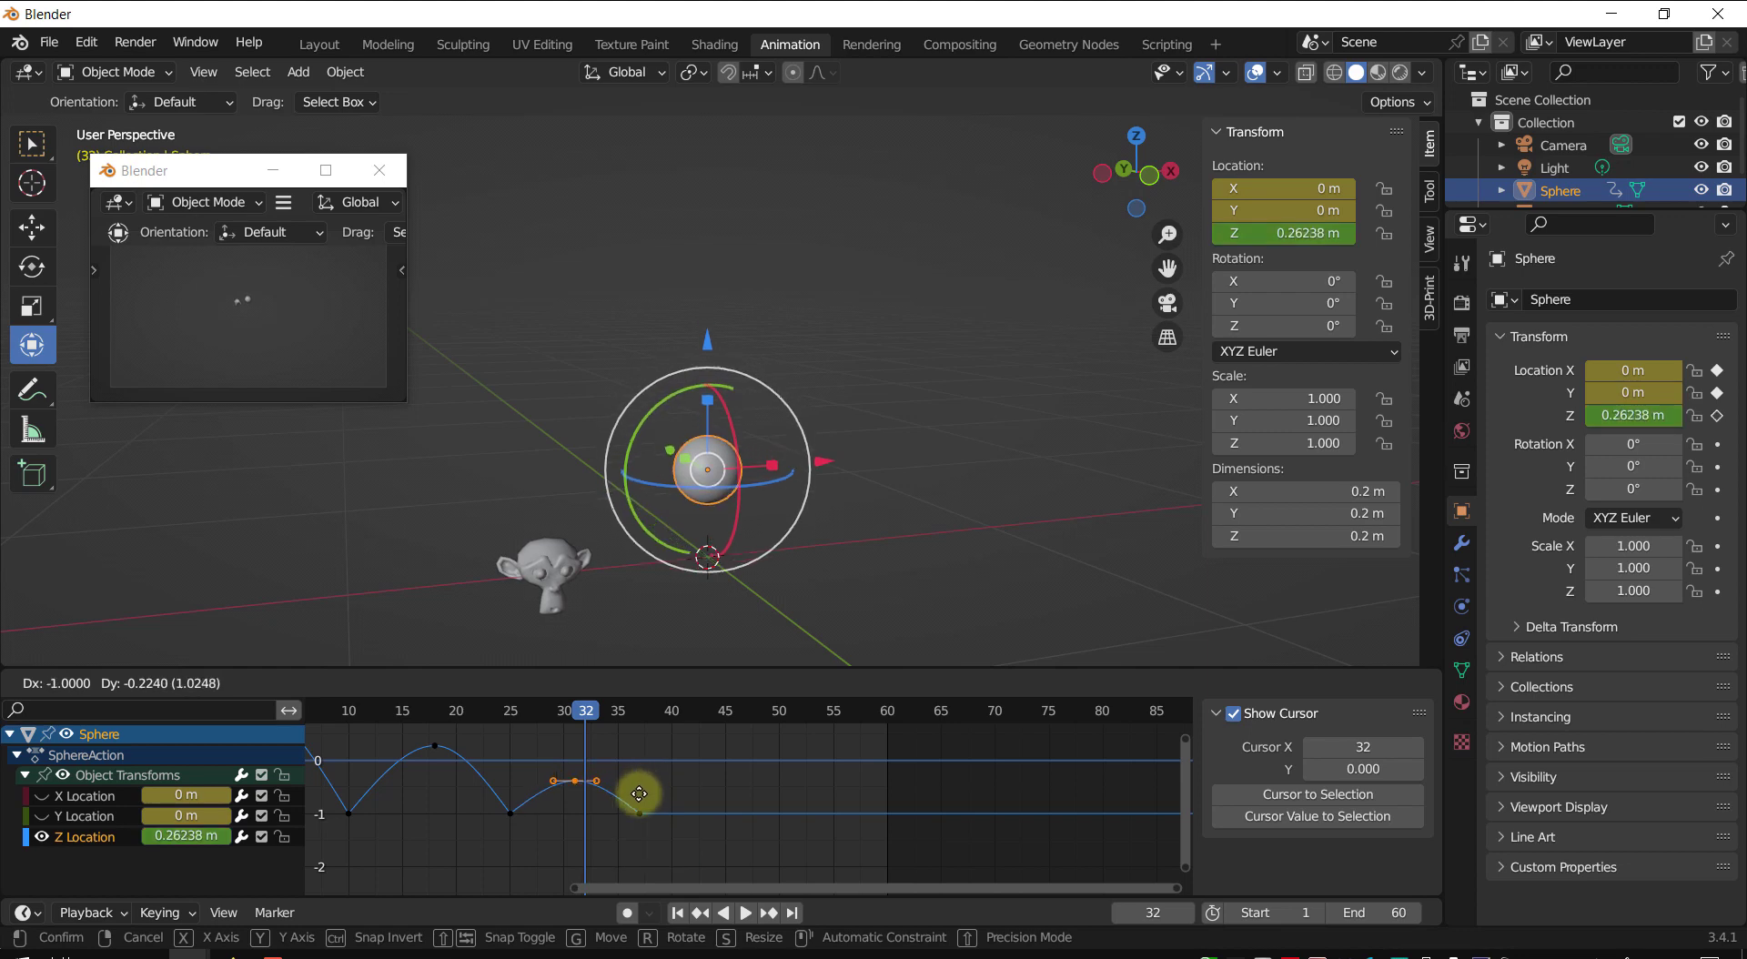
{"action": "left_click", "coordinate": [645, 796]}
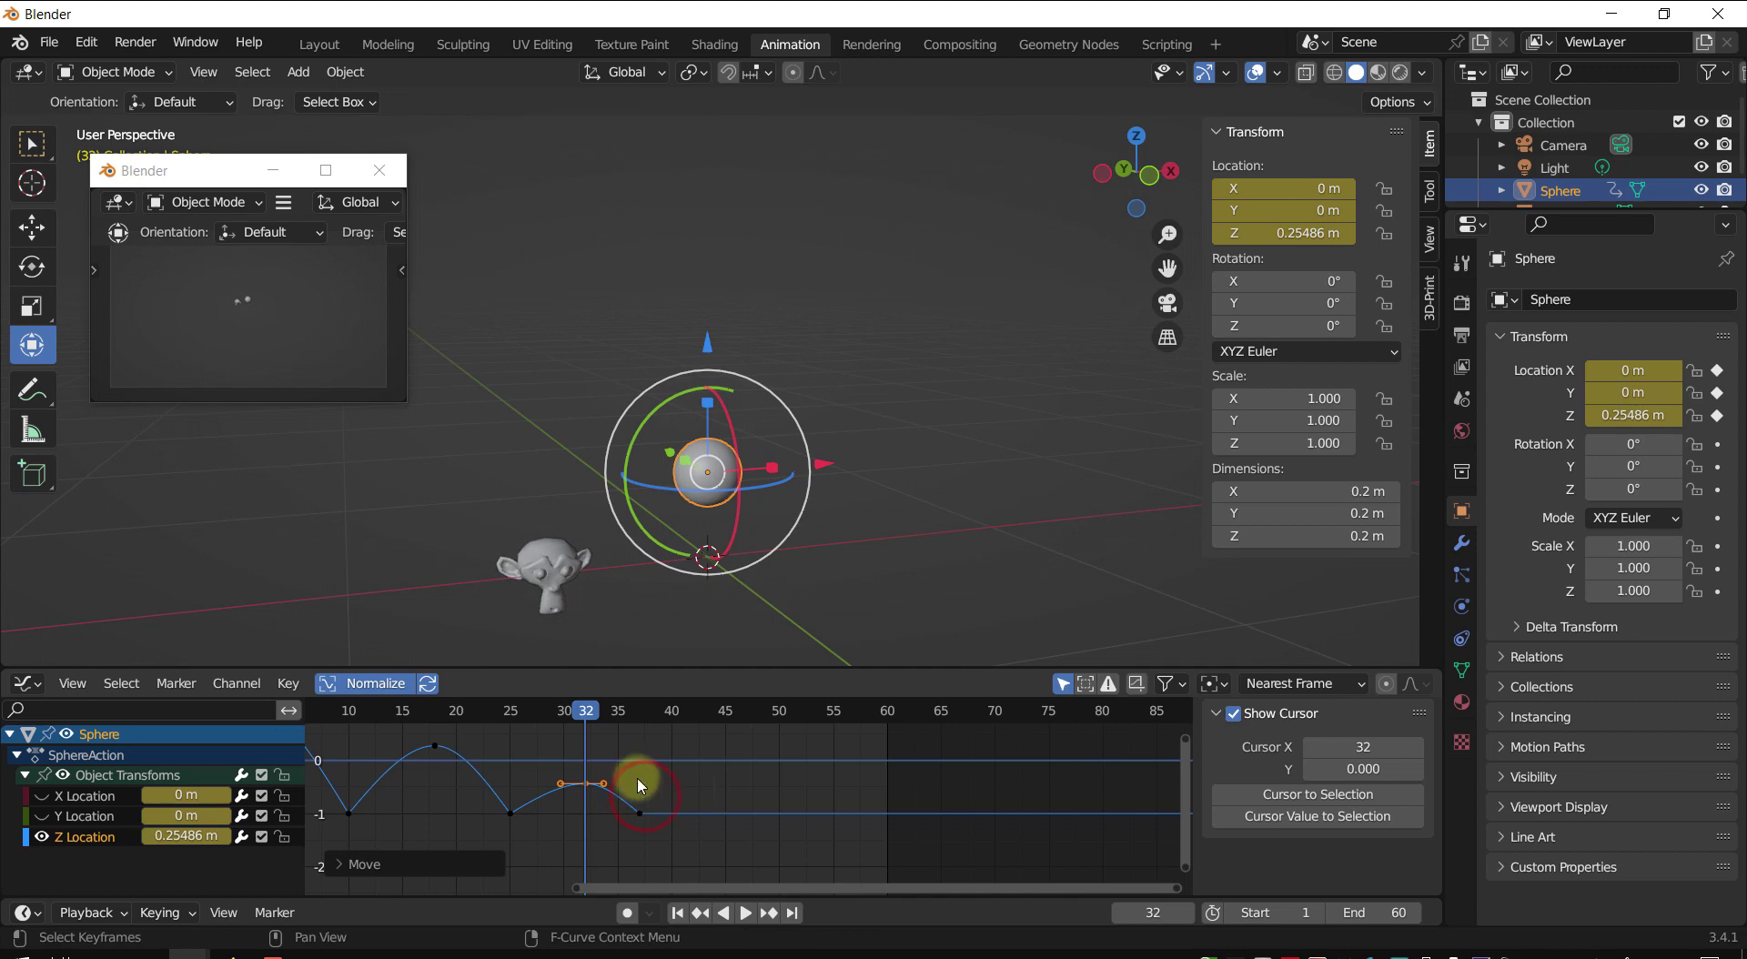
- Shift the lowered peak keyframe one frame earlier along the time axis, to frame 31
{"action": "middle_click_drag", "start_coordinate": [640, 787], "coordinate": [760, 760], "text": "shift"}
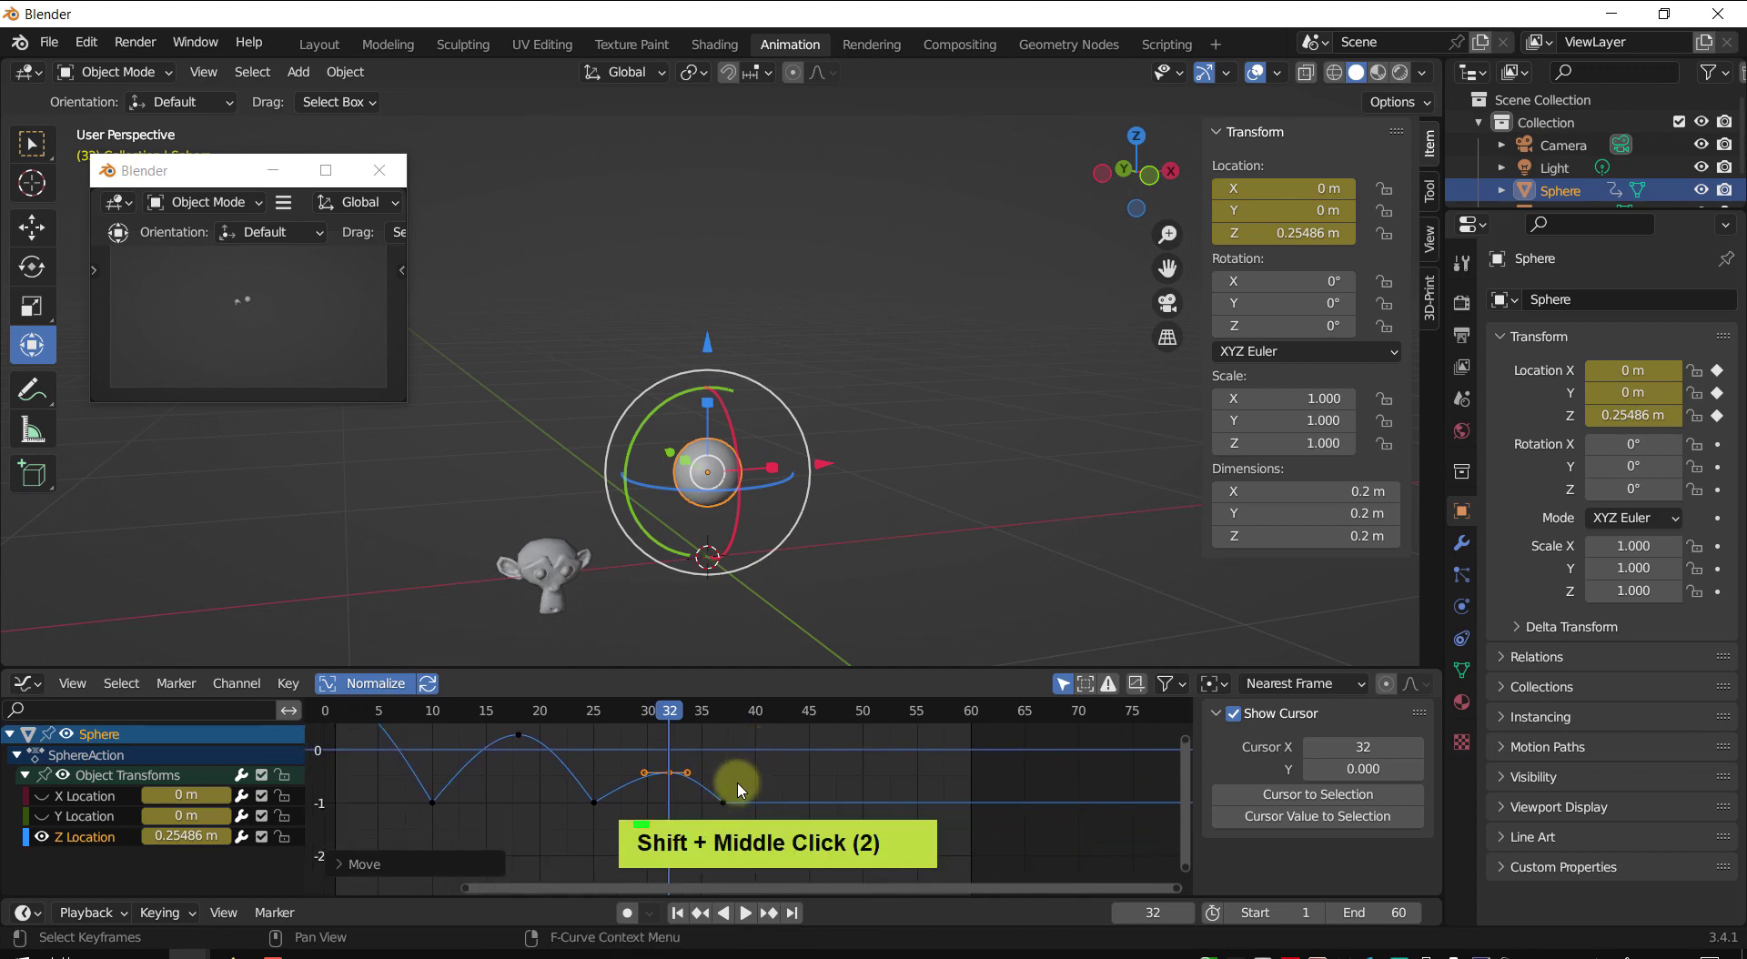
{"action": "key", "text": "g"}
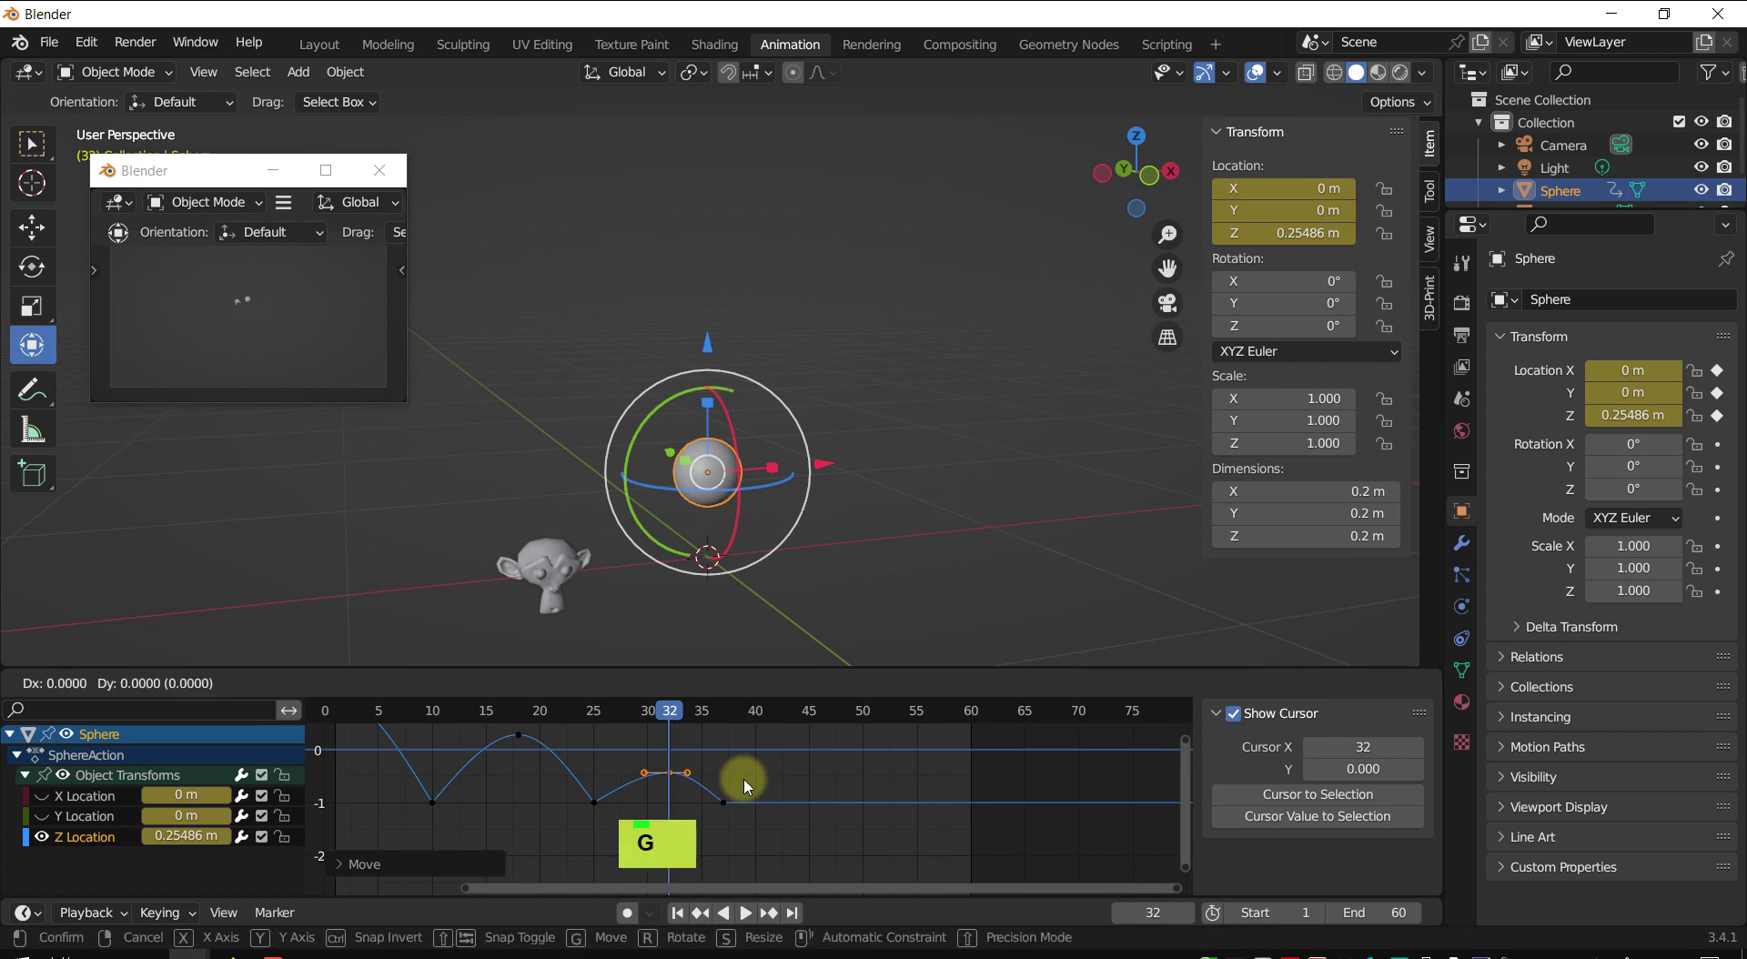
{"action": "key", "text": "x"}
{"action": "left_click", "coordinate": [730, 778]}
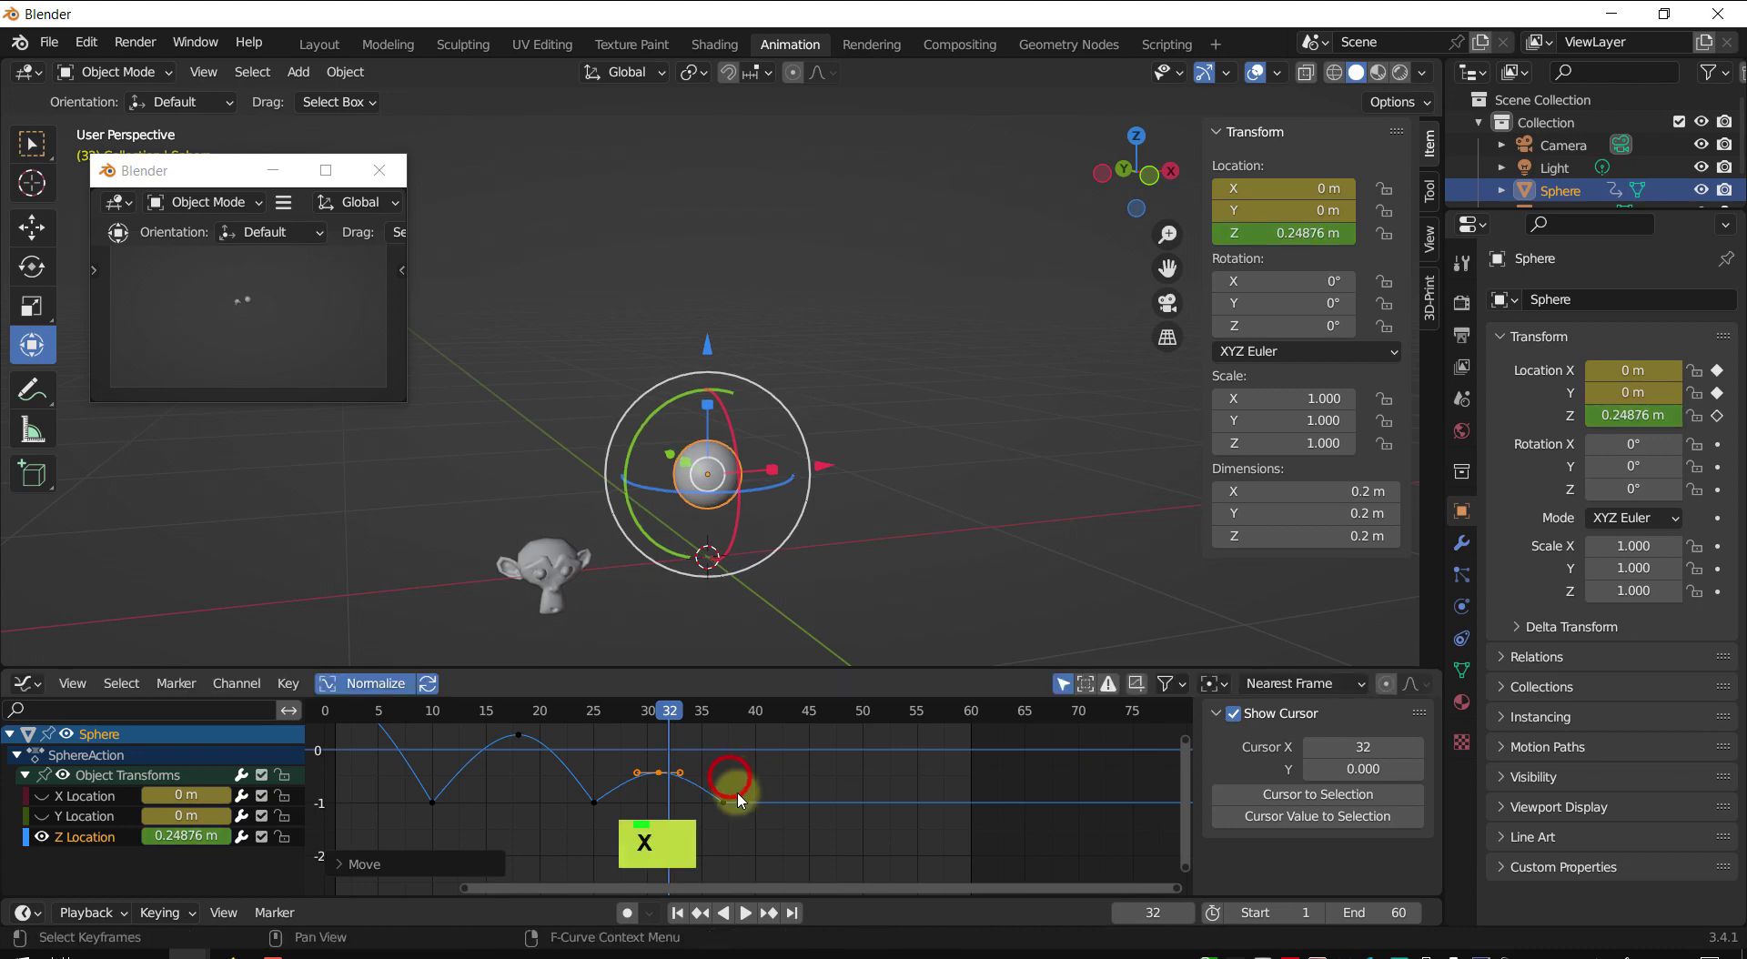
- Move the final ground-contact keyframe of the Z Location curve along the time axis to frame 35
{"action": "left_click", "coordinate": [725, 799]}
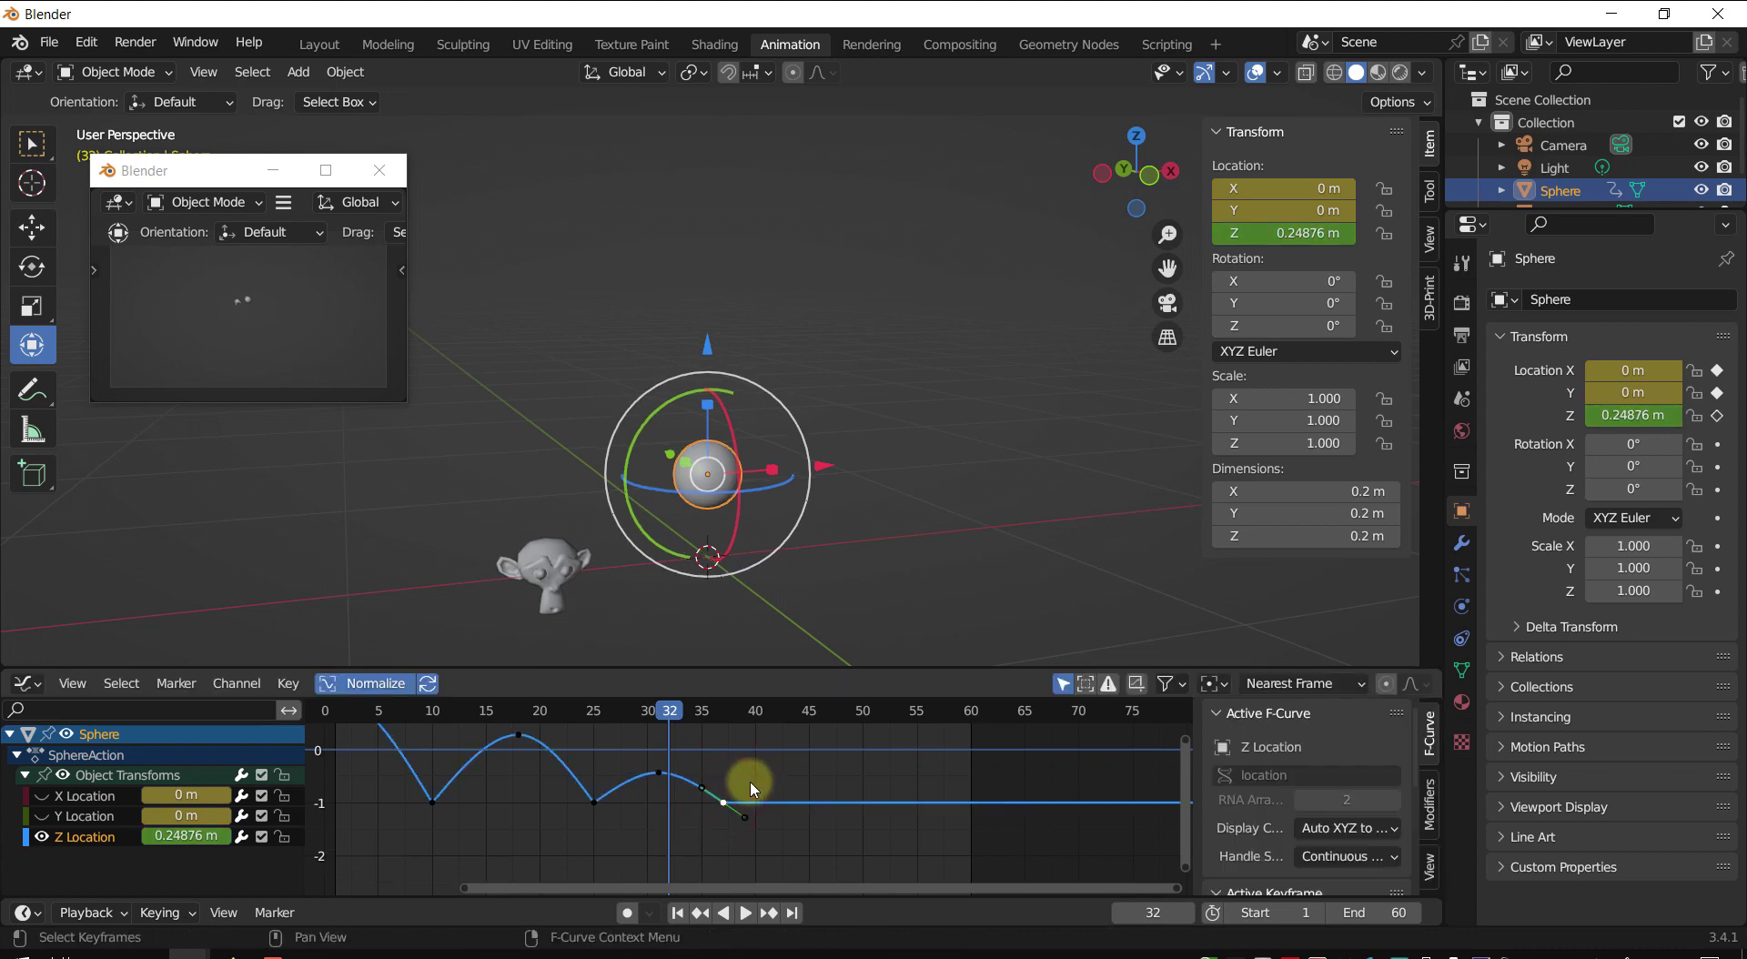
{"action": "key", "text": "g"}
{"action": "key", "text": "x"}
{"action": "left_click", "coordinate": [730, 786]}
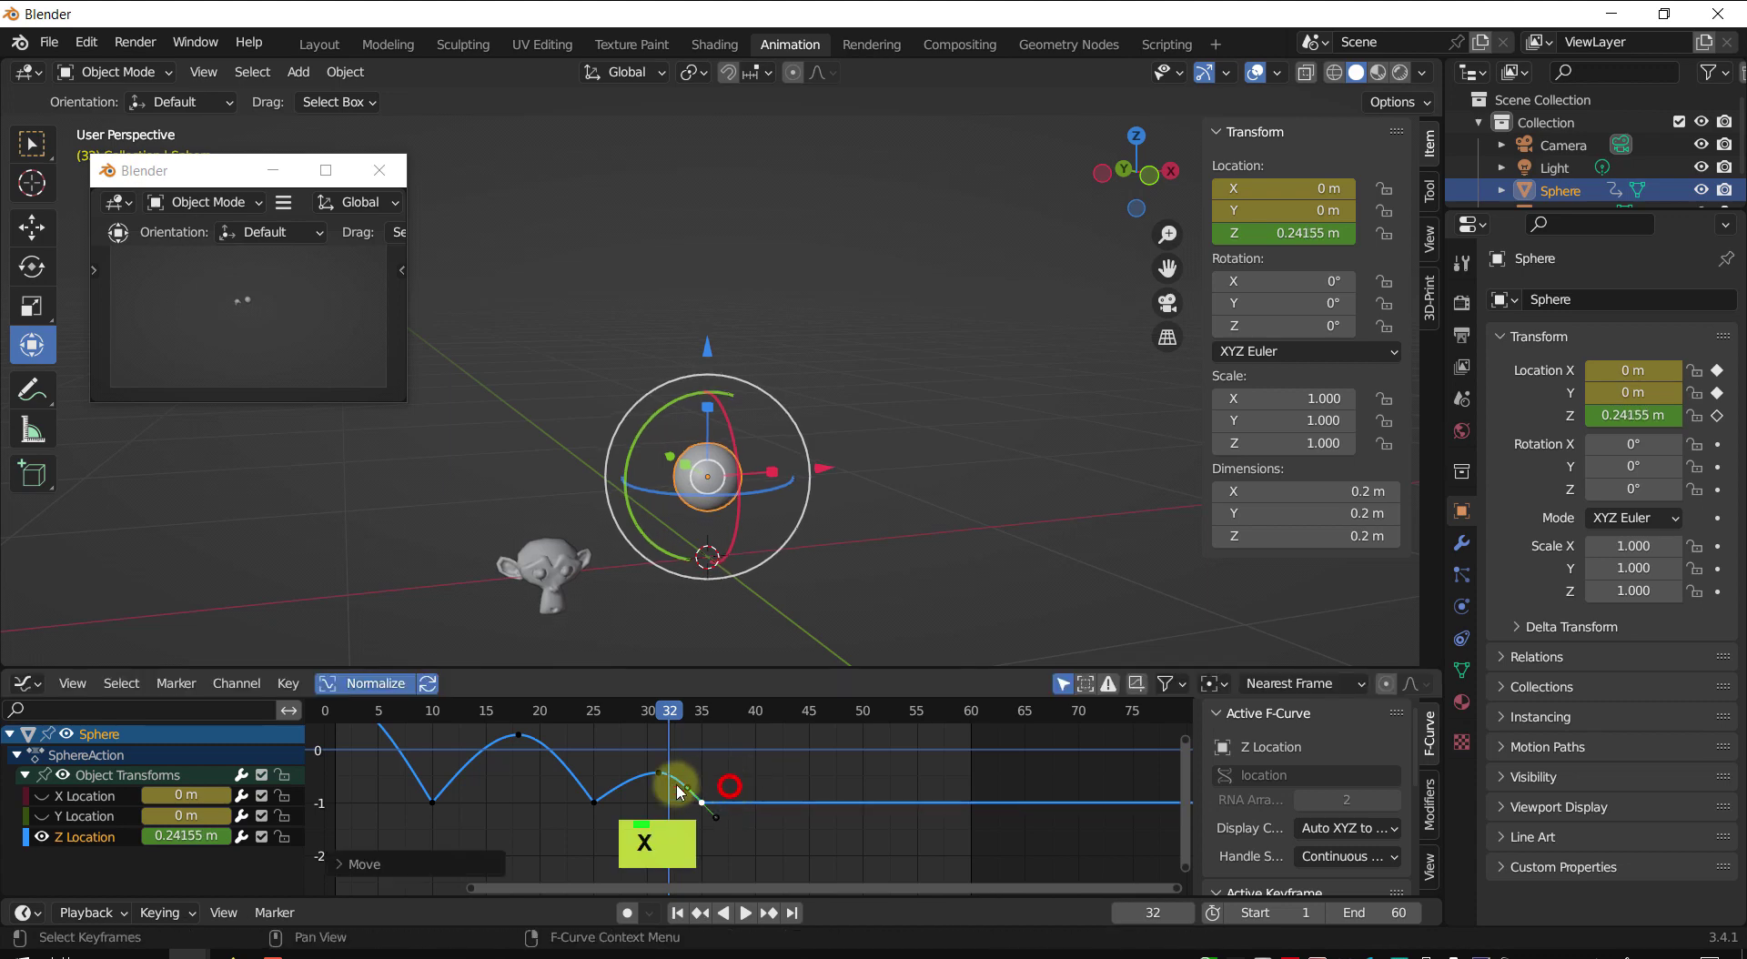
- Move the last peak keyframe along the time axis to frame 30, midway between its two ground contacts
{"action": "left_click", "coordinate": [662, 776]}
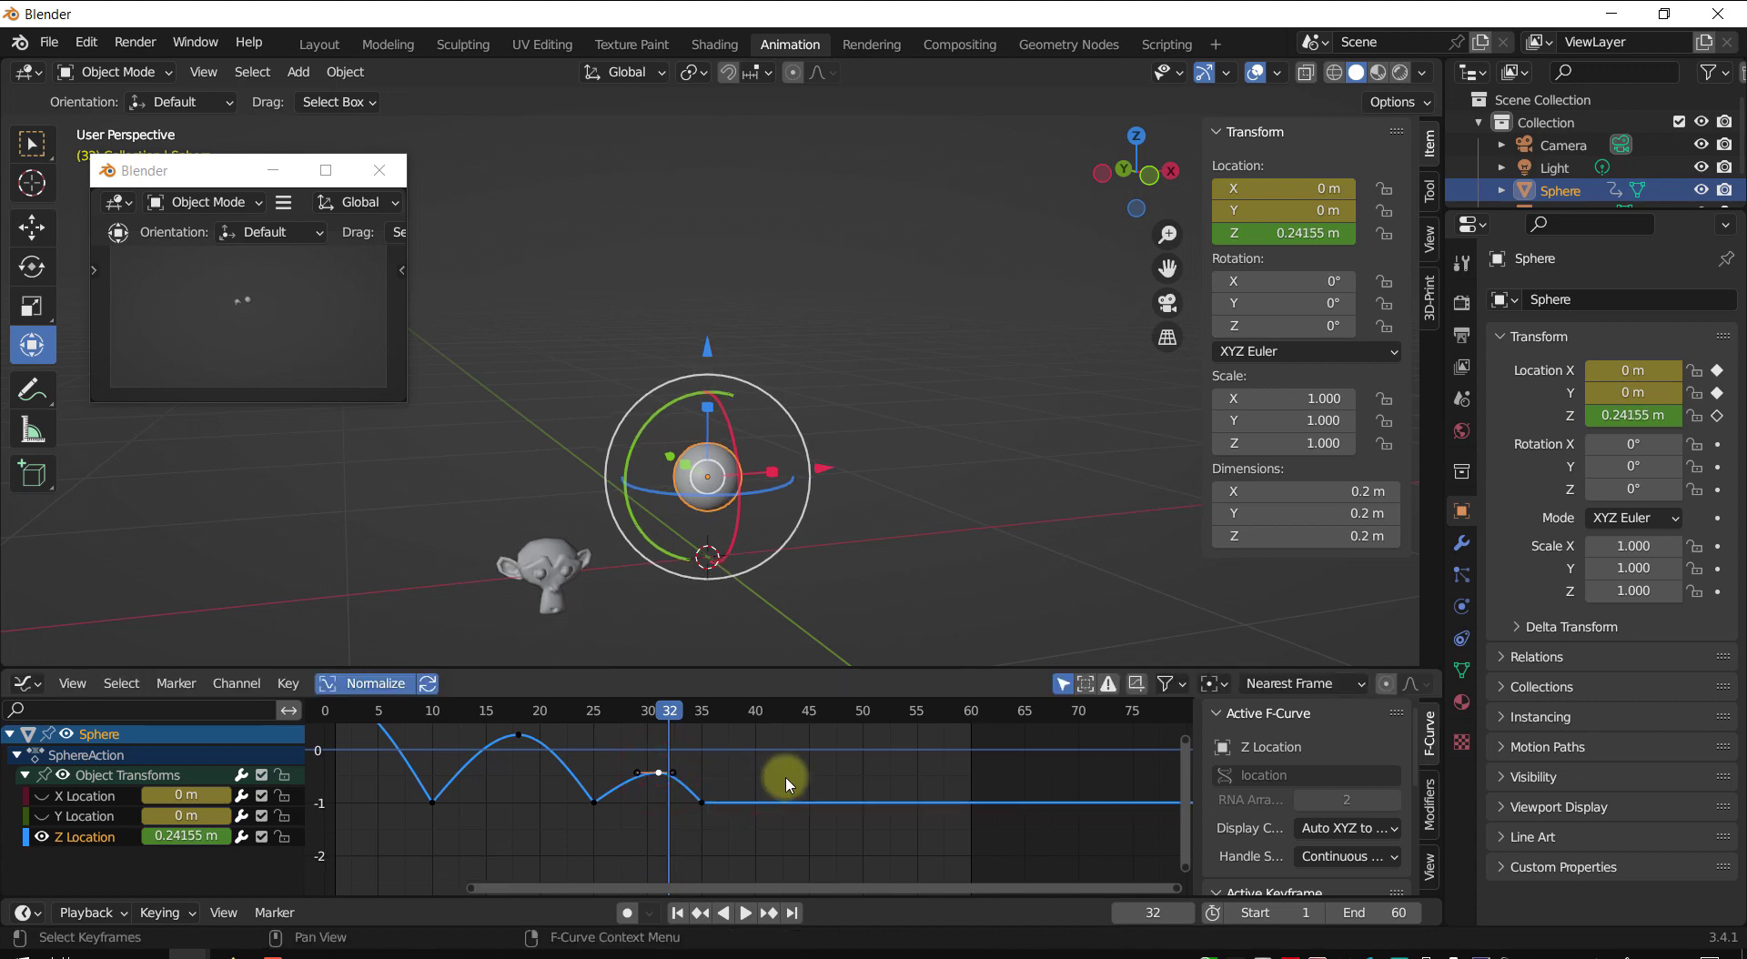
{"action": "key", "text": "g"}
{"action": "key", "text": "x"}
{"action": "left_click", "coordinate": [773, 779]}
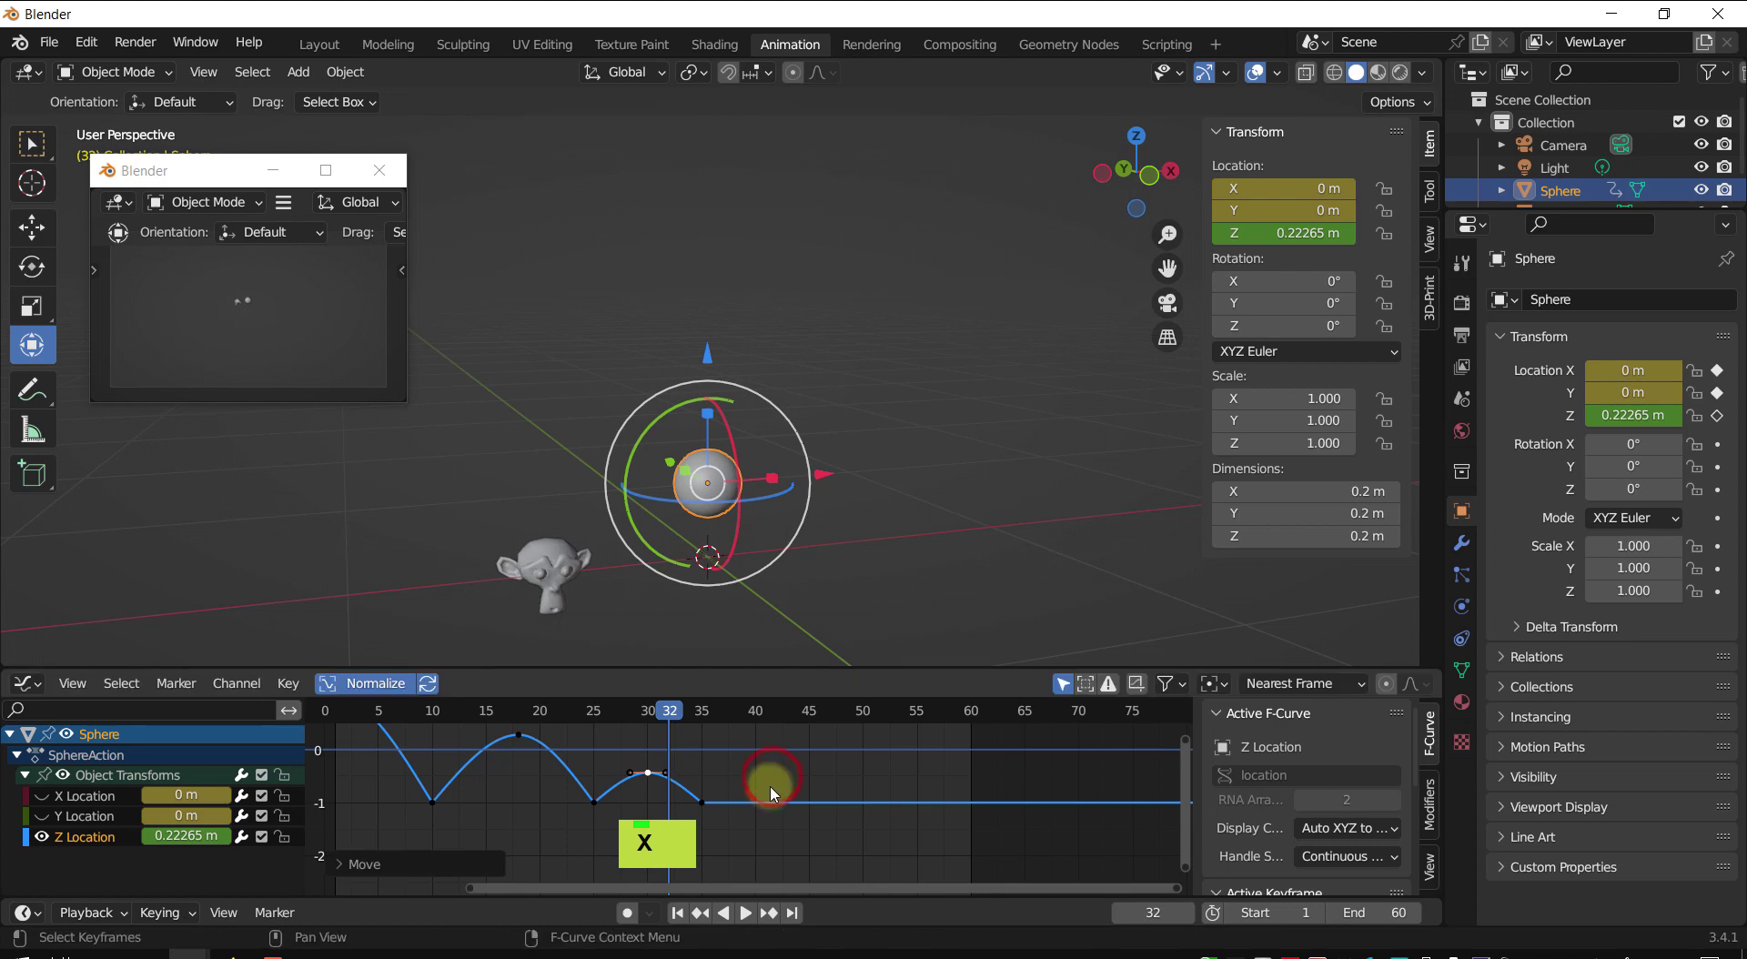
- Raise the Z Location peak keyframe at frame 30 slightly, to about 0.28 m
{"action": "middle_click_drag", "start_coordinate": [759, 770], "coordinate": [769, 777], "text": "shift"}
{"action": "left_click", "coordinate": [755, 769]}
{"action": "left_click", "coordinate": [658, 780]}
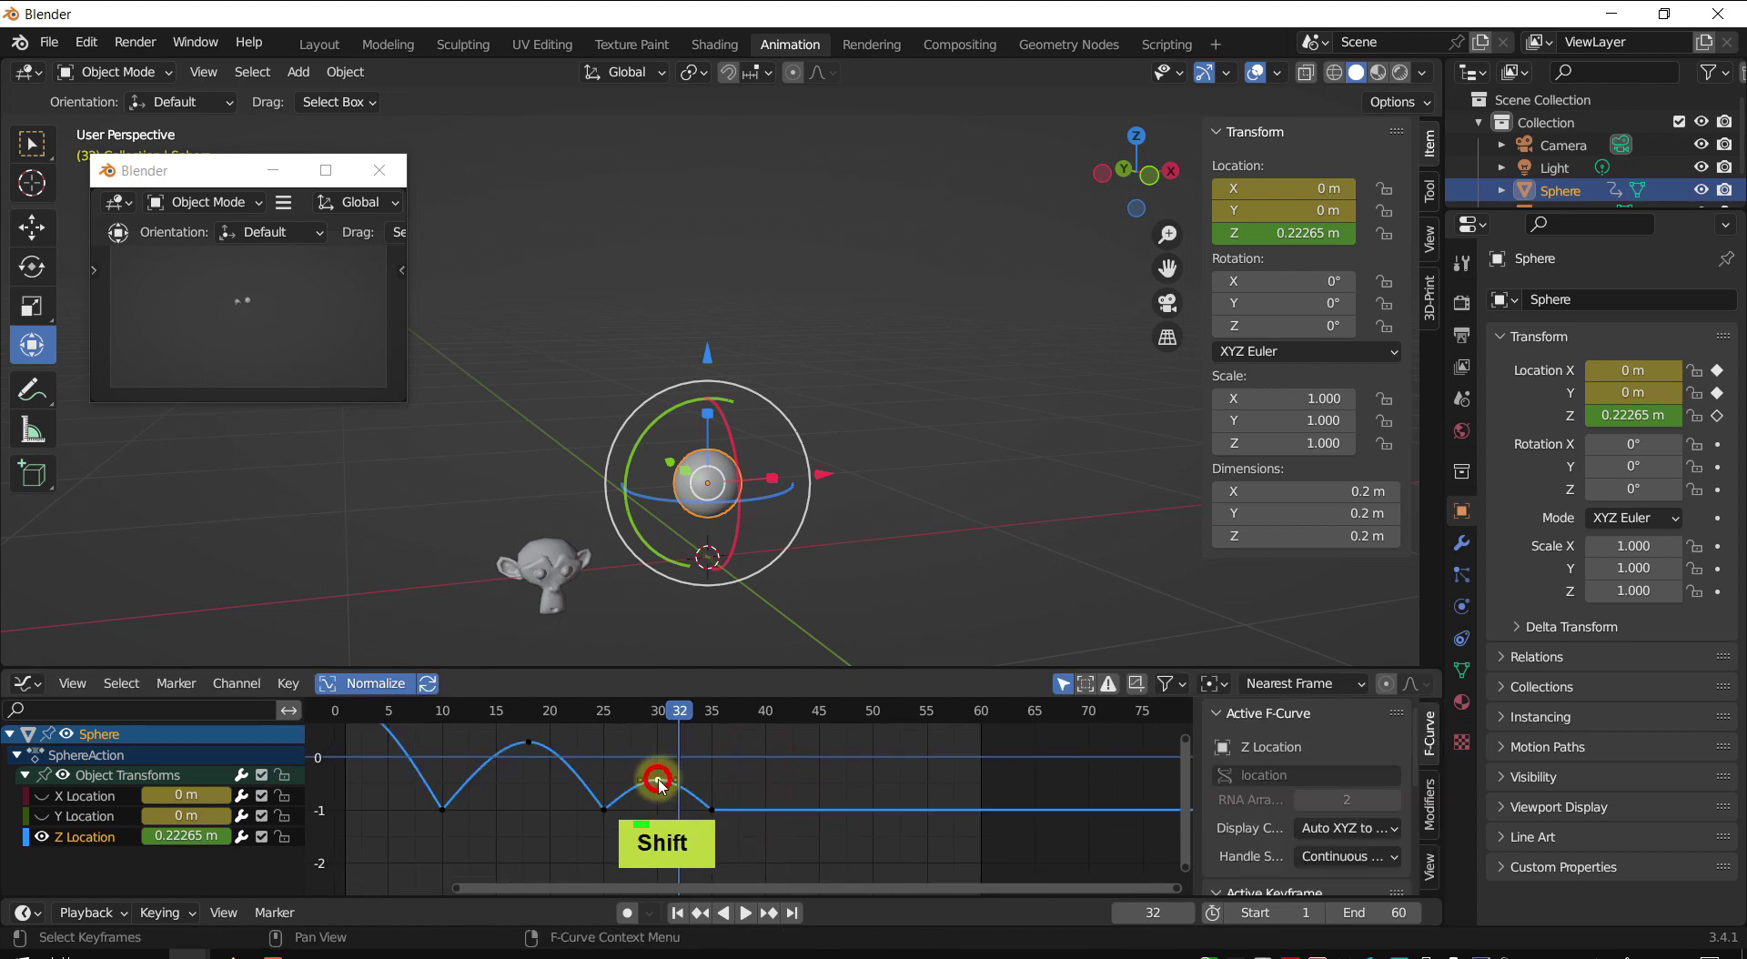
{"action": "key", "text": "g"}
{"action": "key", "text": "z"}
{"action": "left_click", "coordinate": [658, 771]}
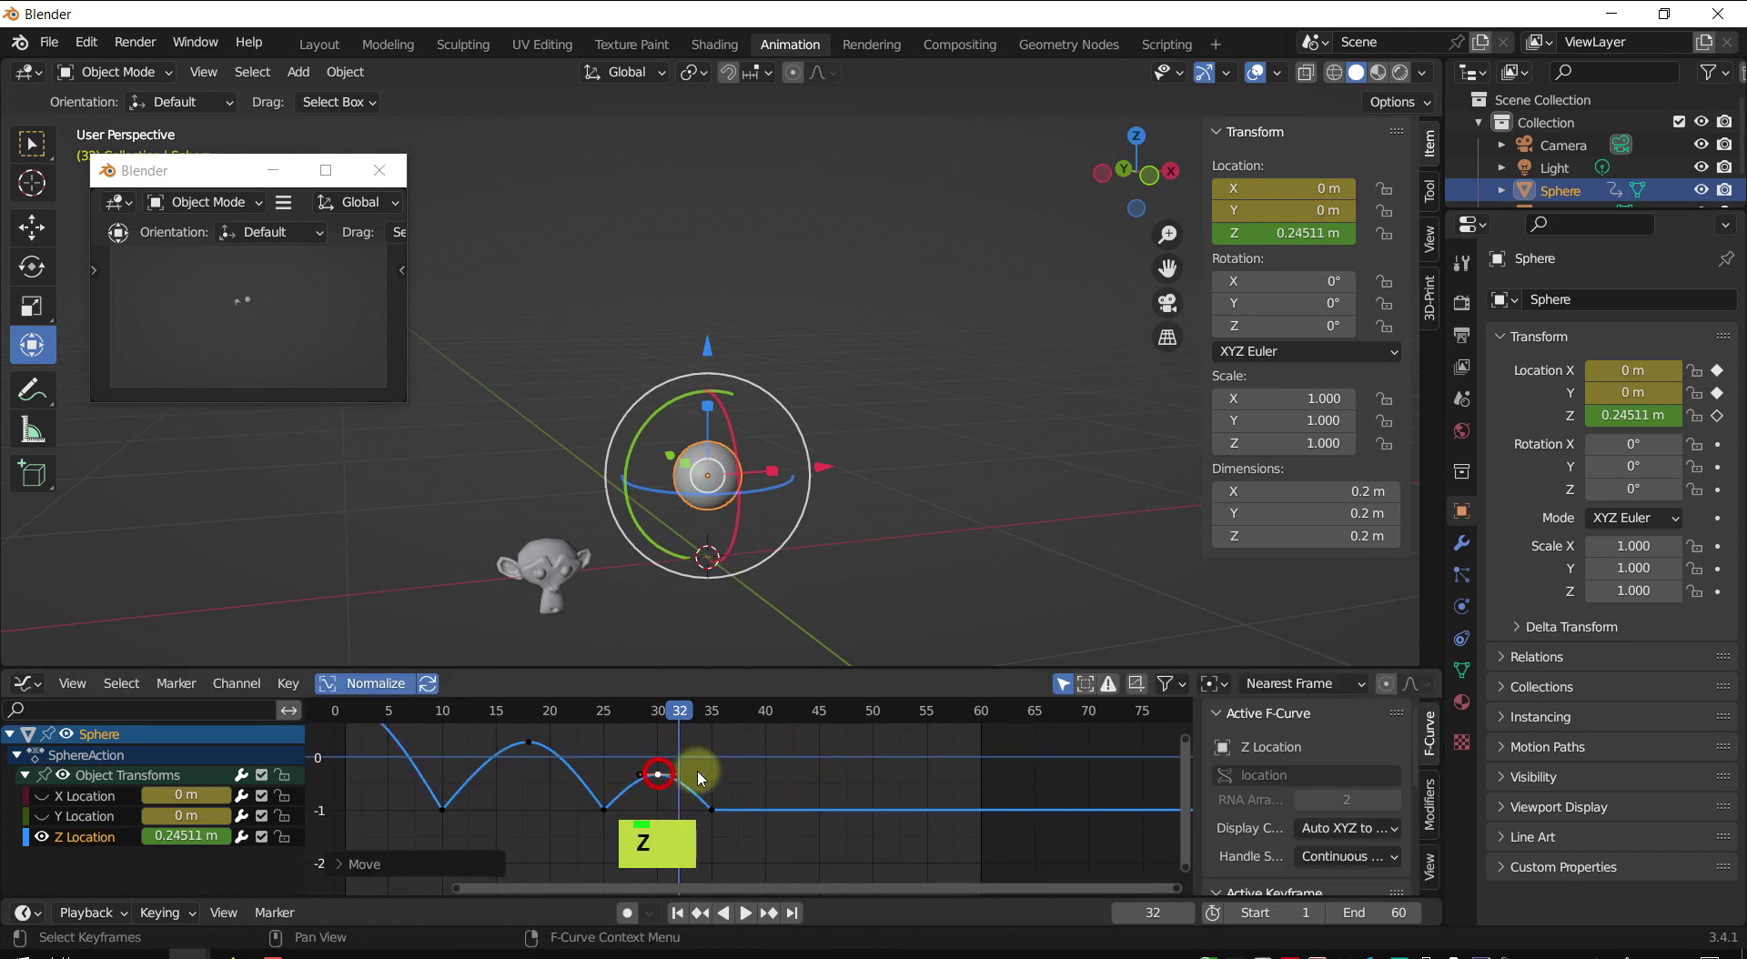
- Return the playhead to the start, play the bounce animation to check its timing, and stop it at frame 57
{"action": "scroll", "coordinate": [740, 771], "scroll_direction": "down", "scroll_amount": 2}
{"action": "scroll", "coordinate": [742, 772], "scroll_direction": "down", "scroll_amount": 1}
{"action": "middle_click_drag", "start_coordinate": [739, 765], "coordinate": [703, 713], "text": "shift"}
{"action": "left_click_drag", "start_coordinate": [694, 709], "coordinate": [439, 708]}
{"action": "key", "text": "shift+space"}
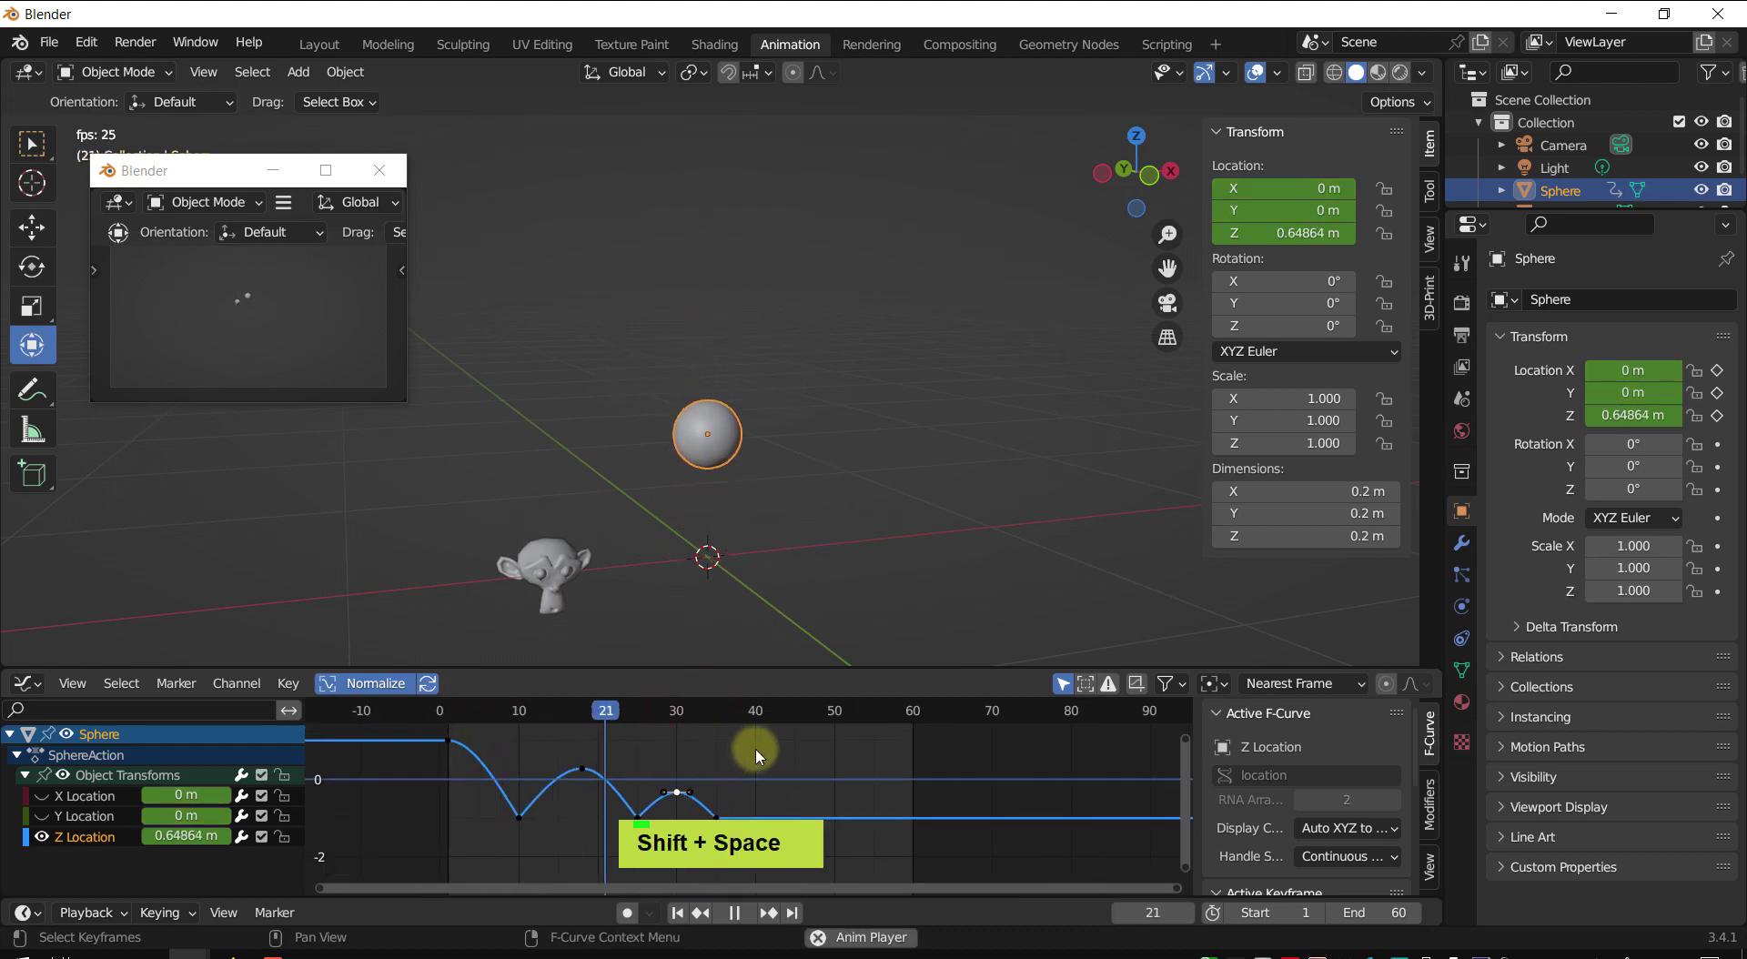
{"action": "key", "text": "shift+space"}
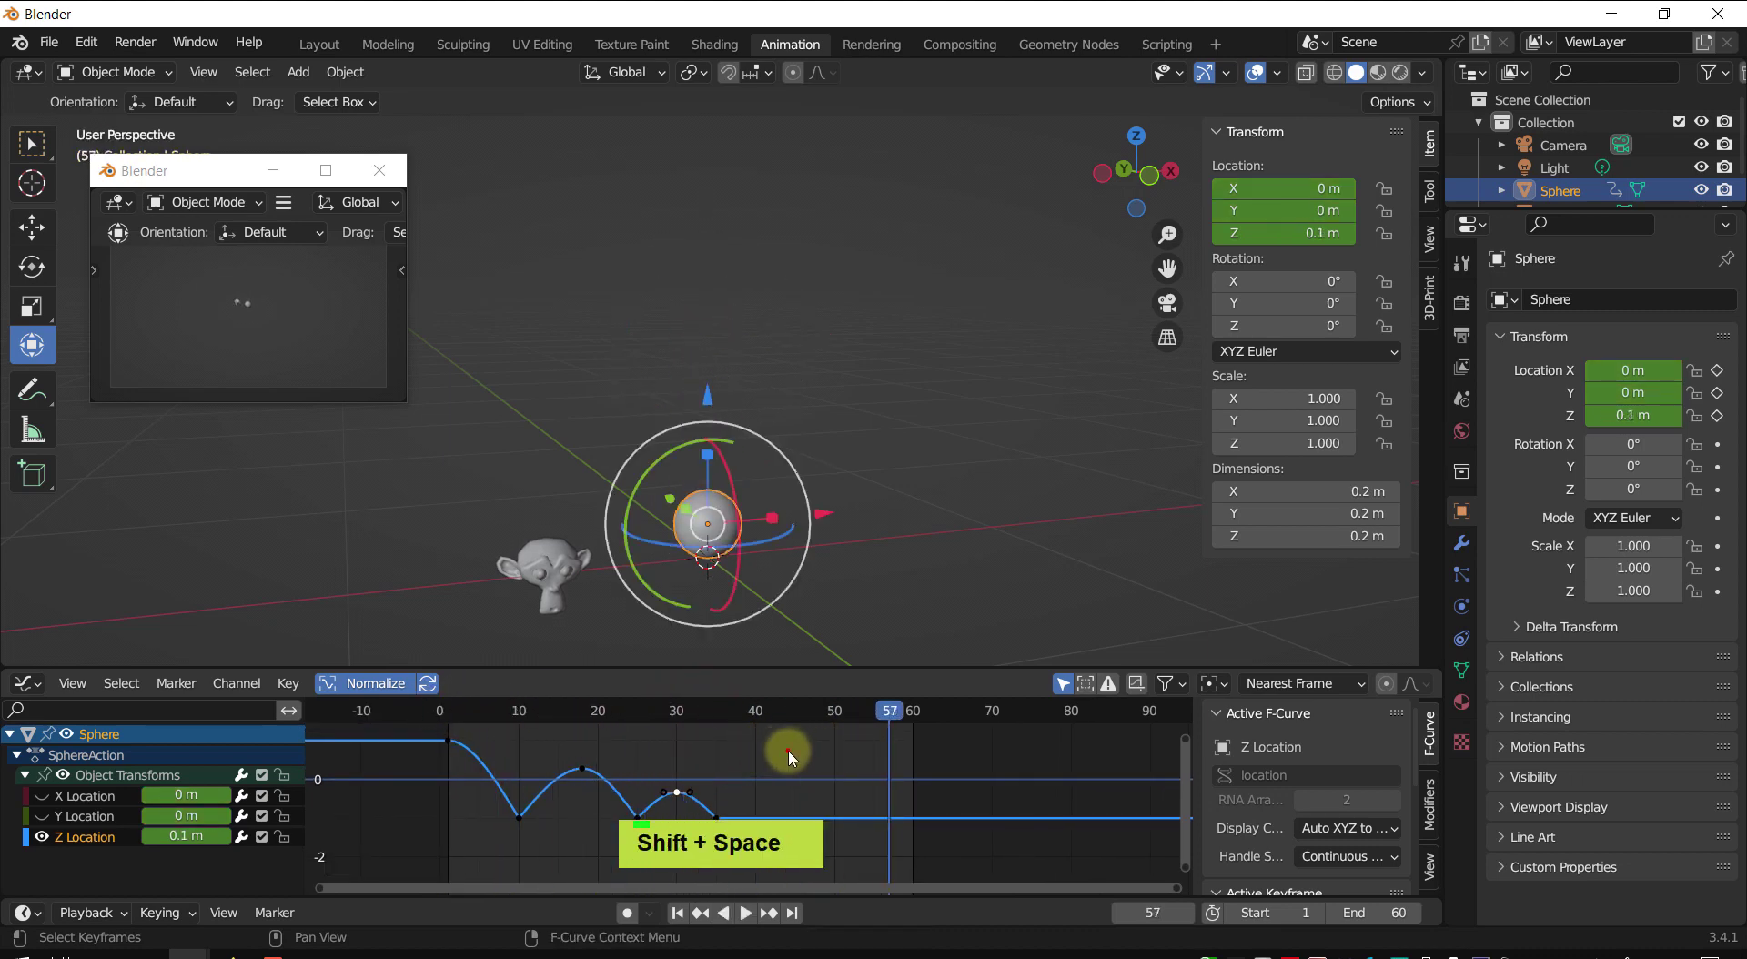
- Move the playhead to frame 29 and select the Z Location keyframes at frames 30 and 35 together
{"action": "left_click", "coordinate": [788, 751]}
{"action": "middle_click_drag", "start_coordinate": [767, 804], "coordinate": [967, 725], "text": "ctrl"}
{"action": "scroll", "coordinate": [702, 778], "scroll_direction": "up", "scroll_amount": 2}
{"action": "scroll", "coordinate": [701, 779], "scroll_direction": "up", "scroll_amount": 1}
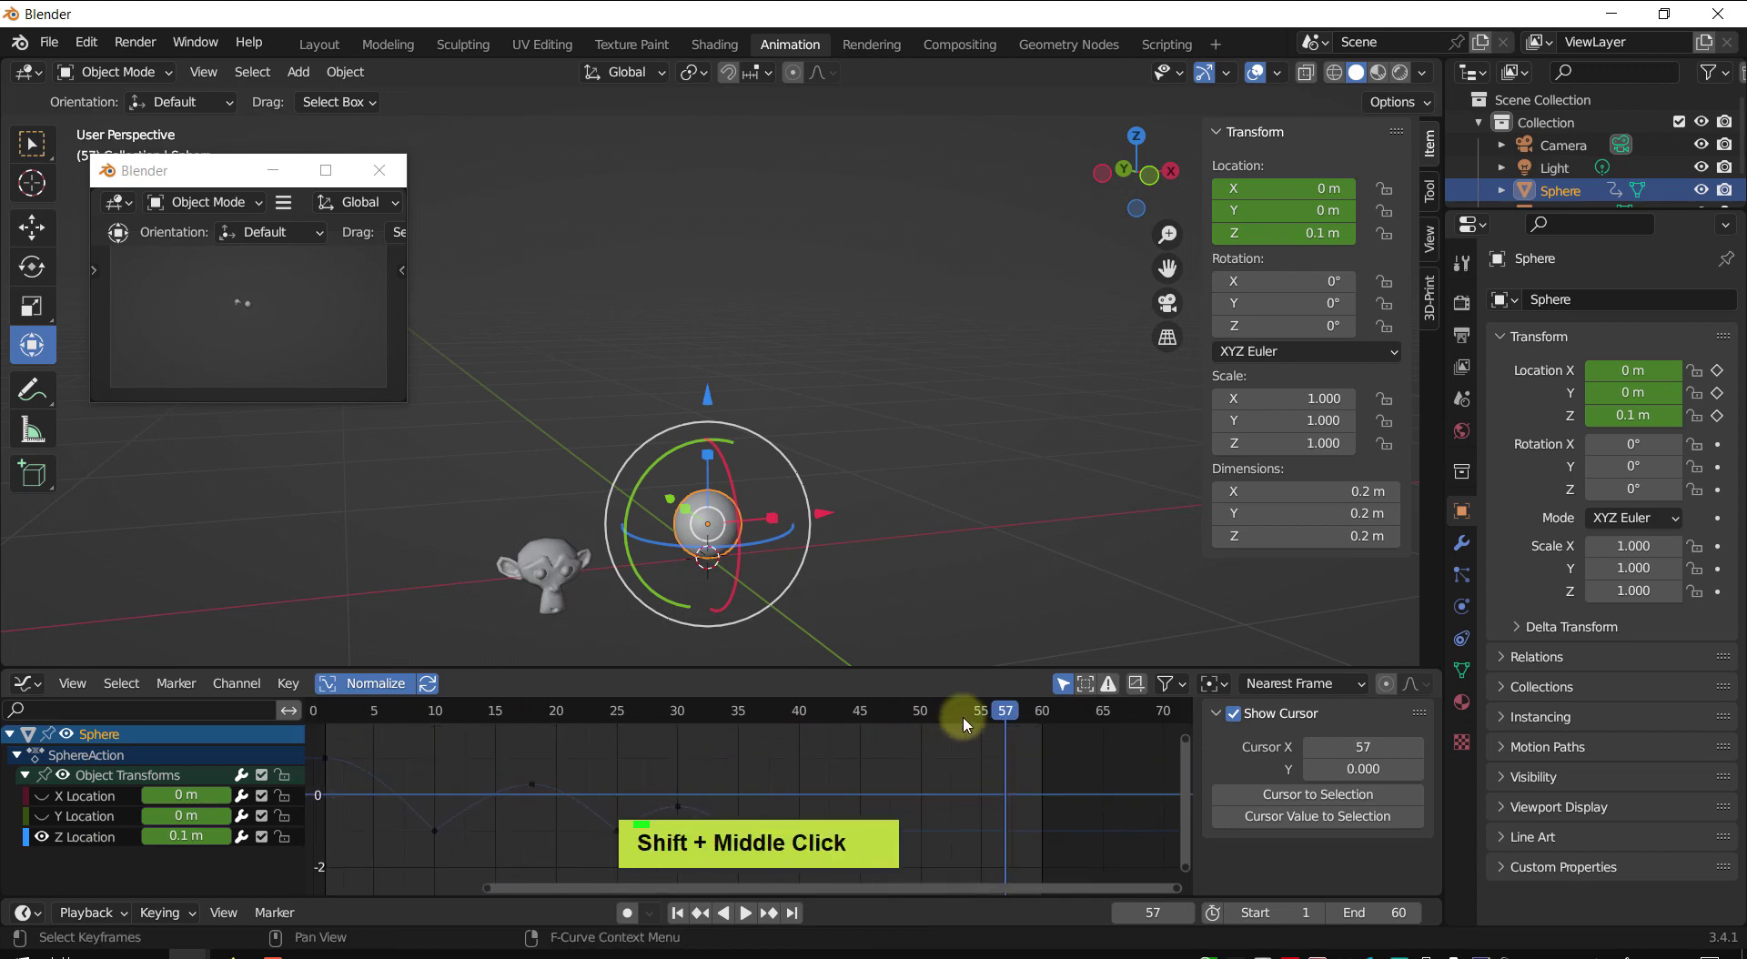
{"action": "left_click_drag", "start_coordinate": [1002, 709], "coordinate": [667, 750]}
{"action": "middle_click_drag", "start_coordinate": [713, 751], "coordinate": [614, 700], "text": "shift"}
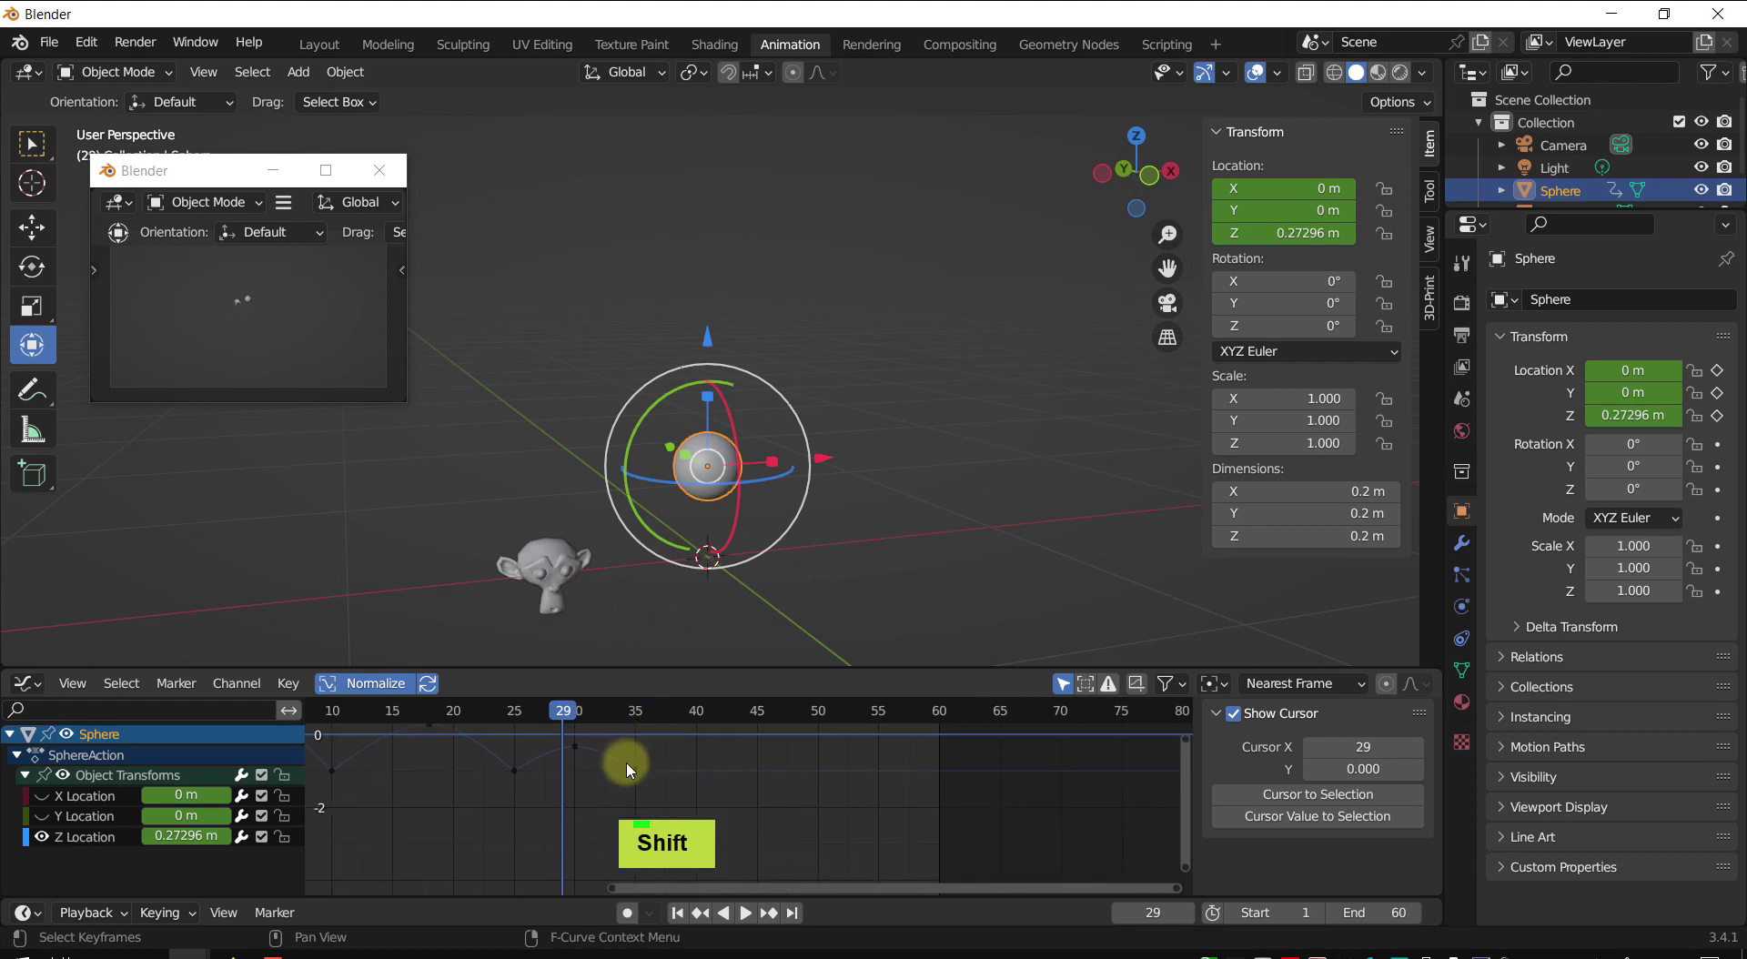
{"action": "left_click_drag", "start_coordinate": [561, 722], "coordinate": [690, 766], "text": "shift"}
{"action": "middle_click_drag", "start_coordinate": [690, 766], "coordinate": [663, 780], "text": "shift"}
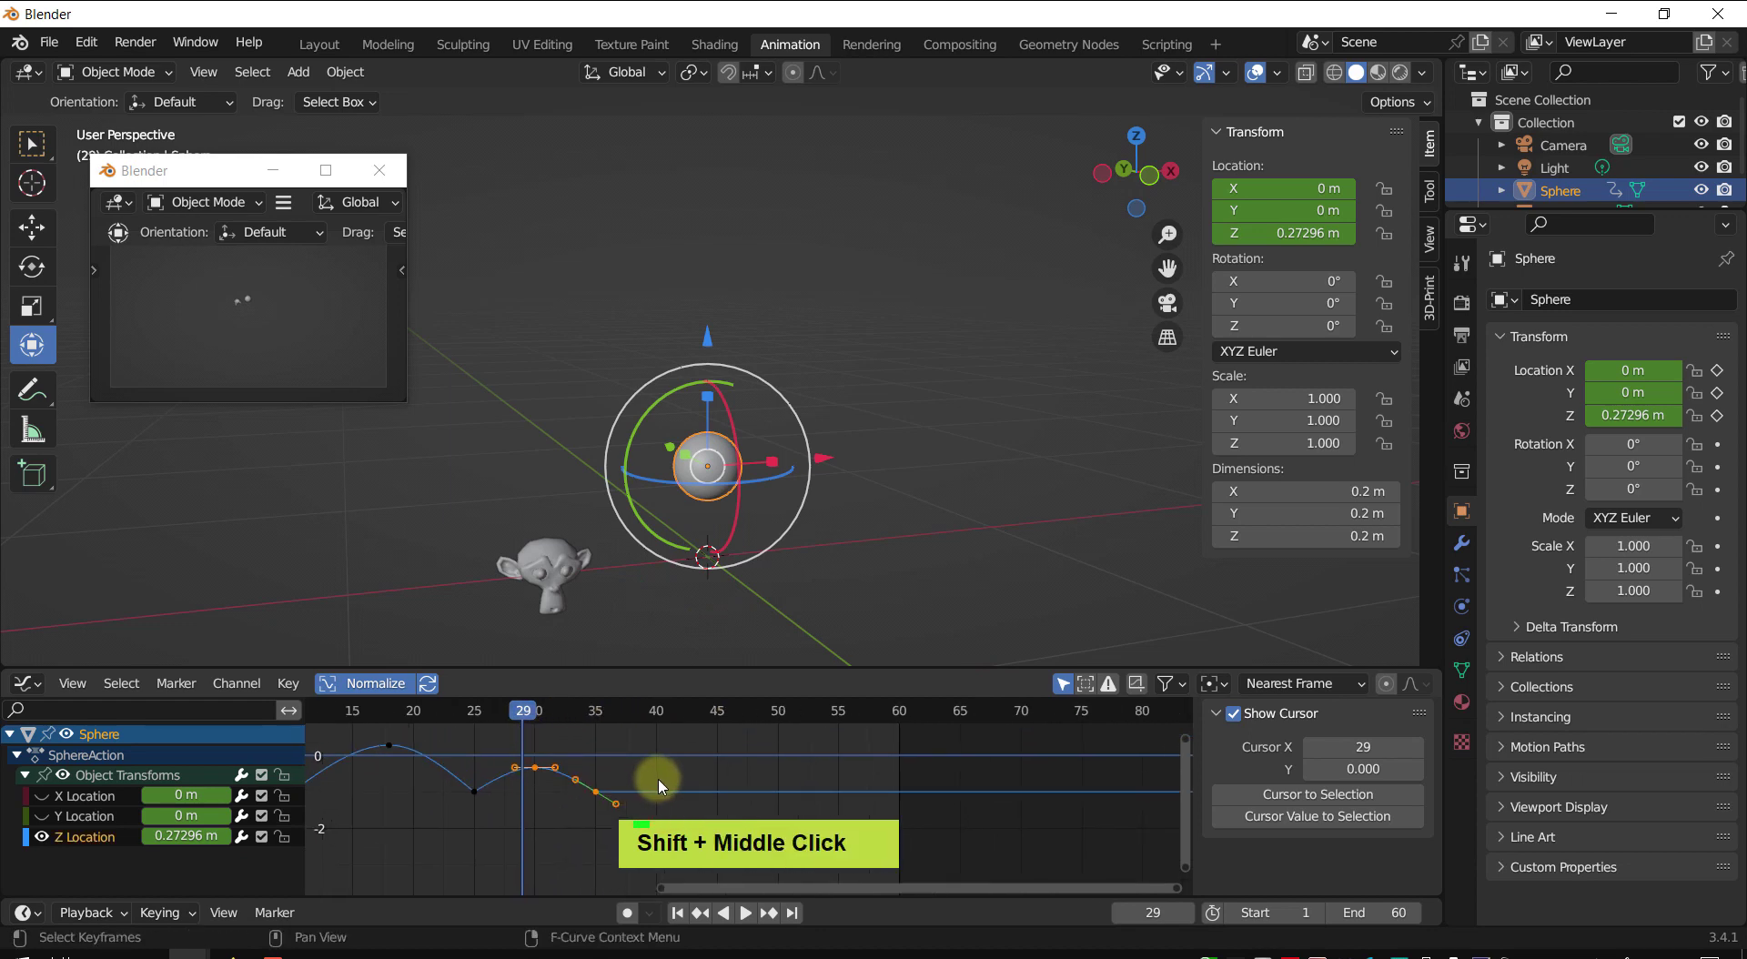
- Copy the two selected keyframes and paste them at frame 40 to add another bounce
{"action": "key", "text": "ctrl+c"}
{"action": "left_click_drag", "start_coordinate": [536, 709], "coordinate": [657, 716]}
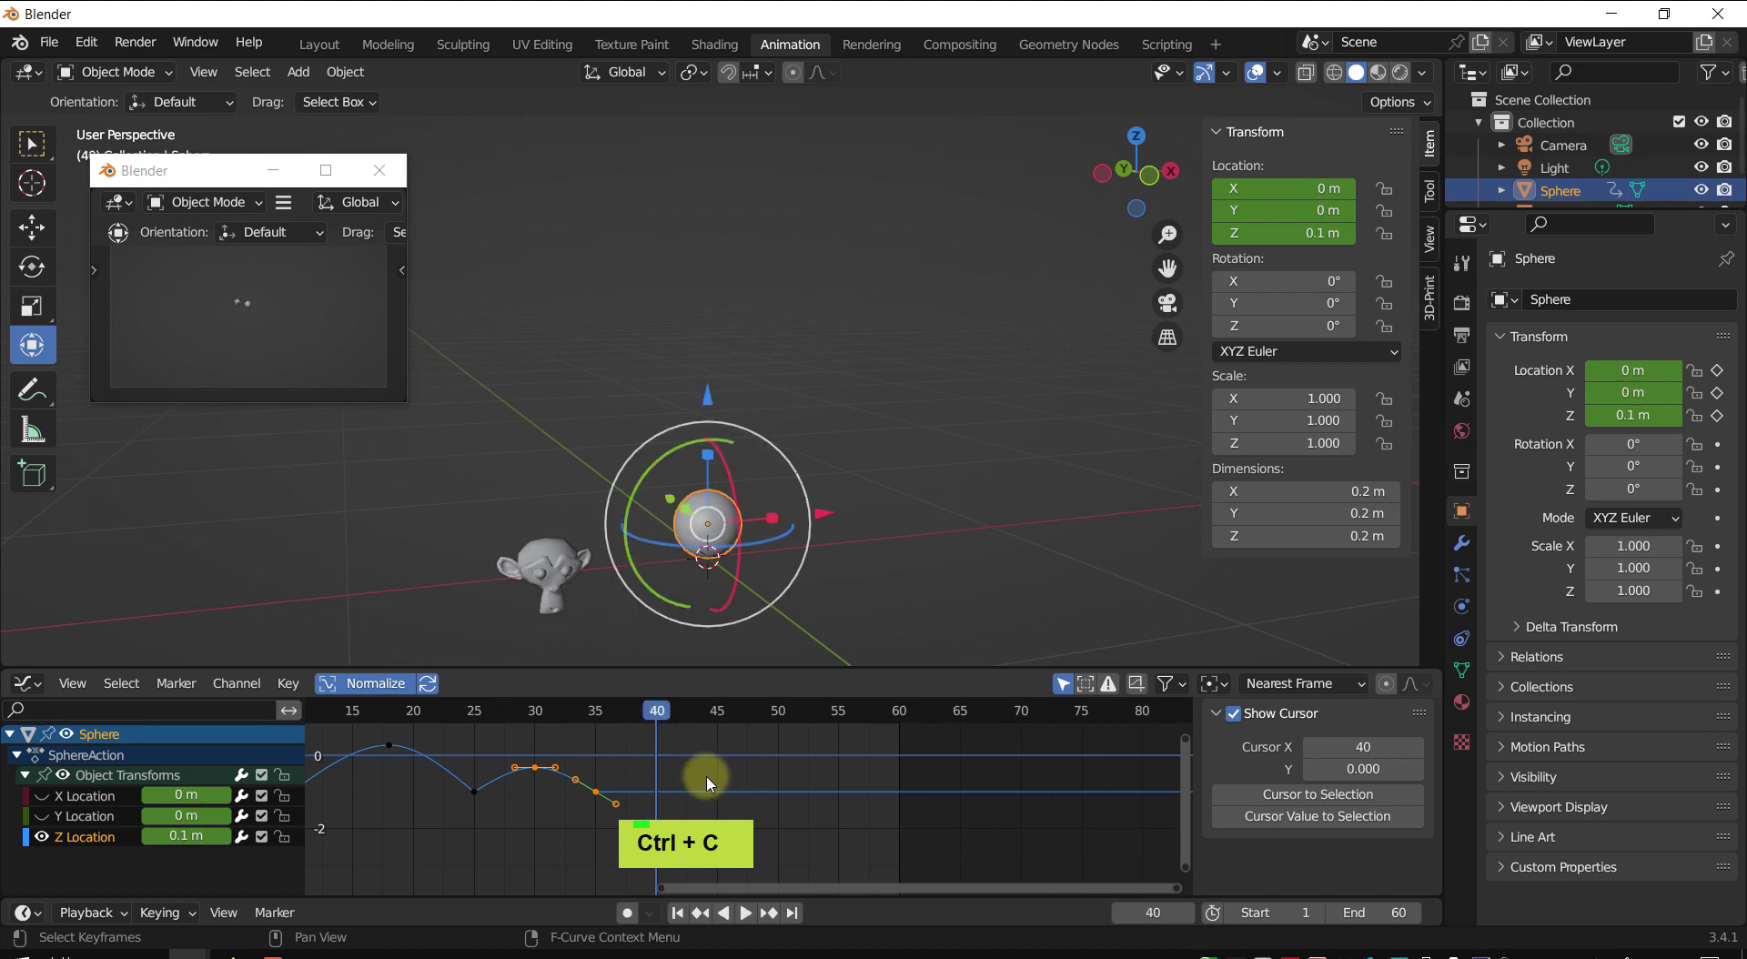
{"action": "key", "text": "ctrl+v"}
{"action": "middle_click_drag", "start_coordinate": [736, 755], "coordinate": [667, 726], "text": "shift"}
{"action": "mouse_move", "coordinate": [636, 781]}
{"action": "middle_mouse_down", "text": "shift"}
{"action": "mouse_move", "coordinate": [676, 799]}
{"action": "mouse_move", "coordinate": [613, 788]}
{"action": "mouse_move", "coordinate": [761, 784]}
{"action": "mouse_move", "coordinate": [711, 812]}
{"action": "mouse_move", "coordinate": [752, 761]}
{"action": "mouse_move", "coordinate": [643, 780]}
{"action": "middle_mouse_up", "text": "shift"}
{"action": "scroll", "coordinate": [554, 792], "scroll_direction": "up", "scroll_amount": 2}
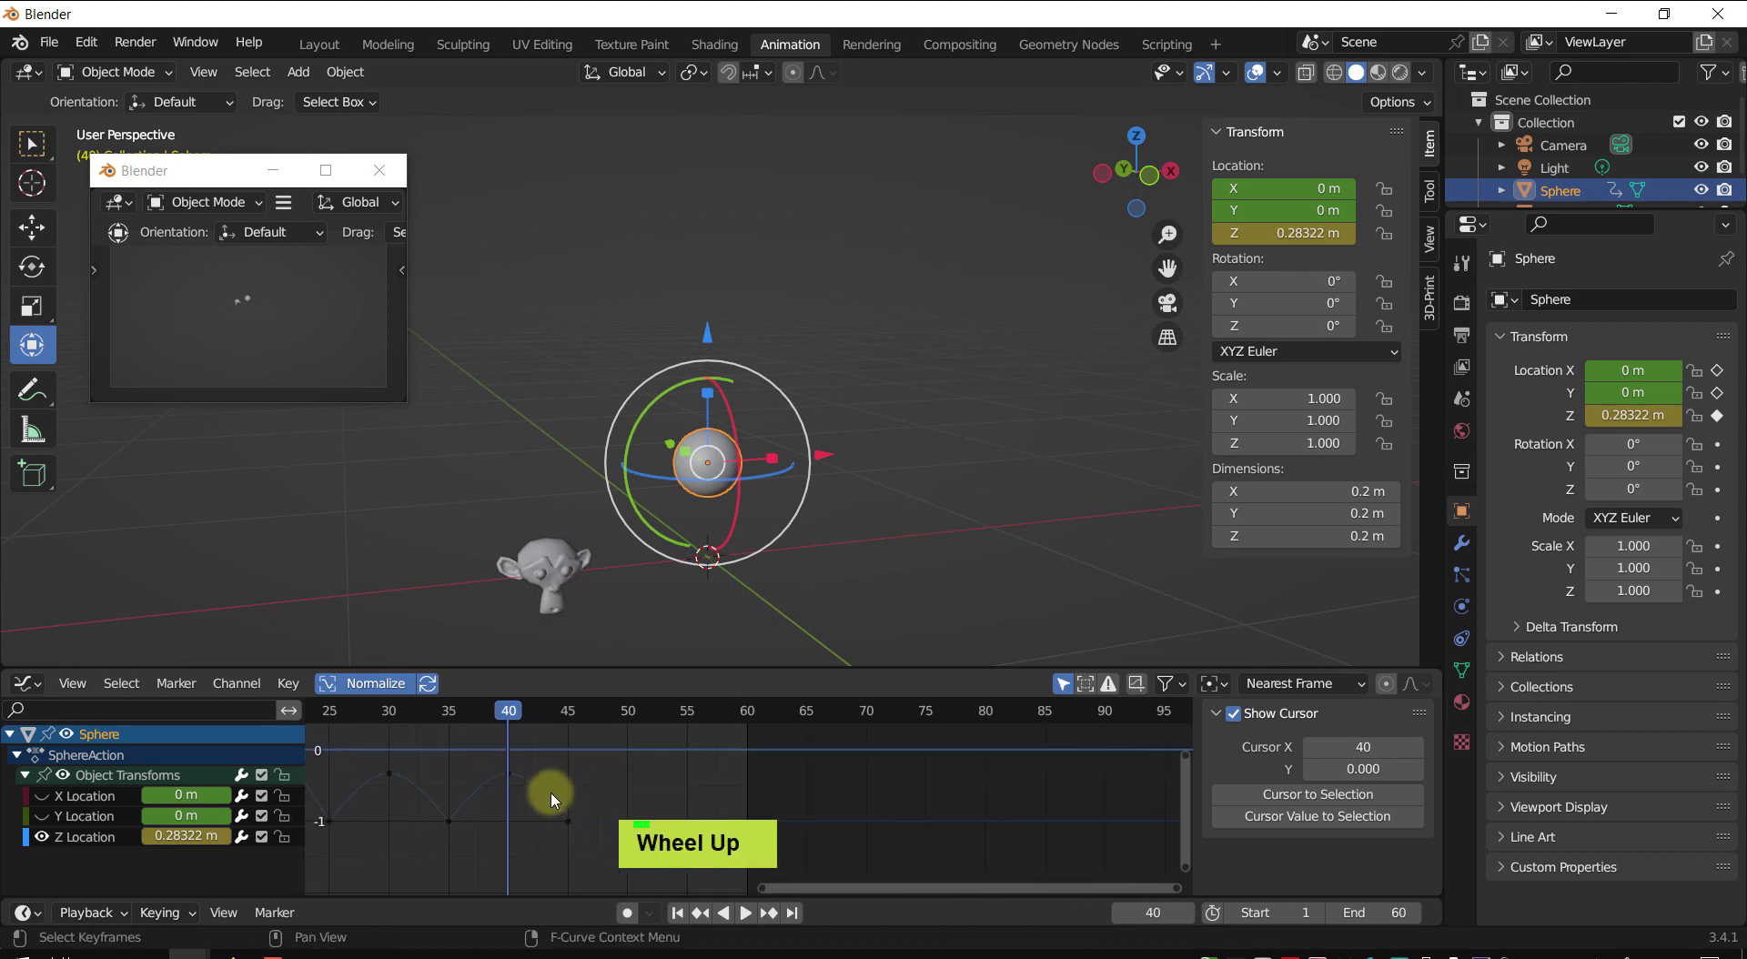
- Lower the new peak keyframe at frame 40 to about 0.19 m and select the ground-contact keyframe at frame 45
{"action": "left_click", "coordinate": [488, 773]}
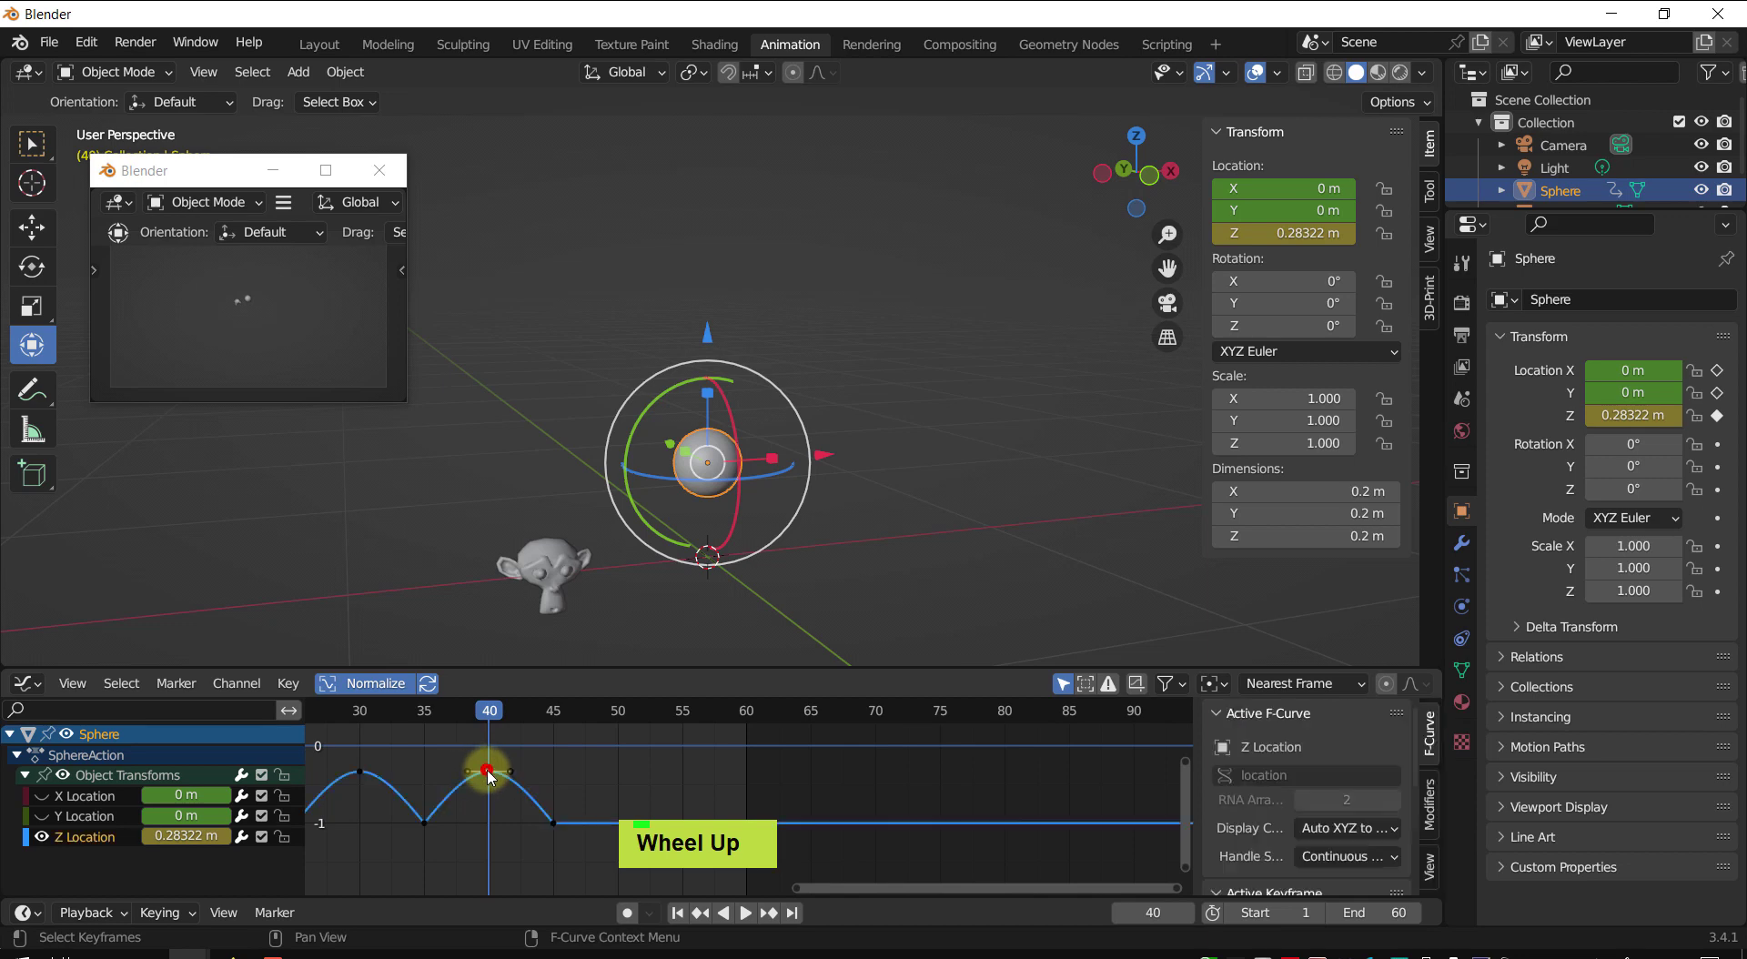
{"action": "key", "text": "g"}
{"action": "key", "text": "z"}
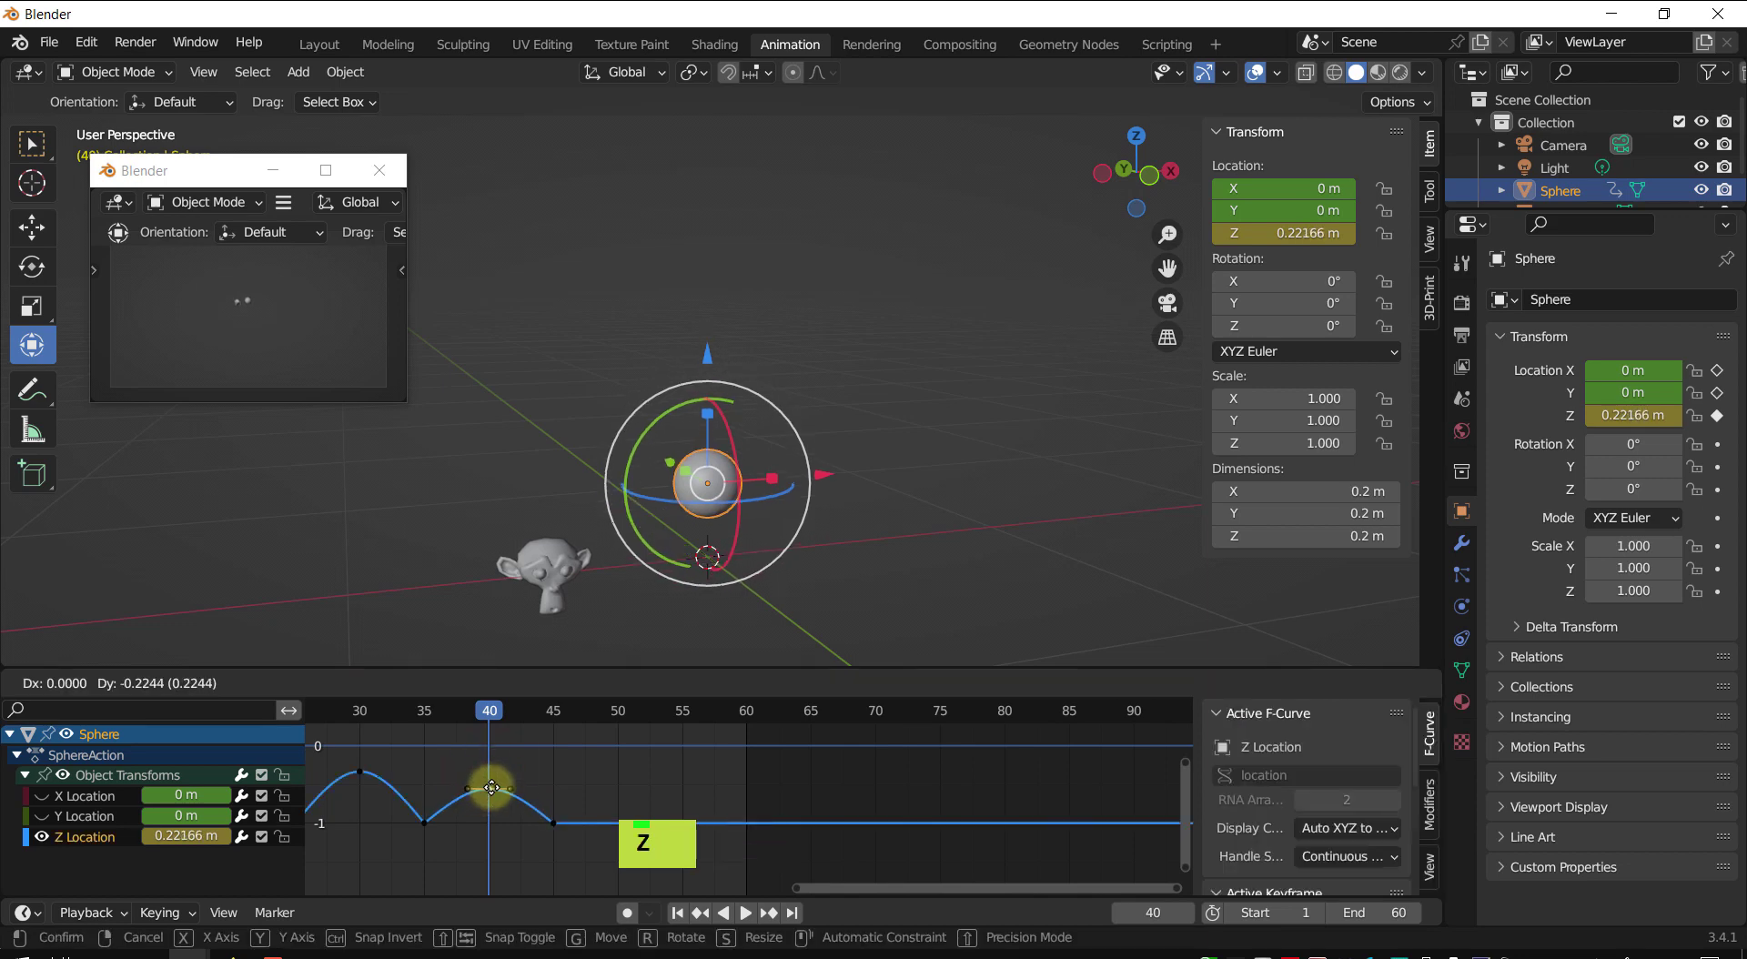
{"action": "left_click", "coordinate": [489, 797]}
{"action": "left_click", "coordinate": [556, 824]}
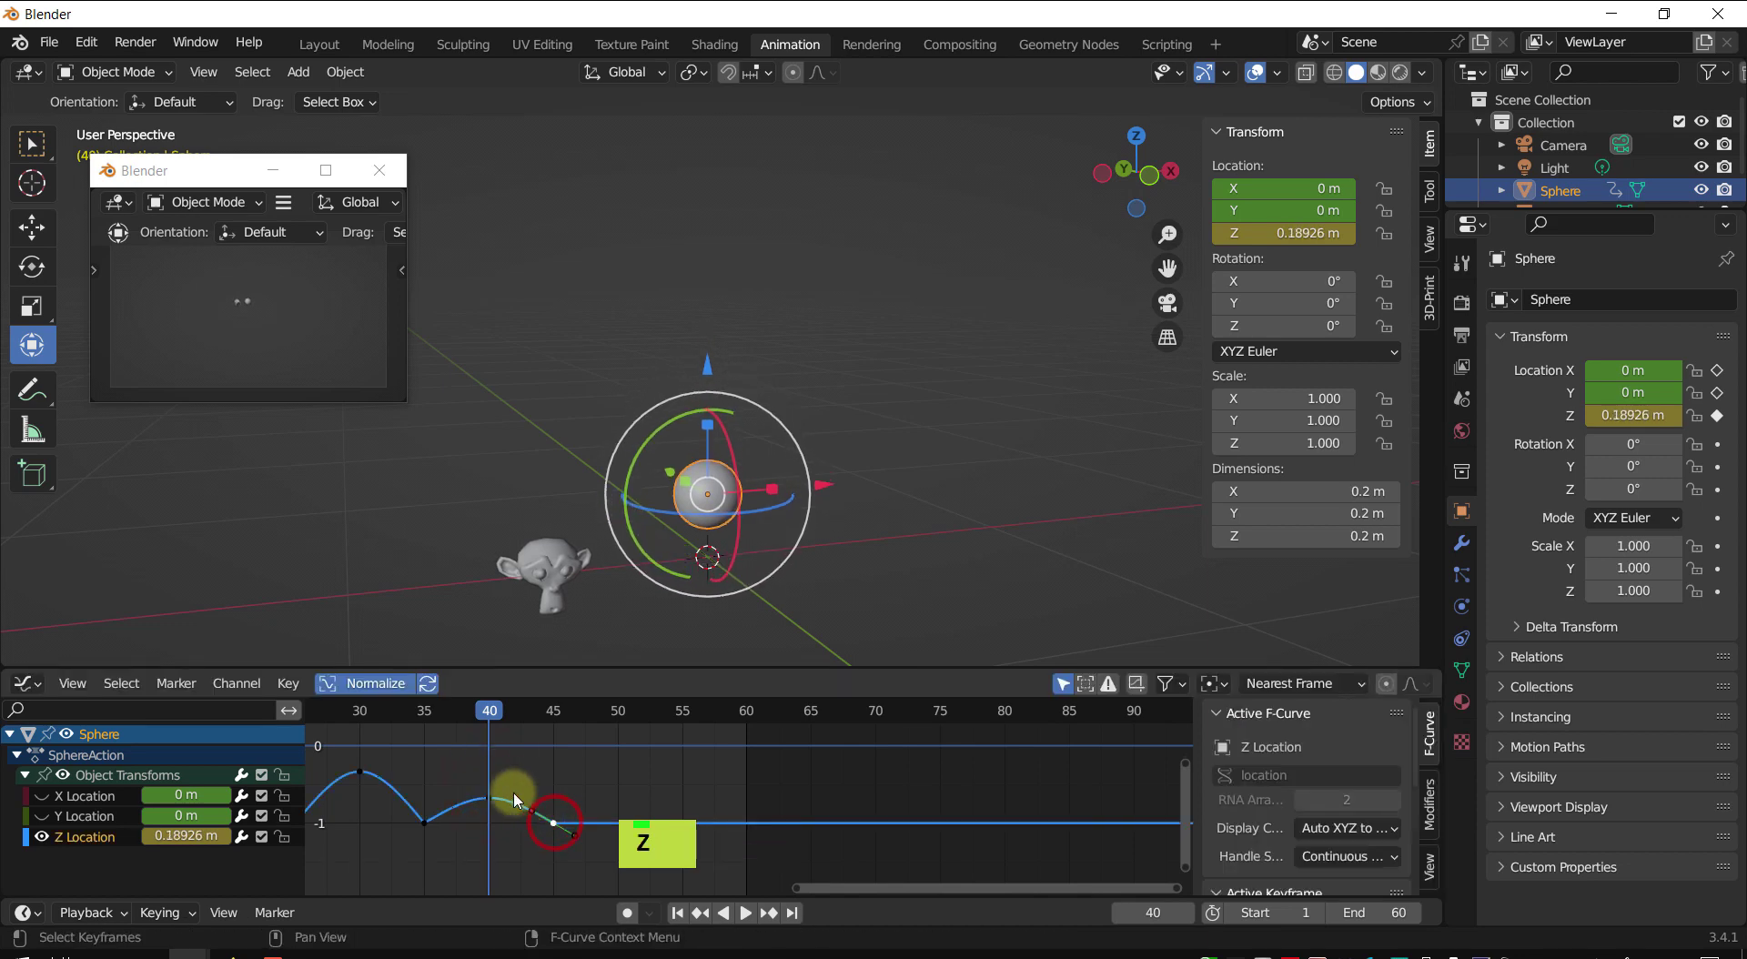
- Move the last bounce's peak and ground-contact keyframes together one frame earlier, to frames 39 and 44
{"action": "left_click_drag", "start_coordinate": [468, 780], "coordinate": [574, 852]}
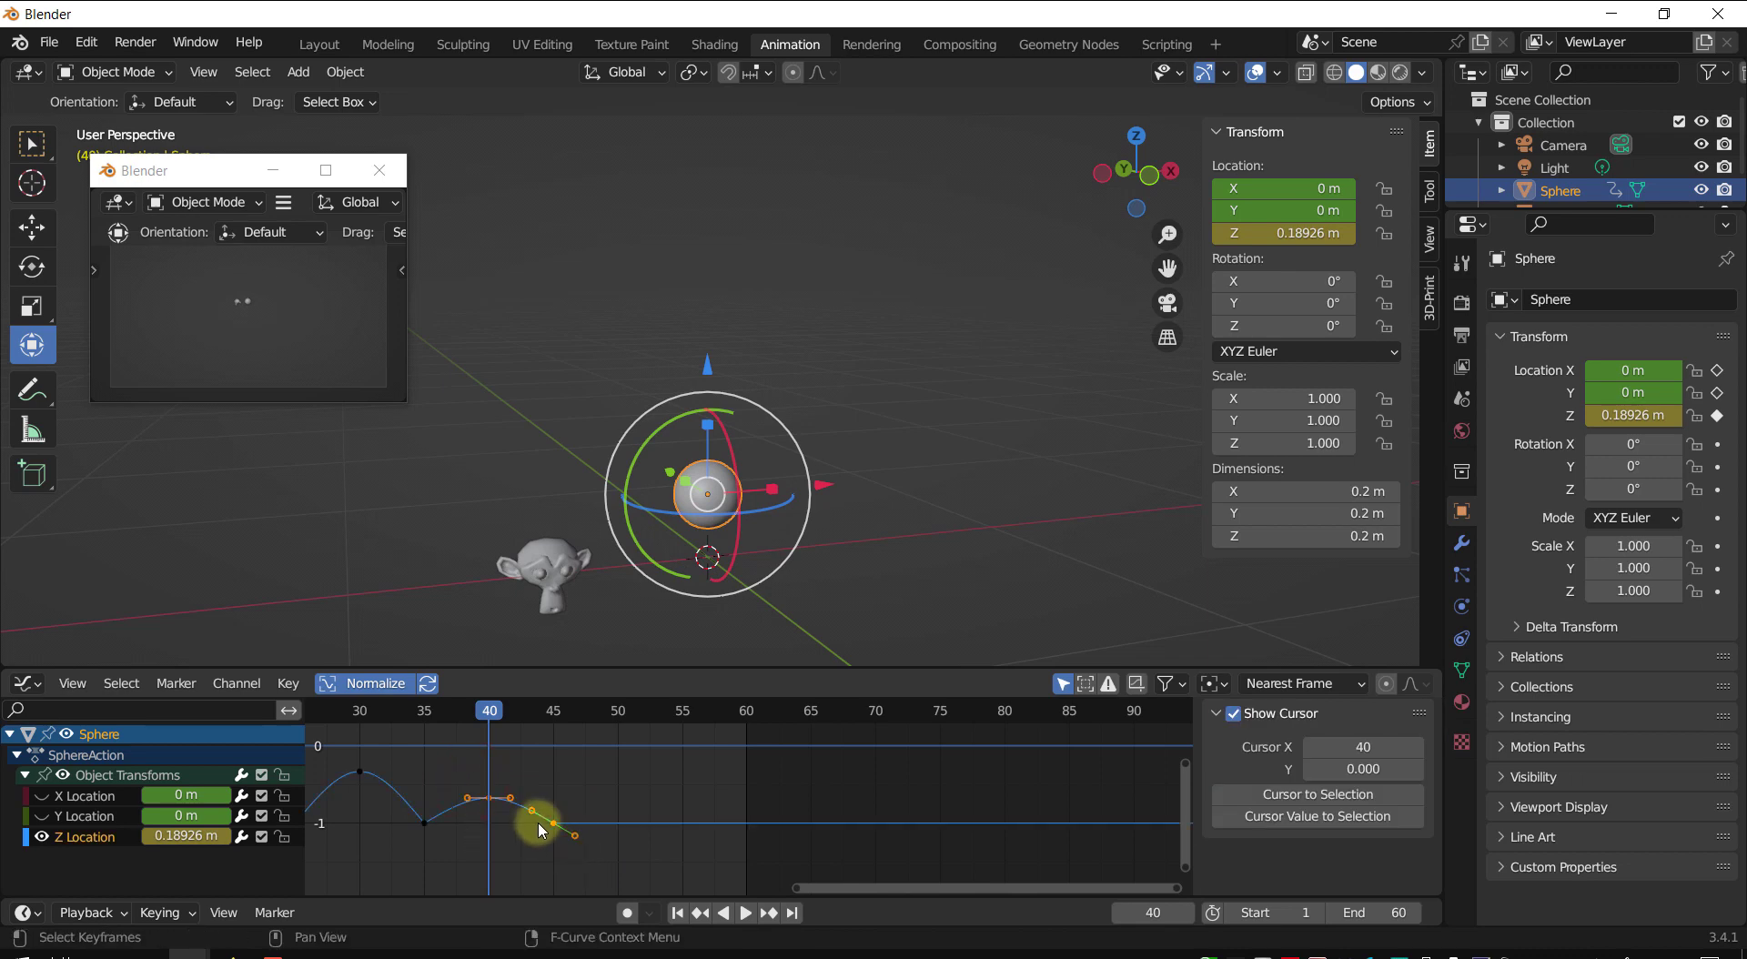
{"action": "key", "text": "g"}
{"action": "key", "text": "x"}
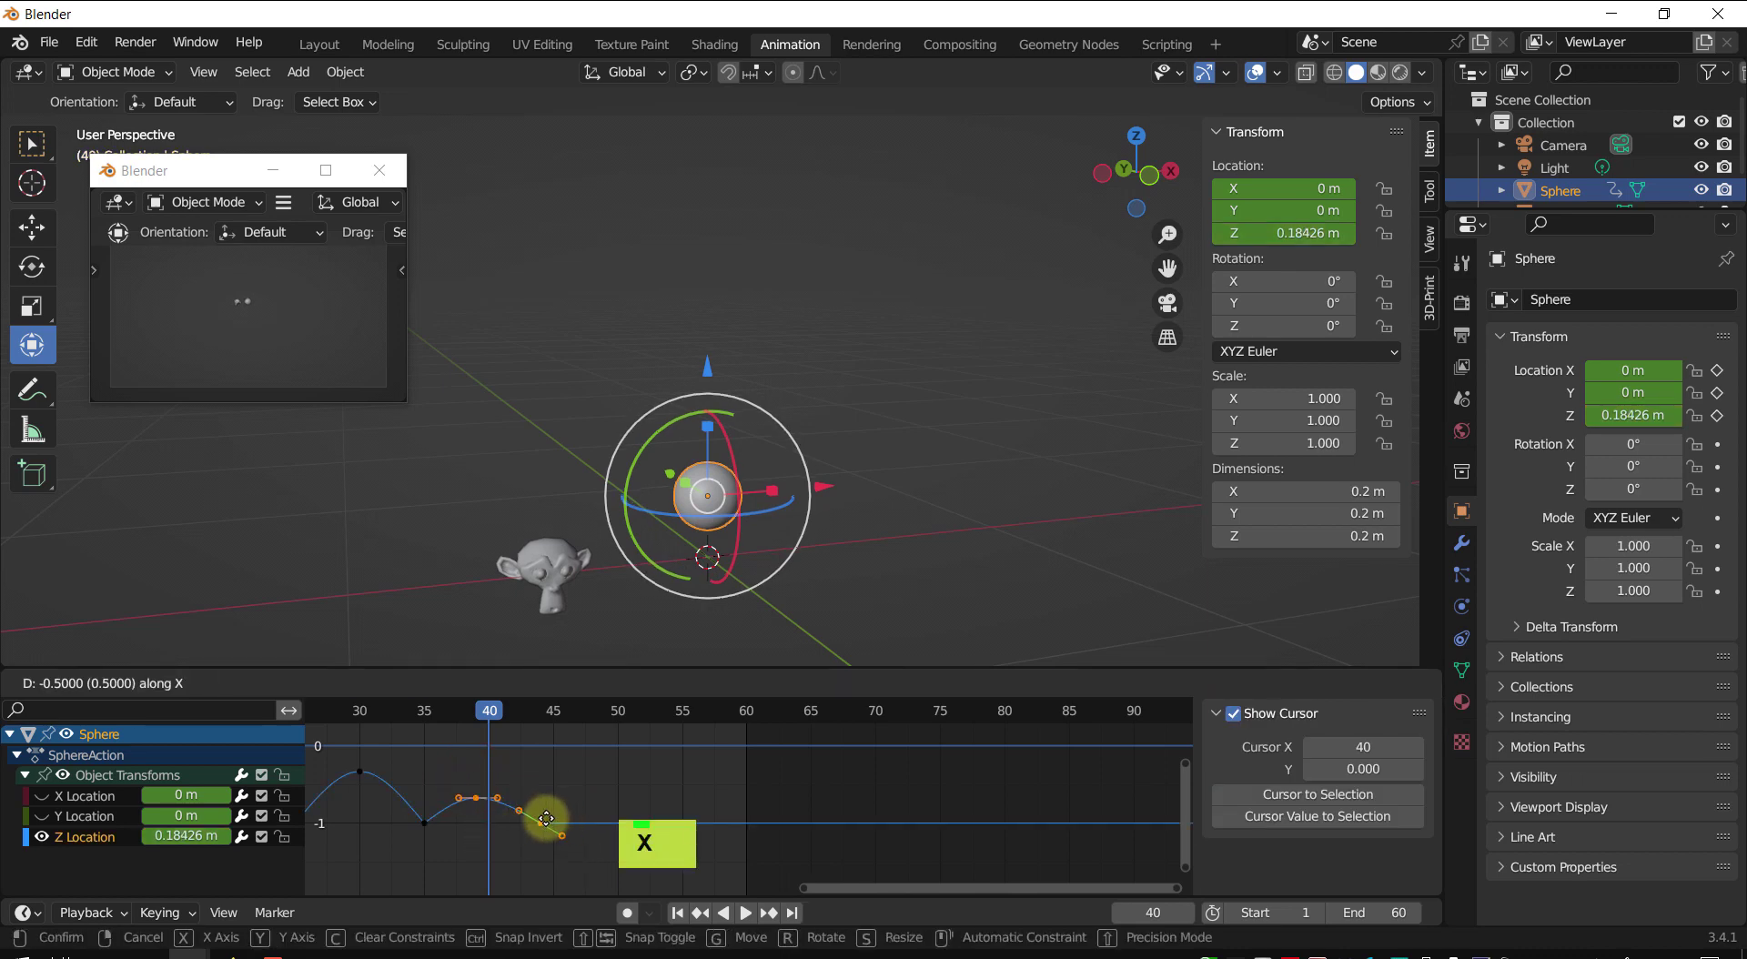
{"action": "left_click", "coordinate": [539, 814]}
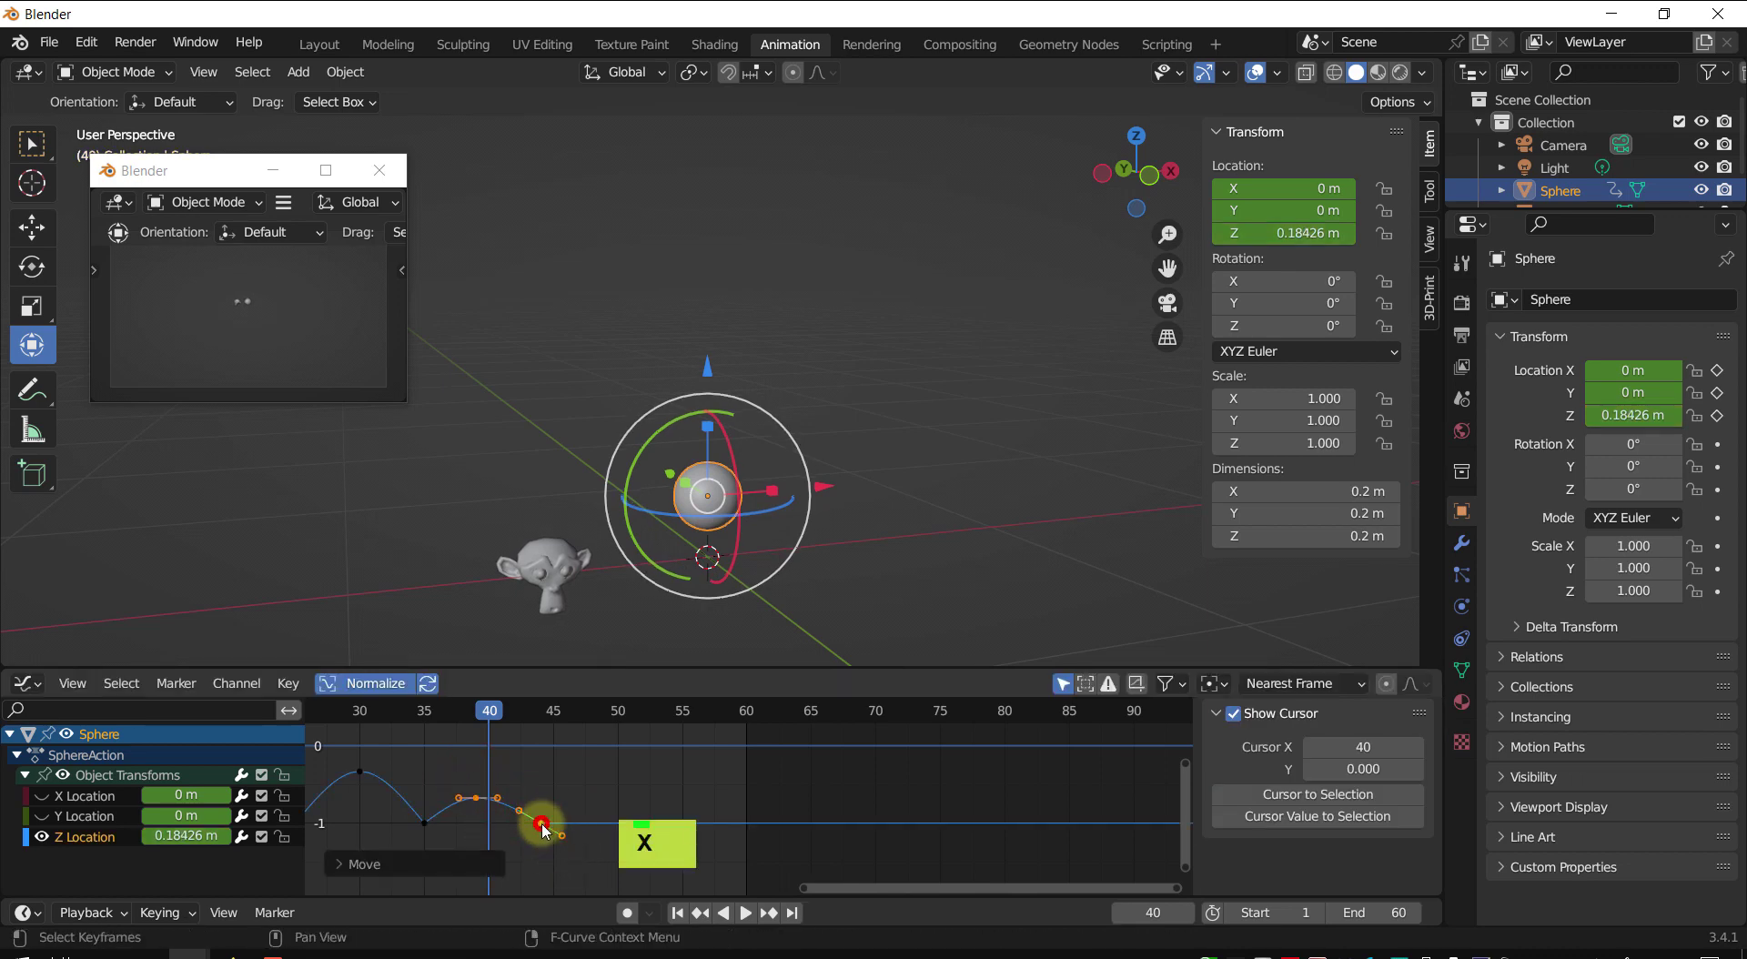
- Move only the last ground-contact keyframe earlier along the time axis to frame 42
{"action": "key", "text": "g"}
{"action": "key", "text": "x"}
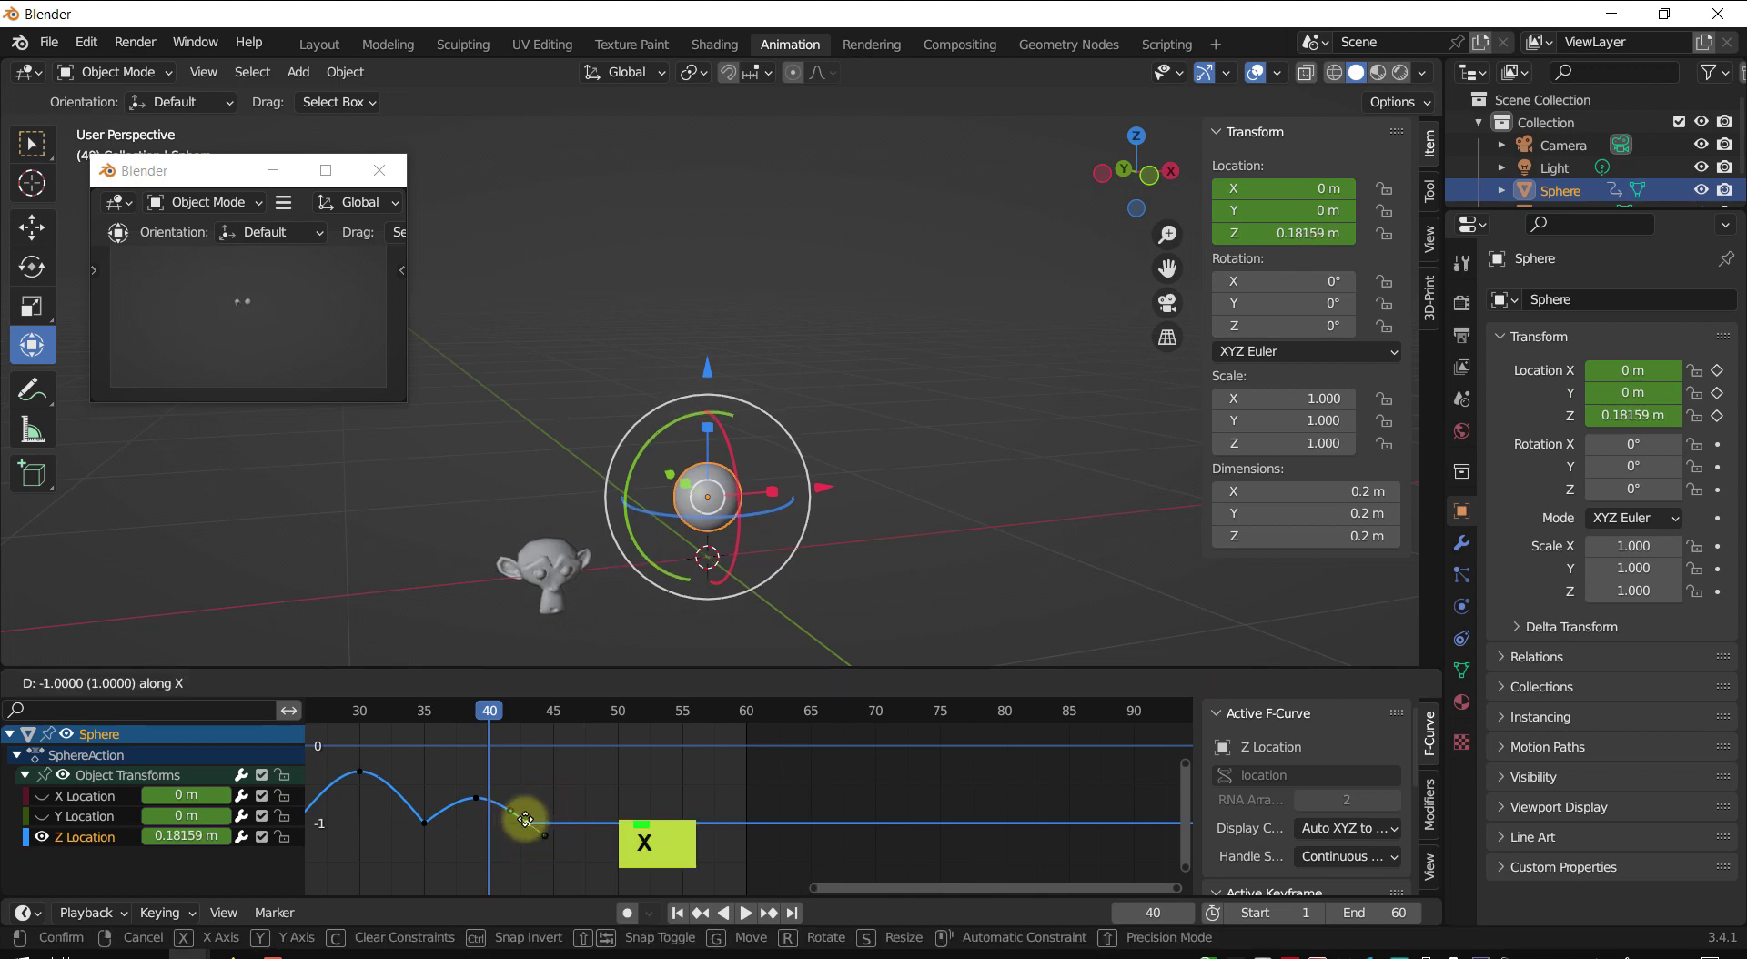
{"action": "left_click", "coordinate": [509, 819]}
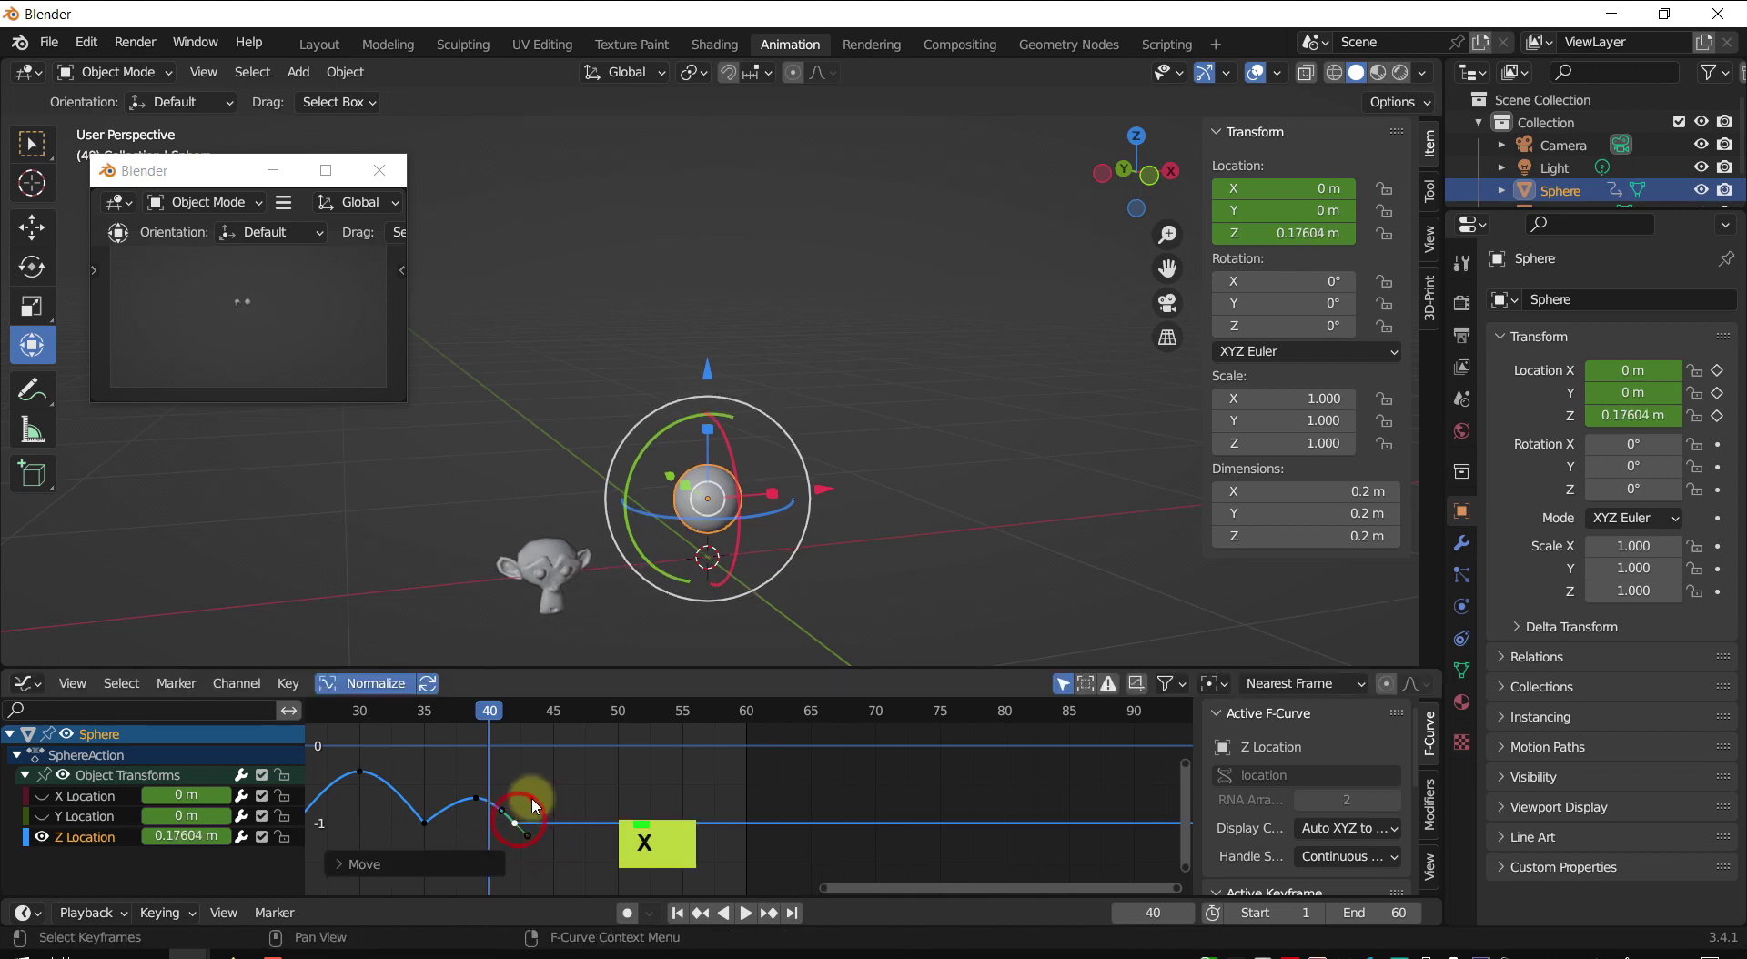
- Play the bounce animation to check the timing of the shortened last bounce and stop playback at frame 5
{"action": "middle_click_drag", "start_coordinate": [514, 819], "coordinate": [697, 753], "text": "shift"}
{"action": "scroll", "coordinate": [655, 778], "scroll_direction": "down", "scroll_amount": 2}
{"action": "scroll", "coordinate": [700, 764], "scroll_direction": "down", "scroll_amount": 2}
{"action": "key", "text": "shift+space"}
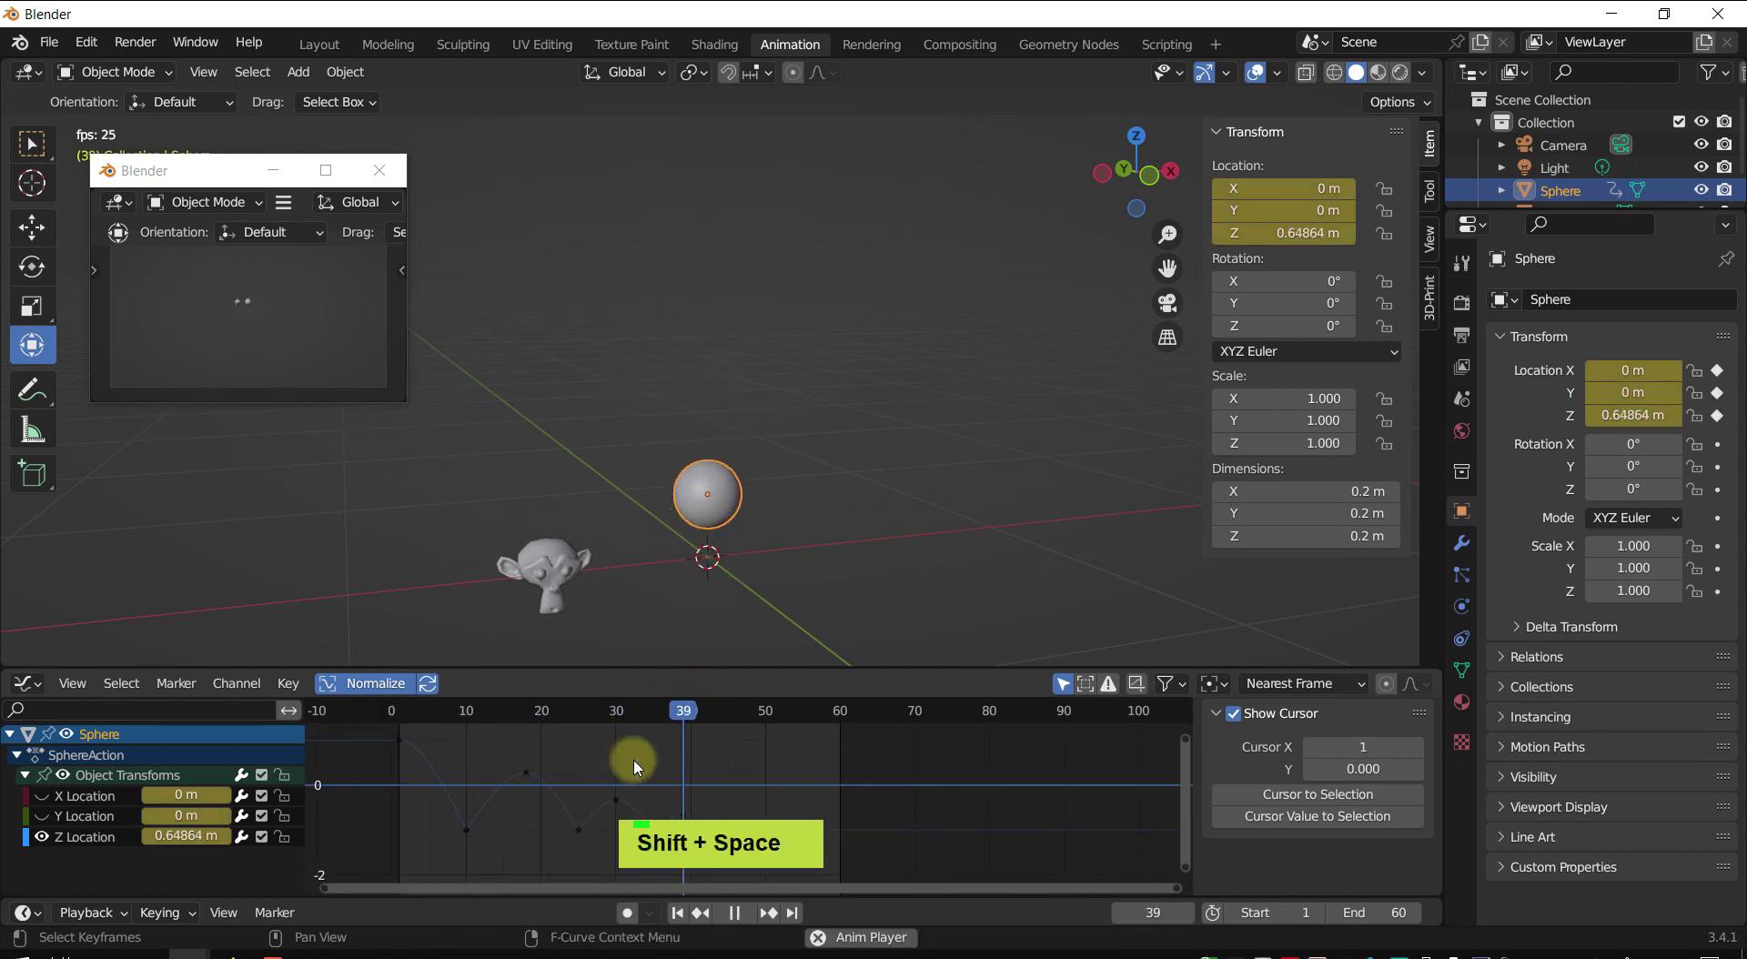
{"action": "key", "text": "shift+space"}
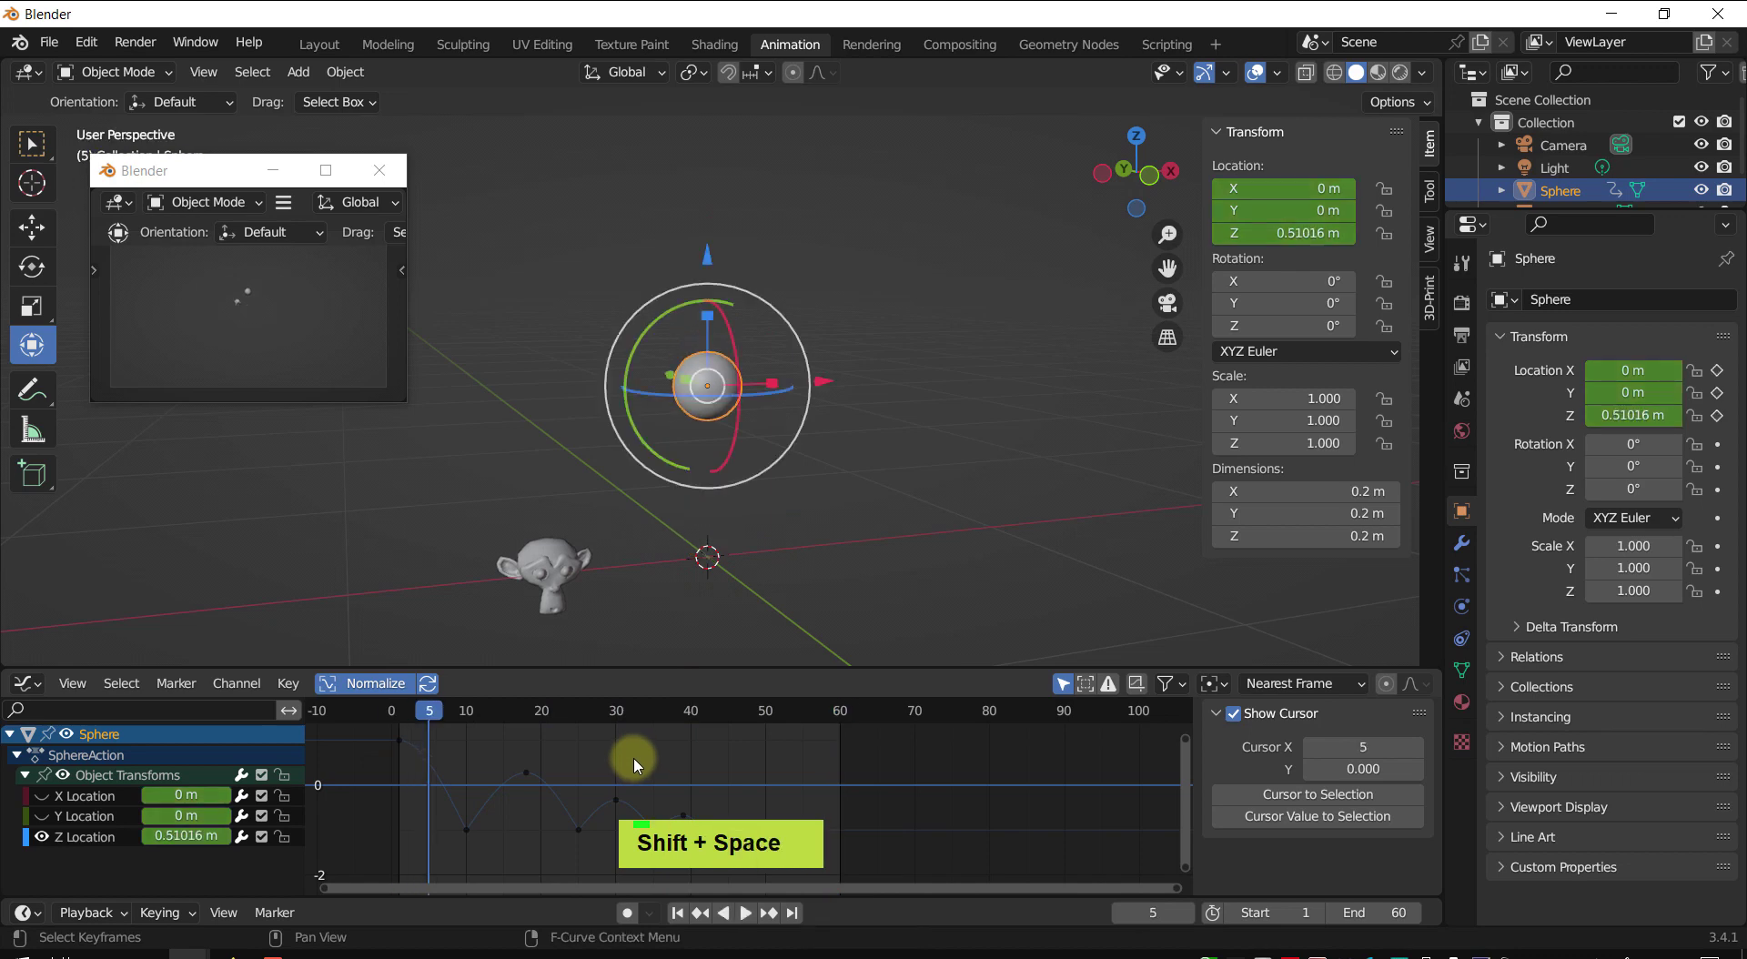
{"action": "mouse_move", "coordinate": [615, 791]}
{"action": "middle_mouse_down", "text": "shift"}
{"action": "mouse_move", "coordinate": [663, 770]}
{"action": "mouse_move", "coordinate": [636, 792]}
{"action": "middle_mouse_up", "text": "shift"}
{"action": "scroll", "coordinate": [662, 770], "scroll_direction": "up", "scroll_amount": 1}
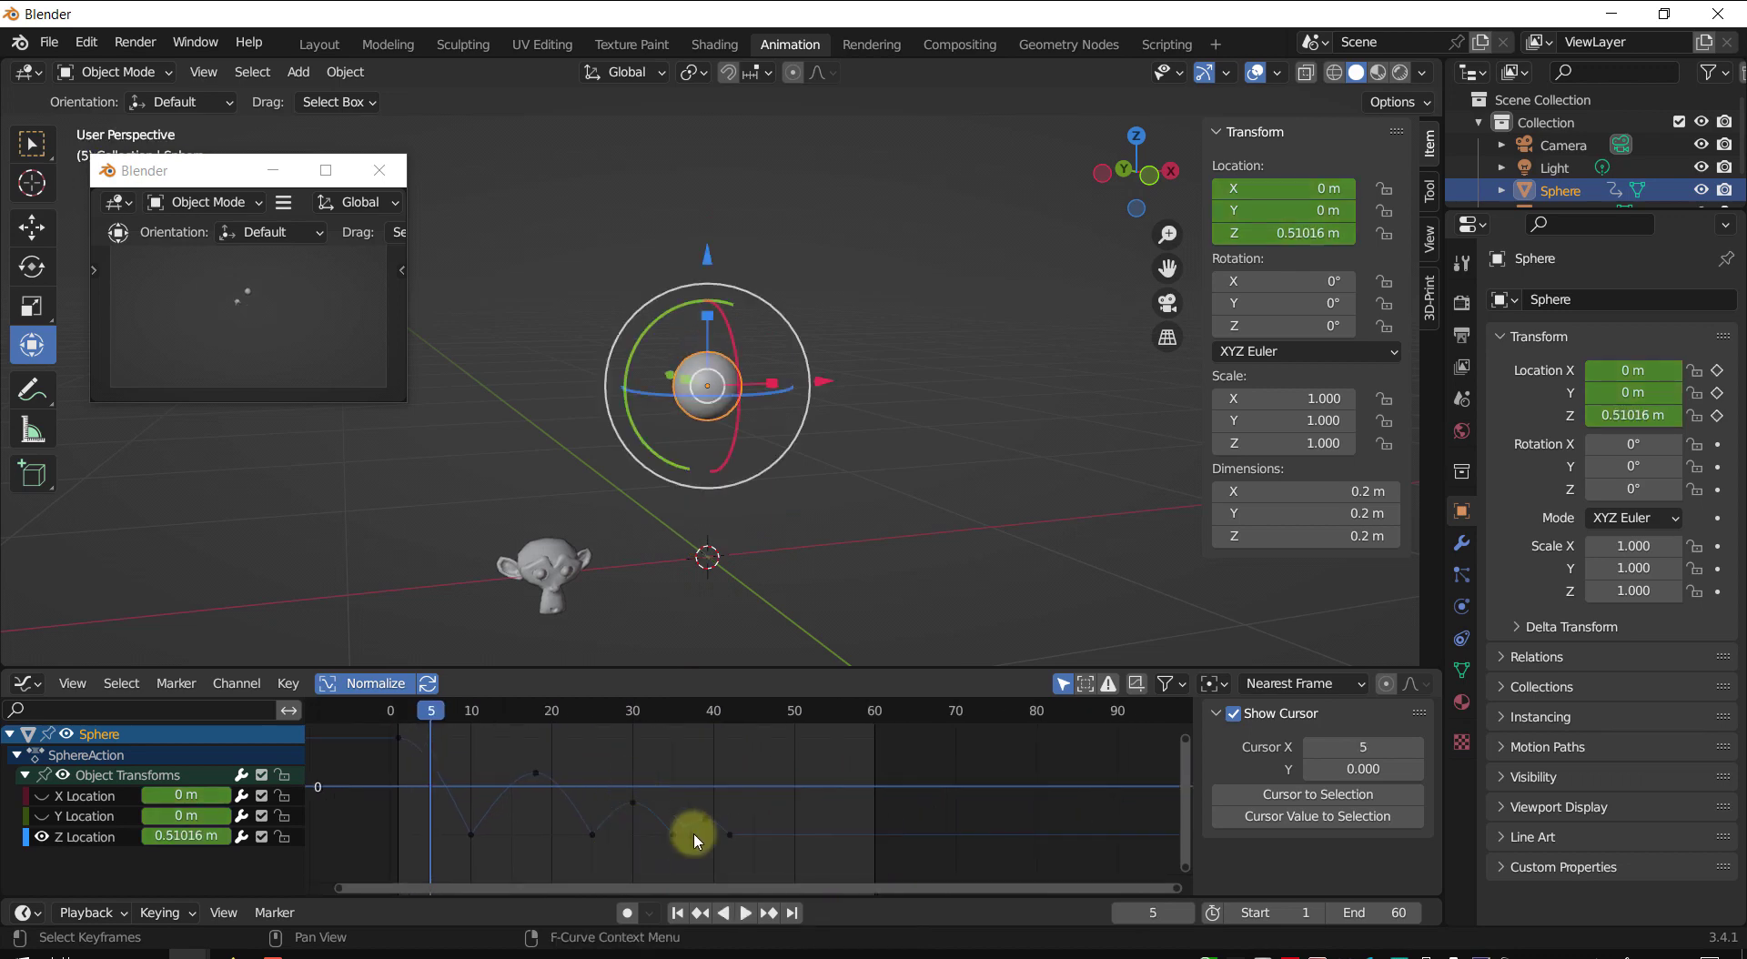
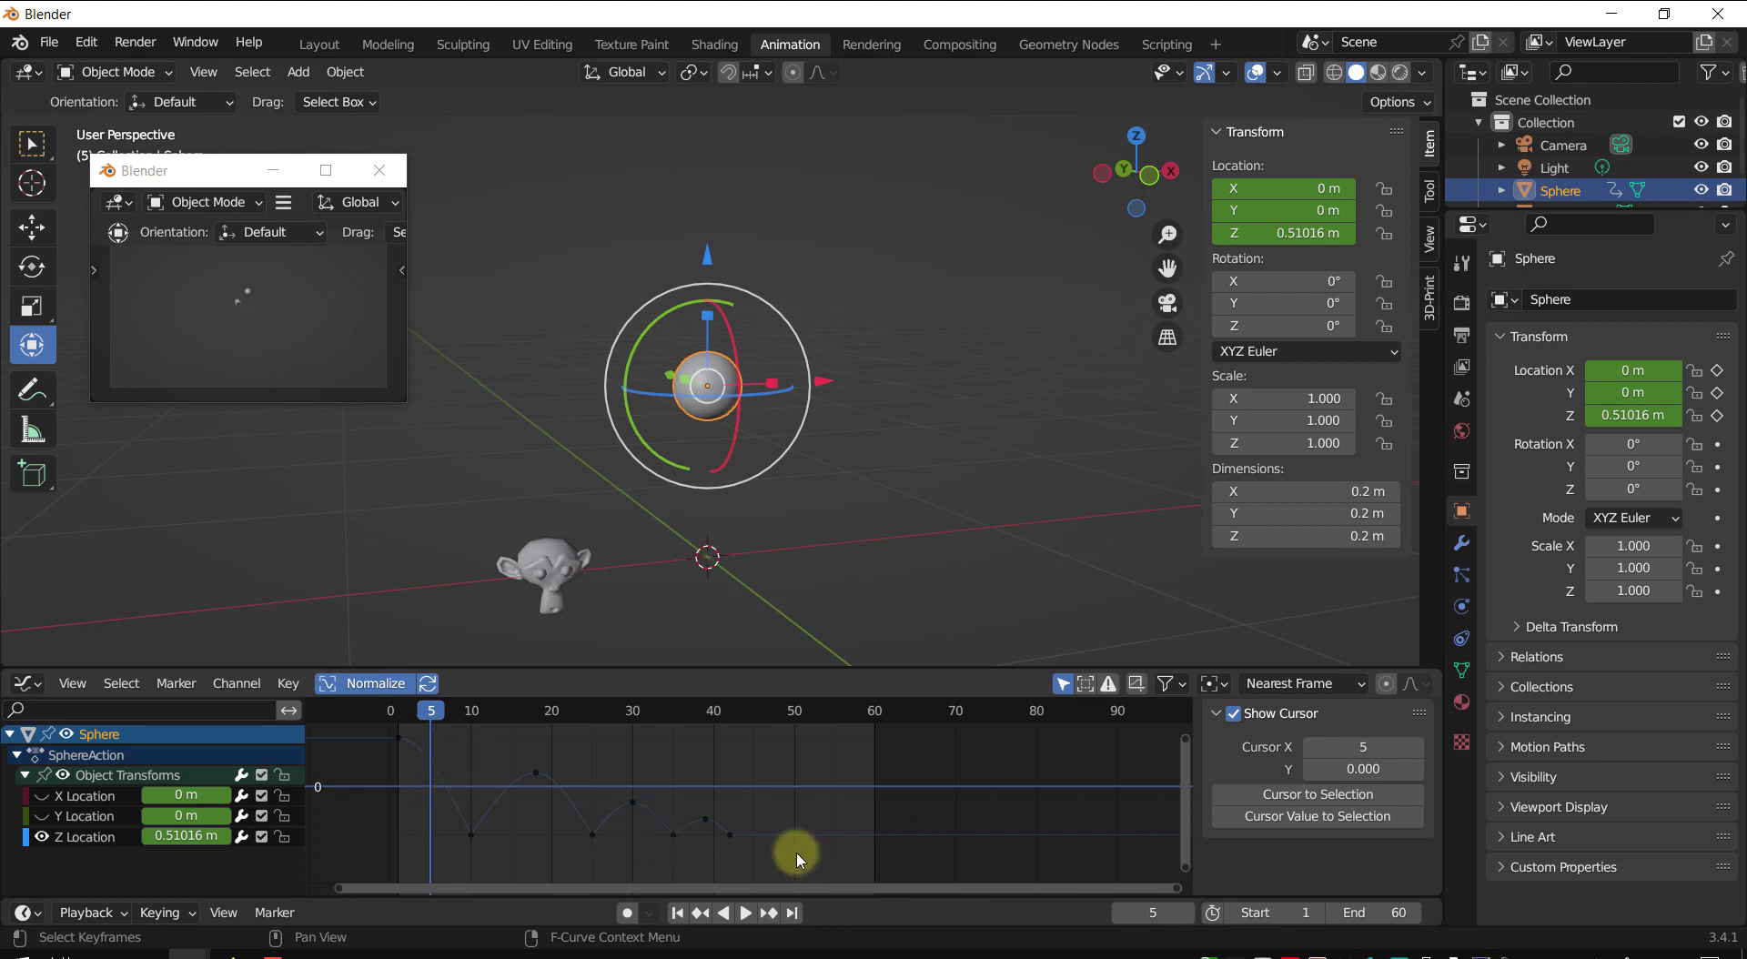
- Select all Z Location keyframes of the sphere's bounce curve
{"action": "key", "text": "a"}
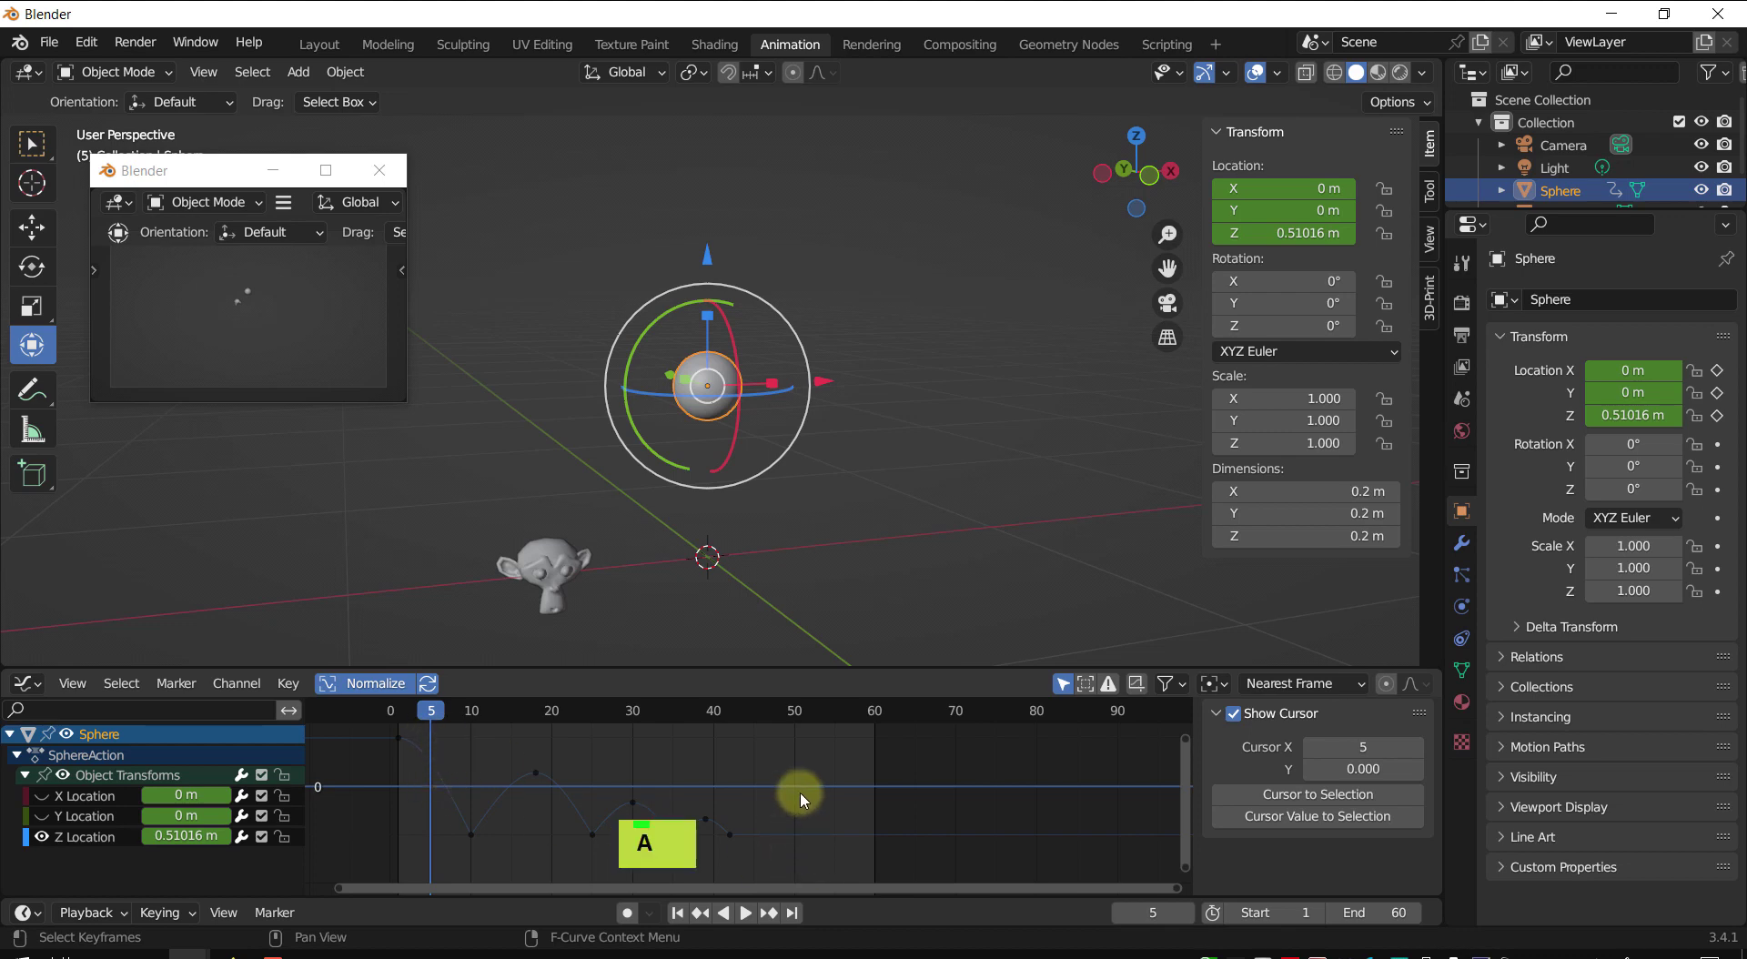
{"action": "key", "text": "a"}
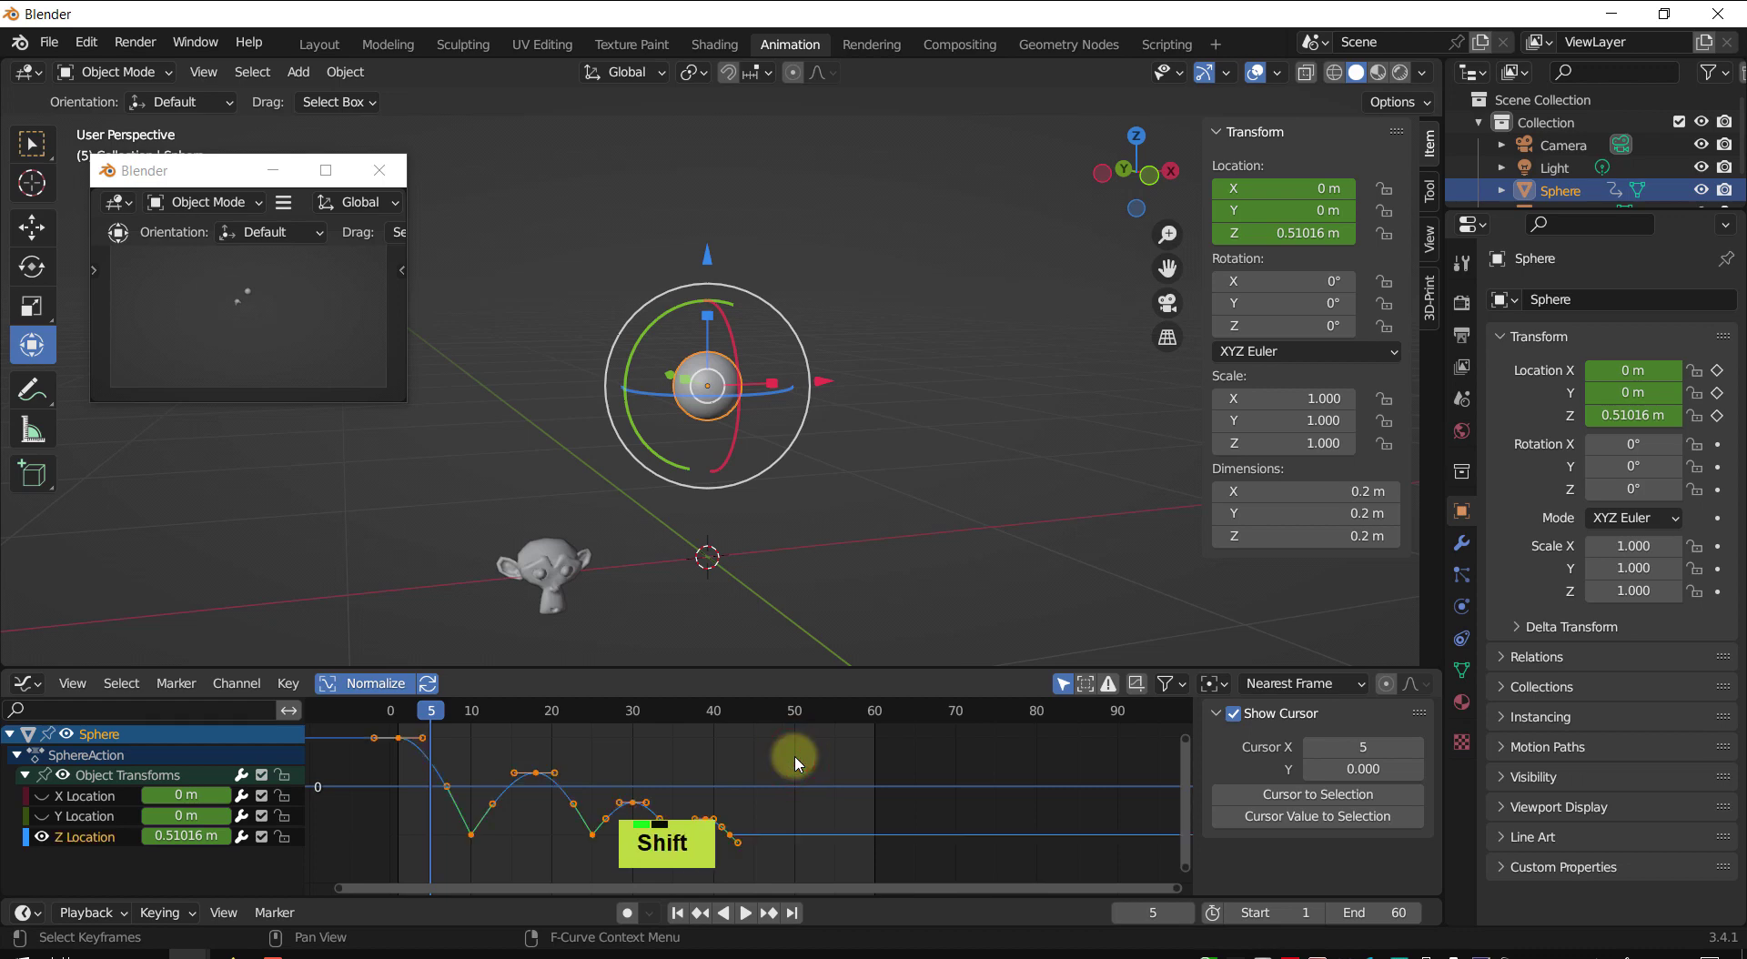
{"action": "middle_click_drag", "start_coordinate": [797, 763], "coordinate": [786, 788], "text": "shift"}
{"action": "left_click", "coordinate": [785, 788]}
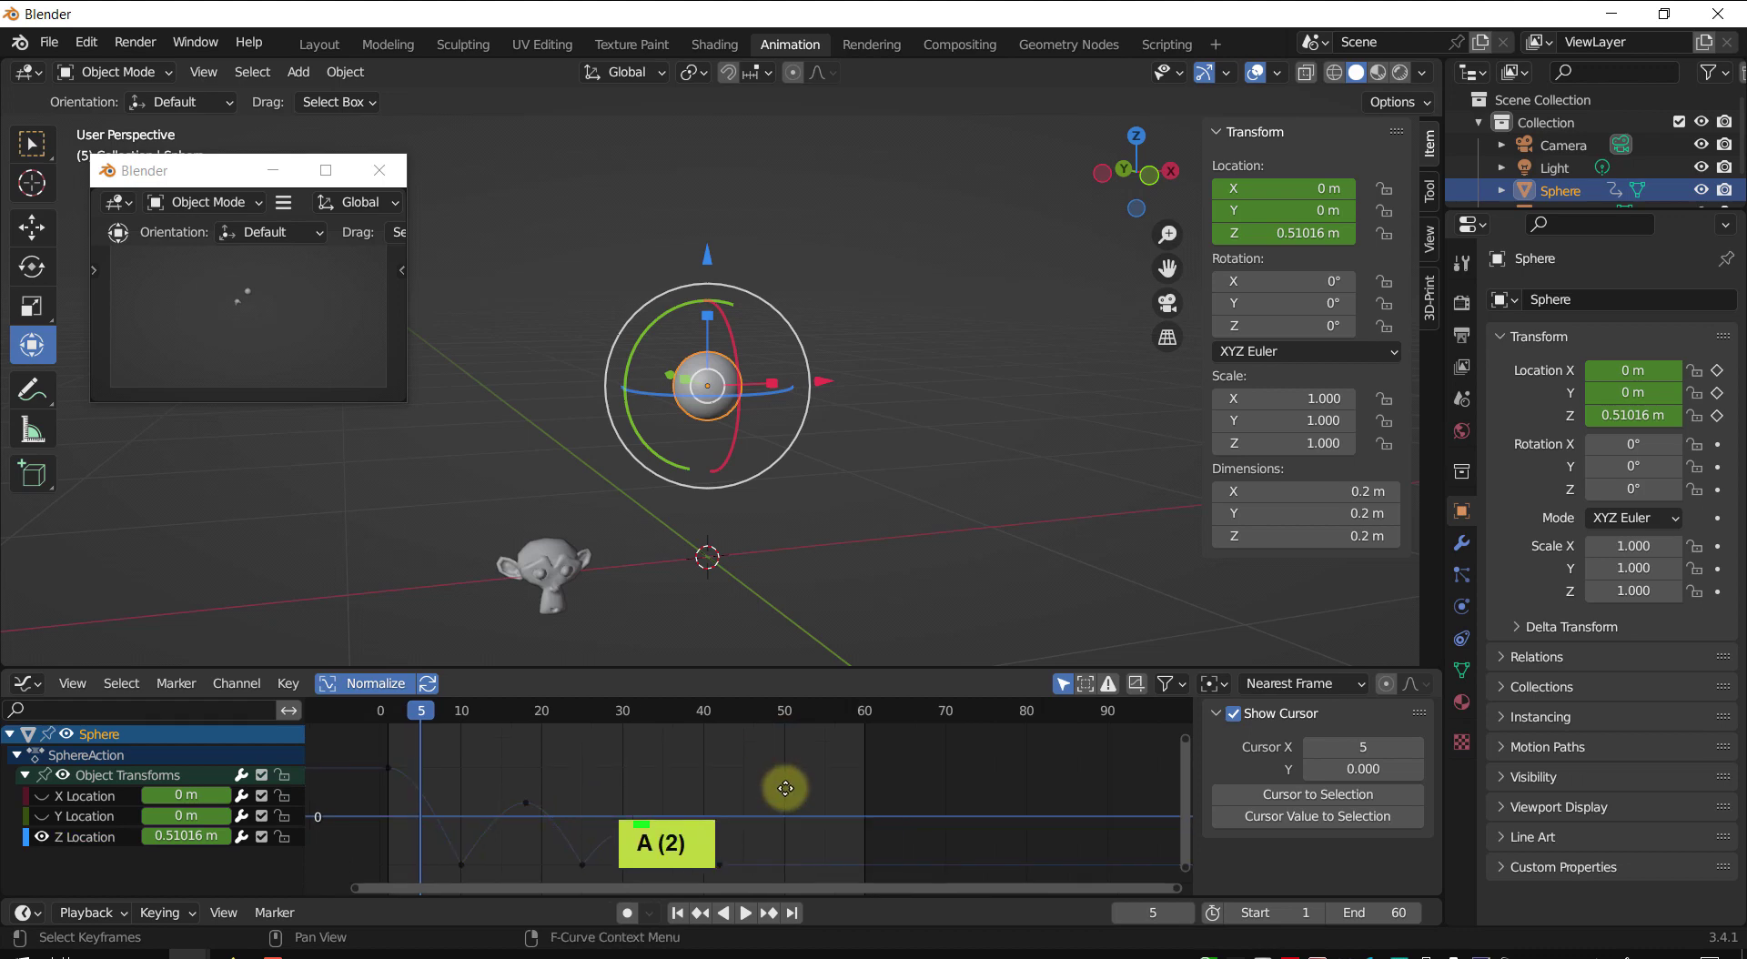
{"action": "key", "text": "a"}
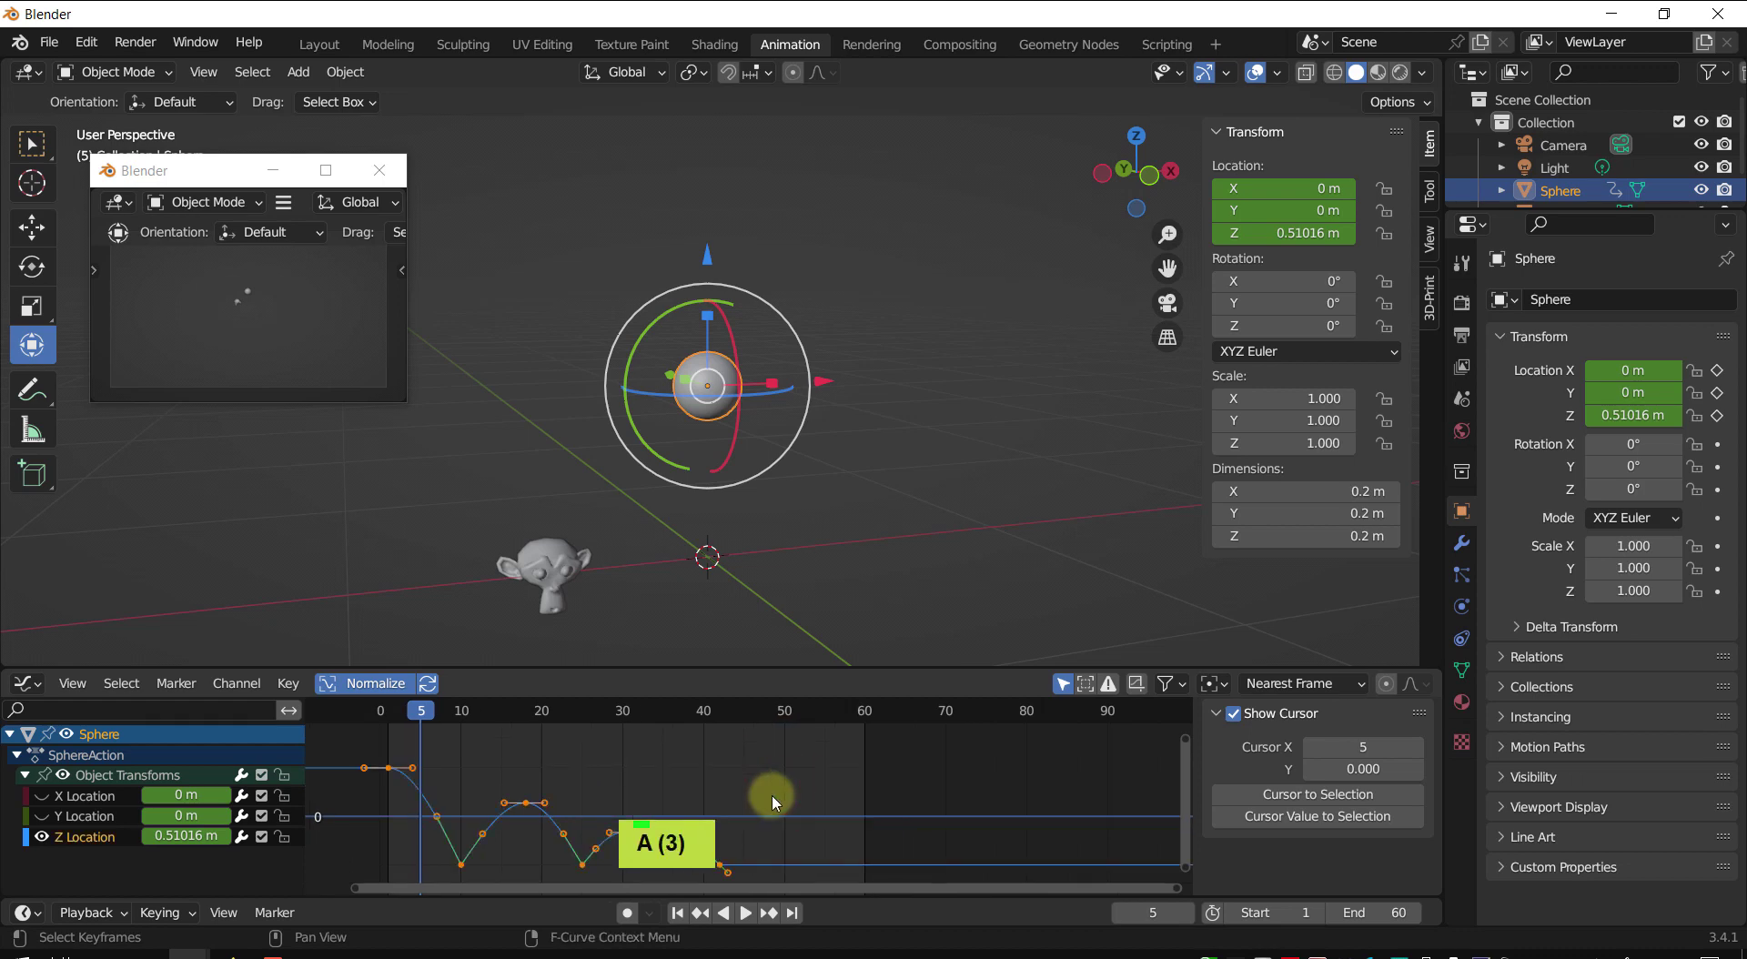
{"action": "middle_click_drag", "start_coordinate": [774, 802], "coordinate": [806, 772], "text": "shift"}
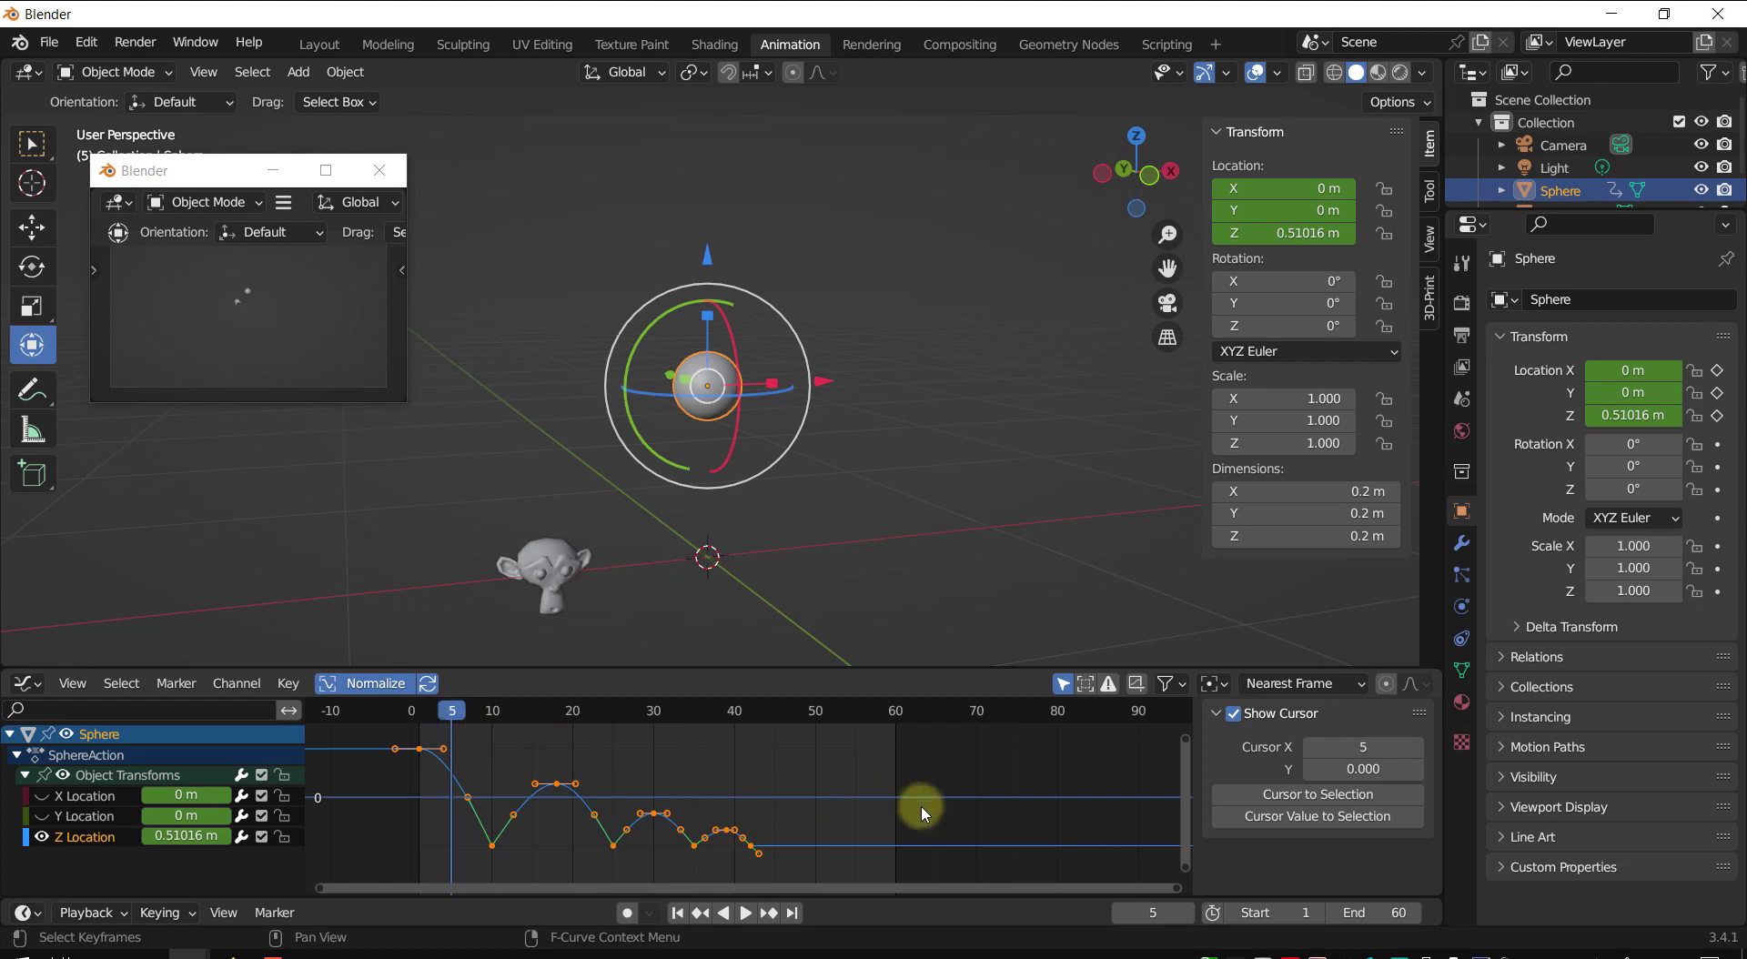
{"action": "key", "text": "s"}
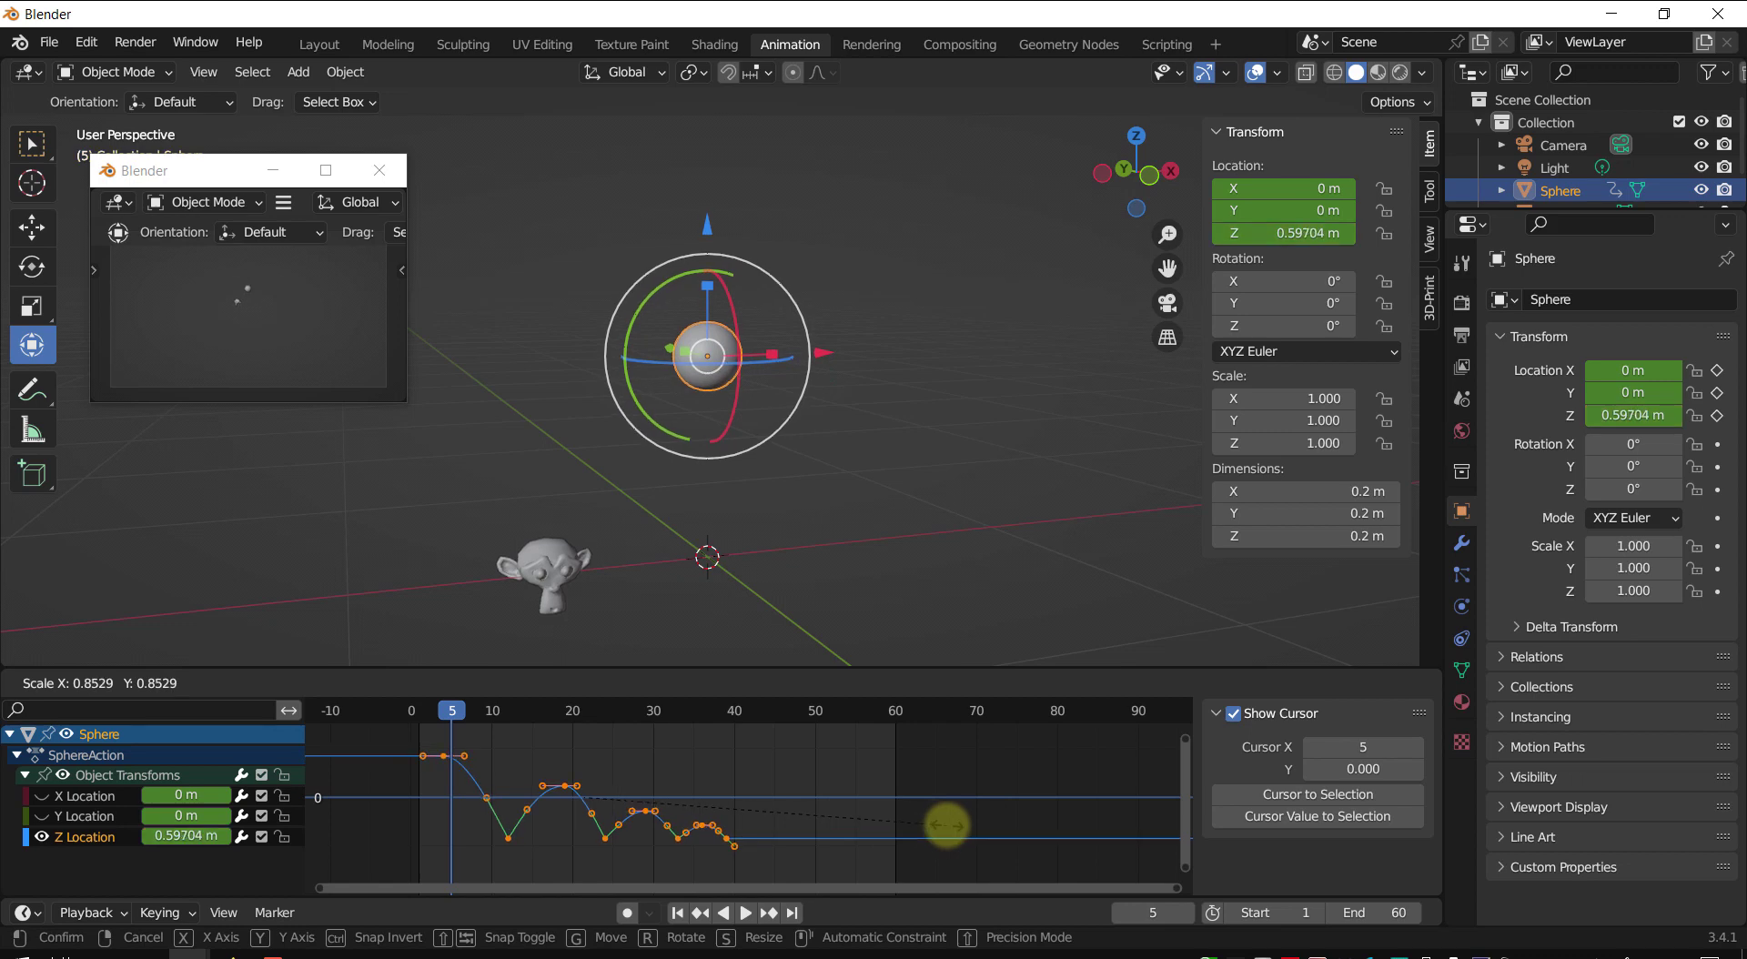
{"action": "key", "text": "Escape"}
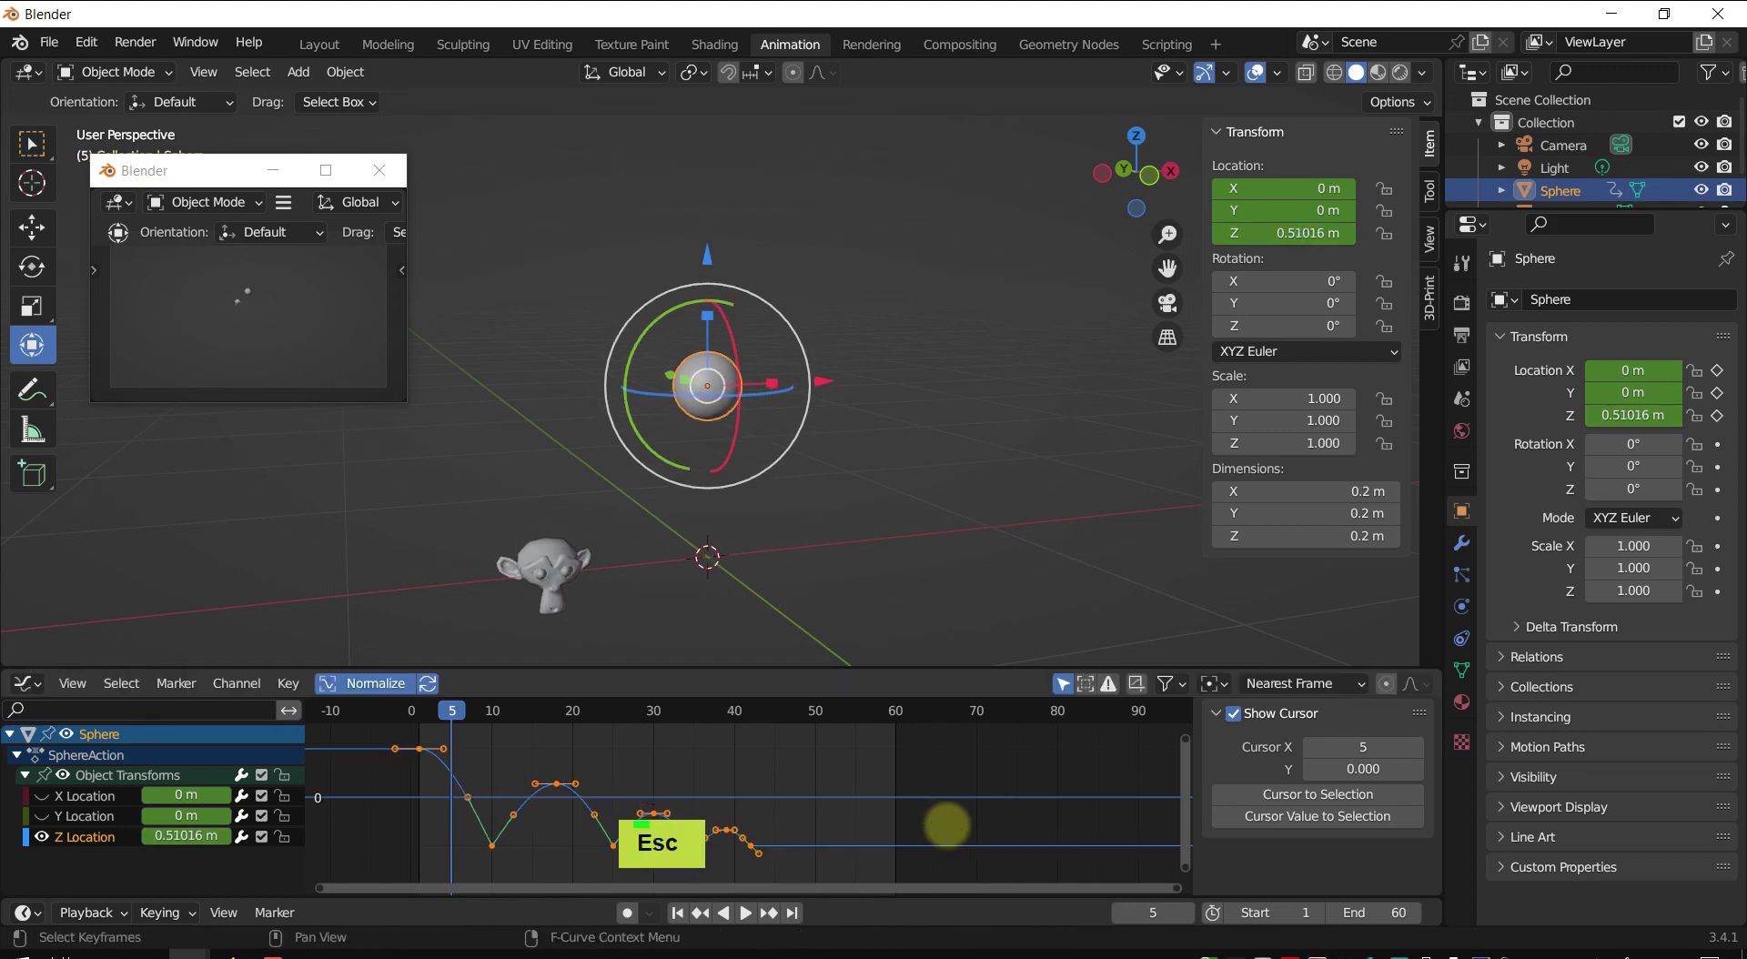
{"action": "key", "text": "s"}
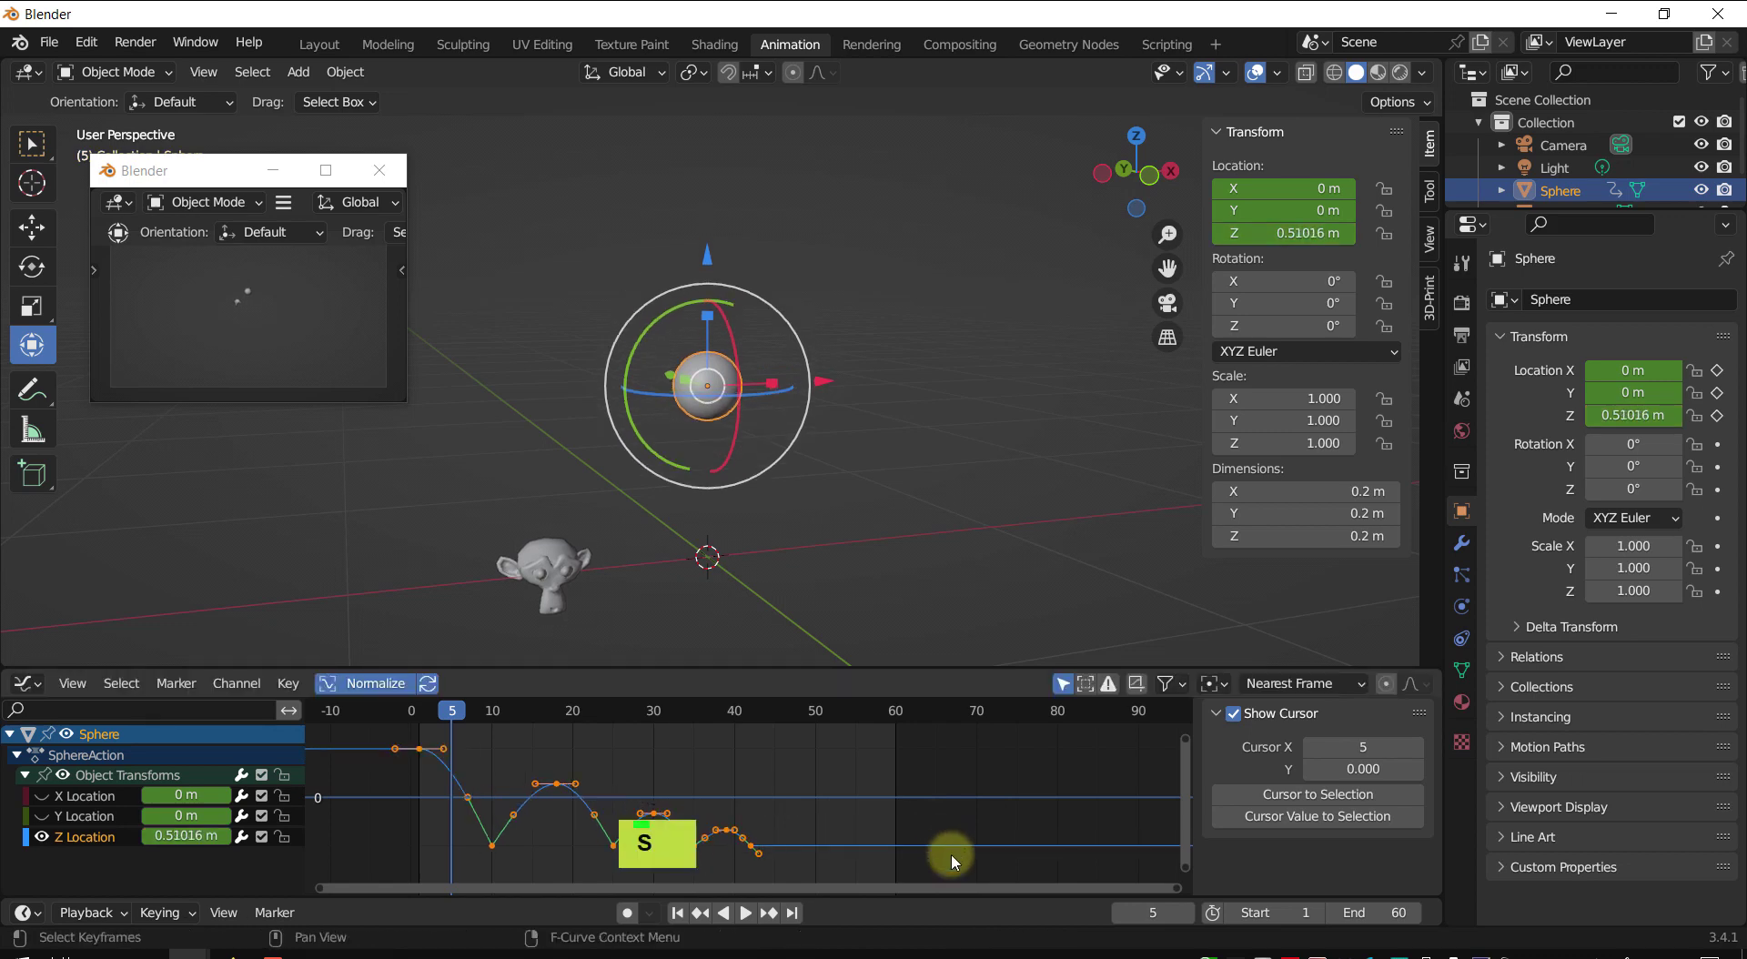
{"action": "key", "text": "x"}
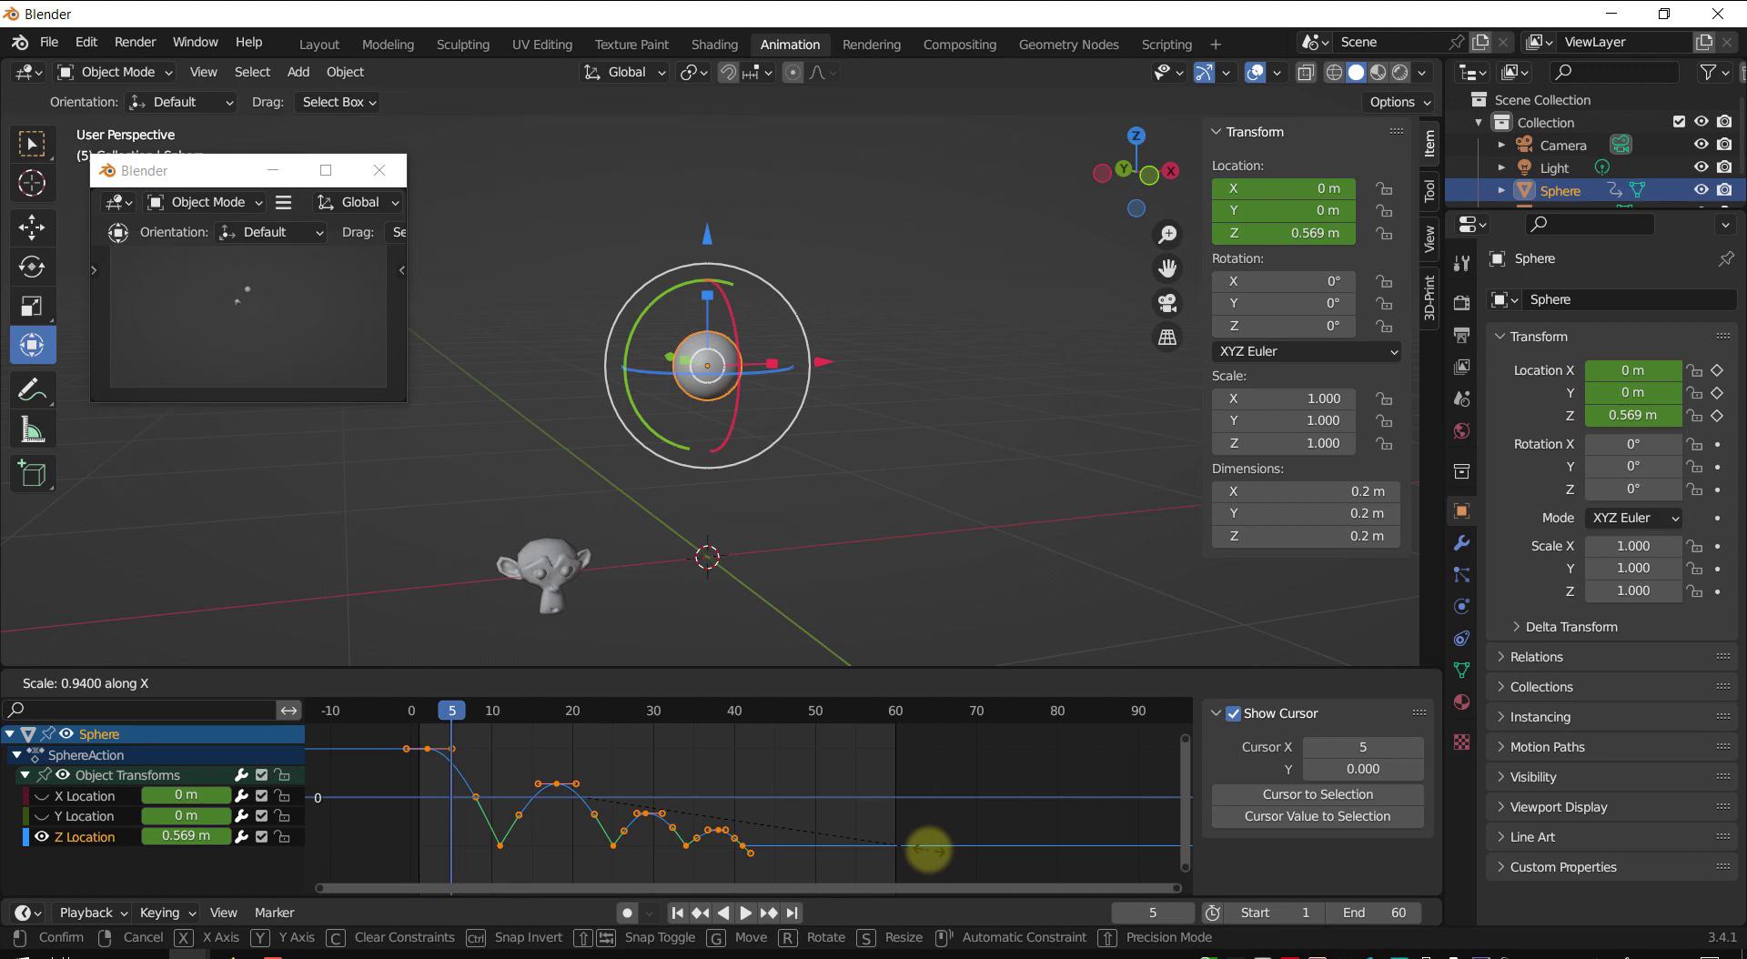
{"action": "key", "text": "Escape"}
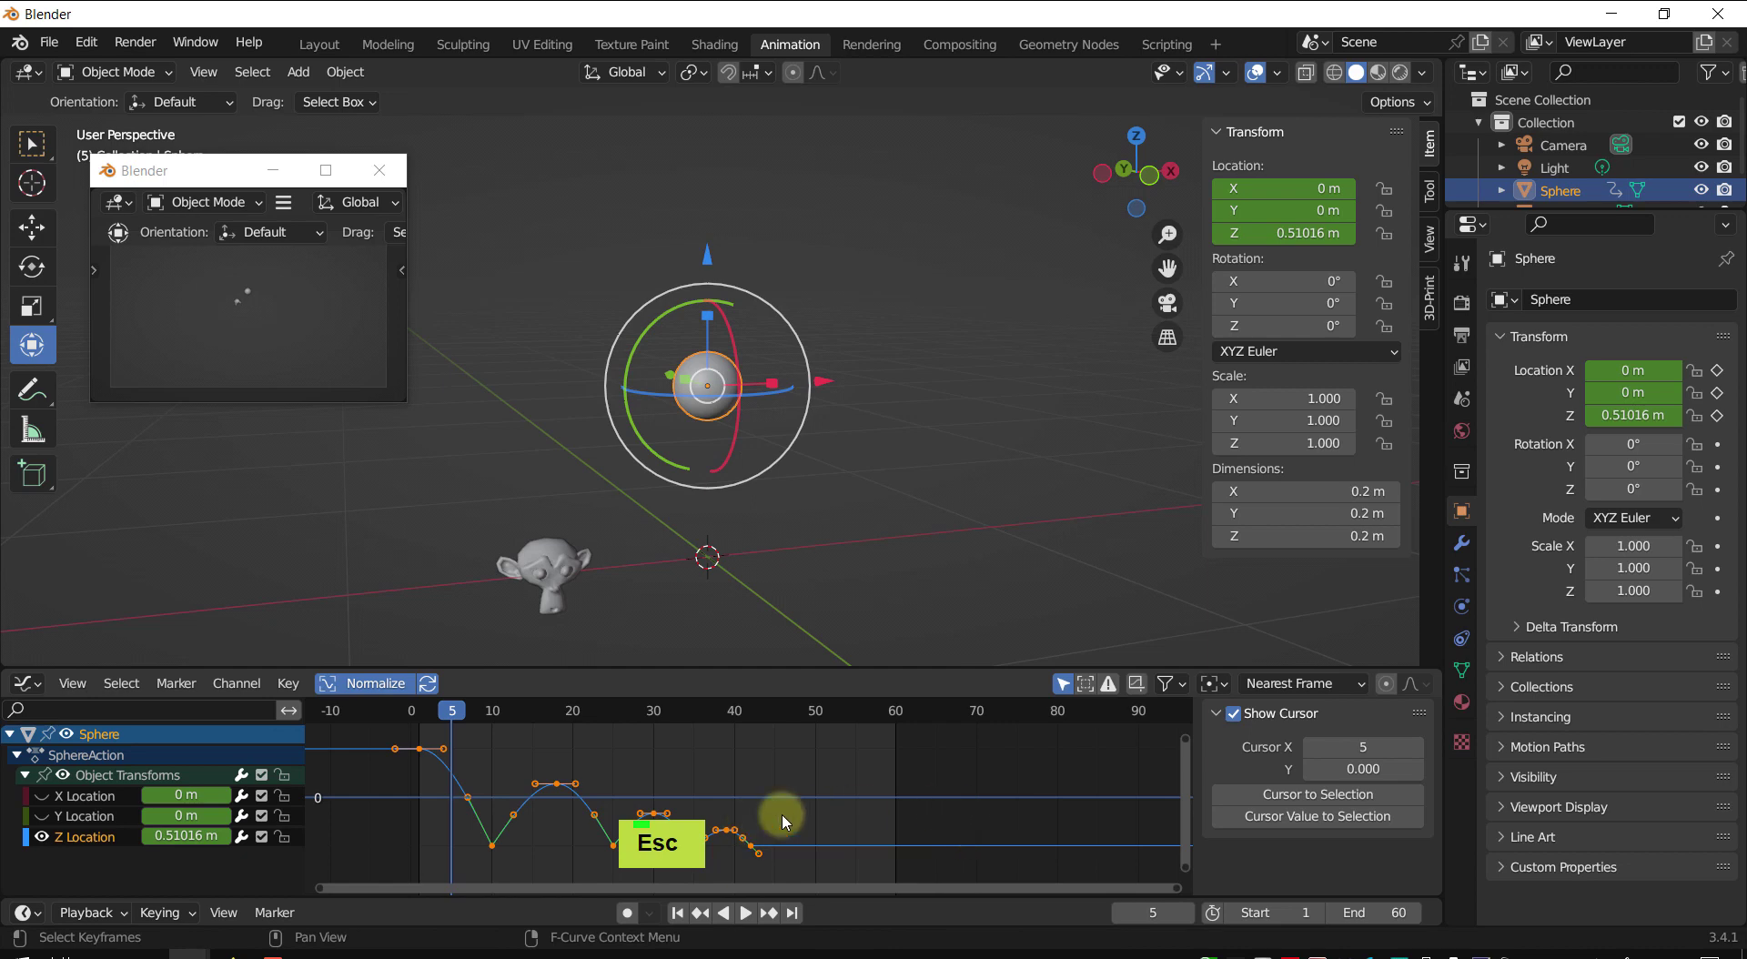
- Set the Graph Editor pivot point to 2D Cursor and move the playhead to frame 1
{"action": "left_click", "coordinate": [1220, 684]}
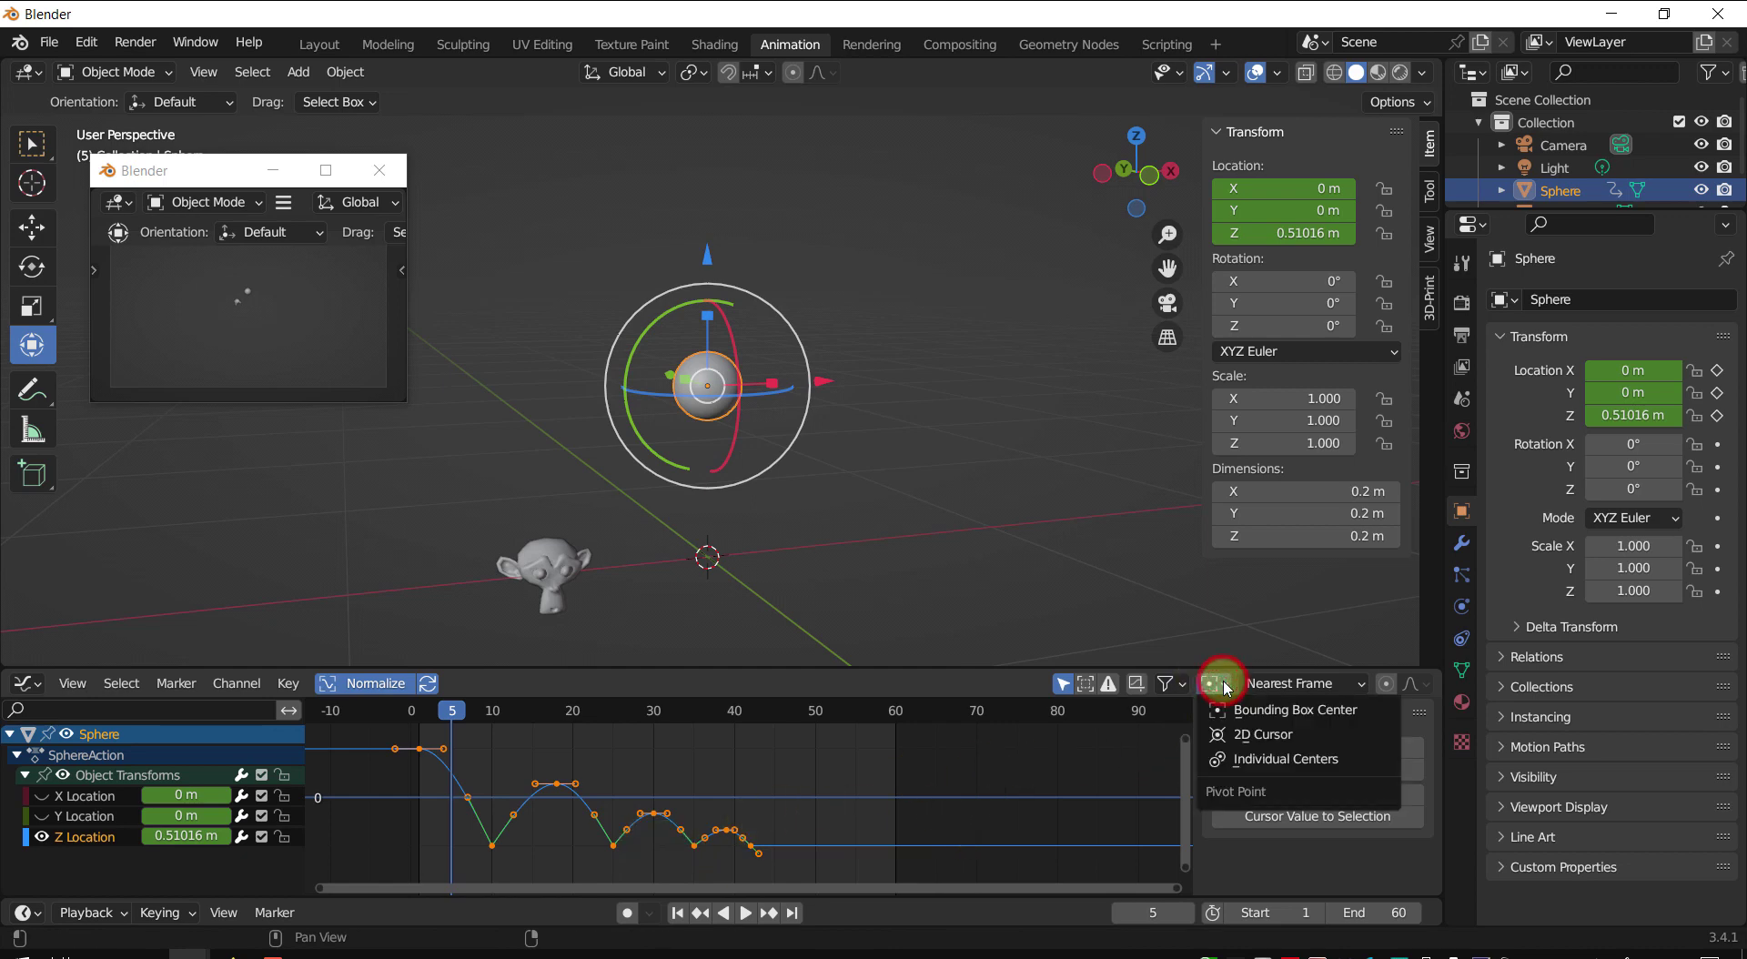
{"action": "left_click", "coordinate": [1247, 737]}
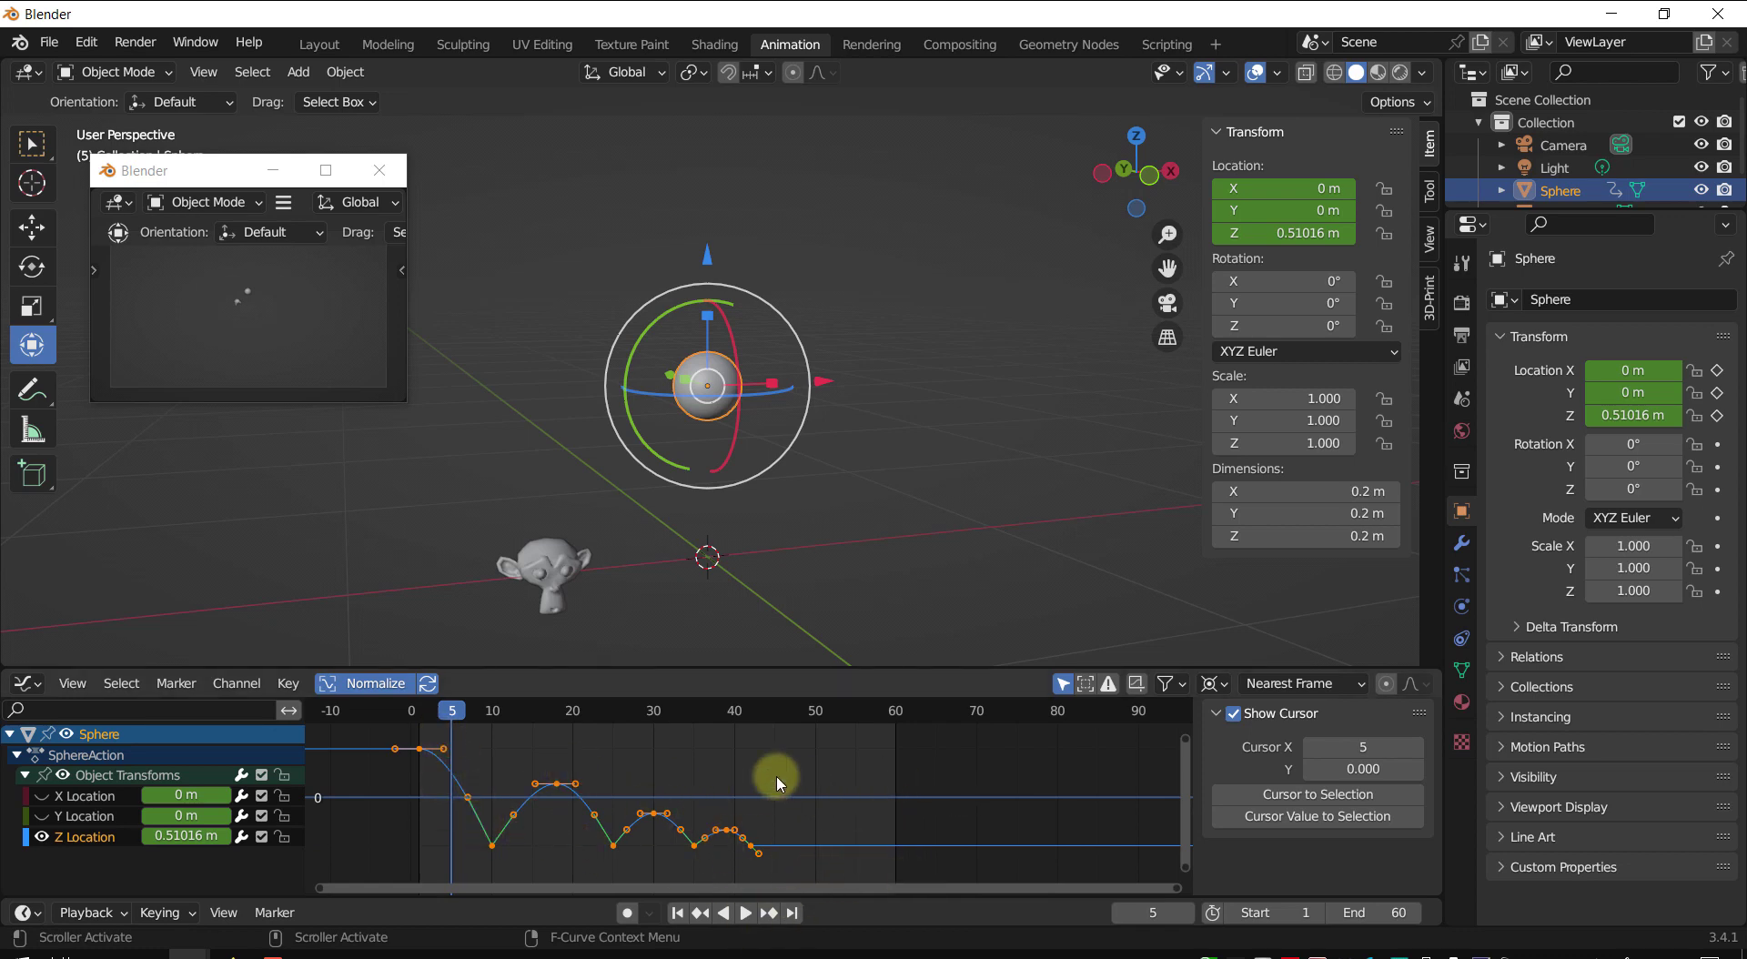
{"action": "left_click", "coordinate": [444, 719]}
{"action": "key", "text": "space"}
{"action": "left_click_drag", "start_coordinate": [440, 718], "coordinate": [420, 721]}
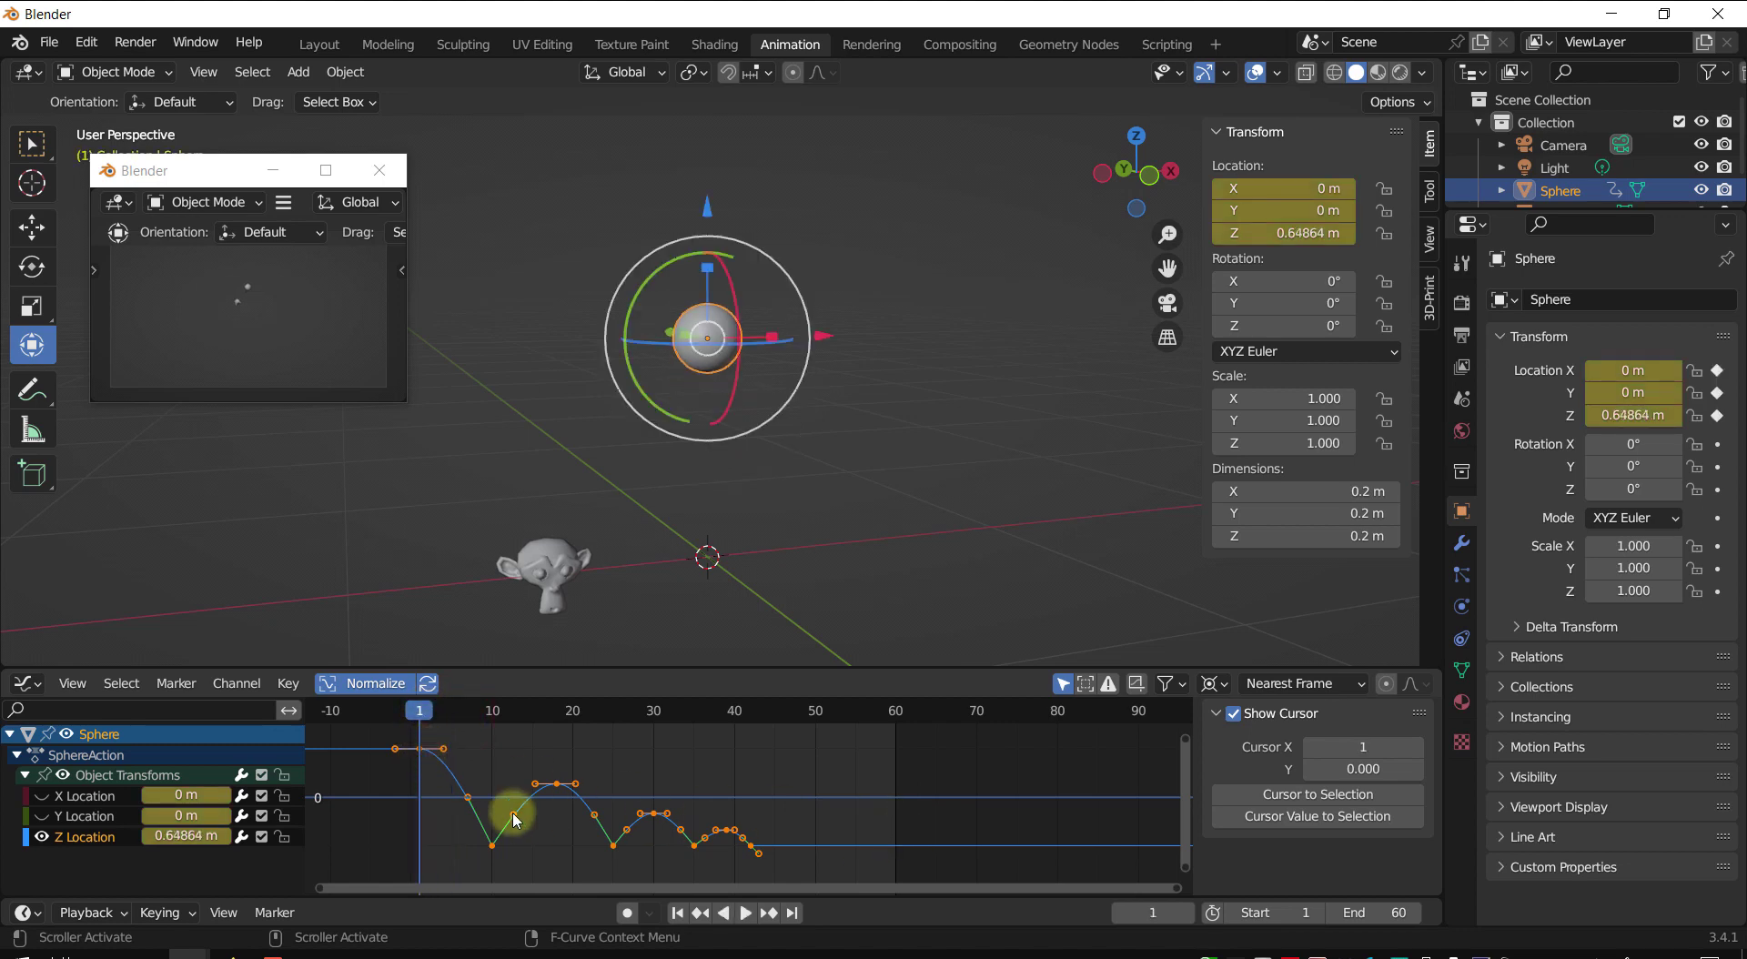
- Scale all Z Location keyframes down along the time axis only, bringing the last ground contact to frame 32
{"action": "key", "text": "s"}
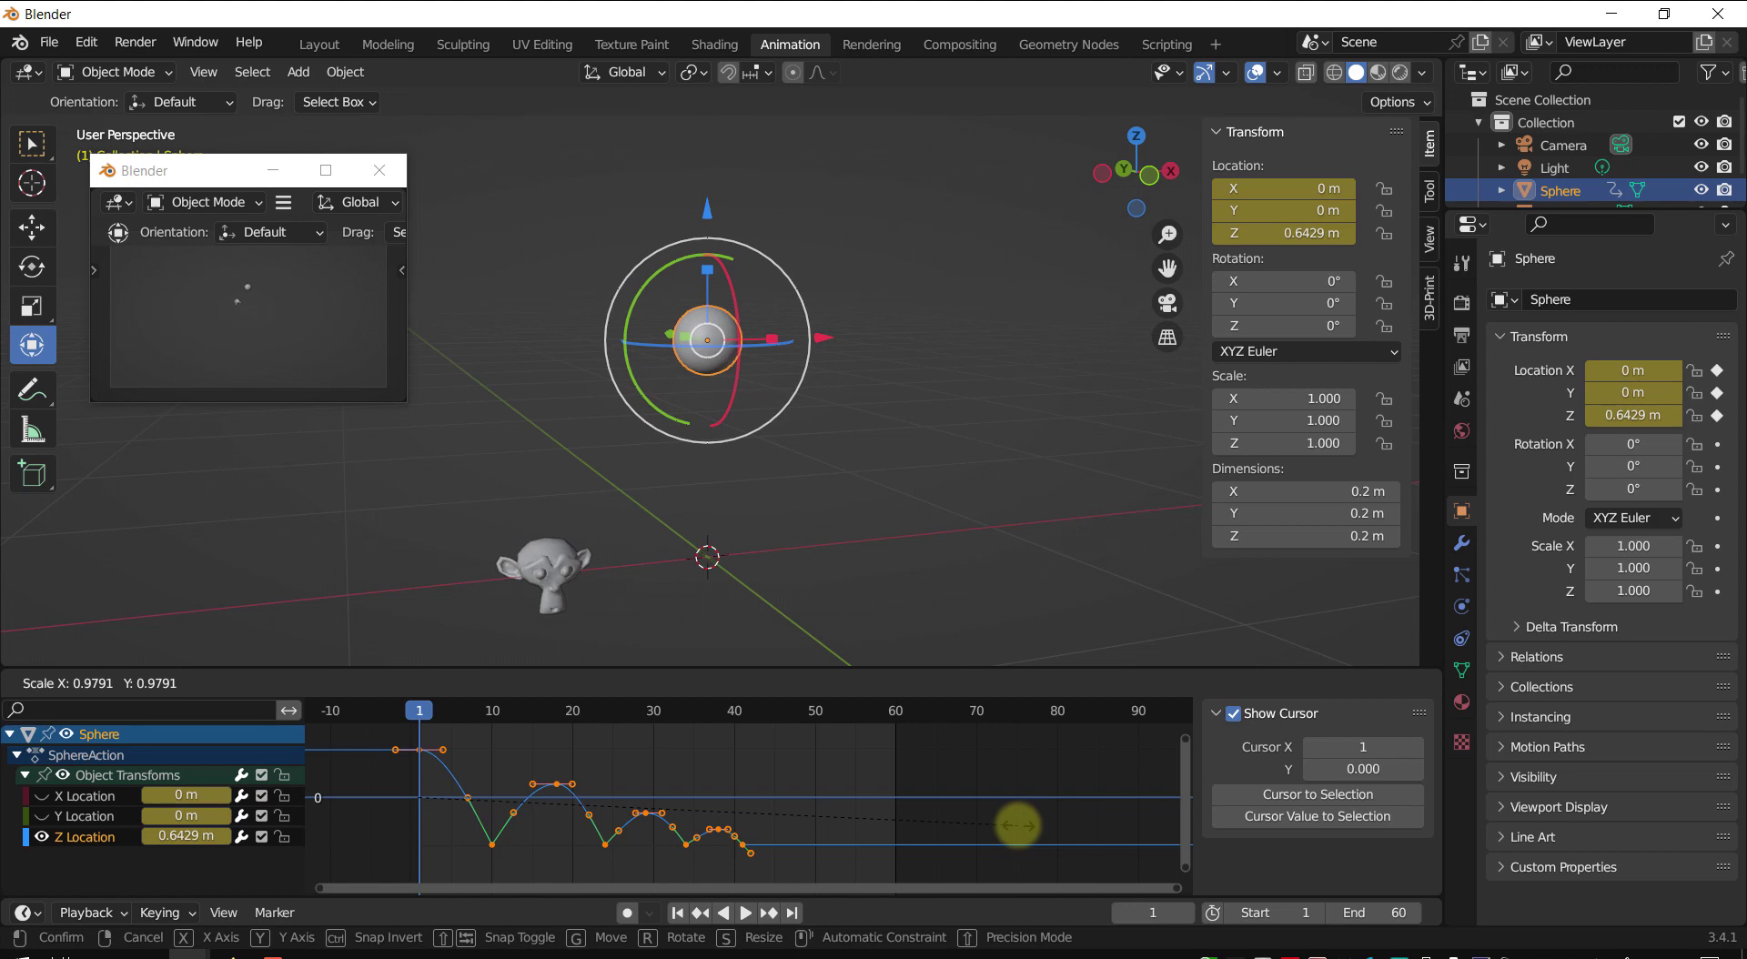
{"action": "key", "text": "Escape"}
{"action": "key", "text": "s"}
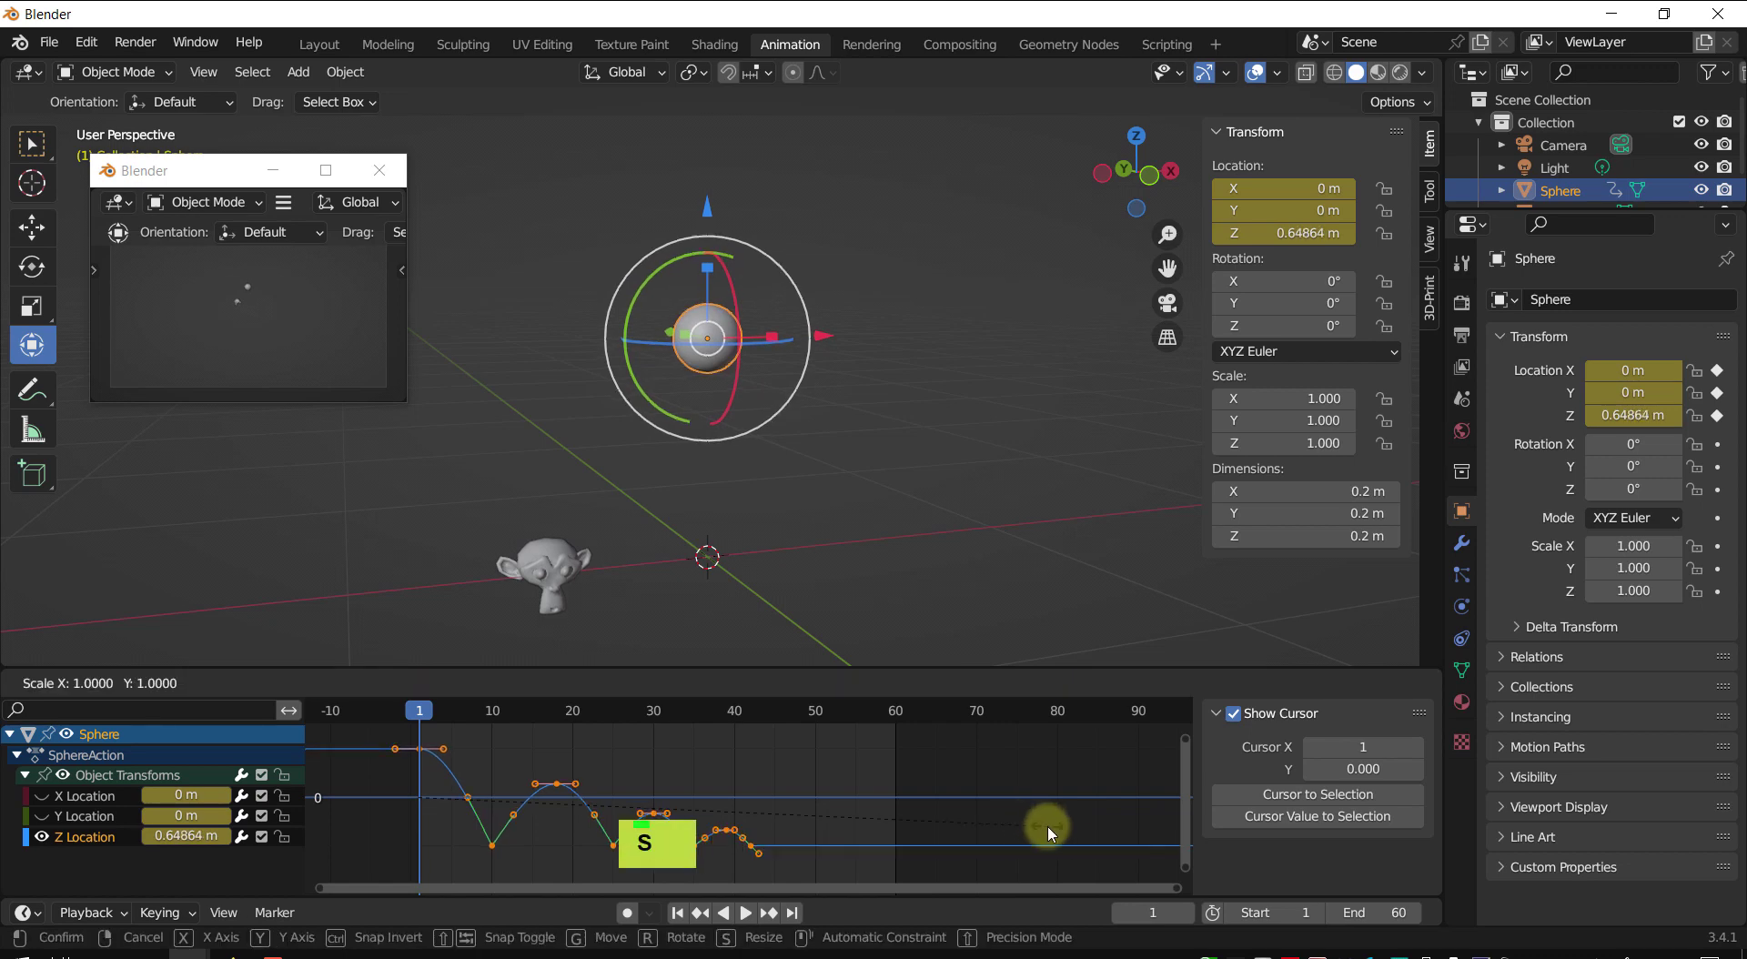
{"action": "key", "text": "x"}
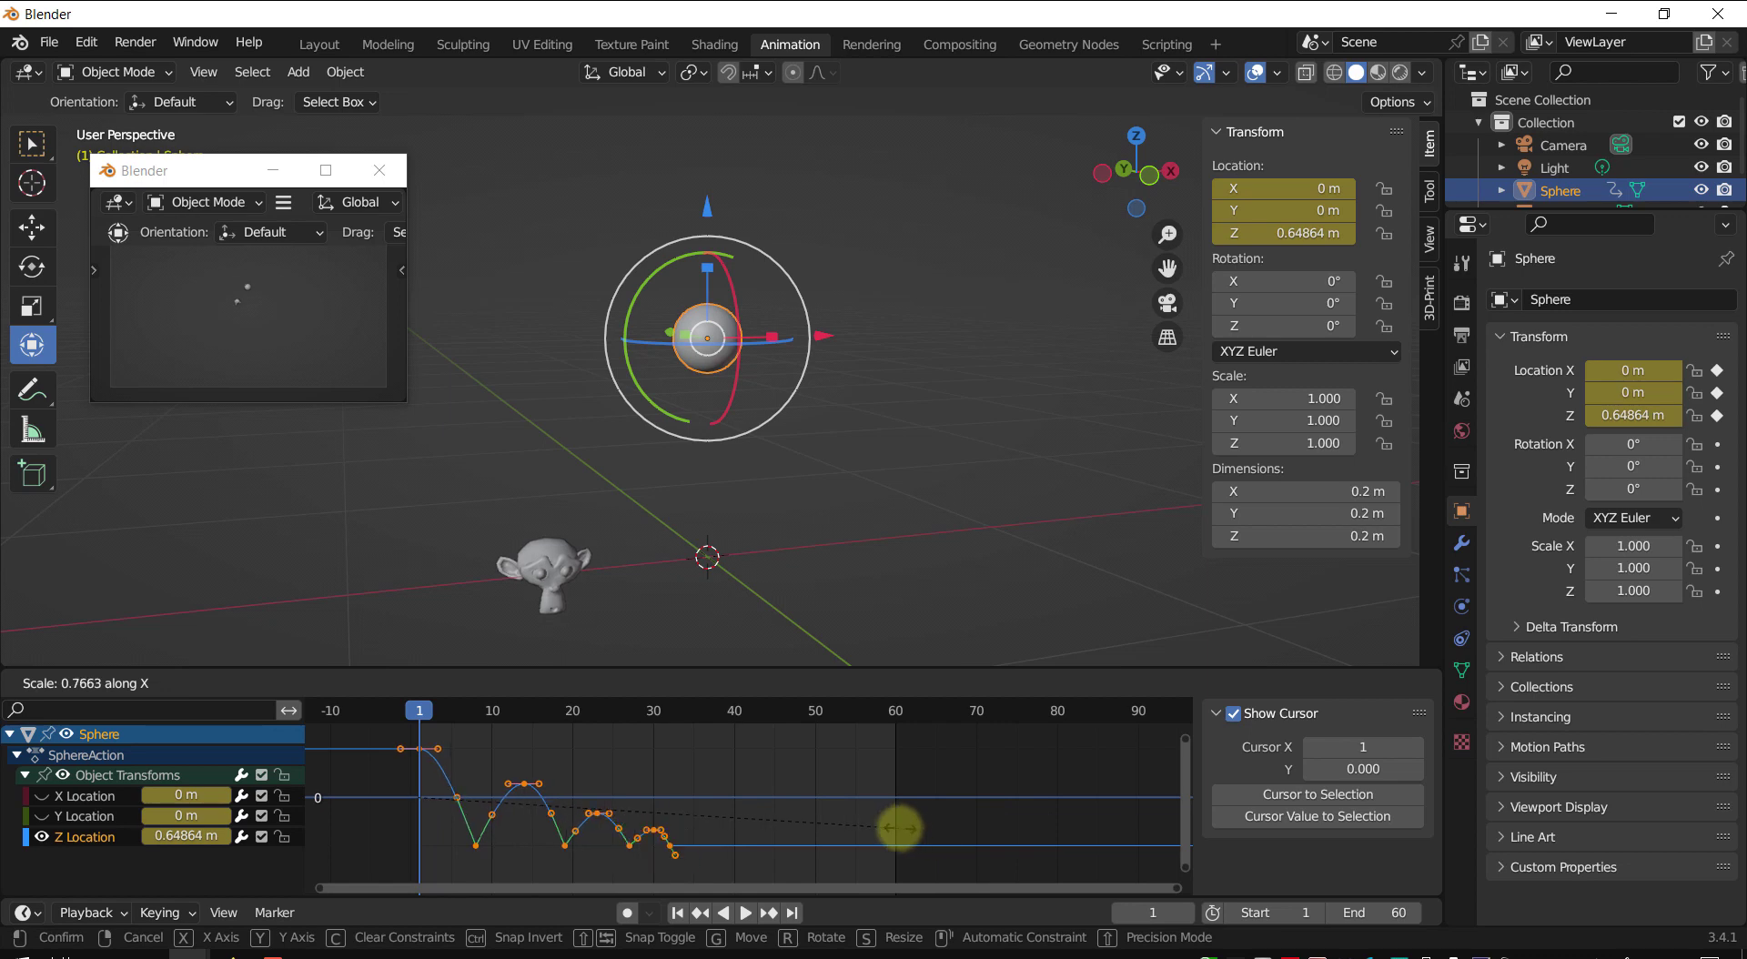
{"action": "left_click", "coordinate": [878, 819]}
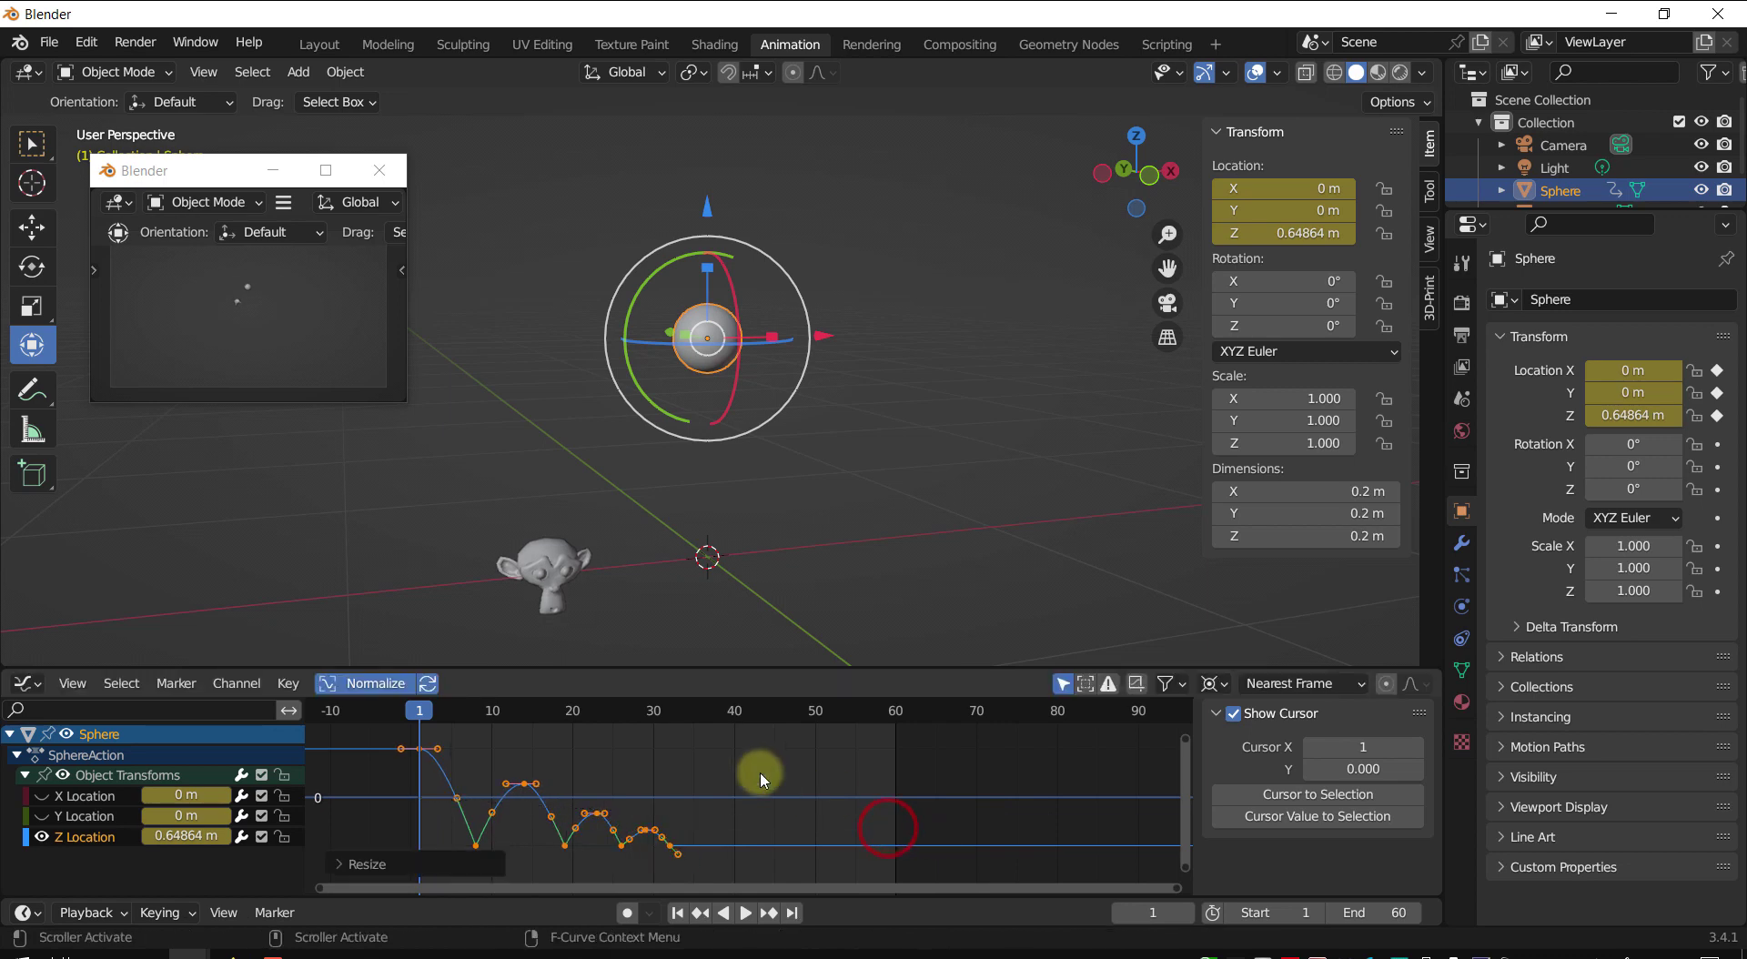
- Play the compressed bounce animation to check its speed and stop playback at frame 51
{"action": "key", "text": "shift+space"}
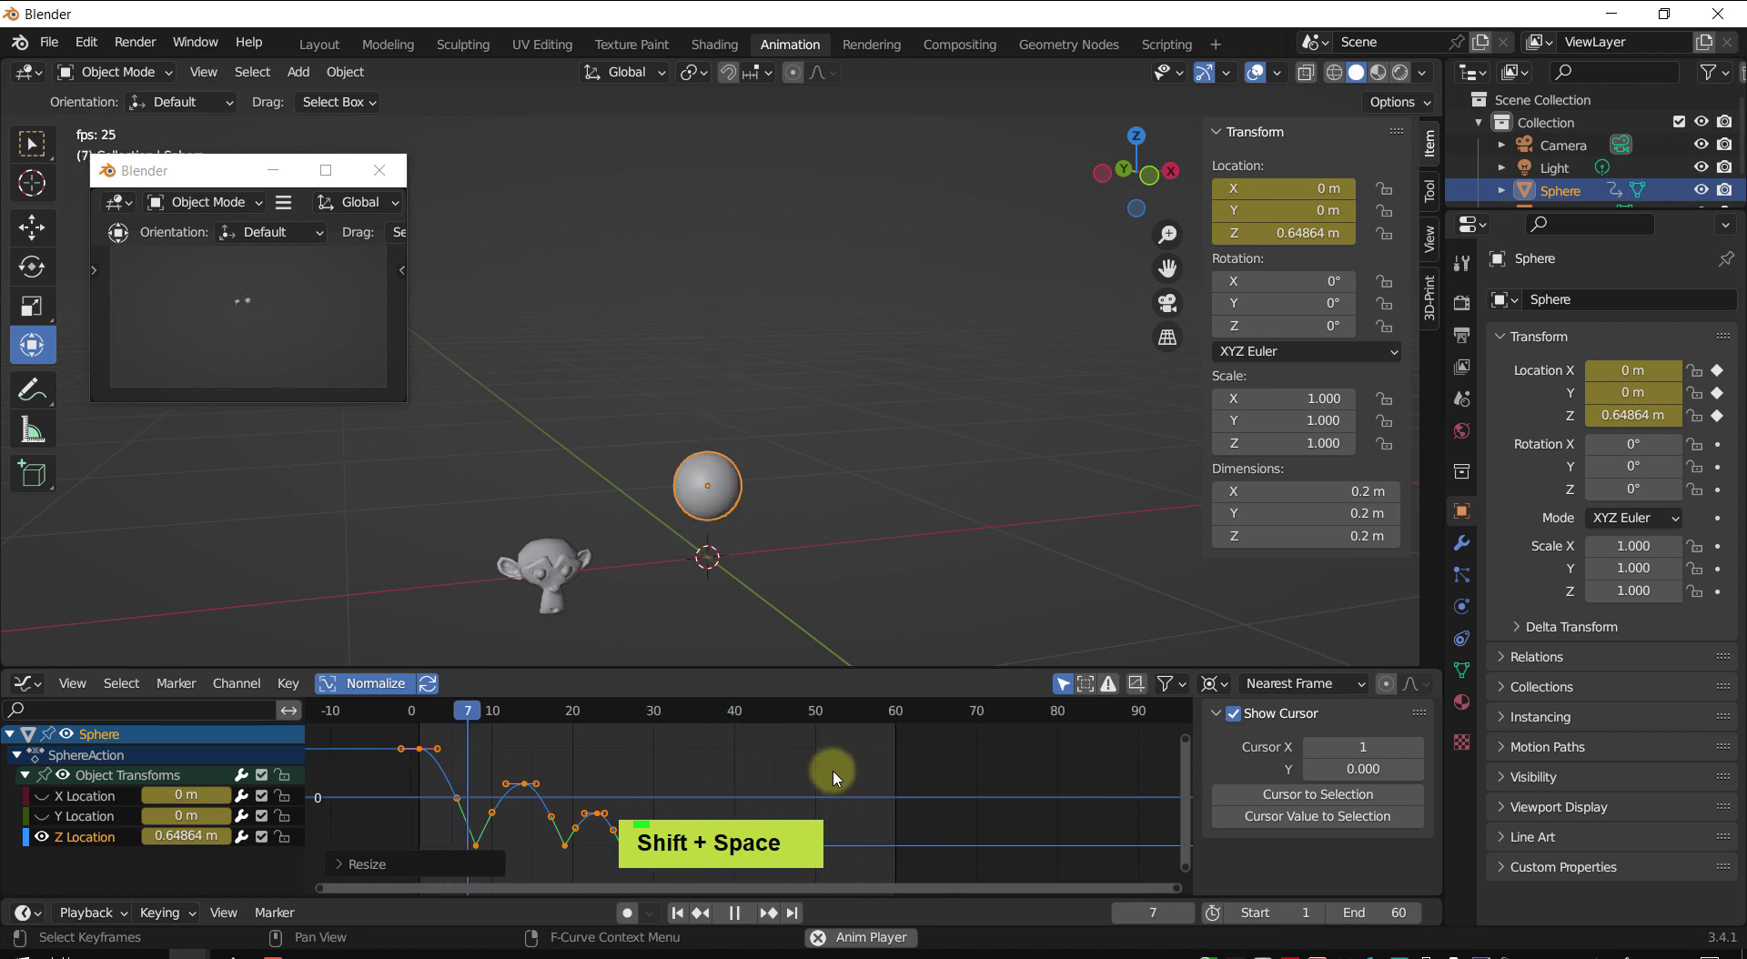
{"action": "key", "text": "shift+space"}
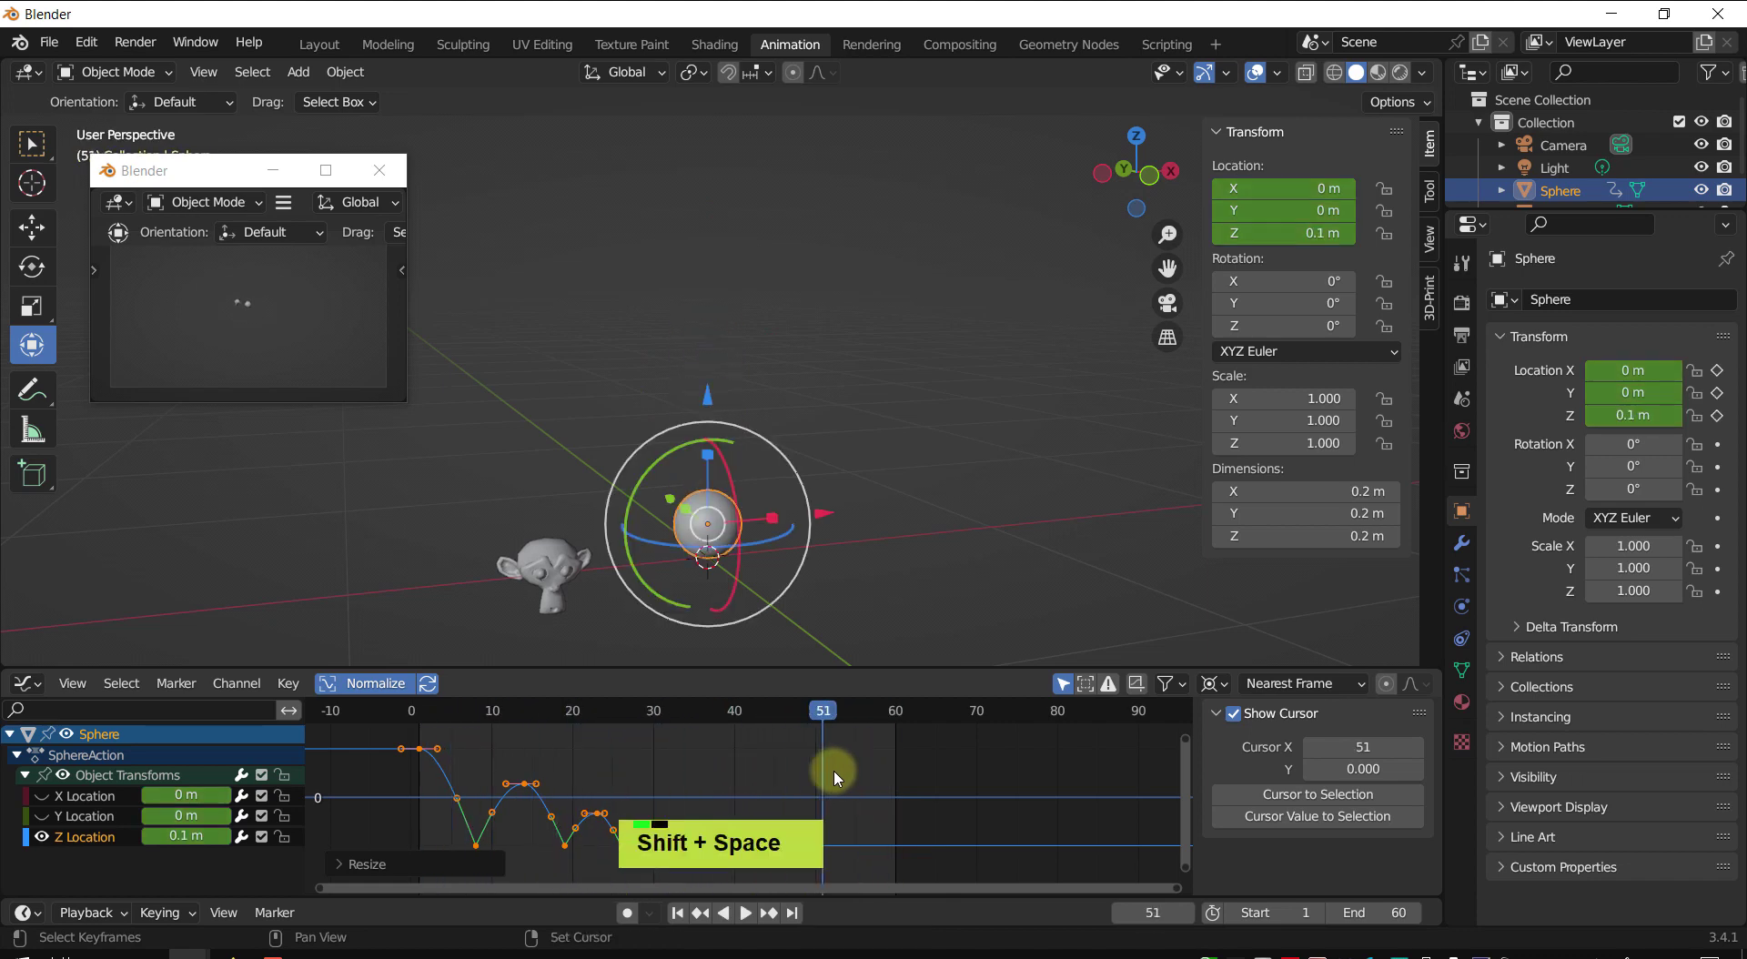
{"action": "middle_click_drag", "start_coordinate": [739, 769], "coordinate": [794, 739], "text": "shift"}
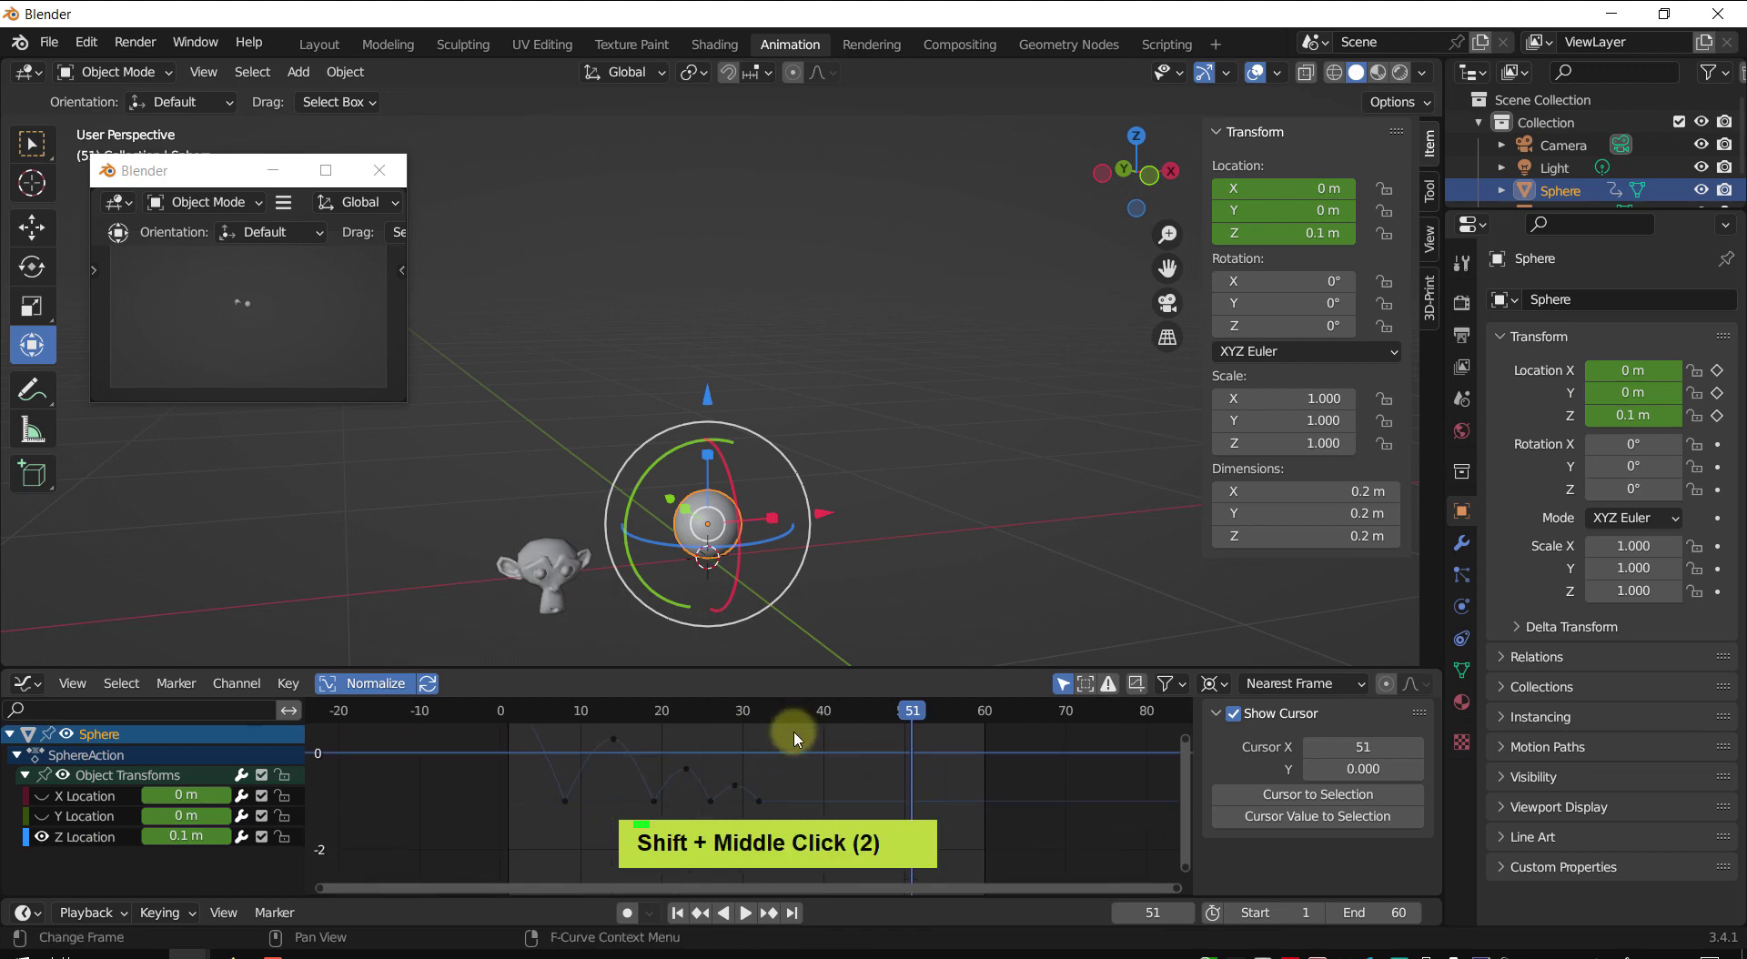
- Move the playhead to frame 14 and set the handle type of the peak keyframe there to Auto Clamped
{"action": "left_click", "coordinate": [699, 157]}
{"action": "left_click", "coordinate": [920, 702]}
{"action": "left_click_drag", "start_coordinate": [921, 702], "coordinate": [615, 733]}
{"action": "scroll", "coordinate": [666, 817], "scroll_direction": "up", "scroll_amount": 2}
{"action": "middle_click_drag", "start_coordinate": [595, 766], "coordinate": [620, 818], "text": "shift"}
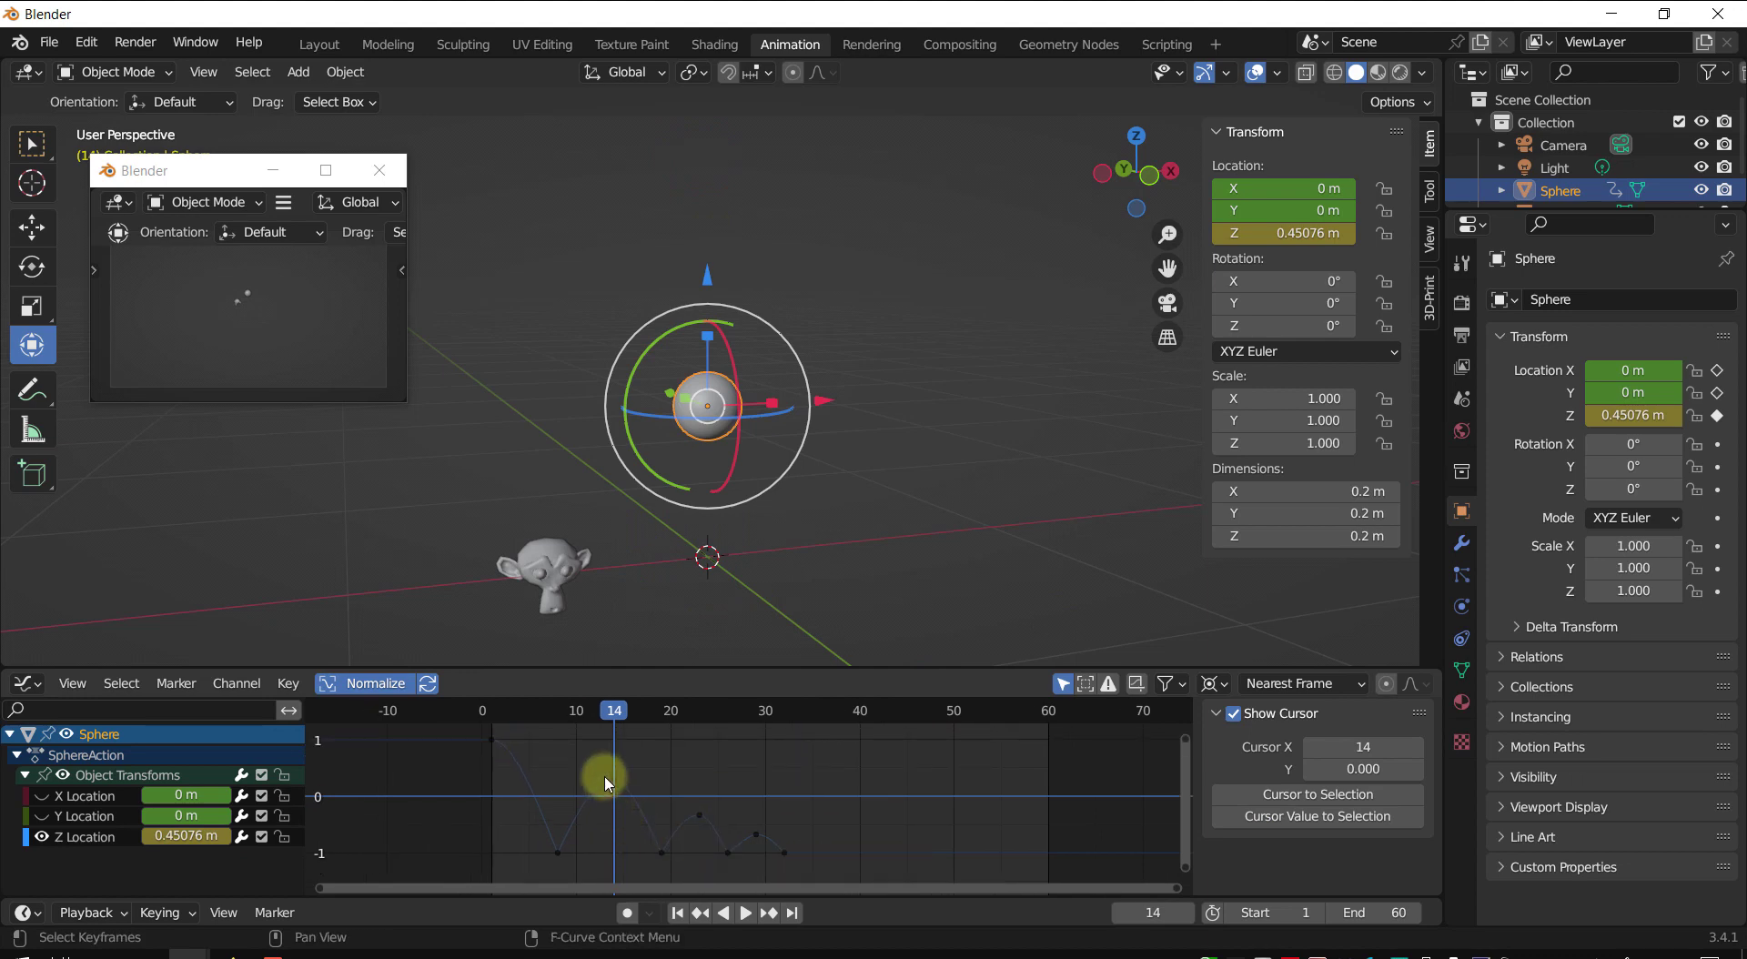
{"action": "double_click", "coordinate": [616, 785]}
{"action": "key", "text": "v"}
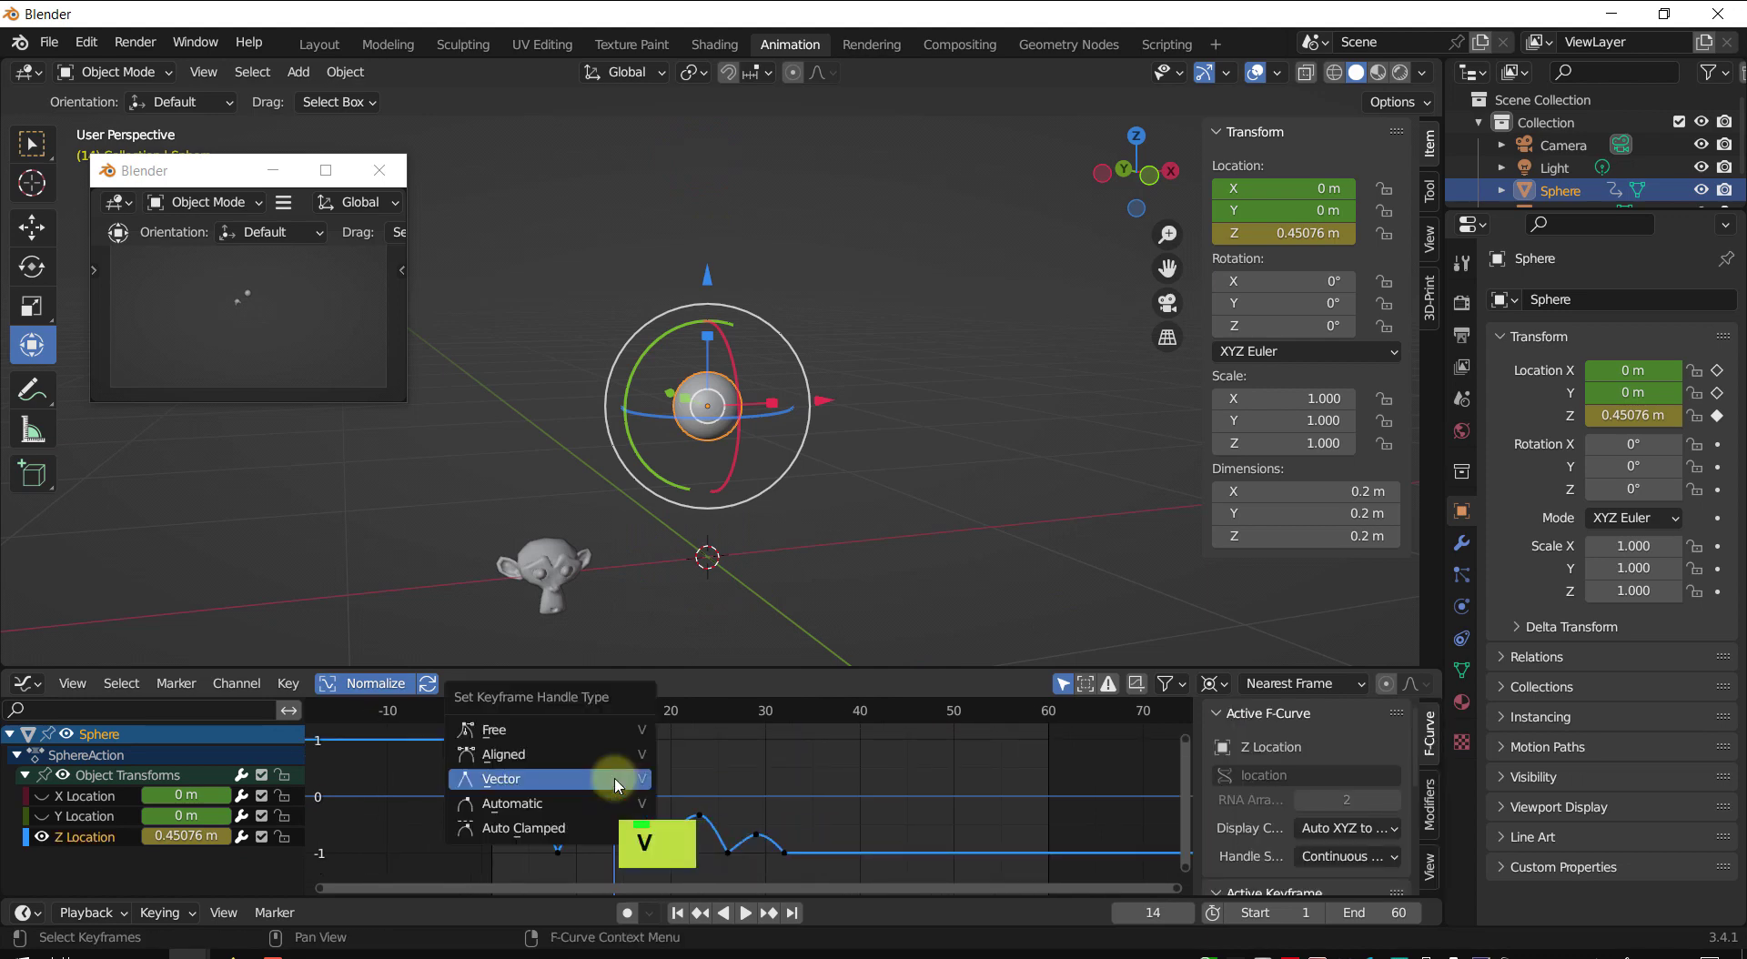
{"action": "left_click", "coordinate": [560, 831]}
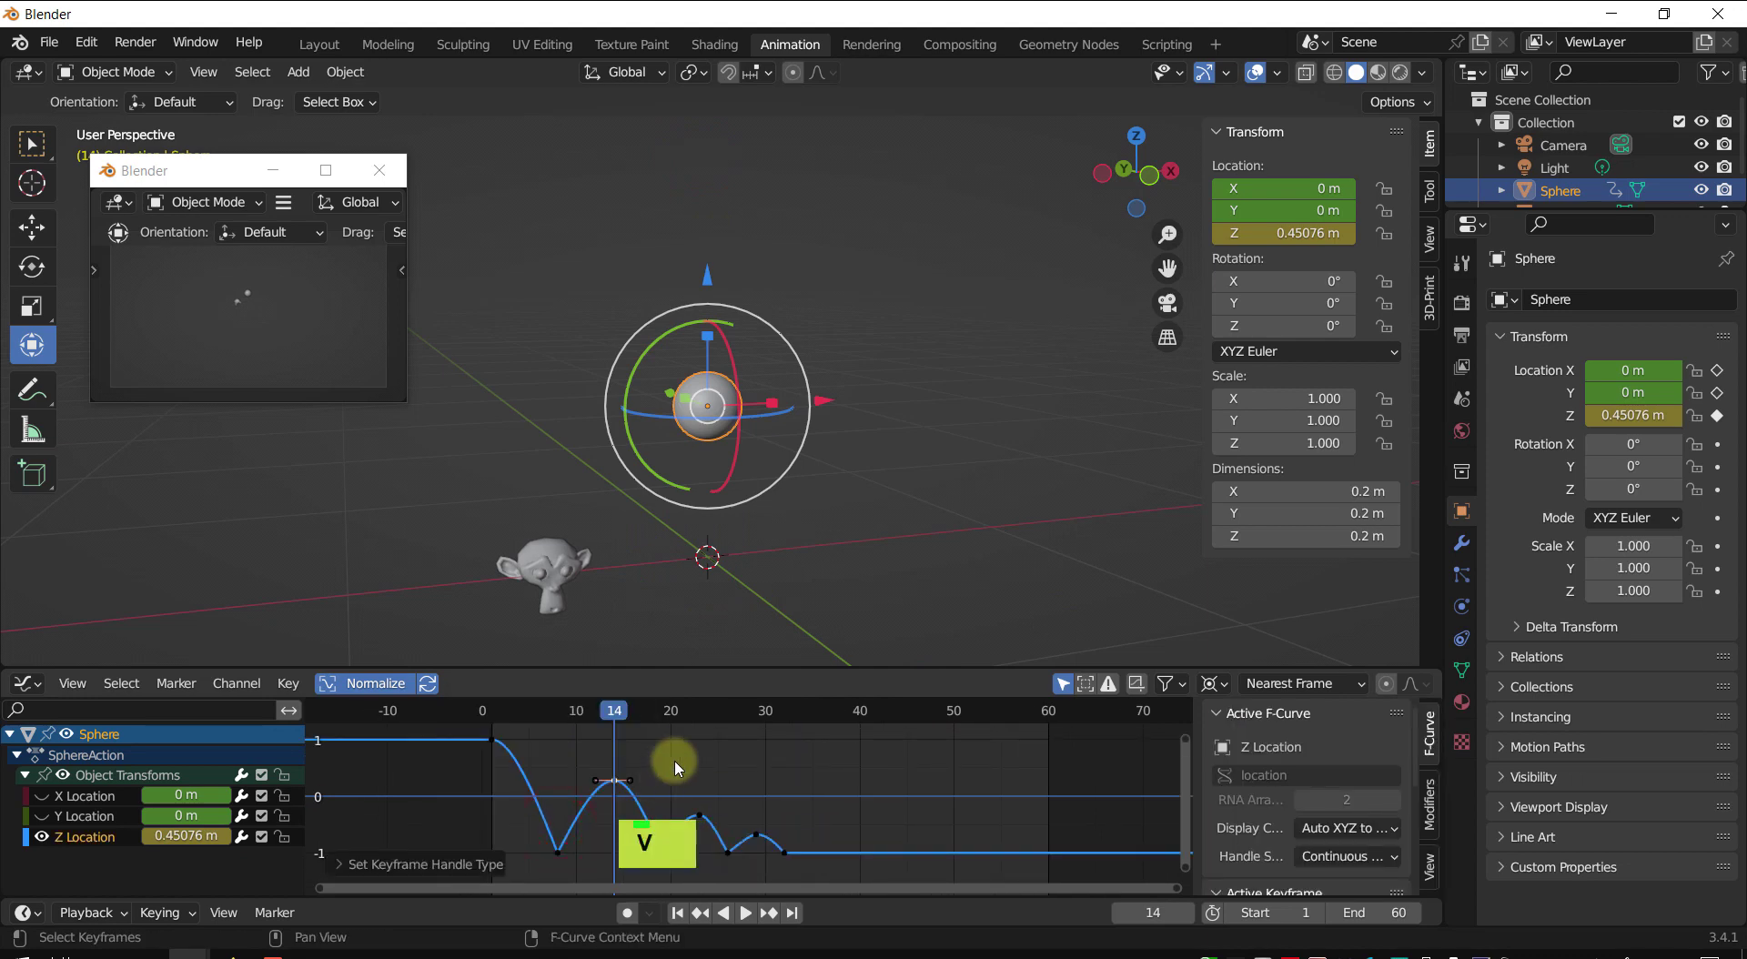
- Select the first ground-contact Z Location keyframe at frame 8 and switch the Graph Editor to the Dope Sheet
{"action": "middle_click_drag", "start_coordinate": [773, 800], "coordinate": [715, 753], "text": "shift"}
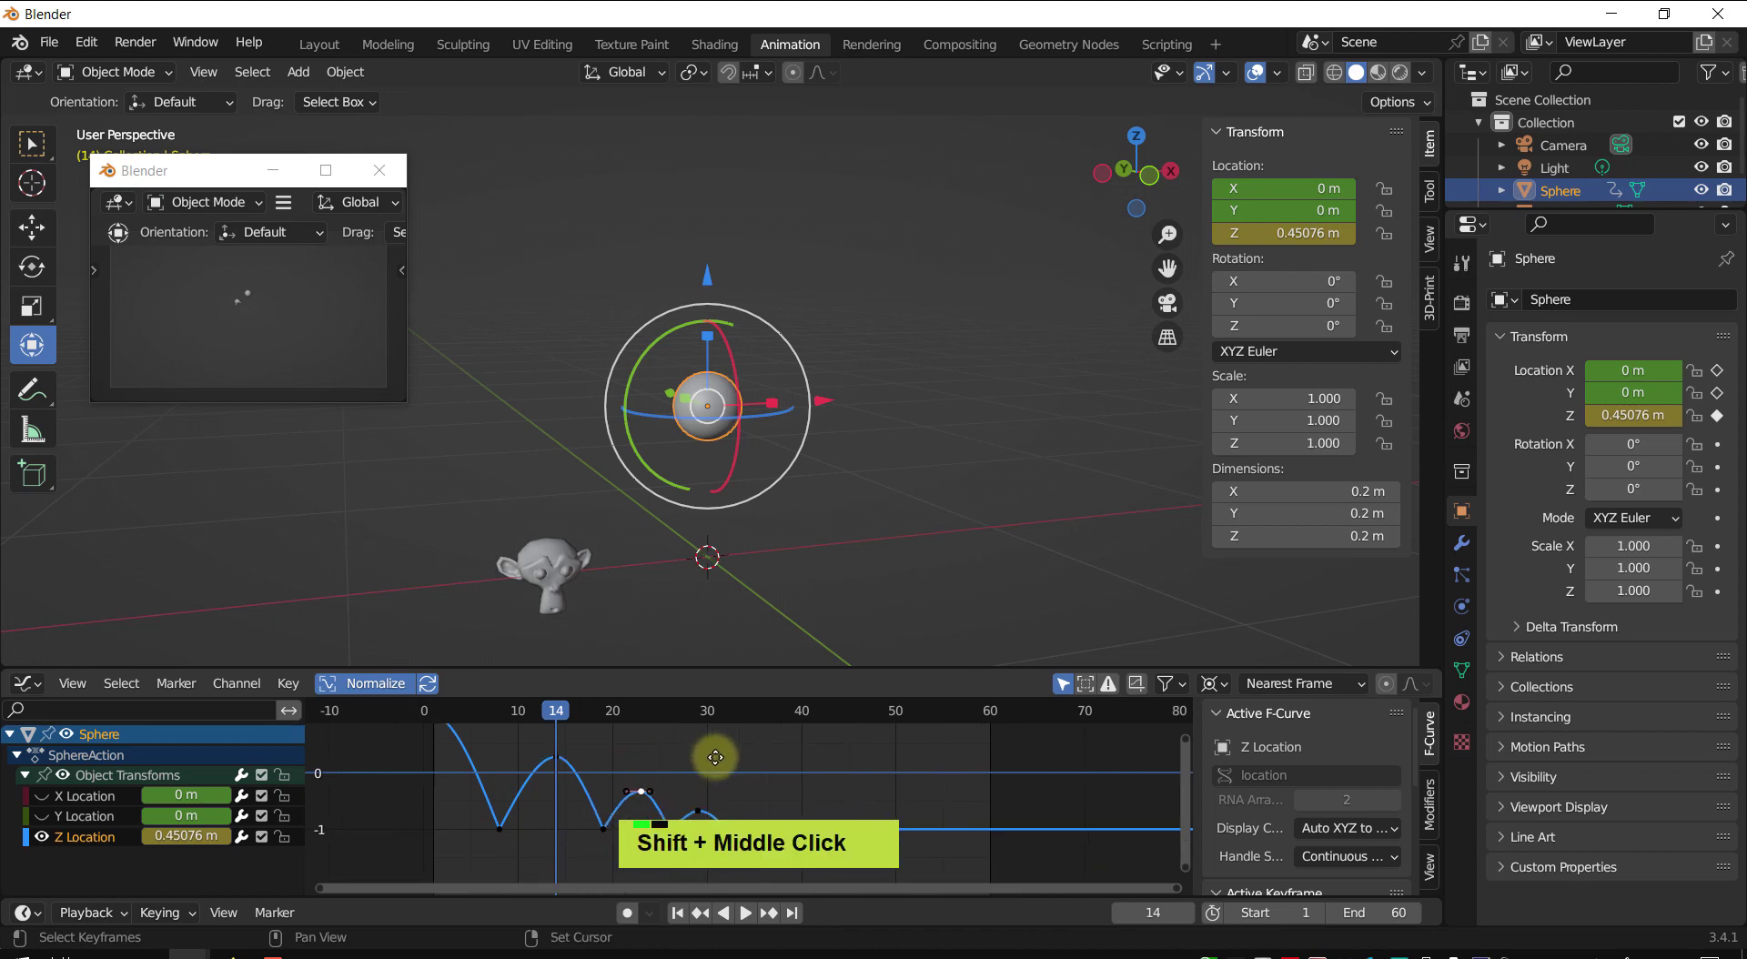
{"action": "left_click", "coordinate": [500, 831]}
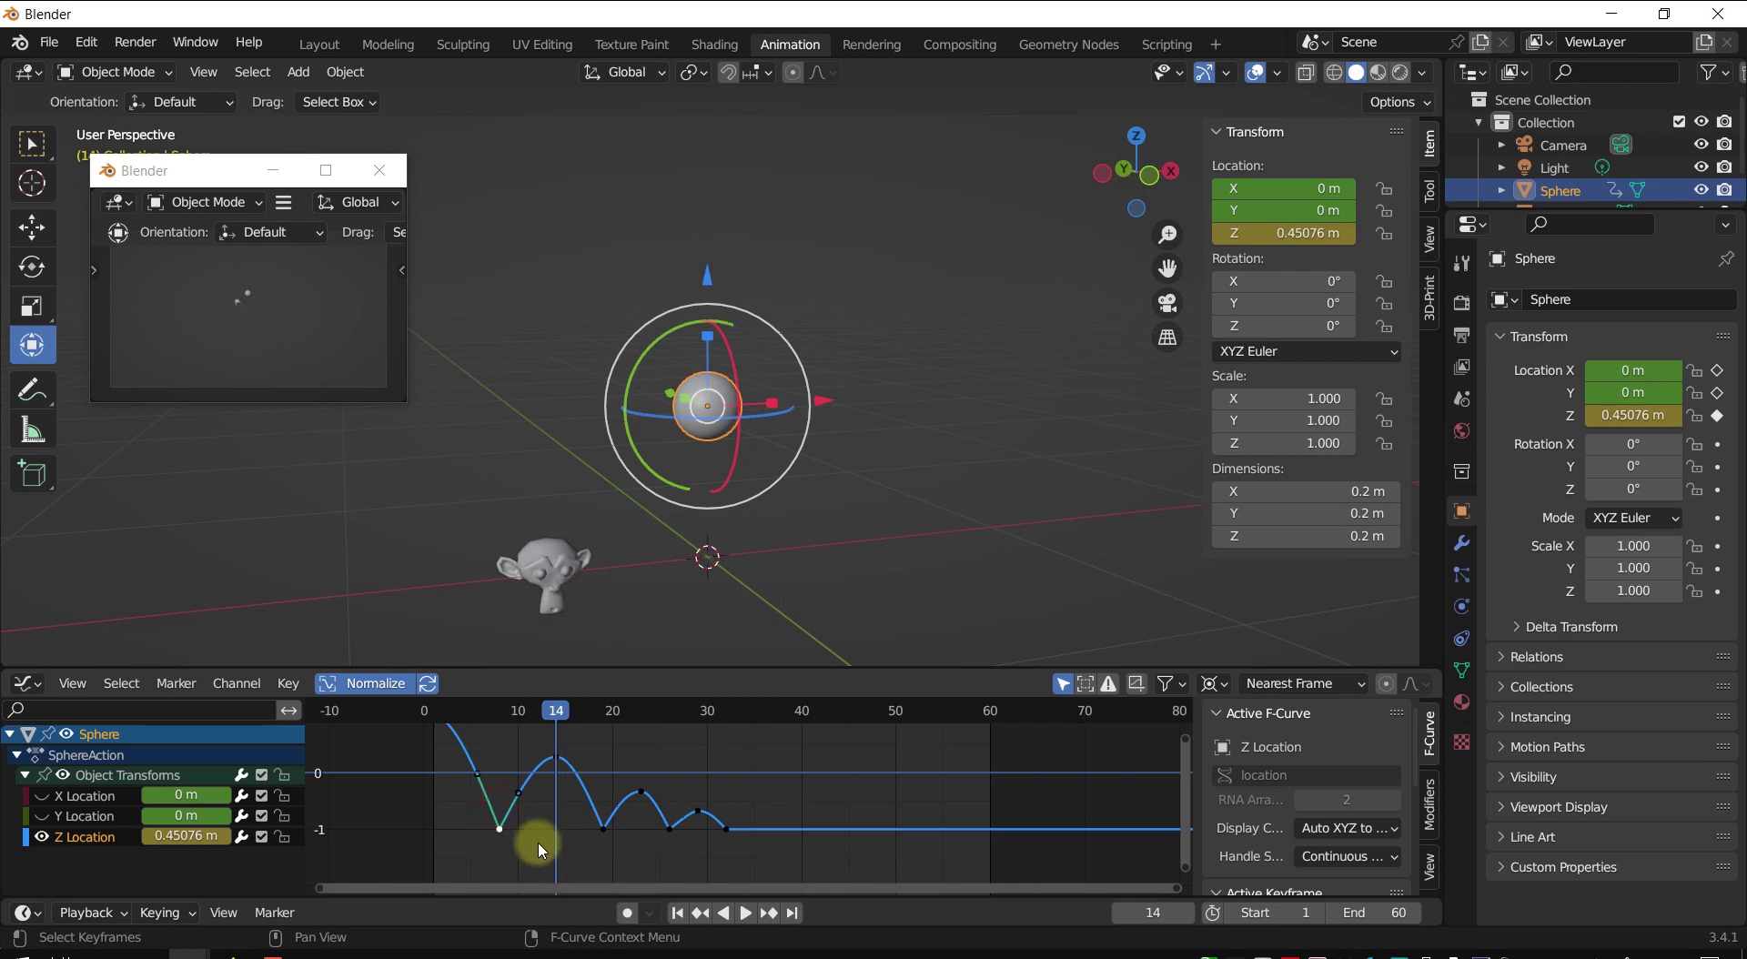
{"action": "key", "text": "ctrl+Tab"}
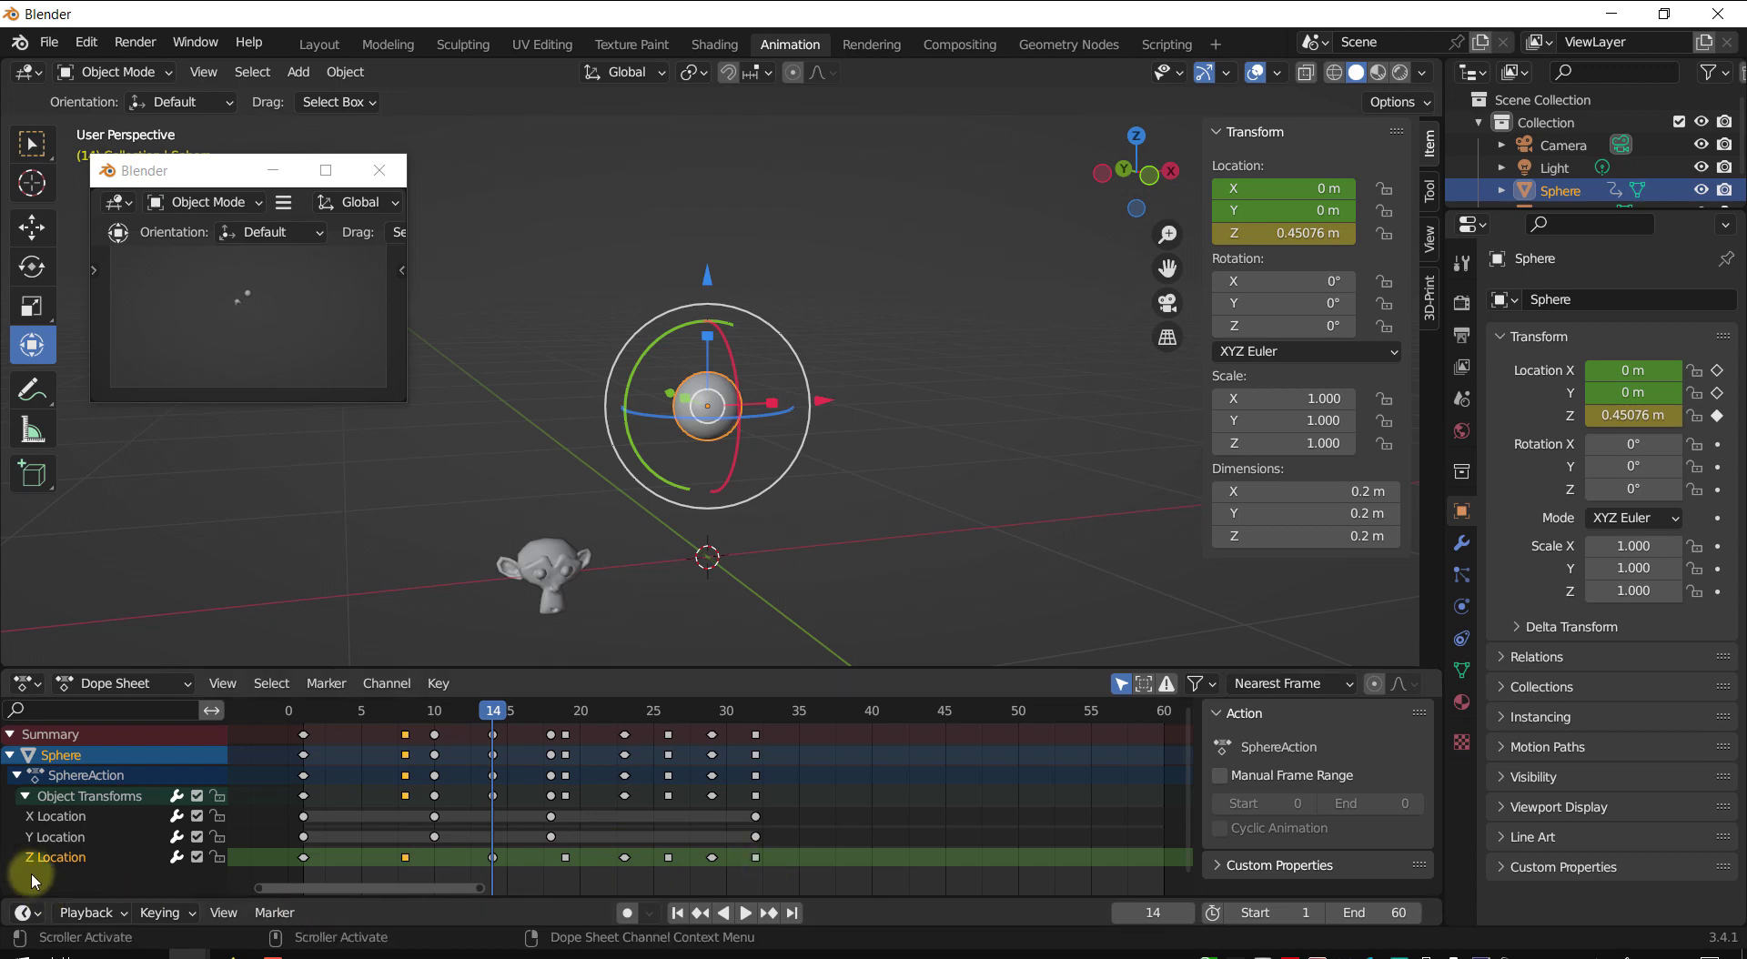
- Select the X Location channel, switch the Dope Sheet back to the Graph Editor and keep the Y Location curve visible
{"action": "left_click", "coordinate": [52, 840]}
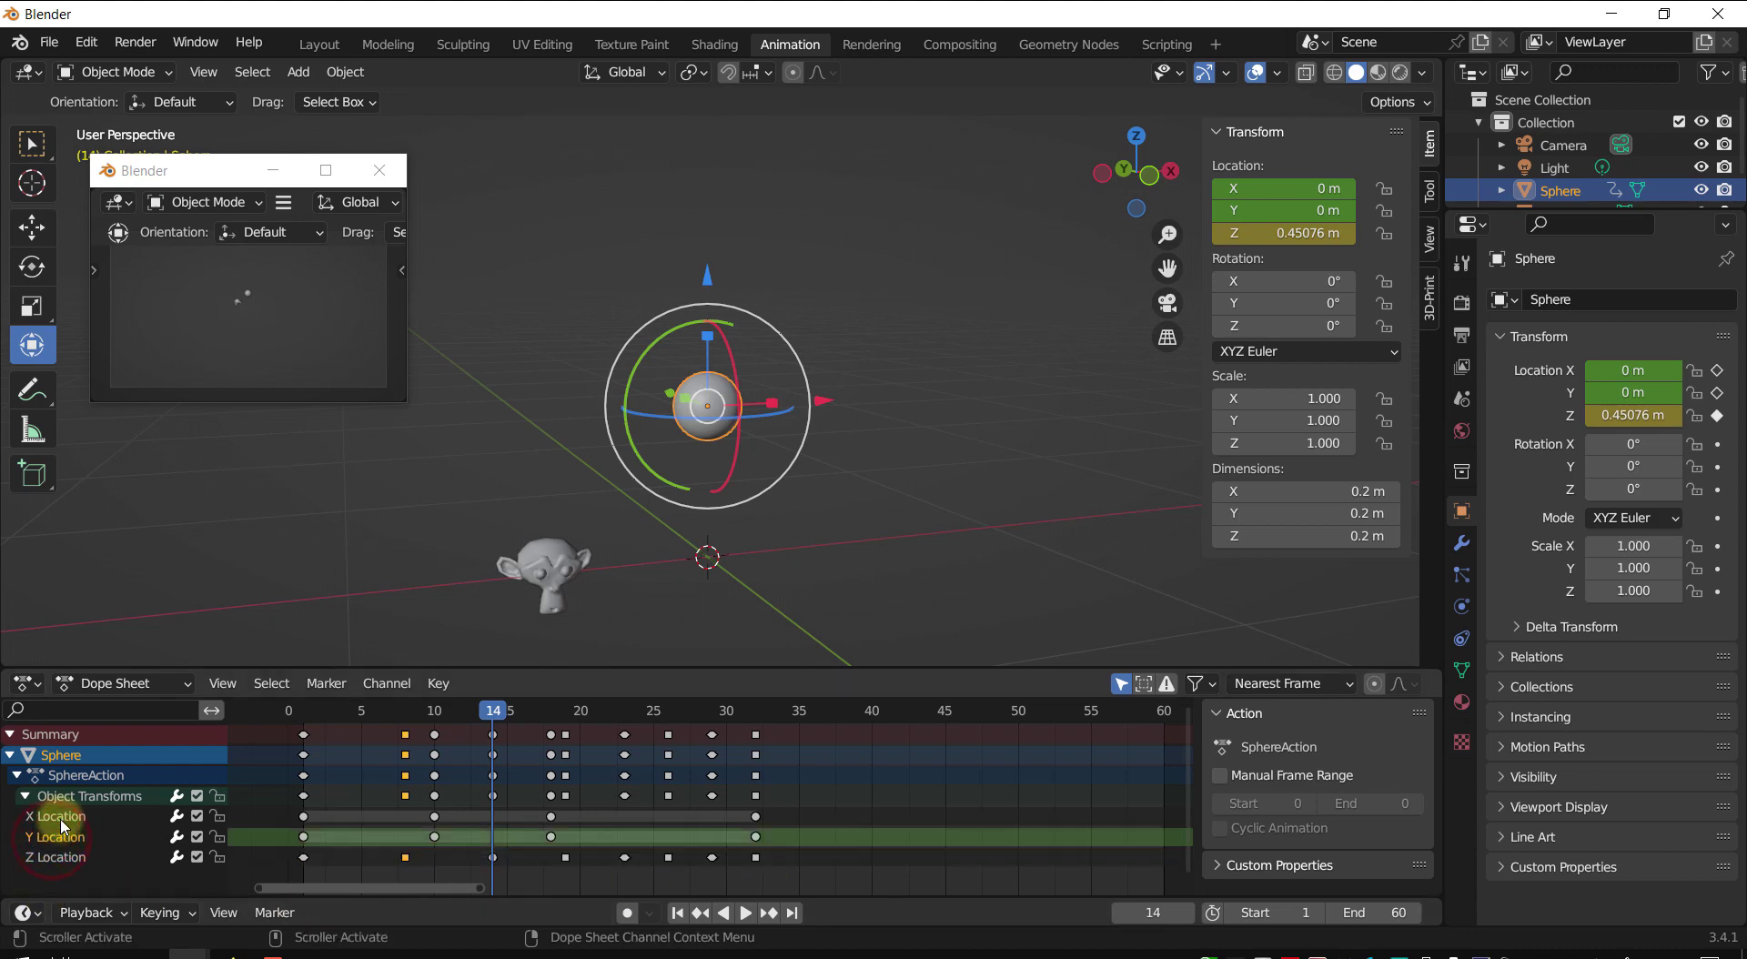
{"action": "left_click", "coordinate": [62, 817]}
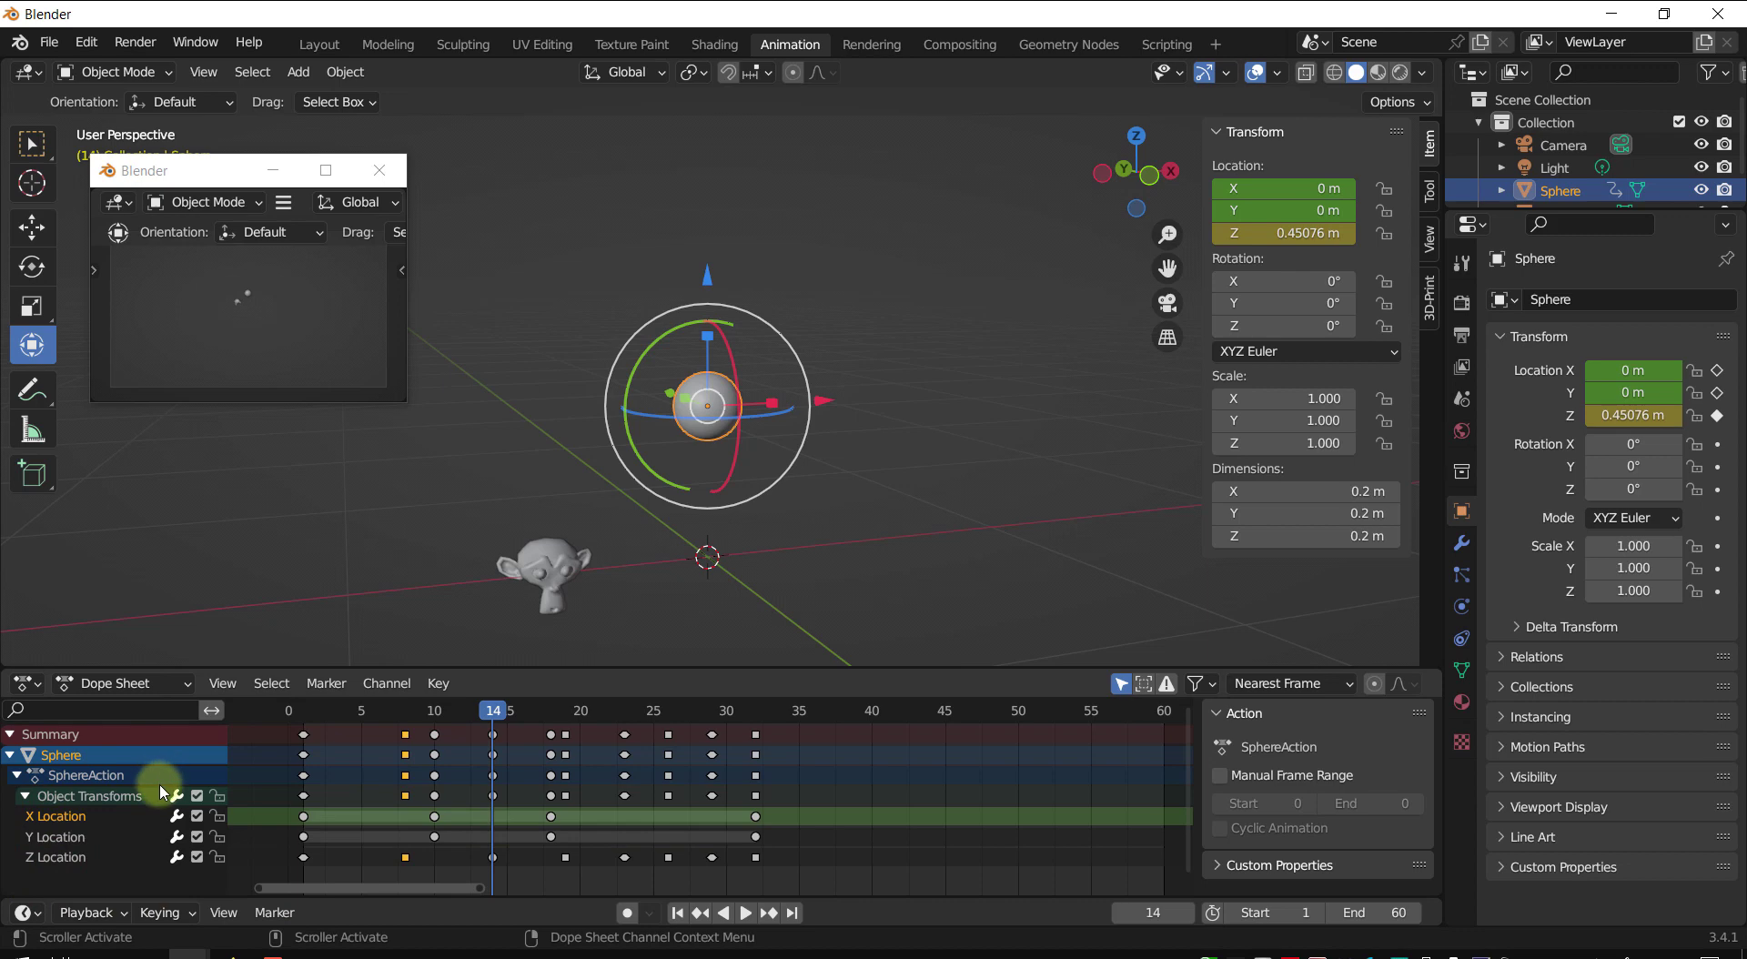
{"action": "key", "text": "ctrl+Tab"}
{"action": "middle_click_drag", "start_coordinate": [663, 751], "coordinate": [552, 779], "text": "shift"}
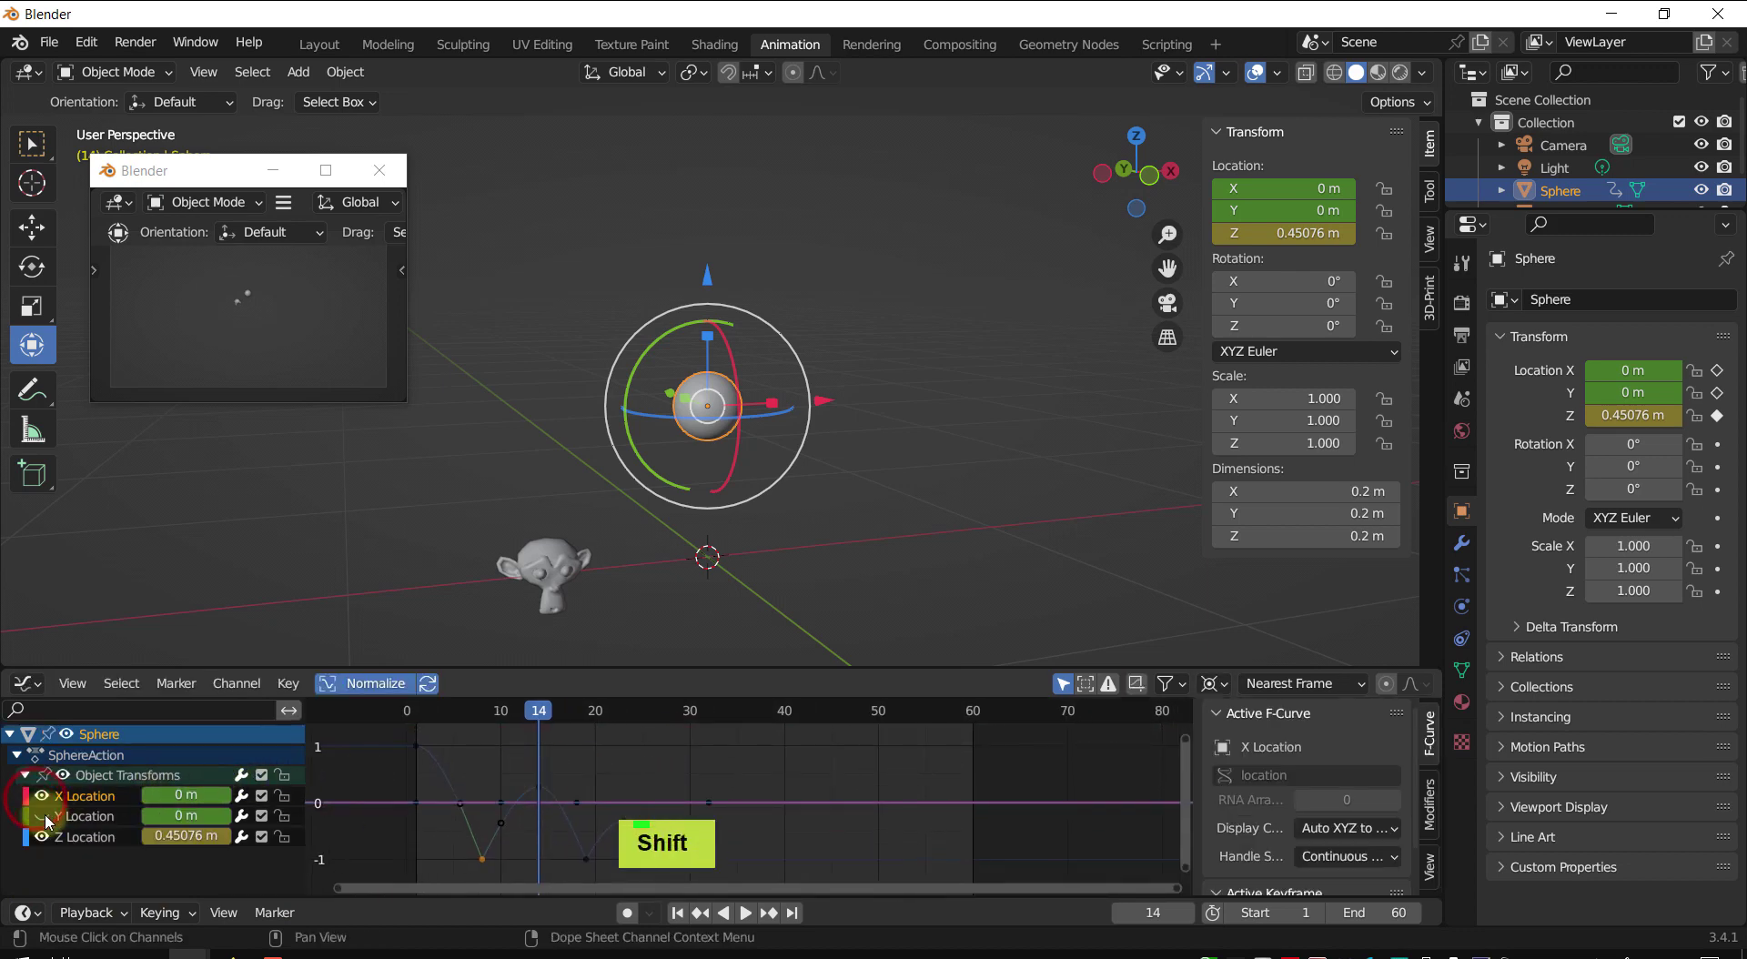
{"action": "double_click", "coordinate": [75, 798]}
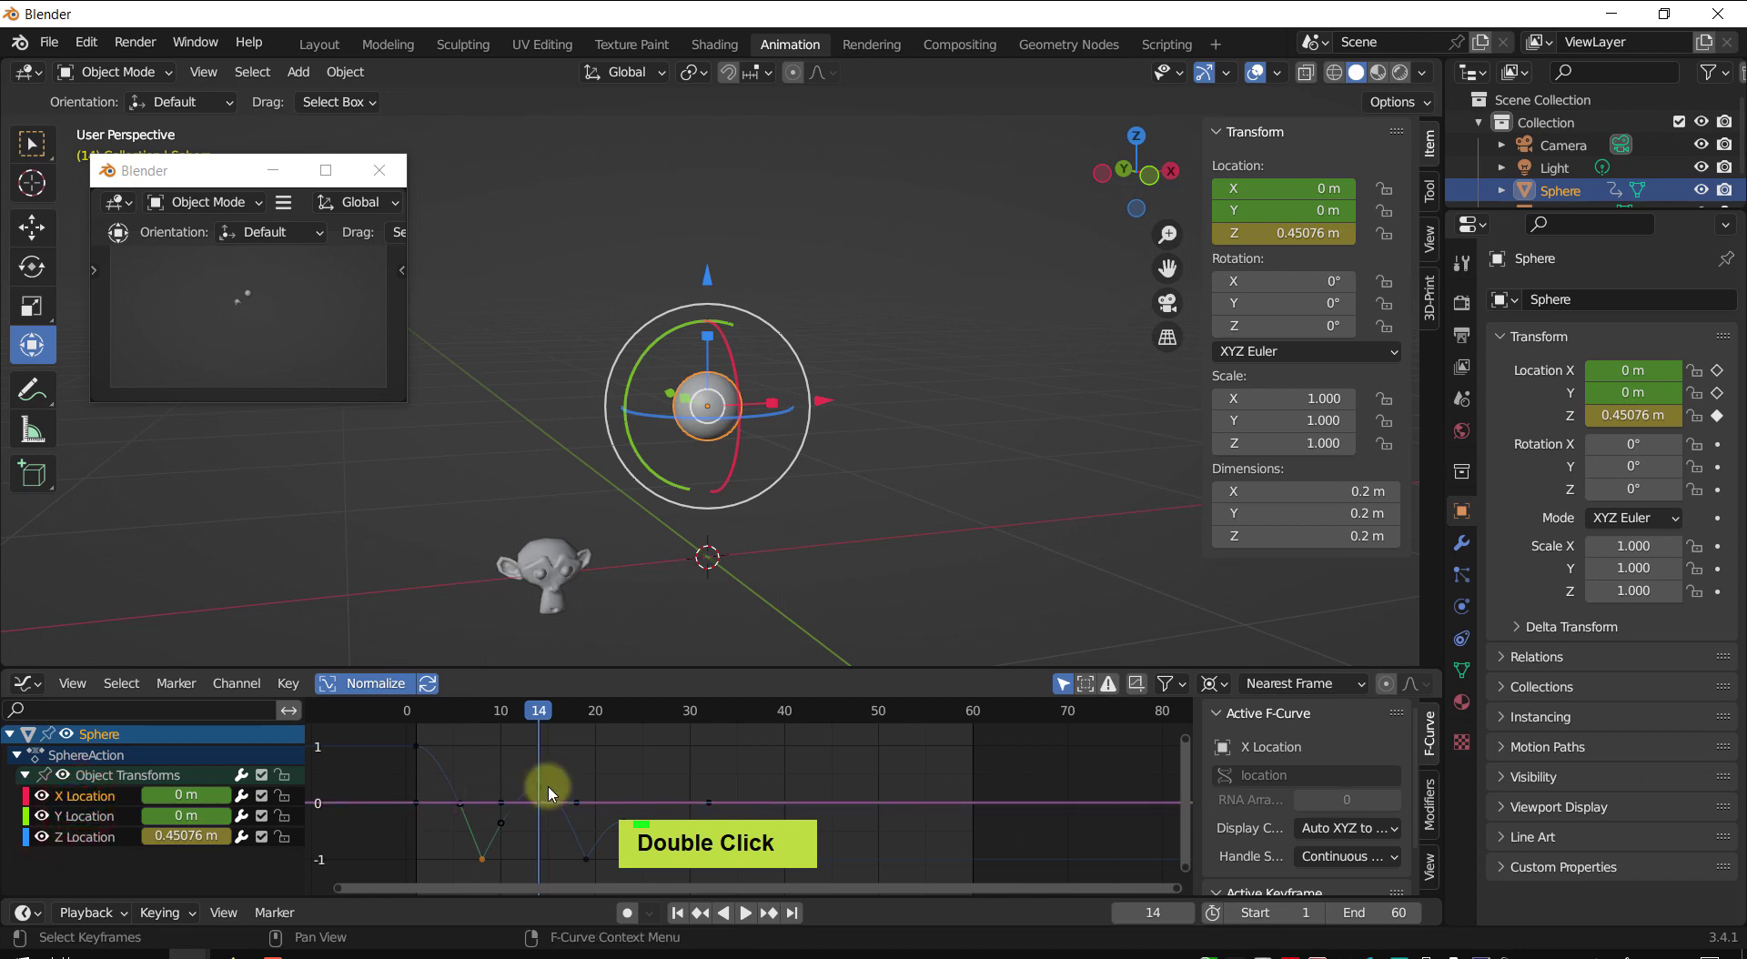
- Scrub the playhead forward to frame 26 and back to frame 11 to check the bounces
{"action": "middle_click_drag", "start_coordinate": [546, 780], "coordinate": [597, 780], "text": "shift"}
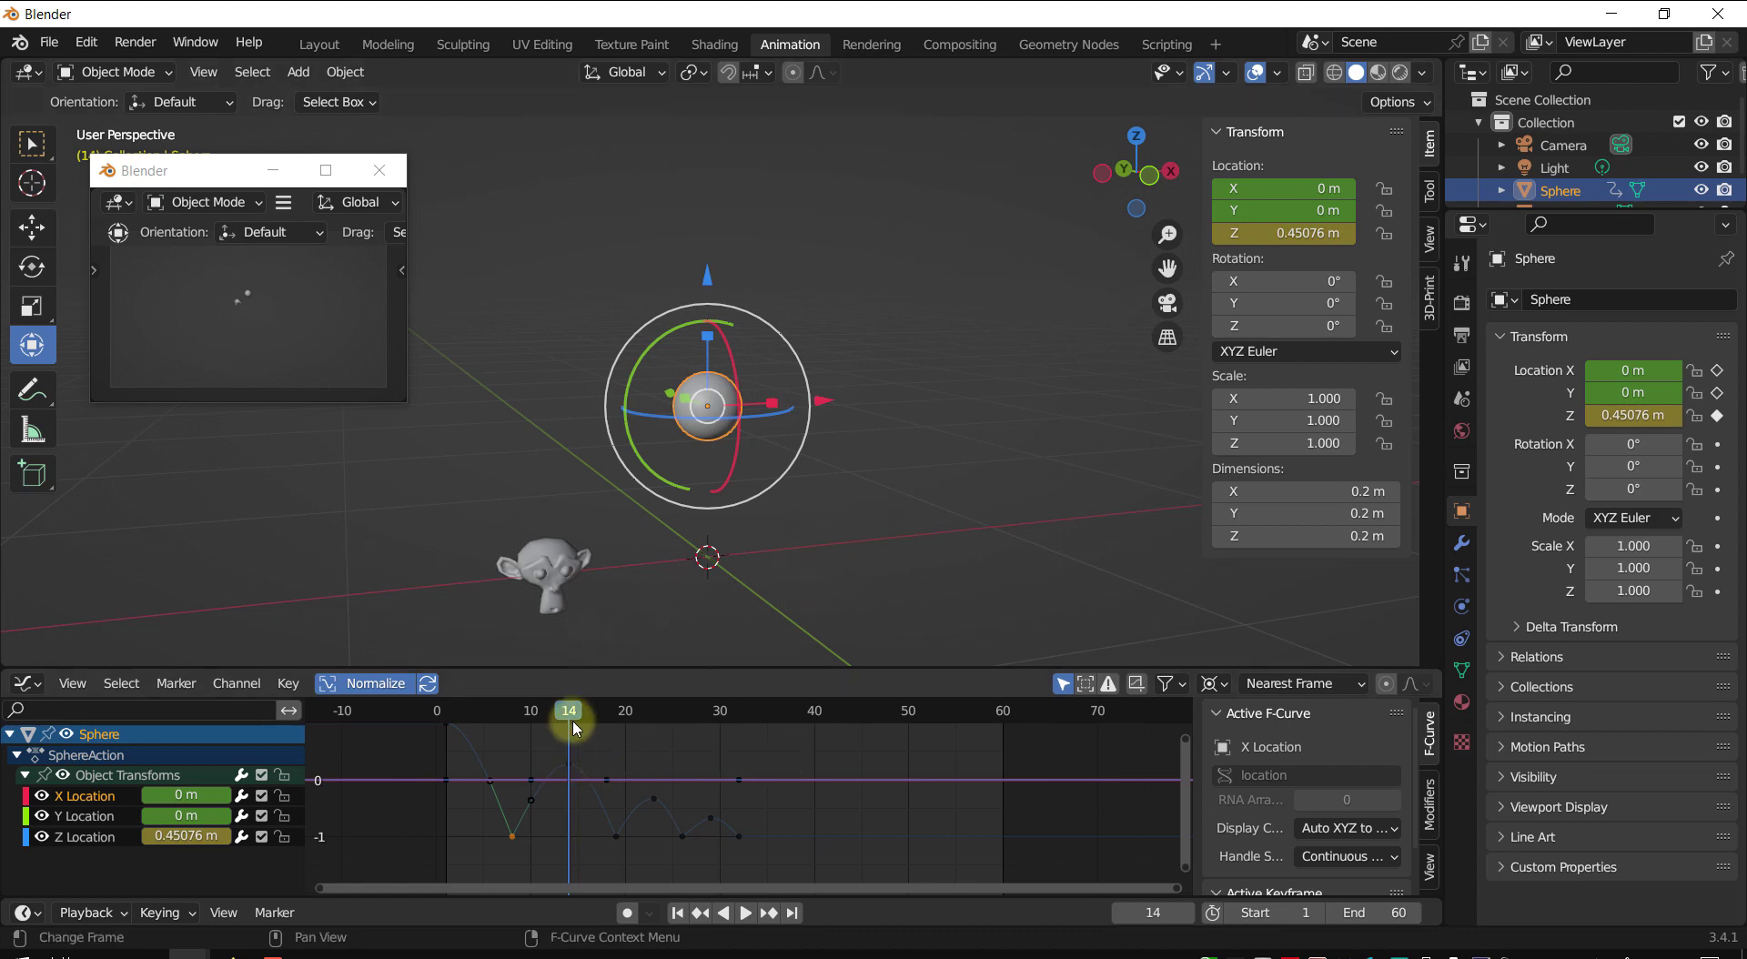
{"action": "left_click_drag", "start_coordinate": [568, 711], "coordinate": [682, 748]}
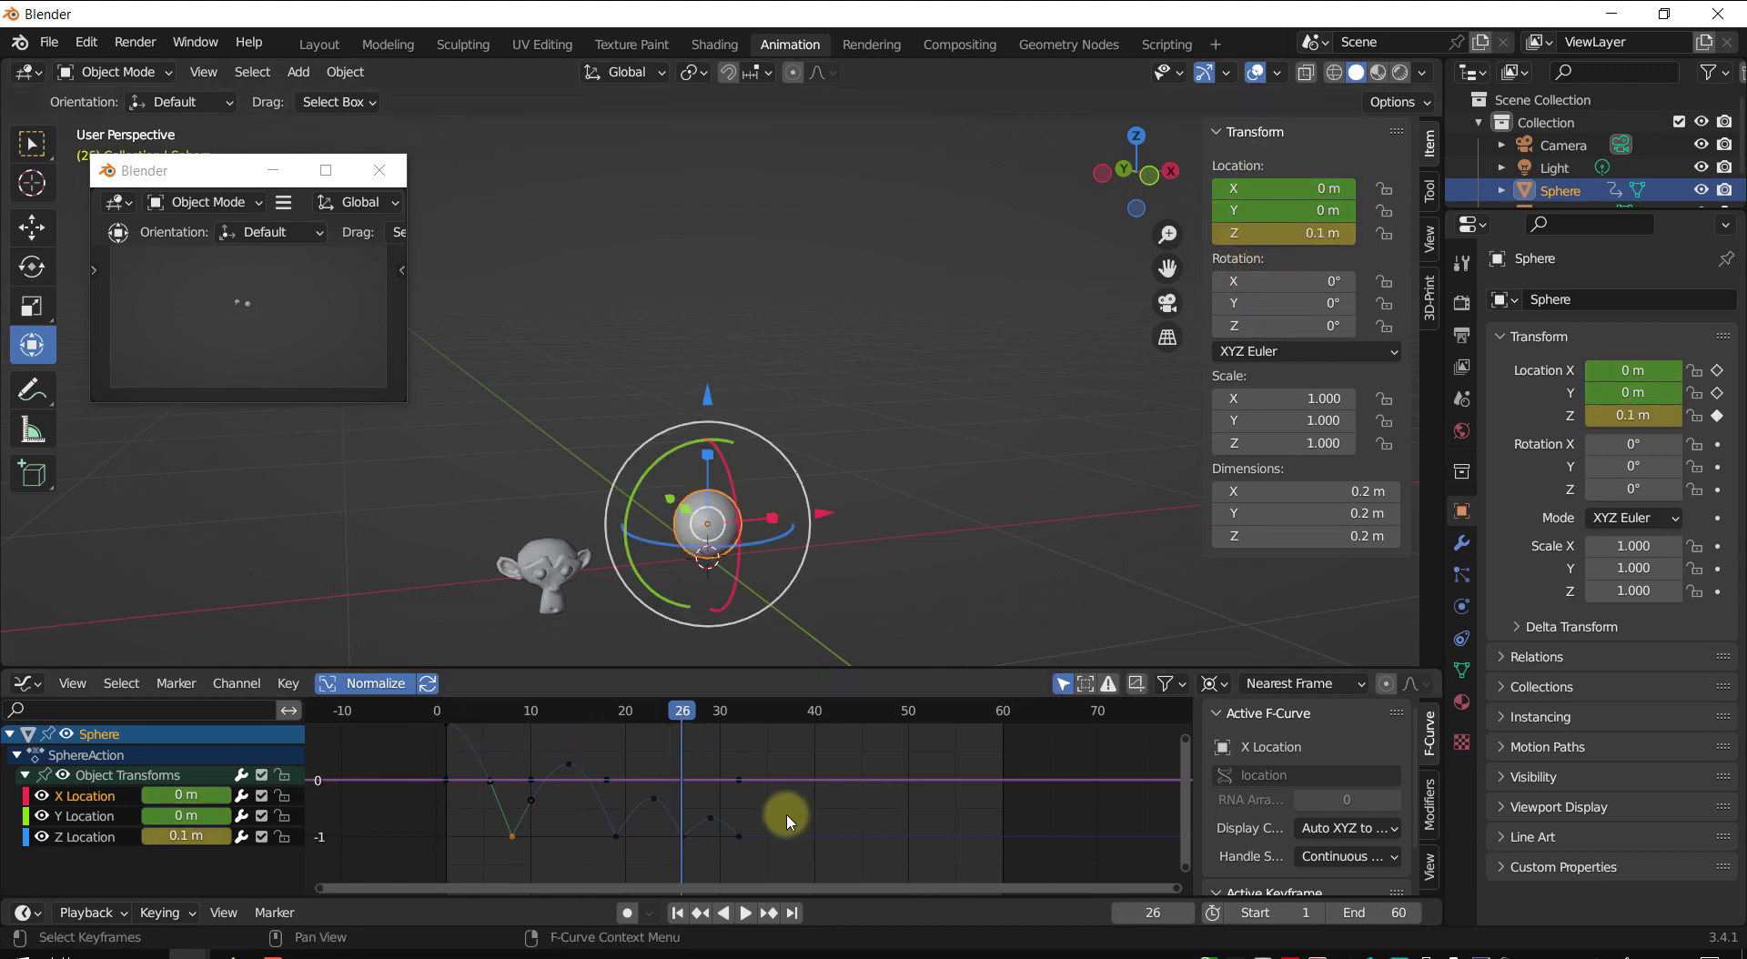
{"action": "left_click_drag", "start_coordinate": [678, 711], "coordinate": [540, 769]}
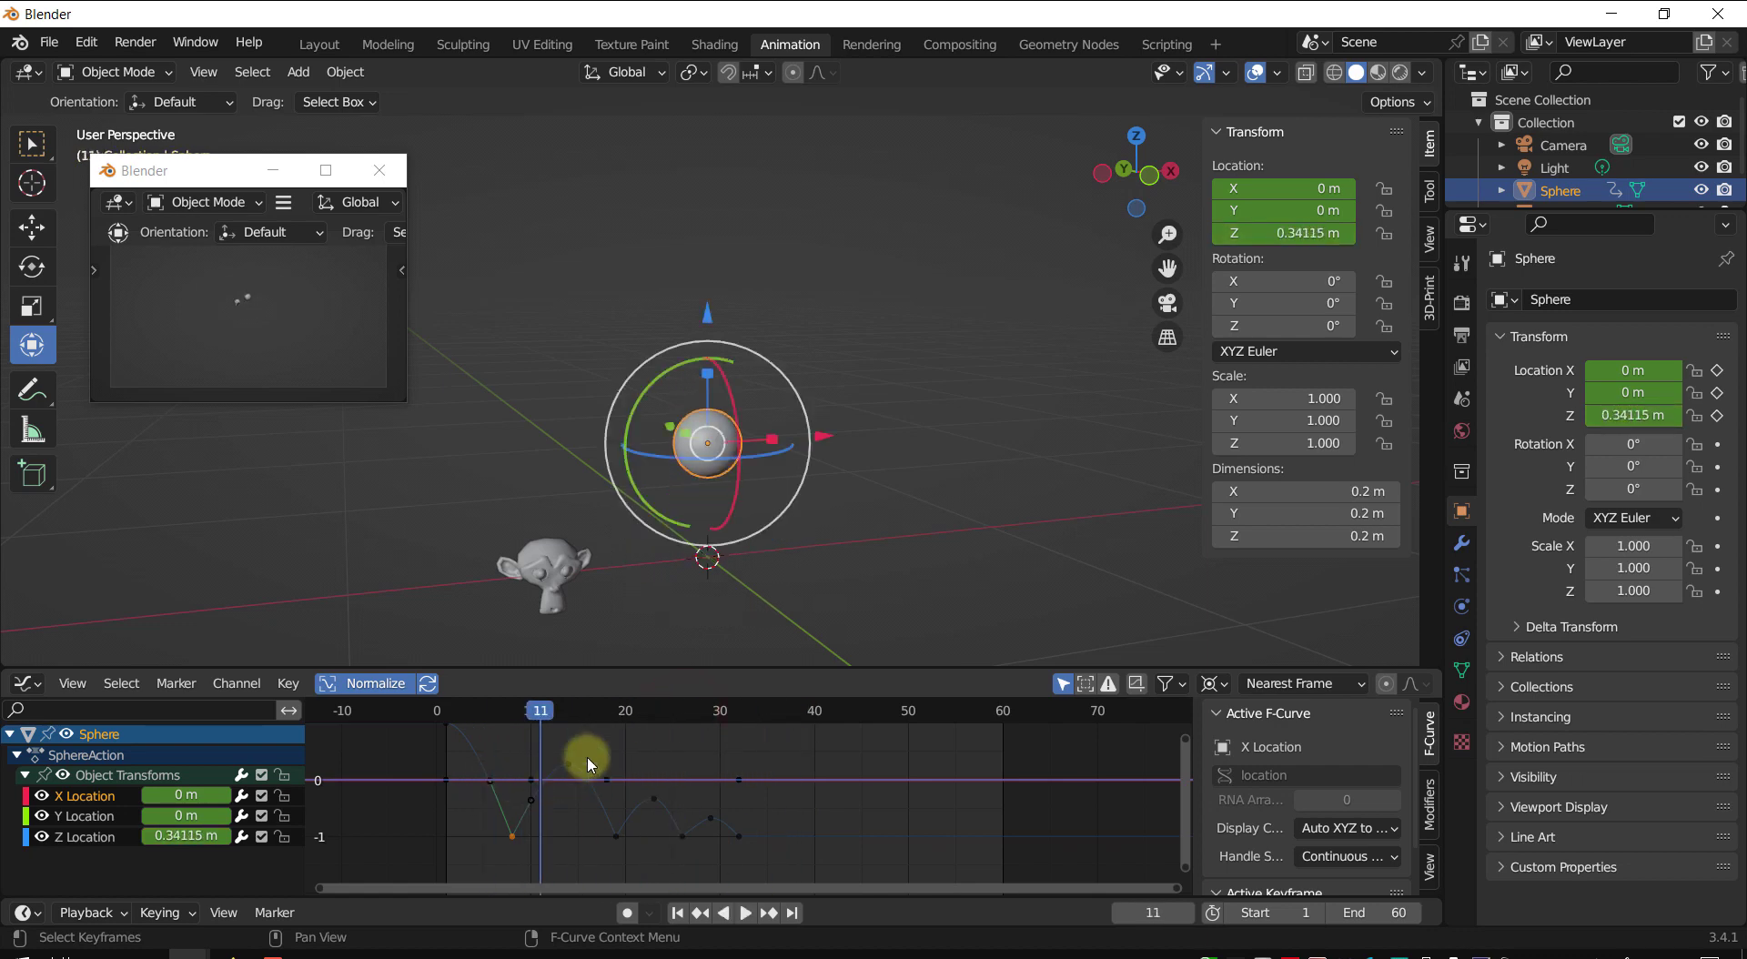
- Select the Z Location curve and copy its last peak and last ground-contact keyframes at frames 29 and 32
{"action": "left_click", "coordinate": [644, 735]}
{"action": "middle_click_drag", "start_coordinate": [855, 776], "coordinate": [744, 781], "text": "shift"}
{"action": "left_click", "coordinate": [670, 809]}
{"action": "scroll", "coordinate": [747, 780], "scroll_direction": "up", "scroll_amount": 1}
{"action": "scroll", "coordinate": [730, 789], "scroll_direction": "up", "scroll_amount": 1}
{"action": "scroll", "coordinate": [754, 777], "scroll_direction": "up", "scroll_amount": 1}
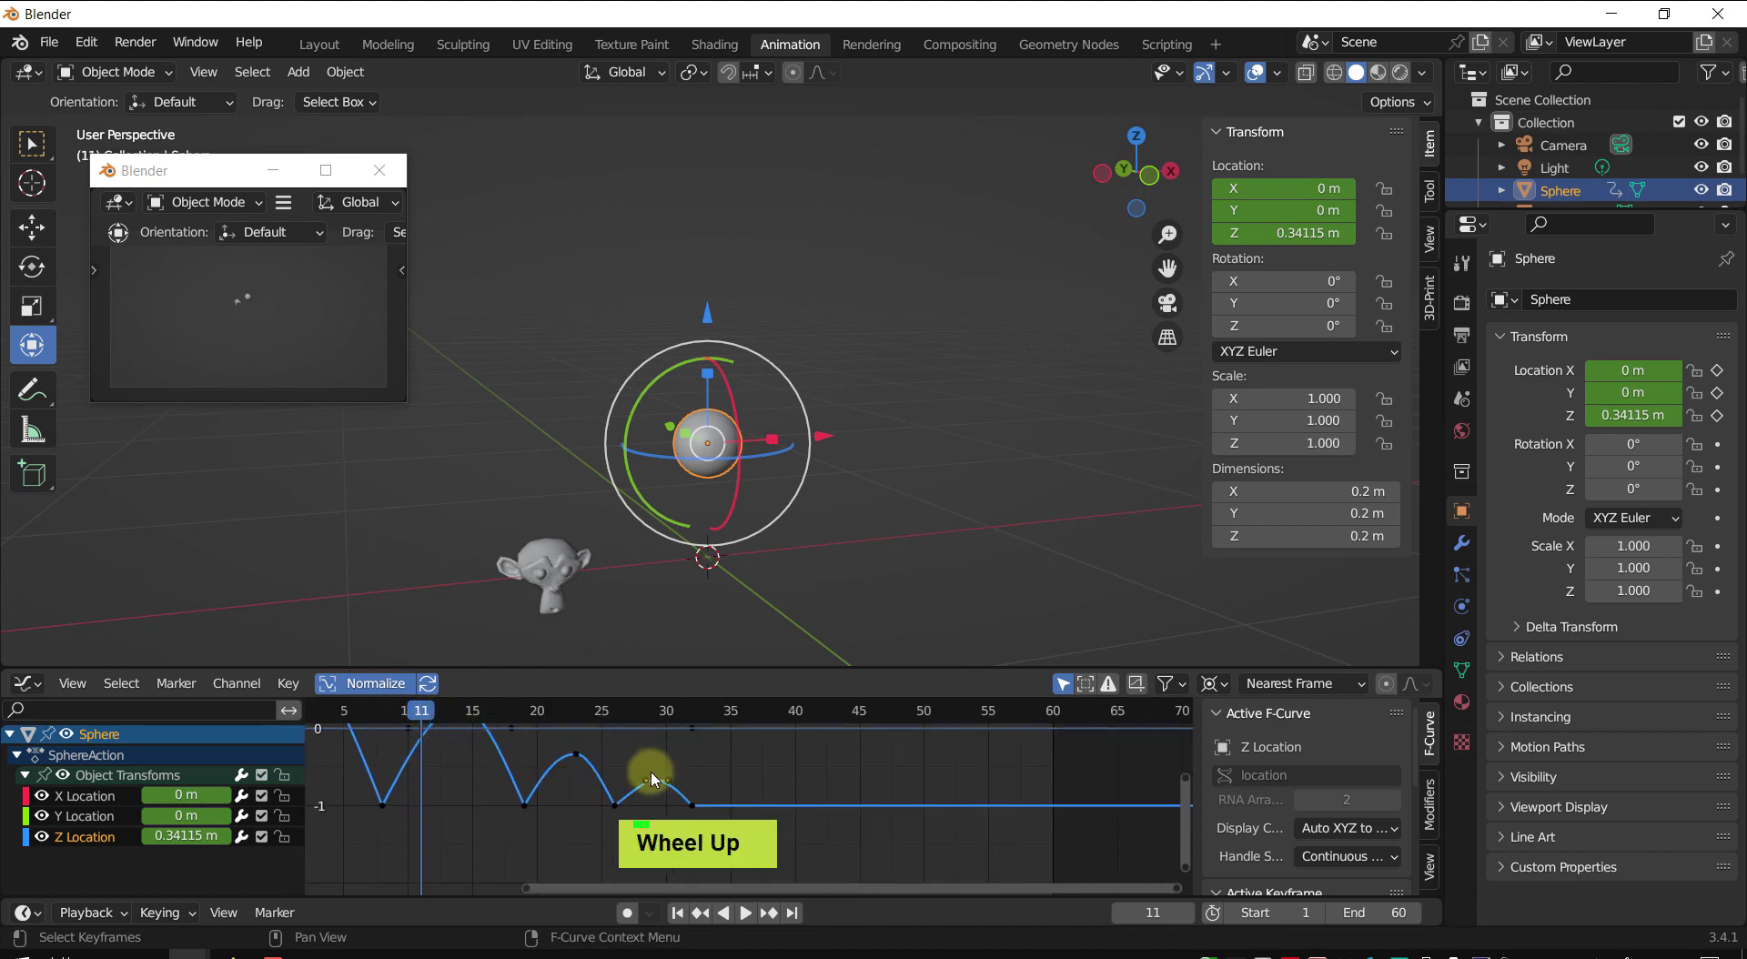
{"action": "left_click_drag", "start_coordinate": [648, 767], "coordinate": [737, 828]}
{"action": "key", "text": "ctrl+c"}
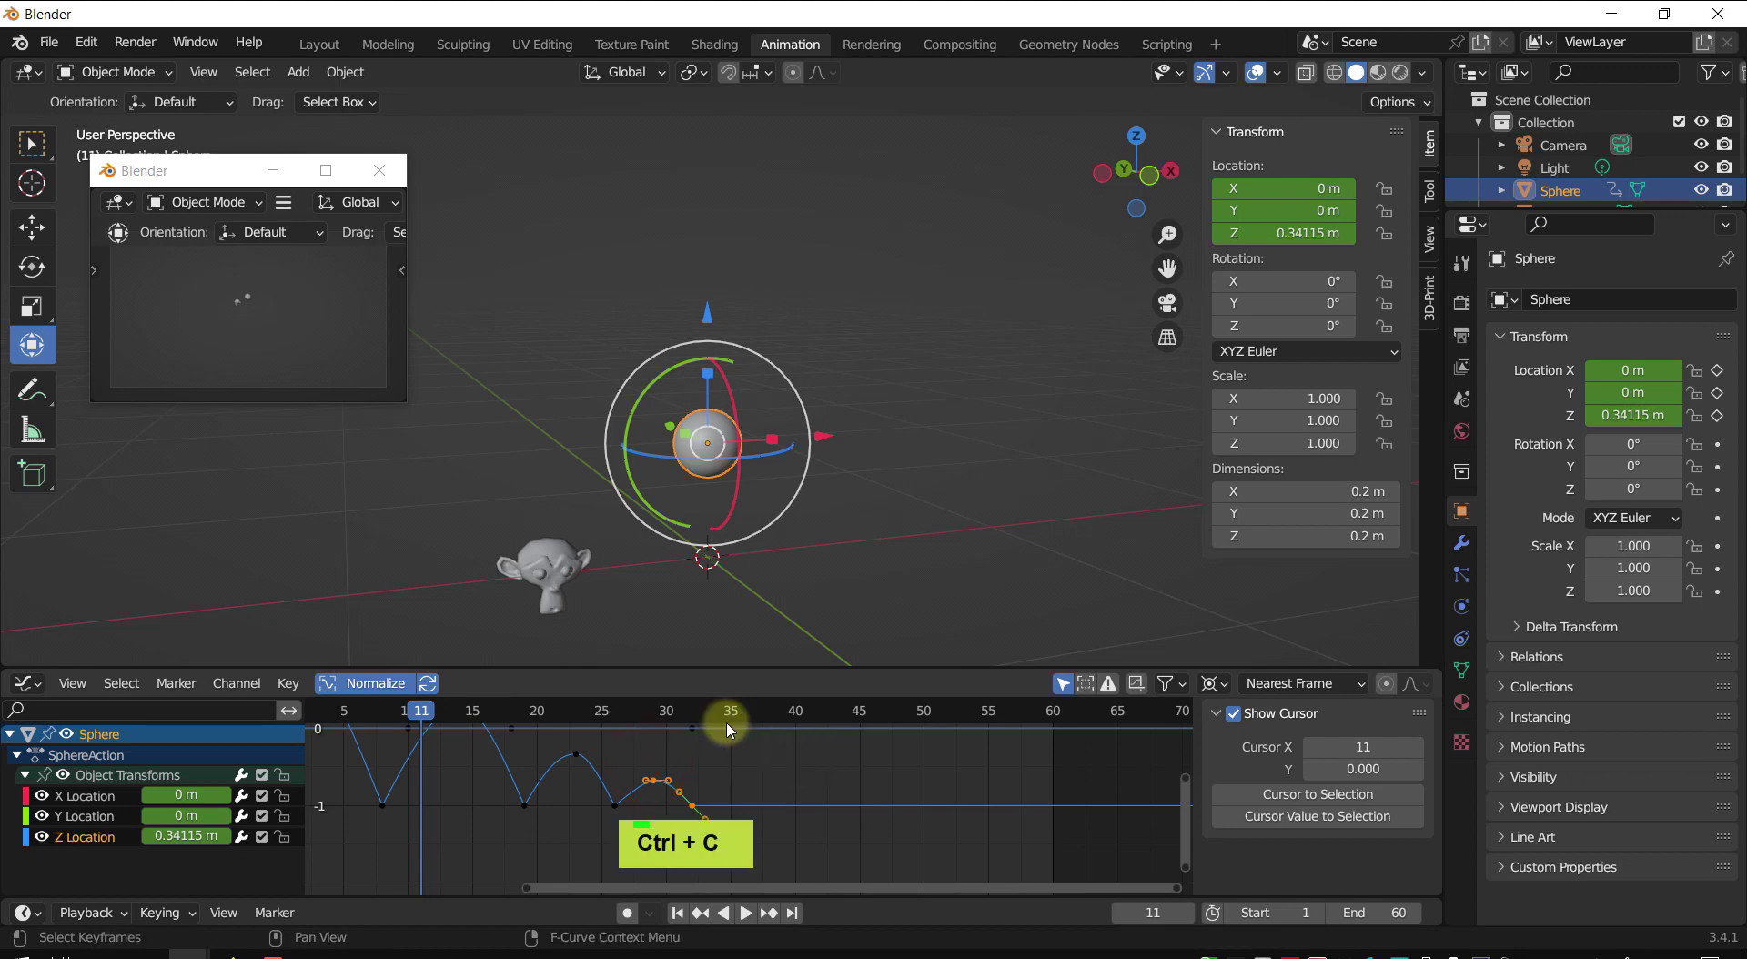
- Paste the copied peak and ground-contact keyframes with the playhead at frame 34 to add another bounce
{"action": "left_click", "coordinate": [730, 712]}
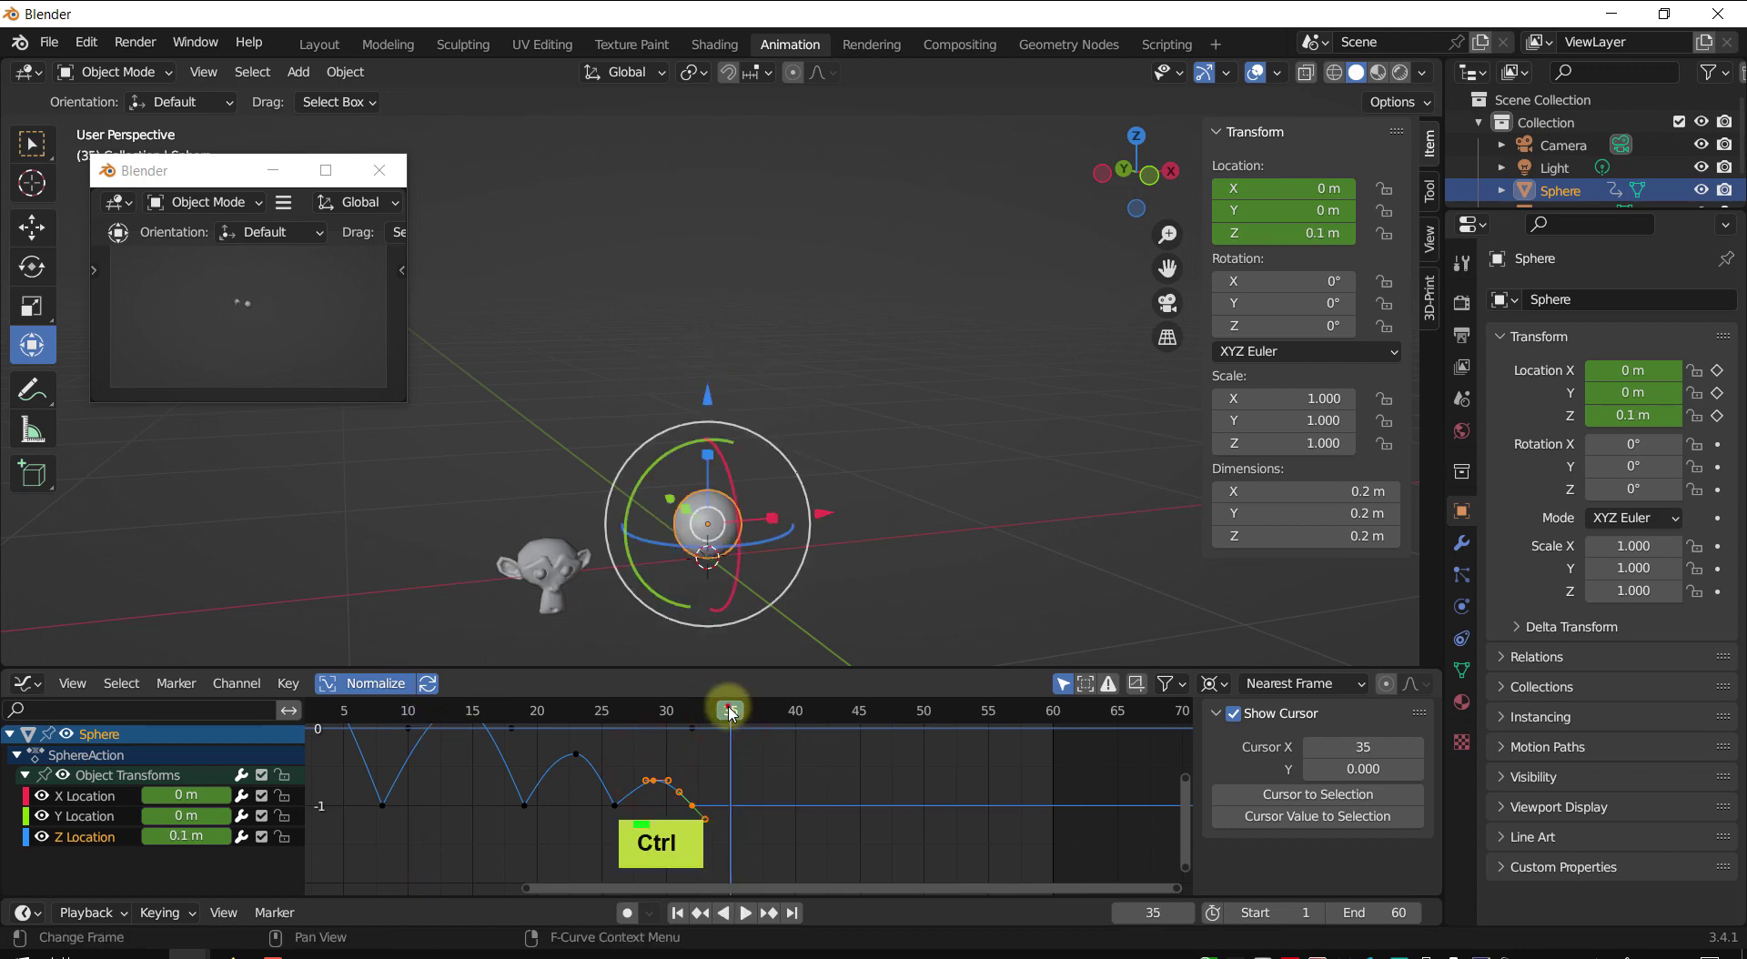
{"action": "left_click", "coordinate": [728, 715]}
{"action": "key", "text": "ctrl+v"}
{"action": "left_click", "coordinate": [800, 775]}
{"action": "scroll", "coordinate": [753, 801], "scroll_direction": "up", "scroll_amount": 2}
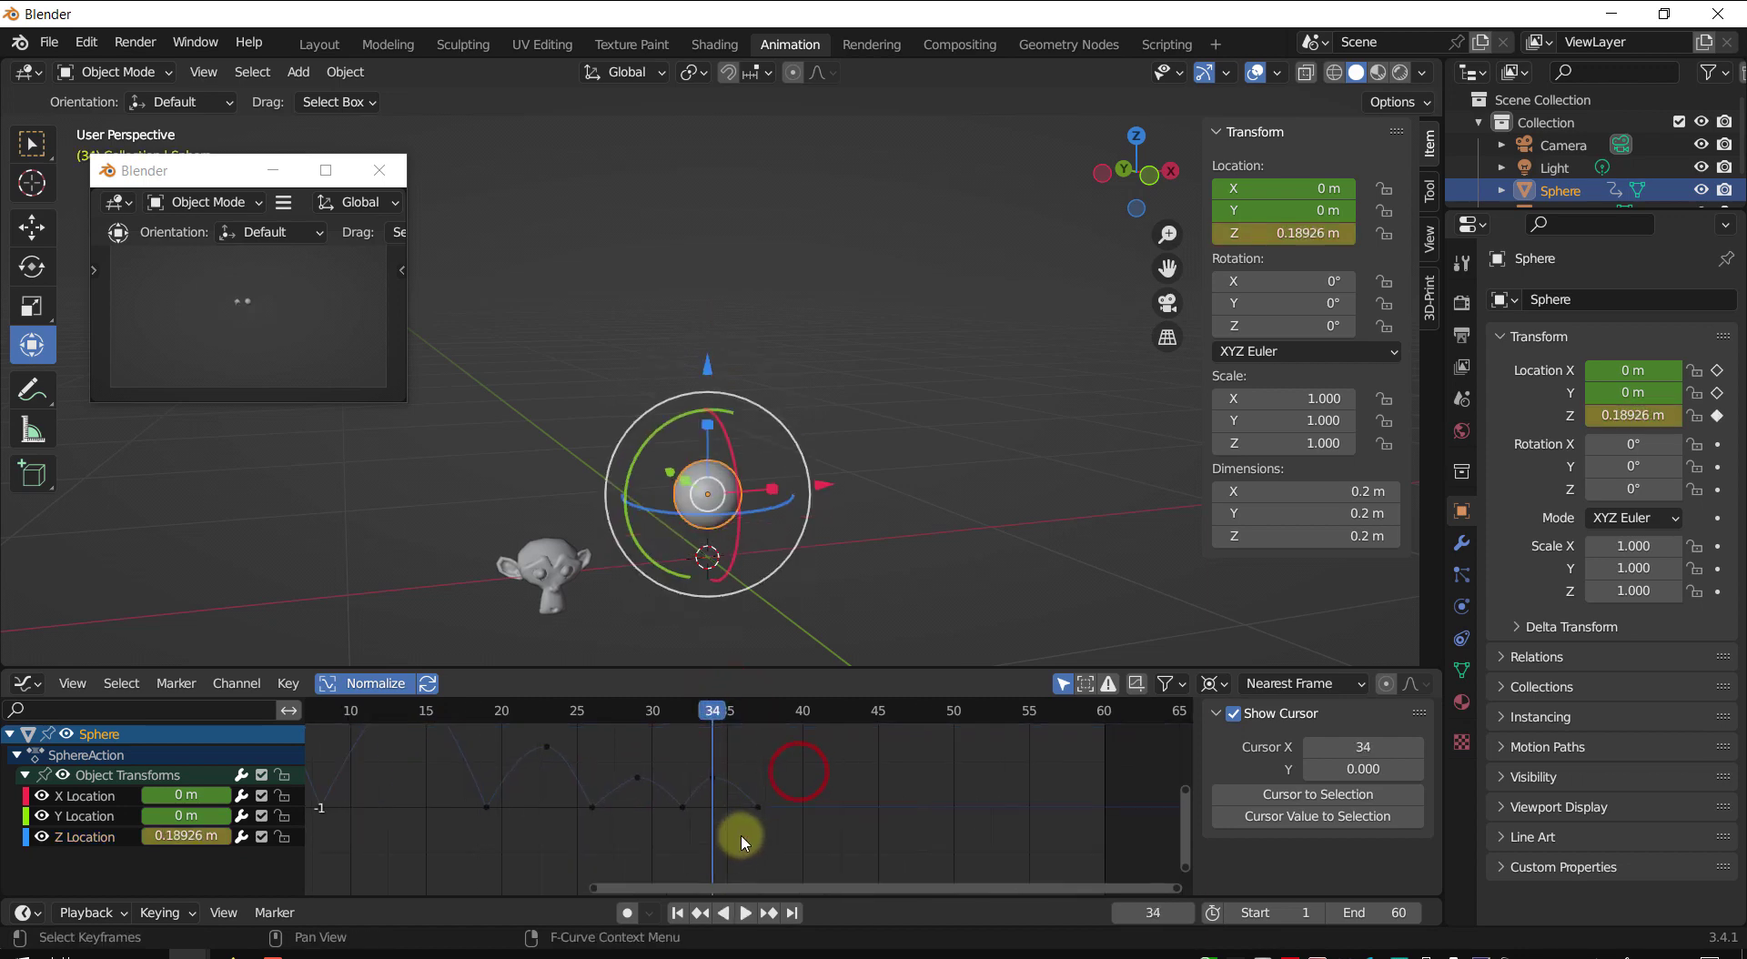
- Lower the new peak keyframe at frame 34 to a Z Location of about 0.161 m
{"action": "scroll", "coordinate": [760, 812], "scroll_direction": "up", "scroll_amount": 1}
{"action": "left_click", "coordinate": [722, 796]}
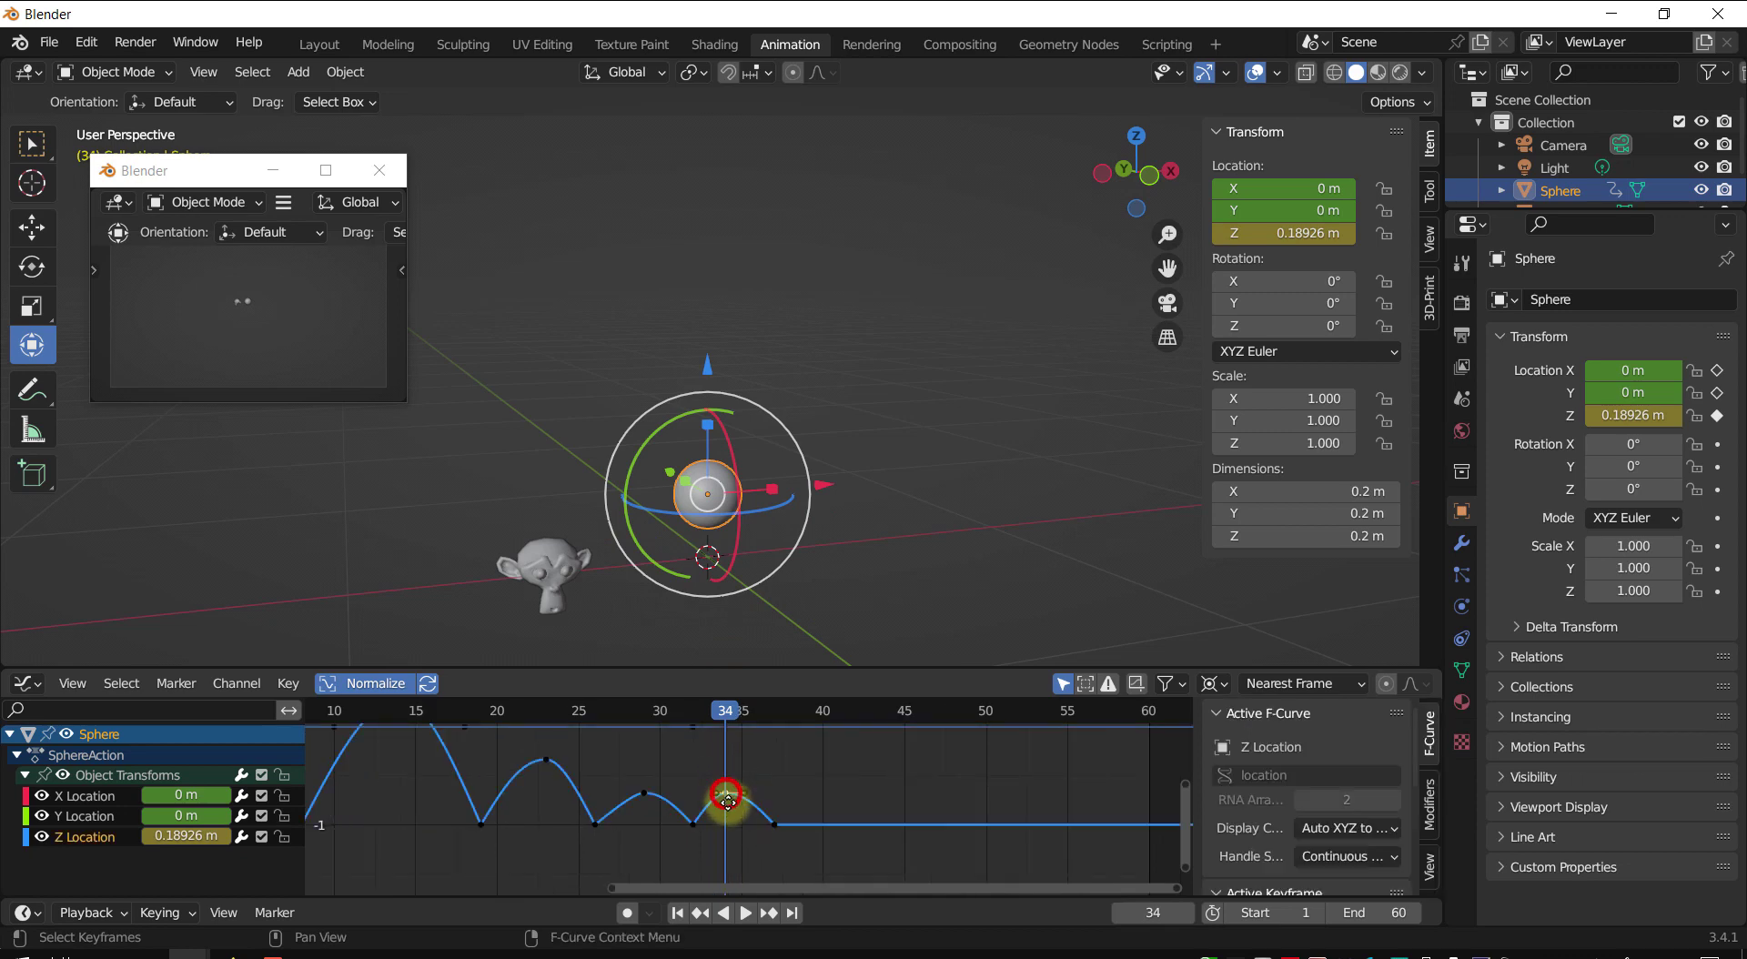
{"action": "key", "text": "g"}
{"action": "left_click", "coordinate": [735, 807]}
{"action": "scroll", "coordinate": [776, 815], "scroll_direction": "up", "scroll_amount": 2}
{"action": "middle_click_drag", "start_coordinate": [776, 815], "coordinate": [835, 751], "text": "shift"}
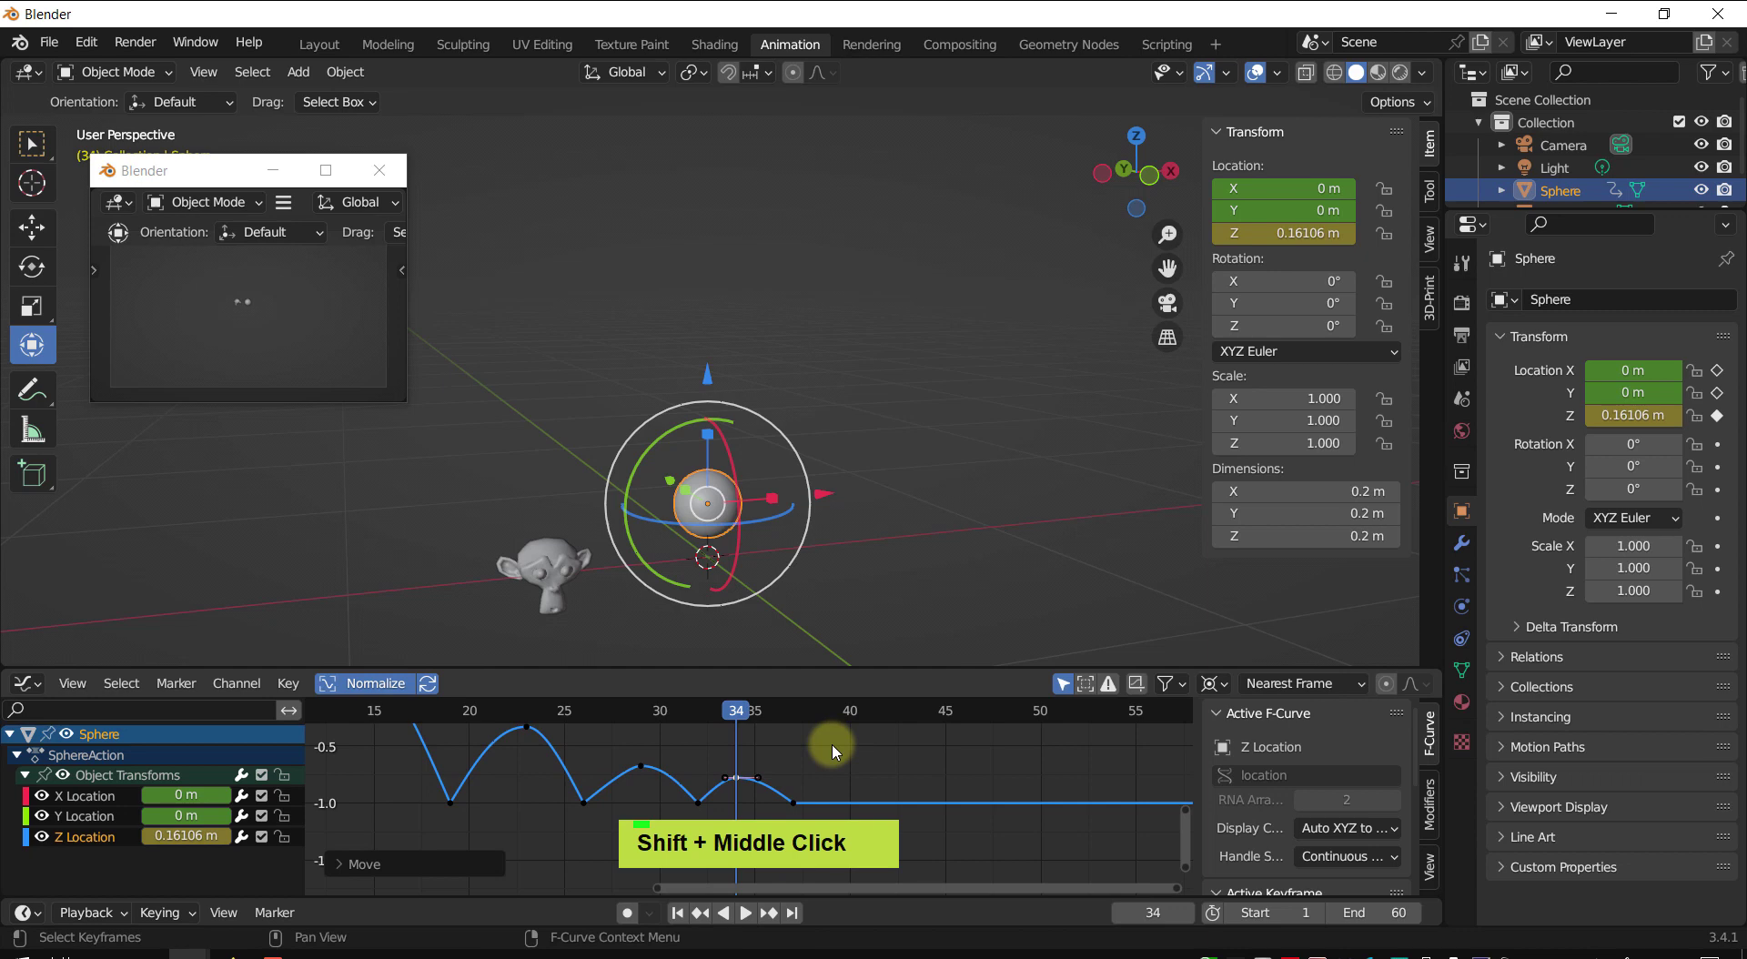
- Set the interpolation of the peak keyframe at frame 34 to Bounce and inspect the resulting curve up close
{"action": "key", "text": "t"}
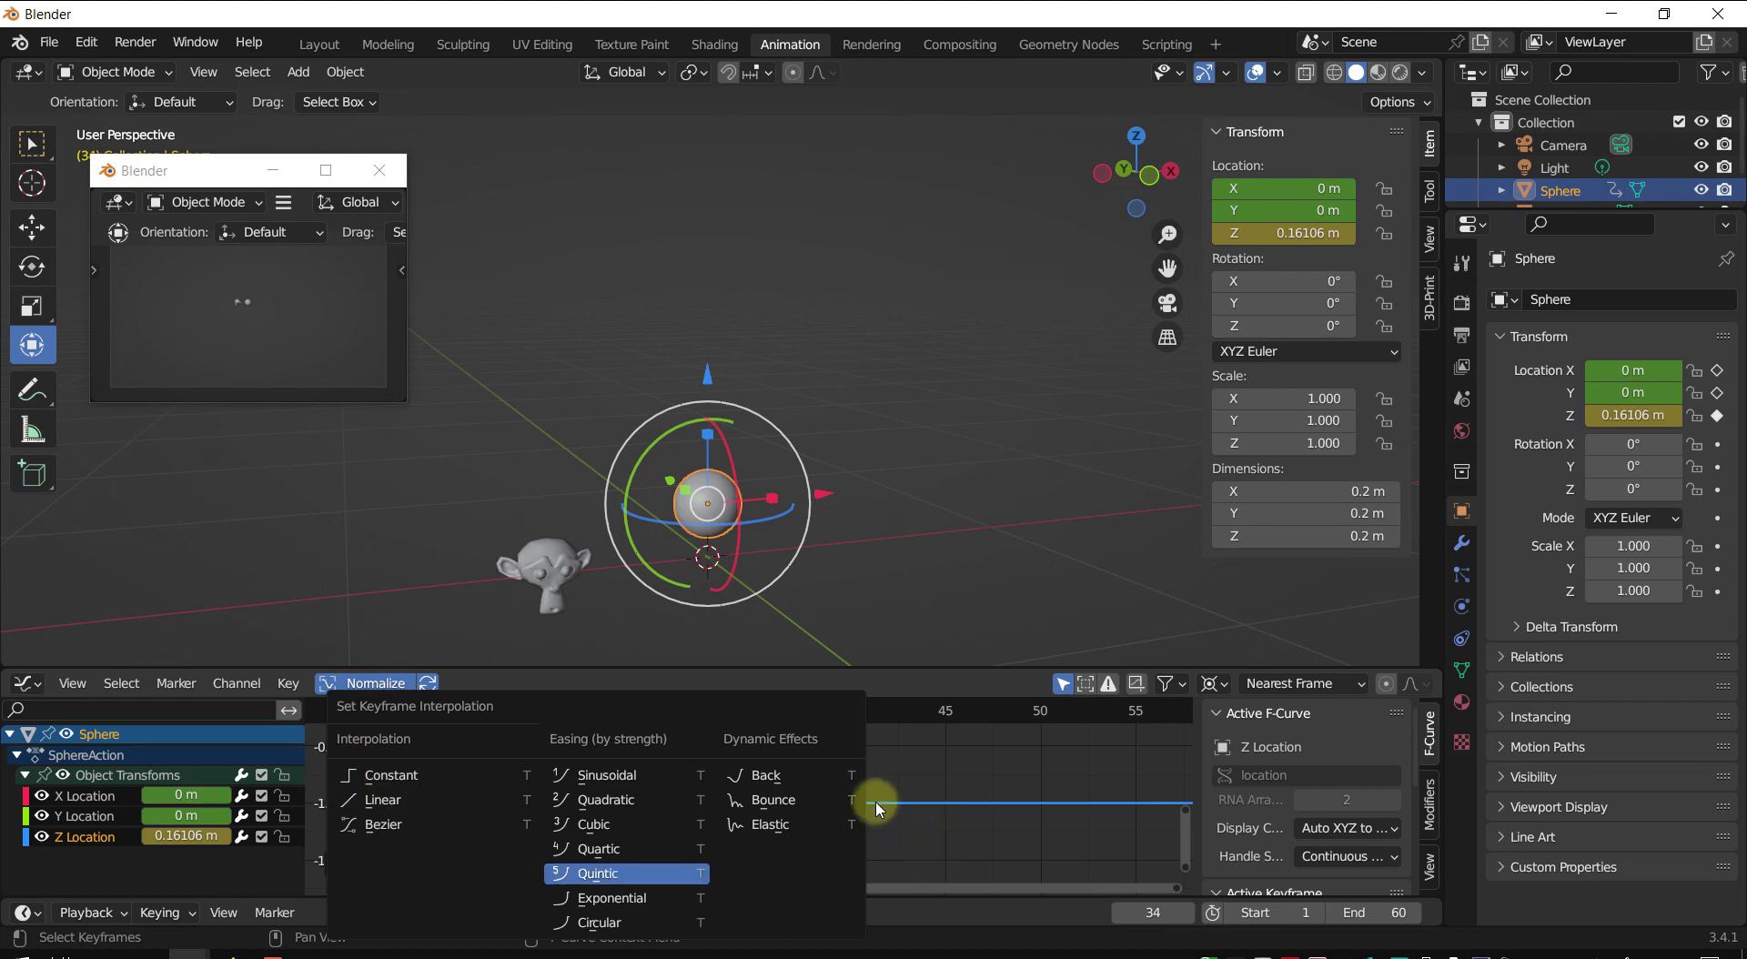
{"action": "left_click", "coordinate": [774, 800]}
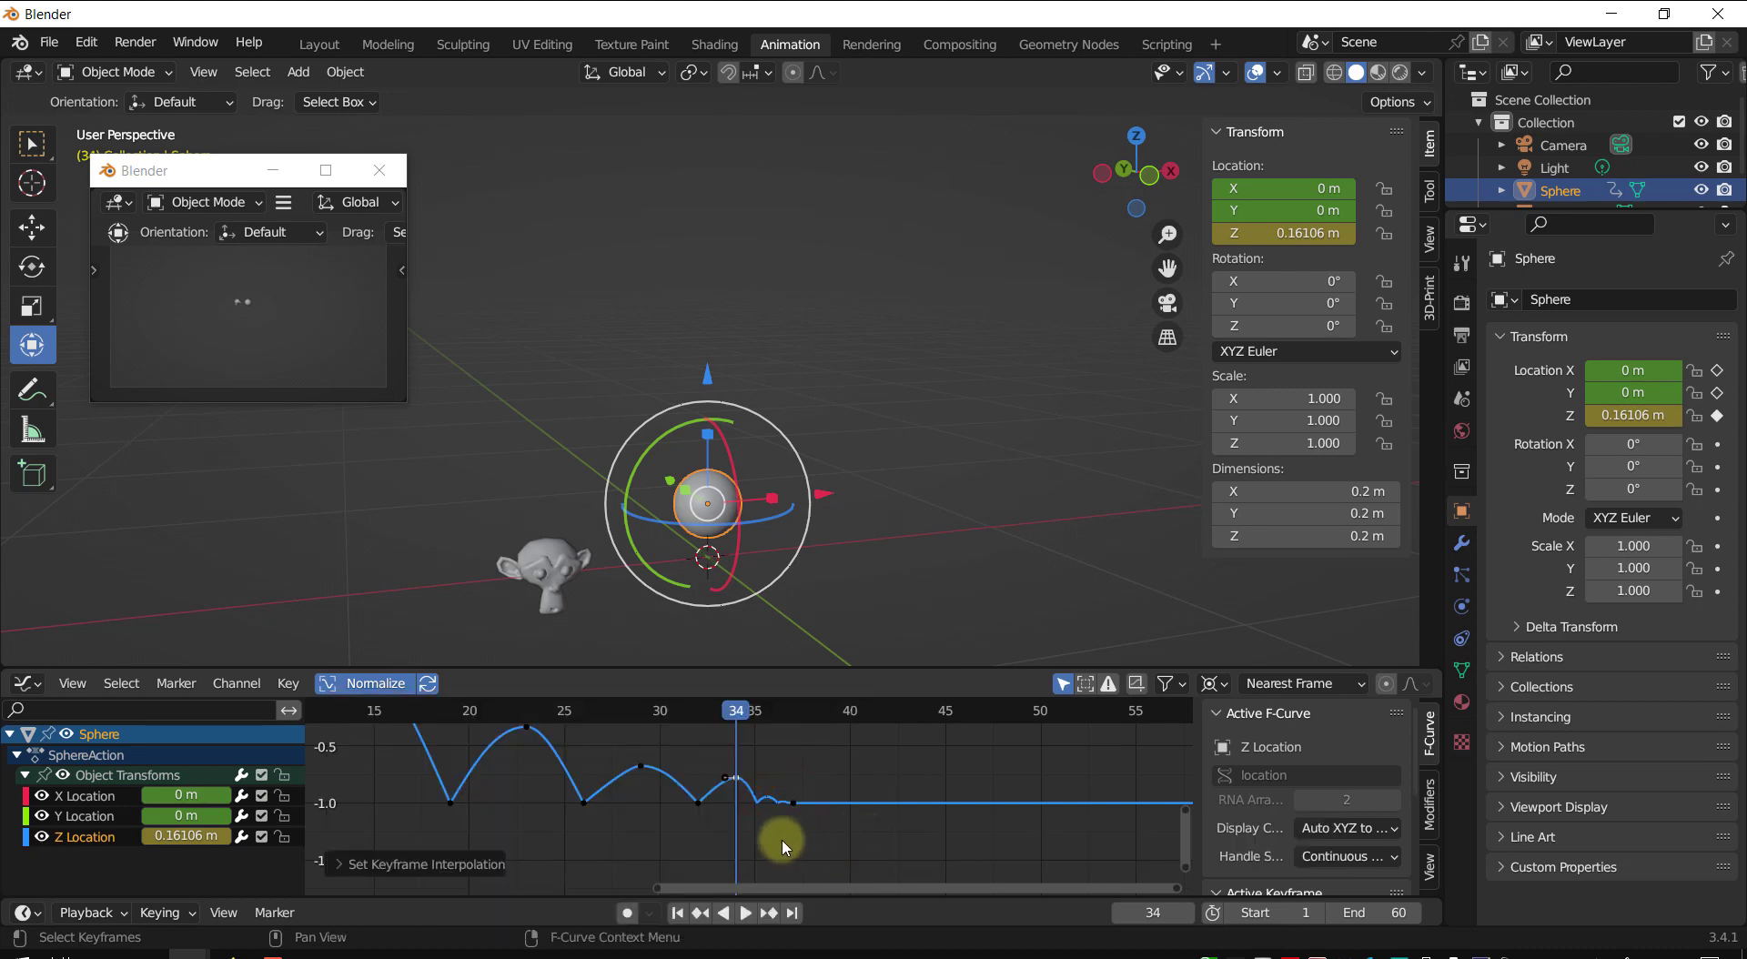
{"action": "middle_click_drag", "start_coordinate": [790, 830], "coordinate": [741, 792]}
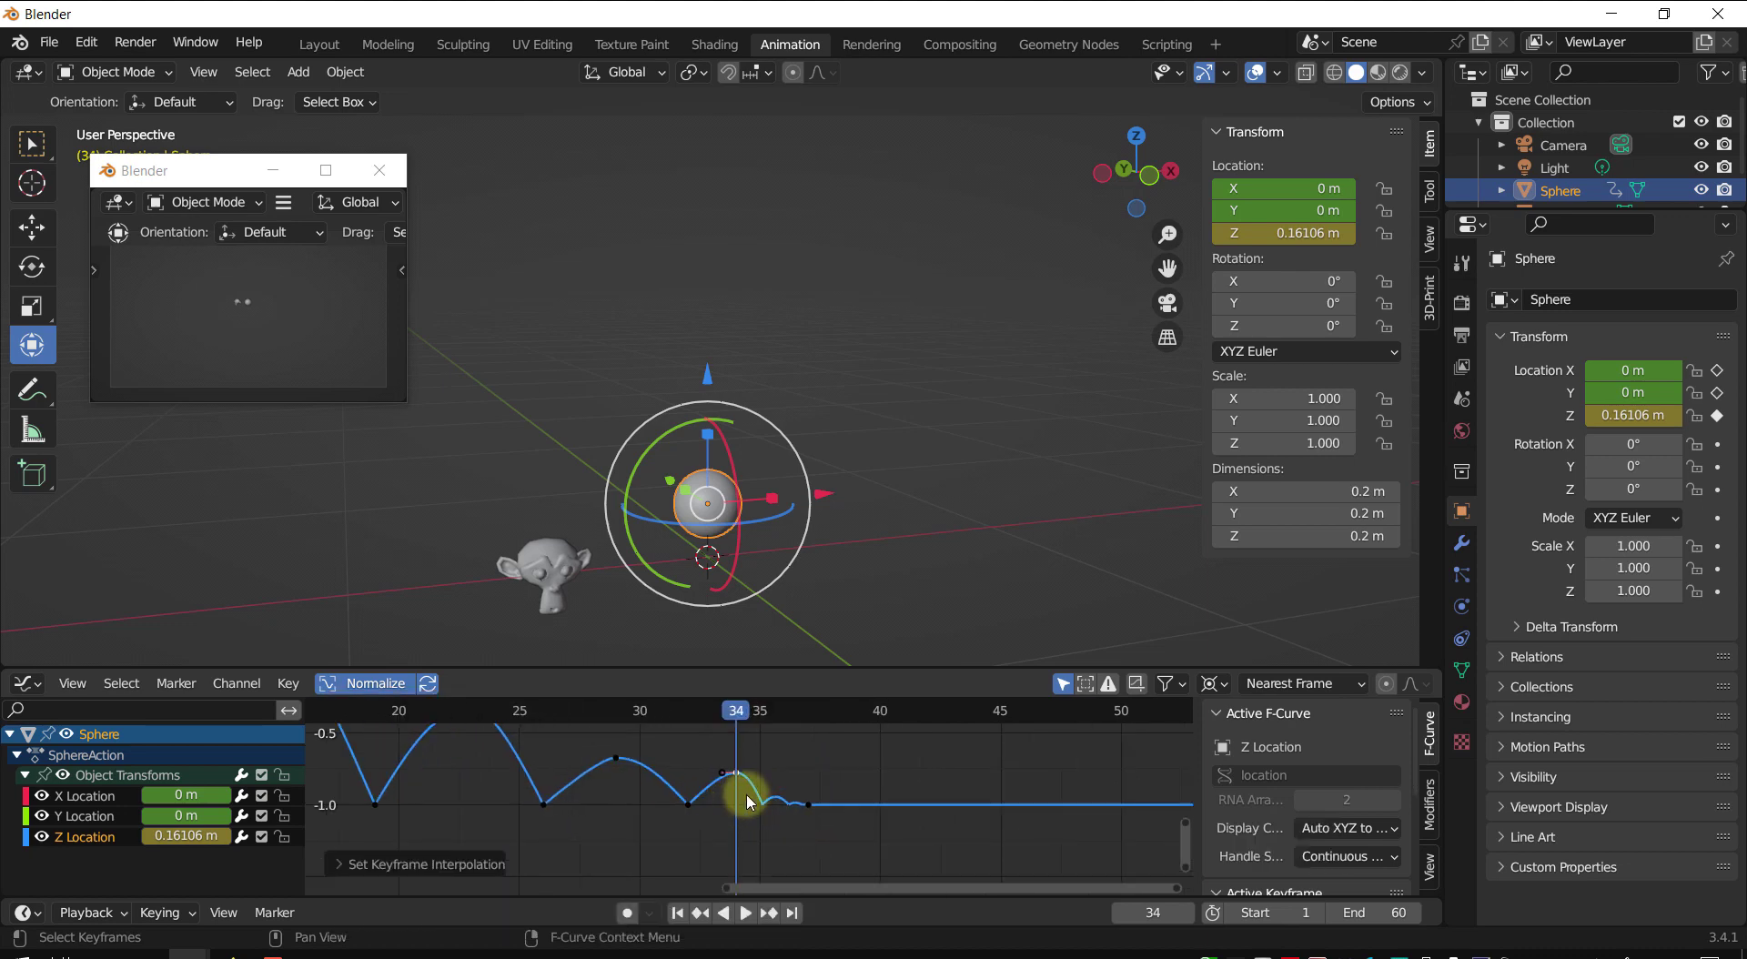
{"action": "scroll", "coordinate": [754, 798], "scroll_direction": "up", "scroll_amount": 2}
{"action": "left_click", "coordinate": [817, 805]}
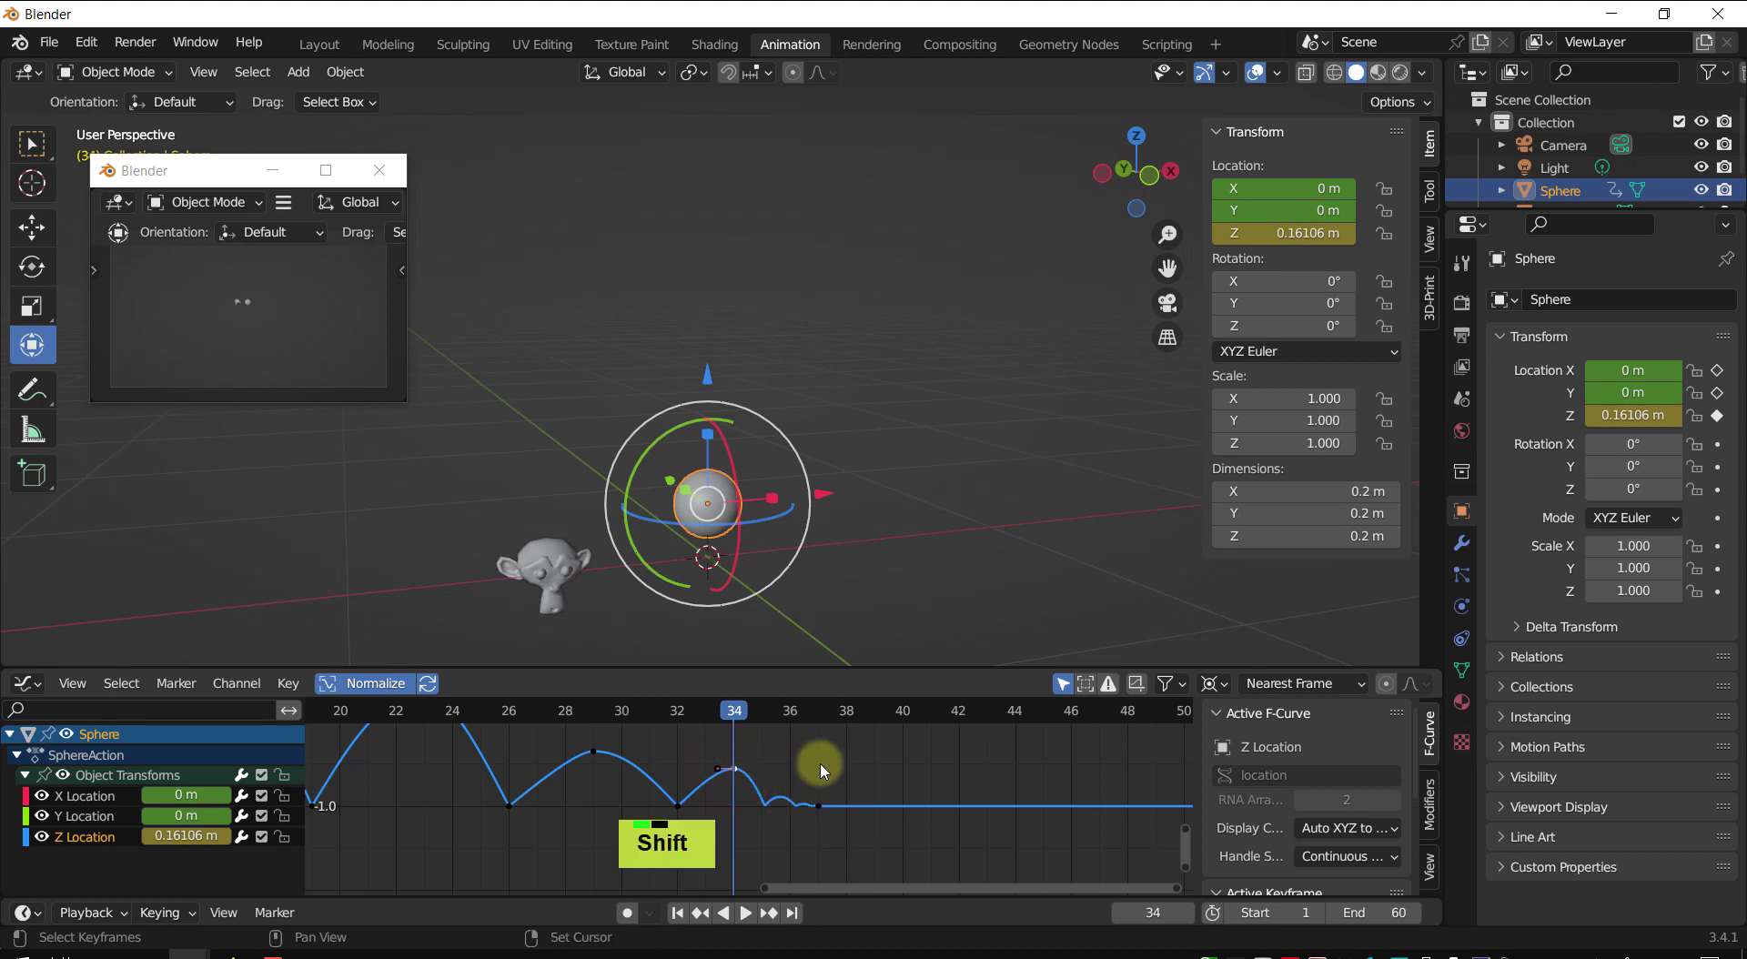
{"action": "mouse_move", "coordinate": [720, 799]}
{"action": "middle_mouse_down", "text": "shift"}
{"action": "mouse_move", "coordinate": [681, 799]}
{"action": "mouse_move", "coordinate": [739, 783]}
{"action": "middle_mouse_up", "text": "shift"}
{"action": "scroll", "coordinate": [680, 792], "scroll_direction": "up", "scroll_amount": 2}
{"action": "scroll", "coordinate": [674, 764], "scroll_direction": "up", "scroll_amount": 2}
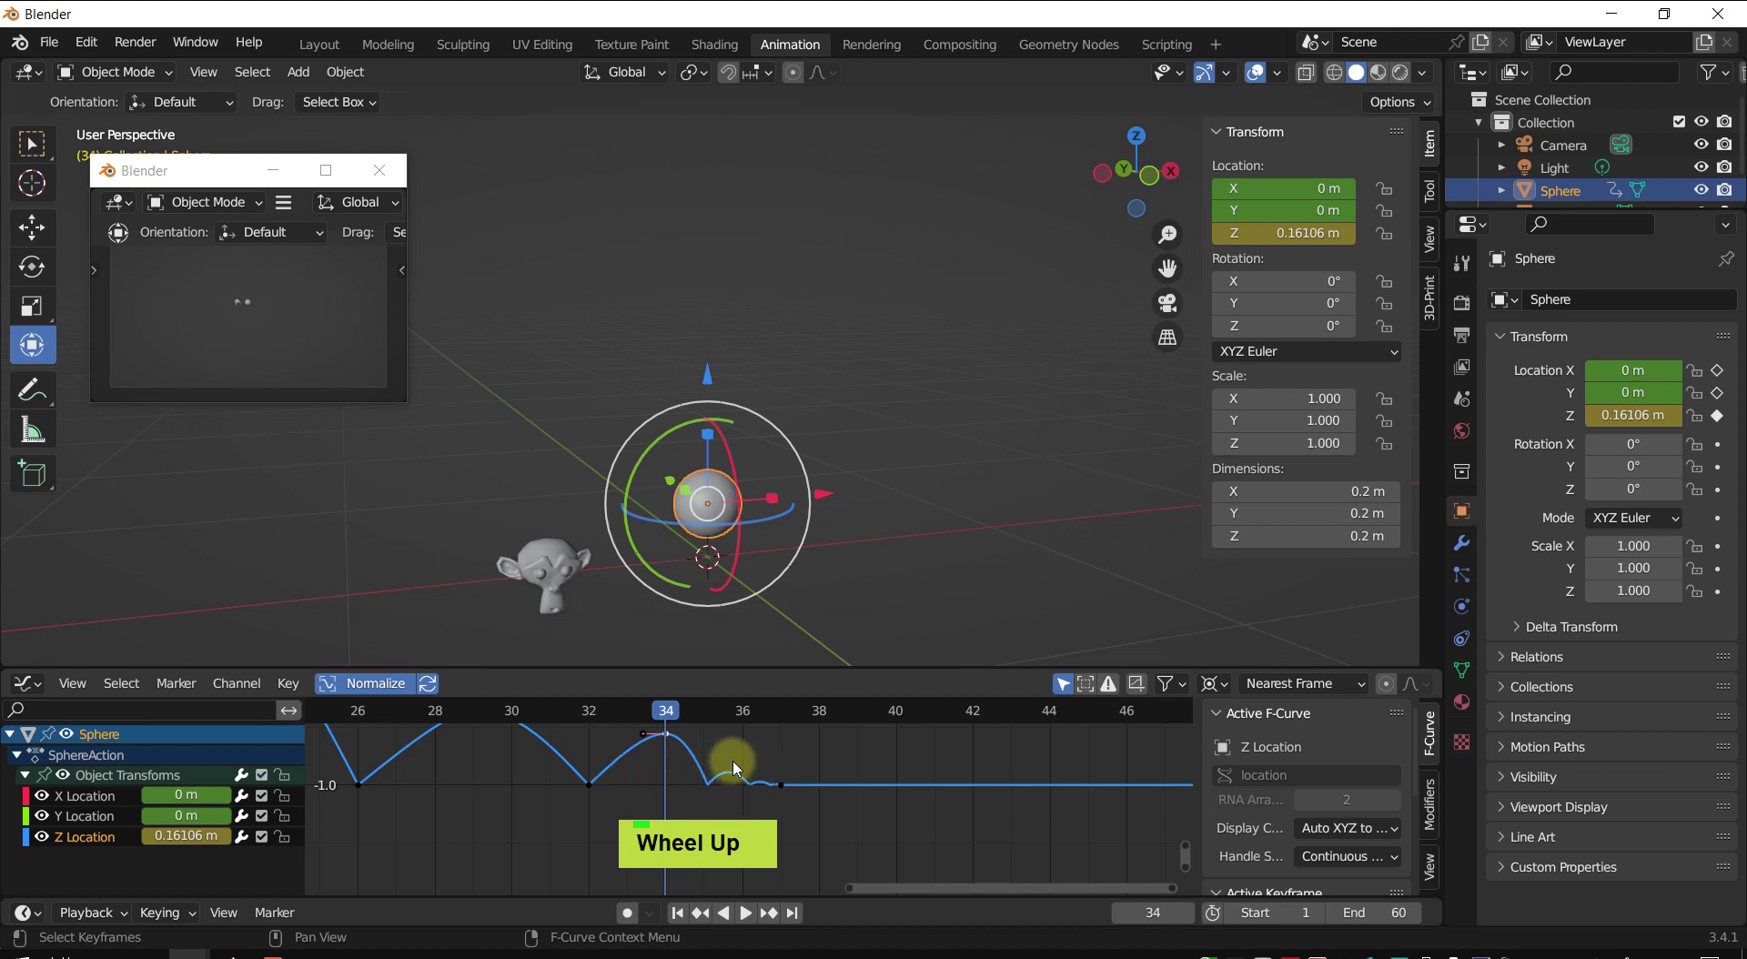
{"action": "middle_click_drag", "start_coordinate": [701, 736], "coordinate": [725, 757], "text": "shift"}
- Move the playhead to frame 32 and adjust the incoming handle of the peak keyframe at frame 34
{"action": "left_click_drag", "start_coordinate": [689, 763], "coordinate": [617, 712]}
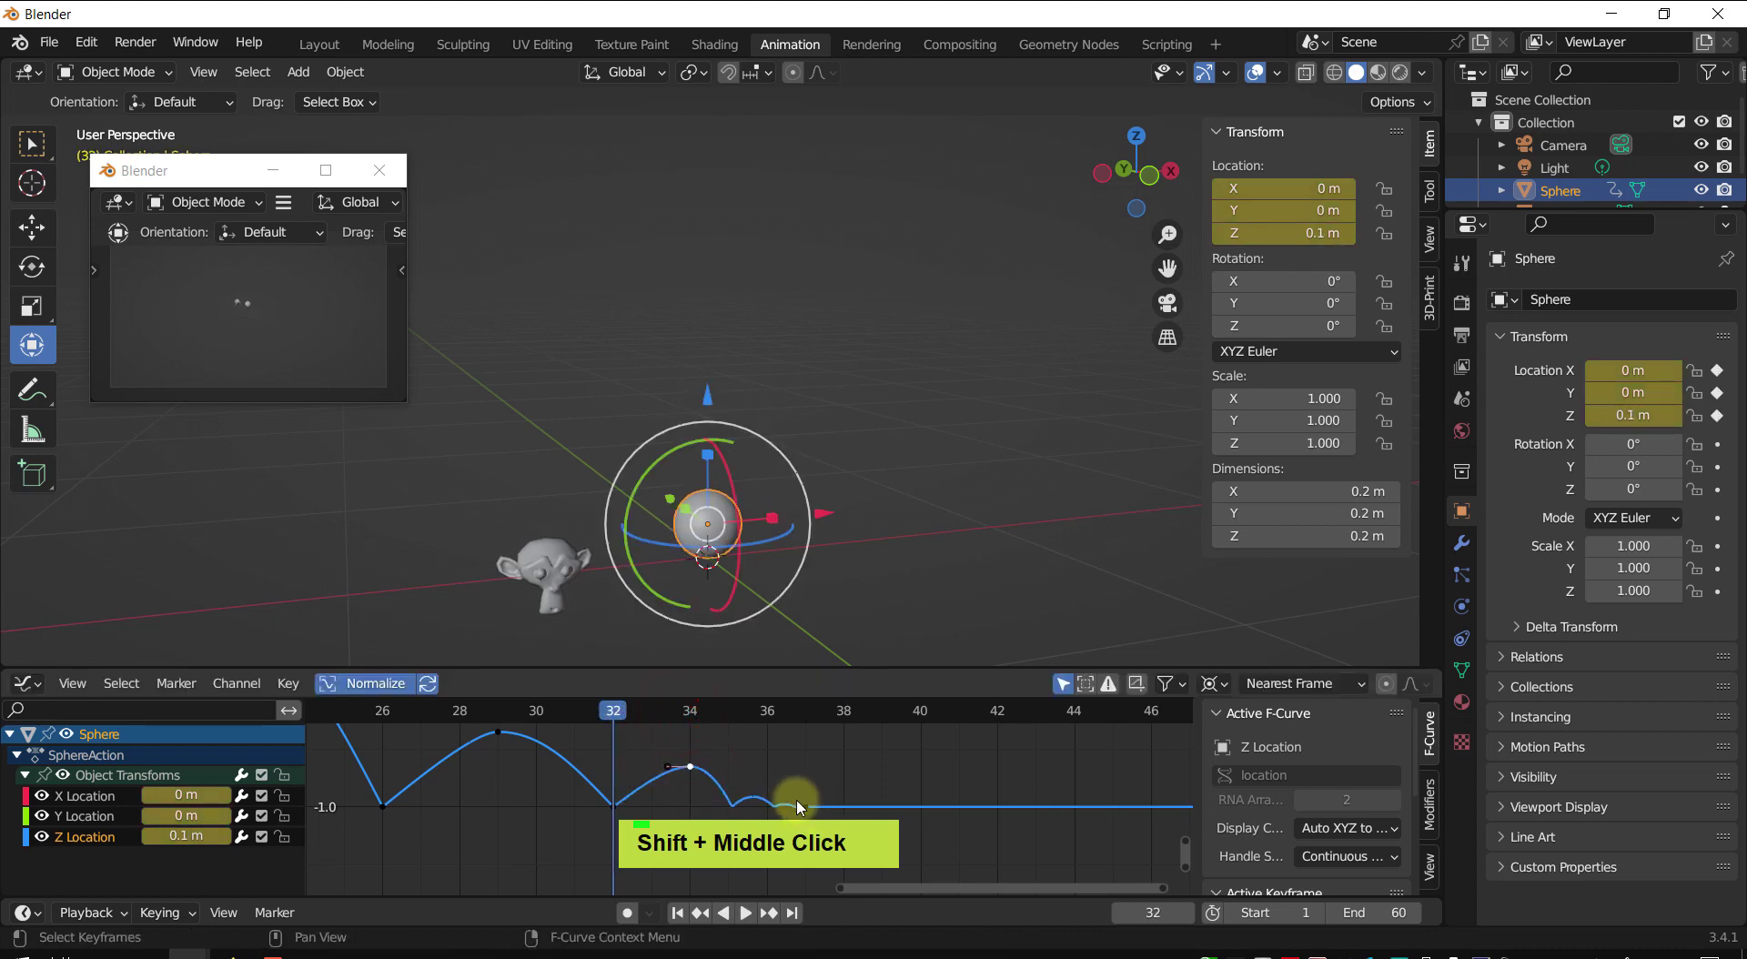
{"action": "left_click", "coordinate": [689, 769]}
{"action": "mouse_move", "coordinate": [678, 764]}
{"action": "left_mouse_down"}
{"action": "mouse_move", "coordinate": [656, 762]}
{"action": "mouse_move", "coordinate": [669, 780]}
{"action": "left_mouse_up"}
{"action": "scroll", "coordinate": [660, 794], "scroll_direction": "down", "scroll_amount": 2}
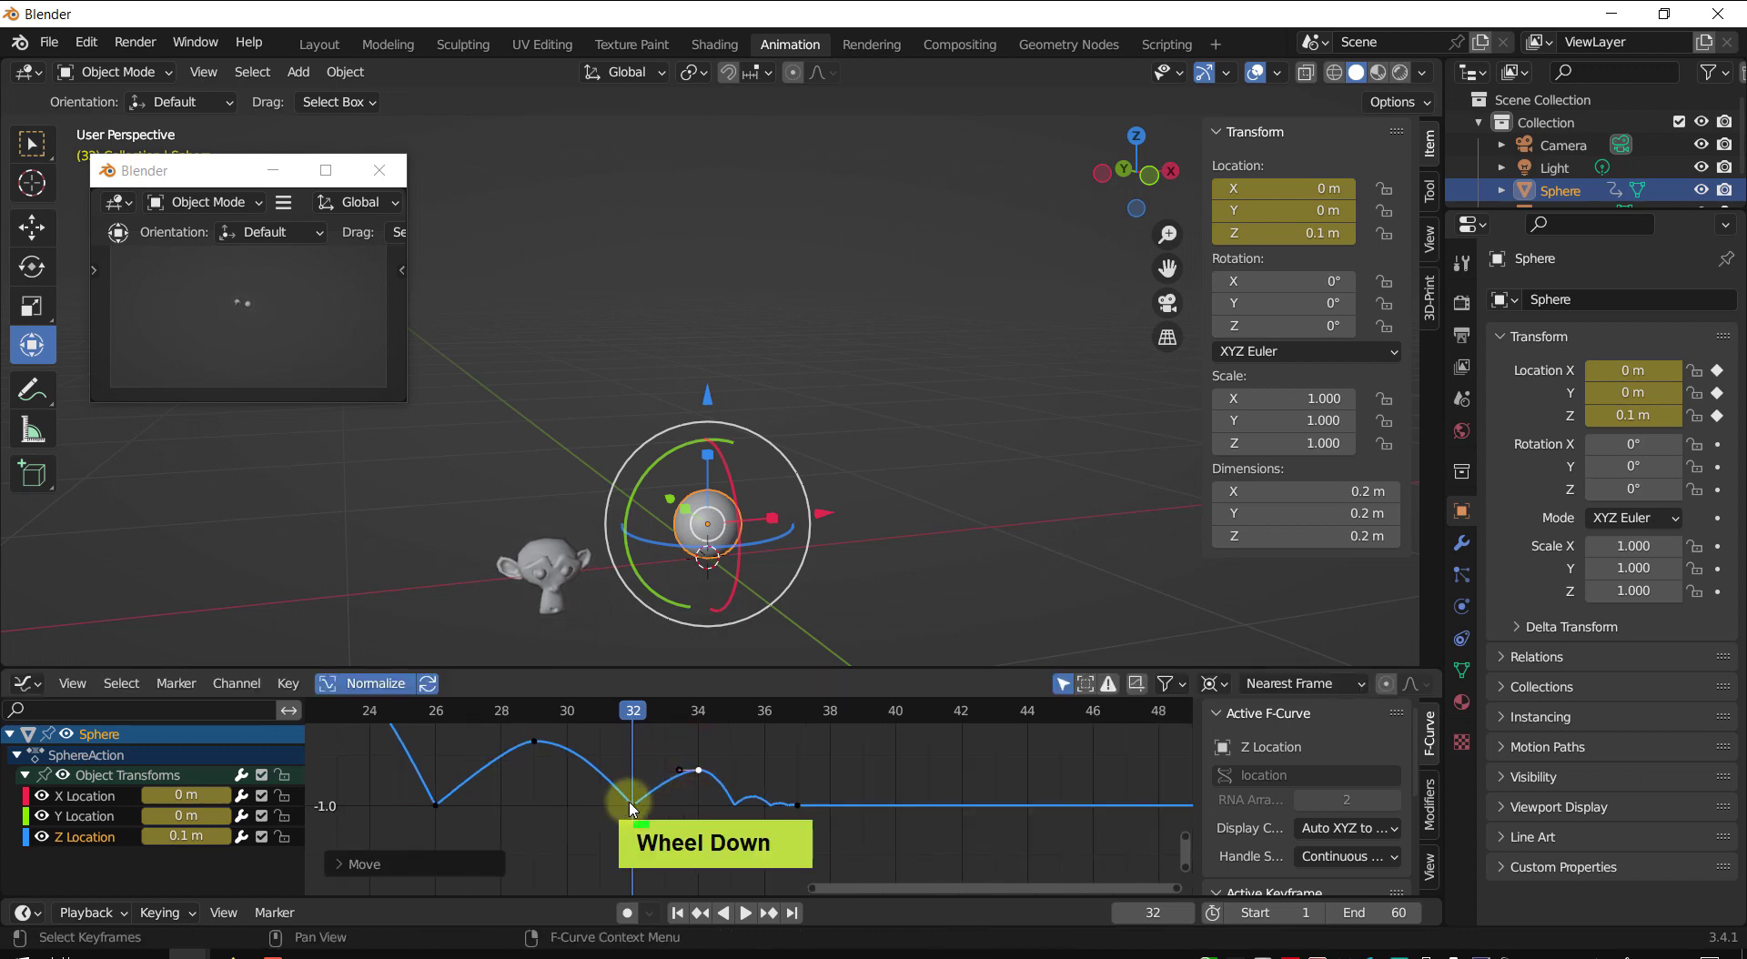
- Raise the outgoing handle of the frame 26 contact and the incoming handle of the frame 32 contact to round the arc between them
{"action": "left_click", "coordinate": [436, 804]}
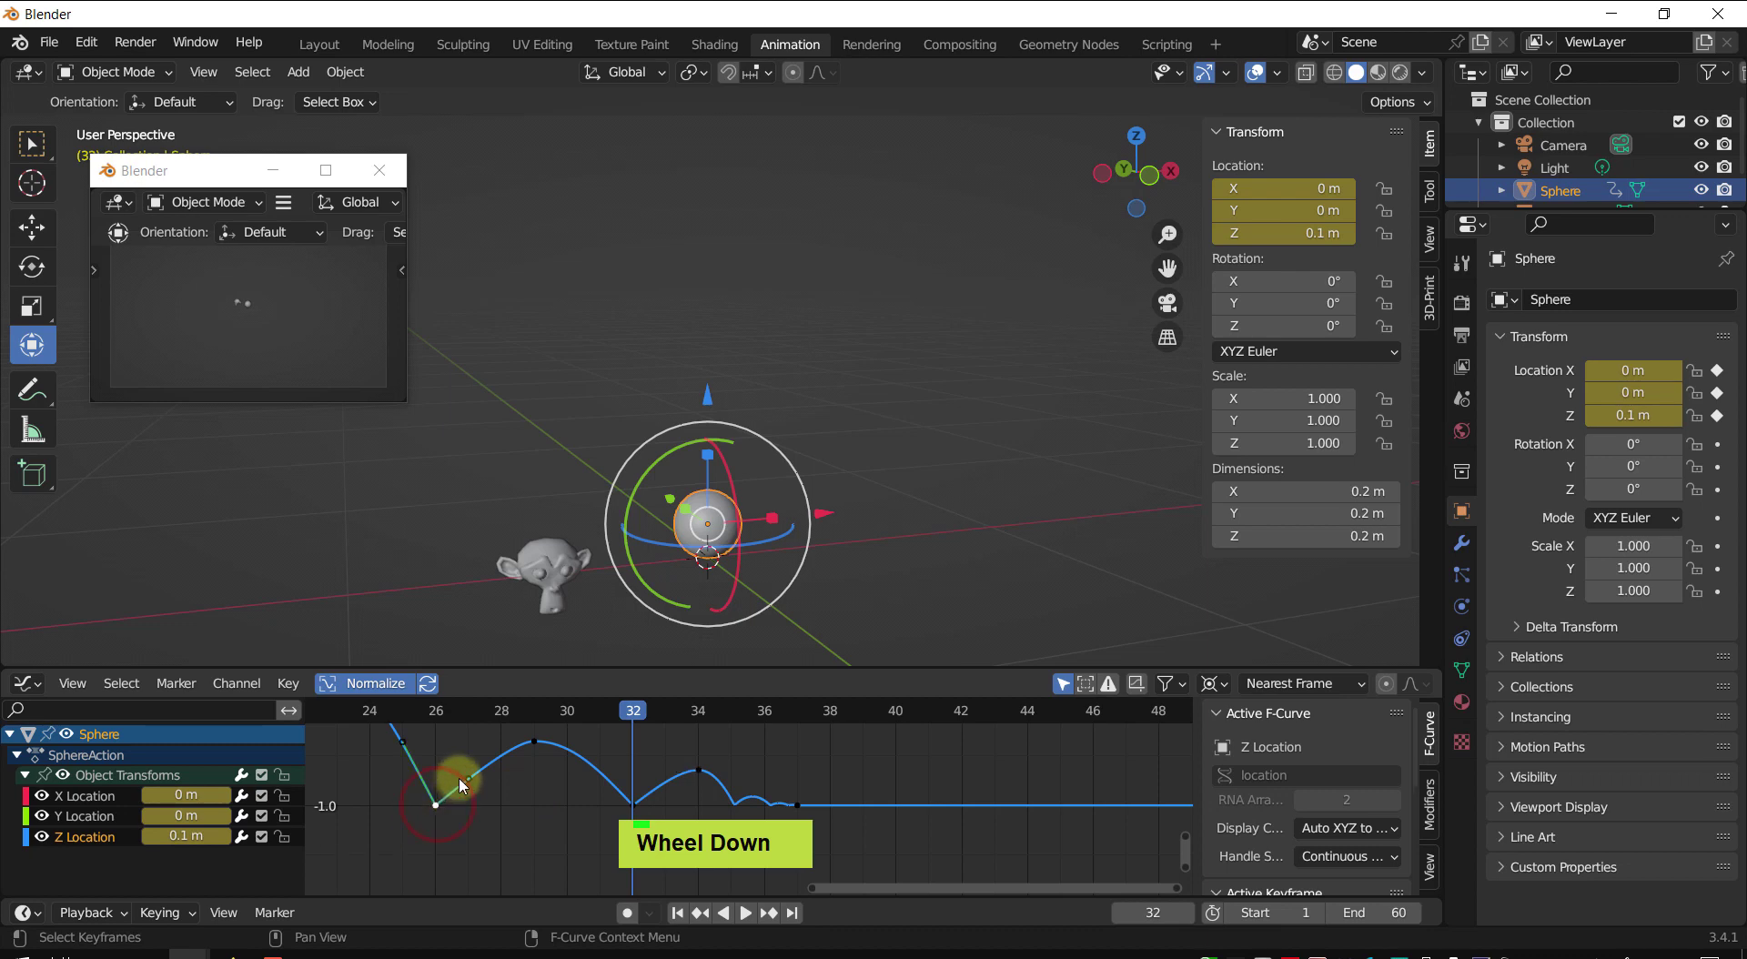
{"action": "left_click_drag", "start_coordinate": [463, 784], "coordinate": [469, 760]}
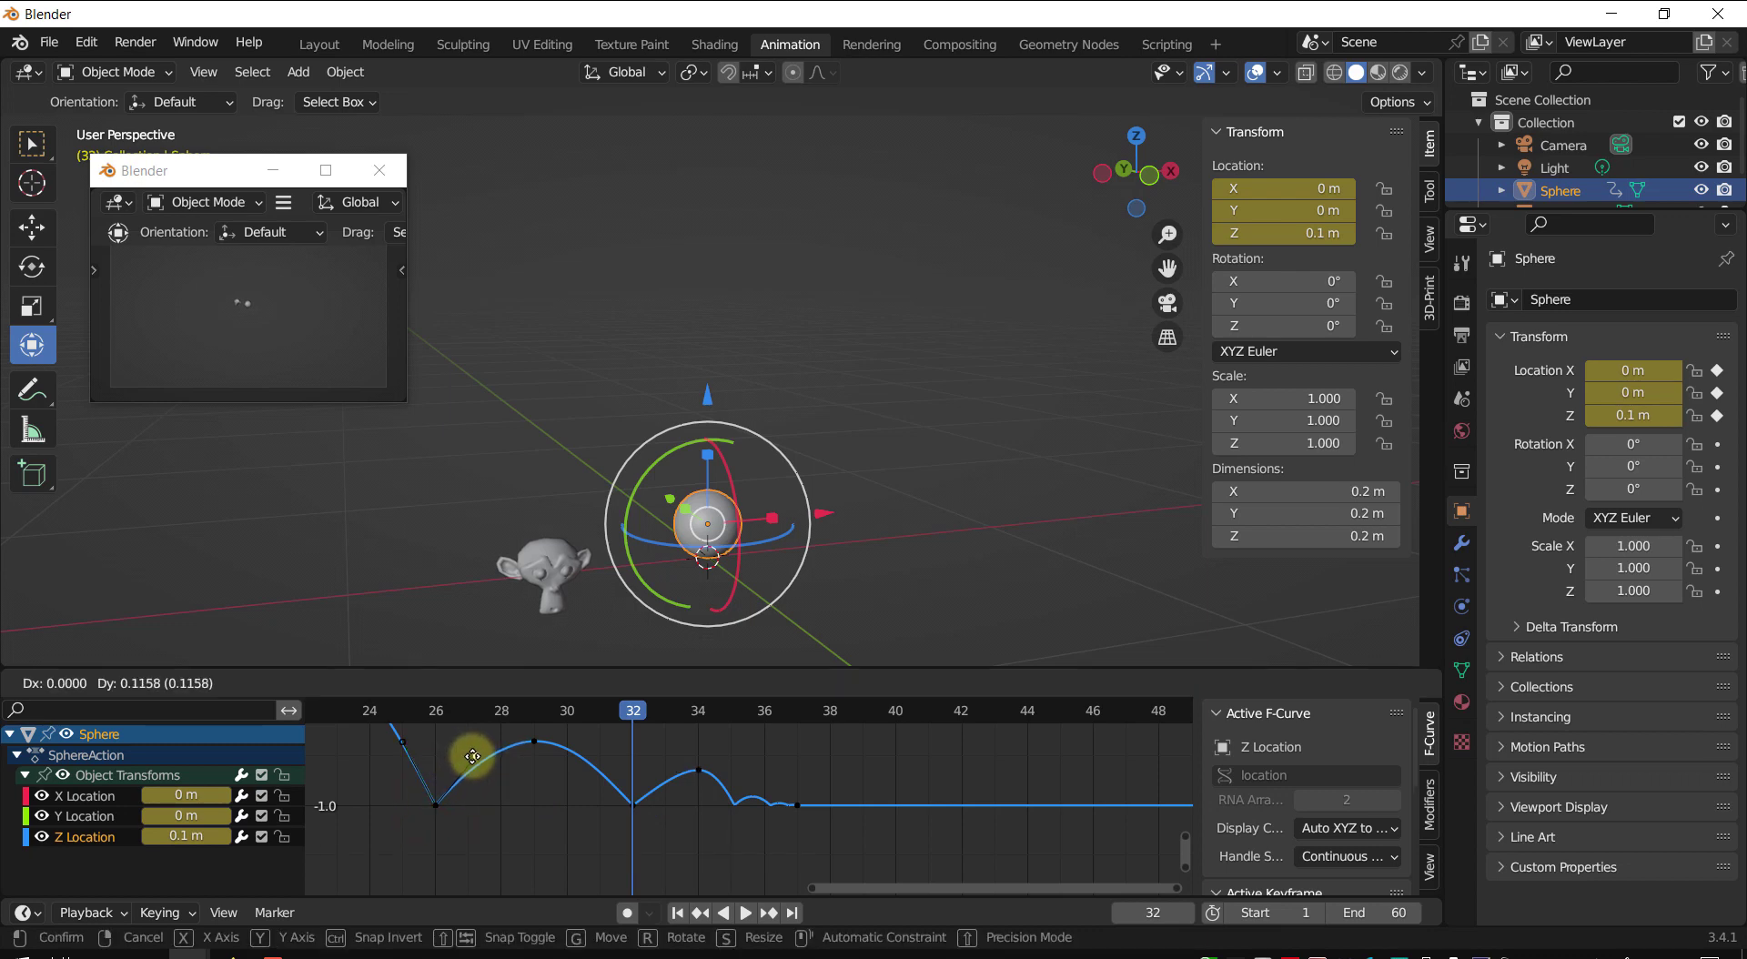
{"action": "left_click_drag", "start_coordinate": [472, 757], "coordinate": [476, 756]}
{"action": "left_click", "coordinate": [632, 806]}
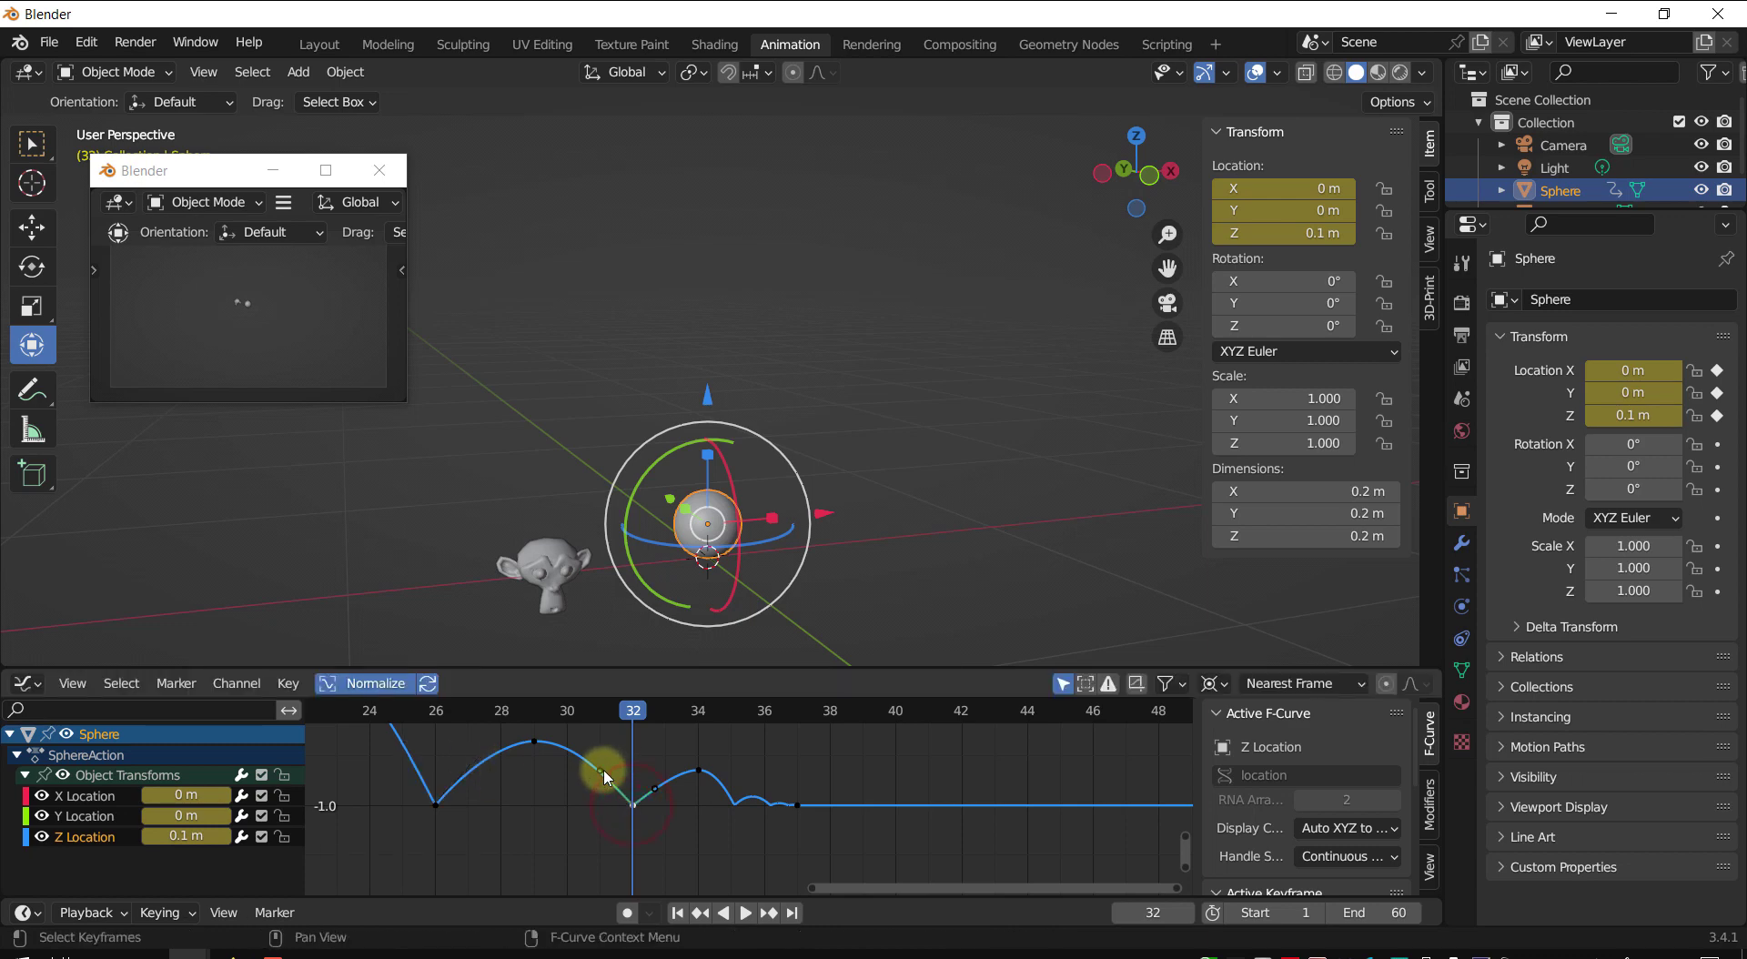
{"action": "left_click_drag", "start_coordinate": [605, 770], "coordinate": [605, 767]}
{"action": "scroll", "coordinate": [605, 767], "scroll_direction": "down", "scroll_amount": 2}
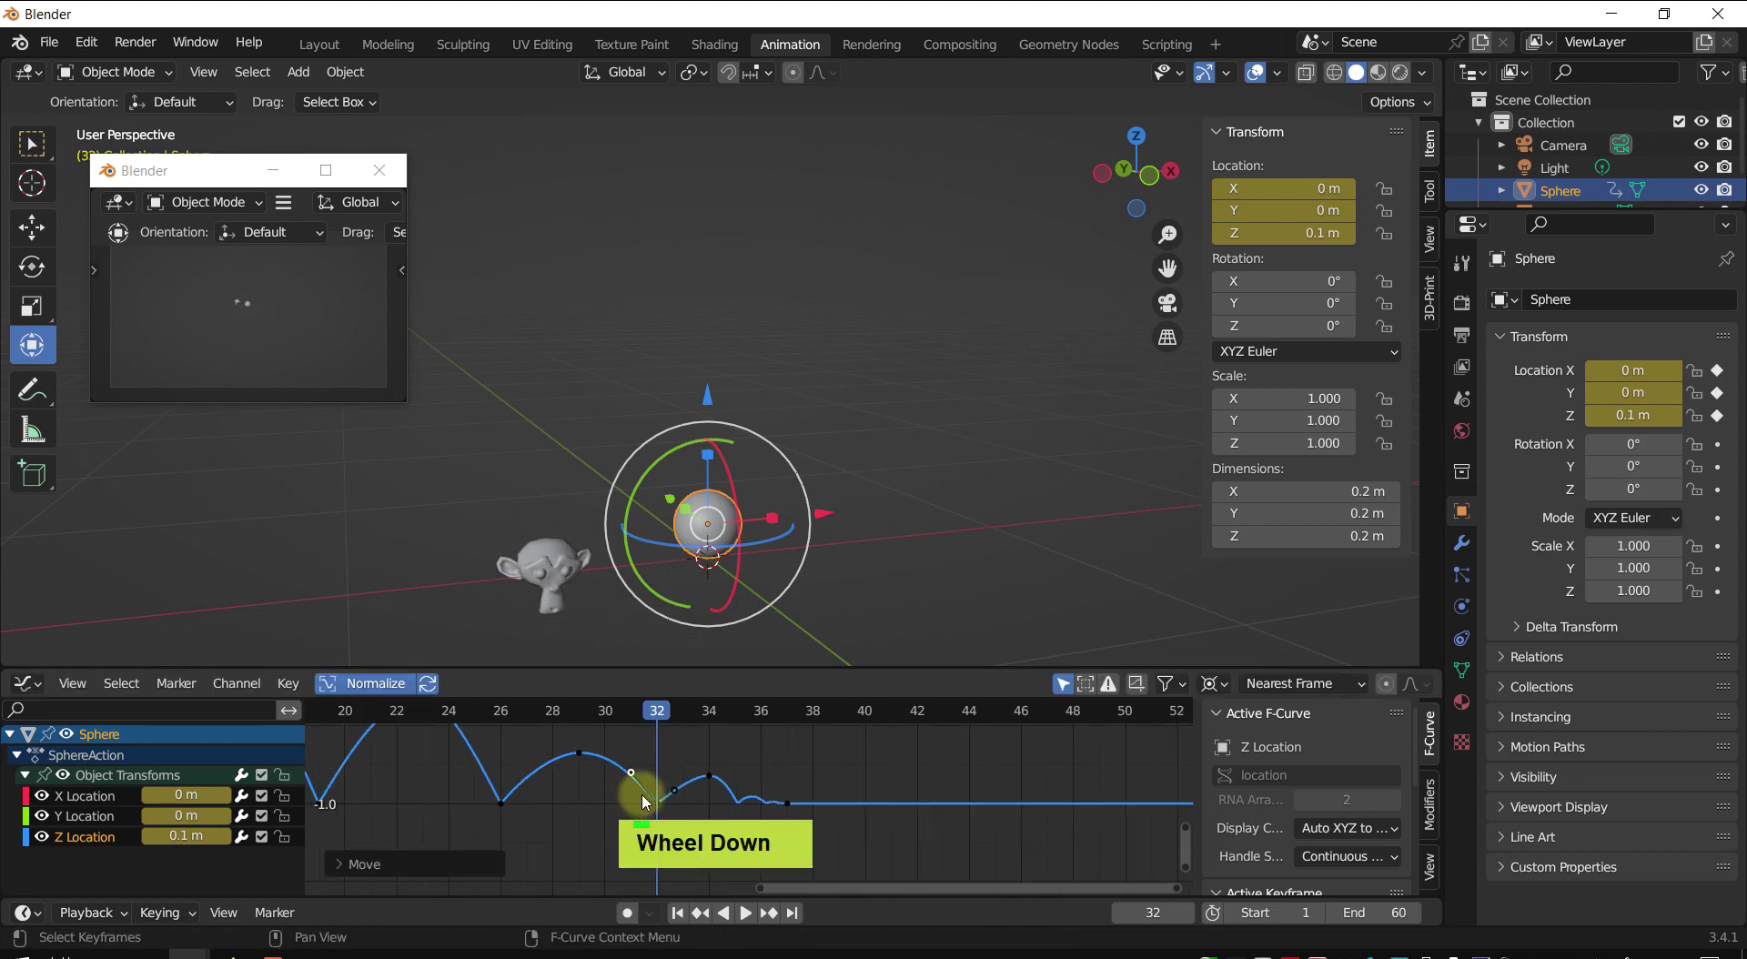
- Rewind the playhead before the first bounce, play the animation to check the added bounces, and stop playback at frame 5
{"action": "middle_click_drag", "start_coordinate": [605, 768], "coordinate": [758, 754], "text": "shift"}
{"action": "scroll", "coordinate": [811, 780], "scroll_direction": "down", "scroll_amount": 2}
{"action": "scroll", "coordinate": [883, 760], "scroll_direction": "down", "scroll_amount": 5}
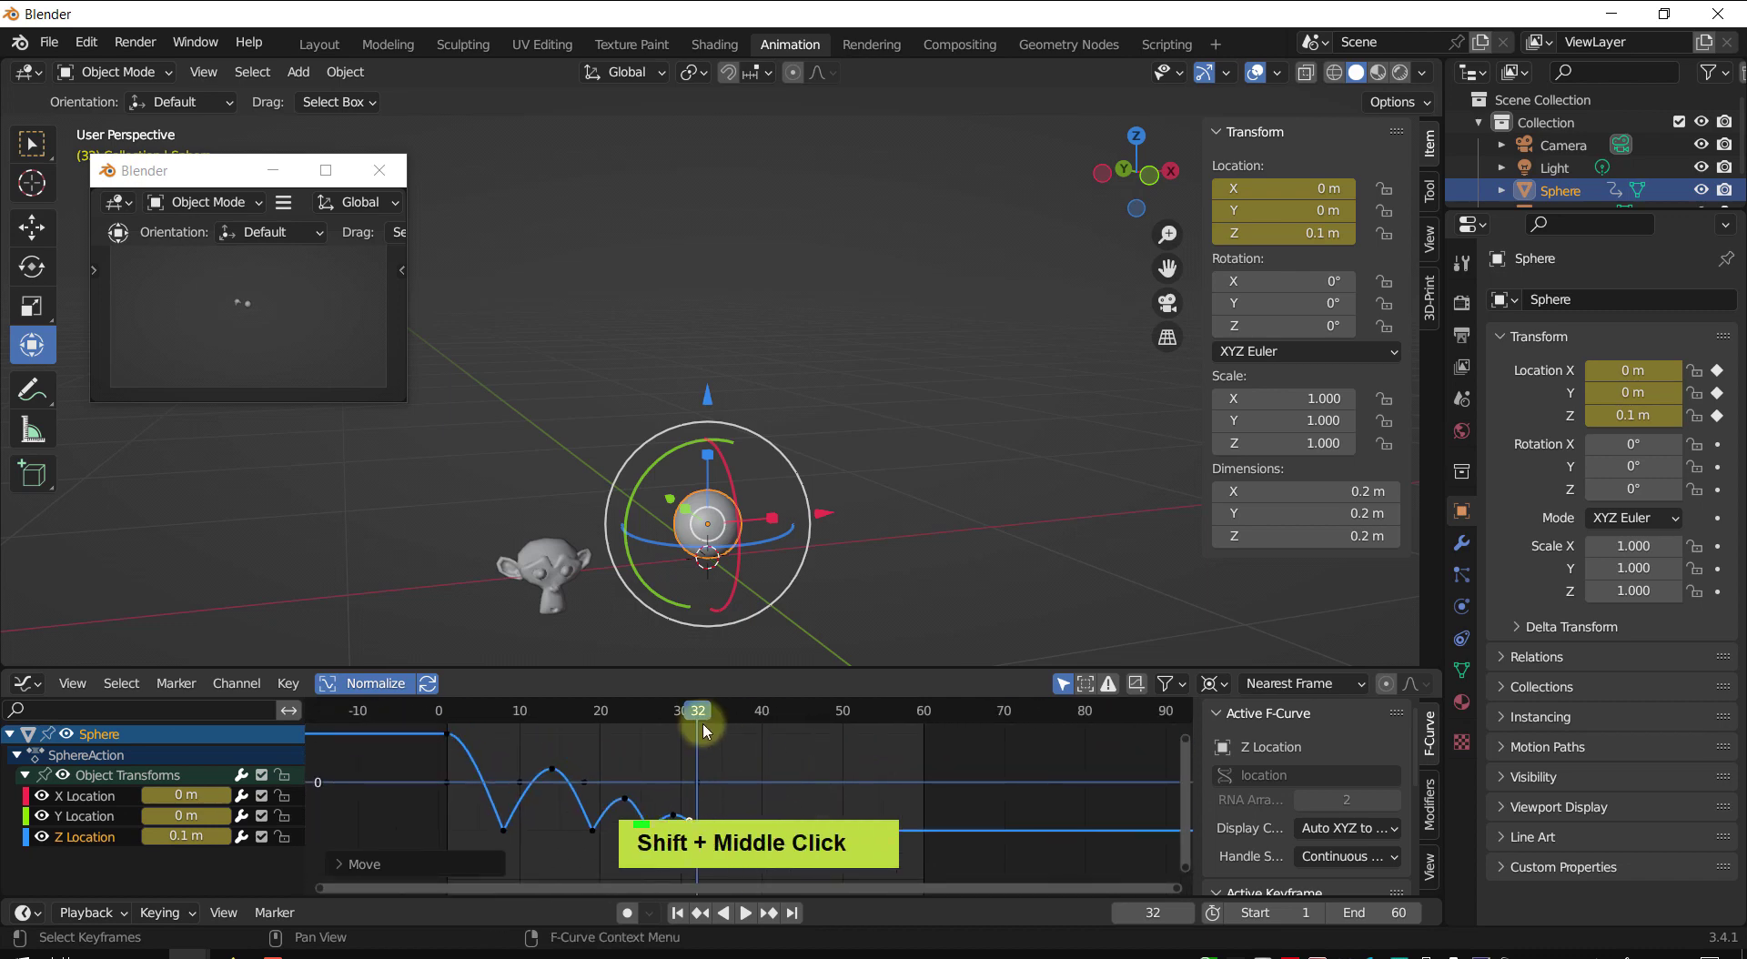
{"action": "left_click_drag", "start_coordinate": [702, 715], "coordinate": [386, 742]}
{"action": "key", "text": "shift+space"}
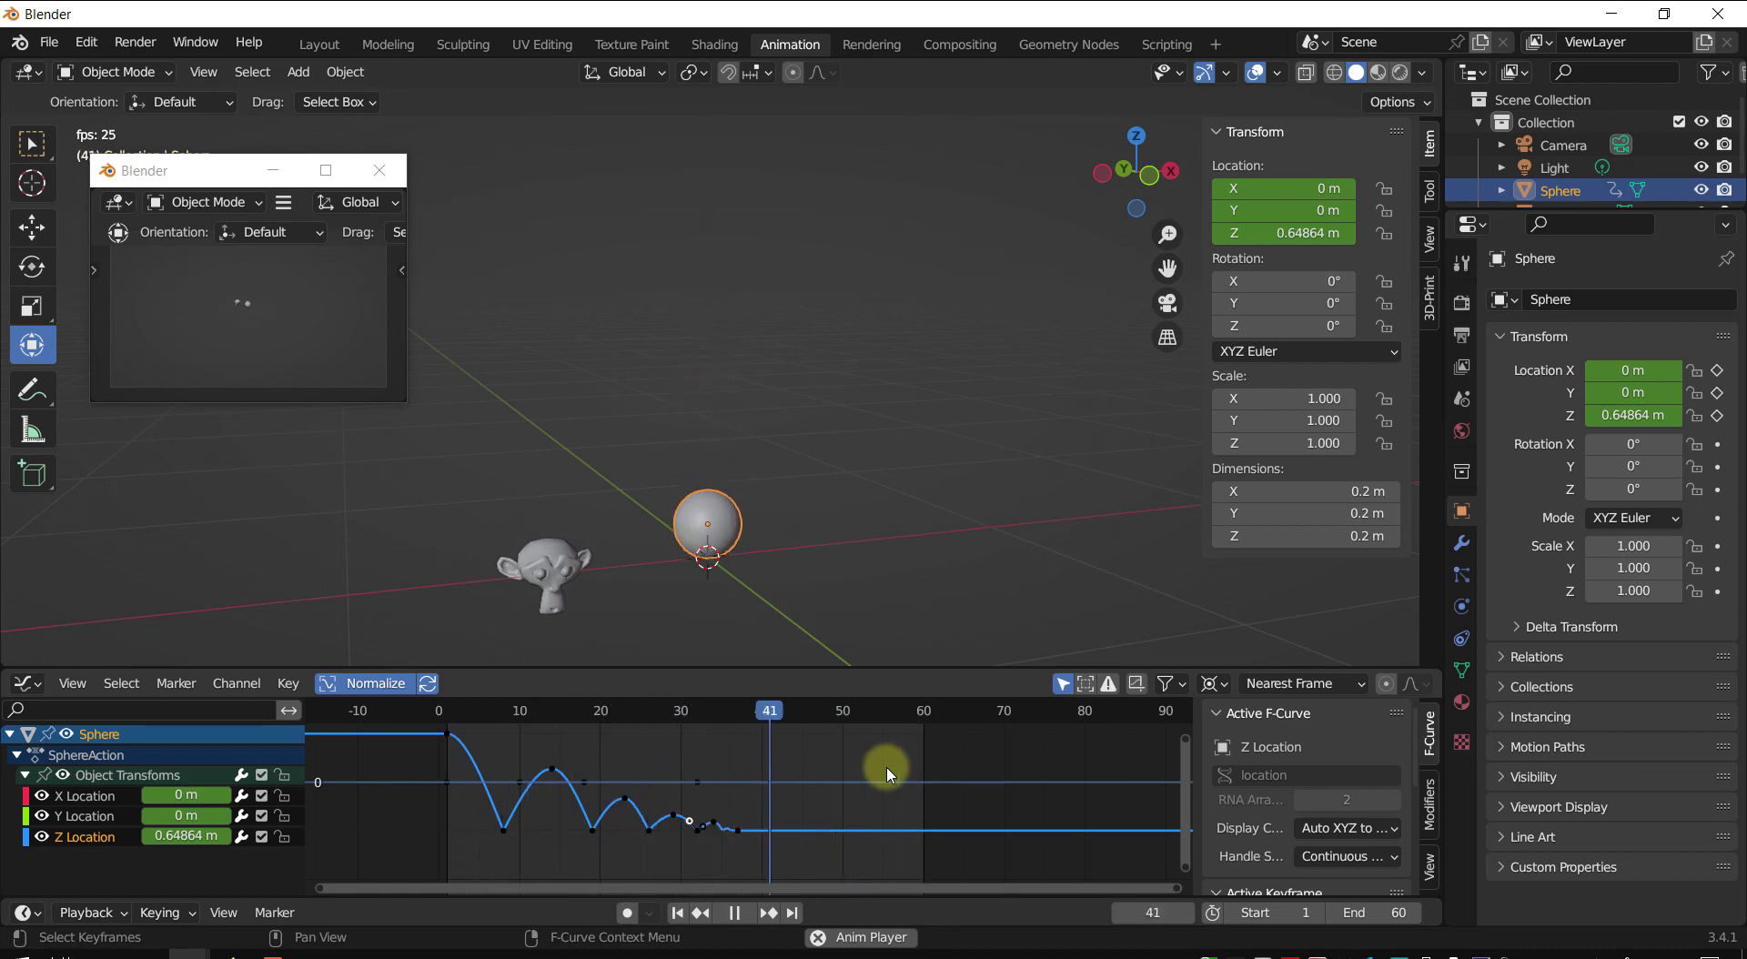
{"action": "key", "text": "shift+space"}
- Return to frame 1 and reframe the 3D view around the sphere and monkey head
{"action": "middle_click", "coordinate": [878, 491], "text": "shift"}
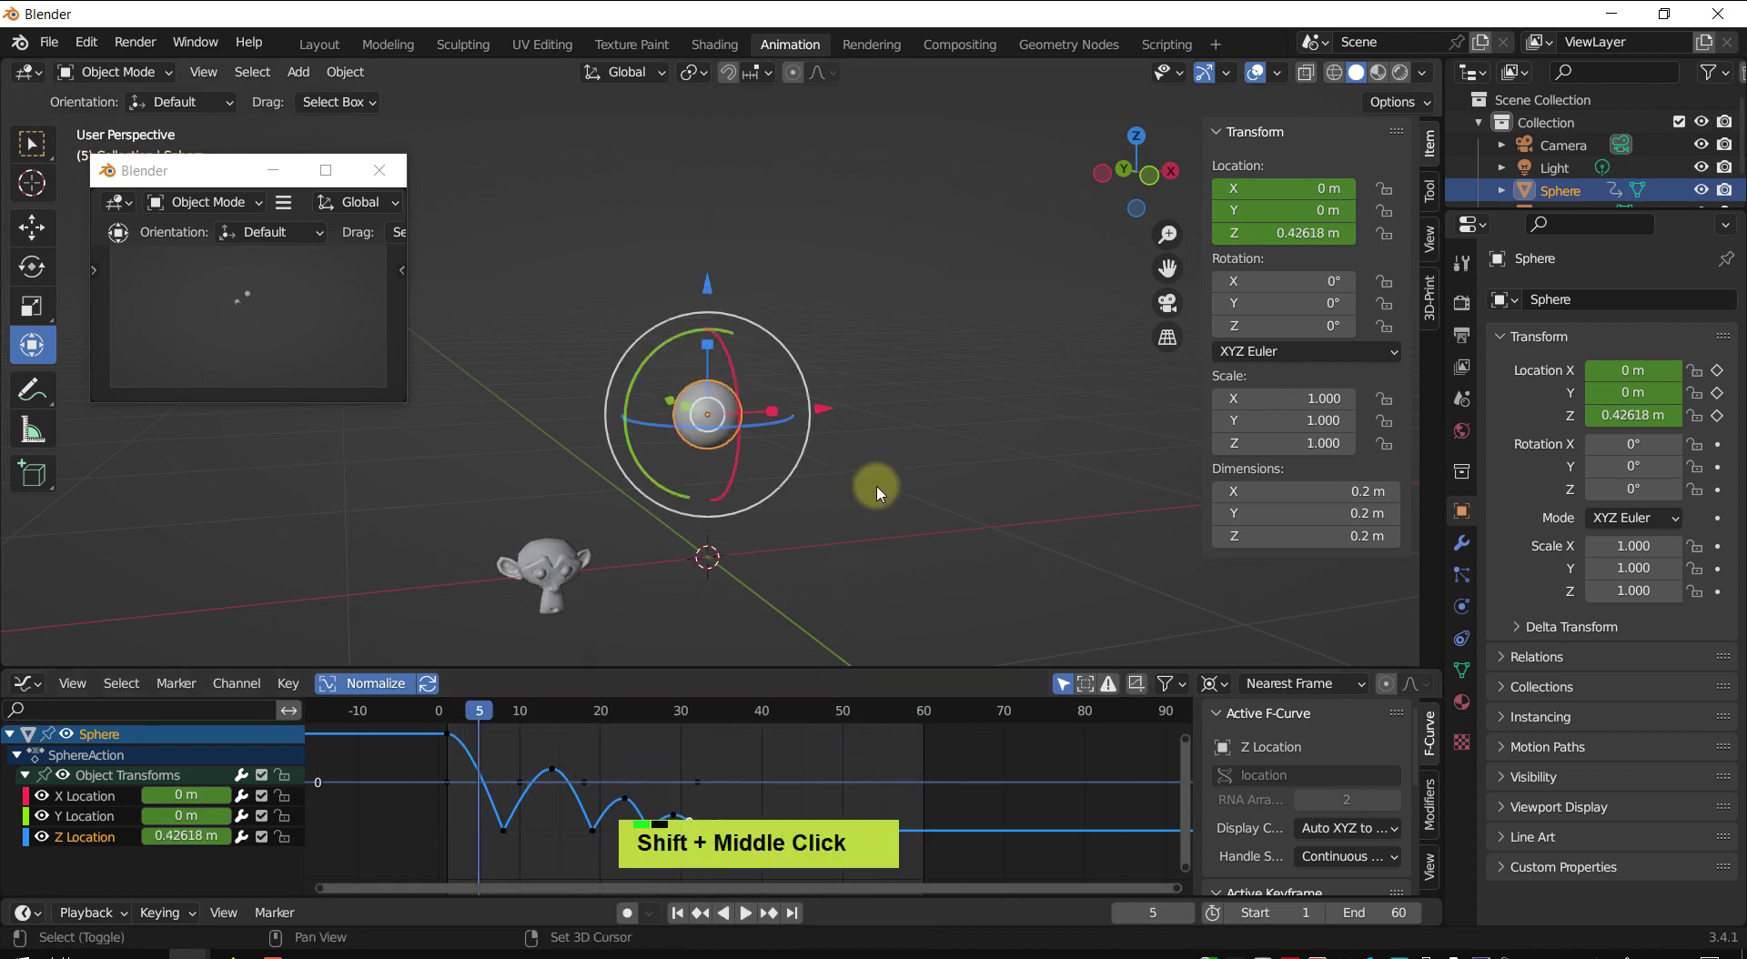
{"action": "mouse_move", "coordinate": [878, 488]}
{"action": "middle_mouse_down", "text": "shift"}
{"action": "mouse_move", "coordinate": [897, 479]}
{"action": "mouse_move", "coordinate": [879, 501]}
{"action": "middle_mouse_up", "text": "shift"}
{"action": "middle_click_drag", "start_coordinate": [879, 501], "coordinate": [903, 458], "text": "shift"}
{"action": "scroll", "coordinate": [780, 454], "scroll_direction": "up", "scroll_amount": 1}
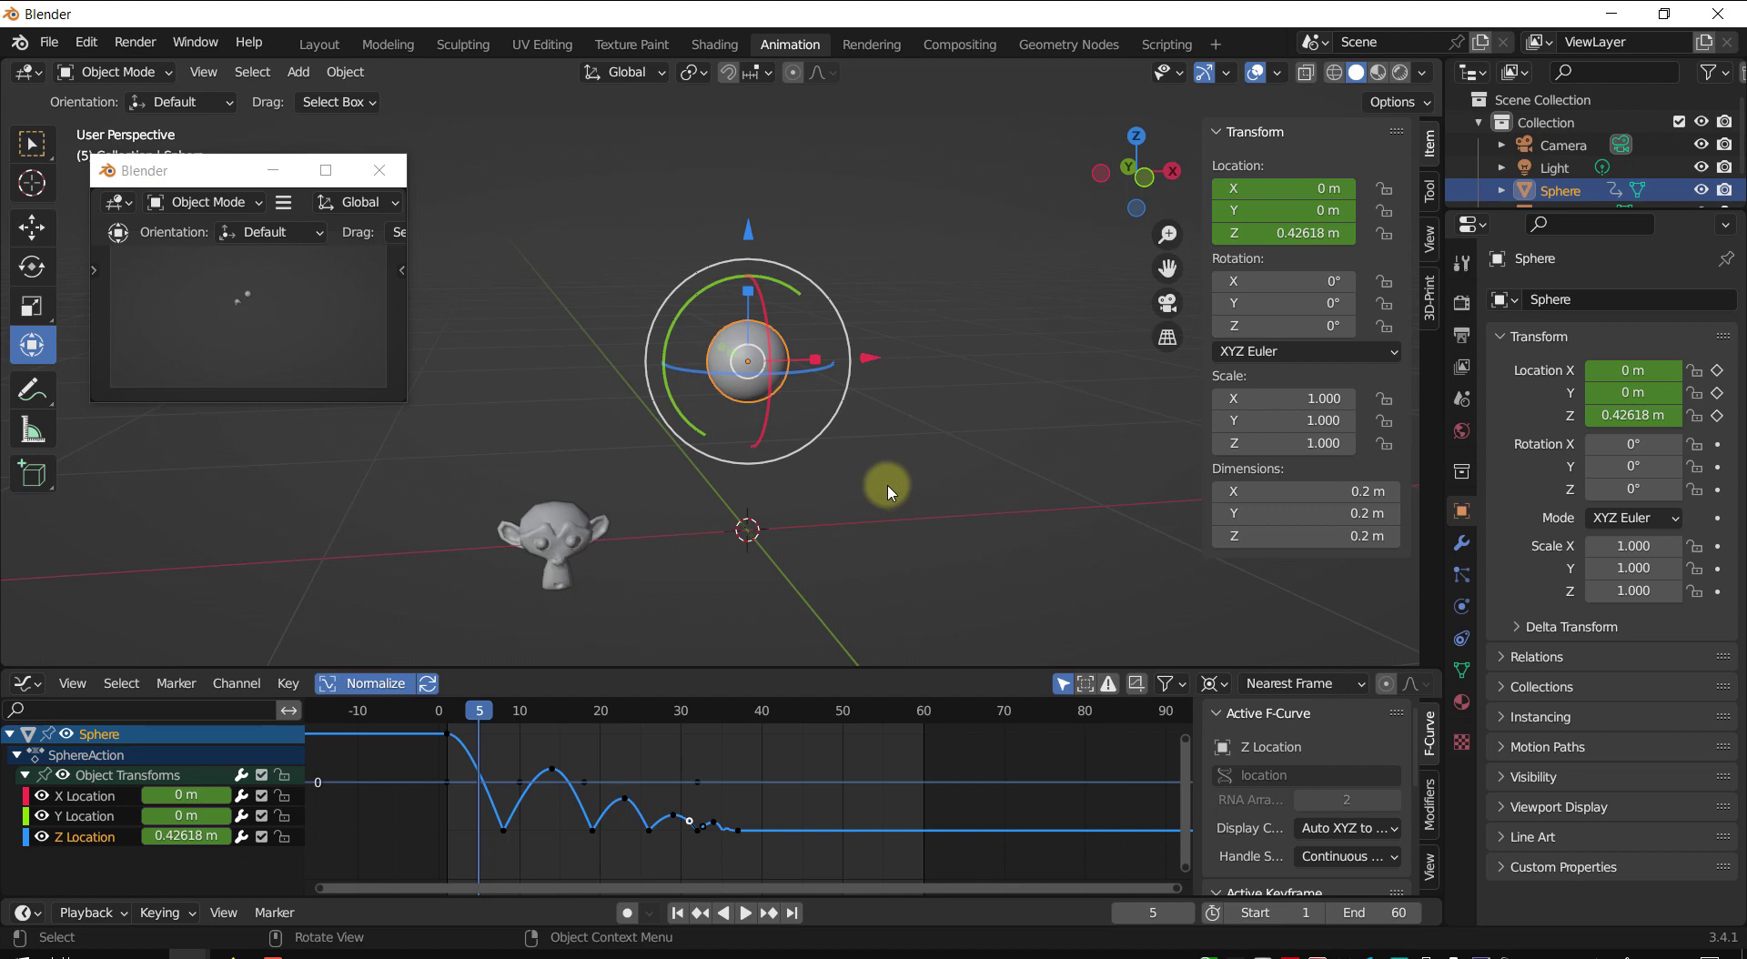
{"action": "key", "text": "shift+Left"}
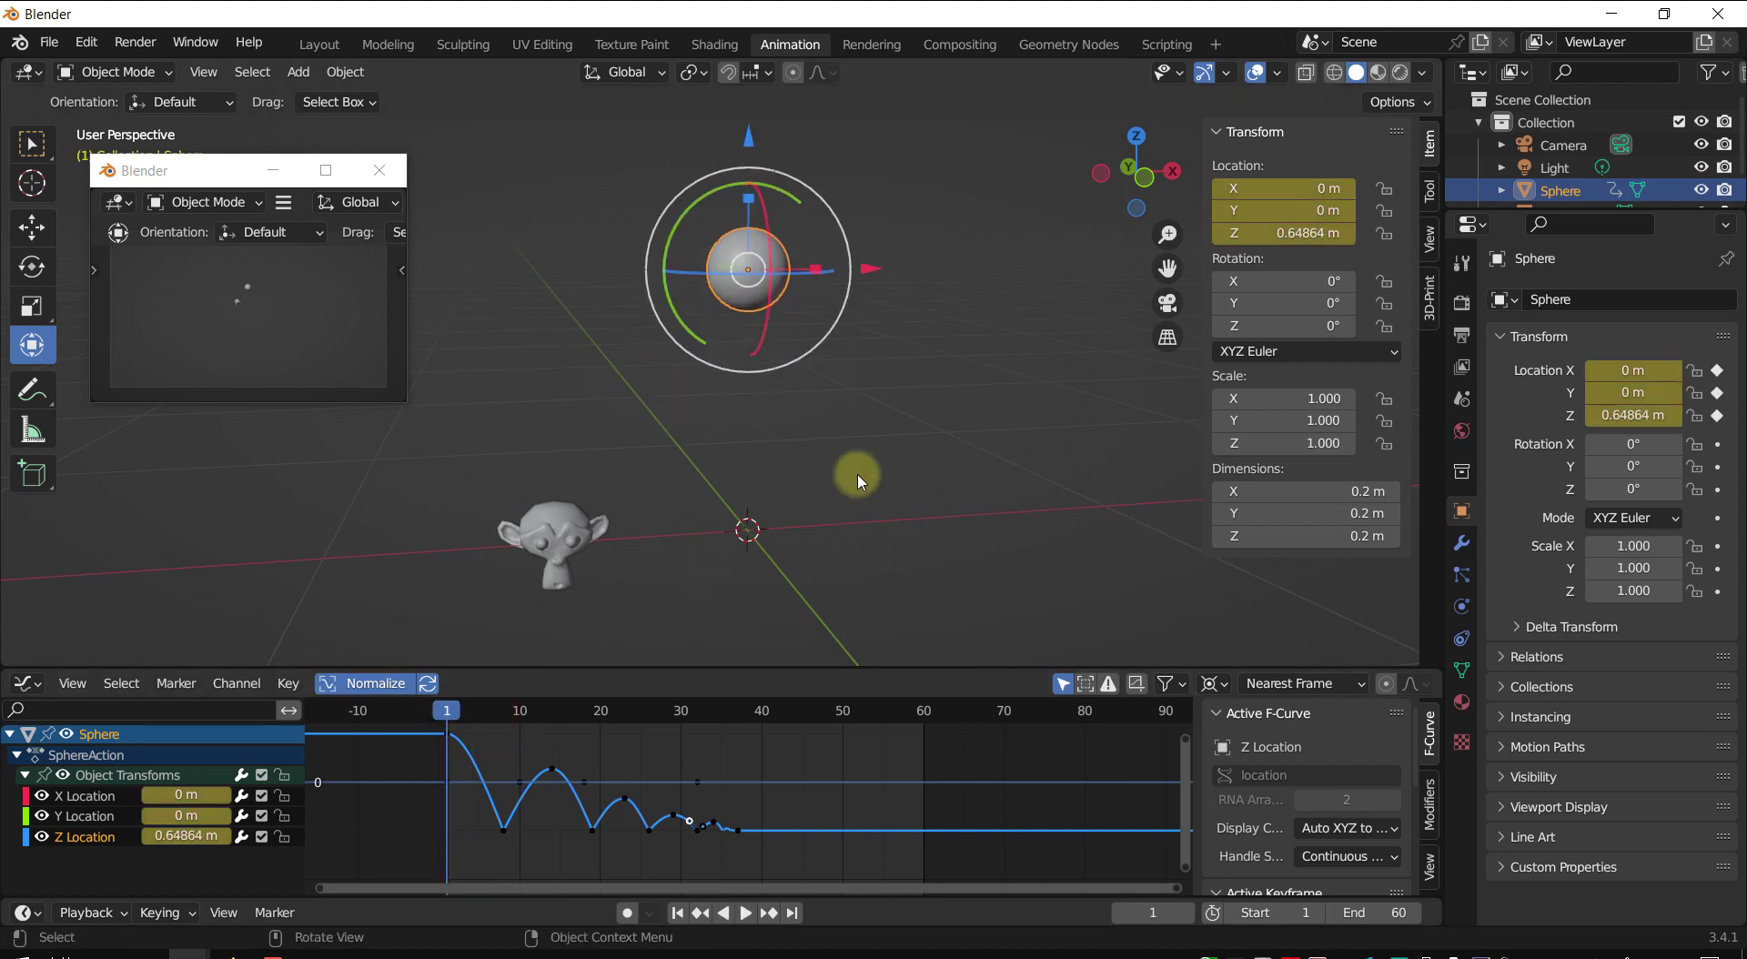
{"action": "middle_click_drag", "start_coordinate": [920, 426], "coordinate": [878, 500], "text": "shift"}
{"action": "scroll", "coordinate": [889, 487], "scroll_direction": "down", "scroll_amount": 2}
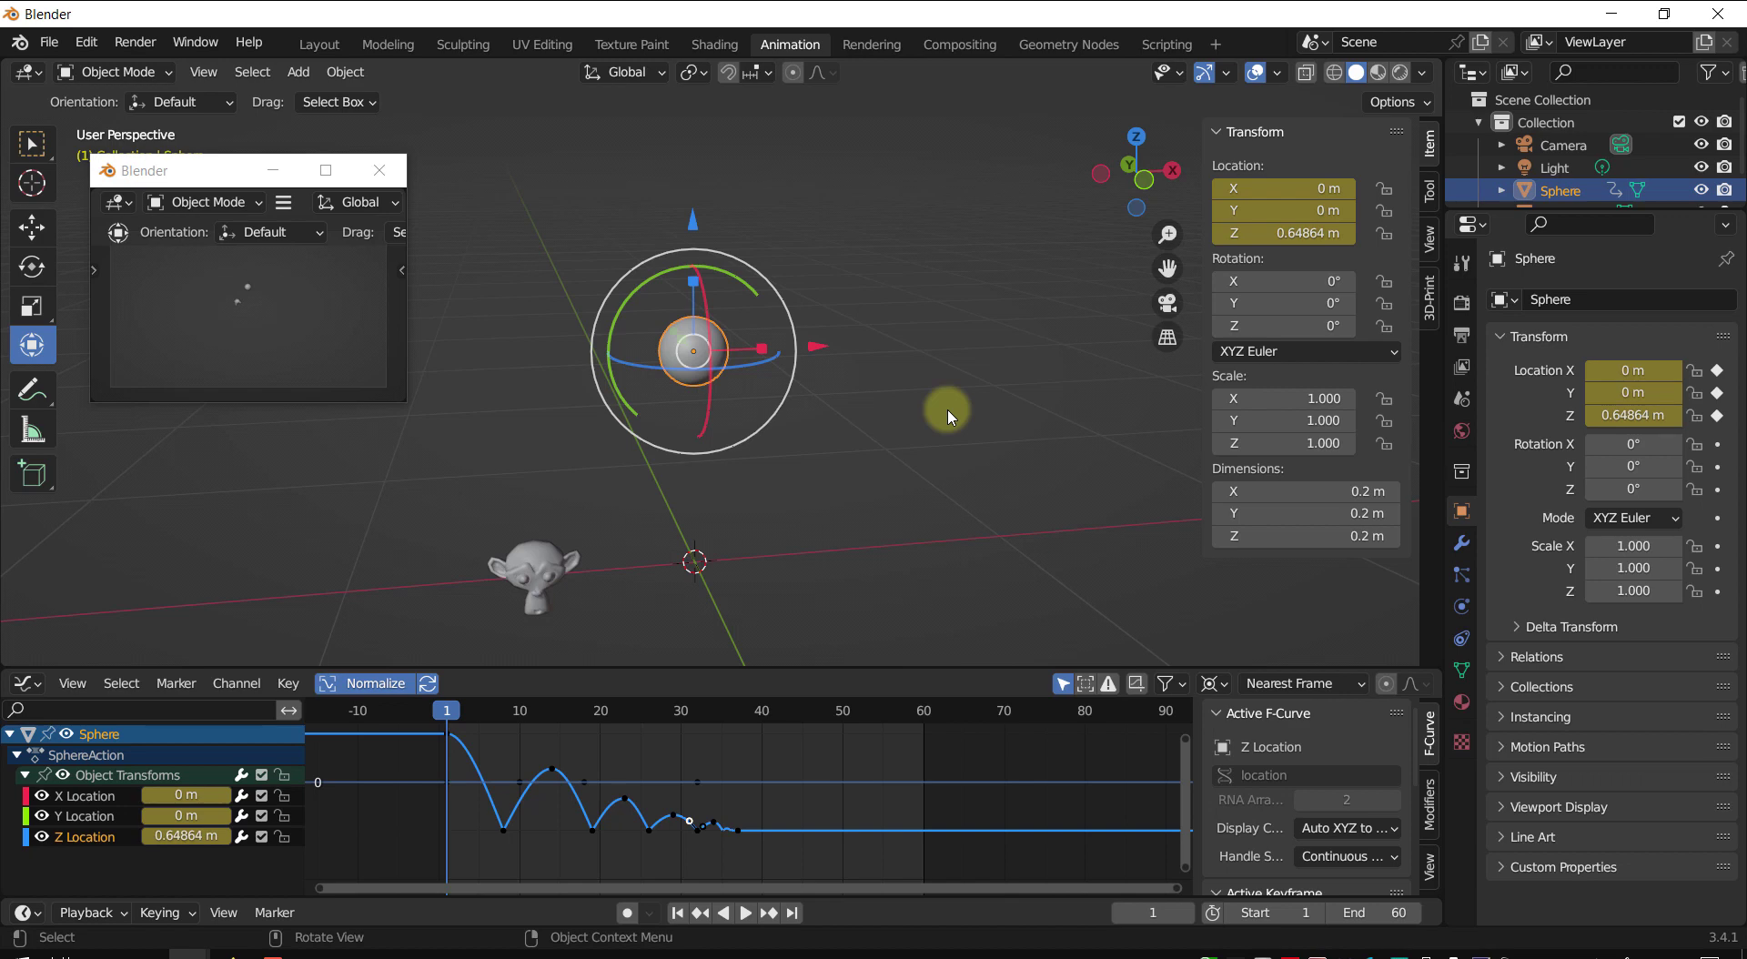
{"action": "scroll", "coordinate": [946, 417], "scroll_direction": "down", "scroll_amount": 1}
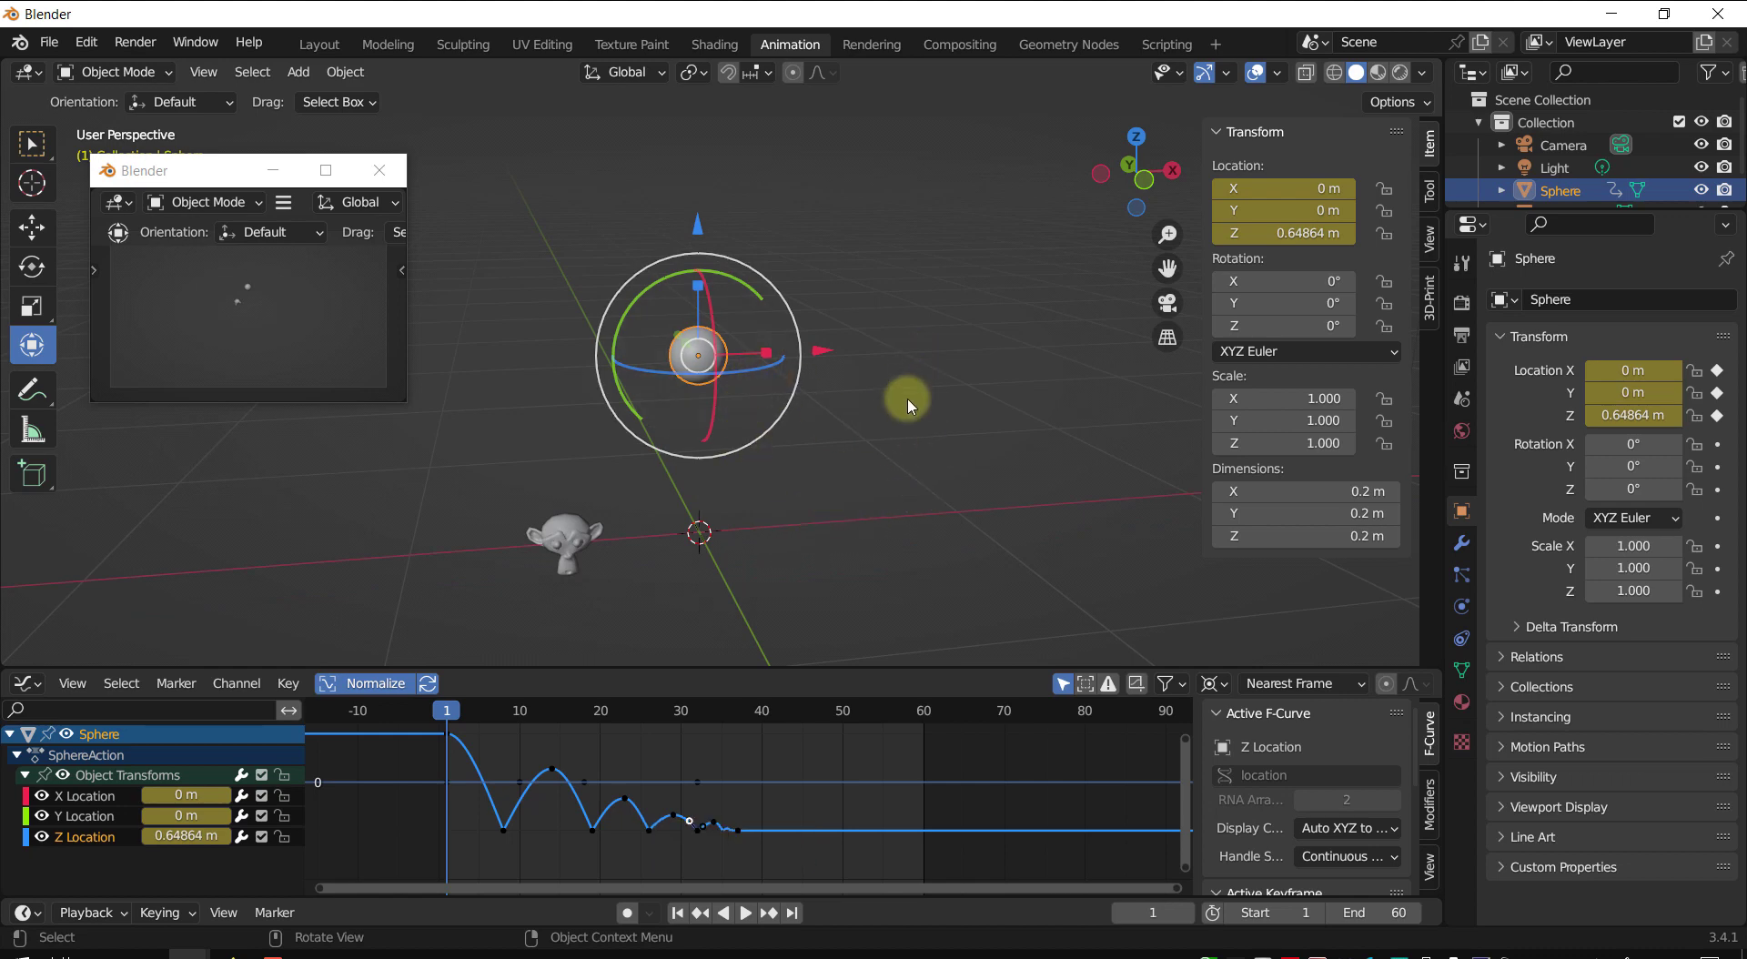
- Duplicate the animated sphere and move the copy about 0.39 m along the global X axis
{"action": "key", "text": "shift+d"}
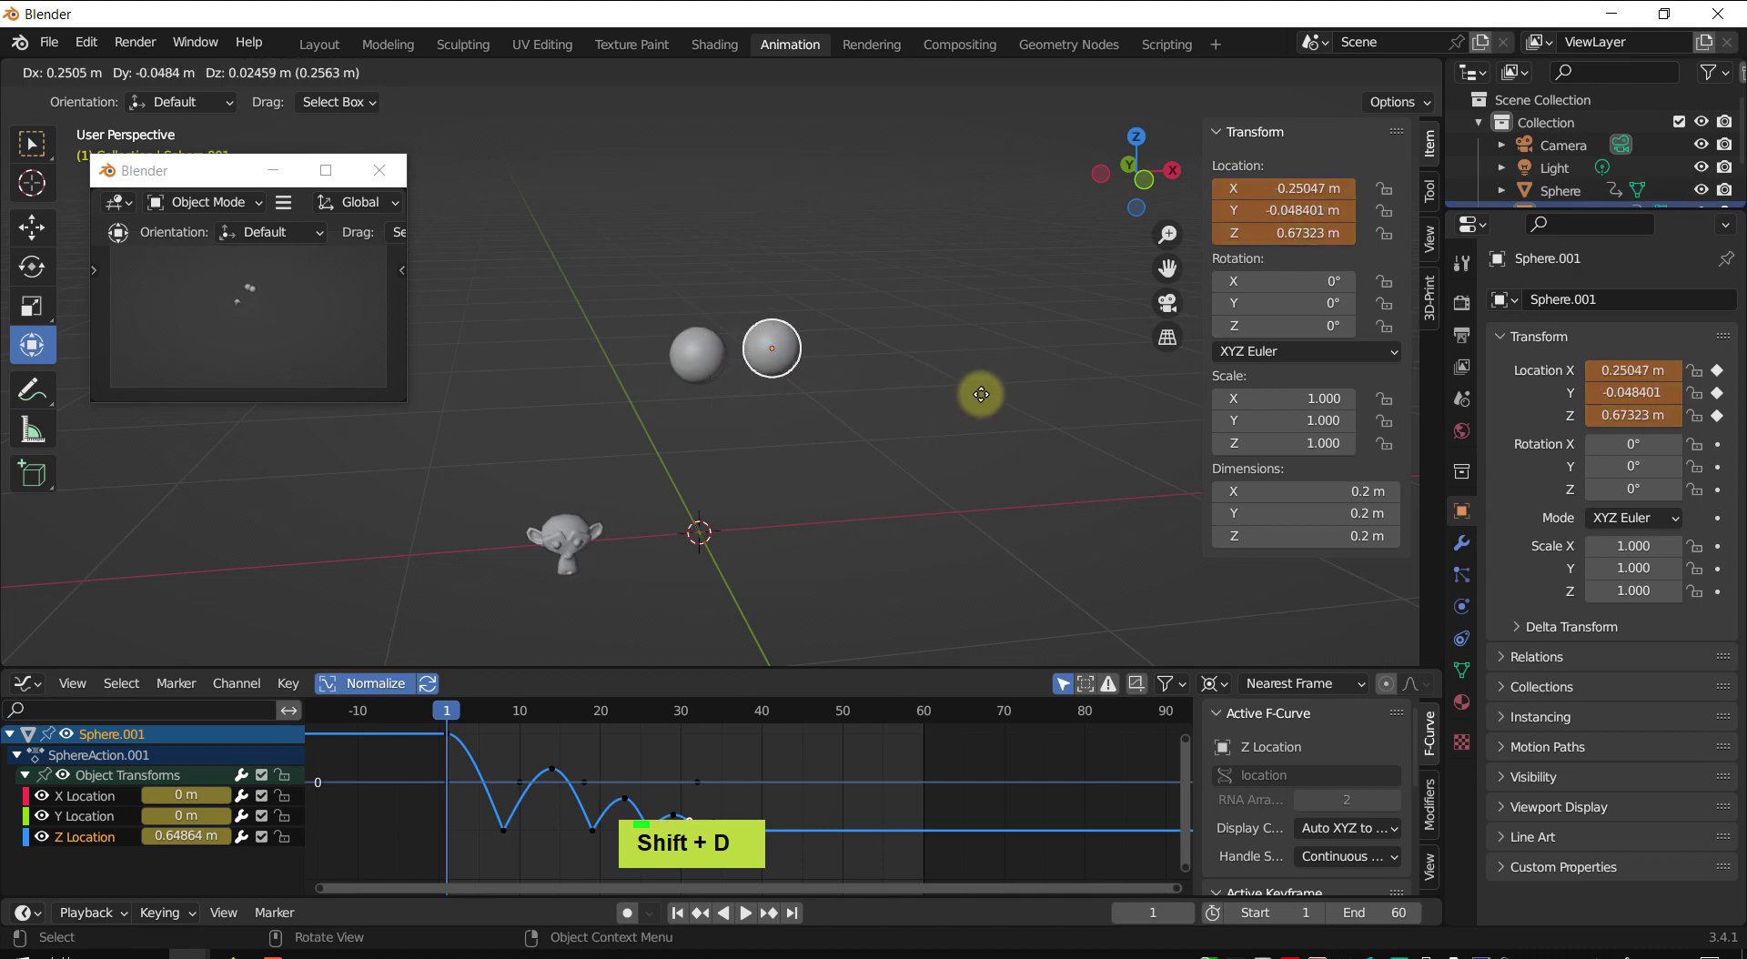
{"action": "key", "text": "x"}
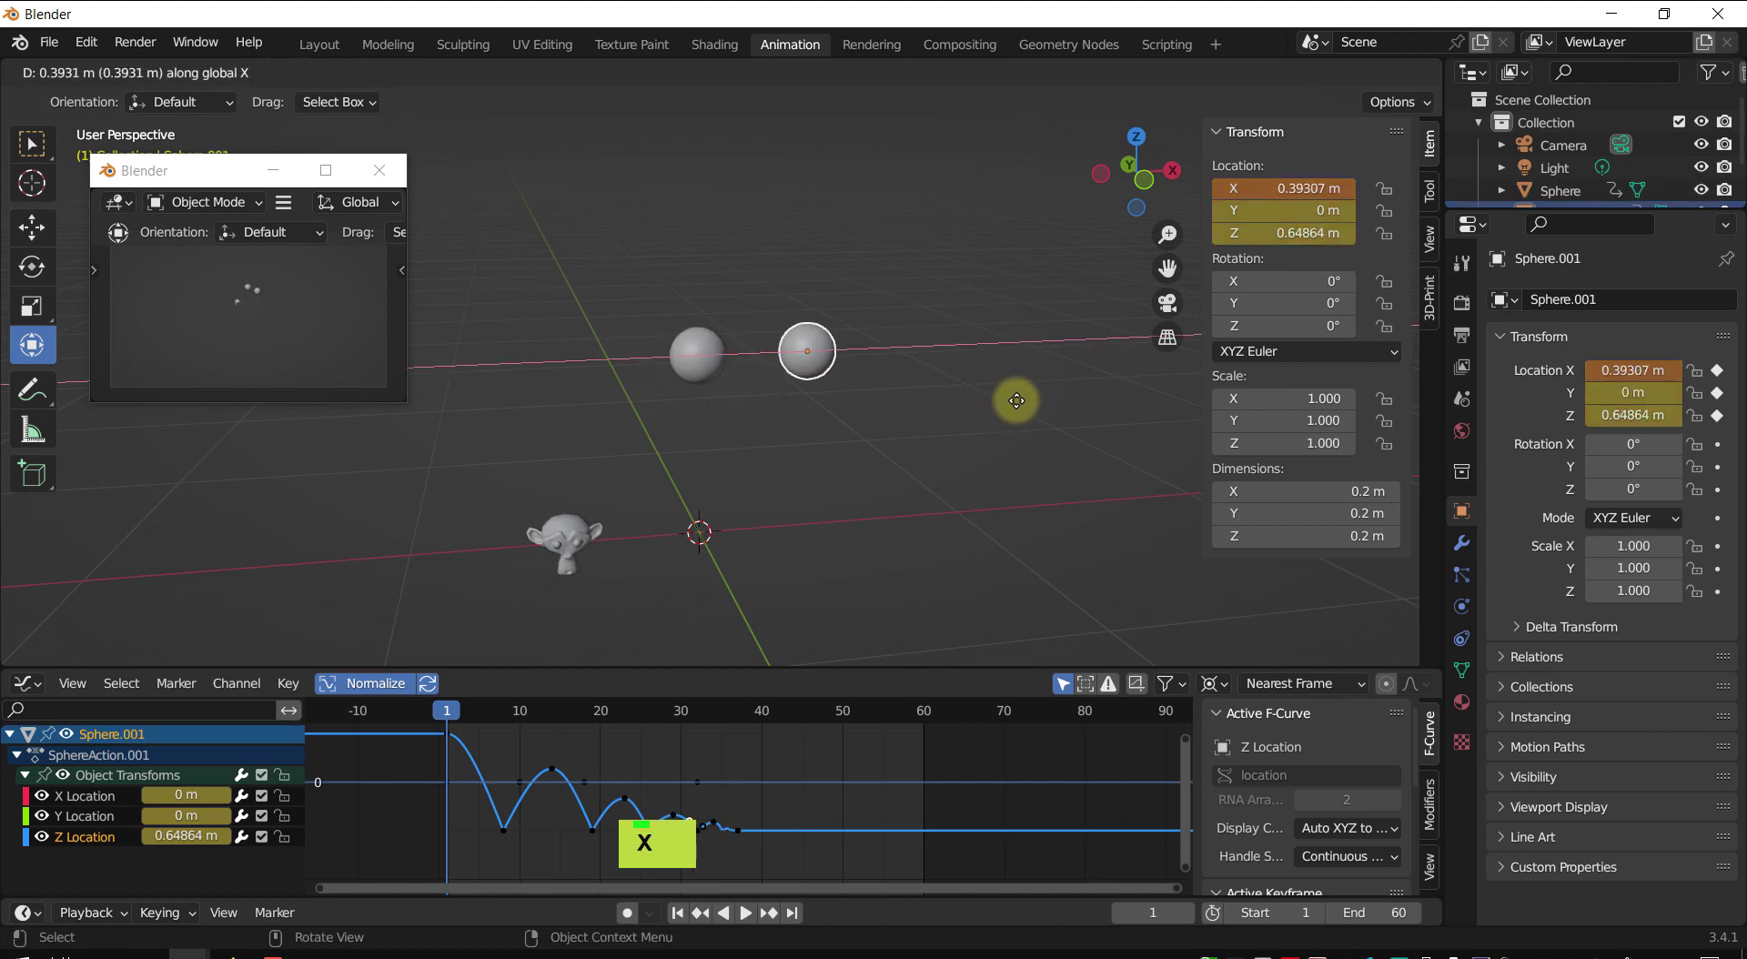
{"action": "left_click", "coordinate": [1017, 401]}
- Set the duplicated sphere's X location to 0.4 m and insert a keyframe for it at frame 1
{"action": "middle_click_drag", "start_coordinate": [991, 440], "coordinate": [892, 480], "text": "shift"}
{"action": "scroll", "coordinate": [904, 472], "scroll_direction": "up", "scroll_amount": 1}
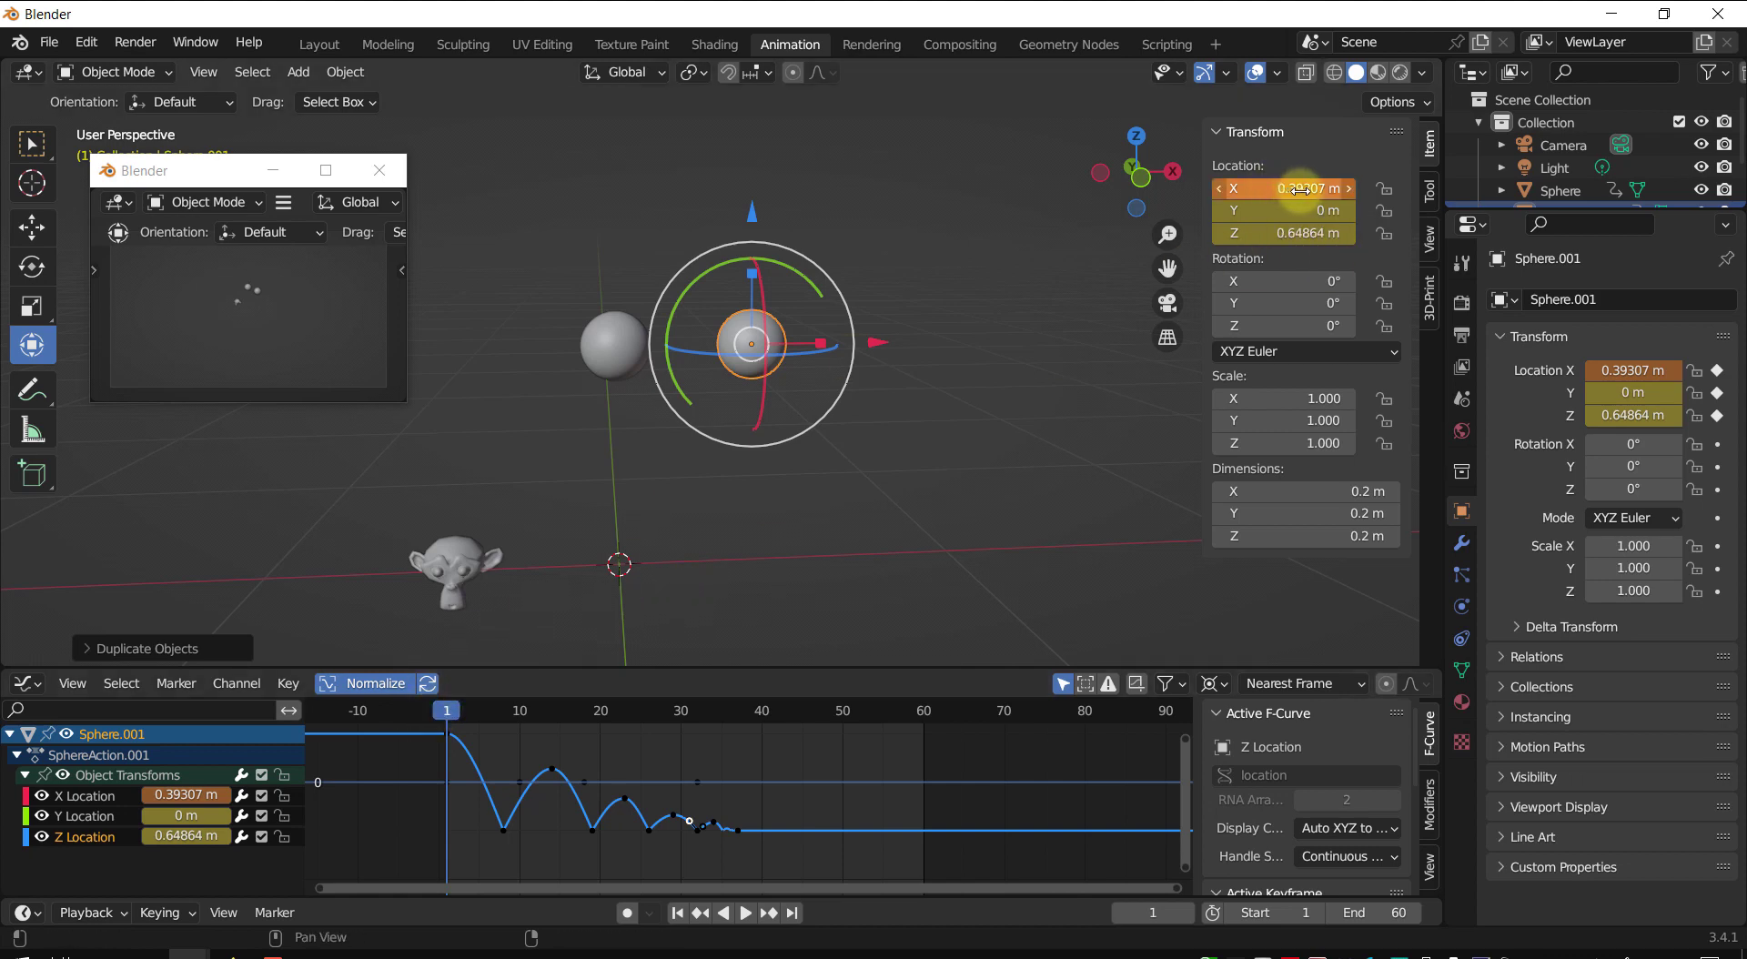
{"action": "left_click", "coordinate": [1267, 190]}
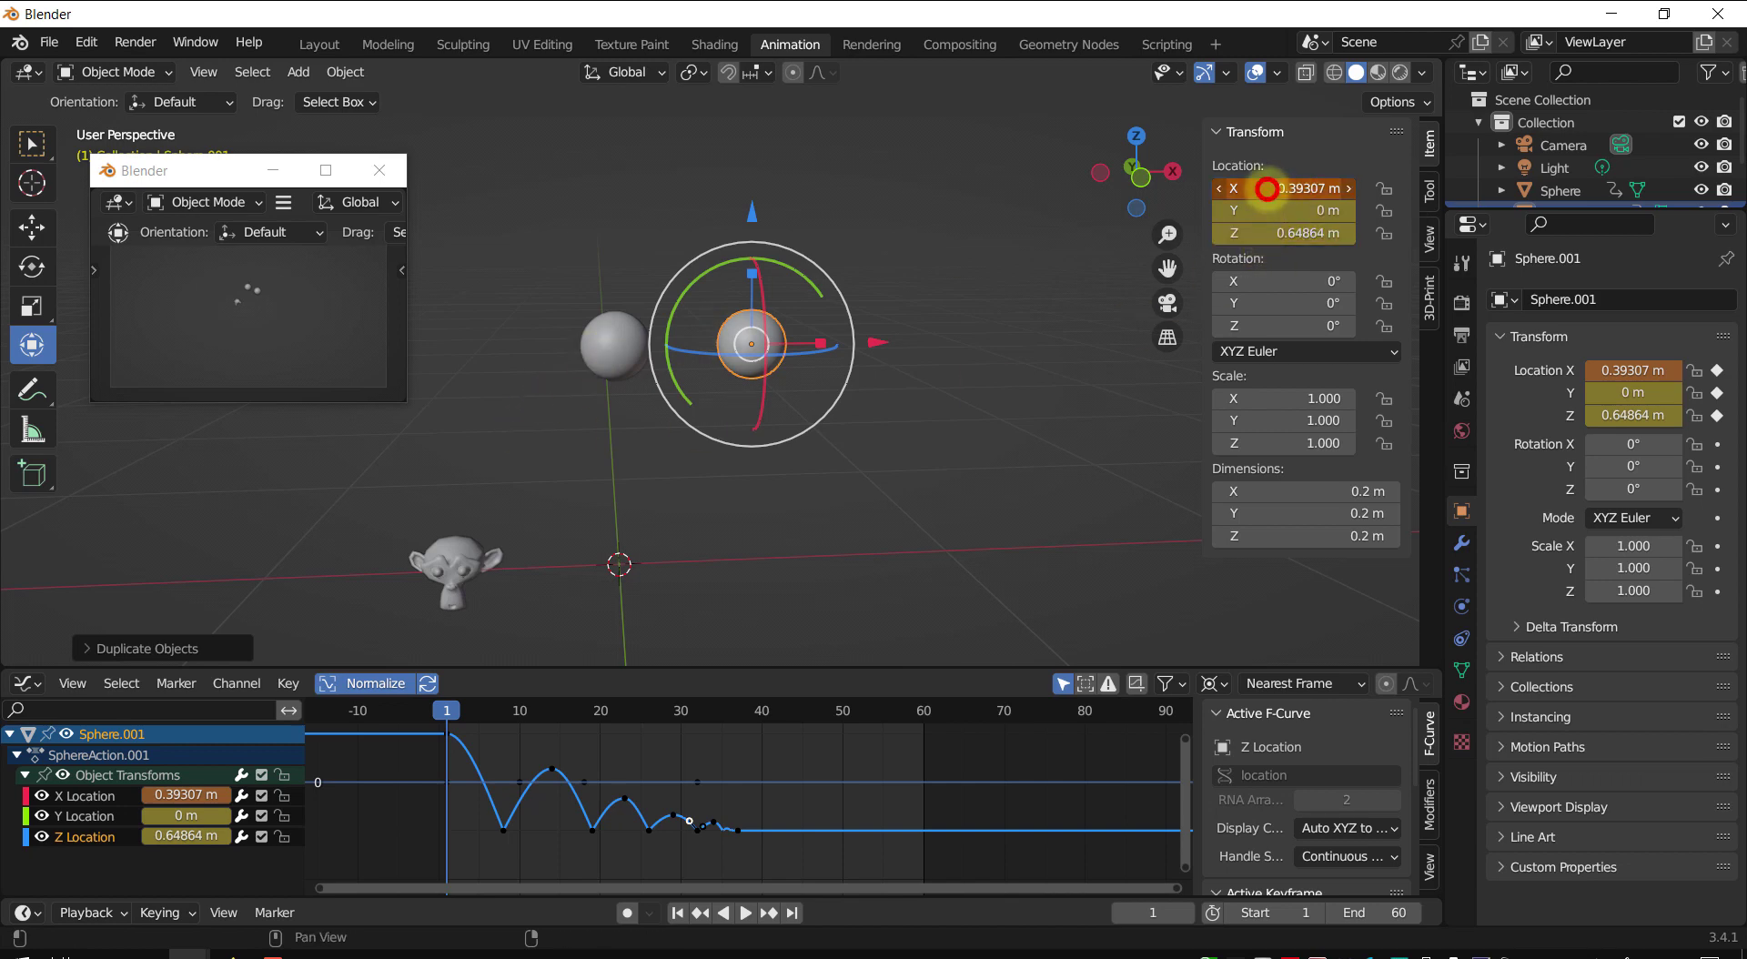
{"action": "type", "text": "0.4"}
{"action": "key", "text": "Return"}
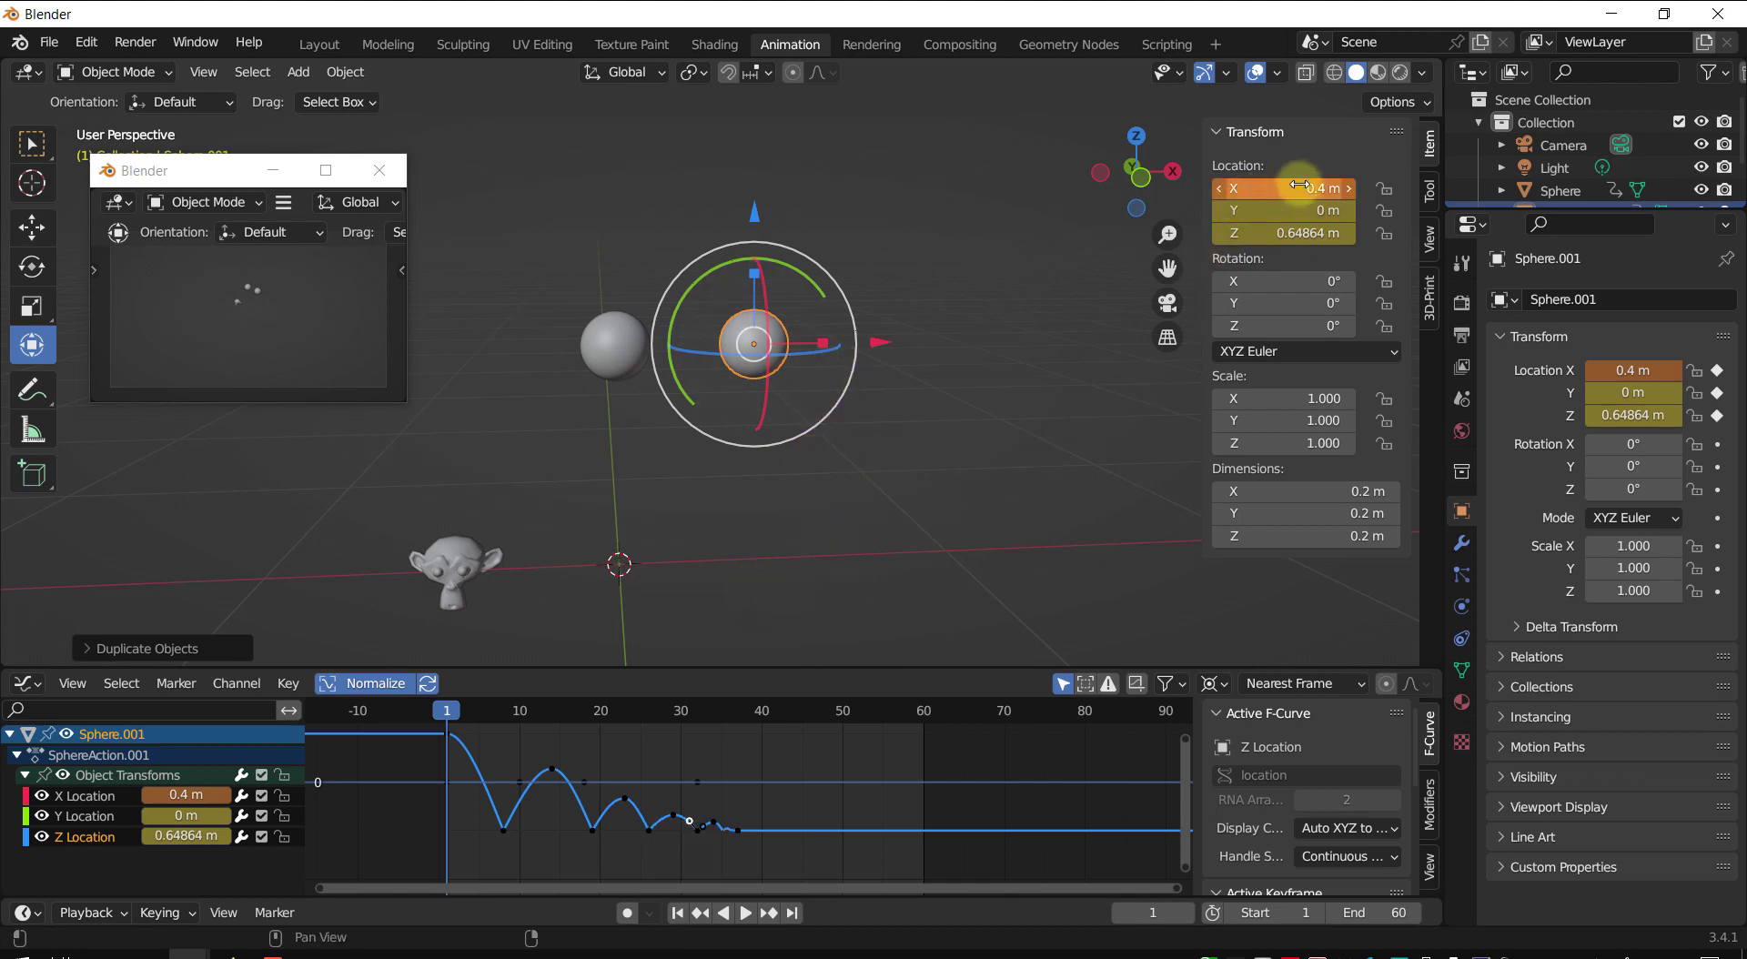
{"action": "key", "text": "i"}
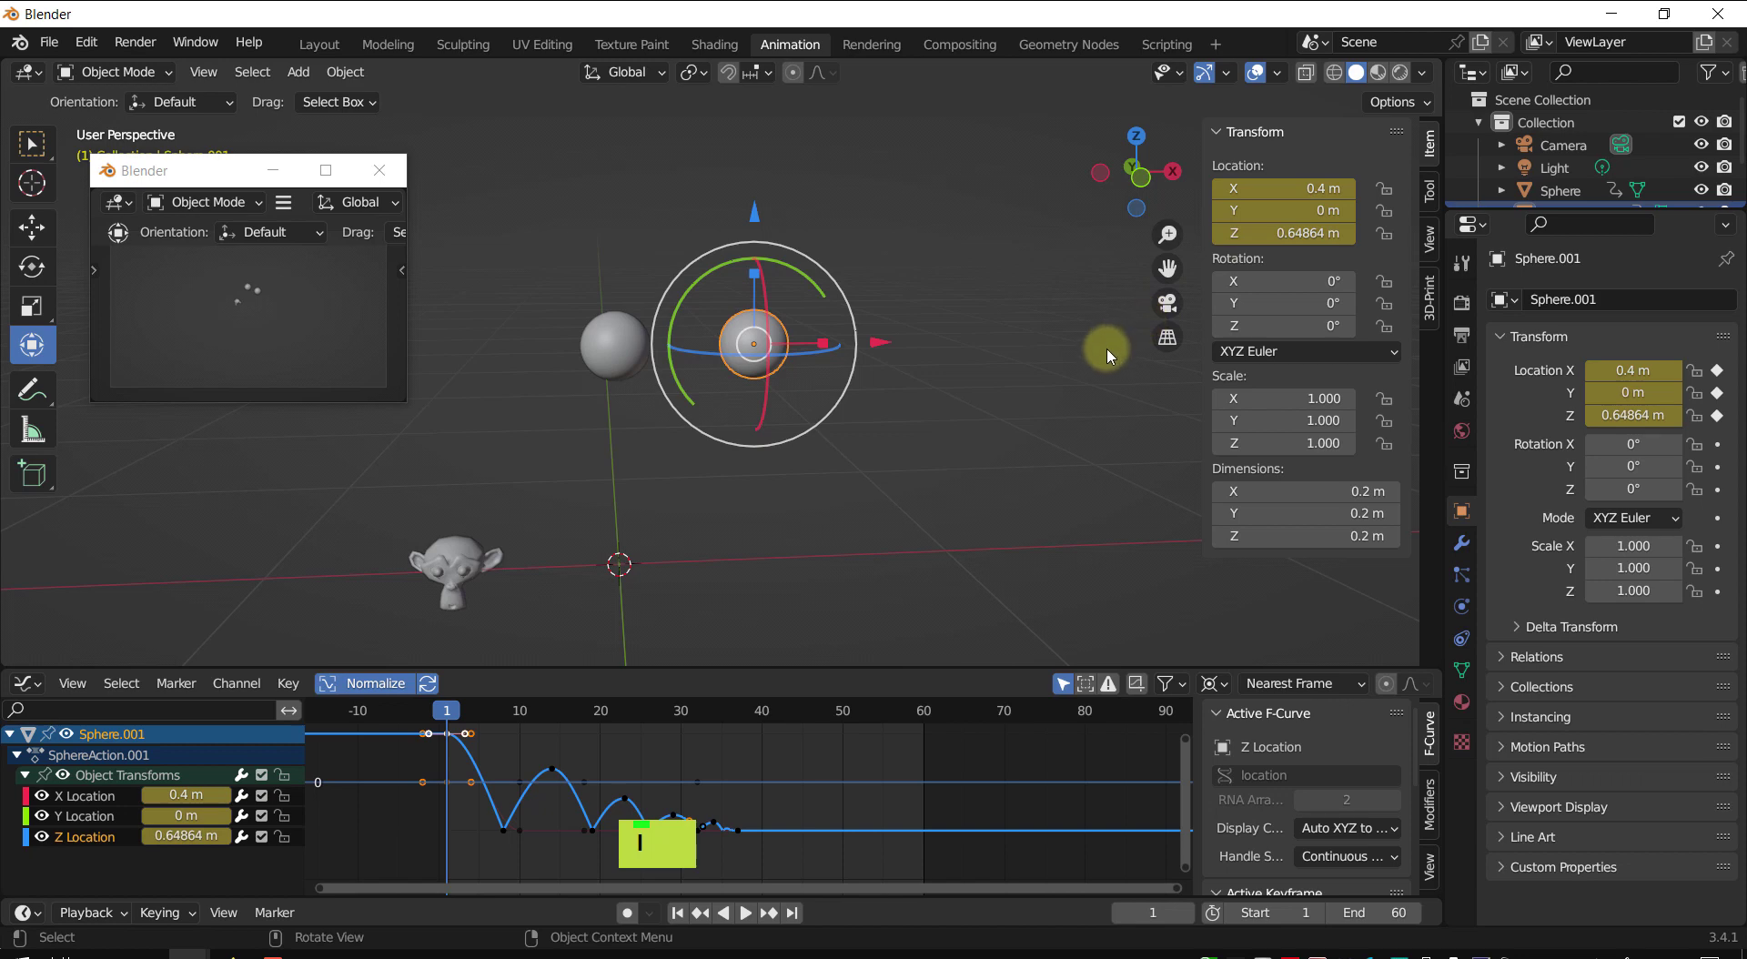
- Play the animation to check the duplicated sphere's movement and return to frame 1
{"action": "key", "text": "shift+space"}
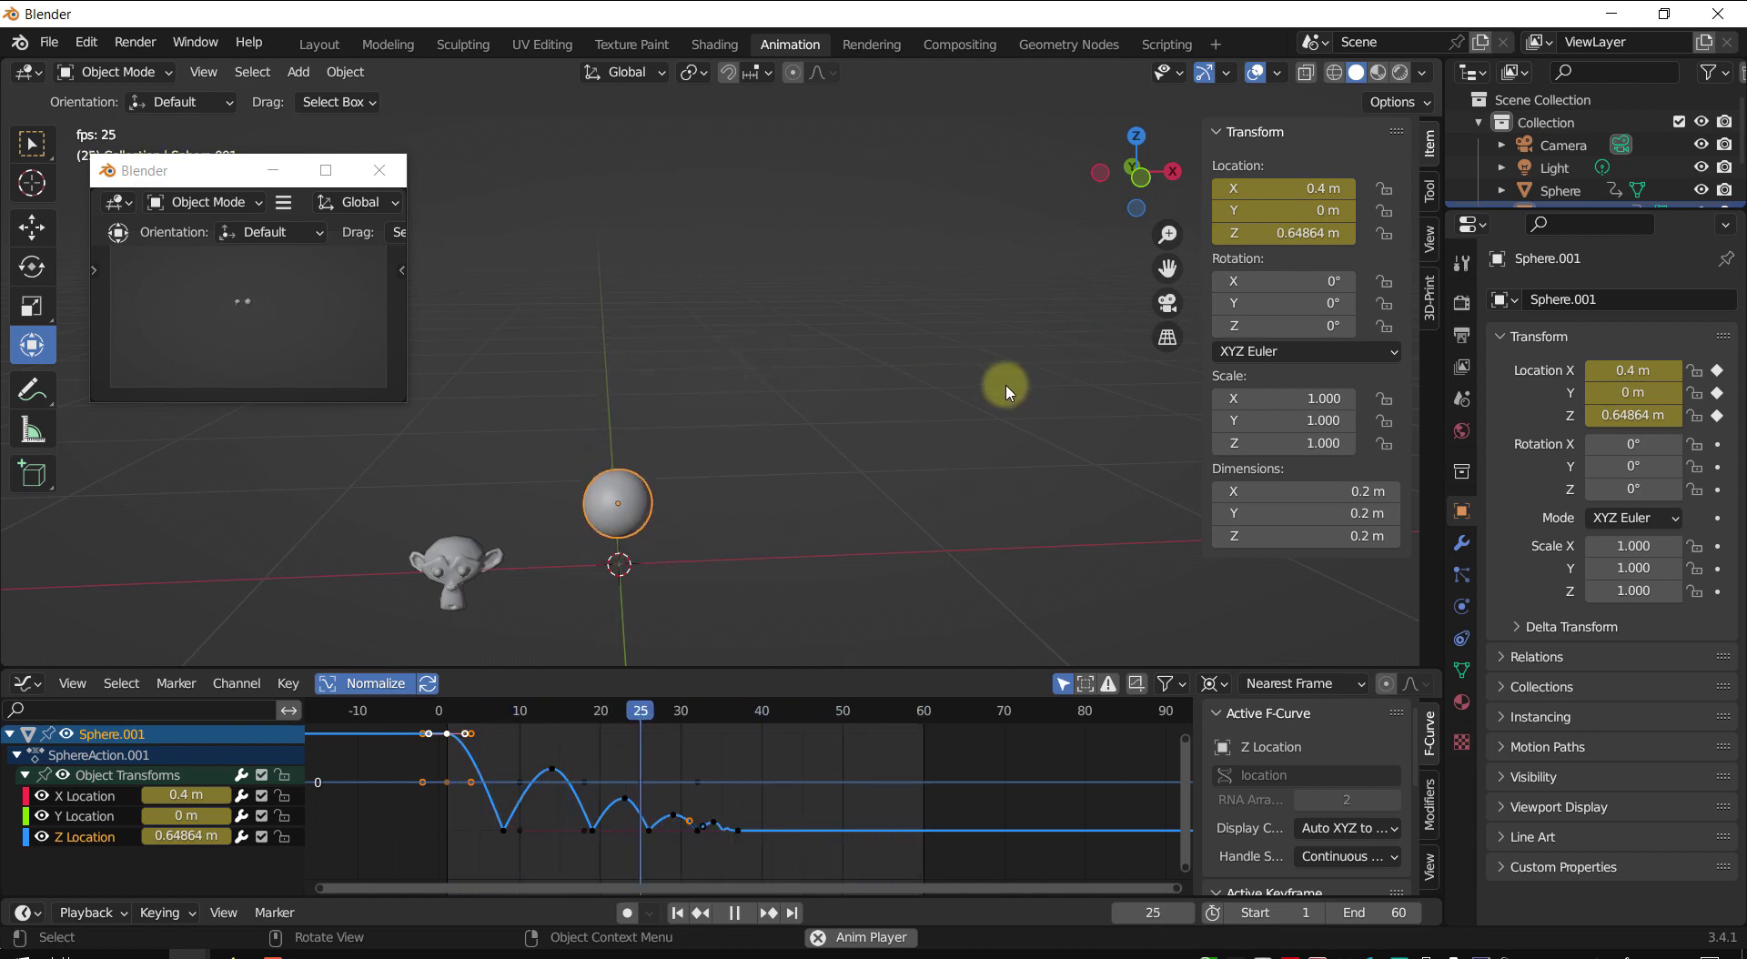
{"action": "key", "text": "shift+space"}
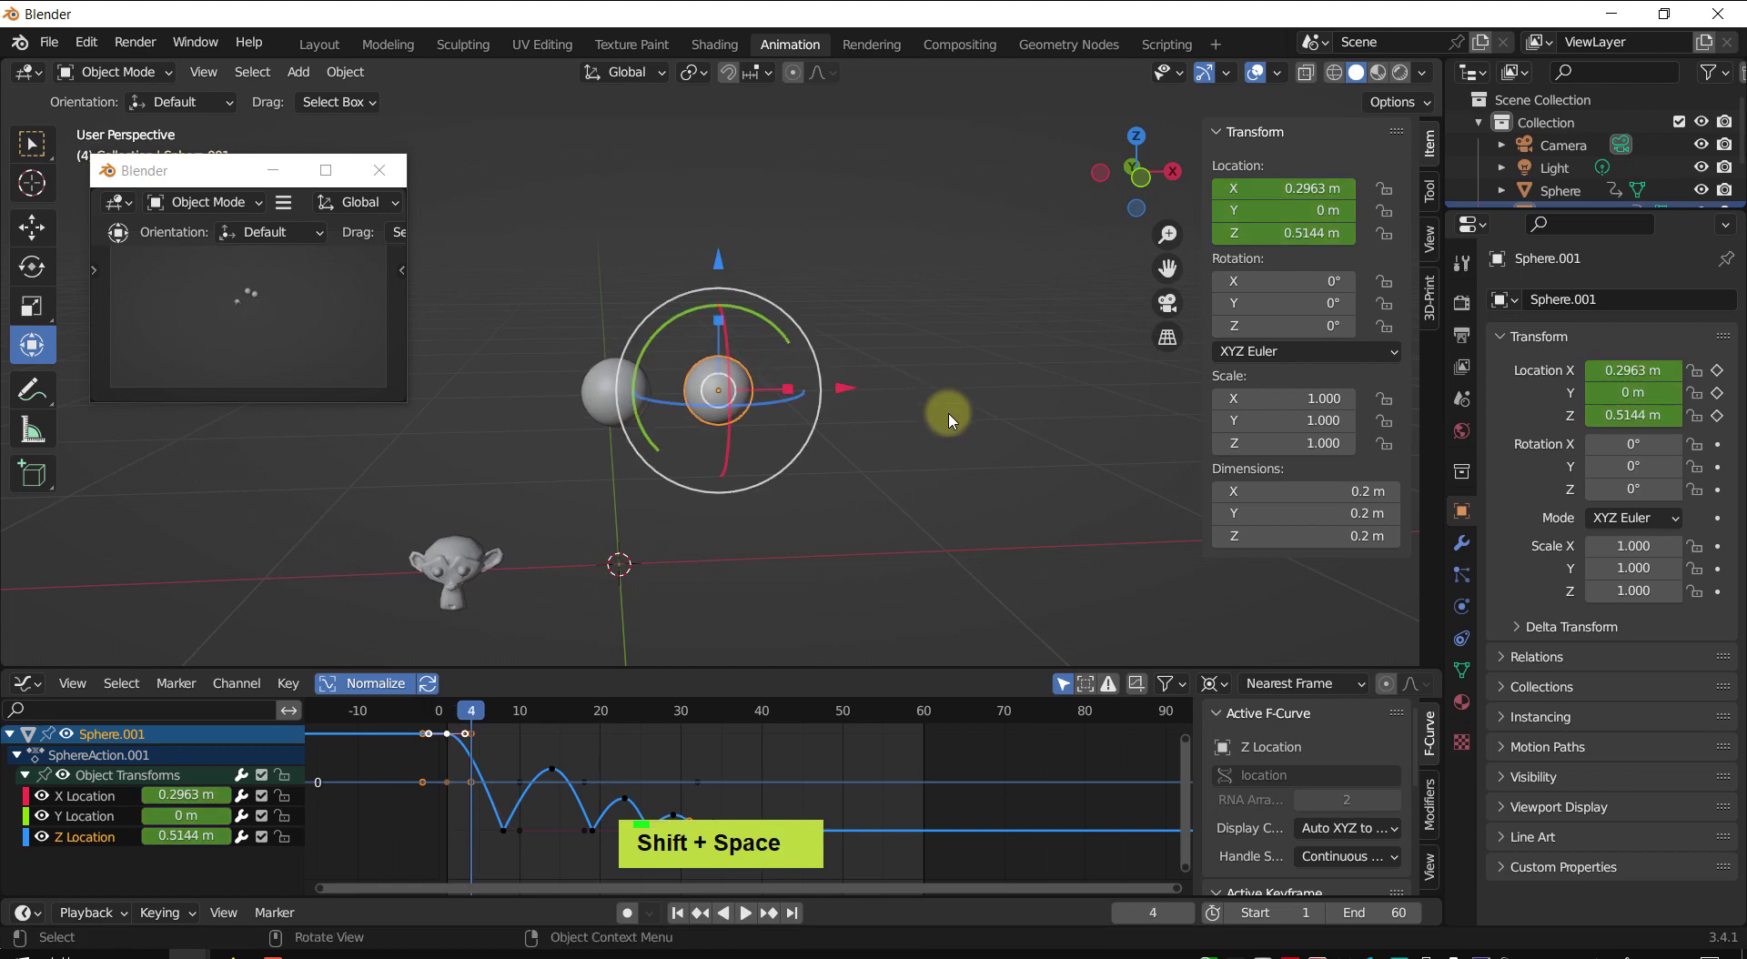
{"action": "left_click_drag", "start_coordinate": [459, 714], "coordinate": [444, 715]}
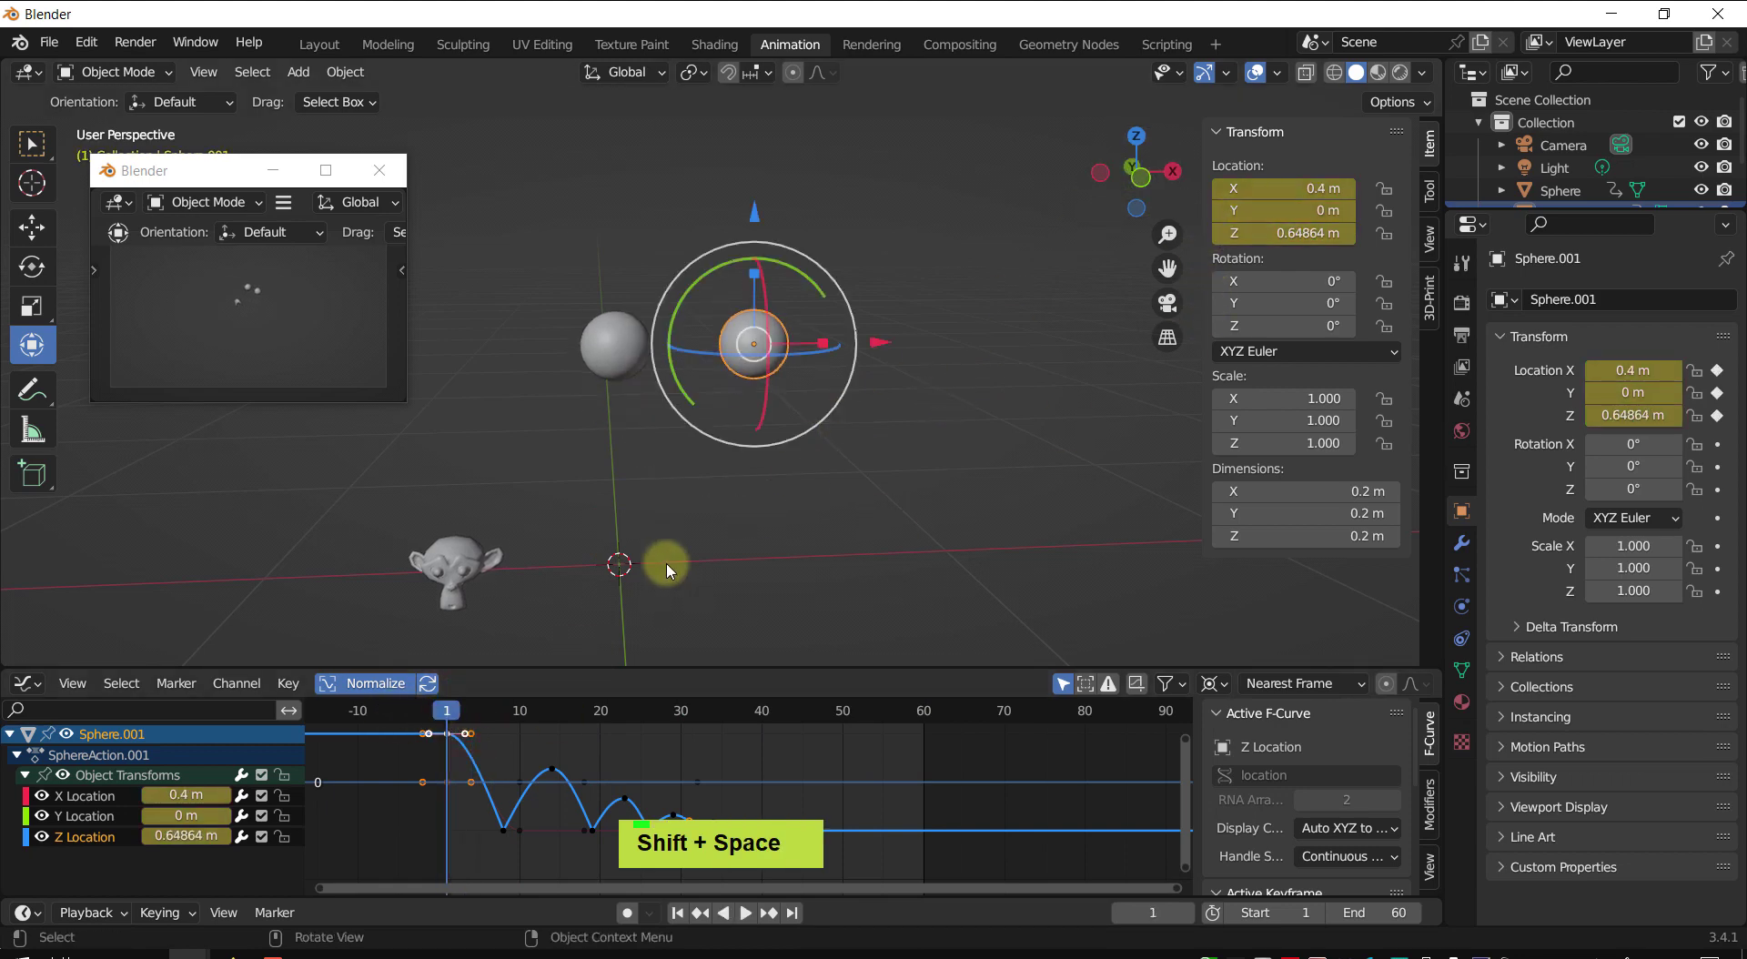
- Examine the duplicate's X and Y Location curves while scrubbing through the first 13 frames, viewing them with and without Normalize
{"action": "left_click", "coordinate": [78, 797]}
{"action": "left_click", "coordinate": [81, 816]}
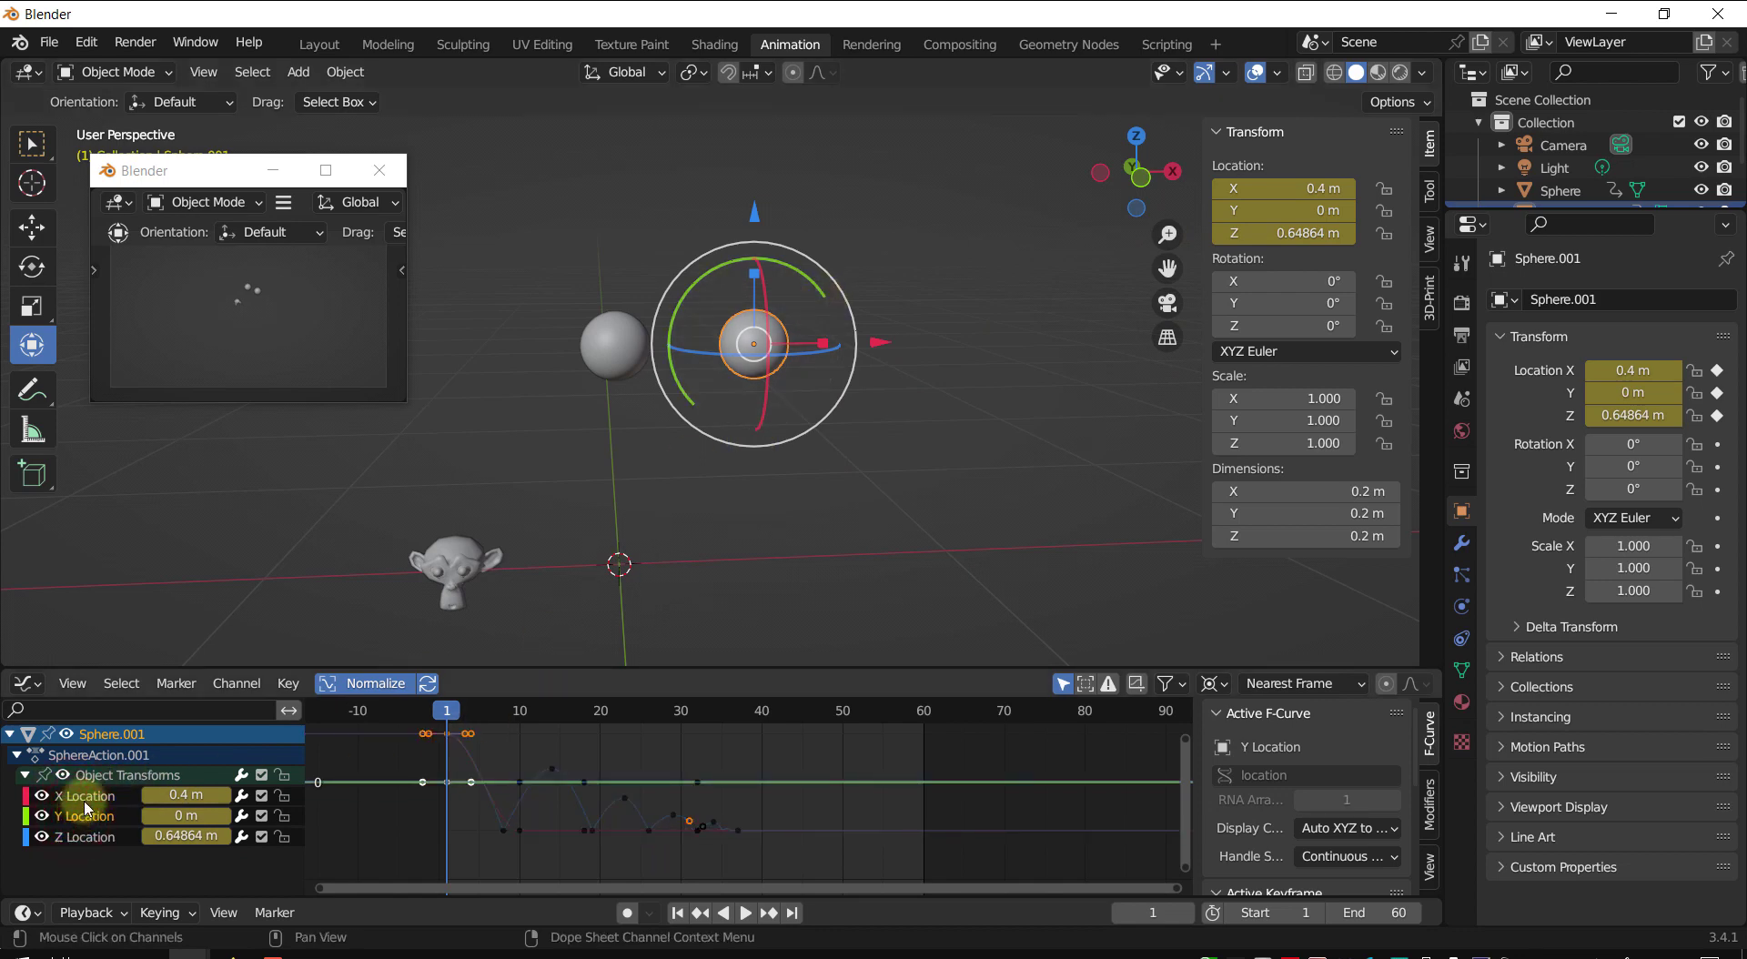
{"action": "left_click", "coordinate": [82, 799]}
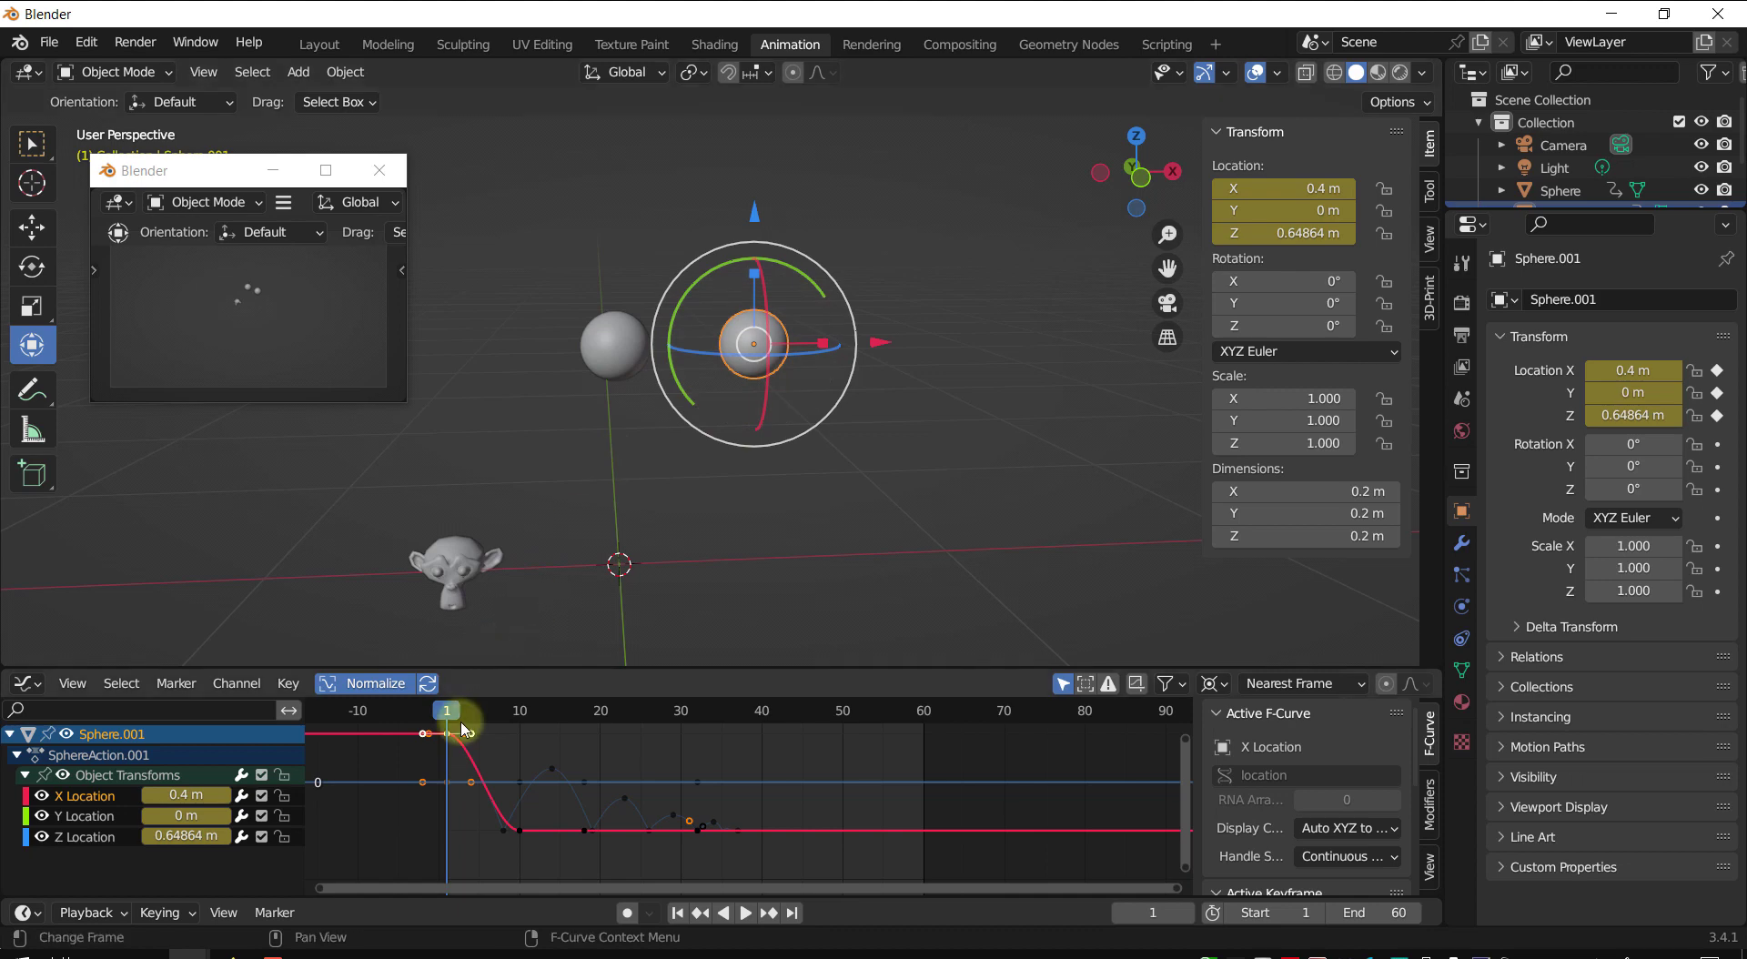
{"action": "left_click_drag", "start_coordinate": [453, 714], "coordinate": [518, 726]}
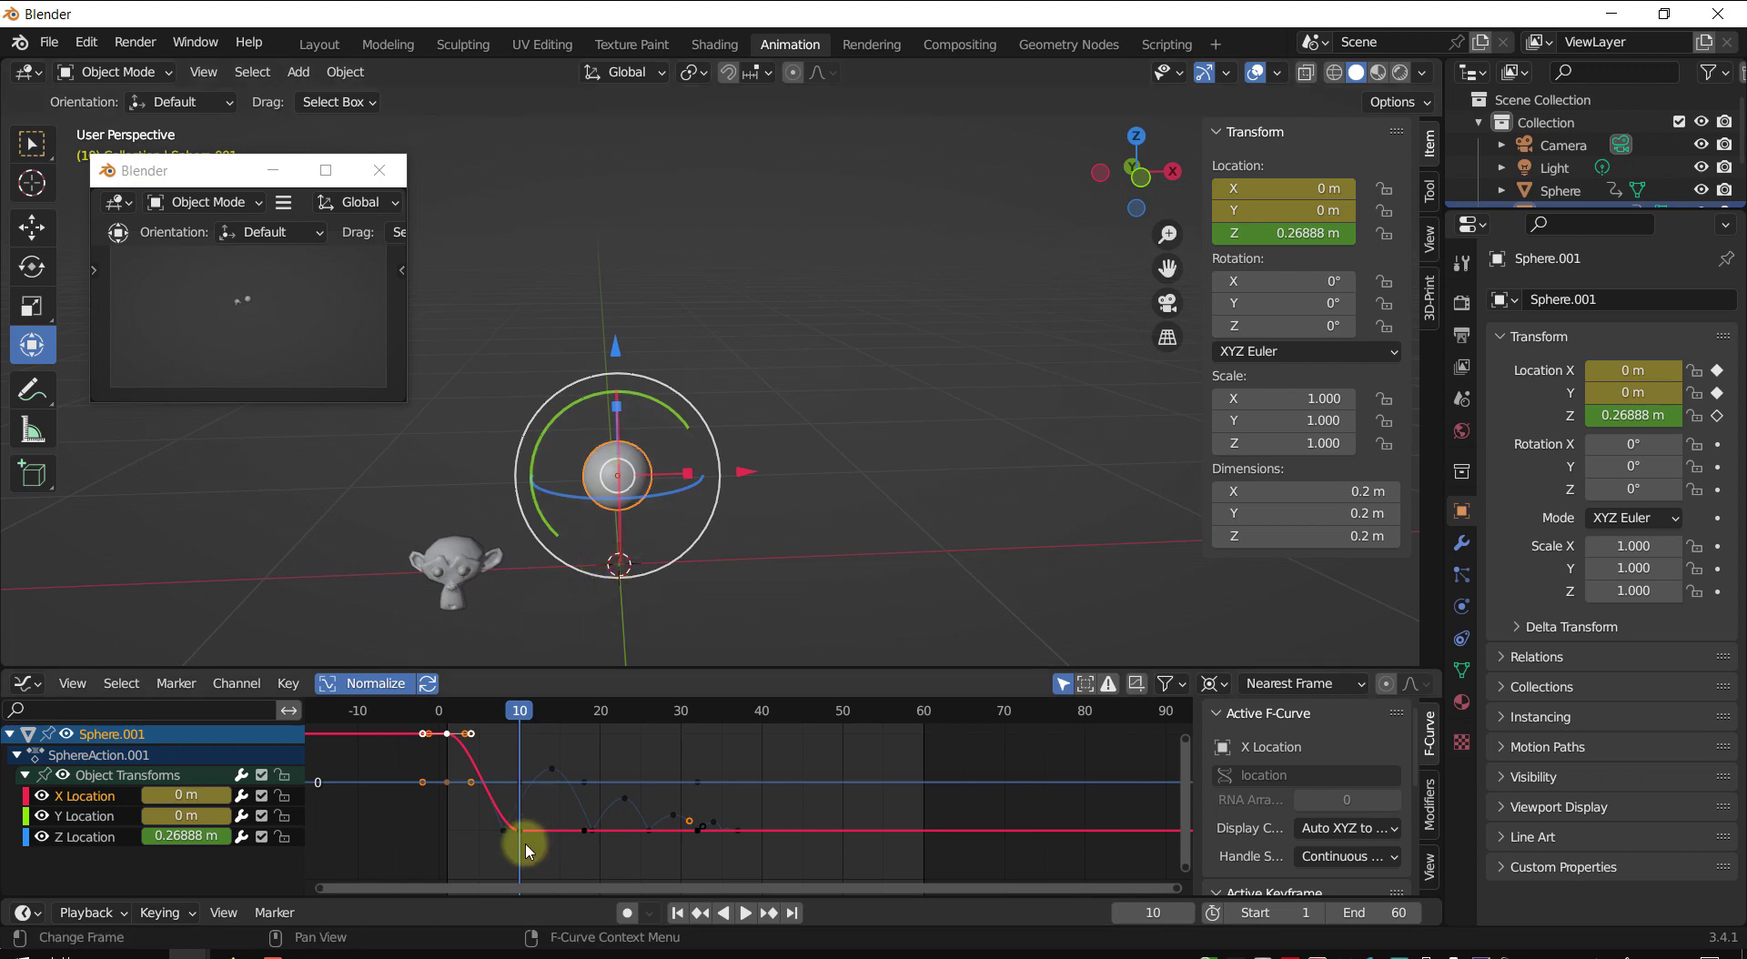
{"action": "left_click", "coordinate": [375, 683]}
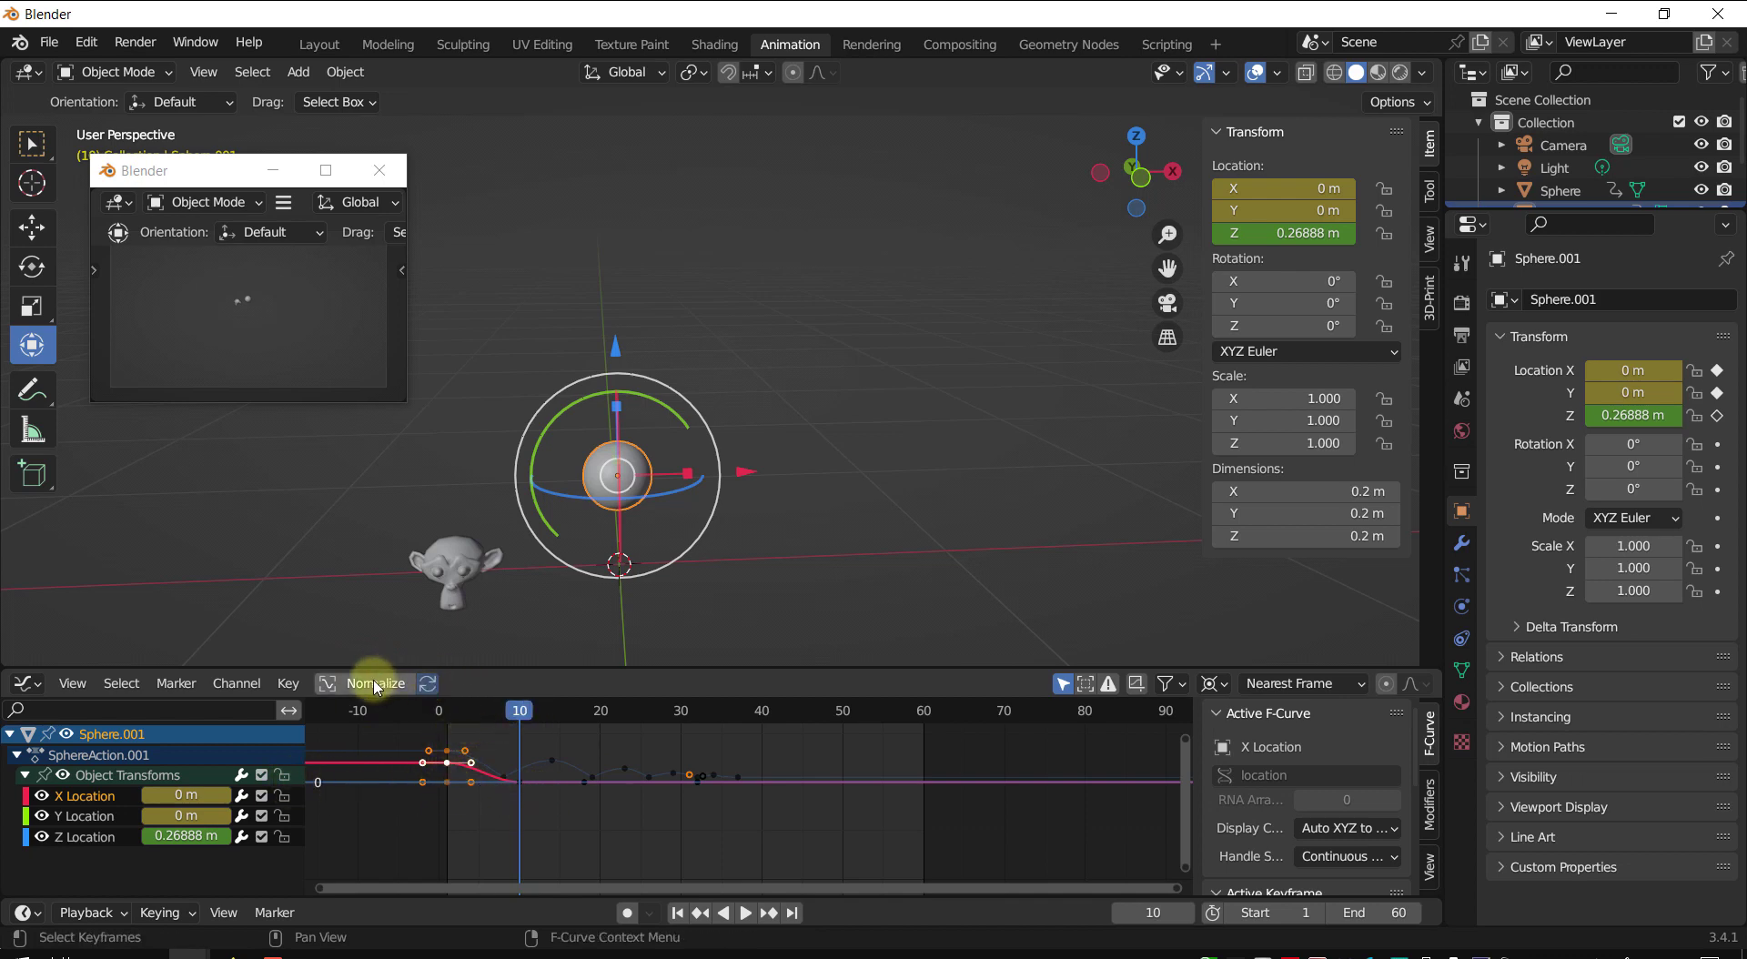
{"action": "left_click_drag", "start_coordinate": [533, 715], "coordinate": [448, 715]}
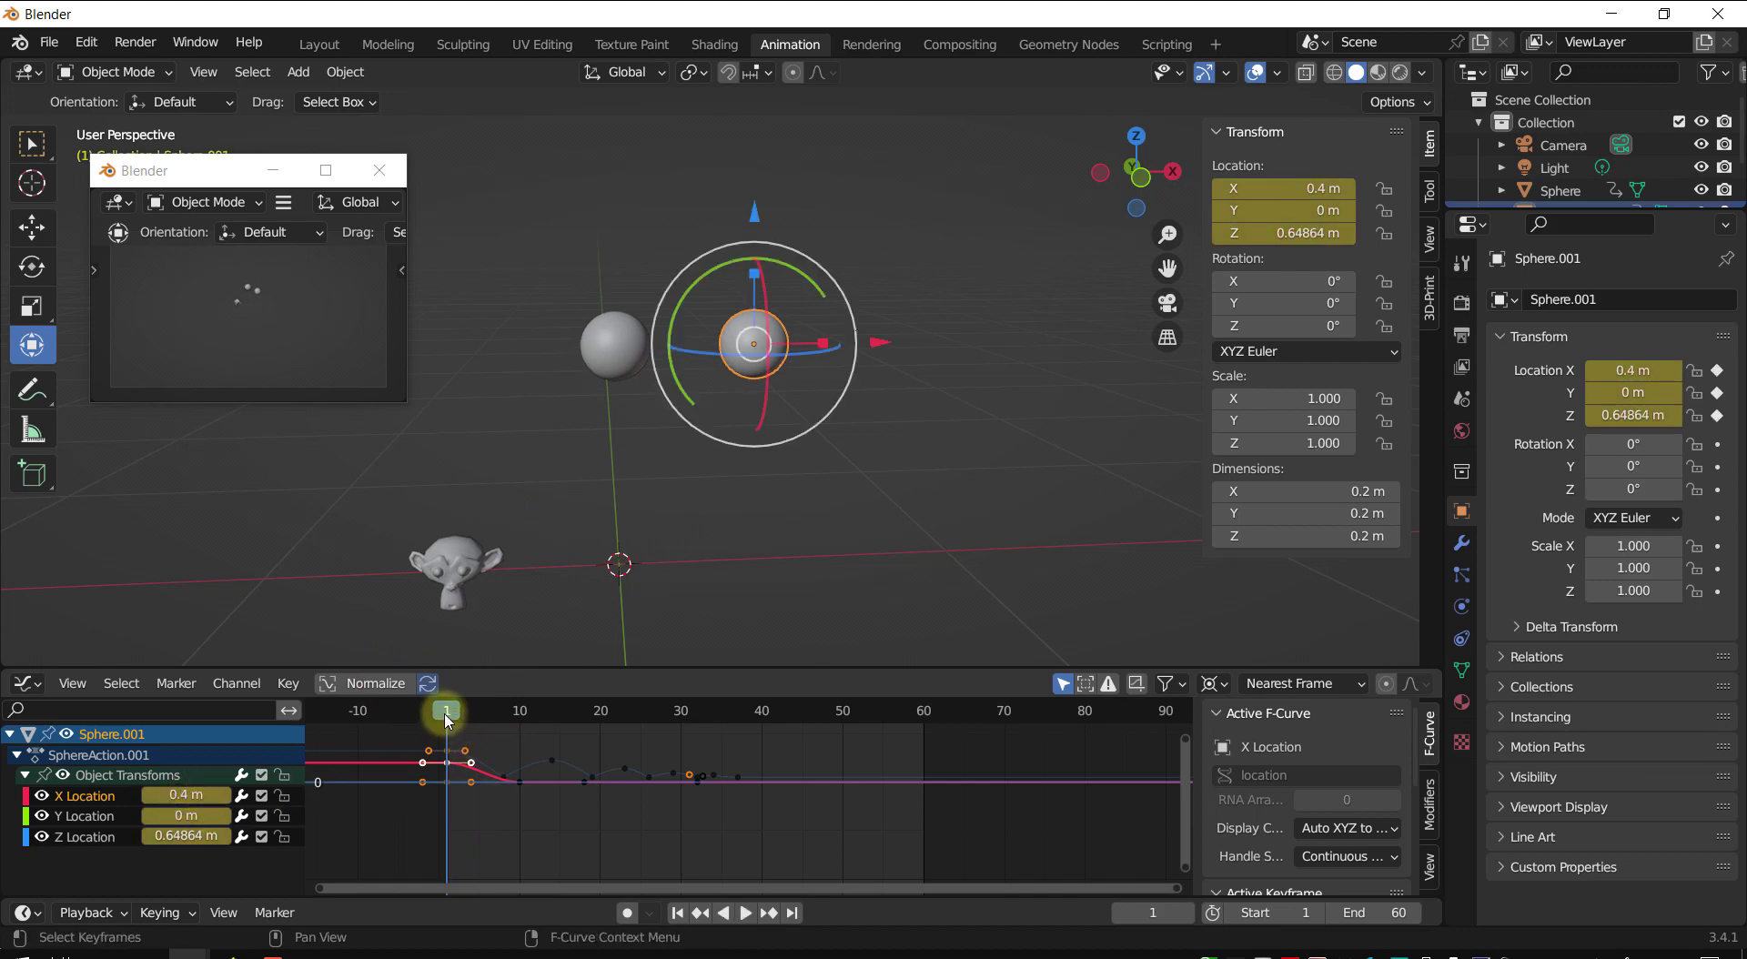
{"action": "left_click_drag", "start_coordinate": [444, 713], "coordinate": [543, 712]}
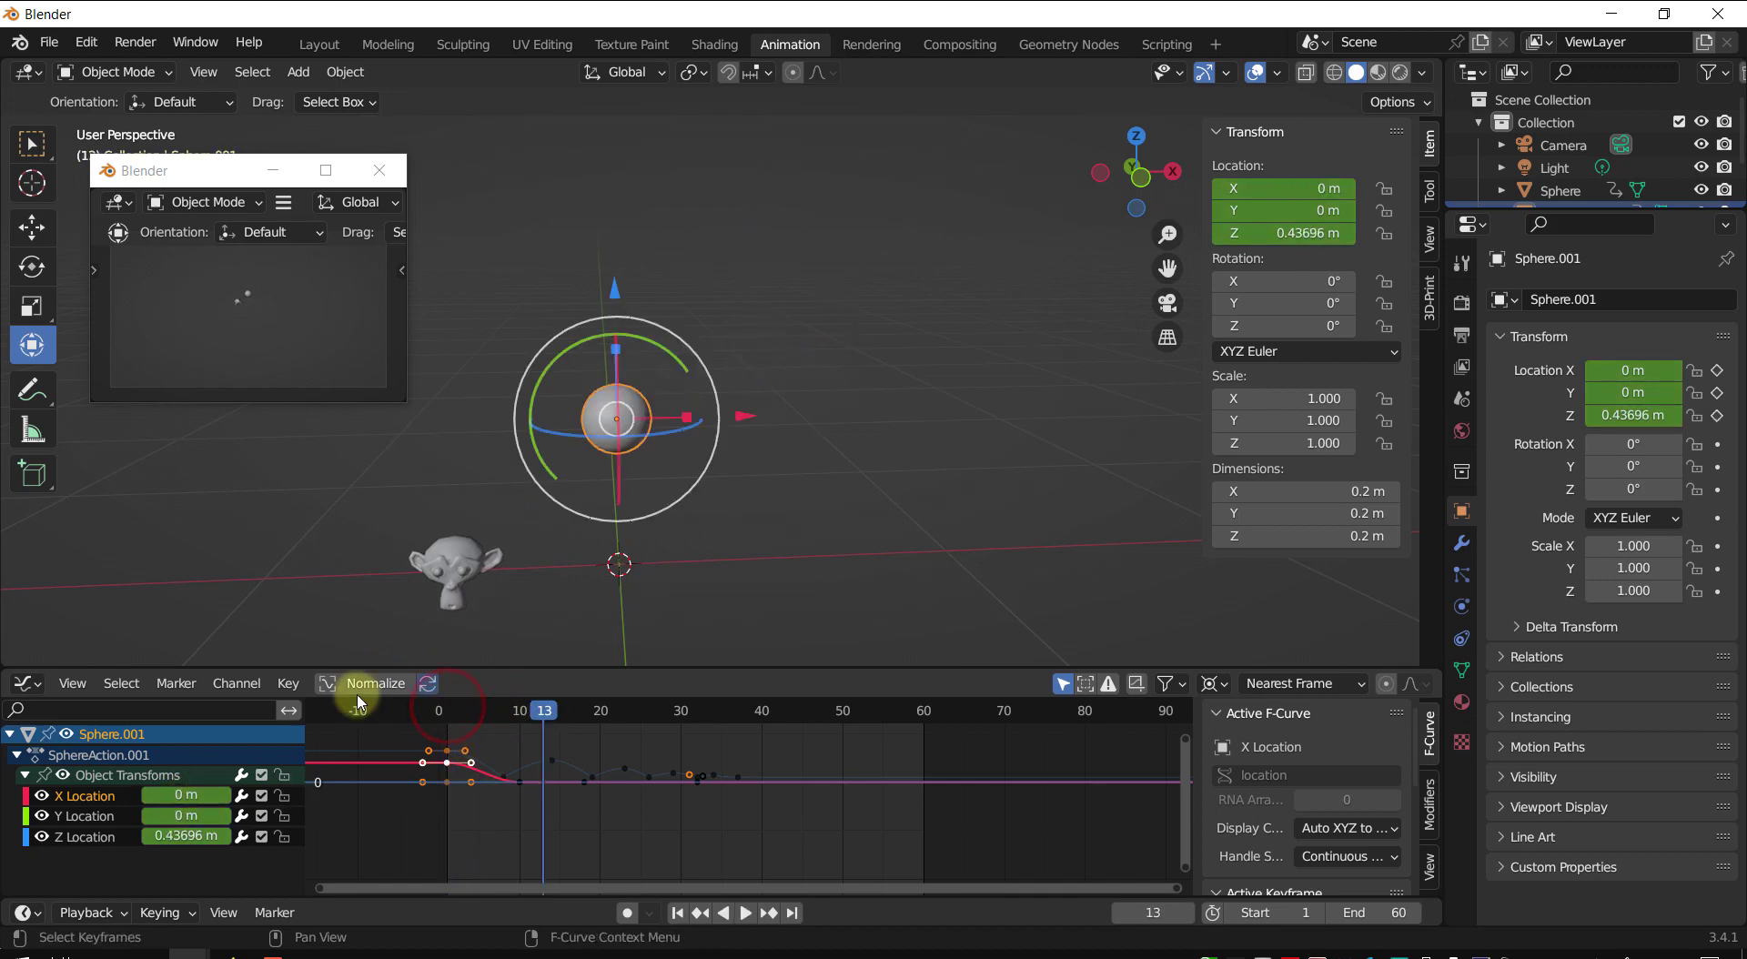
{"action": "left_click", "coordinate": [363, 684]}
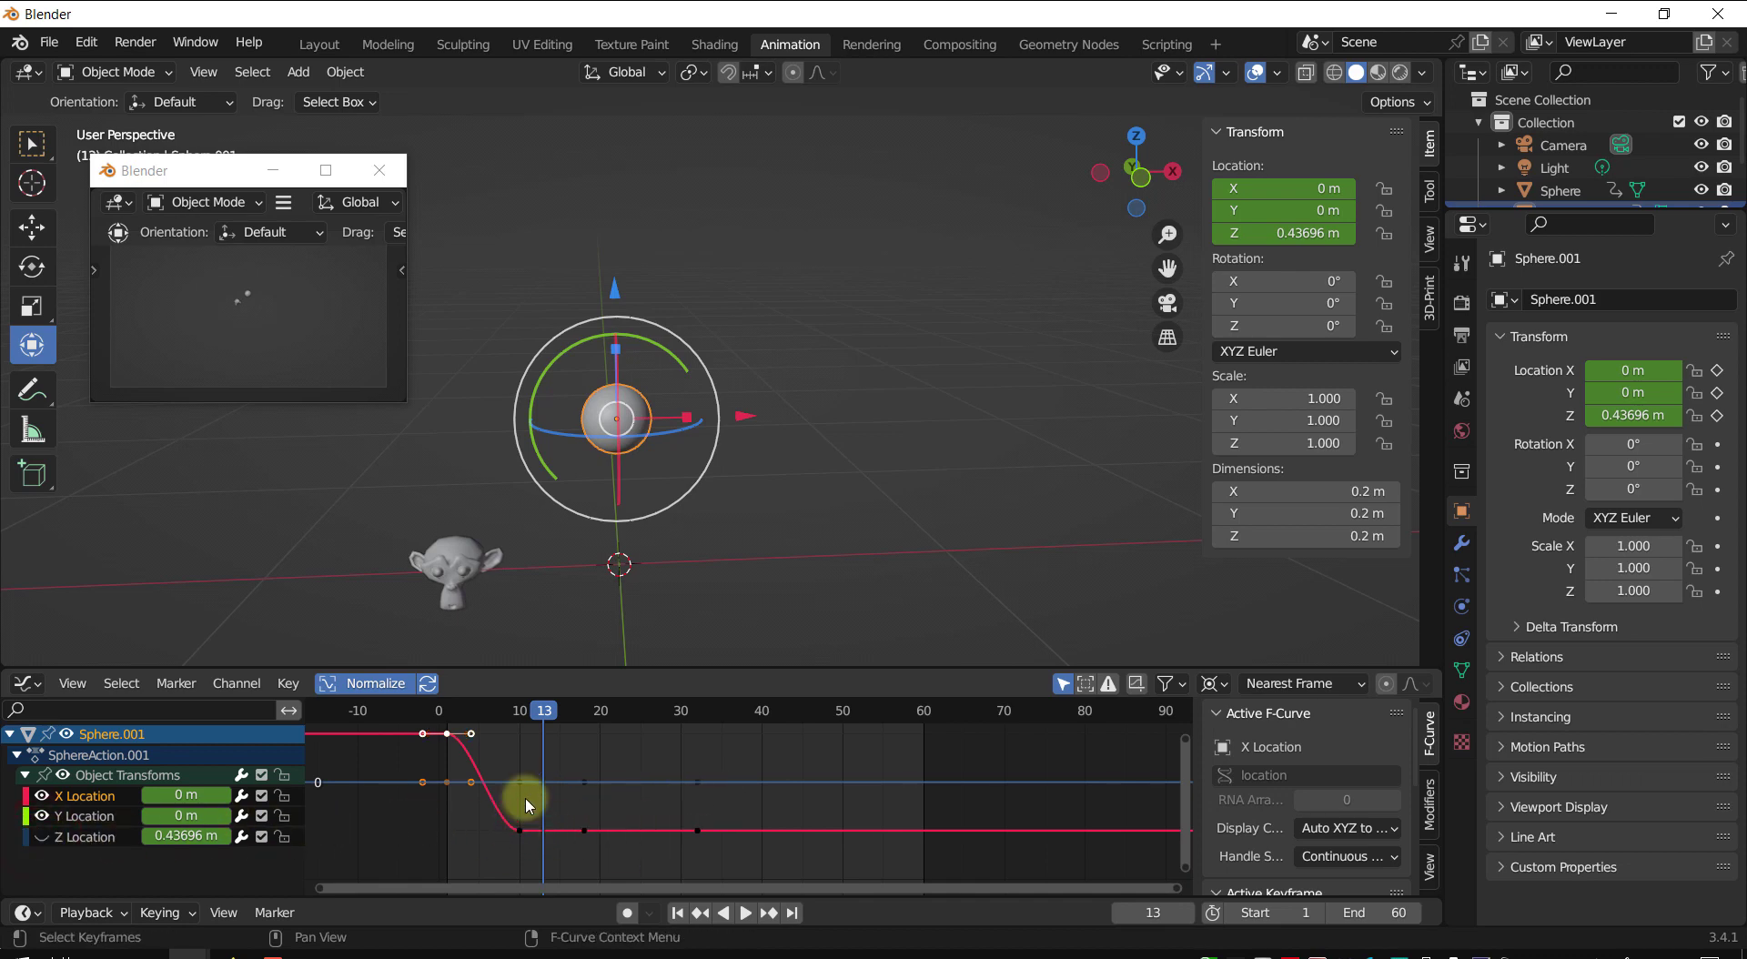
- With the Z Location curve hidden, delete all X and Y Location keyframes after frame 1 on the duplicated sphere
{"action": "left_click_drag", "start_coordinate": [499, 753], "coordinate": [780, 858]}
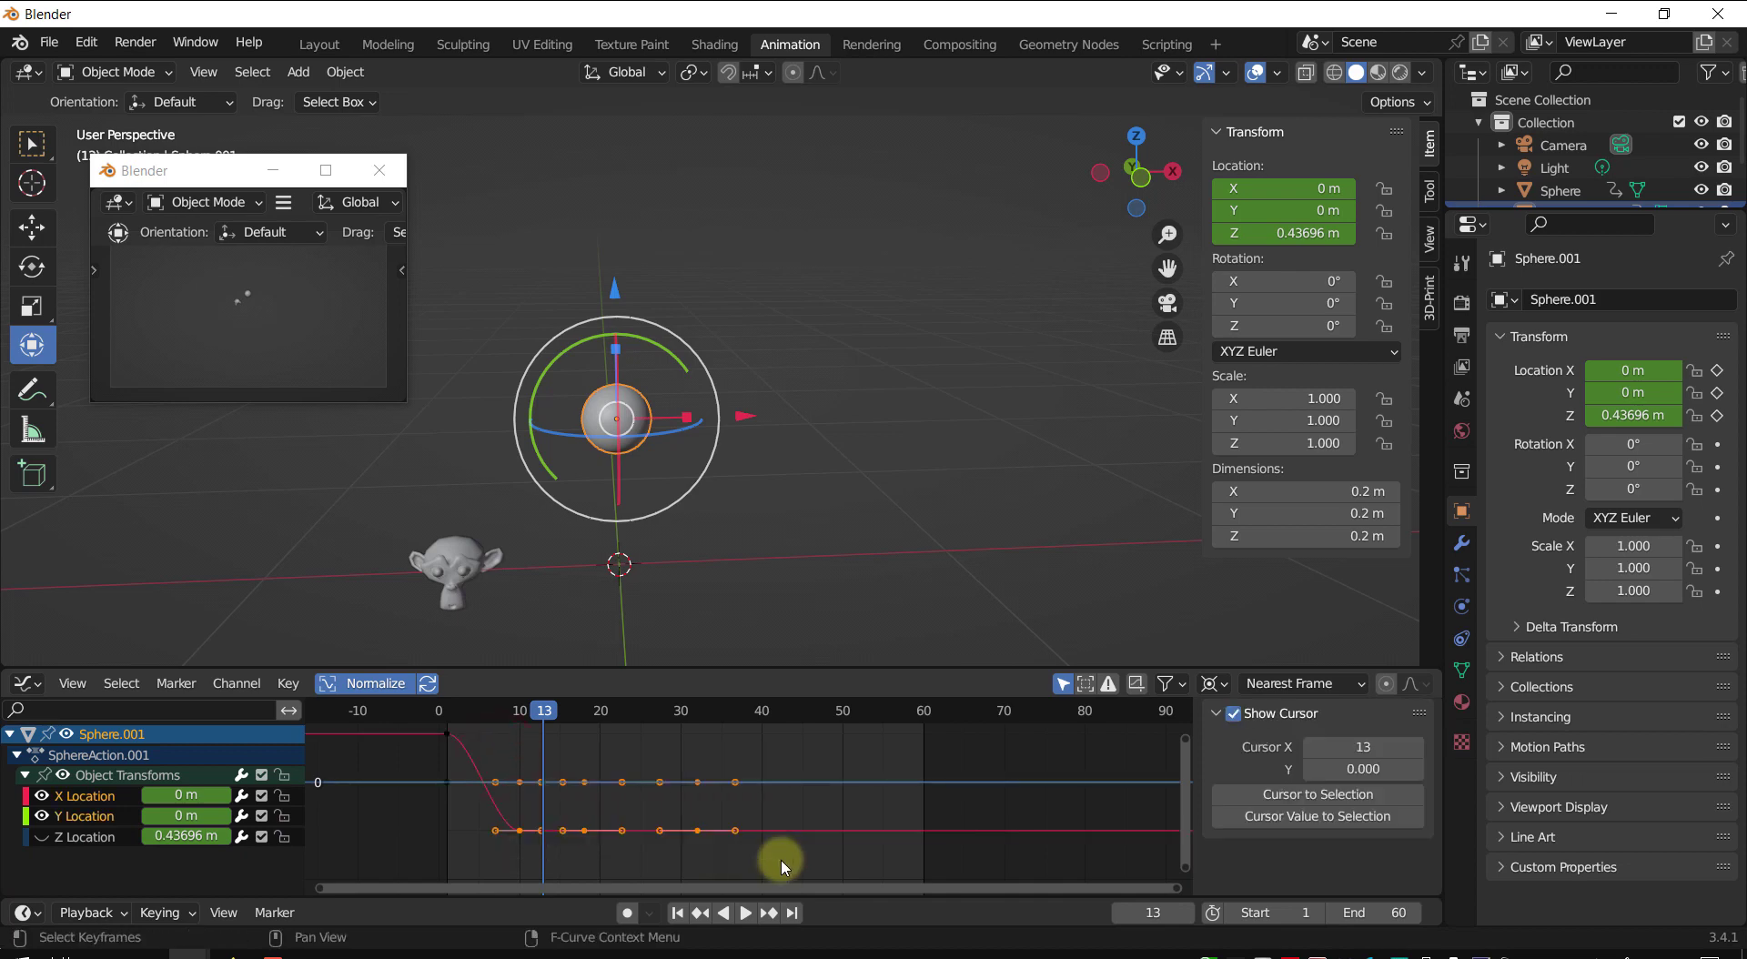
{"action": "left_click", "coordinate": [795, 745]}
{"action": "left_click_drag", "start_coordinate": [795, 746], "coordinate": [475, 865]}
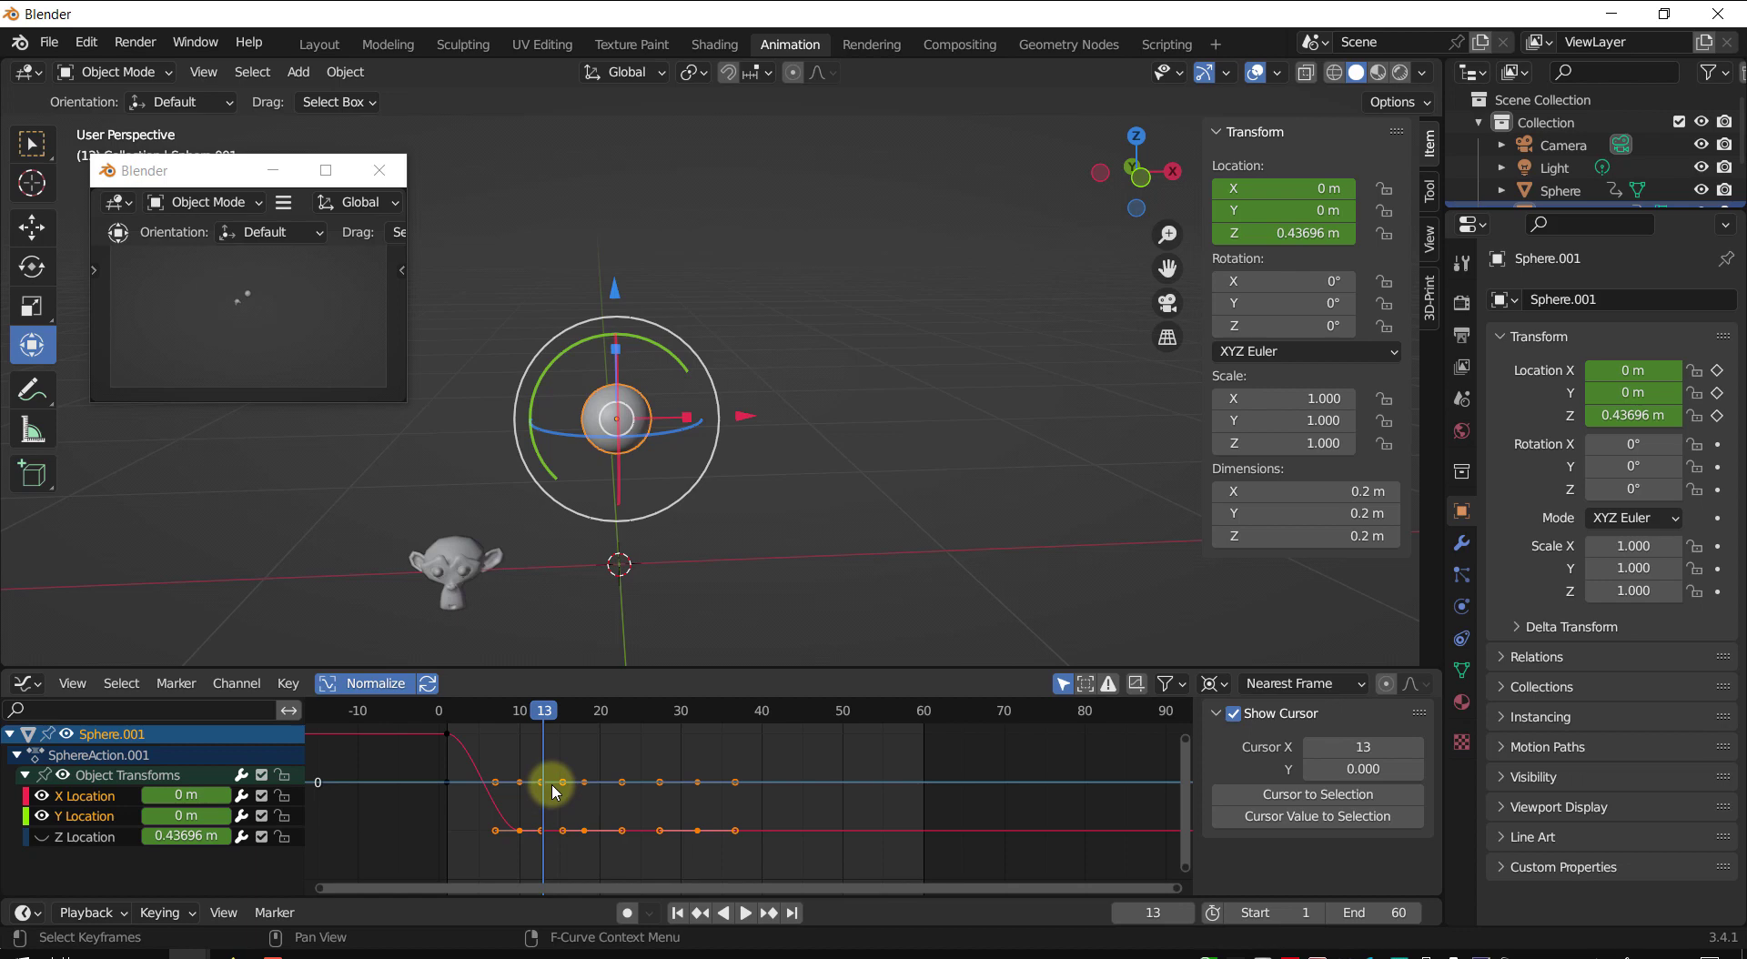
{"action": "key", "text": "ctrl+x"}
{"action": "left_click", "coordinate": [777, 799]}
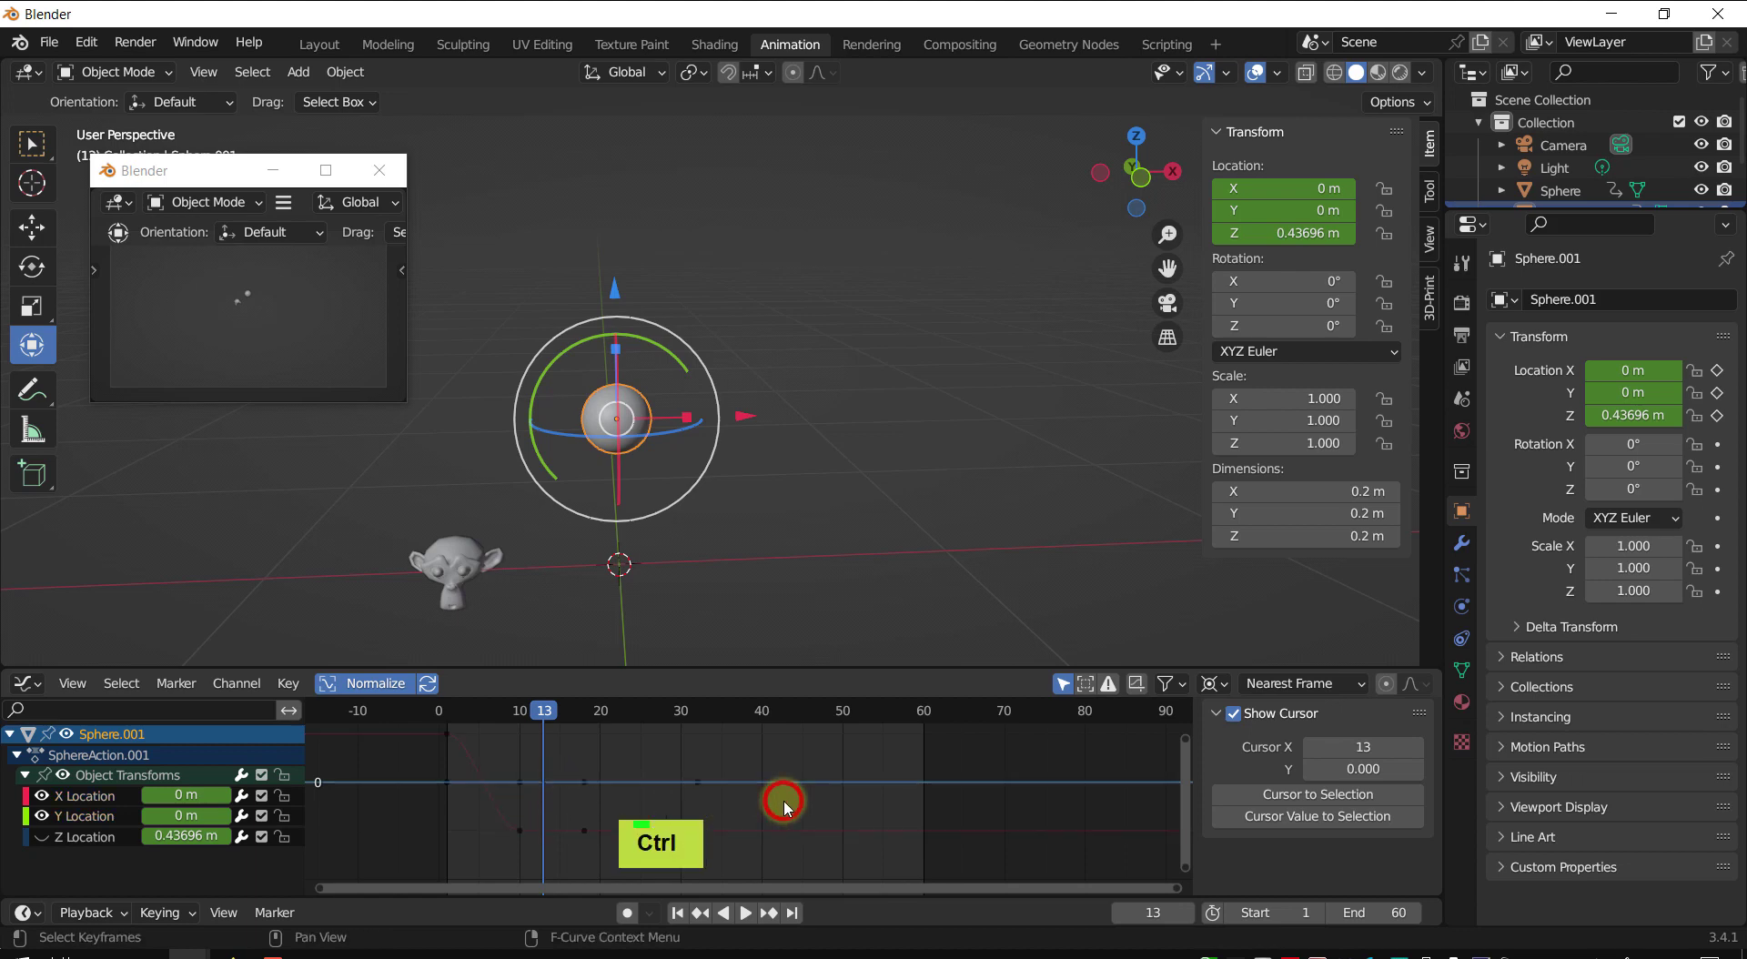
{"action": "key", "text": "ctrl+h"}
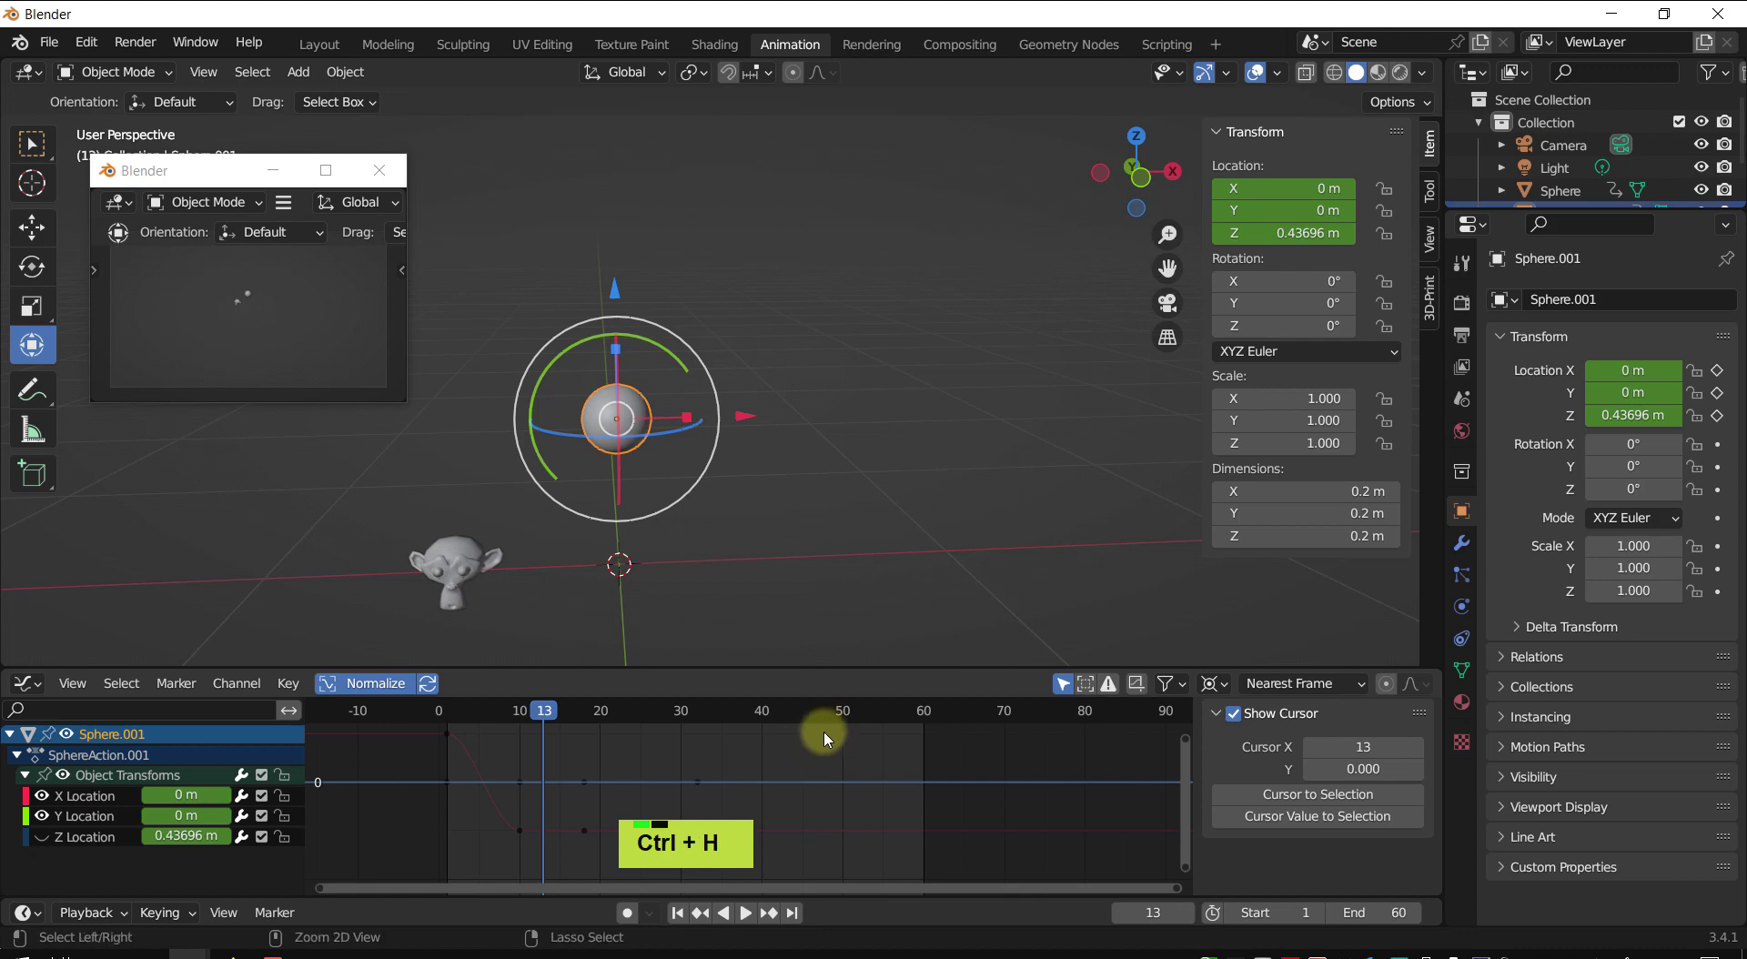
{"action": "mouse_move", "coordinate": [826, 739]}
{"action": "right_mouse_down", "text": "ctrl"}
{"action": "mouse_move", "coordinate": [534, 838]}
{"action": "mouse_move", "coordinate": [784, 807]}
{"action": "right_mouse_up", "text": "ctrl"}
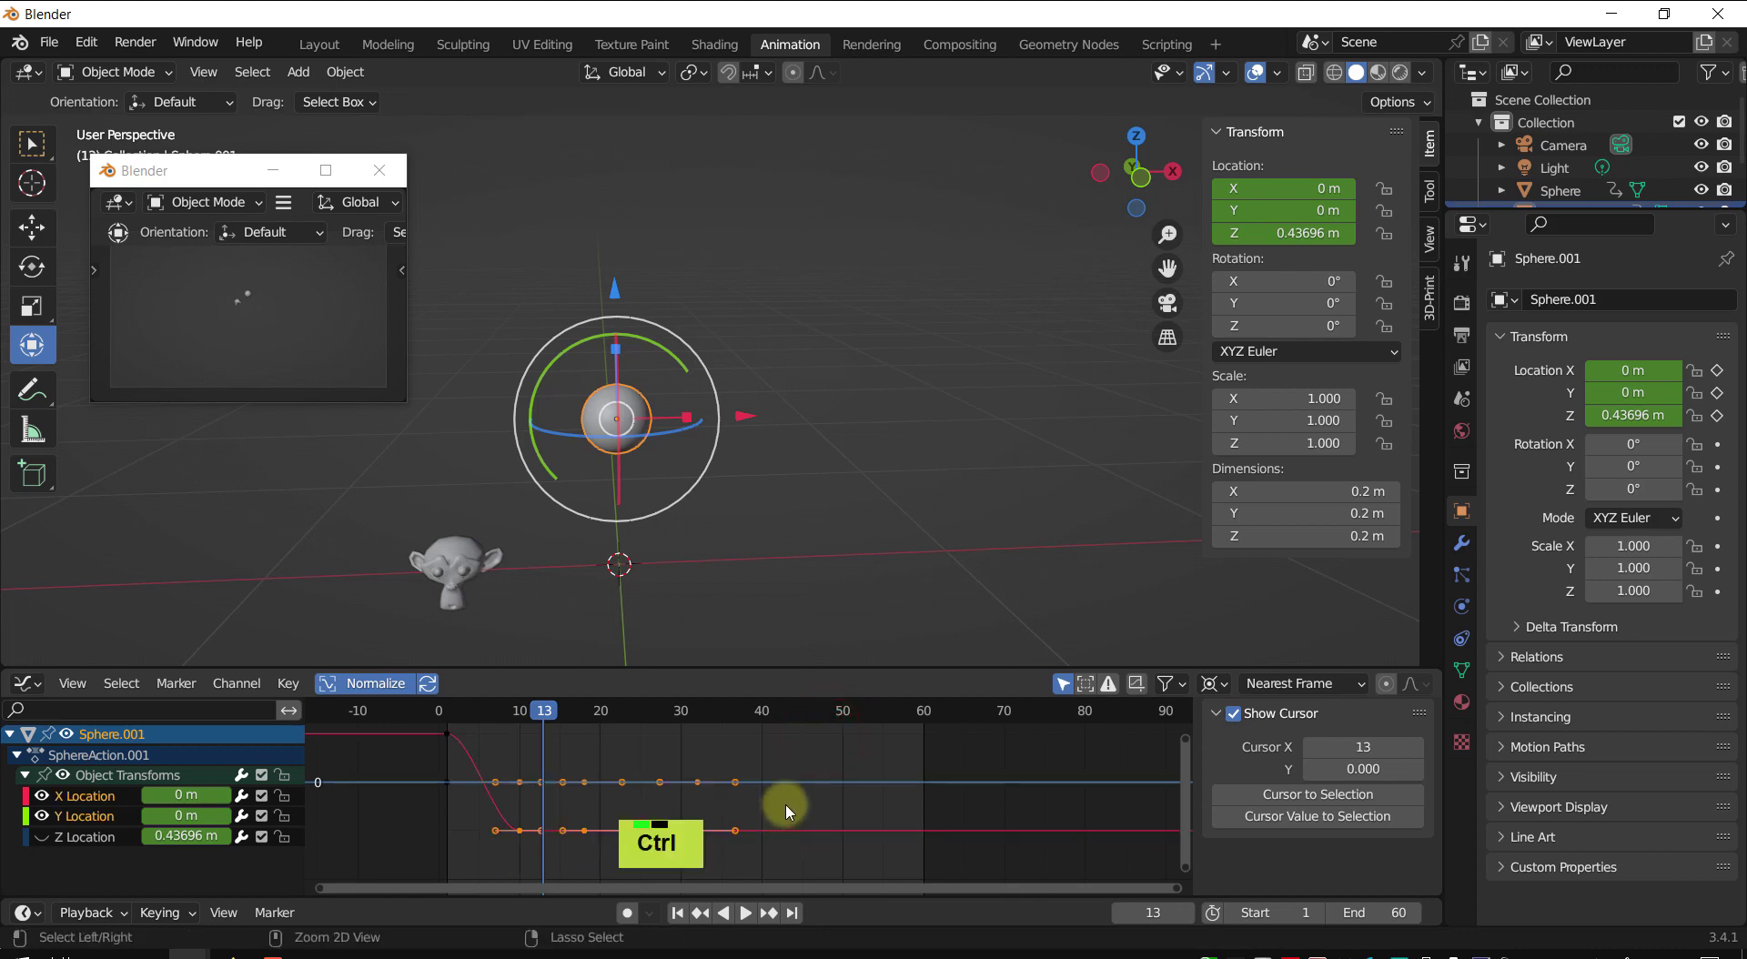
{"action": "key", "text": "ctrl+h"}
{"action": "key", "text": "ctrl+h"}
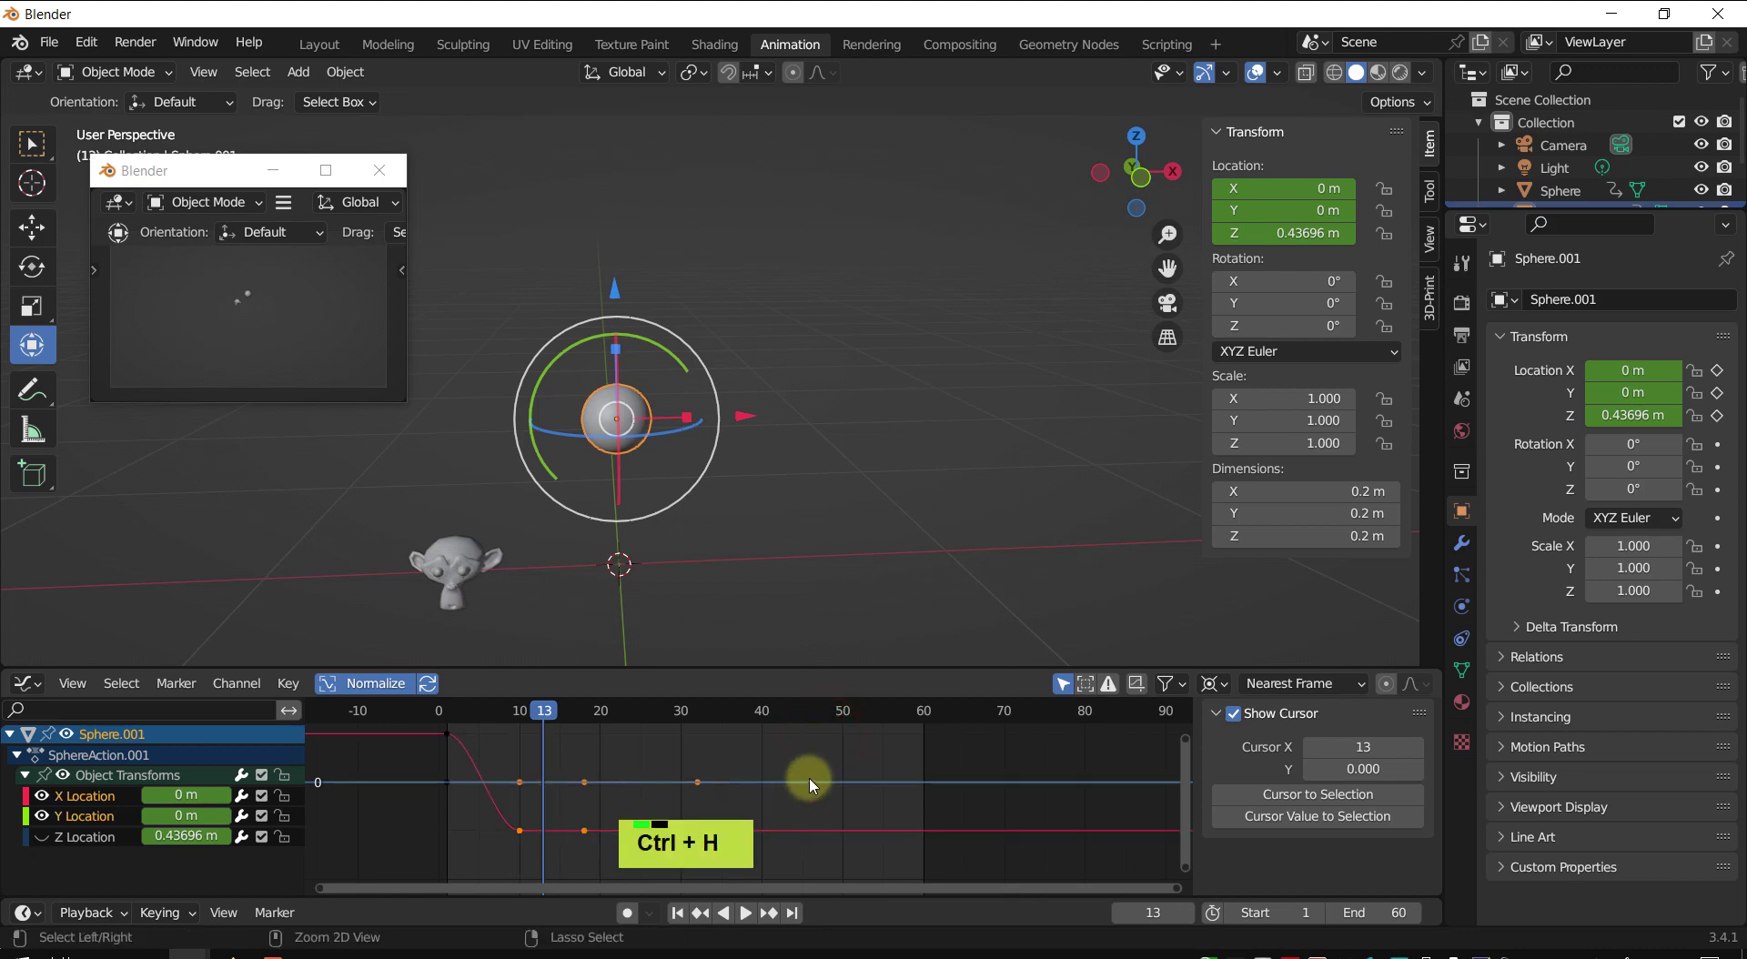
{"action": "key", "text": "ctrl+h"}
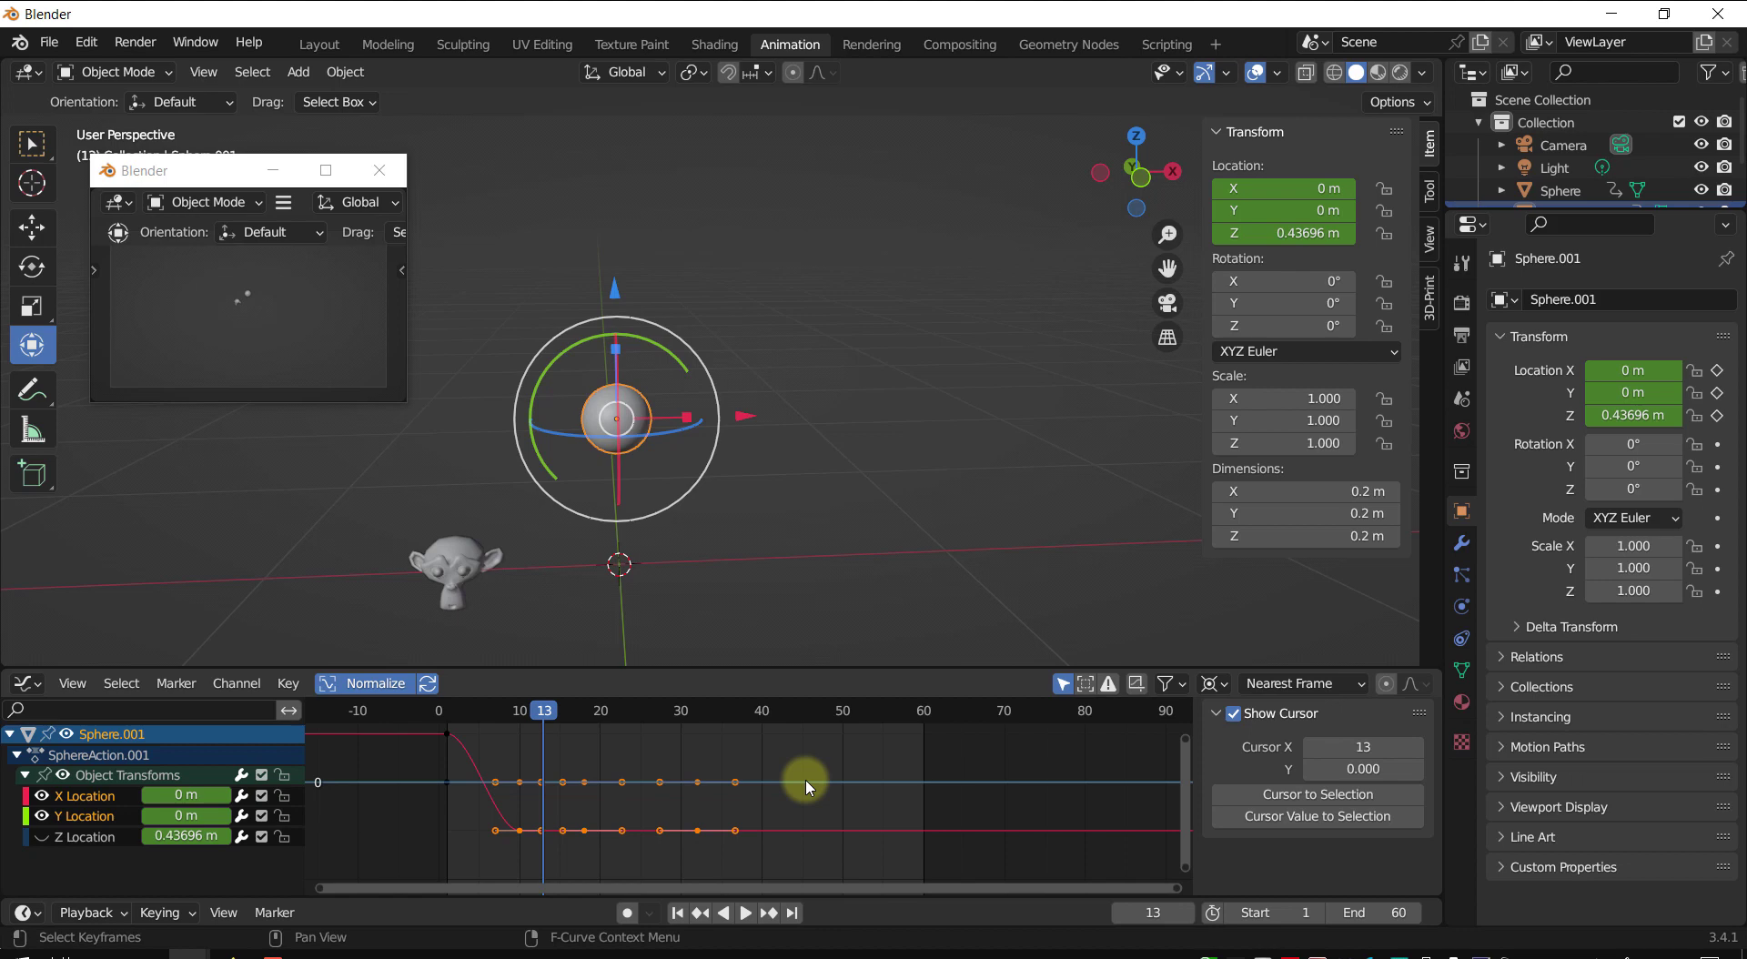
{"action": "key", "text": "Delete"}
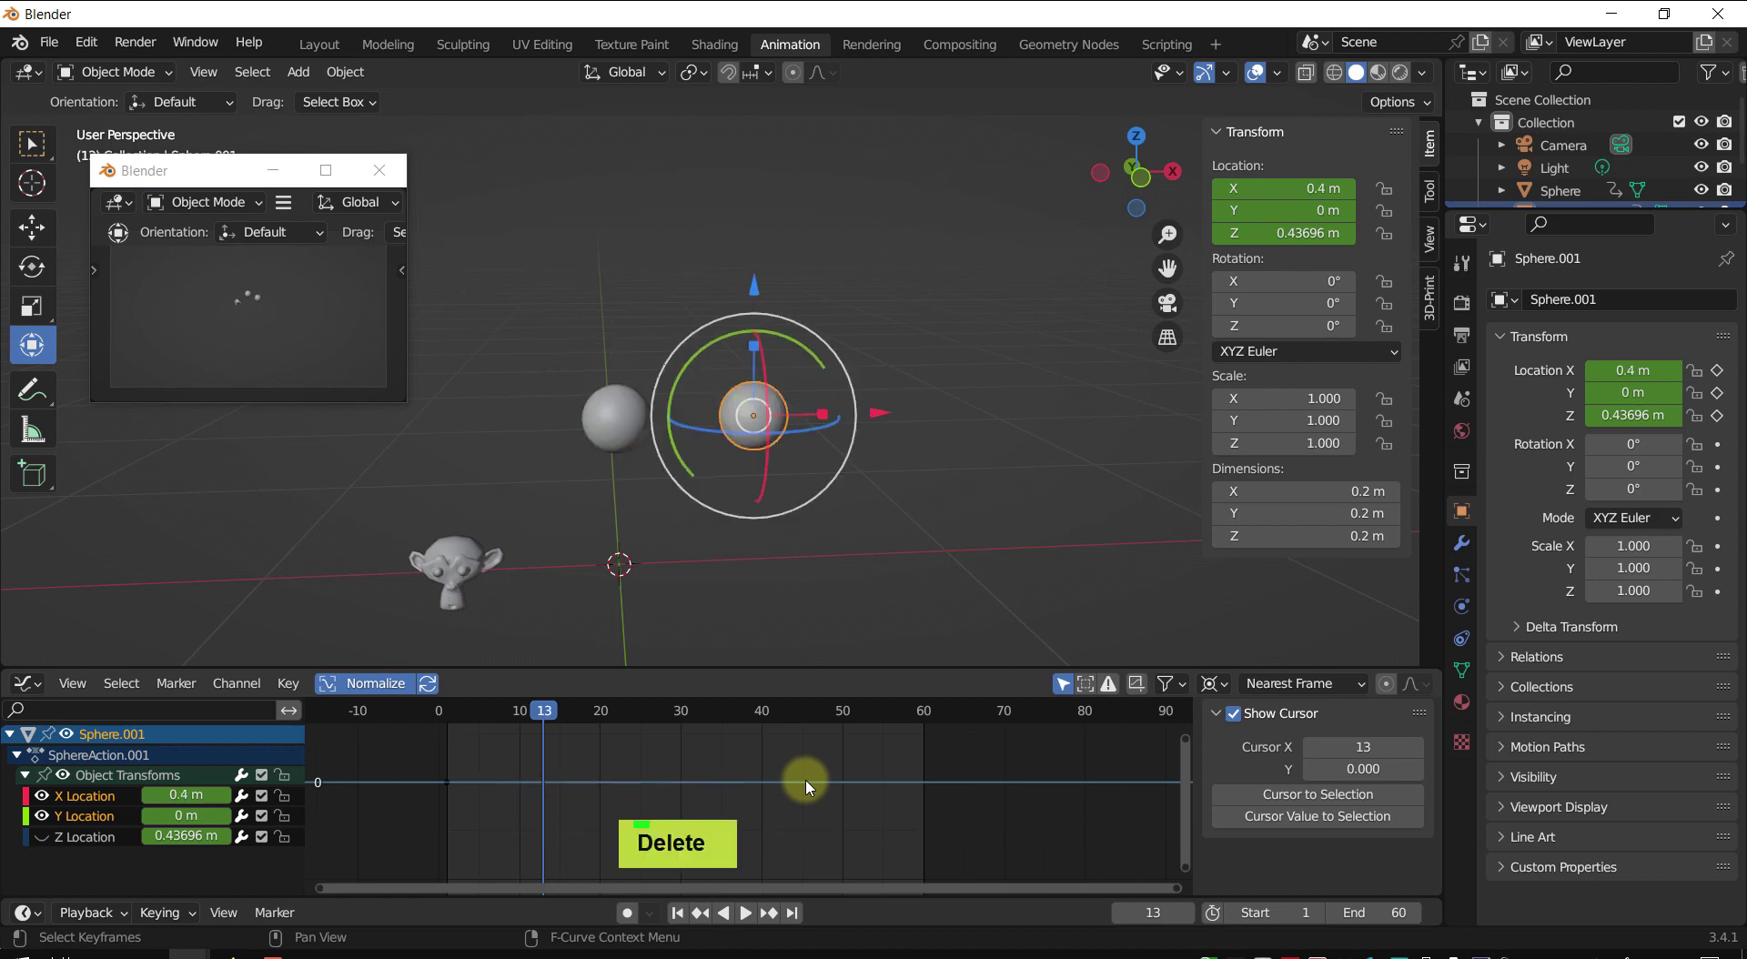
- Inspect the duplicate's X Location curve and play the animation from frame 1 to check its bounce
{"action": "left_click", "coordinate": [102, 798]}
{"action": "left_click_drag", "start_coordinate": [544, 712], "coordinate": [448, 790]}
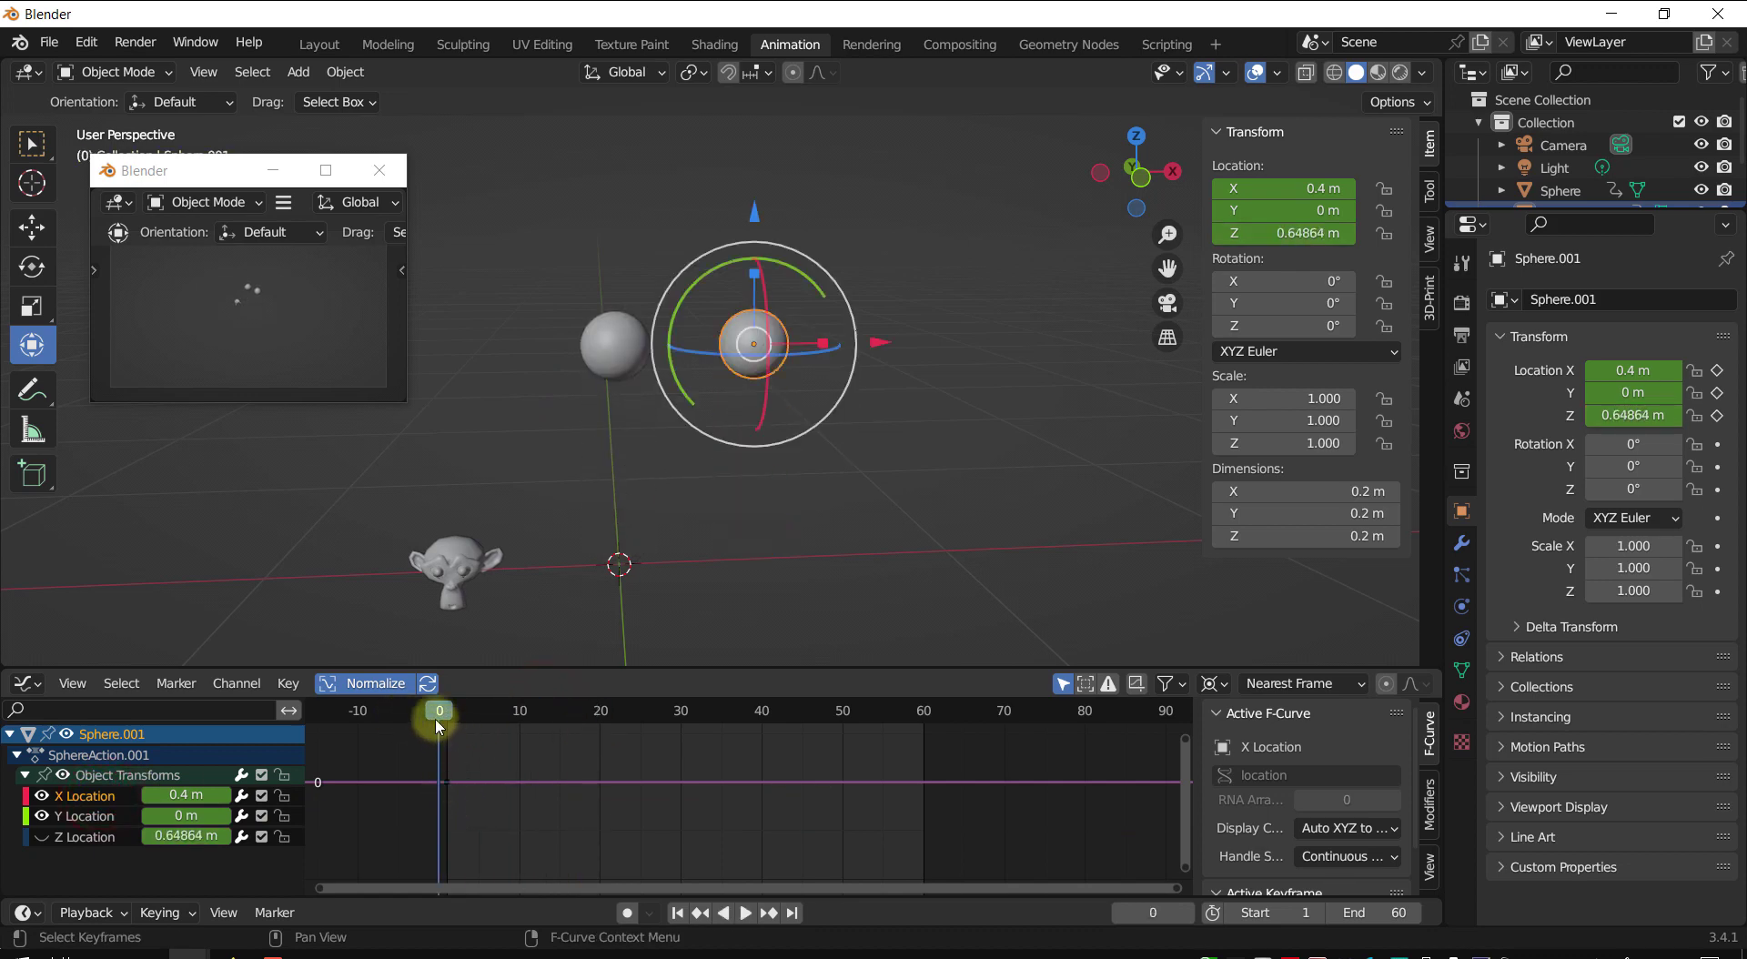
{"action": "left_click_drag", "start_coordinate": [438, 716], "coordinate": [446, 716]}
{"action": "key", "text": "space"}
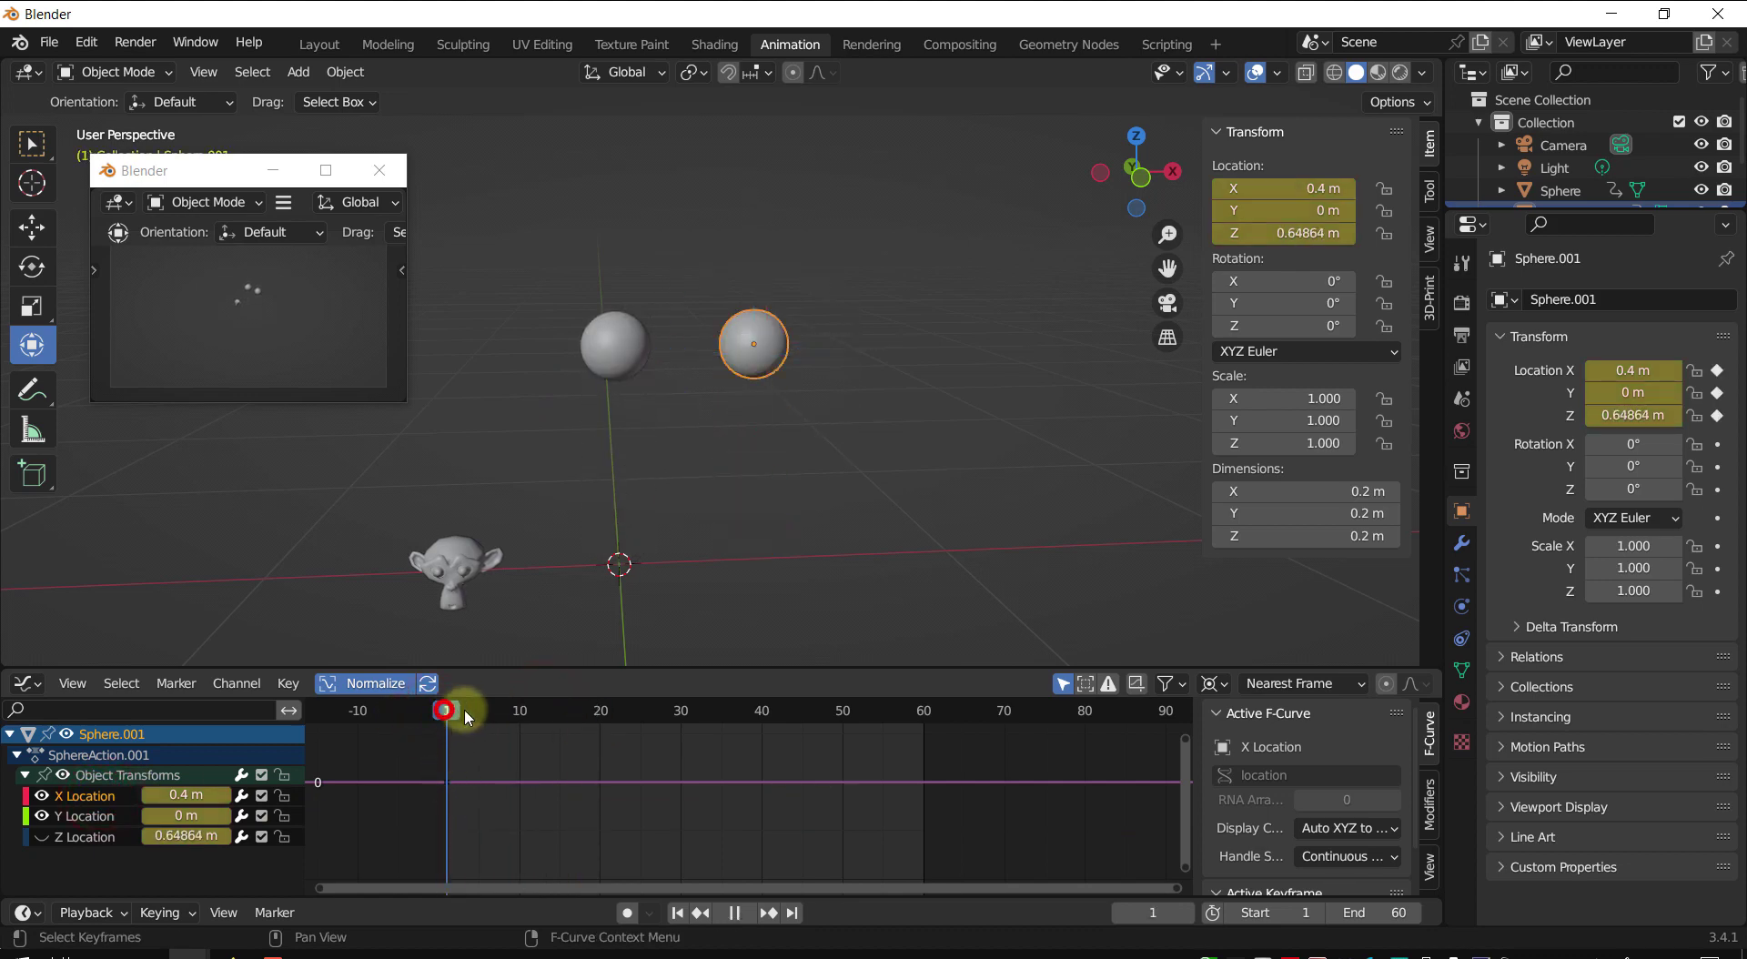
{"action": "left_click_drag", "start_coordinate": [528, 766], "coordinate": [455, 745]}
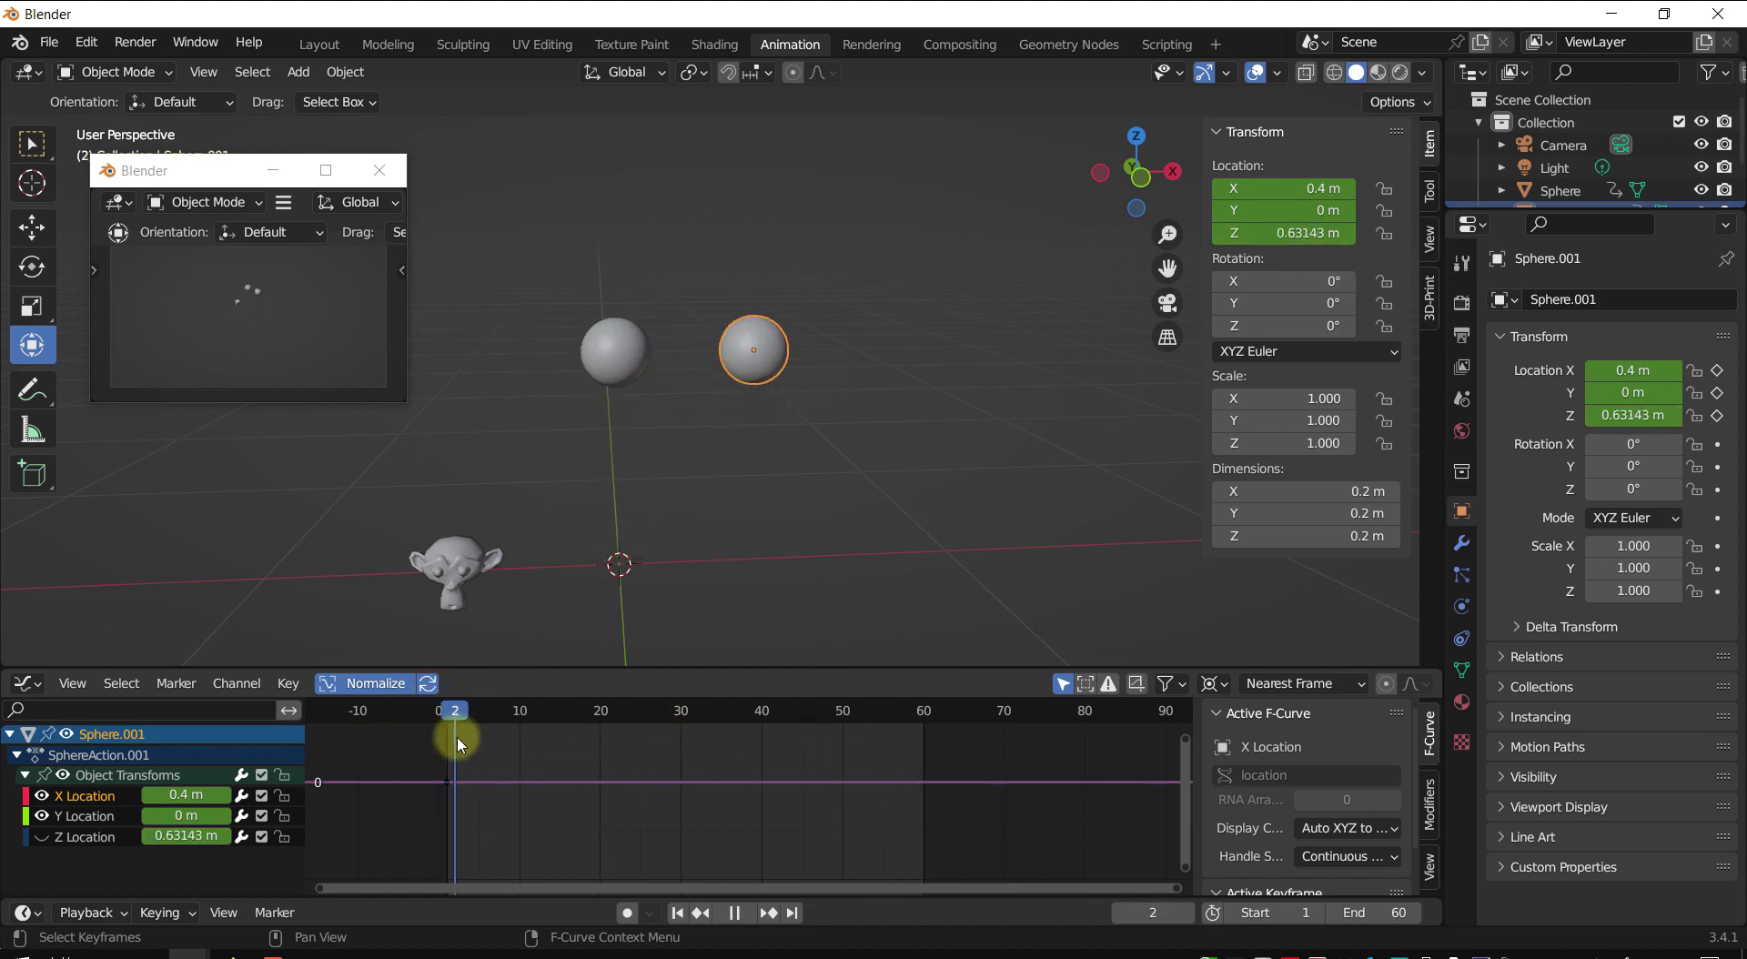
{"action": "key", "text": "space"}
- Set the original sphere's viewport display colour to bright green and switch the viewport shading colour to Object
{"action": "middle_click_drag", "start_coordinate": [806, 482], "coordinate": [773, 530], "text": "shift"}
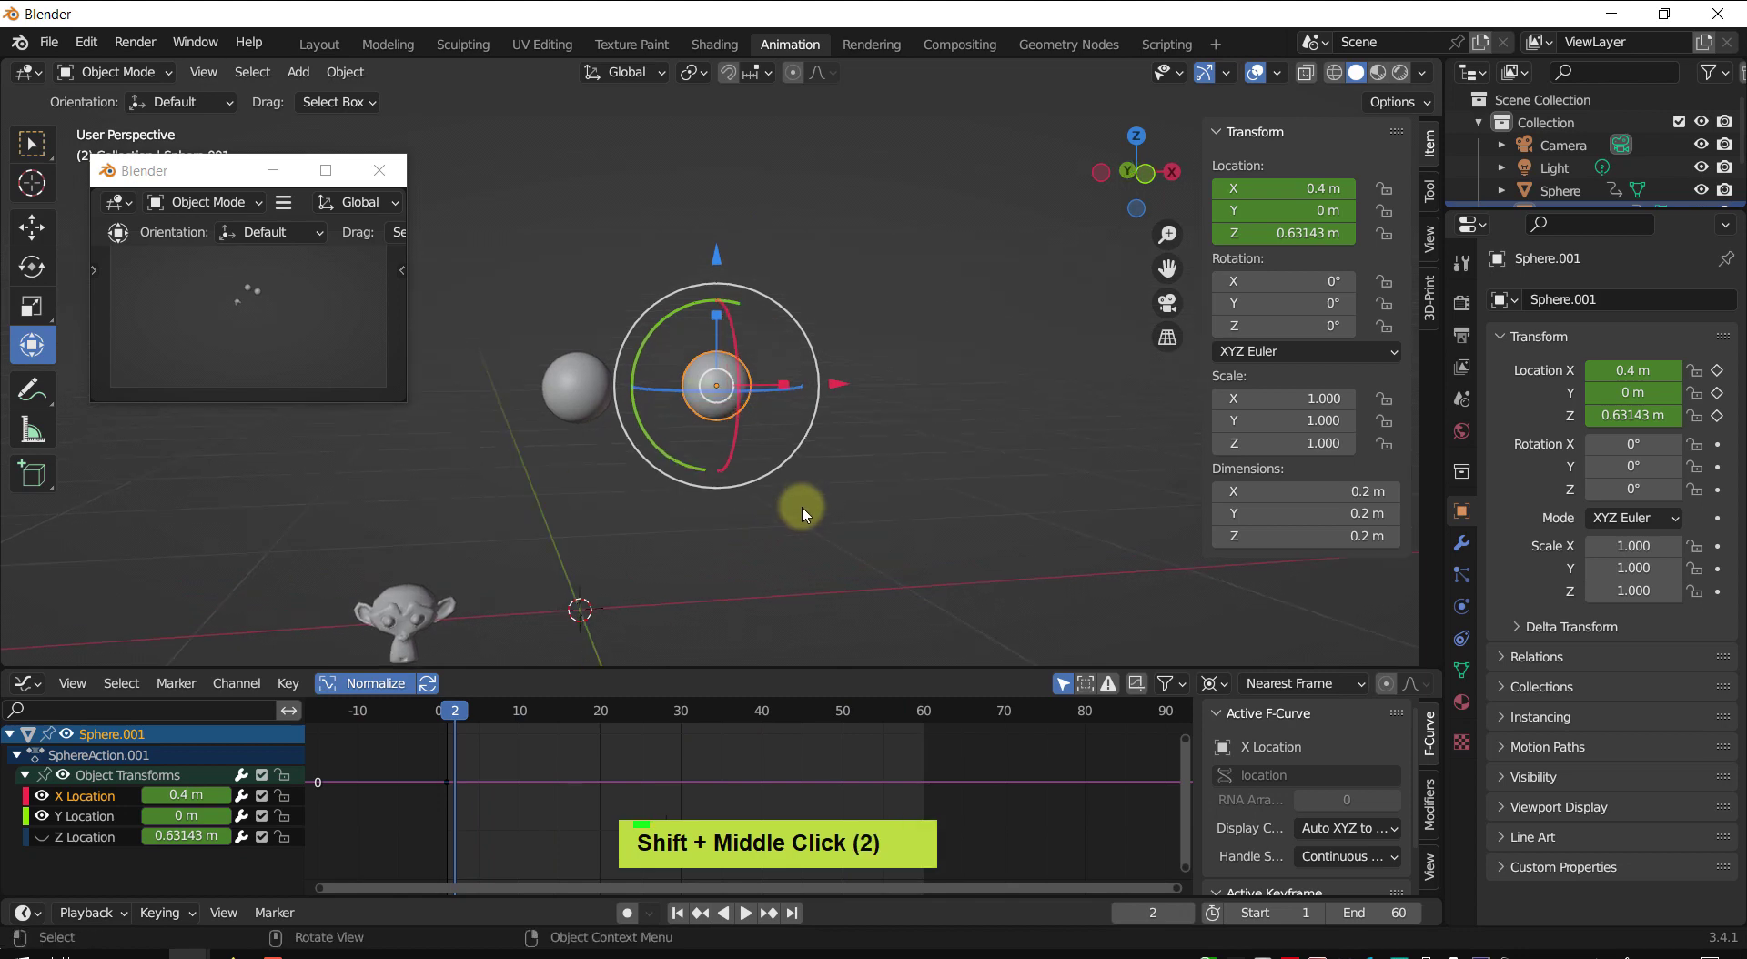
{"action": "left_click", "coordinate": [583, 407]}
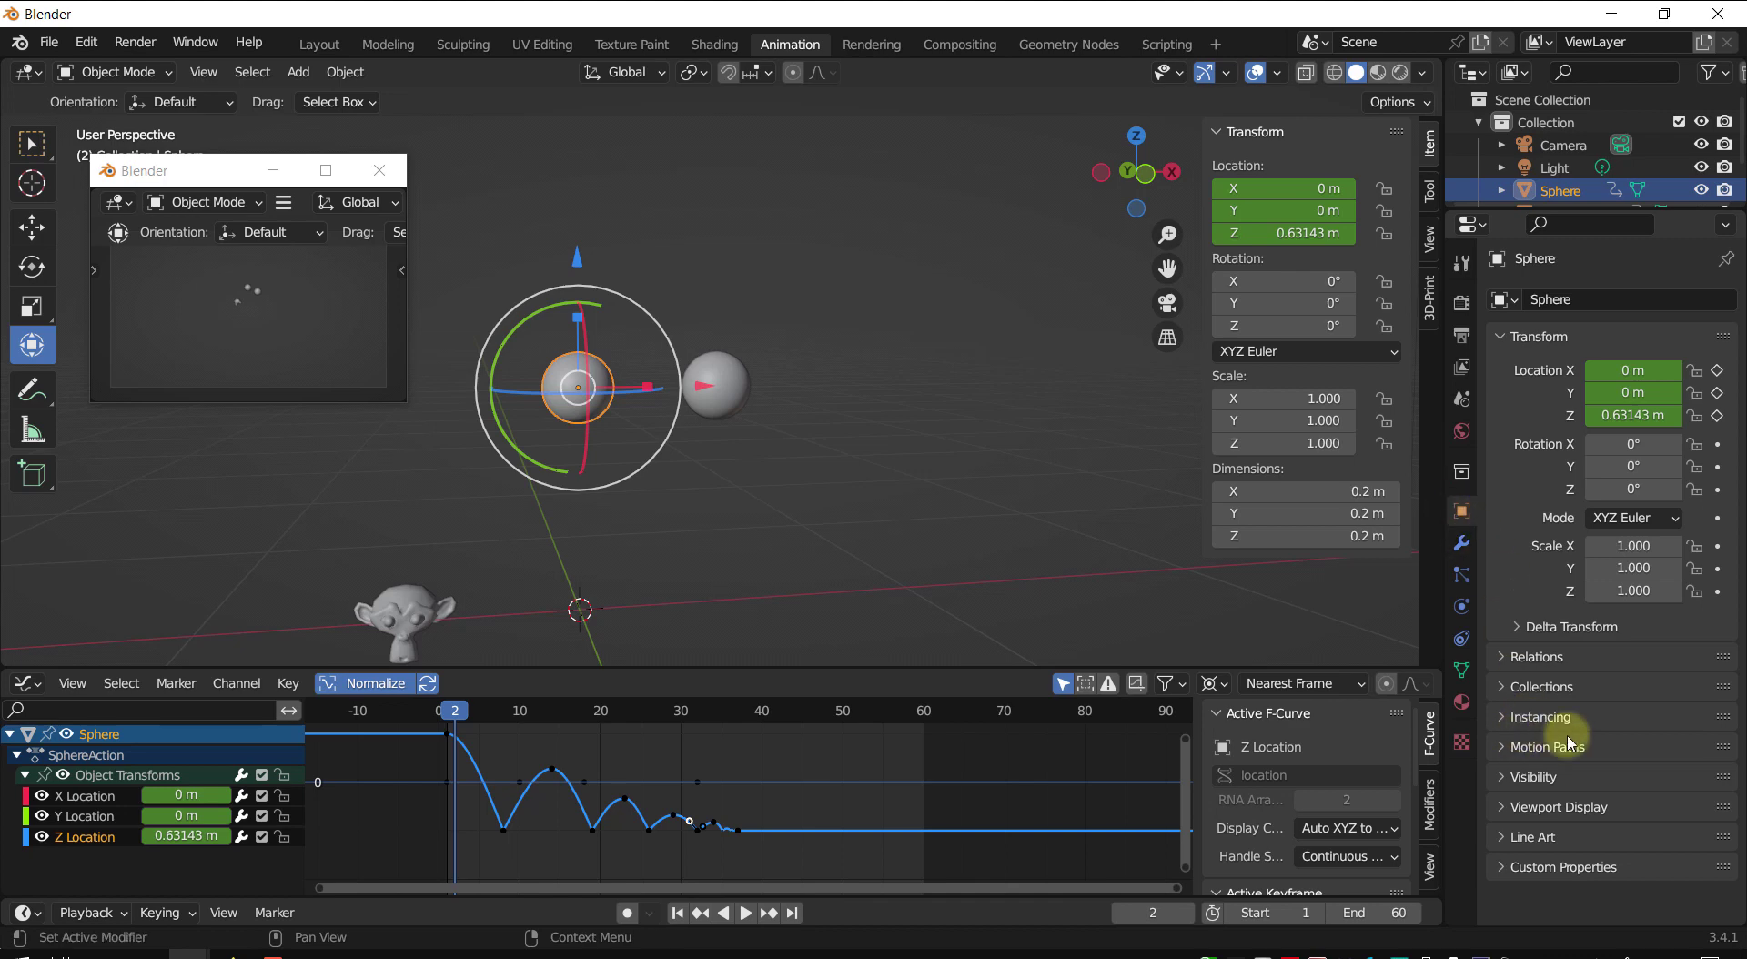
{"action": "left_click", "coordinate": [1558, 807]}
{"action": "scroll", "coordinate": [1520, 574], "scroll_direction": "down", "scroll_amount": 5}
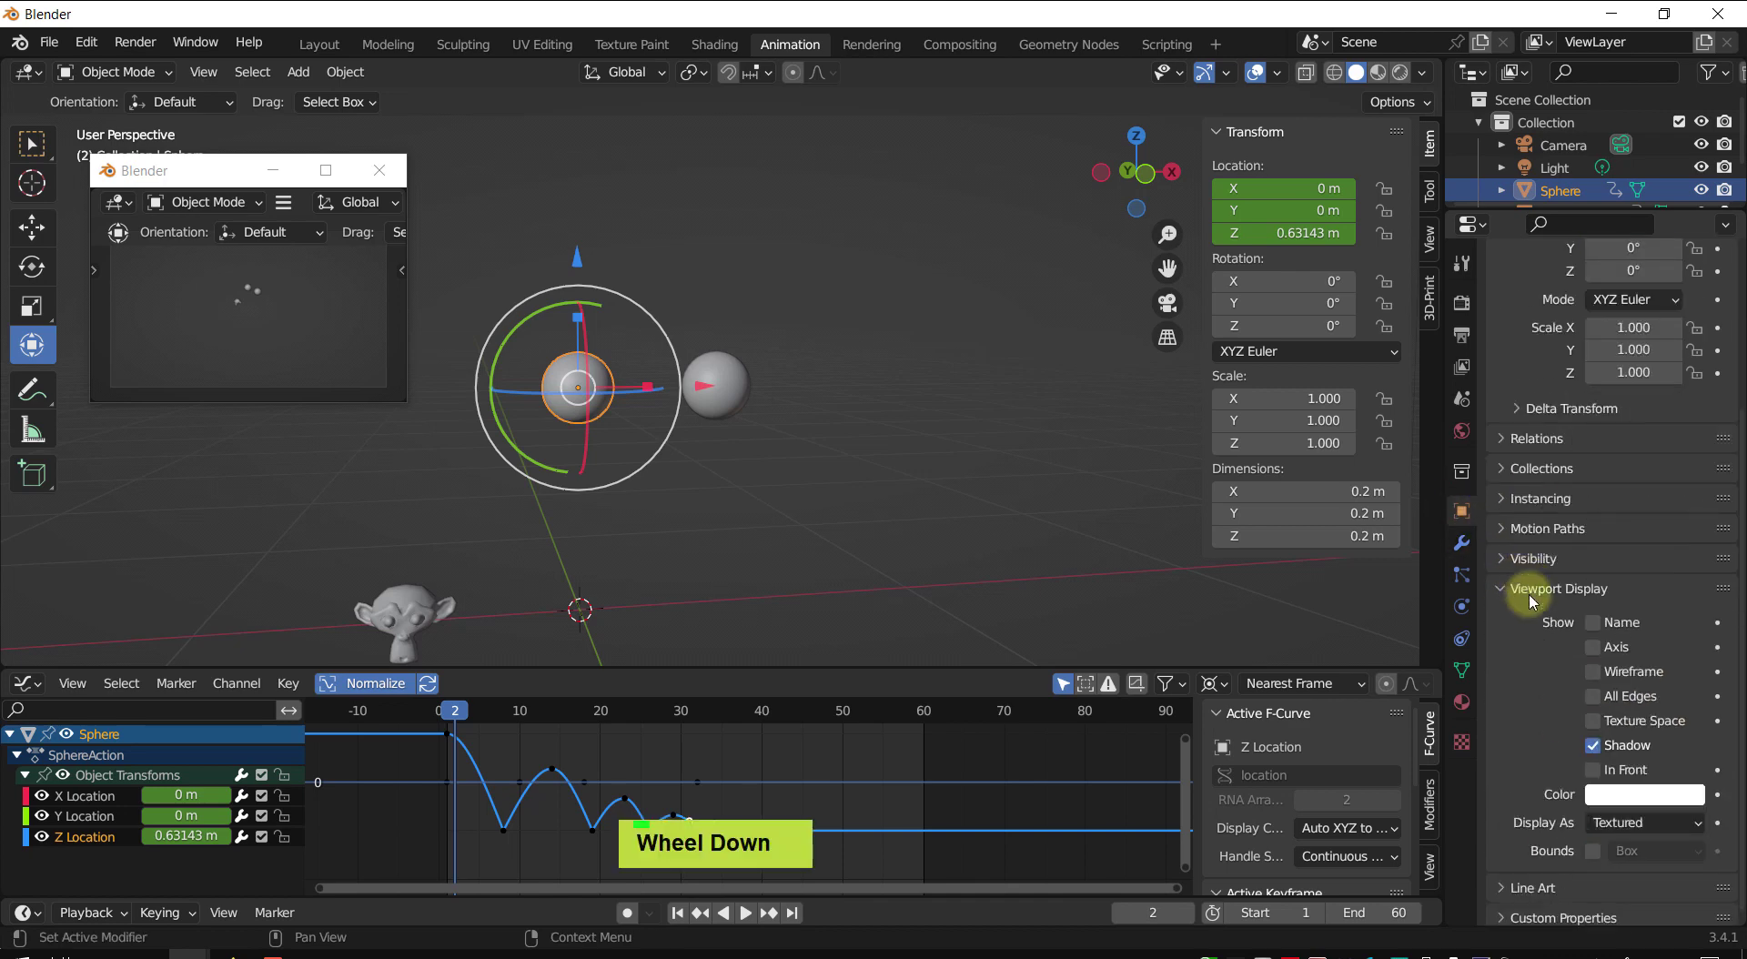
{"action": "left_click", "coordinate": [1621, 805]}
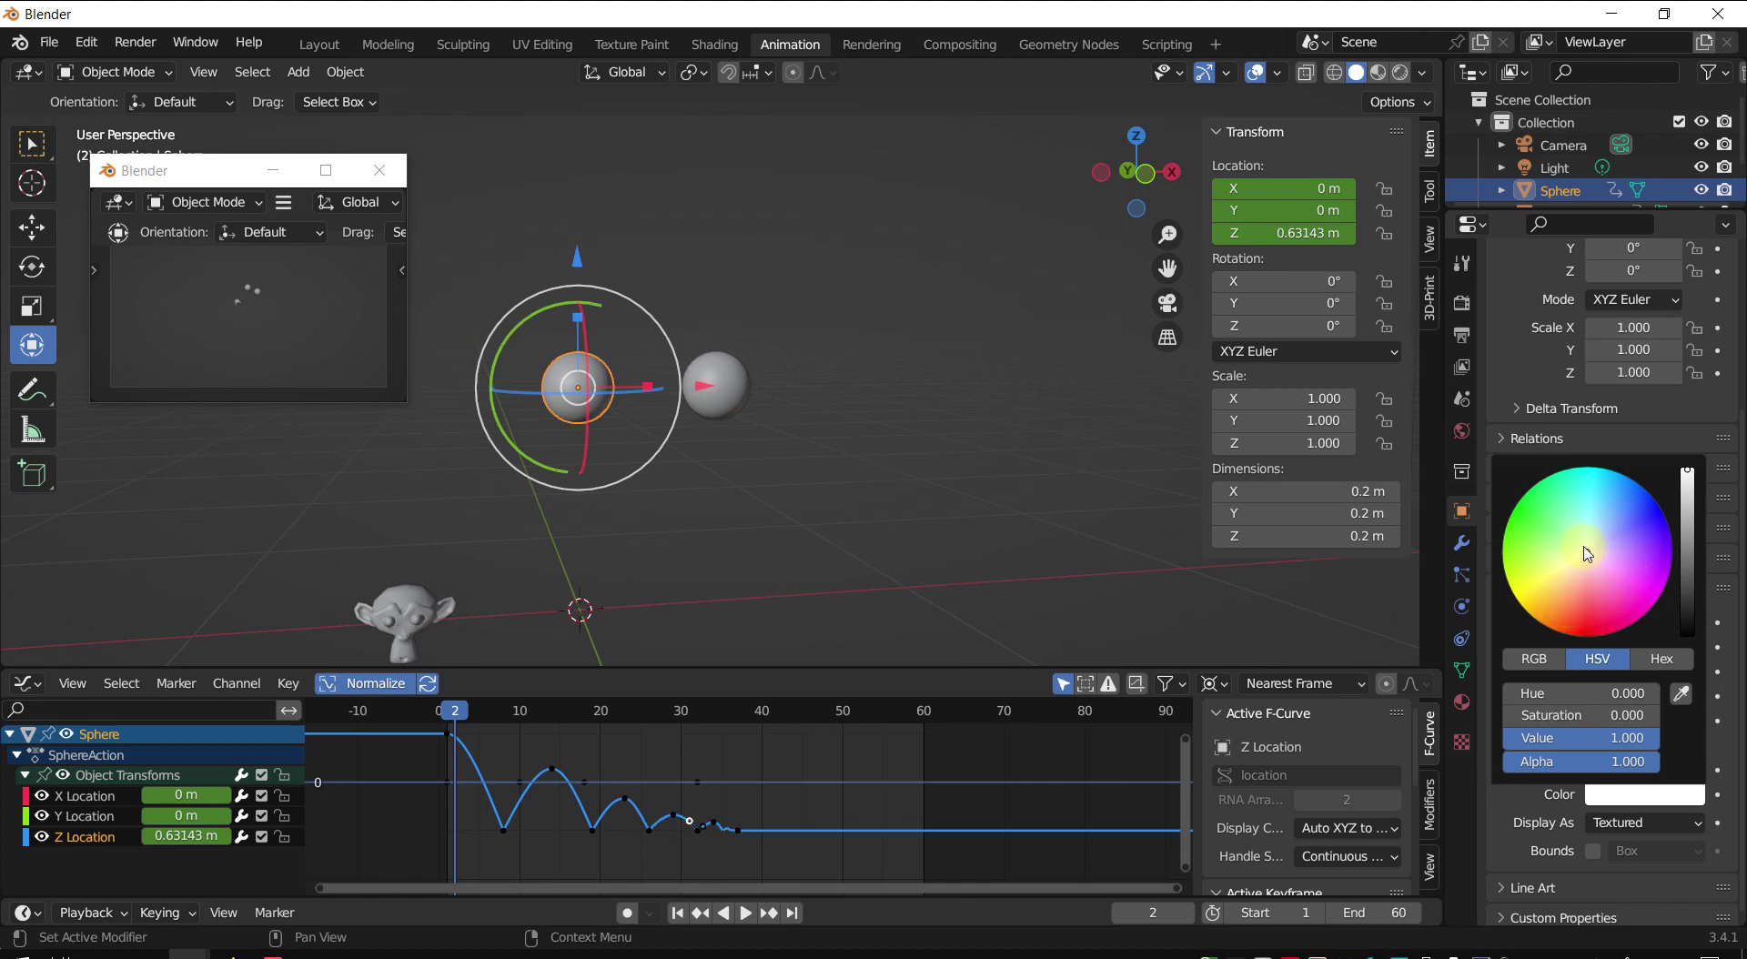
{"action": "left_click_drag", "start_coordinate": [1588, 553], "coordinate": [1506, 531]}
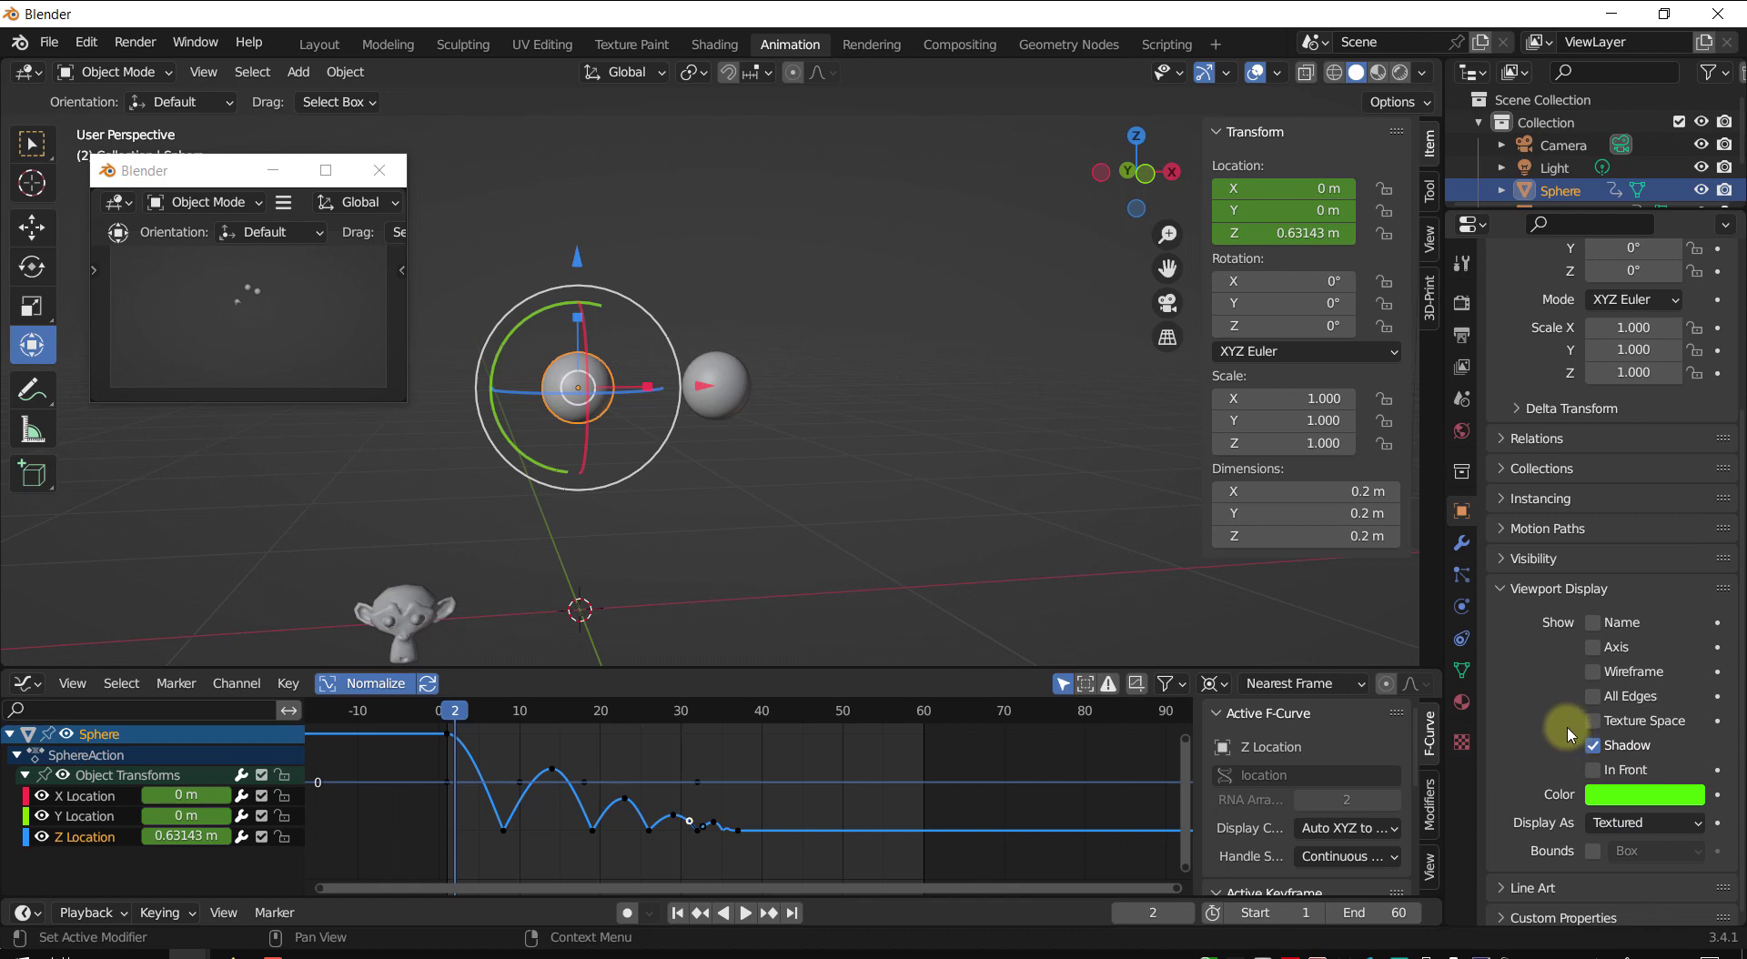
{"action": "left_click", "coordinate": [1422, 72]}
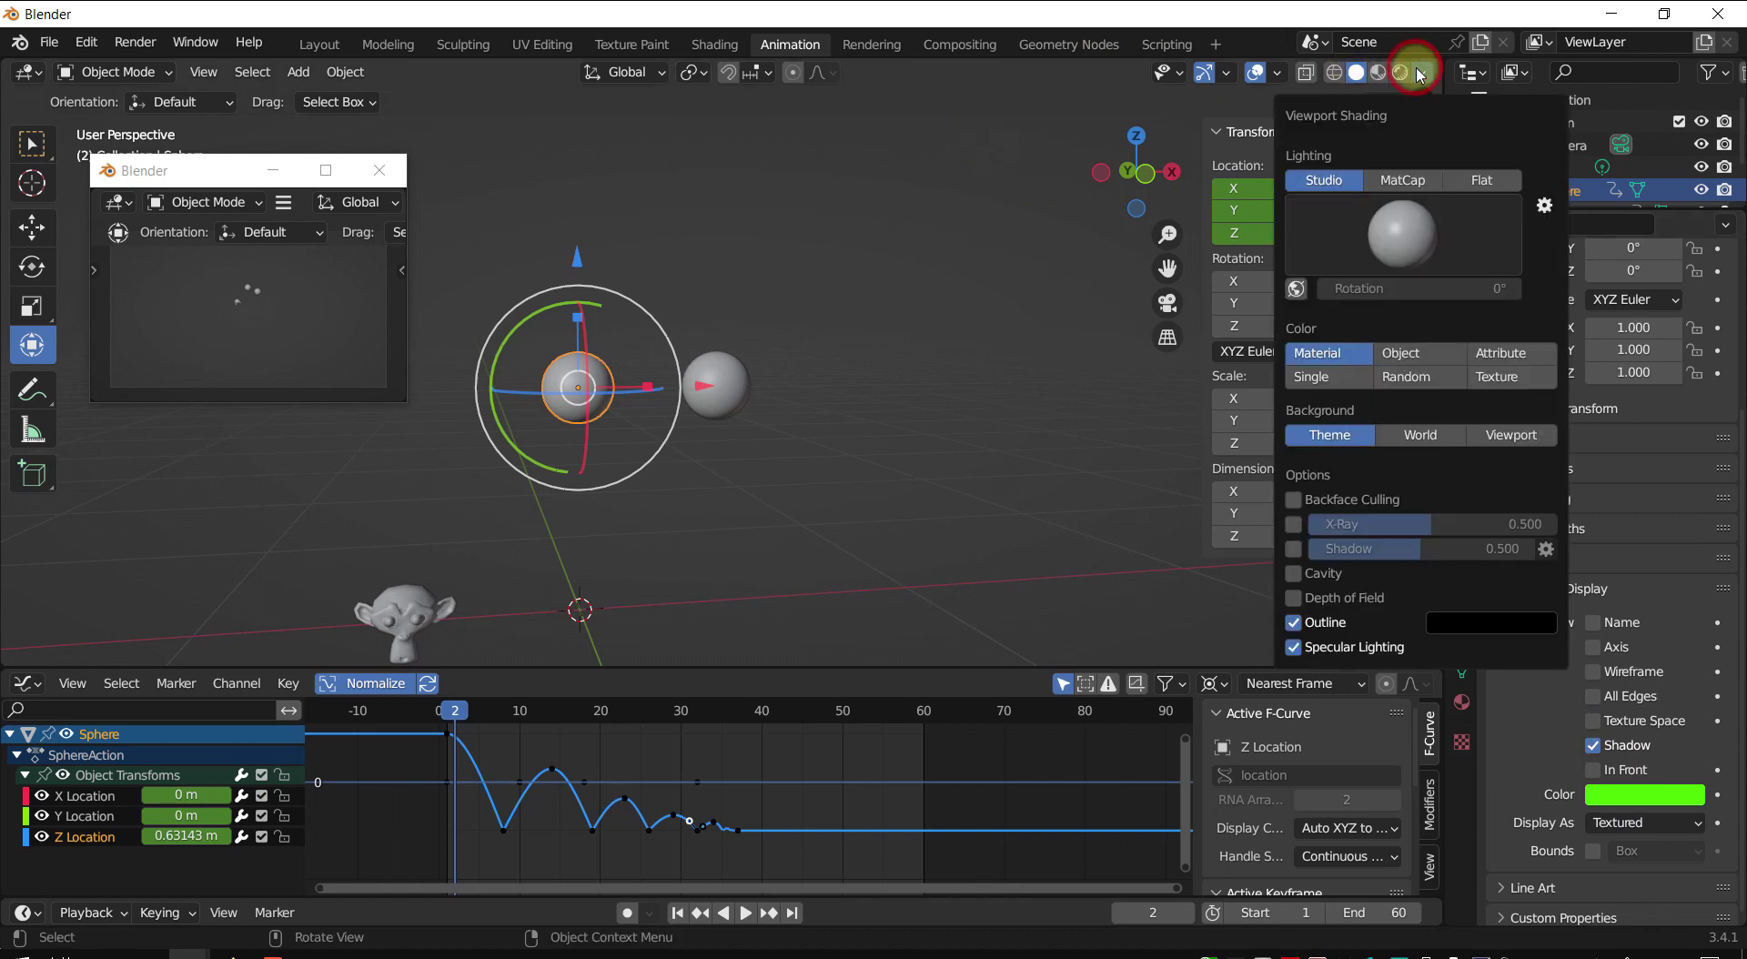
{"action": "left_click", "coordinate": [1432, 354]}
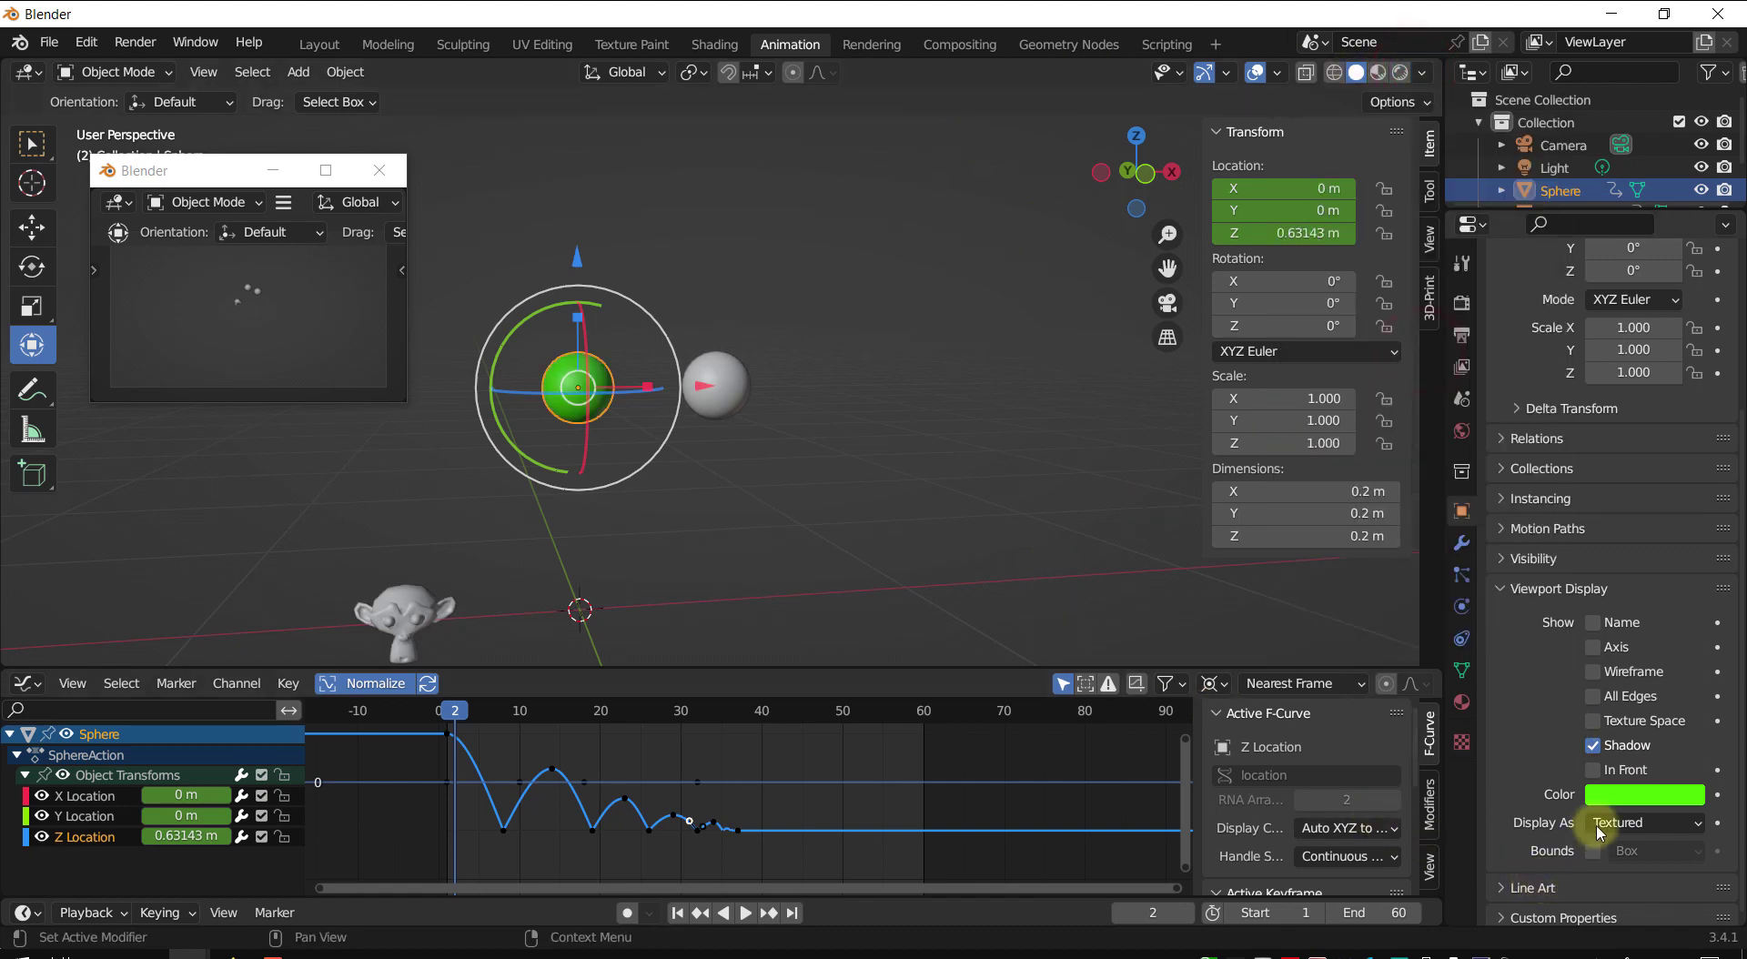
- Set the duplicated sphere's viewport display colour to orange with a value of about 0.6
{"action": "left_click", "coordinate": [738, 414]}
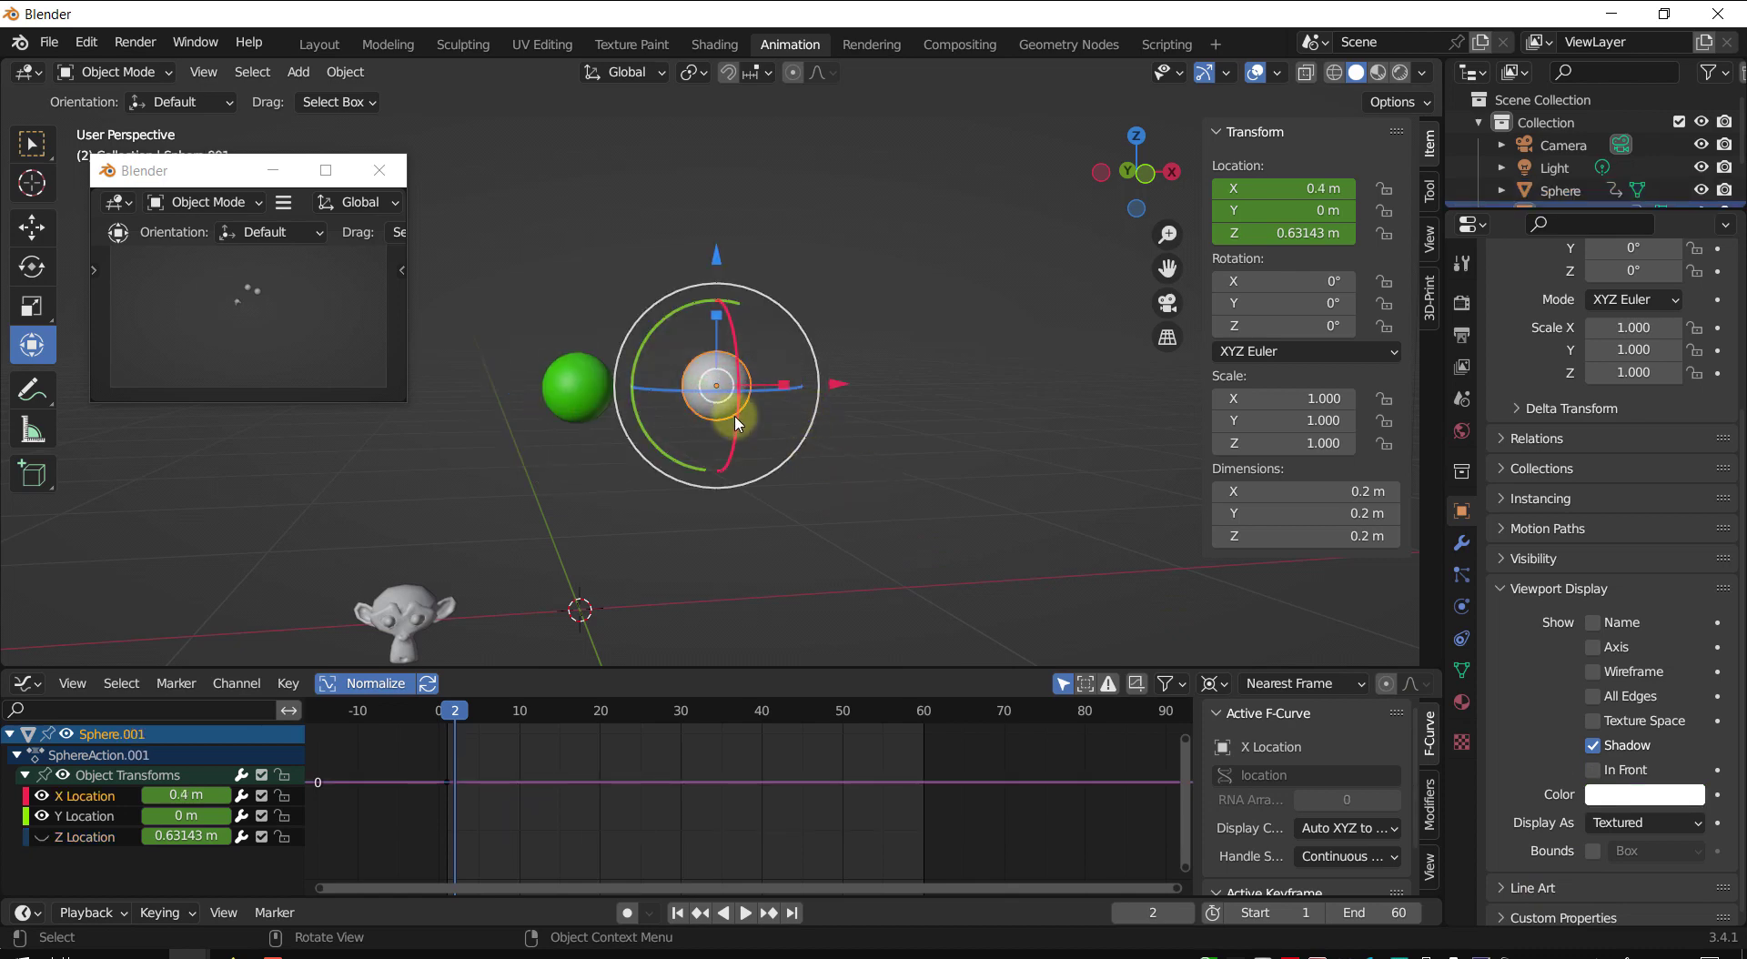
{"action": "left_click", "coordinate": [1643, 795]}
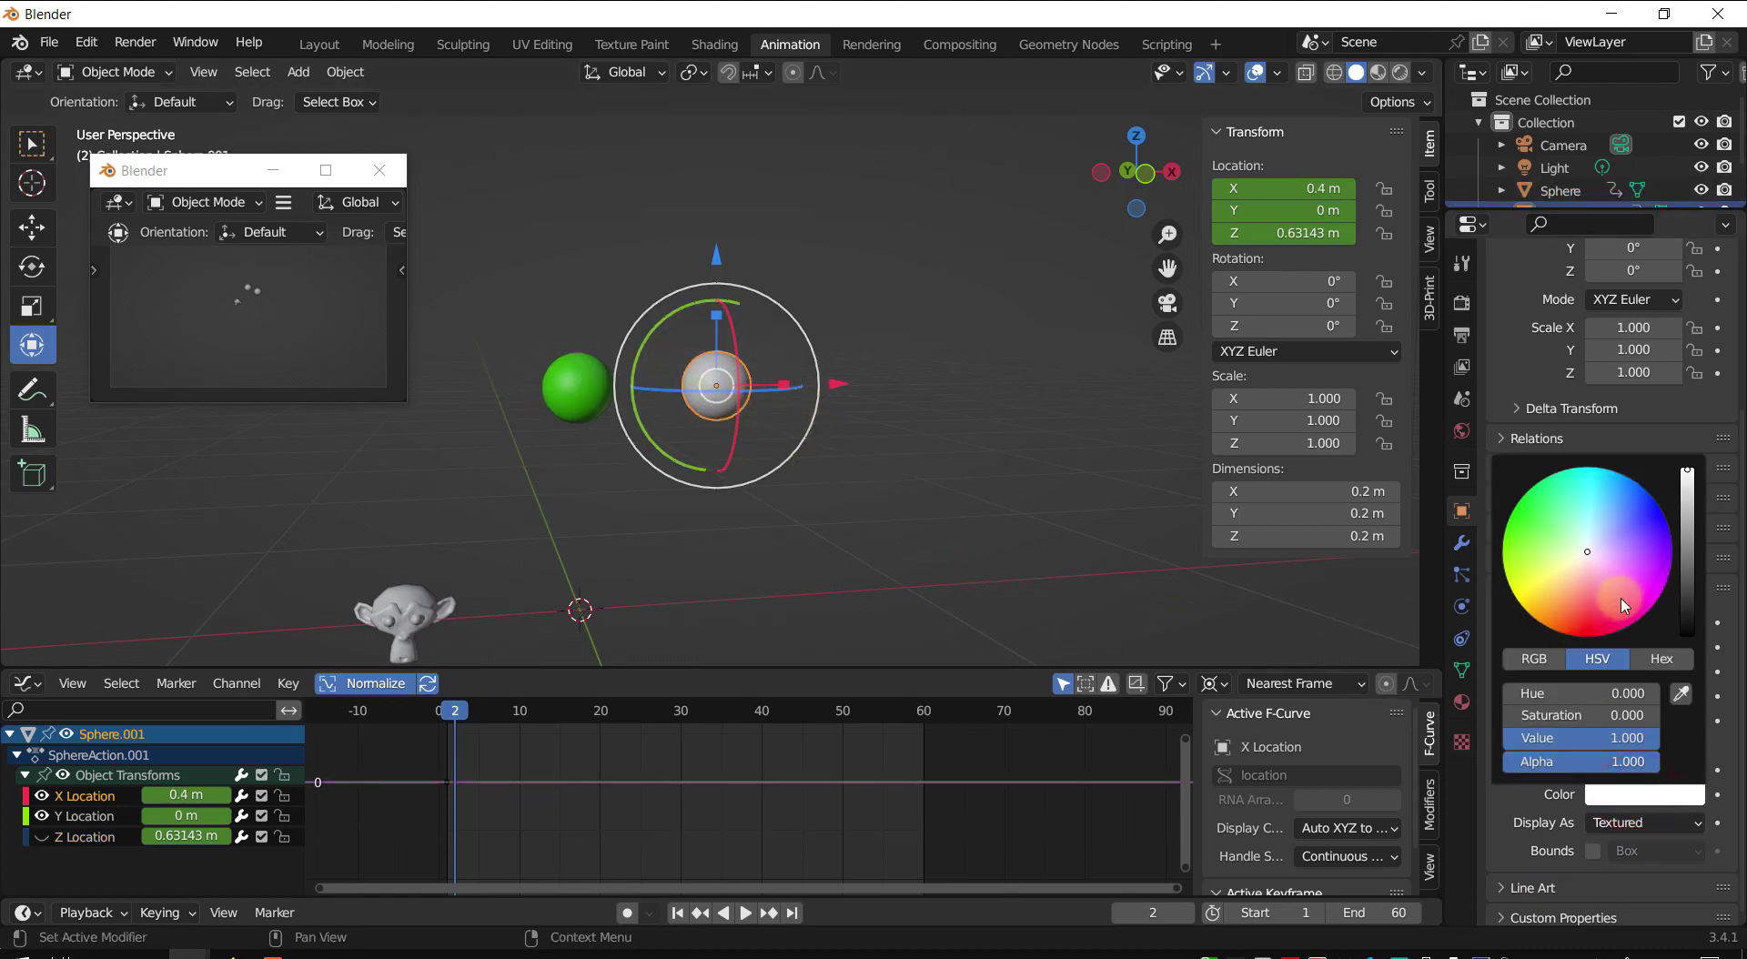
{"action": "left_click", "coordinate": [1576, 618]}
{"action": "left_click_drag", "start_coordinate": [1684, 553], "coordinate": [1687, 502]}
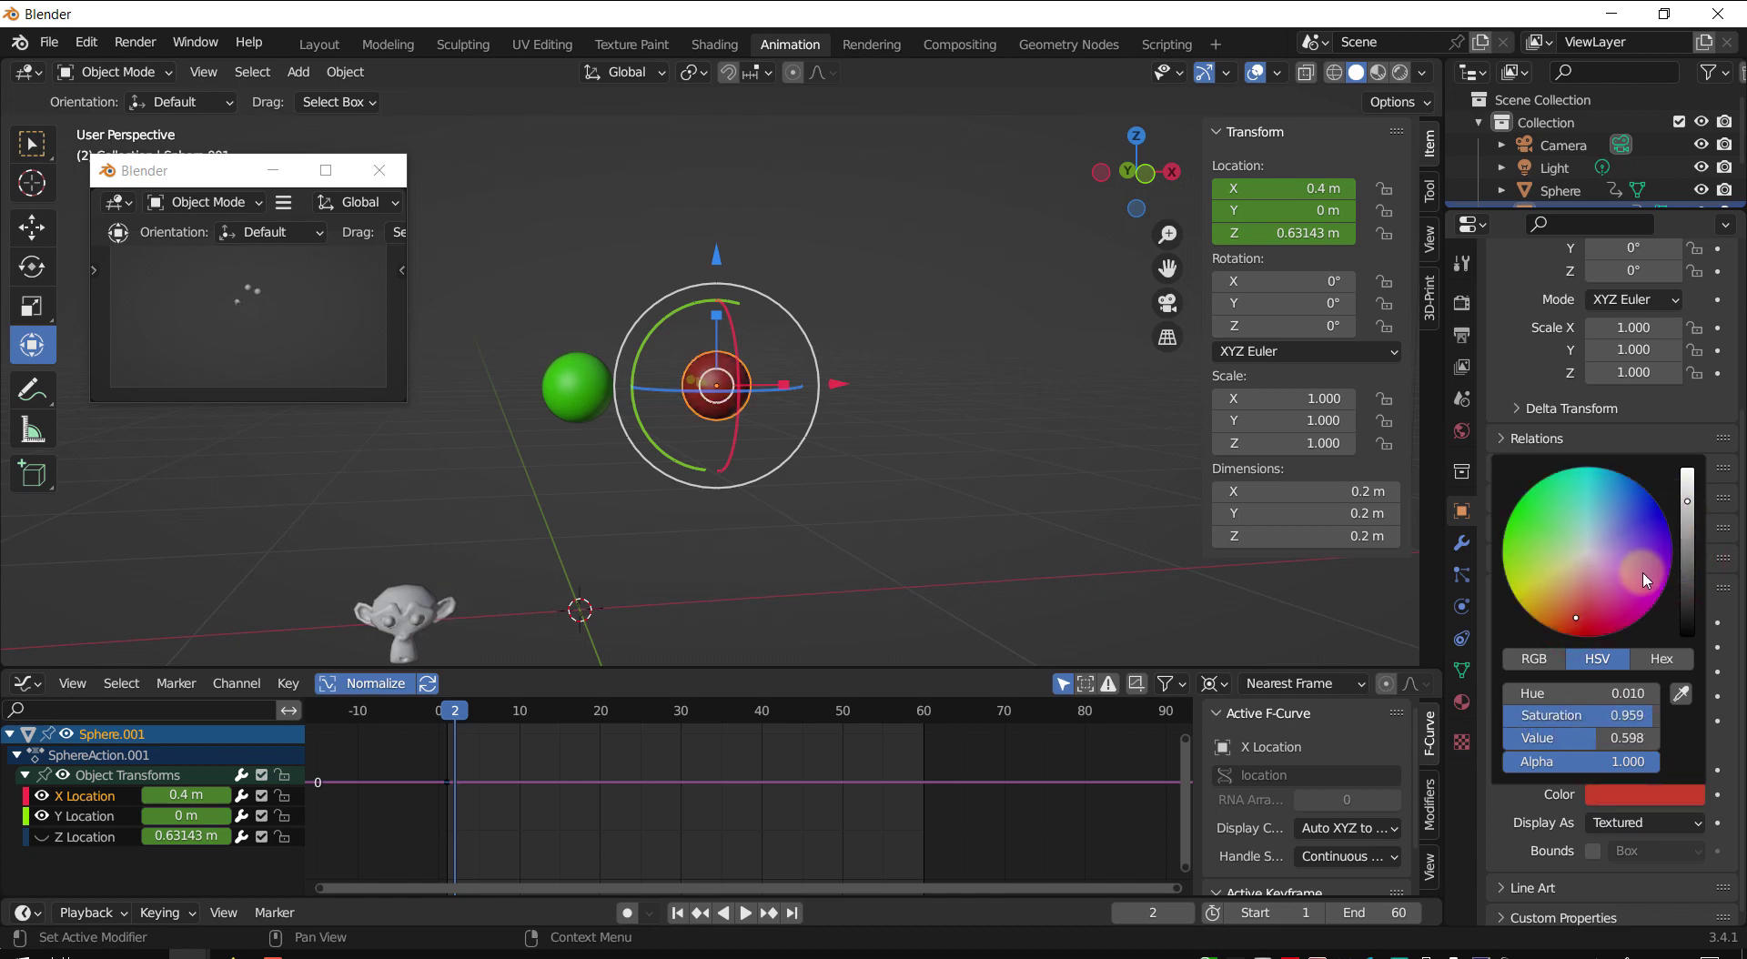
{"action": "left_click", "coordinate": [1552, 617]}
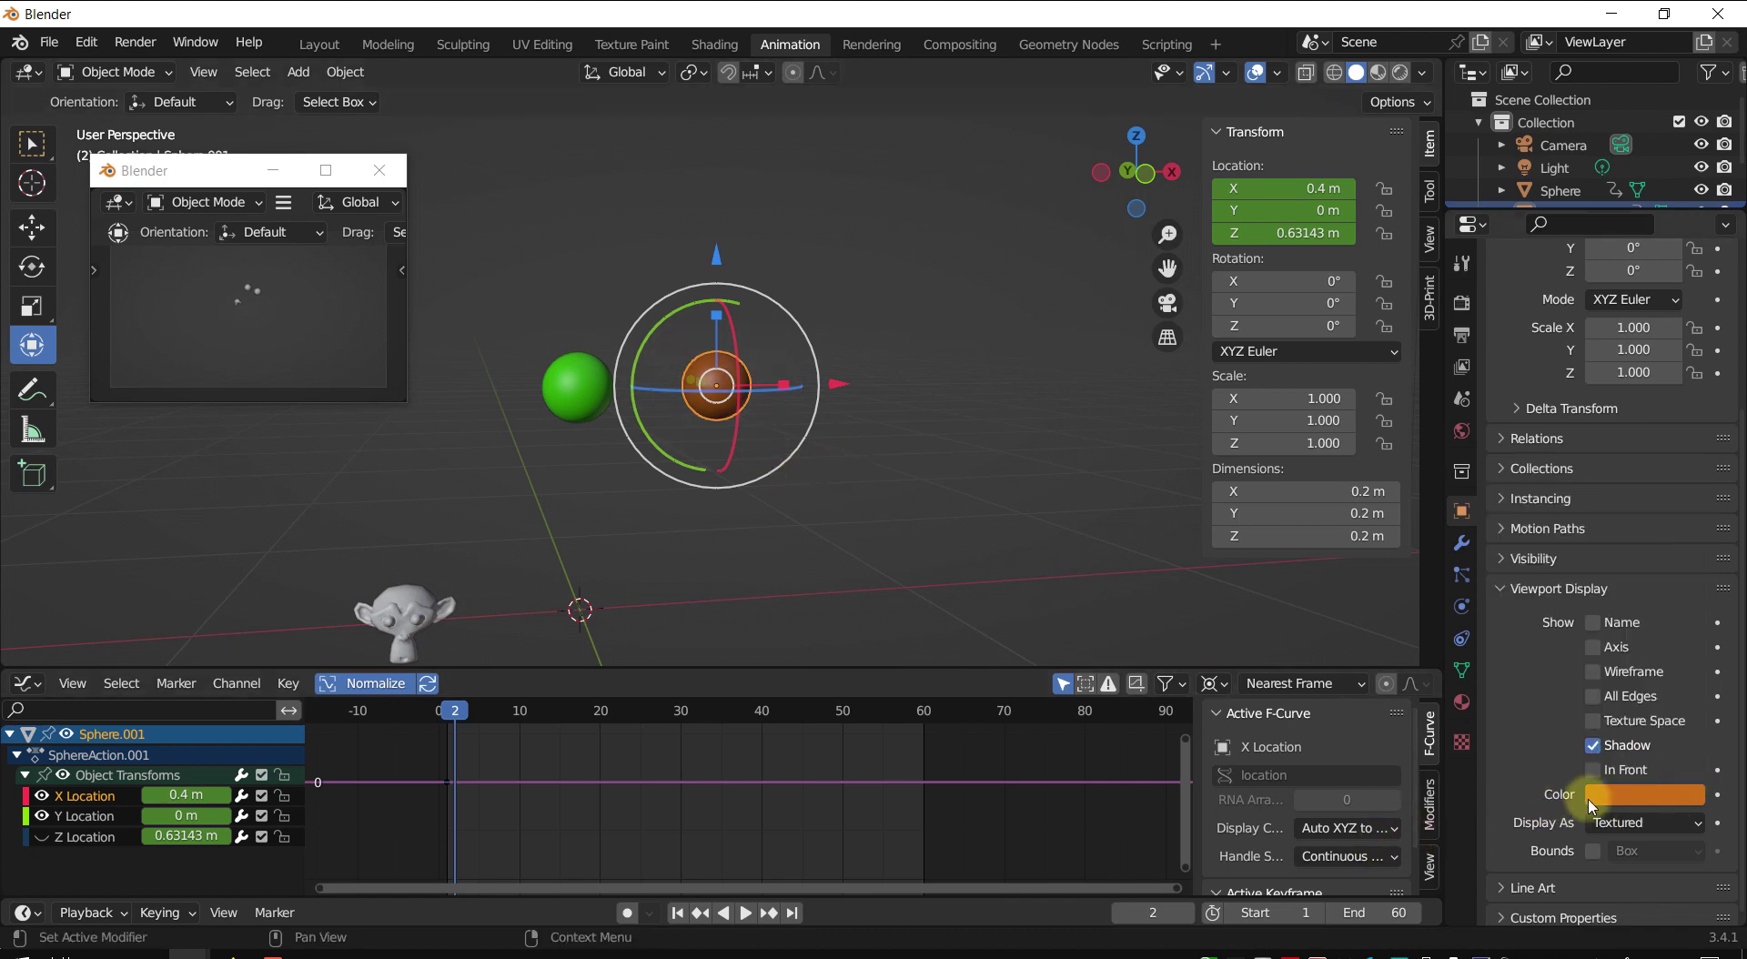
{"action": "middle_click", "coordinate": [928, 390], "text": "shift"}
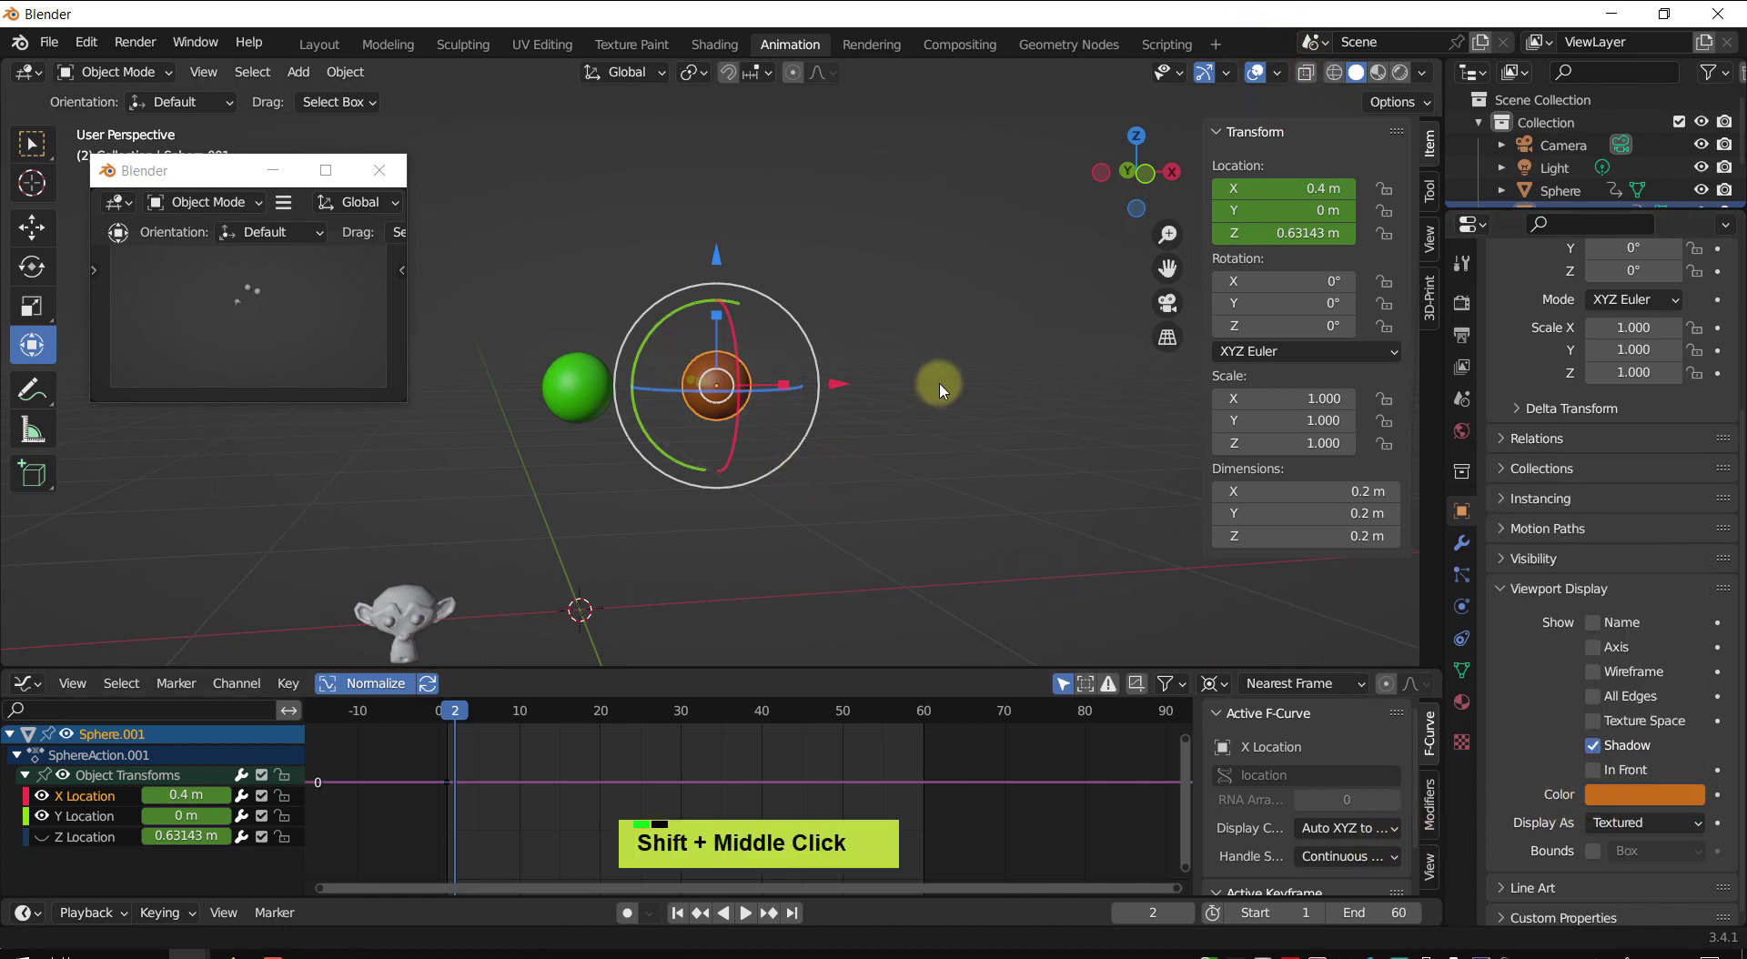
- Preview the Random viewport shading colour on the objects and switch back to Object colour
{"action": "left_click", "coordinate": [1422, 74]}
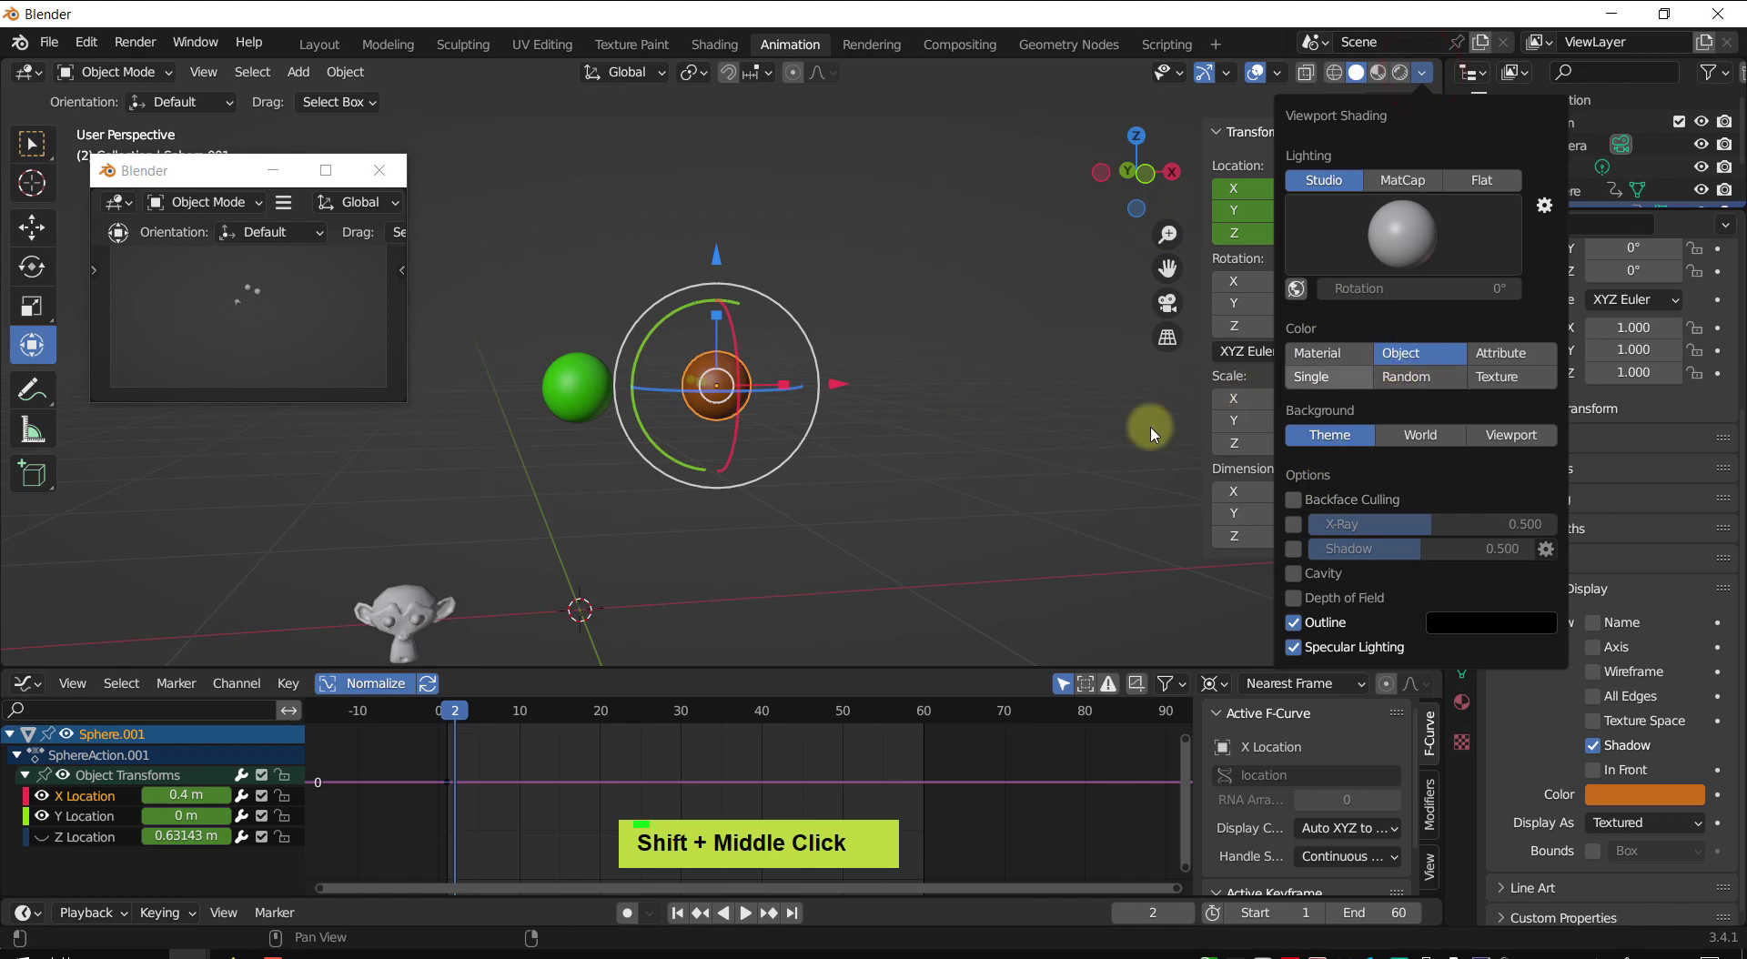
{"action": "left_click", "coordinate": [1421, 74]}
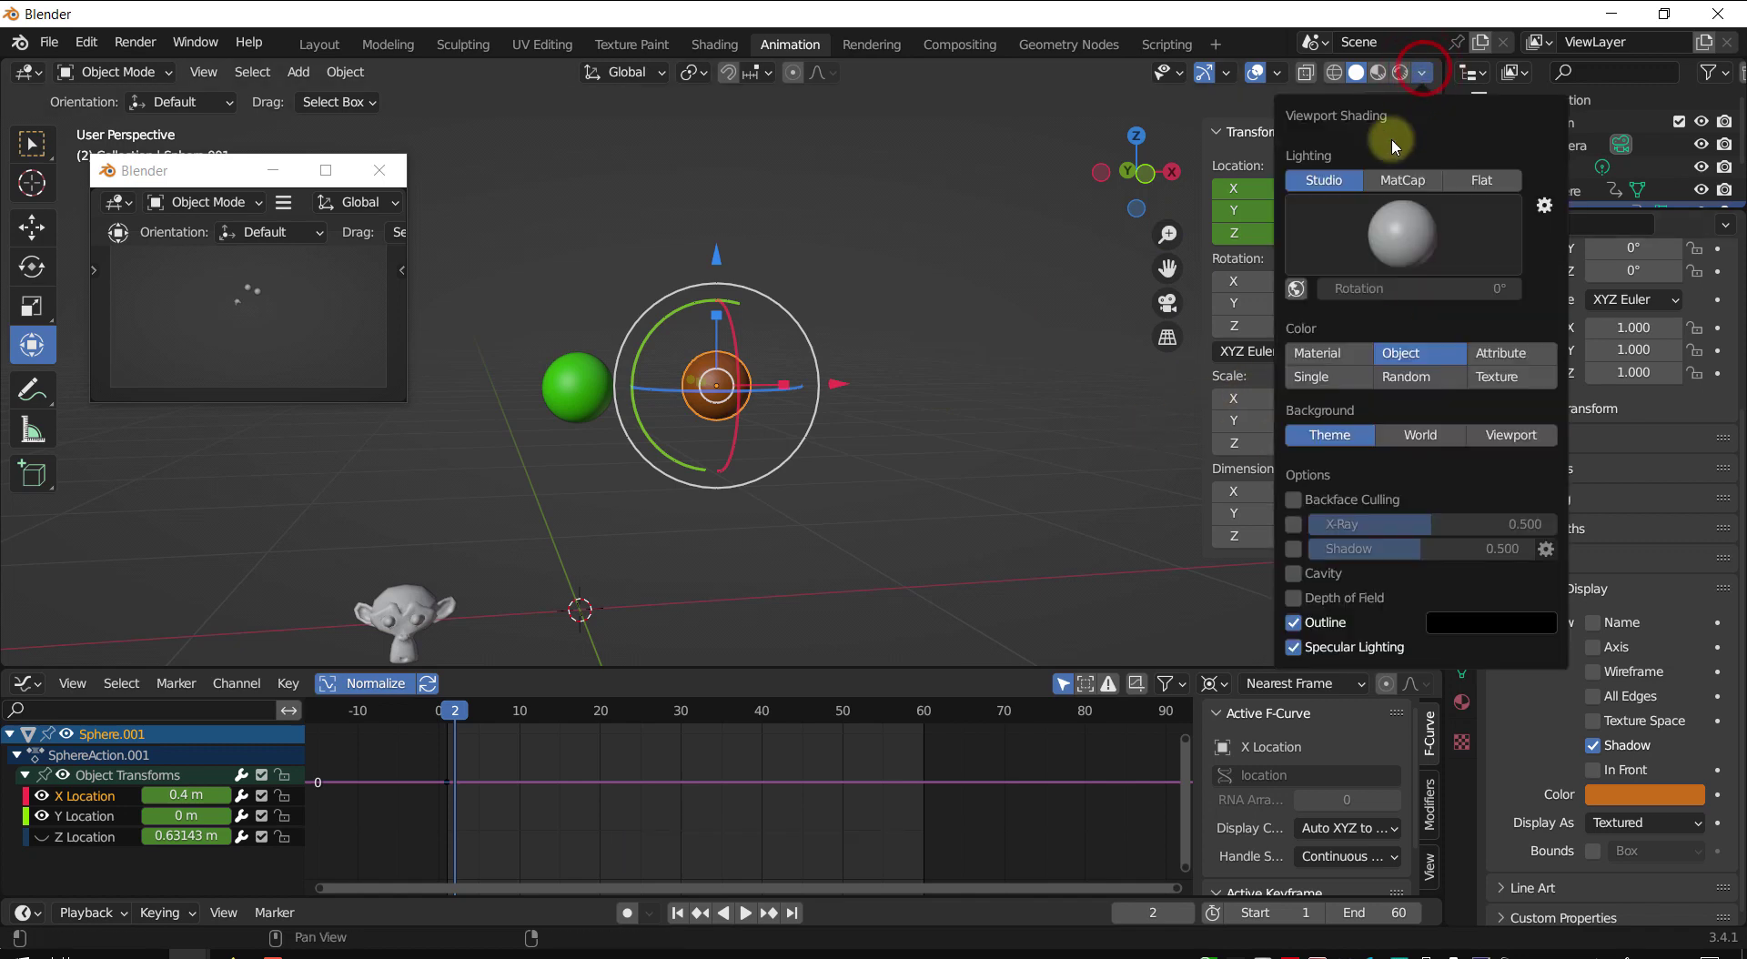
{"action": "left_click", "coordinate": [1413, 380]}
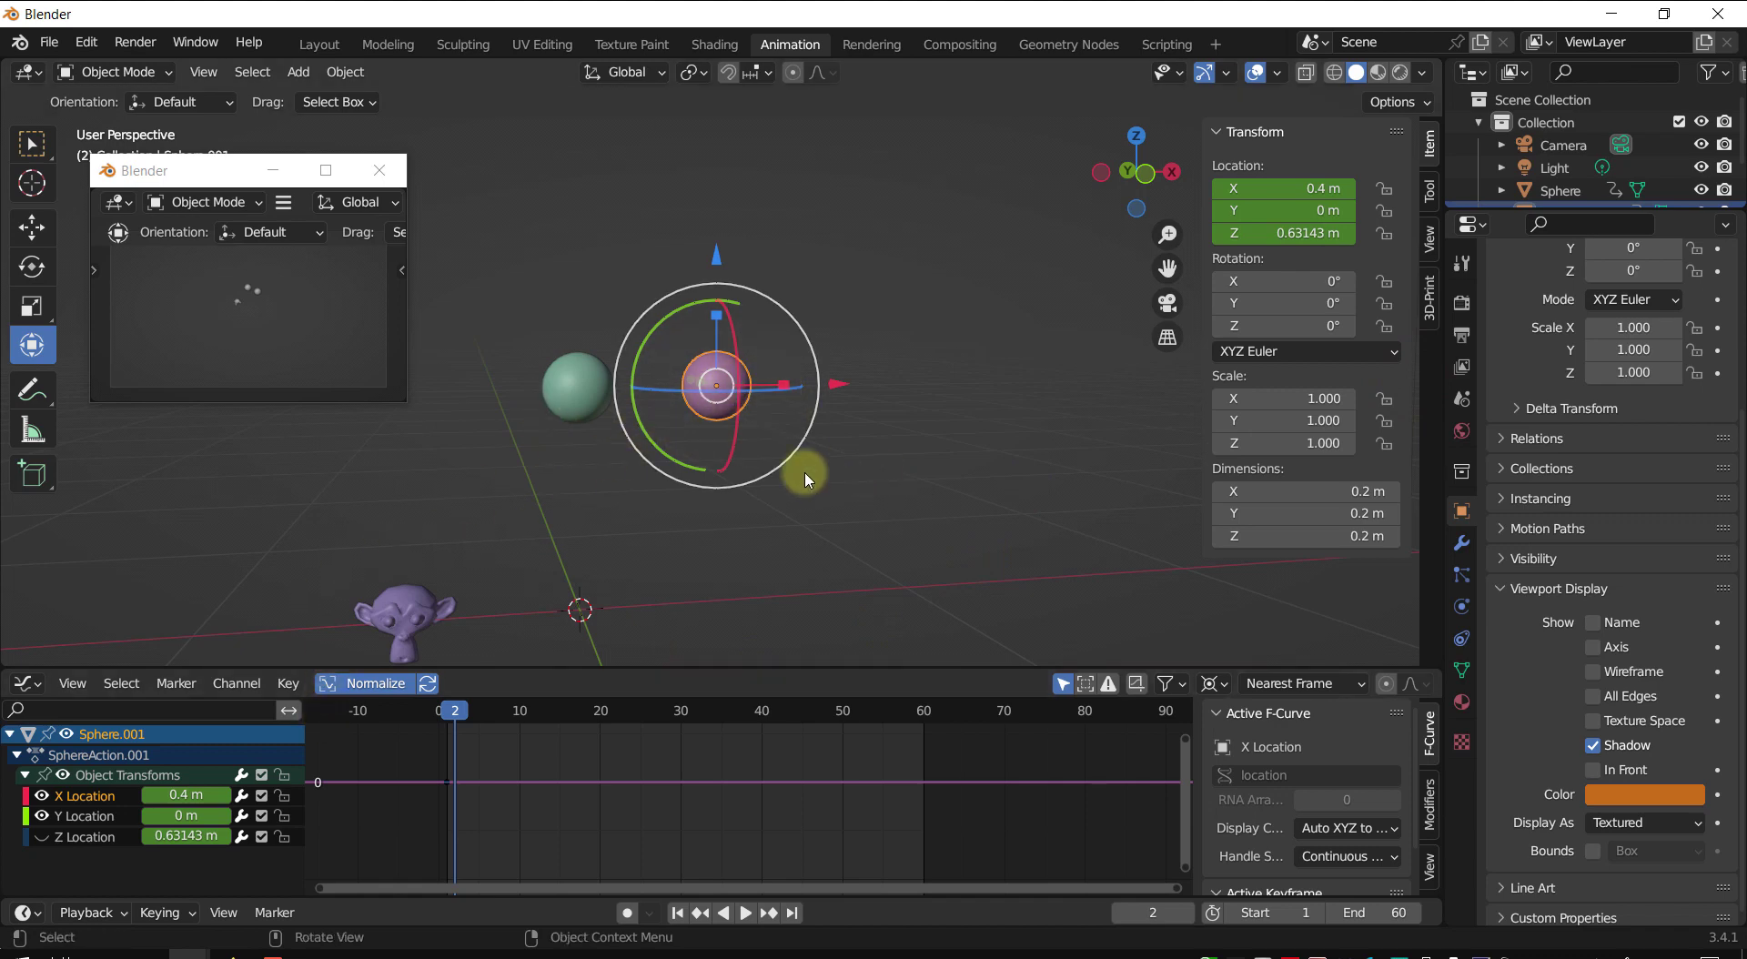
{"action": "left_click", "coordinate": [1422, 73]}
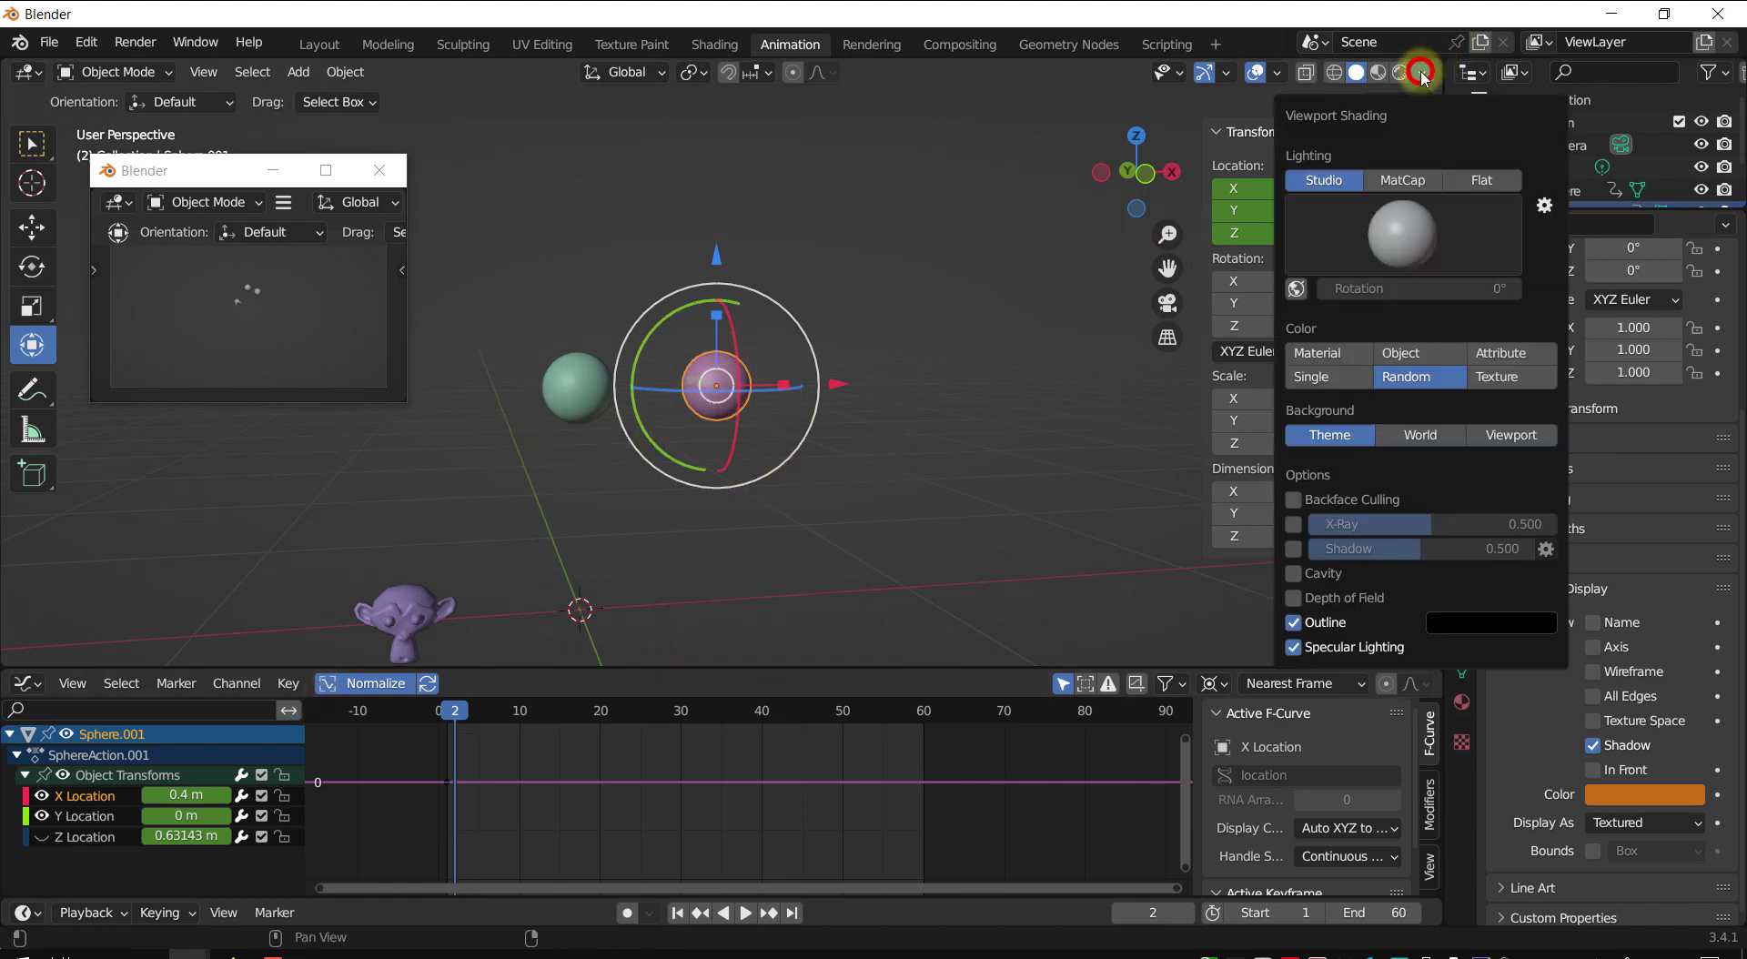
{"action": "left_click", "coordinate": [1428, 359]}
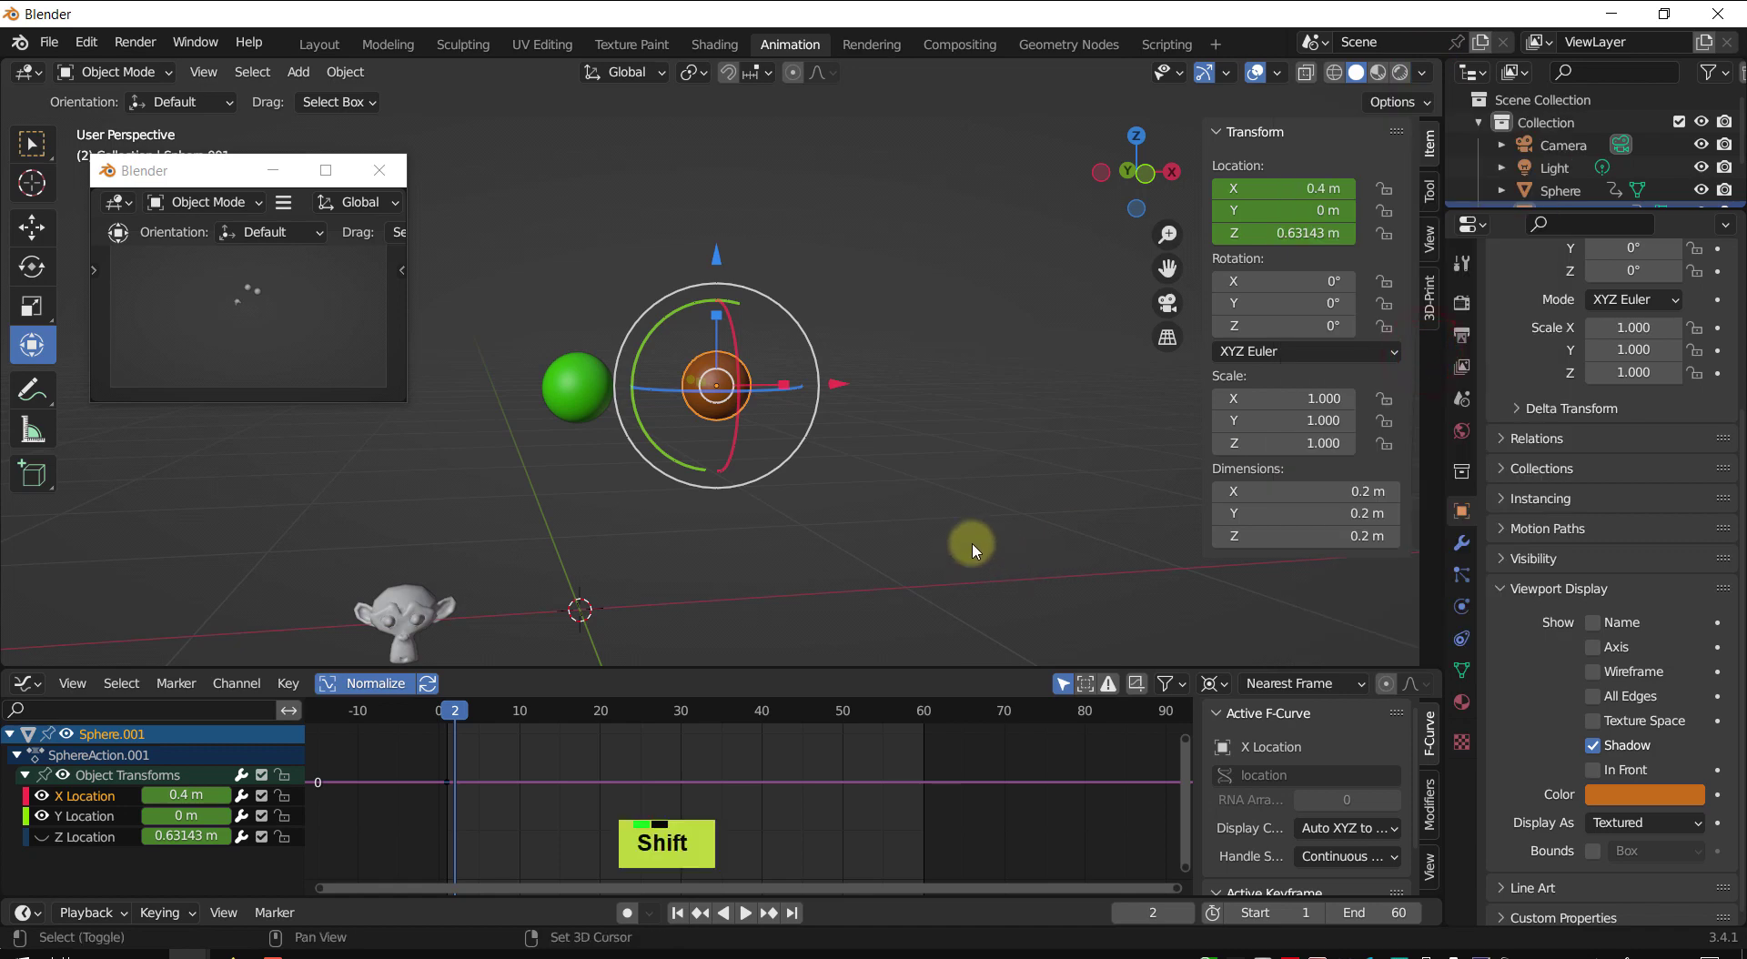
- Play the animation to compare the green and orange spheres, and return to frame 1
{"action": "middle_click_drag", "start_coordinate": [967, 542], "coordinate": [1008, 509], "text": "shift"}
{"action": "left_click", "coordinate": [1008, 510]}
{"action": "left_click", "coordinate": [726, 357]}
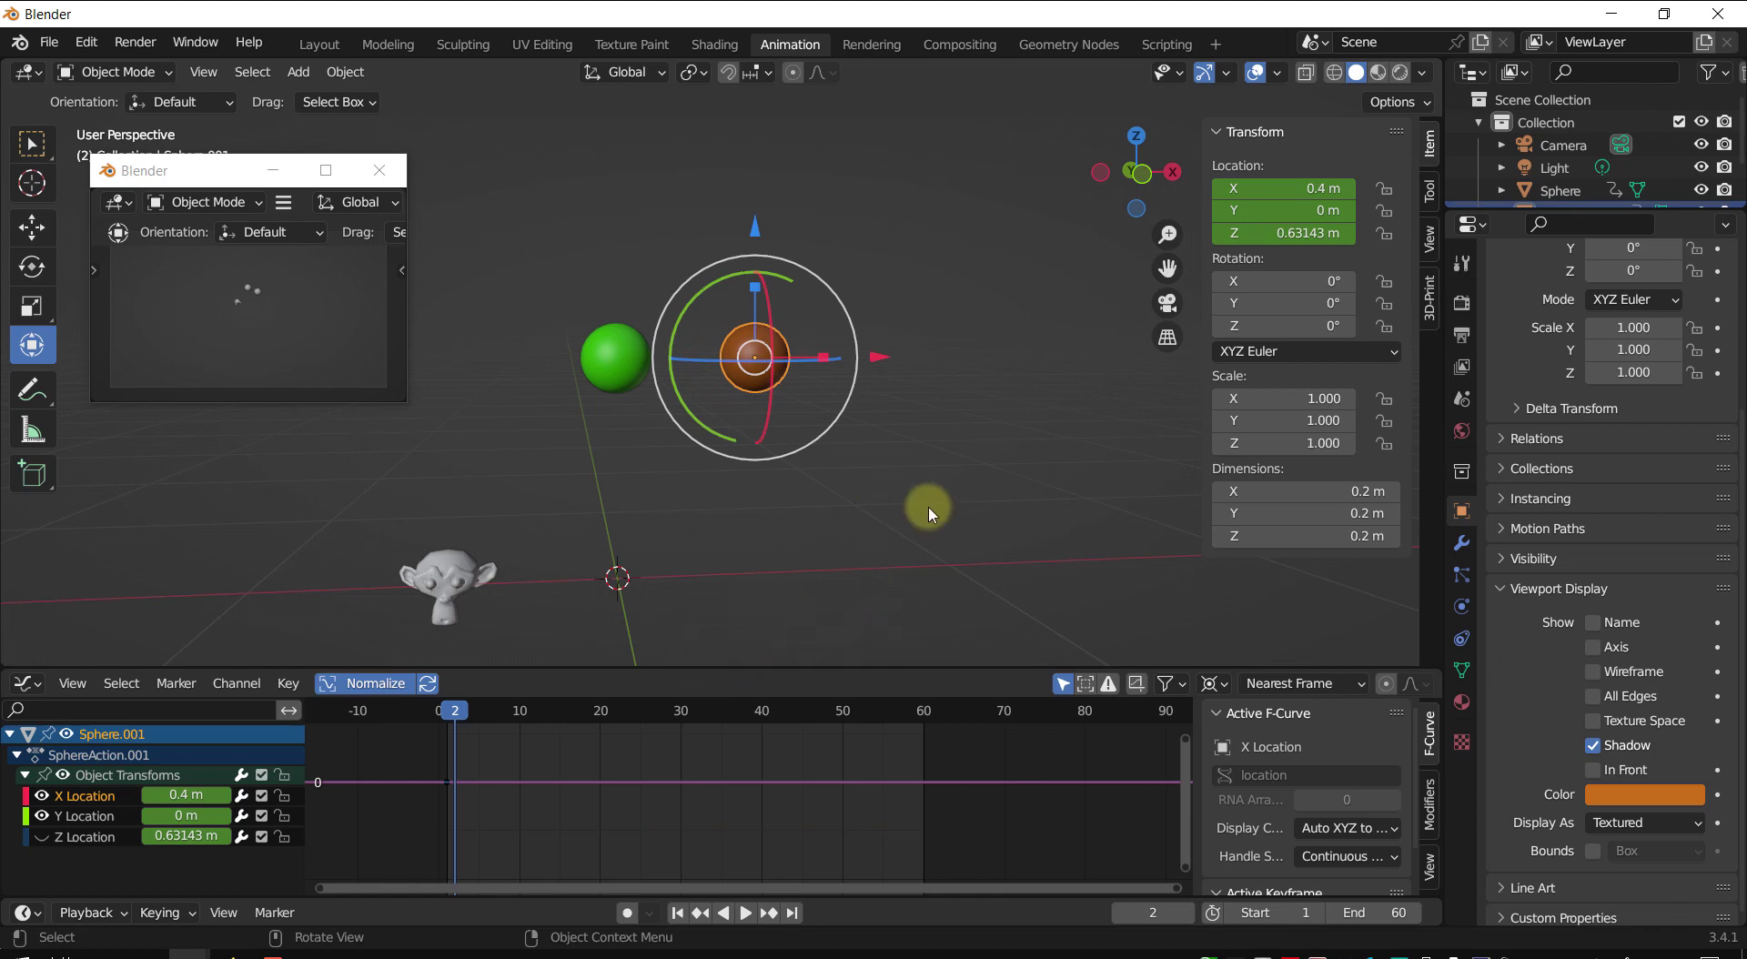
{"action": "key", "text": "shift+space"}
{"action": "key", "text": "shift+space"}
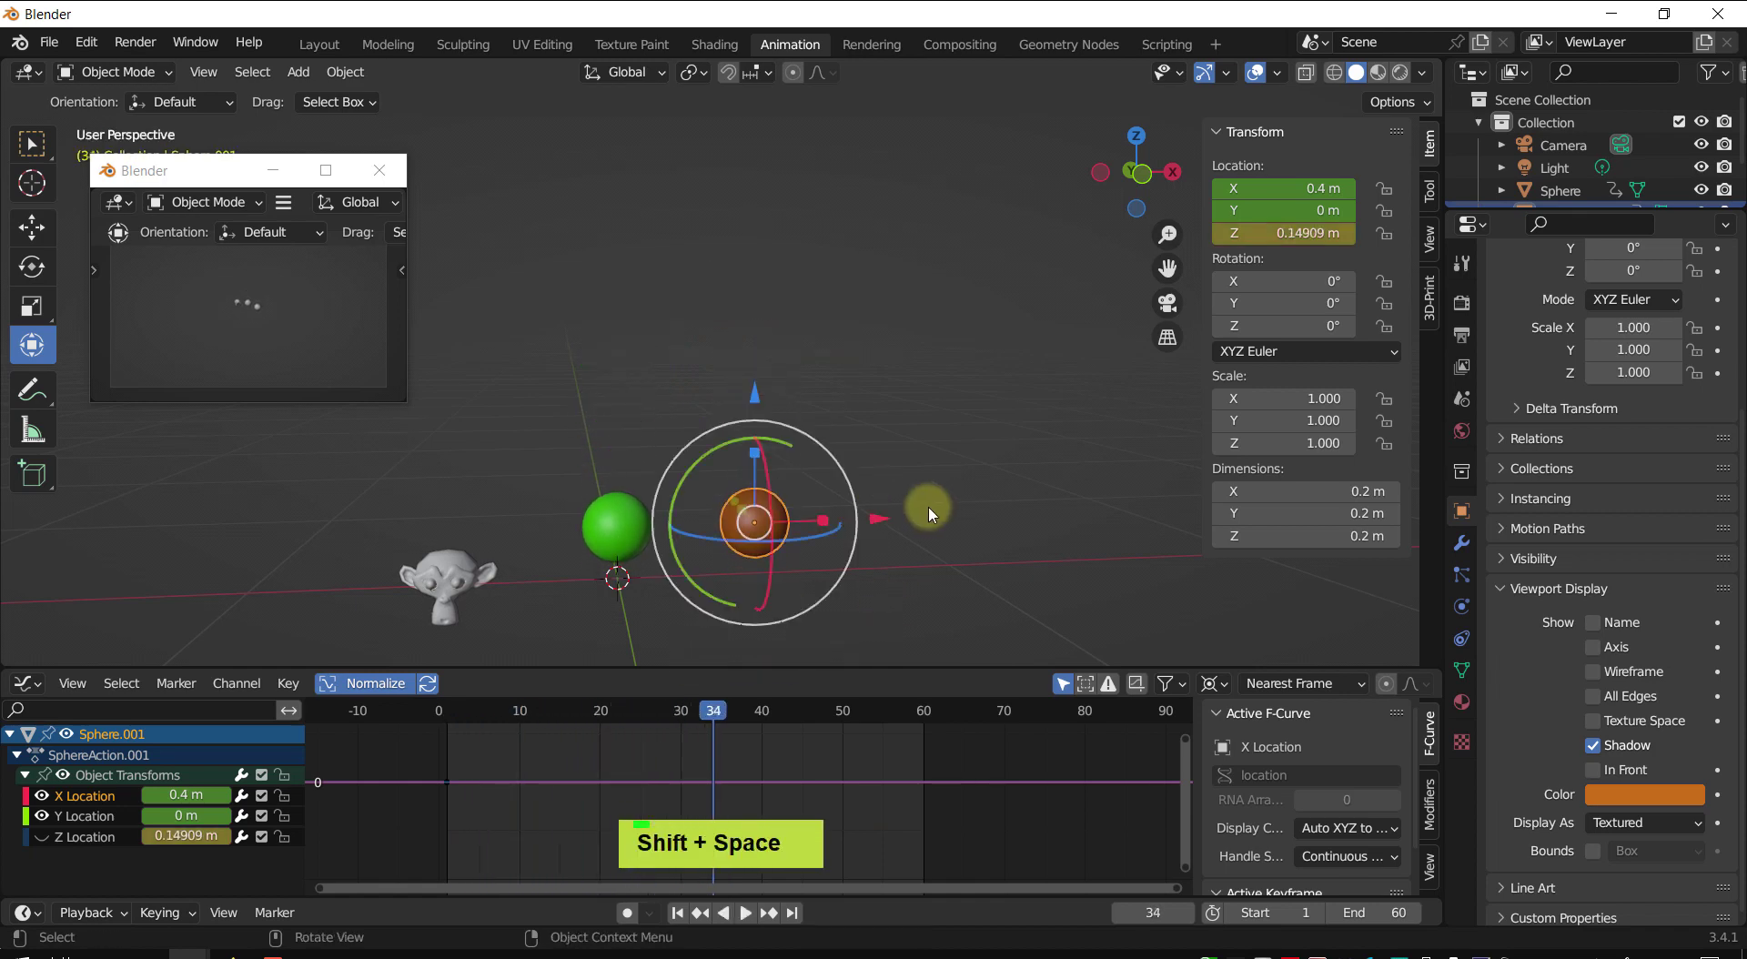
{"action": "left_click_drag", "start_coordinate": [723, 712], "coordinate": [443, 706]}
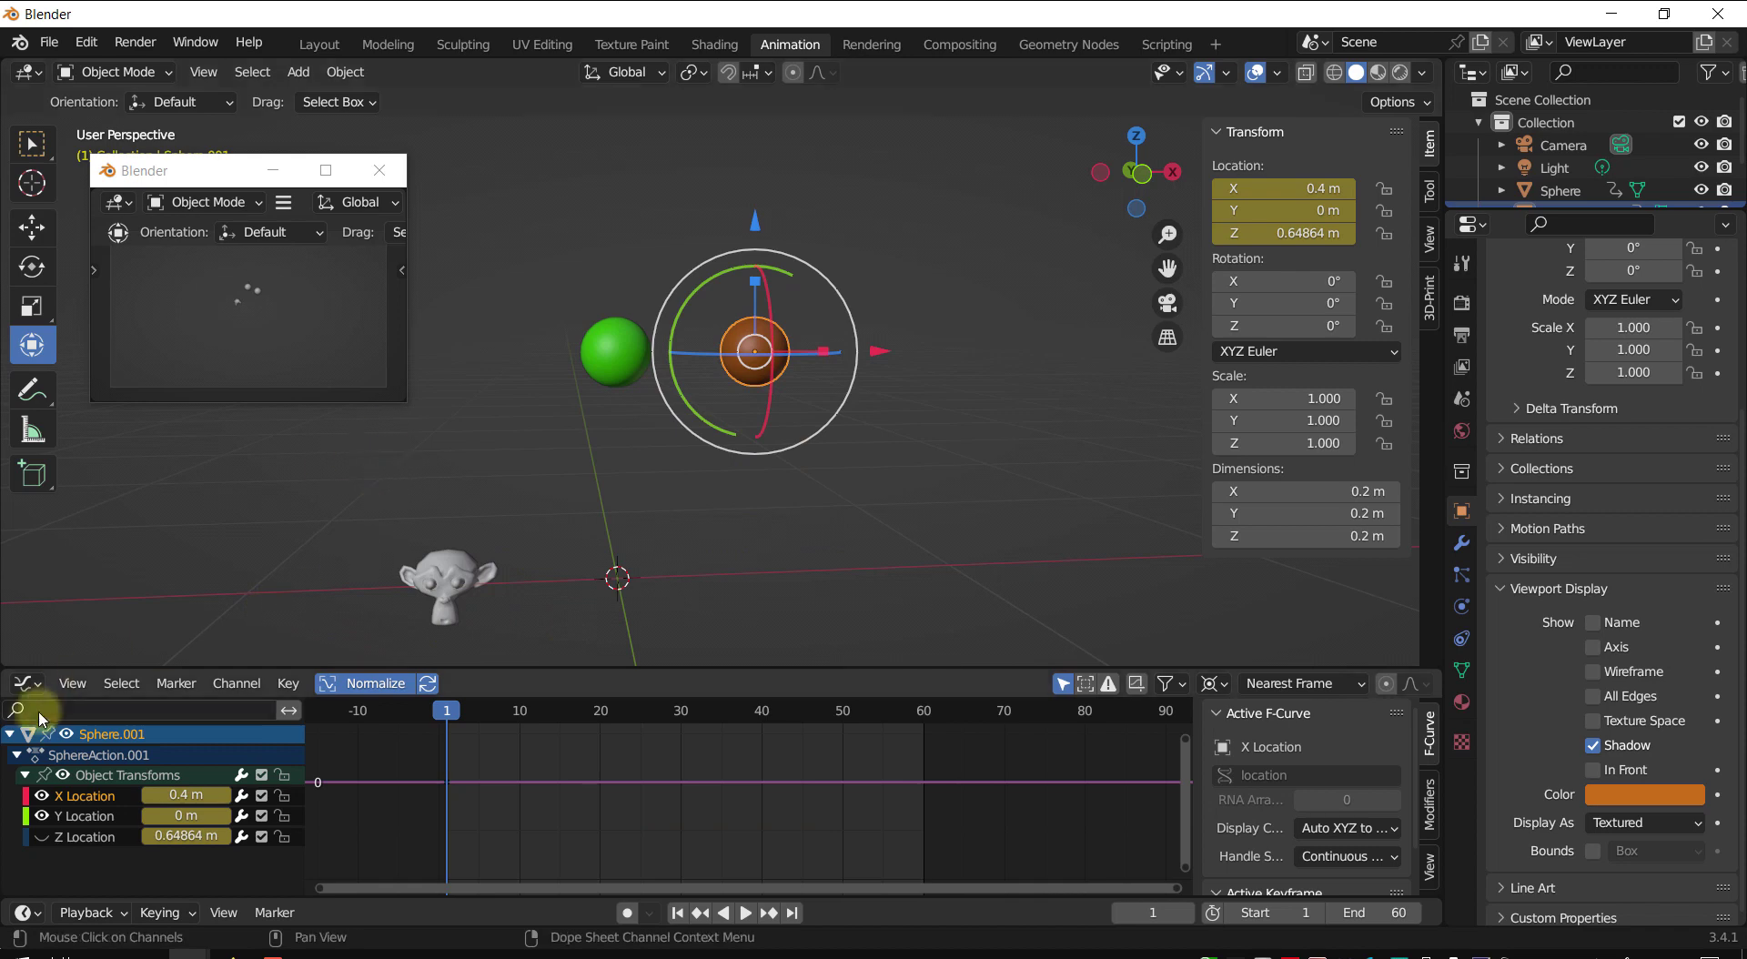
- Show only the orange sphere's Z Location curve and delete its small final-bounce keyframes after frame 26
{"action": "left_click", "coordinate": [82, 842]}
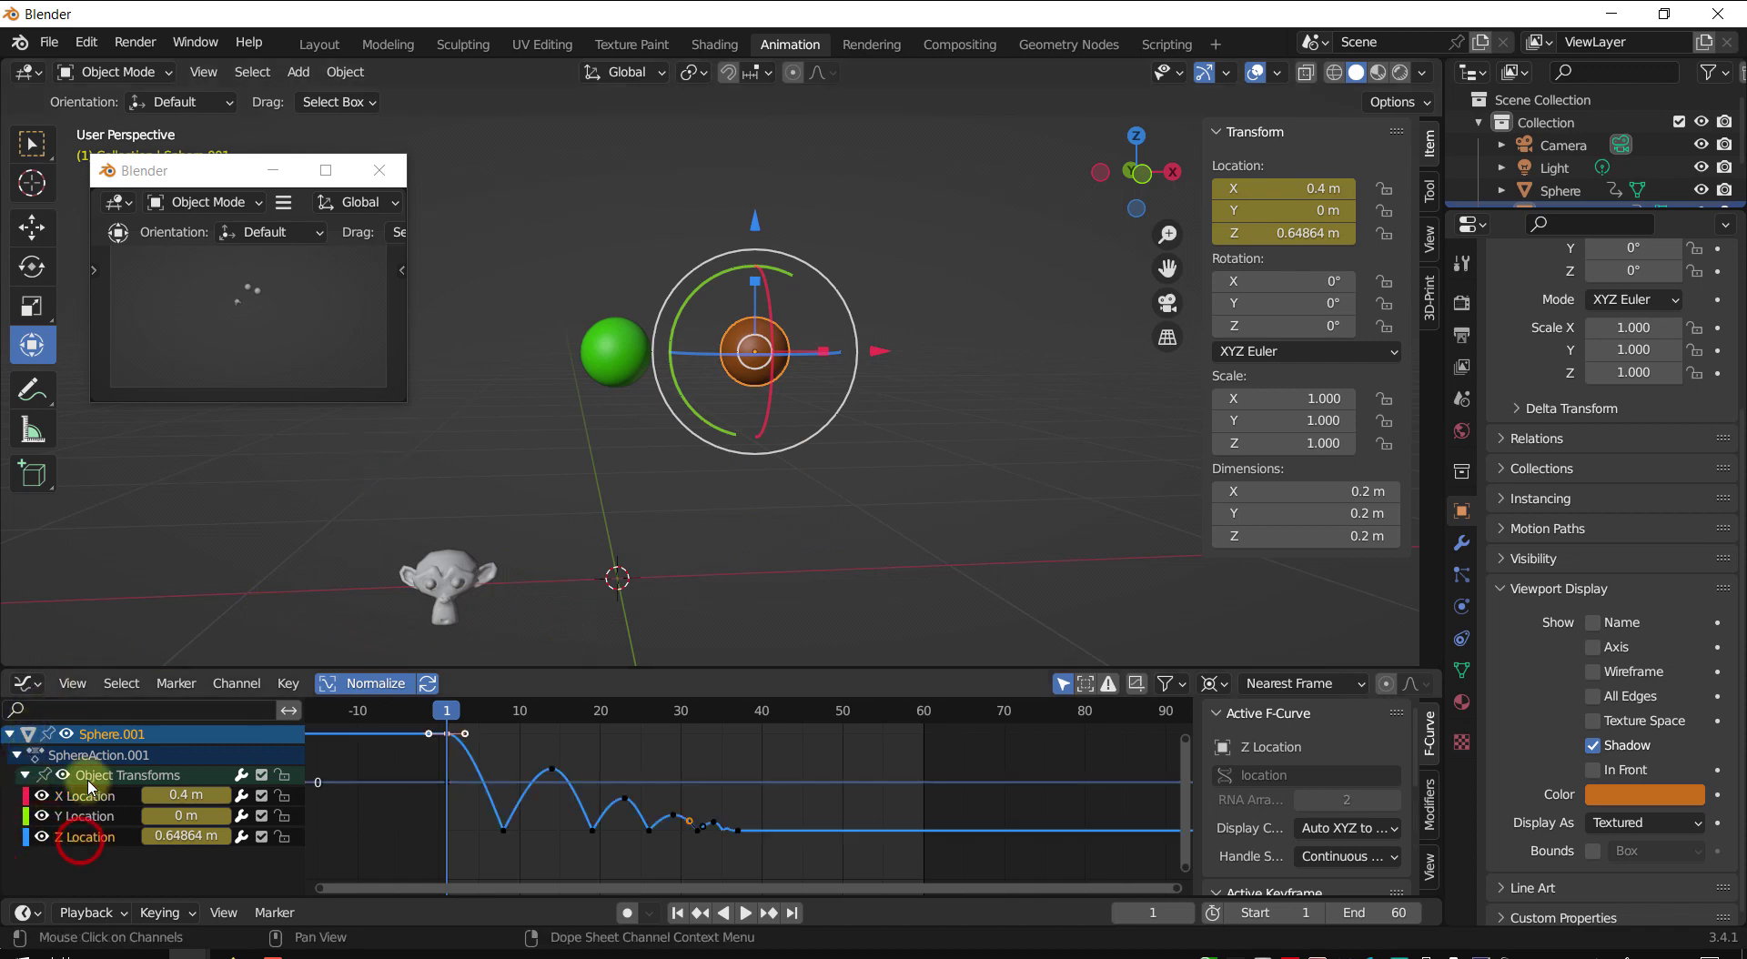
{"action": "left_click", "coordinate": [42, 816]}
{"action": "mouse_move", "coordinate": [693, 766]}
{"action": "middle_mouse_down", "text": "shift"}
{"action": "mouse_move", "coordinate": [762, 781]}
{"action": "mouse_move", "coordinate": [731, 752]}
{"action": "mouse_move", "coordinate": [741, 784]}
{"action": "mouse_move", "coordinate": [718, 737]}
{"action": "mouse_move", "coordinate": [747, 777]}
{"action": "middle_mouse_up", "text": "shift"}
{"action": "scroll", "coordinate": [720, 774], "scroll_direction": "up", "scroll_amount": 1}
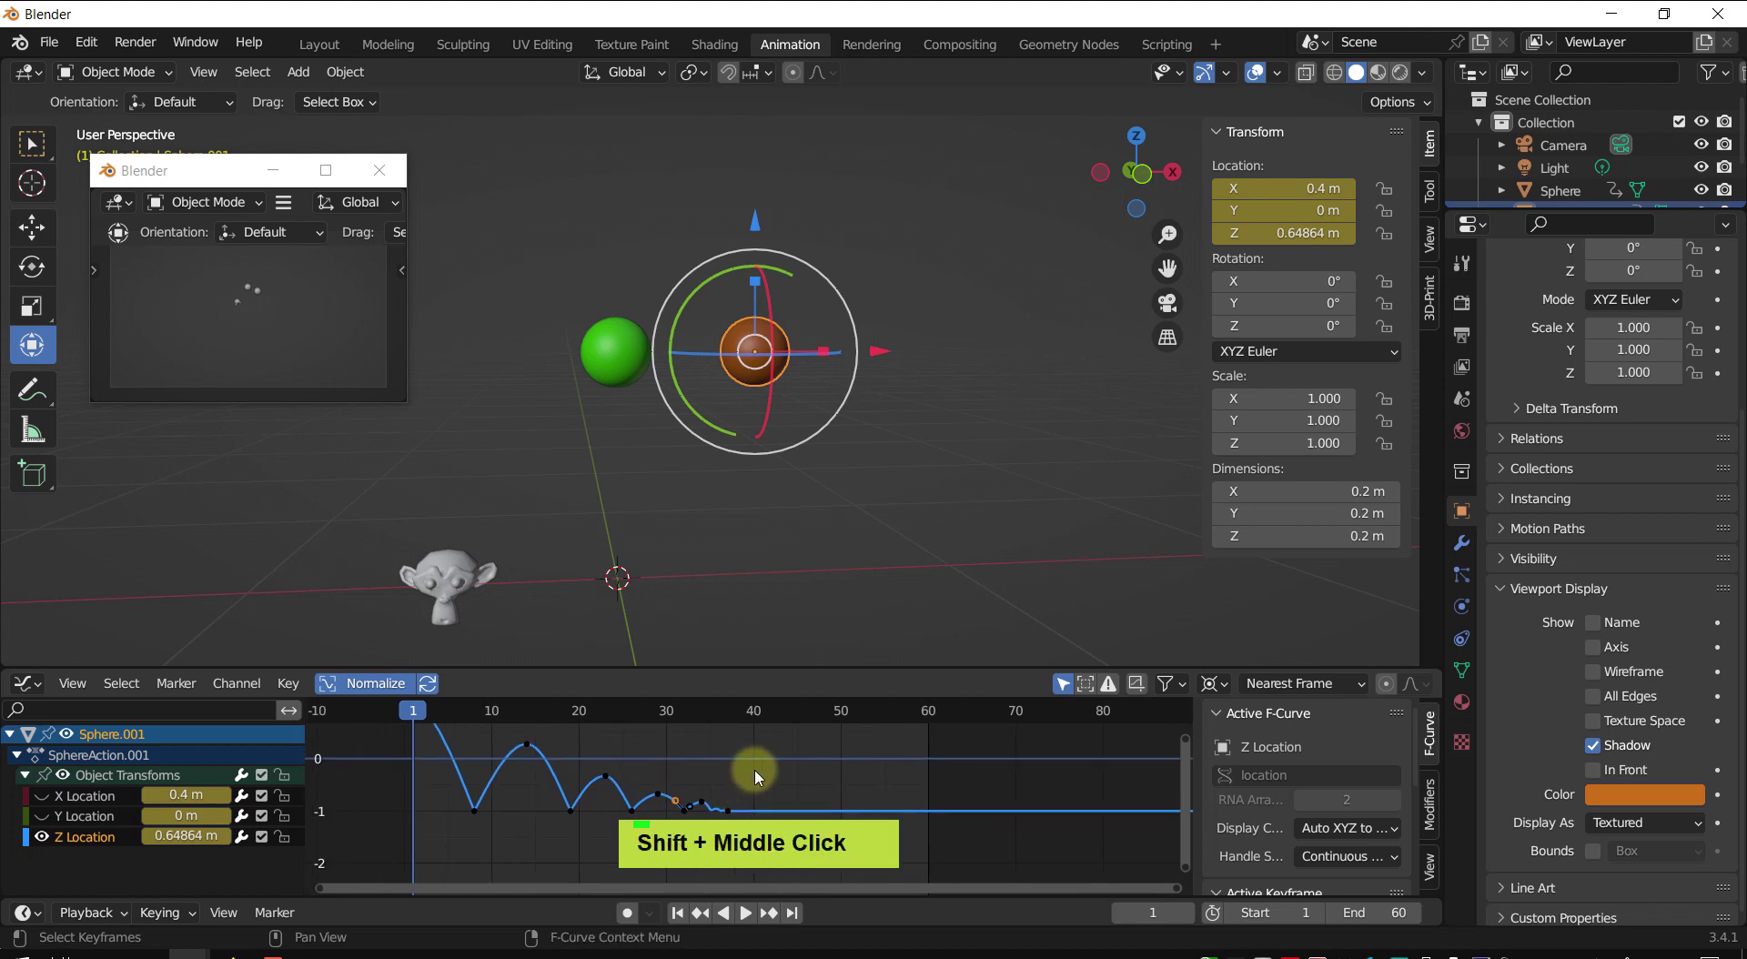
{"action": "left_click_drag", "start_coordinate": [755, 771], "coordinate": [676, 832]}
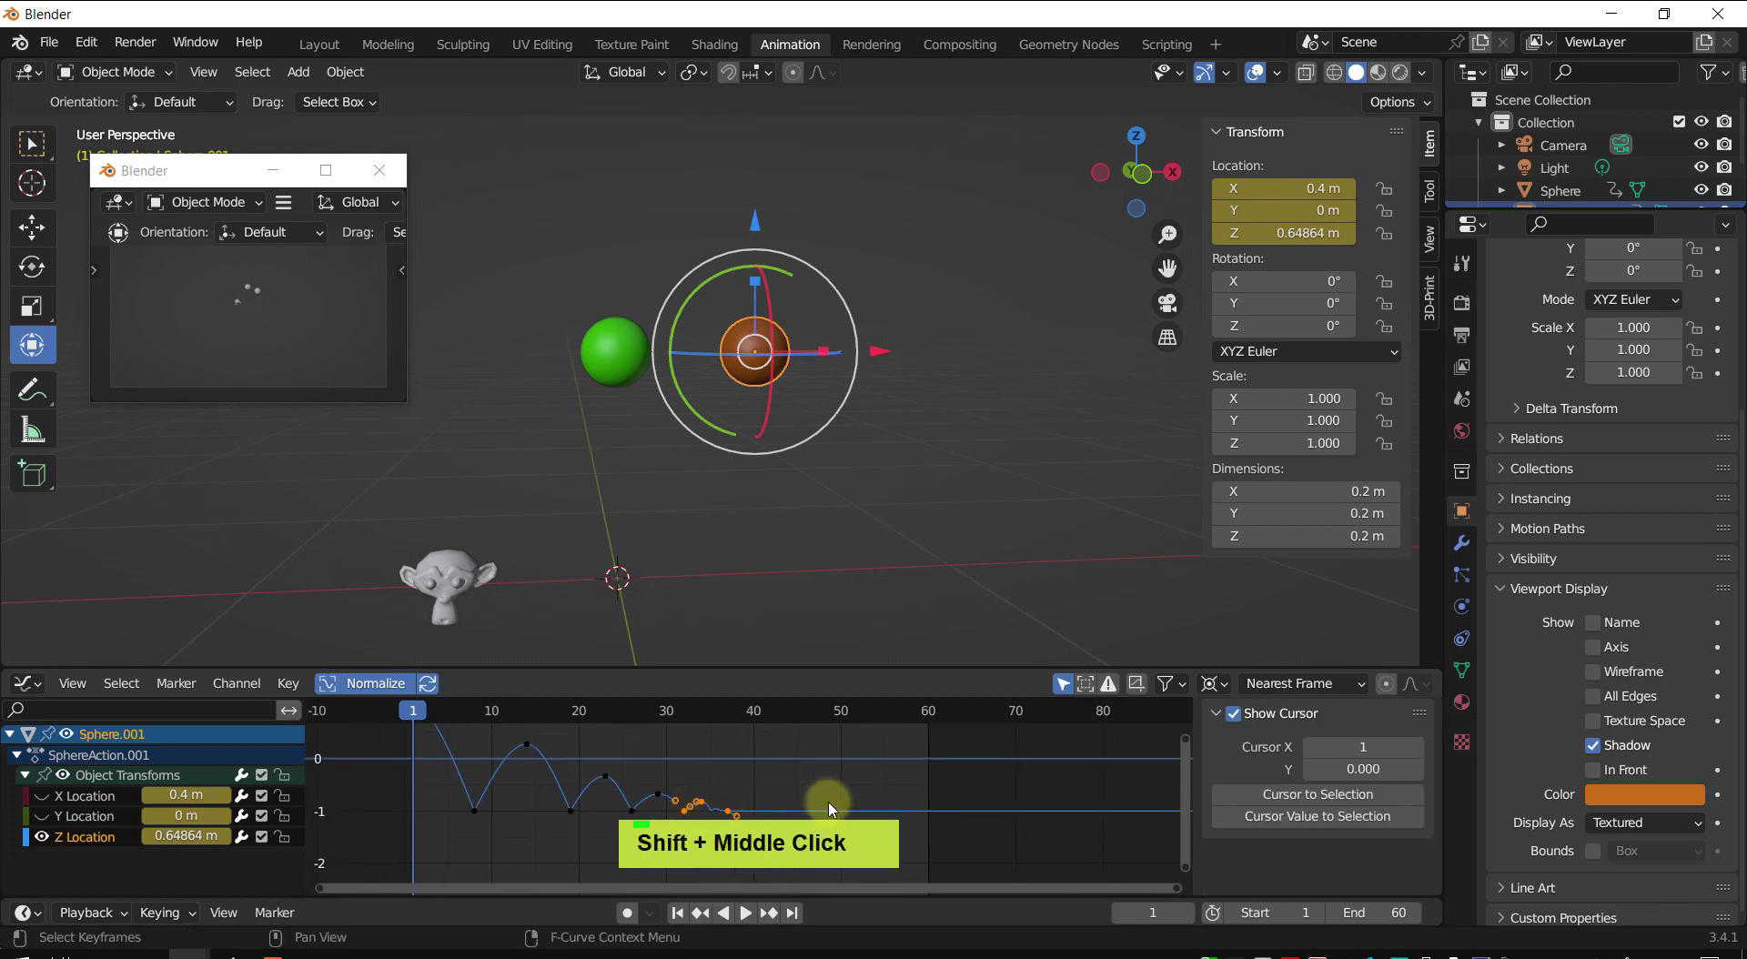
{"action": "key", "text": "Delete"}
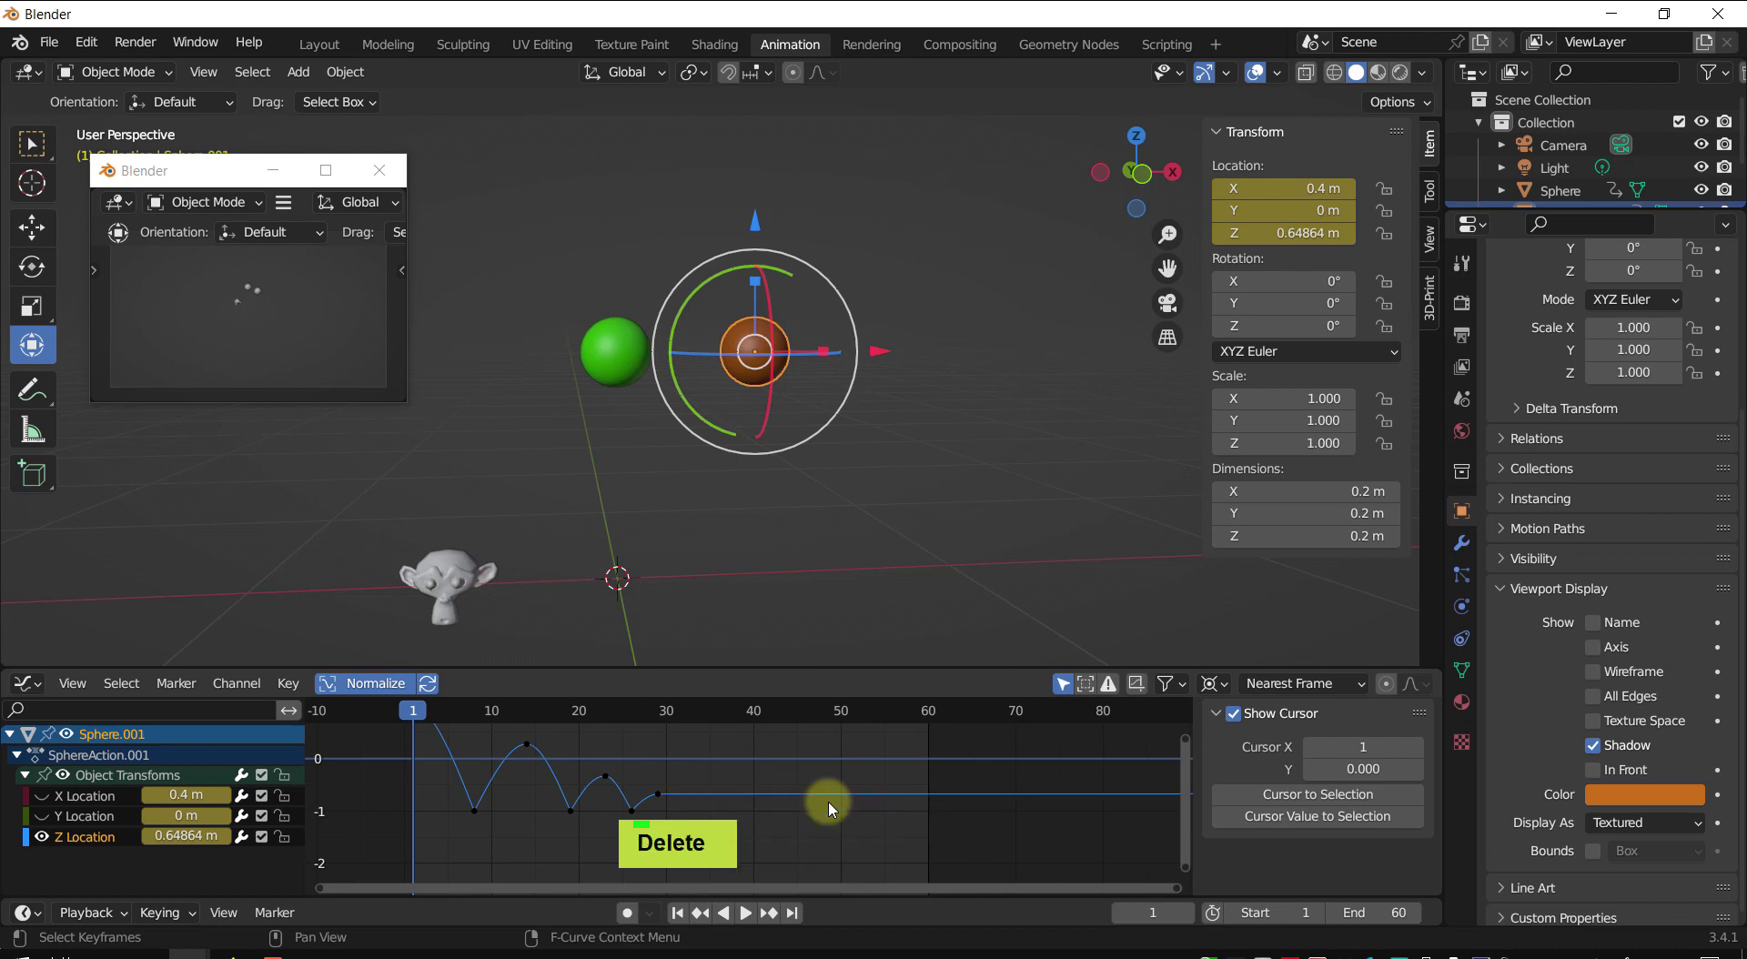
{"action": "left_click", "coordinate": [657, 797]}
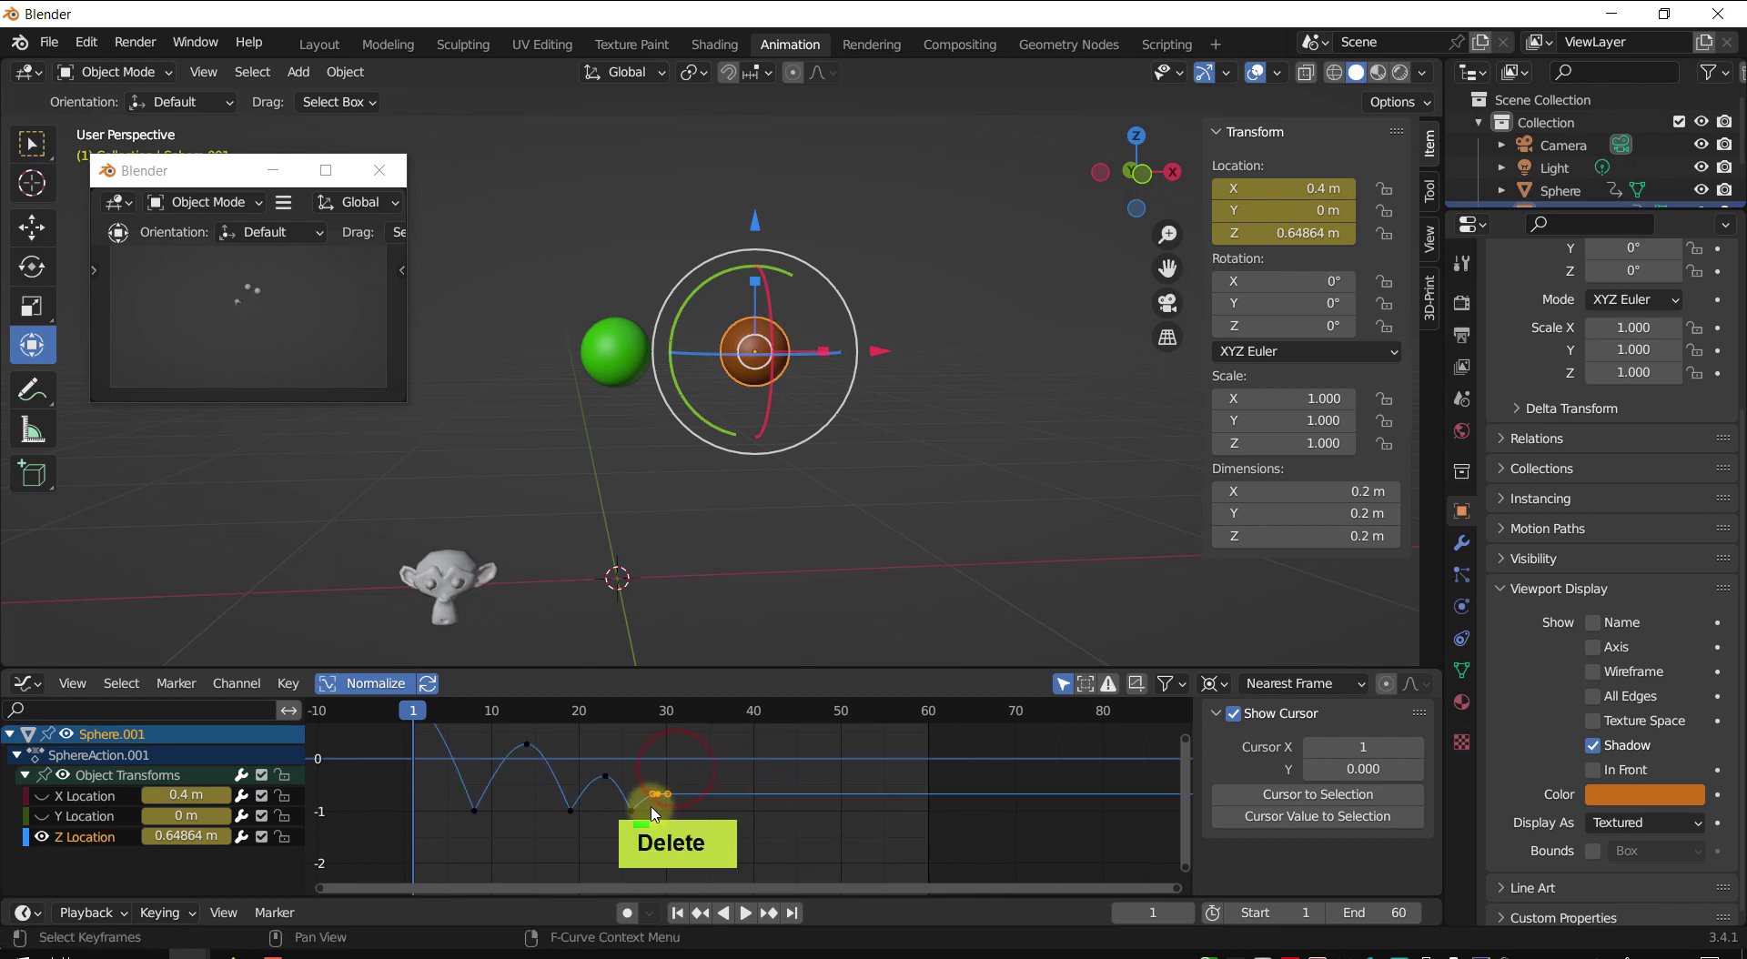
{"action": "key", "text": "Delete"}
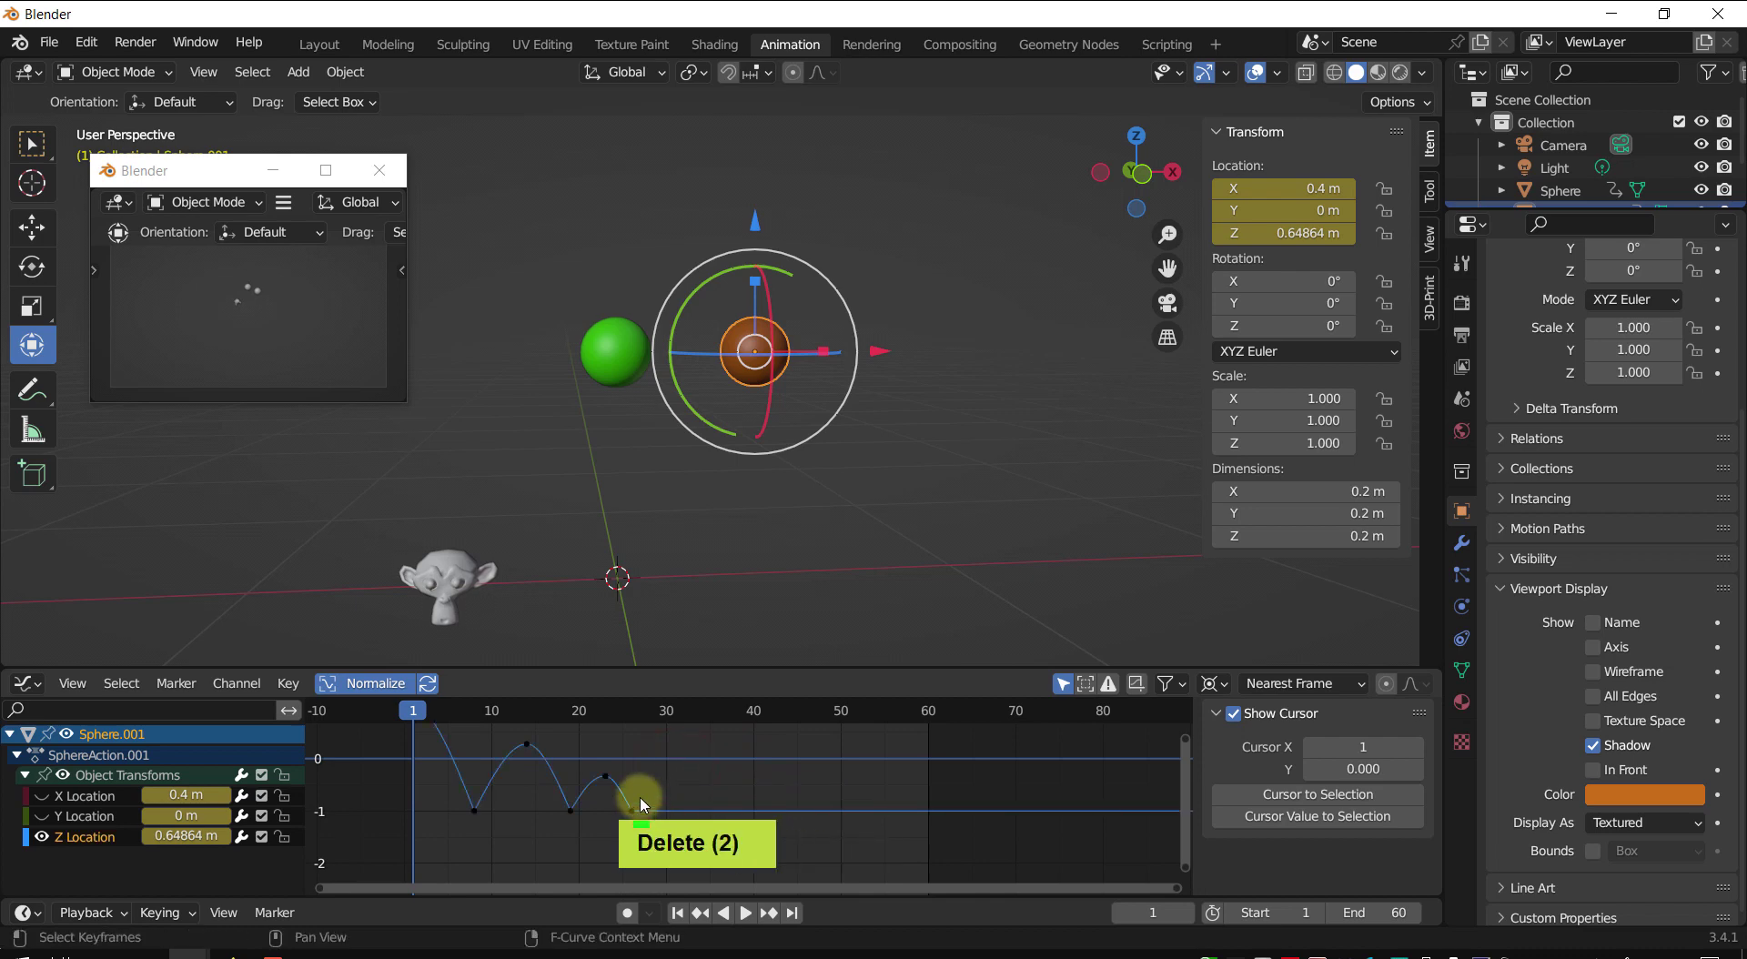
- Play the shortened bounce from frame 1 and scrub to the first ground contact at frame 8
{"action": "middle_click_drag", "start_coordinate": [640, 799], "coordinate": [733, 819], "text": "shift"}
{"action": "left_click", "coordinate": [508, 706]}
{"action": "key", "text": "space"}
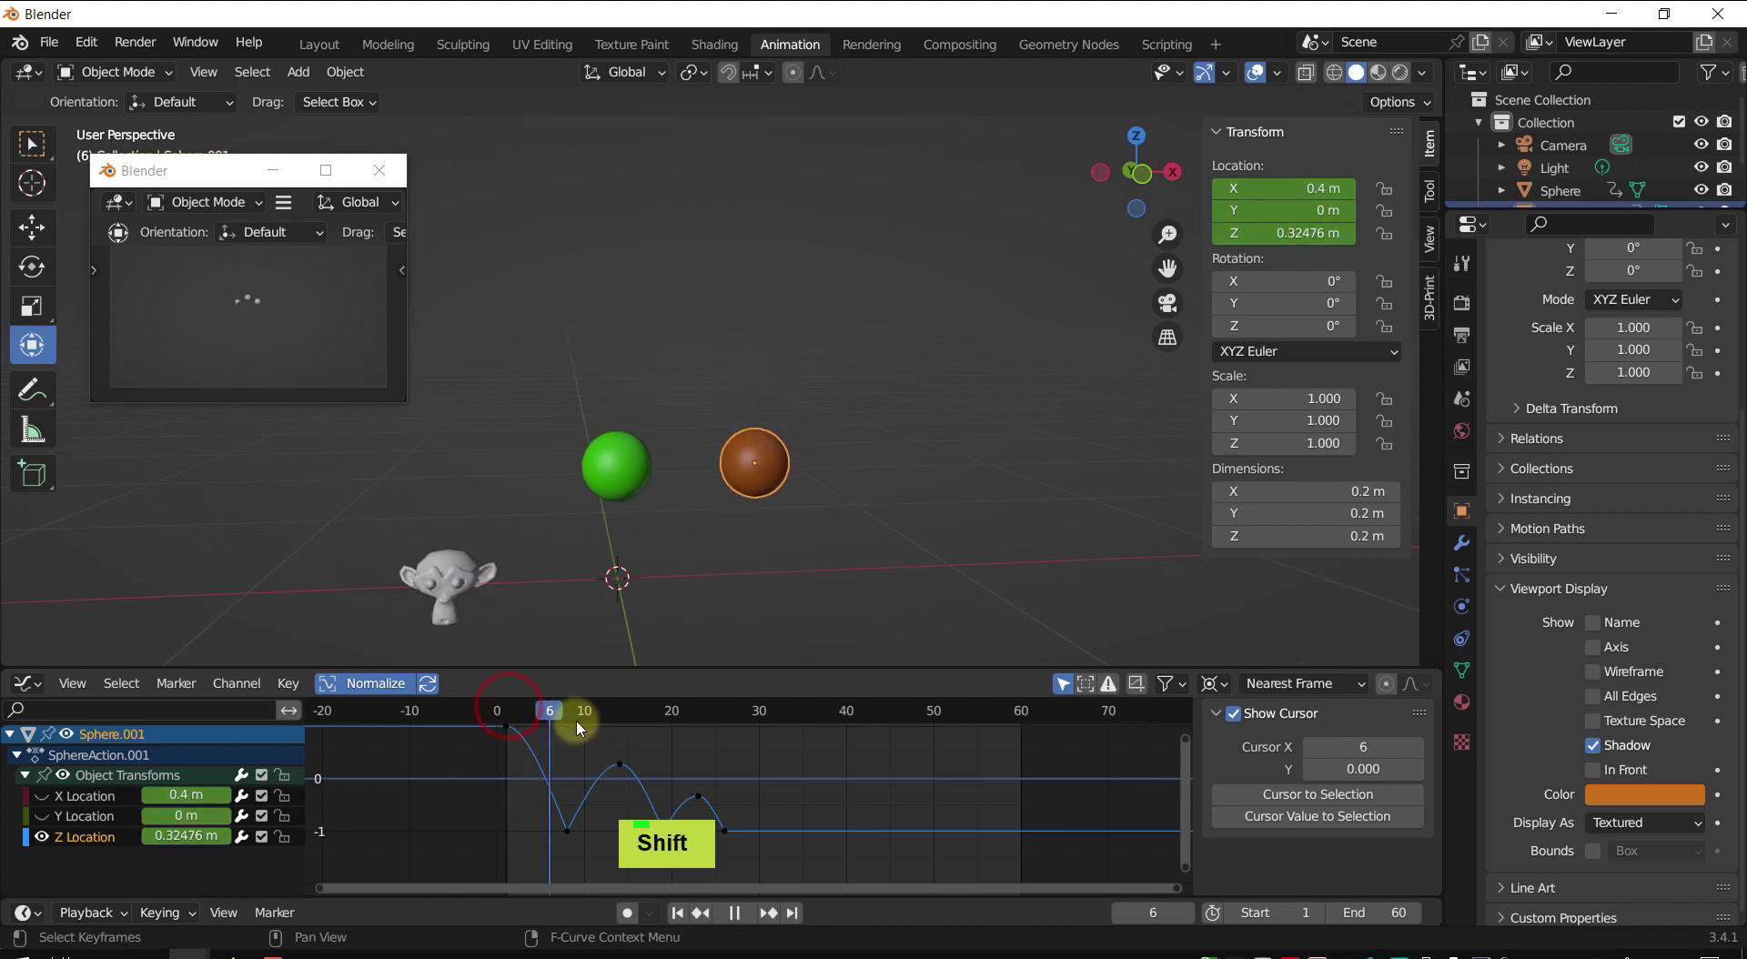
{"action": "left_click", "coordinate": [507, 719]}
{"action": "left_click_drag", "start_coordinate": [510, 722], "coordinate": [567, 764]}
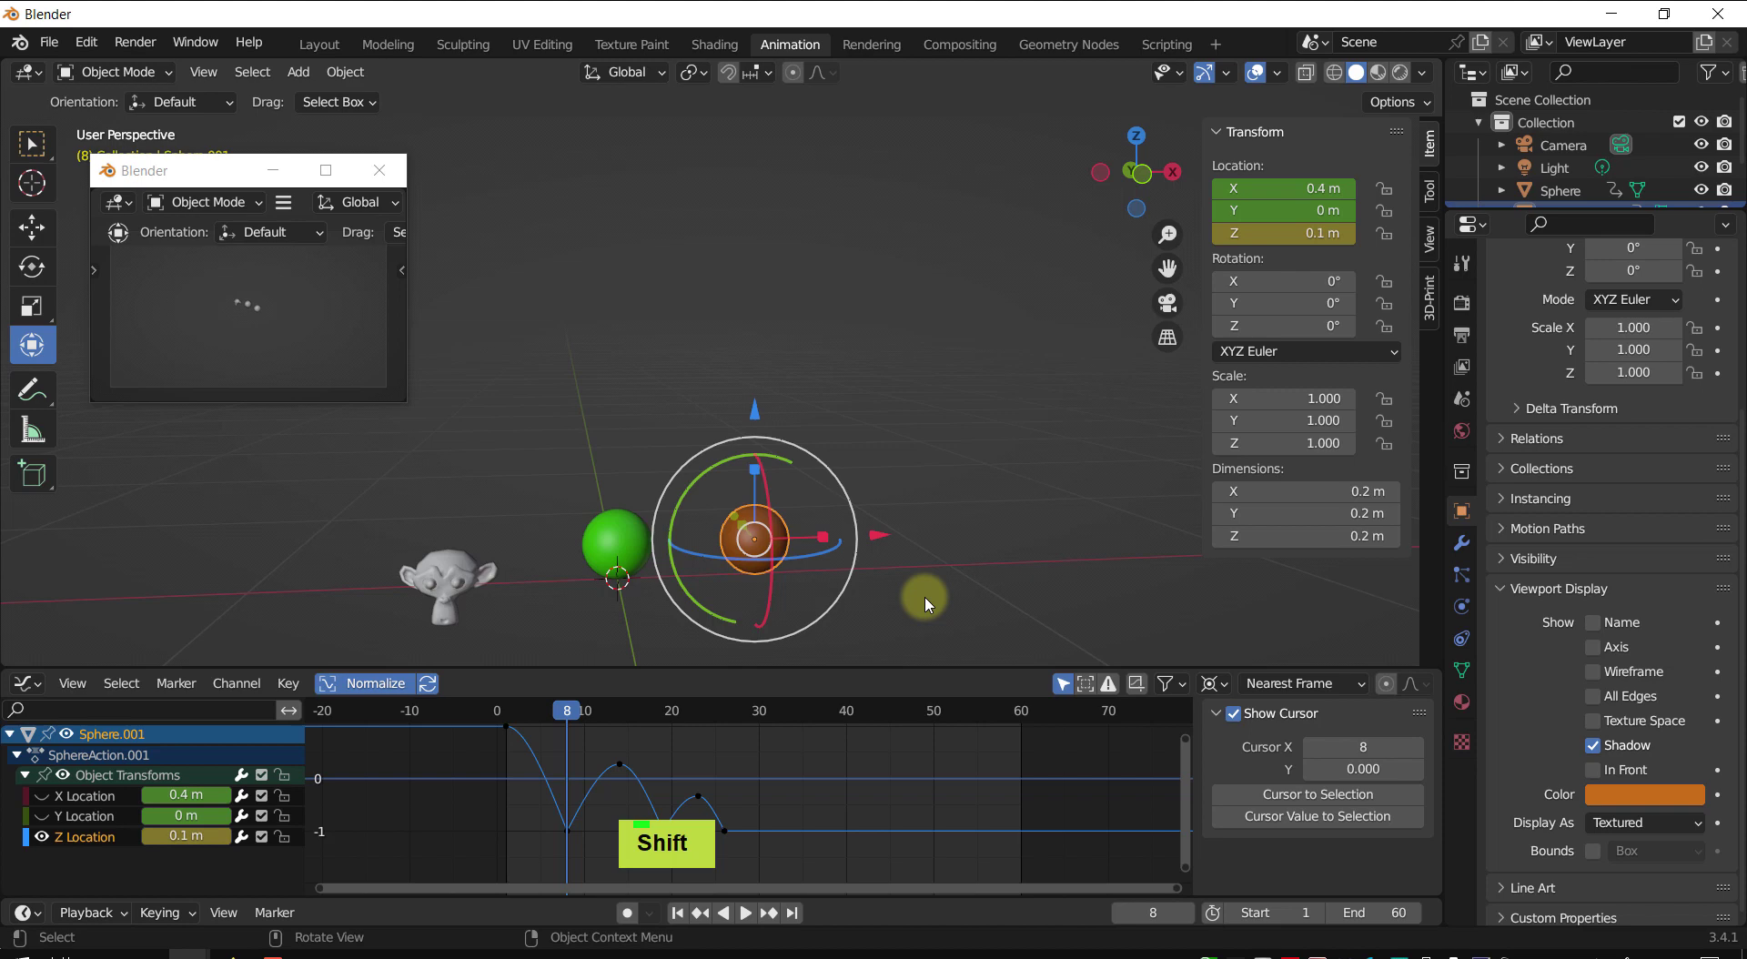
- Select all of the orange sphere's Z Location keyframes from frame 8 onward
{"action": "middle_click_drag", "start_coordinate": [987, 604], "coordinate": [928, 485], "text": "shift"}
{"action": "scroll", "coordinate": [919, 551], "scroll_direction": "up", "scroll_amount": 1}
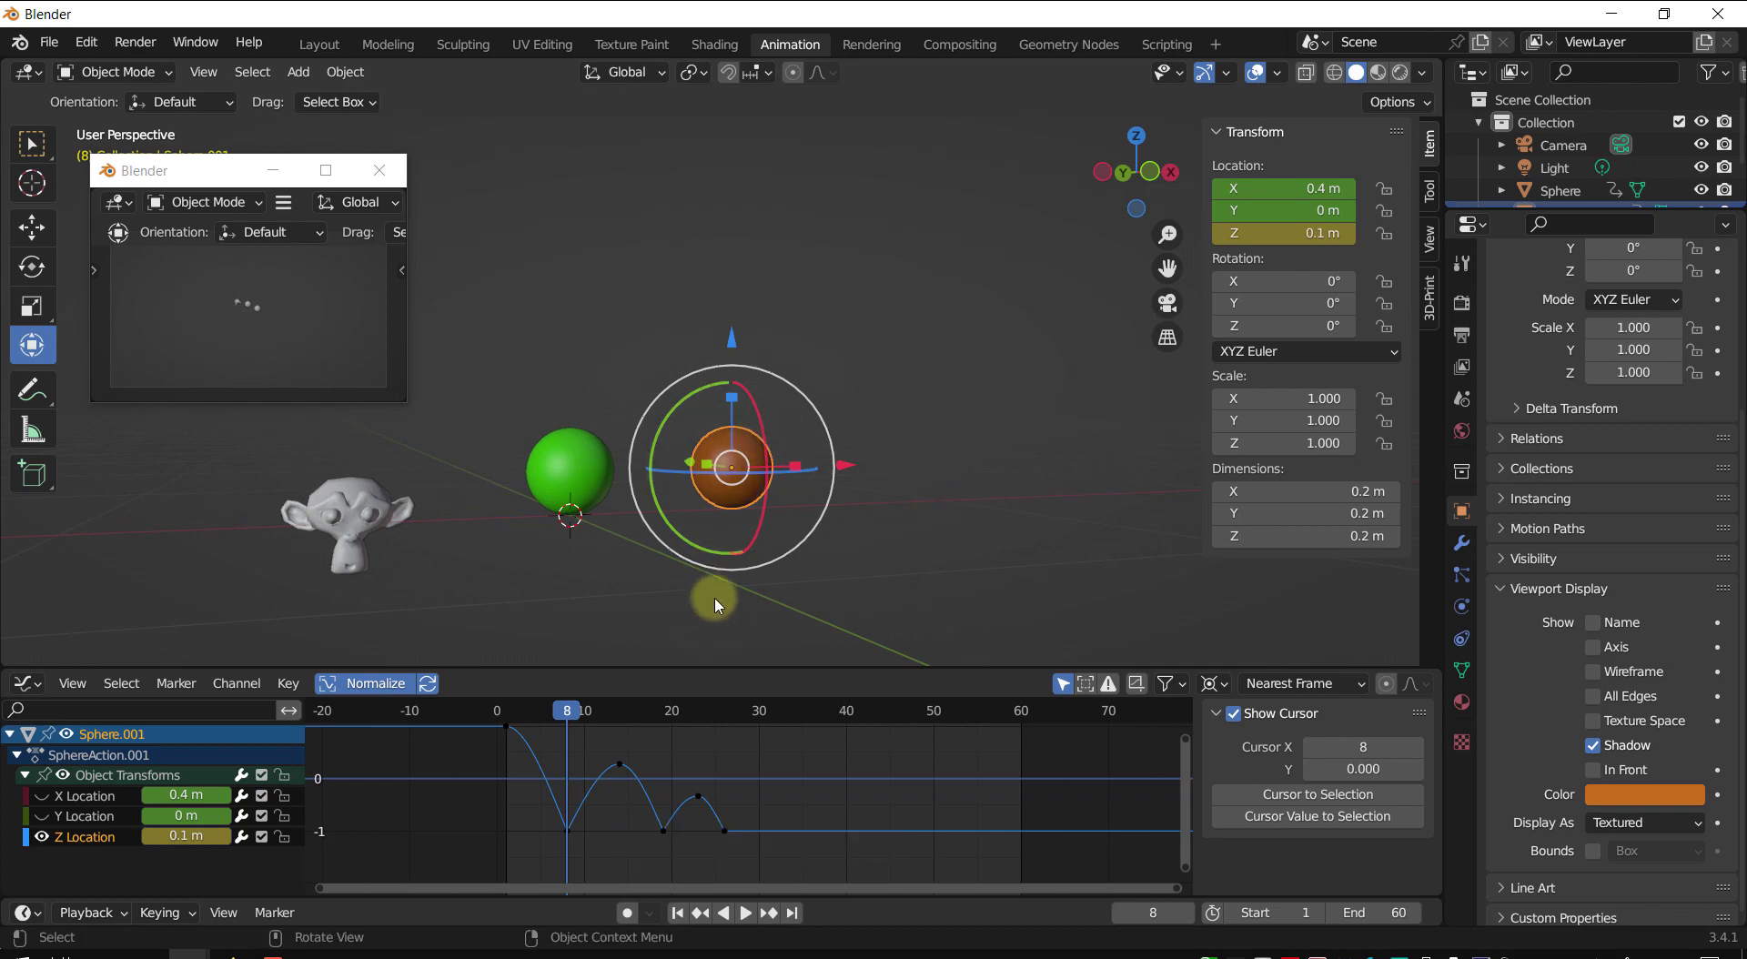
{"action": "middle_click_drag", "start_coordinate": [714, 597], "coordinate": [843, 504]}
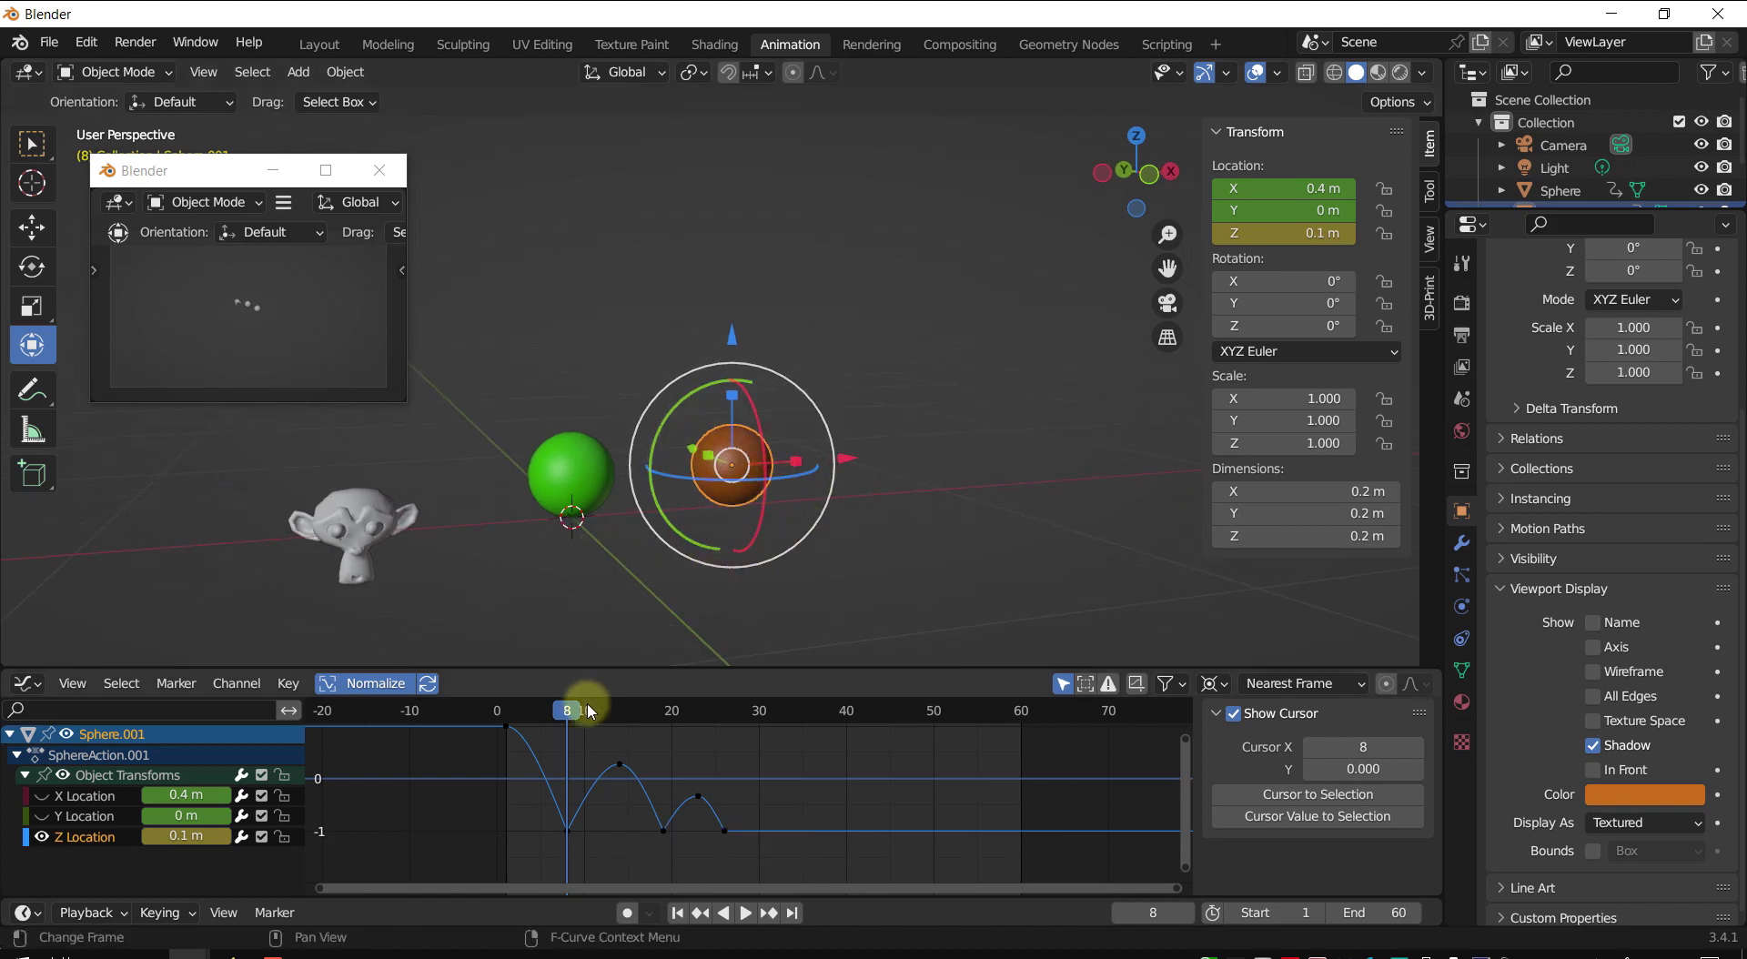
{"action": "left_click", "coordinate": [620, 764]}
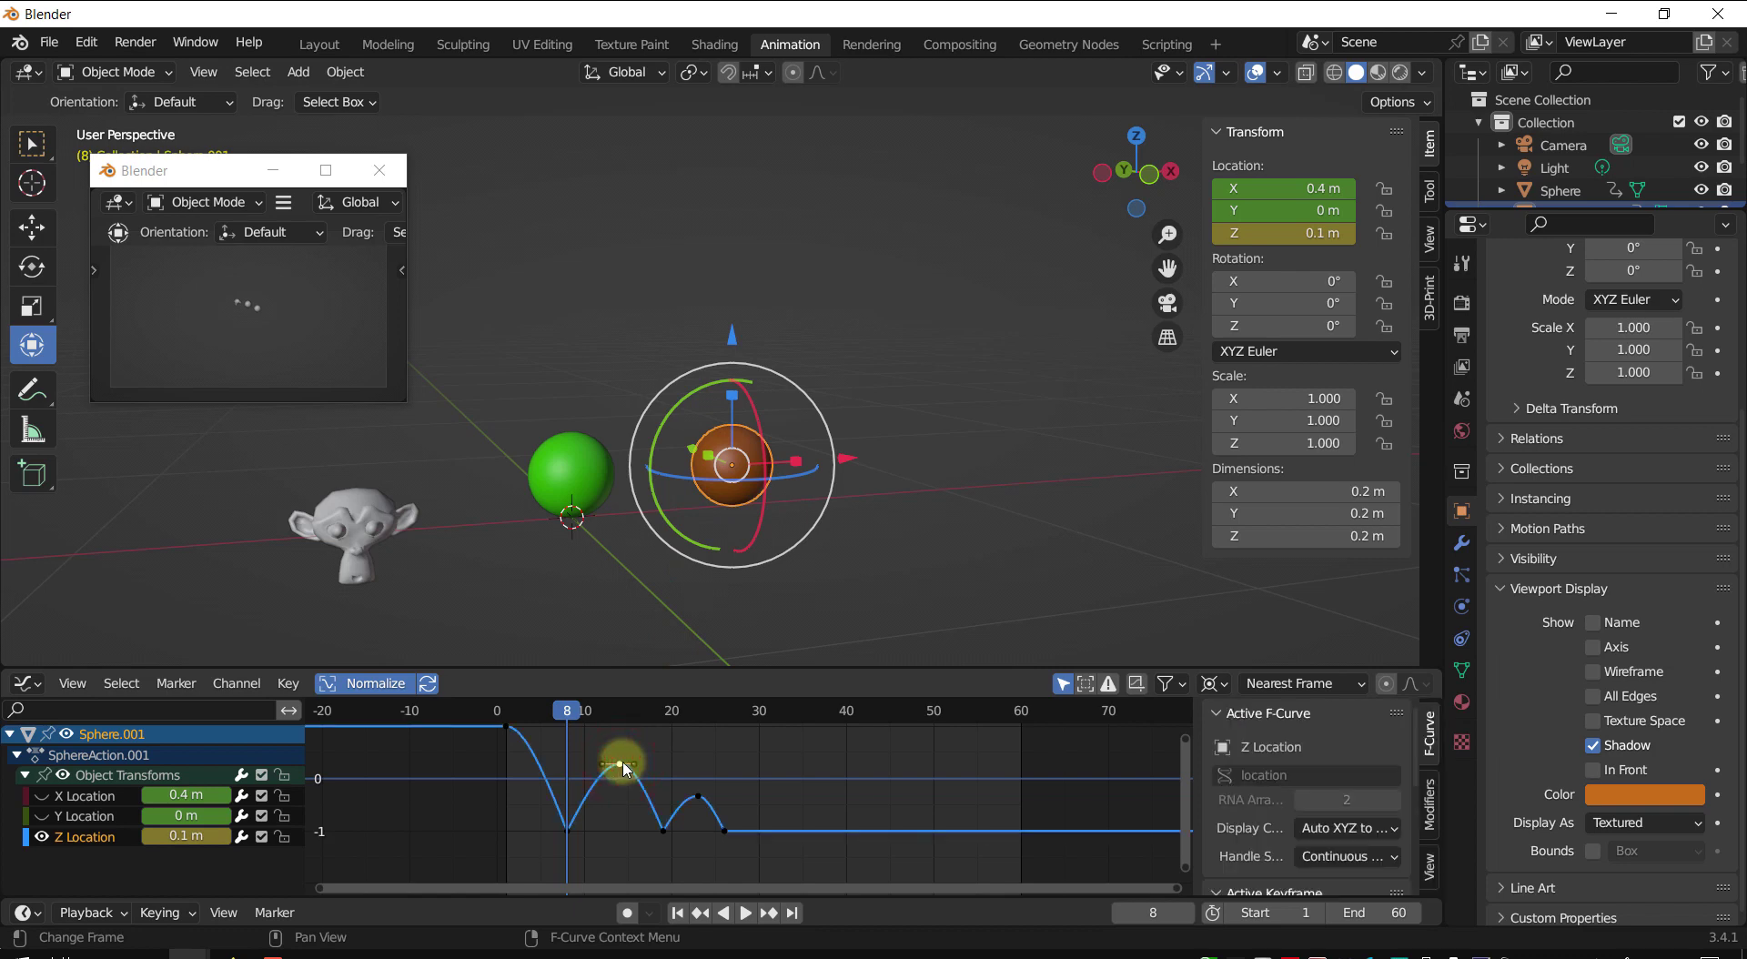
{"action": "left_click_drag", "start_coordinate": [784, 876], "coordinate": [535, 731]}
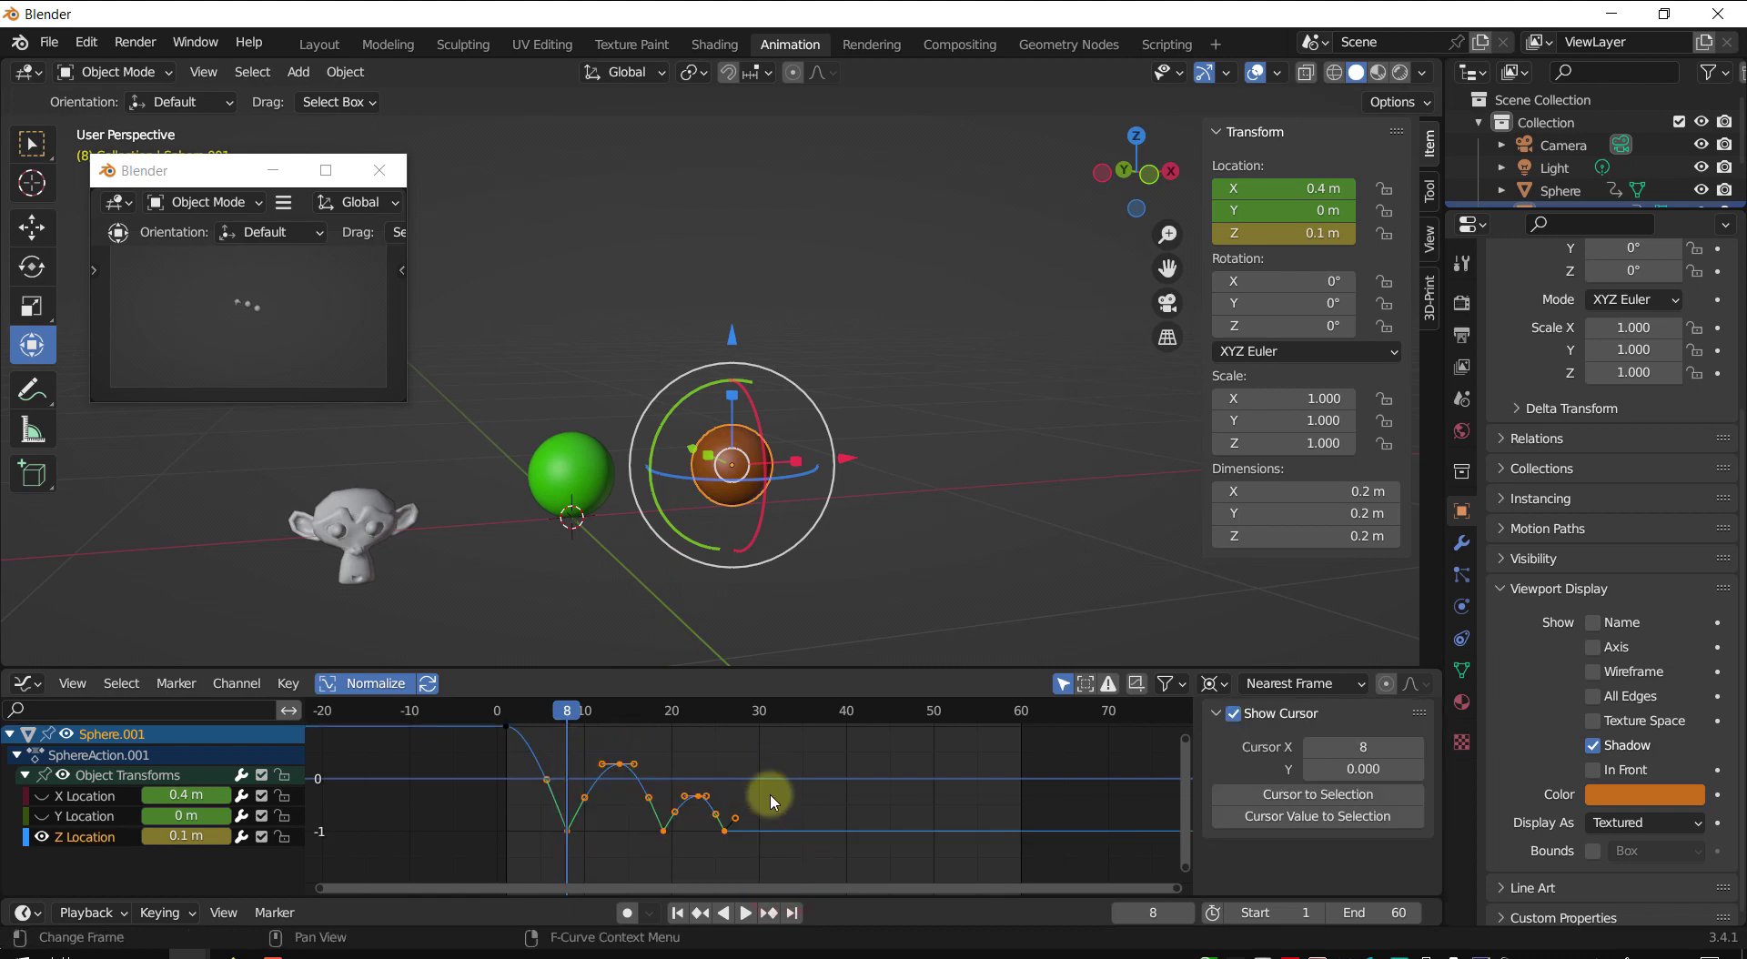
{"action": "key", "text": "s"}
{"action": "key", "text": "z"}
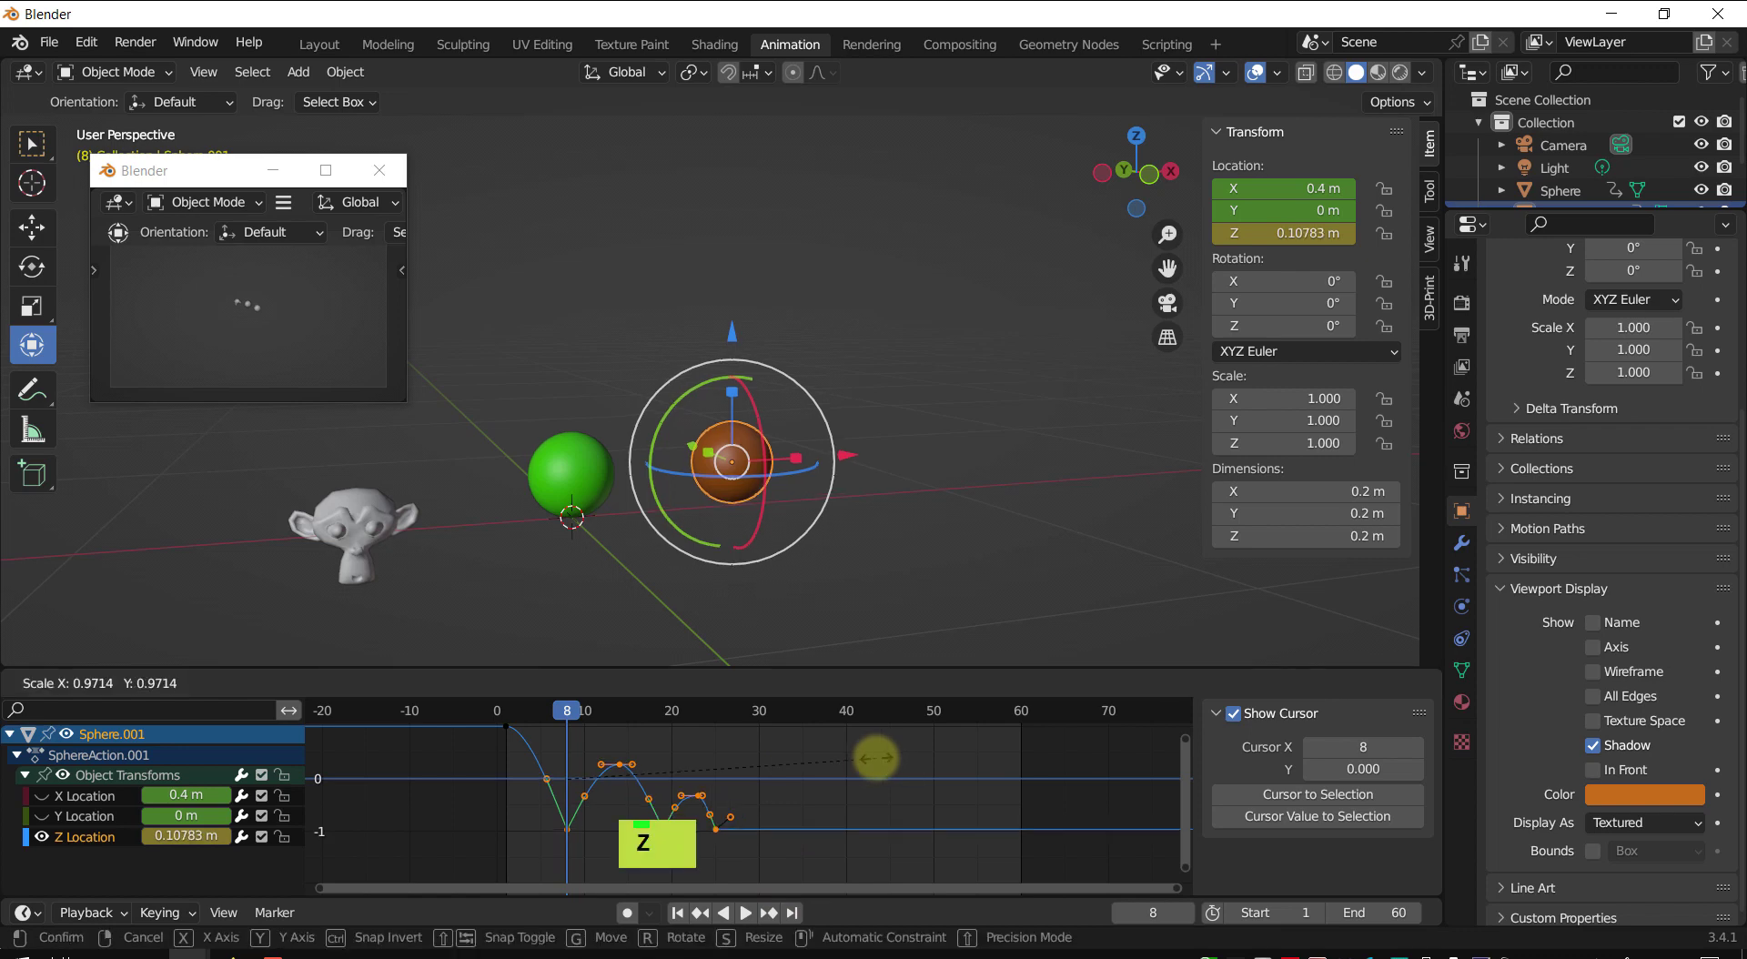
{"action": "key", "text": "x"}
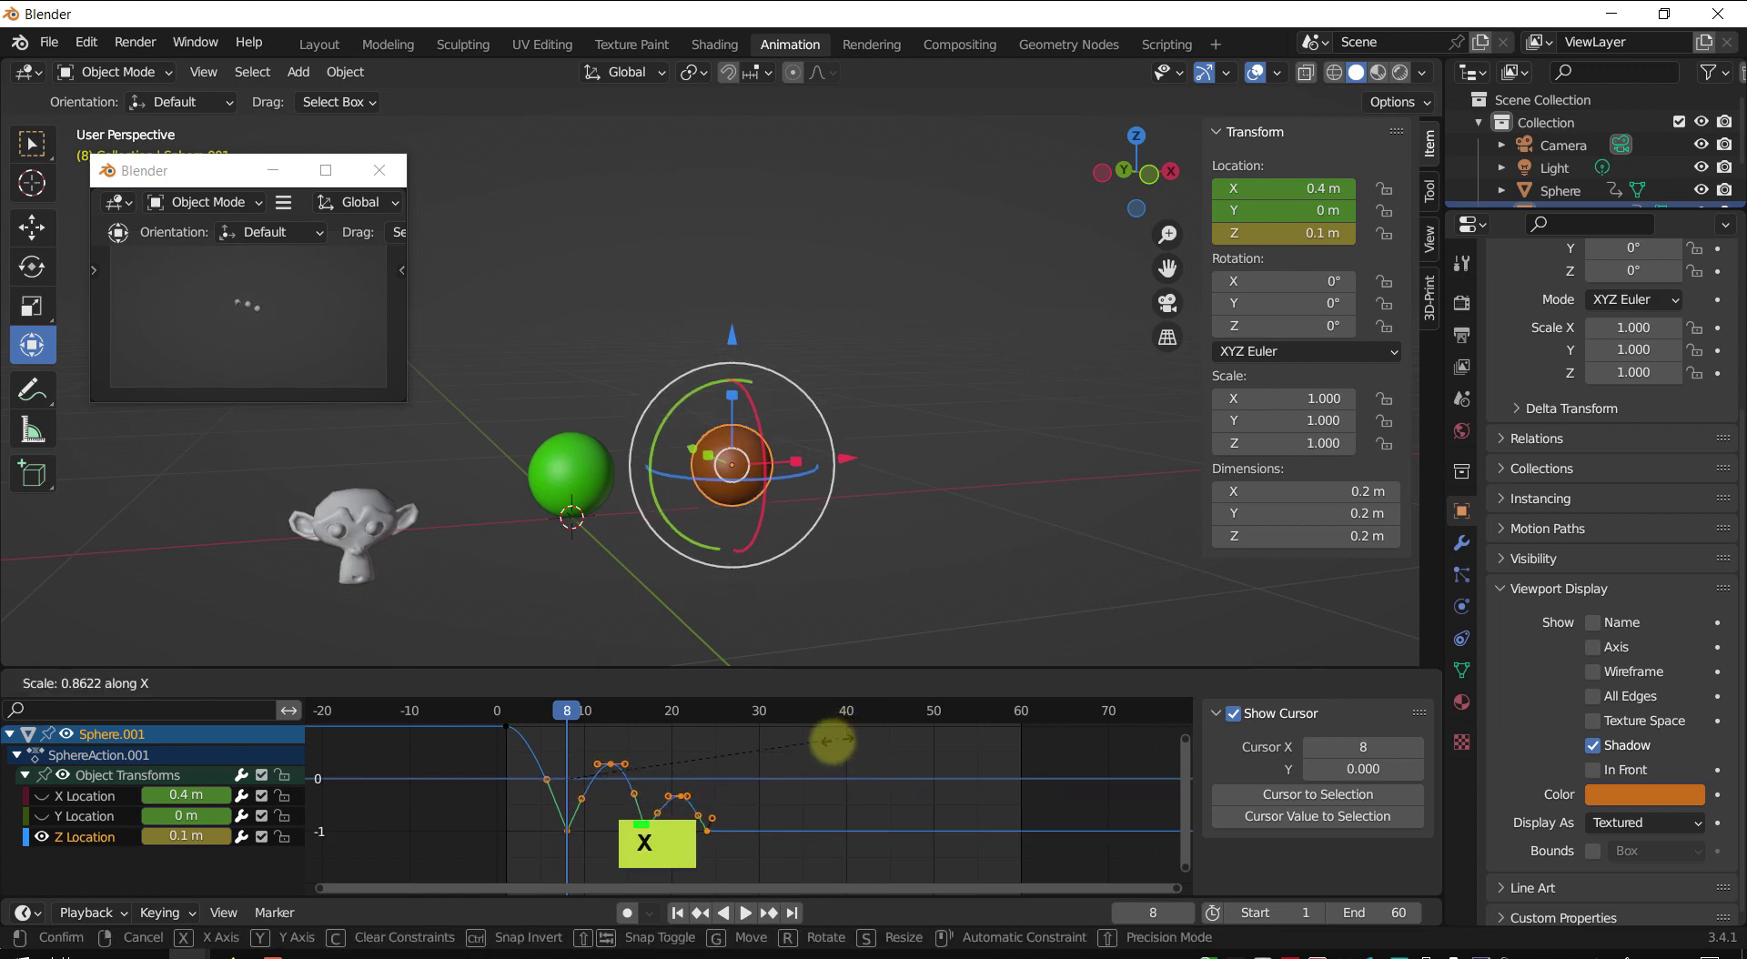
{"action": "key", "text": "y"}
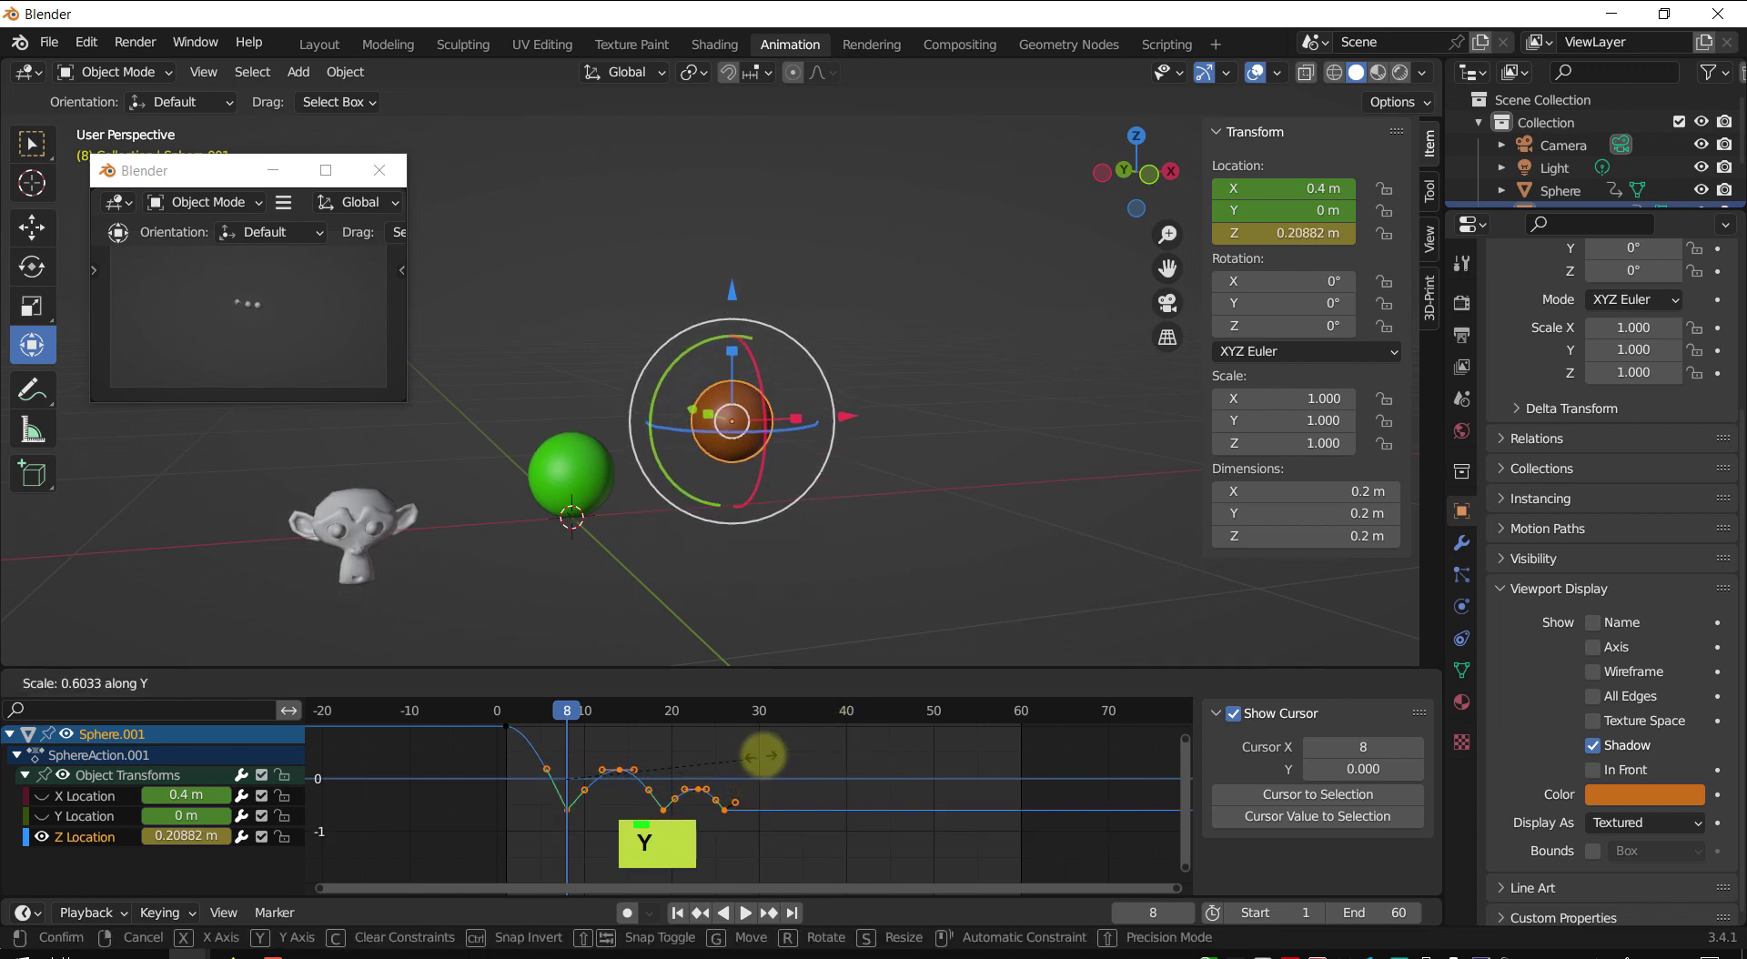
{"action": "key", "text": "Escape"}
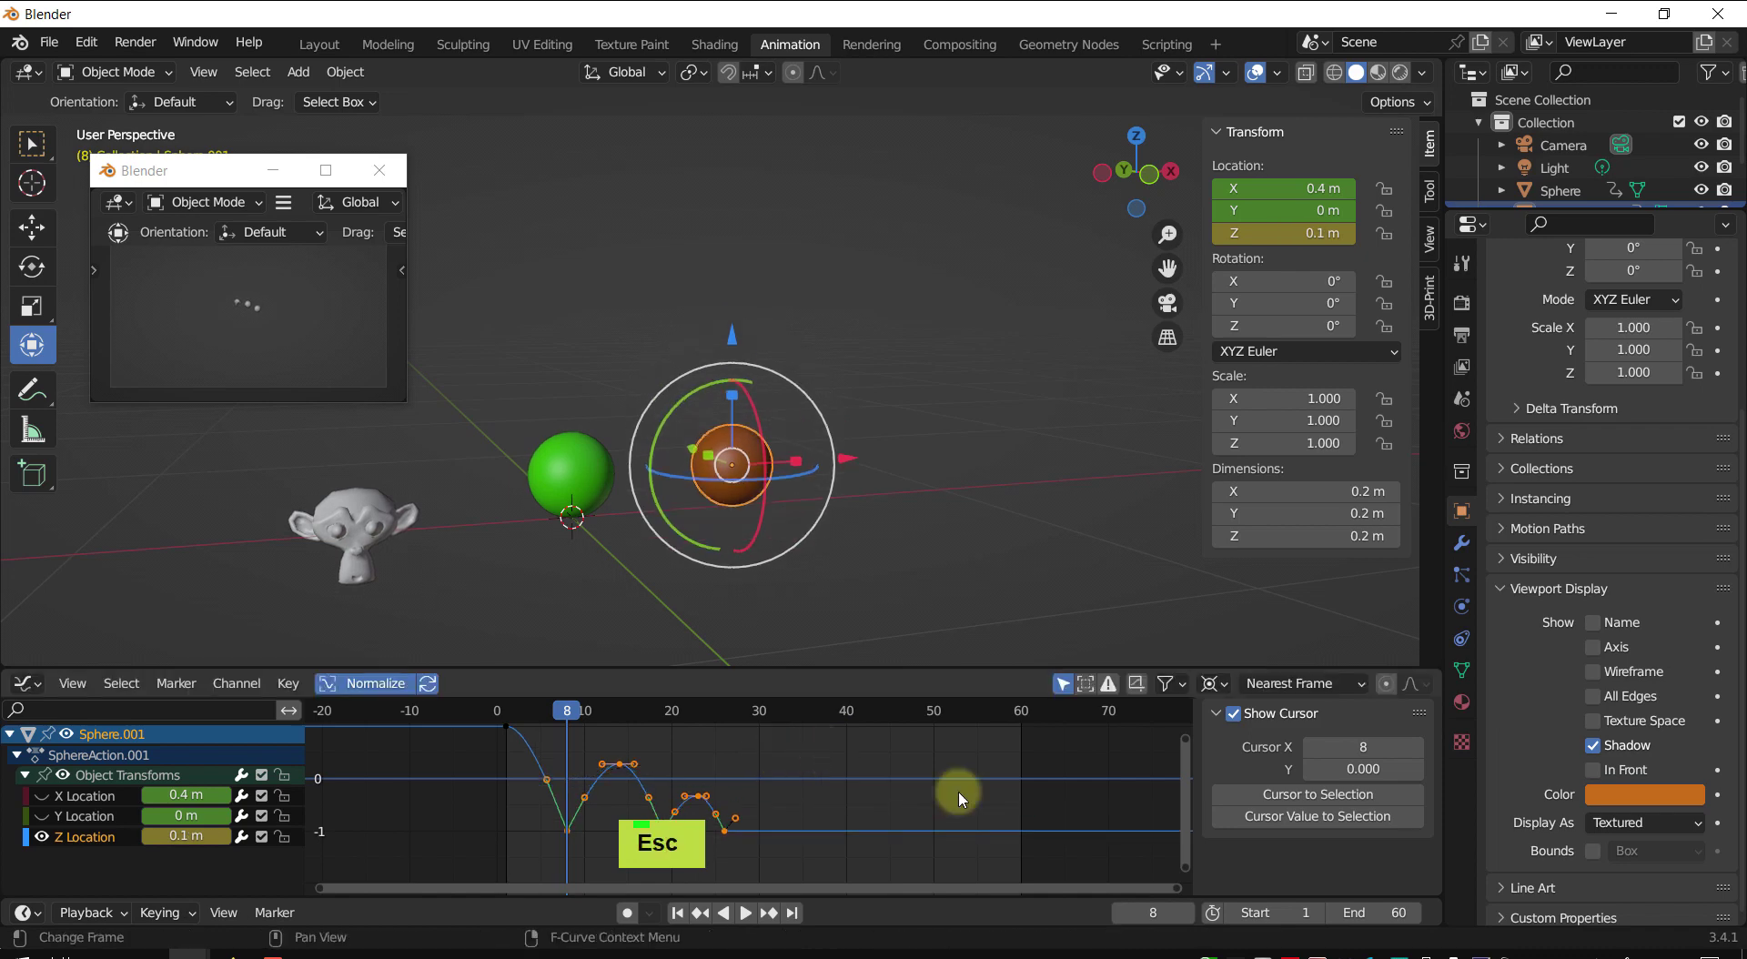
- Set the graph cursor's Y to -1 and scale the selected keyframes along Y to about half their height
{"action": "left_click_drag", "start_coordinate": [1361, 768], "coordinate": [1362, 769]}
{"action": "left_click", "coordinate": [1362, 769]}
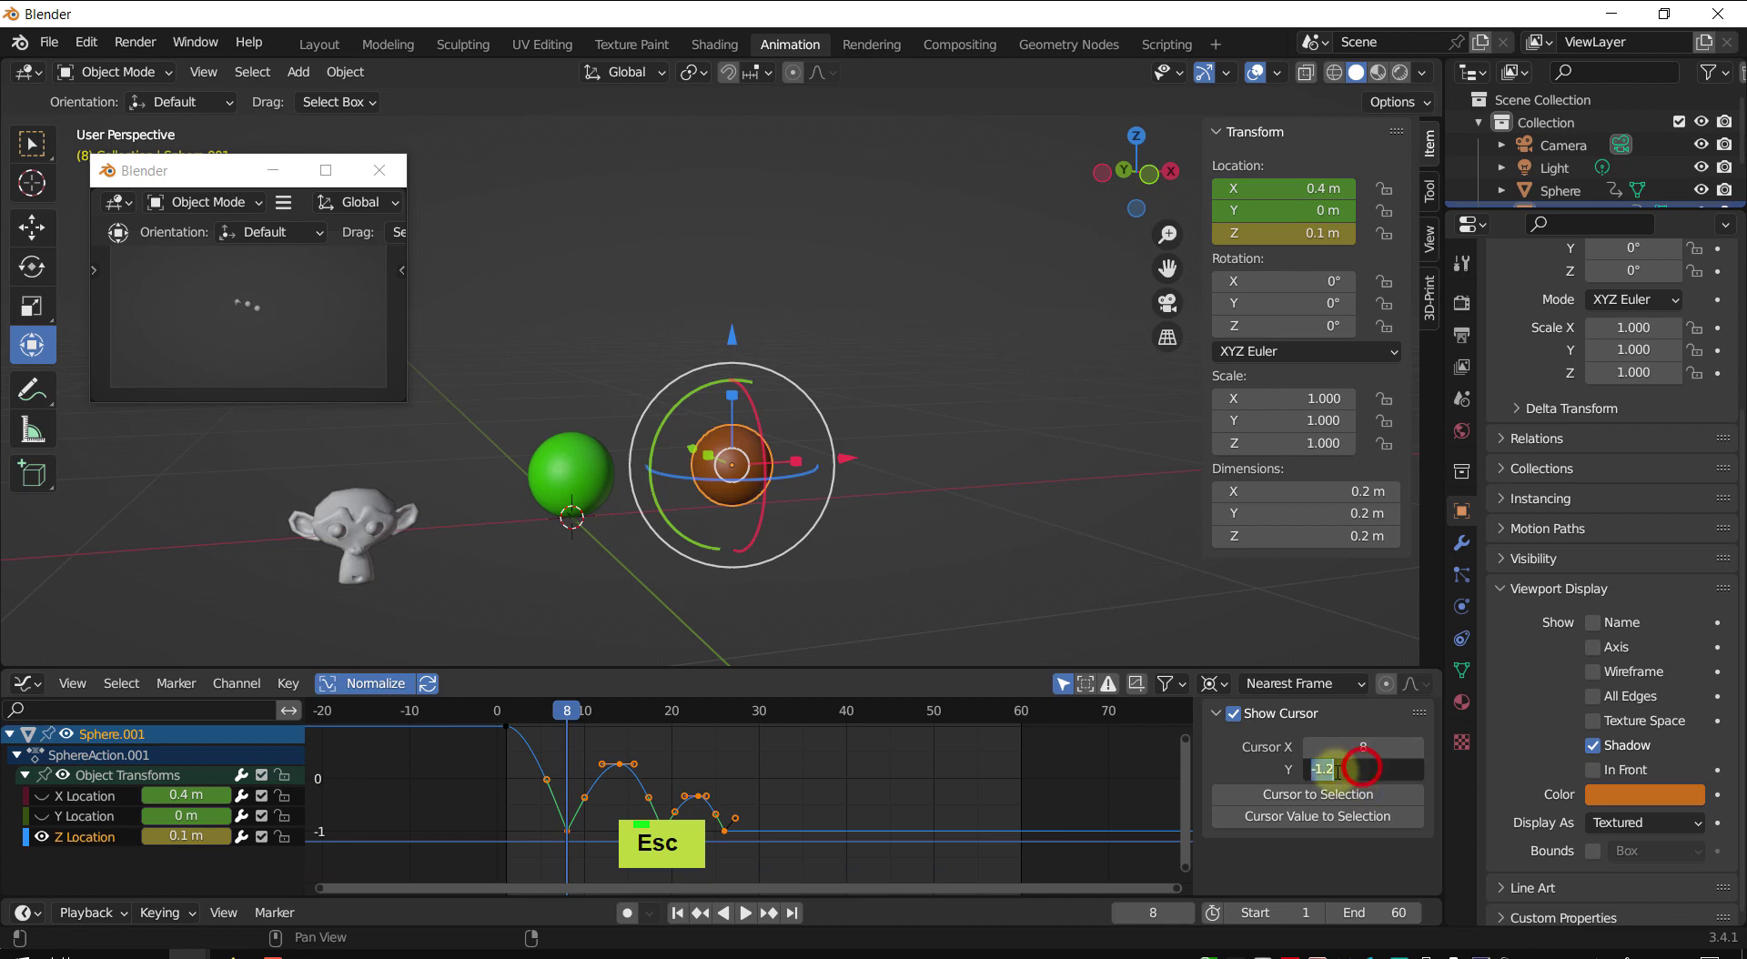
{"action": "type", "text": "-1"}
{"action": "key", "text": "Return"}
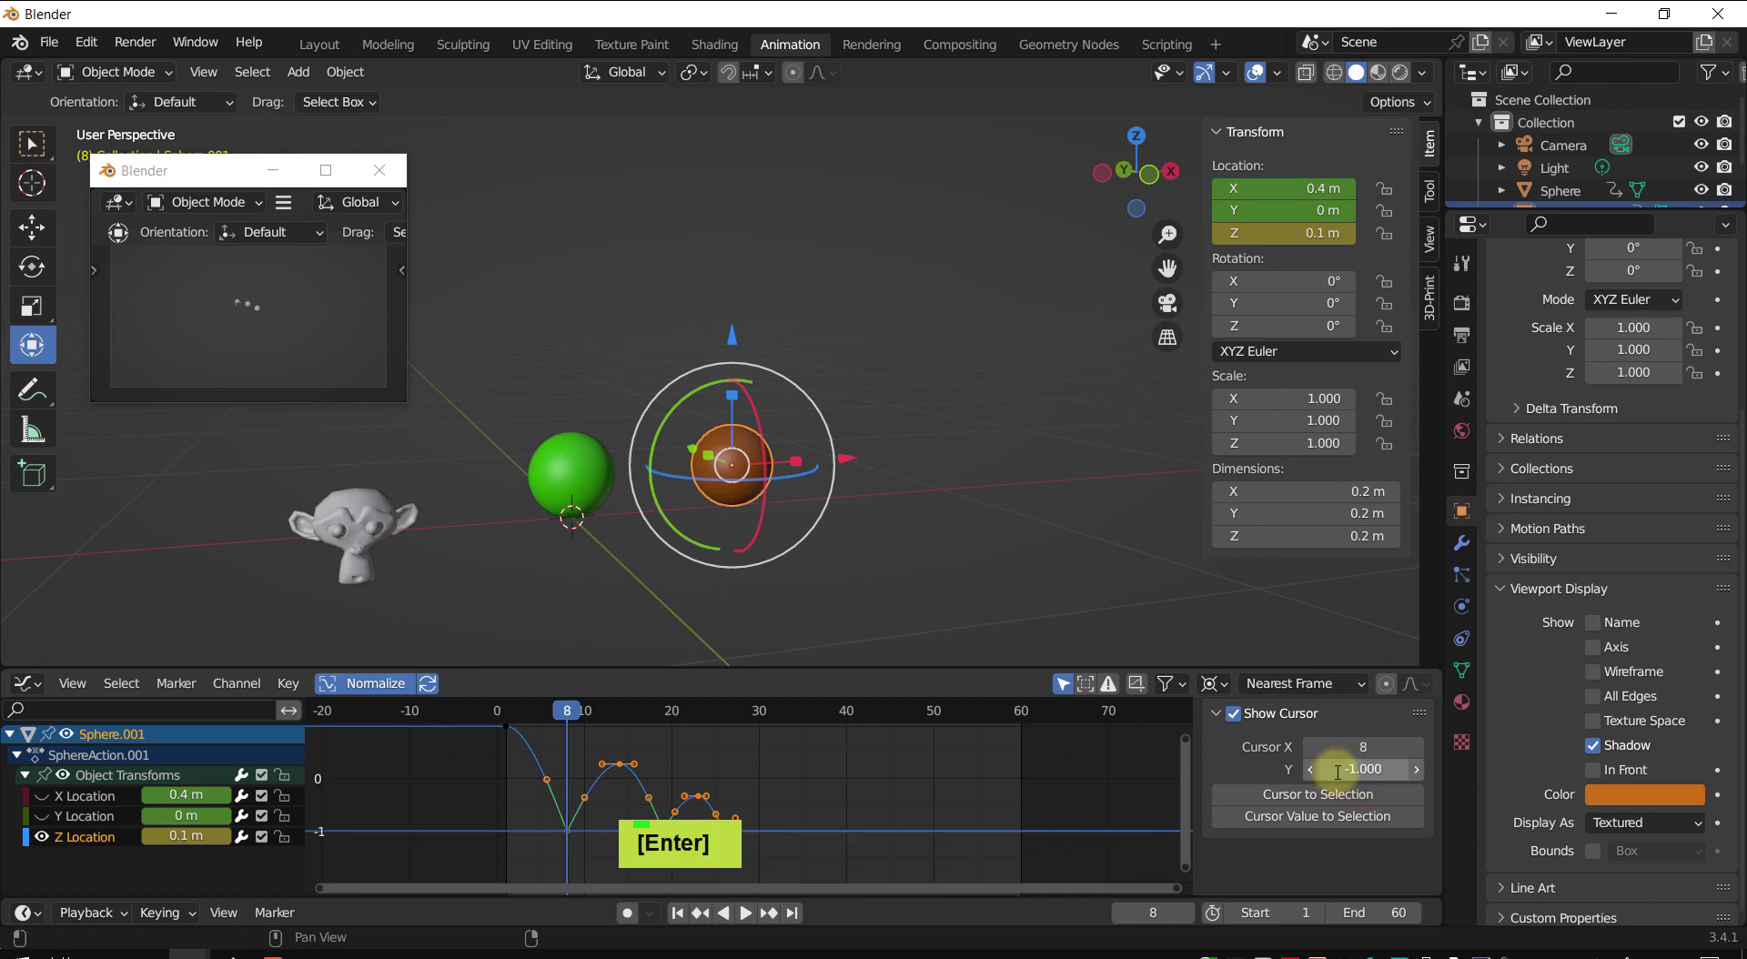
{"action": "key", "text": "s"}
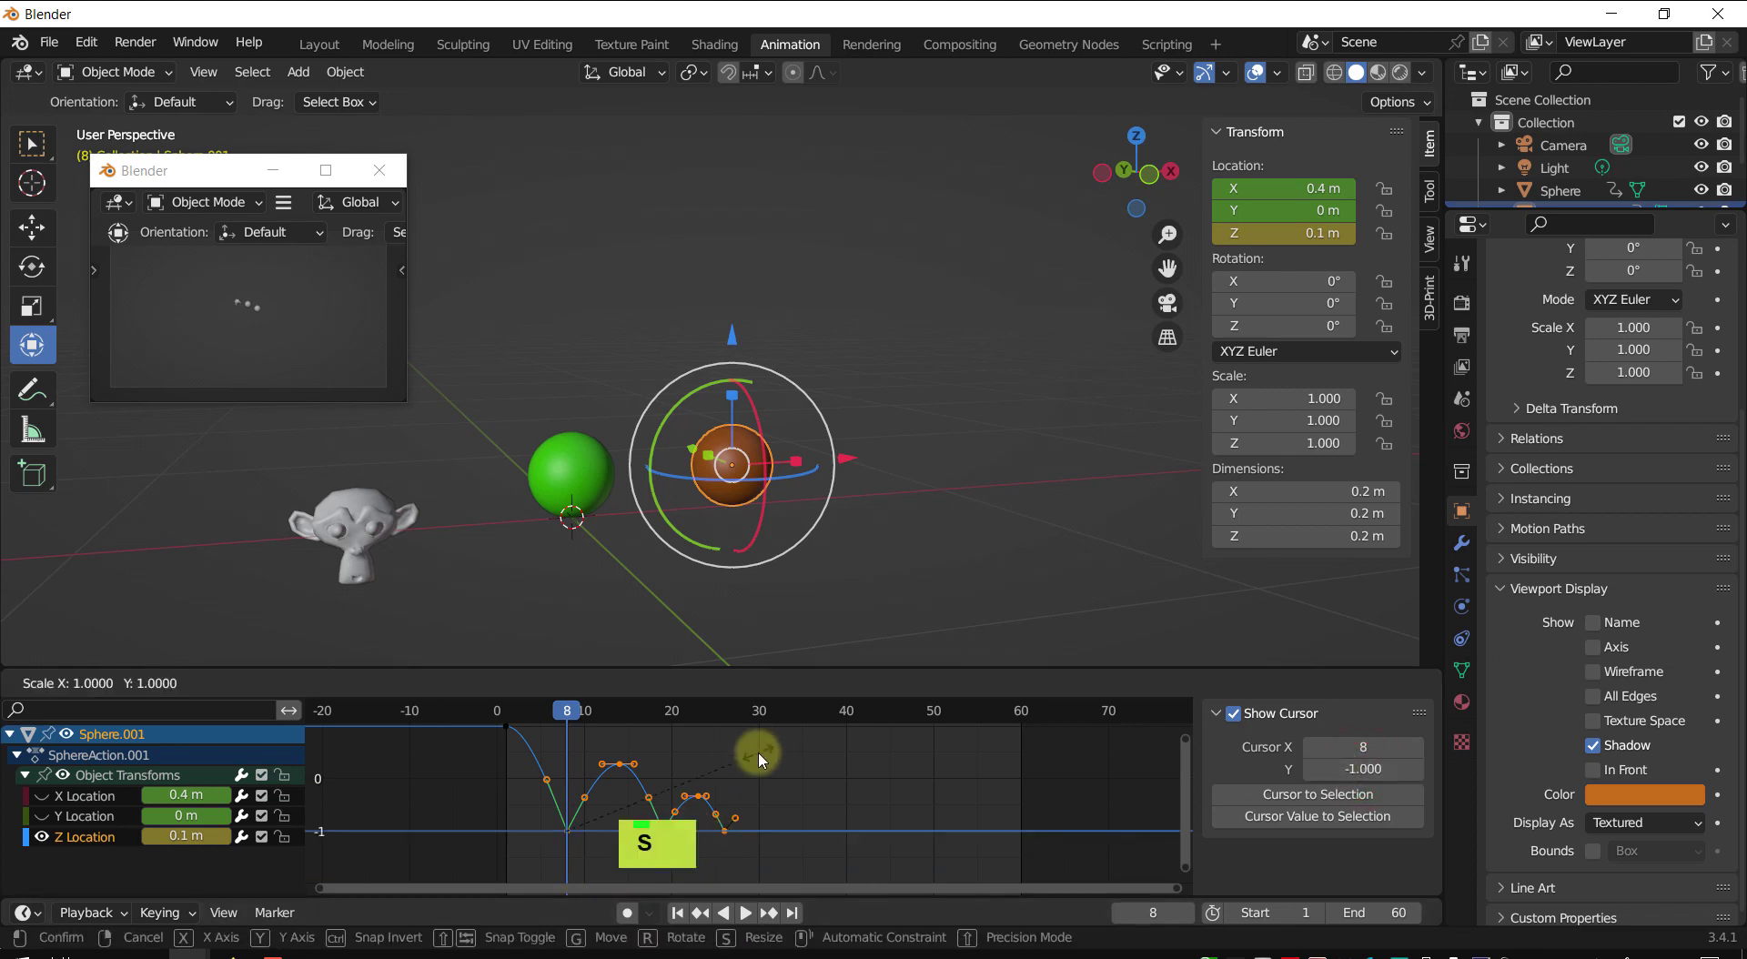
{"action": "key", "text": "y"}
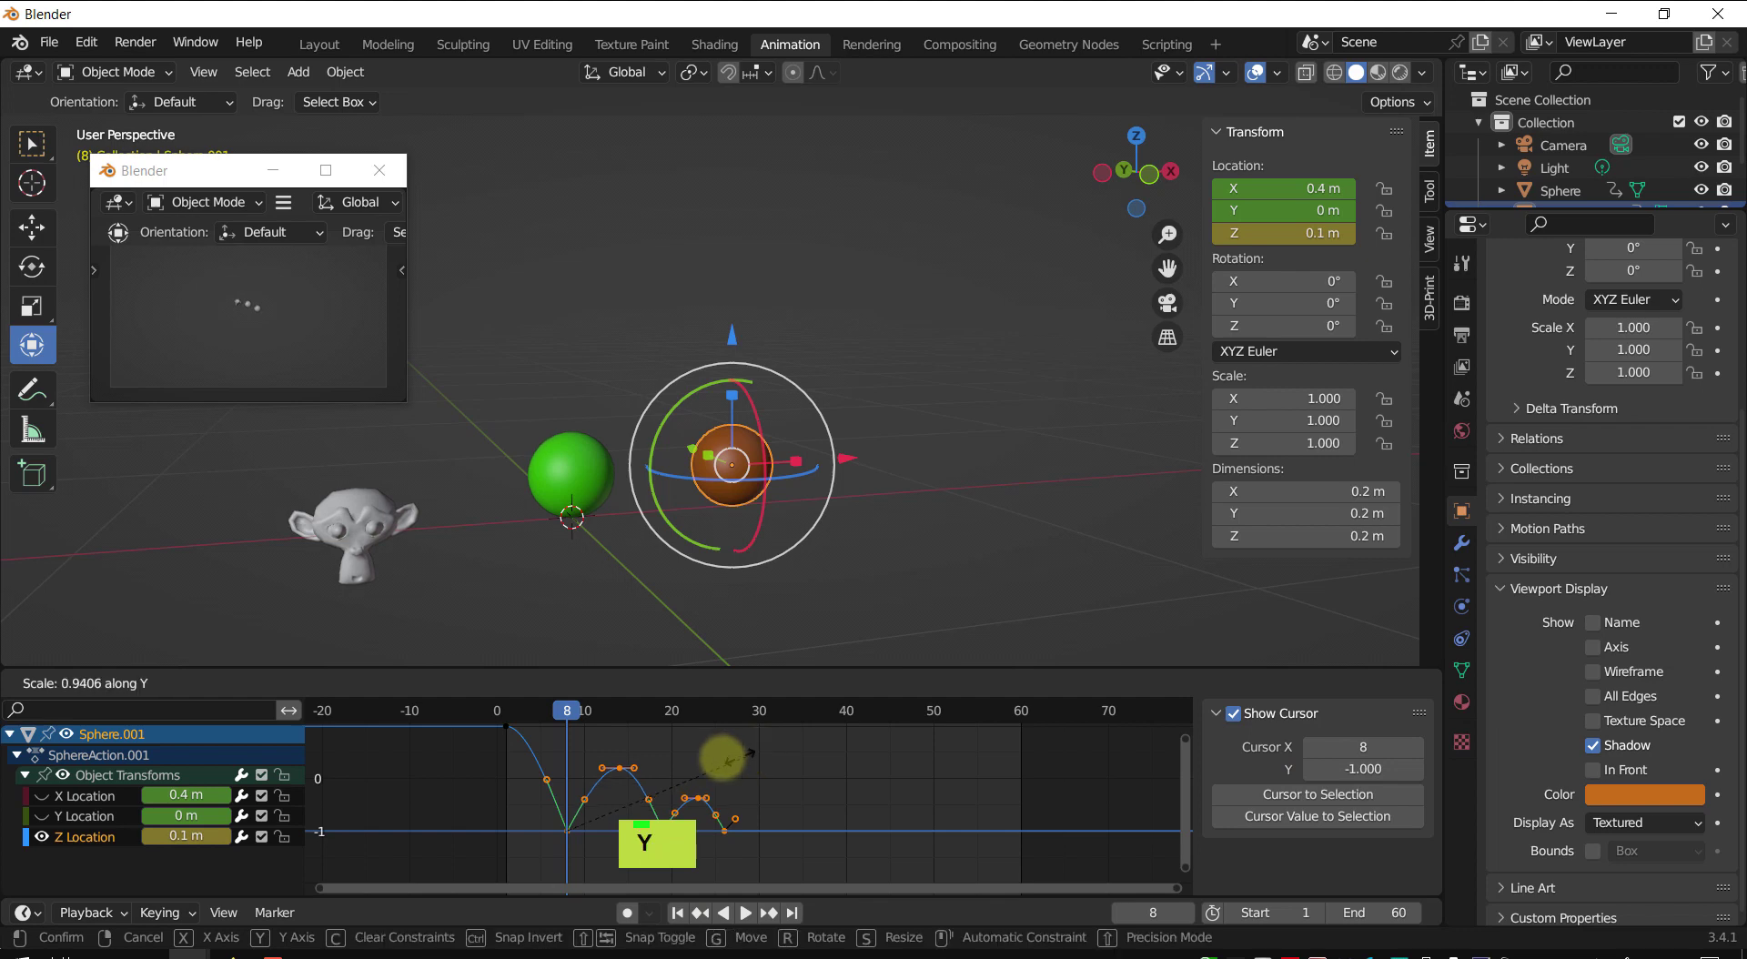
{"action": "left_click", "coordinate": [659, 784]}
- Scrub to the first rebound peak at frame 14 to compare the two spheres' bounce heights
{"action": "middle_click_drag", "start_coordinate": [658, 802], "coordinate": [681, 784], "text": "shift"}
{"action": "scroll", "coordinate": [679, 781], "scroll_direction": "up", "scroll_amount": 1}
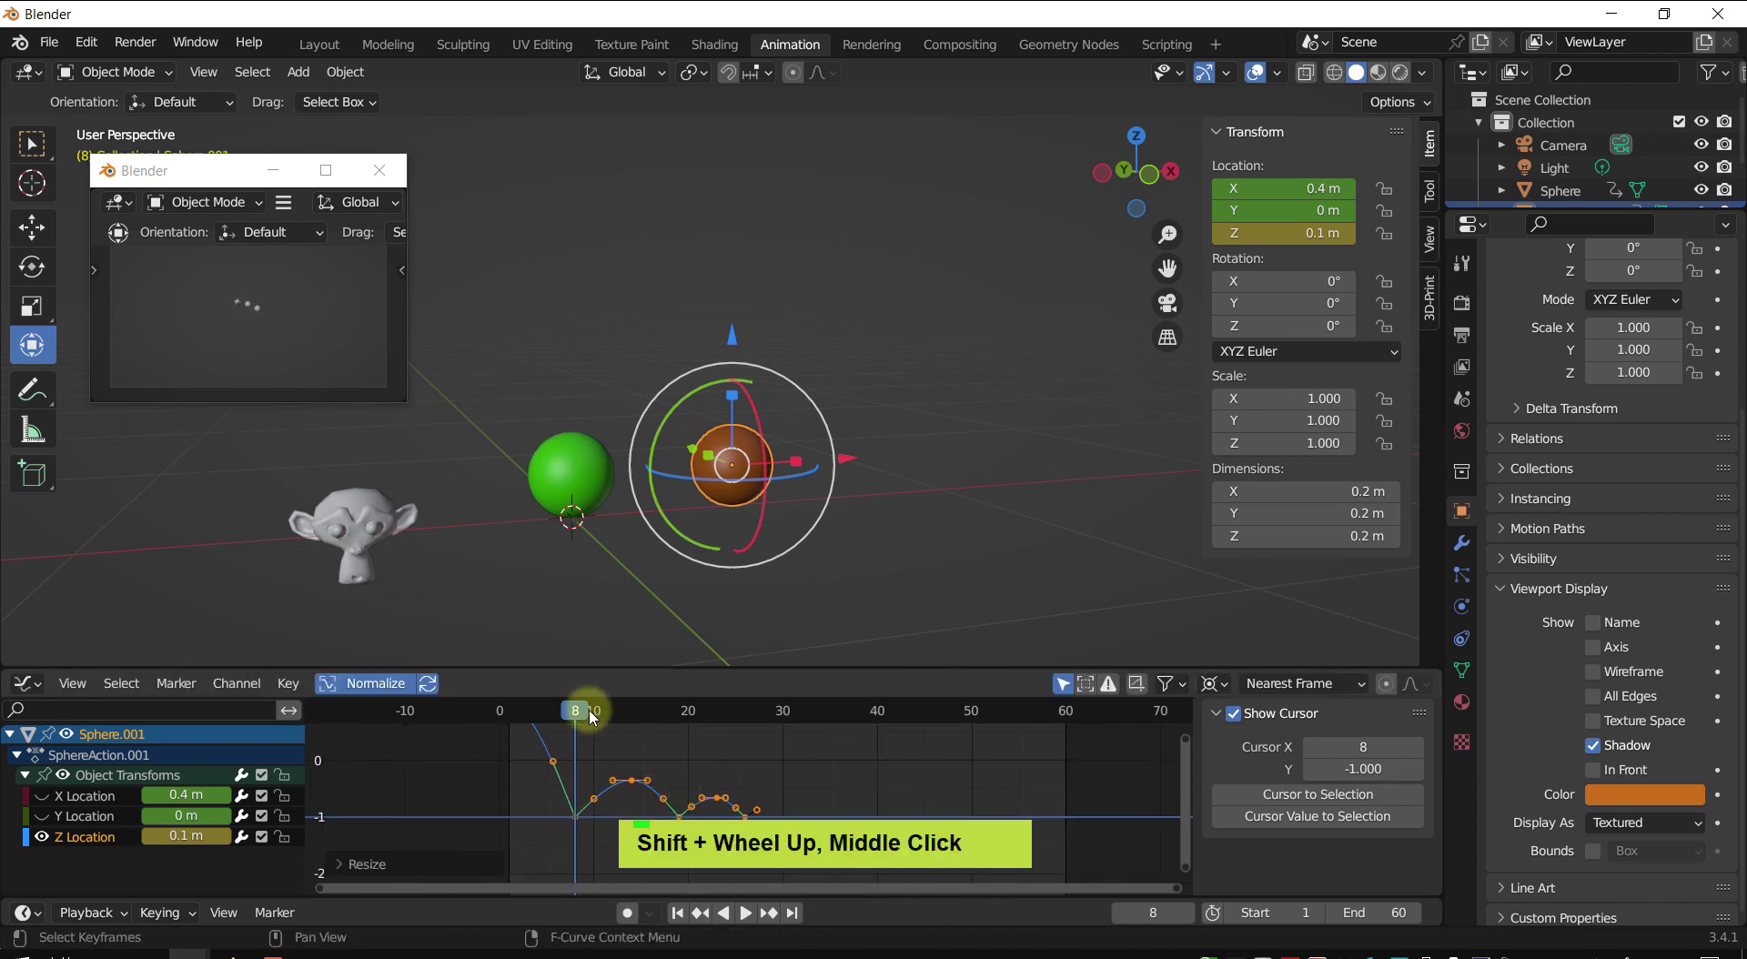
{"action": "left_click_drag", "start_coordinate": [592, 717], "coordinate": [632, 768]}
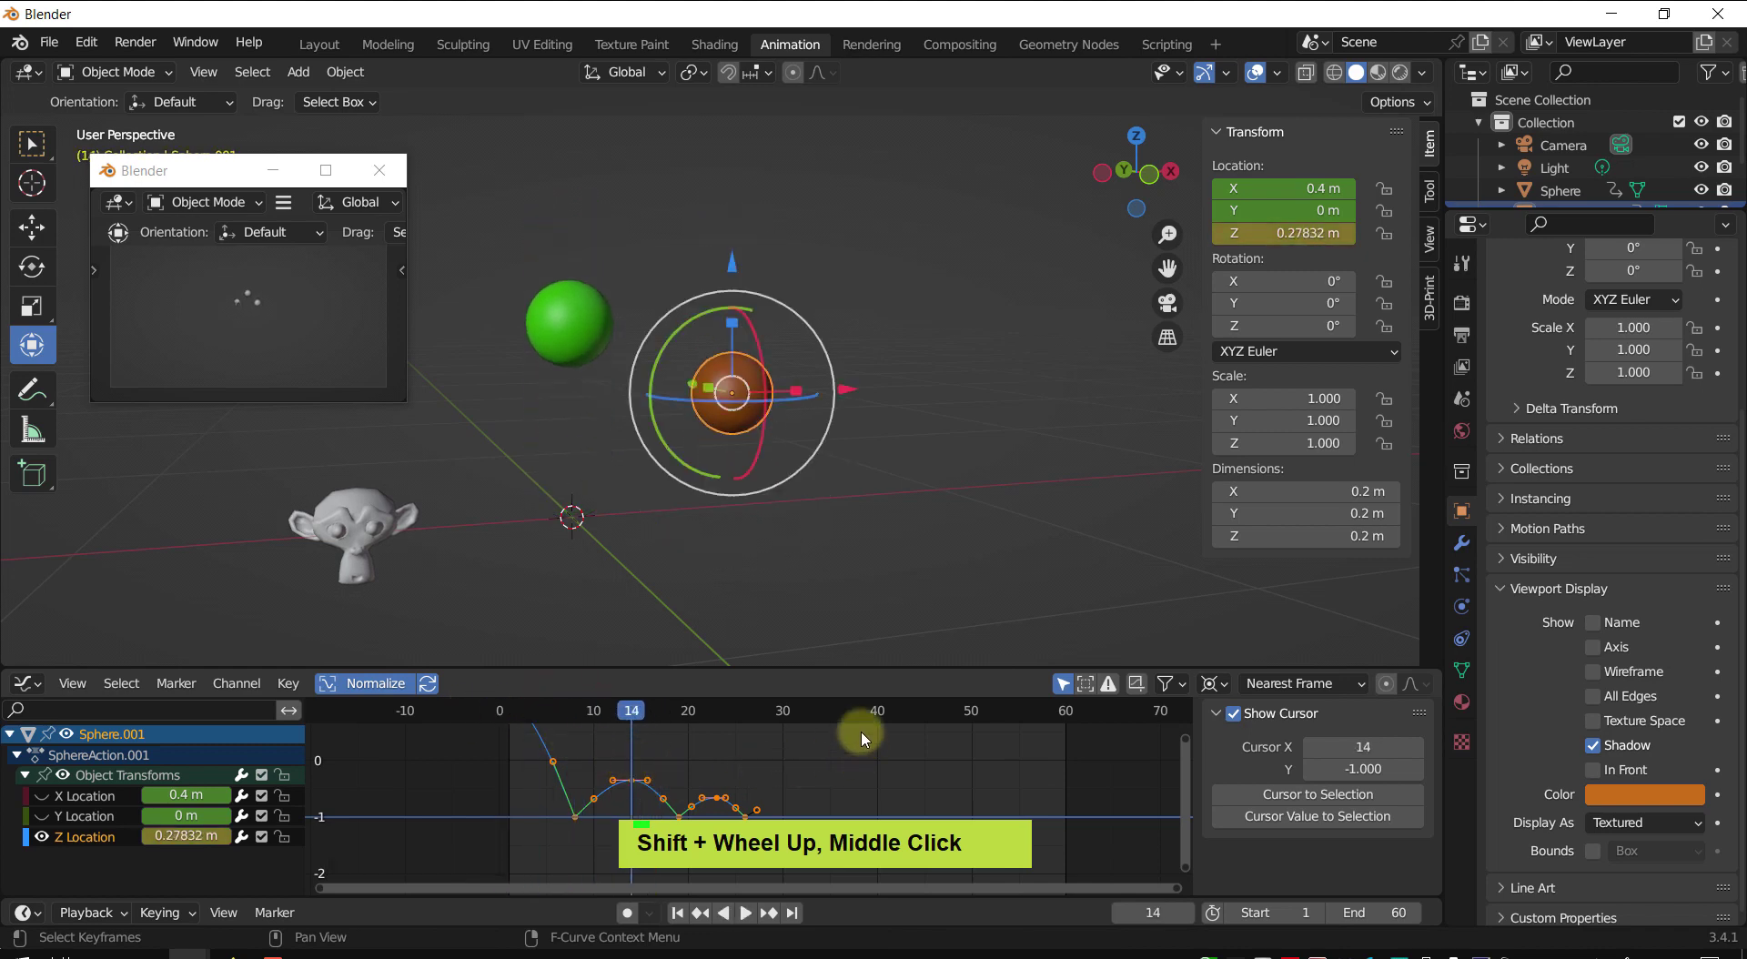
- Scale the selected Z Location keyframes down along Y again, to less than half their height above the graph cursor
{"action": "key", "text": "s"}
{"action": "key", "text": "y"}
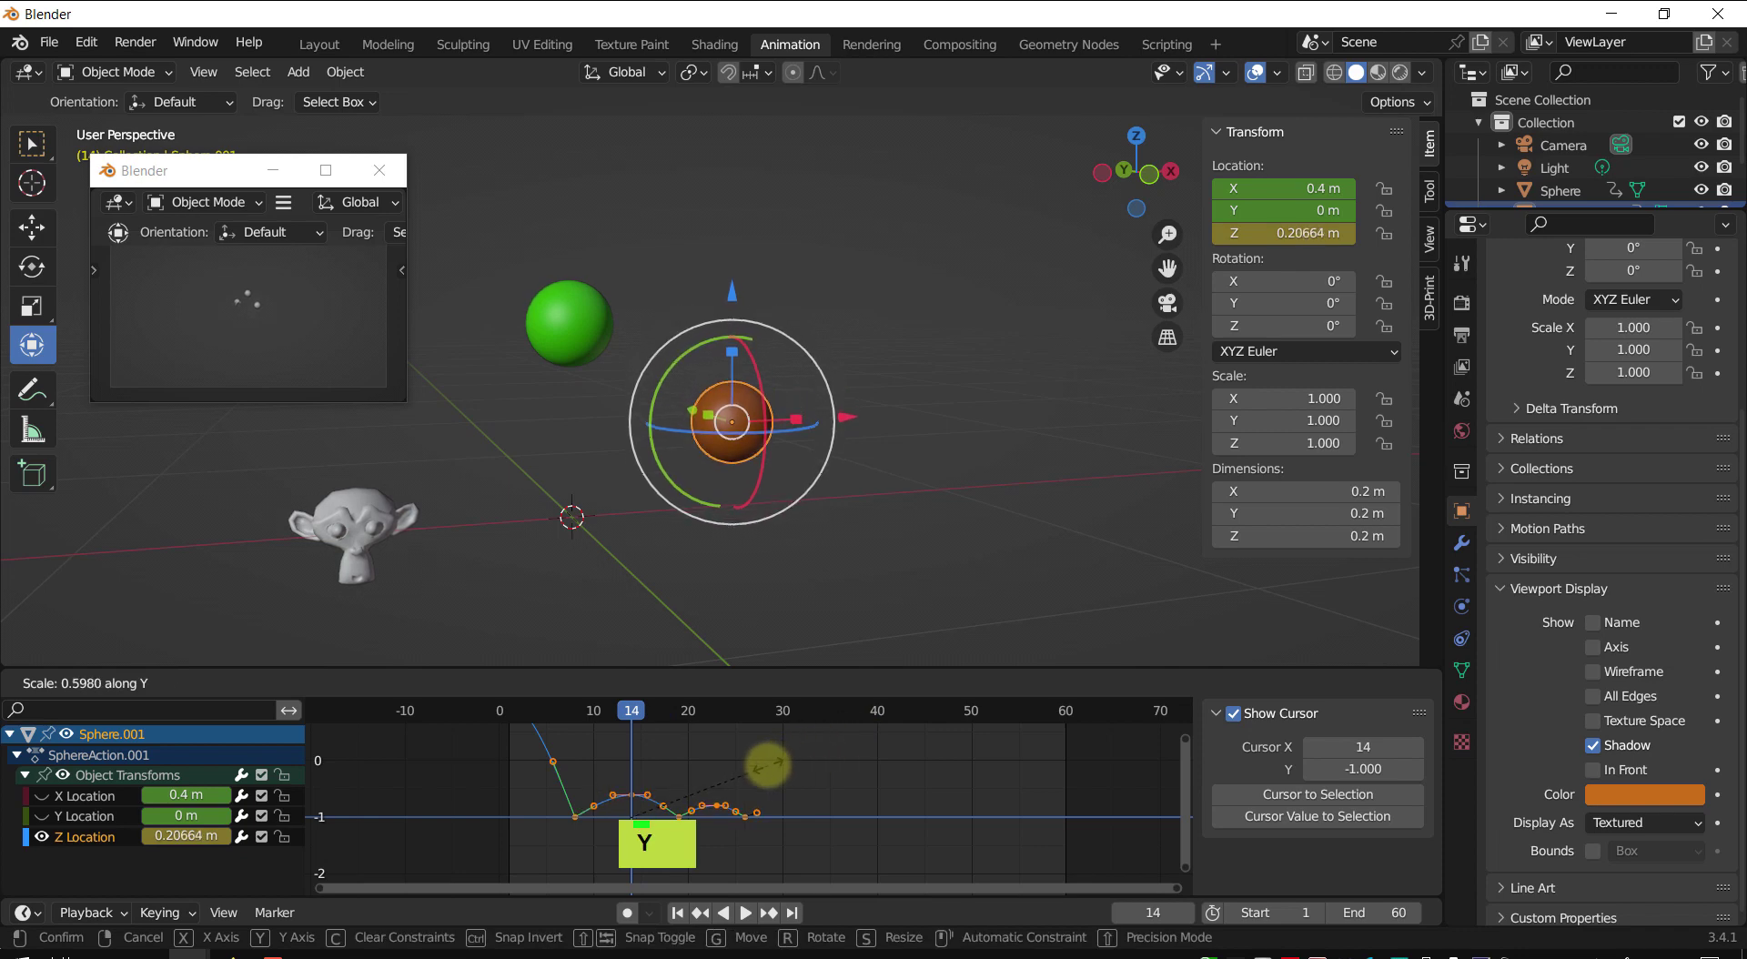
{"action": "left_click", "coordinate": [728, 774]}
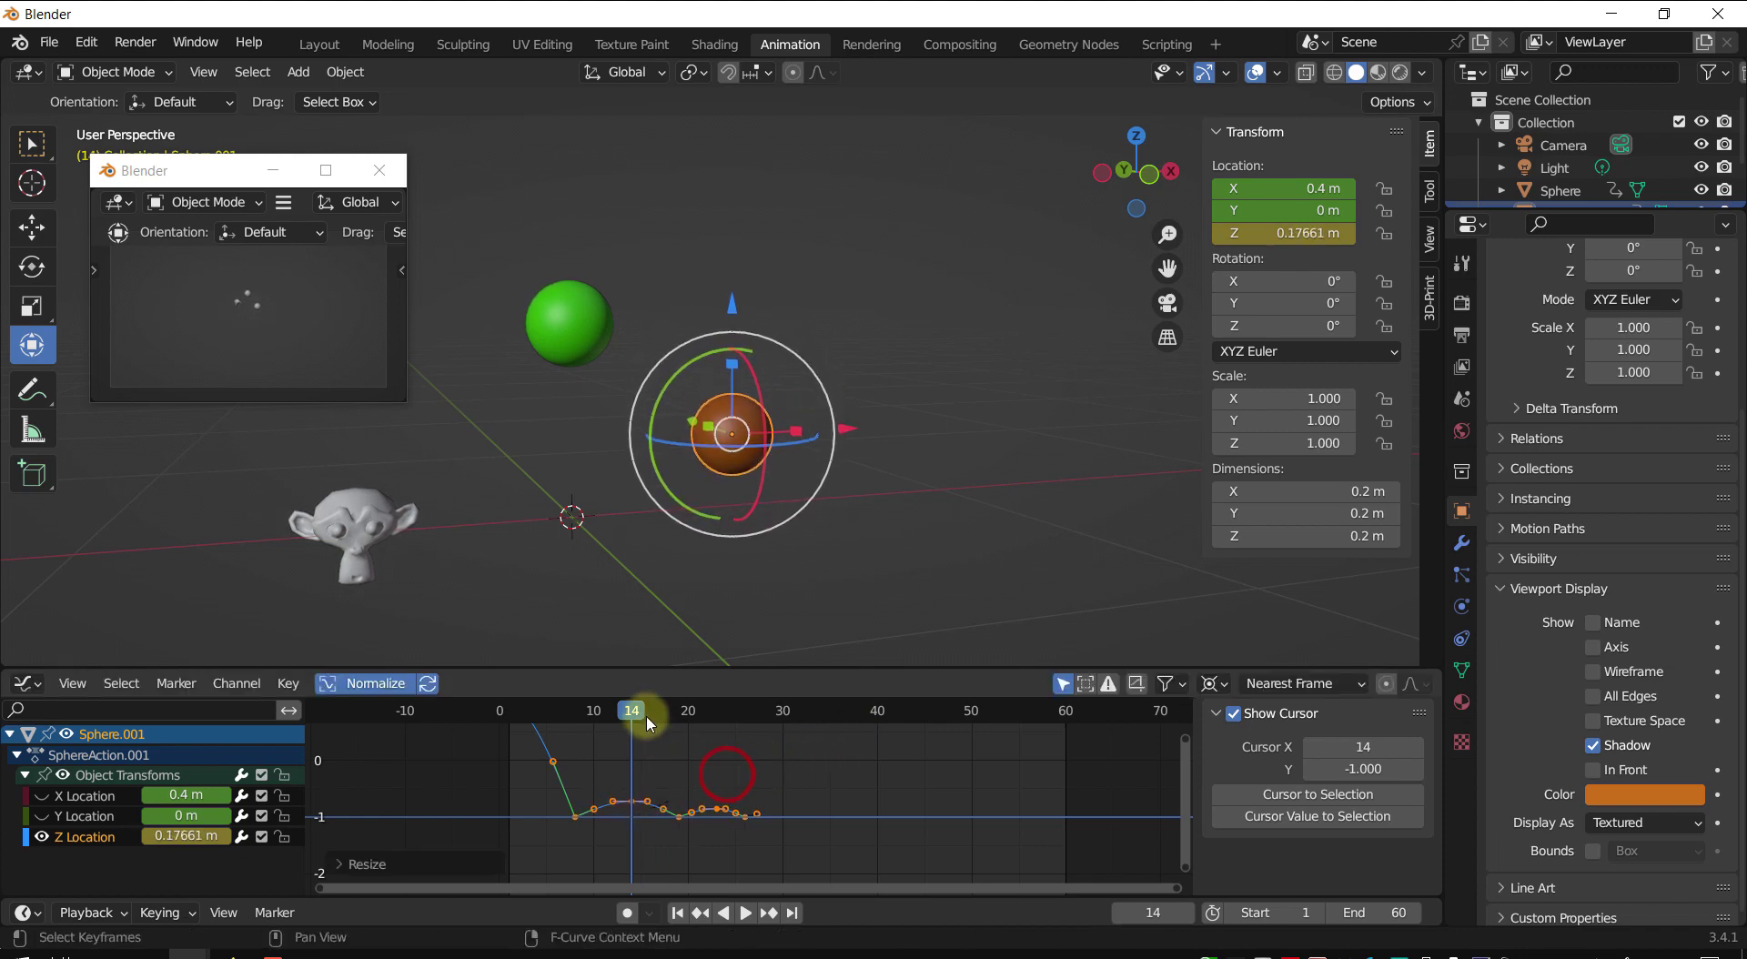
- Play the animation from the start to compare the flattened bounce with the green sphere's
{"action": "left_click_drag", "start_coordinate": [649, 723], "coordinate": [506, 715]}
{"action": "key", "text": "shift+space"}
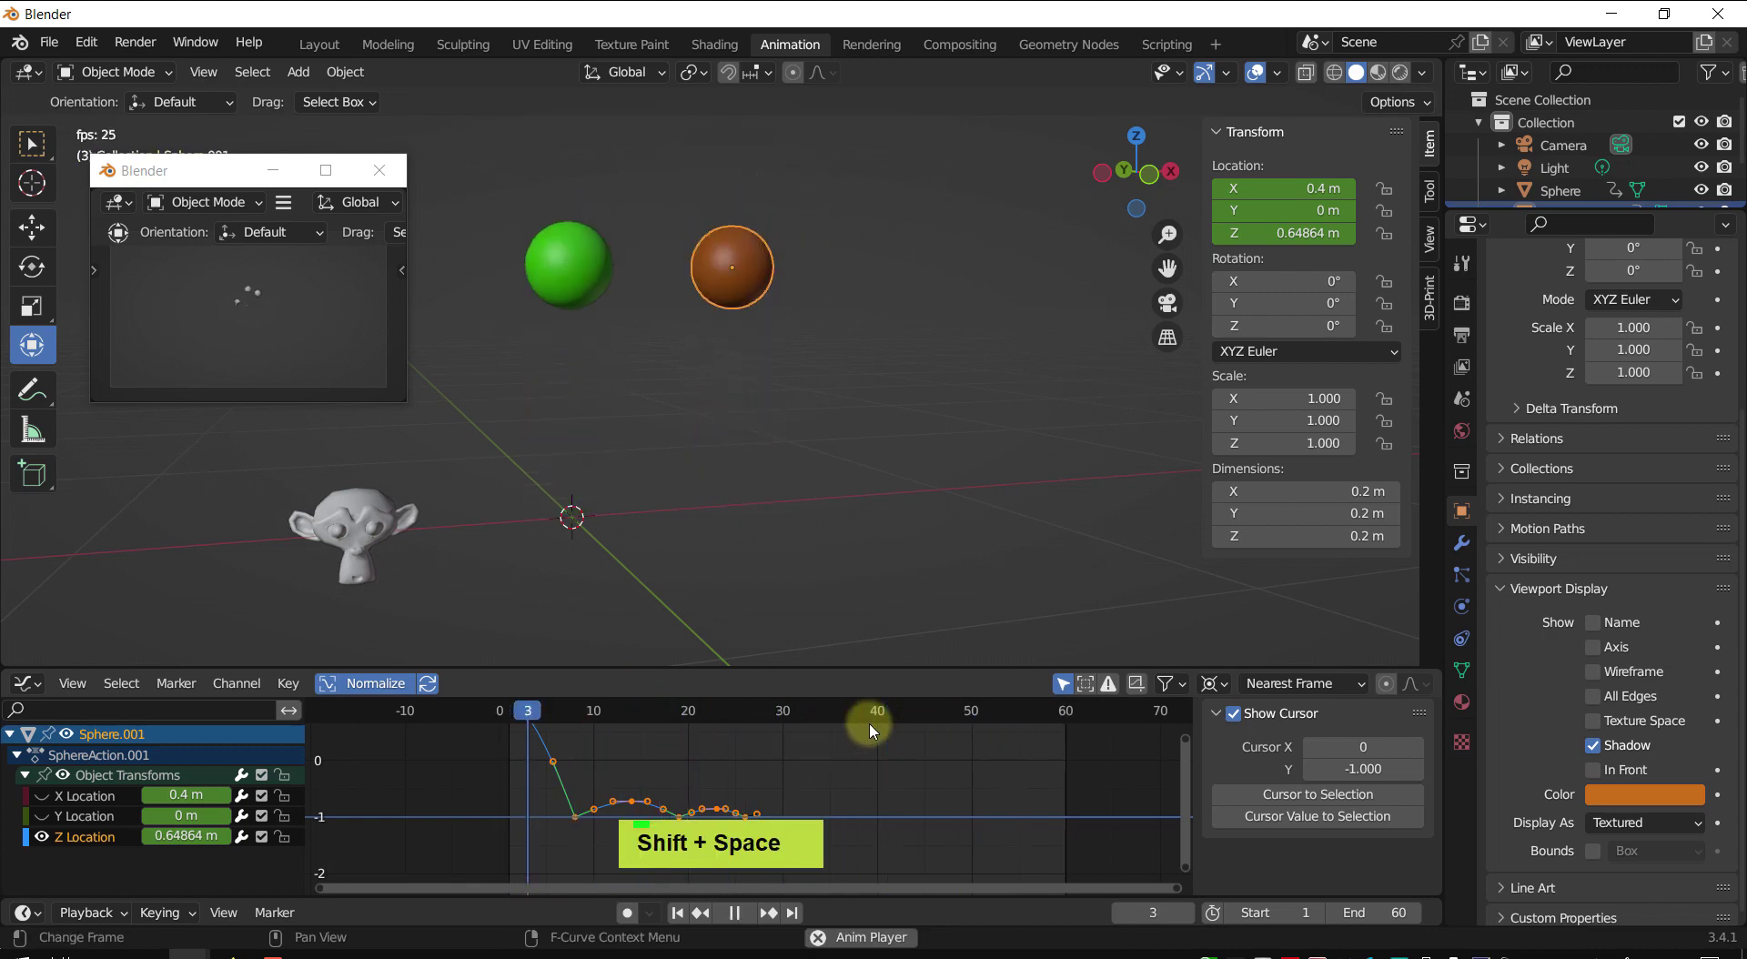
{"action": "key", "text": "shift+space"}
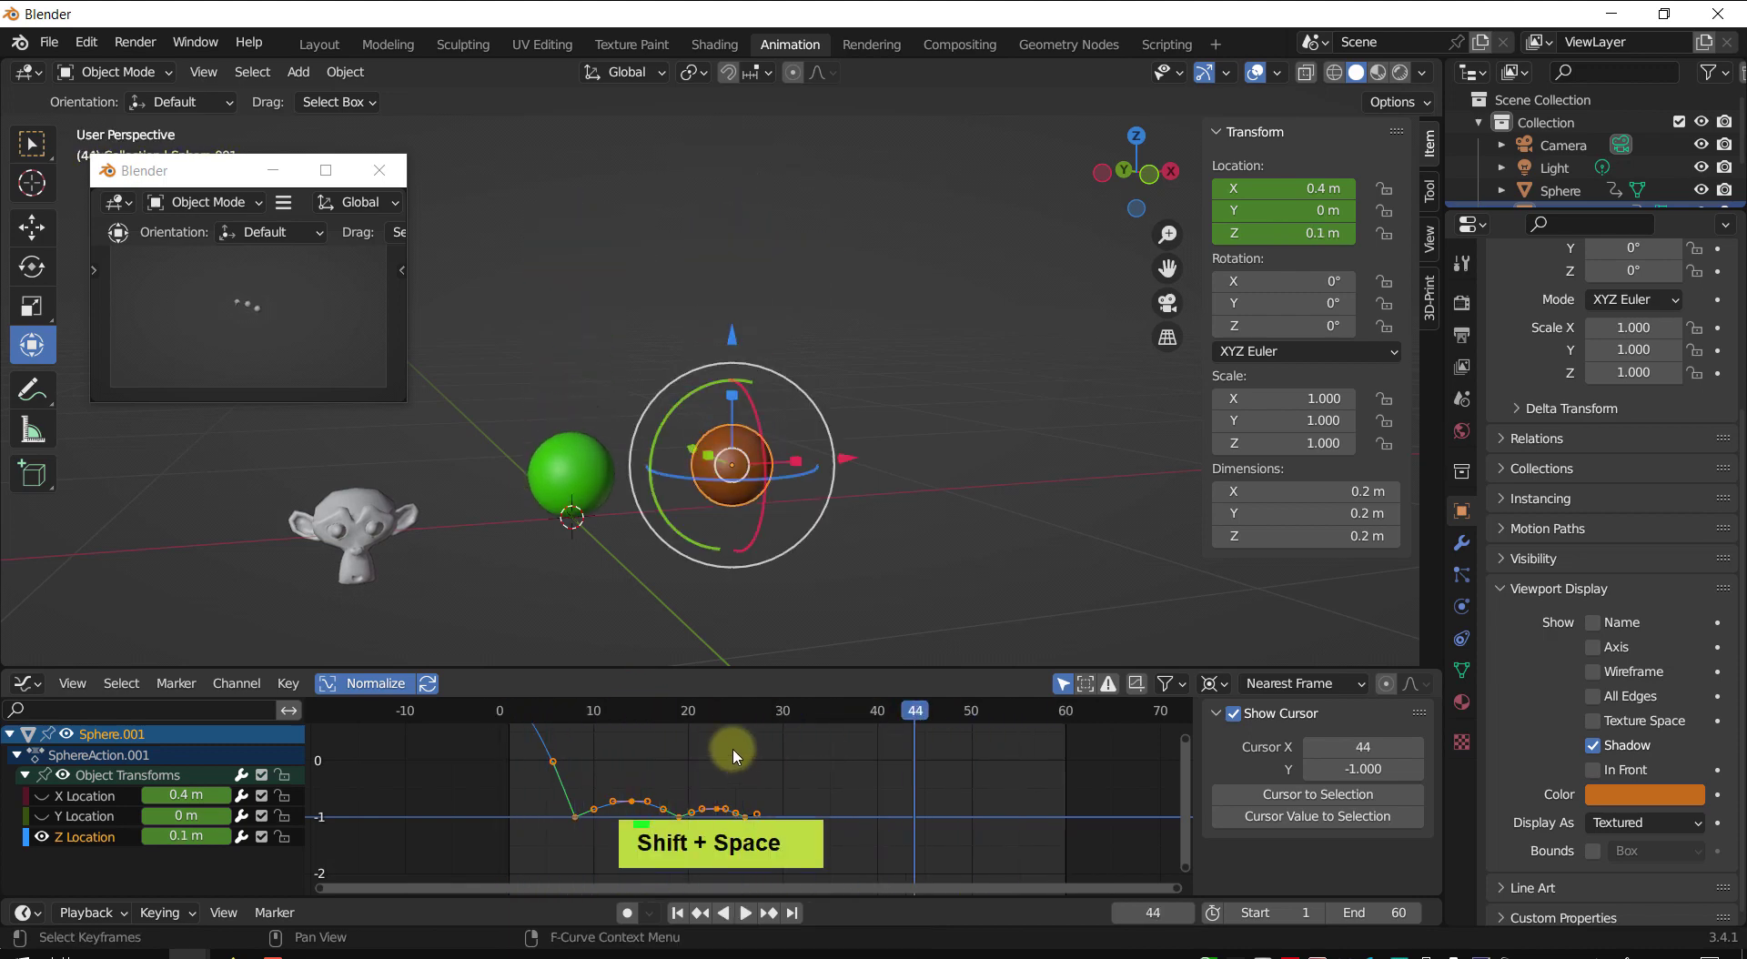
- Select the second rebound's peak keyframe at frame 23 and nudge it slightly lower
{"action": "scroll", "coordinate": [706, 800], "scroll_direction": "up", "scroll_amount": 2}
{"action": "middle_click_drag", "start_coordinate": [714, 796], "coordinate": [719, 760], "text": "shift"}
{"action": "scroll", "coordinate": [701, 767], "scroll_direction": "up", "scroll_amount": 2}
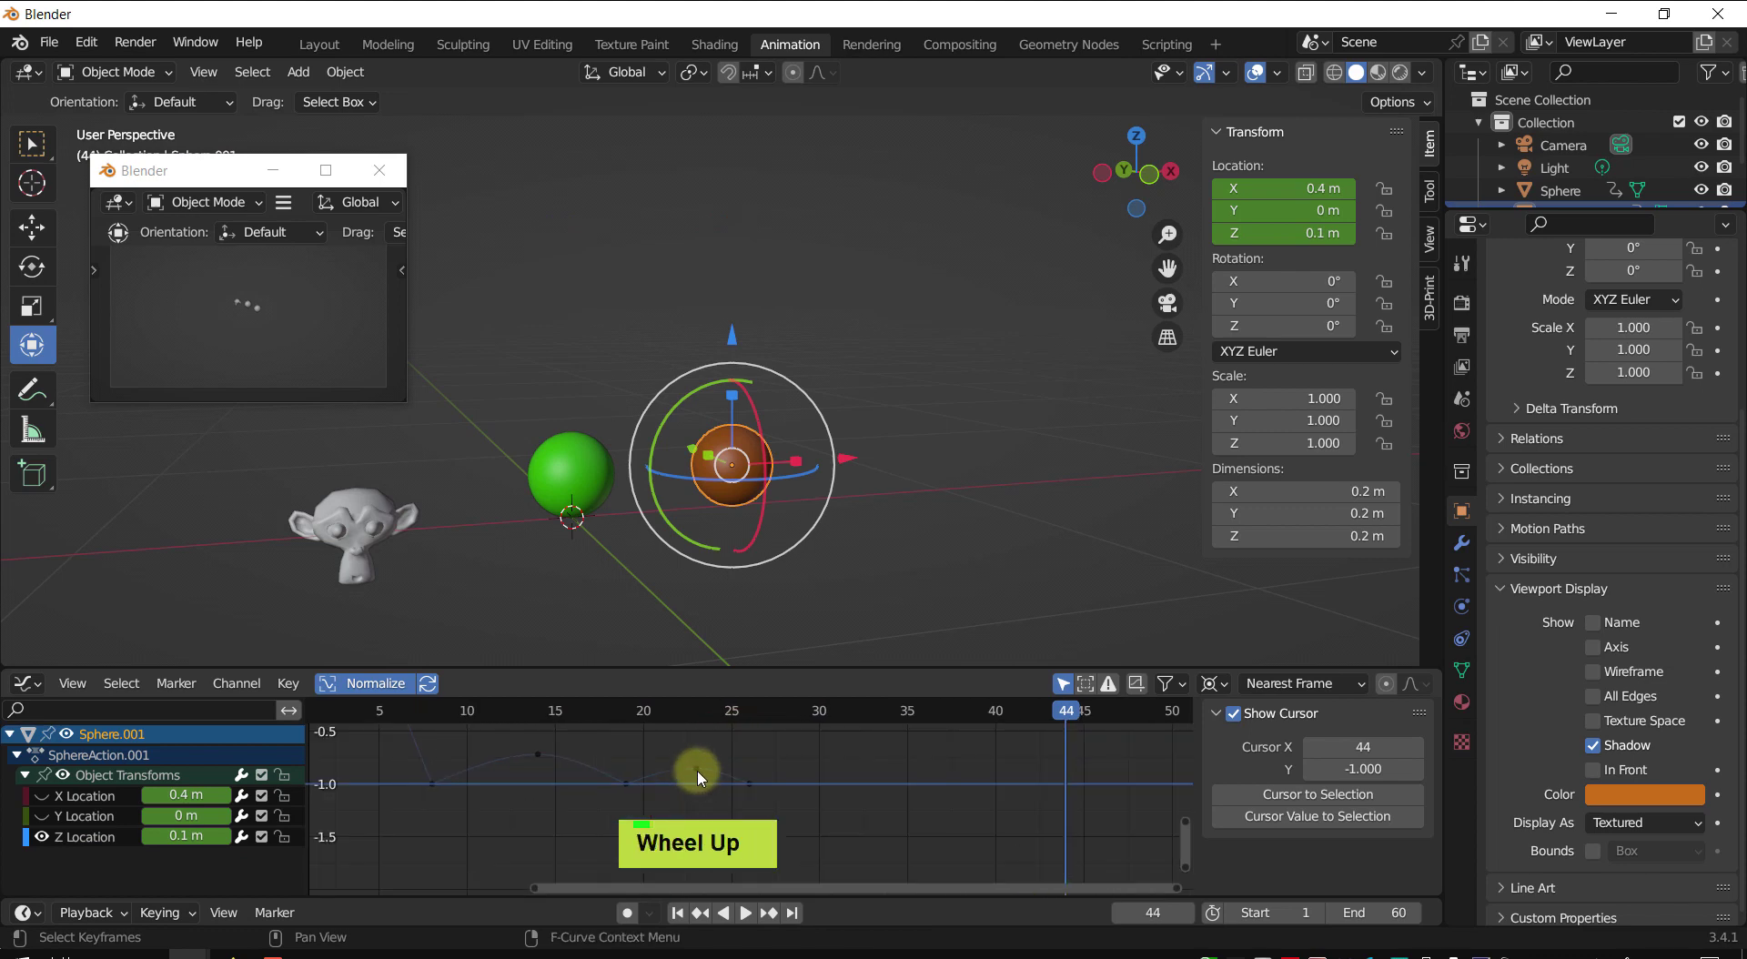
{"action": "left_click", "coordinate": [694, 768]}
{"action": "key", "text": "g"}
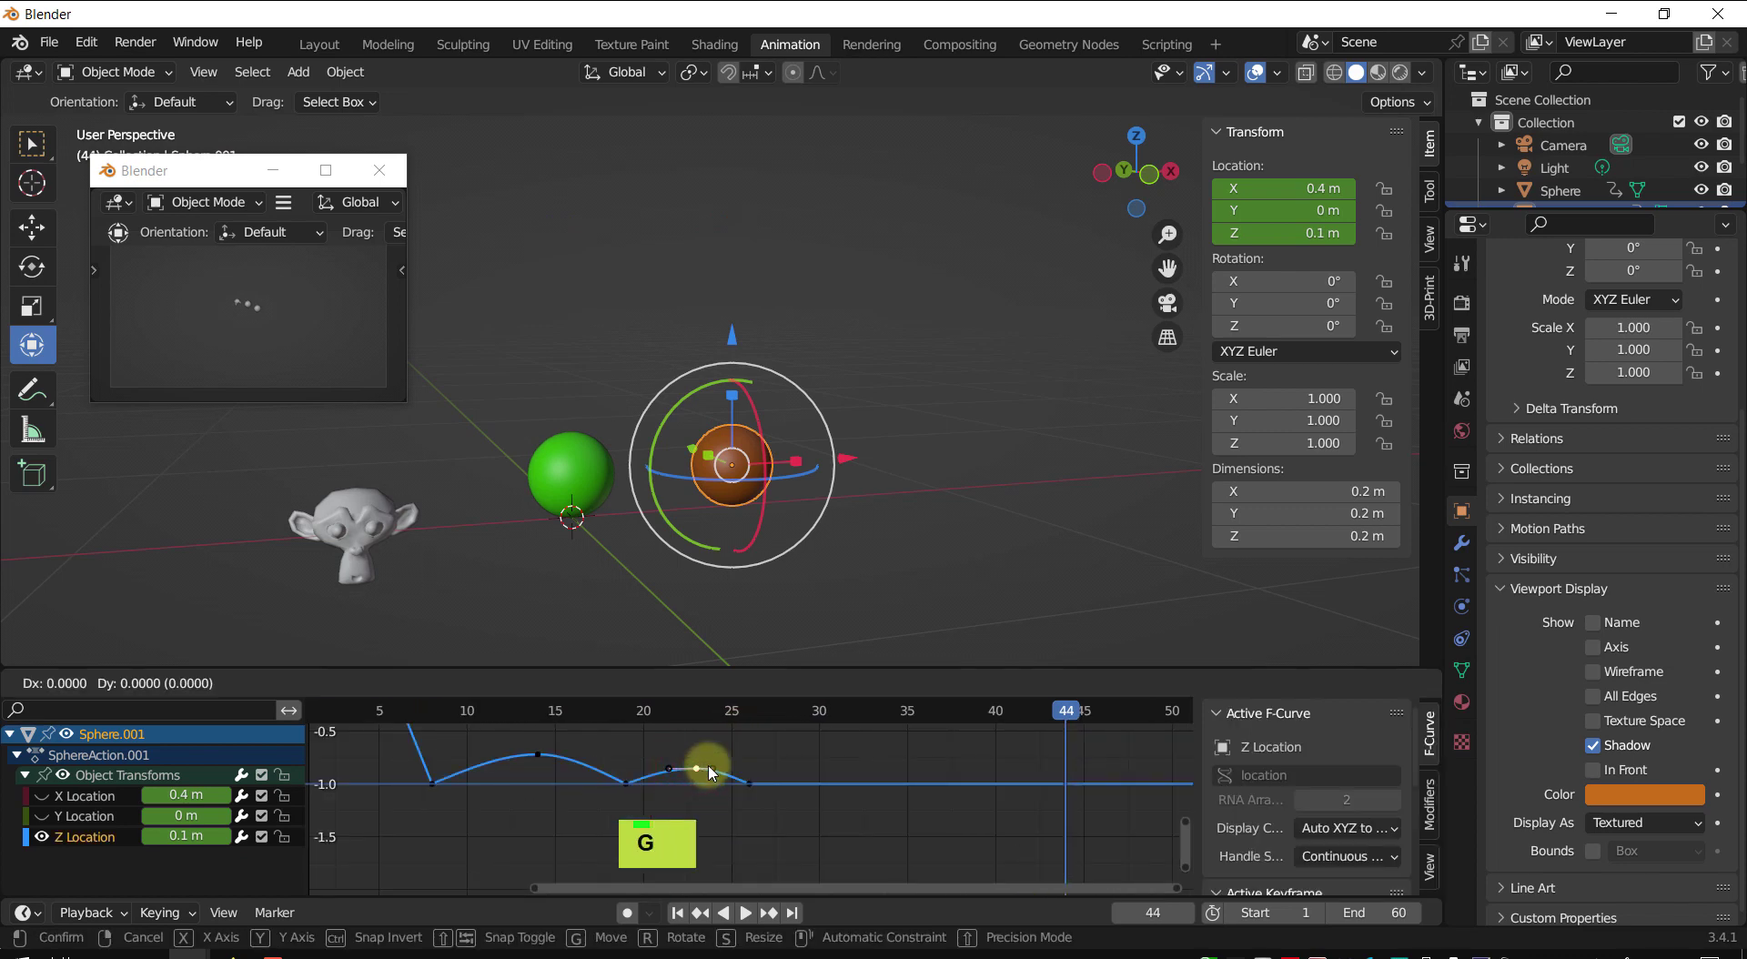
{"action": "left_click", "coordinate": [709, 769]}
- Lower the second rebound's peak further, to about half its height above the ground line
{"action": "middle_click_drag", "start_coordinate": [719, 775], "coordinate": [681, 675], "text": "ctrl"}
{"action": "scroll", "coordinate": [733, 780], "scroll_direction": "down", "scroll_amount": 4}
{"action": "middle_click", "coordinate": [742, 762], "text": "shift"}
{"action": "middle_click_drag", "start_coordinate": [674, 773], "coordinate": [732, 884], "text": "ctrl"}
{"action": "middle_click_drag", "start_coordinate": [672, 802], "coordinate": [698, 901], "text": "ctrl"}
{"action": "middle_click", "coordinate": [810, 824], "text": "shift"}
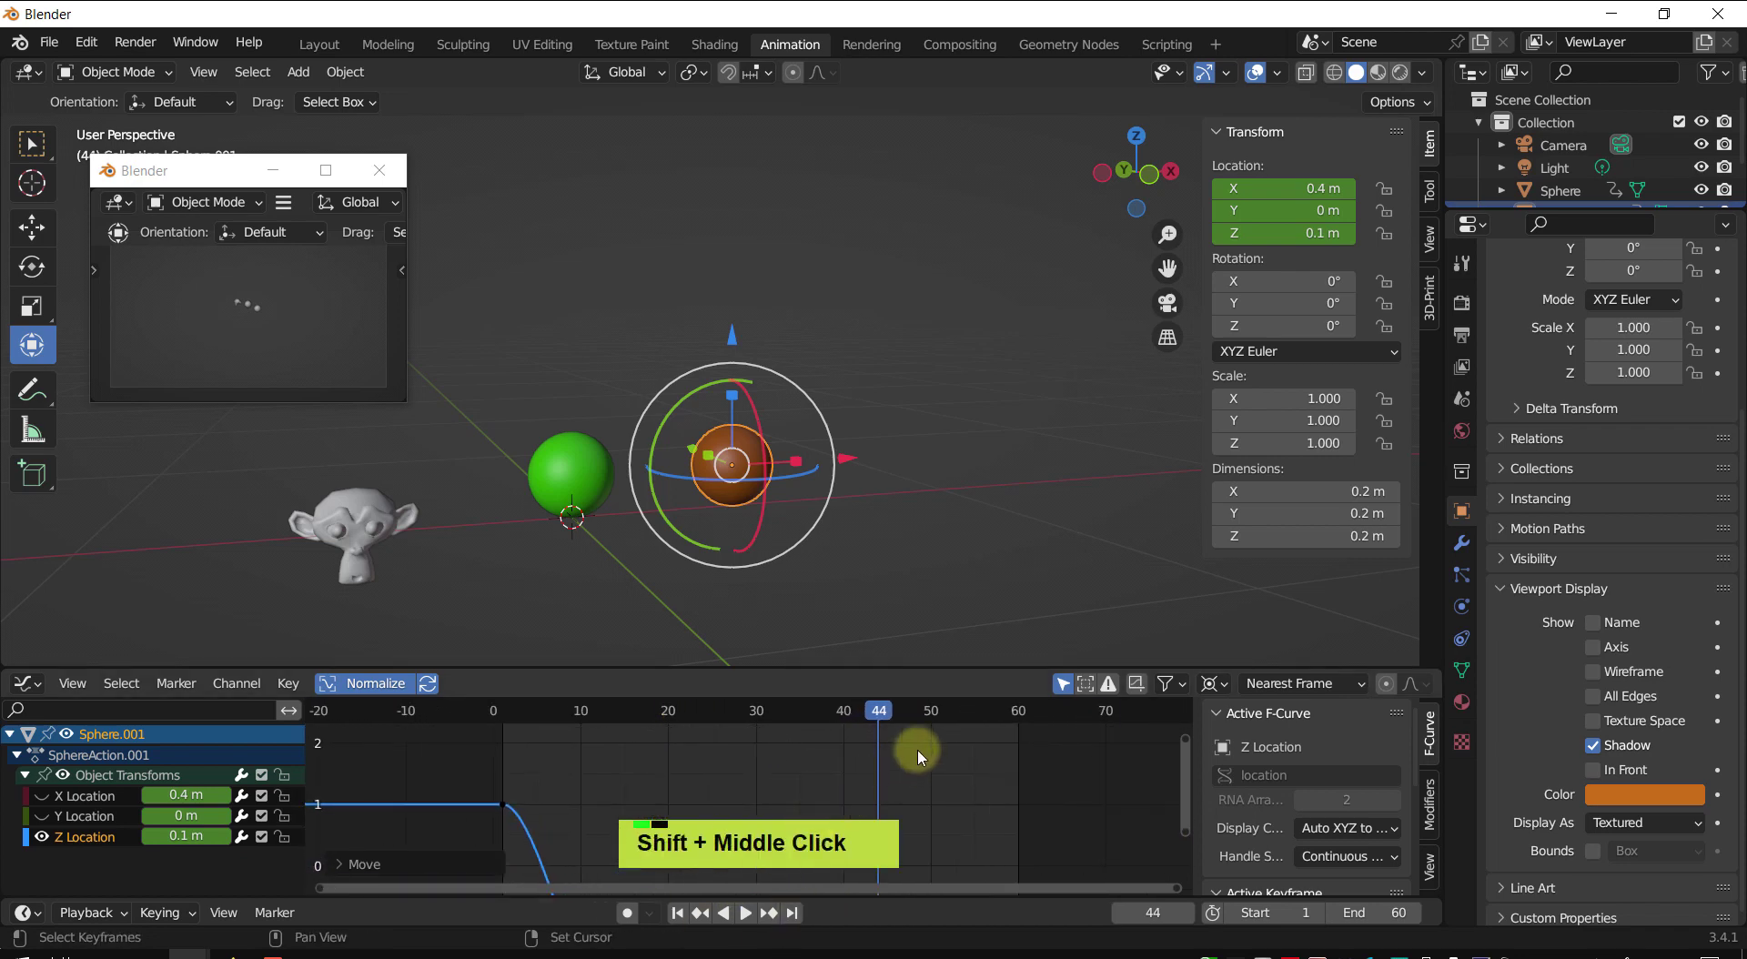
{"action": "middle_click_drag", "start_coordinate": [799, 790], "coordinate": [915, 854]}
{"action": "scroll", "coordinate": [848, 794], "scroll_direction": "up", "scroll_amount": 5}
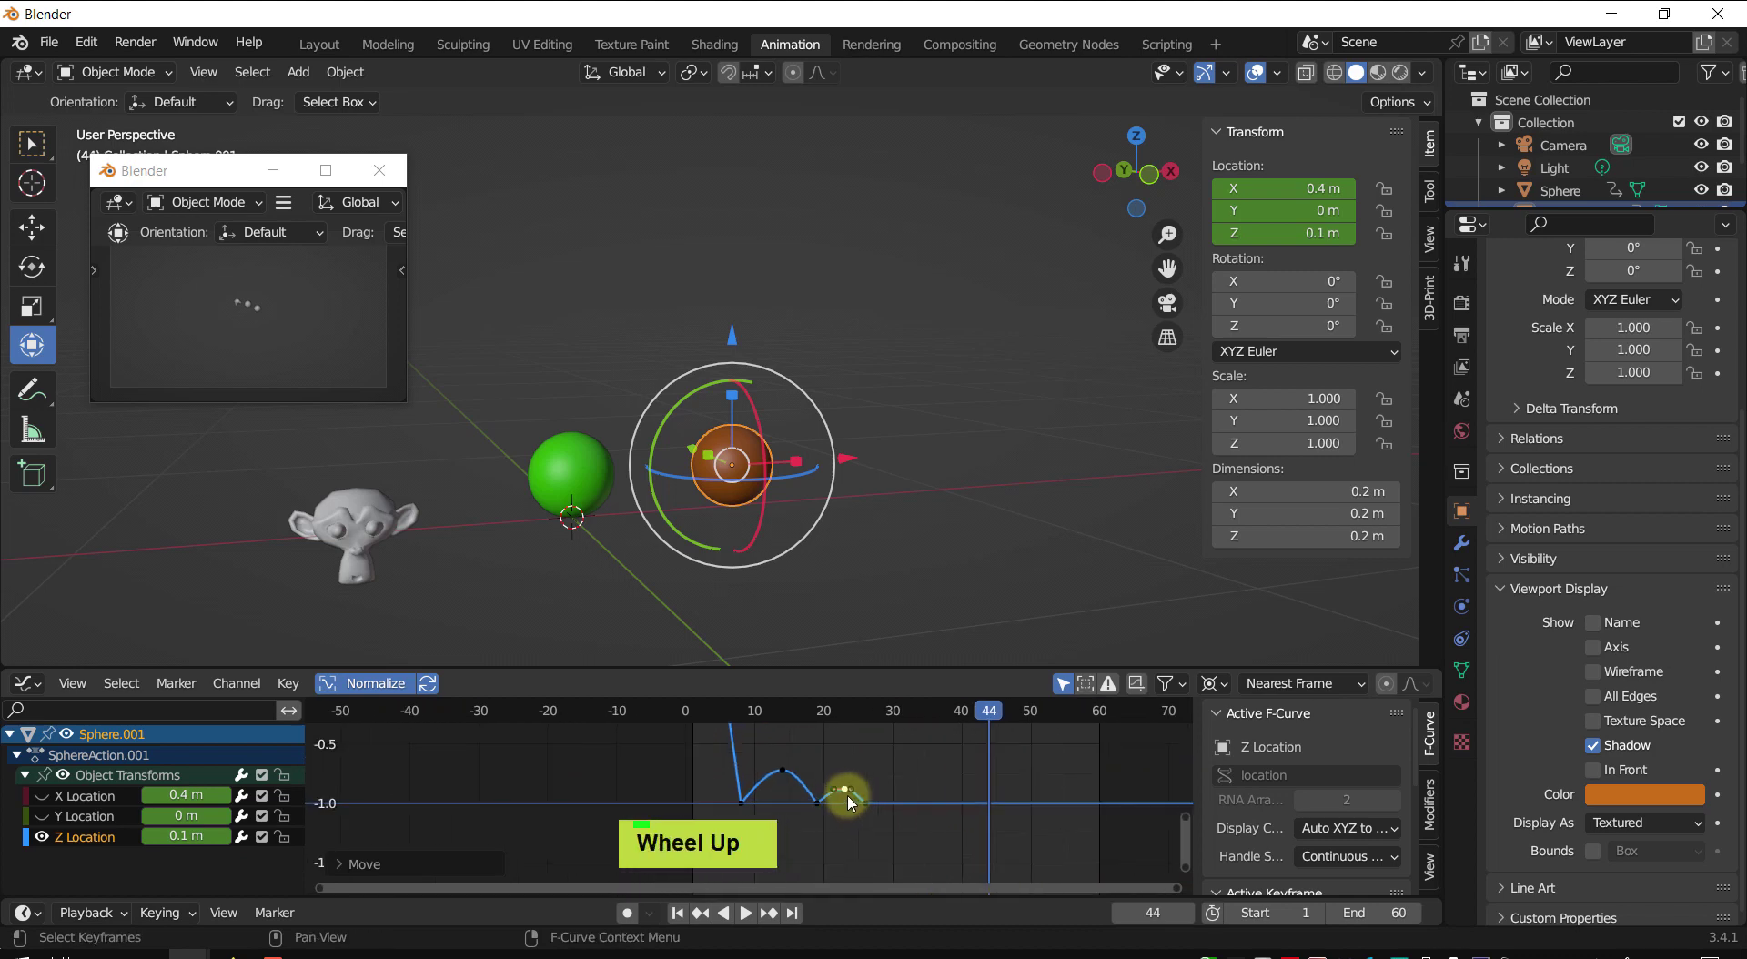
{"action": "scroll", "coordinate": [741, 822], "scroll_direction": "up", "scroll_amount": 1}
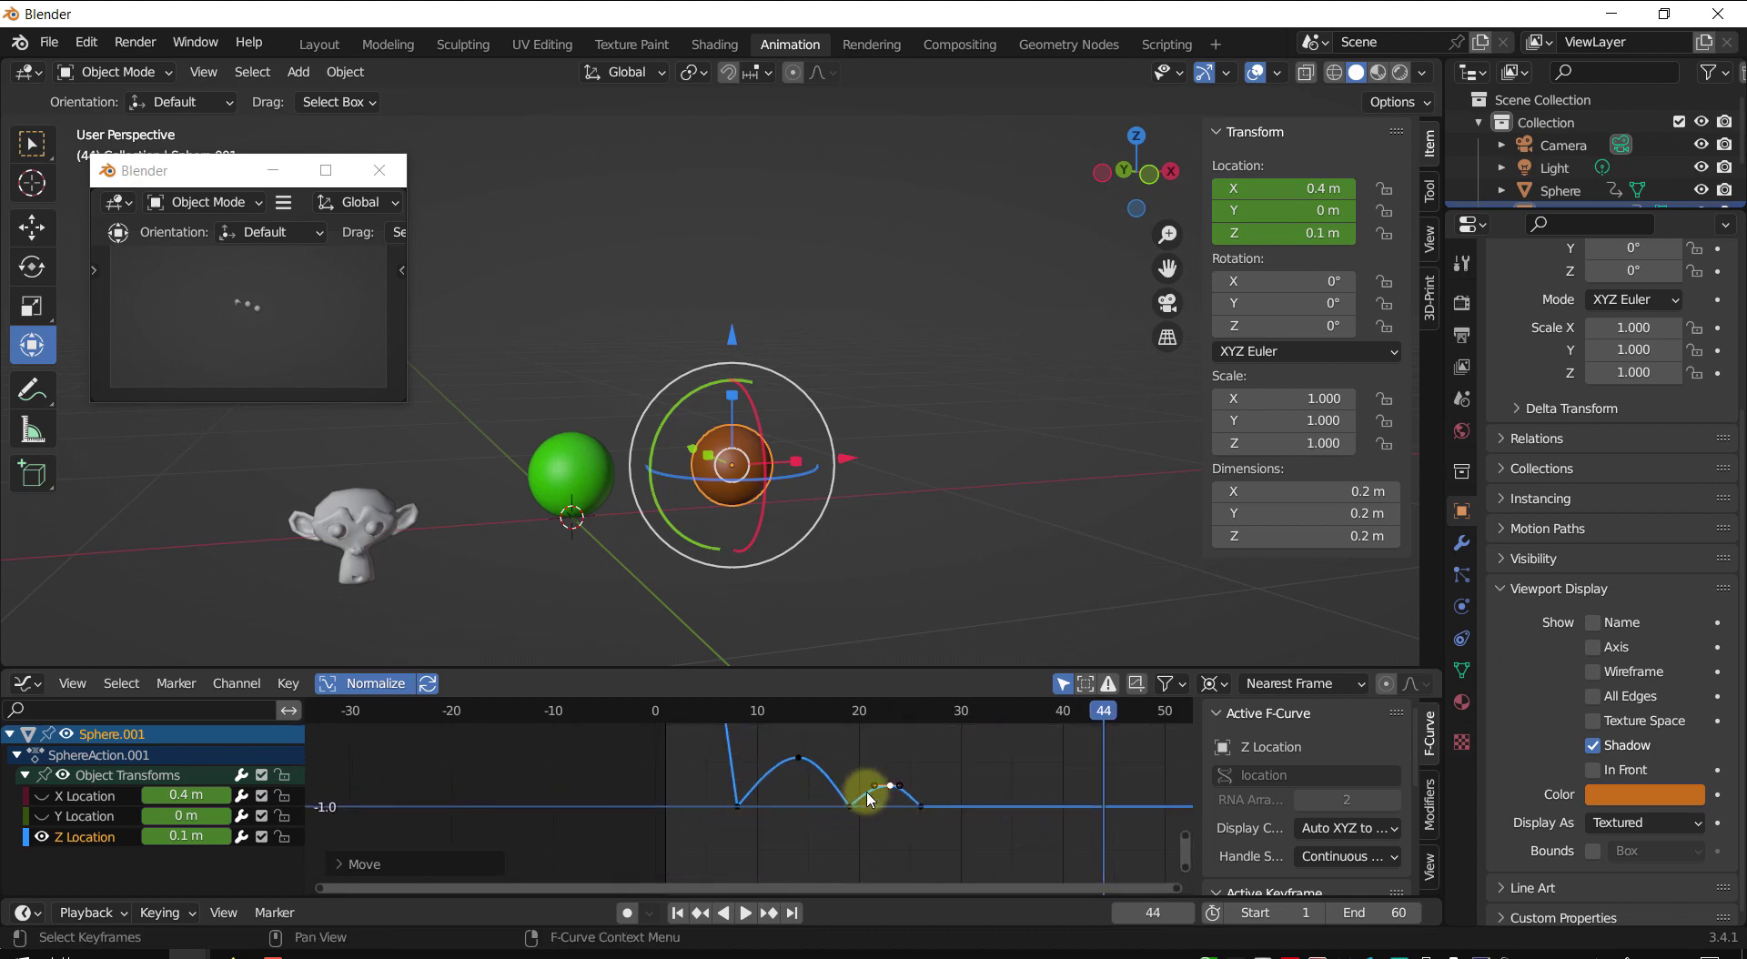
{"action": "scroll", "coordinate": [904, 793], "scroll_direction": "up", "scroll_amount": 1}
{"action": "key", "text": "g"}
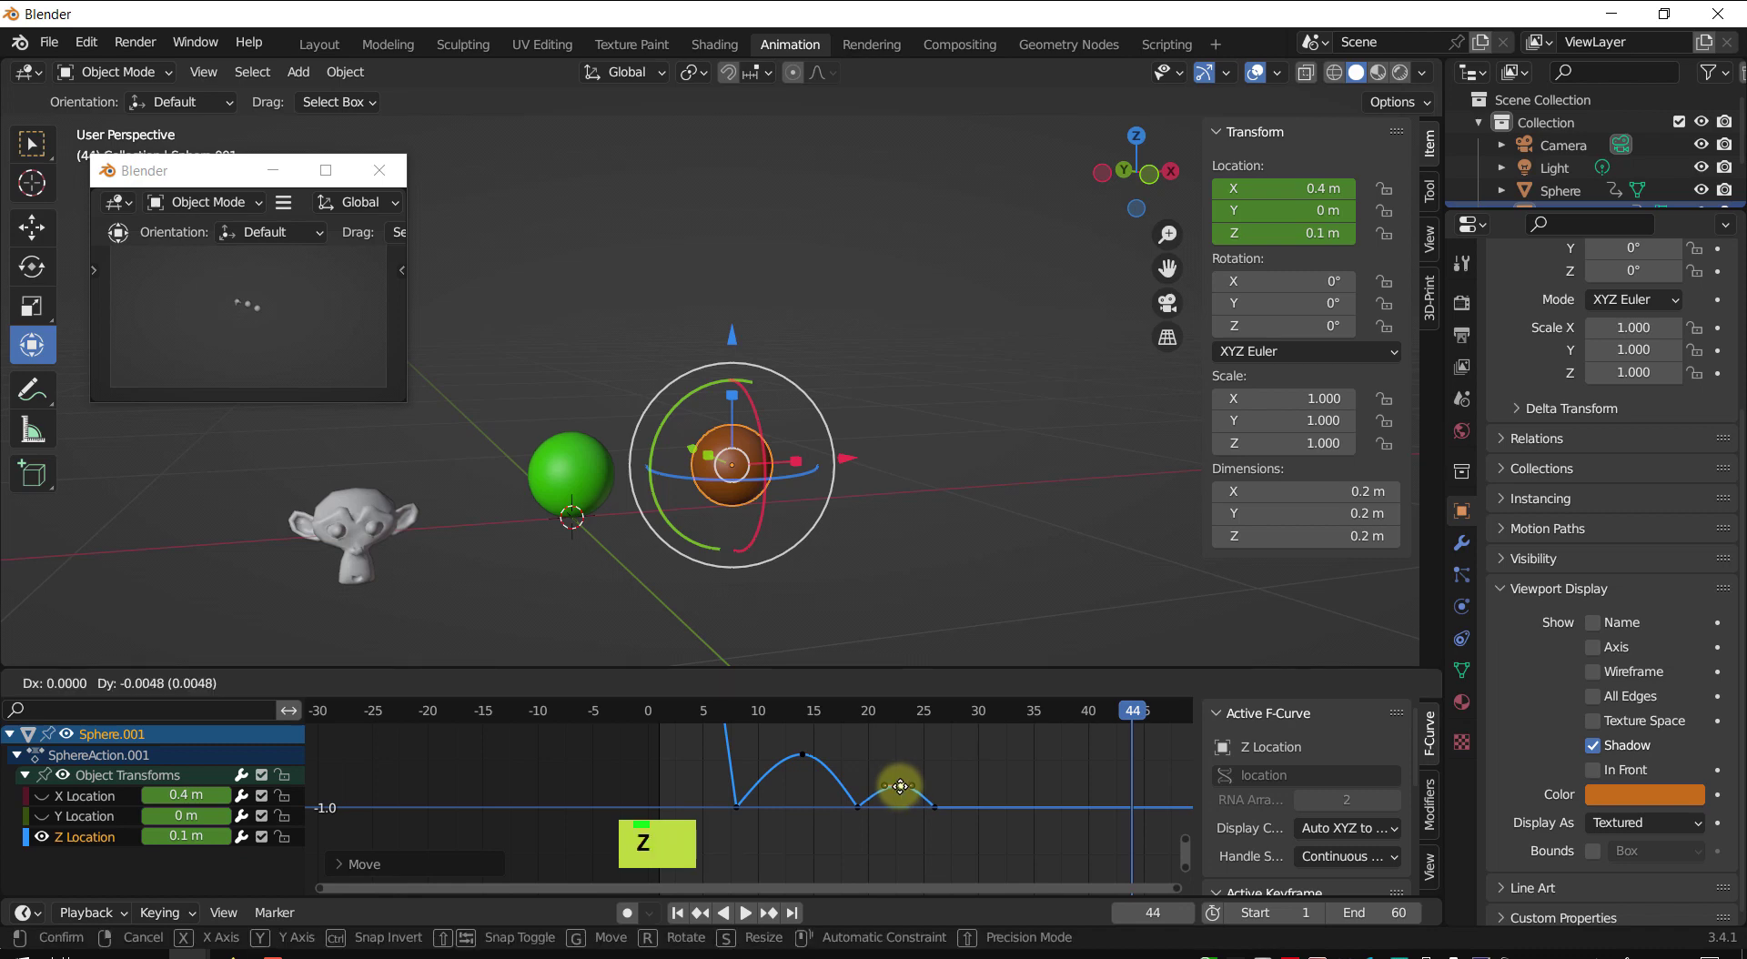
{"action": "left_click", "coordinate": [901, 795]}
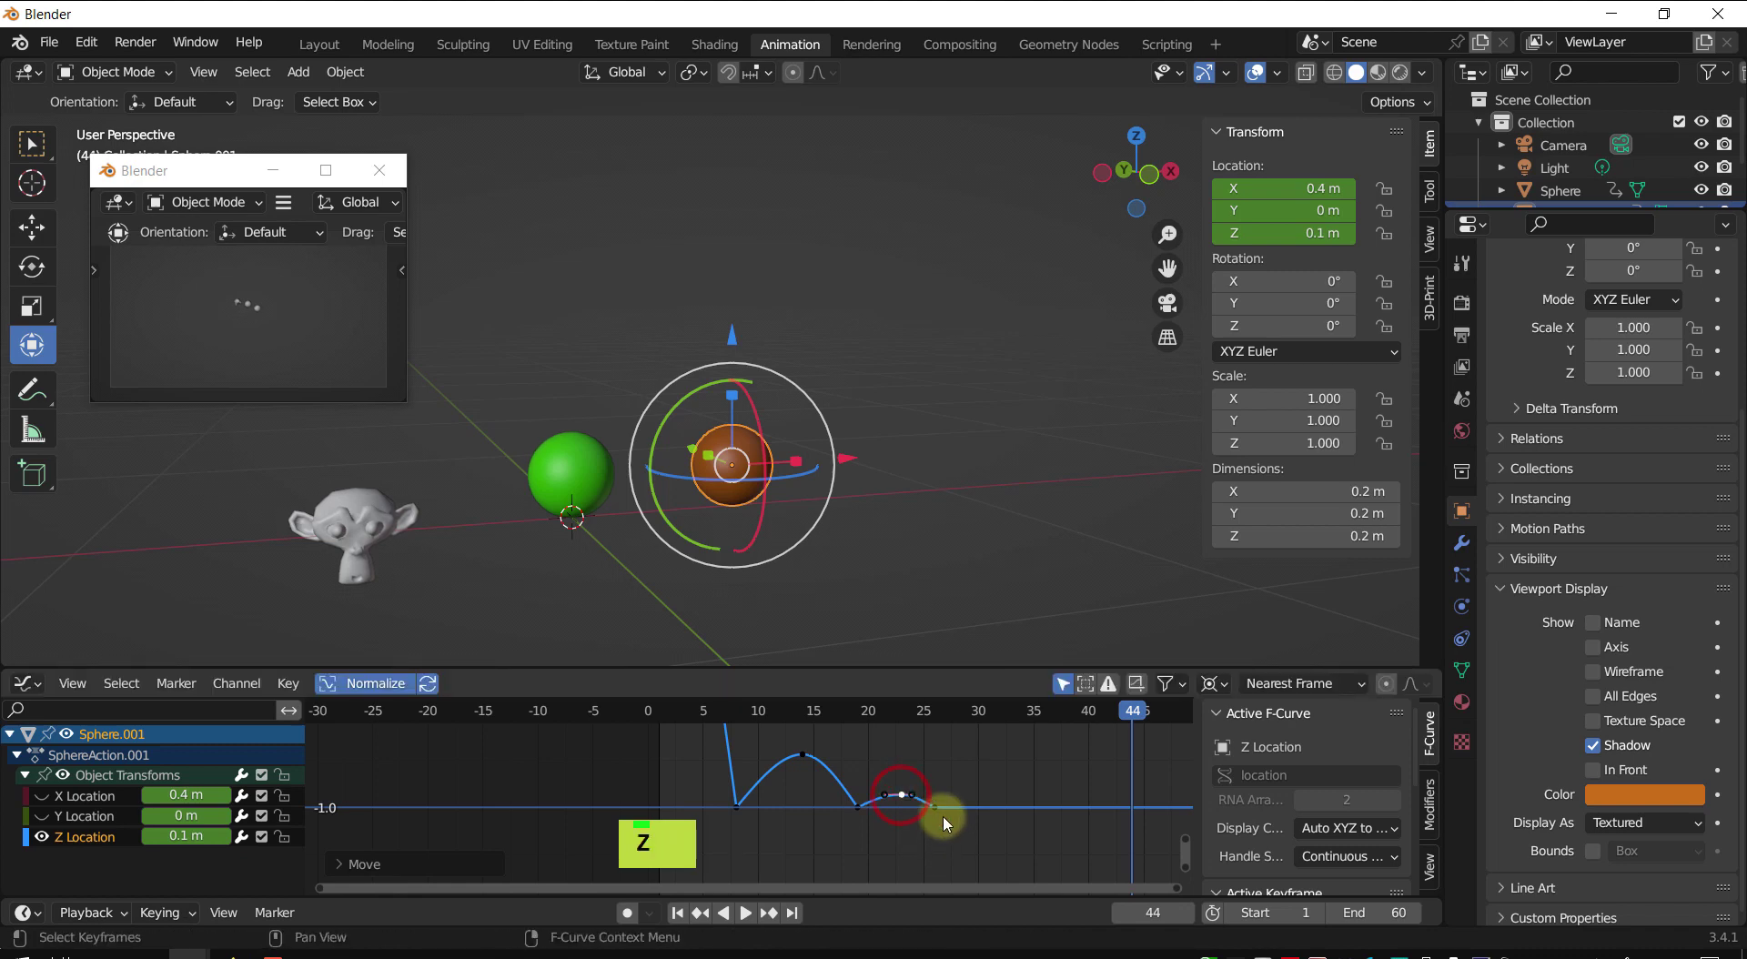
- Shift the last ground-contact keyframe to frame 25 and the second rebound's peak to frame 22, then deselect the keyframes
{"action": "key", "text": "g"}
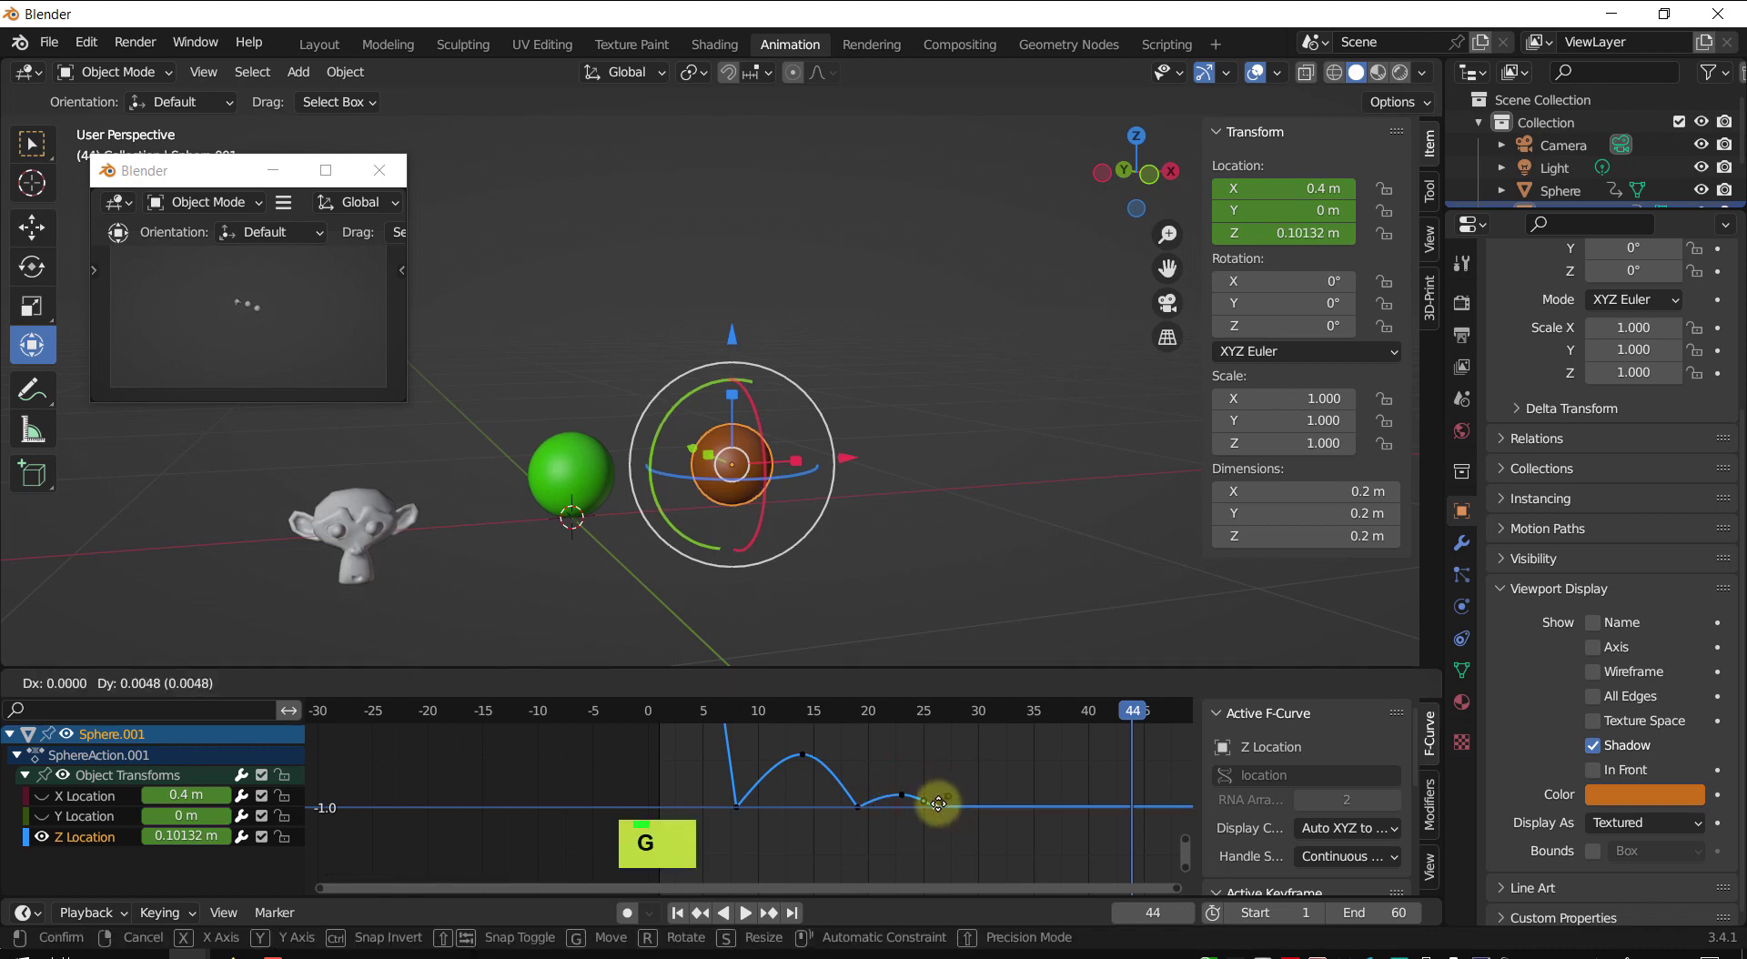
{"action": "key", "text": "x"}
{"action": "left_click", "coordinate": [934, 804]}
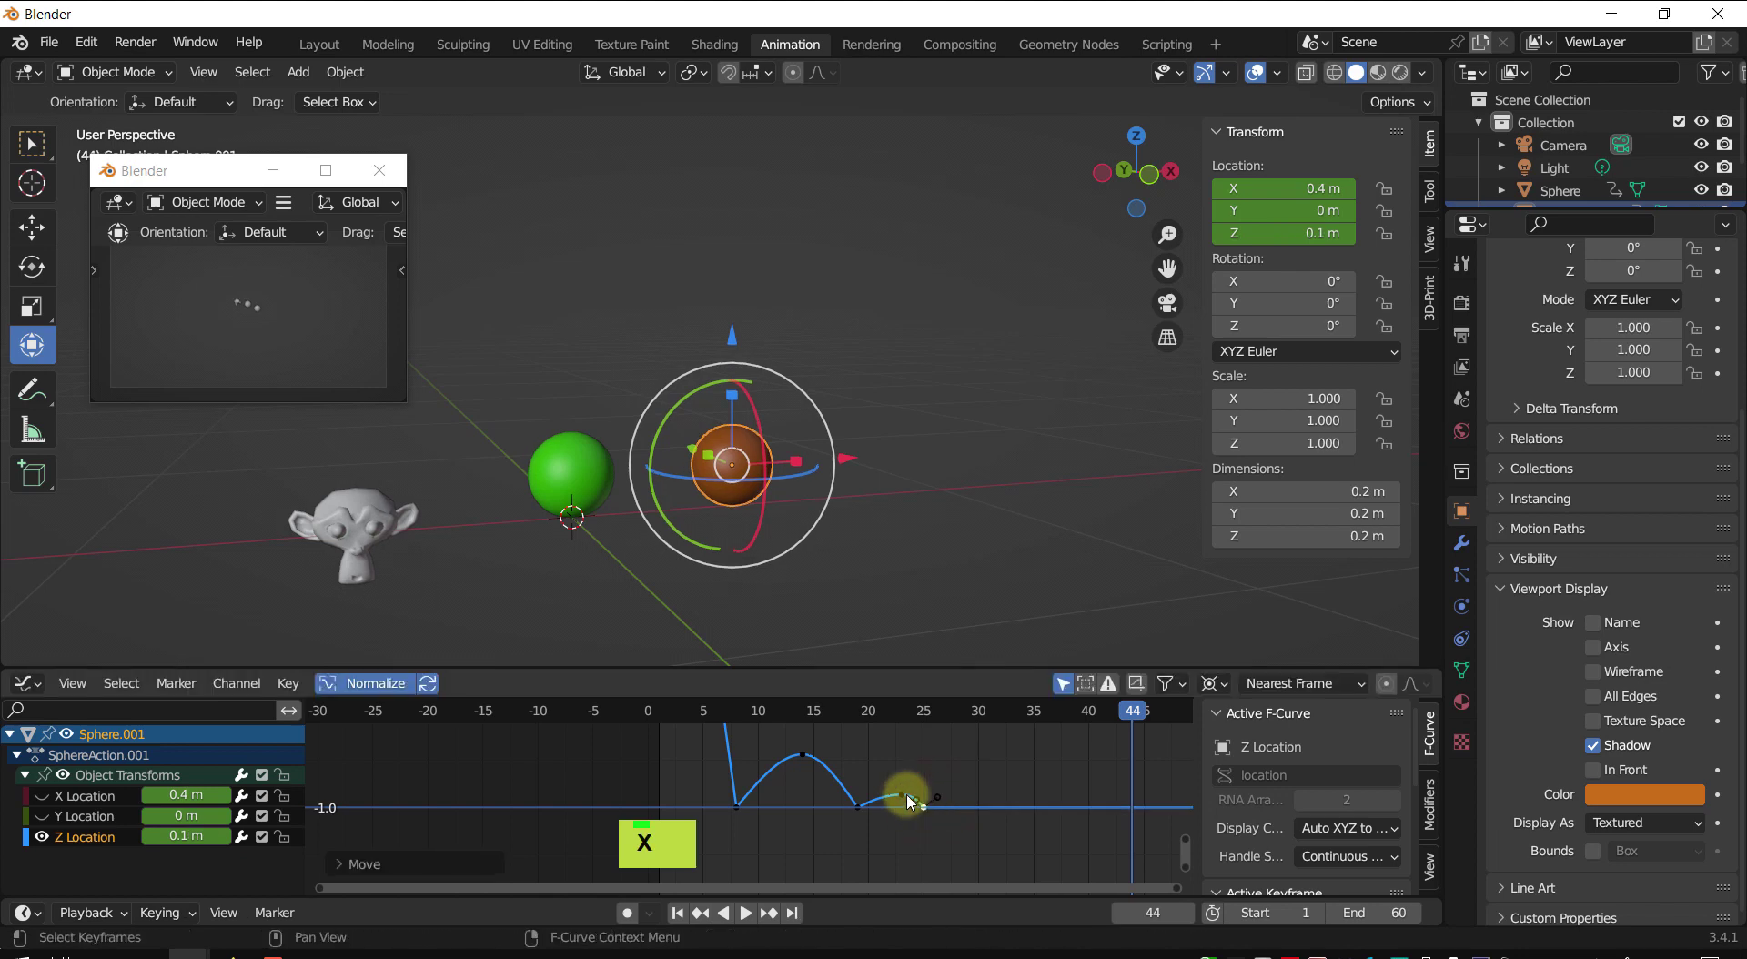
{"action": "key", "text": "x"}
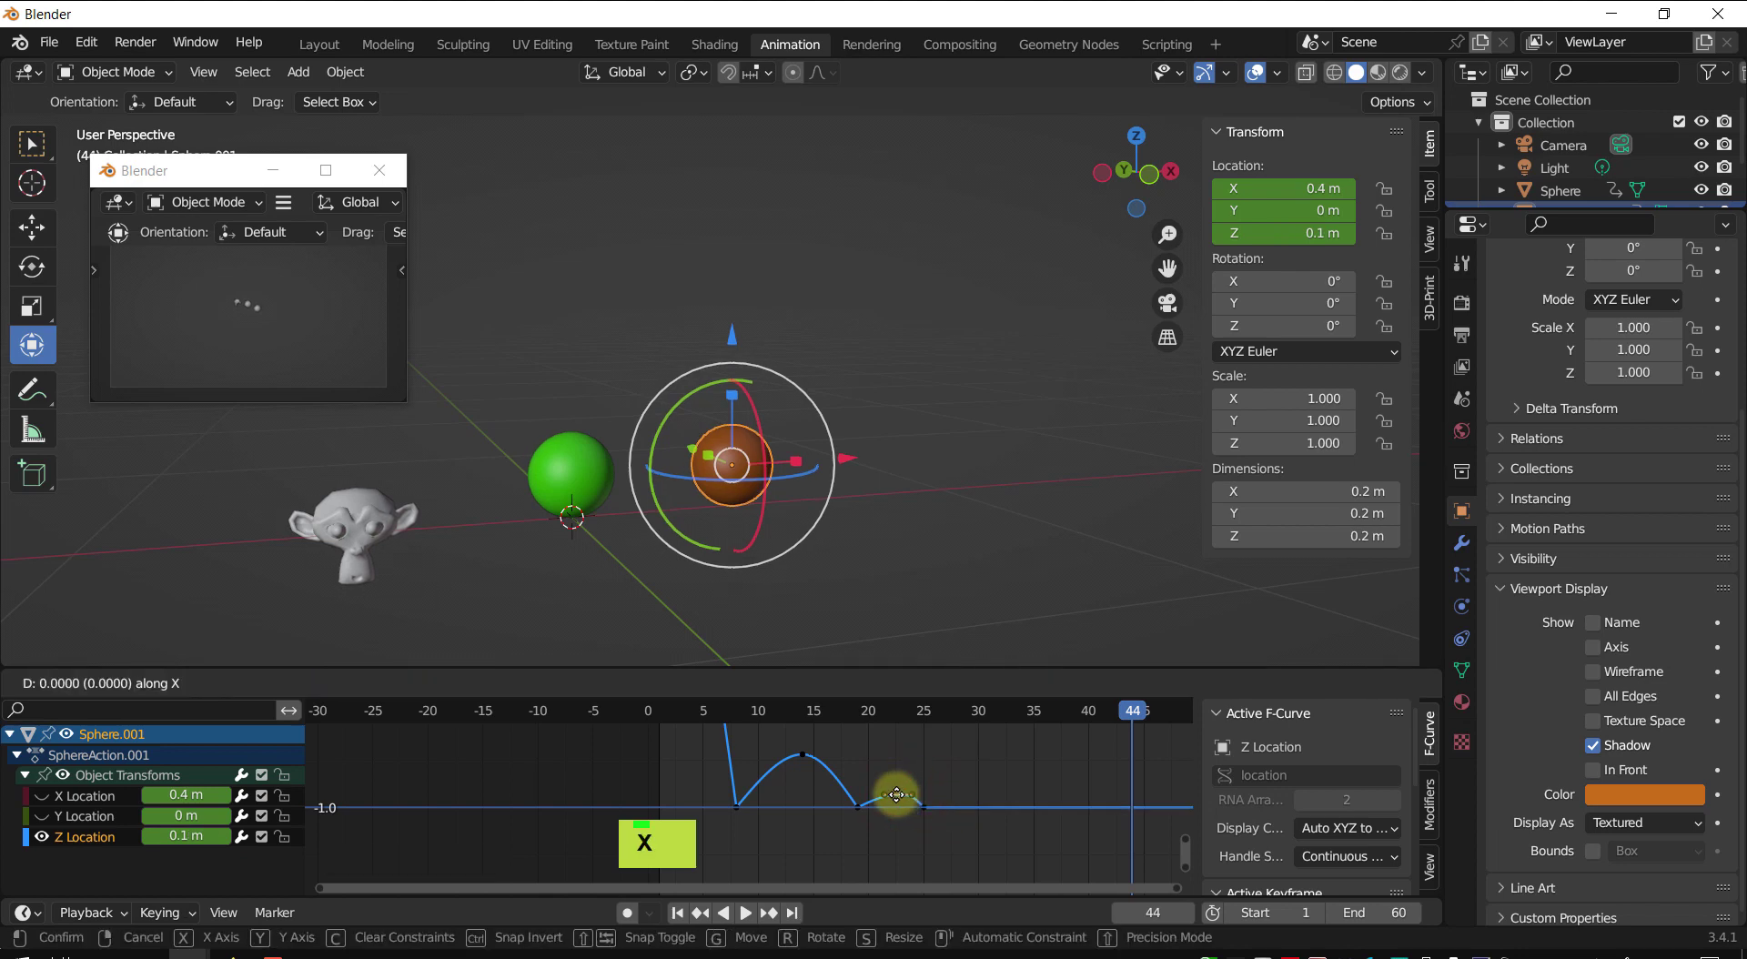
{"action": "left_click", "coordinate": [895, 794]}
{"action": "double_click", "coordinate": [905, 824]}
- Play the animation from the start and compare the bounces of the green and orange spheres
{"action": "scroll", "coordinate": [907, 835], "scroll_direction": "down", "scroll_amount": 4}
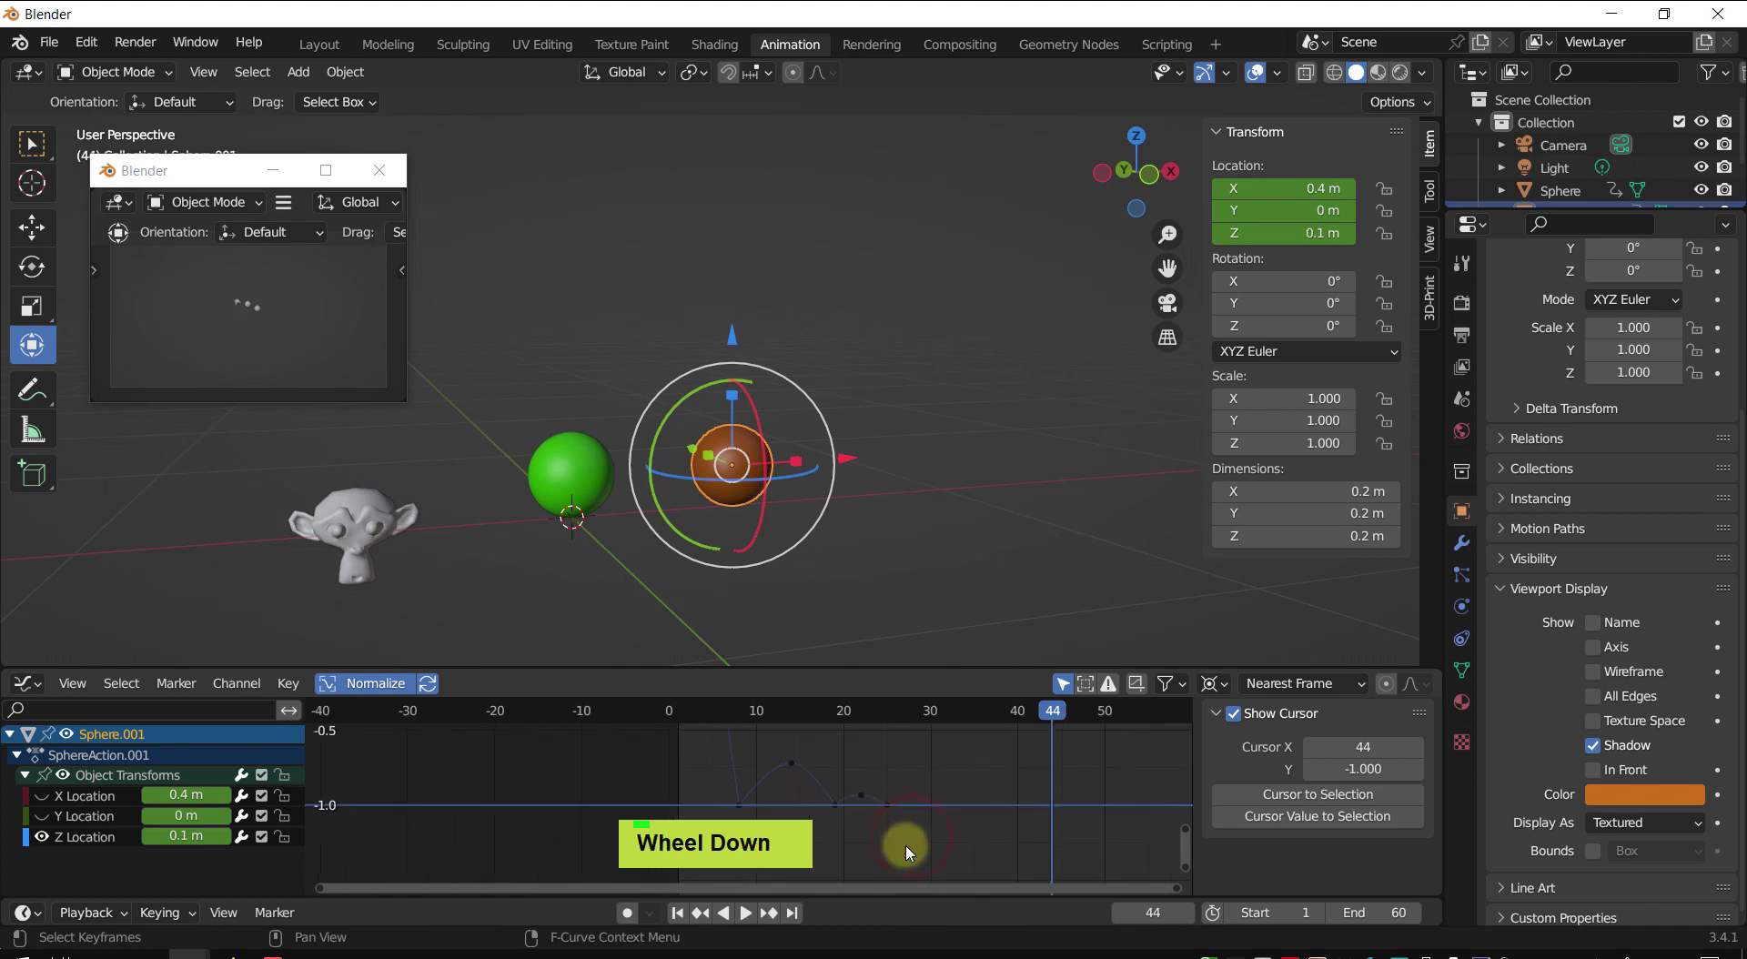
{"action": "scroll", "coordinate": [905, 828], "scroll_direction": "down", "scroll_amount": 2}
{"action": "left_click_drag", "start_coordinate": [876, 714], "coordinate": [715, 715]}
{"action": "key", "text": "shift+space"}
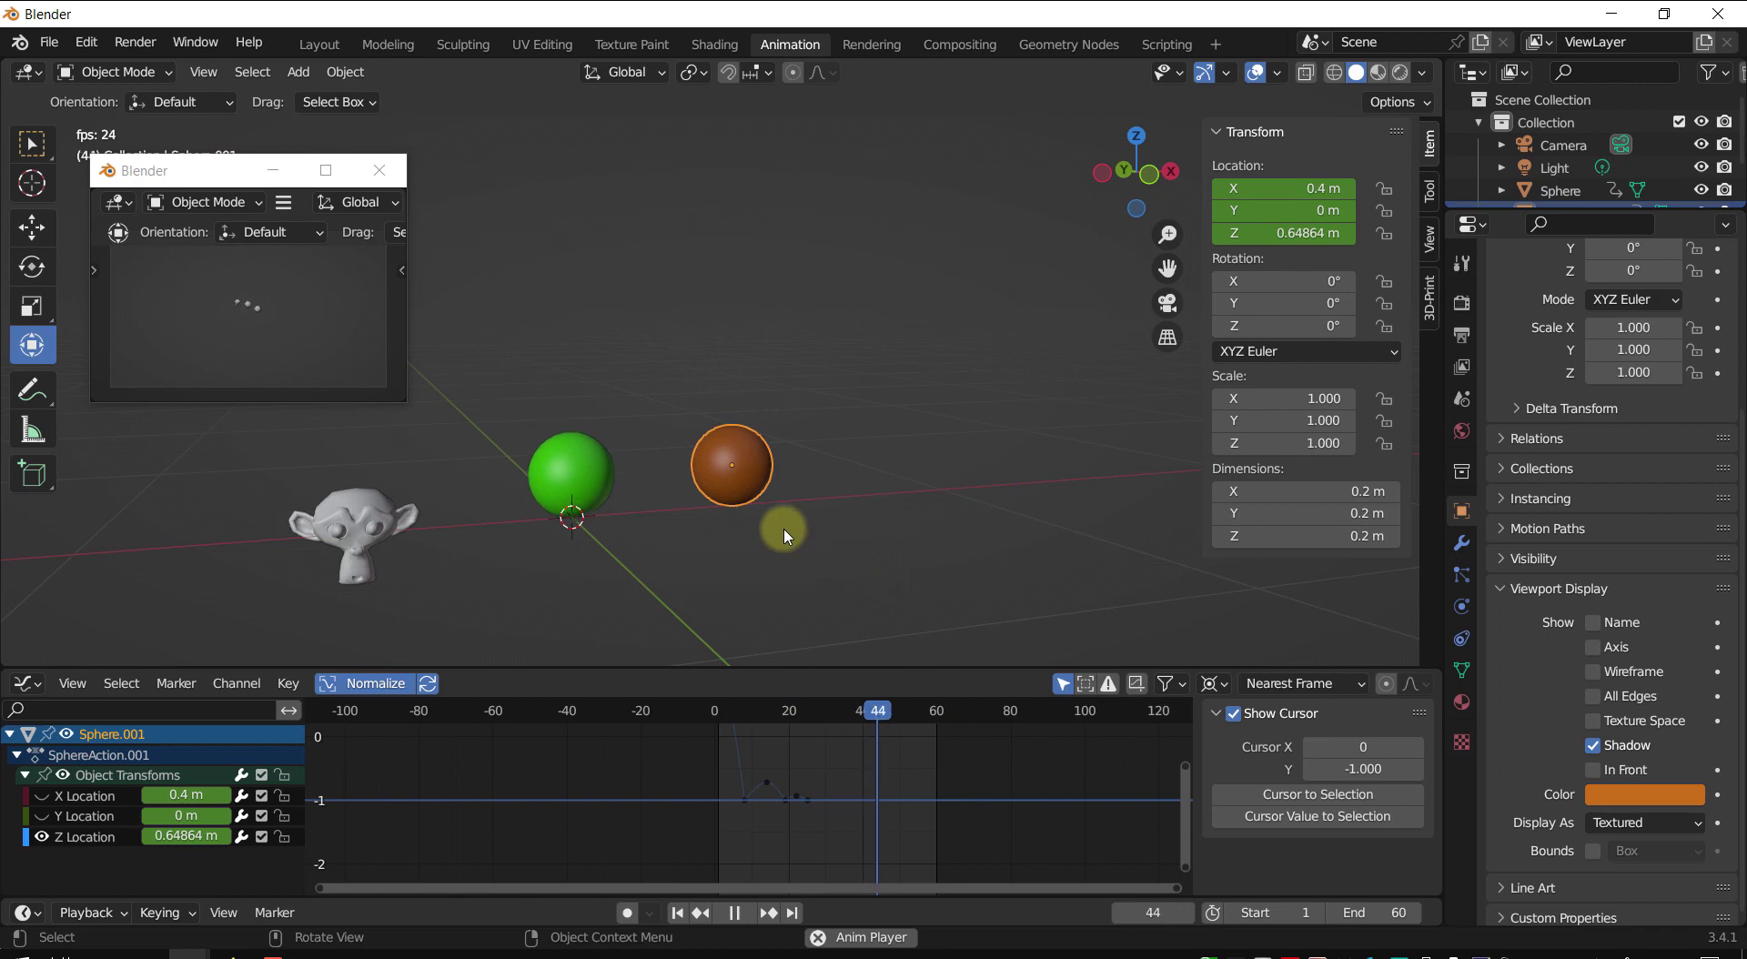
{"action": "middle_click_drag", "start_coordinate": [702, 519], "coordinate": [794, 539], "text": "shift"}
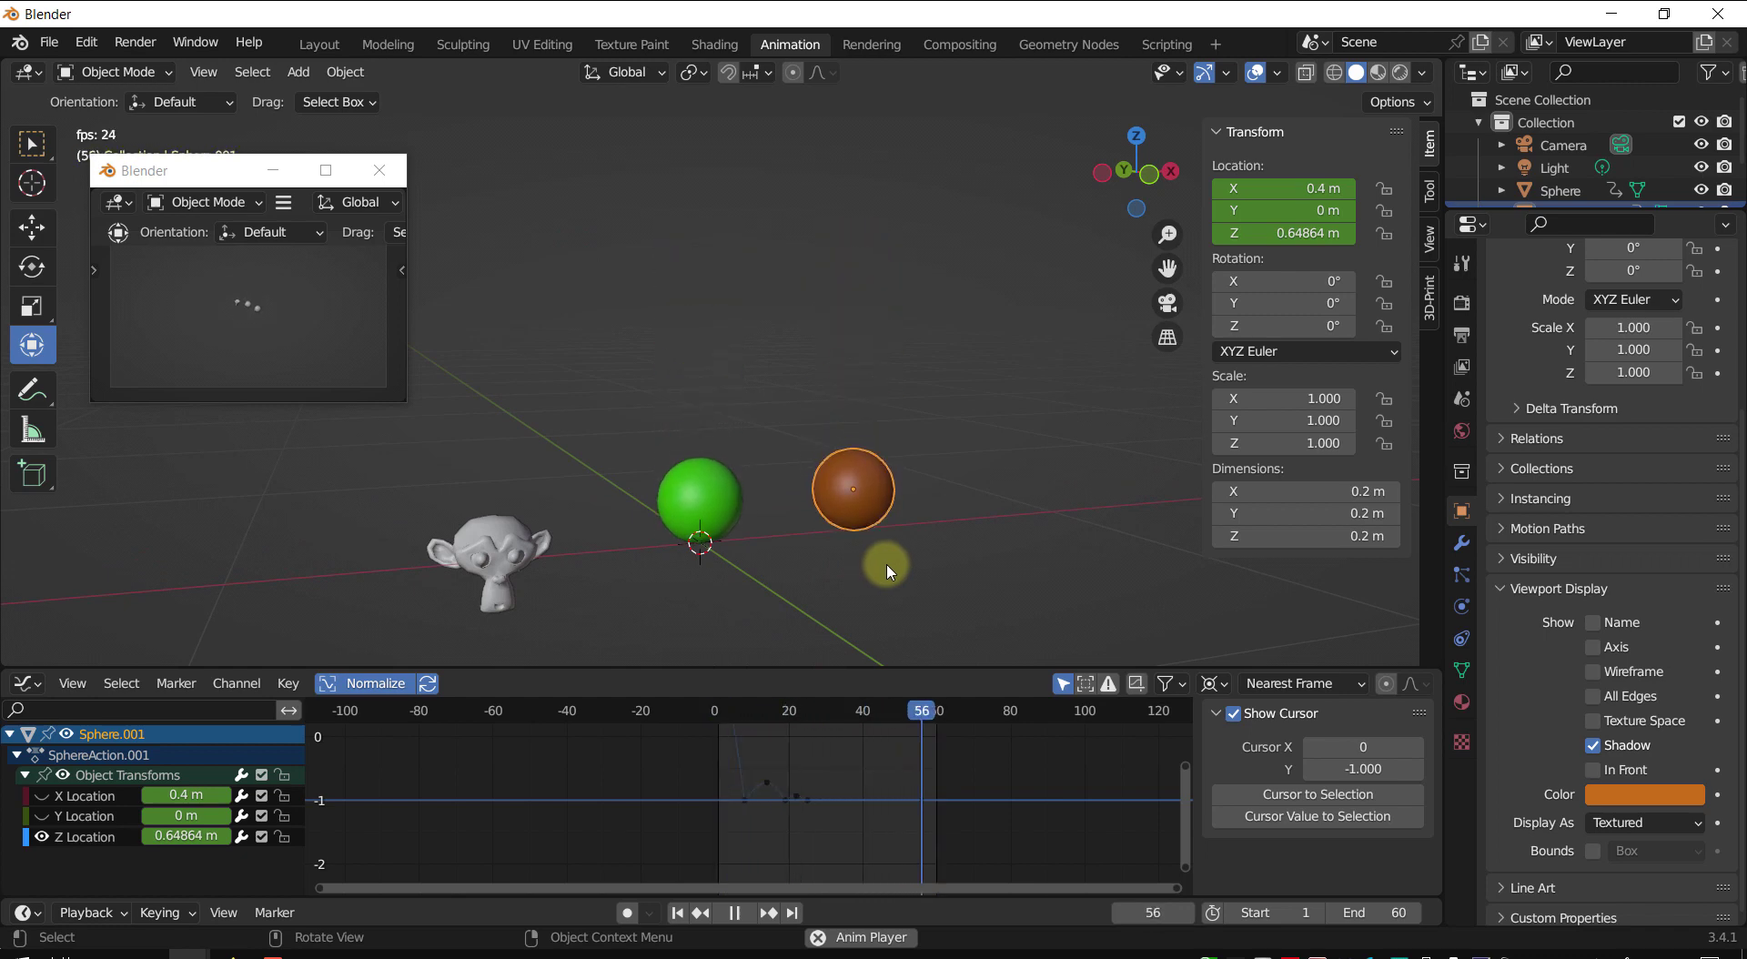
{"action": "middle_click_drag", "start_coordinate": [889, 571], "coordinate": [858, 520], "text": "shift"}
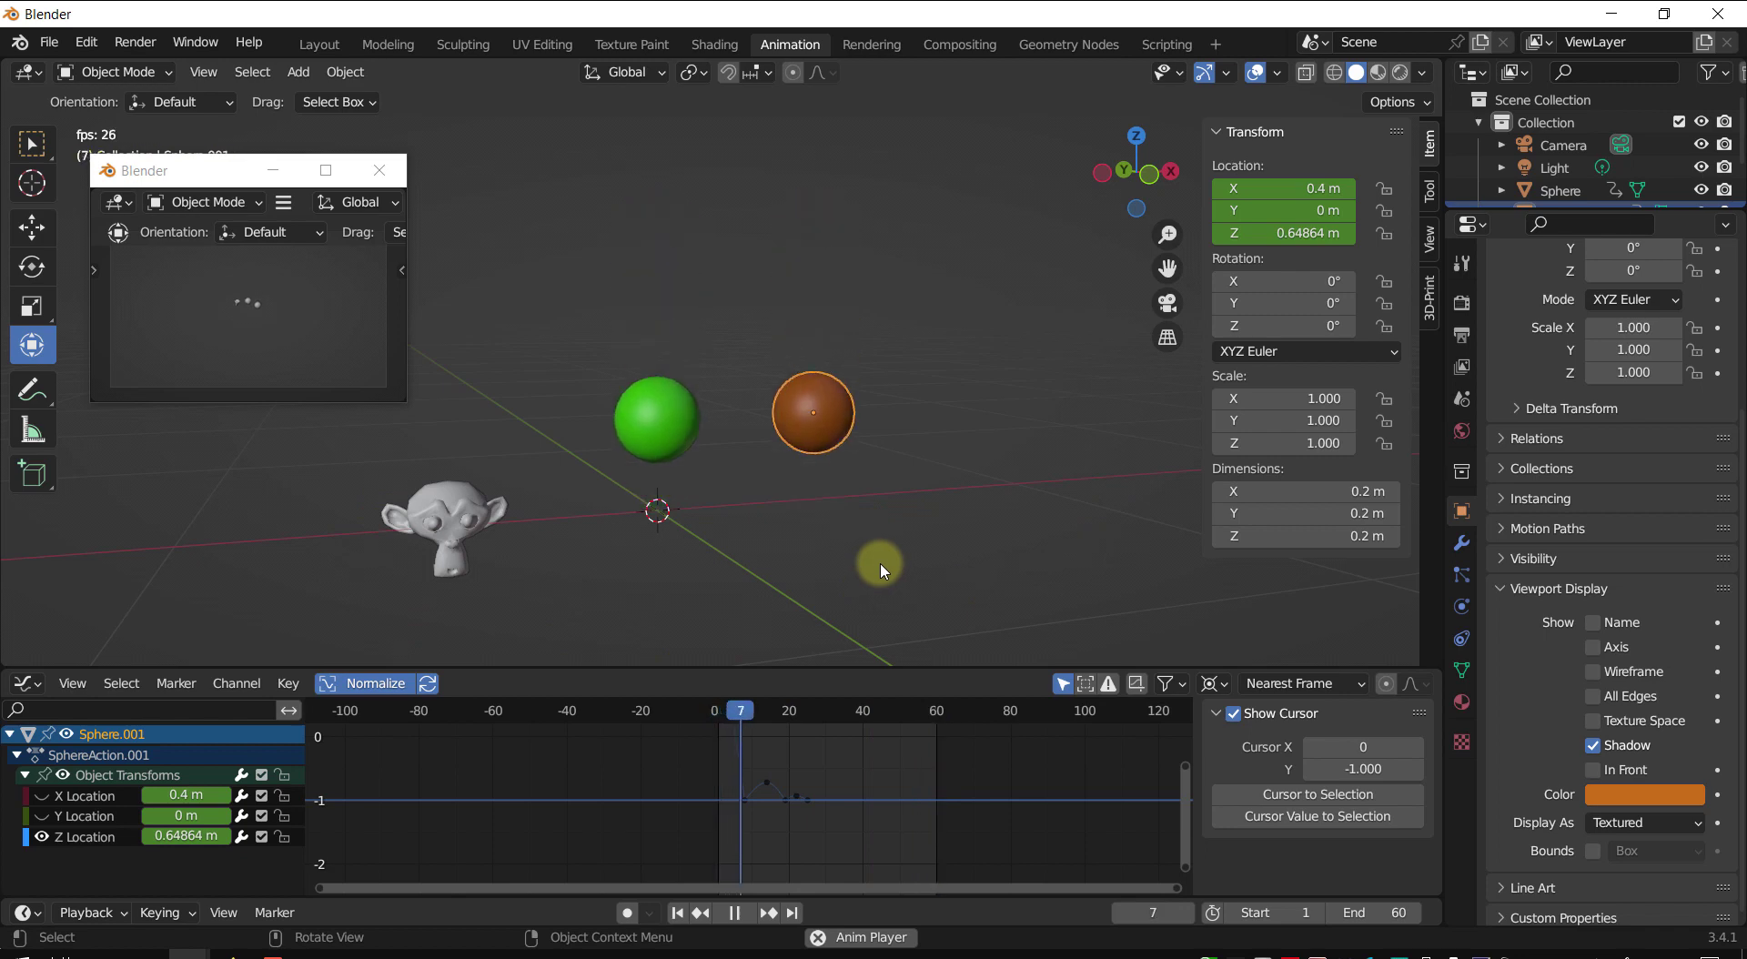
{"action": "middle_click_drag", "start_coordinate": [928, 543], "coordinate": [916, 525], "text": "shift"}
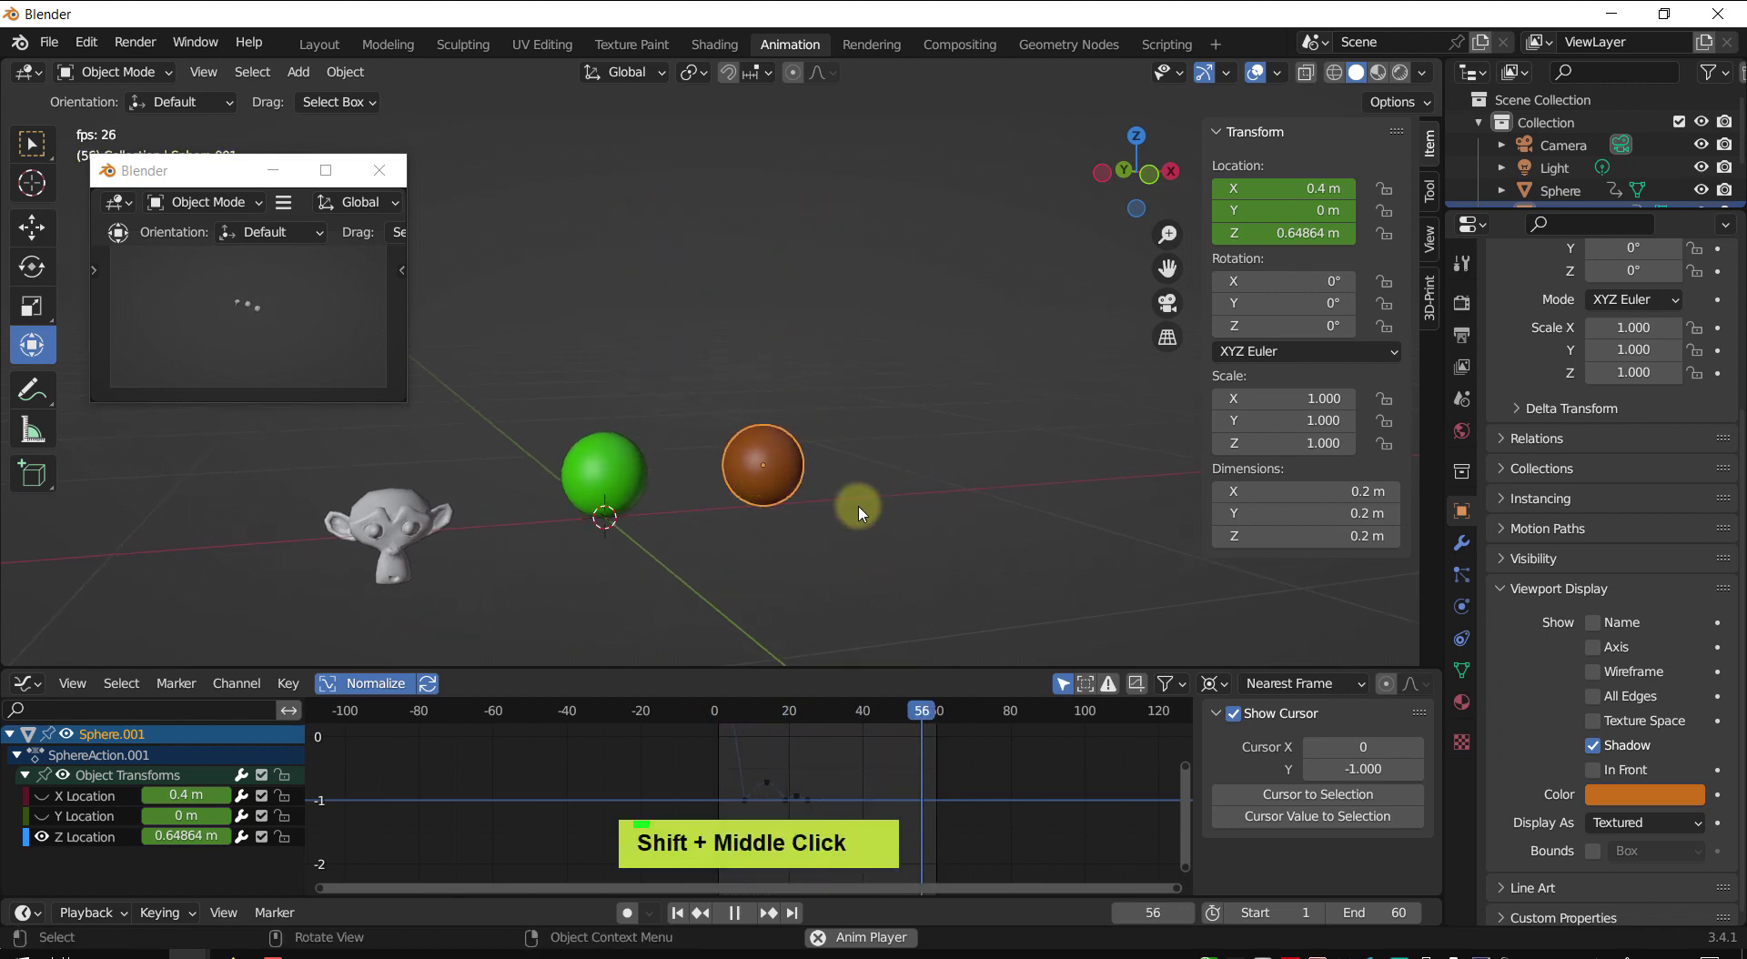
{"action": "key", "text": "shift+space"}
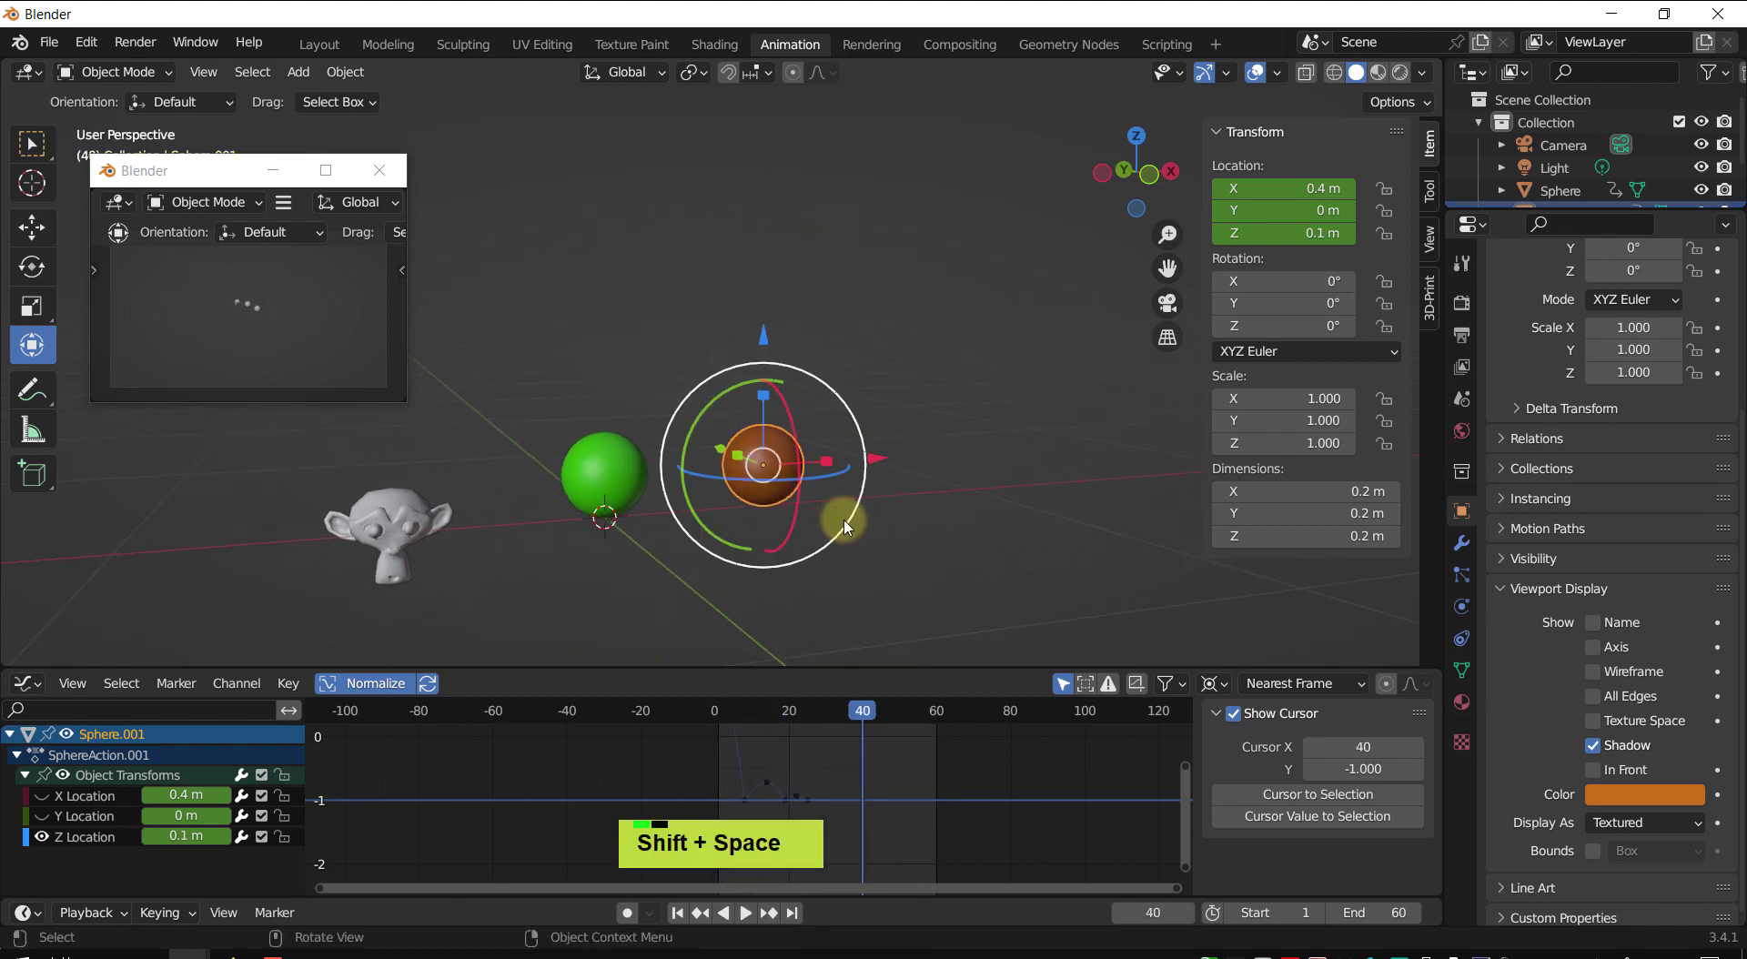
{"action": "middle_click_drag", "start_coordinate": [844, 524], "coordinate": [892, 514], "text": "shift"}
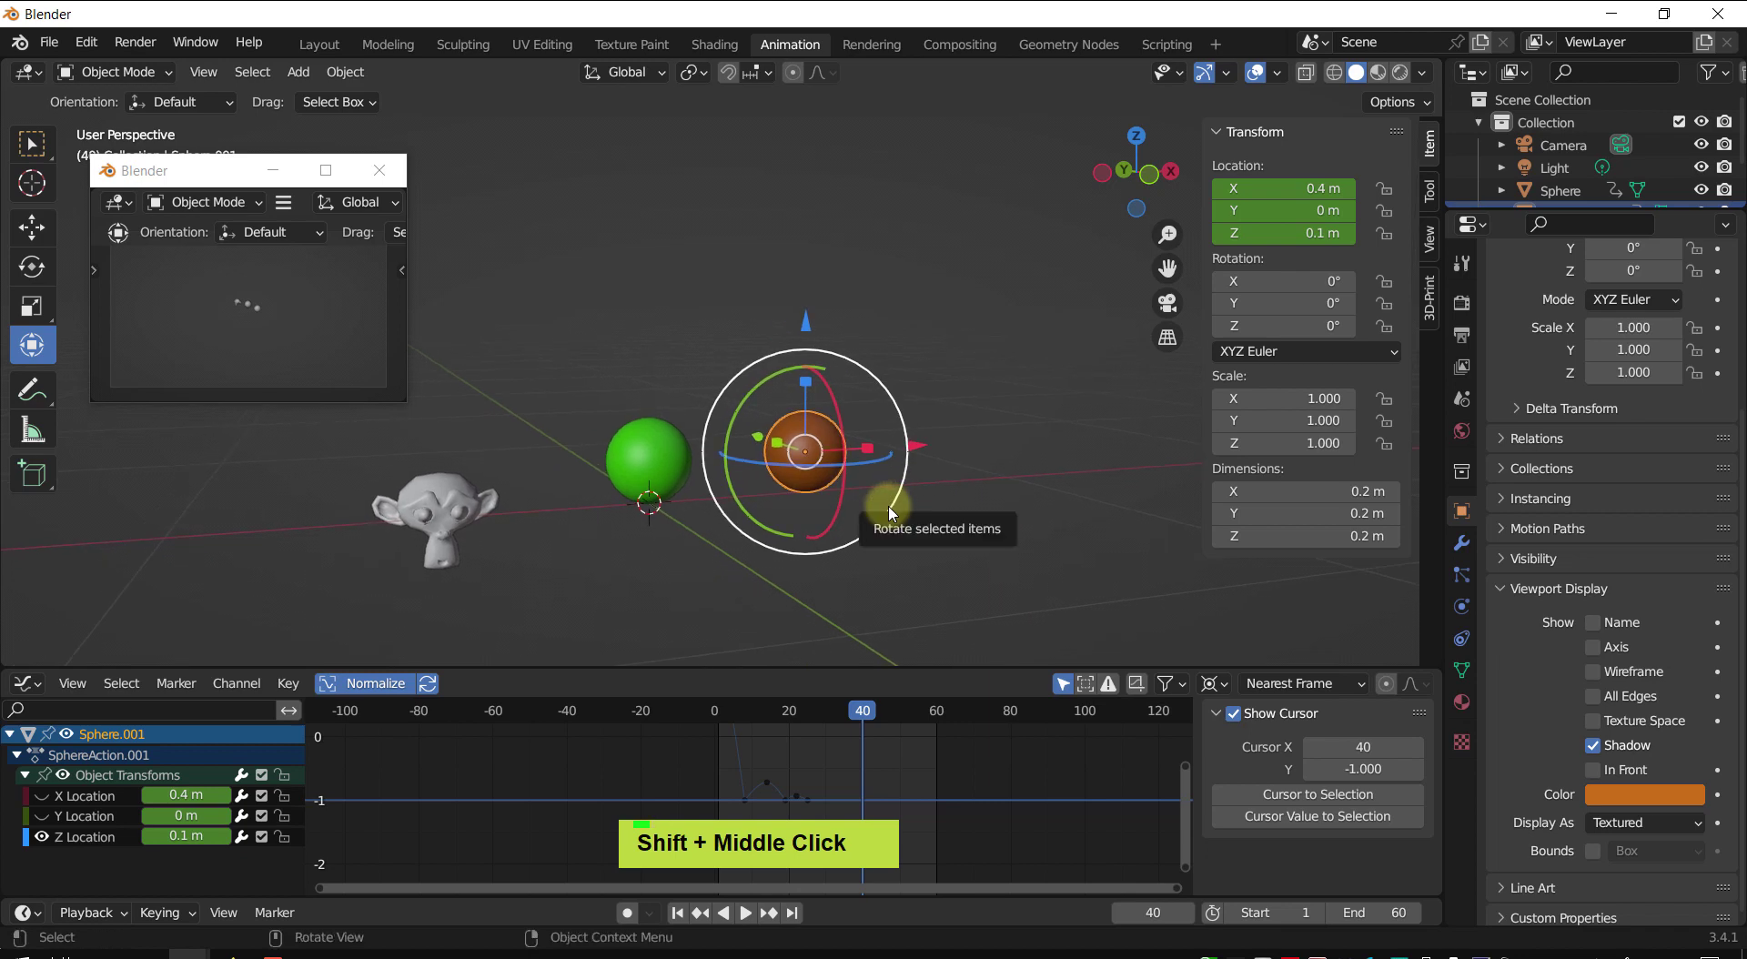
- Start a new file and replace the default cube with a UV sphere
{"action": "left_click", "coordinate": [46, 39]}
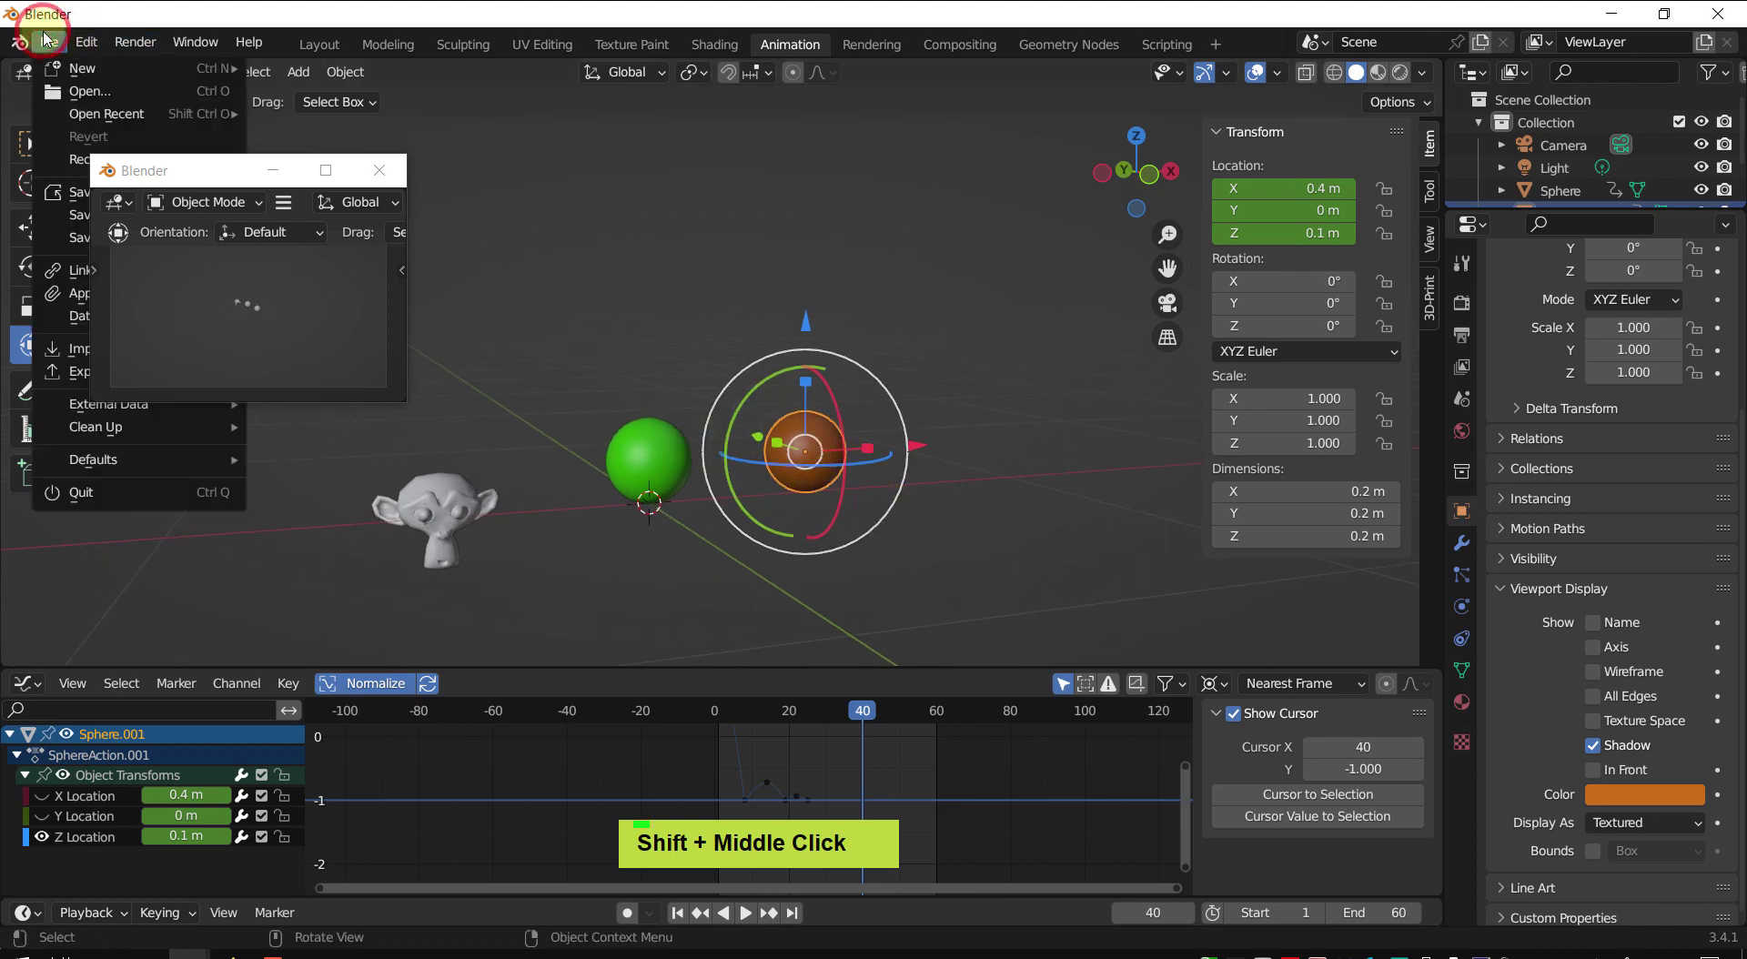
{"action": "left_click", "coordinate": [492, 9]}
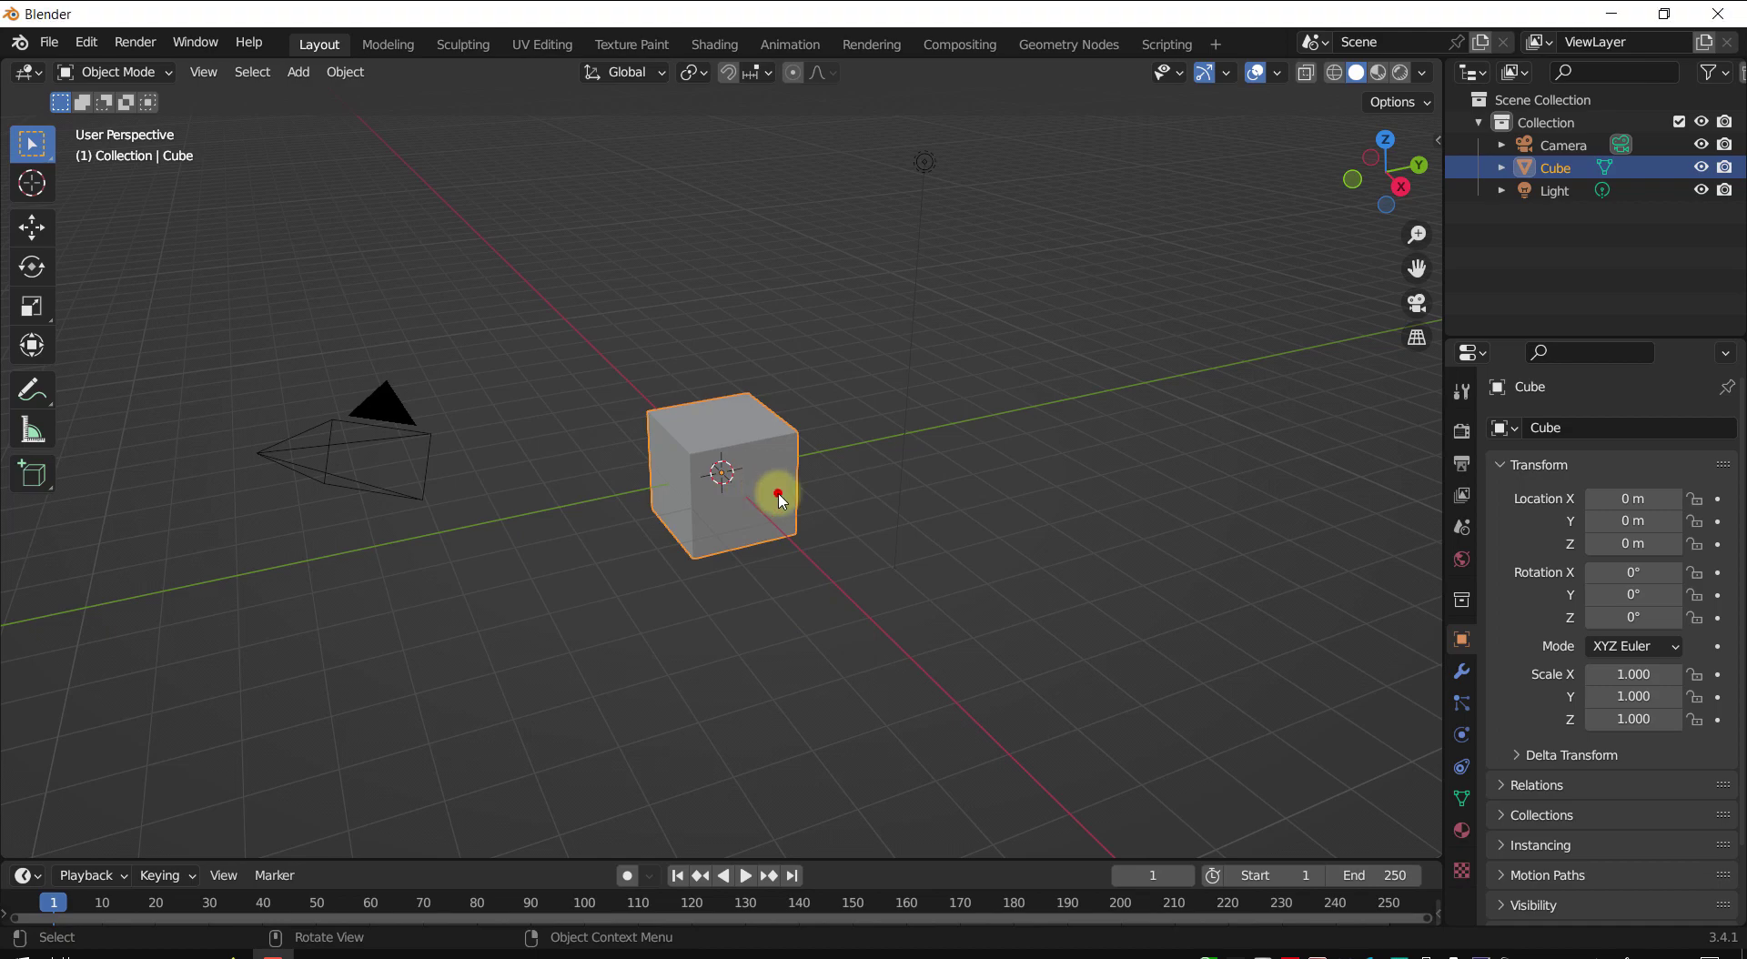
{"action": "key", "text": "Delete"}
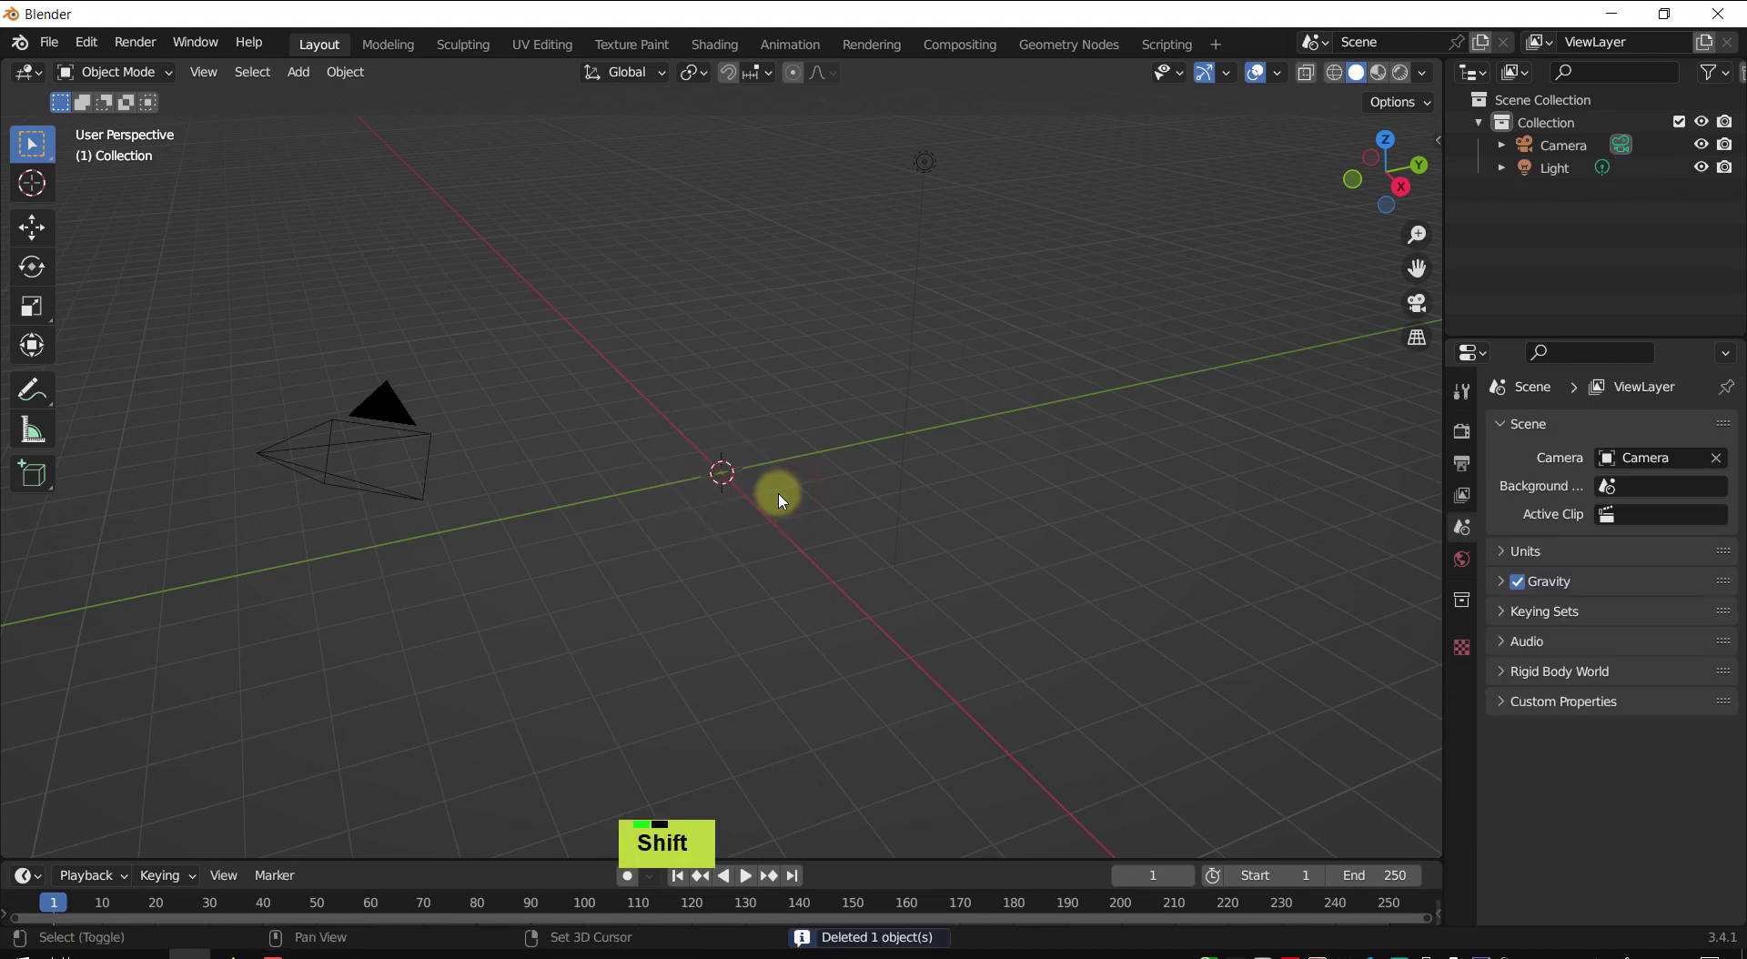
{"action": "key", "text": "shift+a"}
{"action": "key", "text": "m"}
{"action": "key", "text": "u"}
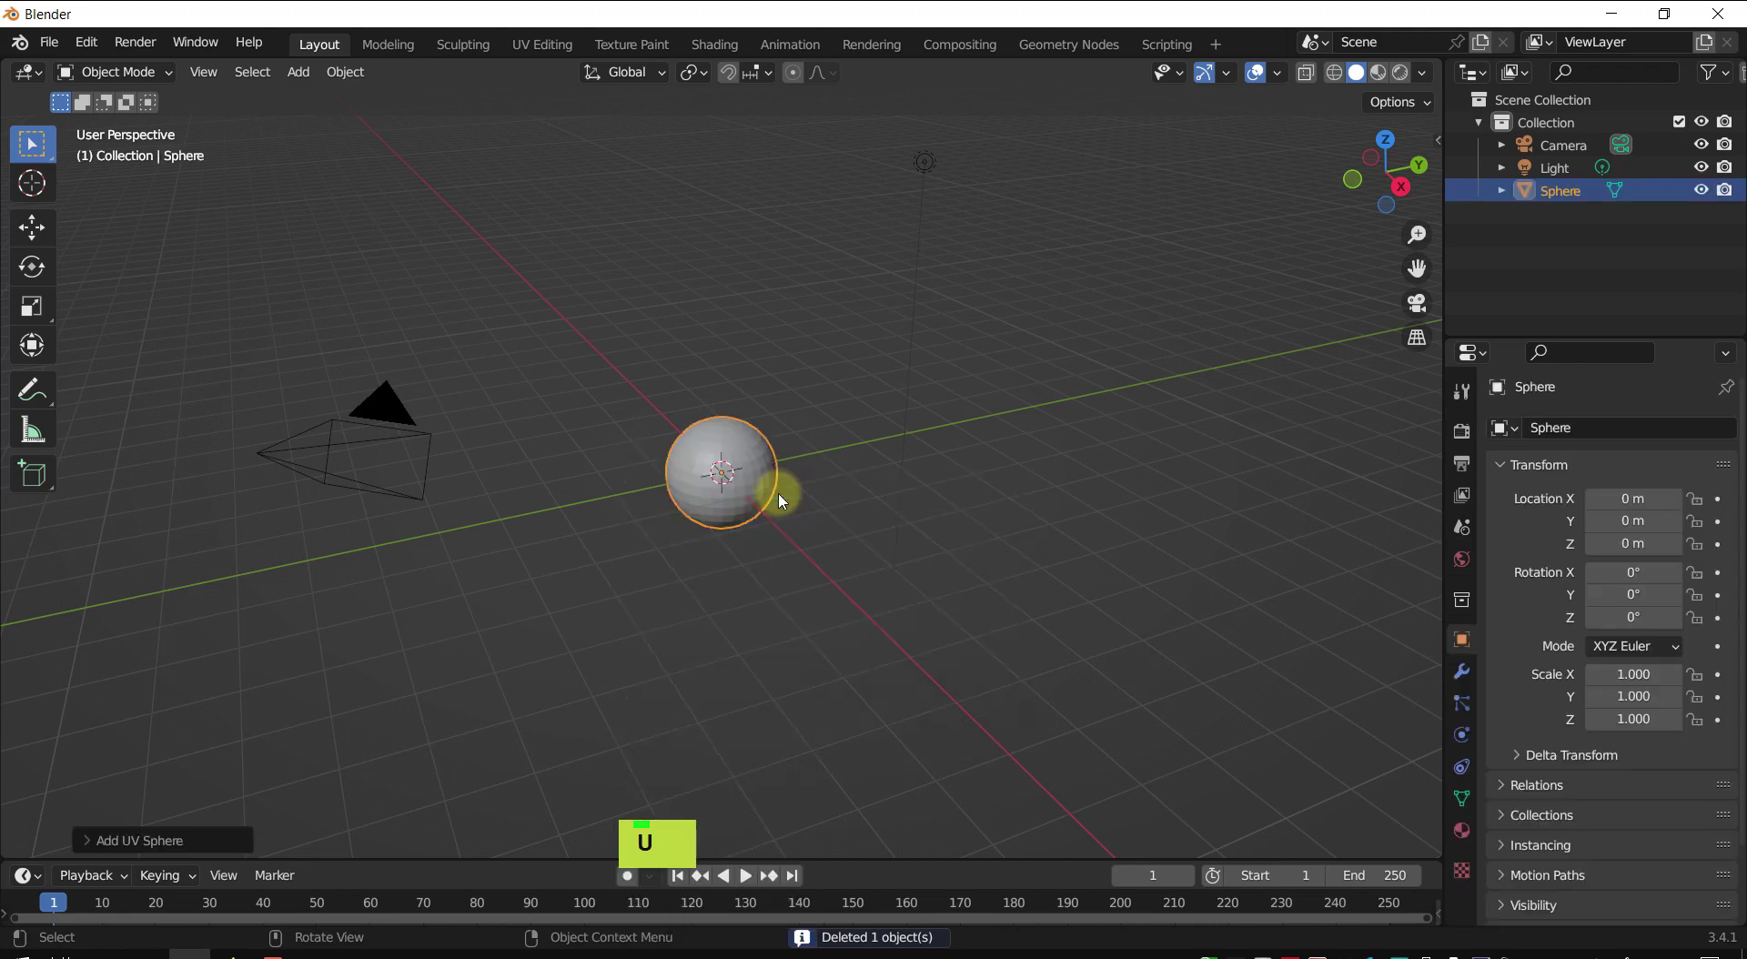
- Set the new UV sphere's radius to 0.2 m and frame the sphere in the viewport
{"action": "scroll", "coordinate": [680, 499], "scroll_direction": "up", "scroll_amount": 2}
{"action": "middle_click_drag", "start_coordinate": [831, 440], "coordinate": [908, 466], "text": "shift"}
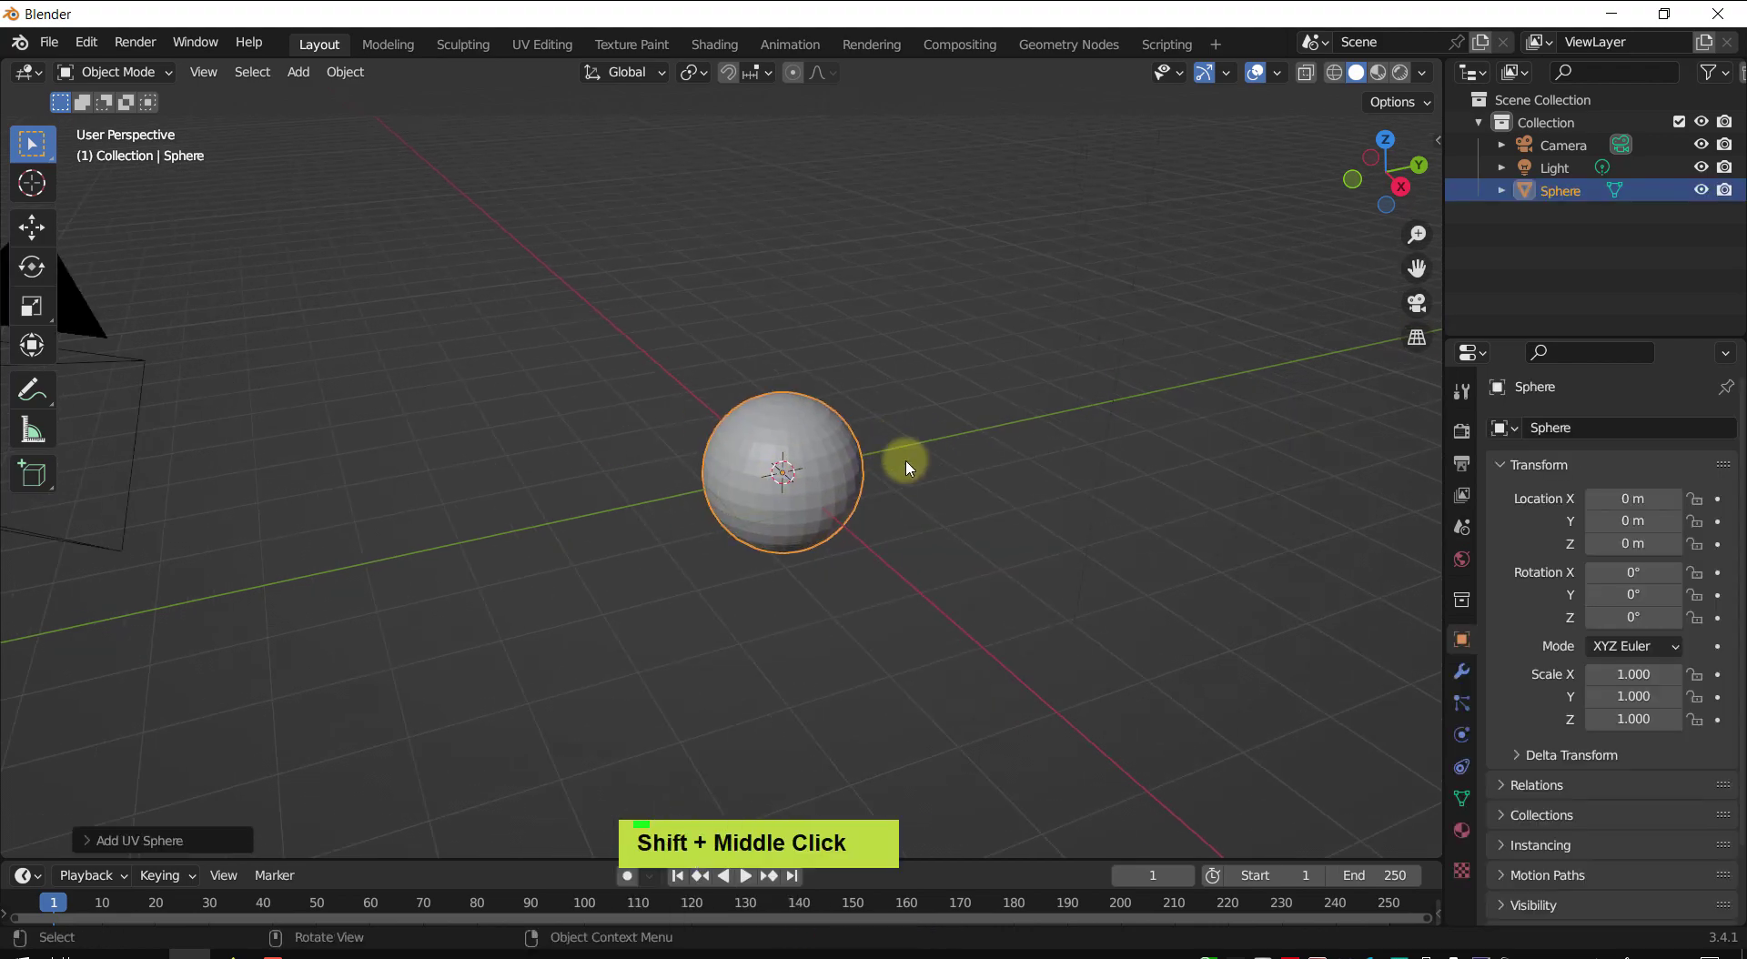
{"action": "key", "text": "F9"}
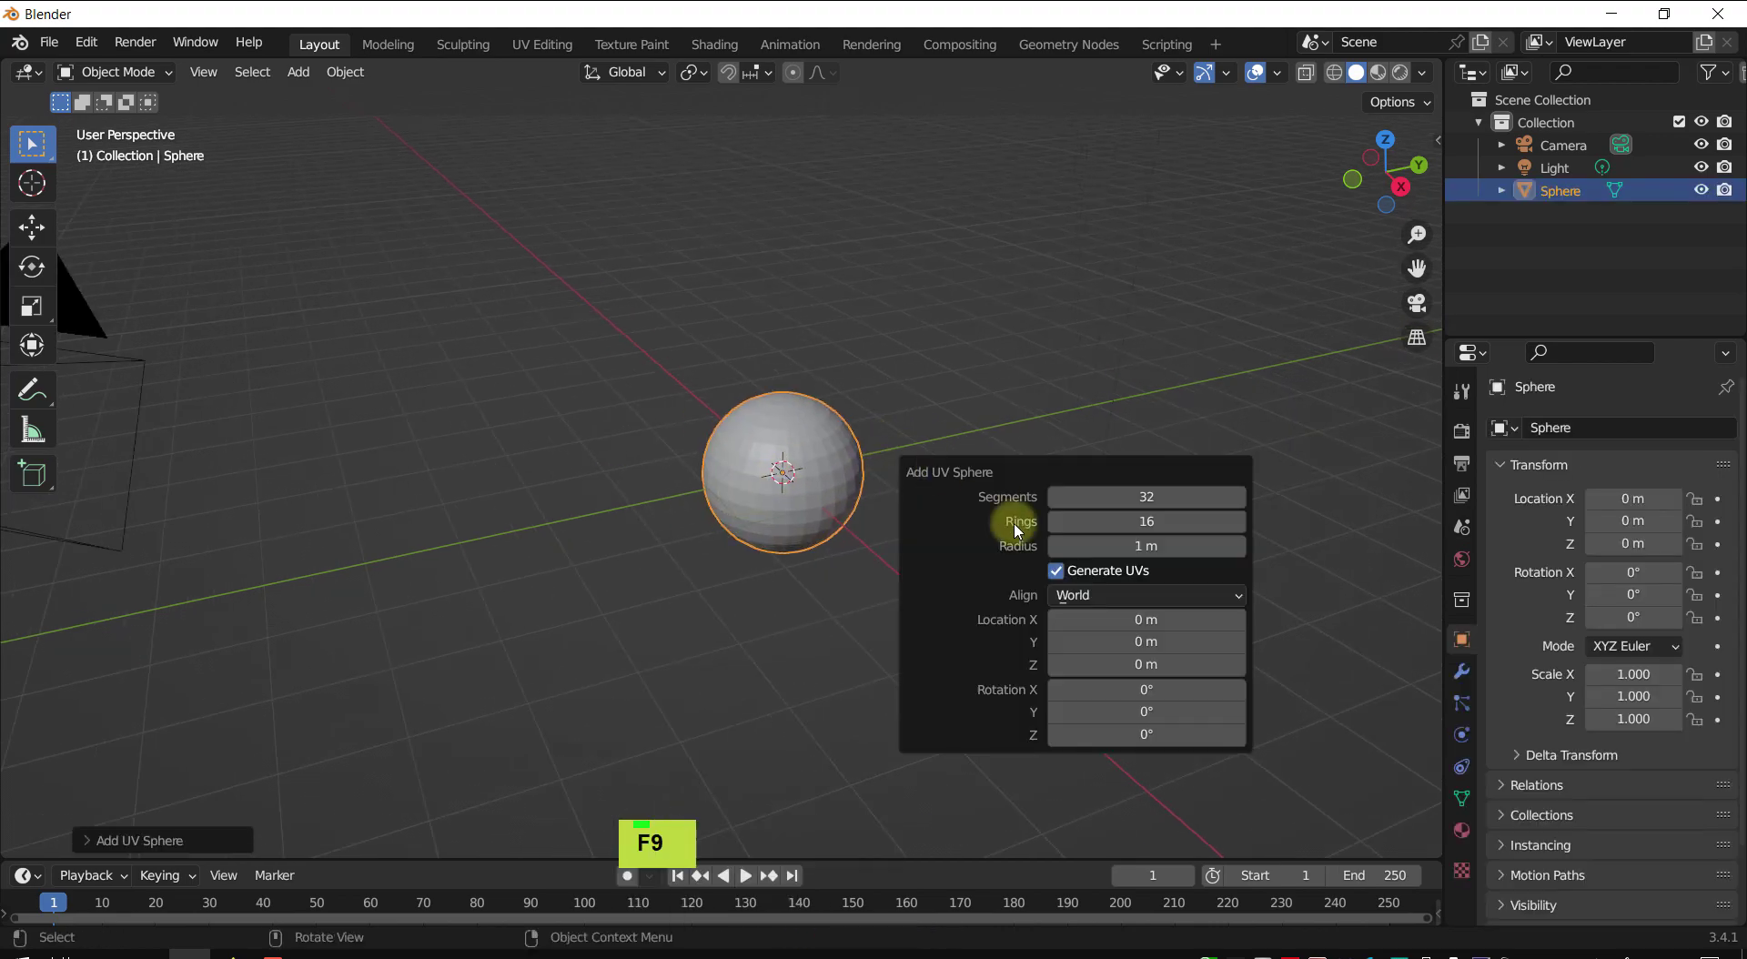
{"action": "left_click", "coordinate": [1126, 549]}
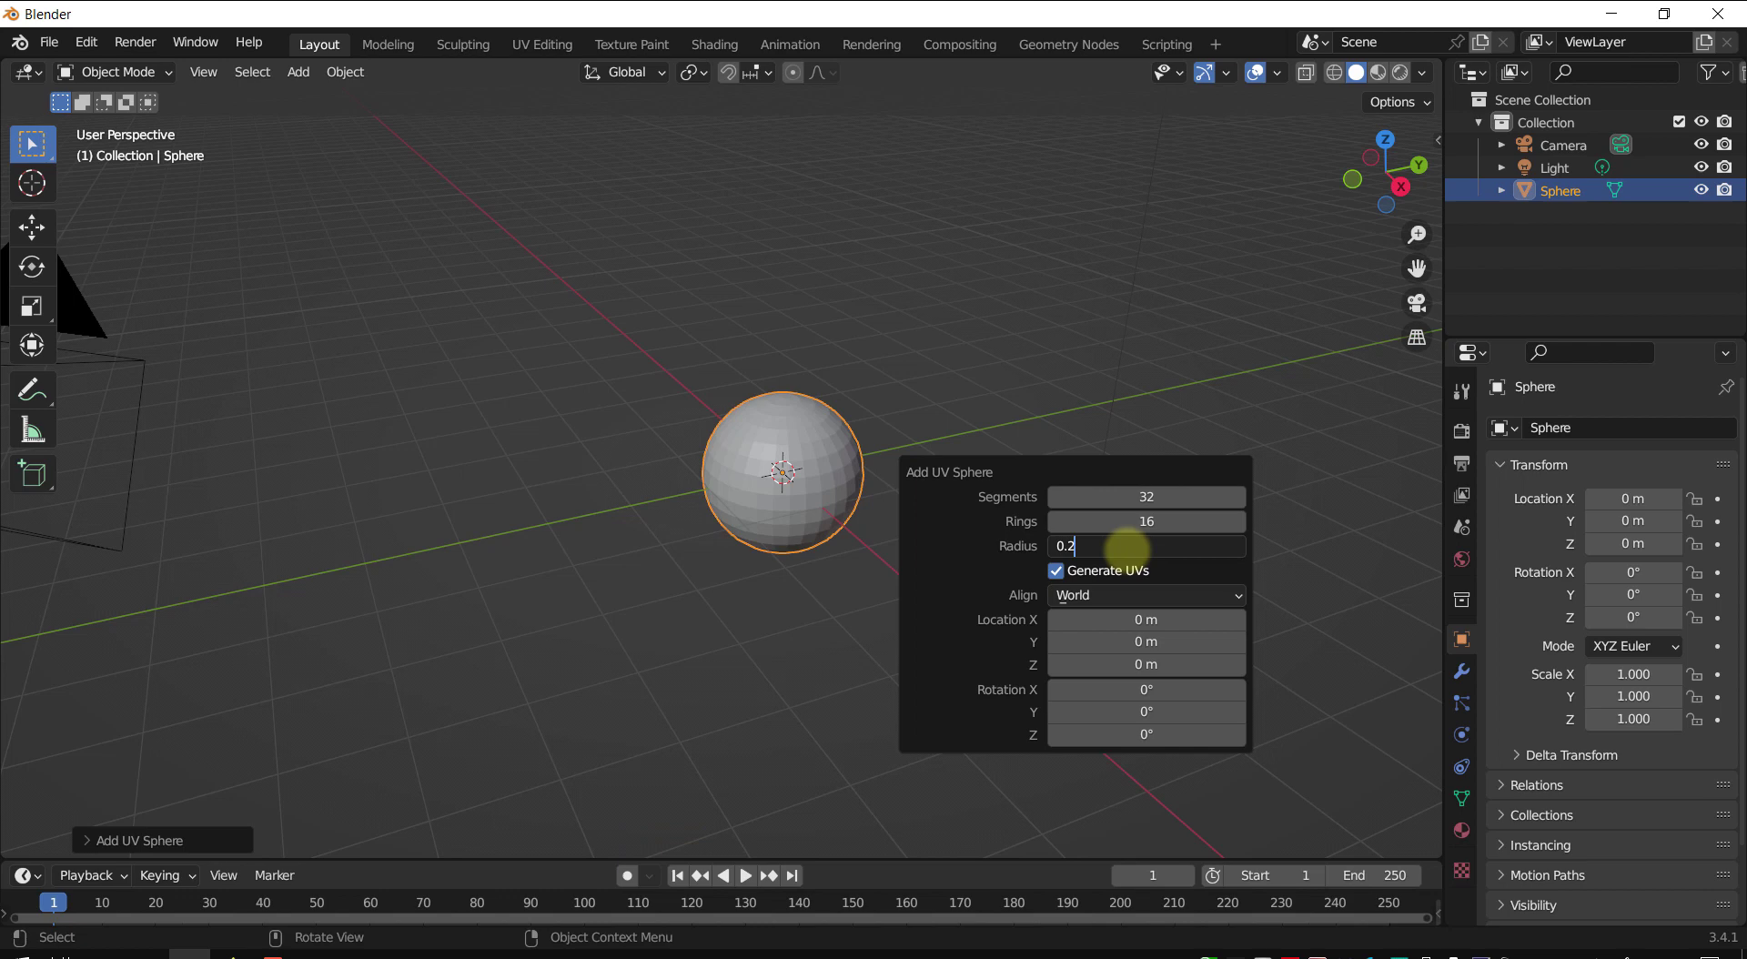
{"action": "key", "text": "Return"}
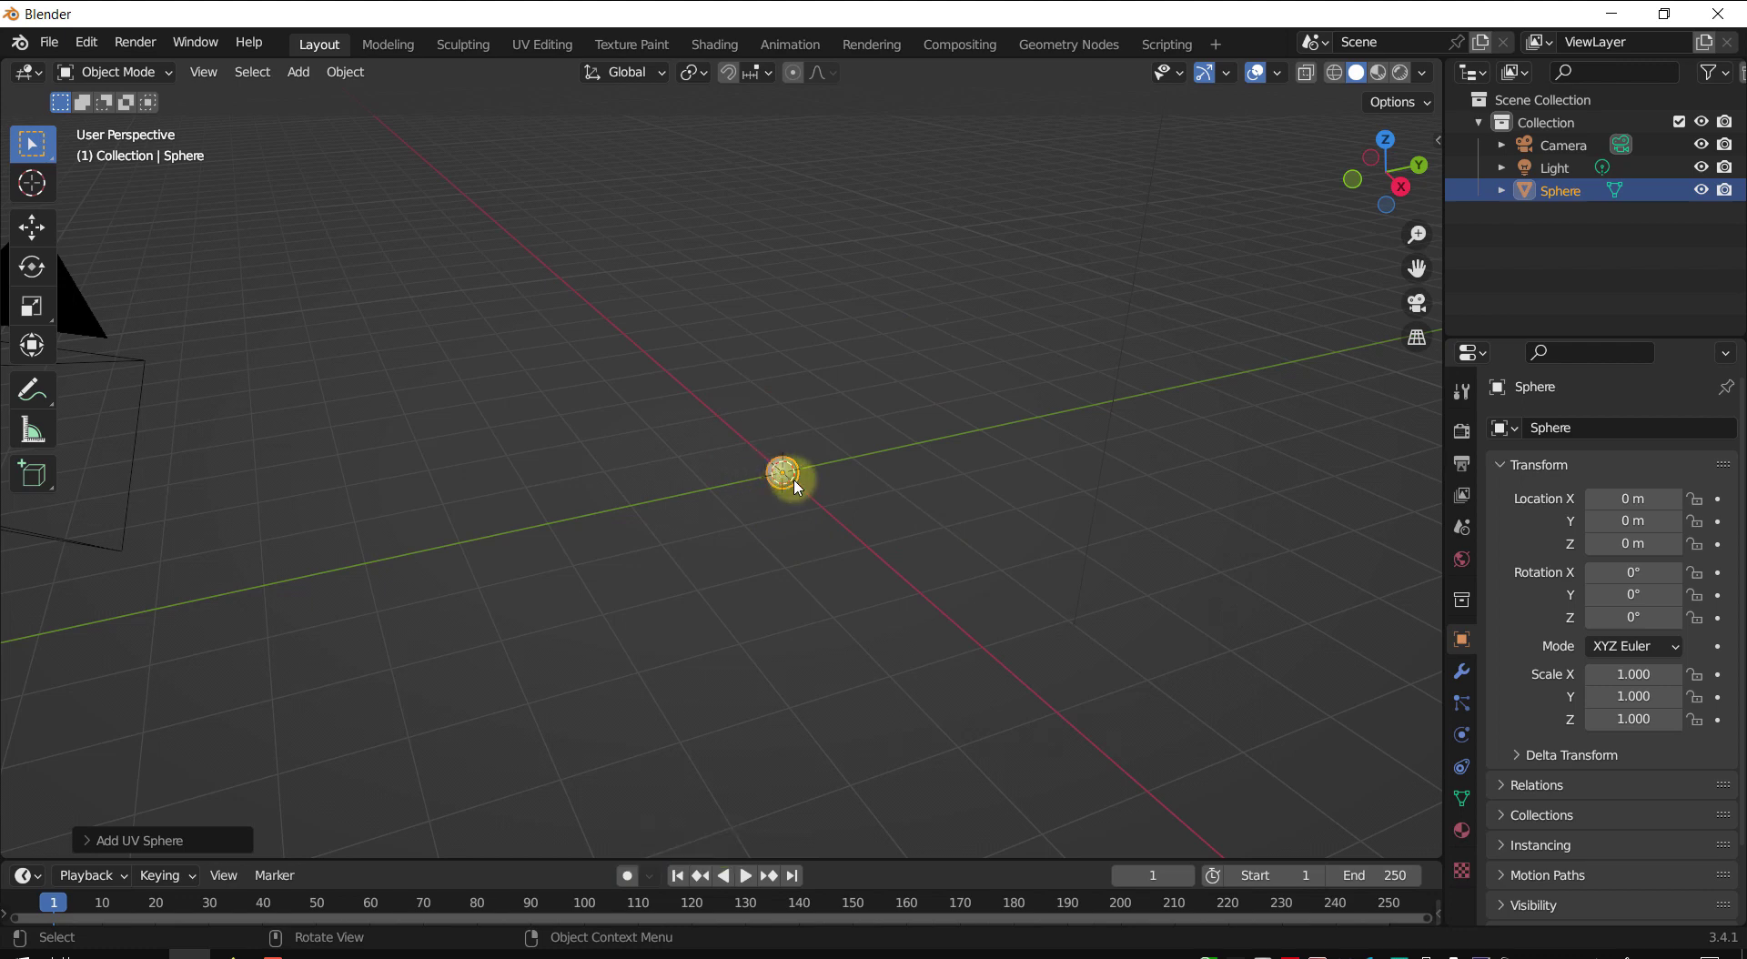
{"action": "key", "text": "KP_Decimal"}
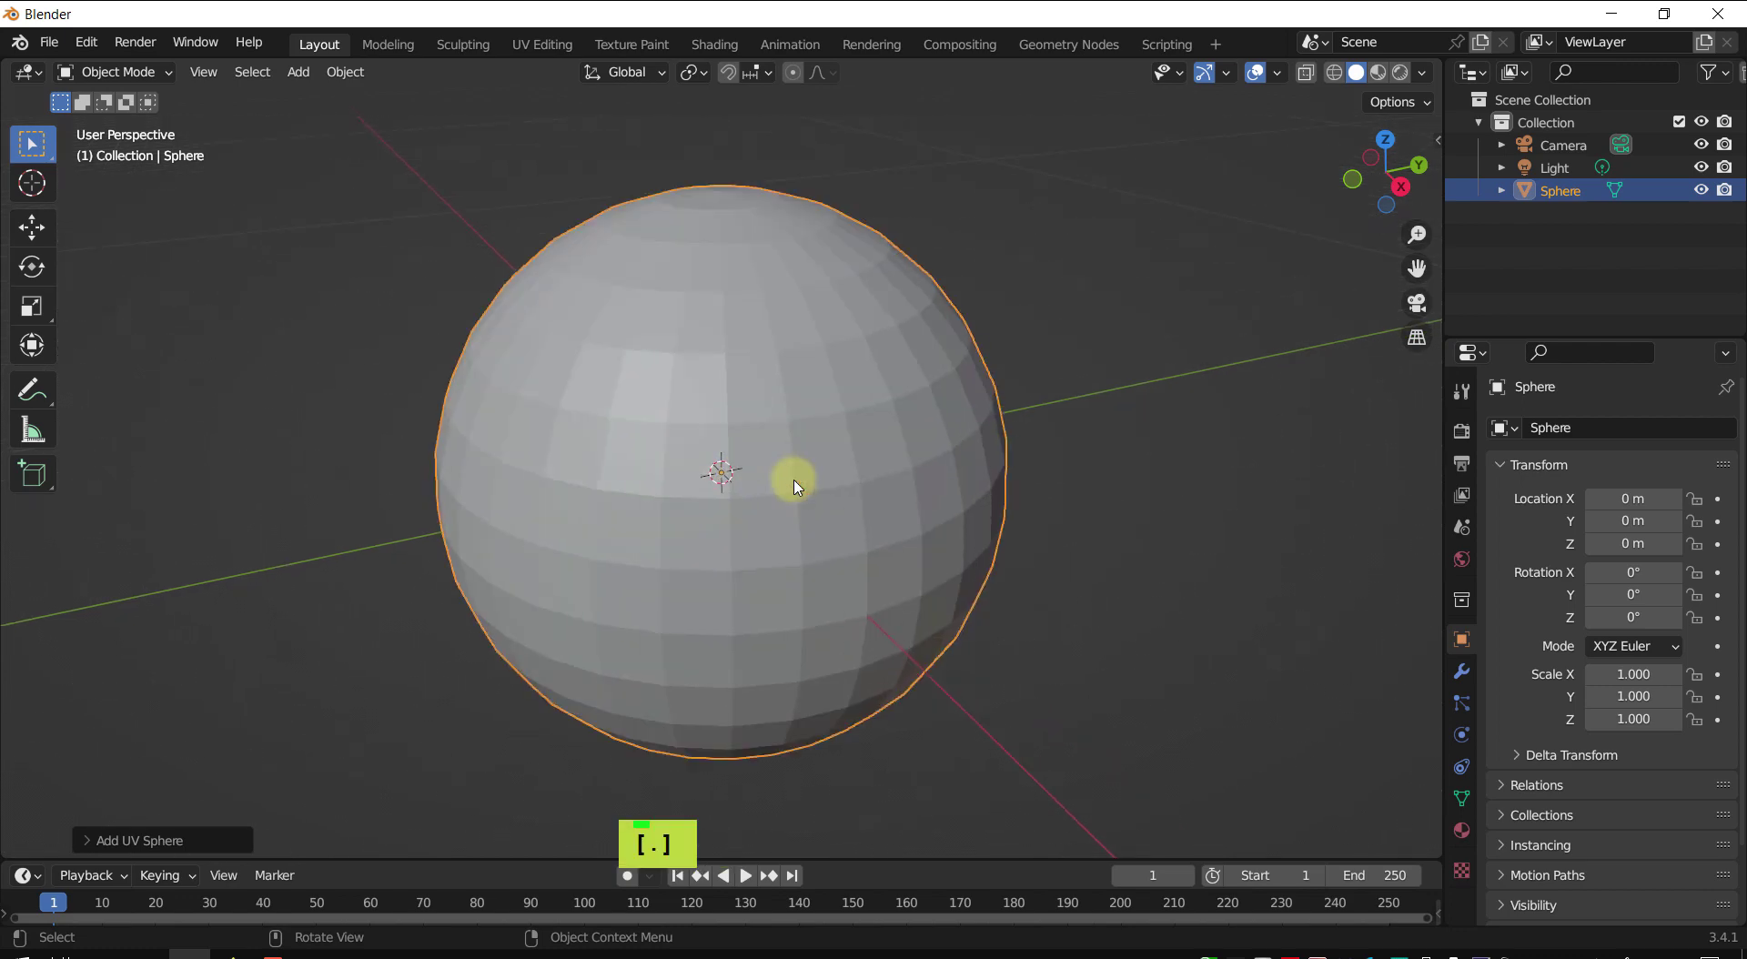
- Create a new material on the sphere and name it Ball_Main
{"action": "key", "text": "Tab"}
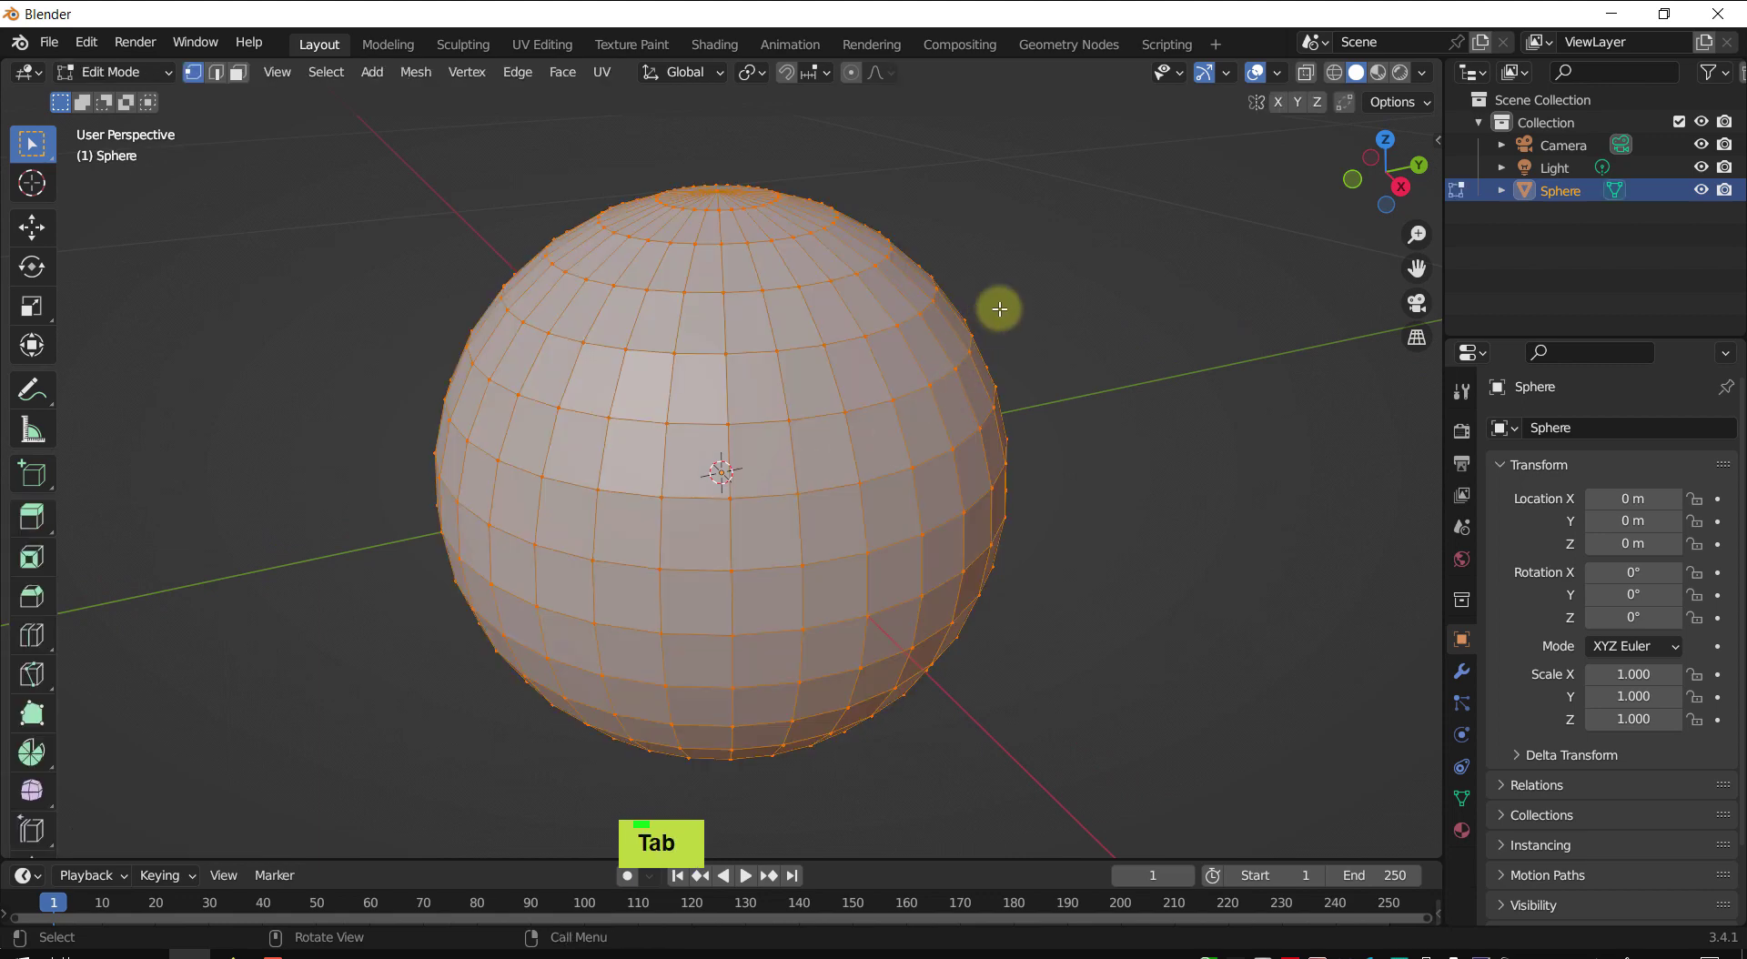
{"action": "key", "text": "Tab"}
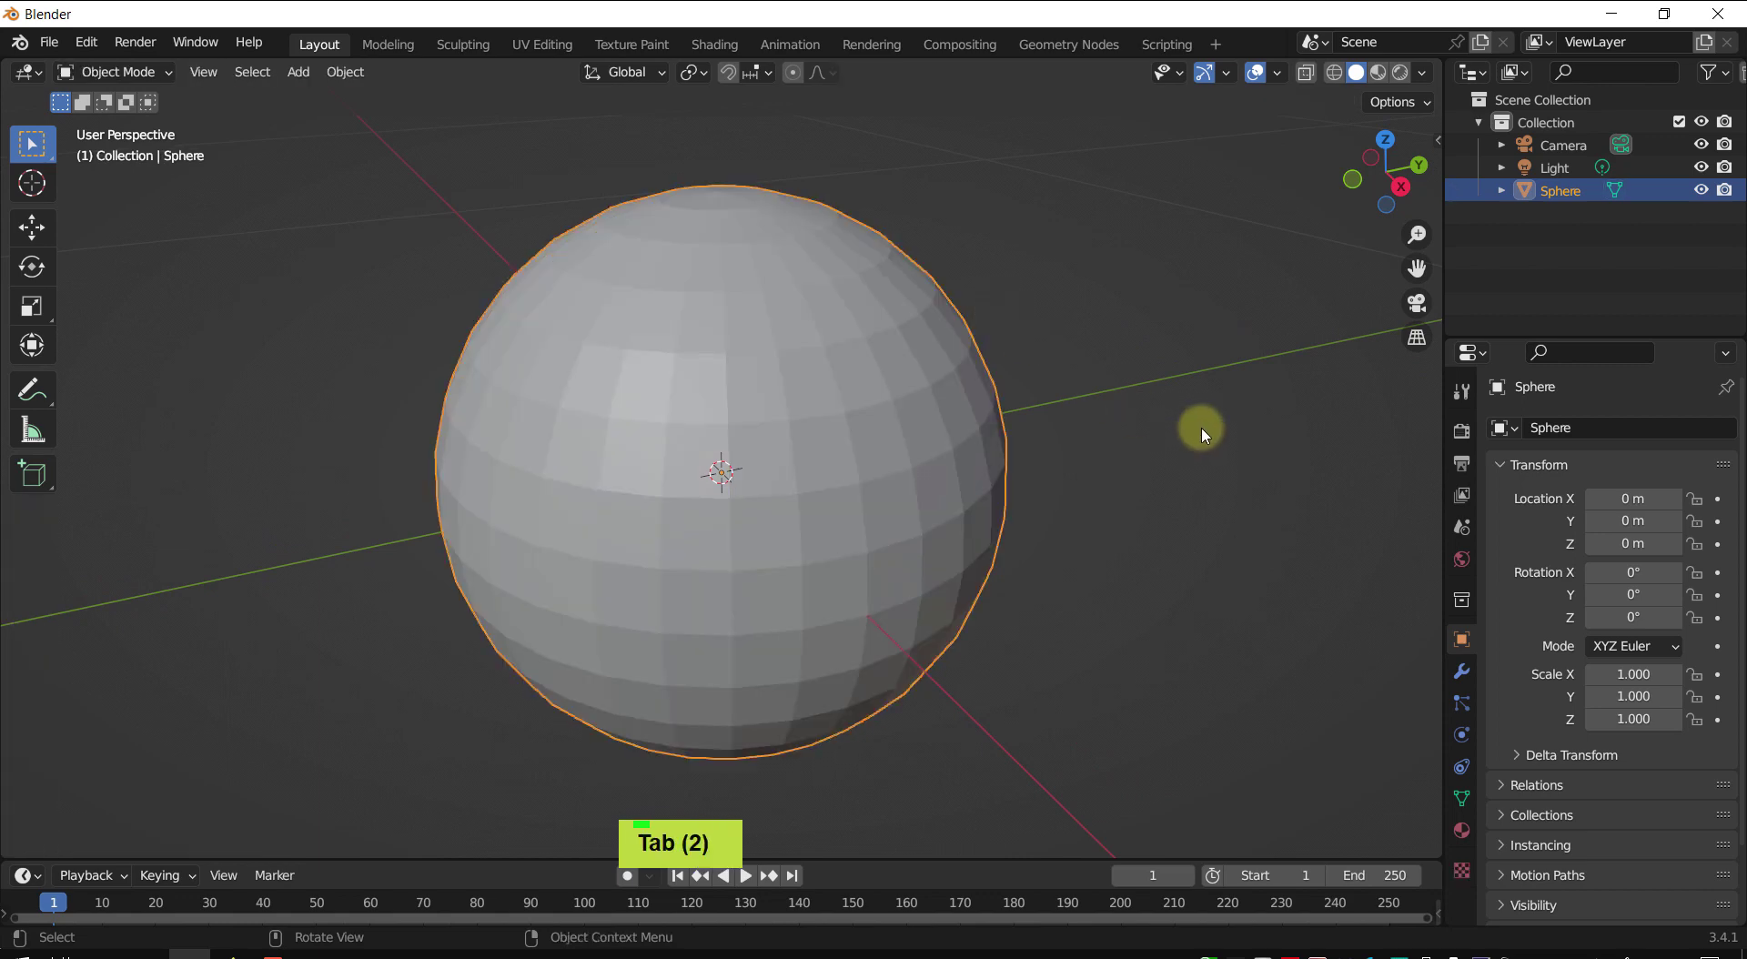
{"action": "left_click", "coordinate": [1463, 833]}
{"action": "left_click", "coordinate": [1595, 526]}
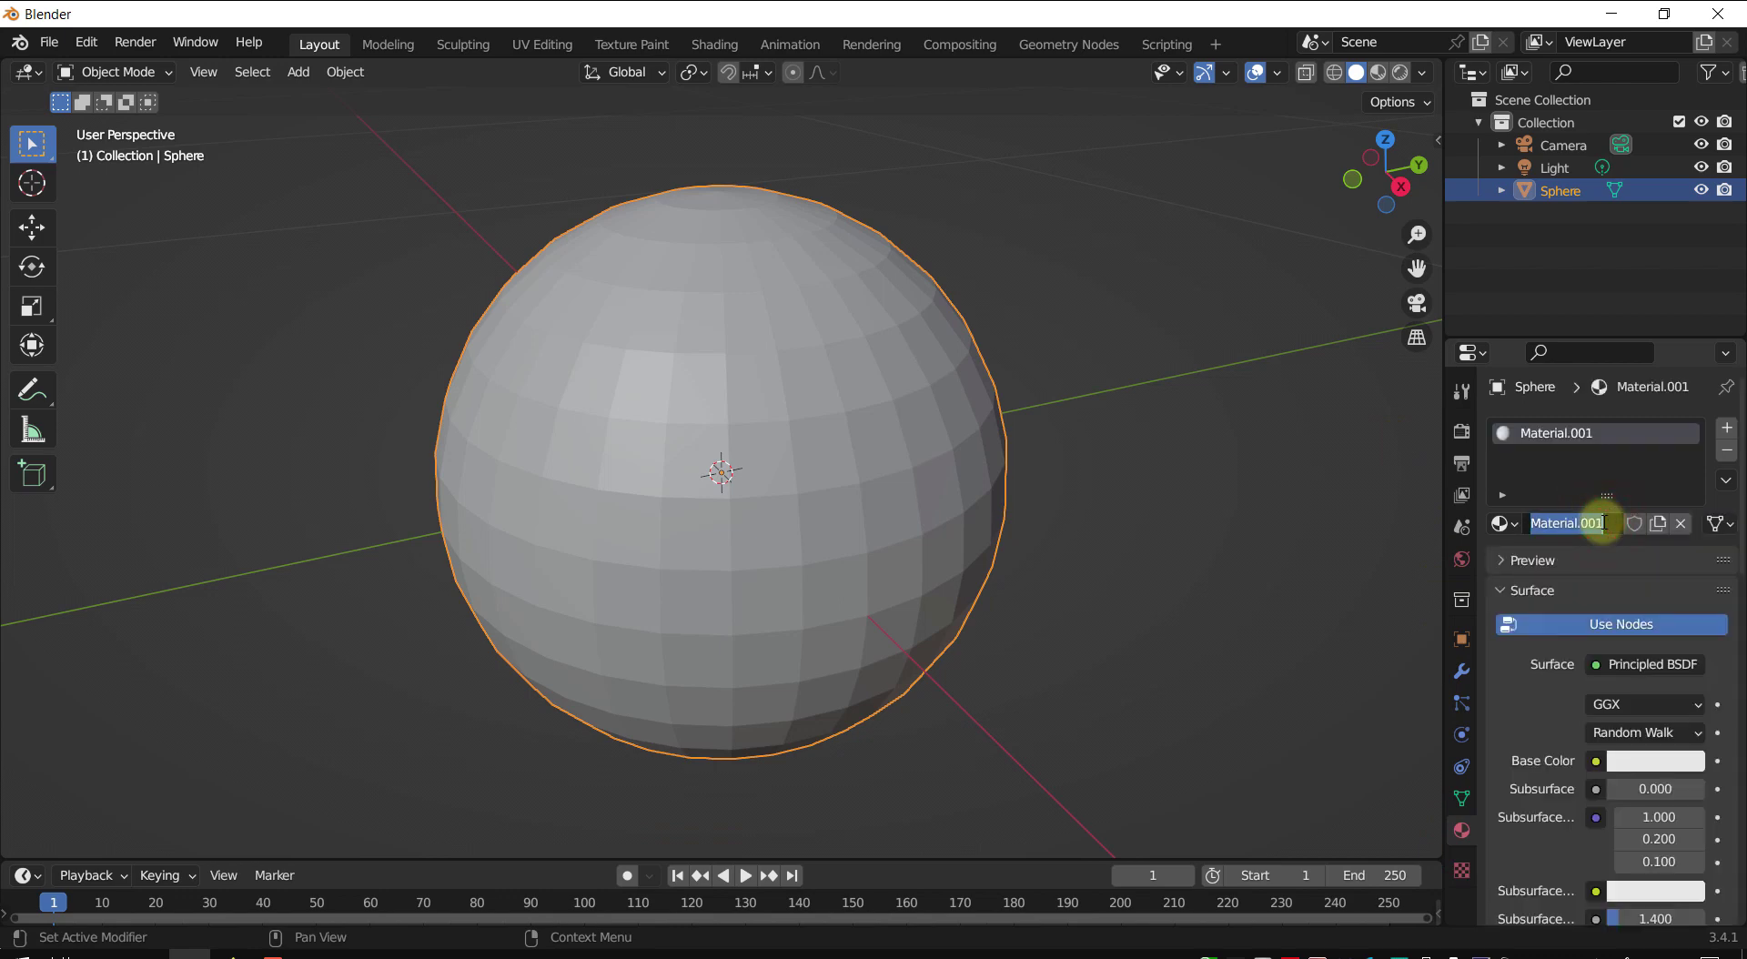
{"action": "type", "text": "Ball_Main"}
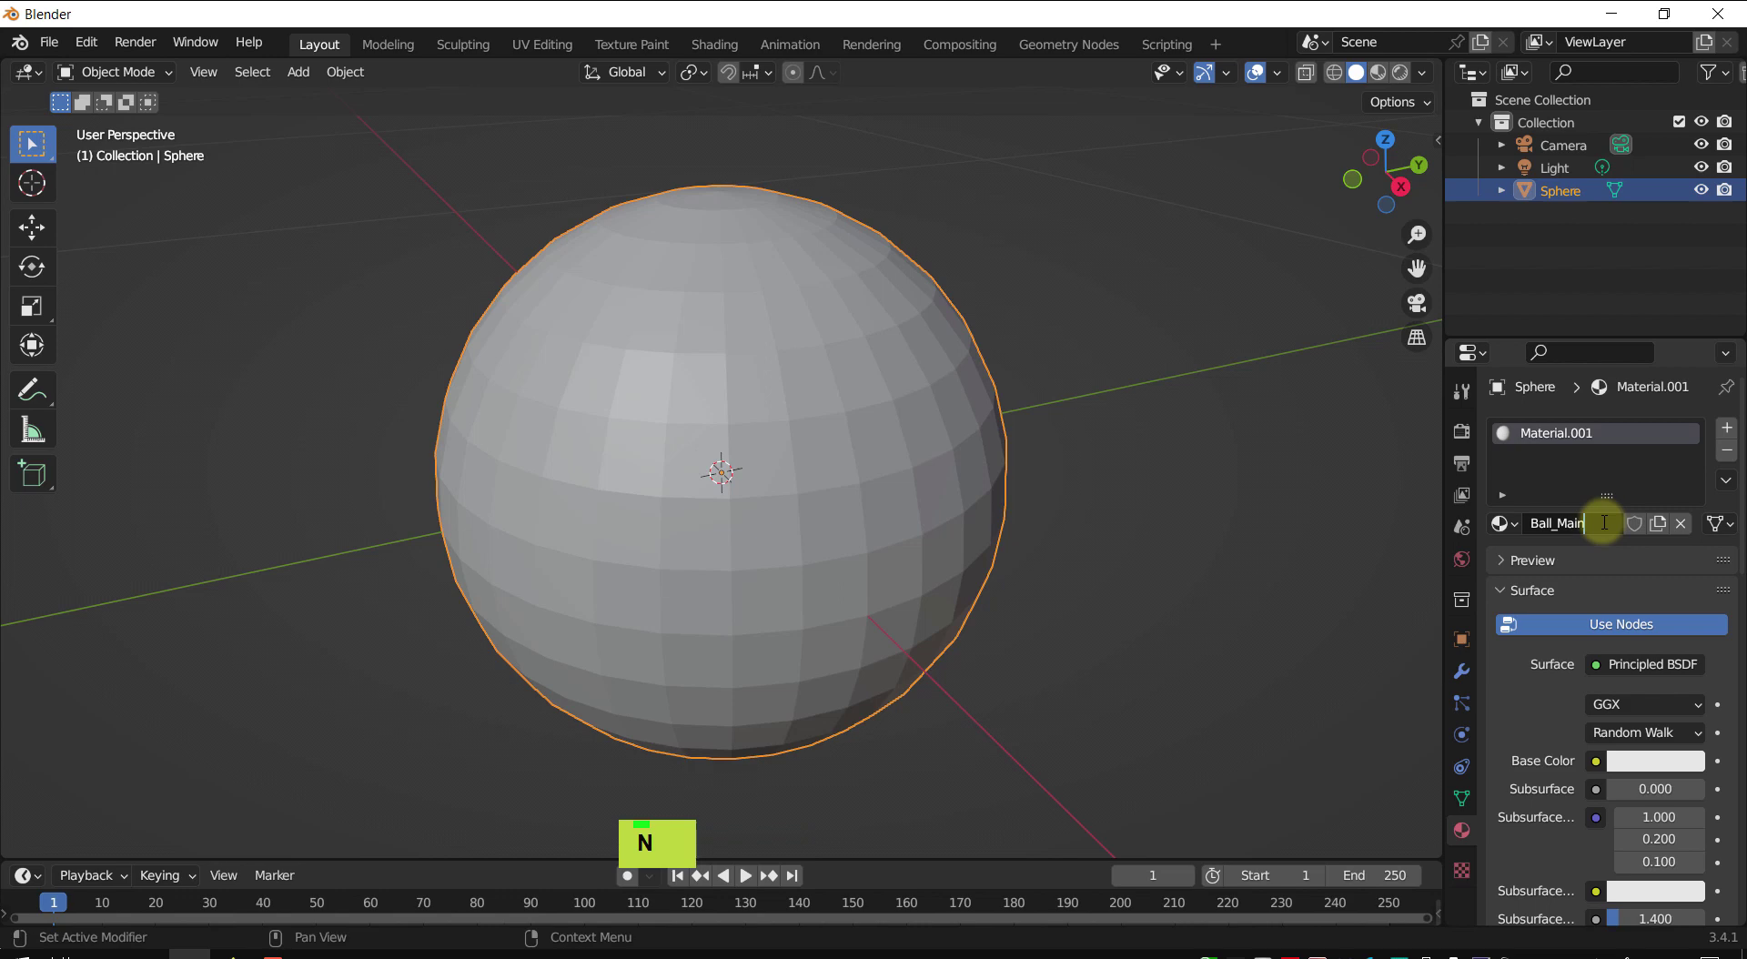
{"action": "key", "text": "Return"}
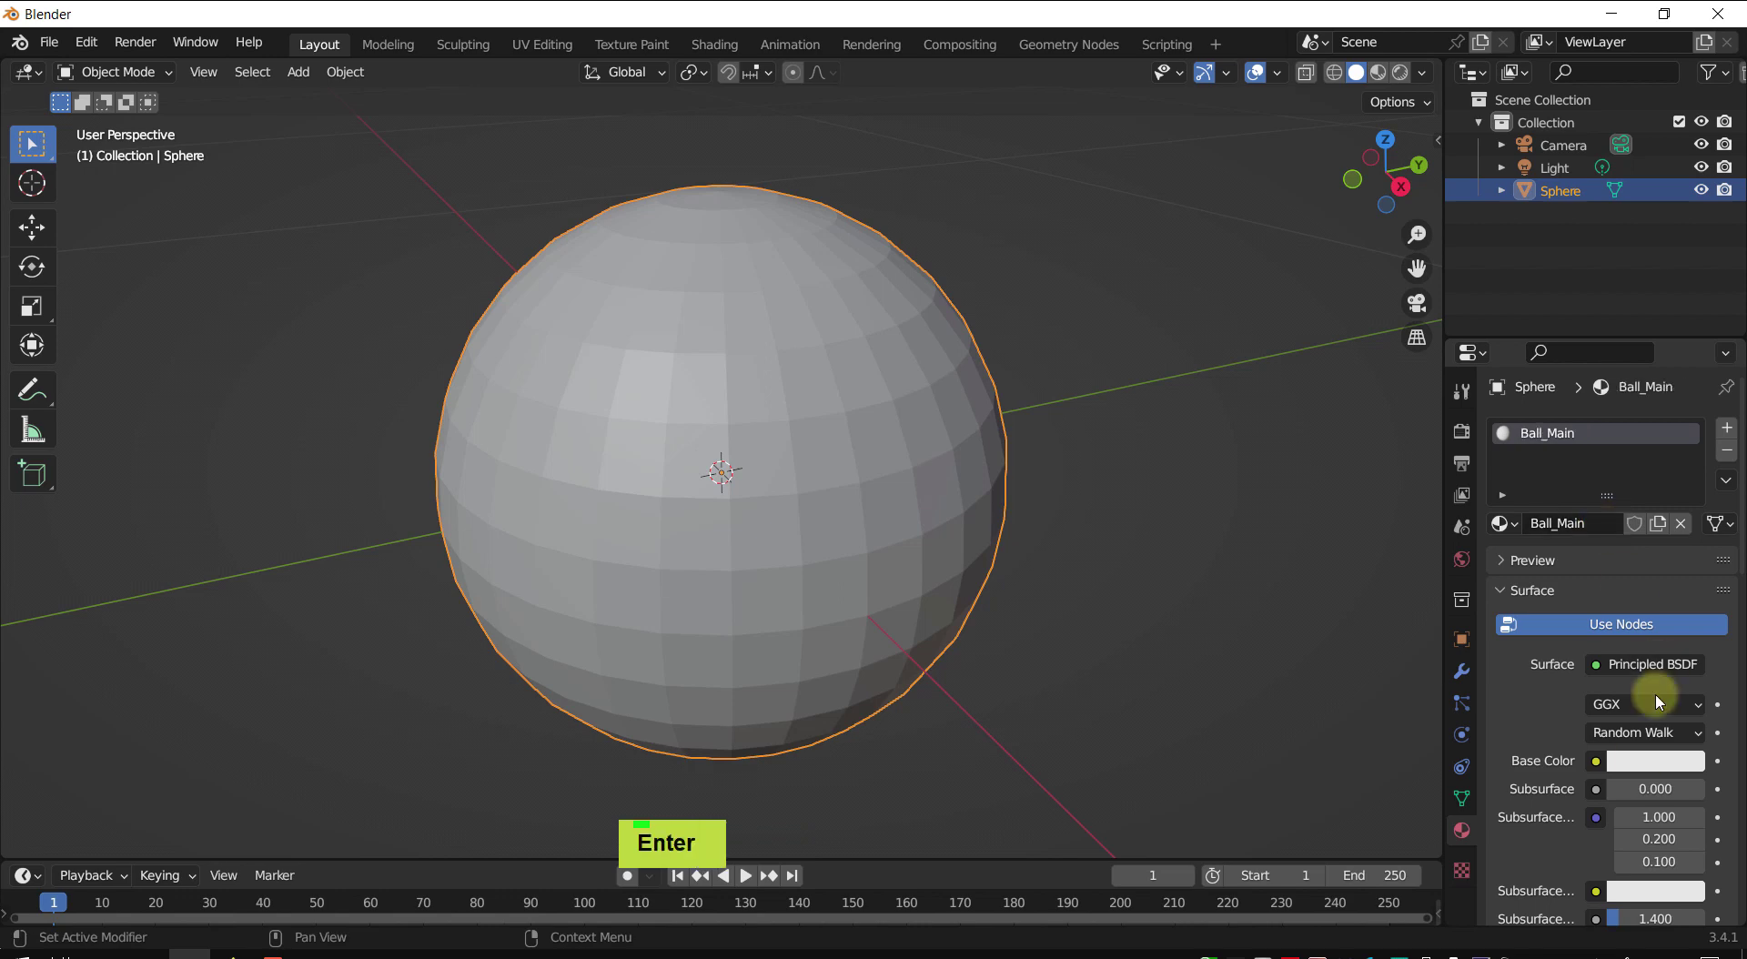
- Set the Ball_Main material's base color to a medium green and show the viewport in Material Preview shading
{"action": "left_click", "coordinate": [1686, 766]}
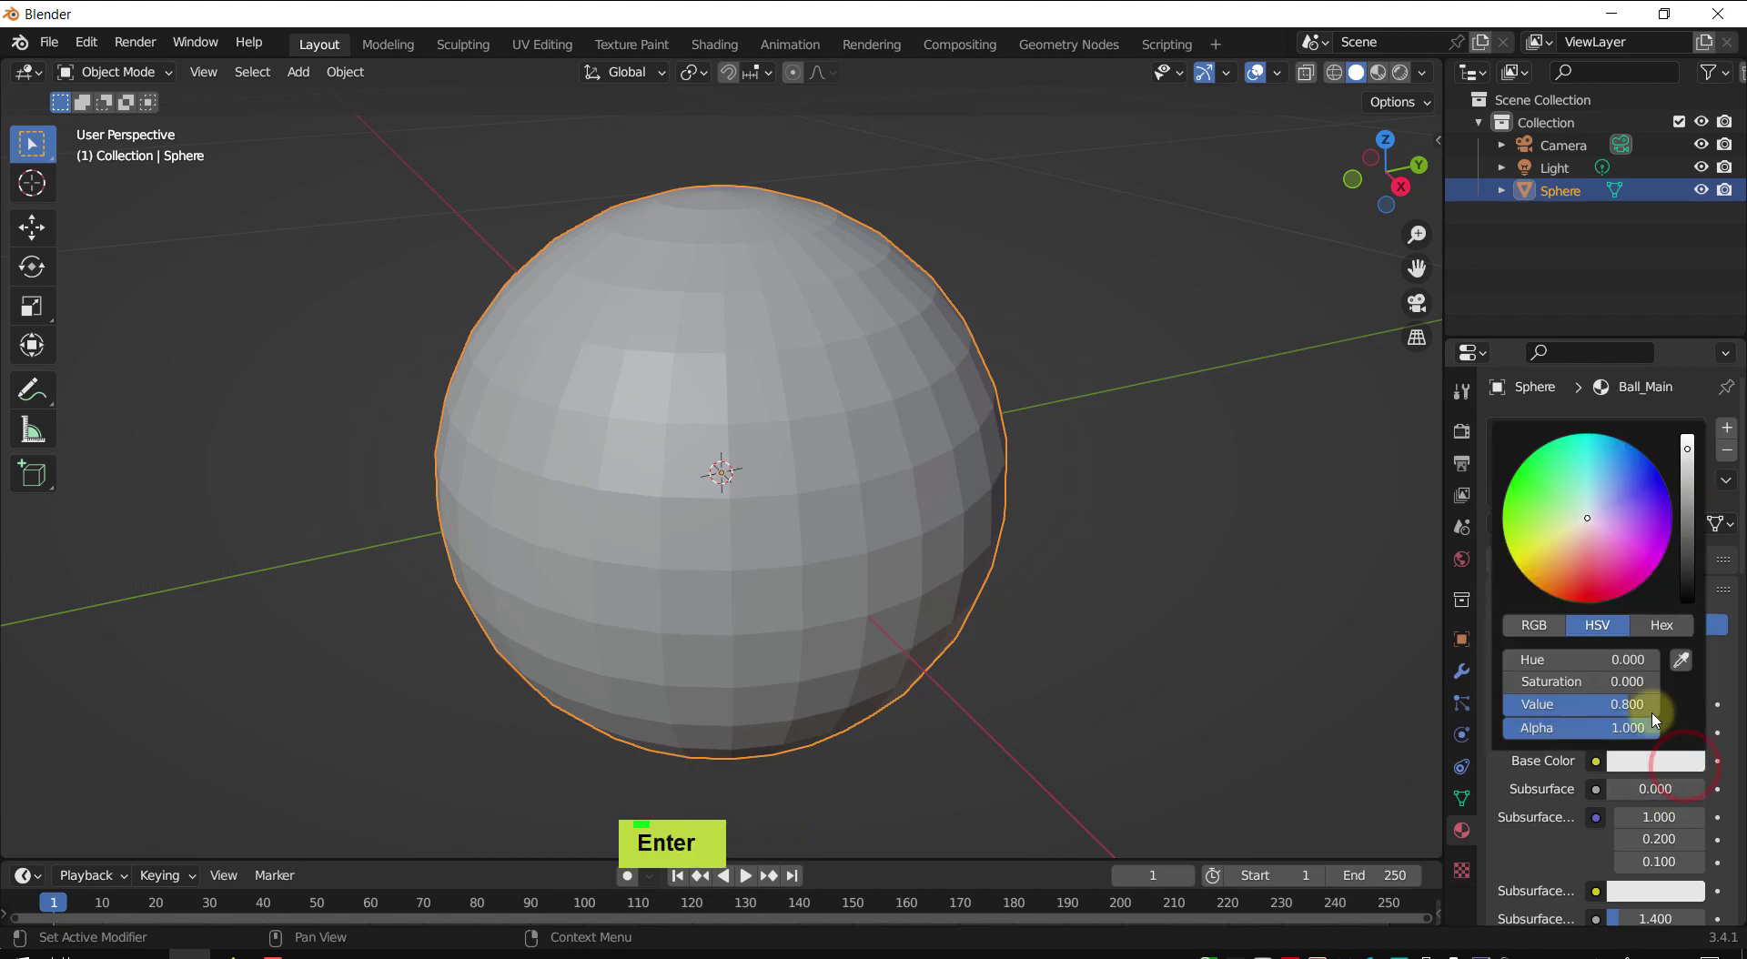
{"action": "left_click", "coordinate": [1559, 540]}
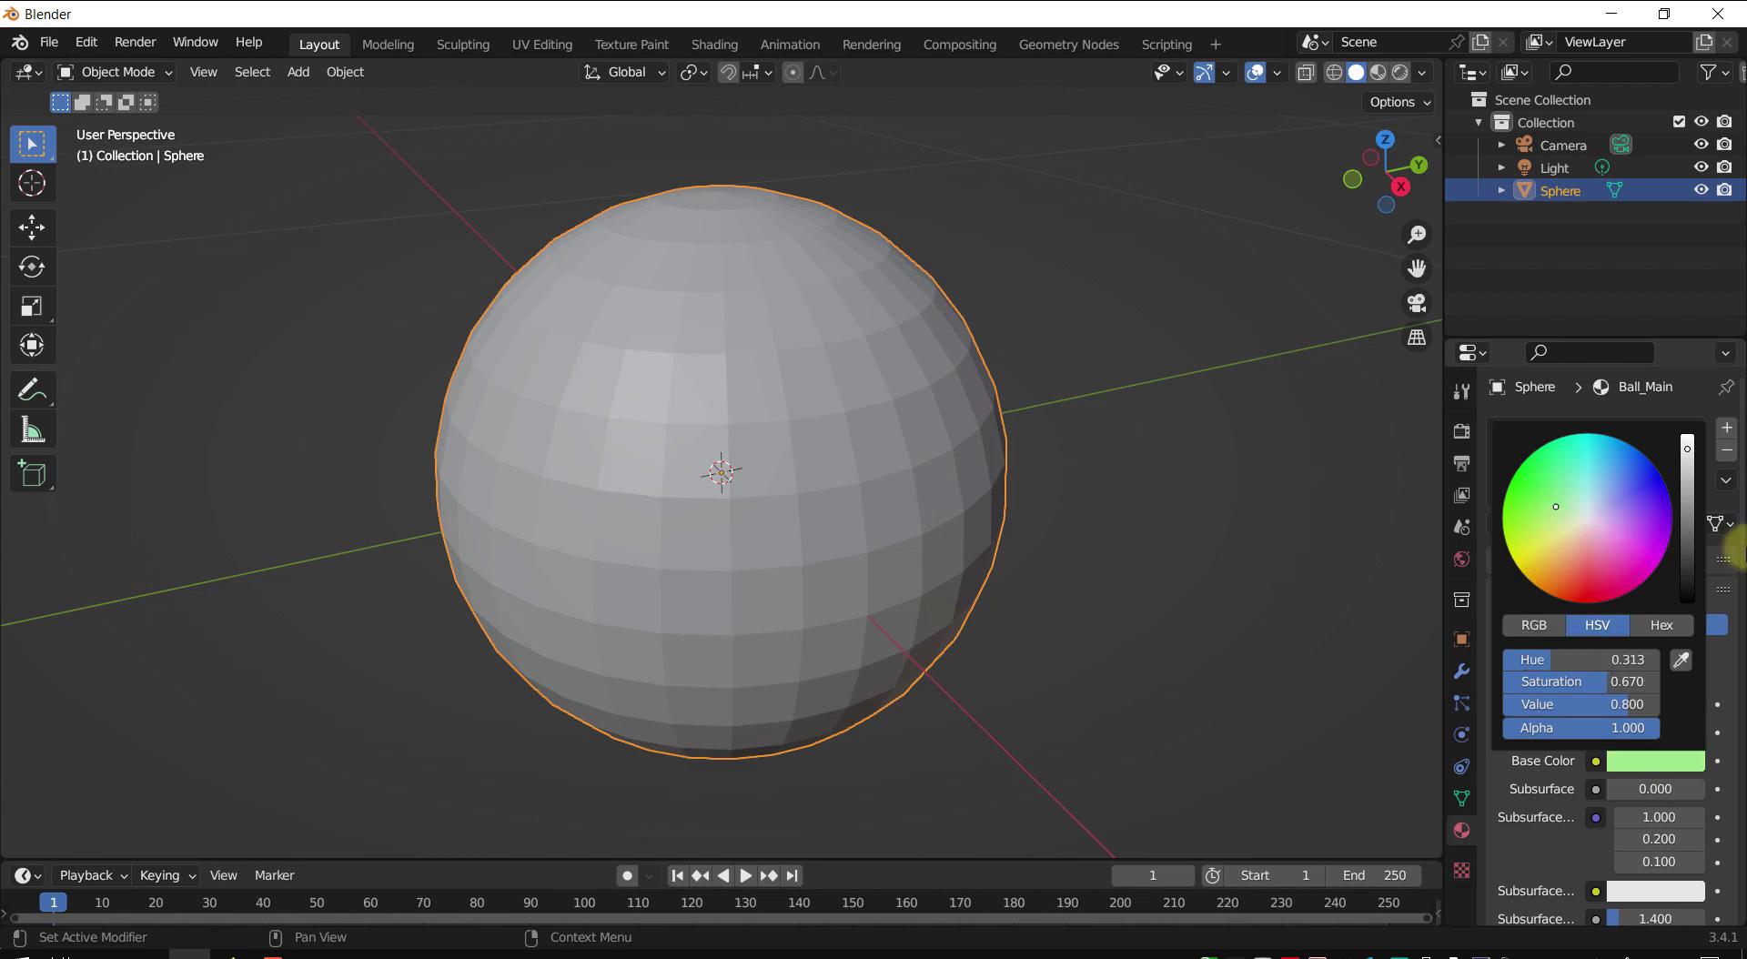
{"action": "left_click", "coordinate": [1690, 482]}
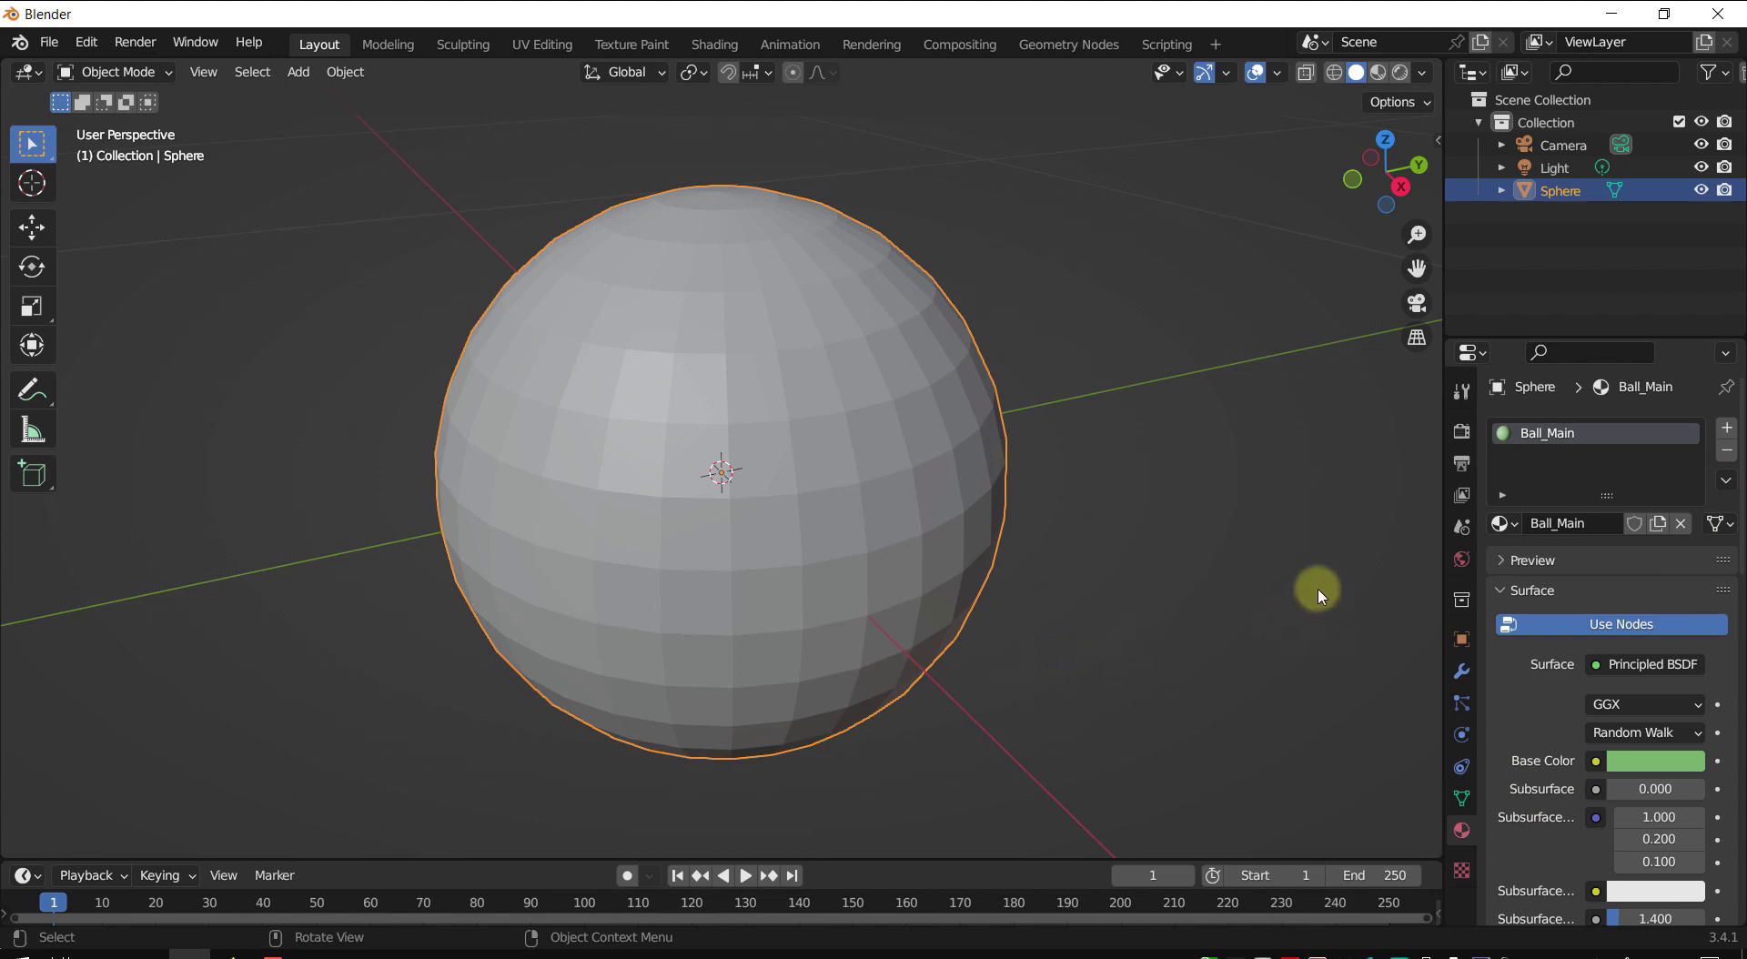
{"action": "key", "text": "z"}
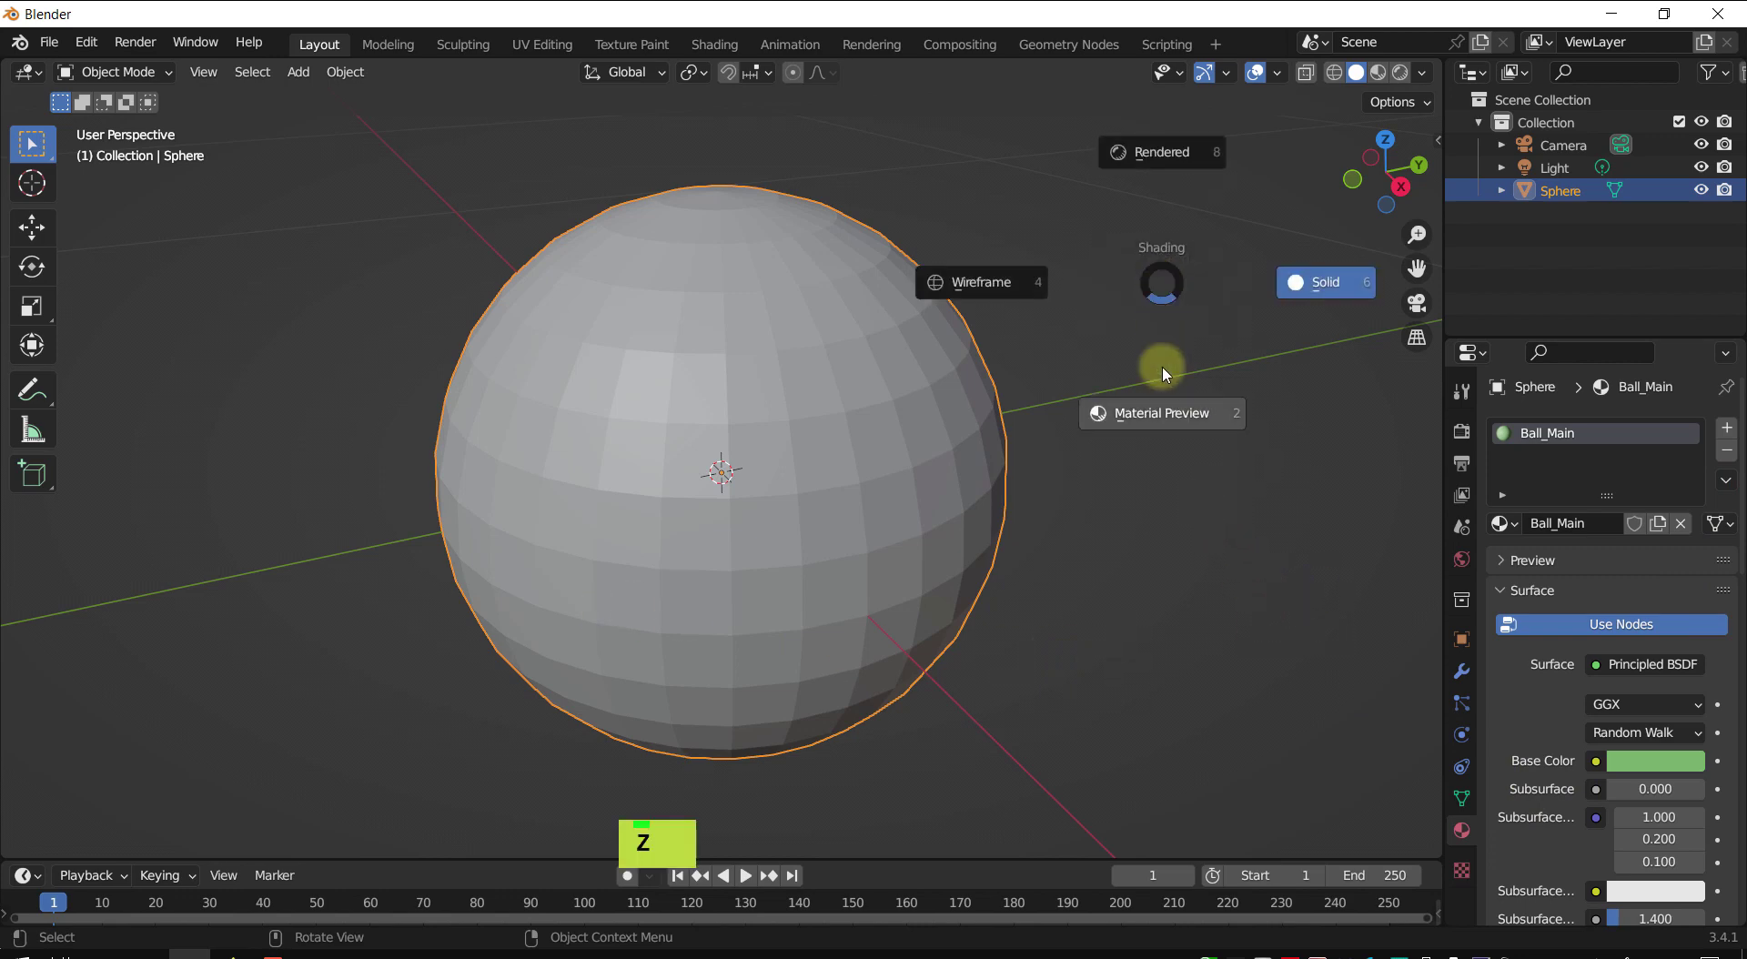
{"action": "left_click", "coordinate": [1162, 414]}
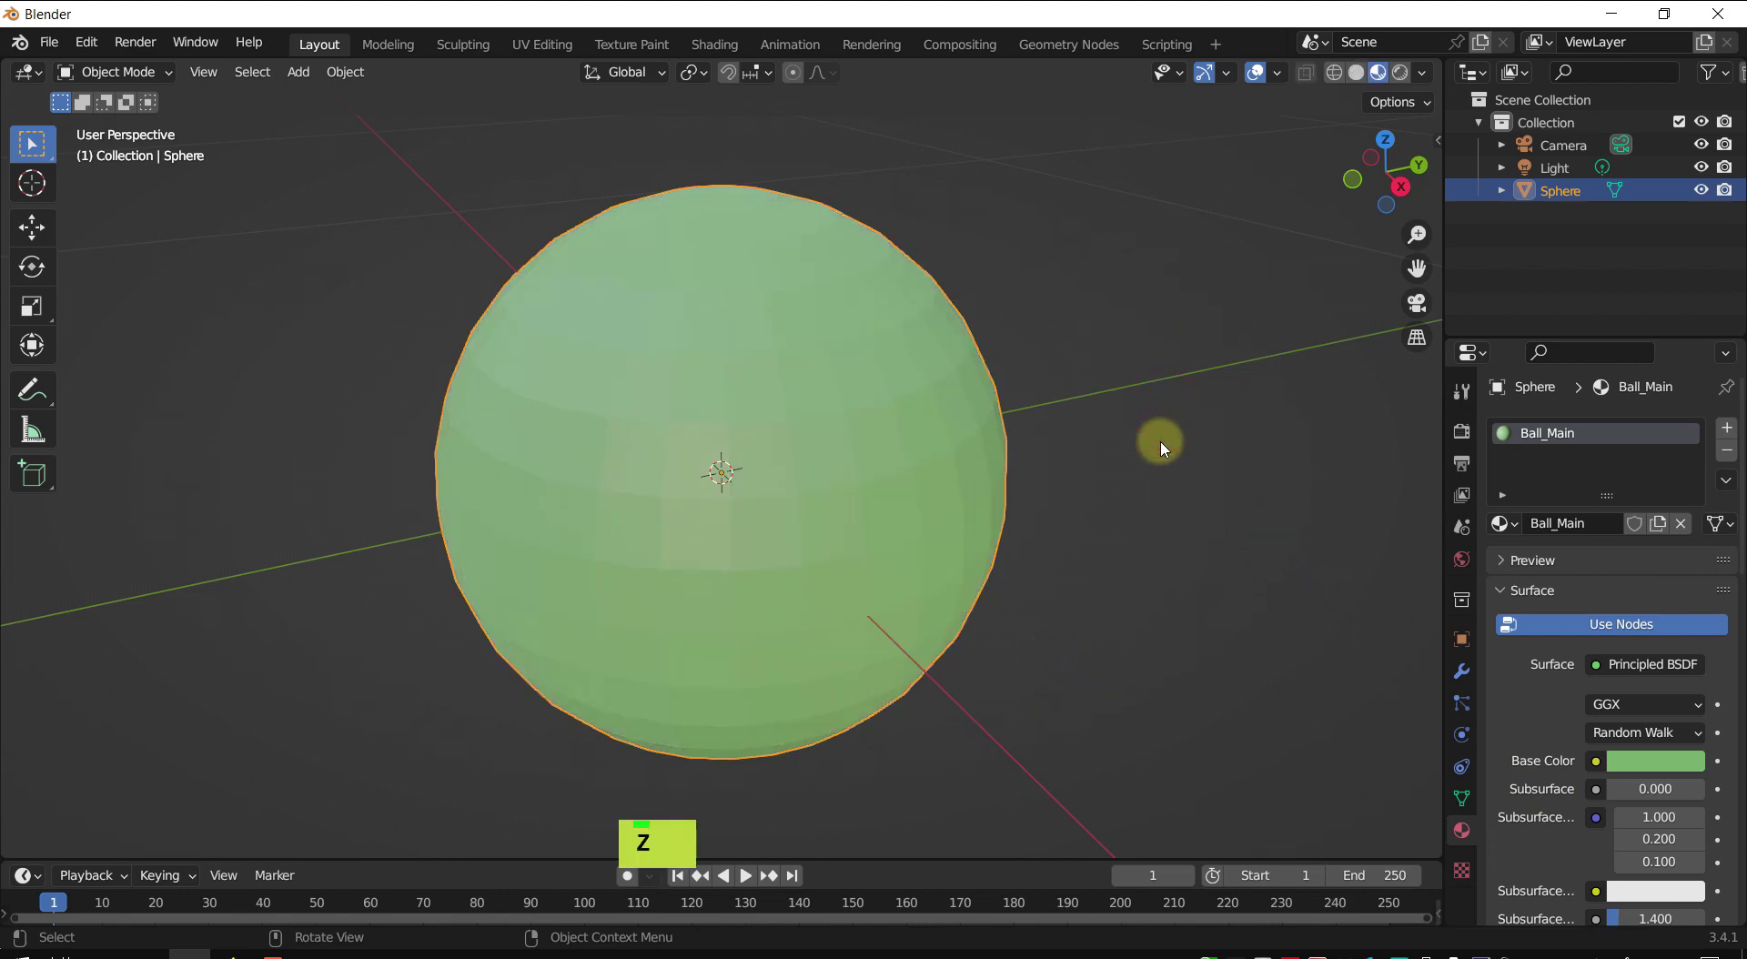
- In Edit Mode with face selection and top view, select the two adjacent vertical face loops on either side of the positive Y axis
{"action": "key", "text": "Tab"}
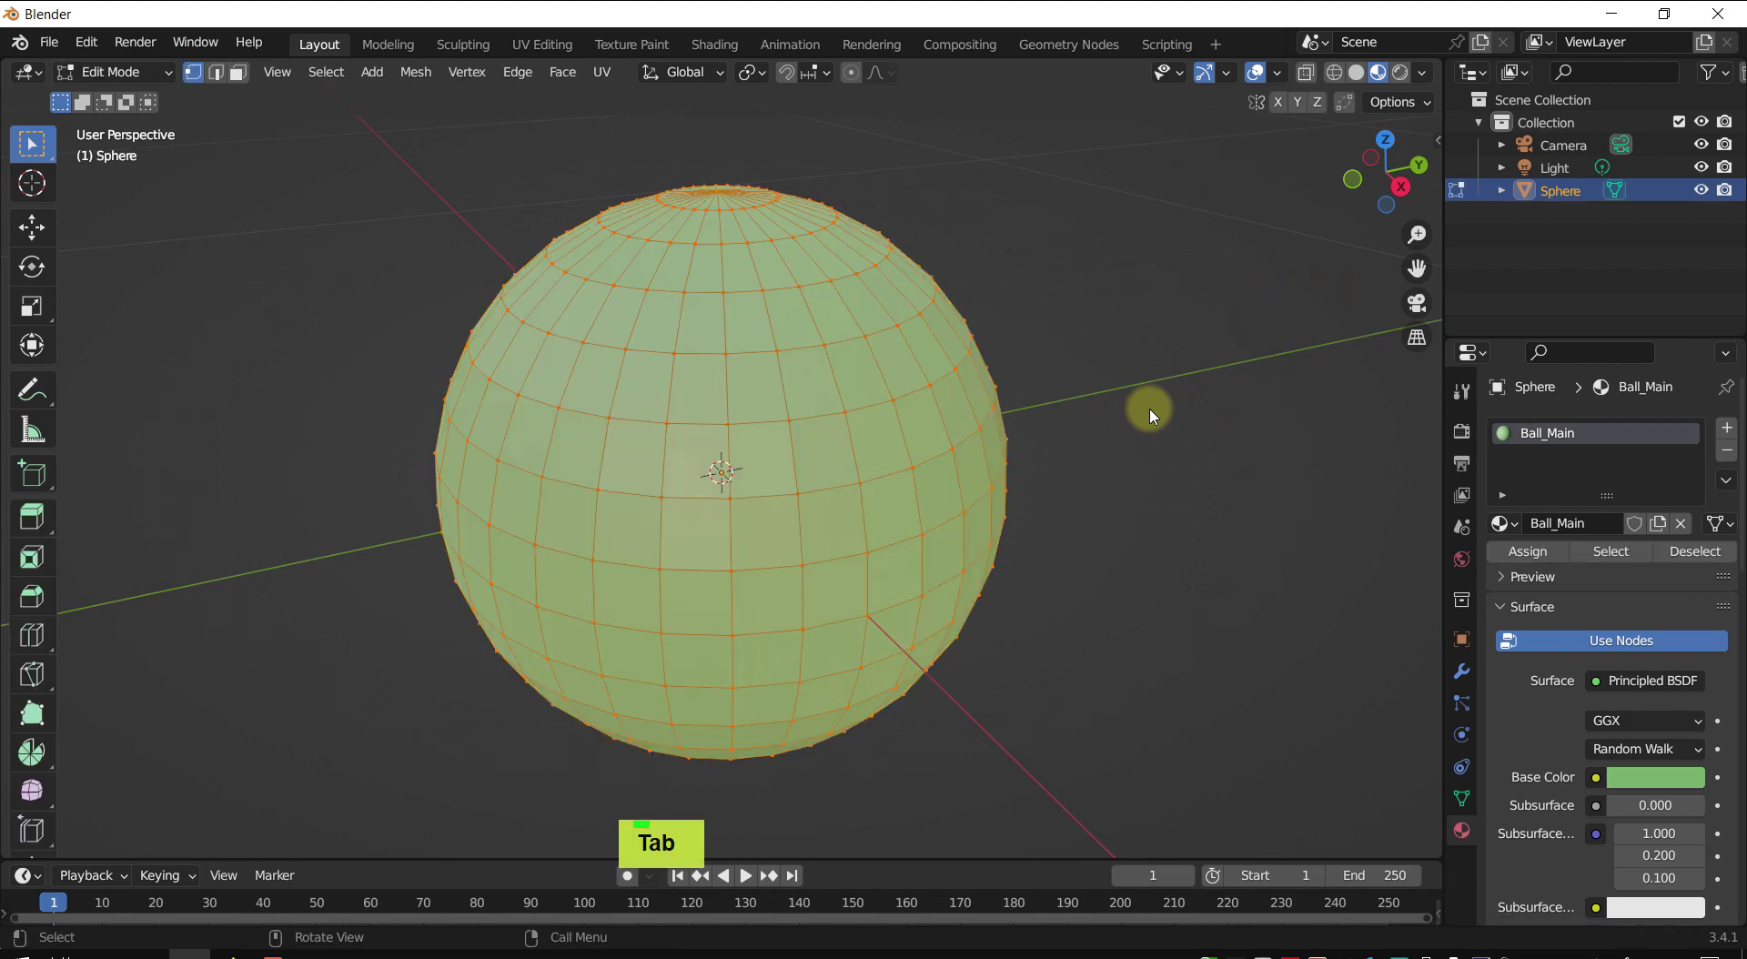
{"action": "middle_click_drag", "start_coordinate": [1104, 312], "coordinate": [1129, 482]}
{"action": "key", "text": "3"}
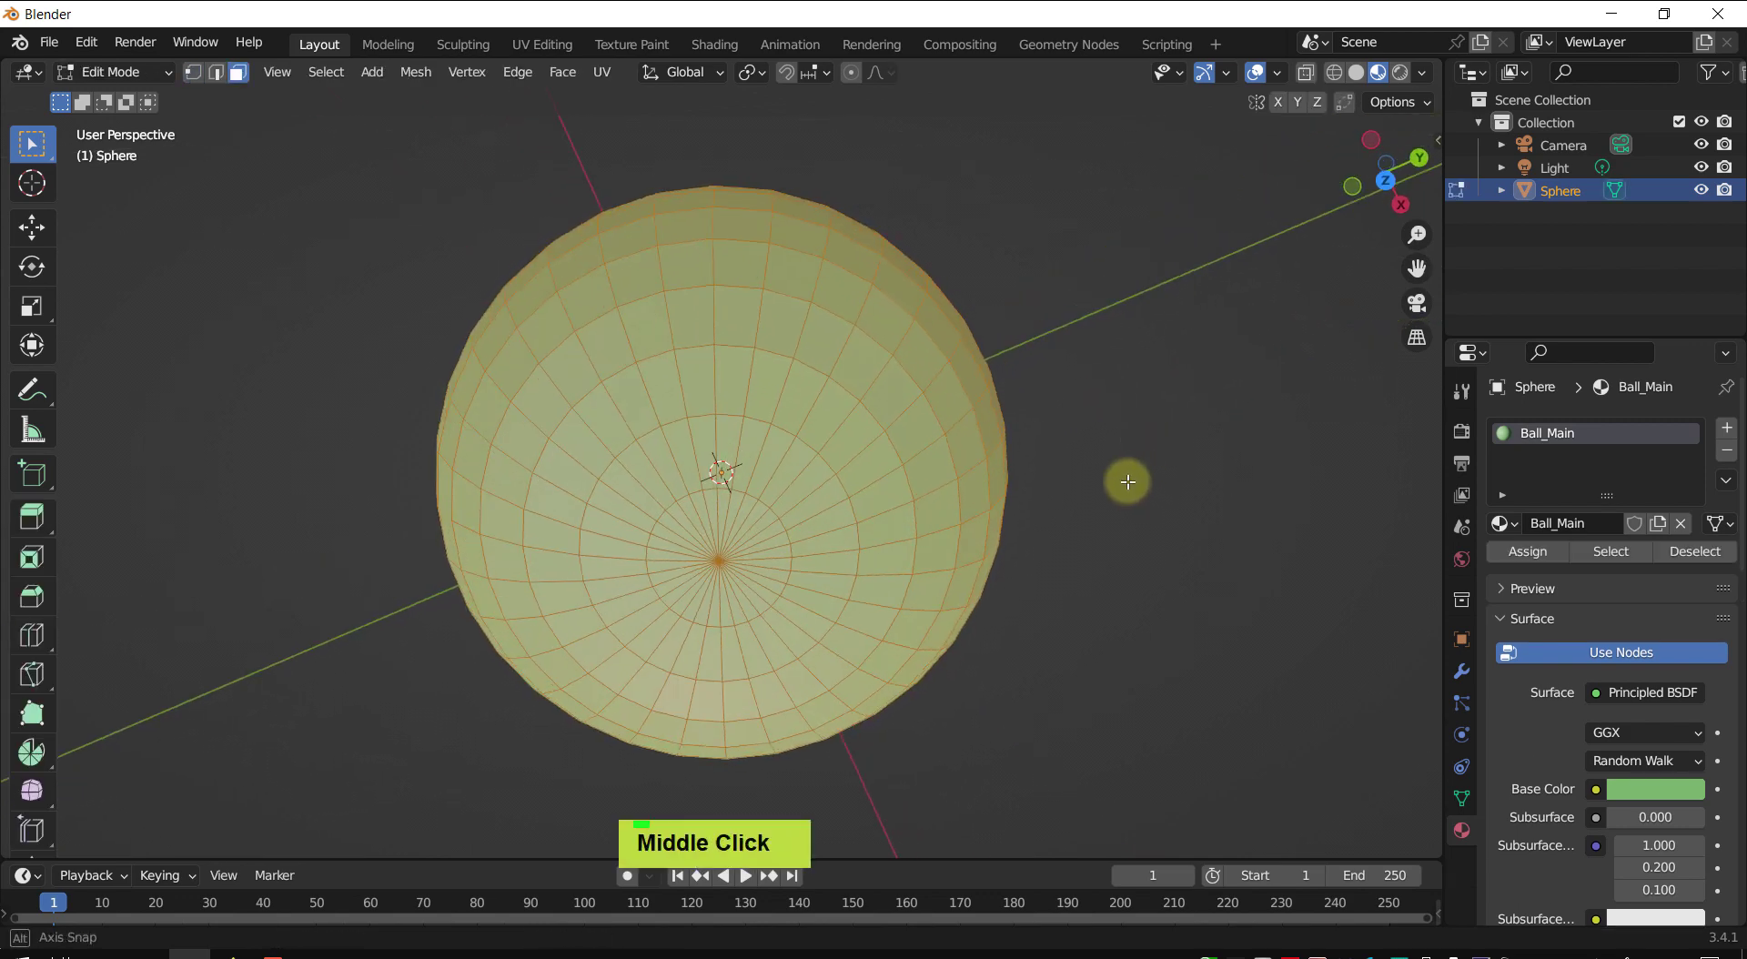
{"action": "key", "text": "KP_7"}
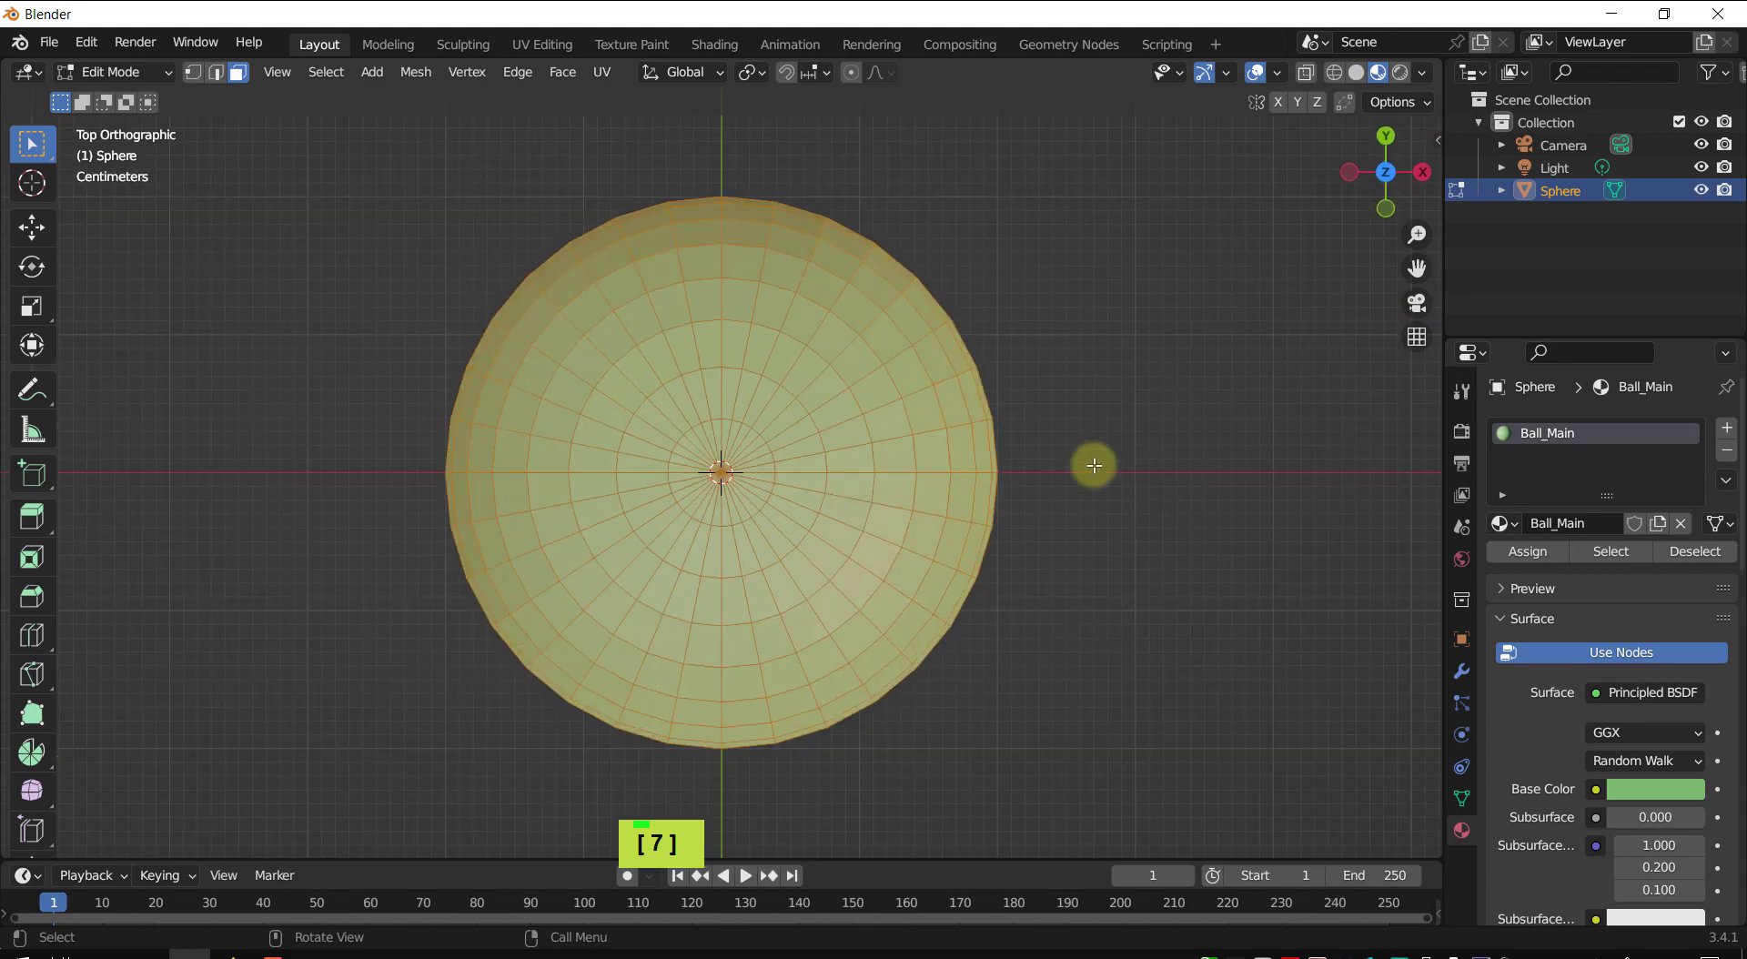
{"action": "middle_click_drag", "start_coordinate": [950, 259], "coordinate": [1095, 355], "text": "shift"}
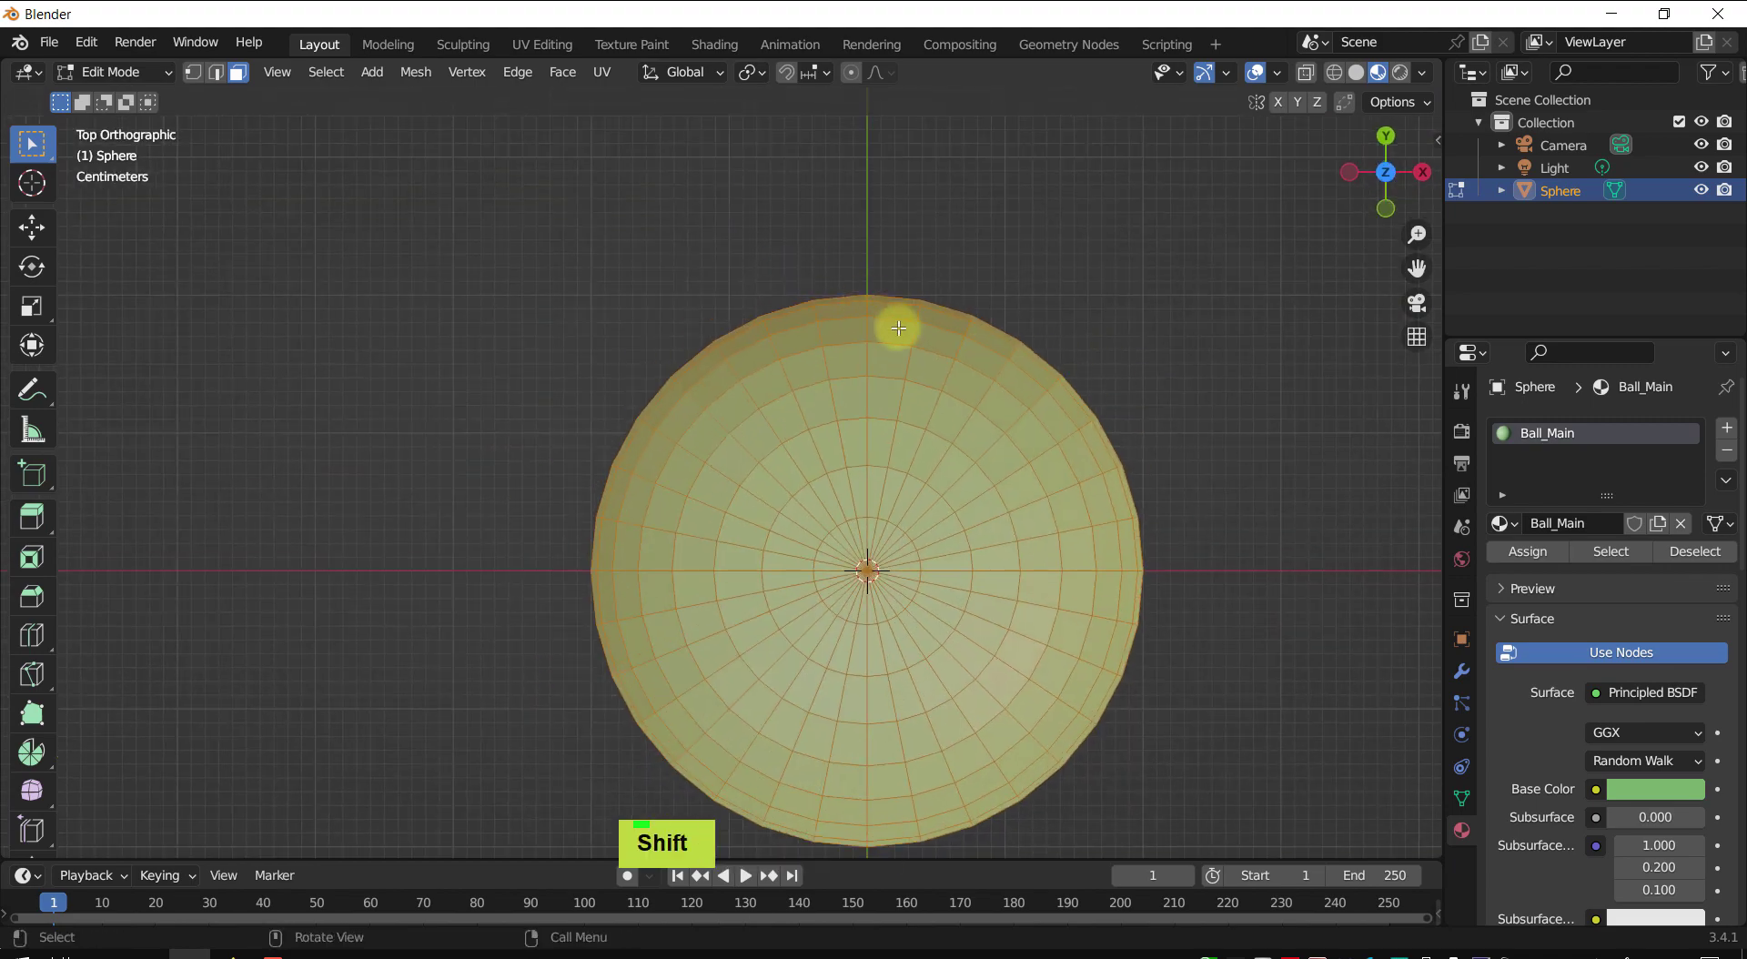
{"action": "scroll", "coordinate": [901, 343], "scroll_direction": "up", "scroll_amount": 4}
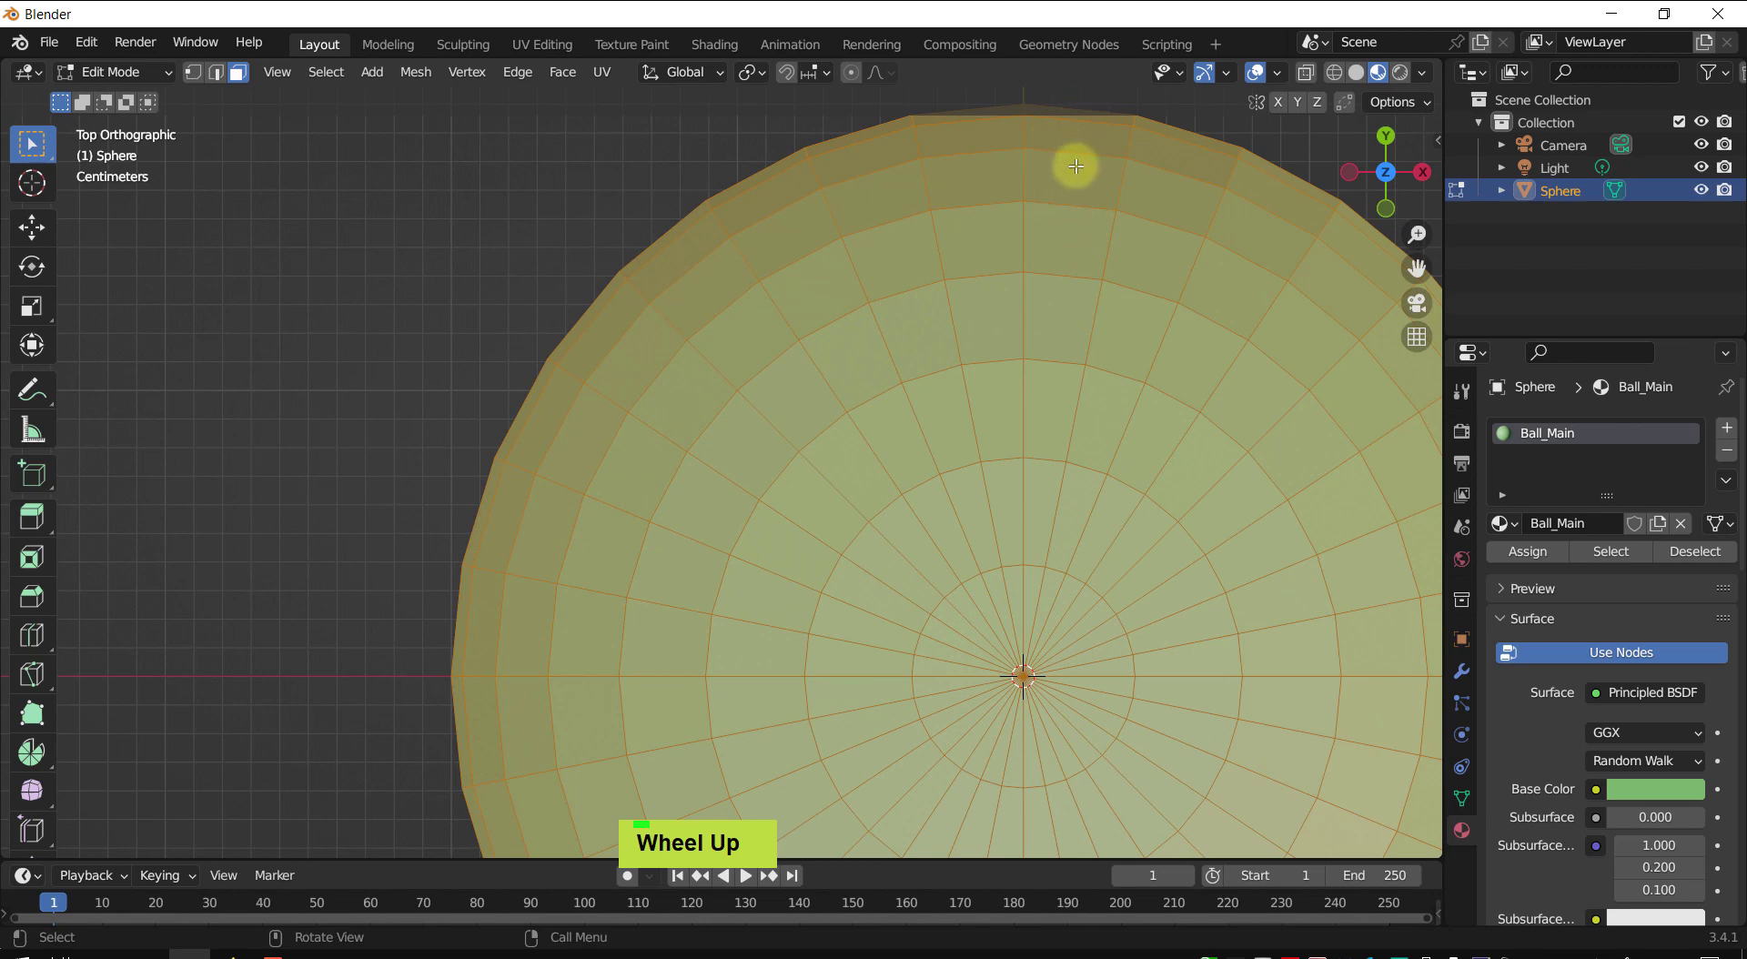
{"action": "key", "text": "alt"}
{"action": "left_click", "coordinate": [1069, 161], "text": "alt"}
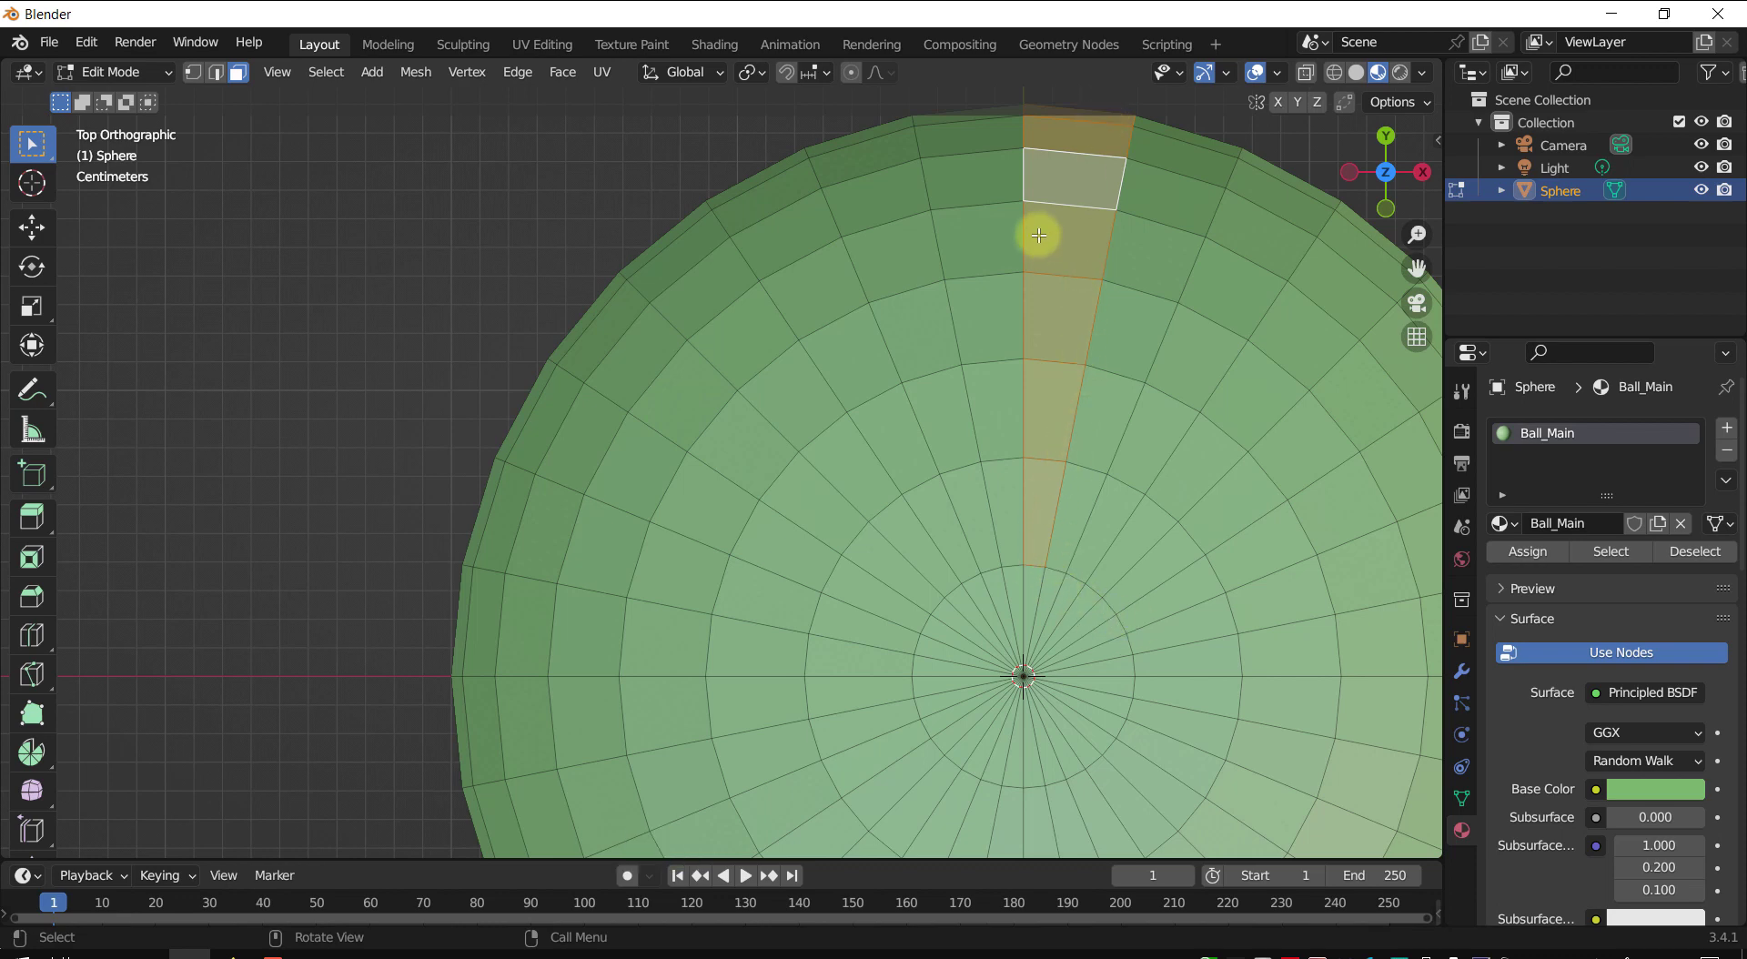
{"action": "key", "text": "alt"}
{"action": "key", "text": "shift"}
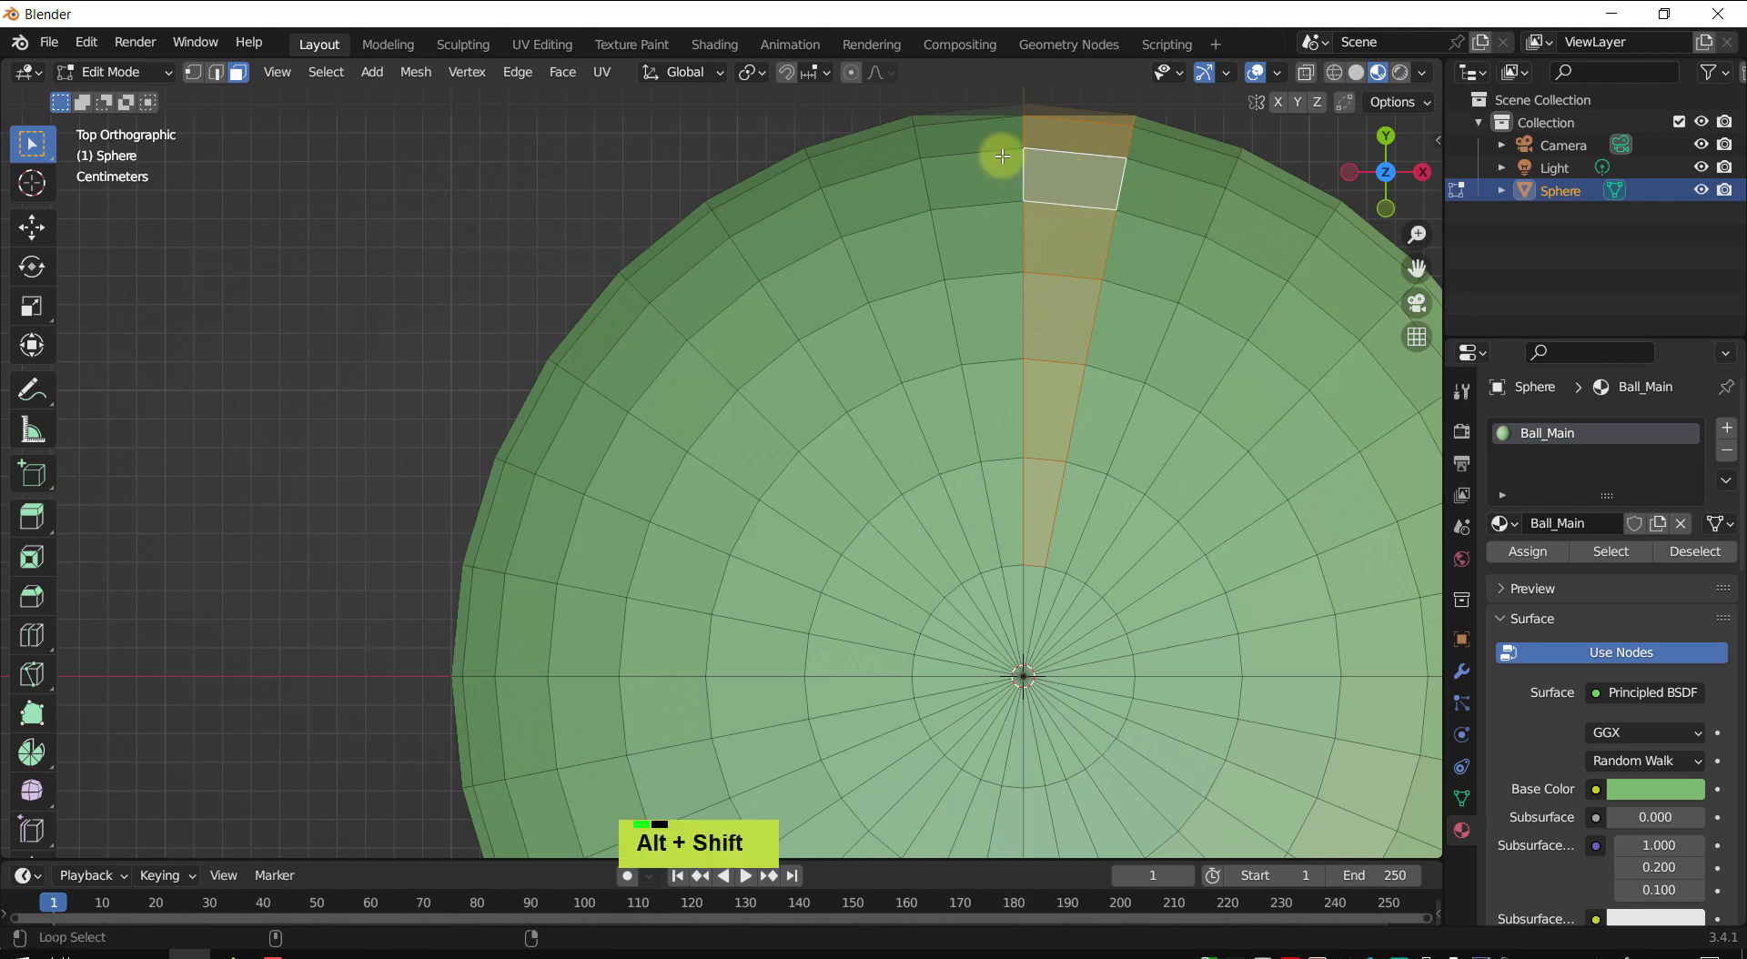
{"action": "left_click", "coordinate": [977, 158], "text": "alt+shift"}
- Add seven more two-face-wide vertical loops around the sphere to the selection, leaving two columns of faces between neighbouring stripes
{"action": "scroll", "coordinate": [916, 254], "scroll_direction": "down", "scroll_amount": 3}
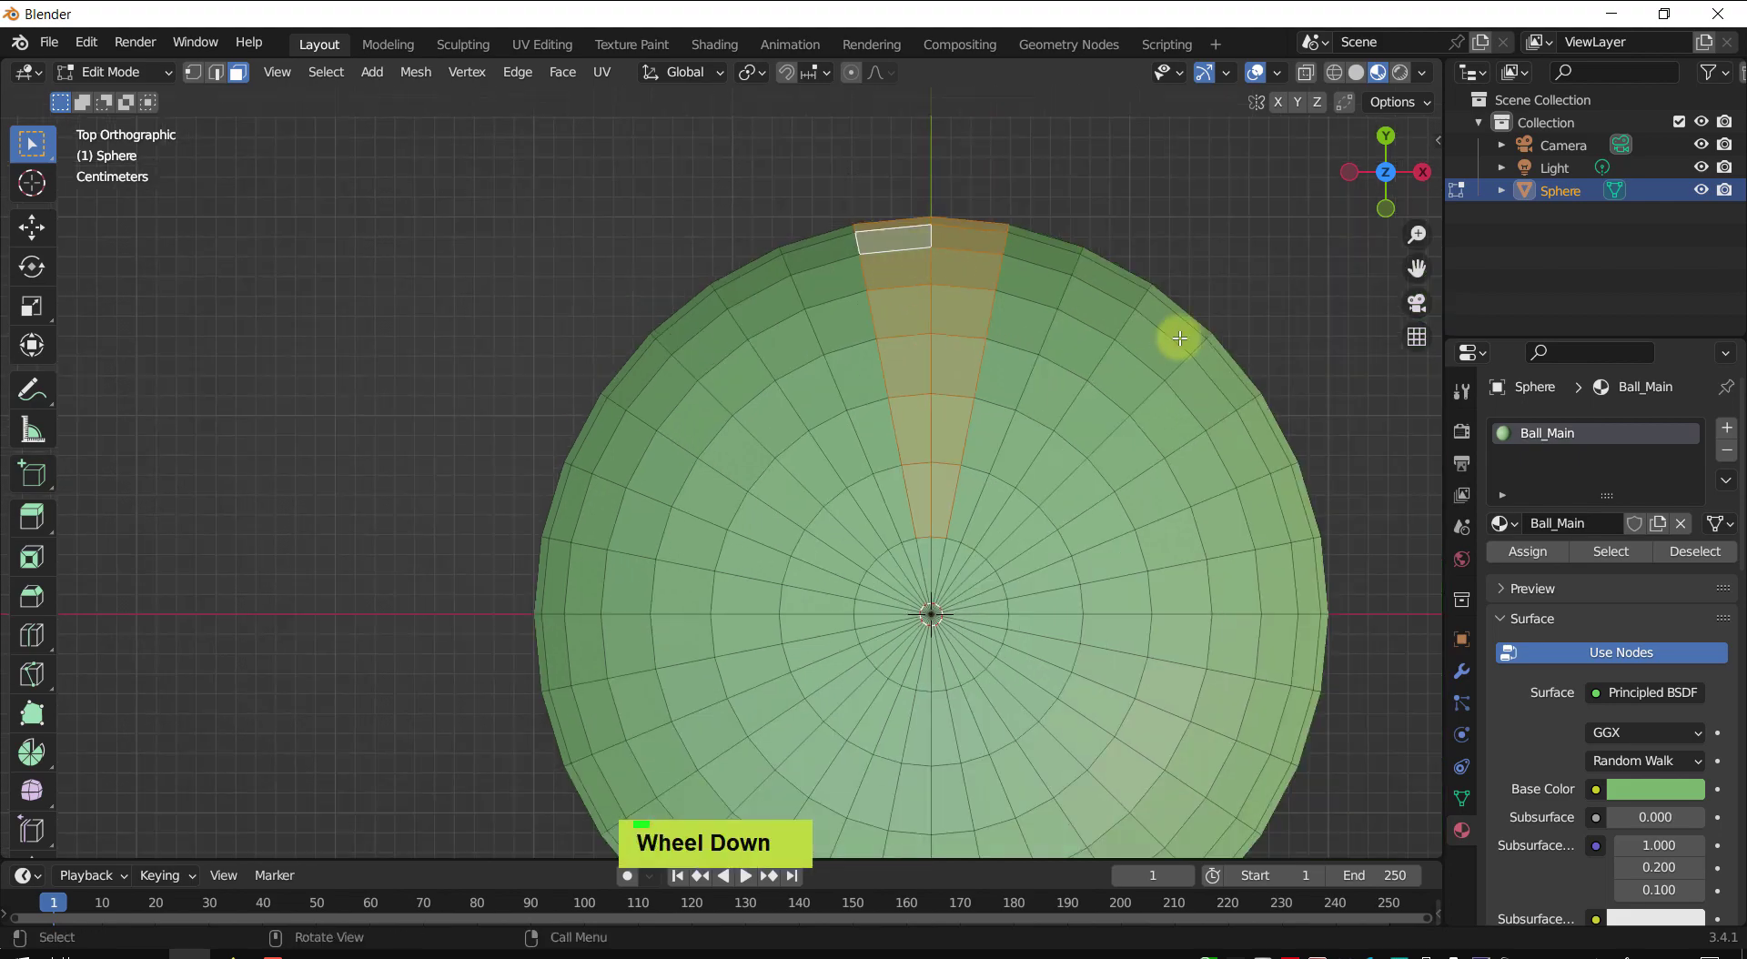
{"action": "left_click", "coordinate": [1168, 341], "text": "alt+shift"}
{"action": "left_click", "coordinate": [1204, 386], "text": "alt+shift"}
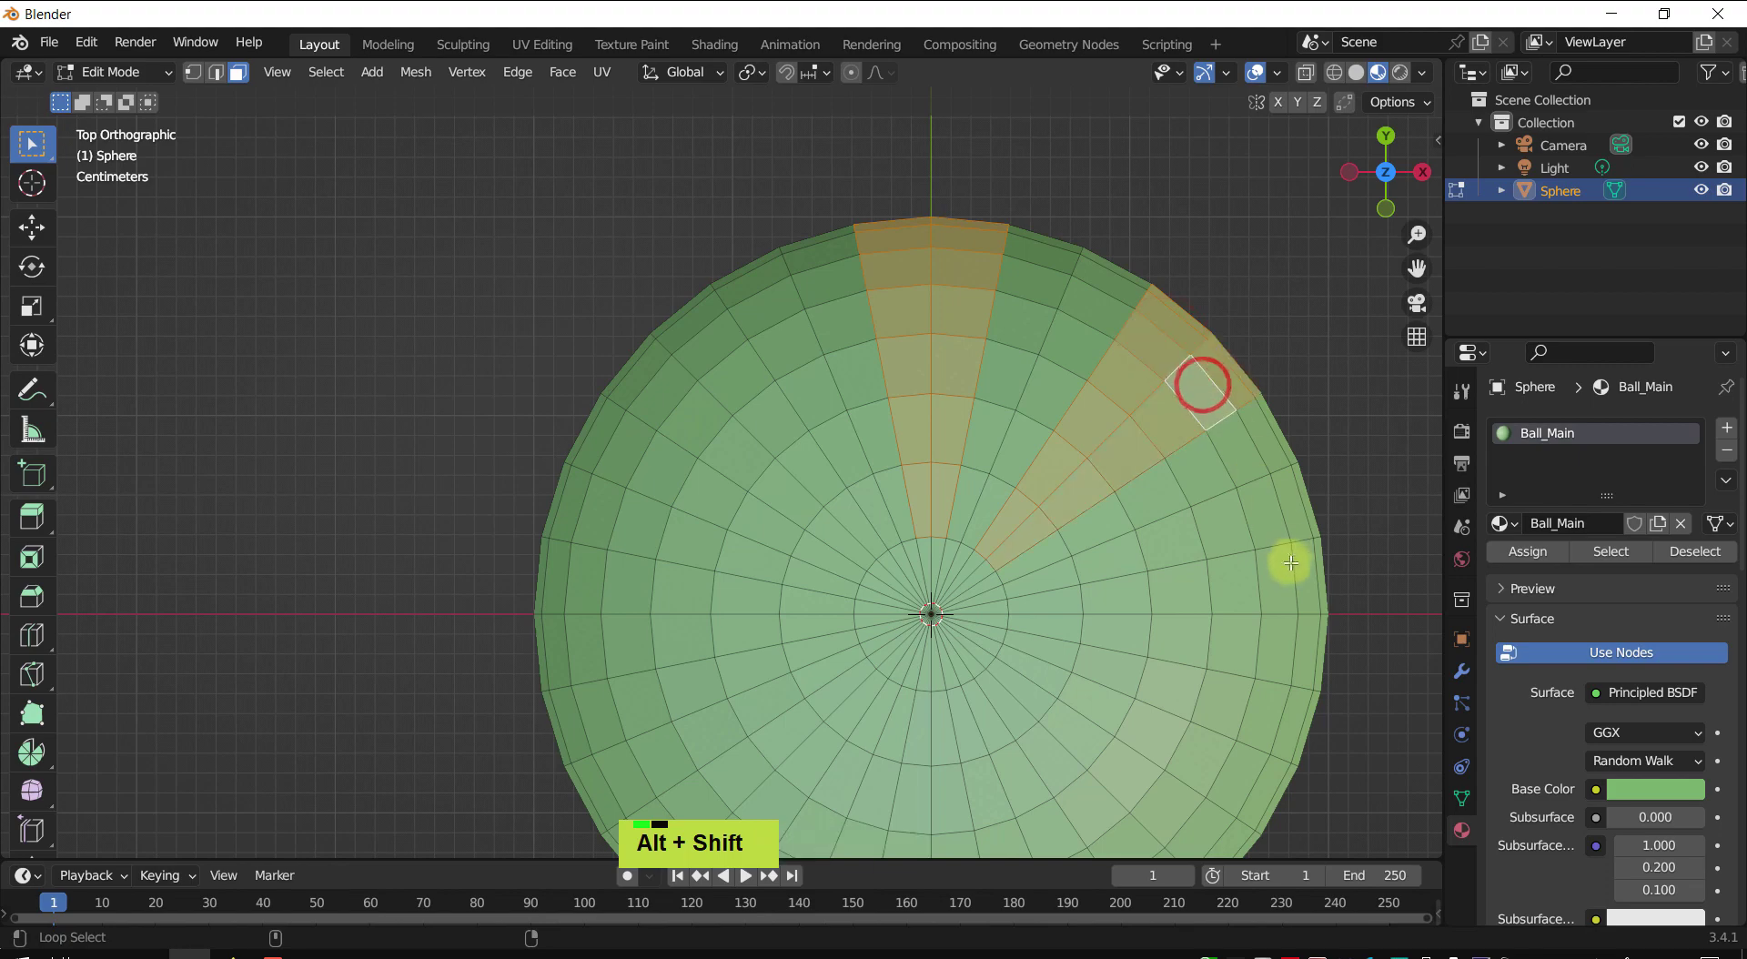
{"action": "left_click", "coordinate": [1287, 574], "text": "alt+shift"}
{"action": "left_click", "coordinate": [1288, 655], "text": "alt+shift"}
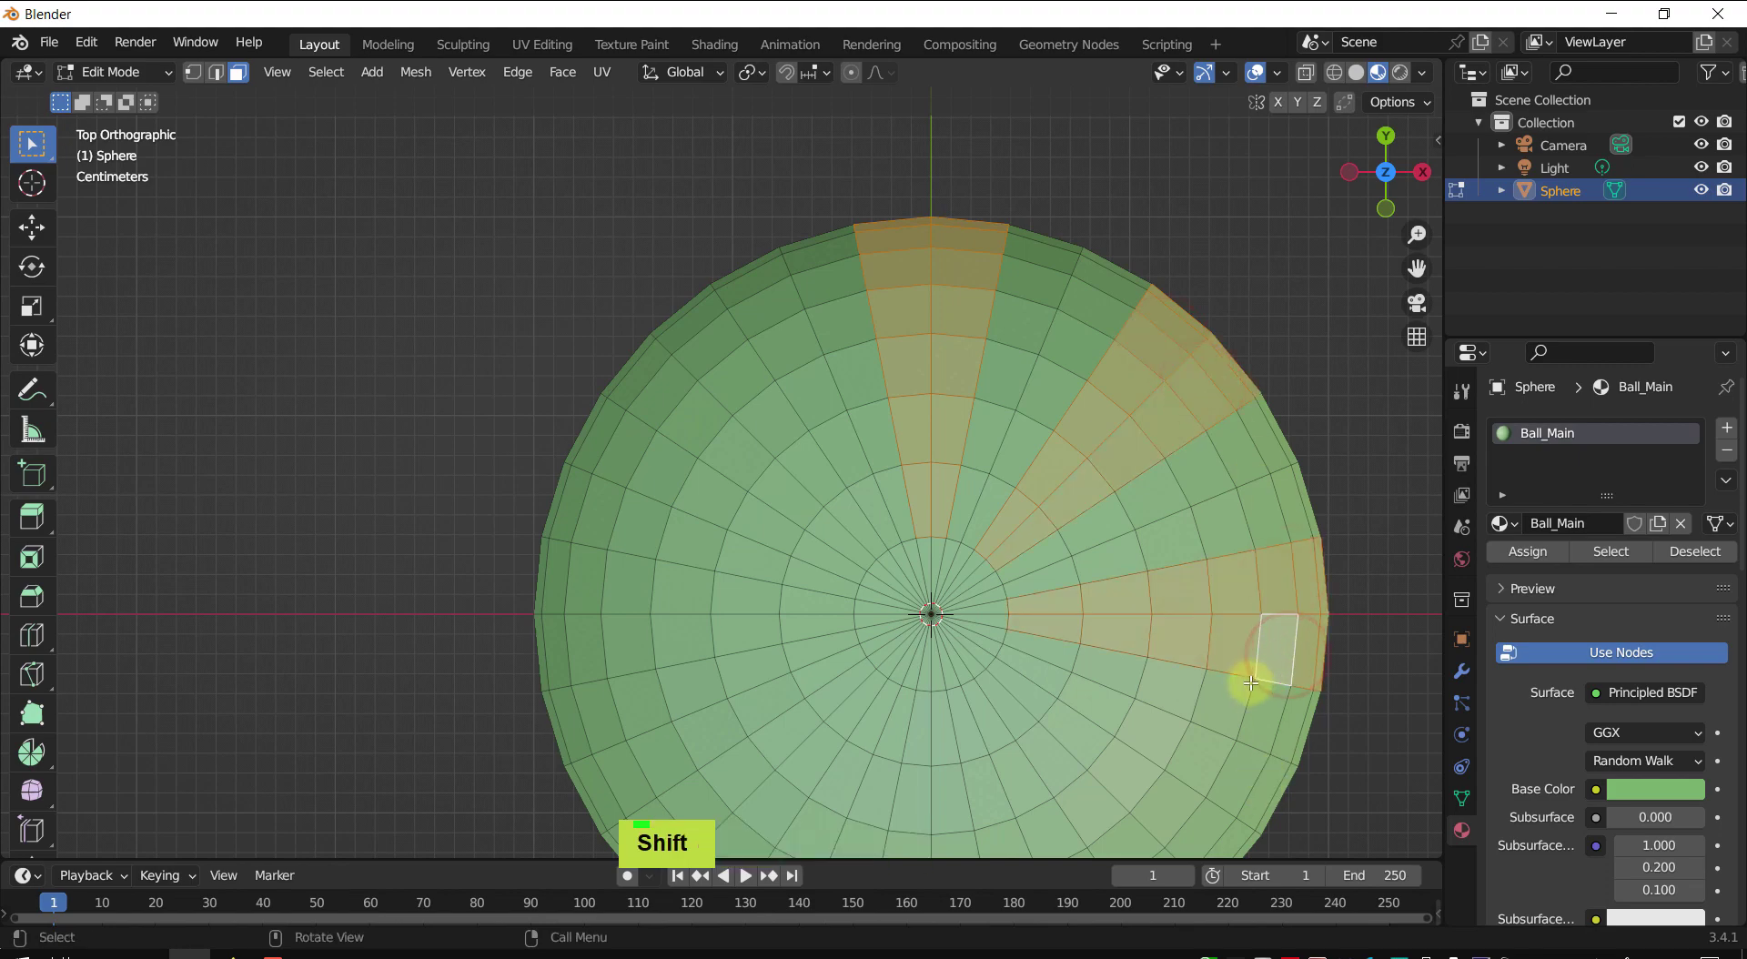
{"action": "scroll", "coordinate": [1249, 684], "scroll_direction": "down", "scroll_amount": 1}
{"action": "middle_click_drag", "start_coordinate": [1249, 683], "coordinate": [1159, 563], "text": "shift"}
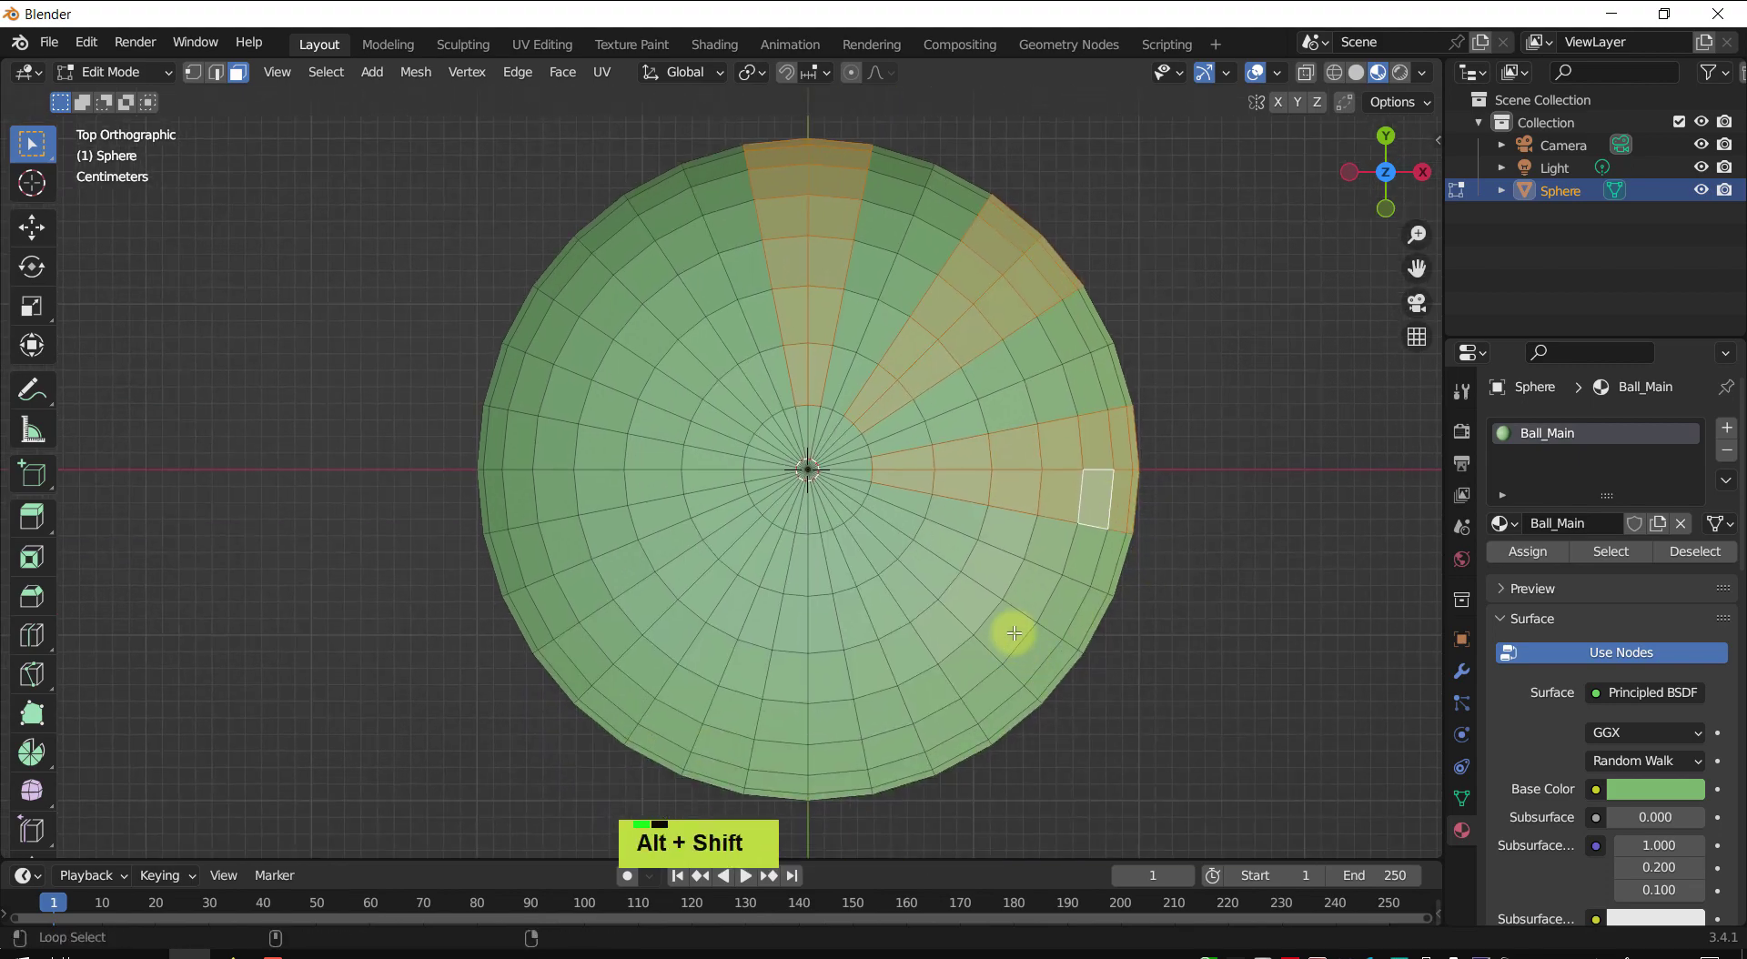
{"action": "left_click", "coordinate": [1014, 632], "text": "alt+shift"}
{"action": "left_click", "coordinate": [969, 685], "text": "alt+shift"}
{"action": "left_click", "coordinate": [831, 729], "text": "alt+shift"}
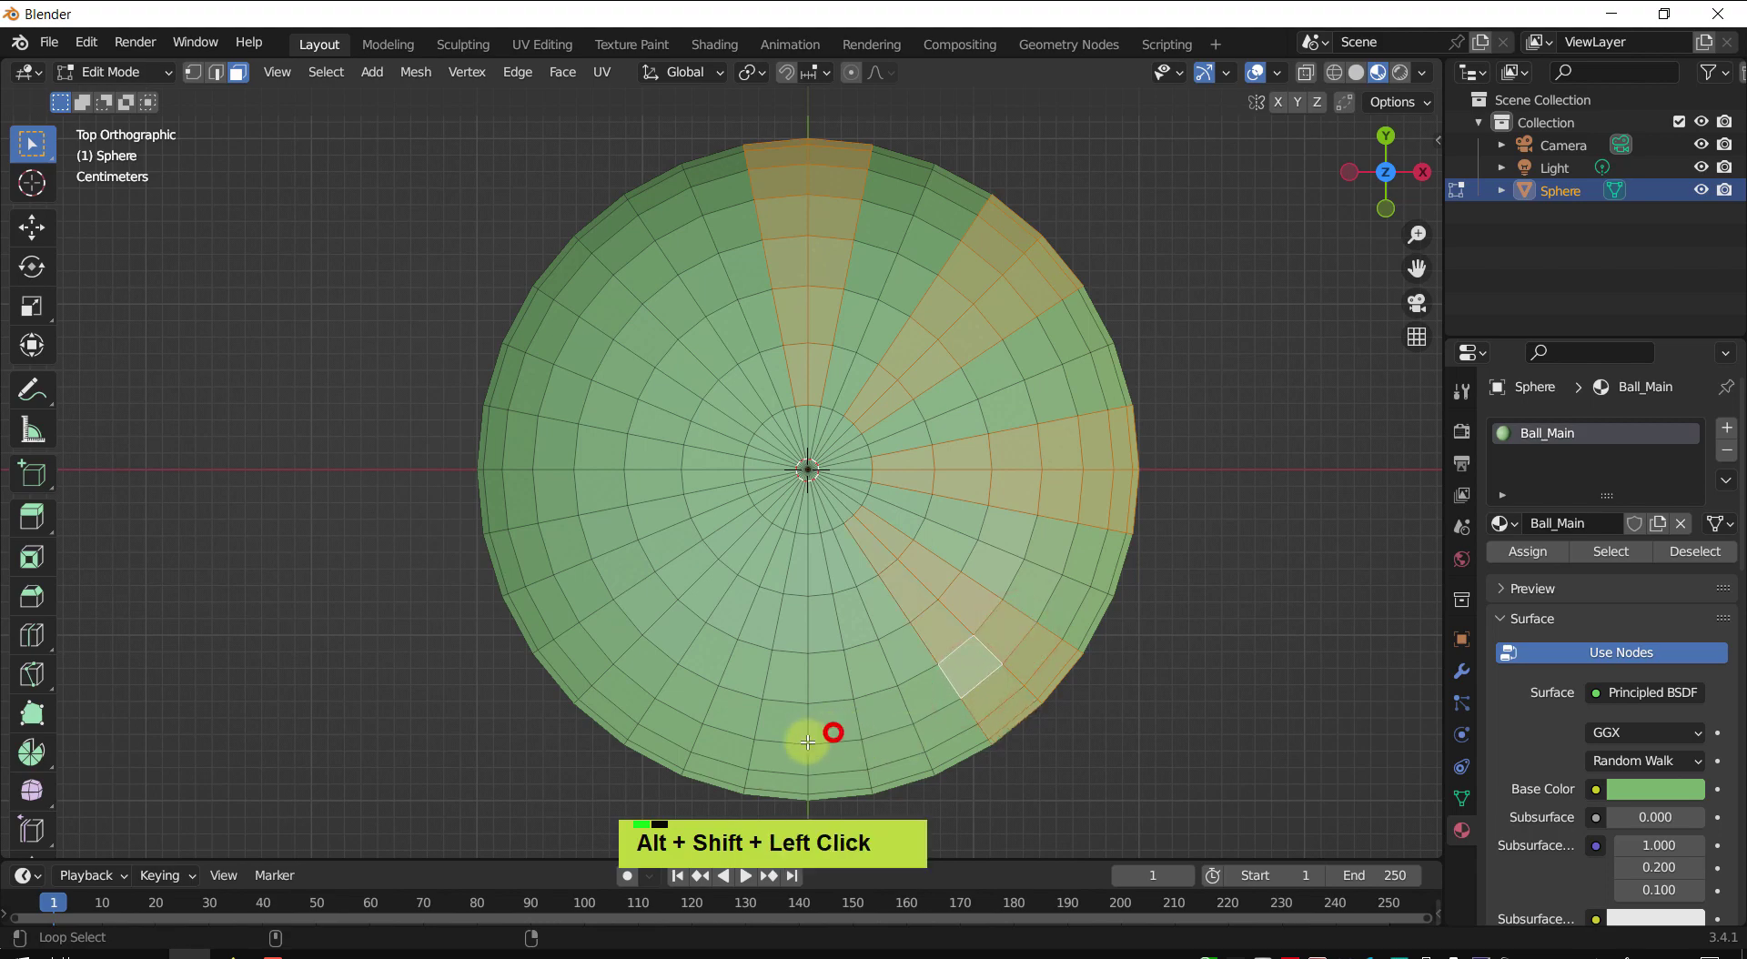
{"action": "left_click", "coordinate": [780, 725], "text": "alt+shift"}
{"action": "left_click", "coordinate": [639, 682], "text": "alt+shift"}
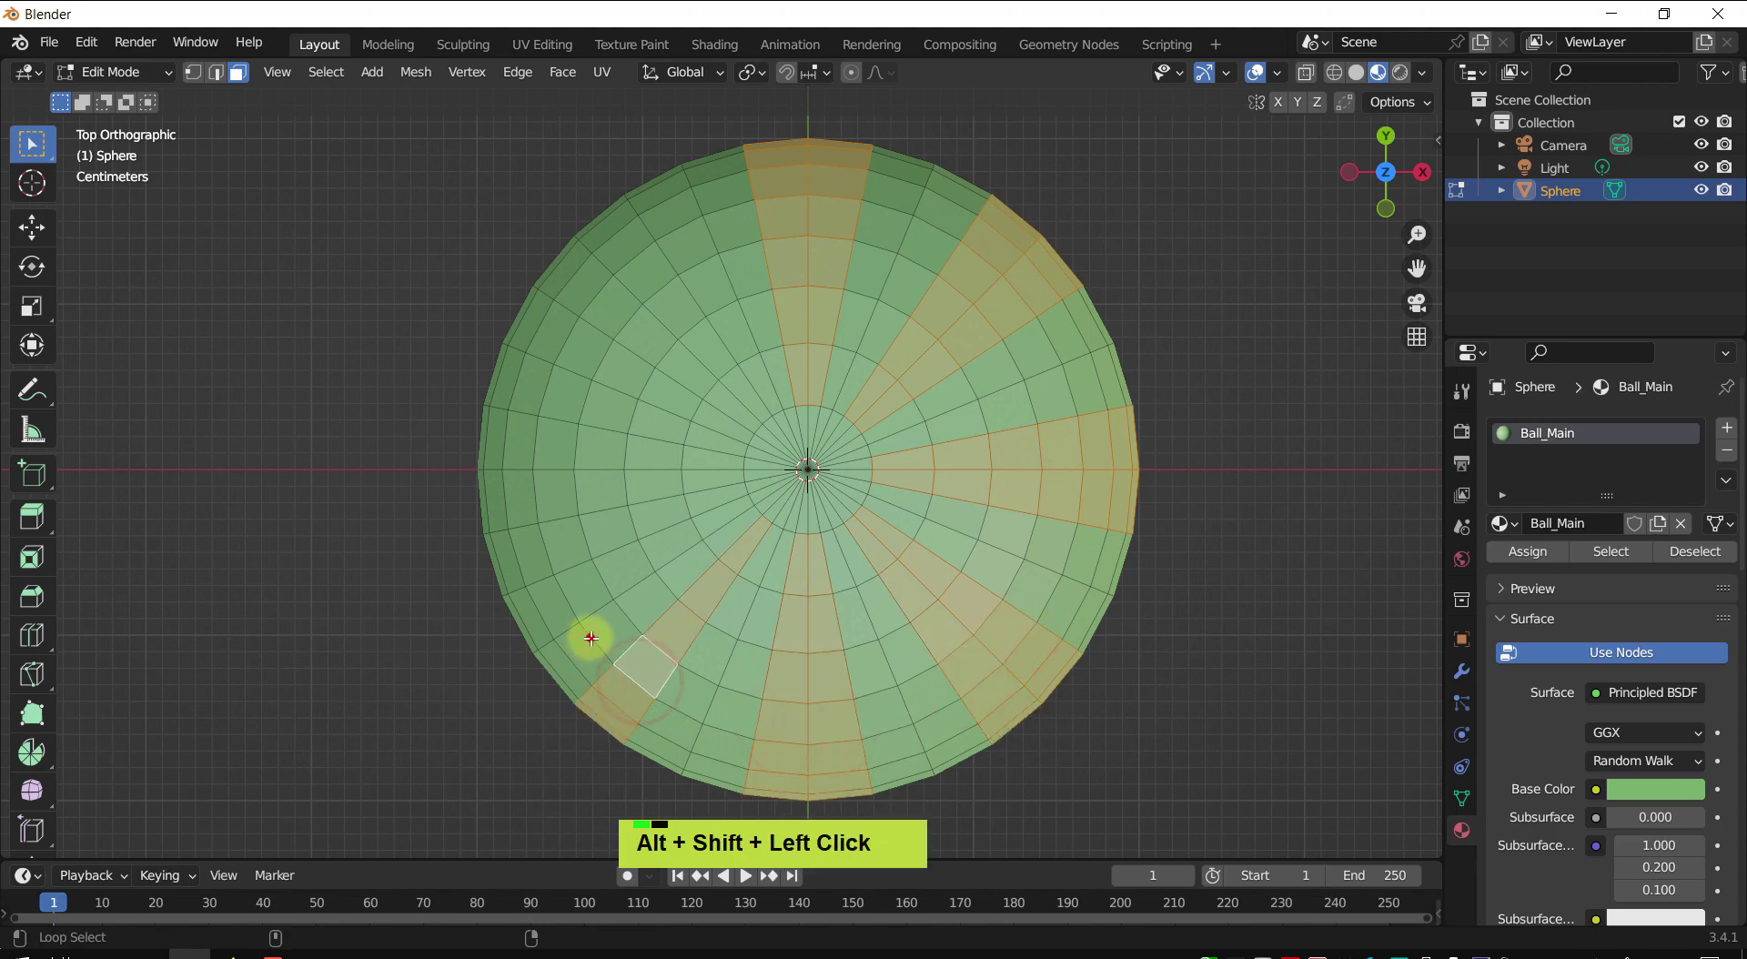
{"action": "left_click", "coordinate": [589, 636], "text": "alt+shift"}
{"action": "left_click", "coordinate": [537, 506], "text": "alt+shift"}
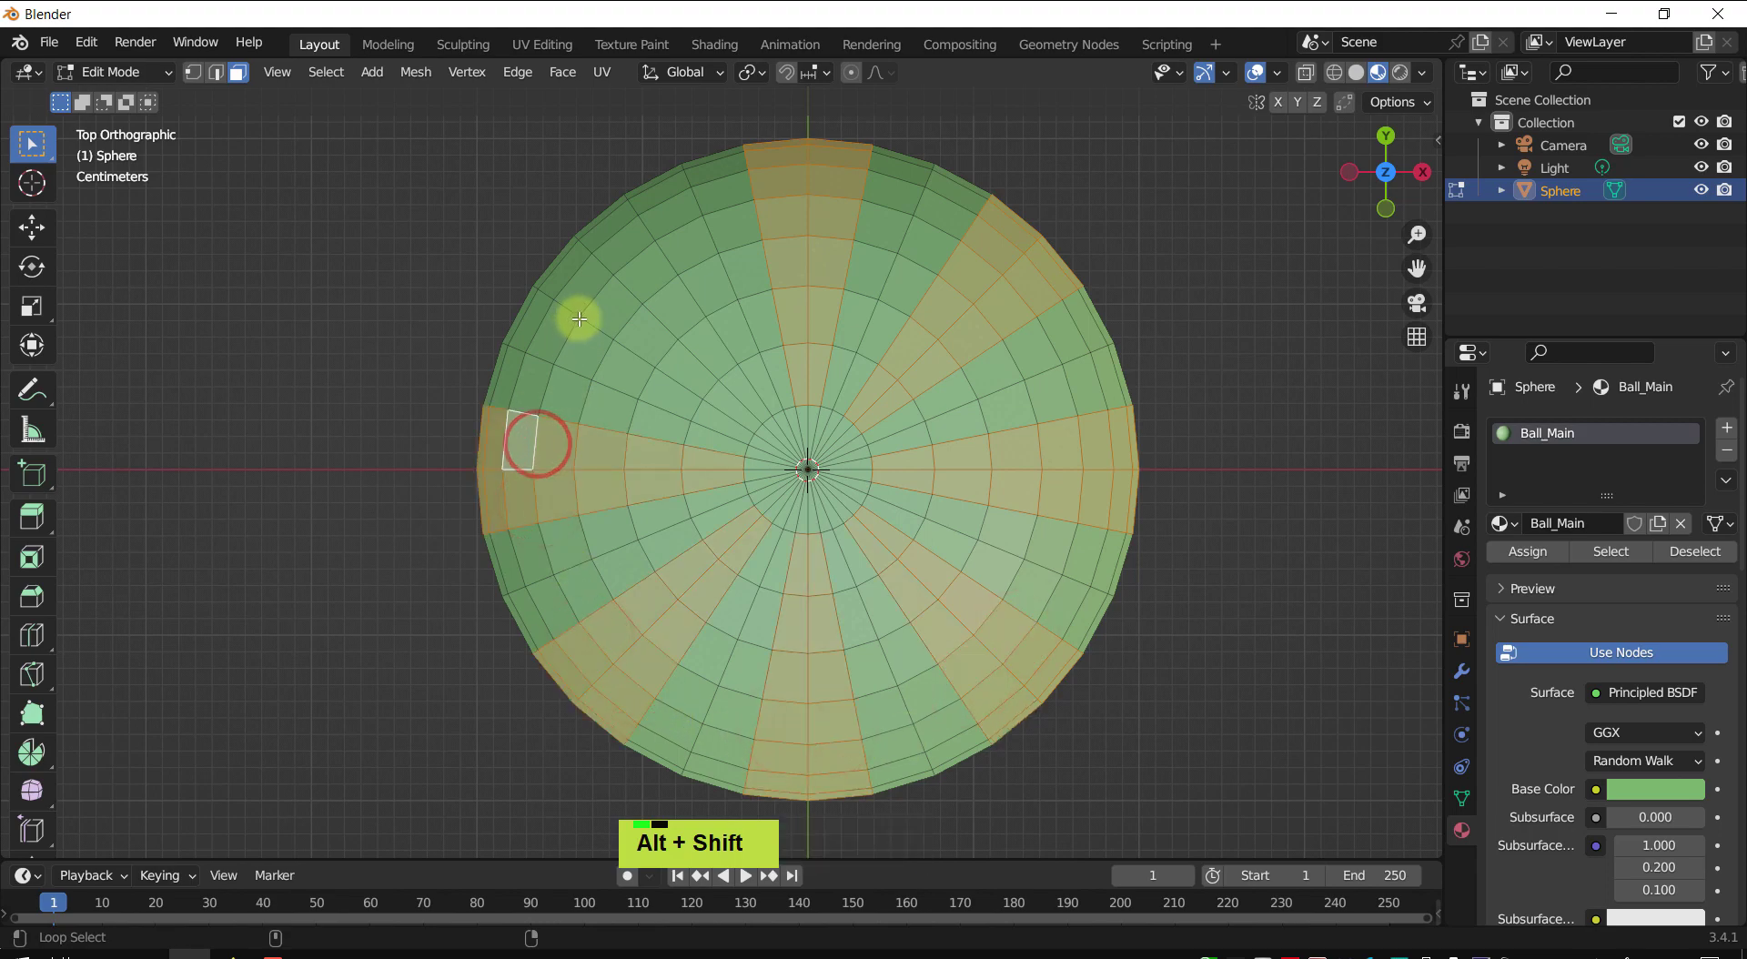
{"action": "left_click", "coordinate": [605, 301], "text": "alt+shift"}
{"action": "left_click", "coordinate": [629, 267], "text": "alt+shift"}
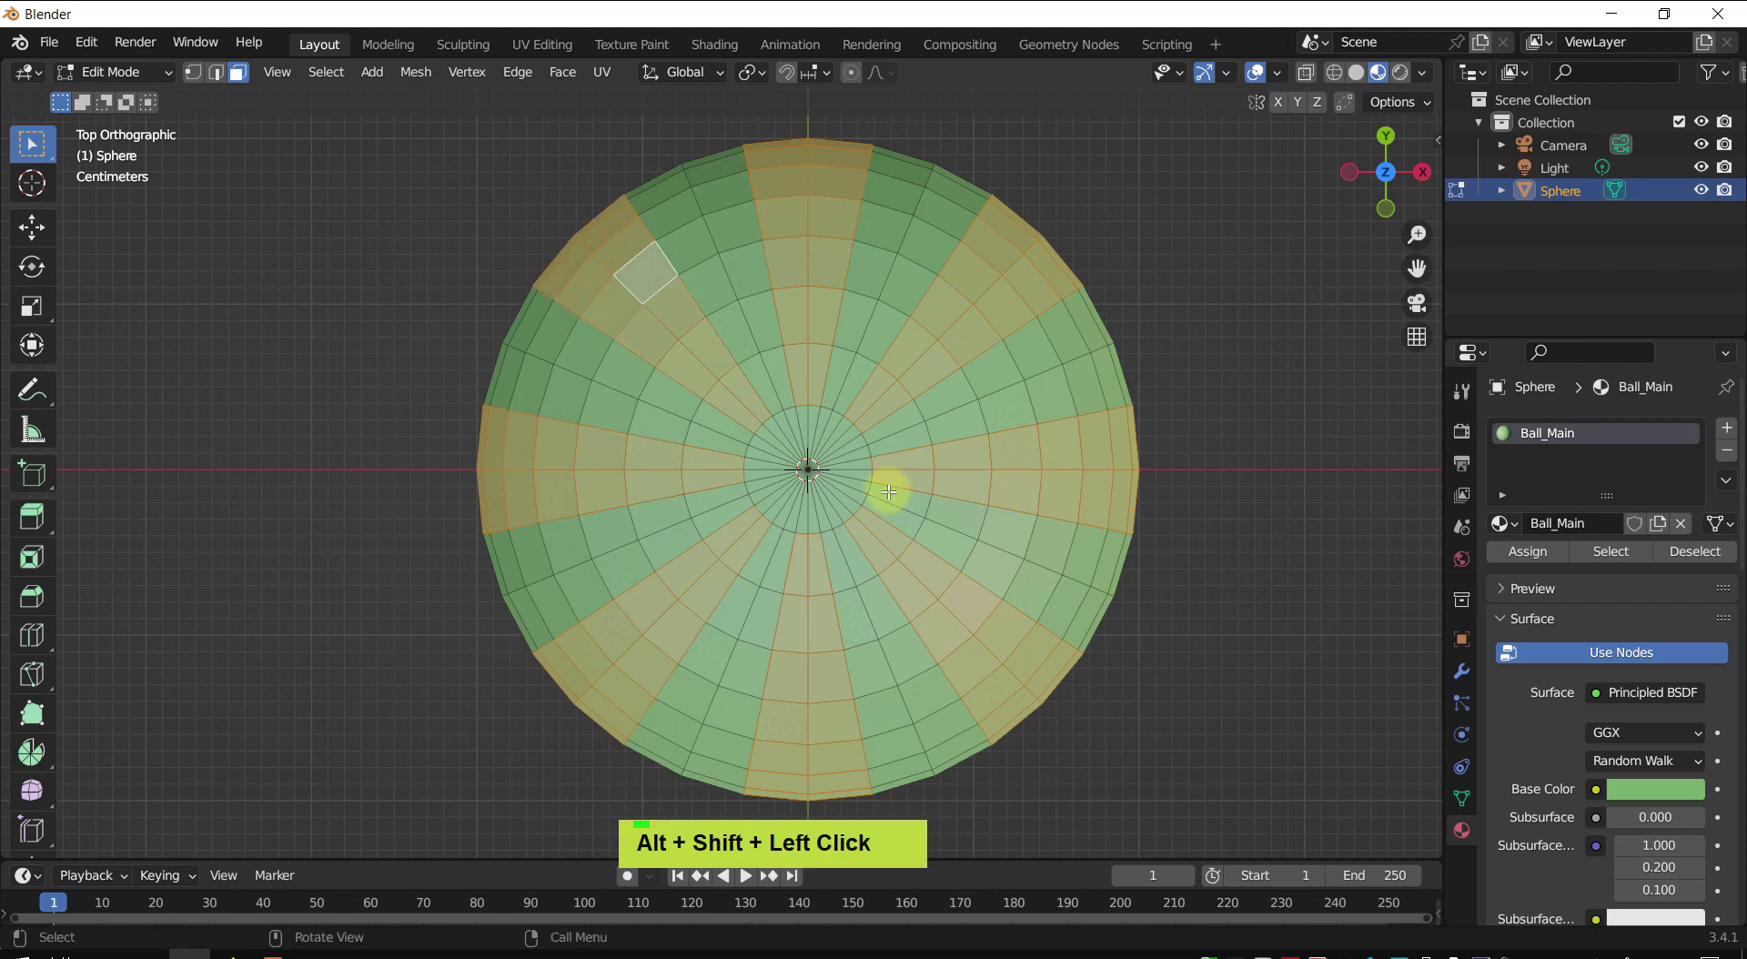
- Add a second material slot to the sphere with a new material named Ball_Stripe
{"action": "scroll", "coordinate": [889, 495], "scroll_direction": "down", "scroll_amount": 1}
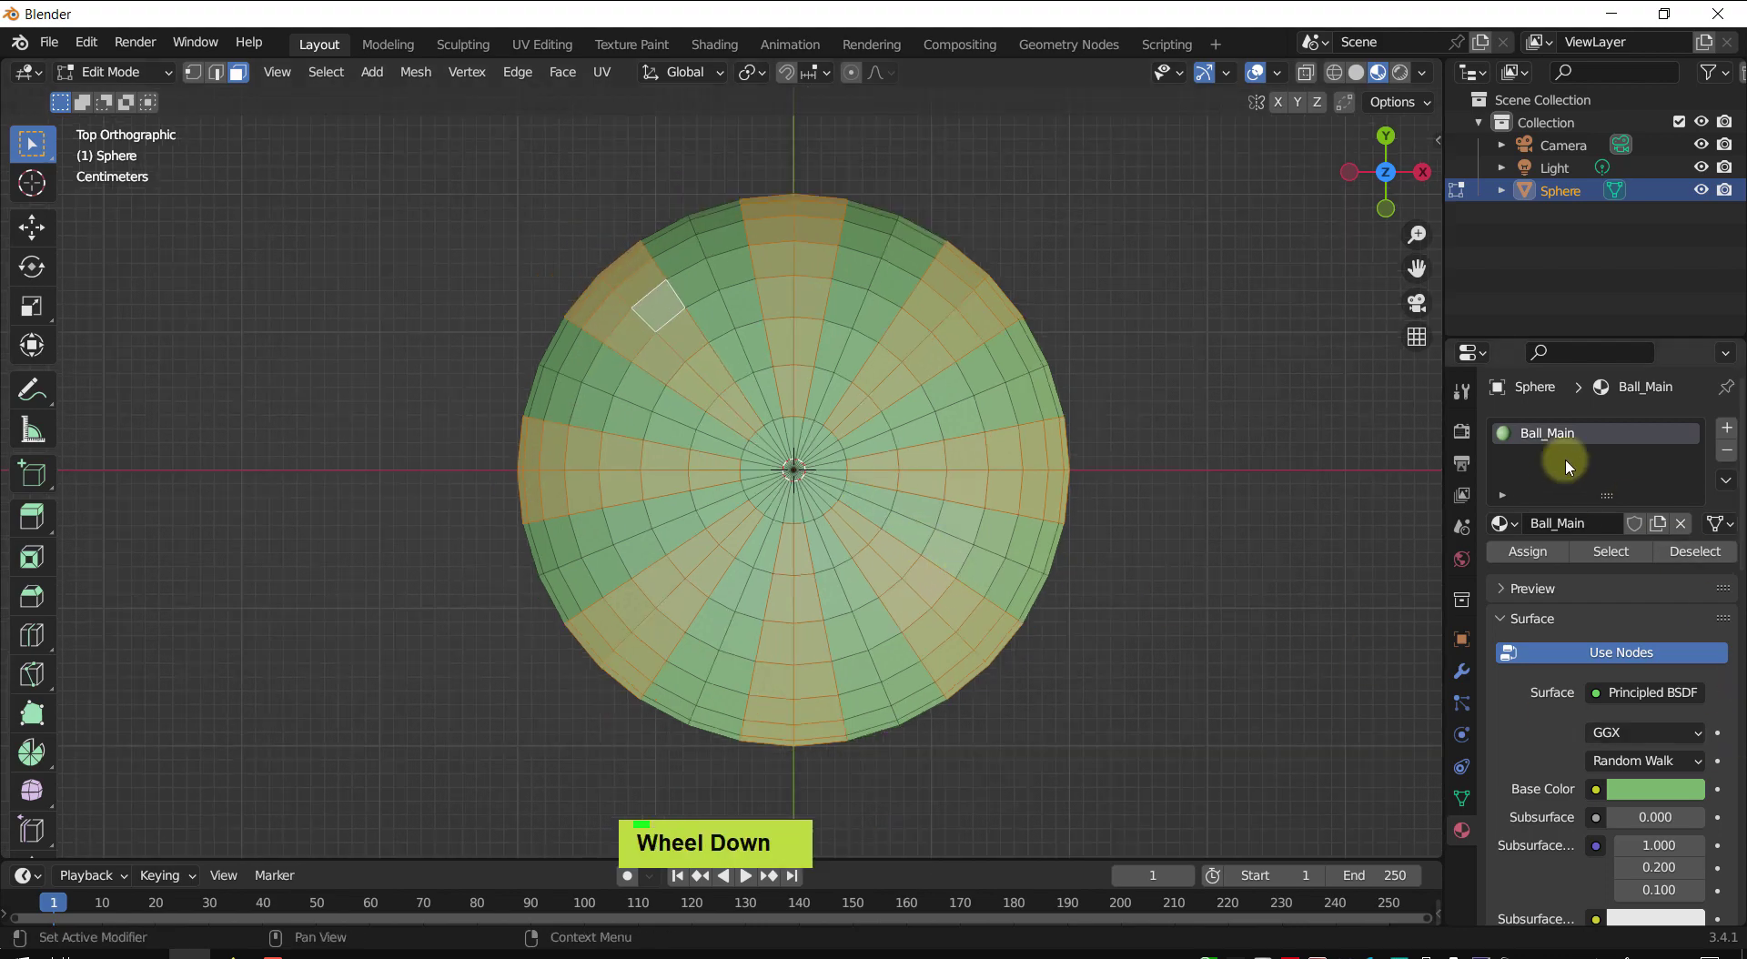
{"action": "left_click", "coordinate": [1728, 432]}
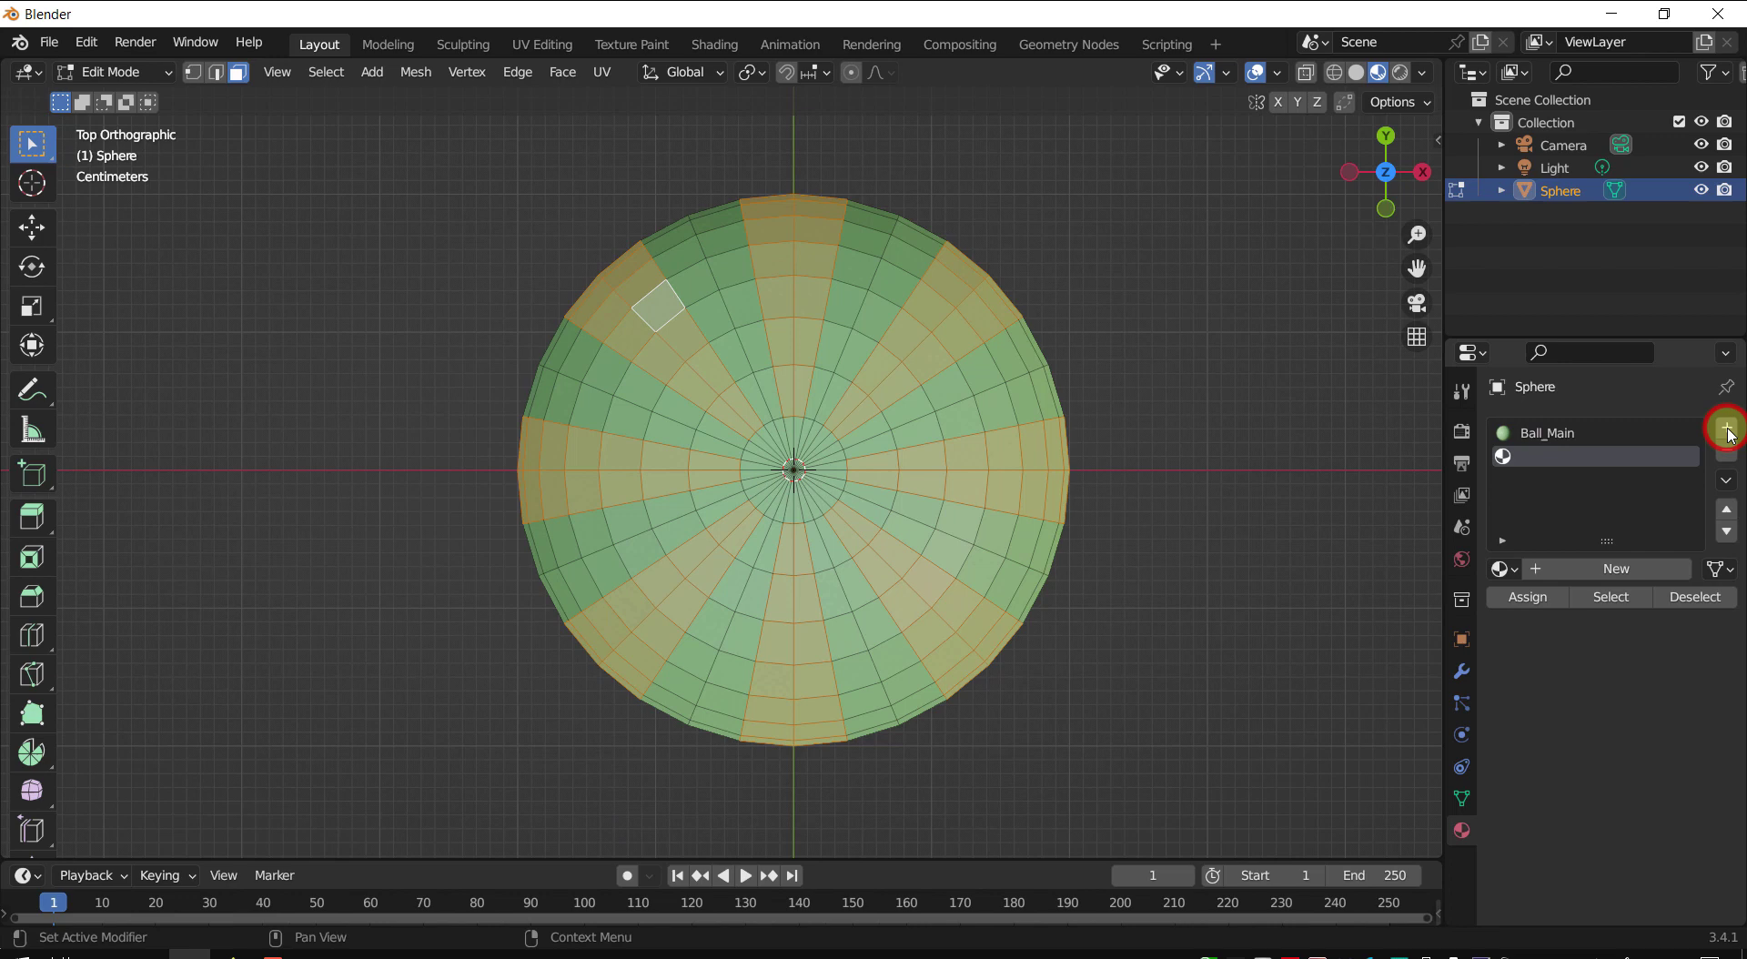
{"action": "left_click", "coordinate": [1598, 571]}
{"action": "left_click", "coordinate": [1607, 571]}
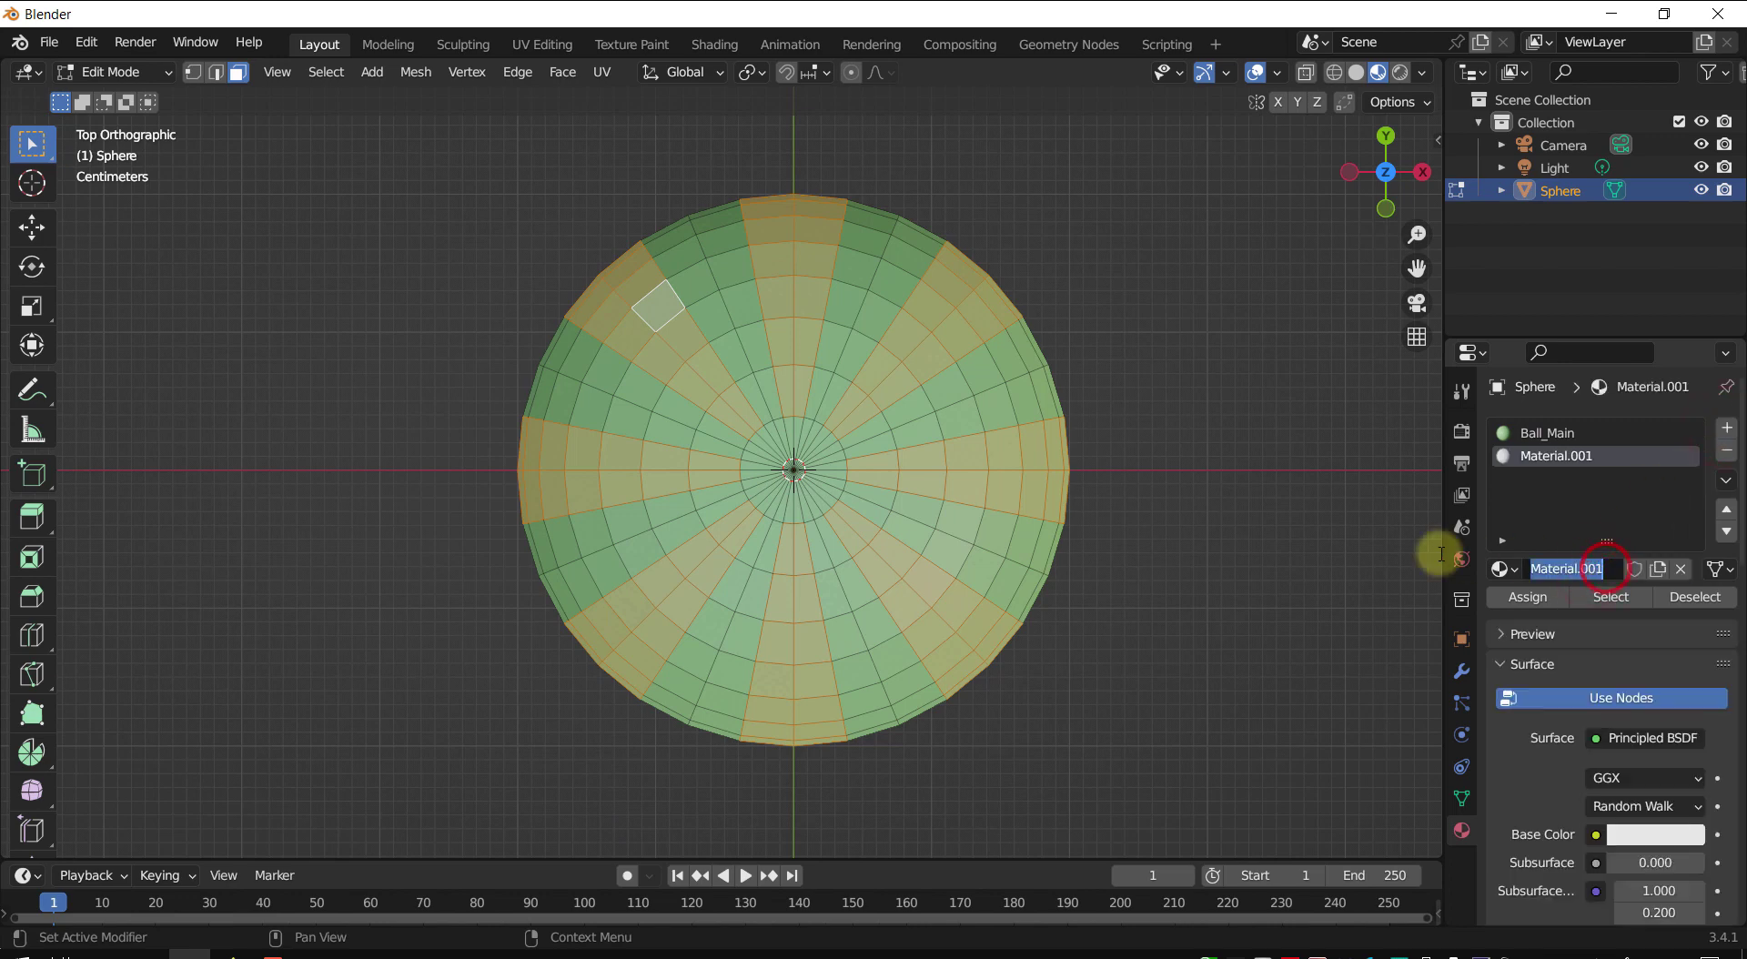
{"action": "type", "text": "Ball"}
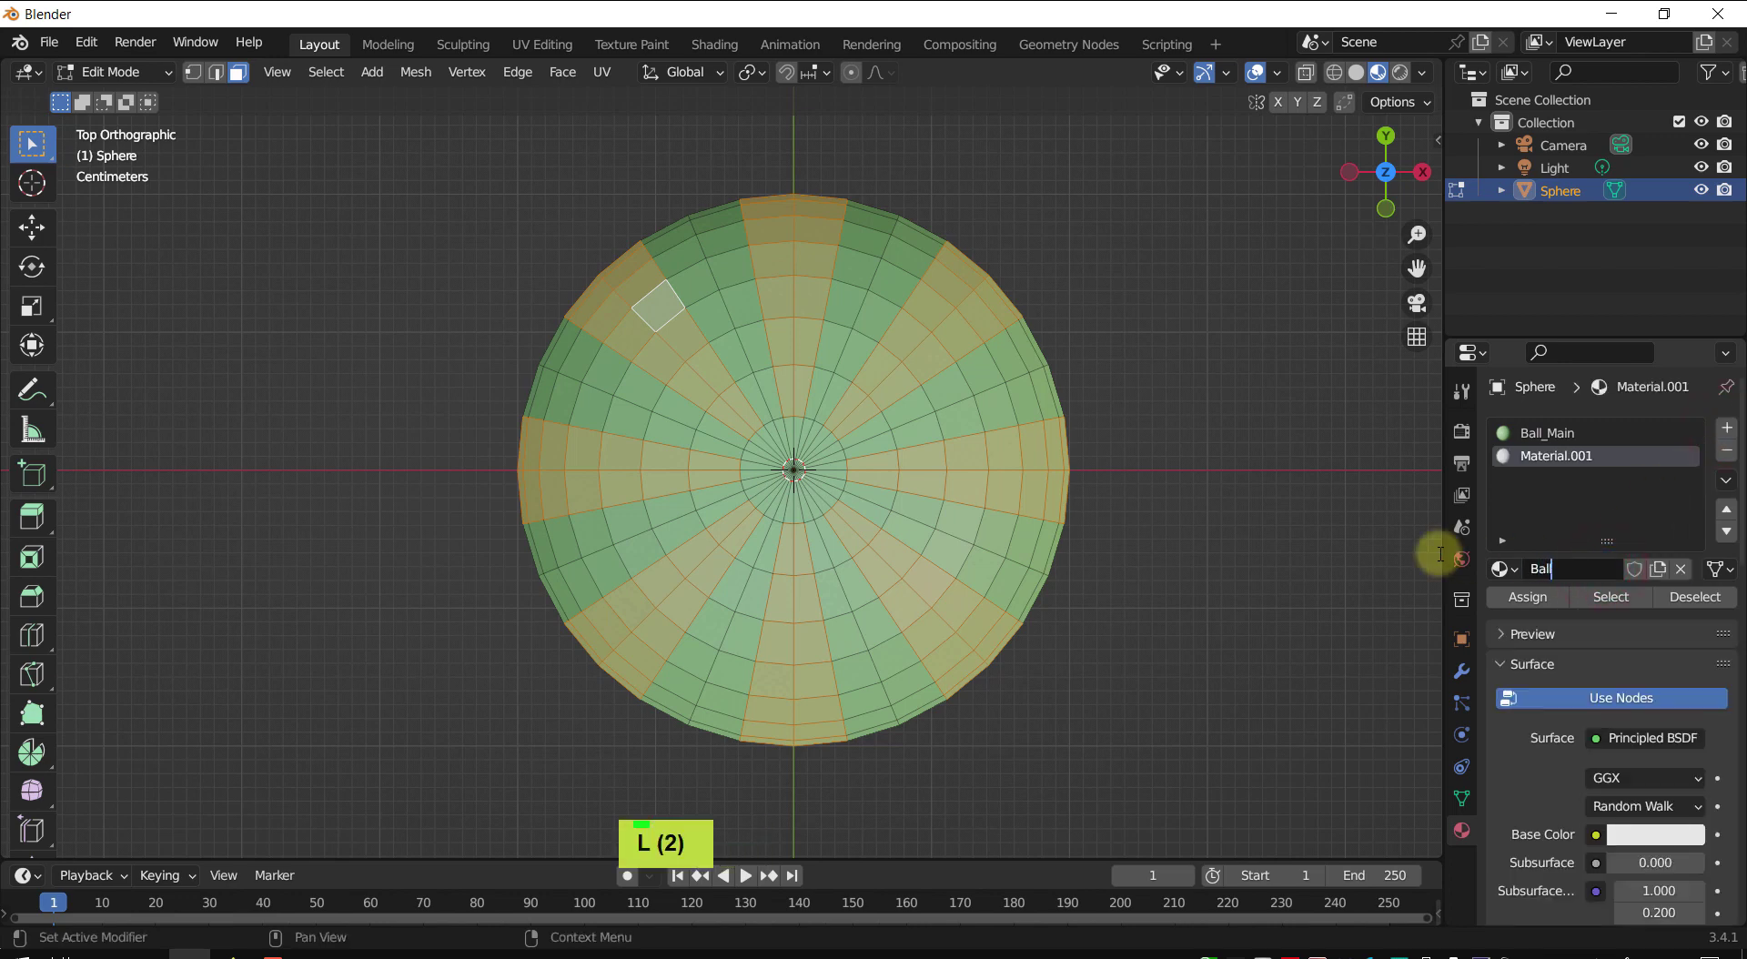
{"action": "type", "text": "_Str"}
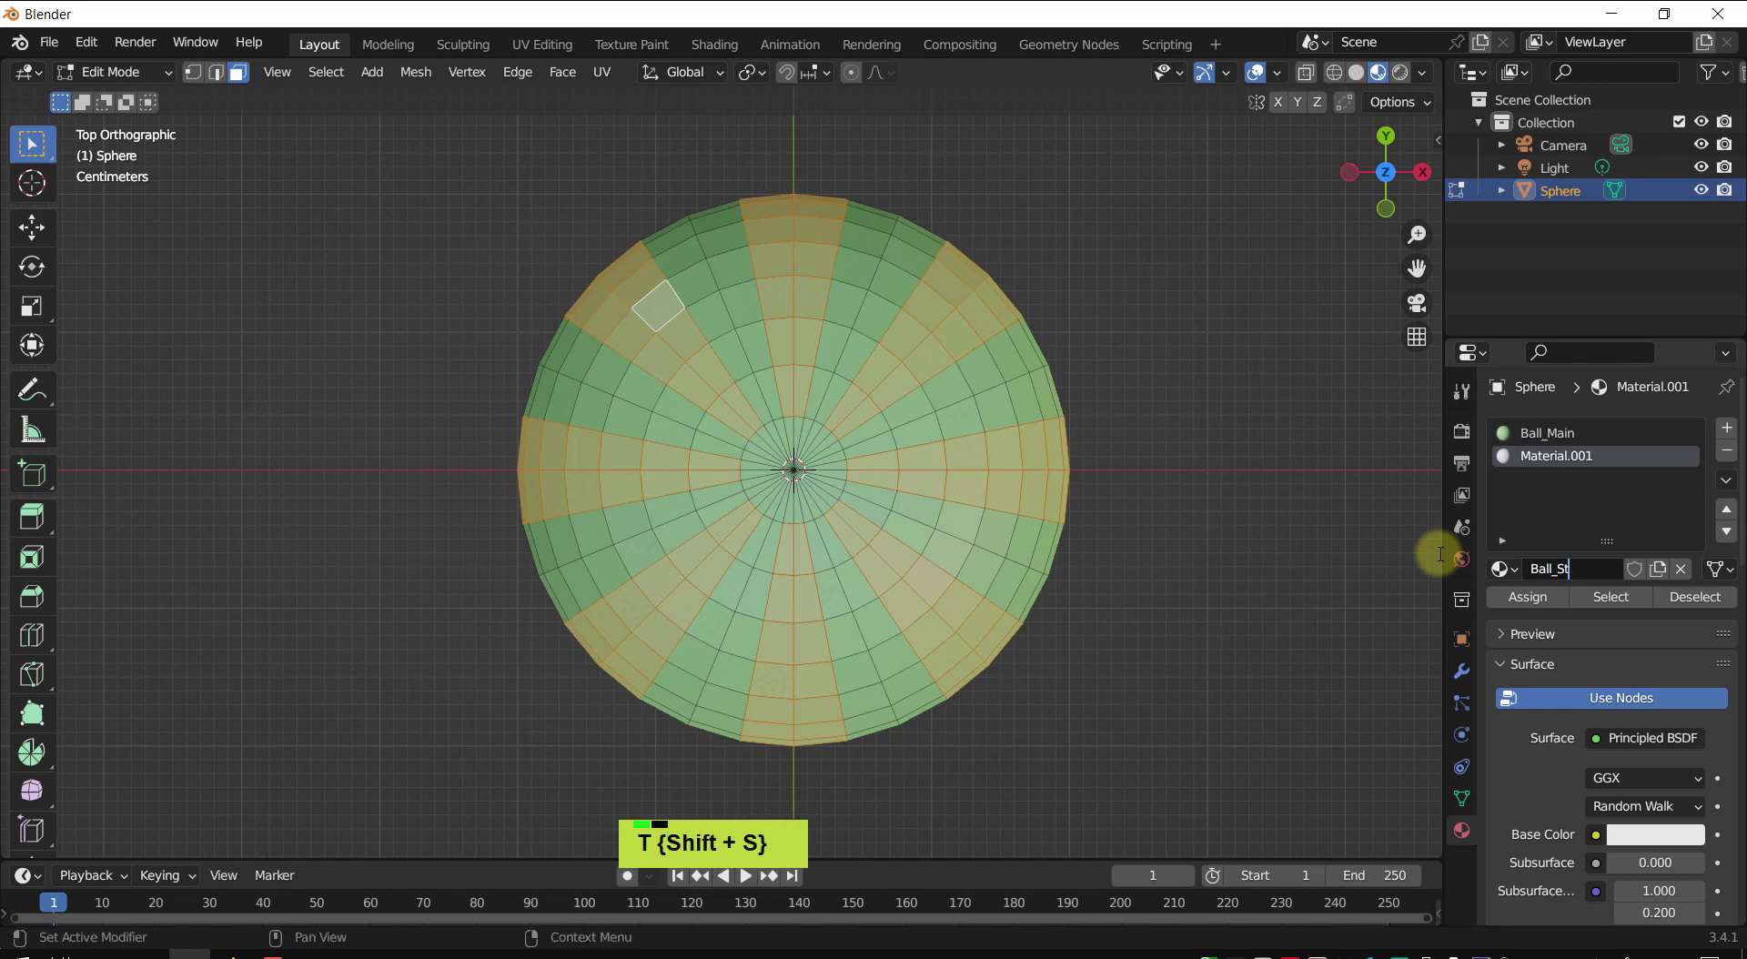
{"action": "type", "text": "ipe"}
{"action": "key", "text": "Return"}
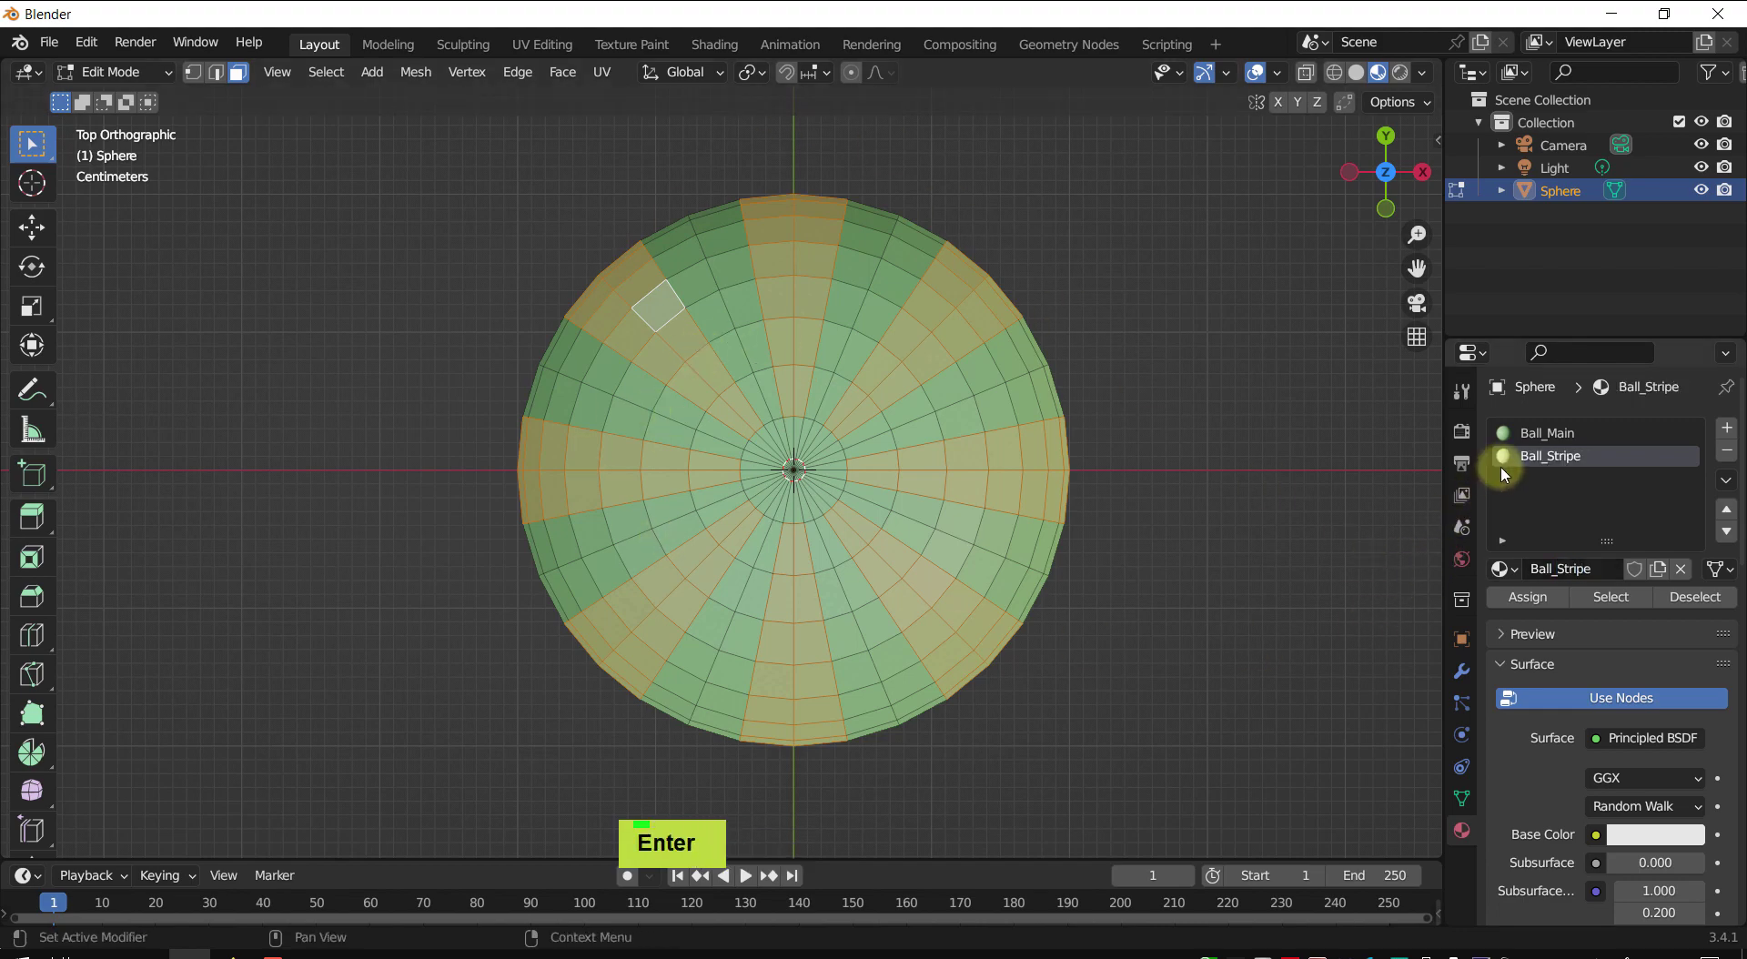
- Assign Ball_Stripe to the selected stripe faces and set its base color to a saturated blue
{"action": "left_click", "coordinate": [1525, 597]}
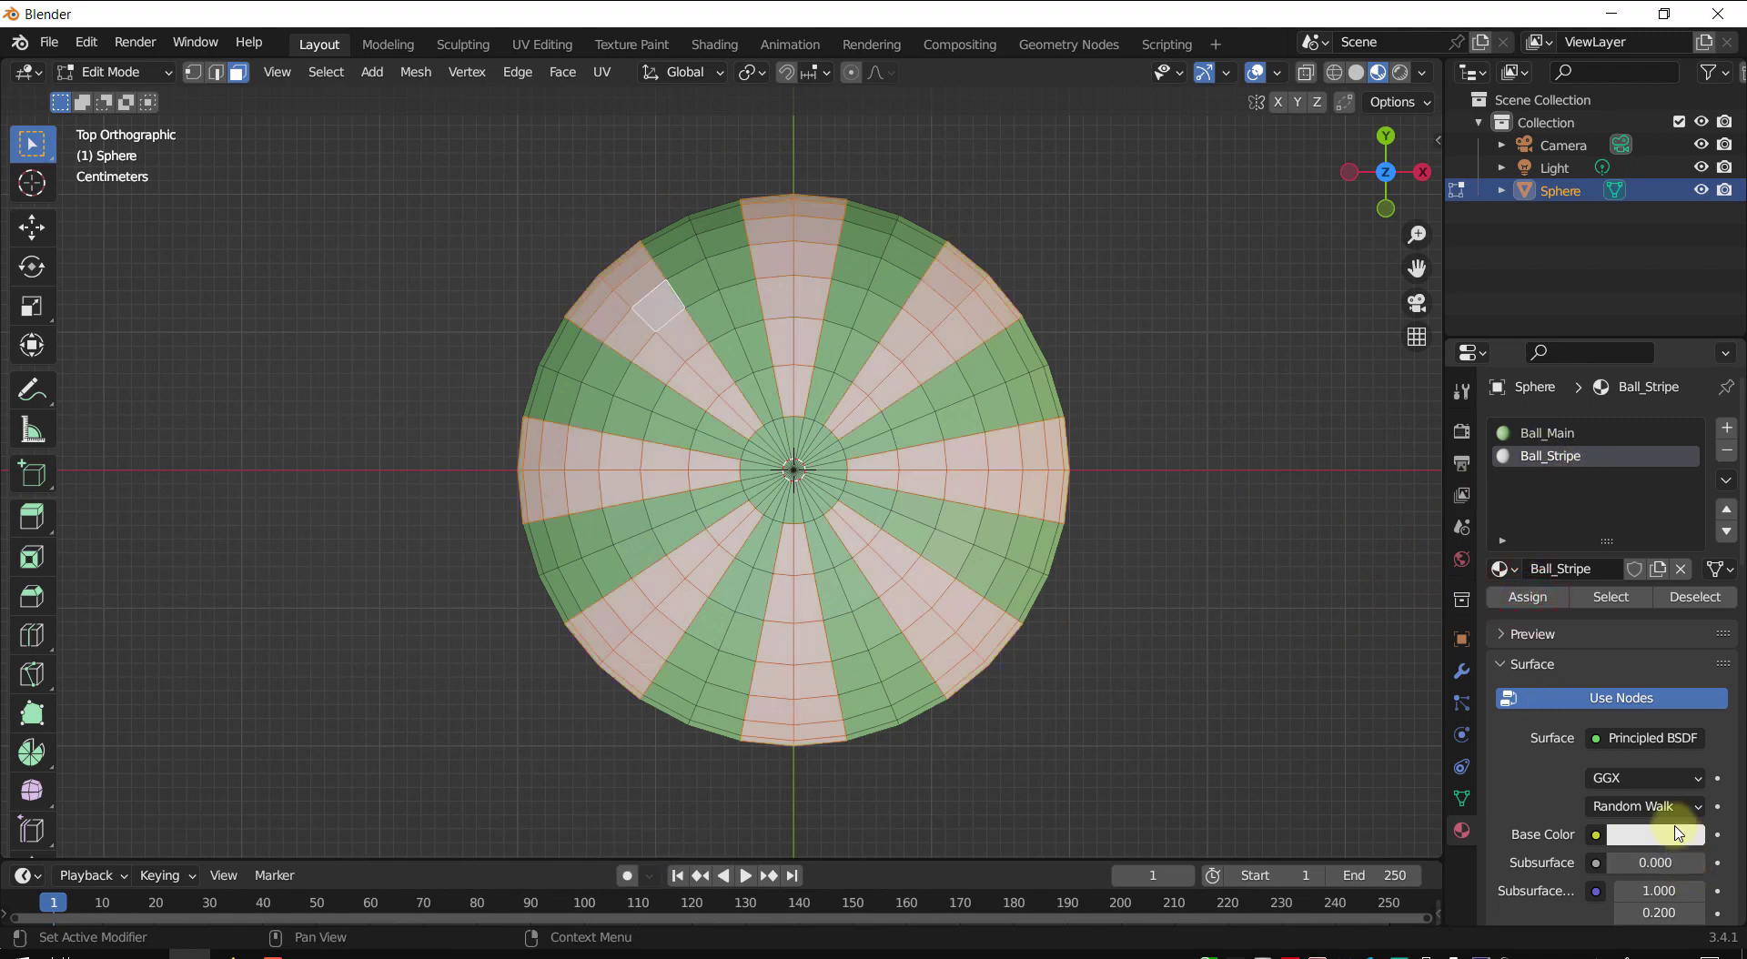
{"action": "left_click", "coordinate": [1679, 833]}
{"action": "left_click", "coordinate": [1650, 563]}
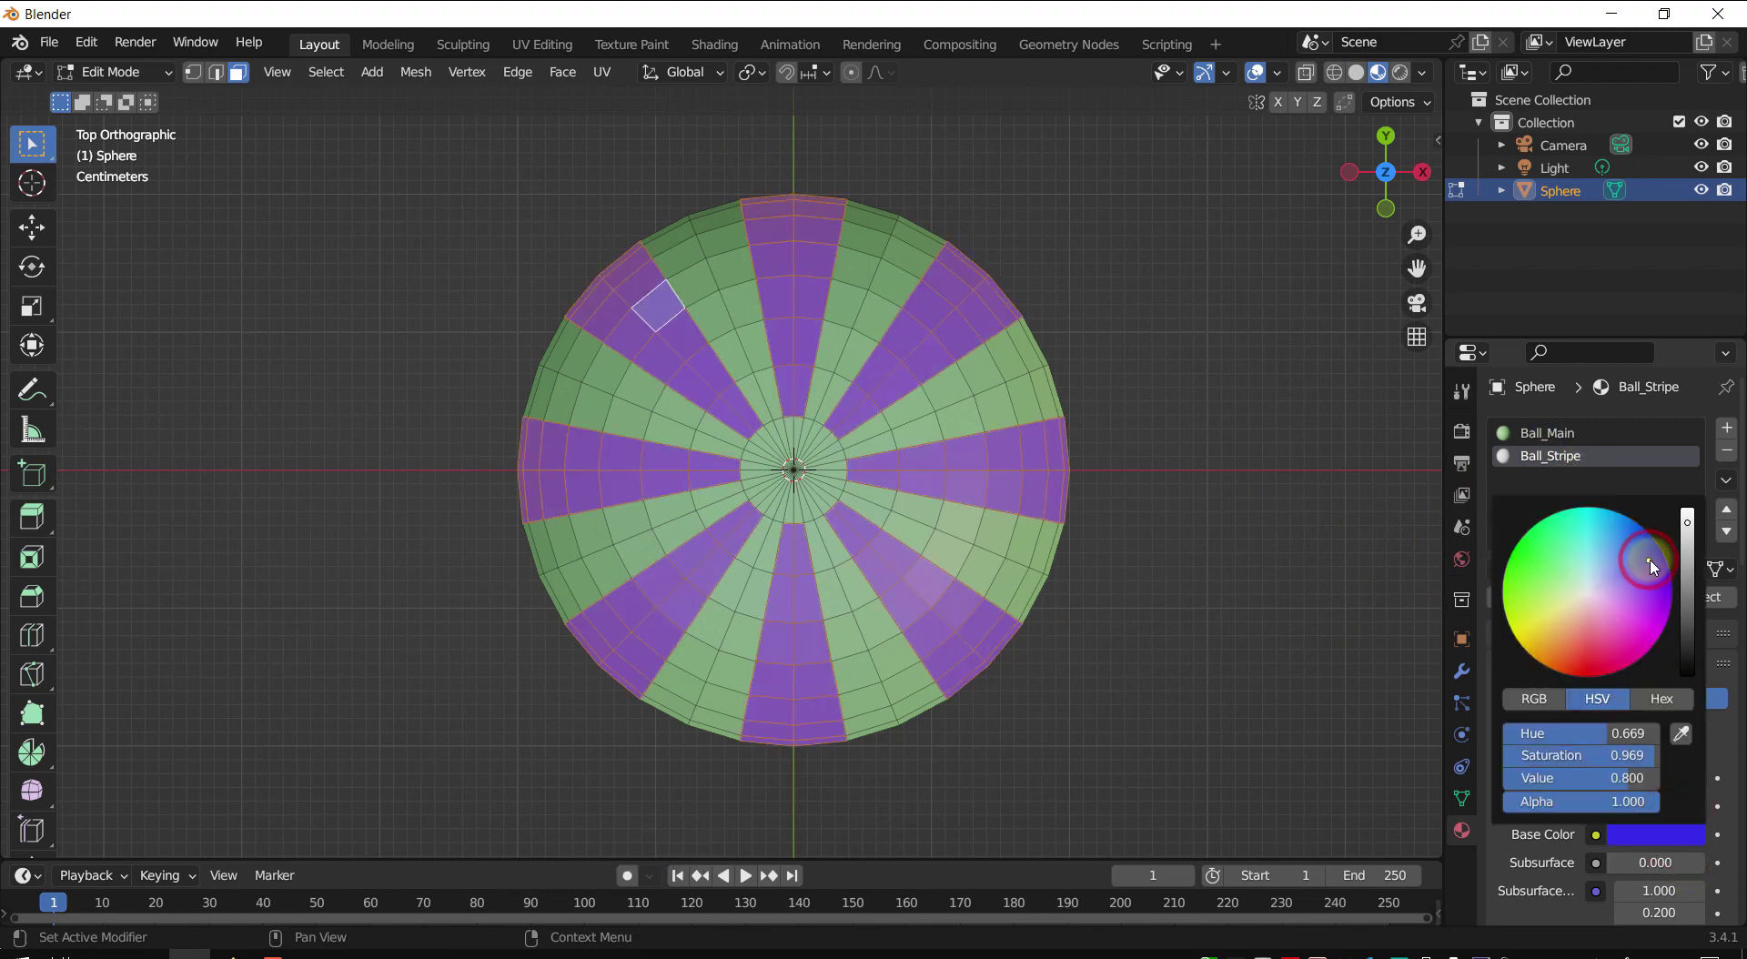
{"action": "left_click", "coordinate": [1657, 601]}
{"action": "left_click", "coordinate": [1649, 562]}
{"action": "left_click", "coordinate": [1648, 542]}
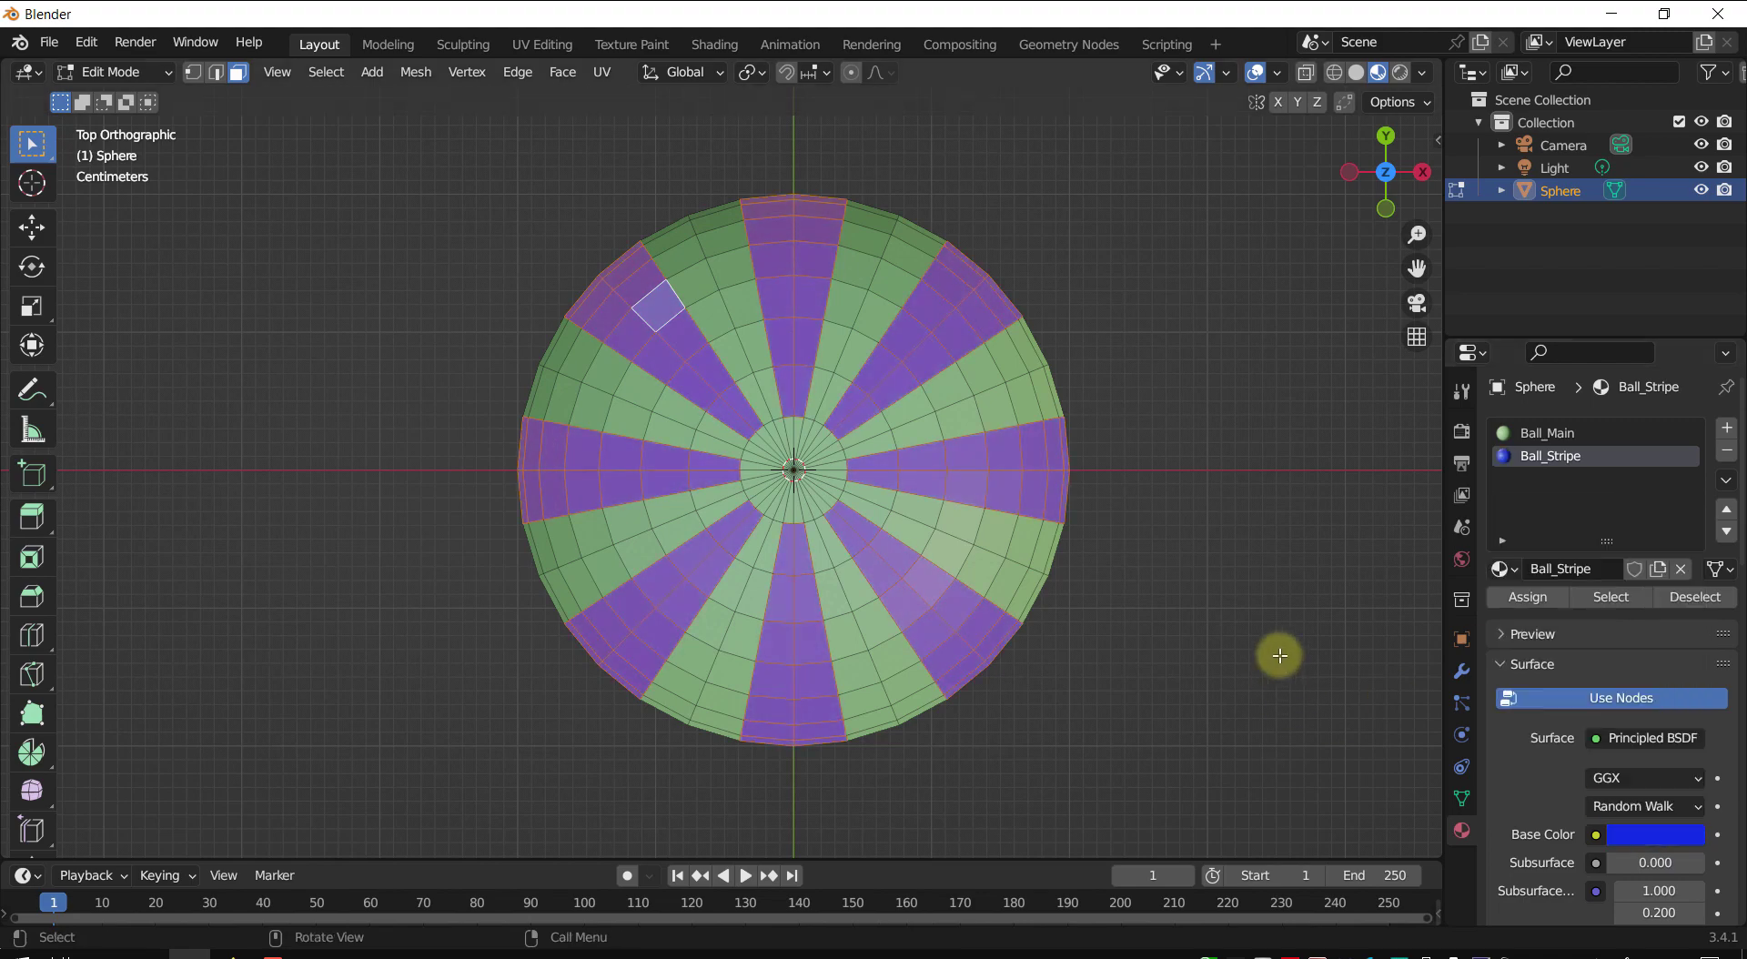
- Return to Object Mode and shade the striped sphere smooth
{"action": "key", "text": "Tab"}
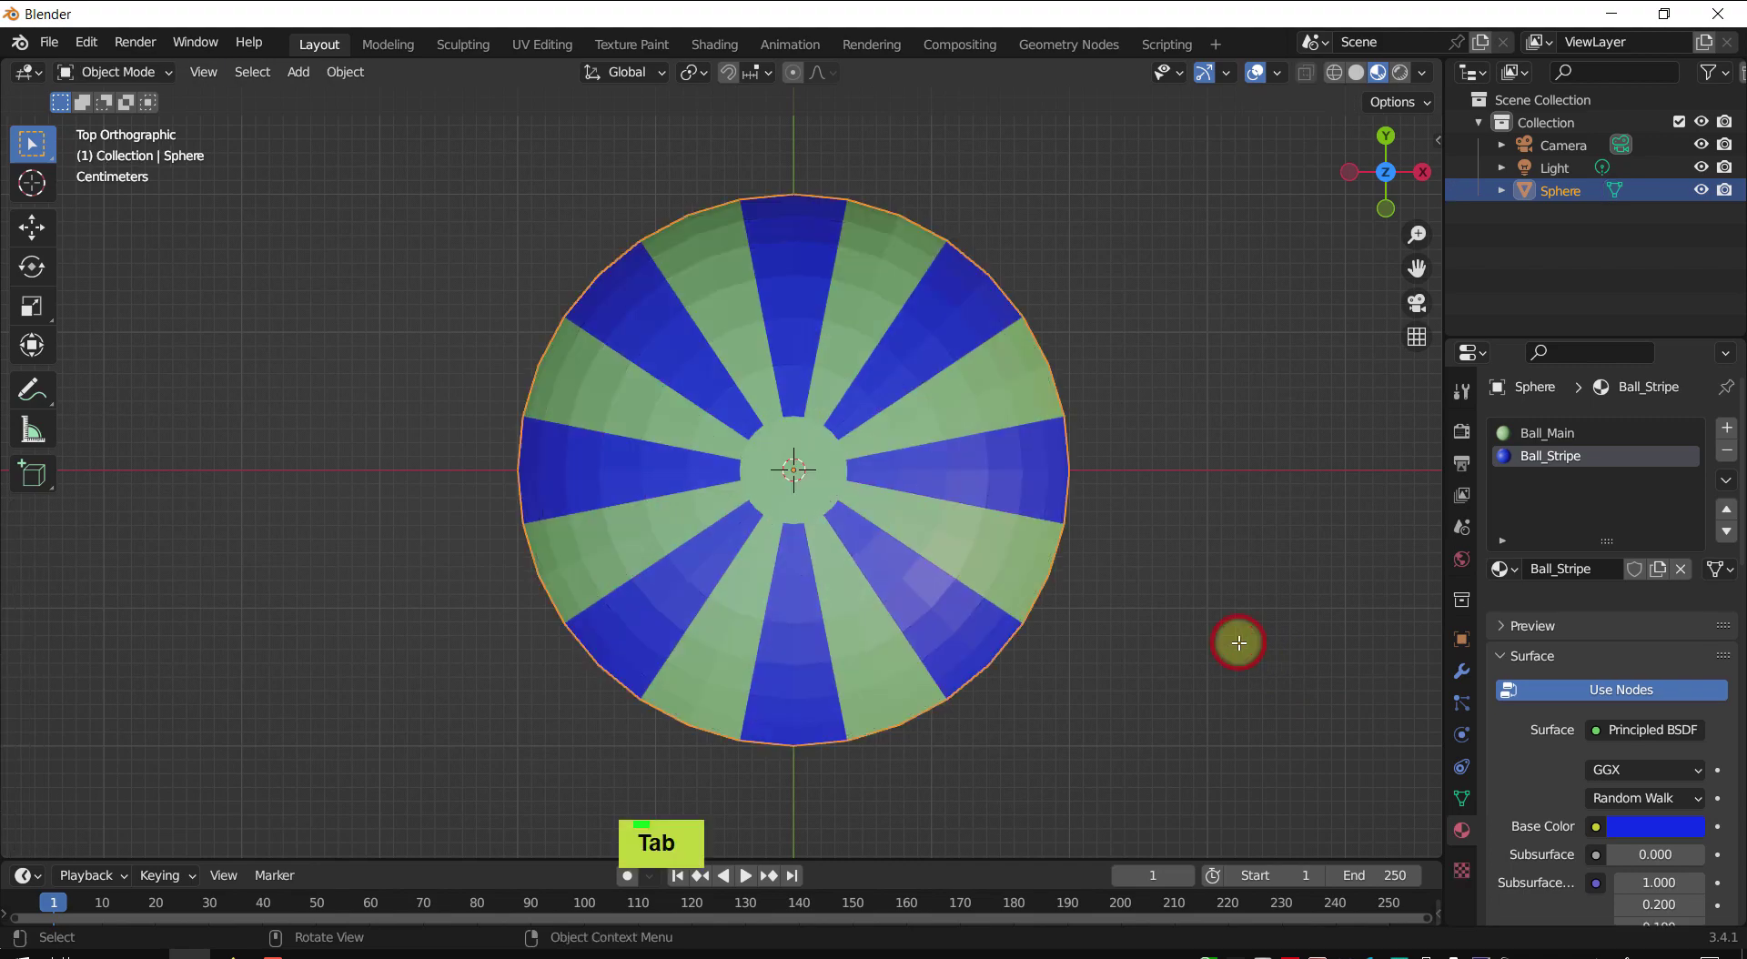
{"action": "middle_click_drag", "start_coordinate": [1119, 686], "coordinate": [1070, 524]}
{"action": "scroll", "coordinate": [1111, 494], "scroll_direction": "down", "scroll_amount": 2}
{"action": "right_click", "coordinate": [779, 482]}
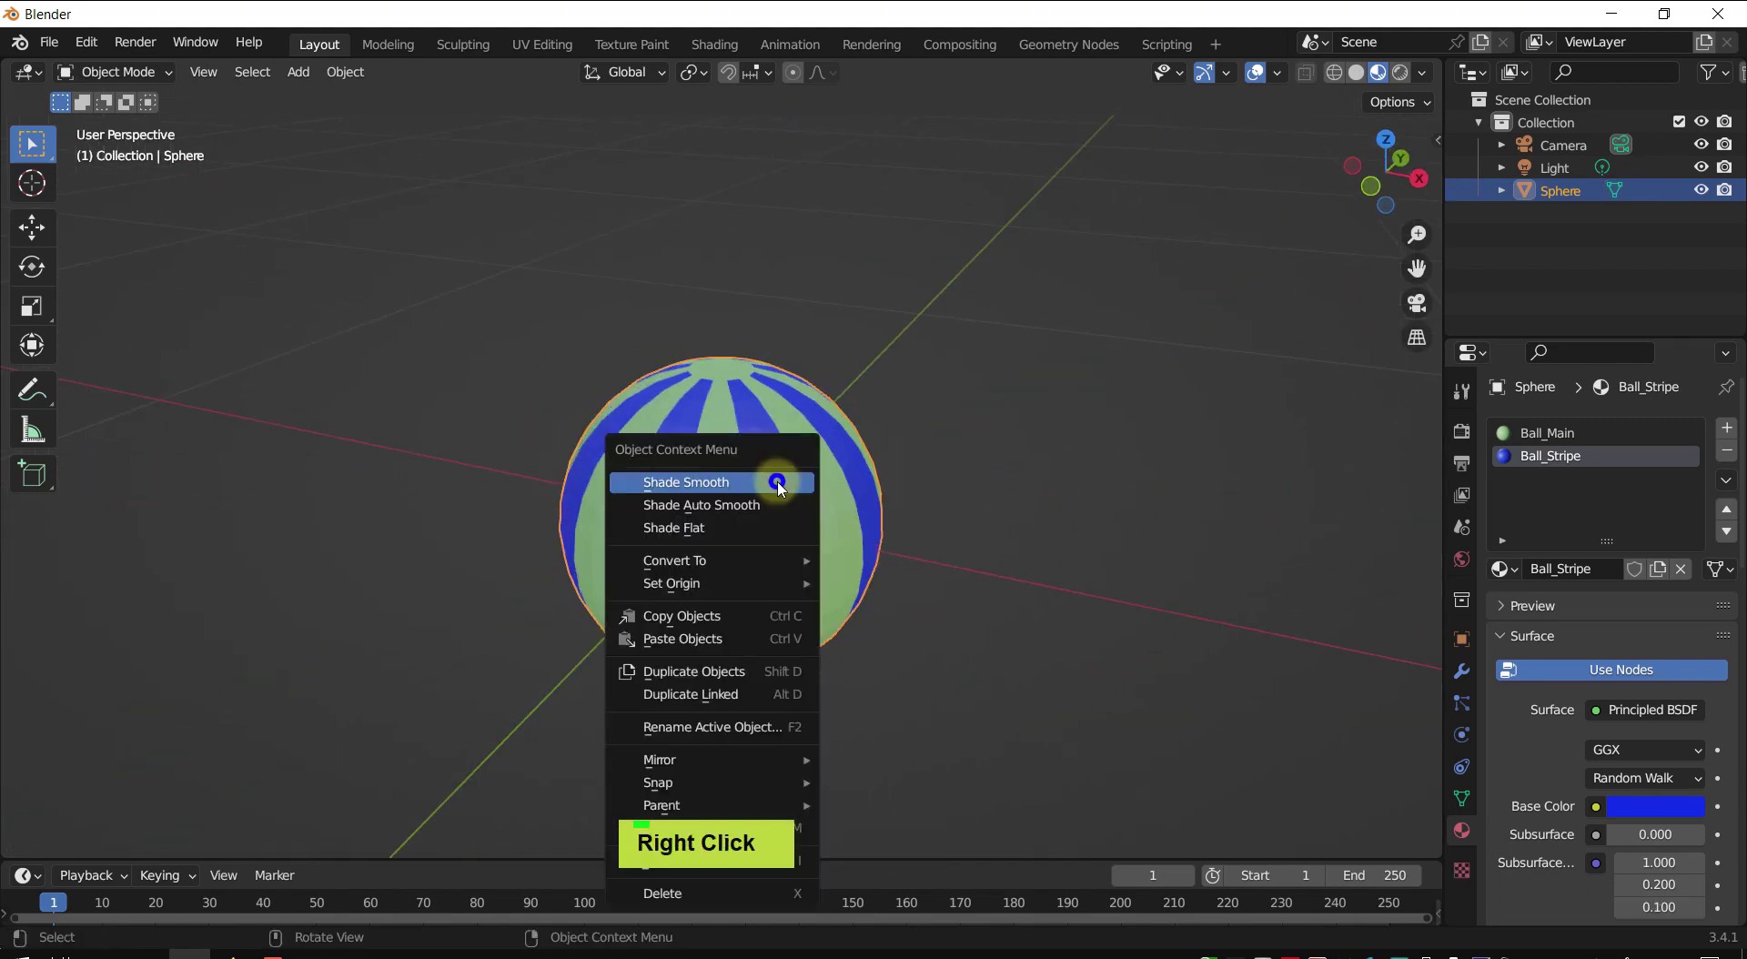
{"action": "left_click", "coordinate": [715, 480]}
{"action": "scroll", "coordinate": [943, 535], "scroll_direction": "down", "scroll_amount": 2}
{"action": "middle_click_drag", "start_coordinate": [943, 534], "coordinate": [1070, 506], "text": "shift"}
{"action": "scroll", "coordinate": [1099, 479], "scroll_direction": "down", "scroll_amount": 2}
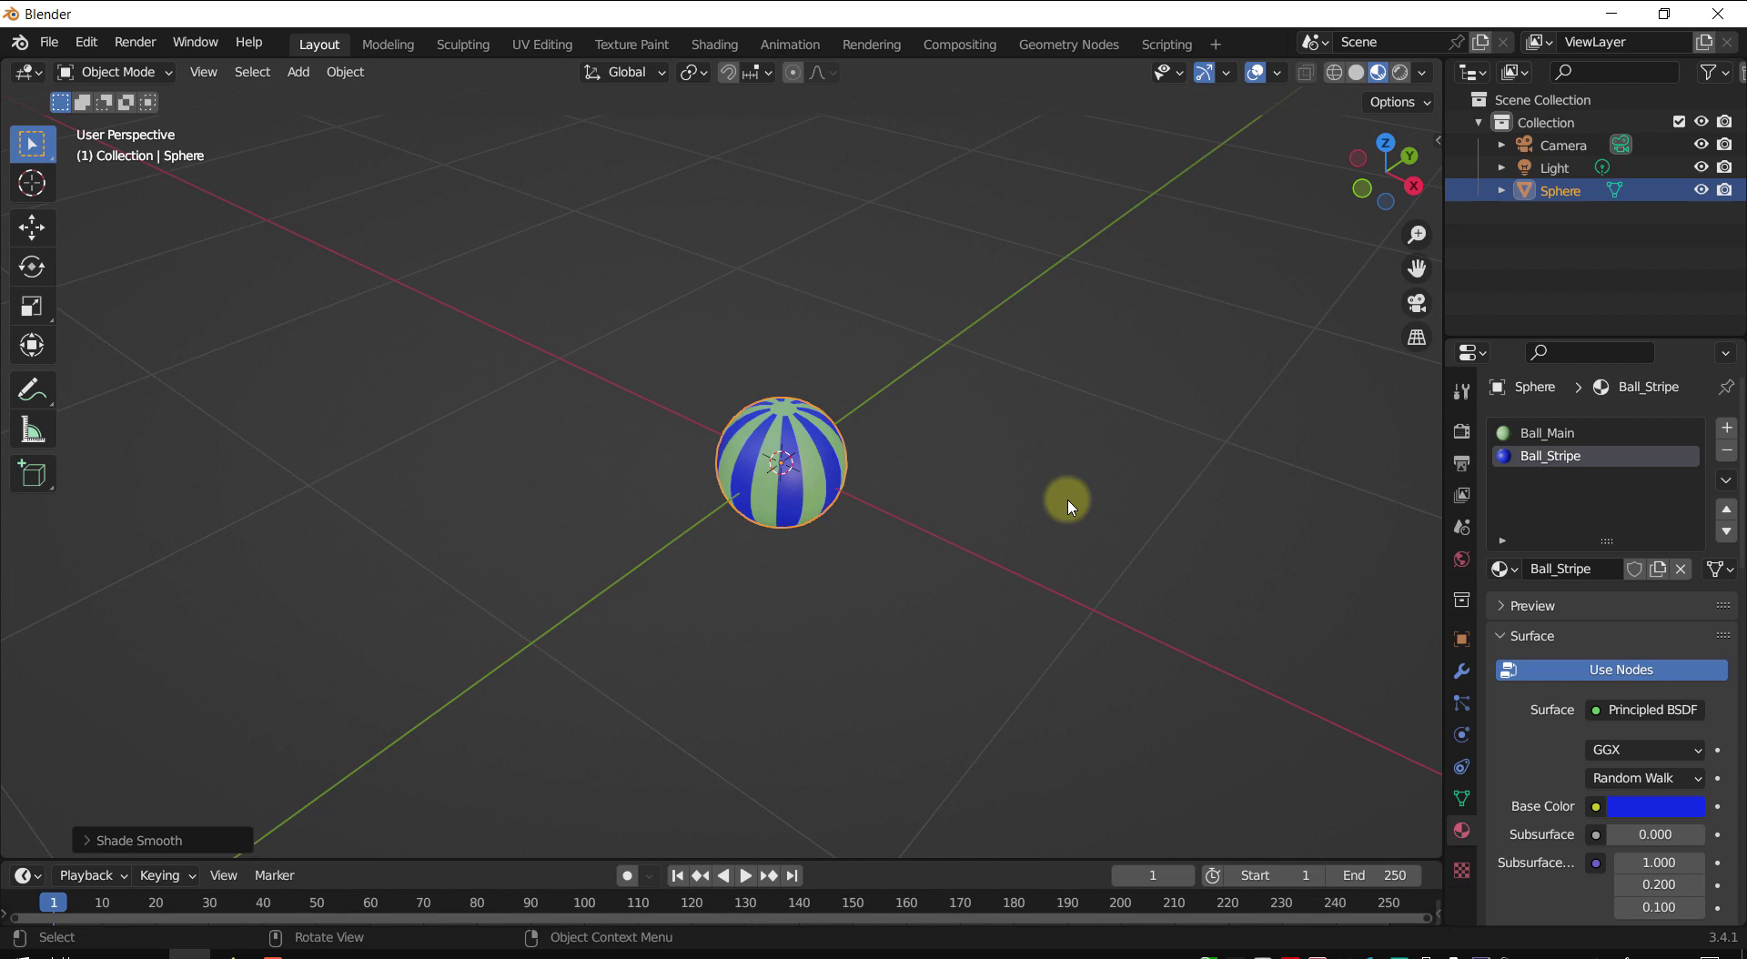
- Activate the Transform tool so the combined move, rotate and scale gizmo is available on the ball
{"action": "middle_click_drag", "start_coordinate": [943, 558], "coordinate": [1053, 602]}
{"action": "middle_click_drag", "start_coordinate": [764, 570], "coordinate": [729, 496]}
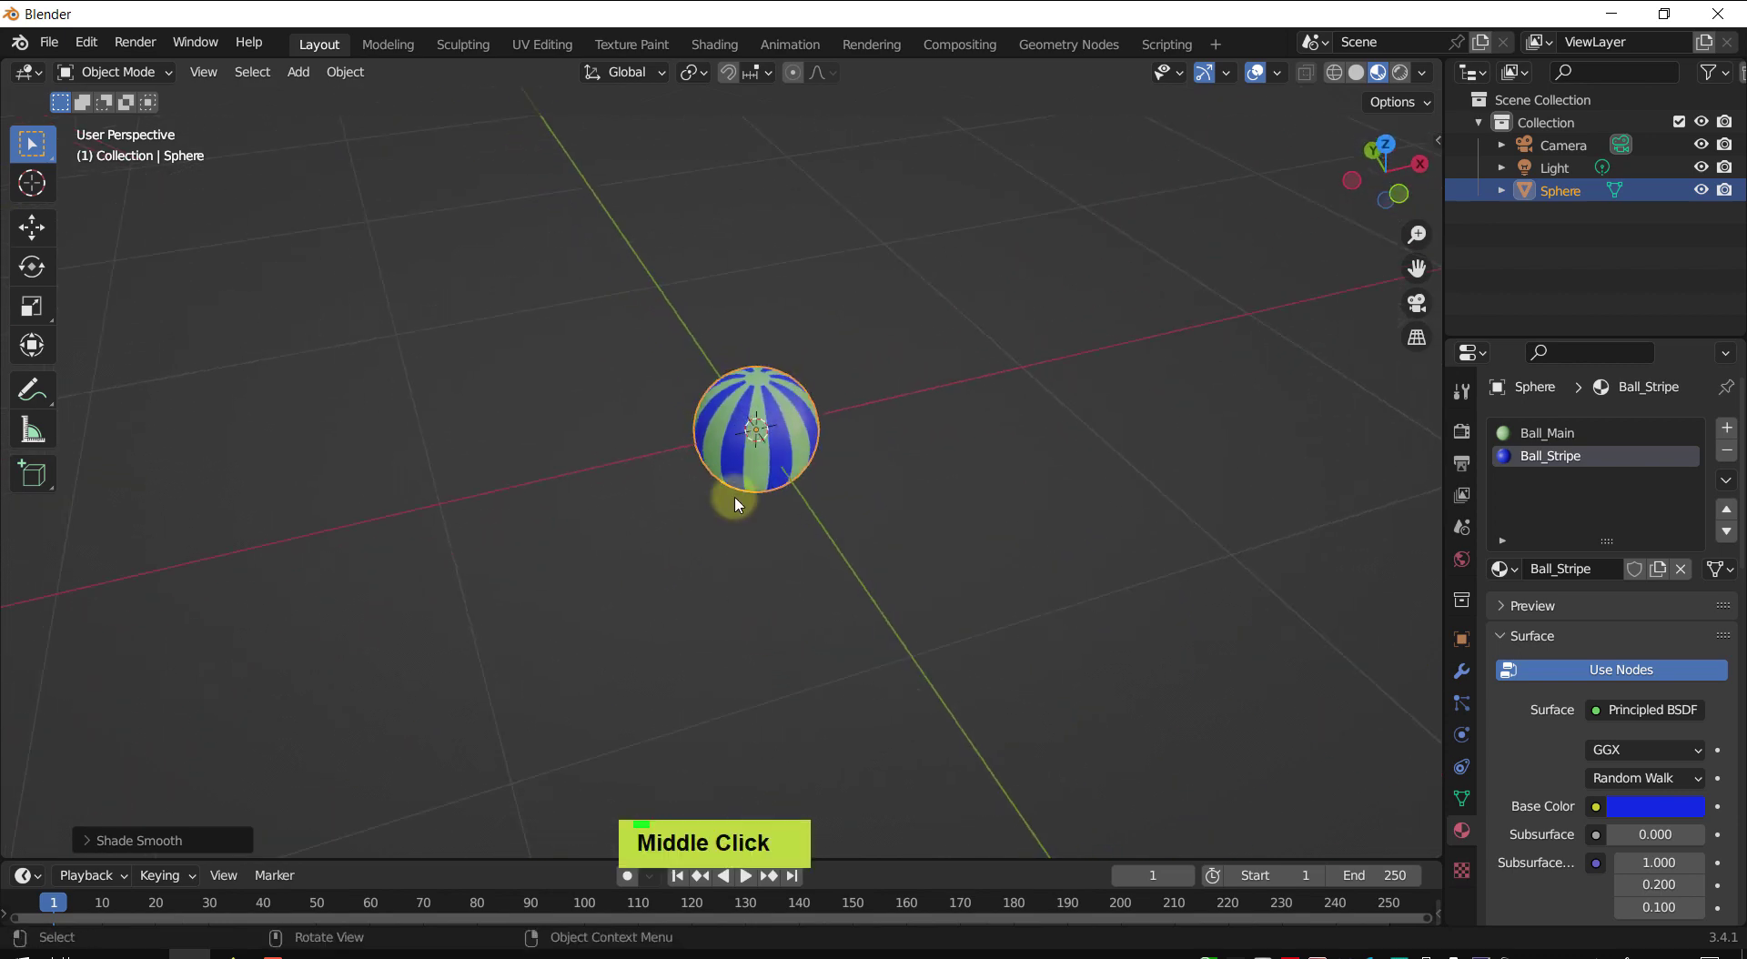
{"action": "key", "text": "space"}
{"action": "key", "text": "t"}
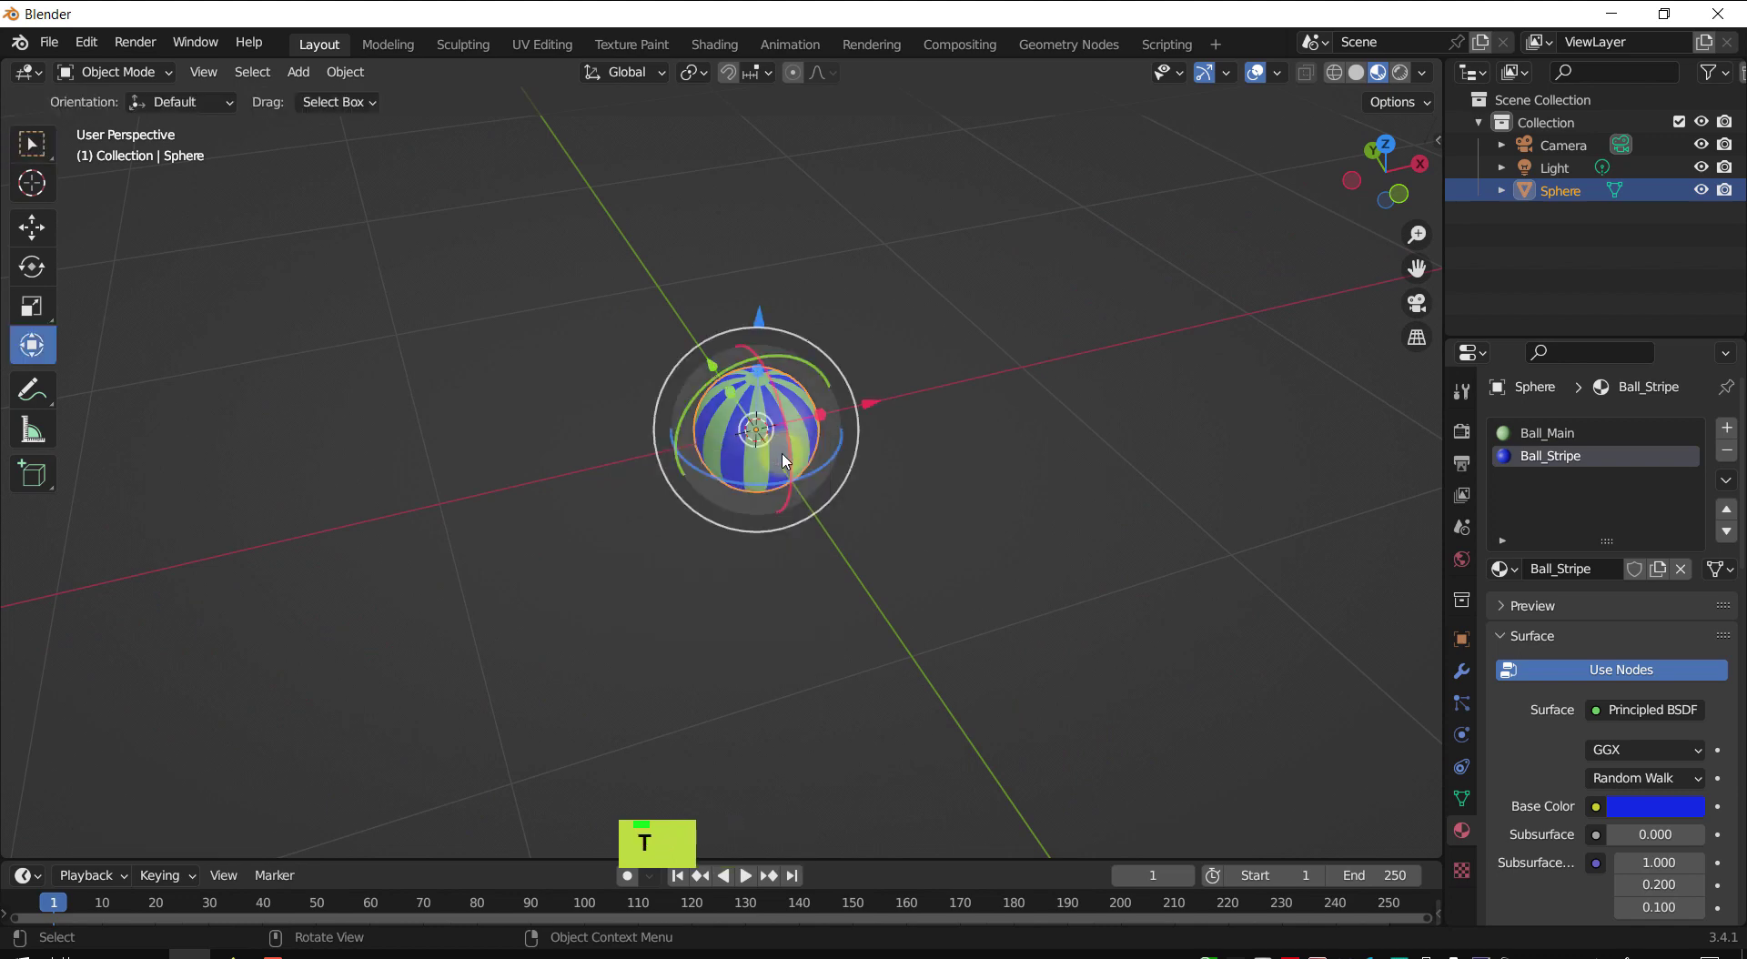
{"action": "middle_click_drag", "start_coordinate": [804, 431], "coordinate": [897, 386], "text": "shift"}
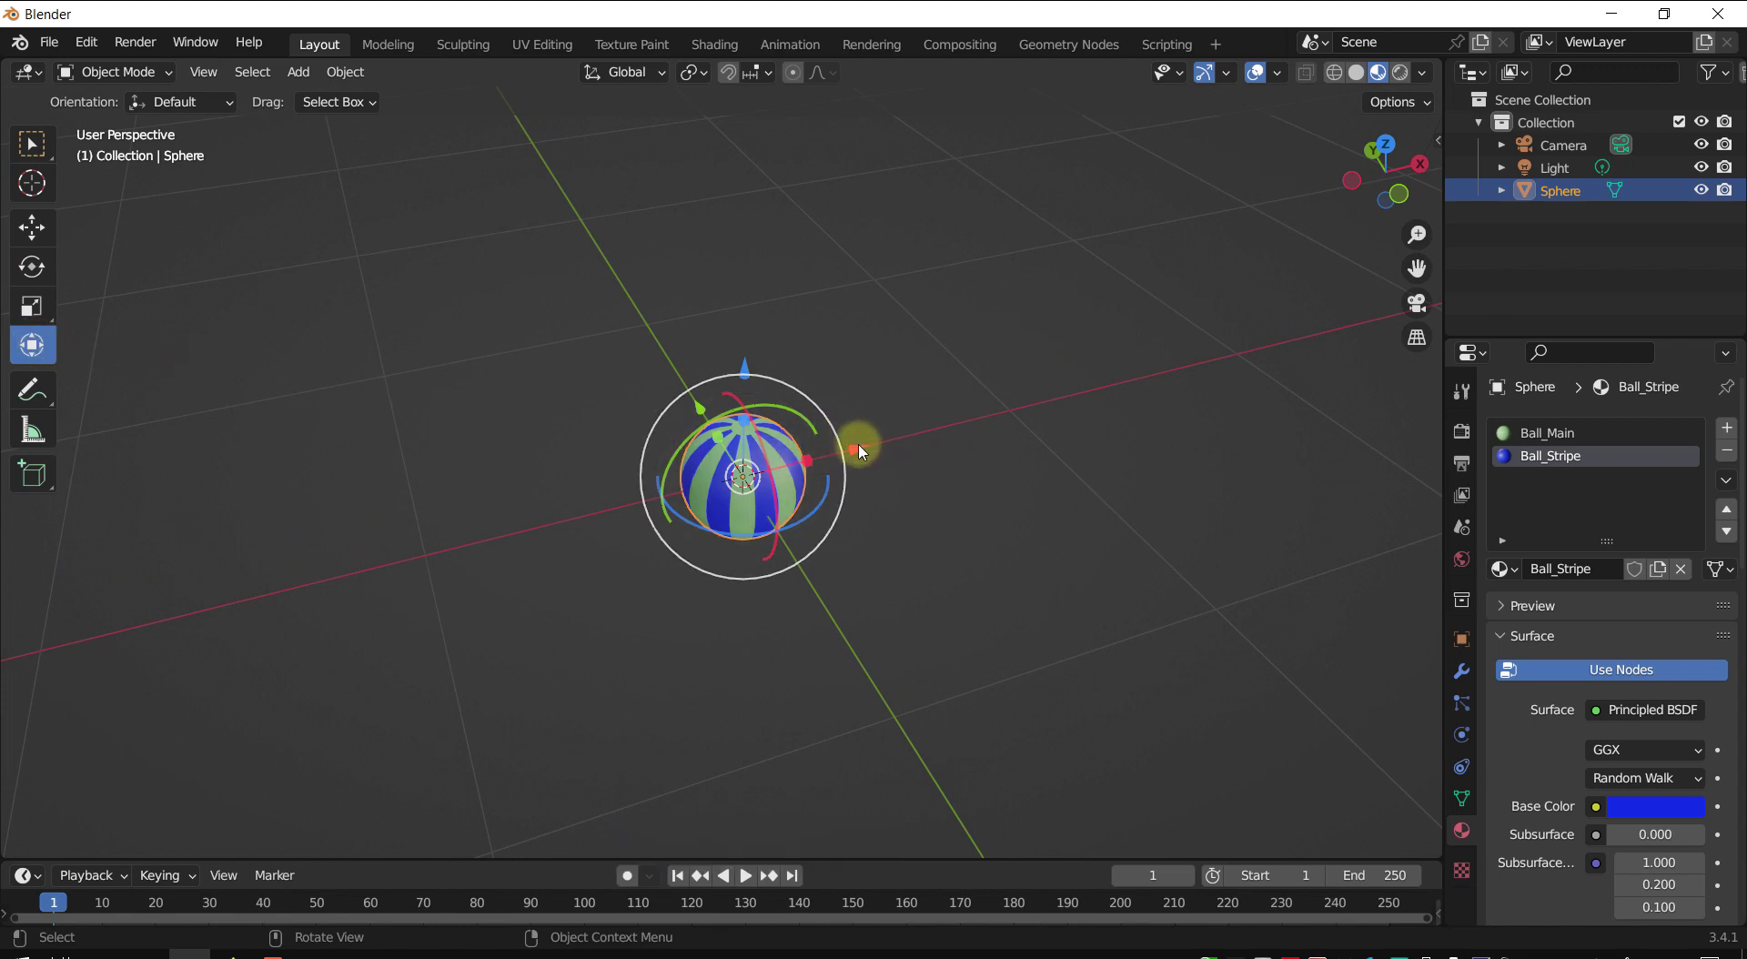
- Play the timeline briefly, stop it and return to the first frame
{"action": "middle_click_drag", "start_coordinate": [739, 475], "coordinate": [735, 491], "text": "ctrl"}
{"action": "key", "text": "space"}
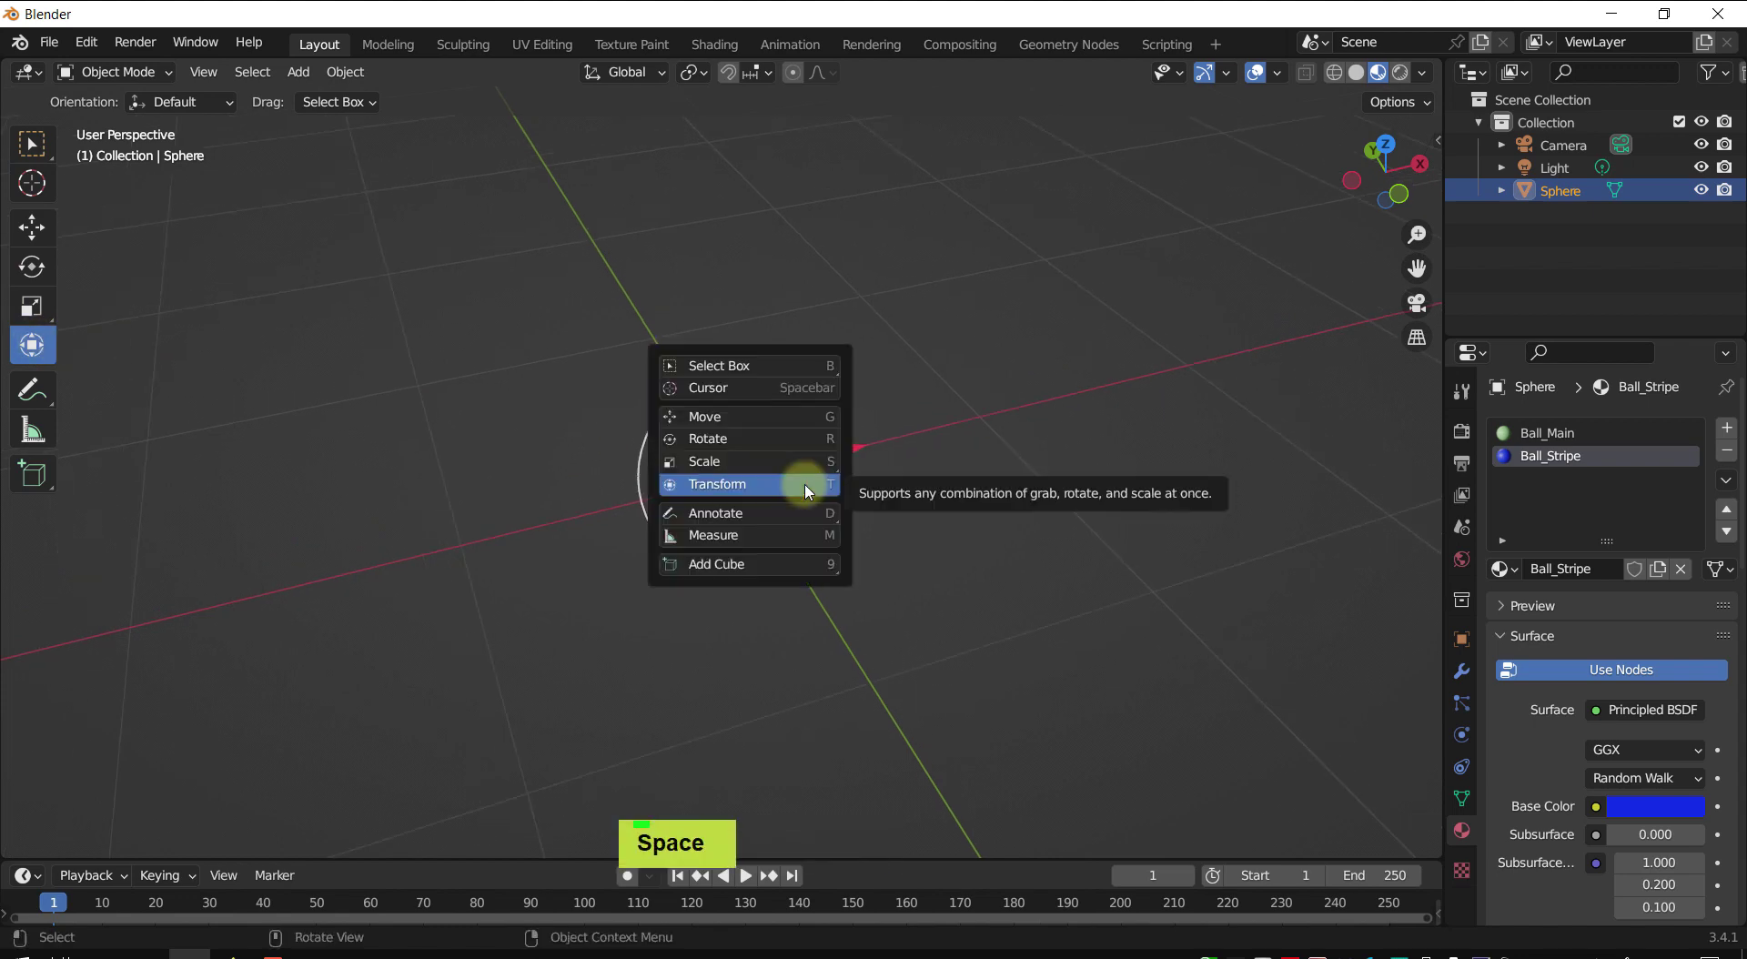
{"action": "key", "text": "shift+space"}
{"action": "key", "text": "shift+space"}
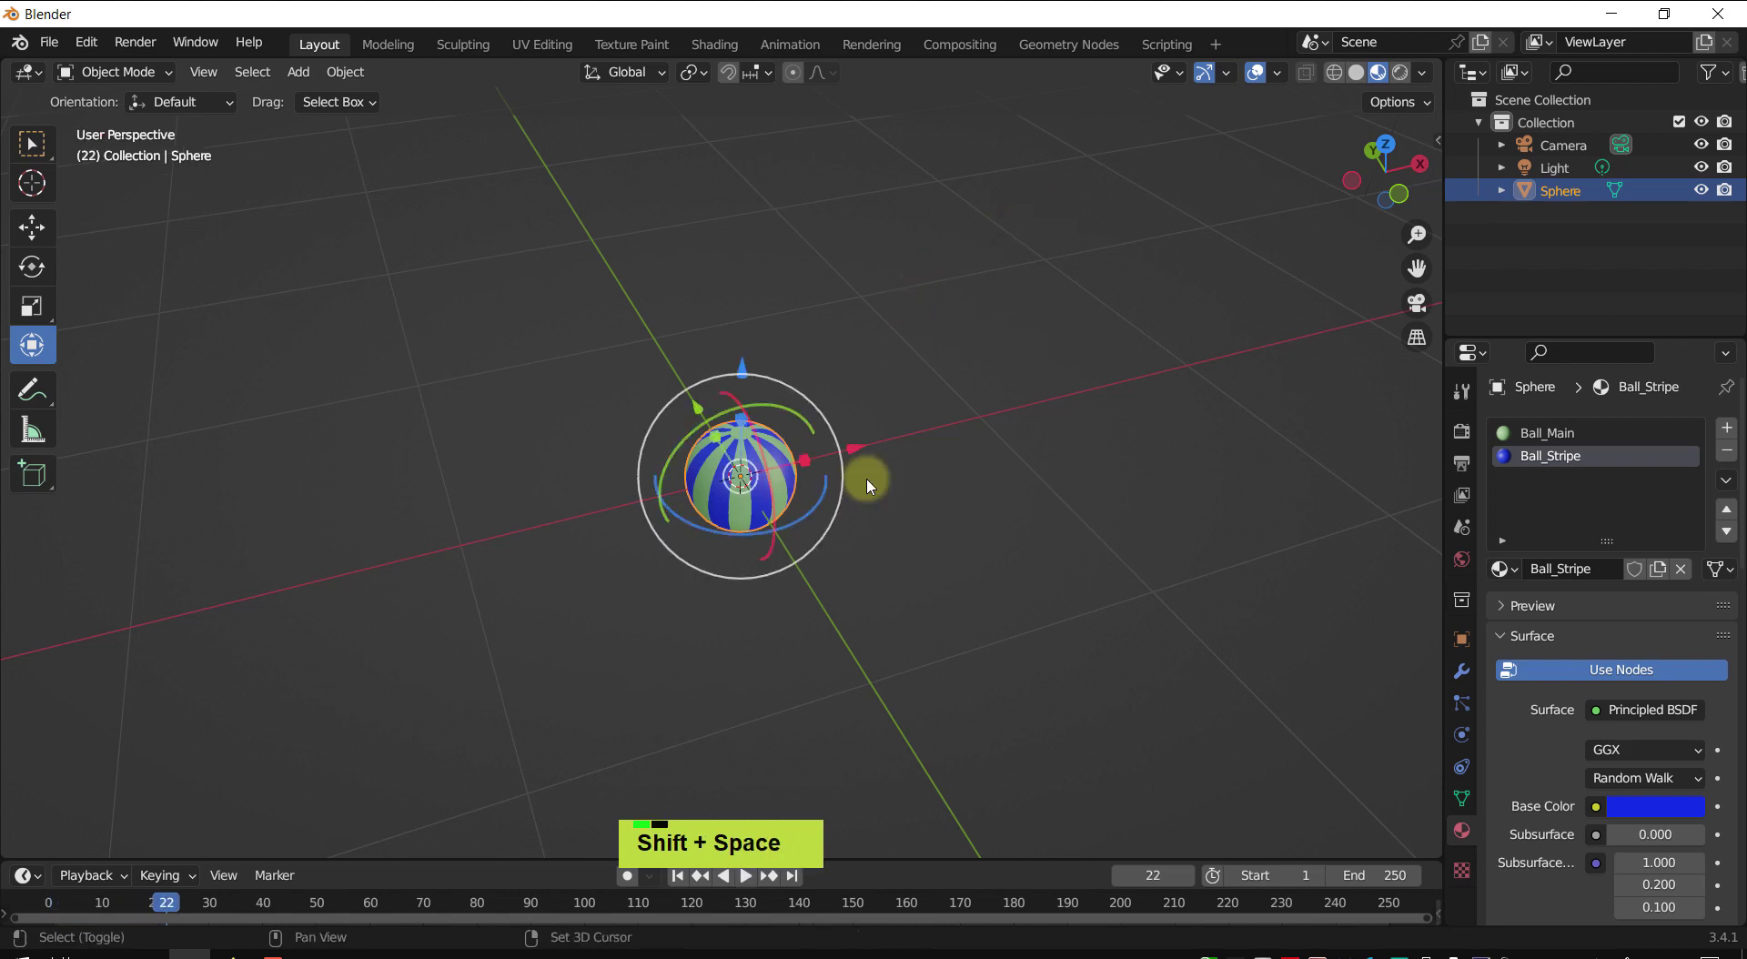
{"action": "key", "text": "shift+Left"}
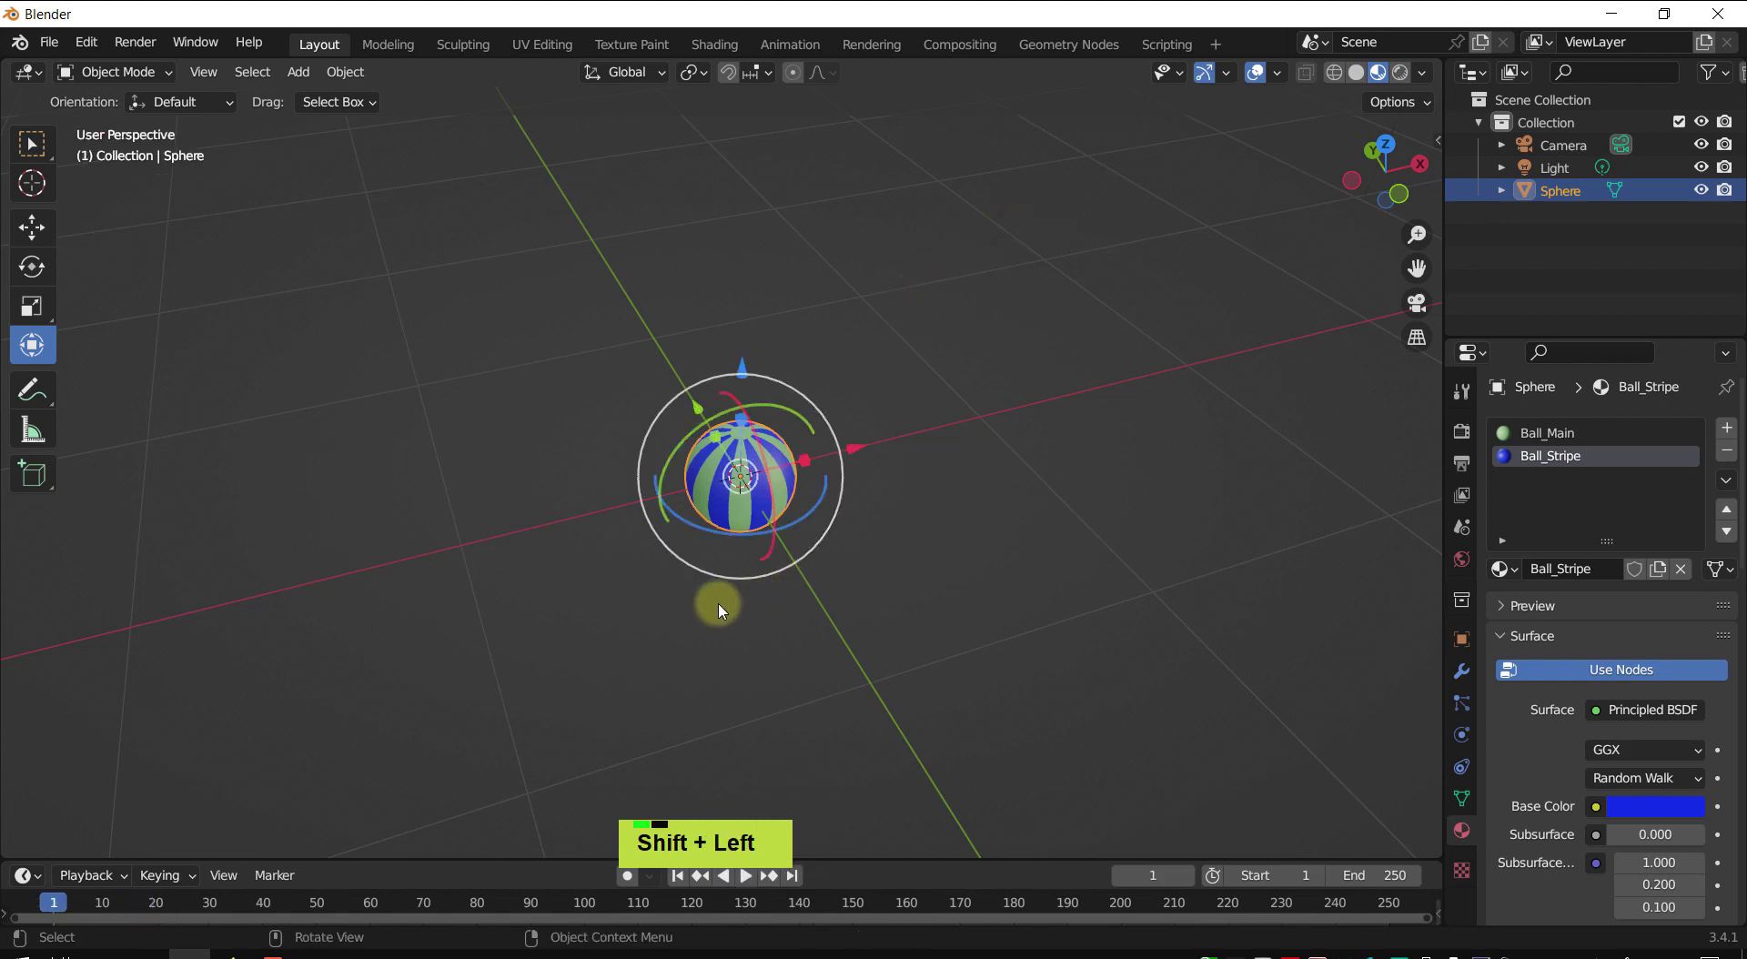
{"action": "middle_click_drag", "start_coordinate": [725, 483], "coordinate": [757, 336], "text": "ctrl"}
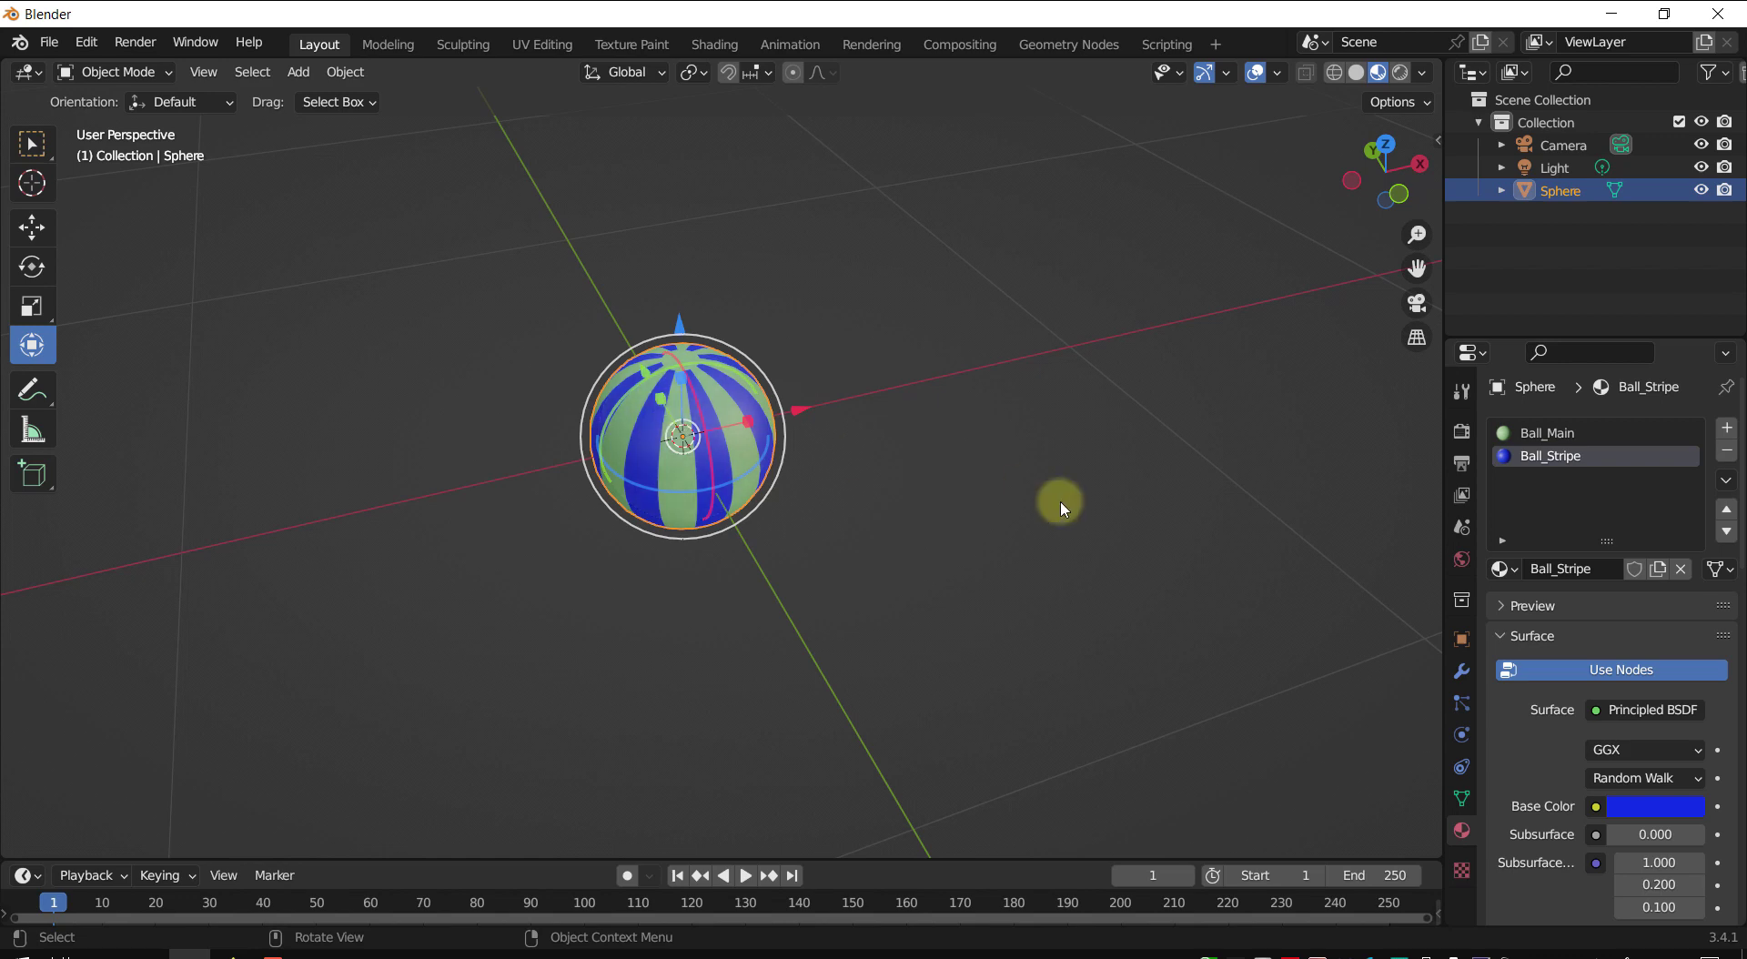
- Add a monkey mesh at the world origin with a size of 0.4 m
{"action": "key", "text": "shift+a"}
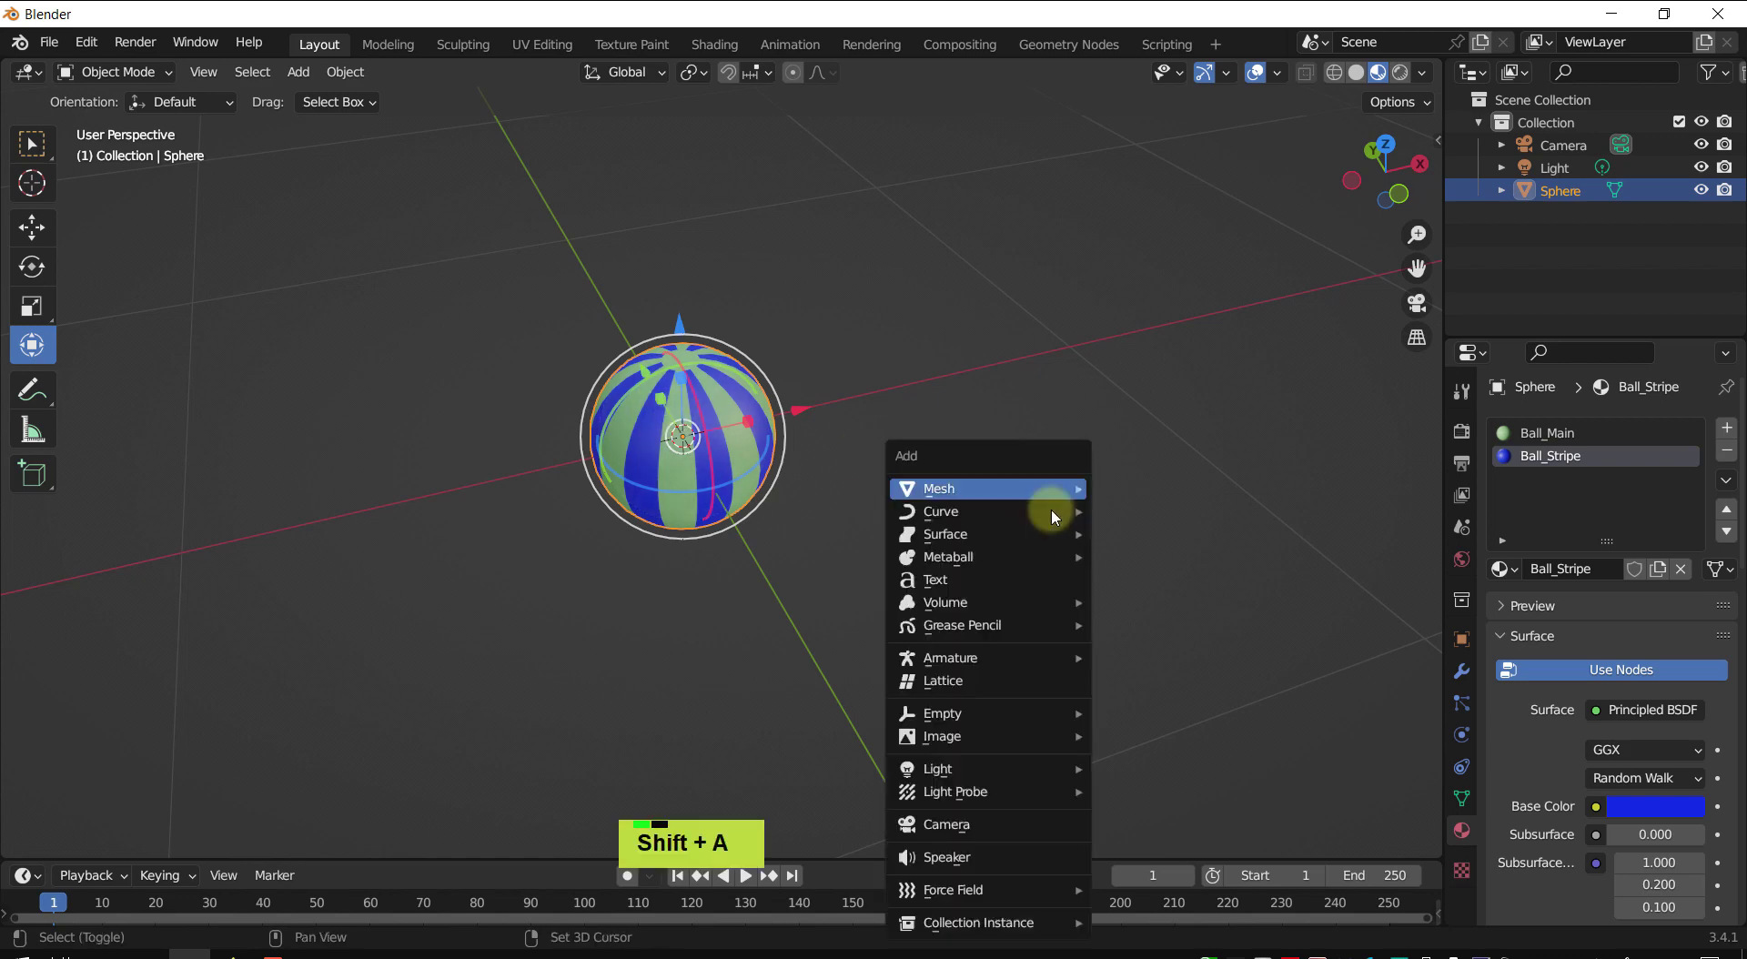
{"action": "key", "text": "m"}
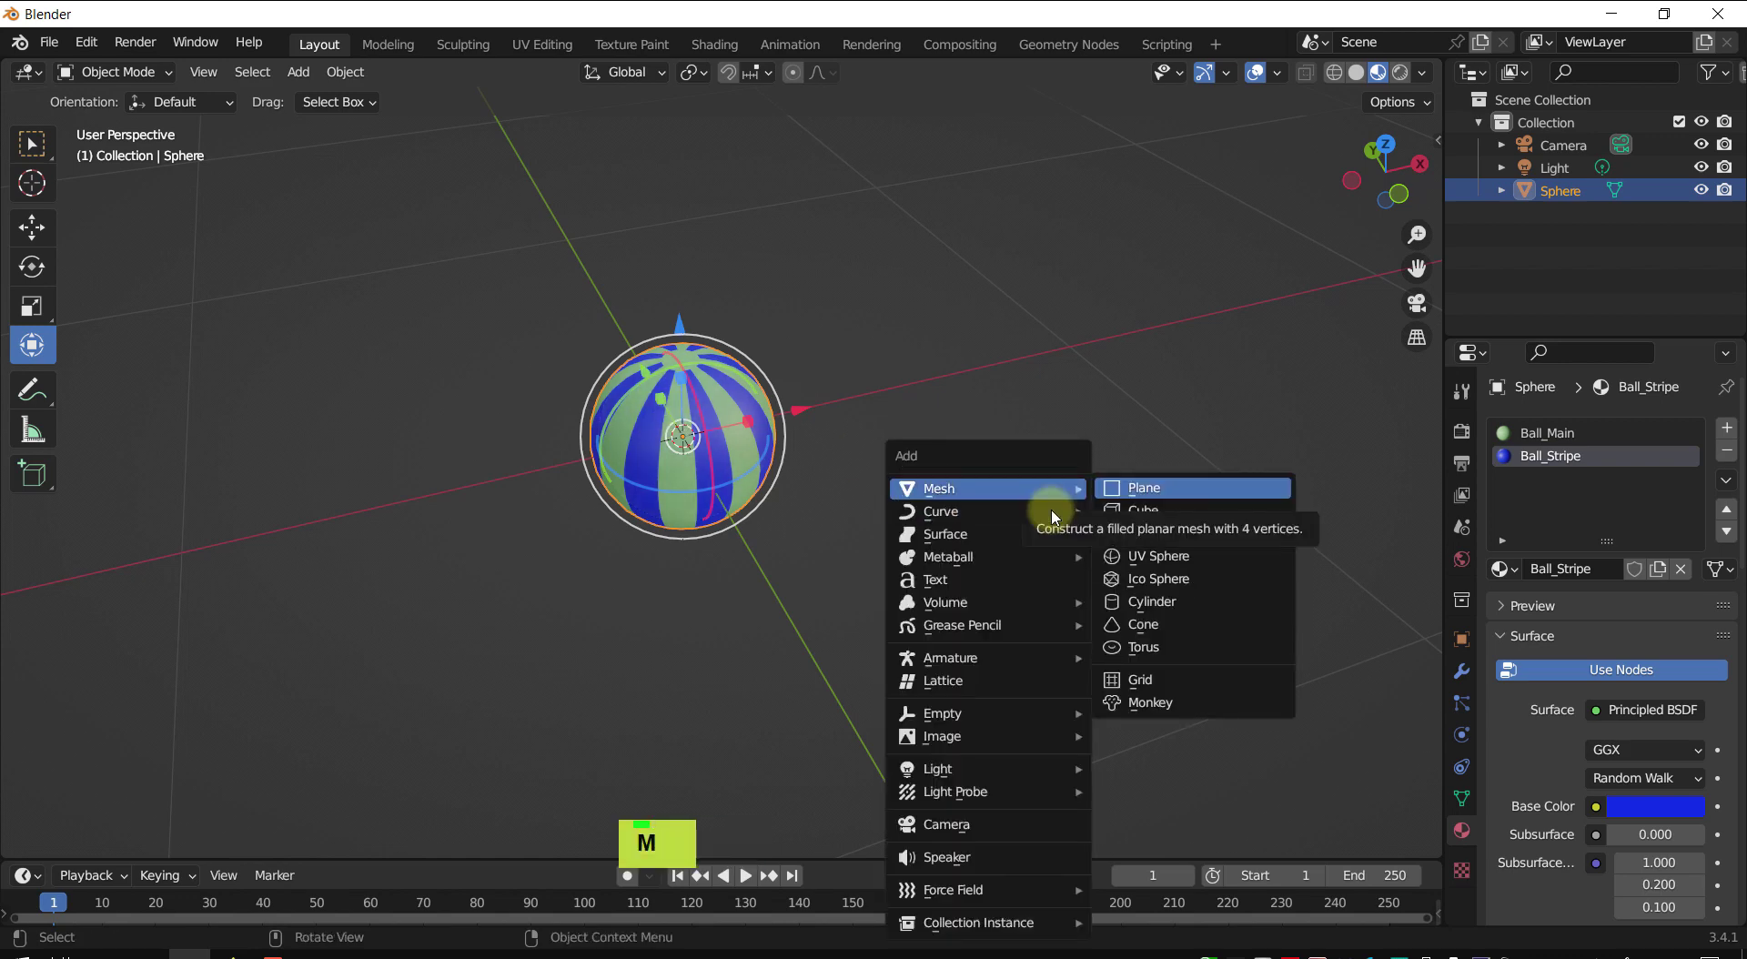
{"action": "key", "text": "m"}
{"action": "scroll", "coordinate": [1053, 517], "scroll_direction": "down", "scroll_amount": 3}
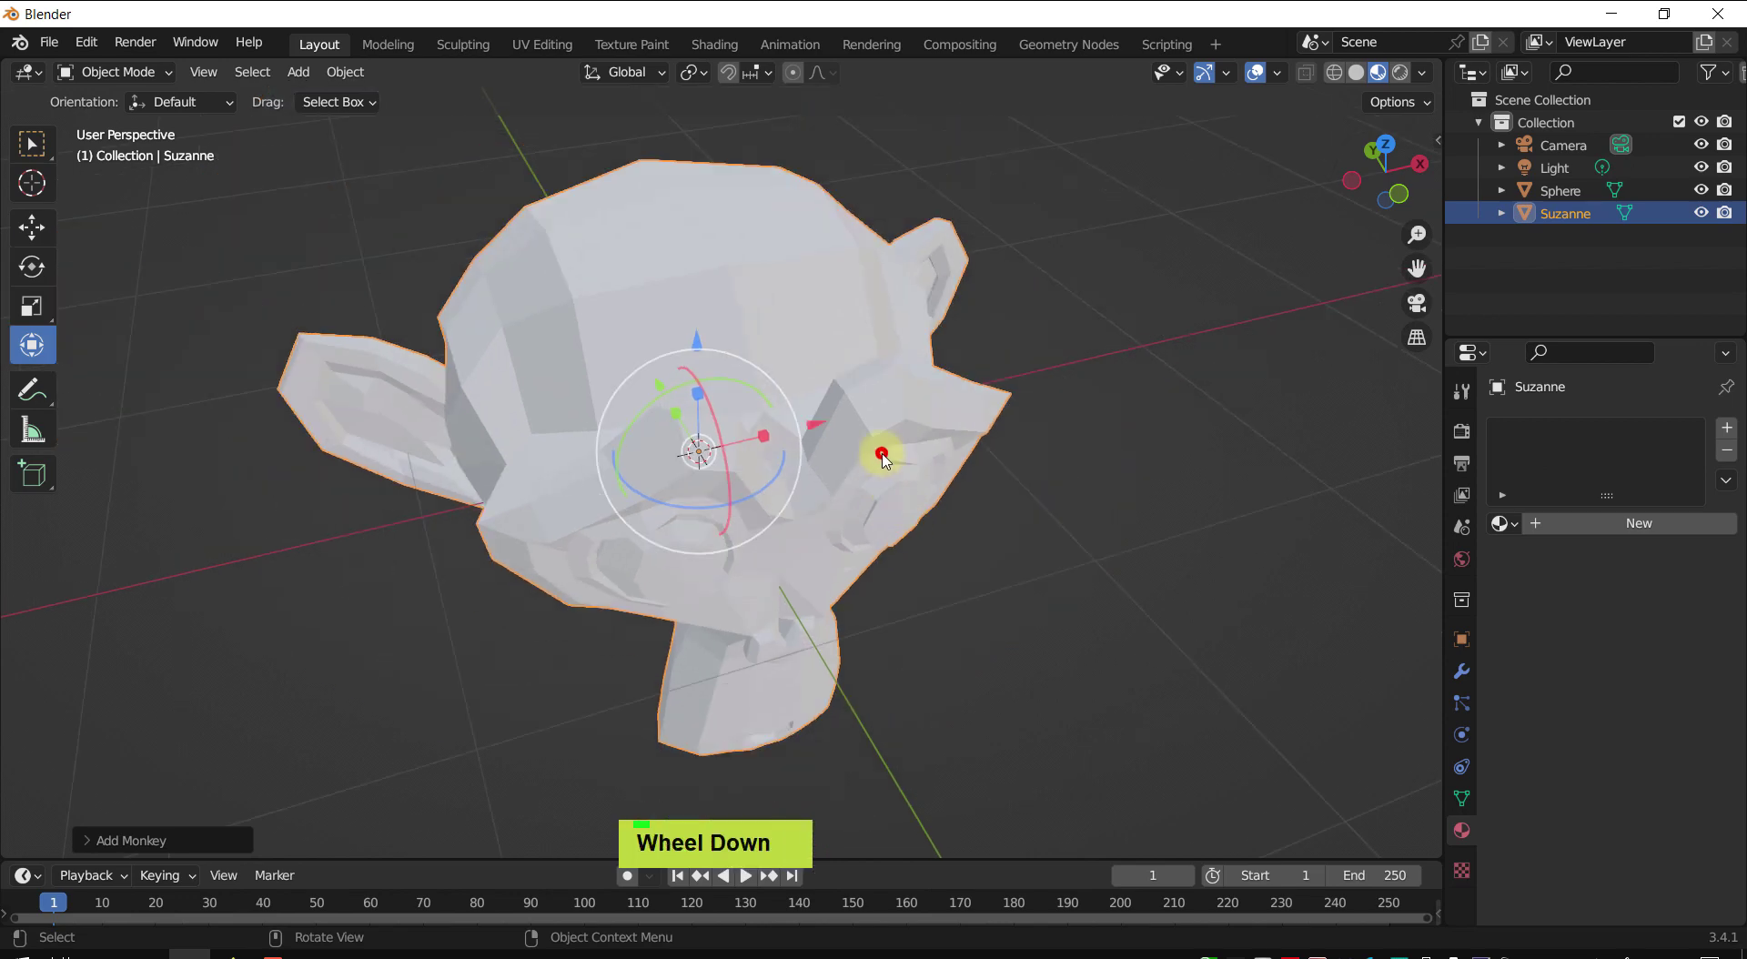
{"action": "scroll", "coordinate": [883, 455], "scroll_direction": "down", "scroll_amount": 2}
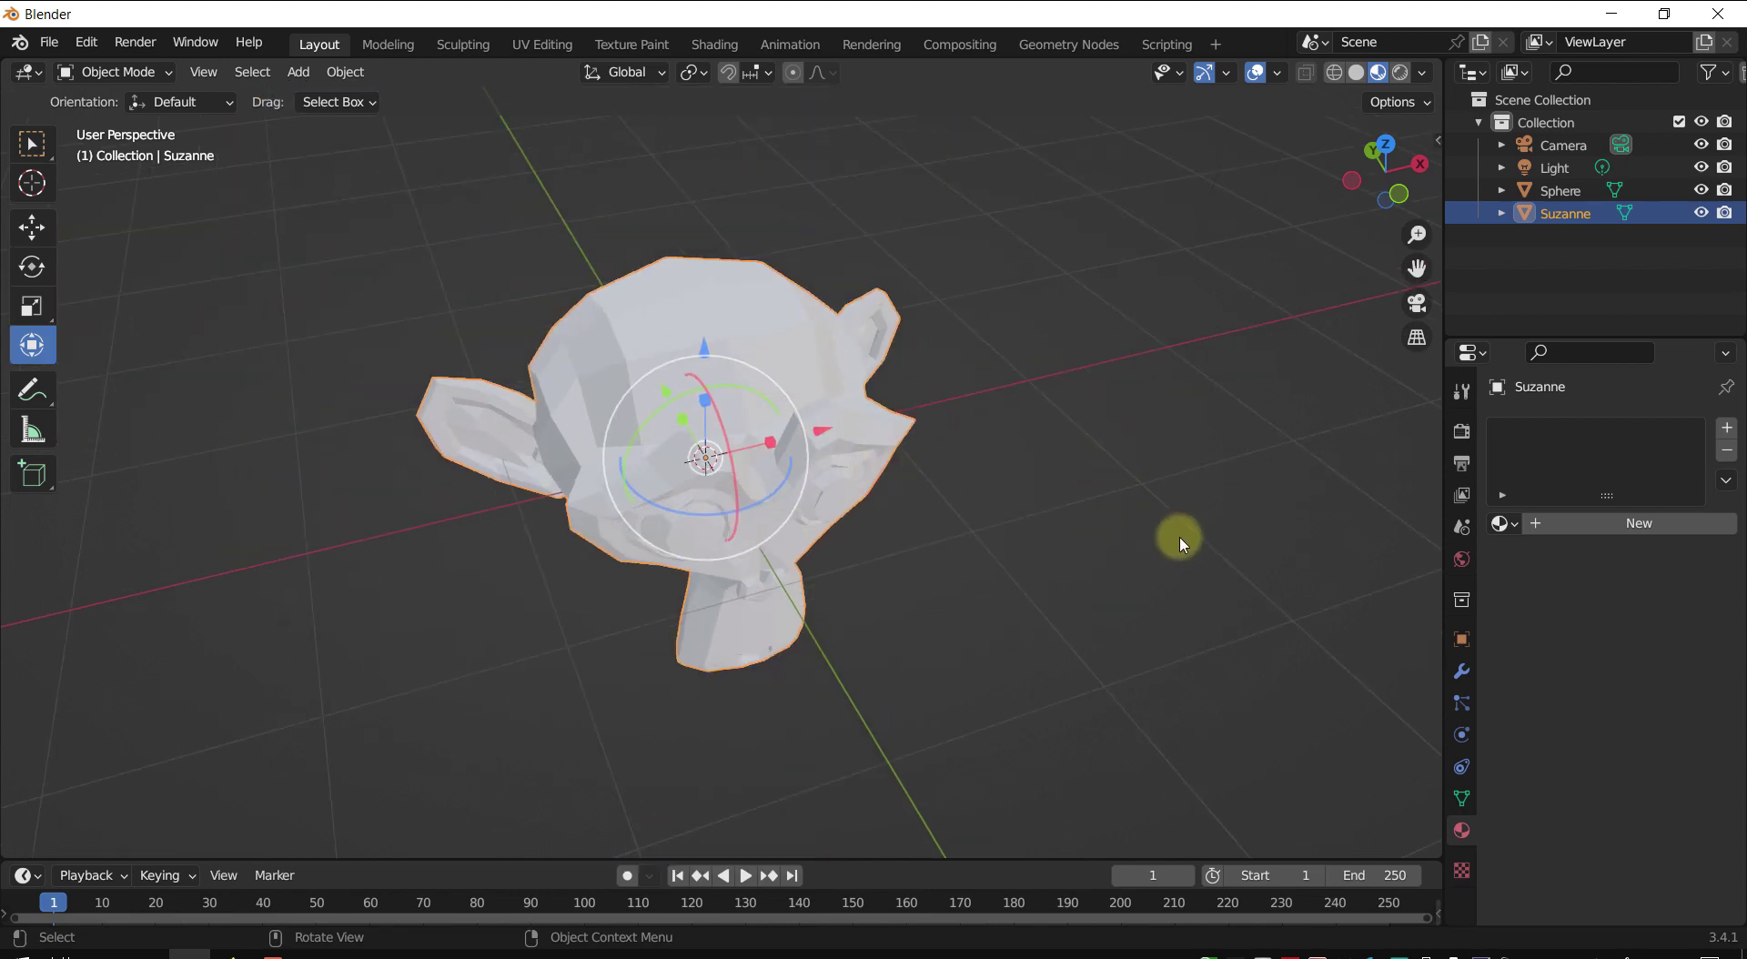
{"action": "key", "text": "F9"}
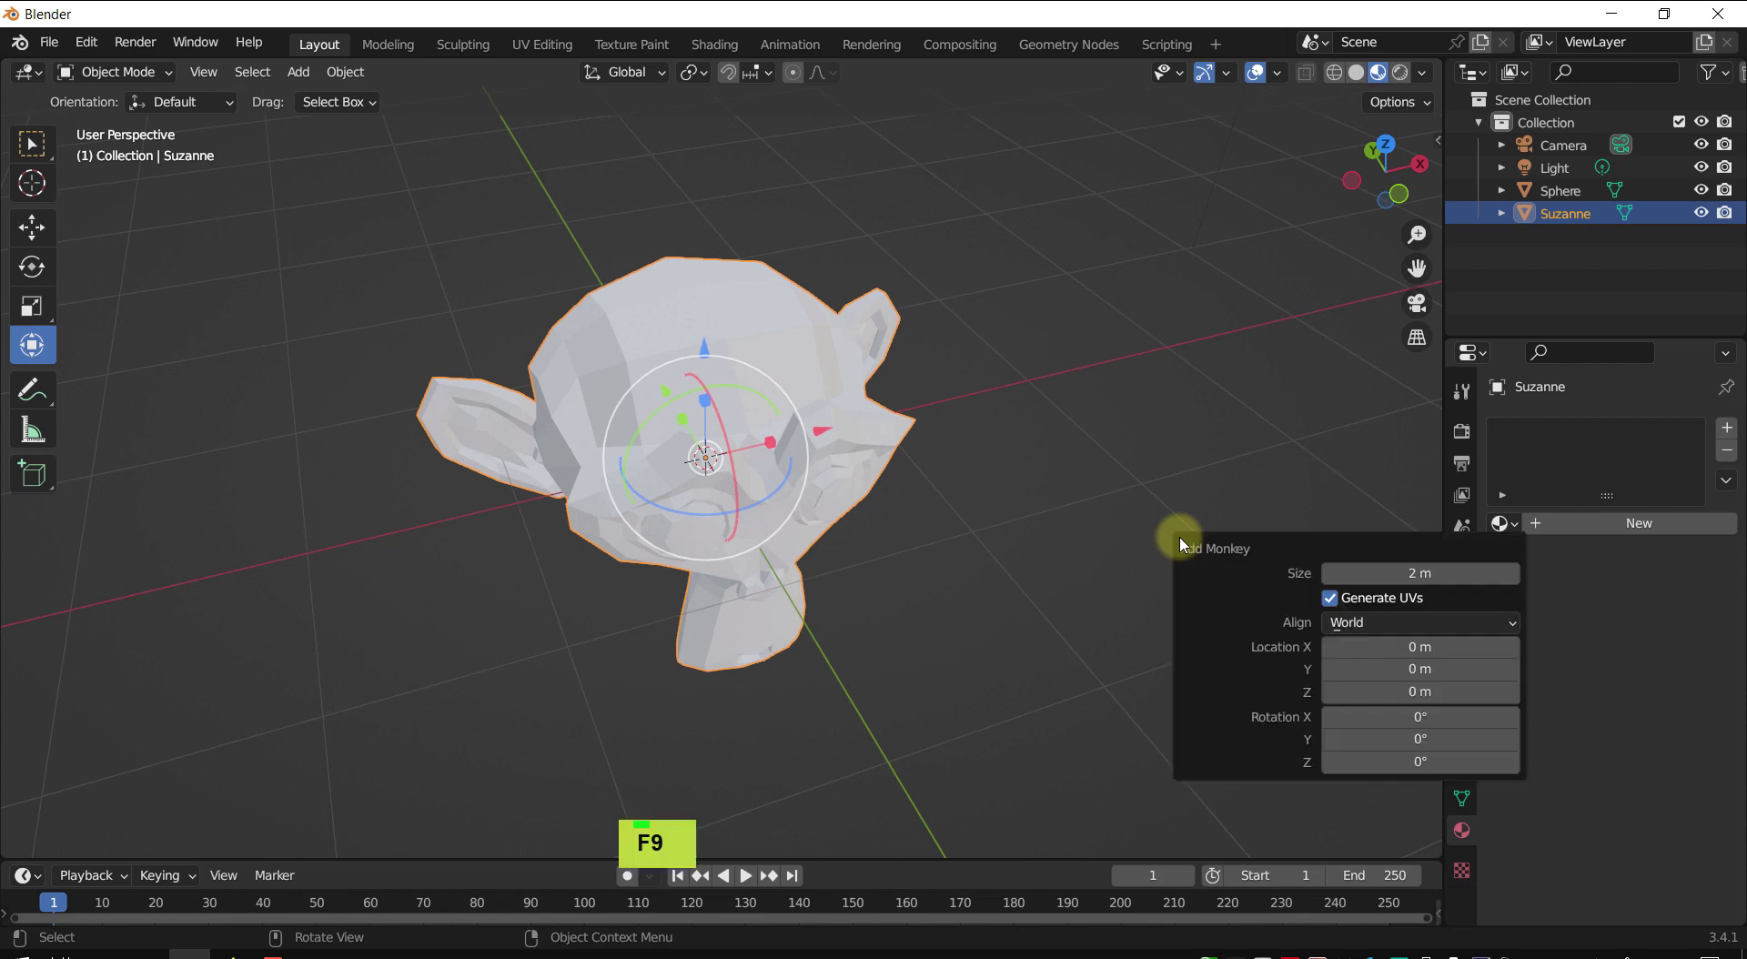
{"action": "left_click", "coordinate": [1430, 566]}
{"action": "type", "text": "0"}
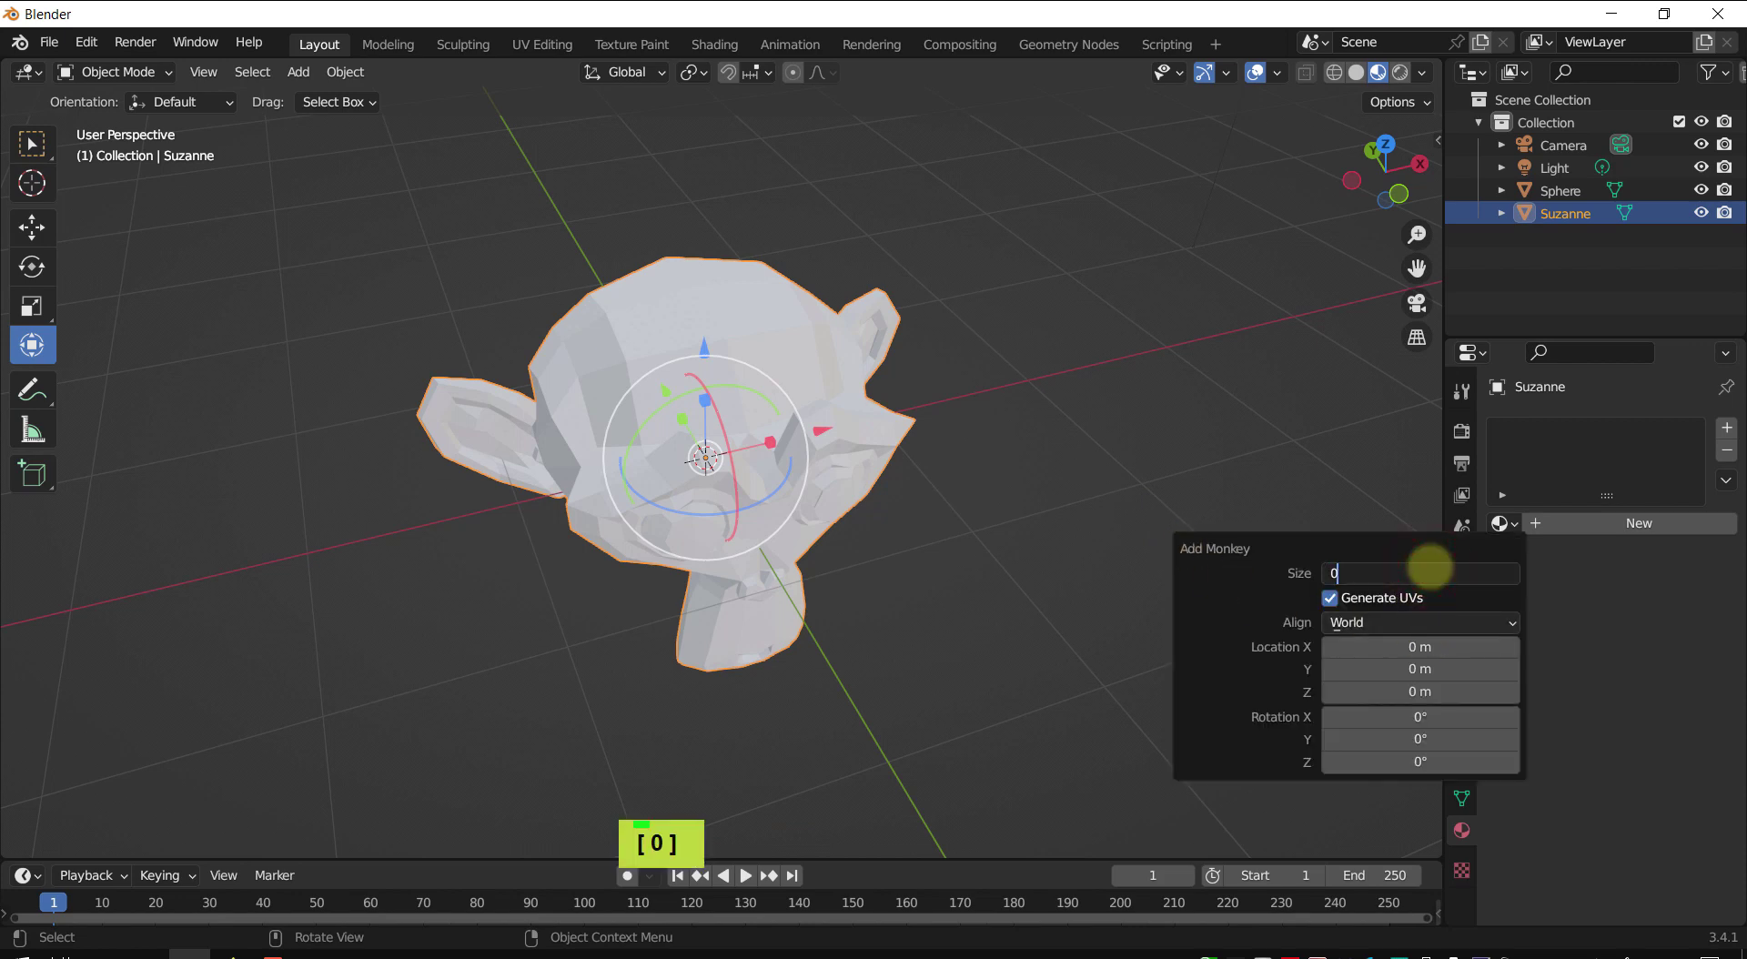
{"action": "type", "text": ".4"}
{"action": "key", "text": "Return"}
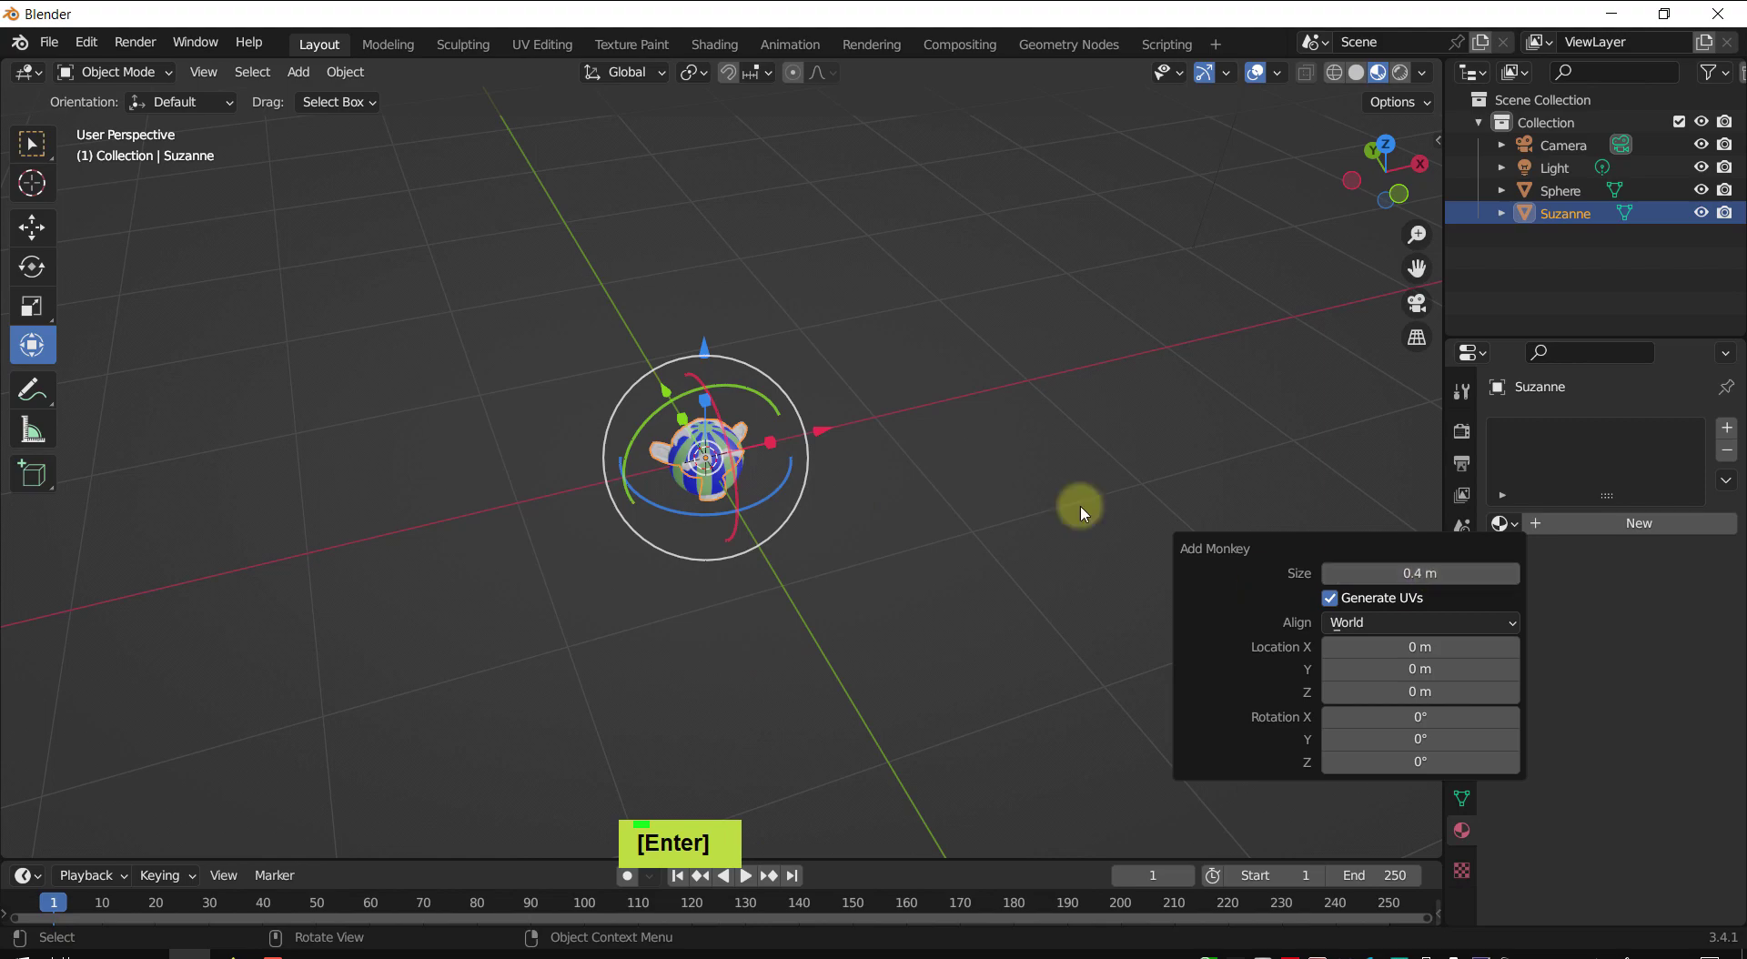
- Move the monkey head along negative X away from the ball and shade it smooth
{"action": "middle_click_drag", "start_coordinate": [782, 491], "coordinate": [874, 433], "text": "shift"}
{"action": "left_click_drag", "start_coordinate": [891, 423], "coordinate": [670, 428]}
{"action": "scroll", "coordinate": [496, 505], "scroll_direction": "up", "scroll_amount": 2}
{"action": "right_click", "coordinate": [494, 508]}
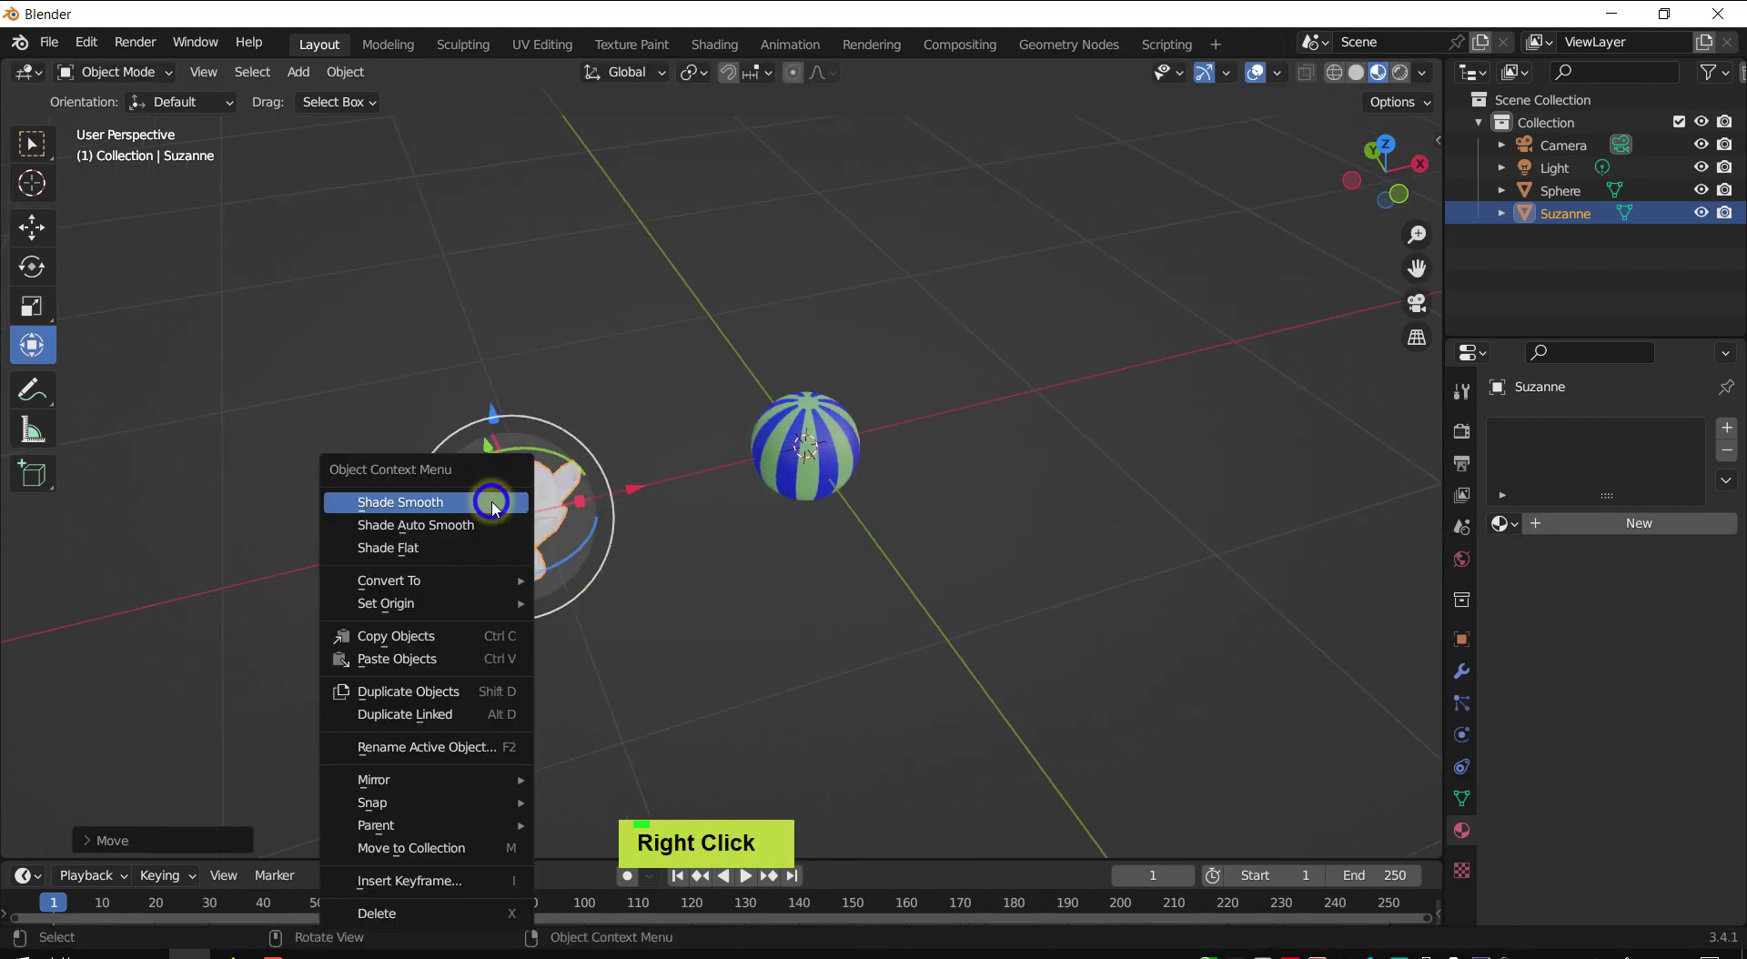
{"action": "left_click", "coordinate": [491, 508]}
{"action": "middle_click_drag", "start_coordinate": [592, 555], "coordinate": [587, 502]}
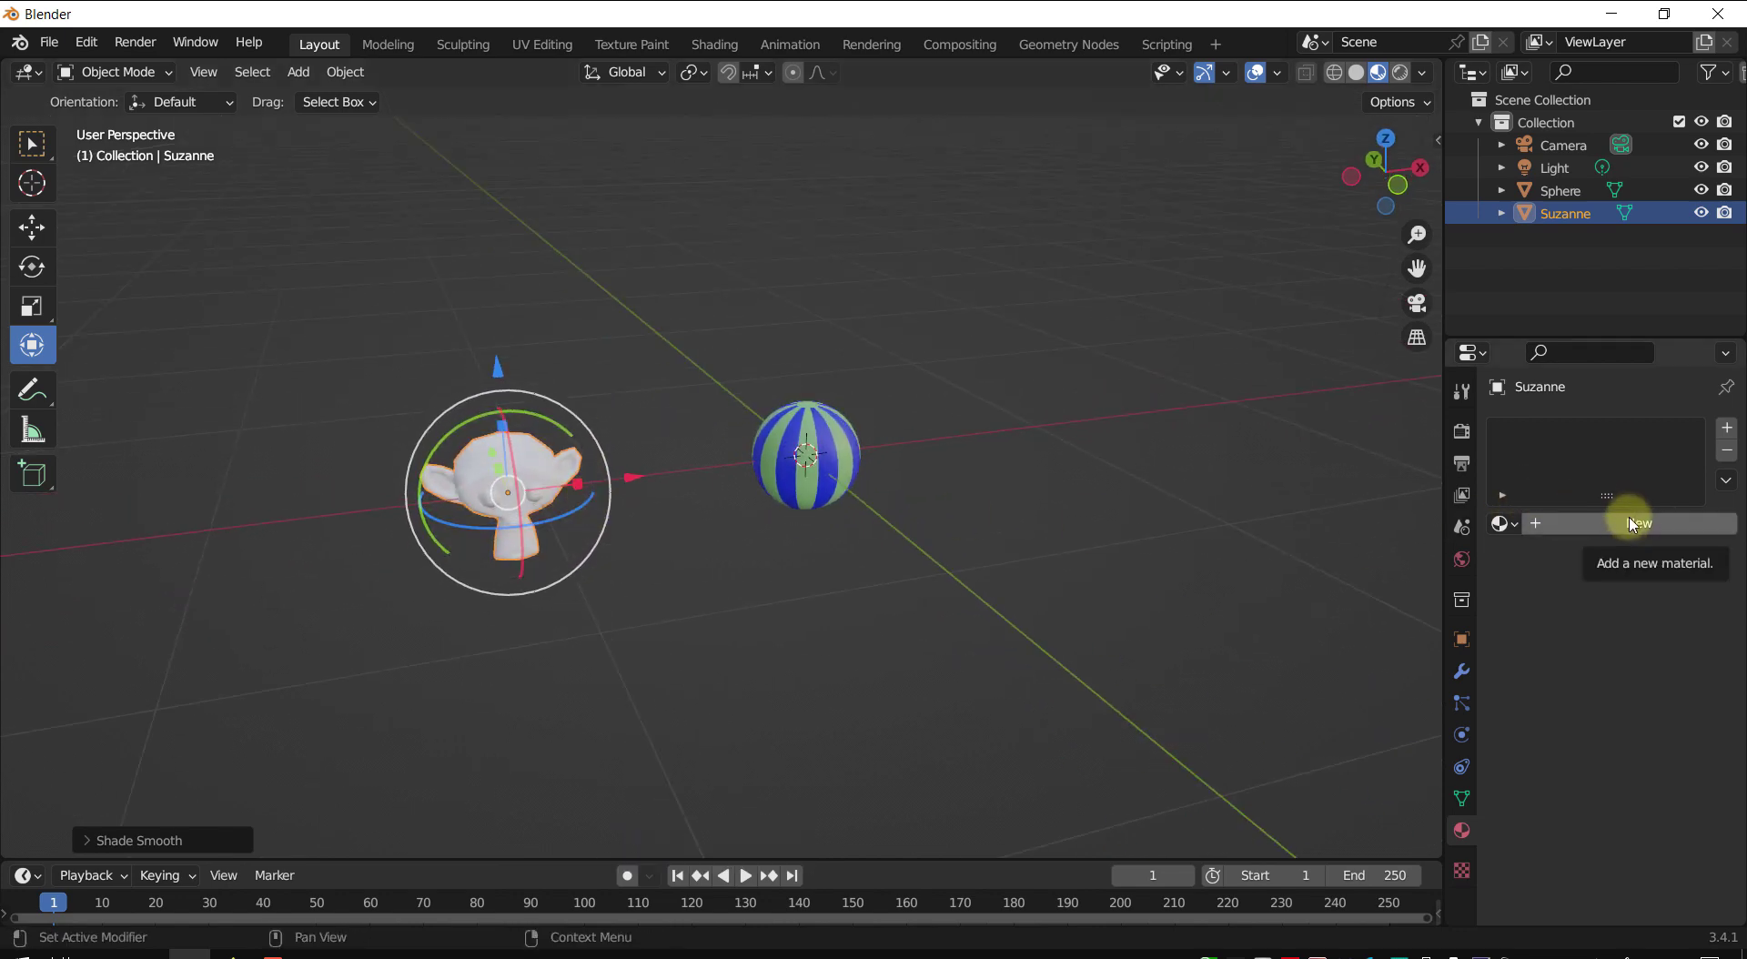
- Rotate the striped ball around the Y axis so that its poles tip over sideways
{"action": "middle_click_drag", "start_coordinate": [776, 506], "coordinate": [848, 546]}
{"action": "left_click", "coordinate": [772, 498]}
{"action": "scroll", "coordinate": [848, 522], "scroll_direction": "up", "scroll_amount": 2}
{"action": "scroll", "coordinate": [783, 482], "scroll_direction": "up", "scroll_amount": 1}
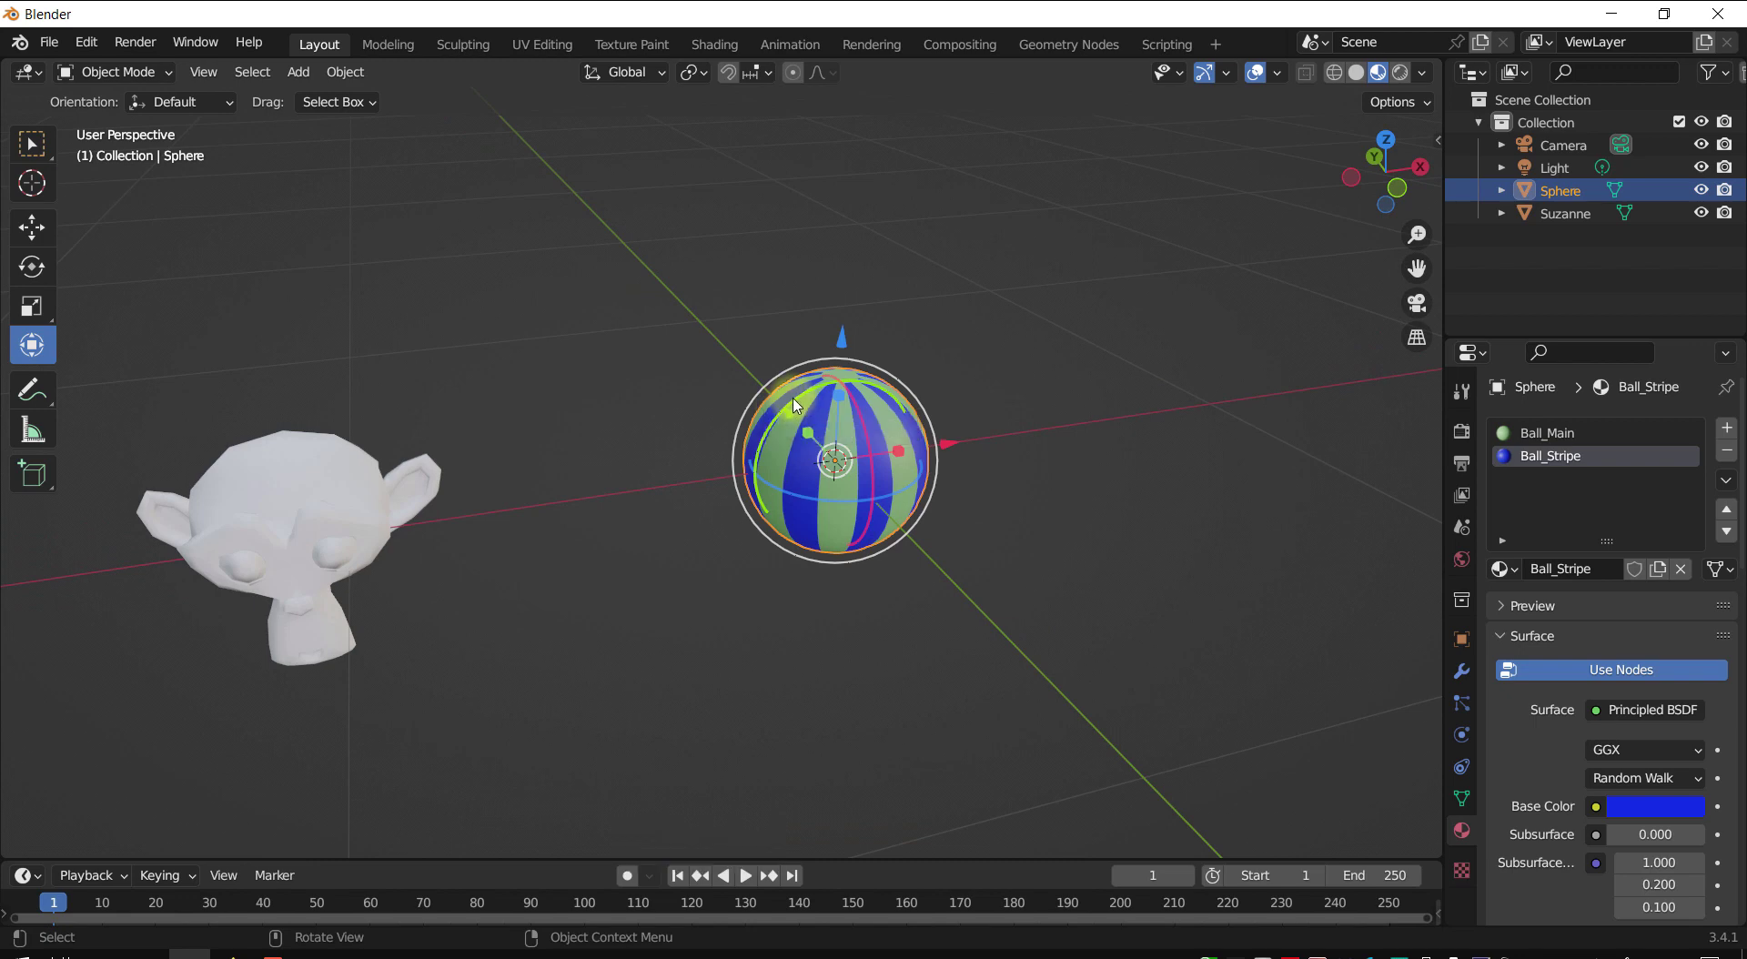
{"action": "left_click_drag", "start_coordinate": [791, 402], "coordinate": [827, 632]}
{"action": "middle_click_drag", "start_coordinate": [827, 631], "coordinate": [834, 521]}
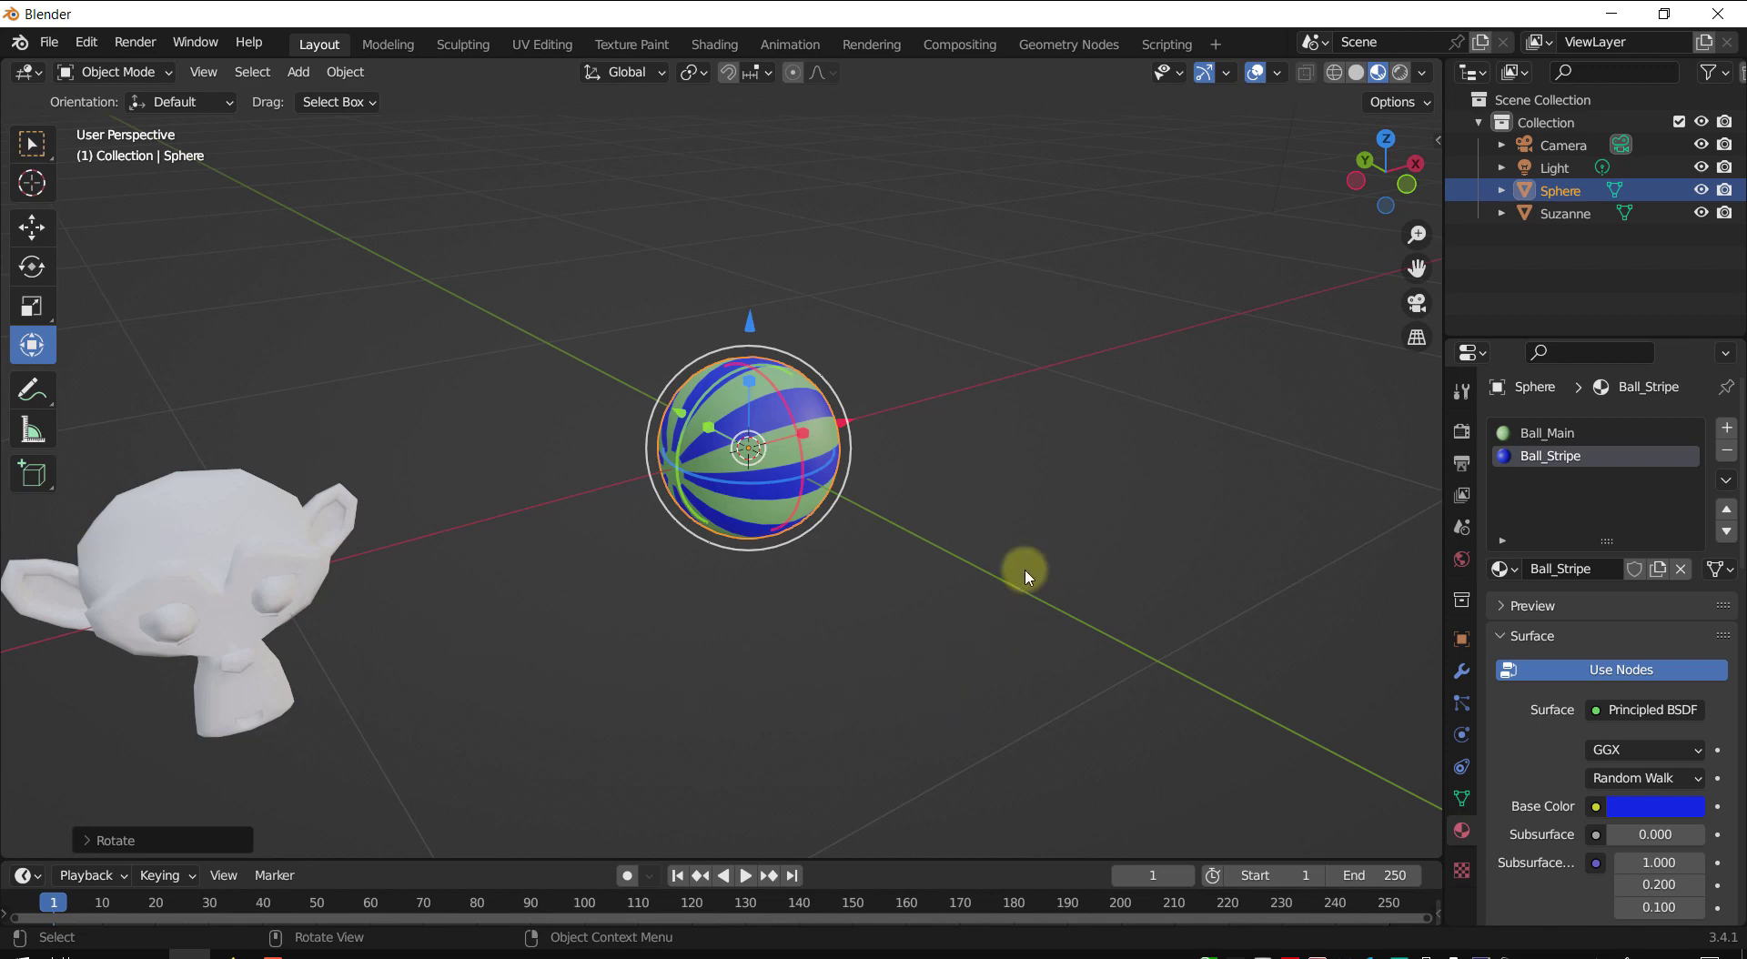
- Apply all transforms to the rotated ball
{"action": "middle_click", "coordinate": [1032, 486], "text": "shift"}
{"action": "middle_click", "coordinate": [1034, 484], "text": "shift"}
{"action": "middle_click_drag", "start_coordinate": [1032, 485], "coordinate": [960, 540], "text": "shift"}
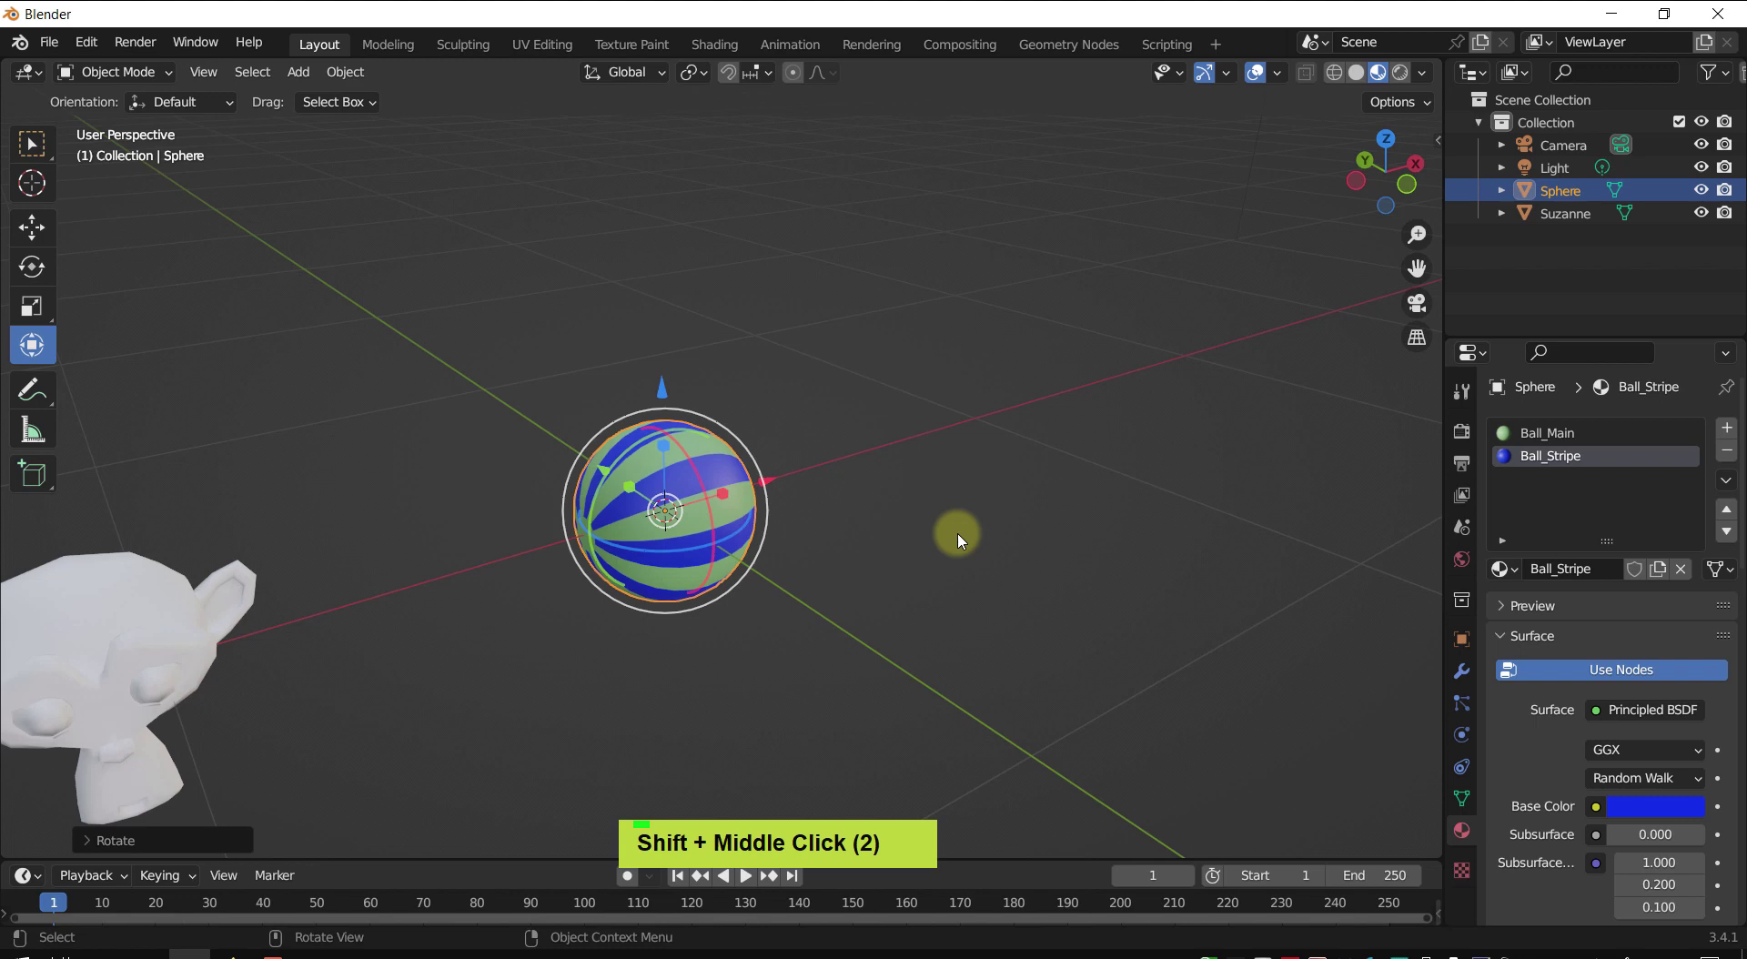
{"action": "key", "text": "ctrl+a"}
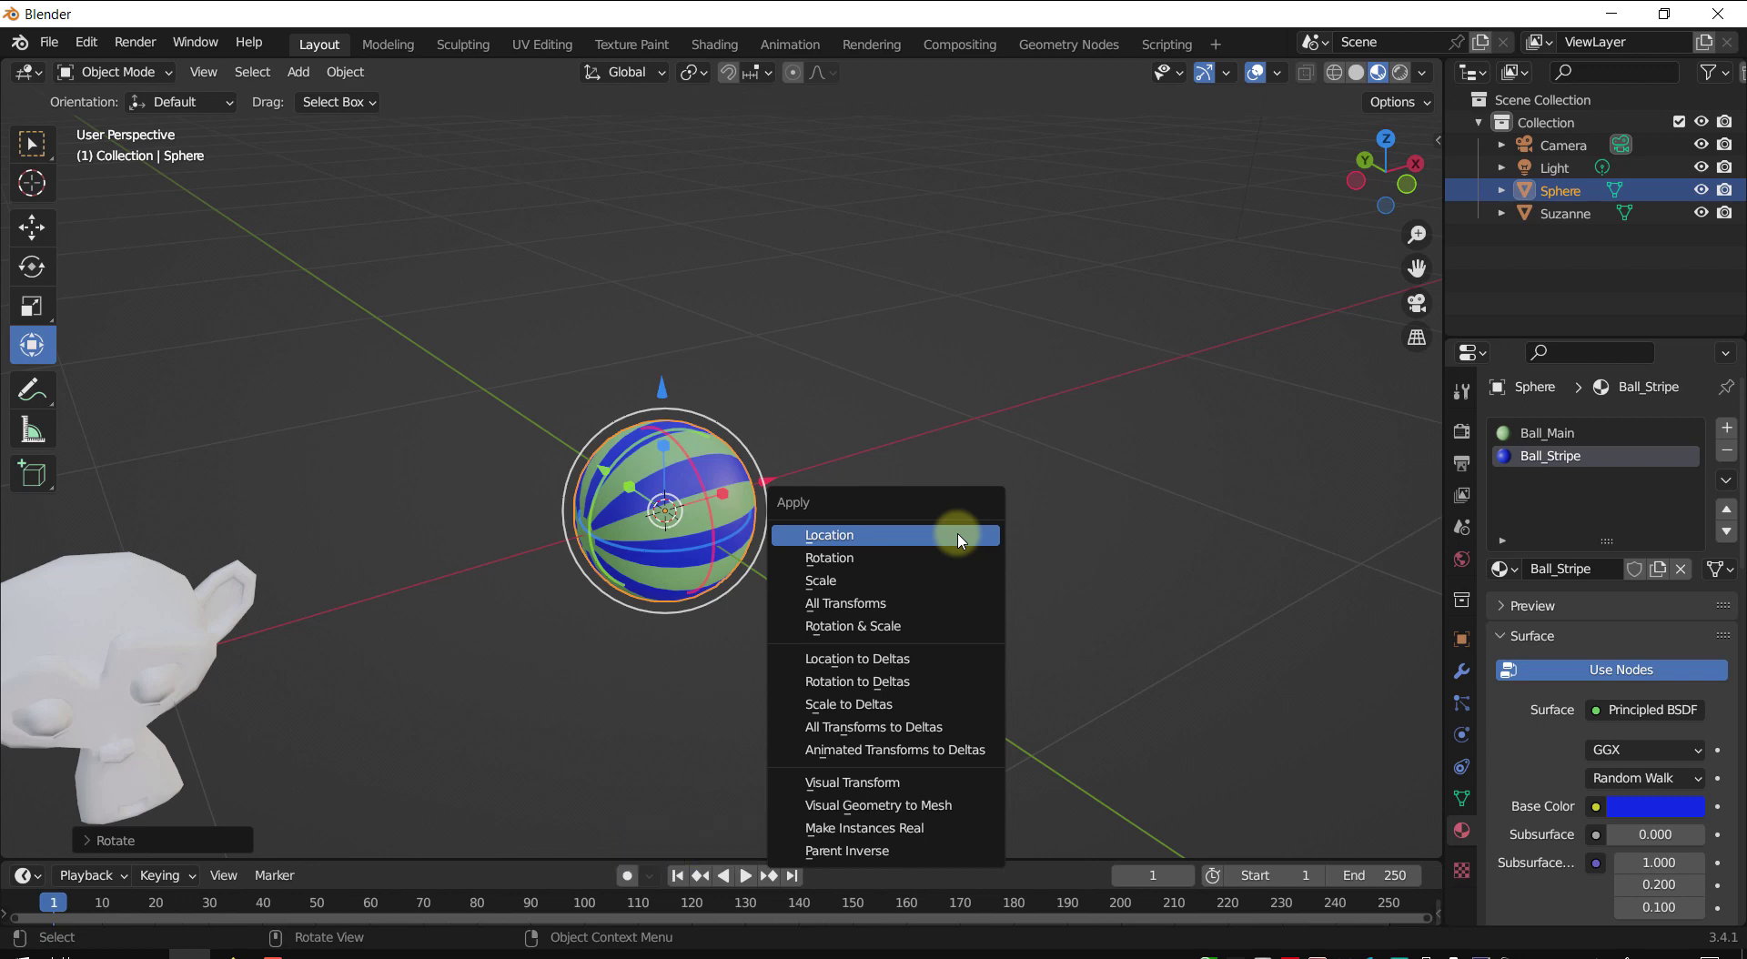
{"action": "left_click", "coordinate": [879, 566]}
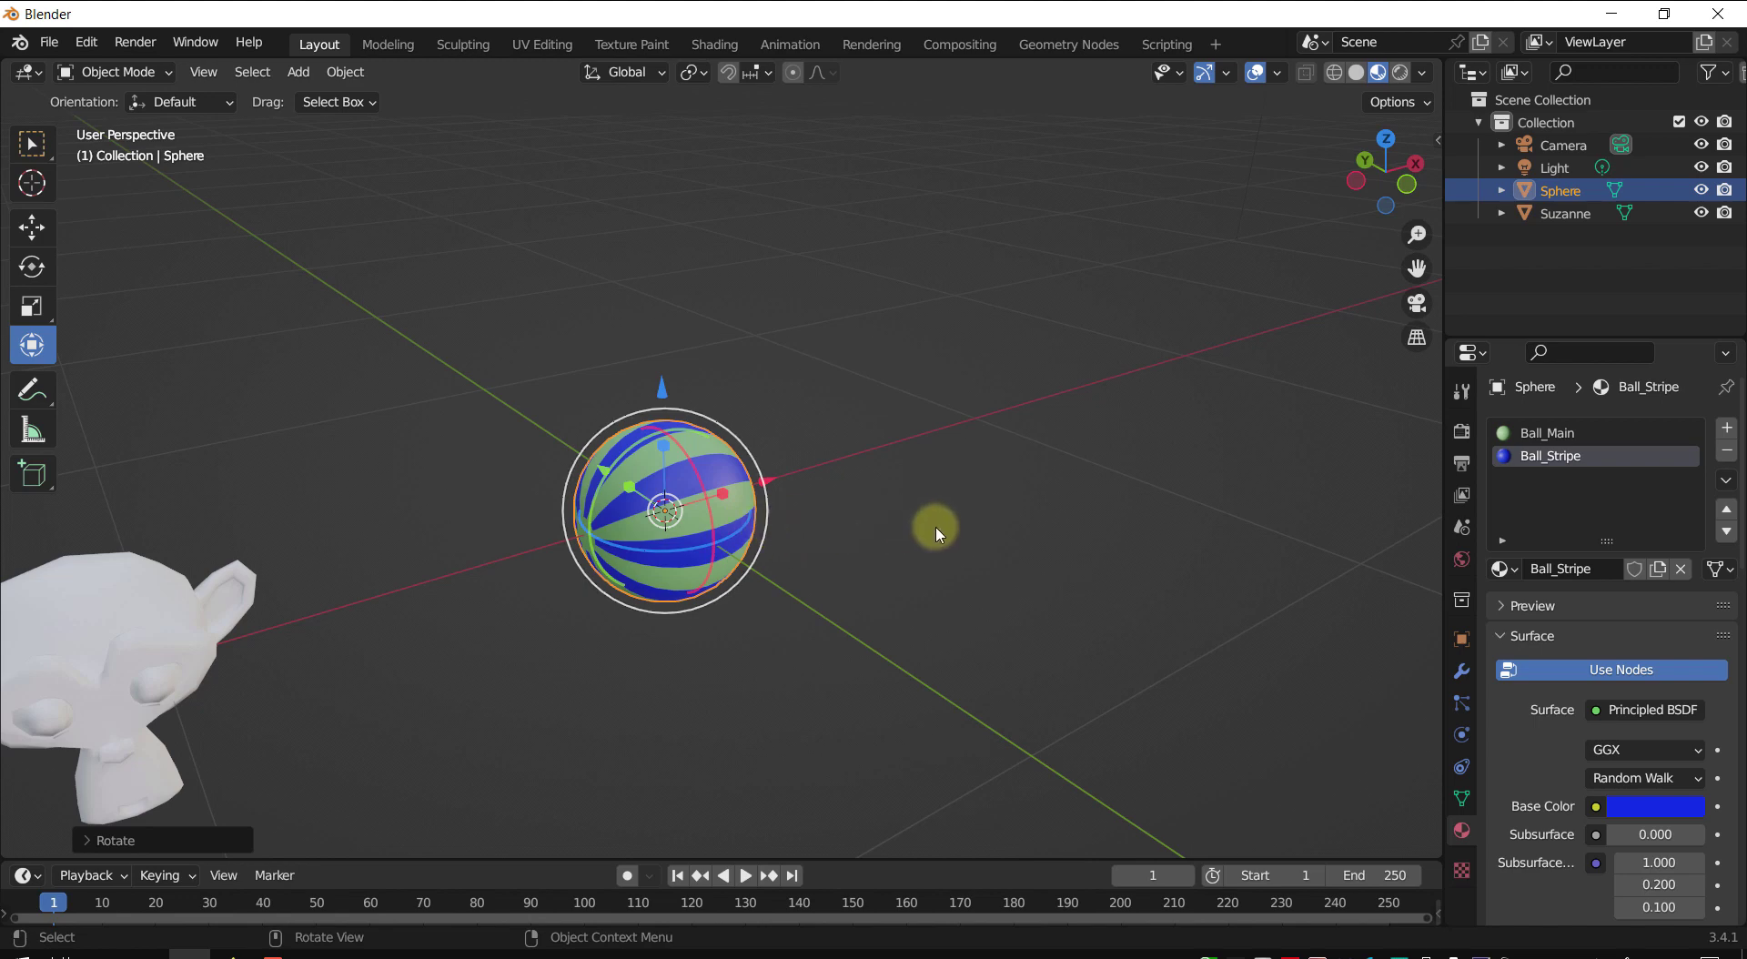
{"action": "key", "text": "ctrl+a"}
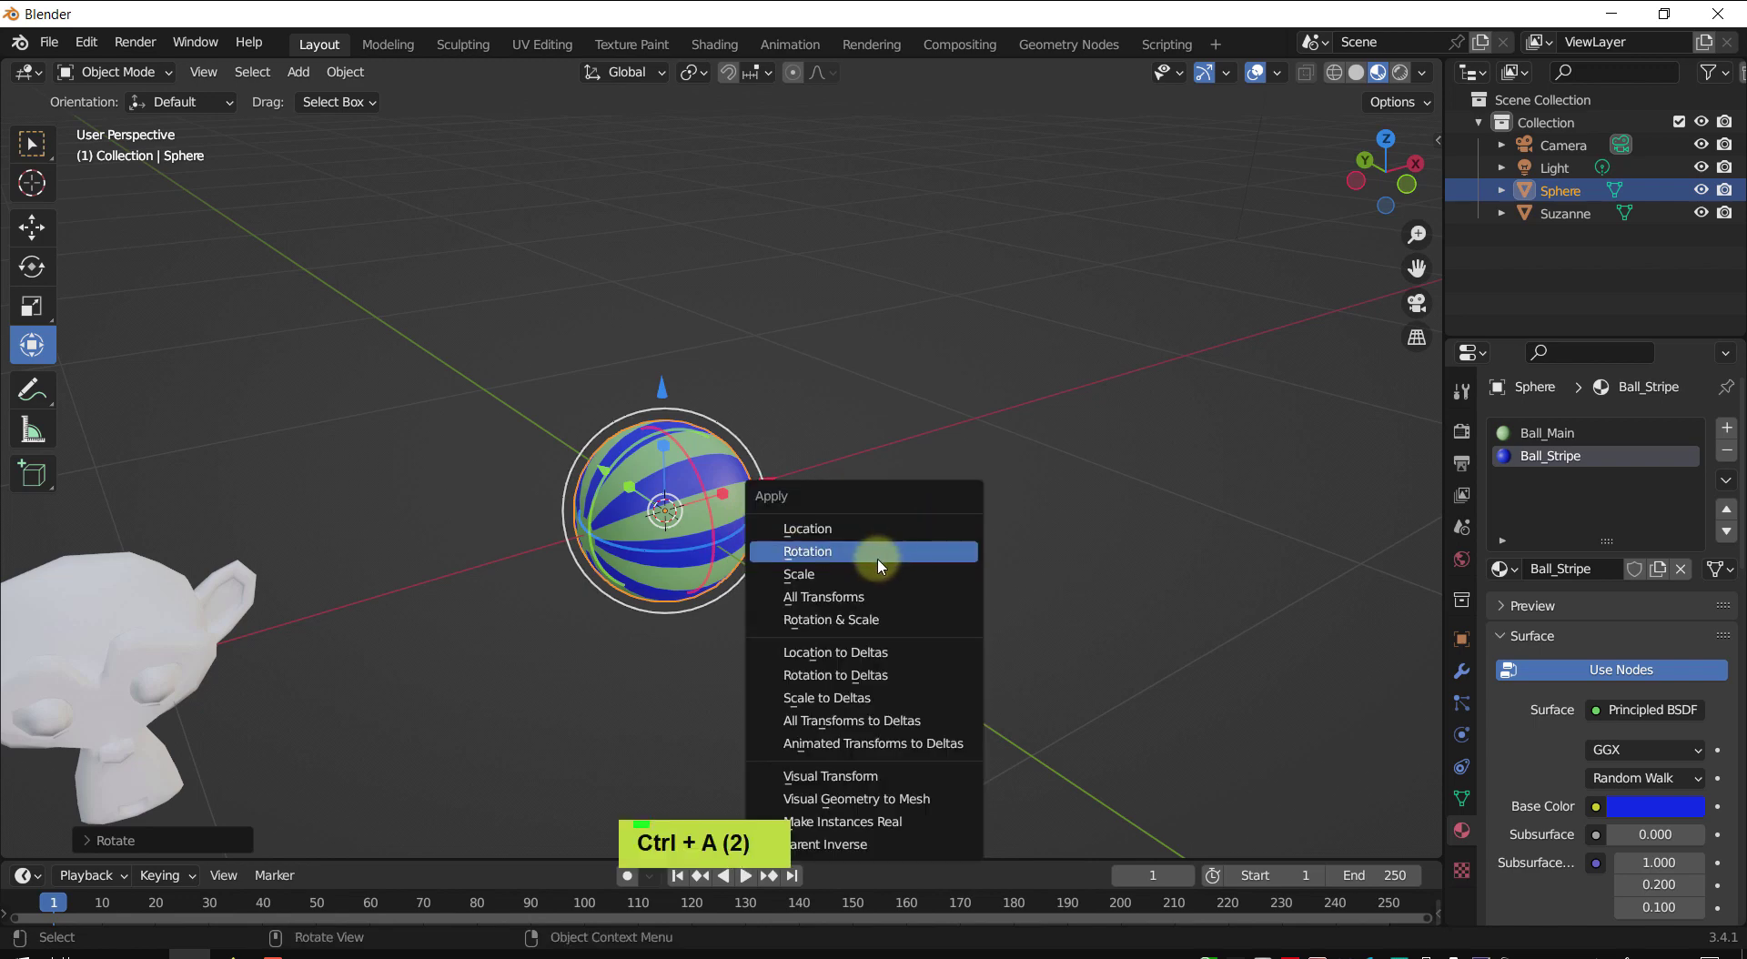
{"action": "left_click", "coordinate": [837, 598]}
{"action": "mouse_move", "coordinate": [920, 584]}
{"action": "middle_mouse_down", "text": "shift"}
{"action": "mouse_move", "coordinate": [956, 549]}
{"action": "mouse_move", "coordinate": [943, 564]}
{"action": "middle_mouse_up", "text": "shift"}
{"action": "scroll", "coordinate": [952, 557], "scroll_direction": "down", "scroll_amount": 2}
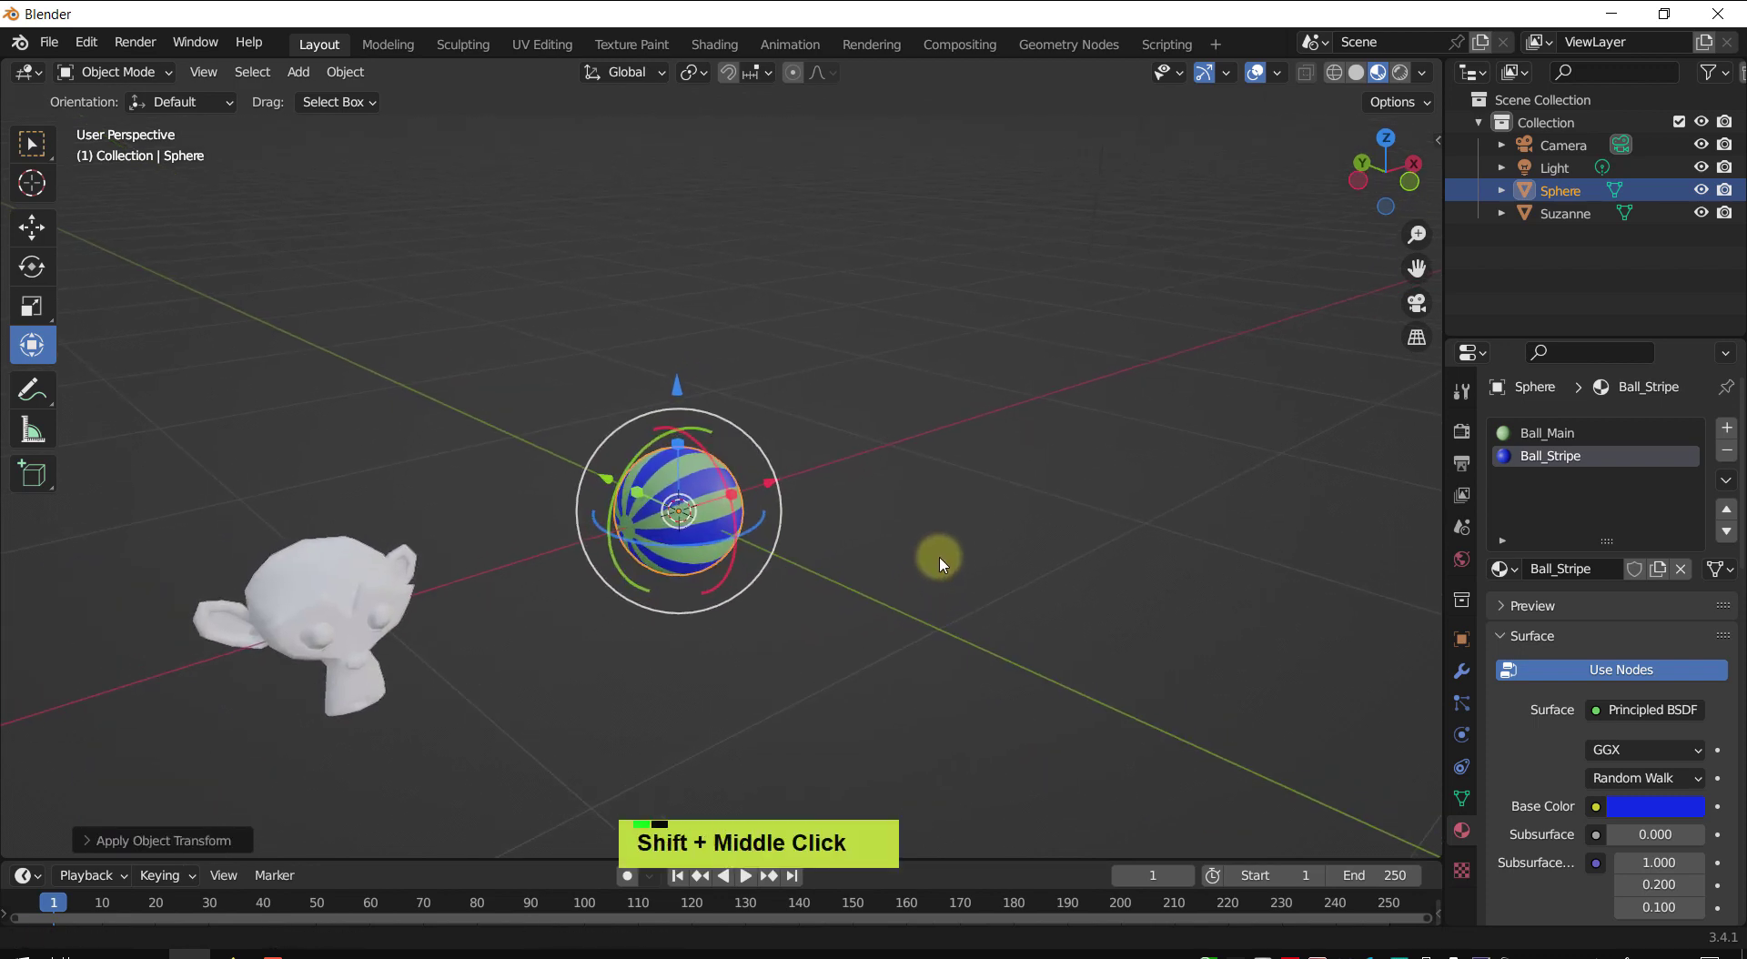
- In the Animation workspace, look through the camera in the main viewport and lock the camera to the view
{"action": "left_click", "coordinate": [788, 44]}
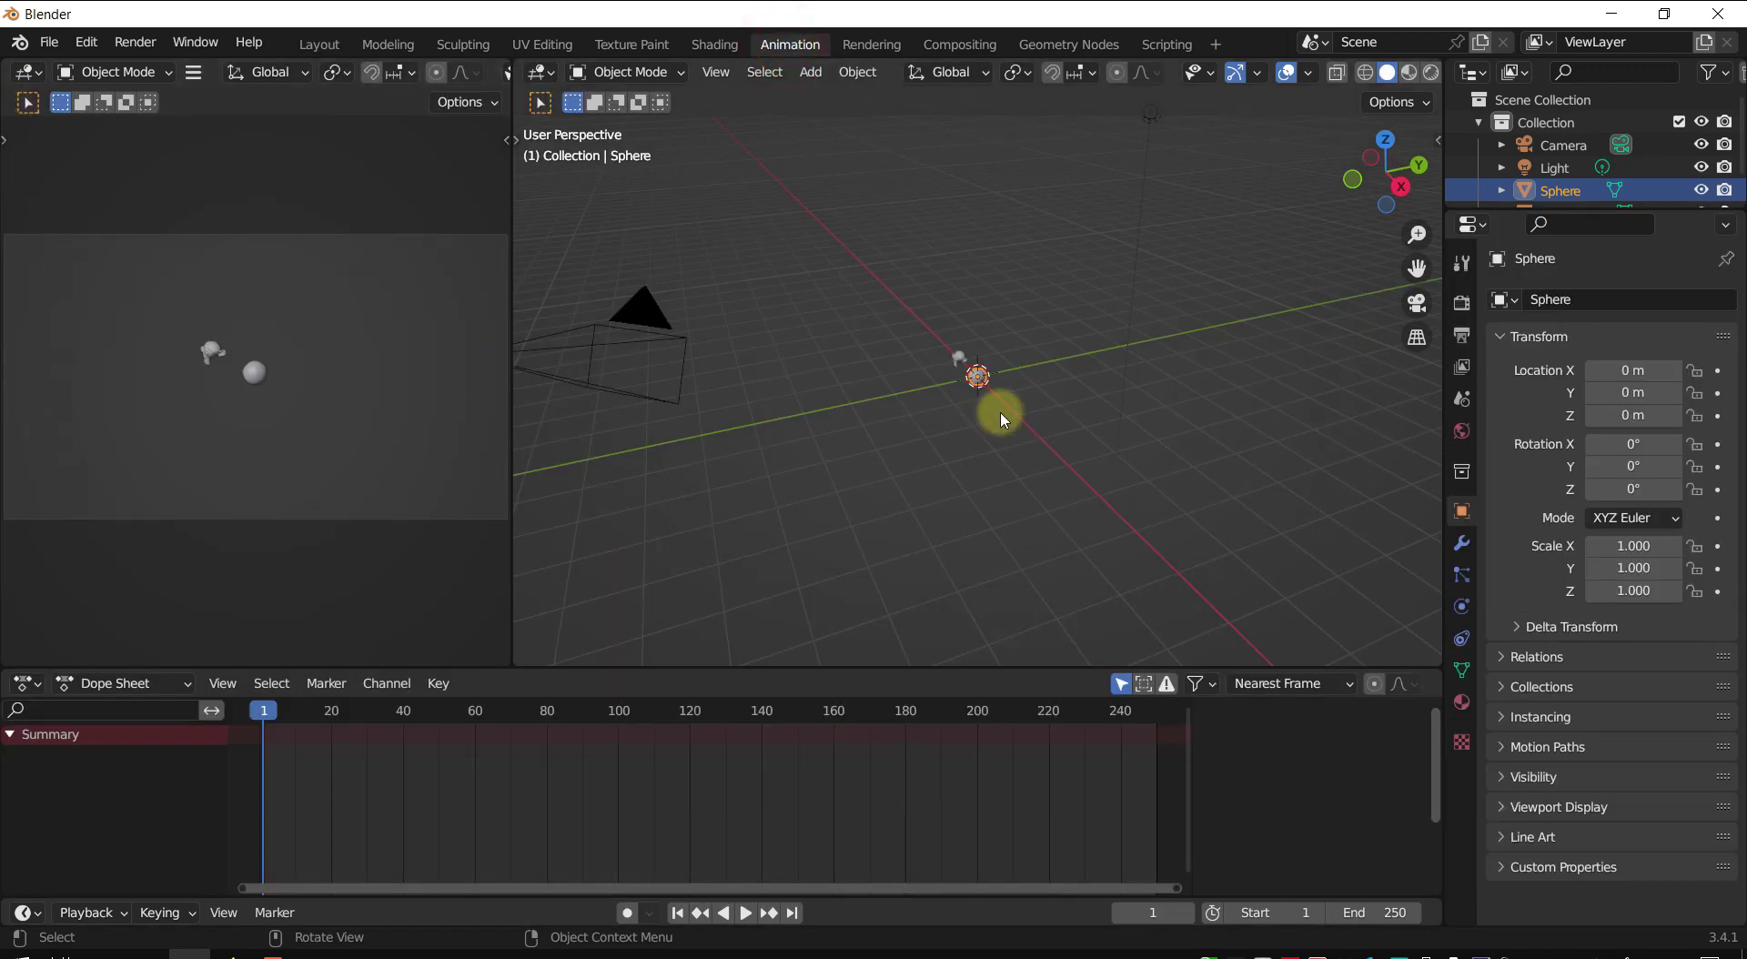
{"action": "key", "text": "KP_0"}
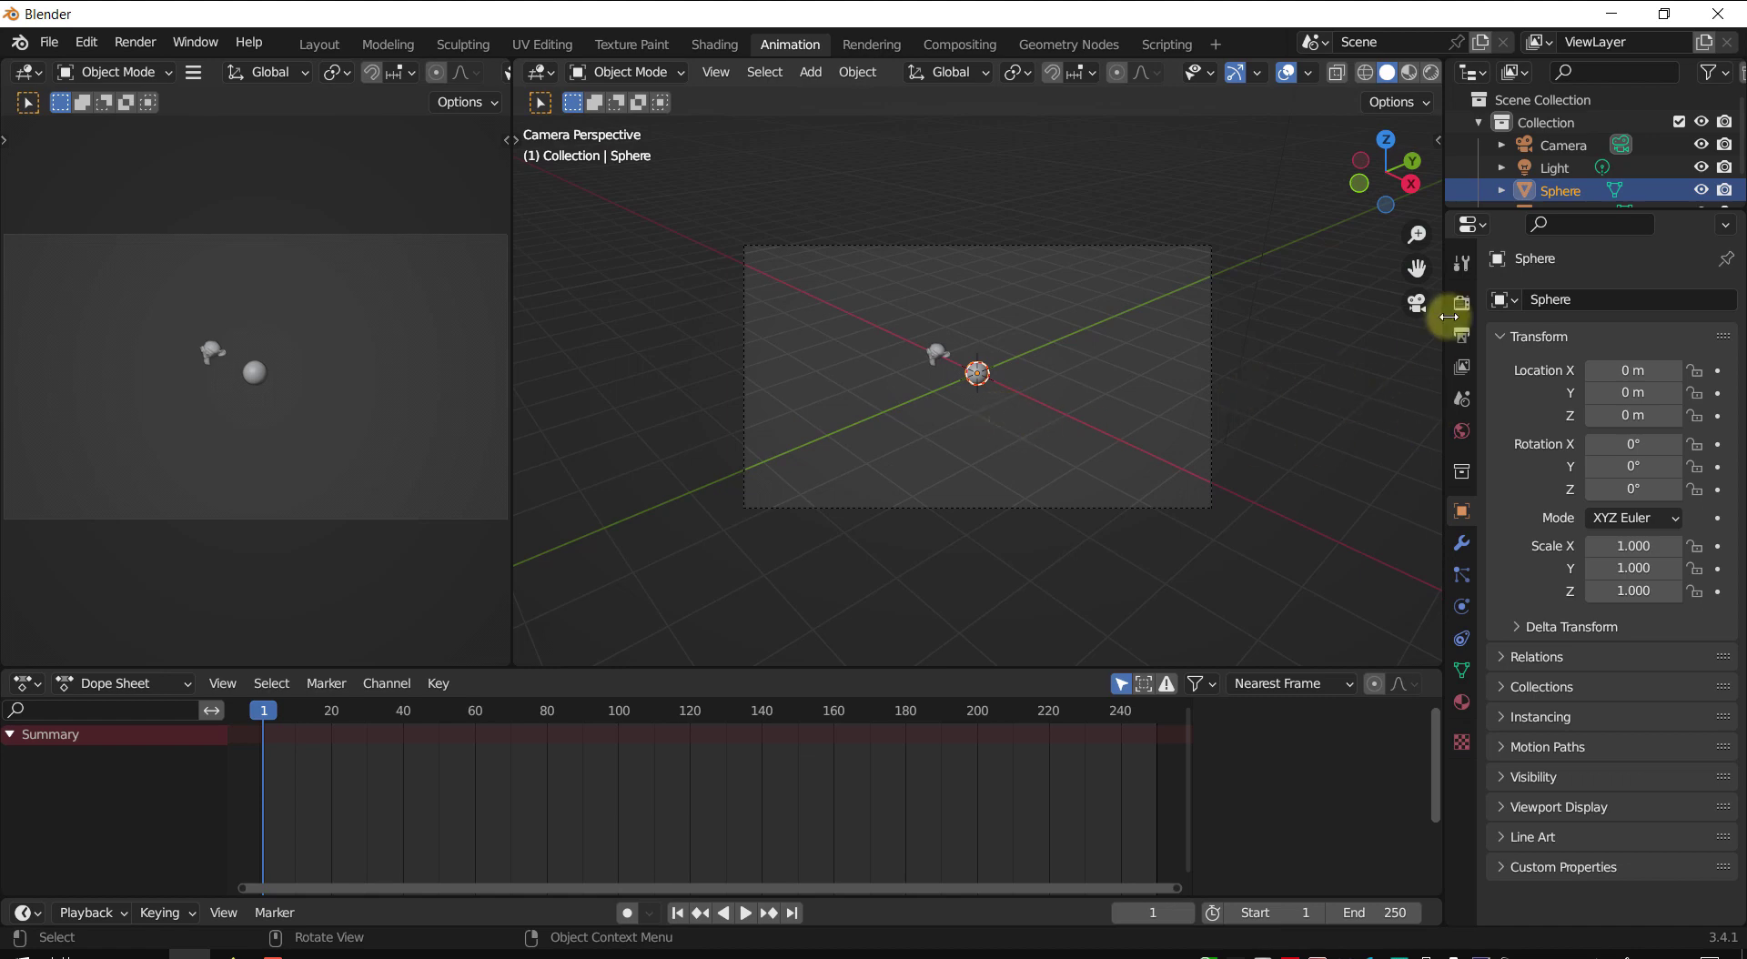
{"action": "key", "text": "n"}
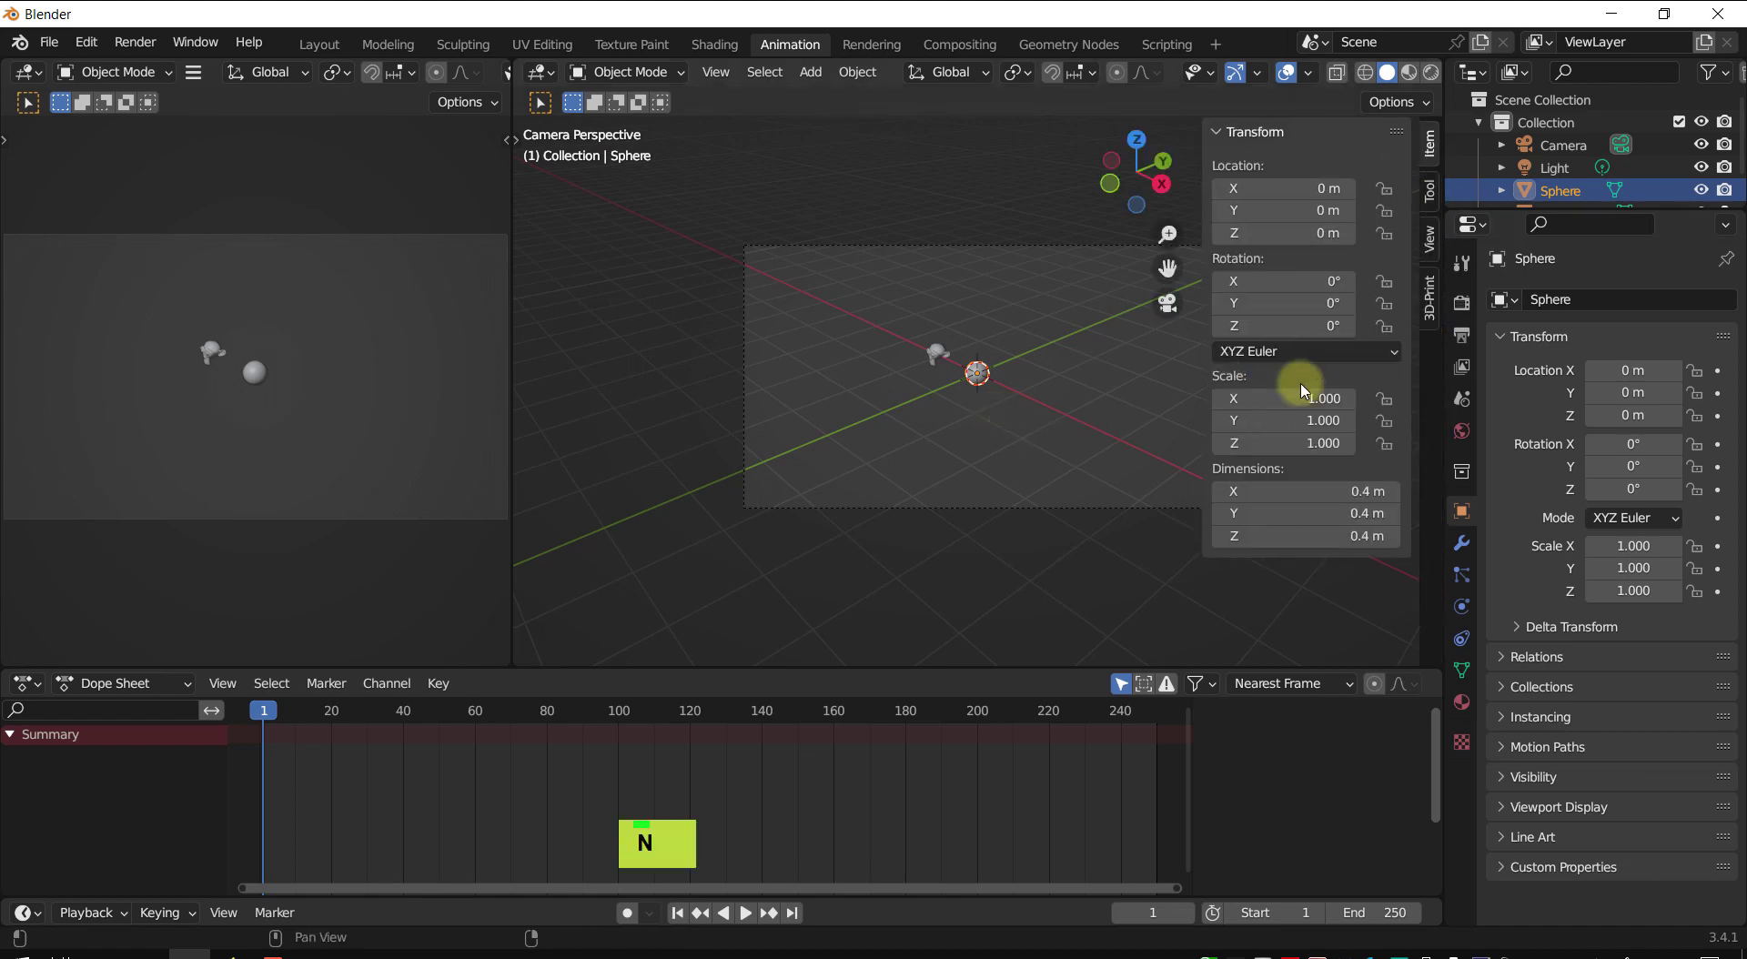
{"action": "left_click", "coordinate": [1429, 244]}
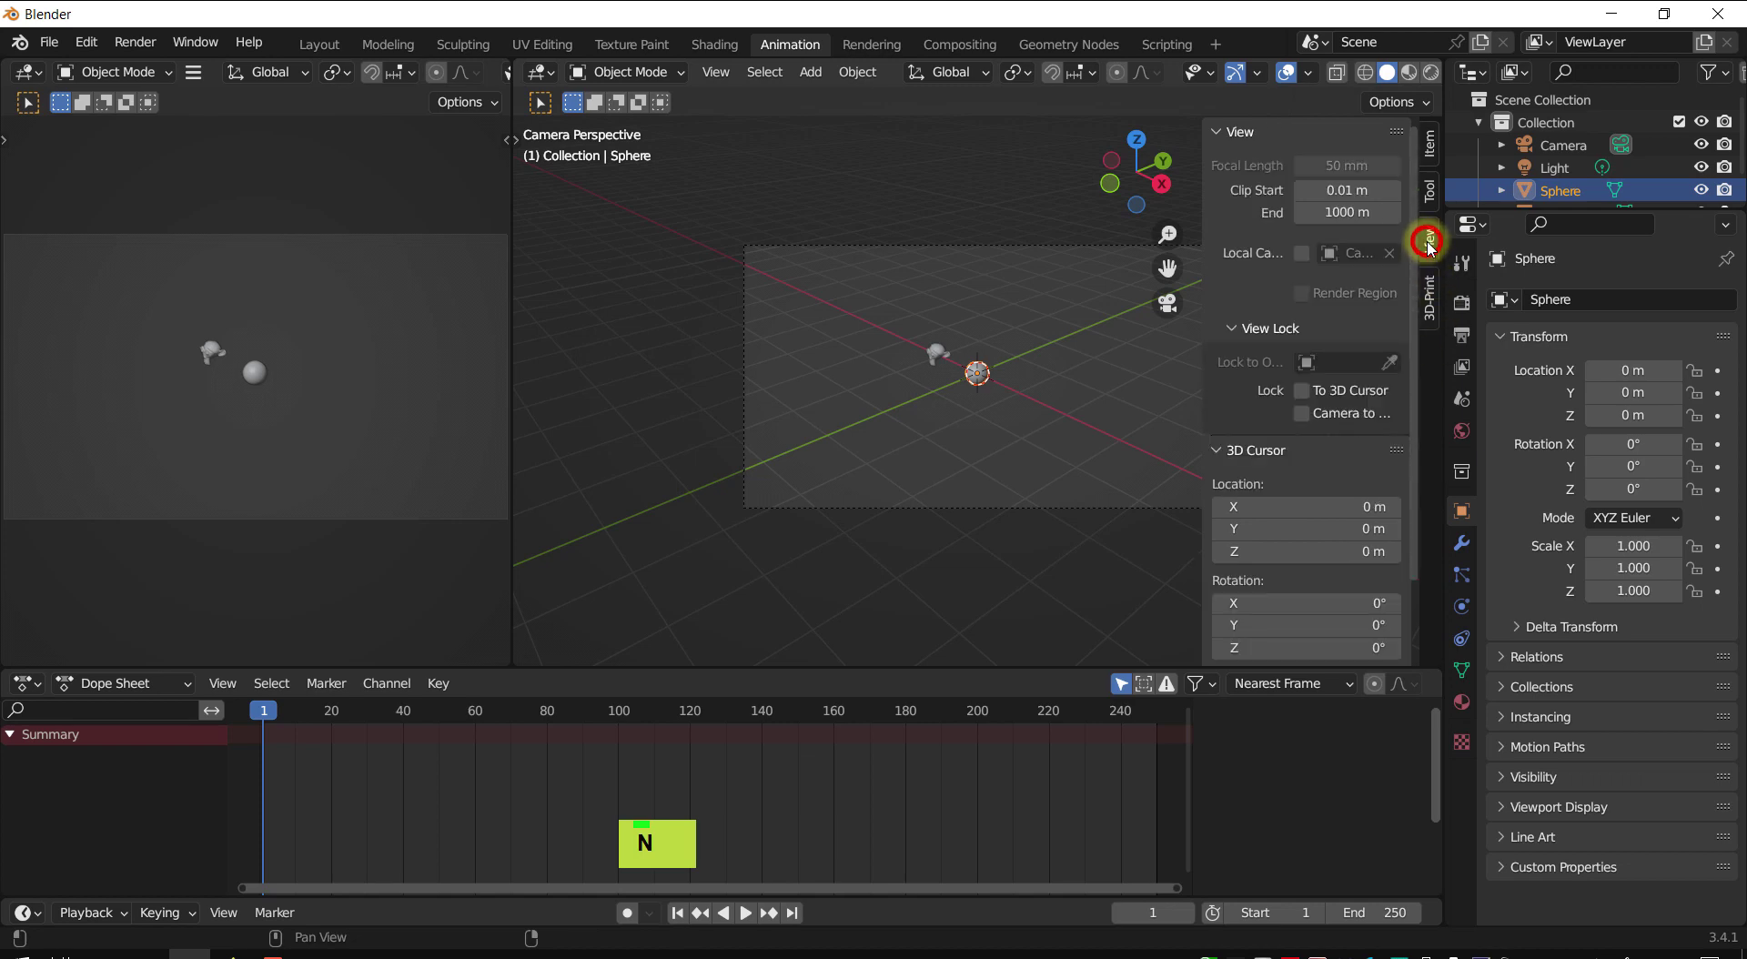
{"action": "left_click", "coordinate": [1309, 417]}
- Reframe the camera to a low, close shot with the ball left of center and the monkey outside, and unlock the camera from the view
{"action": "scroll", "coordinate": [1002, 392], "scroll_direction": "up", "scroll_amount": 5}
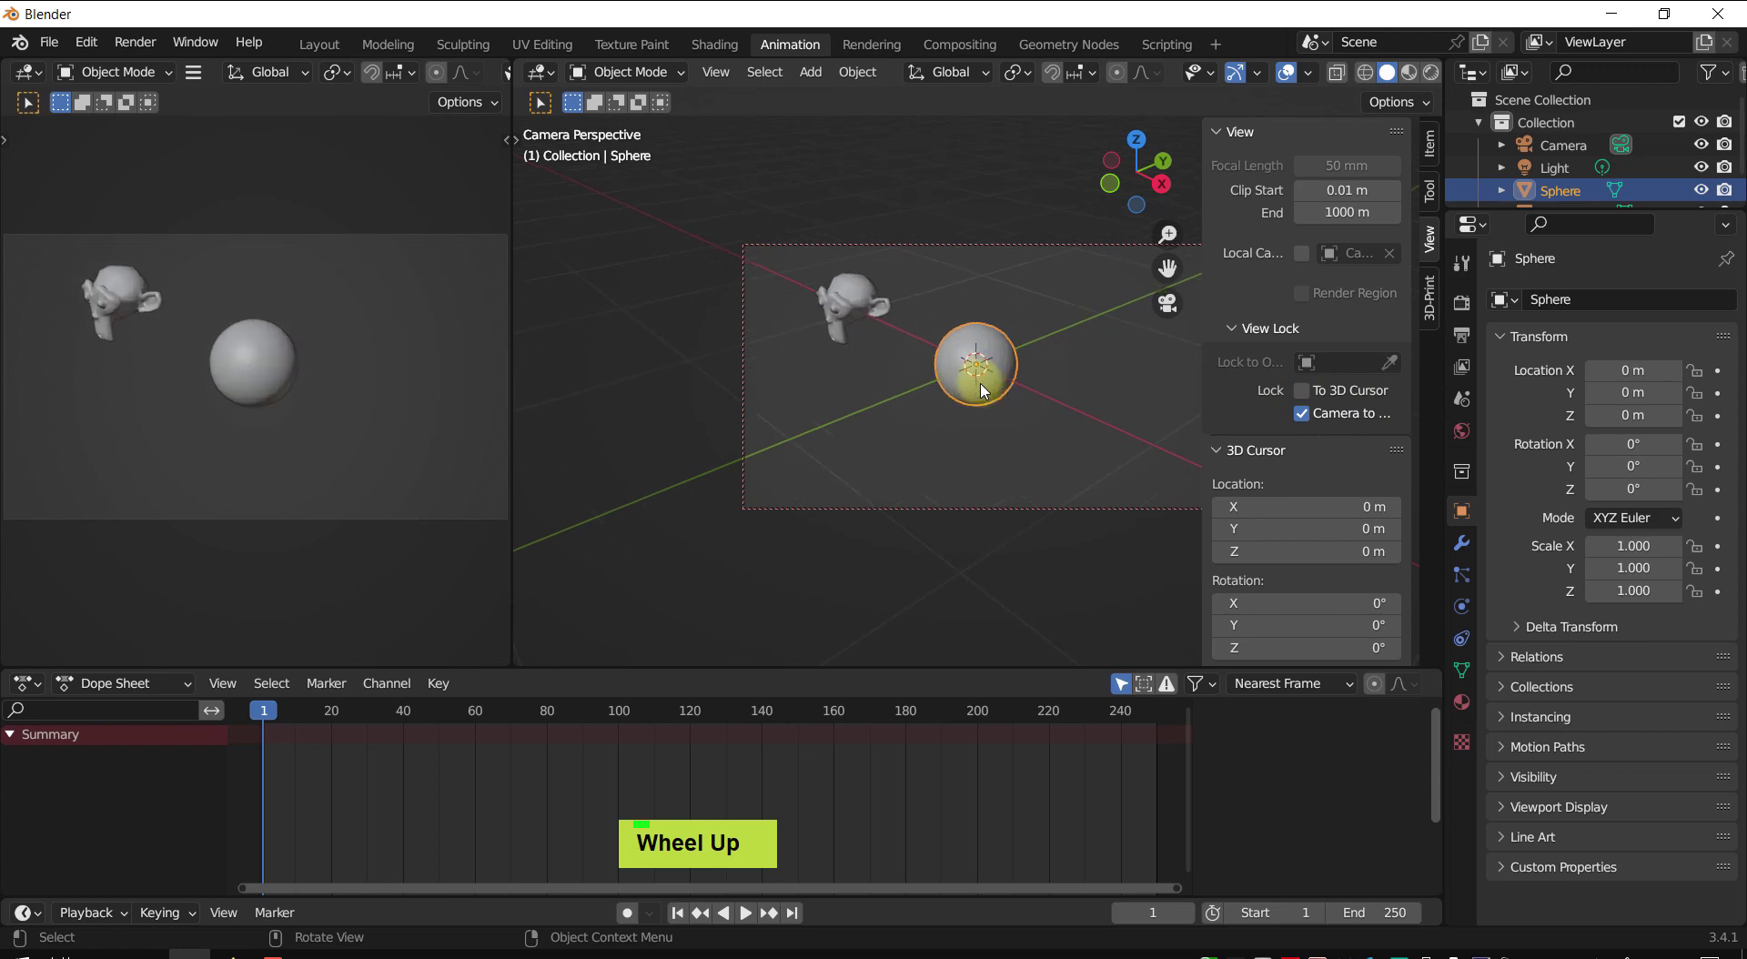
{"action": "middle_click_drag", "start_coordinate": [984, 392], "coordinate": [881, 407], "text": "shift"}
{"action": "scroll", "coordinate": [1020, 391], "scroll_direction": "down", "scroll_amount": 2}
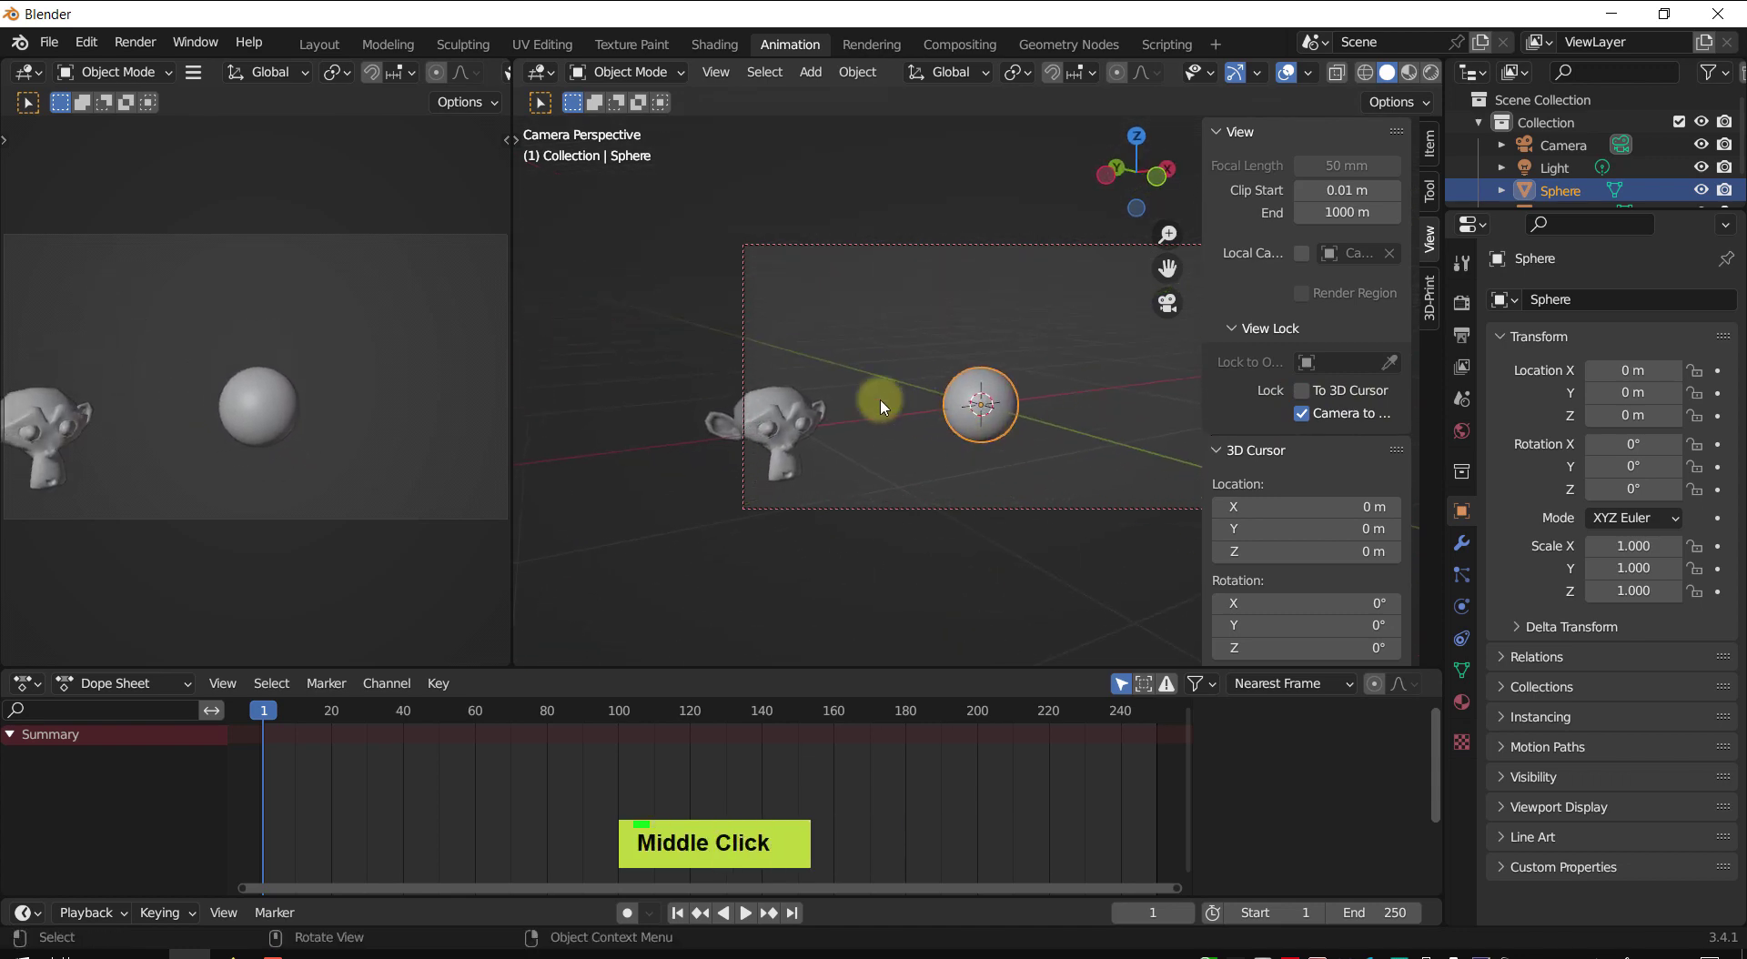
{"action": "mouse_move", "coordinate": [1046, 429]}
{"action": "middle_mouse_down", "text": "shift"}
{"action": "mouse_move", "coordinate": [937, 390]}
{"action": "mouse_move", "coordinate": [1053, 428]}
{"action": "mouse_move", "coordinate": [1033, 434]}
{"action": "middle_mouse_up", "text": "shift"}
{"action": "middle_click_drag", "start_coordinate": [1079, 401], "coordinate": [911, 391]}
{"action": "middle_click_drag", "start_coordinate": [924, 331], "coordinate": [992, 343]}
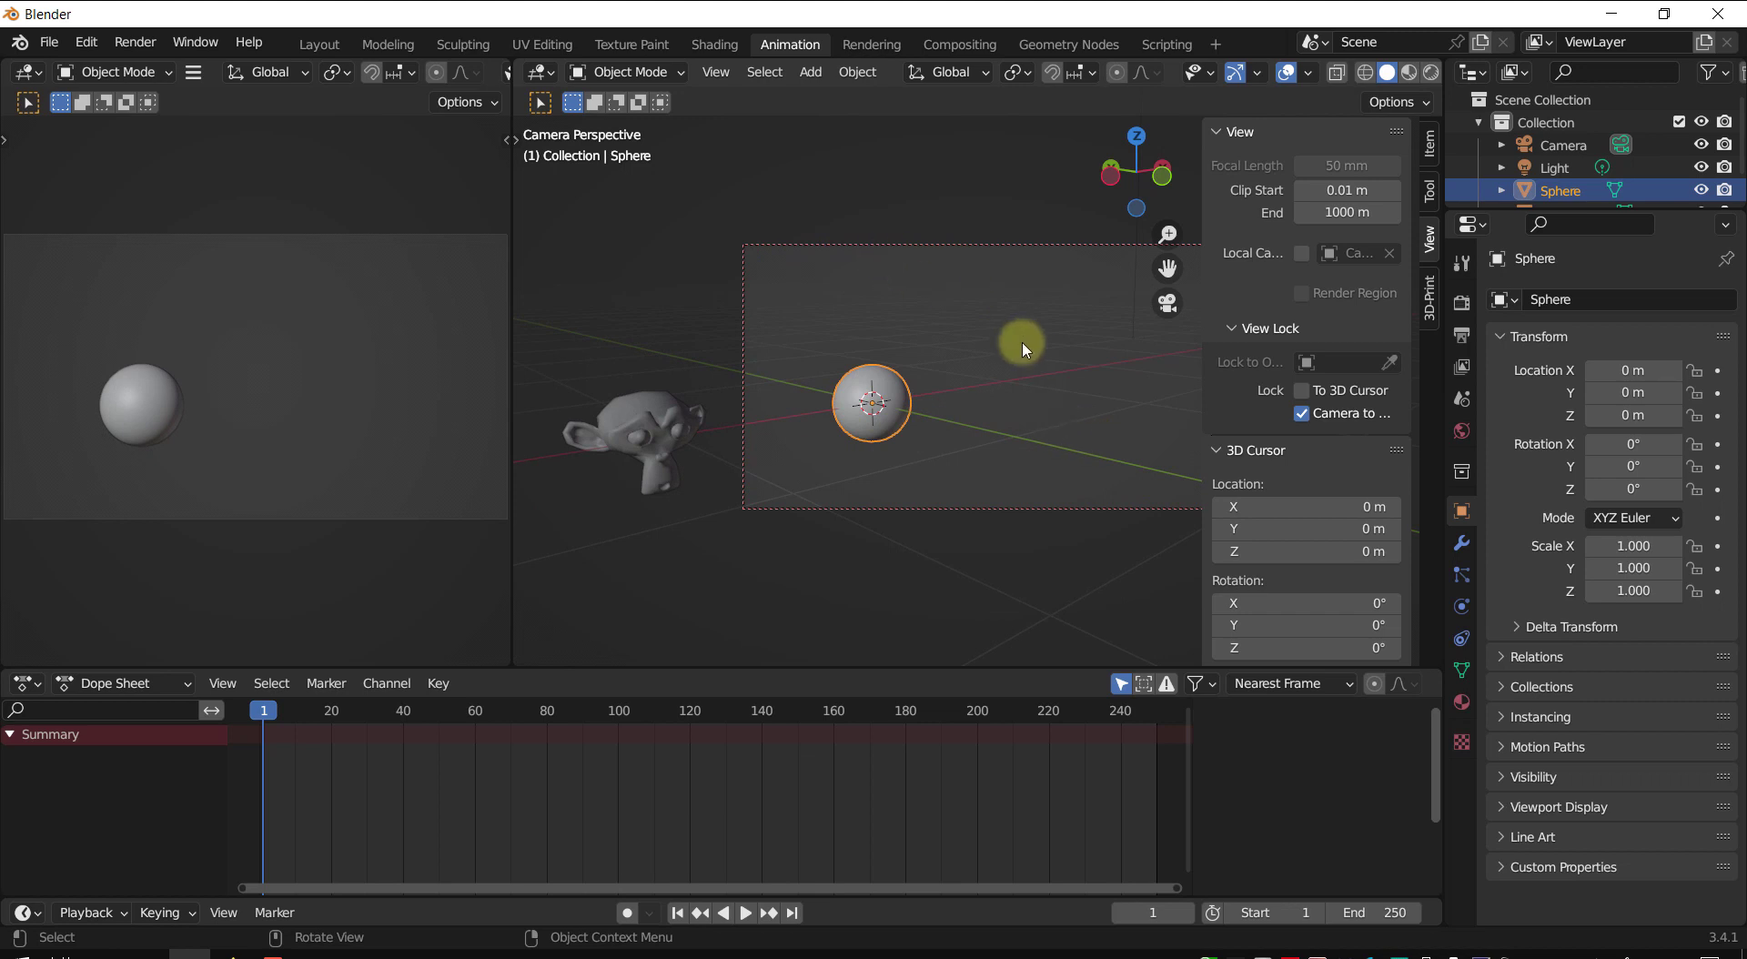
{"action": "left_click", "coordinate": [1309, 417]}
{"action": "left_click", "coordinate": [995, 215]}
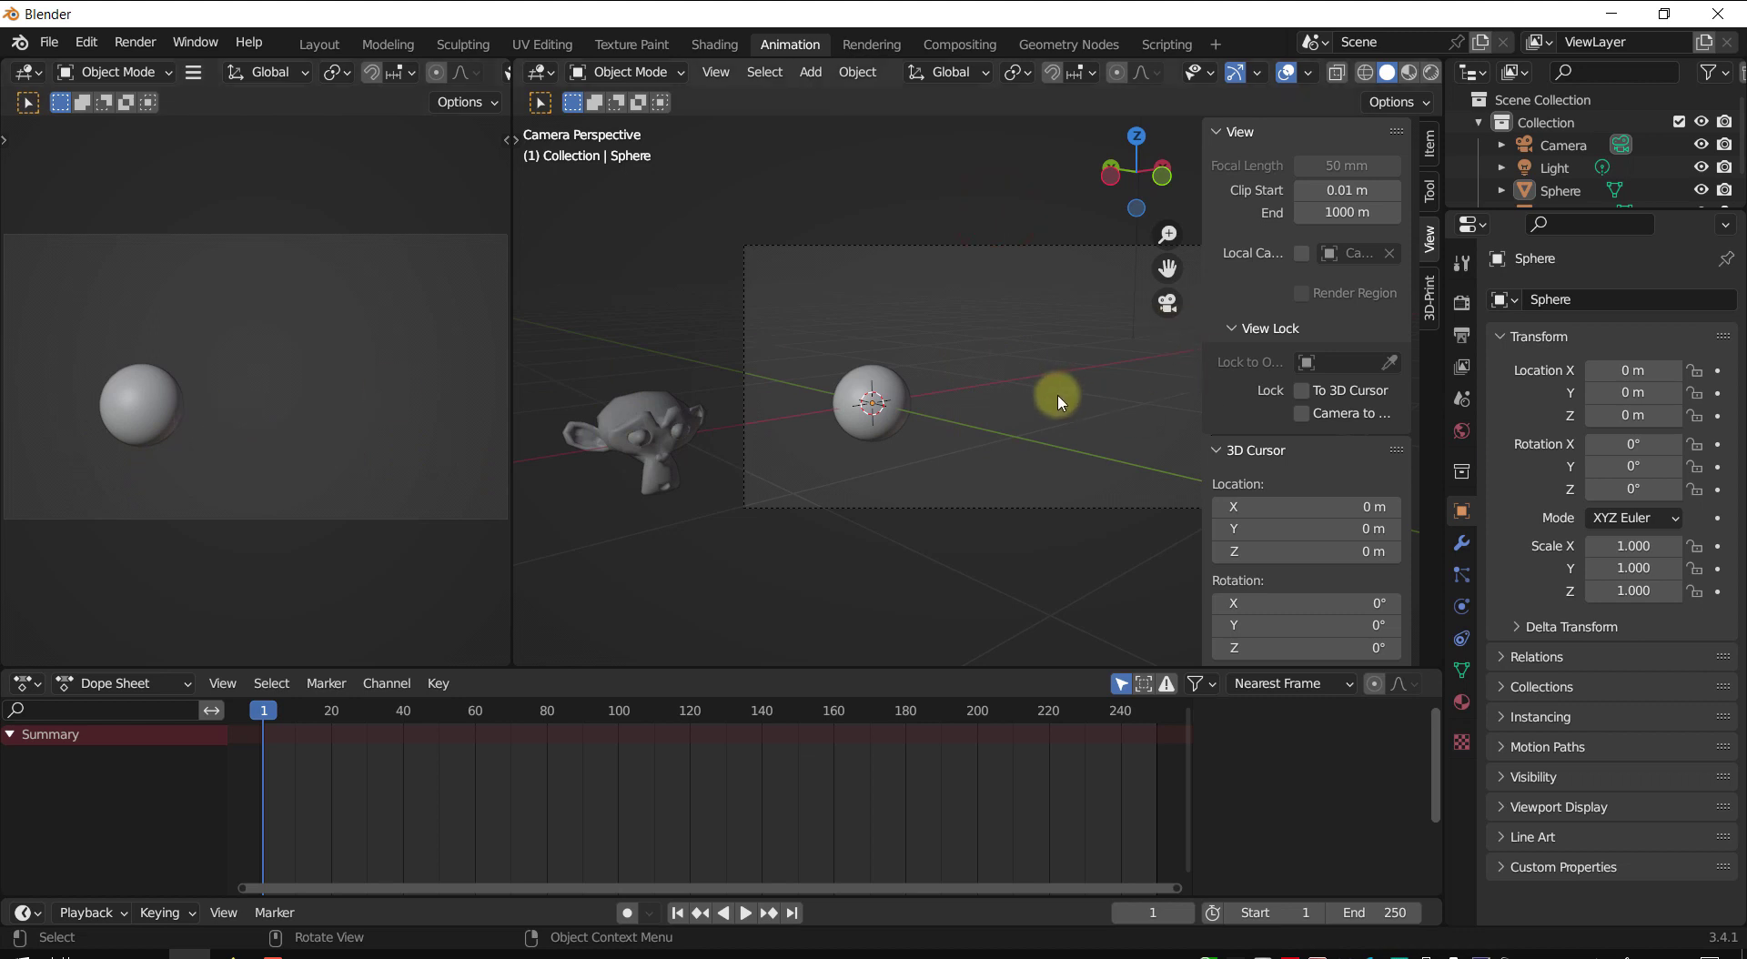
- Leave the camera view and add a plane mesh at the world origin as a floor
{"action": "middle_click_drag", "start_coordinate": [1060, 403], "coordinate": [1017, 444]}
{"action": "scroll", "coordinate": [1014, 441], "scroll_direction": "down", "scroll_amount": 5}
{"action": "key", "text": "shift+a"}
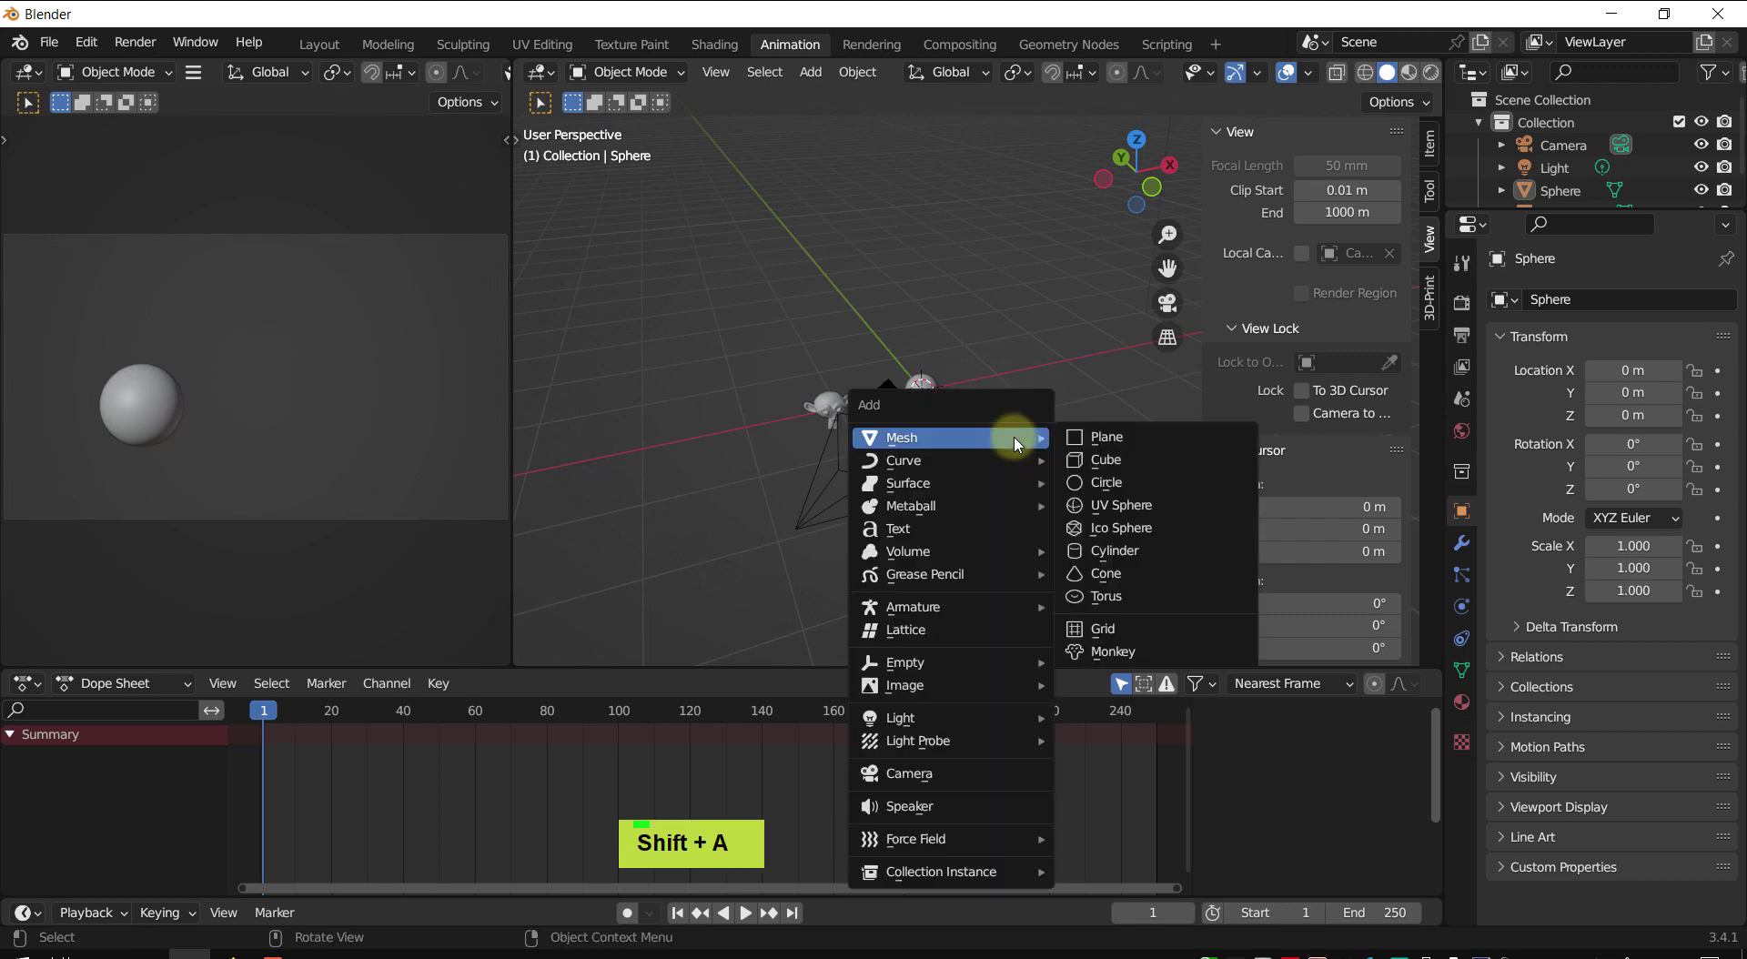
{"action": "key", "text": "p"}
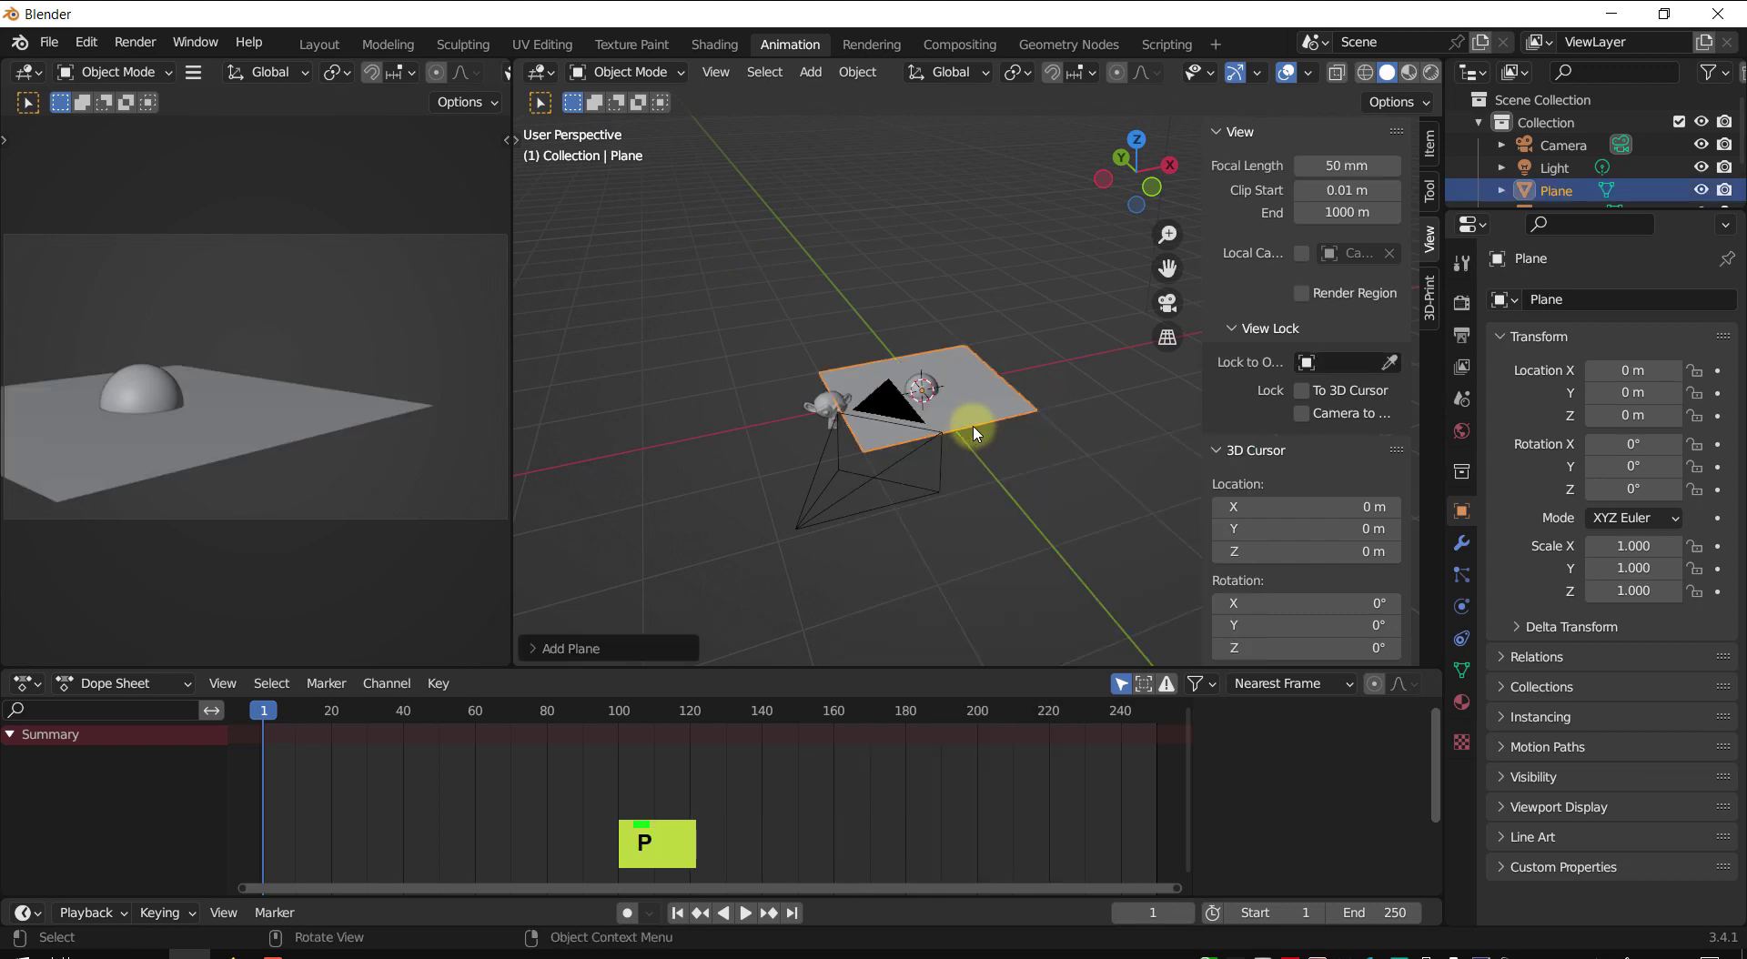
{"action": "middle_click_drag", "start_coordinate": [976, 435], "coordinate": [925, 417]}
{"action": "scroll", "coordinate": [947, 390], "scroll_direction": "up", "scroll_amount": 2}
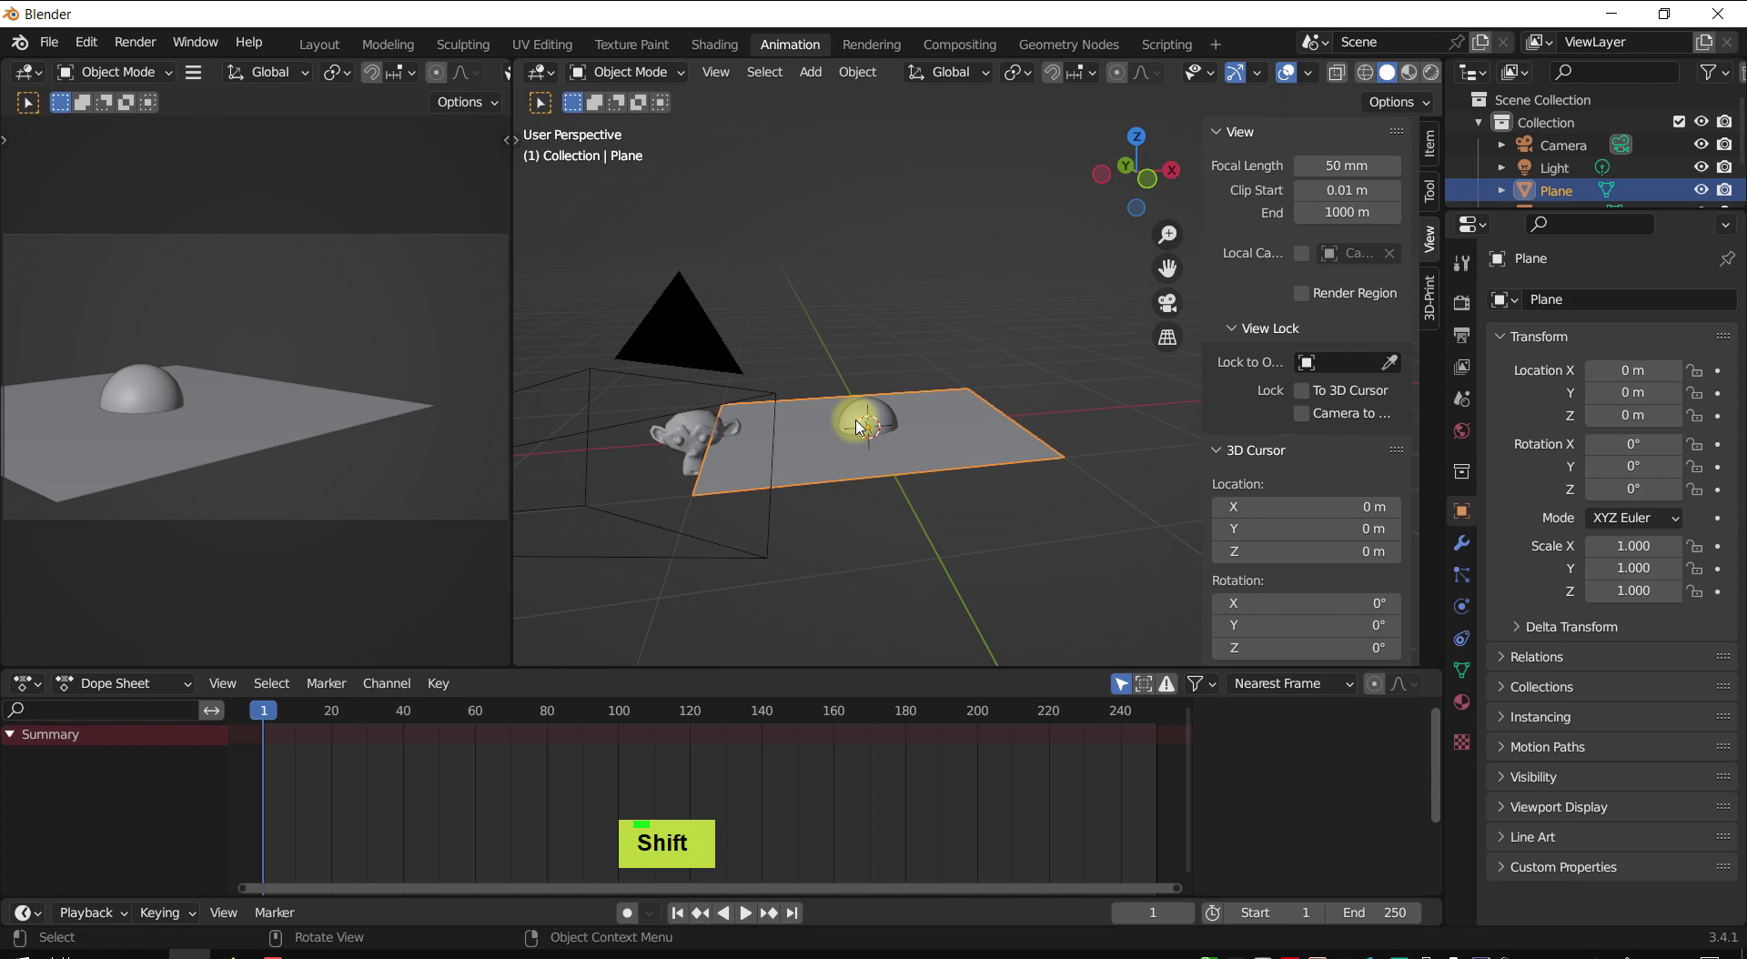
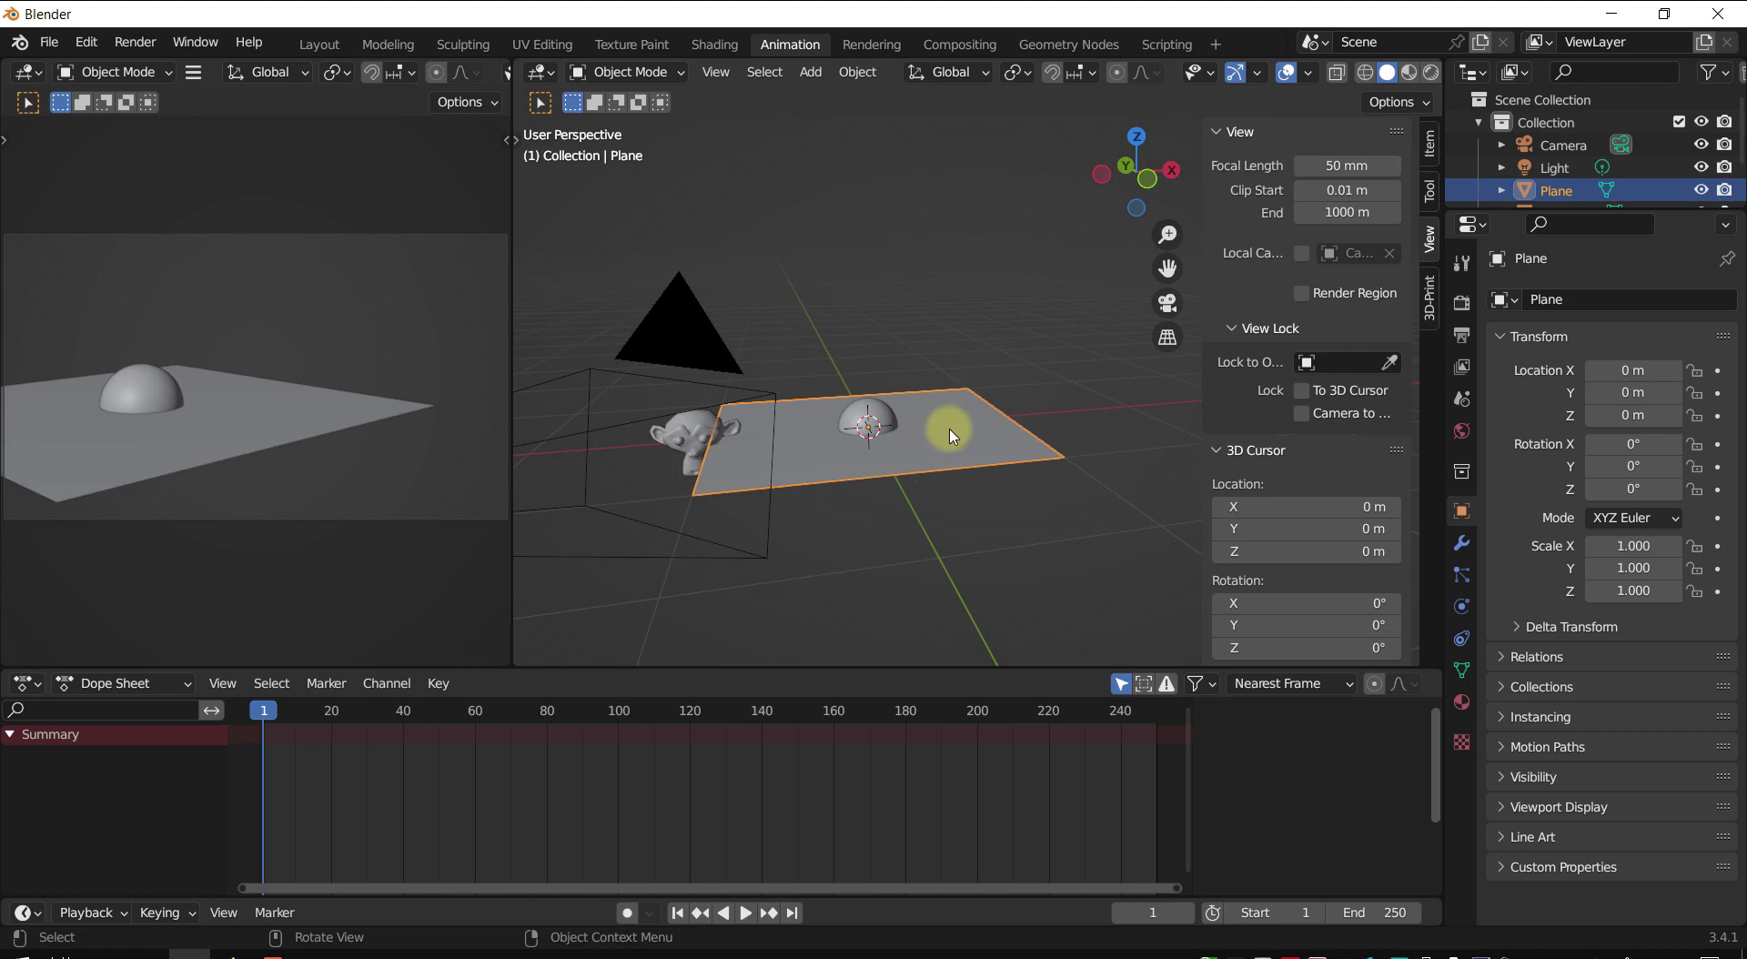
- In front view, lower the plane along Z to about -0.18 m beneath the ball with the Transform tool
{"action": "key", "text": "KP_1"}
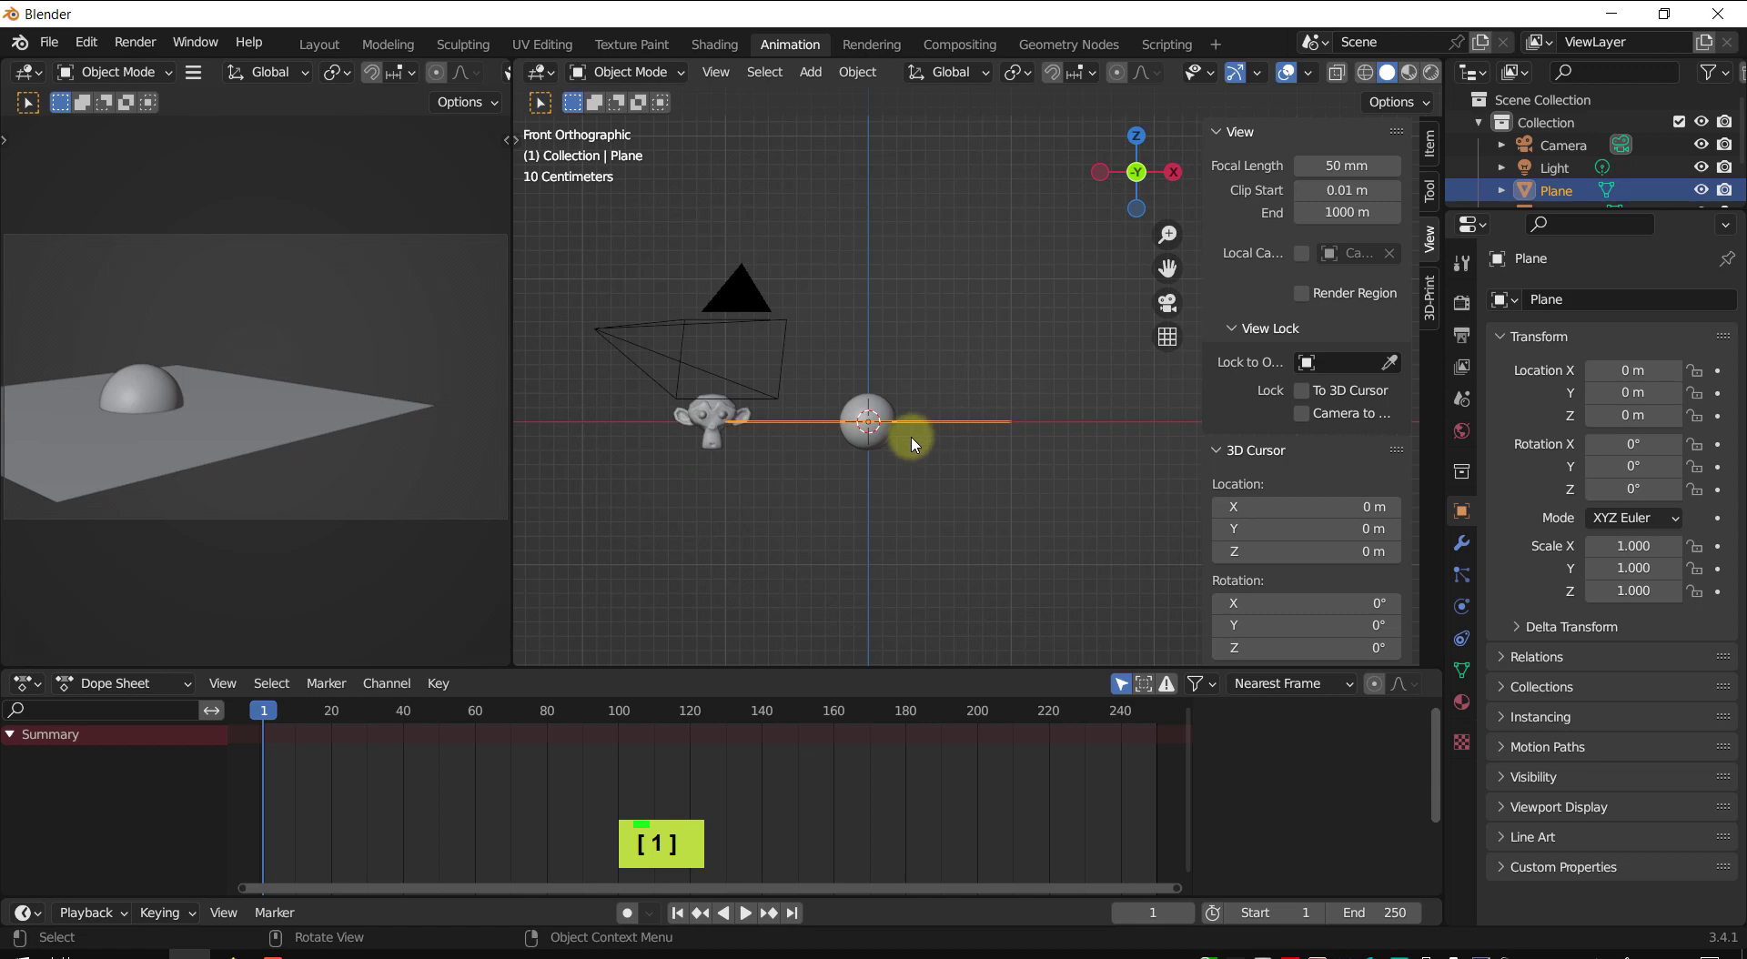
{"action": "scroll", "coordinate": [914, 444], "scroll_direction": "up", "scroll_amount": 1}
{"action": "key", "text": "space"}
{"action": "key", "text": "t"}
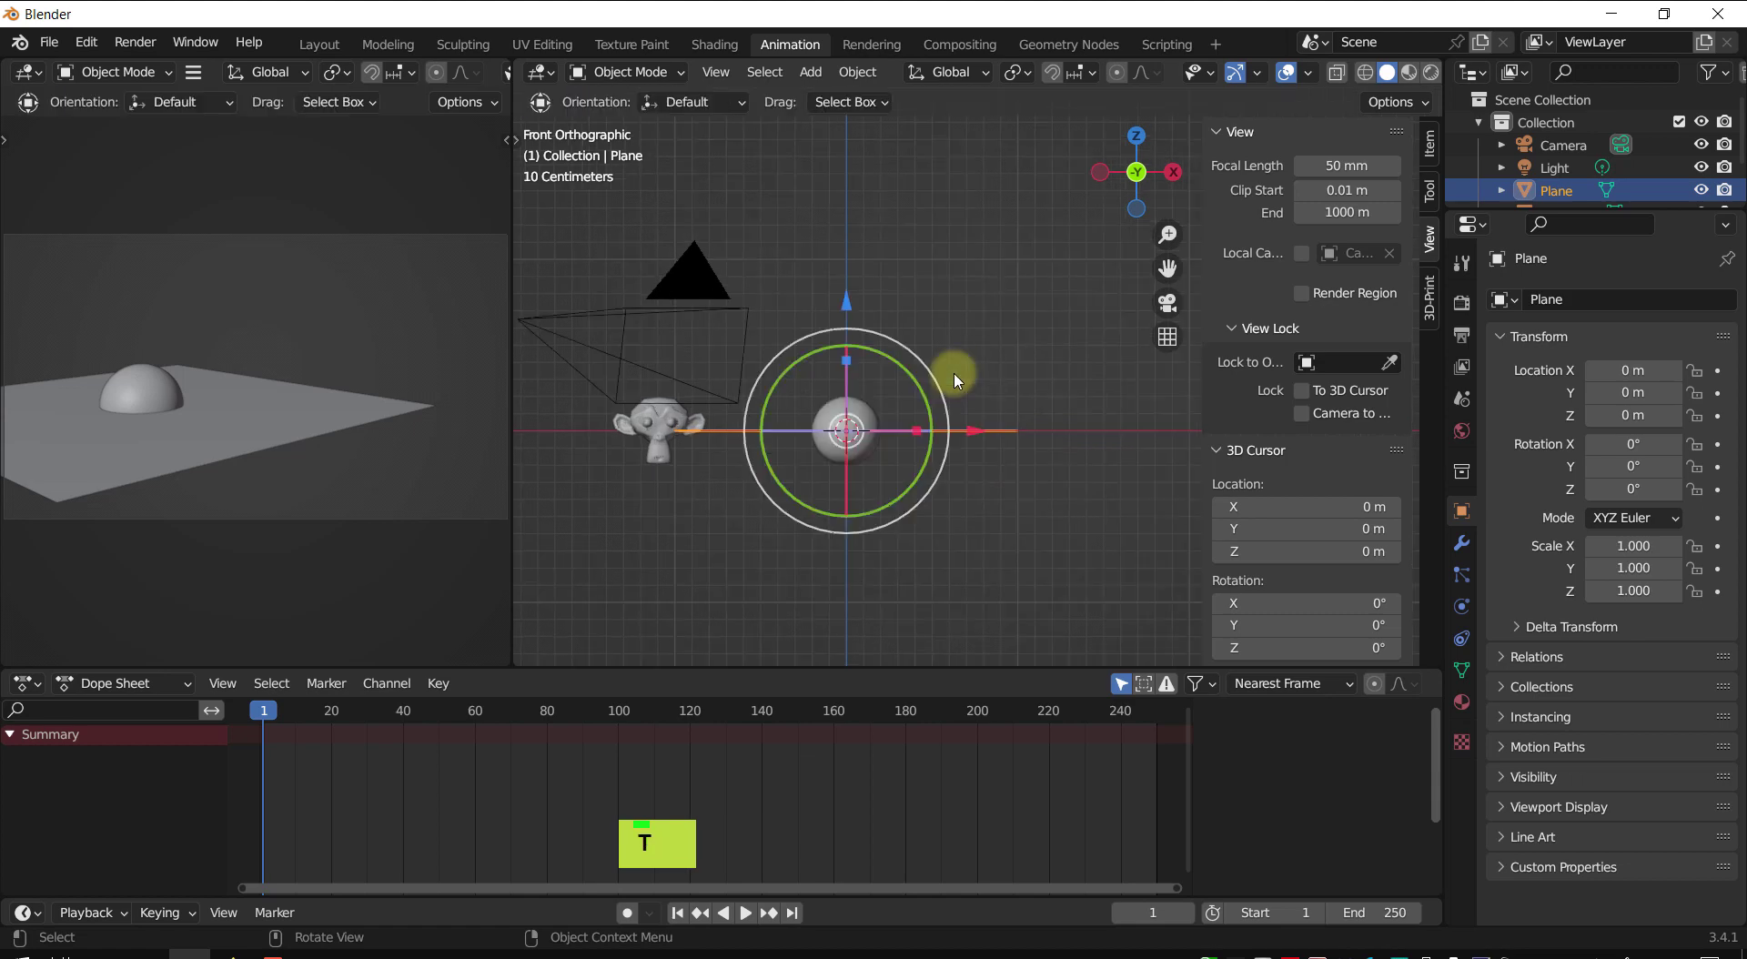
{"action": "left_click_drag", "start_coordinate": [849, 298], "coordinate": [878, 337]}
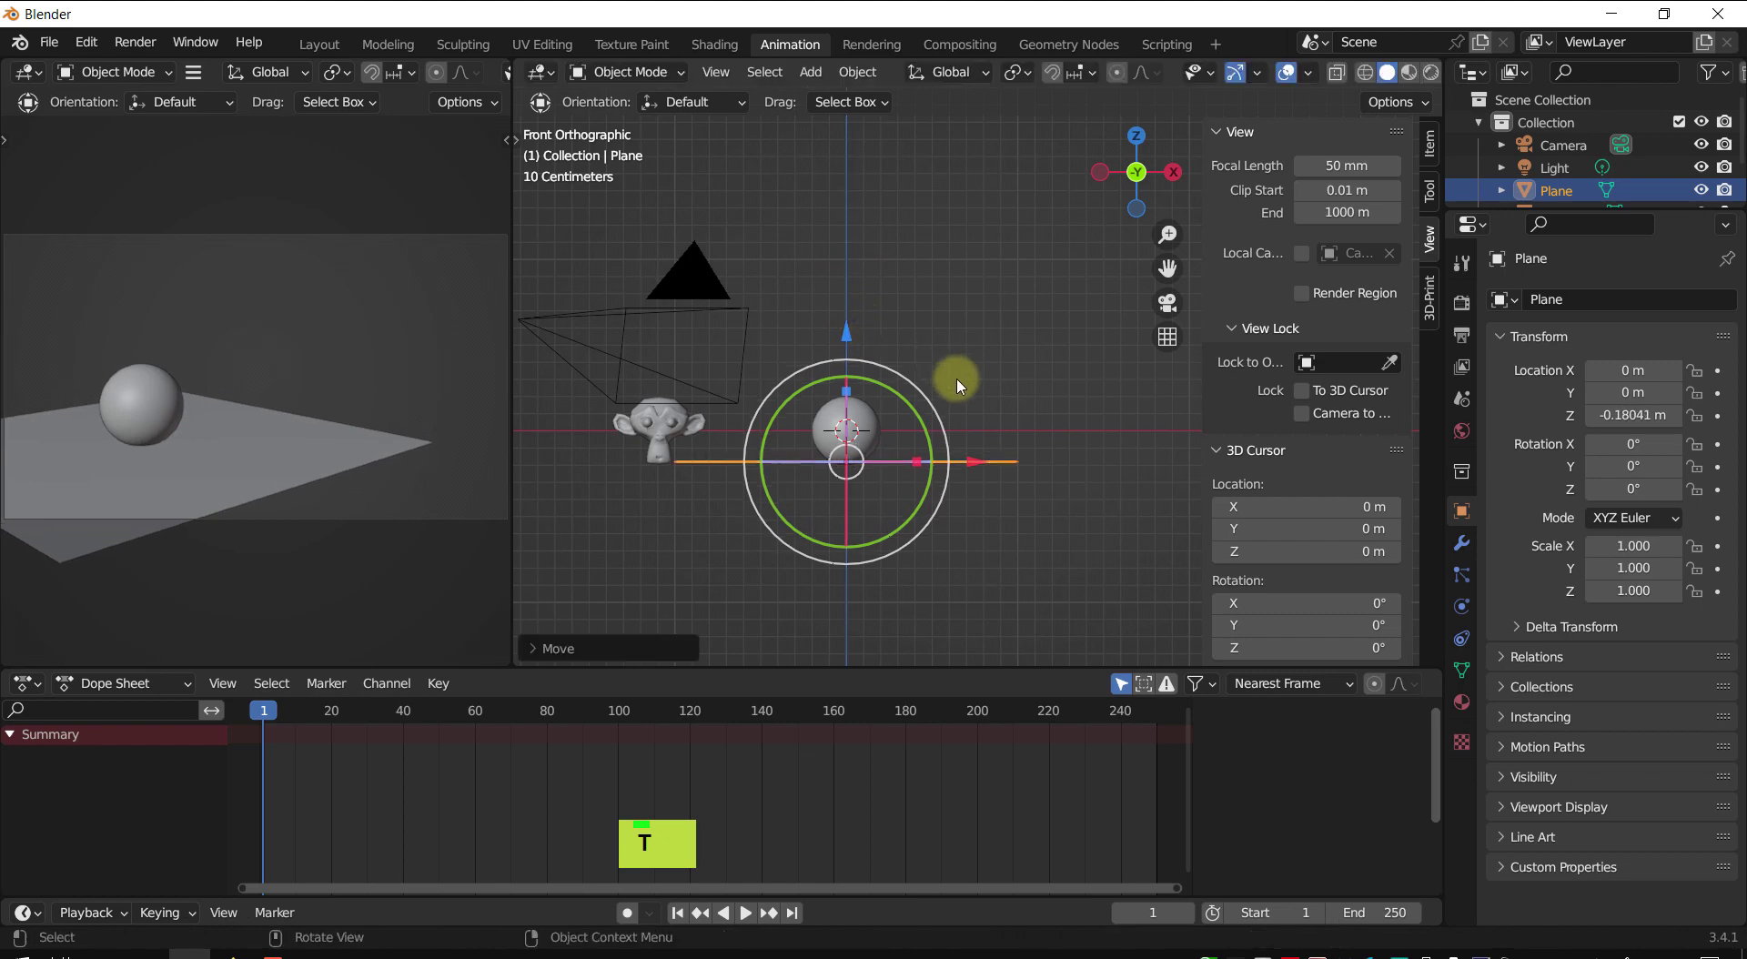
- In front view, lower the plane along Z to about -0.192 m so it sits just beneath the ball
{"action": "middle_click_drag", "start_coordinate": [885, 355], "coordinate": [971, 496]}
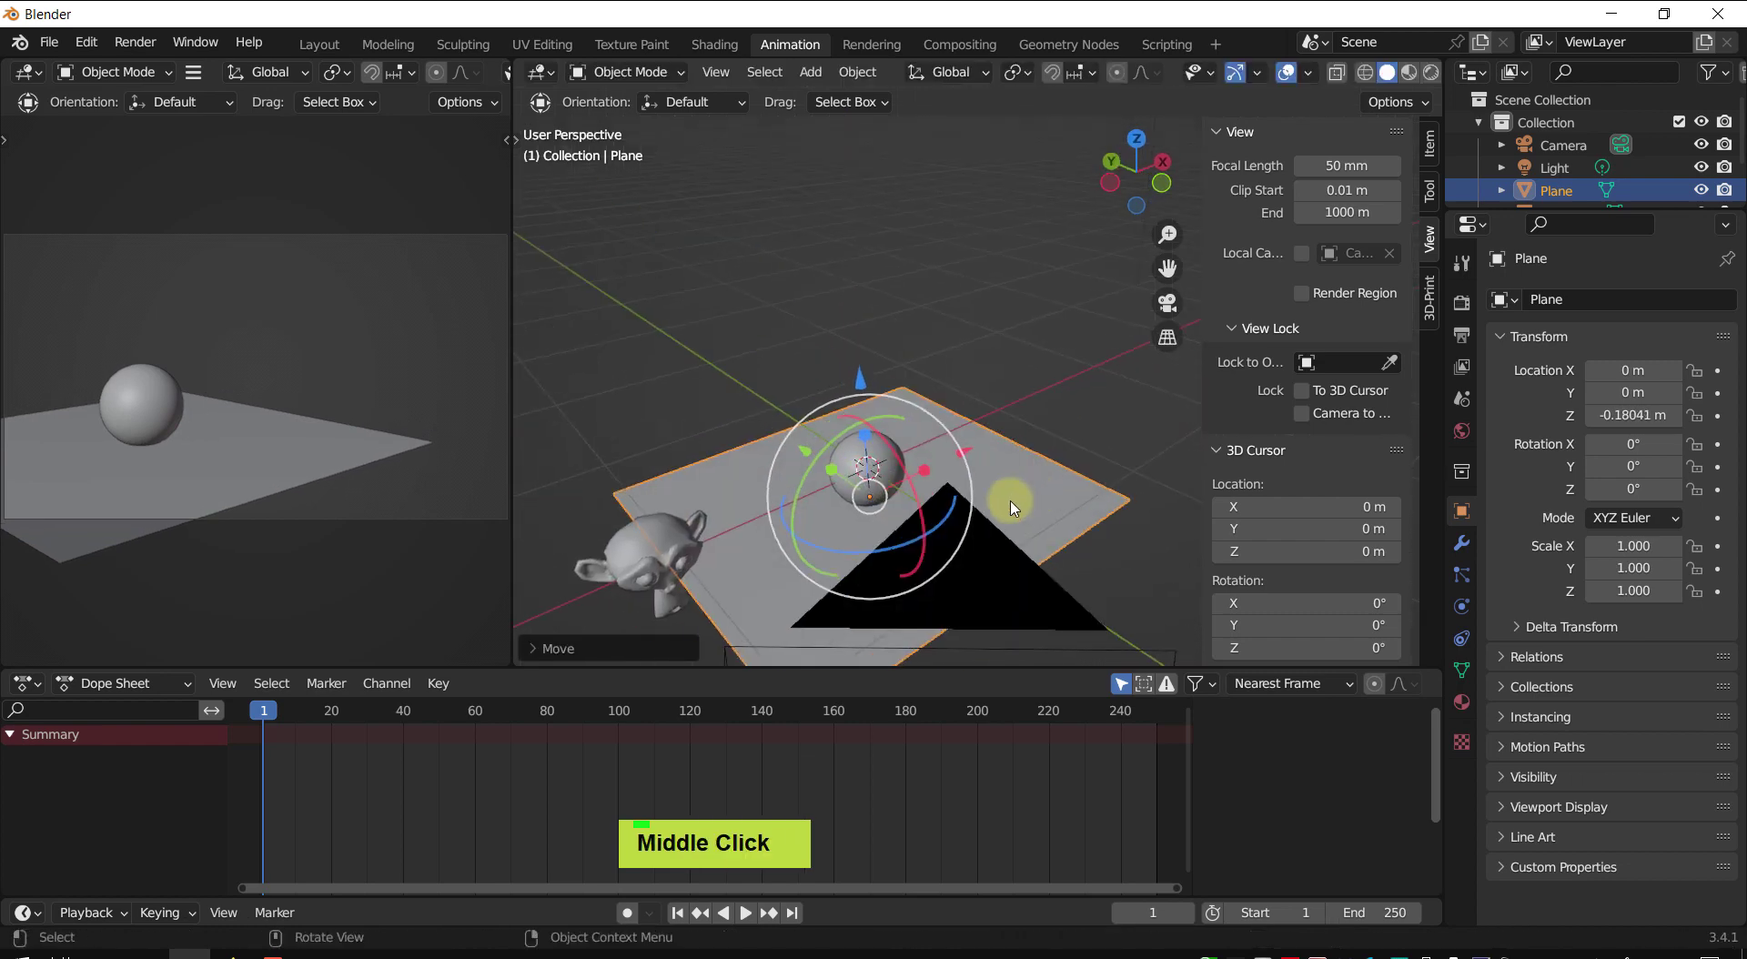
{"action": "scroll", "coordinate": [970, 496], "scroll_direction": "up", "scroll_amount": 1}
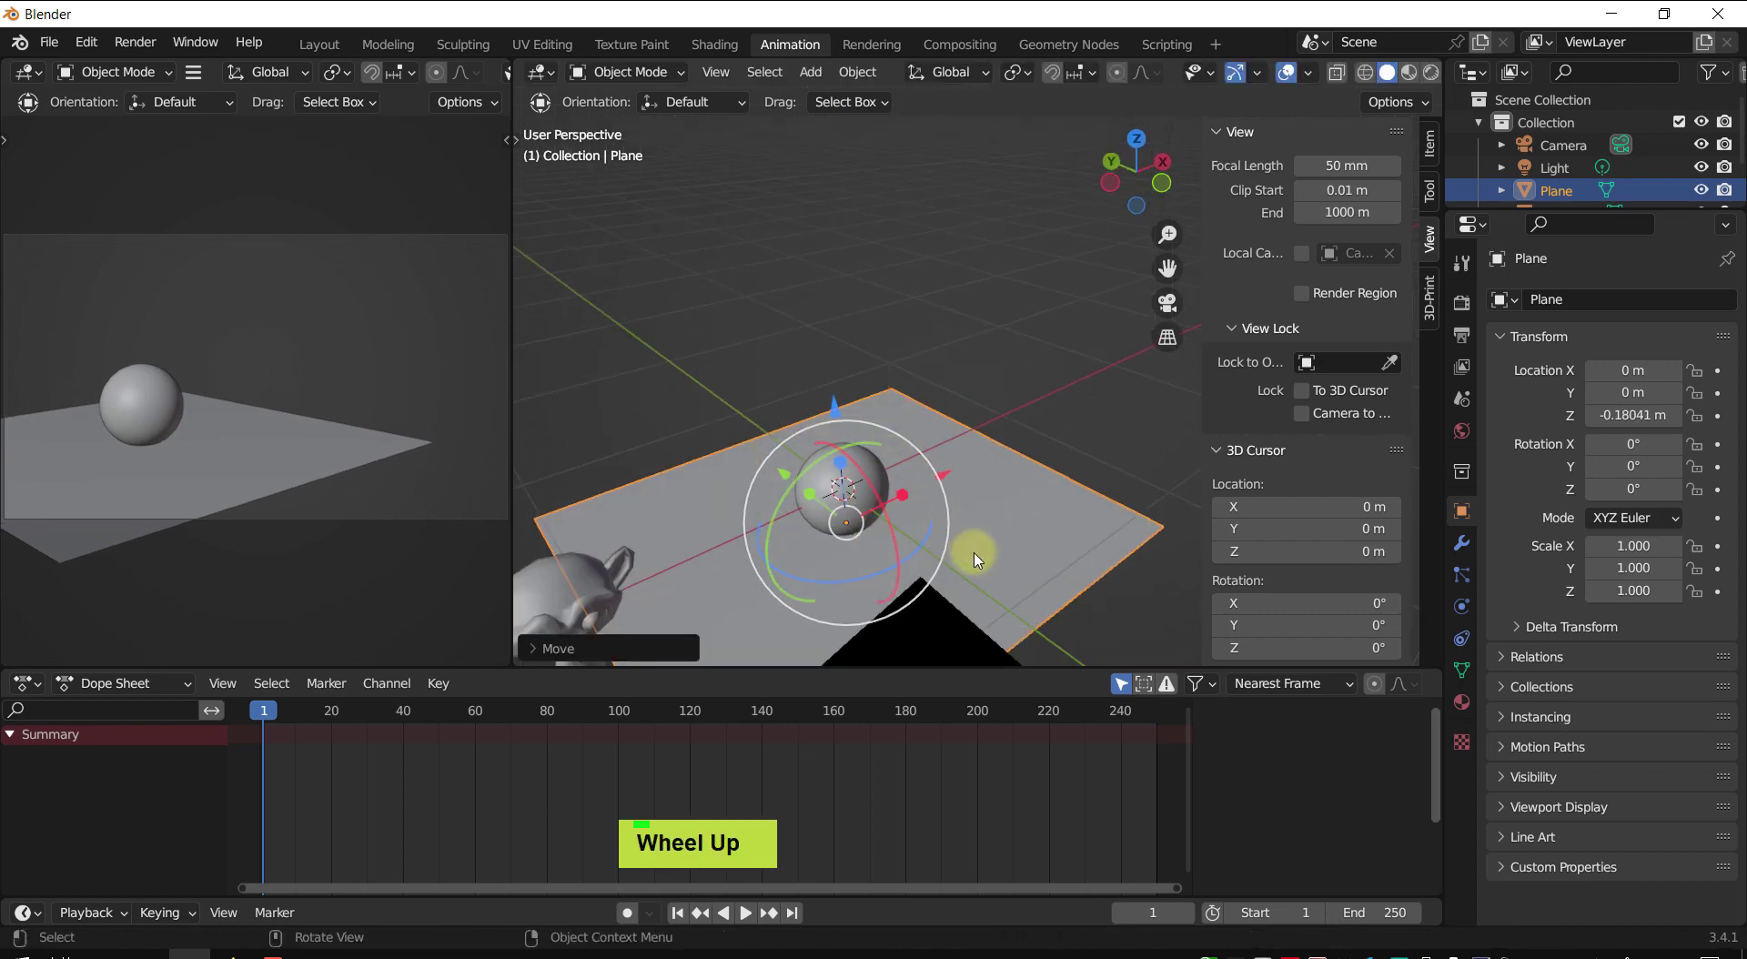
{"action": "middle_click_drag", "start_coordinate": [970, 494], "coordinate": [1063, 493]}
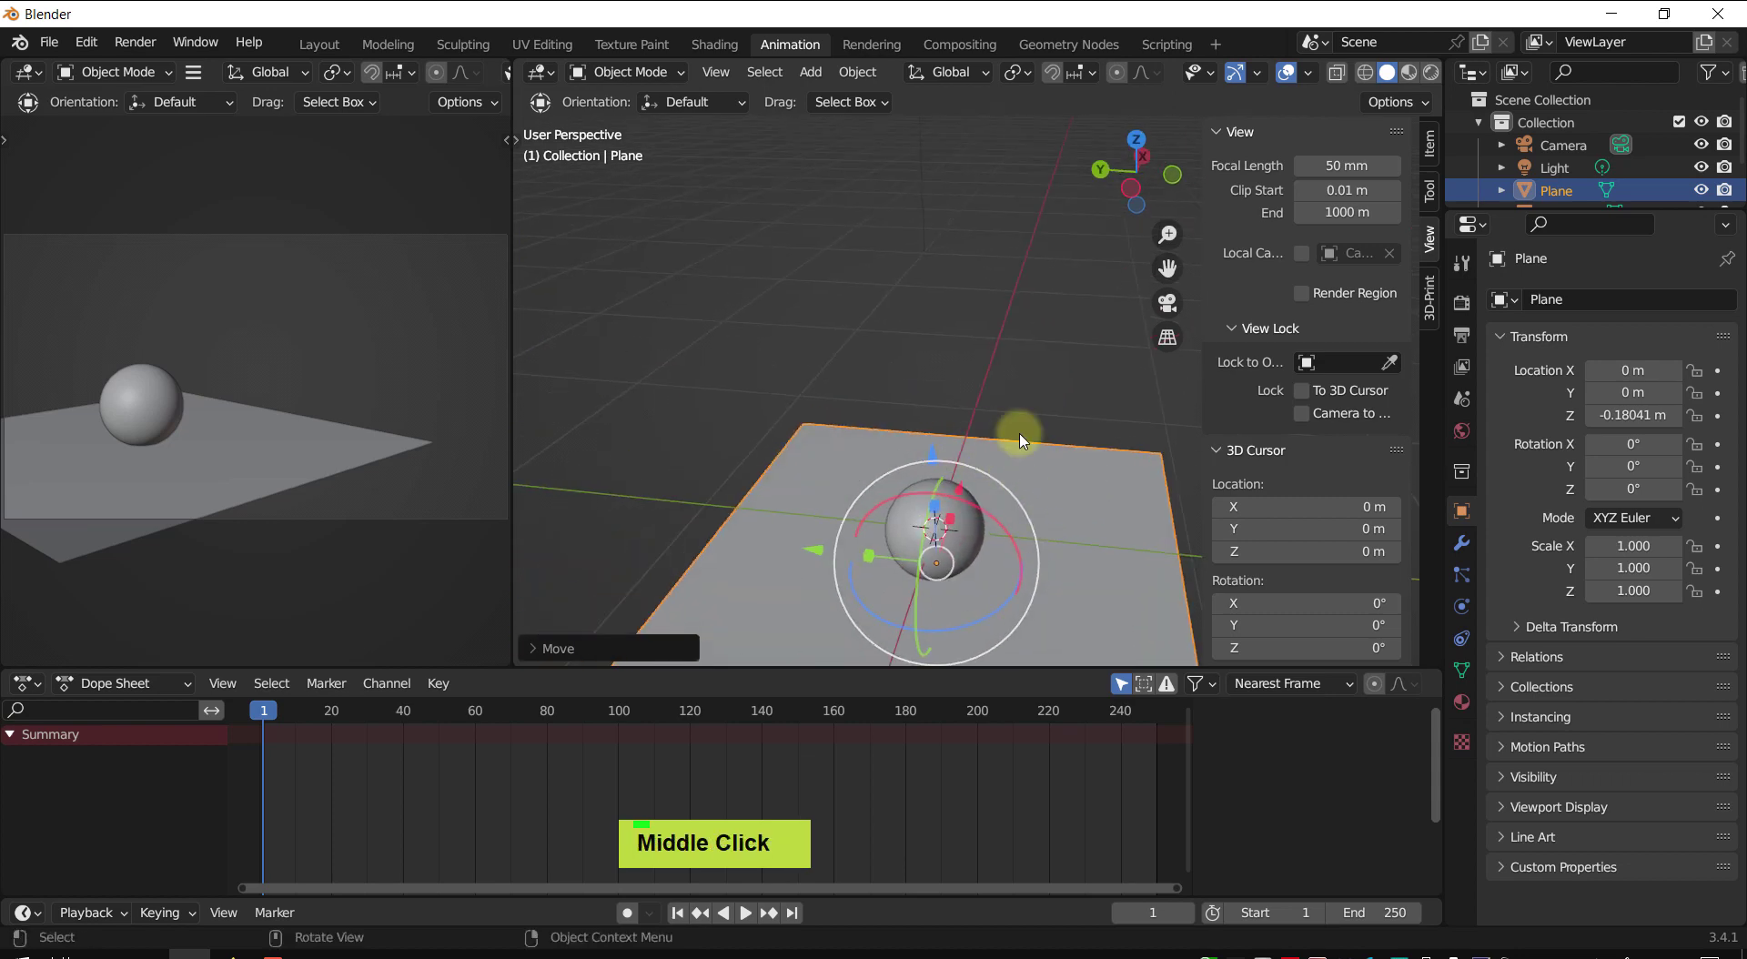
{"action": "middle_click_drag", "start_coordinate": [1145, 550], "coordinate": [1046, 526]}
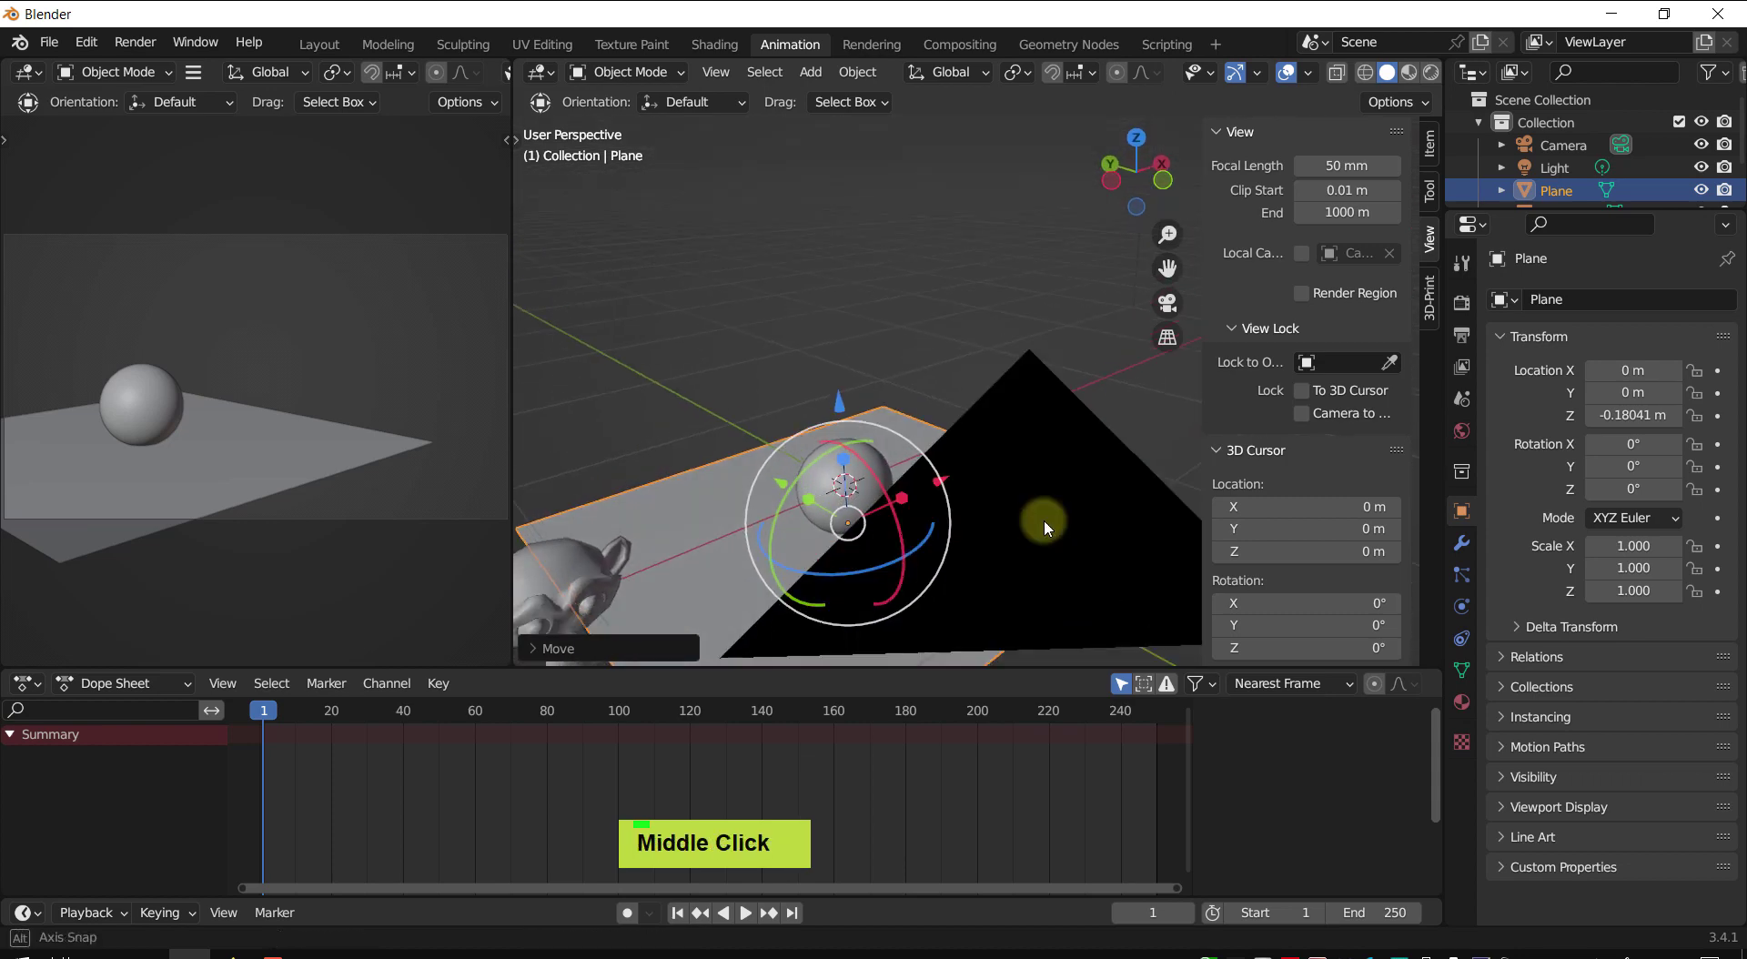
{"action": "middle_click_drag", "start_coordinate": [949, 488], "coordinate": [823, 414]}
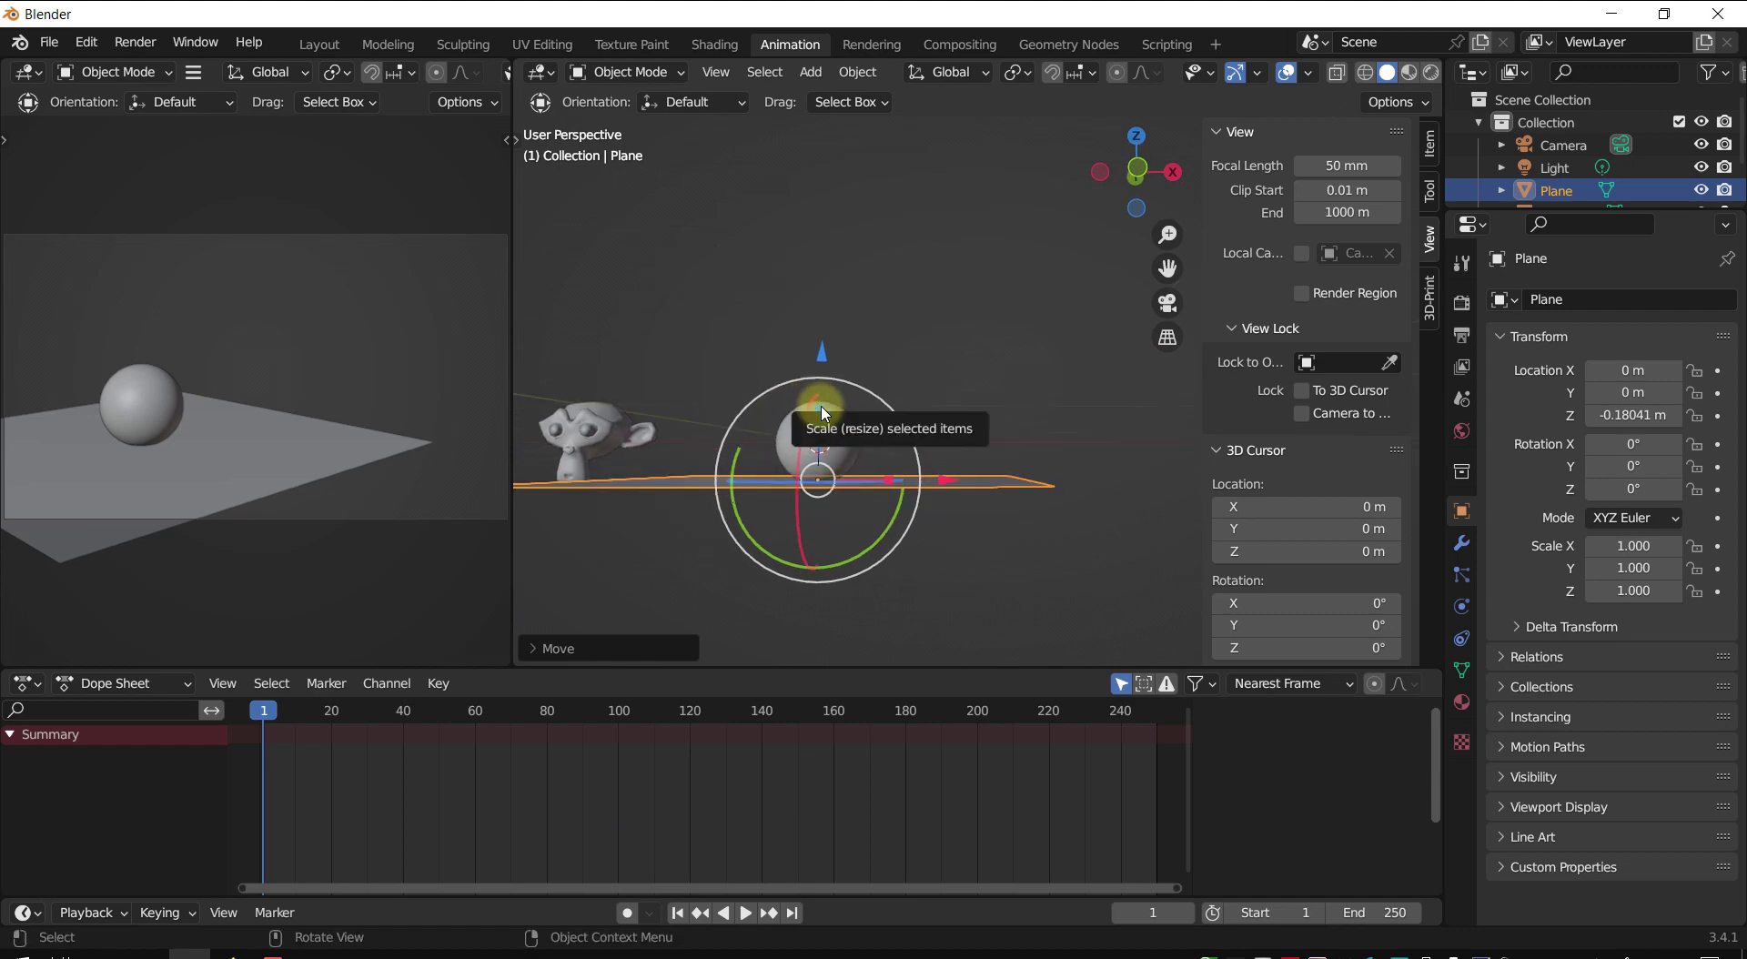
{"action": "key", "text": "KP_1"}
{"action": "middle_click_drag", "start_coordinate": [812, 485], "coordinate": [830, 407], "text": "ctrl"}
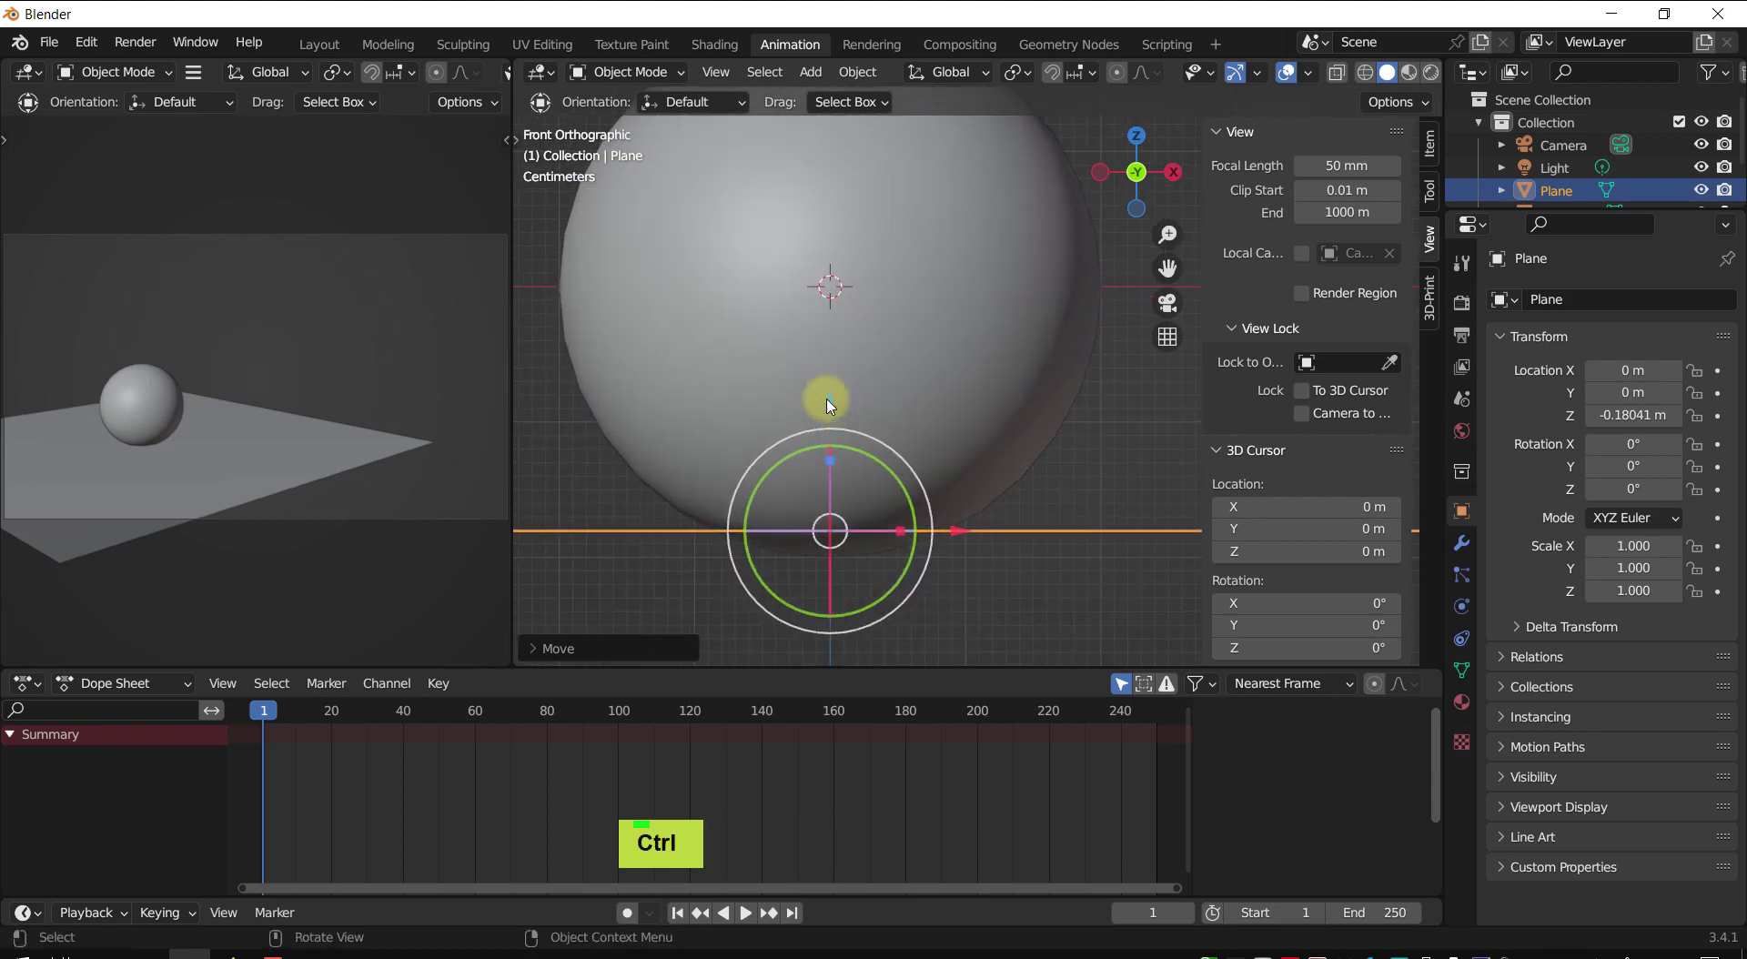
{"action": "left_click_drag", "start_coordinate": [830, 401], "coordinate": [836, 417], "text": "ctrl"}
{"action": "scroll", "coordinate": [808, 558], "scroll_direction": "up", "scroll_amount": 4}
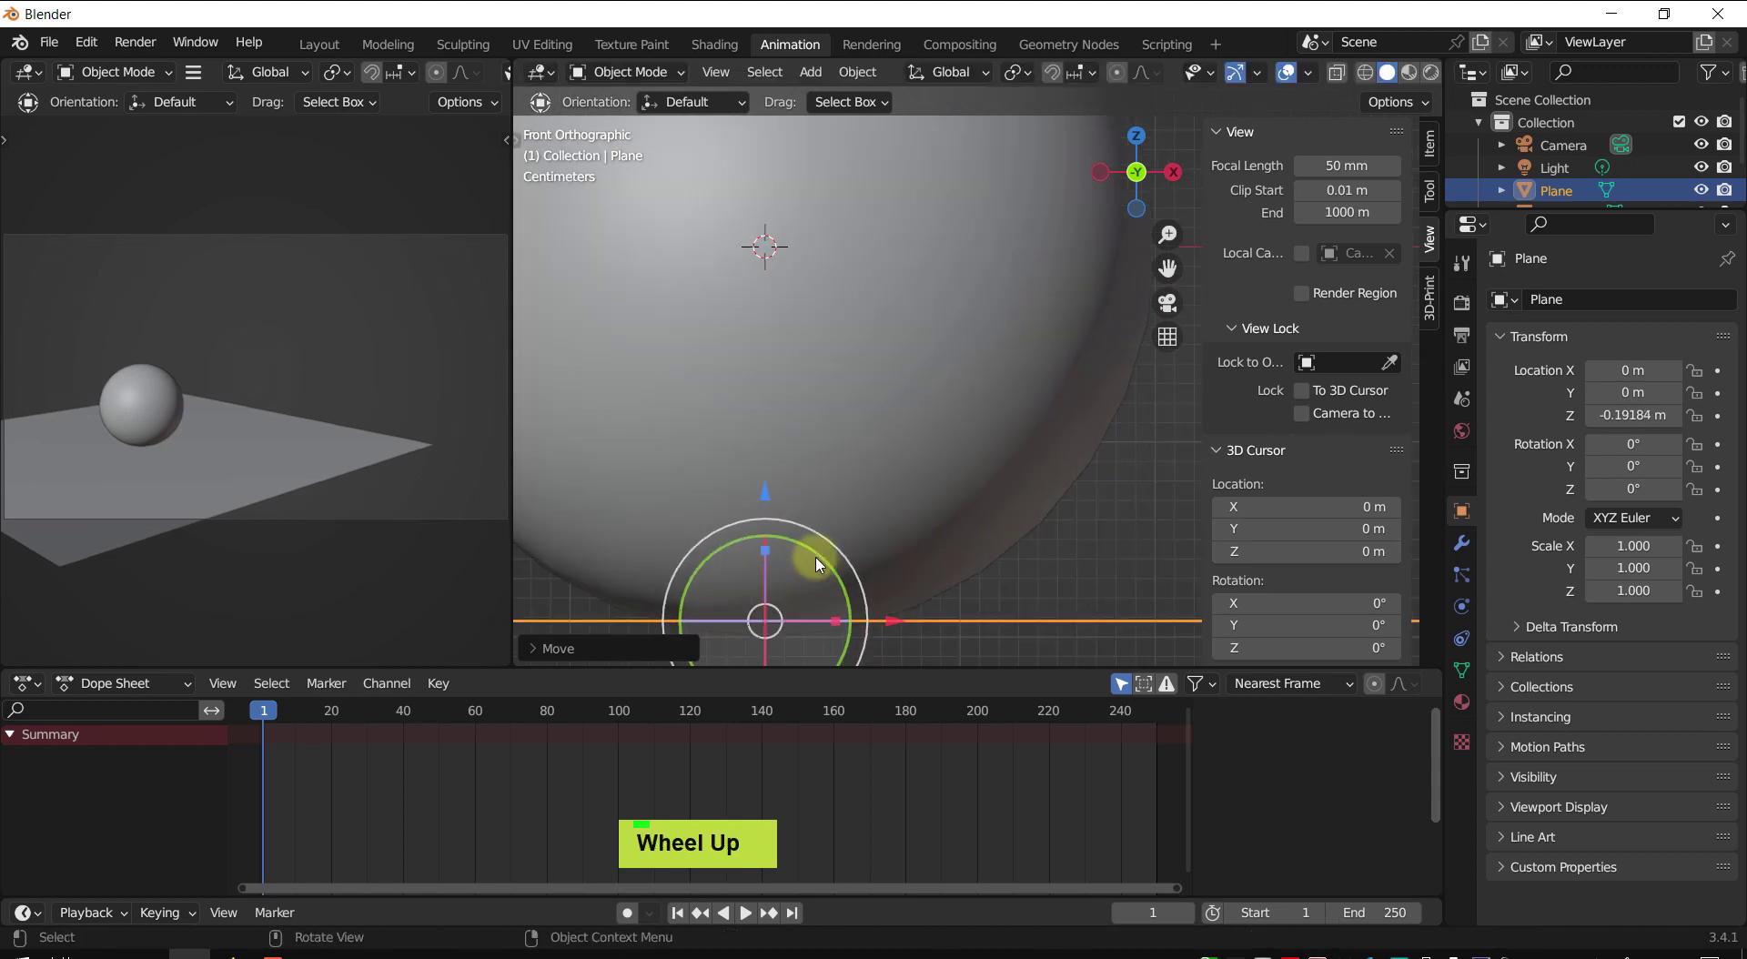
{"action": "scroll", "coordinate": [781, 638], "scroll_direction": "down", "scroll_amount": 5}
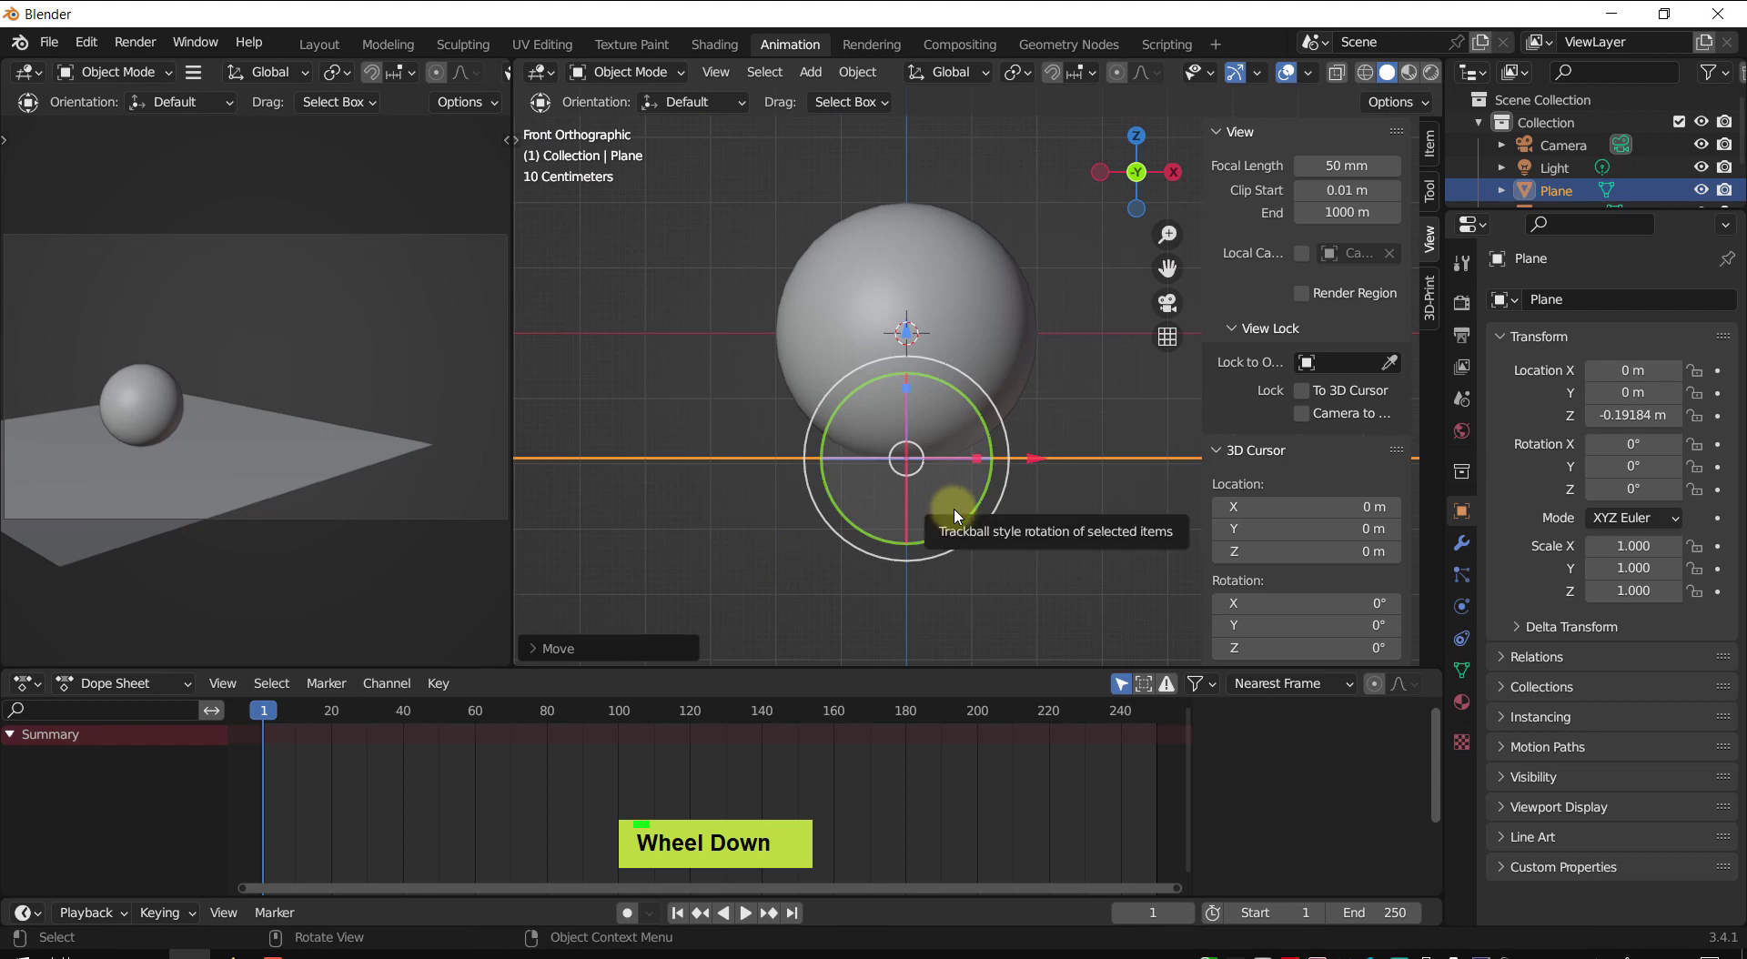
- Stretch the plane along Y to a scale of about 2.04 and shift it to about -1.015 m on Y
{"action": "middle_click_drag", "start_coordinate": [956, 516], "coordinate": [877, 531]}
{"action": "scroll", "coordinate": [878, 534], "scroll_direction": "down", "scroll_amount": 4}
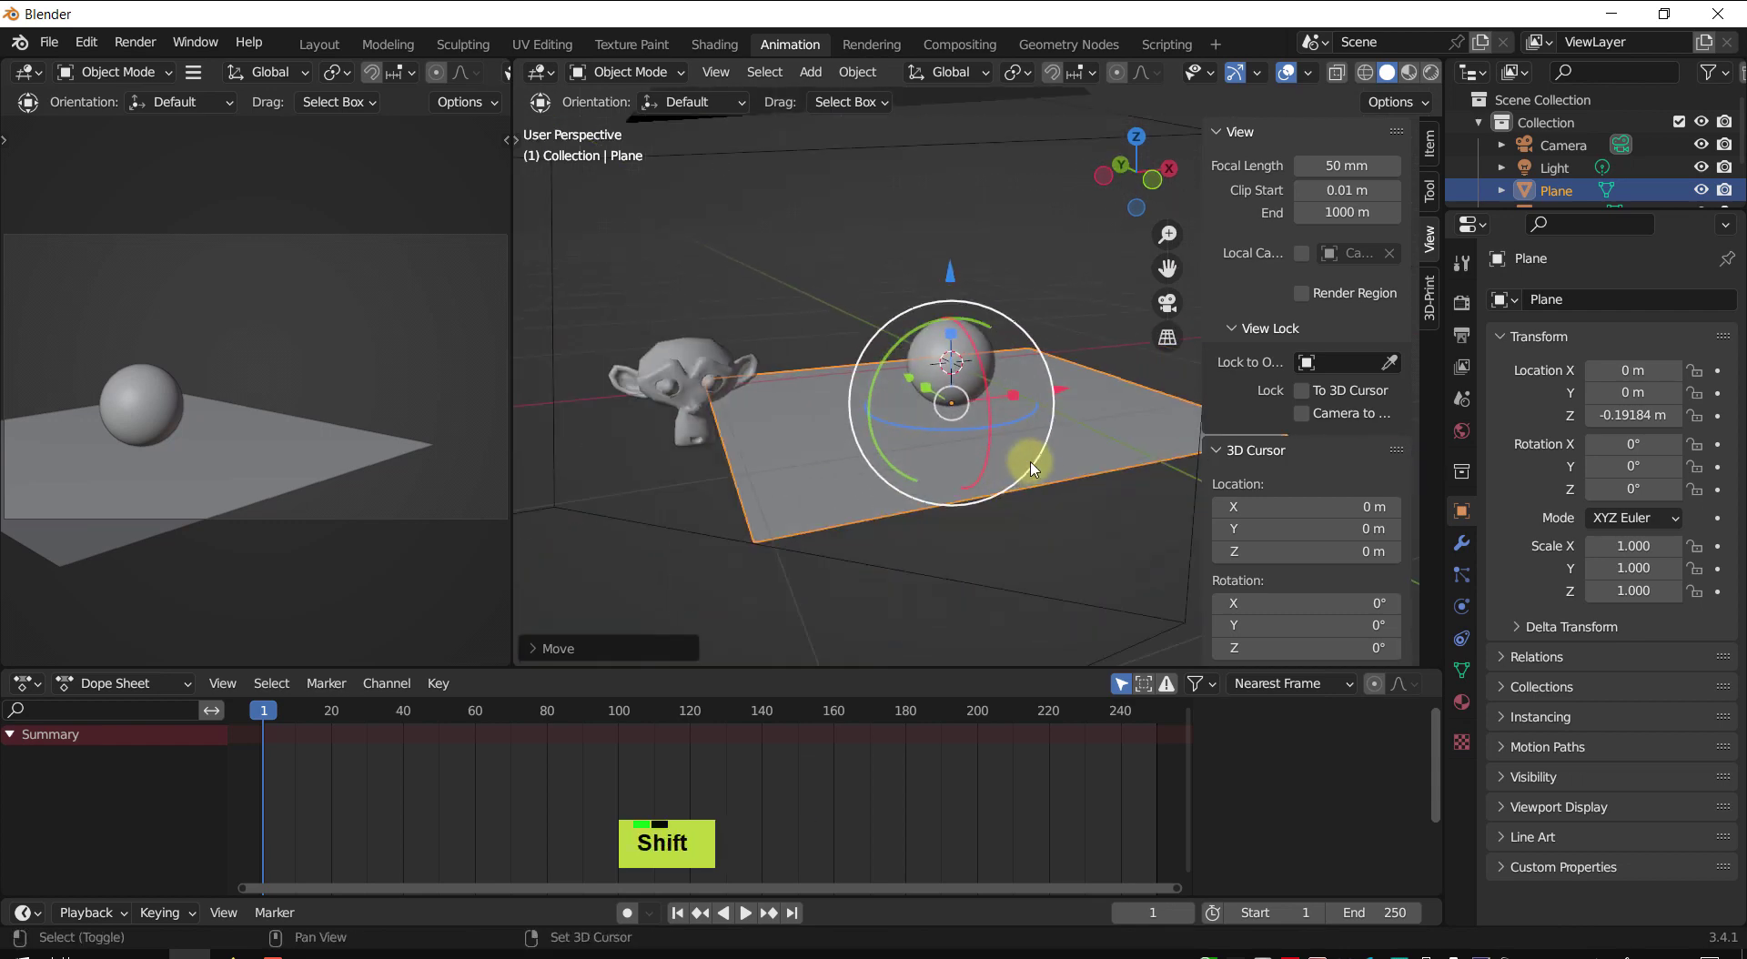
{"action": "middle_click_drag", "start_coordinate": [1030, 460], "coordinate": [856, 511], "text": "shift"}
{"action": "left_click_drag", "start_coordinate": [768, 458], "coordinate": [958, 556]}
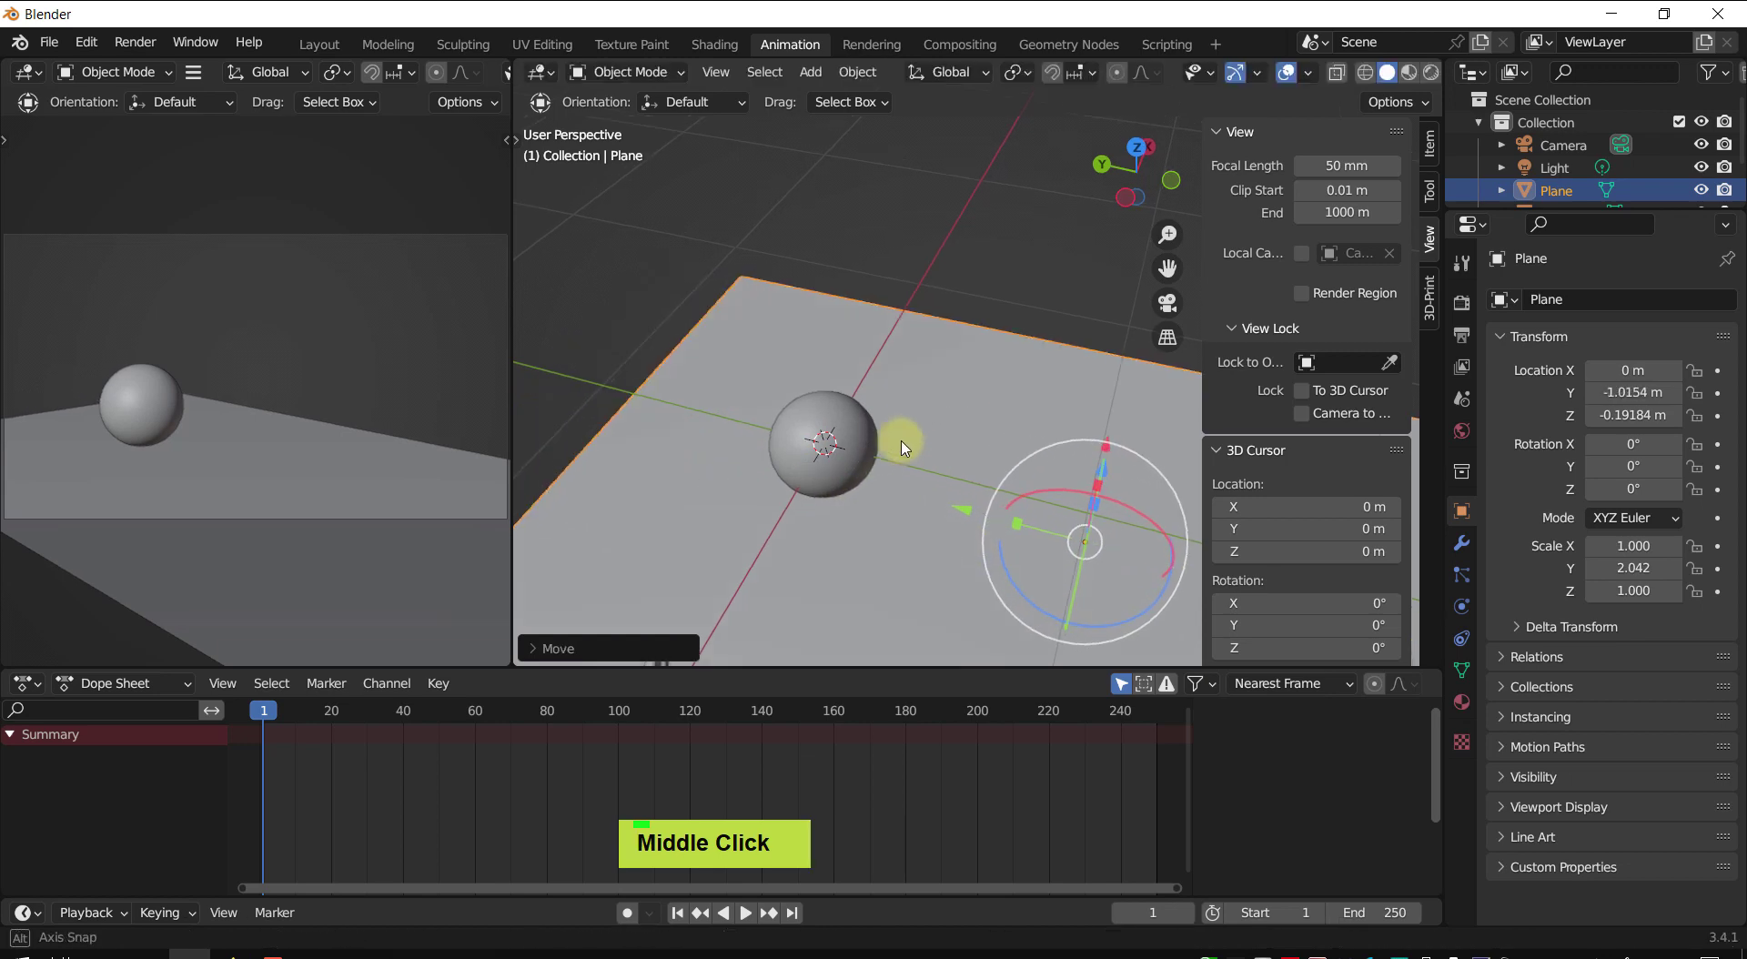
{"action": "middle_click_drag", "start_coordinate": [889, 430], "coordinate": [862, 483]}
{"action": "scroll", "coordinate": [861, 483], "scroll_direction": "down", "scroll_amount": 3}
{"action": "middle_click_drag", "start_coordinate": [1005, 496], "coordinate": [947, 507], "text": "shift"}
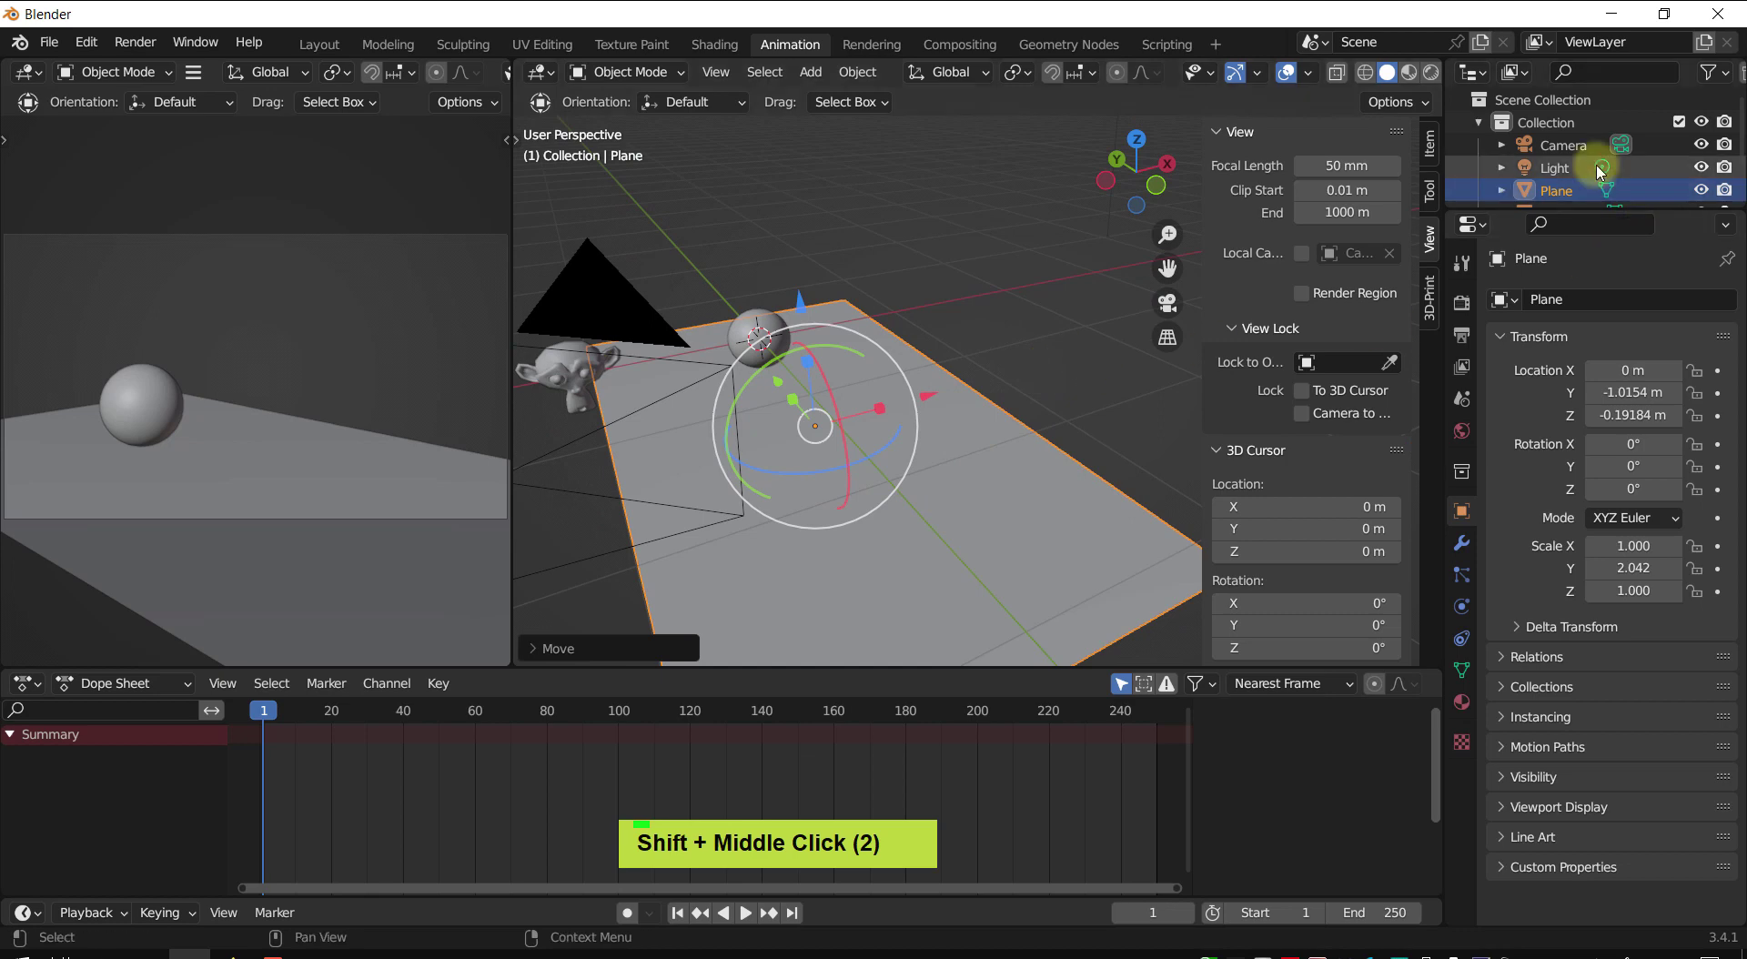
- Hide the camera and the light in the viewport and deselect everything
{"action": "left_click", "coordinate": [1704, 146]}
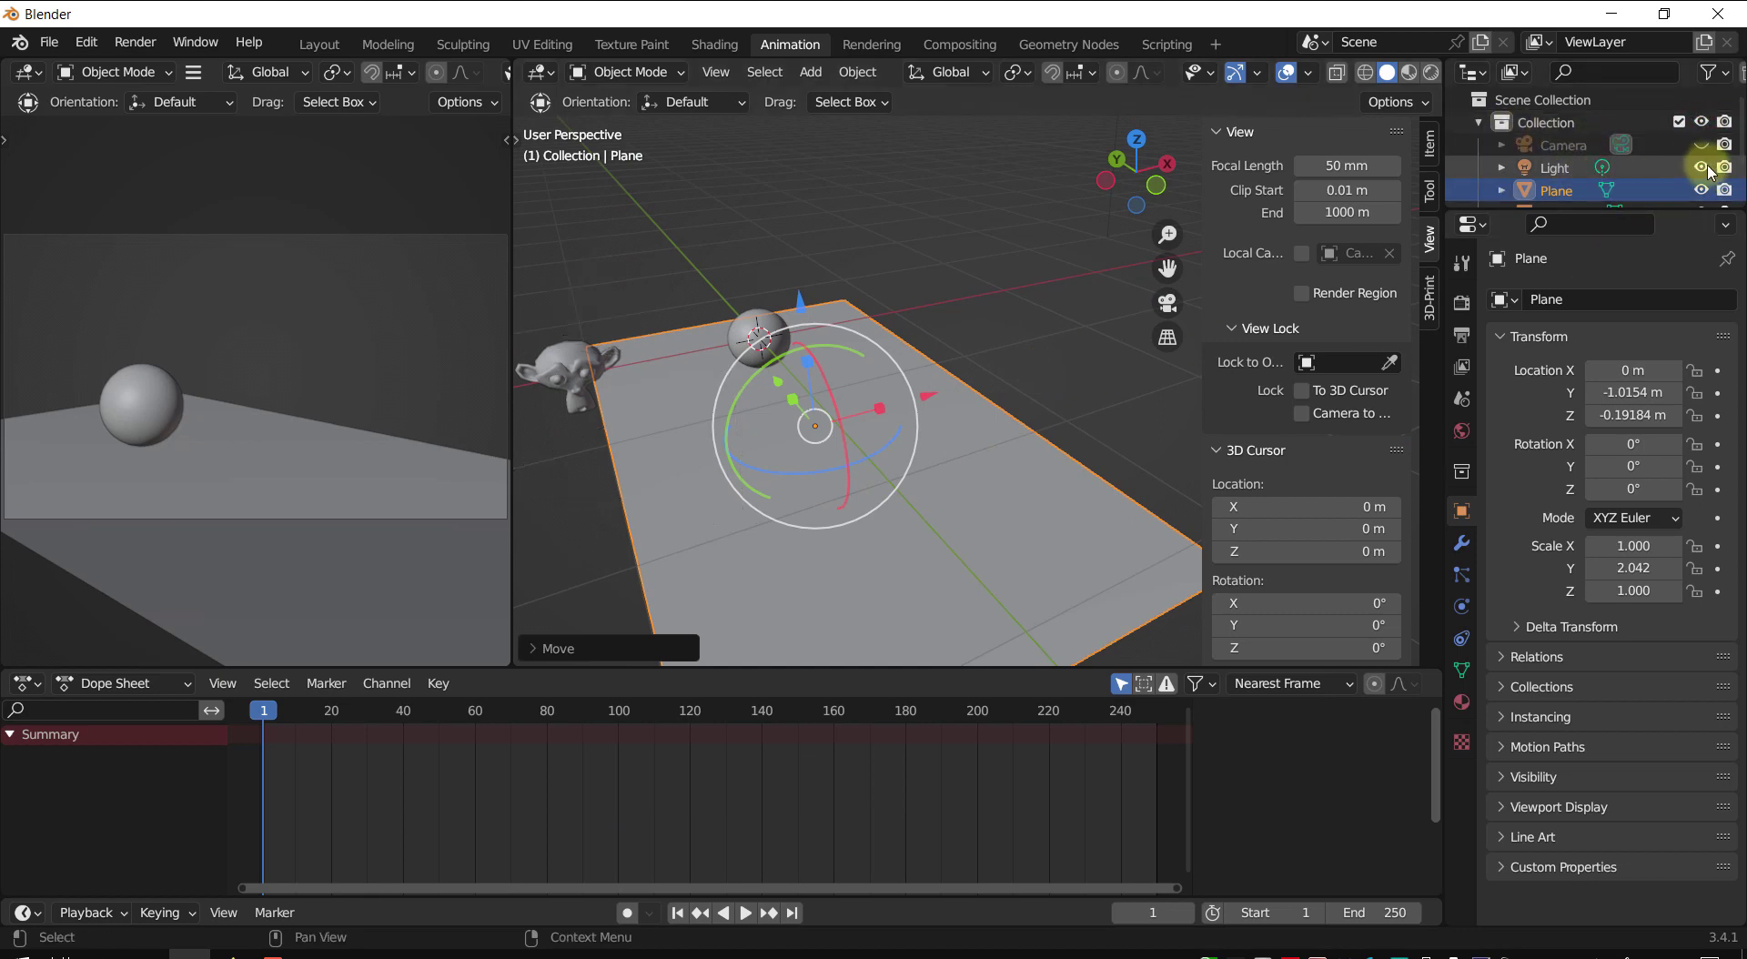
{"action": "left_click", "coordinate": [1702, 167]}
{"action": "left_click", "coordinate": [1084, 344]}
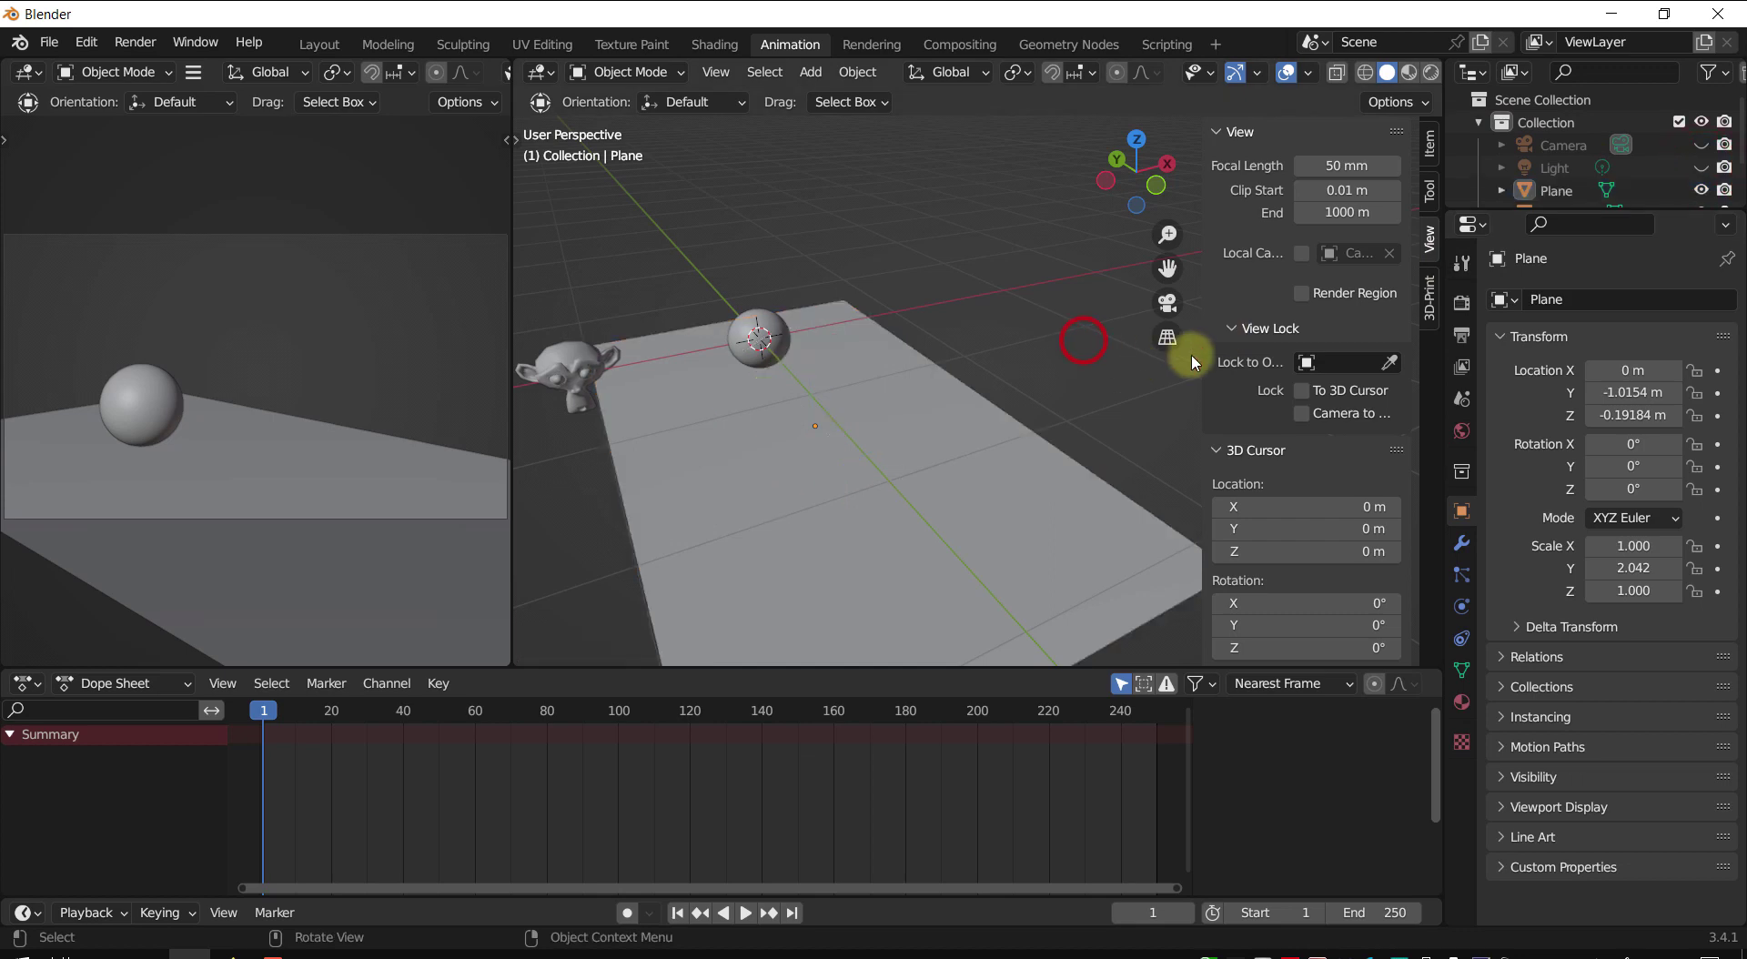
- Show the Outliner's selectability toggles, make the plane and the Suzanne monkey unselectable, and check by selecting the ball
{"action": "left_click", "coordinate": [981, 414]}
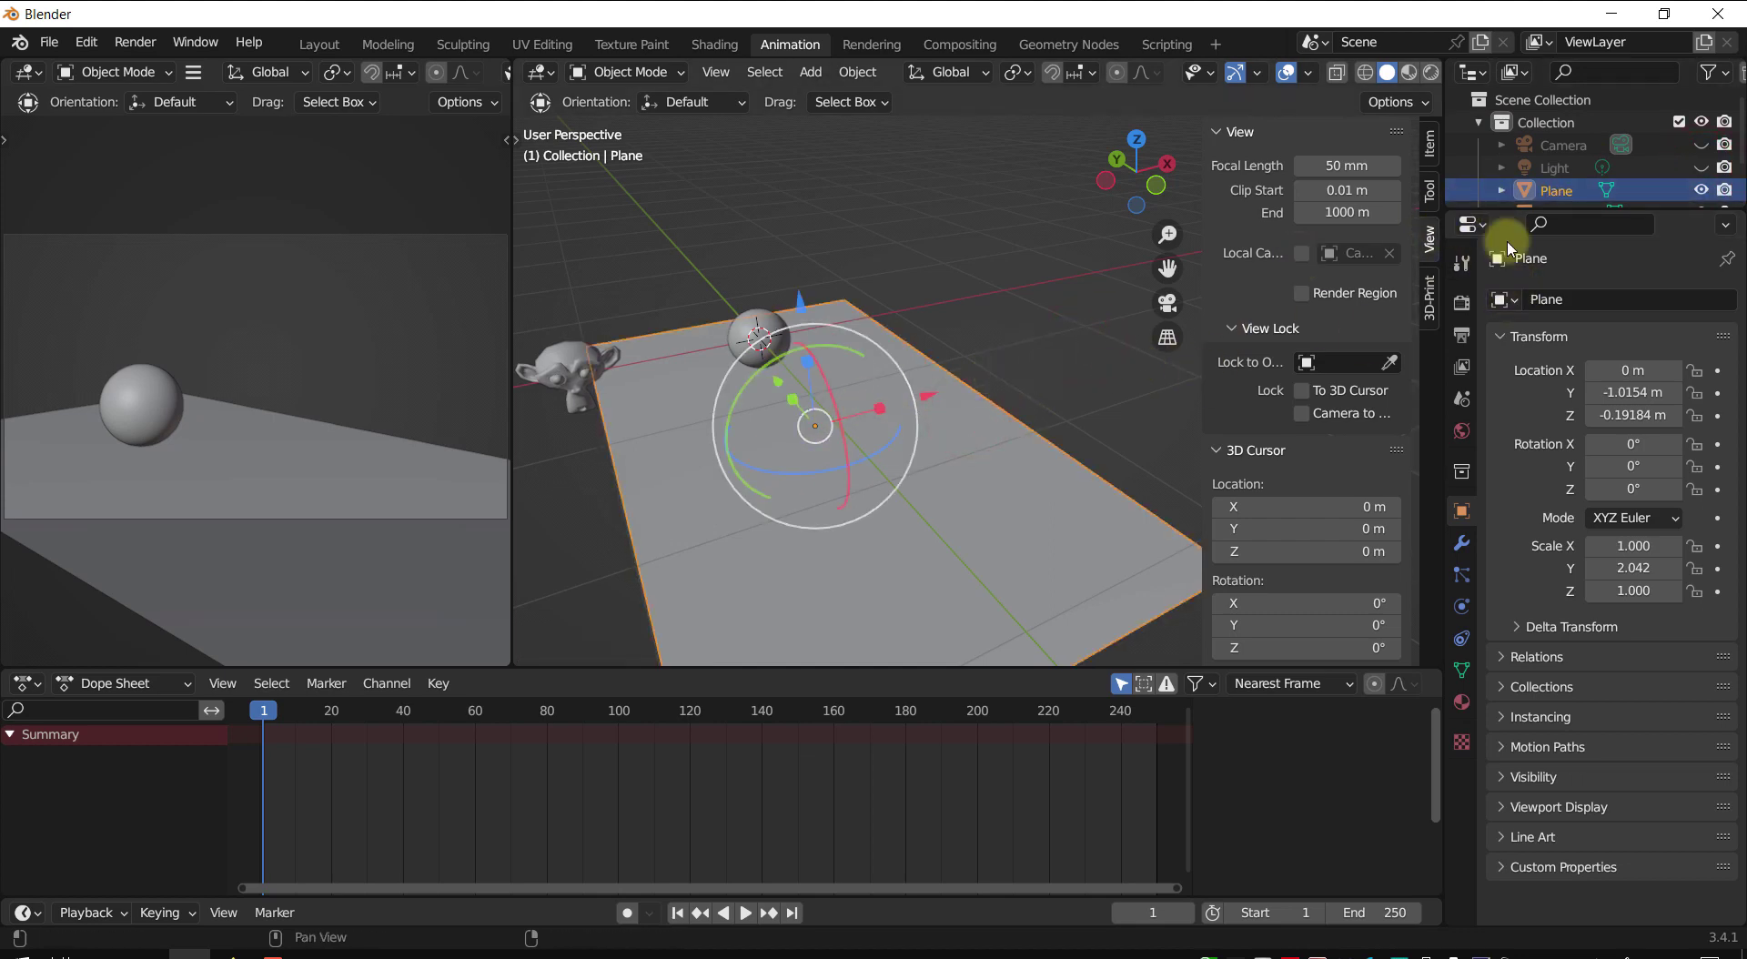
{"action": "left_click", "coordinate": [1717, 77]}
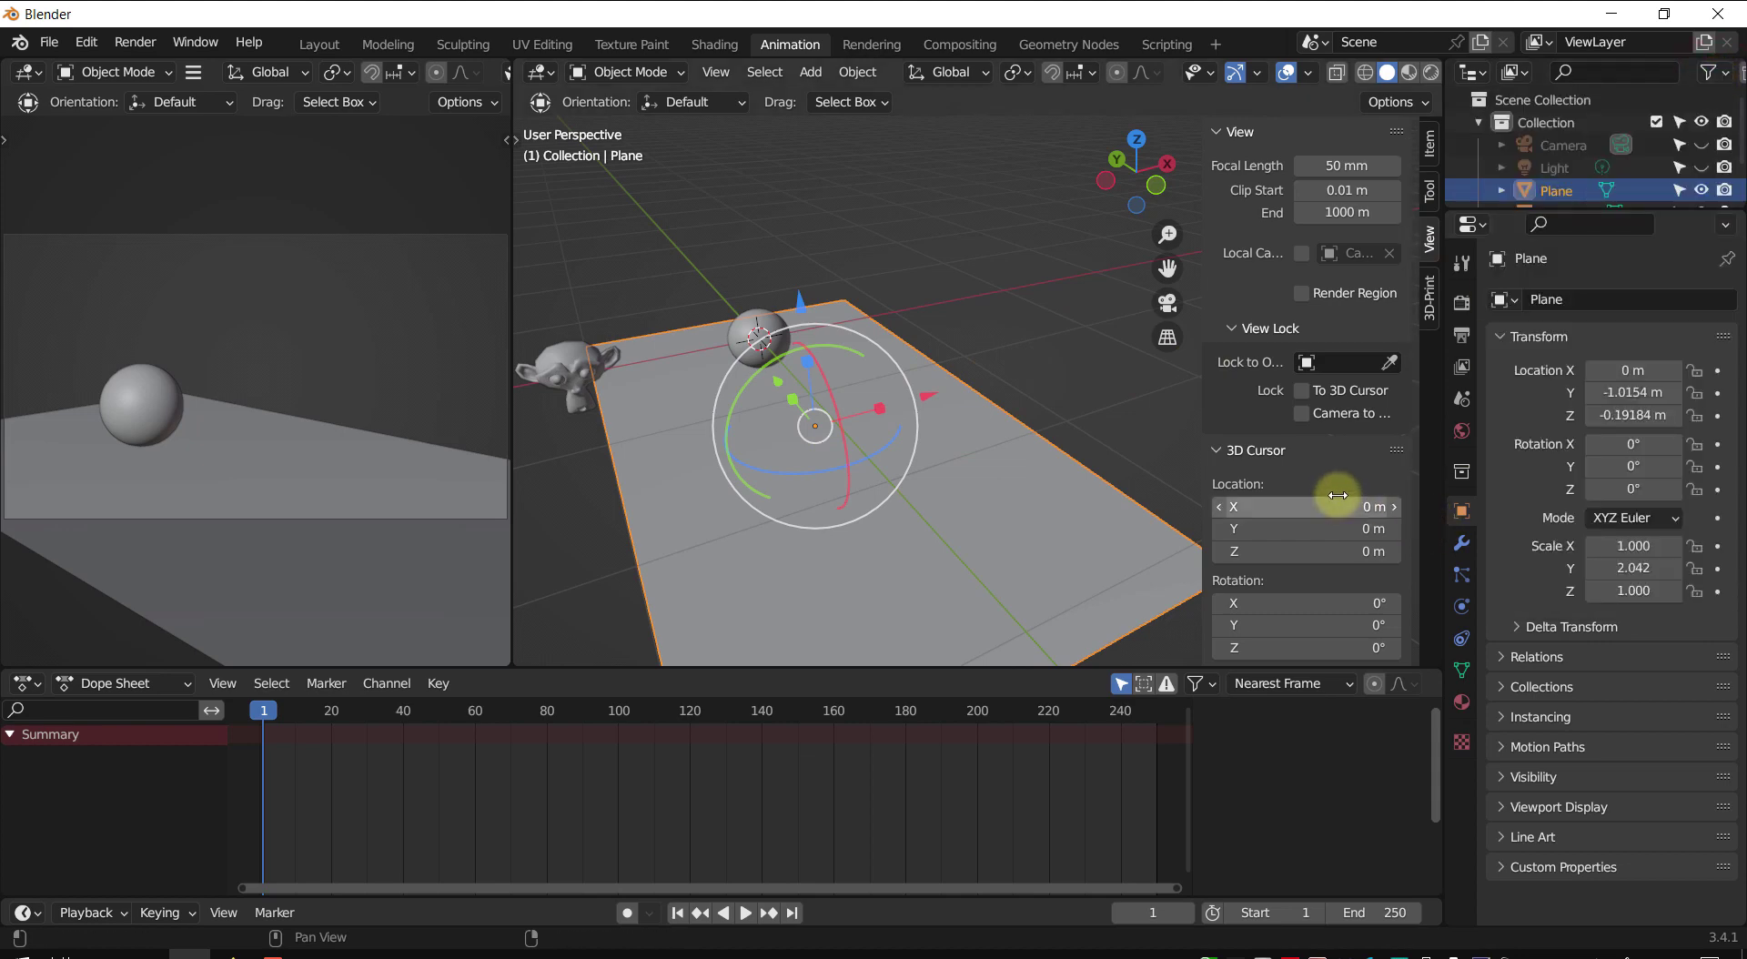
{"action": "left_click", "coordinate": [1681, 192]}
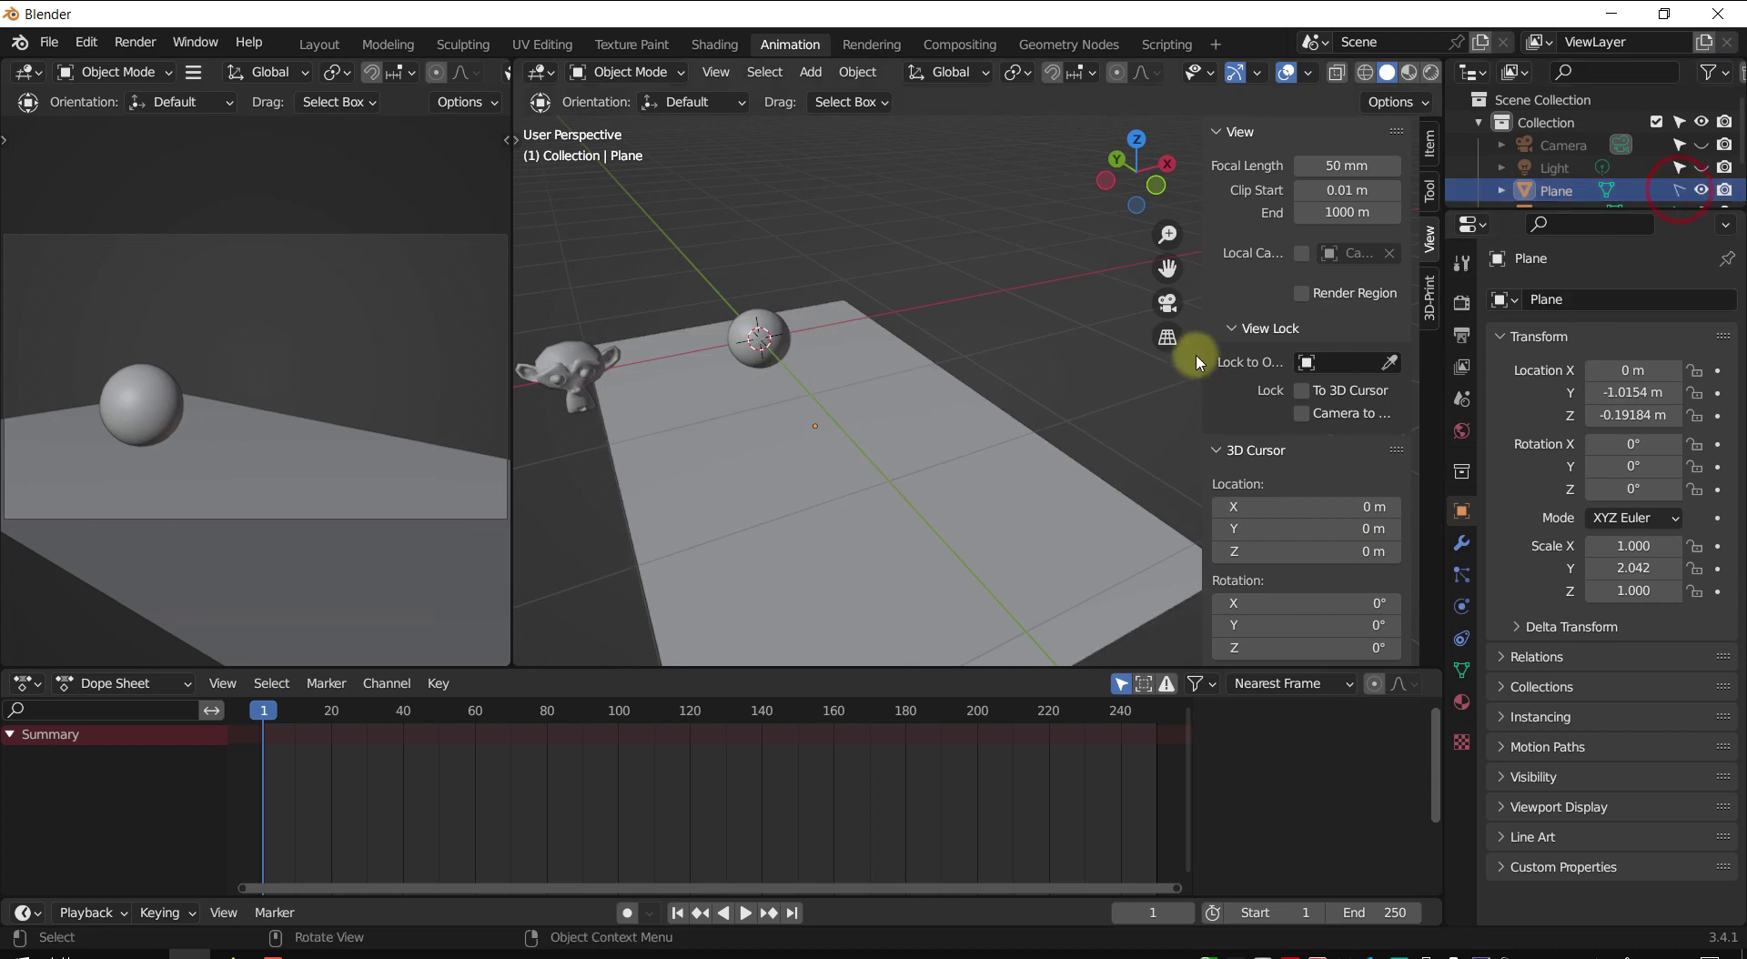
{"action": "double_click", "coordinate": [908, 412]}
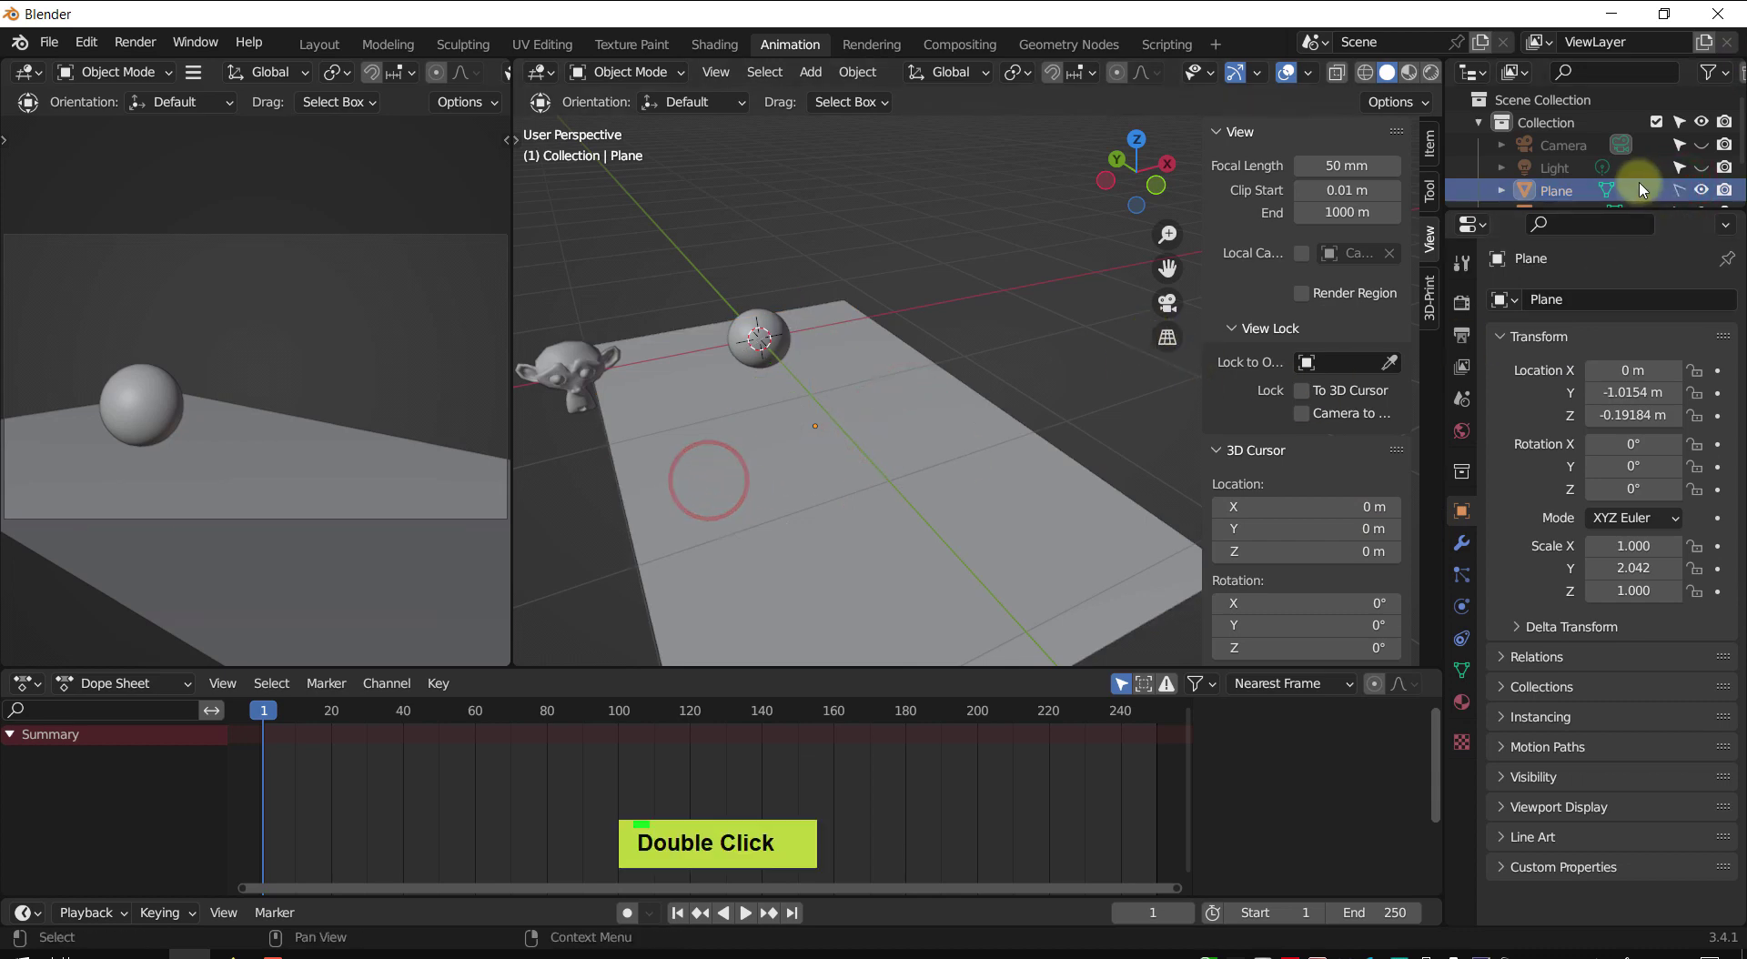
{"action": "scroll", "coordinate": [1574, 186], "scroll_direction": "down", "scroll_amount": 2}
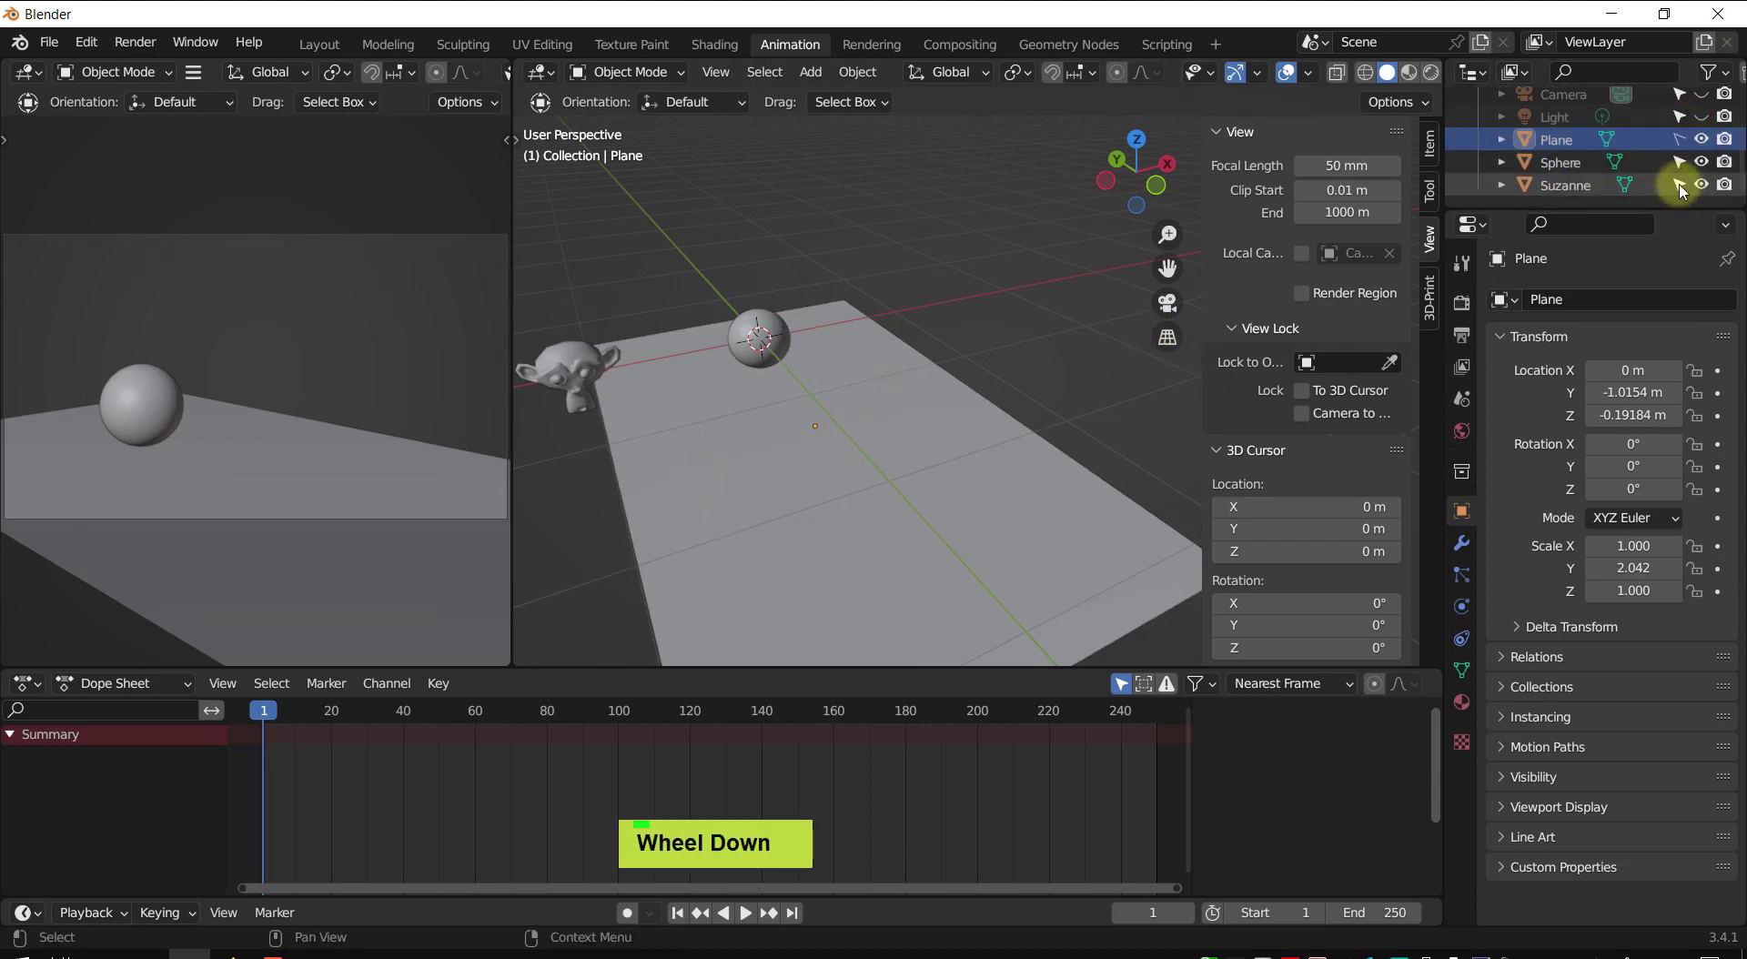
{"action": "double_click", "coordinate": [566, 371]}
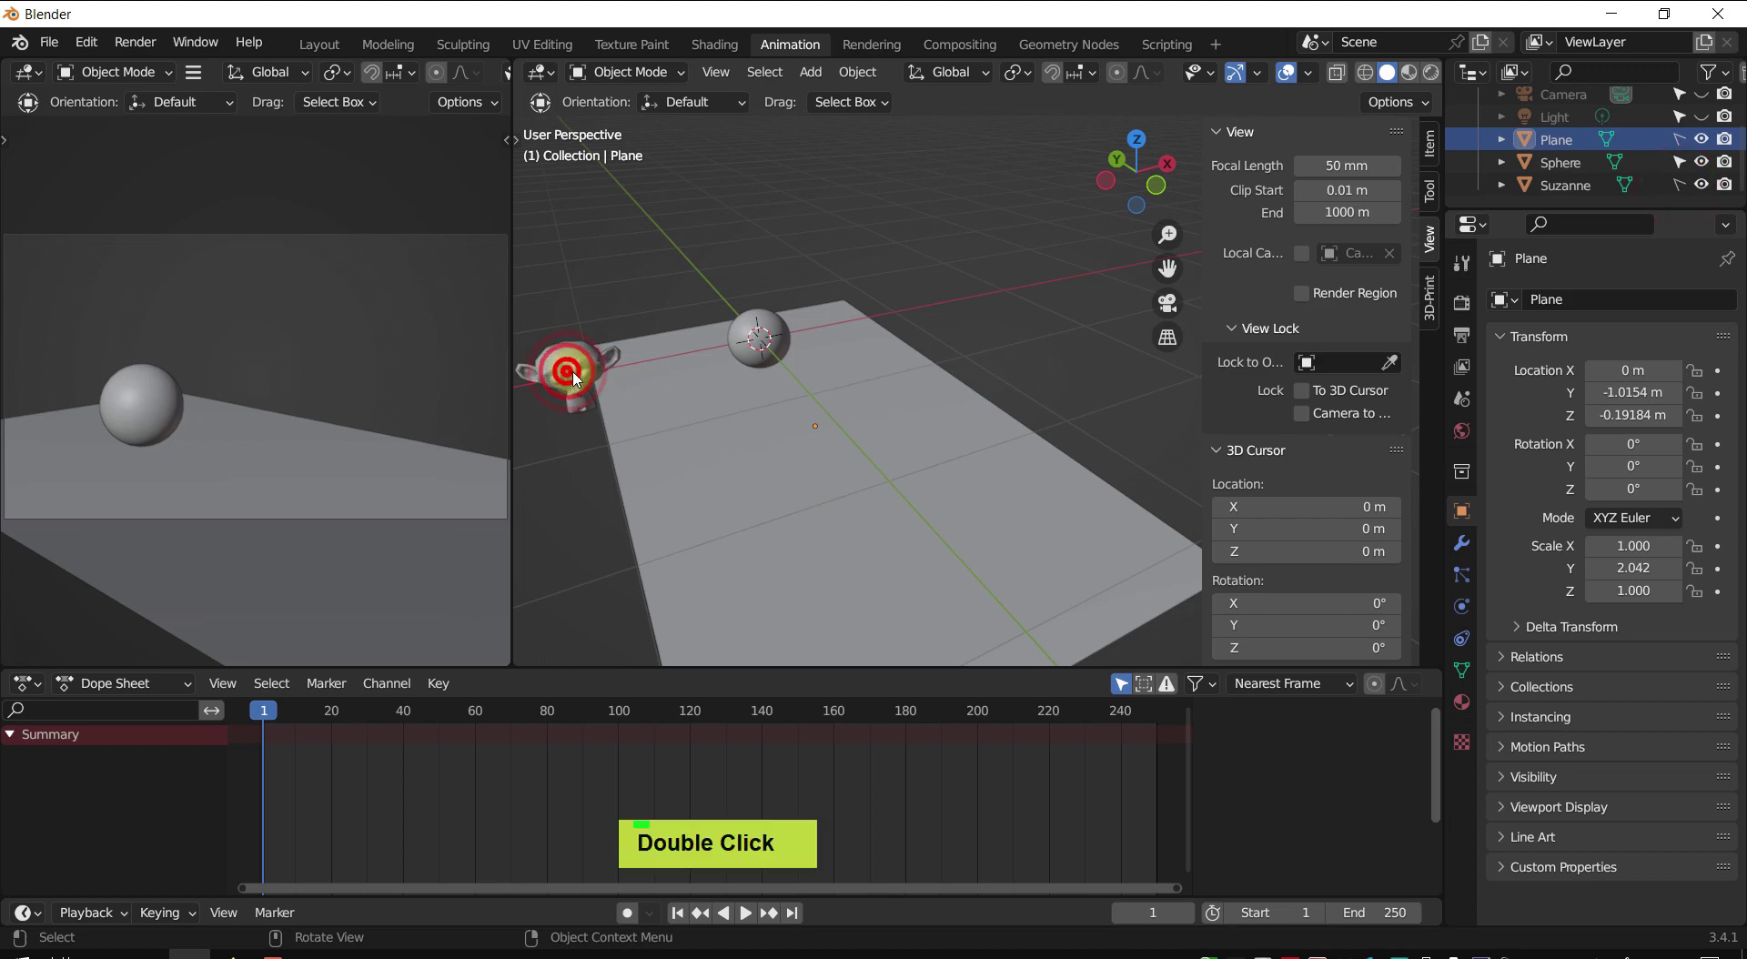
{"action": "double_click", "coordinate": [745, 357]}
- Frame the ball closely from a low angle in the main viewport and switch its shading to Material Preview
{"action": "middle_click_drag", "start_coordinate": [792, 409], "coordinate": [954, 379]}
{"action": "scroll", "coordinate": [788, 424], "scroll_direction": "up", "scroll_amount": 2}
{"action": "middle_click_drag", "start_coordinate": [955, 379], "coordinate": [946, 398], "text": "shift"}
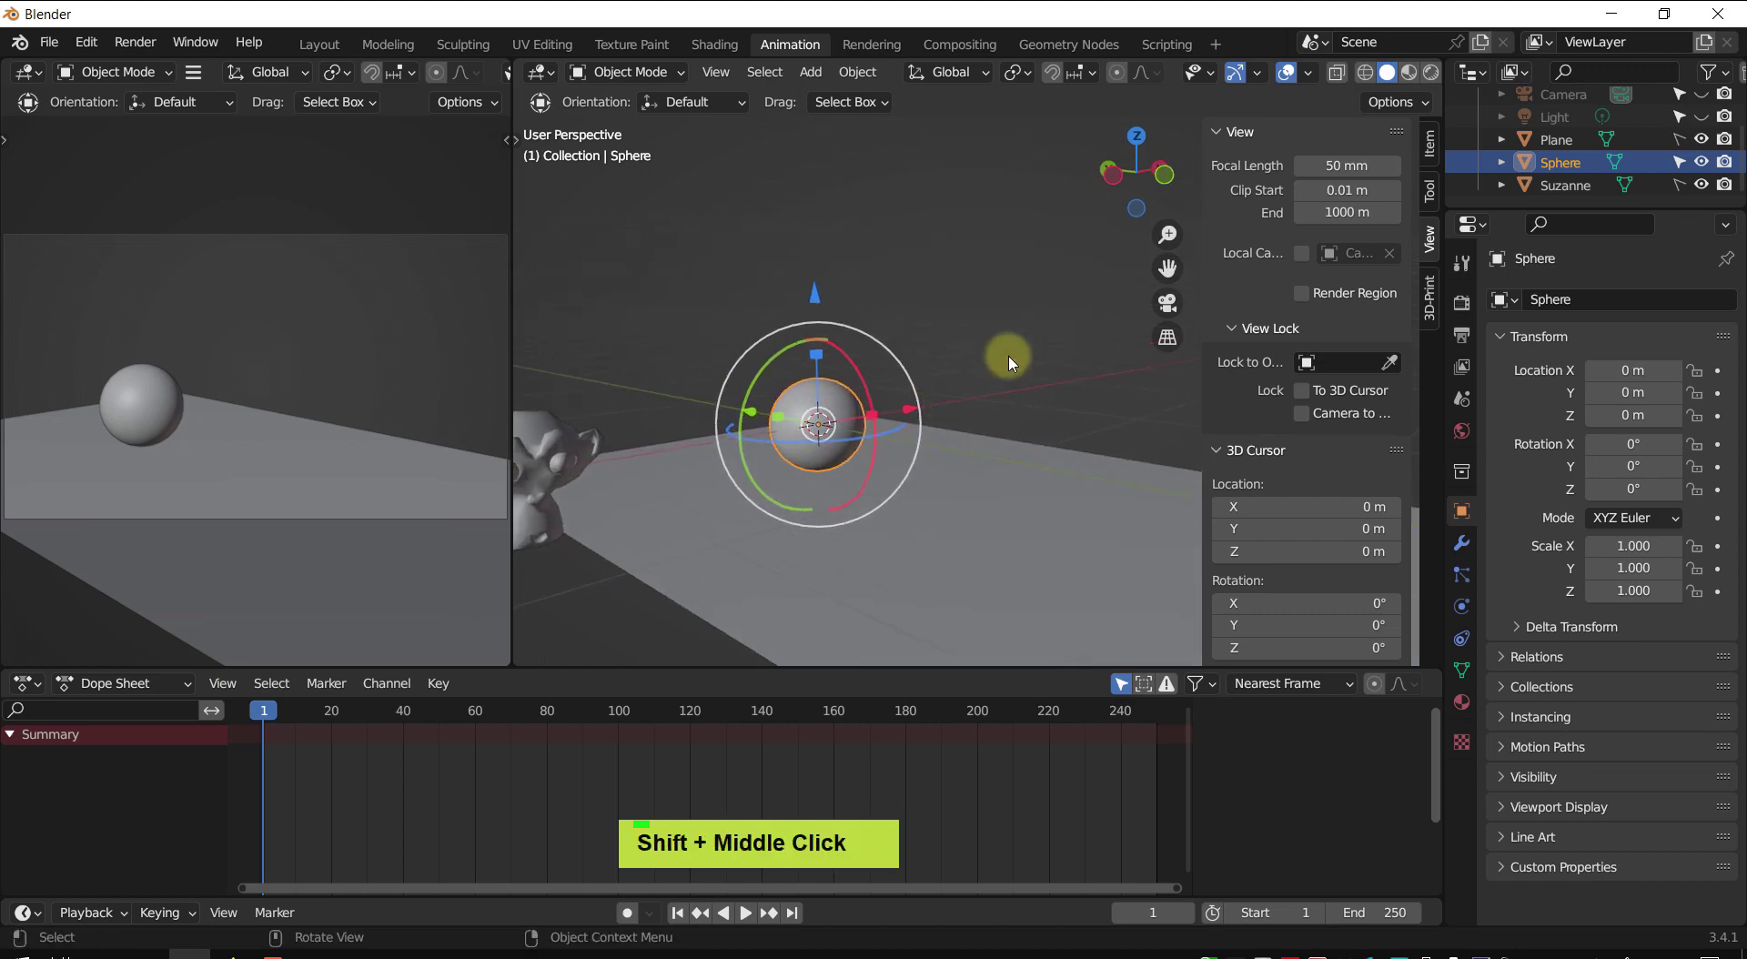
{"action": "key", "text": "z"}
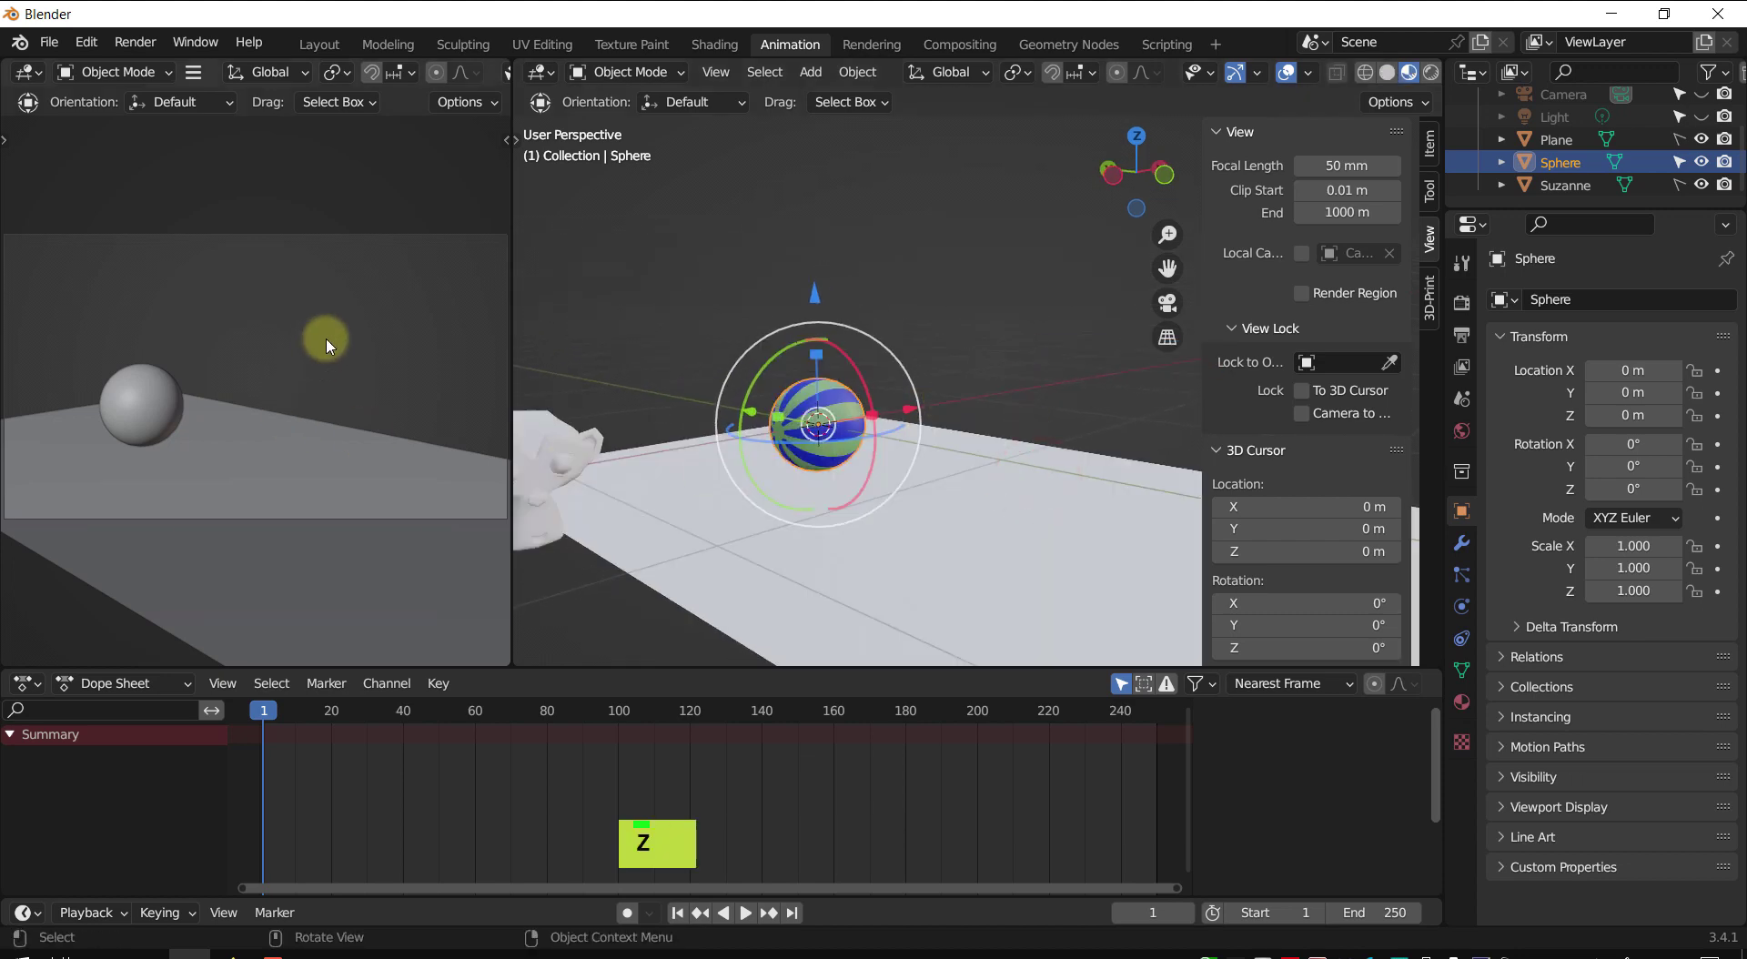
- Try Rendered shading in the small viewport, return it to the camera view, and set it to Material Preview
{"action": "middle_click", "coordinate": [329, 345]}
{"action": "key", "text": "z"}
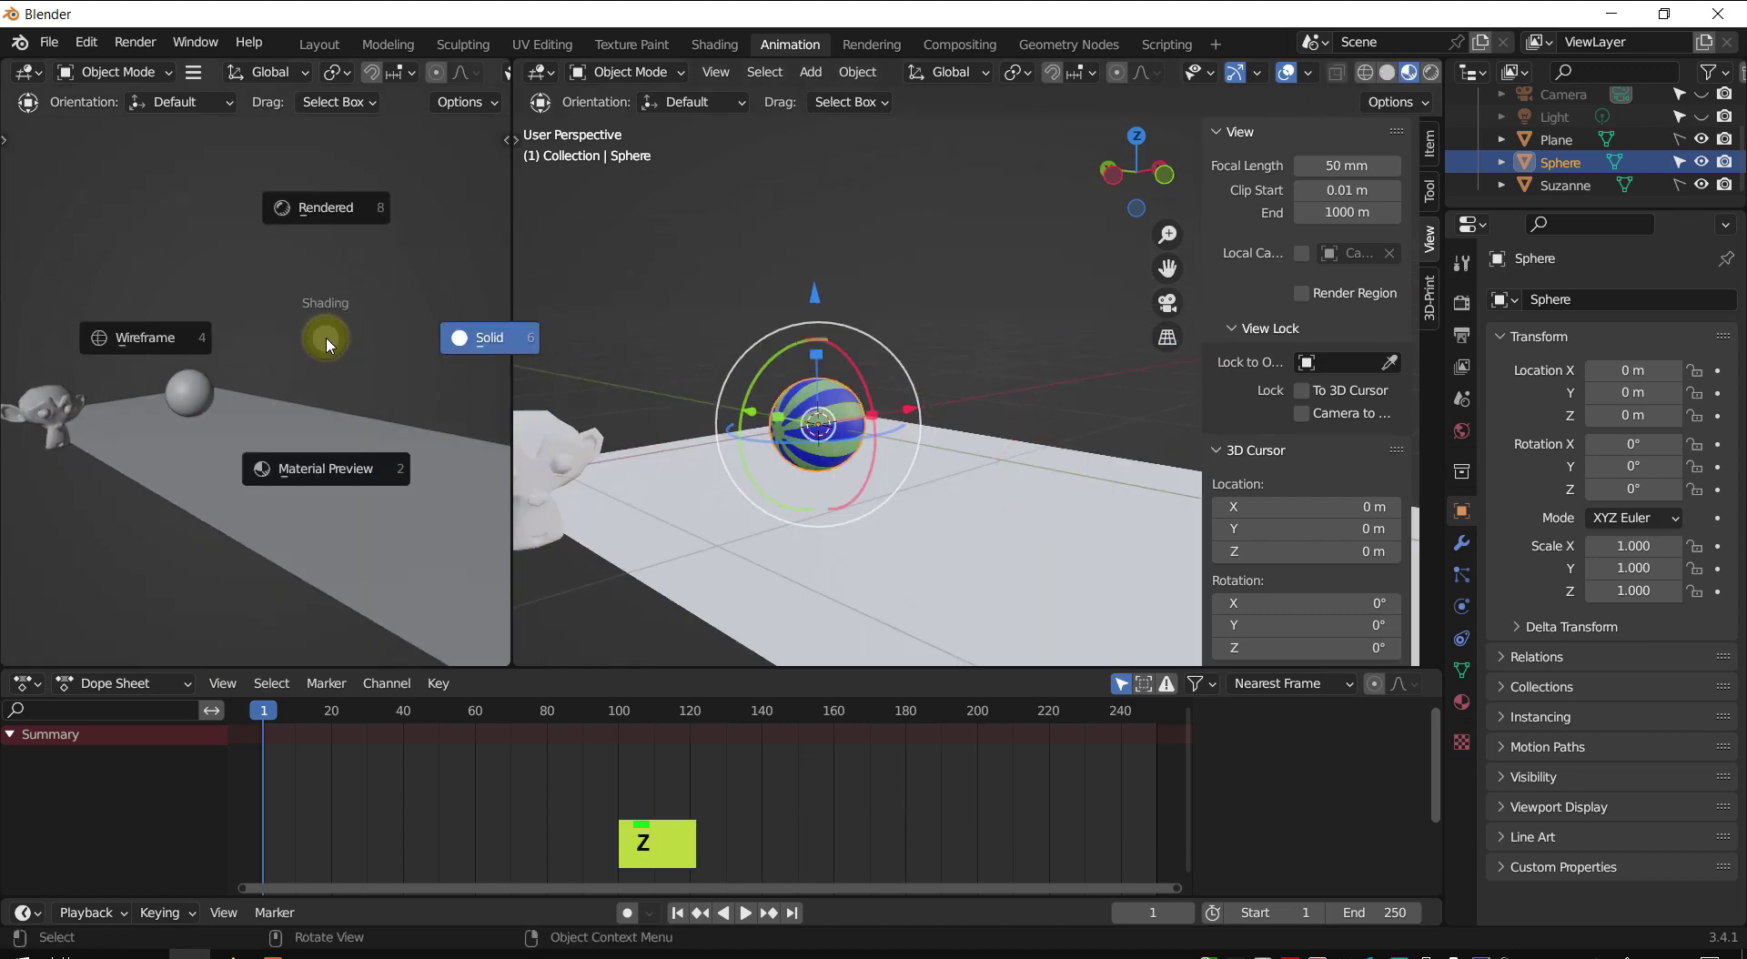
{"action": "left_click", "coordinate": [332, 208]}
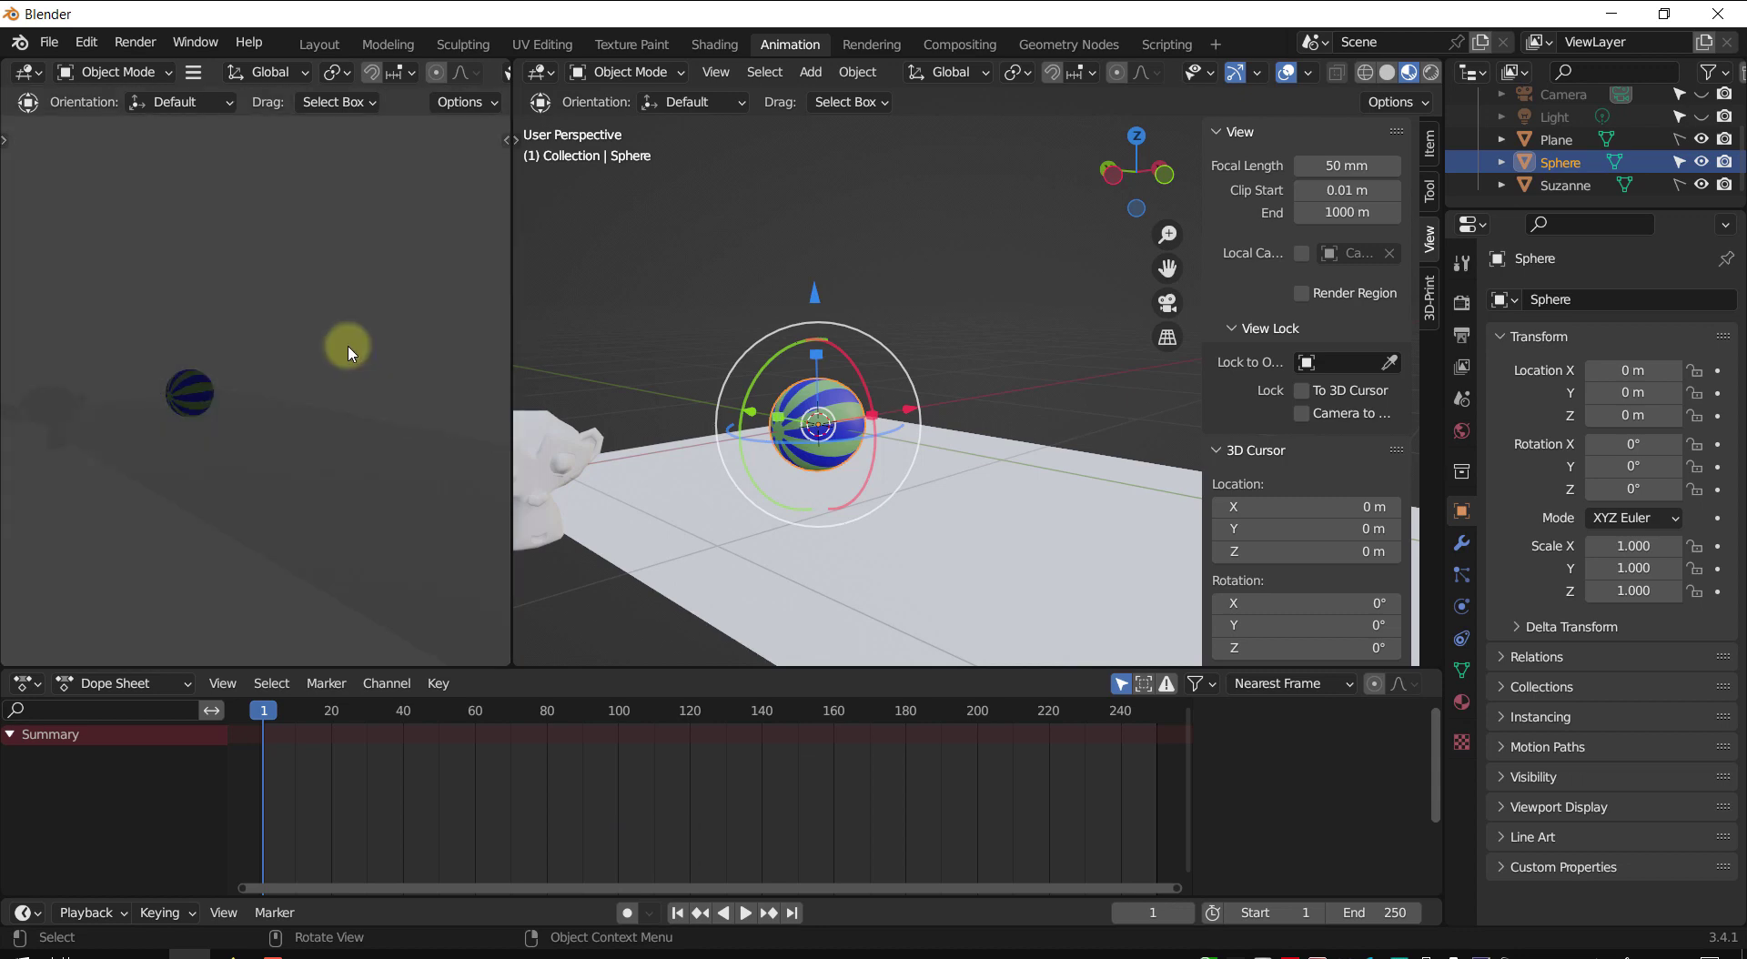
{"action": "key", "text": "KP_0"}
{"action": "key", "text": "z"}
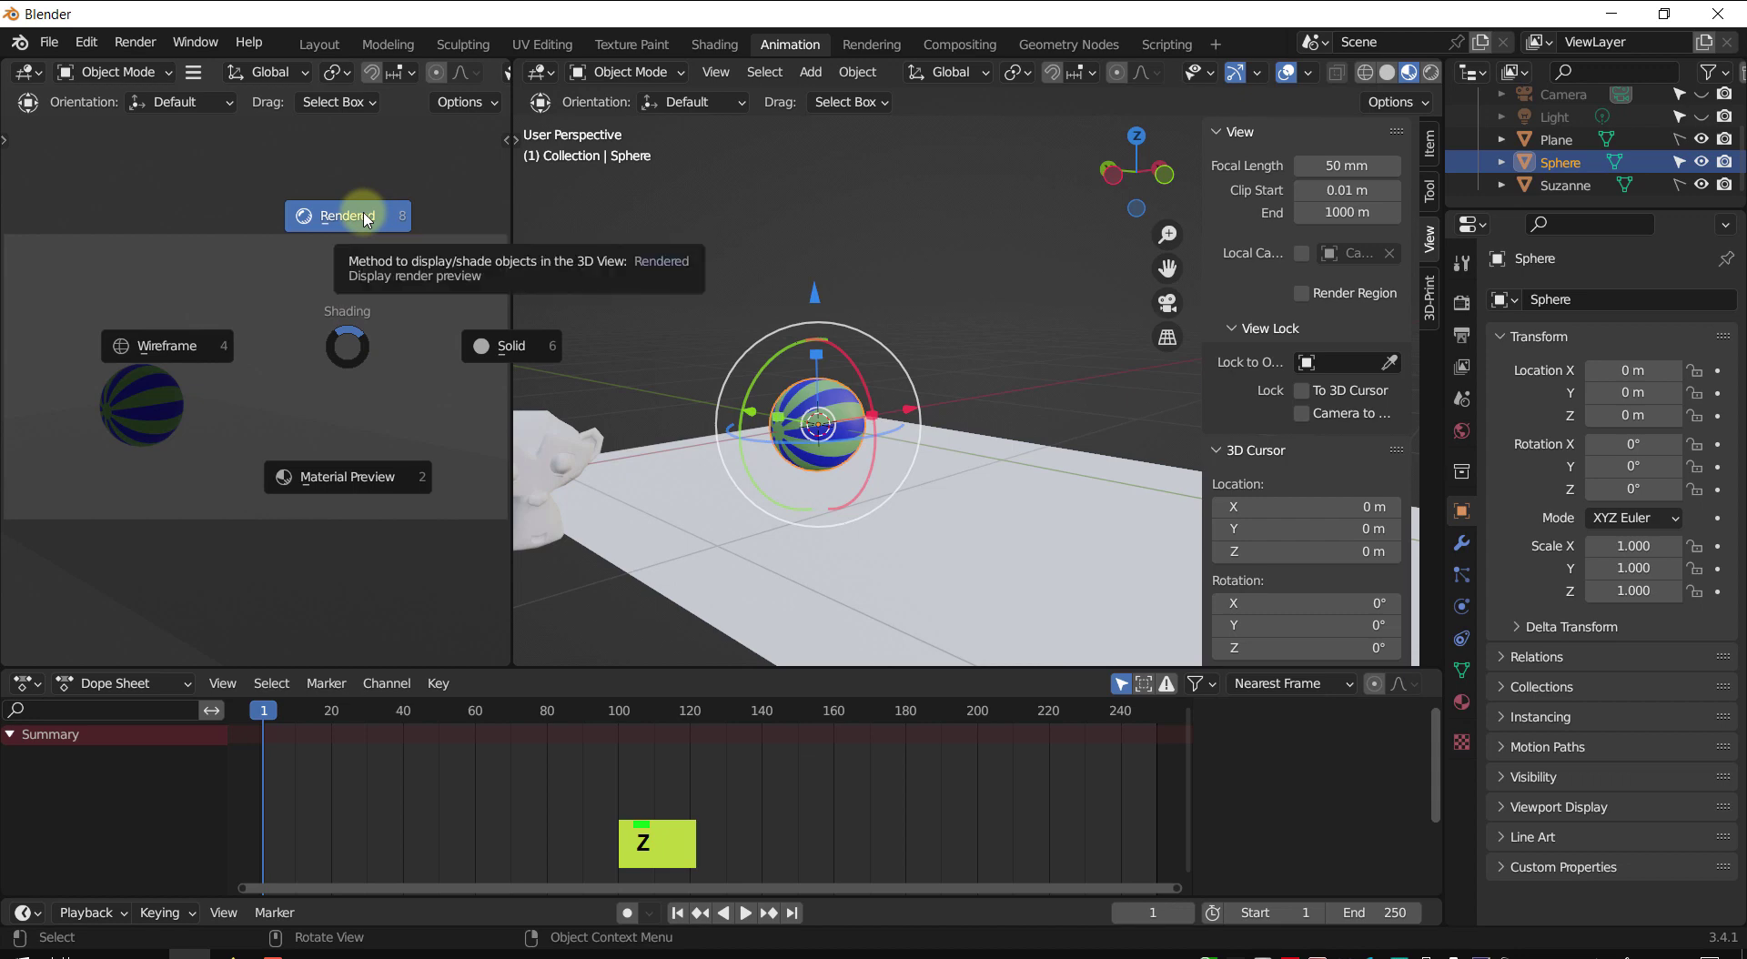
{"action": "left_click", "coordinate": [360, 473]}
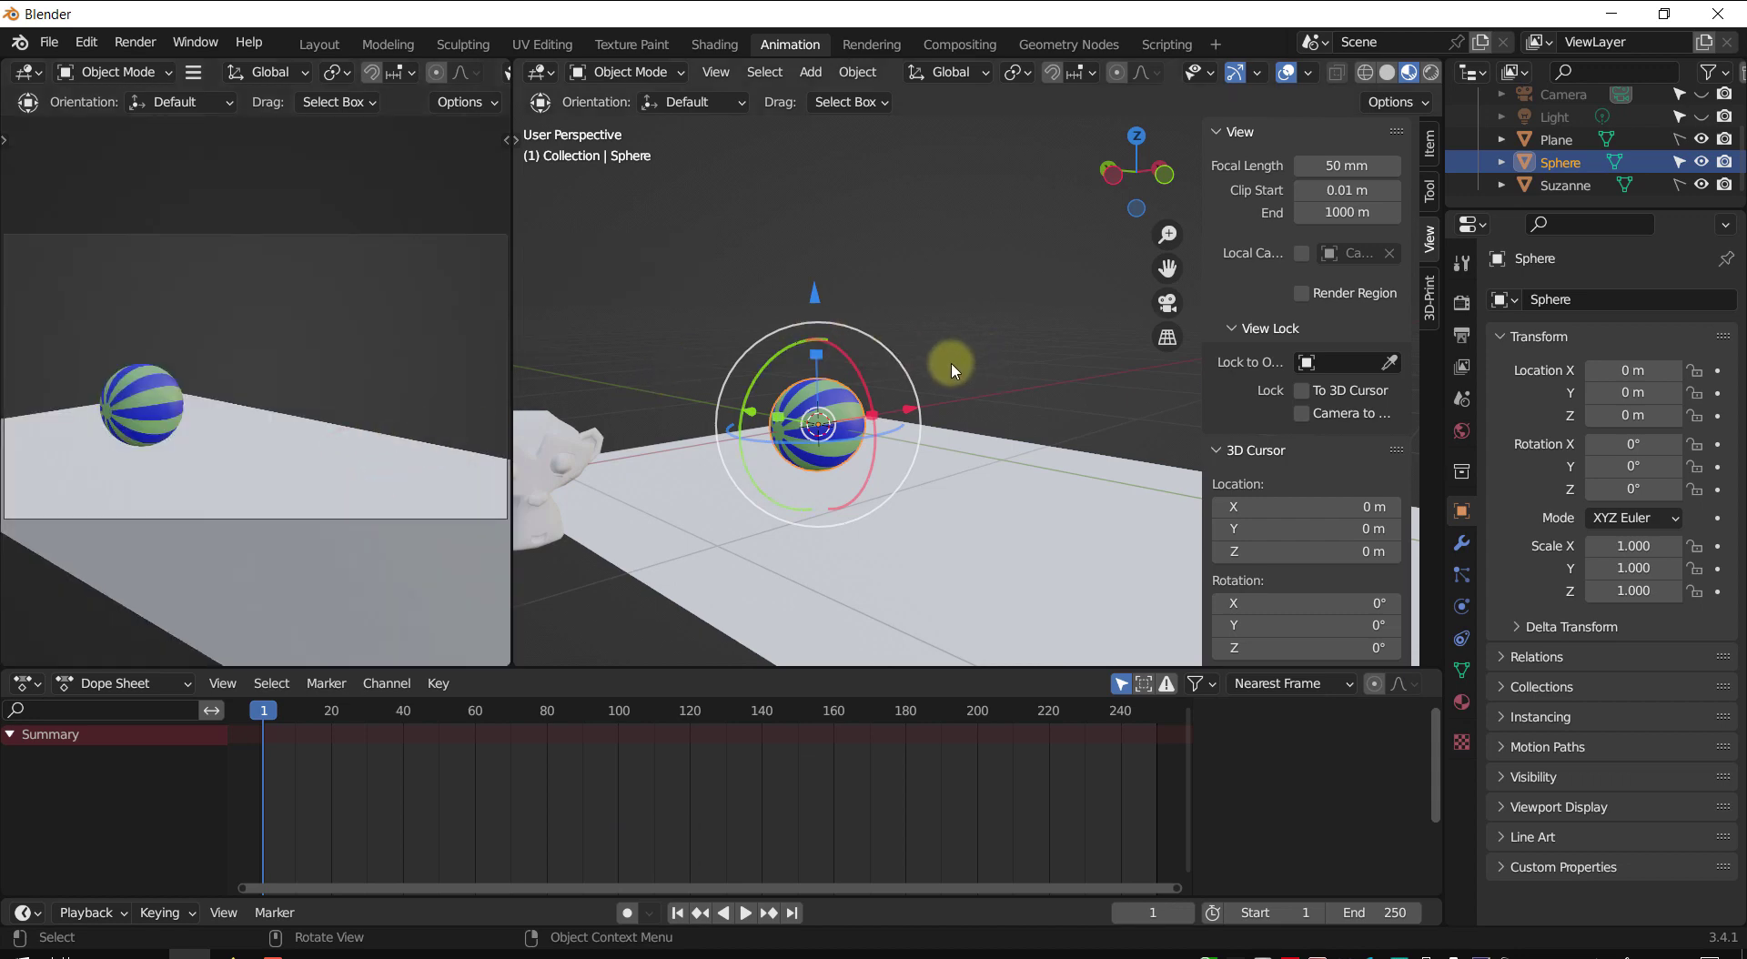
- Narrow the camera viewport to a slim strip that still fits the whole camera frame, widening the main viewport
{"action": "left_click_drag", "start_coordinate": [512, 224], "coordinate": [187, 242]}
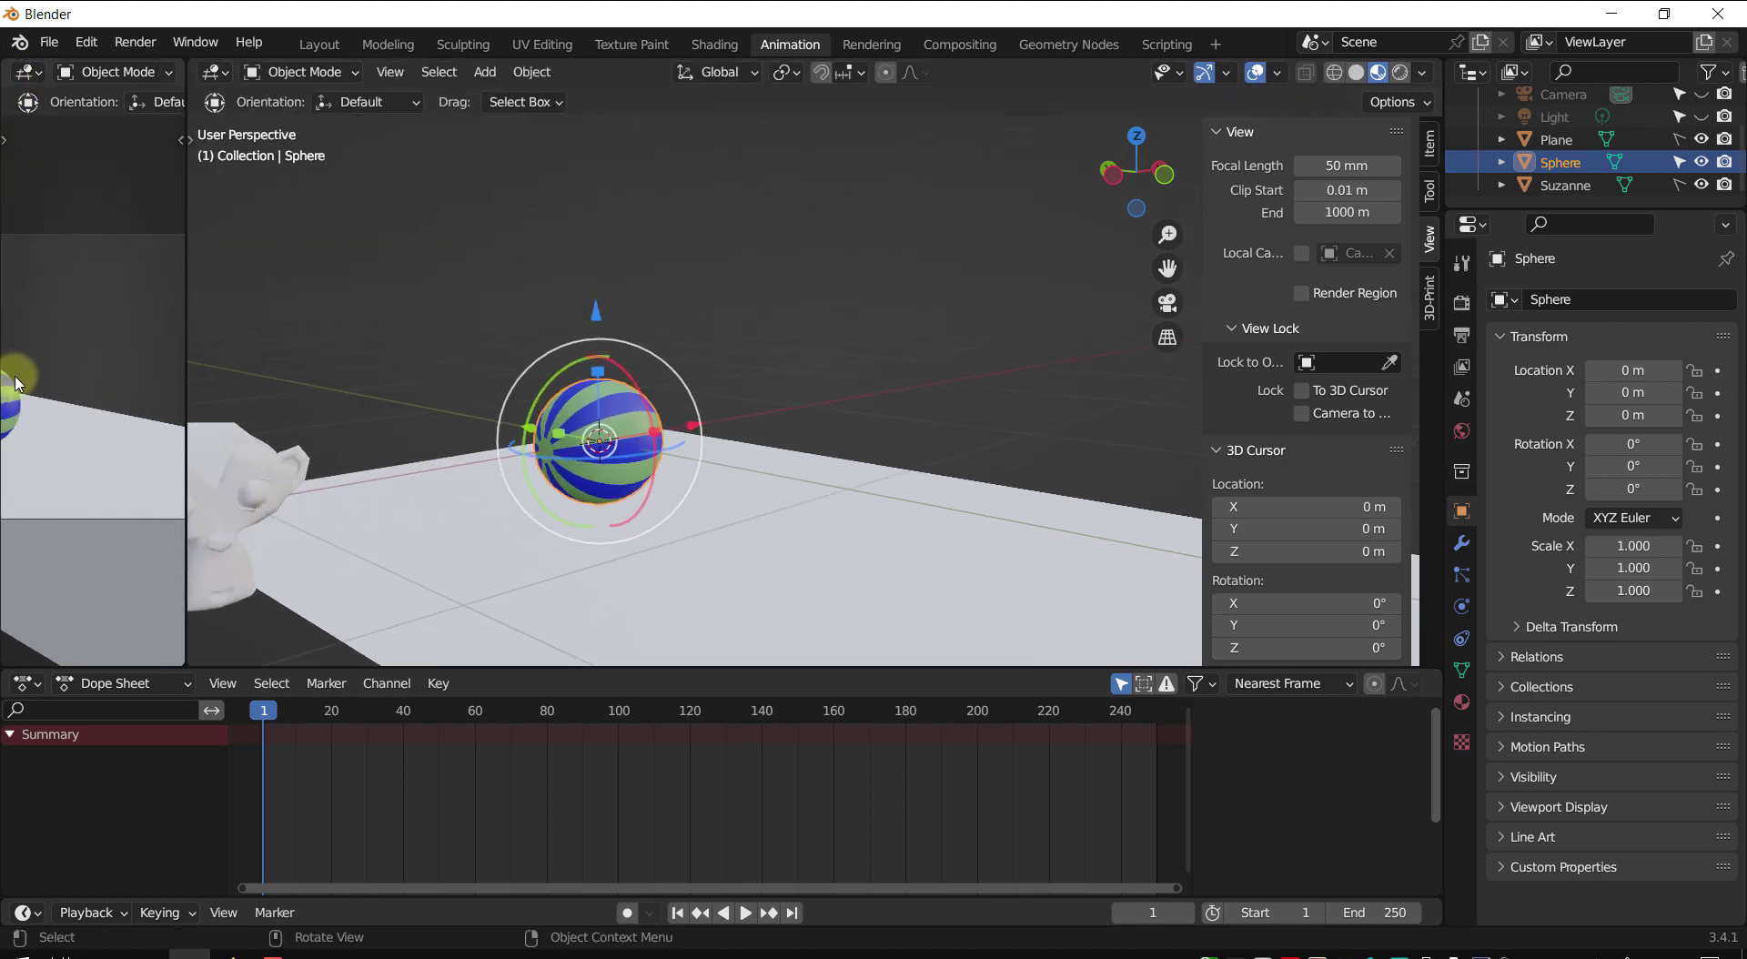
{"action": "scroll", "coordinate": [101, 378], "scroll_direction": "down", "scroll_amount": 5}
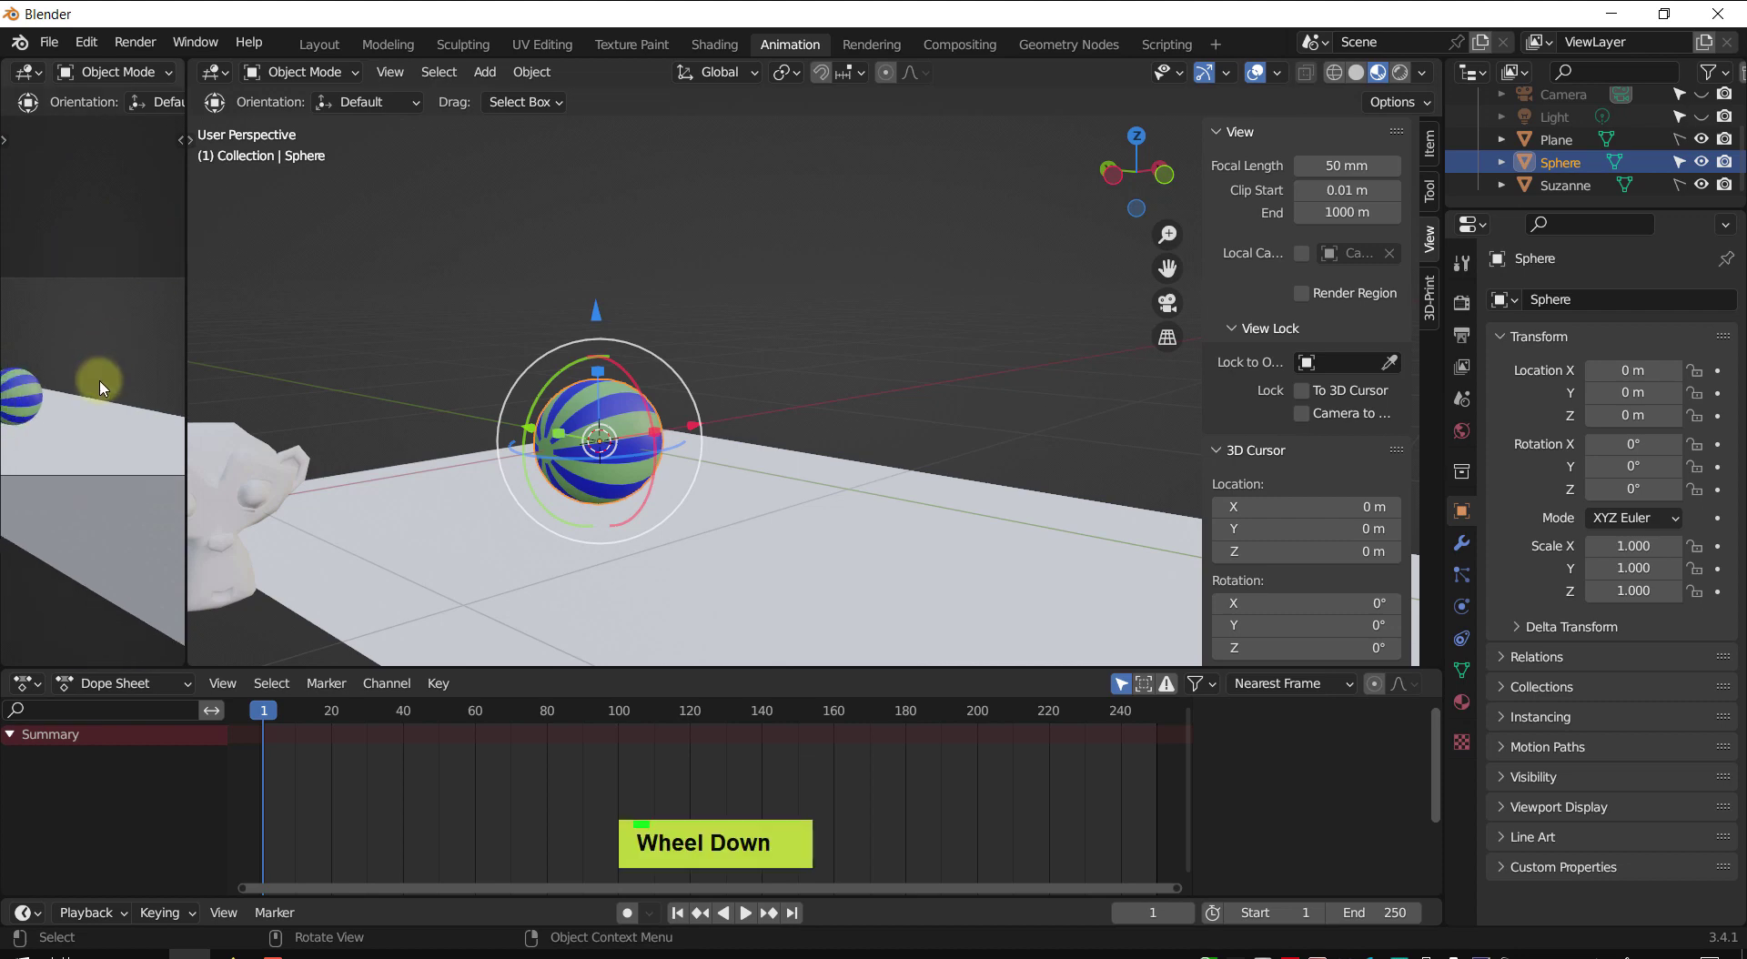
{"action": "left_click_drag", "start_coordinate": [189, 356], "coordinate": [171, 328]}
{"action": "mouse_move", "coordinate": [718, 384]}
{"action": "middle_mouse_down", "text": "shift"}
{"action": "mouse_move", "coordinate": [721, 339]}
{"action": "mouse_move", "coordinate": [753, 391]}
{"action": "mouse_move", "coordinate": [706, 363]}
{"action": "middle_mouse_up", "text": "shift"}
{"action": "scroll", "coordinate": [845, 386], "scroll_direction": "down", "scroll_amount": 2}
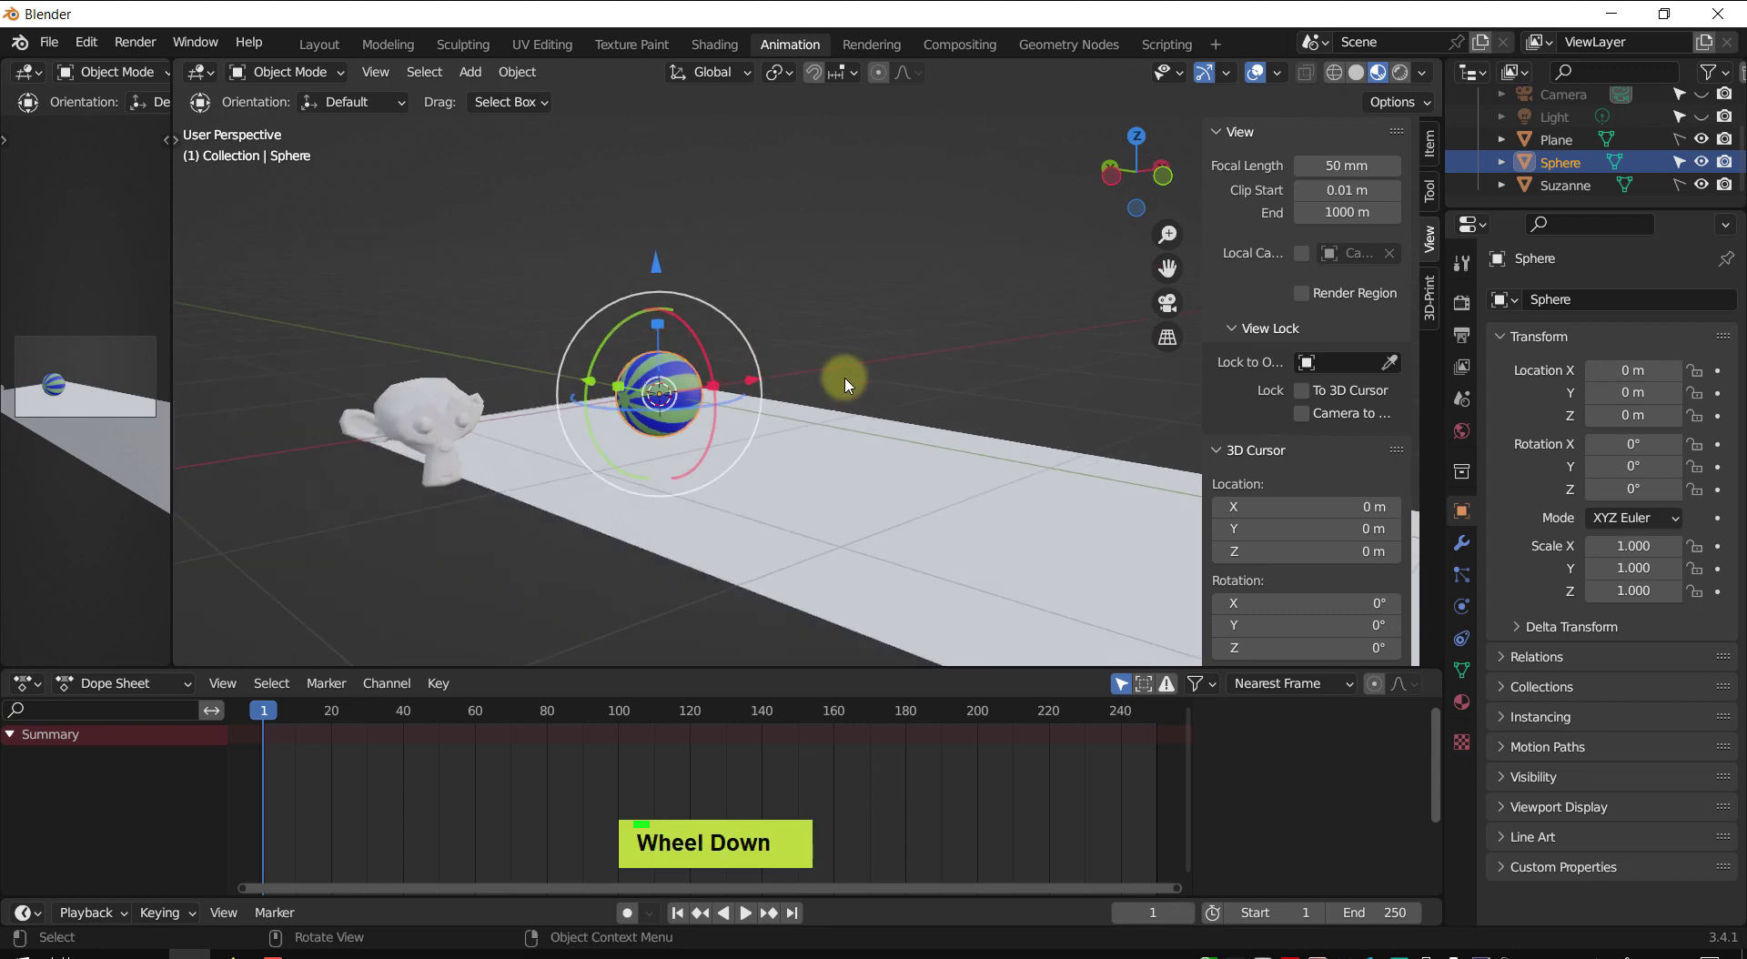
- Make the plane selectable again and select it in the main viewport
{"action": "left_click", "coordinate": [855, 469]}
{"action": "middle_click_drag", "start_coordinate": [855, 469], "coordinate": [986, 421], "text": "shift"}
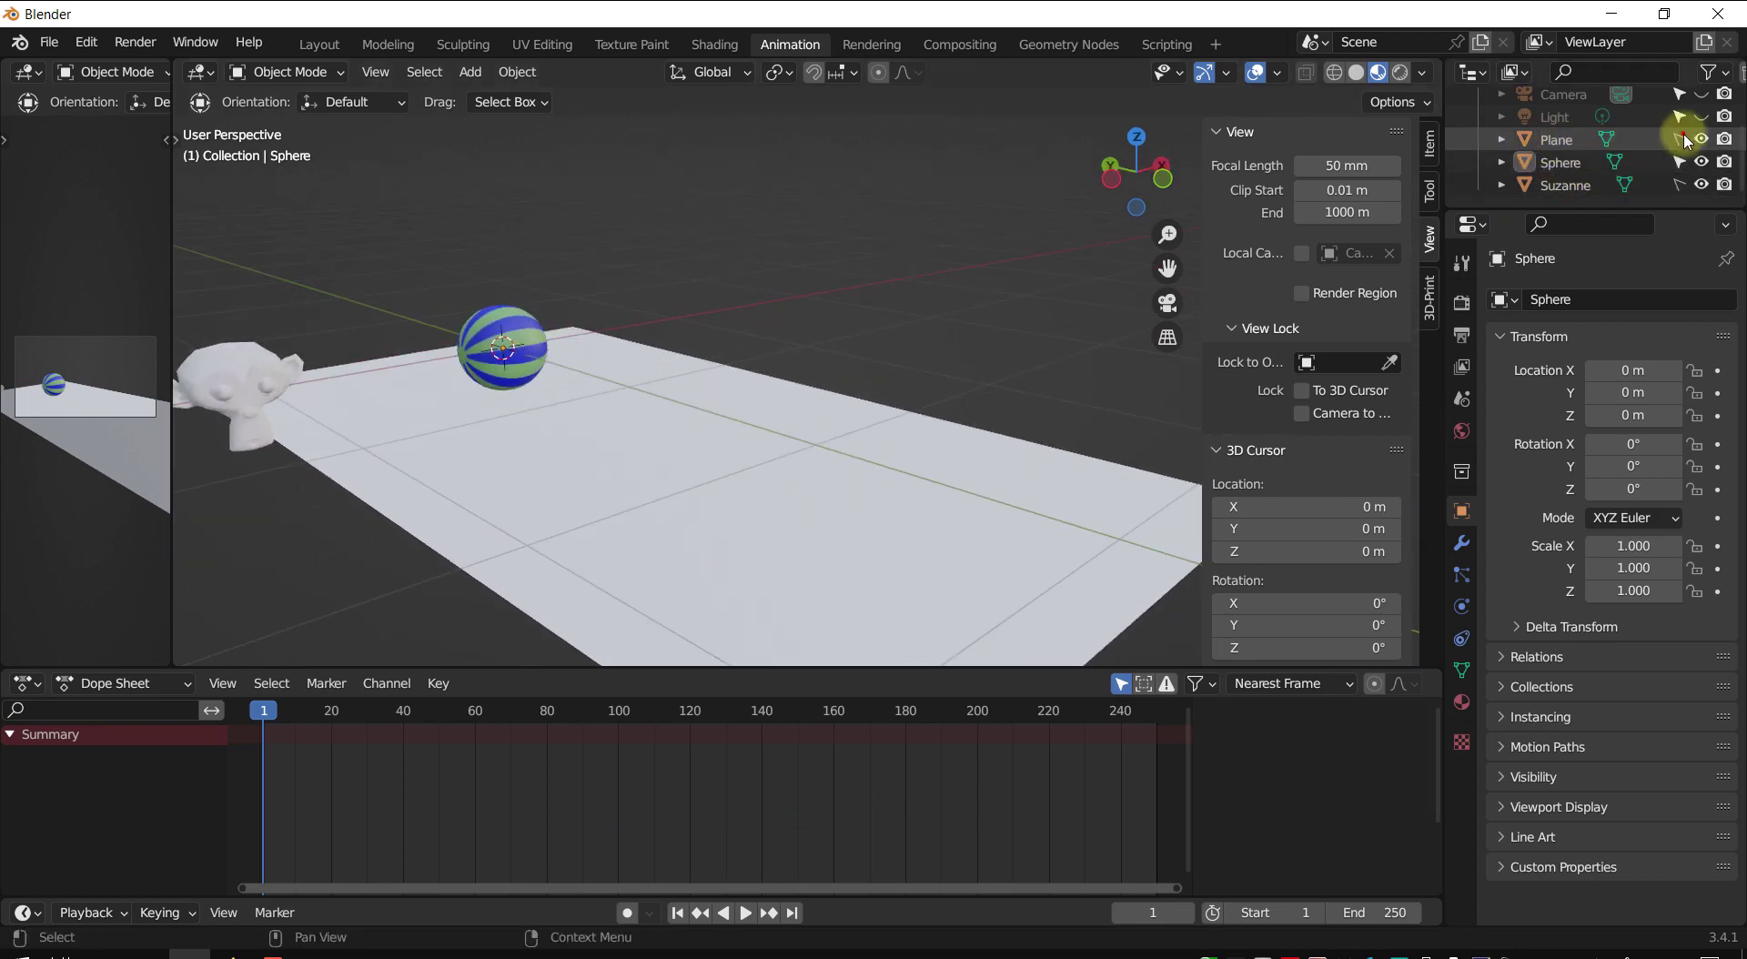
{"action": "double_click", "coordinate": [820, 460]}
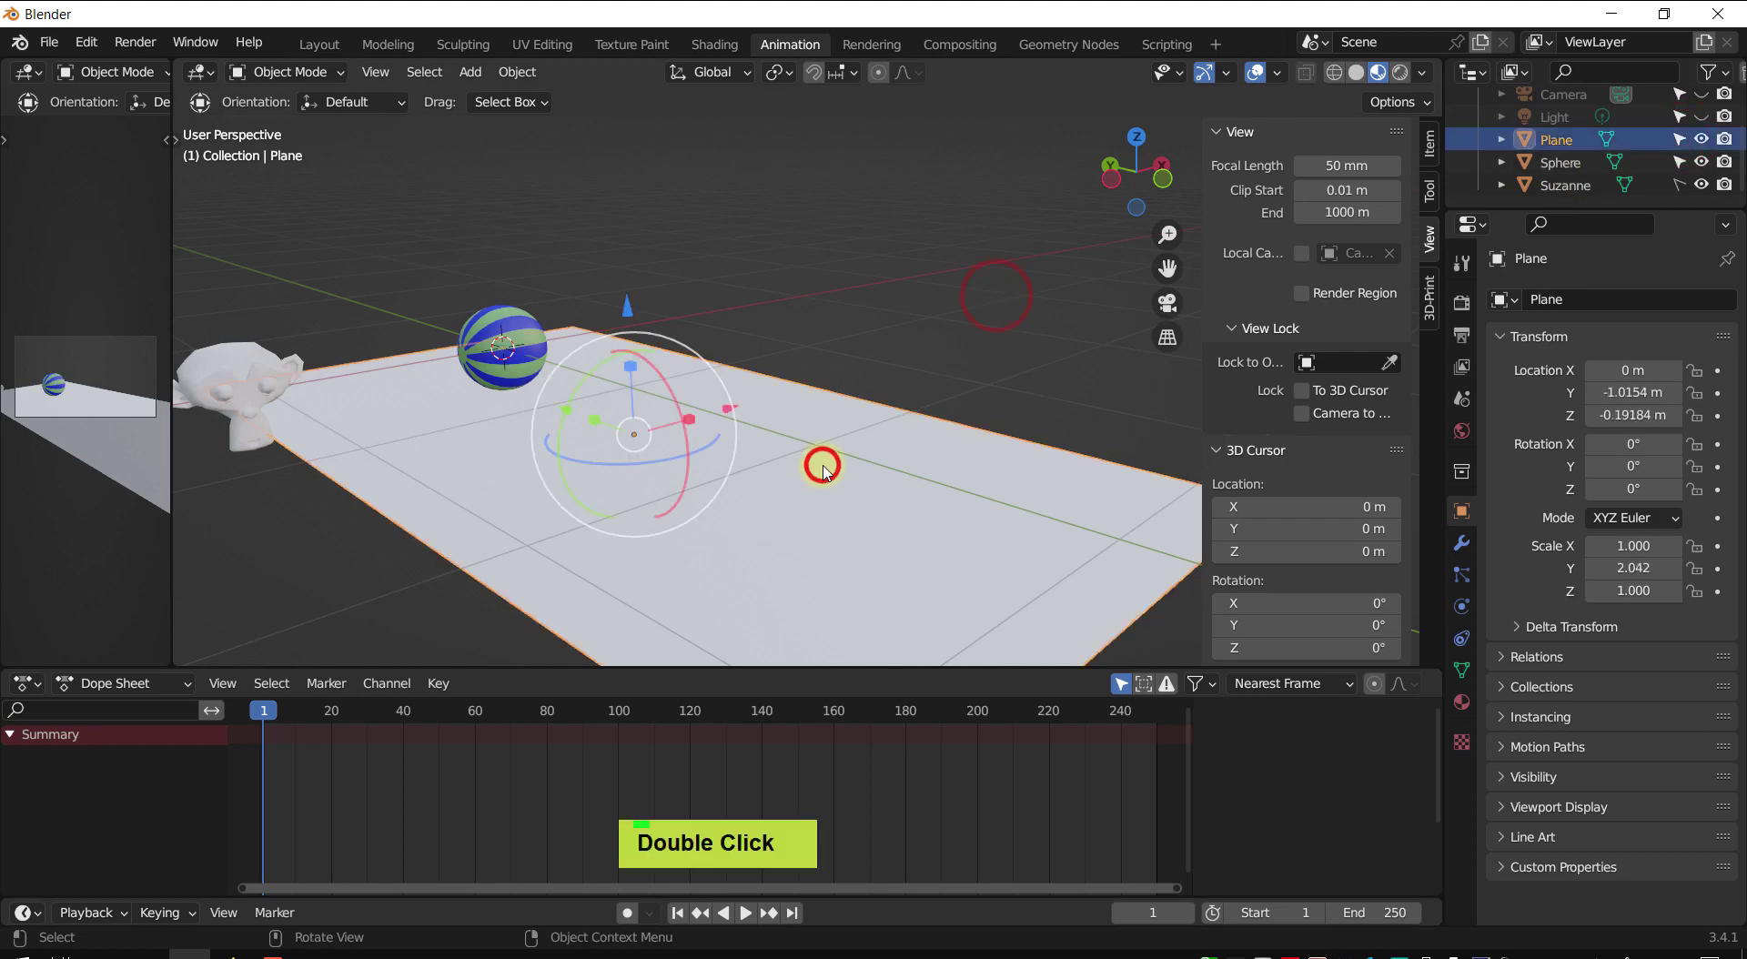
- Create a new material on the plane and name it Plane_Color
{"action": "left_click", "coordinate": [1461, 702]}
{"action": "left_click", "coordinate": [1629, 400]}
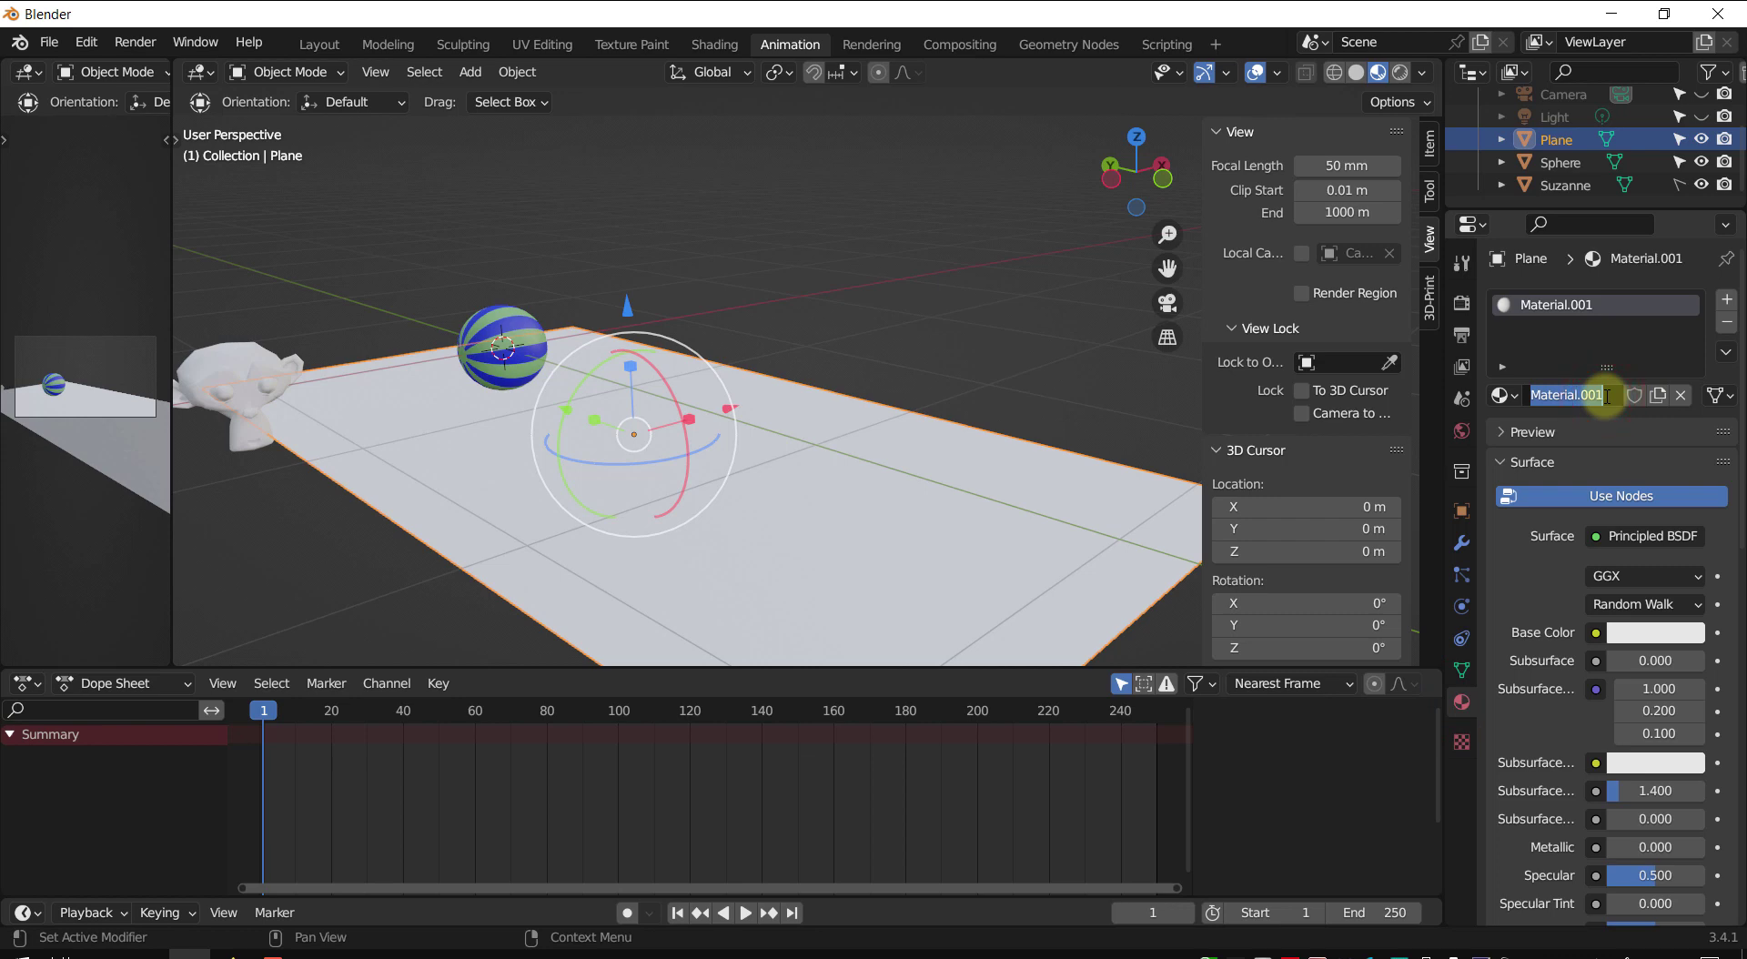
{"action": "type", "text": "Plane_C"}
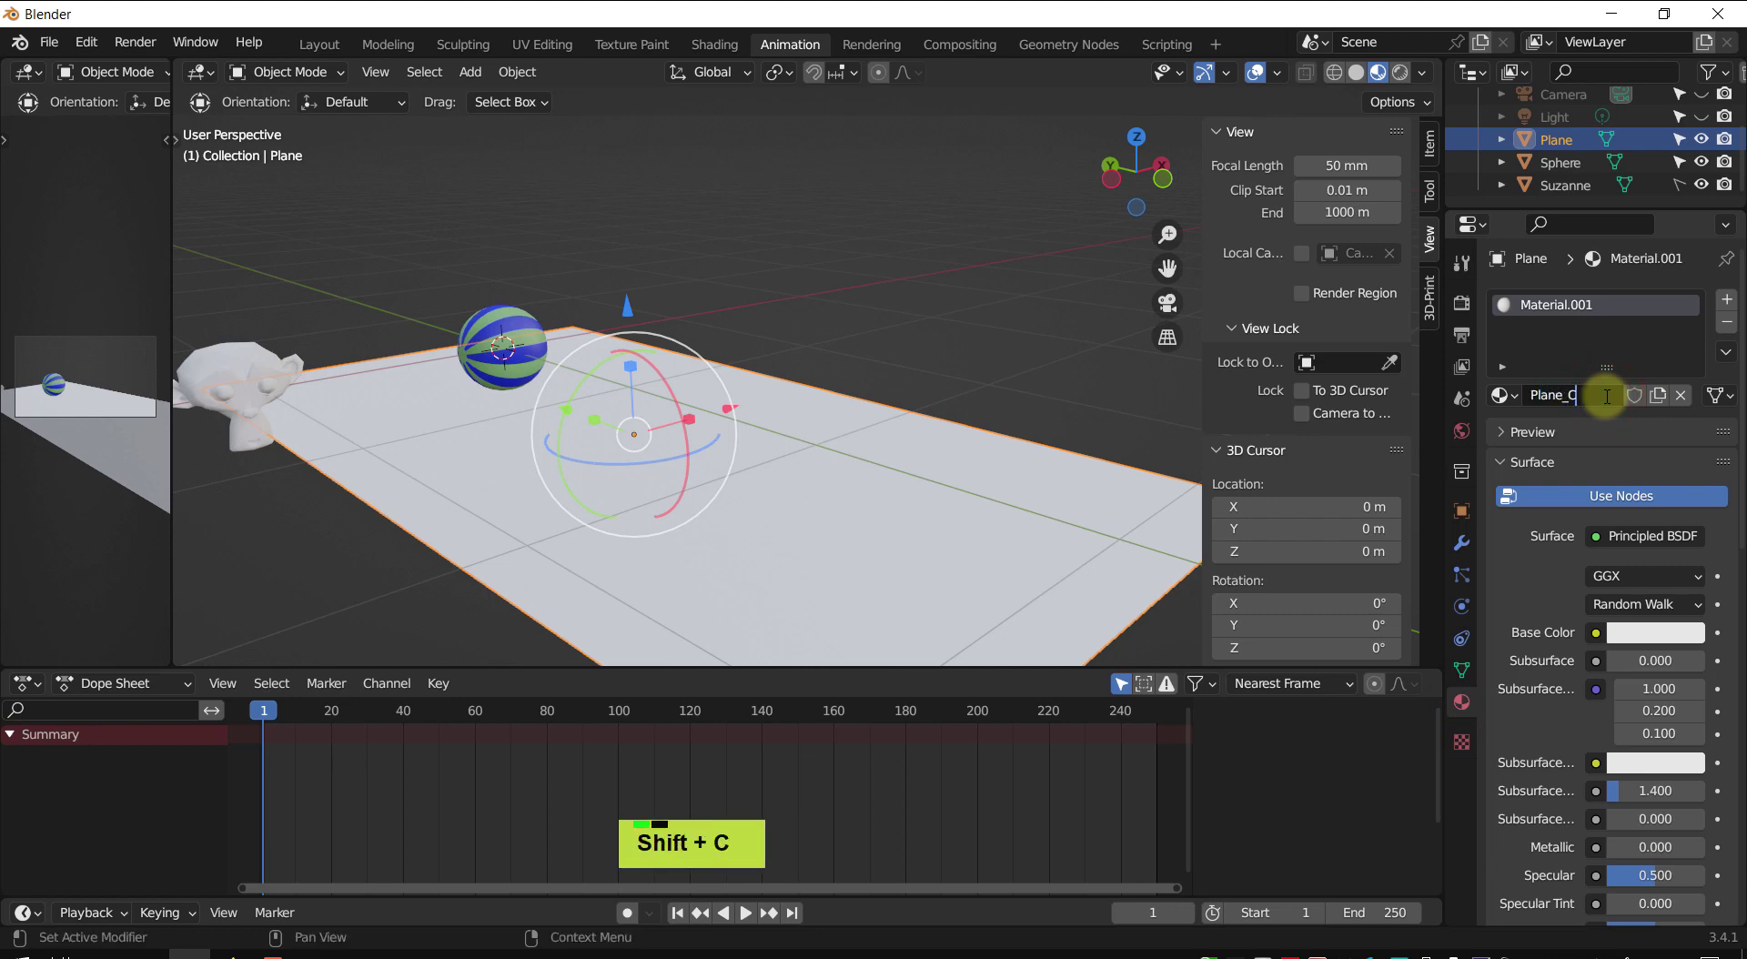
{"action": "type", "text": "olor"}
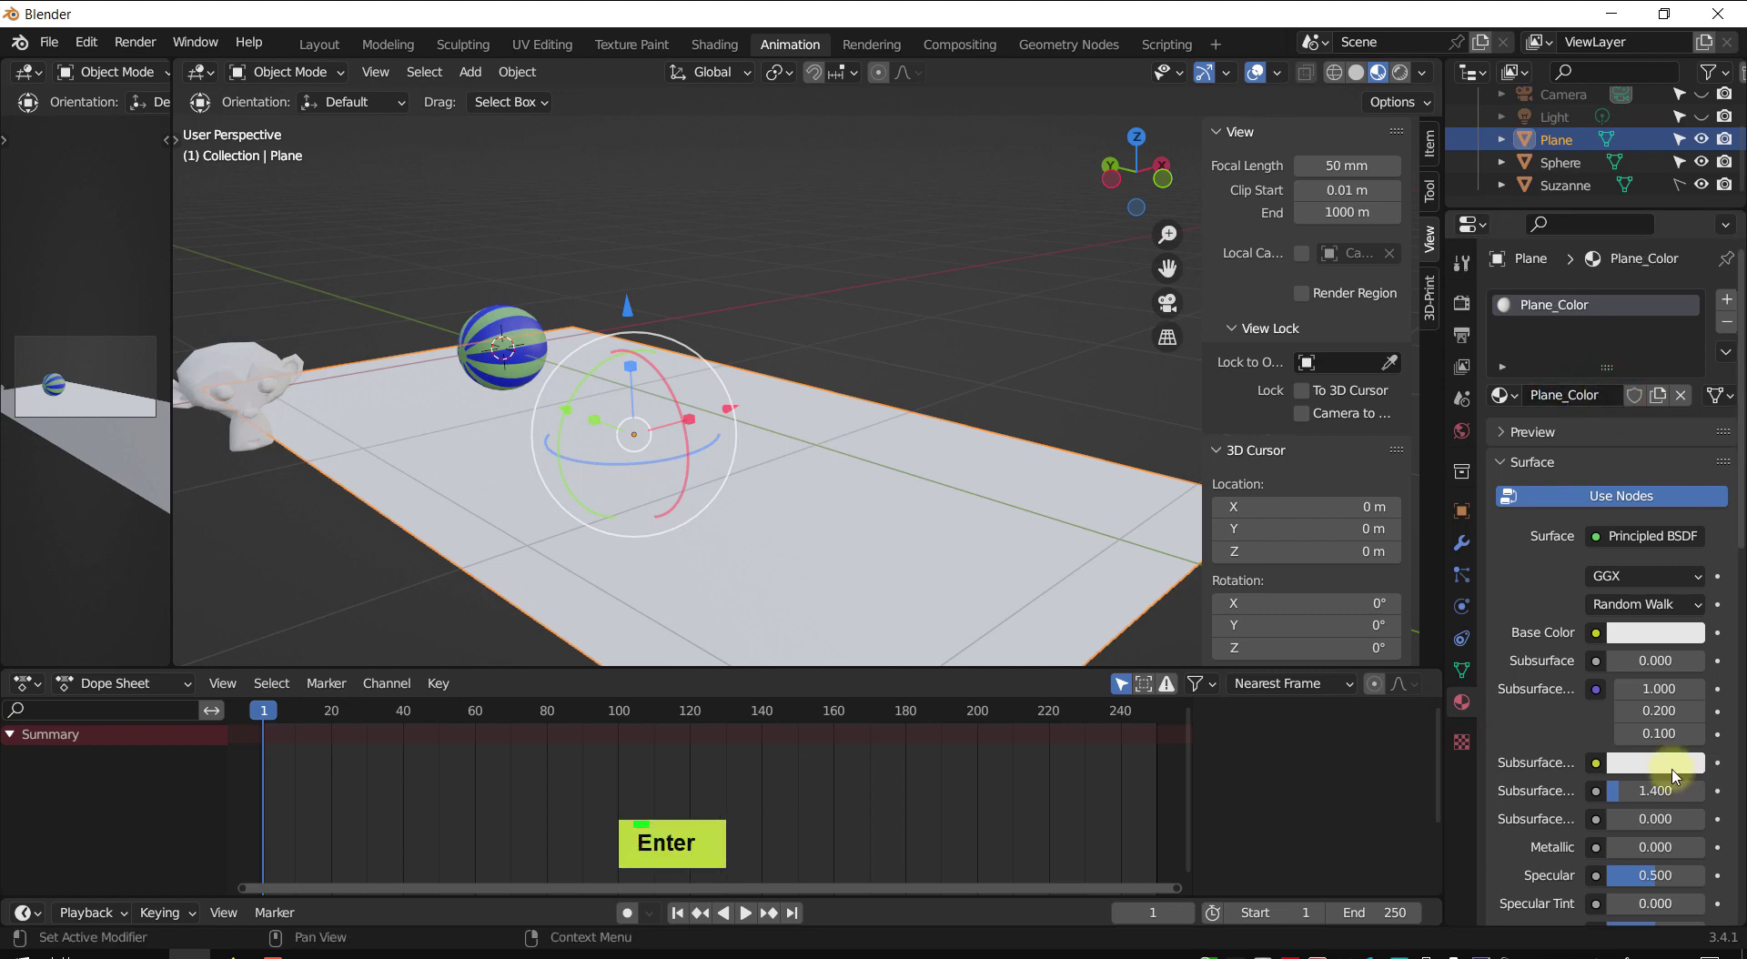
- Set the Base Color of the Plane_Color material to a salmon red
{"action": "left_click", "coordinate": [1649, 631]}
{"action": "left_click", "coordinate": [1569, 427]}
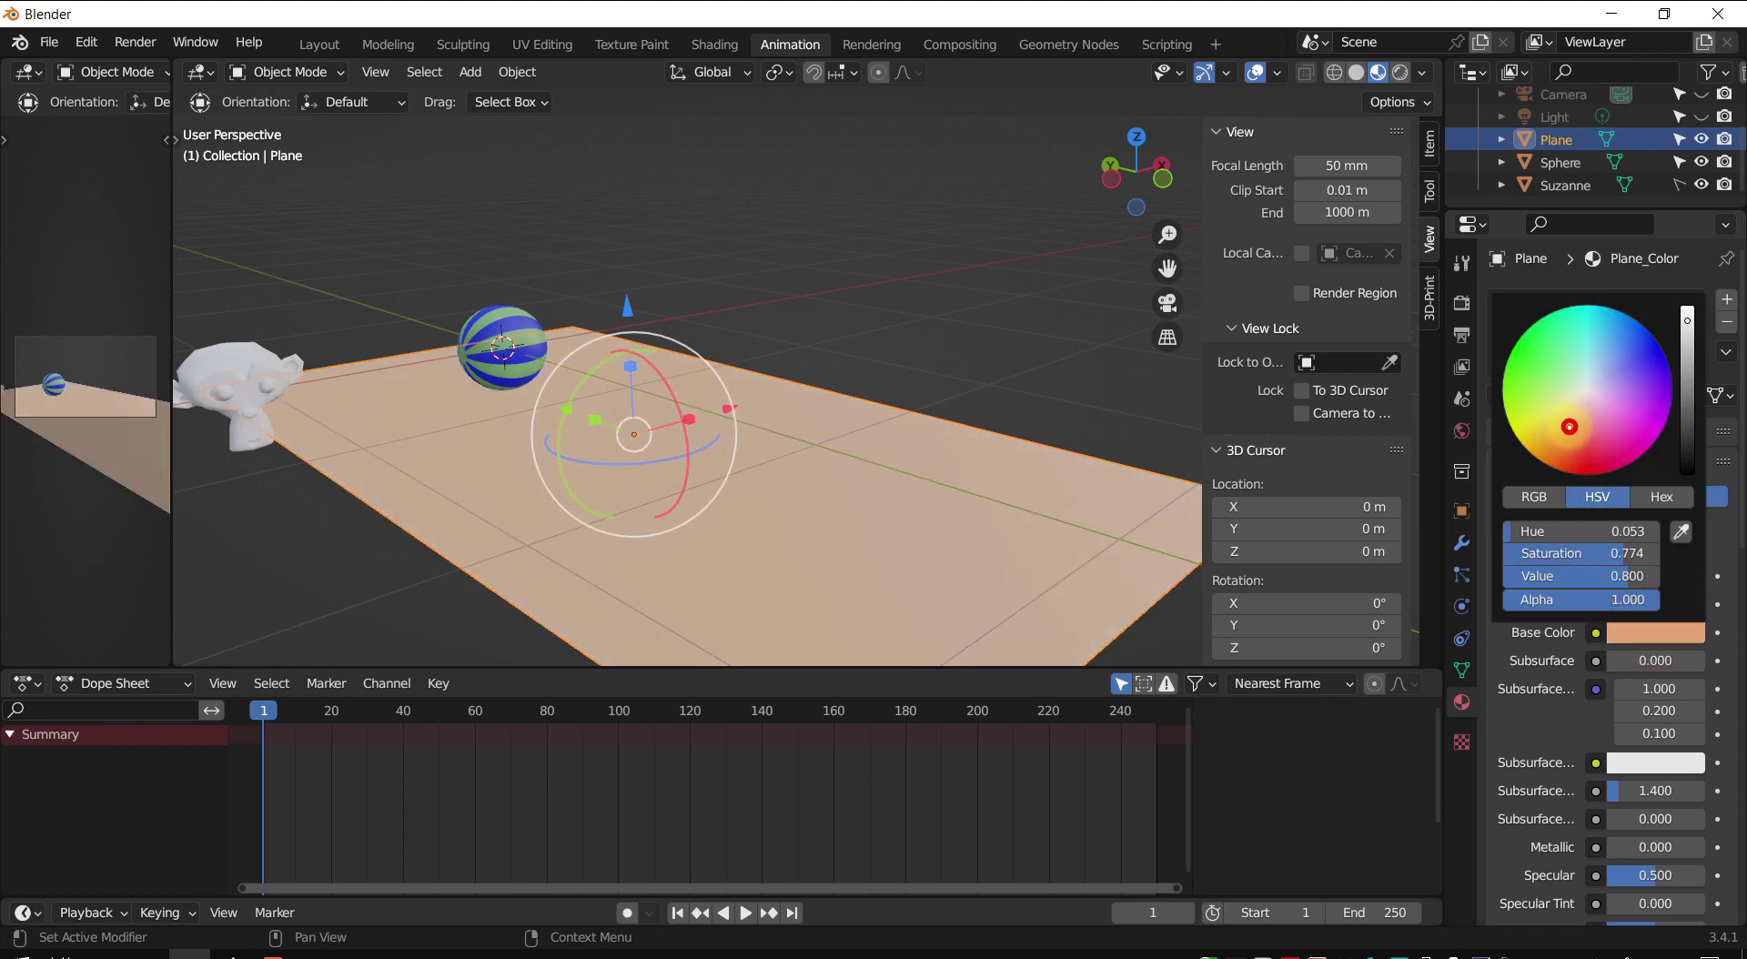
{"action": "mouse_move", "coordinate": [1573, 434]}
{"action": "left_mouse_down"}
{"action": "mouse_move", "coordinate": [1559, 465]}
{"action": "mouse_move", "coordinate": [1576, 425]}
{"action": "left_mouse_up"}
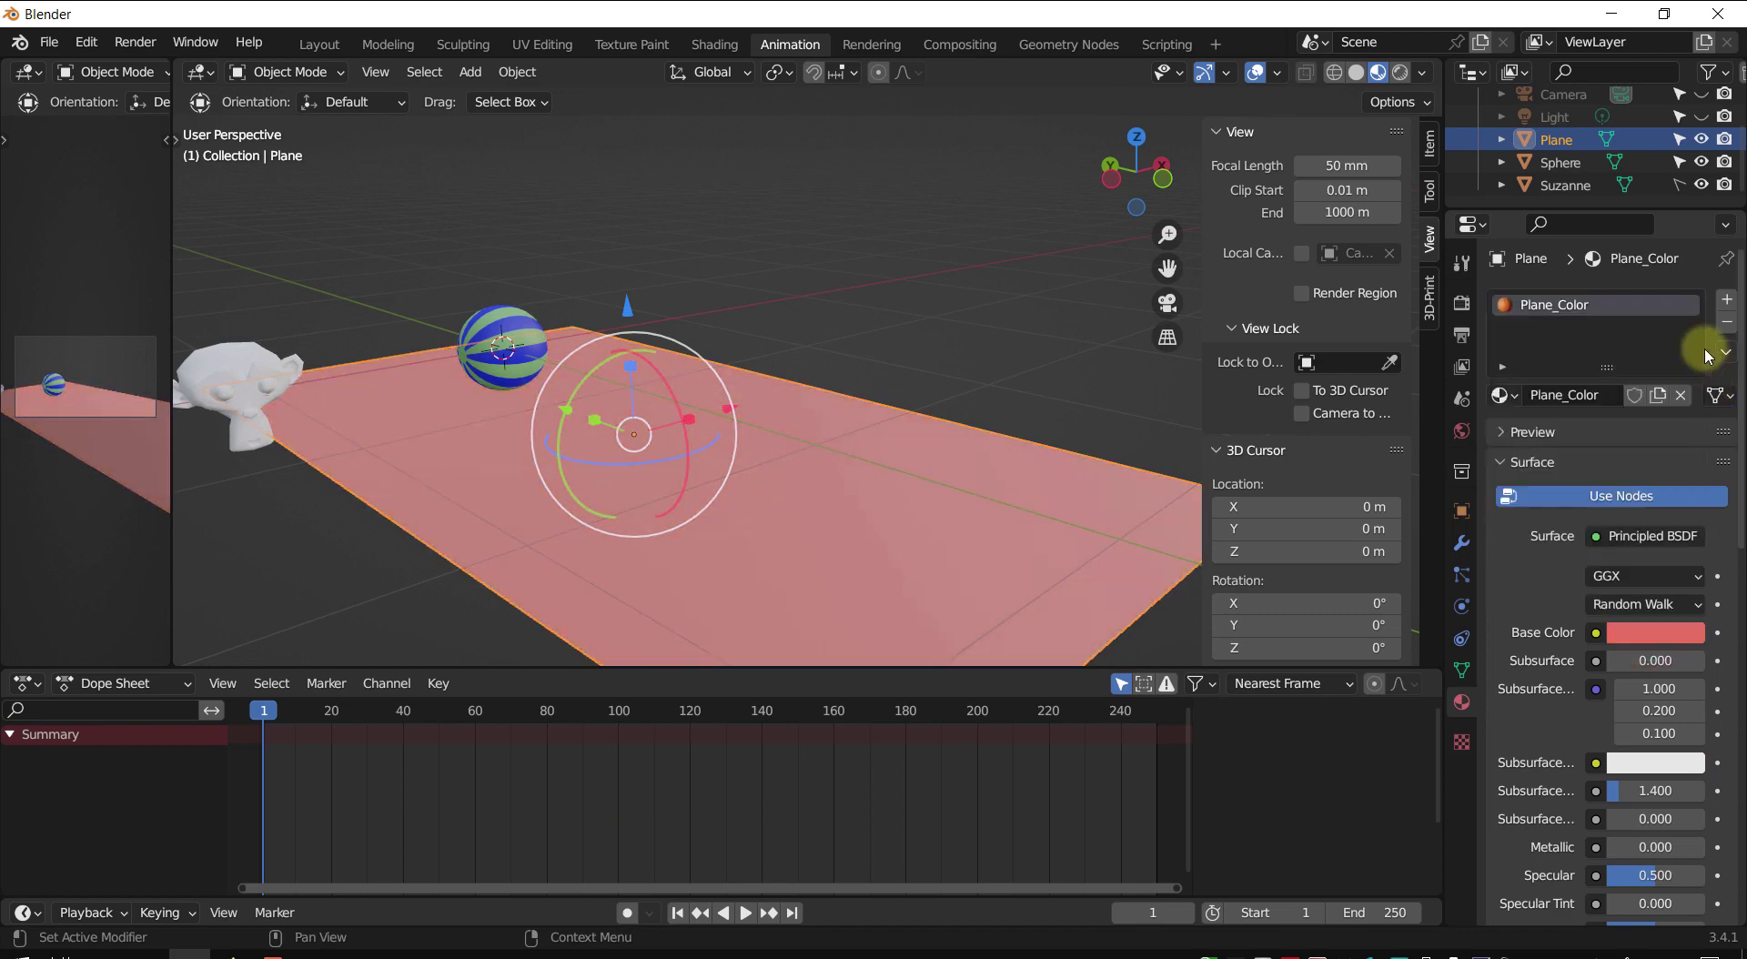
- Change the Base Color of the Plane_Color material to brown, with hue 0.064, saturation 0.877 and value 0.217, and deselect the plane
{"action": "left_click", "coordinate": [1649, 630]}
{"action": "left_click_drag", "start_coordinate": [1691, 327], "coordinate": [1688, 389]}
{"action": "left_click_drag", "start_coordinate": [1570, 437], "coordinate": [1557, 434]}
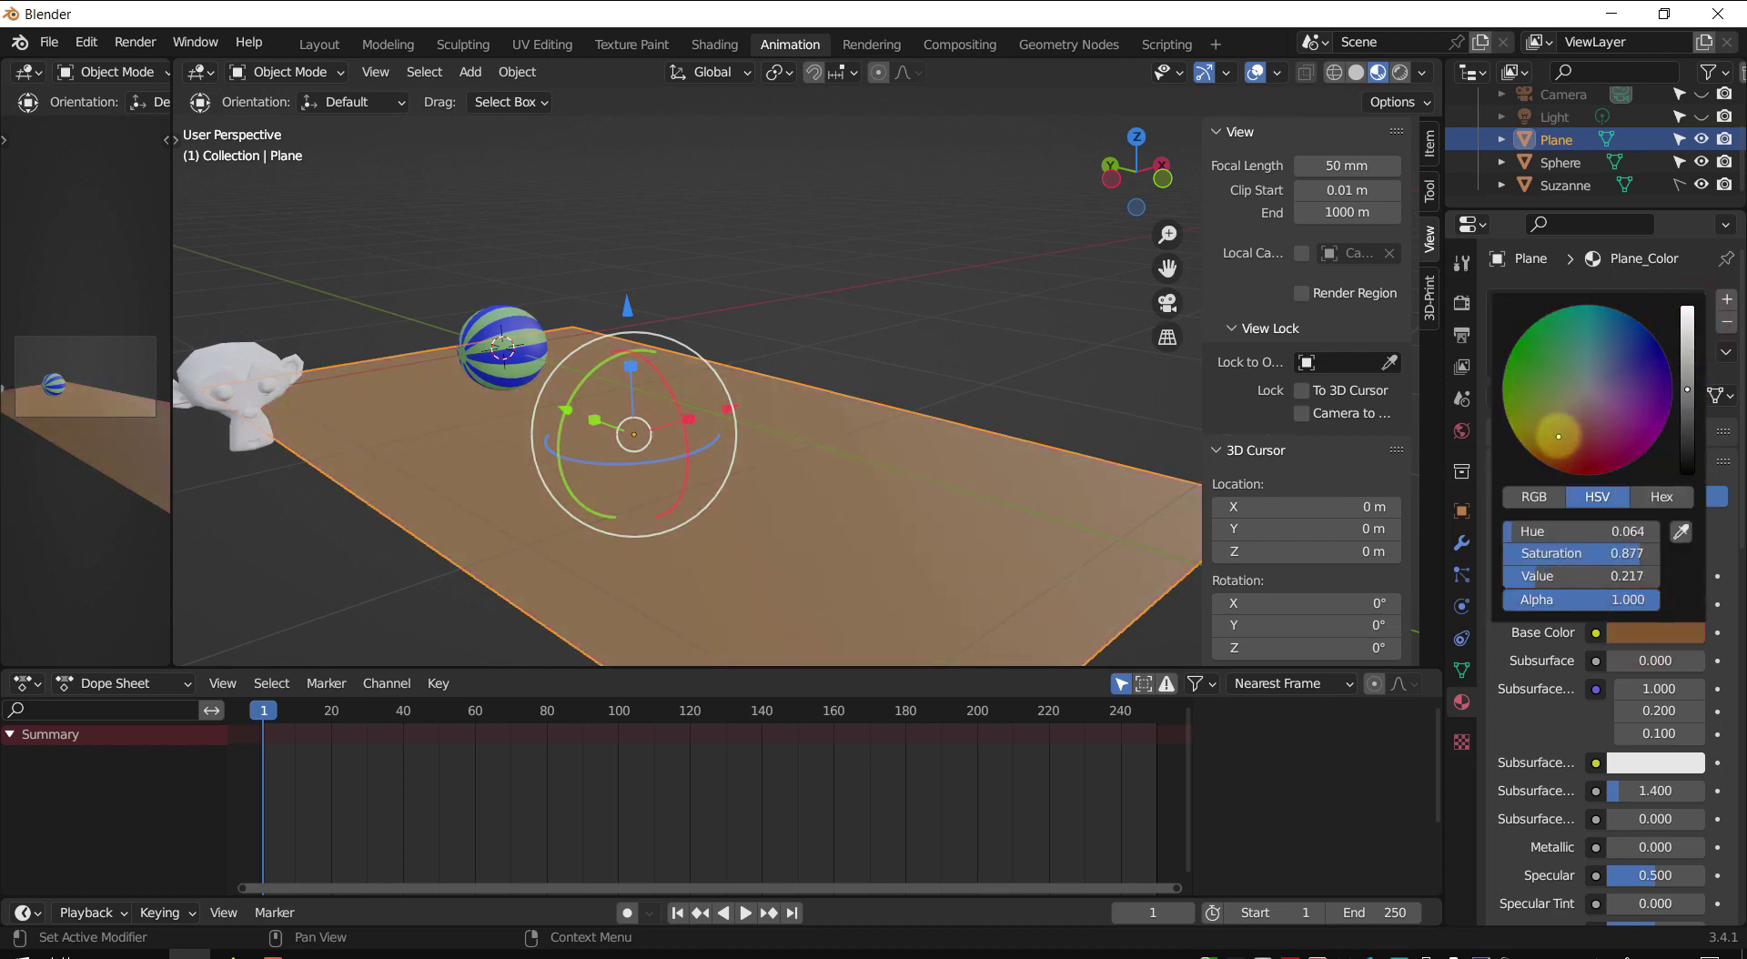
{"action": "left_click", "coordinate": [1029, 356]}
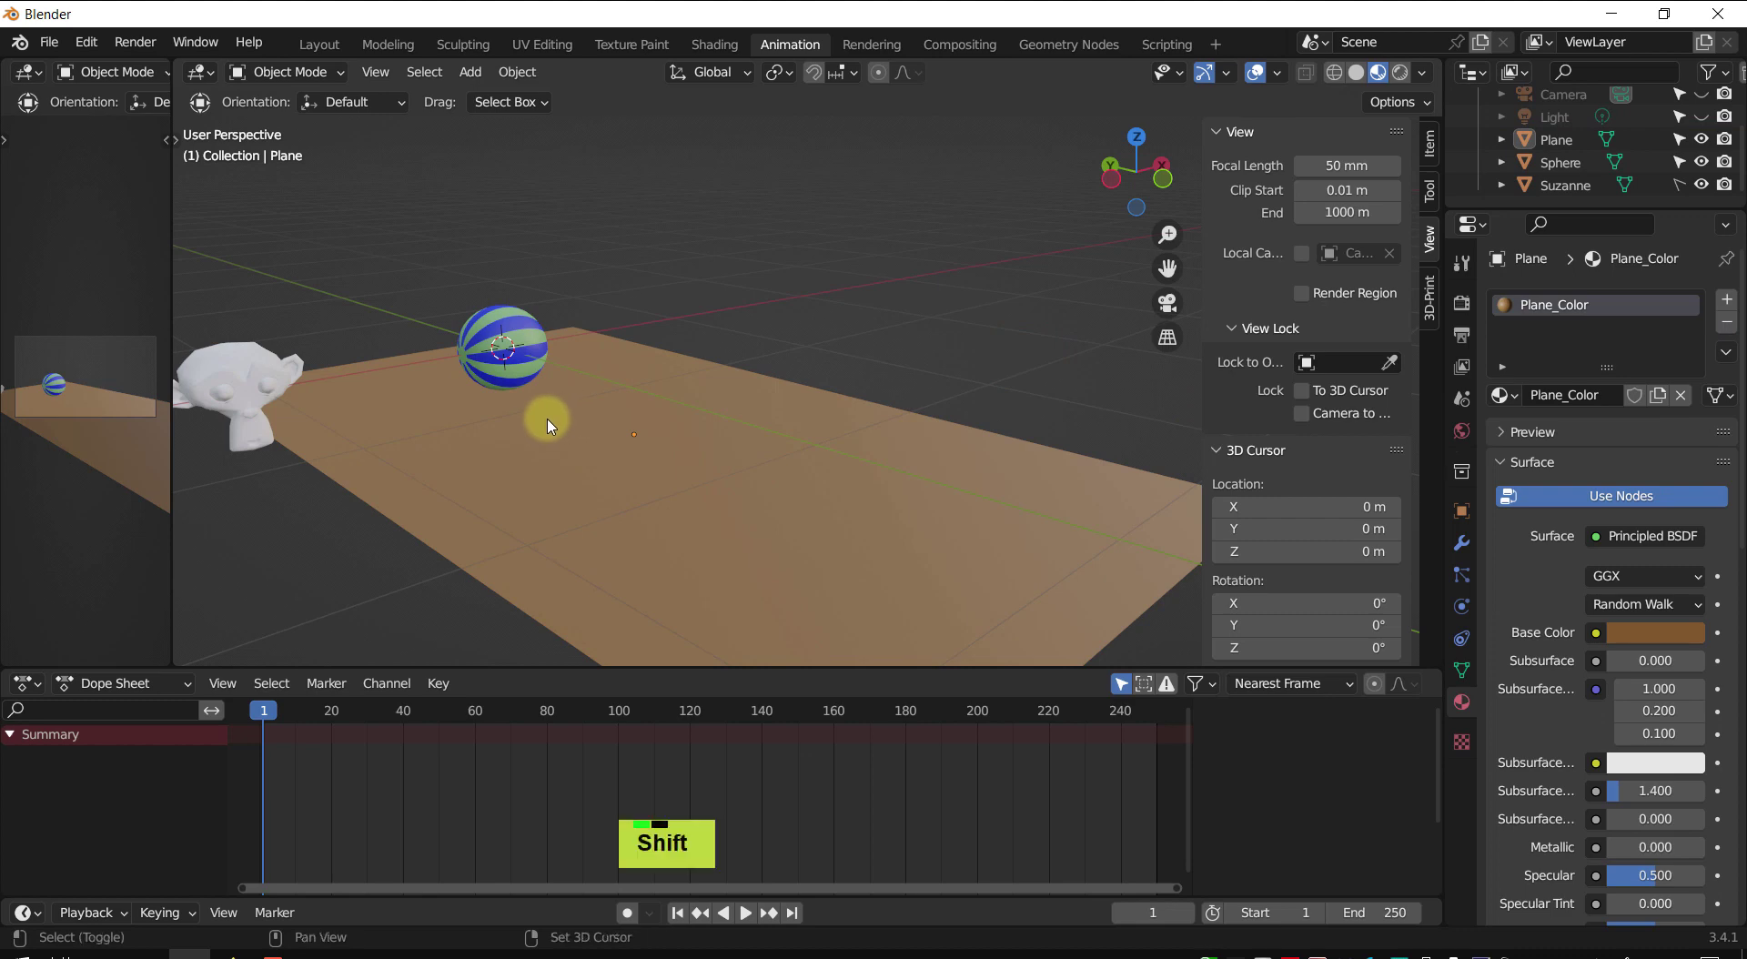
- Select the striped ball and show its transform values beside the viewport
{"action": "middle_click_drag", "start_coordinate": [546, 418], "coordinate": [689, 460], "text": "shift"}
{"action": "scroll", "coordinate": [577, 483], "scroll_direction": "up", "scroll_amount": 3}
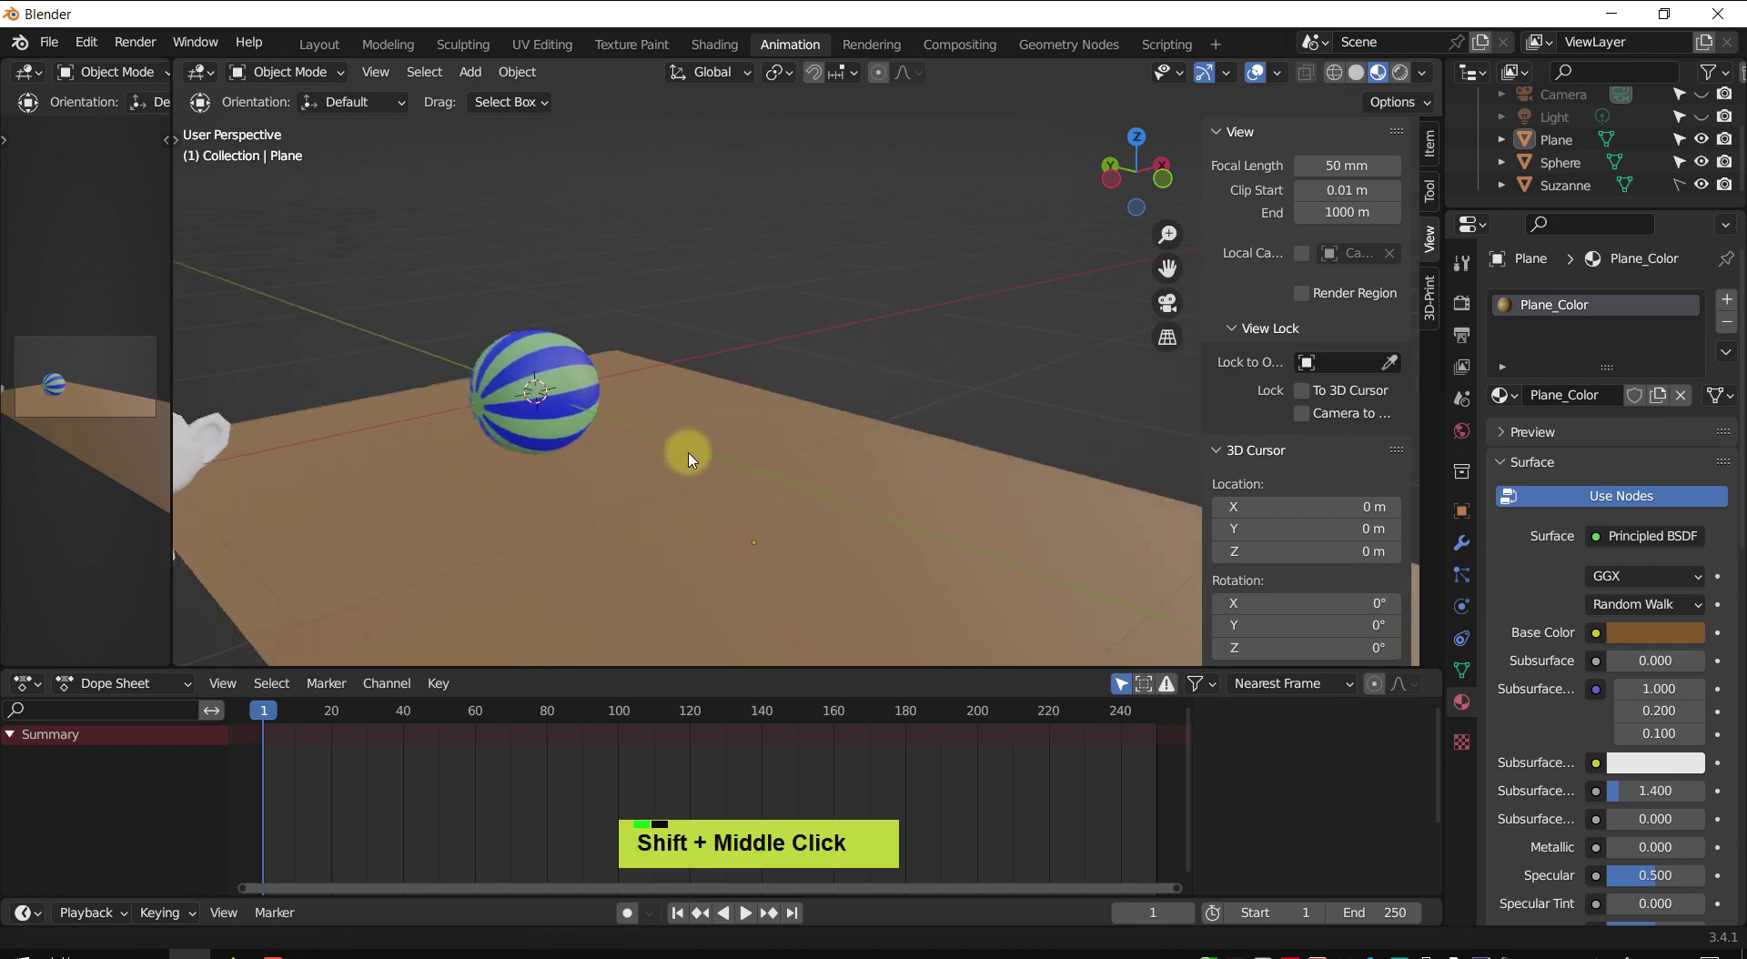
{"action": "left_click", "coordinate": [496, 443]}
{"action": "middle_click_drag", "start_coordinate": [499, 446], "coordinate": [628, 523]}
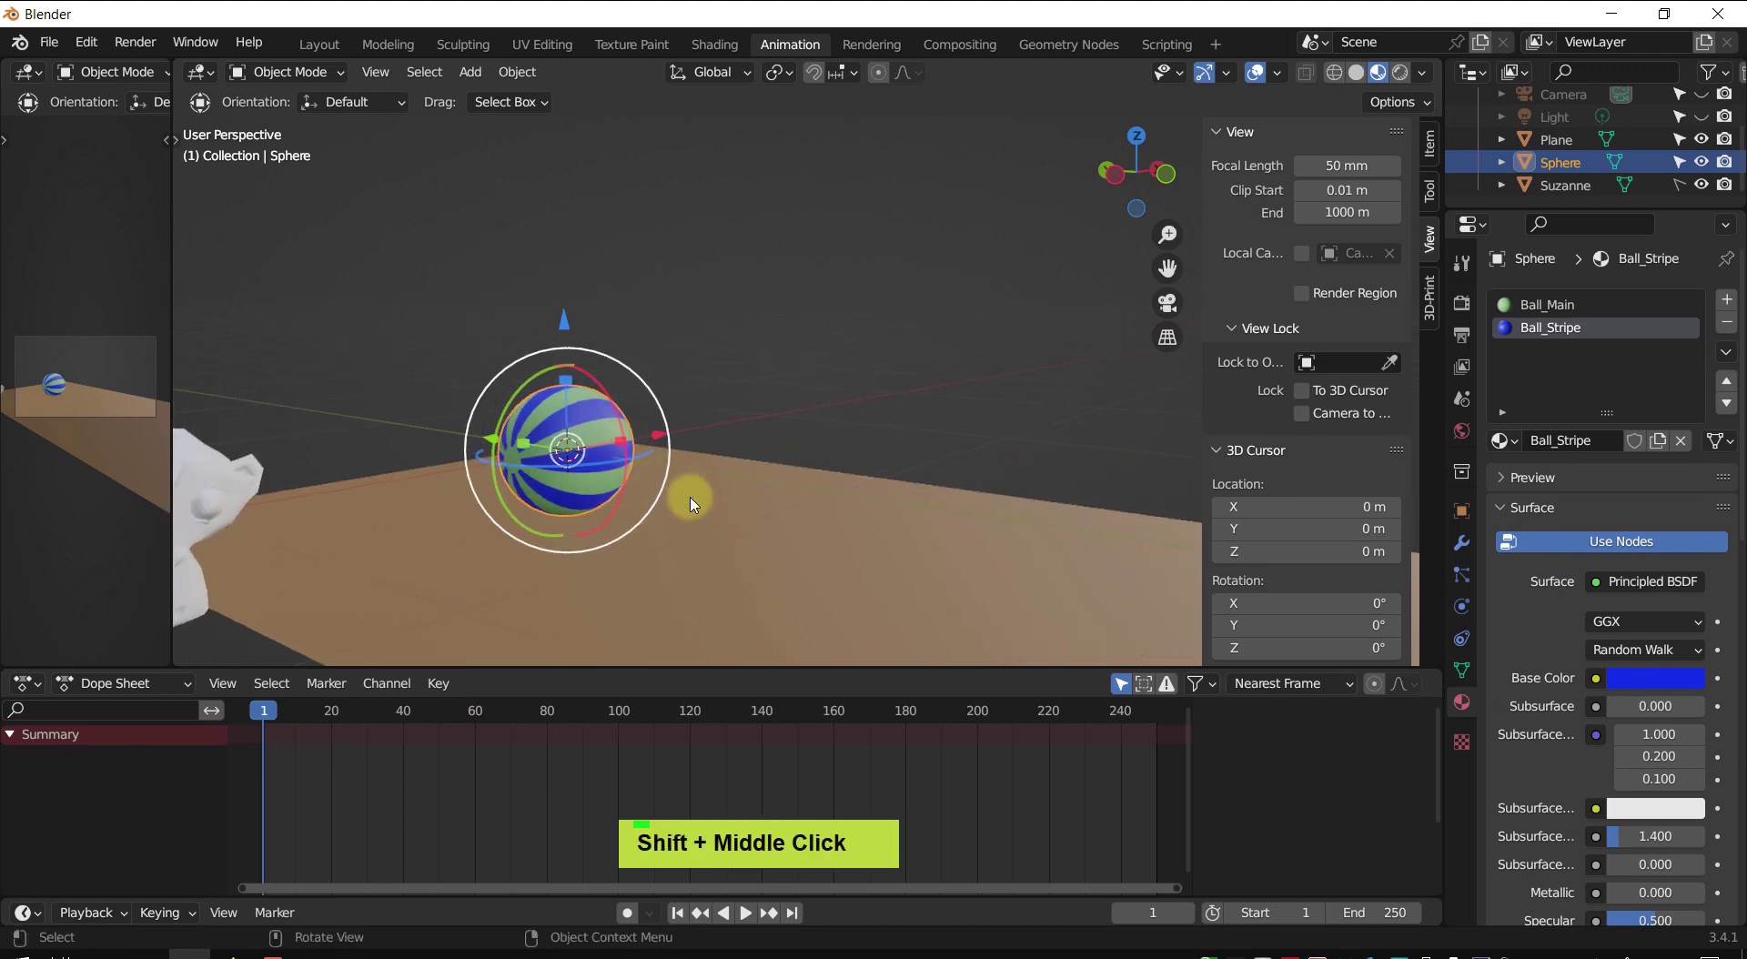
{"action": "left_click", "coordinate": [1426, 158]}
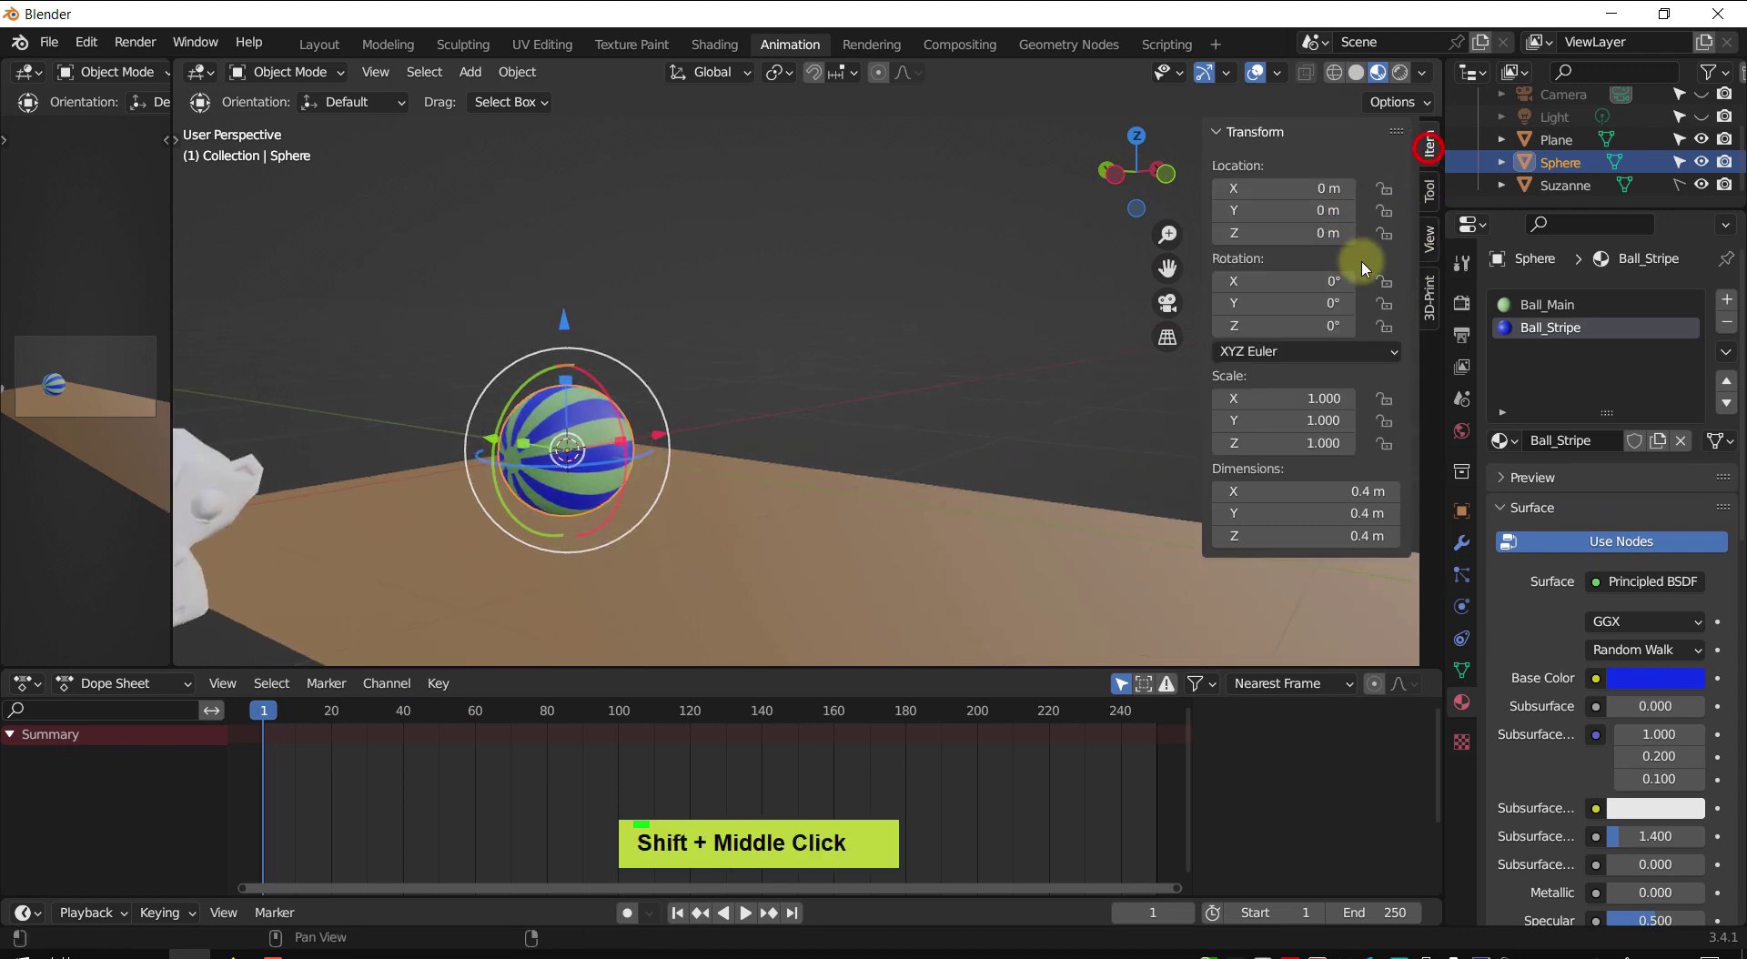
{"action": "middle_click_drag", "start_coordinate": [644, 462], "coordinate": [685, 498], "text": "shift"}
{"action": "left_click_drag", "start_coordinate": [600, 364], "coordinate": [583, 172]}
{"action": "scroll", "coordinate": [624, 488], "scroll_direction": "down", "scroll_amount": 3}
{"action": "middle_click_drag", "start_coordinate": [700, 501], "coordinate": [742, 501], "text": "shift"}
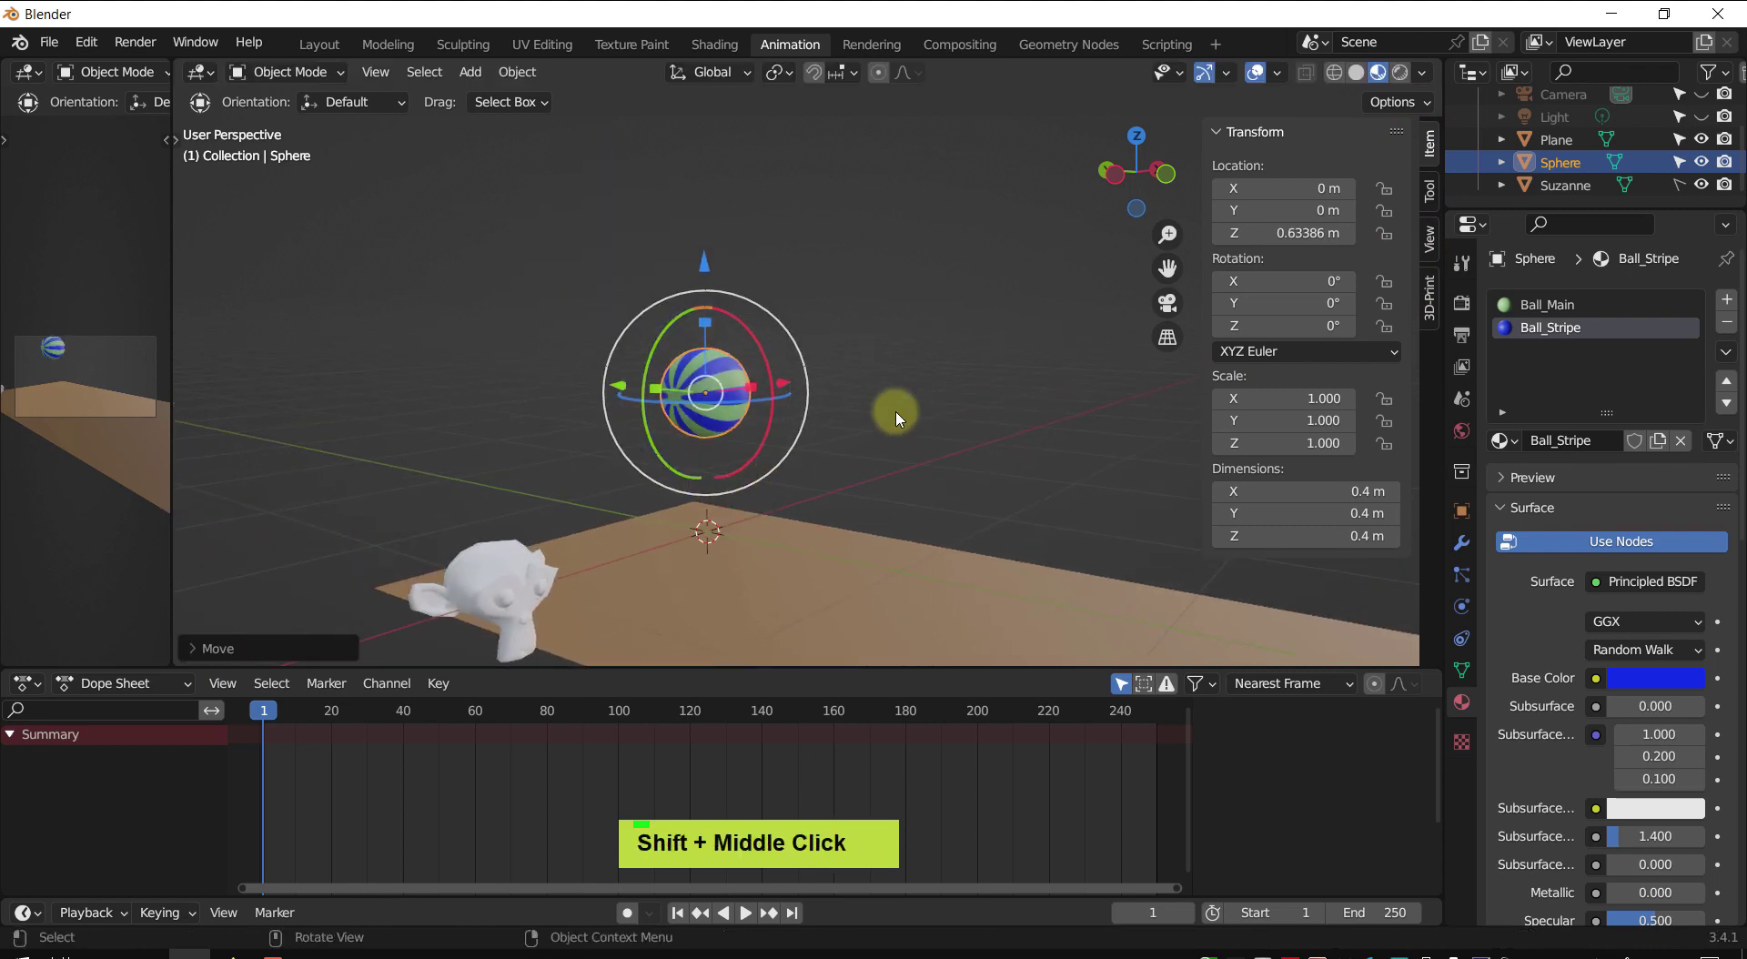
{"action": "key", "text": "ctrl+z"}
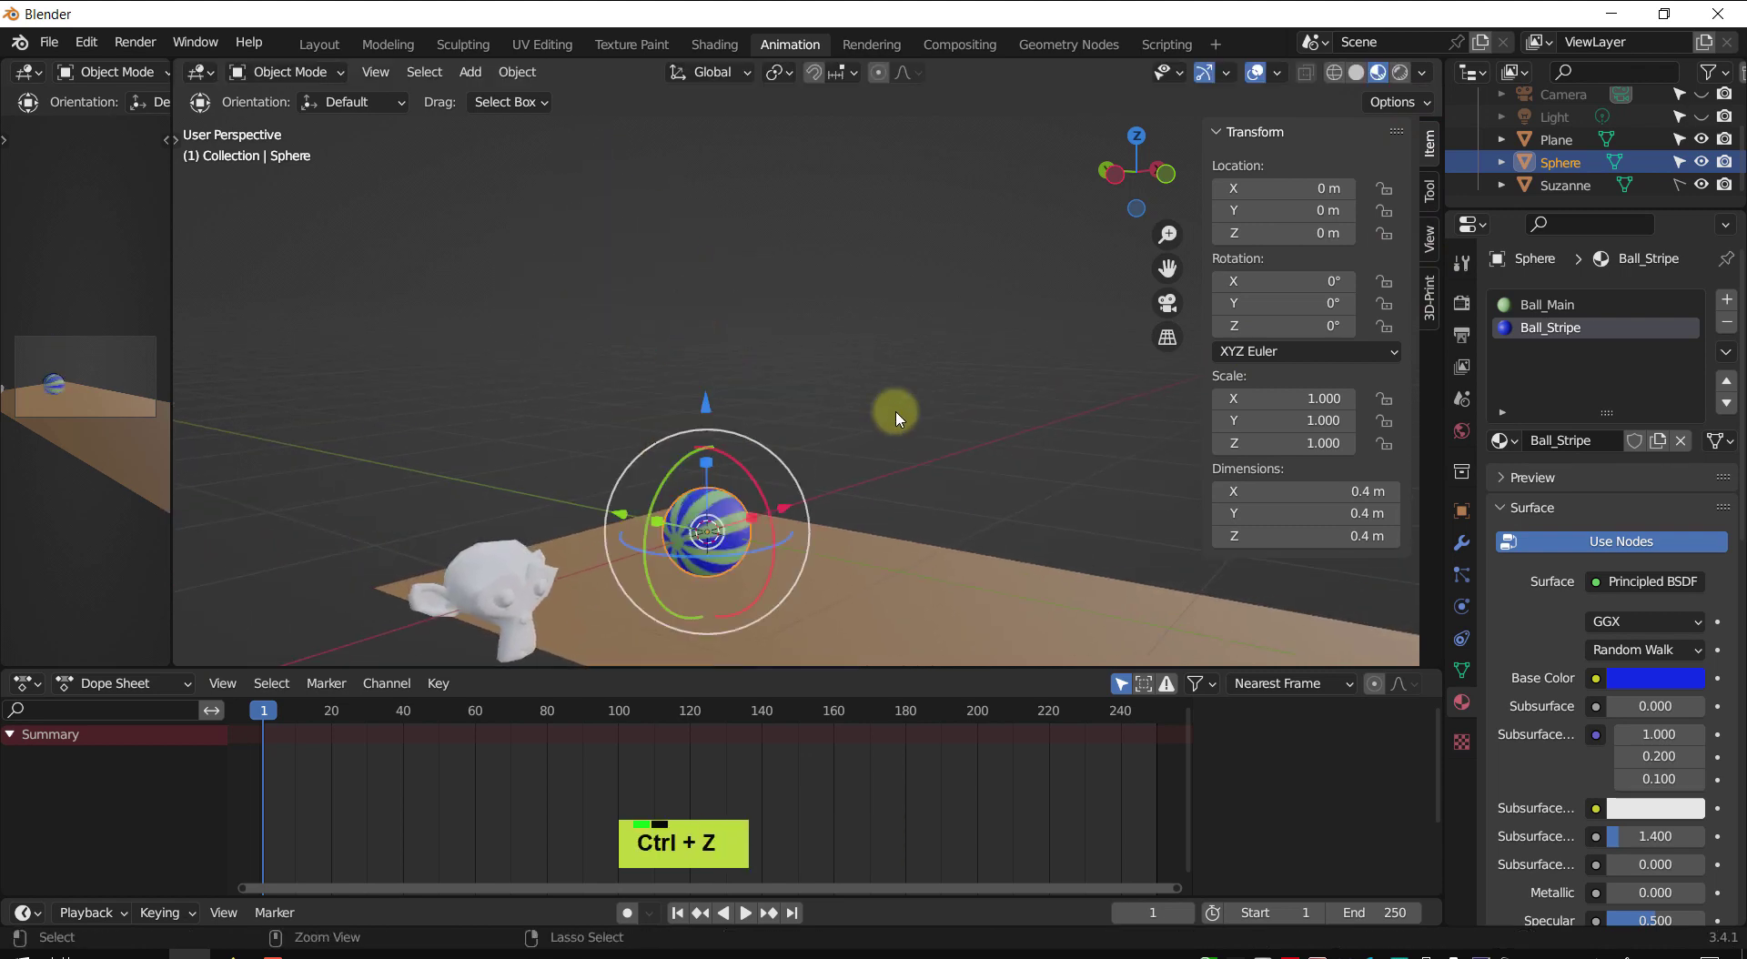
- Turn on automatic keyframing and raise the ball straight up to about 0.96 m on Z at frame 1
{"action": "left_click", "coordinate": [628, 913]}
{"action": "middle_click_drag", "start_coordinate": [910, 480], "coordinate": [732, 403], "text": "shift"}
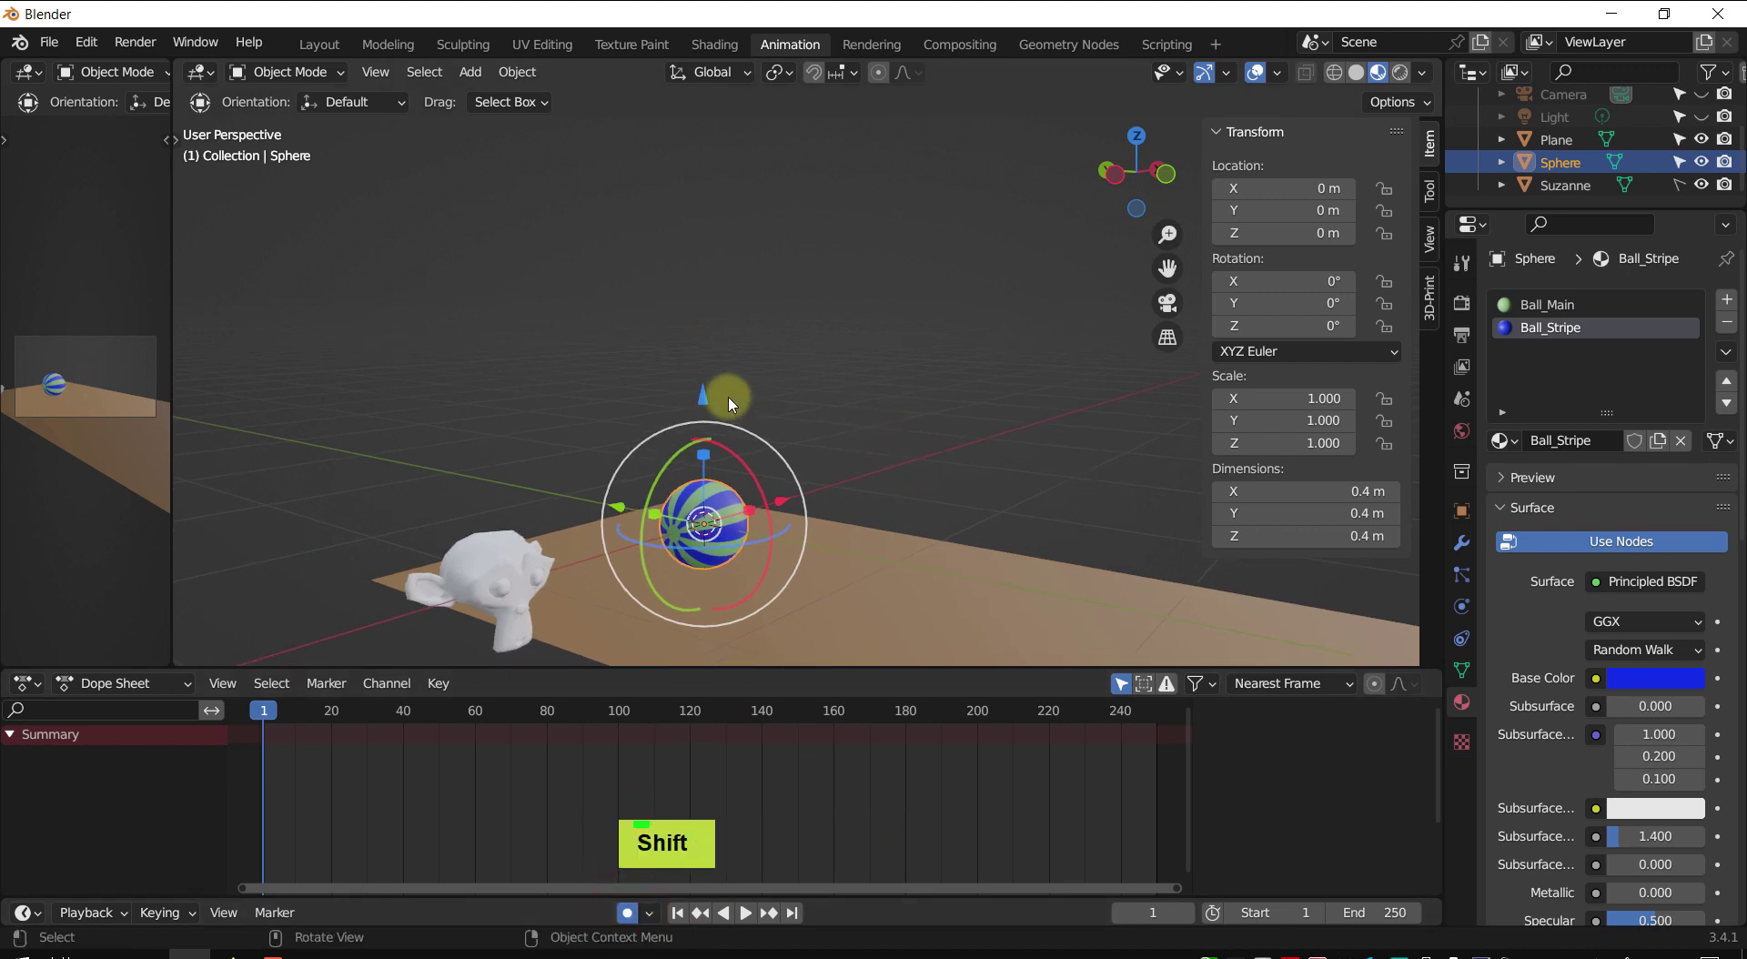
{"action": "left_click_drag", "start_coordinate": [697, 372], "coordinate": [710, 237]}
{"action": "middle_click_drag", "start_coordinate": [881, 368], "coordinate": [855, 386], "text": "shift"}
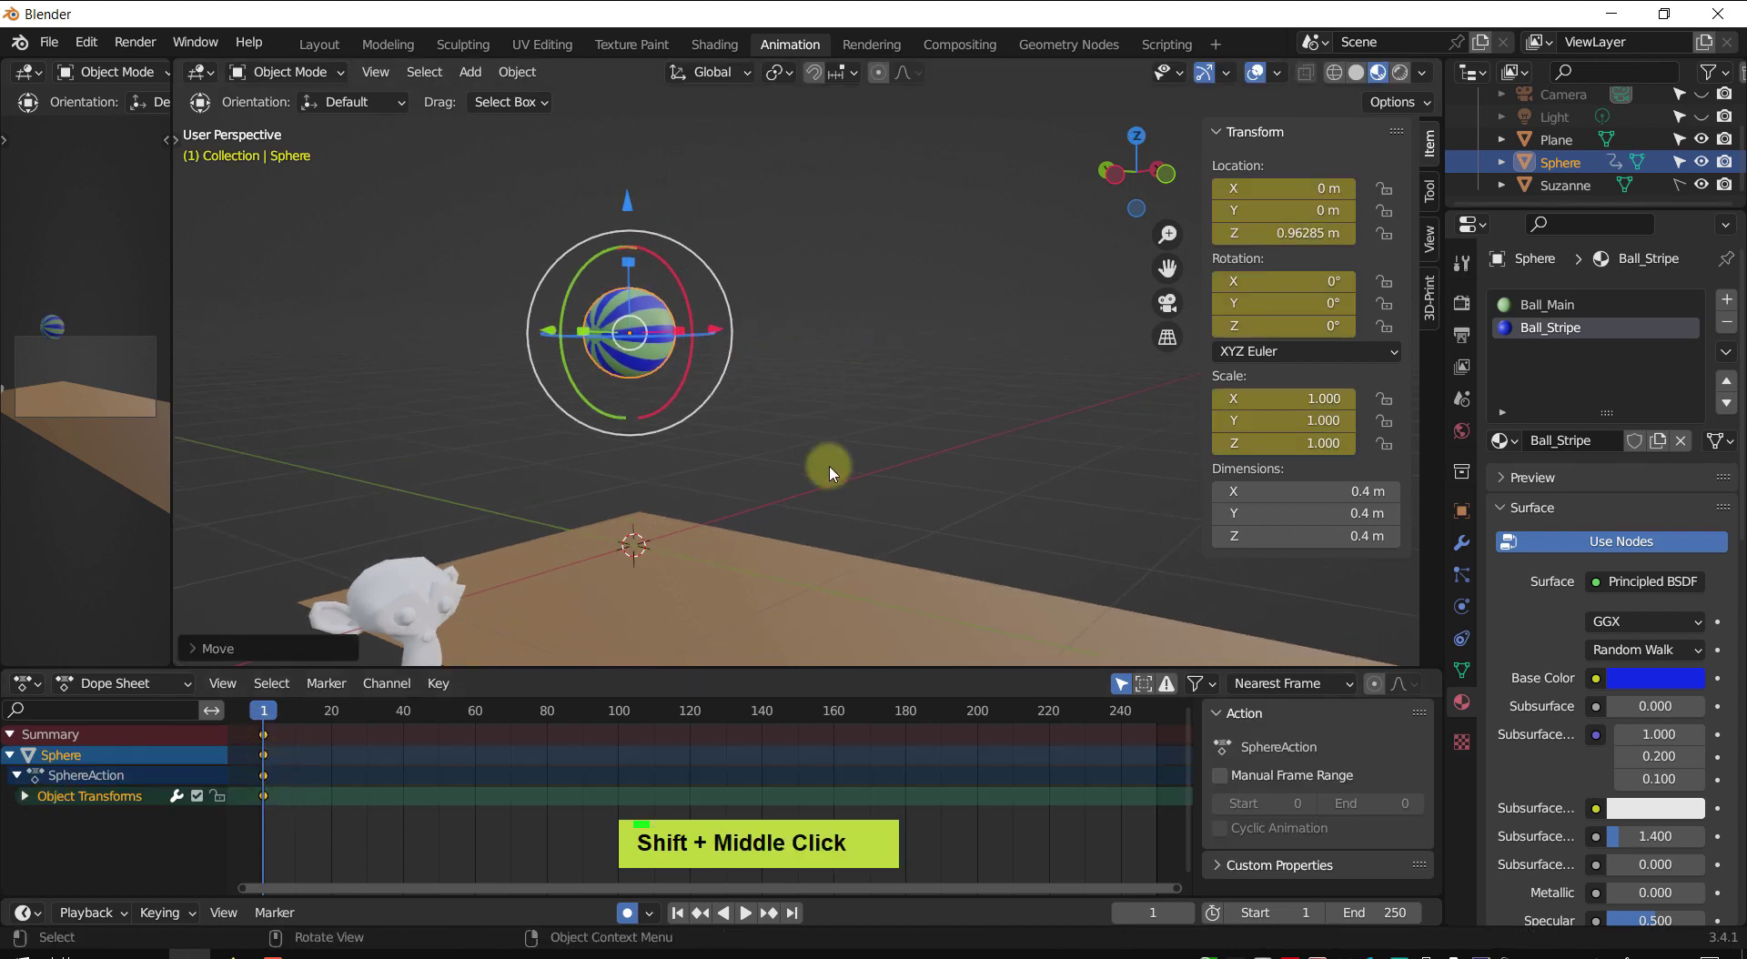
- Set the end frame of the animation to 100
{"action": "middle_click_drag", "start_coordinate": [839, 469], "coordinate": [850, 460], "text": "shift"}
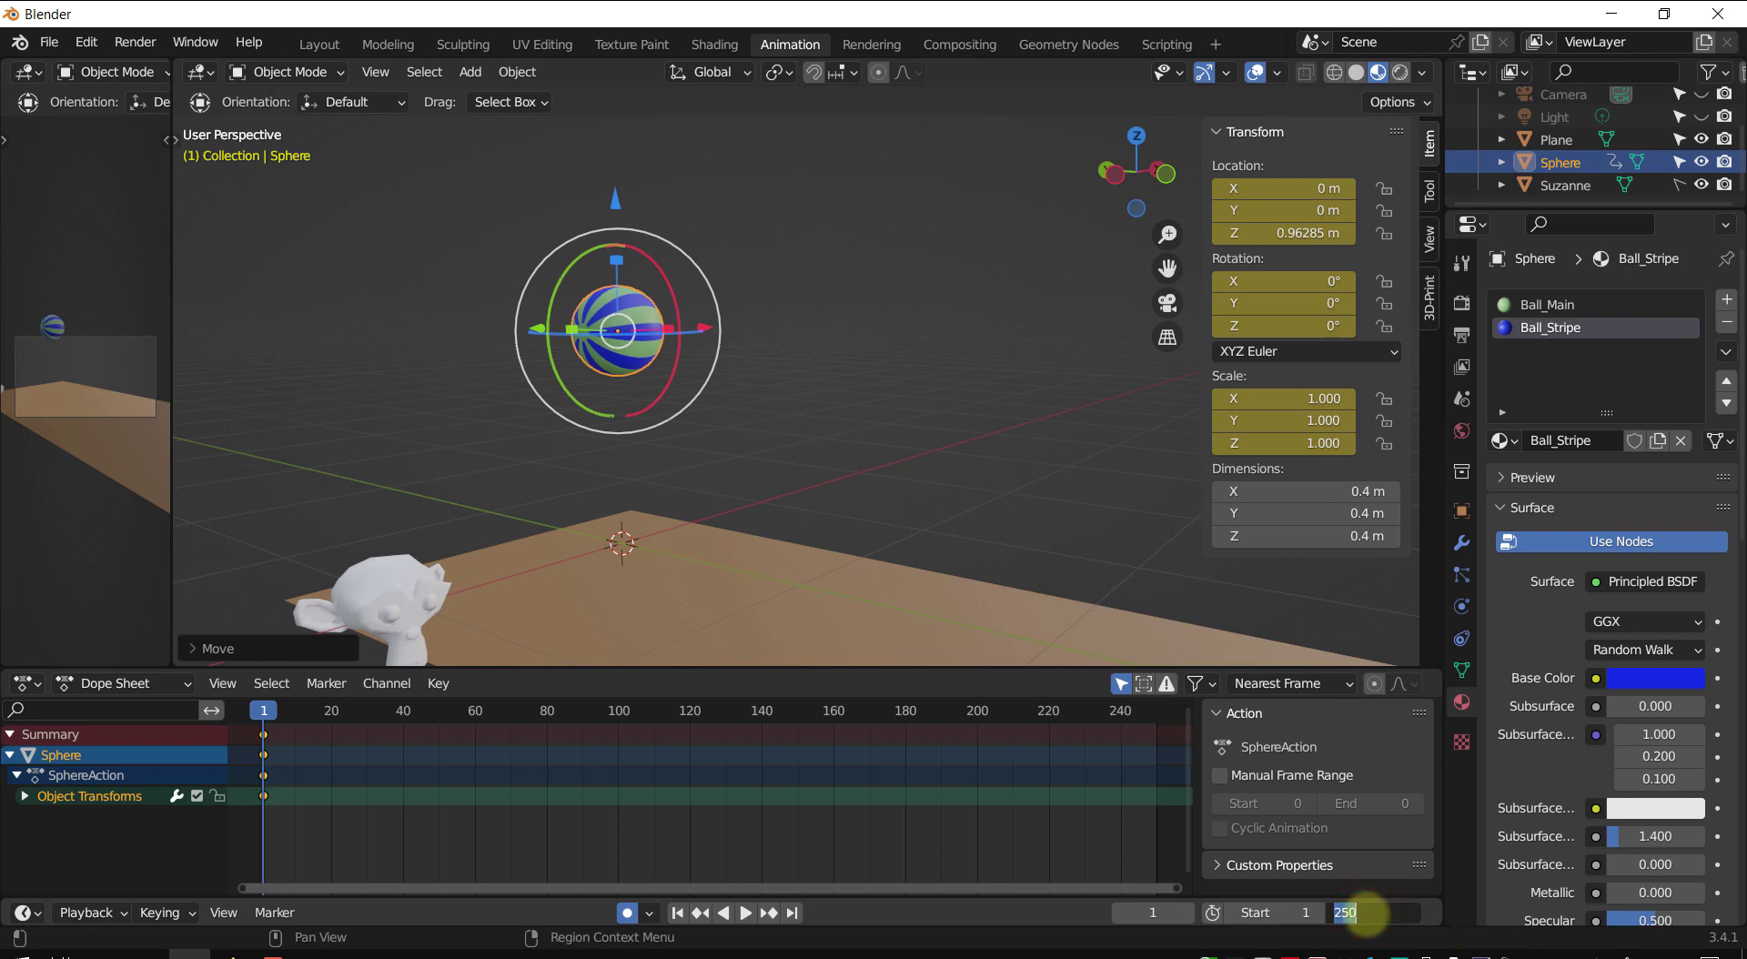
{"action": "type", "text": "100"}
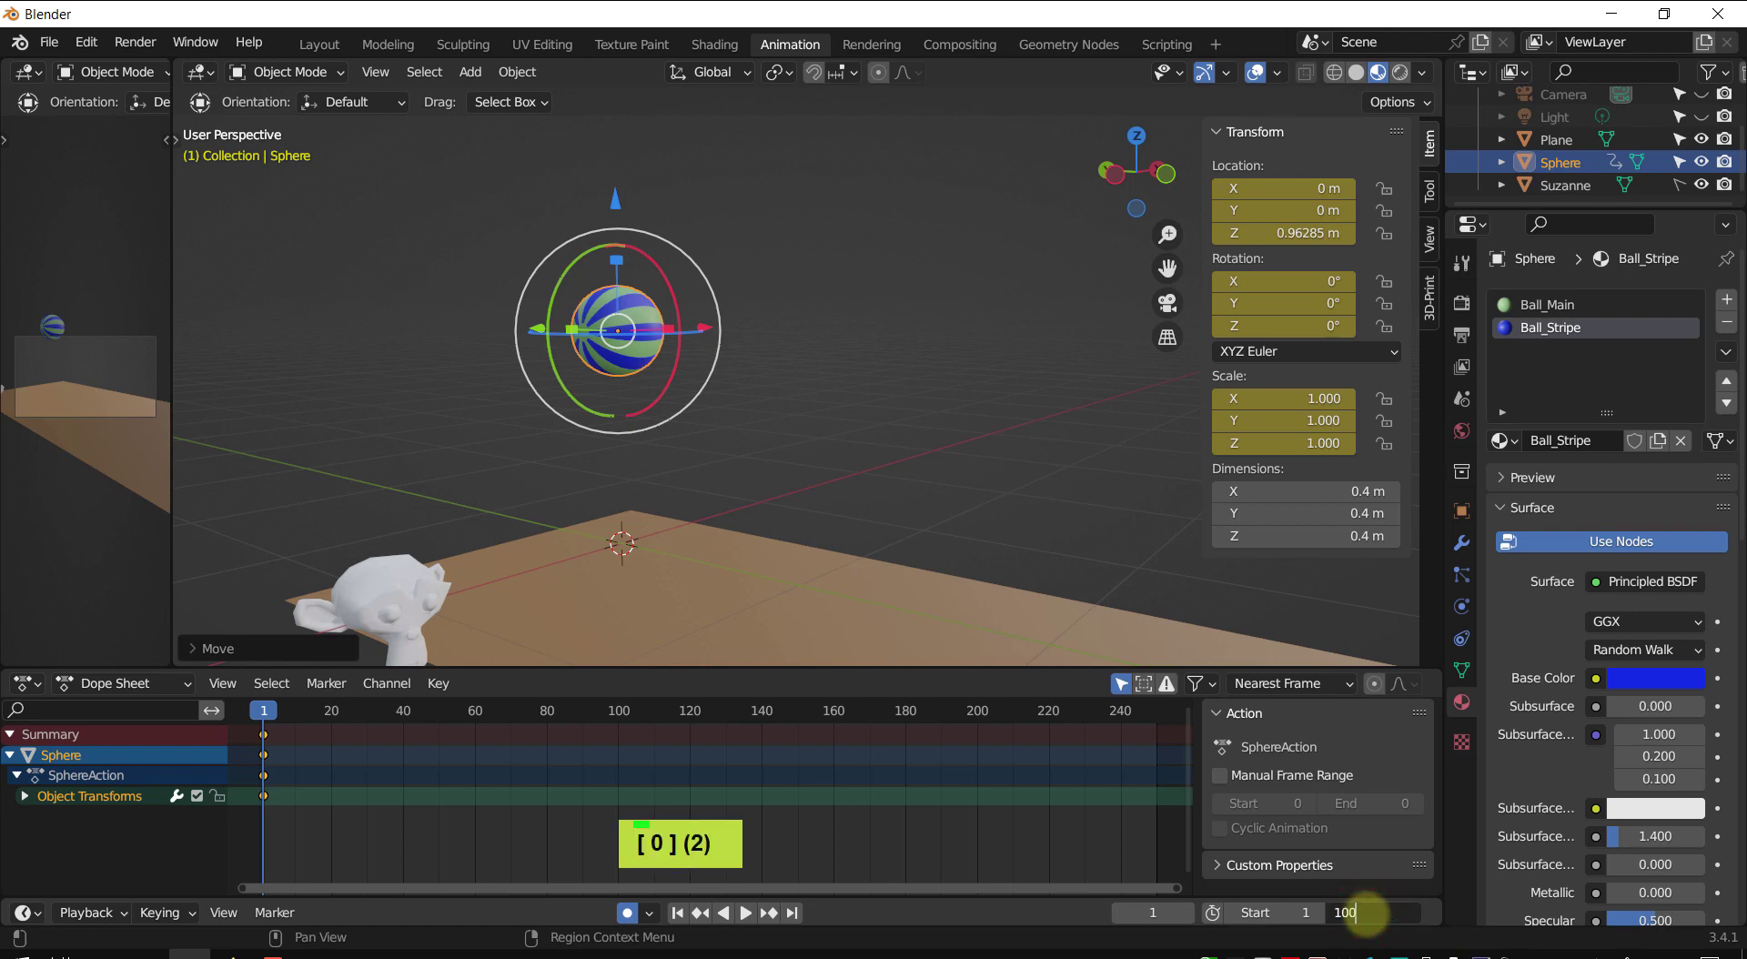
{"action": "key", "text": "Return"}
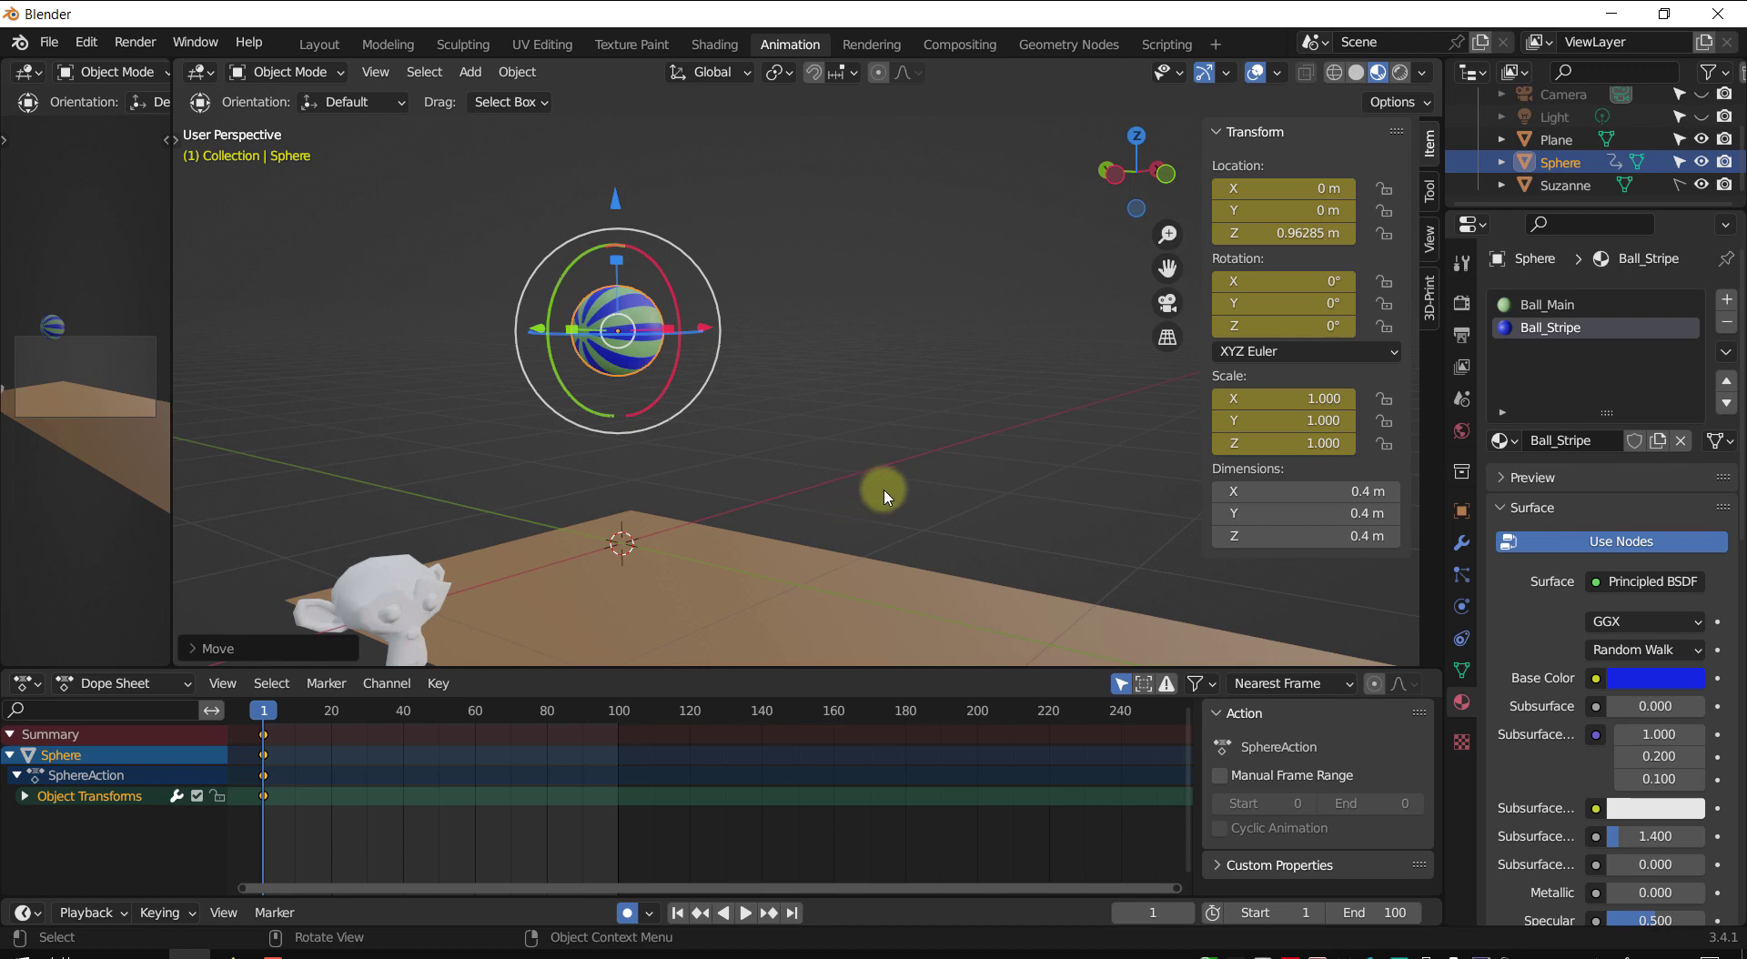
{"action": "middle_click_drag", "start_coordinate": [887, 496], "coordinate": [819, 468], "text": "shift"}
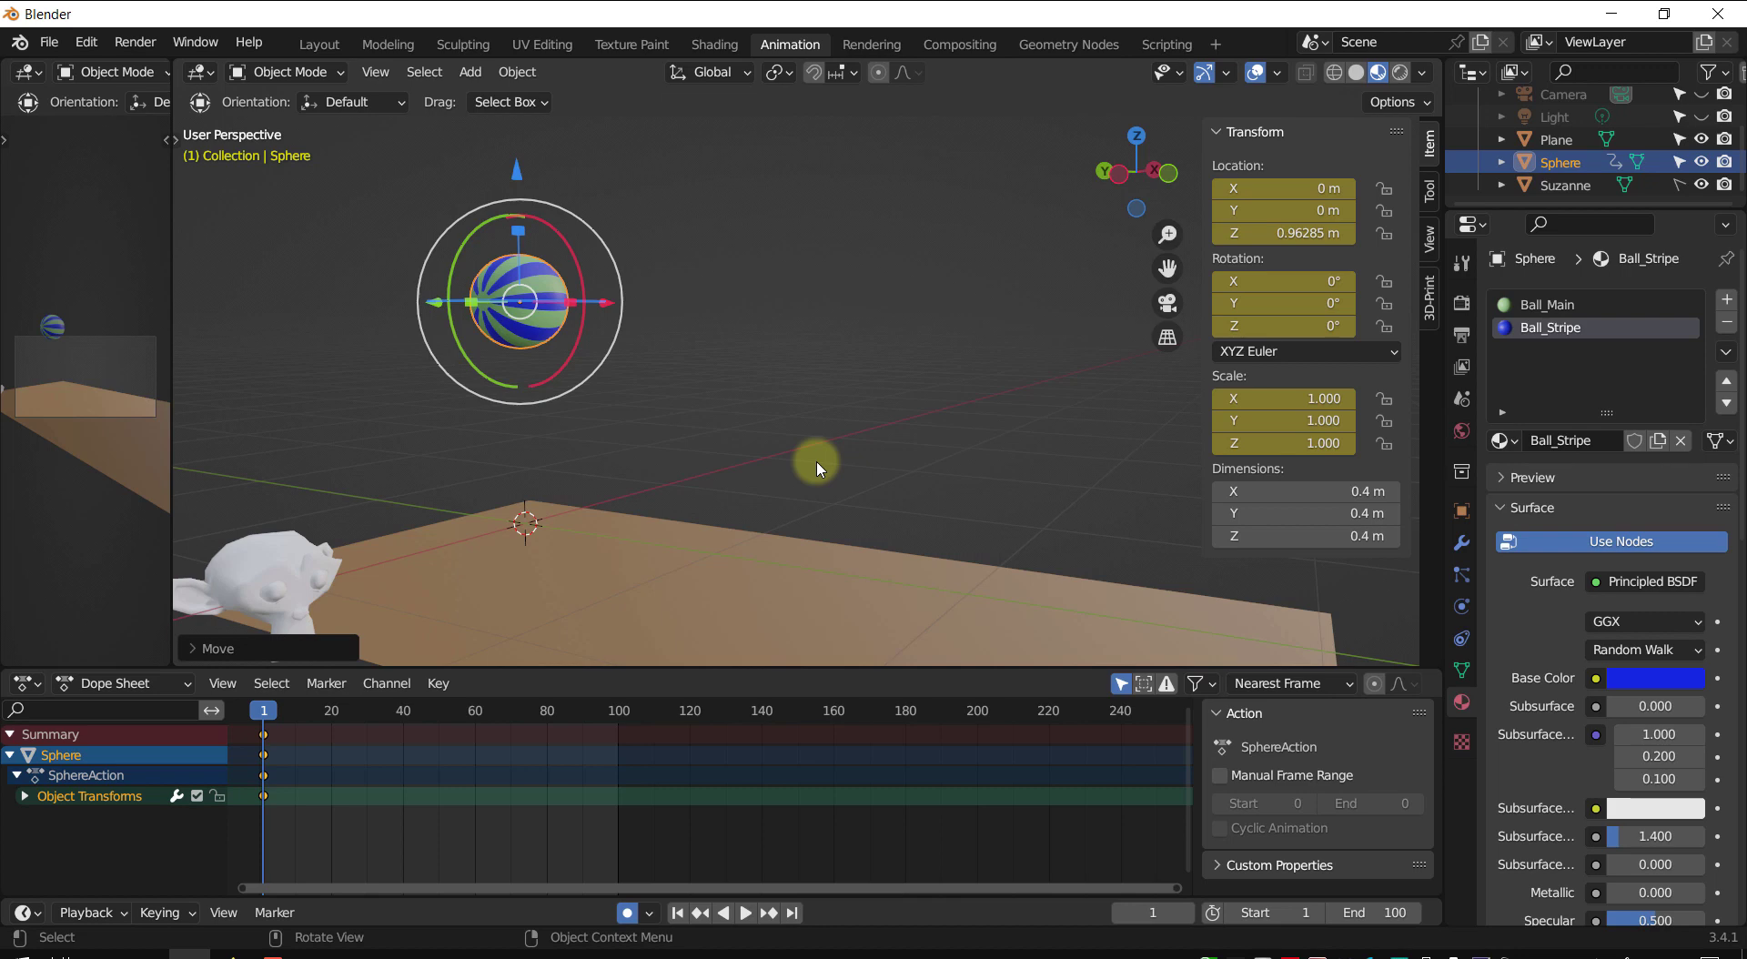
{"action": "middle_click_drag", "start_coordinate": [816, 465], "coordinate": [839, 443], "text": "shift"}
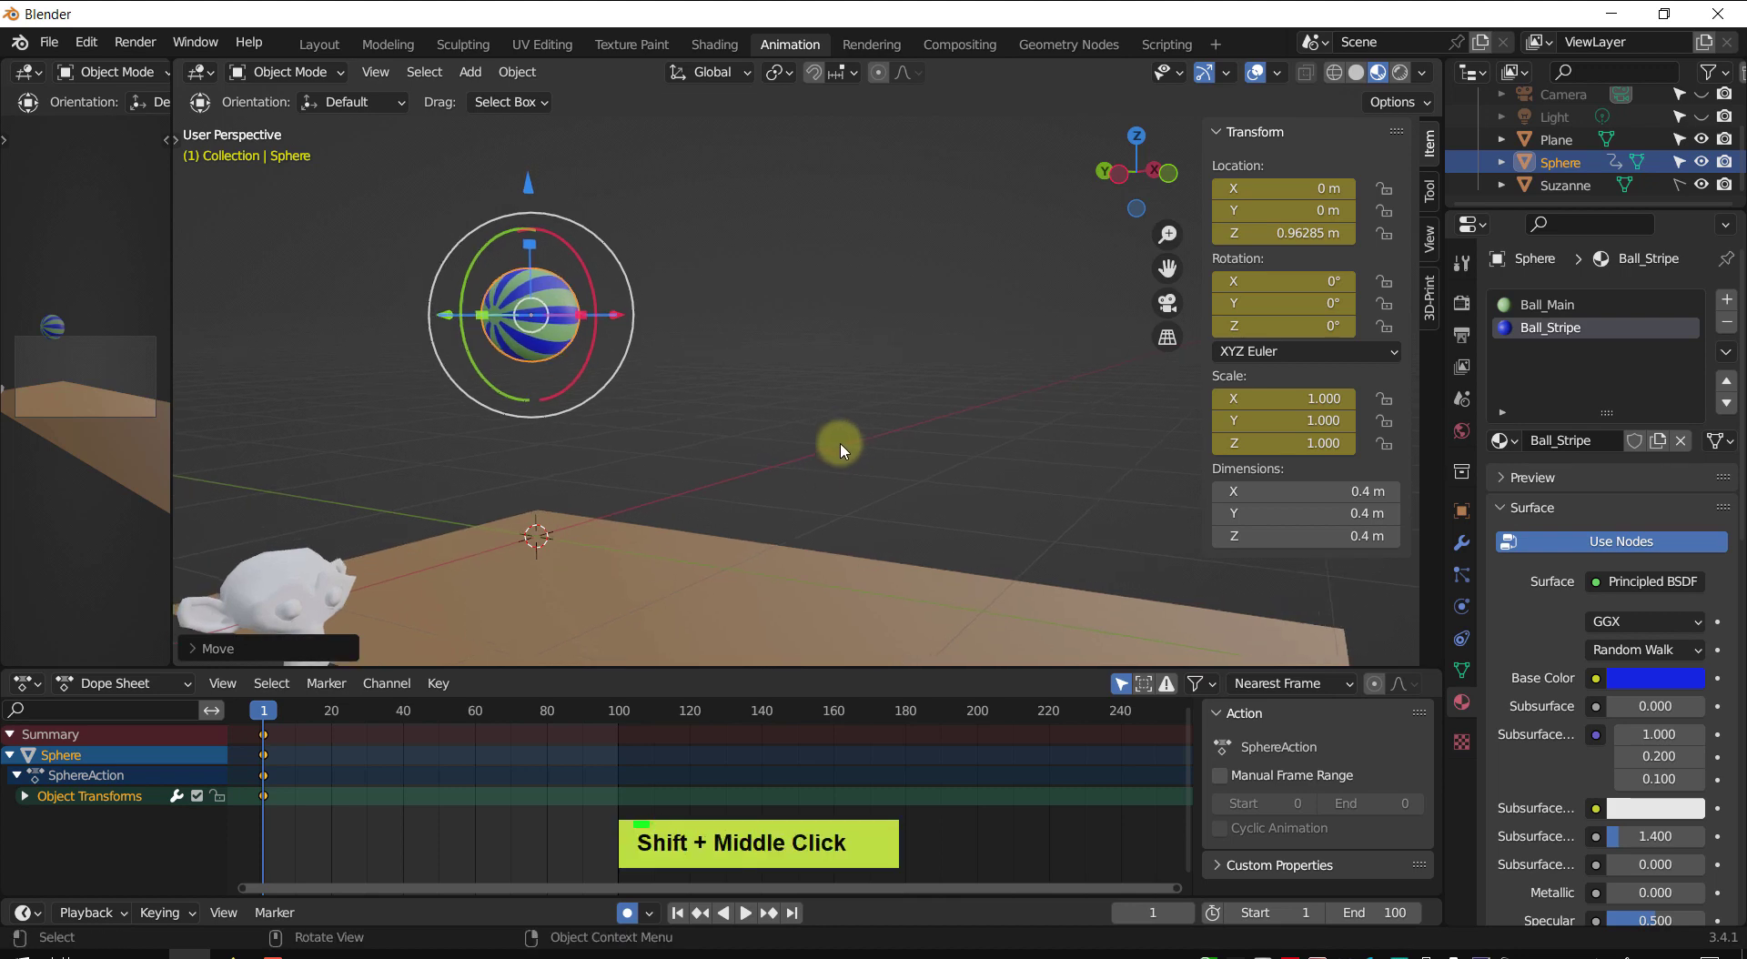
- Expand the ball's Object Transforms channels, examine the keyed location, rotation and scale channels, and collapse them again
{"action": "left_click", "coordinate": [40, 794]}
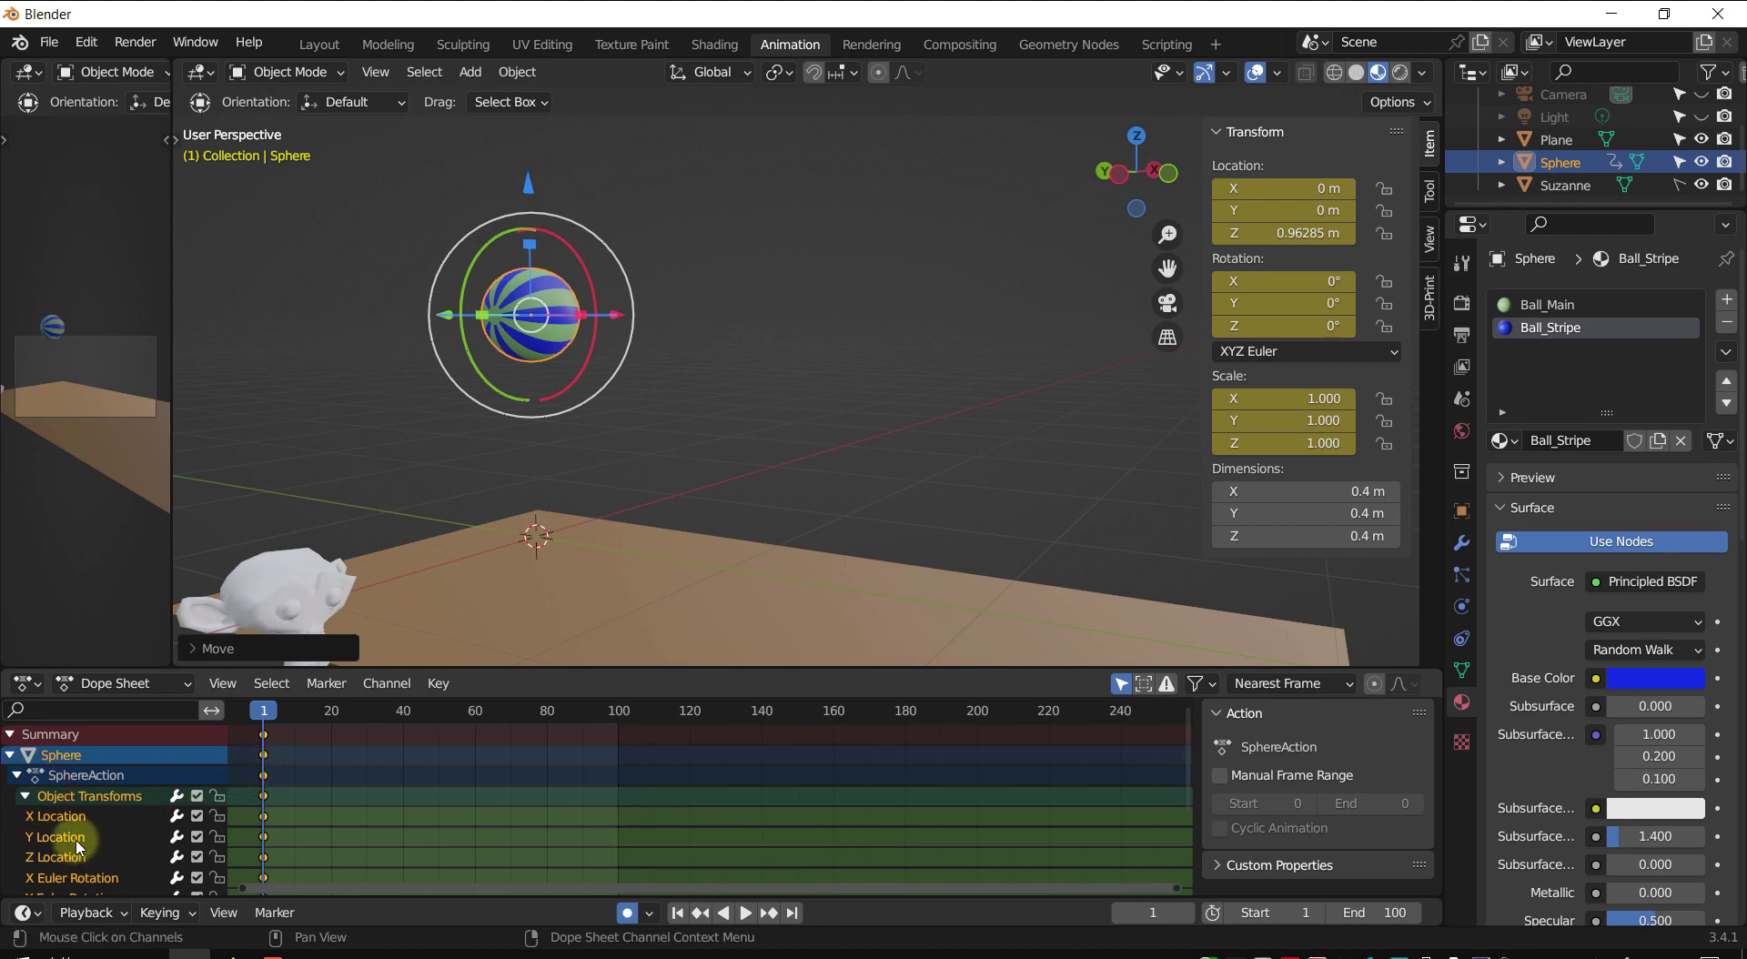
{"action": "scroll", "coordinate": [80, 847], "scroll_direction": "down", "scroll_amount": 3}
{"action": "scroll", "coordinate": [47, 831], "scroll_direction": "up", "scroll_amount": 5}
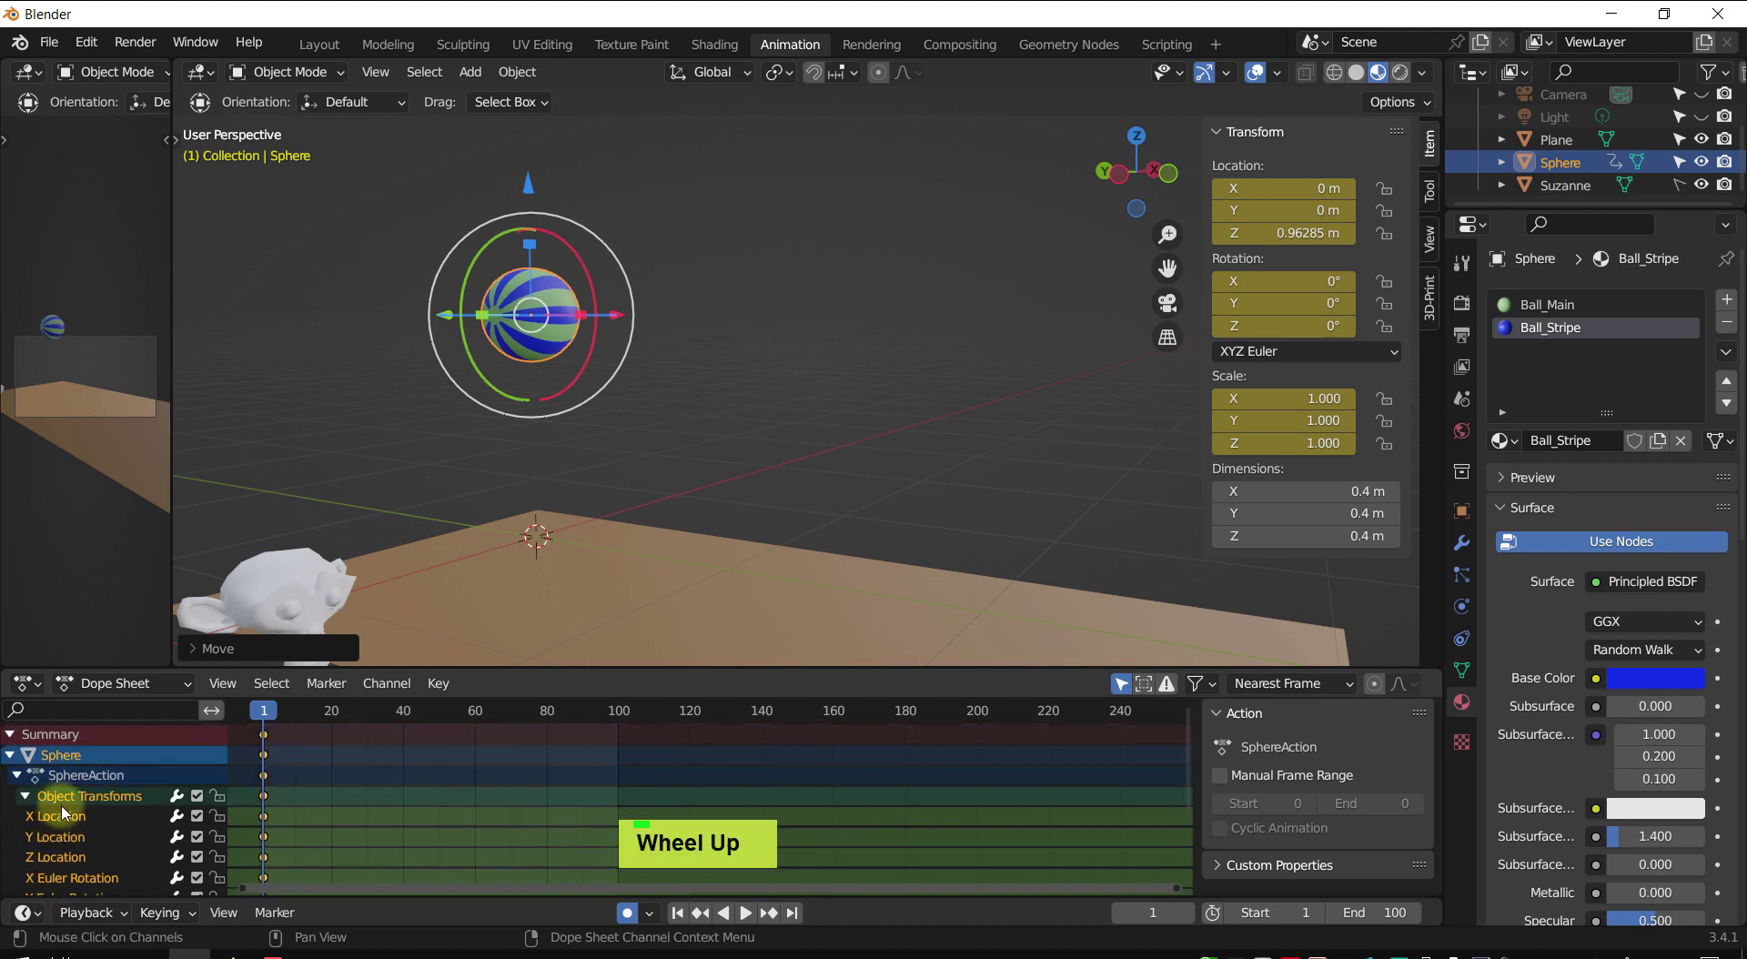
{"action": "scroll", "coordinate": [54, 808], "scroll_direction": "down", "scroll_amount": 5}
{"action": "scroll", "coordinate": [64, 817], "scroll_direction": "up", "scroll_amount": 5}
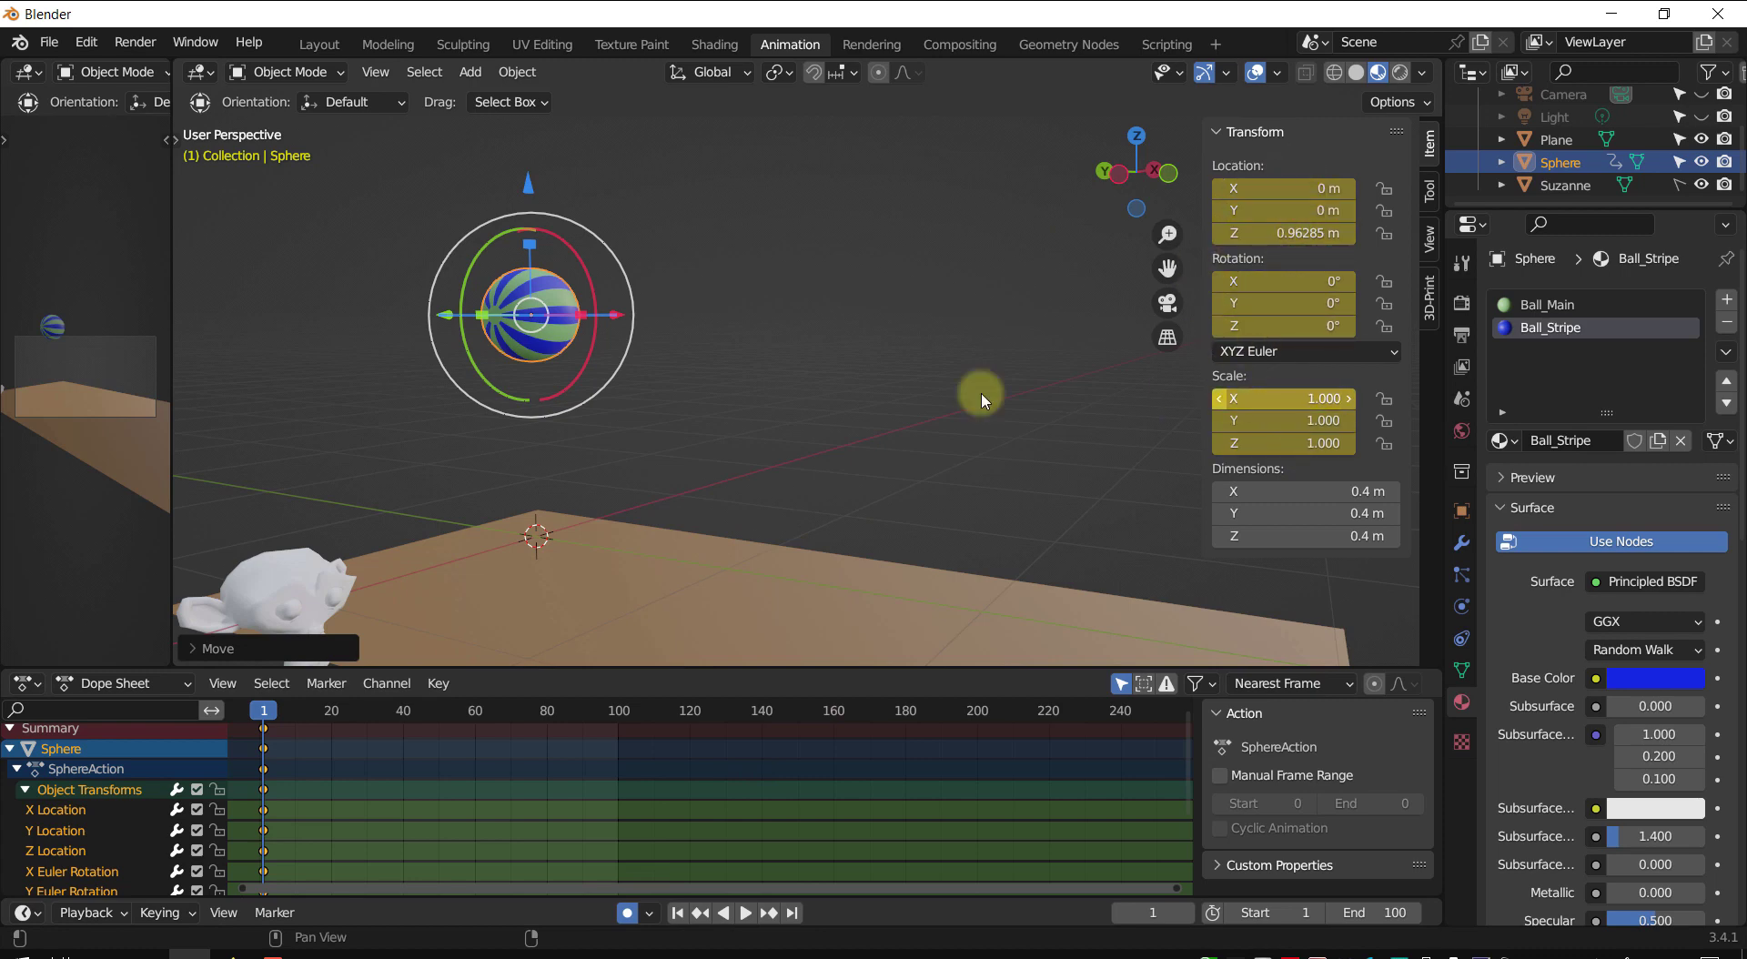
{"action": "left_click", "coordinate": [23, 790]}
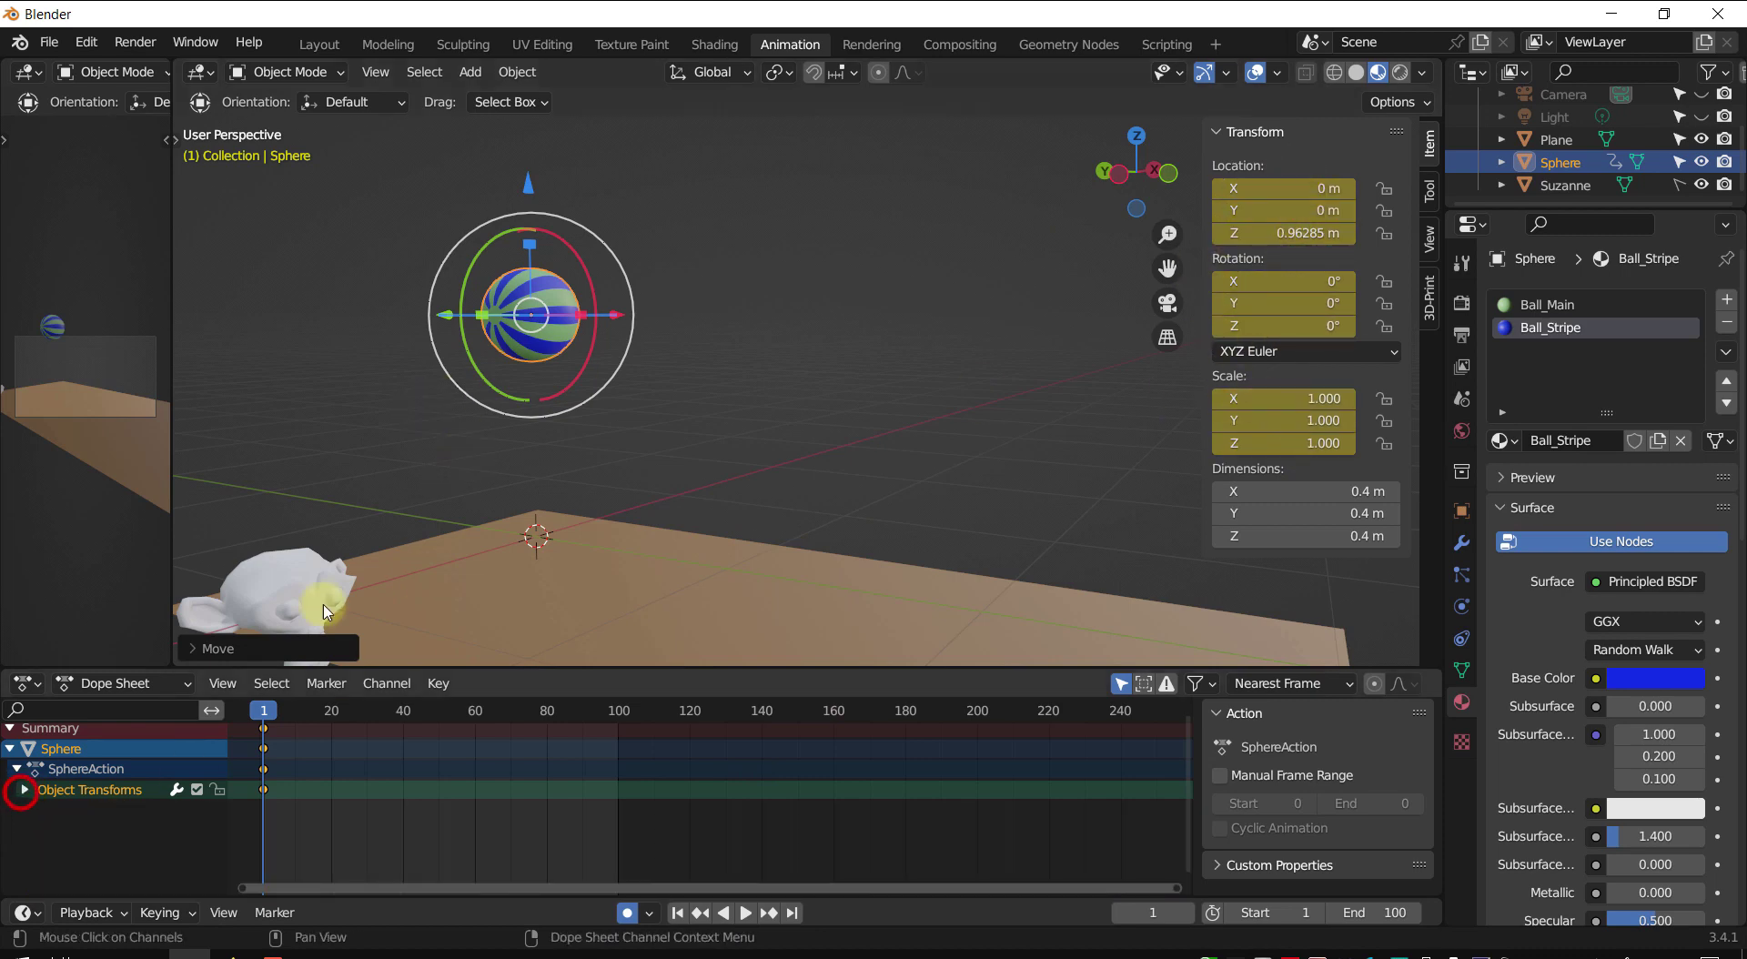
- At frame 19, lower the ball to the floor and set its Z location to 0 m
{"action": "middle_click_drag", "start_coordinate": [876, 428], "coordinate": [775, 443], "text": "shift"}
{"action": "scroll", "coordinate": [819, 464], "scroll_direction": "down", "scroll_amount": 2}
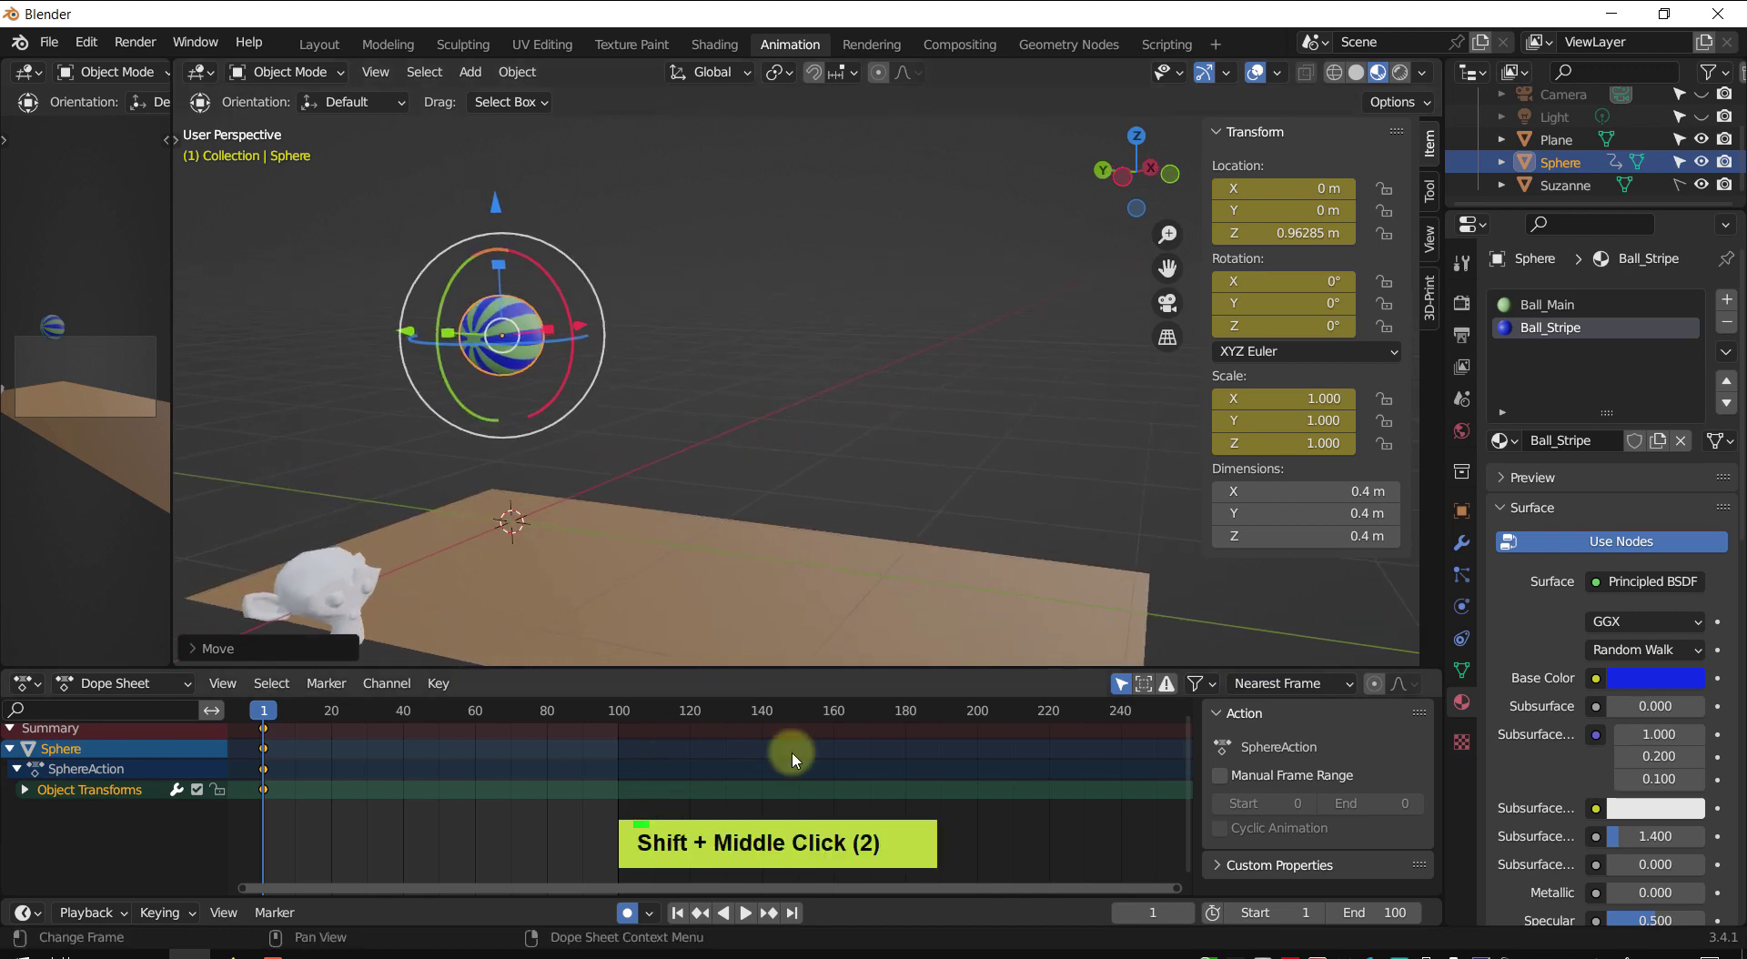
{"action": "left_click", "coordinate": [263, 715]}
{"action": "key", "text": "space"}
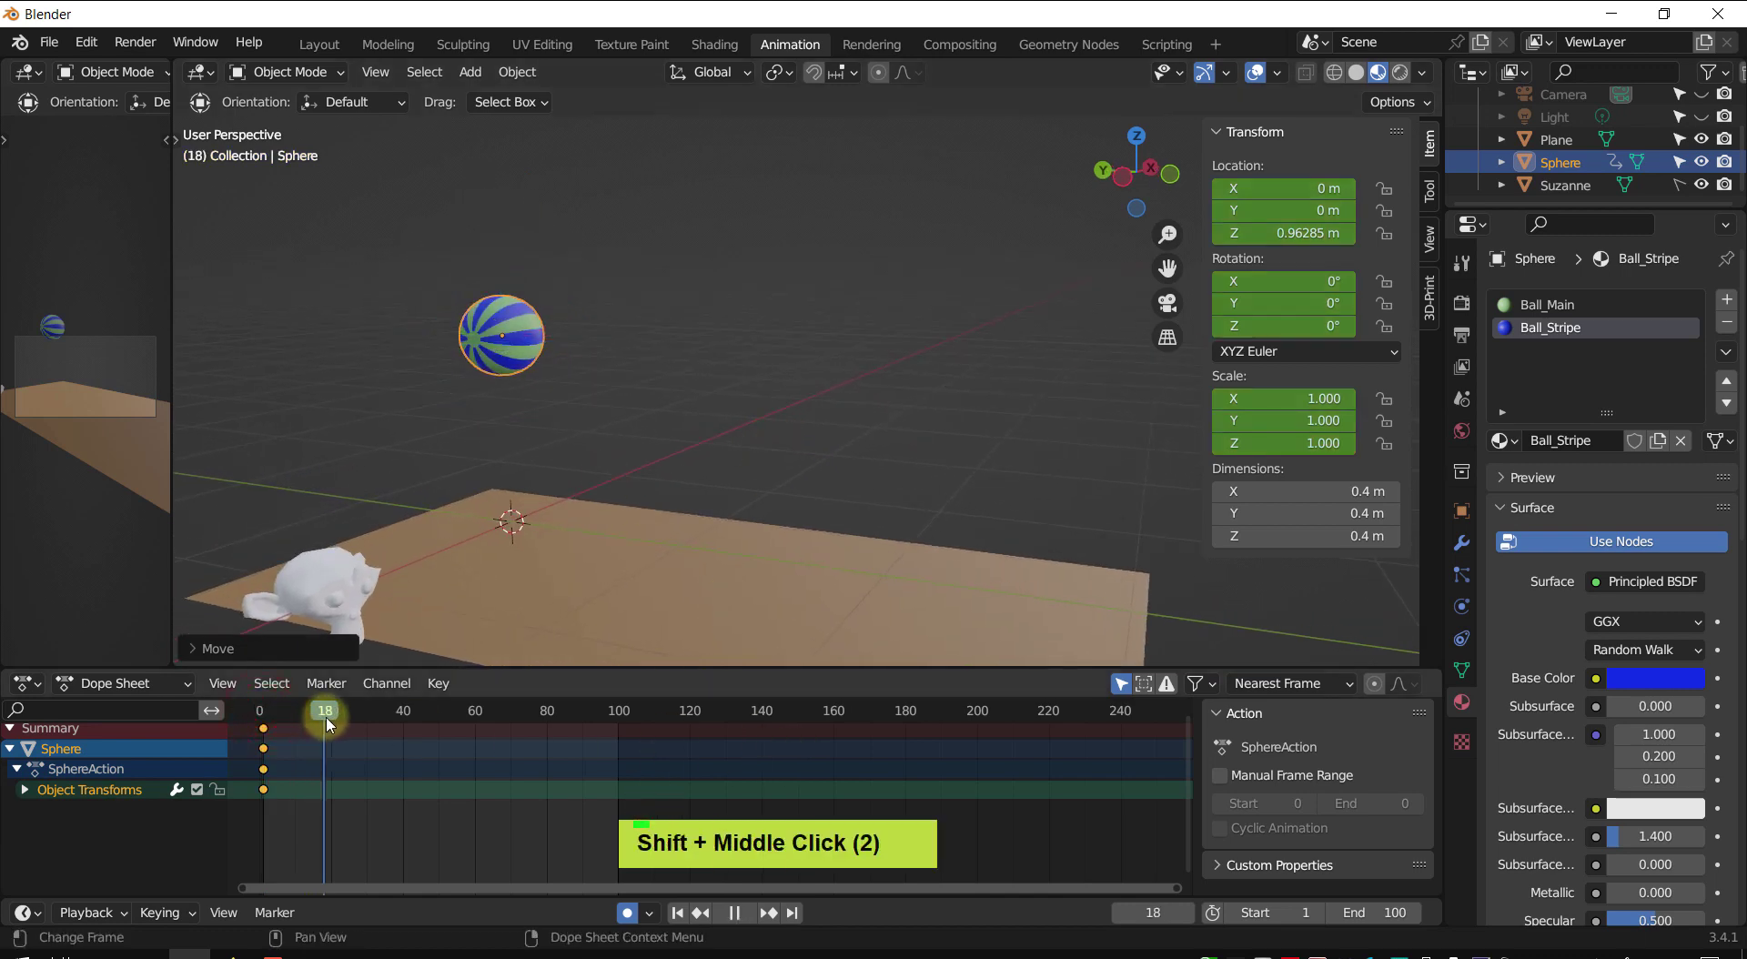
{"action": "left_click_drag", "start_coordinate": [330, 718], "coordinate": [331, 718]}
{"action": "middle_click_drag", "start_coordinate": [682, 428], "coordinate": [660, 472], "text": "shift"}
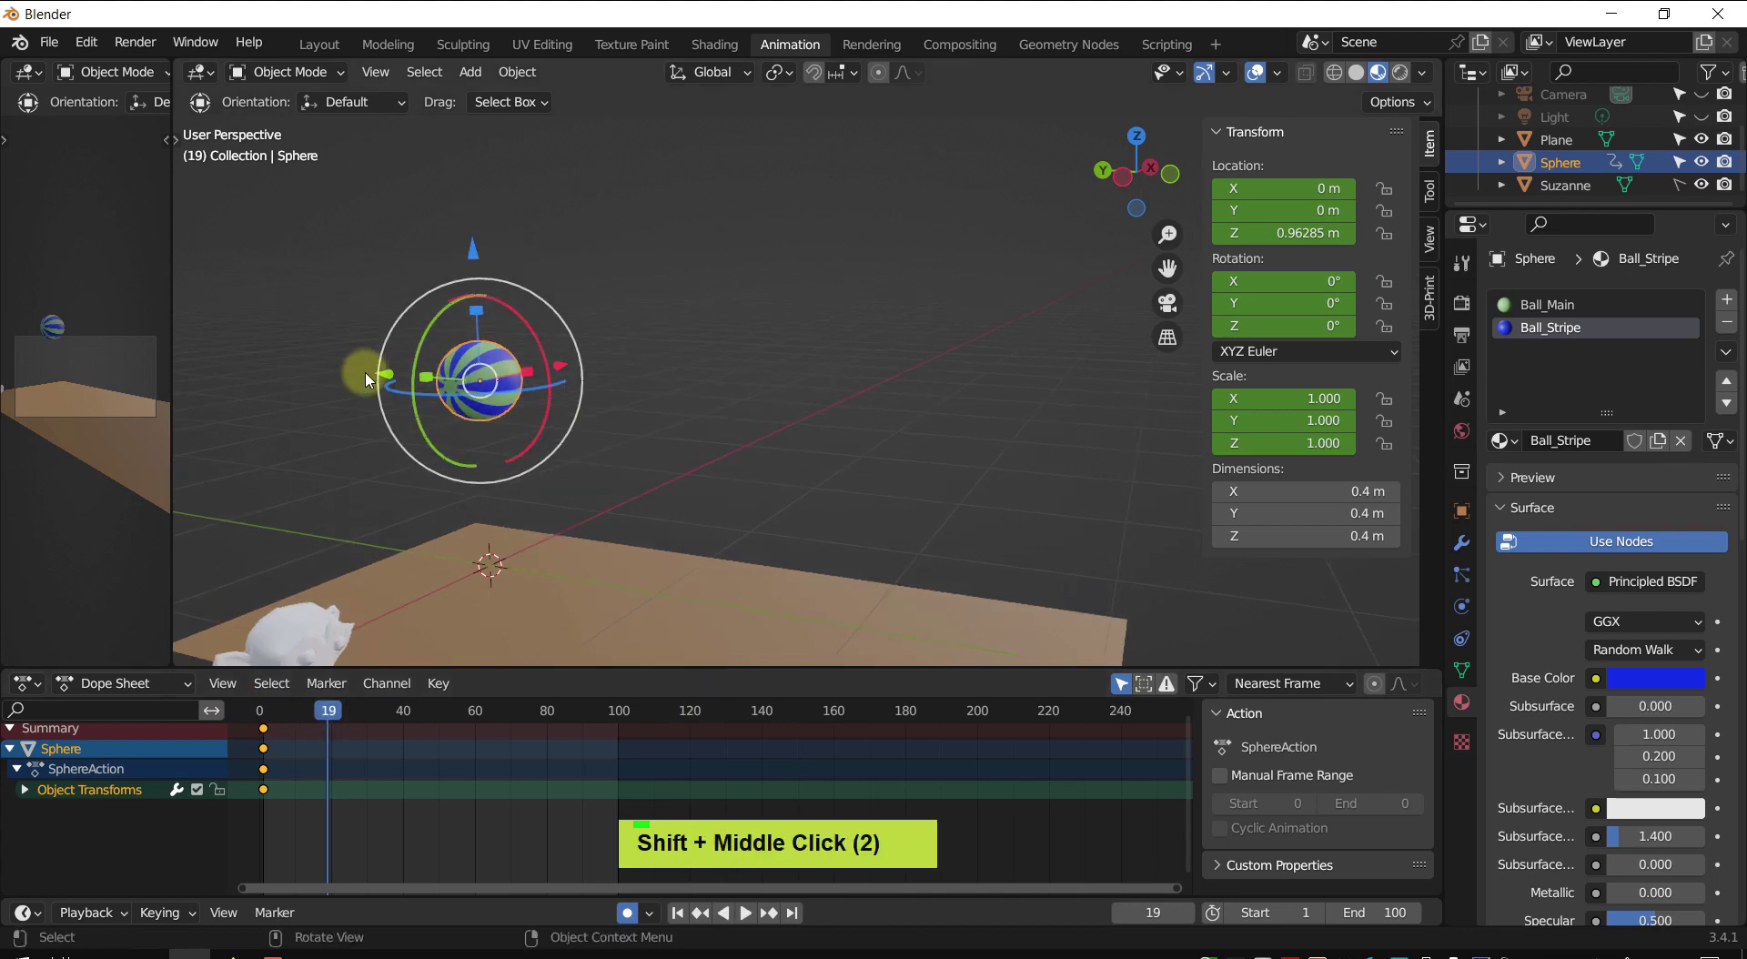
{"action": "left_click_drag", "start_coordinate": [473, 243], "coordinate": [483, 413]}
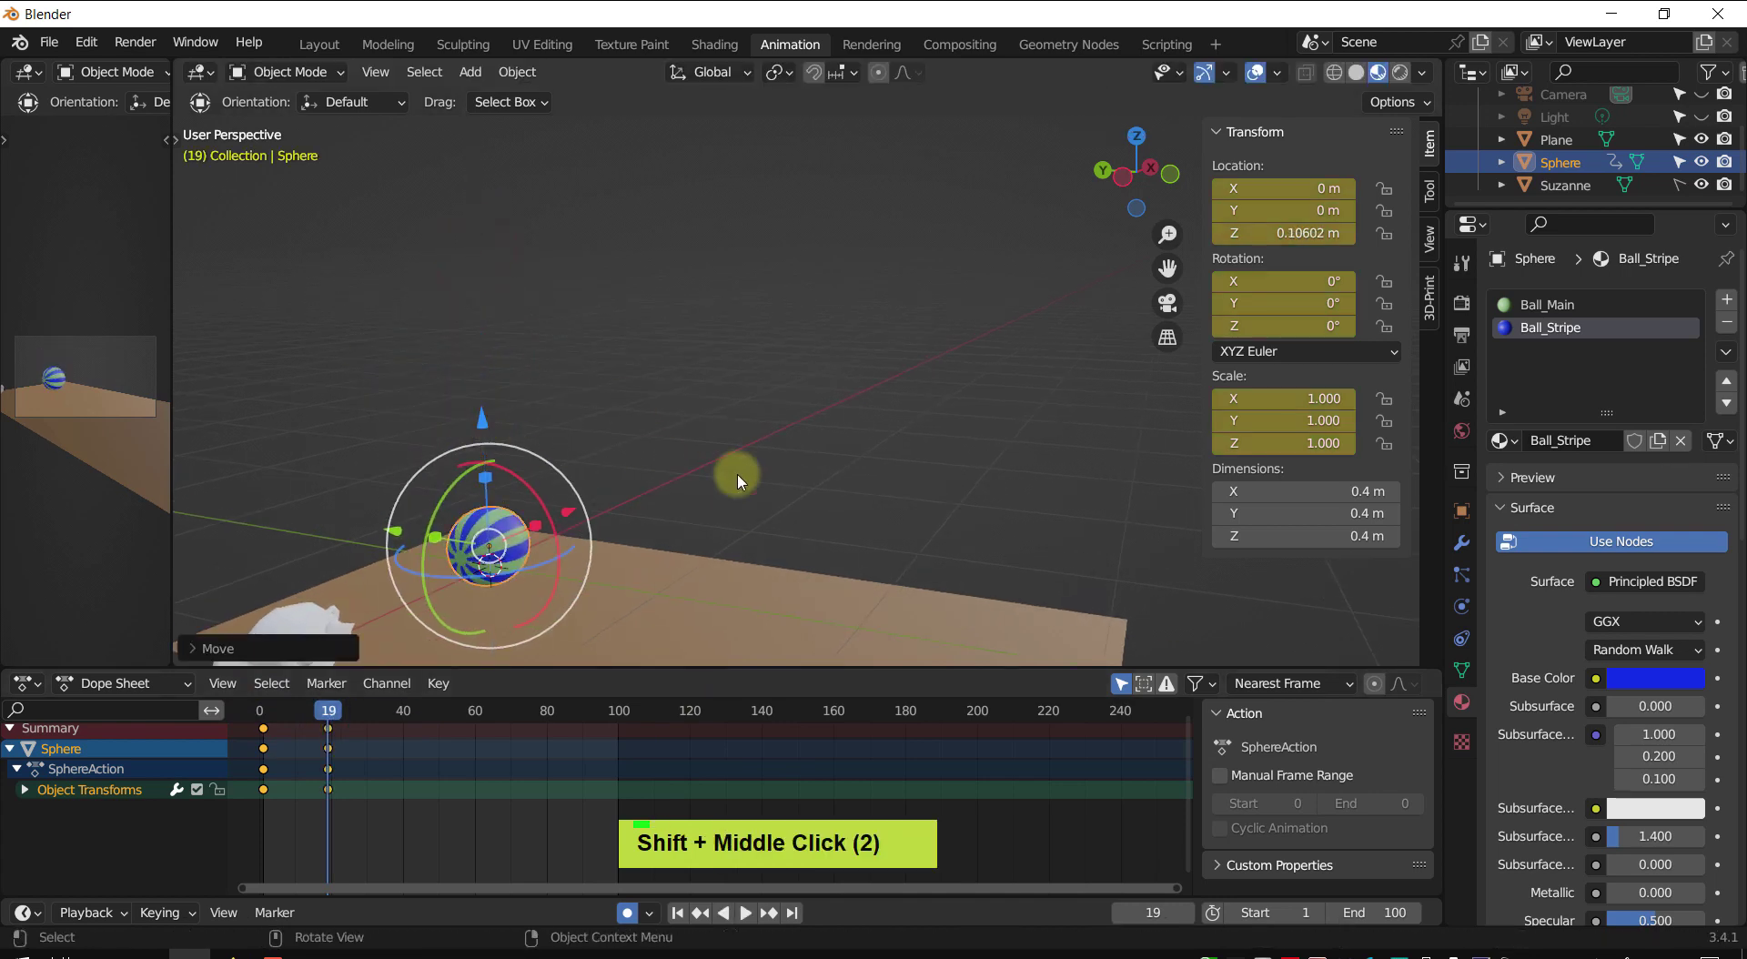
{"action": "middle_click_drag", "start_coordinate": [752, 479], "coordinate": [772, 464], "text": "shift"}
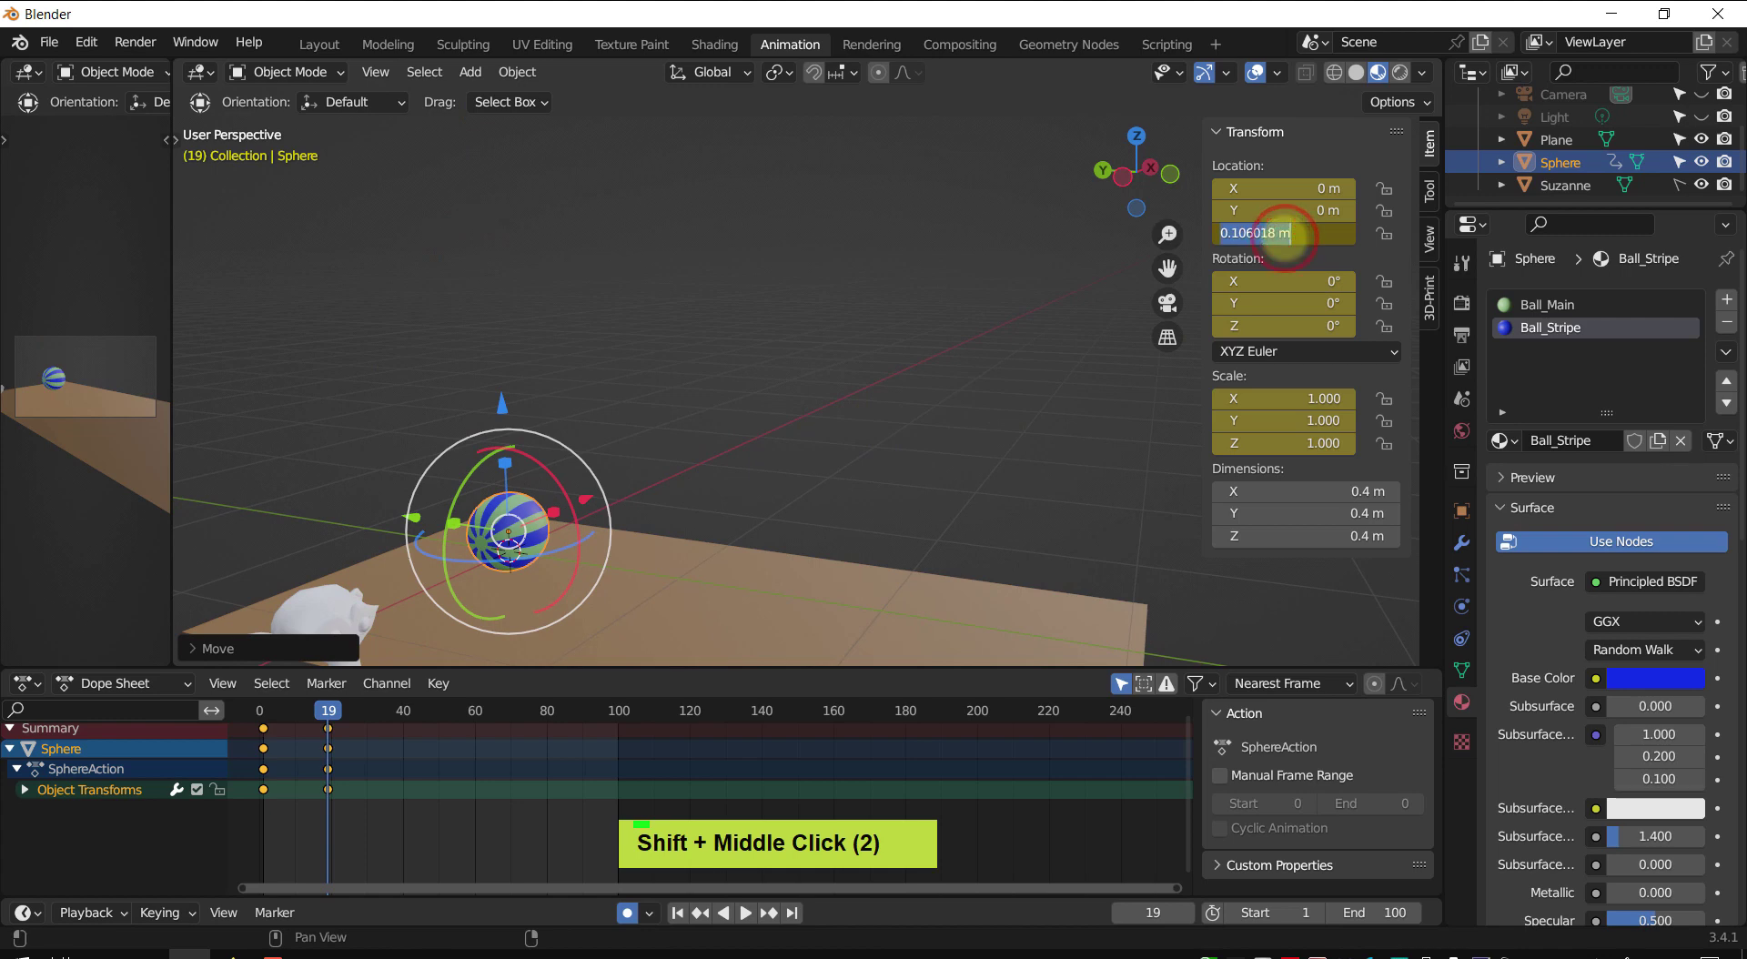
{"action": "type", "text": "0"}
{"action": "key", "text": "Return"}
- At frame 30, raise the ball straight up to about 0.46 m on Z for the first bounce
{"action": "middle_click_drag", "start_coordinate": [768, 352], "coordinate": [813, 334], "text": "shift"}
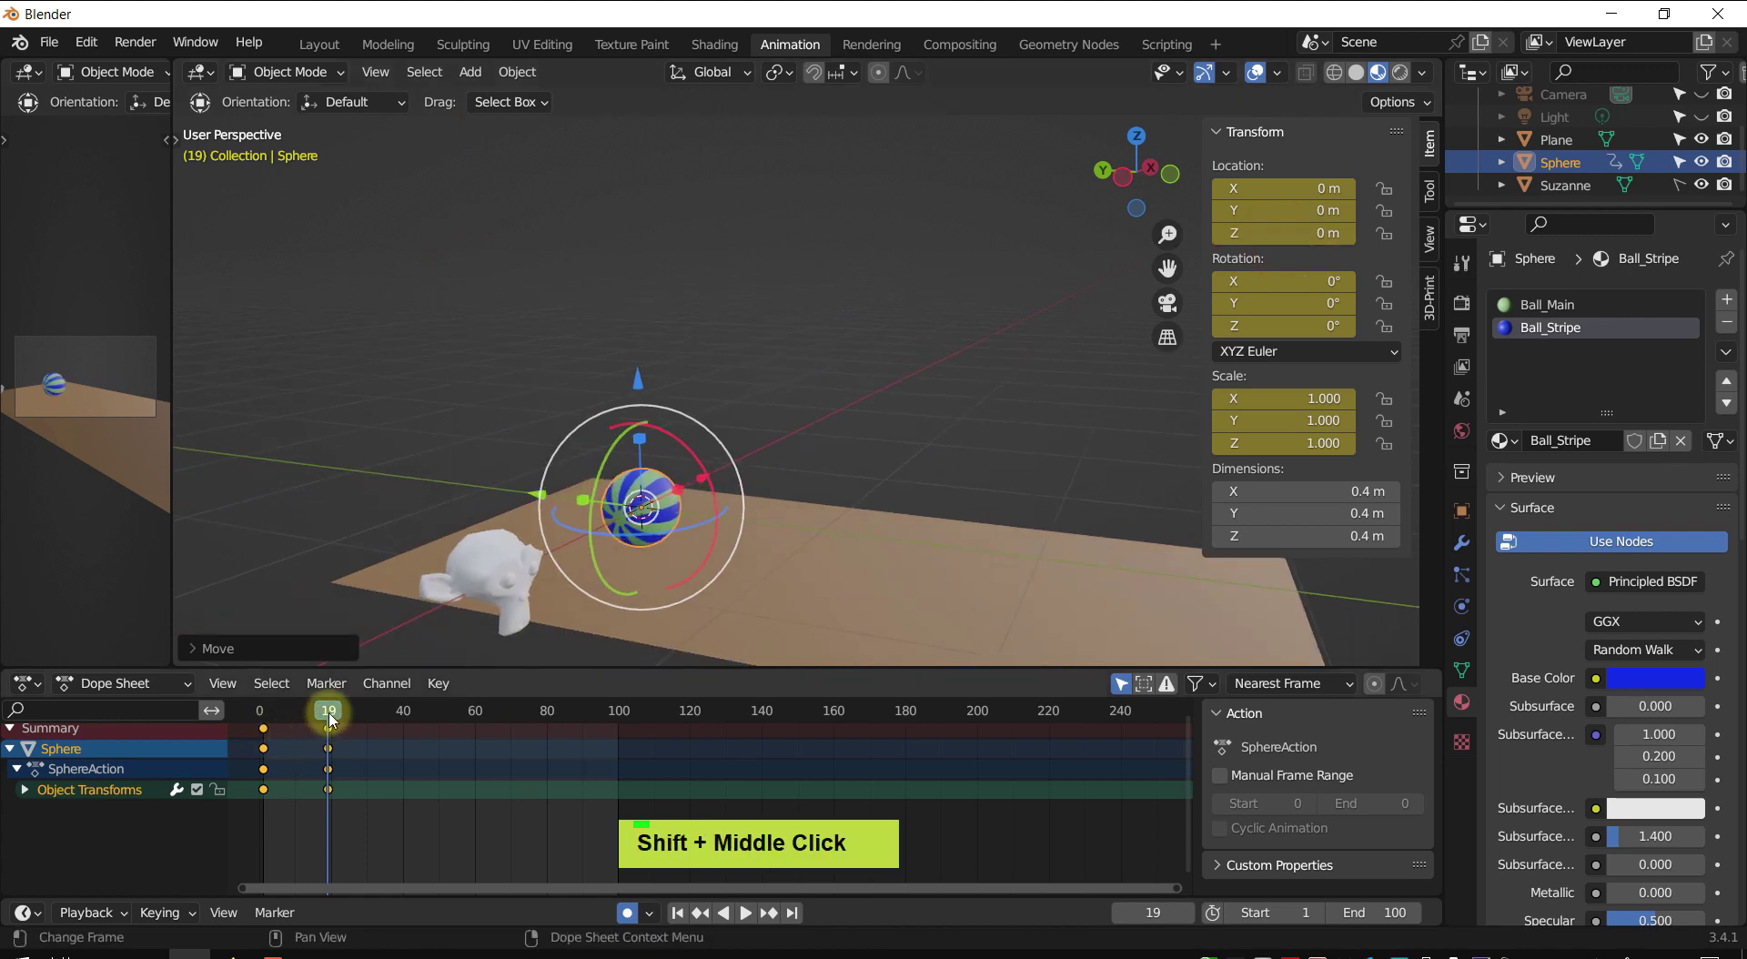
{"action": "key", "text": "space"}
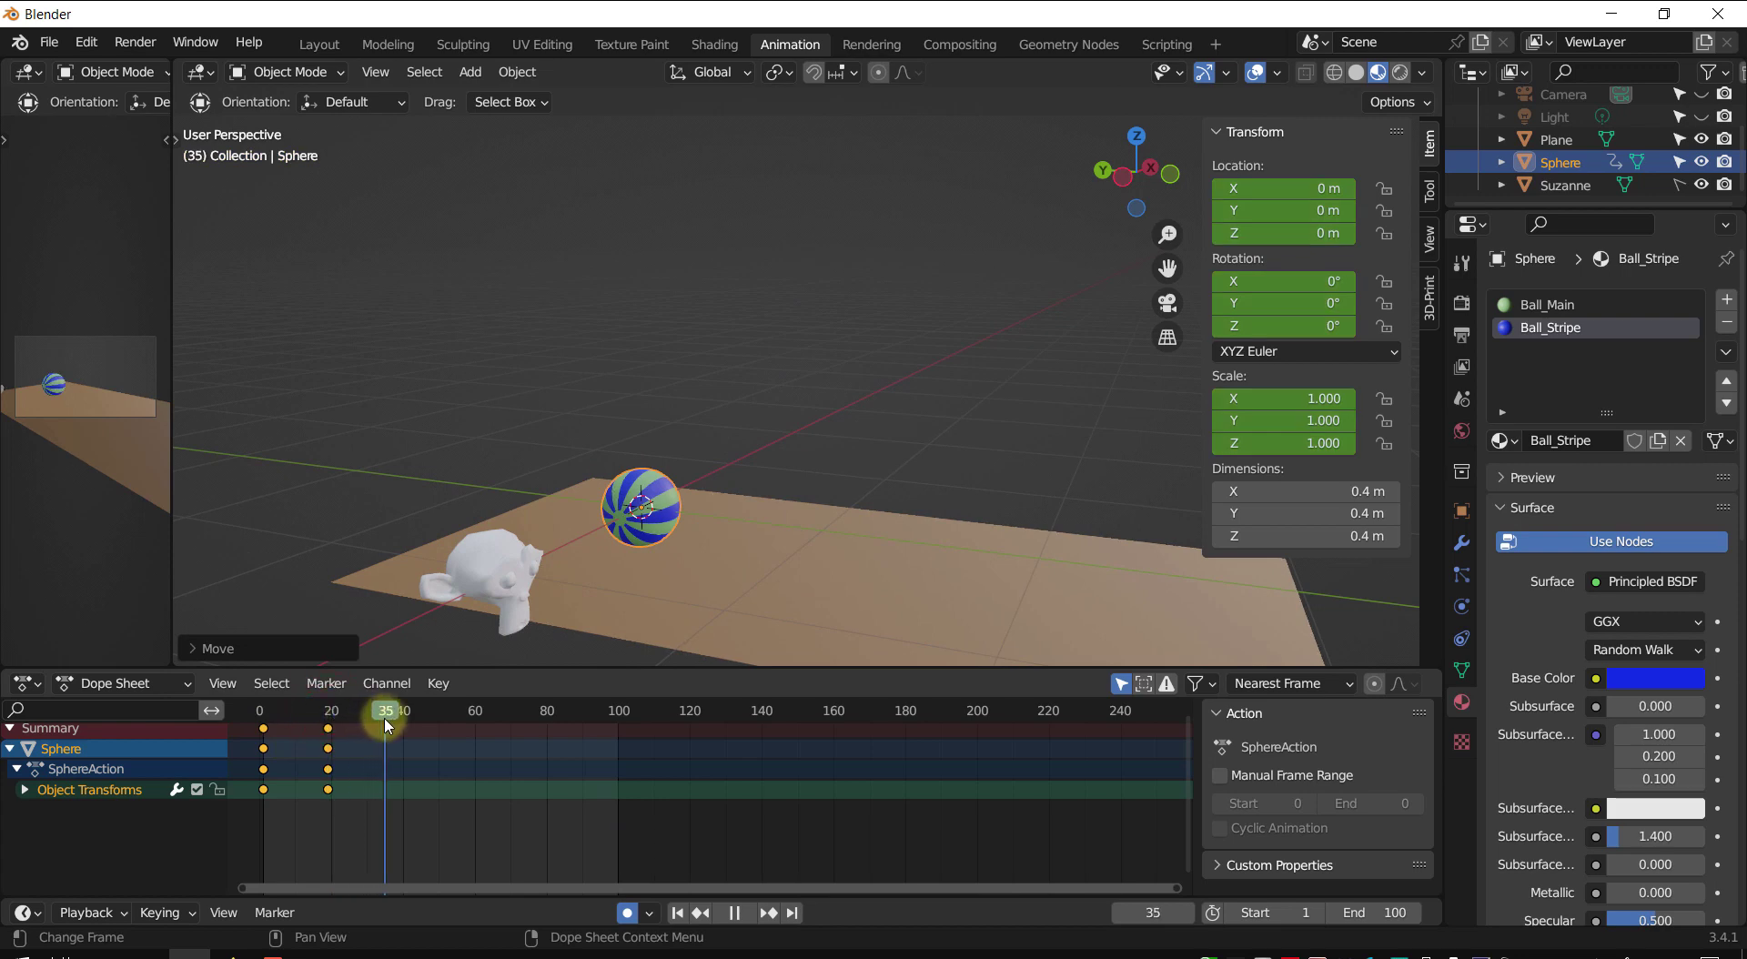
{"action": "left_click_drag", "start_coordinate": [378, 713], "coordinate": [372, 712]}
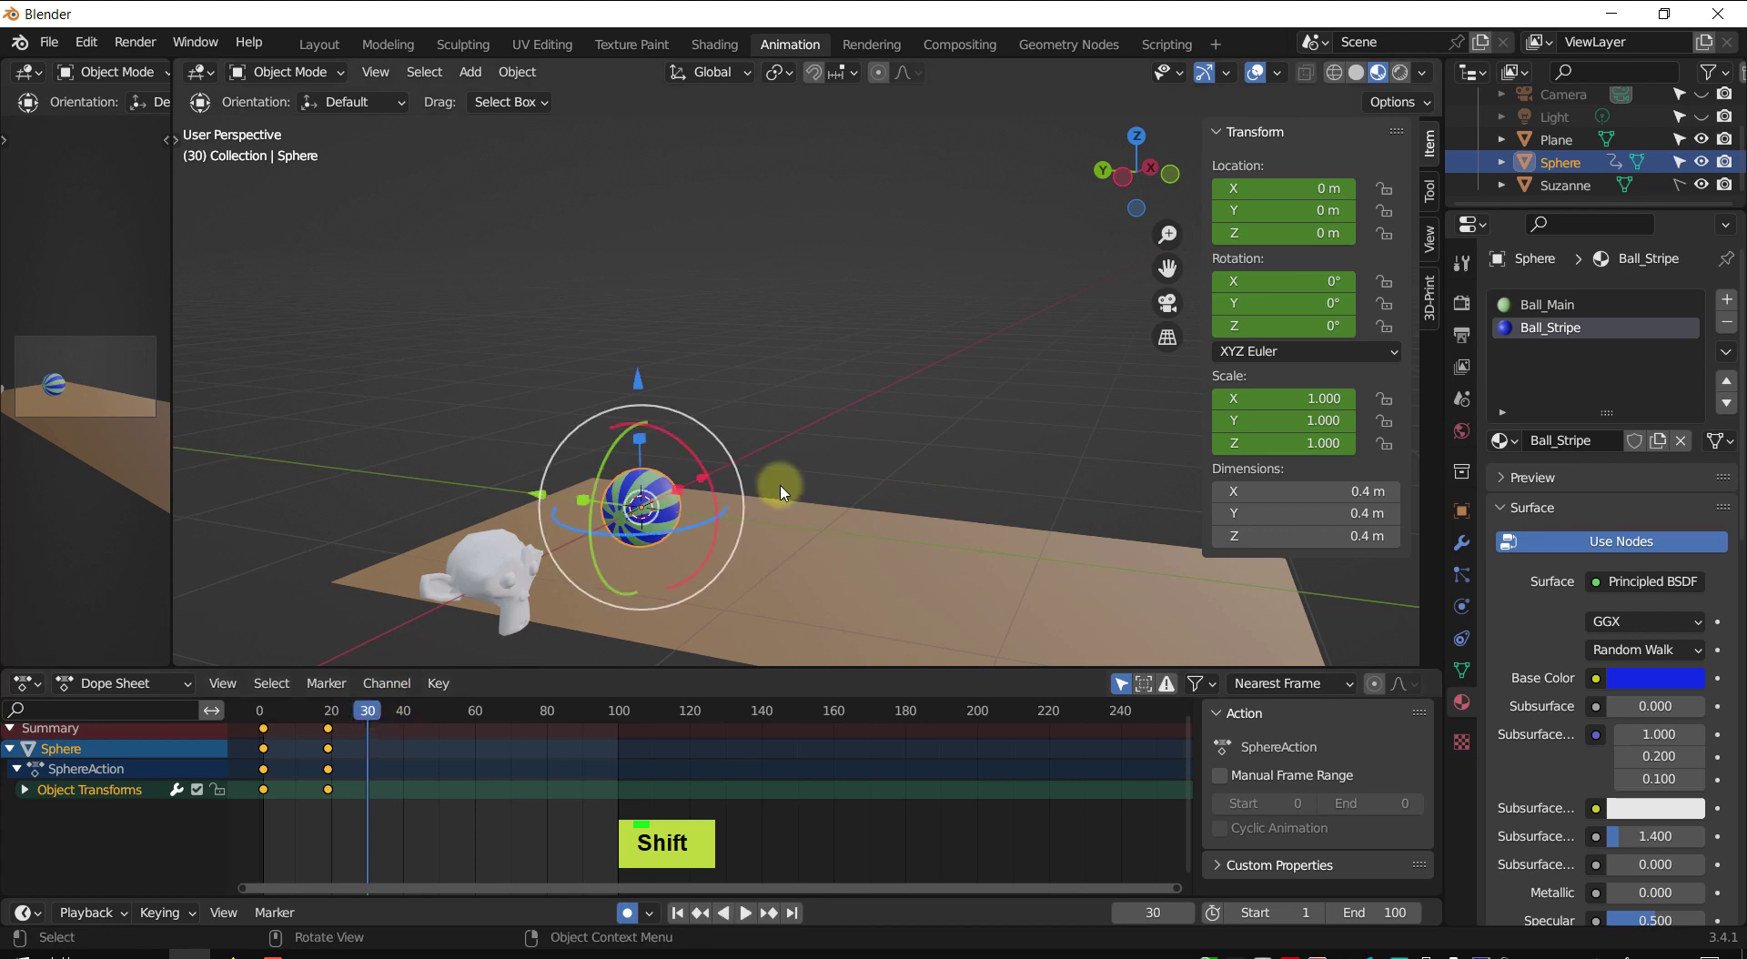
{"action": "mouse_move", "coordinate": [844, 439]}
{"action": "middle_mouse_down", "text": "shift"}
{"action": "mouse_move", "coordinate": [788, 448]}
{"action": "mouse_move", "coordinate": [830, 427]}
{"action": "middle_mouse_up", "text": "shift"}
{"action": "left_click_drag", "start_coordinate": [574, 380], "coordinate": [573, 291]}
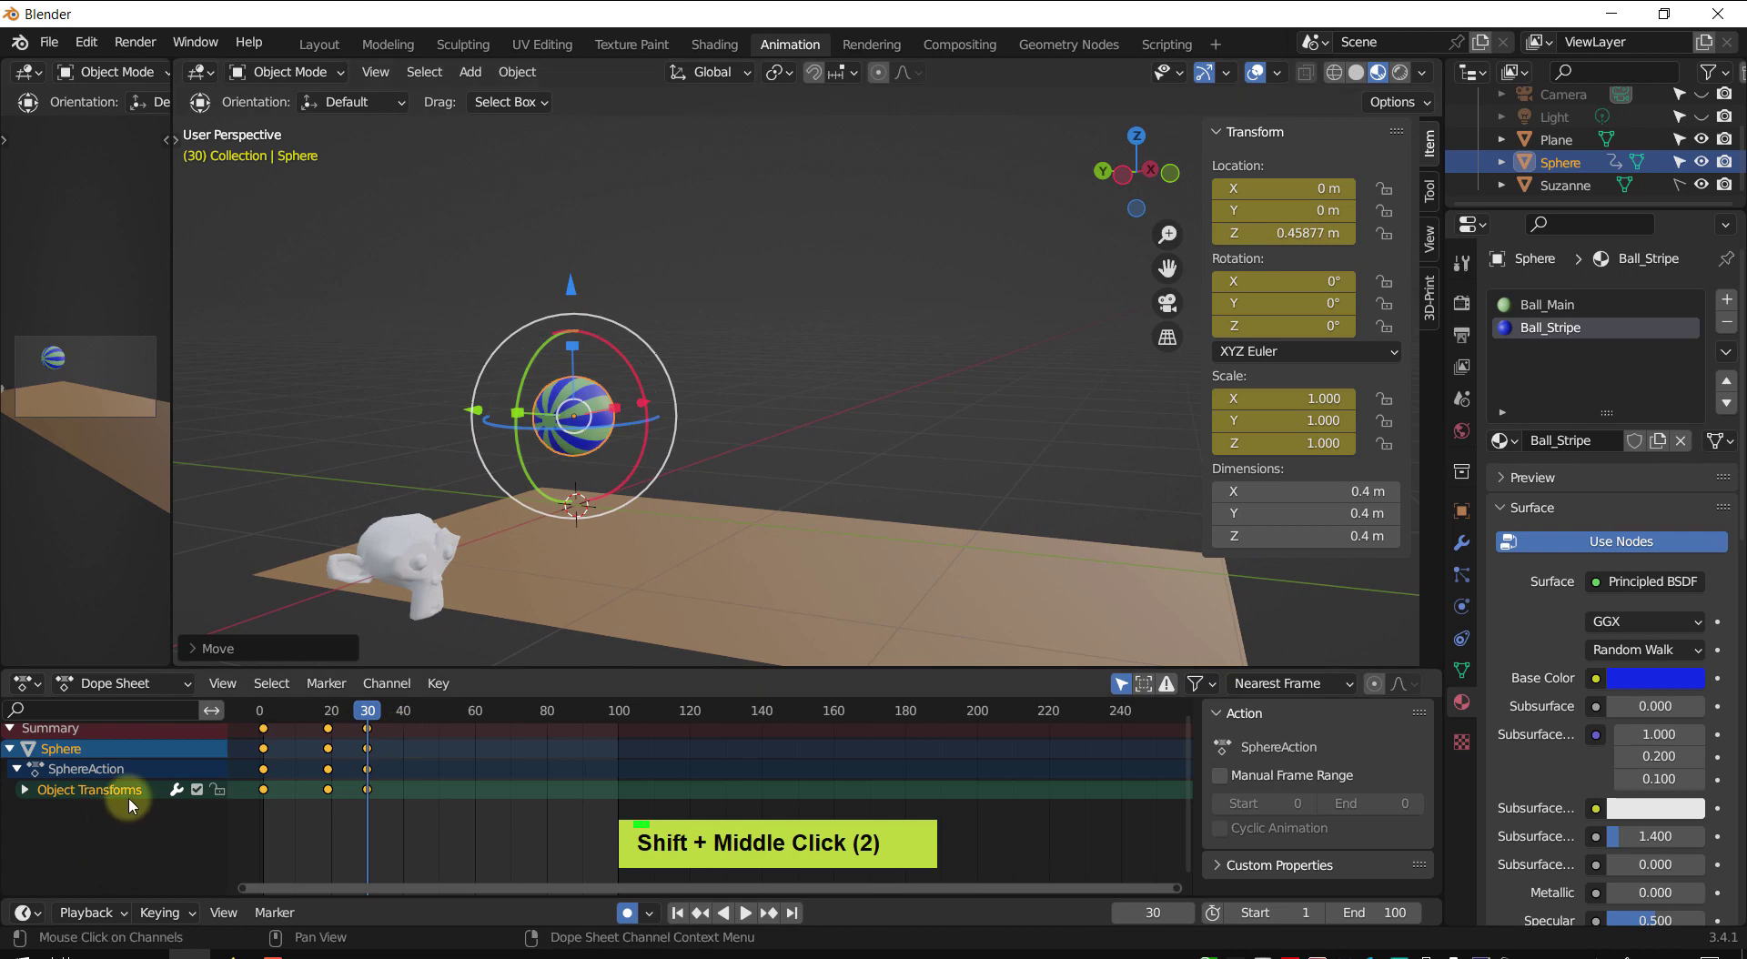
- Switch the Dope Sheet to the Graph Editor, turn on Normalize, and fit the ball's curves in view
{"action": "key", "text": "ctrl+Tab"}
{"action": "middle_click_drag", "start_coordinate": [385, 778], "coordinate": [455, 717], "text": "shift"}
{"action": "left_click", "coordinate": [368, 684]}
{"action": "middle_click_drag", "start_coordinate": [571, 786], "coordinate": [503, 845], "text": "shift"}
{"action": "middle_click_drag", "start_coordinate": [548, 799], "coordinate": [528, 762], "text": "ctrl"}
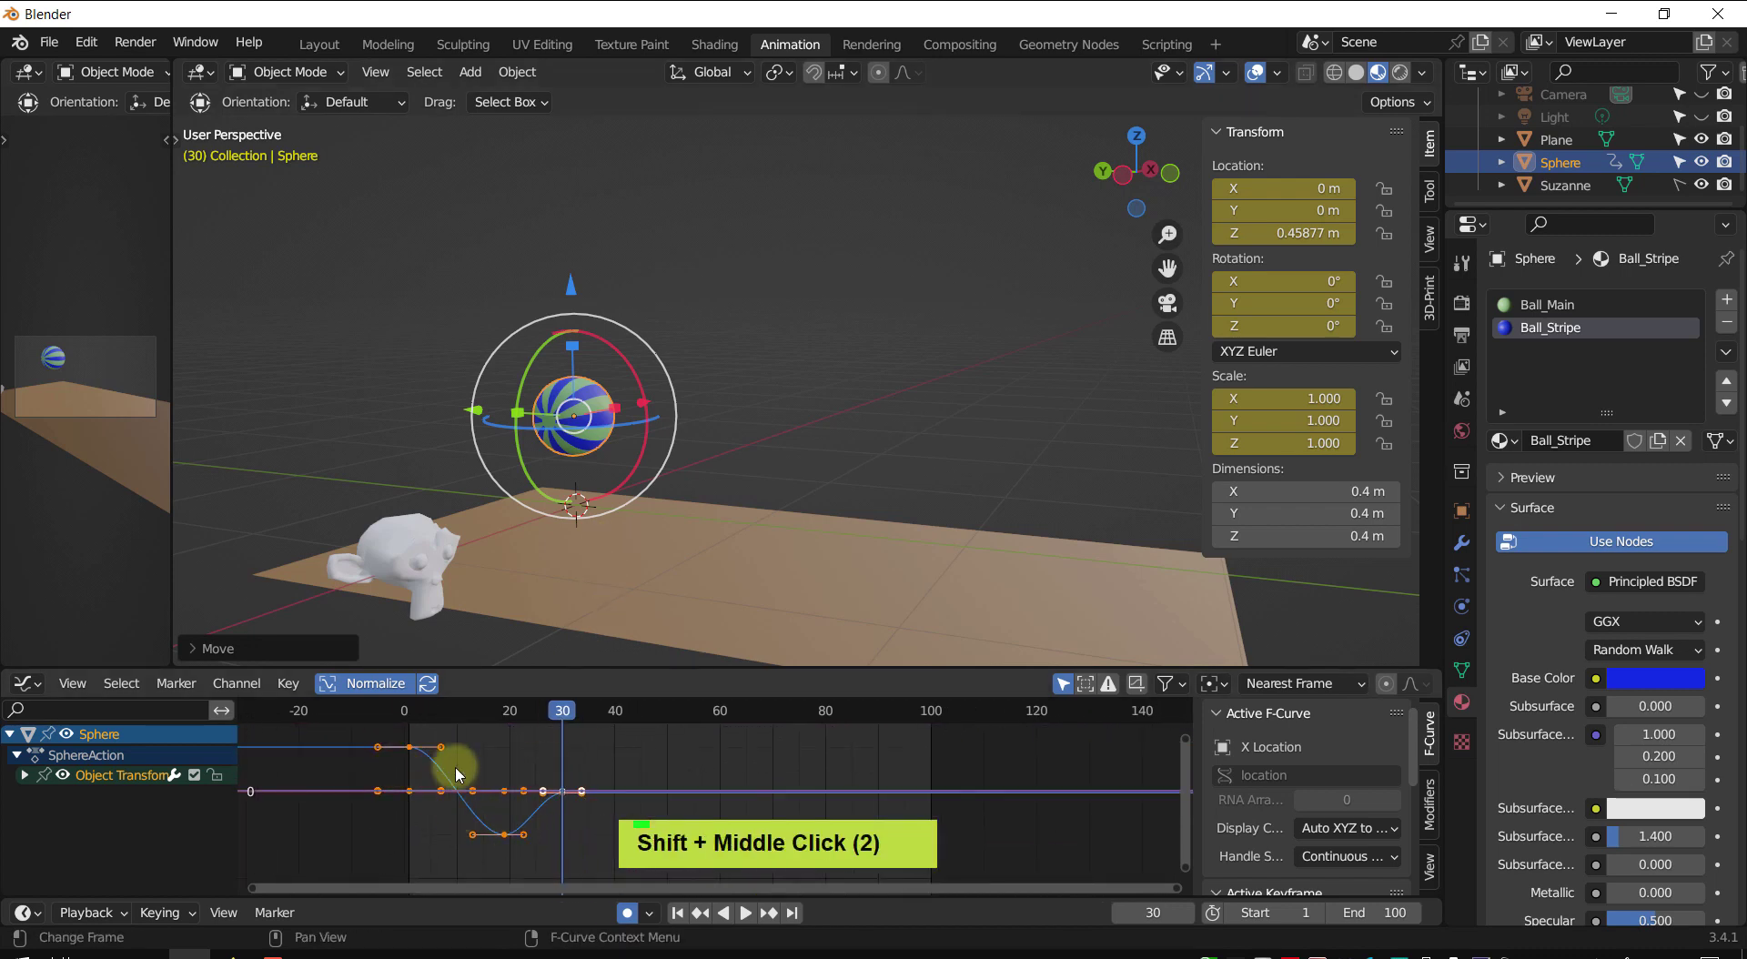
- Lower the ball to about 0.36 m on Z at frame 30, and set its Z location to 0 m at frame 40
{"action": "left_click_drag", "start_coordinate": [571, 291], "coordinate": [613, 346]}
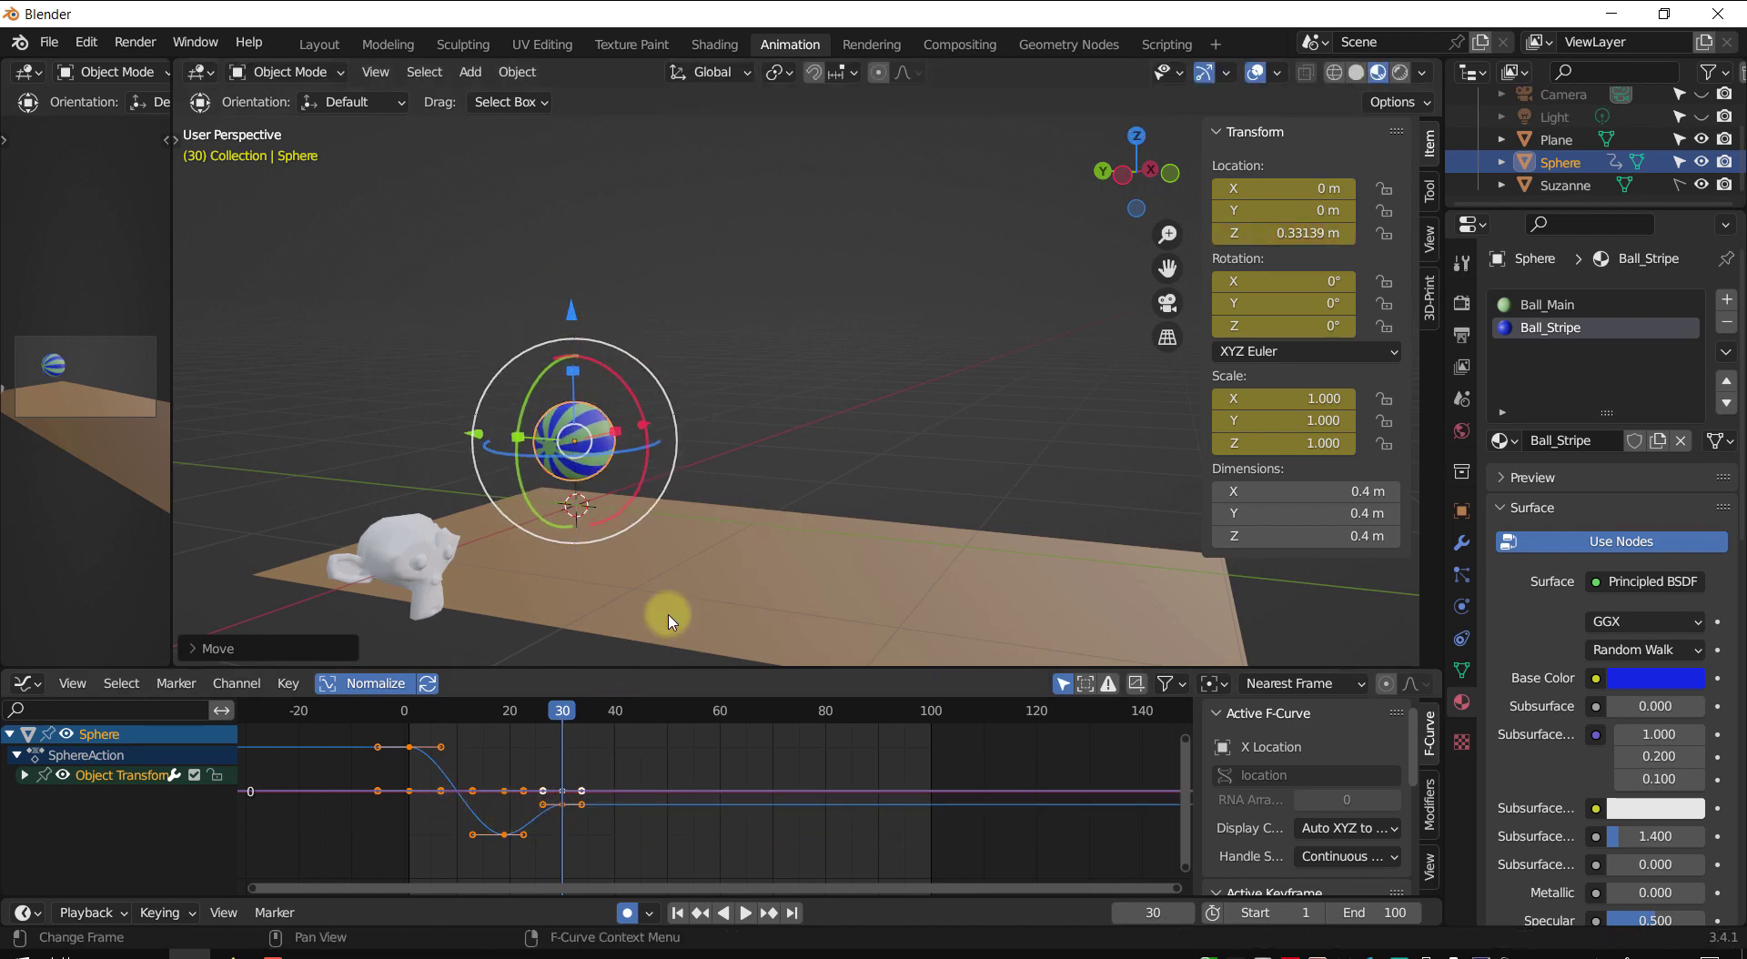
{"action": "left_click_drag", "start_coordinate": [572, 312], "coordinate": [573, 307]}
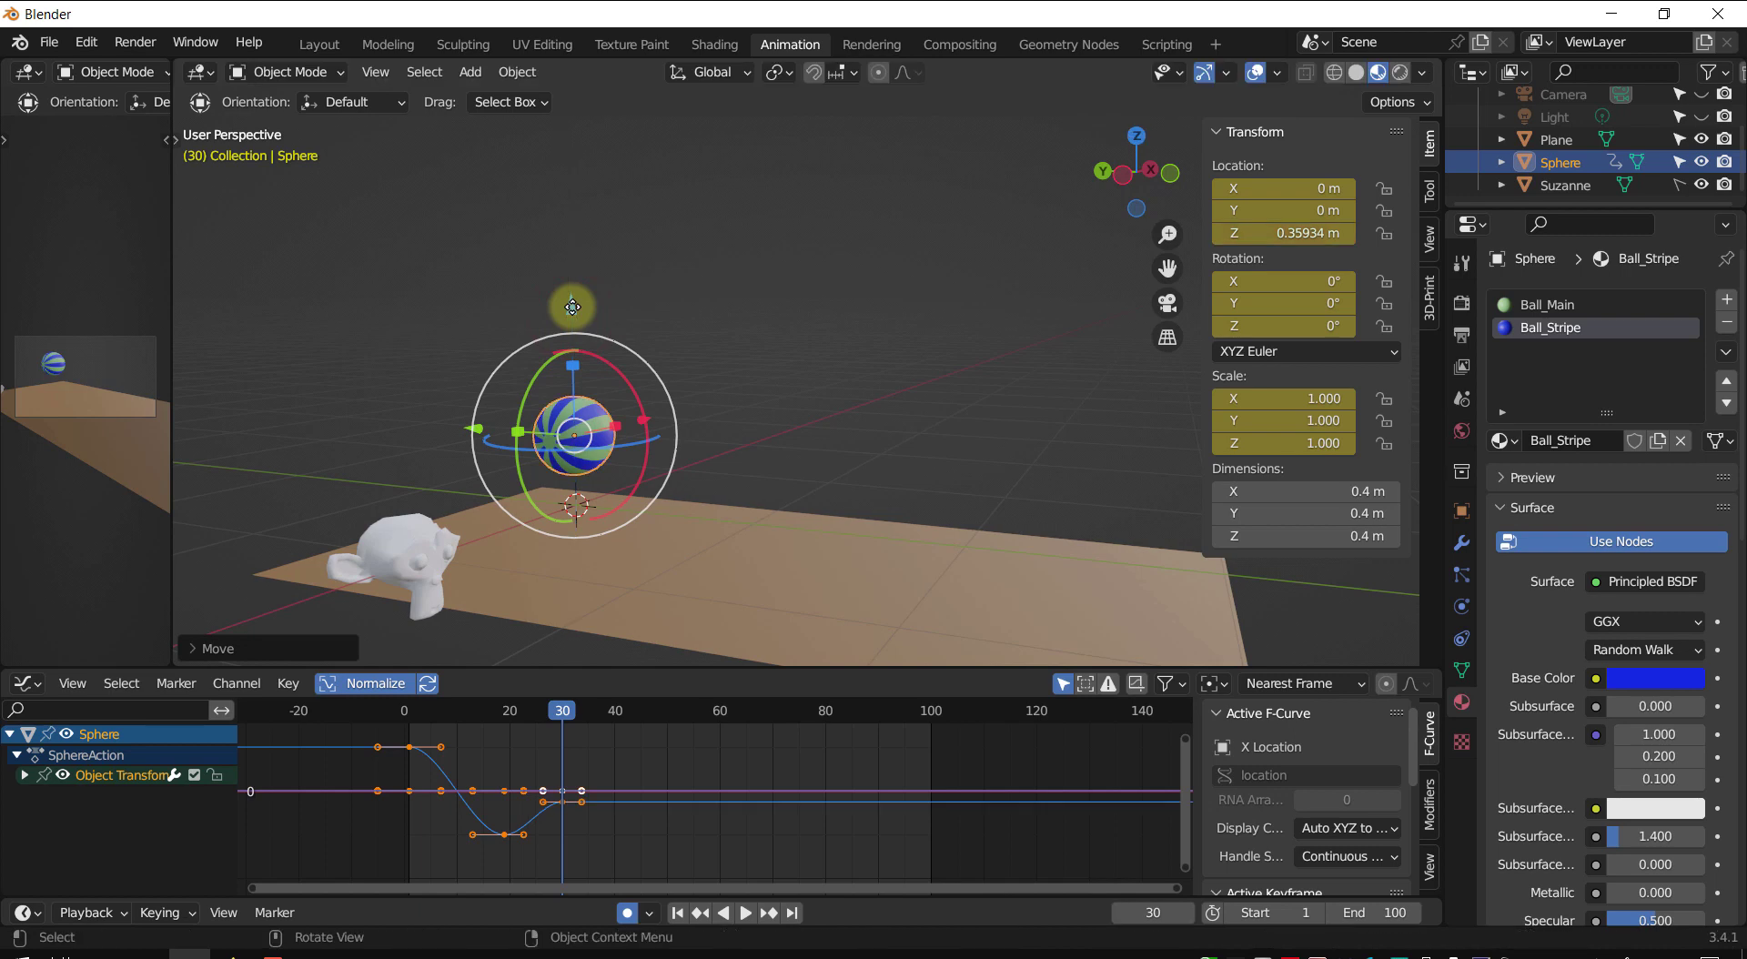
{"action": "left_click_drag", "start_coordinate": [564, 712], "coordinate": [619, 725], "text": "shift"}
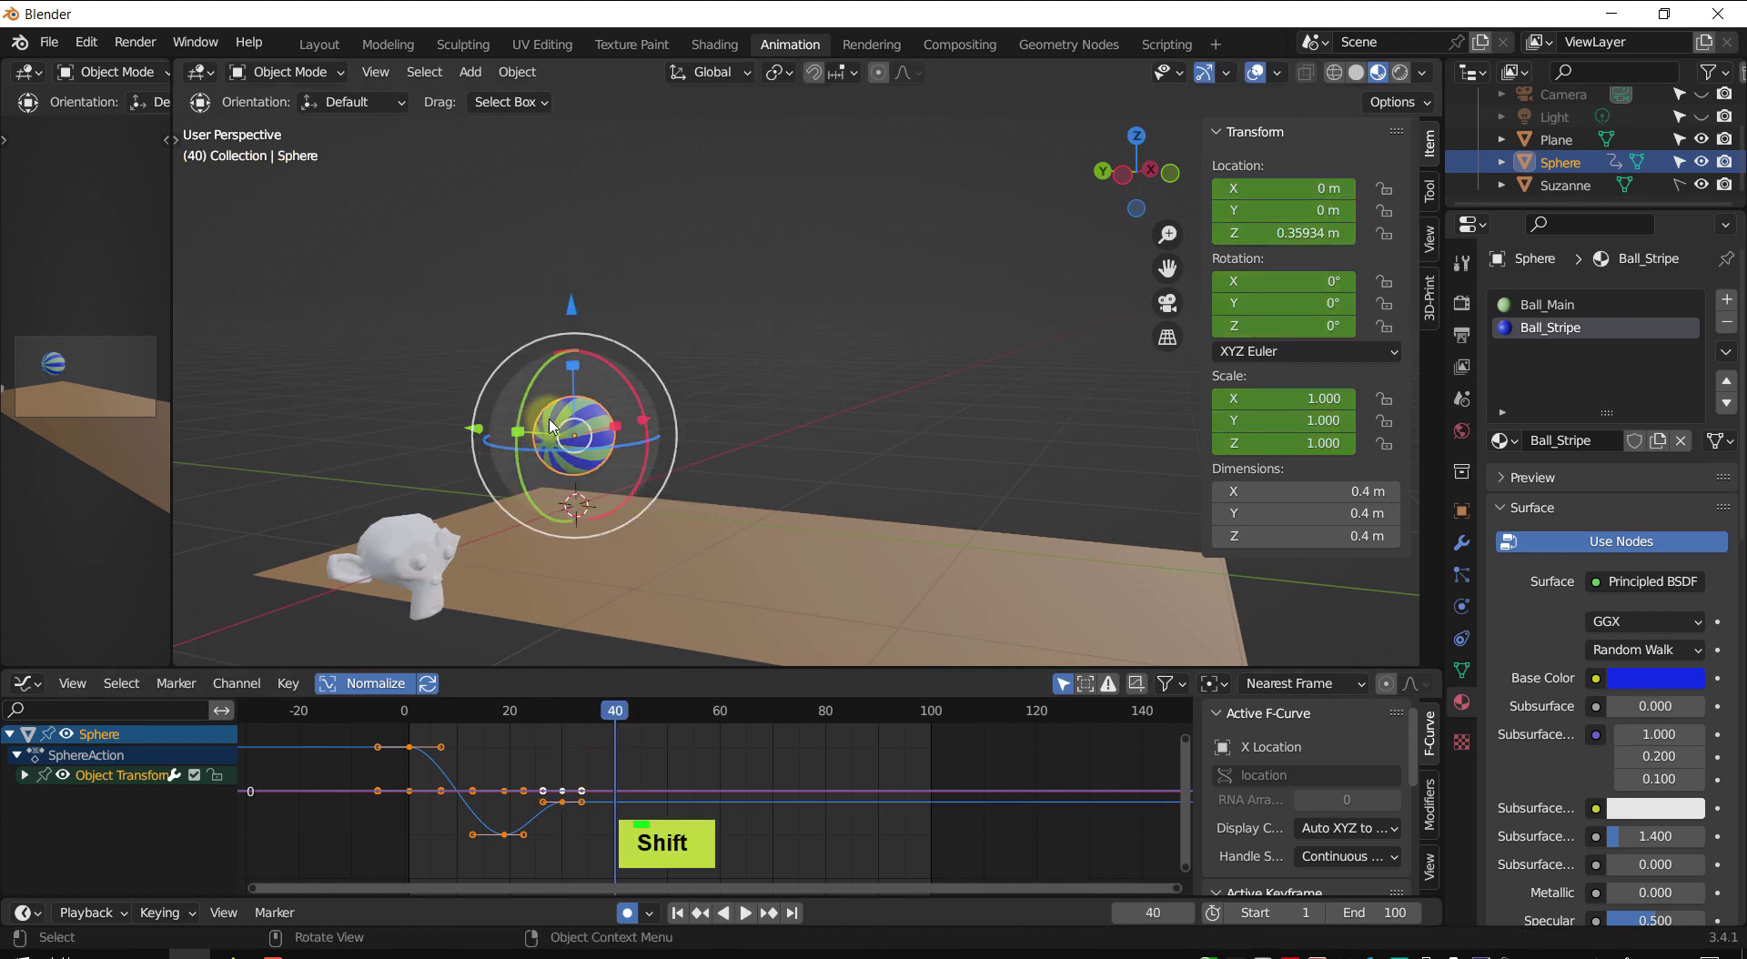
{"action": "left_click", "coordinate": [1279, 232]}
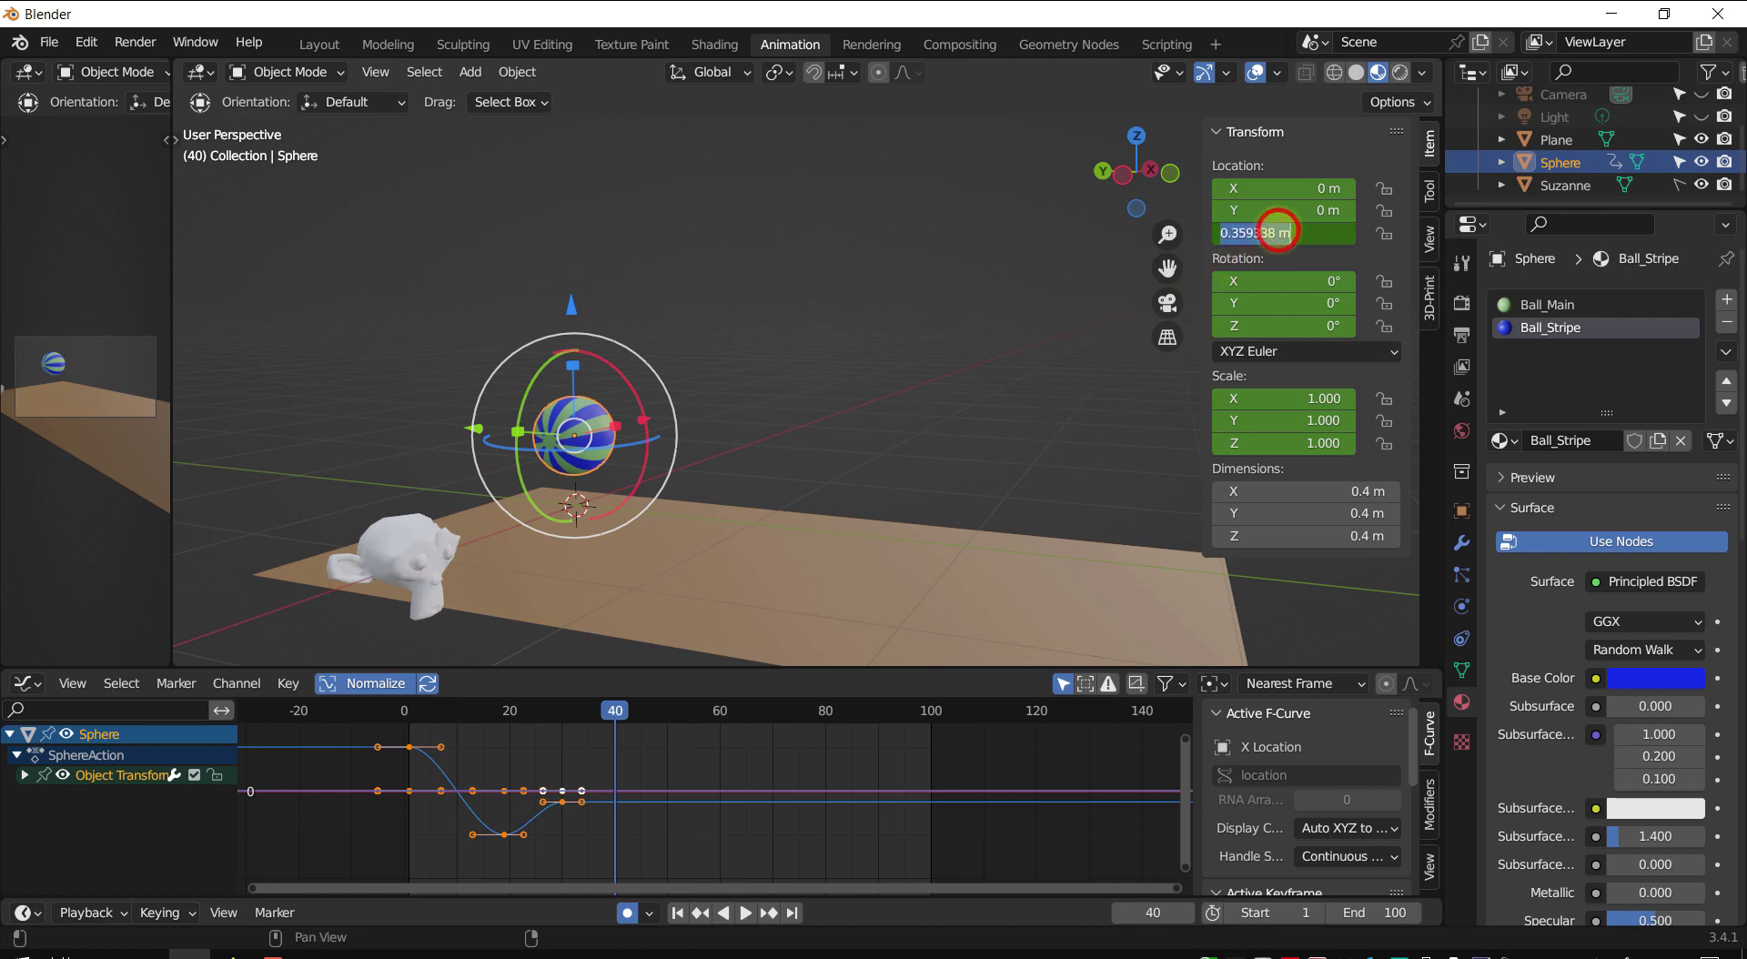
{"action": "type", "text": "0"}
{"action": "key", "text": "Return"}
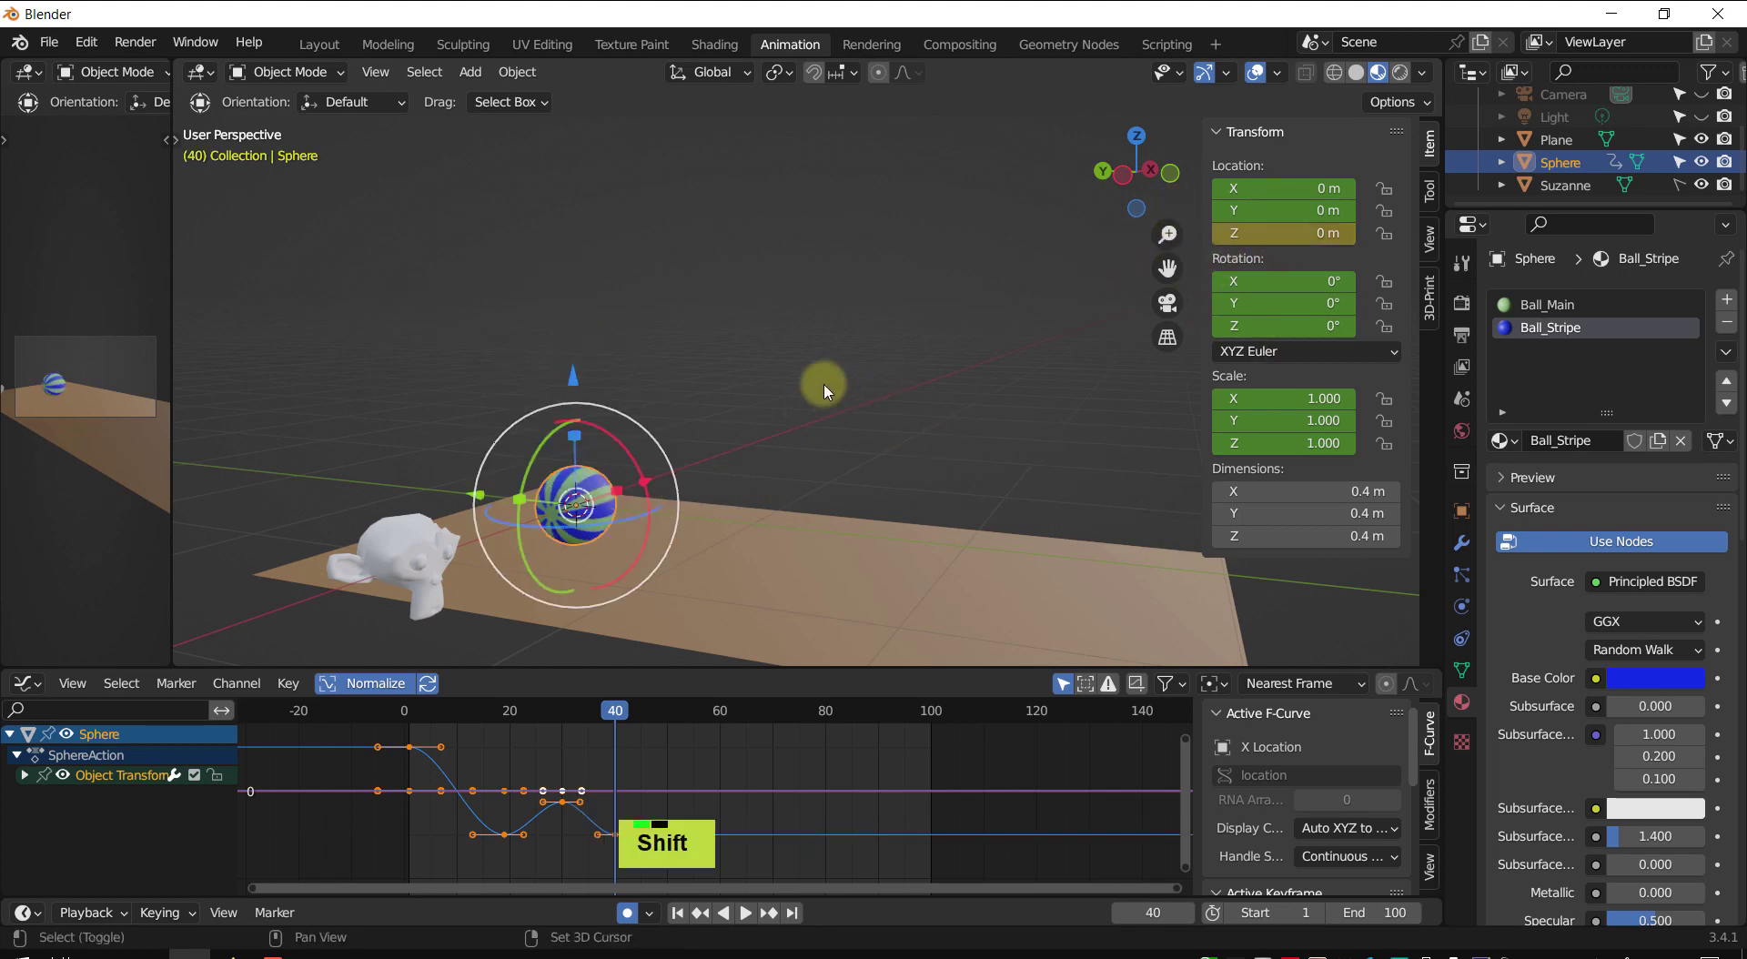
- At frame 47, raise the ball straight up to about 0.22 m on Z for the second bounce
{"action": "middle_click_drag", "start_coordinate": [823, 382], "coordinate": [811, 375], "text": "shift"}
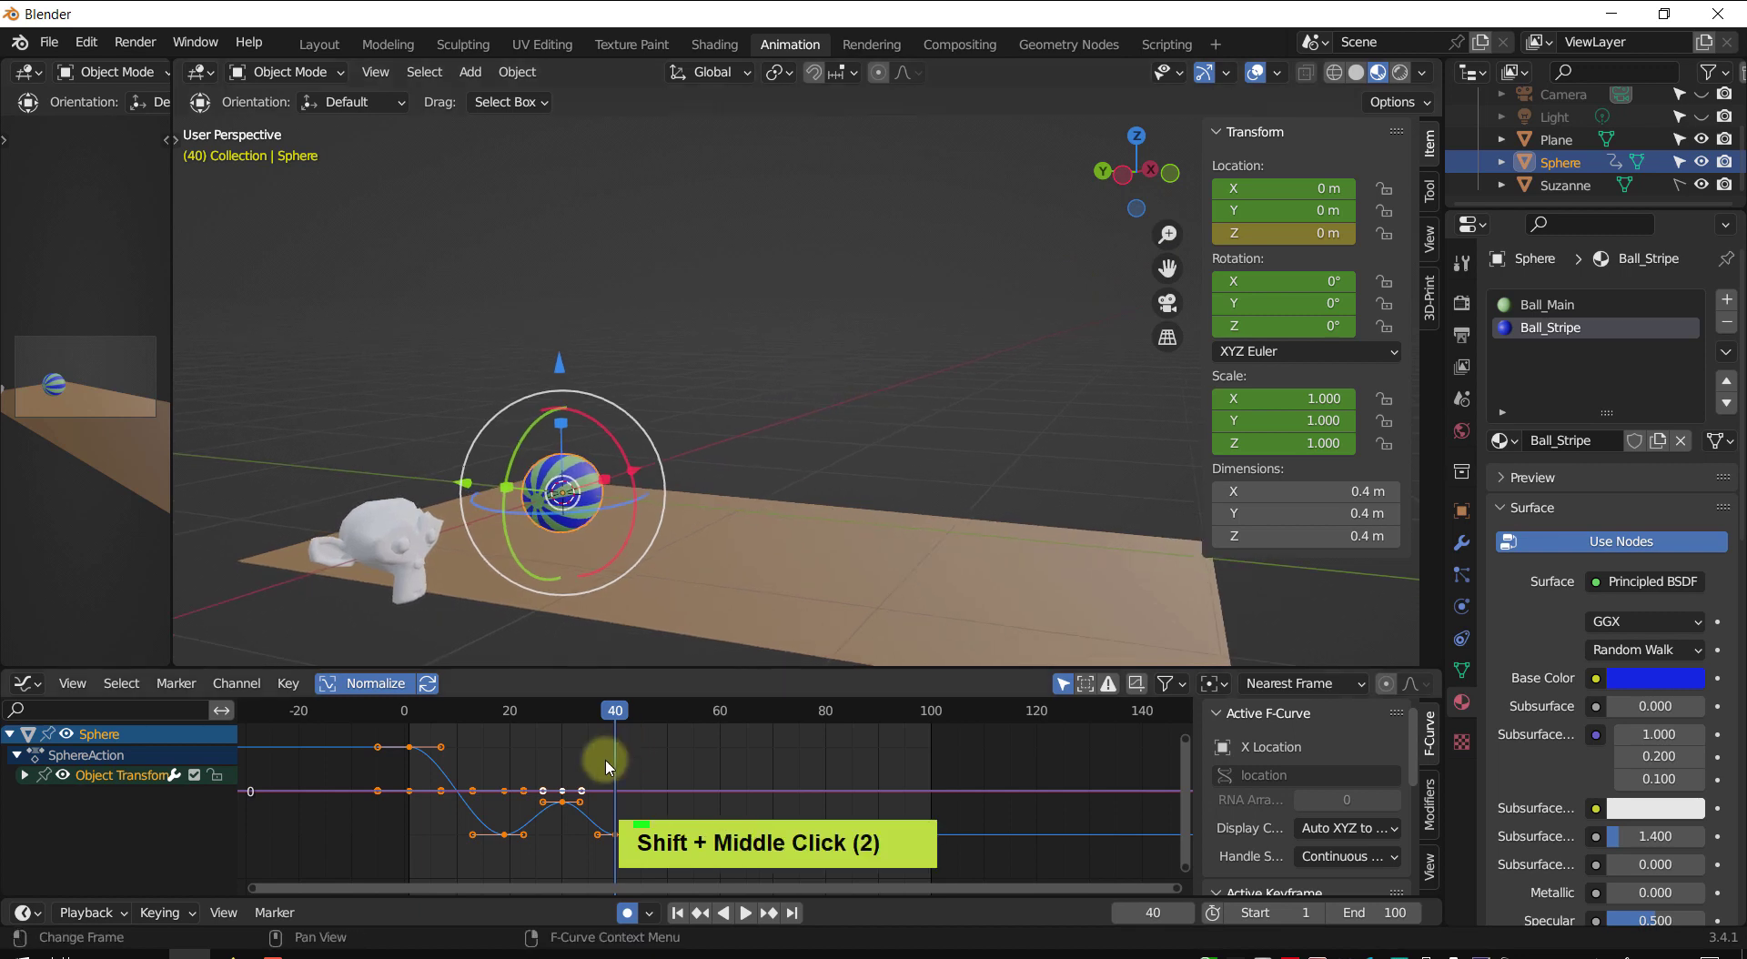
{"action": "left_click_drag", "start_coordinate": [616, 715], "coordinate": [654, 719]}
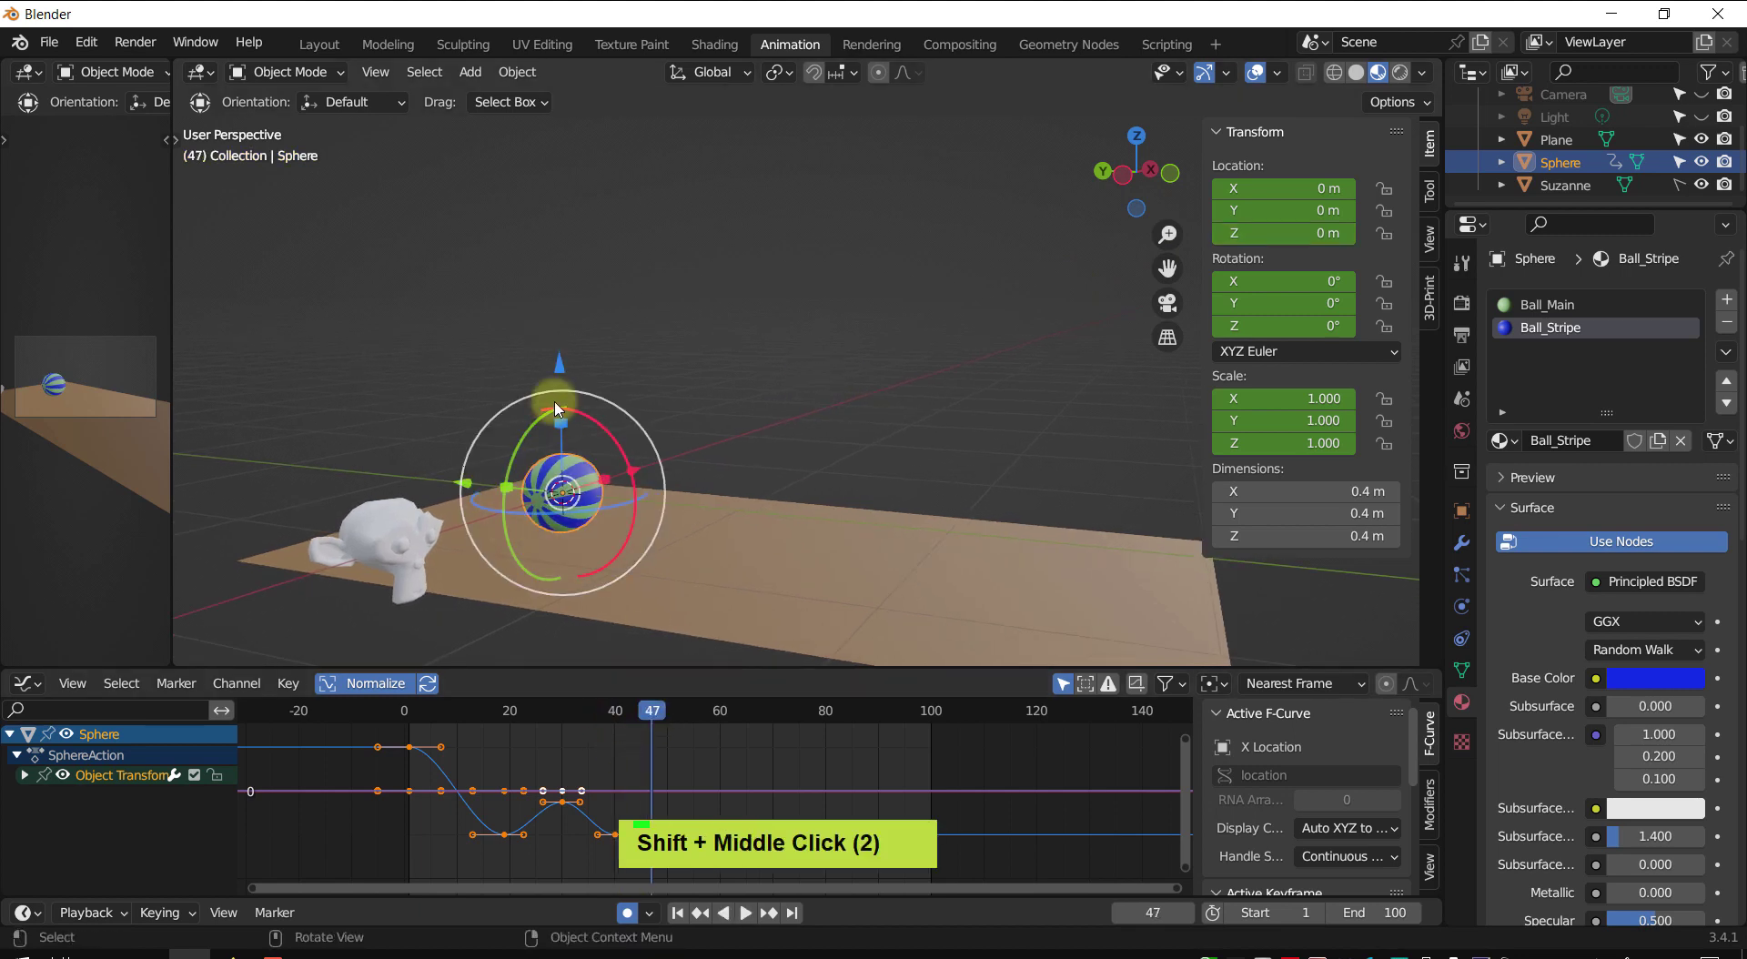
{"action": "left_click_drag", "start_coordinate": [560, 373], "coordinate": [560, 324]}
- Paste the copied floor-contact keyframe at frame 53, bringing the ball back to 0 m on Z
{"action": "left_click_drag", "start_coordinate": [649, 710], "coordinate": [684, 714]}
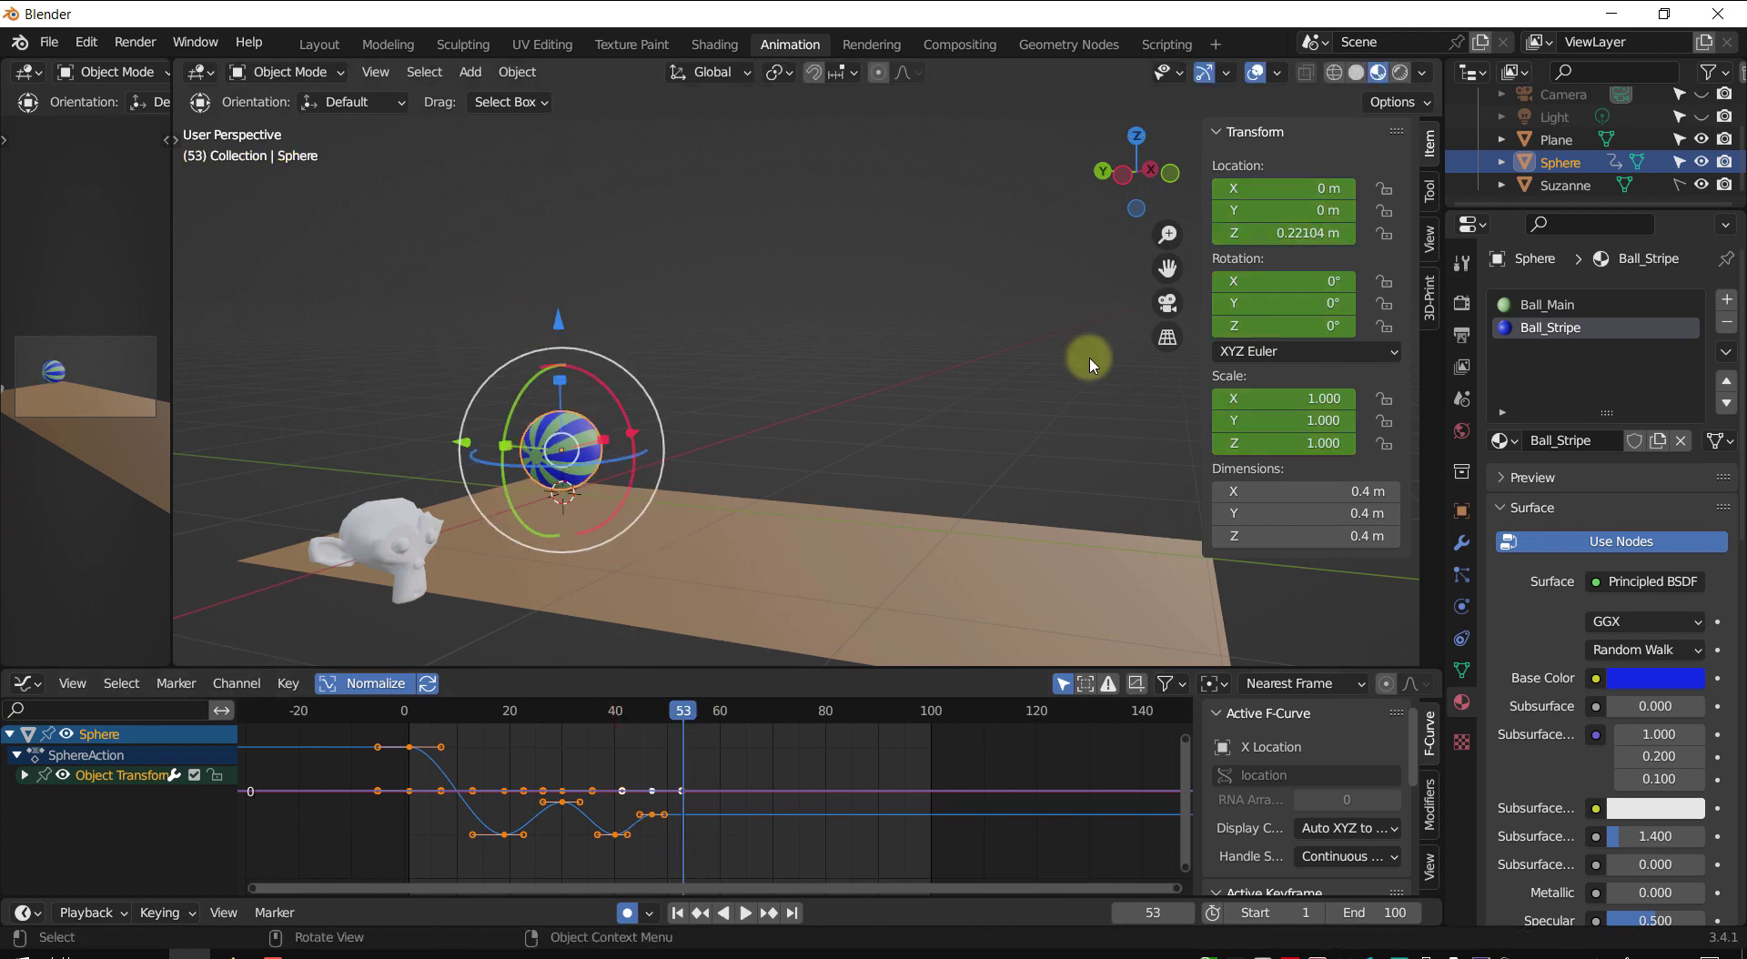
{"action": "left_click", "coordinate": [619, 839]}
{"action": "key", "text": "ctrl+v"}
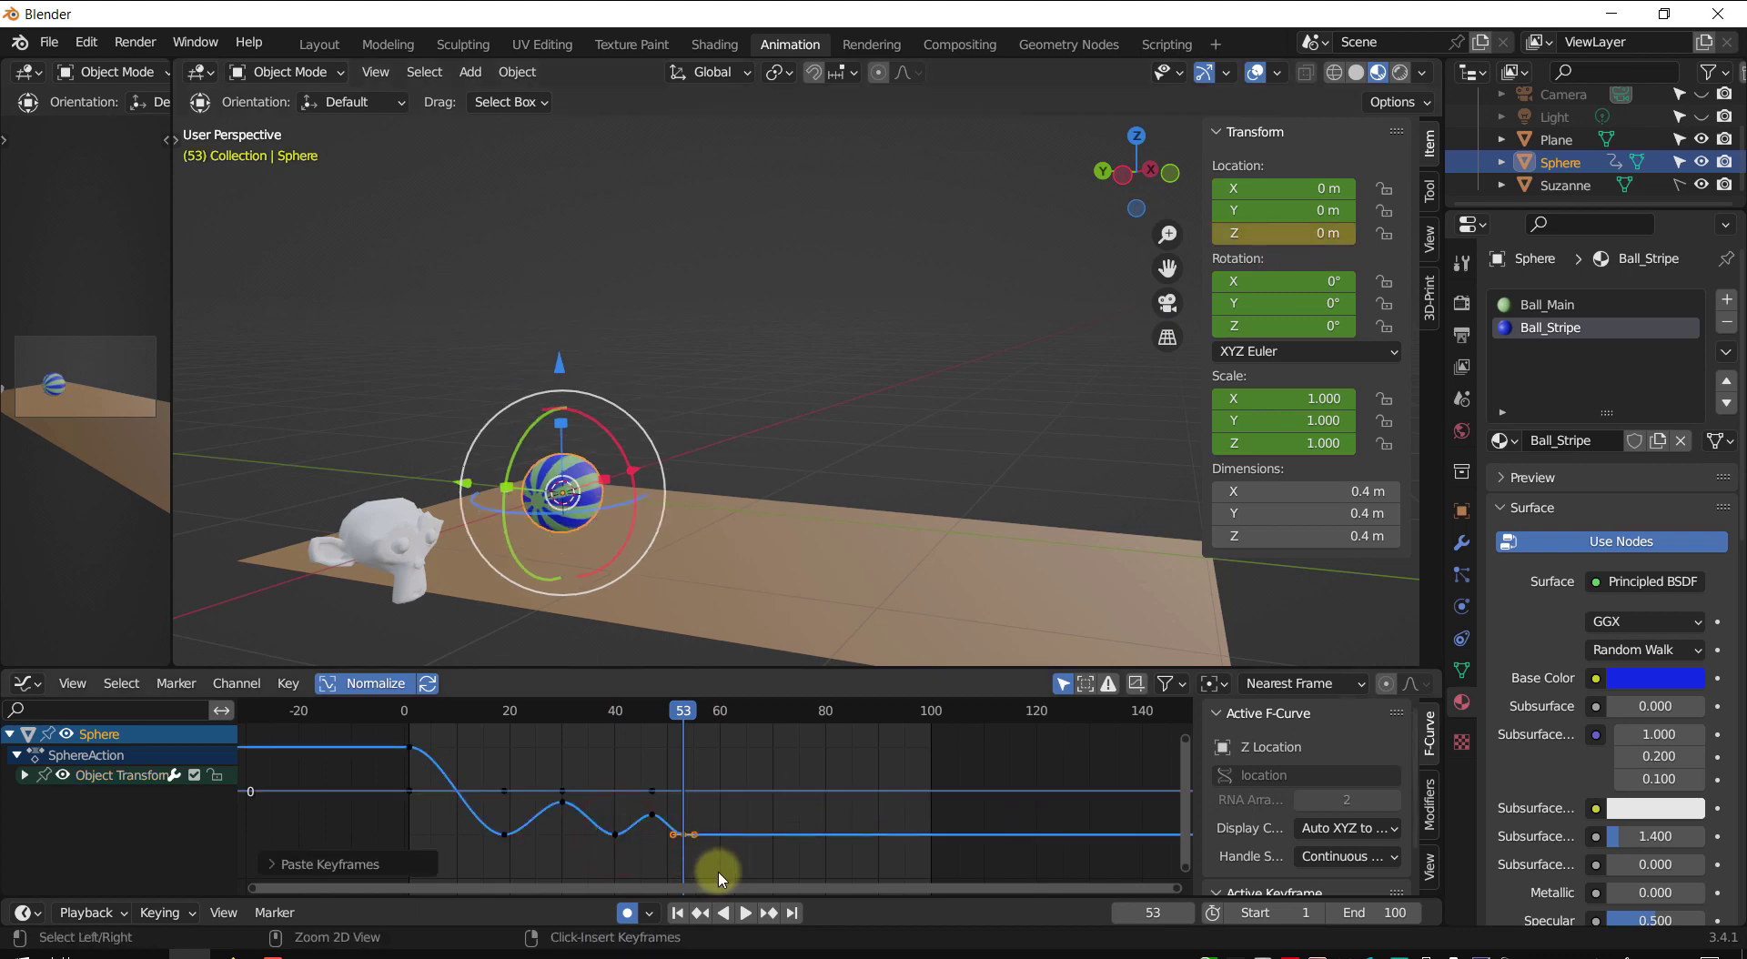
- At frame 58, raise the ball to about 0.1 m on Z for the third bounce
{"action": "left_click_drag", "start_coordinate": [689, 716], "coordinate": [713, 725]}
{"action": "left_click_drag", "start_coordinate": [558, 369], "coordinate": [559, 347]}
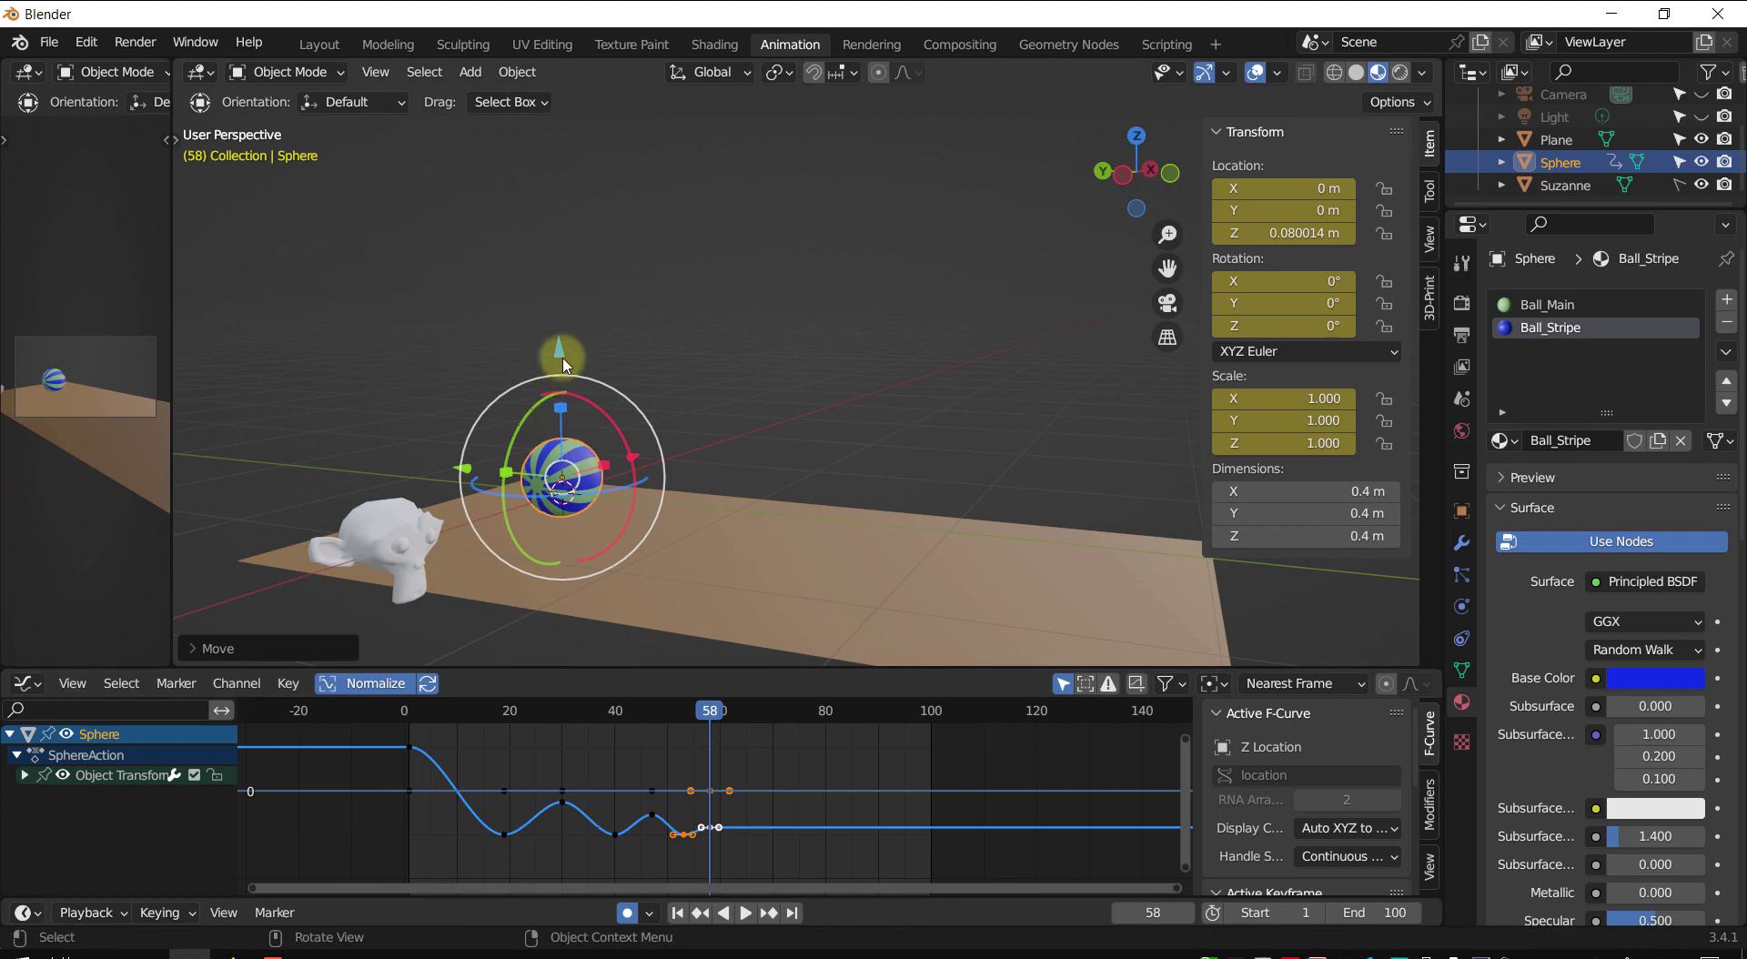
{"action": "left_click_drag", "start_coordinate": [561, 349], "coordinate": [562, 342]}
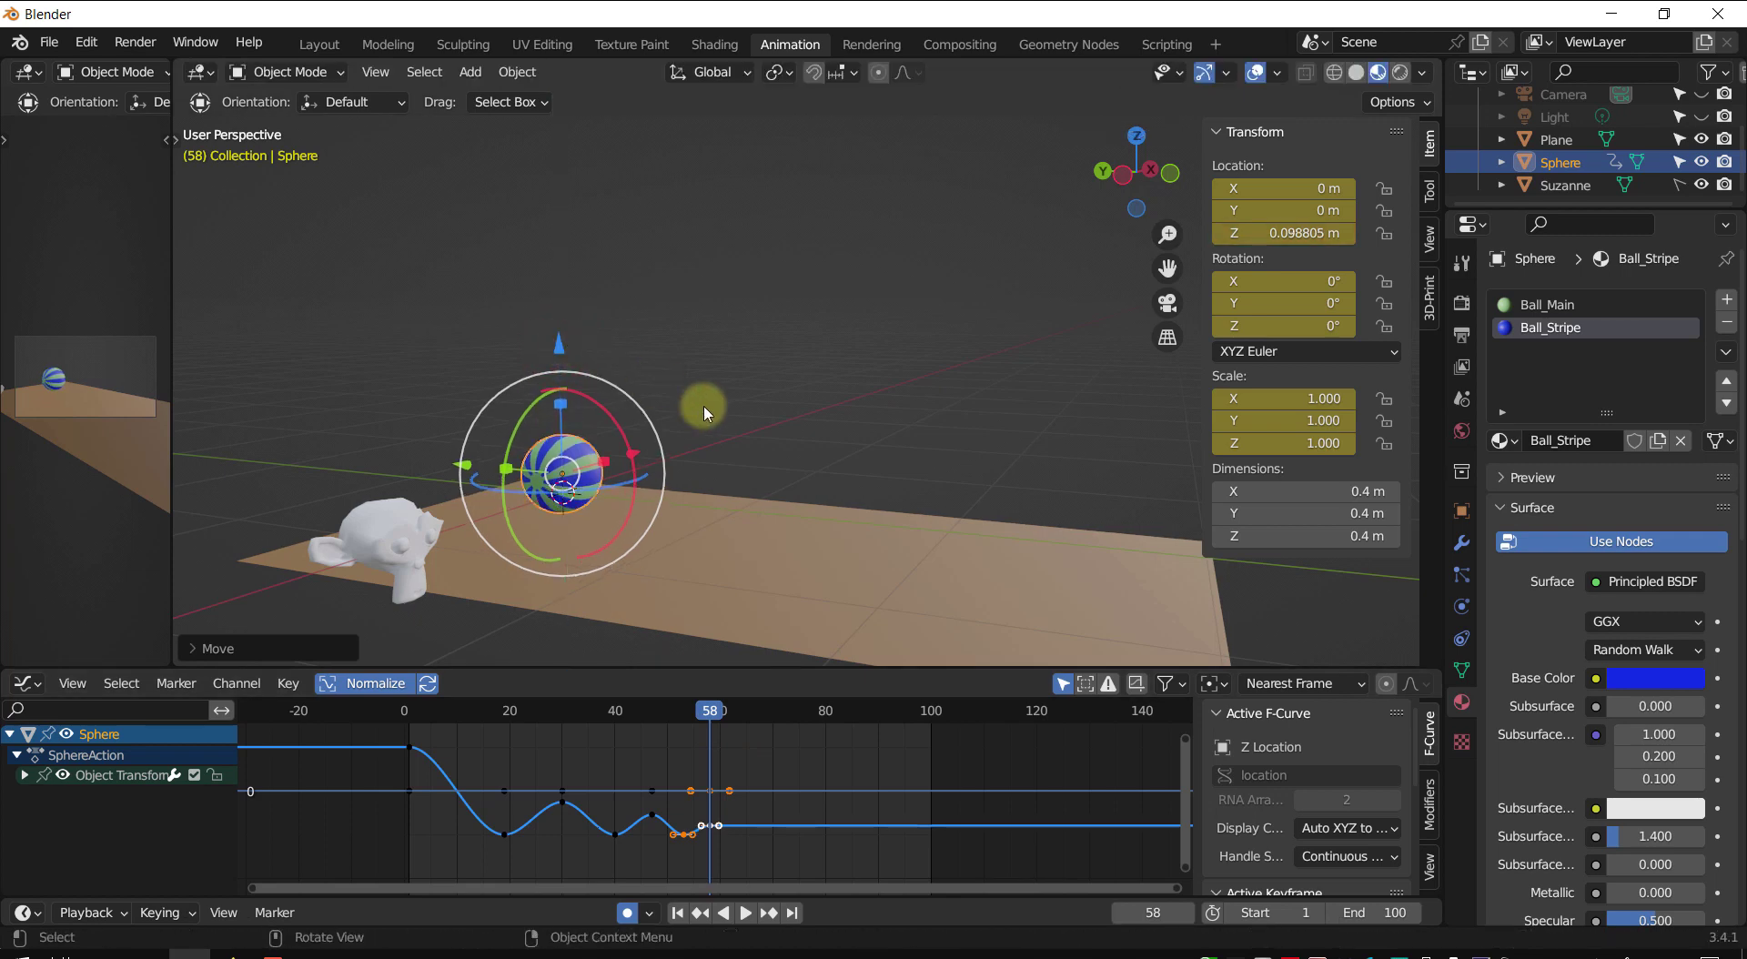
{"action": "middle_click_drag", "start_coordinate": [788, 510], "coordinate": [737, 456], "text": "shift"}
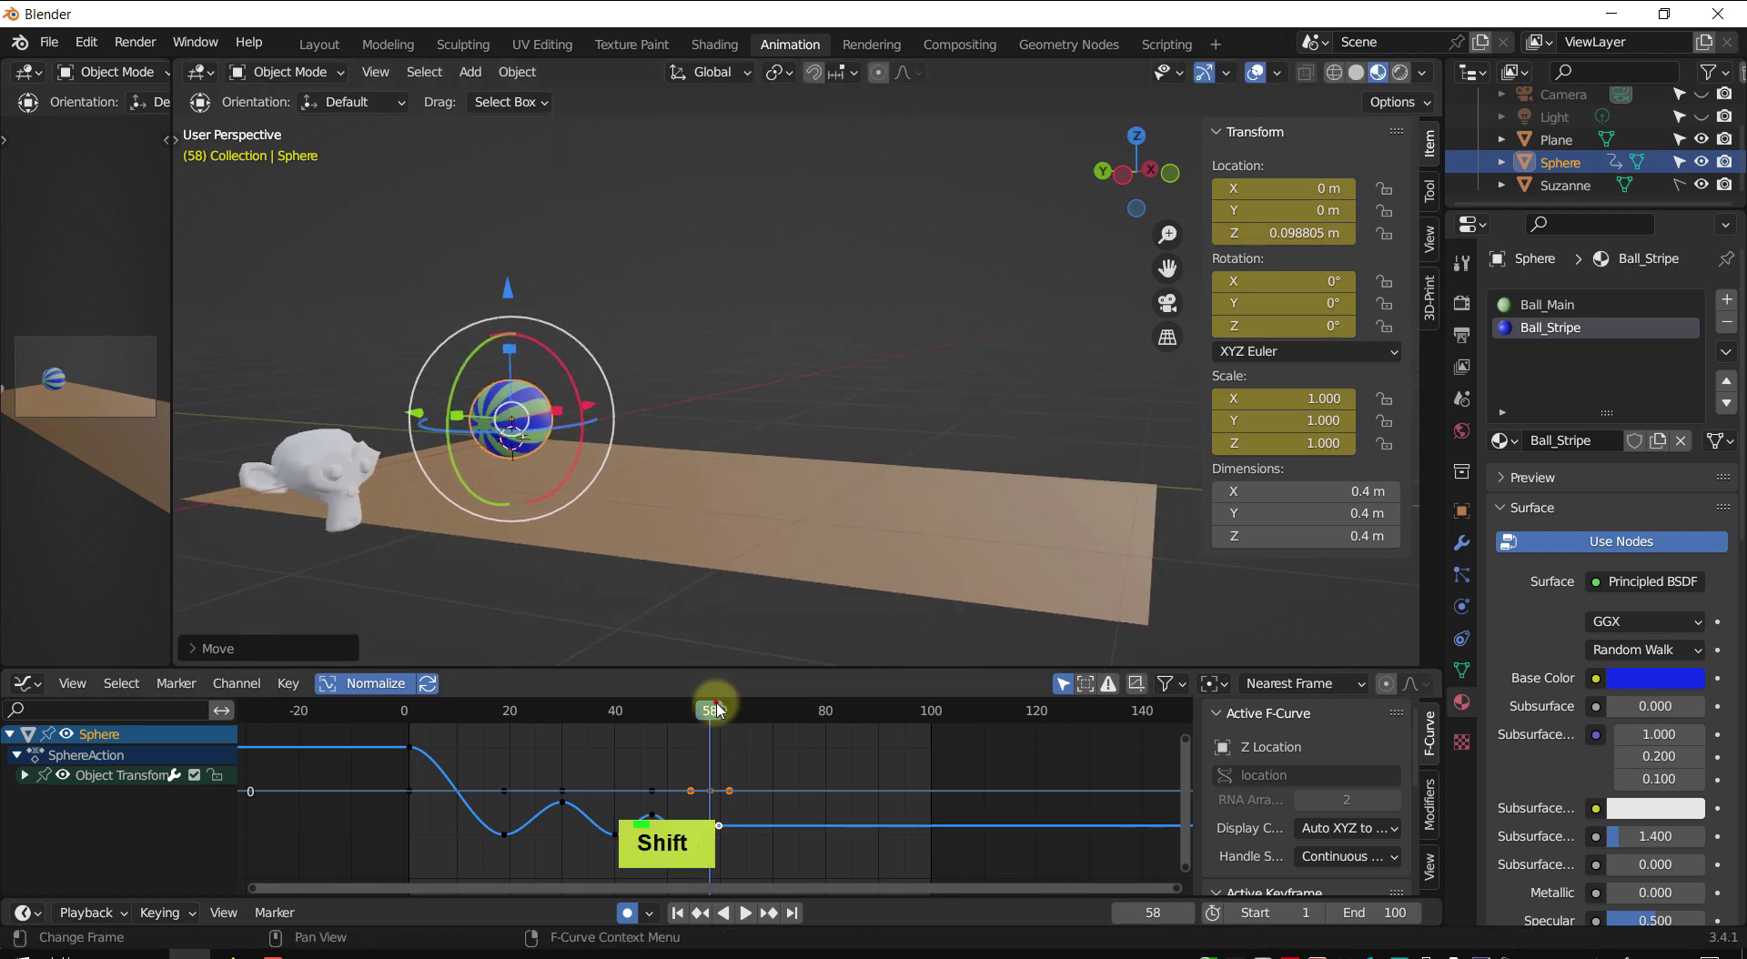
- Copy the floor-contact keyframe at frame 53 and paste it at frame 63 to return the ball to 0 m on Z
{"action": "left_click_drag", "start_coordinate": [719, 710], "coordinate": [736, 710]}
{"action": "key", "text": "ctrl+v"}
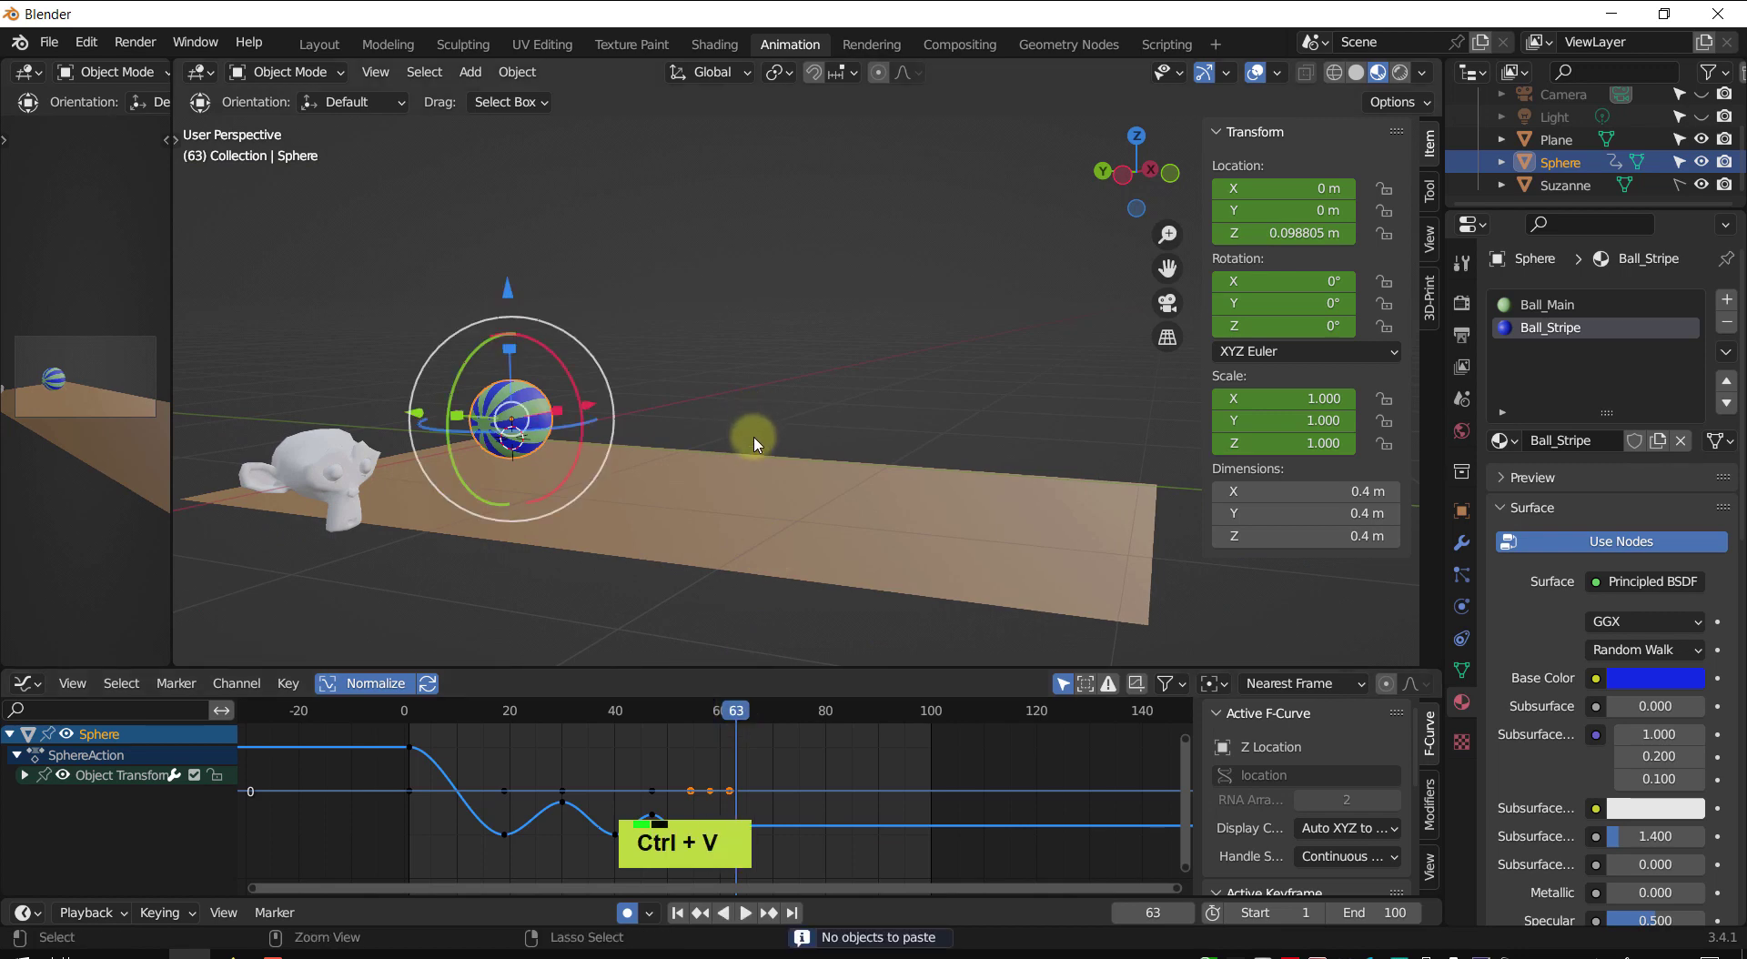
{"action": "left_click", "coordinate": [839, 811]}
{"action": "middle_click_drag", "start_coordinate": [838, 811], "coordinate": [855, 751], "text": "shift"}
{"action": "scroll", "coordinate": [883, 788], "scroll_direction": "up", "scroll_amount": 1}
{"action": "left_click", "coordinate": [815, 790]}
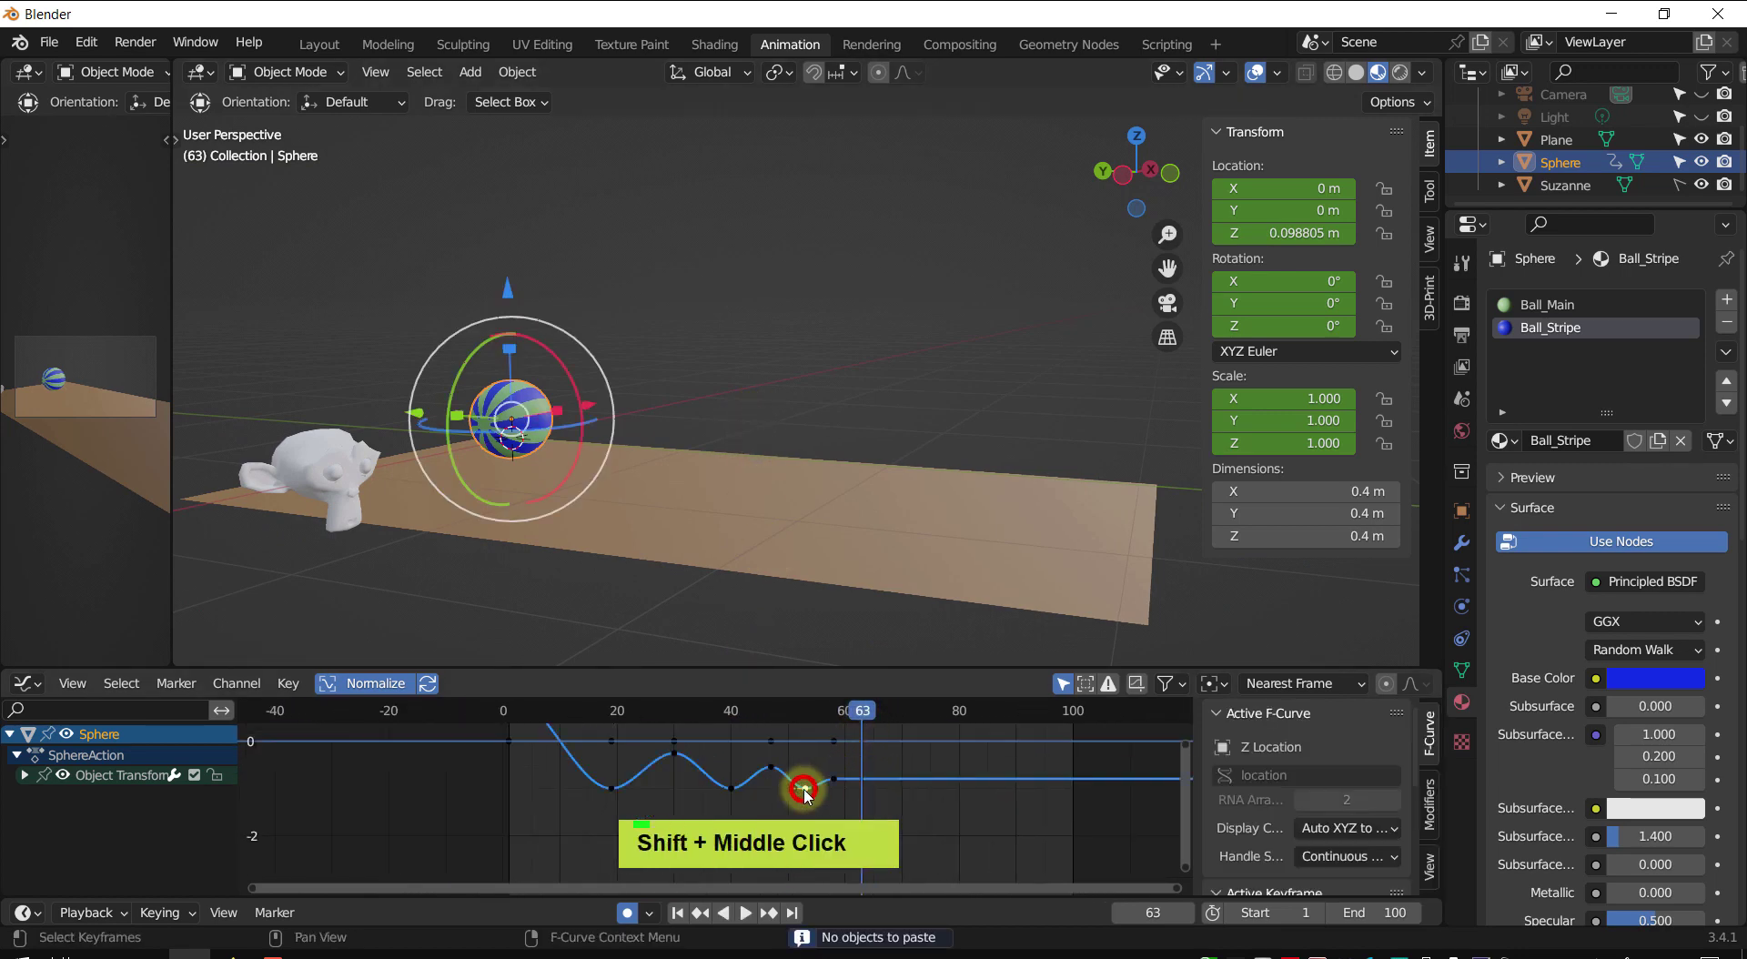
{"action": "key", "text": "ctrl+c"}
{"action": "key", "text": "ctrl+v"}
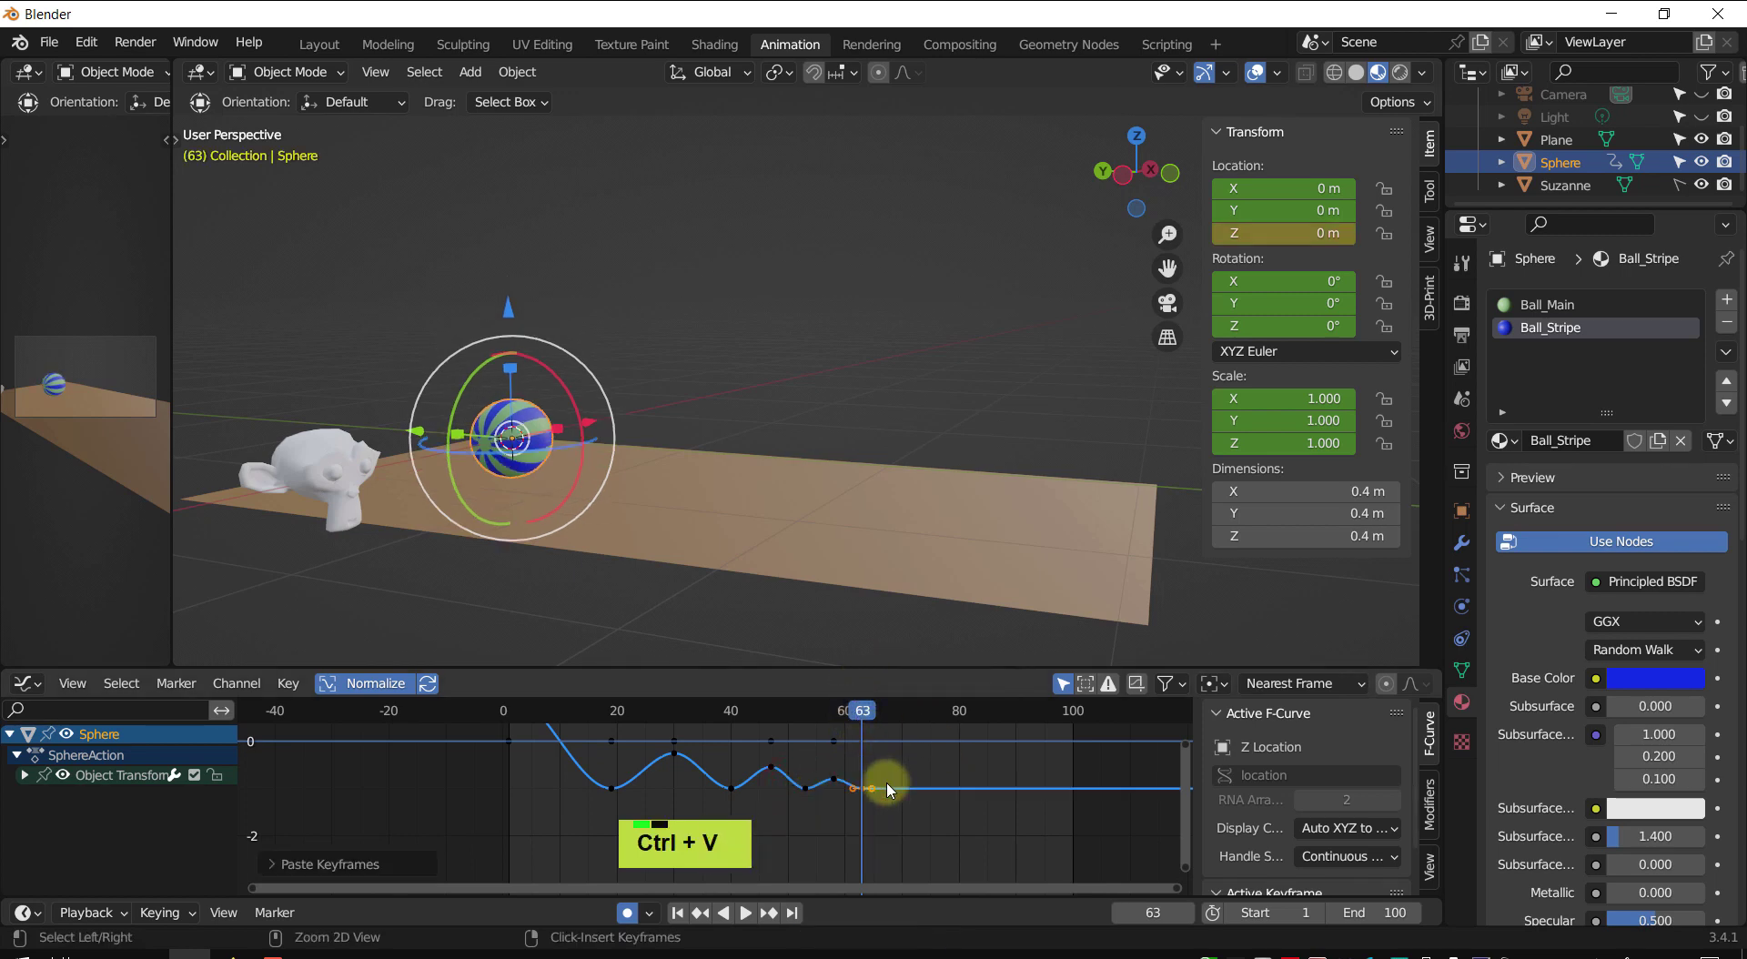
- Play the bounce animation from the beginning to check its motion
{"action": "middle_click_drag", "start_coordinate": [905, 785], "coordinate": [860, 796], "text": "shift"}
{"action": "left_click_drag", "start_coordinate": [817, 710], "coordinate": [457, 719]}
{"action": "key", "text": "shift+space"}
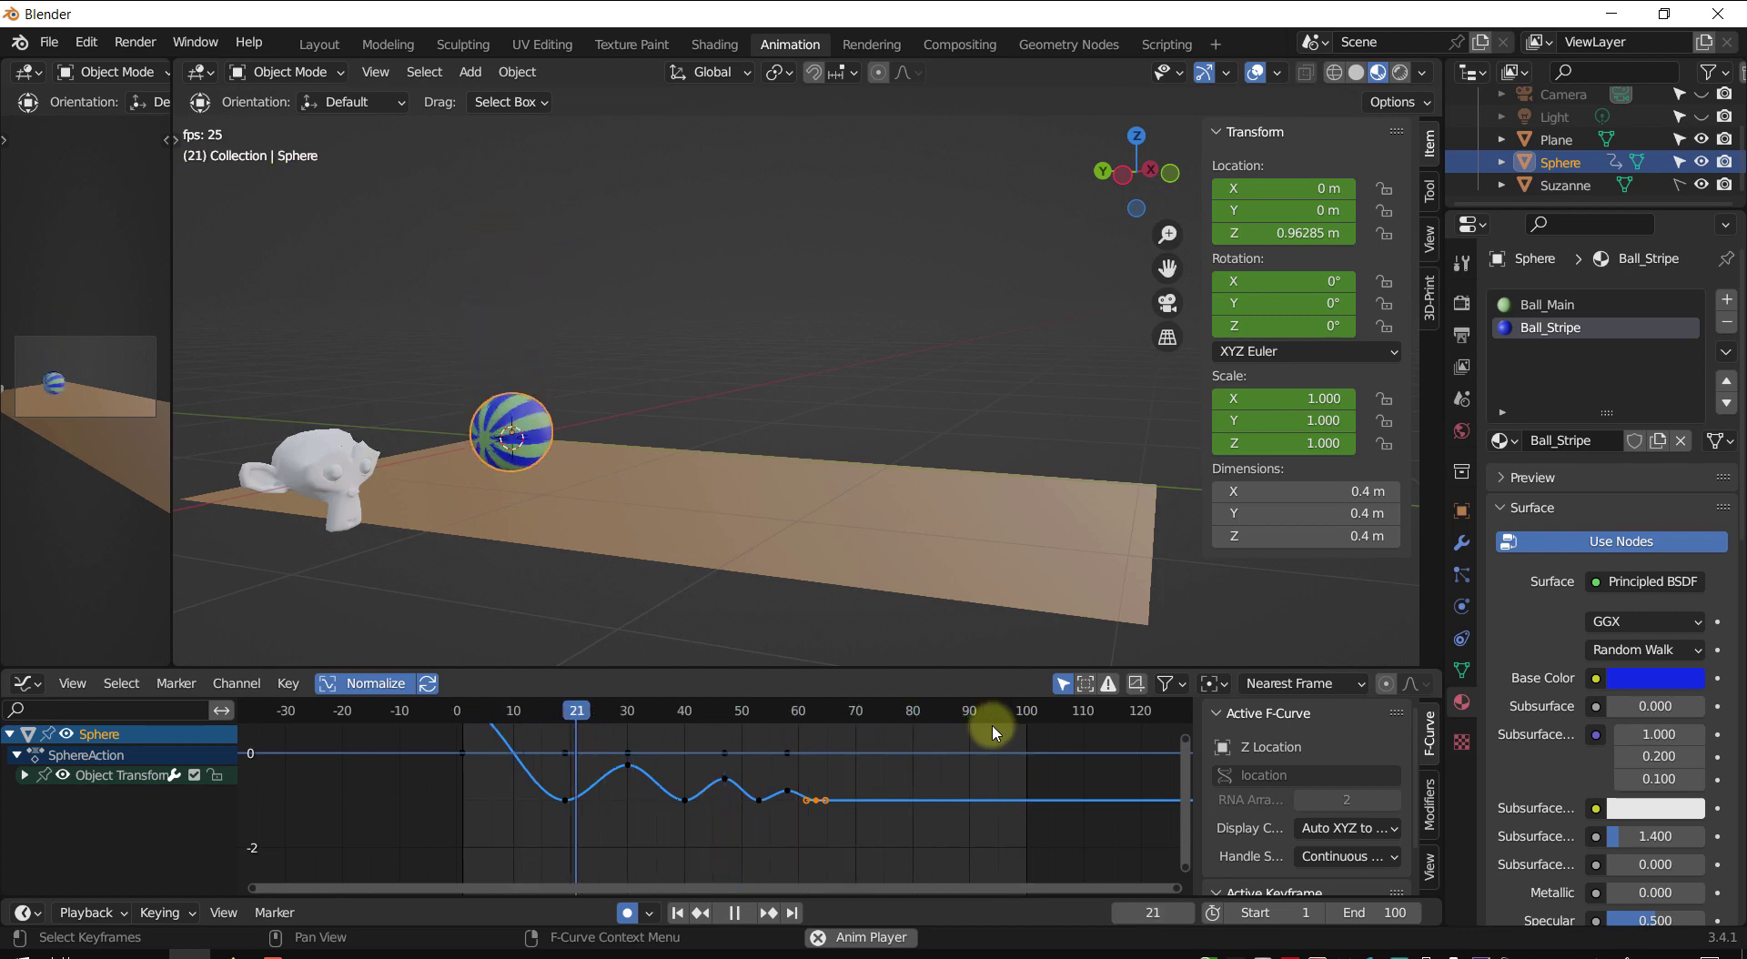
{"action": "key", "text": "shift+space"}
- Raise the first bounce's peak keyframe at frame 30 on the ball's Z location curve
{"action": "middle_click_drag", "start_coordinate": [580, 799], "coordinate": [492, 769], "text": "shift"}
{"action": "scroll", "coordinate": [538, 817], "scroll_direction": "down", "scroll_amount": 2}
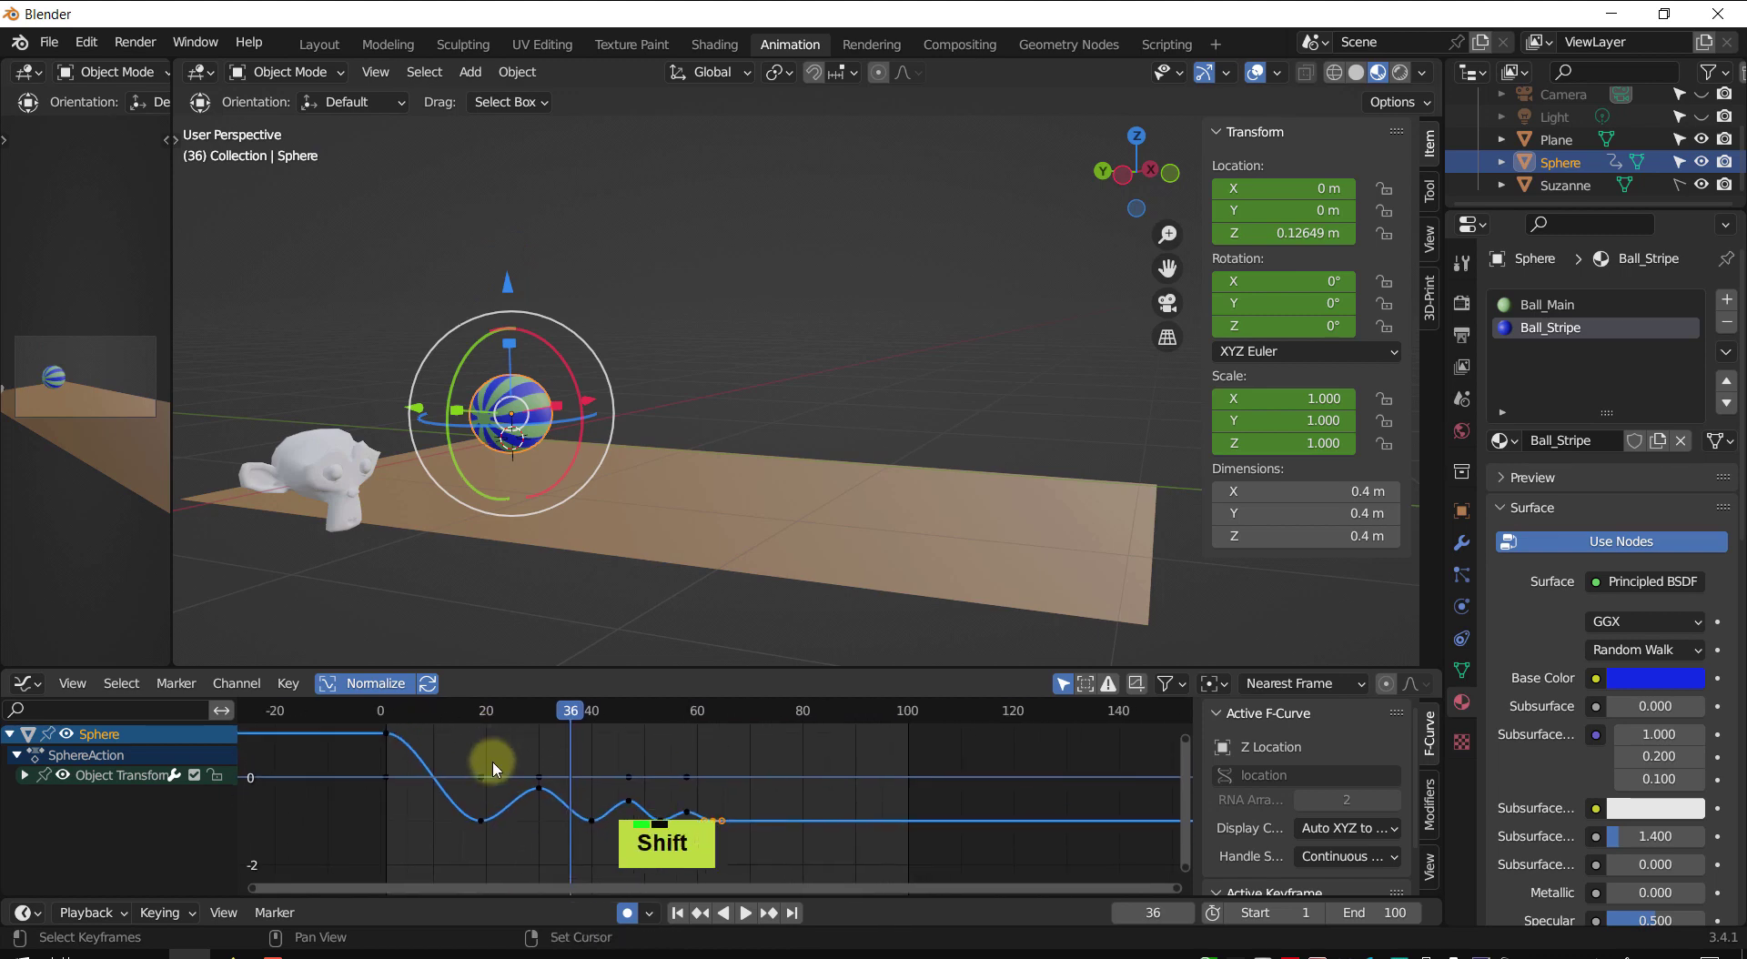
{"action": "left_click", "coordinate": [538, 788]}
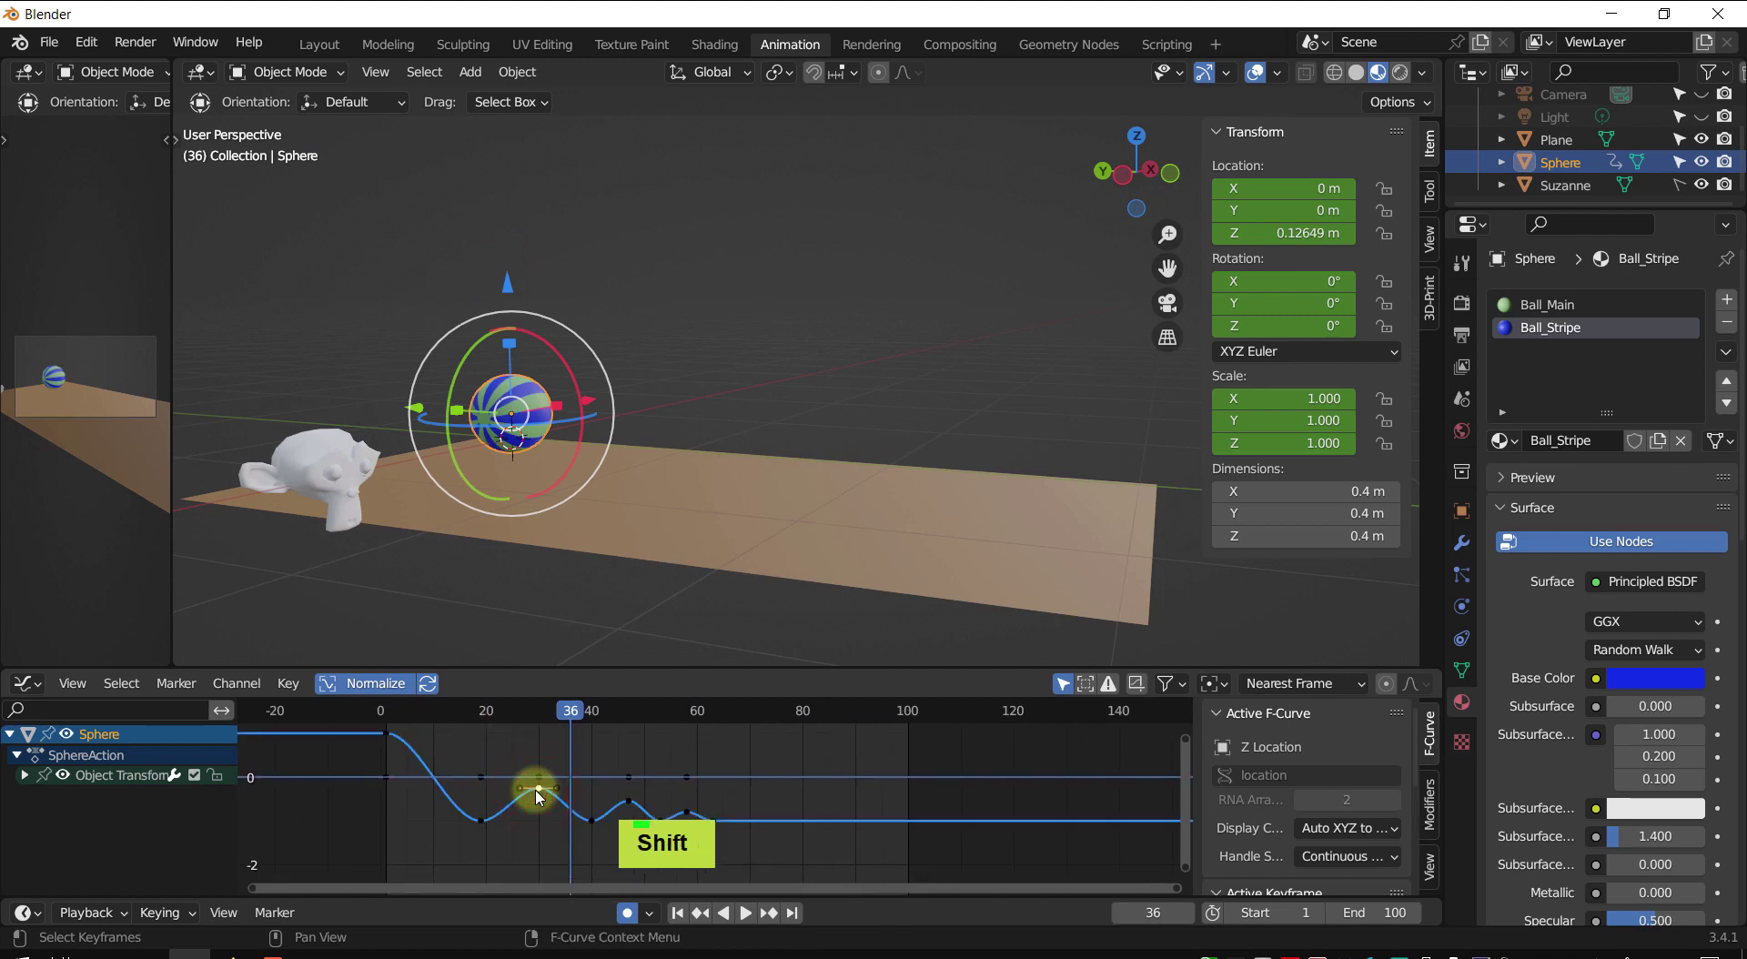
{"action": "key", "text": "g"}
{"action": "key", "text": "z"}
{"action": "left_click", "coordinate": [534, 774]}
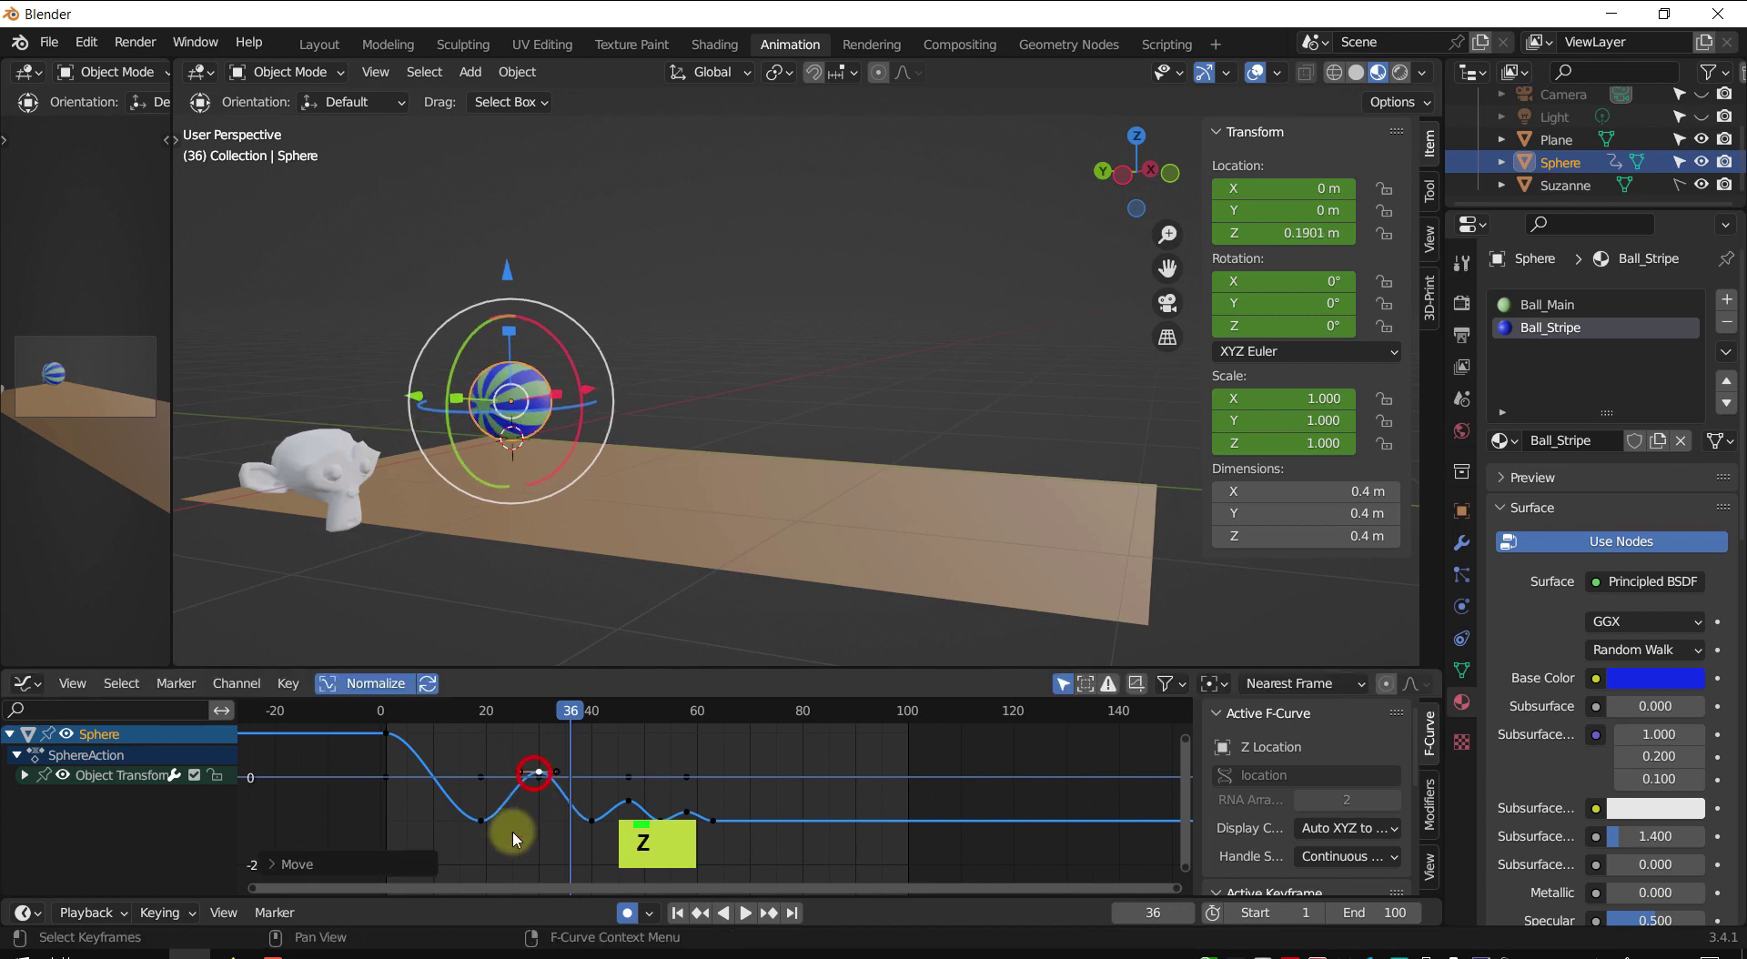
- Set the handle type of the floor-contact keyframes at frames 19, 40, 53 and 63 to Vector
{"action": "left_click", "coordinate": [507, 835], "text": "shift"}
{"action": "middle_click_drag", "start_coordinate": [515, 832], "coordinate": [512, 795], "text": "shift"}
{"action": "left_click", "coordinate": [476, 826]}
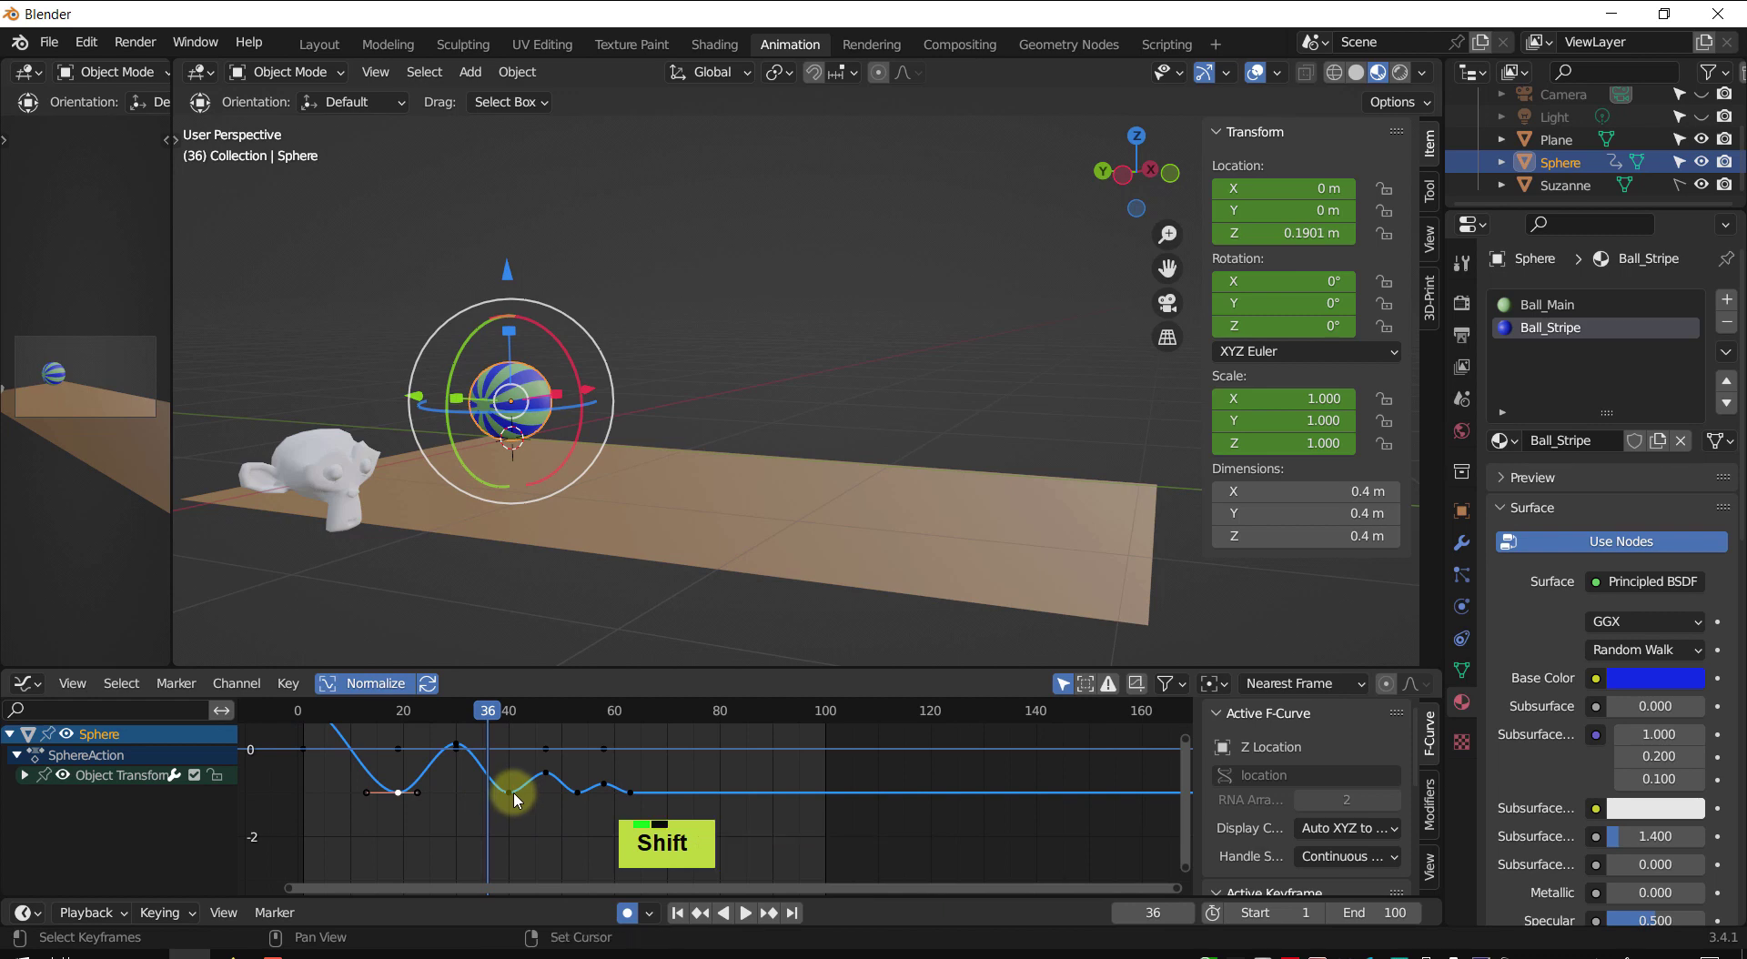
{"action": "left_click", "coordinate": [508, 793], "text": "shift"}
{"action": "left_click", "coordinate": [578, 793], "text": "shift"}
{"action": "left_click", "coordinate": [633, 794], "text": "shift"}
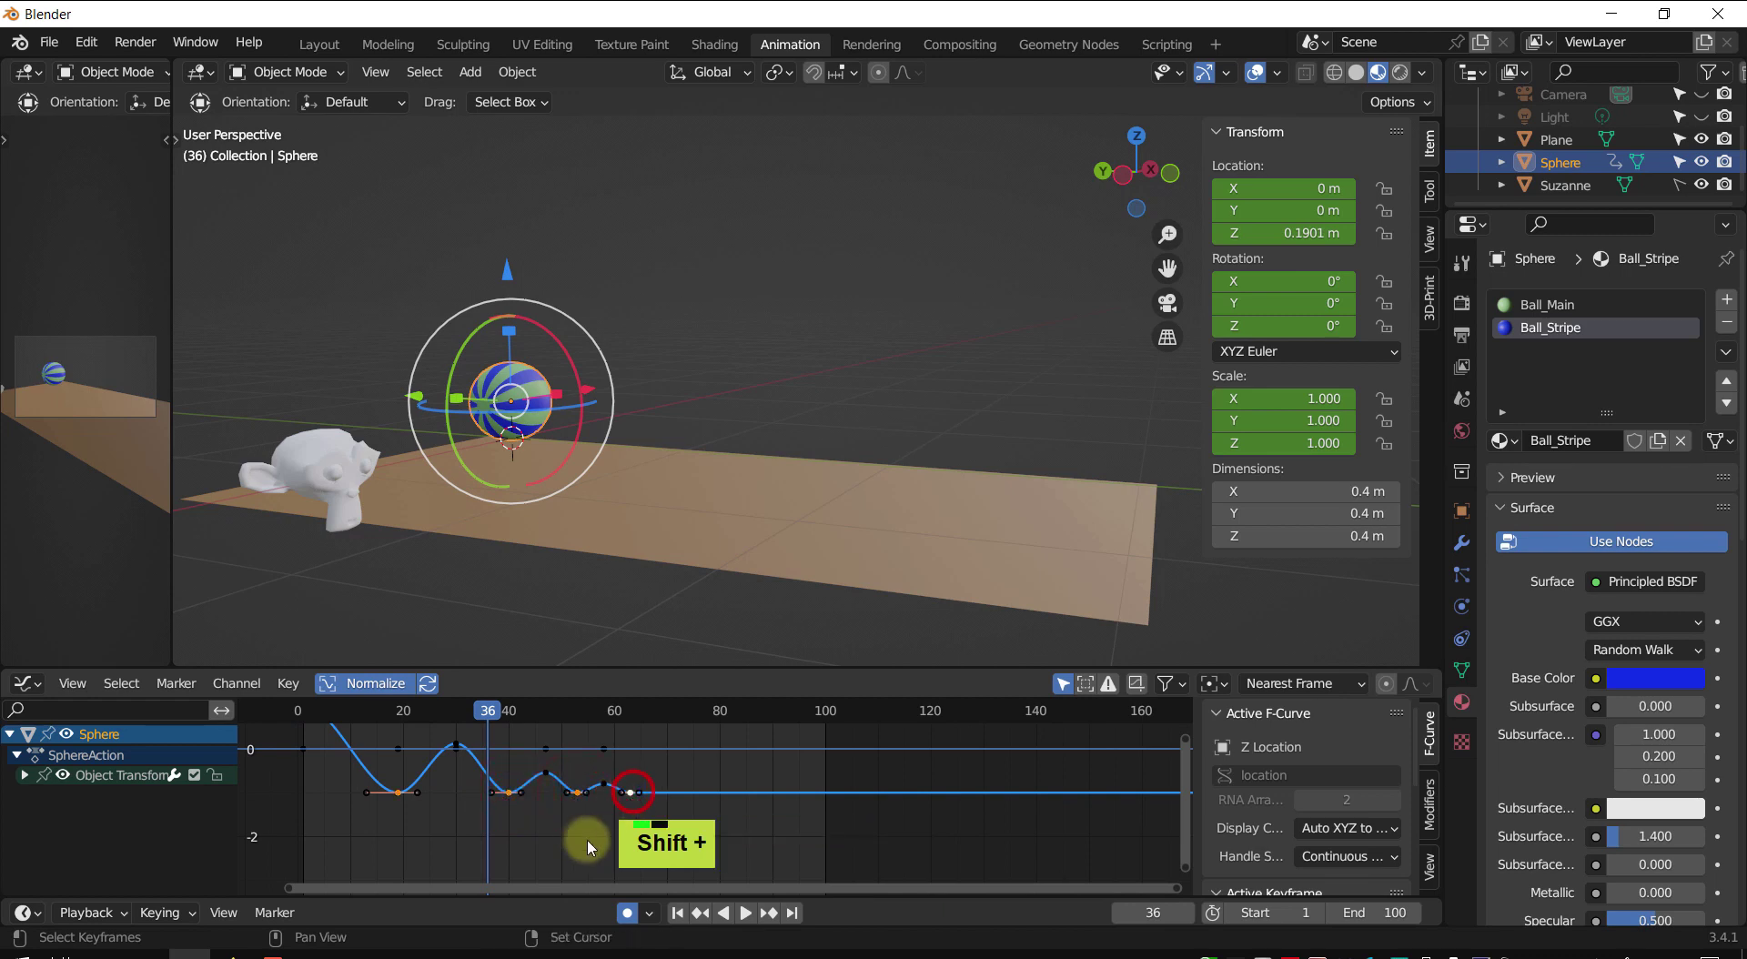
{"action": "key", "text": "v"}
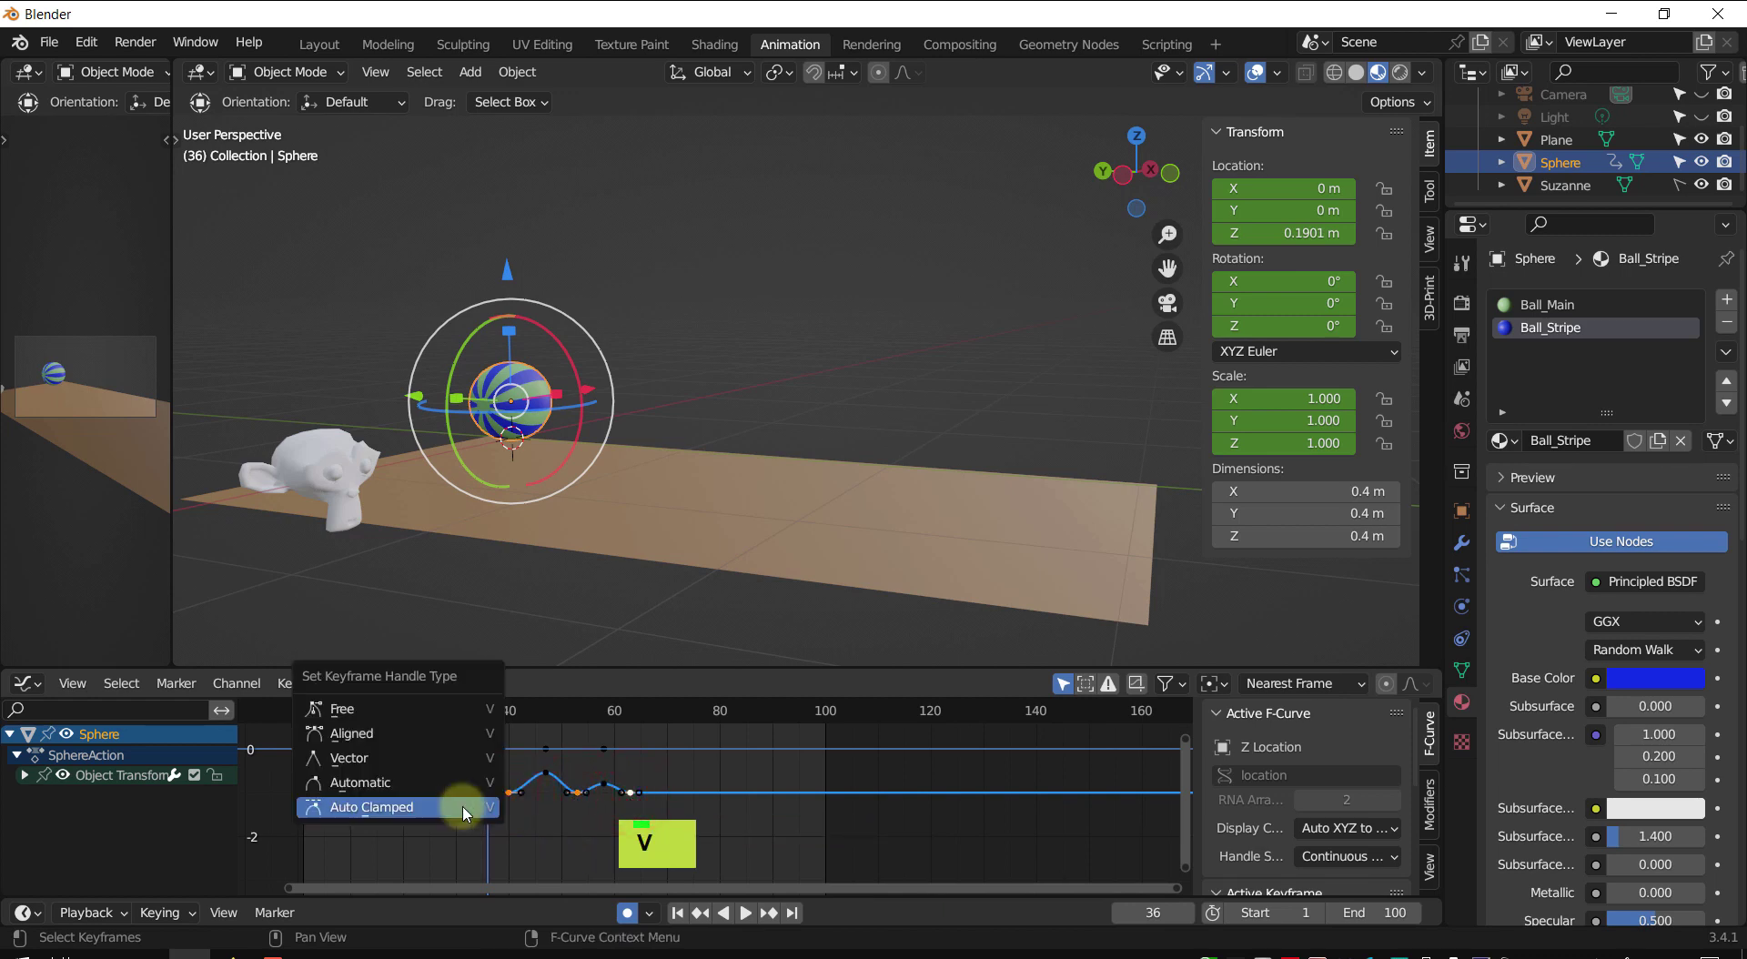
{"action": "left_click", "coordinate": [419, 767]}
- Replay the animation from the start to examine the sharper floor contacts
{"action": "middle_click_drag", "start_coordinate": [441, 775], "coordinate": [445, 827], "text": "shift"}
{"action": "scroll", "coordinate": [445, 827], "scroll_direction": "down", "scroll_amount": 1}
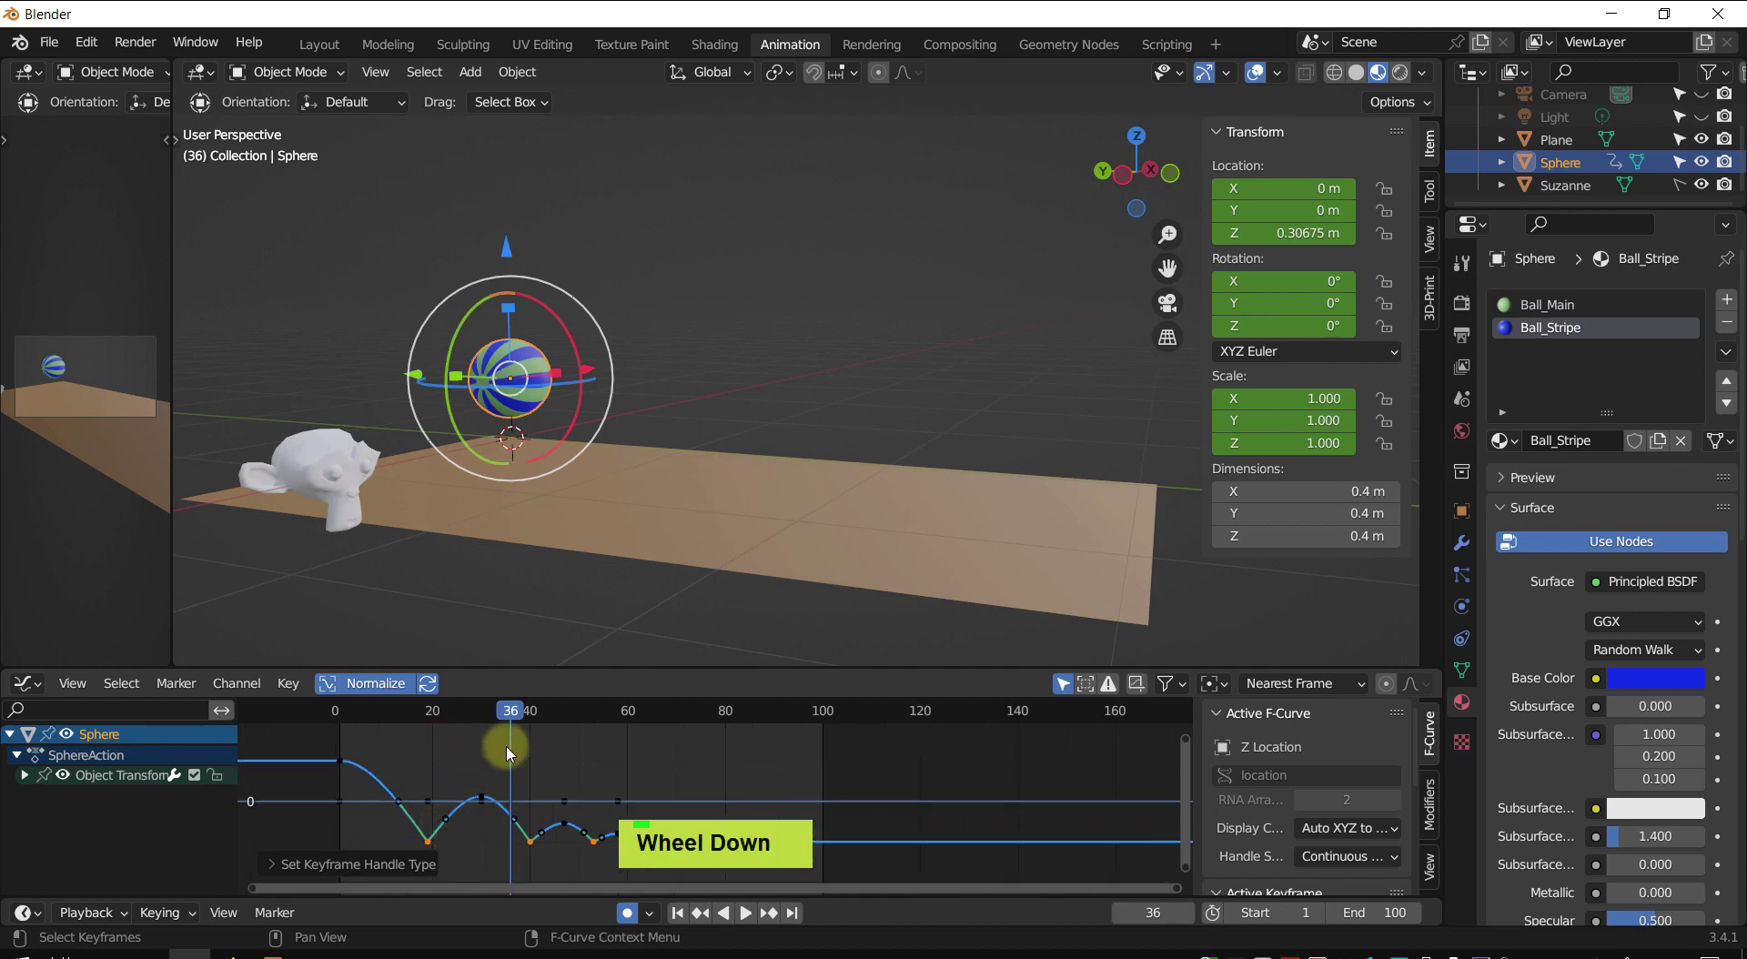
{"action": "left_click_drag", "start_coordinate": [508, 710], "coordinate": [339, 726]}
{"action": "key", "text": "shift+space"}
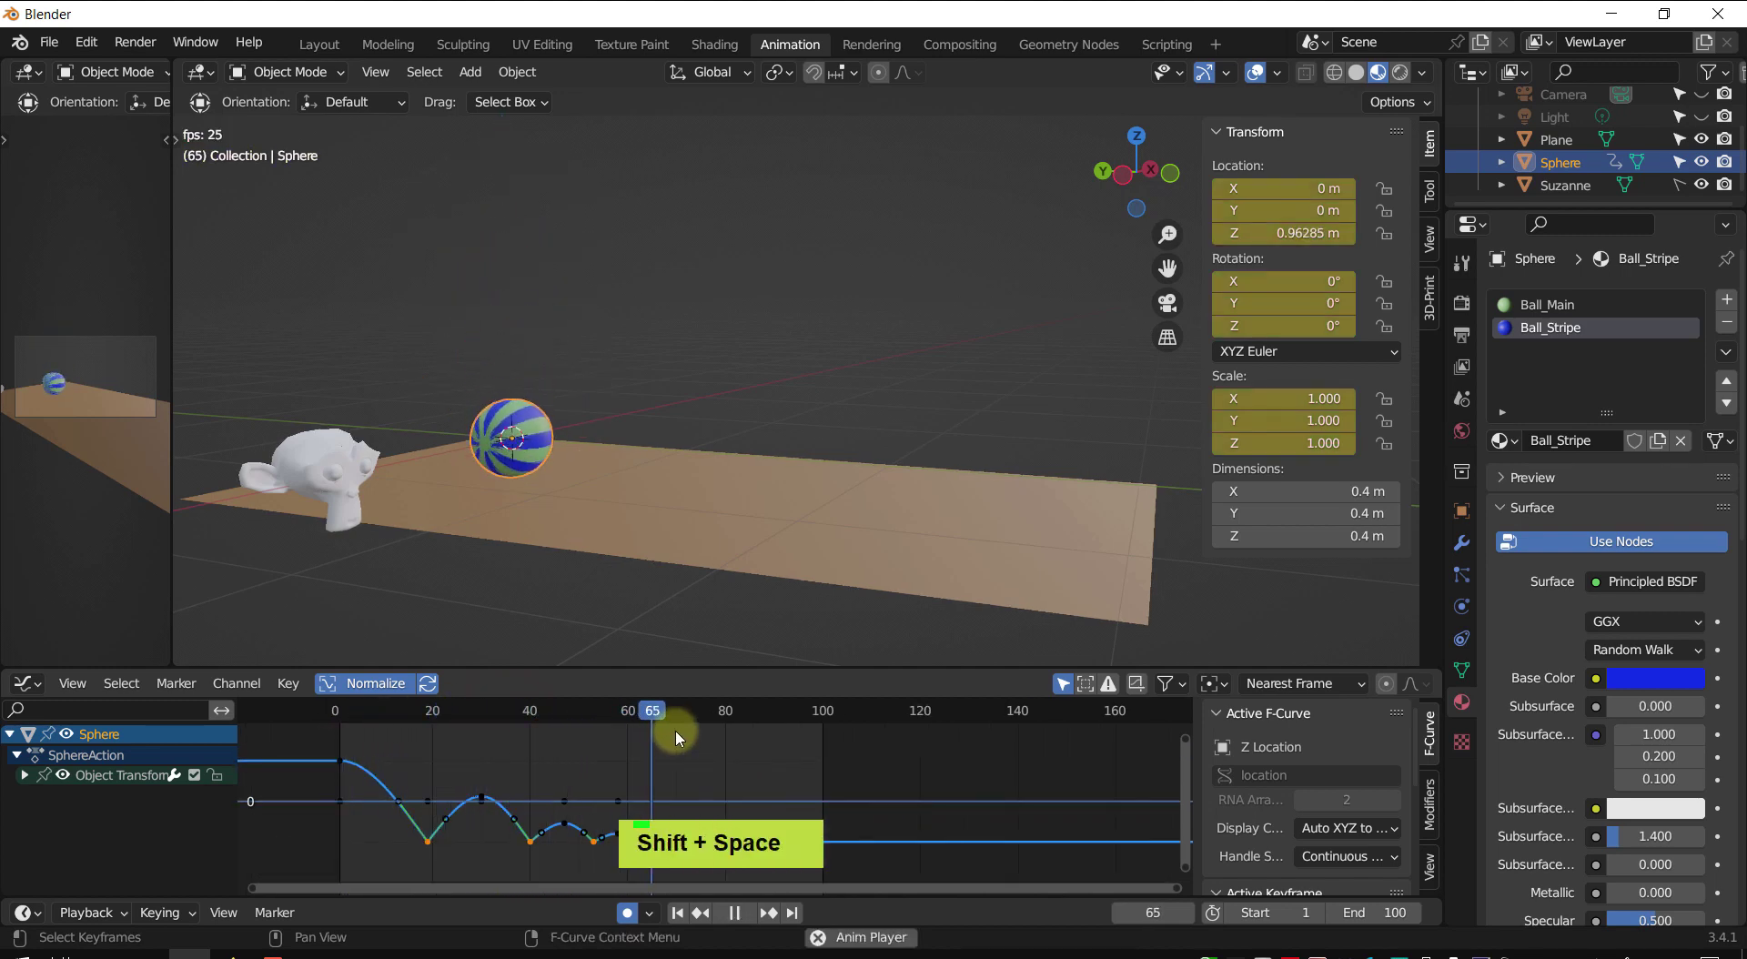
{"action": "key", "text": "shift+space"}
{"action": "left_click_drag", "start_coordinate": [767, 723], "coordinate": [304, 743]}
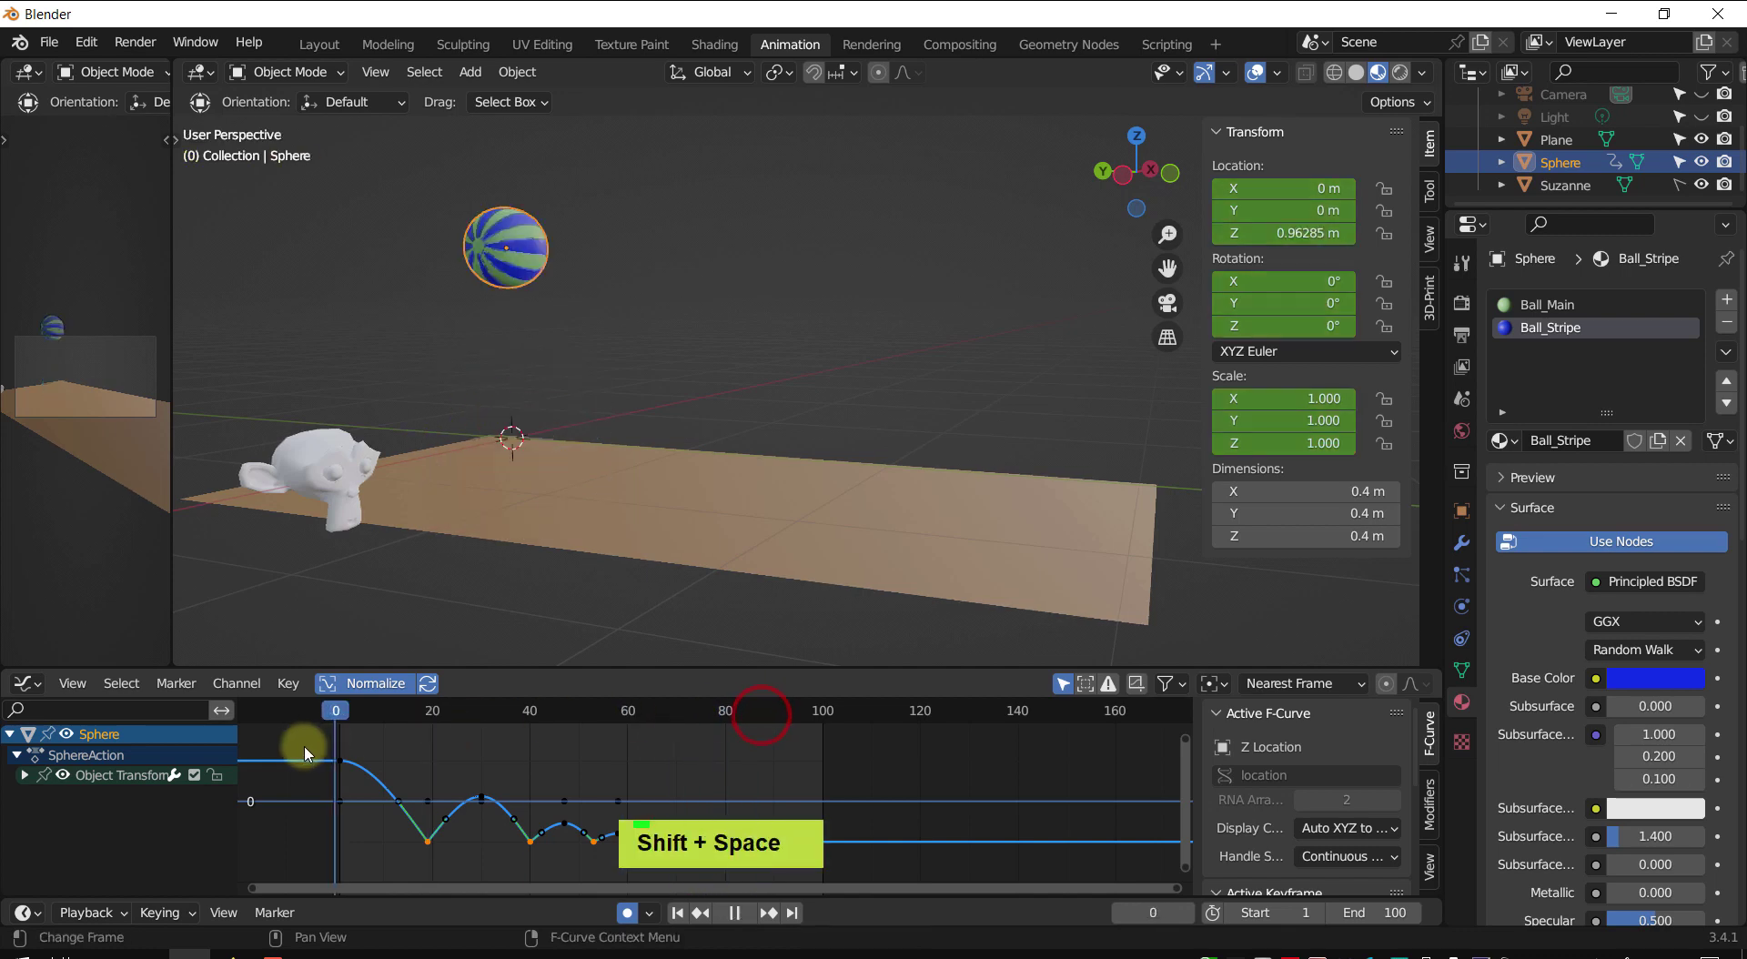
{"action": "key", "text": "shift+space"}
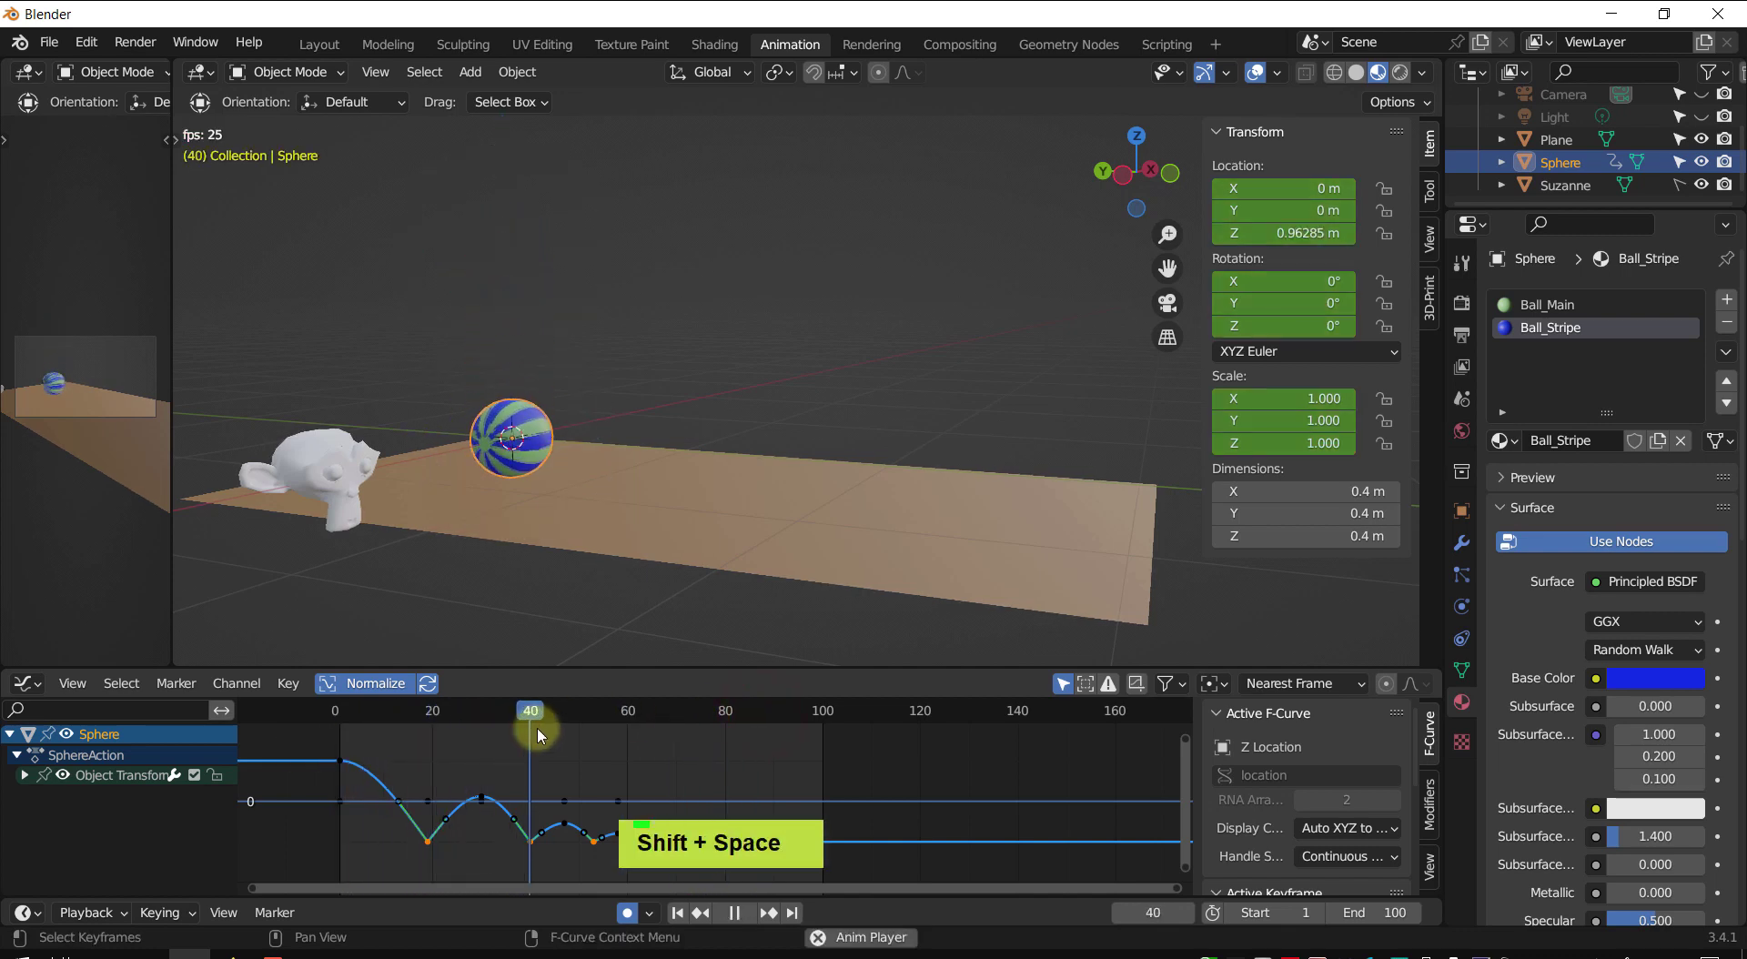
{"action": "key", "text": "shift+space"}
- Select all the ball's keyframes after the first one and shift them about 5 frames earlier
{"action": "middle_click_drag", "start_coordinate": [442, 745], "coordinate": [626, 765], "text": "ctrl"}
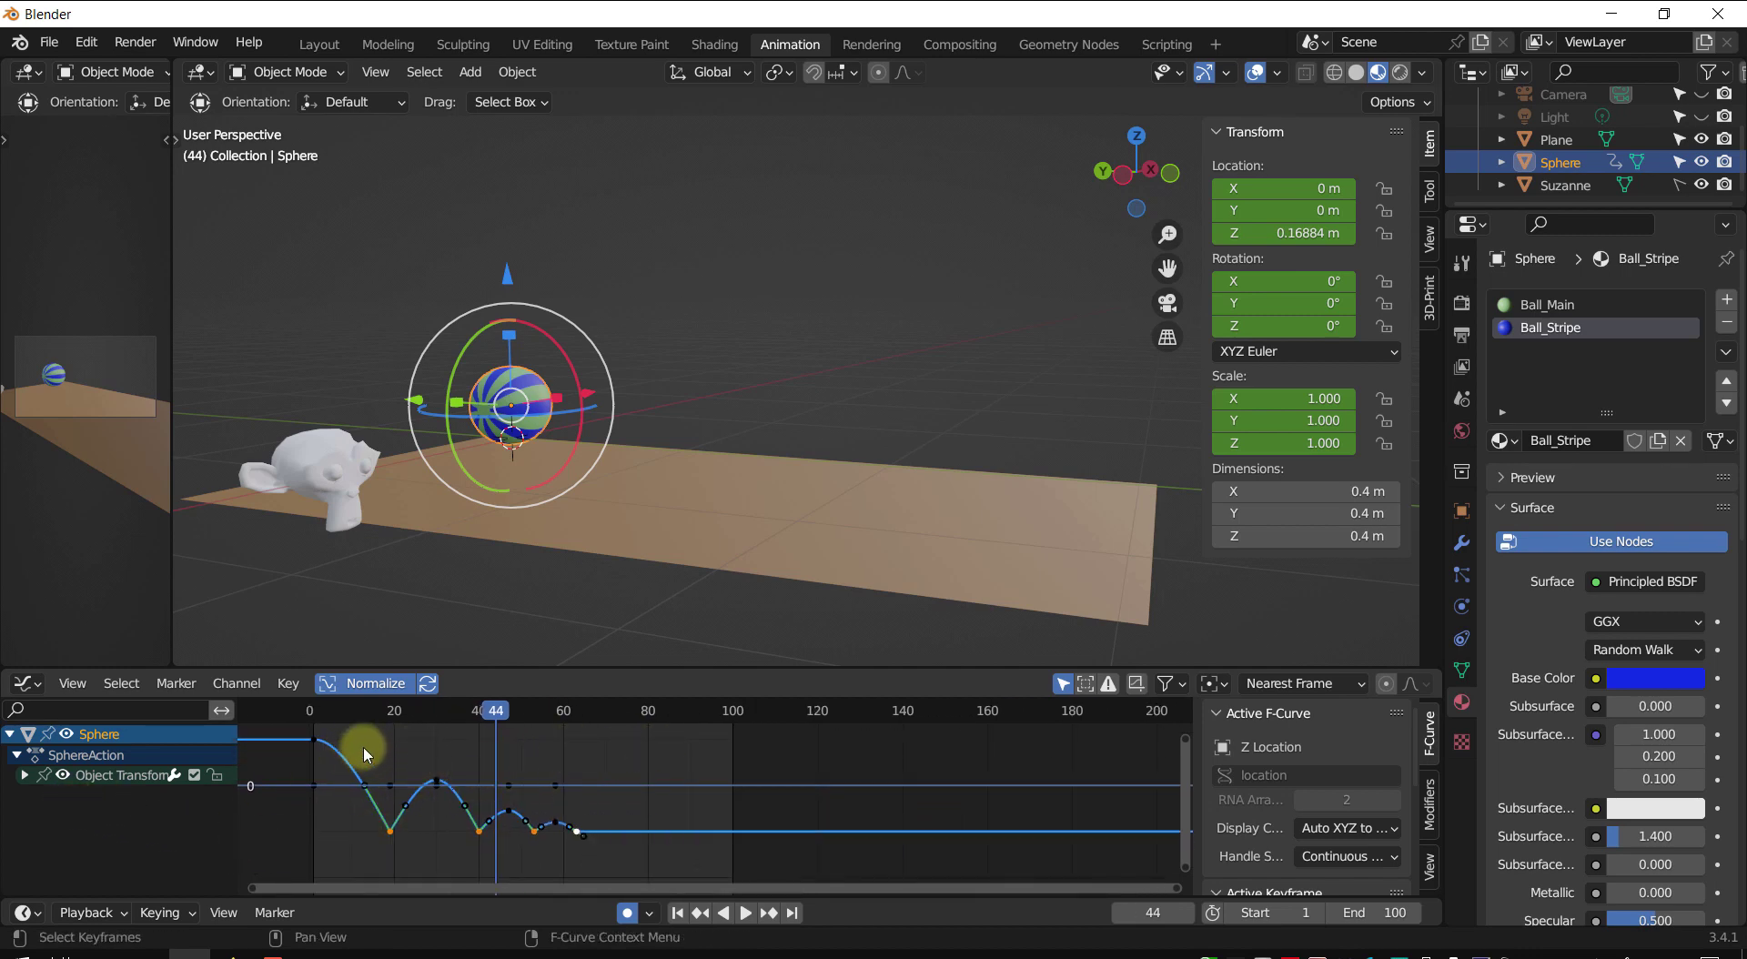
{"action": "left_click", "coordinate": [390, 819]}
{"action": "left_click_drag", "start_coordinate": [370, 741], "coordinate": [648, 871]}
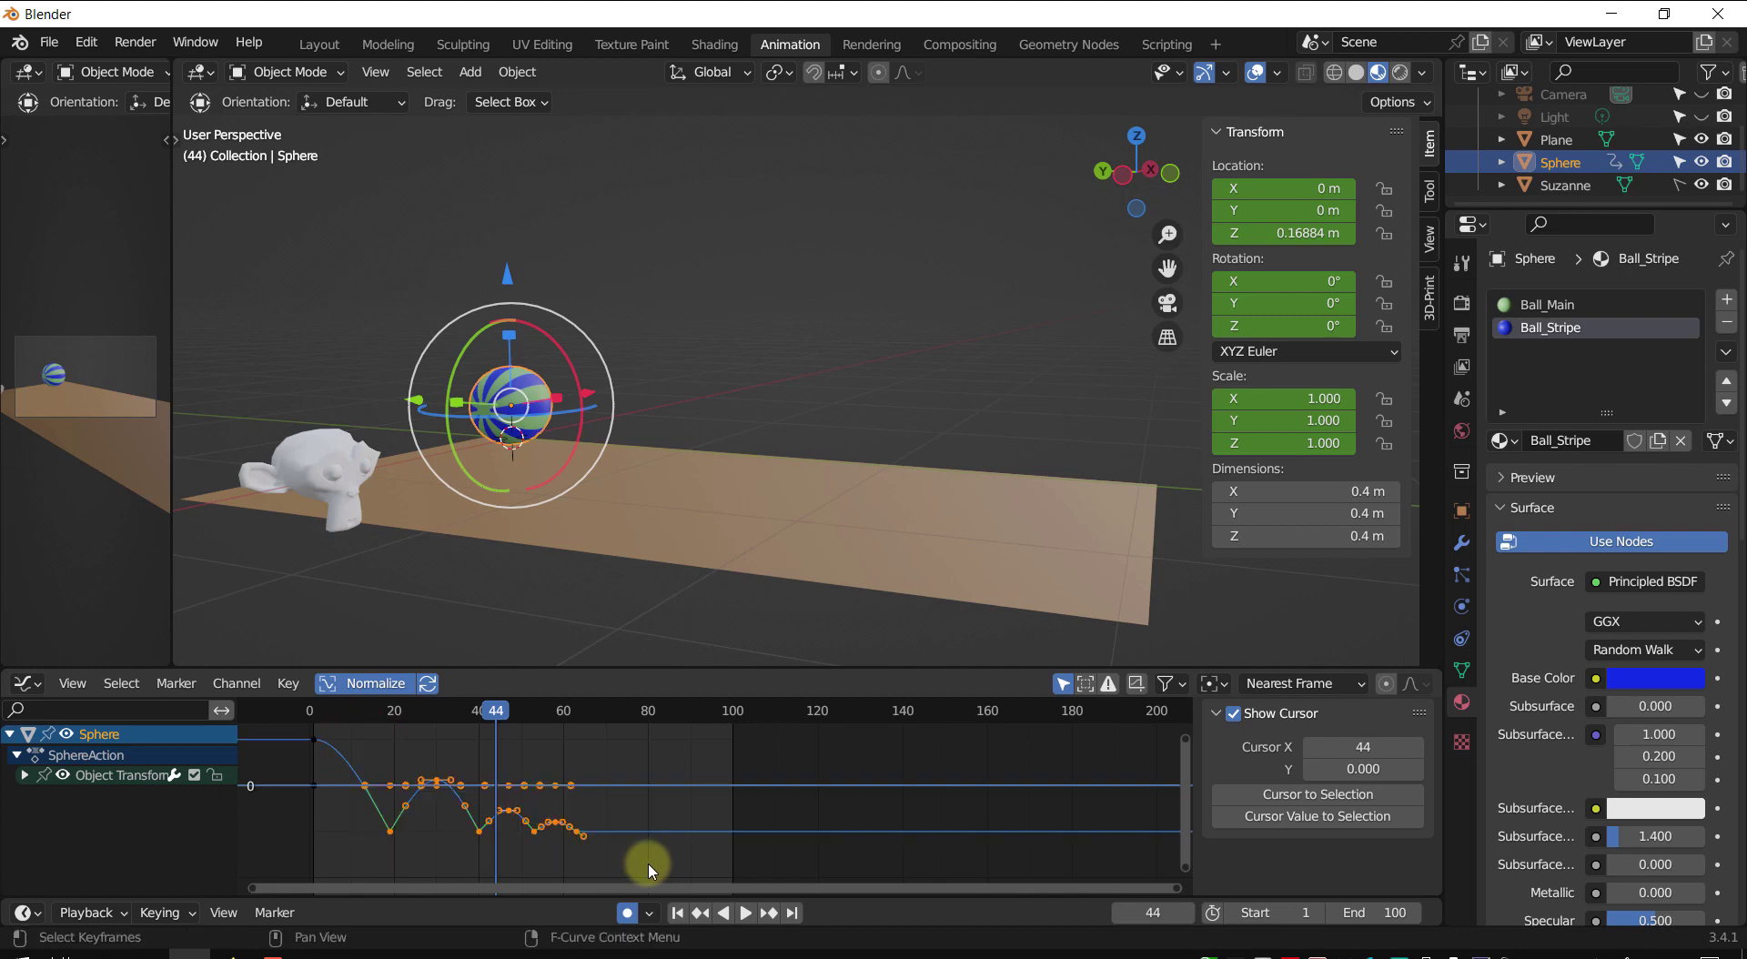
{"action": "key", "text": "g"}
{"action": "key", "text": "x"}
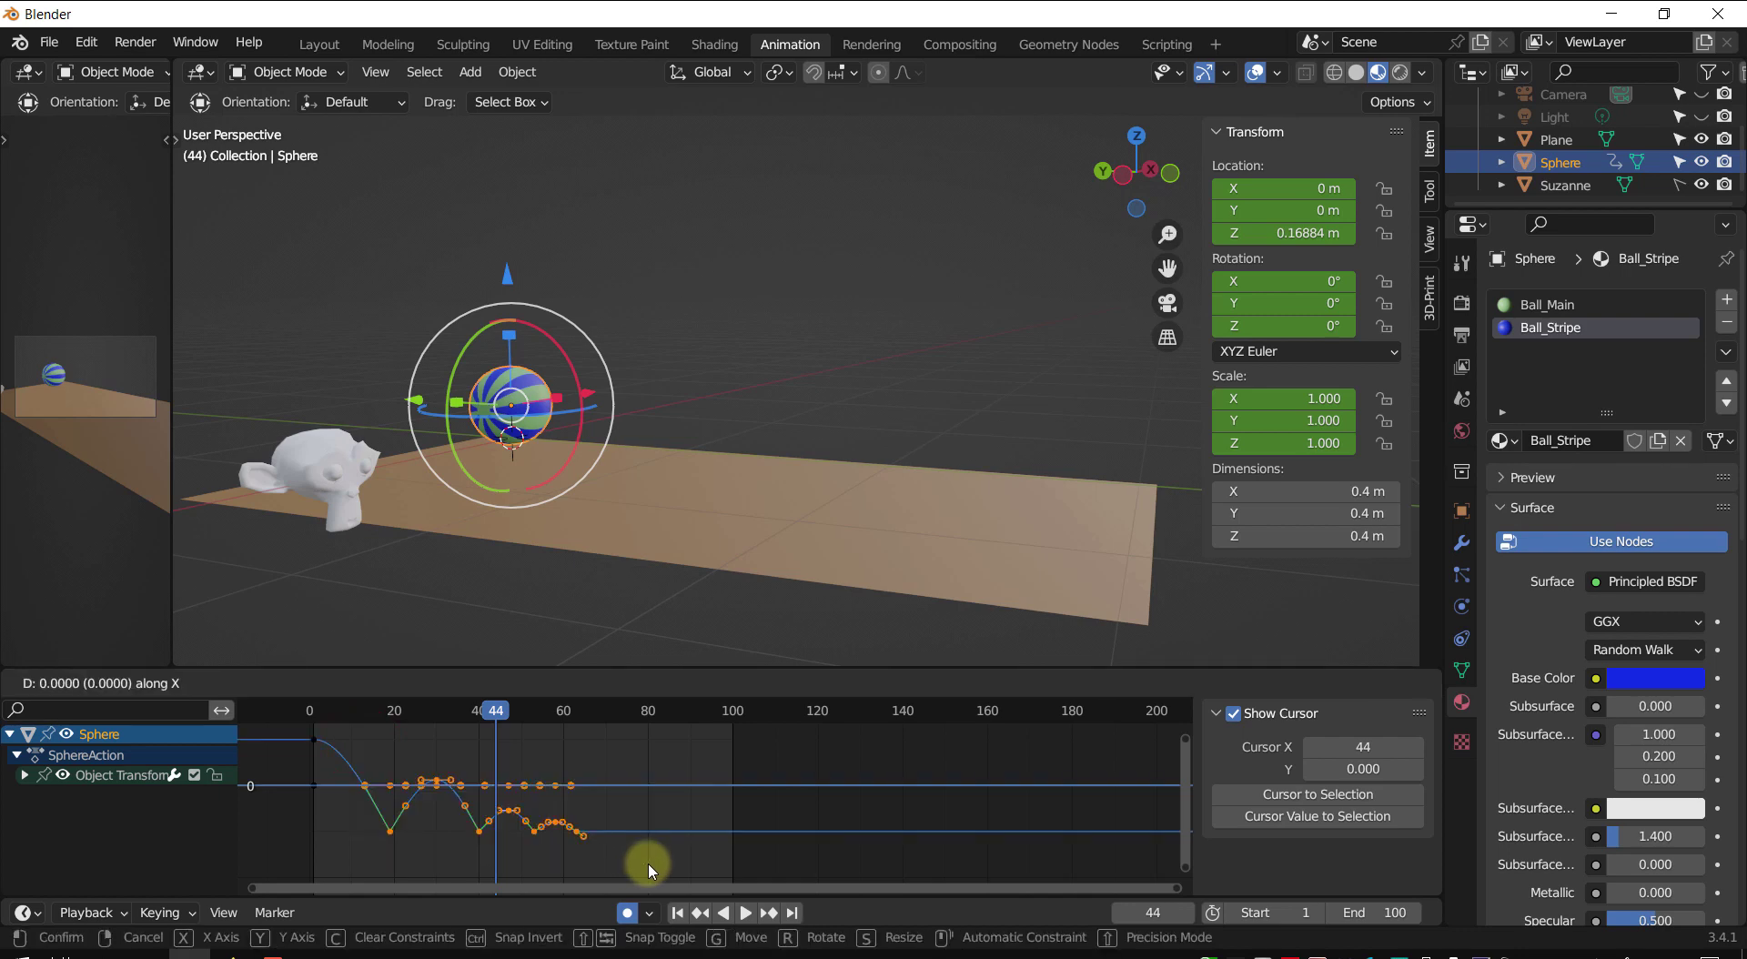
{"action": "left_click", "coordinate": [627, 861]}
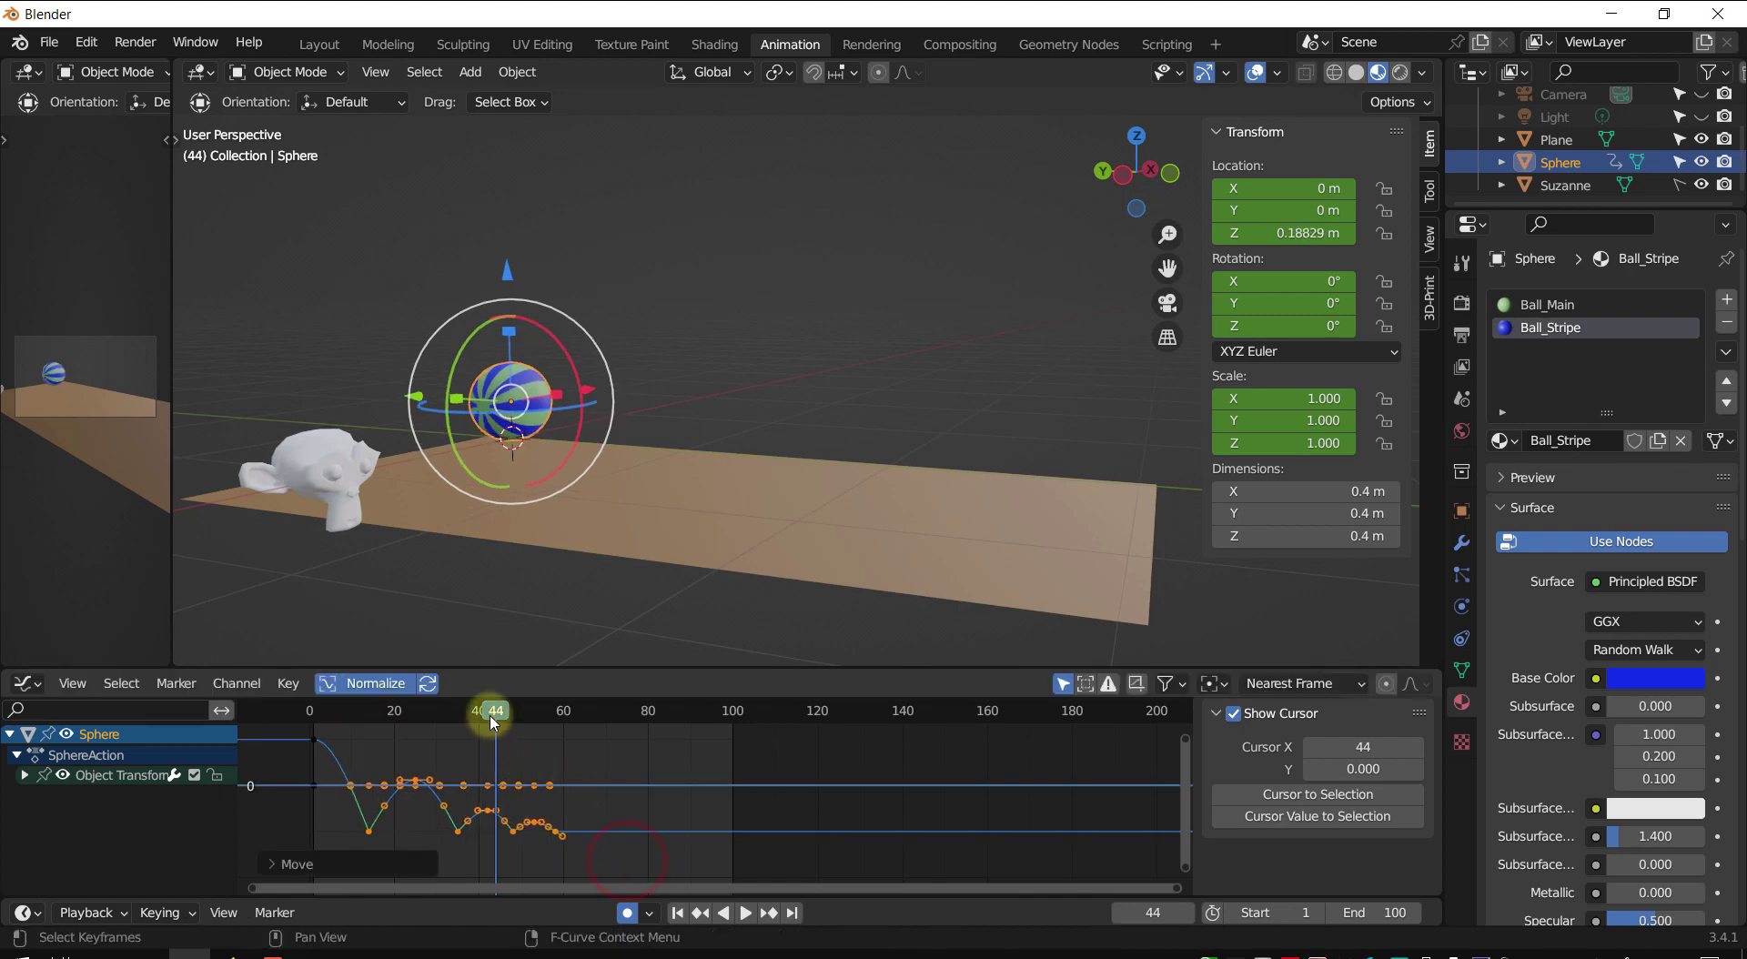
- Play the retimed animation from the beginning to check the speed of the fall
{"action": "left_click_drag", "start_coordinate": [487, 709], "coordinate": [273, 709]}
{"action": "key", "text": "shift+space"}
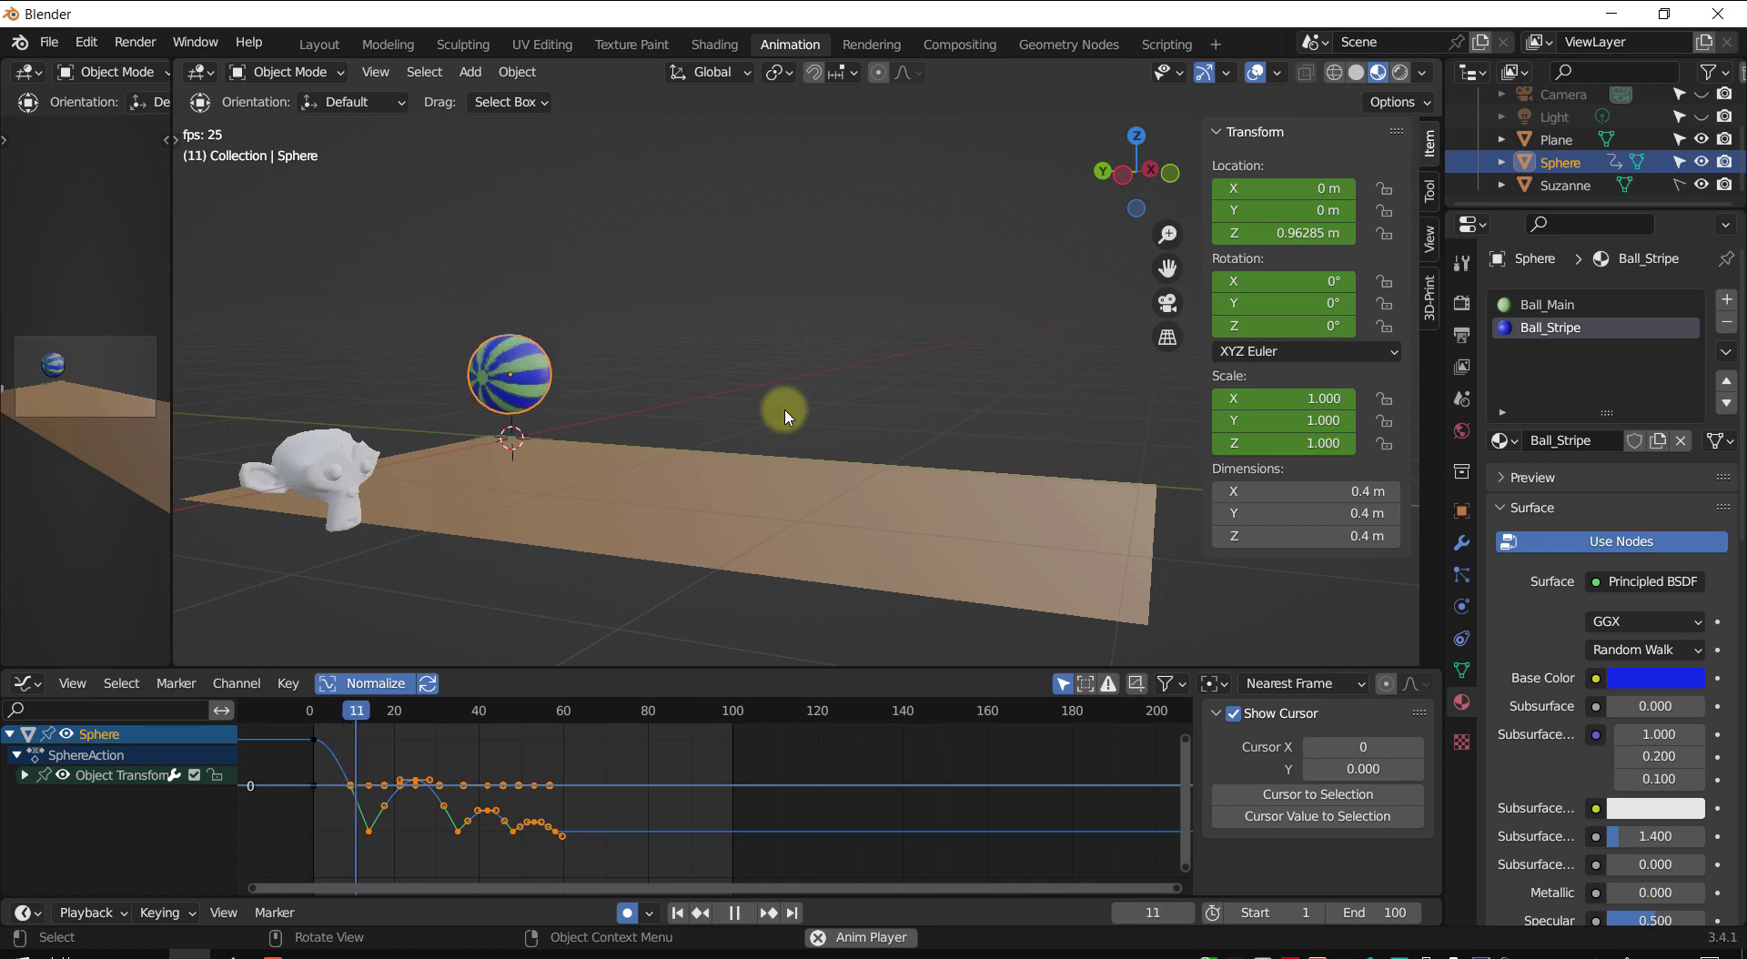
{"action": "key", "text": "shift+space"}
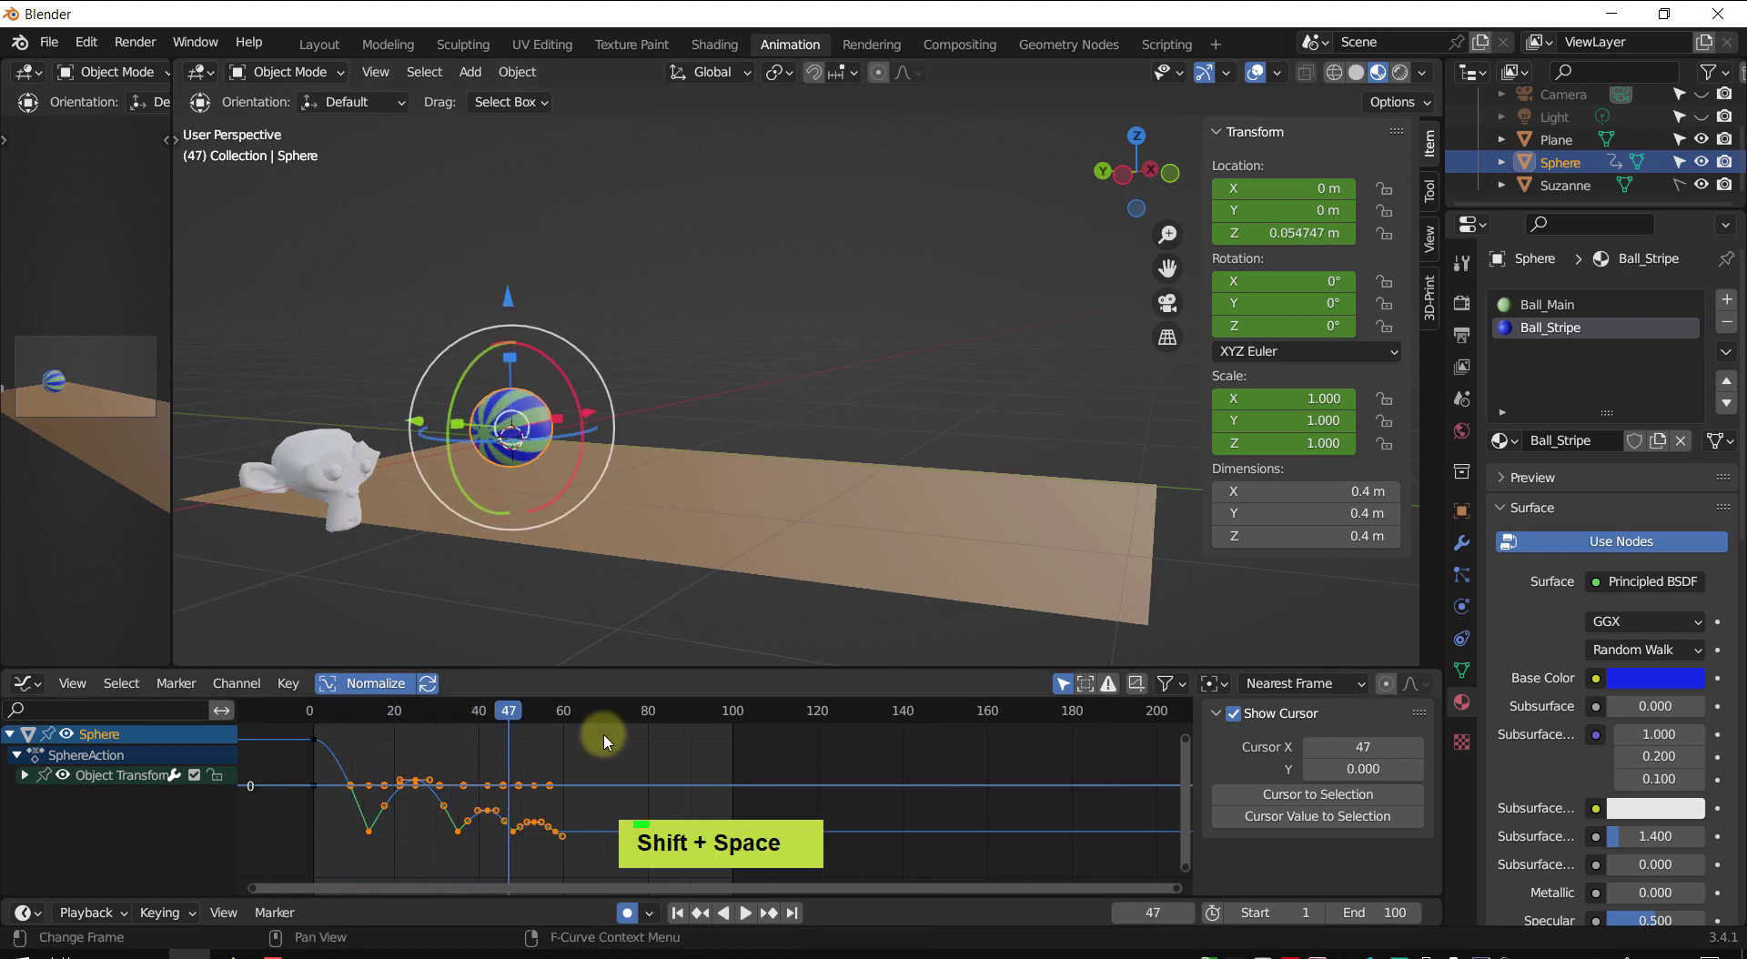
- At frame 62, raise the ball to about 0.08 m on Z to add a small final bounce
{"action": "left_click", "coordinate": [610, 752]}
{"action": "scroll", "coordinate": [550, 857], "scroll_direction": "up", "scroll_amount": 2}
{"action": "scroll", "coordinate": [552, 850], "scroll_direction": "up", "scroll_amount": 3}
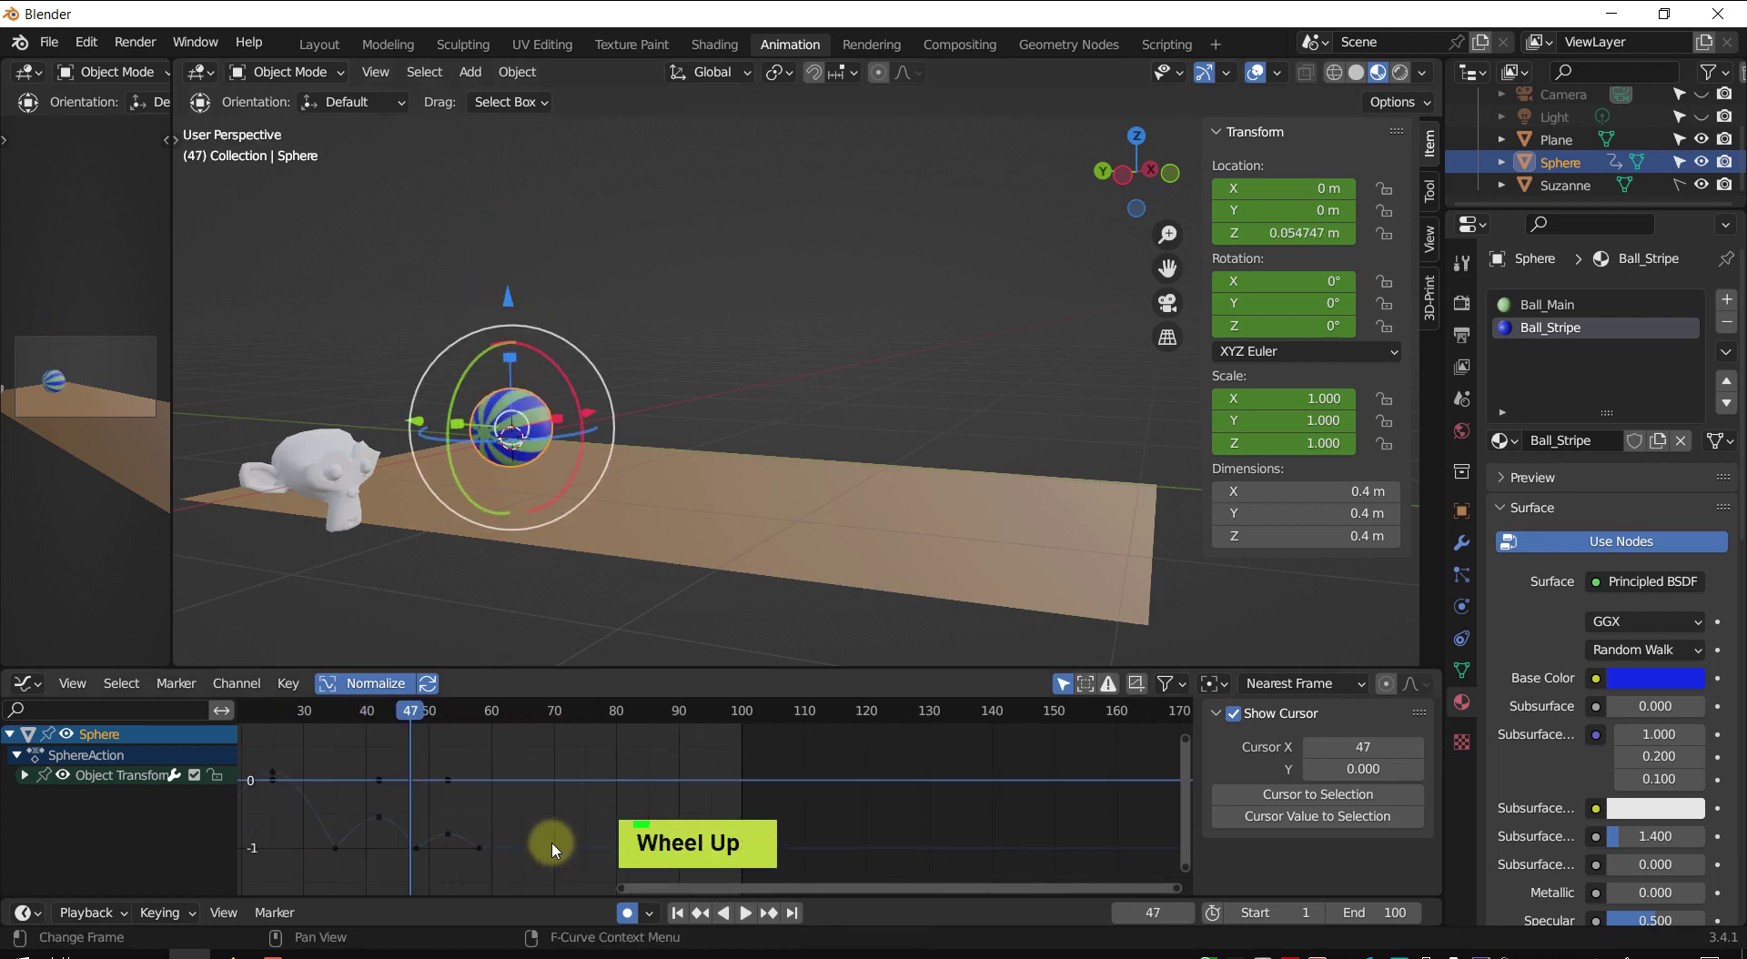
{"action": "middle_click_drag", "start_coordinate": [496, 844], "coordinate": [577, 812], "text": "shift"}
{"action": "left_click_drag", "start_coordinate": [492, 706], "coordinate": [591, 728]}
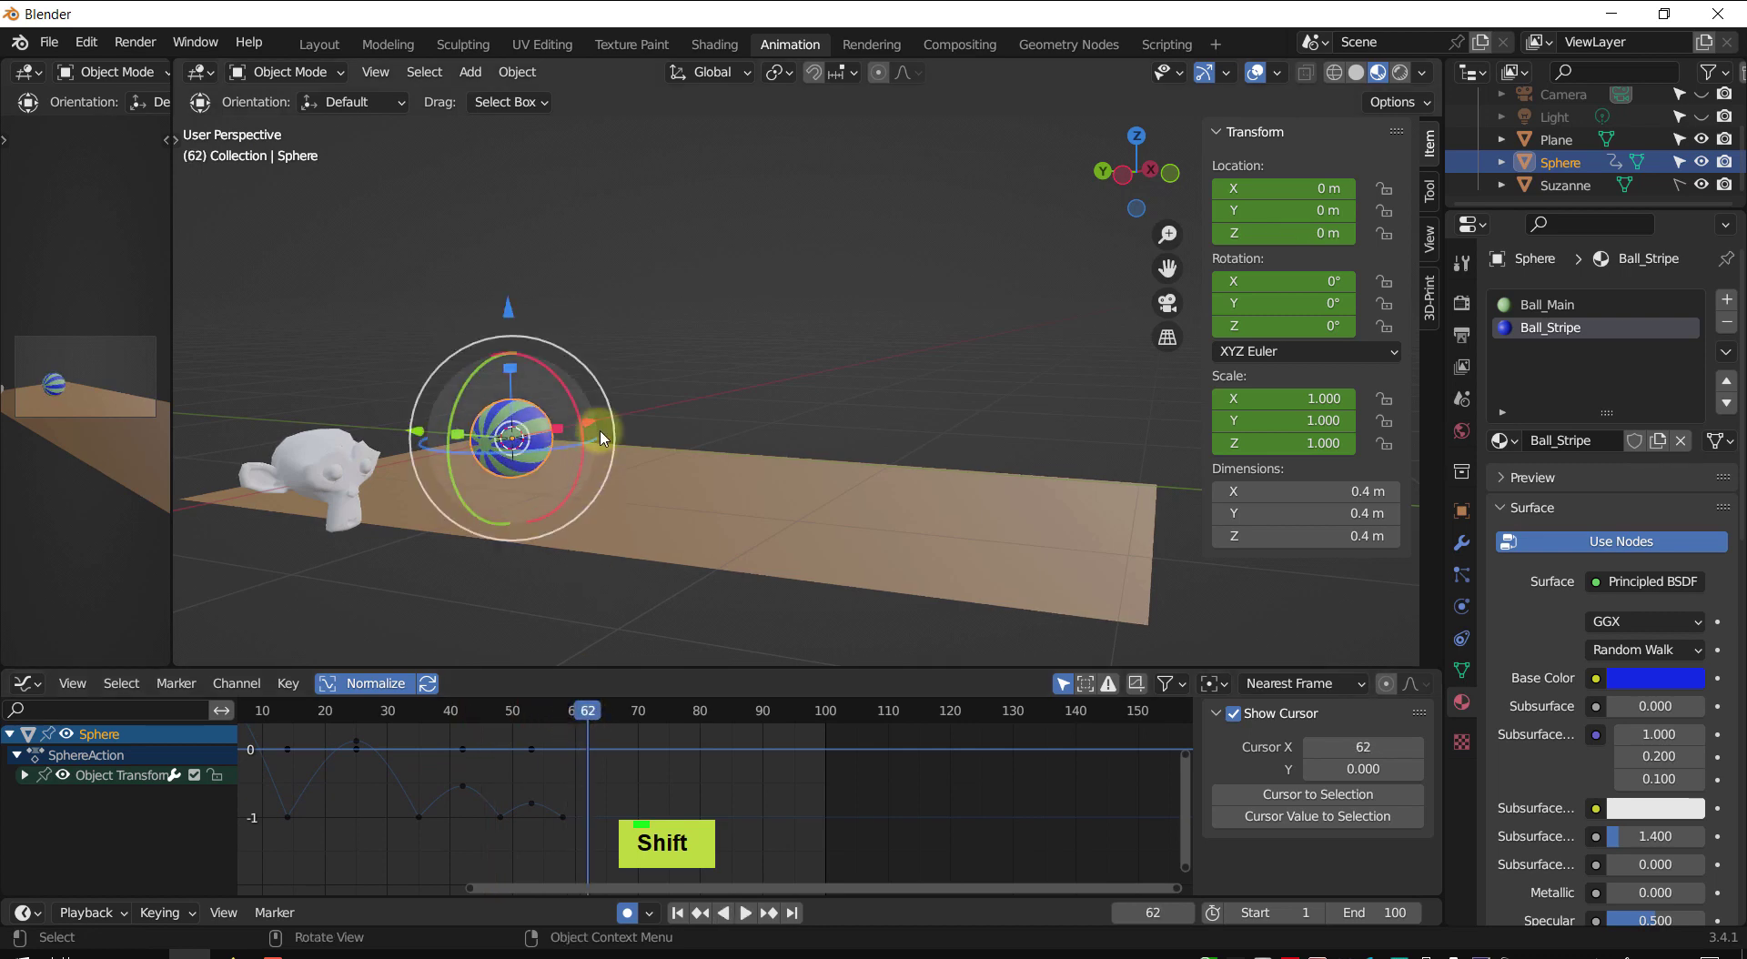
{"action": "left_click_drag", "start_coordinate": [507, 298], "coordinate": [507, 291]}
{"action": "scroll", "coordinate": [557, 830], "scroll_direction": "up", "scroll_amount": 2}
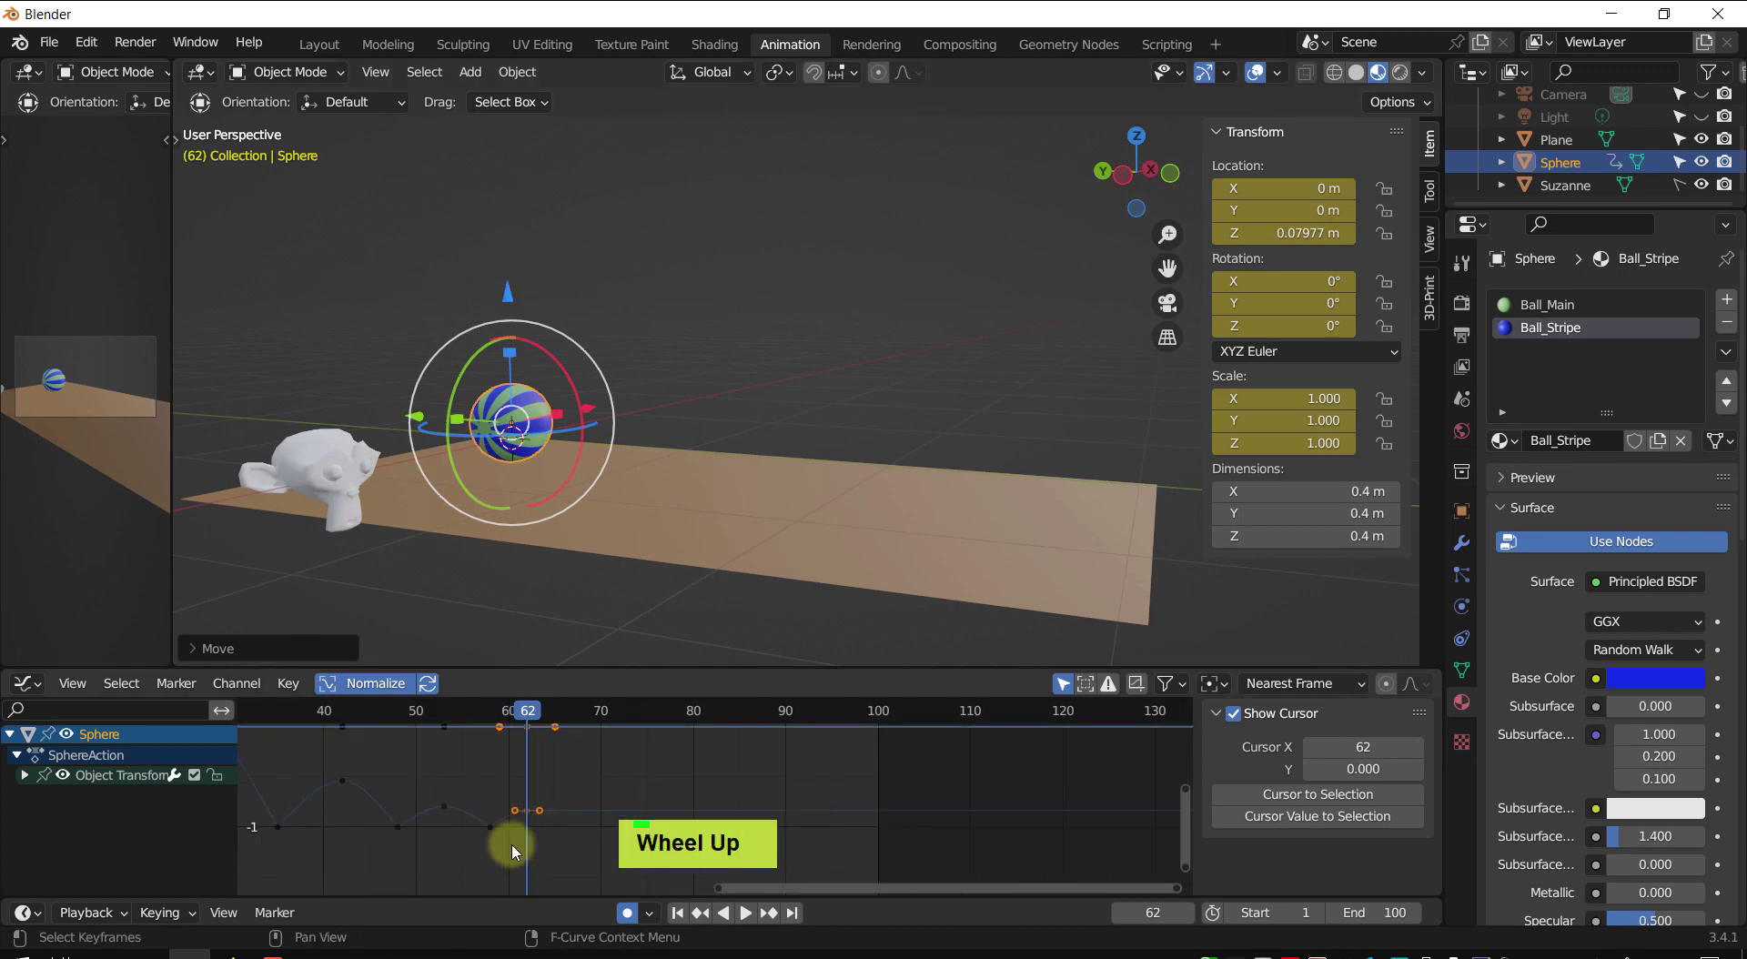
- Paste the copied floor-contact keyframe at frame 66 so the ball lands at 0 m on Z
{"action": "middle_click_drag", "start_coordinate": [486, 819], "coordinate": [489, 778], "text": "shift"}
{"action": "left_click_drag", "start_coordinate": [470, 713], "coordinate": [505, 725]}
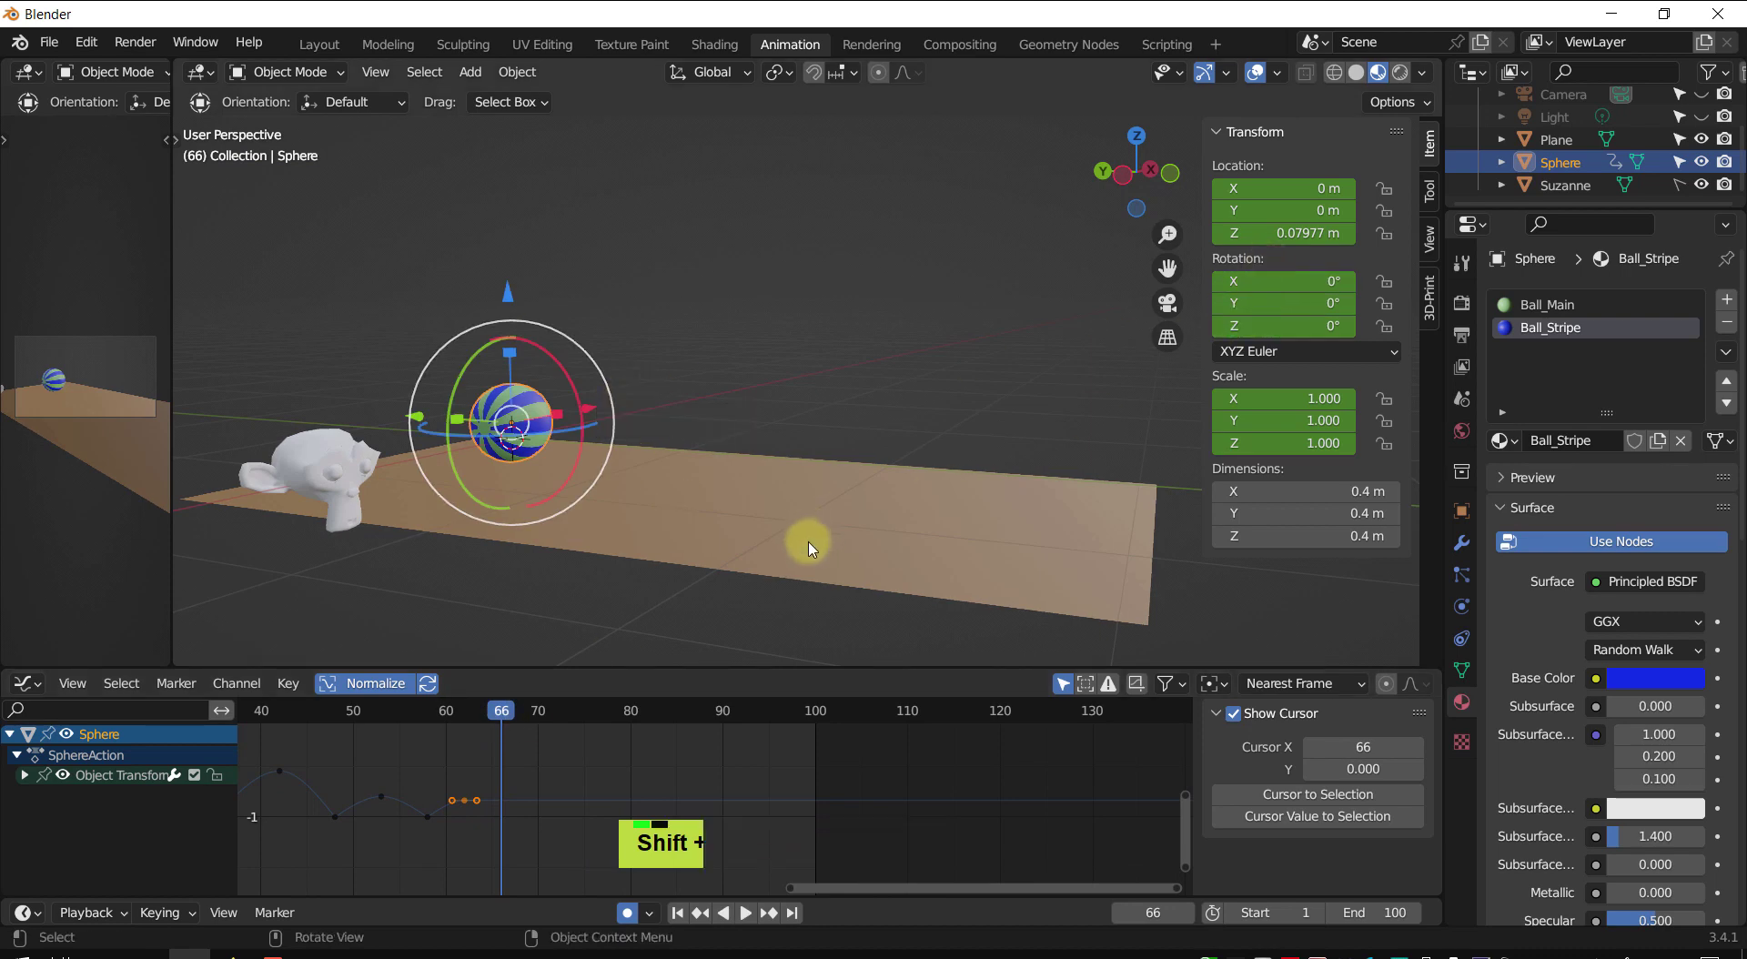
{"action": "key", "text": "ctrl+v"}
{"action": "middle_click_drag", "start_coordinate": [670, 500], "coordinate": [788, 452], "text": "shift"}
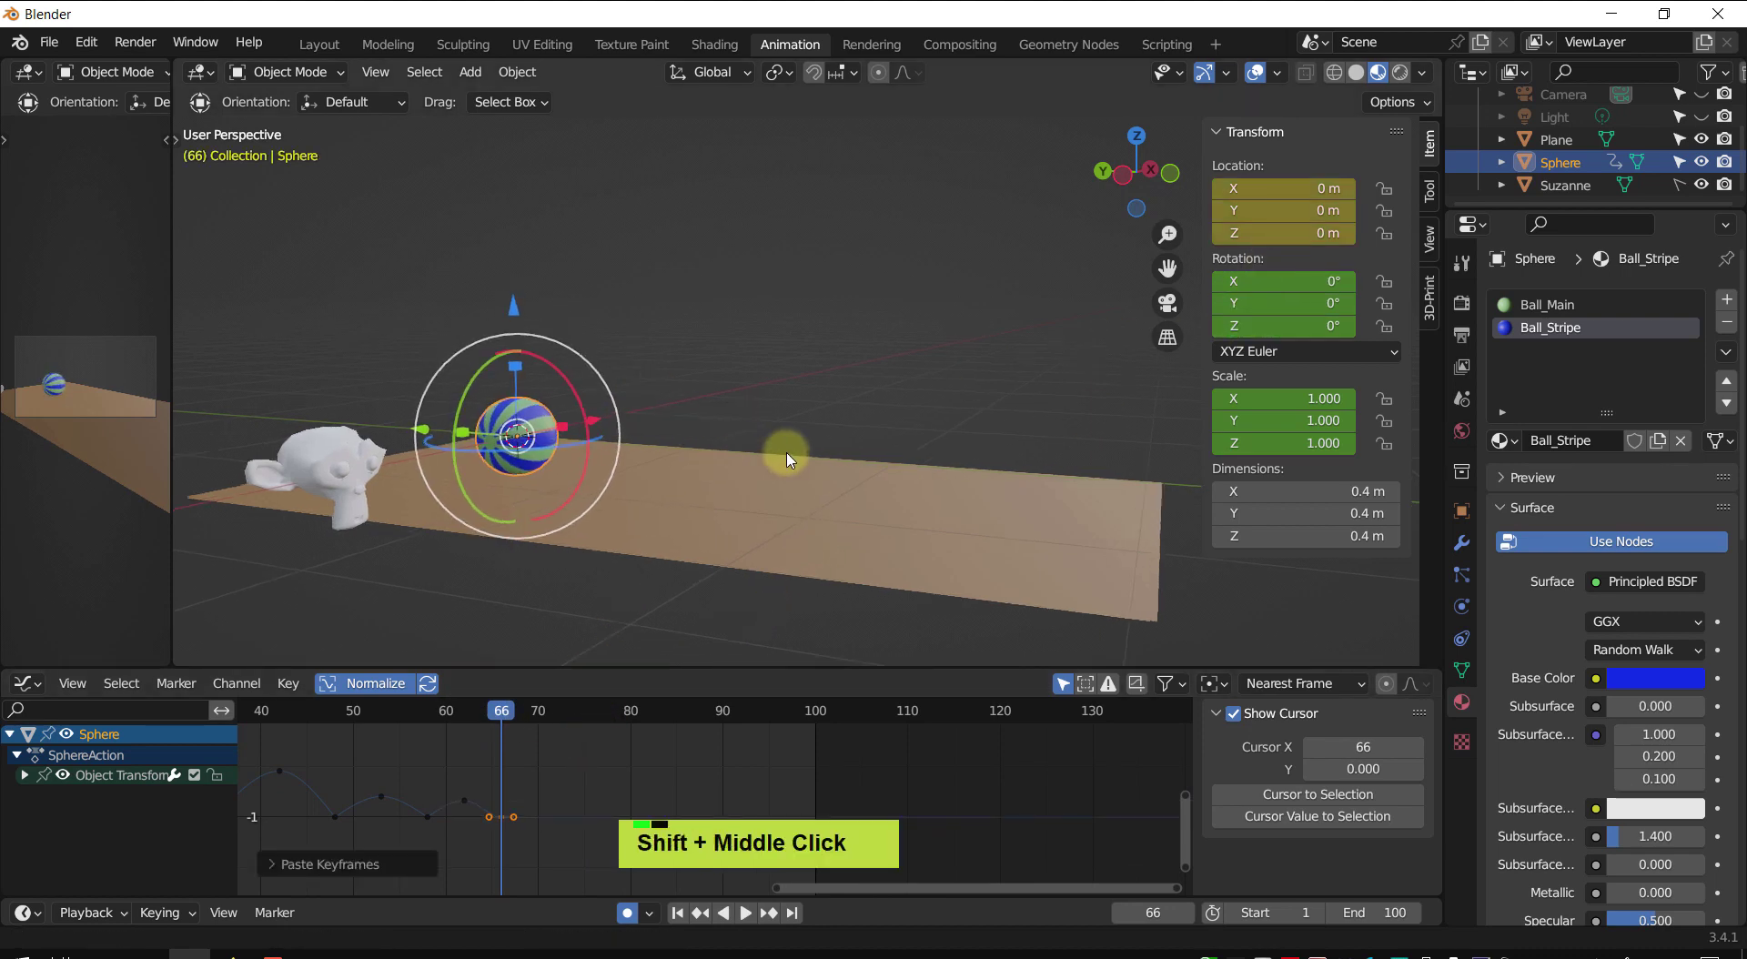
{"action": "scroll", "coordinate": [824, 466], "scroll_direction": "down", "scroll_amount": 2}
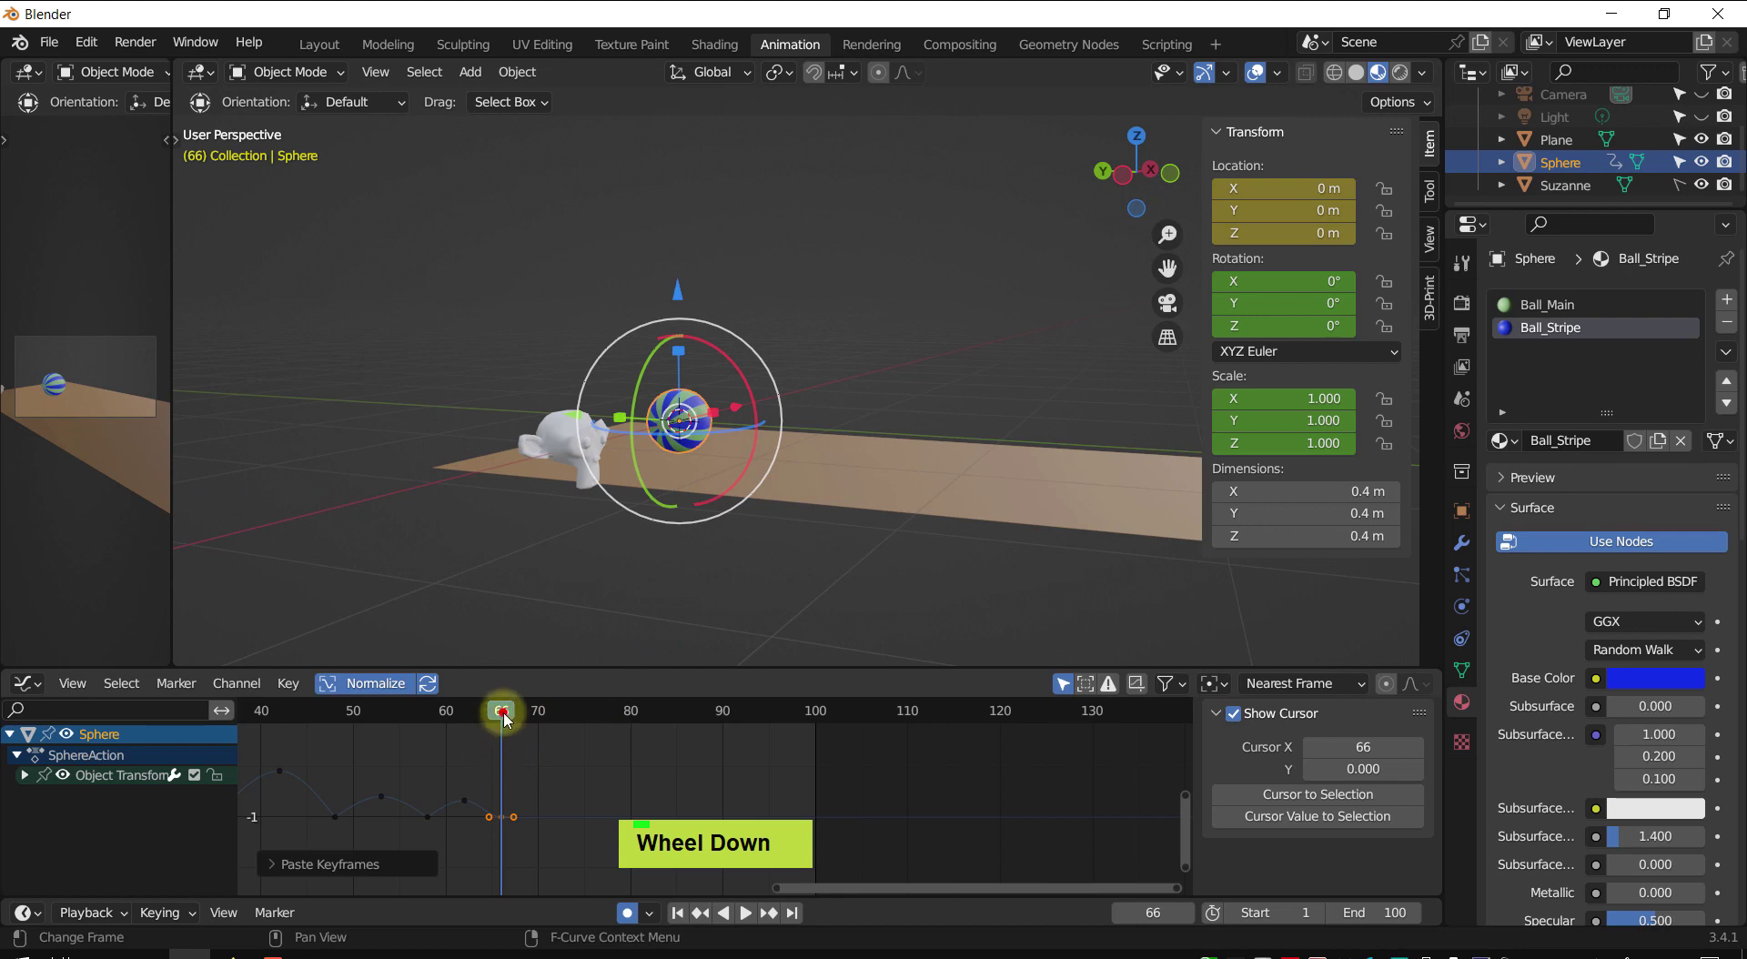
- Lower the Z Location keyframe at frame 62 so the final bounce peaks at about 0.05 m
{"action": "left_click_drag", "start_coordinate": [507, 722], "coordinate": [455, 722]}
{"action": "scroll", "coordinate": [457, 816], "scroll_direction": "up", "scroll_amount": 2}
{"action": "left_click", "coordinate": [401, 801]}
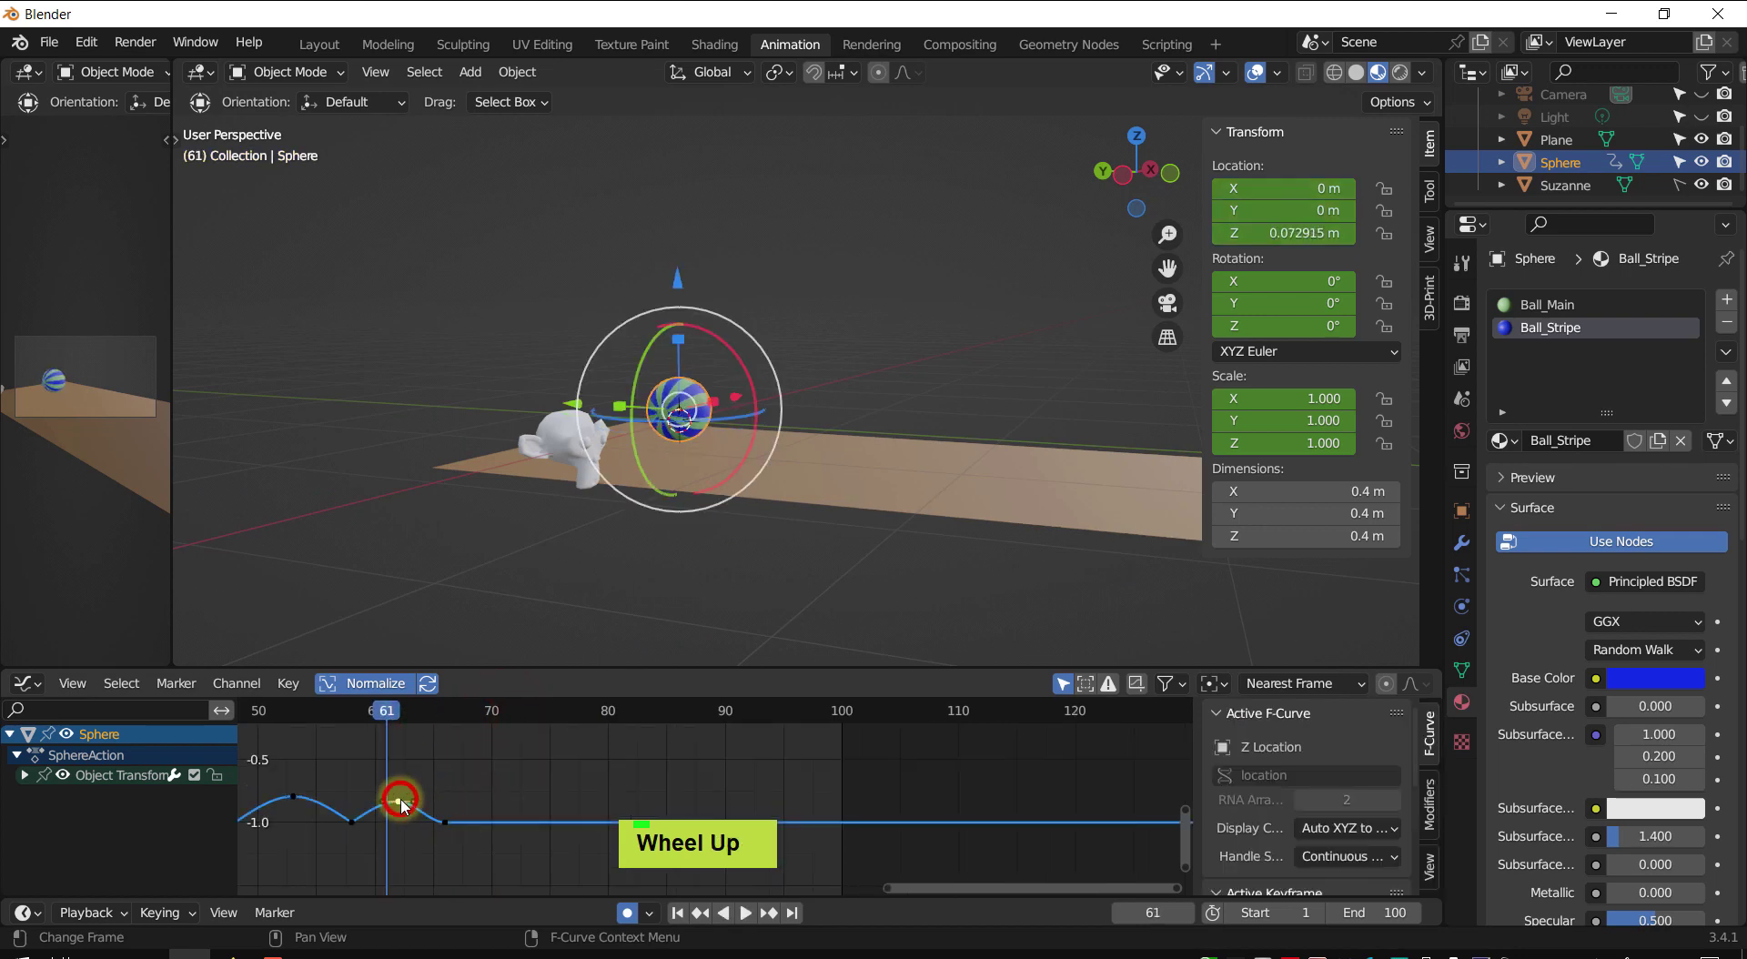
{"action": "key", "text": "g"}
{"action": "key", "text": "z"}
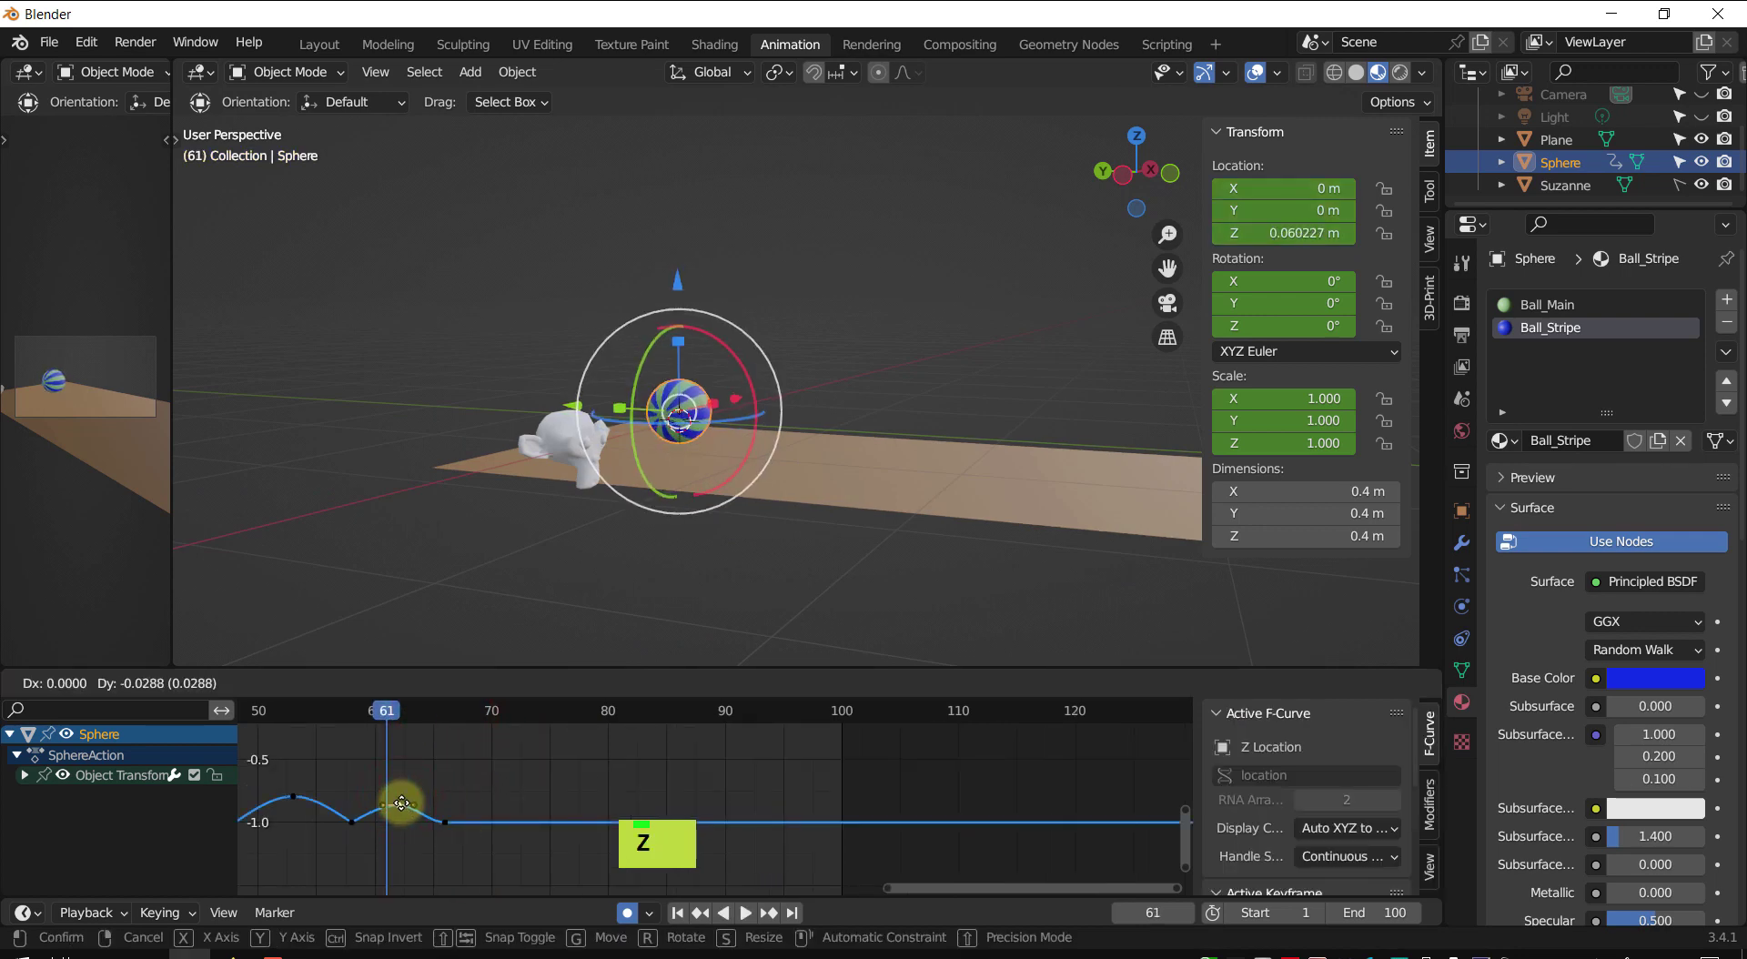
{"action": "left_click", "coordinate": [400, 807]}
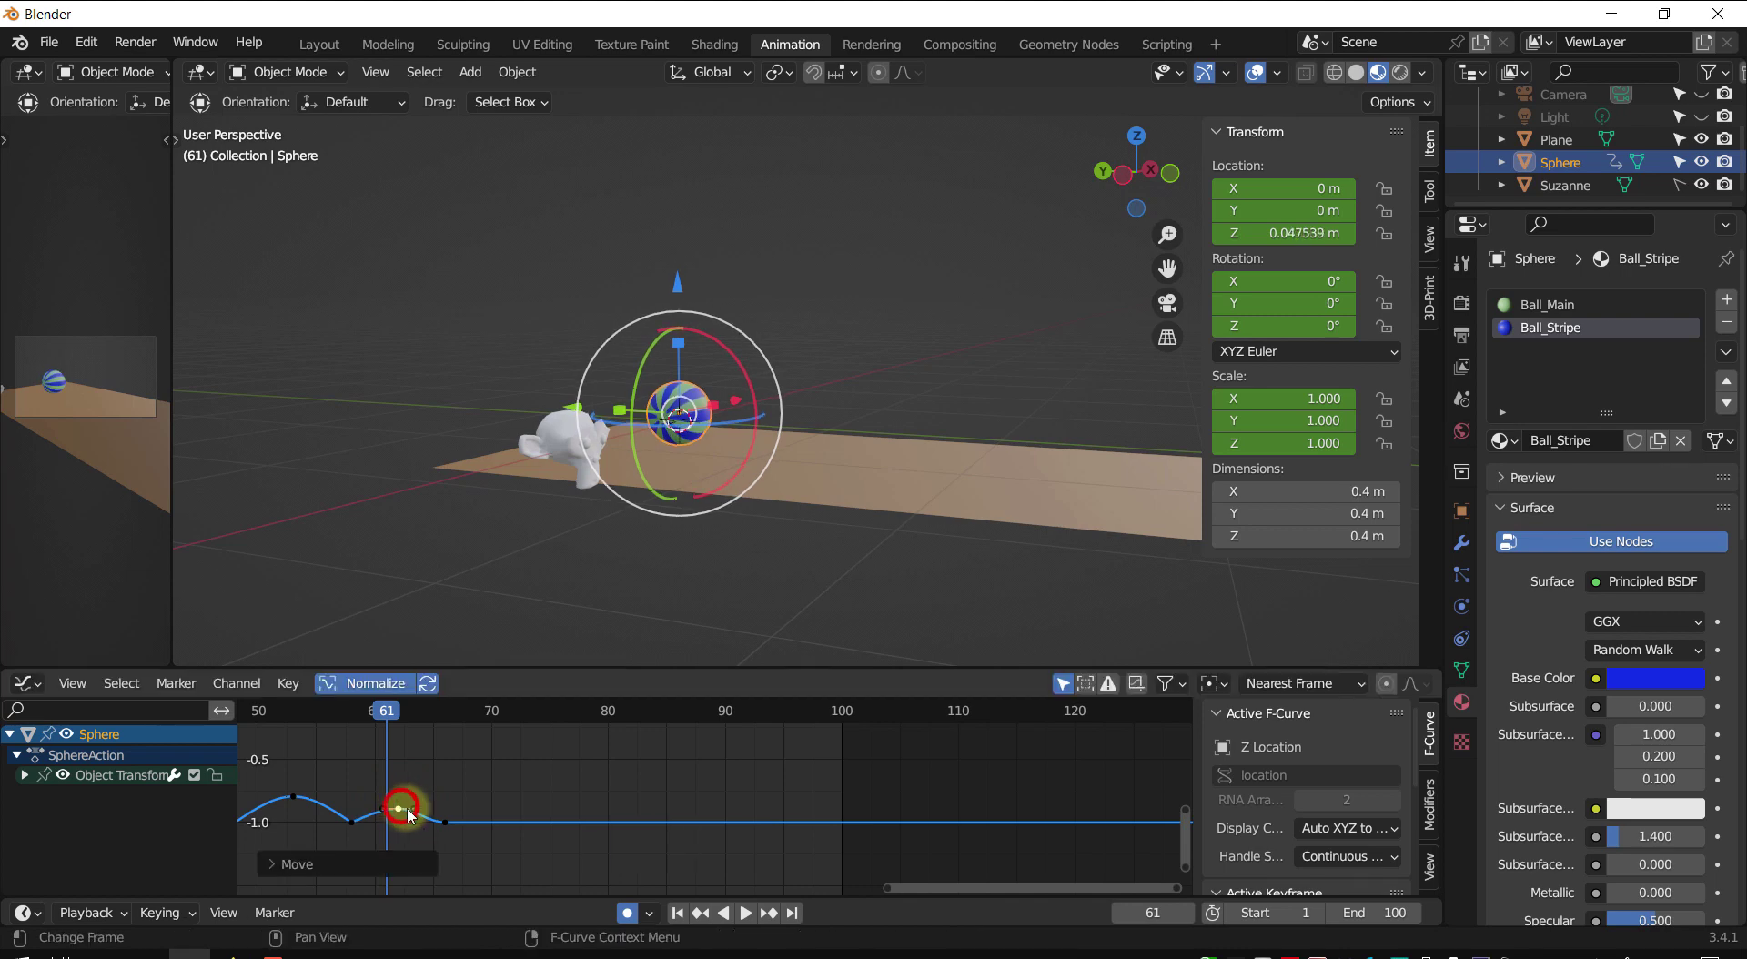
- Change the handle type of the last floor-contact keyframe at frame 66 to Vector so the curve meets the floor sharply
{"action": "middle_click_drag", "start_coordinate": [401, 801], "coordinate": [546, 780], "text": "shift"}
{"action": "scroll", "coordinate": [527, 780], "scroll_direction": "up", "scroll_amount": 2}
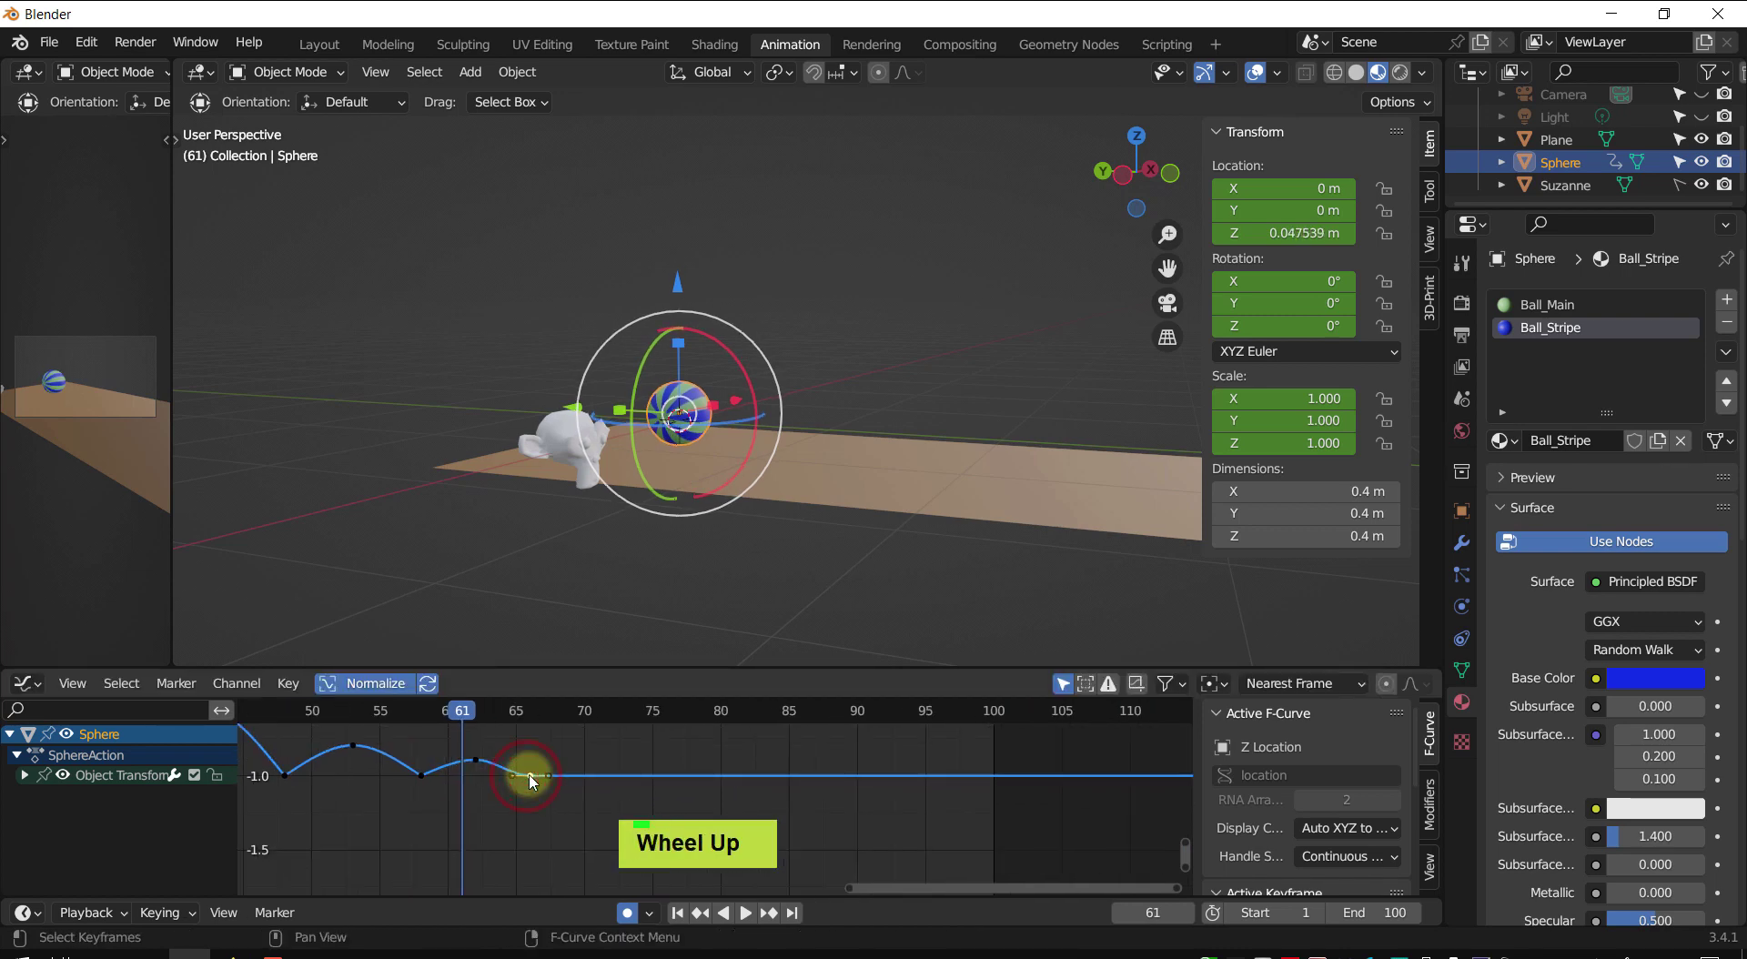
{"action": "key", "text": "v"}
{"action": "left_click", "coordinate": [473, 779]}
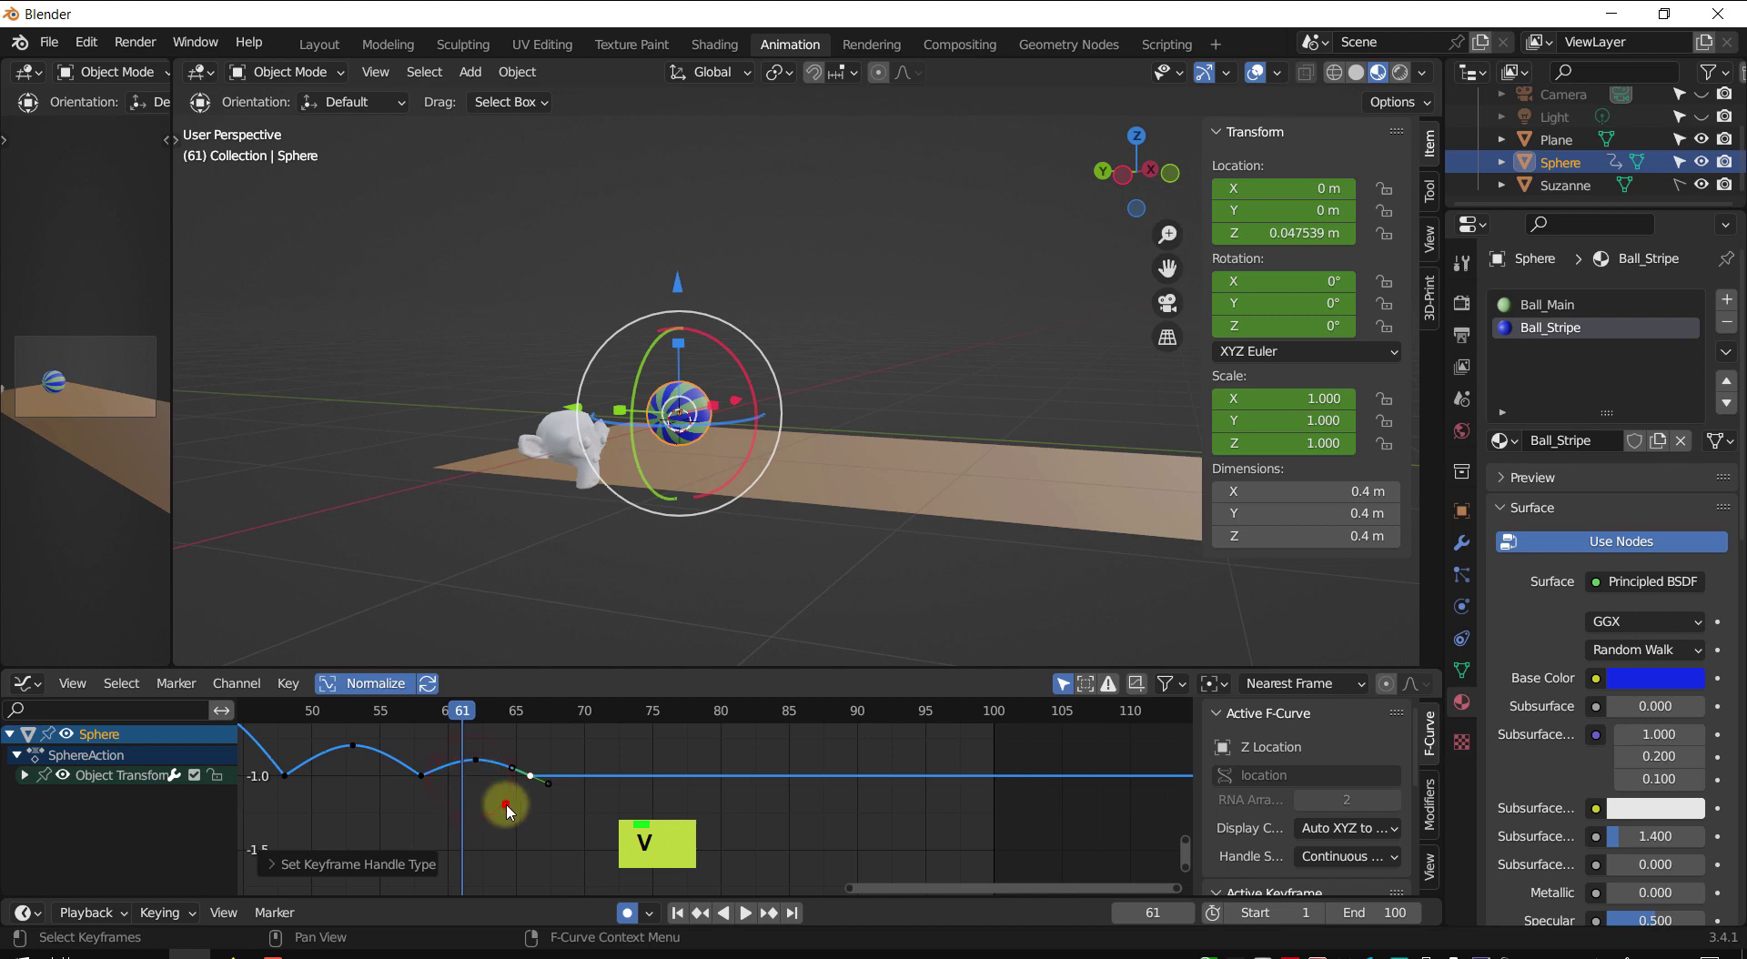
{"action": "left_click", "coordinate": [506, 806]}
{"action": "left_click", "coordinate": [533, 781]}
- Play the whole bounce animation from the first frame to check how the final bounces settle
{"action": "scroll", "coordinate": [528, 781], "scroll_direction": "down", "scroll_amount": 4}
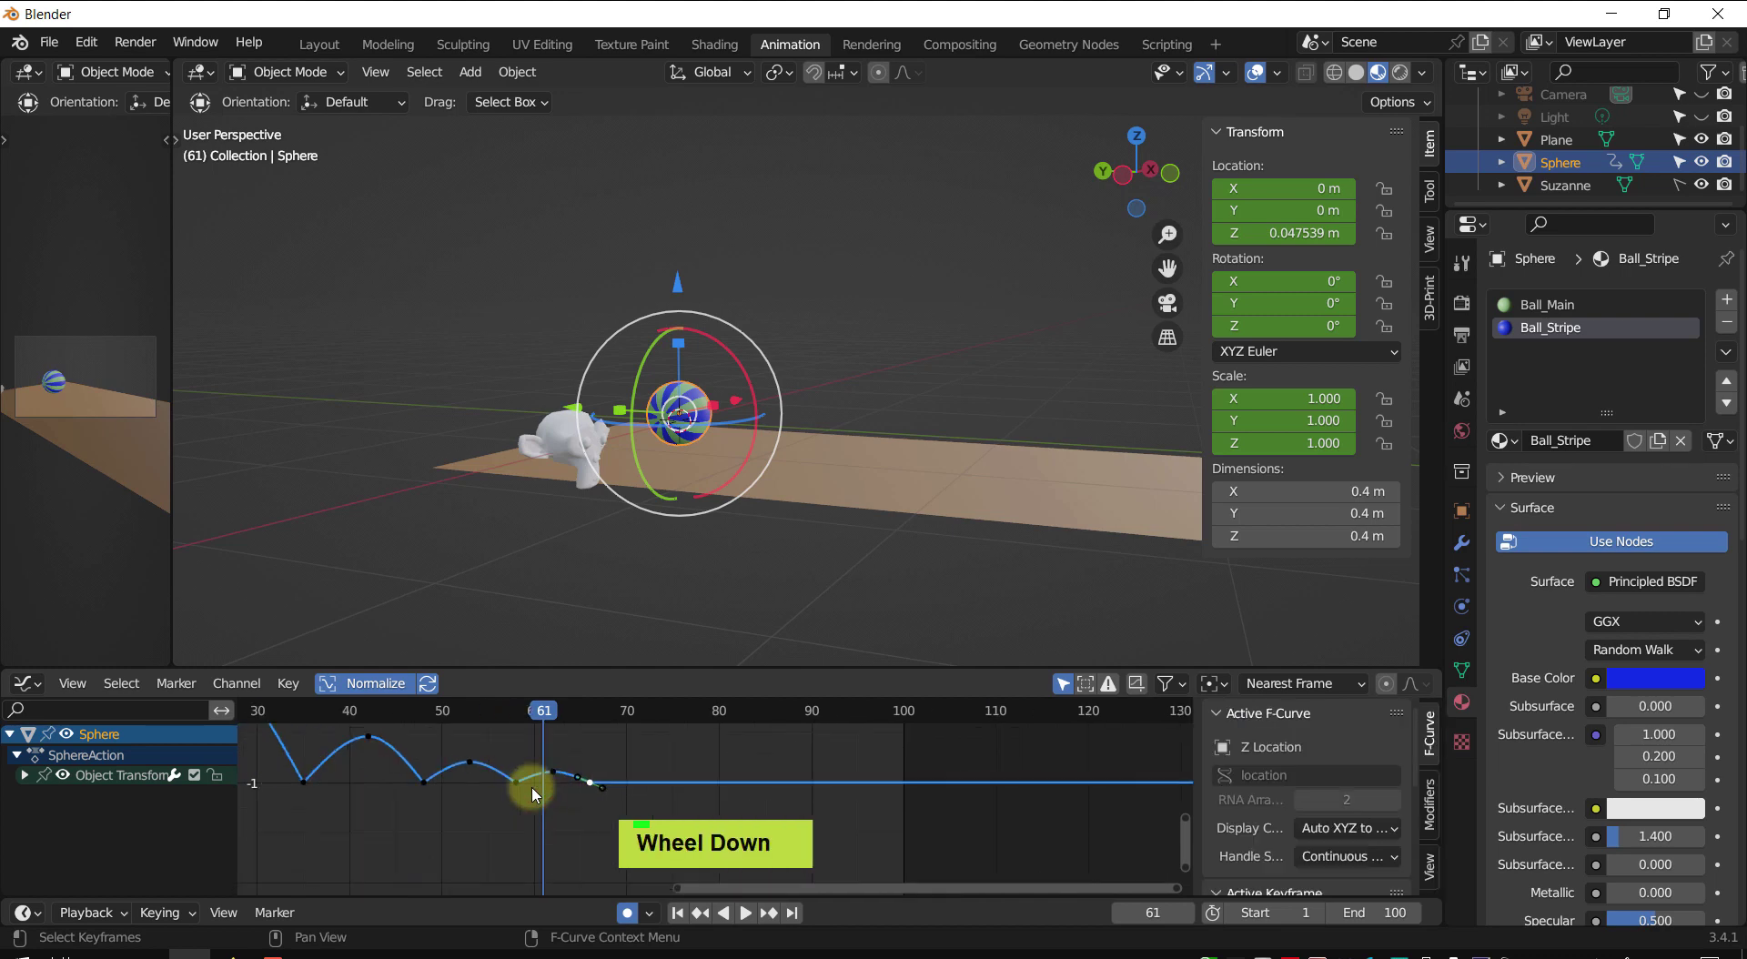
{"action": "mouse_move", "coordinate": [518, 789]}
{"action": "middle_mouse_down", "text": "shift"}
{"action": "mouse_move", "coordinate": [491, 804]}
{"action": "mouse_move", "coordinate": [527, 820]}
{"action": "middle_mouse_up", "text": "shift"}
{"action": "scroll", "coordinate": [494, 808], "scroll_direction": "down", "scroll_amount": 2}
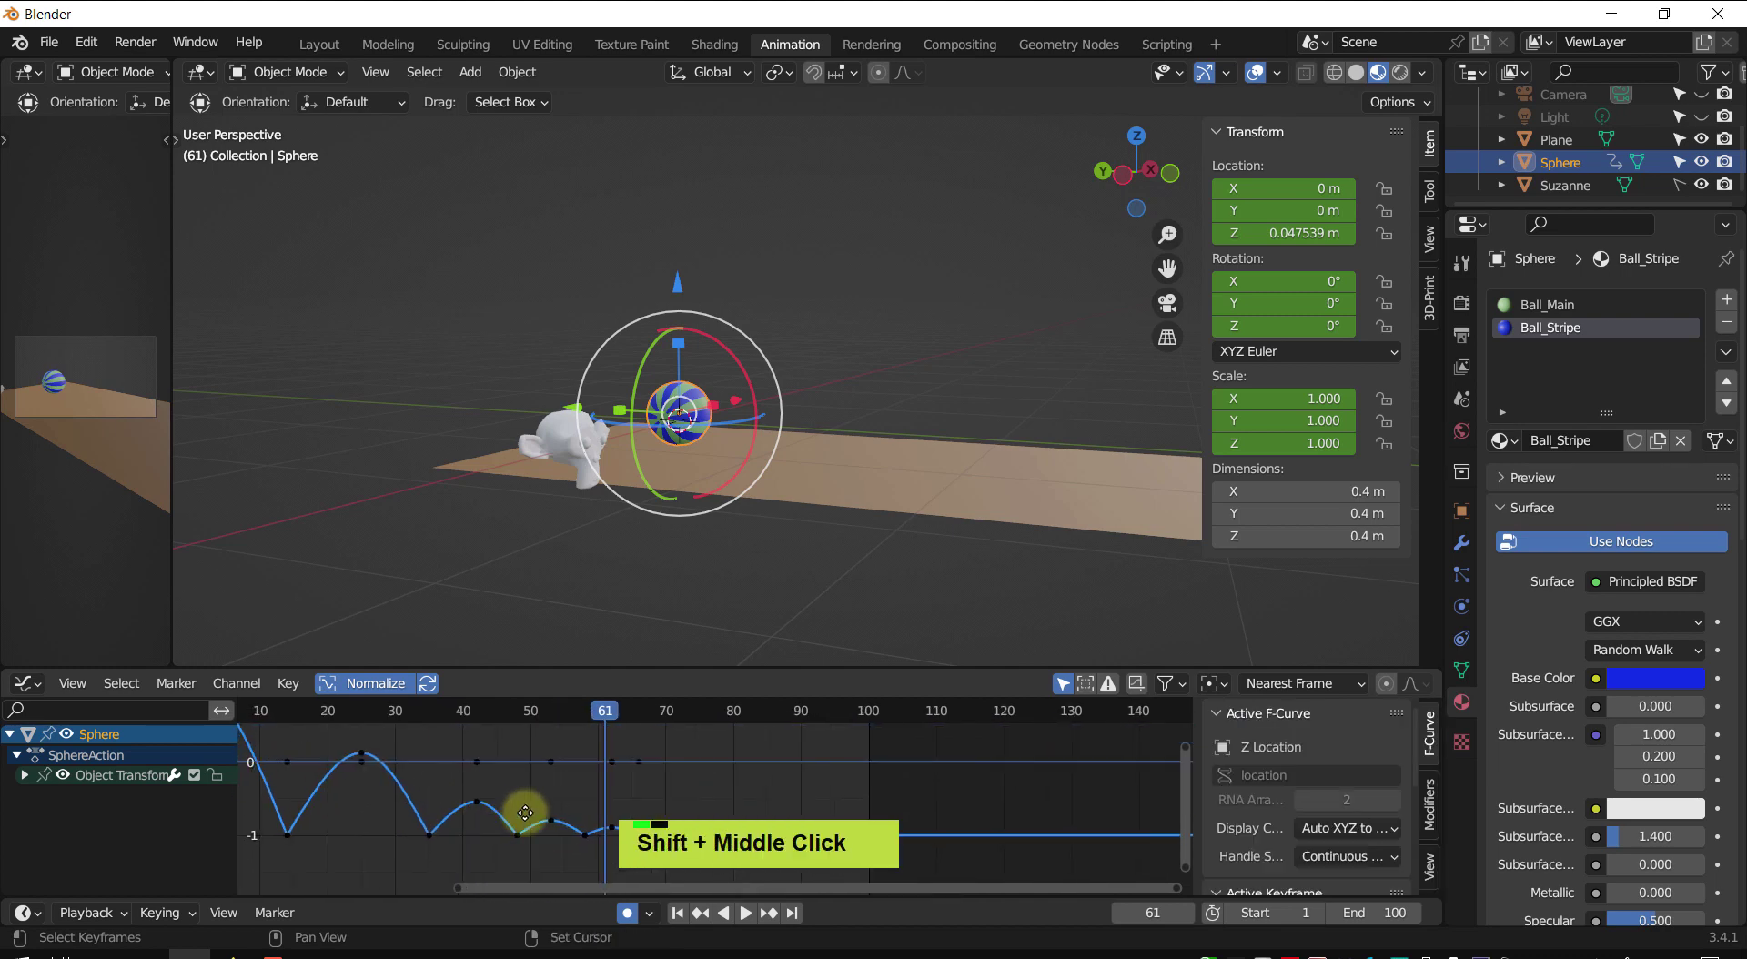
{"action": "scroll", "coordinate": [549, 807], "scroll_direction": "down", "scroll_amount": 2}
{"action": "middle_click_drag", "start_coordinate": [581, 763], "coordinate": [531, 761], "text": "shift"}
{"action": "middle_click_drag", "start_coordinate": [506, 759], "coordinate": [451, 750], "text": "shift"}
{"action": "left_click_drag", "start_coordinate": [600, 707], "coordinate": [286, 726]}
{"action": "key", "text": "space"}
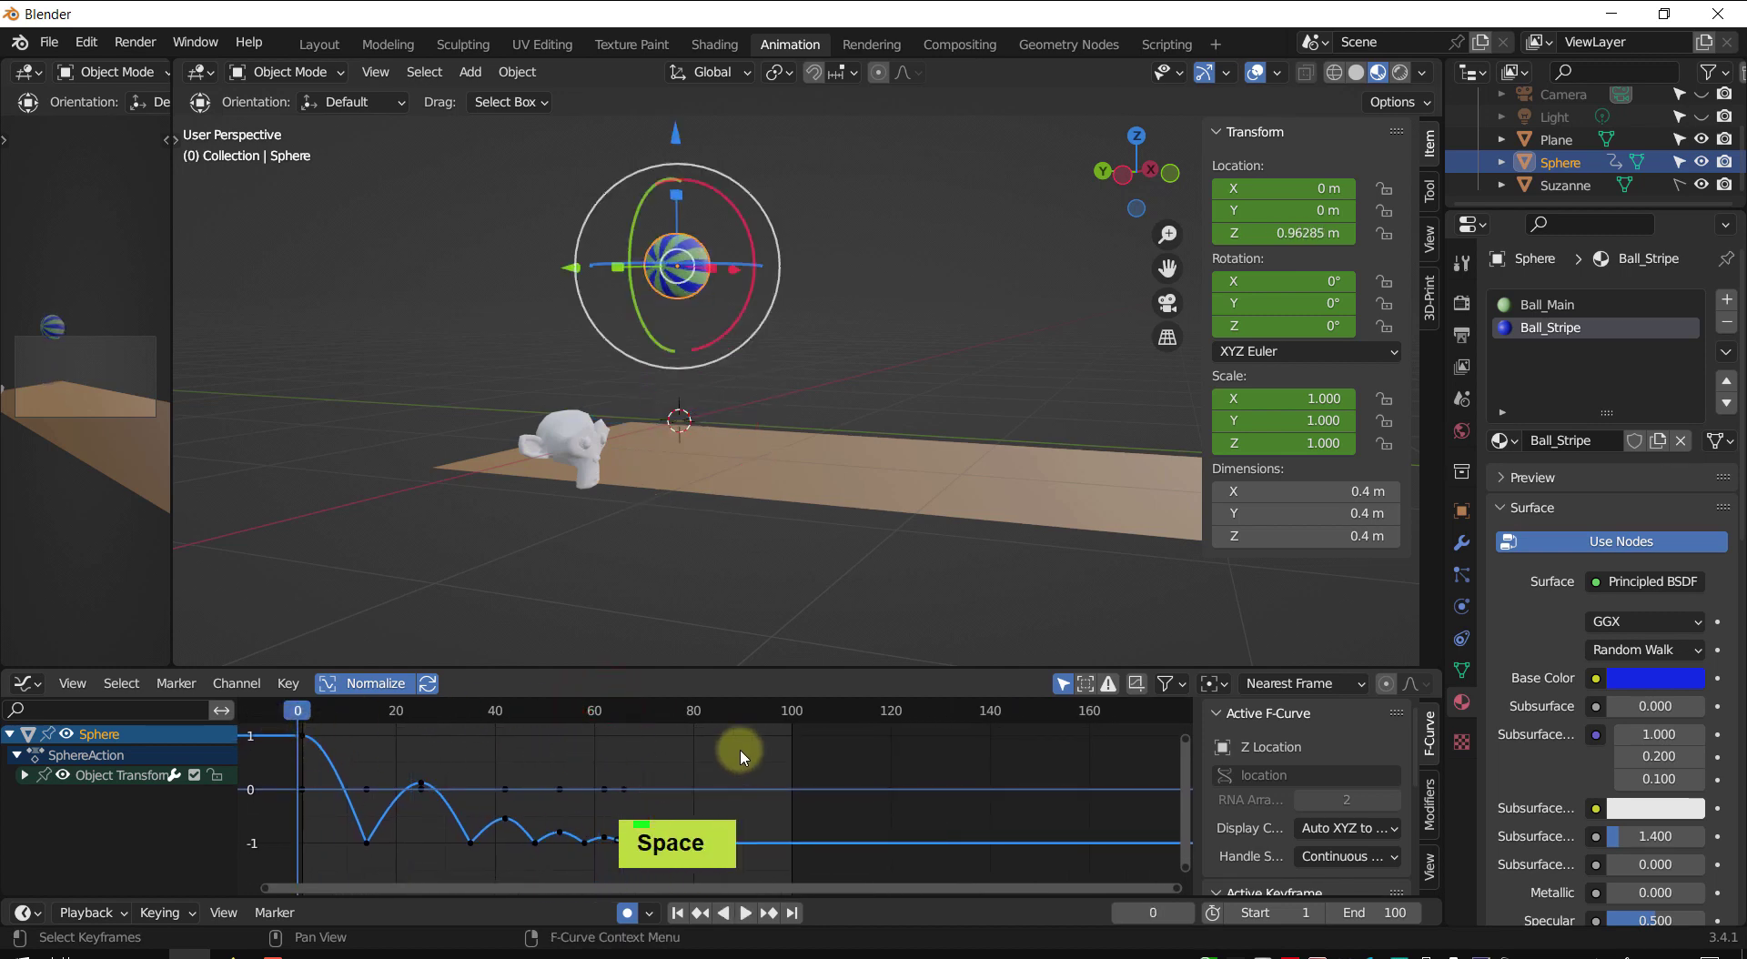
{"action": "left_click", "coordinate": [784, 755]}
{"action": "key", "text": "shift+space"}
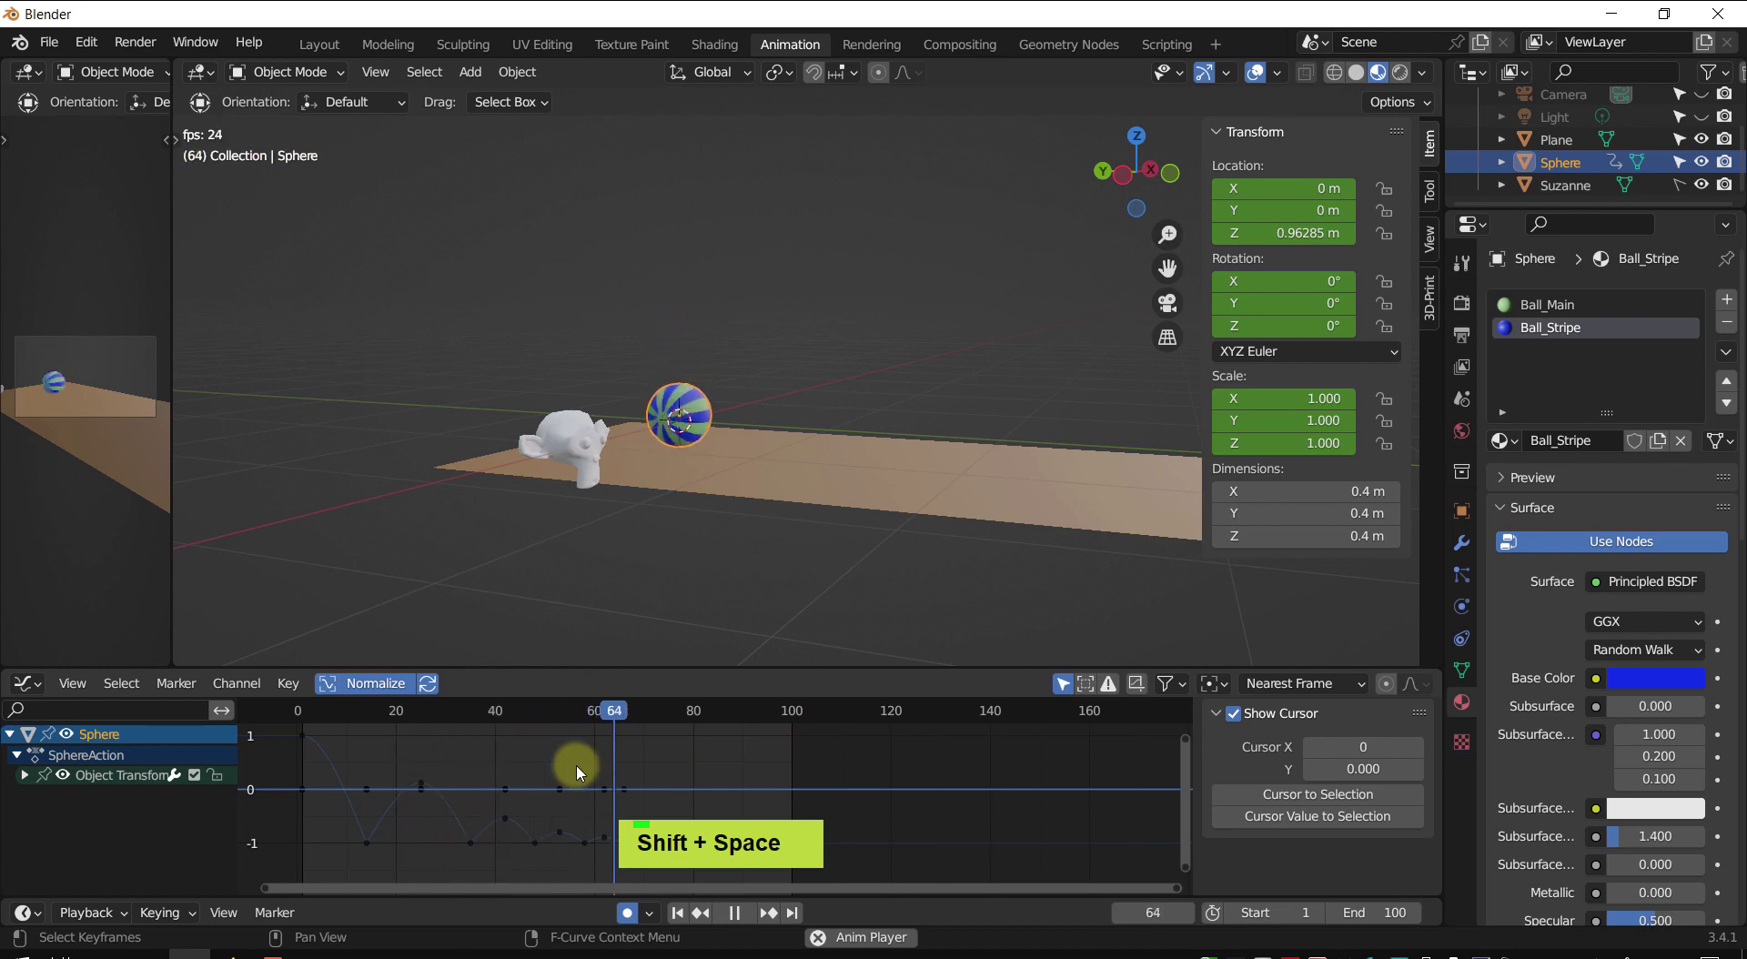
{"action": "key", "text": "shift+space"}
- Replay the bounce from the start in a closer view of the ball and floor
{"action": "middle_click_drag", "start_coordinate": [713, 573], "coordinate": [735, 448], "text": "shift"}
{"action": "scroll", "coordinate": [686, 511], "scroll_direction": "up", "scroll_amount": 2}
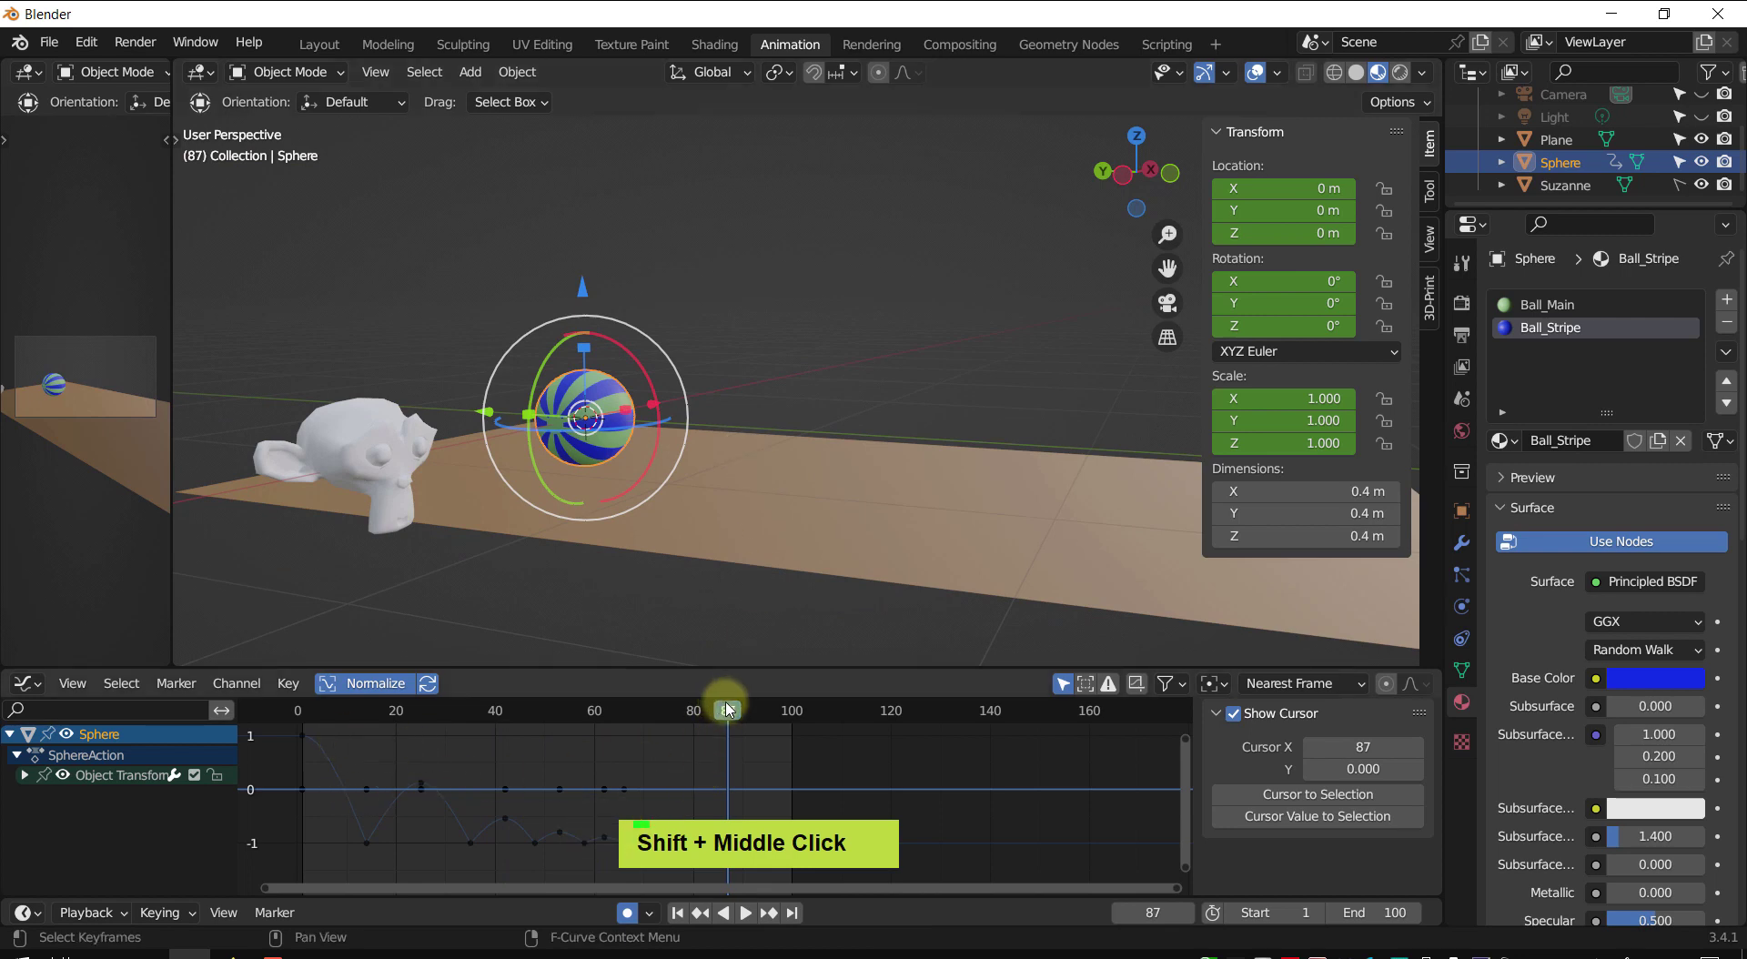
{"action": "left_click_drag", "start_coordinate": [727, 706], "coordinate": [291, 718]}
{"action": "left_click_drag", "start_coordinate": [777, 722], "coordinate": [344, 872]}
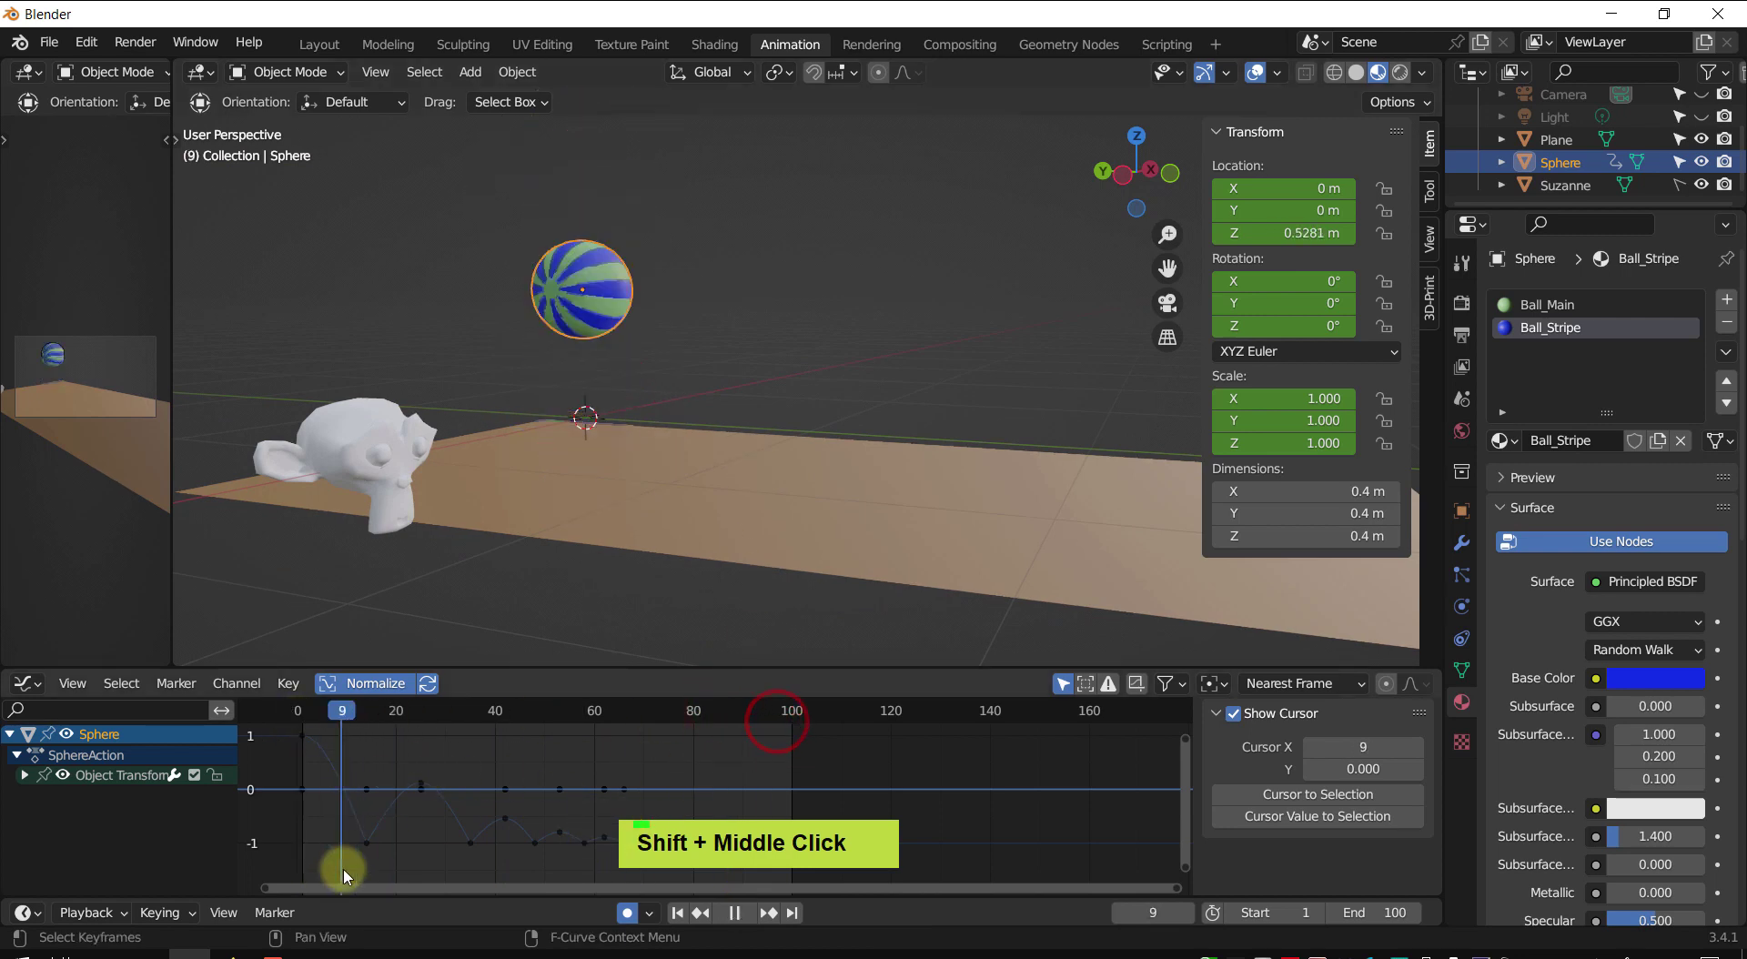
{"action": "key", "text": "Escape"}
- Select all the ball's keyframes and set the Graph Editor's pivot point to 2D Cursor
{"action": "key", "text": "a"}
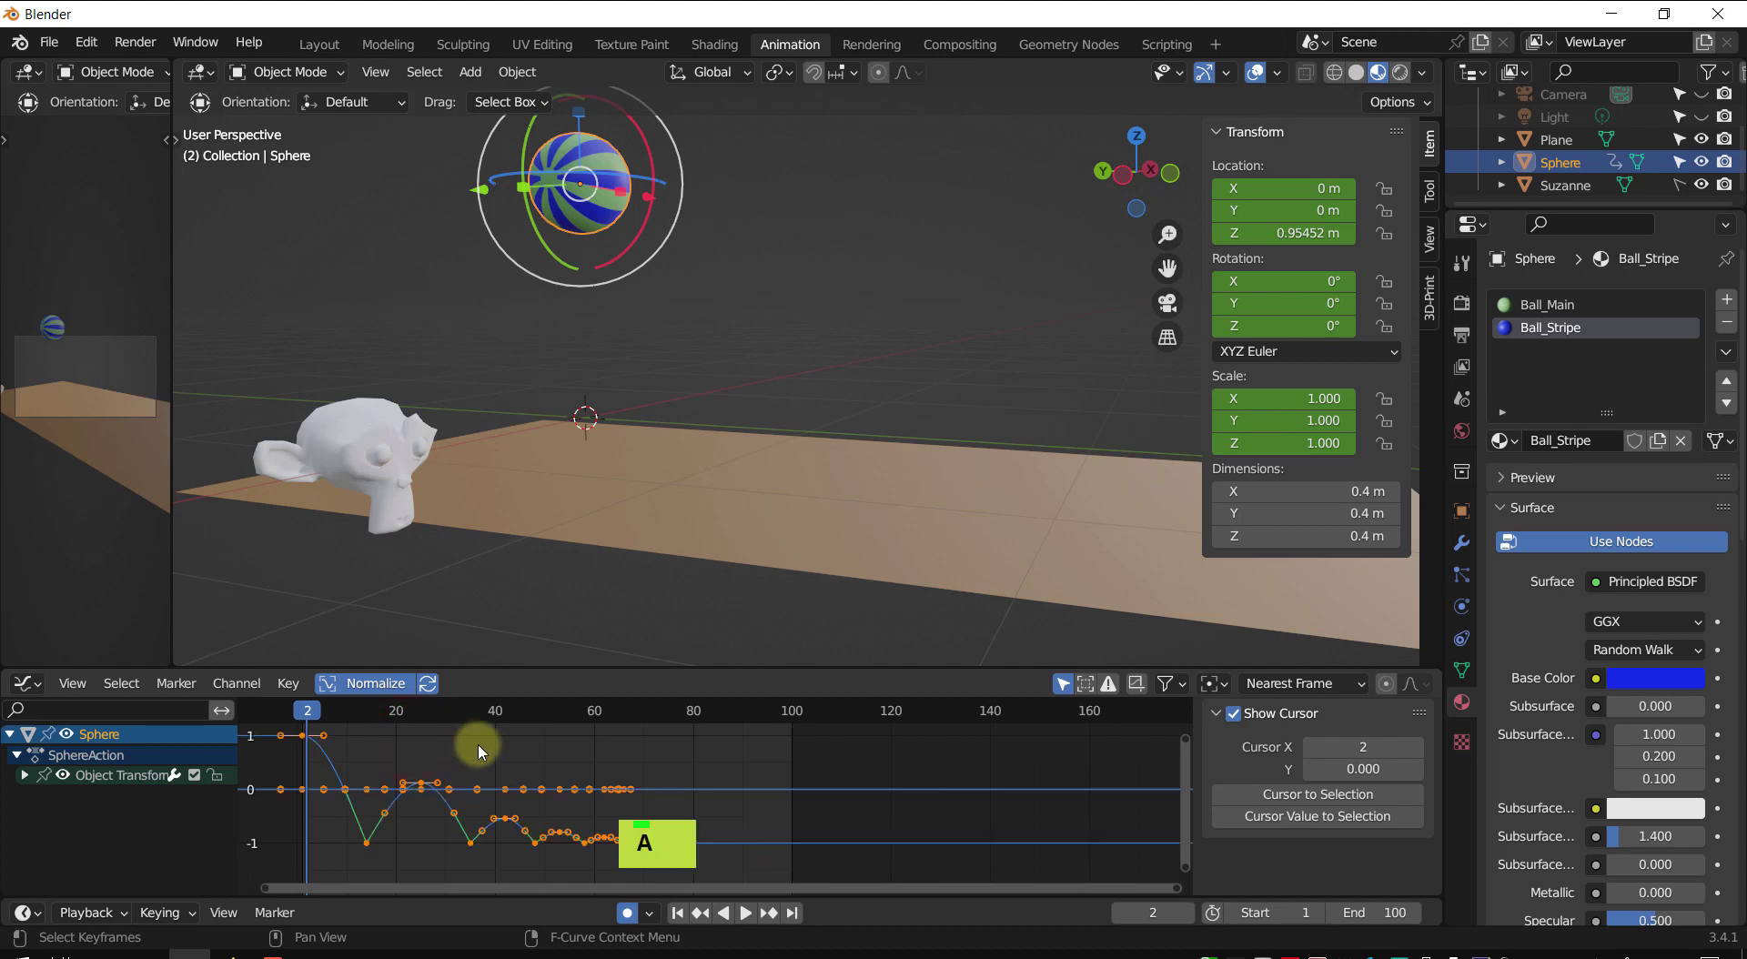
{"action": "left_click", "coordinate": [1214, 683]}
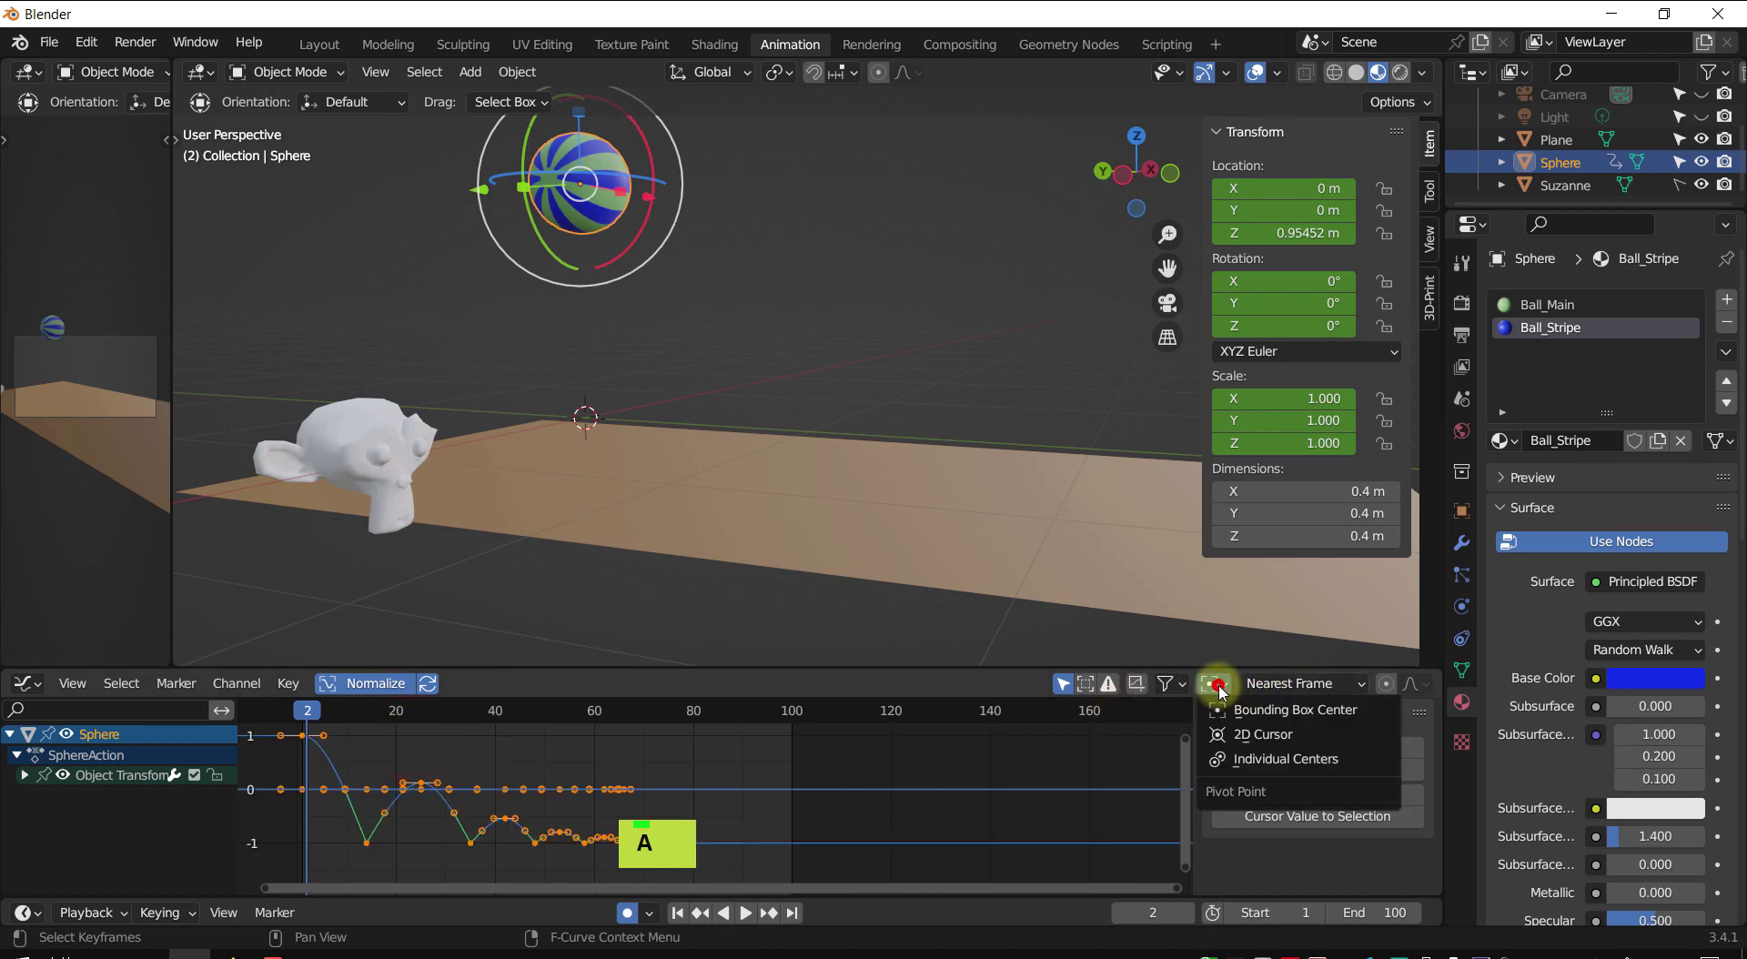
{"action": "left_click", "coordinate": [1251, 733]}
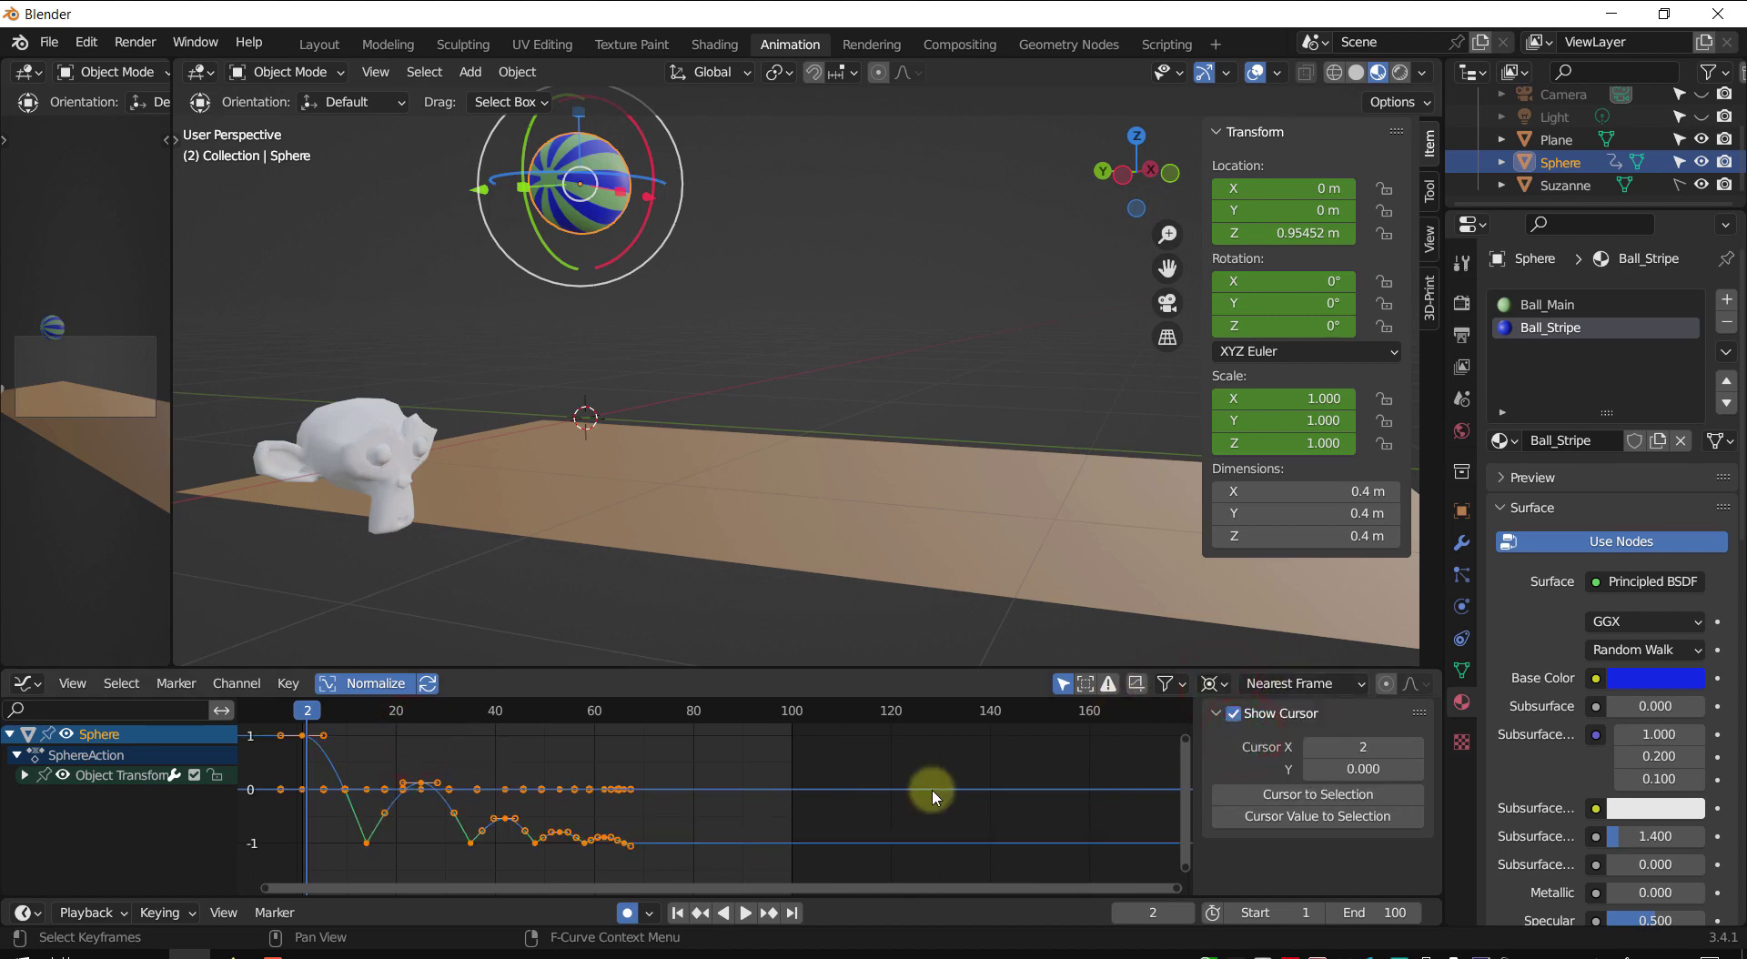
- Try to stretch all keyframes in time by scaling about 1.09 along X around the 2D cursor
{"action": "key", "text": "s"}
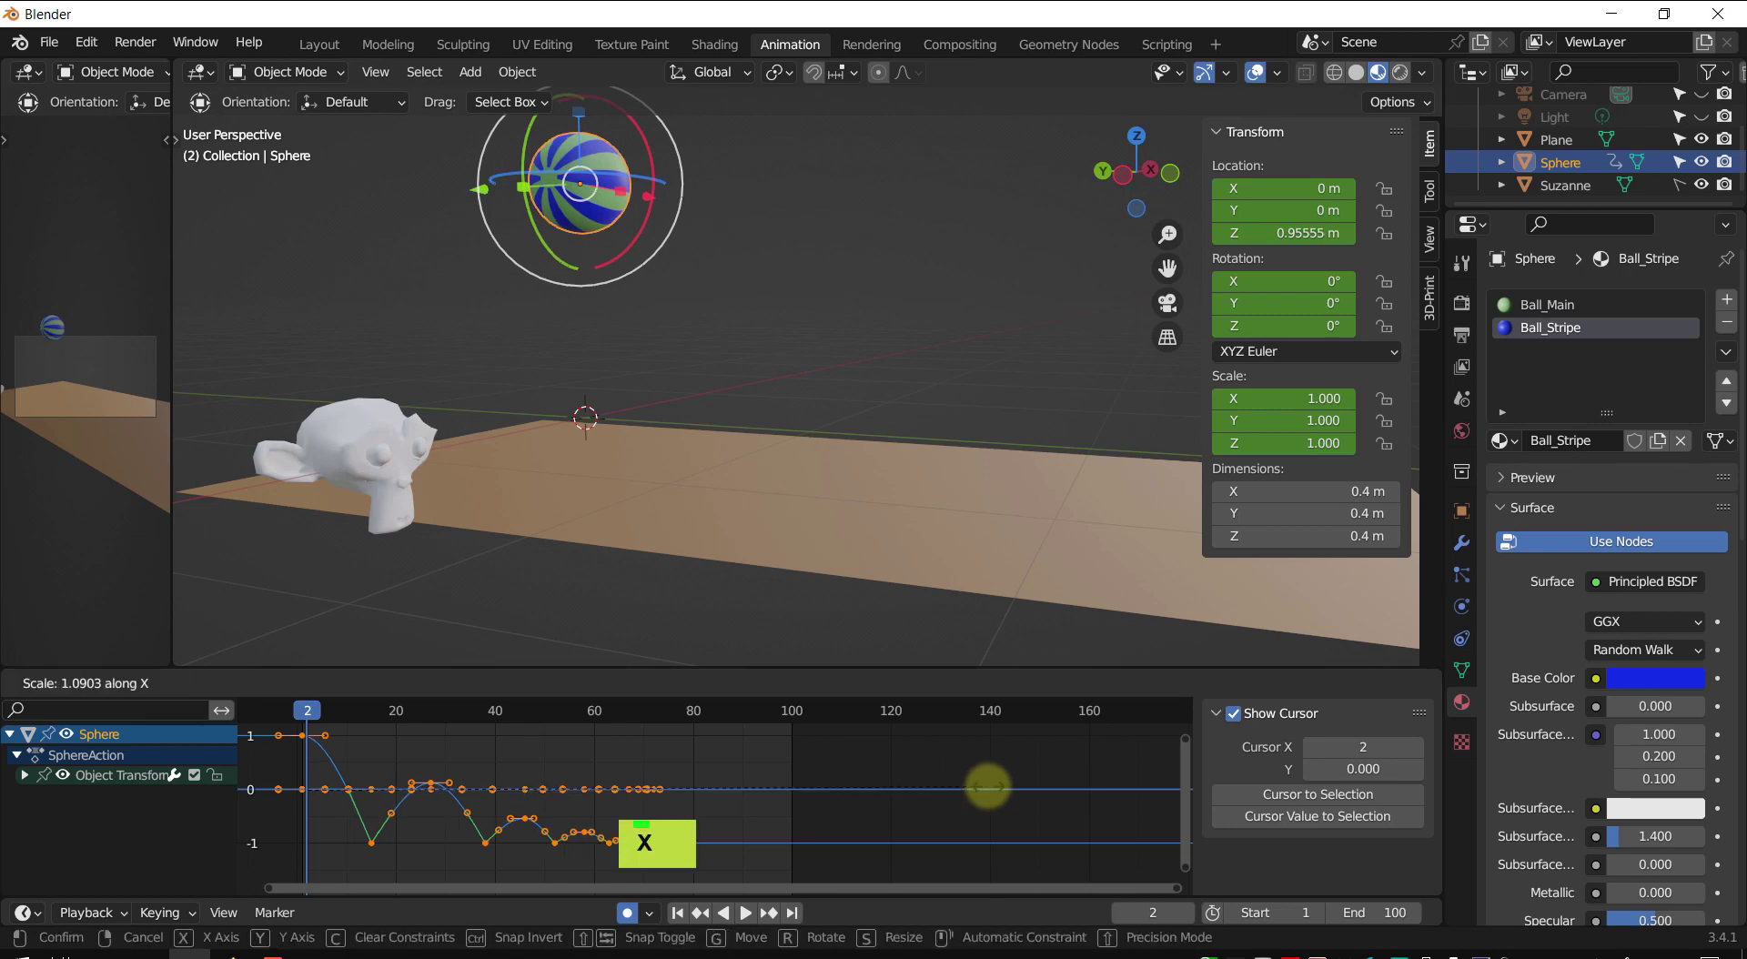
{"action": "key", "text": "Escape"}
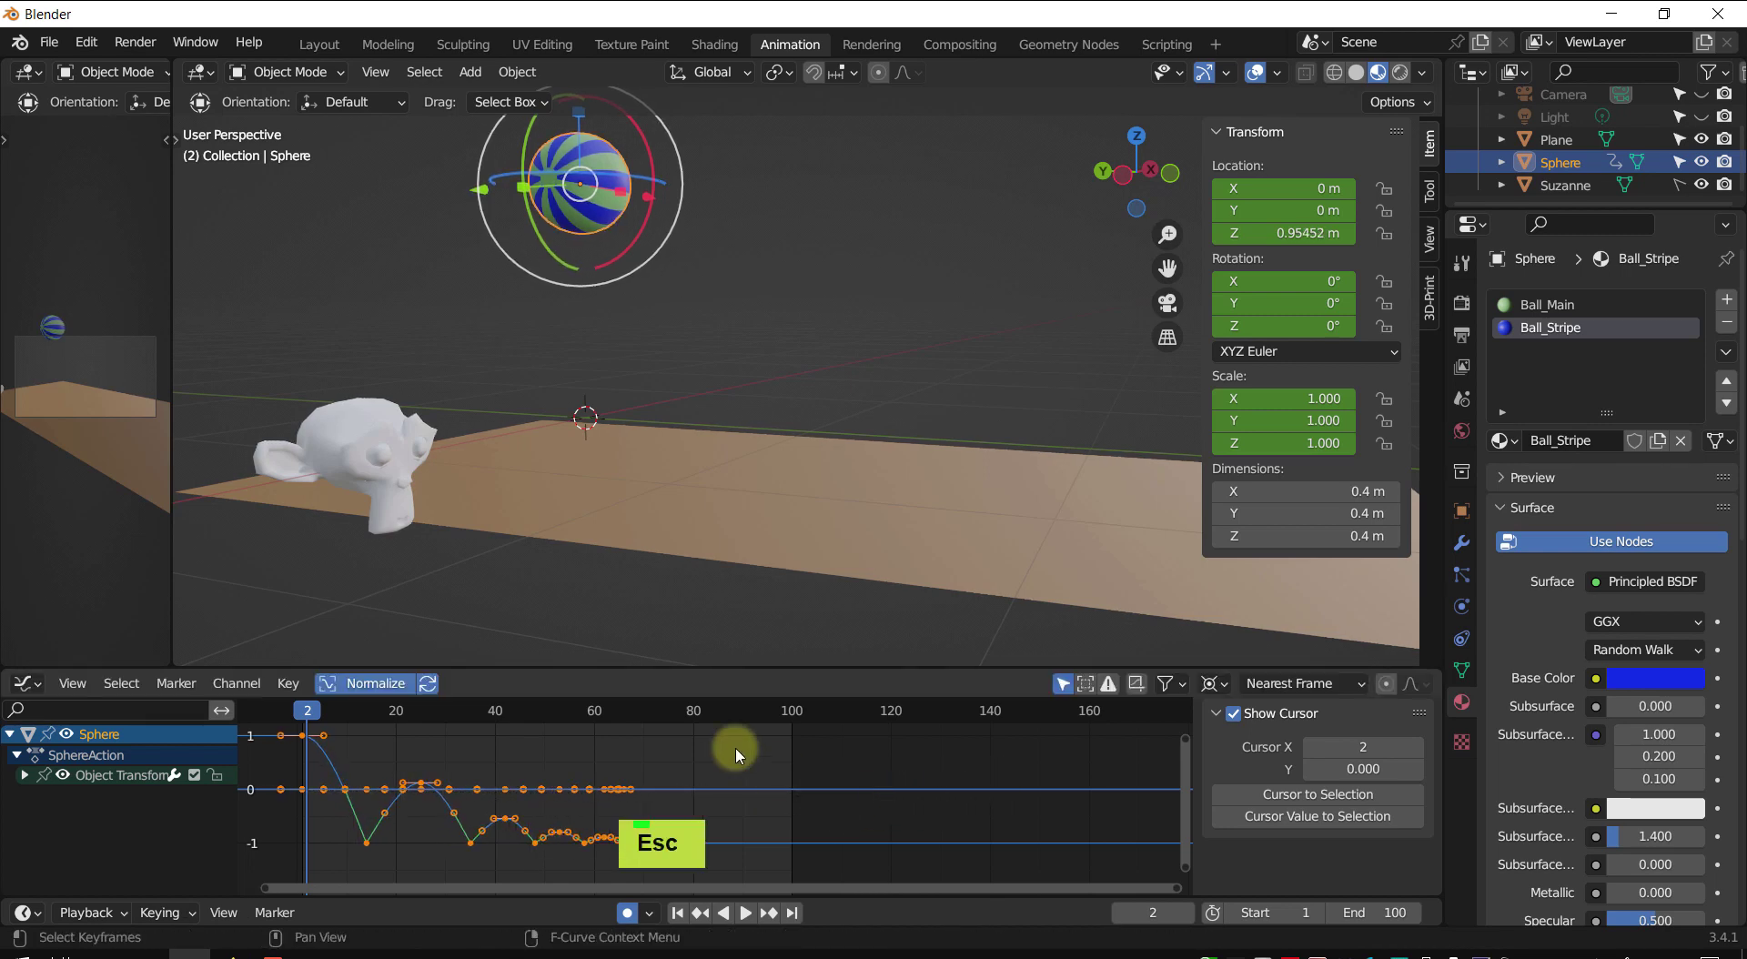
{"action": "left_click", "coordinate": [734, 745]}
- Expand the ball's Object Transforms channels and select the Y Location curve
{"action": "middle_click_drag", "start_coordinate": [640, 744], "coordinate": [699, 774], "text": "shift"}
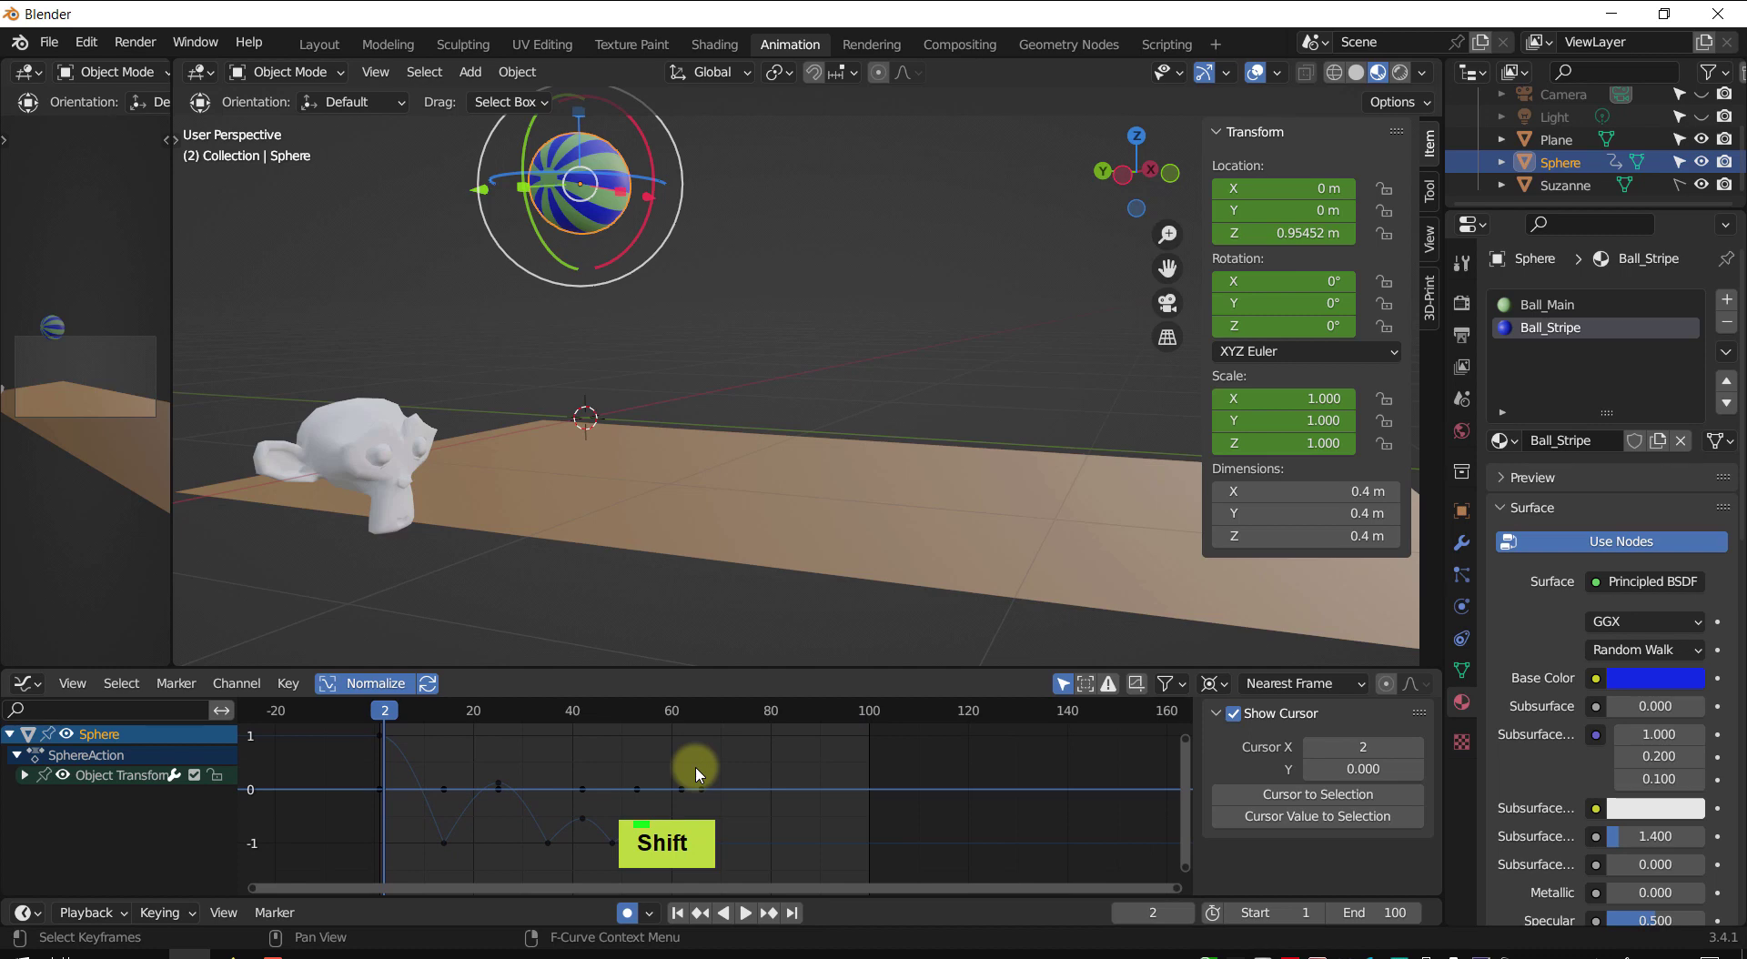
{"action": "scroll", "coordinate": [769, 422], "scroll_direction": "down", "scroll_amount": 2}
{"action": "middle_click_drag", "start_coordinate": [769, 422], "coordinate": [737, 524], "text": "shift"}
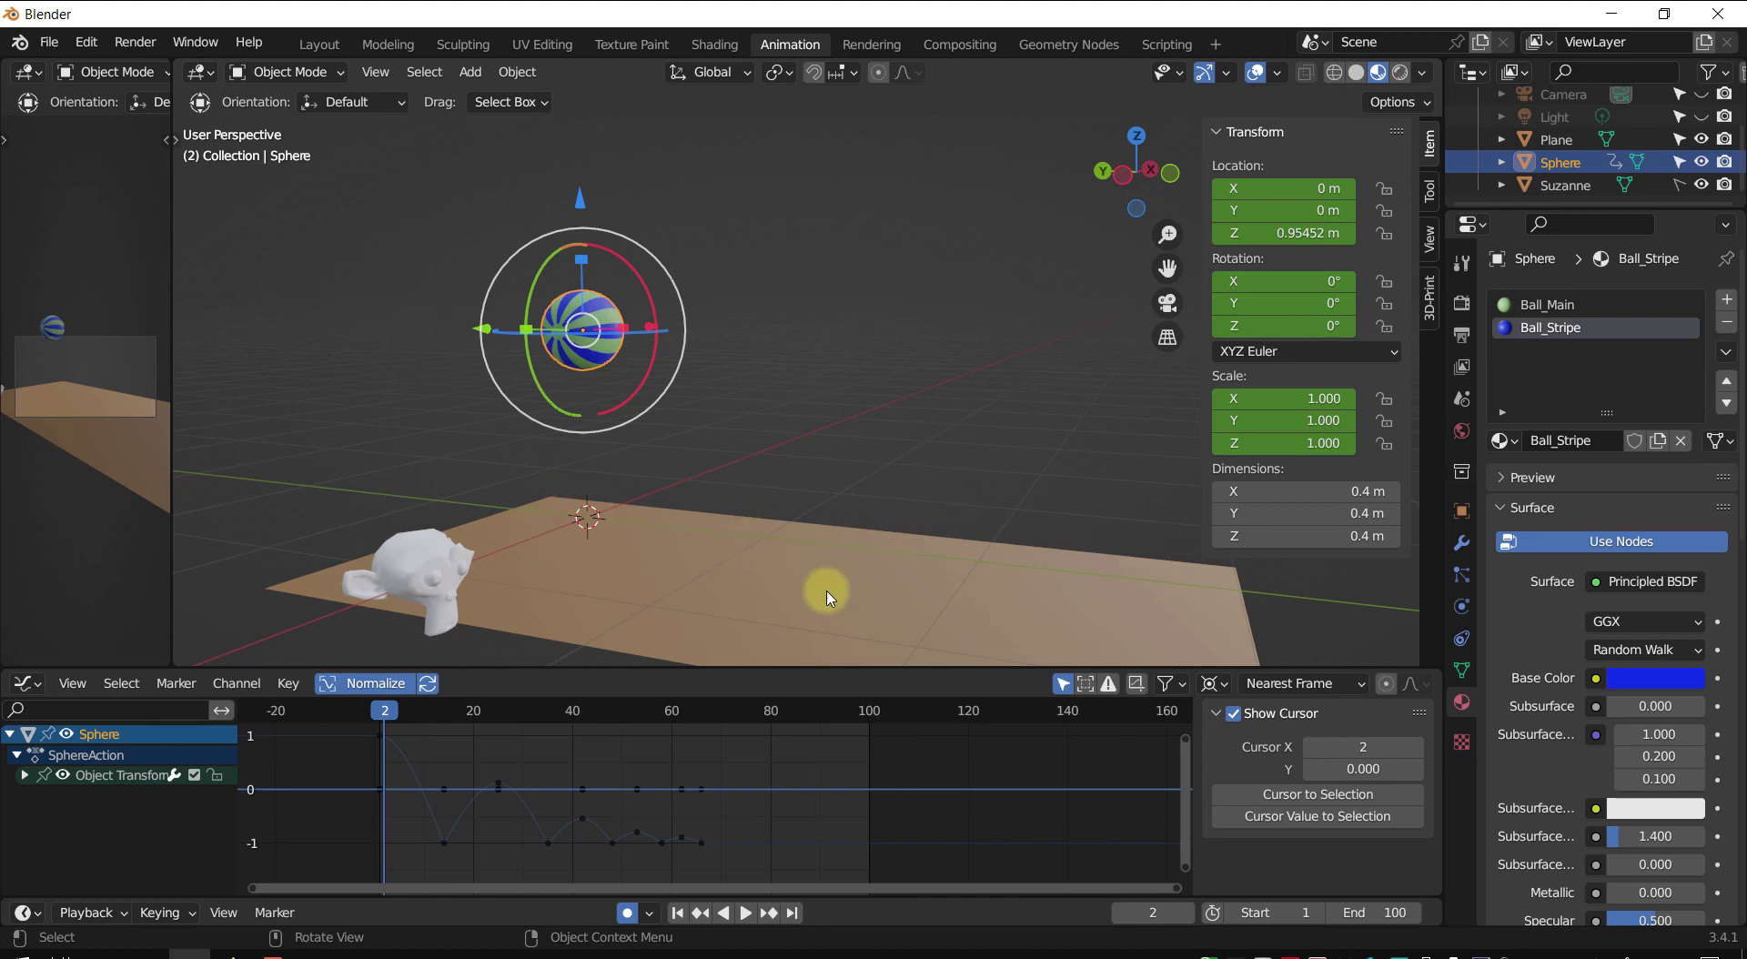
{"action": "left_click", "coordinate": [22, 776]}
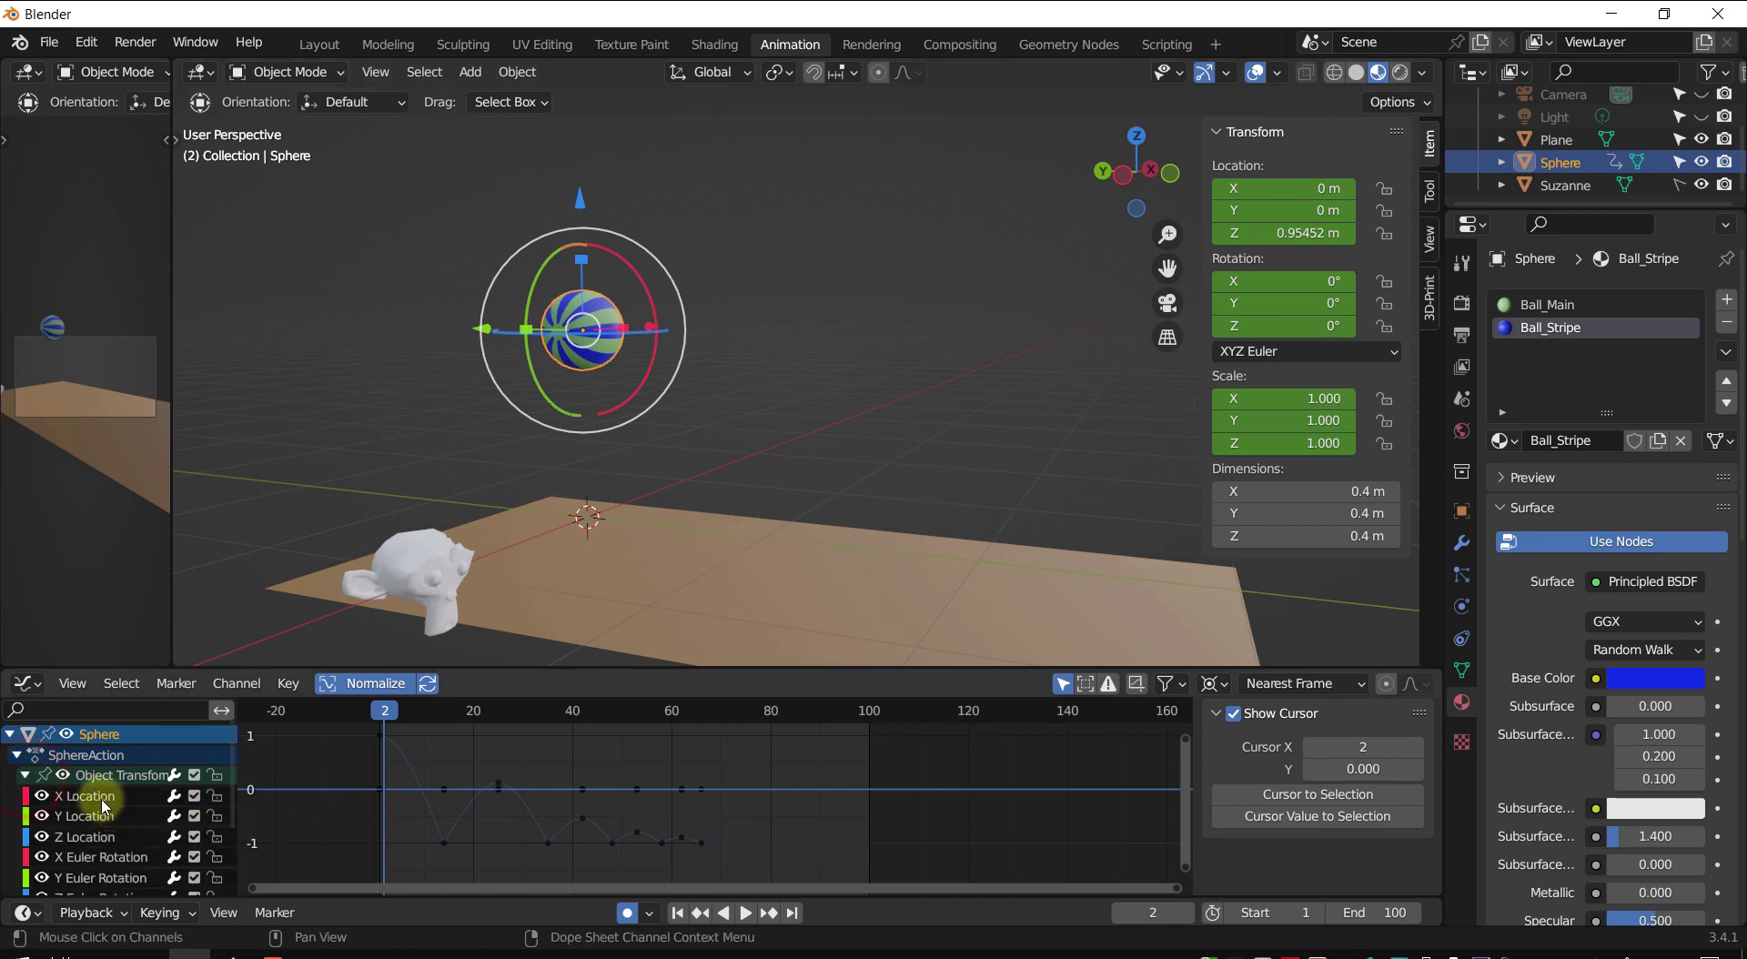
{"action": "left_click", "coordinate": [88, 824]}
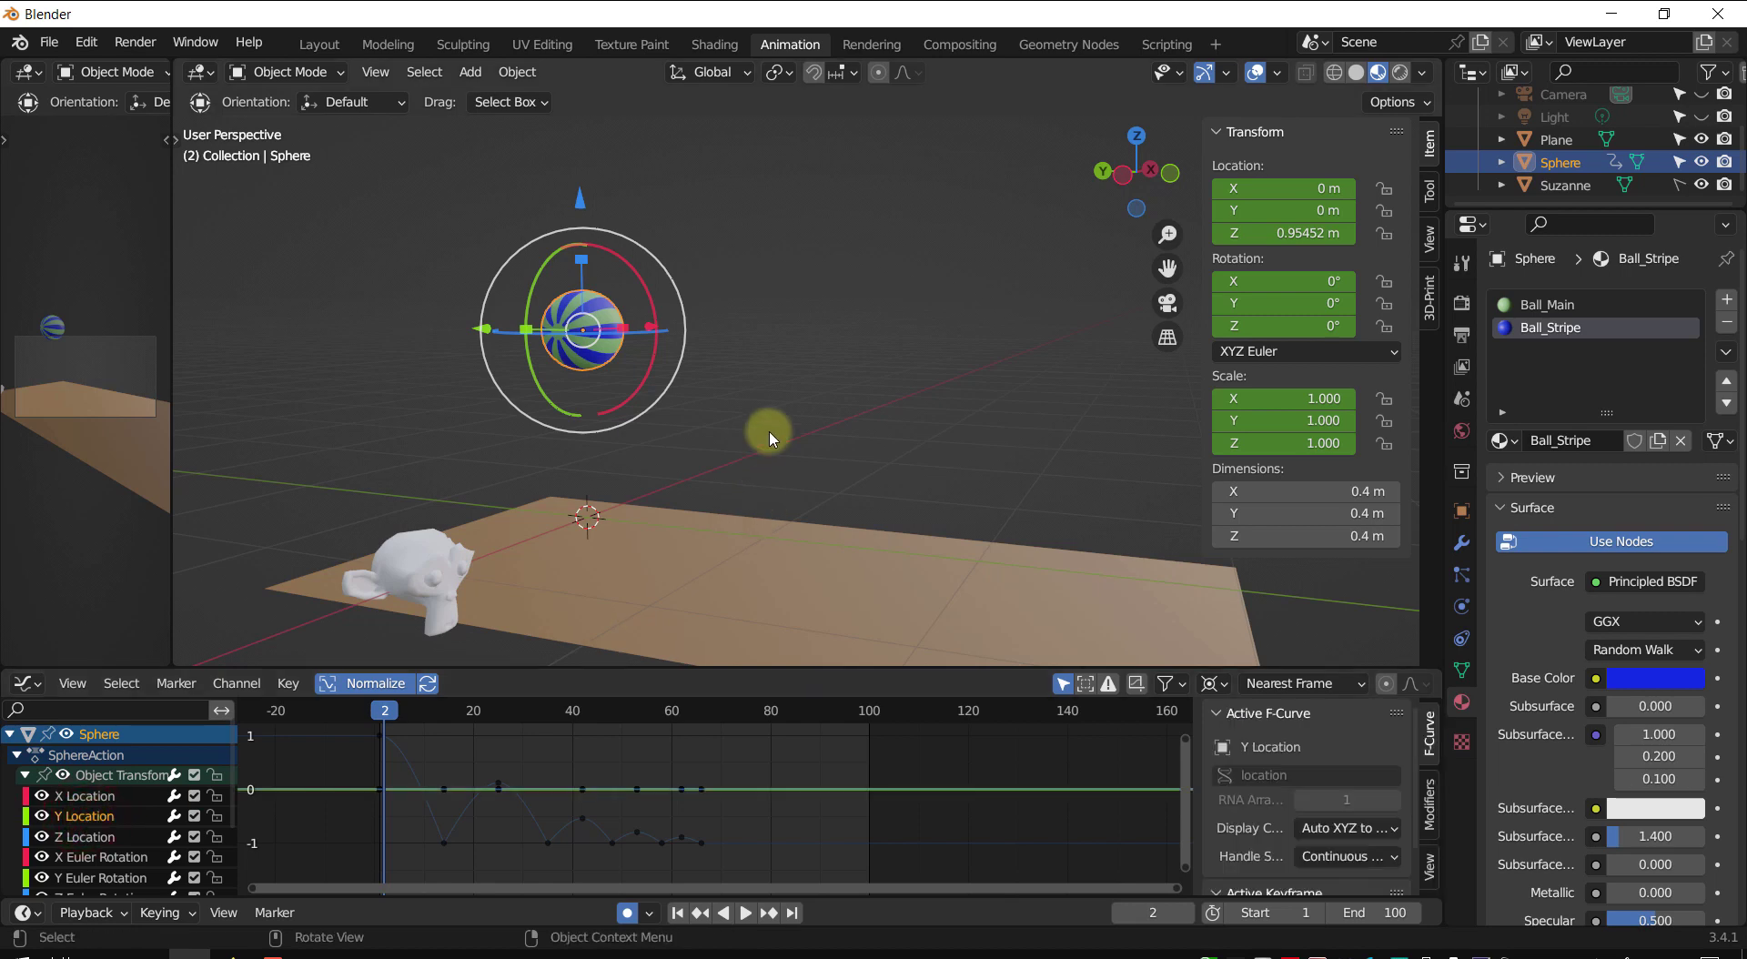
- At the first floor-contact keyframe, frame 14, move the ball along Y to about -0.89 m
{"action": "middle_click_drag", "start_coordinate": [768, 428], "coordinate": [800, 515]}
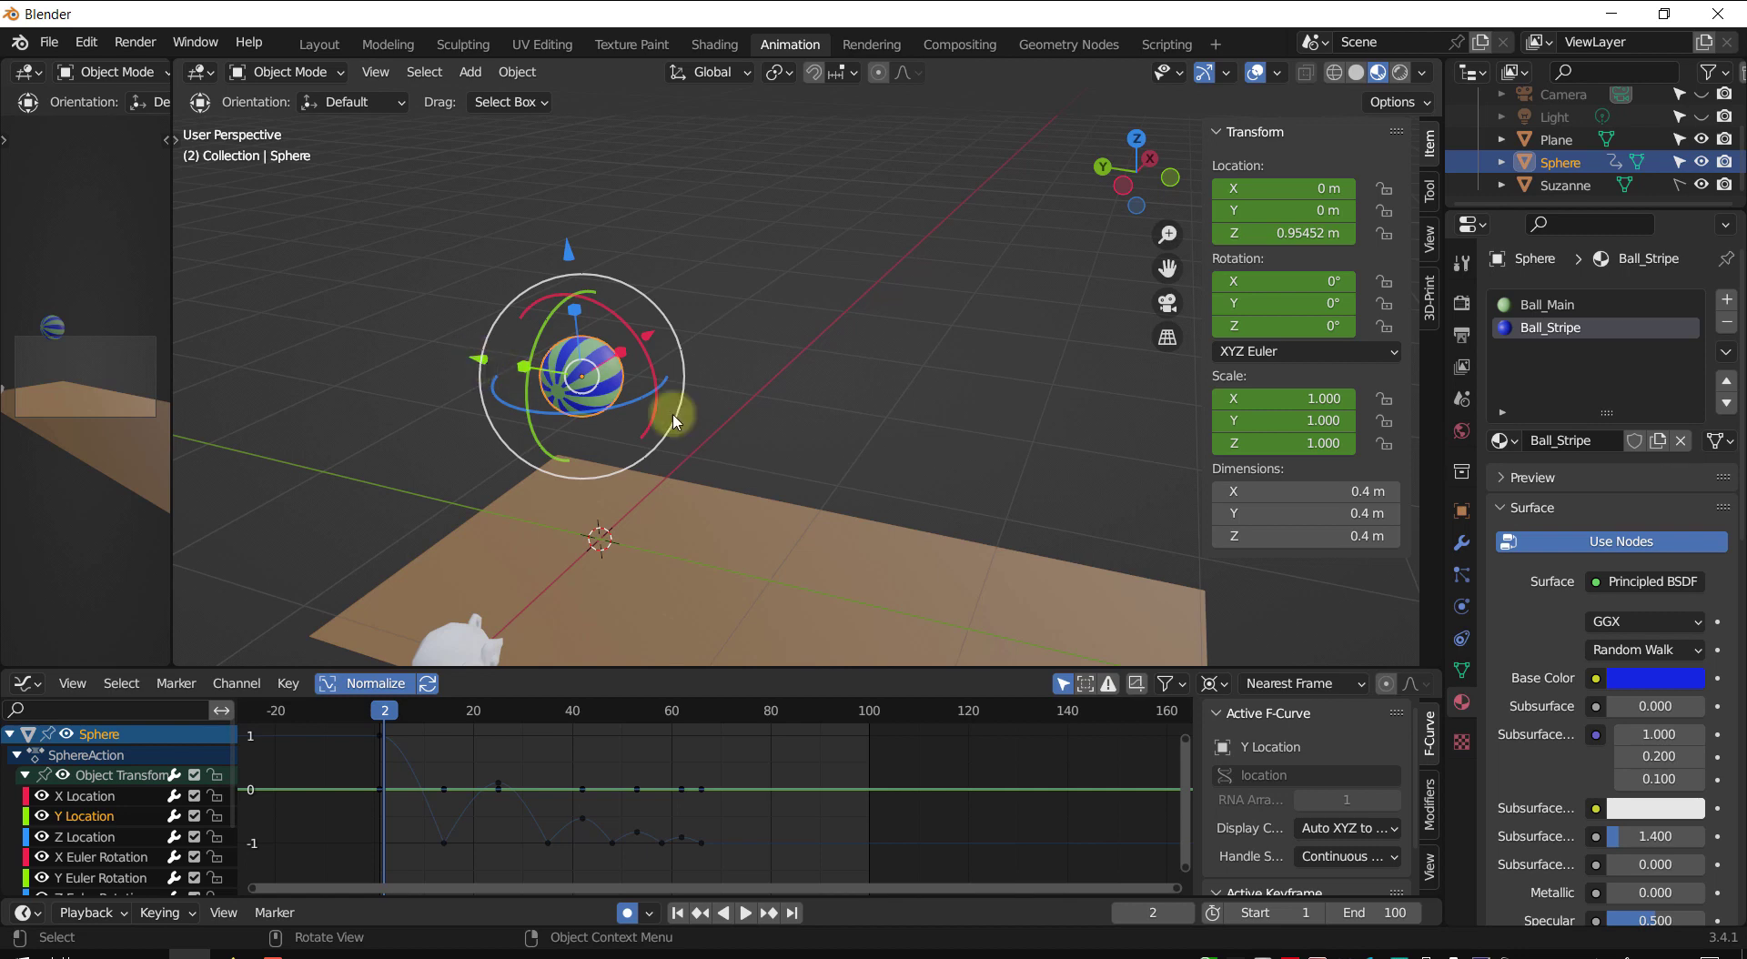
{"action": "middle_click_drag", "start_coordinate": [904, 427], "coordinate": [711, 391]}
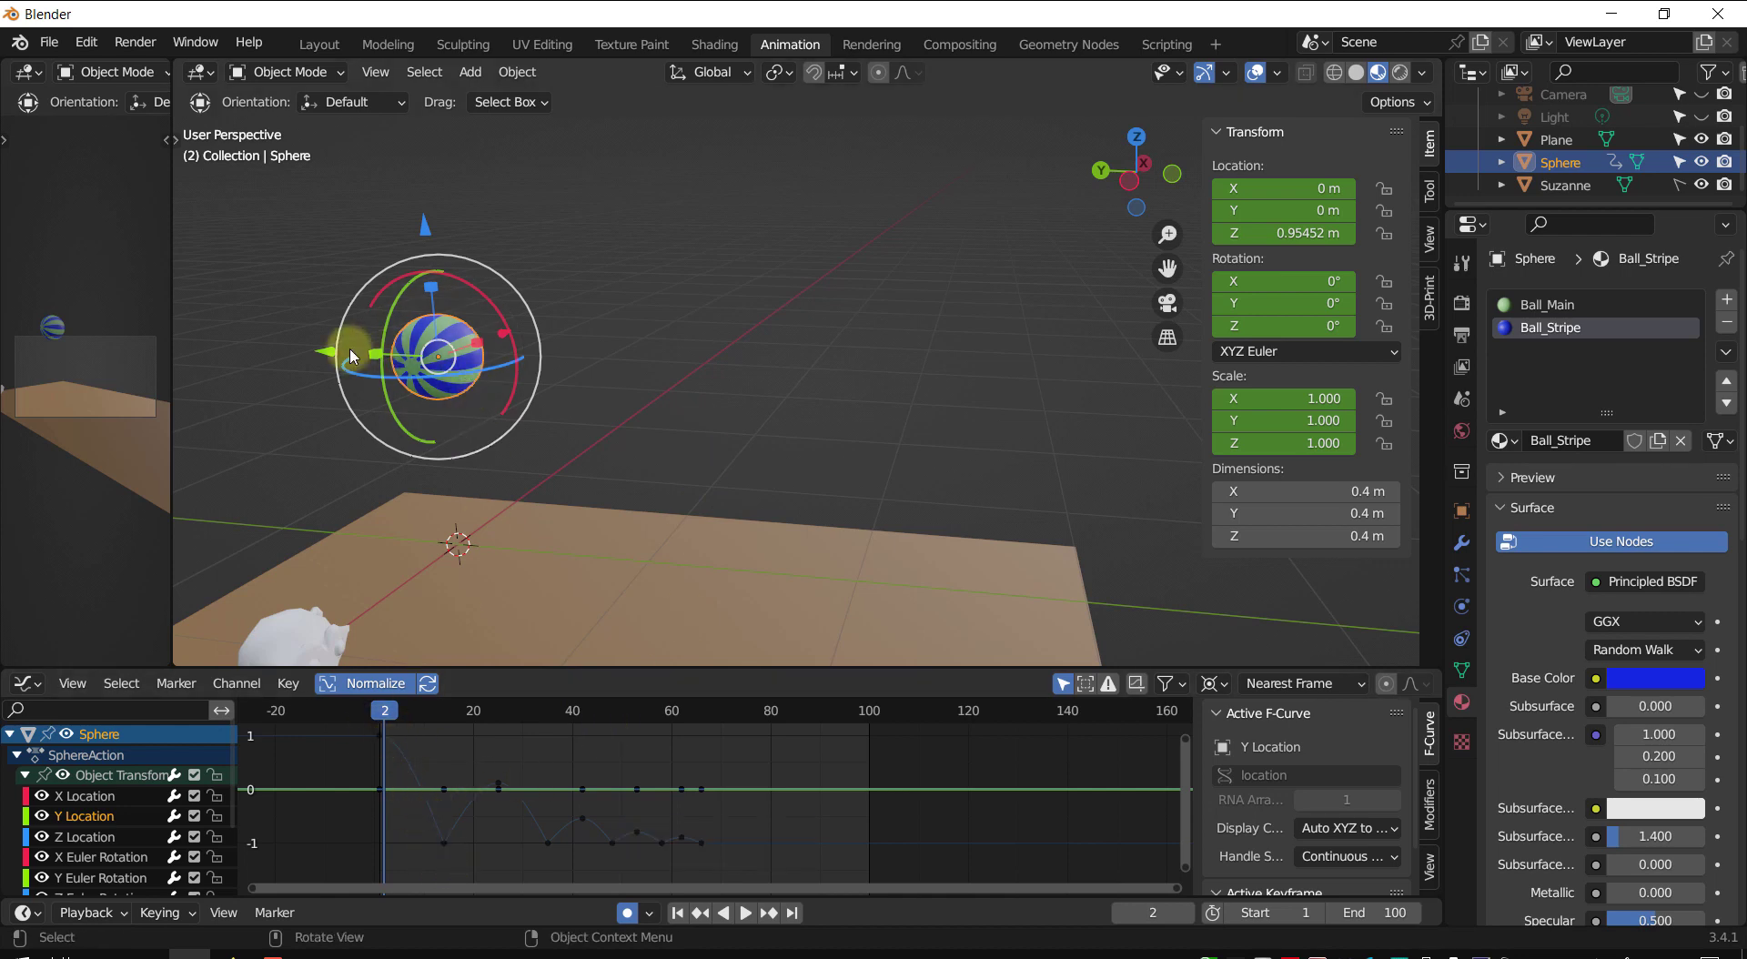
{"action": "key", "text": "Up"}
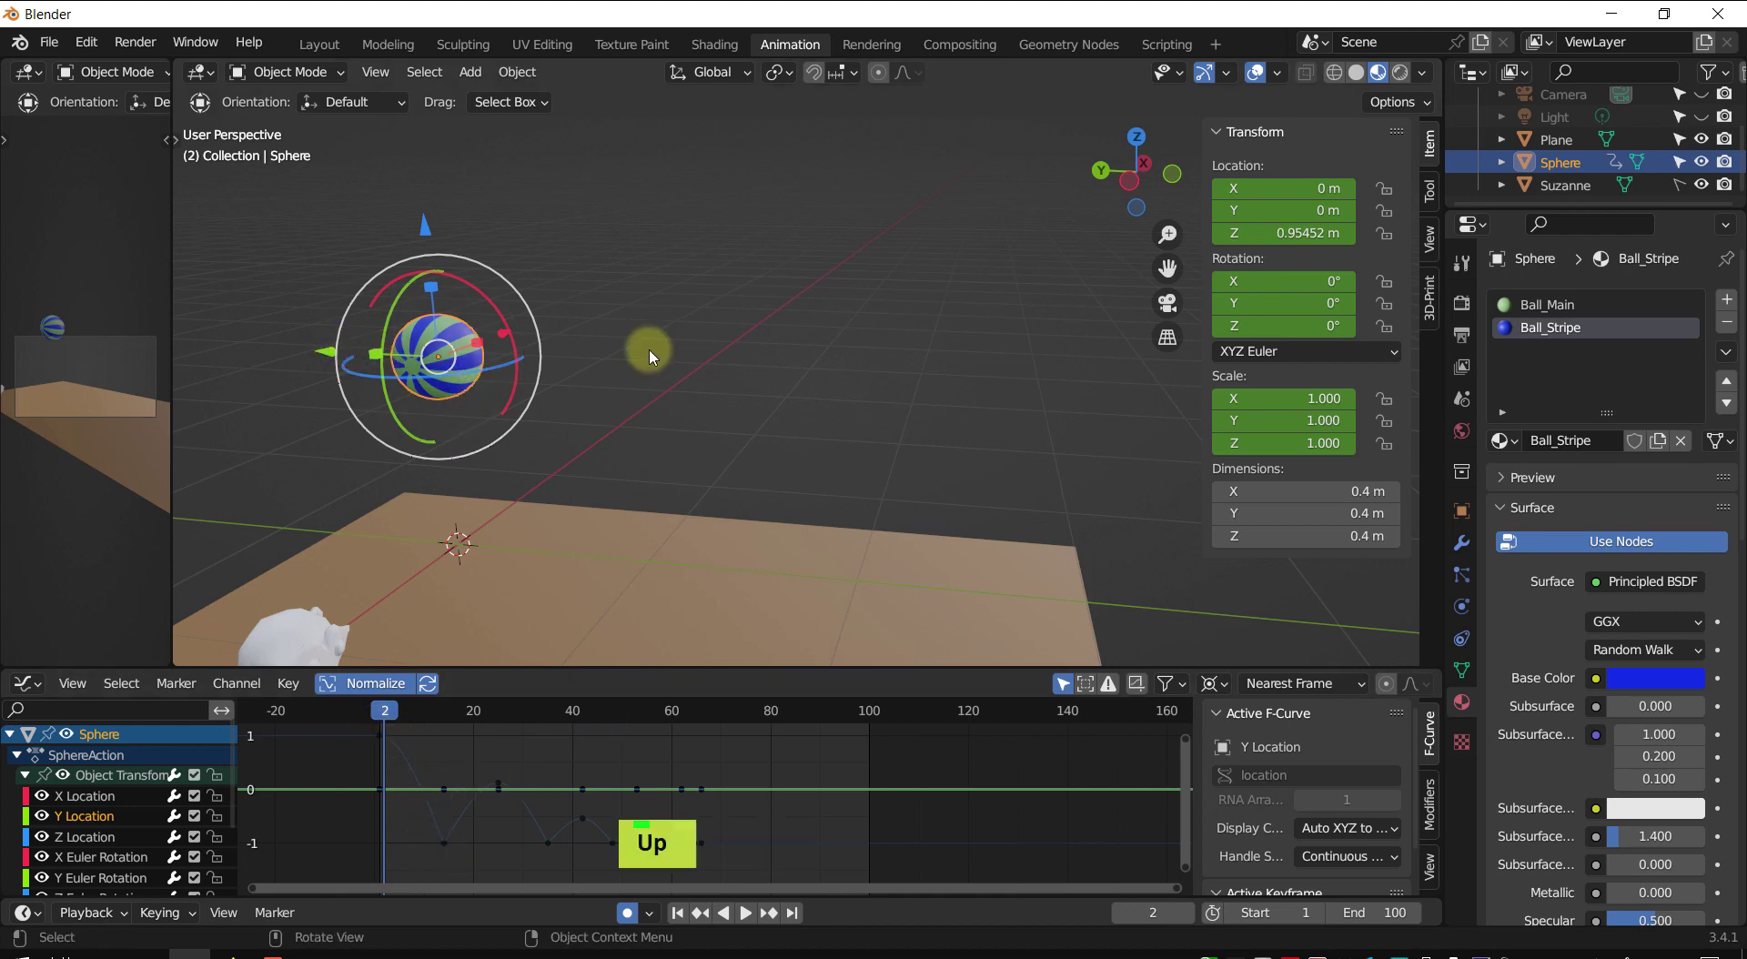
{"action": "key", "text": "Down"}
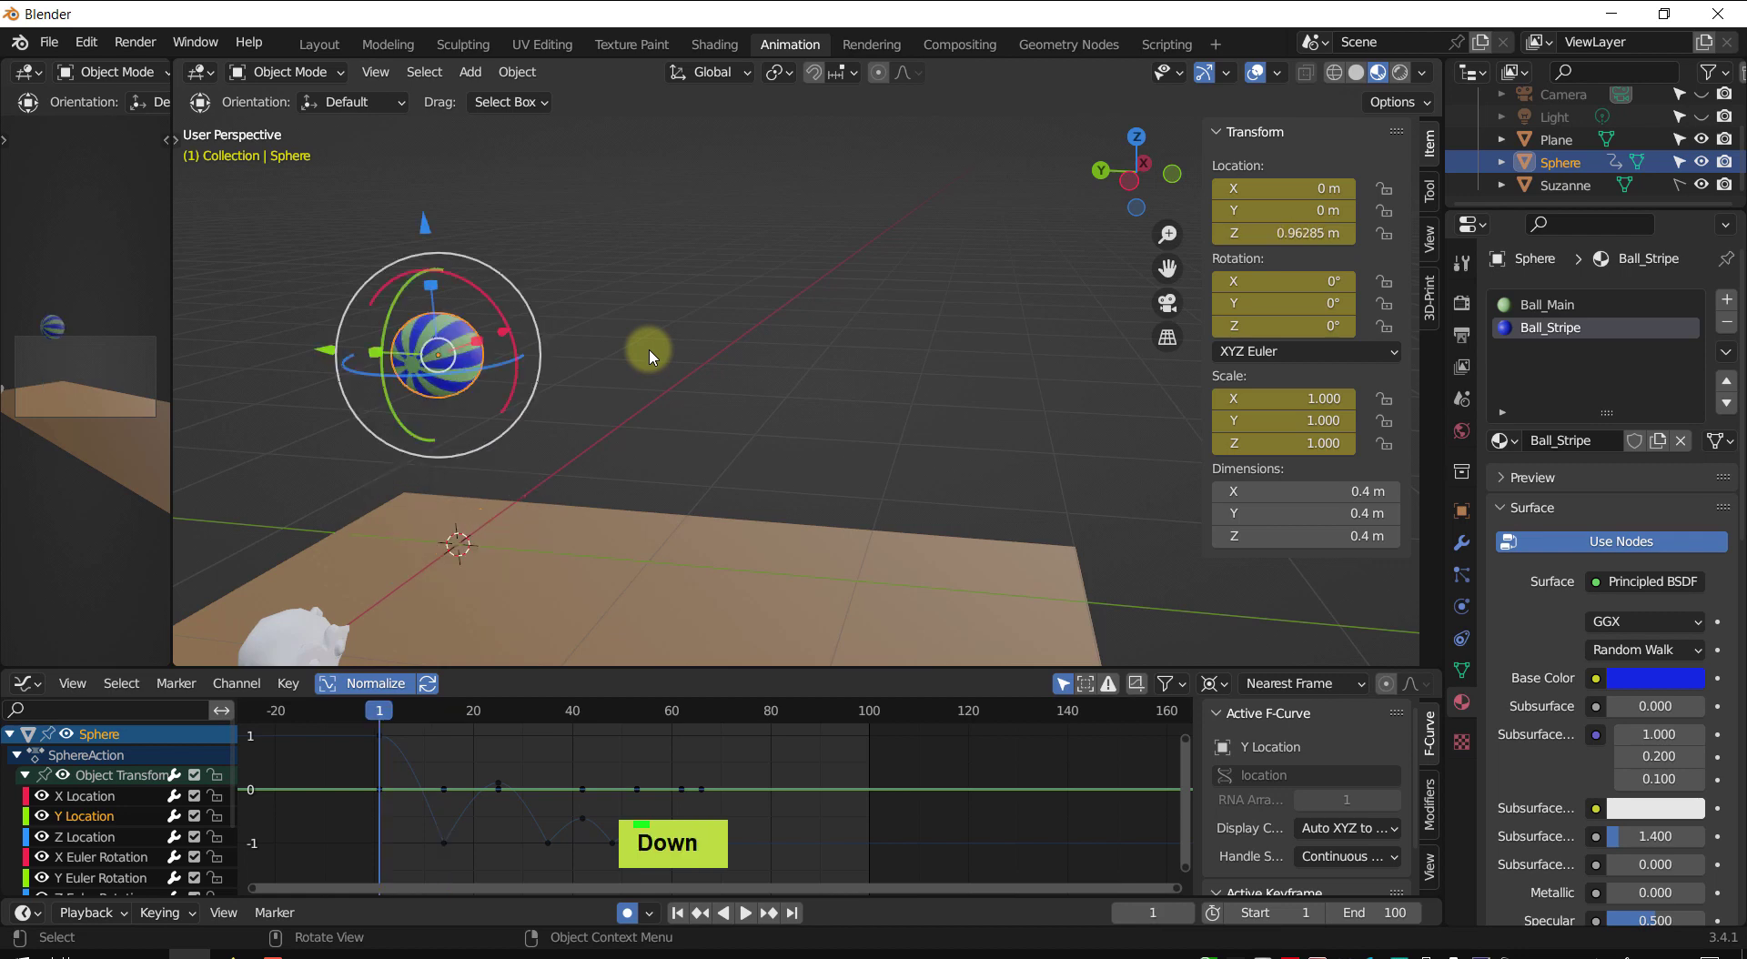
{"action": "key", "text": "Up"}
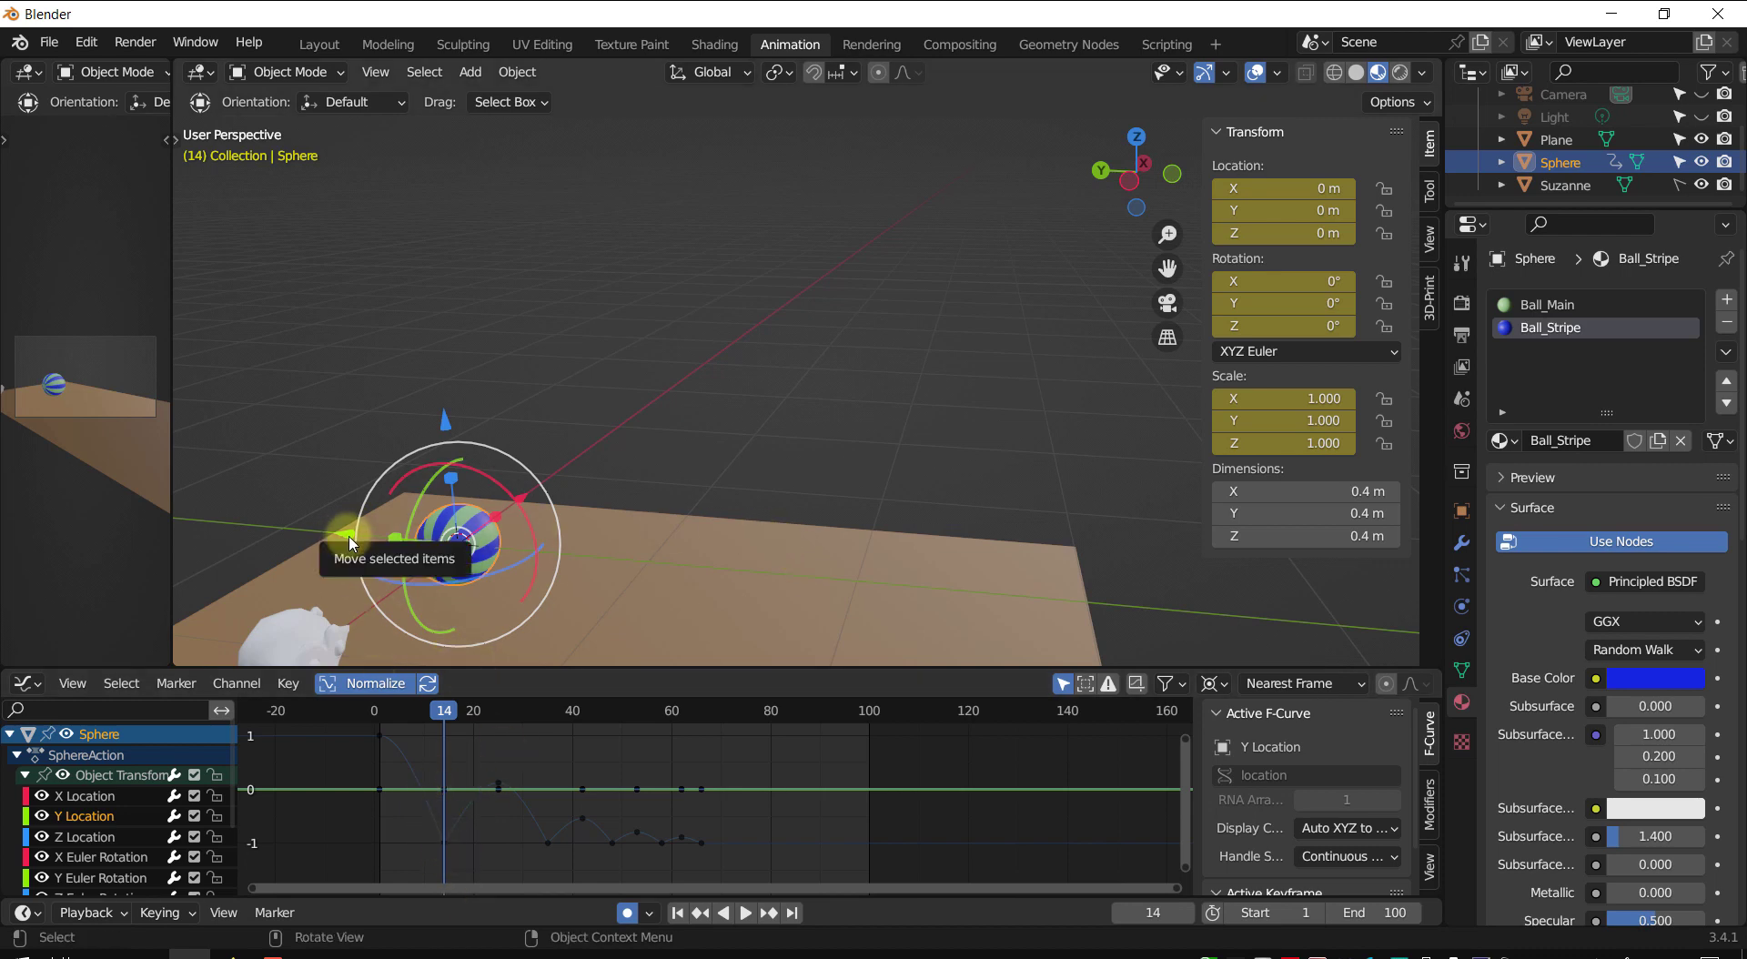
{"action": "left_click_drag", "start_coordinate": [345, 535], "coordinate": [517, 588]}
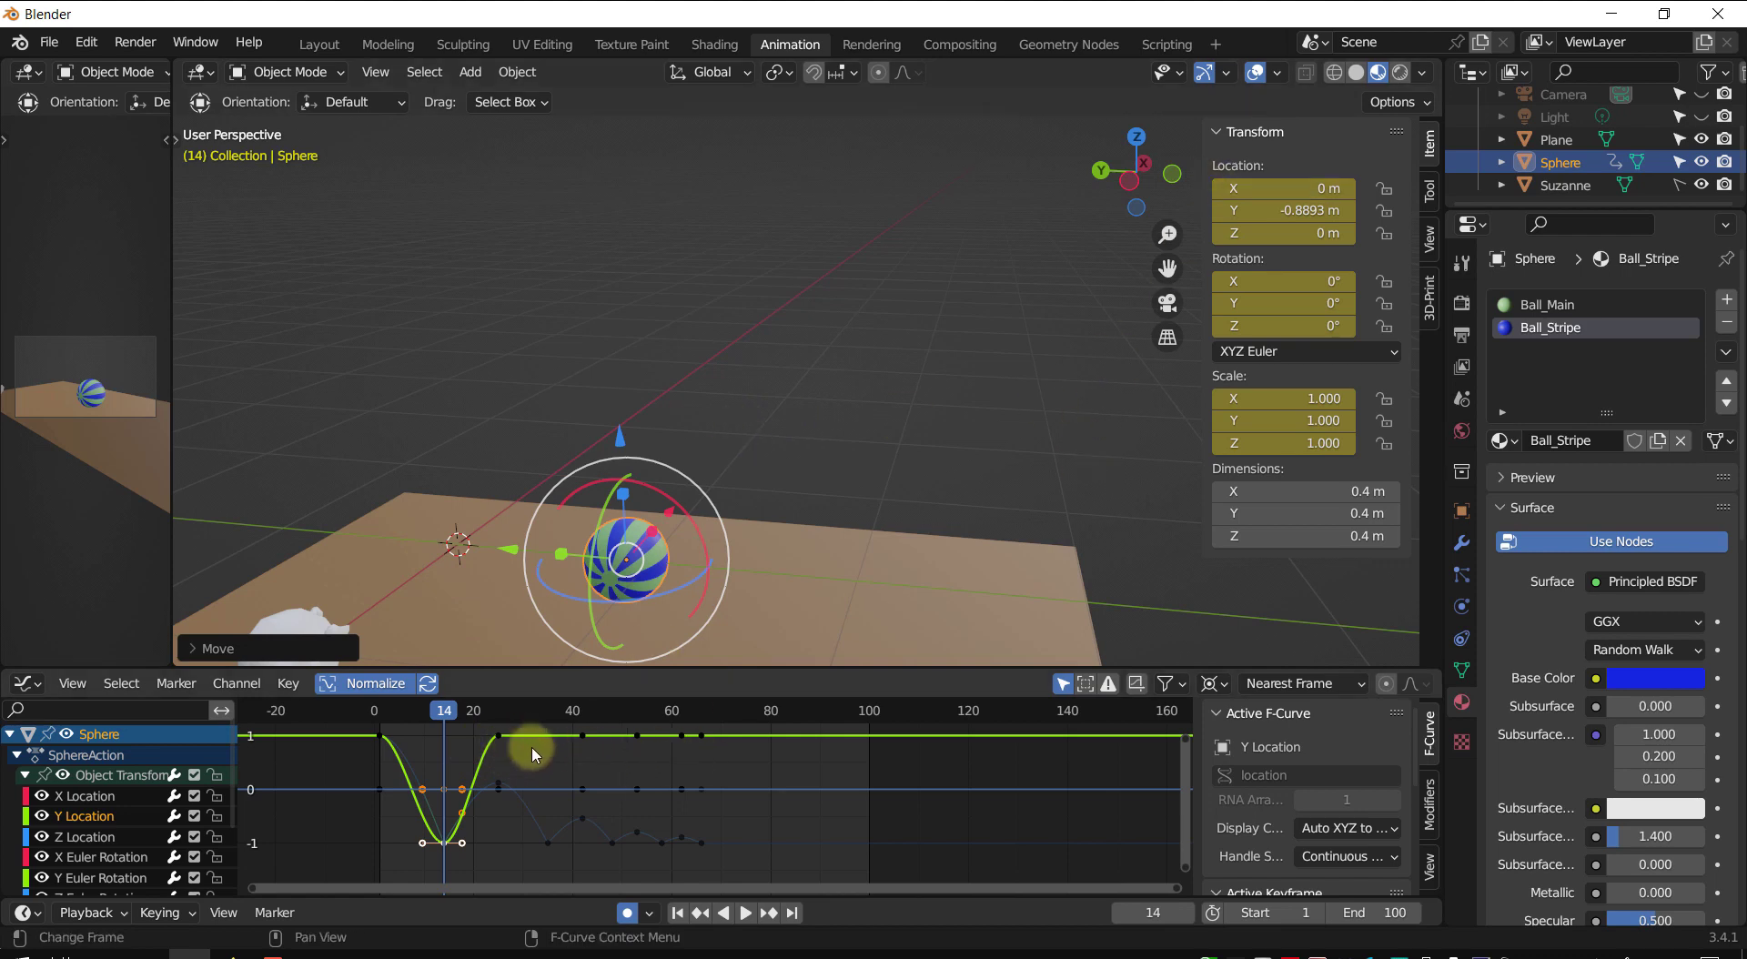
{"action": "middle_click_drag", "start_coordinate": [615, 766], "coordinate": [600, 781], "text": "shift"}
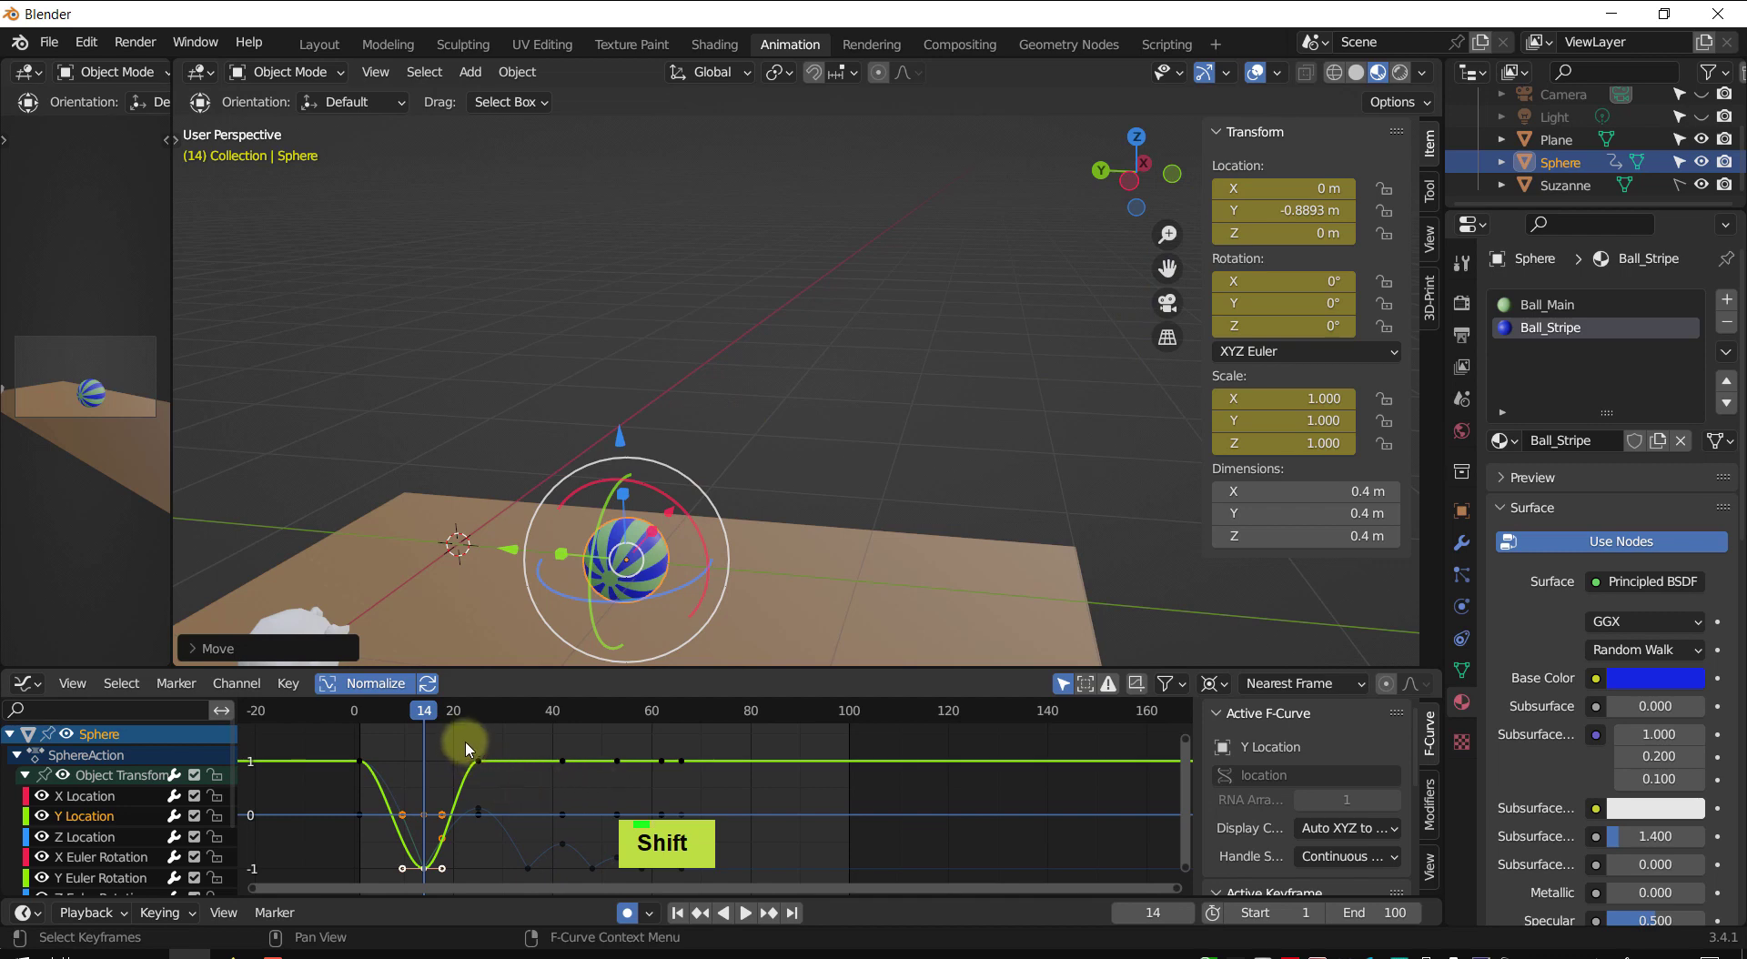
- Delete all of the sphere's Y Location keyframes after frame 14 in the Graph Editor
{"action": "left_click_drag", "start_coordinate": [457, 728], "coordinate": [713, 768]}
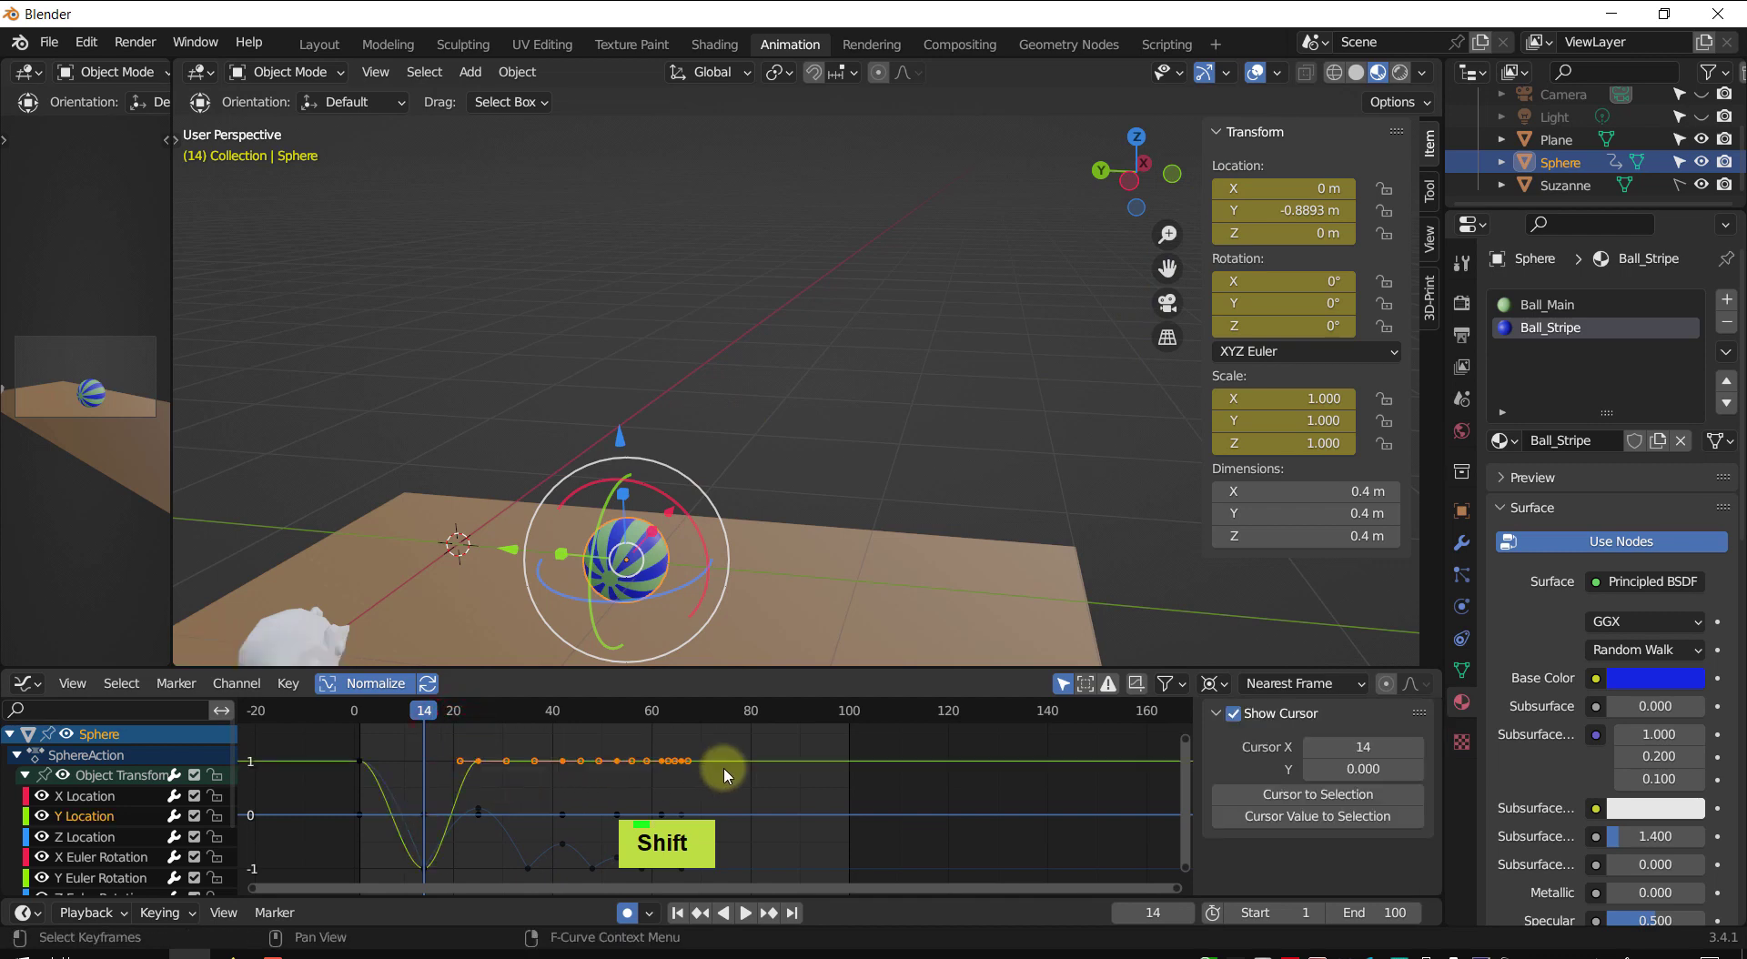
{"action": "key", "text": "ctrl+h"}
{"action": "key", "text": "ctrl+h"}
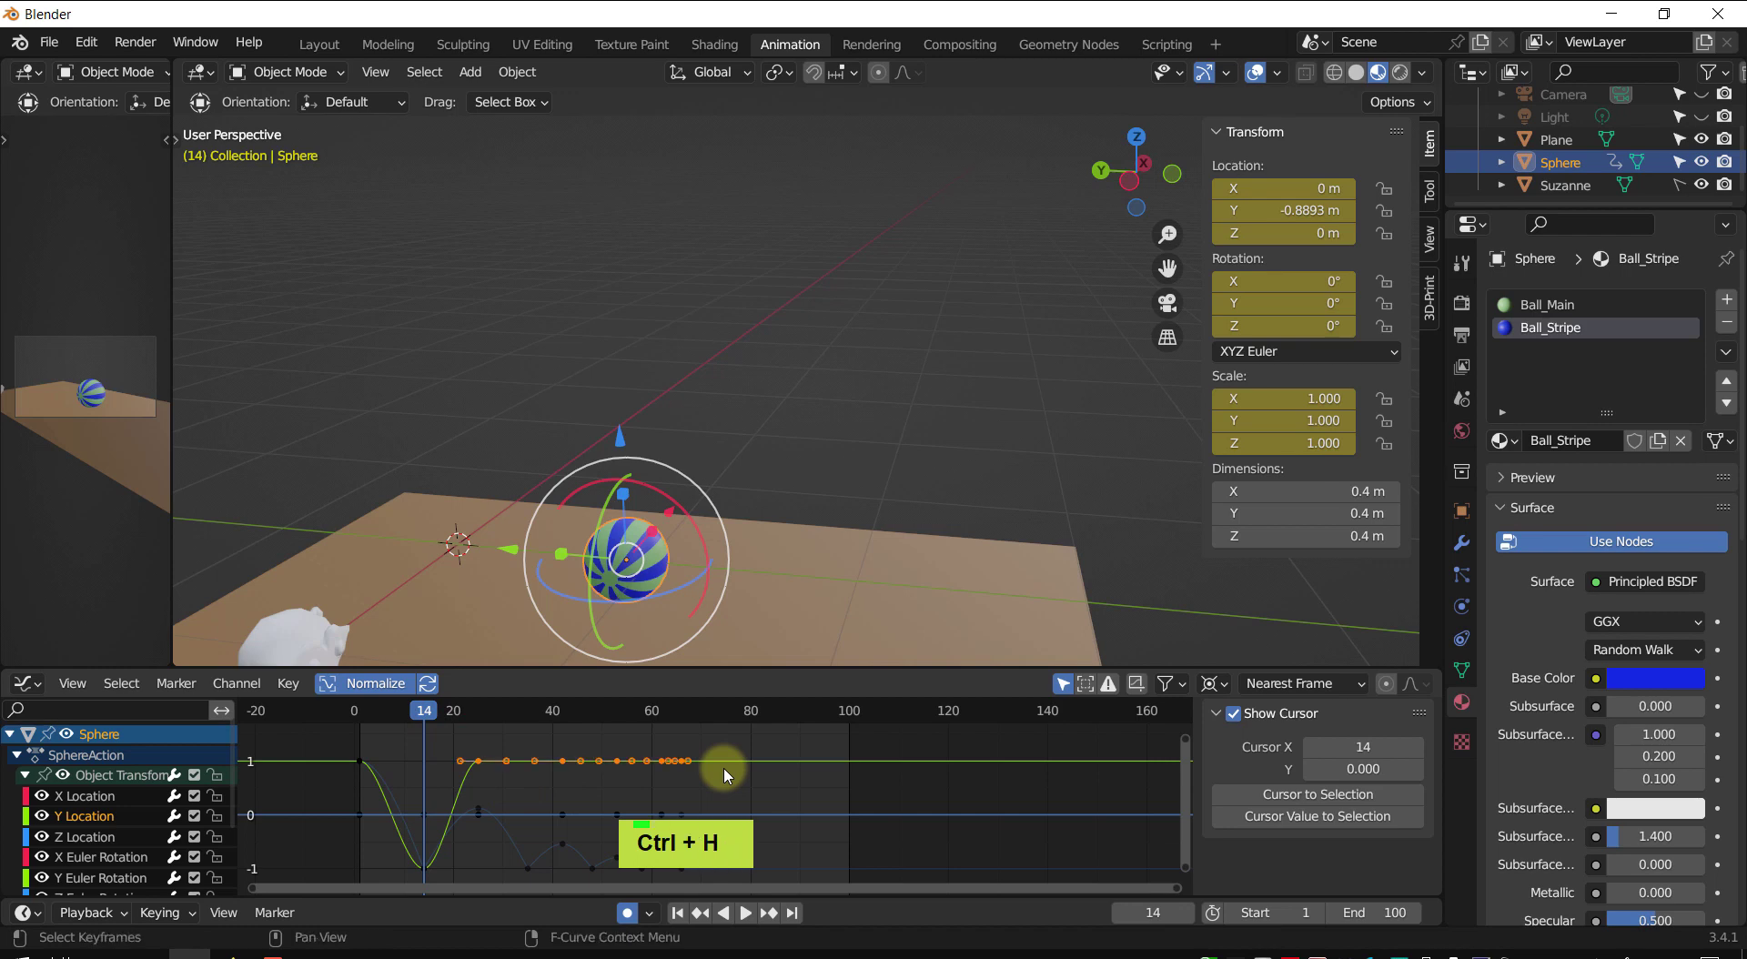
{"action": "key", "text": "Delete"}
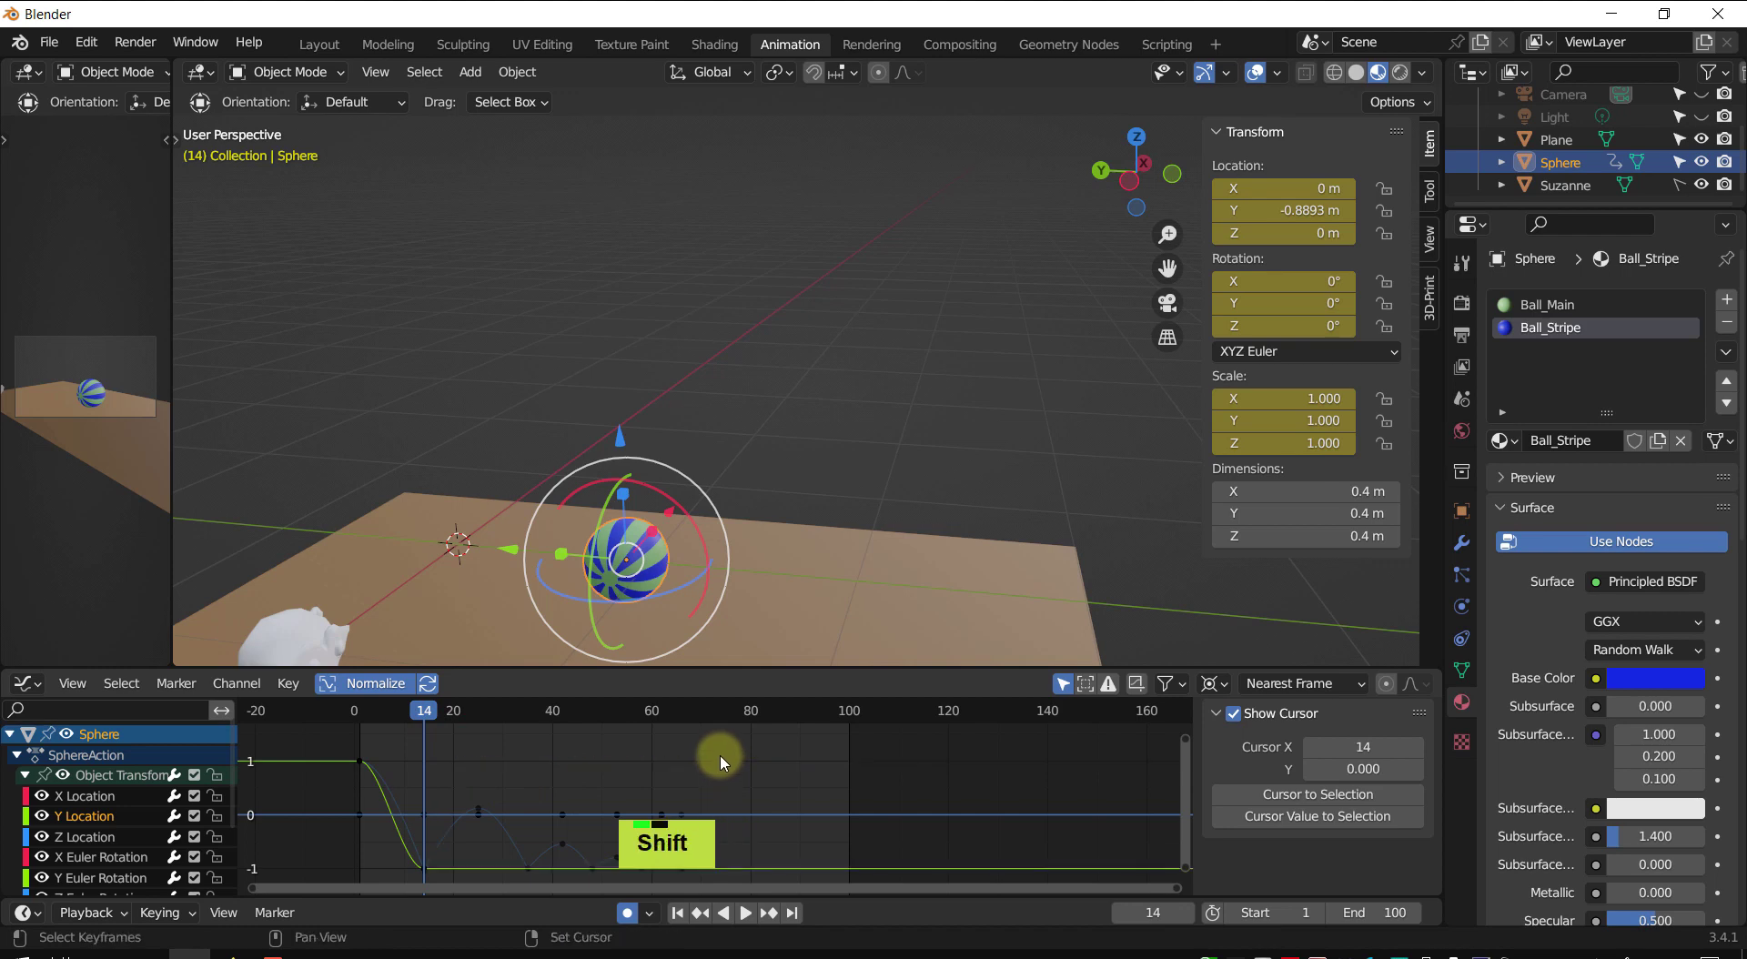
{"action": "middle_click_drag", "start_coordinate": [719, 753], "coordinate": [726, 739], "text": "shift"}
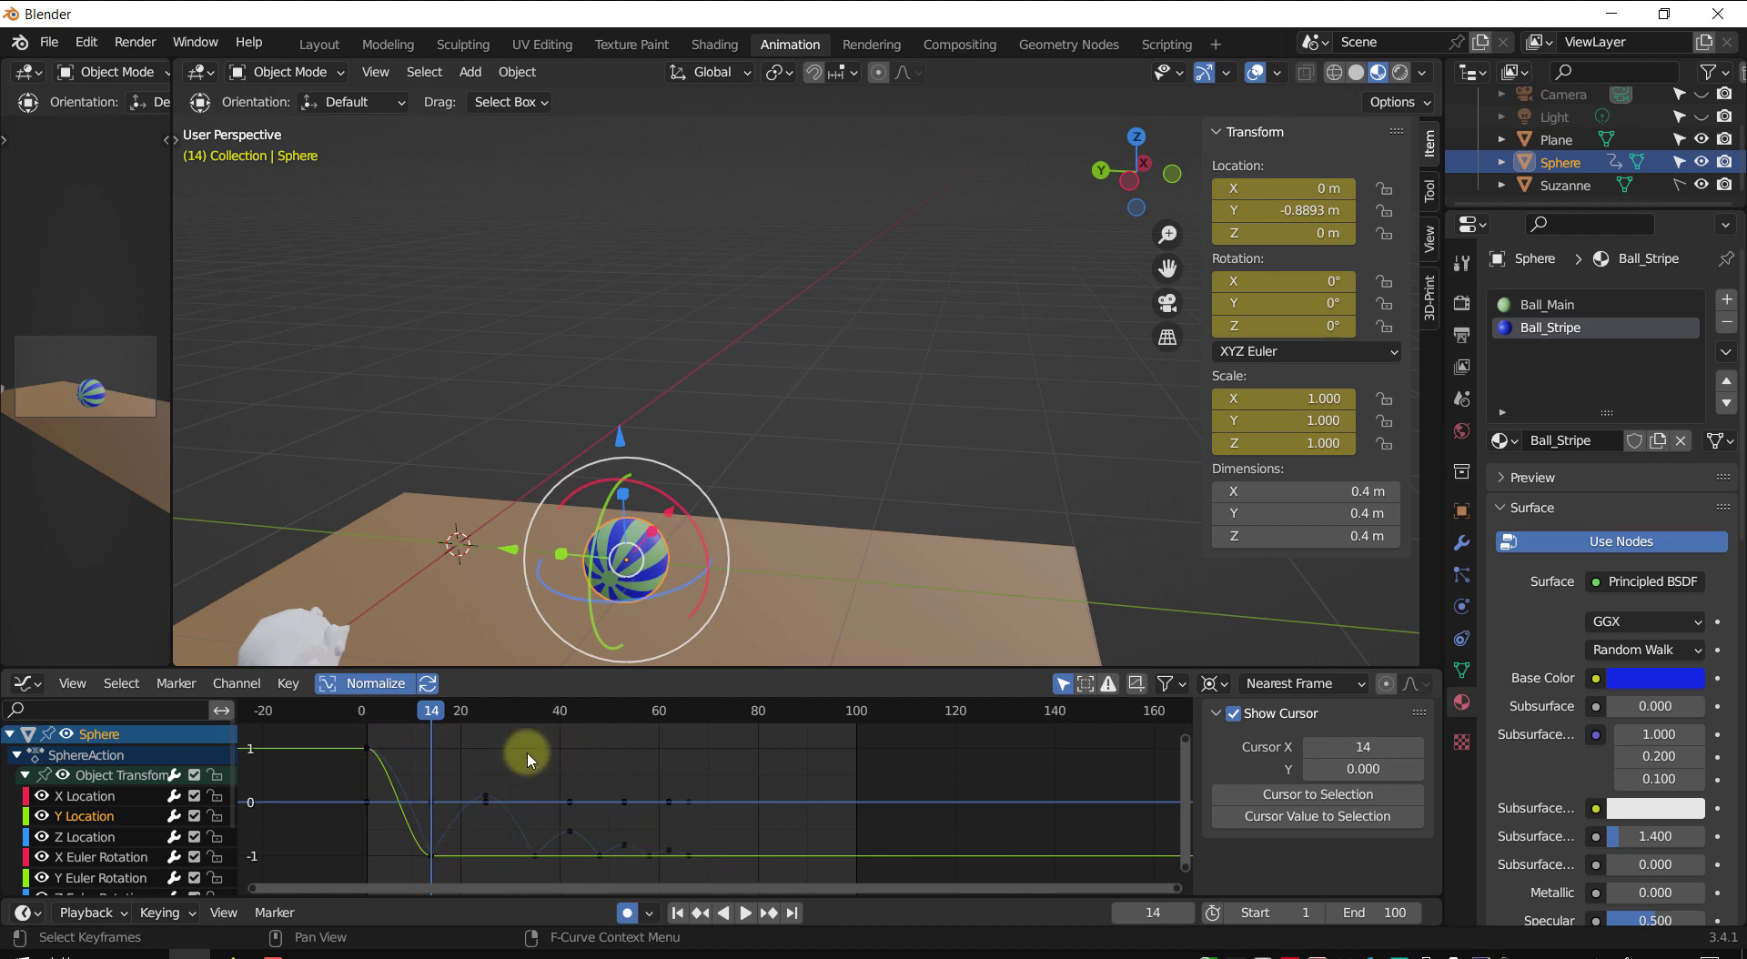
{"action": "middle_click_drag", "start_coordinate": [626, 783], "coordinate": [580, 775], "text": "shift"}
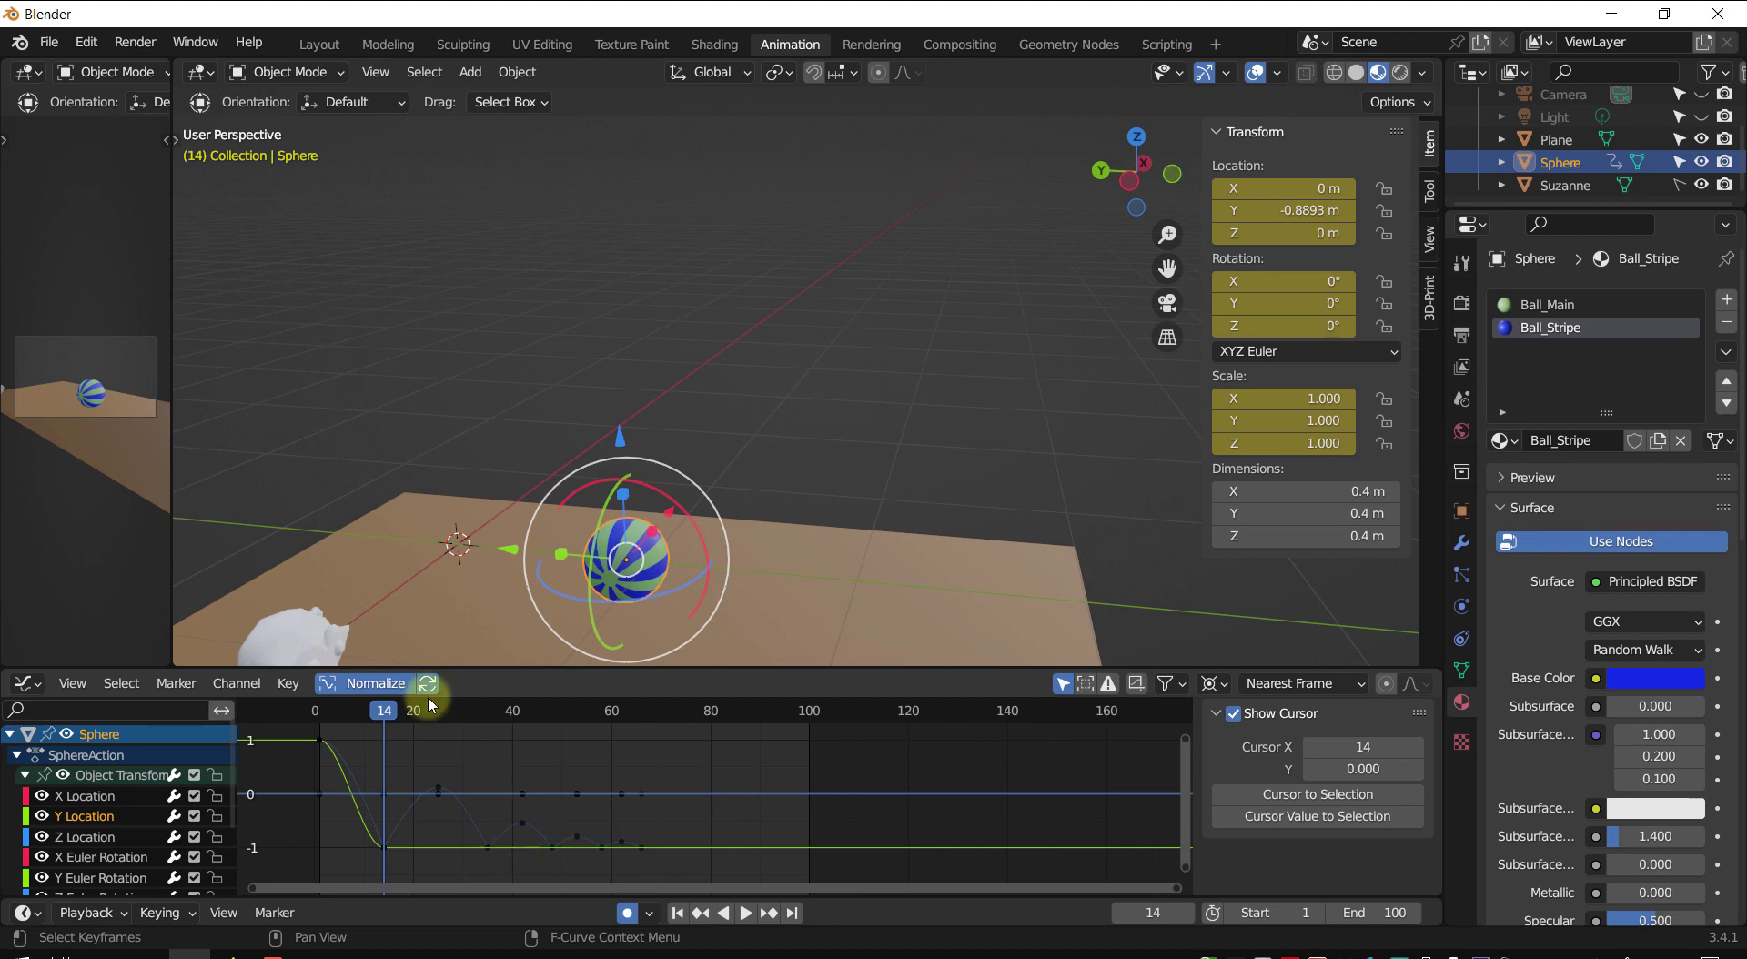
- Try moving the sphere's Y Location keyframe at frame 14 along the time axis to about frame 83 and play the animation
{"action": "mouse_move", "coordinate": [377, 713]}
{"action": "left_mouse_down"}
{"action": "mouse_move", "coordinate": [314, 724]}
{"action": "mouse_move", "coordinate": [378, 721]}
{"action": "left_mouse_up"}
{"action": "left_click", "coordinate": [384, 851]}
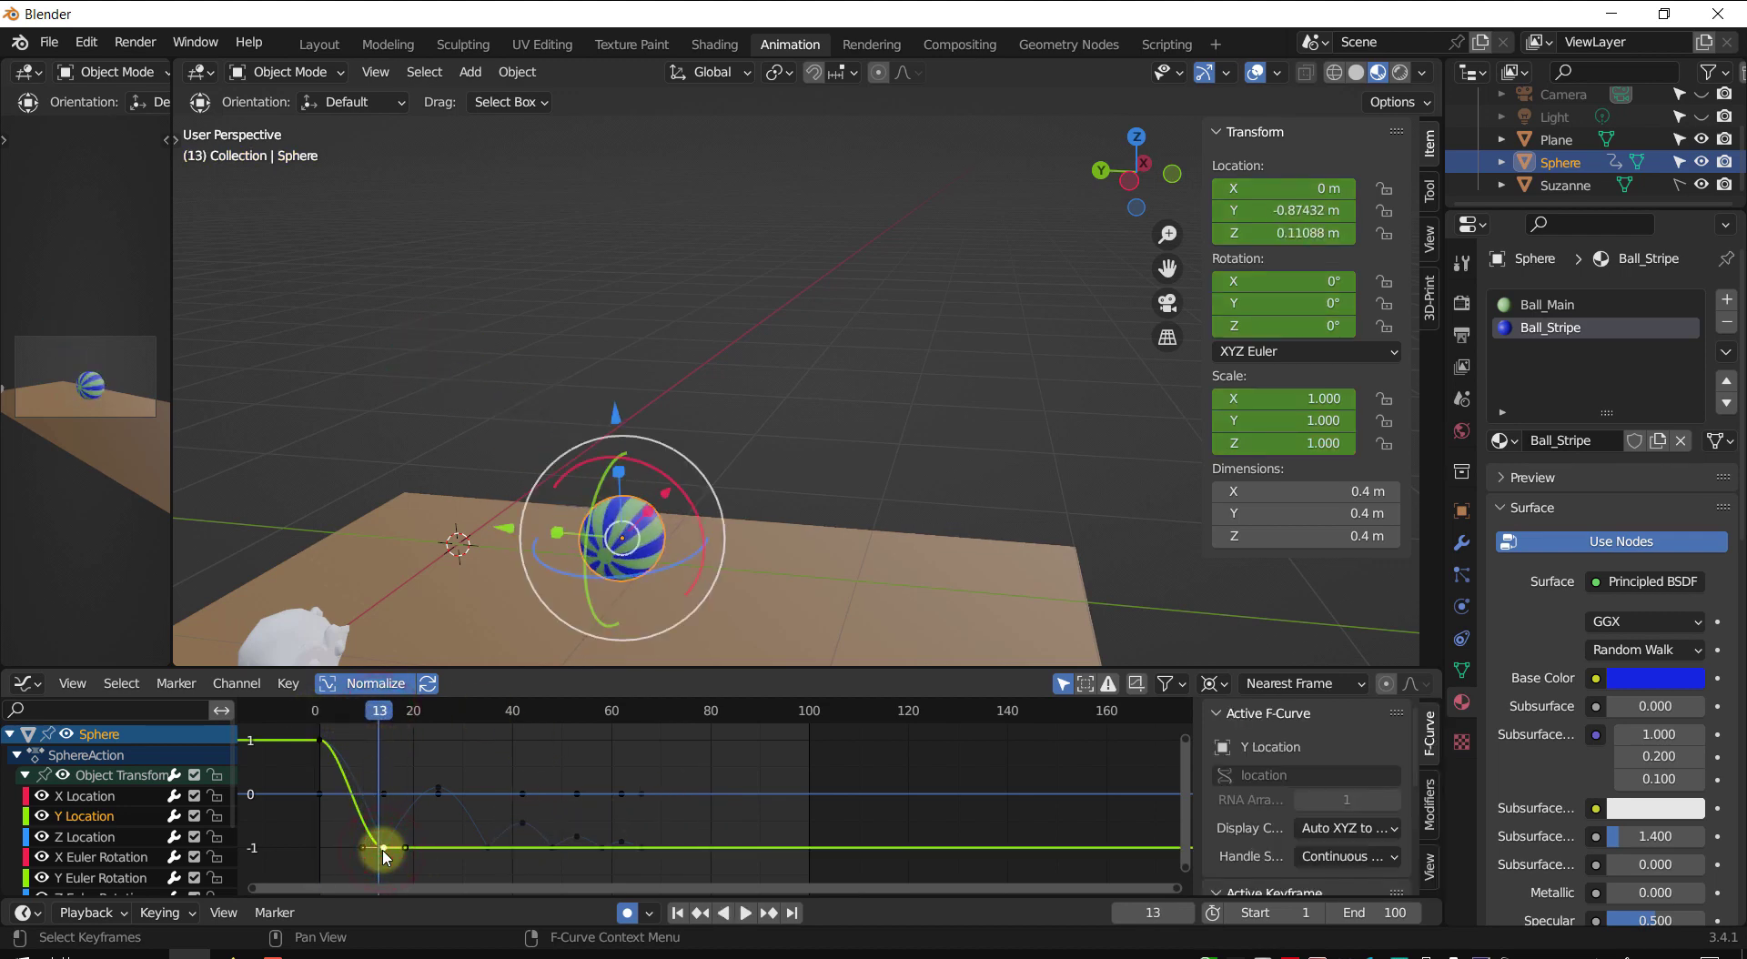
{"action": "key", "text": "g"}
{"action": "key", "text": "x"}
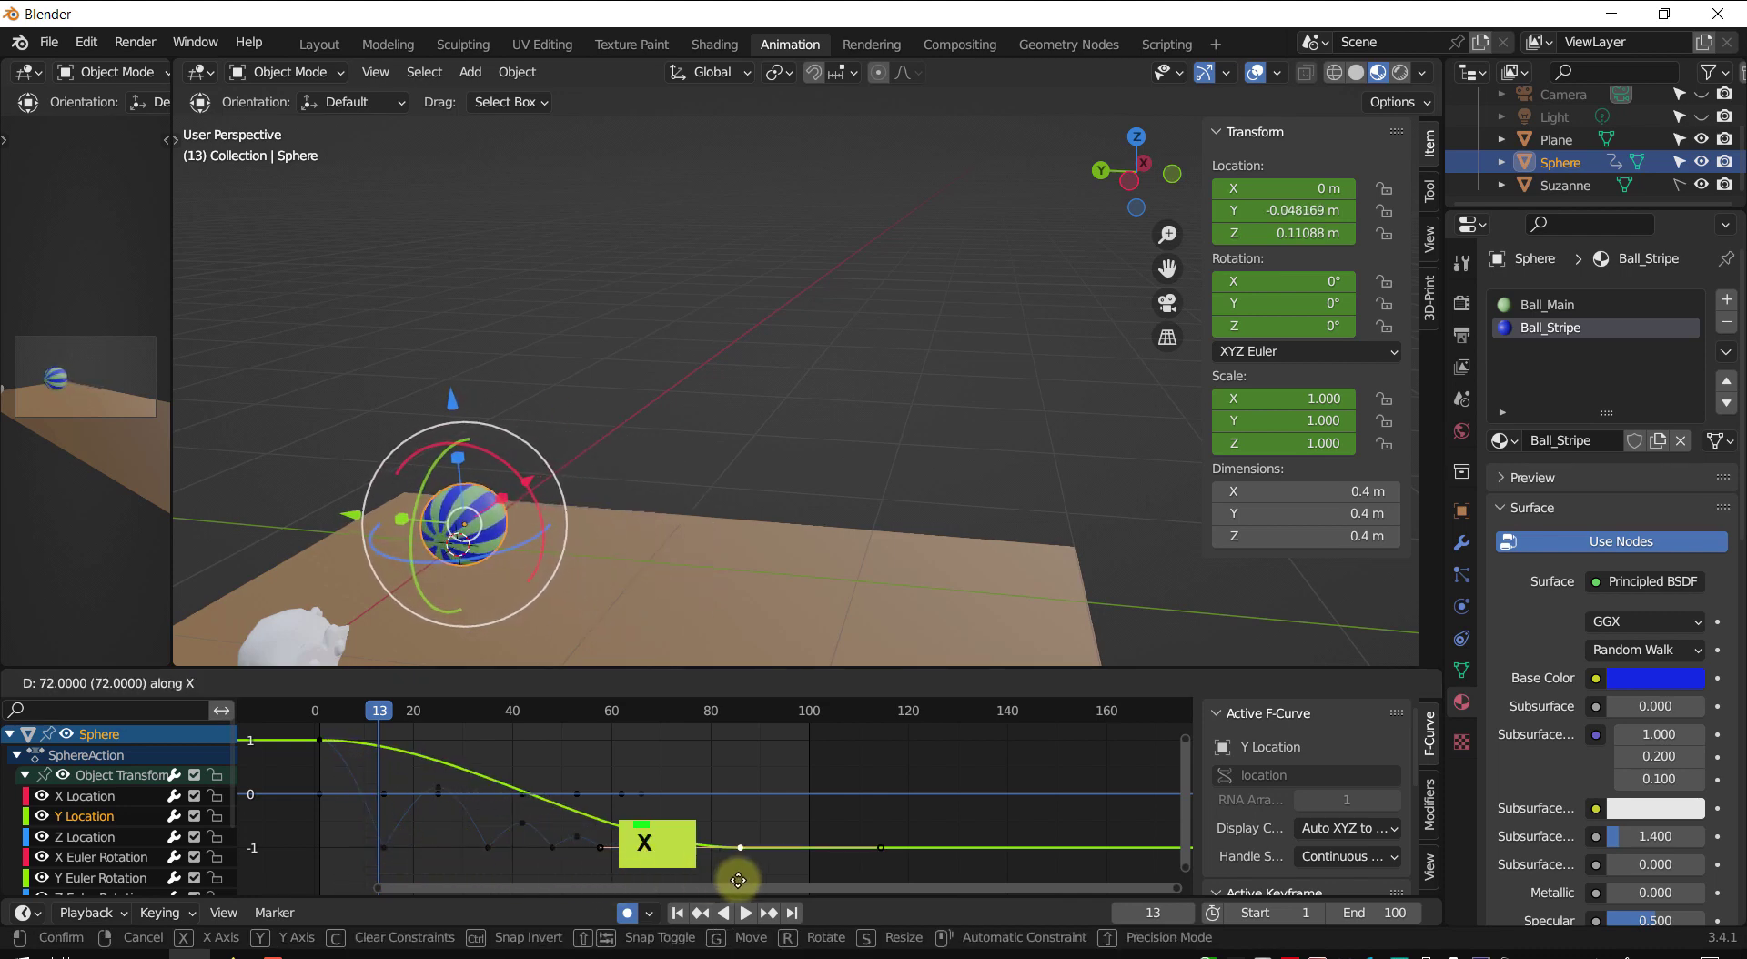
{"action": "left_click", "coordinate": [728, 854]}
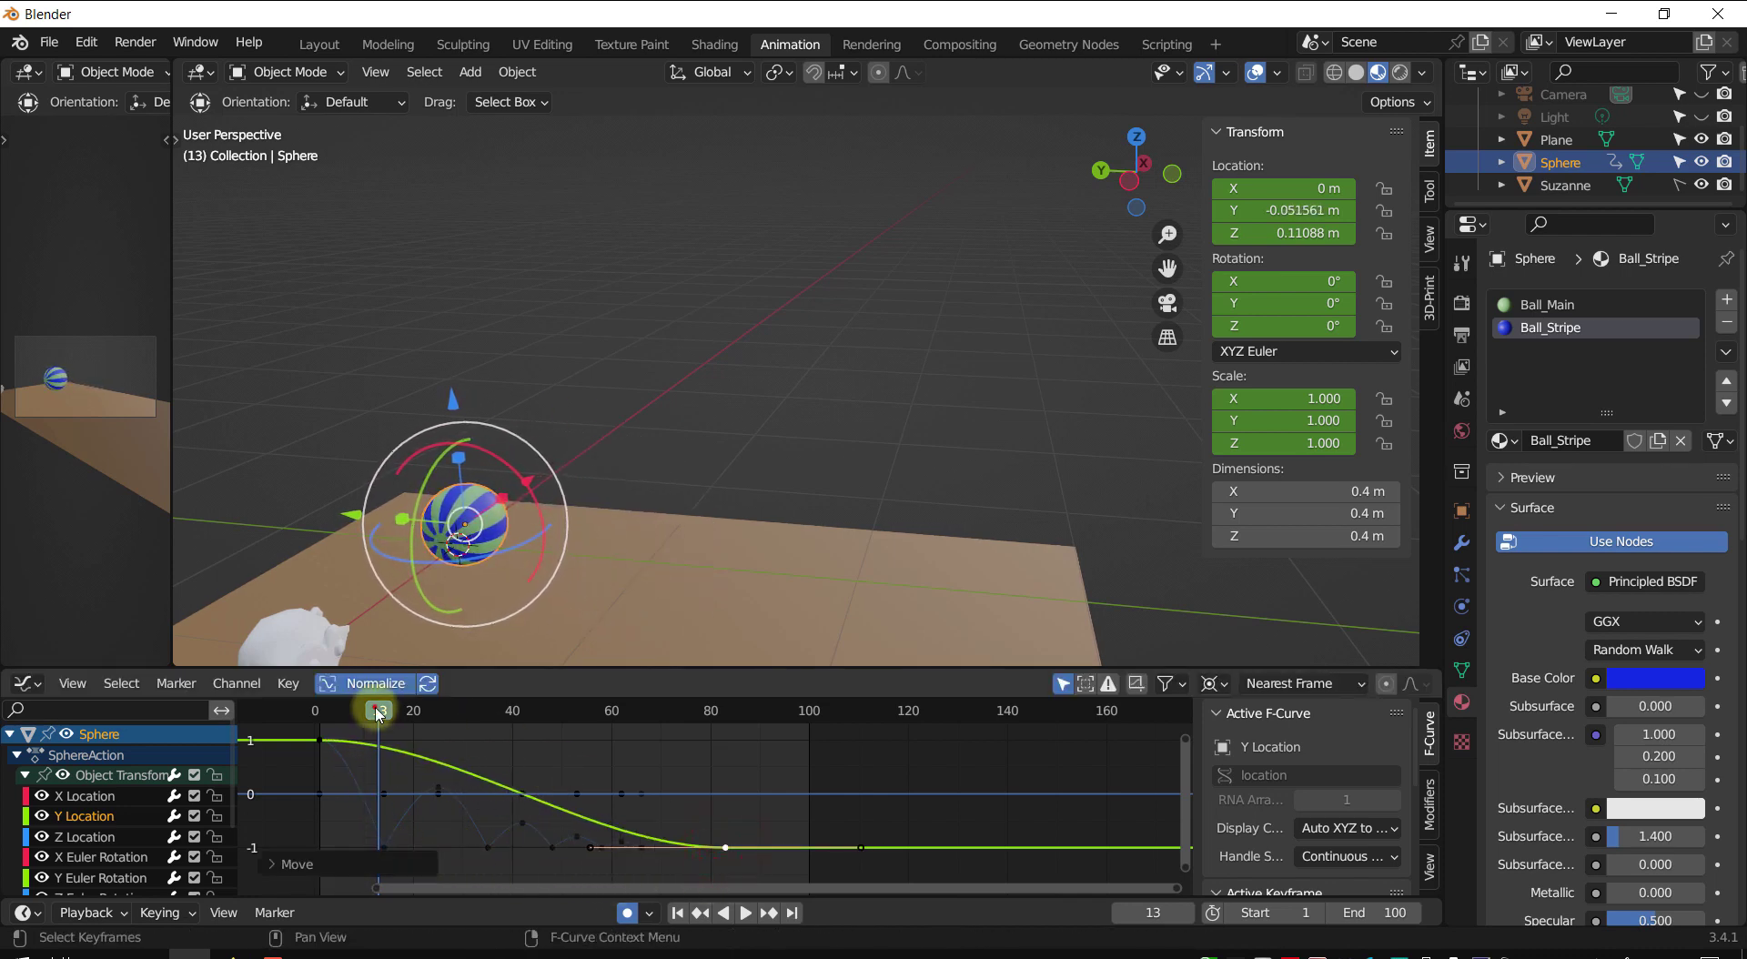
{"action": "left_click_drag", "start_coordinate": [374, 710], "coordinate": [315, 710]}
{"action": "key", "text": "shift+space"}
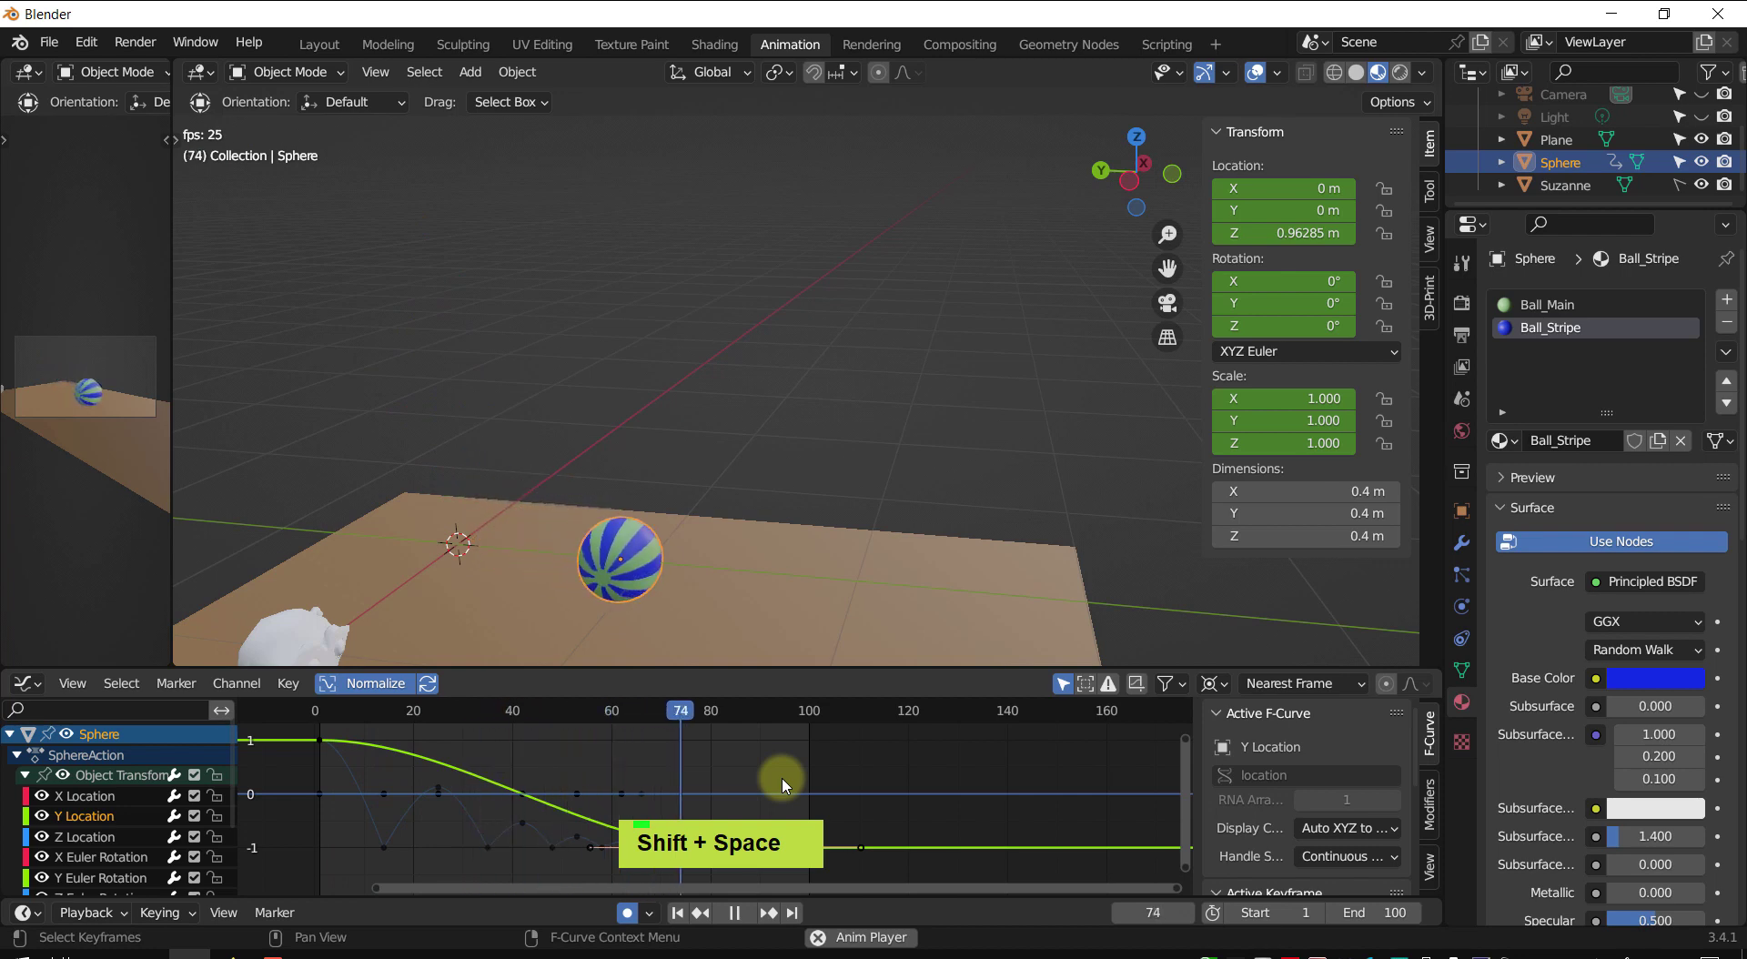
{"action": "key", "text": "shift+space"}
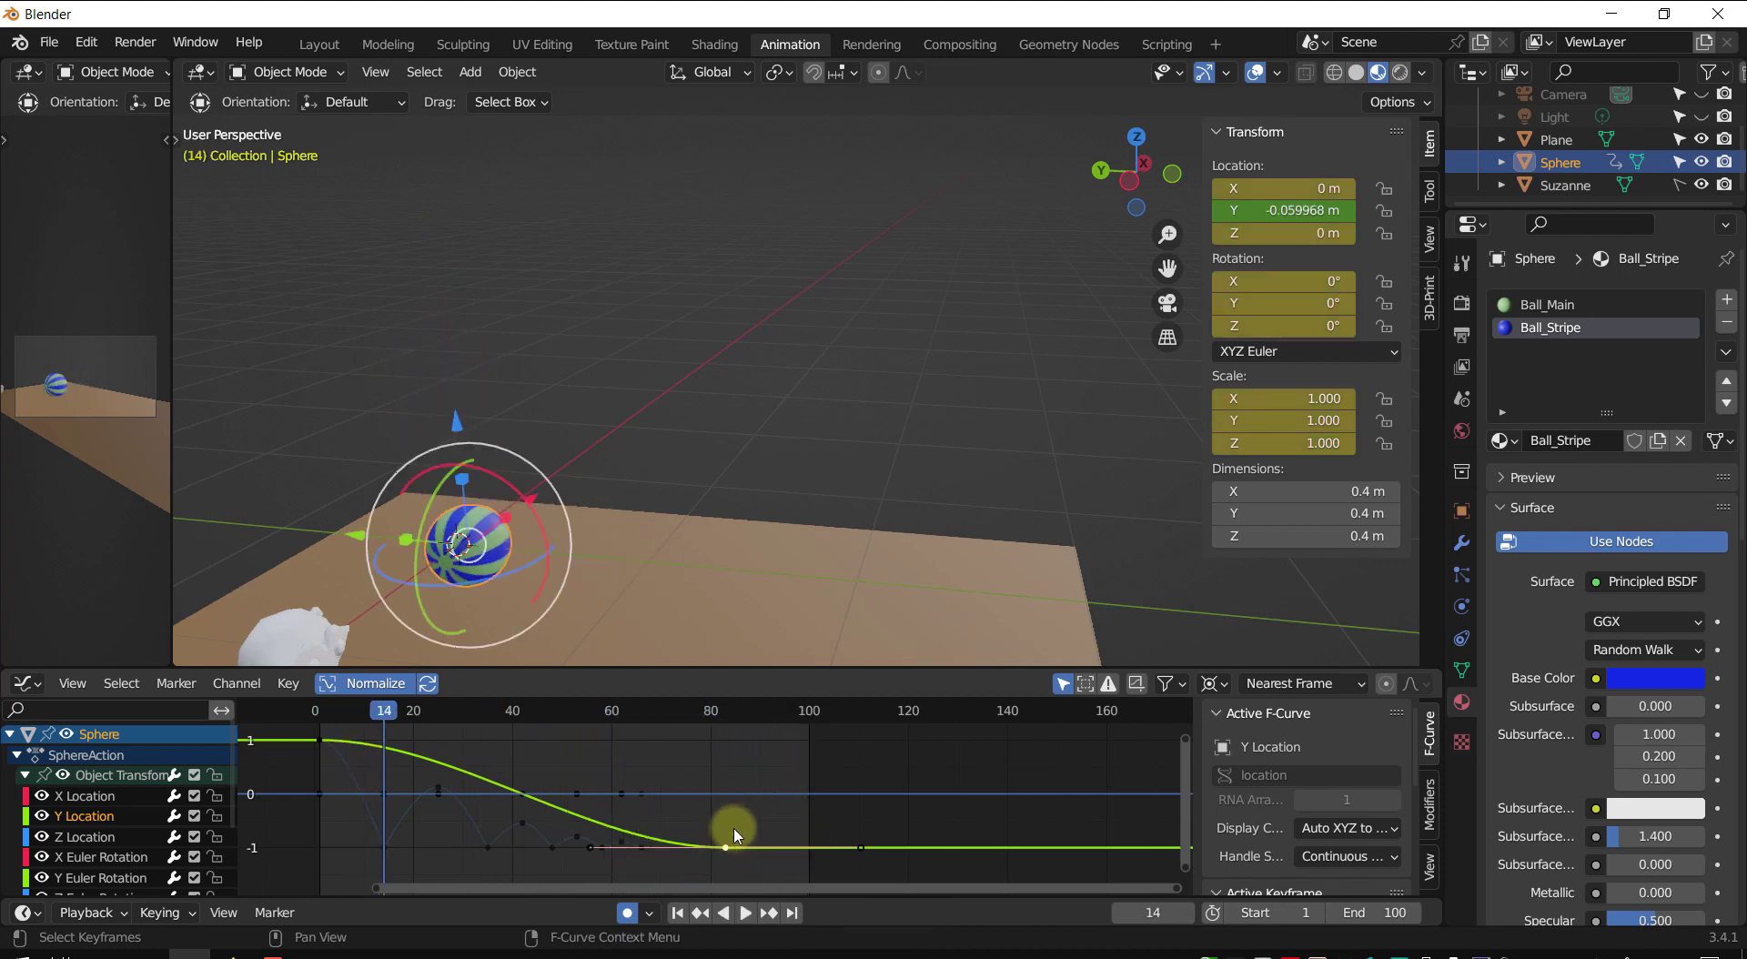
- Try dragging the last Y Location keyframe down to extend the ball's travel, placing it at about frame 80, and play the animation
{"action": "scroll", "coordinate": [728, 832], "scroll_direction": "down", "scroll_amount": 2}
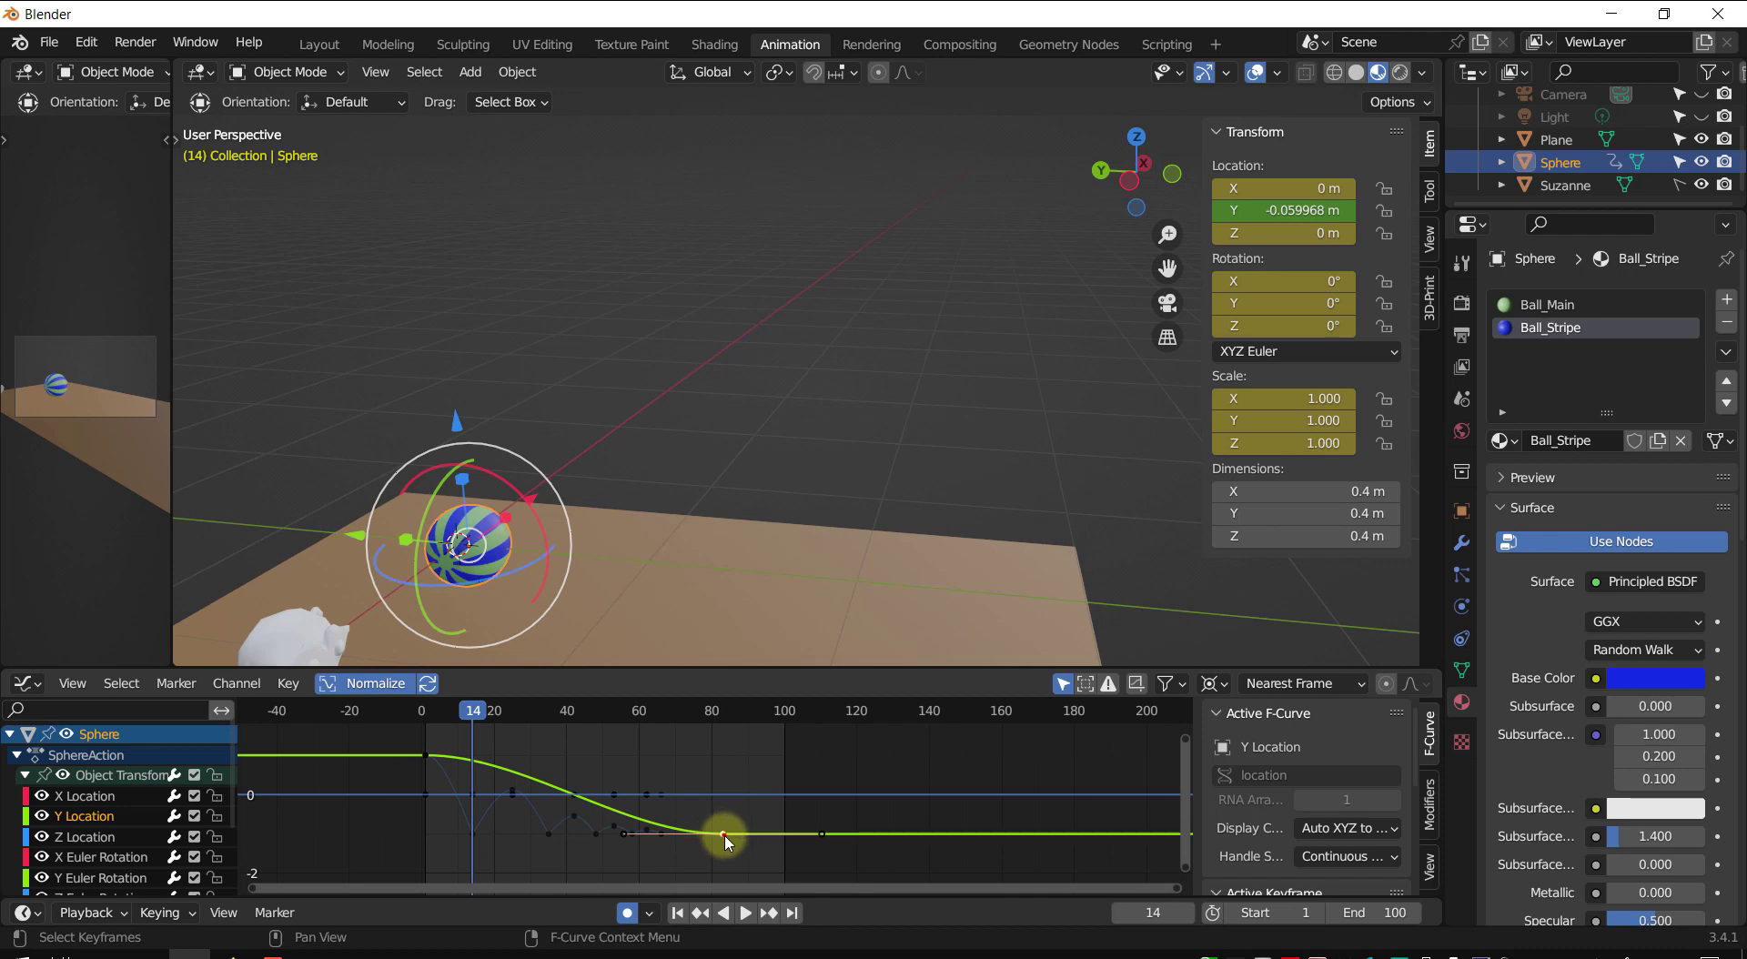
{"action": "left_click_drag", "start_coordinate": [725, 836], "coordinate": [714, 703]}
{"action": "middle_click_drag", "start_coordinate": [737, 792], "coordinate": [709, 749]}
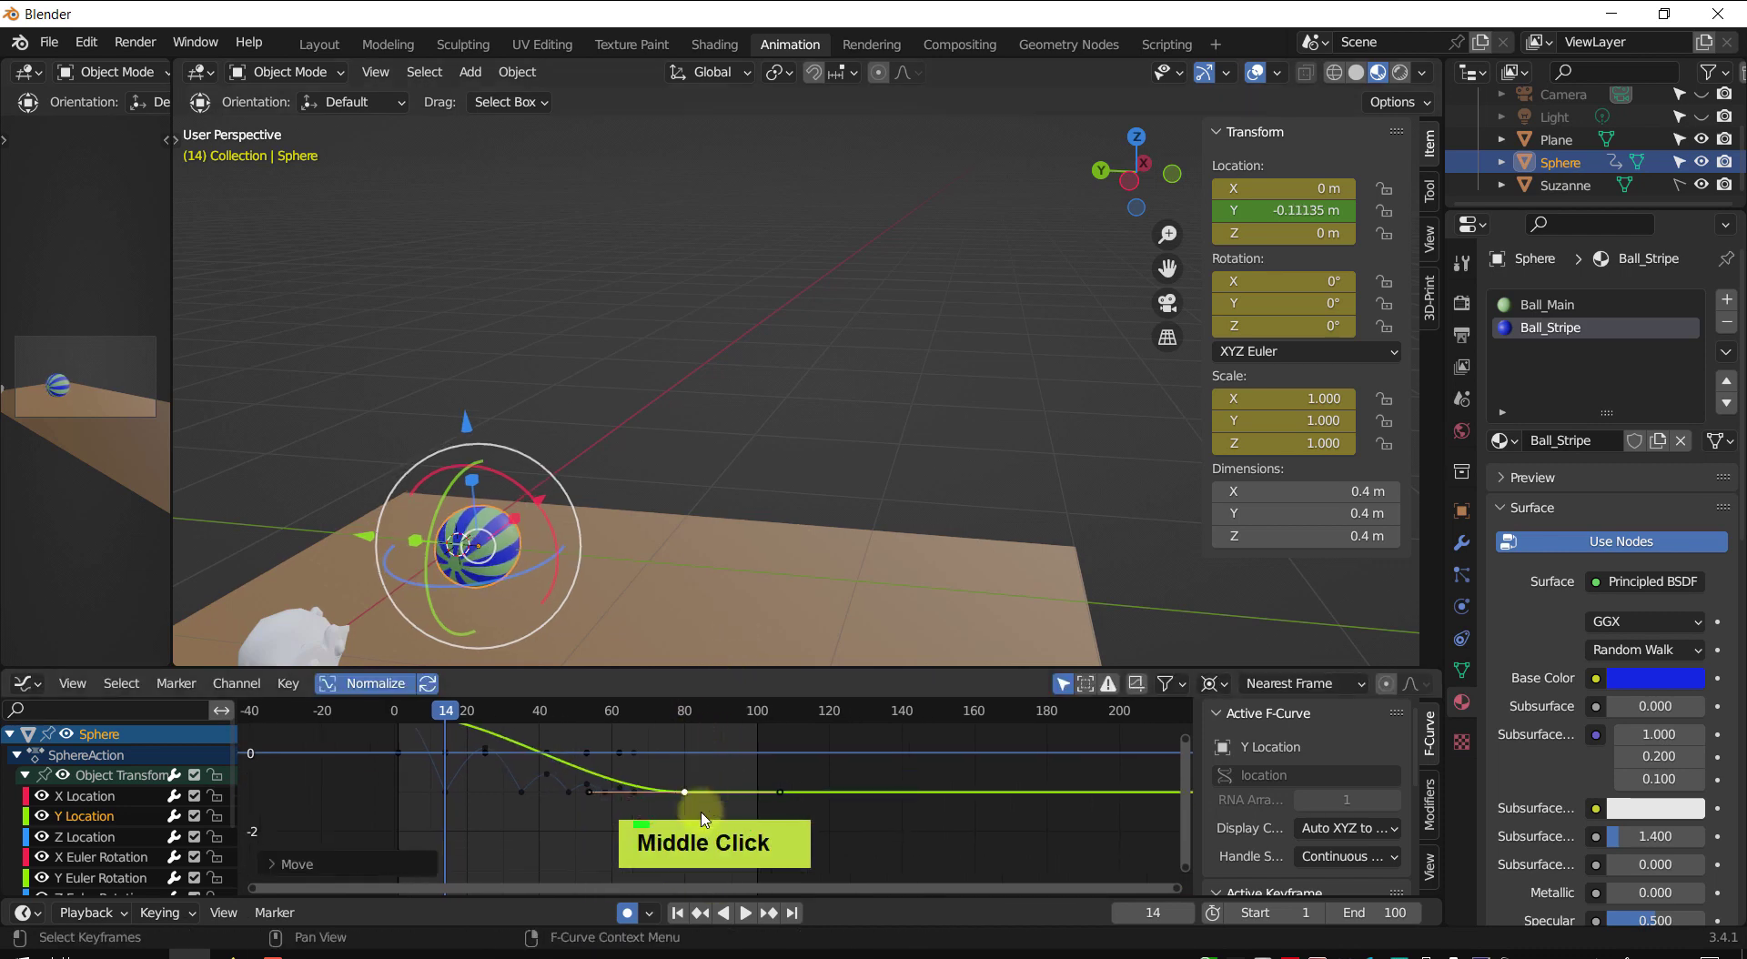
{"action": "left_click_drag", "start_coordinate": [684, 790], "coordinate": [691, 833]}
{"action": "key", "text": "shift+space"}
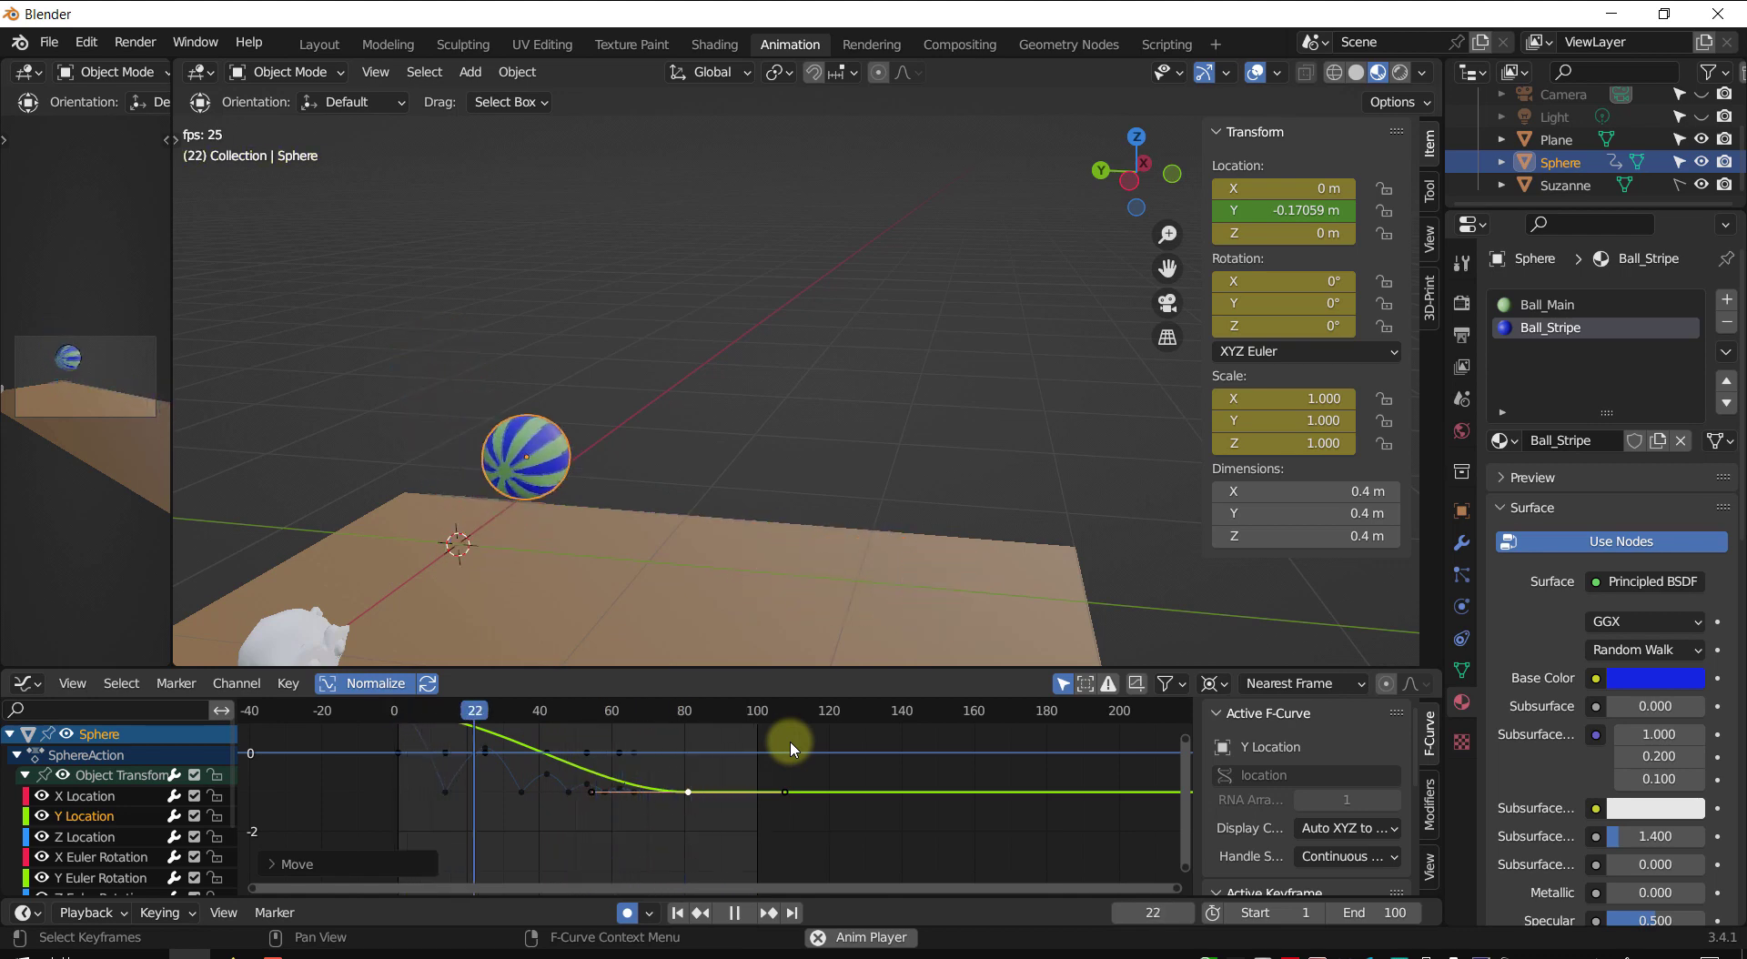
{"action": "key", "text": "shift+space"}
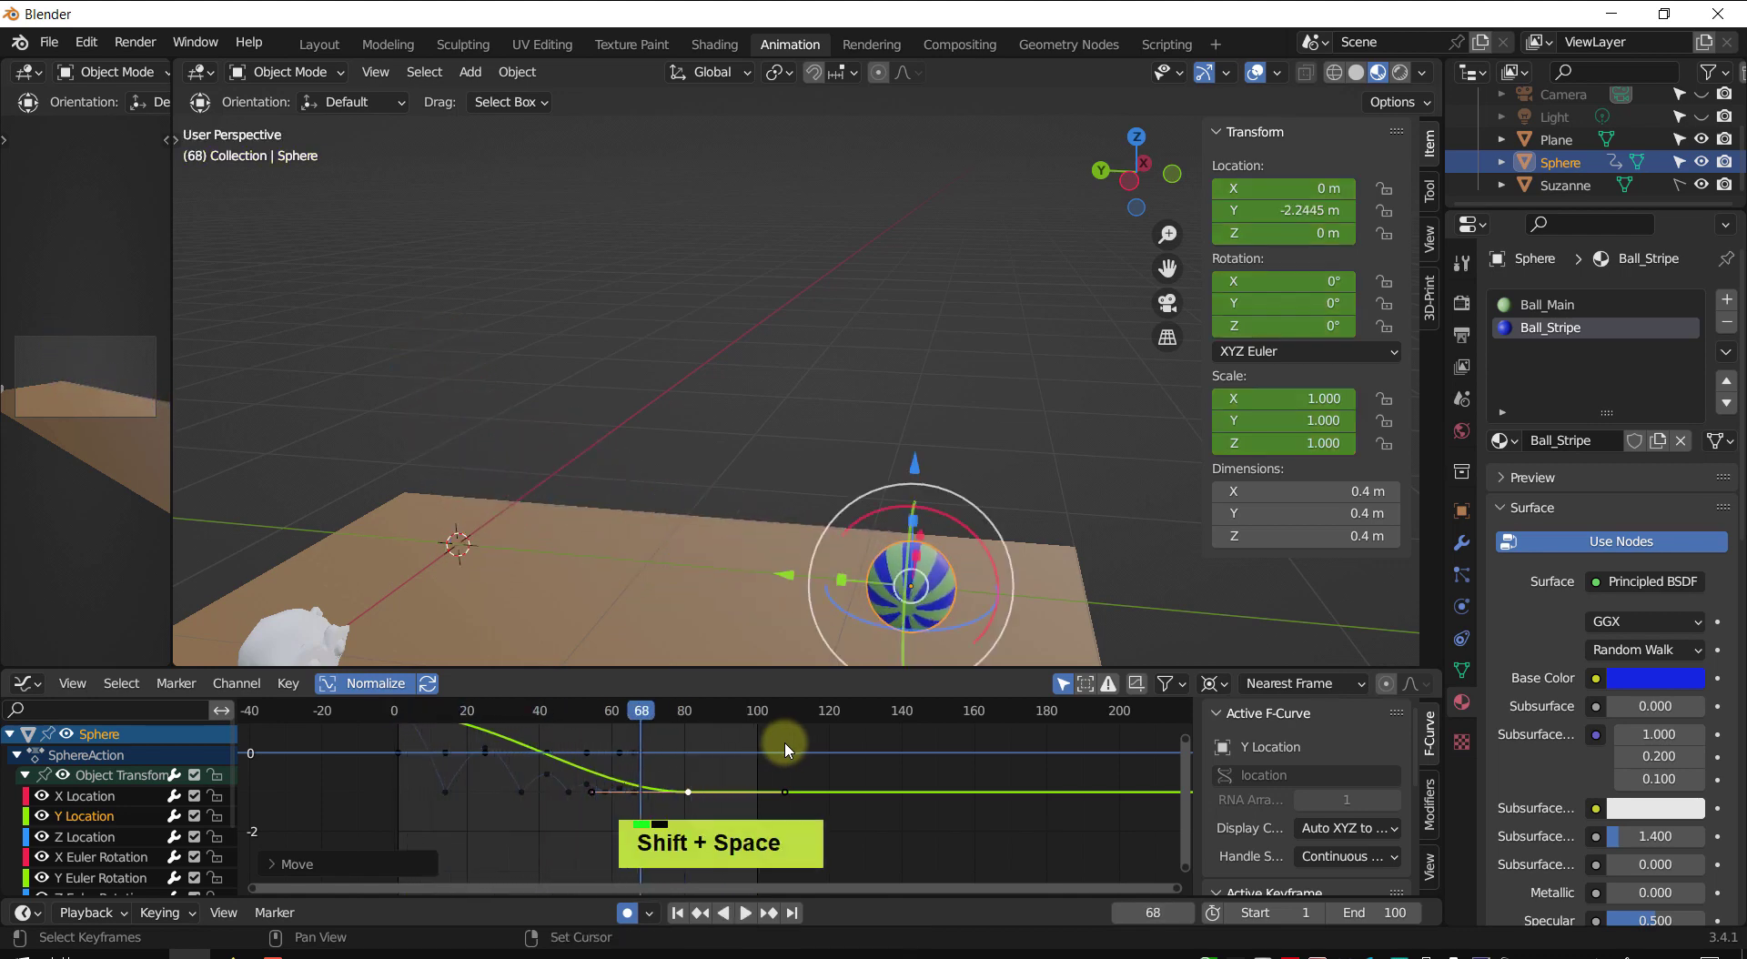
- Undo the moves of the last Y Location keyframe, back to its place at frame 14
{"action": "middle_click_drag", "start_coordinate": [713, 612], "coordinate": [737, 535], "text": "shift"}
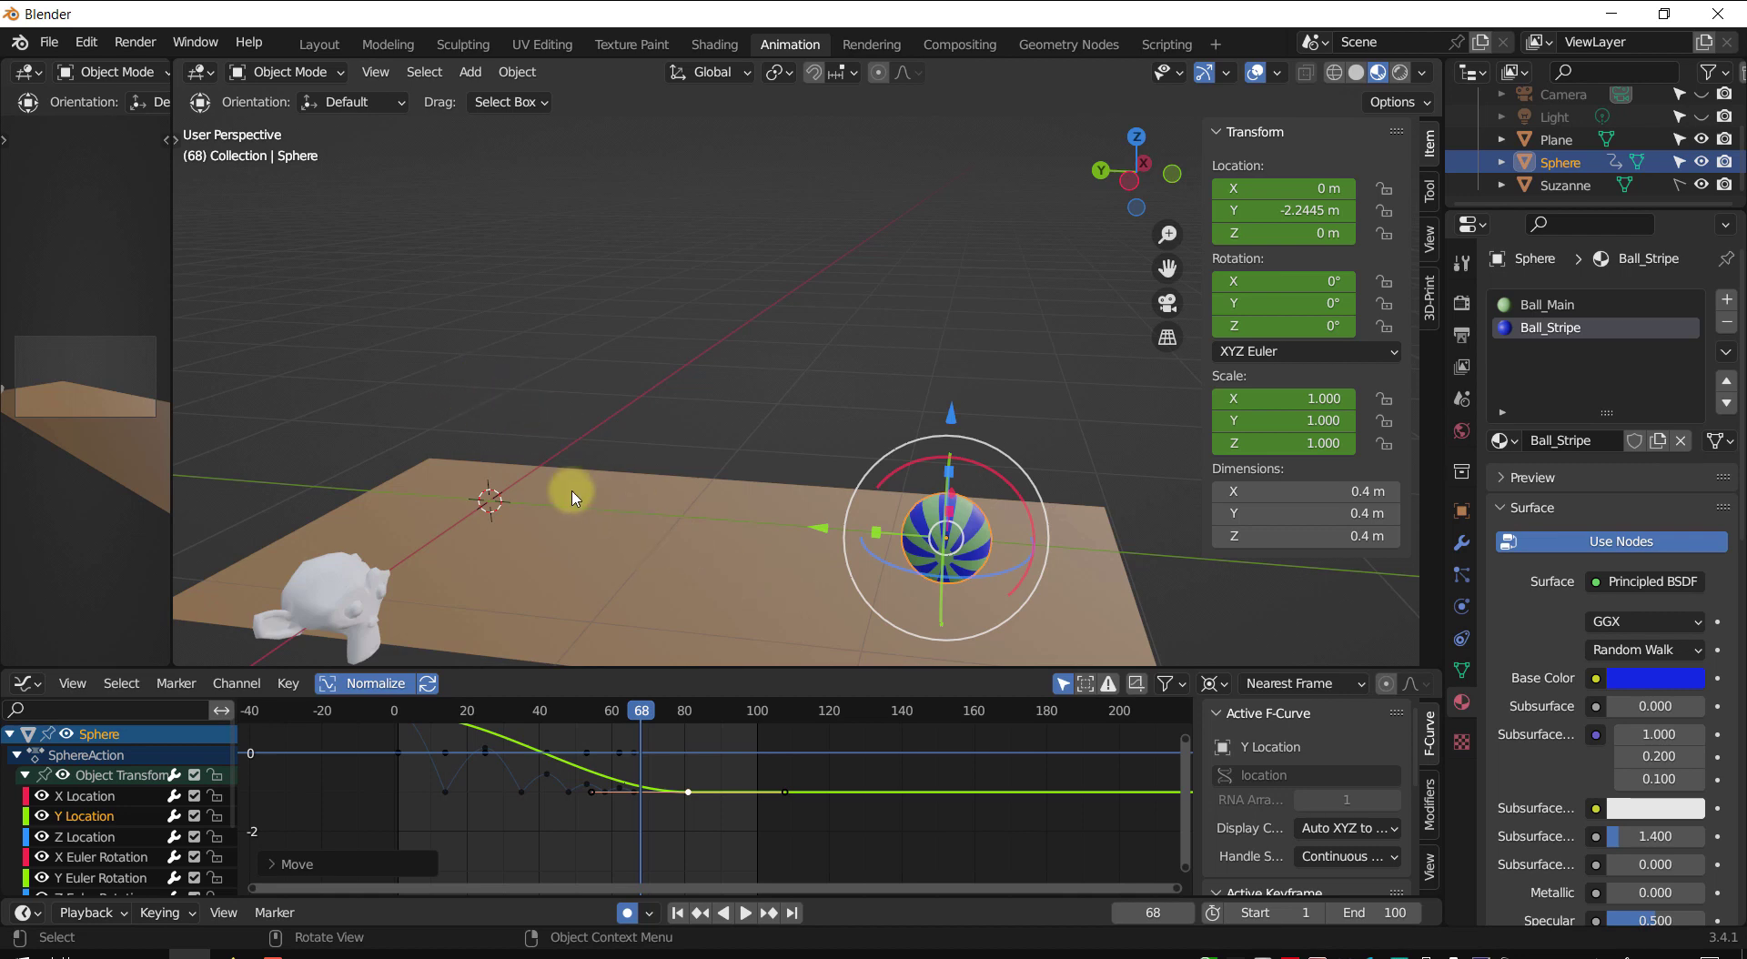
{"action": "middle_click_drag", "start_coordinate": [551, 781], "coordinate": [577, 870], "text": "shift"}
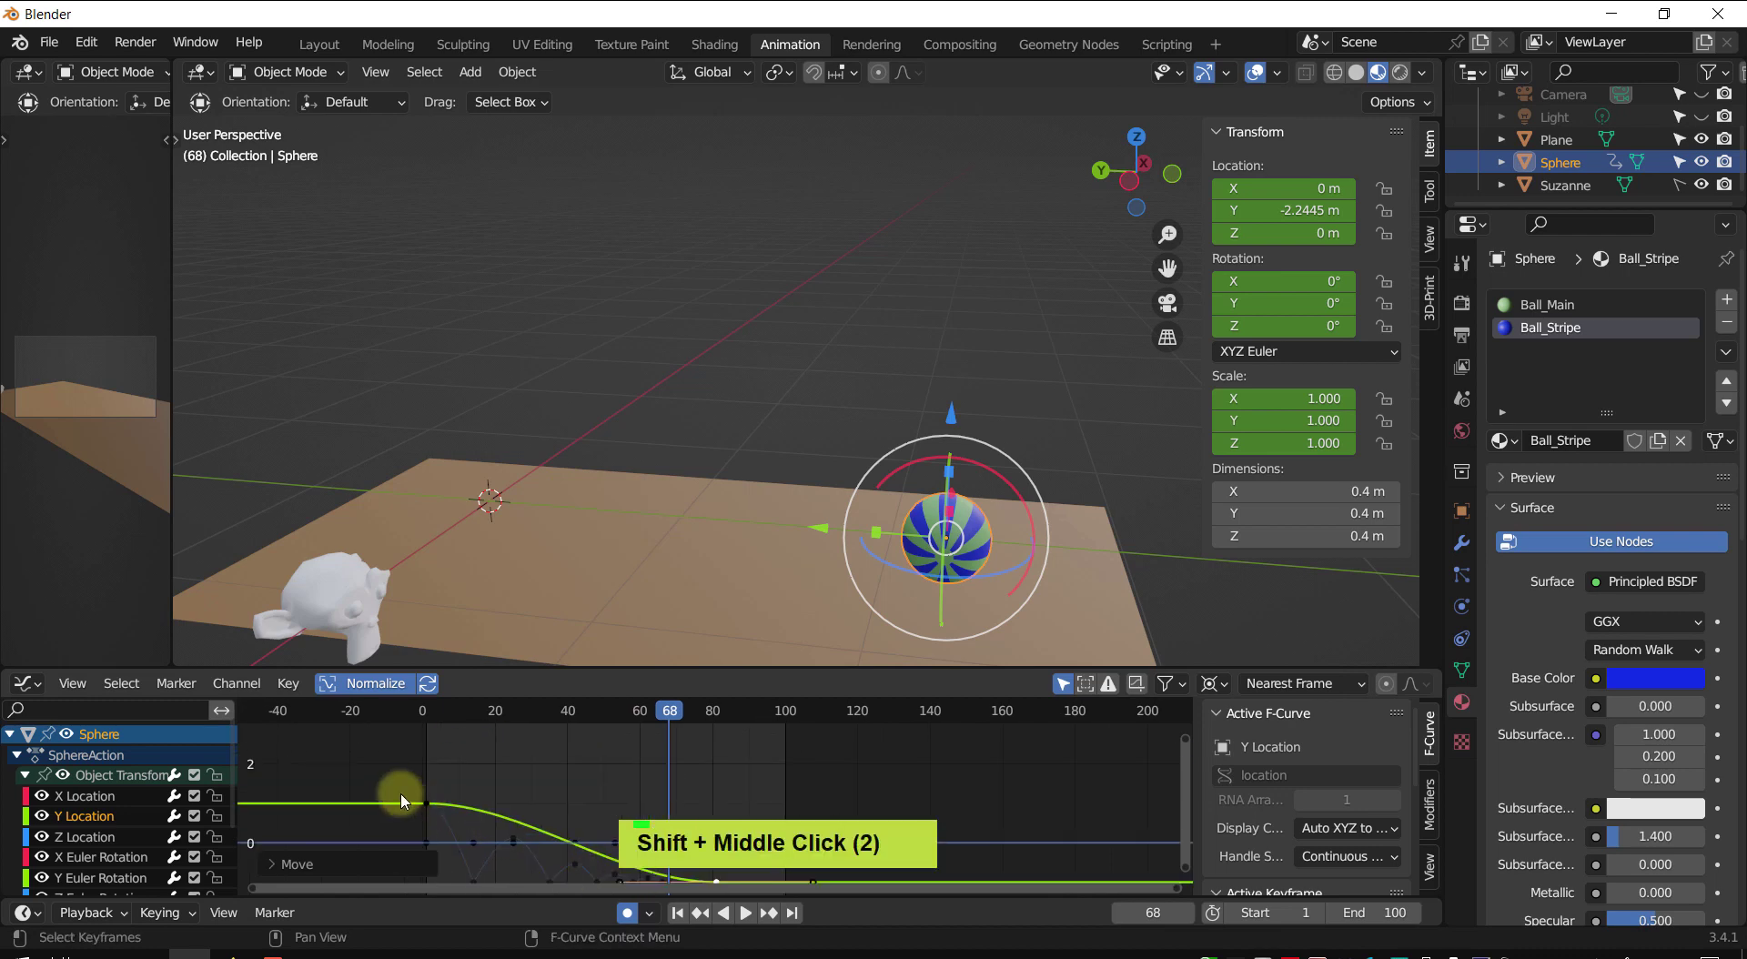
{"action": "middle_click_drag", "start_coordinate": [746, 784], "coordinate": [706, 737], "text": "shift"}
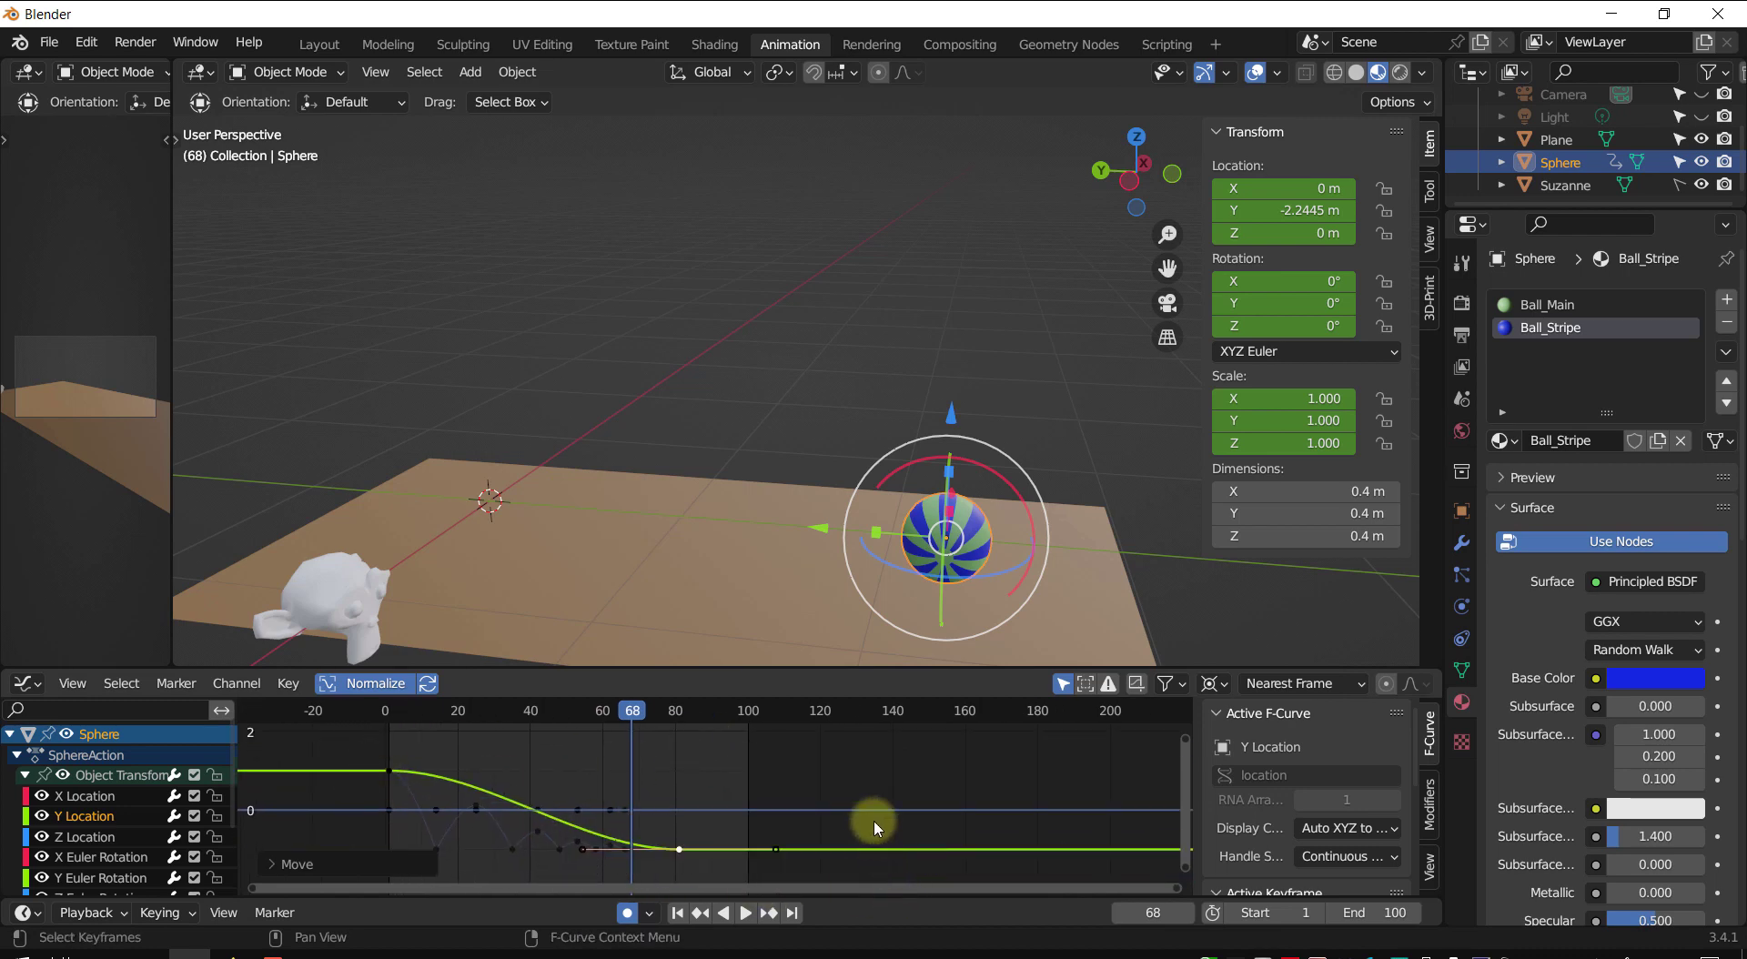
{"action": "key", "text": "ctrl+z"}
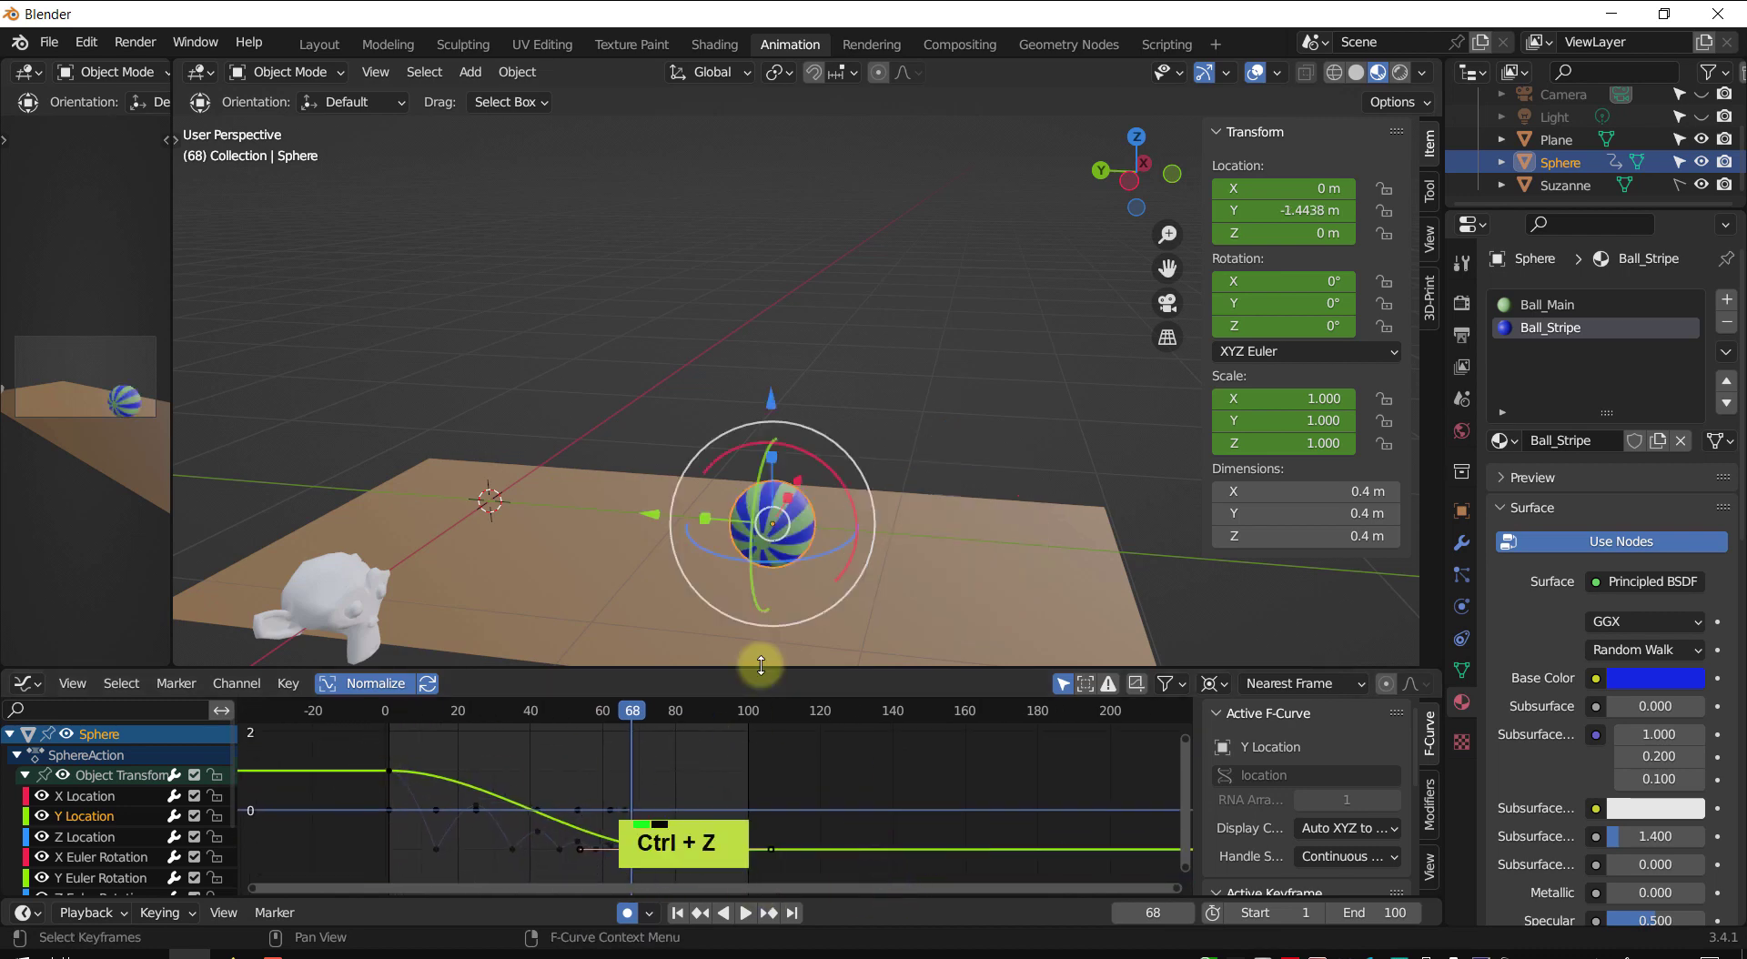
{"action": "key", "text": "ctrl+z"}
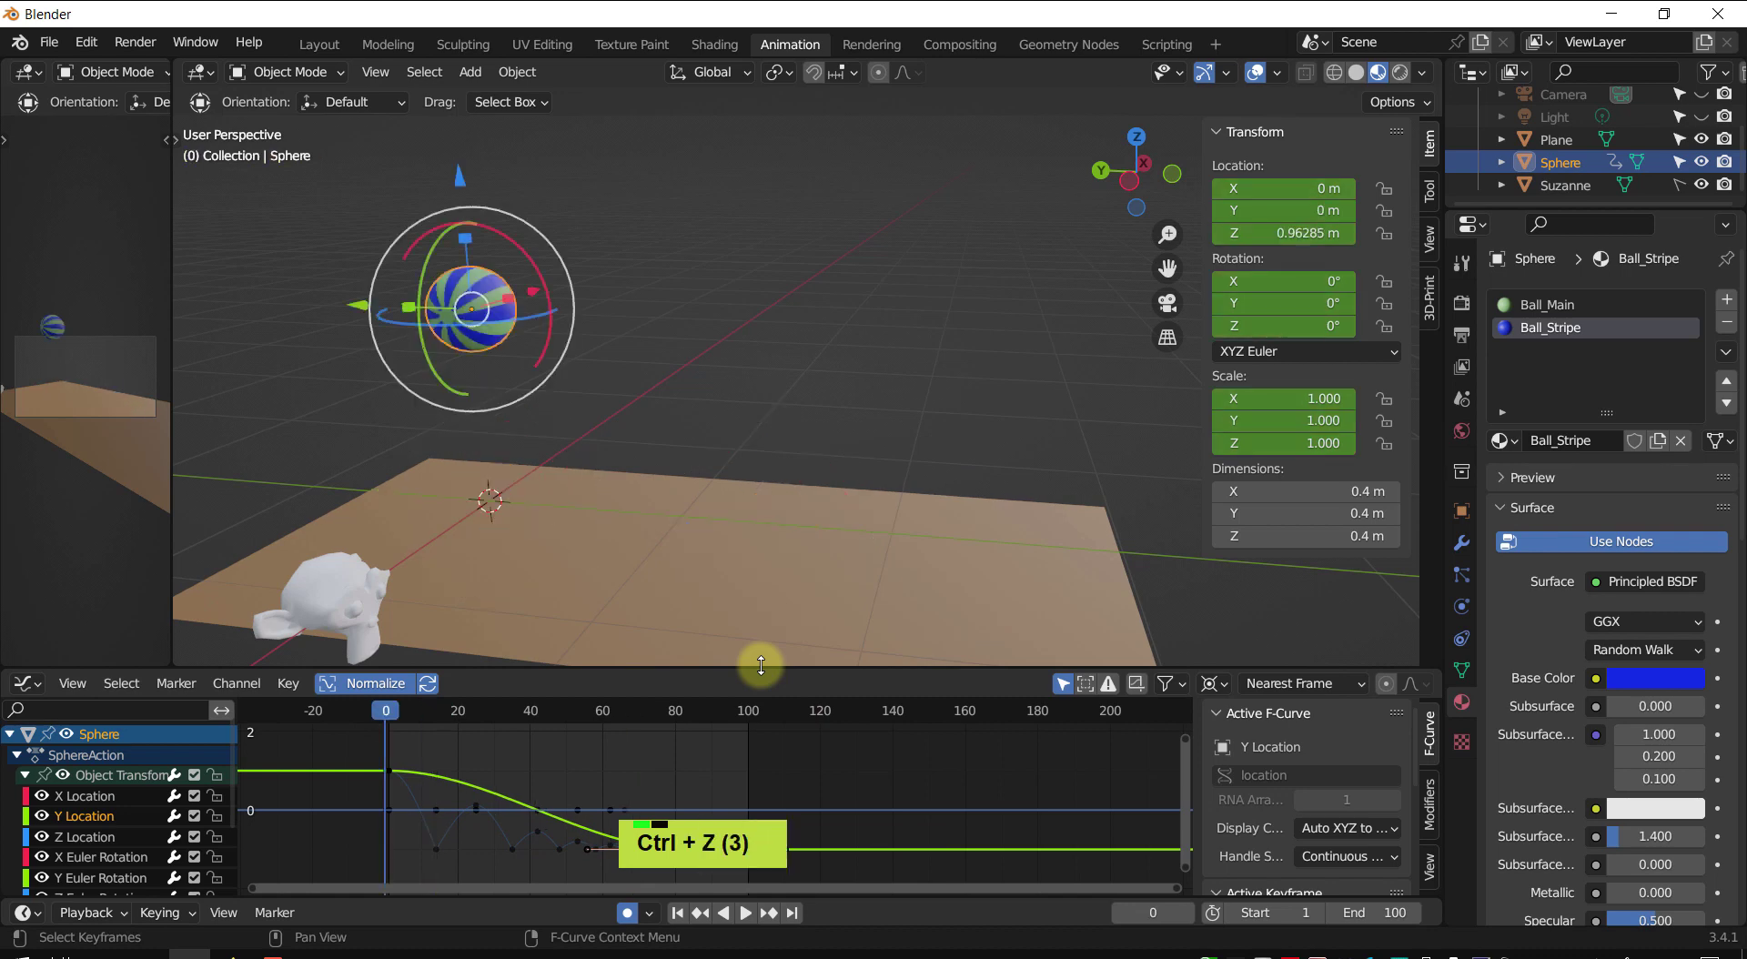
{"action": "key", "text": "ctrl+z"}
{"action": "key", "text": "ctrl+z"}
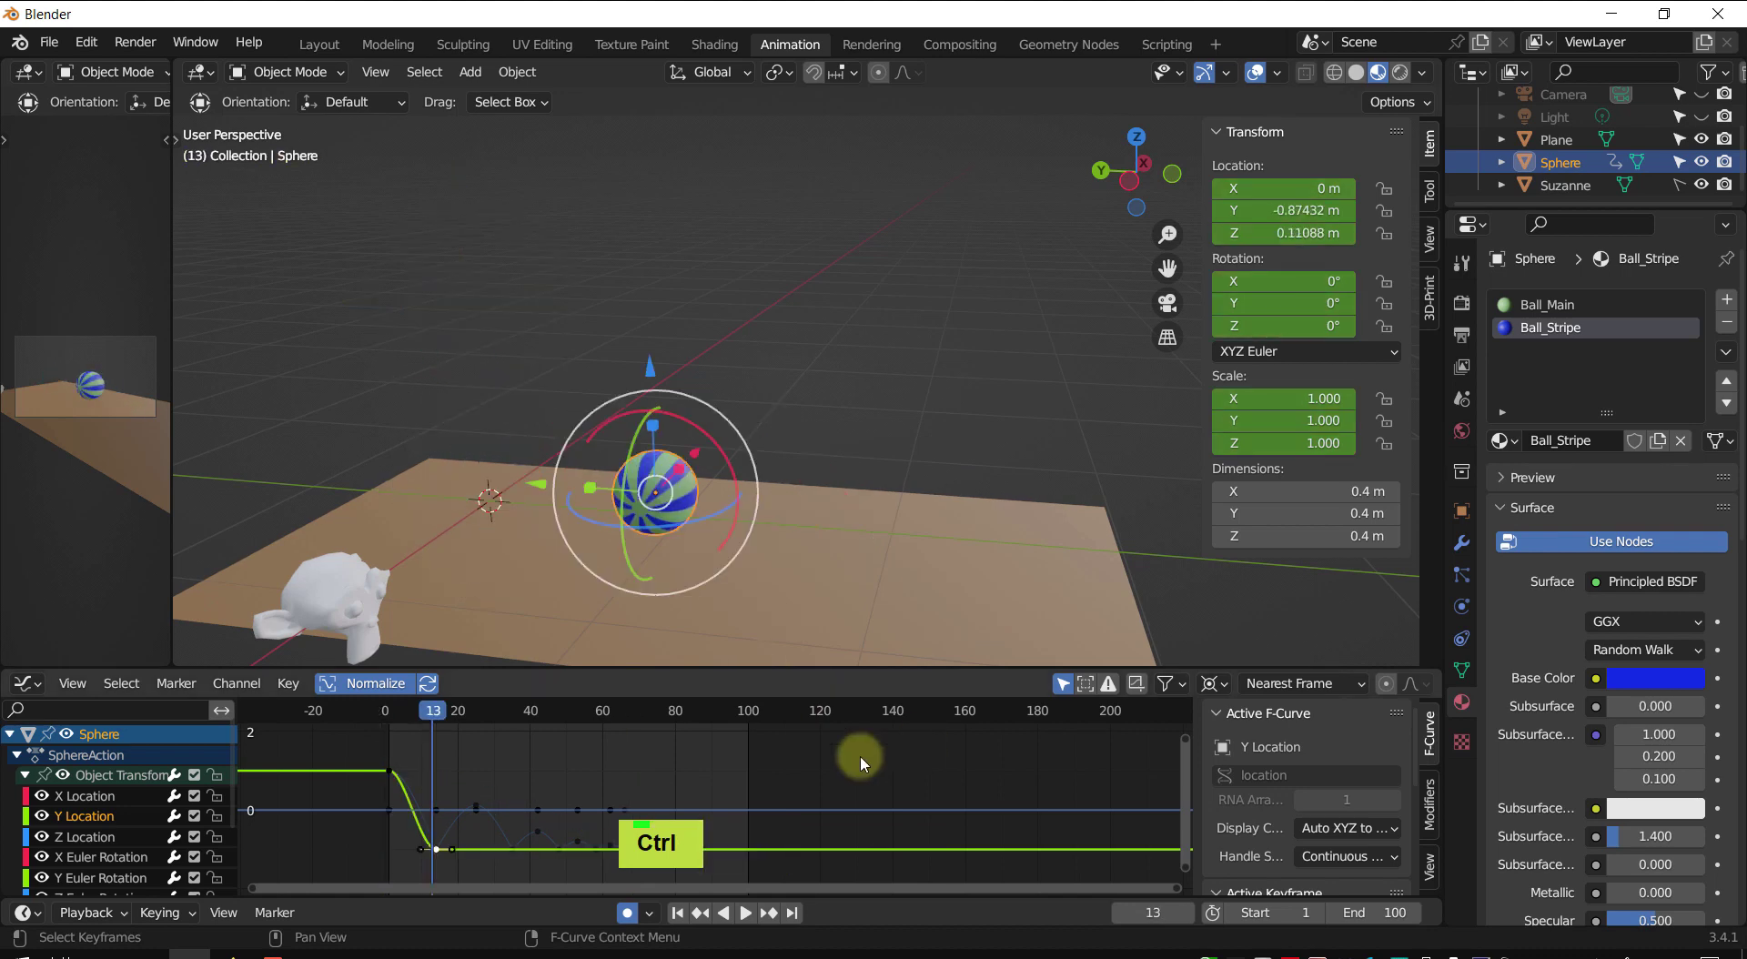
- At the ball's ground contact on frame 35, move the sphere along the Y axis to about -1.77 m
{"action": "middle_click_drag", "start_coordinate": [455, 721], "coordinate": [557, 881], "text": "shift"}
{"action": "scroll", "coordinate": [582, 819], "scroll_direction": "up", "scroll_amount": 2}
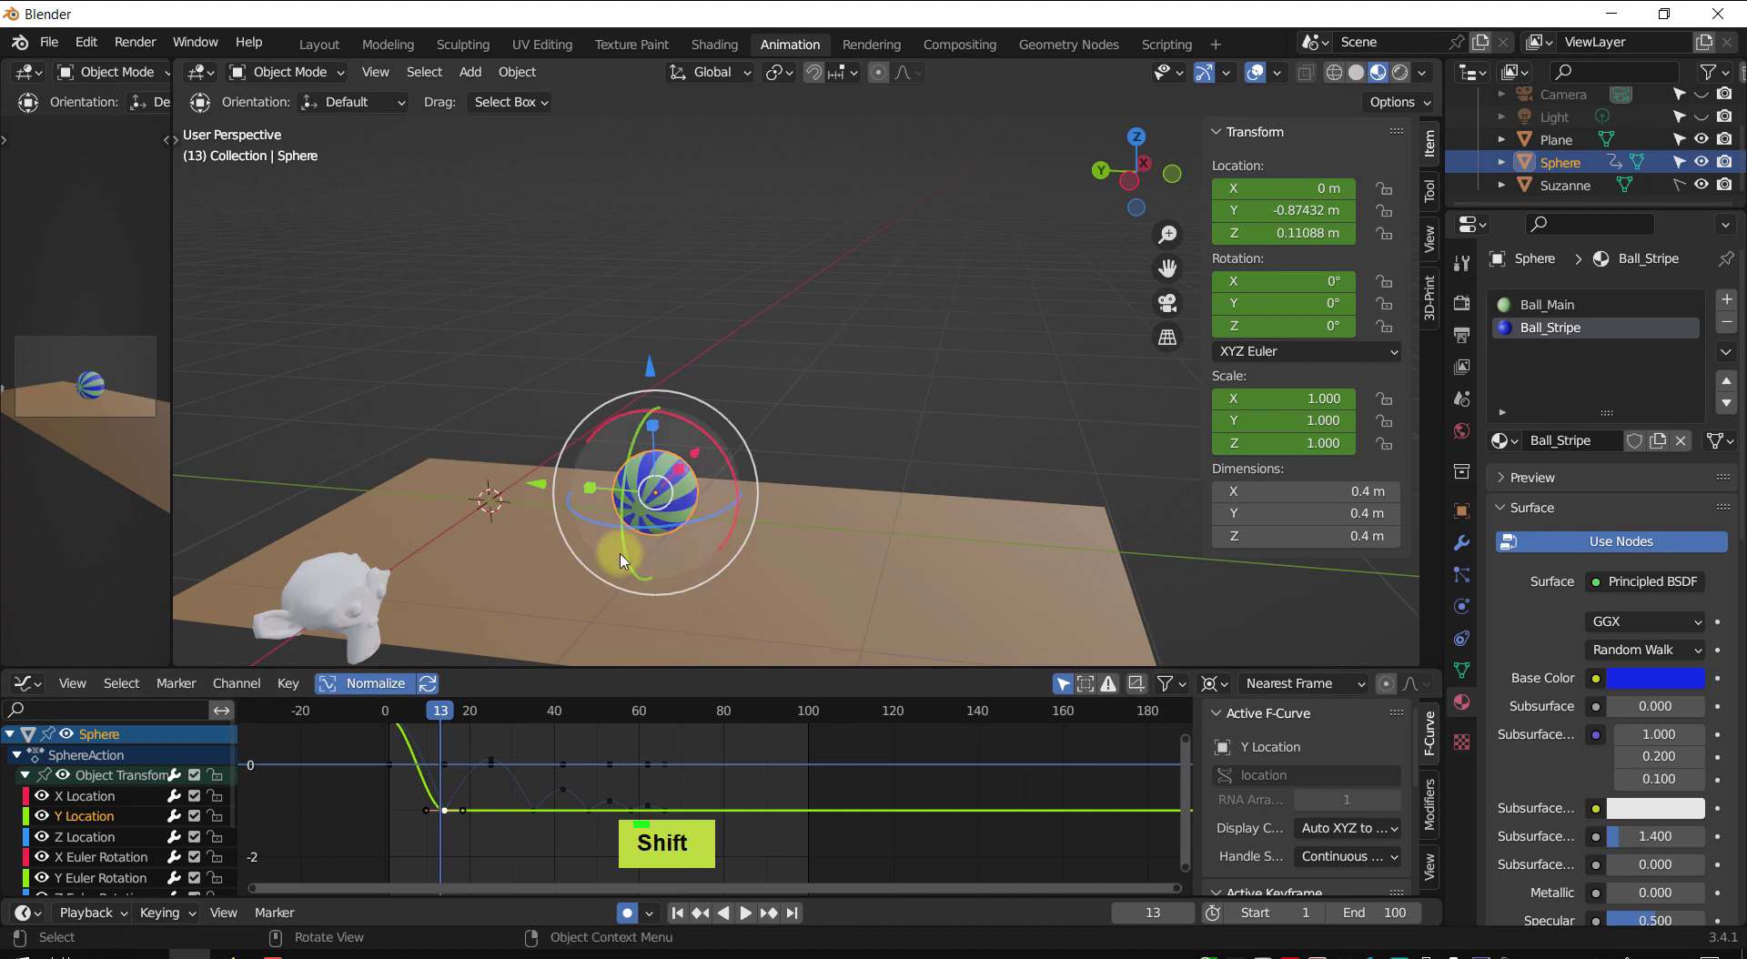
{"action": "middle_click_drag", "start_coordinate": [623, 562], "coordinate": [525, 794]}
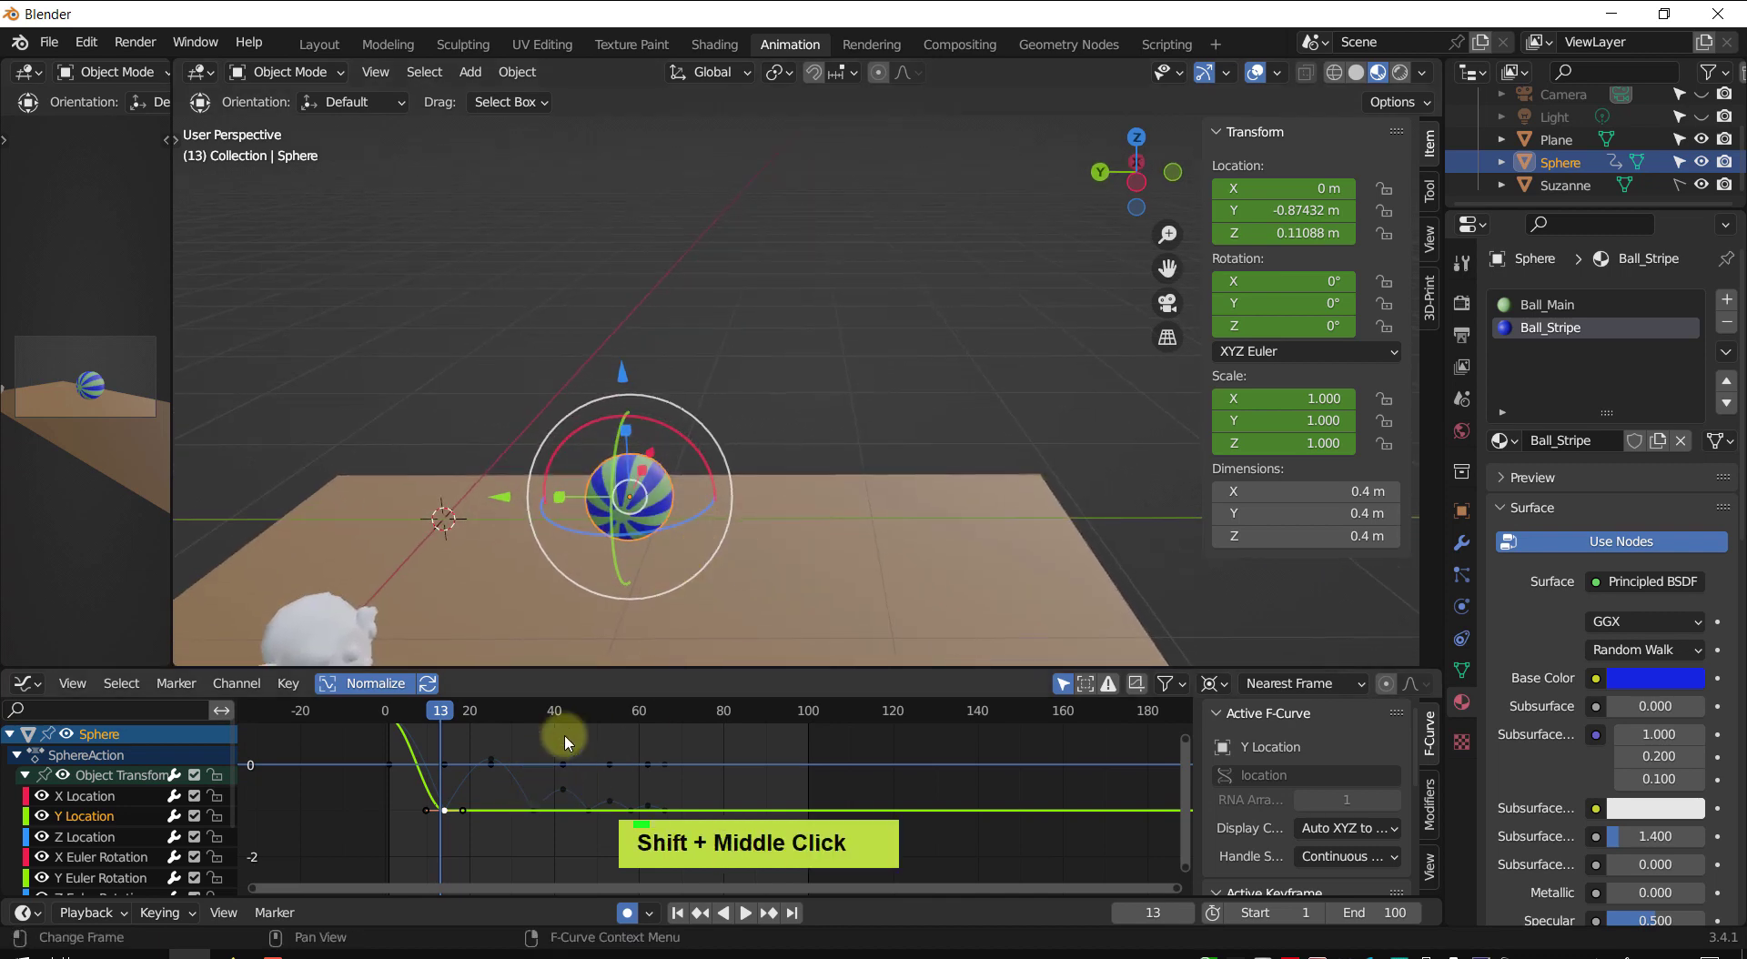
{"action": "key", "text": "Up"}
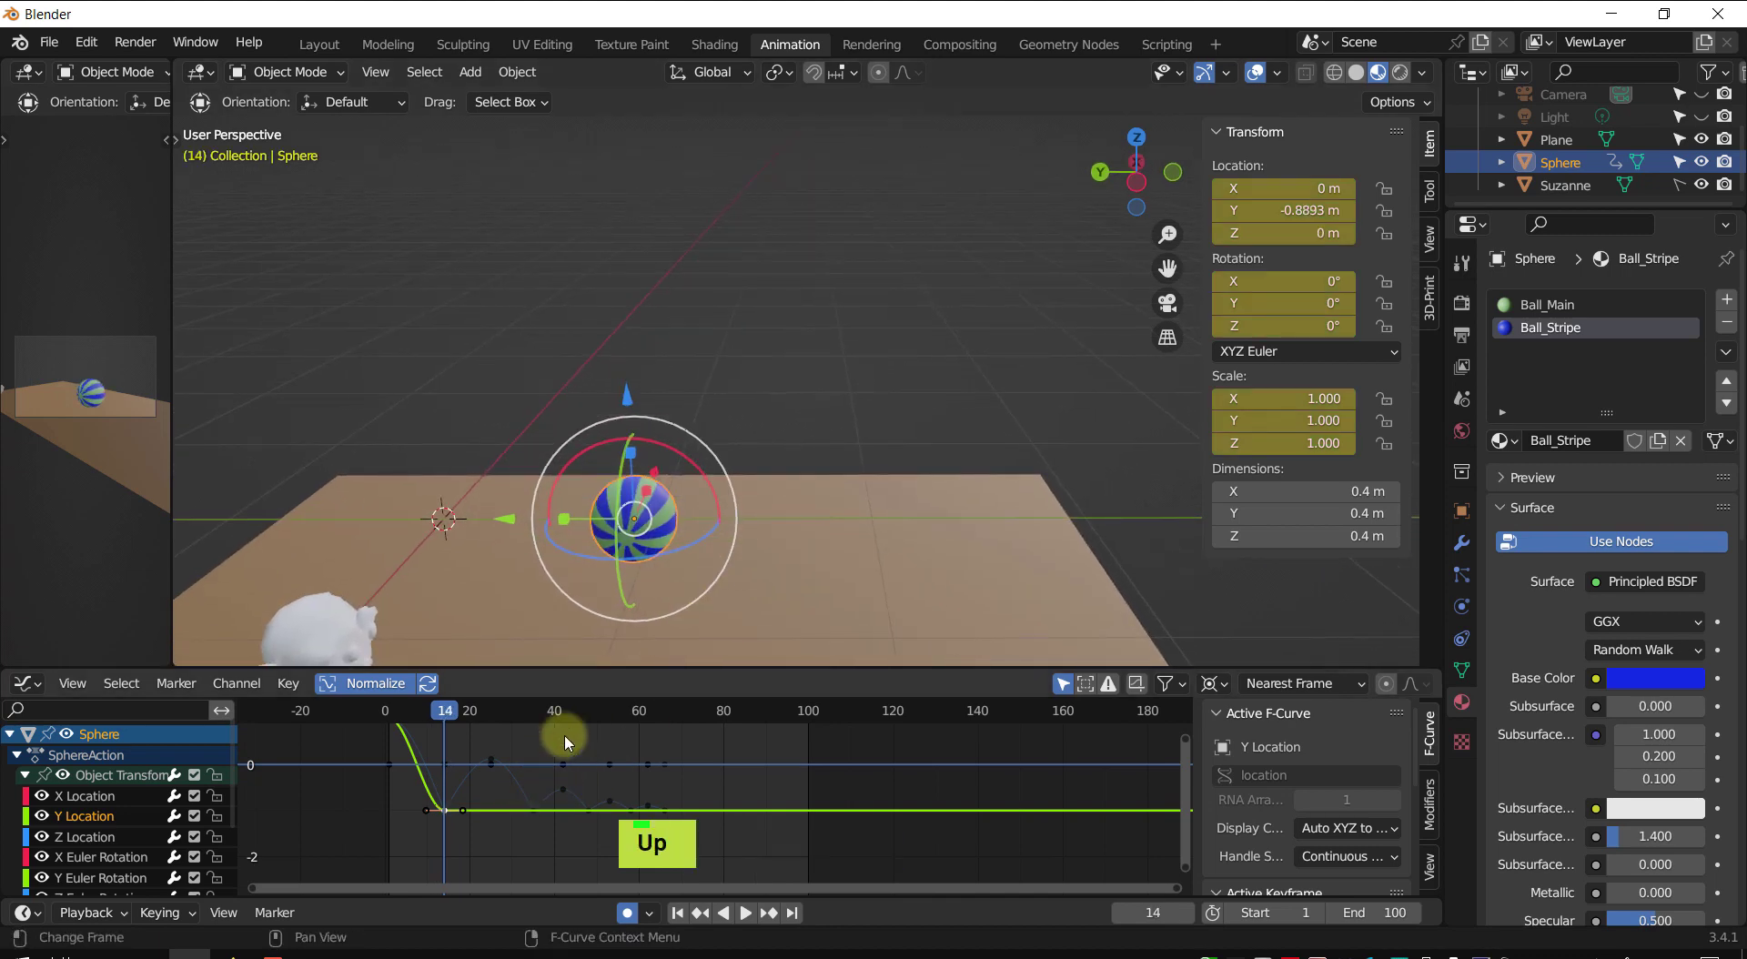
{"action": "key", "text": "Down"}
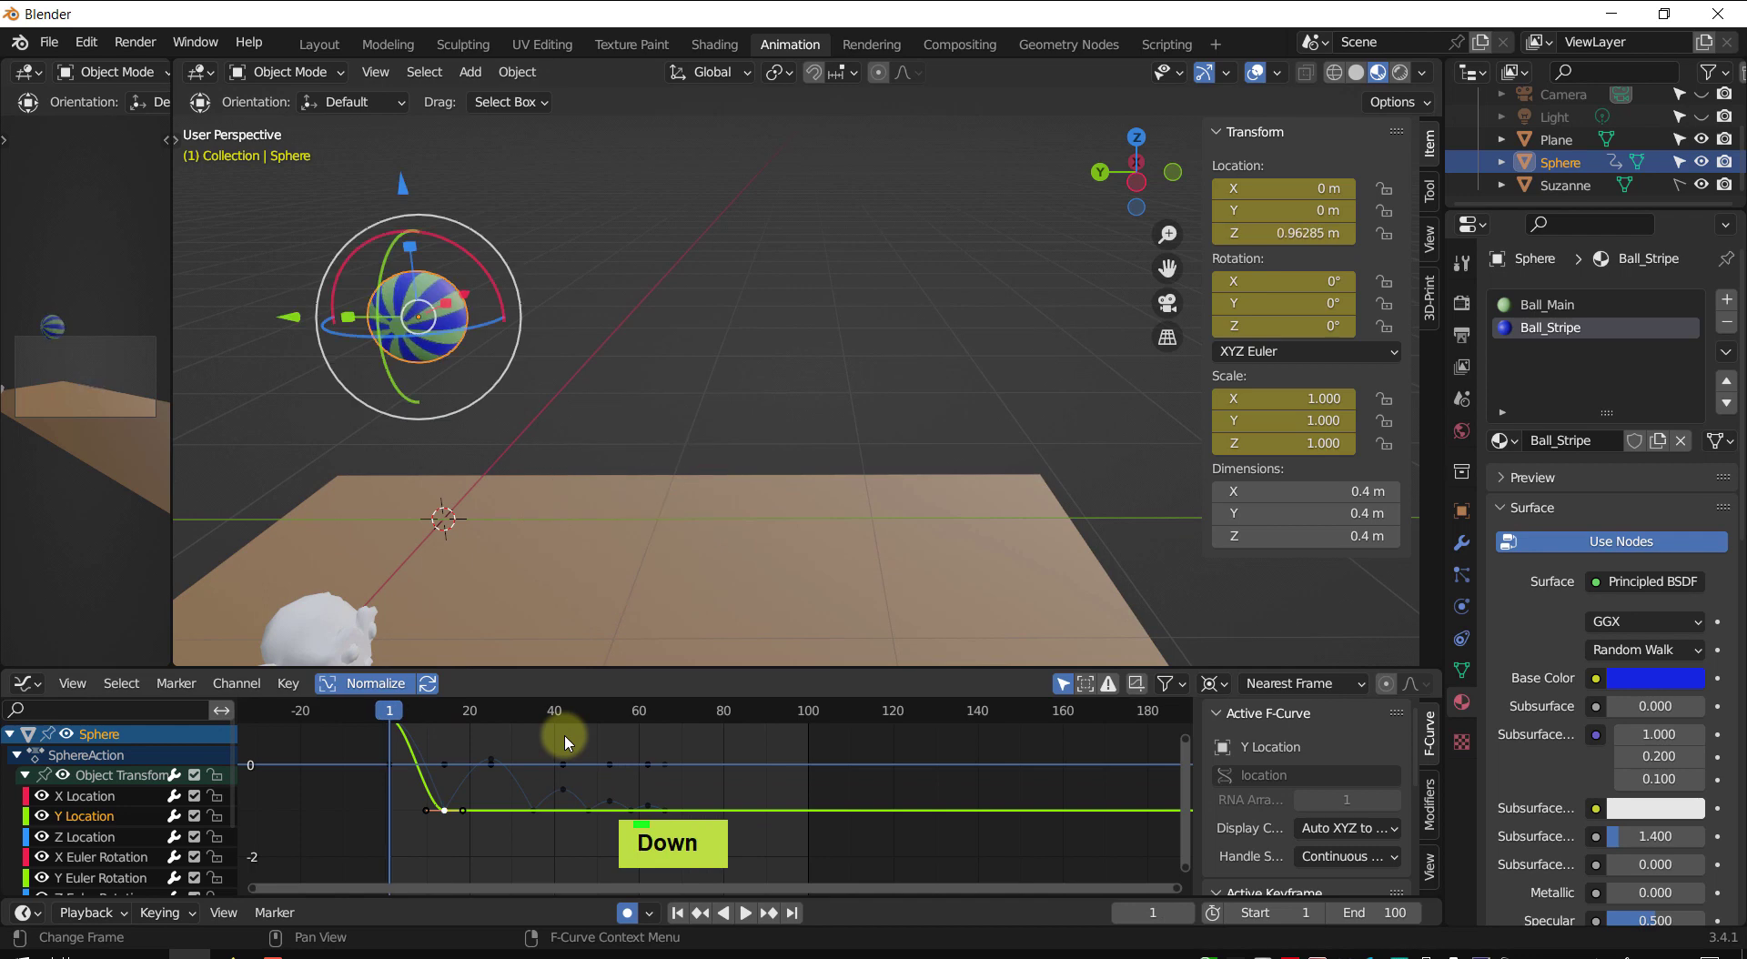
{"action": "key", "text": "Up"}
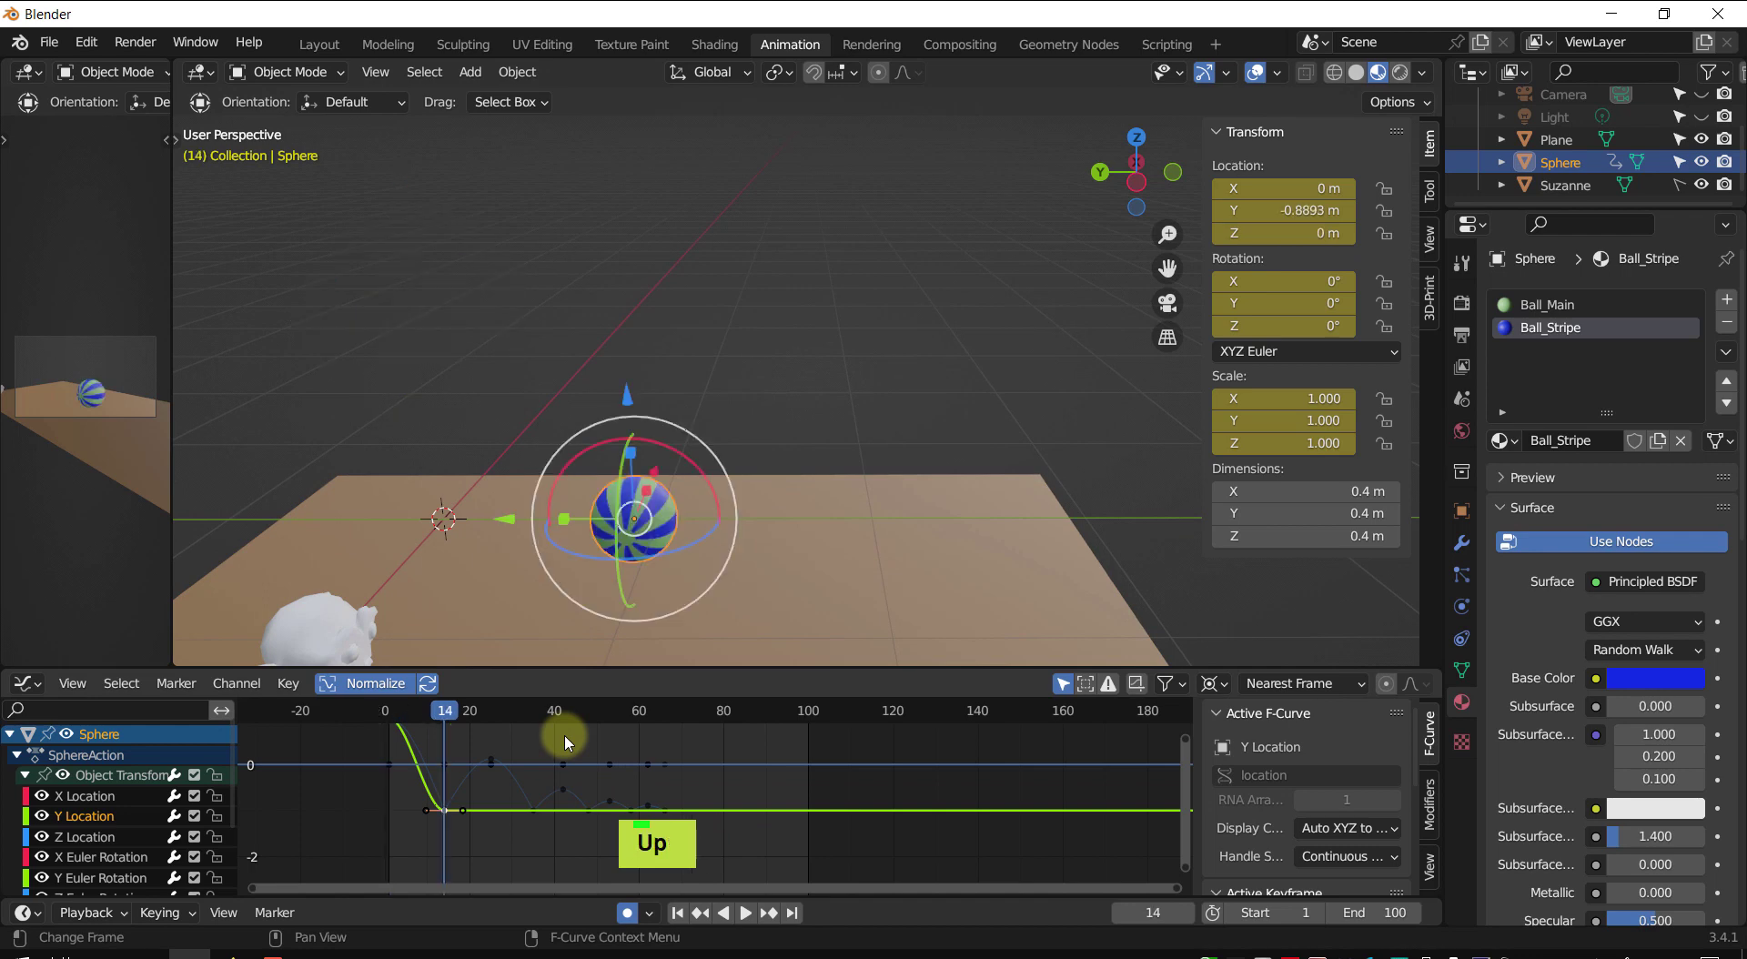
{"action": "key", "text": "Up"}
{"action": "key", "text": "Up"}
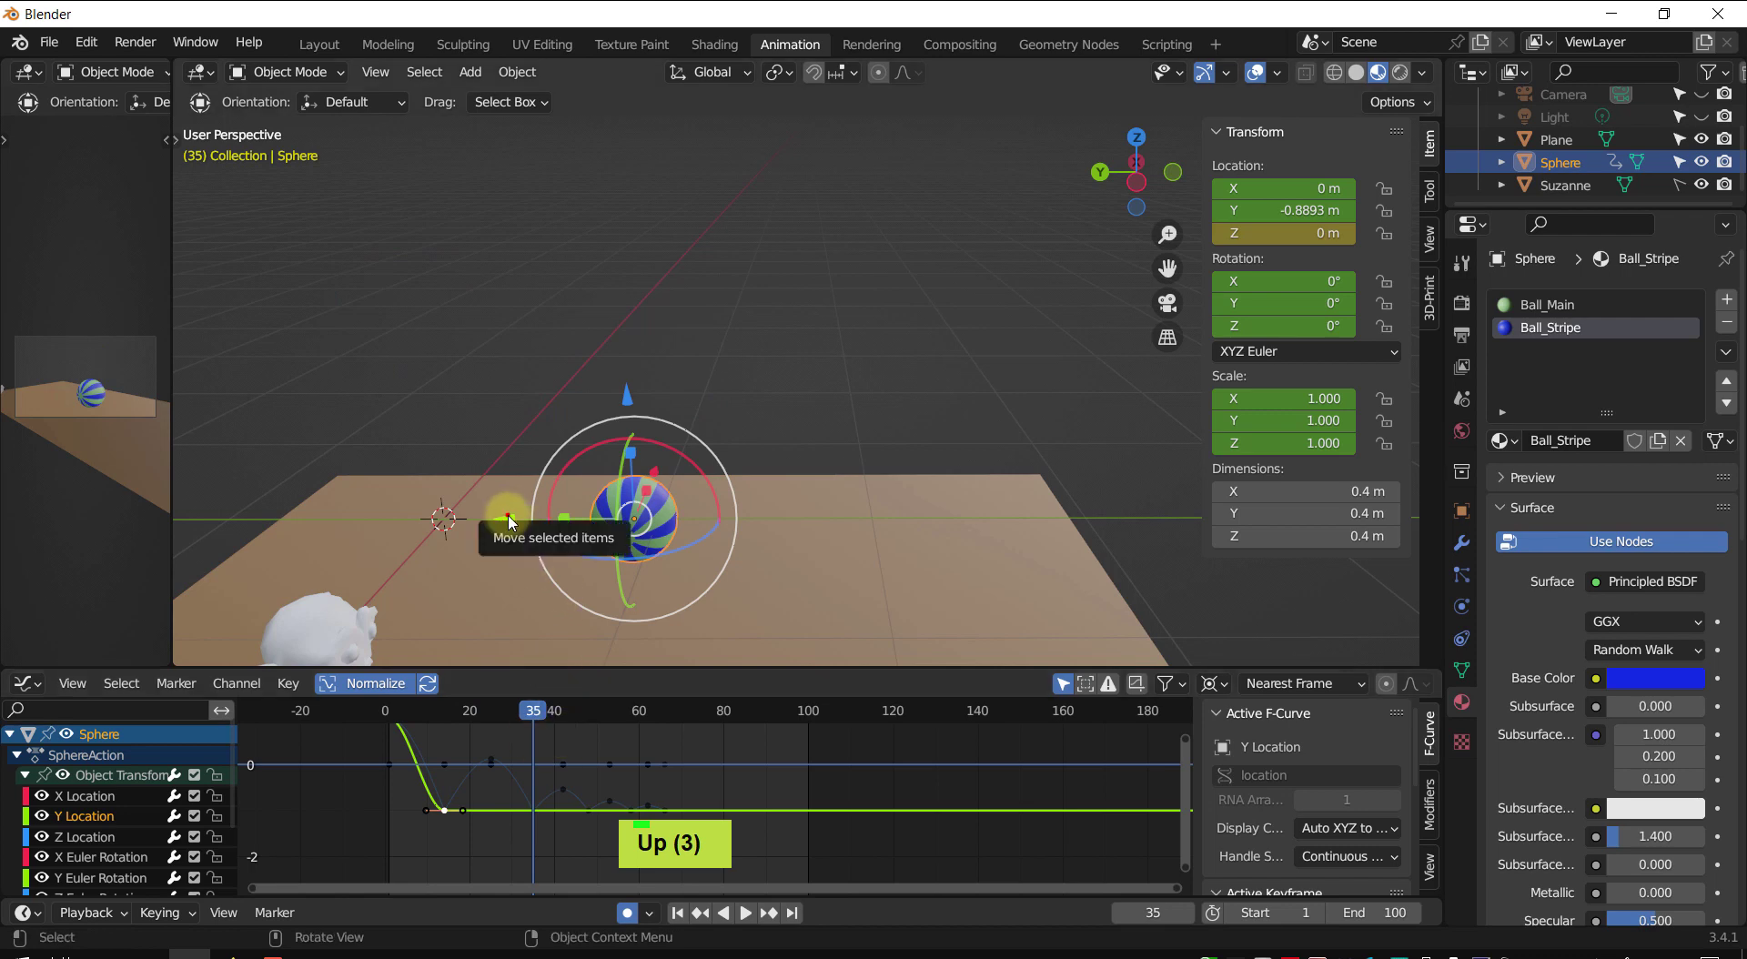
{"action": "left_click_drag", "start_coordinate": [508, 517], "coordinate": [701, 537]}
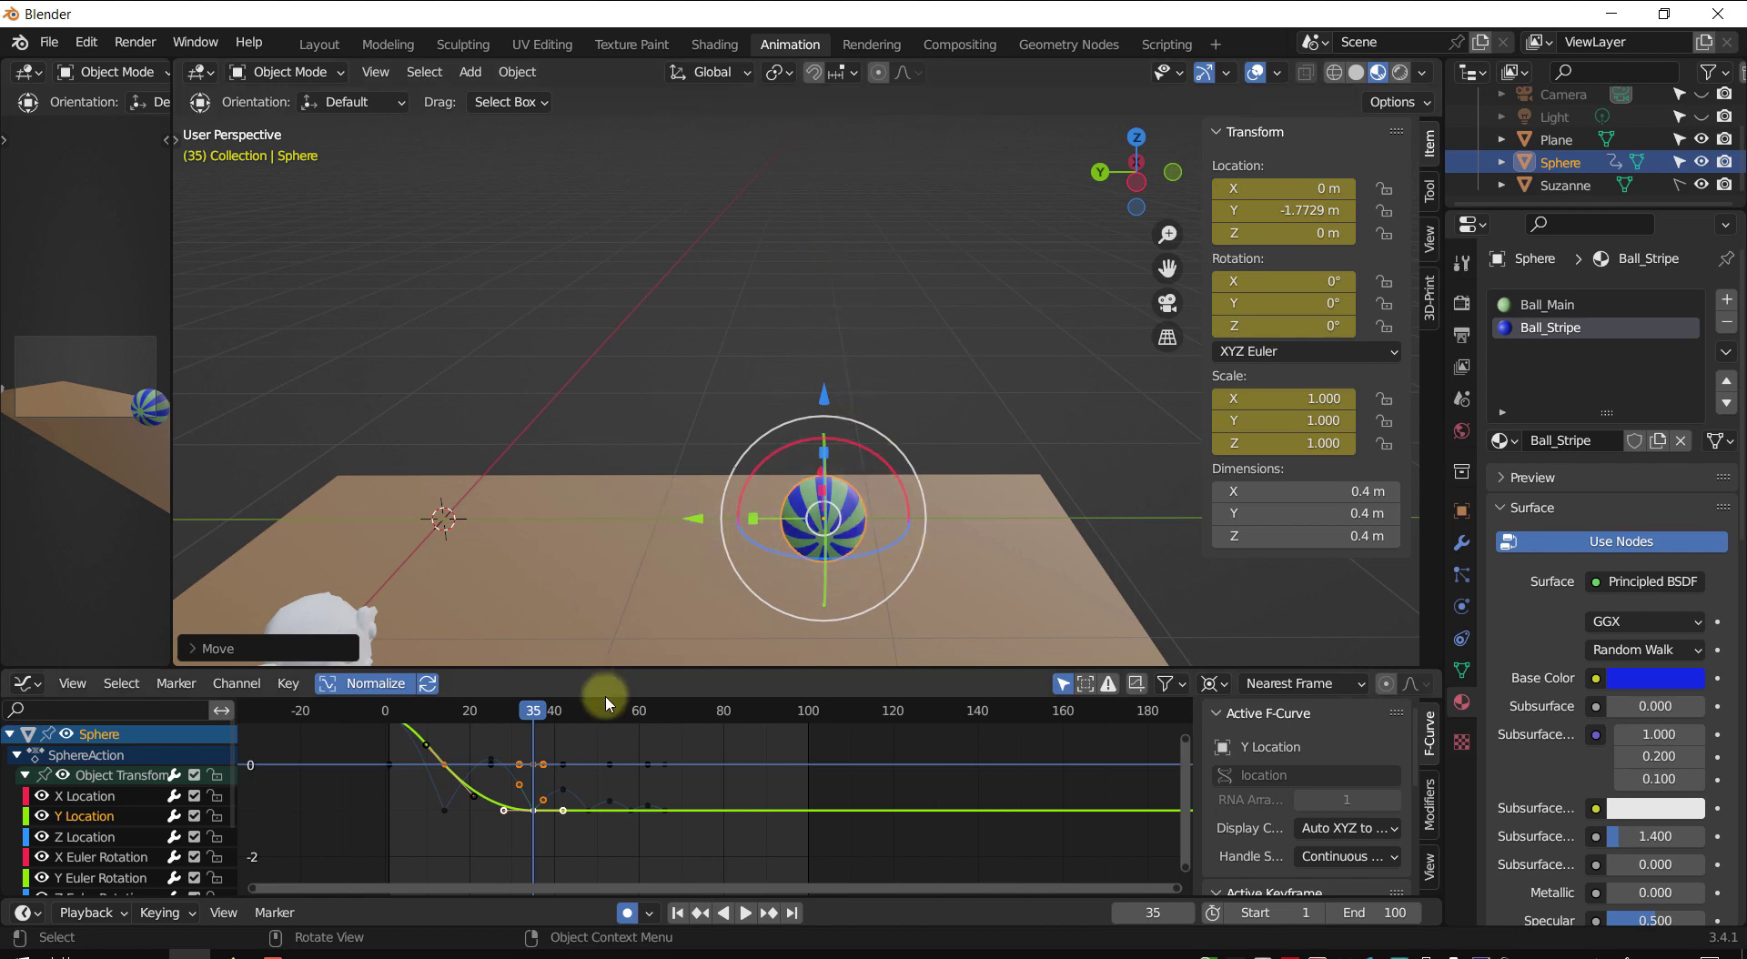
- At the ball's ground contact on frame 48, move the sphere along the Y axis to about -2.46 m
{"action": "middle_click", "coordinate": [527, 780]}
{"action": "scroll", "coordinate": [527, 780], "scroll_direction": "down", "scroll_amount": 1}
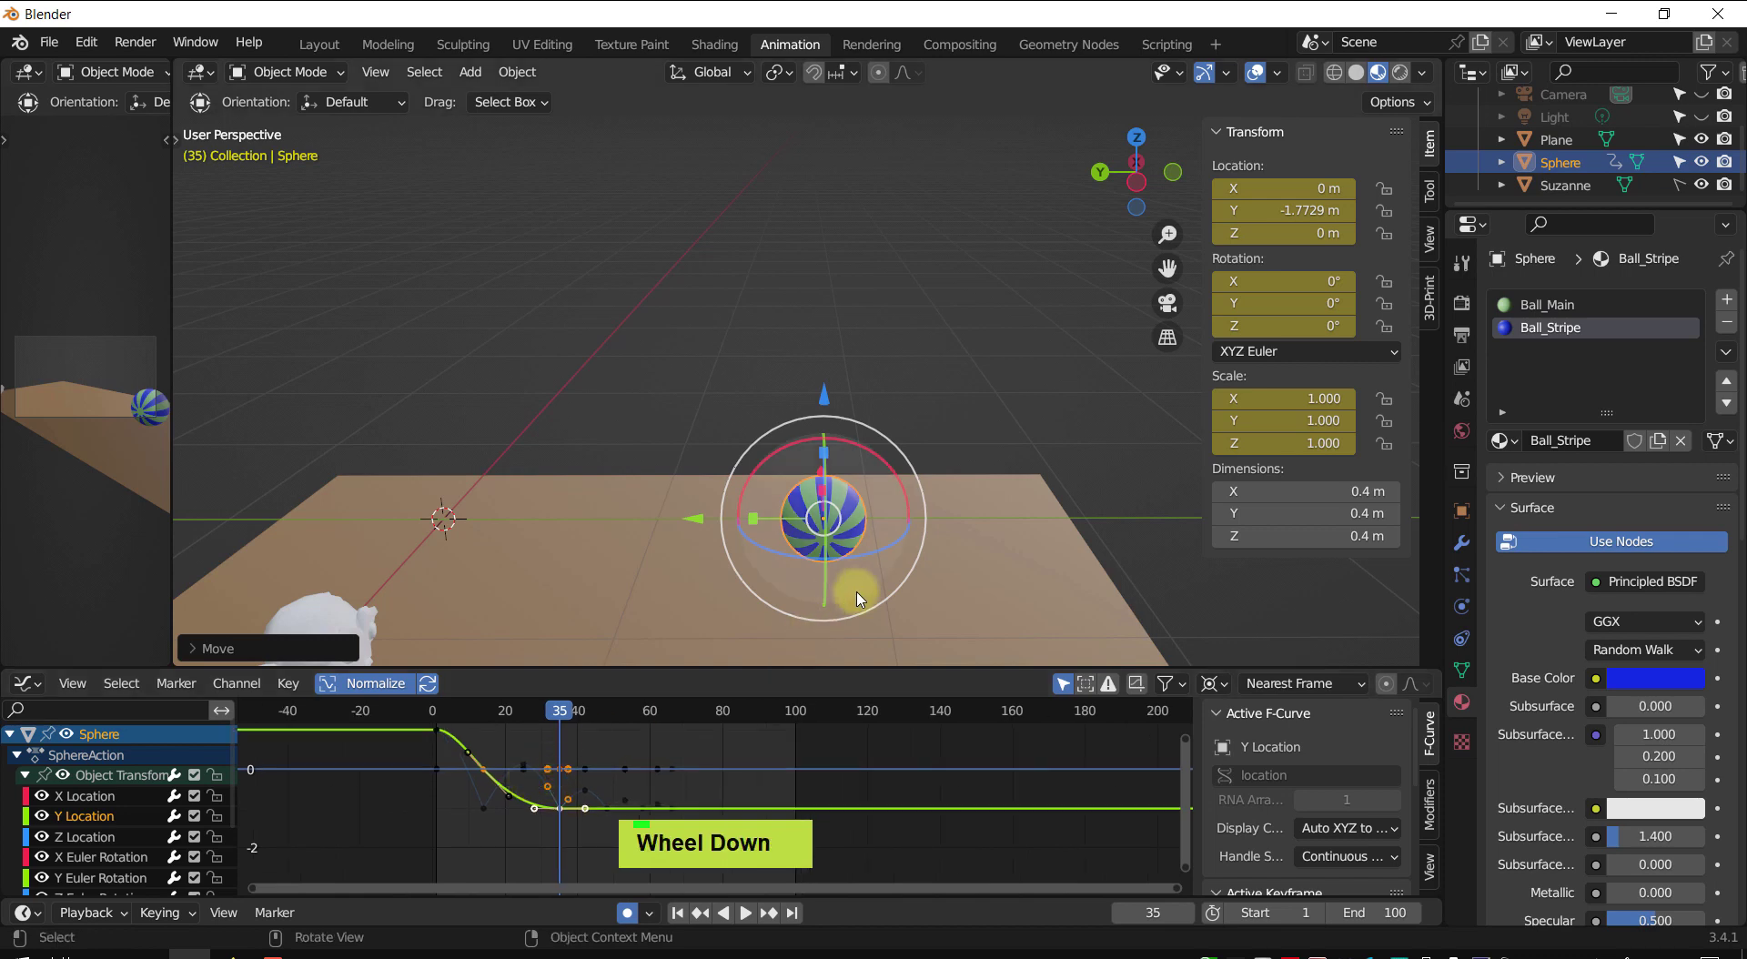
{"action": "key", "text": "Up"}
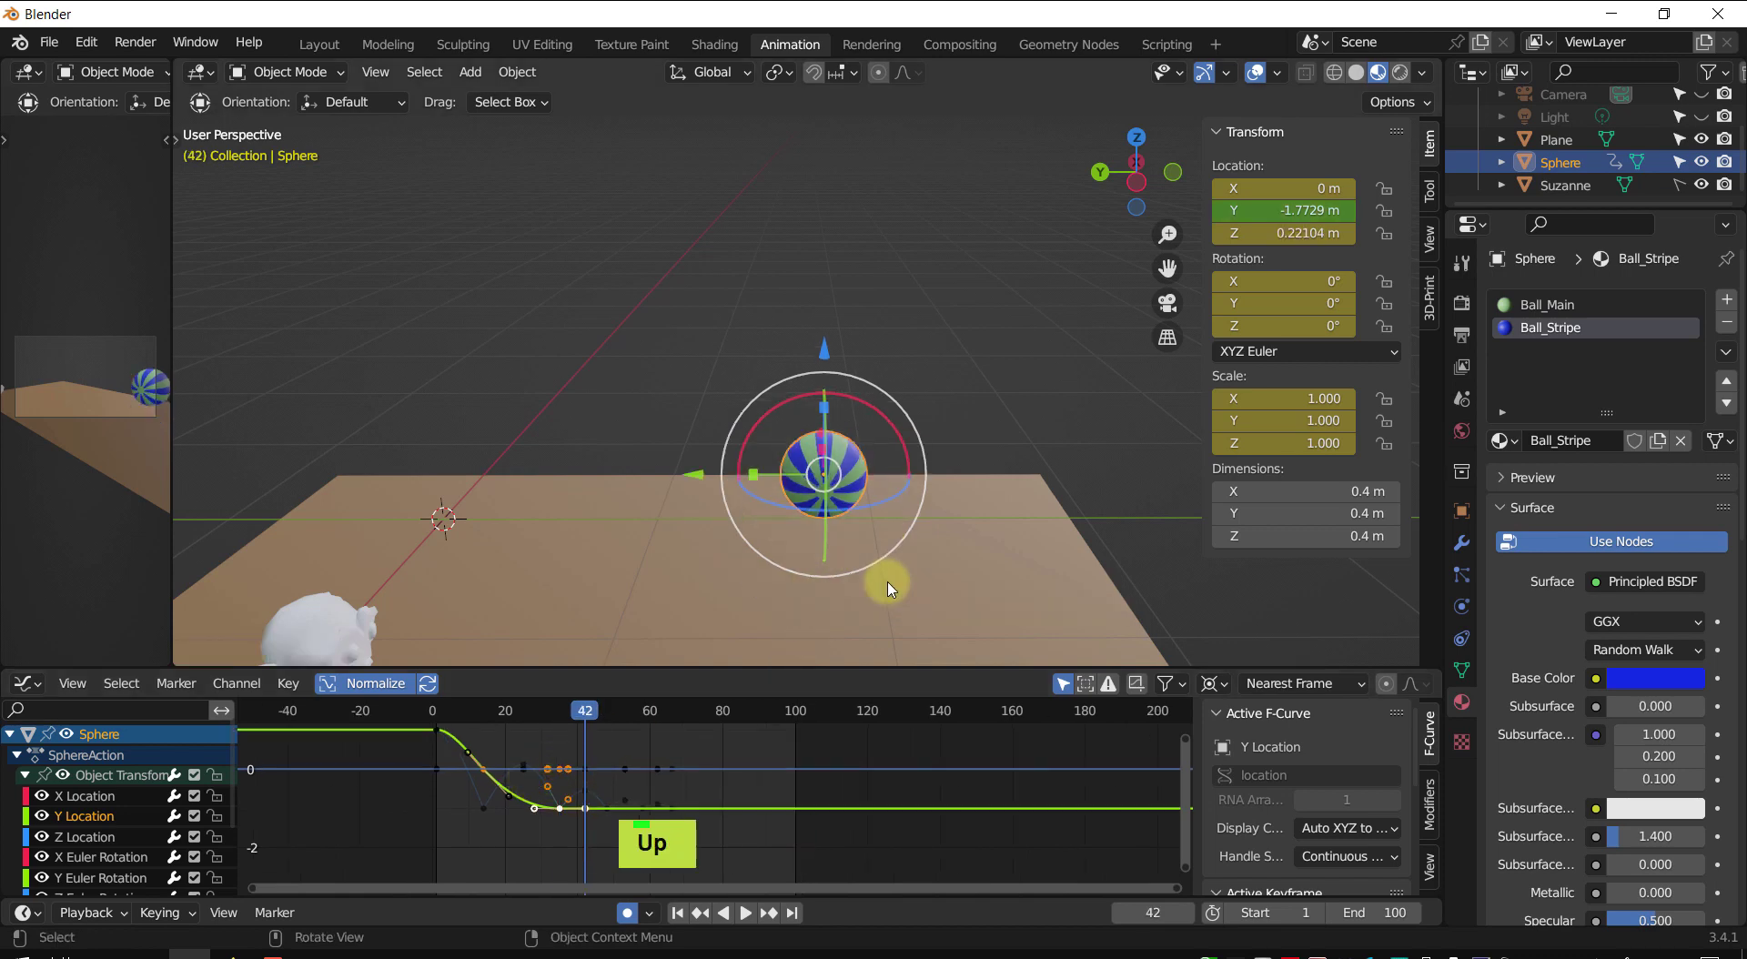
{"action": "key", "text": "Up"}
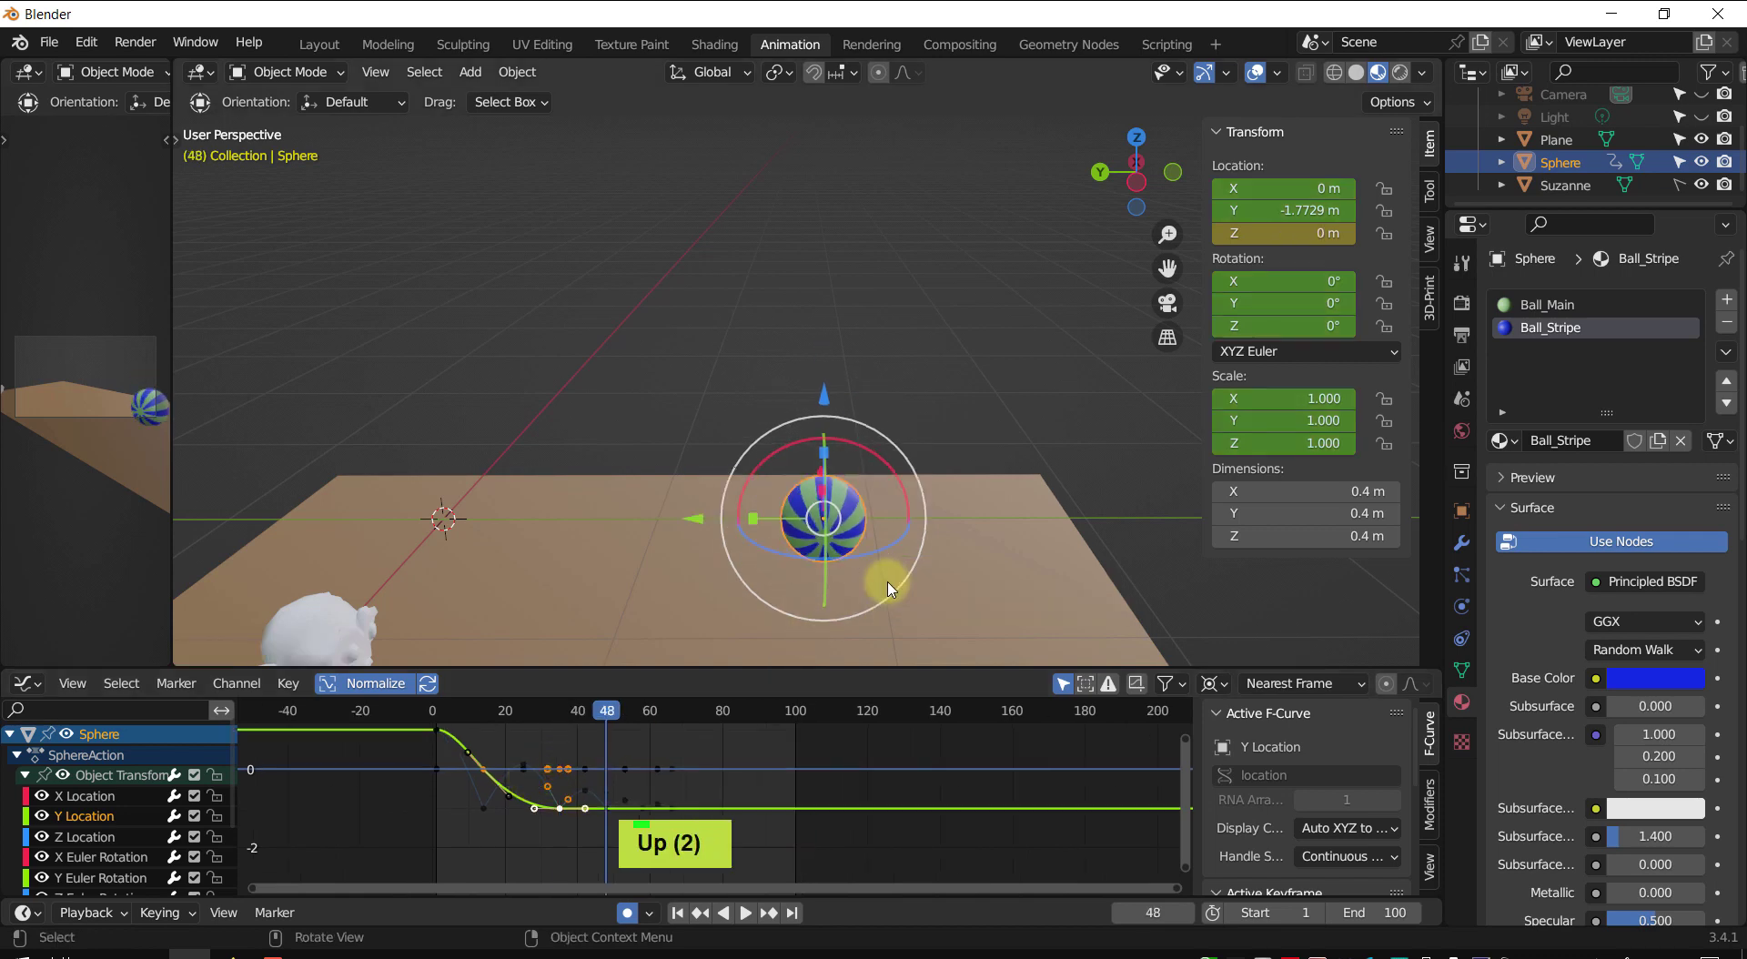
{"action": "left_click_drag", "start_coordinate": [697, 519], "coordinate": [800, 574]}
{"action": "middle_click_drag", "start_coordinate": [834, 769], "coordinate": [647, 776], "text": "shift"}
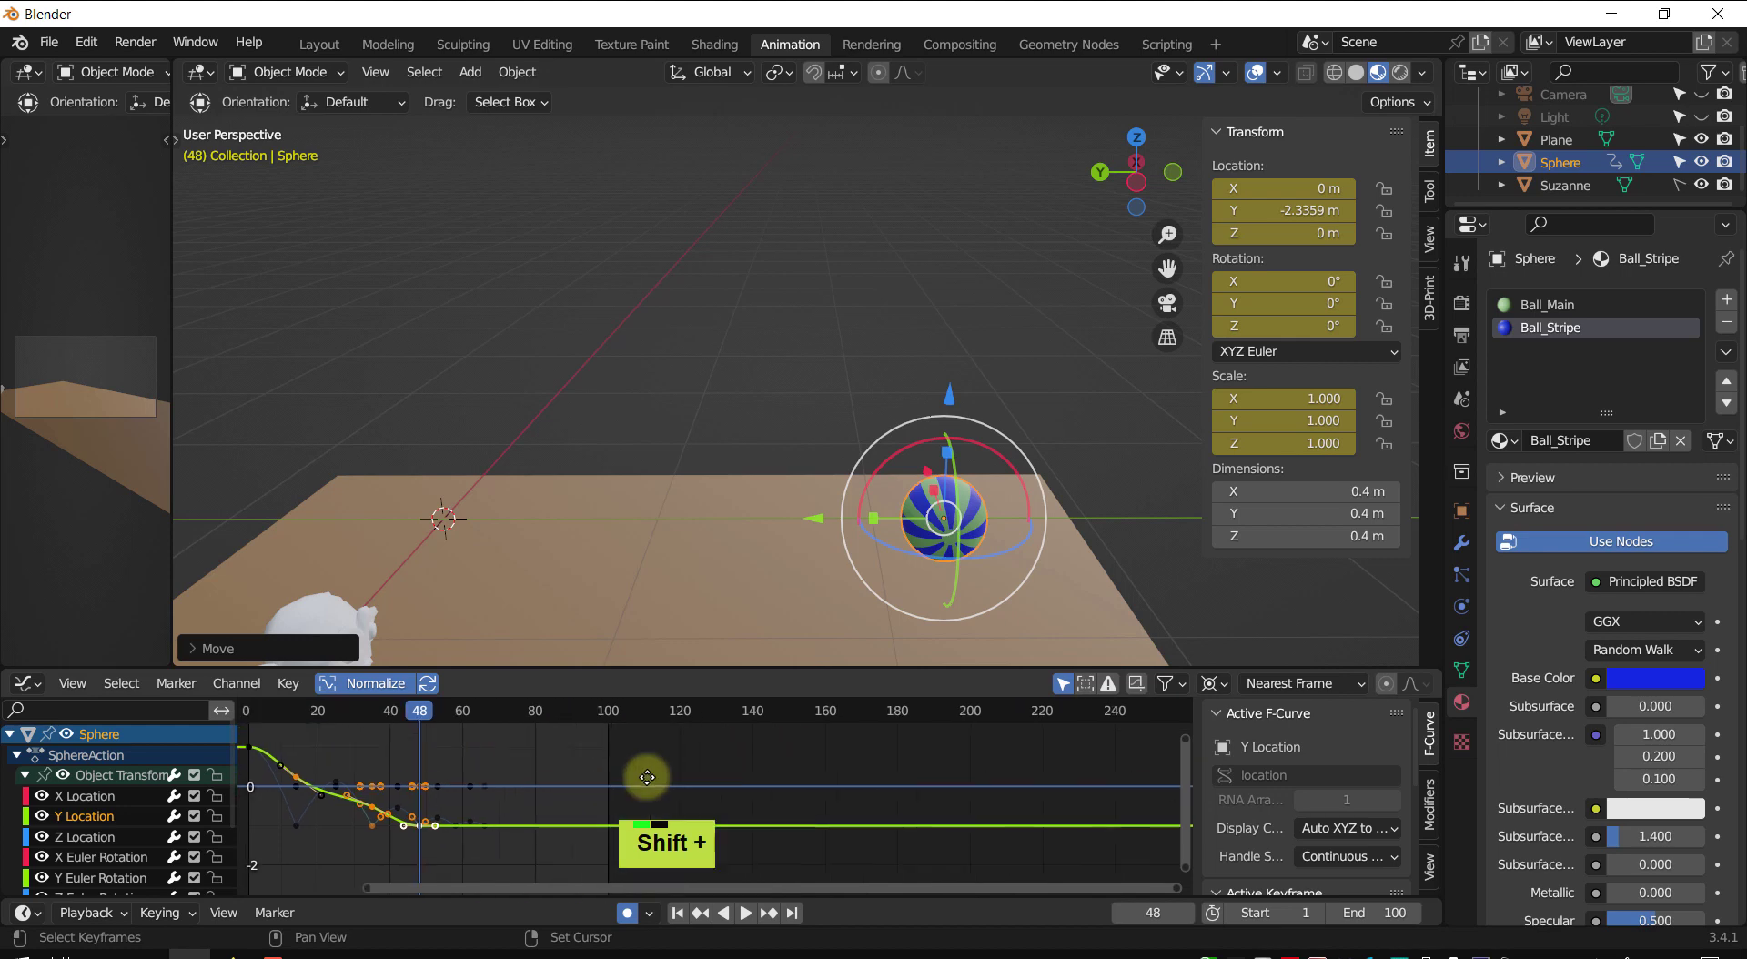
{"action": "key", "text": "shift+Up"}
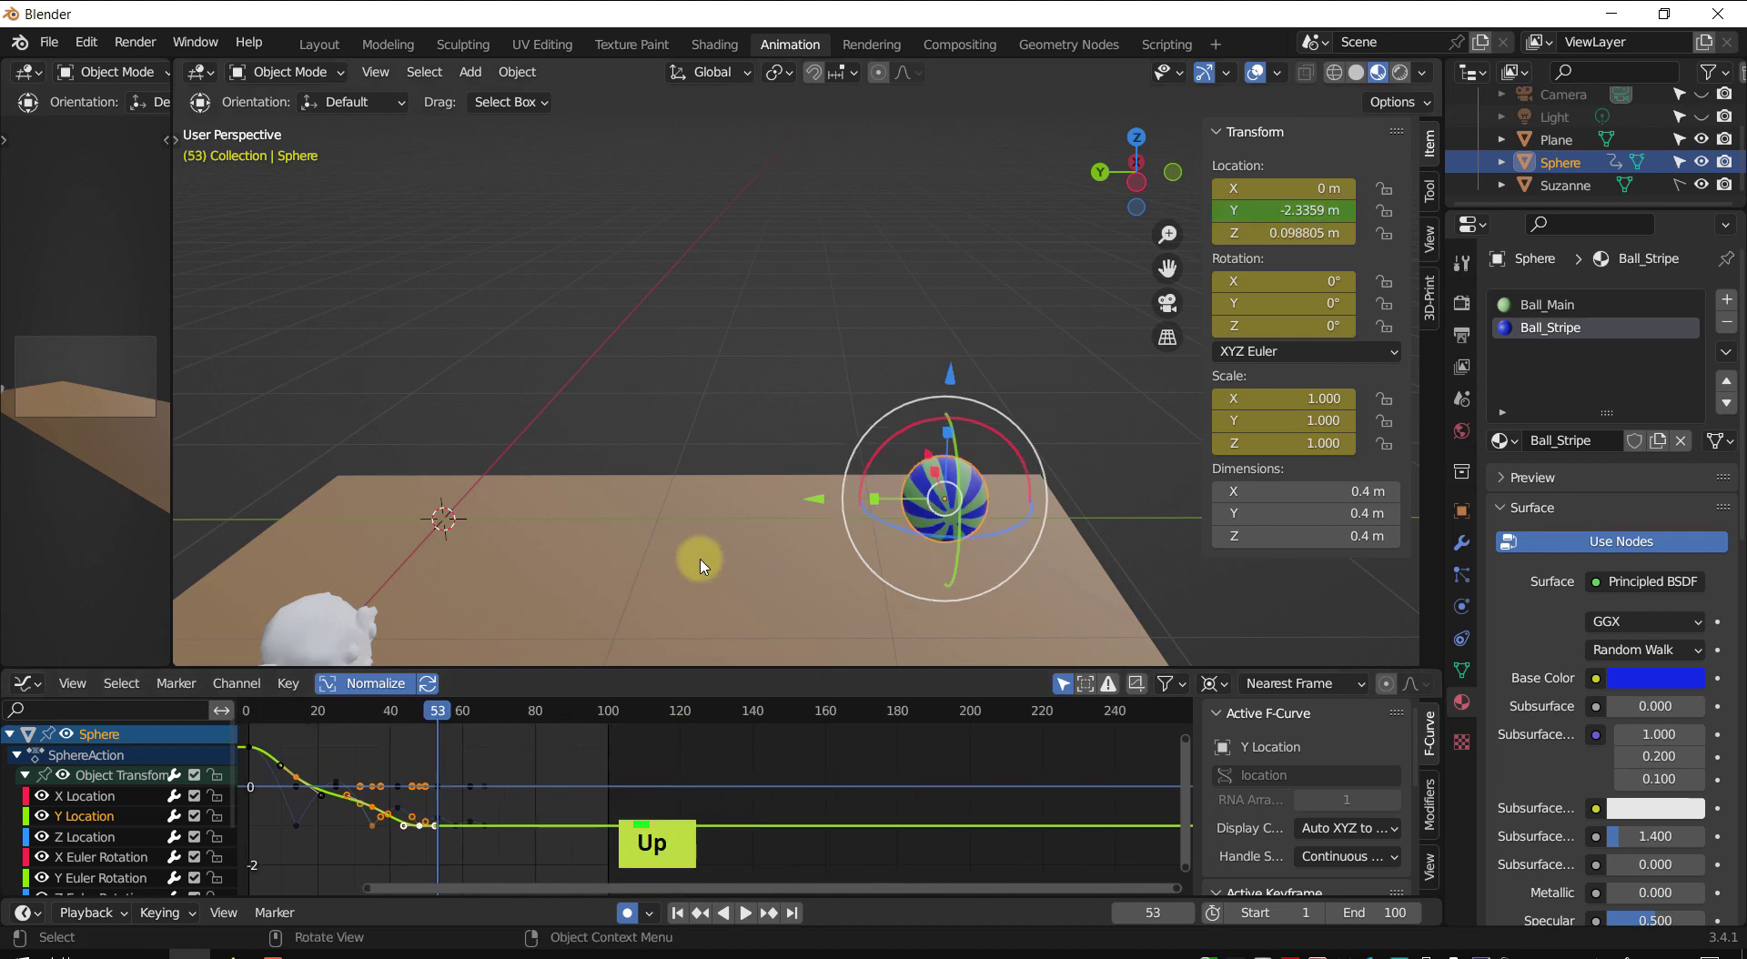
{"action": "key", "text": "Down"}
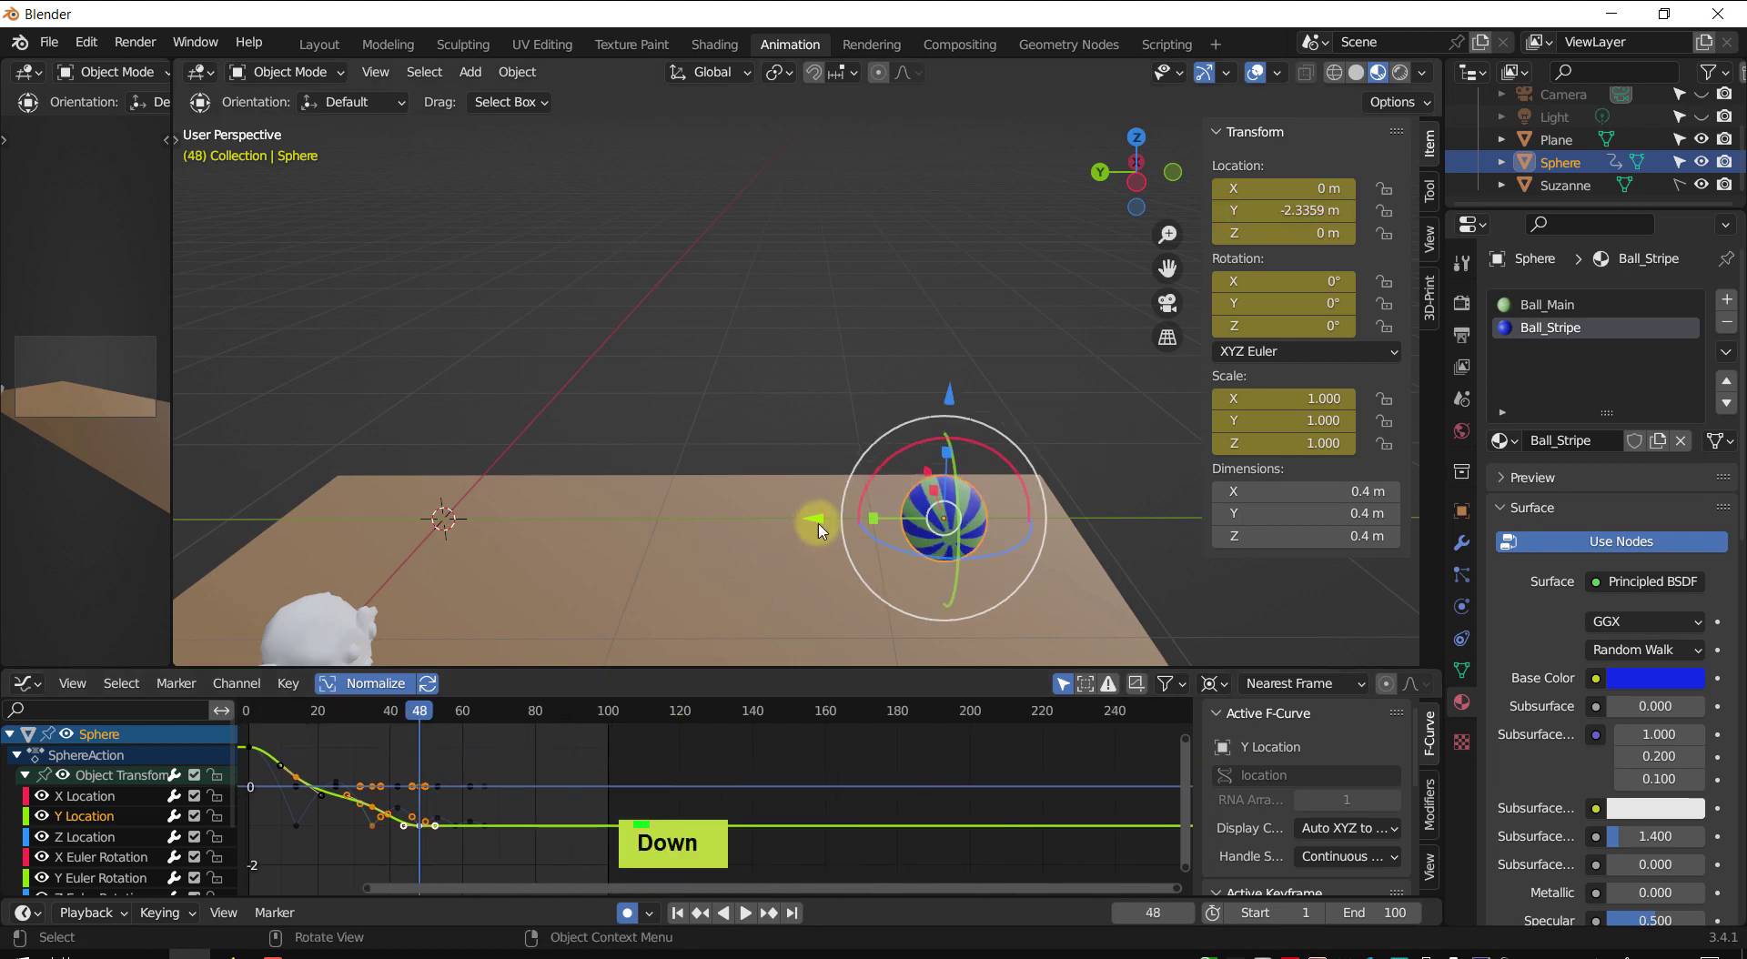
{"action": "left_click_drag", "start_coordinate": [819, 522], "coordinate": [847, 522]}
- At the ball's ground contact on frame 58, move the sphere along the Y axis to about -2.53 m
{"action": "key", "text": "Up"}
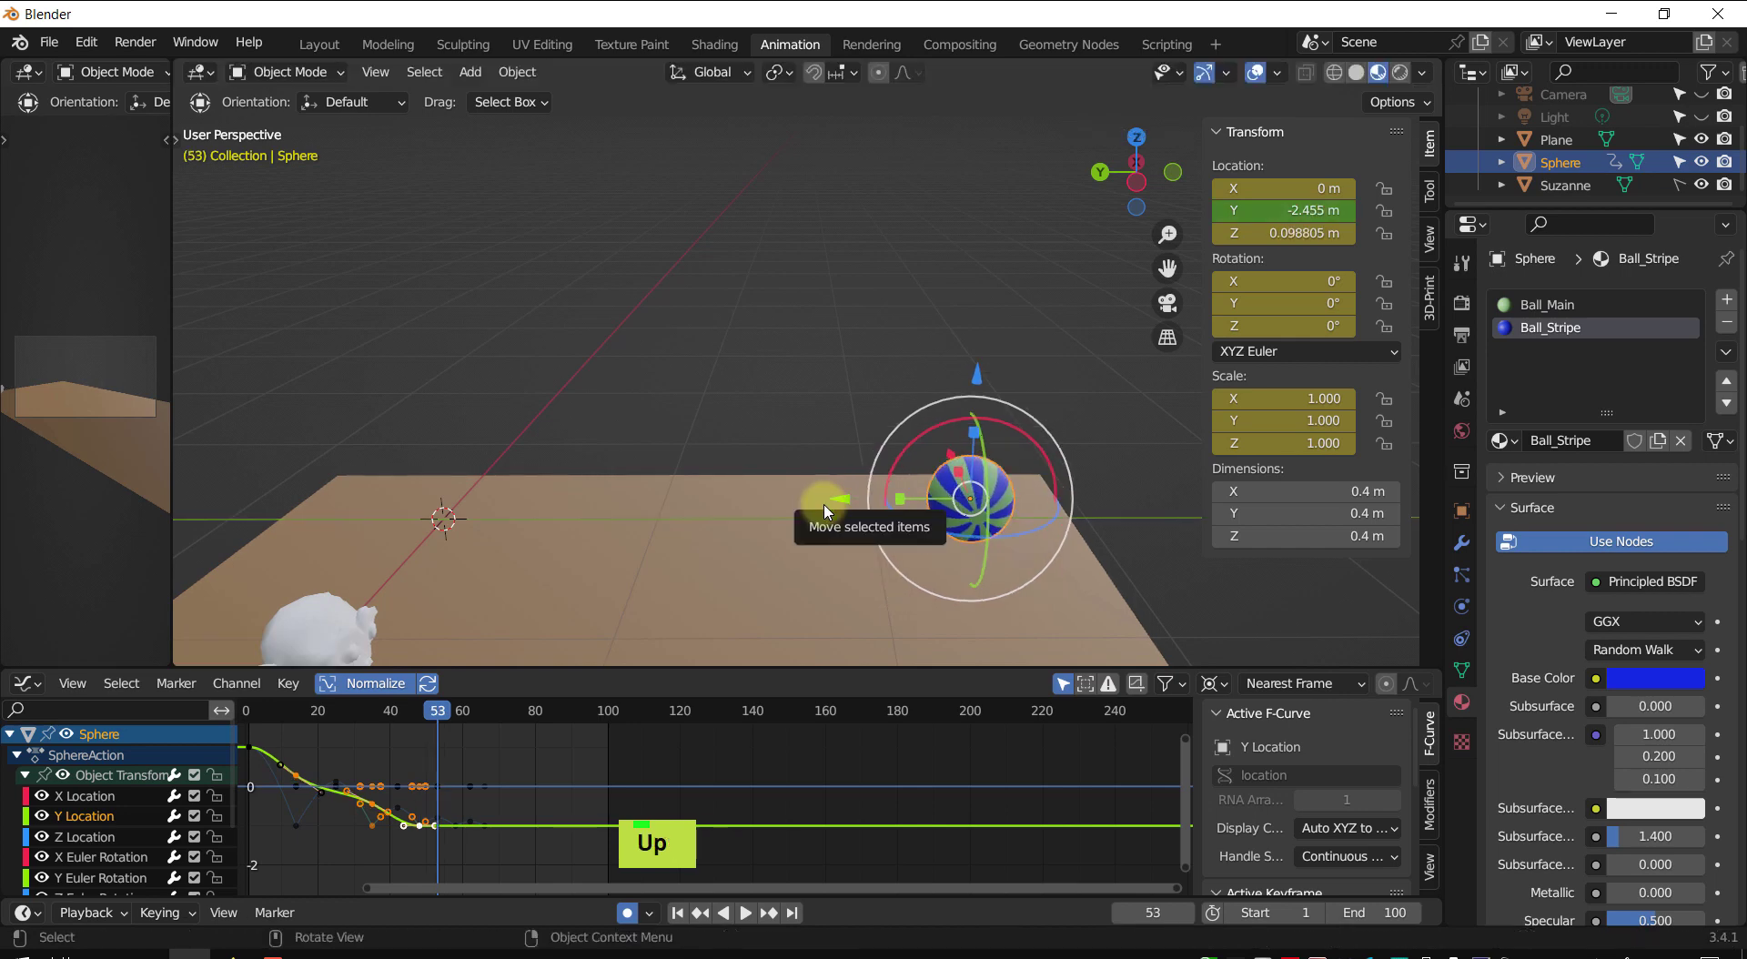
{"action": "key", "text": "Up"}
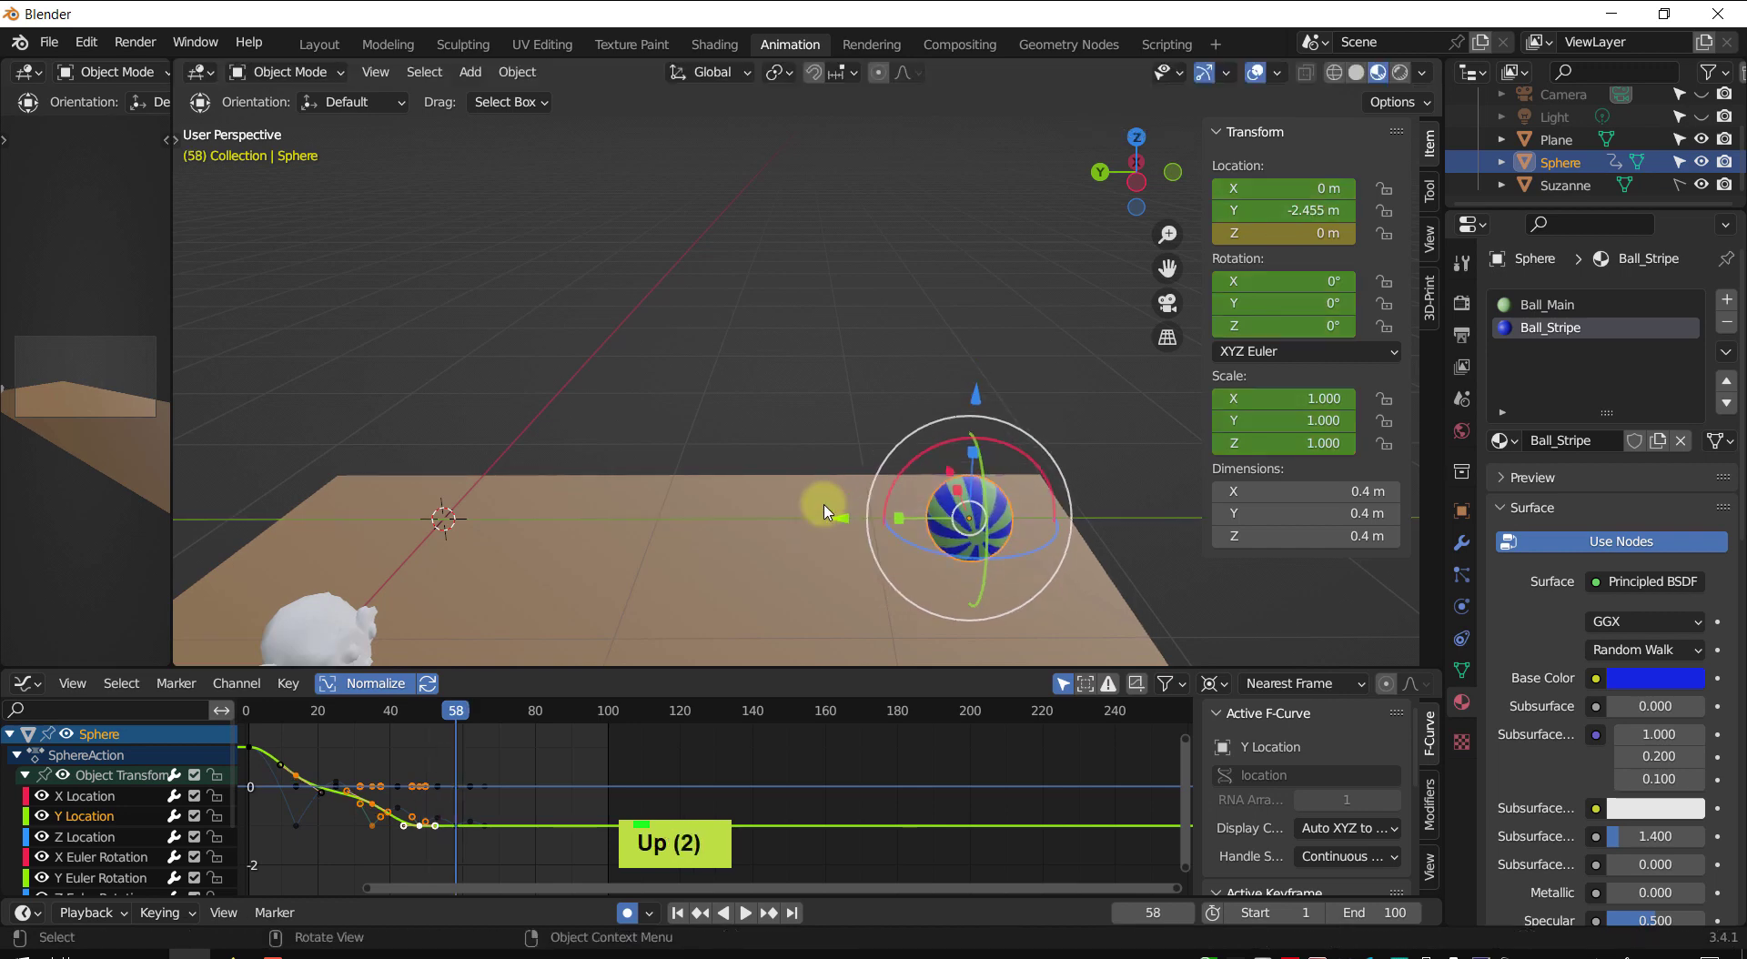
{"action": "left_click_drag", "start_coordinate": [842, 523], "coordinate": [859, 528]}
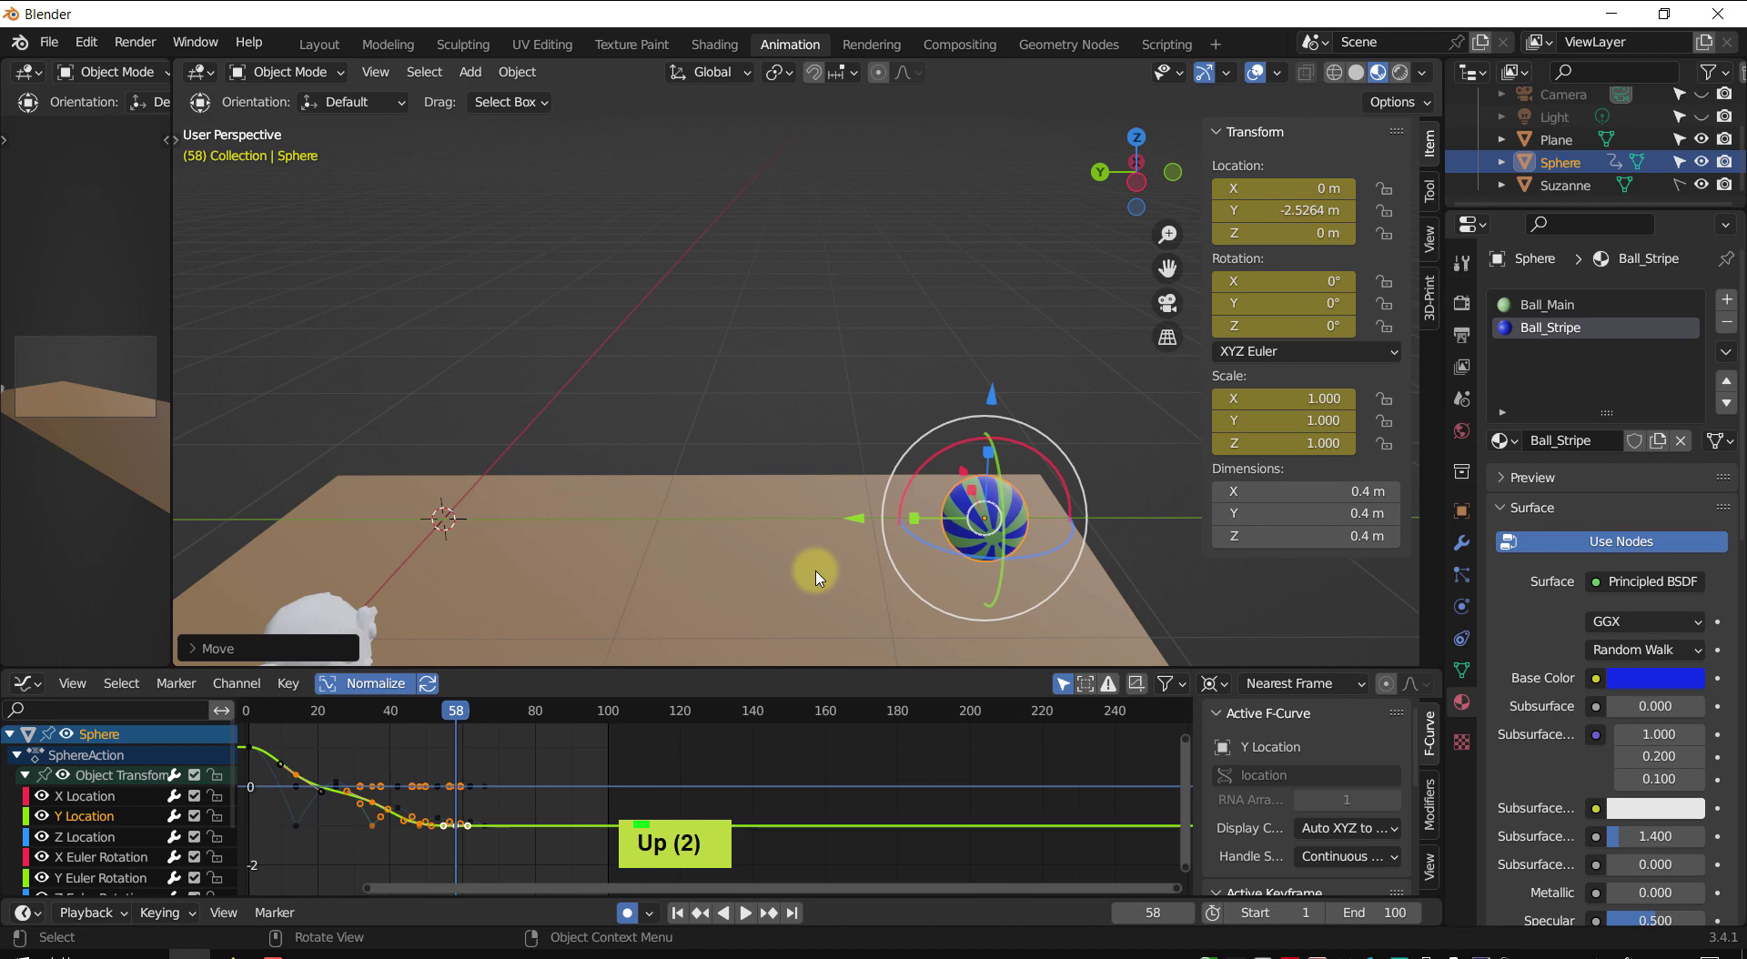
- At the ball's ground contact on frame 66, move the sphere along the Y axis to about -2.55 m
{"action": "key", "text": "Up"}
{"action": "key", "text": "Down"}
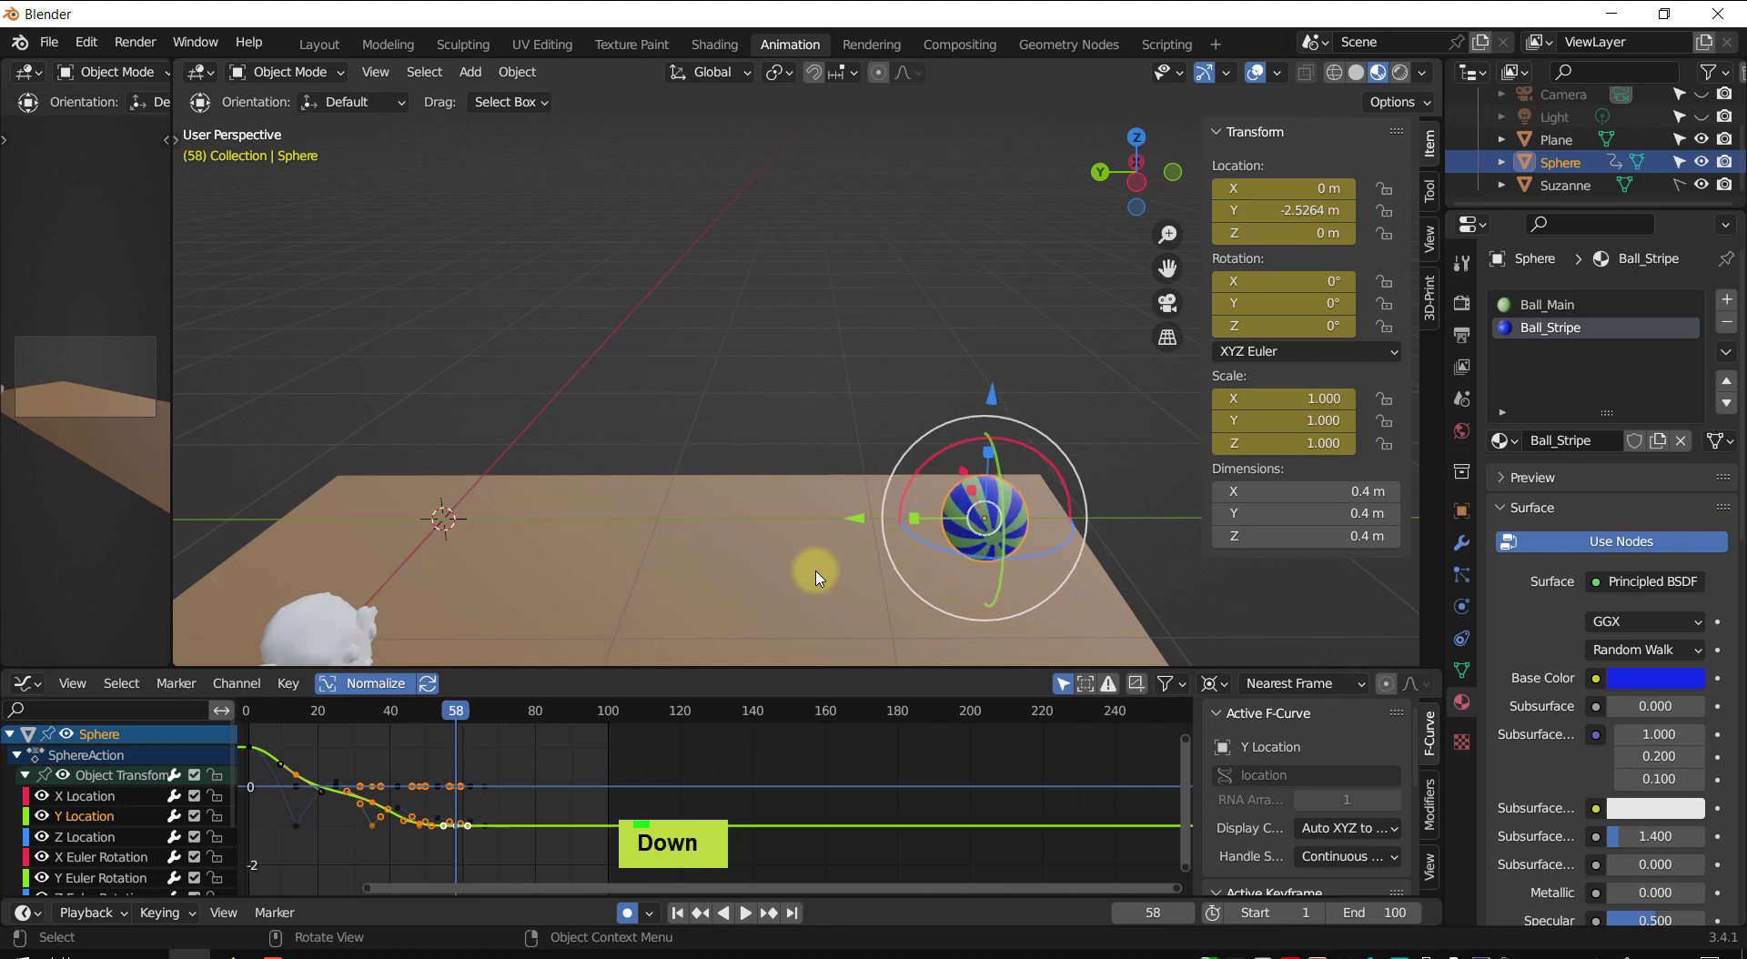
{"action": "key", "text": "Up"}
{"action": "key", "text": "Up"}
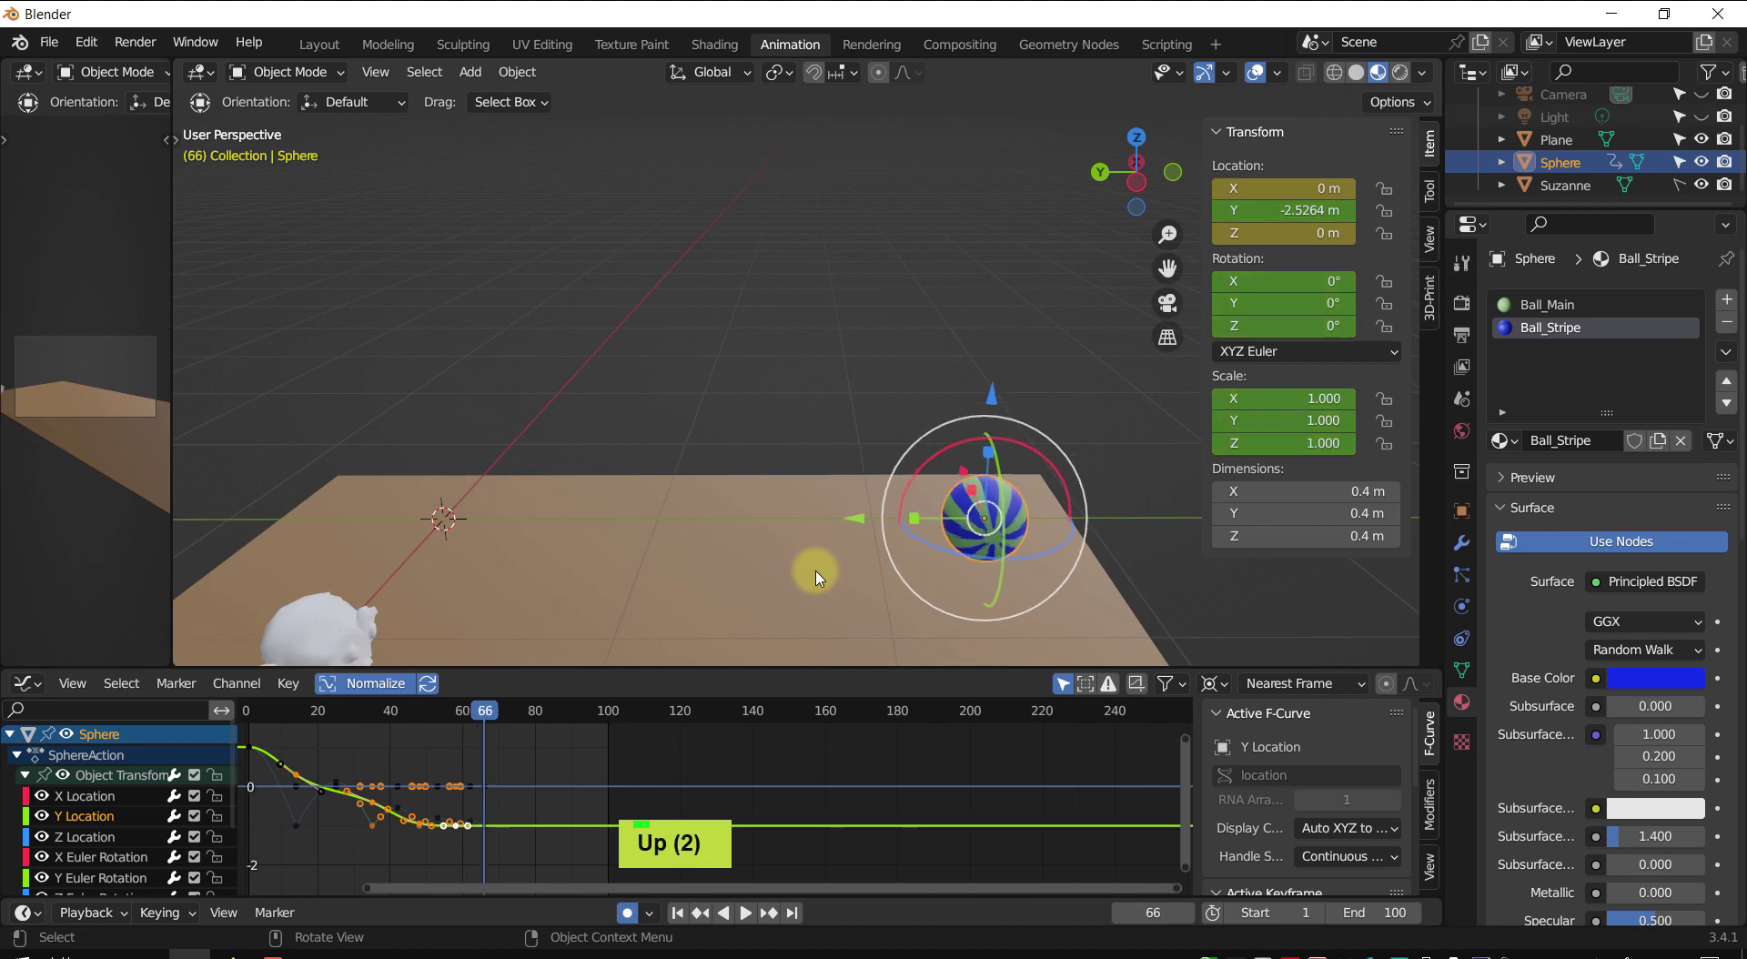
{"action": "left_click_drag", "start_coordinate": [856, 520], "coordinate": [874, 519]}
- Play the animation to review the ball's forward travel across the plane
{"action": "key", "text": "Down"}
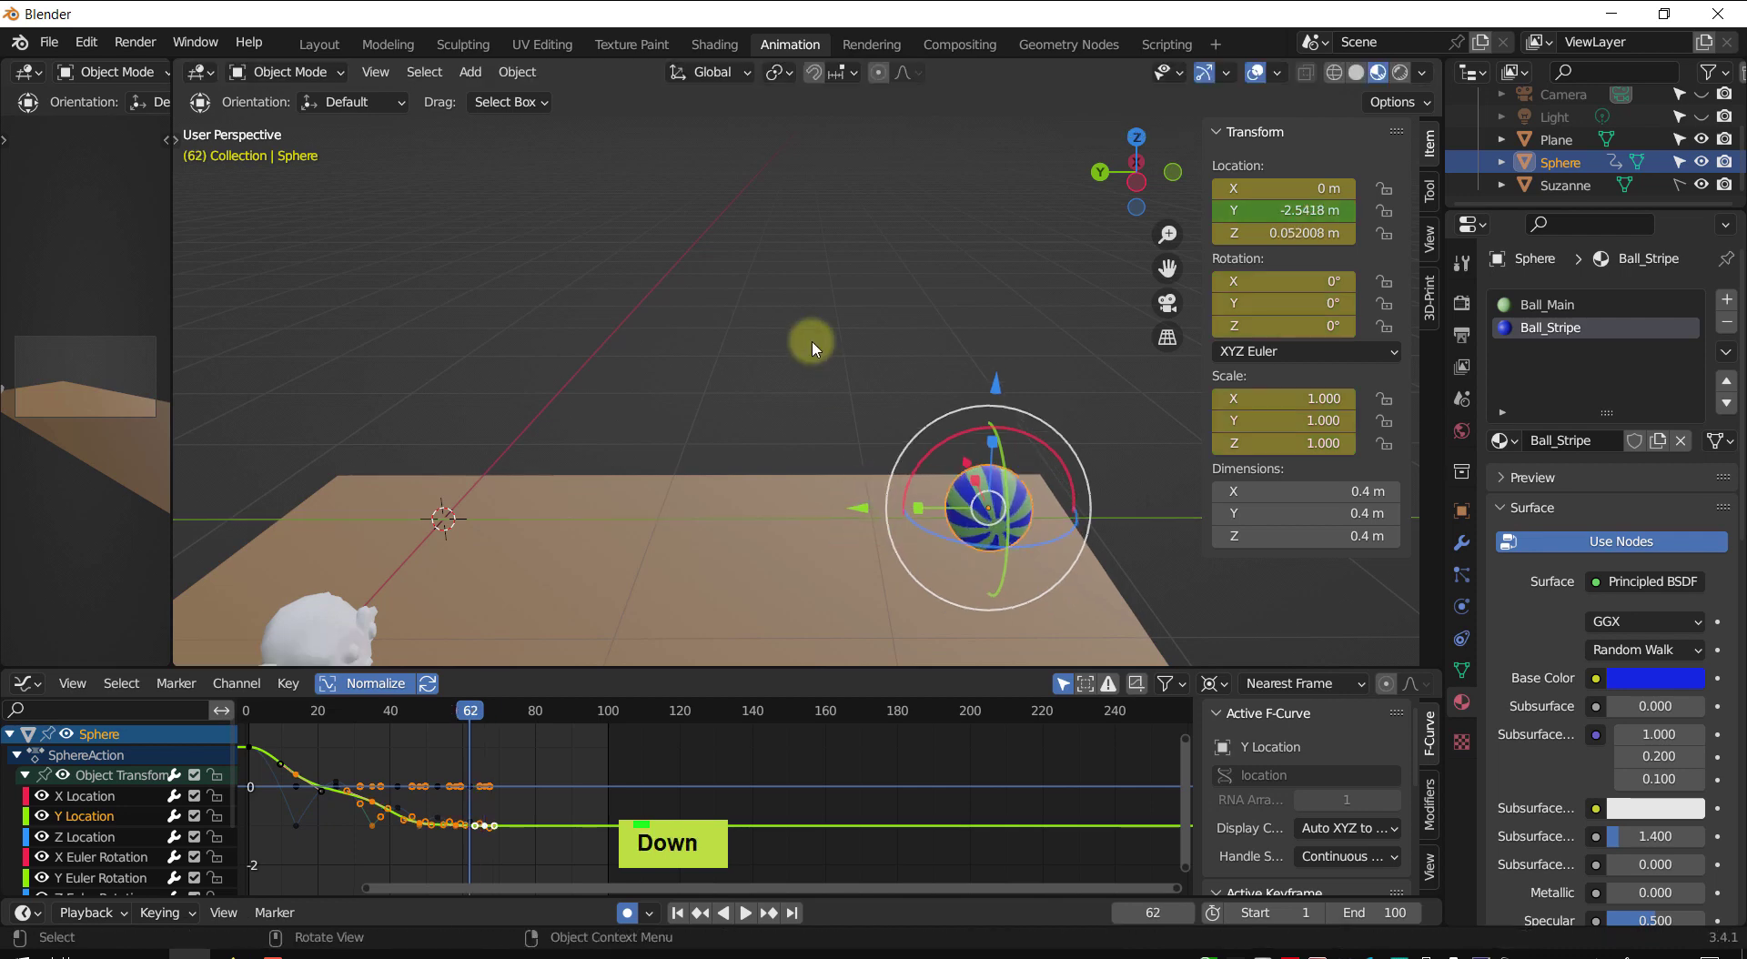
{"action": "key", "text": "Up"}
{"action": "key", "text": "Up"}
{"action": "key", "text": "shift+space"}
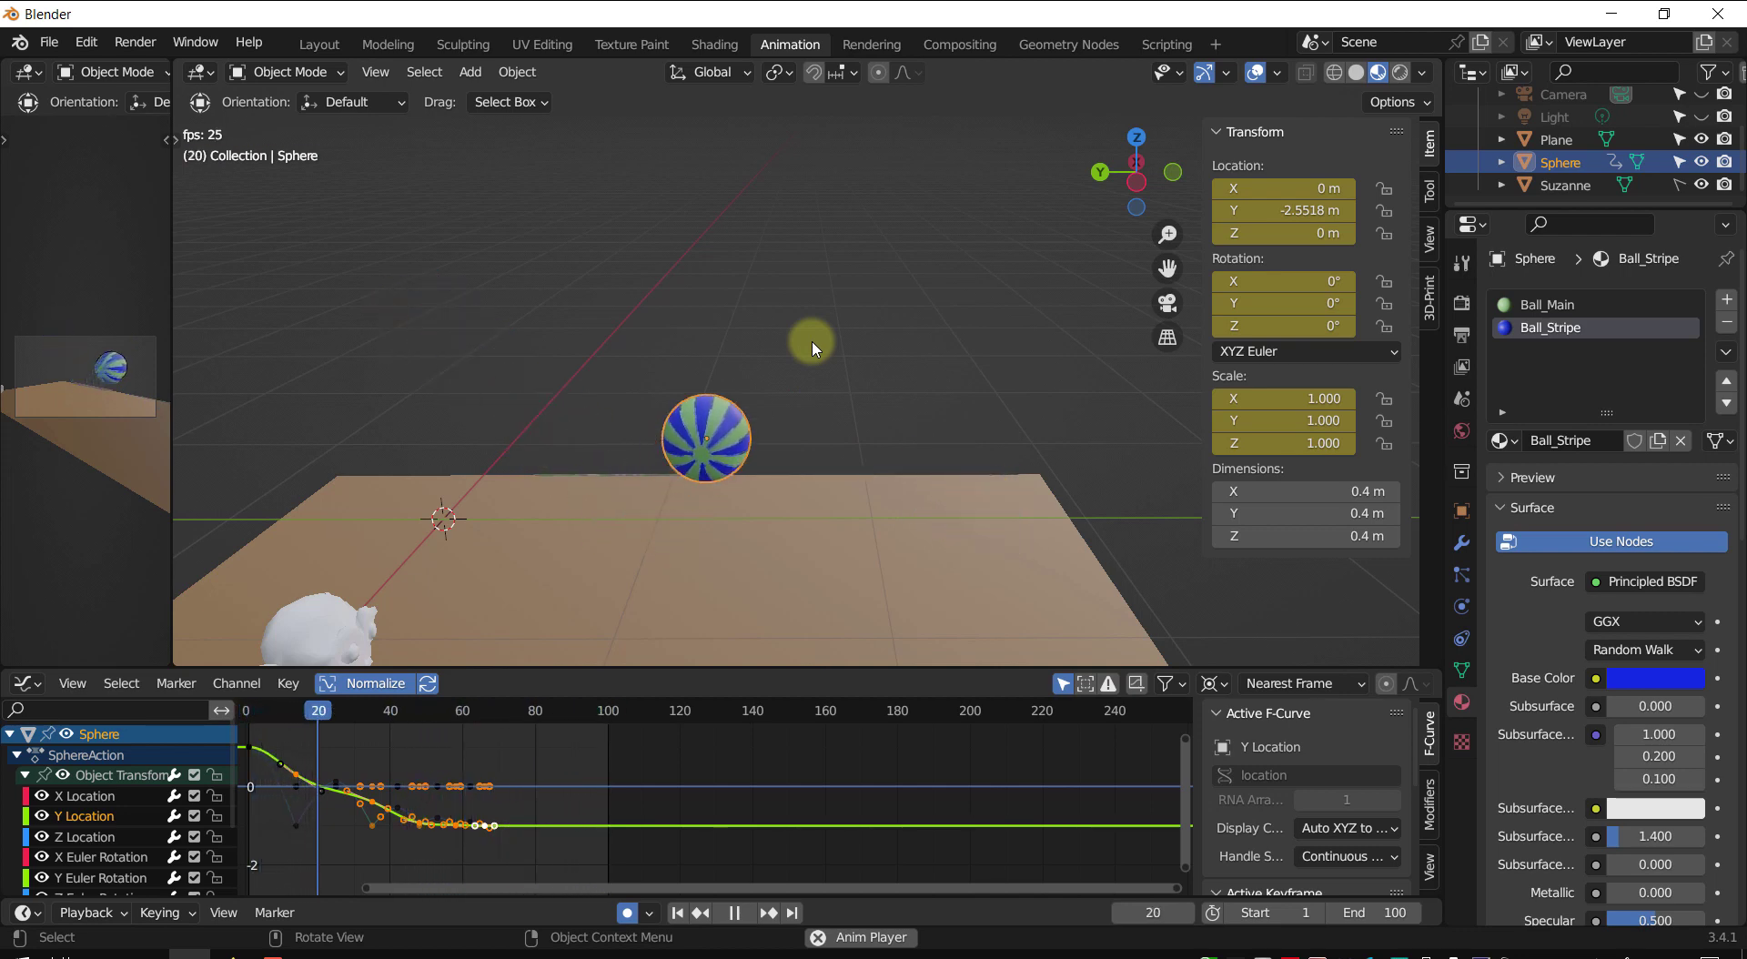
{"action": "key", "text": "shift+space"}
{"action": "middle_click_drag", "start_coordinate": [624, 519], "coordinate": [691, 514], "text": "shift"}
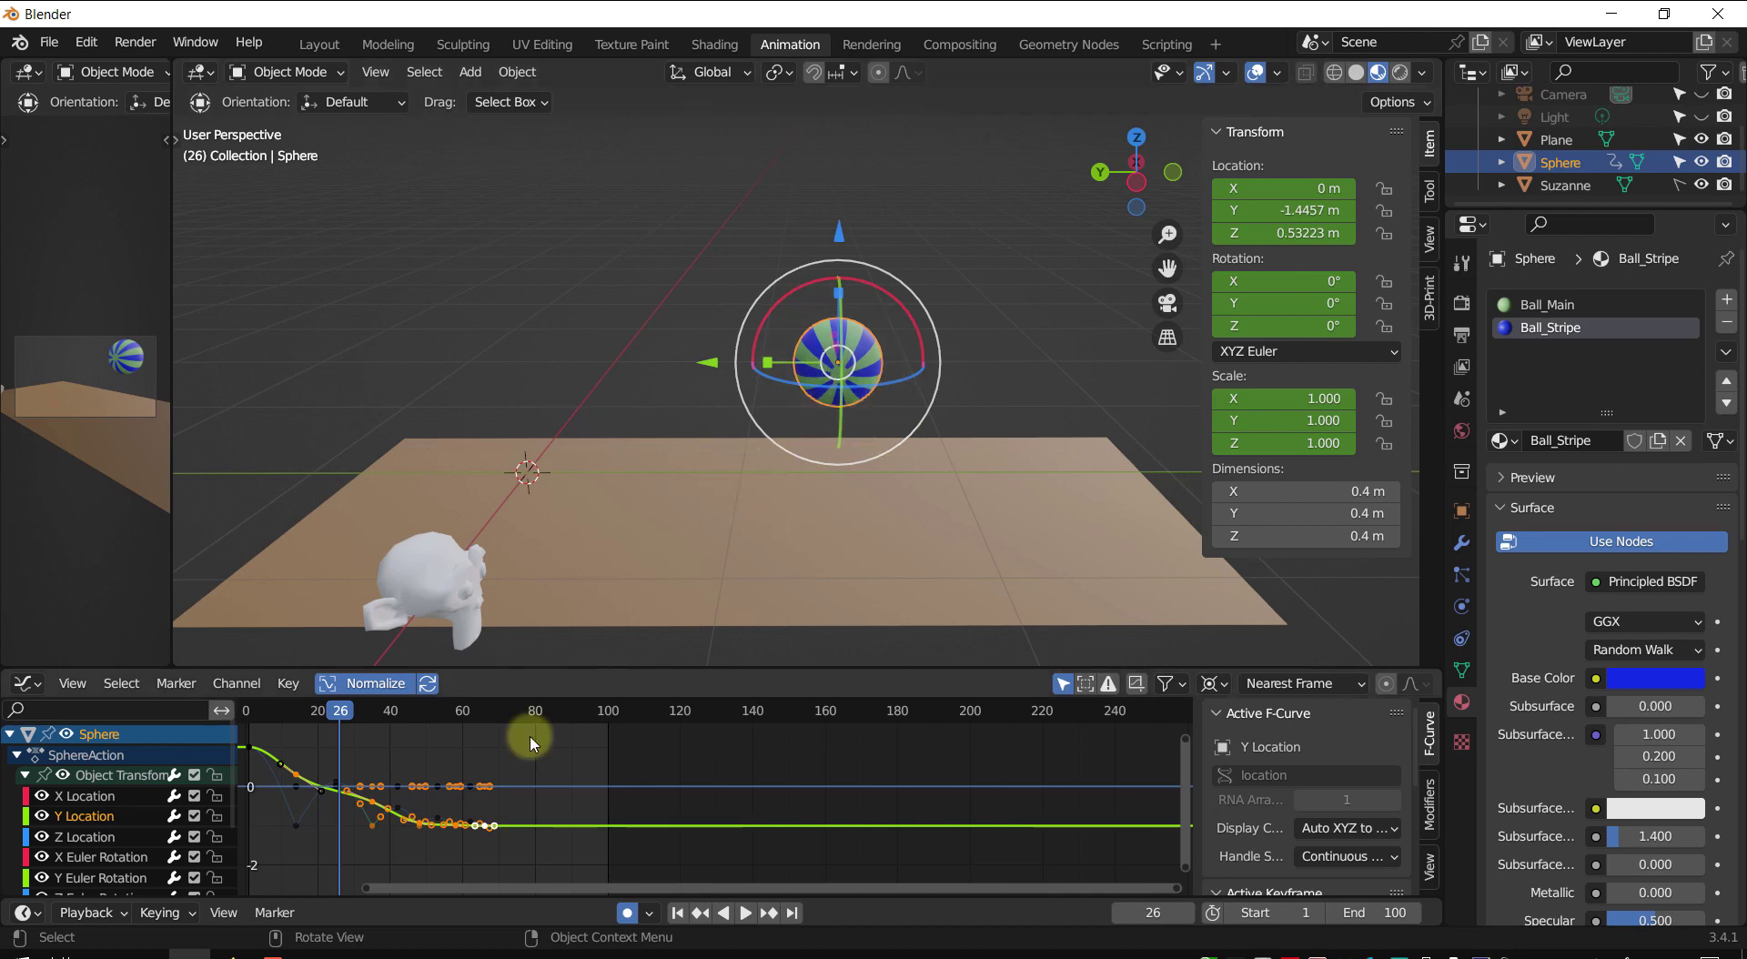
- Hide all of the sphere's animation curves except Y Location in the graph editor
{"action": "middle_click_drag", "start_coordinate": [392, 790], "coordinate": [591, 769], "text": "shift"}
{"action": "scroll", "coordinate": [438, 785], "scroll_direction": "up", "scroll_amount": 3}
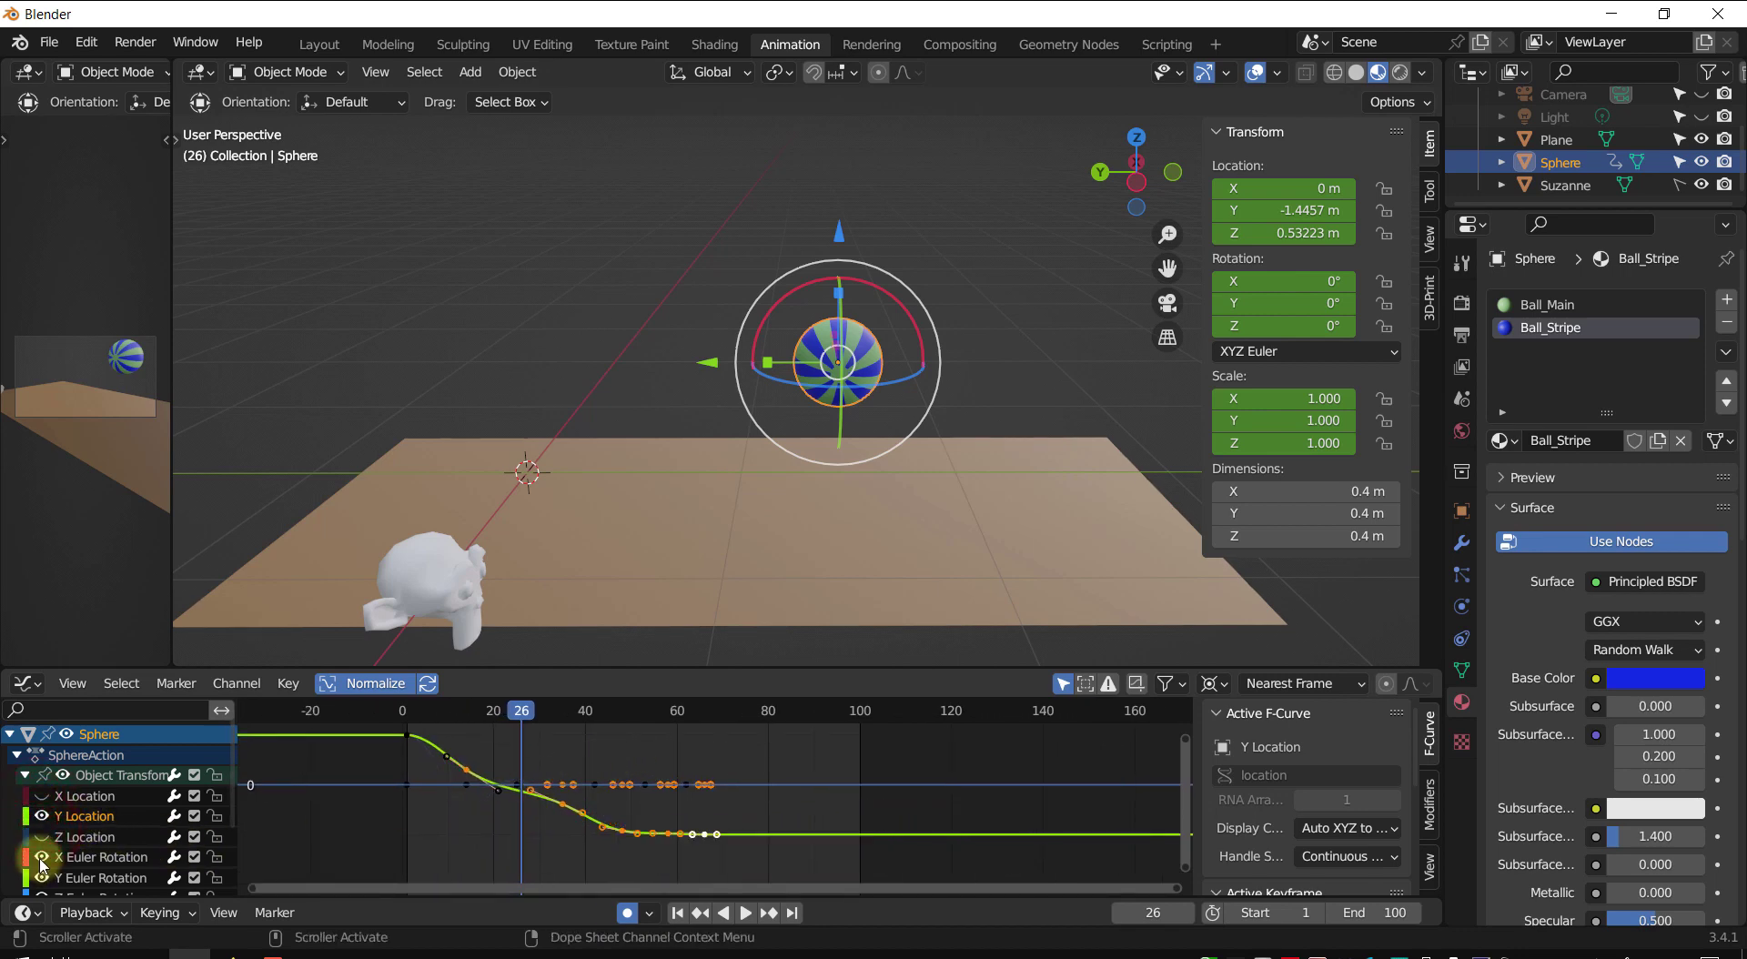
{"action": "scroll", "coordinate": [41, 839], "scroll_direction": "down", "scroll_amount": 2}
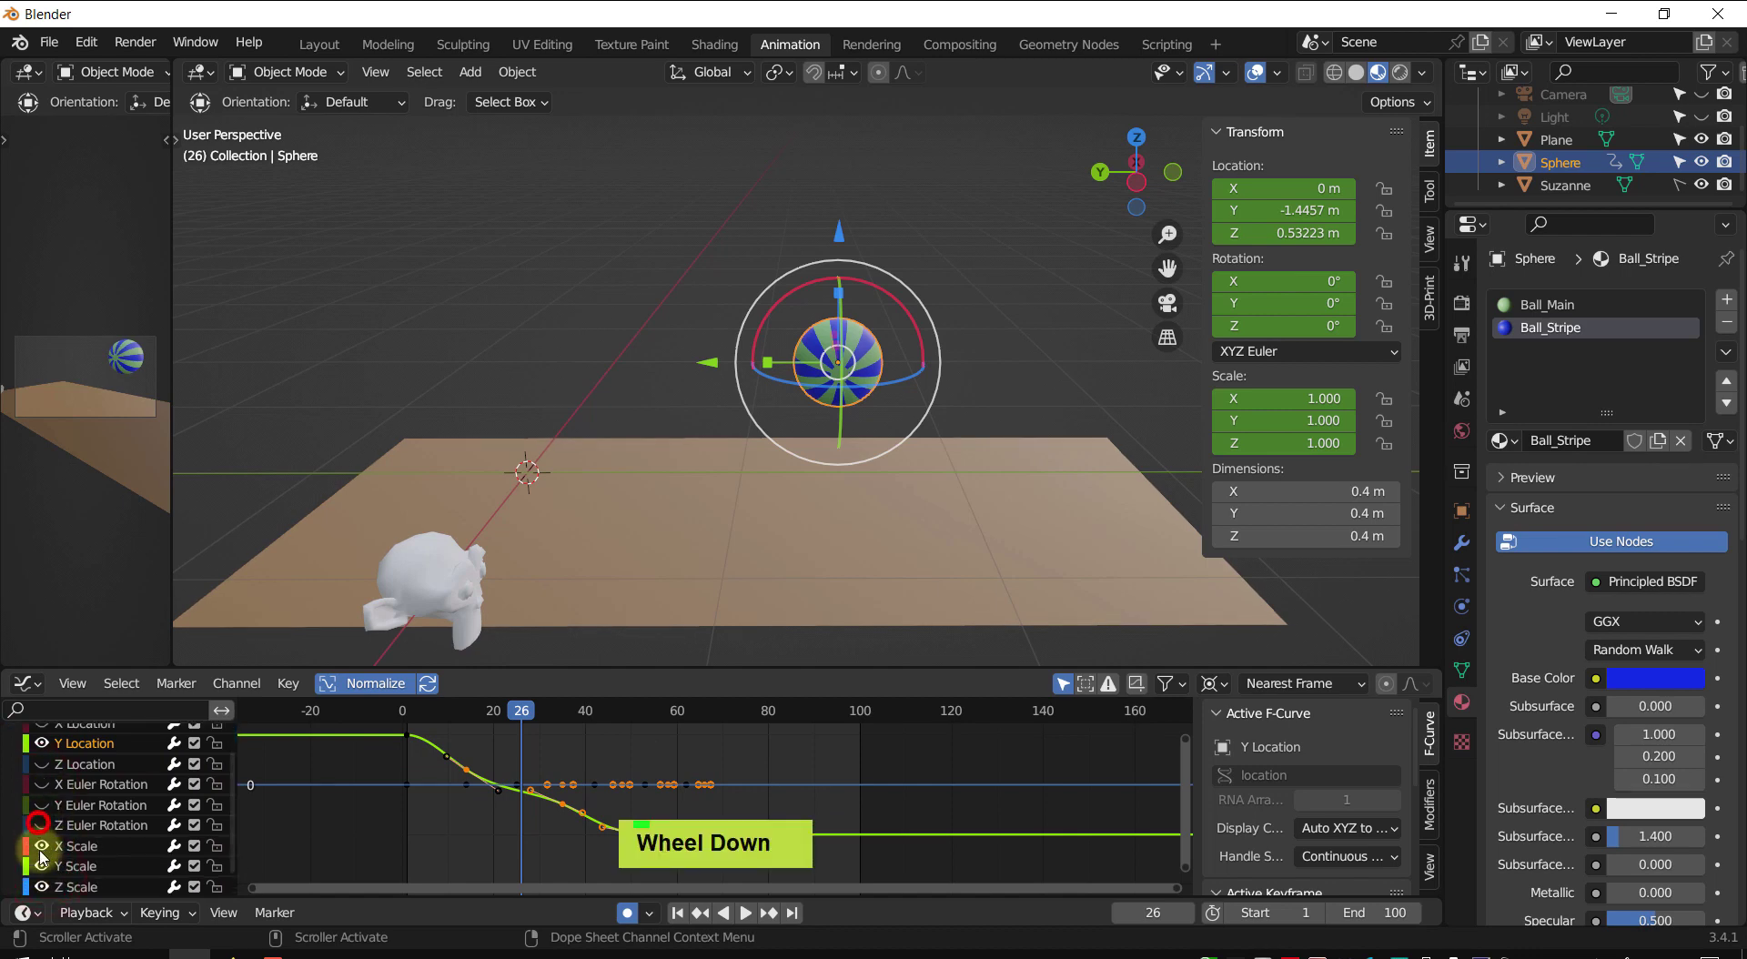
{"action": "scroll", "coordinate": [41, 887], "scroll_direction": "down", "scroll_amount": 1}
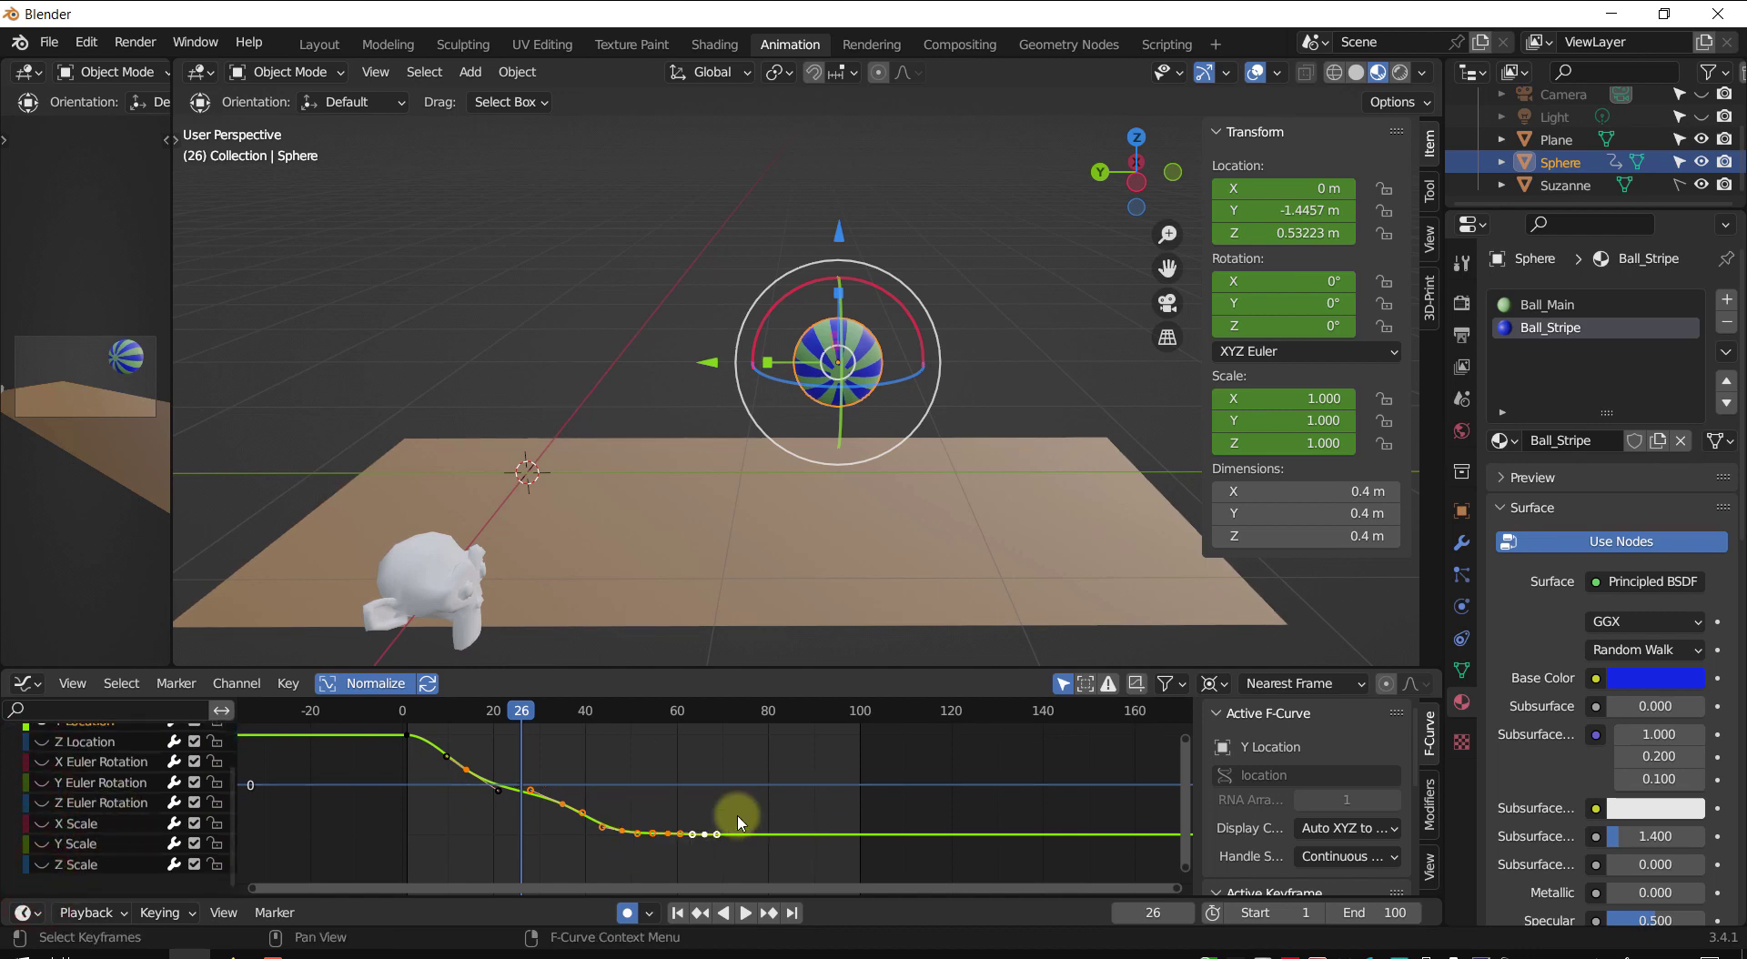
{"action": "scroll", "coordinate": [719, 794], "scroll_direction": "up", "scroll_amount": 2}
{"action": "key", "text": "ctrl"}
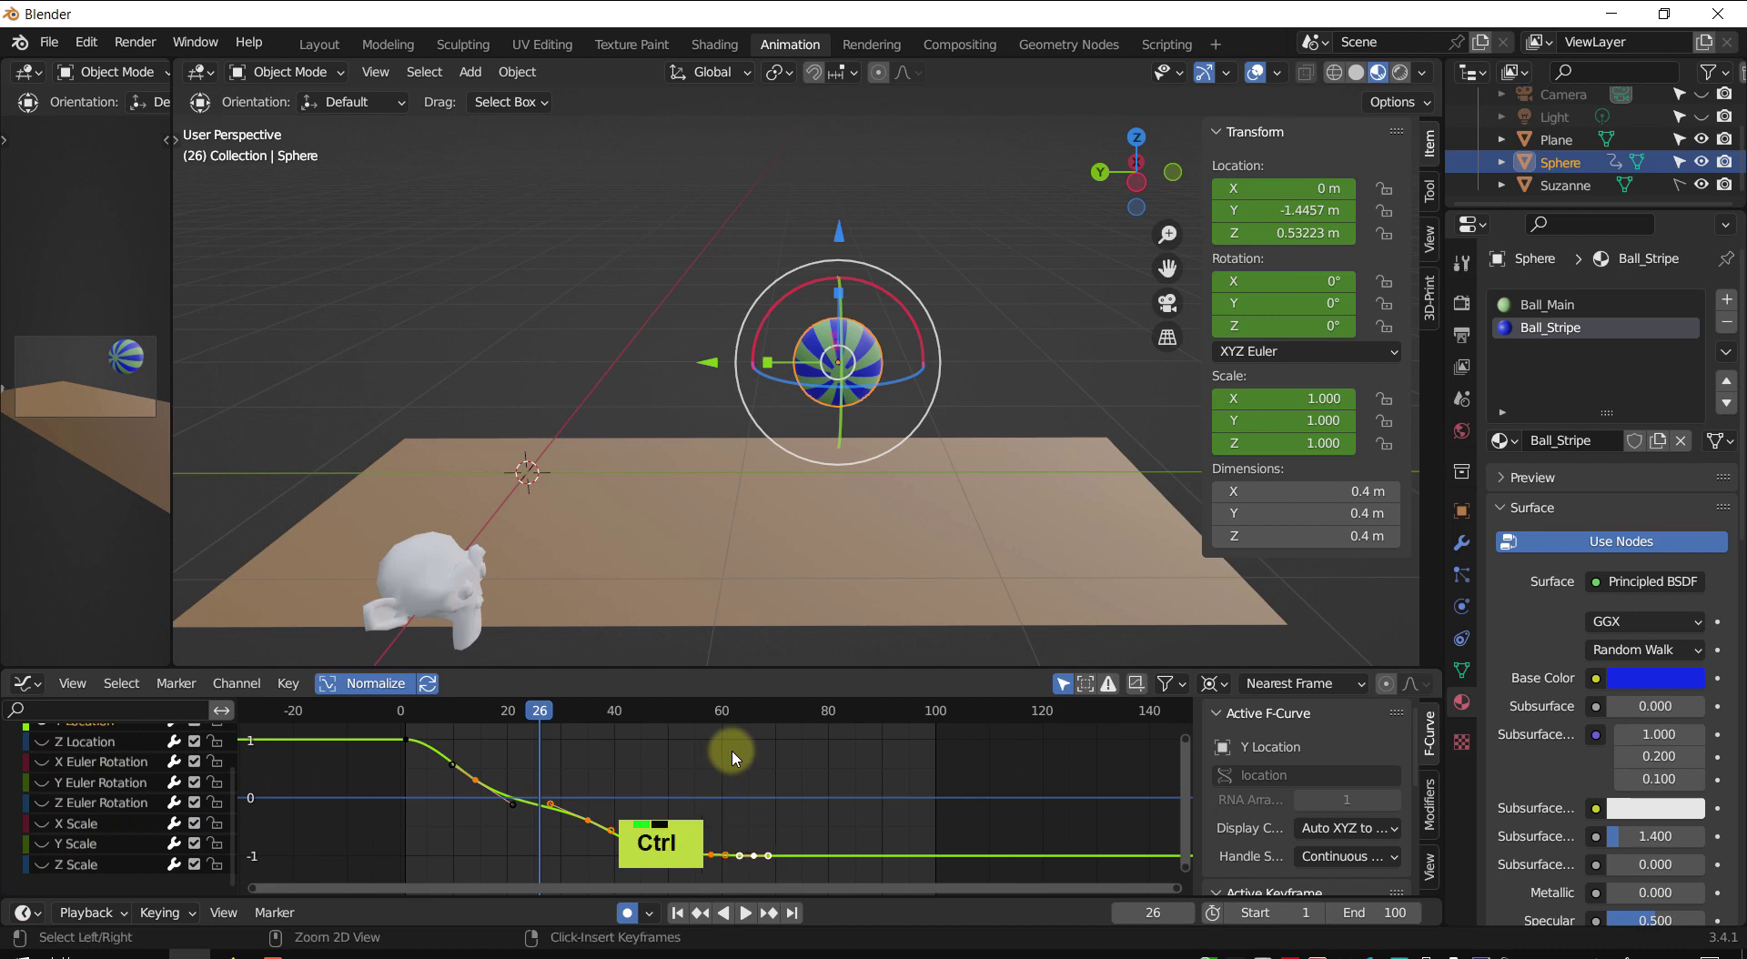
- Deselect the keyframes and enlarge the graph editor area so the whole Y Location curve is in view
{"action": "left_click", "coordinate": [734, 751]}
{"action": "middle_click_drag", "start_coordinate": [647, 748], "coordinate": [596, 732], "text": "shift"}
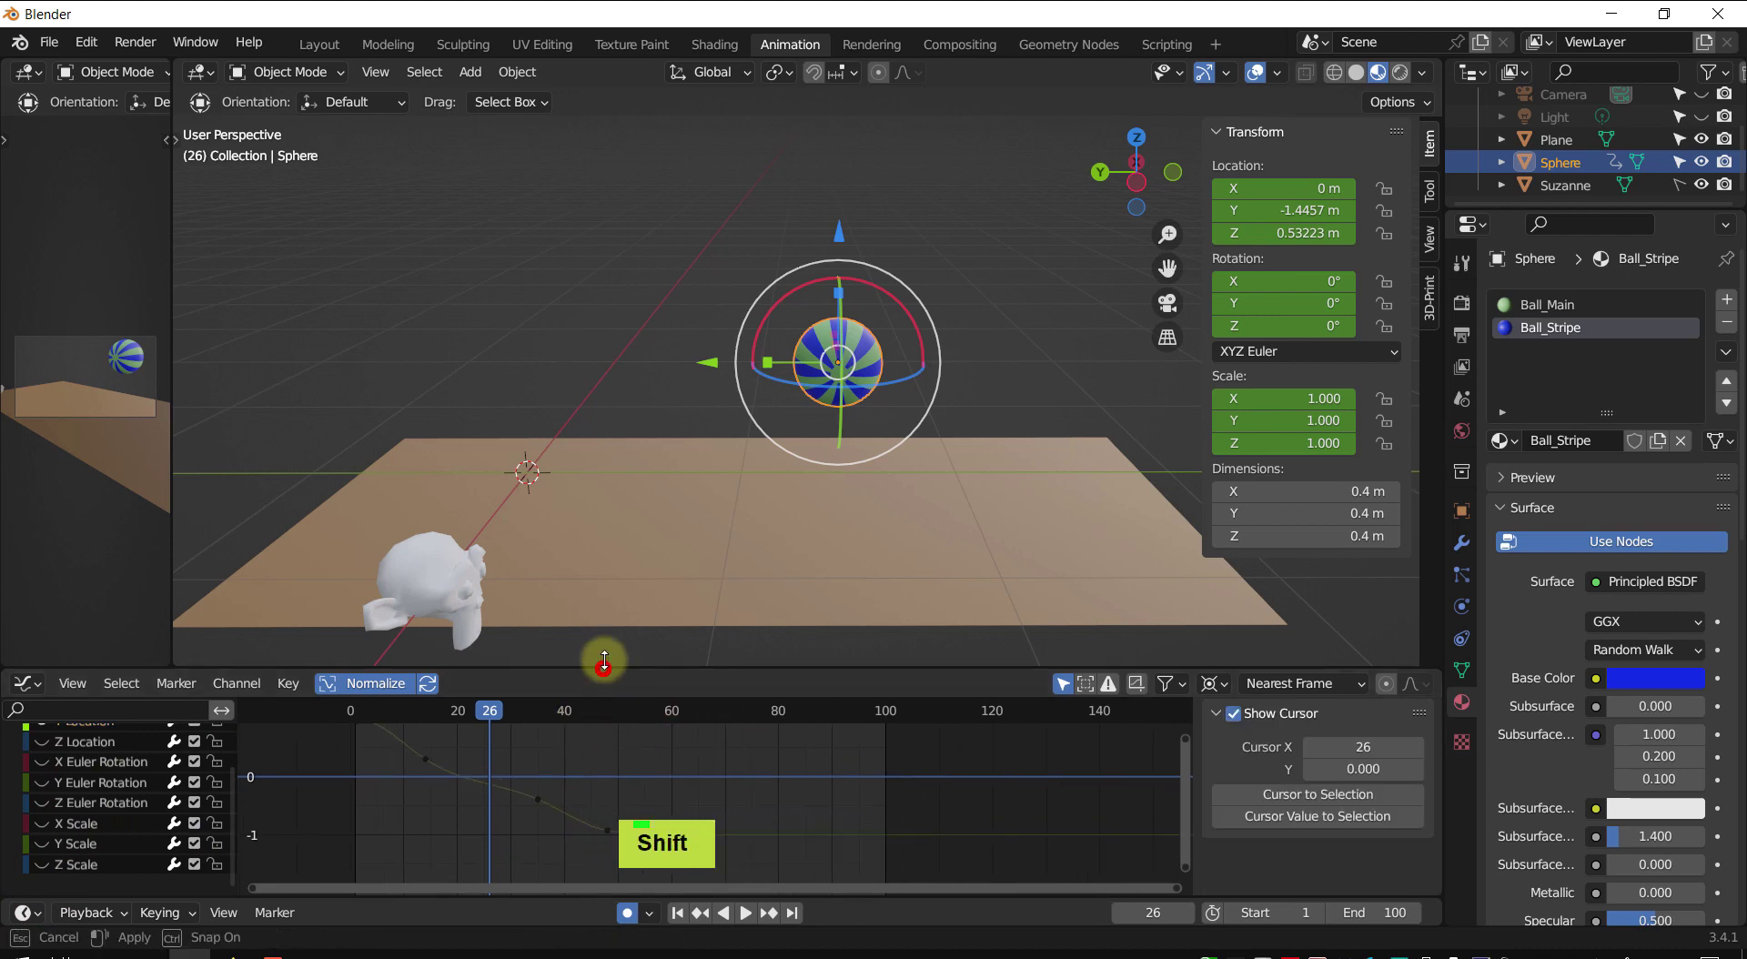
{"action": "left_click_drag", "start_coordinate": [605, 661], "coordinate": [604, 577]}
{"action": "middle_click_drag", "start_coordinate": [729, 752], "coordinate": [585, 725]}
{"action": "middle_click_drag", "start_coordinate": [401, 731], "coordinate": [422, 743], "text": "shift"}
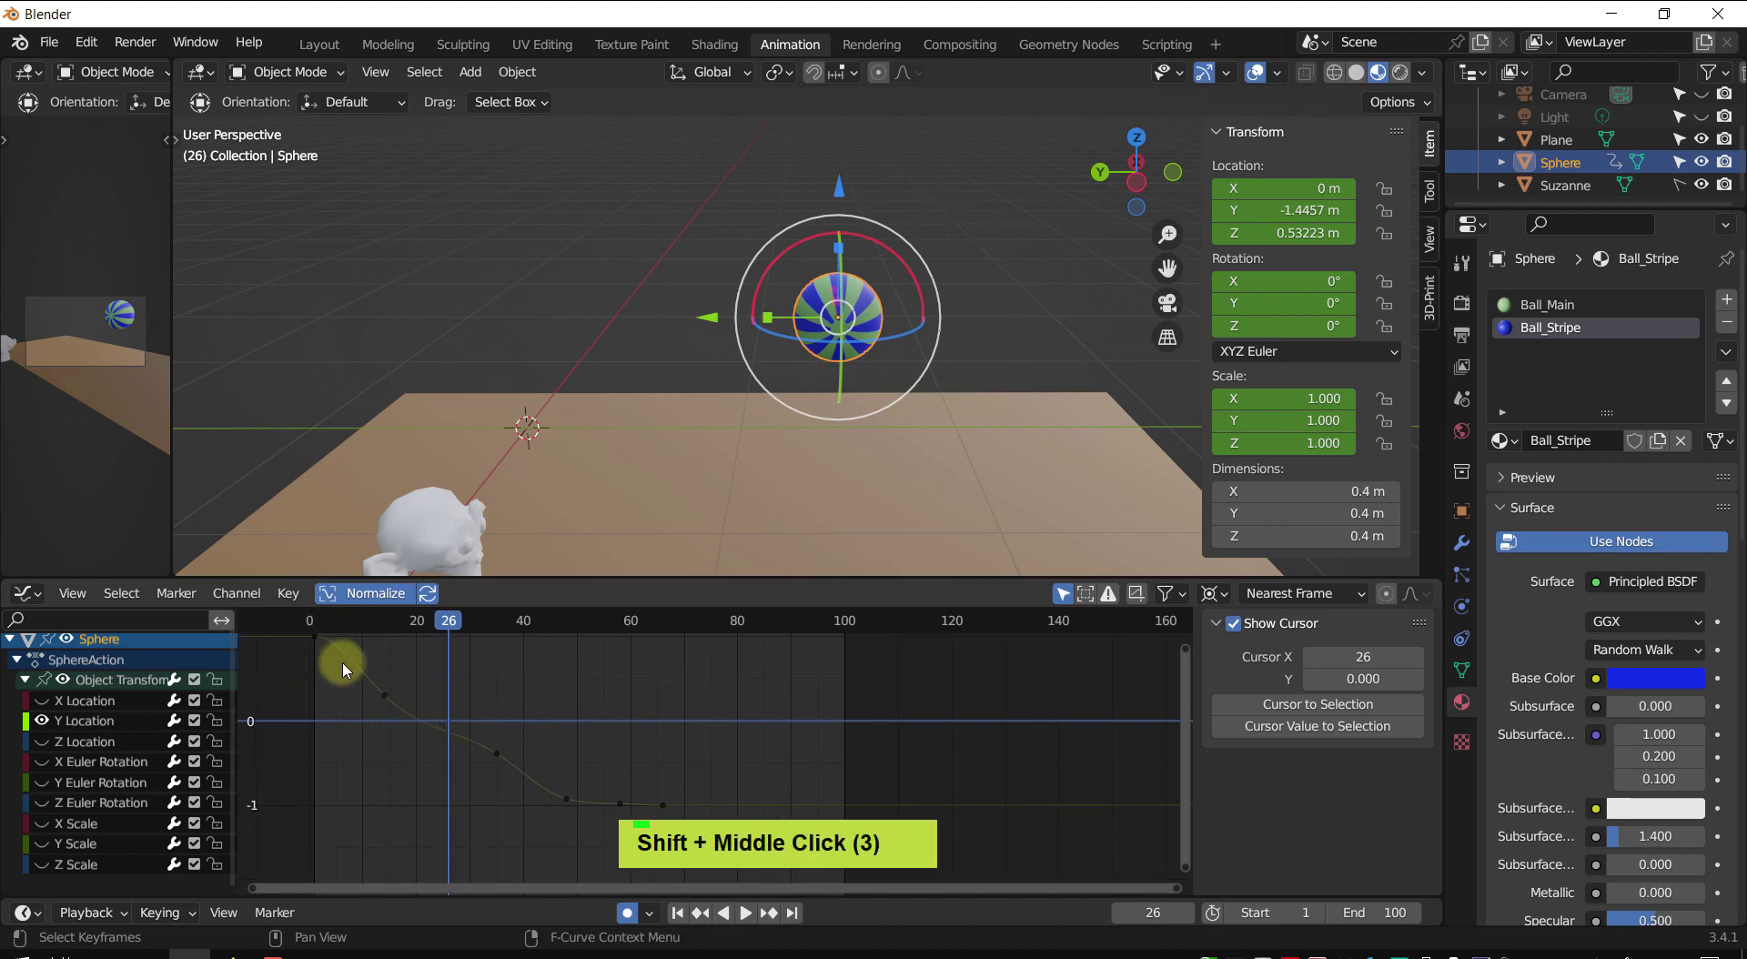
{"action": "middle_click_drag", "start_coordinate": [386, 686], "coordinate": [320, 648], "text": "shift"}
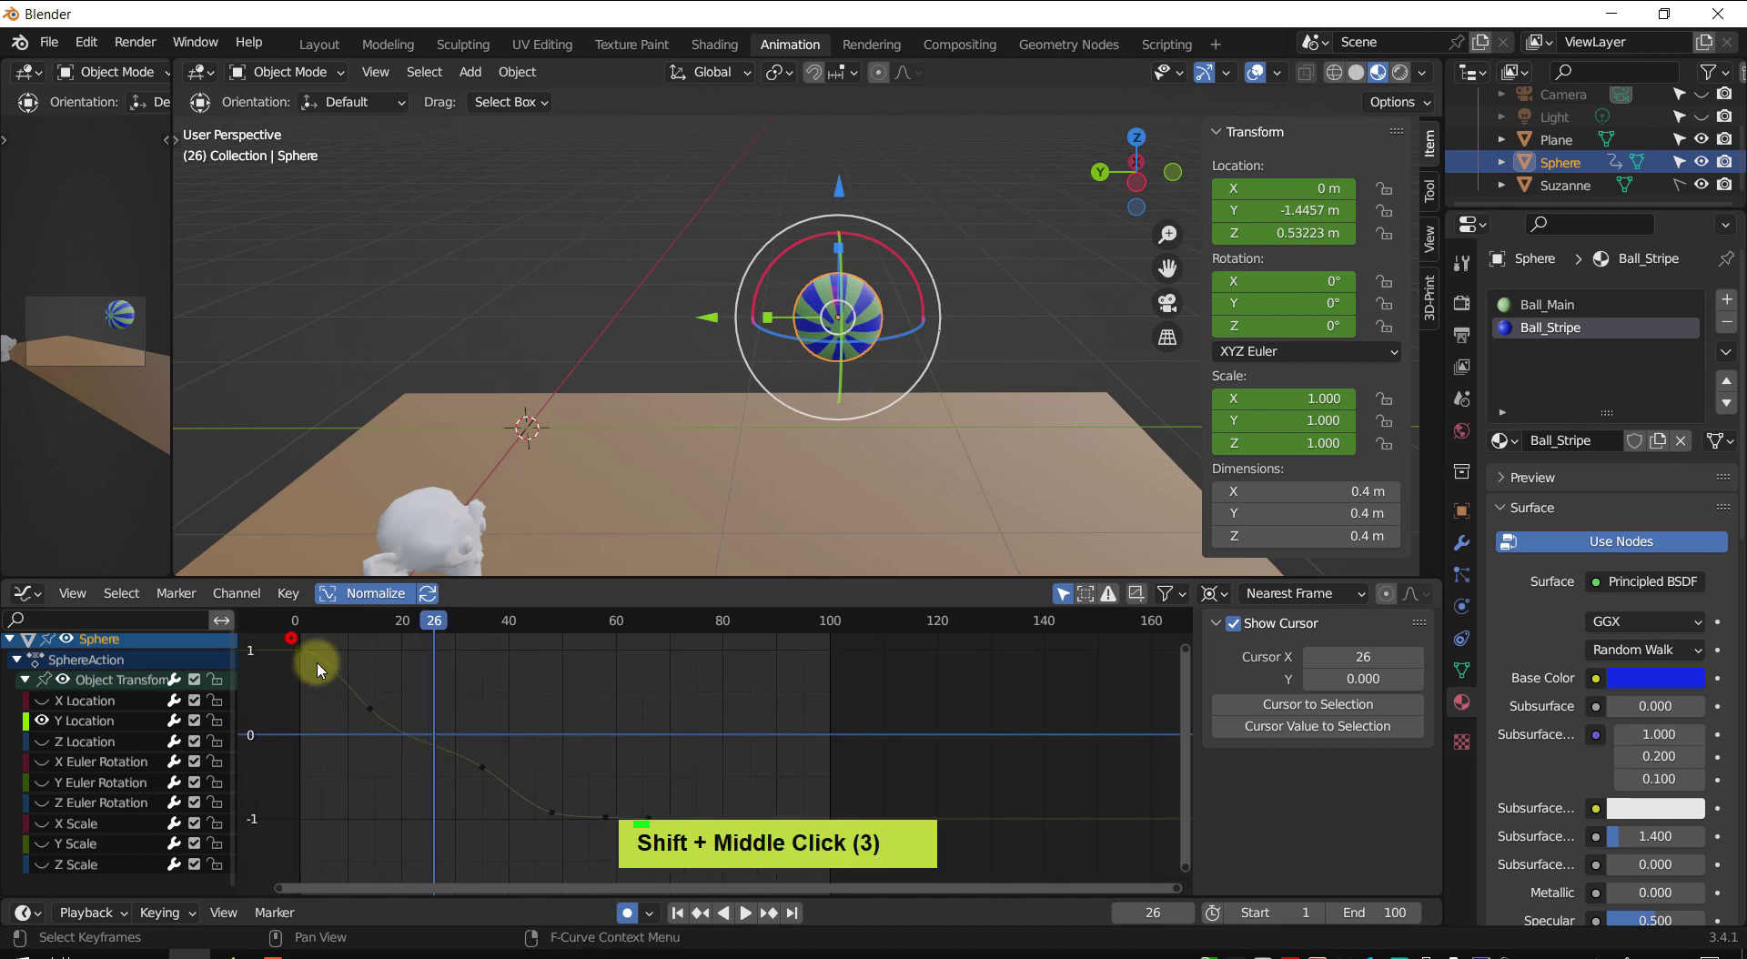
- Select all Y Location keyframes and set their interpolation to Linear
{"action": "left_click", "coordinate": [318, 671]}
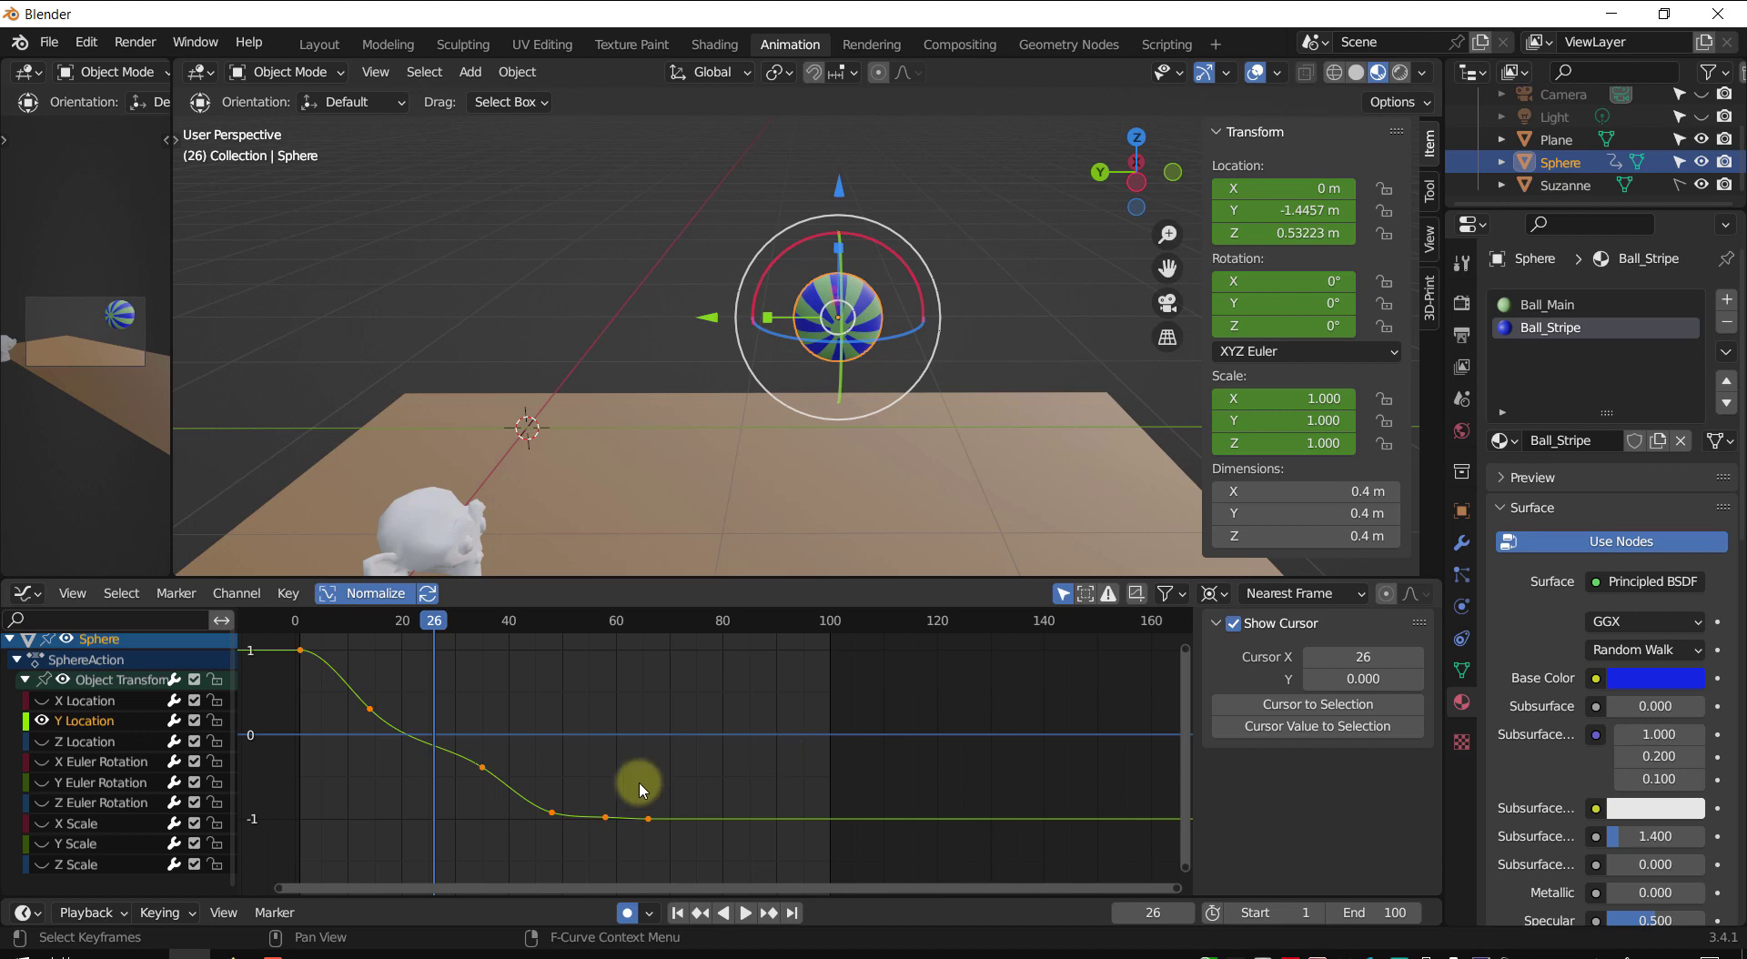
{"action": "key", "text": "t"}
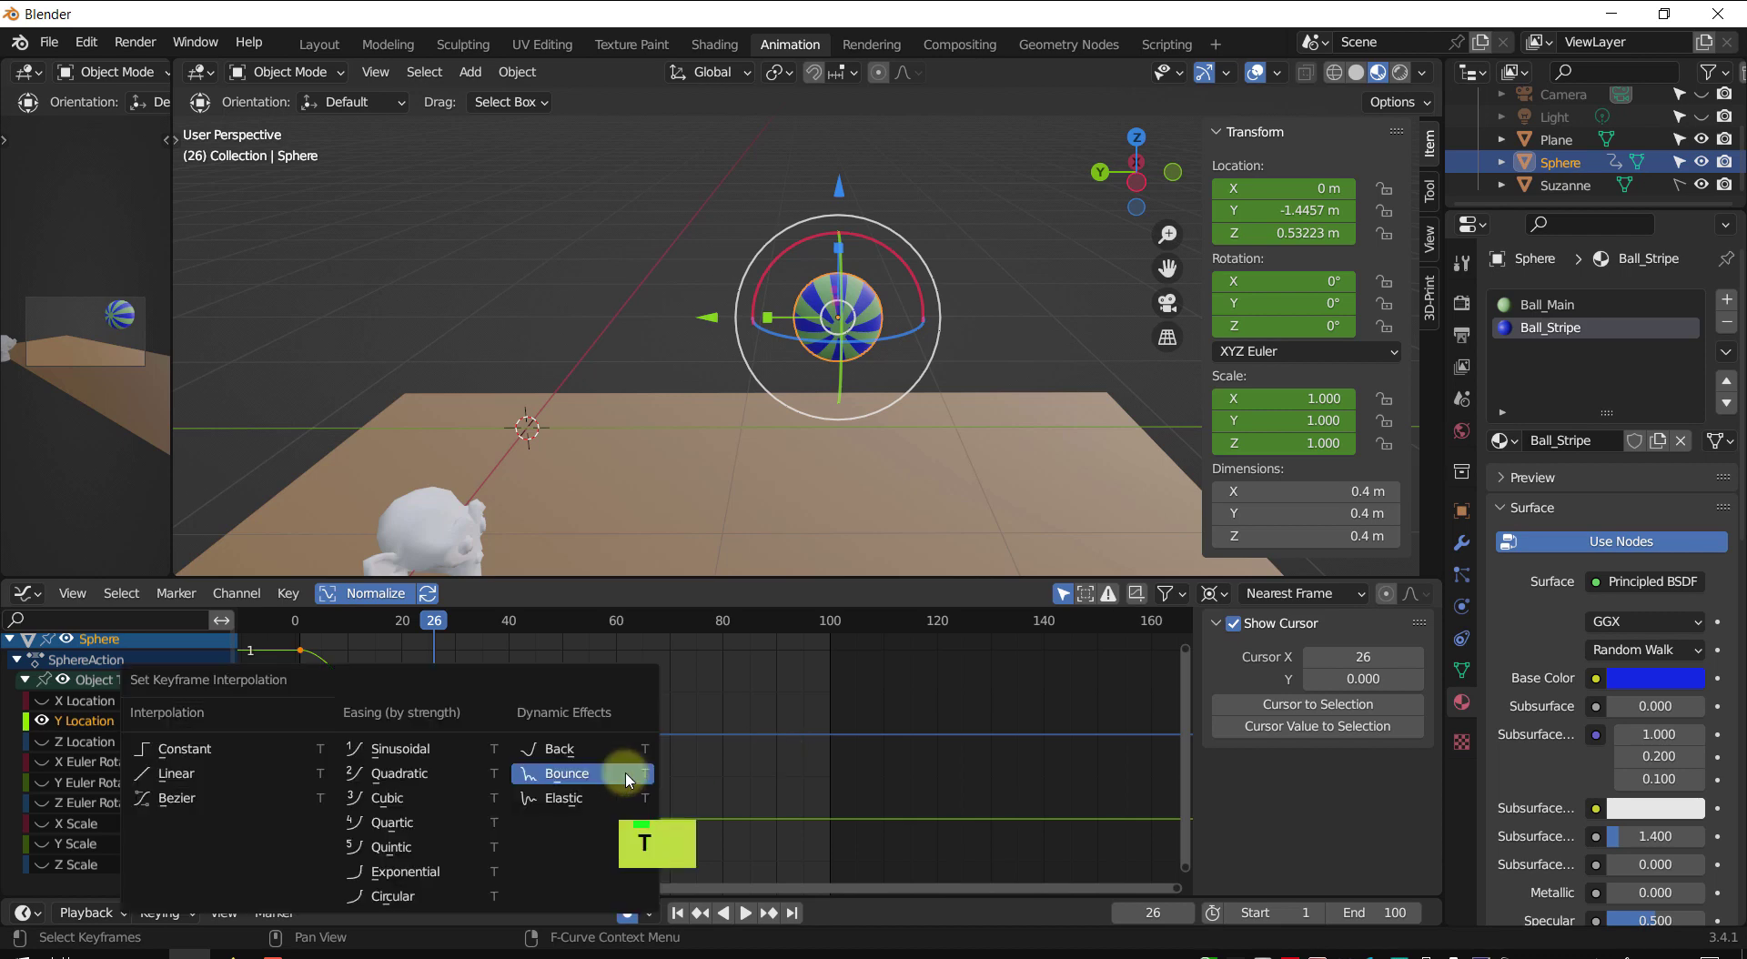
{"action": "left_click", "coordinate": [189, 781]}
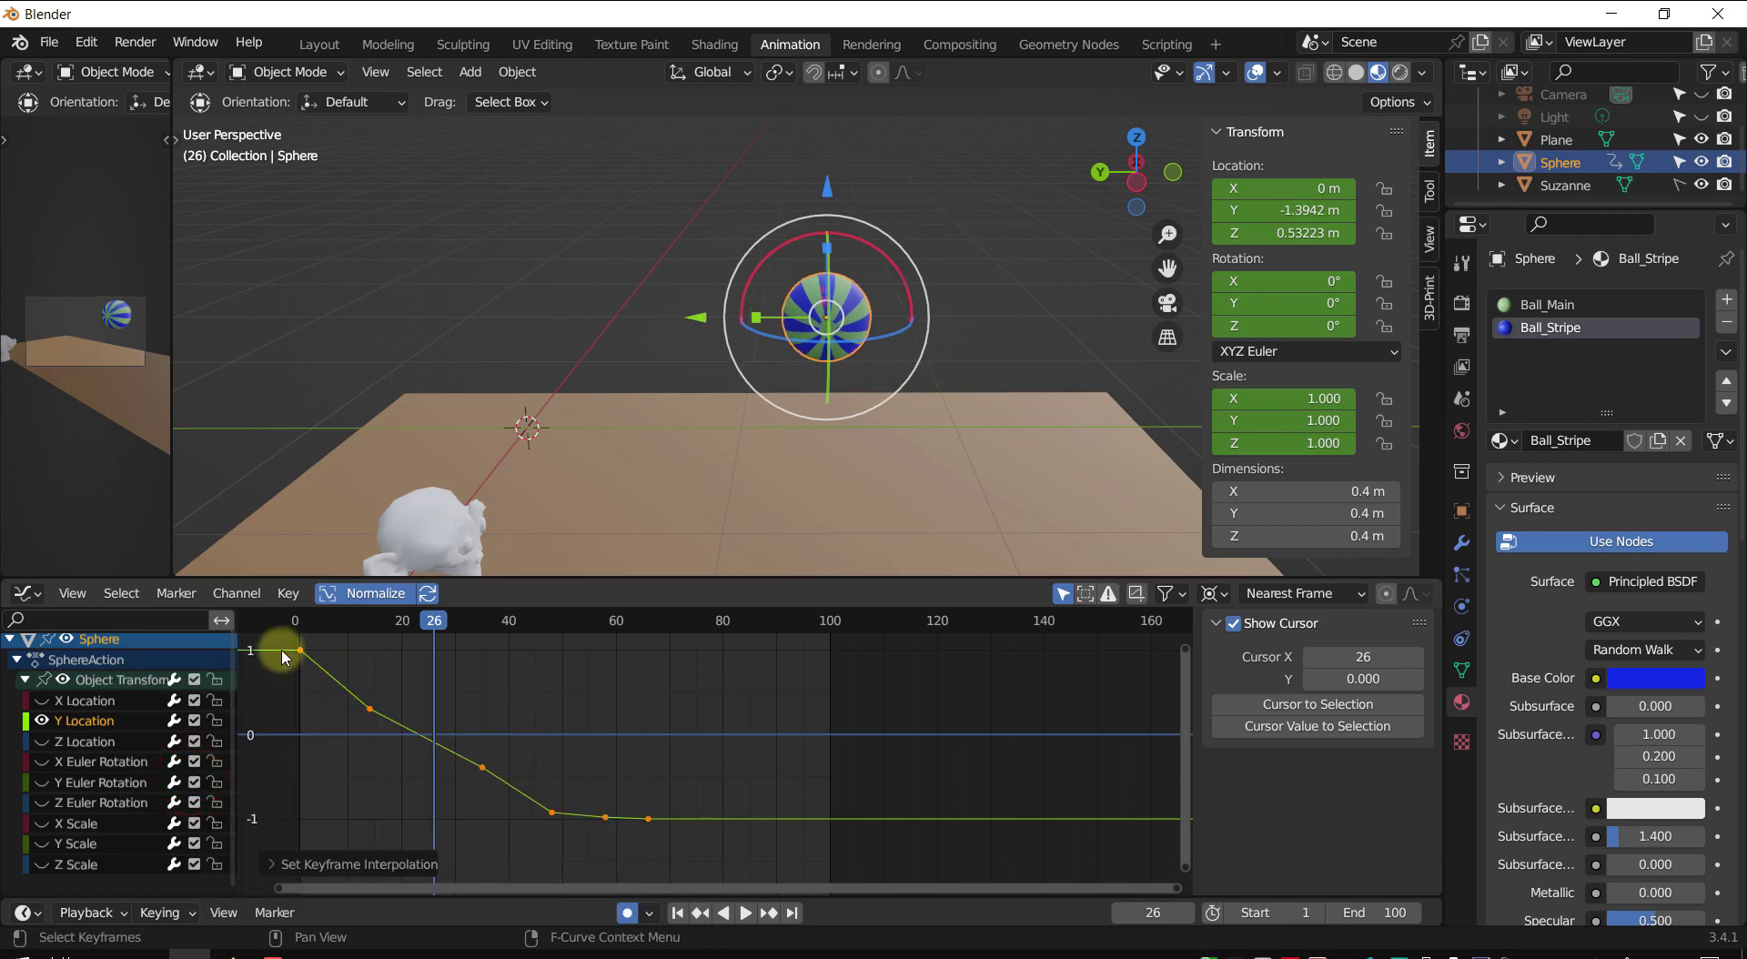
- Play the animation from frame 0 to review the ball's motion with linear interpolation
{"action": "left_click_drag", "start_coordinate": [434, 642], "coordinate": [295, 637]}
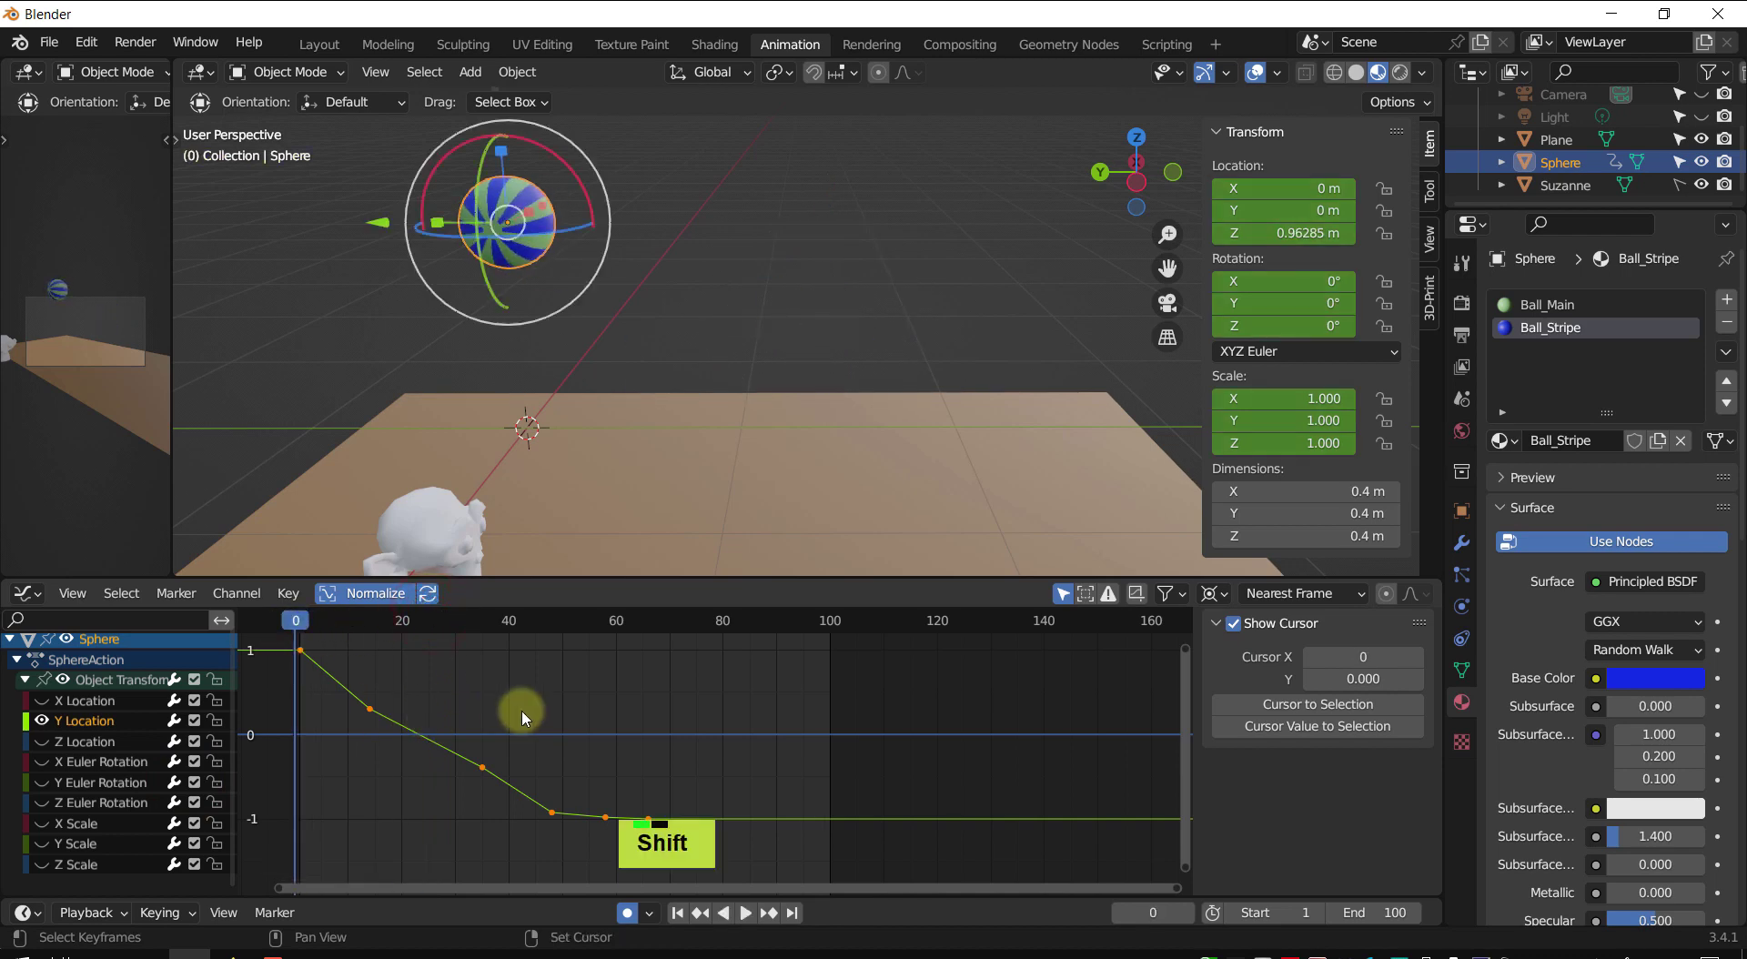
{"action": "key", "text": "shift+space"}
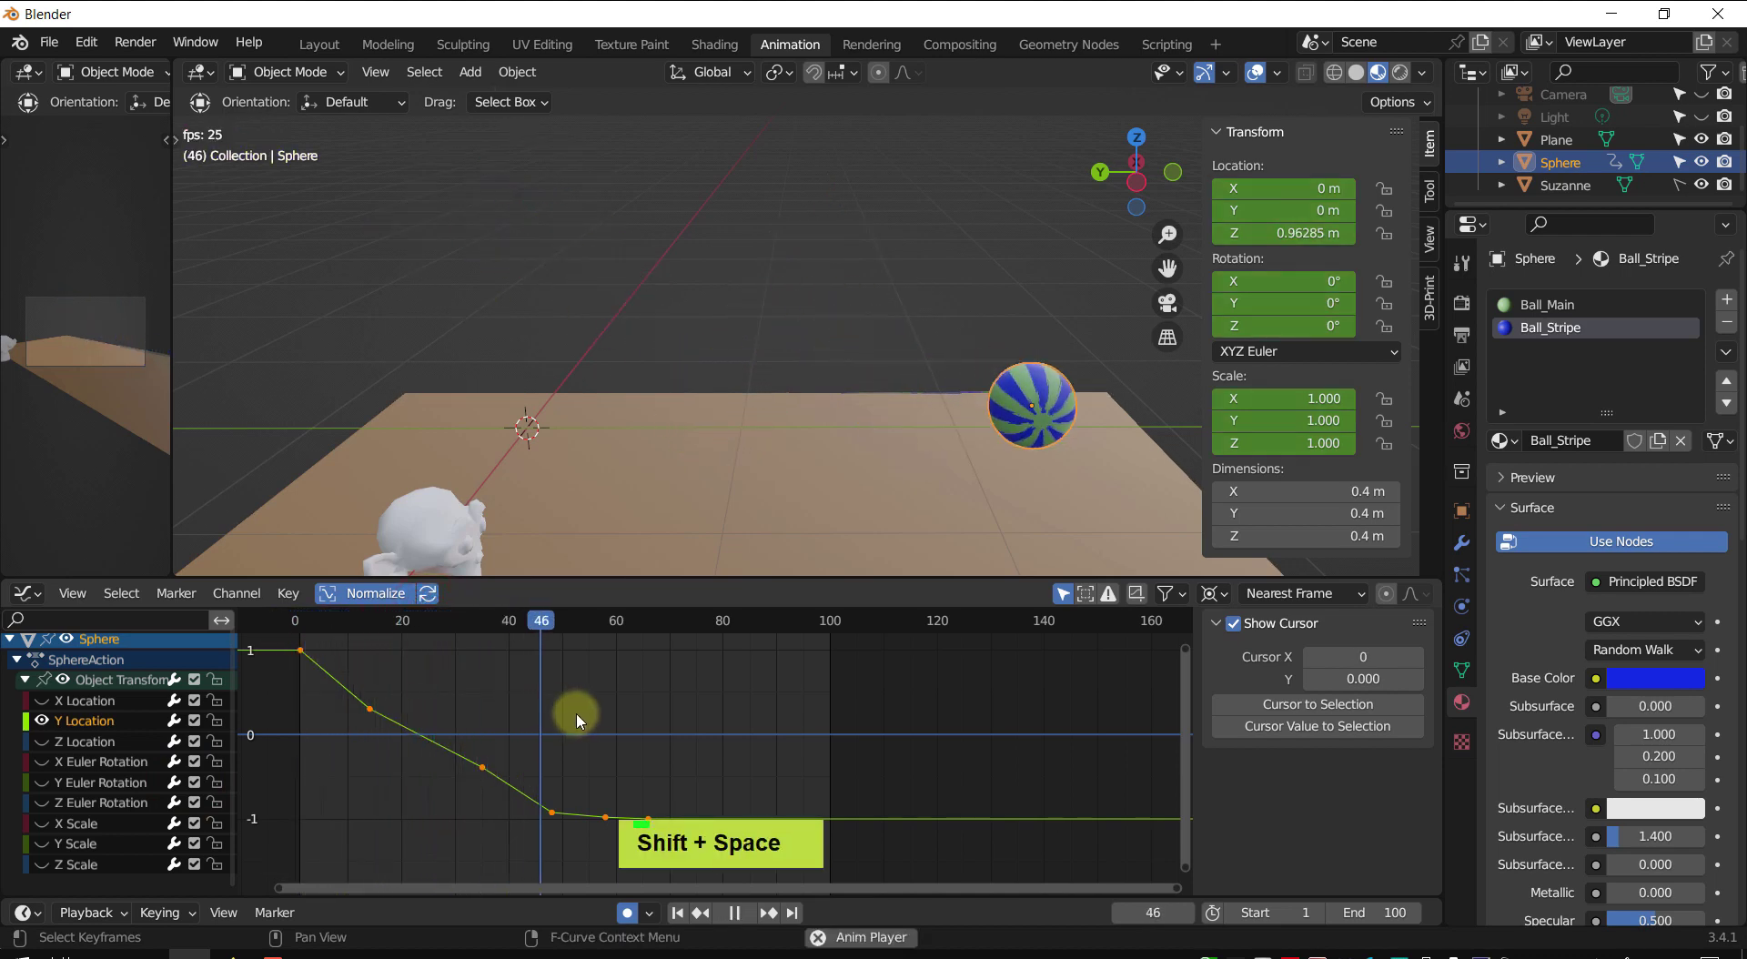
{"action": "key", "text": "shift+space"}
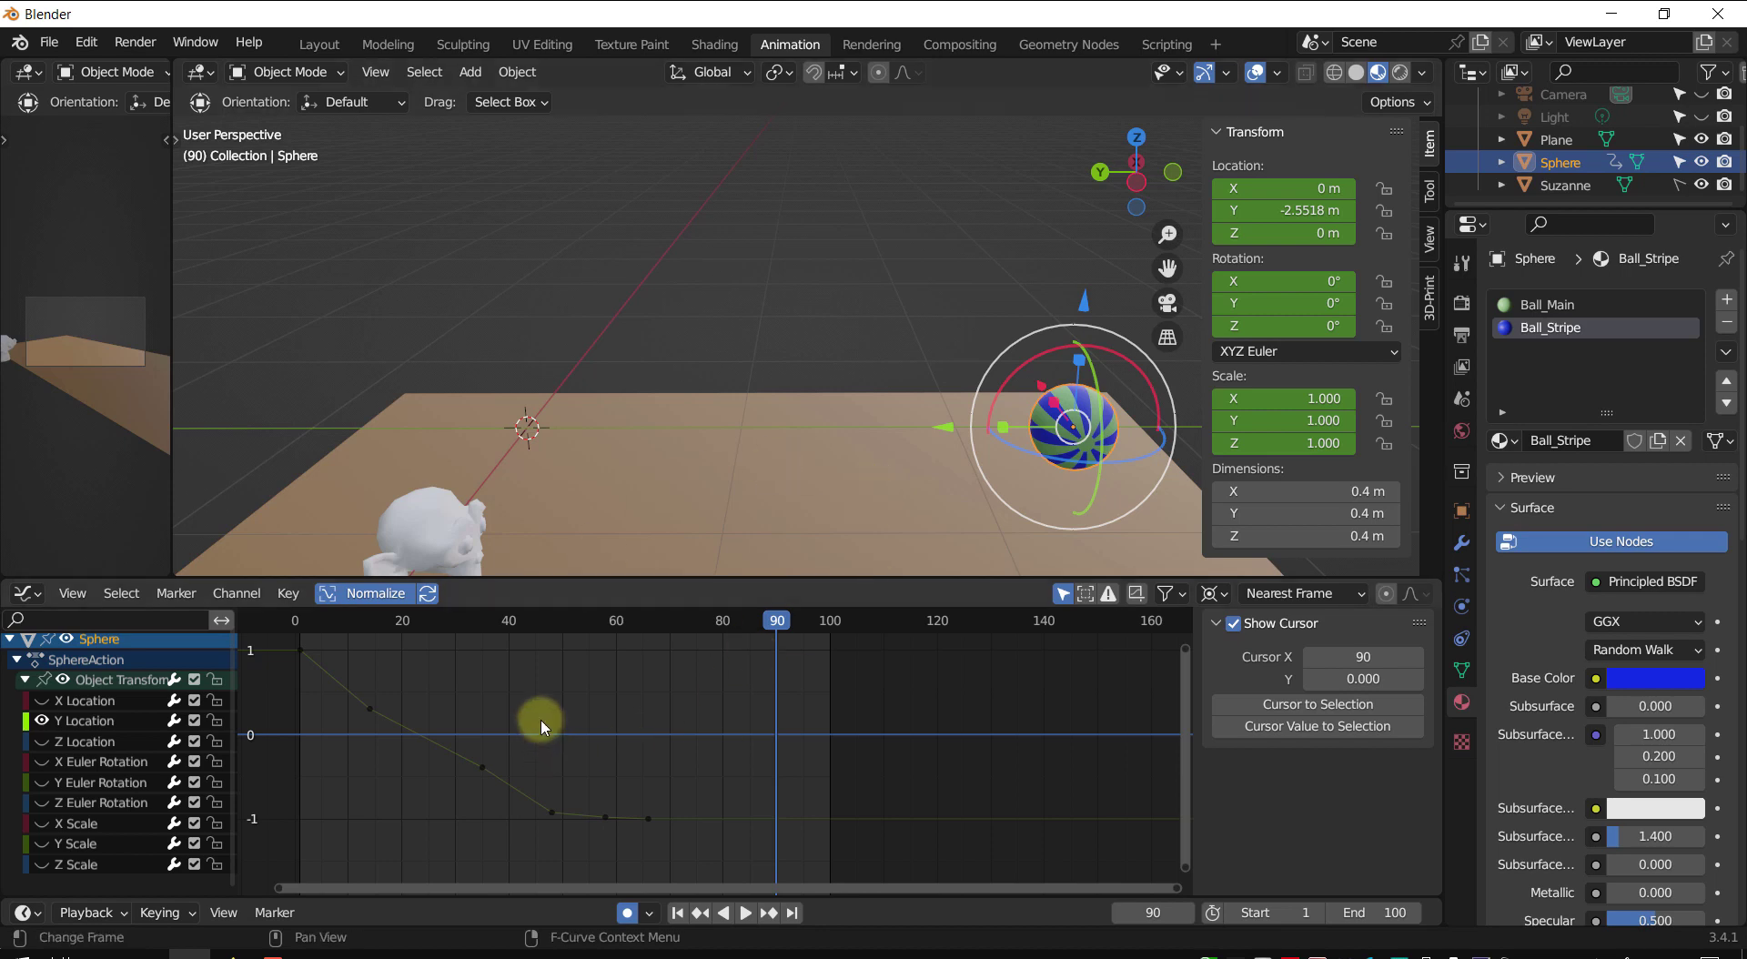
- Try shifting the Y Location keyframe of the second ground contact to frame 34 at about -1.77 m
{"action": "middle_click_drag", "start_coordinate": [541, 728], "coordinate": [583, 734], "text": "shift"}
{"action": "left_click_drag", "start_coordinate": [523, 773], "coordinate": [518, 781]}
{"action": "middle_click_drag", "start_coordinate": [559, 725], "coordinate": [540, 759], "text": "shift"}
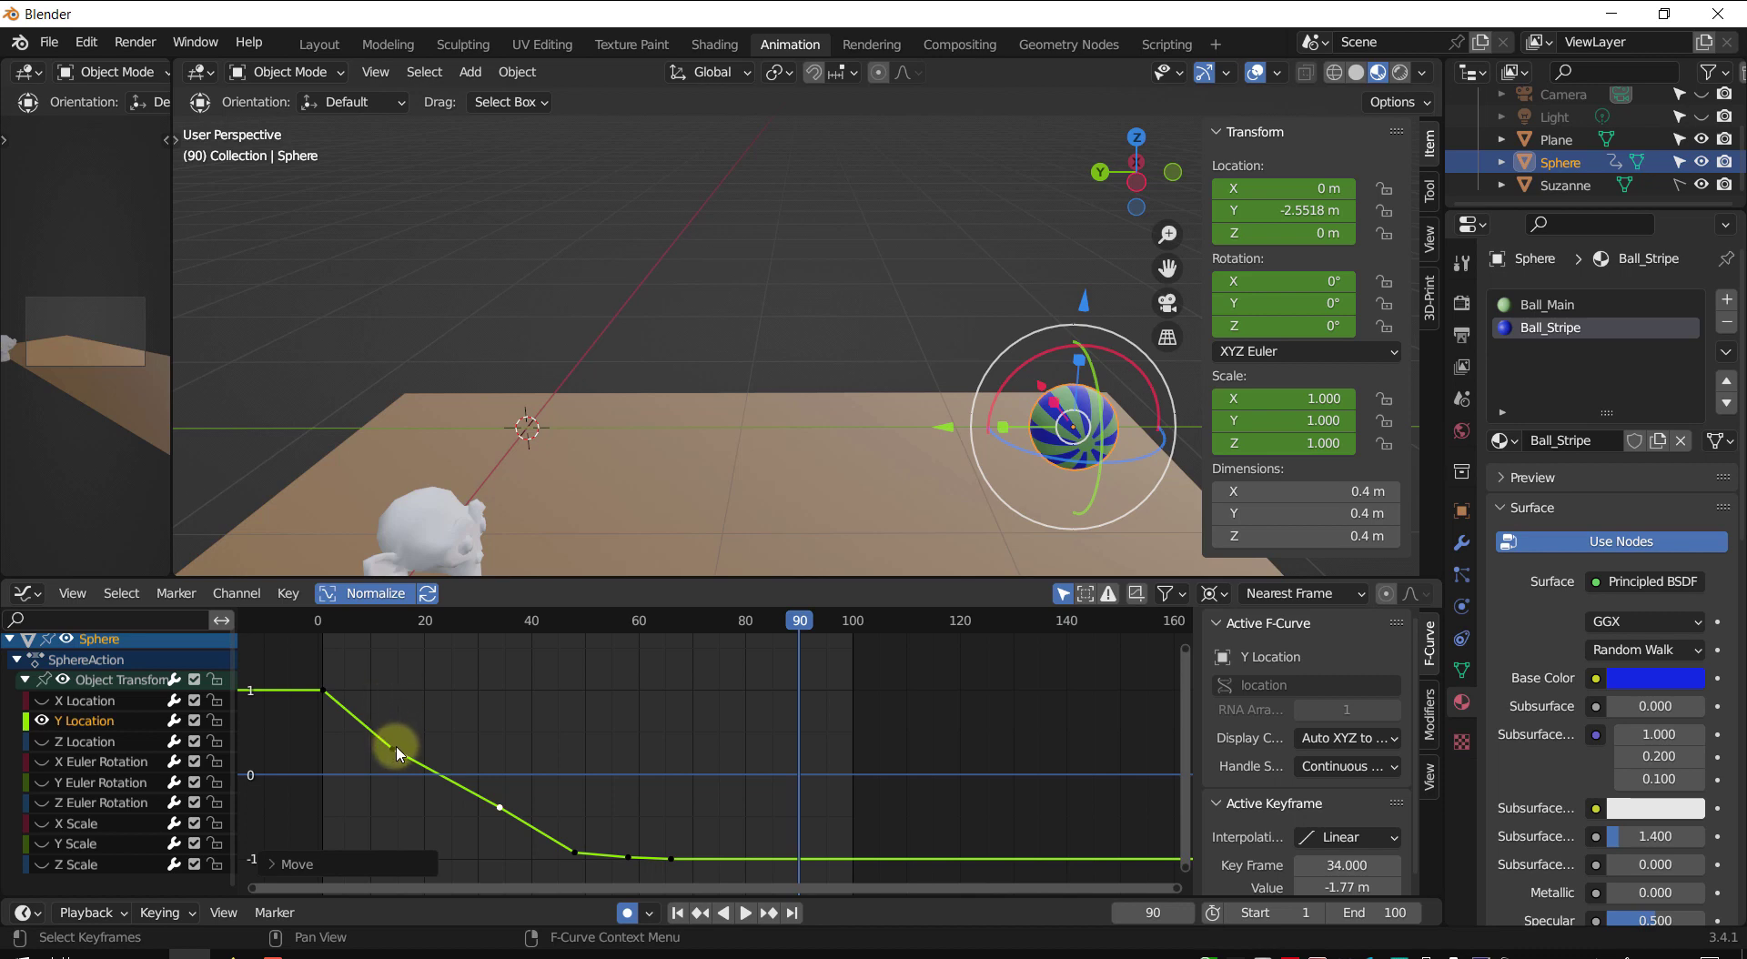
- Lower the Y Location keyframe at frame 14 to about -1.15 m and play the animation from the start
{"action": "left_click_drag", "start_coordinate": [393, 754], "coordinate": [395, 774]}
{"action": "left_click_drag", "start_coordinate": [326, 628], "coordinate": [312, 664]}
{"action": "key", "text": "shift+space"}
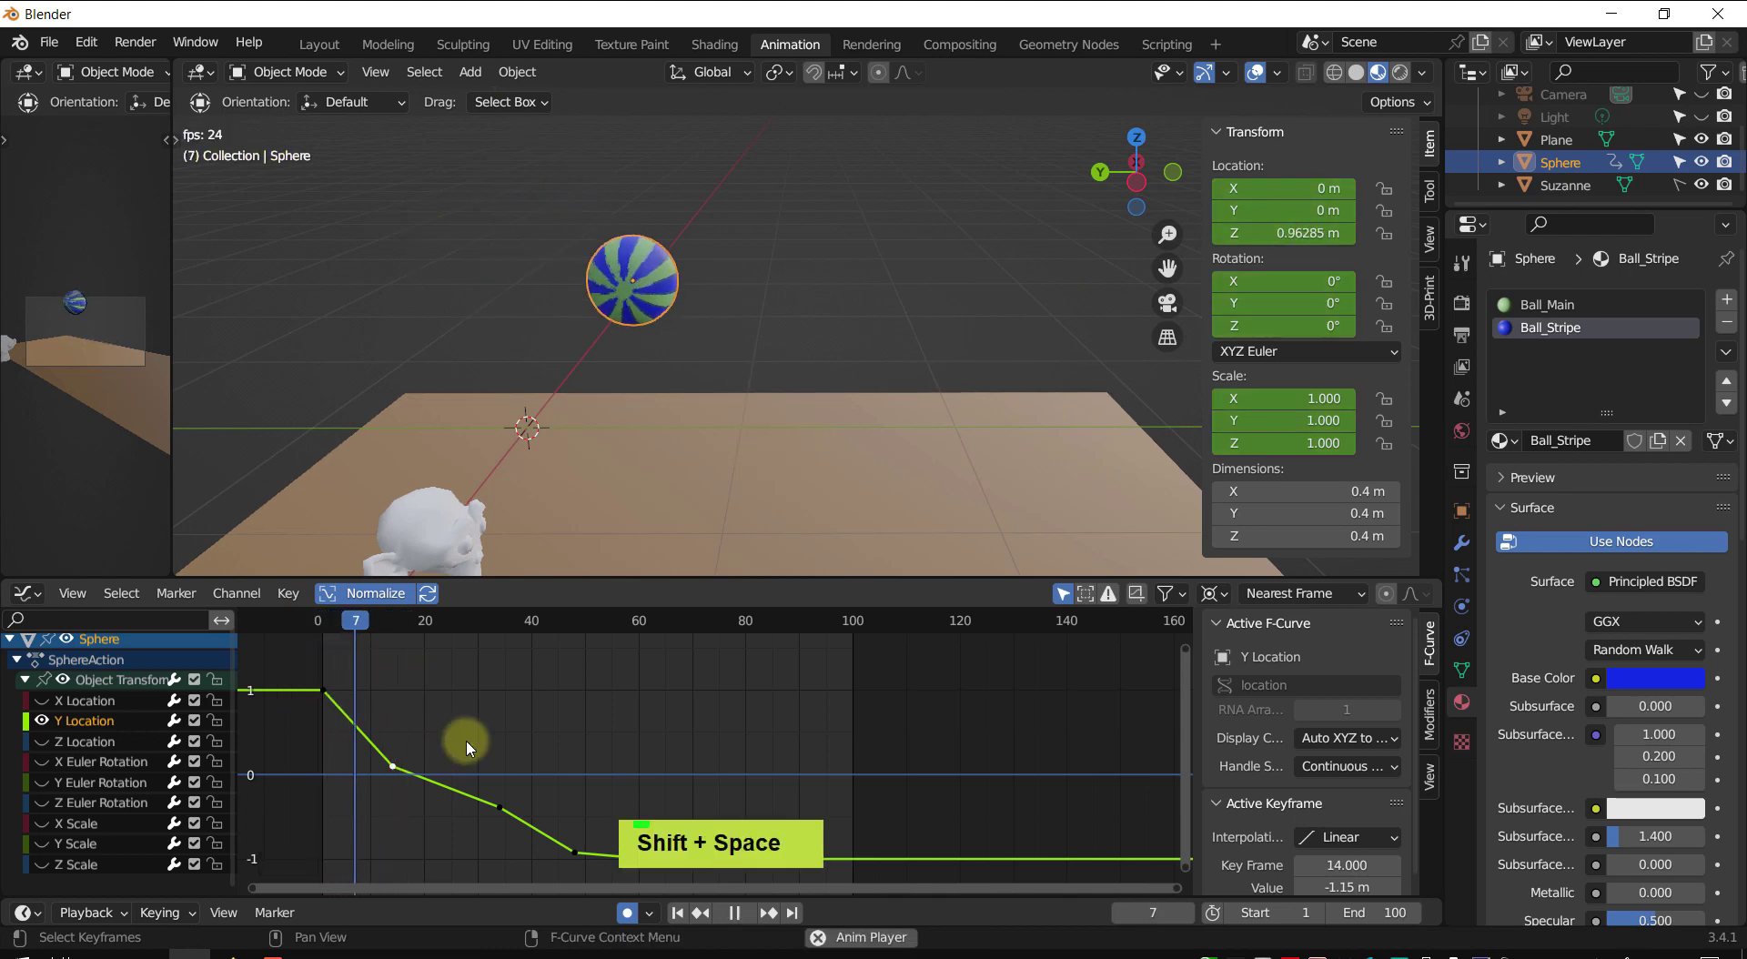
{"action": "left_click_drag", "start_coordinate": [442, 628], "coordinate": [399, 646]}
- Try lowering the Y Location keyframe of the second ground contact to about -2.01 m at frame 32
{"action": "left_click", "coordinate": [499, 875]}
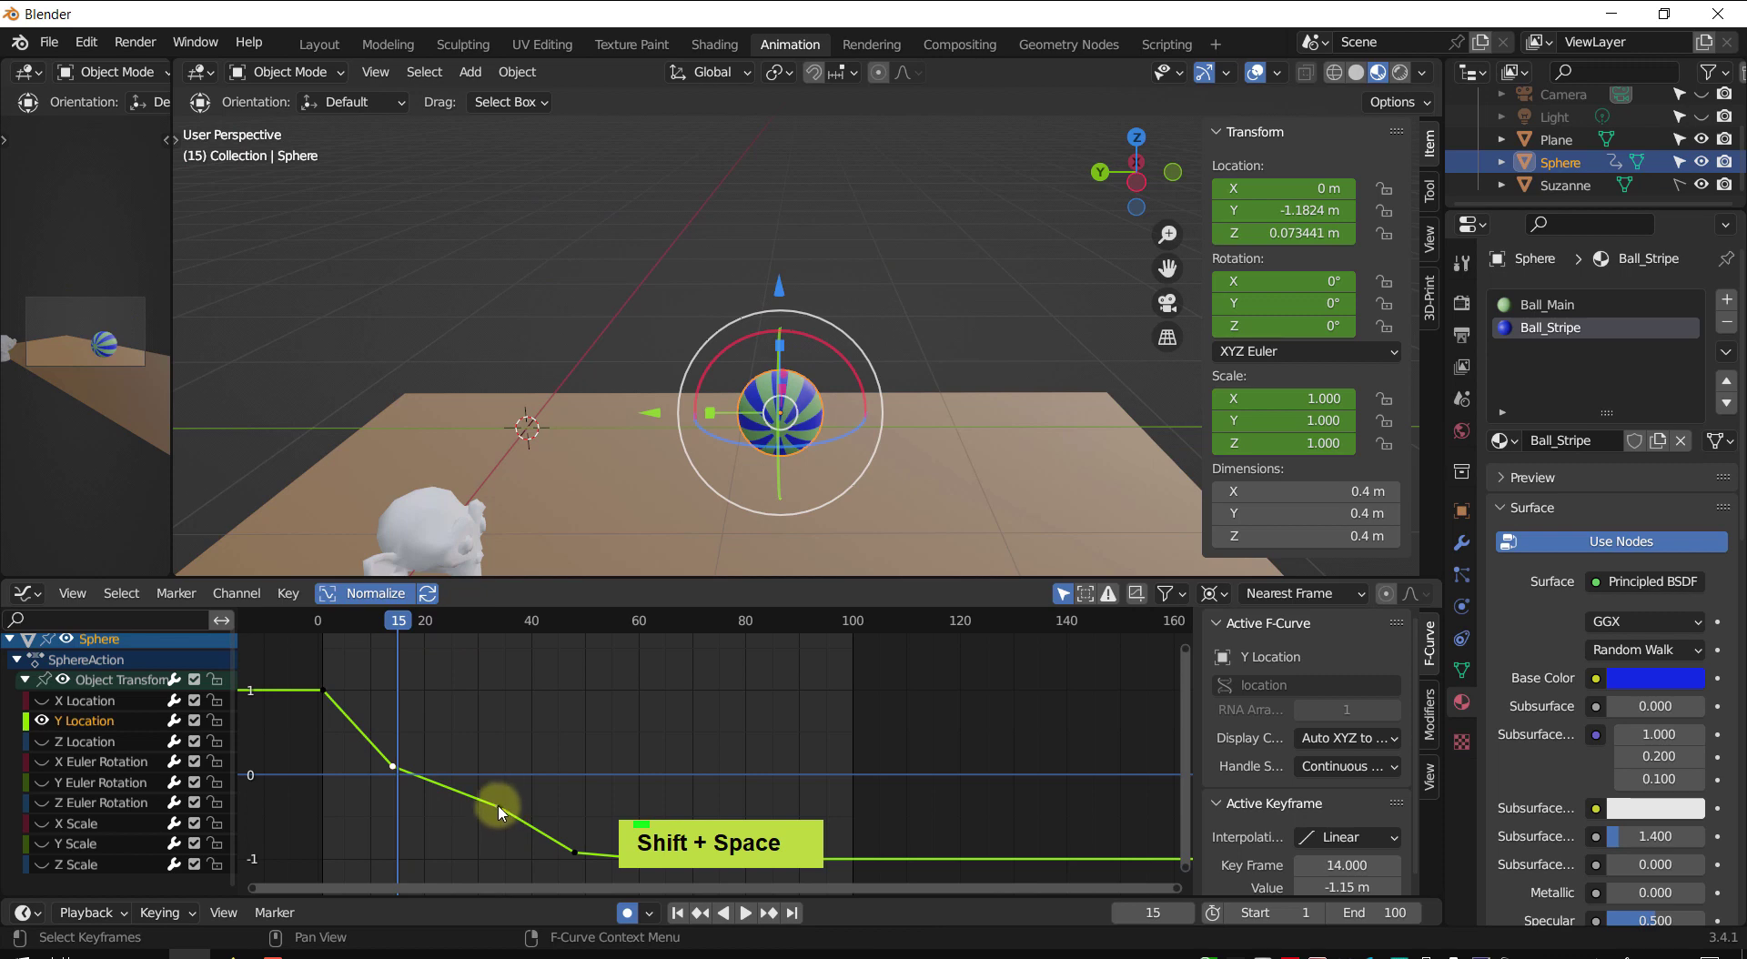
{"action": "left_click_drag", "start_coordinate": [499, 813], "coordinate": [535, 822]}
{"action": "key", "text": "ctrl+z"}
{"action": "key", "text": "g"}
{"action": "key", "text": "z"}
{"action": "left_click", "coordinate": [535, 822]}
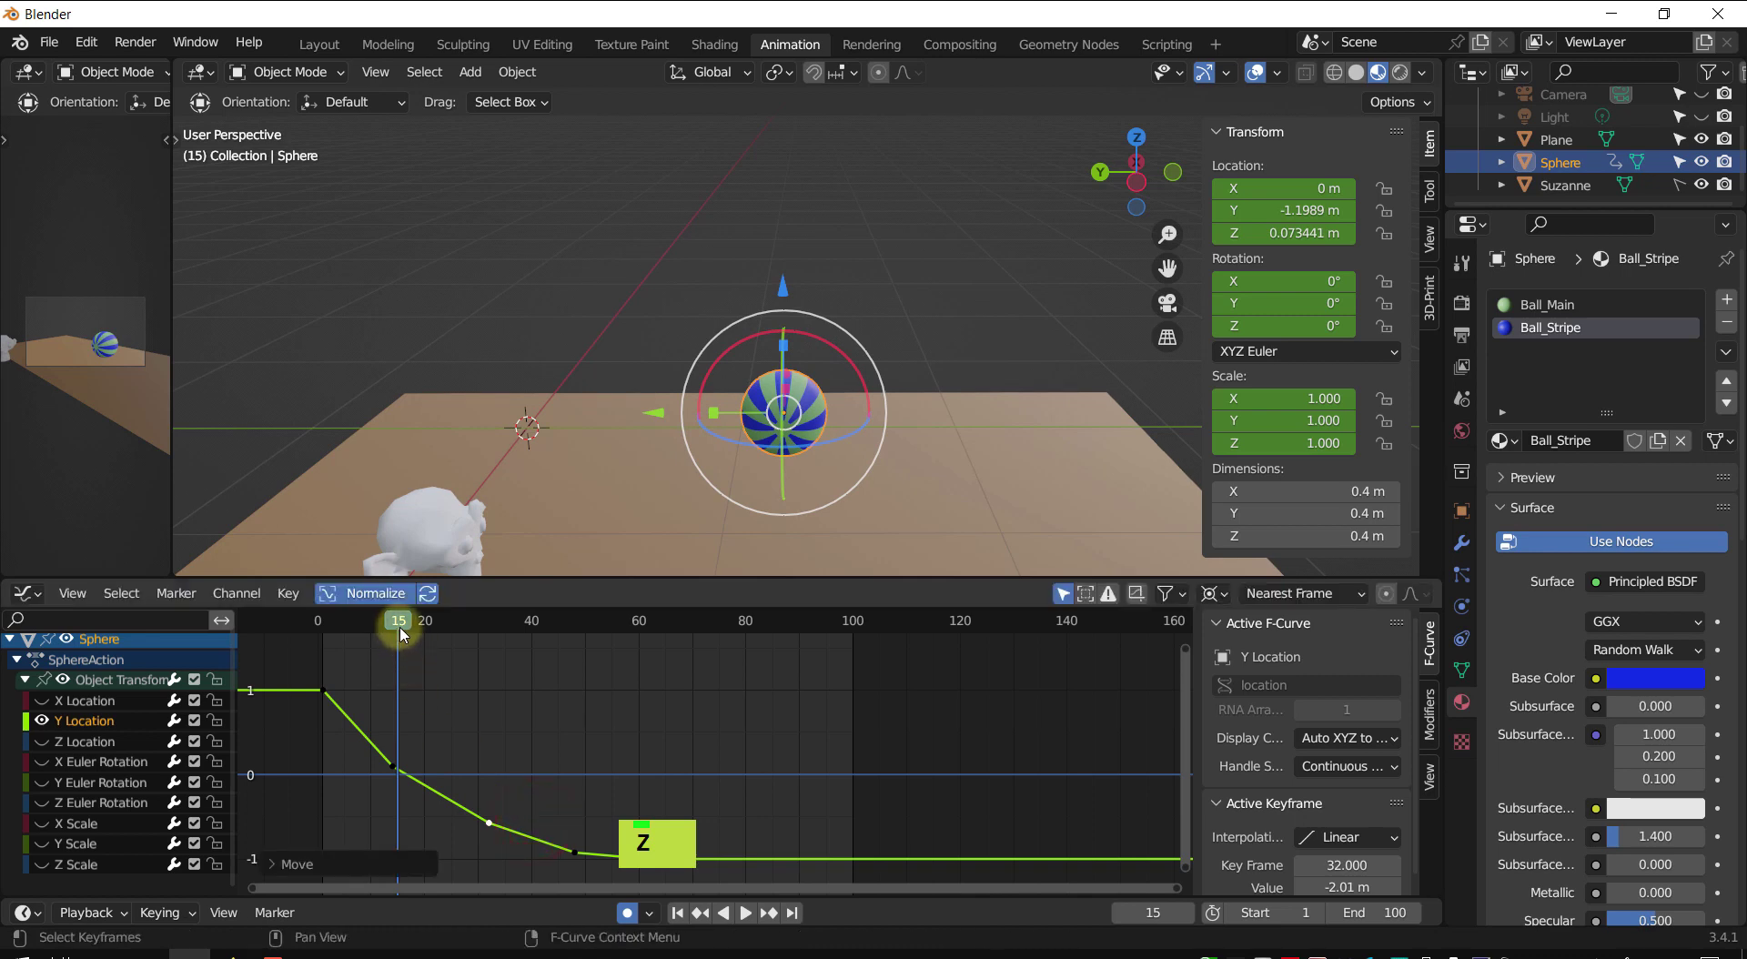
- Play the animation from the start to check the adjusted Y Location keyframes
{"action": "left_click_drag", "start_coordinate": [401, 634], "coordinate": [321, 617]}
{"action": "key", "text": "shift+space"}
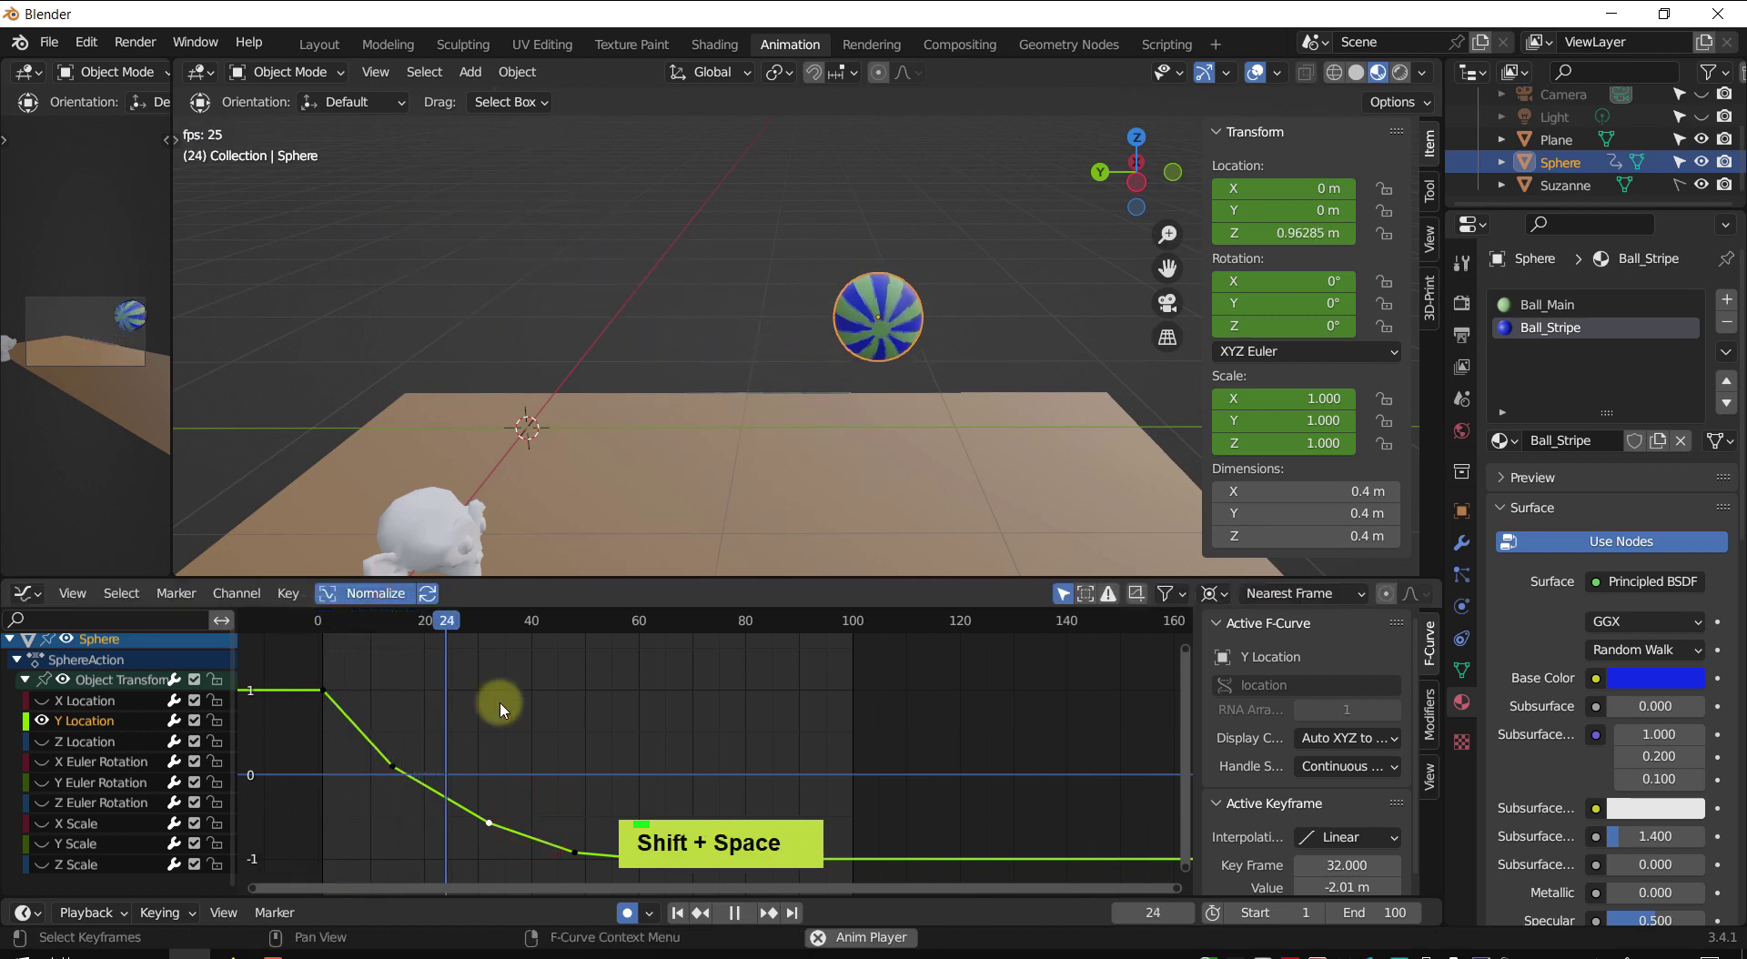
{"action": "left_click", "coordinate": [499, 705], "text": "shift"}
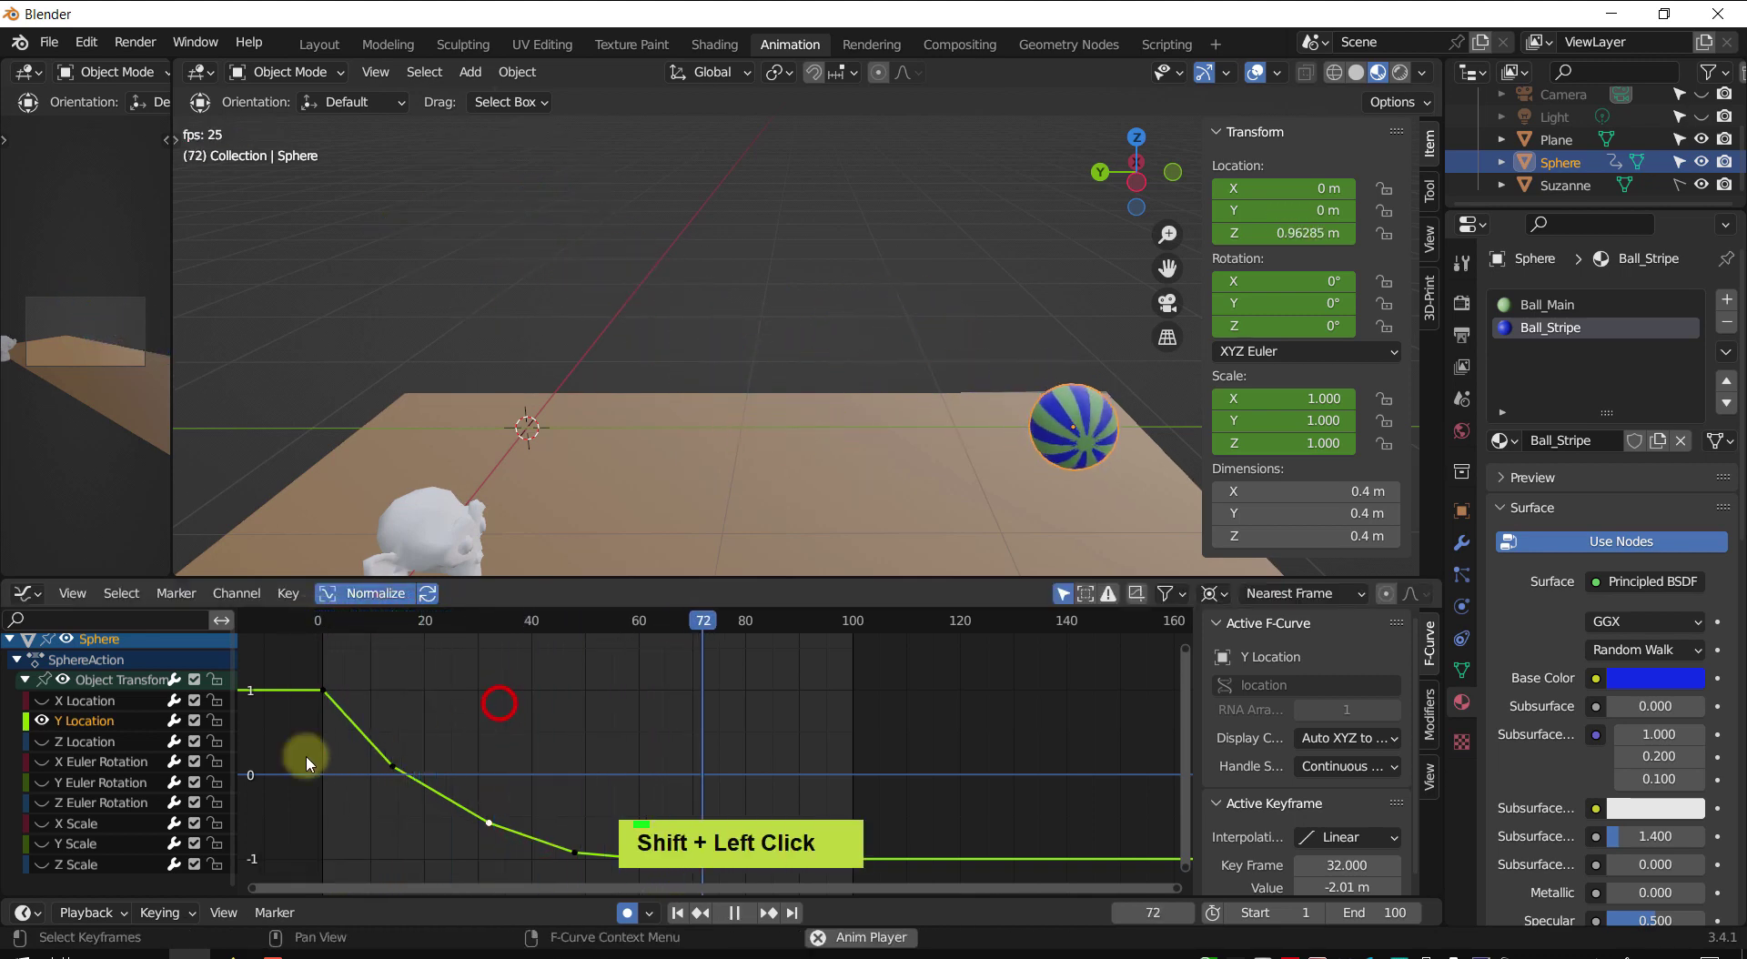
- Show the Z Location curve for reference and move the second ground contact's Y Location keyframe to frame 35 at about -2.05 m
{"action": "left_click", "coordinate": [42, 742], "text": "shift"}
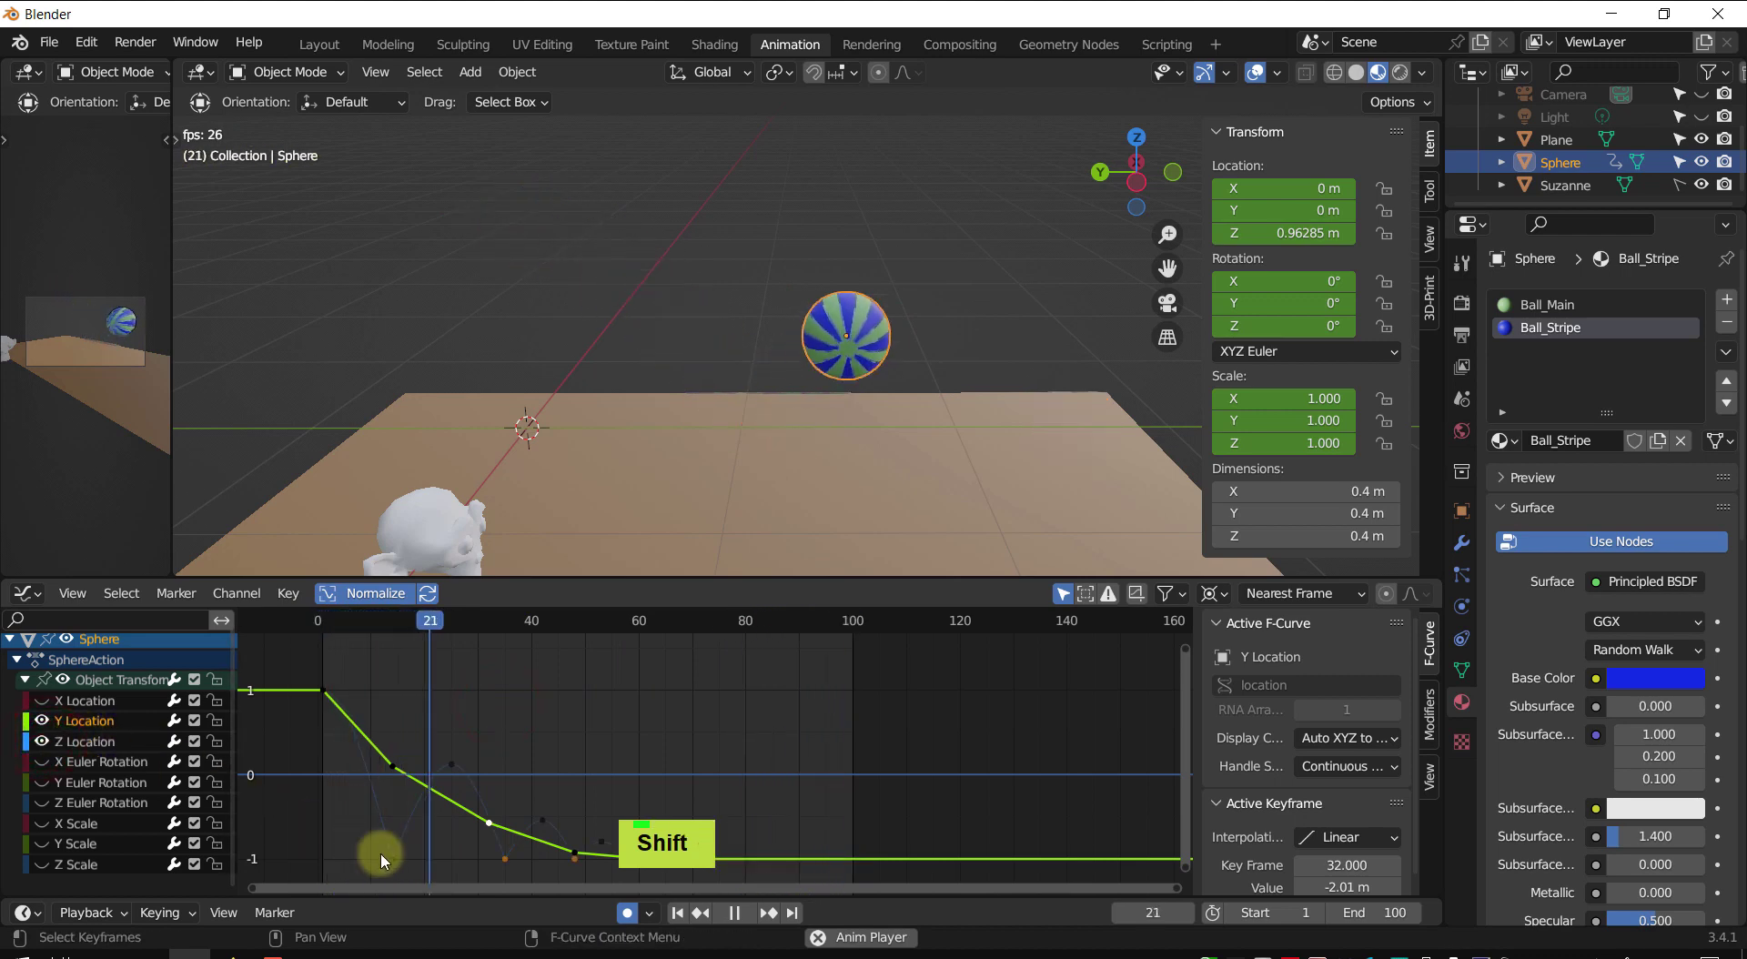
{"action": "left_click_drag", "start_coordinate": [490, 822], "coordinate": [500, 823]}
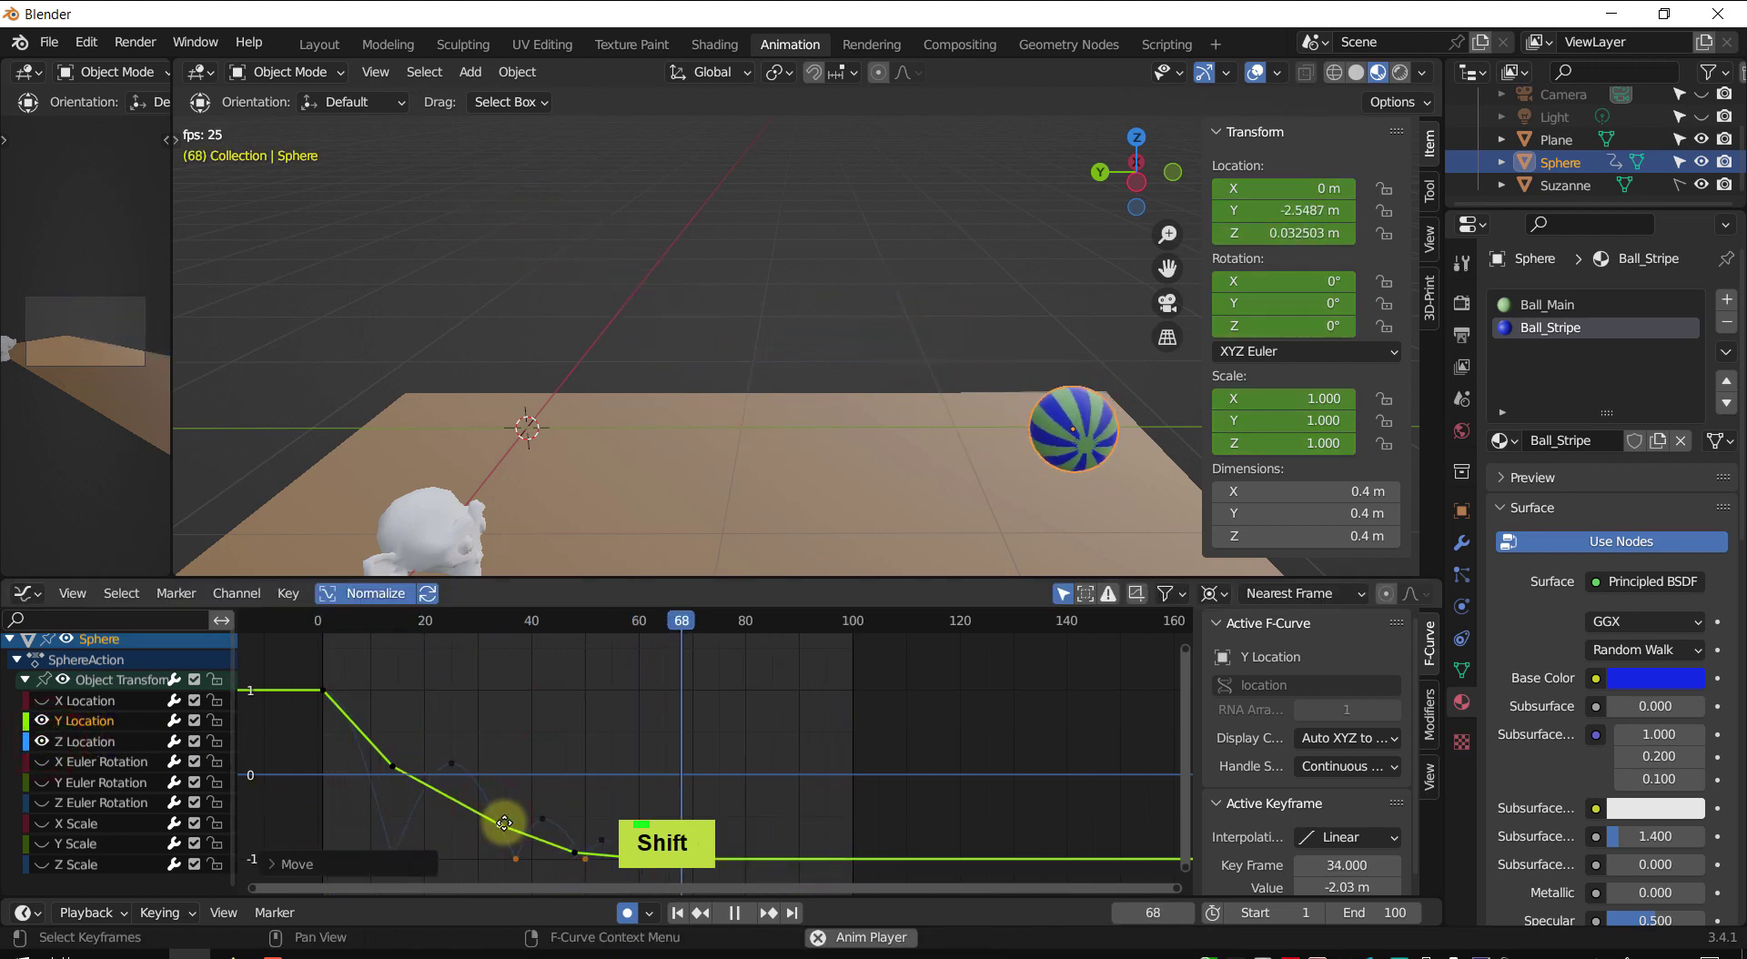
{"action": "key", "text": "ctrl+z"}
{"action": "left_click", "coordinate": [499, 792], "text": "ctrl"}
{"action": "left_click", "coordinate": [489, 822], "text": "ctrl"}
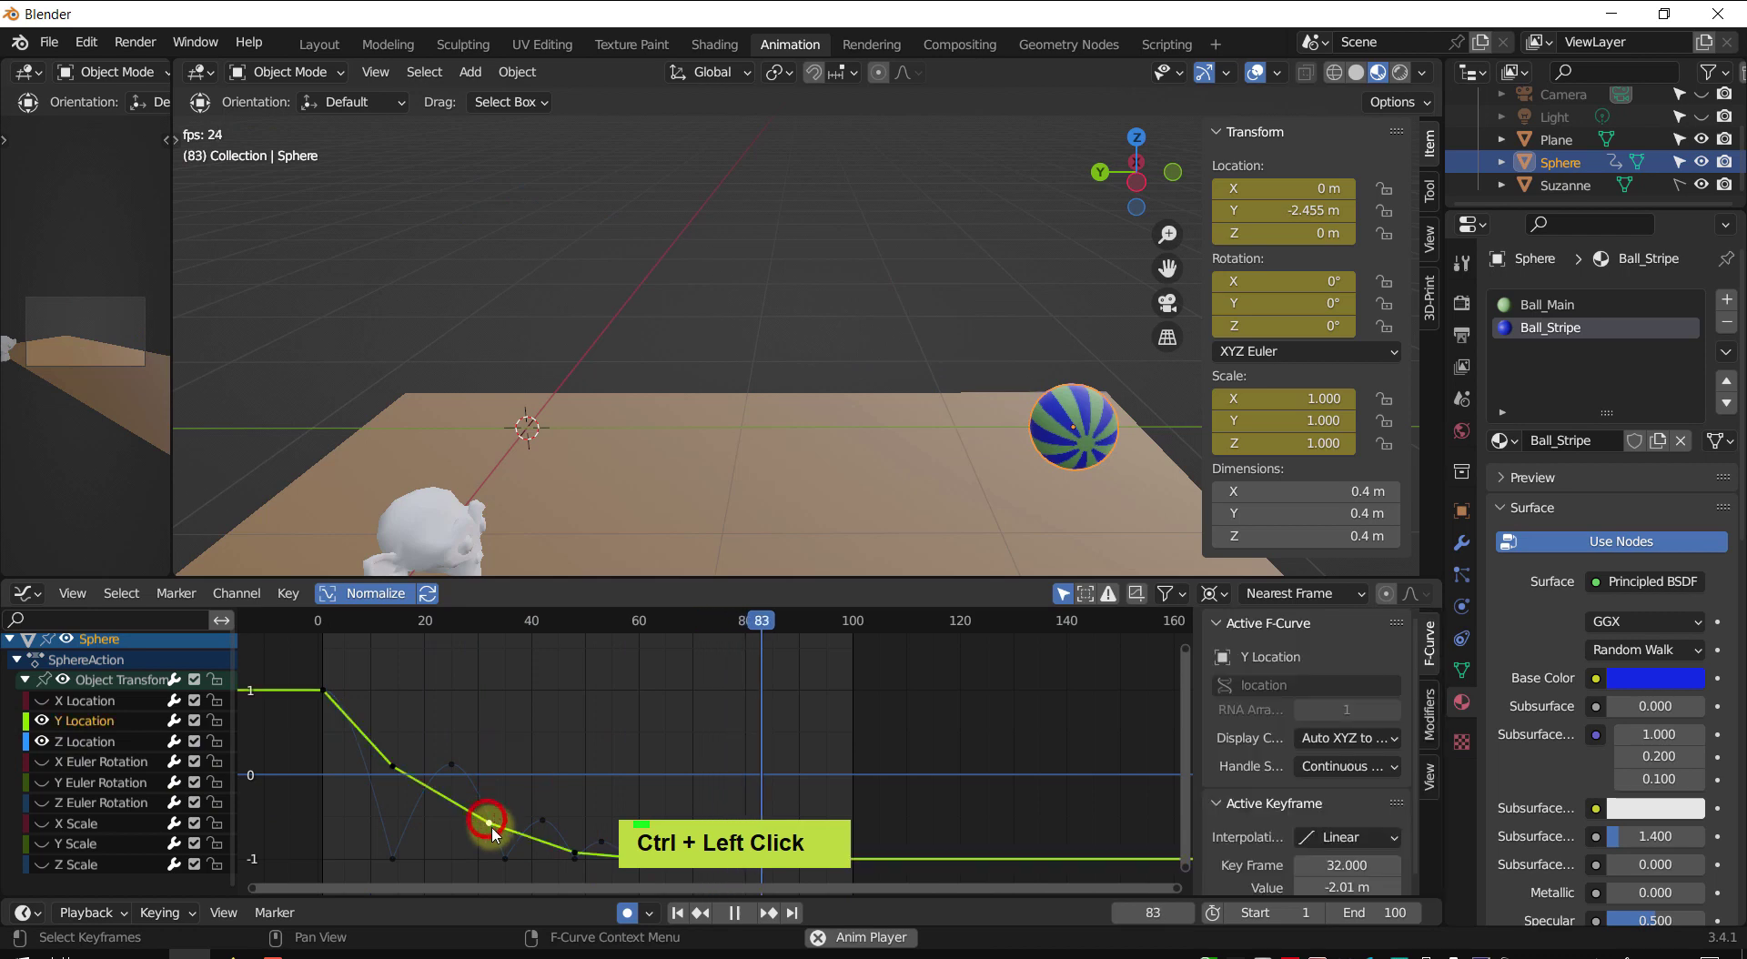
{"action": "left_click_drag", "start_coordinate": [490, 826], "coordinate": [506, 830]}
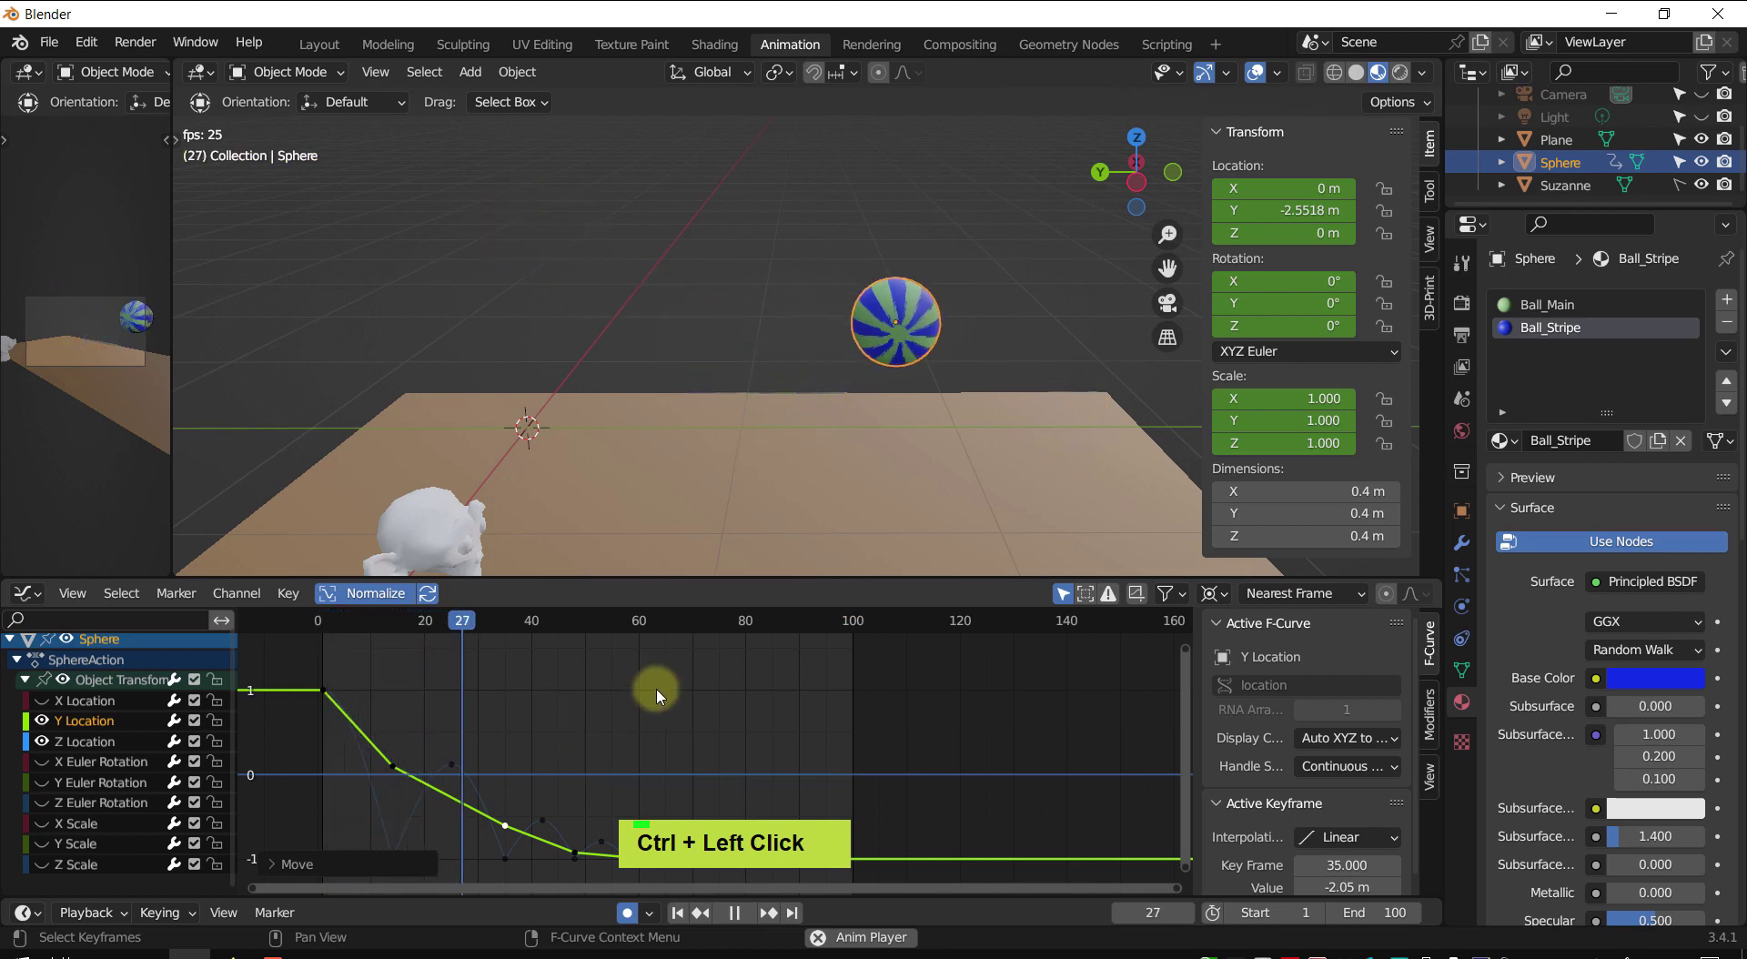
- Lock the Z Location channel against editing and clear the keyframe selection
{"action": "middle_click_drag", "start_coordinate": [674, 691], "coordinate": [509, 693], "text": "shift"}
{"action": "scroll", "coordinate": [507, 719], "scroll_direction": "up", "scroll_amount": 2}
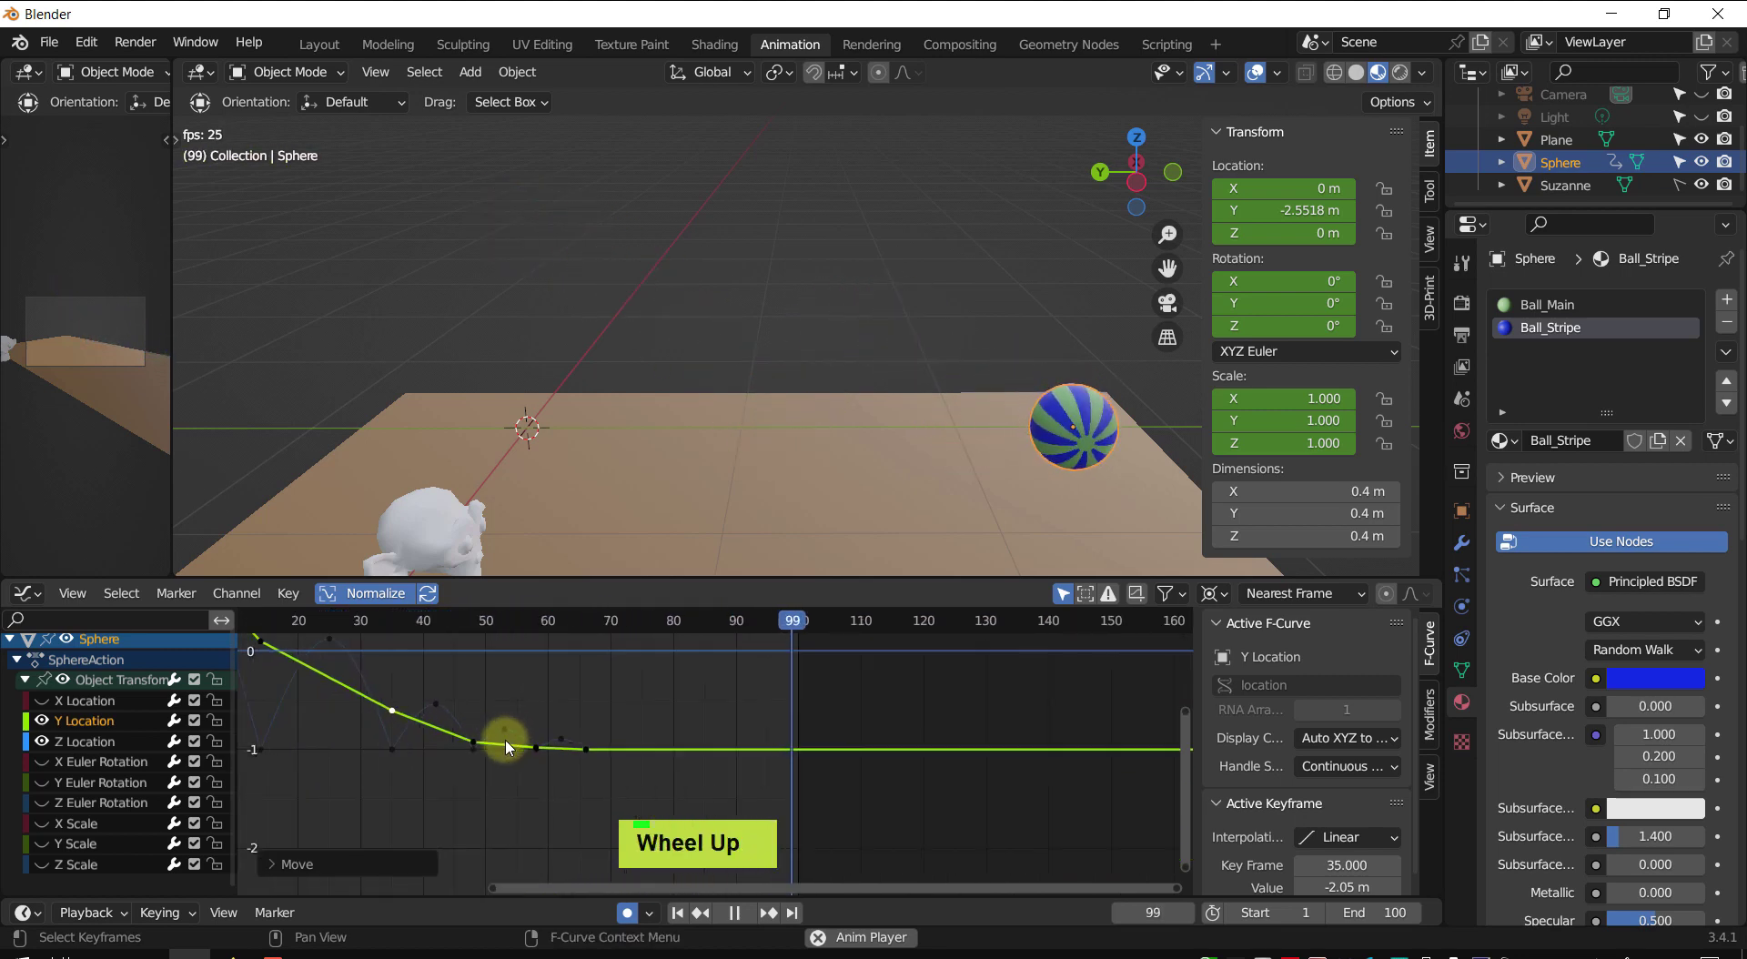
{"action": "left_click", "coordinate": [215, 741]}
{"action": "middle_click_drag", "start_coordinate": [393, 775], "coordinate": [429, 803], "text": "shift"}
{"action": "left_click", "coordinate": [430, 804]}
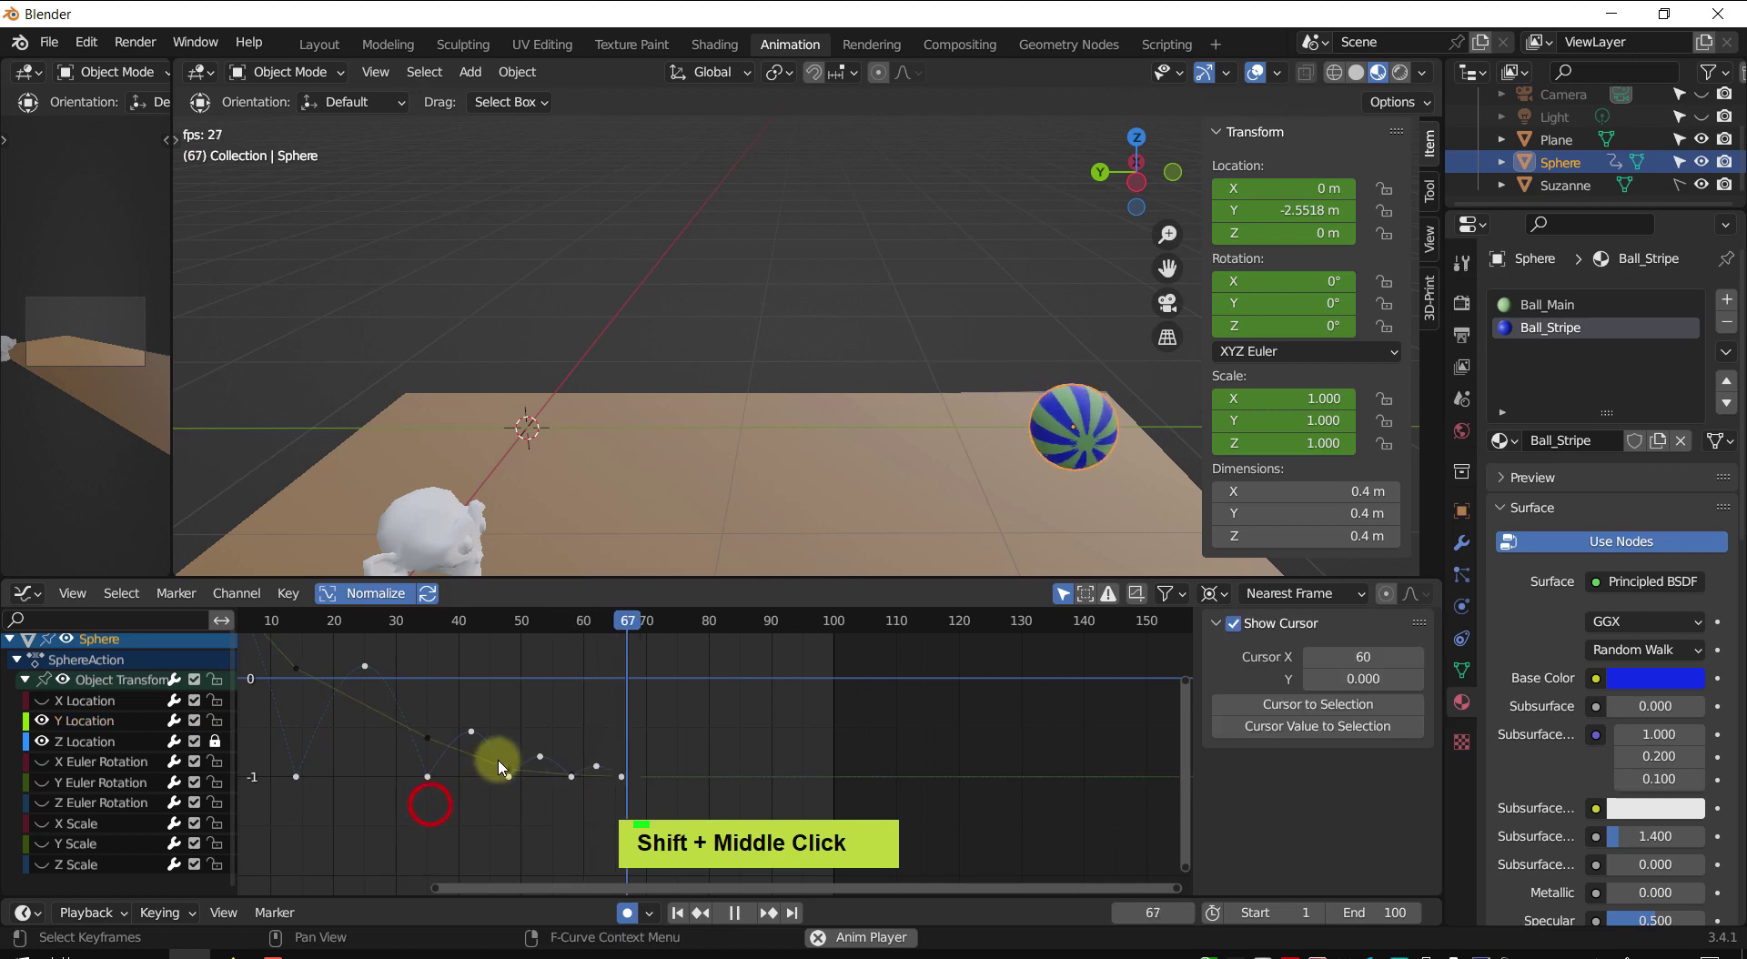
- Raise the Y Location keyframes of the last three ground contacts slightly, bringing the final one to about -2.53 m
{"action": "left_click_drag", "start_coordinate": [500, 757], "coordinate": [664, 786]}
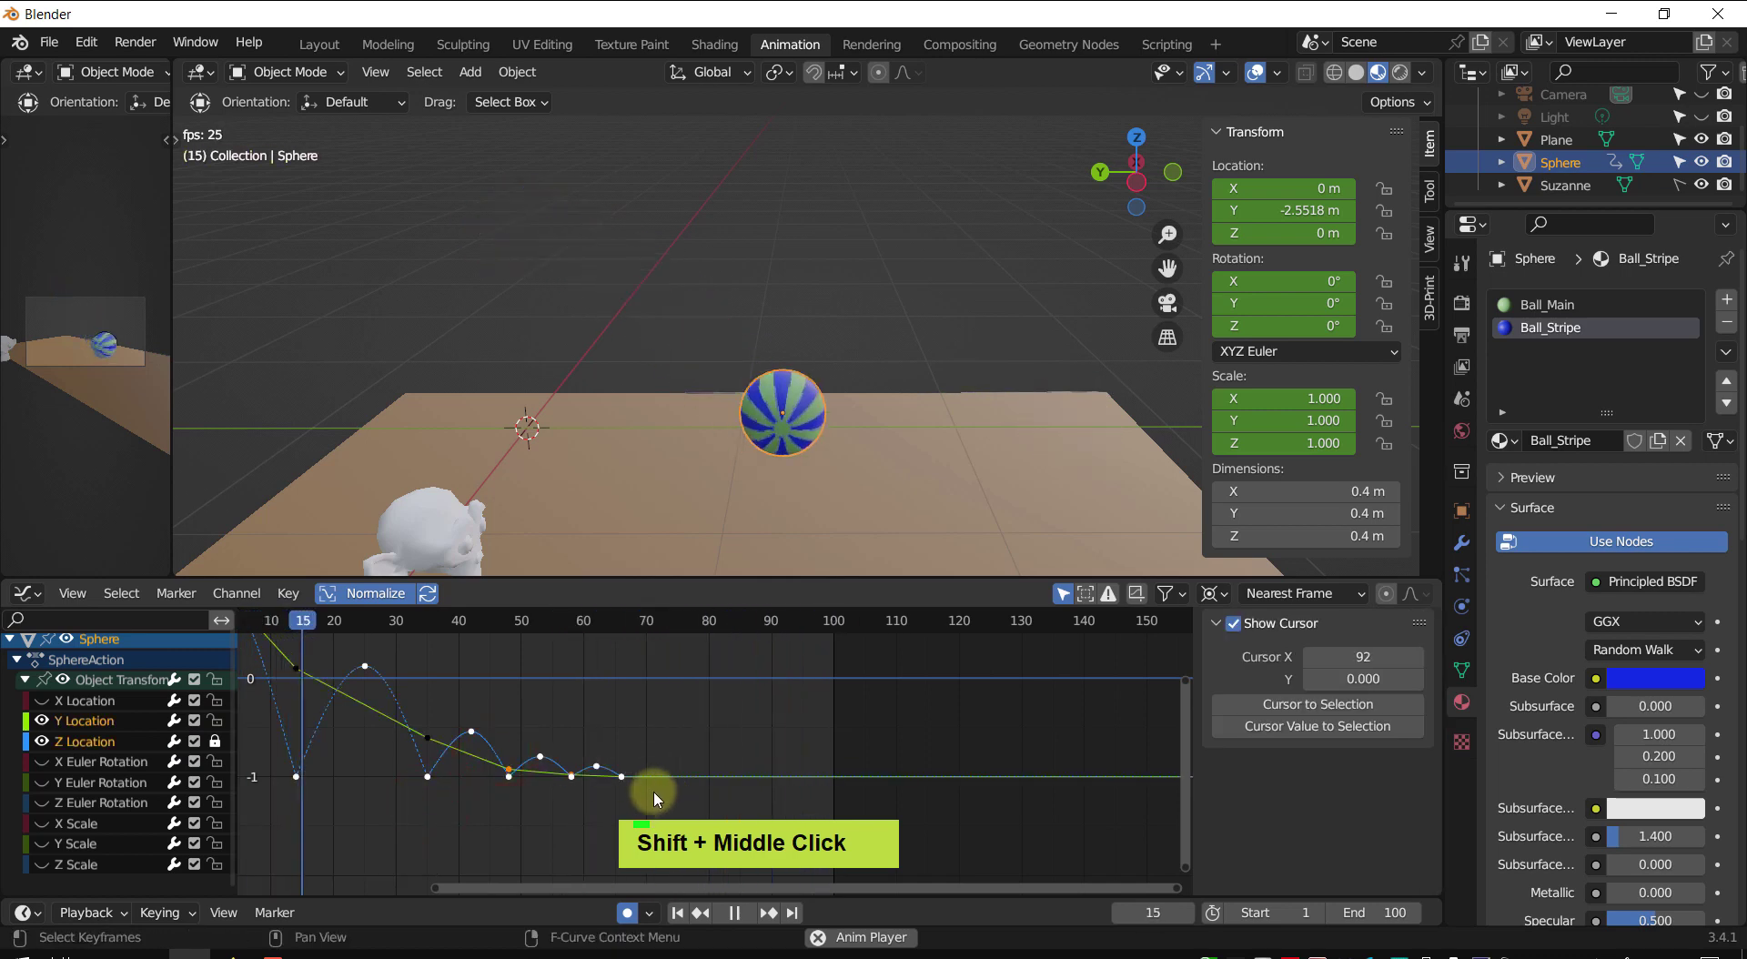
{"action": "key", "text": "g"}
{"action": "key", "text": "z"}
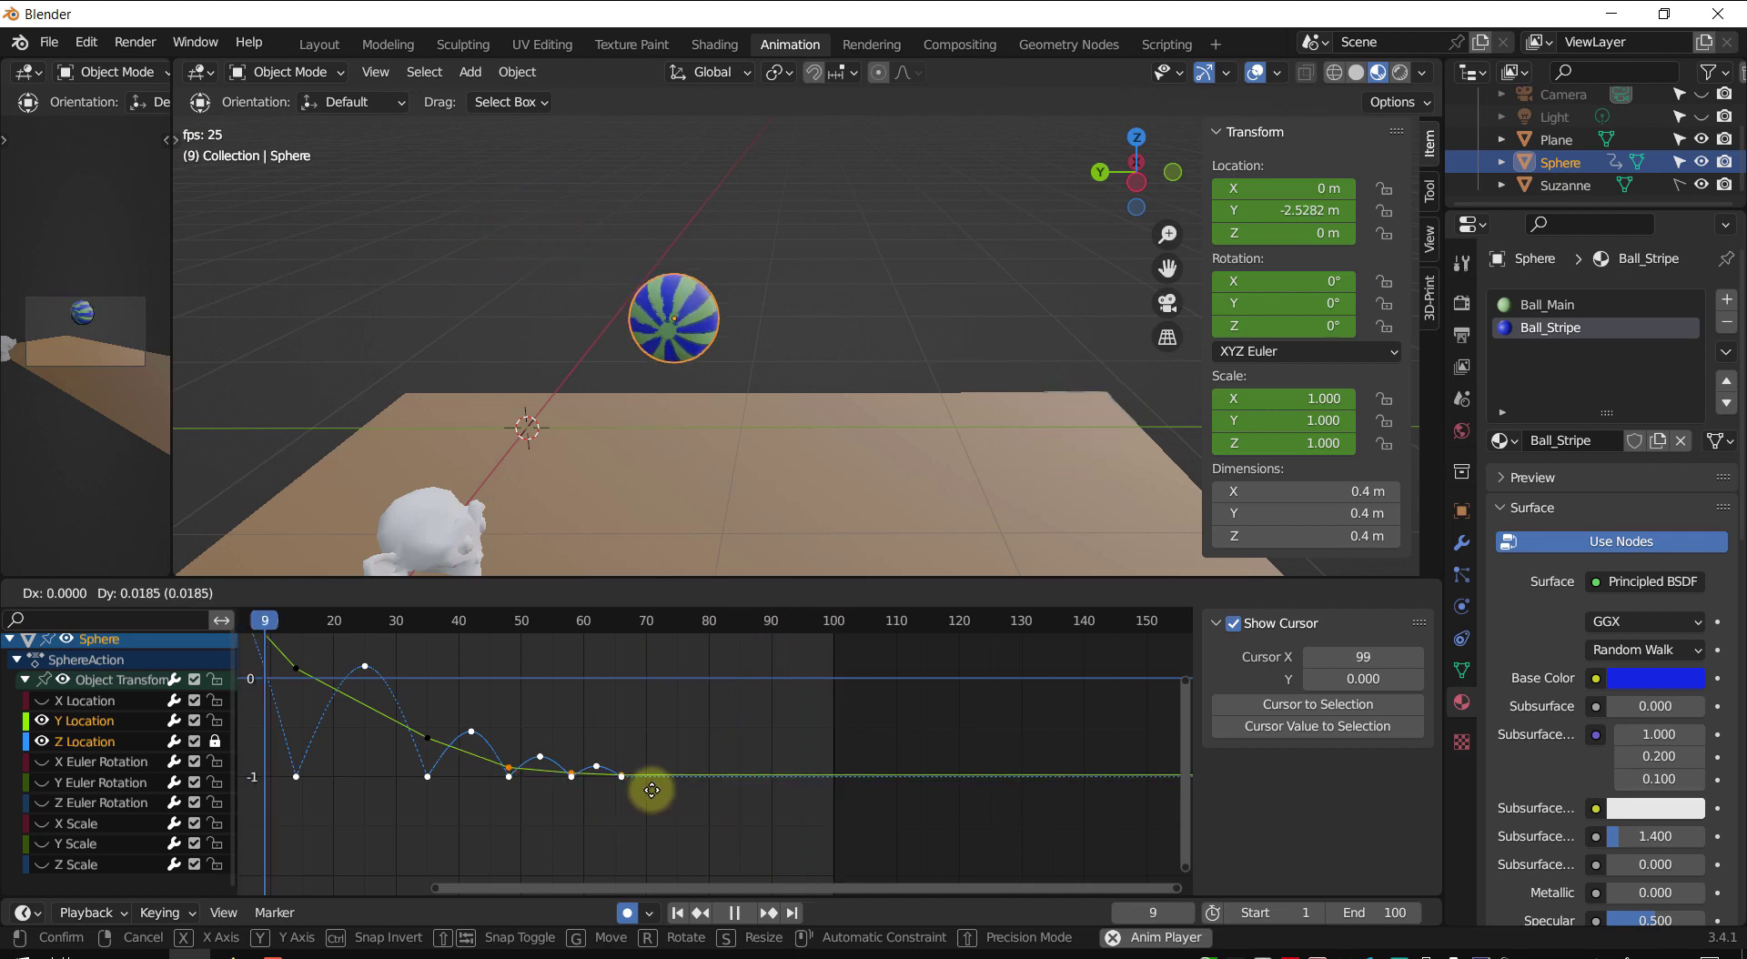
{"action": "left_click", "coordinate": [651, 790]}
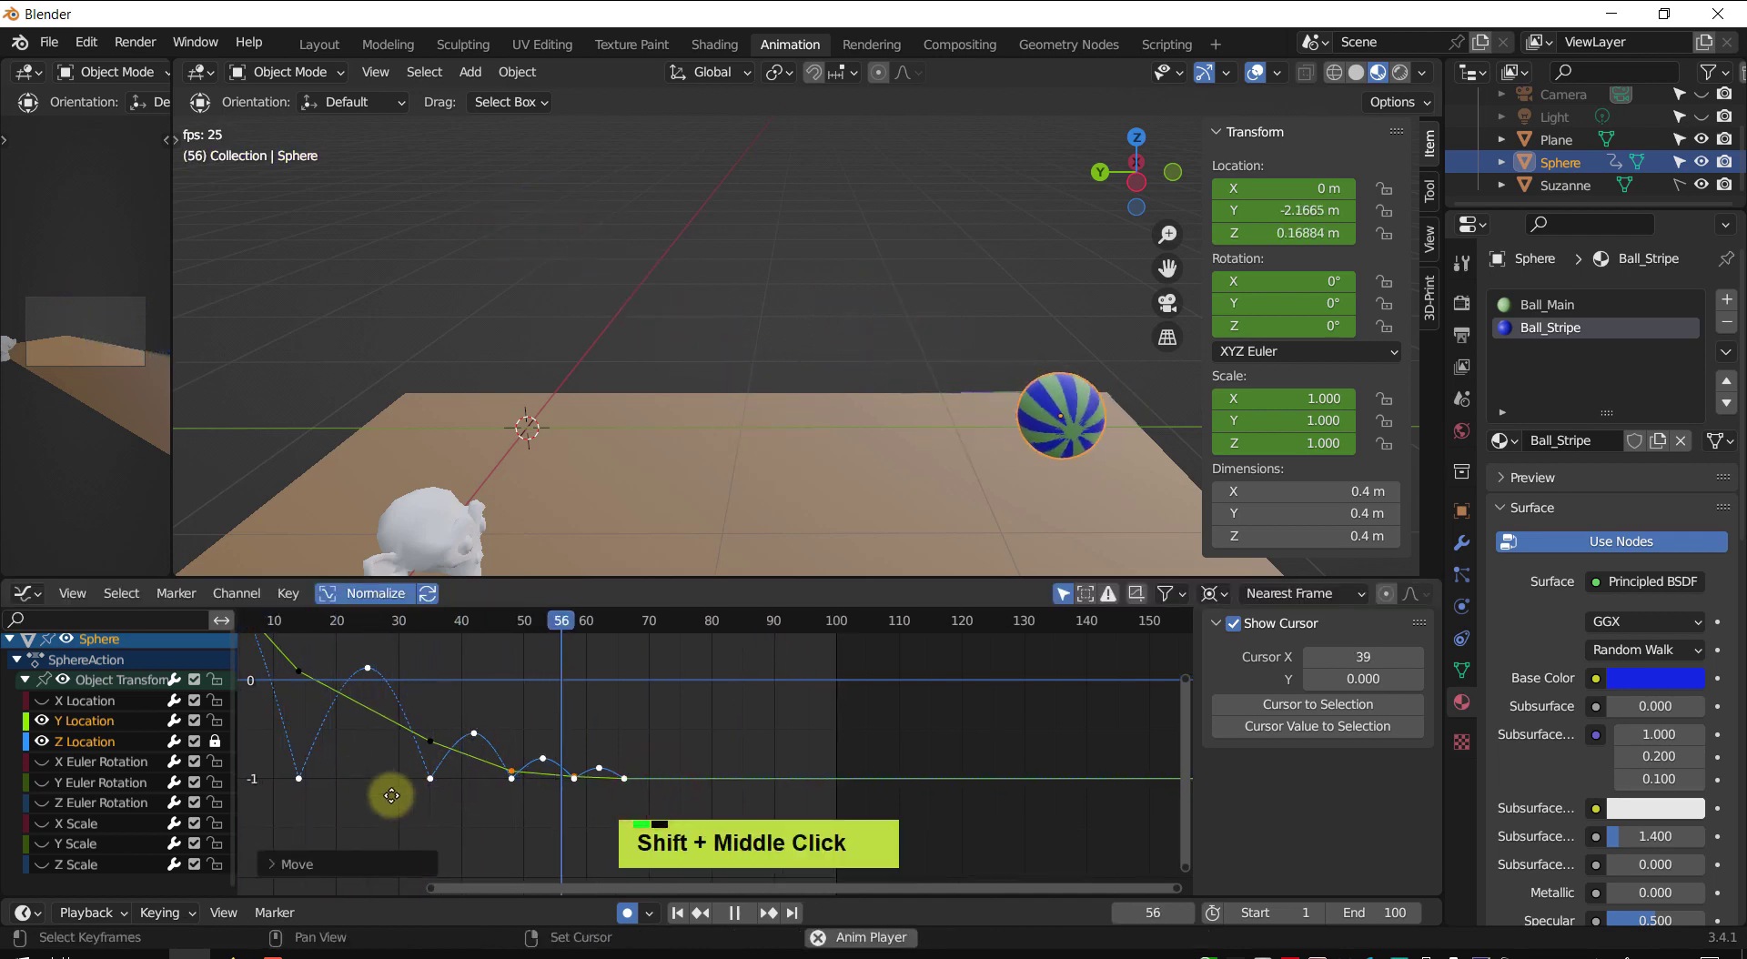
- Unlock the Z Location channel and lower the bounce peak keyframe at frame 25 to about 0.4 m
{"action": "middle_click_drag", "start_coordinate": [390, 792], "coordinate": [453, 819], "text": "shift"}
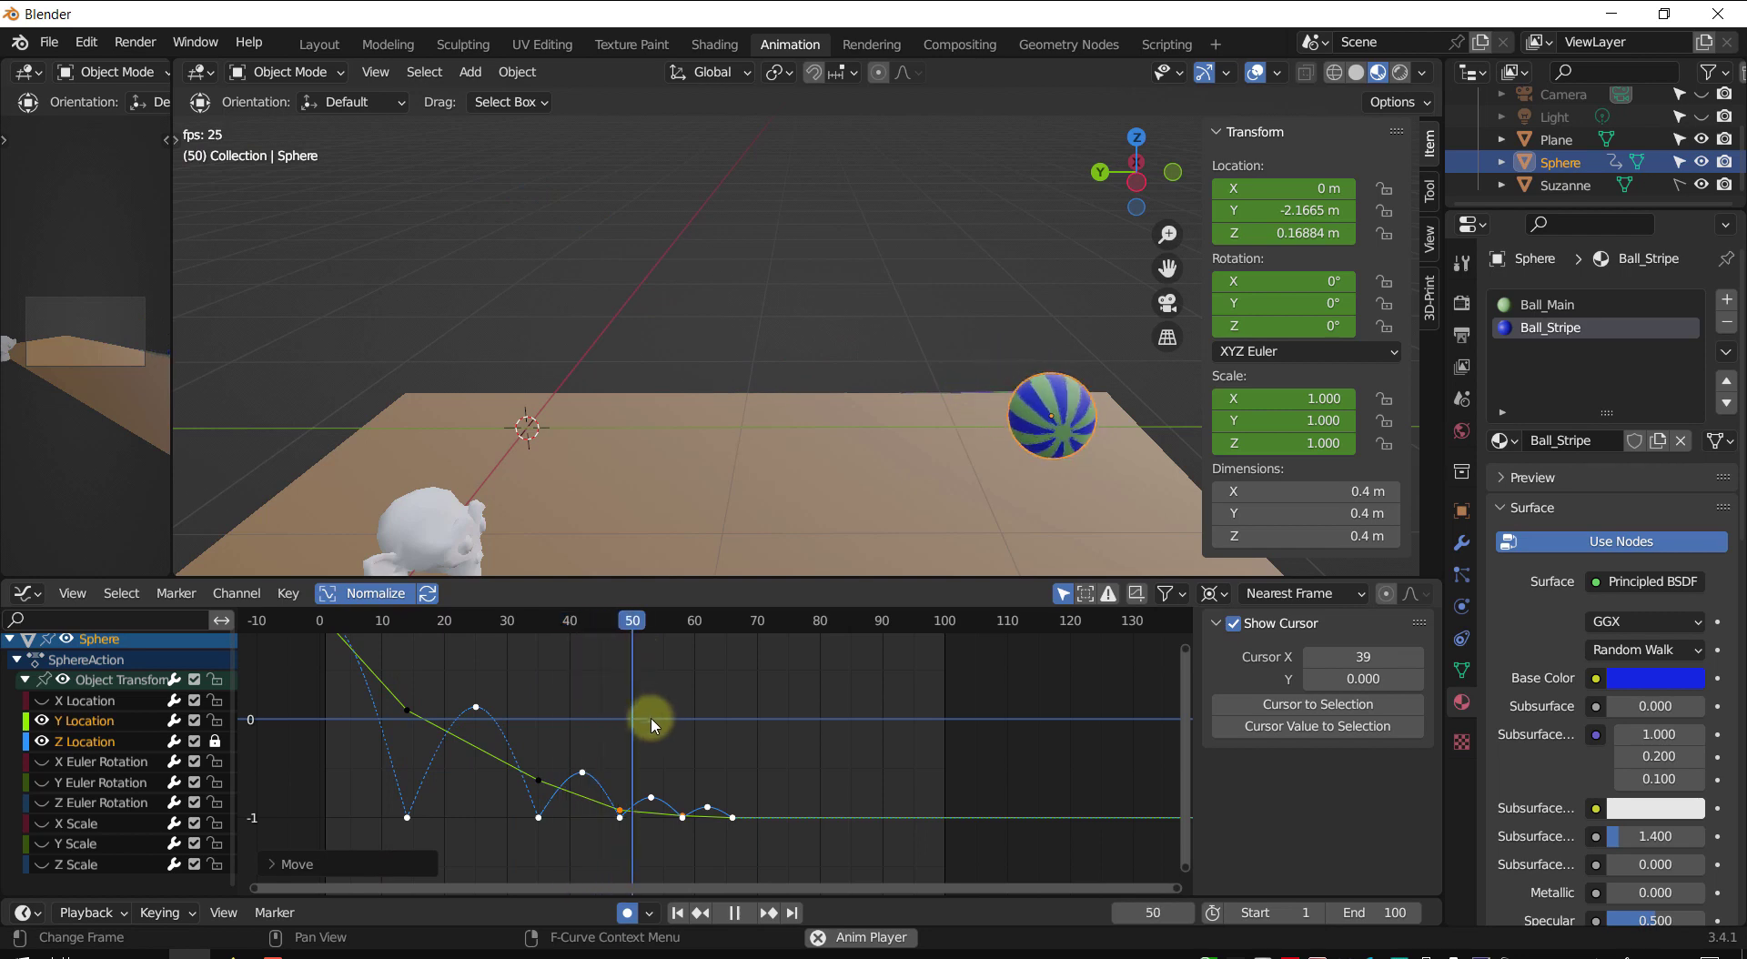
{"action": "middle_click_drag", "start_coordinate": [652, 718], "coordinate": [706, 734], "text": "shift"}
{"action": "scroll", "coordinate": [667, 757], "scroll_direction": "down", "scroll_amount": 2}
{"action": "middle_click_drag", "start_coordinate": [846, 704], "coordinate": [737, 711], "text": "shift"}
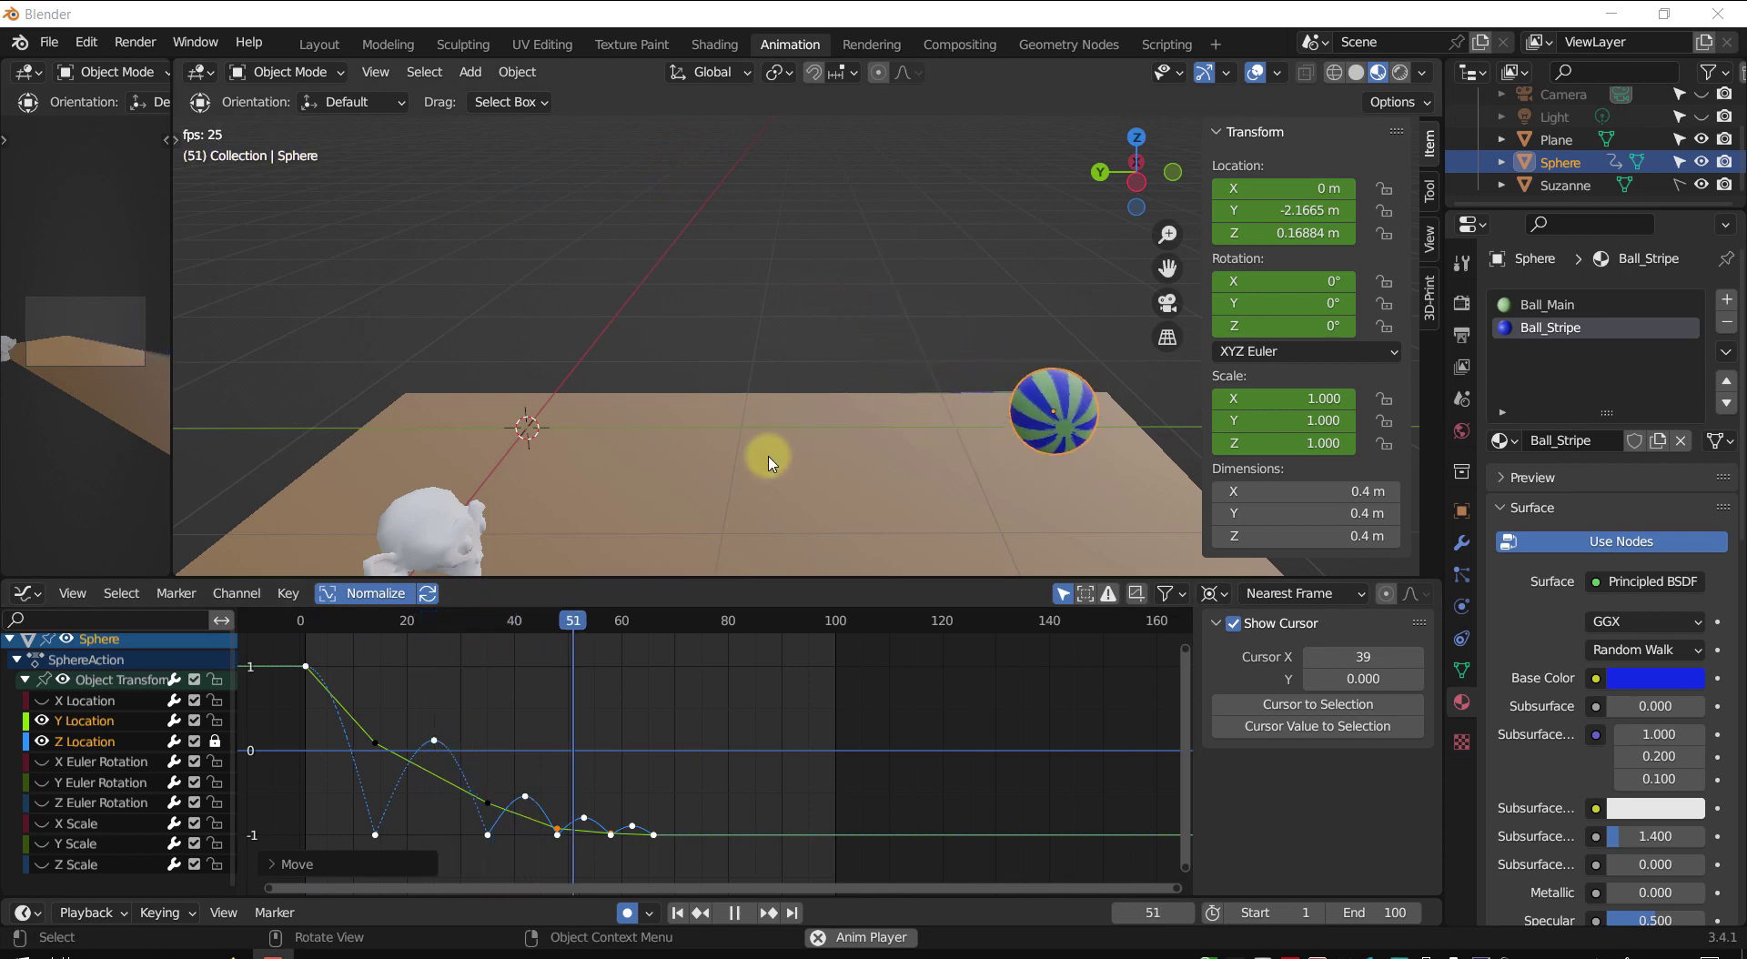
{"action": "middle_click_drag", "start_coordinate": [570, 725], "coordinate": [691, 714], "text": "shift"}
{"action": "left_click", "coordinate": [669, 701]}
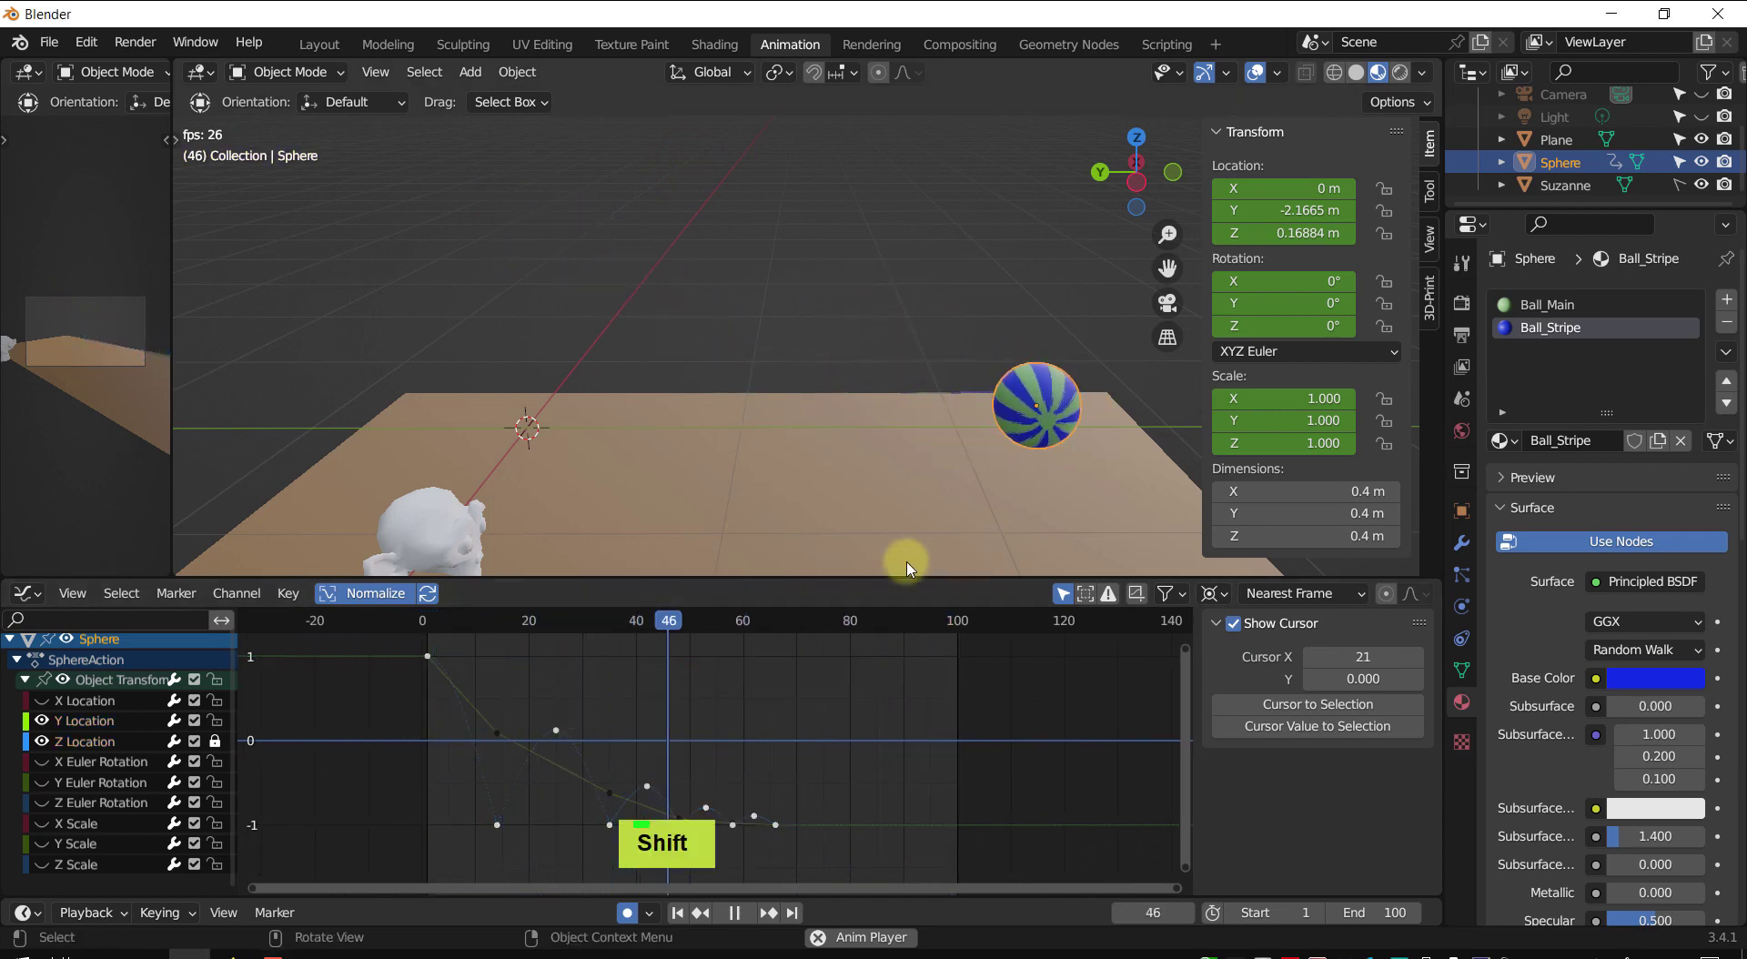
{"action": "left_click", "coordinate": [215, 742]}
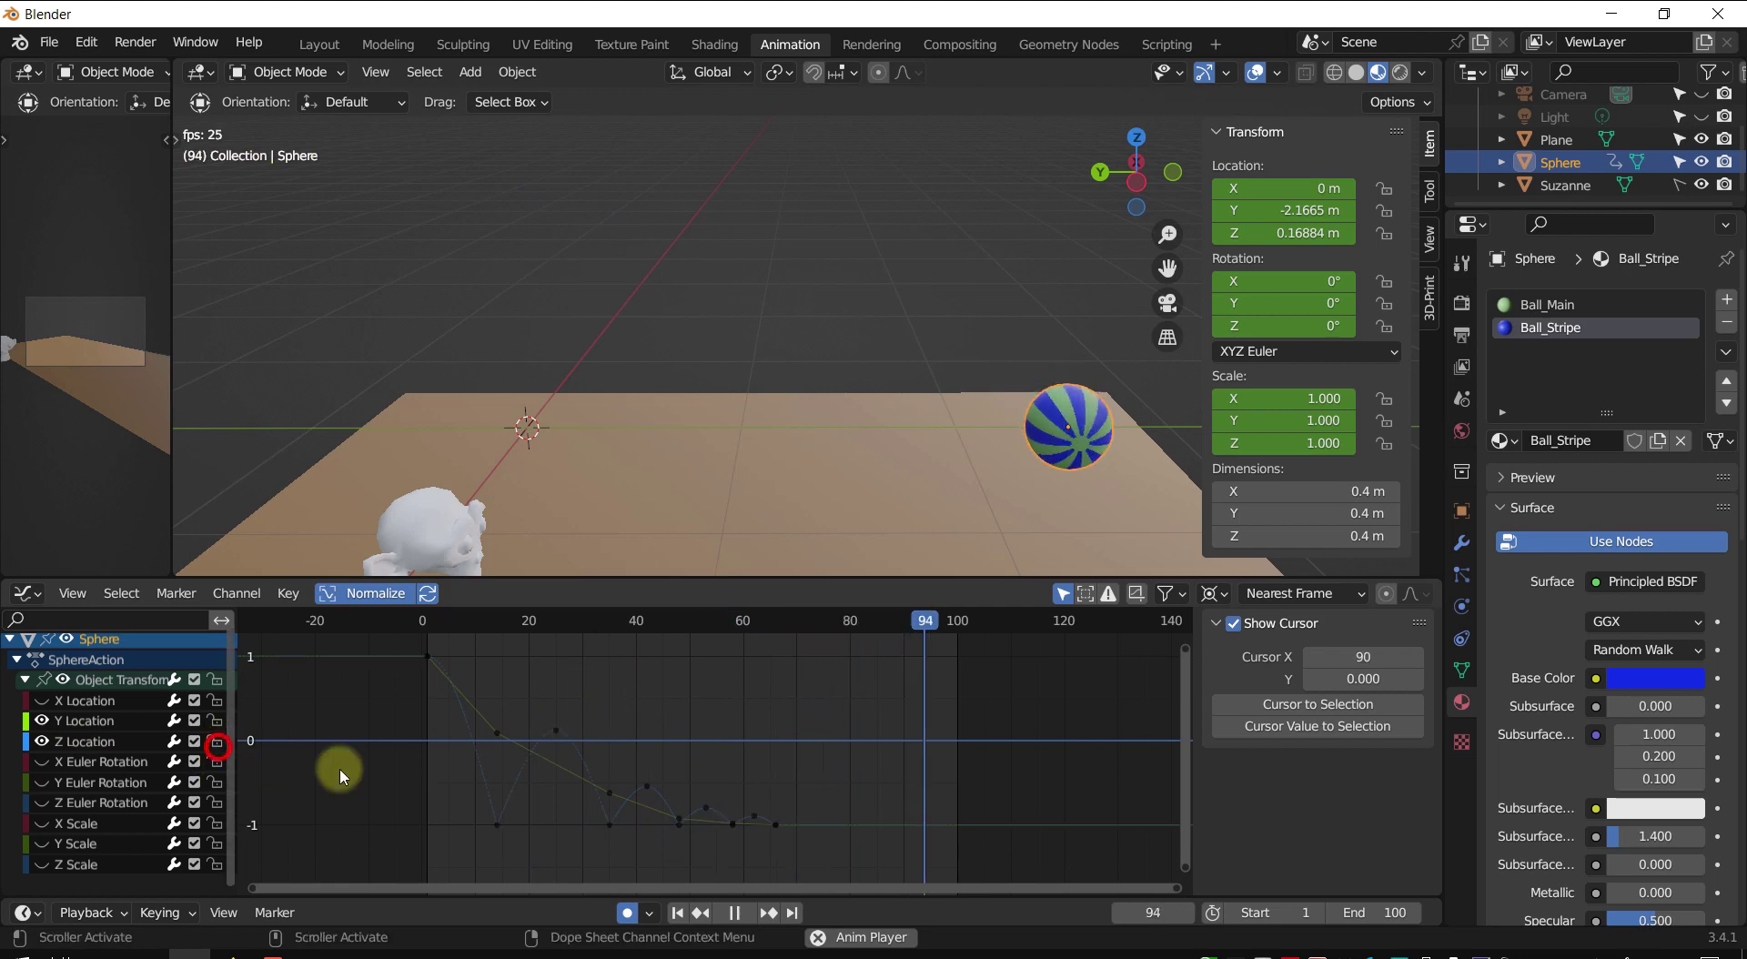
{"action": "left_click", "coordinate": [560, 729]}
{"action": "key", "text": "g"}
{"action": "key", "text": "z"}
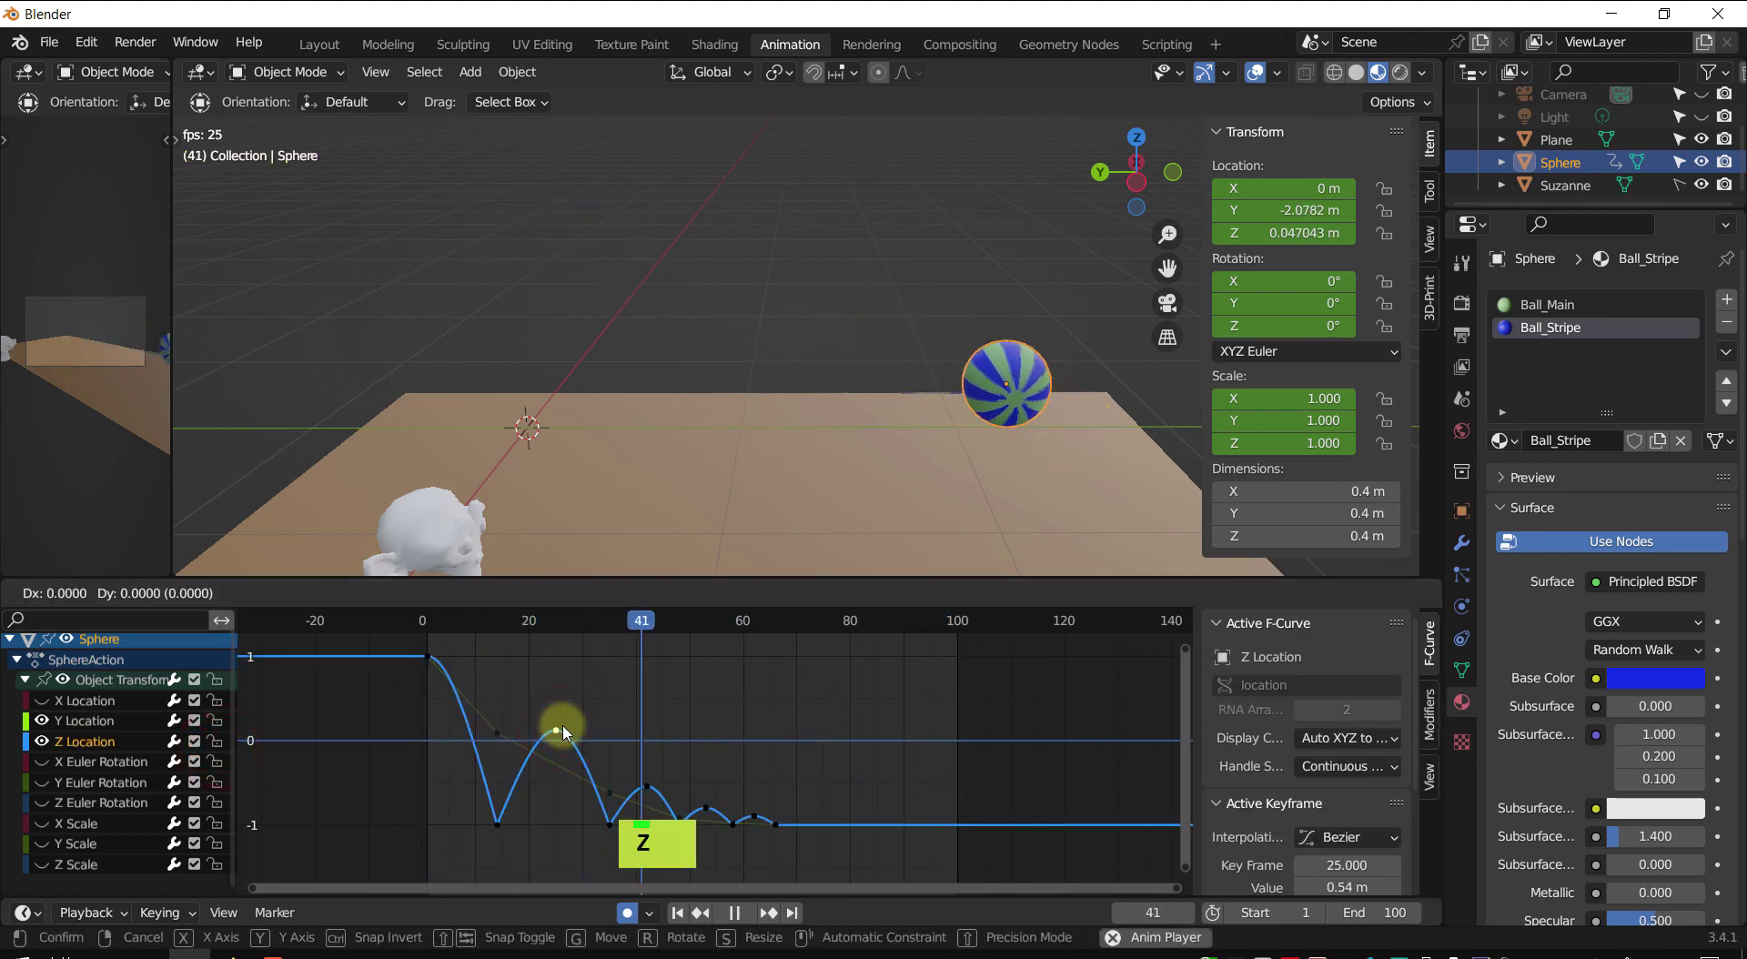
{"action": "left_click", "coordinate": [558, 754]}
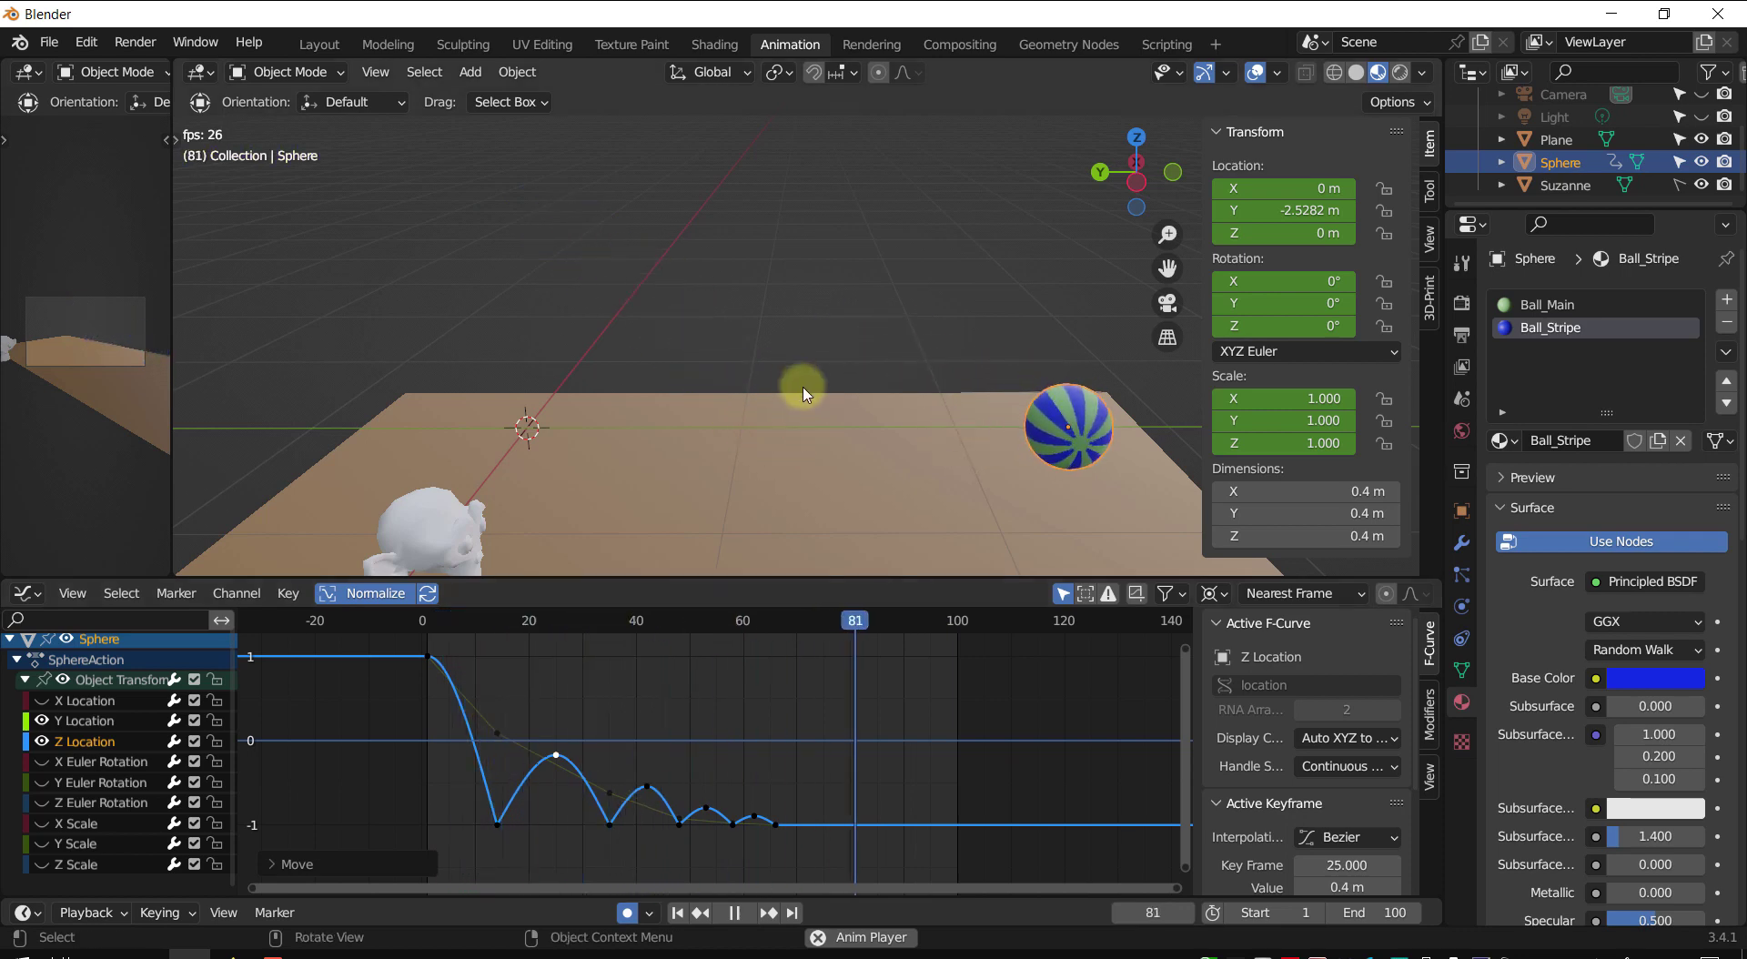
- Check the bounce from an angled perspective view, stop the playback and return to frame 1
{"action": "middle_click_drag", "start_coordinate": [800, 389], "coordinate": [761, 435]}
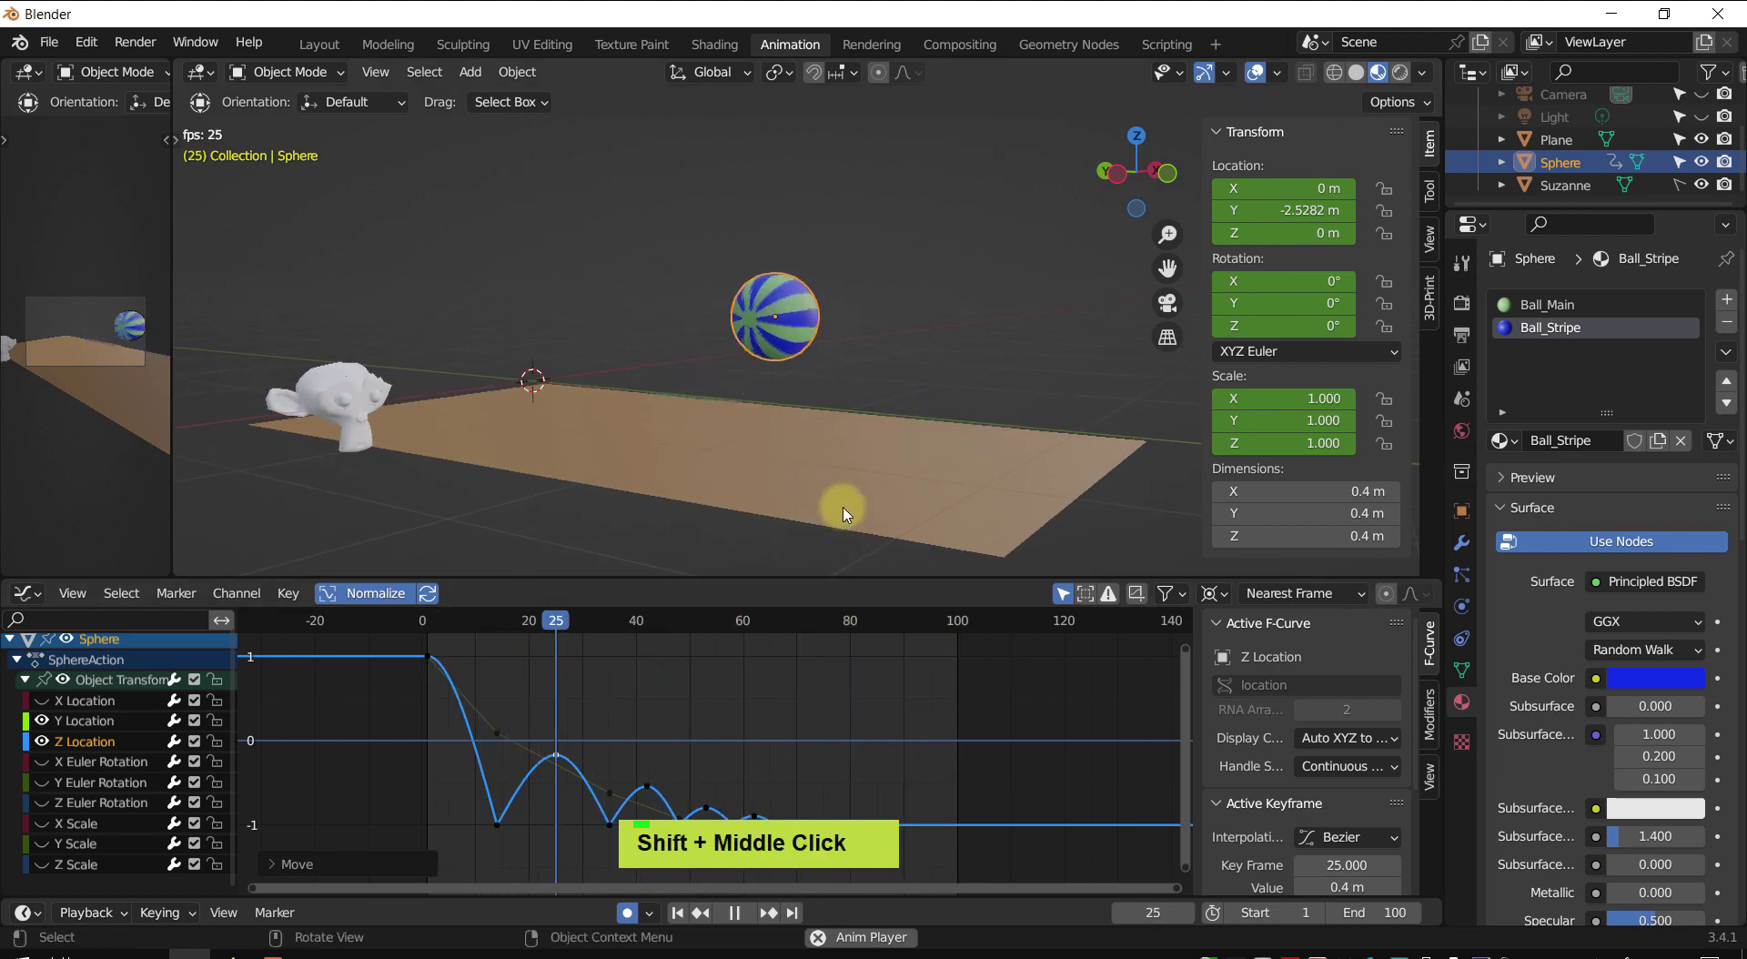
{"action": "key", "text": "shift+space"}
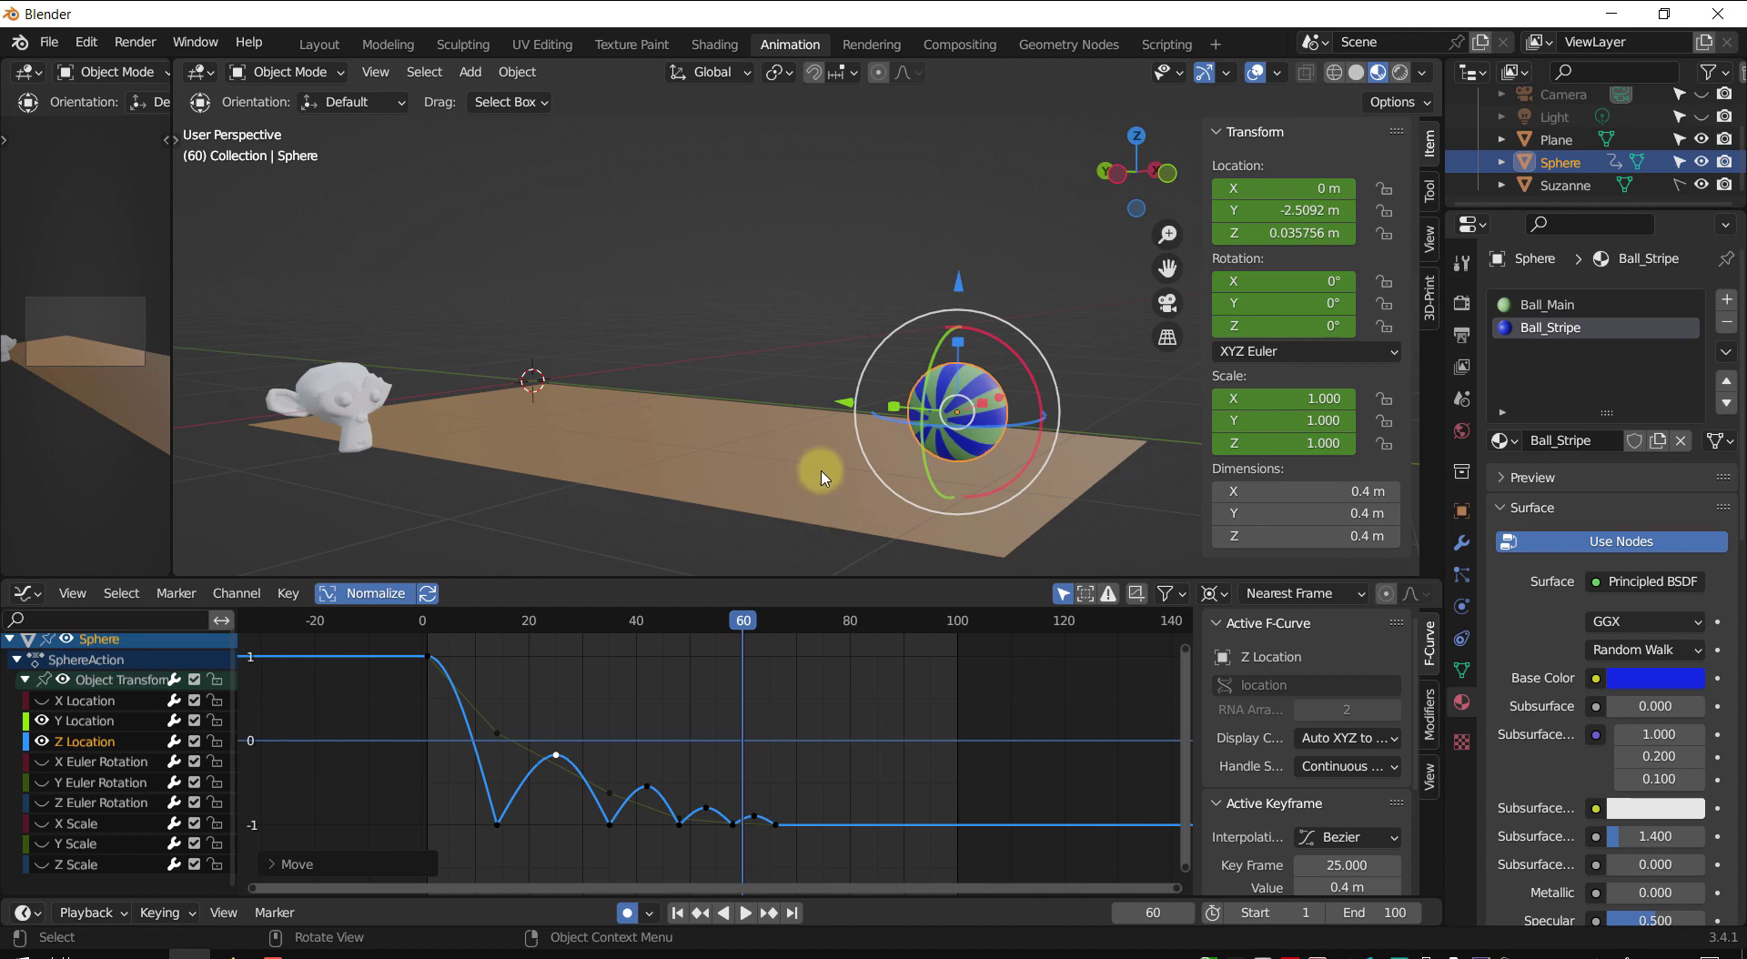
{"action": "mouse_move", "coordinate": [776, 468]}
{"action": "middle_mouse_down", "text": "shift"}
{"action": "mouse_move", "coordinate": [764, 440]}
{"action": "mouse_move", "coordinate": [764, 459]}
{"action": "middle_mouse_up", "text": "shift"}
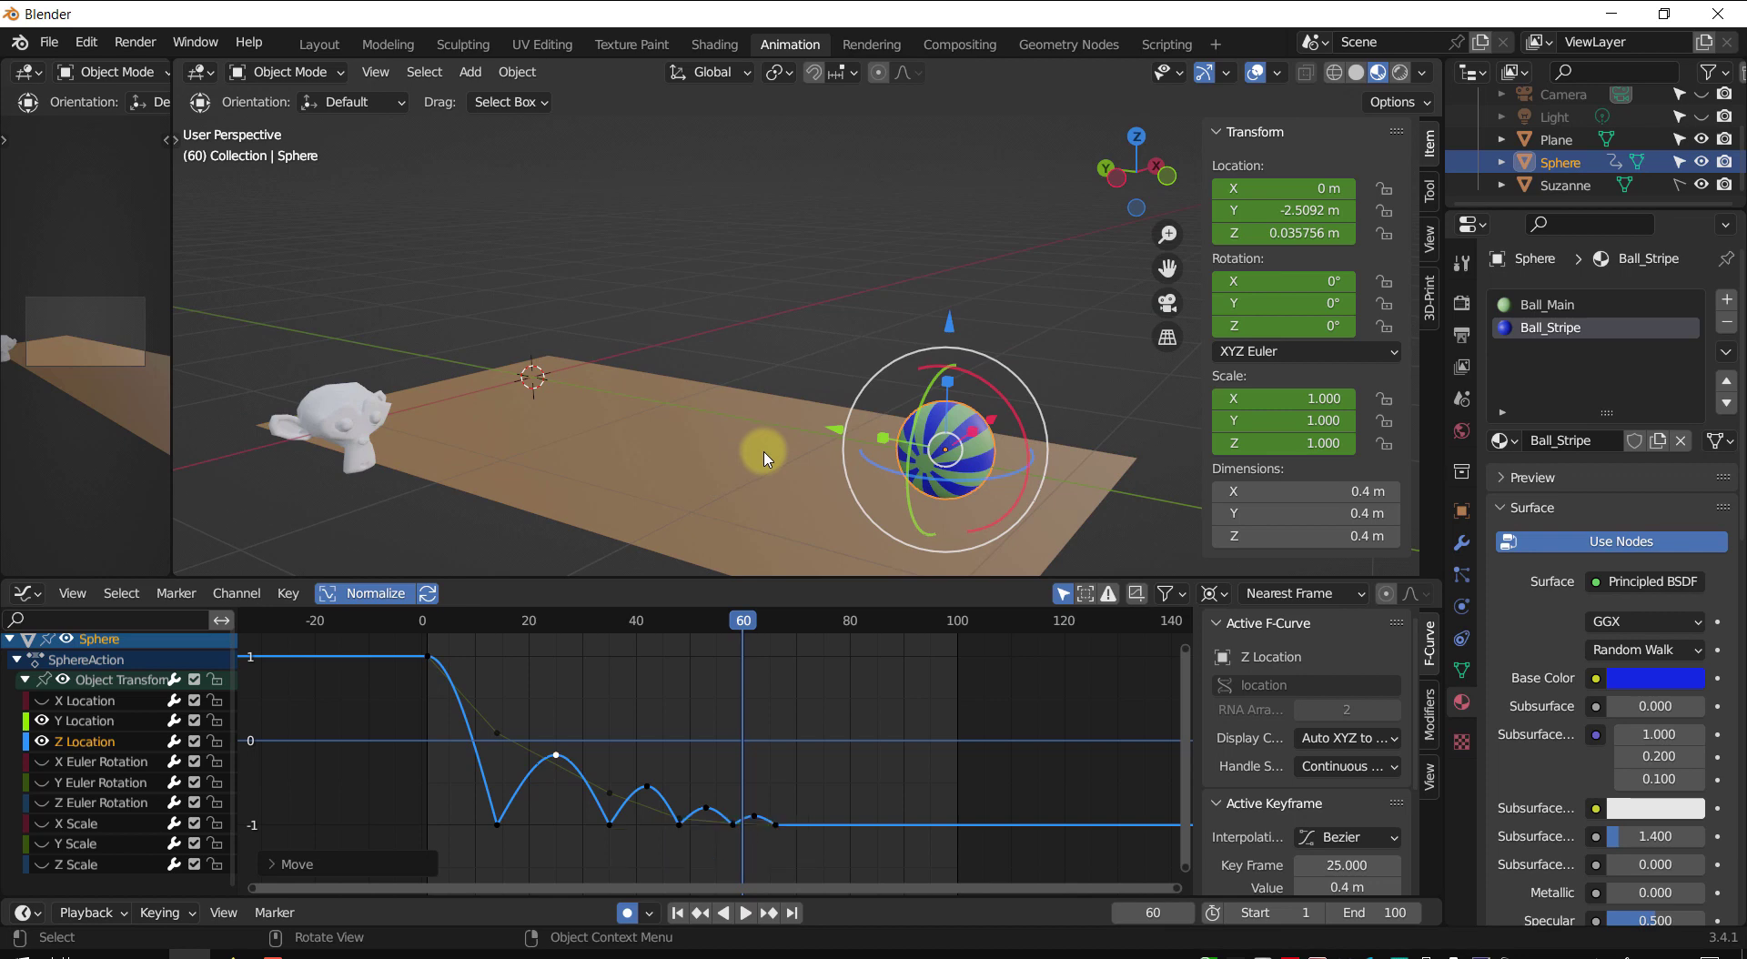
{"action": "middle_click_drag", "start_coordinate": [764, 460], "coordinate": [814, 360], "text": "shift"}
{"action": "left_click_drag", "start_coordinate": [739, 620], "coordinate": [428, 642]}
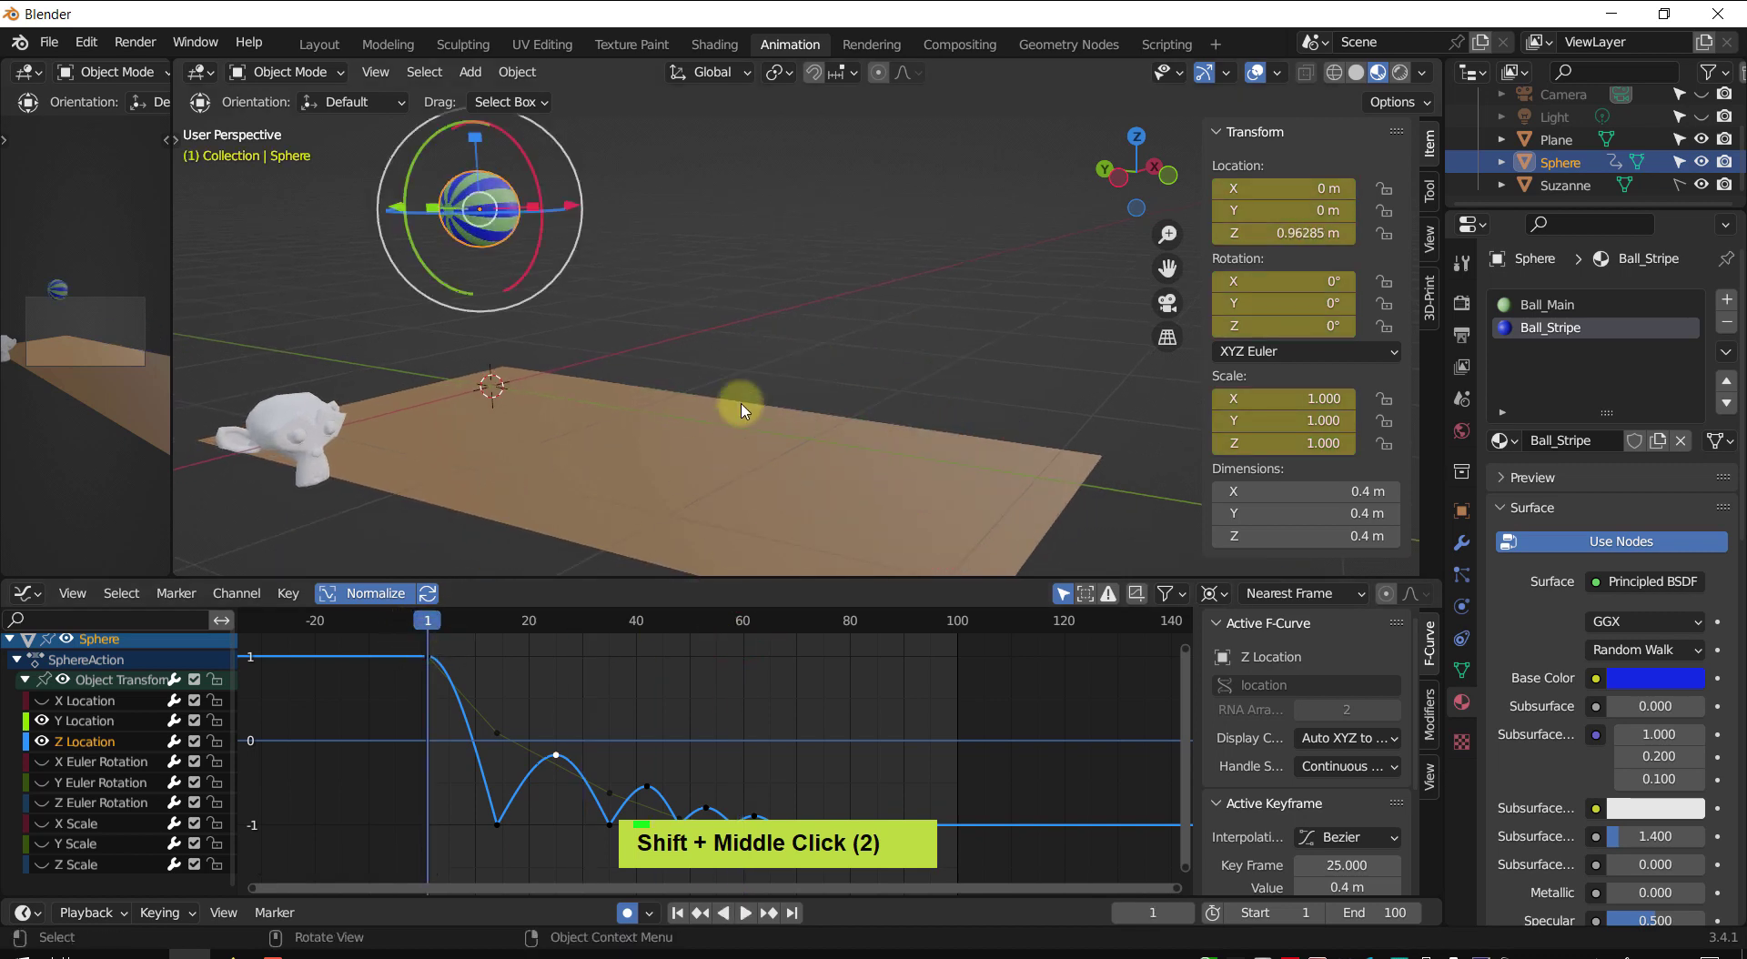
{"action": "middle_click_drag", "start_coordinate": [739, 404], "coordinate": [794, 447], "text": "shift"}
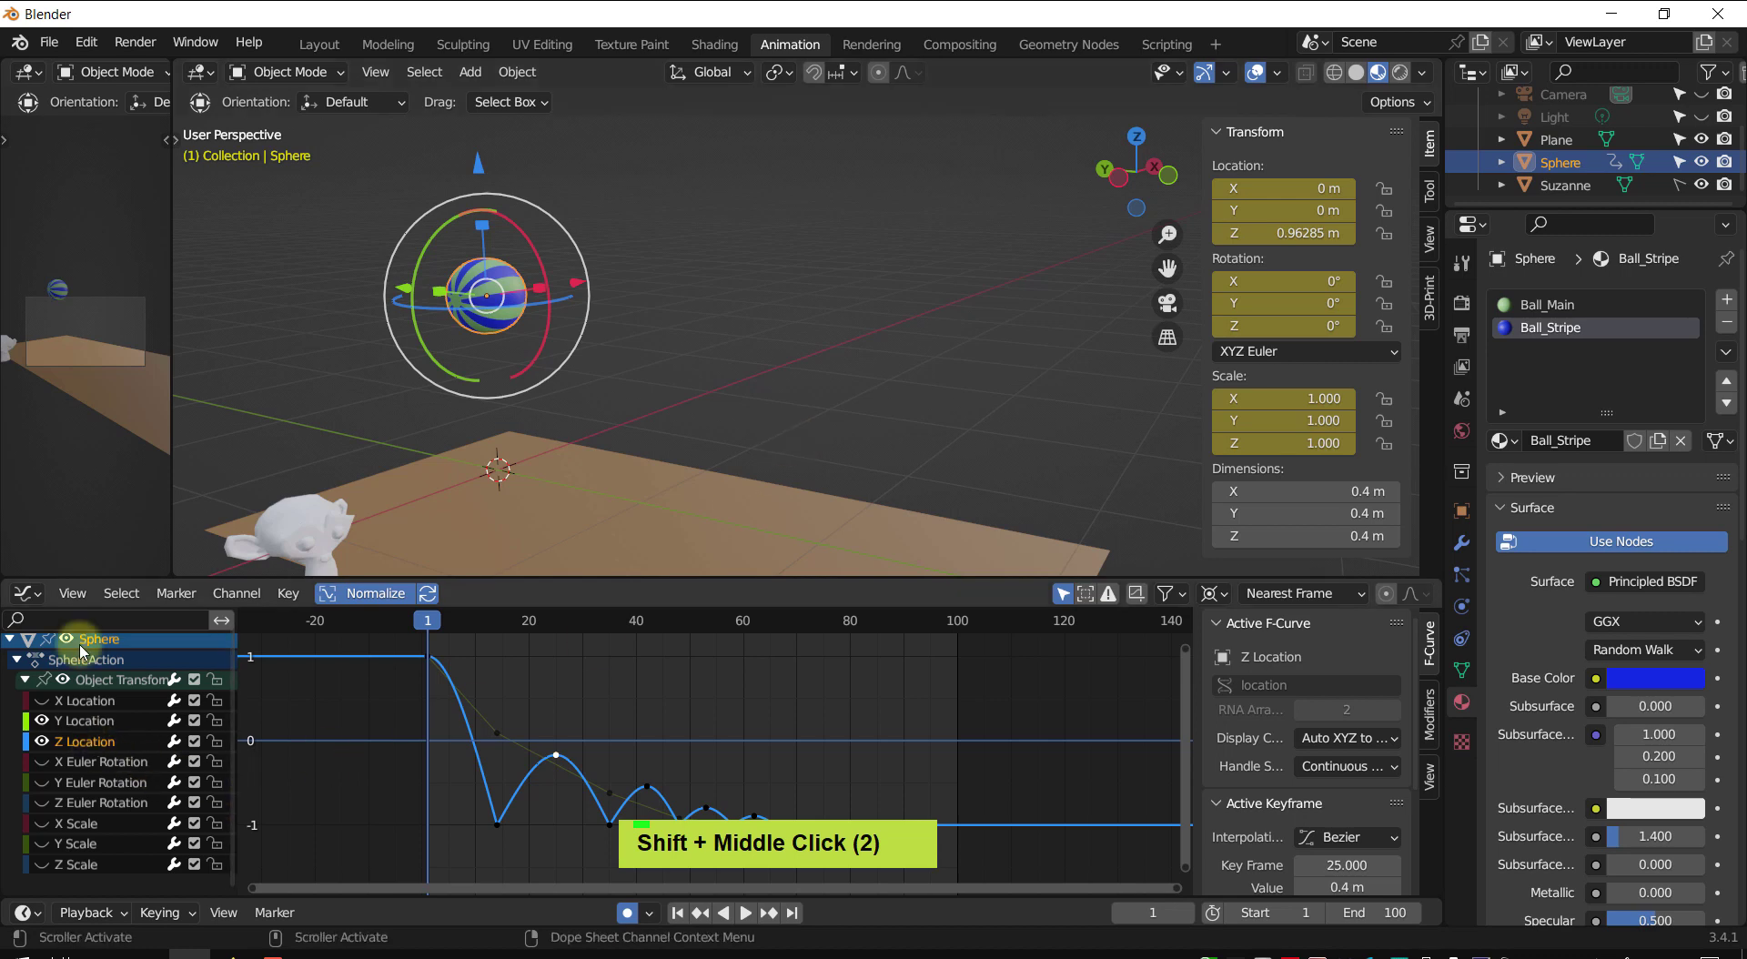
- Move the Z Location channel to the top of its group and the Y Location channel directly beneath it
{"action": "left_click", "coordinate": [41, 740]}
{"action": "left_click", "coordinate": [40, 741]}
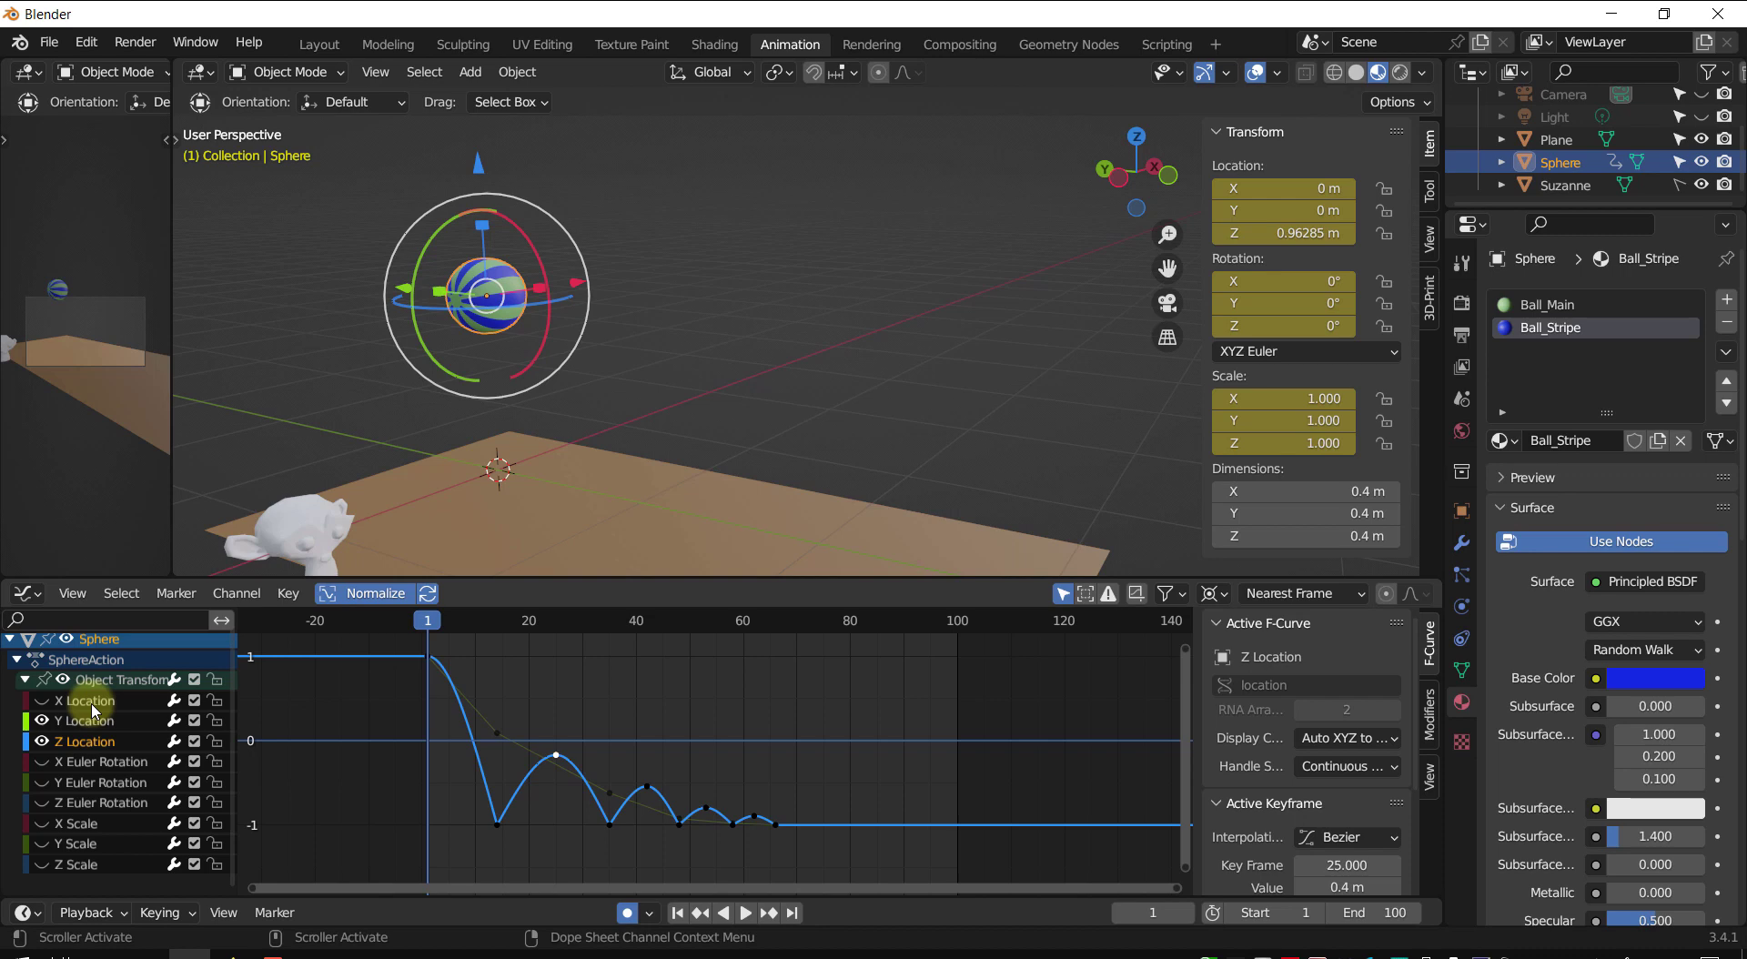
{"action": "right_click", "coordinate": [79, 751]}
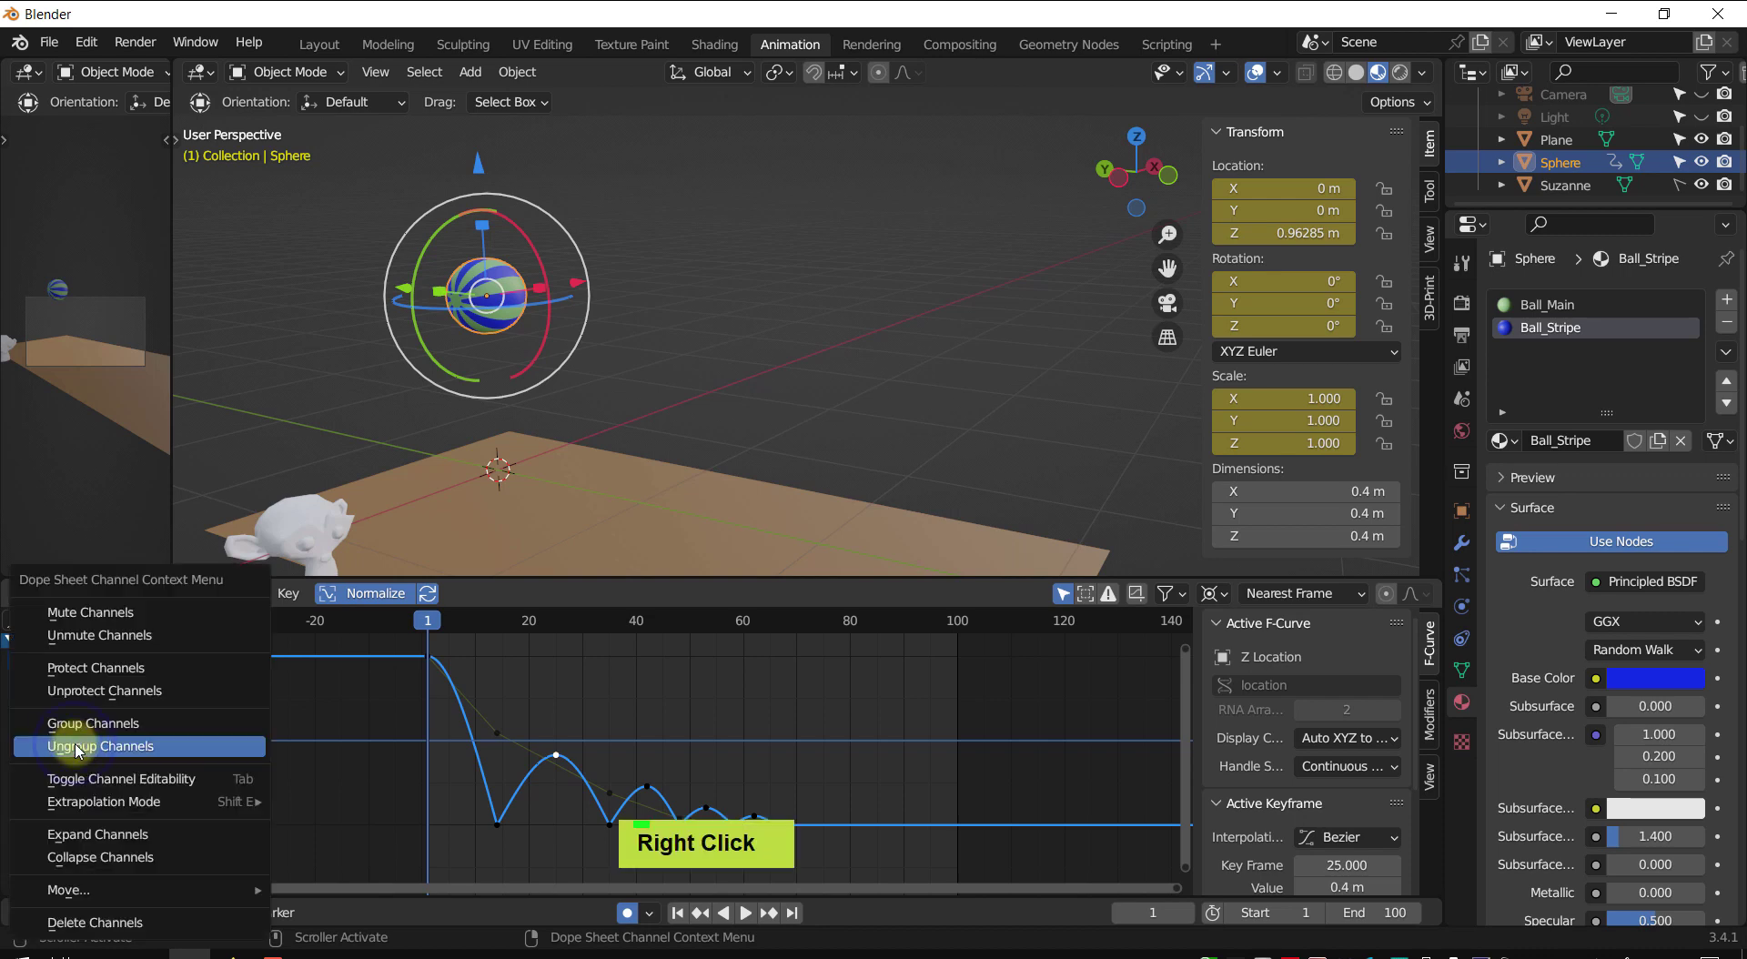
{"action": "mouse_move", "coordinate": [105, 890]}
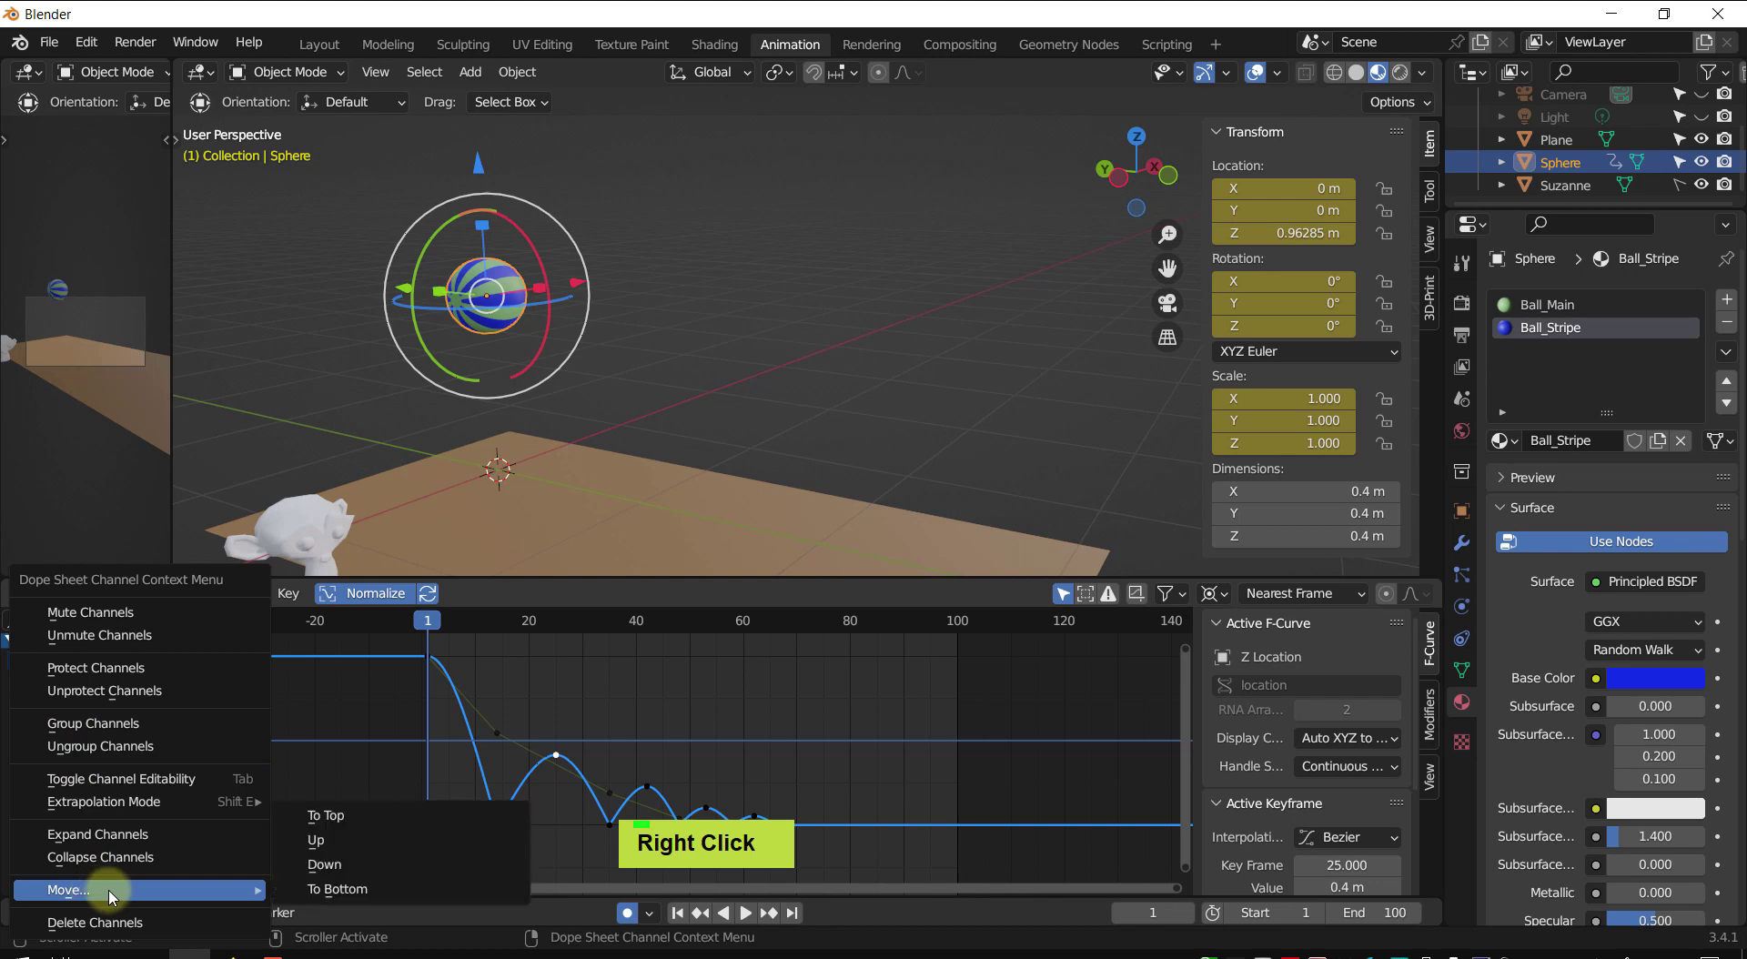
{"action": "left_click", "coordinate": [325, 817]}
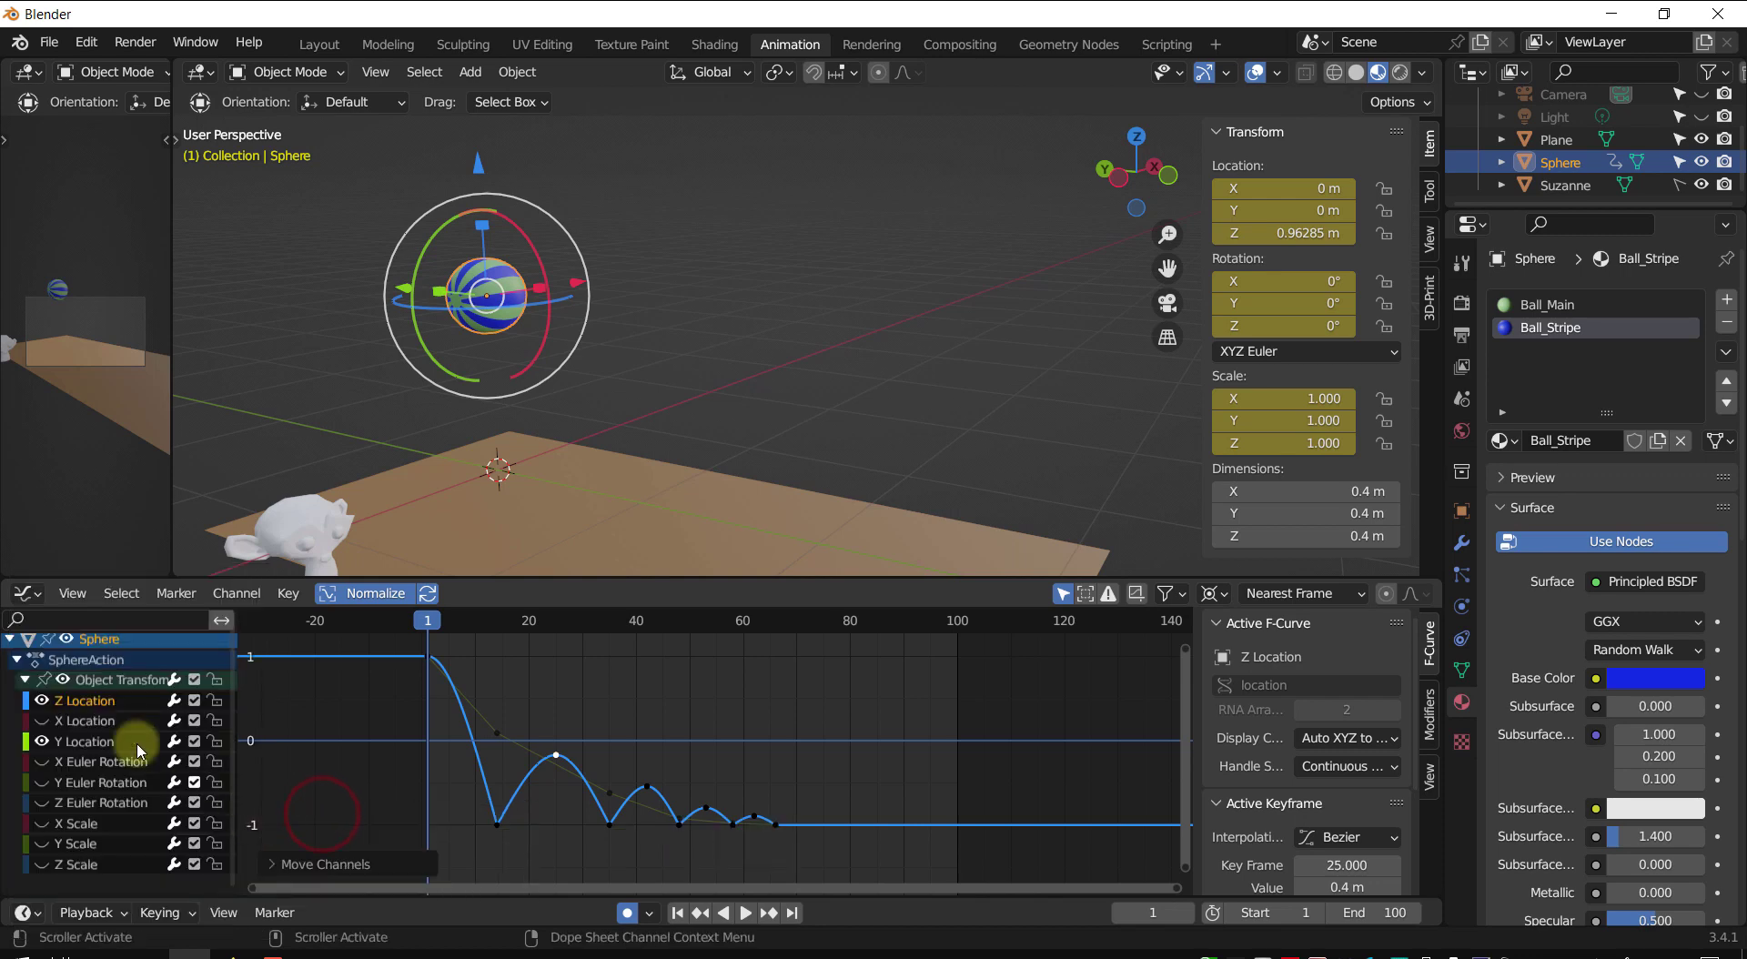
{"action": "left_click", "coordinate": [86, 747]}
{"action": "right_click", "coordinate": [86, 748]}
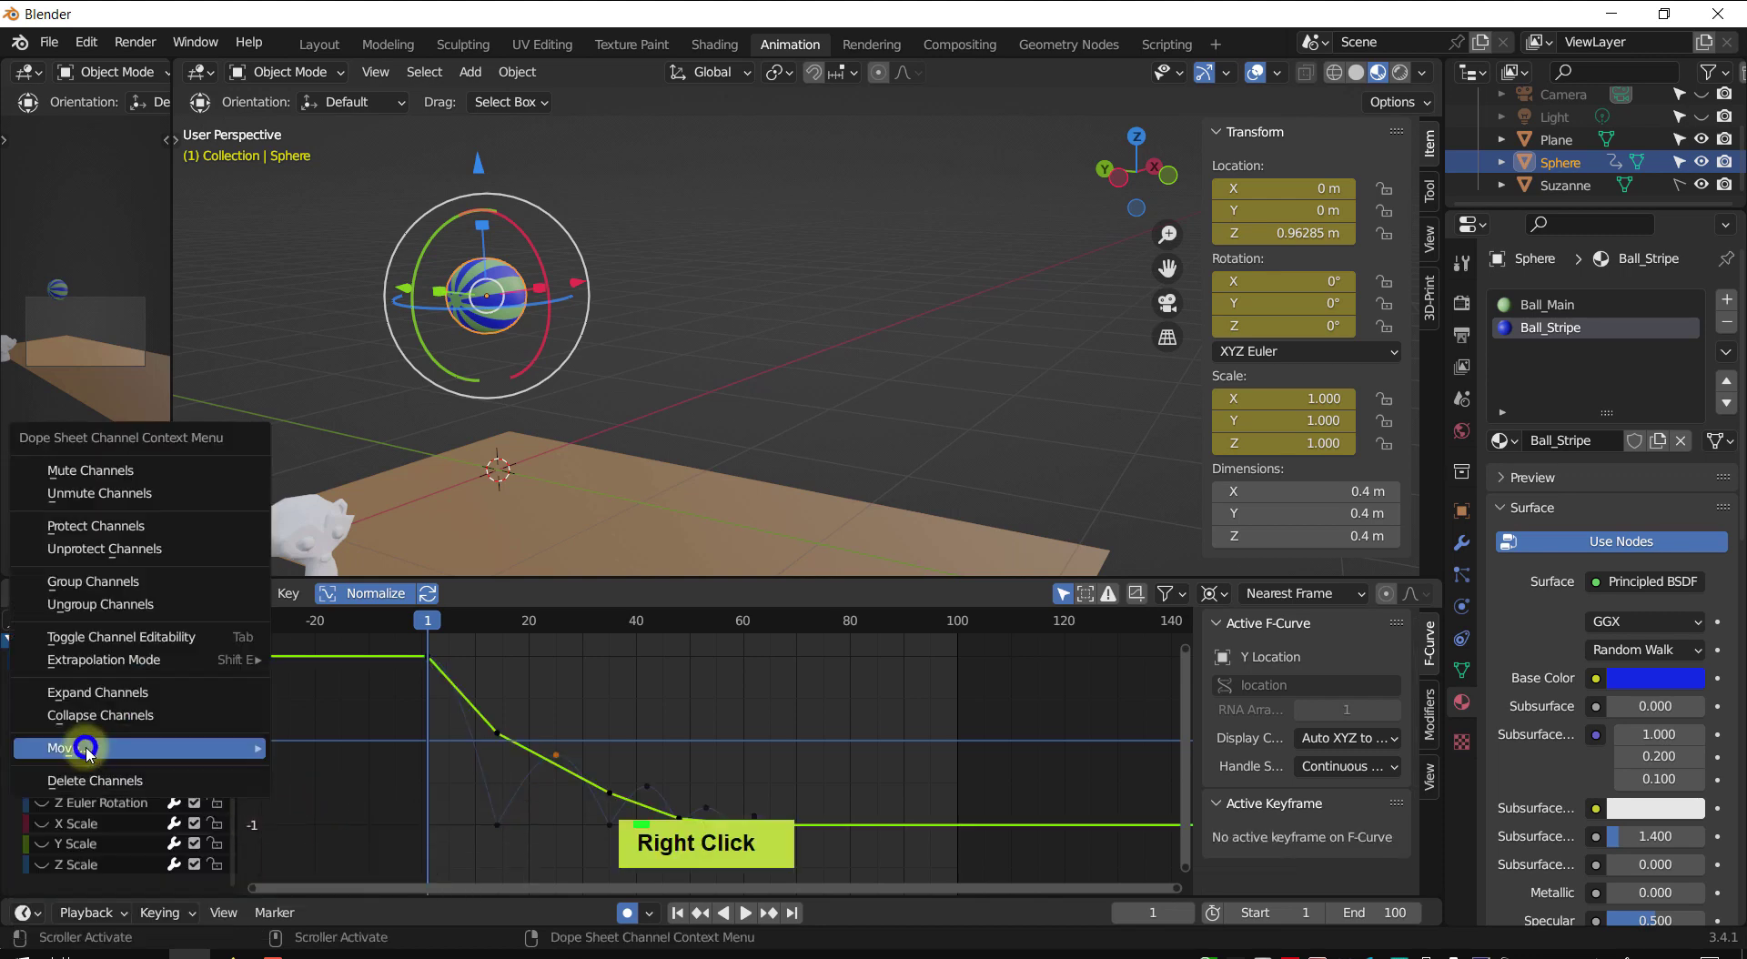
{"action": "mouse_move", "coordinate": [86, 748]}
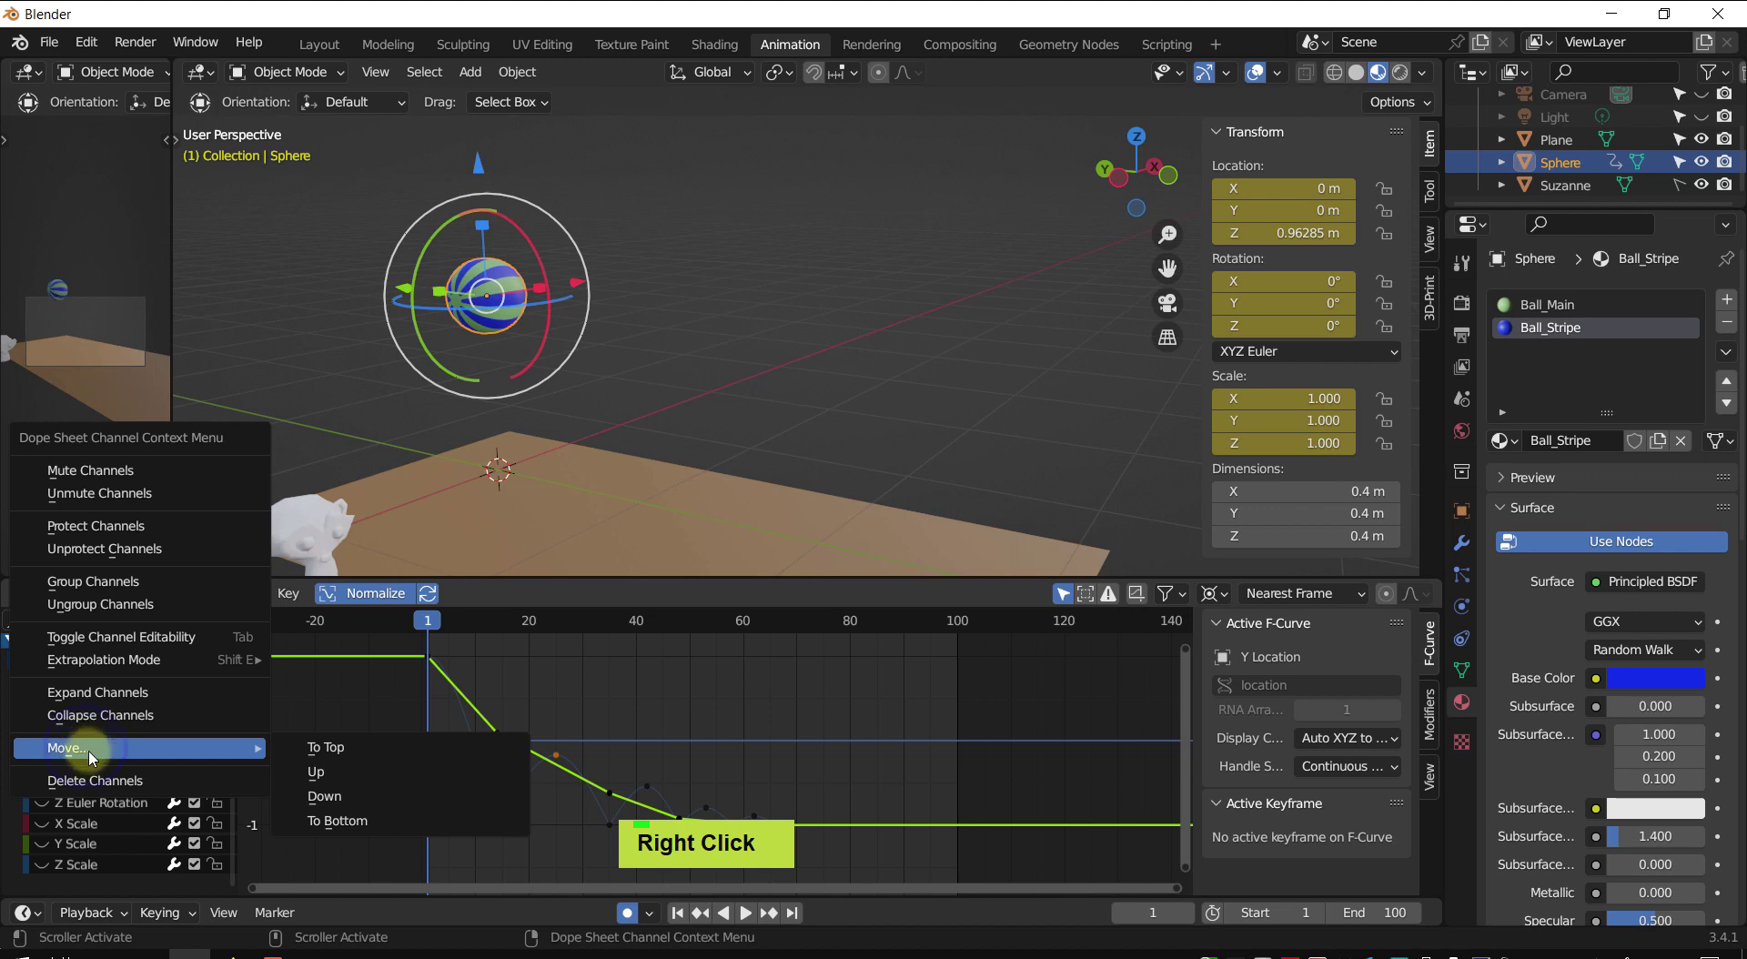
{"action": "left_click", "coordinate": [330, 772]}
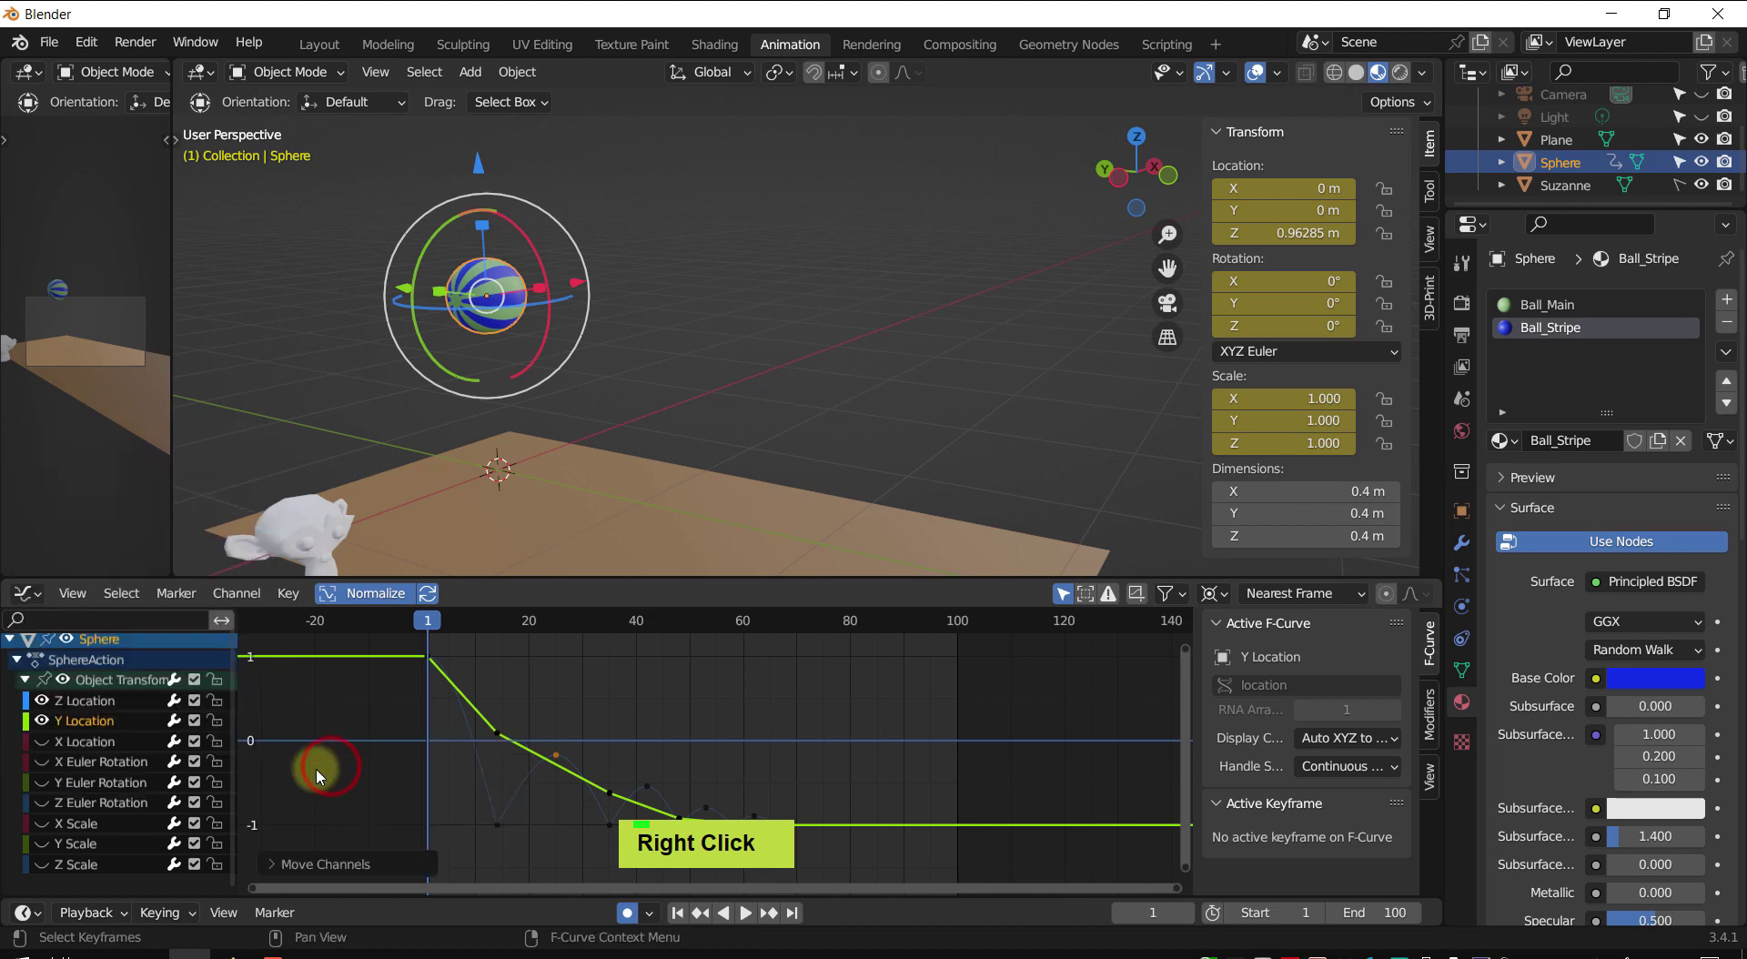
- Move the X Location channel to the bottom of the Object Transforms group
{"action": "left_click", "coordinate": [91, 749]}
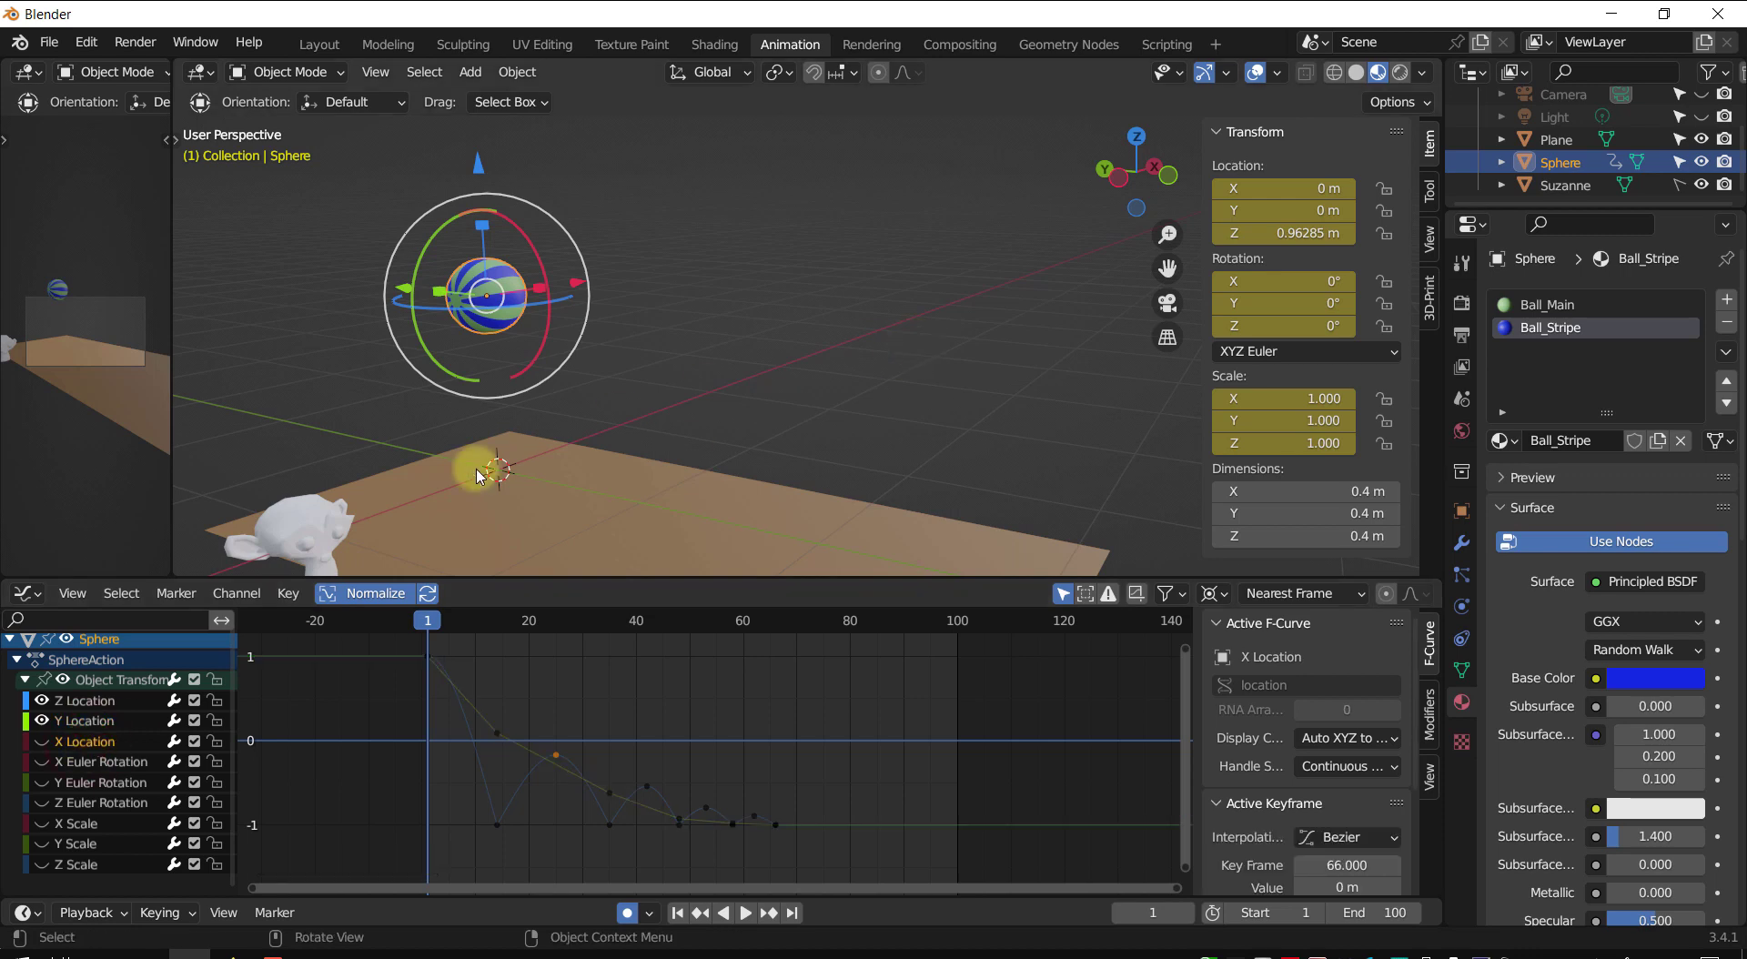
{"action": "right_click", "coordinate": [94, 754]}
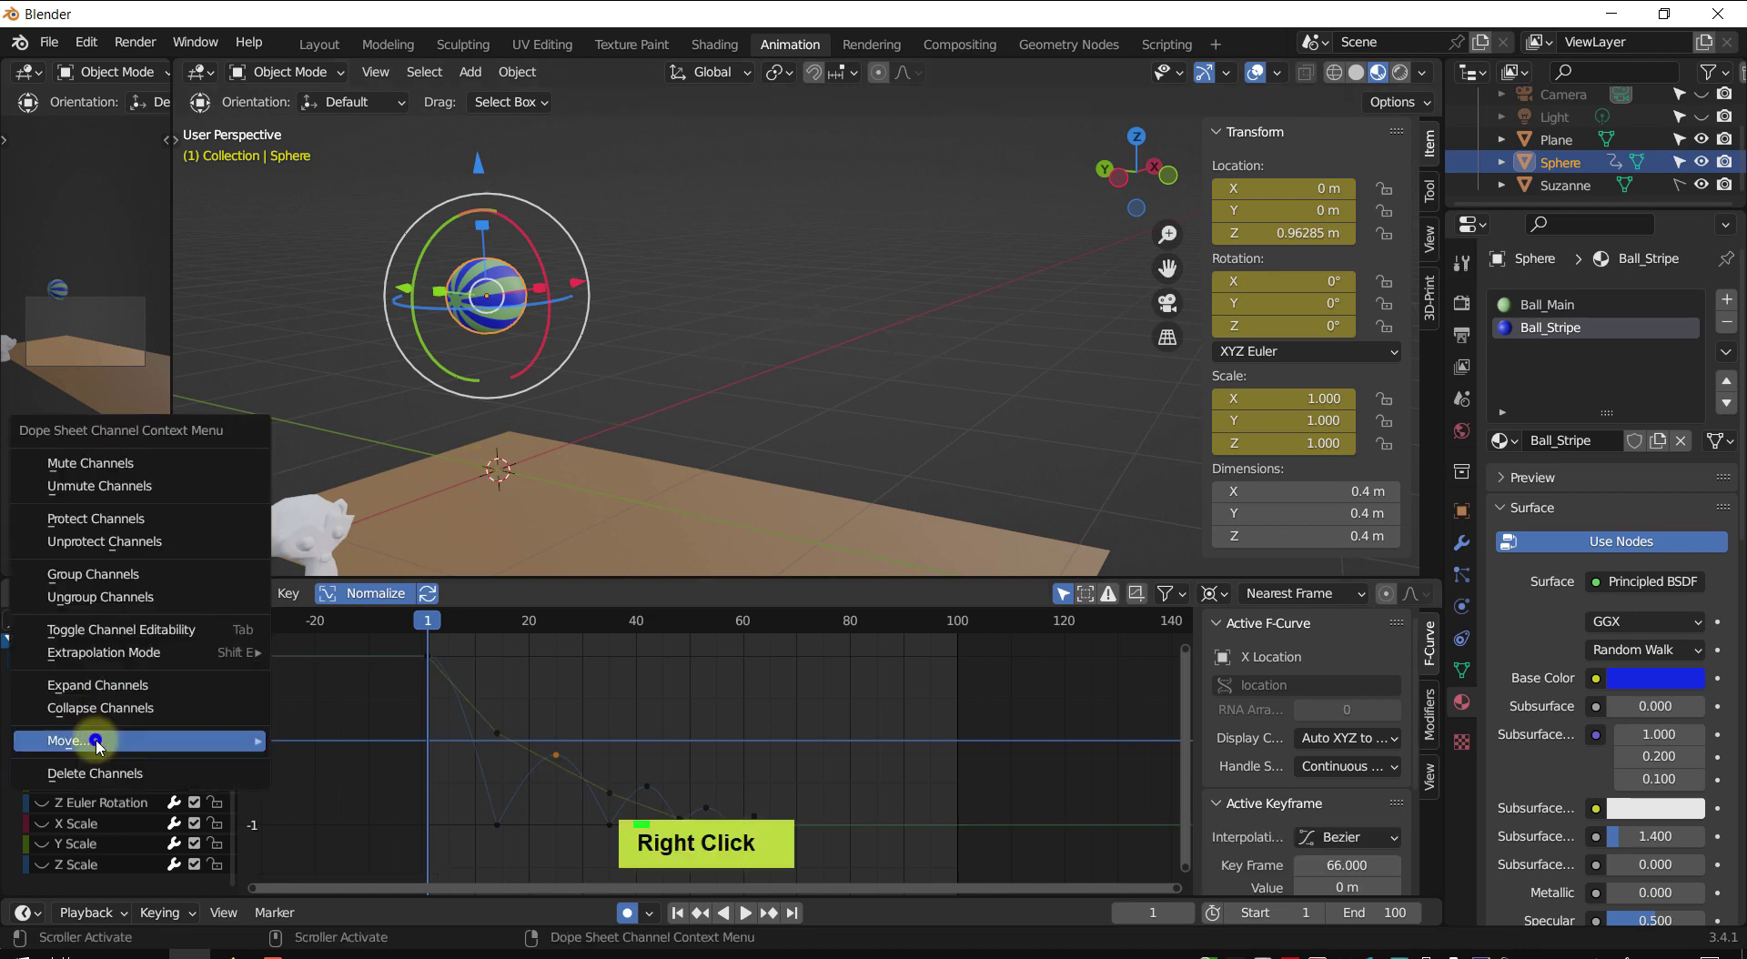
{"action": "mouse_move", "coordinate": [91, 741]}
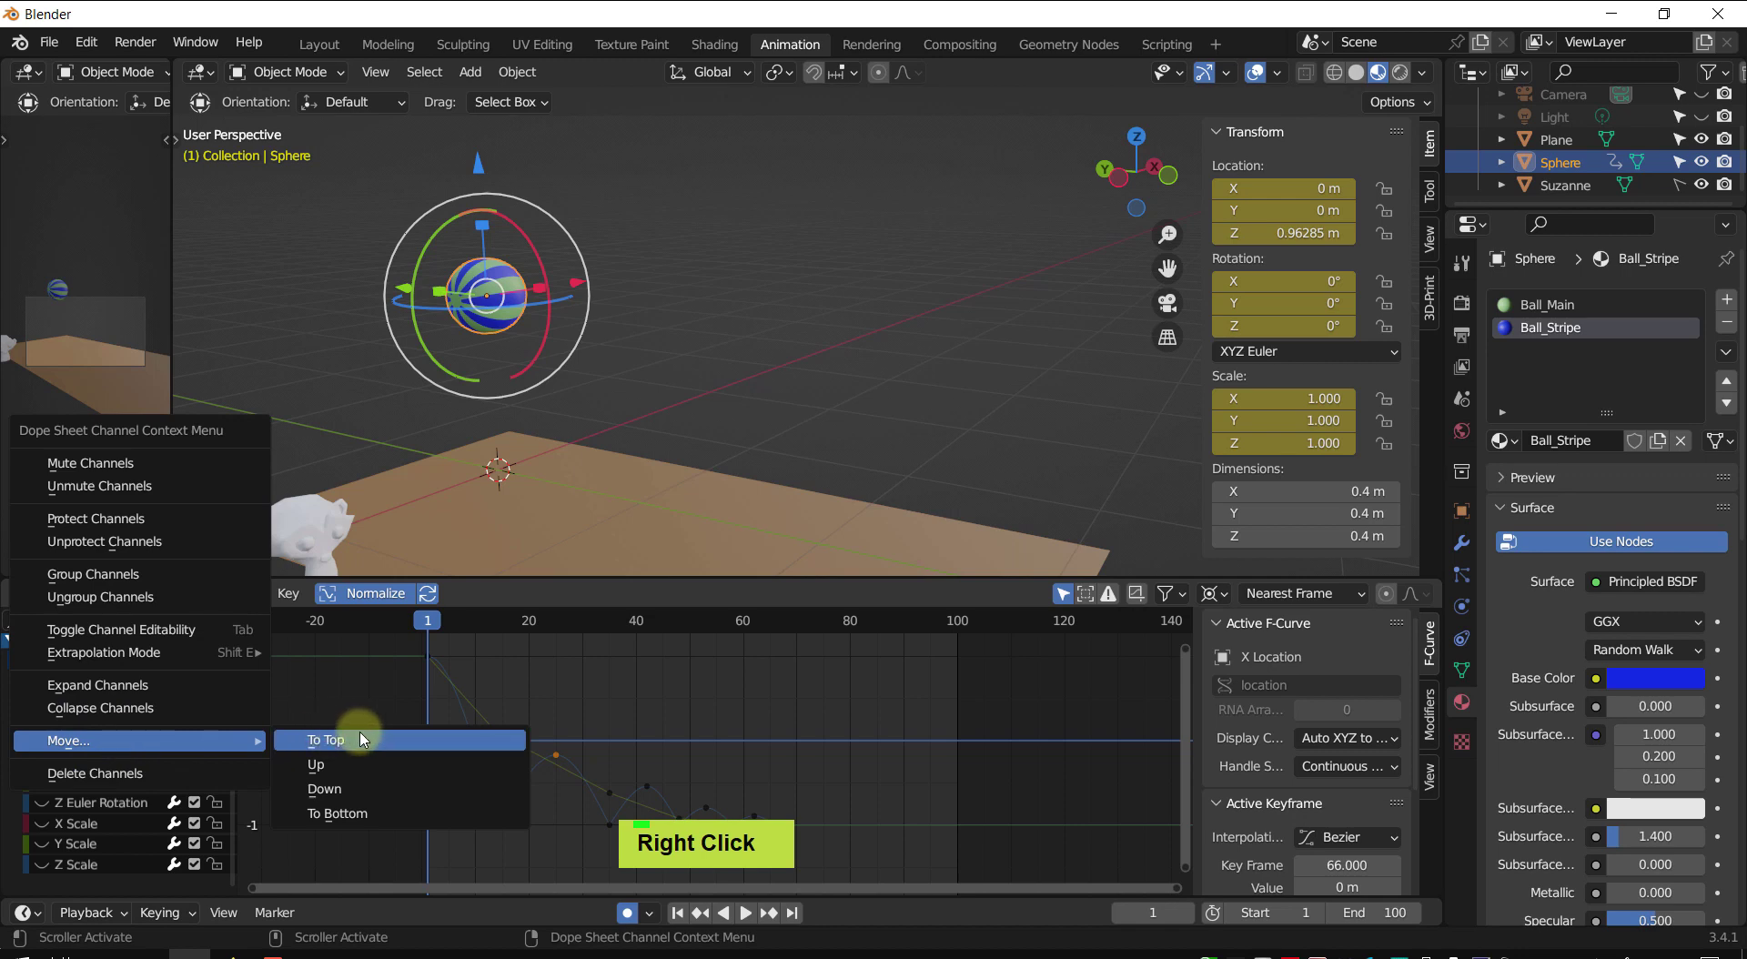
{"action": "left_click", "coordinate": [341, 813]}
- Select the X Euler Rotation channel and show its curve alongside the Z and Y Location curves
{"action": "left_click", "coordinate": [82, 742]}
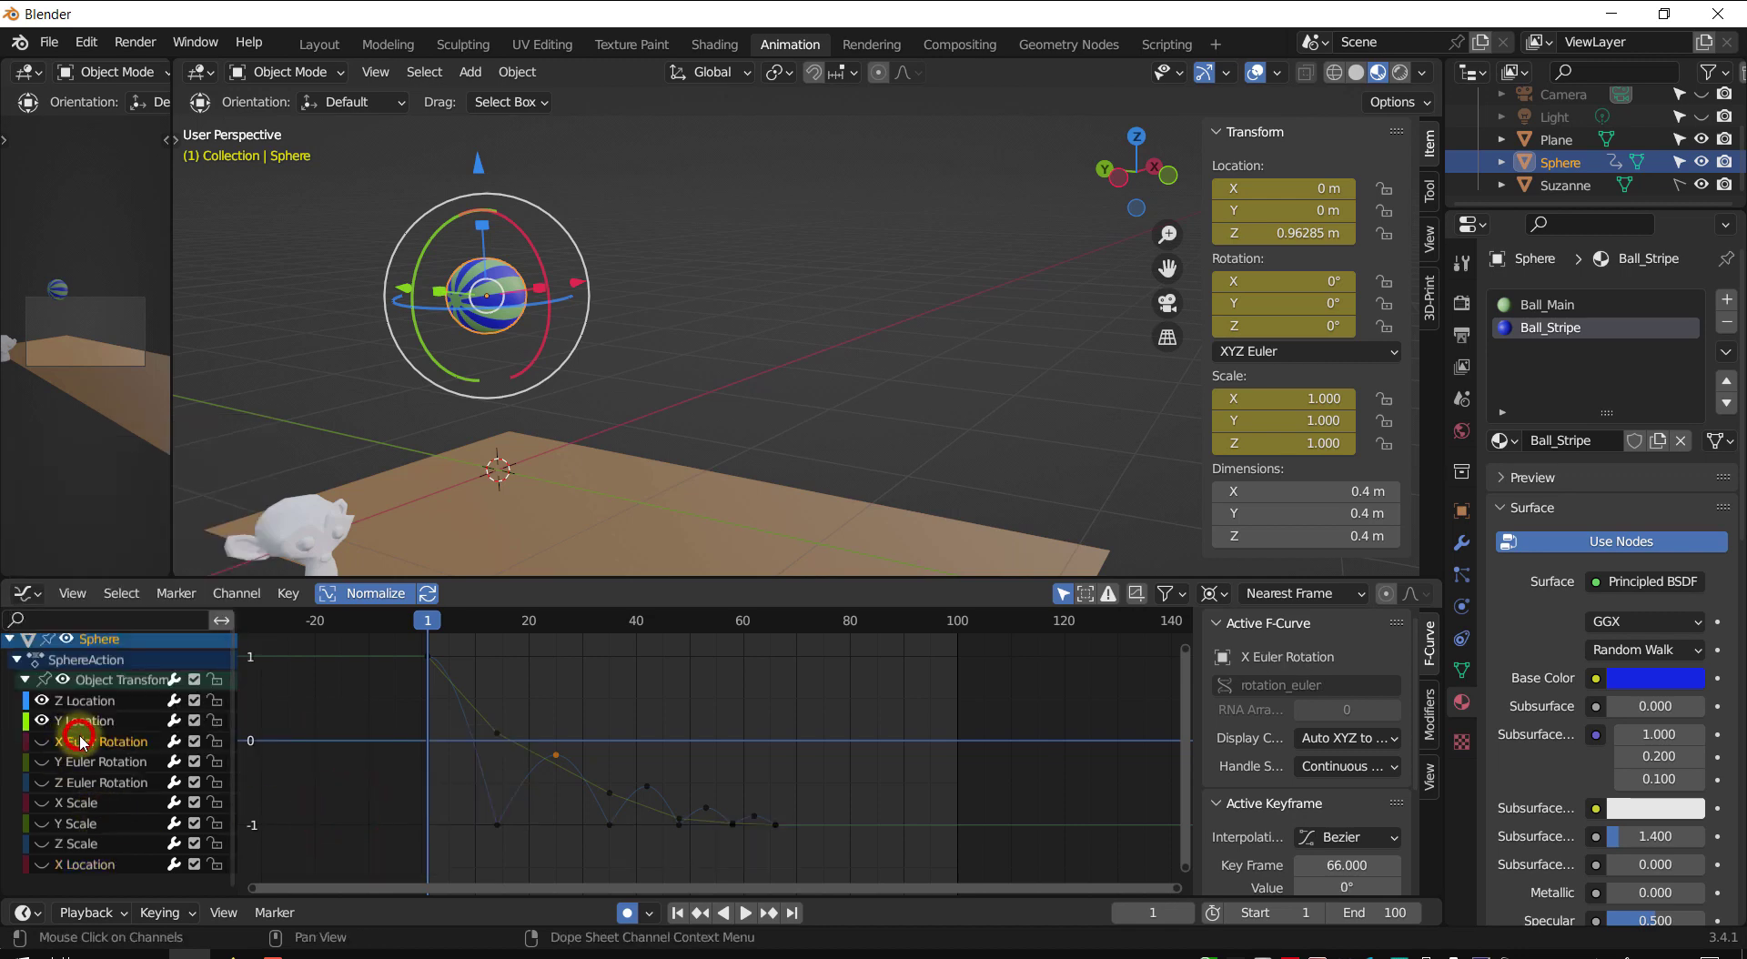
{"action": "middle_click_drag", "start_coordinate": [754, 353], "coordinate": [787, 384], "text": "shift"}
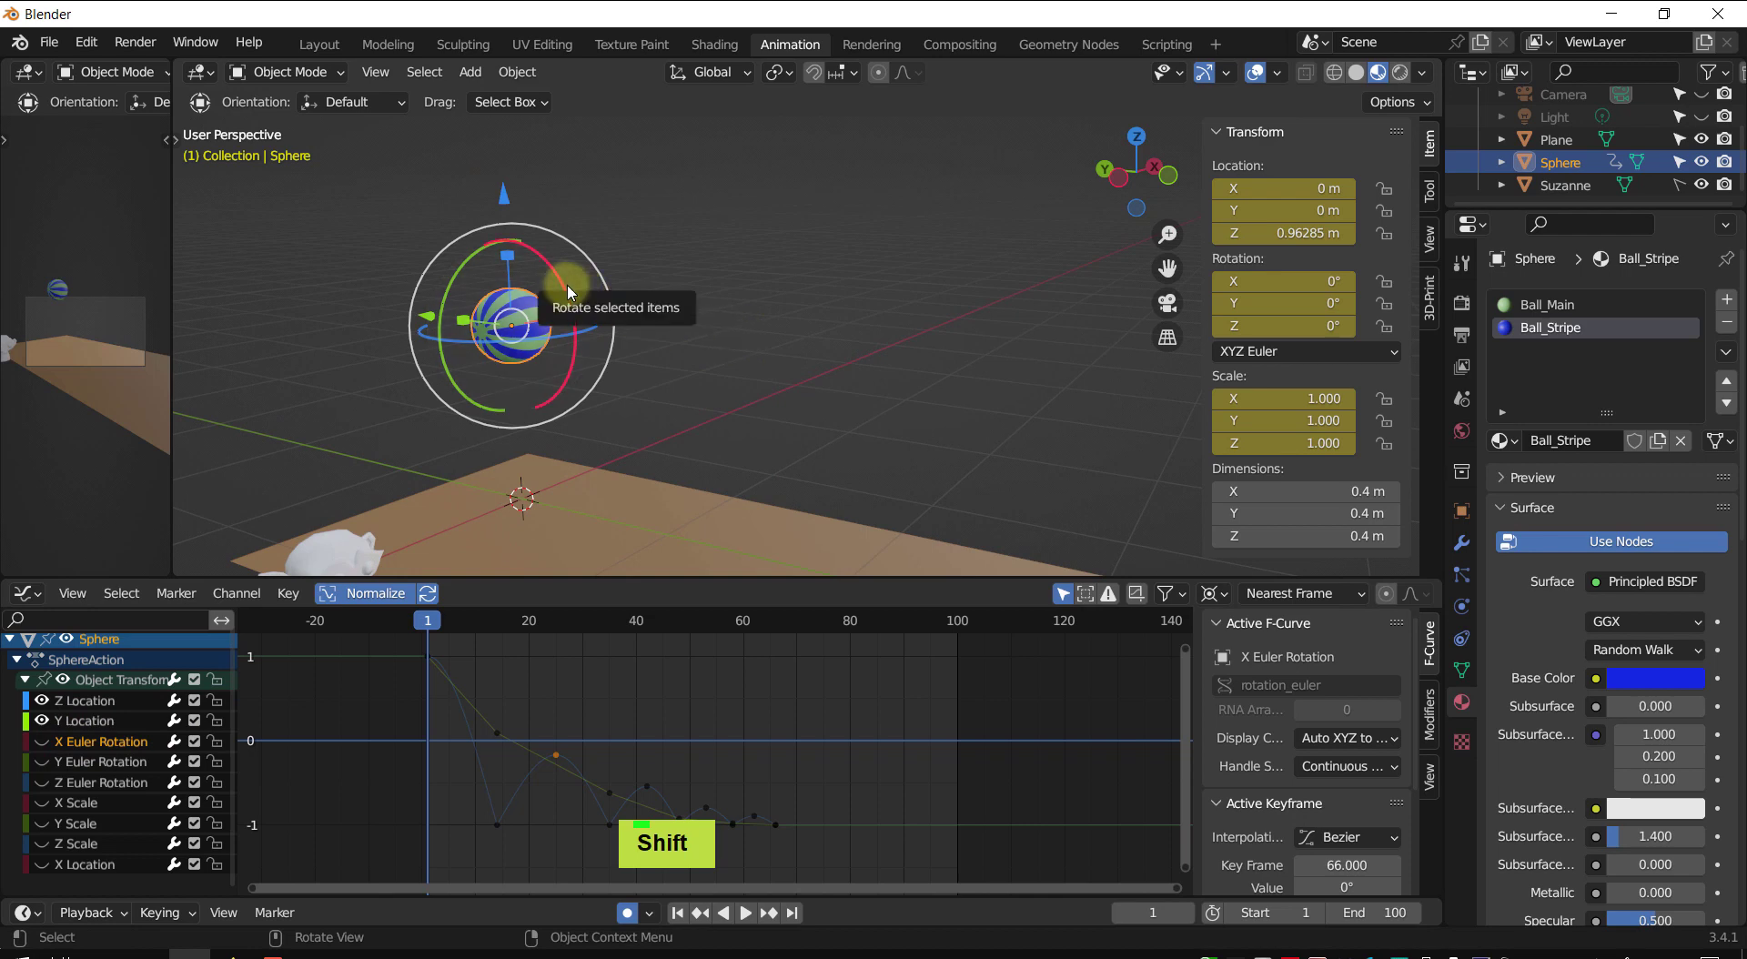
{"action": "left_click", "coordinate": [59, 746]}
{"action": "left_click", "coordinate": [41, 742]}
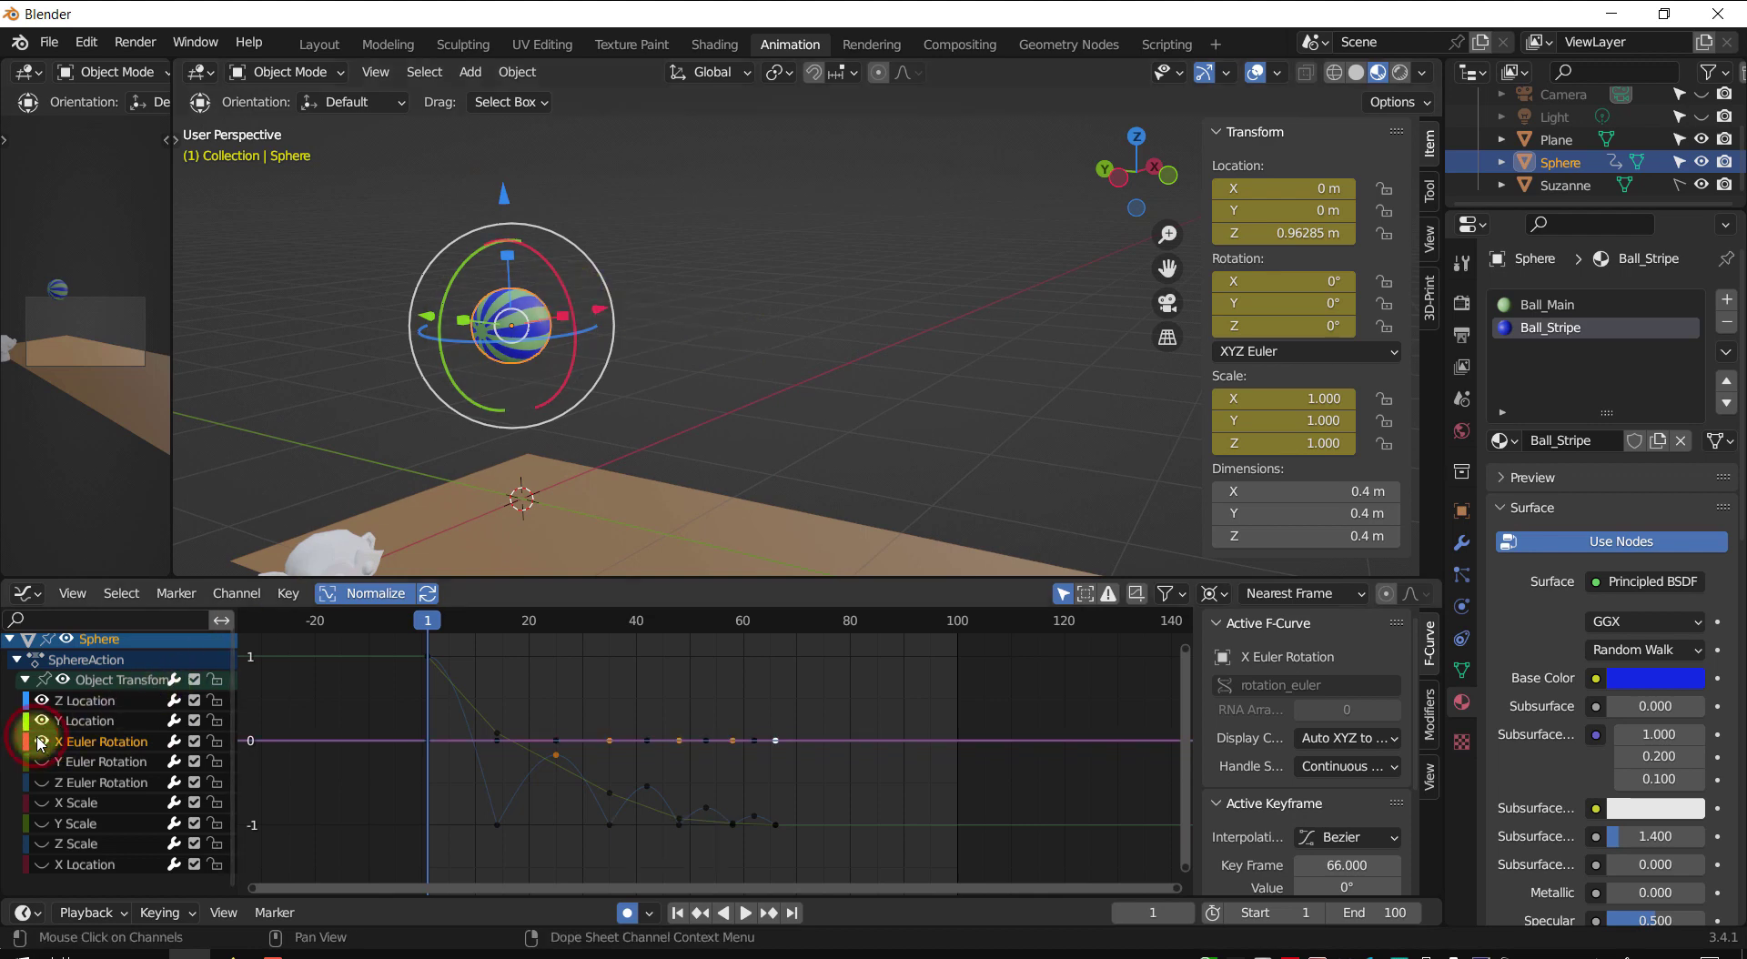
- Move the Y and Z Euler Rotation channels together to the bottom of the channel group
{"action": "left_click", "coordinate": [82, 783], "text": "shift"}
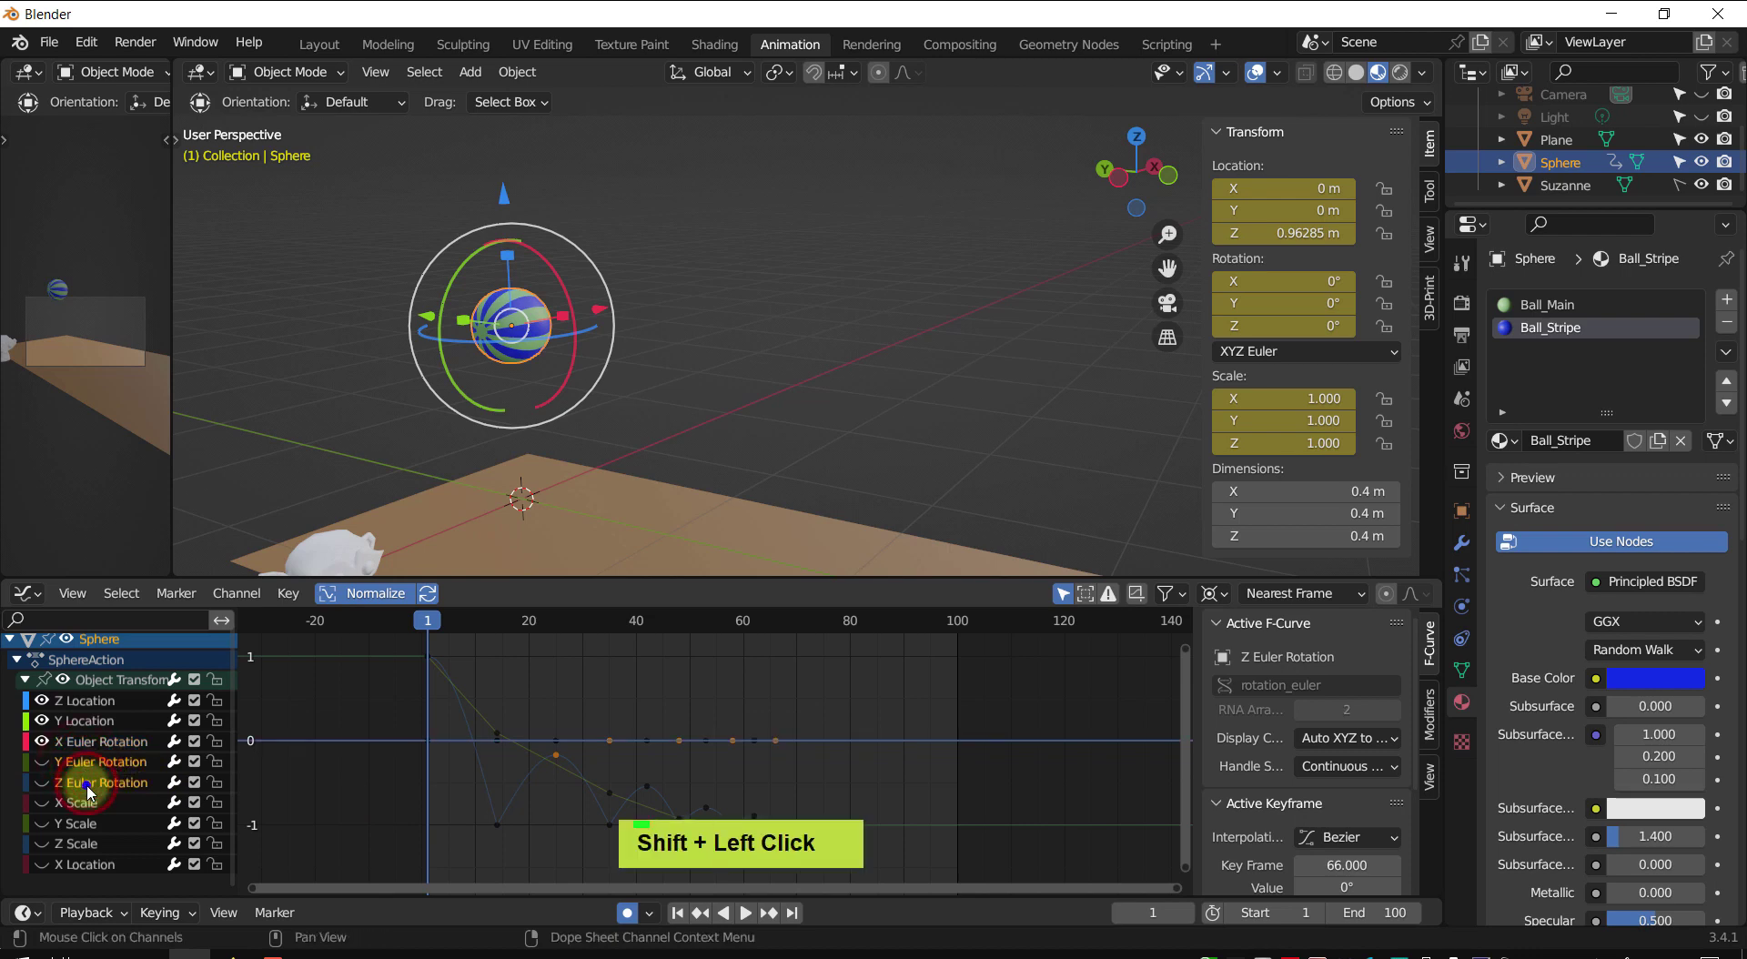
{"action": "right_click", "coordinate": [86, 788]}
{"action": "mouse_move", "coordinate": [89, 790]}
{"action": "left_click", "coordinate": [323, 859]}
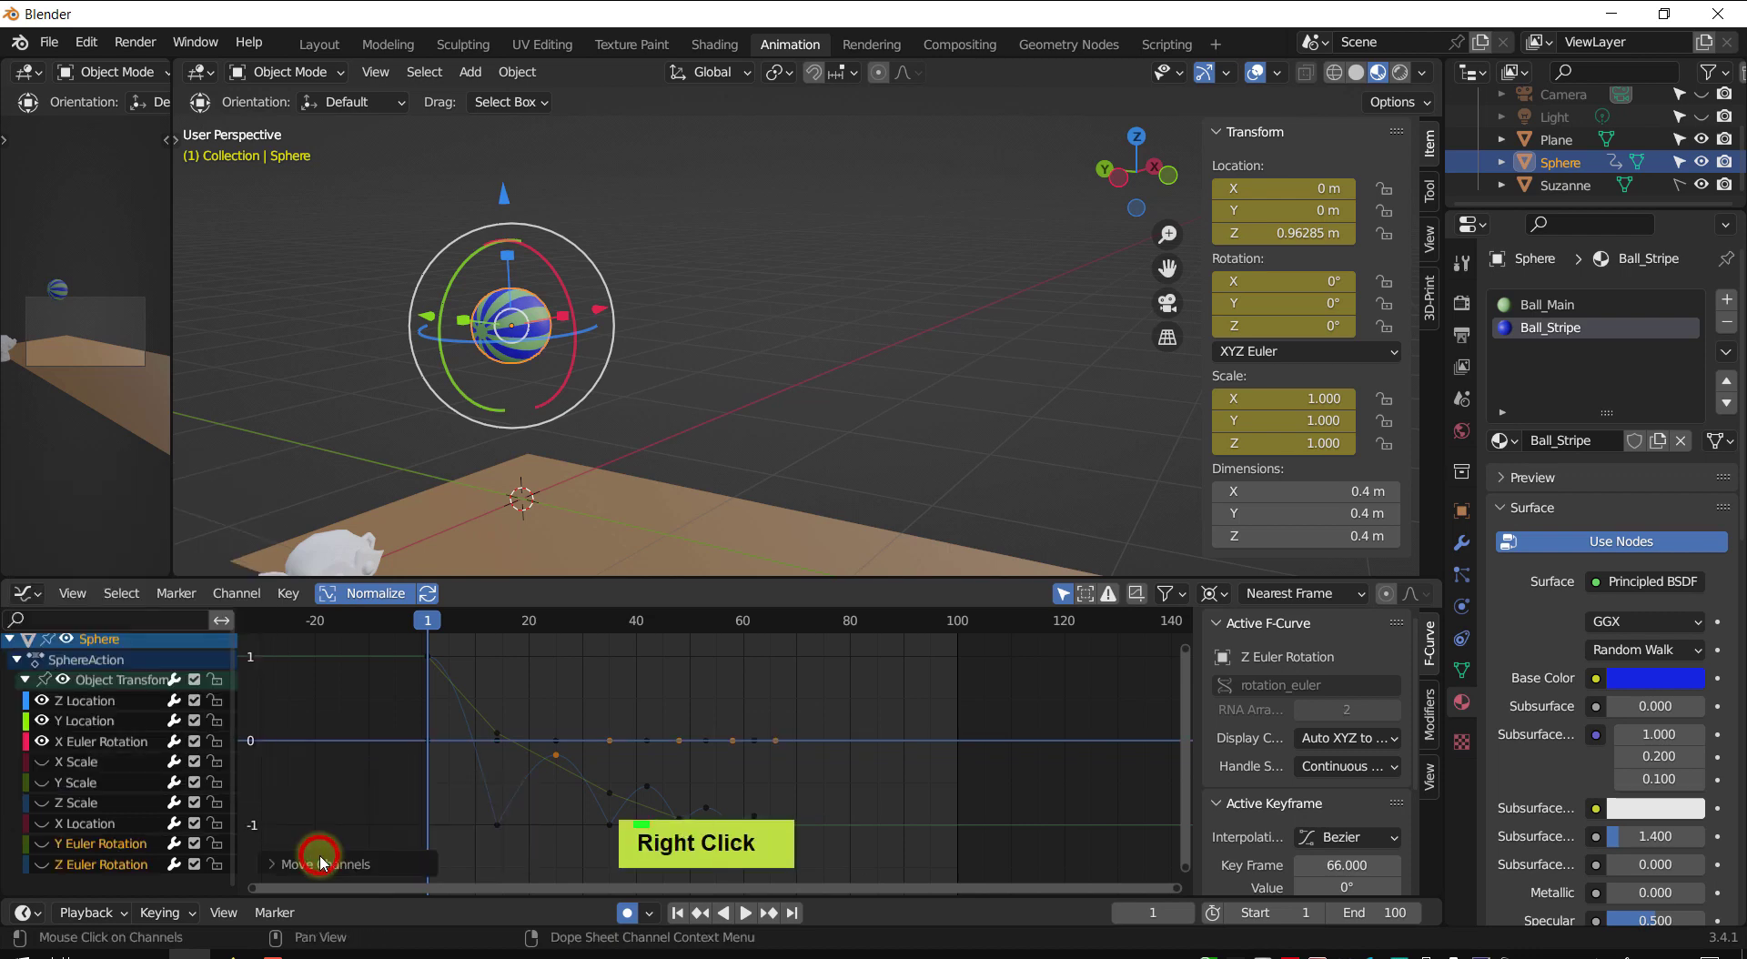
{"action": "left_click", "coordinate": [74, 764]}
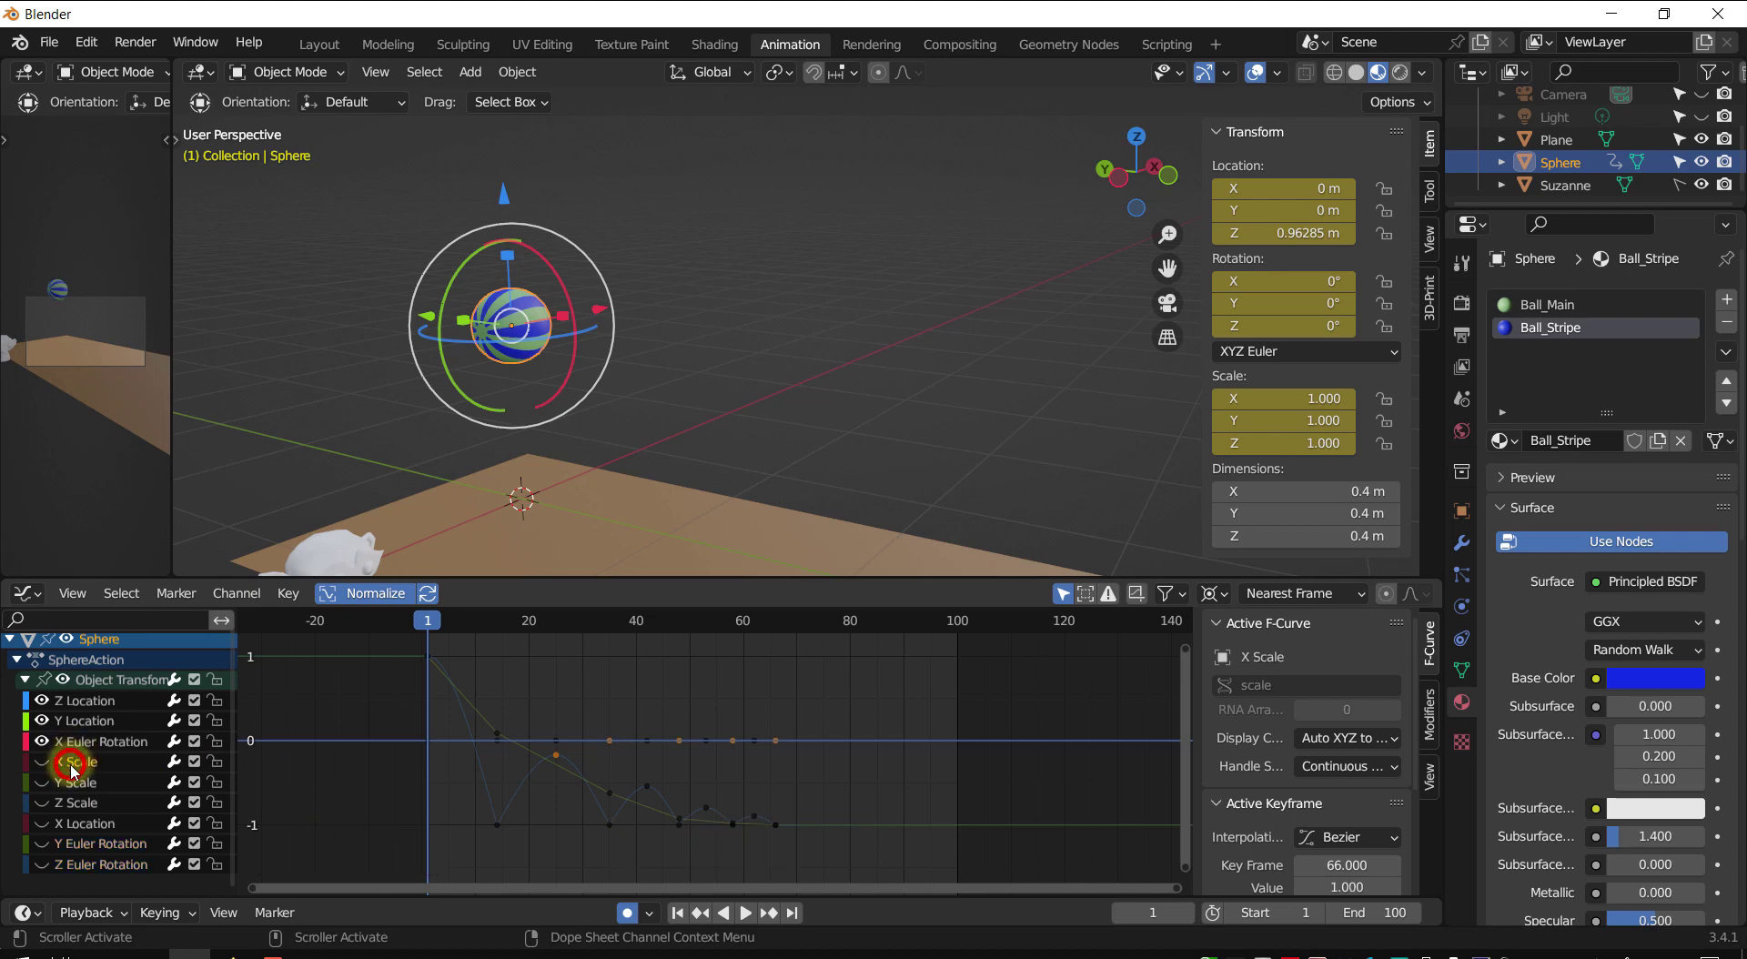
{"action": "left_click", "coordinate": [76, 783]}
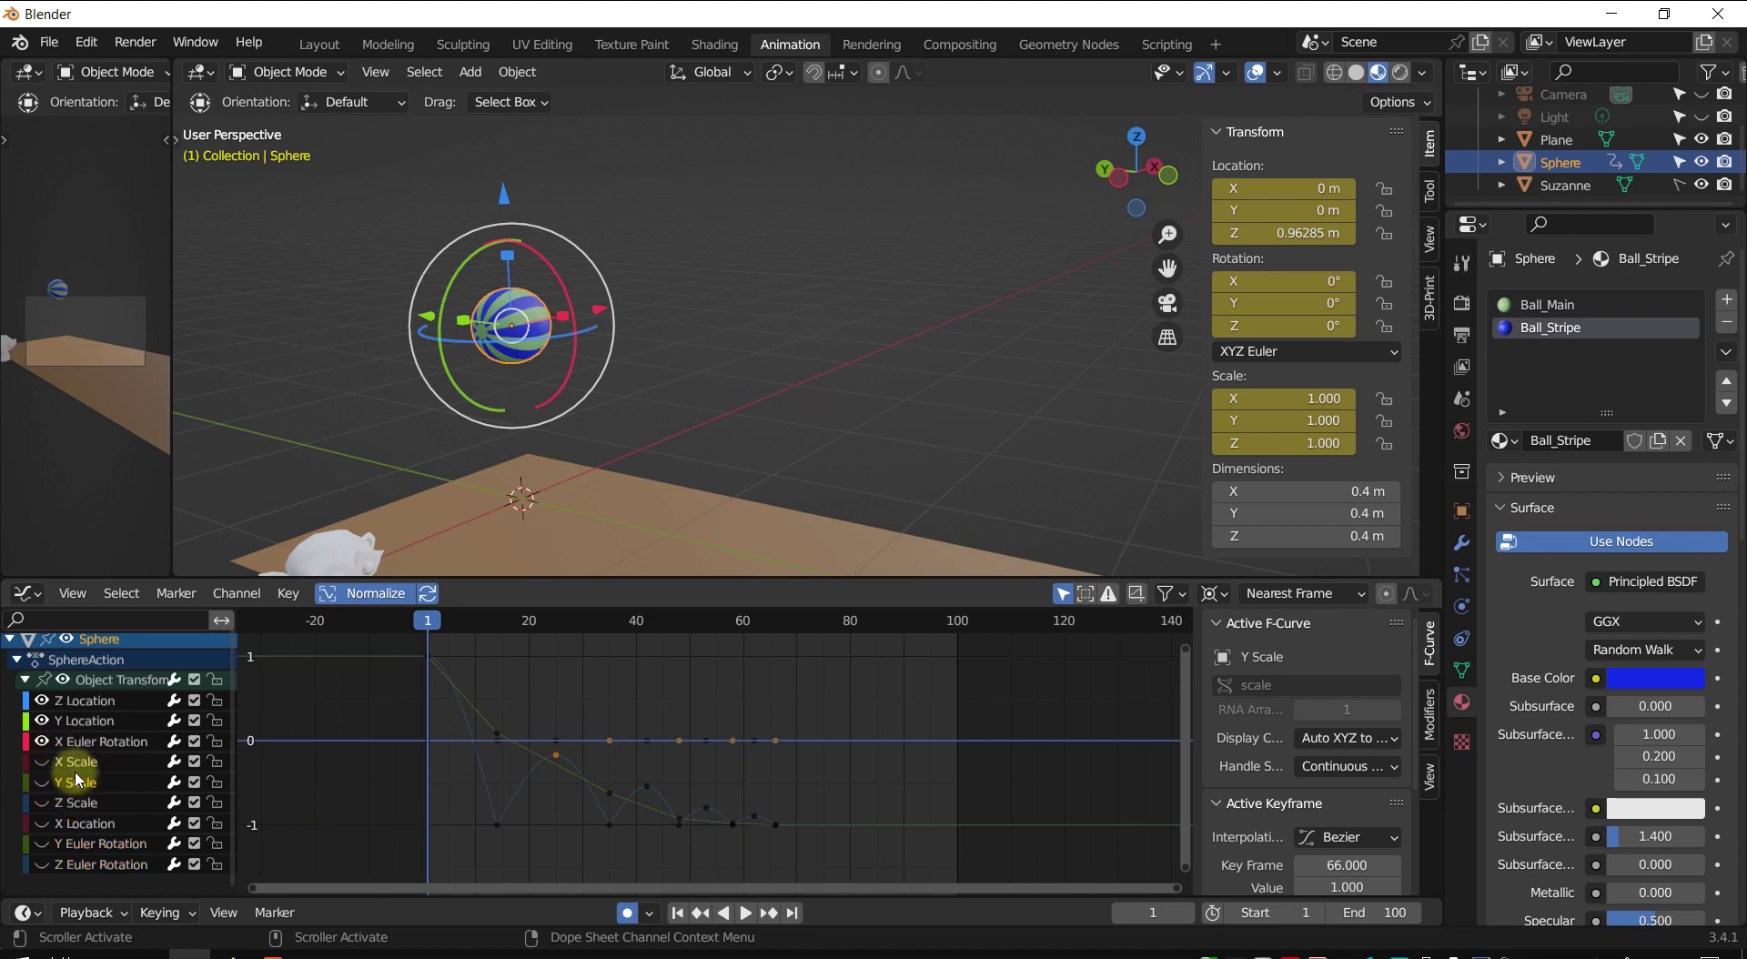
{"action": "left_click", "coordinate": [73, 802]}
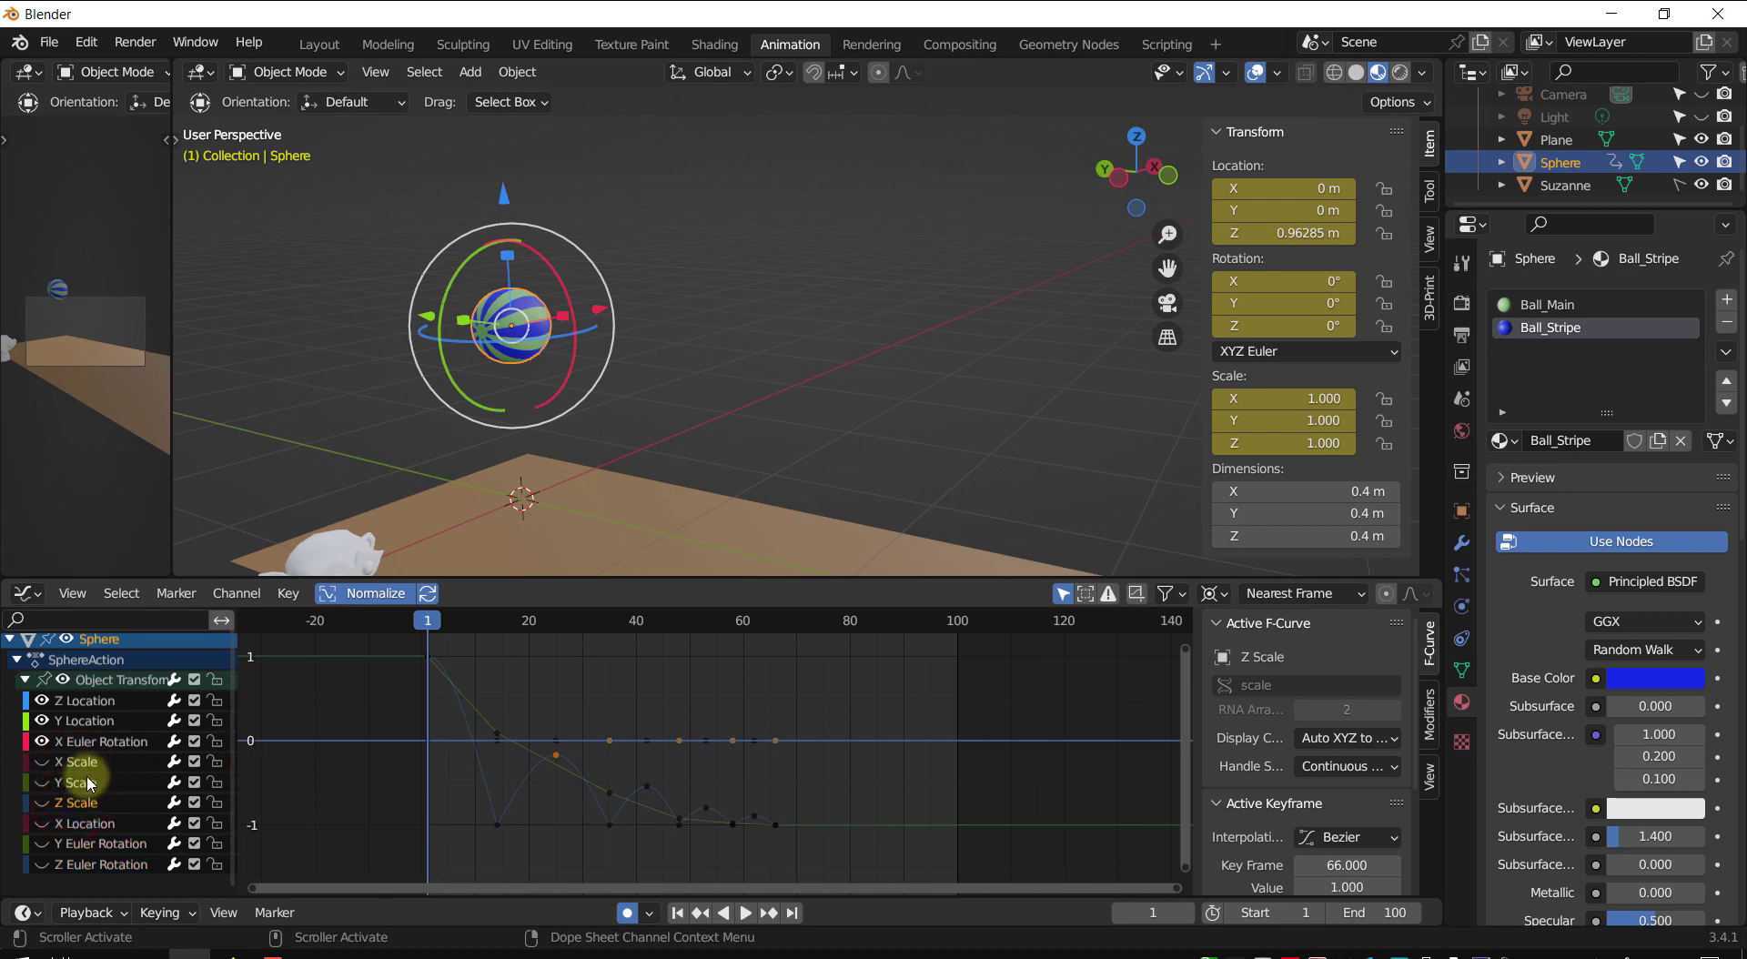
- Group the X Location, Y Euler Rotation and Z Euler Rotation channels into a new channel group
{"action": "left_click", "coordinate": [78, 823]}
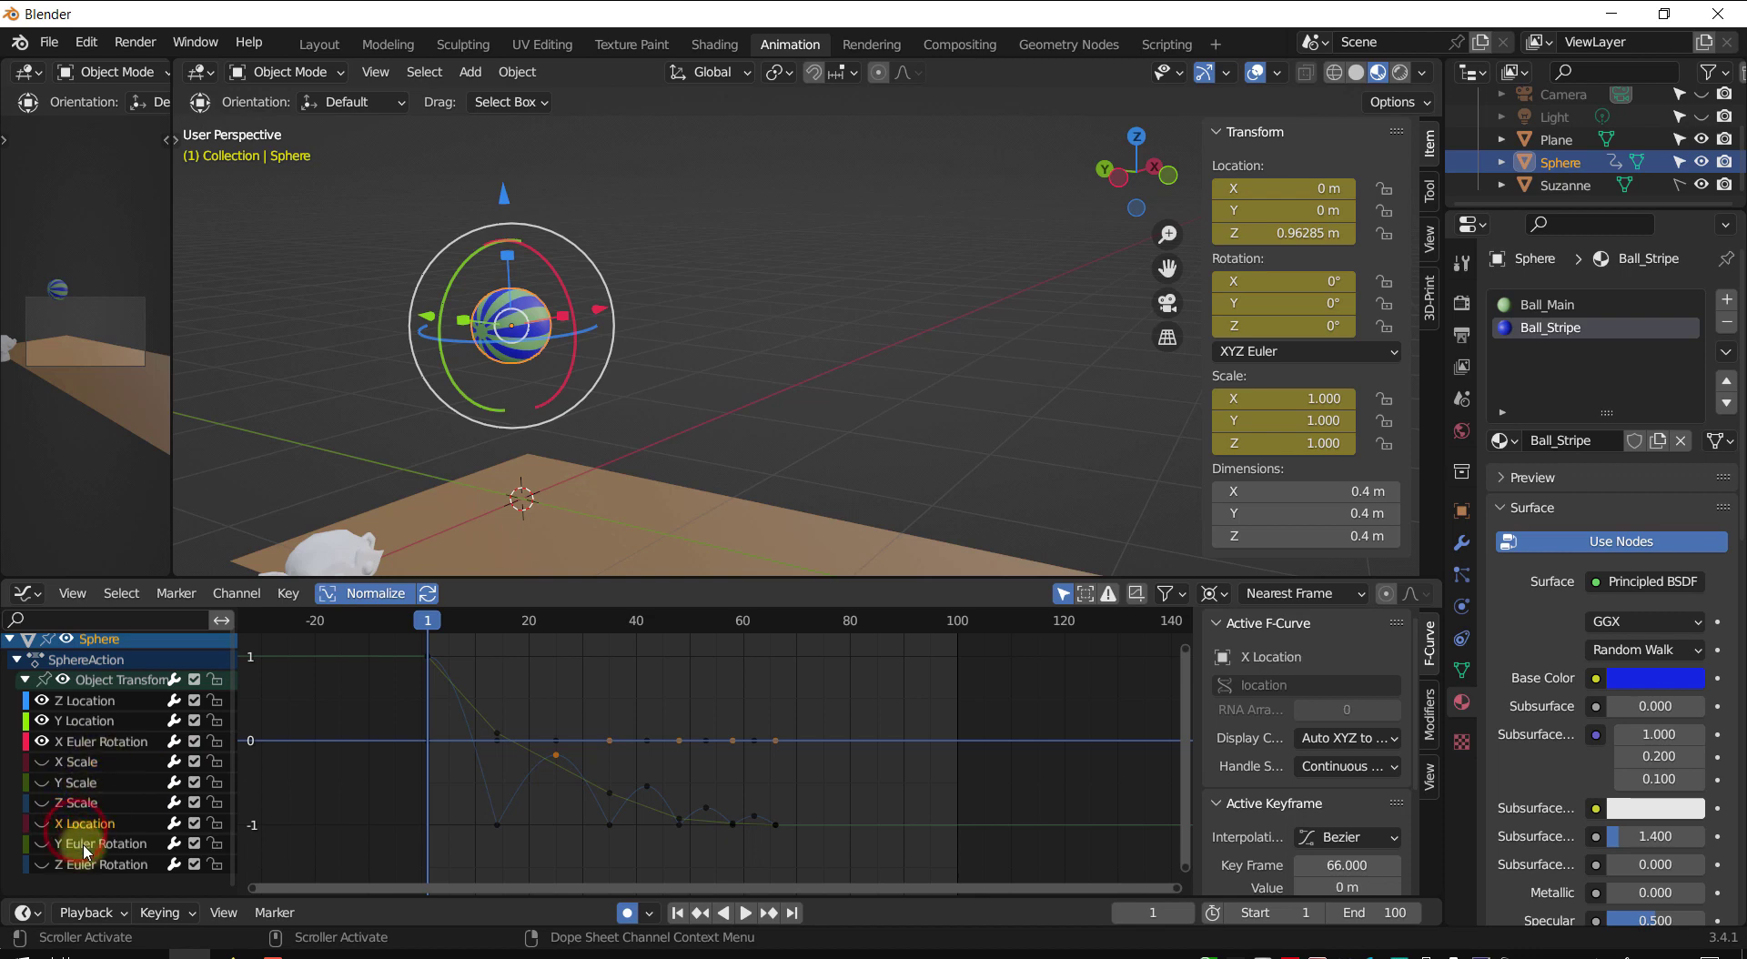
{"action": "left_click", "coordinate": [79, 844], "text": "shift"}
{"action": "left_click", "coordinate": [83, 865], "text": "shift"}
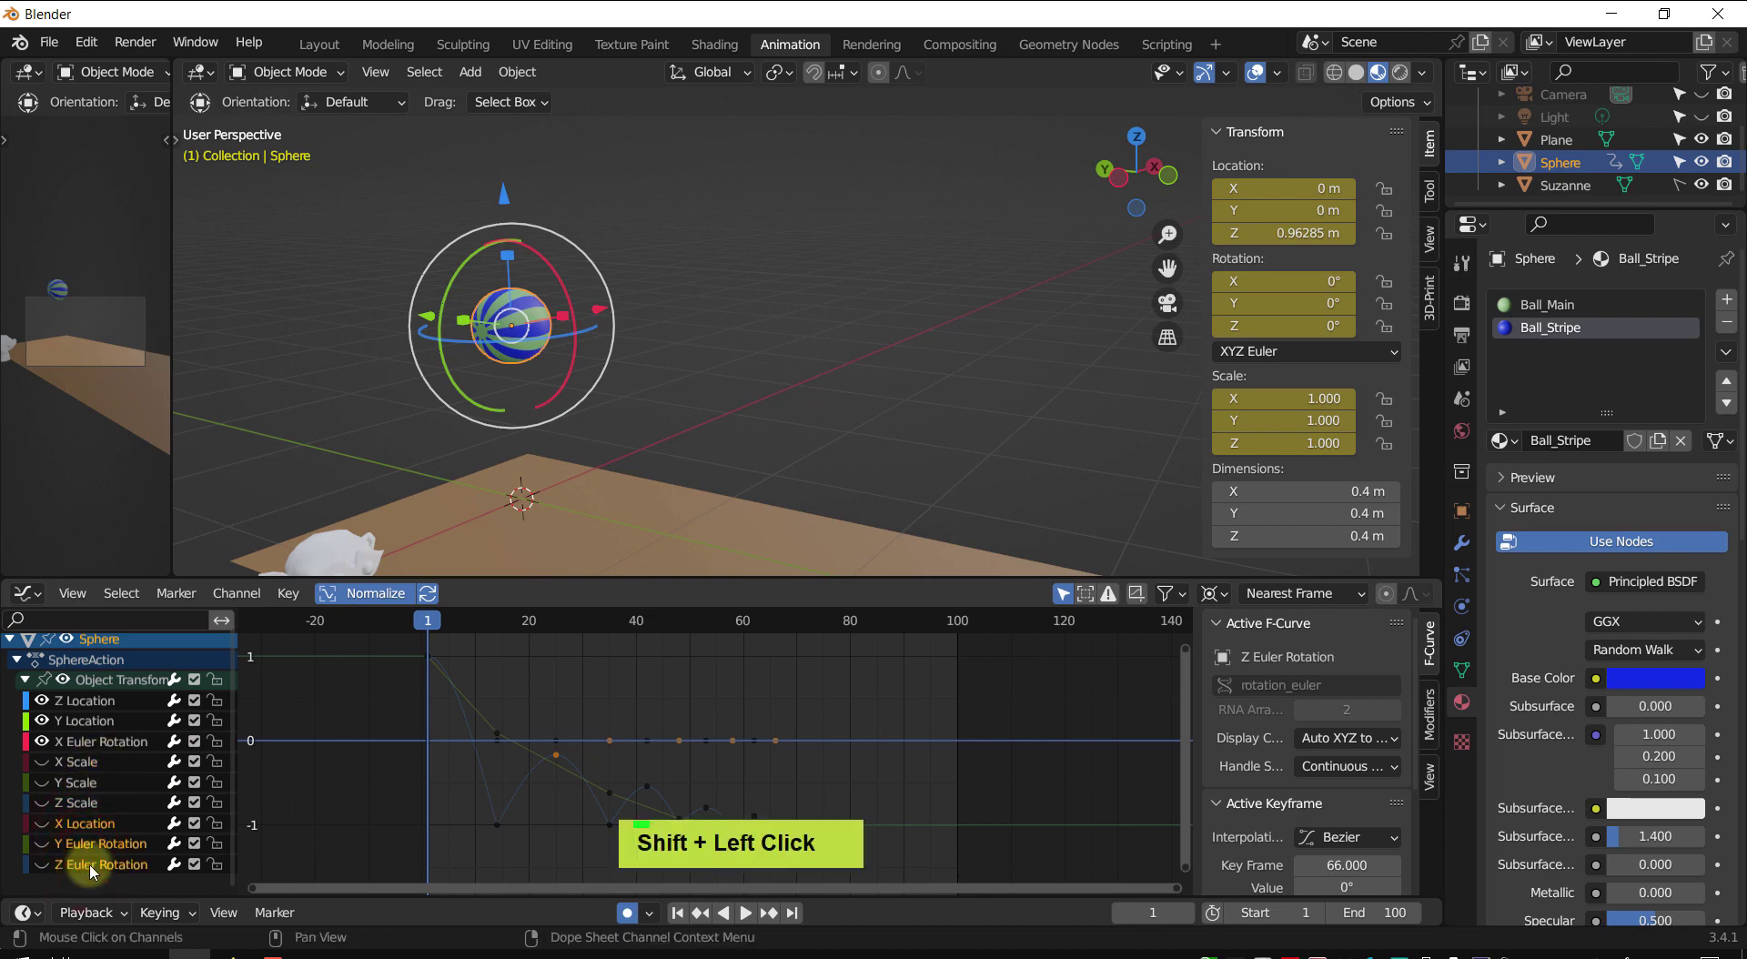
{"action": "right_click", "coordinate": [89, 850]}
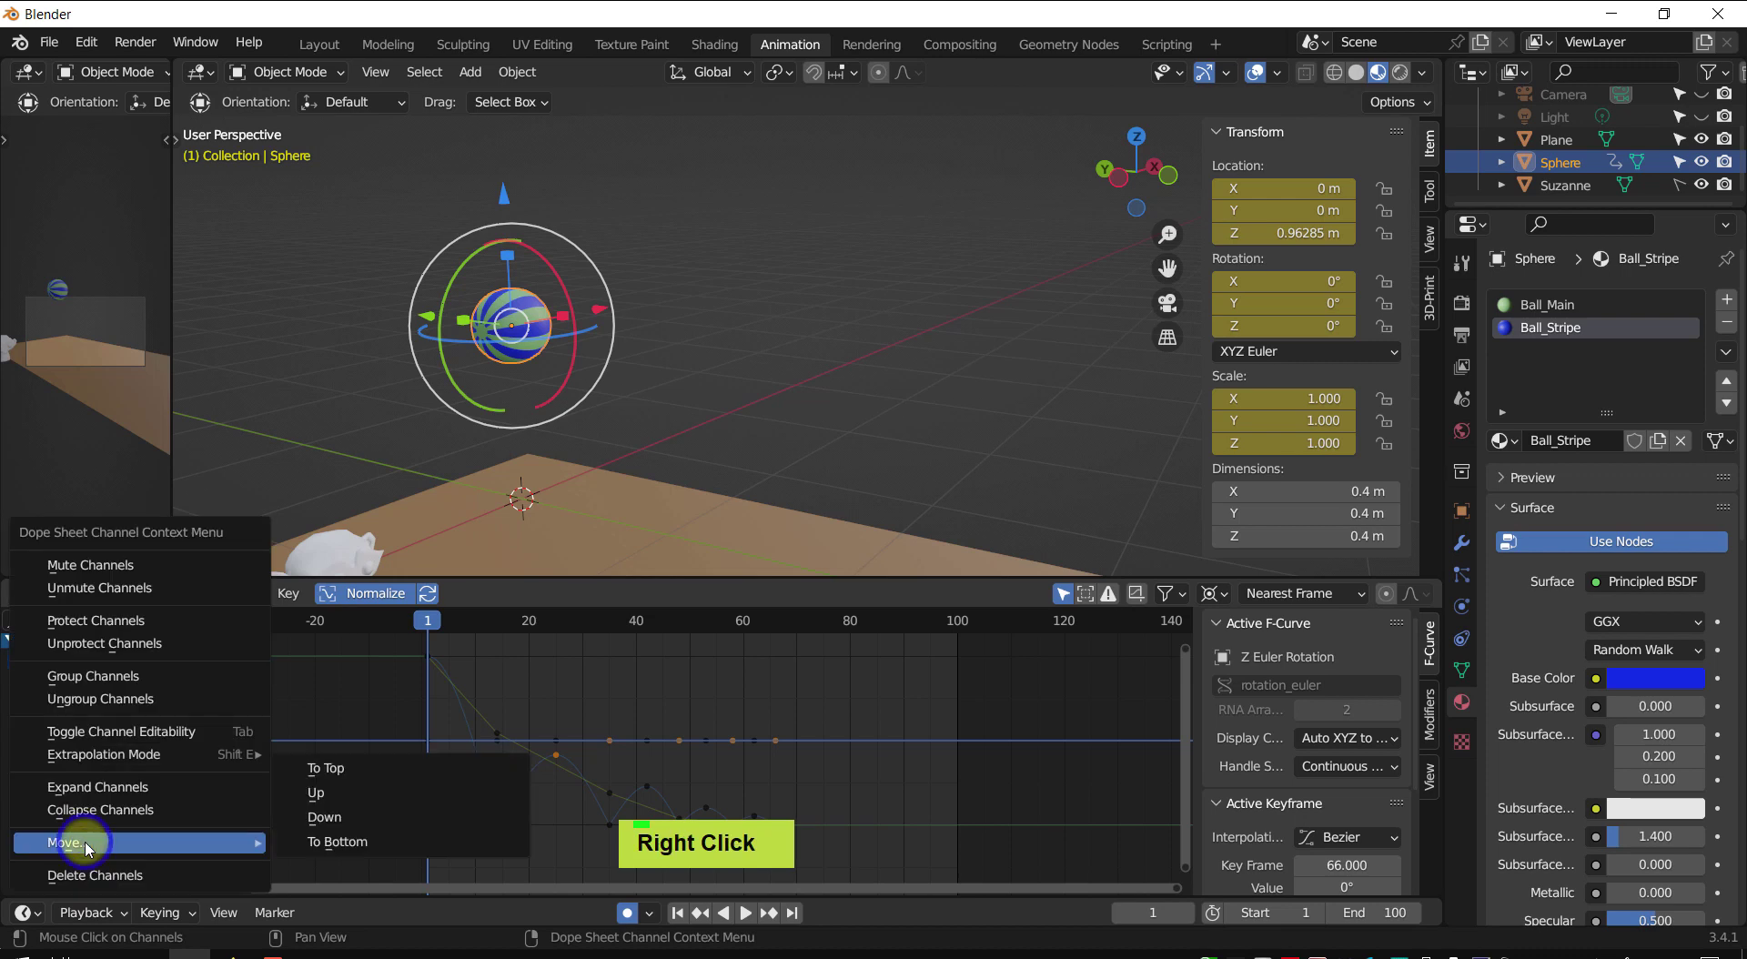
{"action": "left_click", "coordinate": [104, 681]}
- Rename the new channel group to NotUsed
{"action": "left_click", "coordinate": [110, 825]}
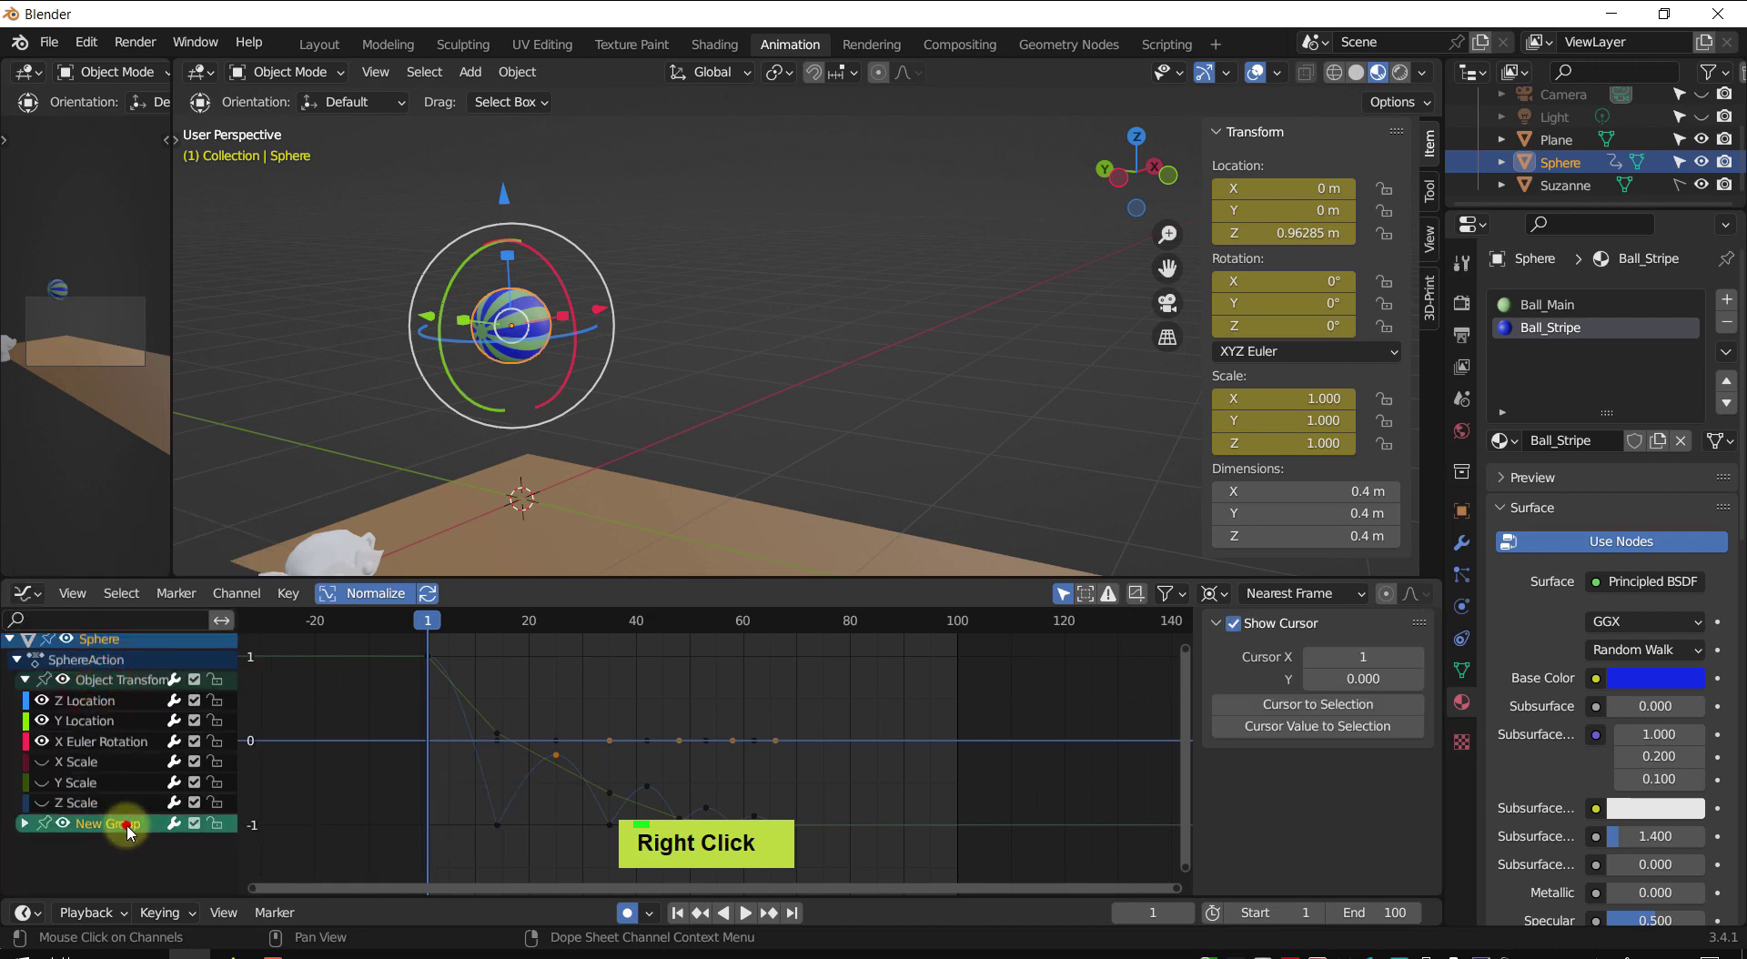
{"action": "double_click", "coordinate": [115, 824]}
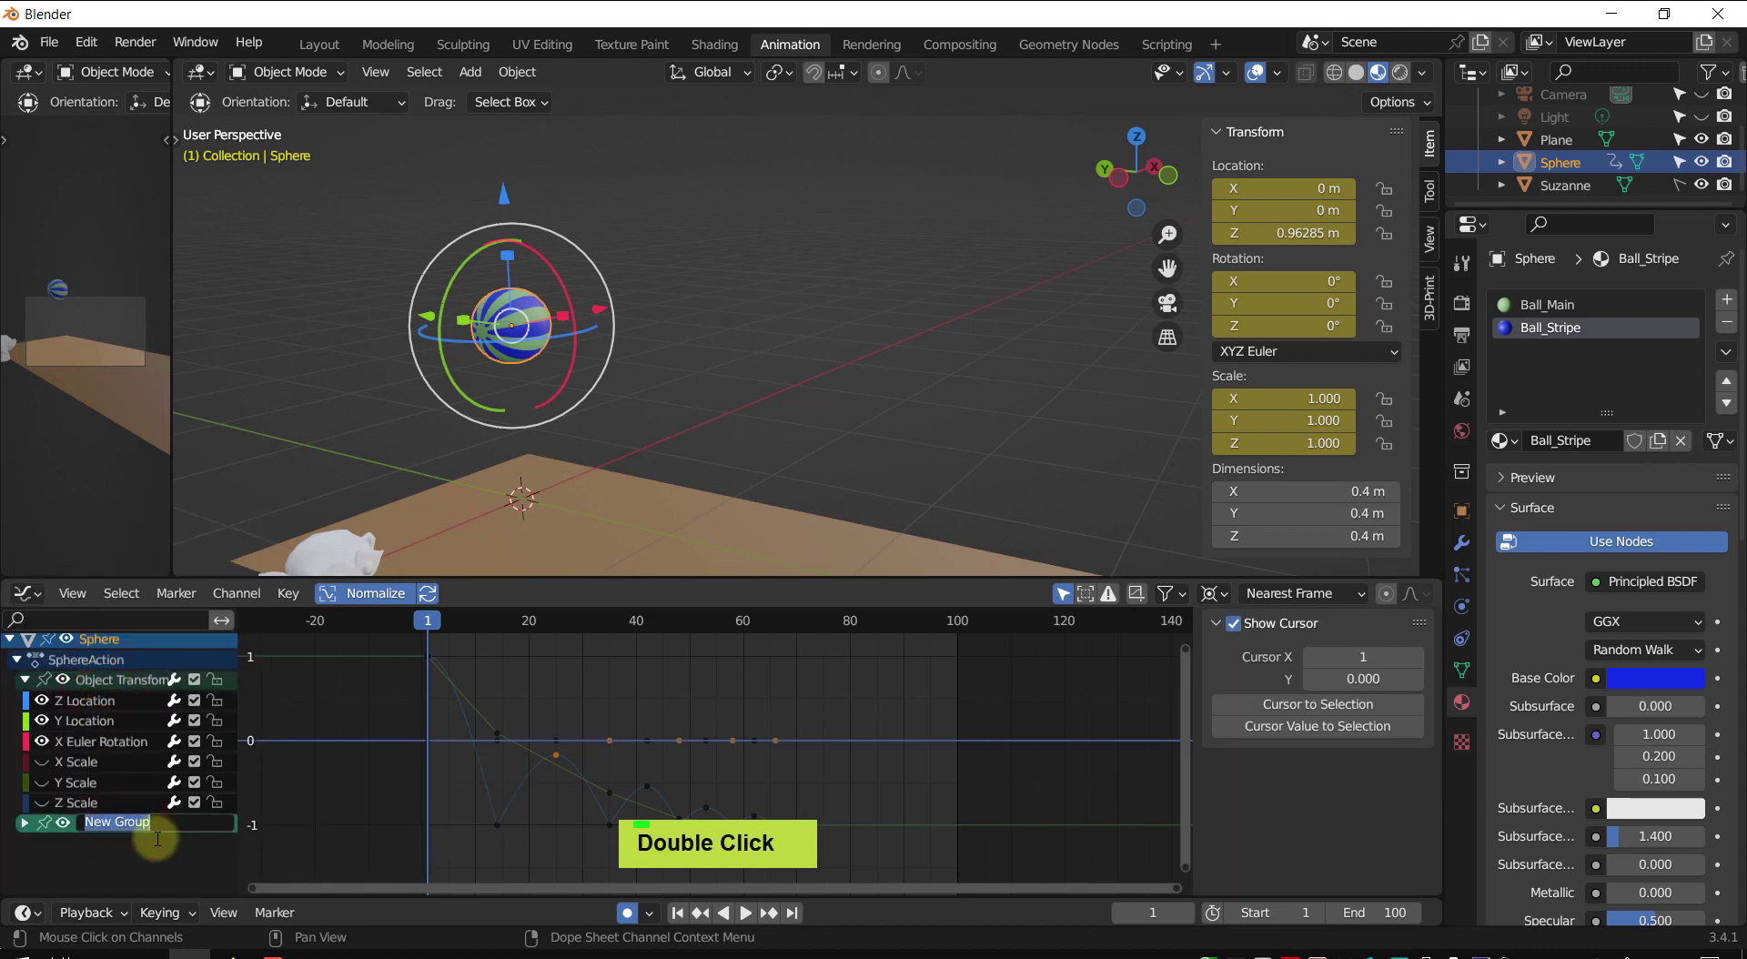
{"action": "type", "text": "Not"}
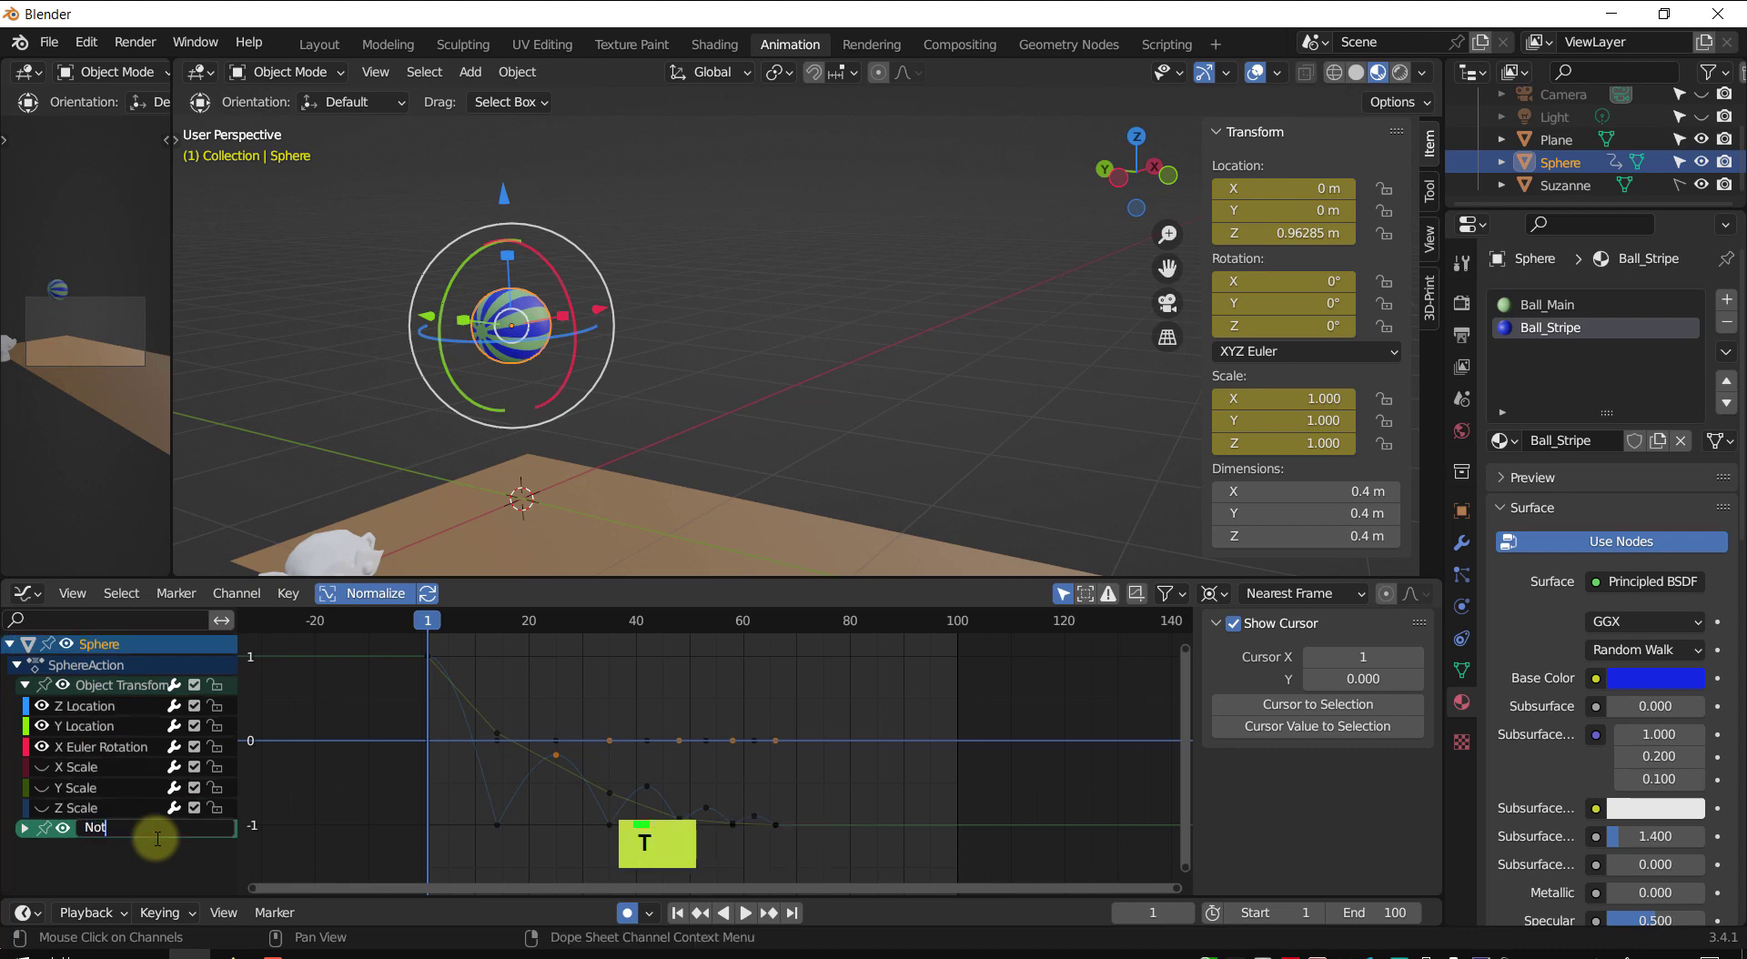
{"action": "type", "text": "Used"}
{"action": "key", "text": "Return"}
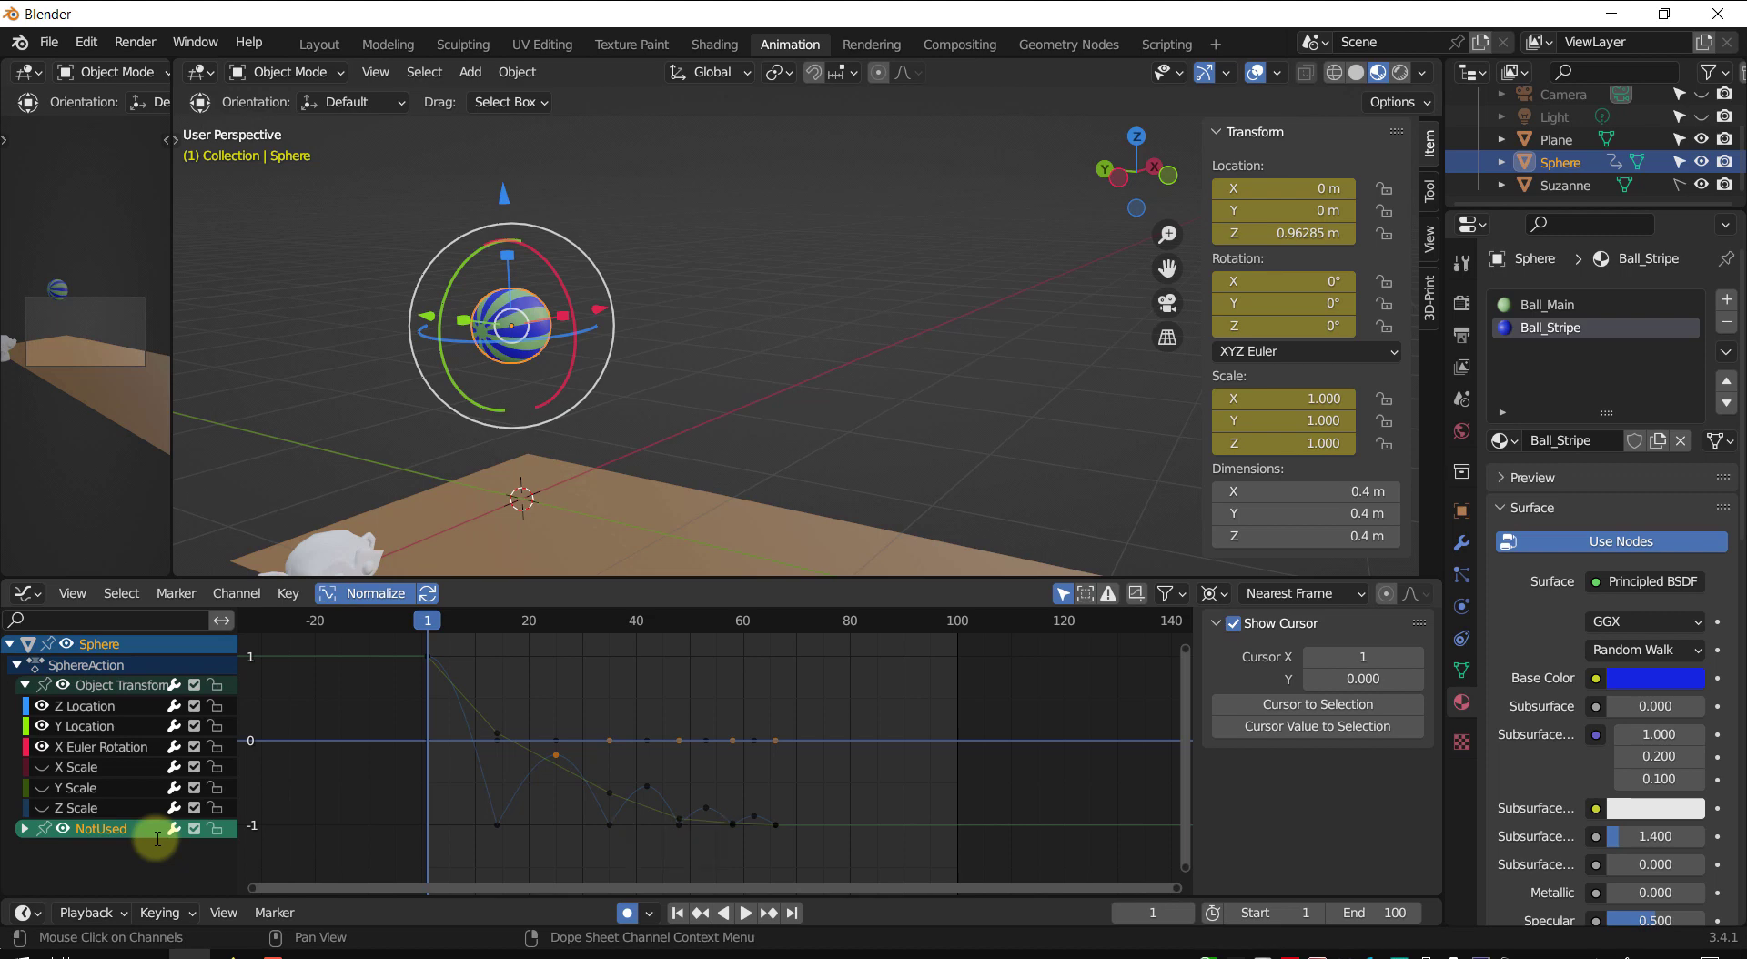
- Isolate the X Location curve inside the NotUsed group and delete all of its keyframes
{"action": "left_click", "coordinate": [26, 829]}
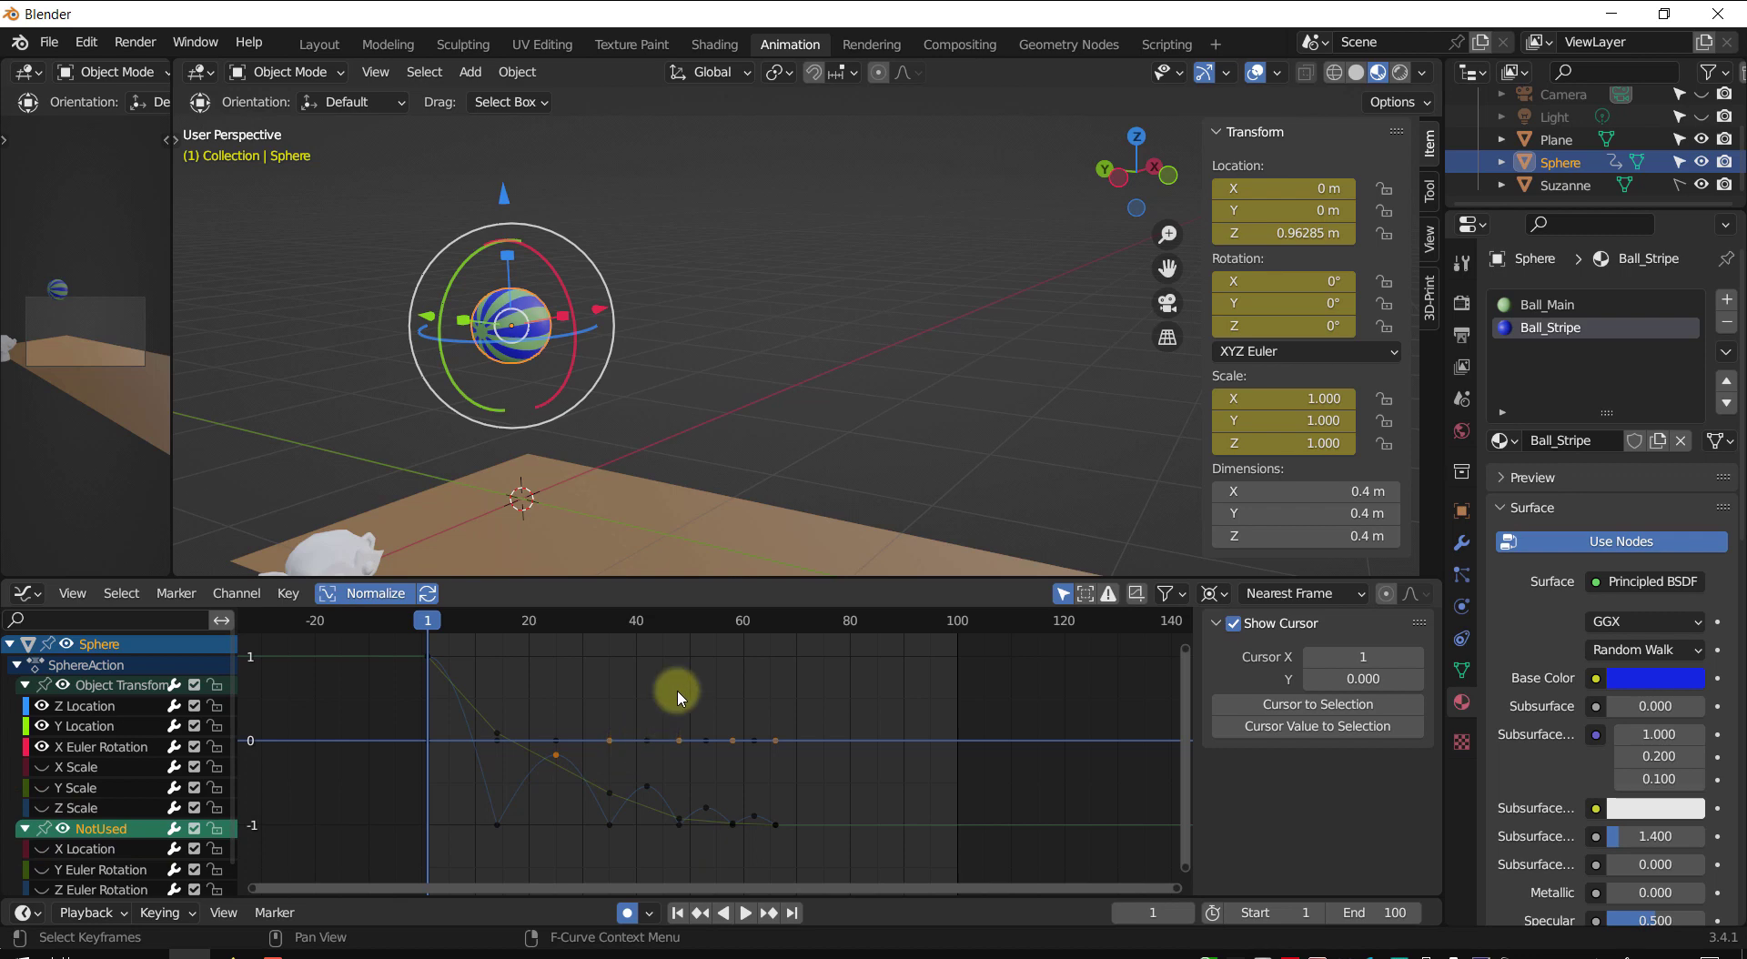
{"action": "left_click", "coordinate": [80, 852]}
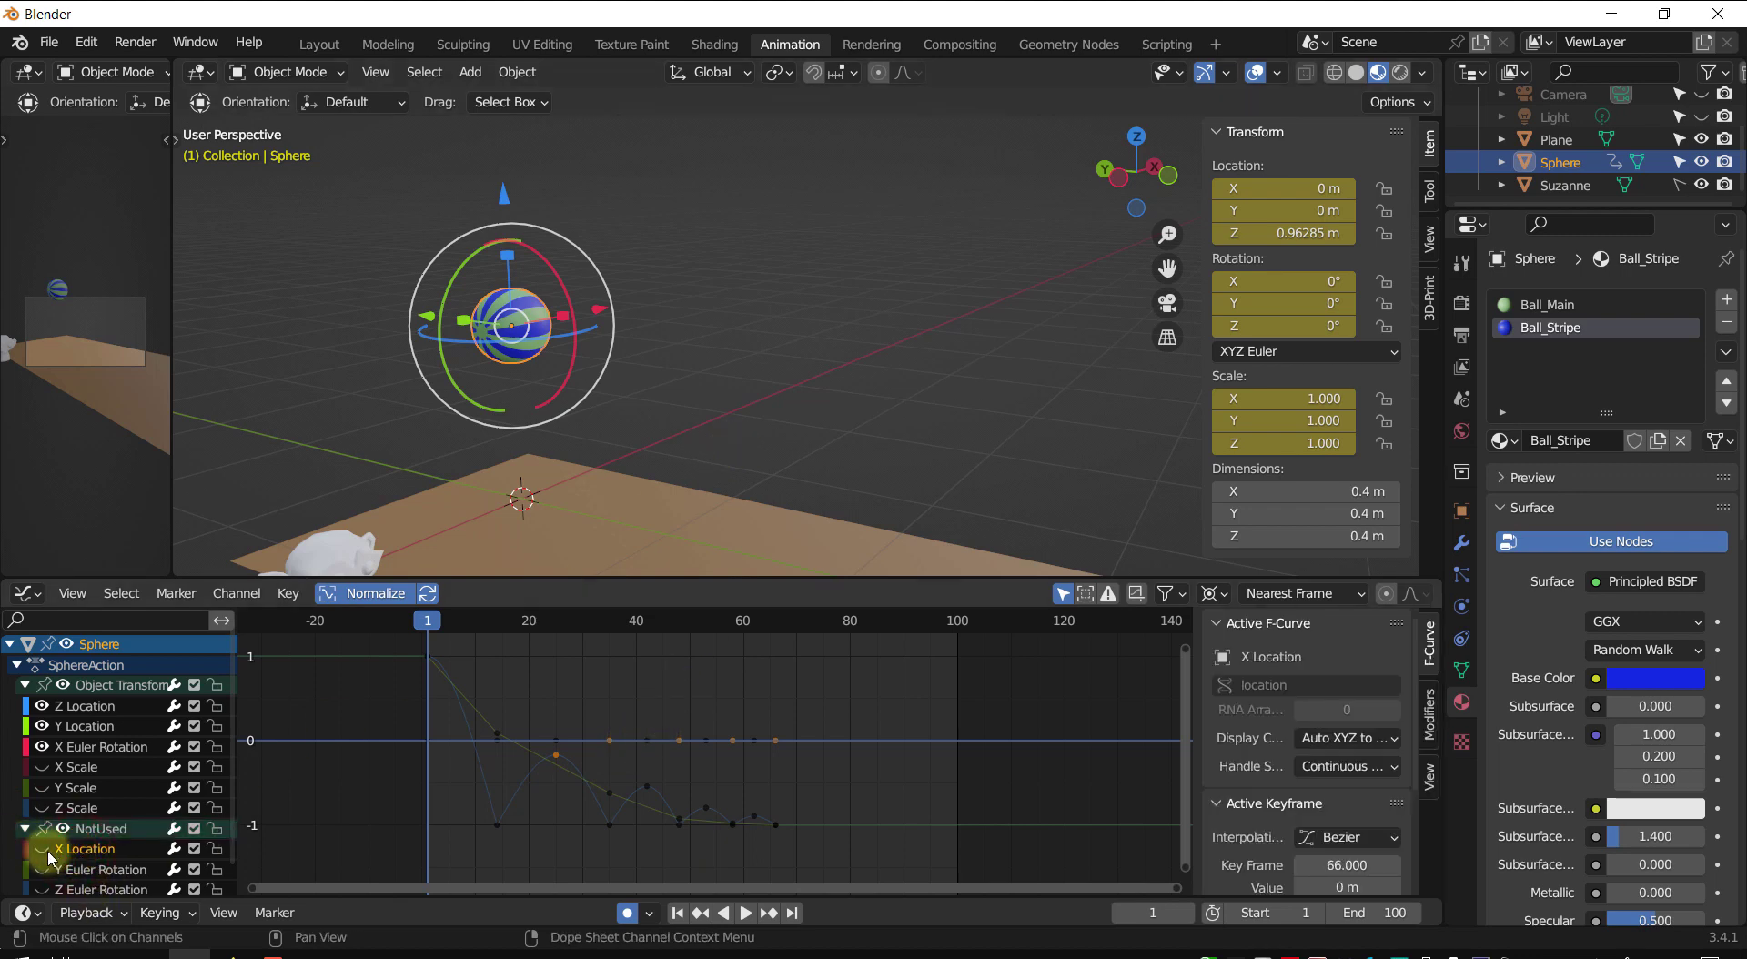
{"action": "left_click", "coordinate": [42, 848]}
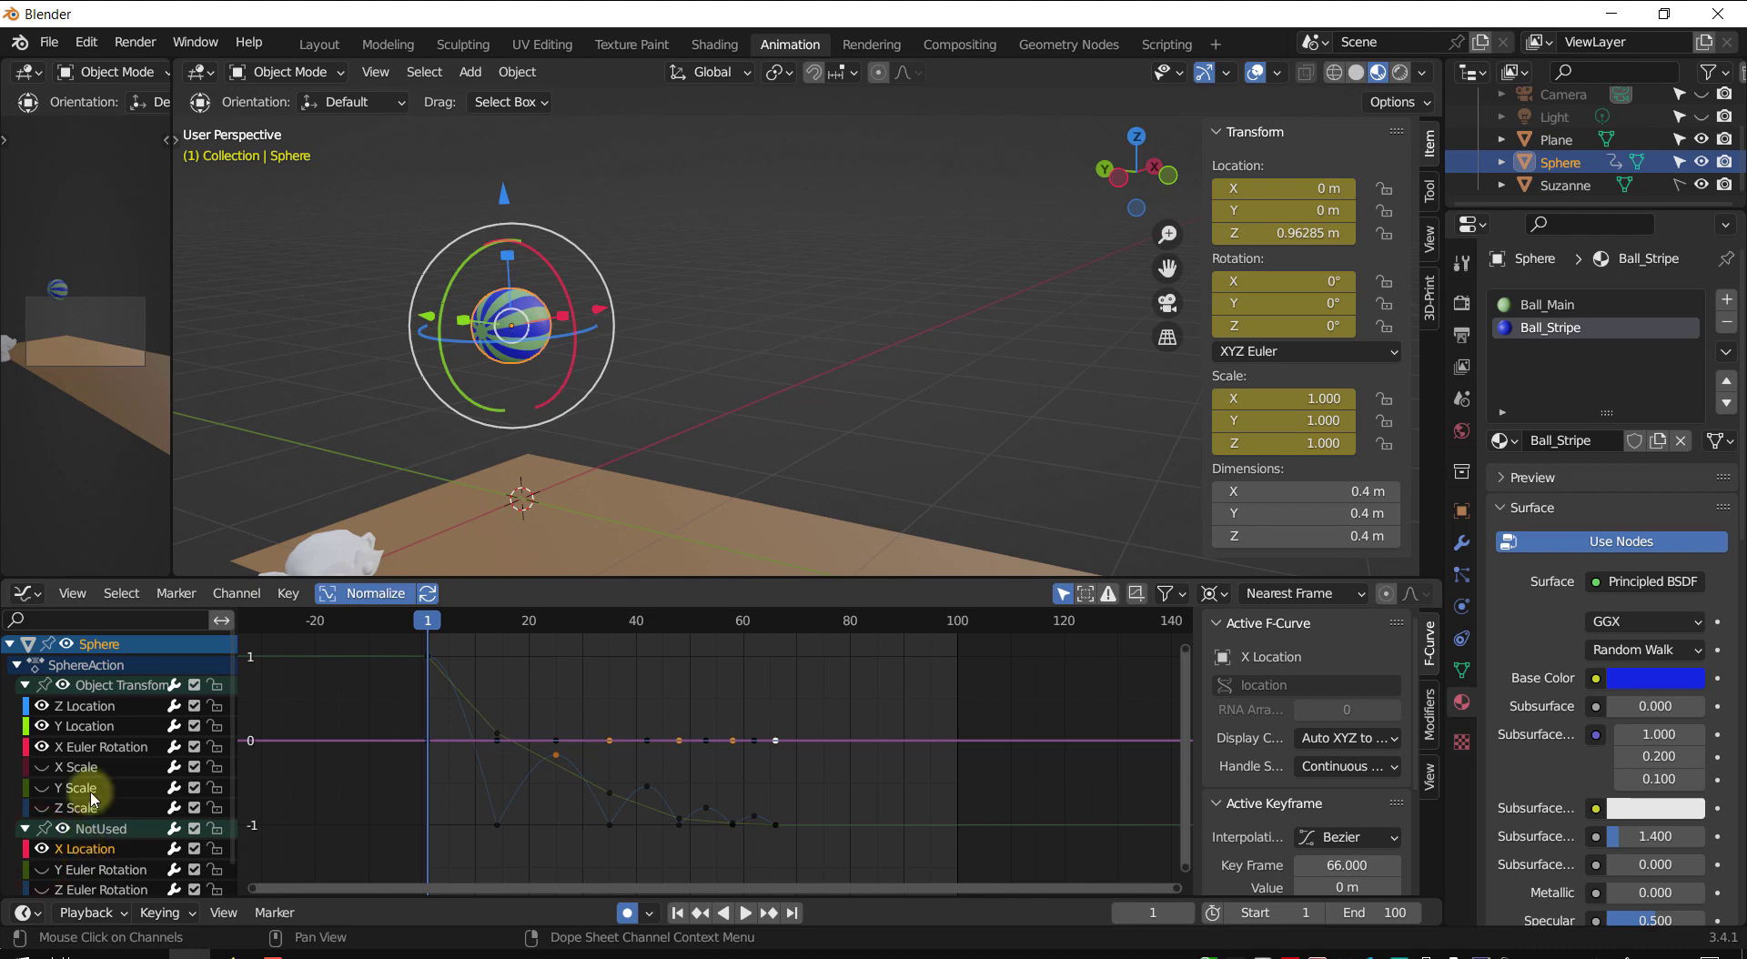
{"action": "left_click", "coordinate": [56, 707]}
{"action": "left_click", "coordinate": [42, 706]}
{"action": "left_click", "coordinate": [42, 726]}
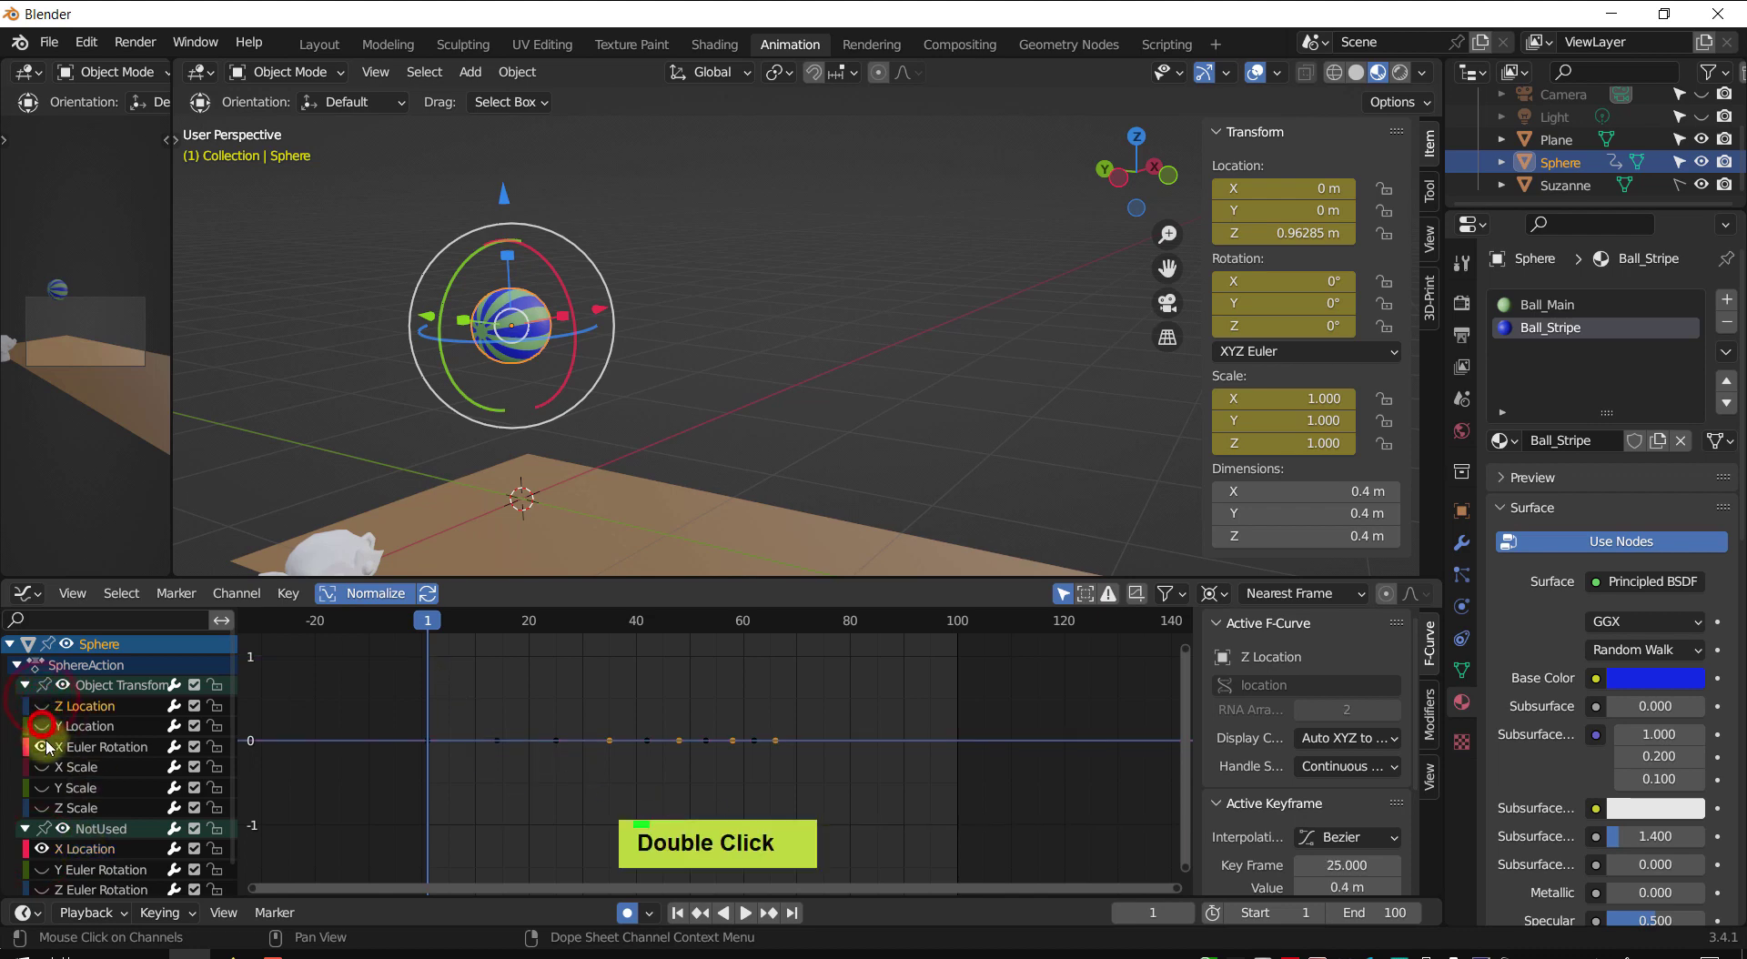
{"action": "left_click", "coordinate": [45, 745]}
{"action": "left_click", "coordinate": [79, 855]}
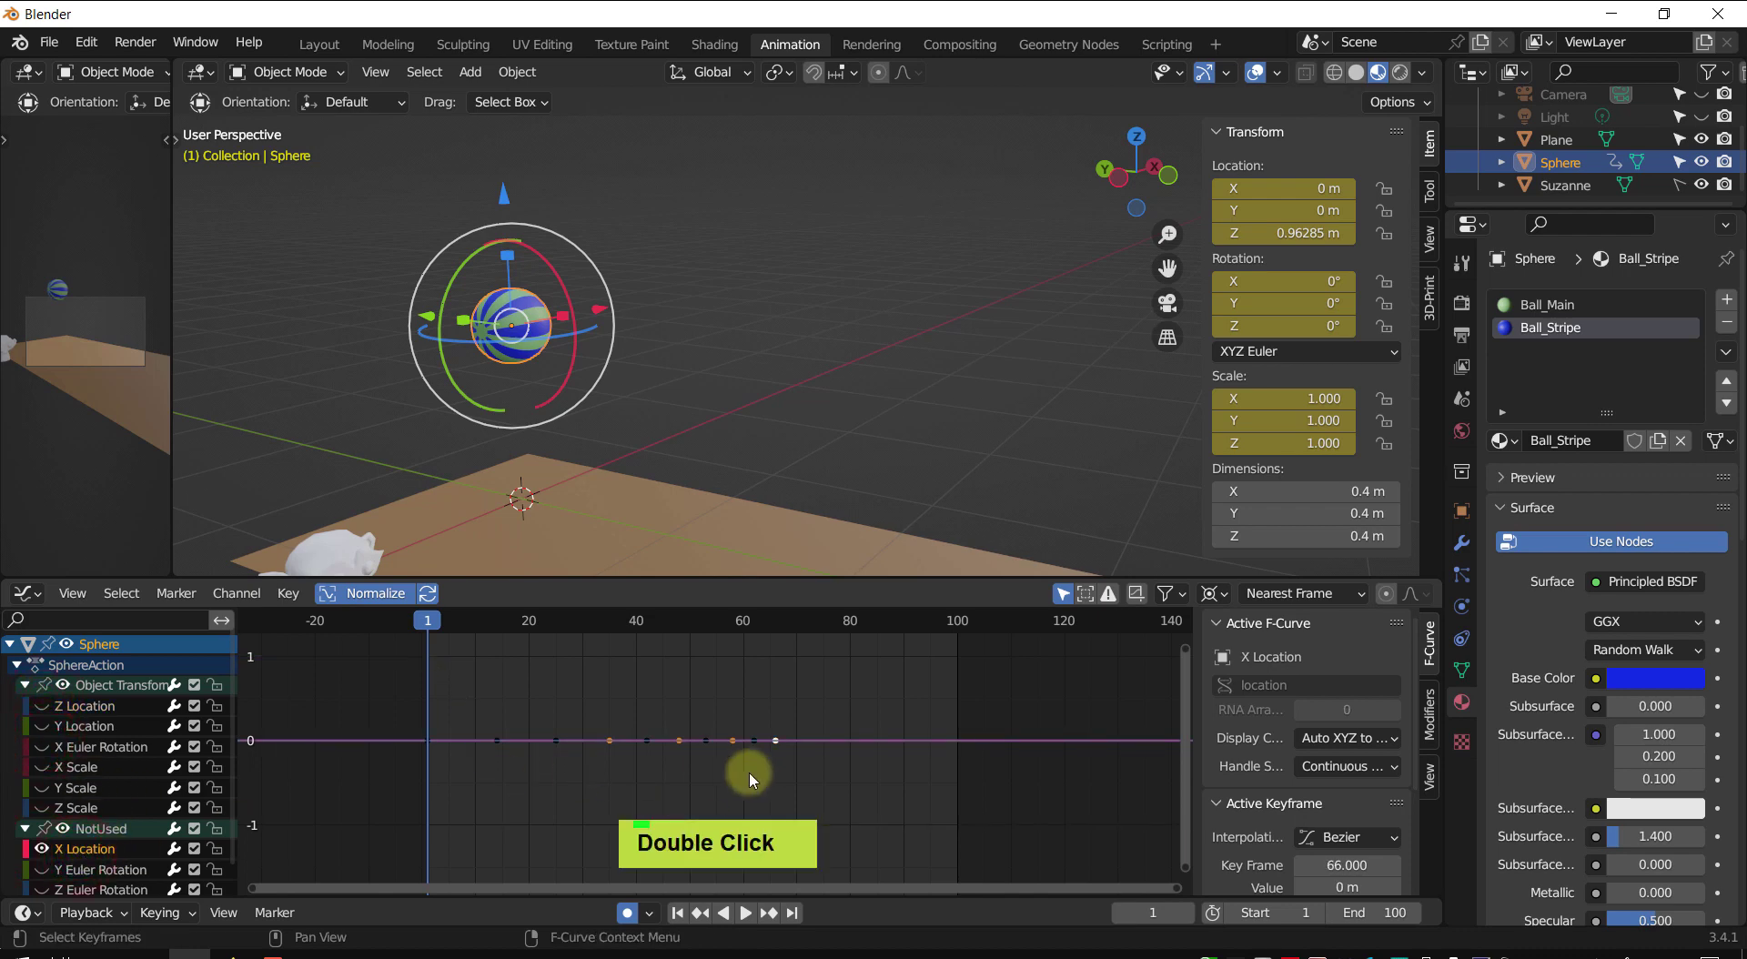
{"action": "left_click_drag", "start_coordinate": [876, 703], "coordinate": [364, 799]}
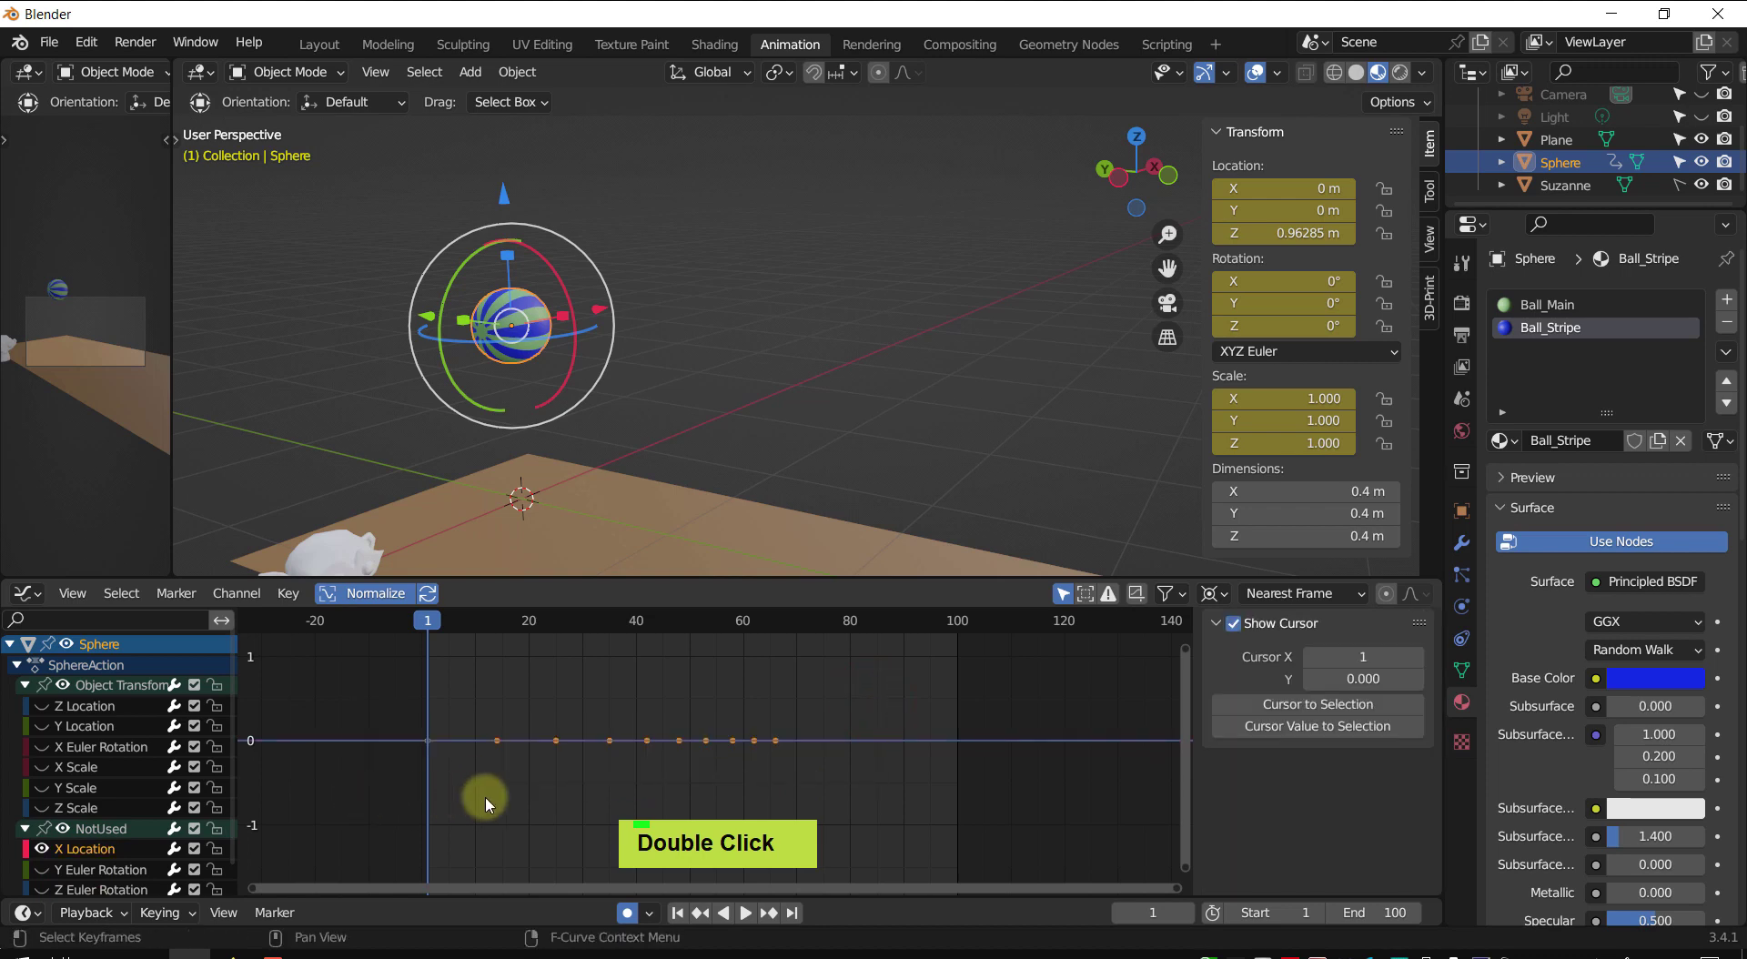
{"action": "key", "text": "Delete"}
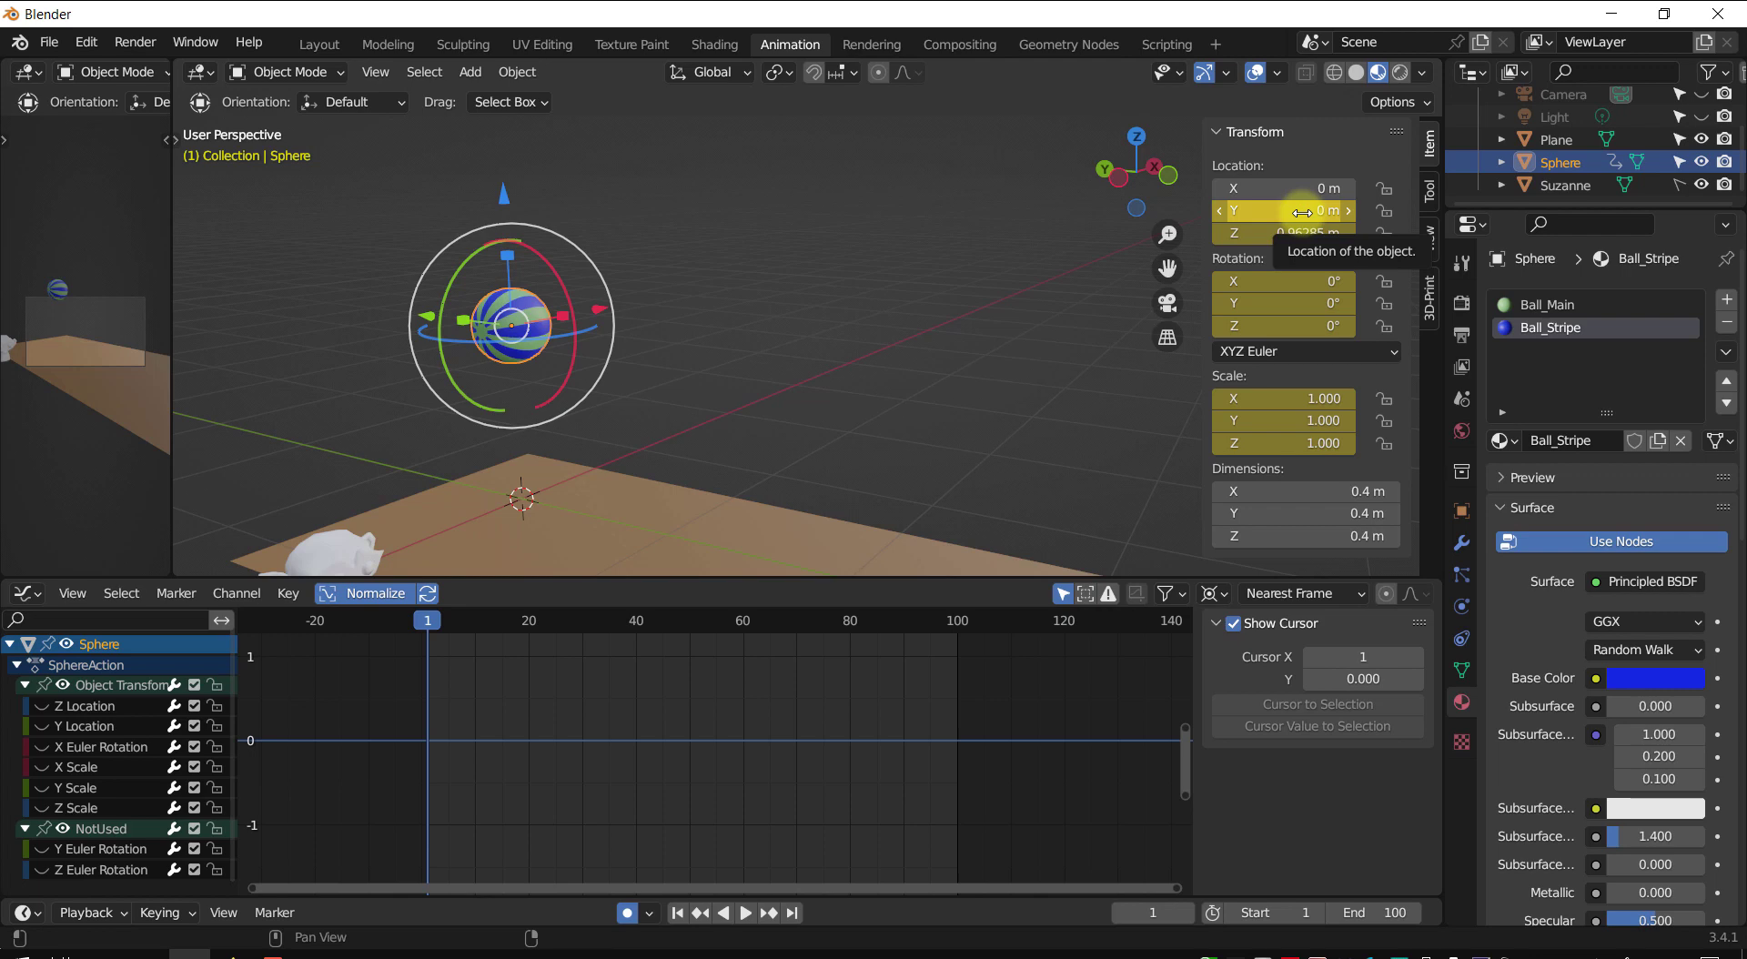
{"action": "key", "text": "i"}
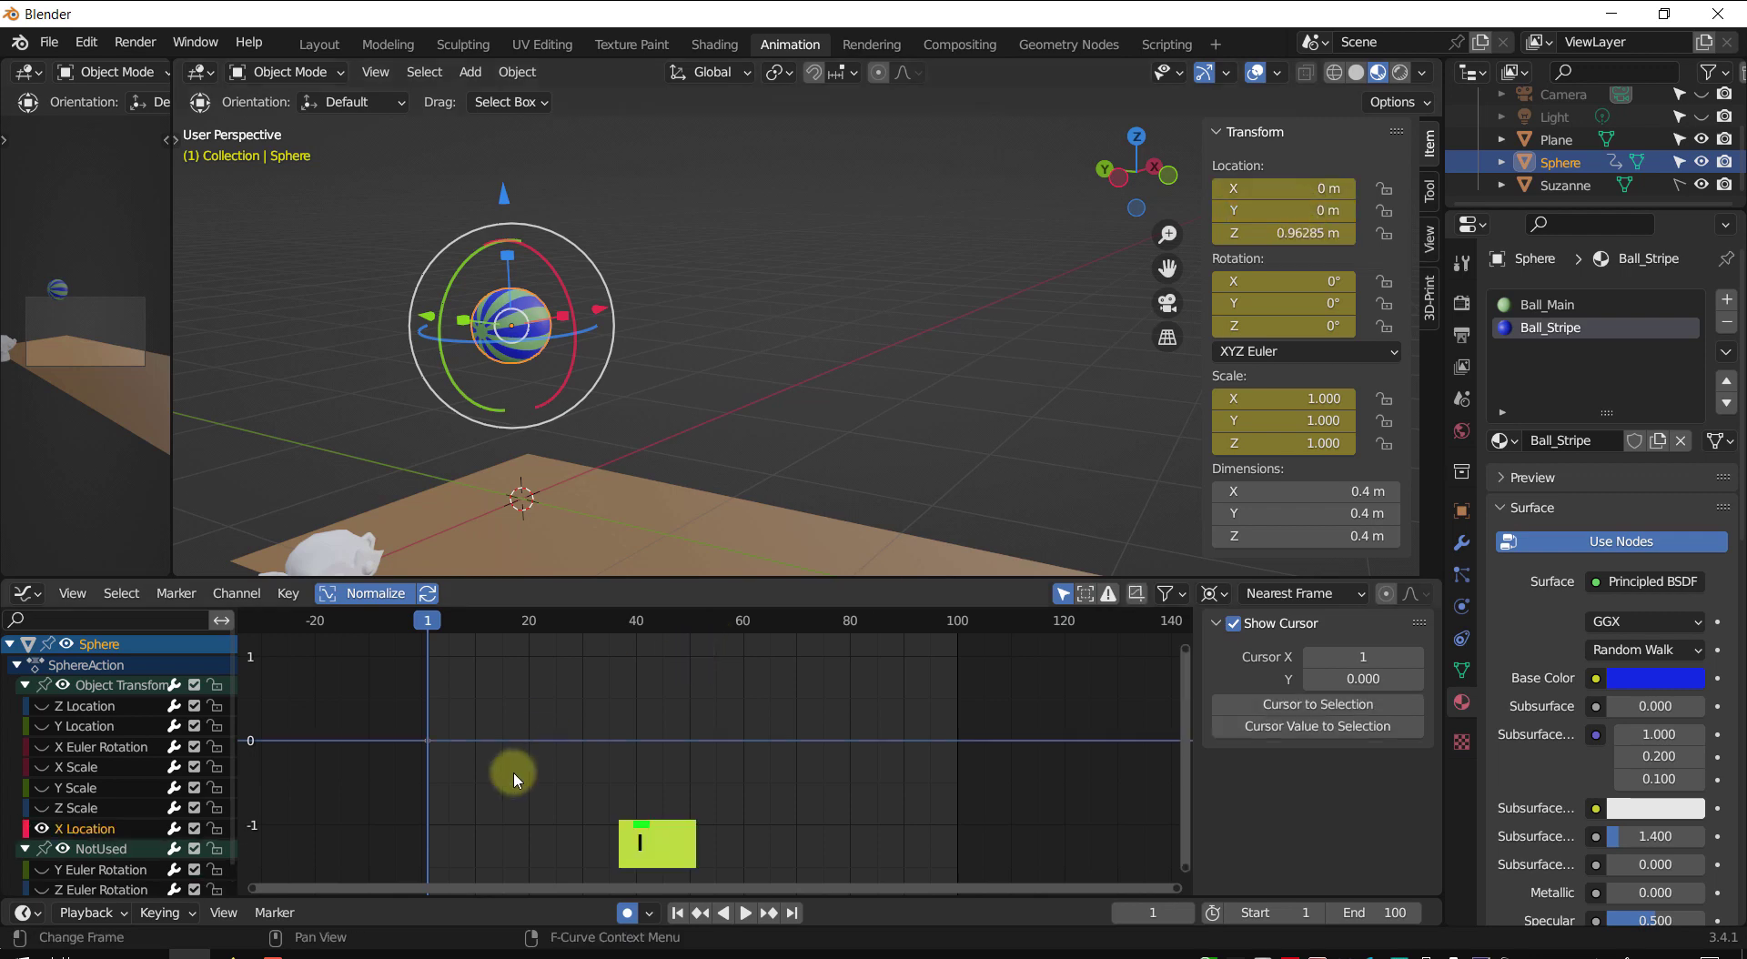
{"action": "scroll", "coordinate": [495, 842], "scroll_direction": "down", "scroll_amount": 1}
{"action": "scroll", "coordinate": [96, 845], "scroll_direction": "down", "scroll_amount": 1}
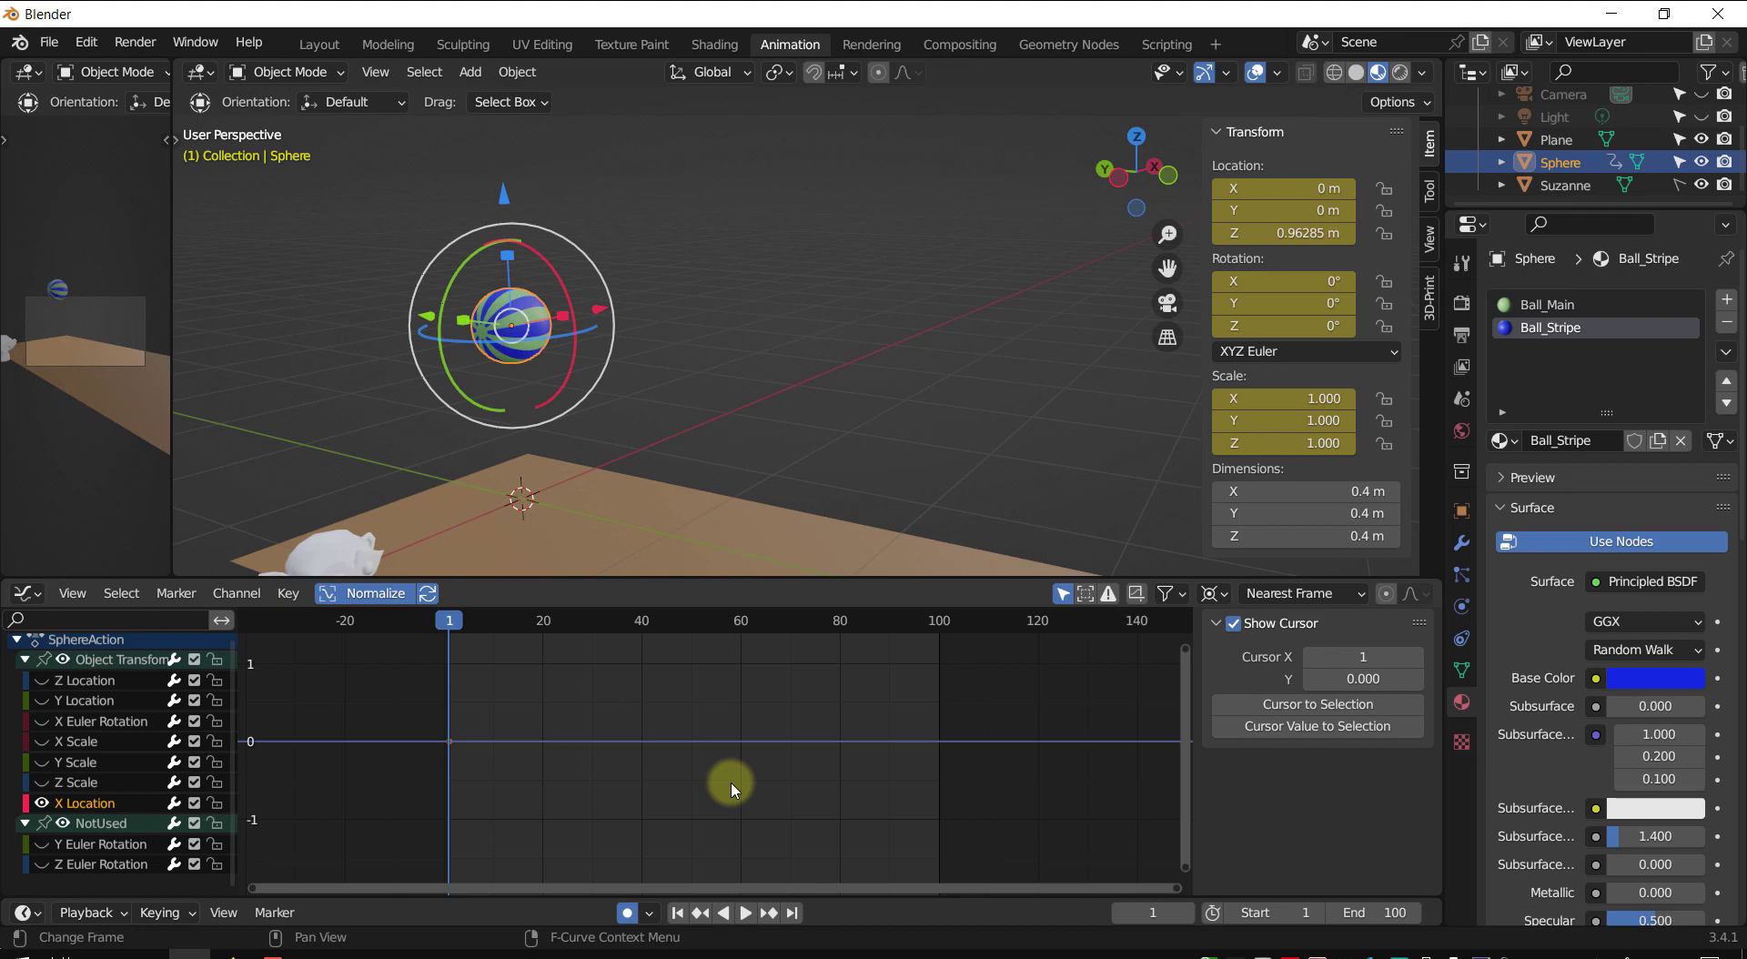
{"action": "key", "text": "ctrl"}
{"action": "key", "text": "ctrl+i"}
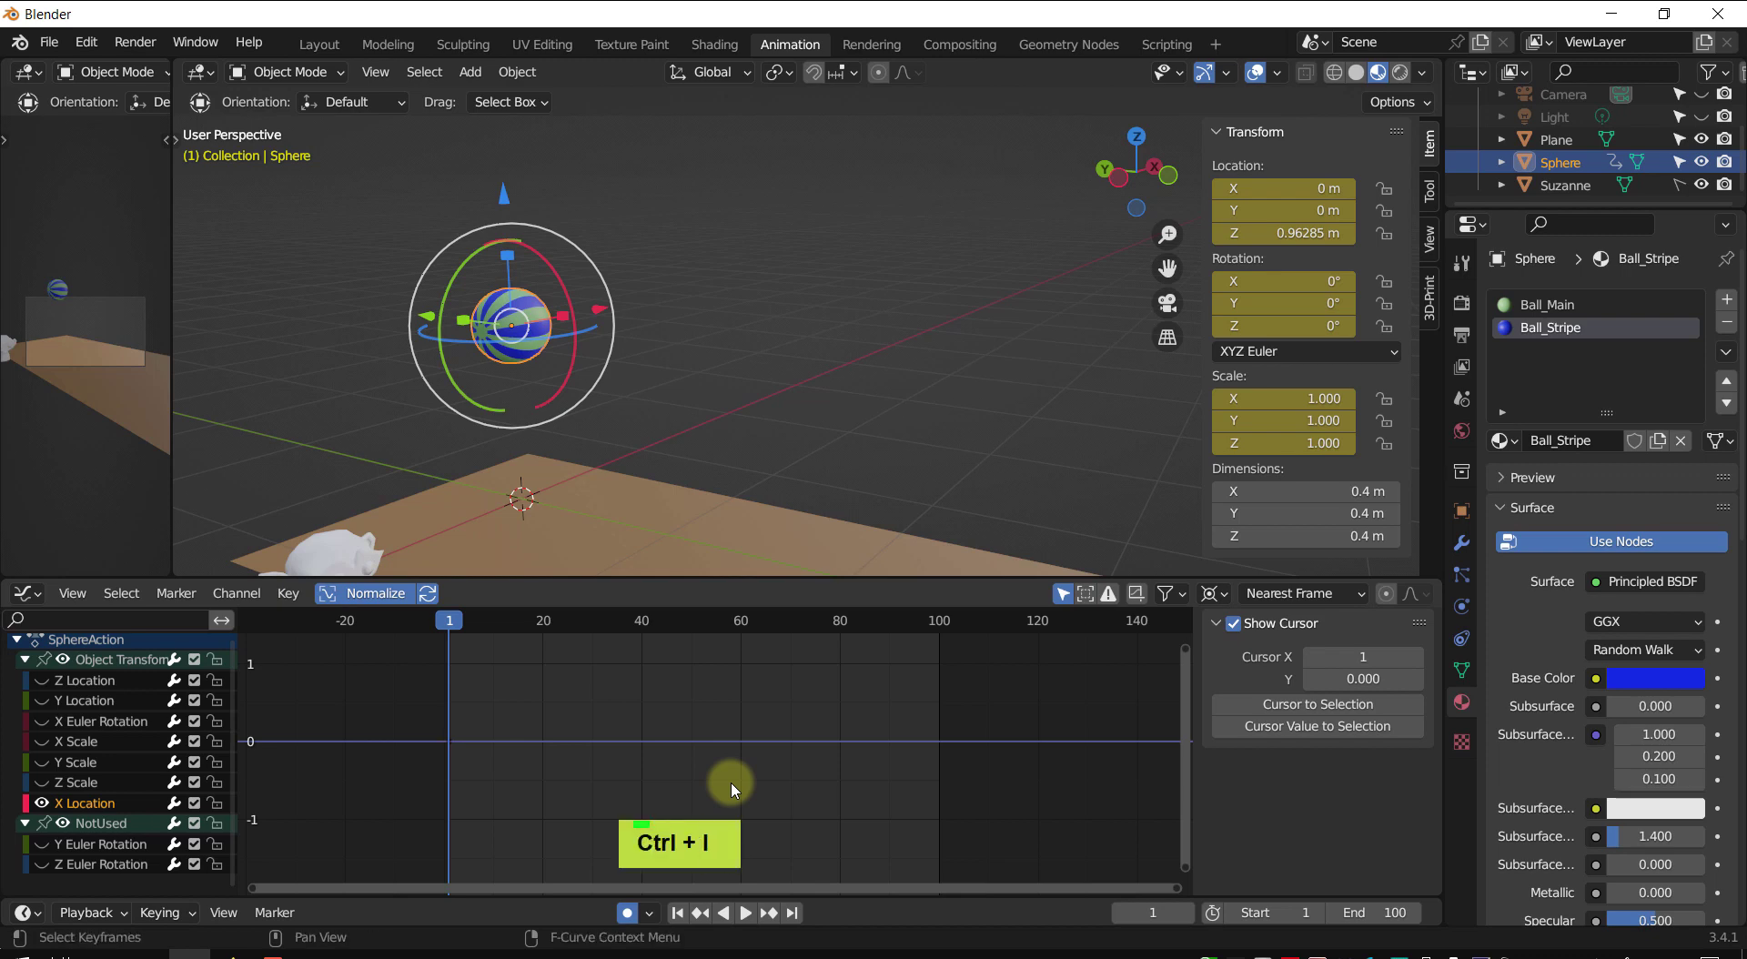
{"action": "key", "text": "ctrl+z"}
{"action": "key", "text": "ctrl+z"}
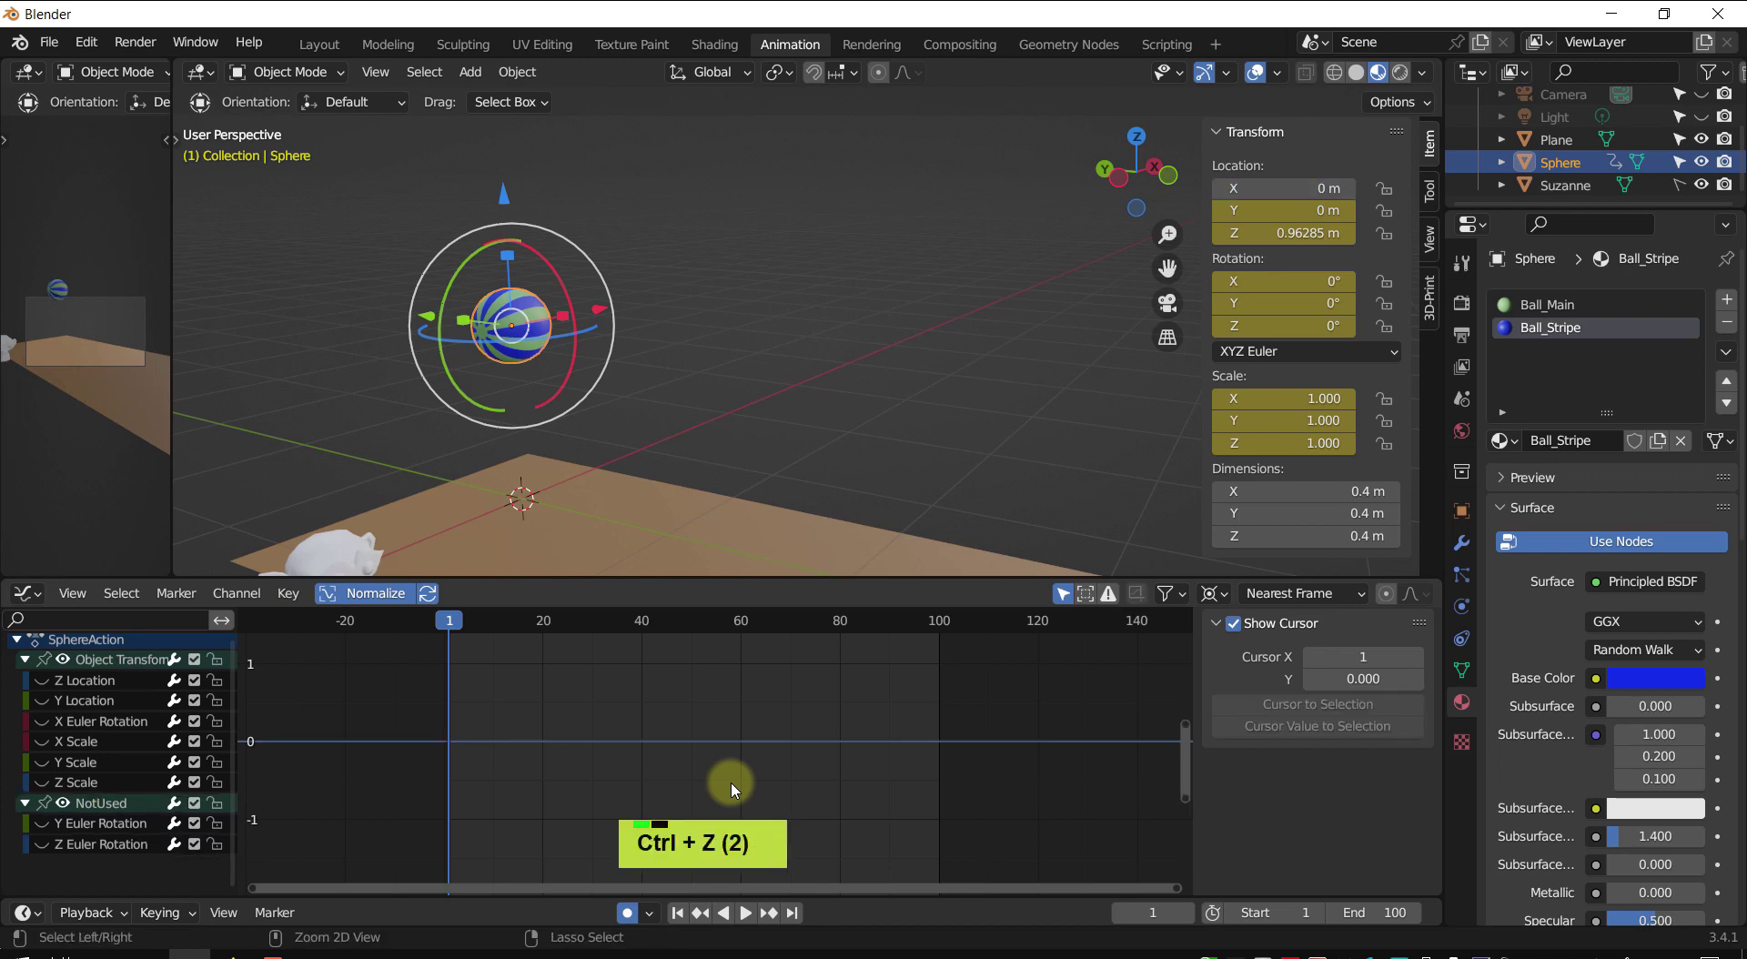
{"action": "left_click", "coordinate": [941, 376]}
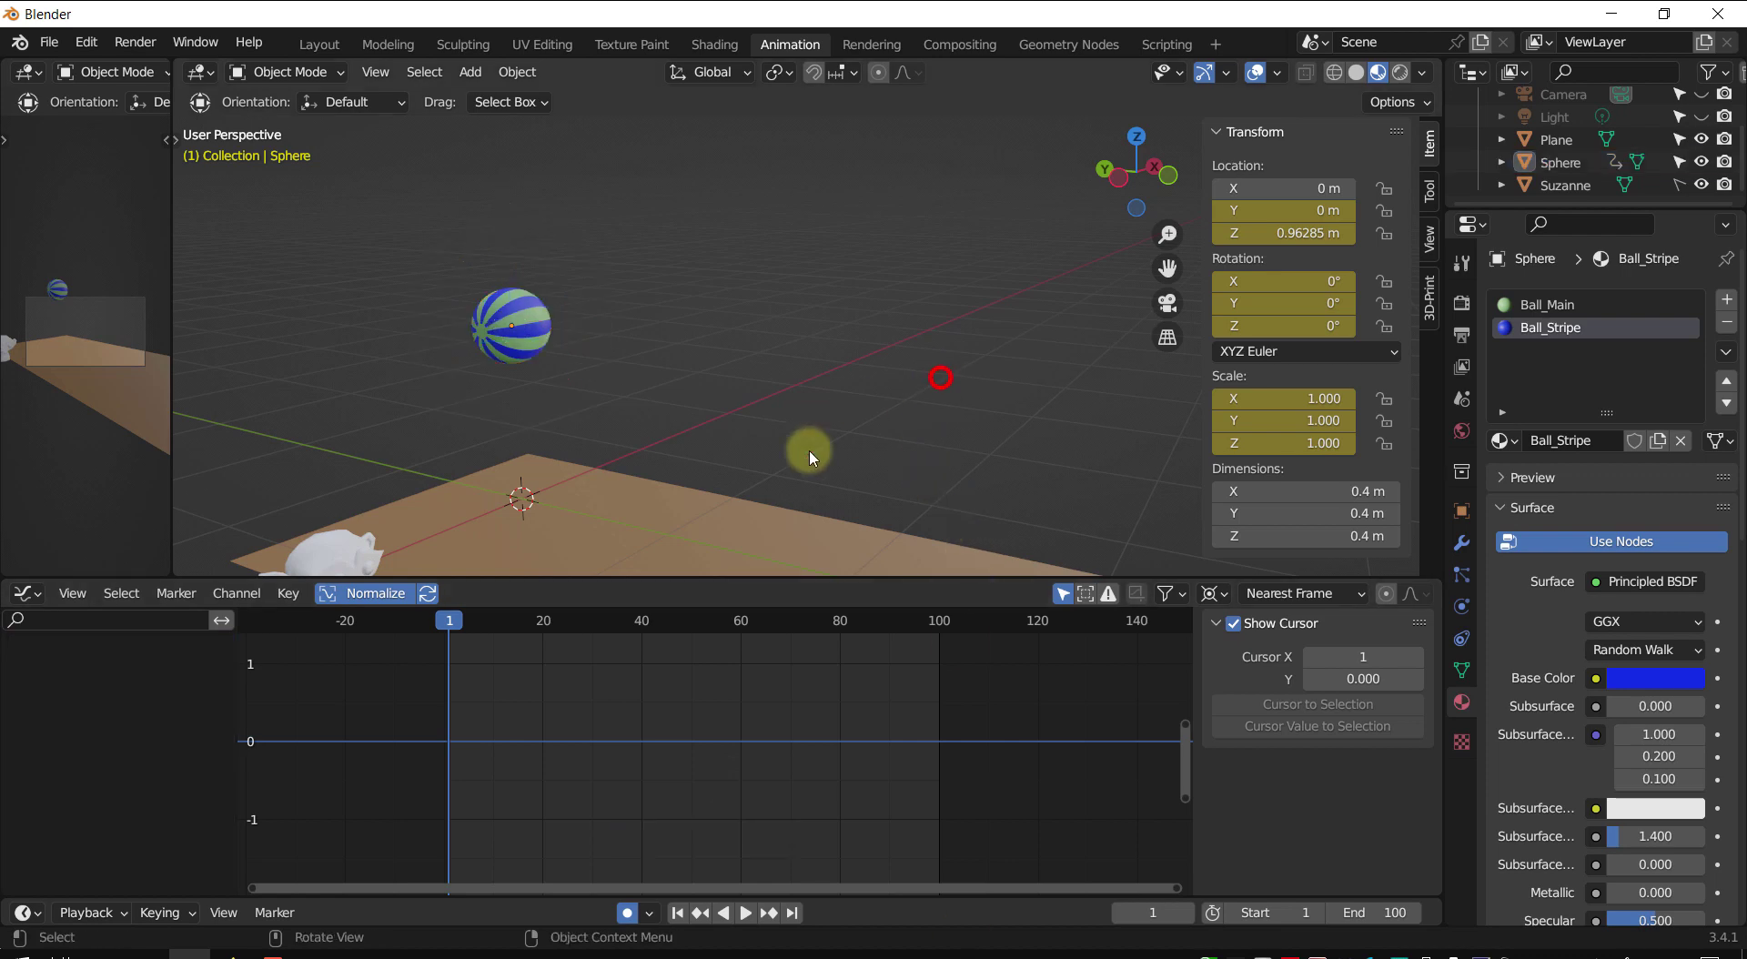
{"action": "double_click", "coordinate": [691, 498]}
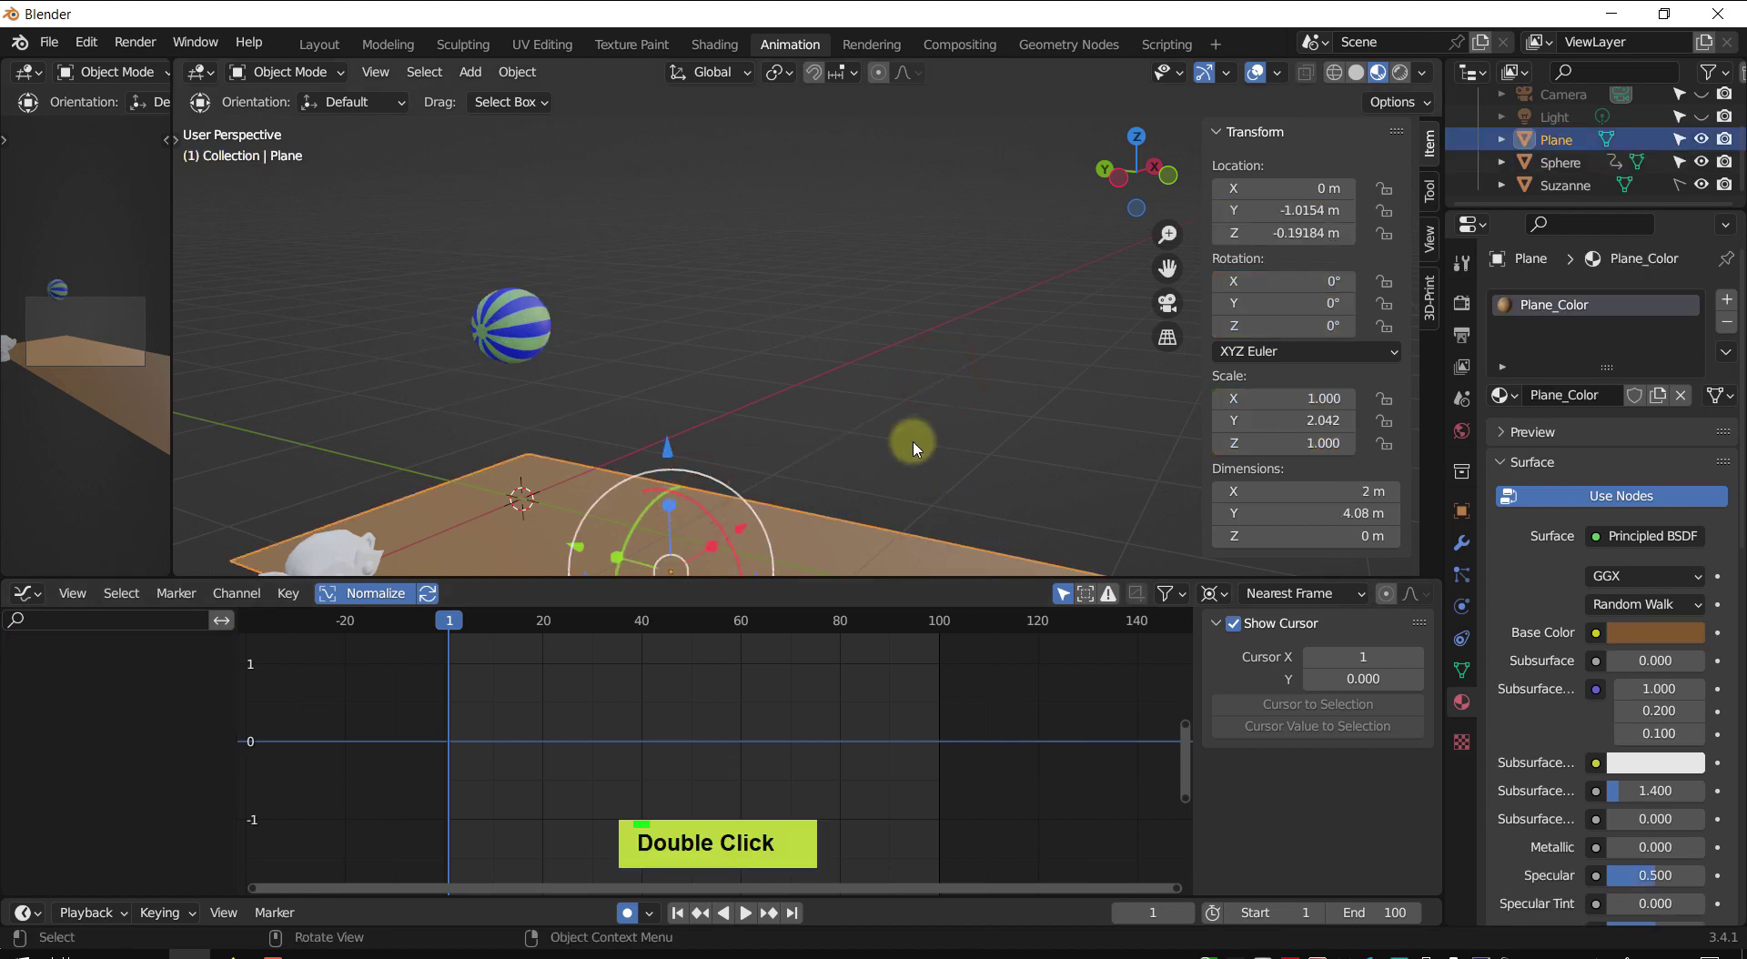
{"action": "middle_click_drag", "start_coordinate": [991, 422], "coordinate": [986, 378], "text": "shift"}
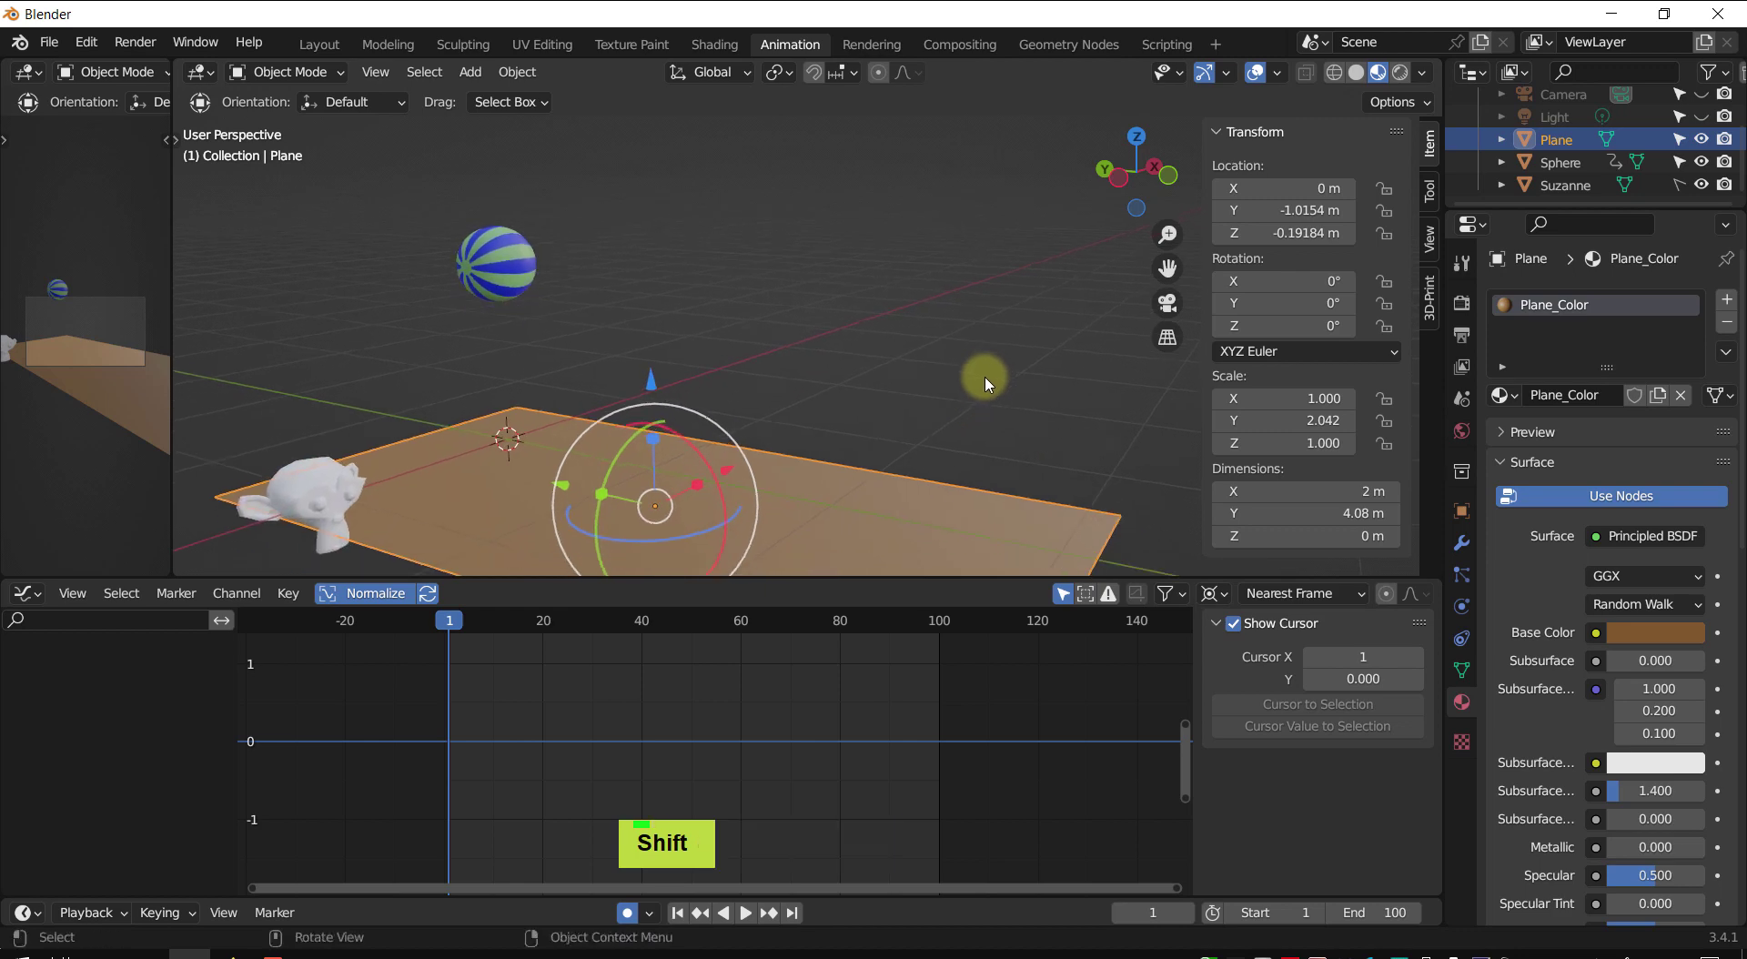
{"action": "middle_click_drag", "start_coordinate": [880, 375], "coordinate": [902, 397], "text": "shift"}
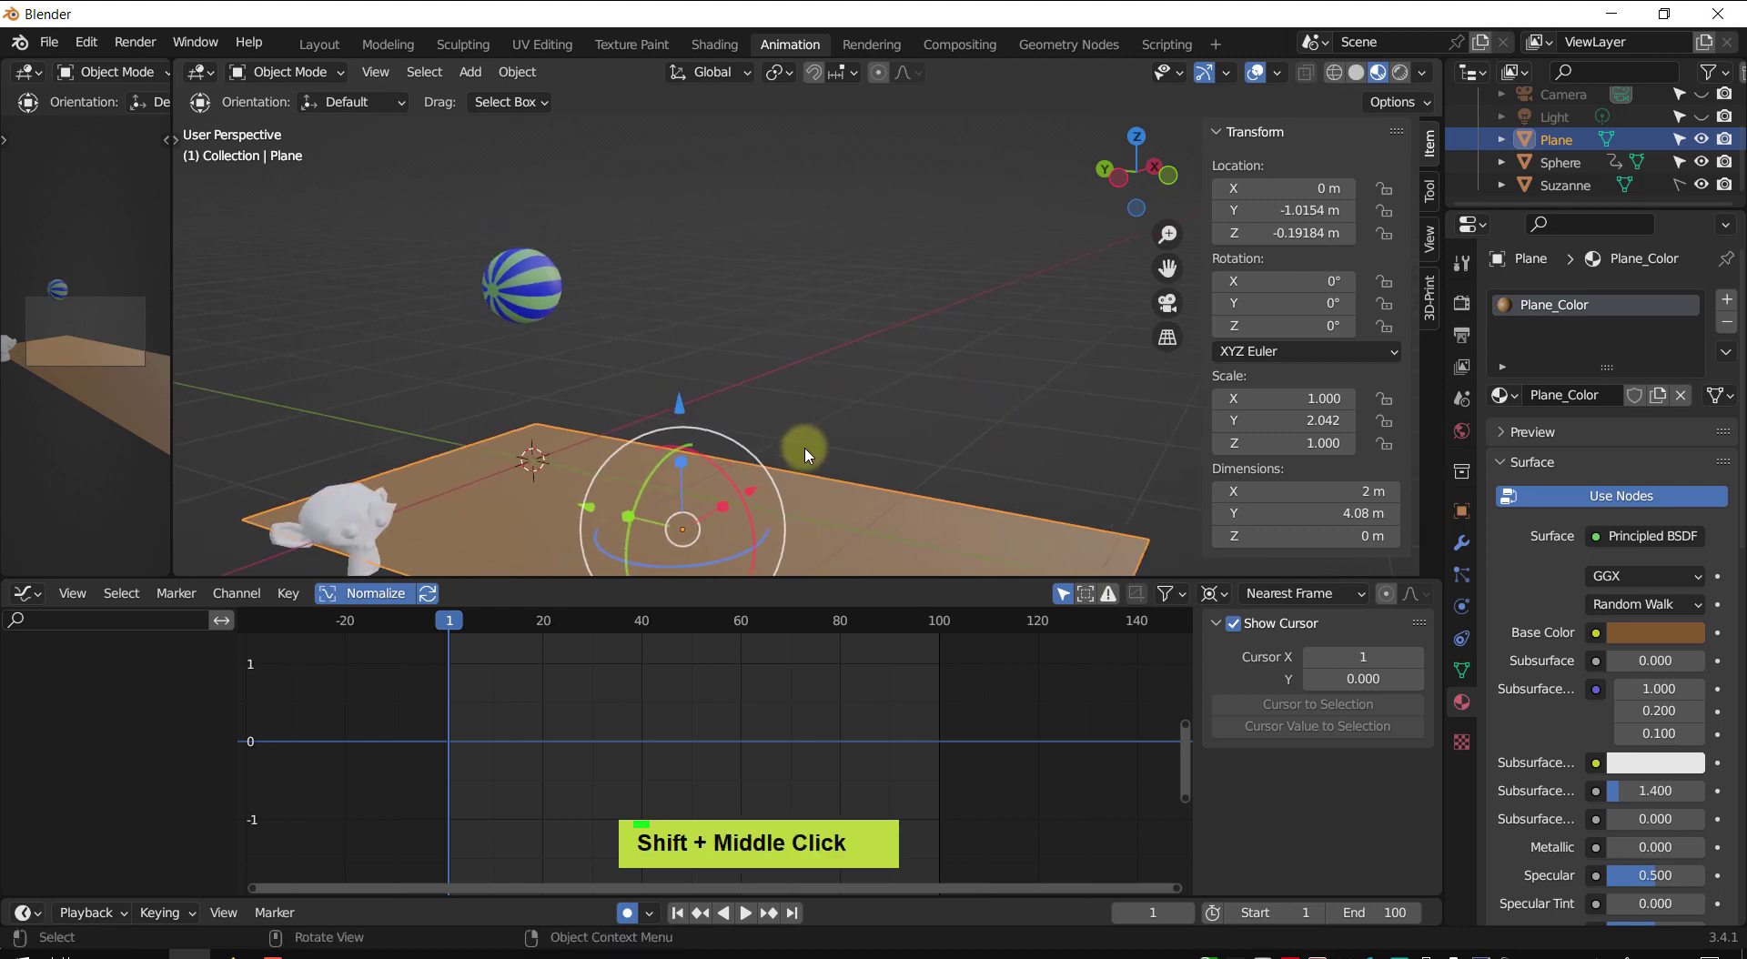
{"action": "left_click", "coordinate": [946, 453]}
{"action": "left_click", "coordinate": [759, 538]}
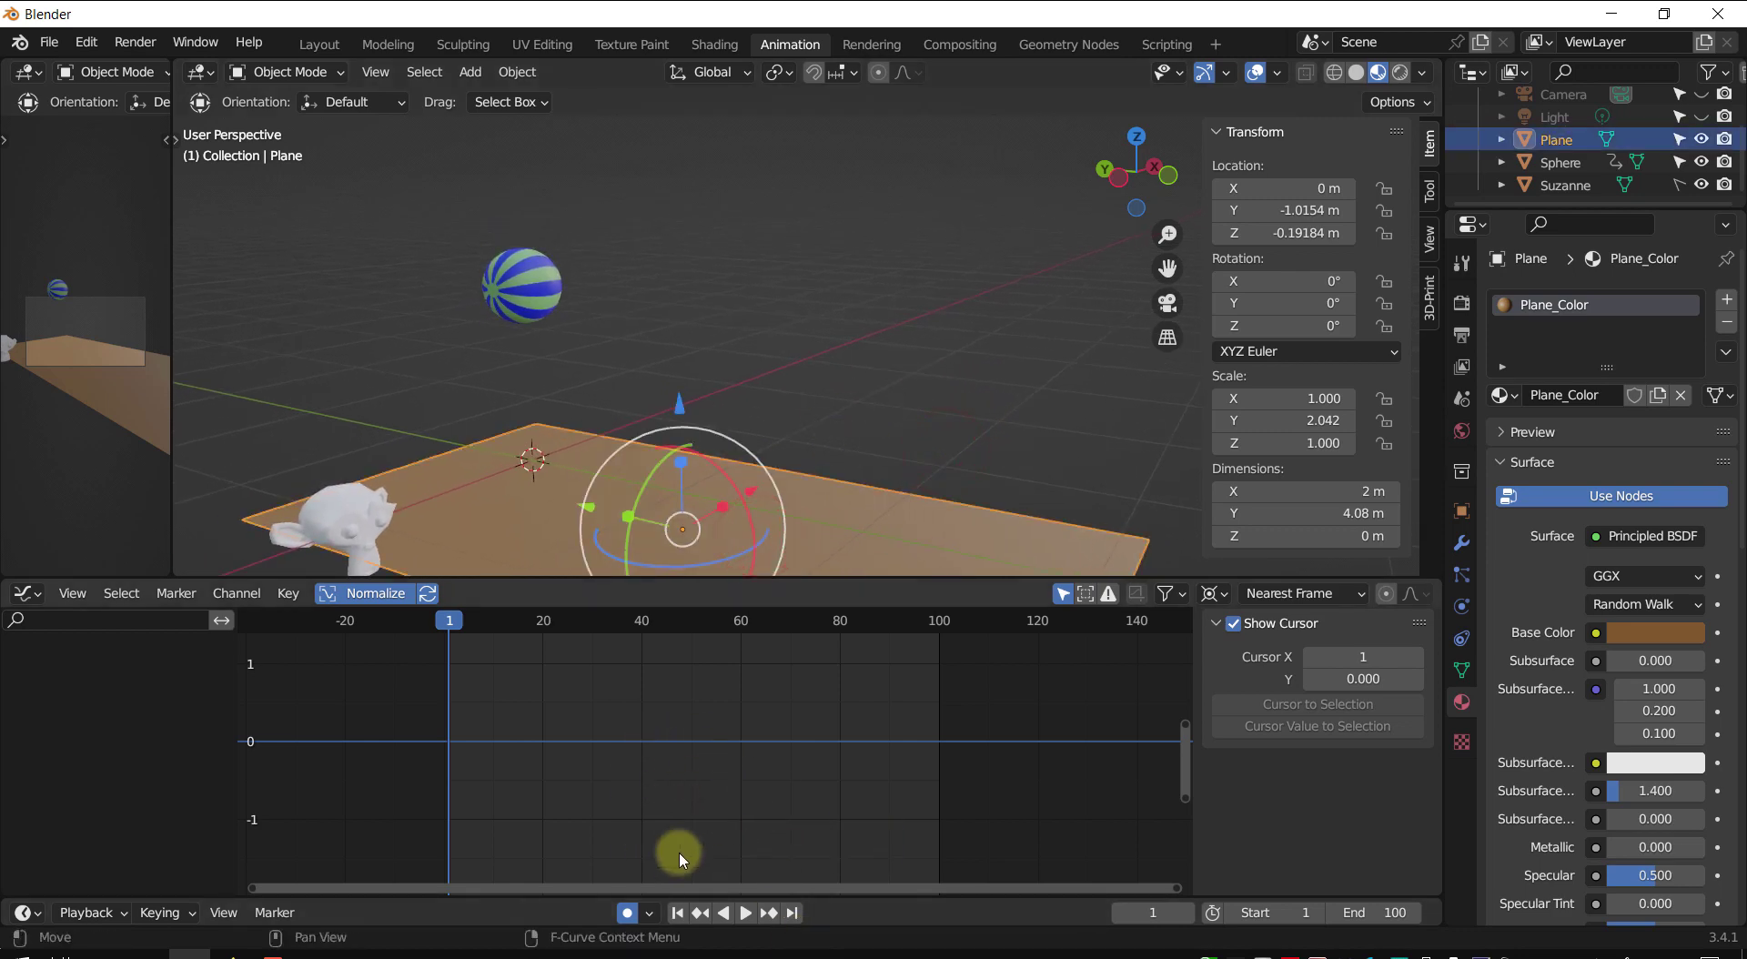
{"action": "left_click", "coordinate": [519, 319]}
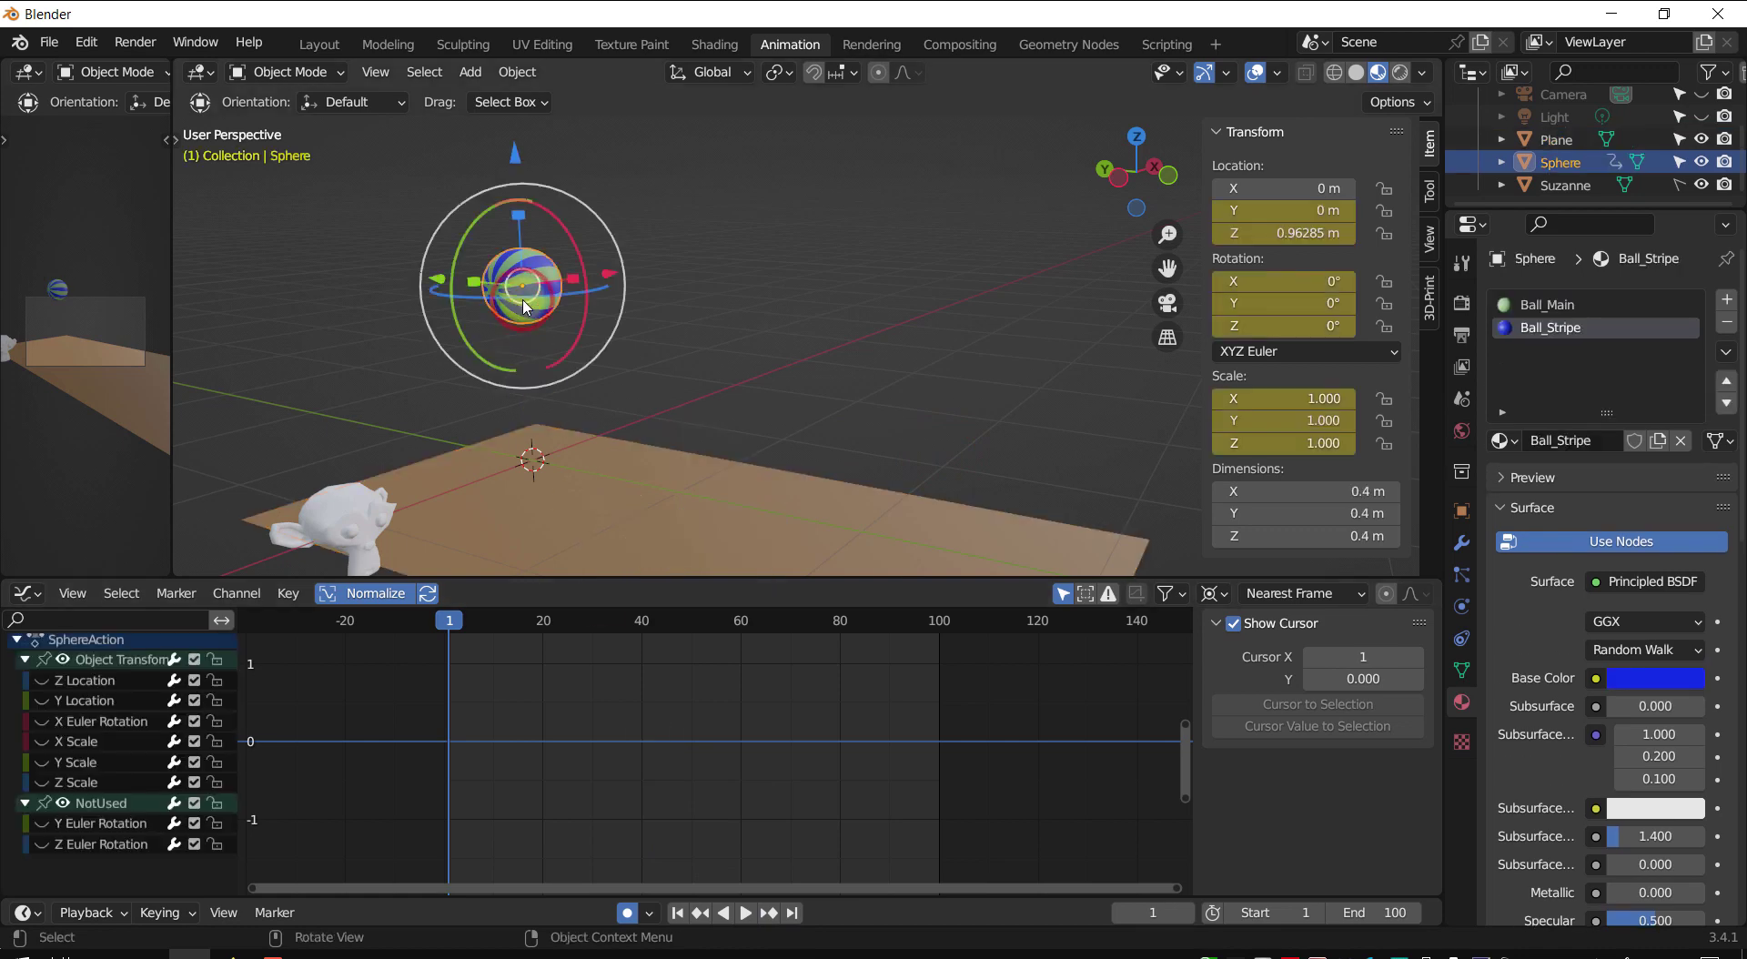
{"action": "middle_click_drag", "start_coordinate": [643, 343], "coordinate": [503, 340], "text": "shift"}
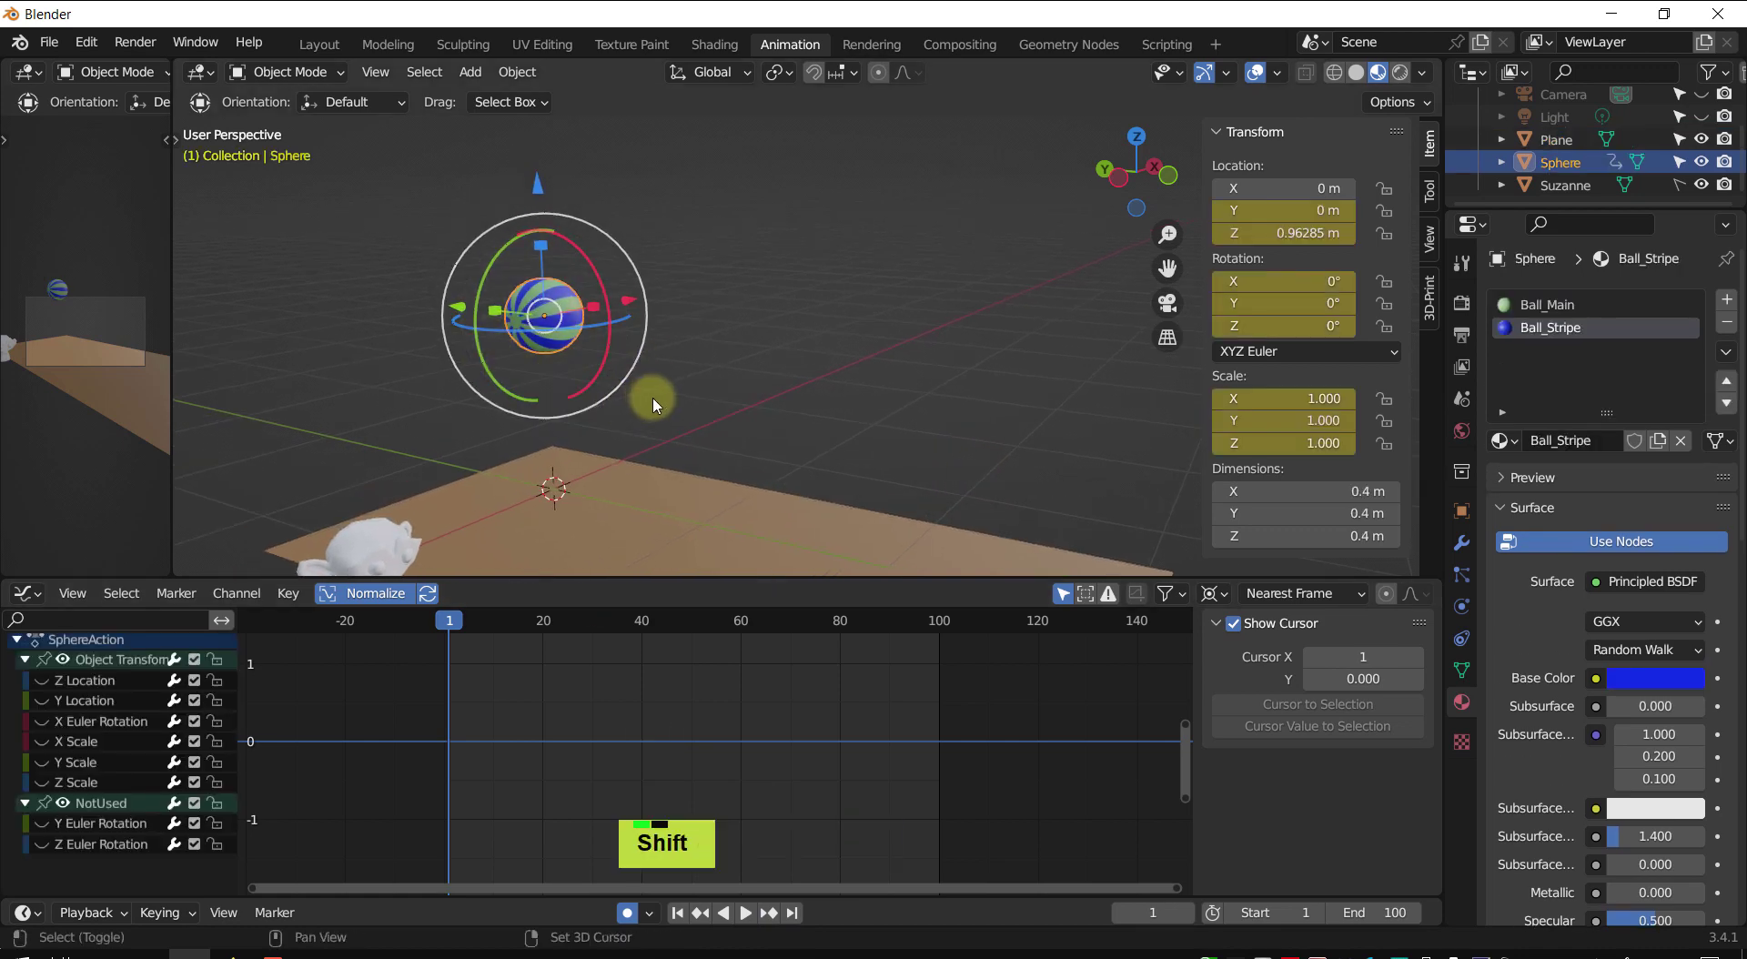
{"action": "middle_click_drag", "start_coordinate": [653, 398], "coordinate": [644, 389], "text": "shift"}
{"action": "mouse_move", "coordinate": [453, 621]}
{"action": "left_mouse_down"}
{"action": "mouse_move", "coordinate": [679, 621]}
{"action": "mouse_move", "coordinate": [444, 621]}
{"action": "left_mouse_up"}
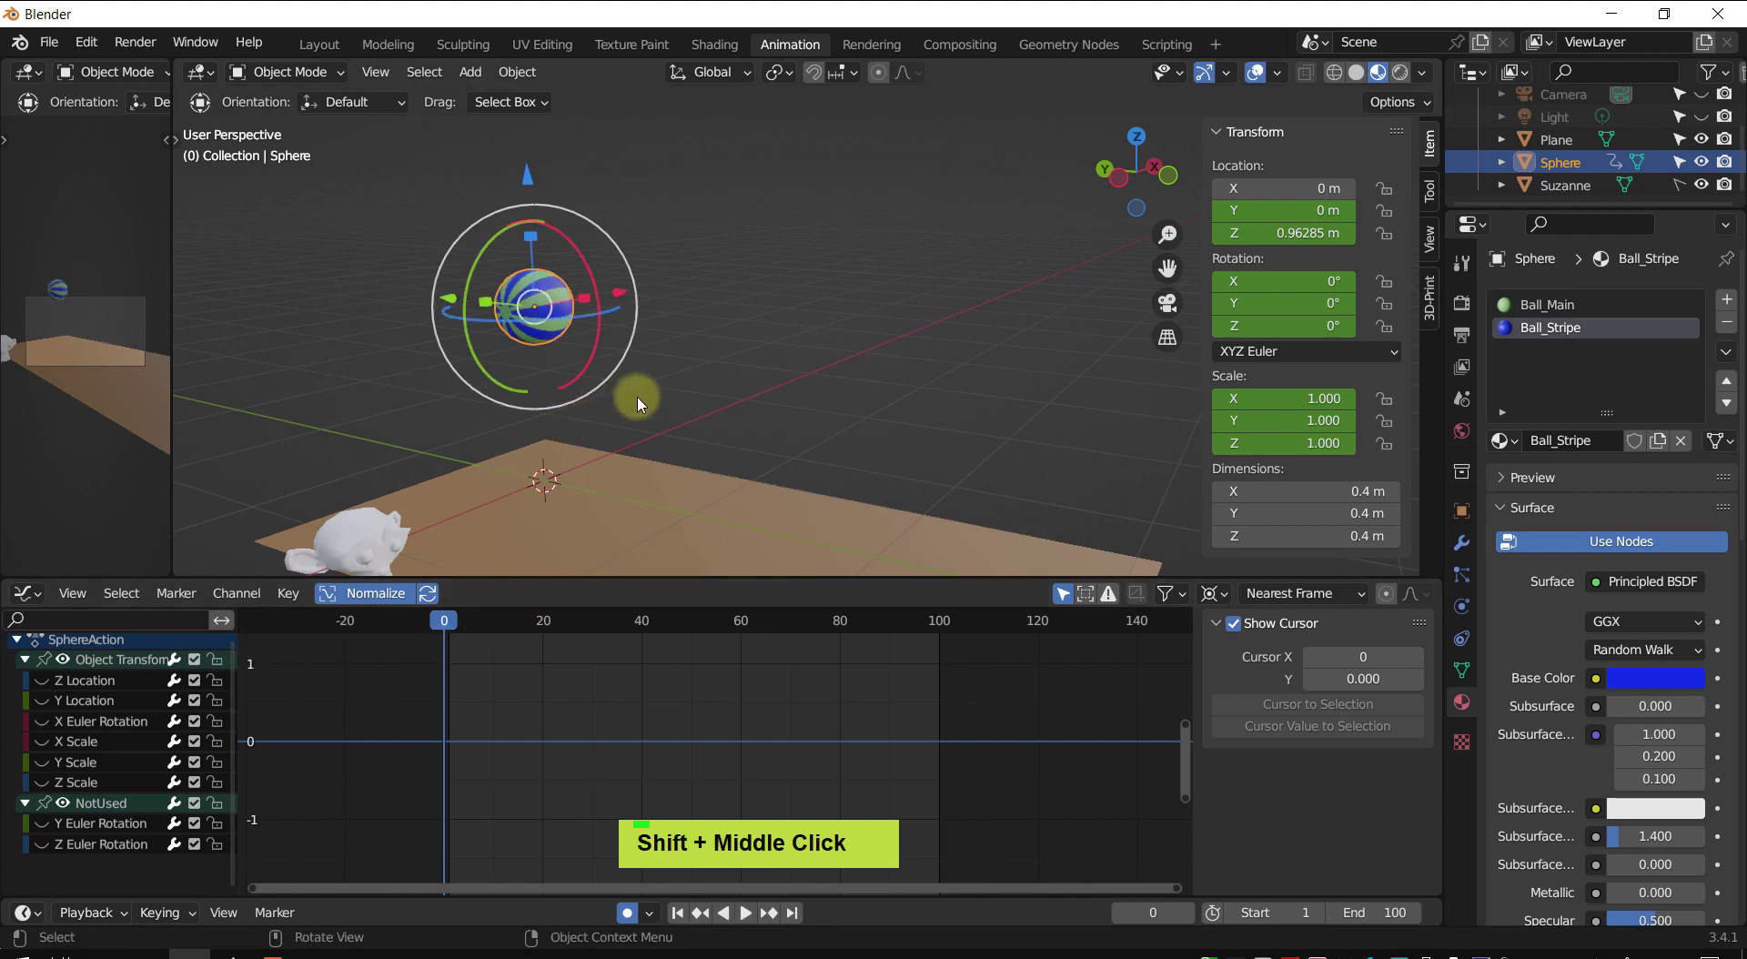
{"action": "middle_click_drag", "start_coordinate": [636, 391], "coordinate": [687, 367], "text": "shift"}
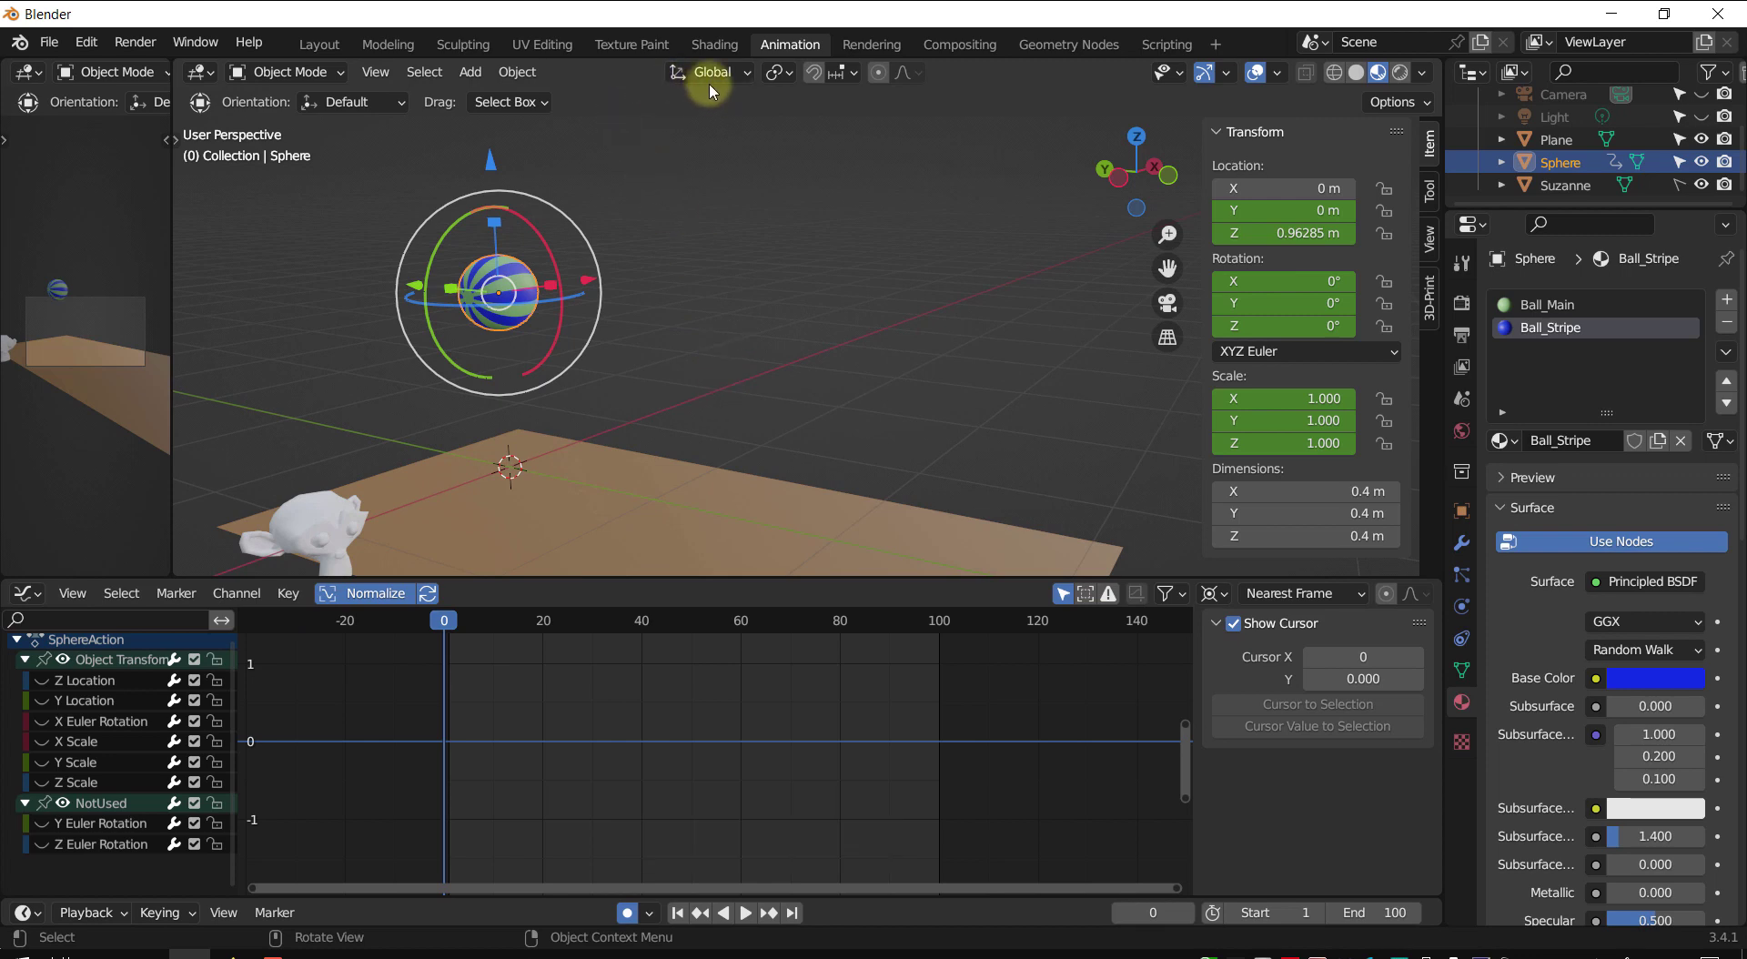
- Select the X Euler Rotation channel and show its curve with the Z and Y Location curves hidden
{"action": "scroll", "coordinate": [82, 704], "scroll_direction": "up", "scroll_amount": 2}
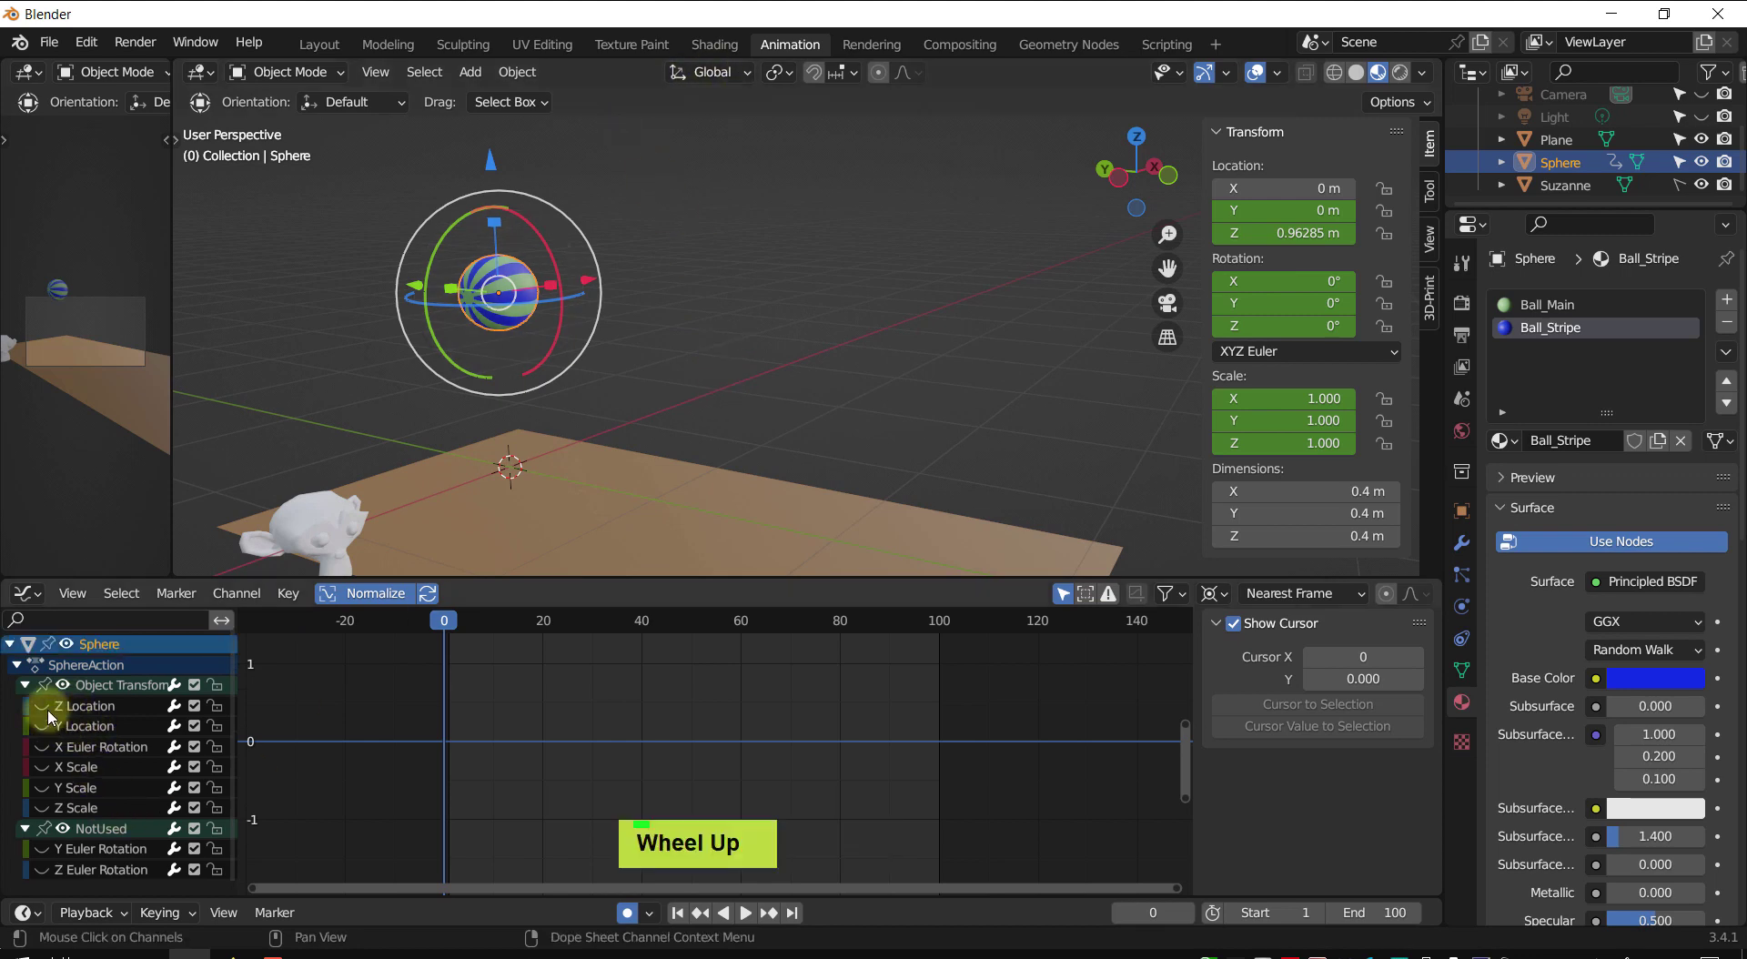
{"action": "double_click", "coordinate": [41, 725]}
{"action": "double_click", "coordinate": [82, 747]}
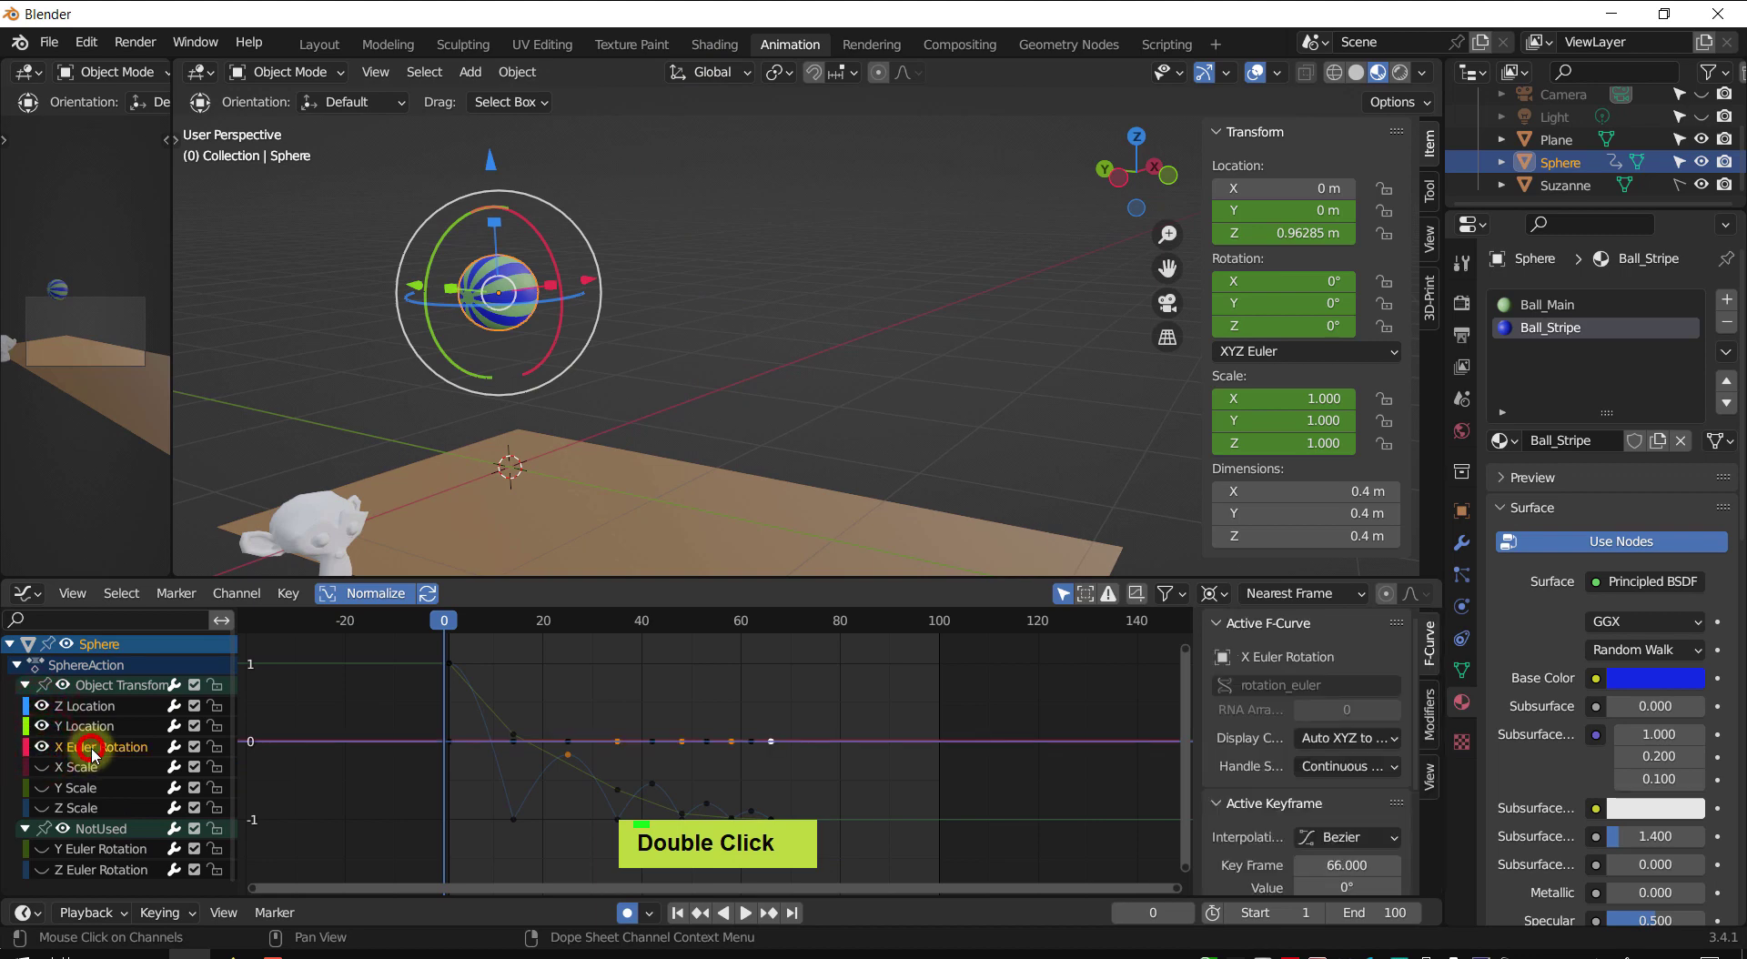
{"action": "left_click", "coordinate": [42, 708]}
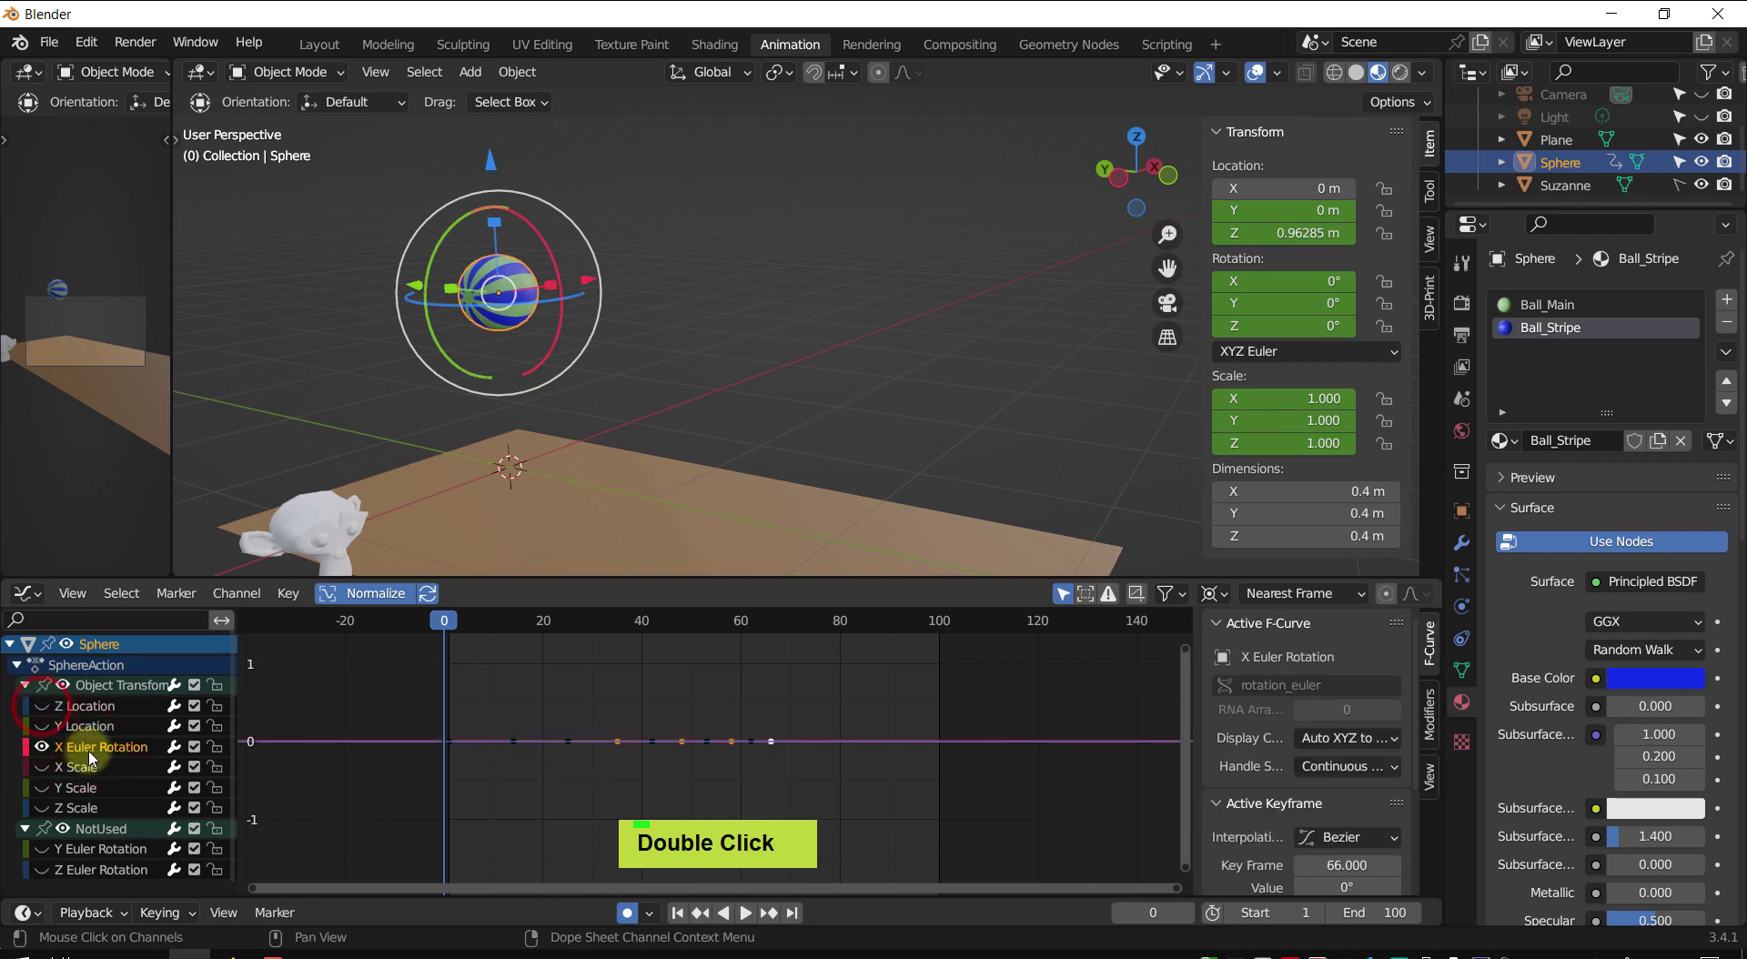
- Hide the curves of the NotUsed group and collapse the group in the channel list
{"action": "left_click", "coordinate": [62, 830]}
{"action": "scroll", "coordinate": [58, 846], "scroll_direction": "down", "scroll_amount": 1}
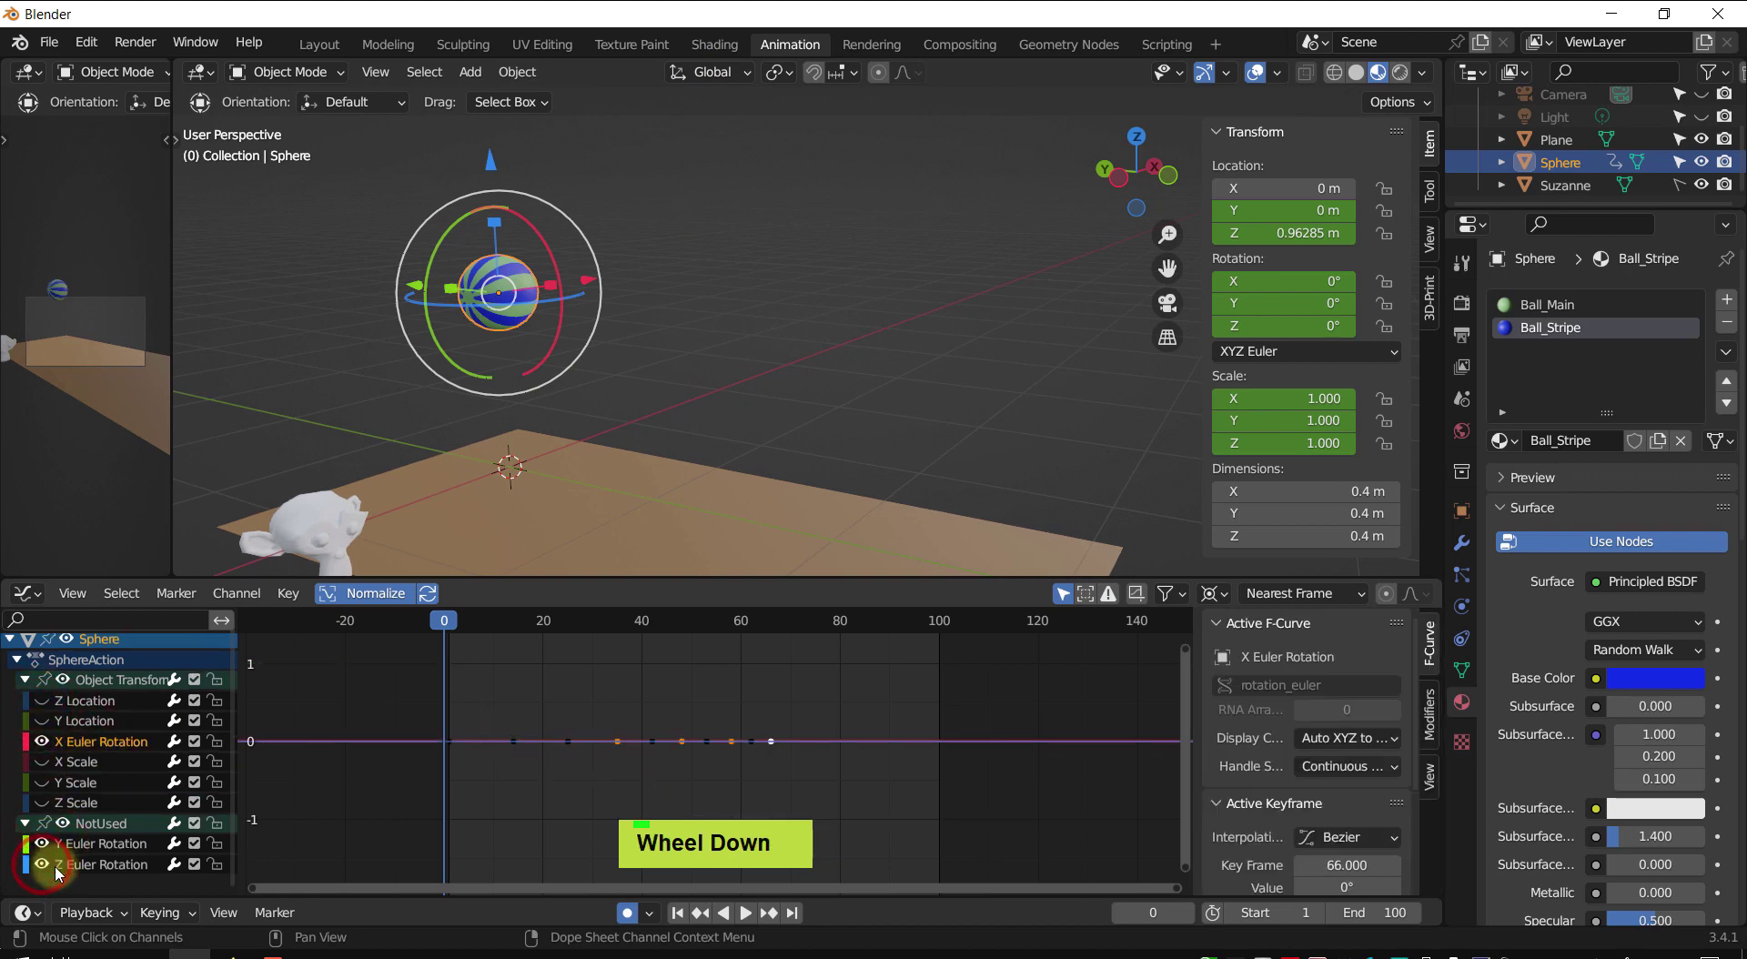
{"action": "left_click", "coordinate": [68, 824]}
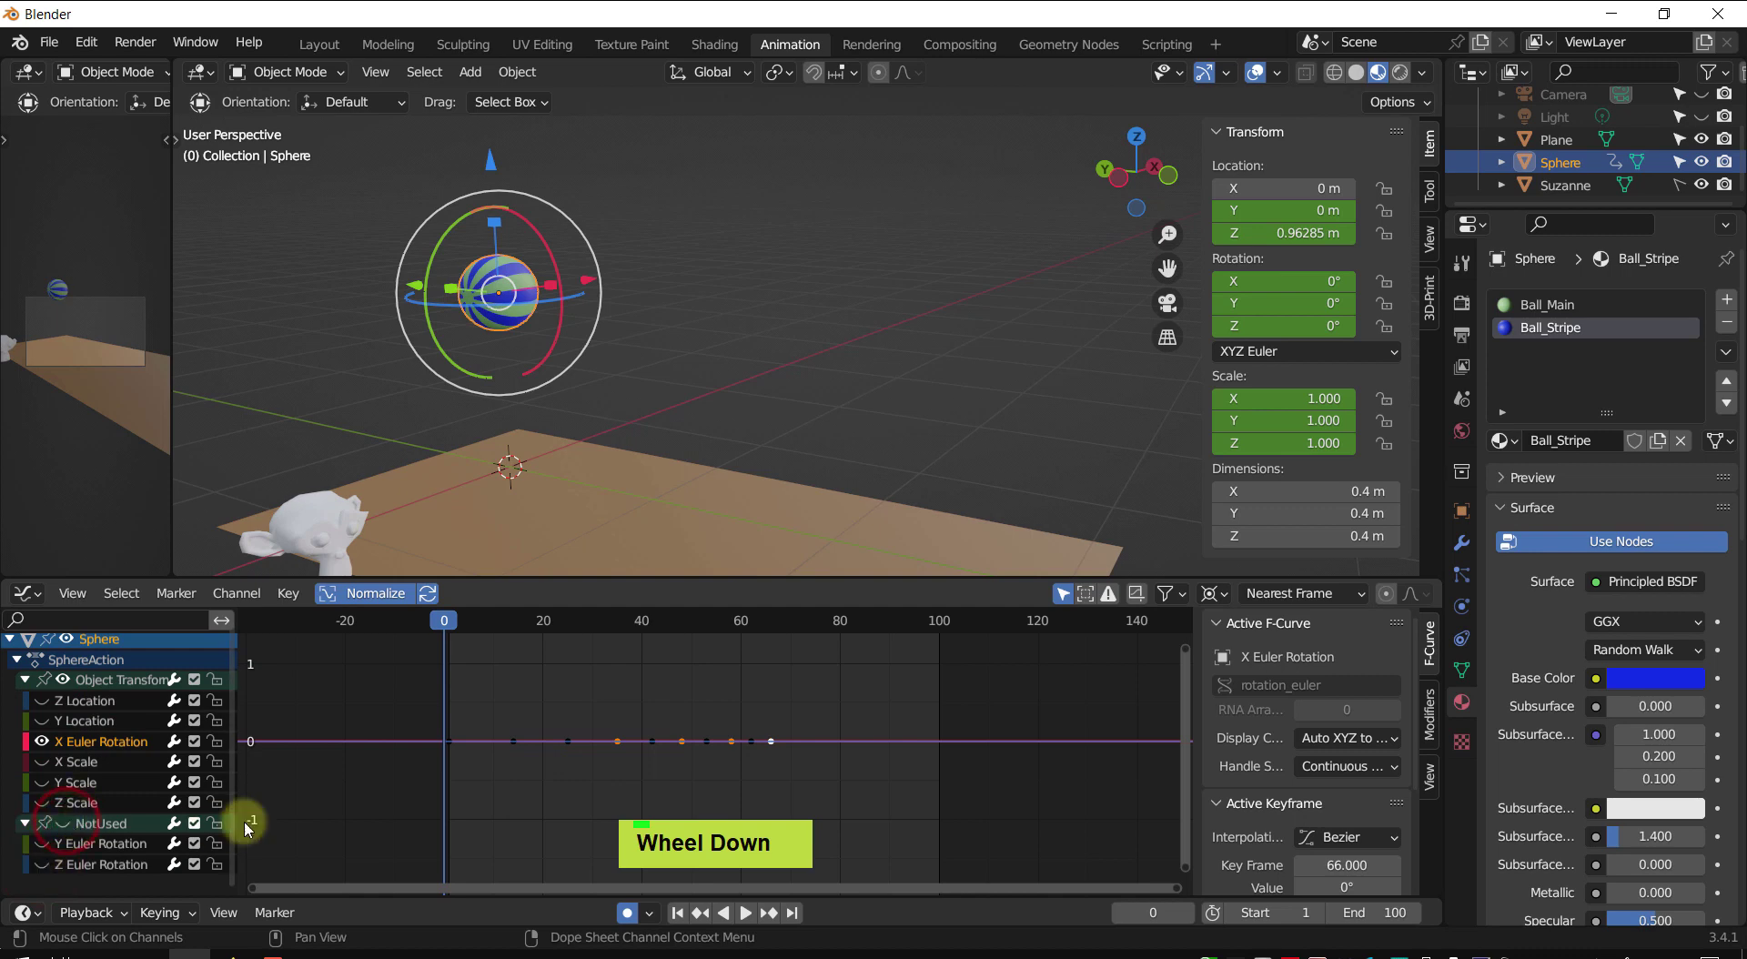
{"action": "left_click", "coordinate": [24, 824]}
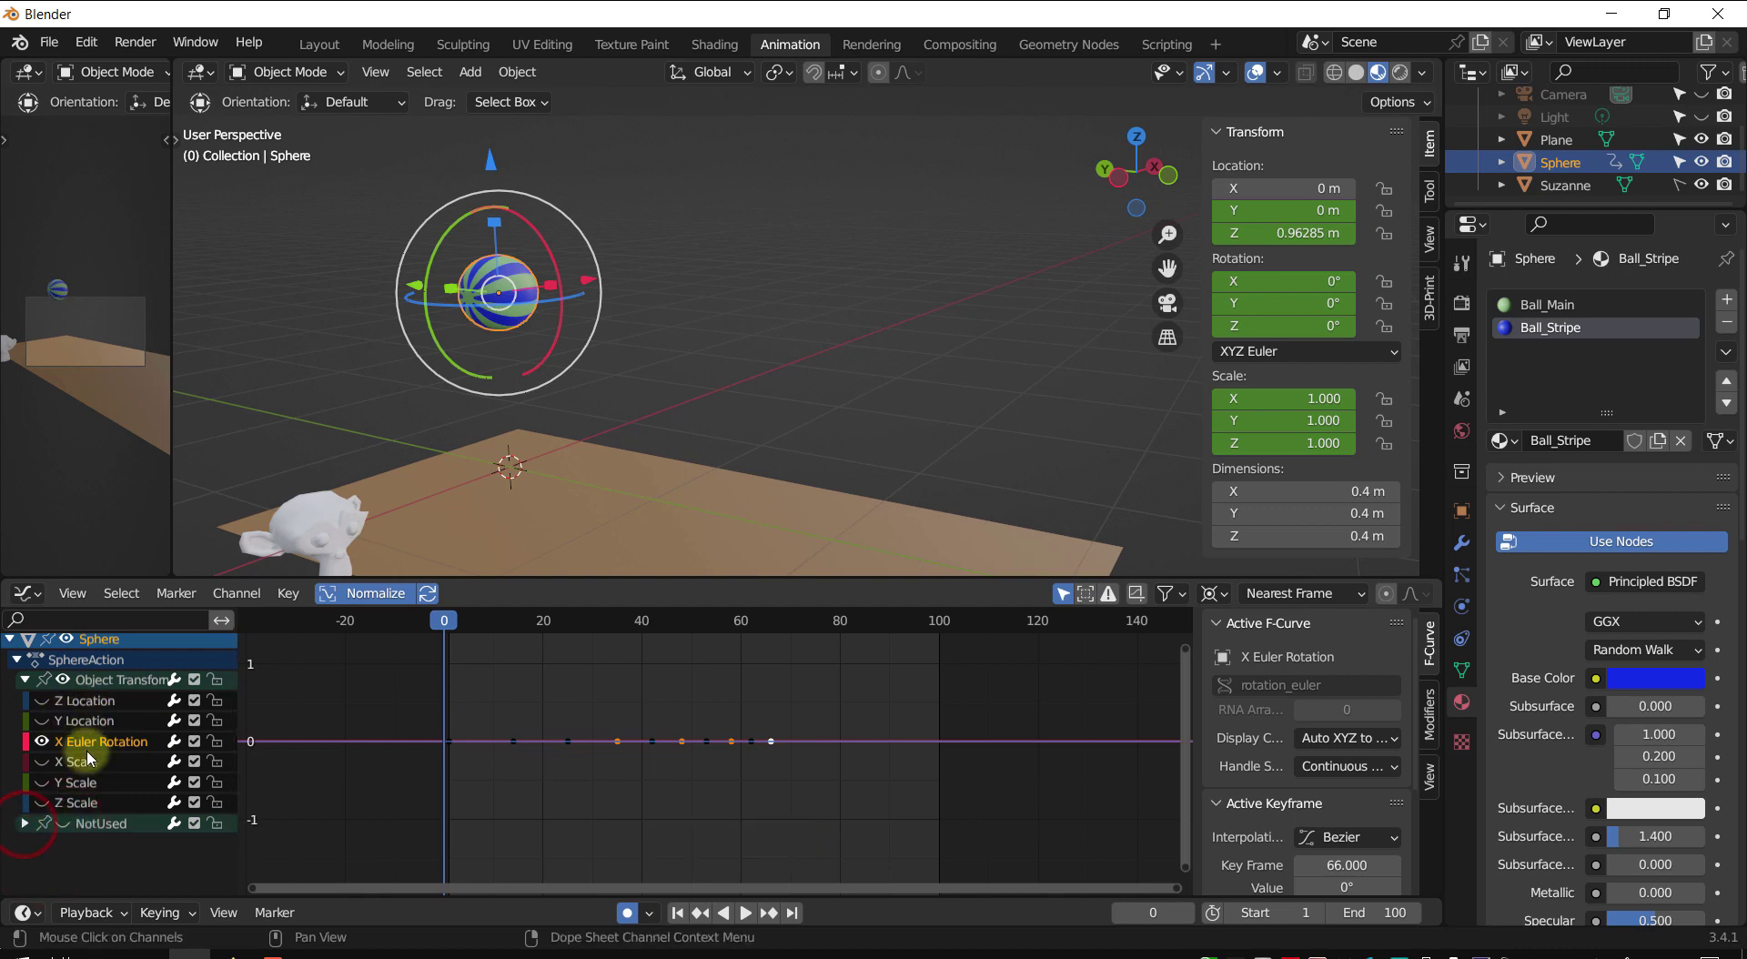
- Go to frame 1 and delete all X Euler Rotation keyframes except the one at frame 1
{"action": "left_click", "coordinate": [476, 709]}
{"action": "left_click_drag", "start_coordinate": [477, 709], "coordinate": [898, 800]}
{"action": "left_click_drag", "start_coordinate": [455, 621], "coordinate": [450, 621]}
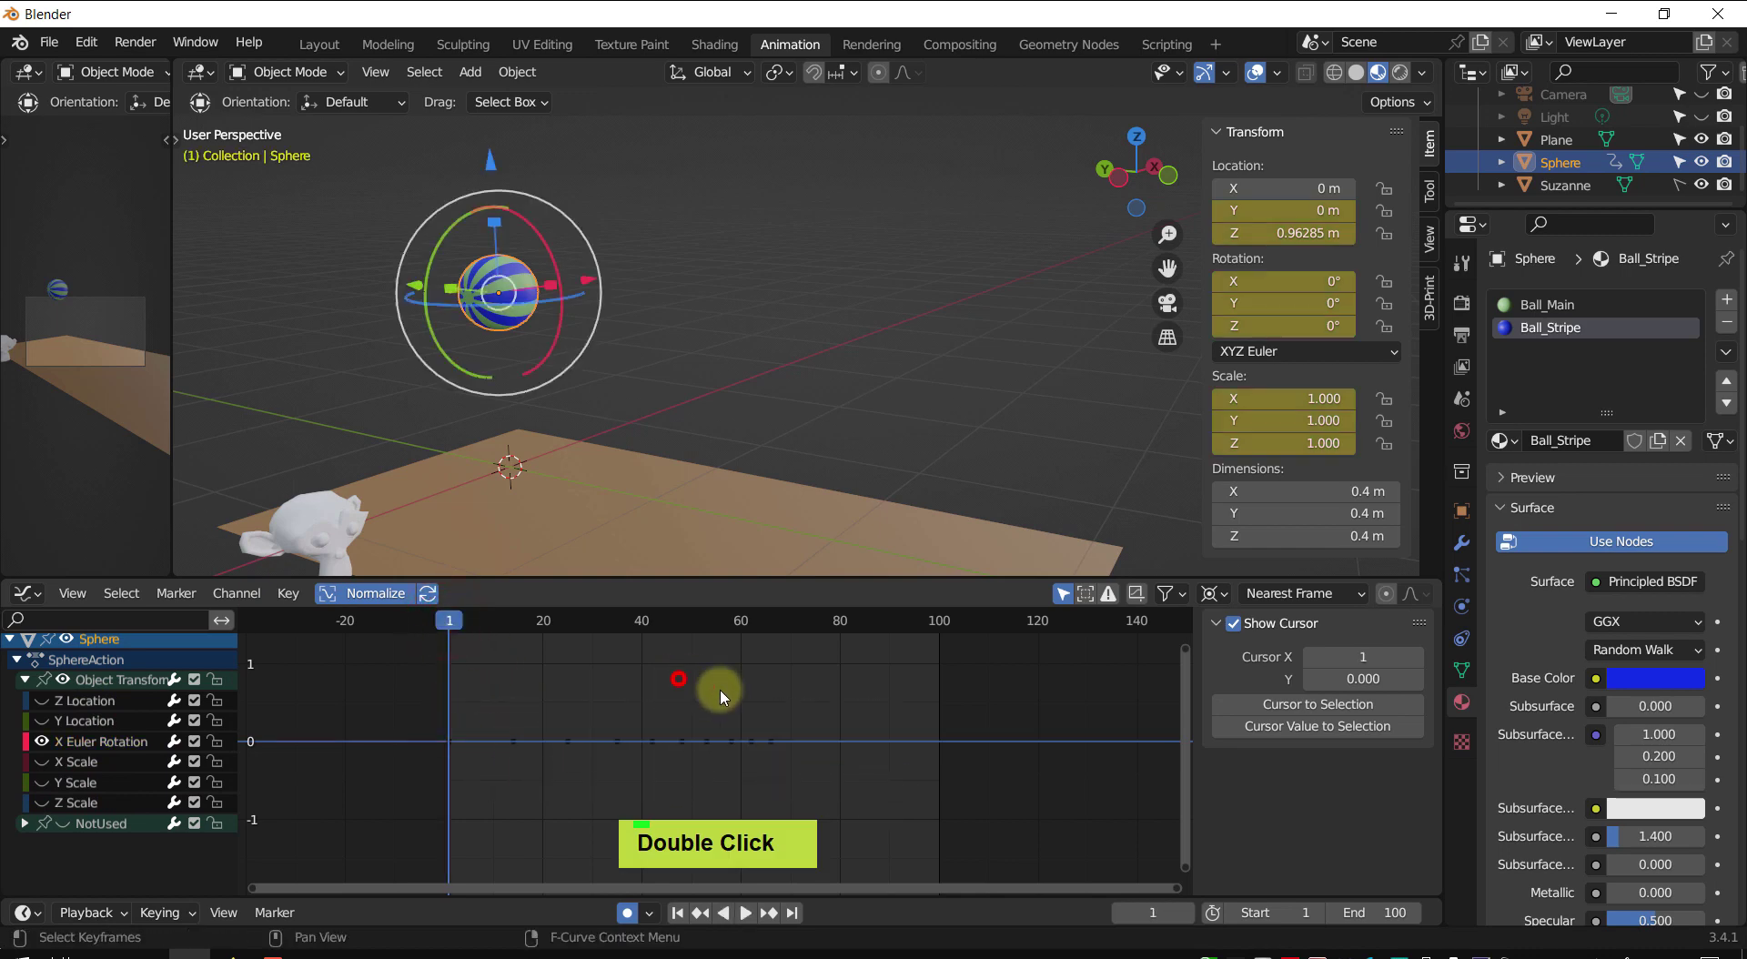
{"action": "left_click_drag", "start_coordinate": [912, 692], "coordinate": [487, 838]}
{"action": "key", "text": "Delete"}
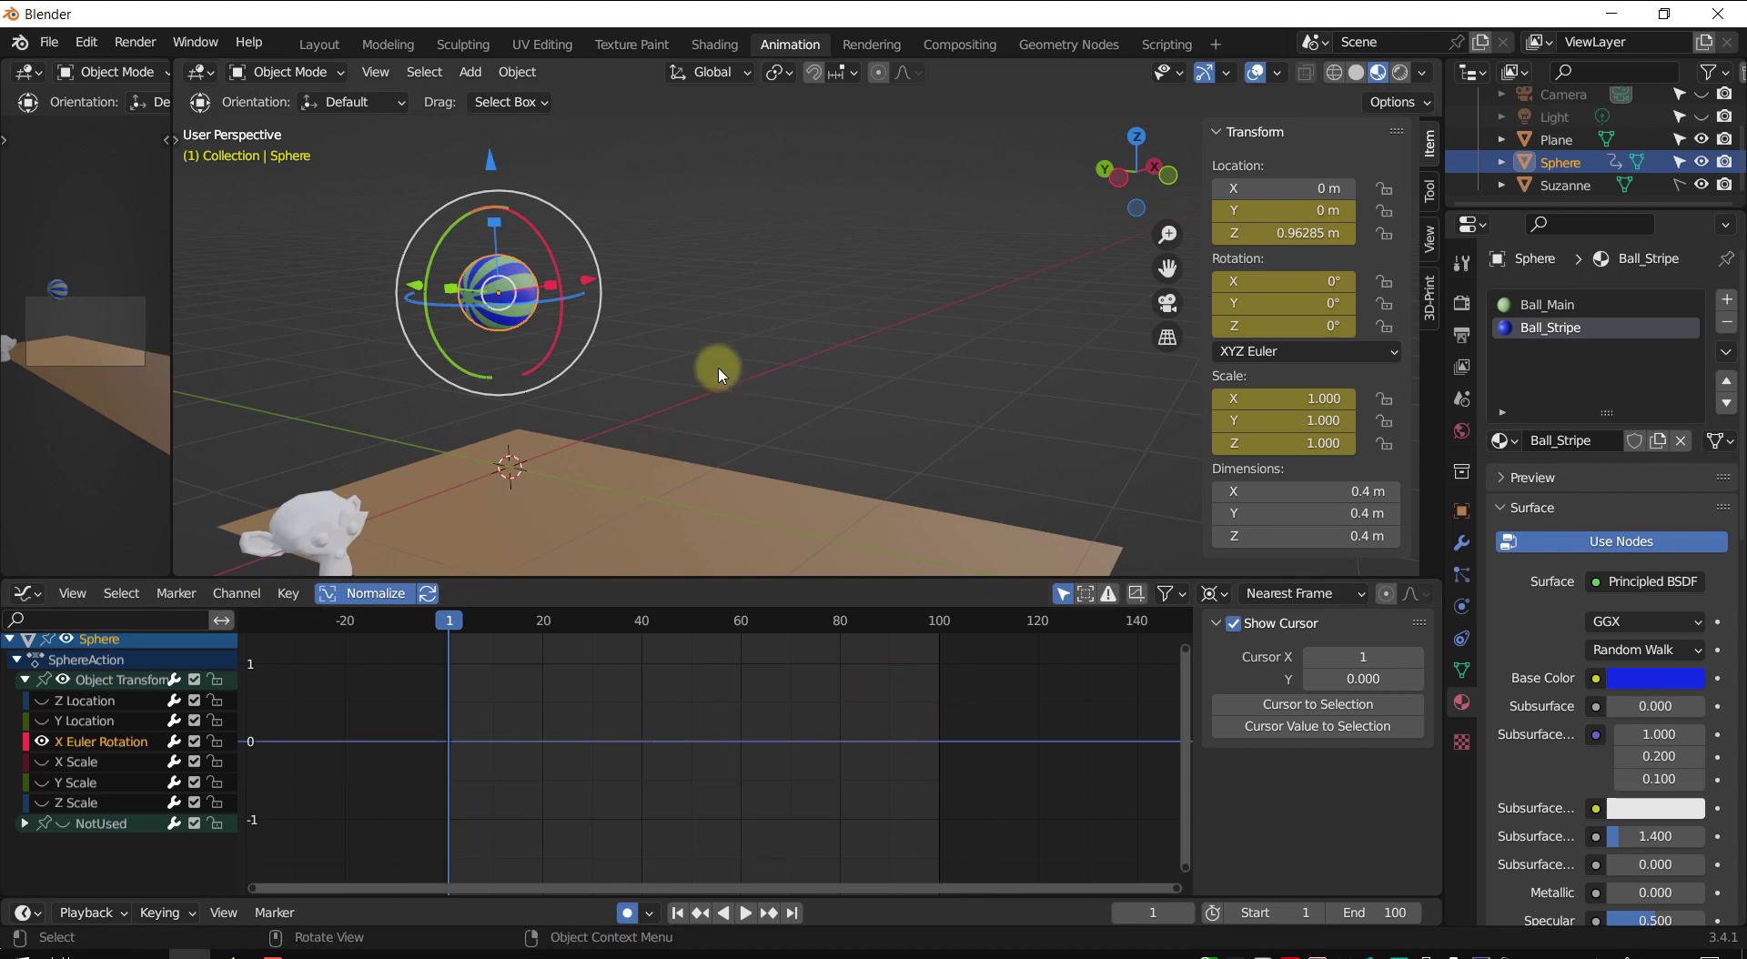
- Try rotating the ball about its X axis in Global orientation, and undo the rotation
{"action": "middle_click_drag", "start_coordinate": [714, 372], "coordinate": [760, 405], "text": "shift"}
{"action": "left_click_drag", "start_coordinate": [570, 280], "coordinate": [605, 418]}
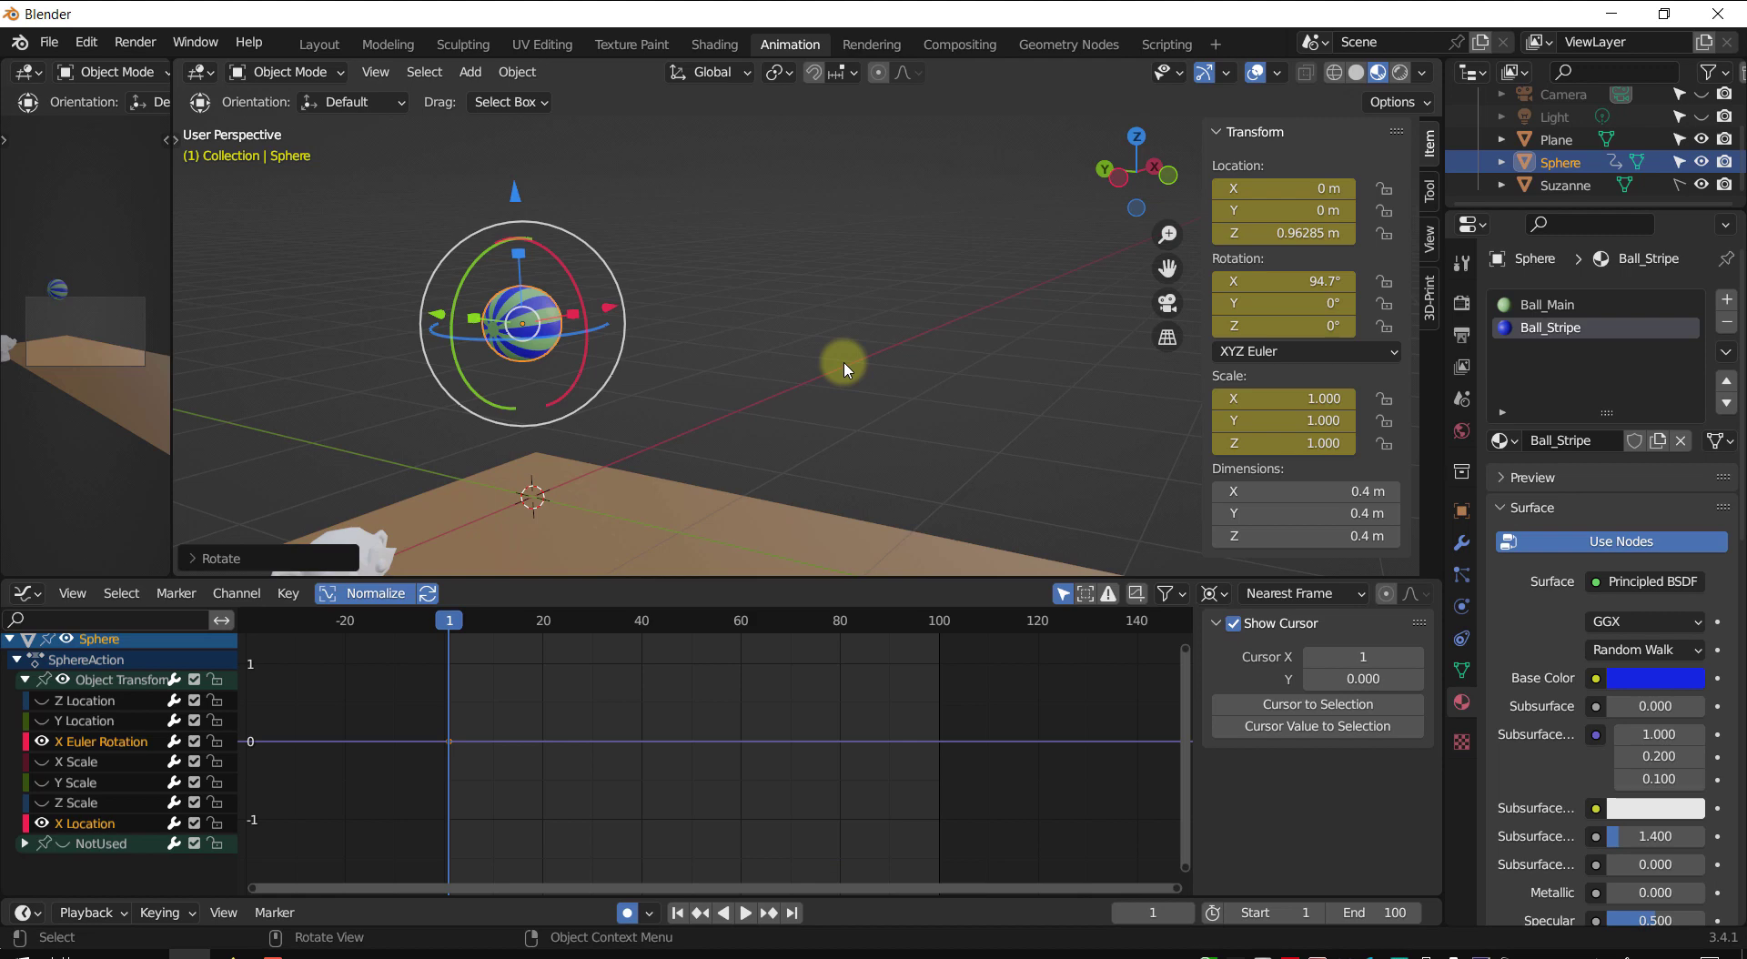
{"action": "key", "text": "ctrl+z"}
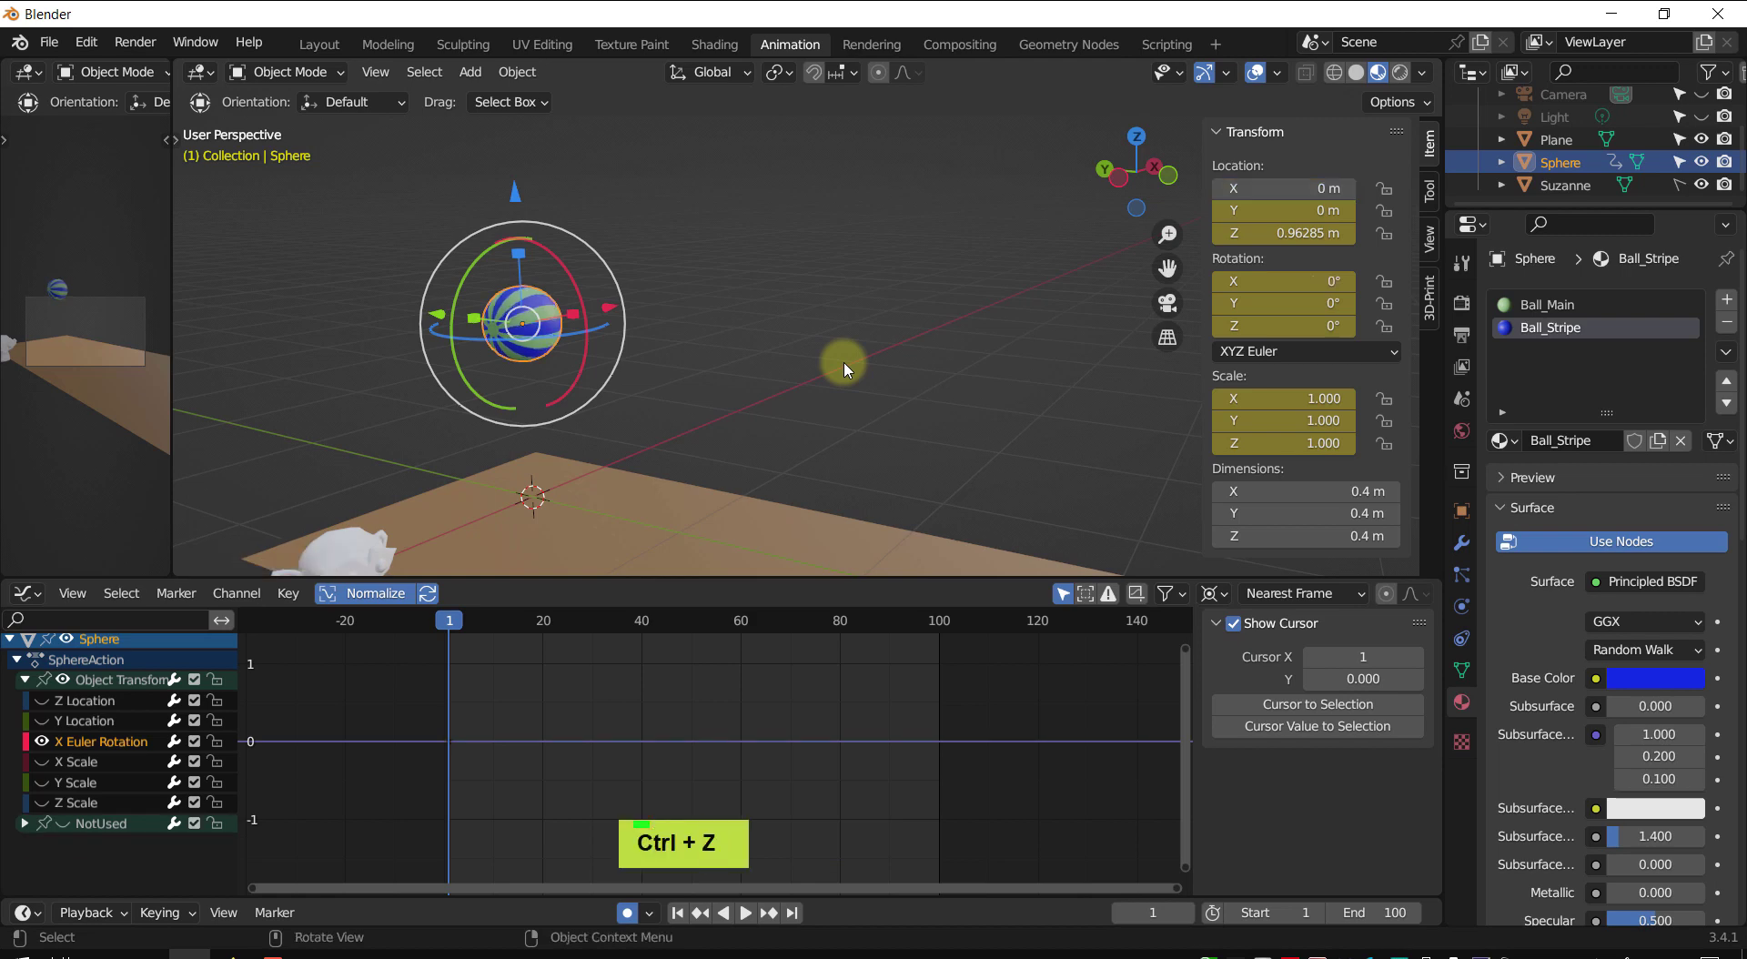
- Switch the transform orientation to Local, test a rotation of the ball about its X axis, and undo the rotation
{"action": "key", "text": "comma"}
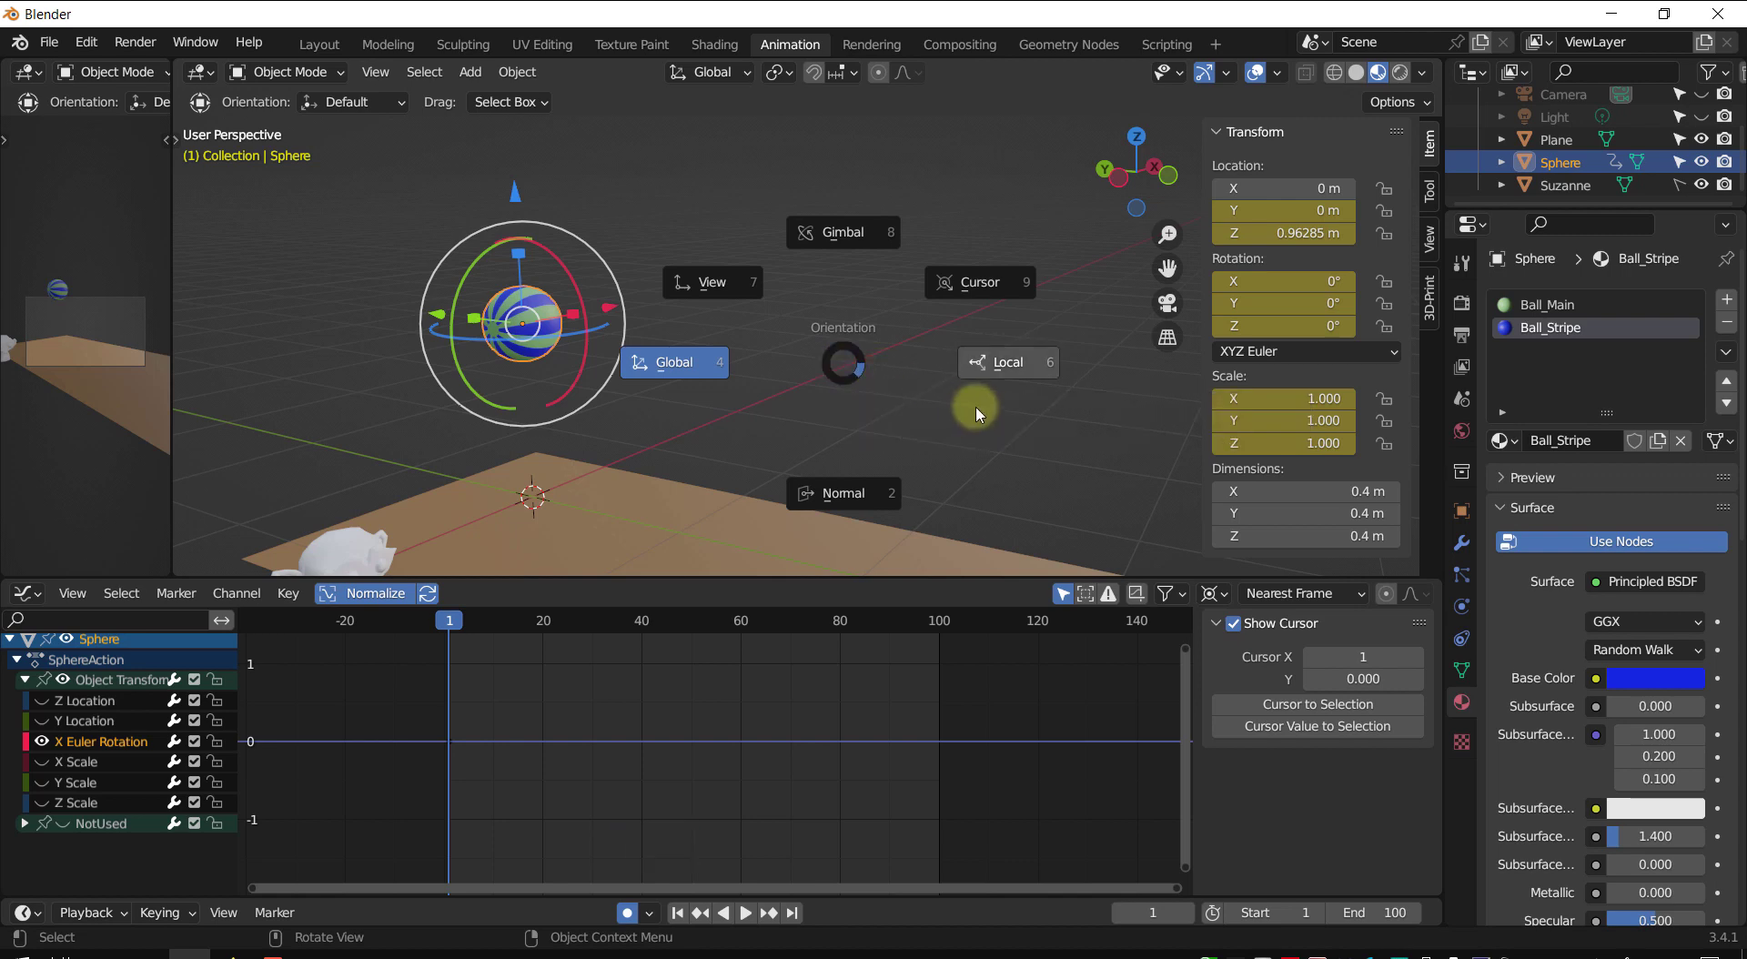
{"action": "left_click", "coordinate": [1008, 360]}
{"action": "left_click_drag", "start_coordinate": [548, 366], "coordinate": [699, 475]}
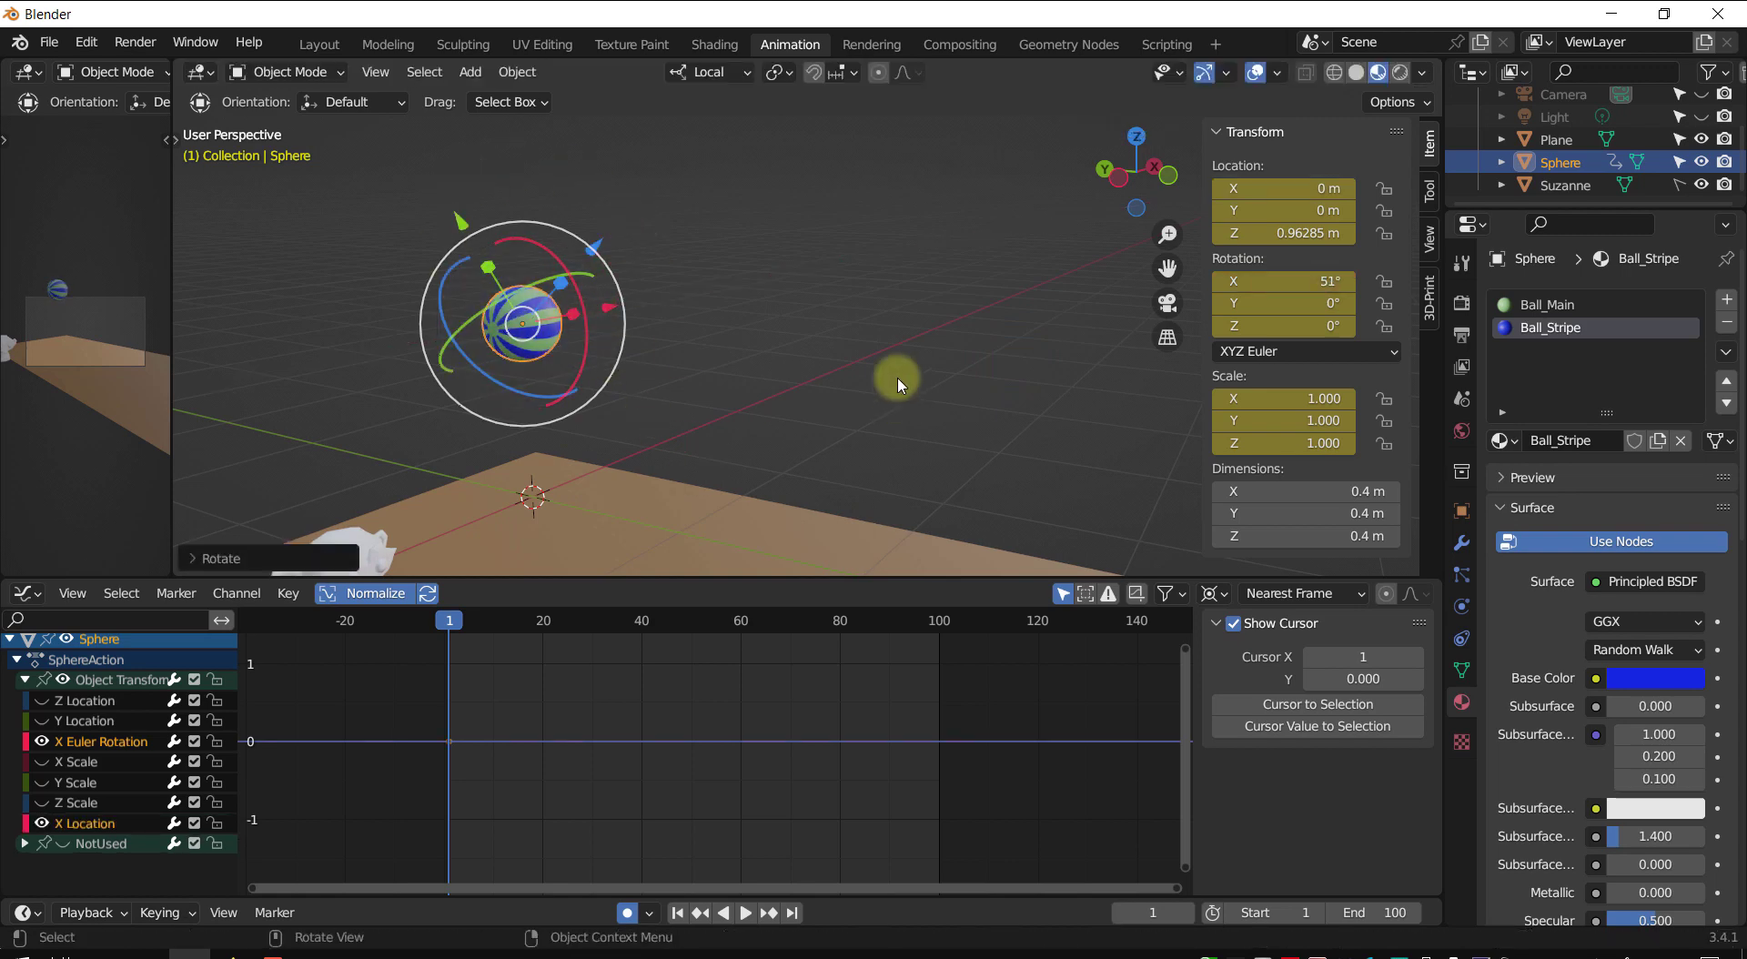
{"action": "key", "text": "ctrl+z"}
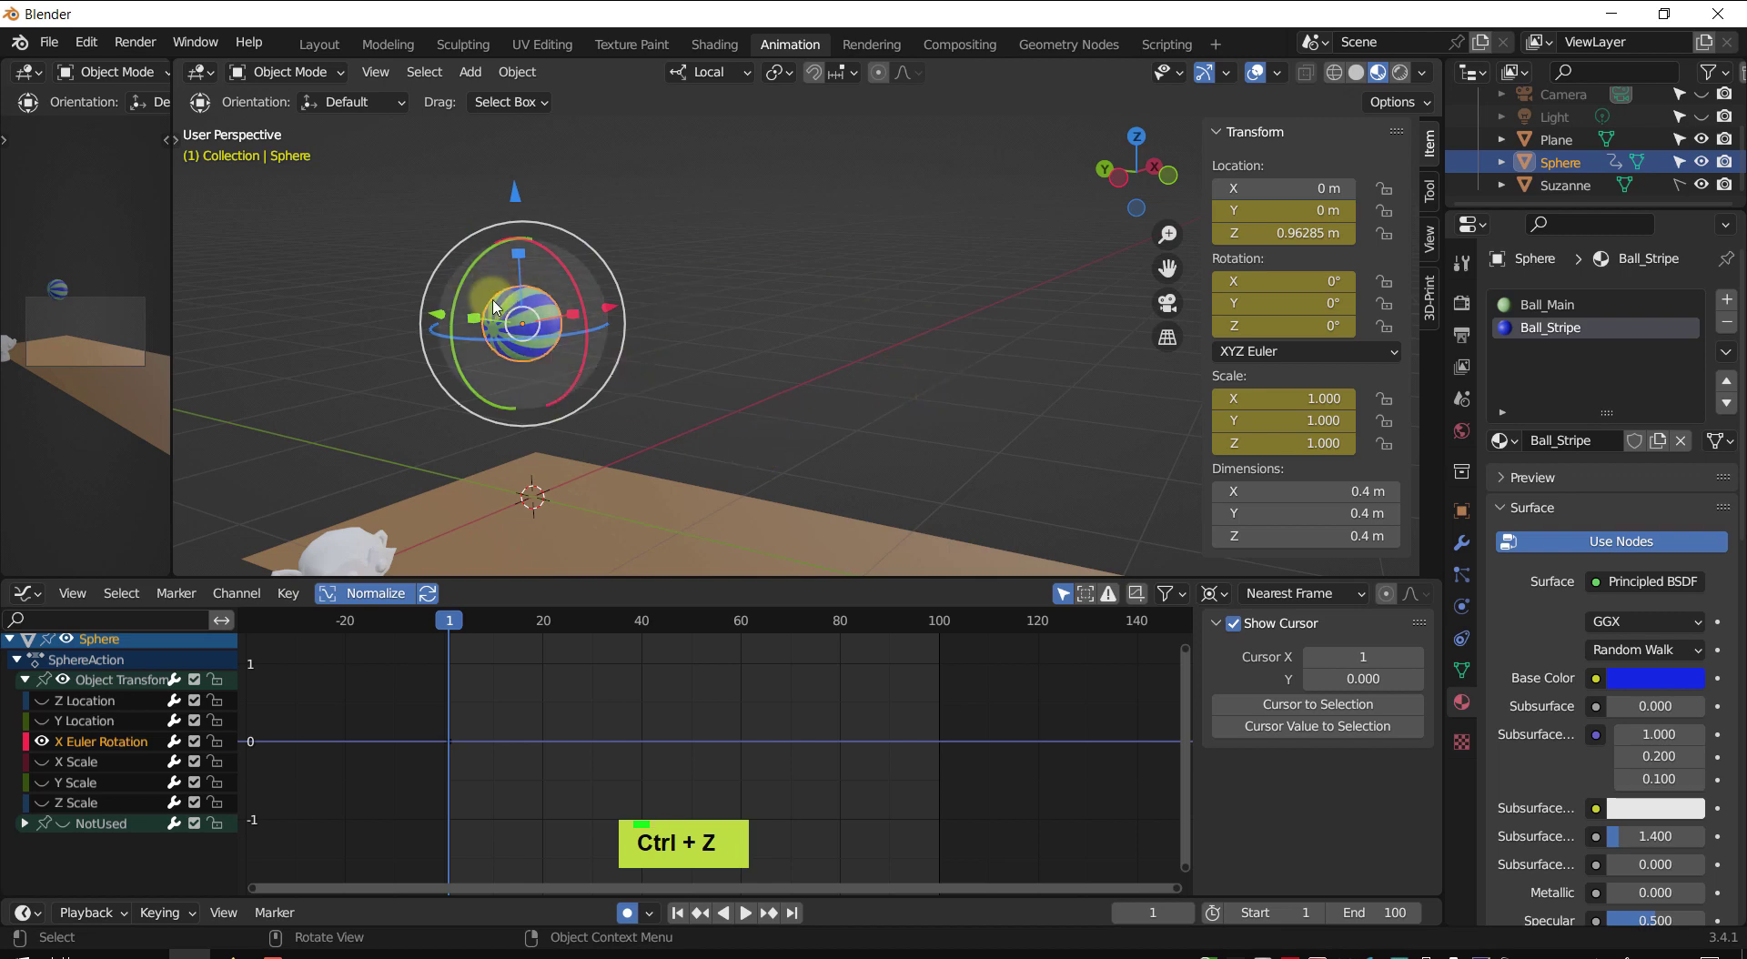
{"action": "left_click", "coordinate": [731, 76]}
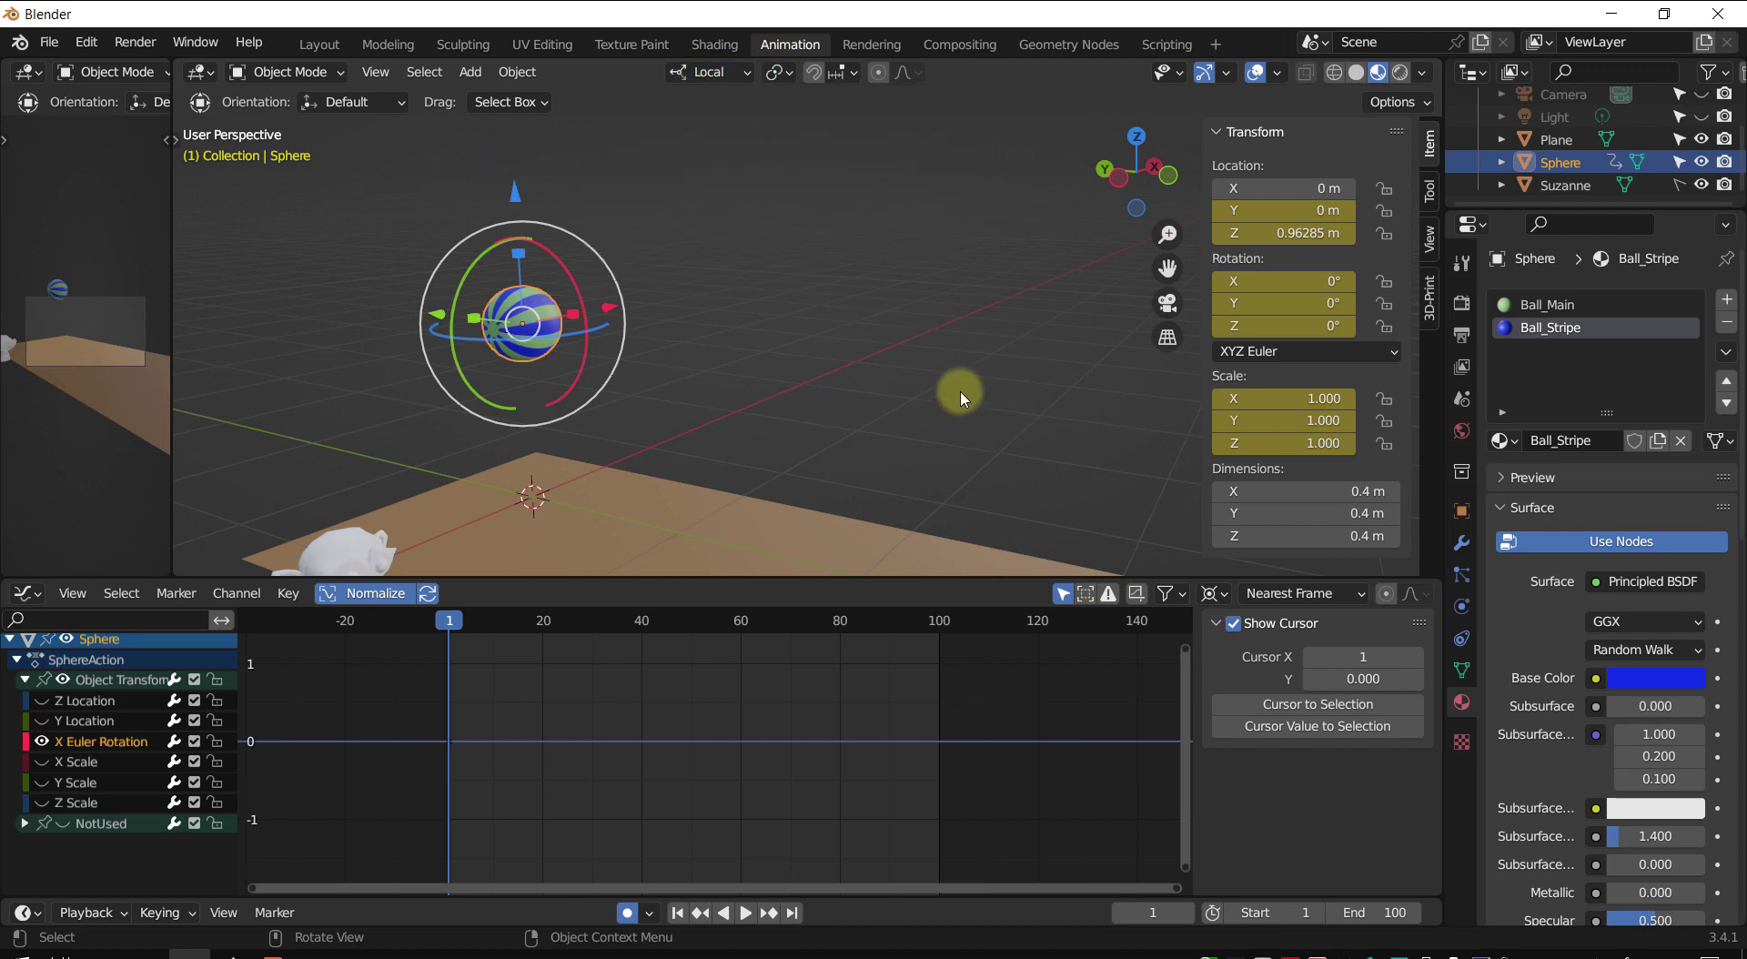
{"action": "key", "text": "comma"}
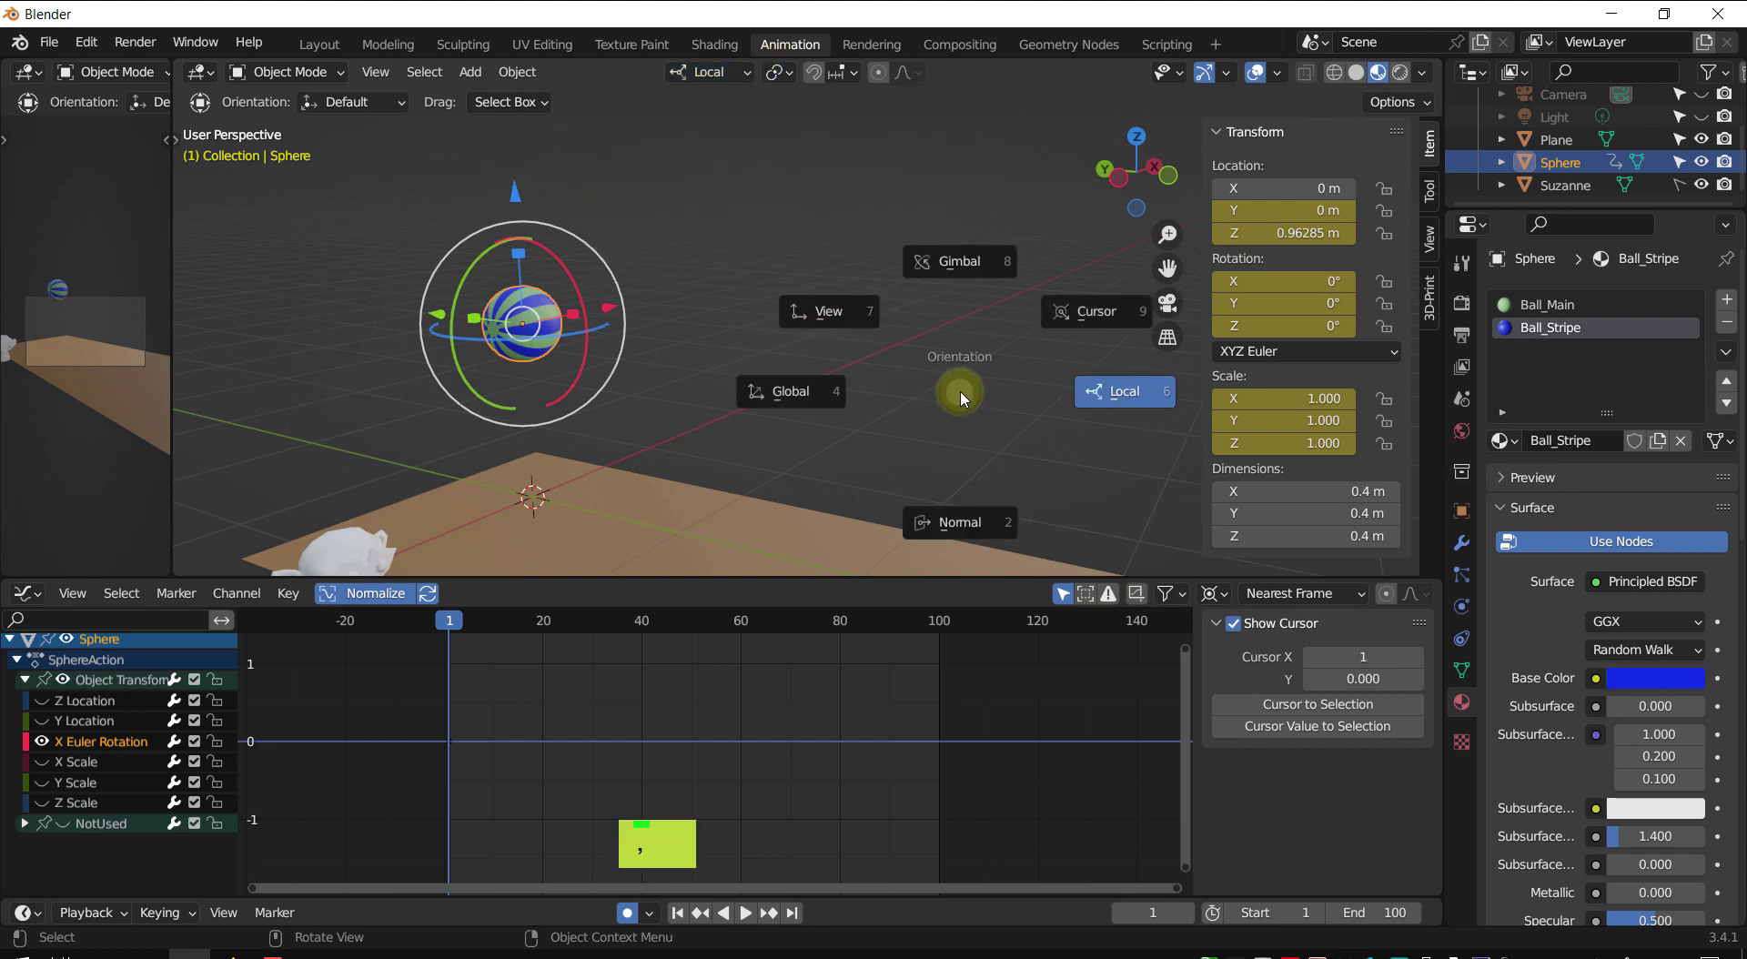
{"action": "key", "text": "Escape"}
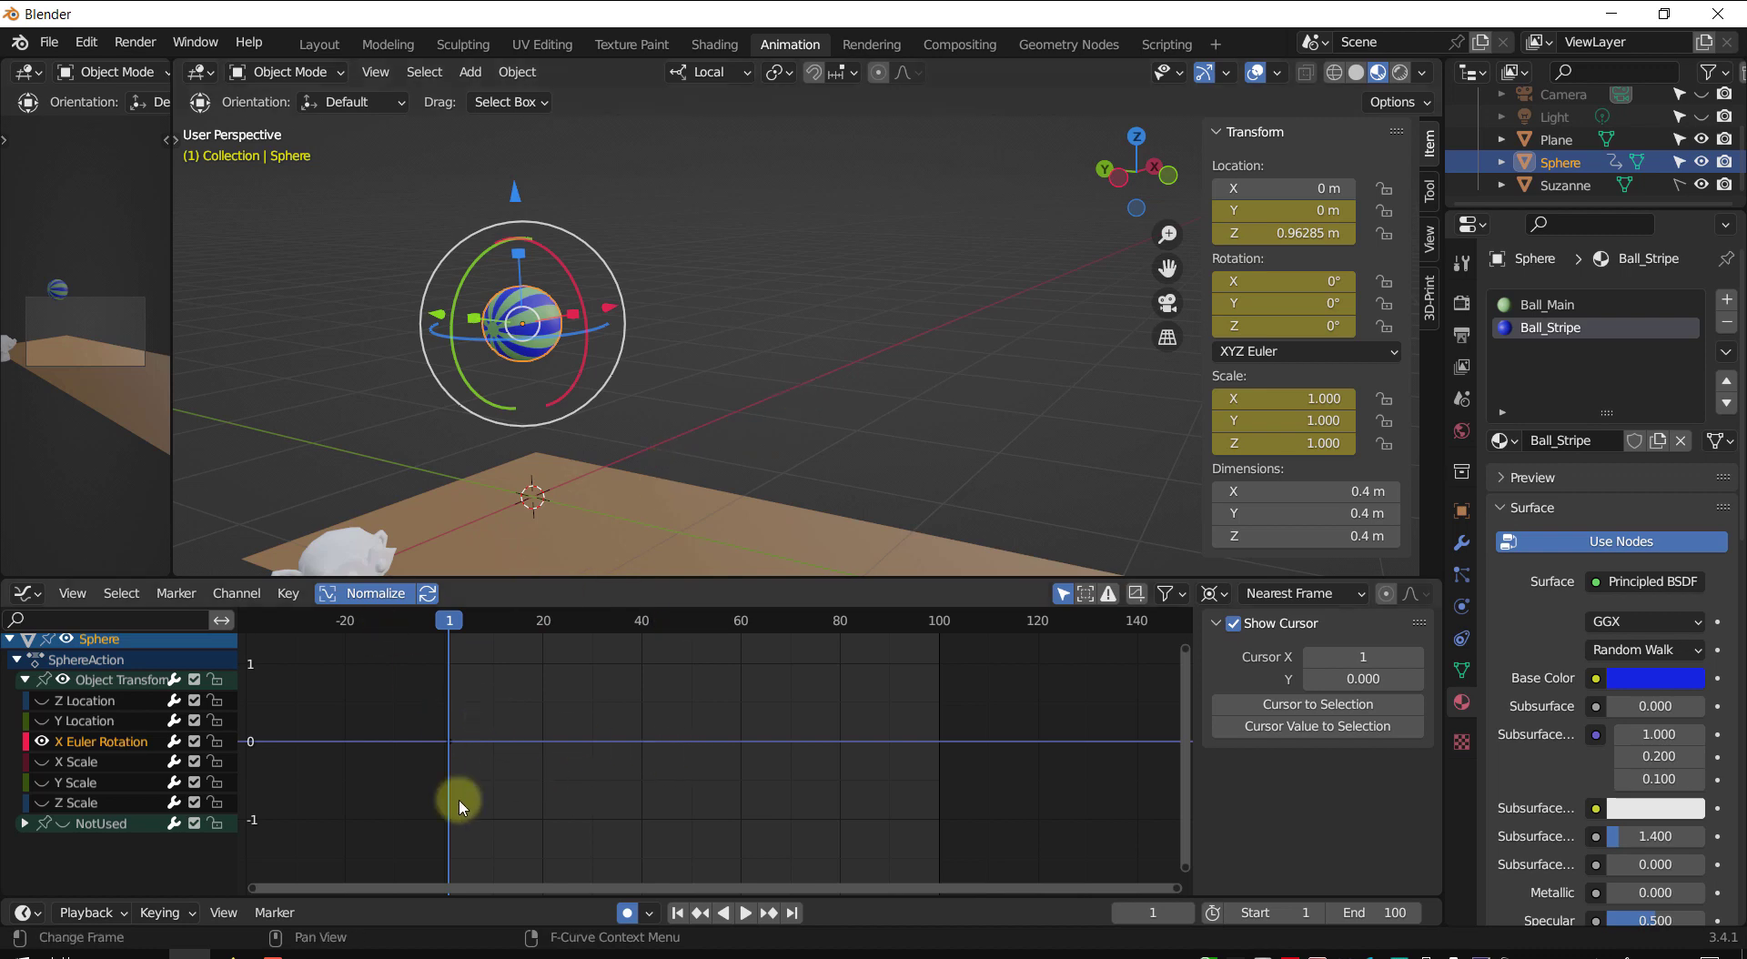
- At the ground contact on frame 14, rotate the ball about its local X axis to about 90°
{"action": "key", "text": "Up"}
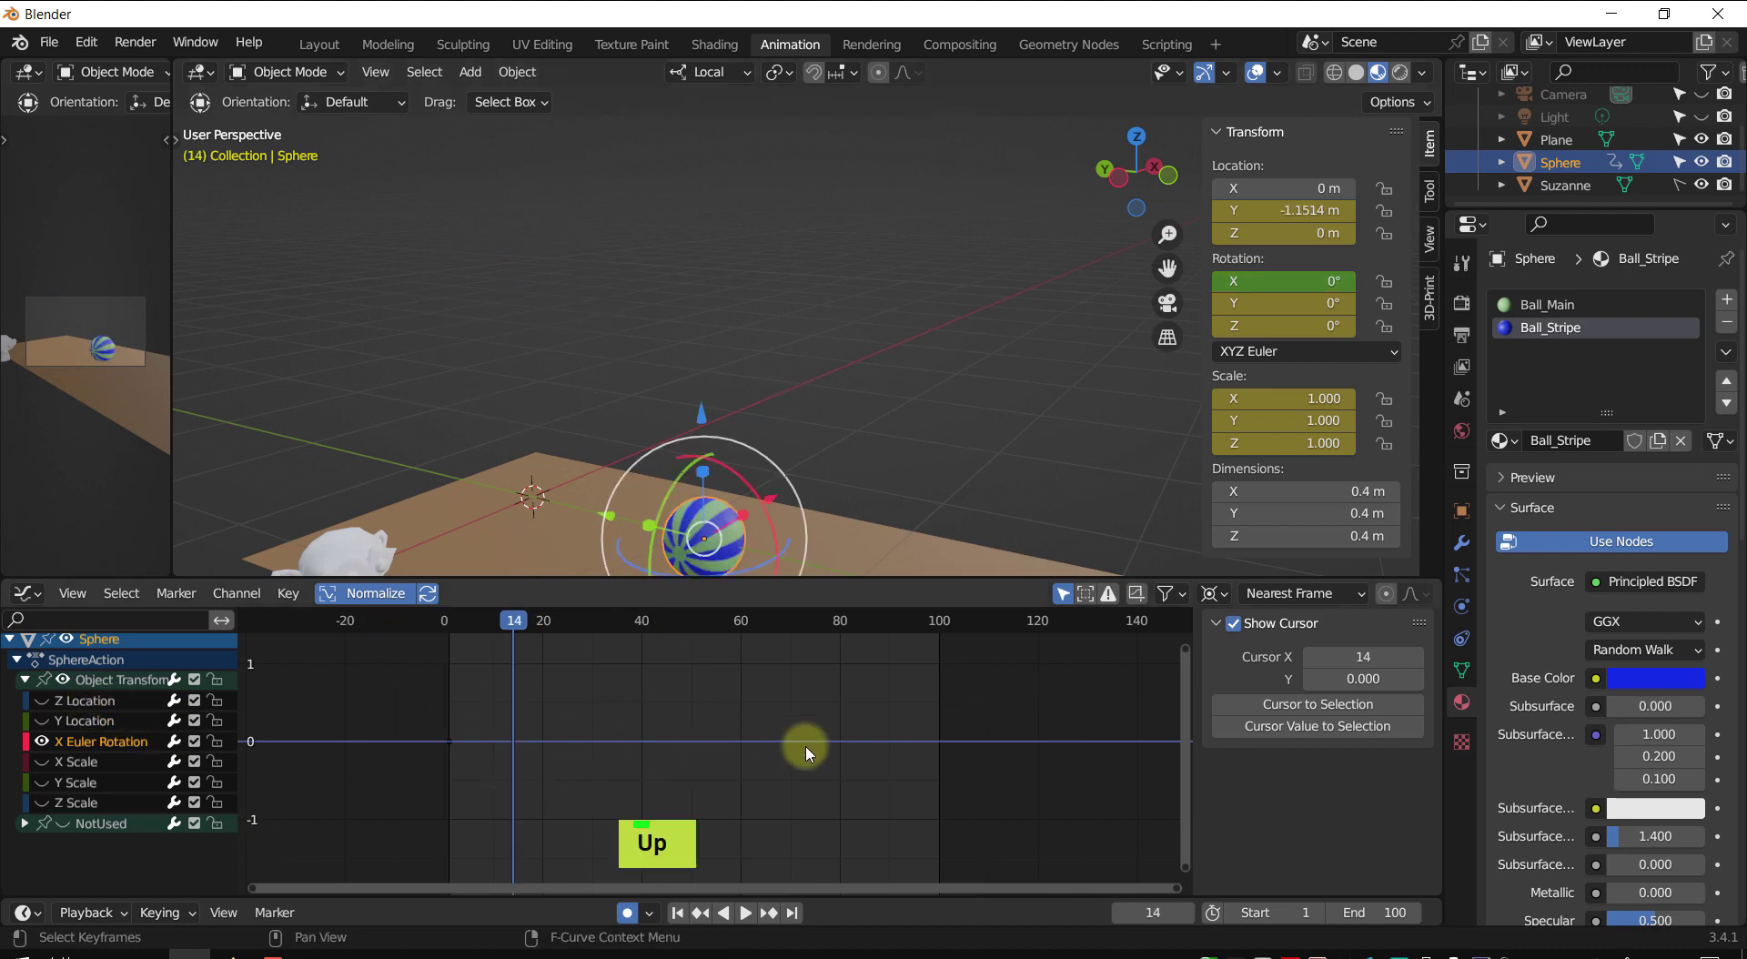
{"action": "middle_click_drag", "start_coordinate": [1007, 495], "coordinate": [942, 371], "text": "shift"}
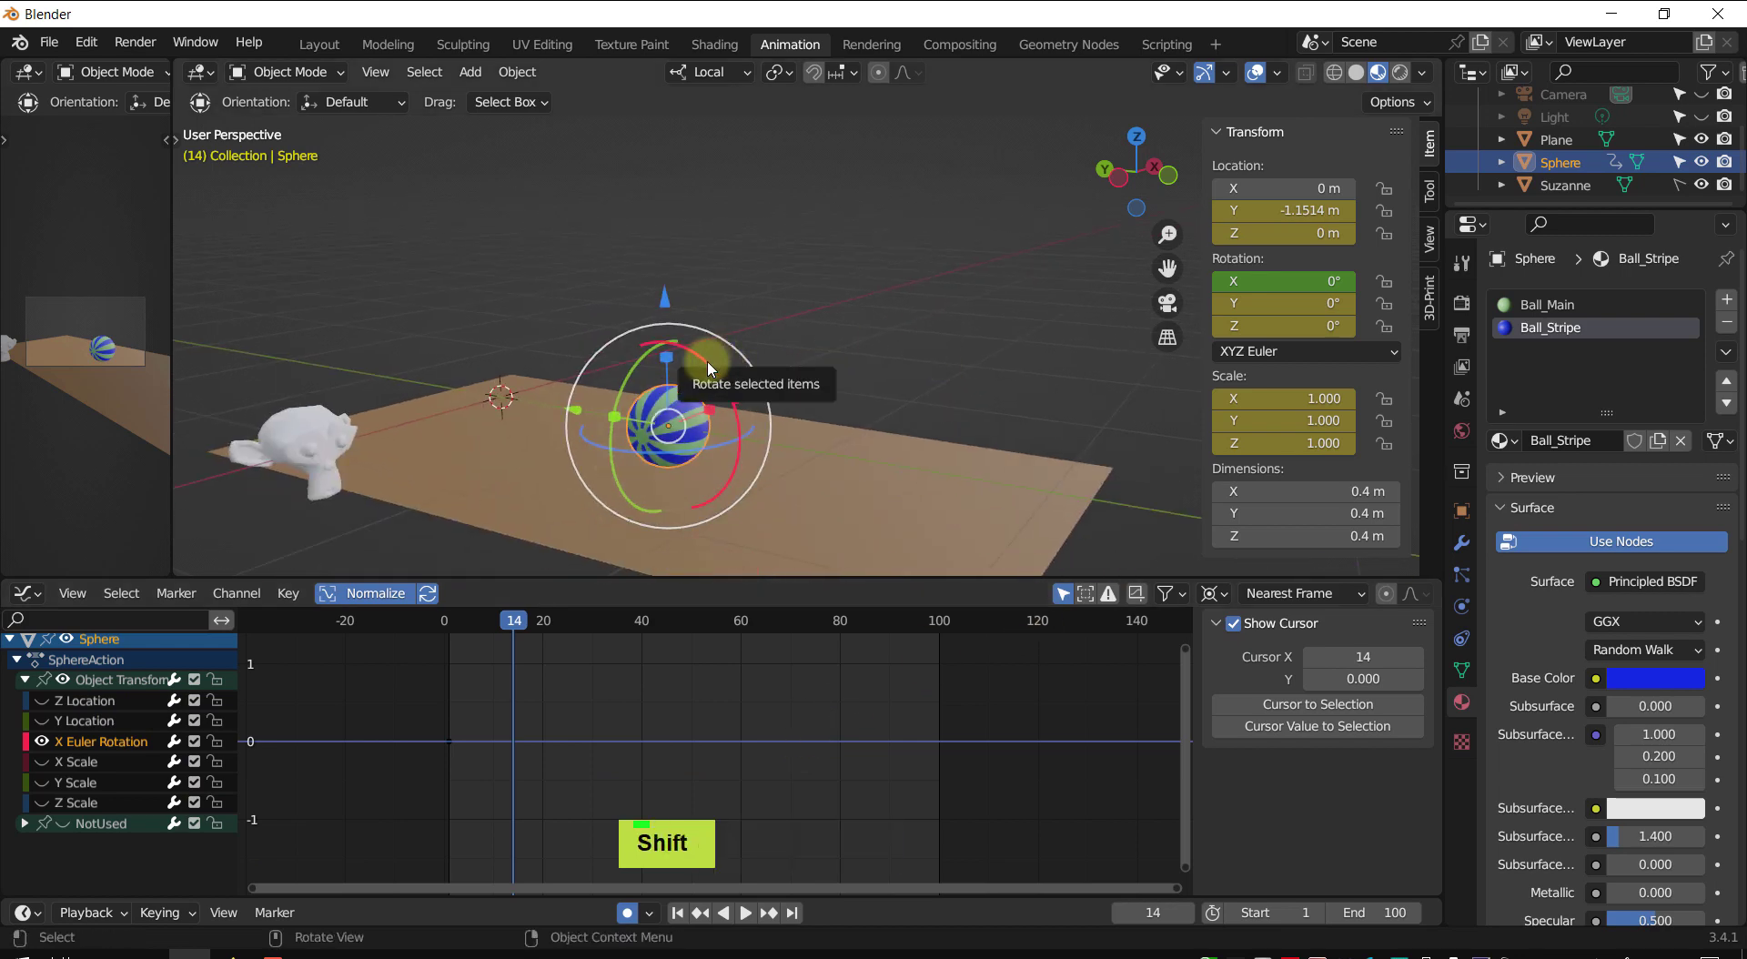
{"action": "left_click_drag", "start_coordinate": [711, 370], "coordinate": [729, 463]}
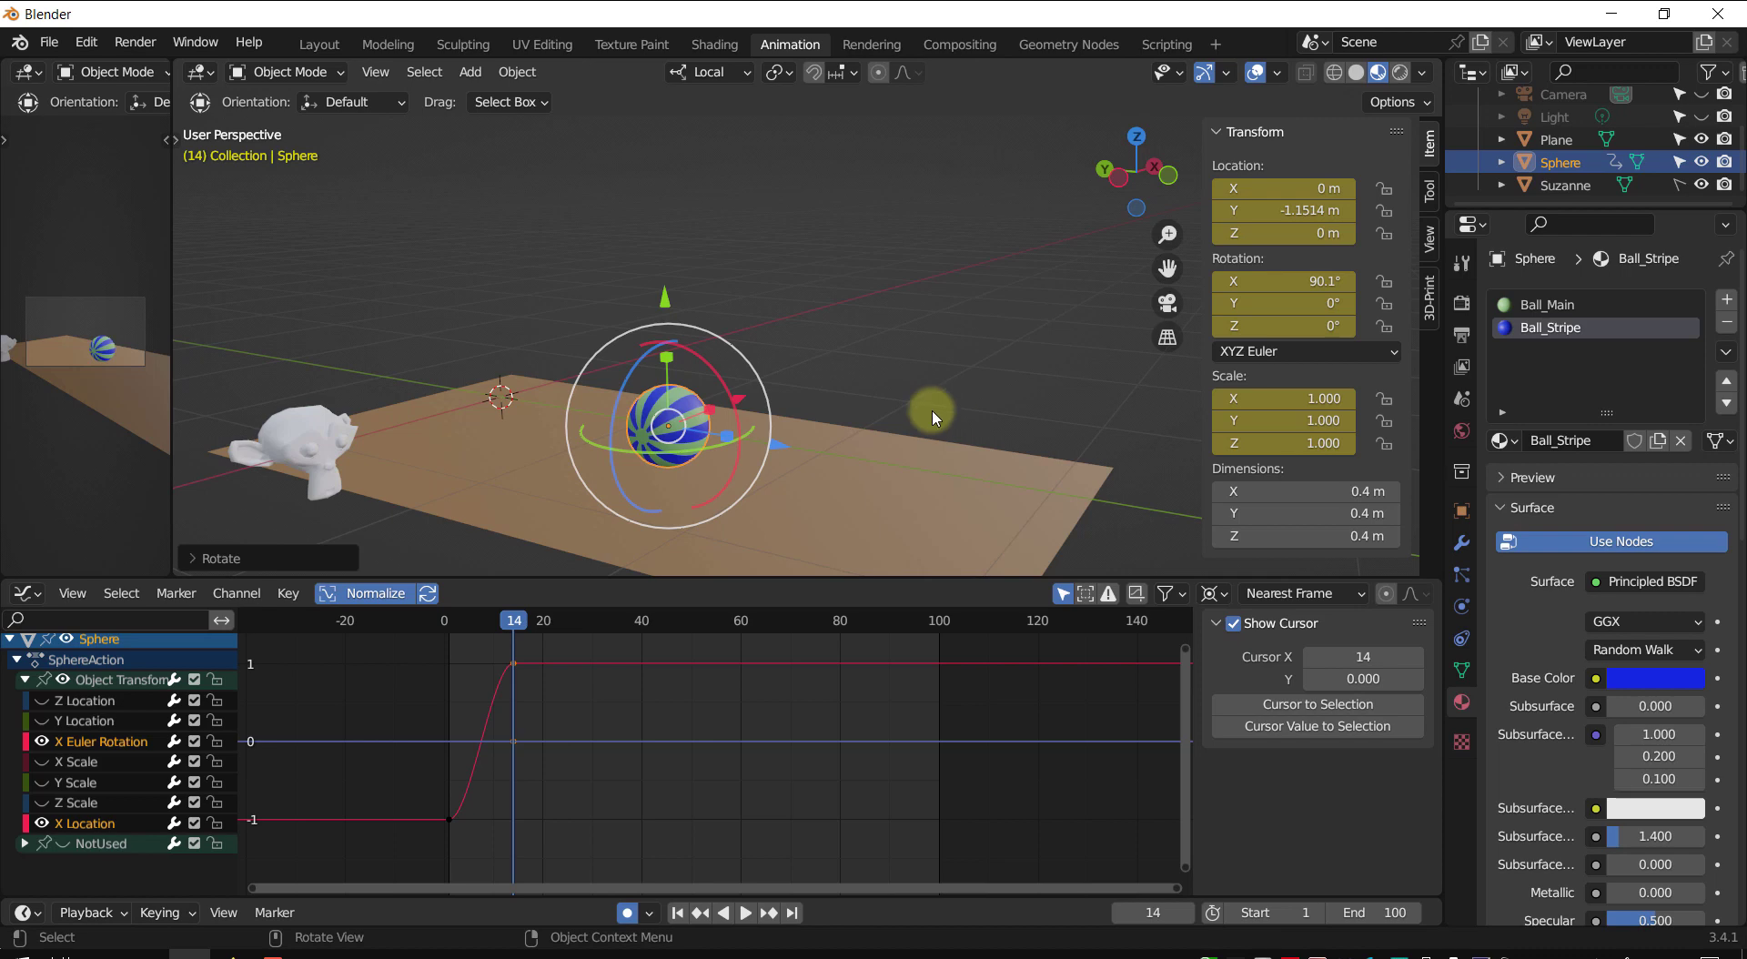
{"action": "mouse_move", "coordinate": [936, 382]}
{"action": "middle_mouse_down", "text": "shift"}
{"action": "mouse_move", "coordinate": [999, 371]}
{"action": "mouse_move", "coordinate": [925, 378]}
{"action": "middle_mouse_up", "text": "shift"}
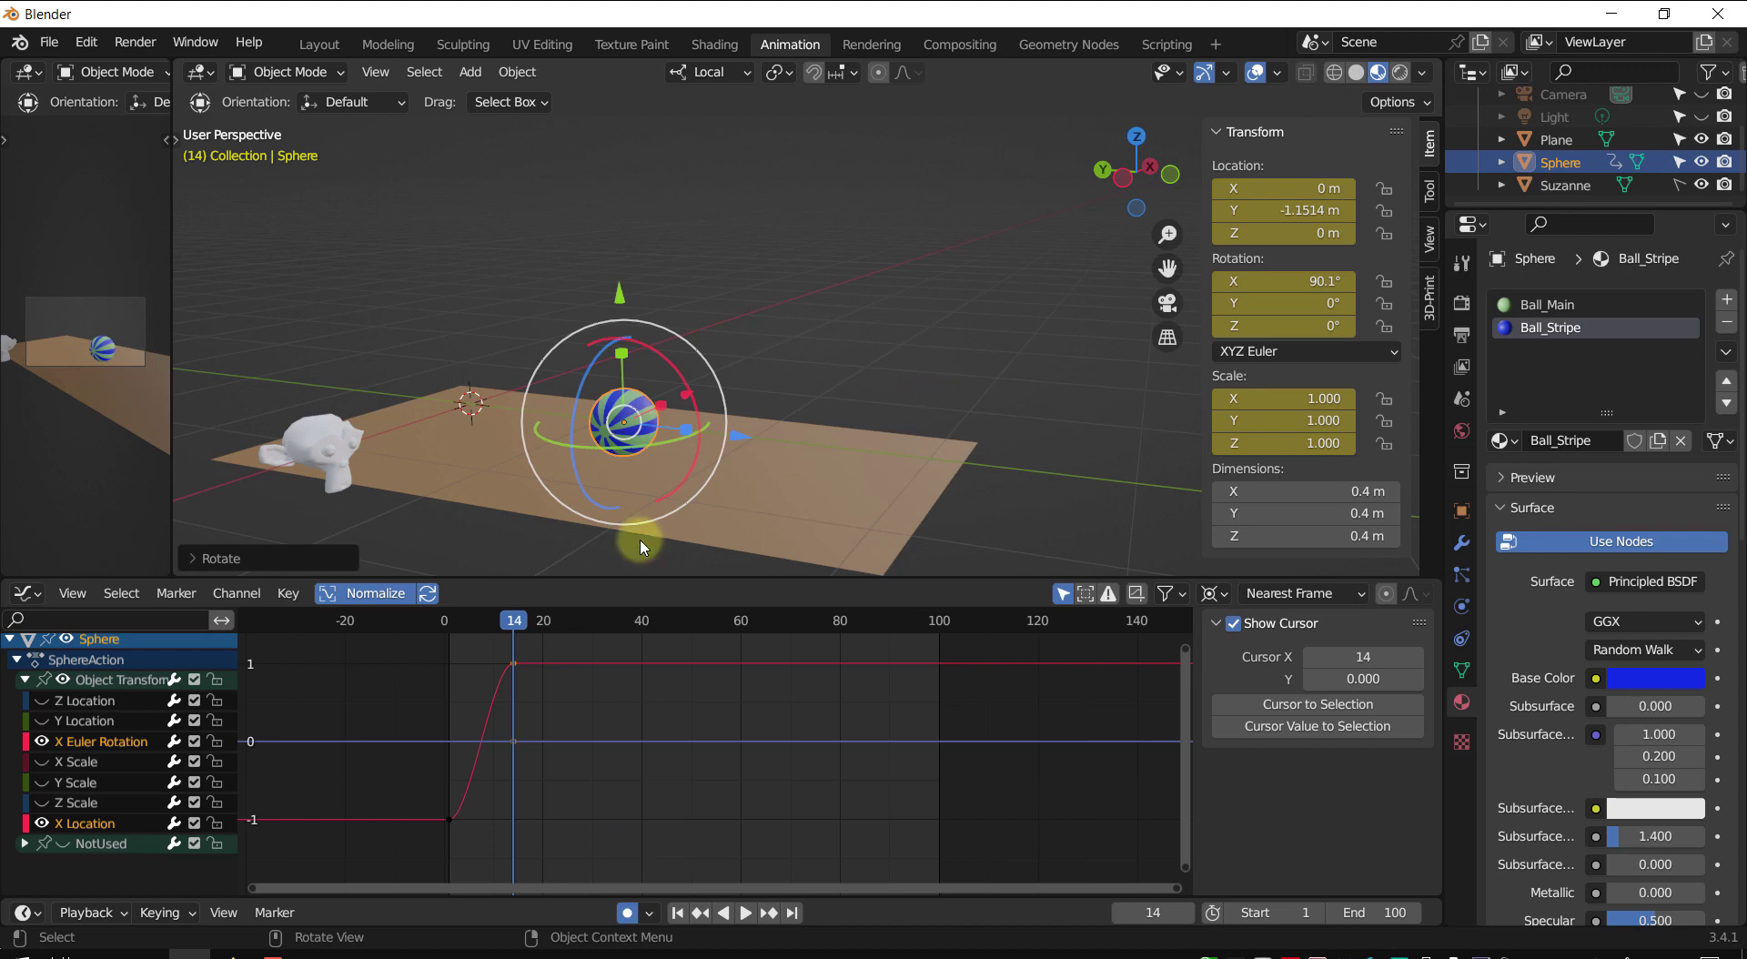
- Play the animation briefly, and at frame 35 rotate the ball about its local X axis to about 182°
{"action": "key", "text": "space"}
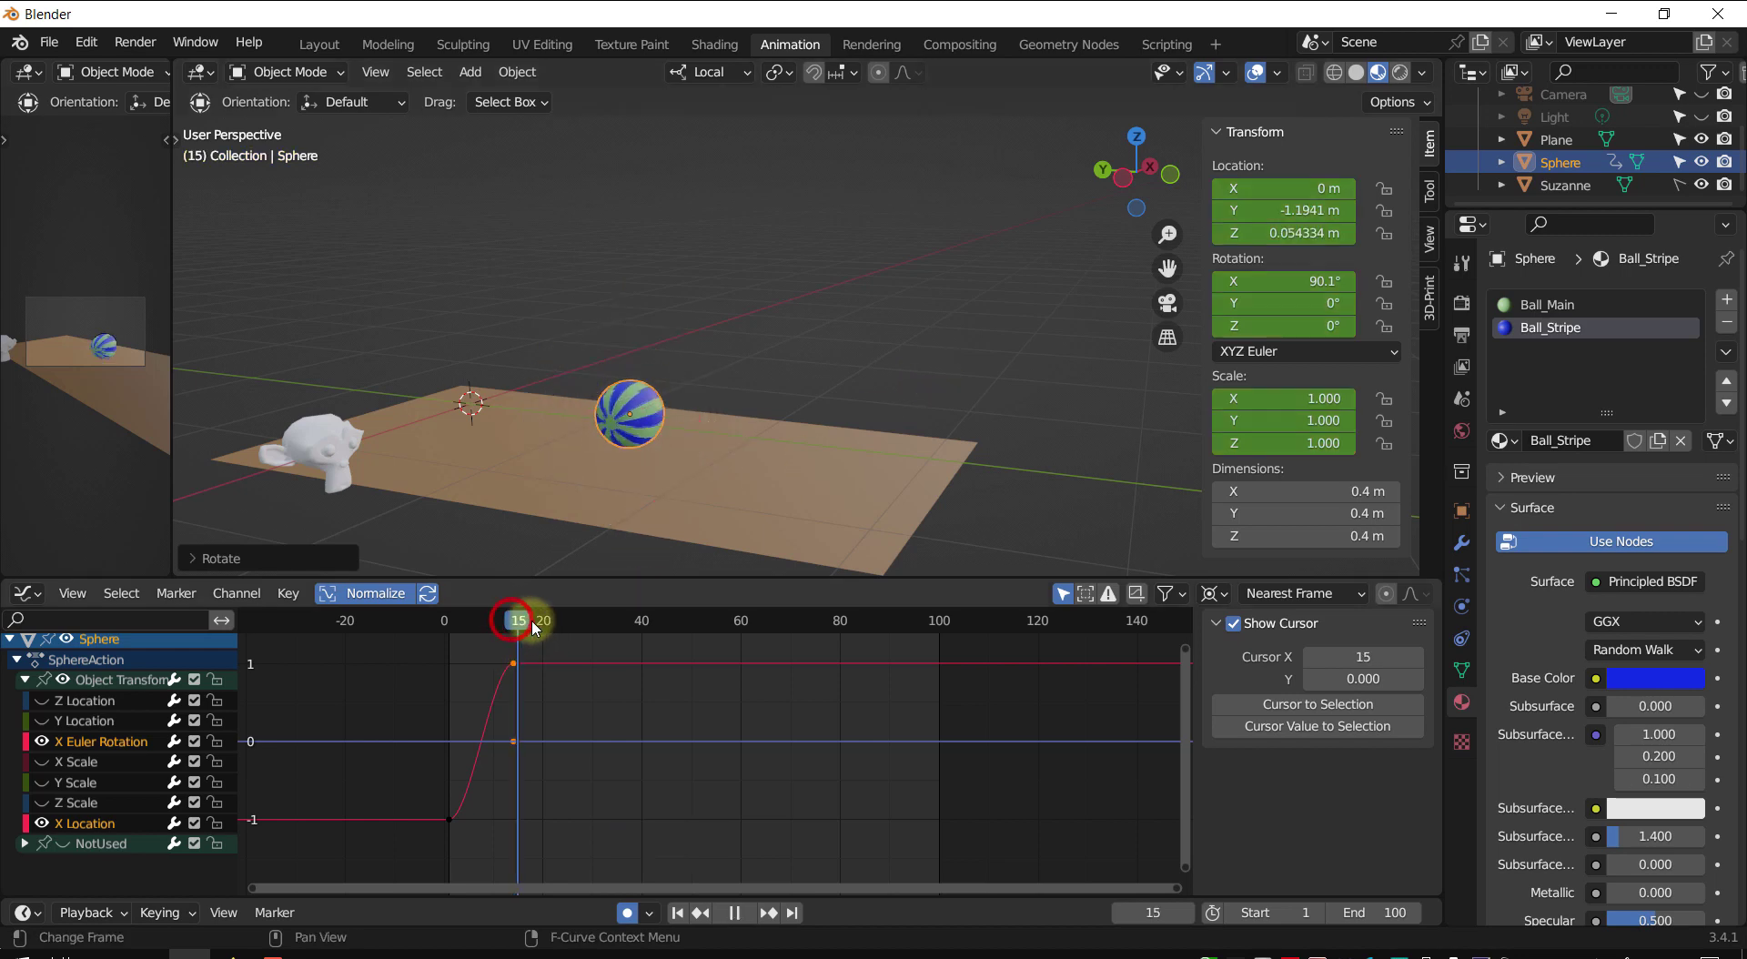
{"action": "key", "text": "space"}
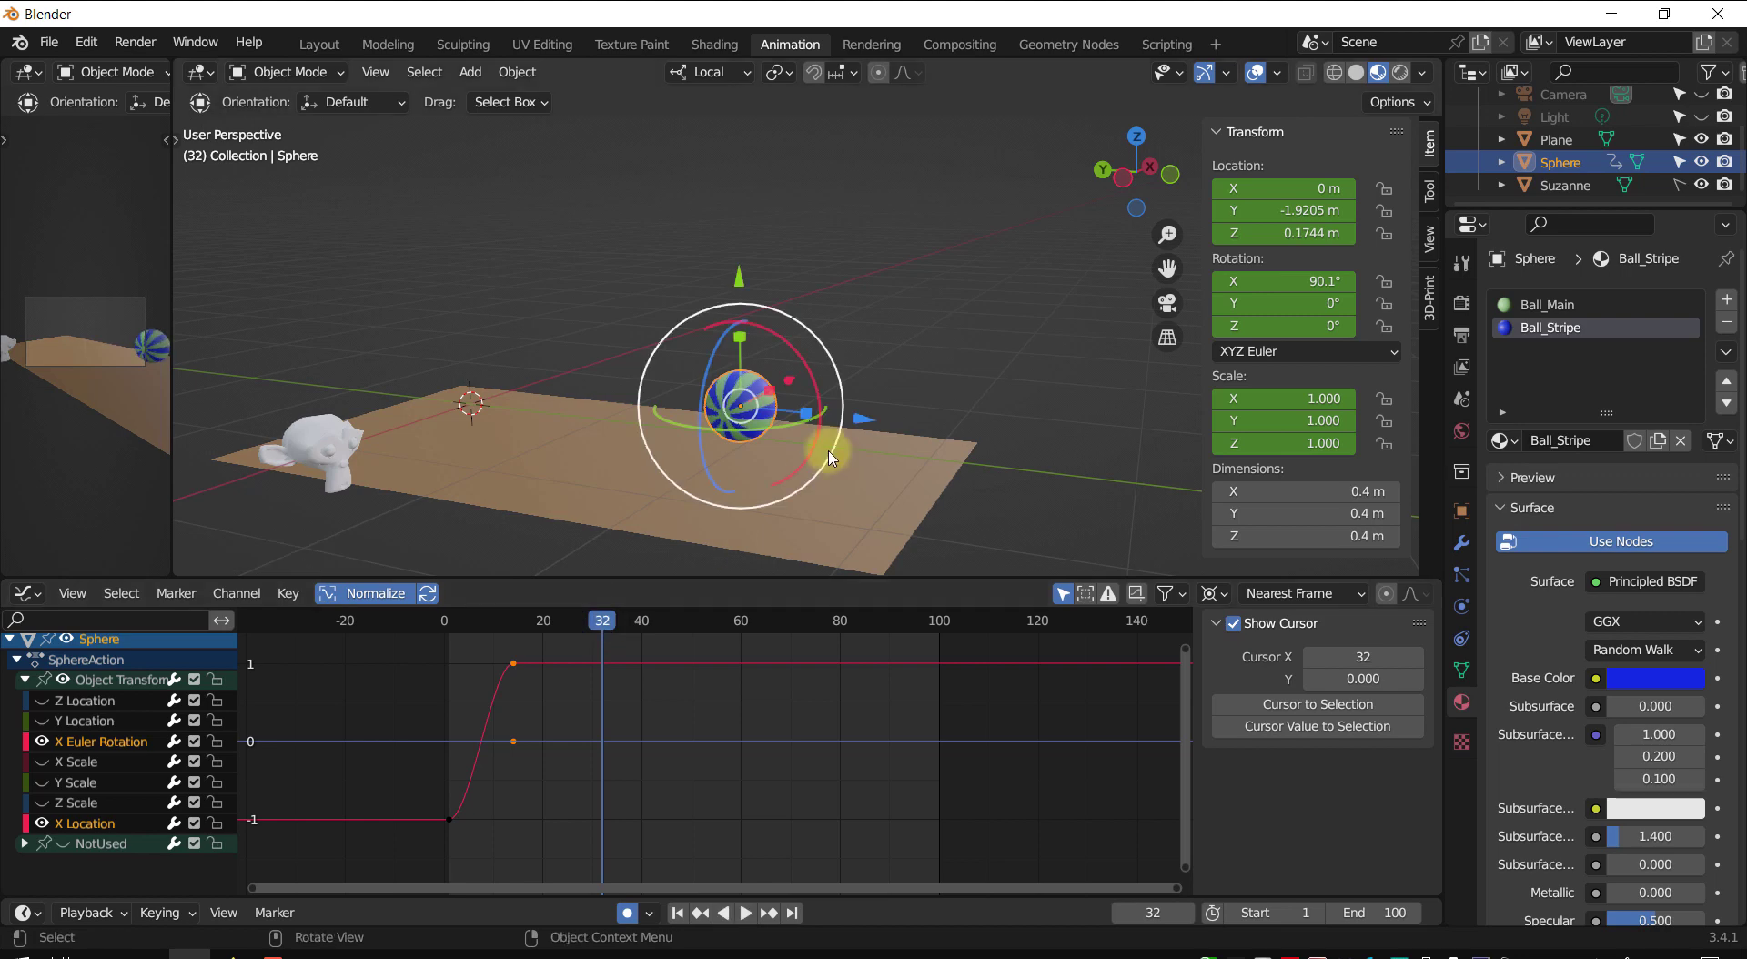
{"action": "key", "text": "Up"}
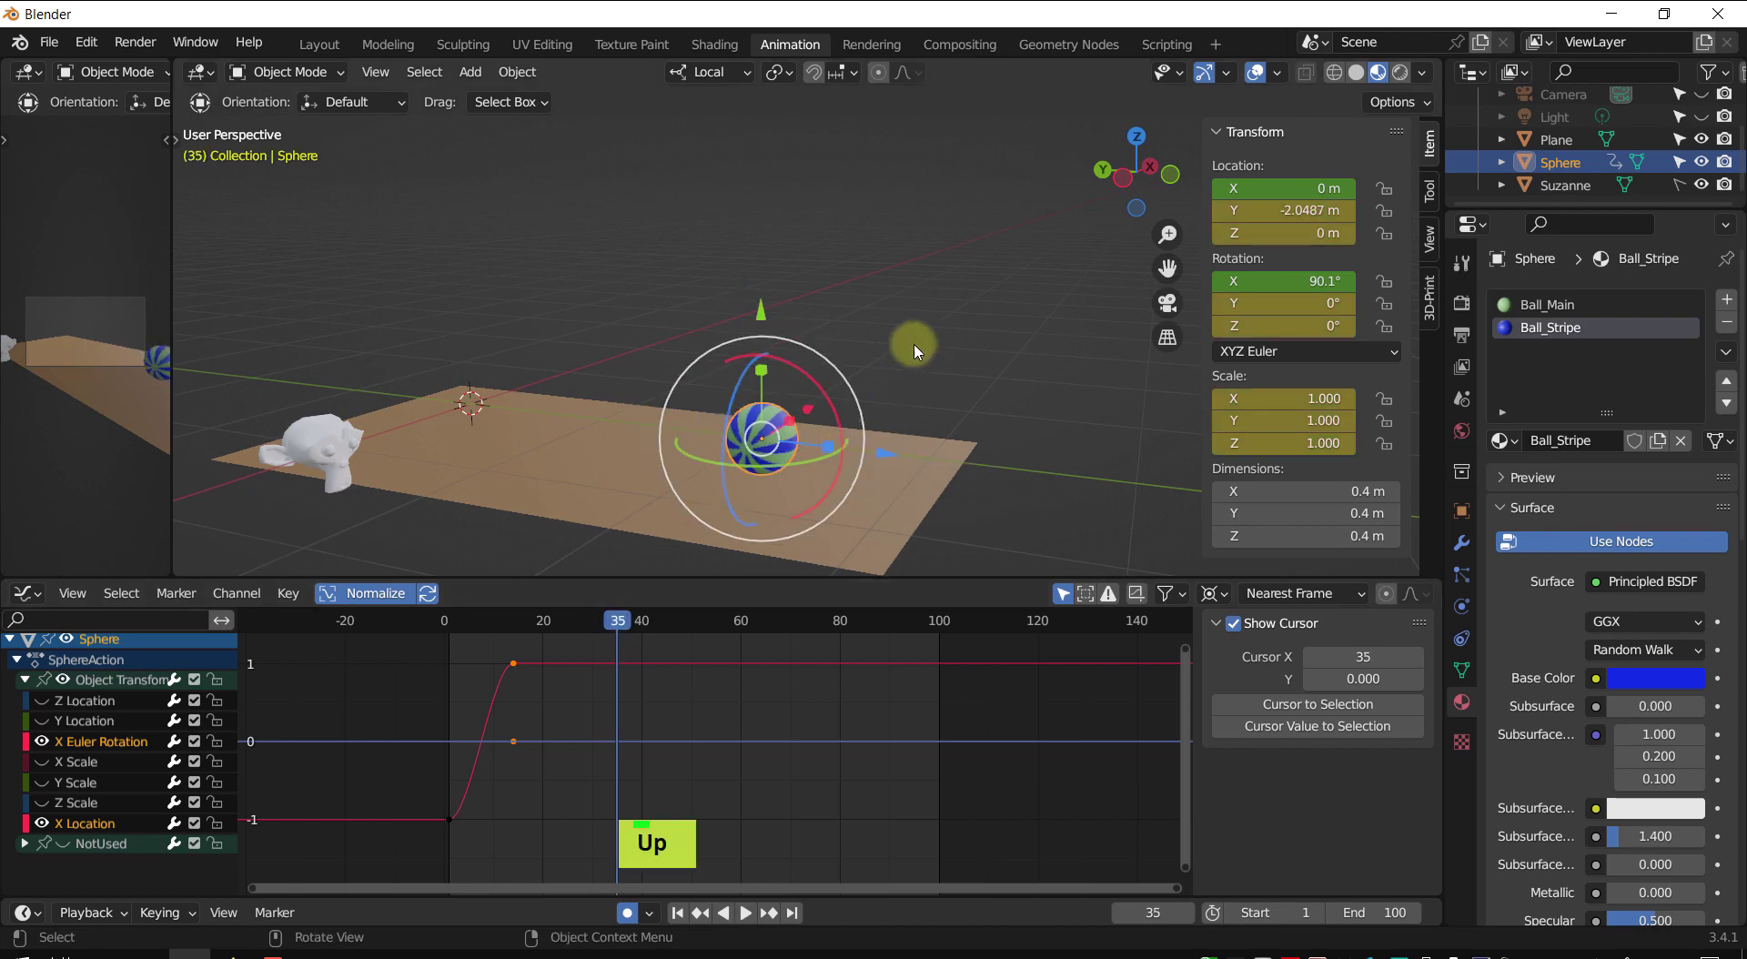
{"action": "middle_click_drag", "start_coordinate": [914, 344], "coordinate": [772, 411], "text": "shift"}
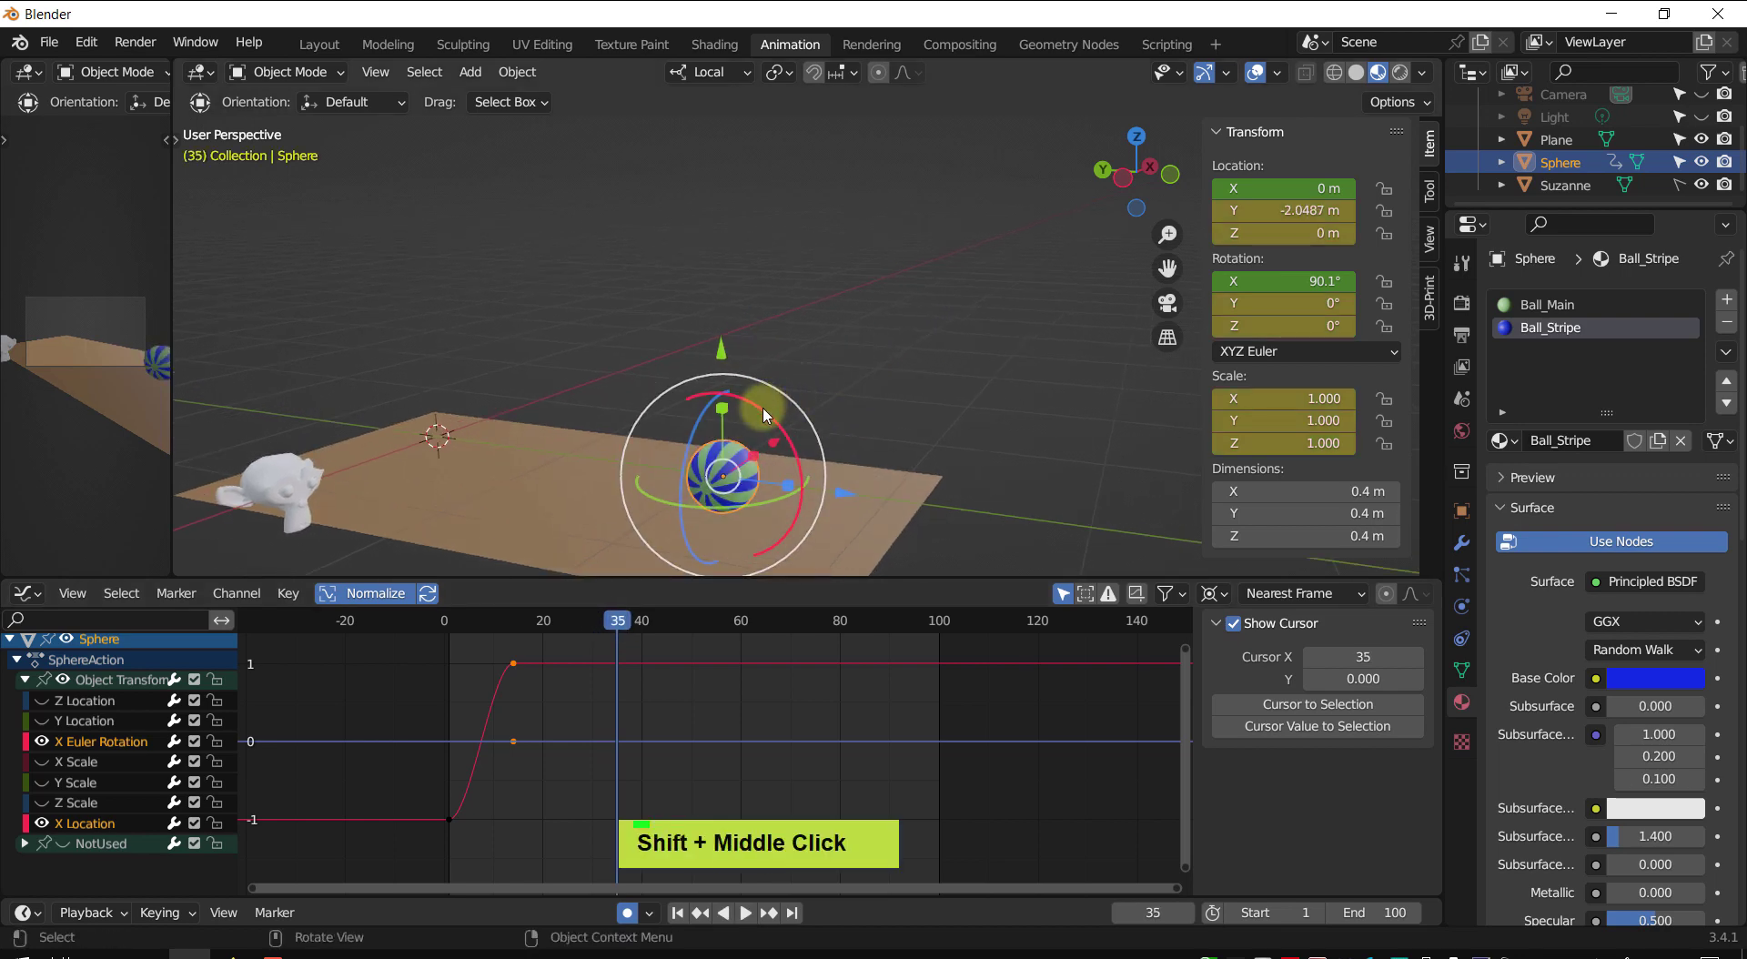
{"action": "left_click_drag", "start_coordinate": [770, 411], "coordinate": [795, 529]}
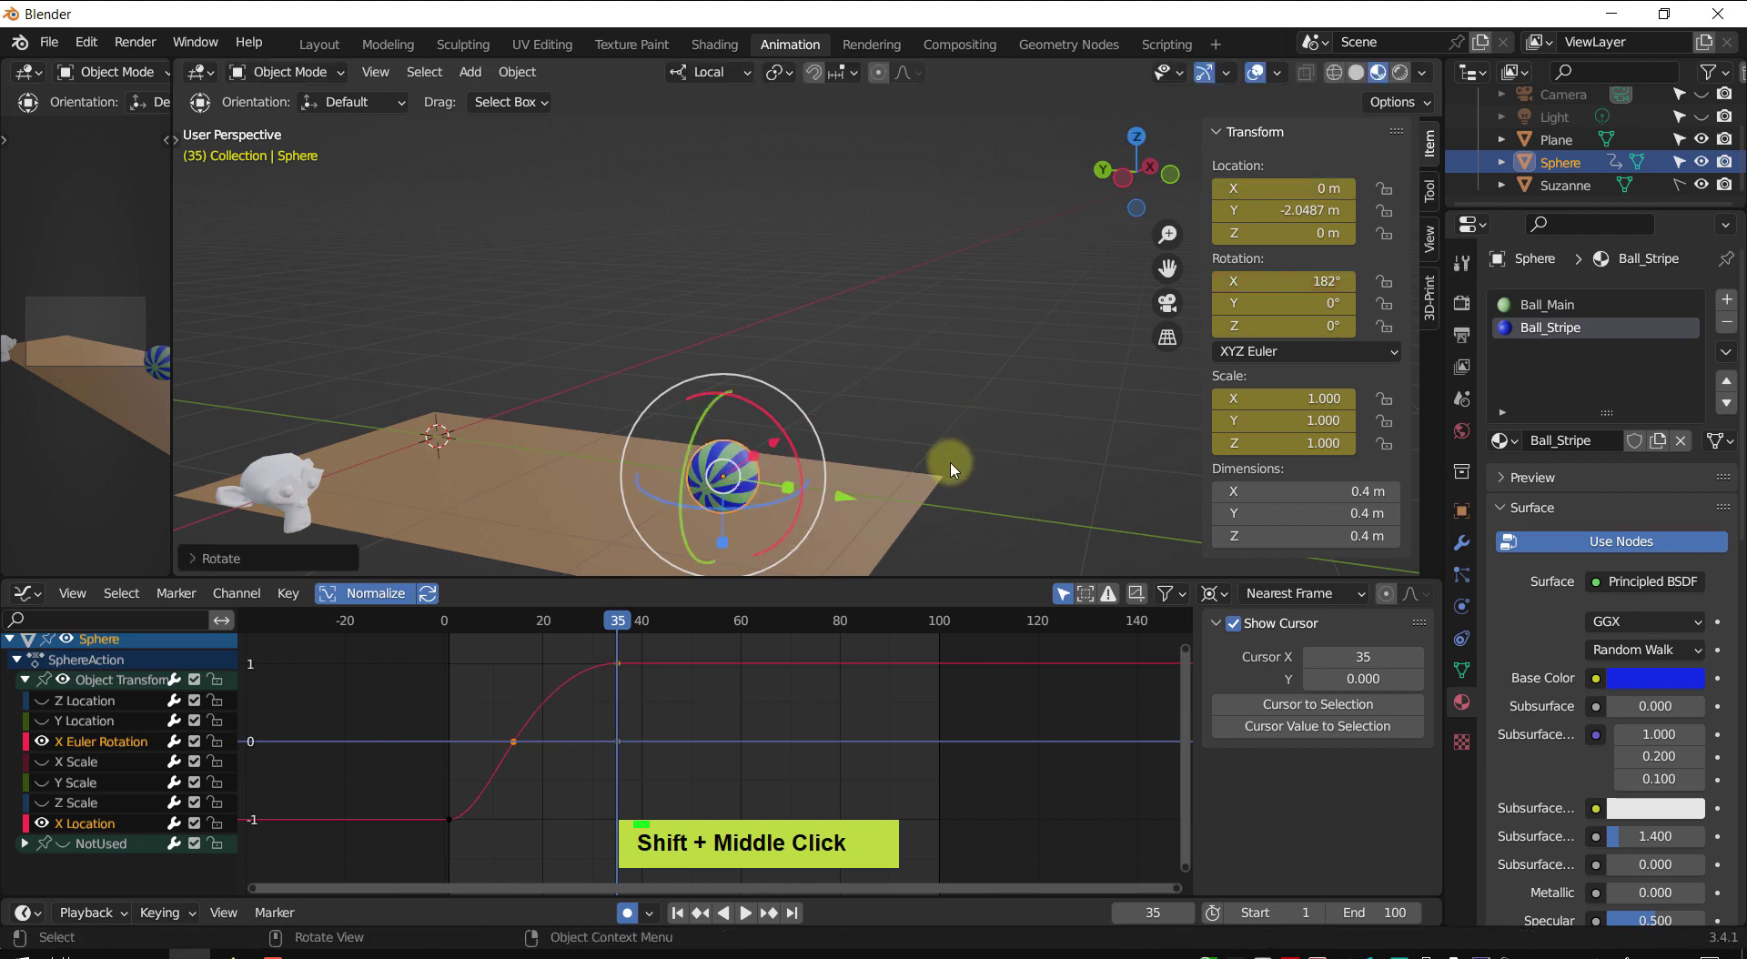
- At the ground contact on frame 48, rotate the ball about its local X axis to about 224°
{"action": "middle_click_drag", "start_coordinate": [964, 451], "coordinate": [889, 420], "text": "shift"}
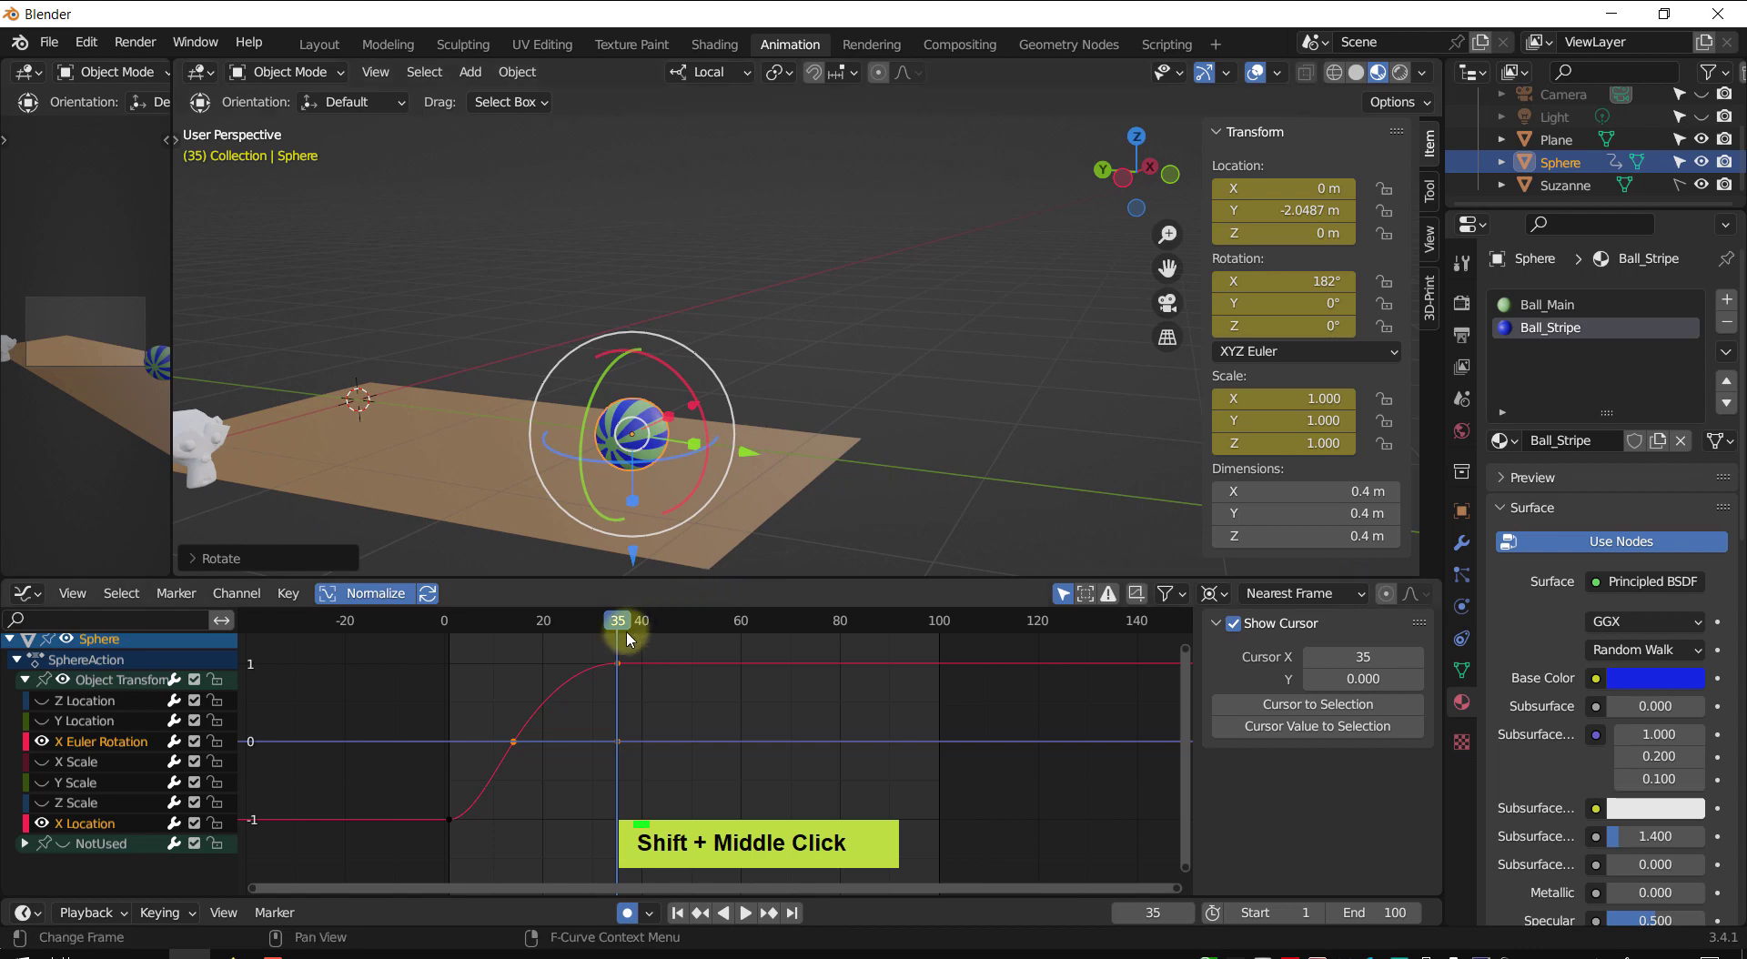
{"action": "mouse_move", "coordinate": [623, 631]}
{"action": "left_mouse_down"}
{"action": "mouse_move", "coordinate": [706, 627]}
{"action": "mouse_move", "coordinate": [643, 625]}
{"action": "left_mouse_up"}
{"action": "key", "text": "Up"}
{"action": "key", "text": "Up"}
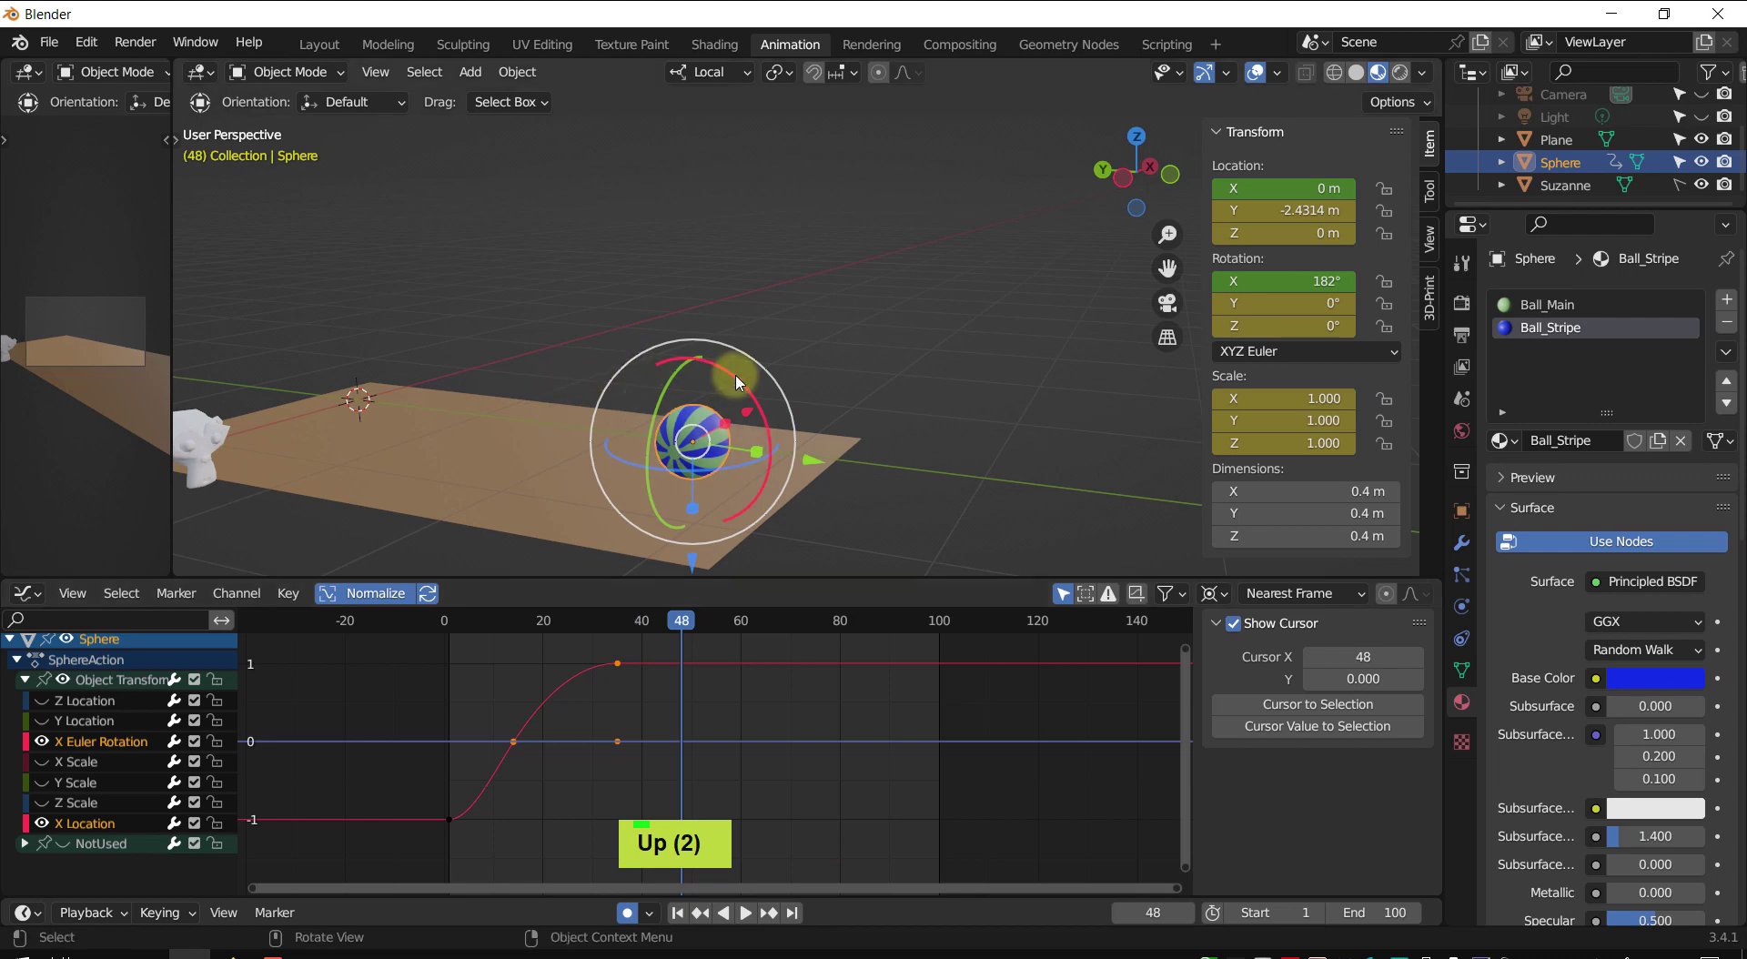
{"action": "left_click_drag", "start_coordinate": [734, 381], "coordinate": [772, 418]}
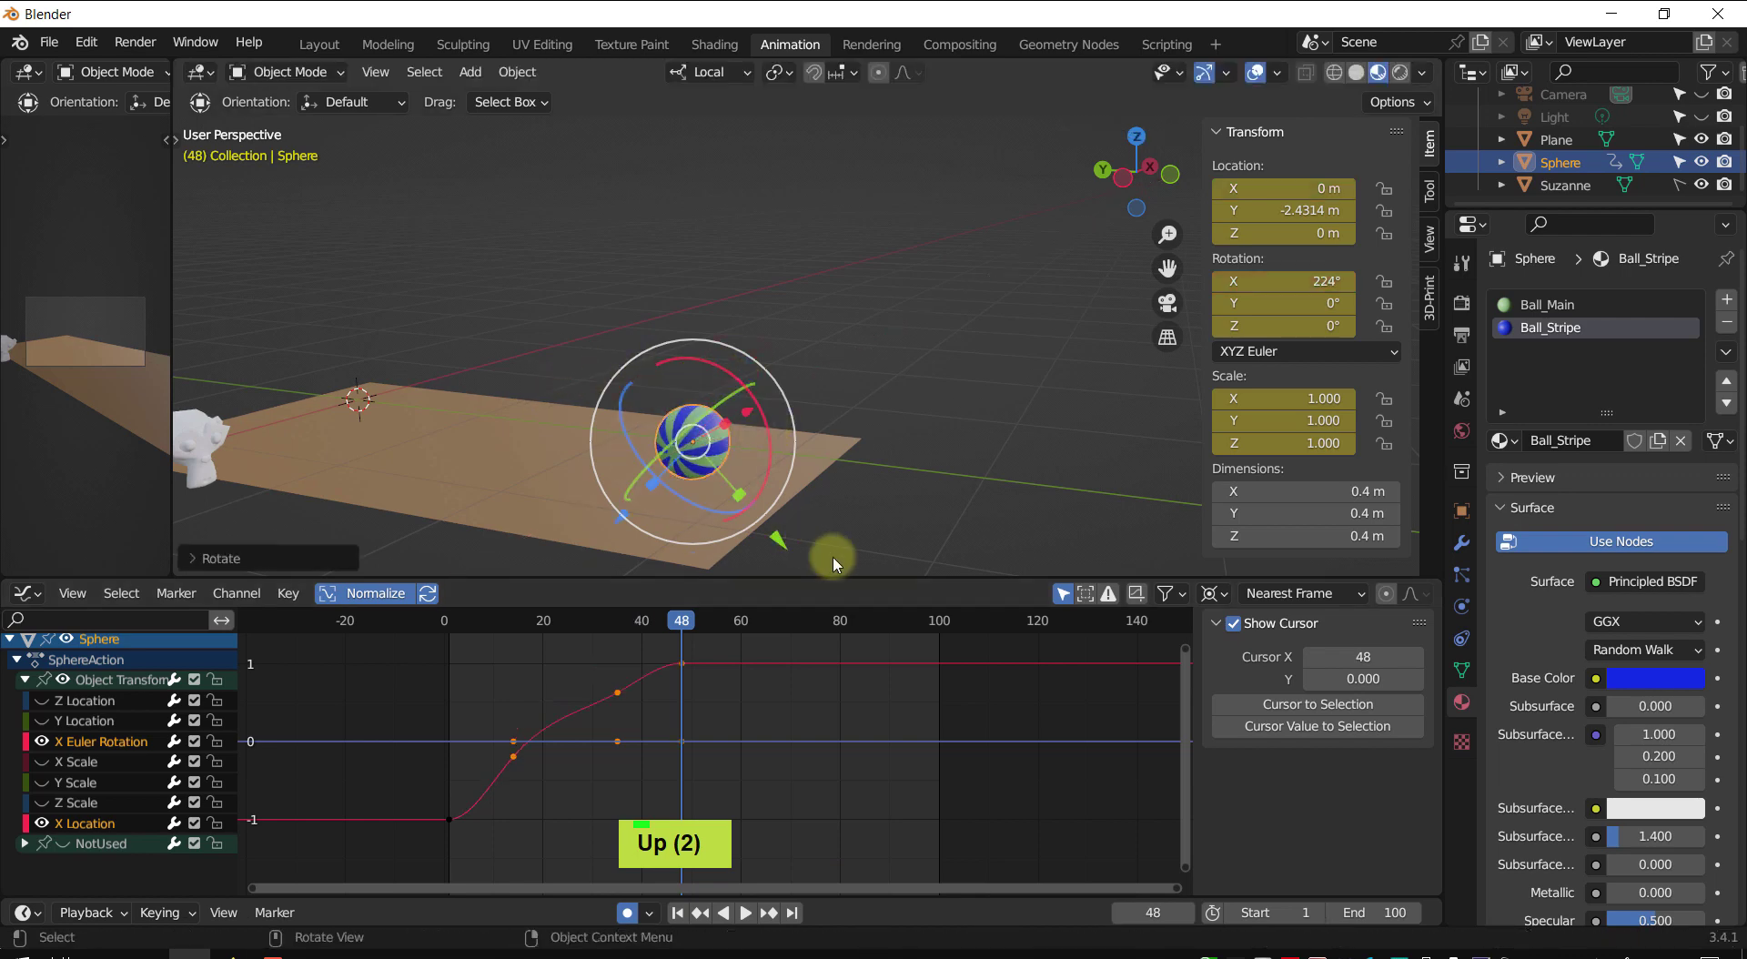
- At the ground contact on frame 58, rotate the ball about its local X axis to about 240°
{"action": "key", "text": "Up"}
{"action": "key", "text": "Up"}
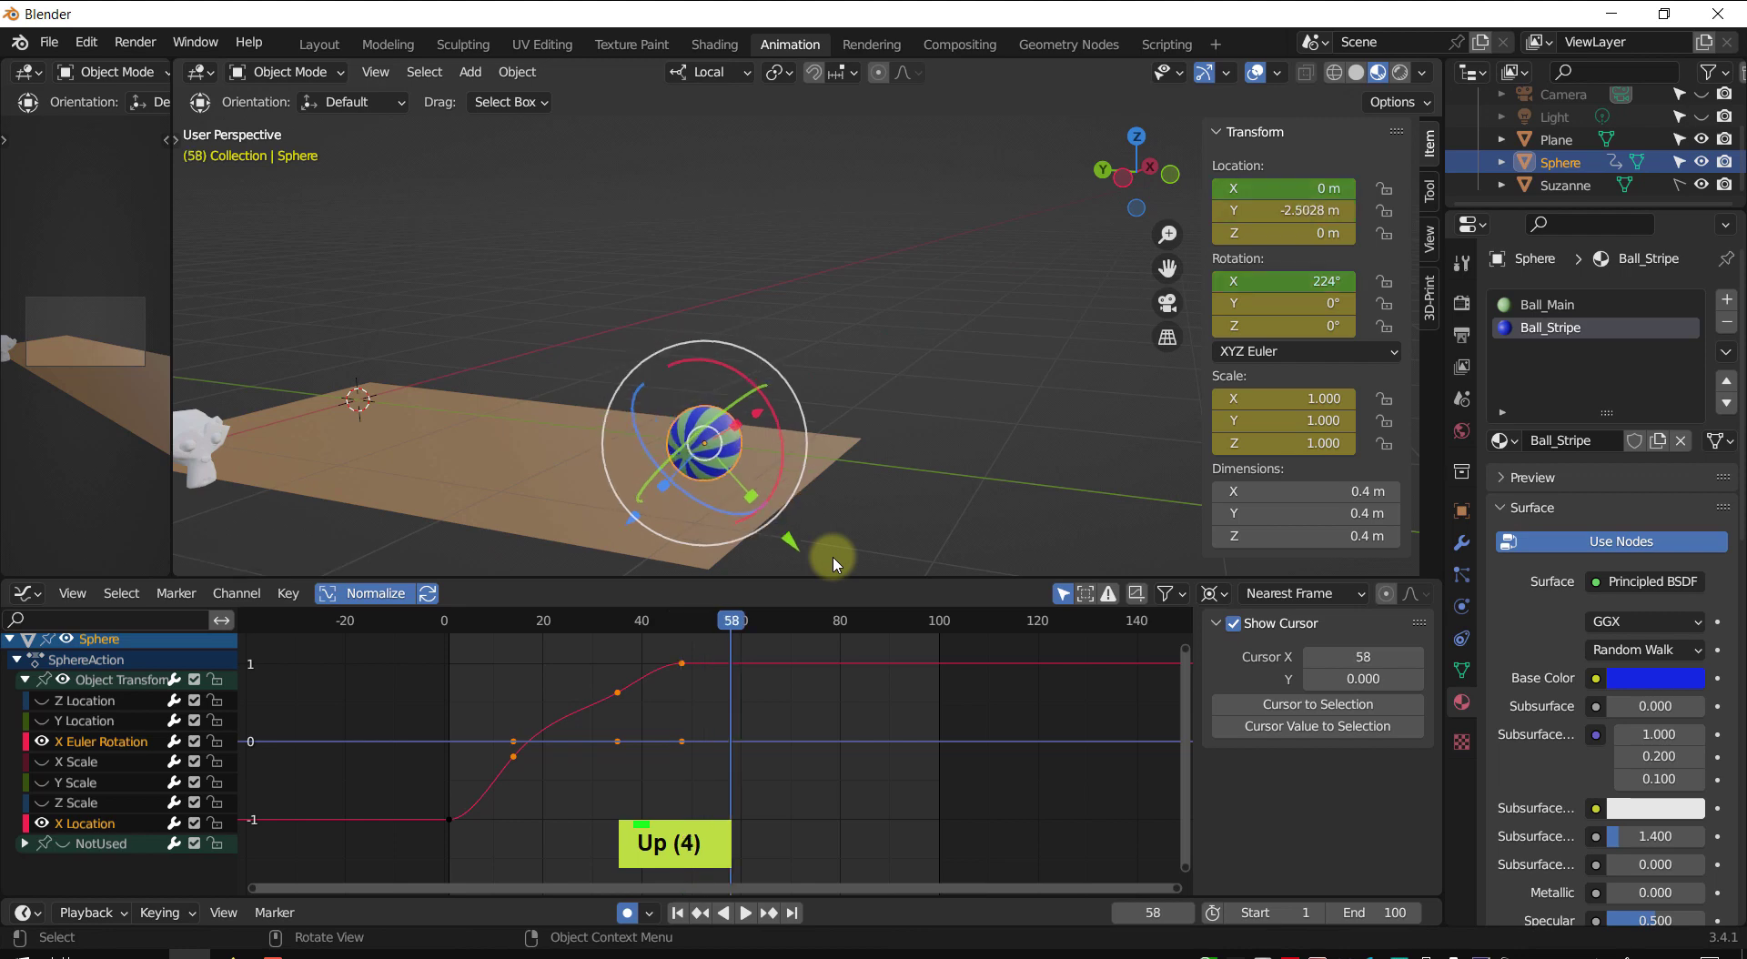
{"action": "left_click_drag", "start_coordinate": [777, 408], "coordinate": [785, 443]}
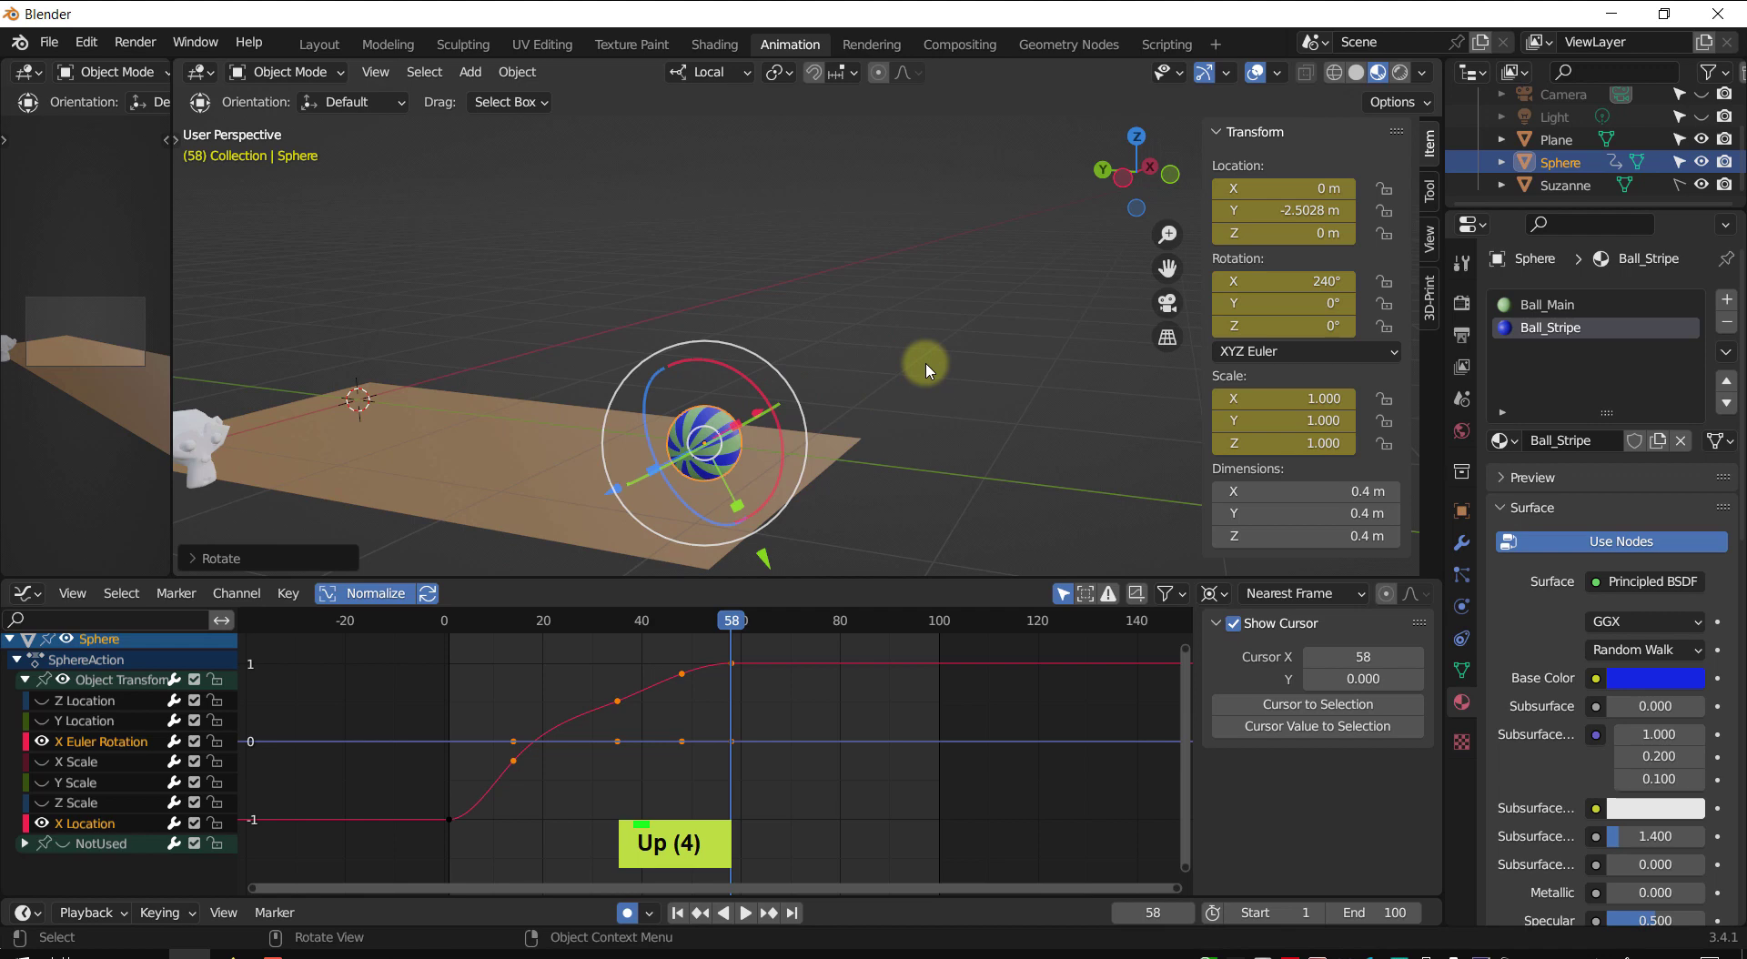
- At frame 66, rotate the ball about its local X axis to about 248°, and hide the X Location curve
{"action": "key", "text": "Up"}
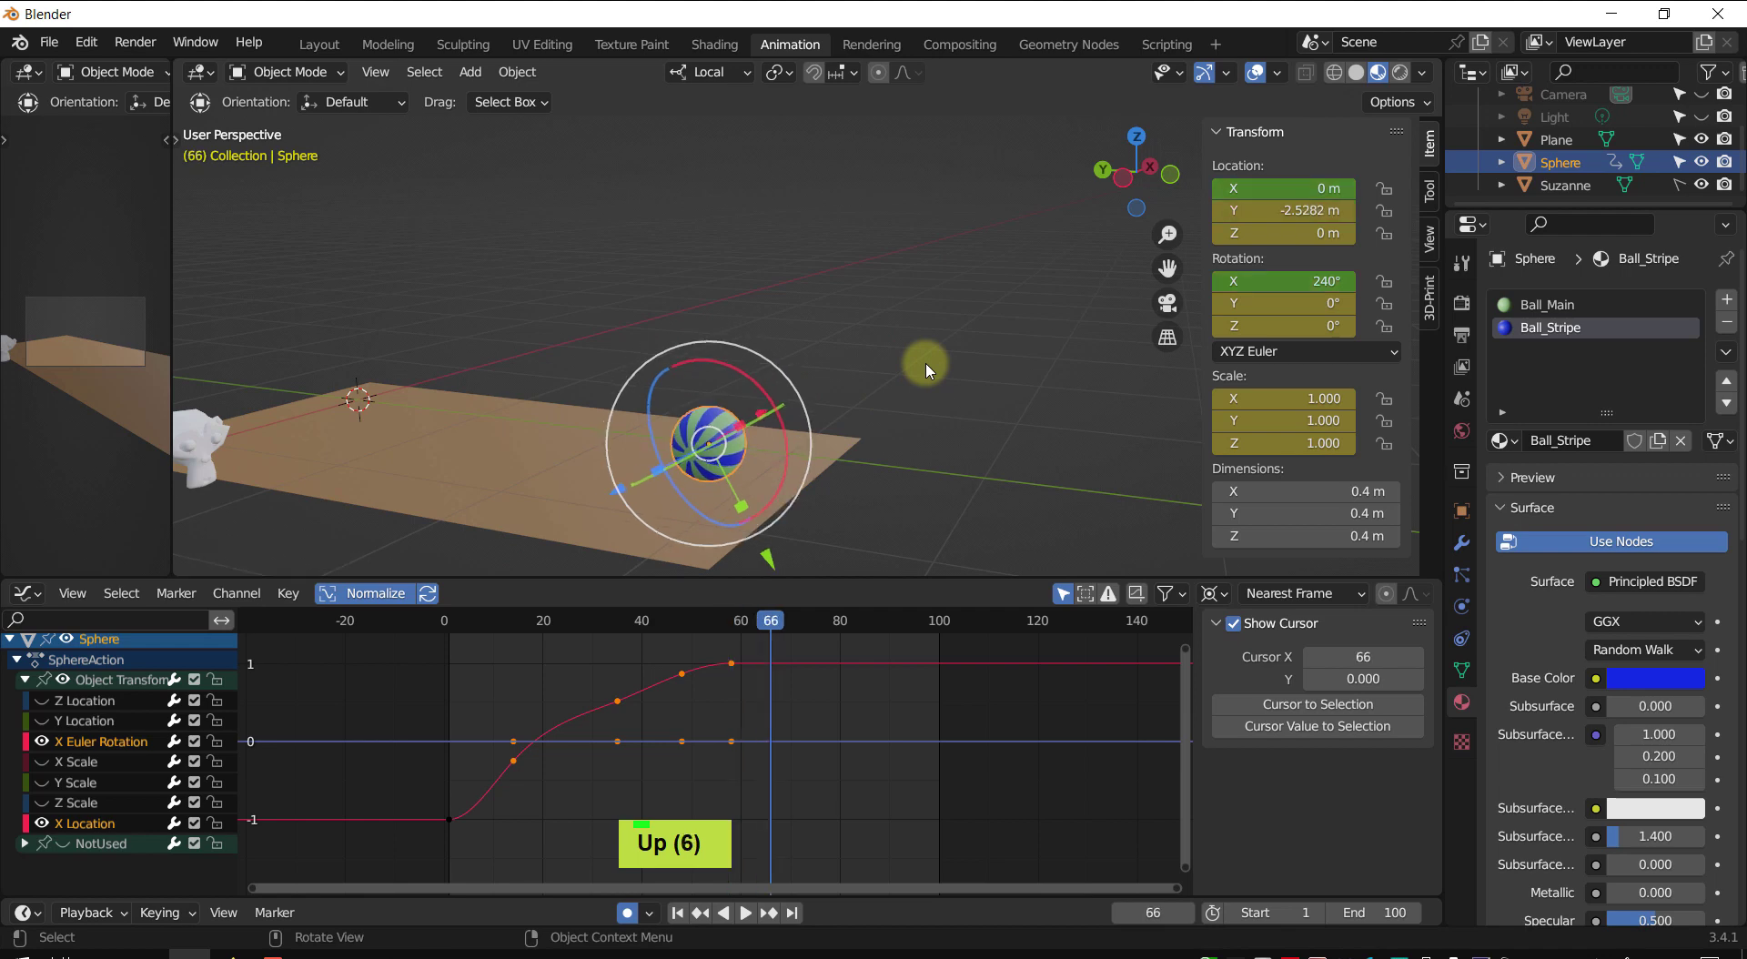
{"action": "left_click_drag", "start_coordinate": [784, 441], "coordinate": [797, 437]}
{"action": "key", "text": "Up"}
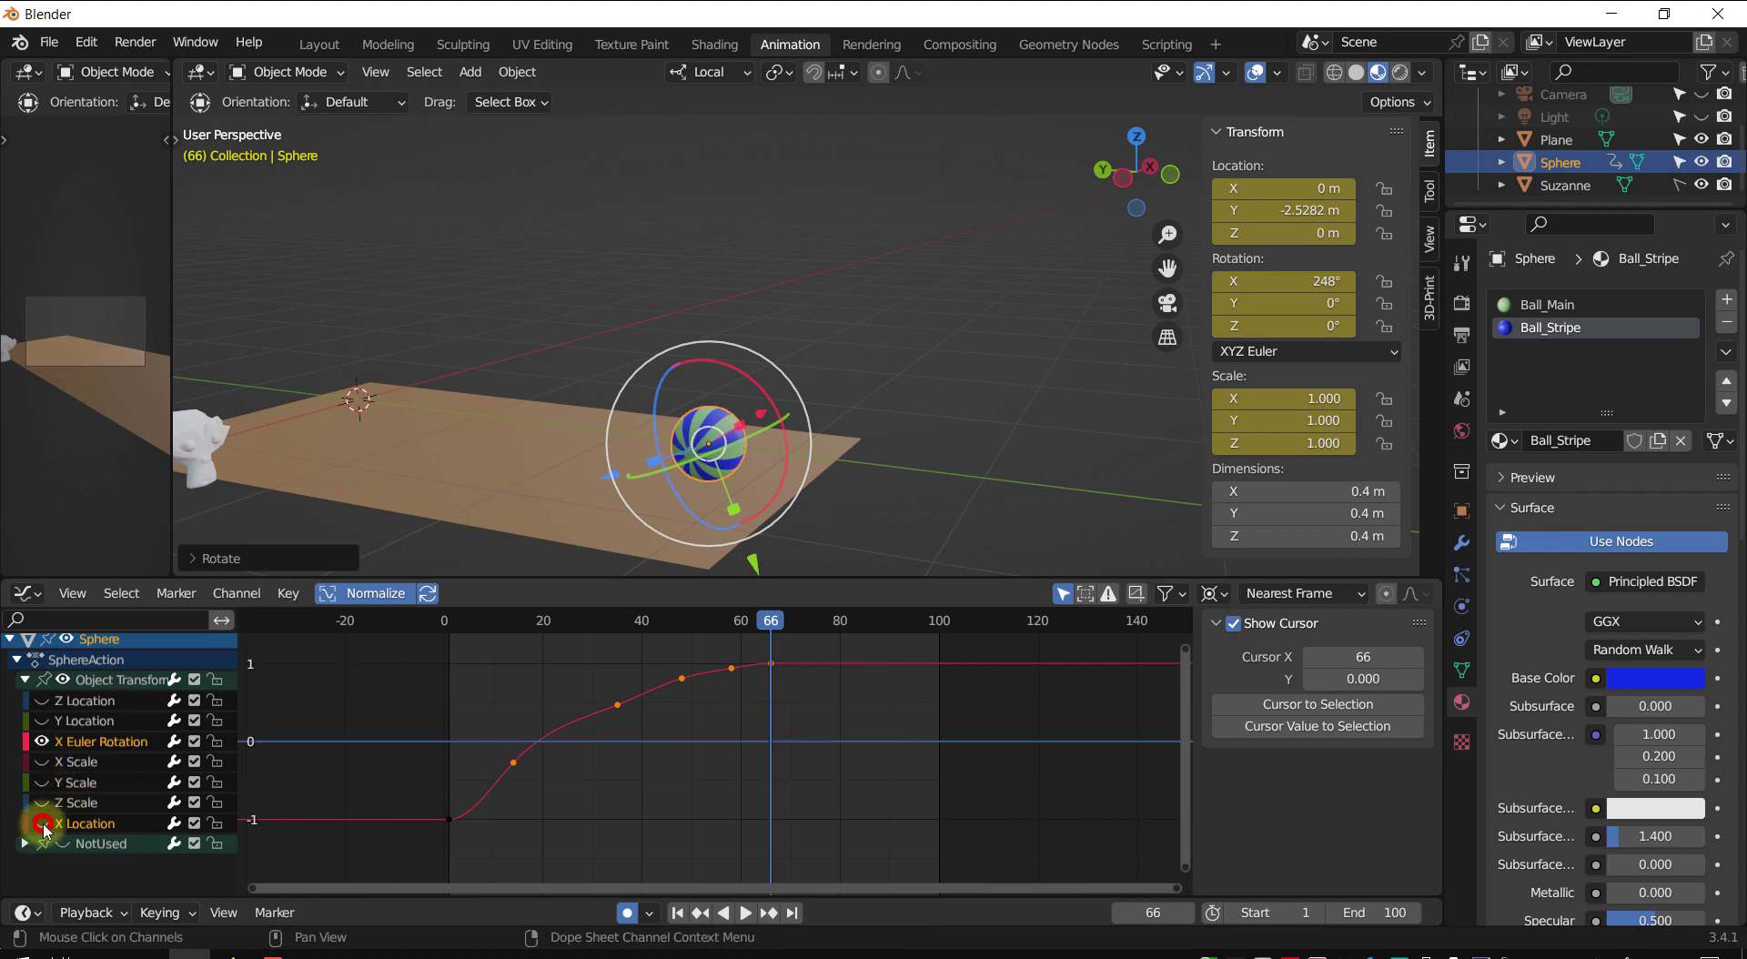
{"action": "middle_click_drag", "start_coordinate": [729, 734], "coordinate": [695, 729], "text": "shift"}
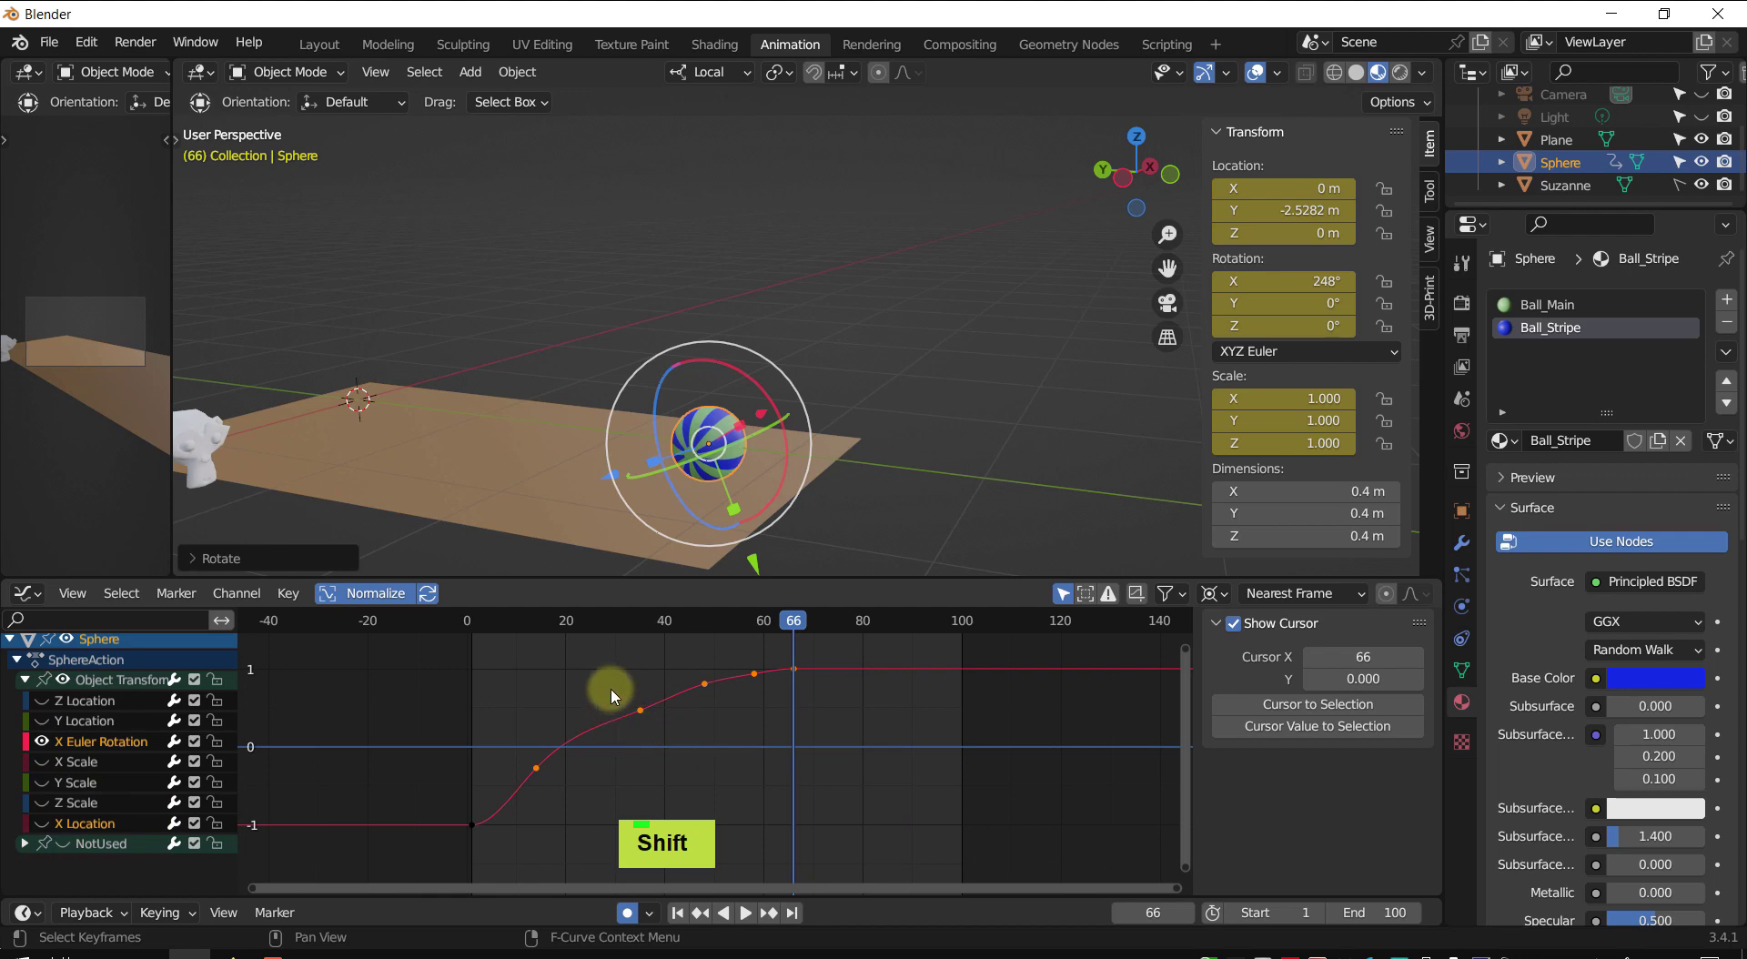
- Review the ball's rolling motion by playing and scrubbing from the start, then return to frame 1
{"action": "left_click_drag", "start_coordinate": [806, 618], "coordinate": [433, 643]}
{"action": "mouse_move", "coordinate": [660, 362]}
{"action": "middle_mouse_down", "text": "shift"}
{"action": "mouse_move", "coordinate": [698, 390]}
{"action": "mouse_move", "coordinate": [604, 460]}
{"action": "mouse_move", "coordinate": [644, 363]}
{"action": "middle_mouse_up", "text": "shift"}
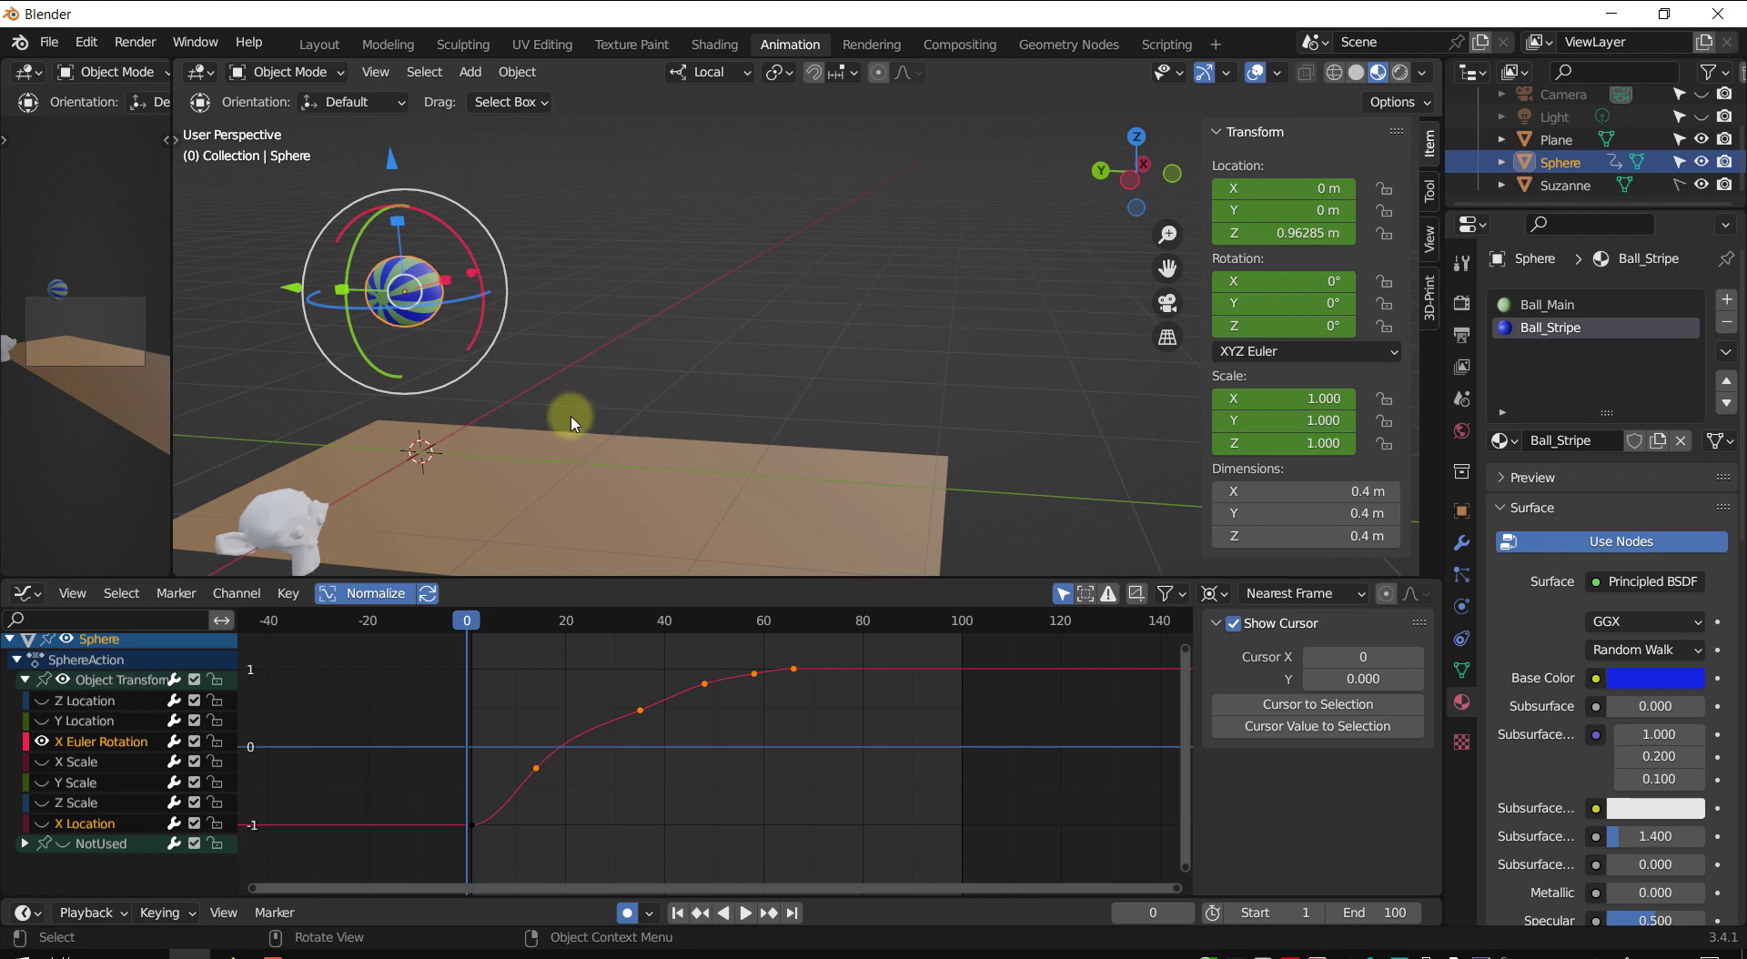
{"action": "key", "text": "space"}
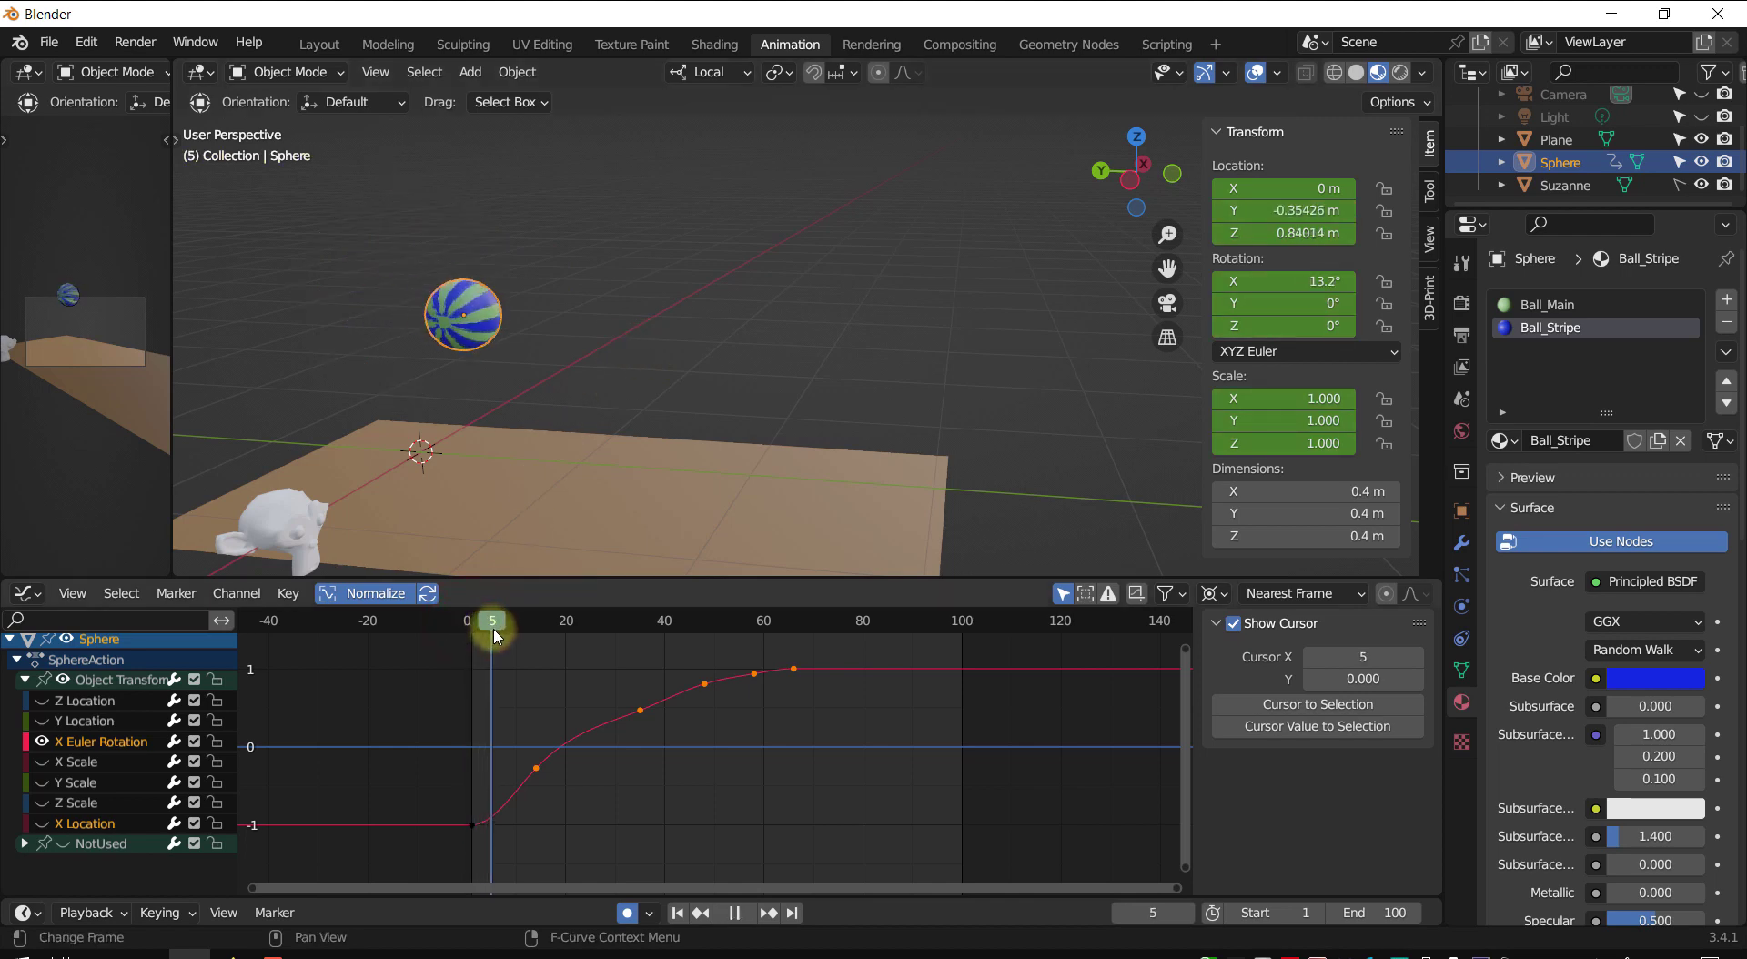
{"action": "mouse_move", "coordinate": [507, 637]}
{"action": "left_mouse_down"}
{"action": "mouse_move", "coordinate": [534, 648]}
{"action": "mouse_move", "coordinate": [523, 619]}
{"action": "mouse_move", "coordinate": [480, 621]}
{"action": "left_mouse_up"}
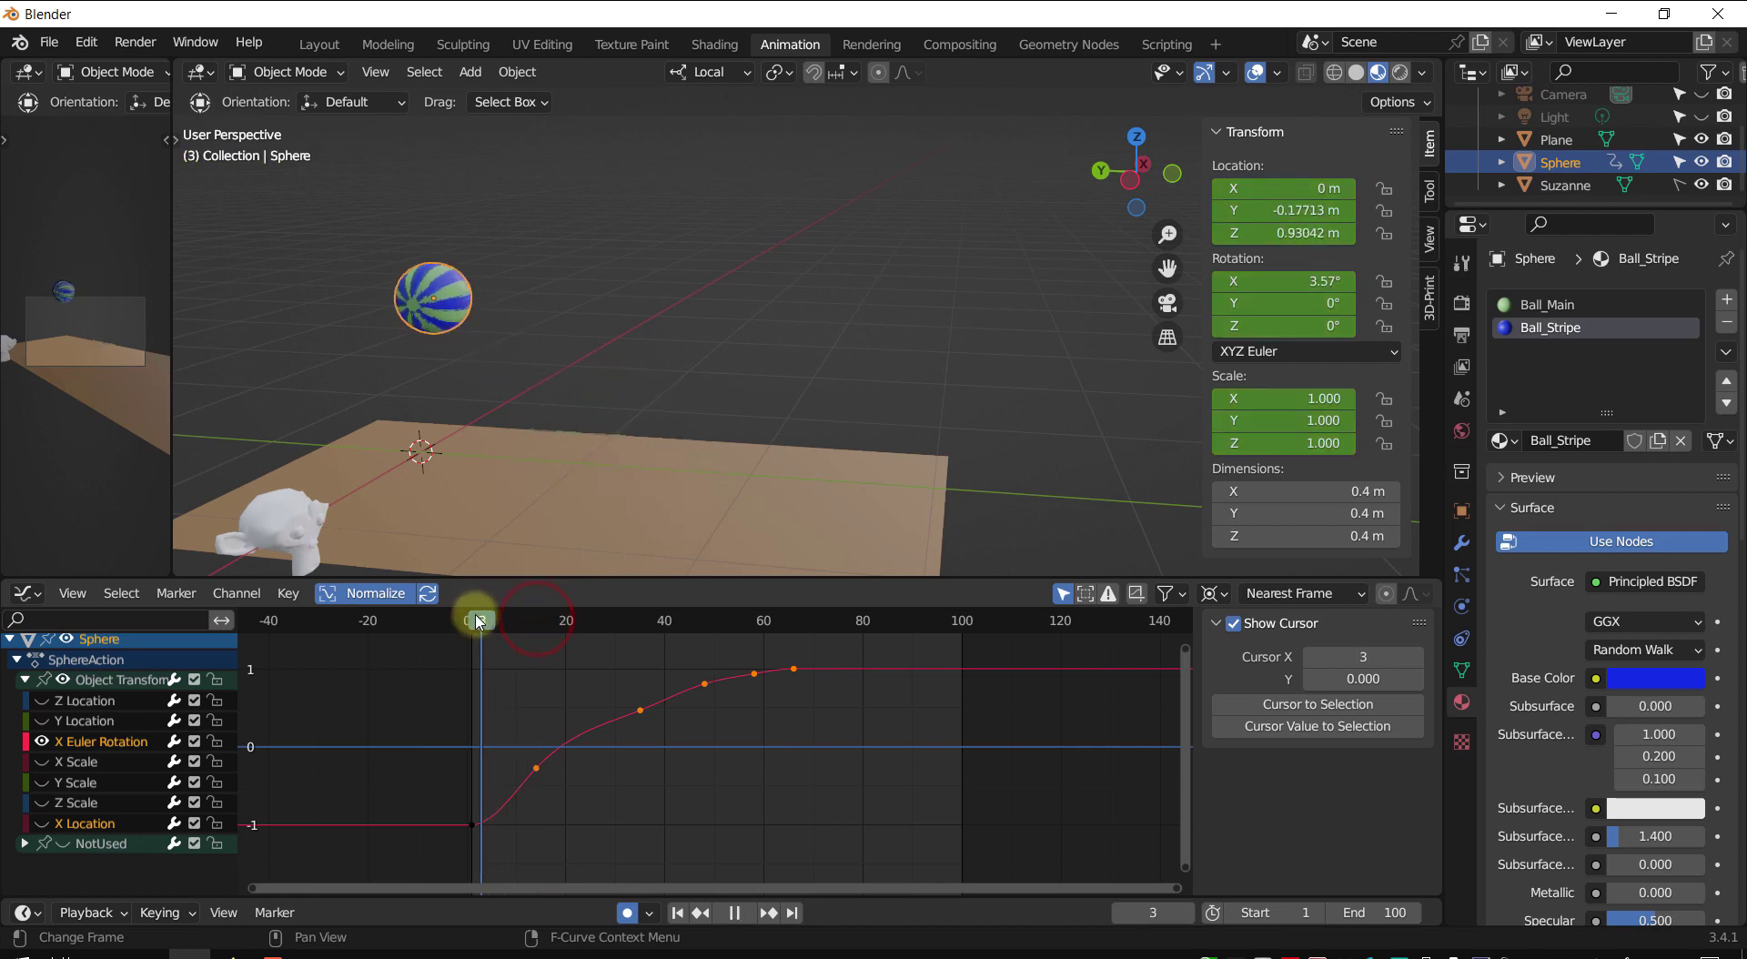
{"action": "key", "text": "Escape"}
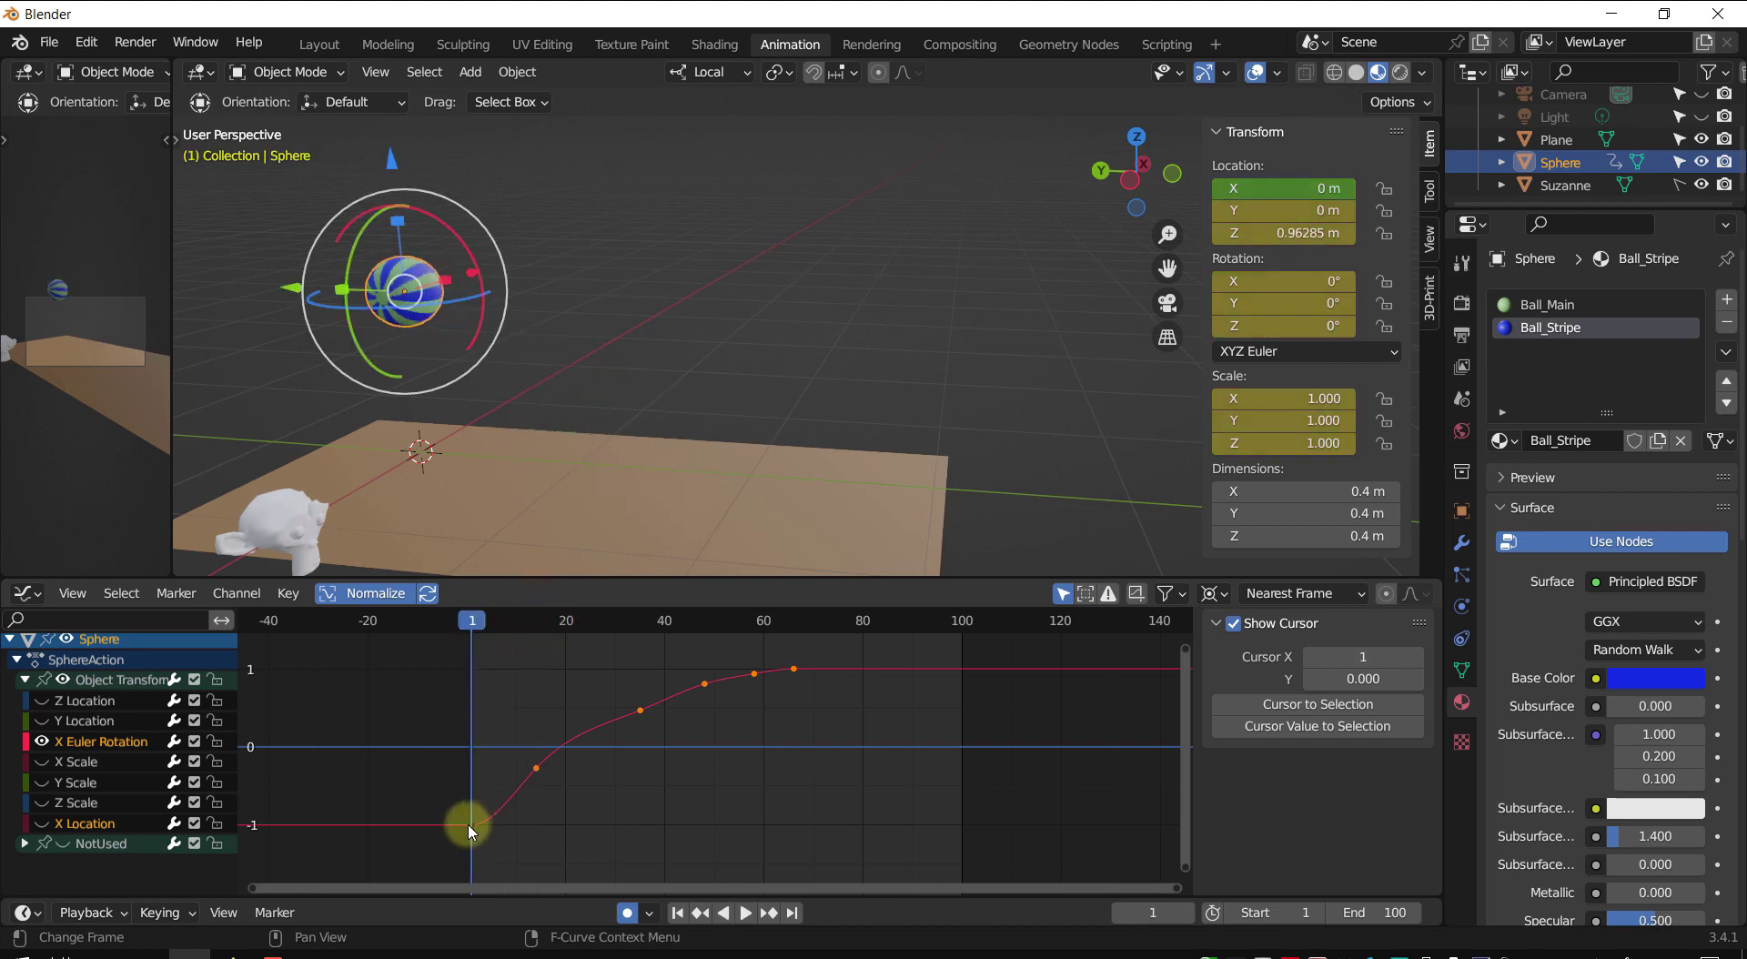
- Set the handle type of the X Euler Rotation keyframe at frame 1 to Vector
{"action": "left_click", "coordinate": [474, 825]}
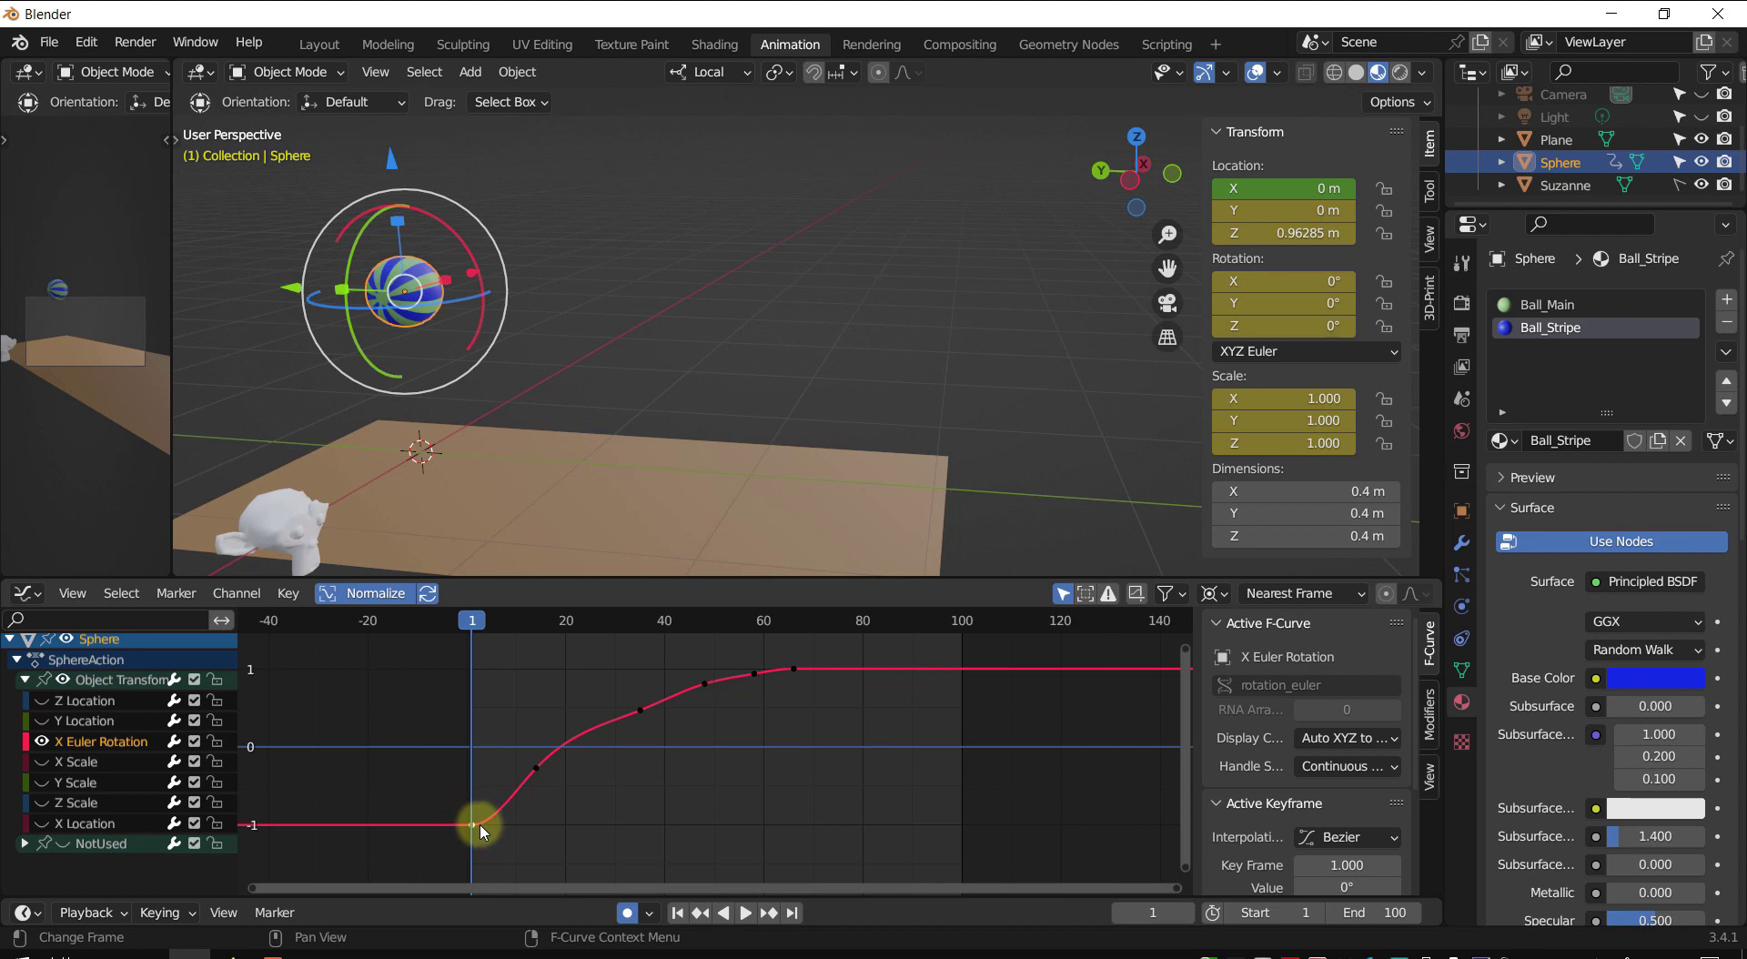
{"action": "key", "text": "v"}
{"action": "left_click", "coordinate": [483, 826]}
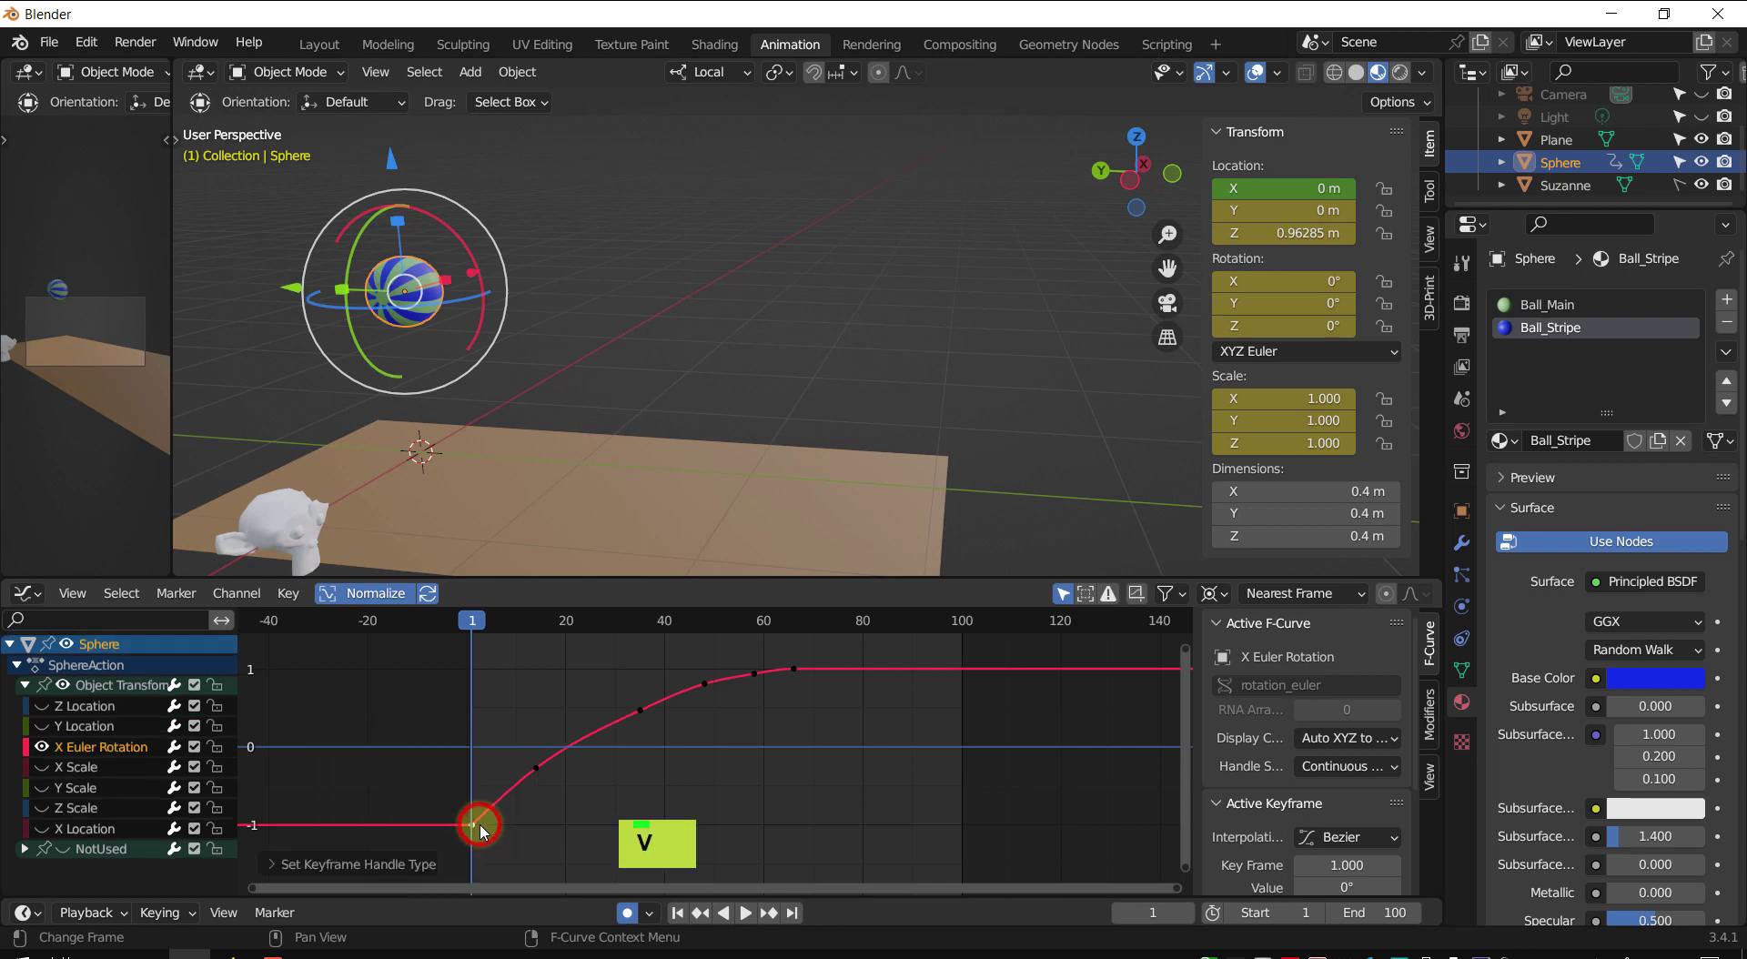
- Go to frame 14 and set the handle type of its X Euler Rotation keyframe to Vector
{"action": "scroll", "coordinate": [465, 823], "scroll_direction": "up", "scroll_amount": 2}
{"action": "left_click_drag", "start_coordinate": [450, 623], "coordinate": [525, 664]}
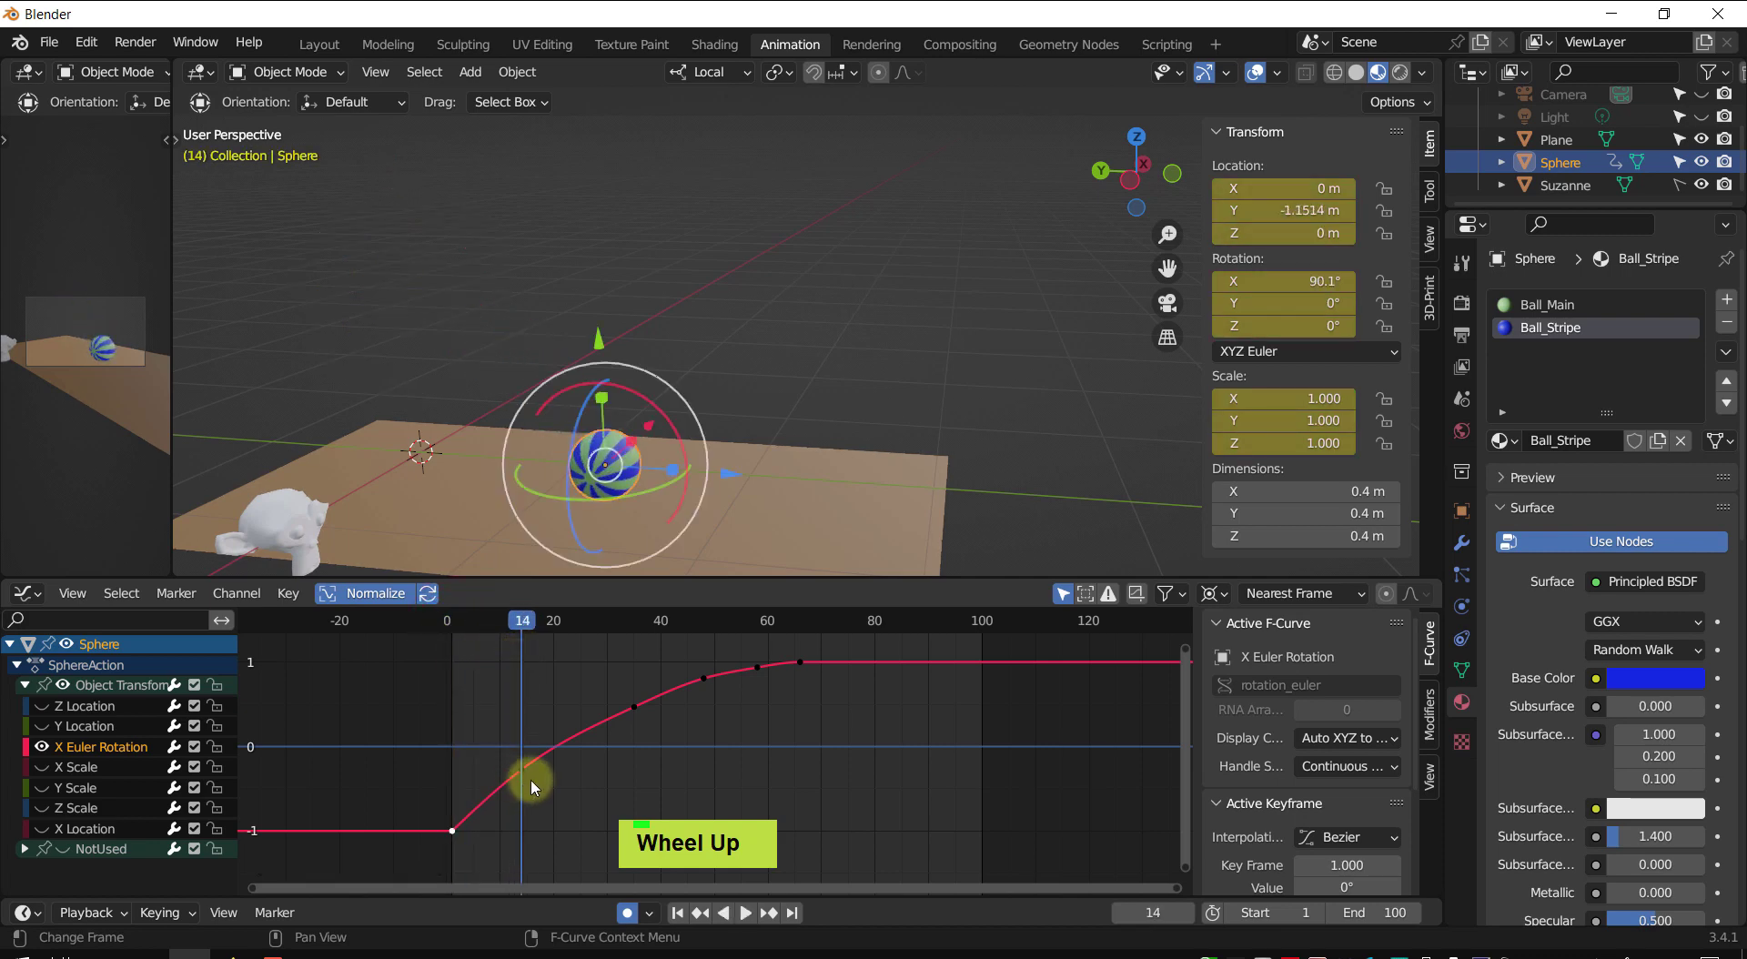
{"action": "scroll", "coordinate": [482, 791], "scroll_direction": "up", "scroll_amount": 1}
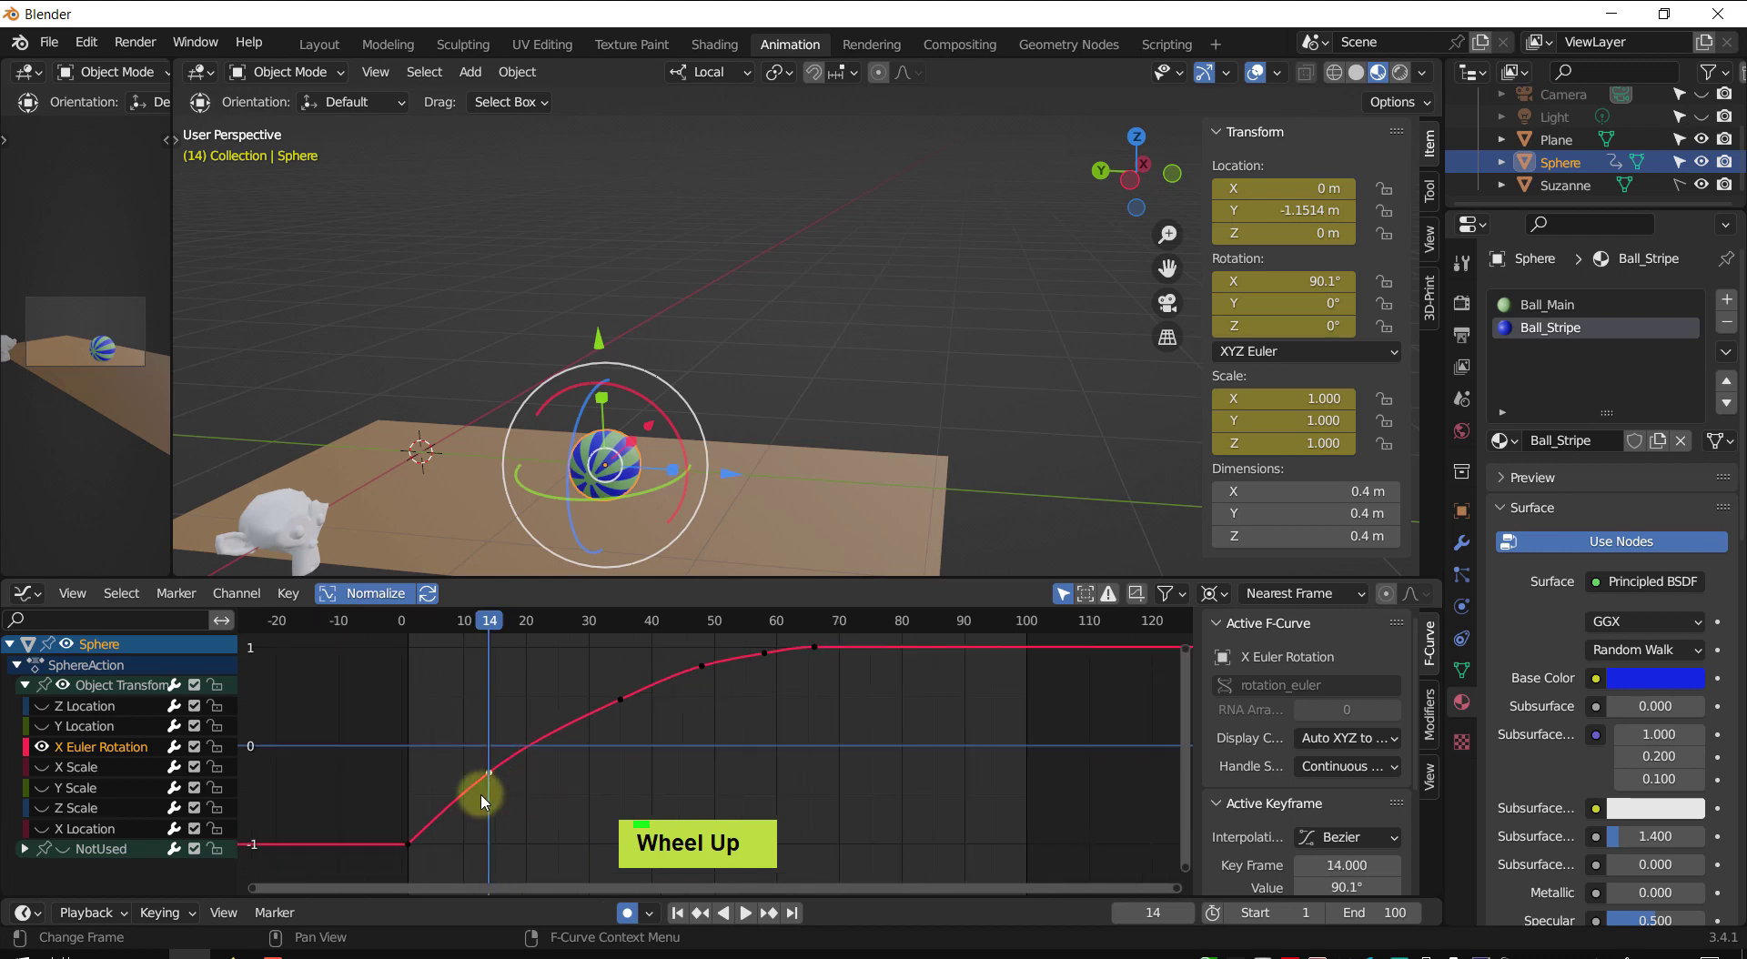
{"action": "middle_click_drag", "start_coordinate": [518, 788], "coordinate": [559, 768], "text": "shift"}
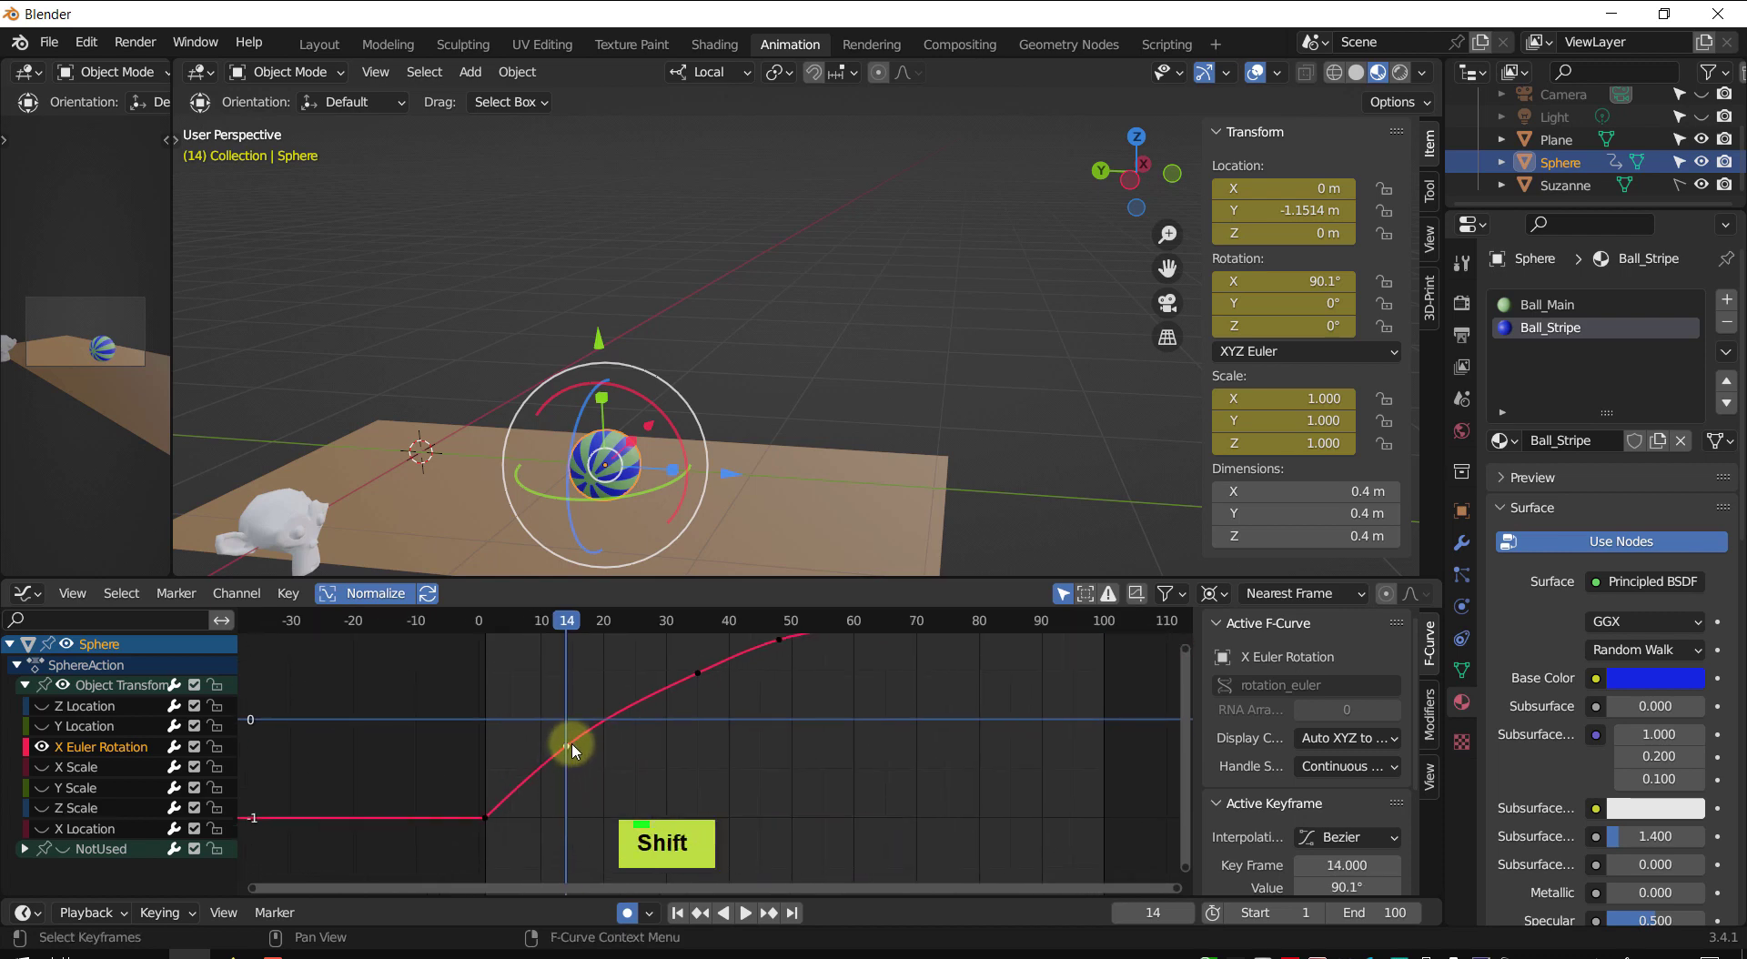
{"action": "key", "text": "v"}
{"action": "left_click", "coordinate": [554, 738]}
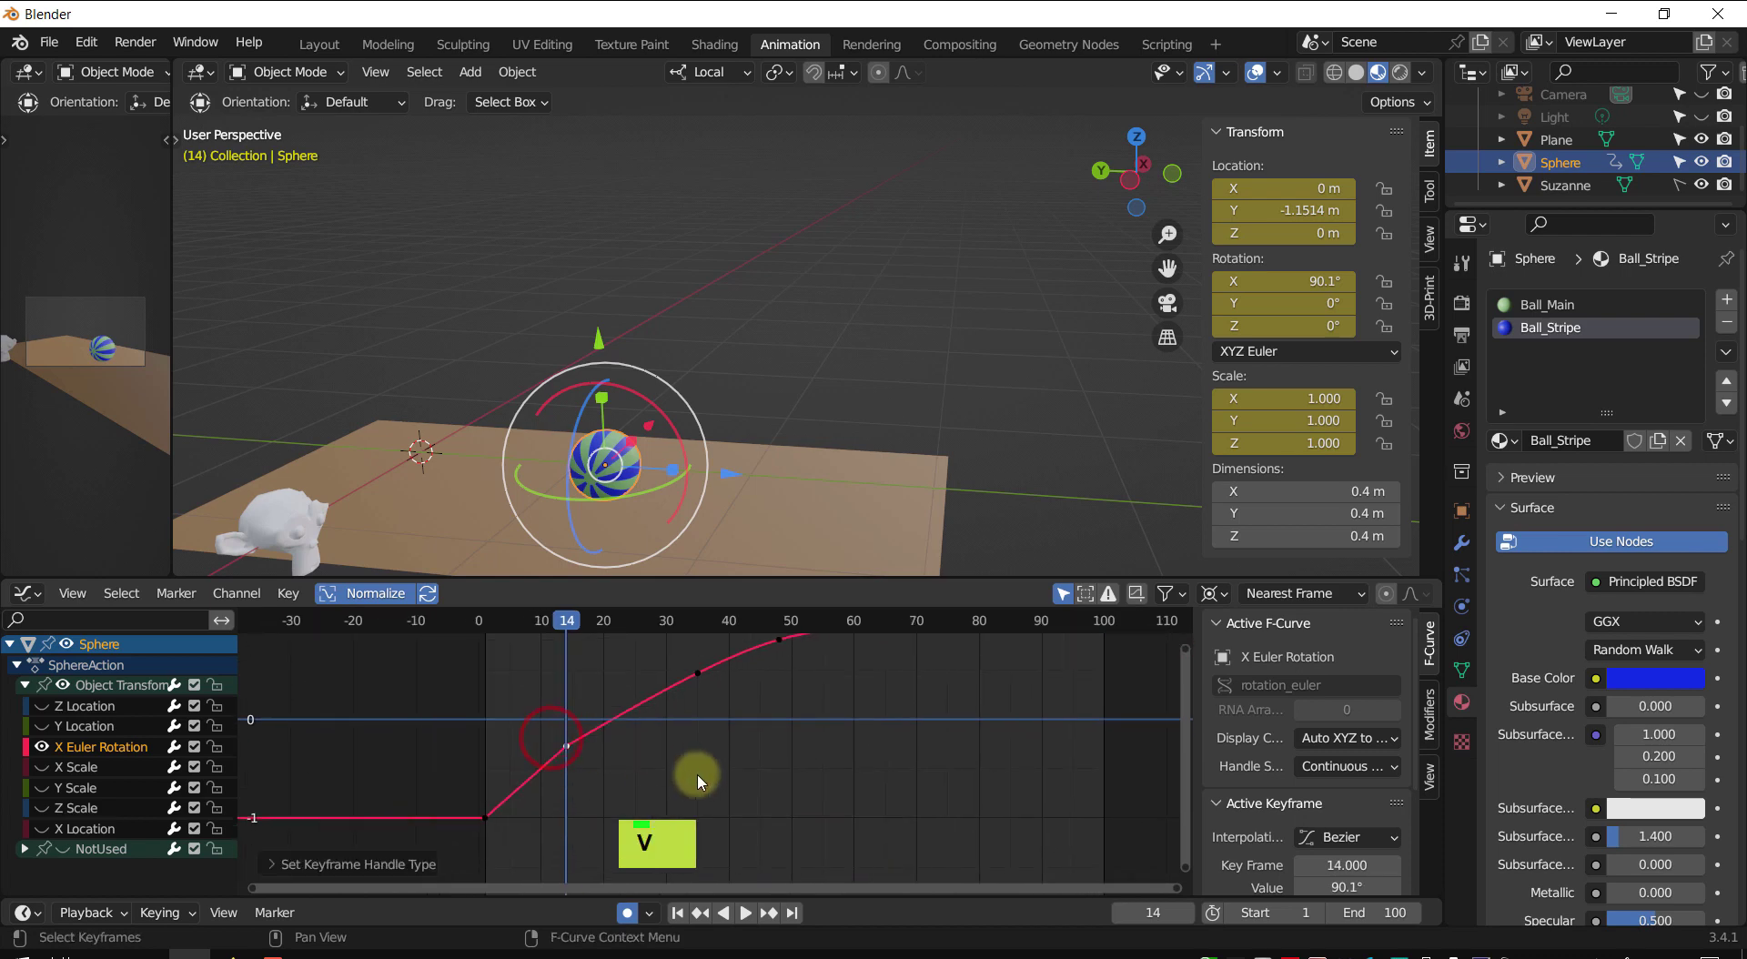
- Apply Vector handles to the X Euler Rotation keyframe at frame 14 again and turn on the display of its handles
{"action": "left_click", "coordinate": [510, 798]}
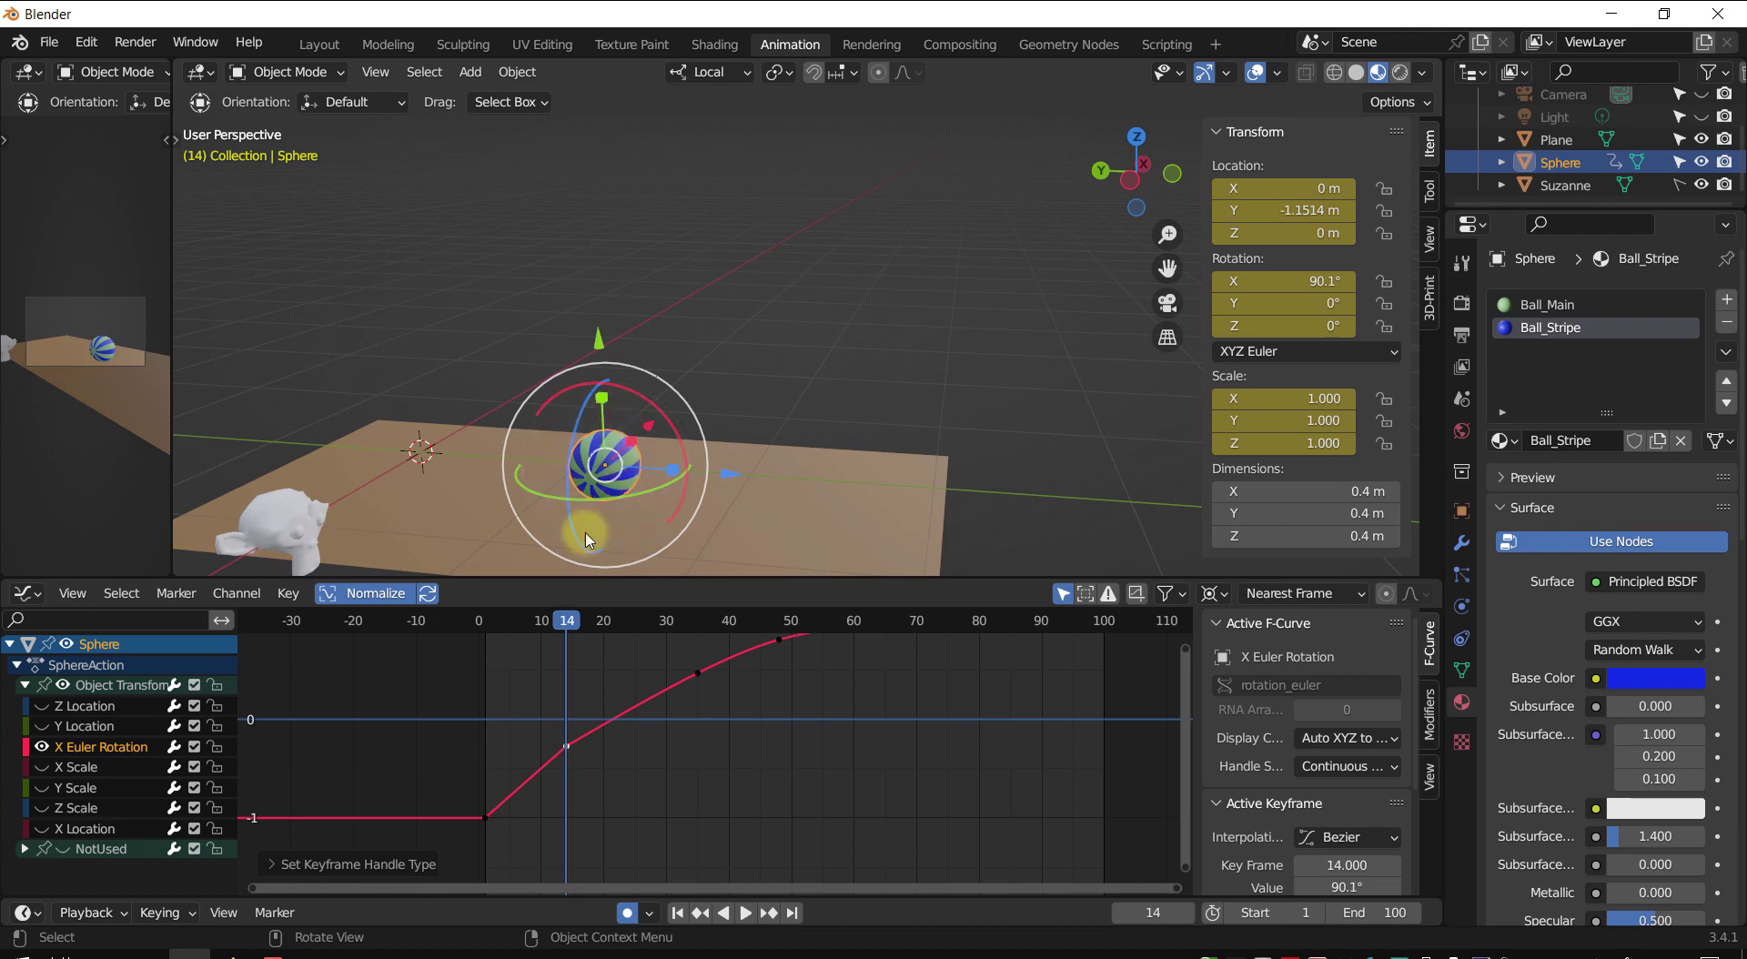
{"action": "mouse_move", "coordinate": [570, 616]}
{"action": "left_mouse_down"}
{"action": "mouse_move", "coordinate": [475, 611]}
{"action": "mouse_move", "coordinate": [567, 618]}
{"action": "left_mouse_up"}
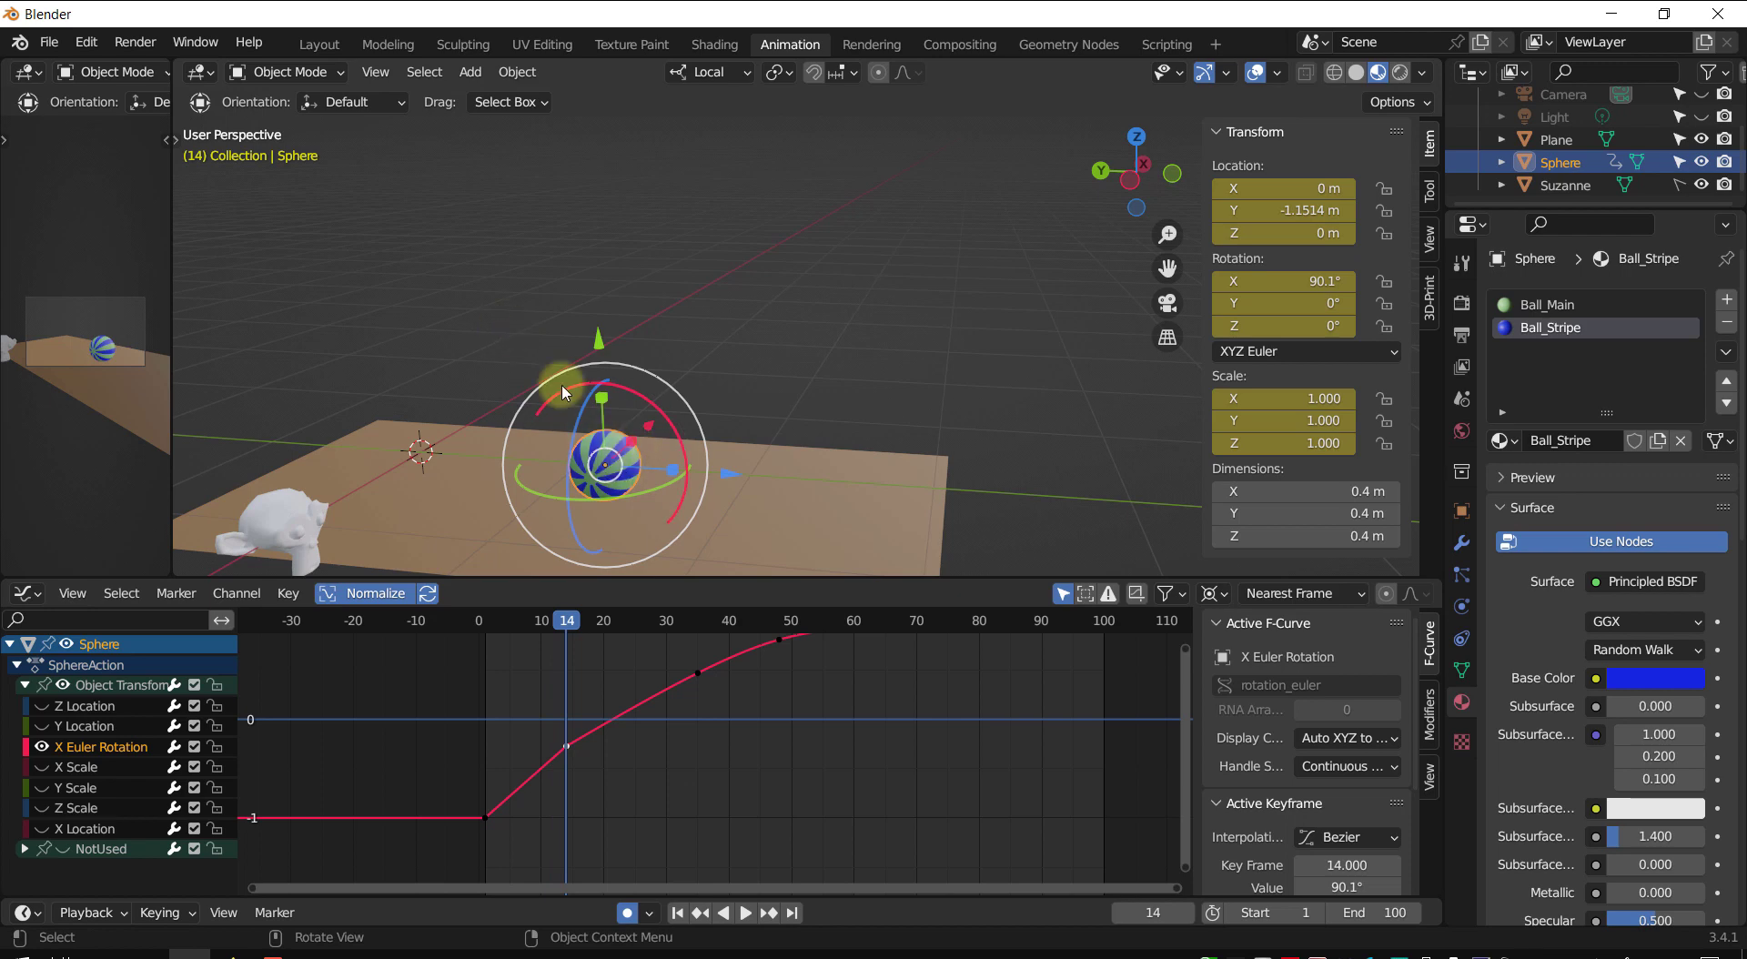
{"action": "key", "text": "v"}
{"action": "left_click", "coordinate": [558, 745]}
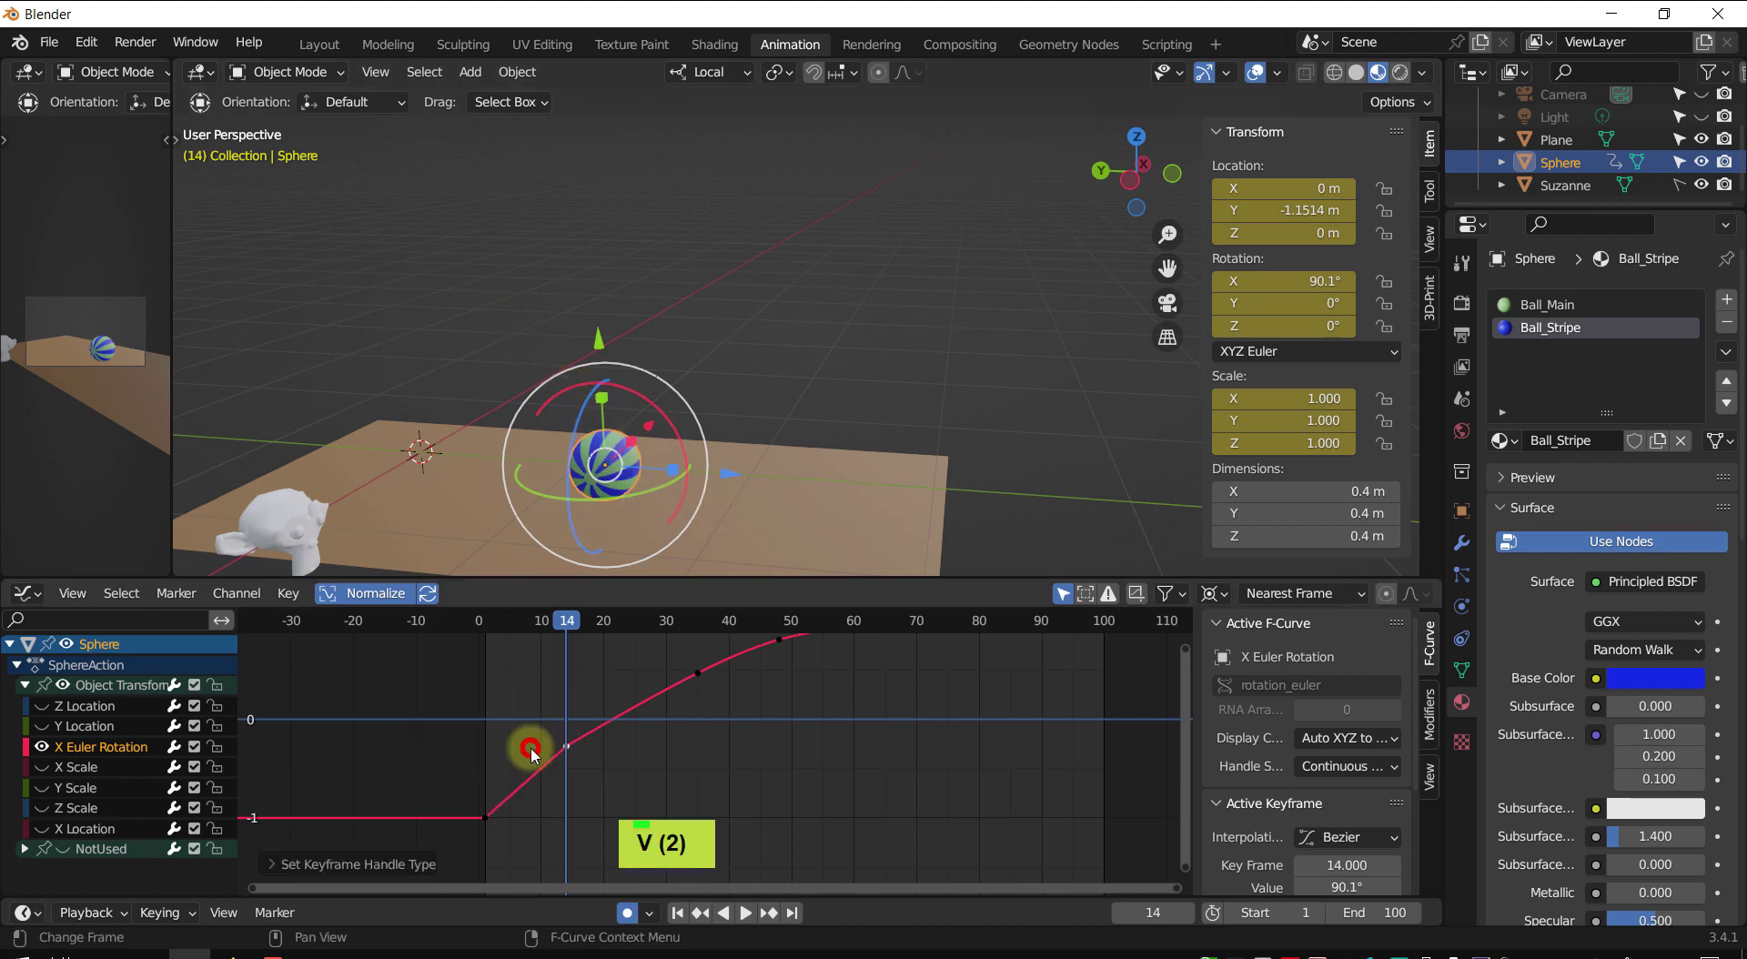
{"action": "double_click", "coordinate": [577, 763]}
{"action": "left_click", "coordinate": [575, 762]}
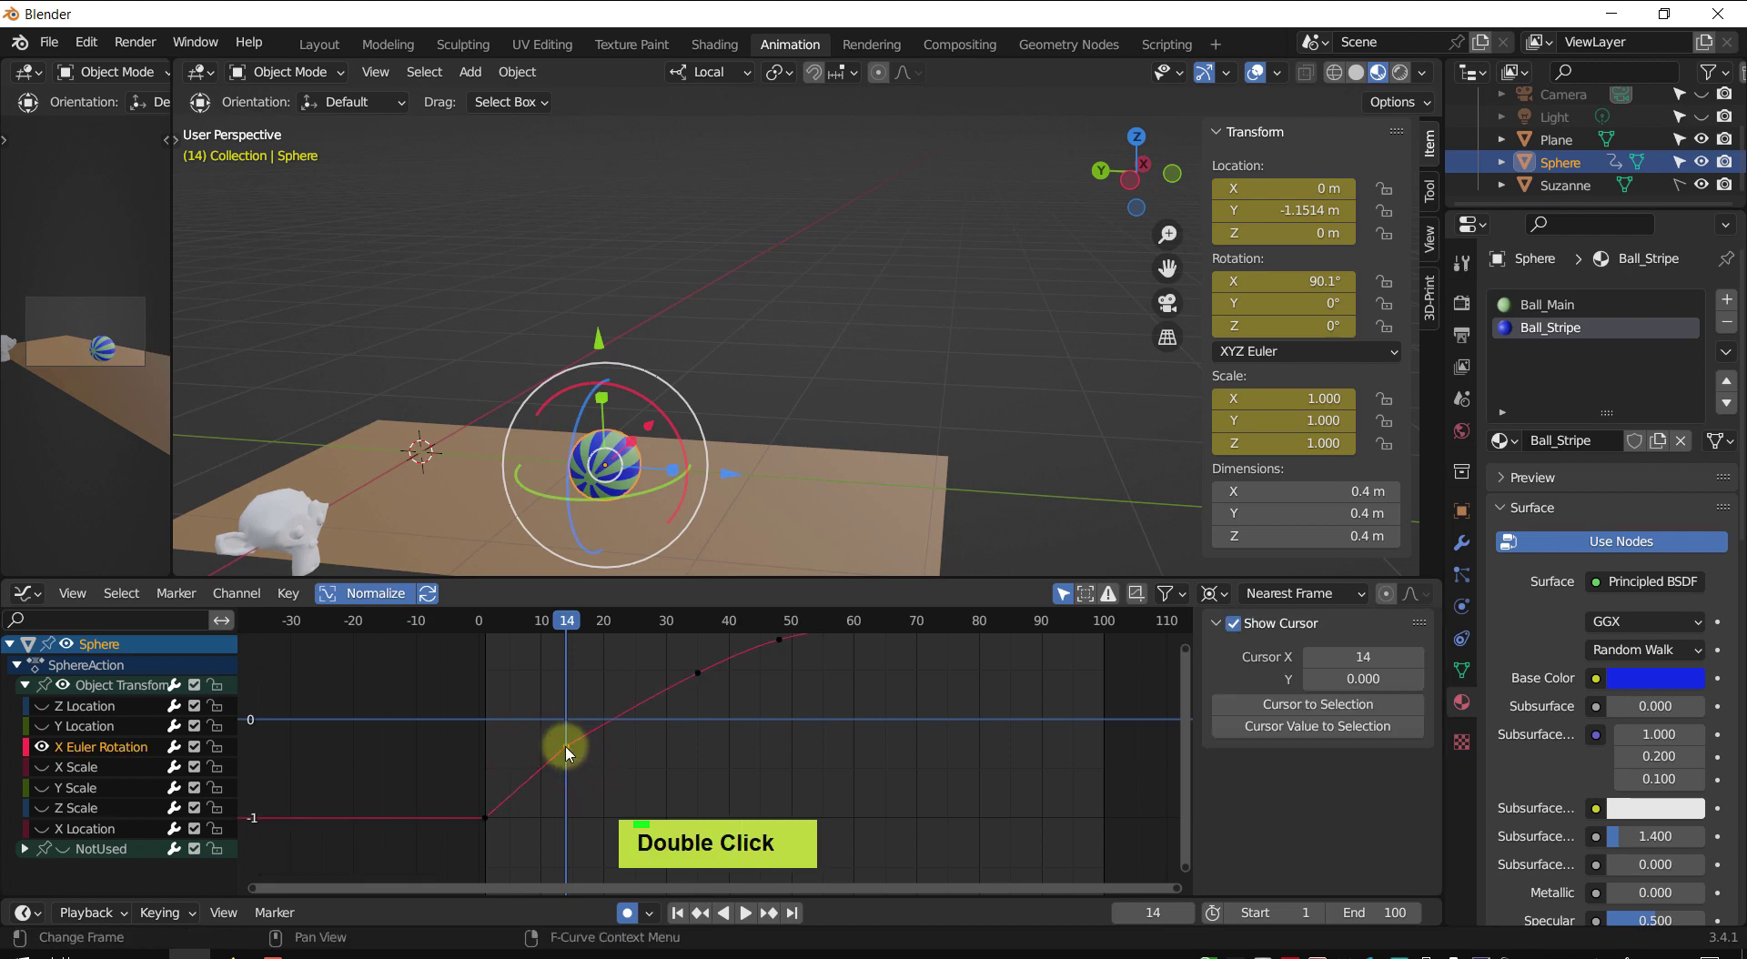
{"action": "left_click", "coordinate": [566, 750]}
{"action": "key", "text": "ctrl+h"}
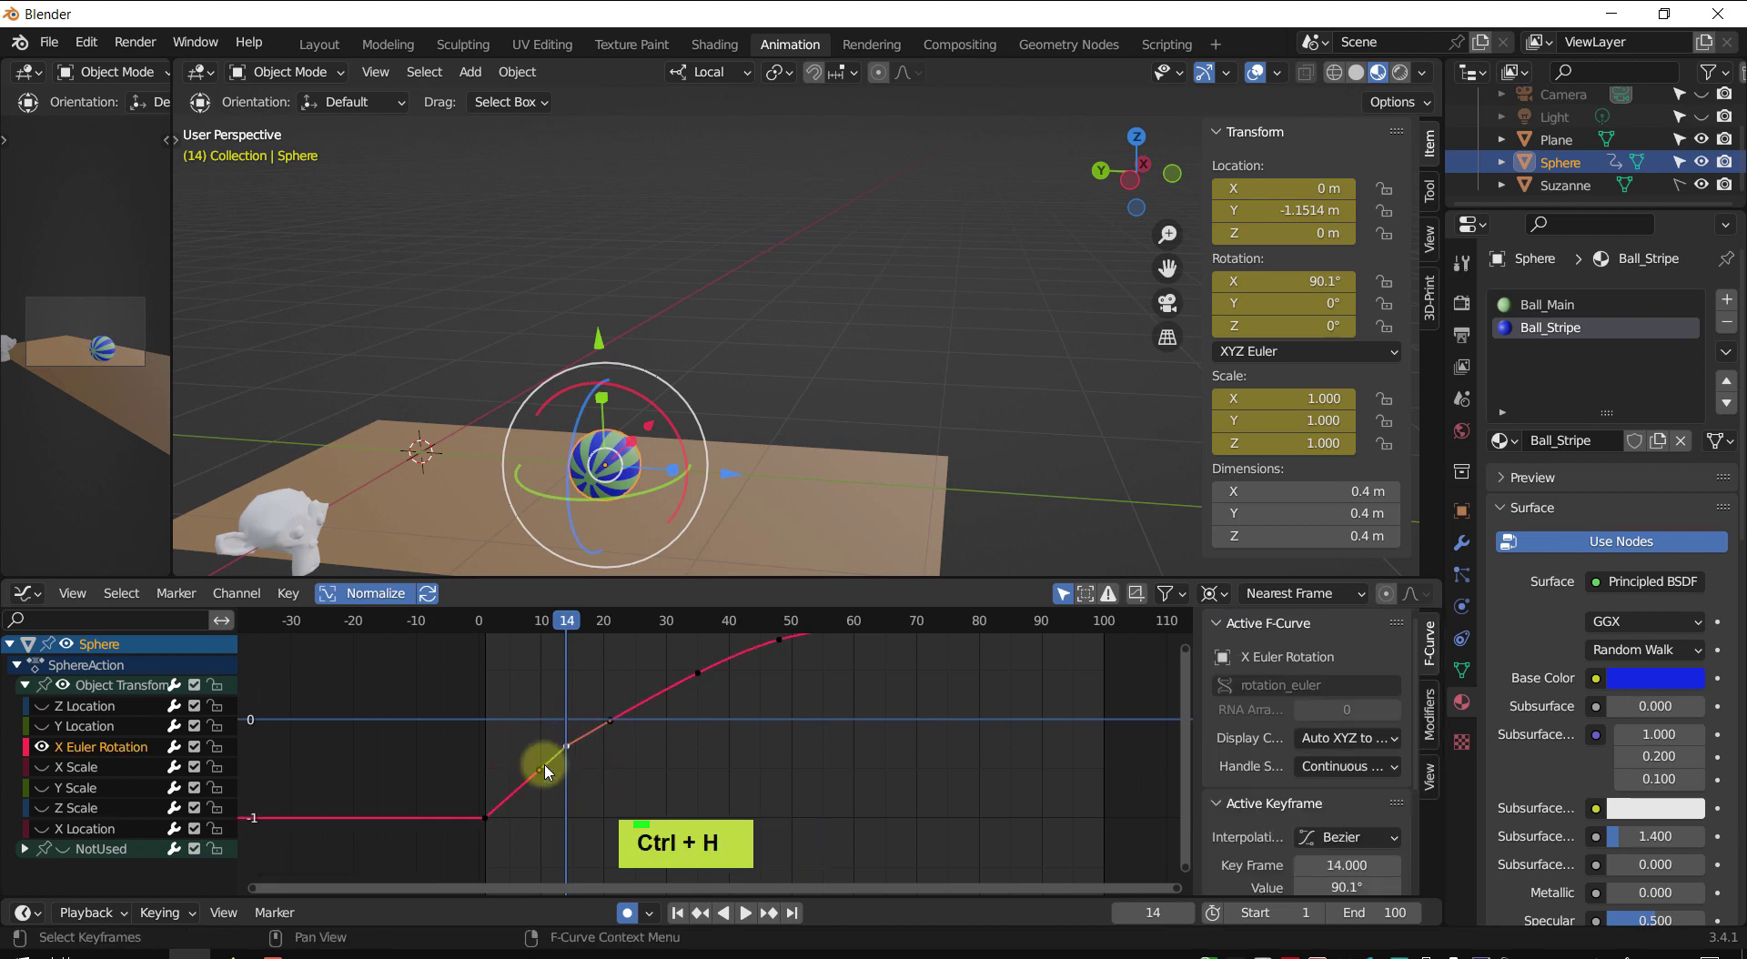
- Level the incoming handle of the X Euler Rotation keyframe at frame 14 and steepen its outgoing handle, checking the motion in between
{"action": "mouse_move", "coordinate": [540, 777]}
{"action": "left_mouse_down"}
{"action": "mouse_move", "coordinate": [533, 750]}
{"action": "mouse_move", "coordinate": [480, 819]}
{"action": "mouse_move", "coordinate": [500, 768]}
{"action": "mouse_move", "coordinate": [536, 749]}
{"action": "left_mouse_up"}
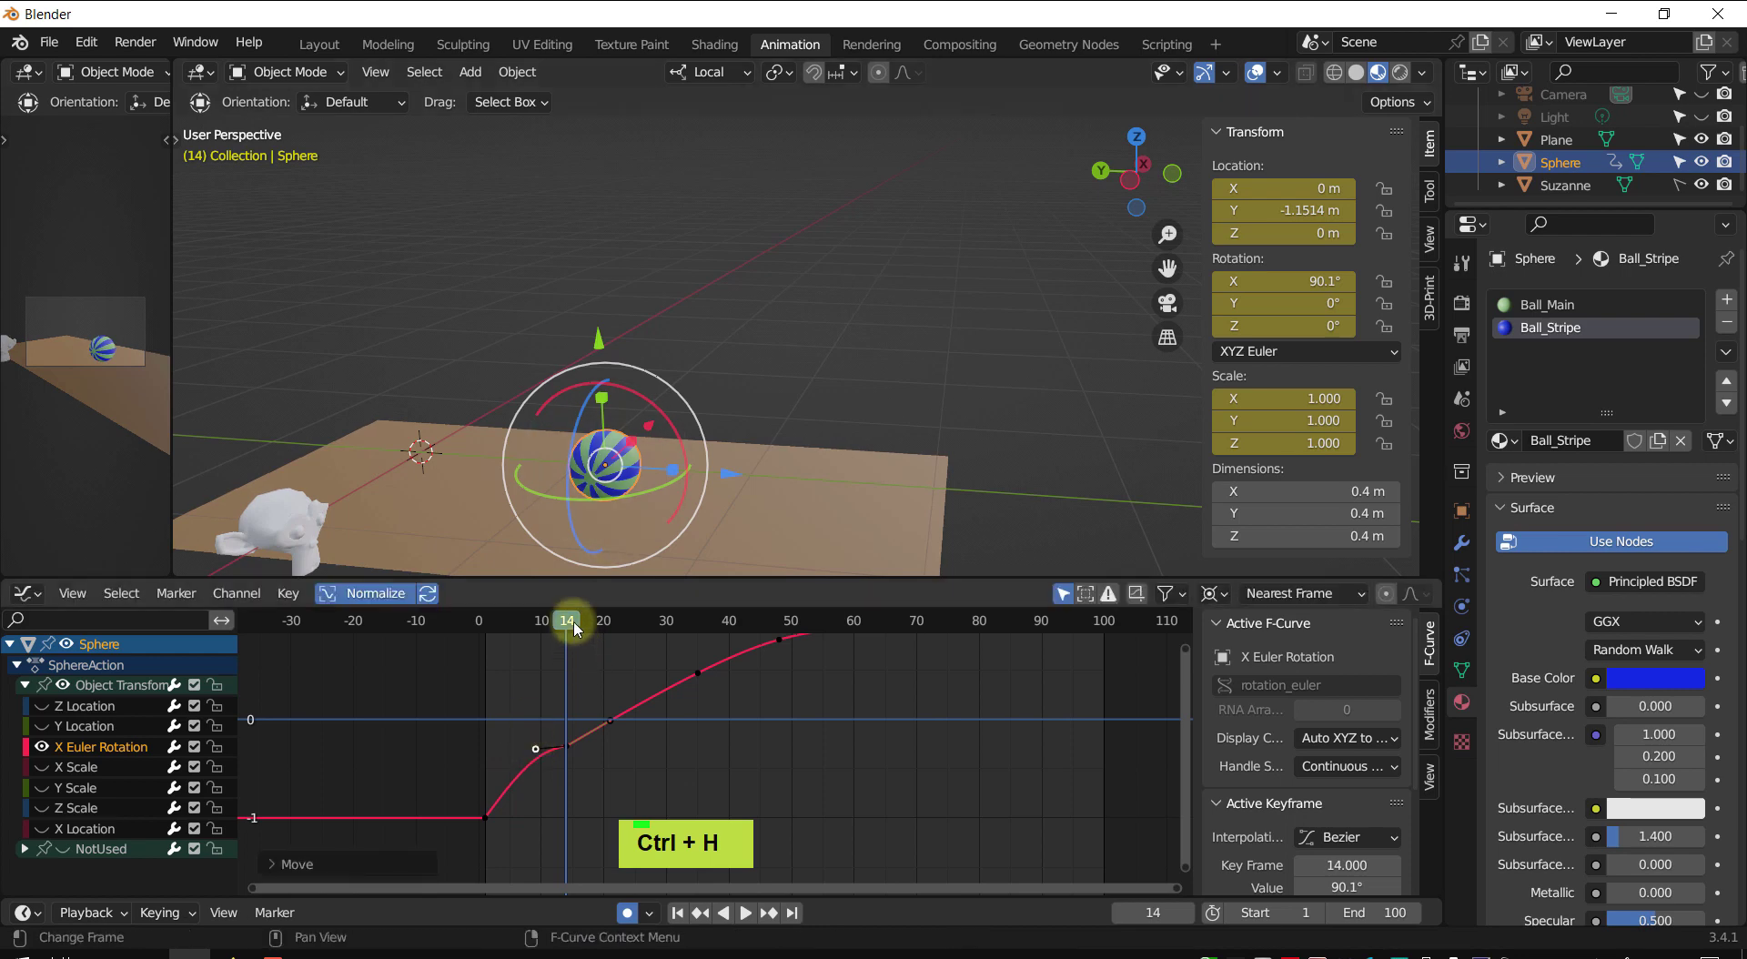
{"action": "left_click_drag", "start_coordinate": [570, 619], "coordinate": [500, 622]}
{"action": "left_click_drag", "start_coordinate": [515, 623], "coordinate": [566, 628]}
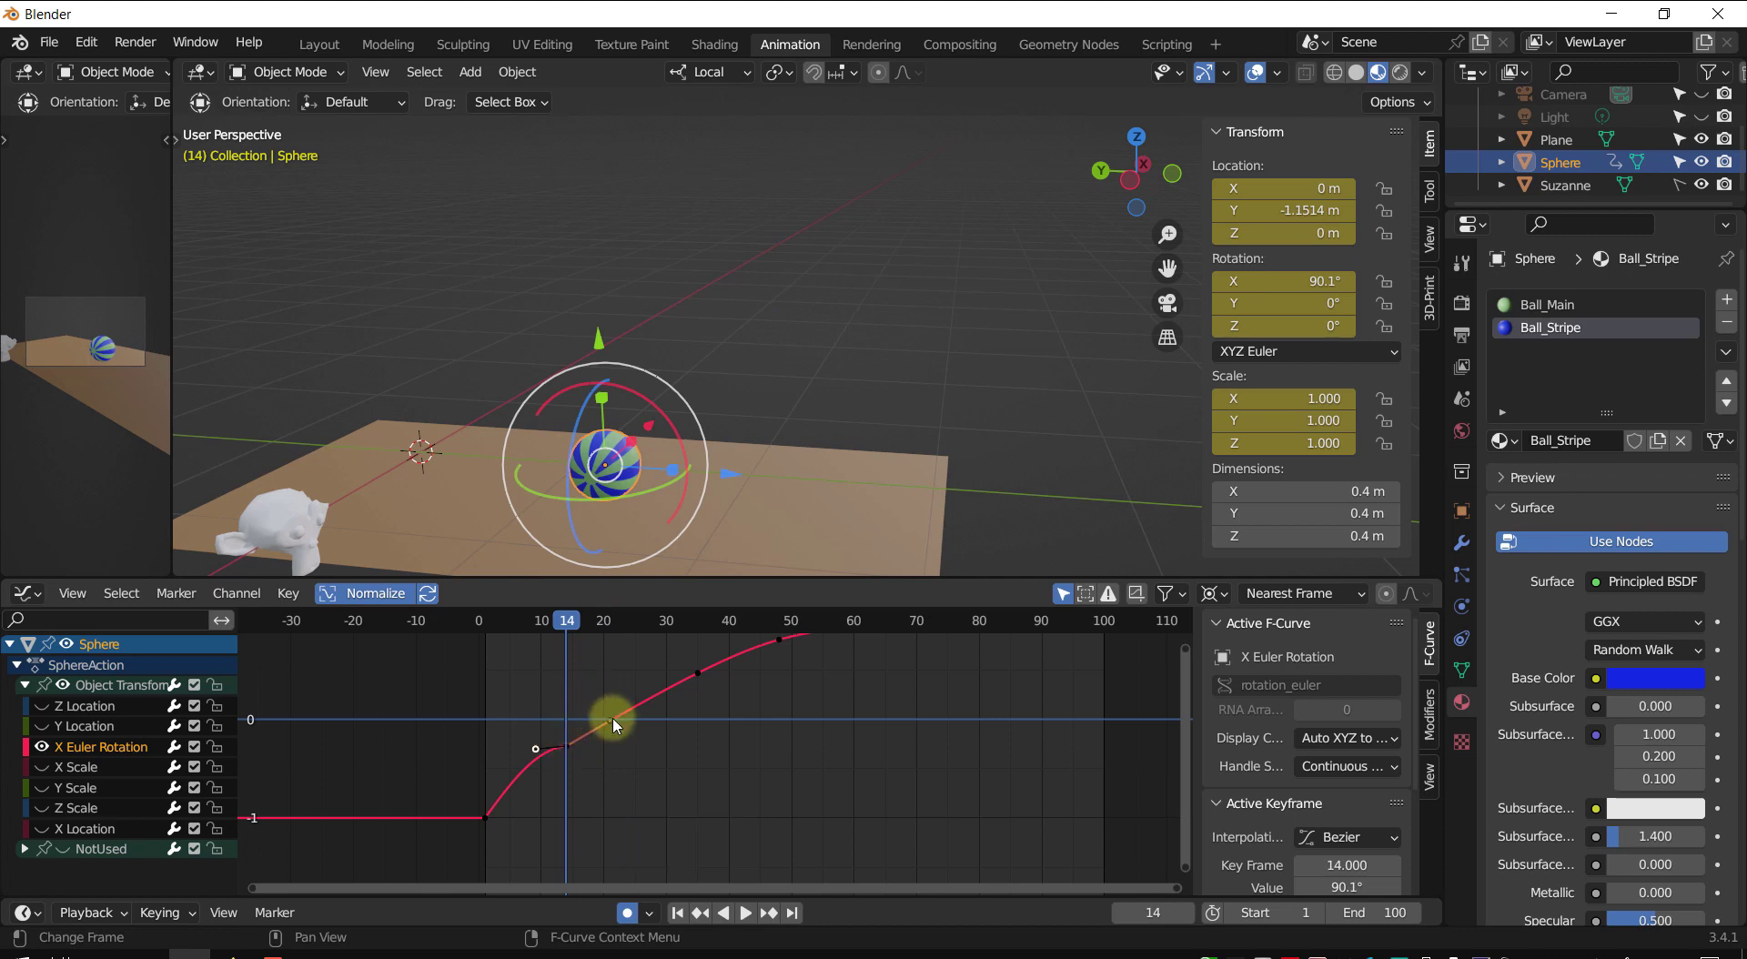
{"action": "left_click_drag", "start_coordinate": [615, 725], "coordinate": [592, 685]}
{"action": "key", "text": "space"}
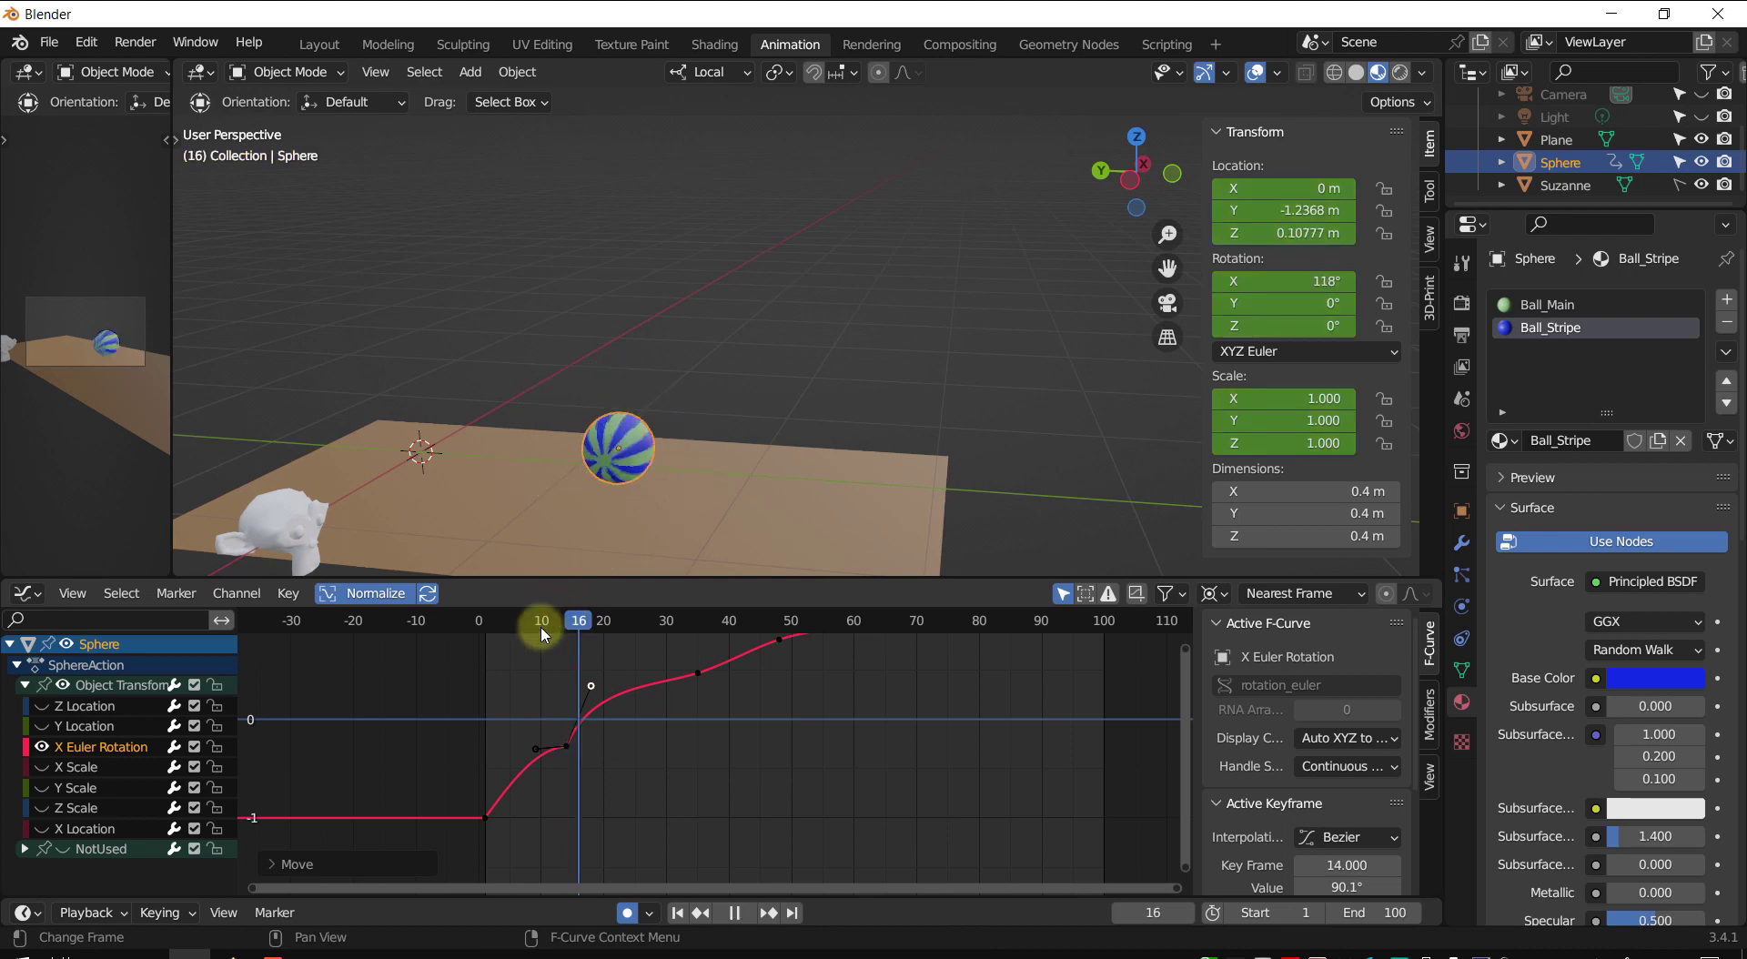
- At frame 35, set the X Euler Rotation keyframe's handle type to Vector and raise its incoming handle level with the keyframe
{"action": "left_click_drag", "start_coordinate": [615, 640], "coordinate": [700, 678]}
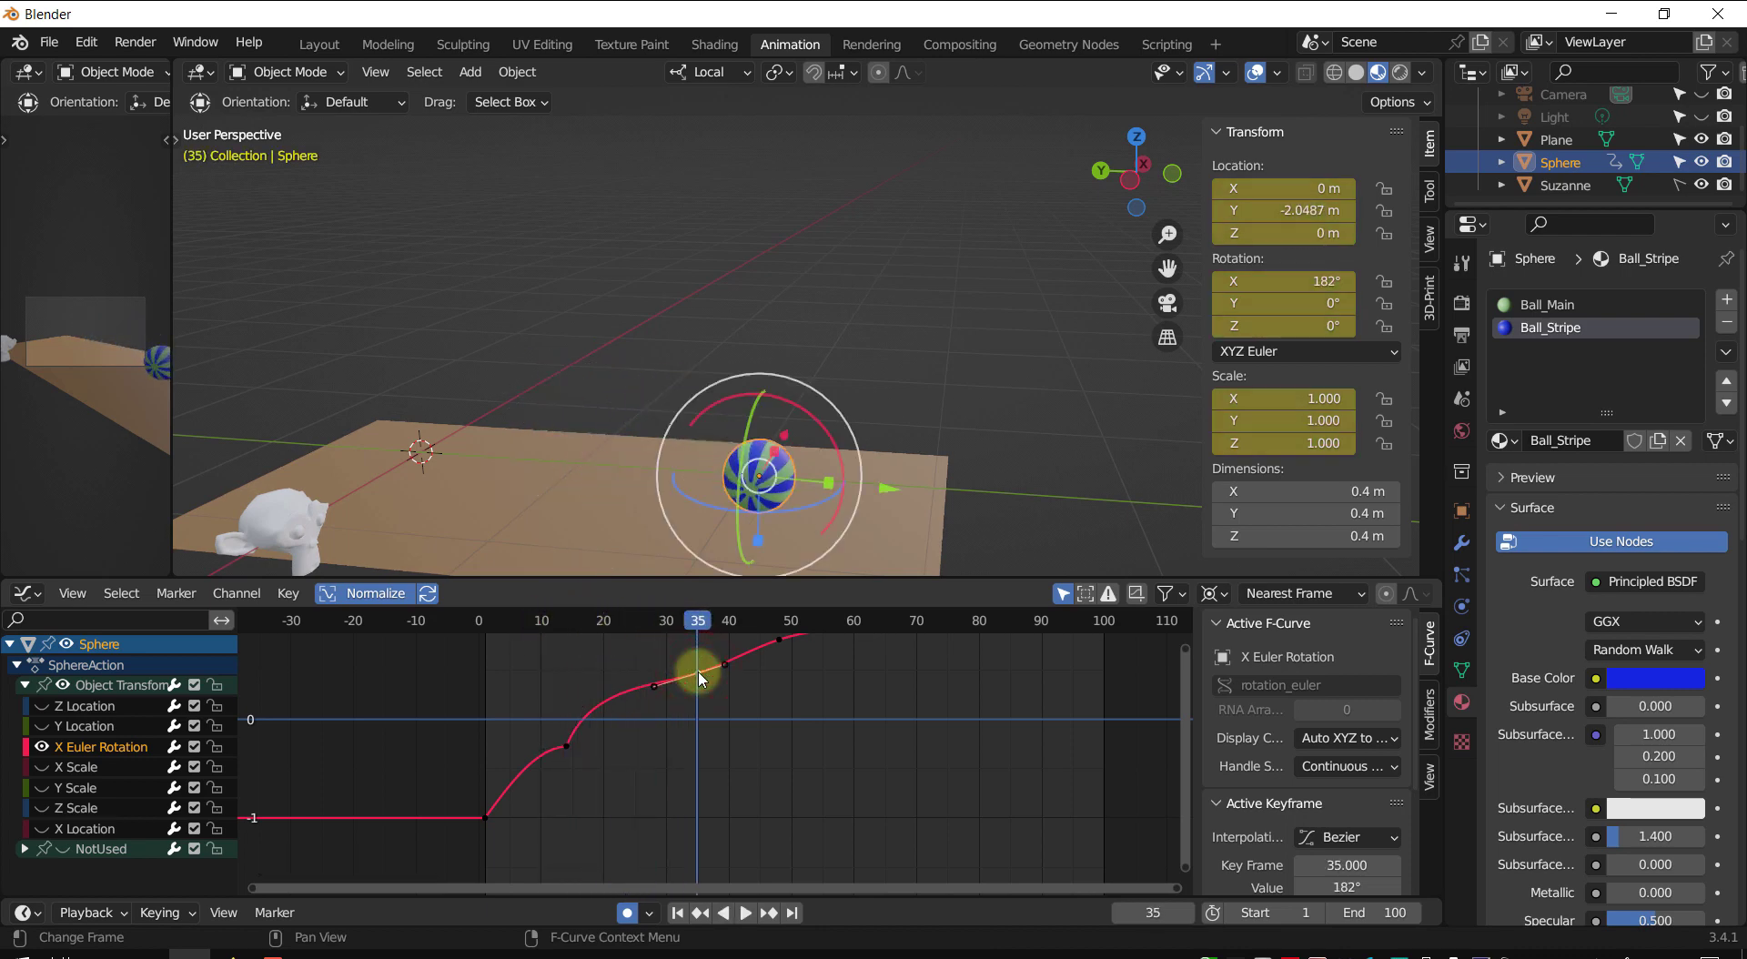
{"action": "key", "text": "v"}
{"action": "left_click", "coordinate": [686, 672]}
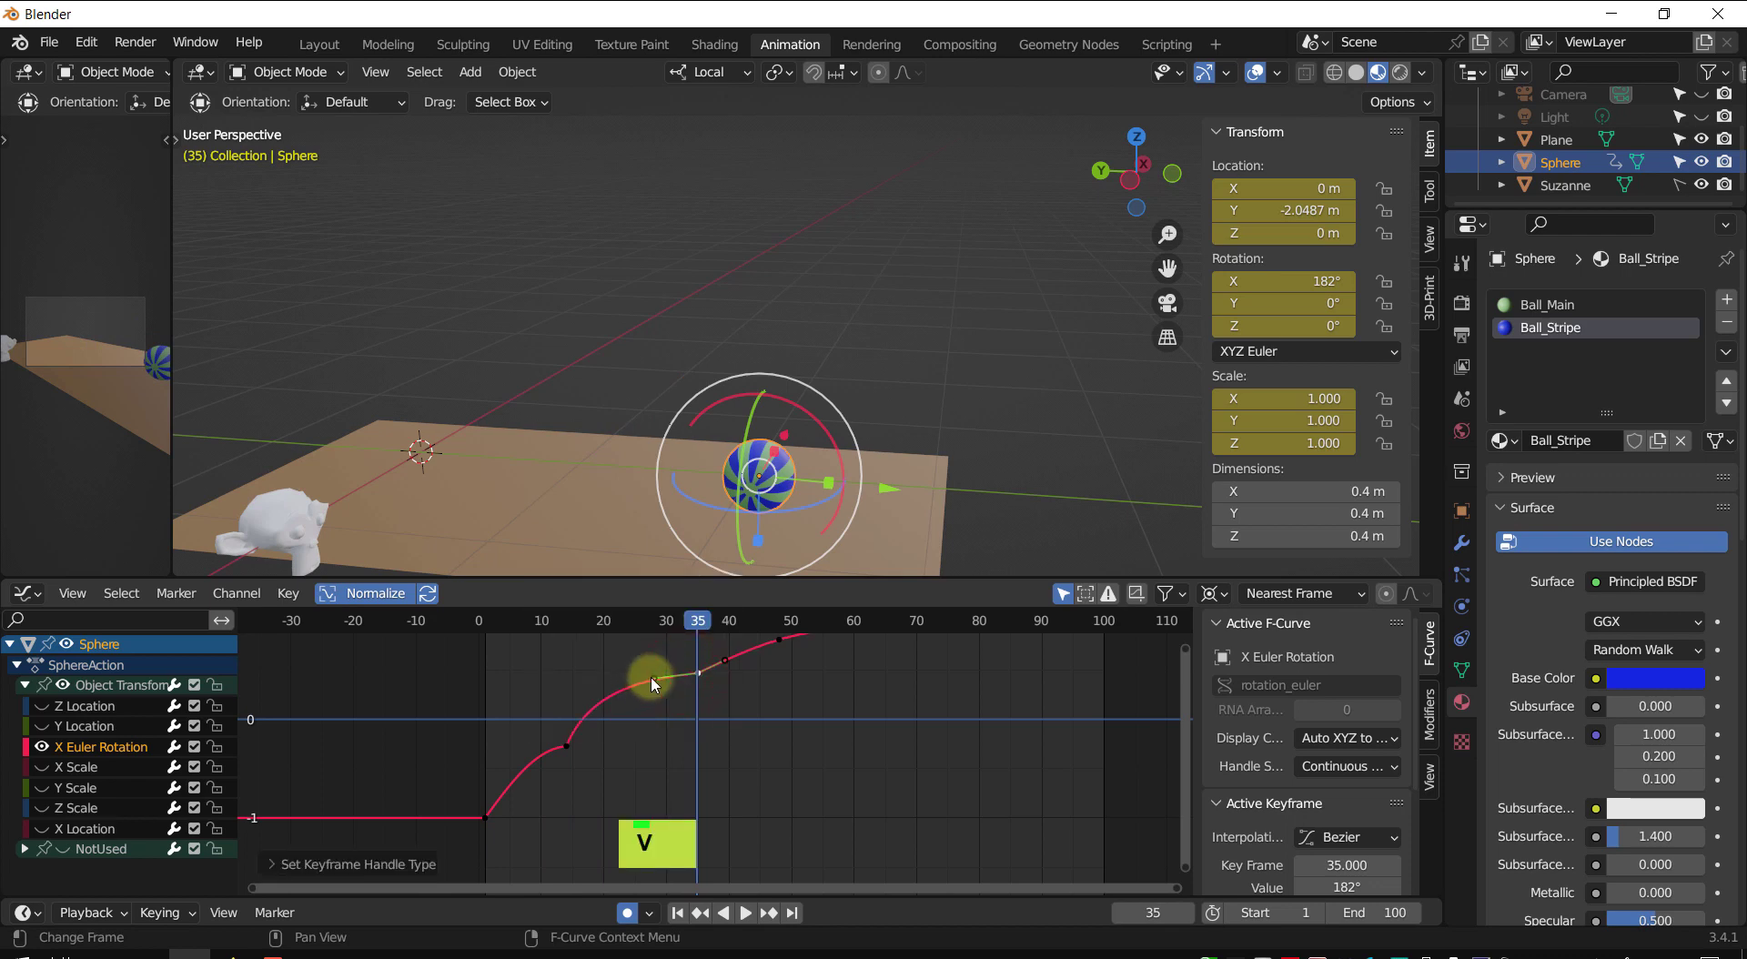
{"action": "left_click_drag", "start_coordinate": [655, 679], "coordinate": [674, 669]}
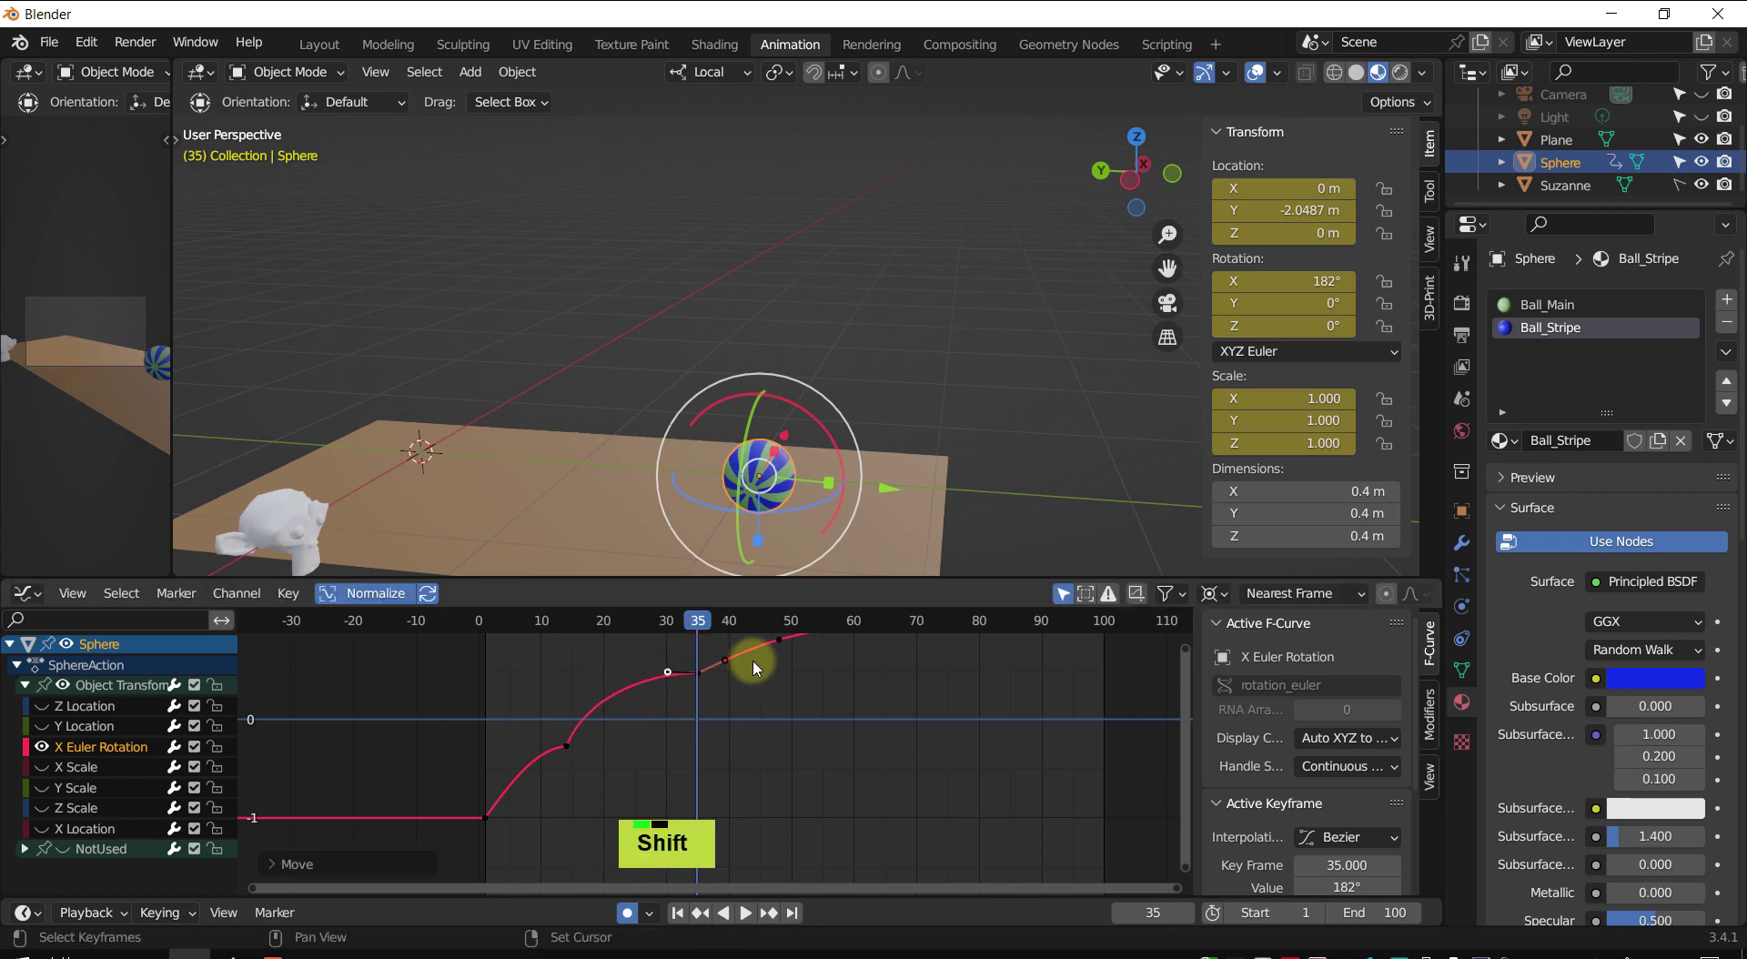
- Set the X Euler Rotation keyframe at frame 48 to Vector handles and raise the outgoing handle of the frame 35 keyframe
{"action": "middle_click_drag", "start_coordinate": [752, 655], "coordinate": [663, 633], "text": "shift"}
{"action": "middle_click_drag", "start_coordinate": [522, 742], "coordinate": [504, 767], "text": "shift"}
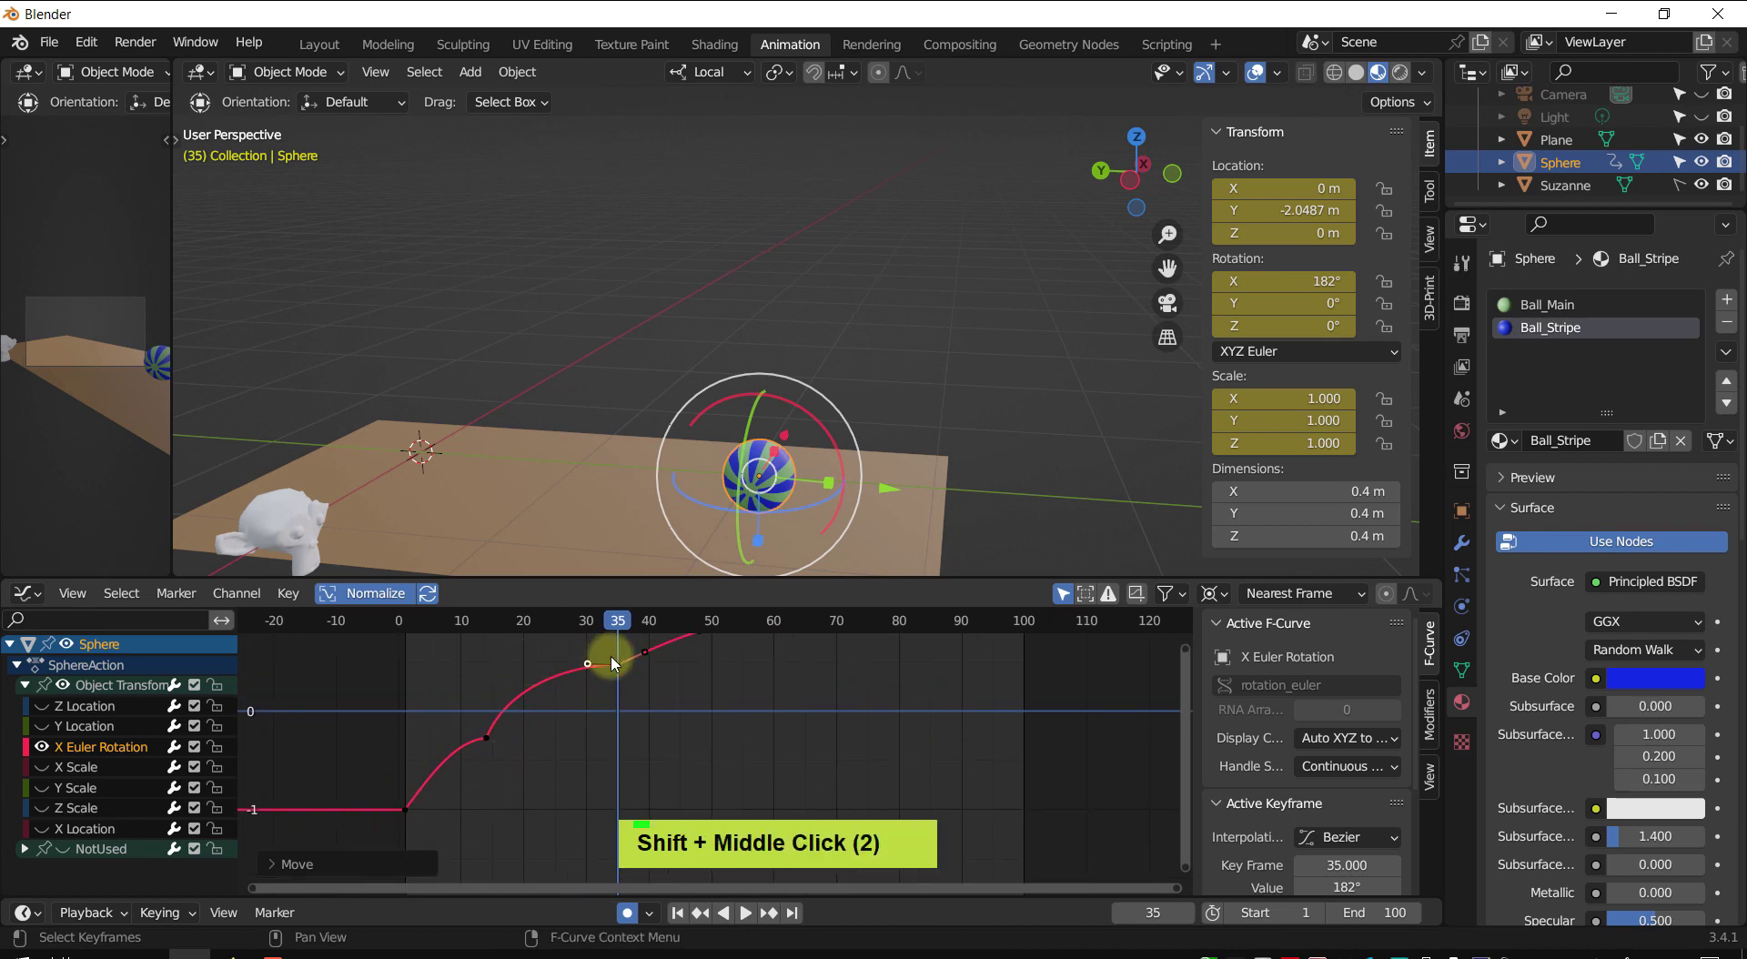
{"action": "middle_click_drag", "start_coordinate": [613, 663], "coordinate": [596, 733], "text": "shift"}
{"action": "scroll", "coordinate": [637, 669], "scroll_direction": "up", "scroll_amount": 1}
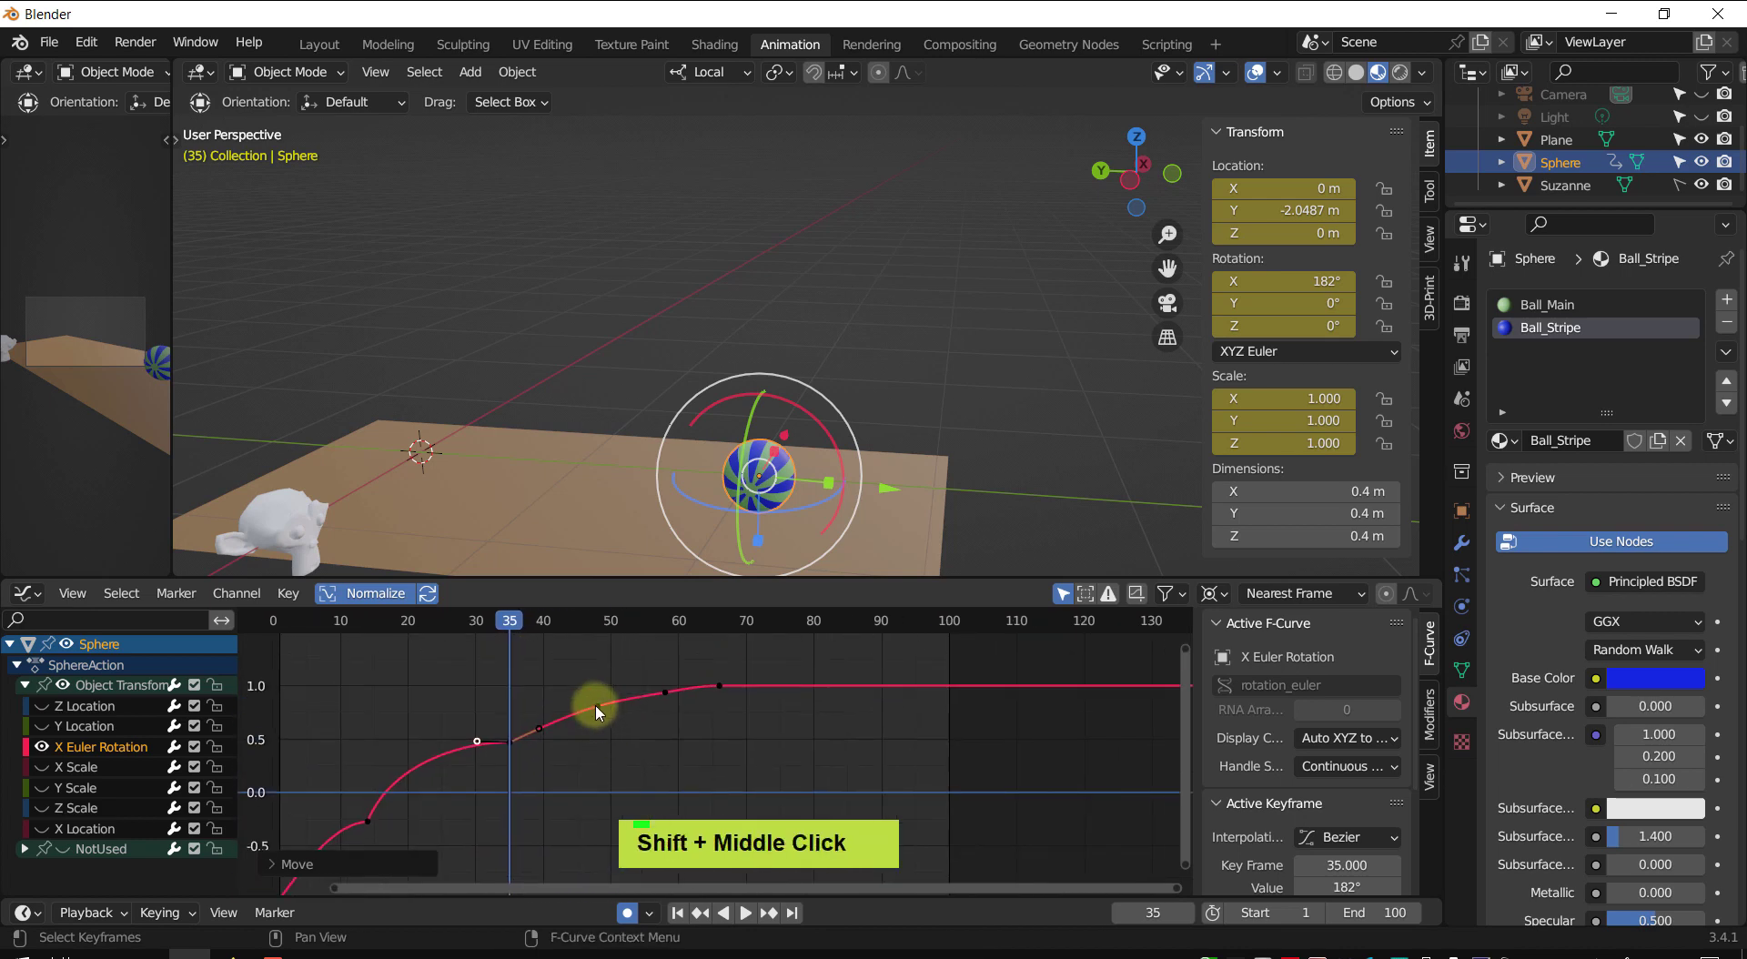
{"action": "left_click", "coordinate": [597, 709]}
{"action": "key", "text": "v"}
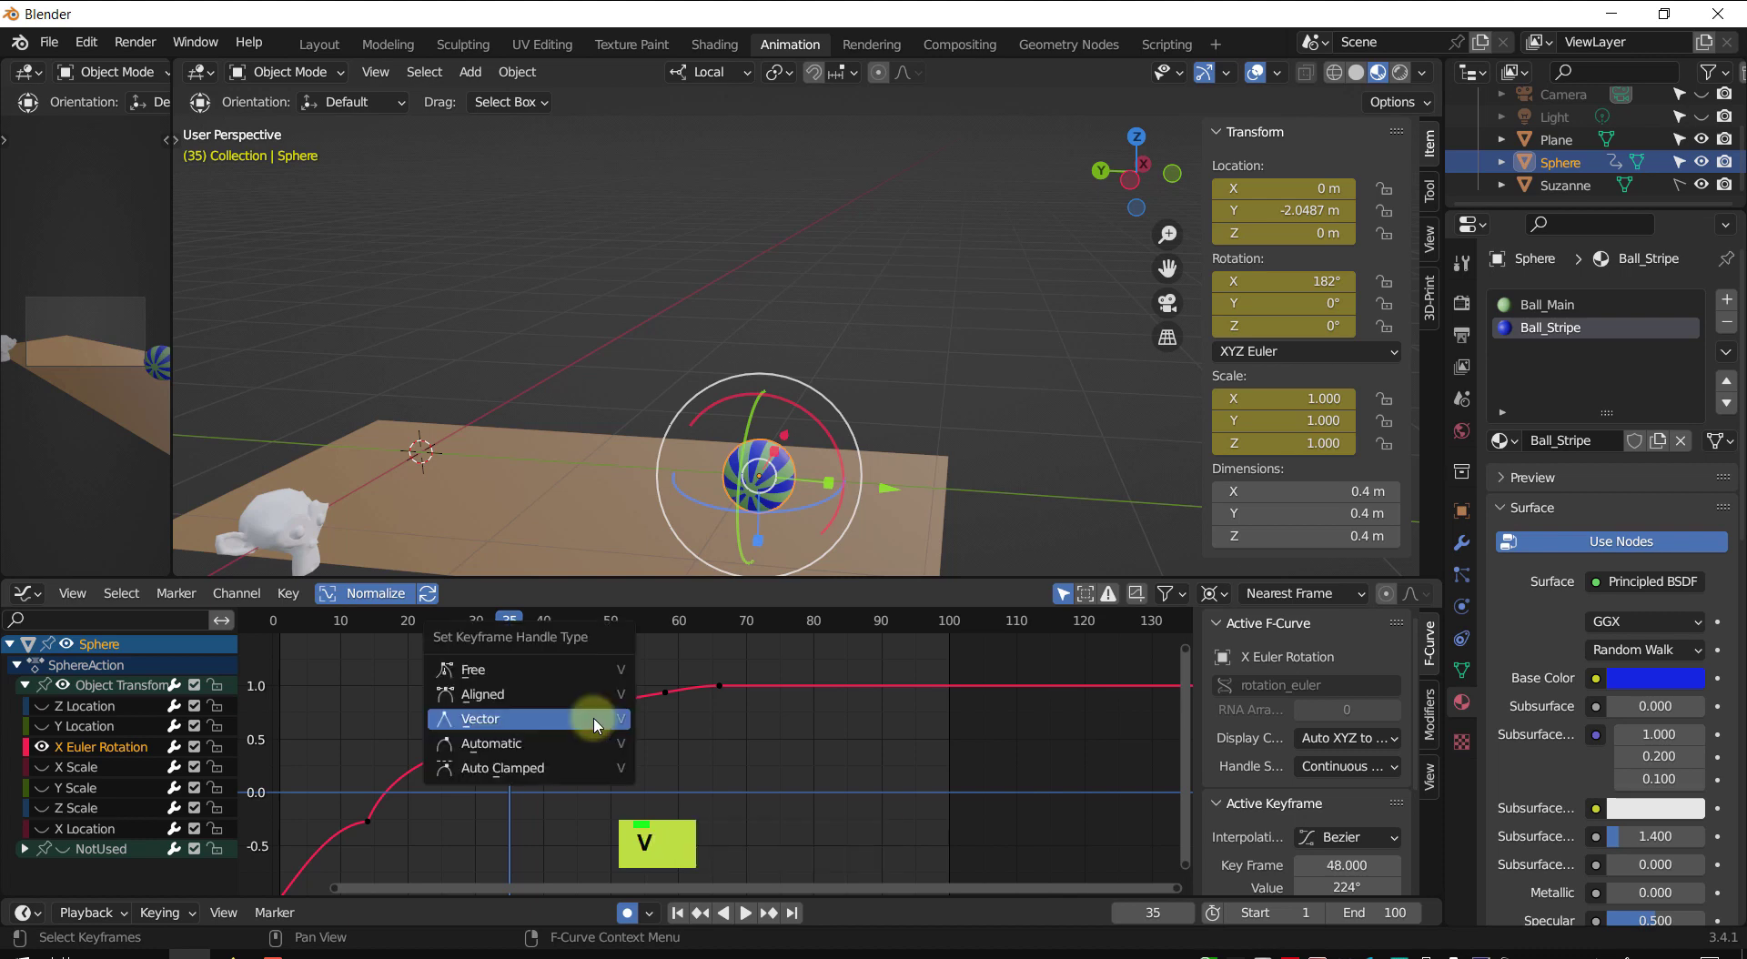
{"action": "left_click", "coordinate": [553, 712]}
{"action": "left_click", "coordinate": [512, 744]}
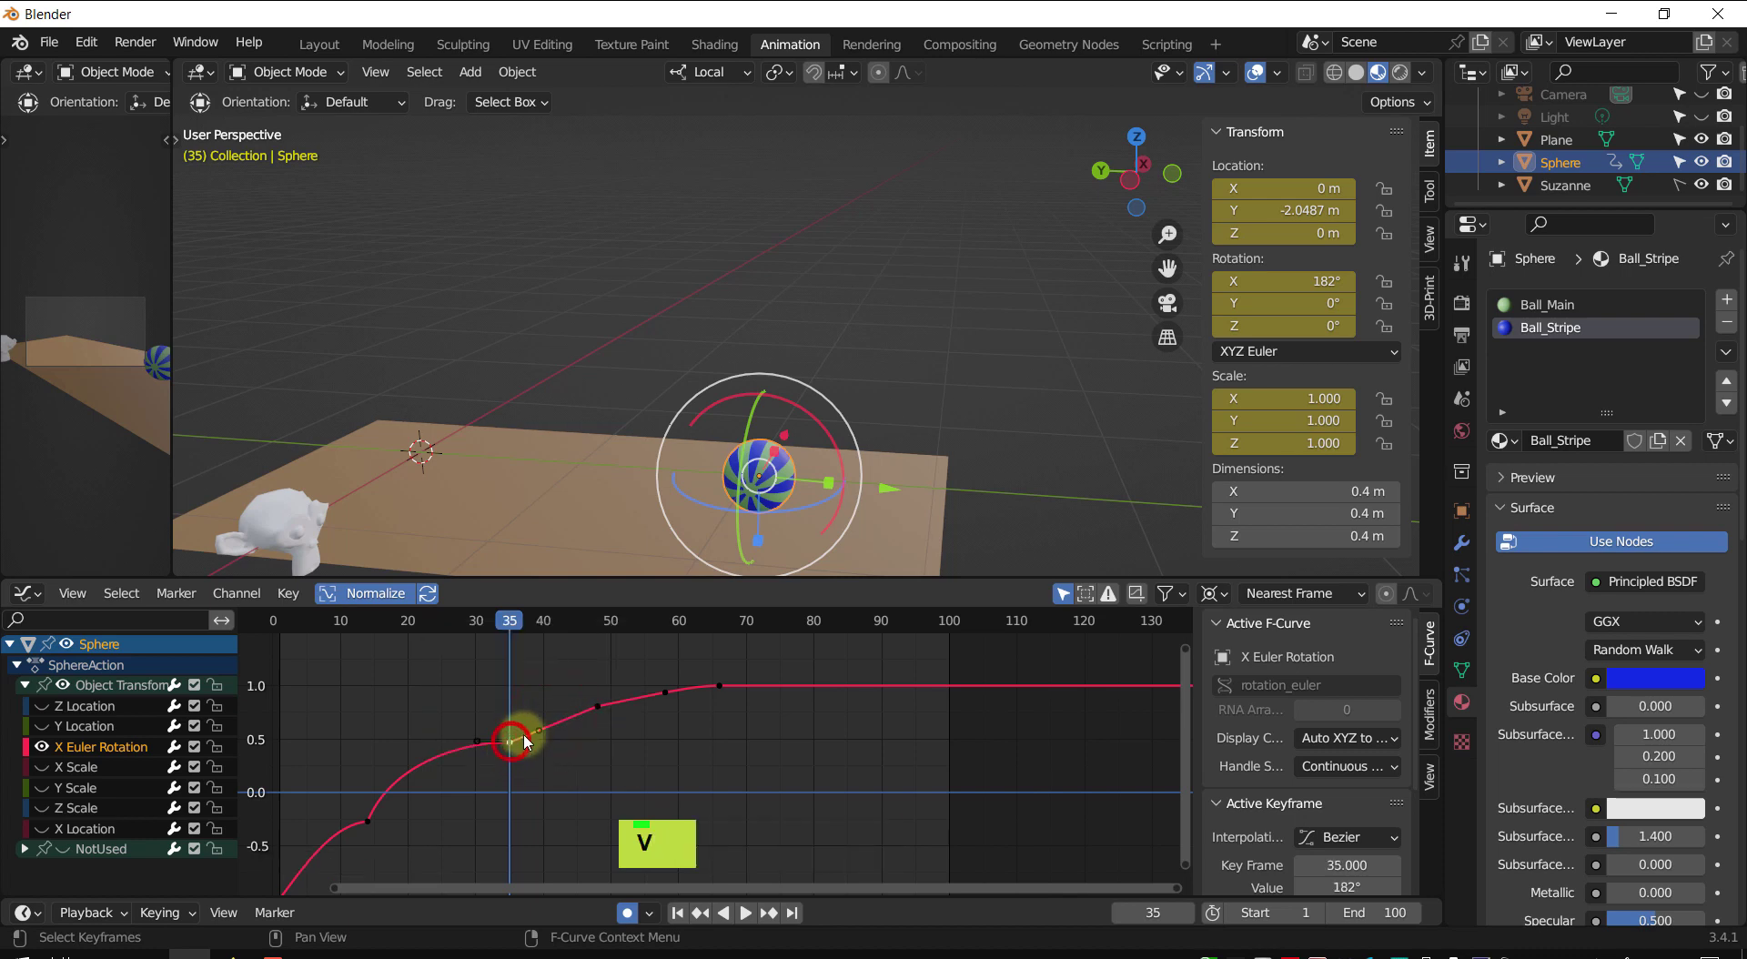
{"action": "left_click_drag", "start_coordinate": [542, 735], "coordinate": [534, 719]}
{"action": "scroll", "coordinate": [575, 701], "scroll_direction": "up", "scroll_amount": 1}
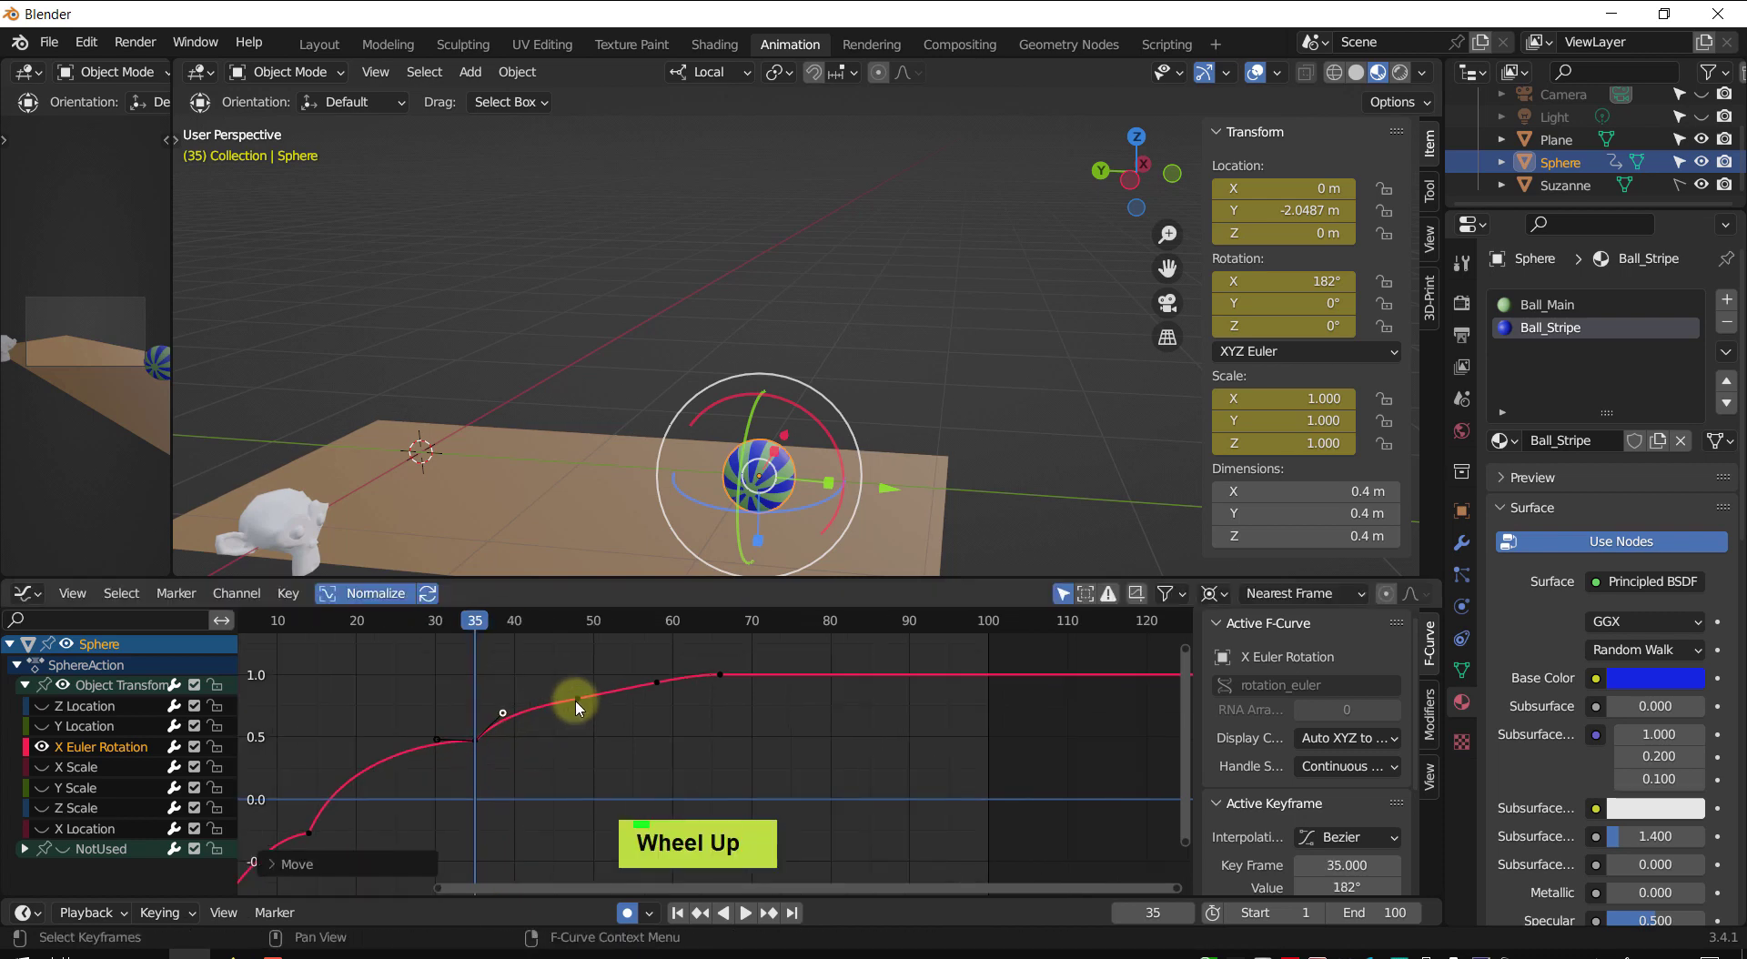
- Scrub to frame 49 and set the handle type of the X Euler Rotation keyframe at frame 58 to Vector
{"action": "left_click", "coordinate": [578, 699]}
{"action": "left_click_drag", "start_coordinate": [479, 625], "coordinate": [570, 671]}
{"action": "scroll", "coordinate": [573, 686], "scroll_direction": "up", "scroll_amount": 3}
{"action": "left_click", "coordinate": [640, 663]}
{"action": "key", "text": "v"}
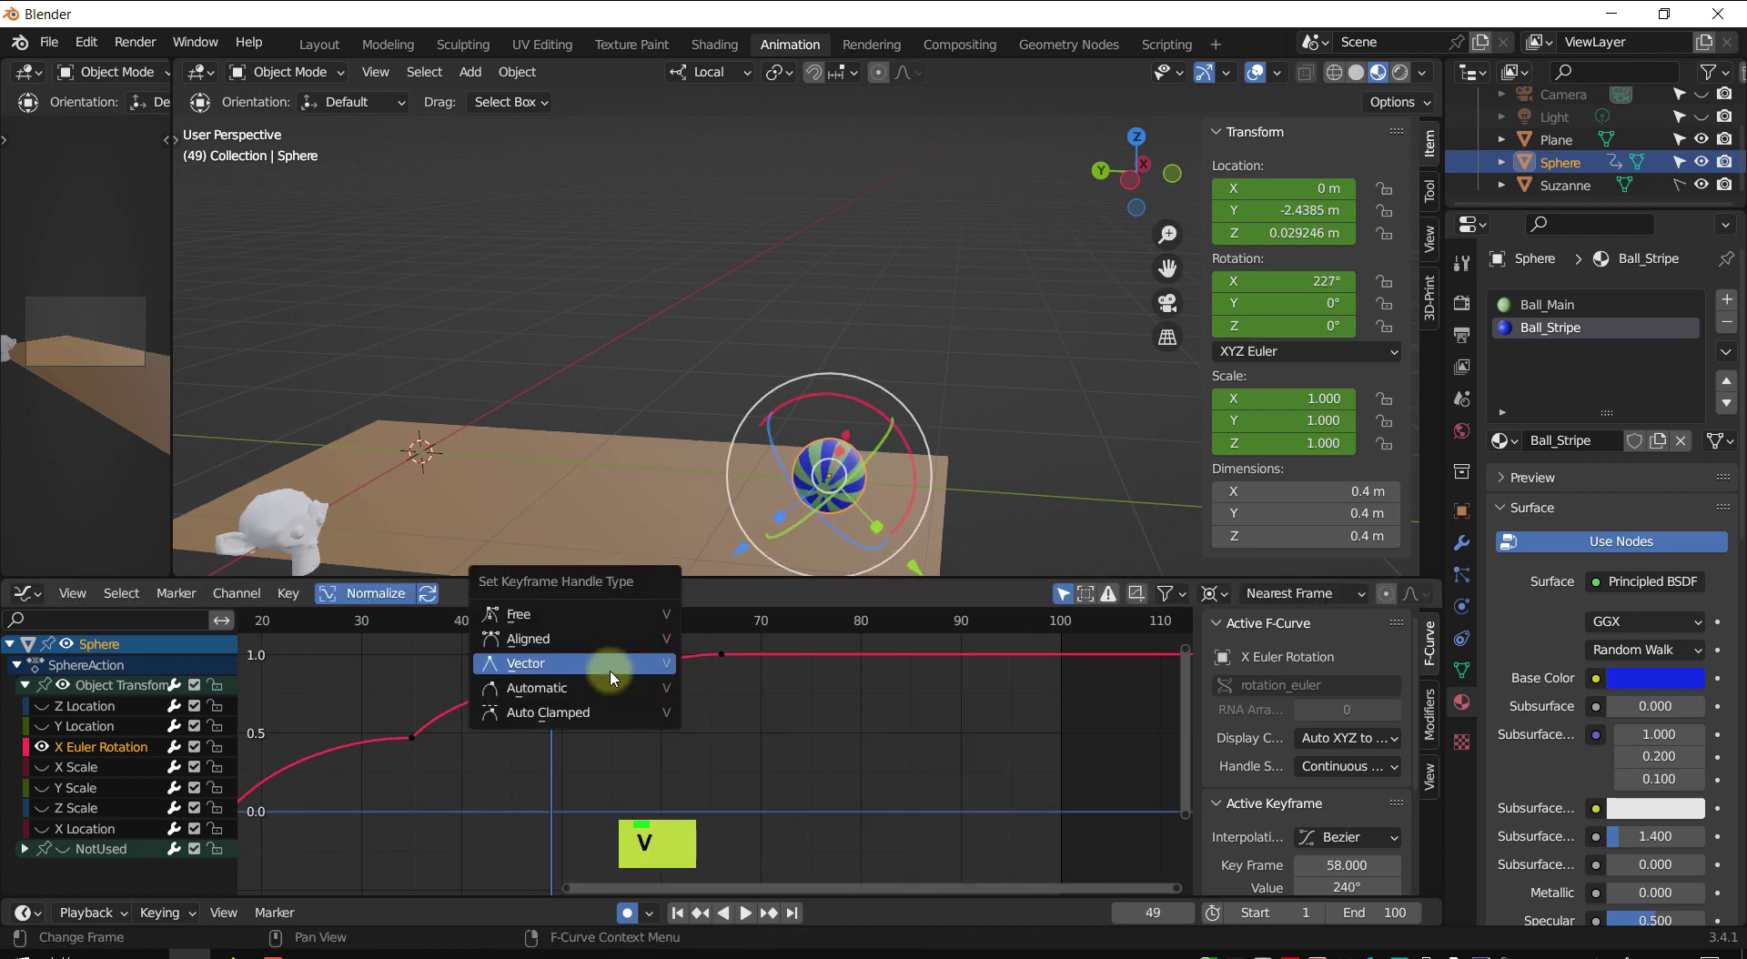
{"action": "left_click", "coordinate": [607, 662]}
- Move to frame 66, then level the frame 58 keyframe's incoming handle and raise its outgoing handle slightly
{"action": "left_click_drag", "start_coordinate": [604, 667], "coordinate": [720, 661]}
{"action": "scroll", "coordinate": [725, 662], "scroll_direction": "up", "scroll_amount": 3}
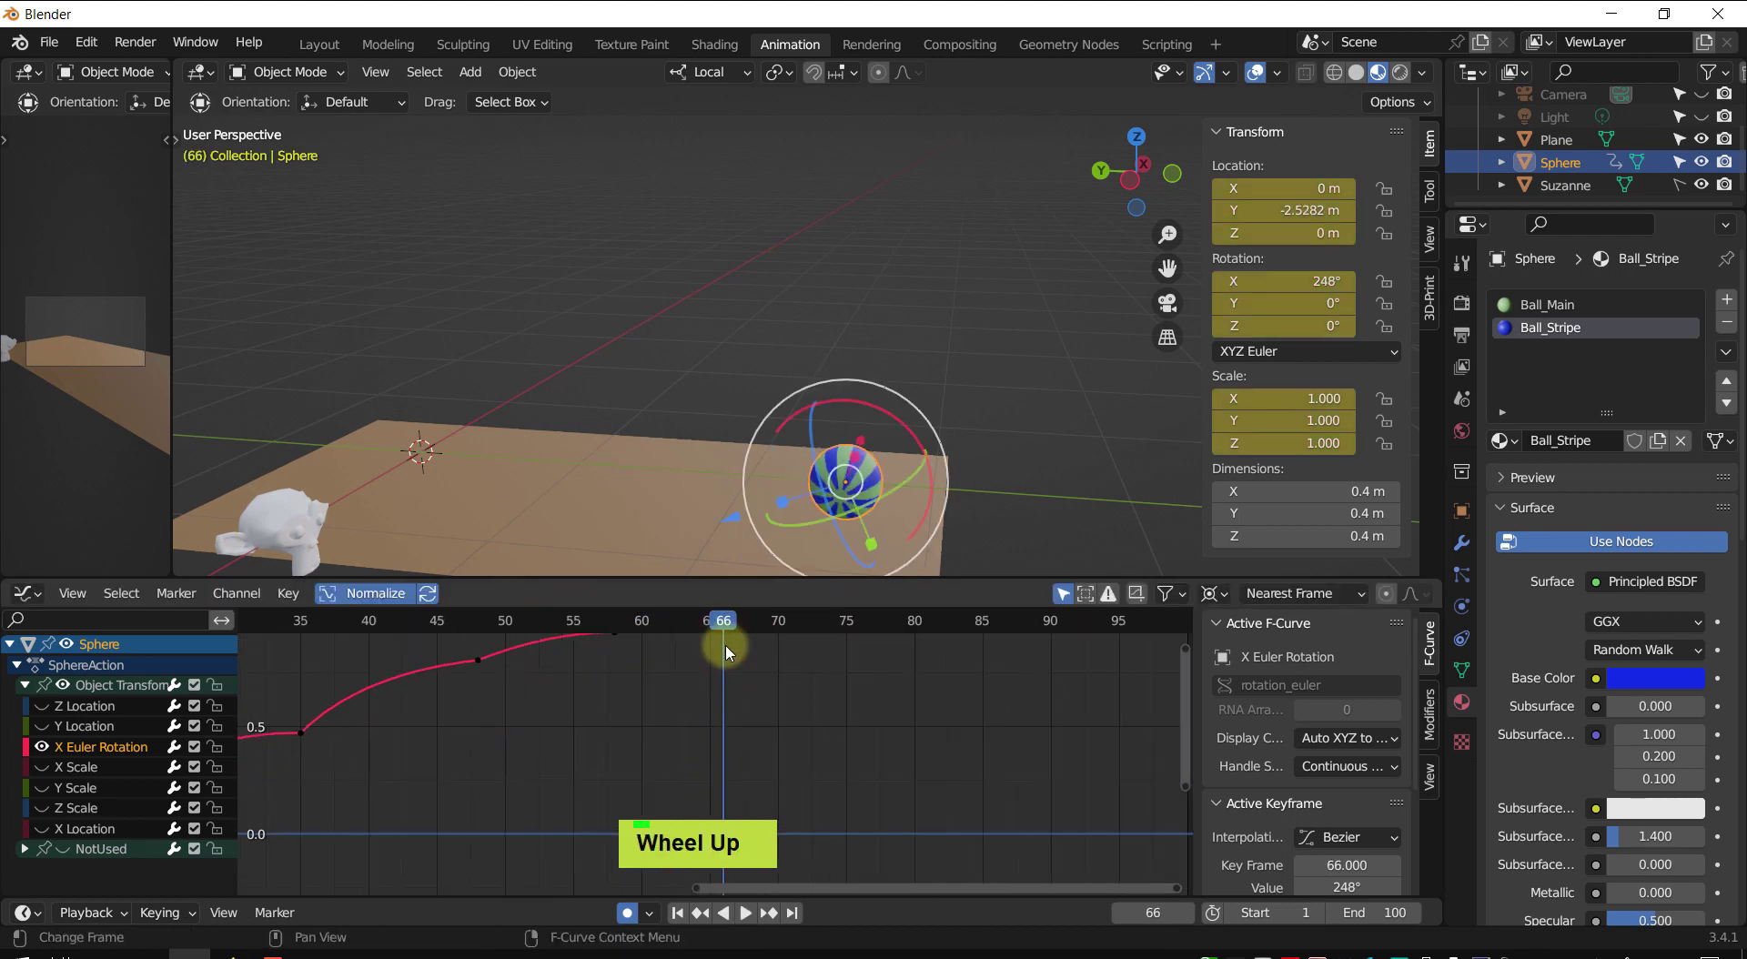
{"action": "middle_click_drag", "start_coordinate": [724, 661], "coordinate": [712, 746], "text": "shift"}
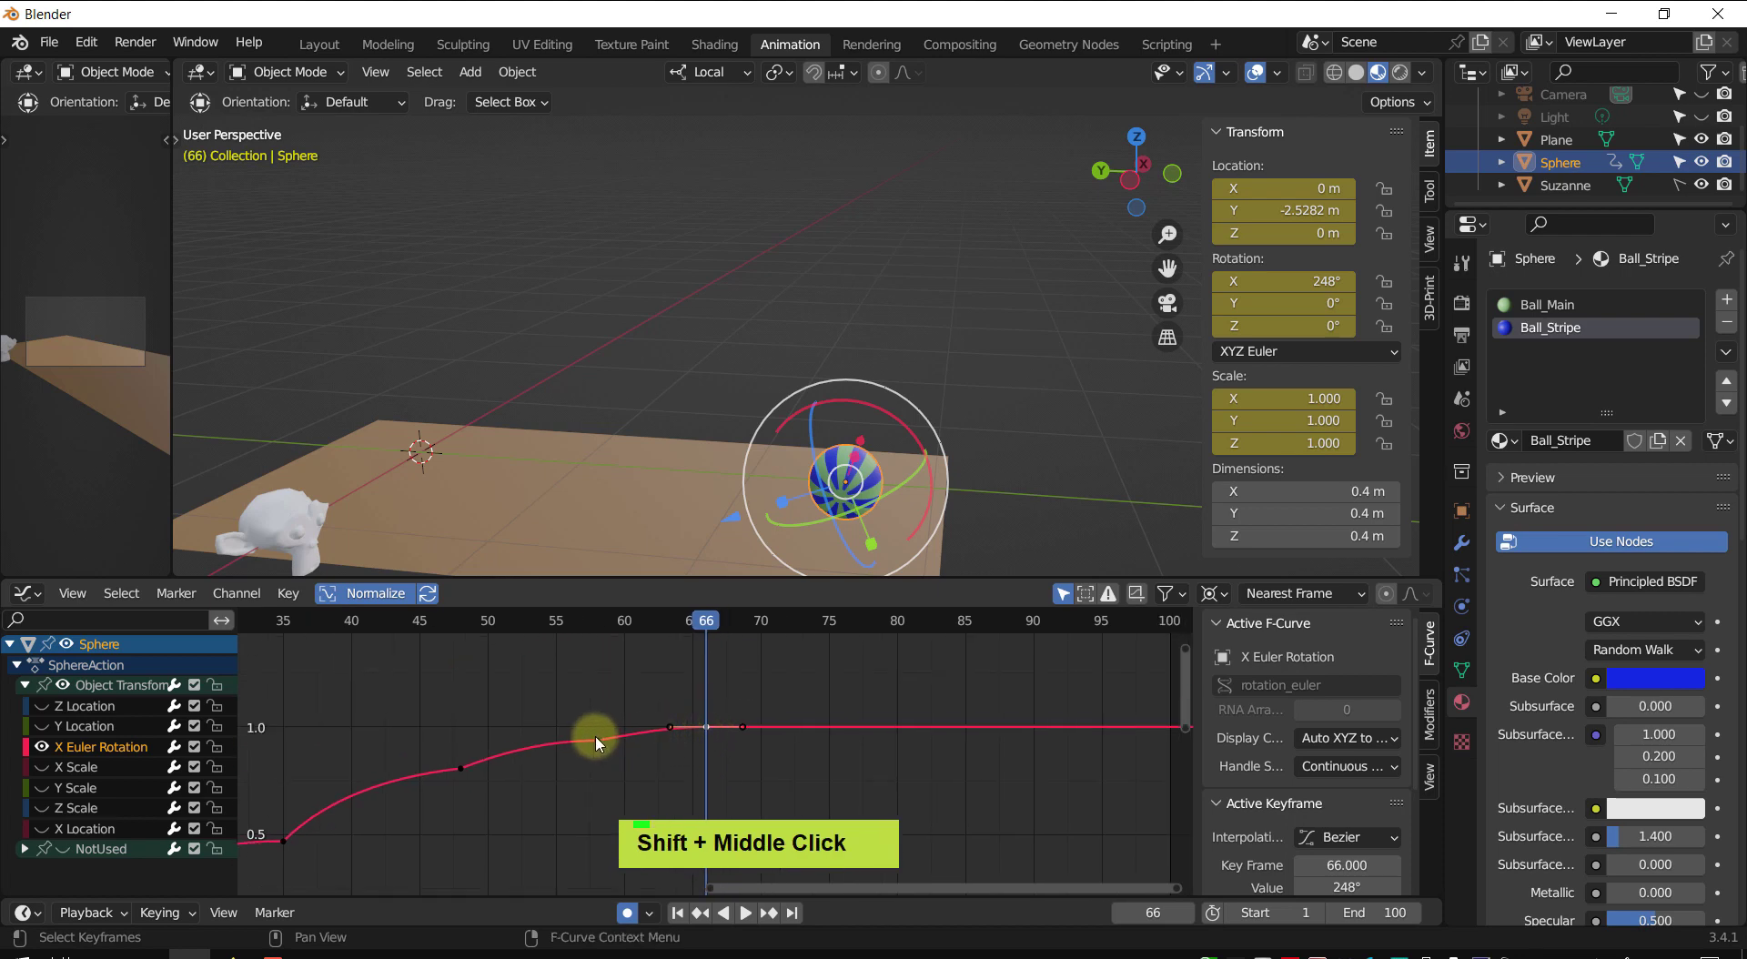
{"action": "left_click_drag", "start_coordinate": [634, 737], "coordinate": [626, 731]}
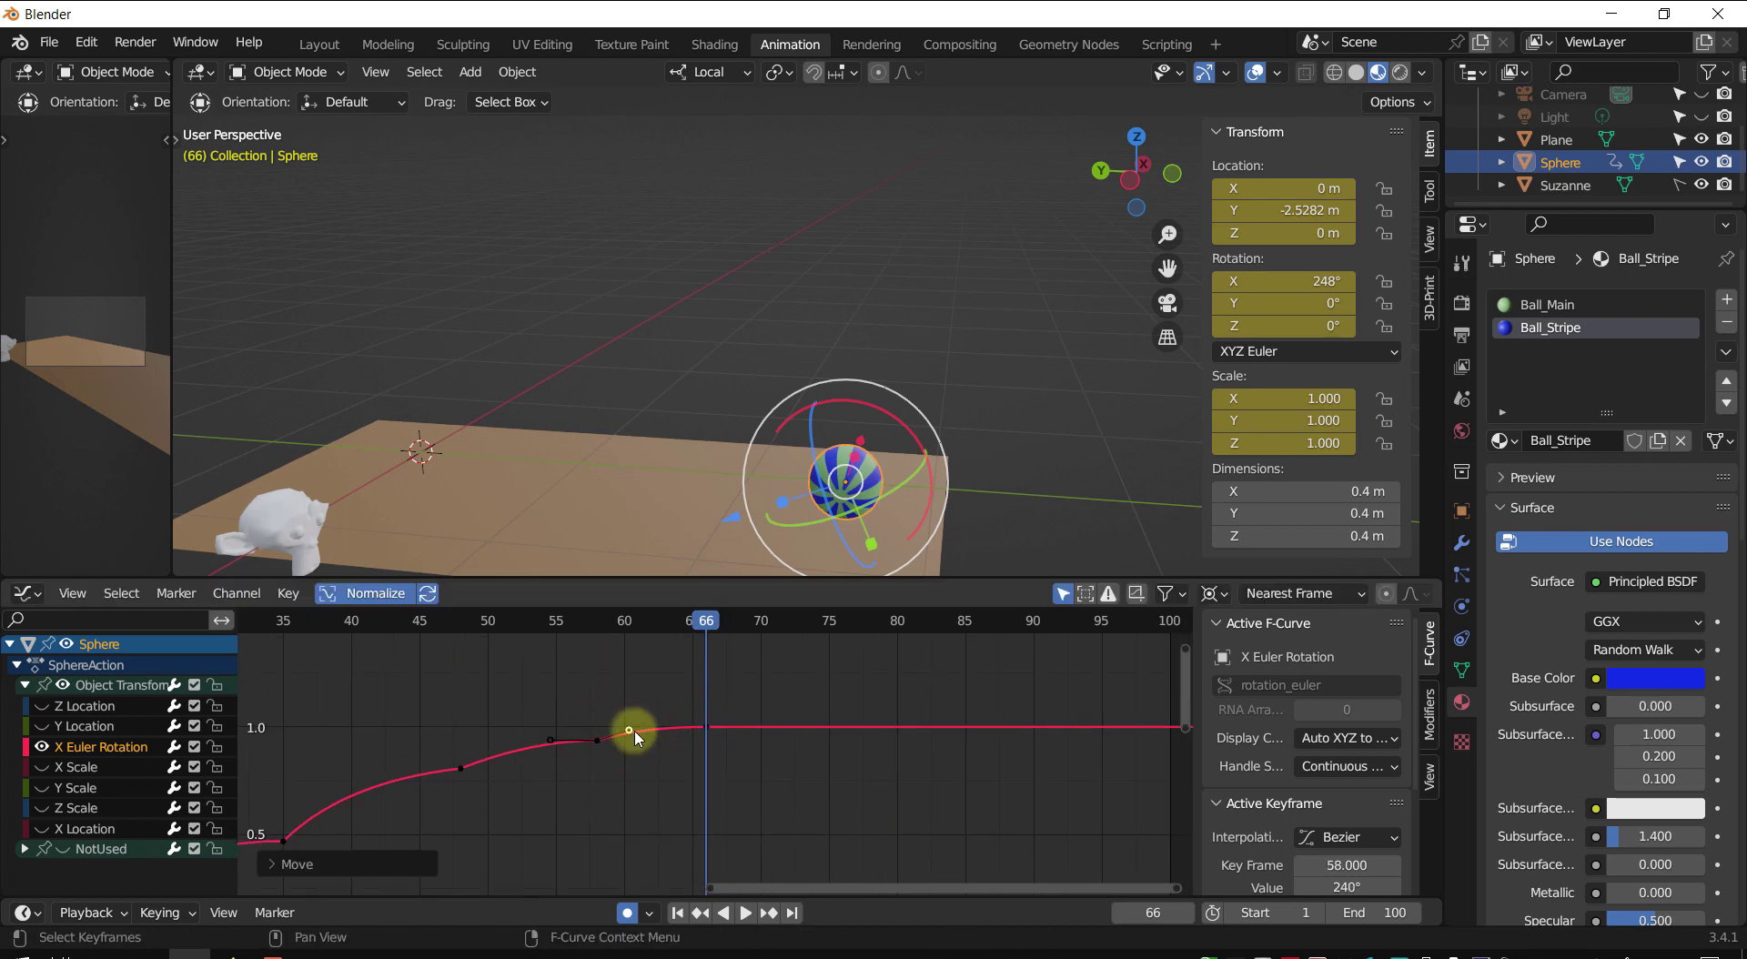
{"action": "scroll", "coordinate": [630, 729], "scroll_direction": "up", "scroll_amount": 1}
{"action": "scroll", "coordinate": [683, 690], "scroll_direction": "up", "scroll_amount": 1}
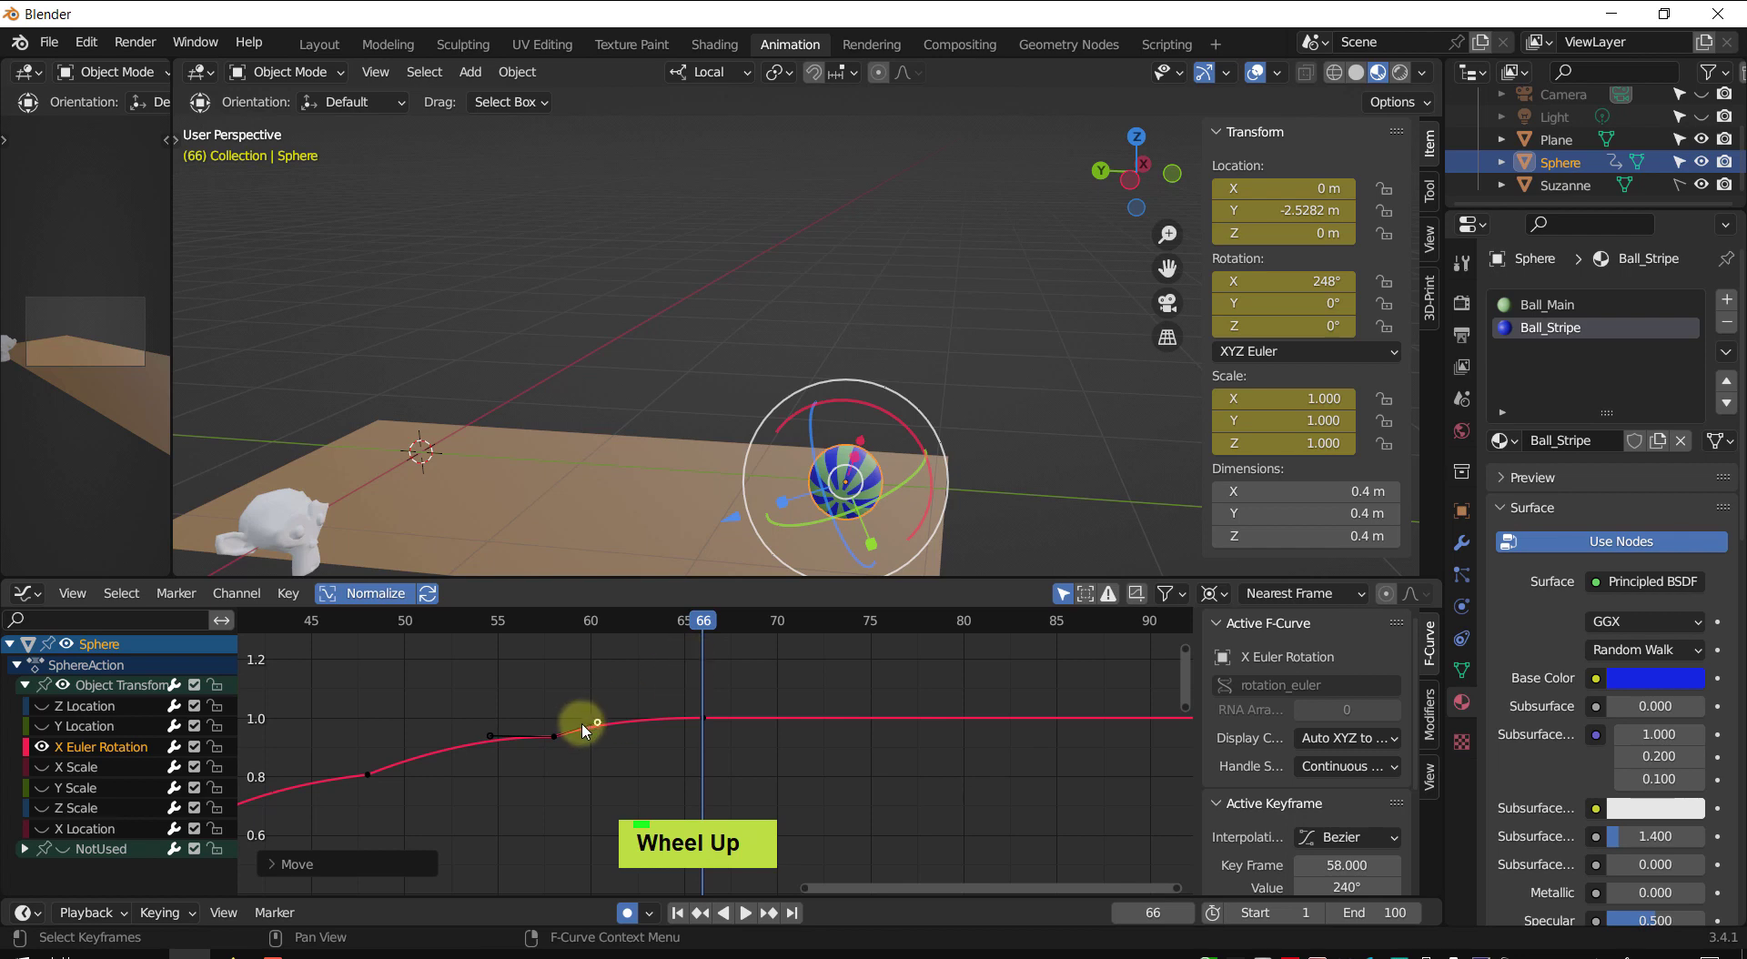
- Raise the frame 58 keyframe's outgoing handle well above the final rotation level and scrub back to frame 44
{"action": "left_click_drag", "start_coordinate": [598, 727], "coordinate": [619, 691]}
{"action": "left_click_drag", "start_coordinate": [701, 623], "coordinate": [303, 738]}
{"action": "scroll", "coordinate": [687, 706], "scroll_direction": "down", "scroll_amount": 6}
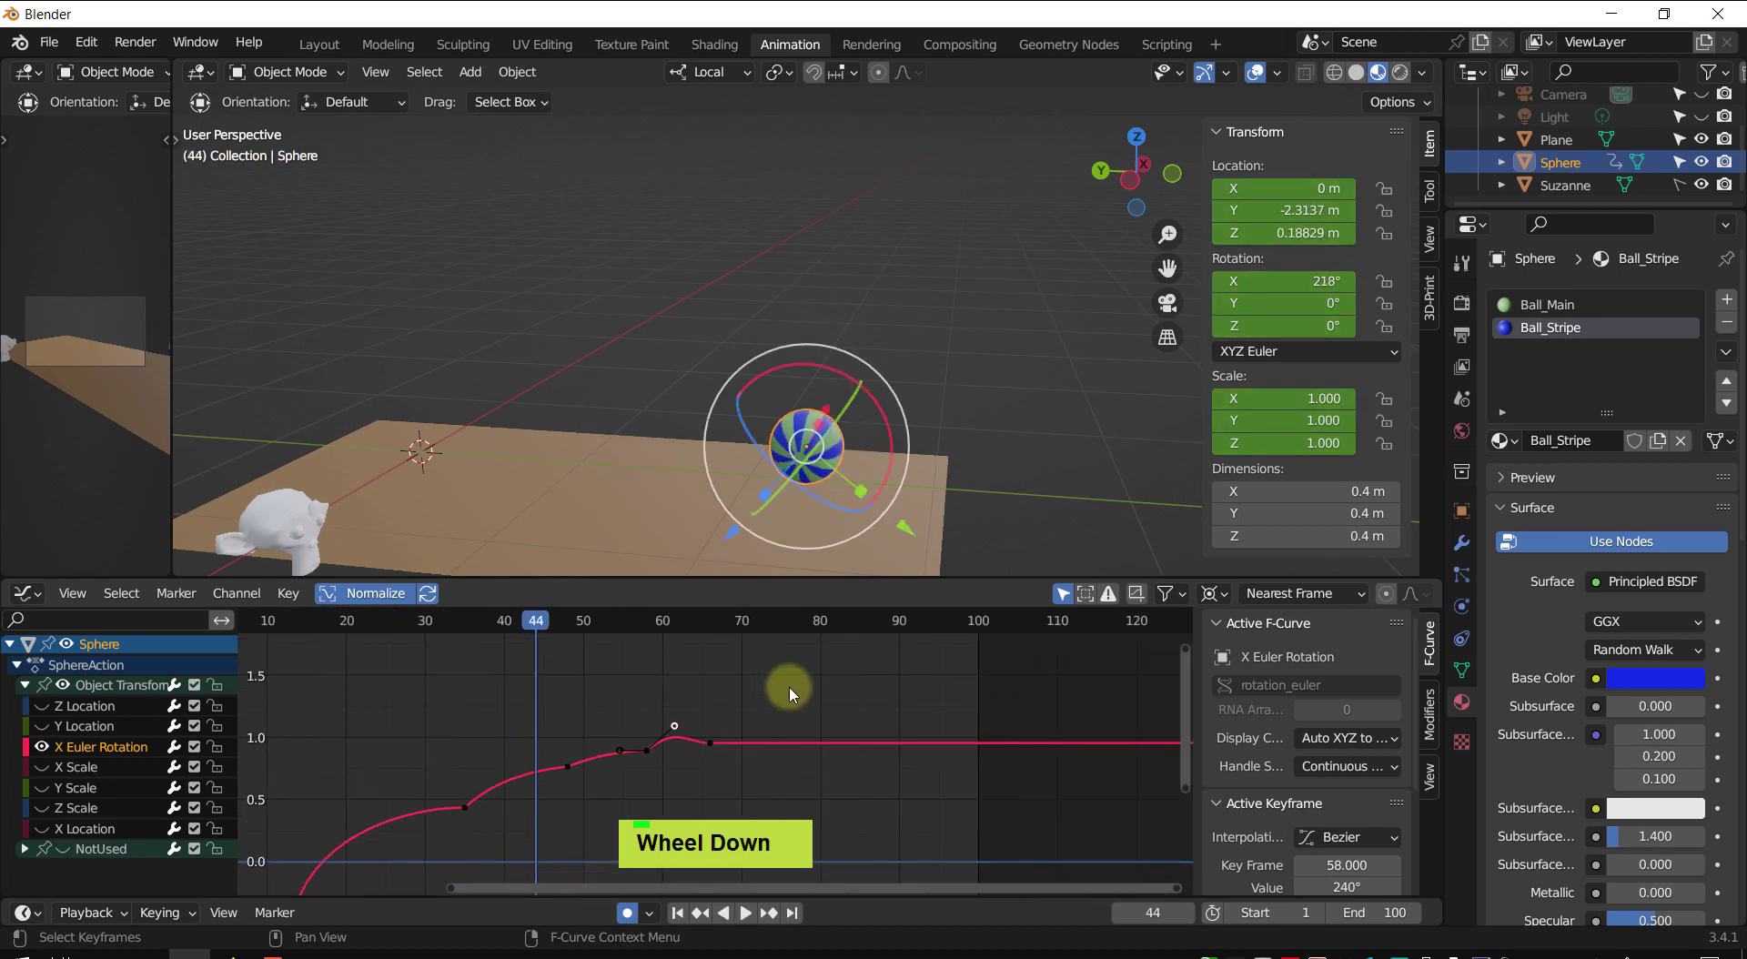
{"action": "scroll", "coordinate": [799, 686], "scroll_direction": "down", "scroll_amount": 2}
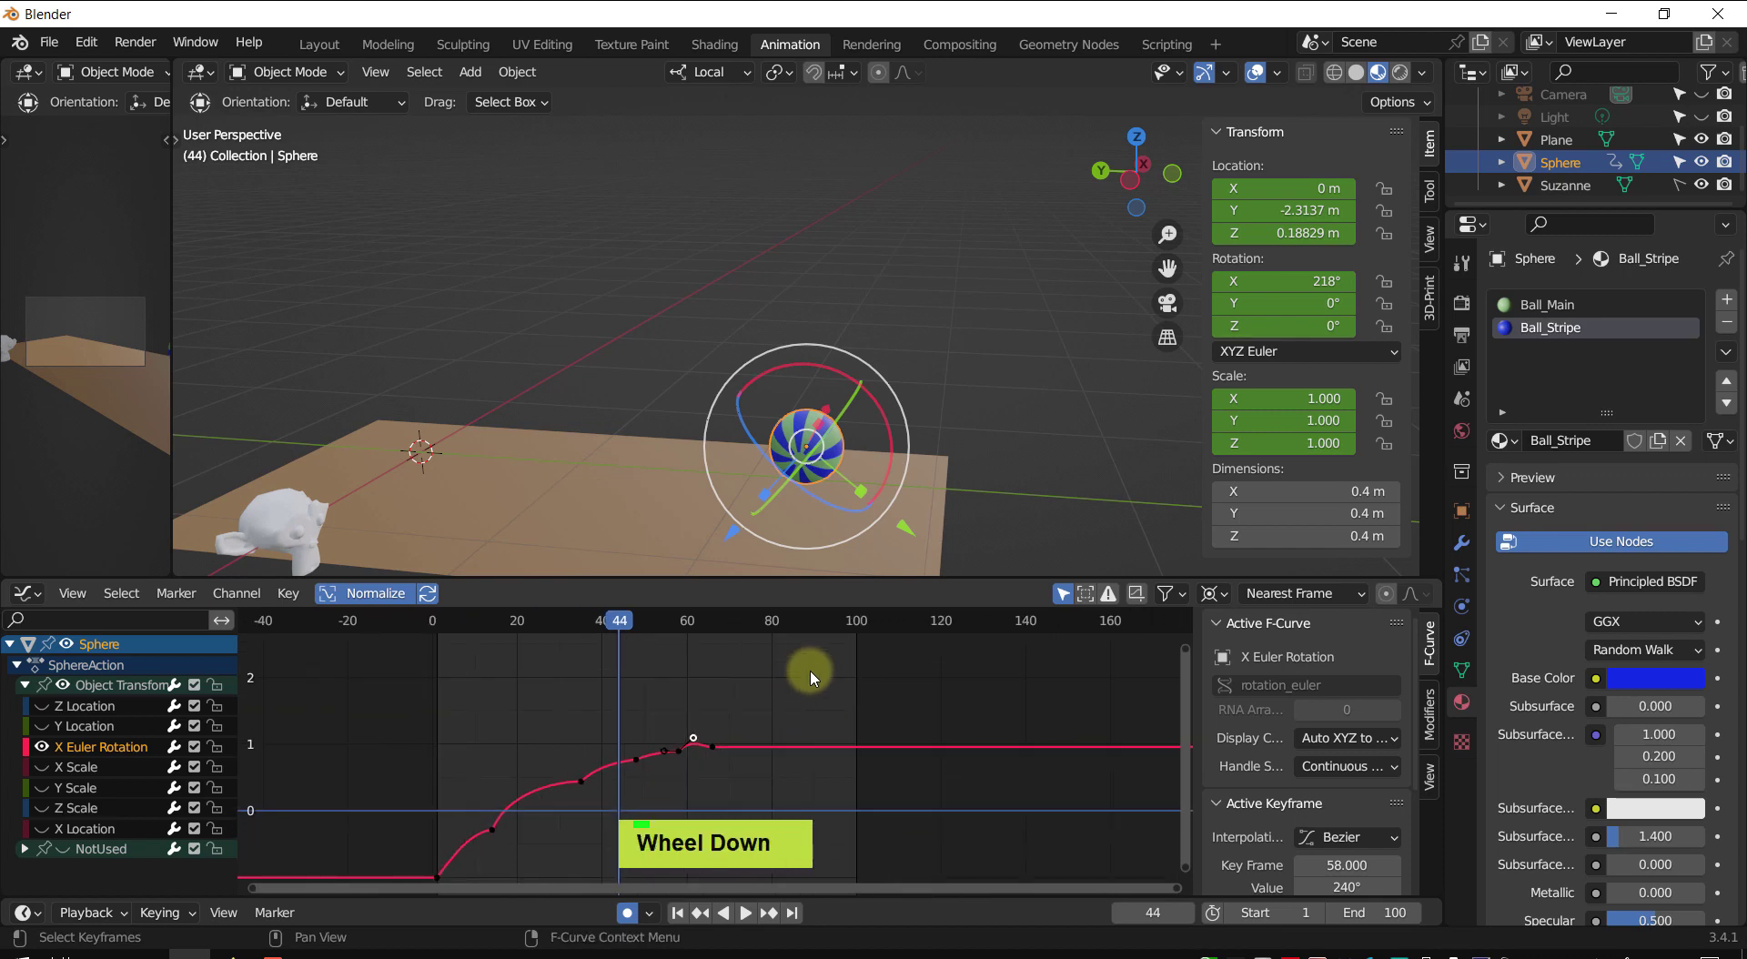
- Deselect the ball and play the animation to review its rolling motion, ending at frame 1
{"action": "left_click", "coordinate": [1003, 355]}
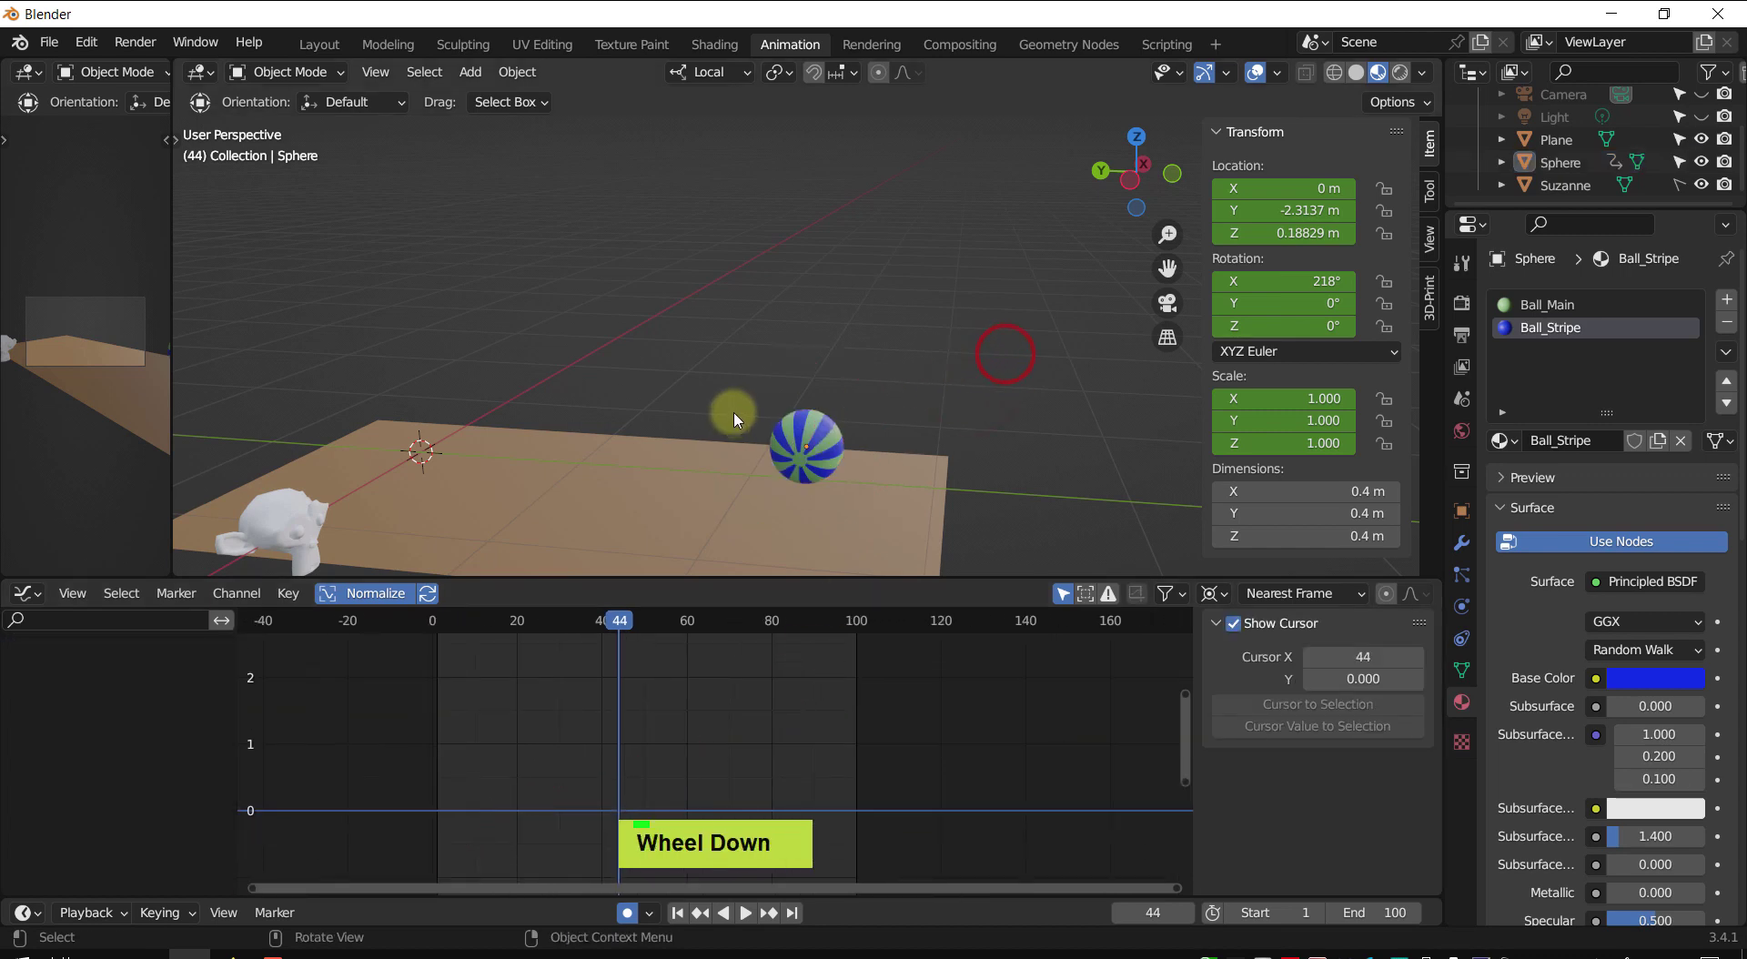
{"action": "key", "text": "shift+space"}
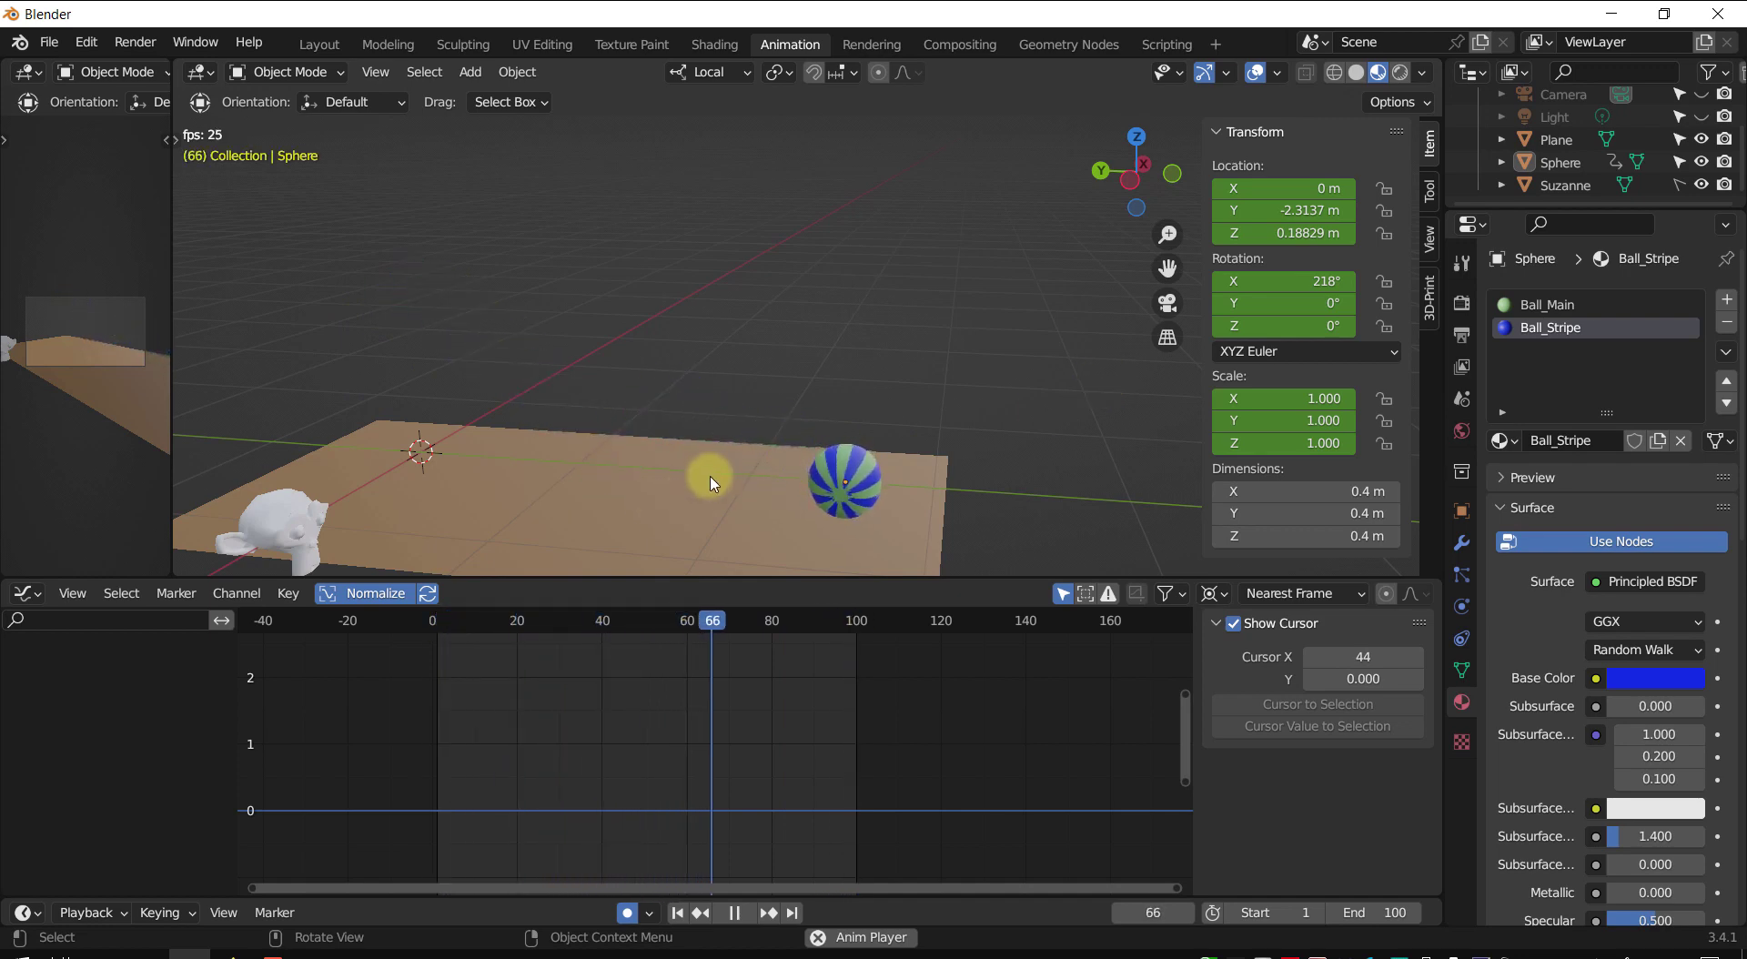
{"action": "key", "text": "shift+space"}
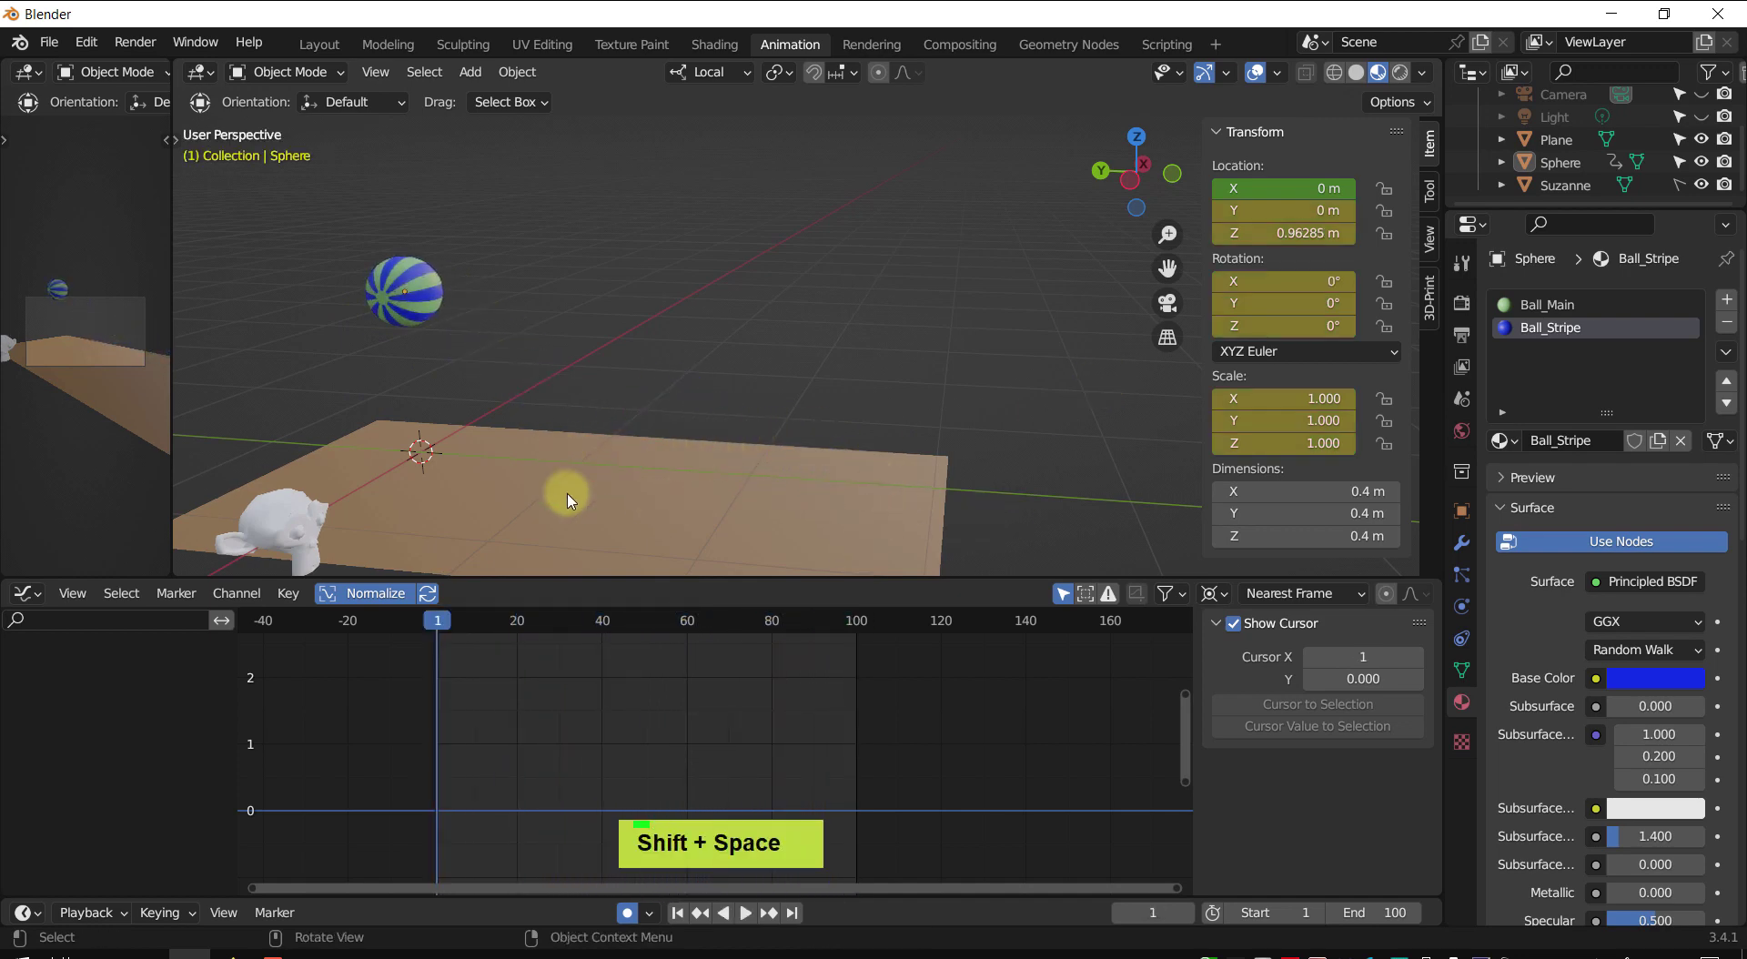
- Reselect the ball, lower the frame 58 keyframe's outgoing handle to the curve's final level, and replay the animation
{"action": "left_click", "coordinate": [410, 300]}
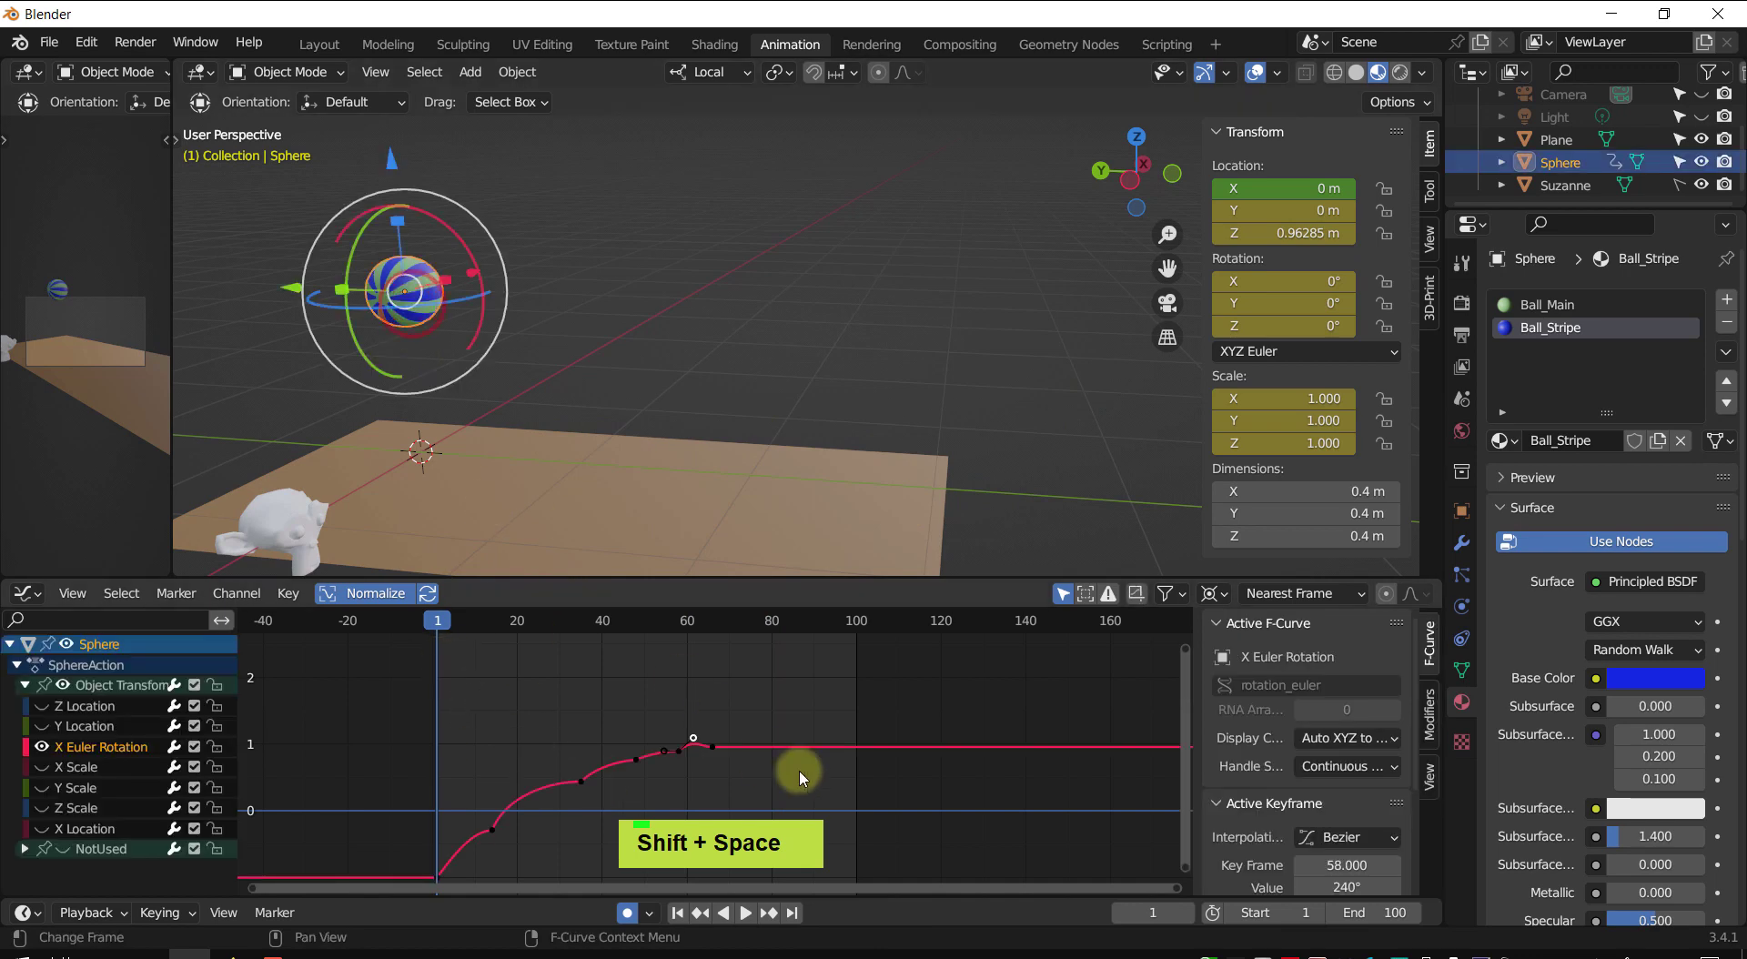
{"action": "scroll", "coordinate": [692, 765], "scroll_direction": "up", "scroll_amount": 3}
{"action": "scroll", "coordinate": [678, 773], "scroll_direction": "up", "scroll_amount": 3}
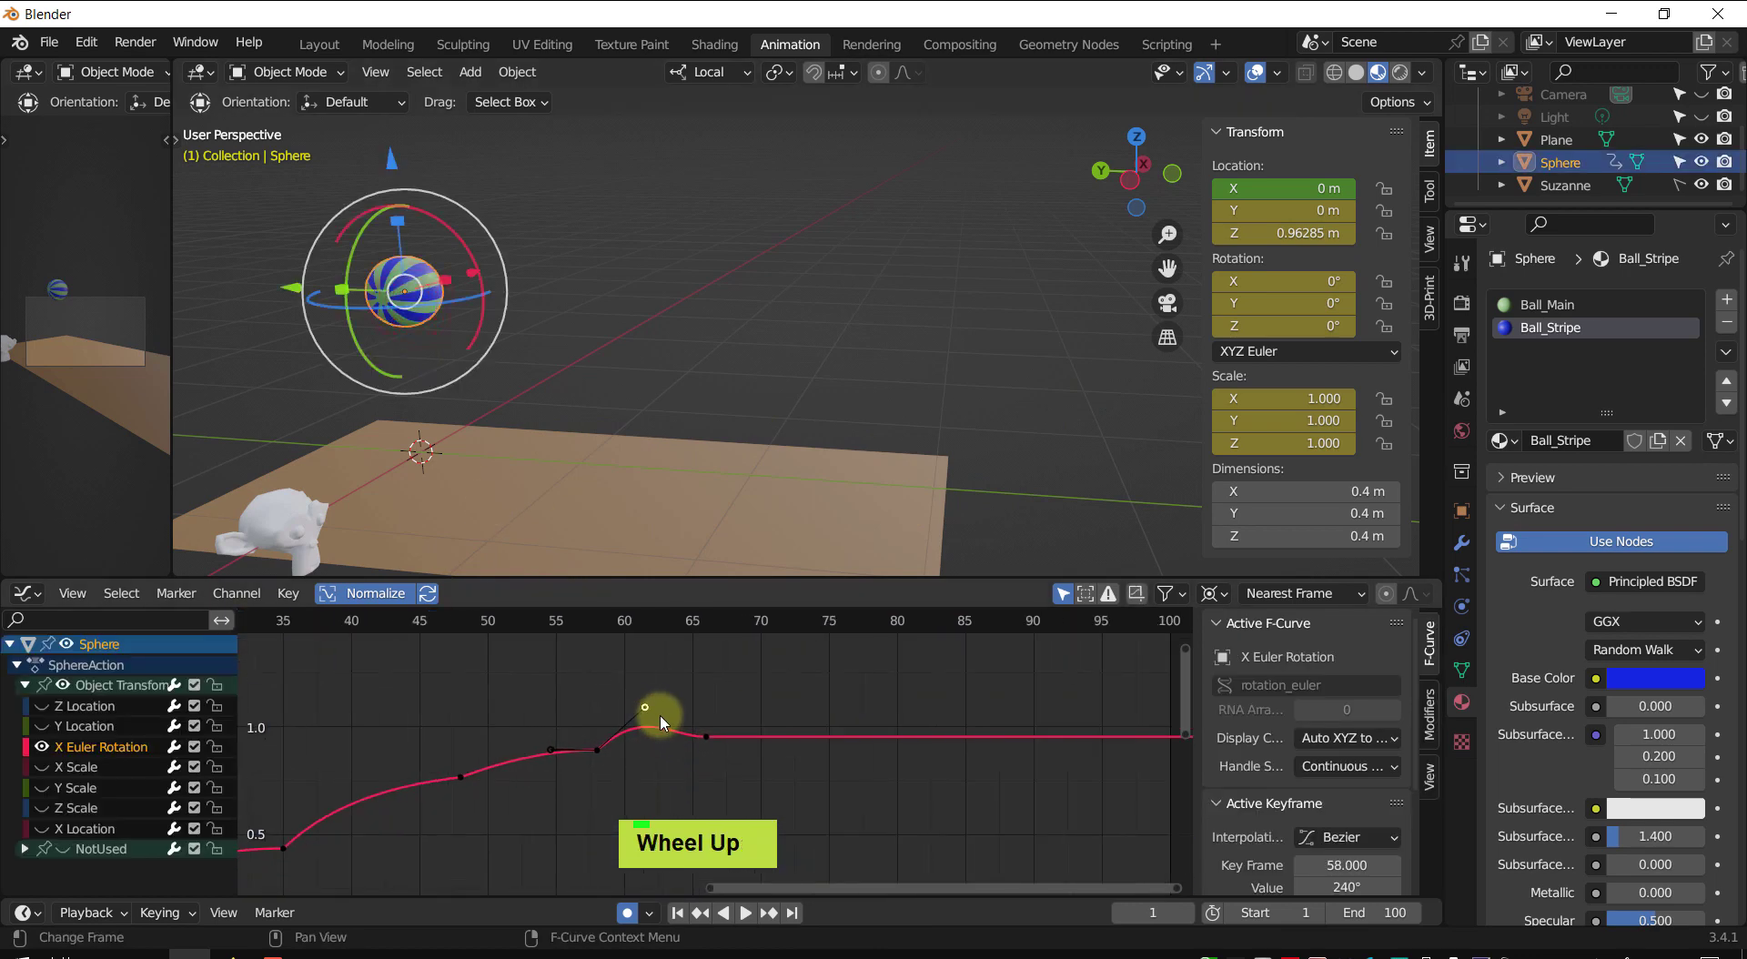
{"action": "mouse_move", "coordinate": [647, 708]}
{"action": "left_mouse_down"}
{"action": "mouse_move", "coordinate": [637, 728]}
{"action": "mouse_move", "coordinate": [657, 726]}
{"action": "left_mouse_up"}
{"action": "key", "text": "shift+space"}
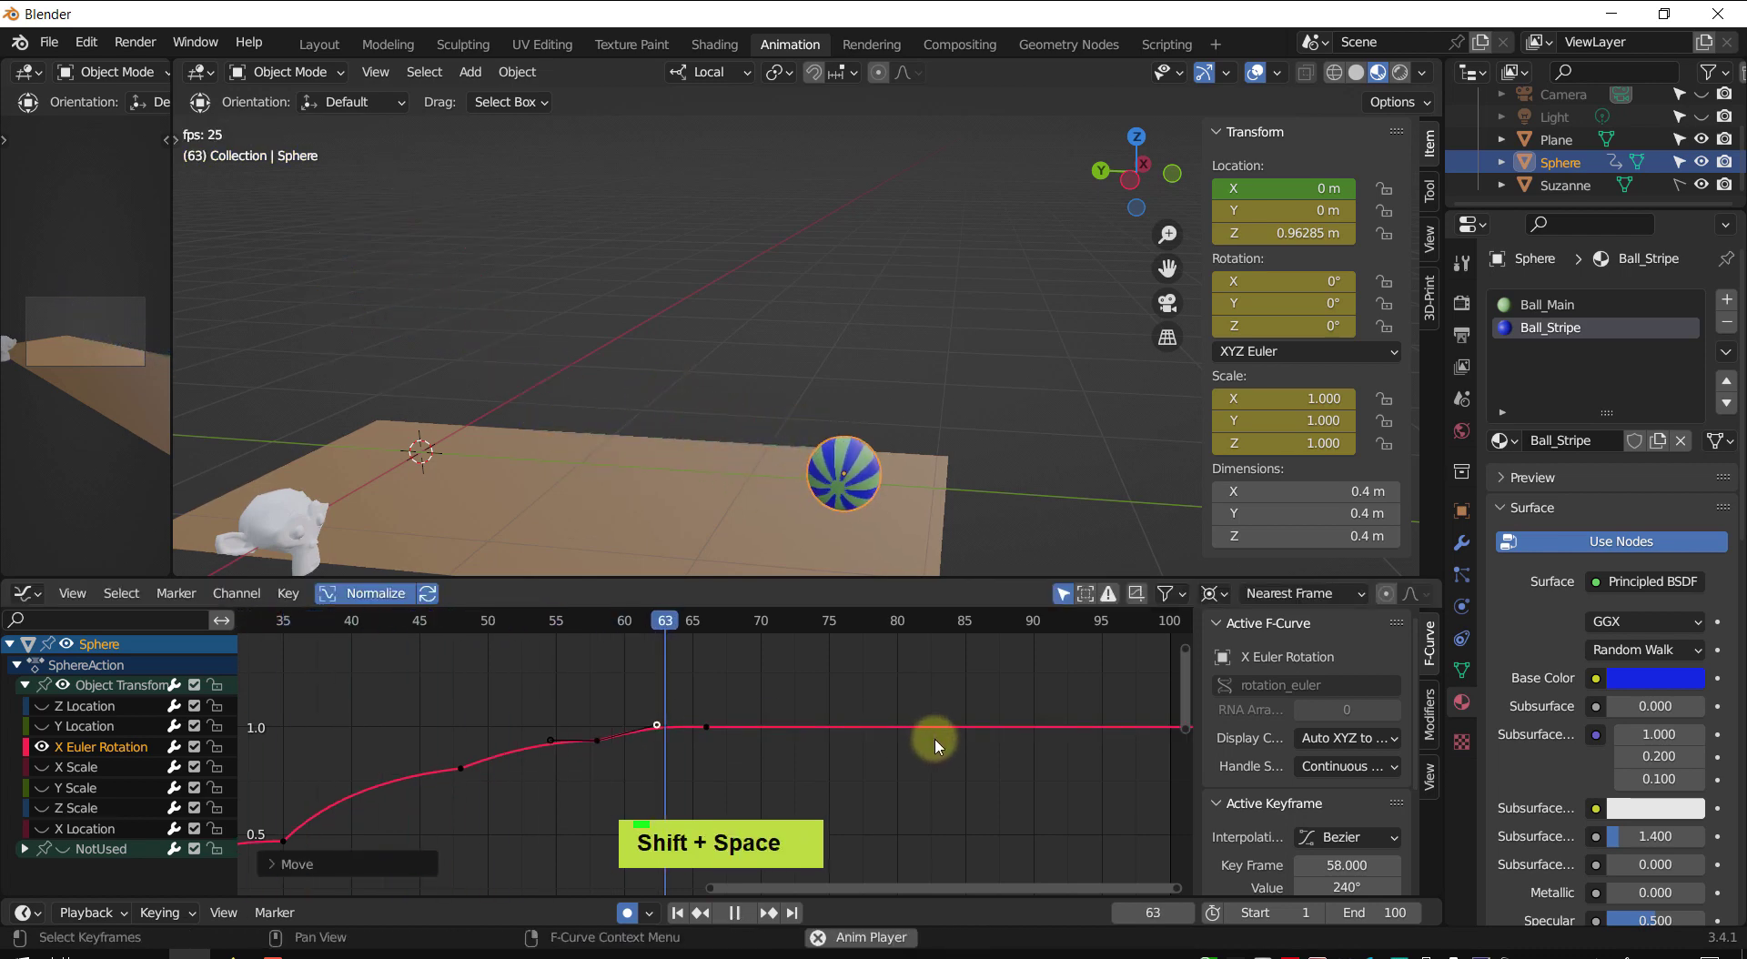
{"action": "key", "text": "shift+space"}
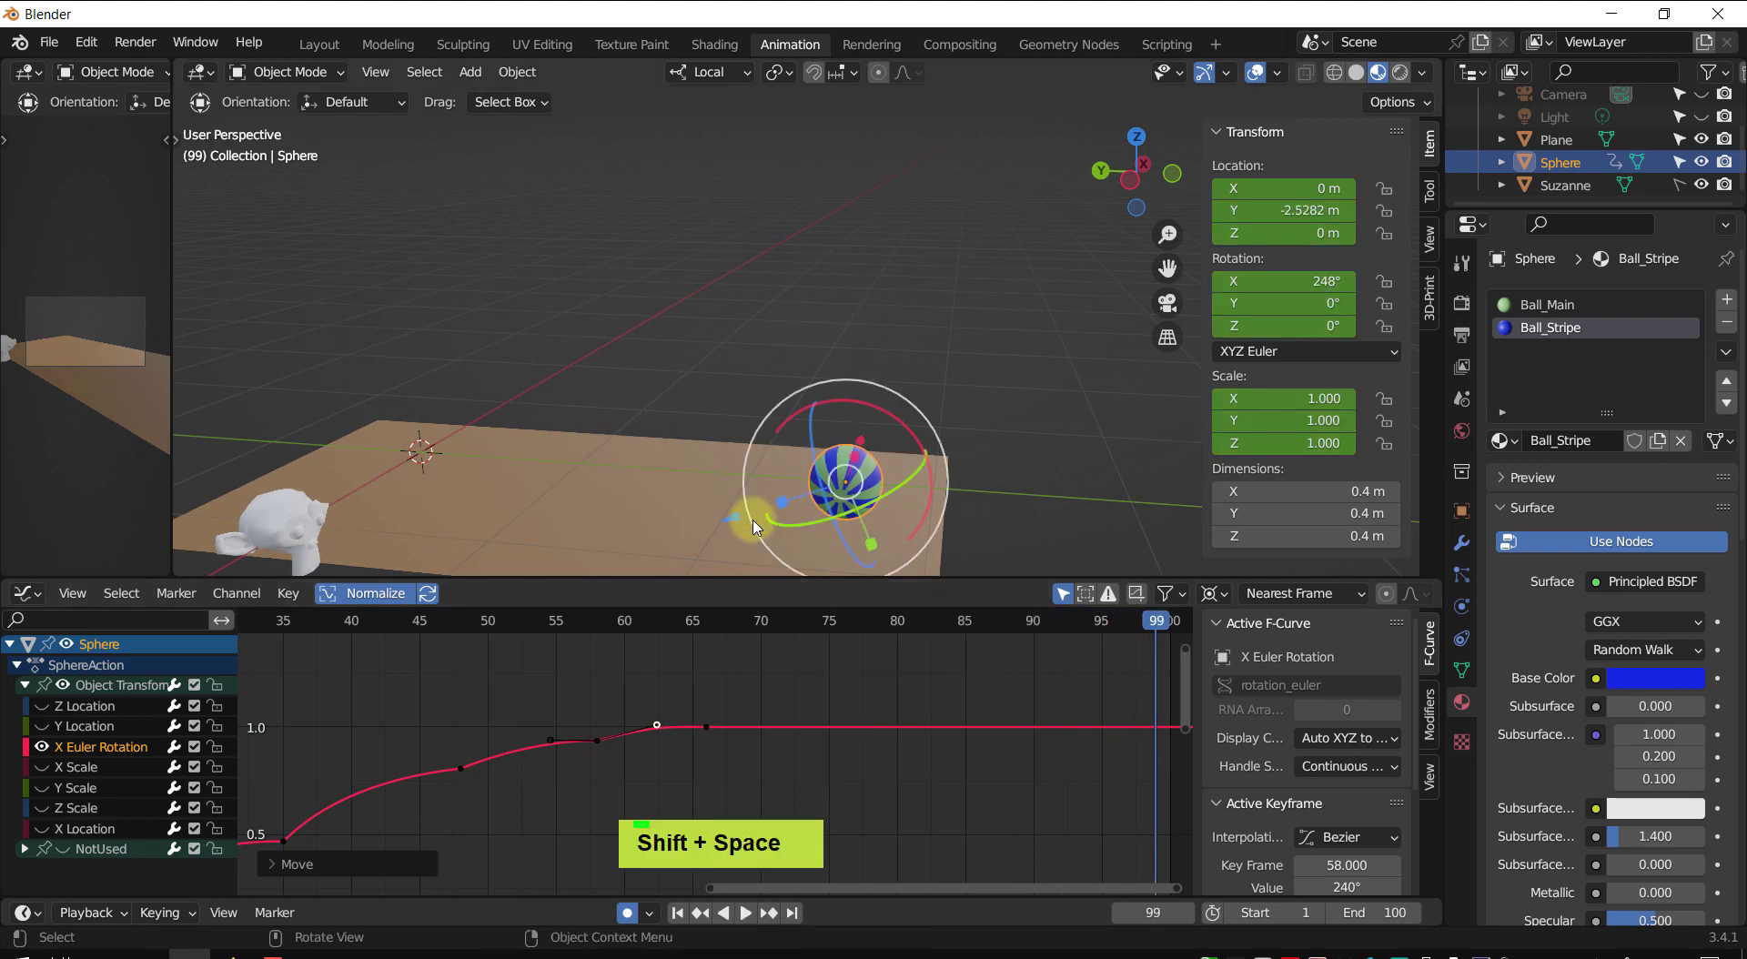
- Scrub the bounce back to frame 1 and examine the ball's starting pose and the beginning of its X rotation curve
{"action": "scroll", "coordinate": [616, 460], "scroll_direction": "down", "scroll_amount": 3}
{"action": "scroll", "coordinate": [701, 432], "scroll_direction": "up", "scroll_amount": 1}
{"action": "scroll", "coordinate": [719, 410], "scroll_direction": "up", "scroll_amount": 1}
{"action": "middle_click_drag", "start_coordinate": [719, 410], "coordinate": [801, 291], "text": "shift"}
{"action": "scroll", "coordinate": [740, 383], "scroll_direction": "up", "scroll_amount": 1}
{"action": "middle_click_drag", "start_coordinate": [934, 292], "coordinate": [924, 293]}
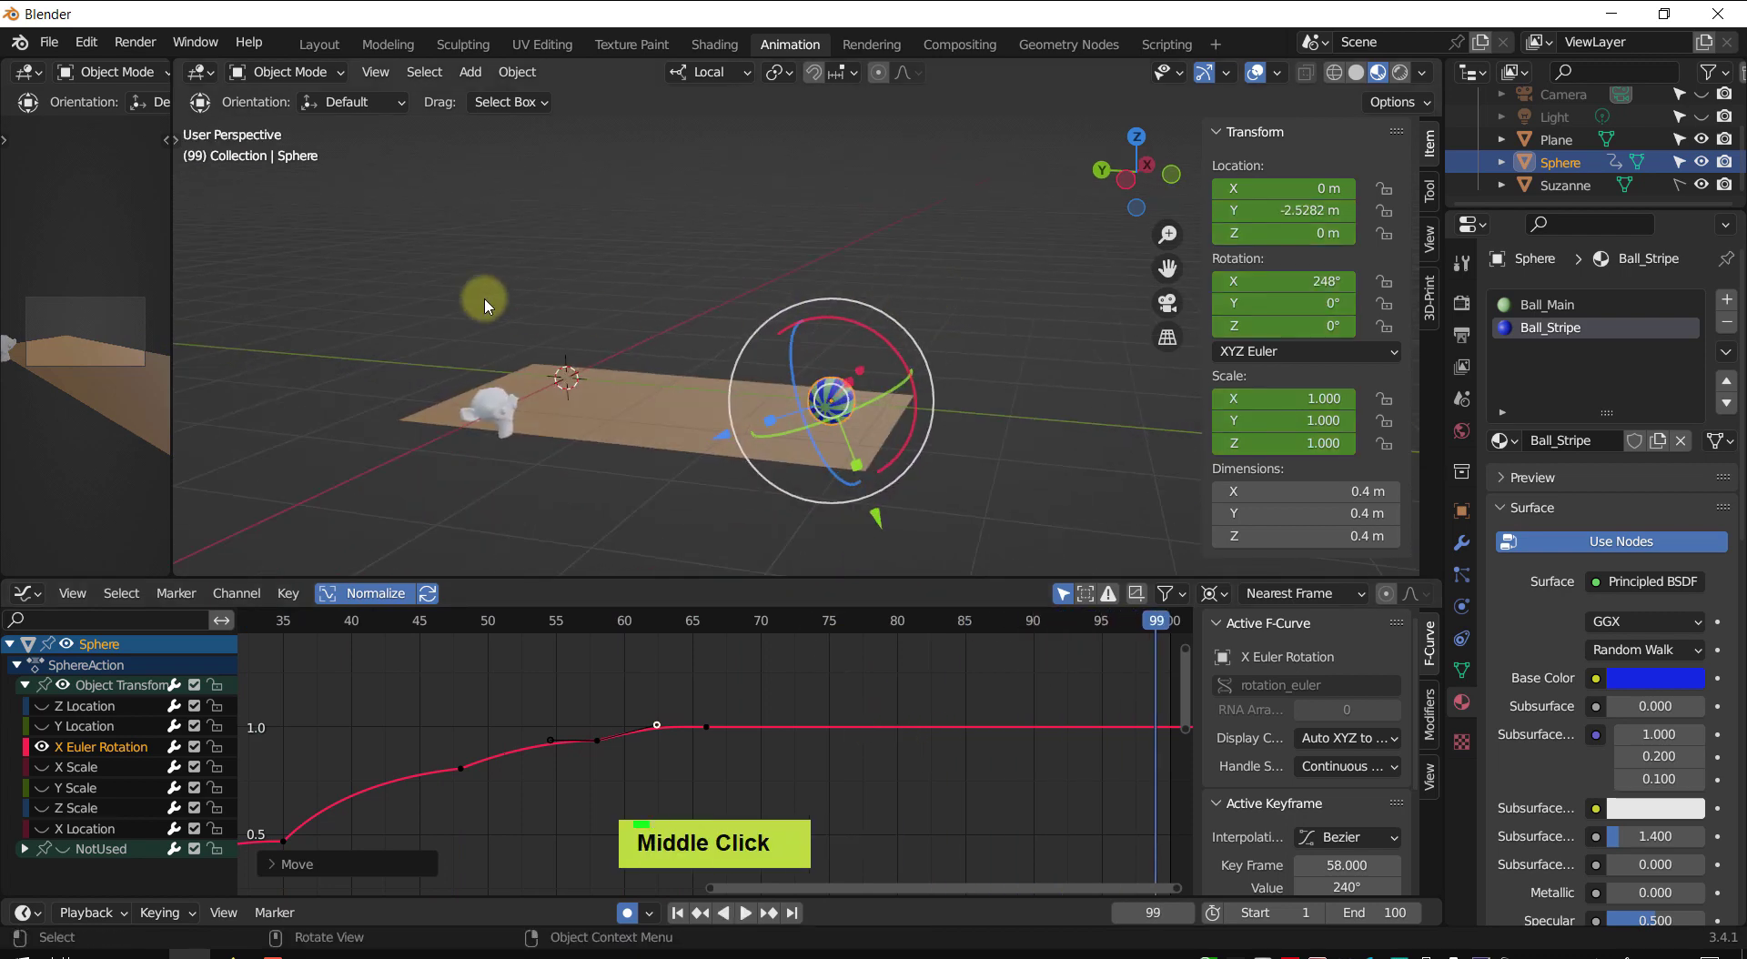
{"action": "middle_click_drag", "start_coordinate": [608, 314], "coordinate": [597, 323], "text": "shift"}
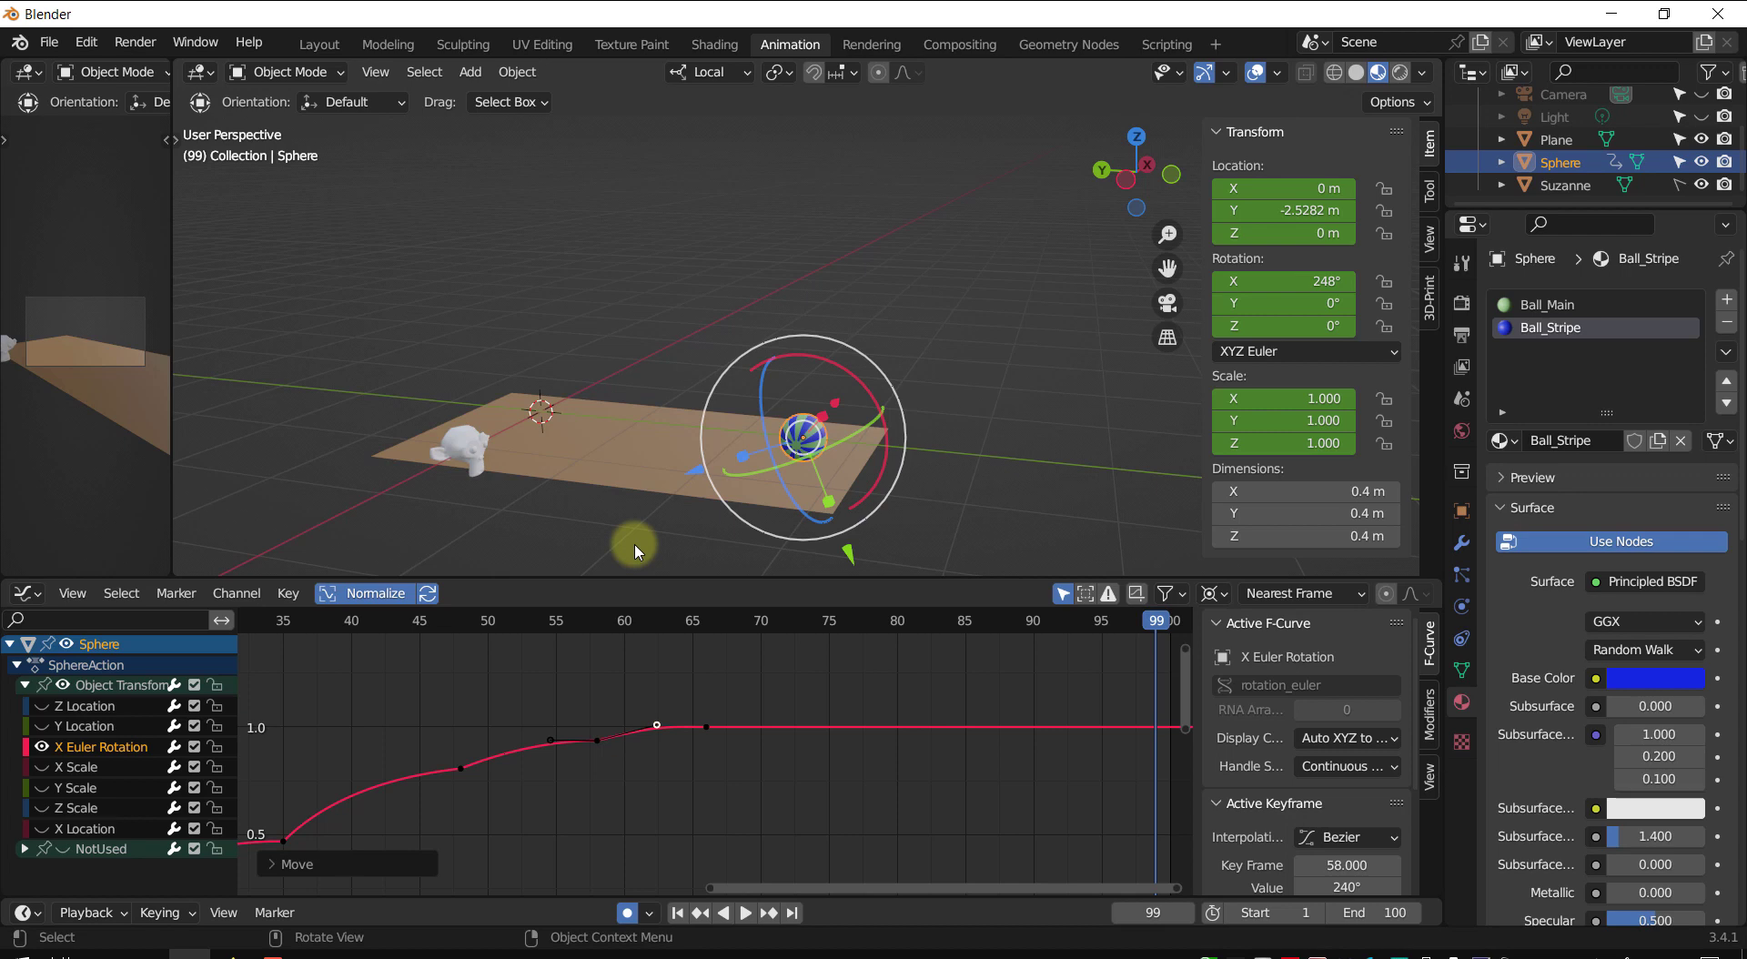
{"action": "left_click_drag", "start_coordinate": [1156, 622], "coordinate": [1096, 671]}
{"action": "scroll", "coordinate": [719, 729], "scroll_direction": "down", "scroll_amount": 2}
{"action": "middle_click_drag", "start_coordinate": [678, 678], "coordinate": [661, 634], "text": "shift"}
{"action": "left_click_drag", "start_coordinate": [543, 628], "coordinate": [317, 626]}
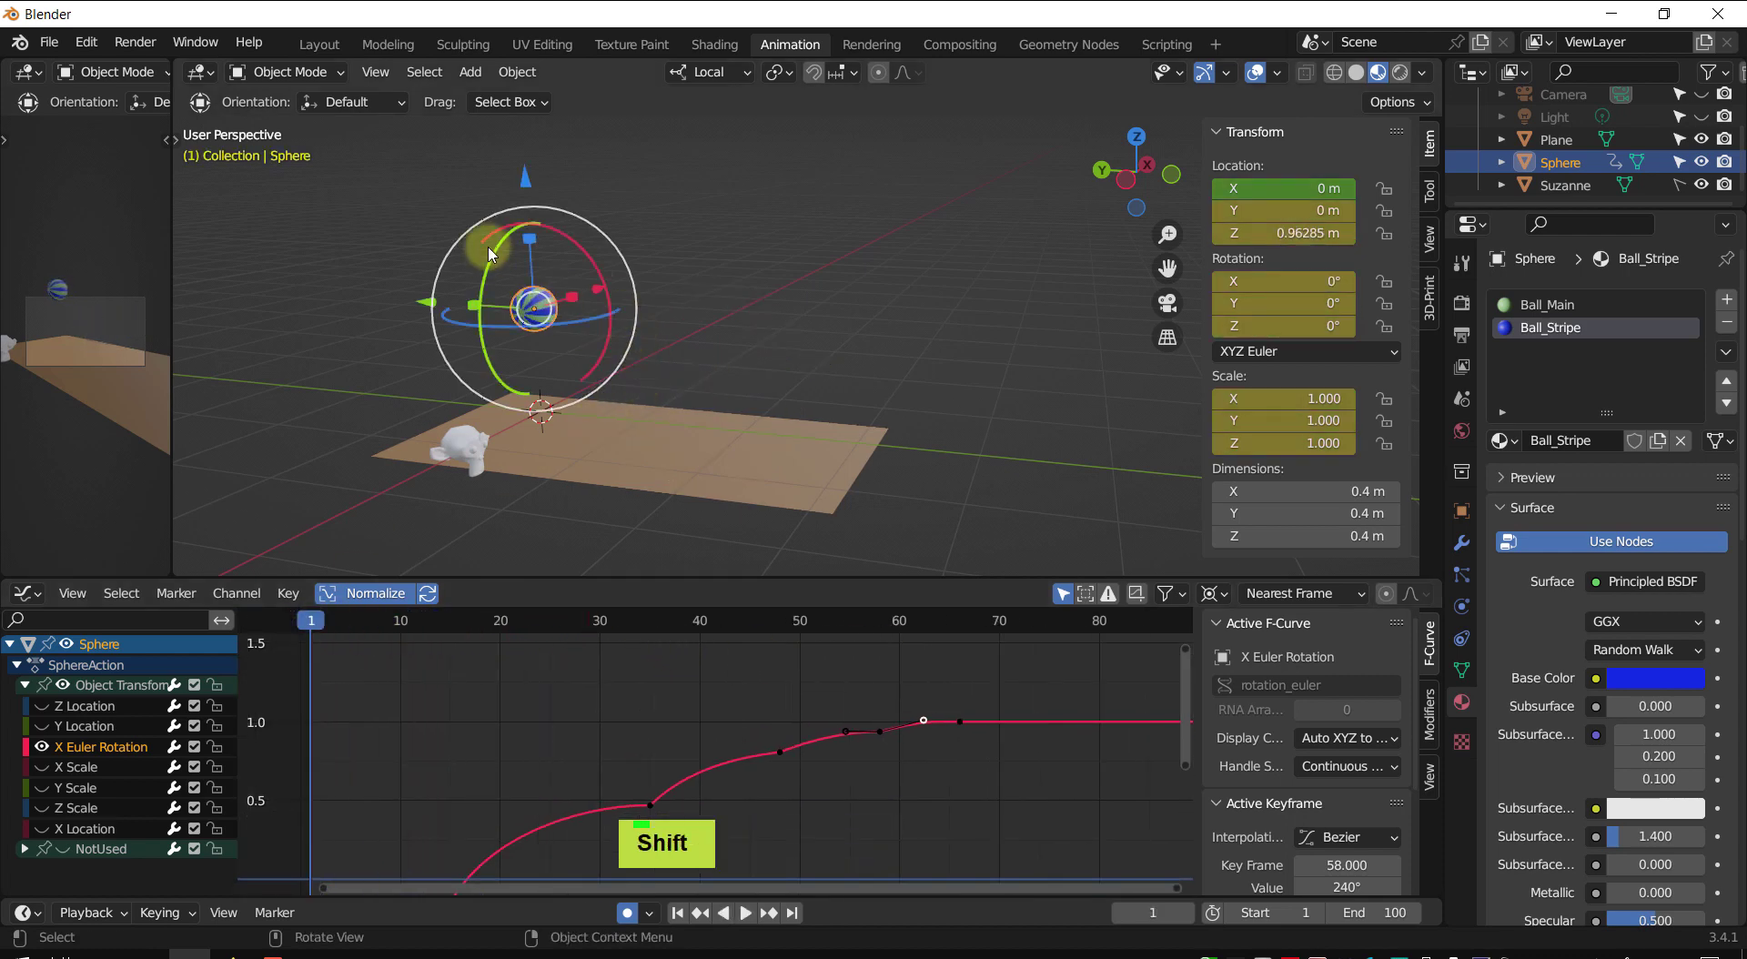
{"action": "middle_click_drag", "start_coordinate": [500, 282], "coordinate": [511, 254], "text": "ctrl"}
{"action": "middle_click_drag", "start_coordinate": [504, 285], "coordinate": [628, 310], "text": "shift"}
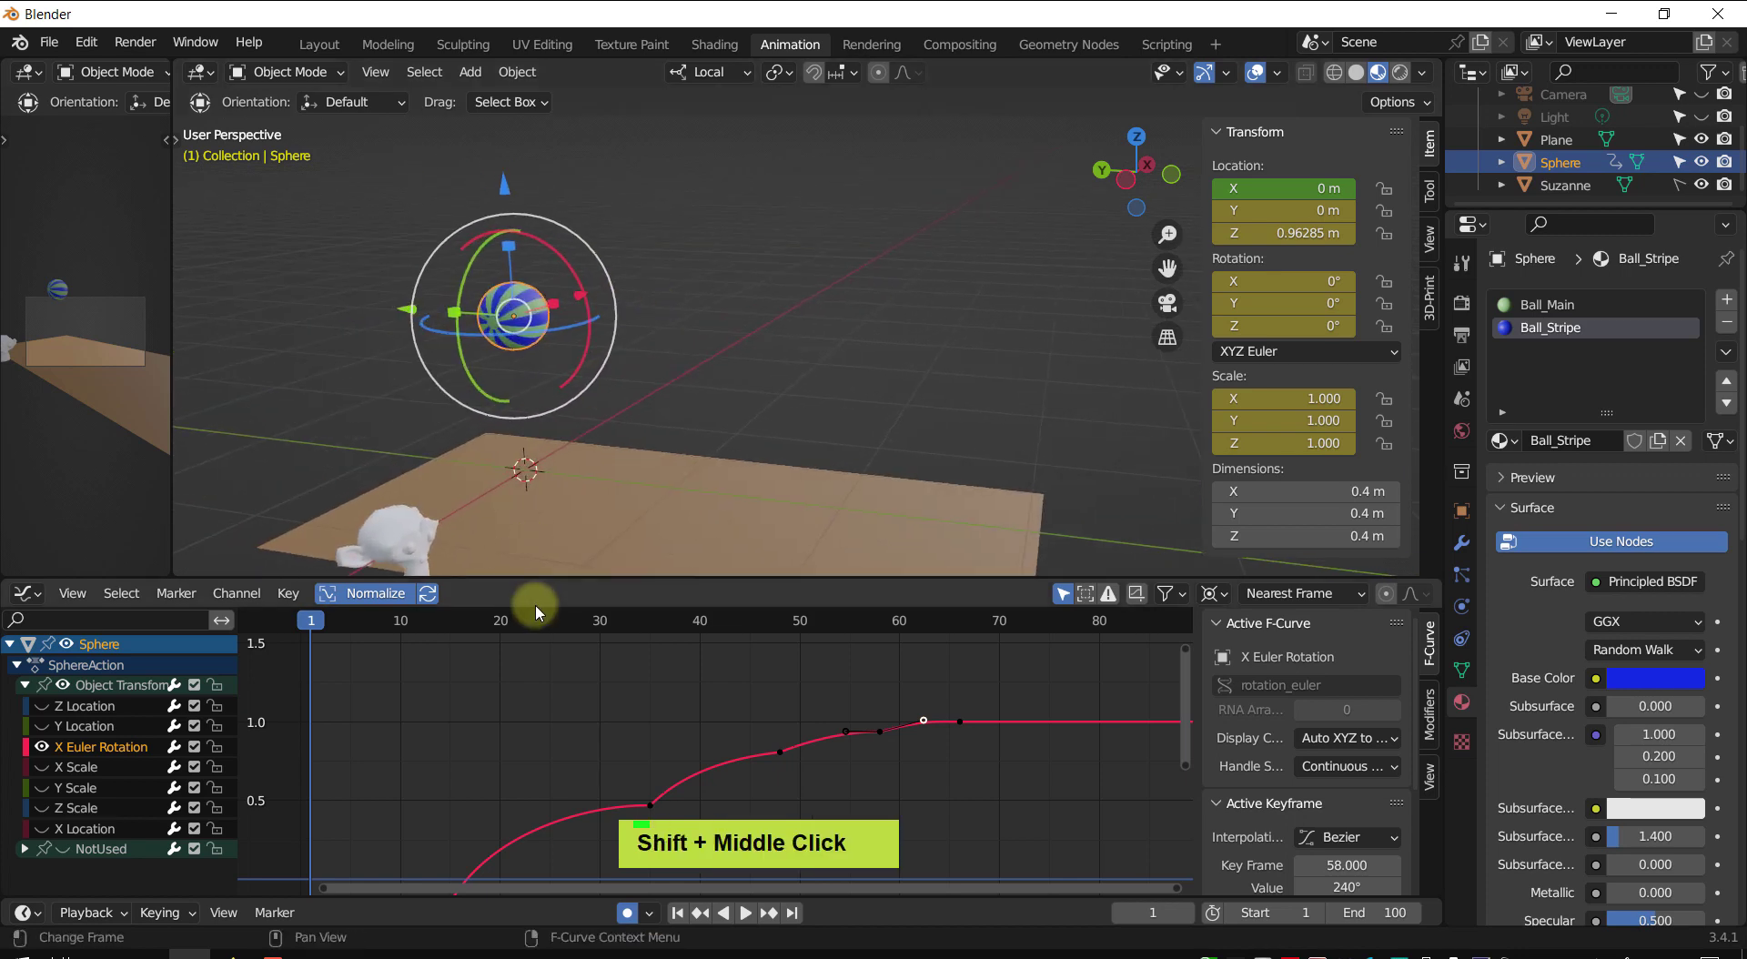
{"action": "scroll", "coordinate": [595, 745], "scroll_direction": "down", "scroll_amount": 4}
{"action": "middle_click_drag", "start_coordinate": [590, 737], "coordinate": [514, 617], "text": "shift"}
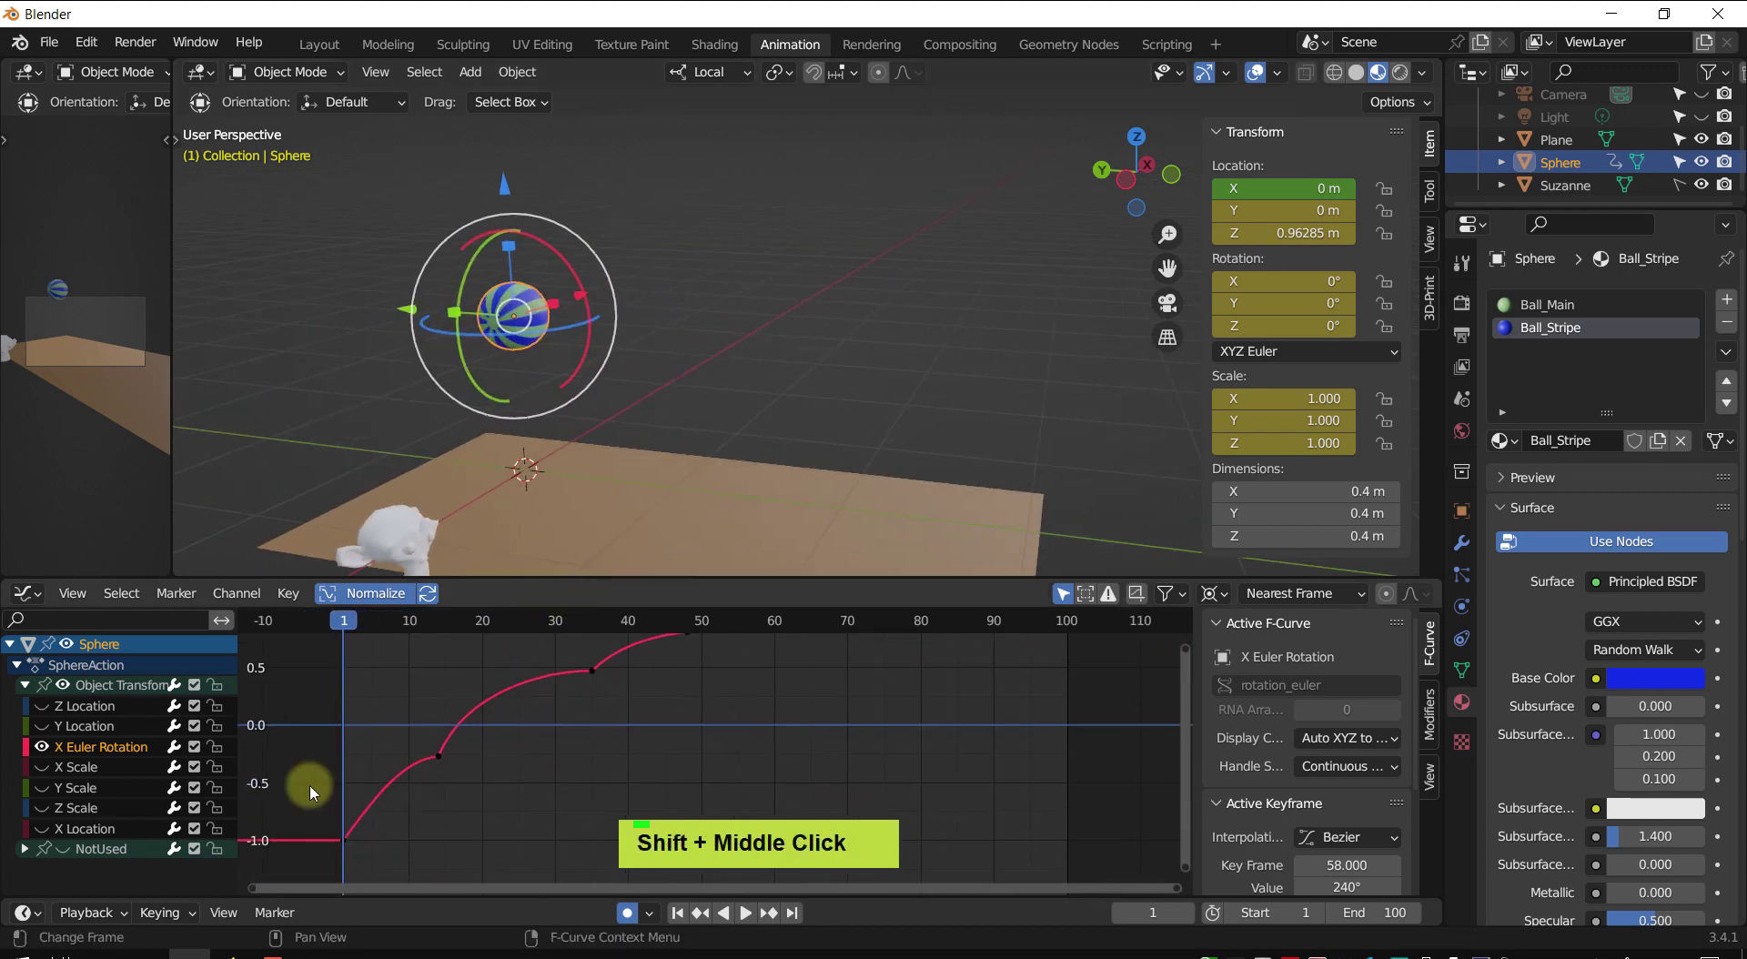
- Show only the ball's X, Y and Z scale curves and delete all of their keyframes
{"action": "double_click", "coordinate": [41, 788]}
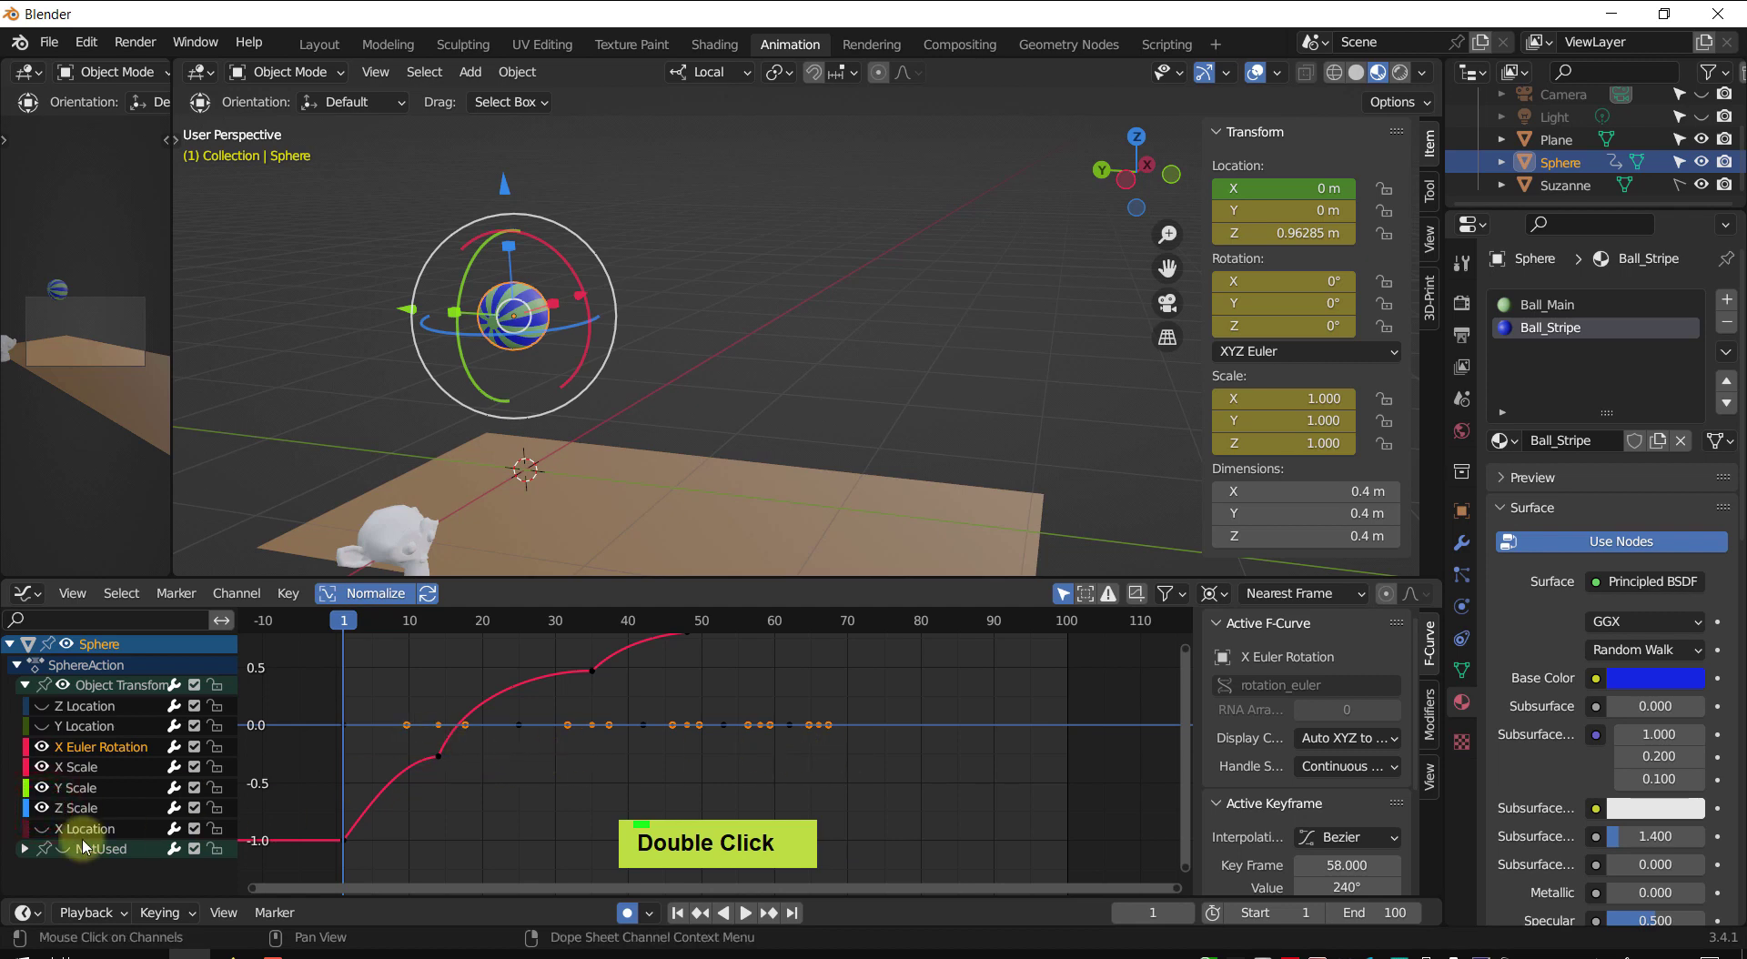
{"action": "left_click", "coordinate": [42, 748]}
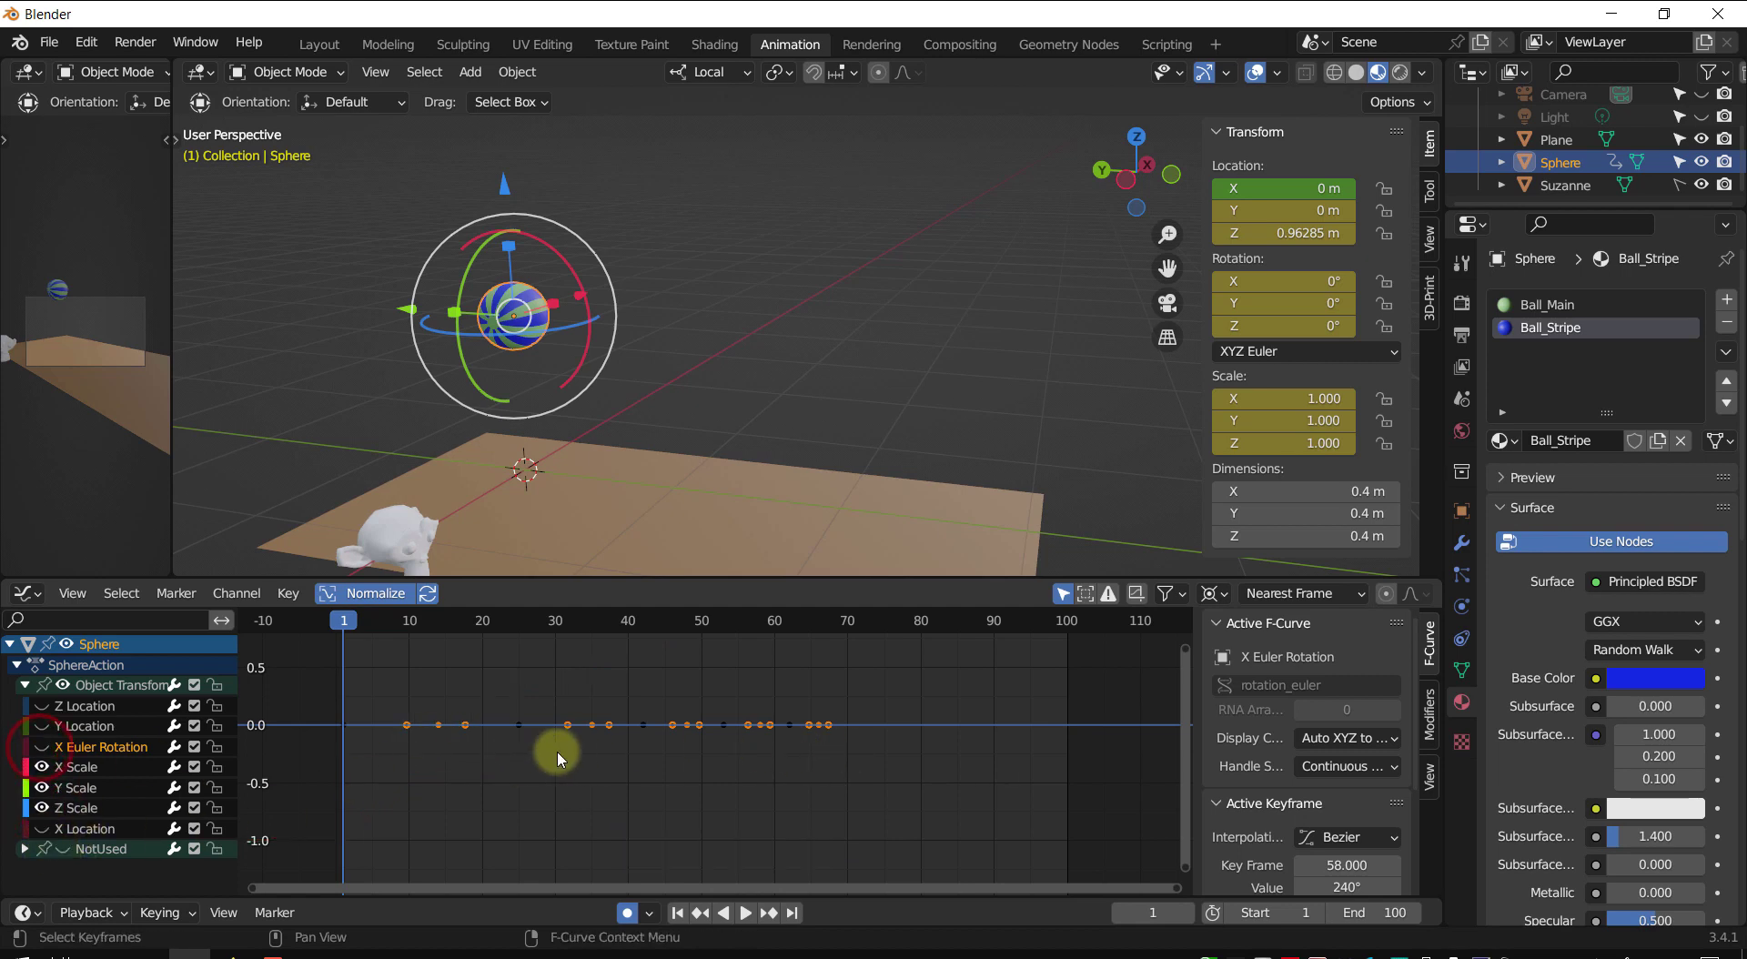
{"action": "left_click", "coordinate": [488, 741]}
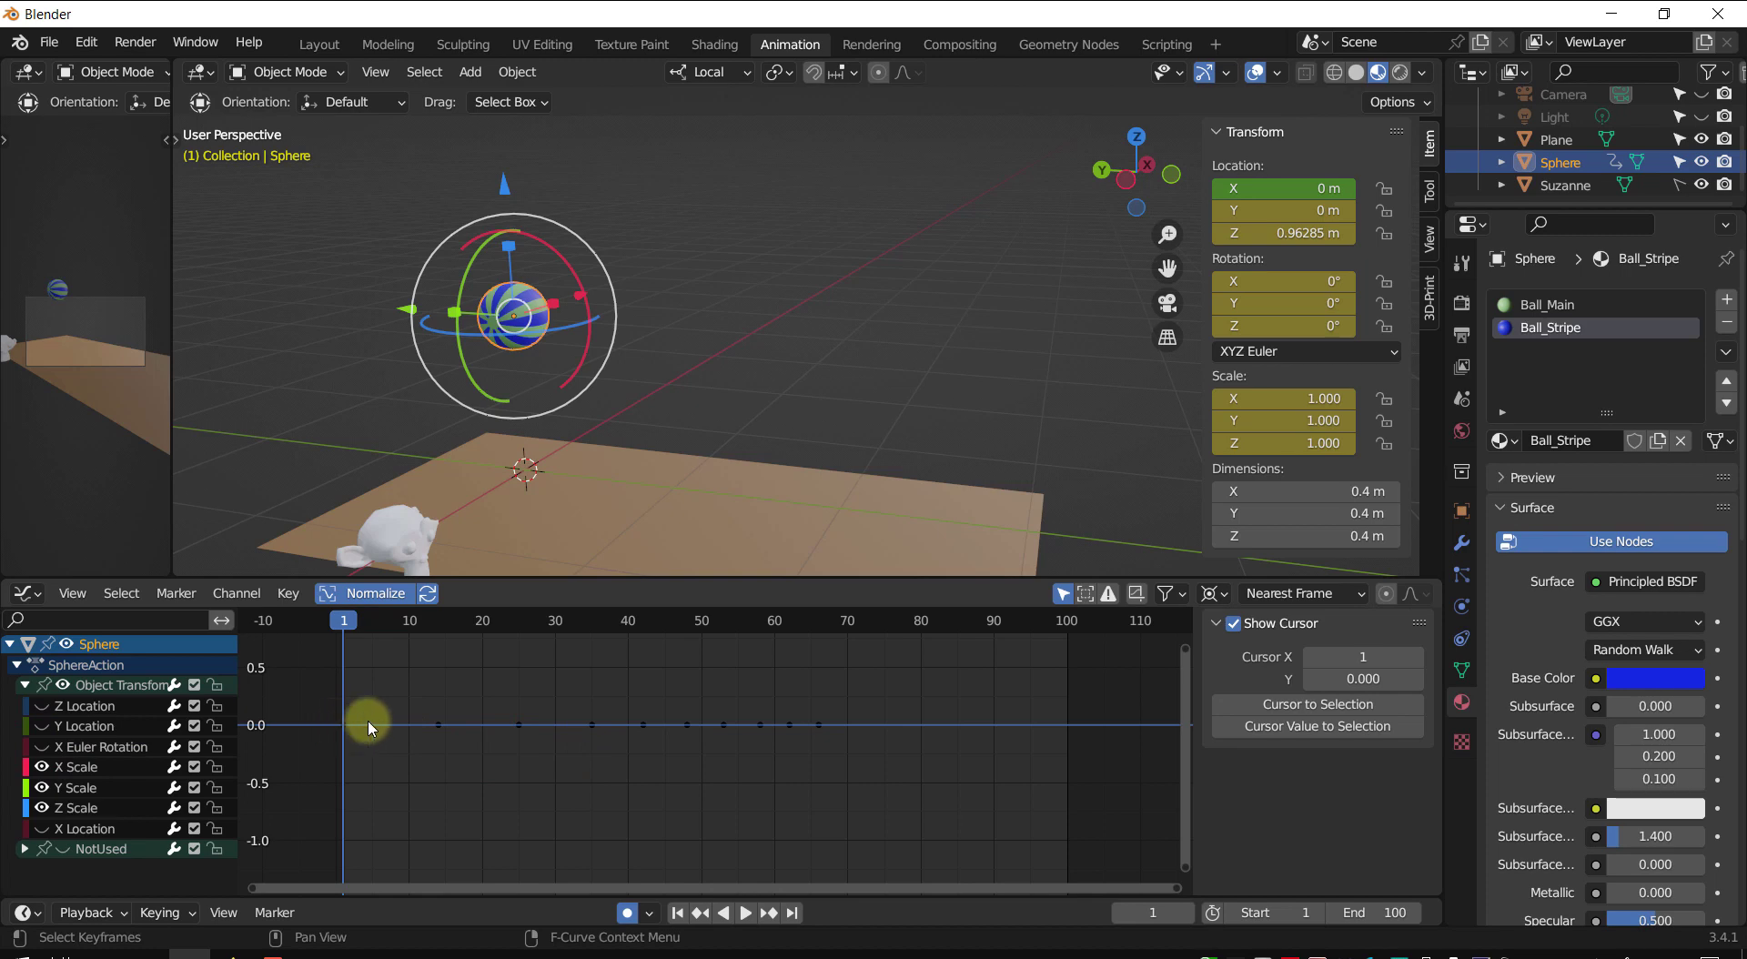
{"action": "left_click_drag", "start_coordinate": [405, 664], "coordinate": [1149, 828]}
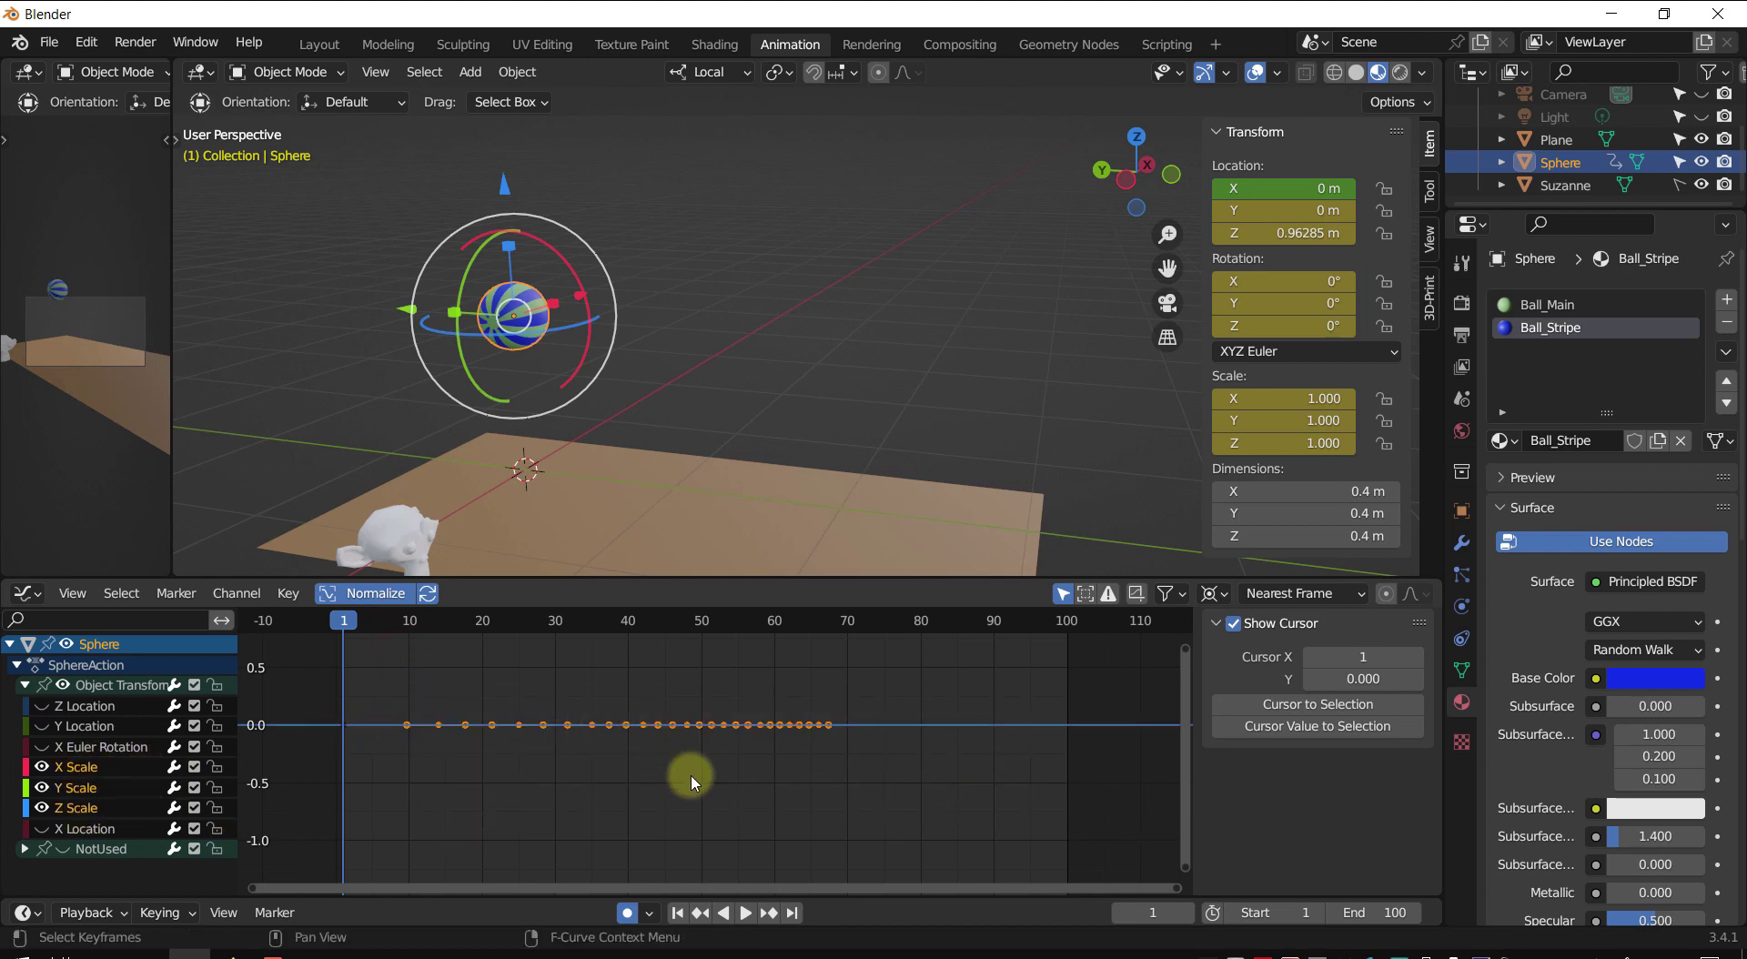
{"action": "key", "text": "Delete"}
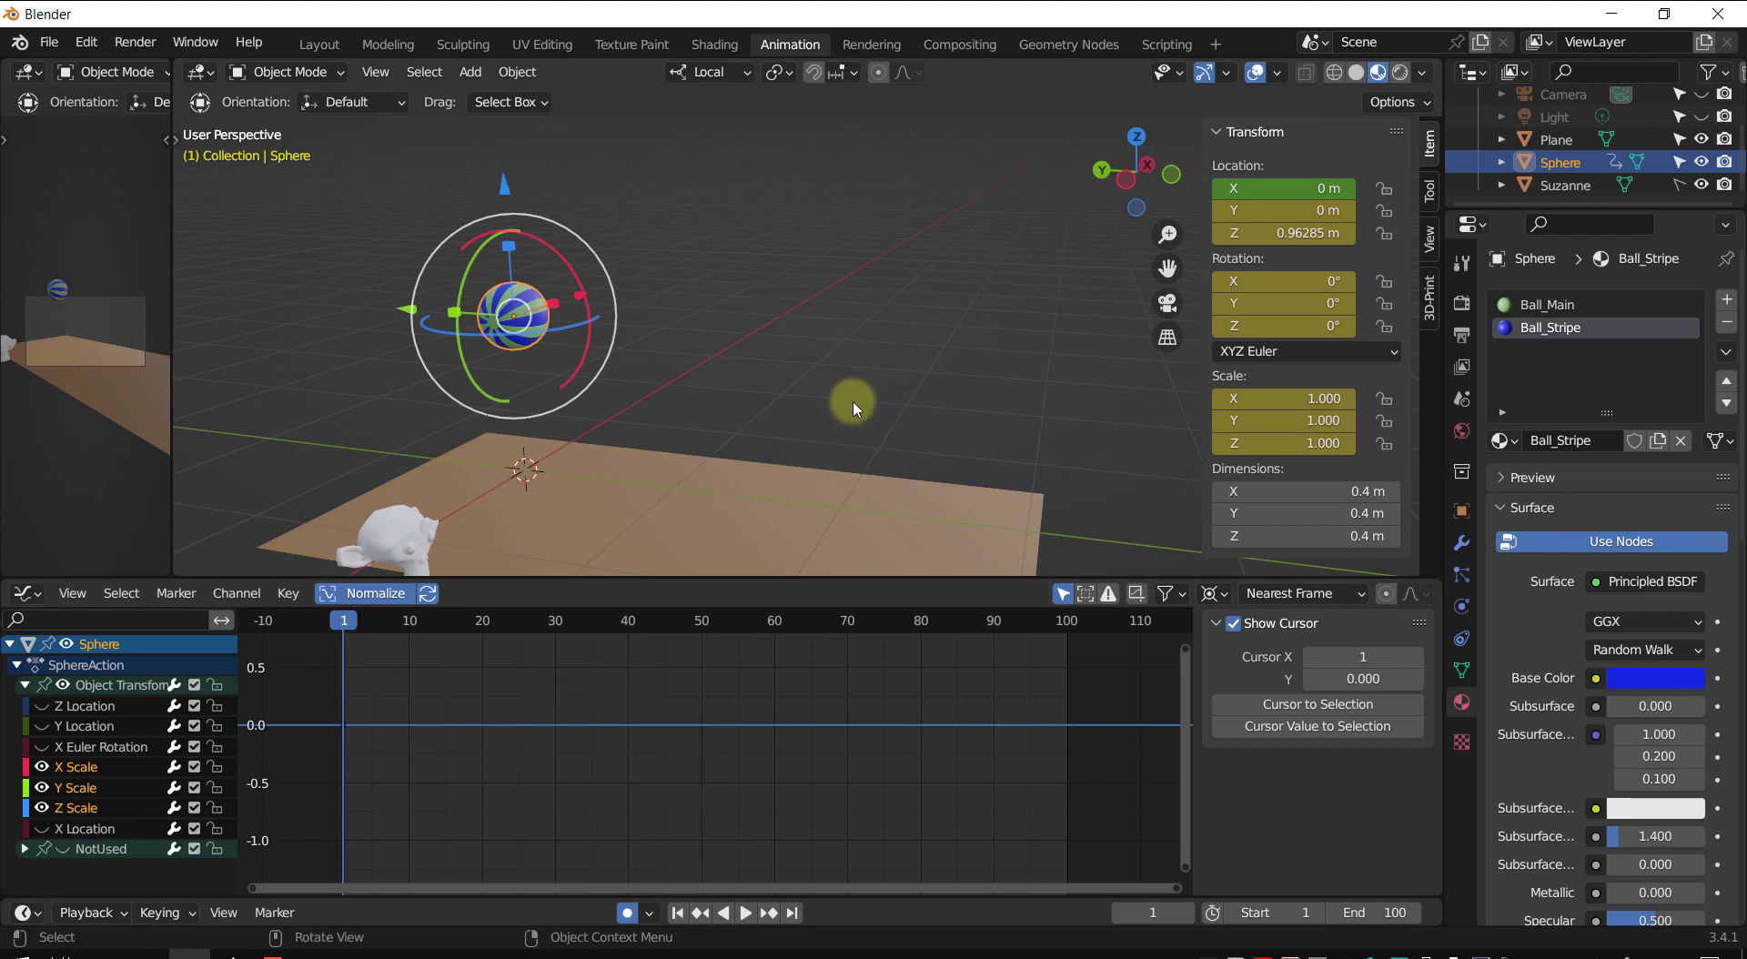
- Insert a keyframe for the ball's unscaled X, Y and Z scale of 1.000 at frame 13, just before ground contact
{"action": "middle_click_drag", "start_coordinate": [850, 402], "coordinate": [805, 362], "text": "shift"}
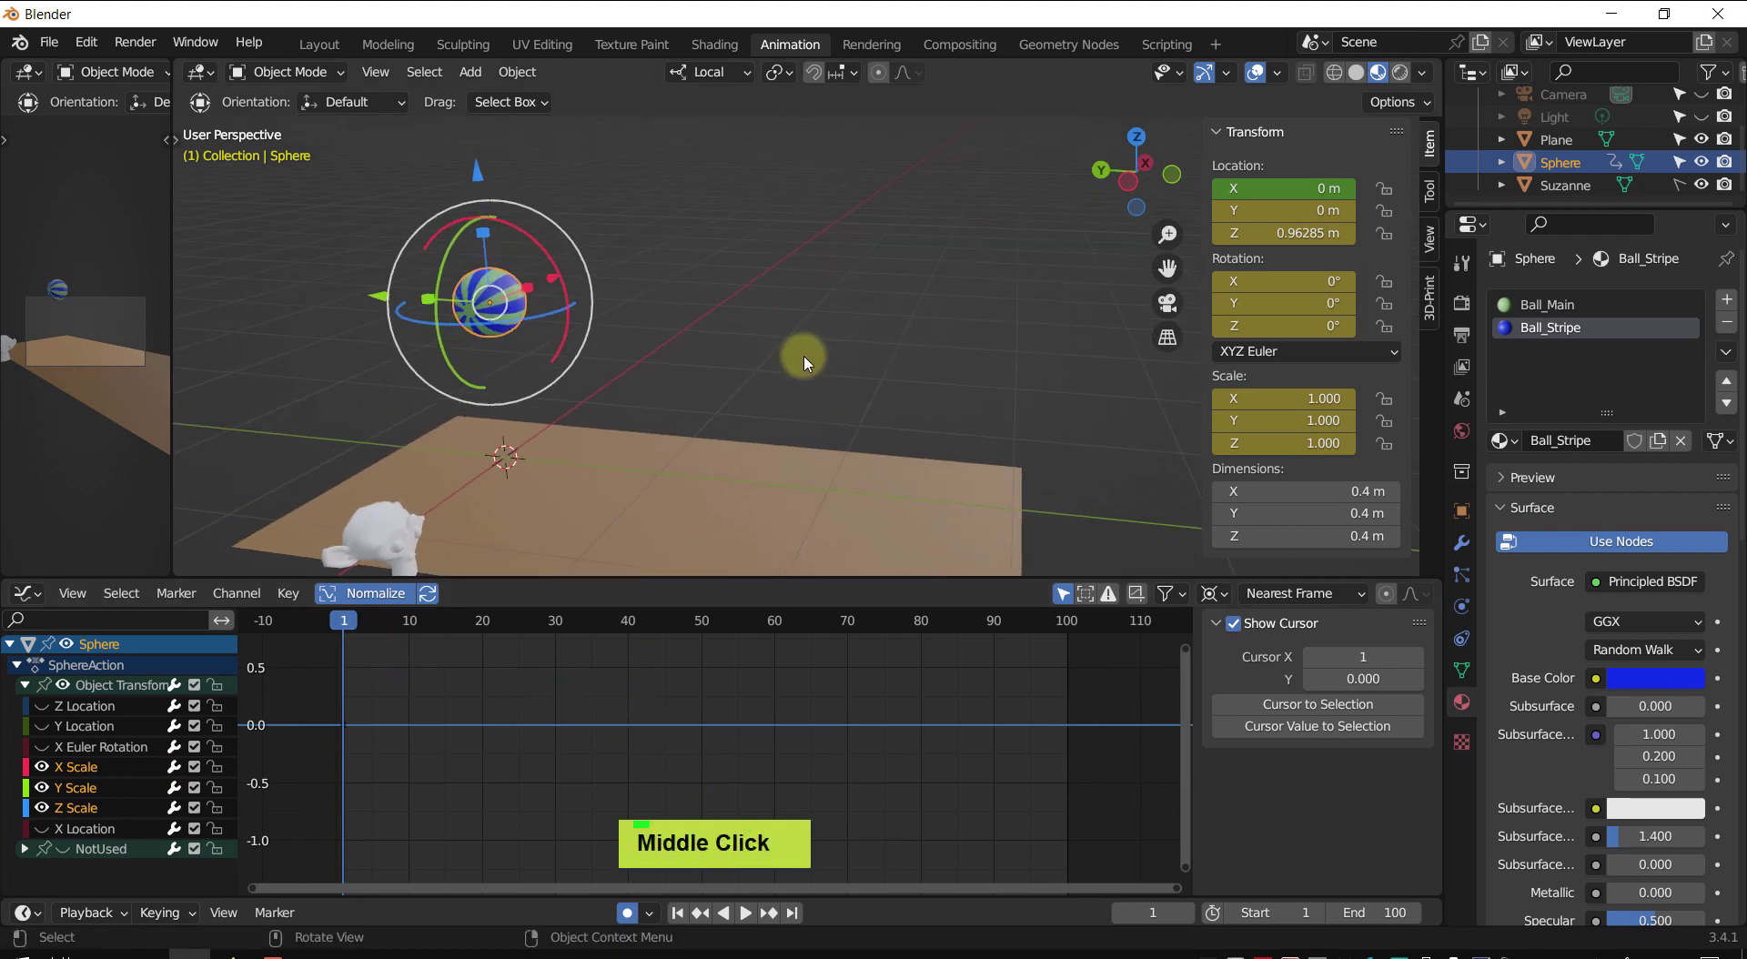
{"action": "key", "text": "Up"}
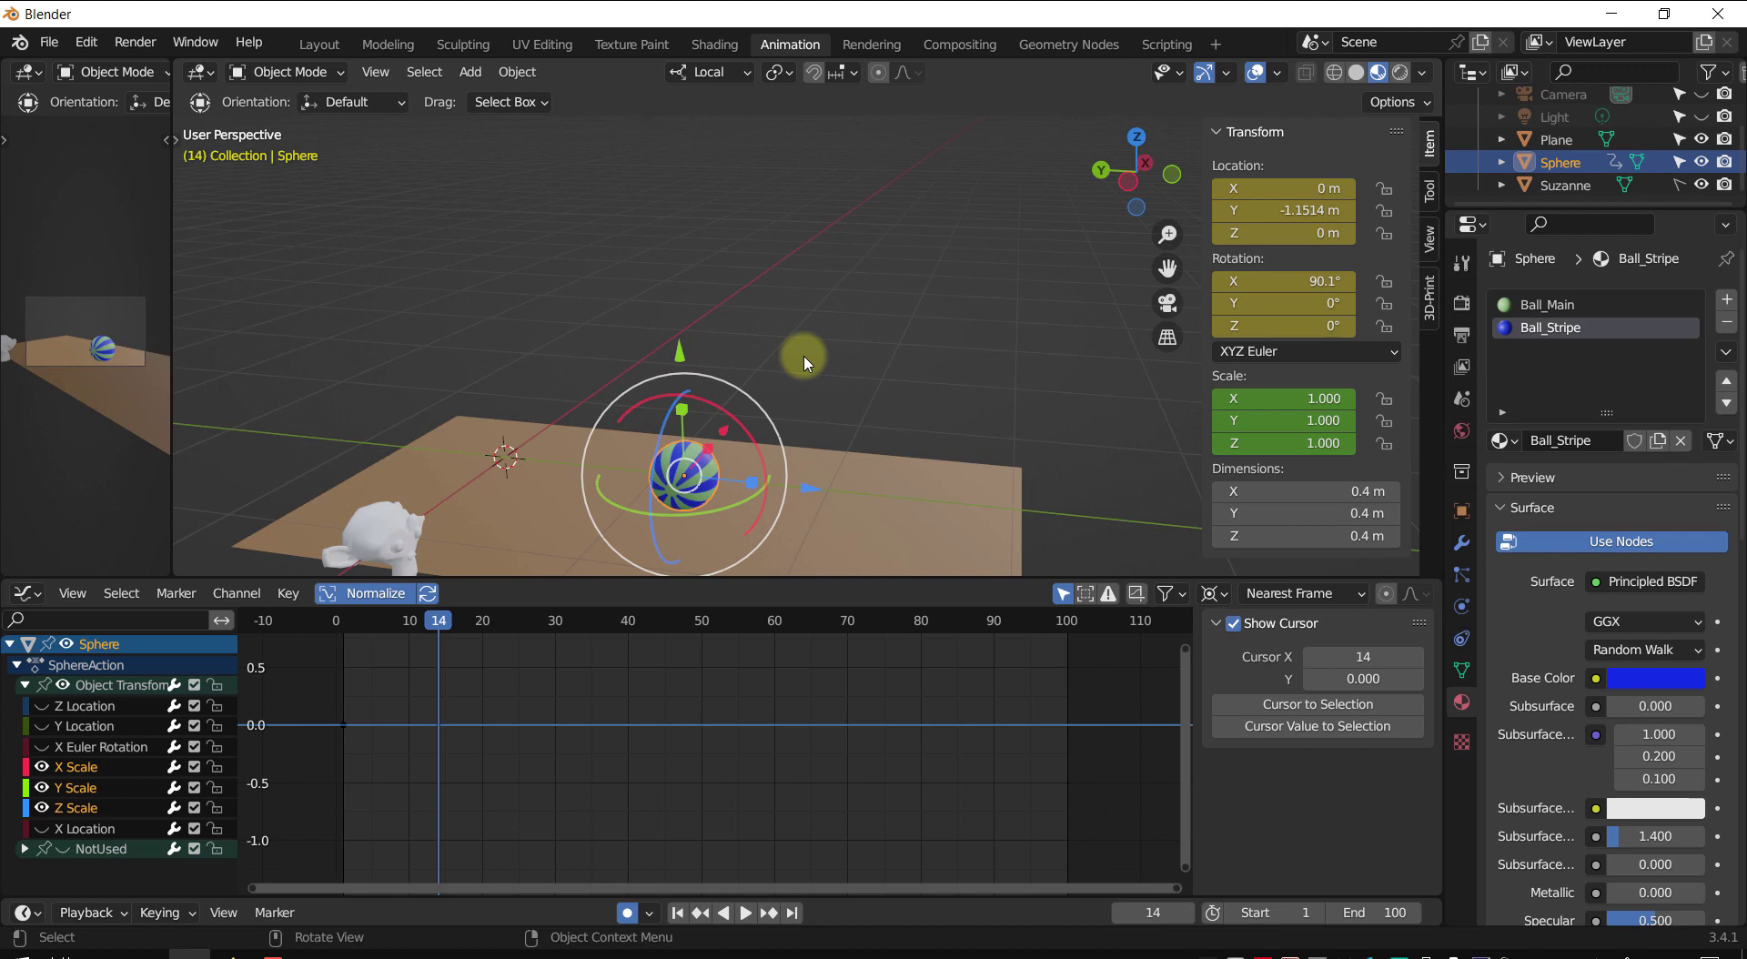
{"action": "mouse_move", "coordinate": [805, 368]}
{"action": "middle_mouse_down"}
{"action": "mouse_move", "coordinate": [828, 379]}
{"action": "mouse_move", "coordinate": [808, 390]}
{"action": "mouse_move", "coordinate": [802, 355]}
{"action": "middle_mouse_up"}
{"action": "scroll", "coordinate": [788, 398], "scroll_direction": "up", "scroll_amount": 2}
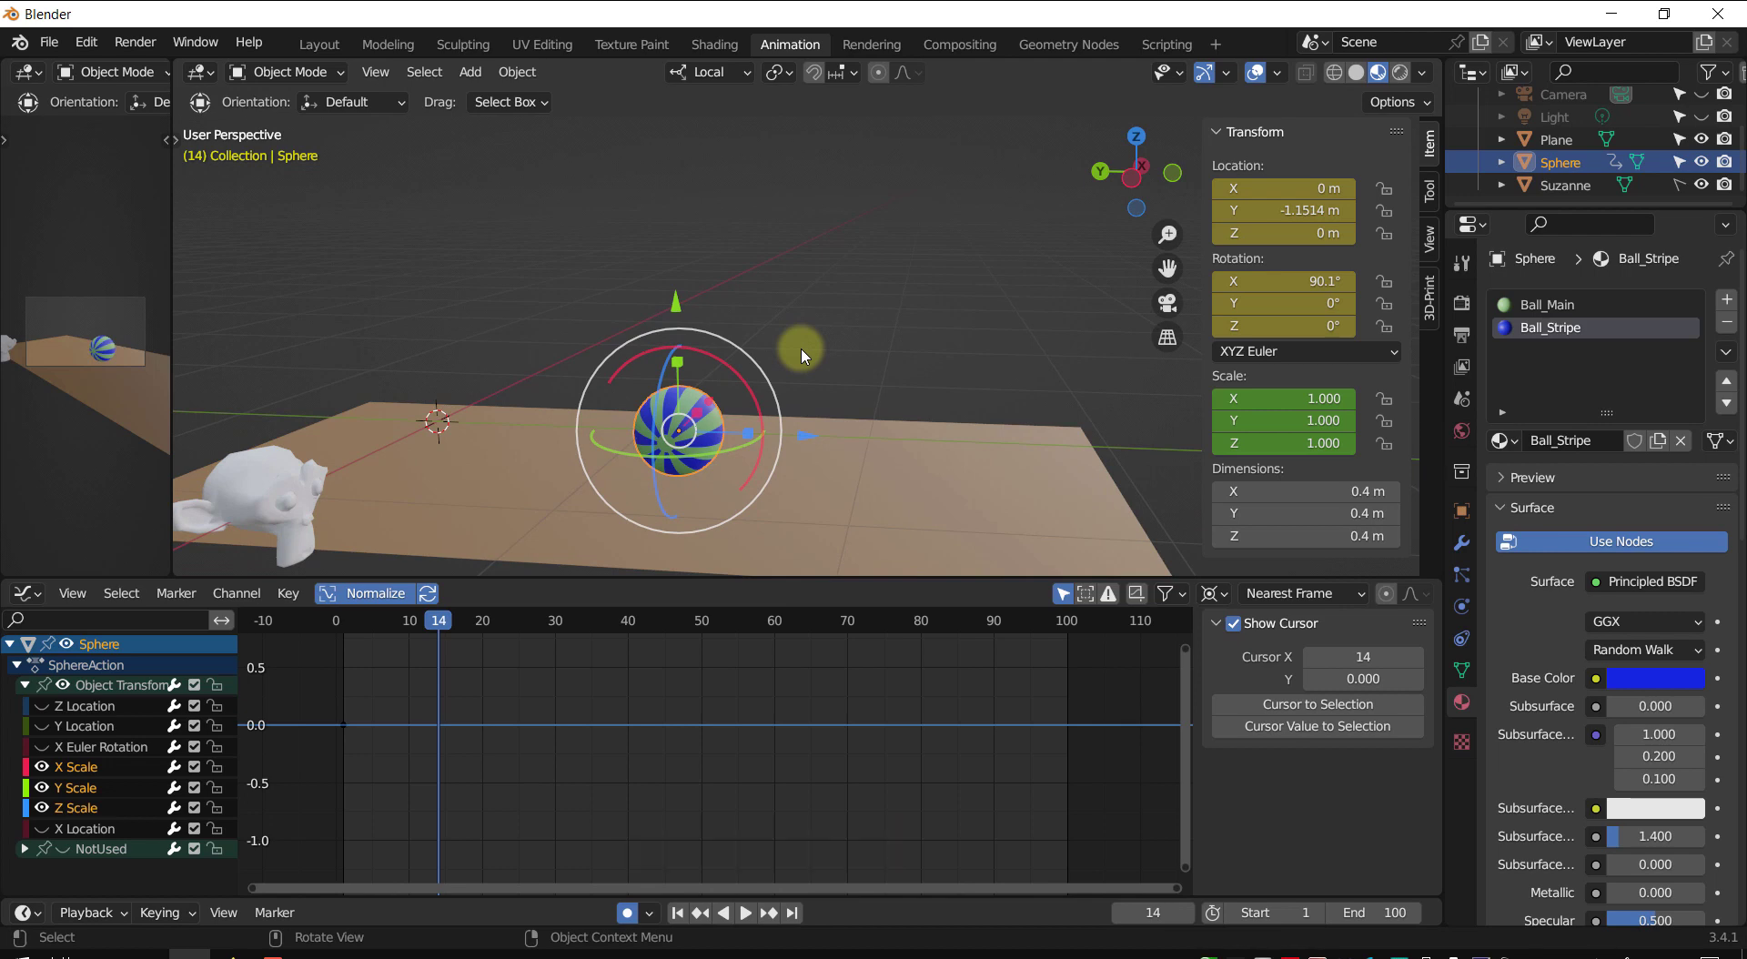
{"action": "key", "text": "Left"}
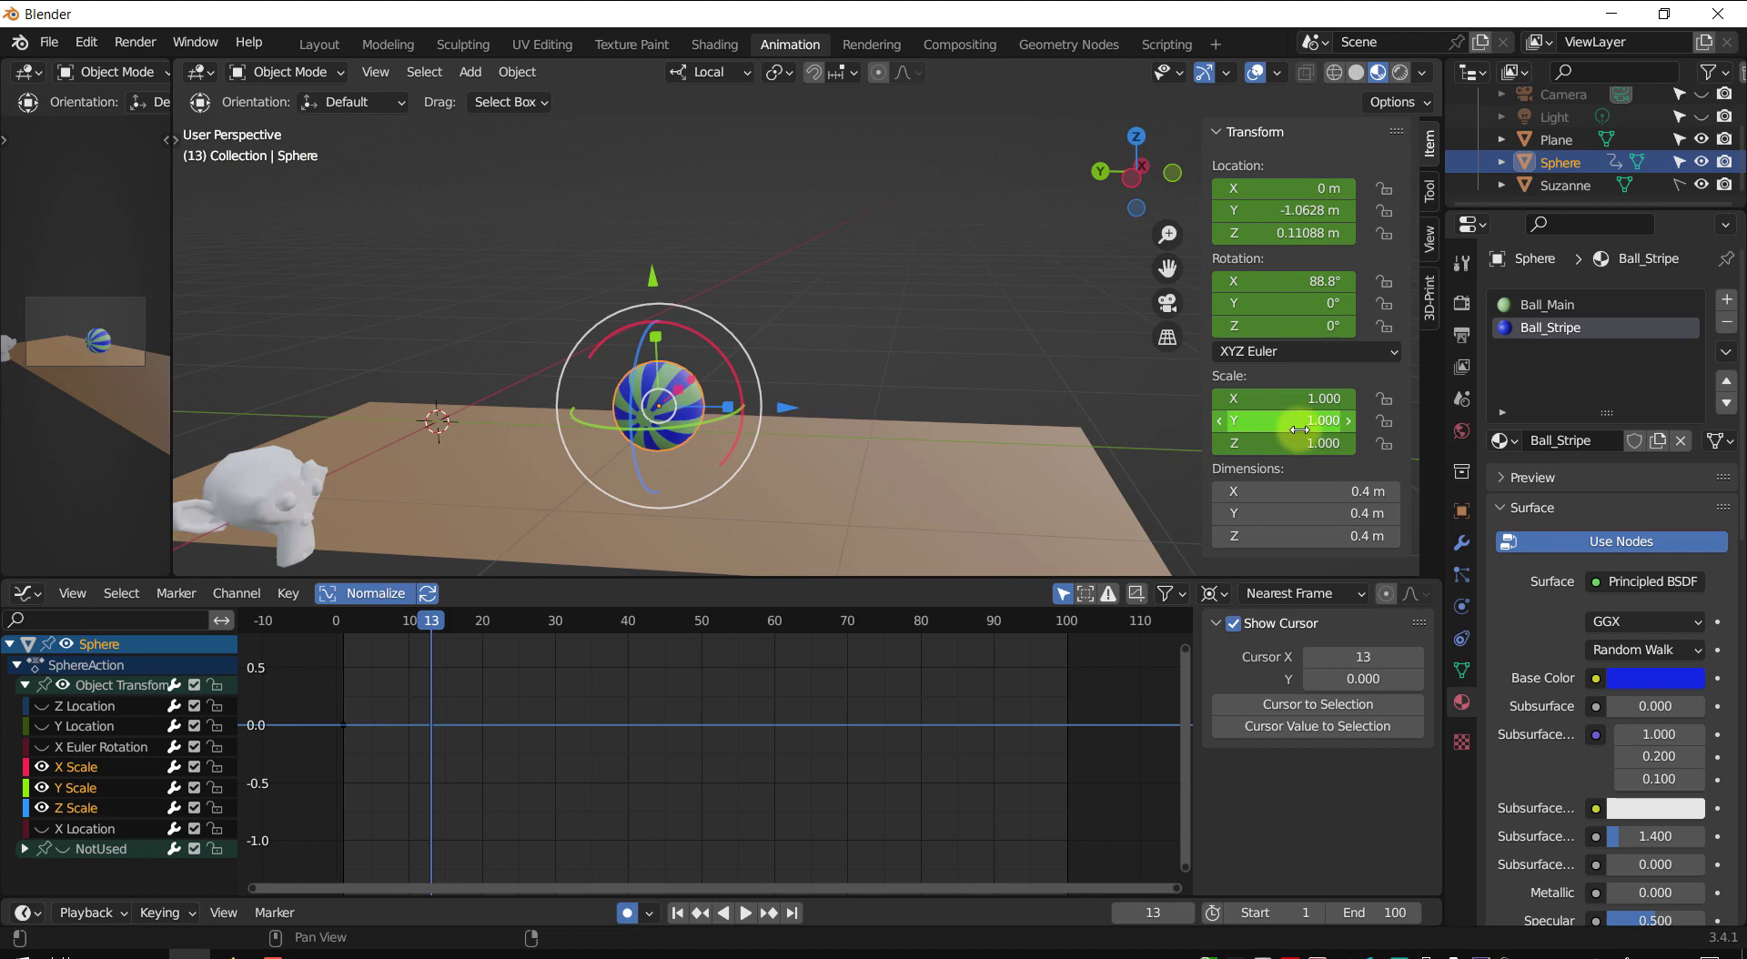
{"action": "key", "text": "i"}
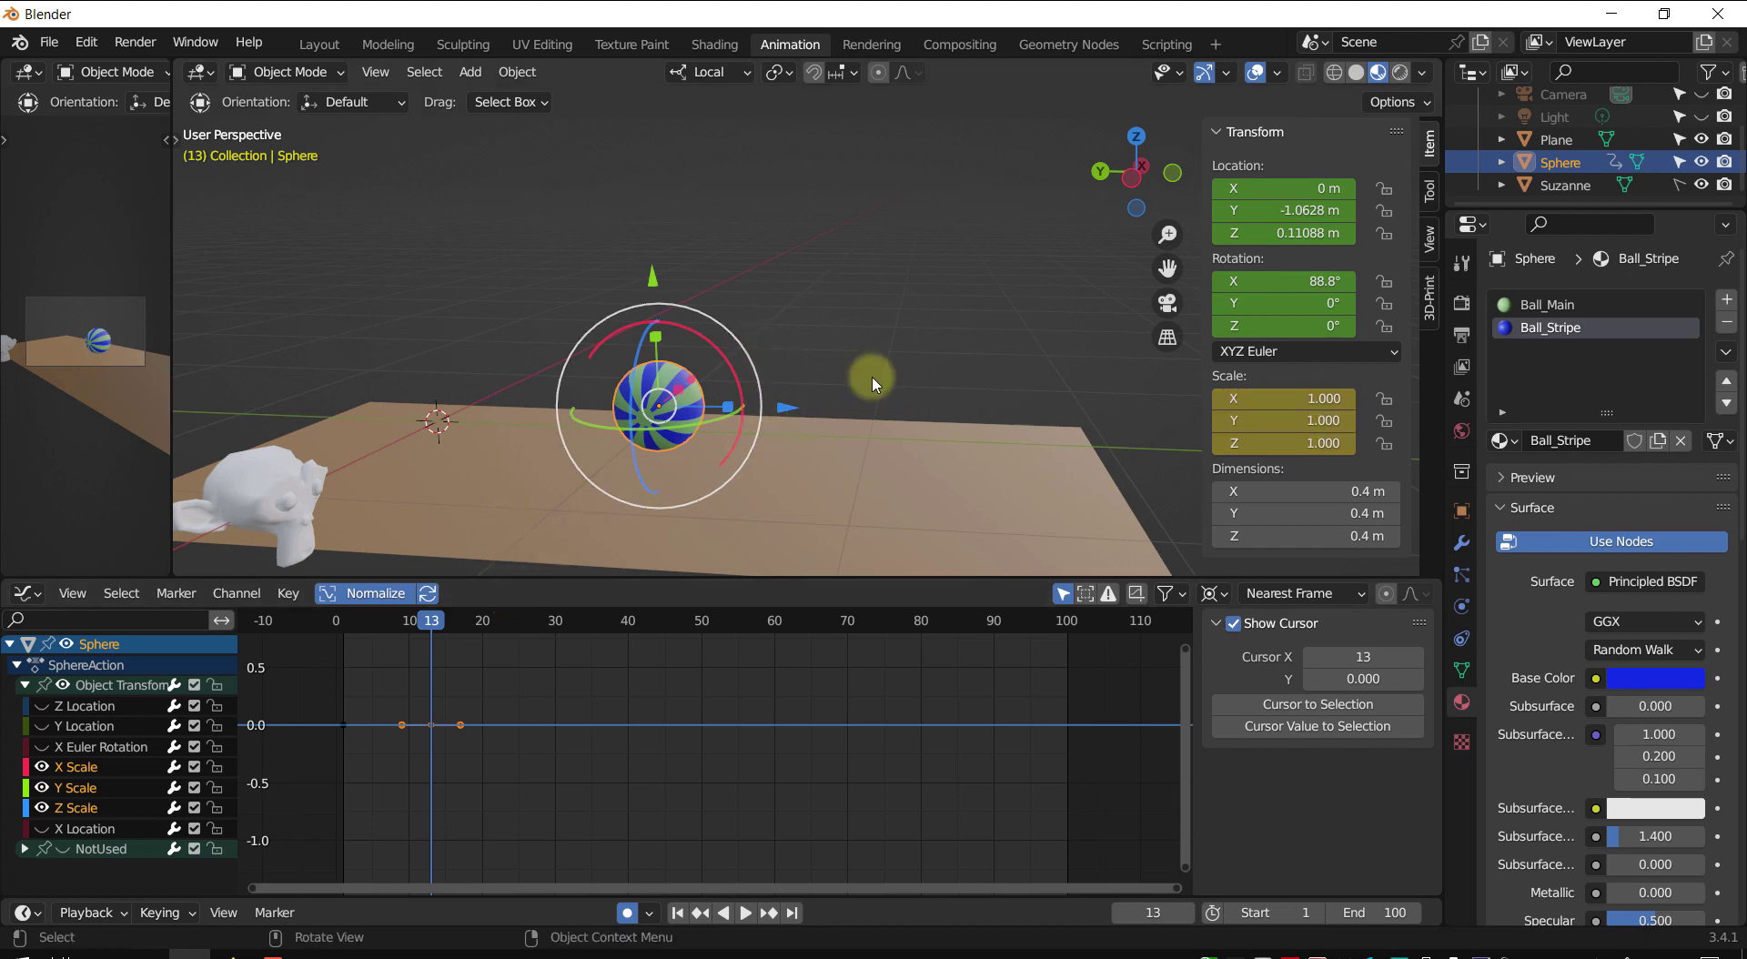
- Squash the ball along its local Y axis to a scale of about 0.875 at the frame 14 ground contact
{"action": "key", "text": "Up"}
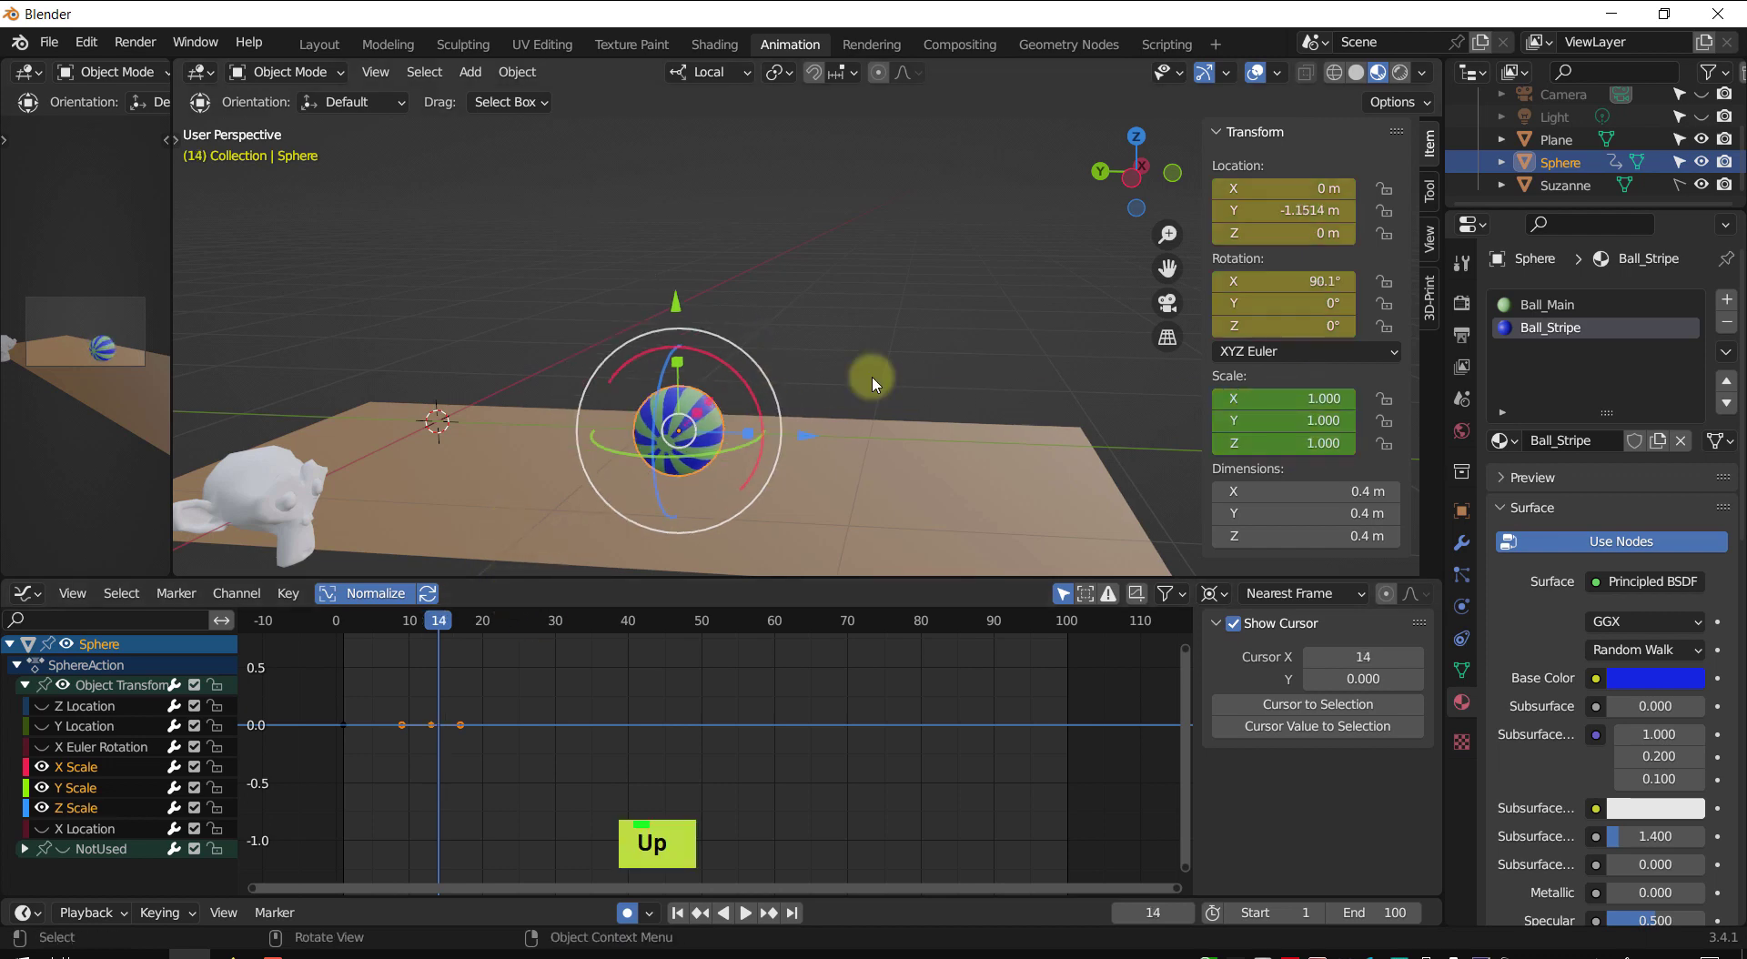
{"action": "middle_click_drag", "start_coordinate": [722, 500], "coordinate": [741, 394]}
{"action": "scroll", "coordinate": [642, 434], "scroll_direction": "up", "scroll_amount": 2}
{"action": "middle_click_drag", "start_coordinate": [787, 288], "coordinate": [877, 296], "text": "shift"}
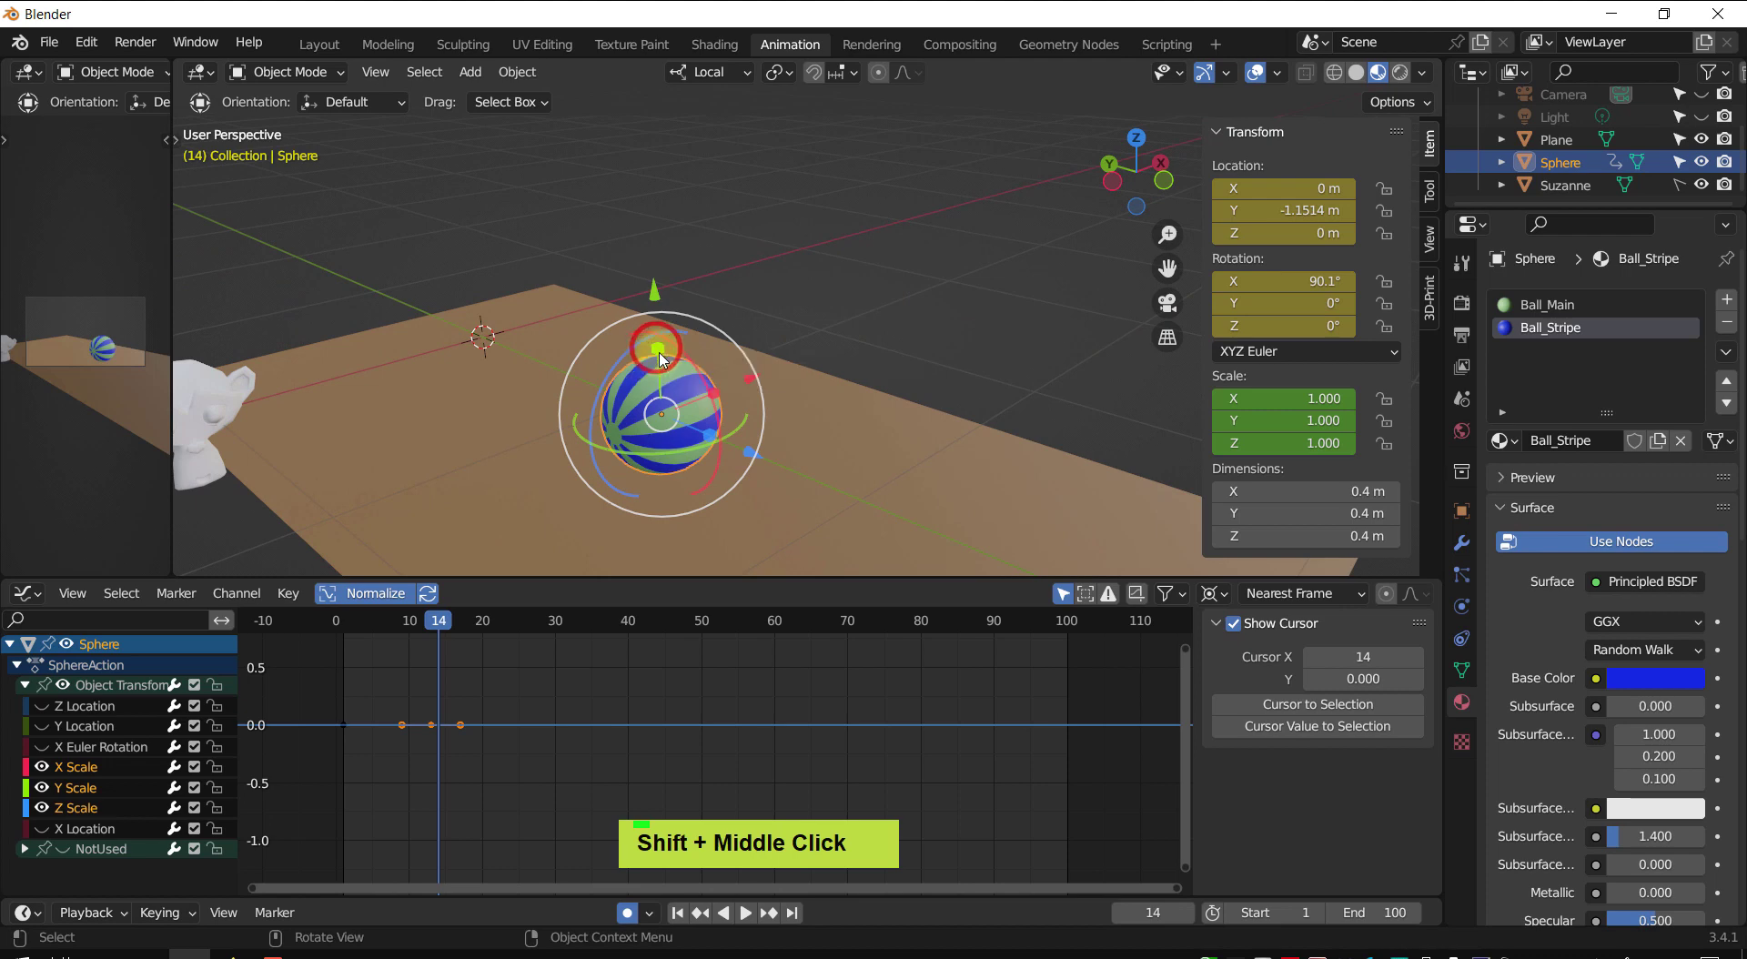
{"action": "left_click_drag", "start_coordinate": [658, 348], "coordinate": [659, 362]}
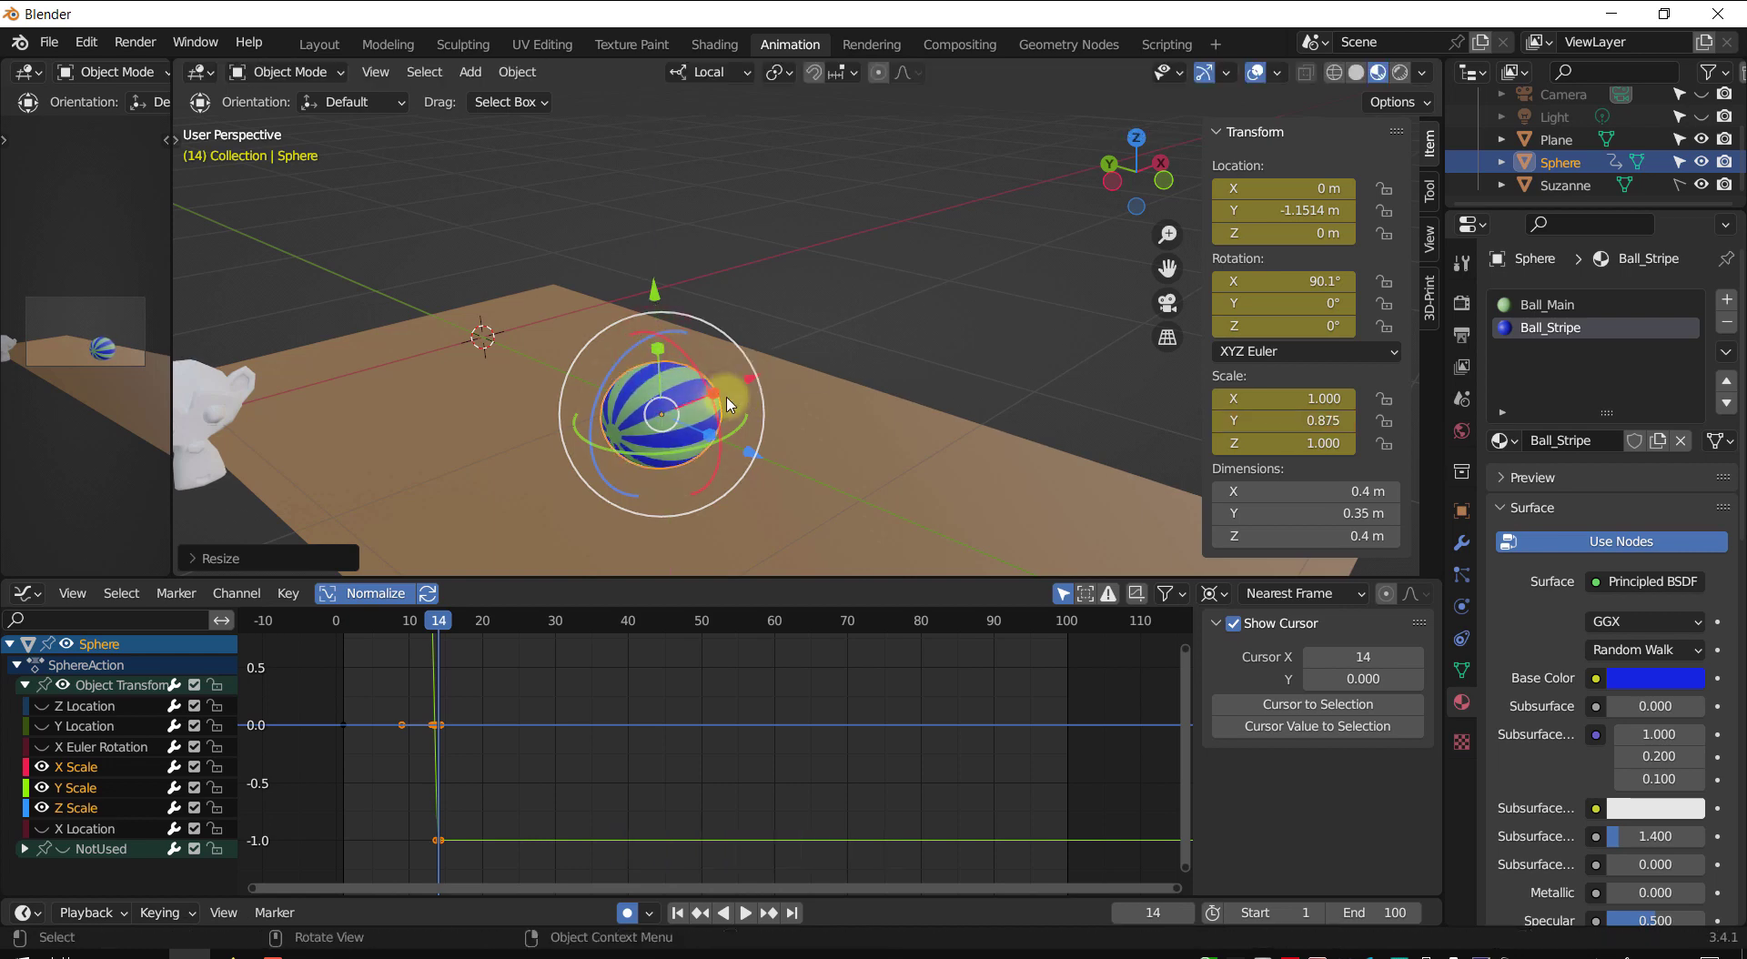
- Compare the ball's shape at frames 13 and 14 and examine the squash from several angles
{"action": "middle_click_drag", "start_coordinate": [724, 400], "coordinate": [846, 343]}
{"action": "scroll", "coordinate": [817, 375], "scroll_direction": "up", "scroll_amount": 1}
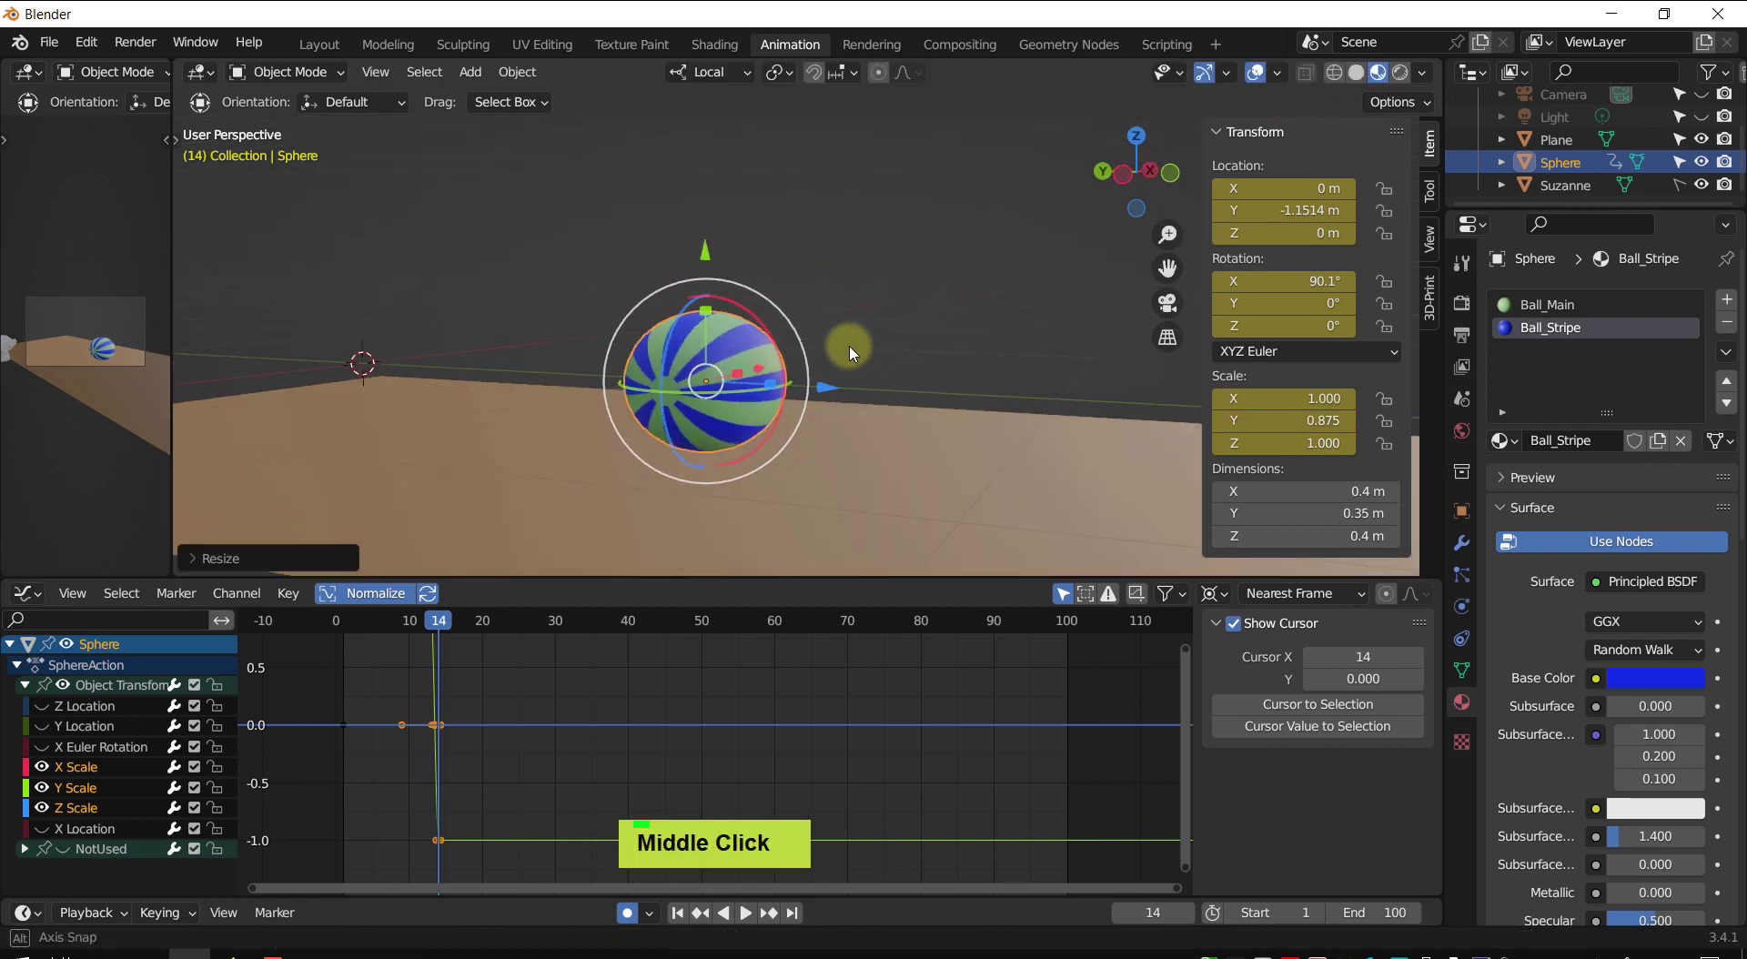
{"action": "mouse_move", "coordinate": [449, 622]}
{"action": "left_mouse_down"}
{"action": "mouse_move", "coordinate": [402, 625]}
{"action": "mouse_move", "coordinate": [461, 628]}
{"action": "mouse_move", "coordinate": [425, 630]}
{"action": "mouse_move", "coordinate": [440, 636]}
{"action": "left_mouse_up"}
{"action": "left_click_drag", "start_coordinate": [434, 629], "coordinate": [434, 630]}
{"action": "key", "text": "Up"}
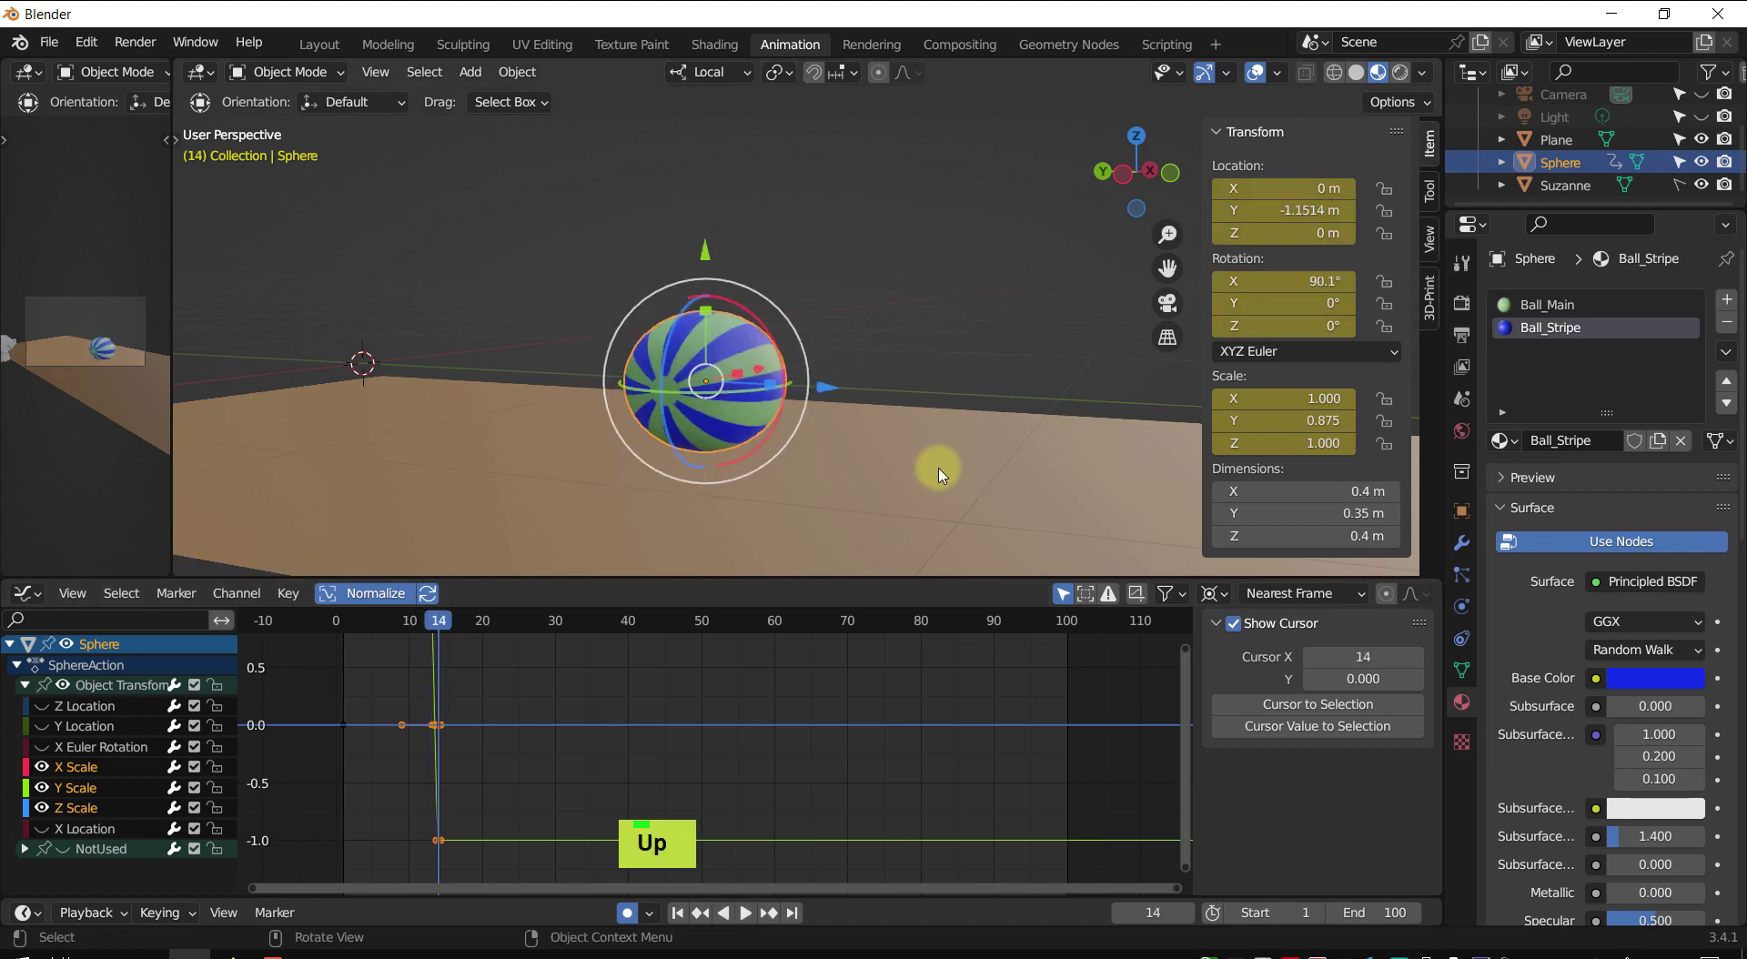
{"action": "middle_click_drag", "start_coordinate": [843, 321], "coordinate": [865, 277], "text": "shift"}
{"action": "middle_click_drag", "start_coordinate": [843, 310], "coordinate": [820, 391]}
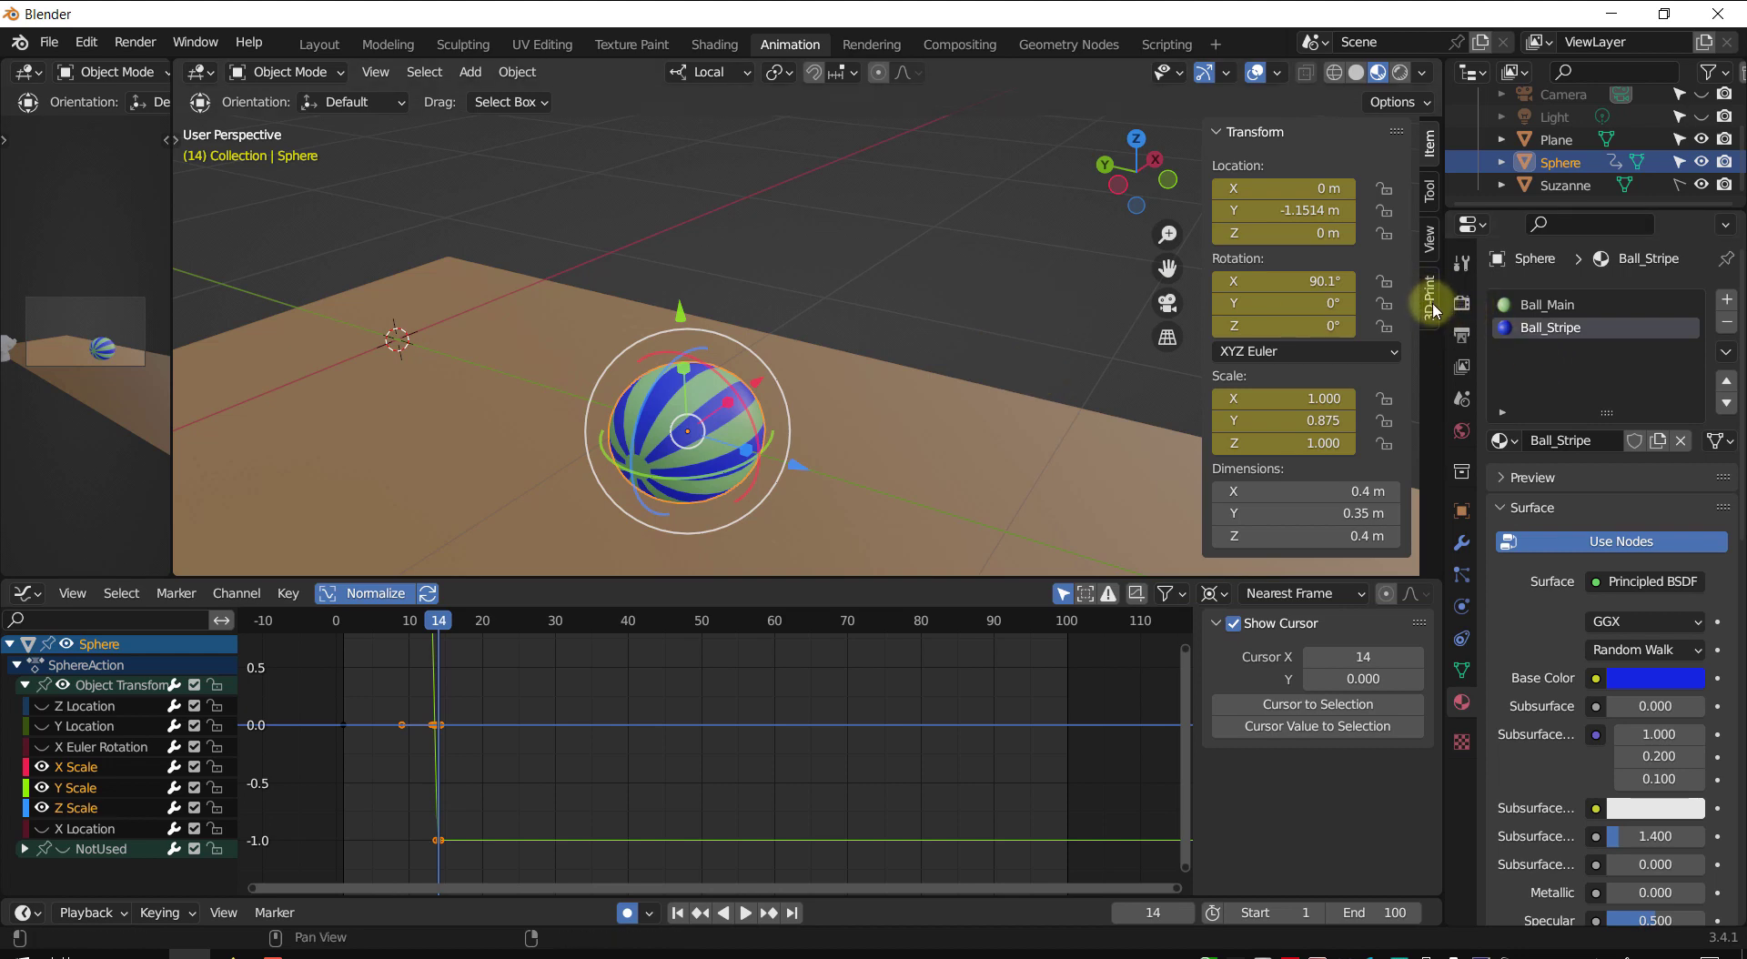
- Search the add-on preferences for "3D-p" and check whether Mesh: 3D-Print Toolbox is enabled
{"action": "left_click", "coordinate": [97, 49]}
{"action": "left_click", "coordinate": [168, 362]}
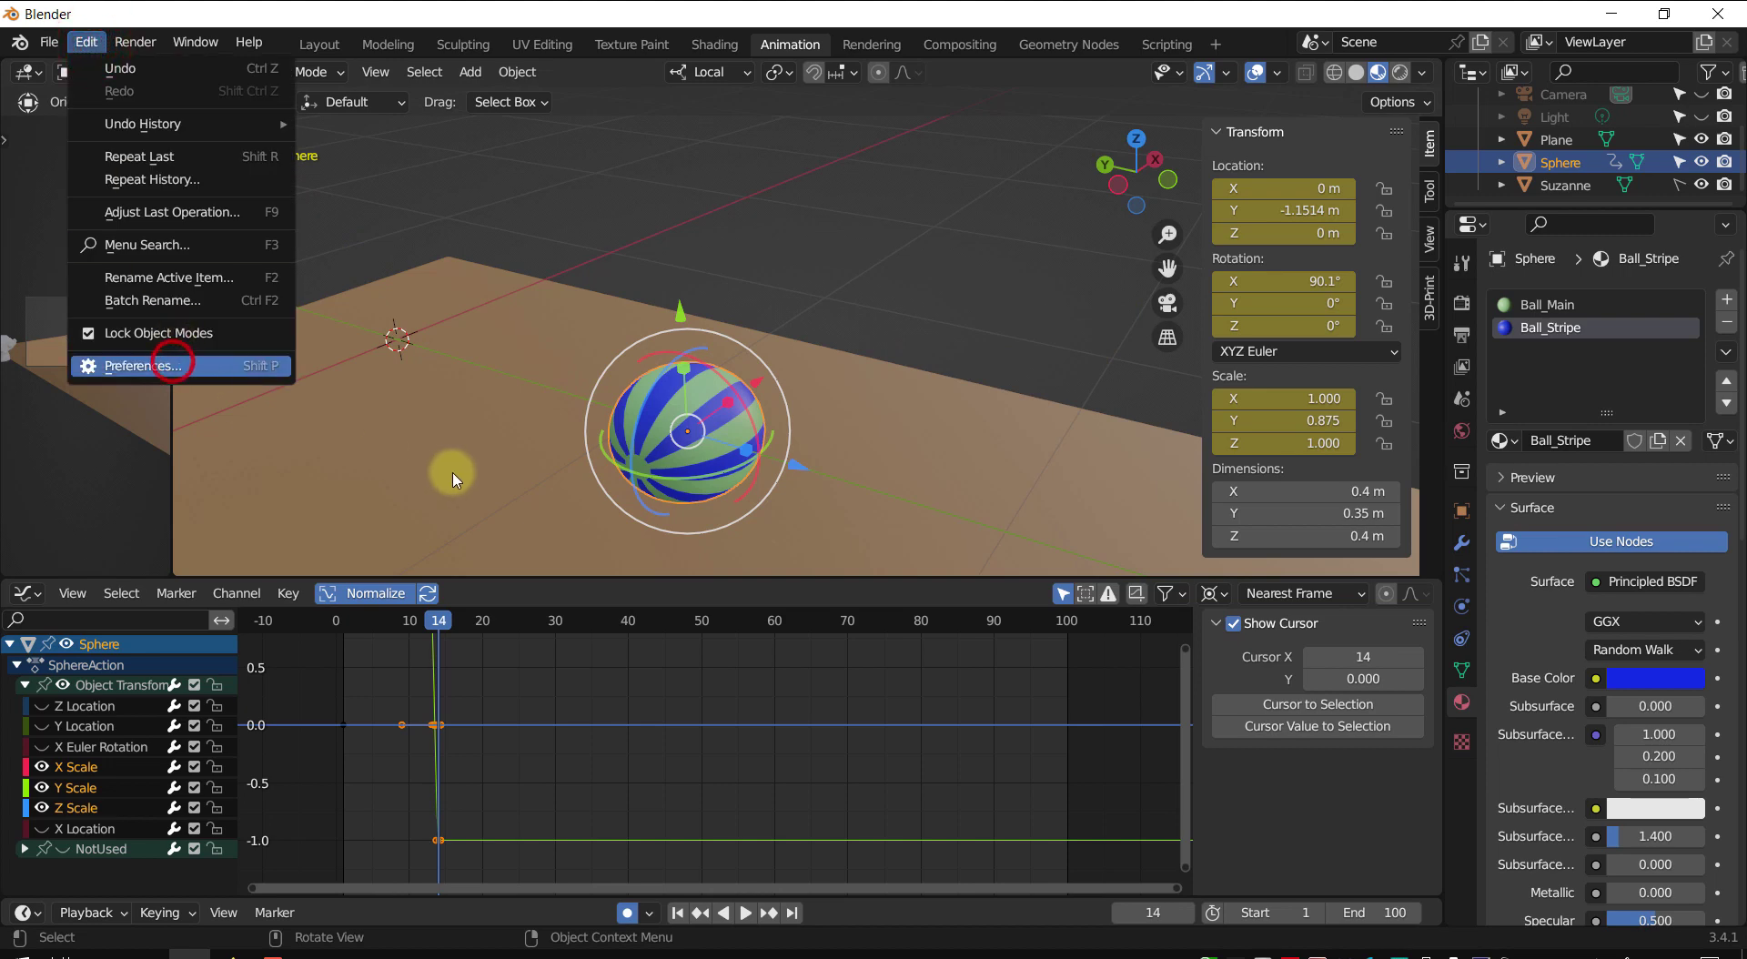
{"action": "left_click", "coordinate": [41, 272]}
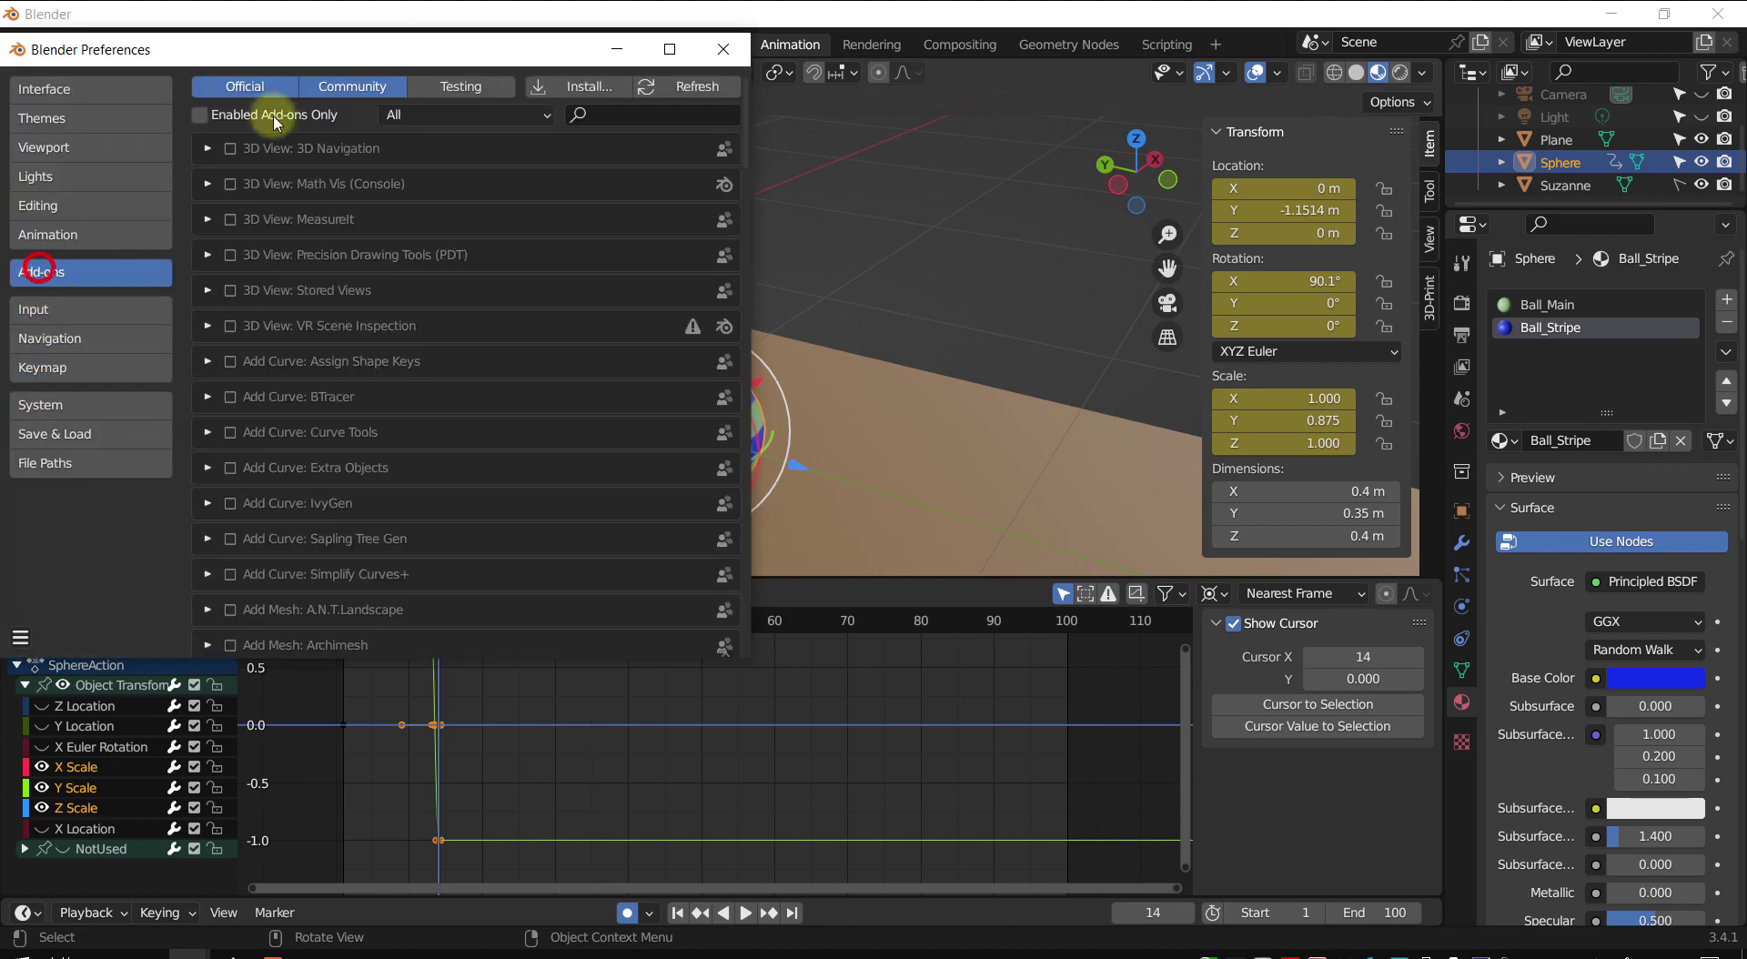
{"action": "left_click_drag", "start_coordinate": [301, 51], "coordinate": [397, 354]}
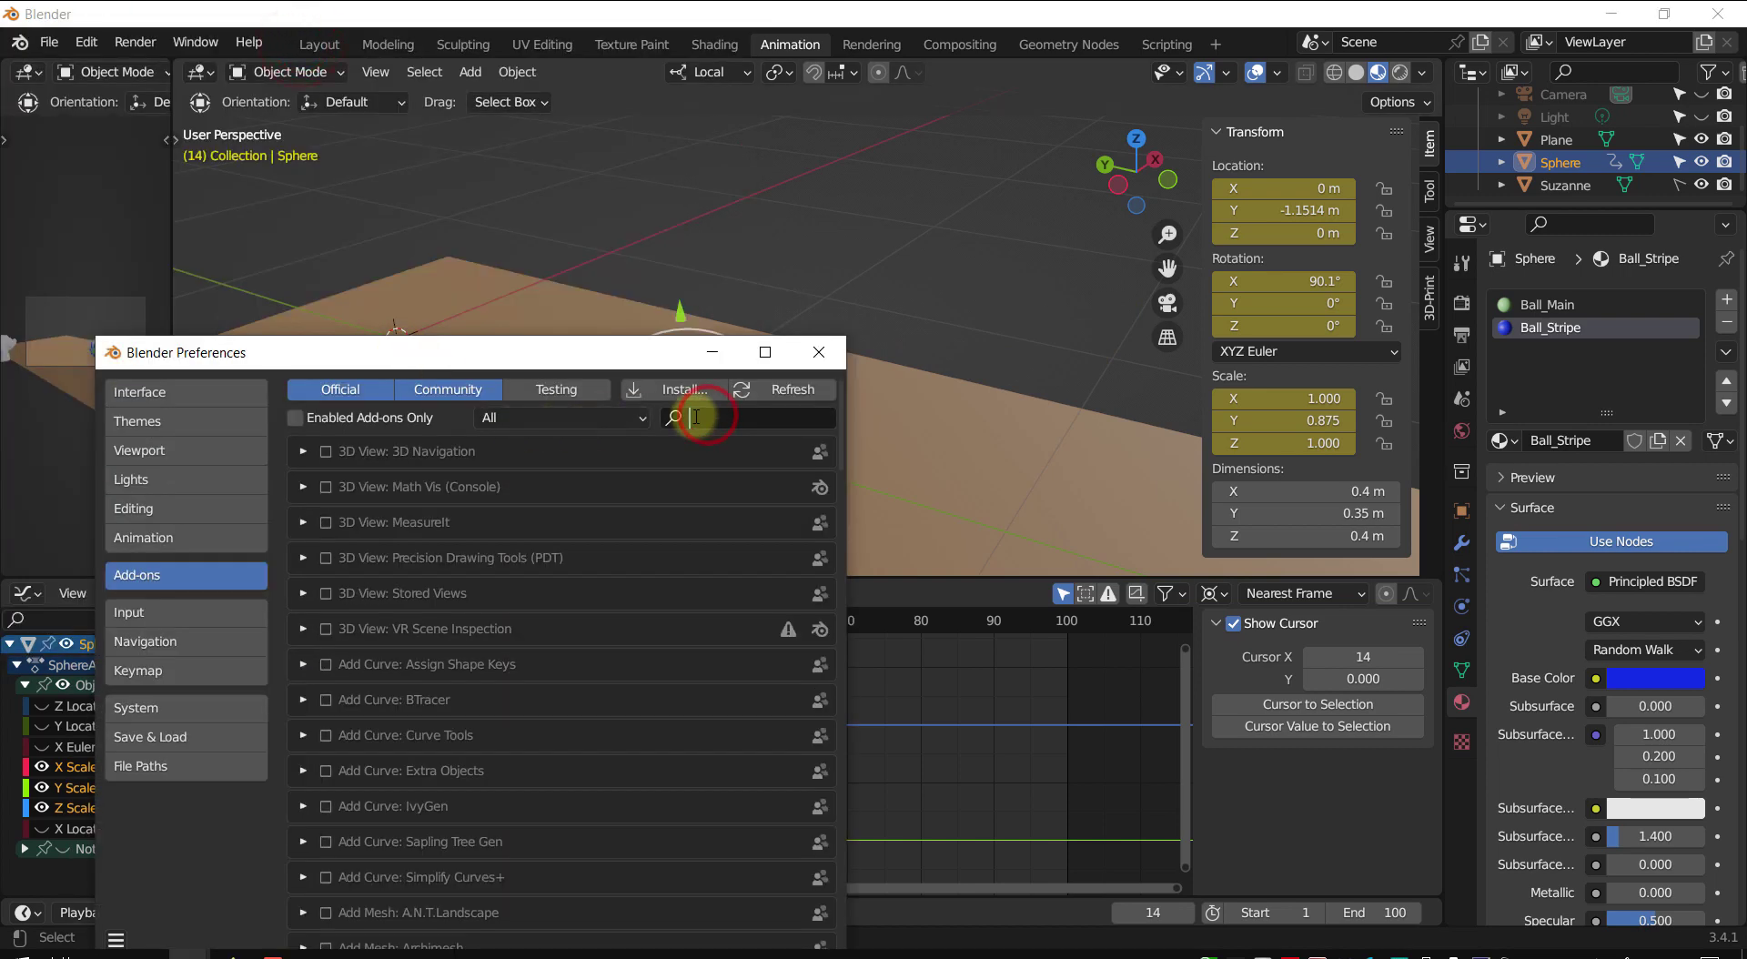
{"action": "type", "text": "+D"}
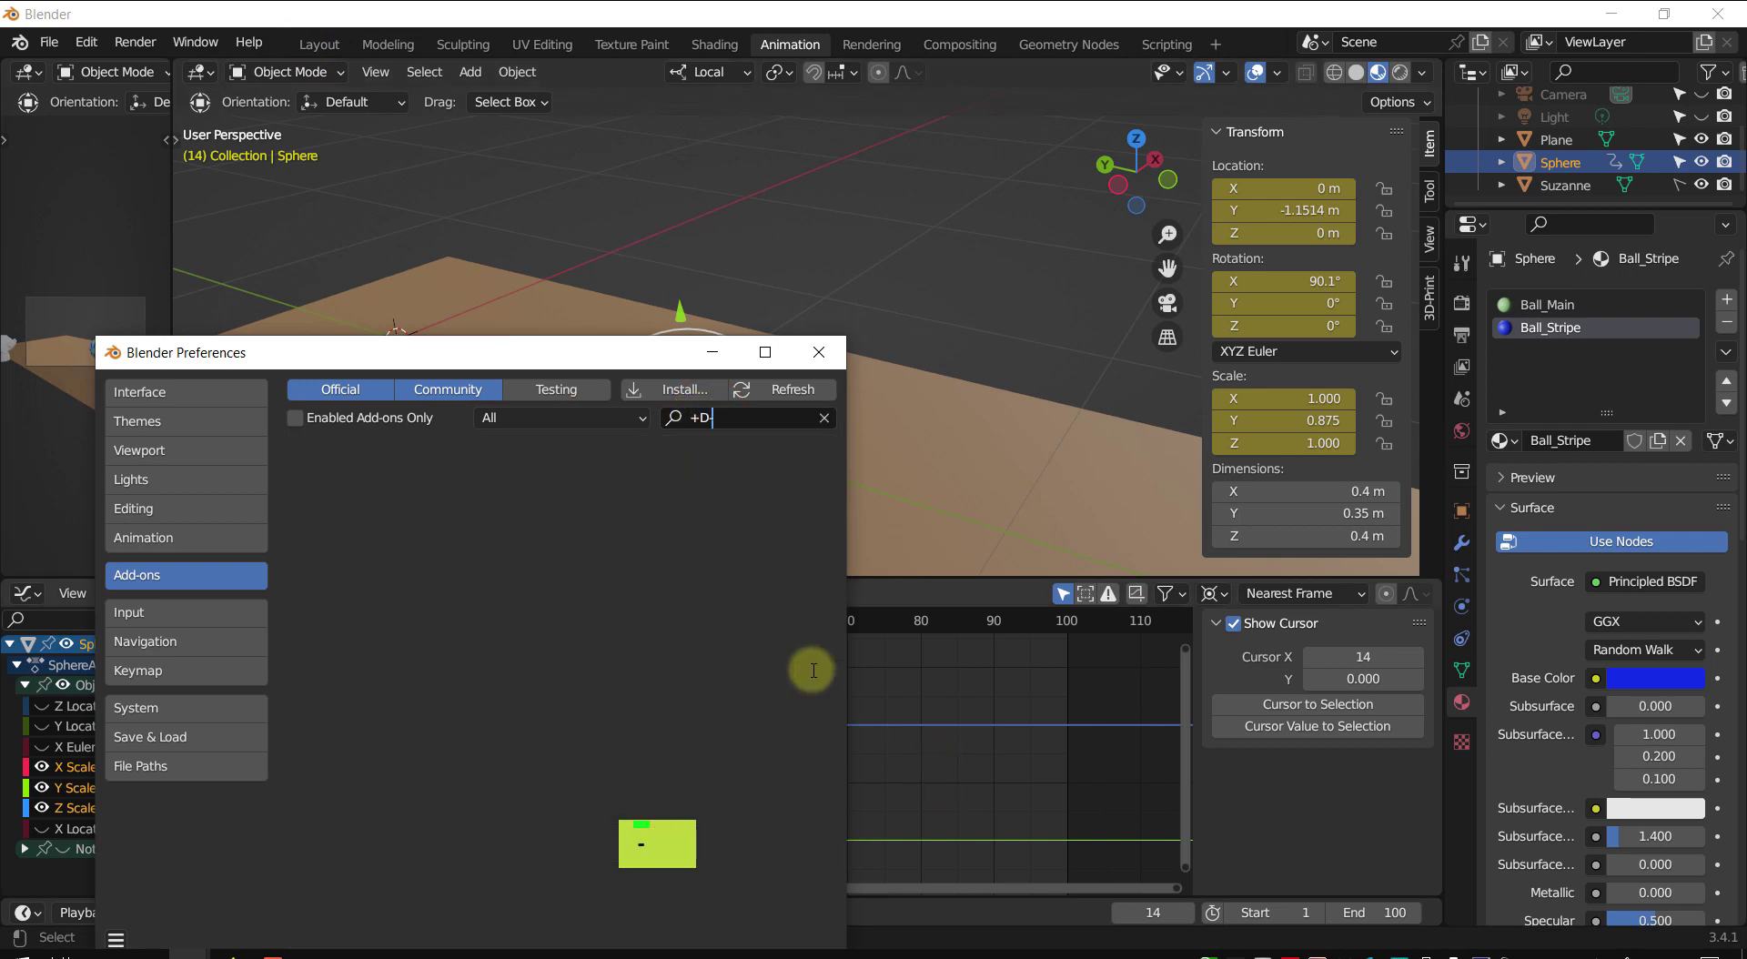
{"action": "key", "text": "BackSpace"}
{"action": "key", "text": "BackSpace"}
{"action": "key", "text": "BackSpace"}
{"action": "type", "text": "3D-p"}
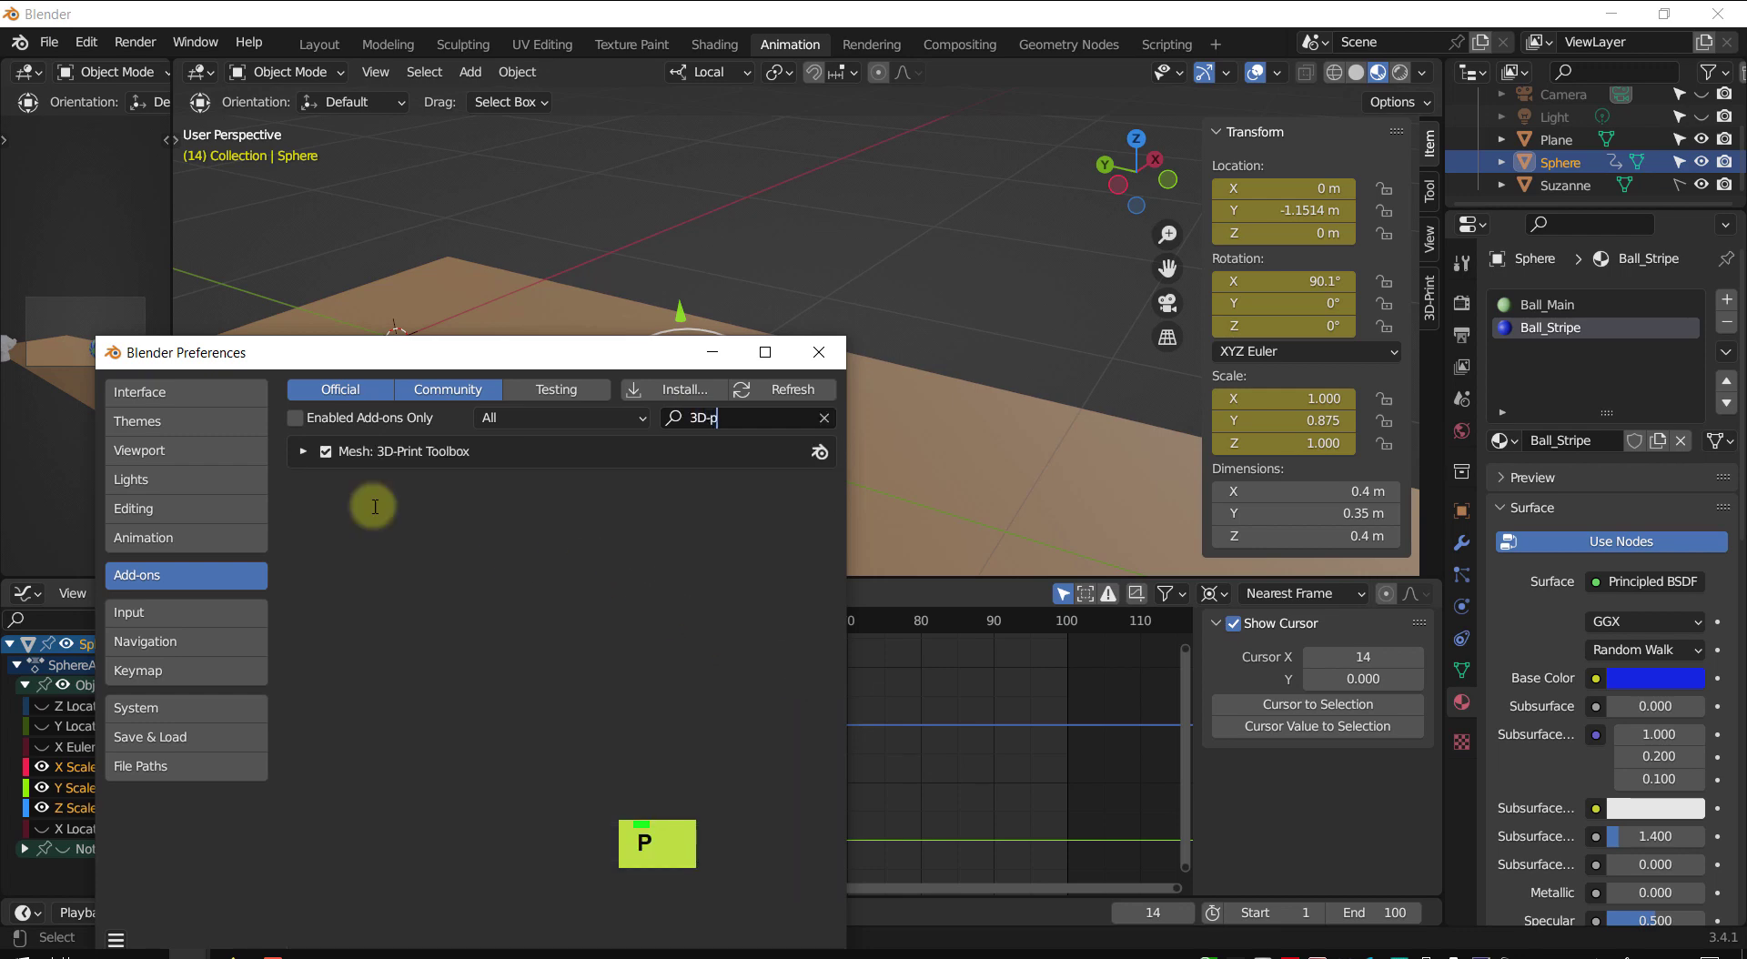
{"action": "left_click", "coordinate": [1456, 476]}
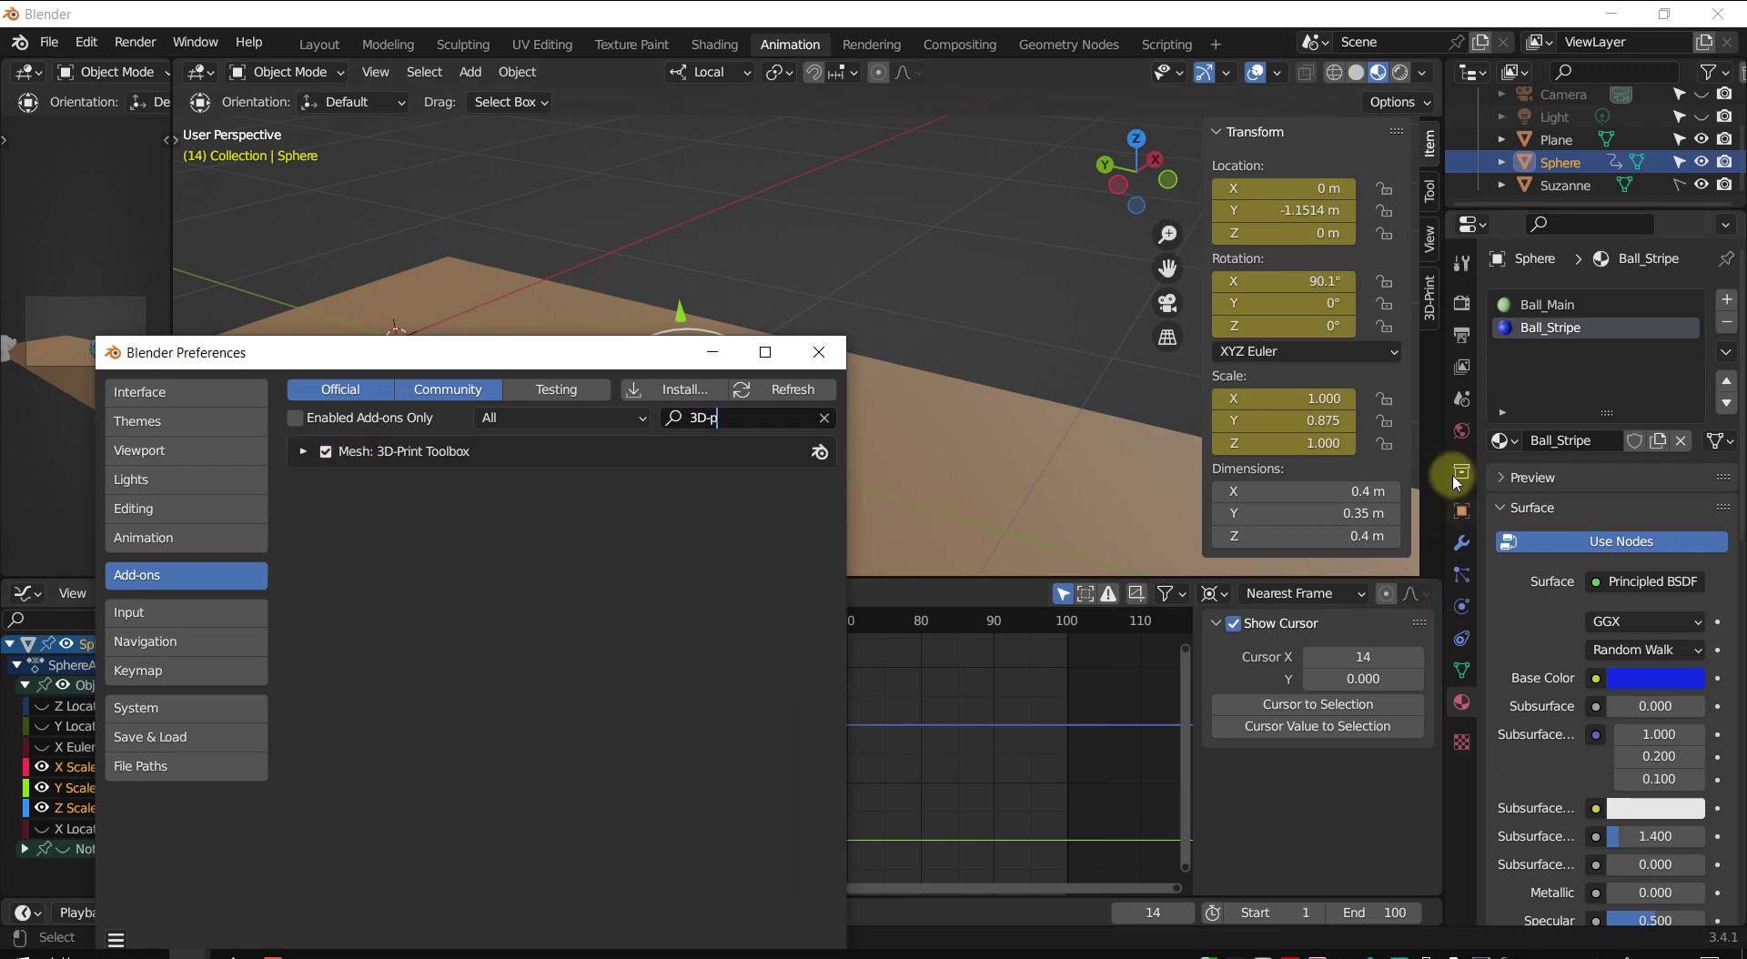
{"action": "left_click", "coordinate": [819, 352]}
- Measure the ball's volume with the 3D-Print Toolbox while squashed at frame 14 and while unsquashed at frame 13
{"action": "left_click", "coordinate": [1427, 293]}
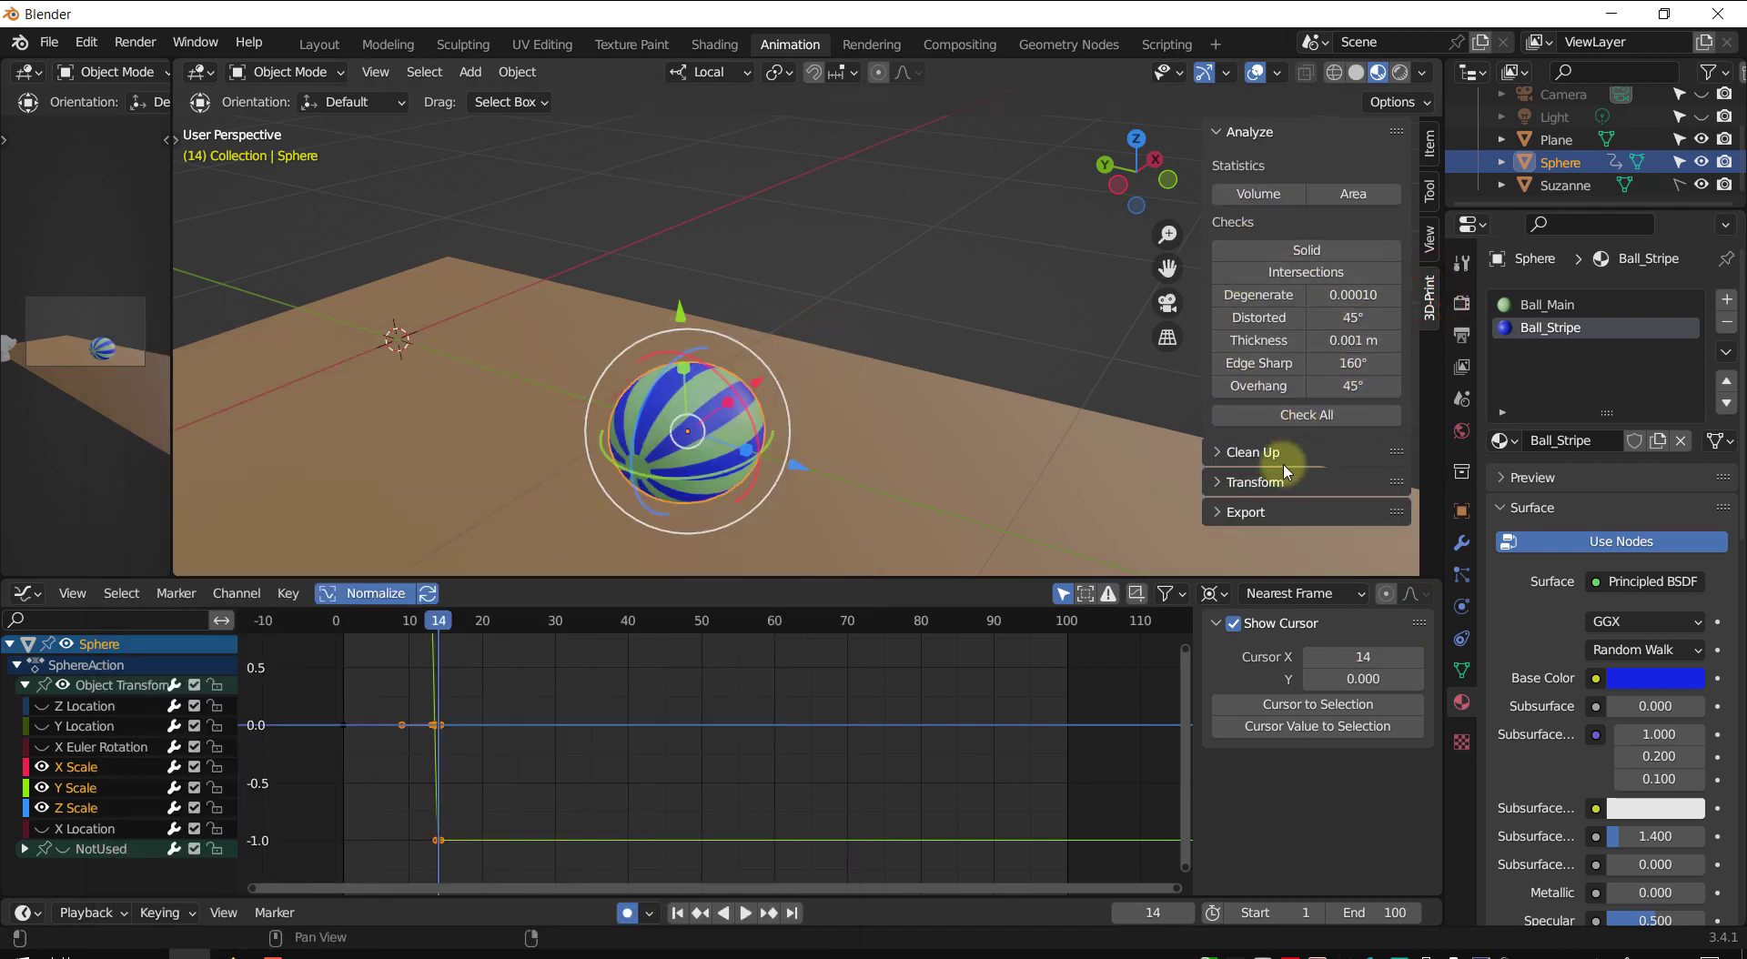
{"action": "left_click", "coordinate": [1258, 193]}
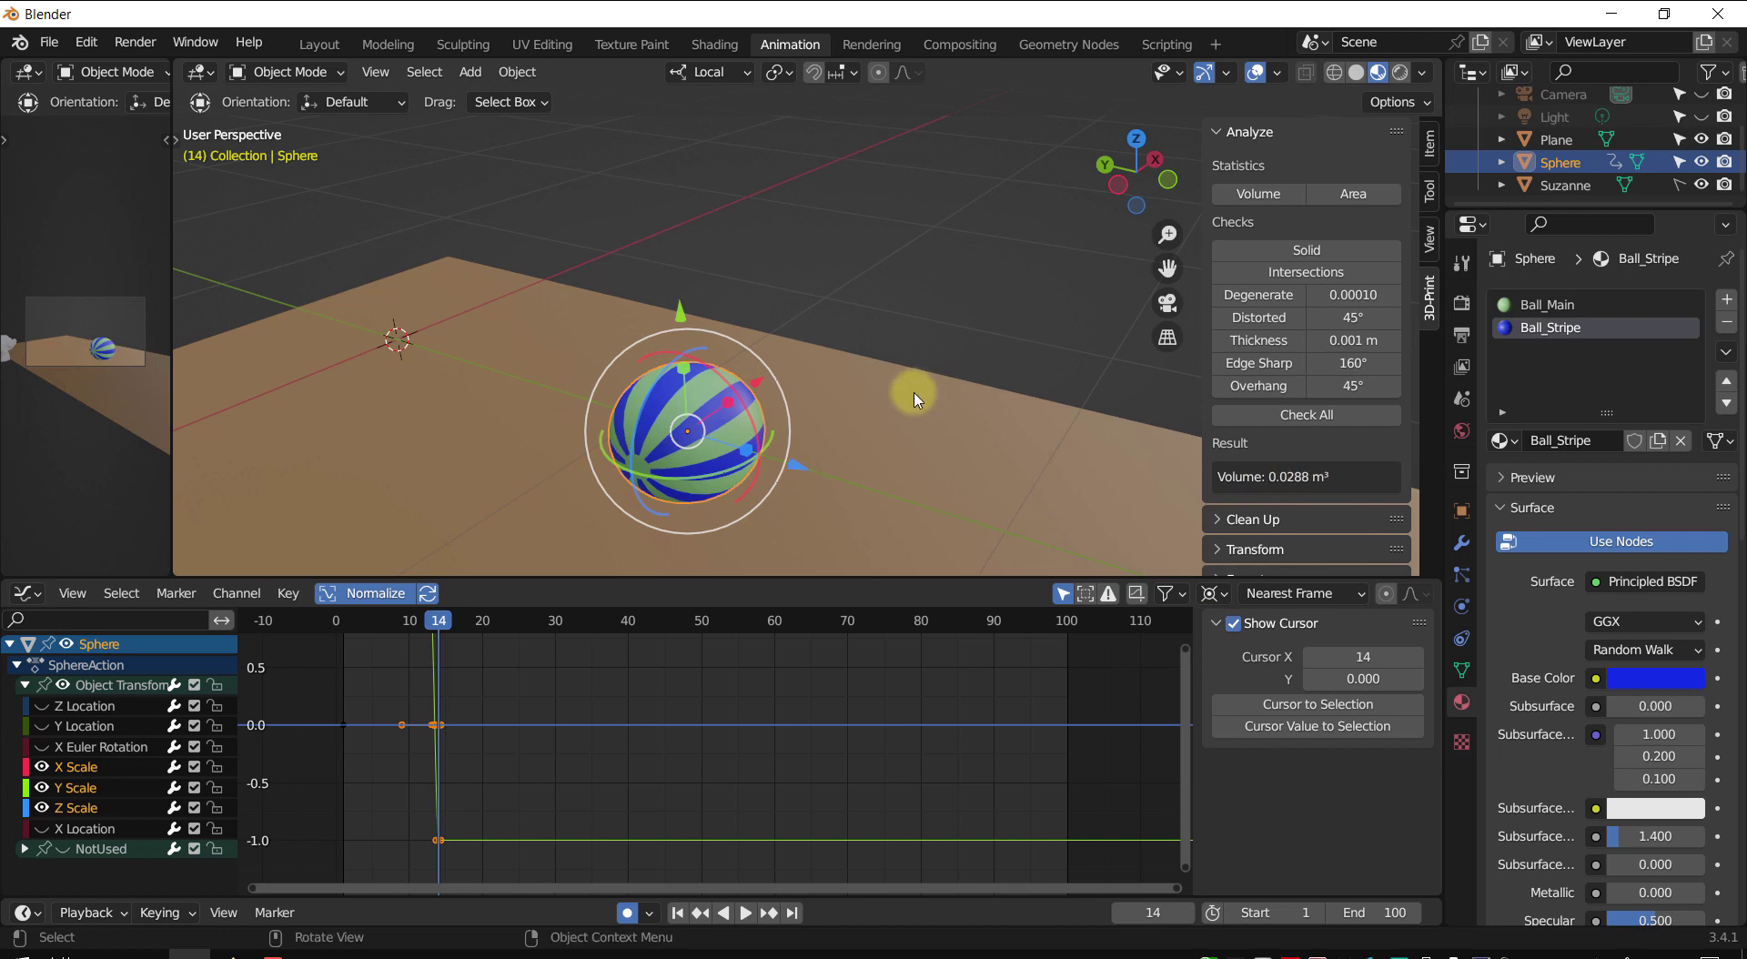
{"action": "key", "text": "Left"}
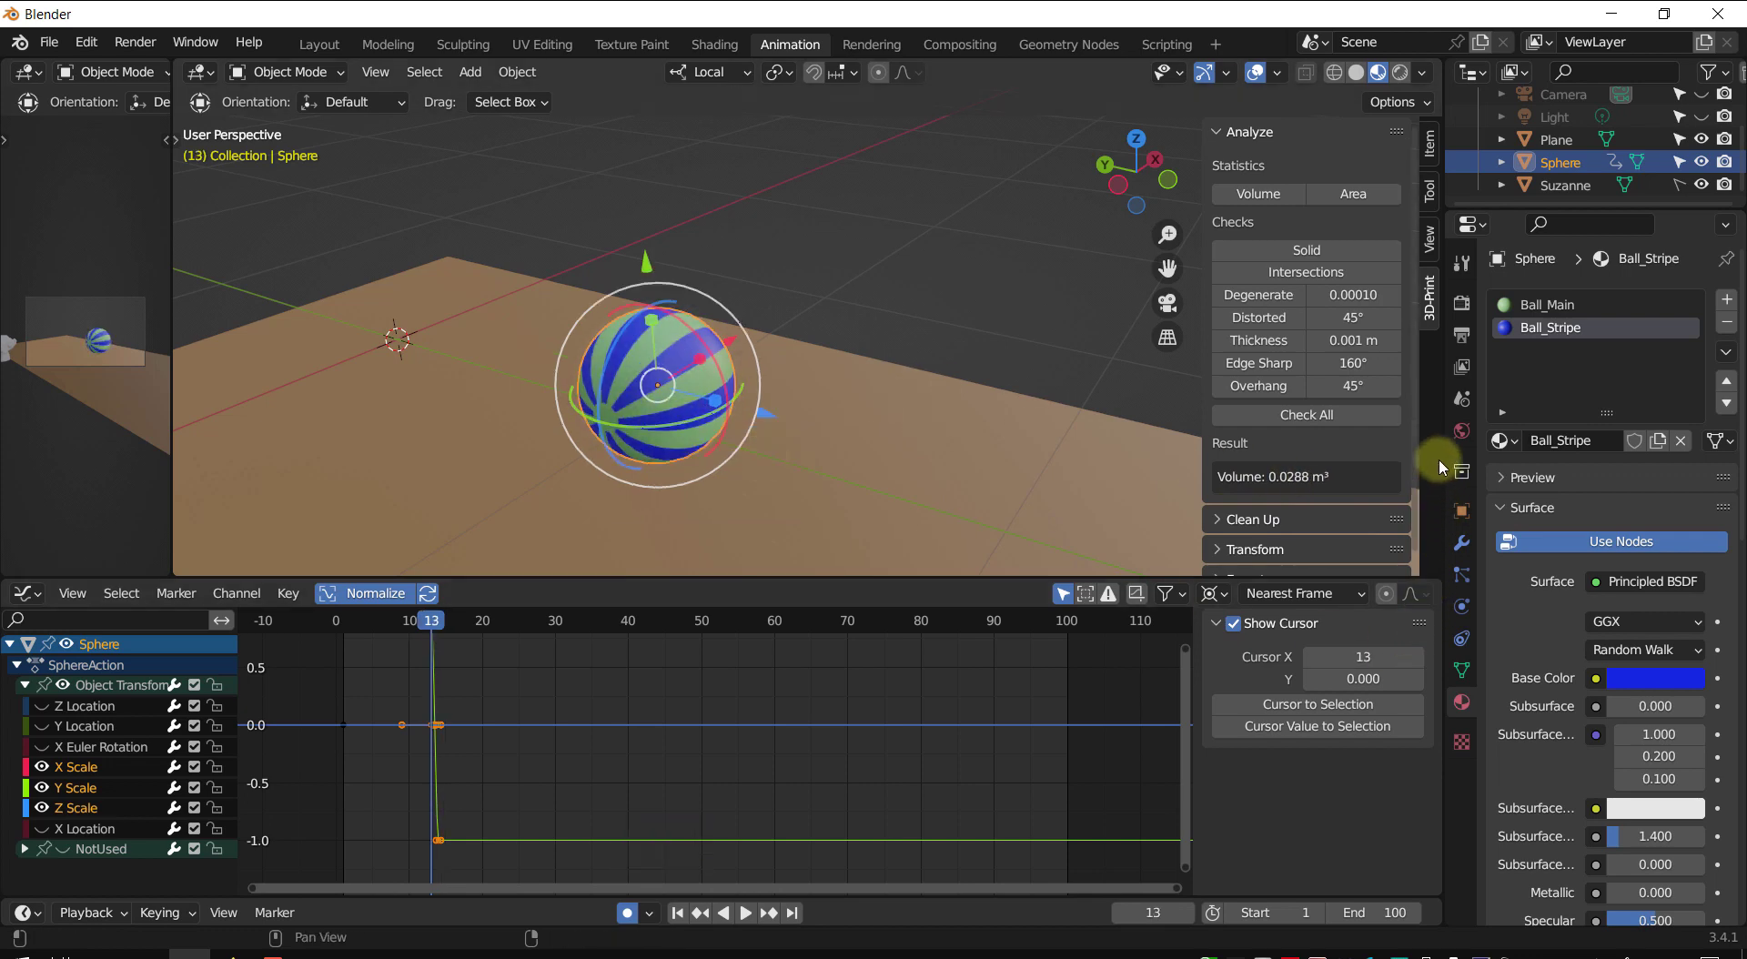
{"action": "left_click", "coordinate": [1467, 546]}
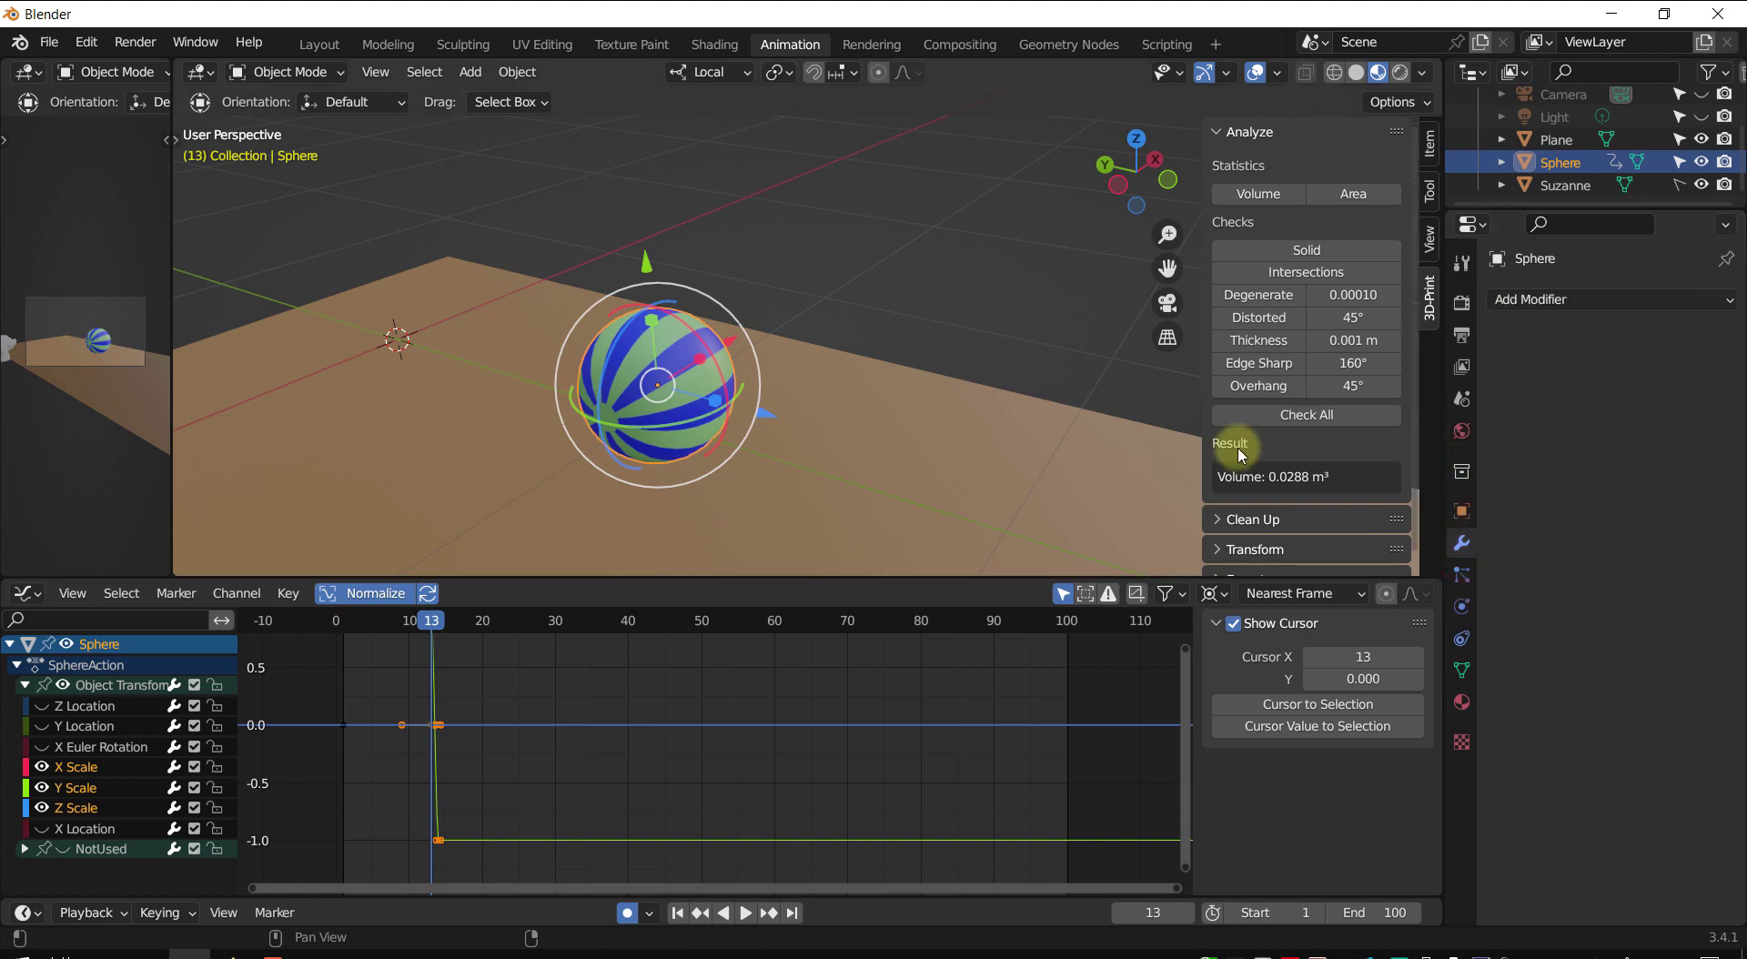
{"action": "left_click", "coordinate": [1462, 512]}
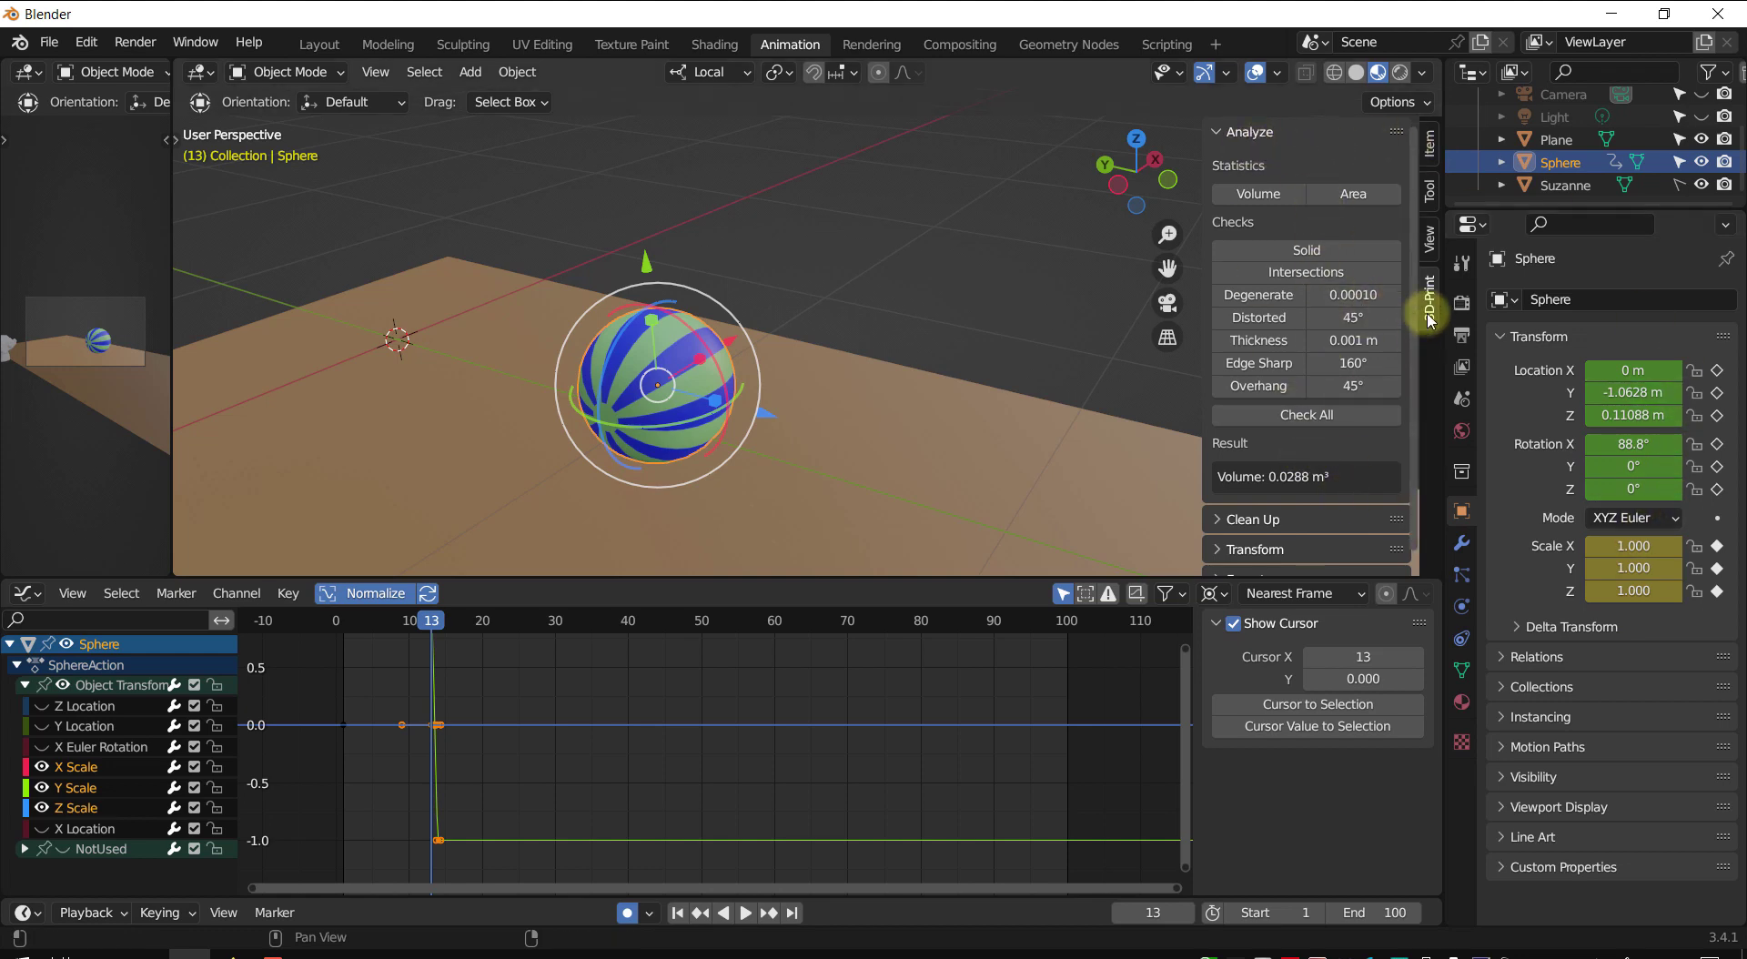
{"action": "left_click", "coordinate": [1248, 199]}
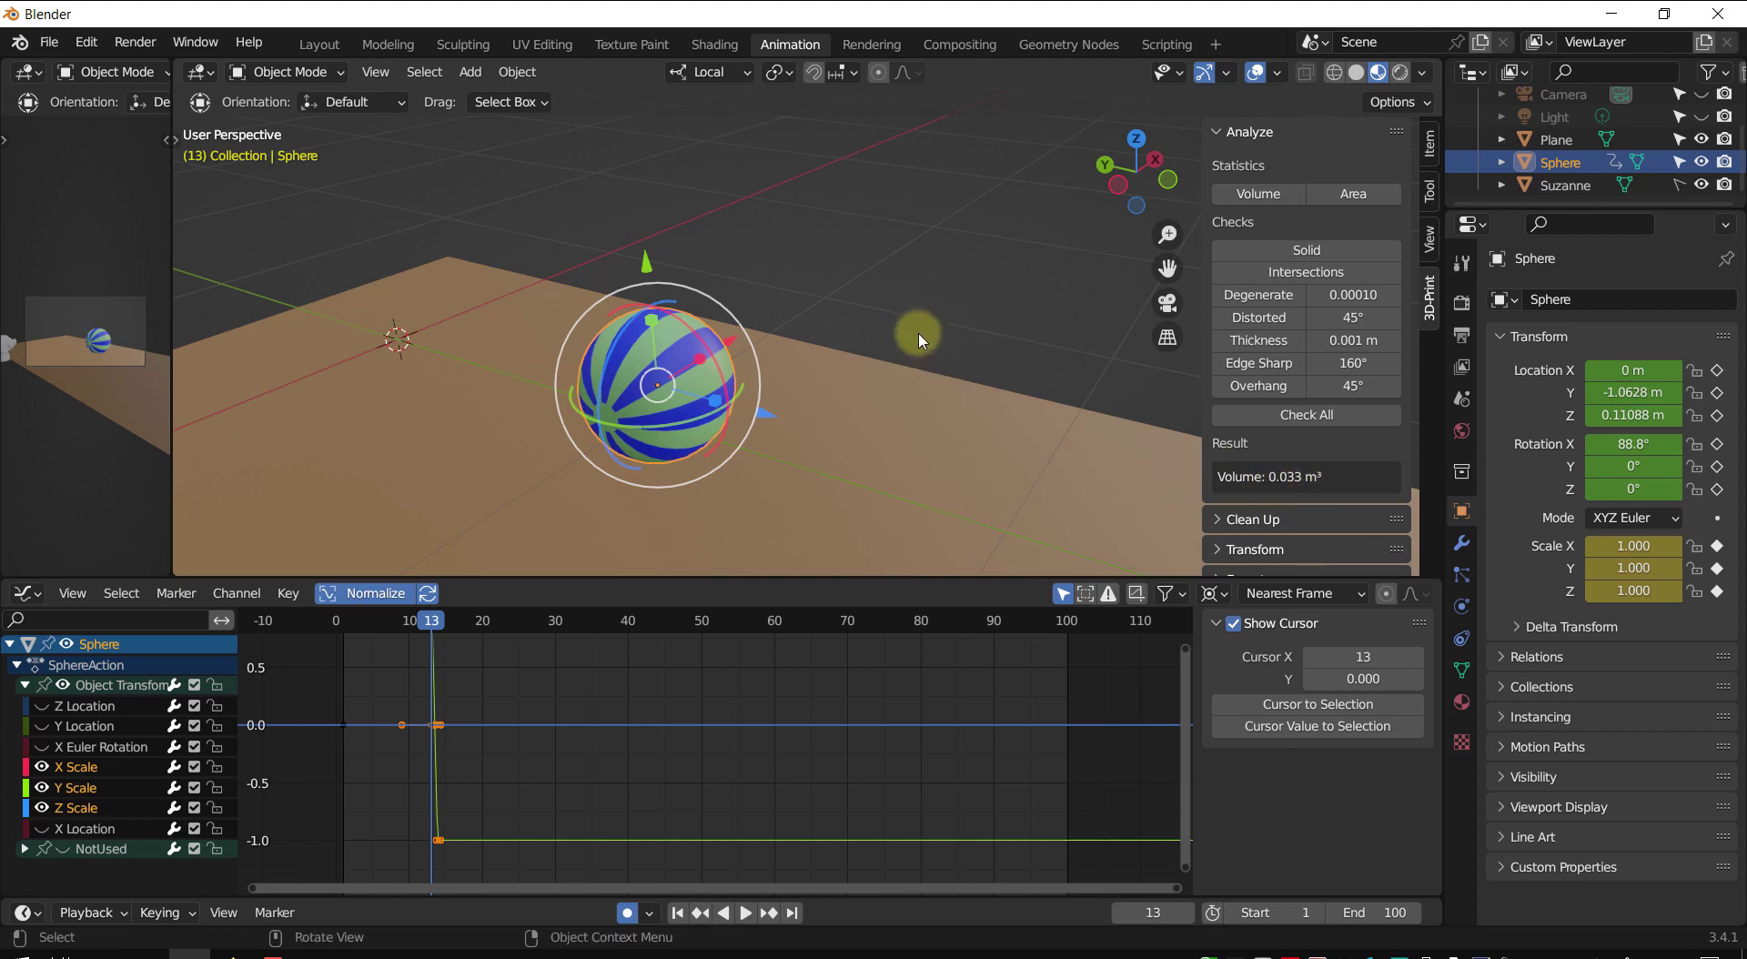
- Return to frame 14 and measure the squashed ball's volume again
{"action": "key", "text": "Up"}
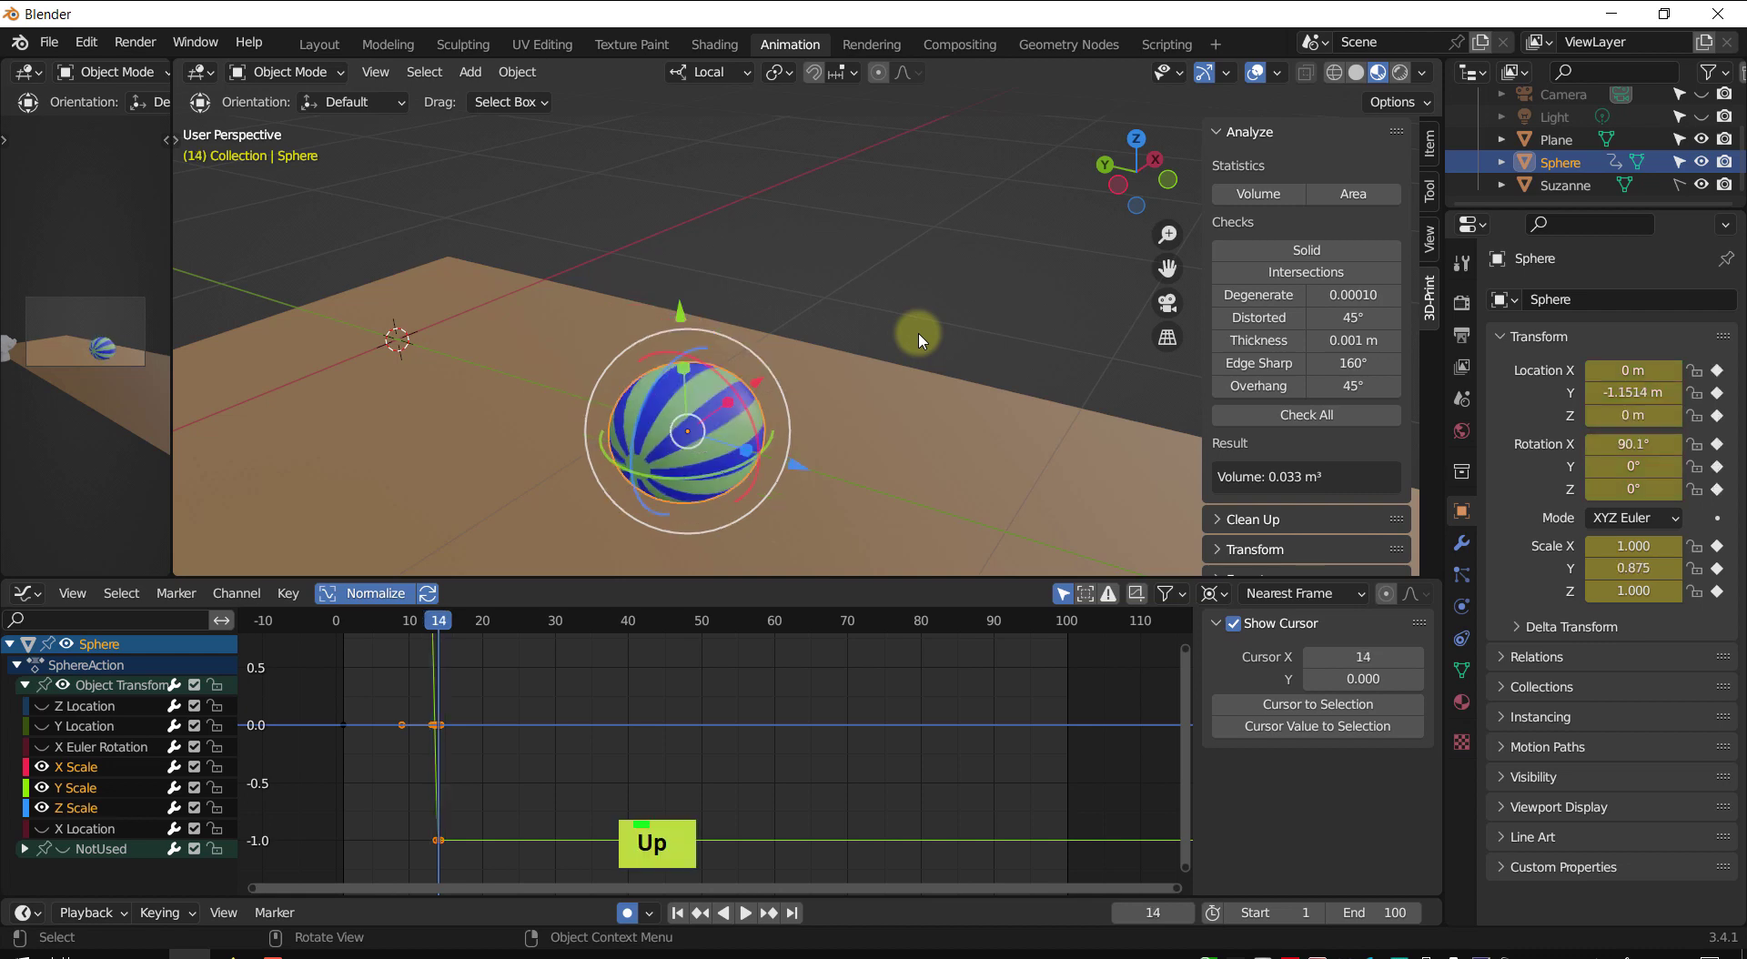
{"action": "key", "text": "shift"}
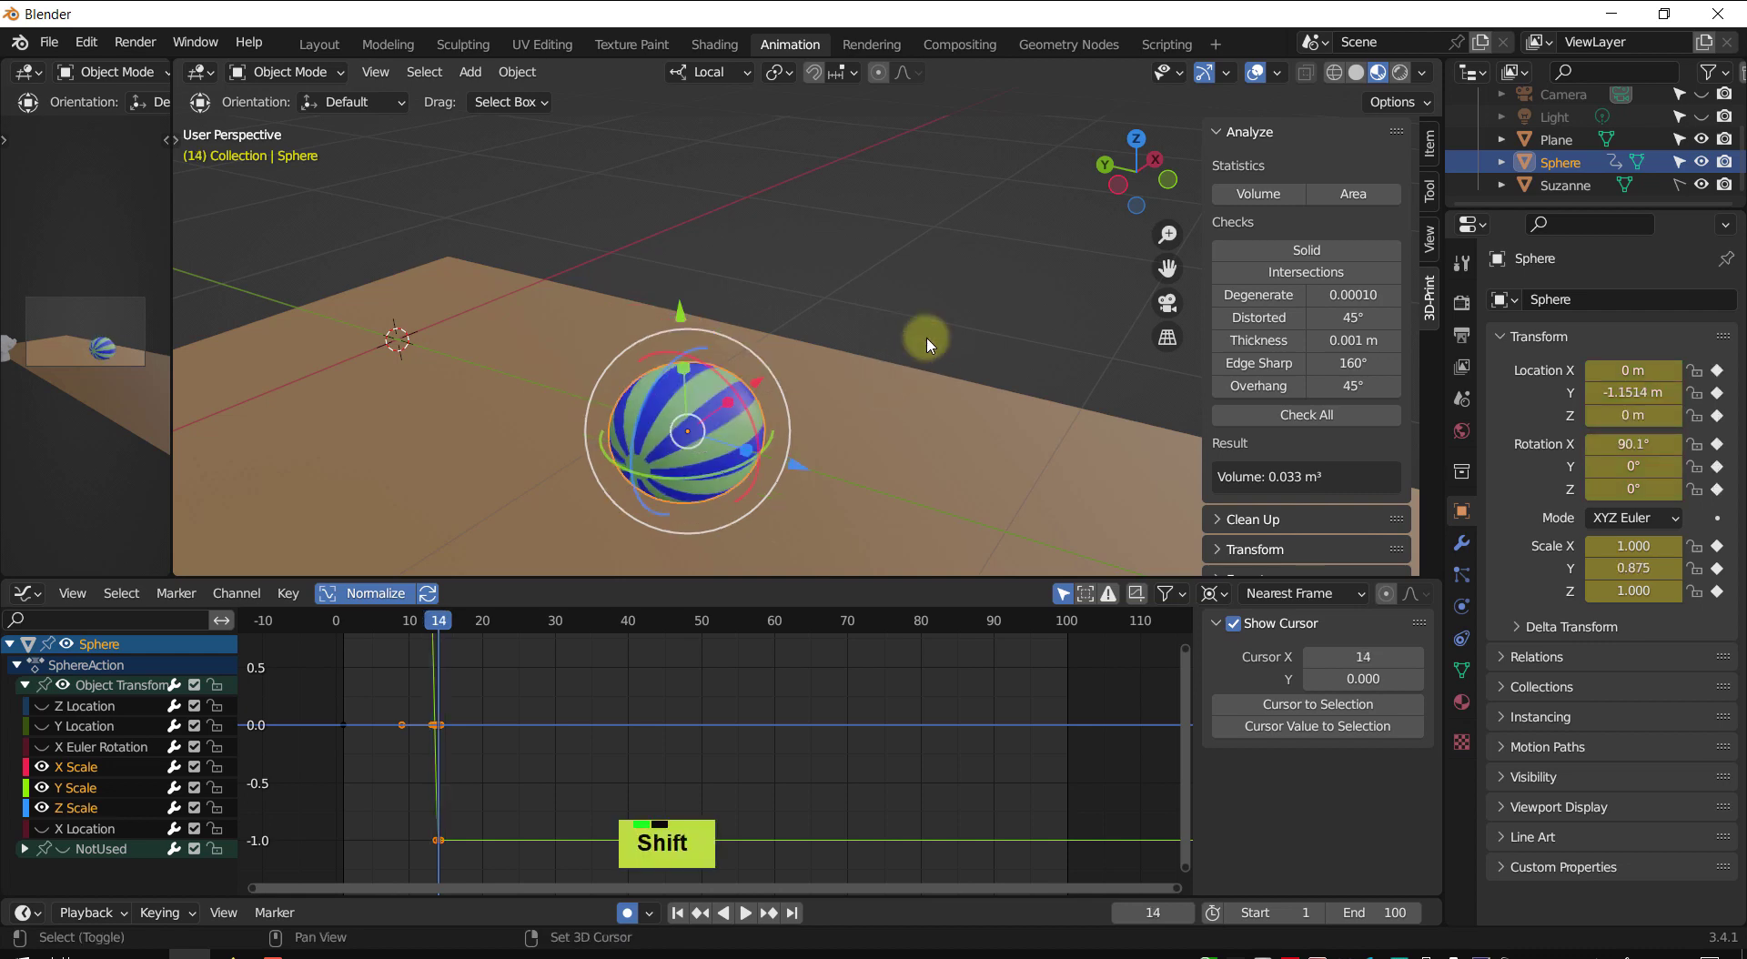
{"action": "middle_click_drag", "start_coordinate": [928, 344], "coordinate": [801, 364], "text": "shift"}
{"action": "scroll", "coordinate": [854, 347], "scroll_direction": "up", "scroll_amount": 2}
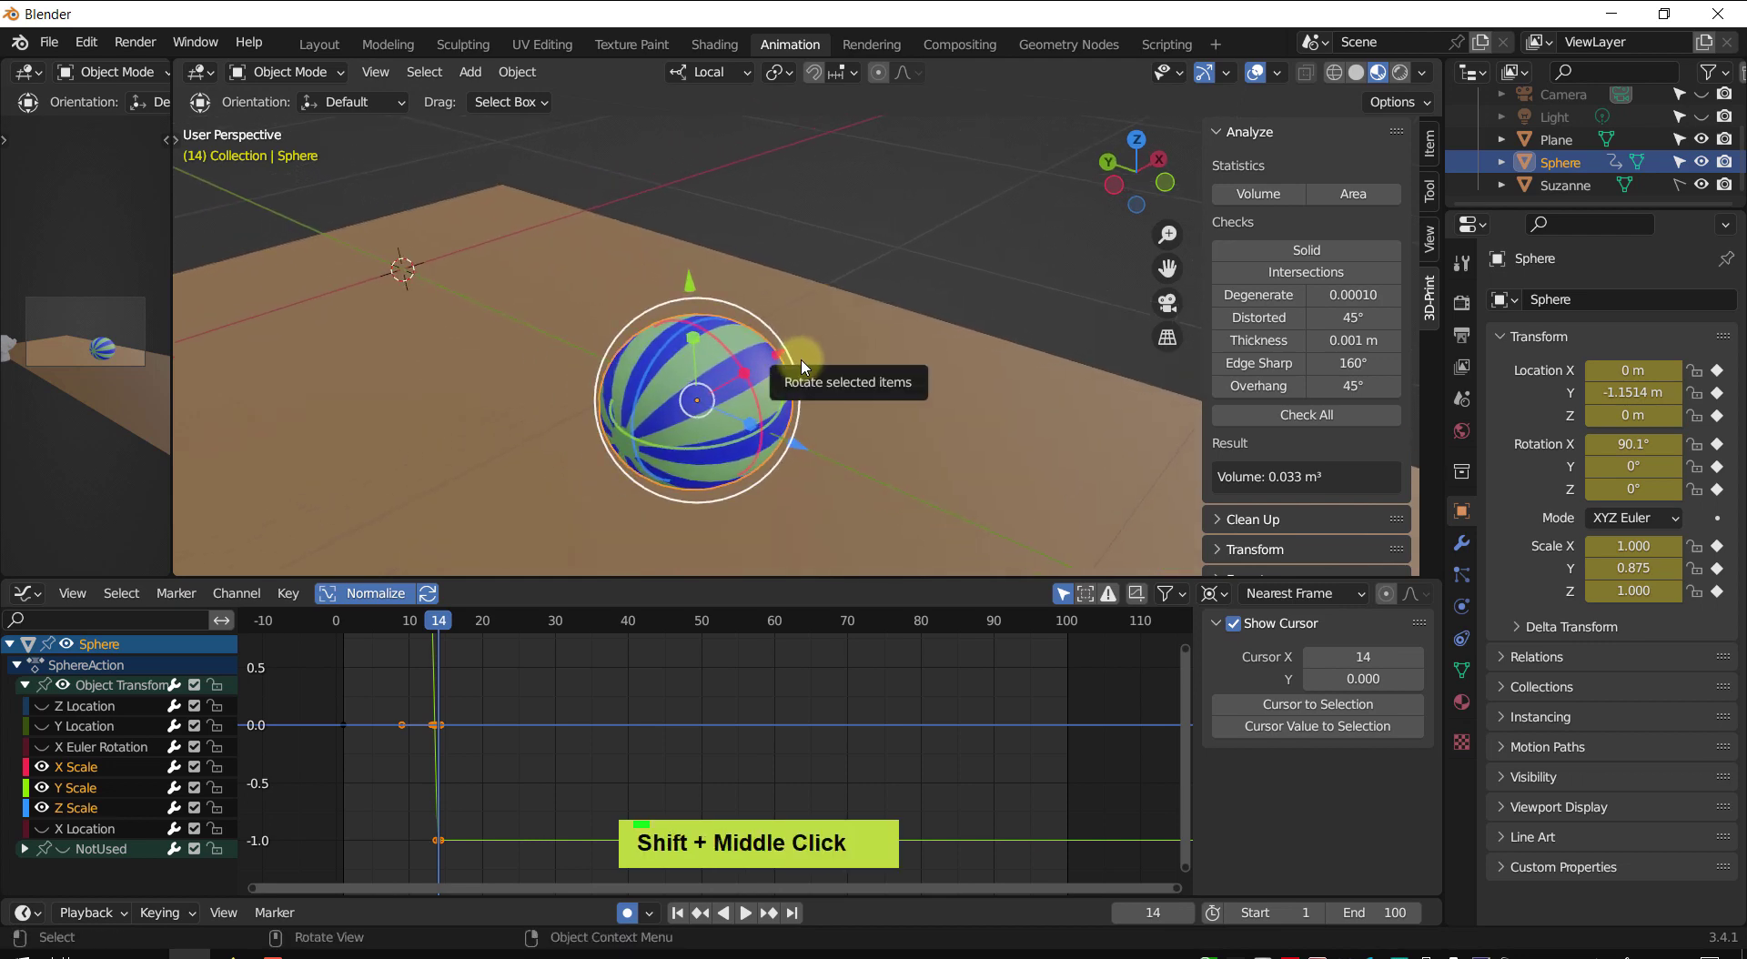
{"action": "left_click", "coordinate": [1254, 196]}
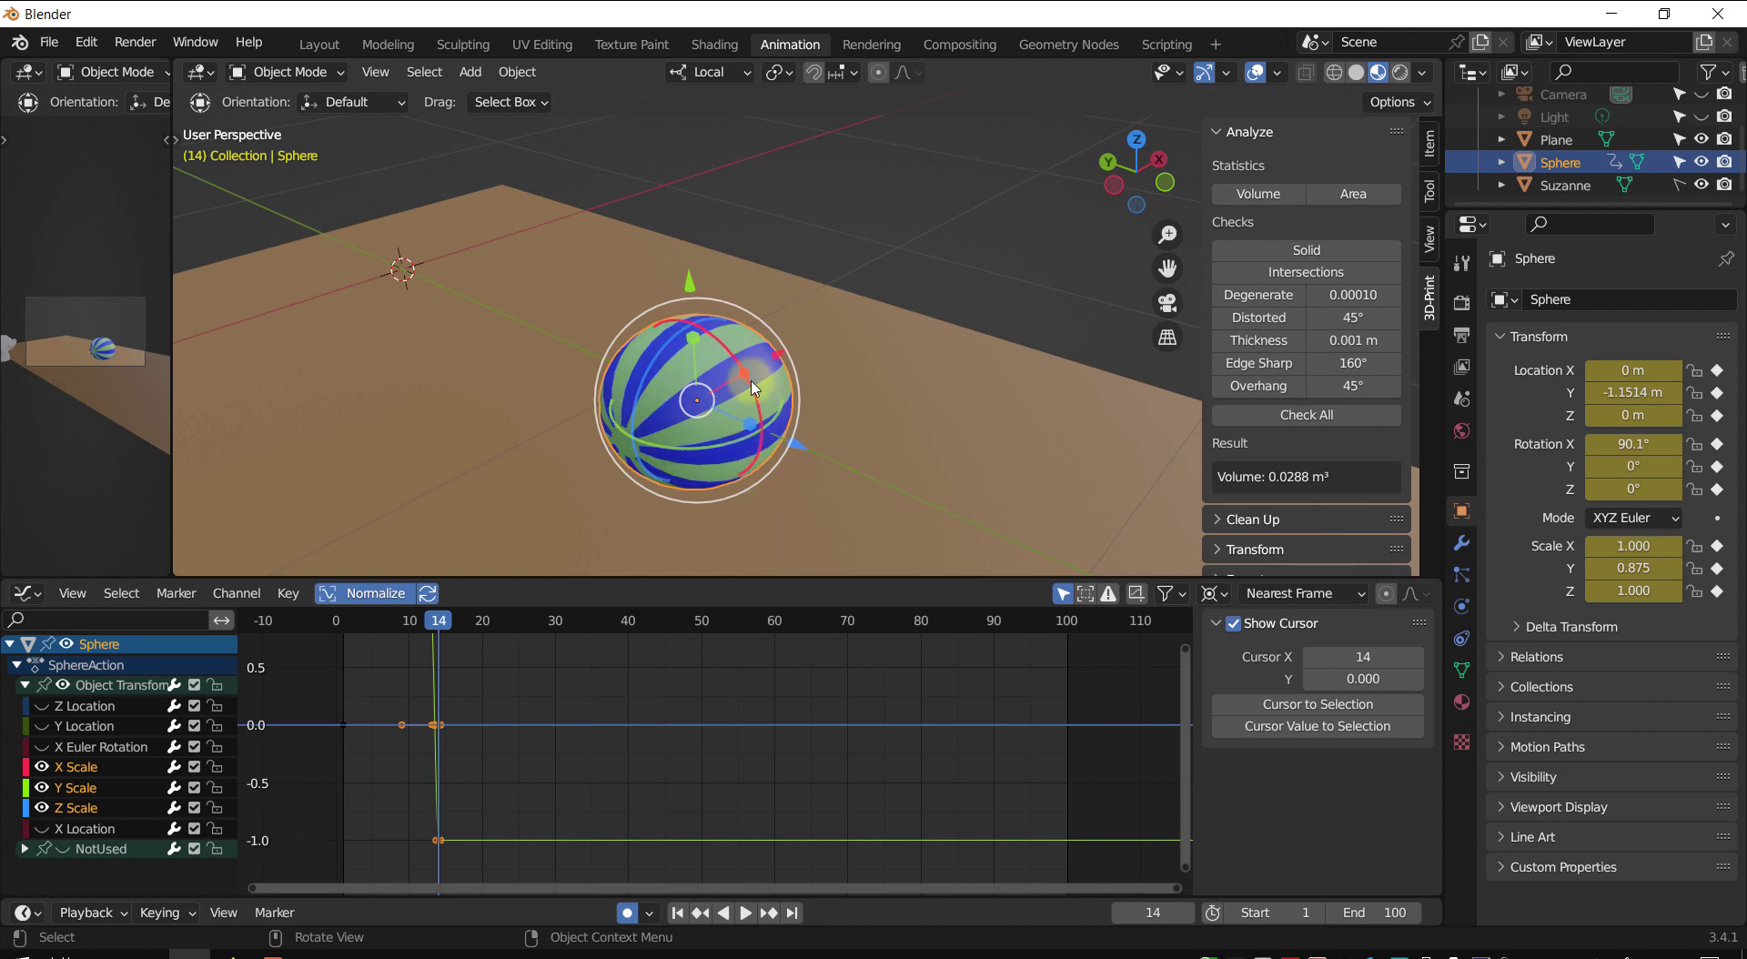
- Stretch the squashed ball along its local Z axis to a scale of about 1.169 and recheck its volume
{"action": "middle_click_drag", "start_coordinate": [853, 393], "coordinate": [777, 372], "text": "shift"}
{"action": "key", "text": "KP_0"}
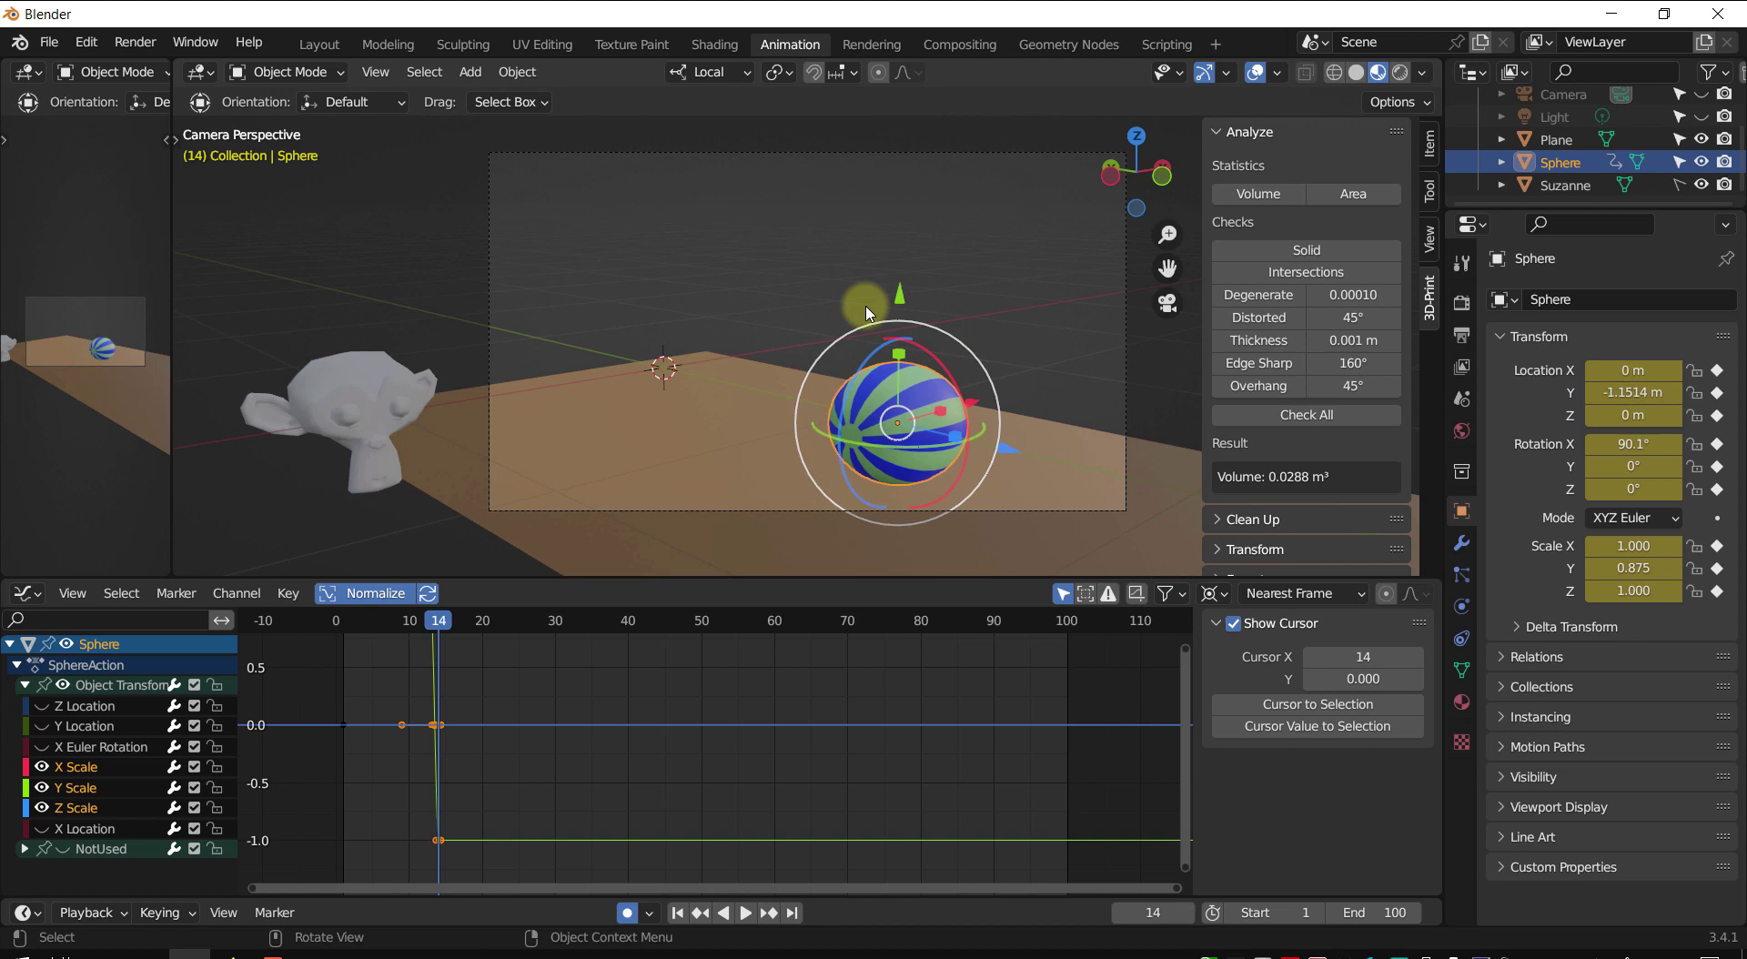
{"action": "middle_click_drag", "start_coordinate": [868, 313], "coordinate": [746, 366]}
{"action": "scroll", "coordinate": [768, 396], "scroll_direction": "up", "scroll_amount": 3}
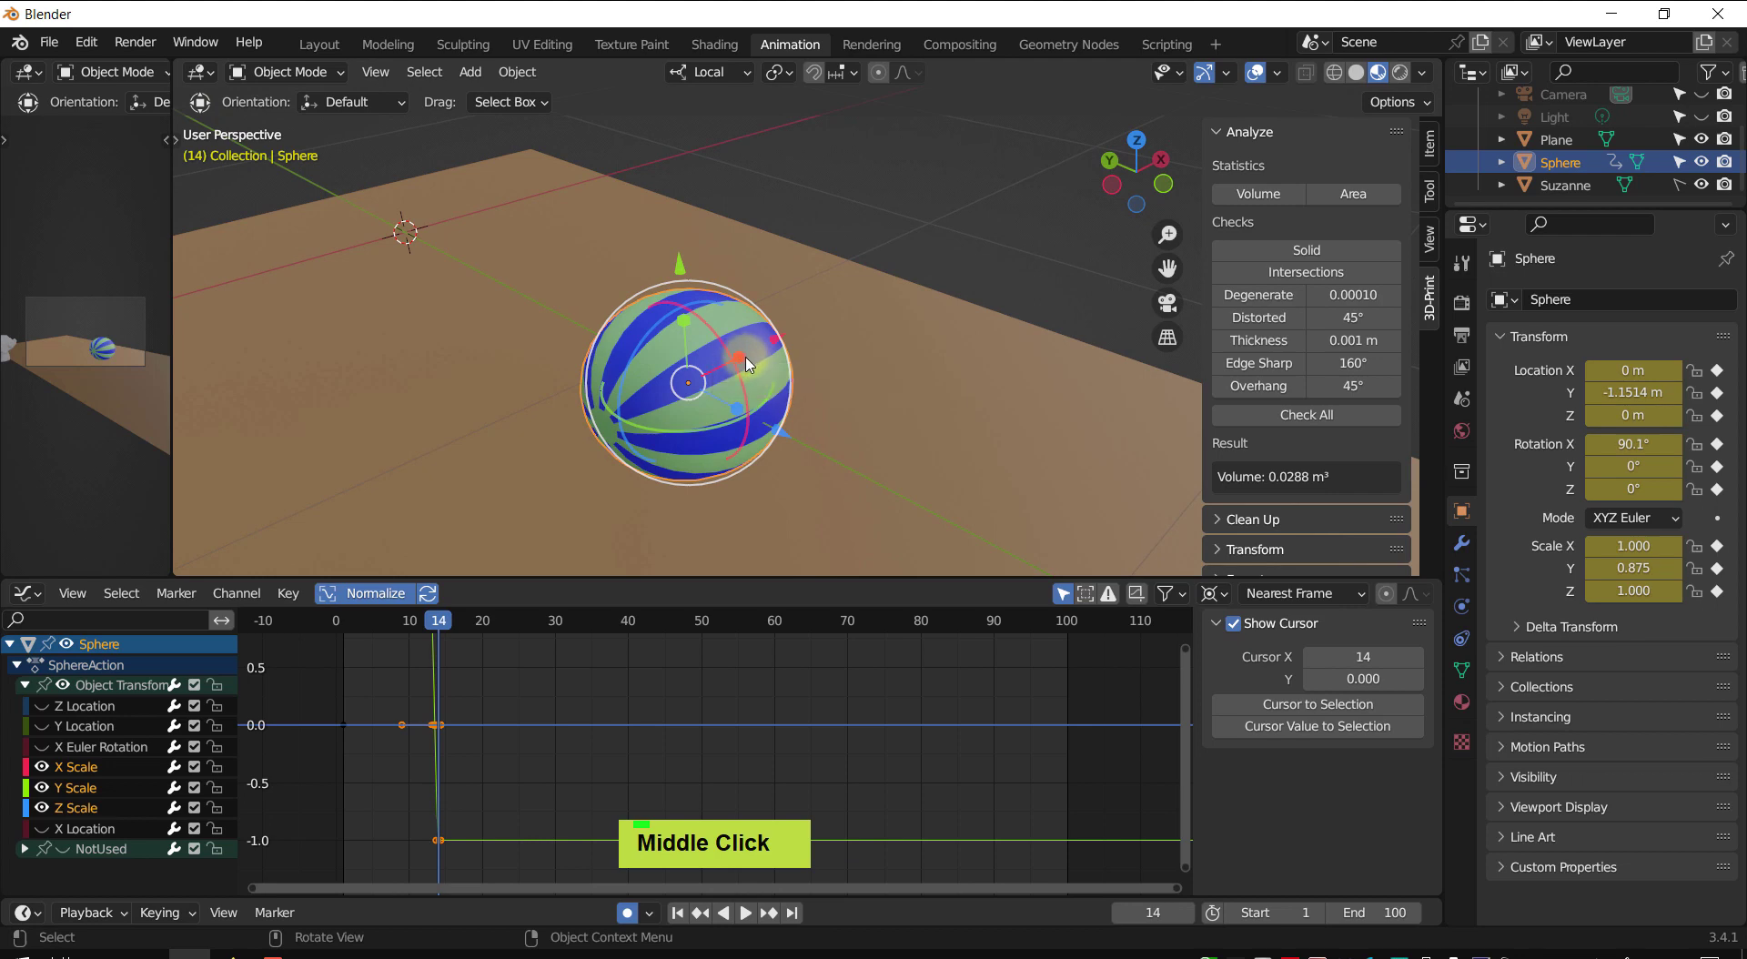
{"action": "left_click_drag", "start_coordinate": [737, 411], "coordinate": [751, 424]}
{"action": "left_click", "coordinate": [1234, 202]}
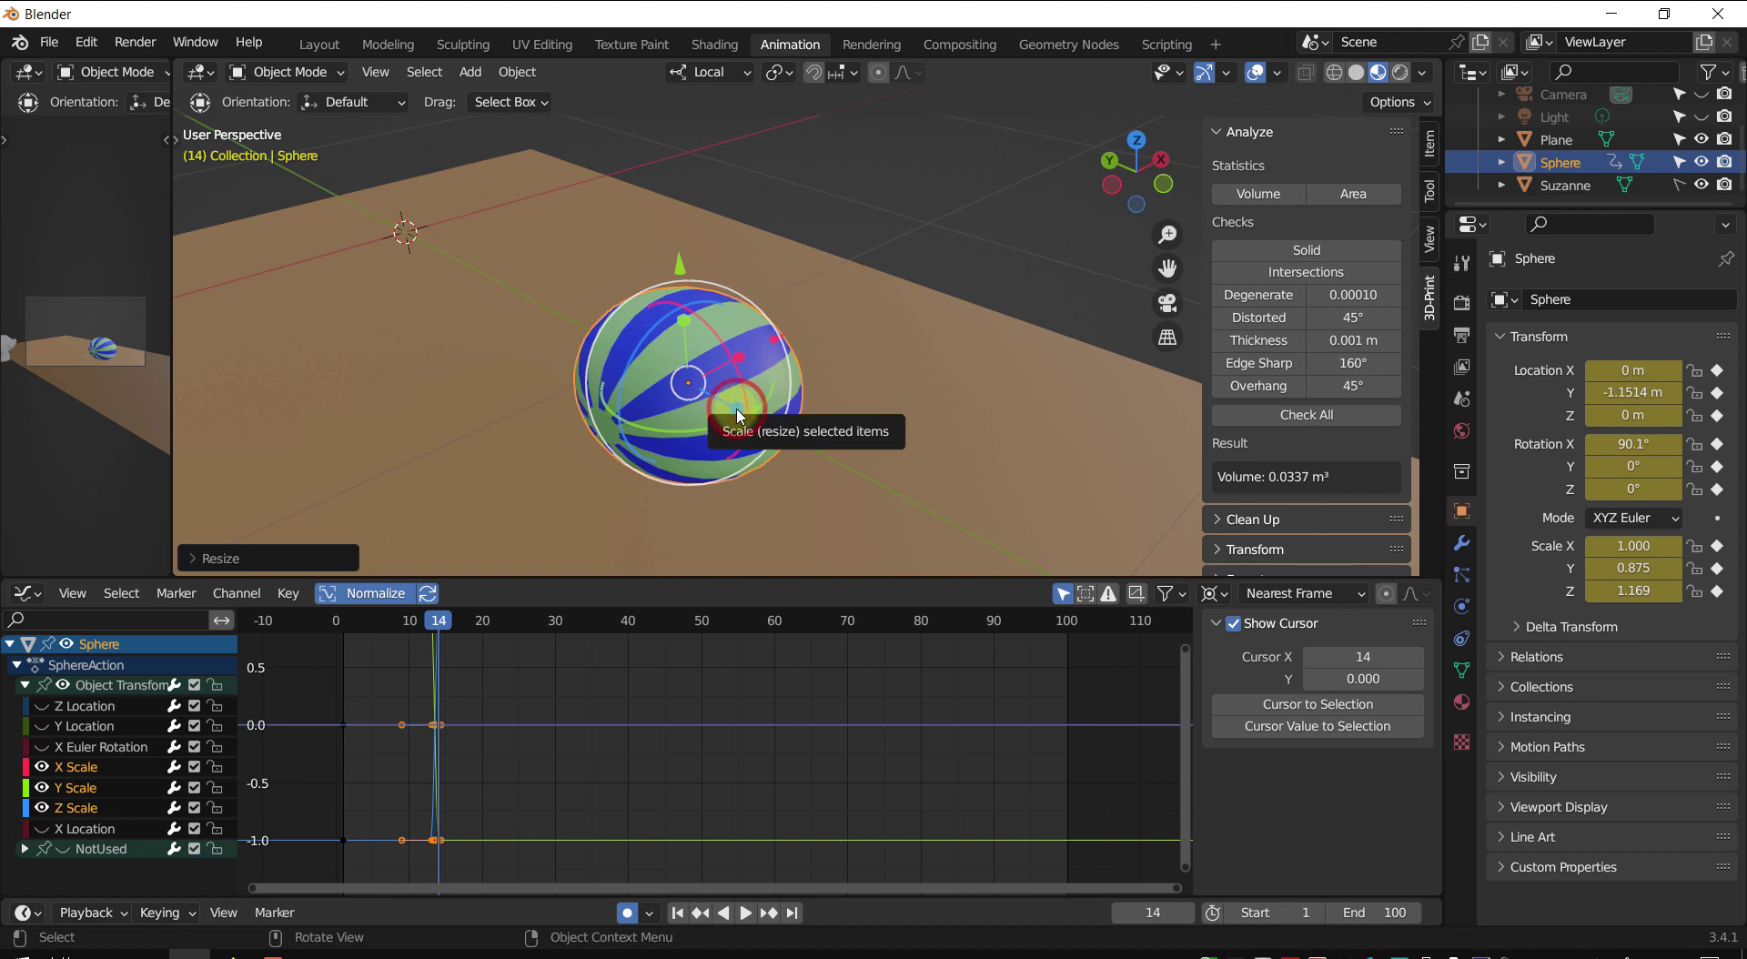
- Rescale the squashed ball at frame 14 to about 1.040 along local X and about 1.114 along local Z
{"action": "left_click_drag", "start_coordinate": [740, 416], "coordinate": [744, 355]}
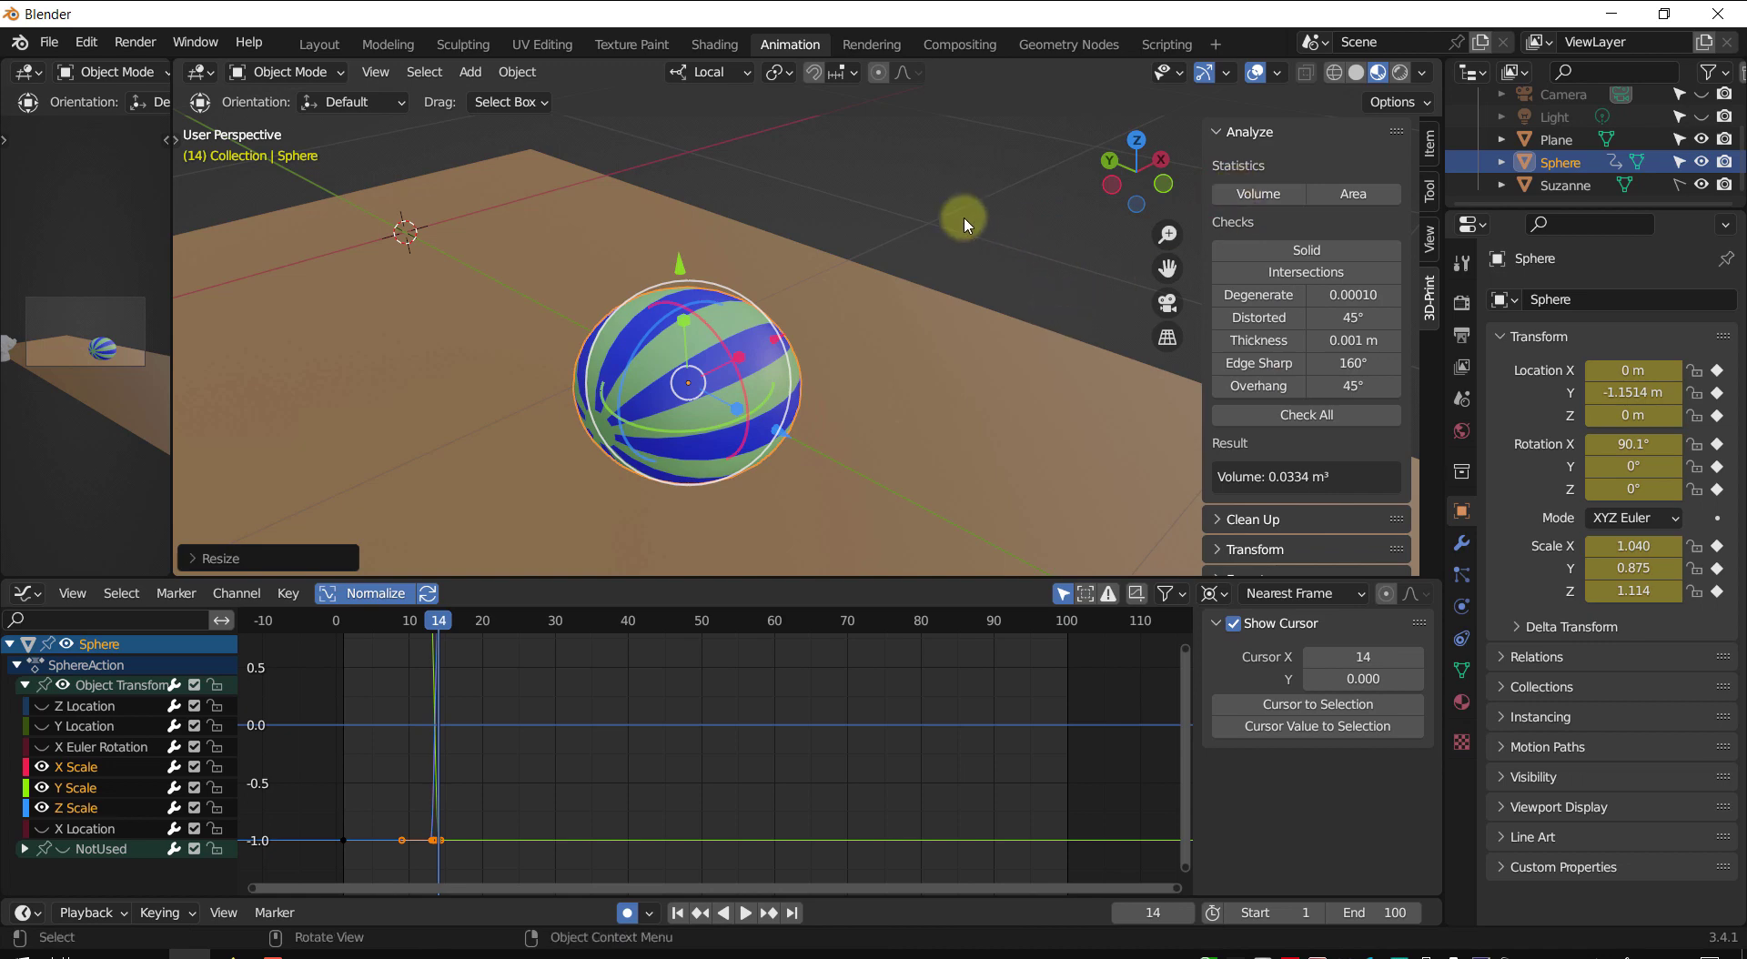
- Compare the unsquashed ball at frame 13 with the squashed ball at frame 14 through the camera view
{"action": "key", "text": "KP_0"}
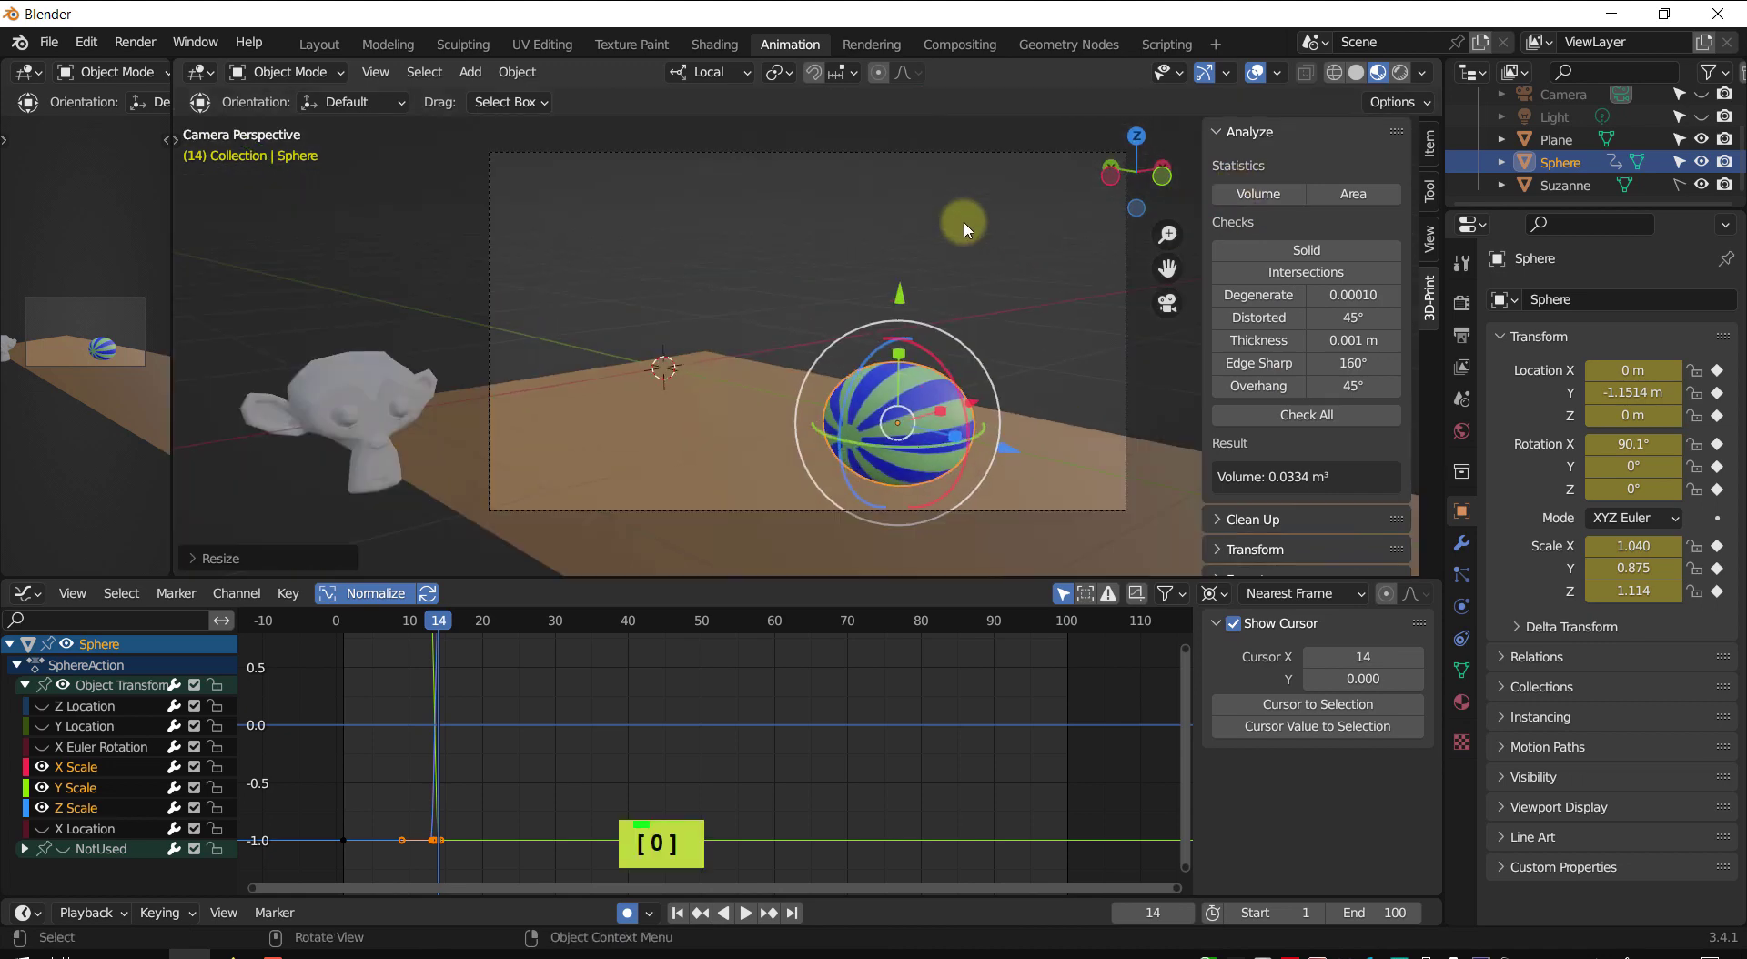
{"action": "key", "text": "Left"}
{"action": "key", "text": "Right"}
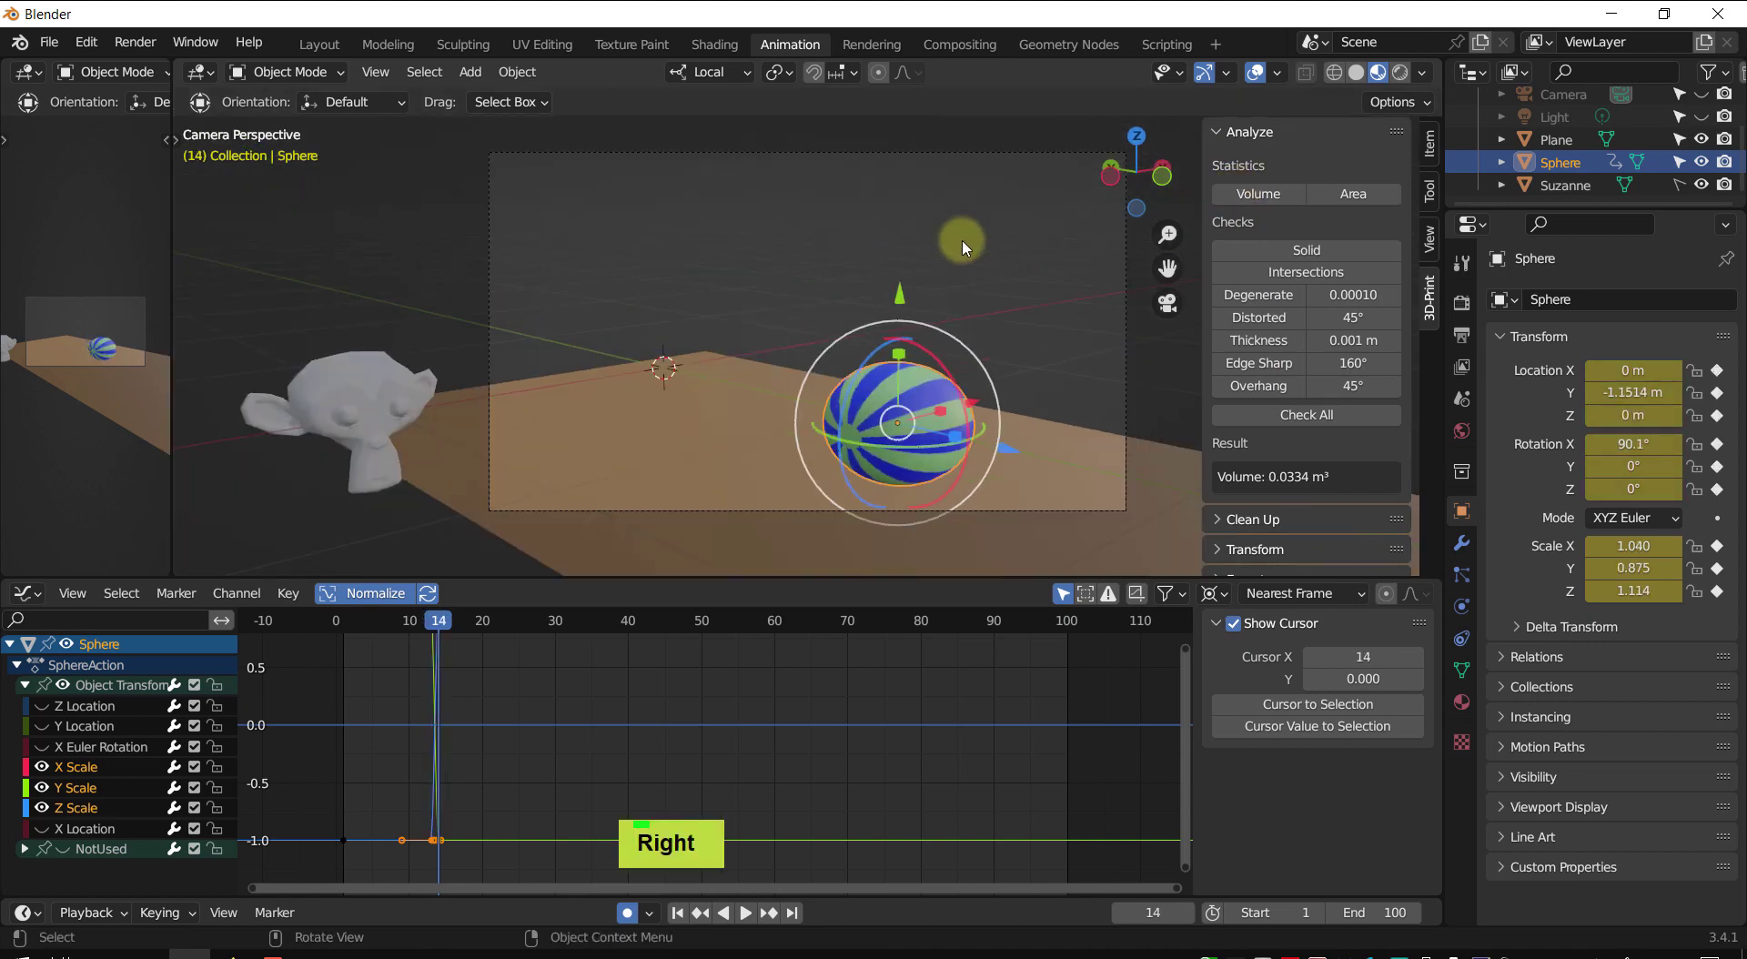
{"action": "key", "text": "Left"}
{"action": "key", "text": "Right"}
{"action": "key", "text": "Left"}
{"action": "key", "text": "Left"}
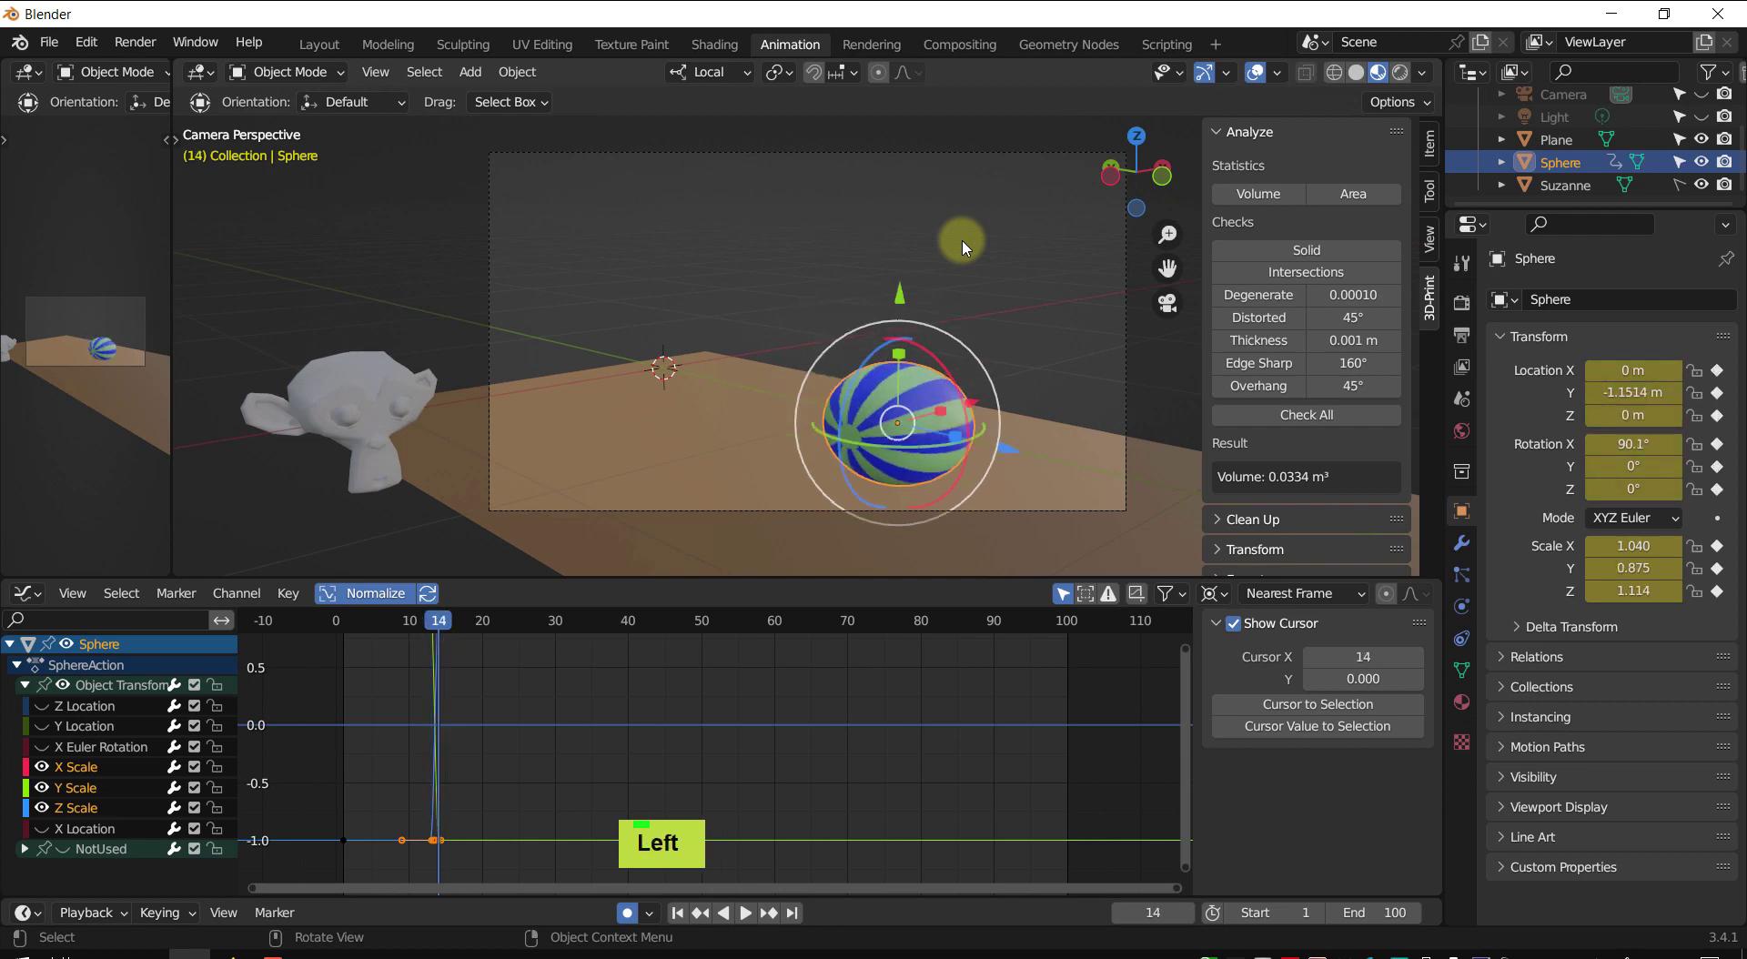
{"action": "key", "text": "Right"}
{"action": "key", "text": "Right"}
{"action": "key", "text": "Left"}
{"action": "key", "text": "Right"}
{"action": "key", "text": "Left"}
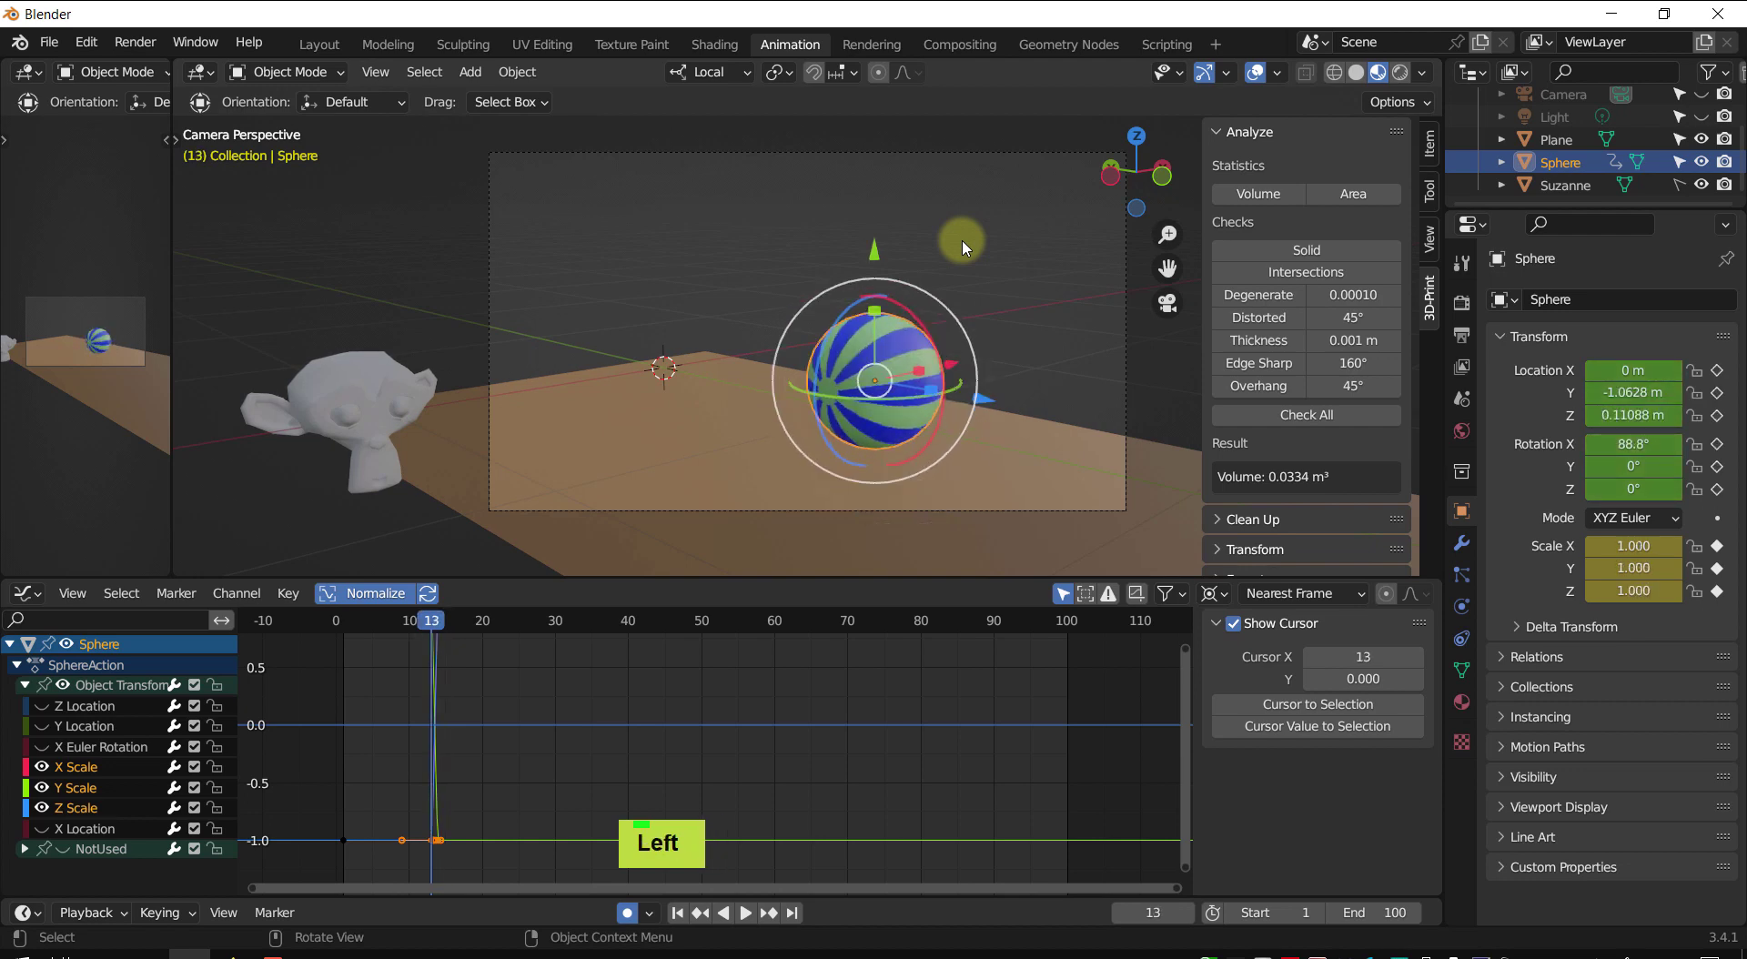
{"action": "key", "text": "Right"}
{"action": "key", "text": "Left"}
{"action": "key", "text": "Right"}
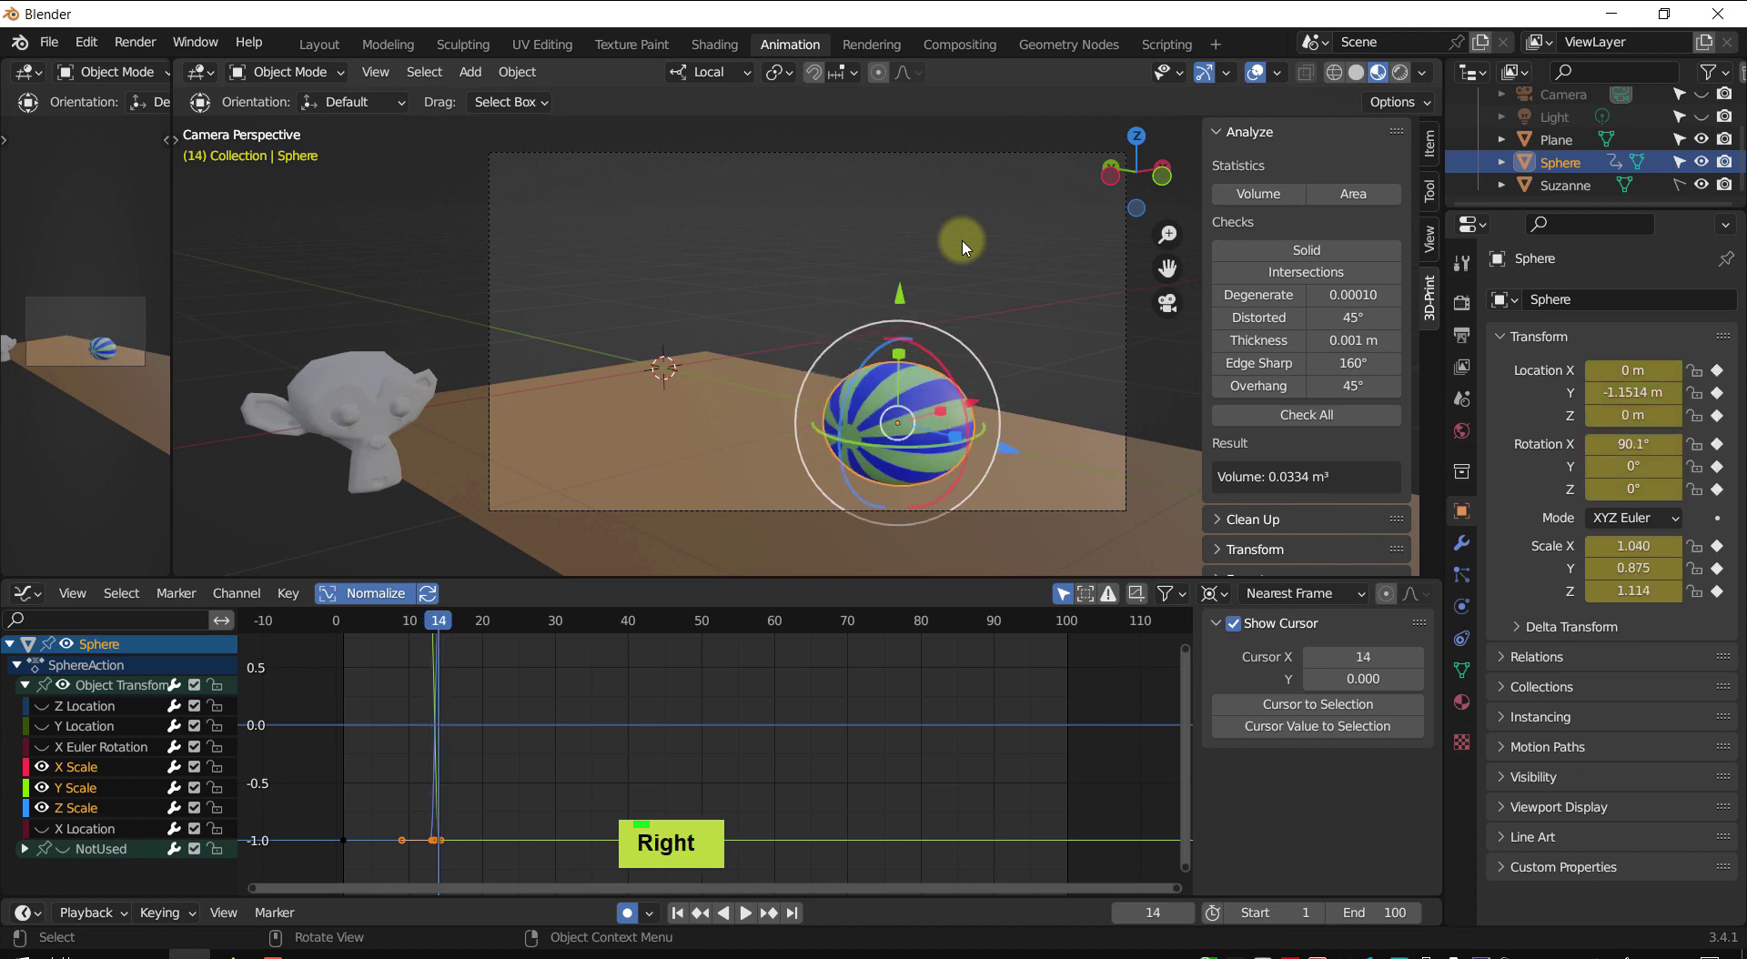
- Set the ball's X, Y and Z scale to 1 at frame 15, just after the ground contact
{"action": "key", "text": "Right"}
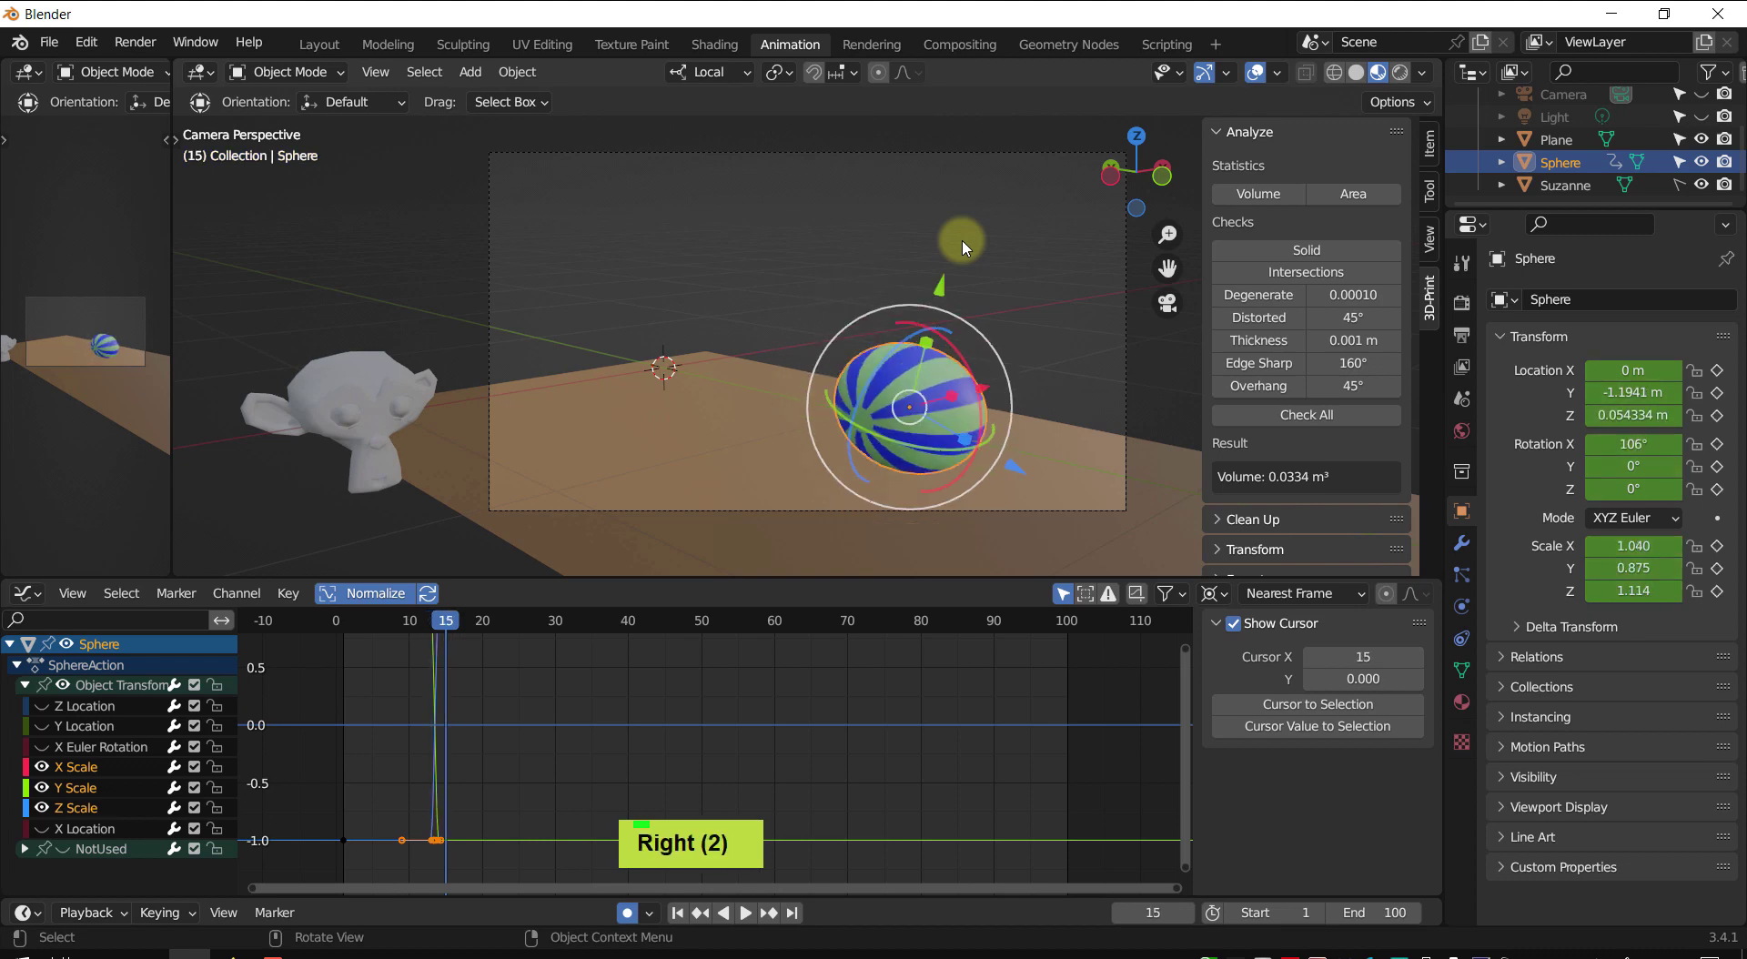
{"action": "left_click", "coordinate": [1624, 551]}
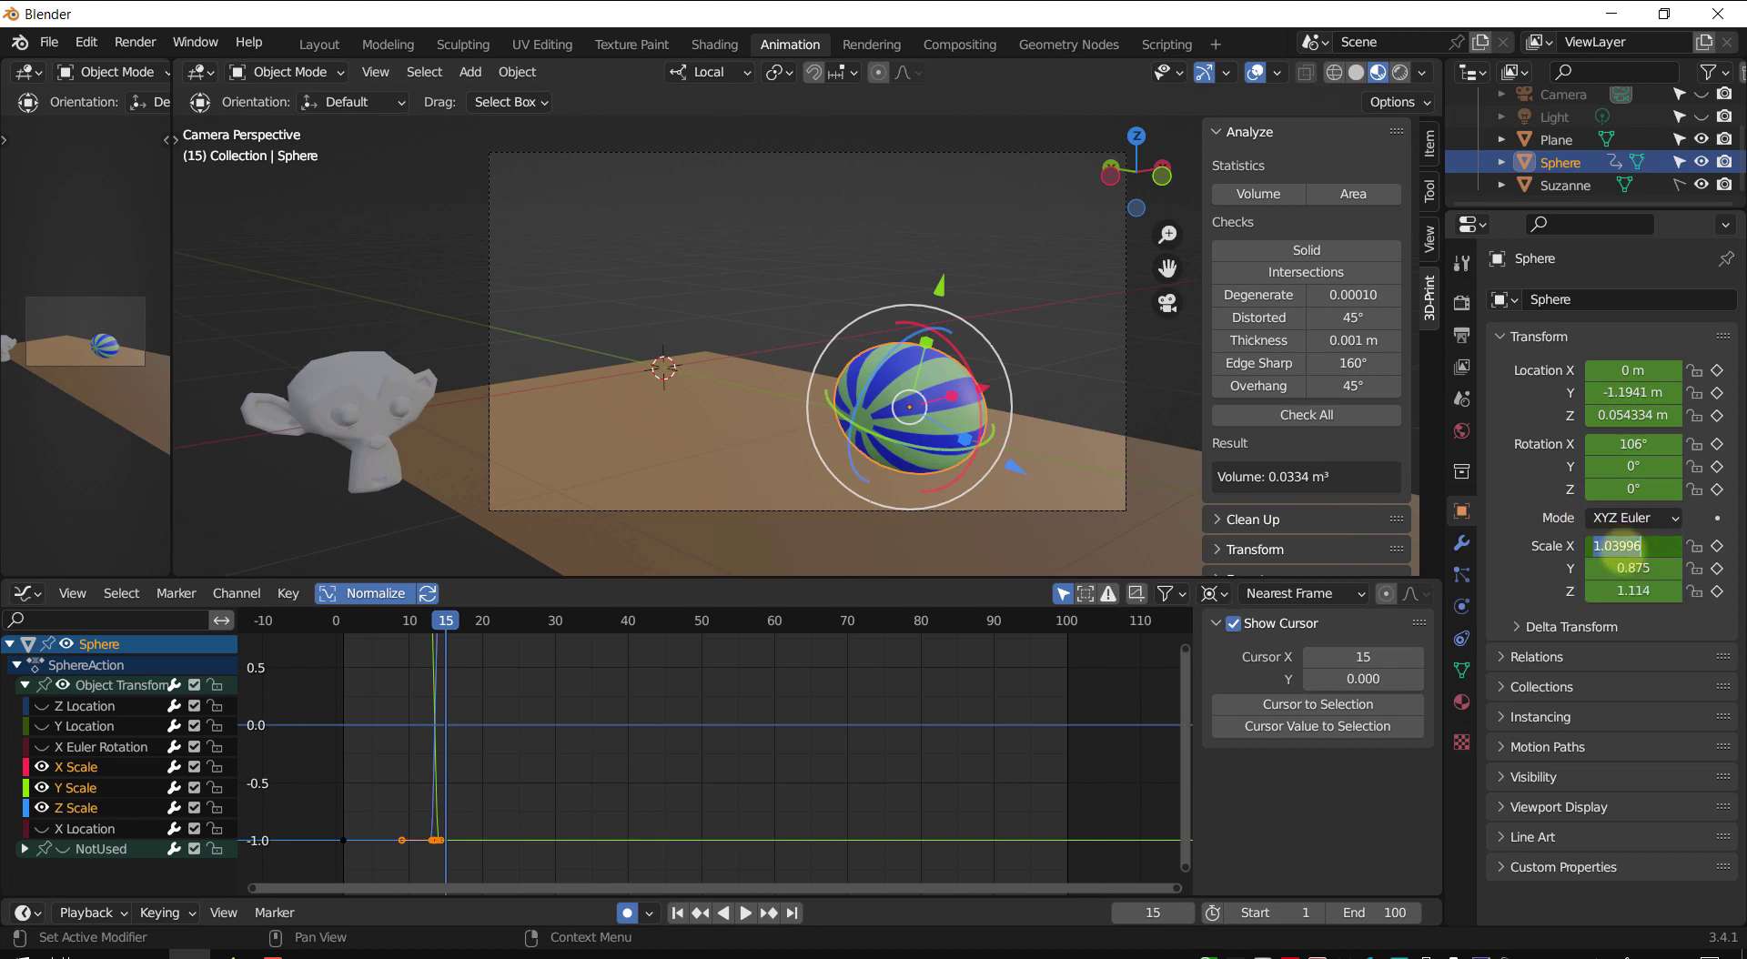
{"action": "type", "text": "1"}
{"action": "key", "text": "Return"}
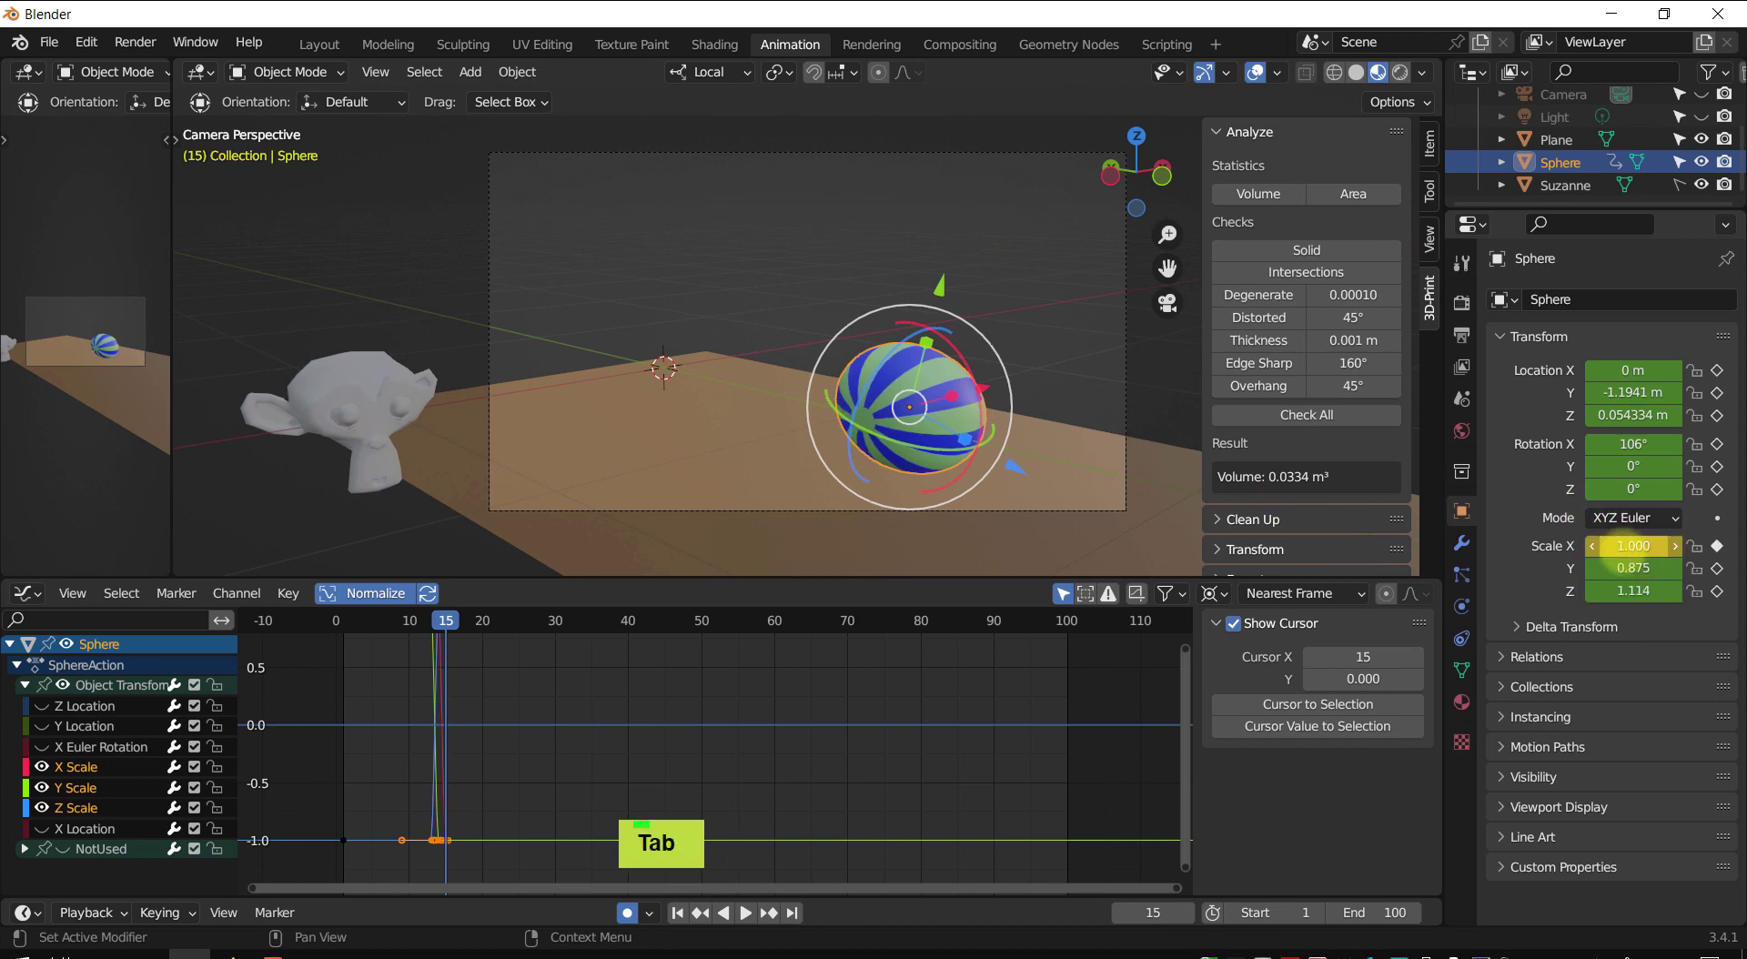
{"action": "type", "text": "1"}
{"action": "key", "text": "Return"}
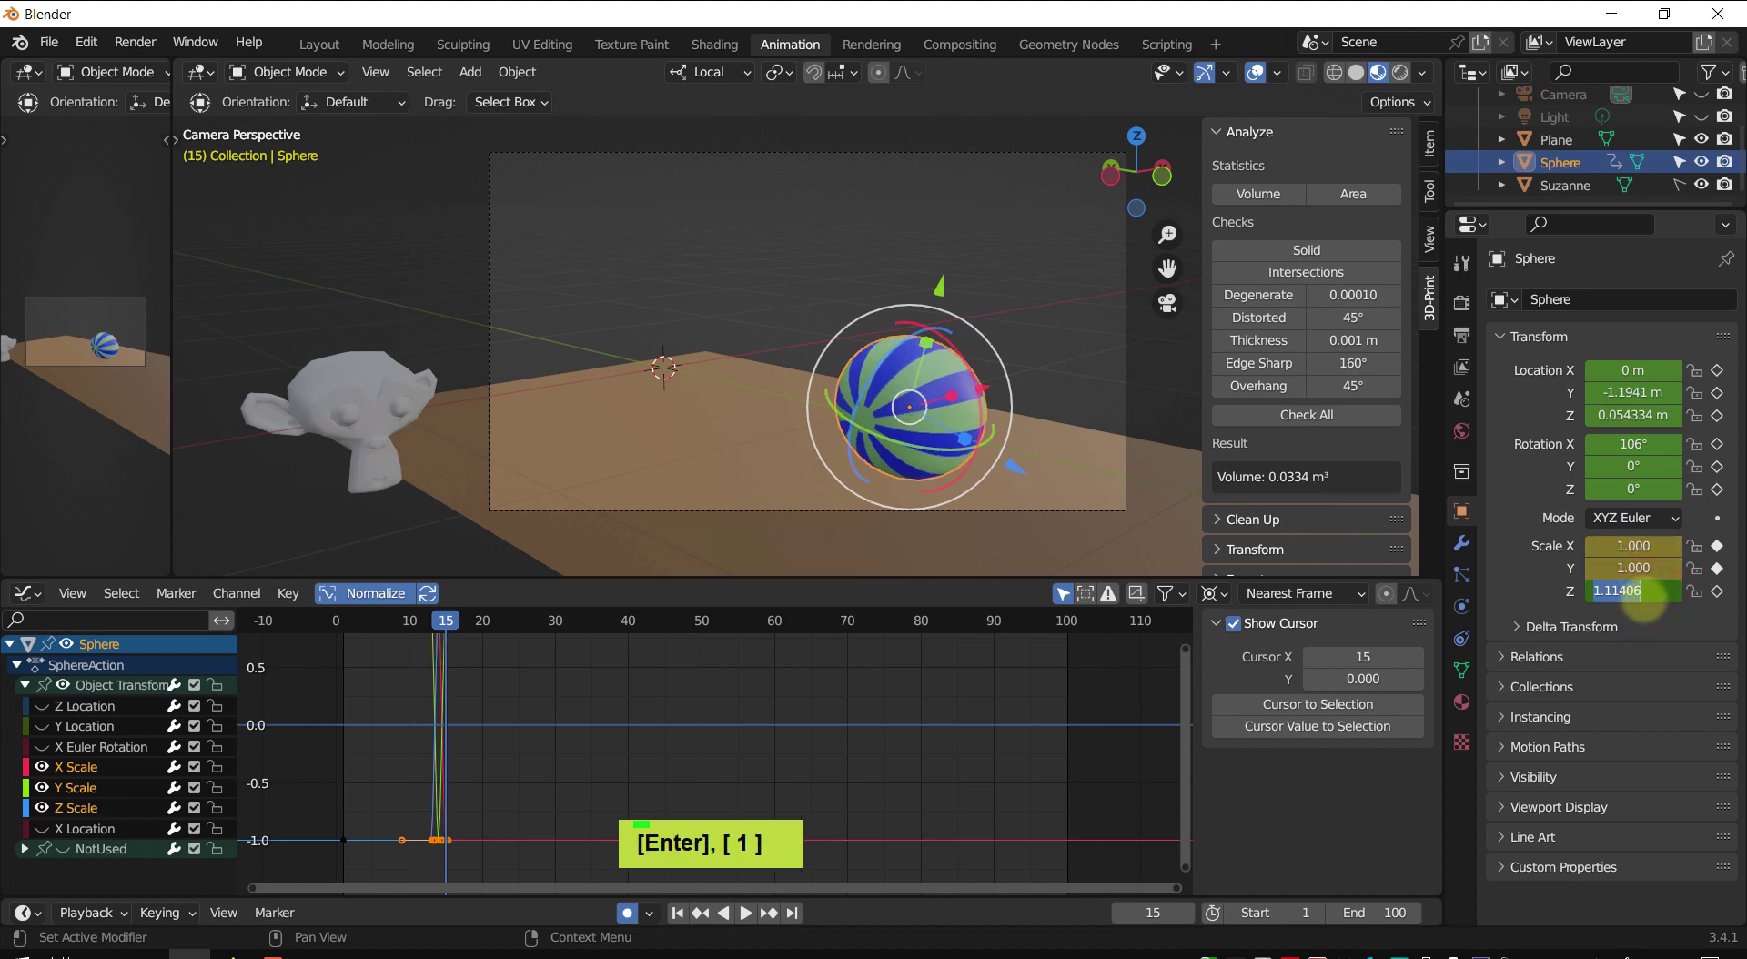
{"action": "type", "text": "1"}
{"action": "key", "text": "Return"}
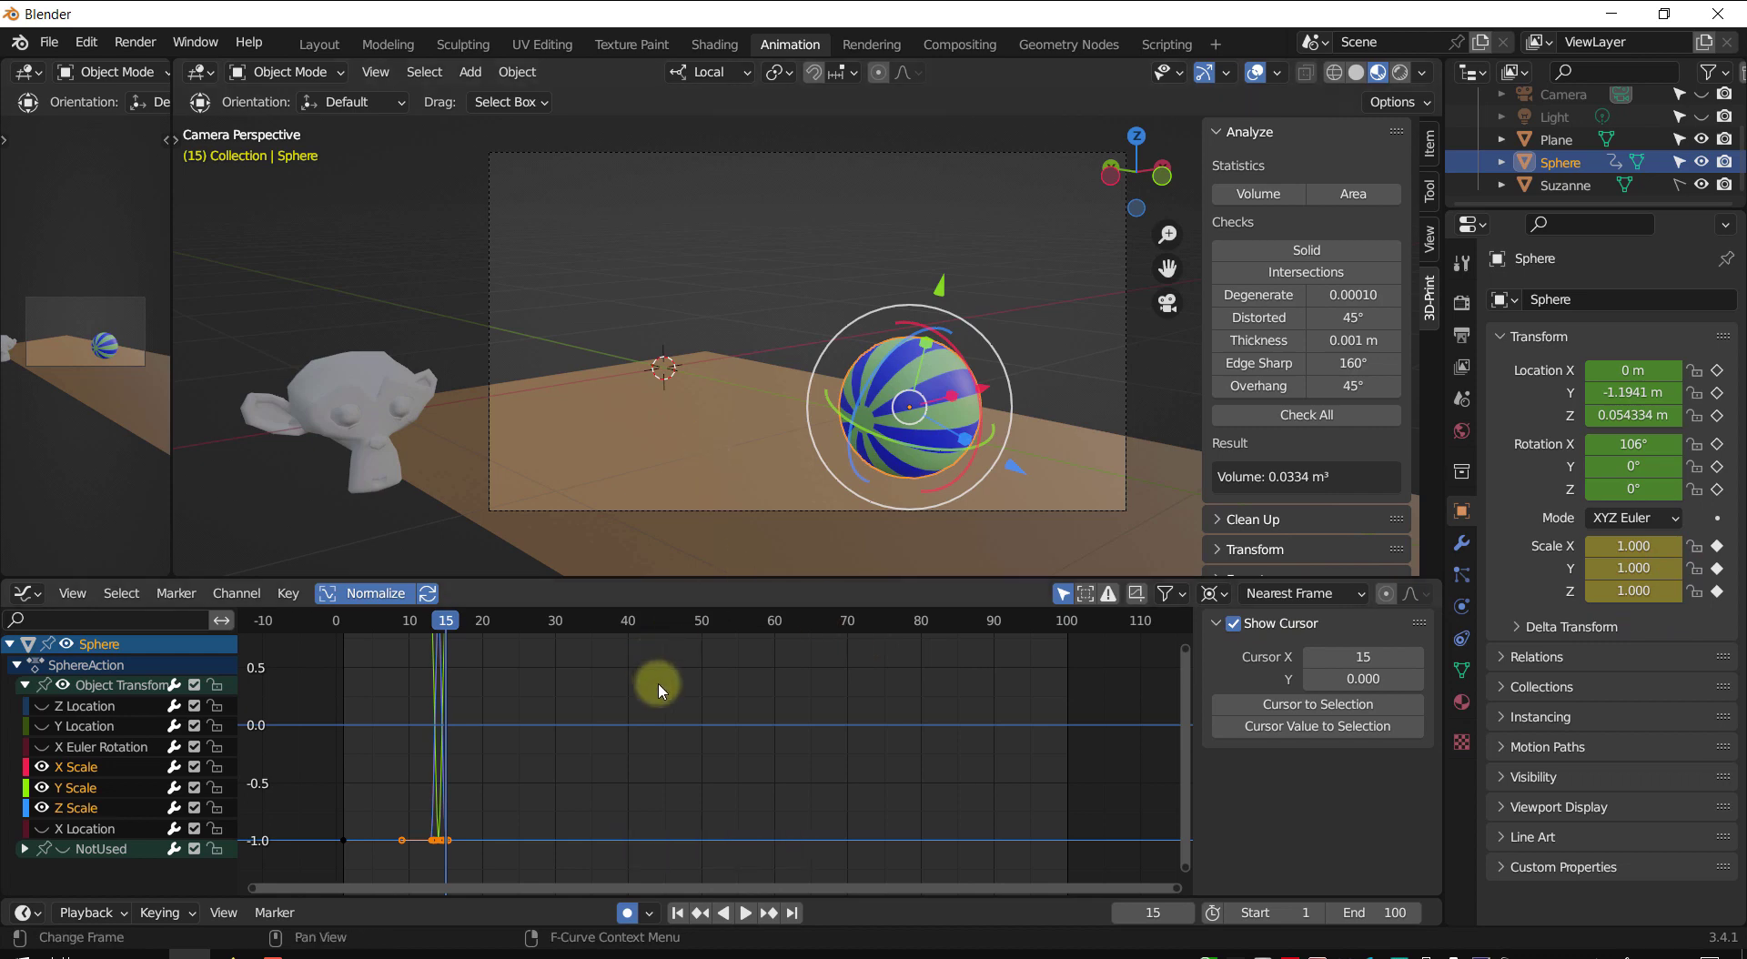
- Step back and forth through frames 9 to 16 to examine the squash and recovery at the first ground contact
{"action": "key", "text": "Left"}
{"action": "key", "text": "Left"}
{"action": "key", "text": "Left"}
{"action": "key", "text": "Left"}
{"action": "key", "text": "Left"}
{"action": "key", "text": "Left"}
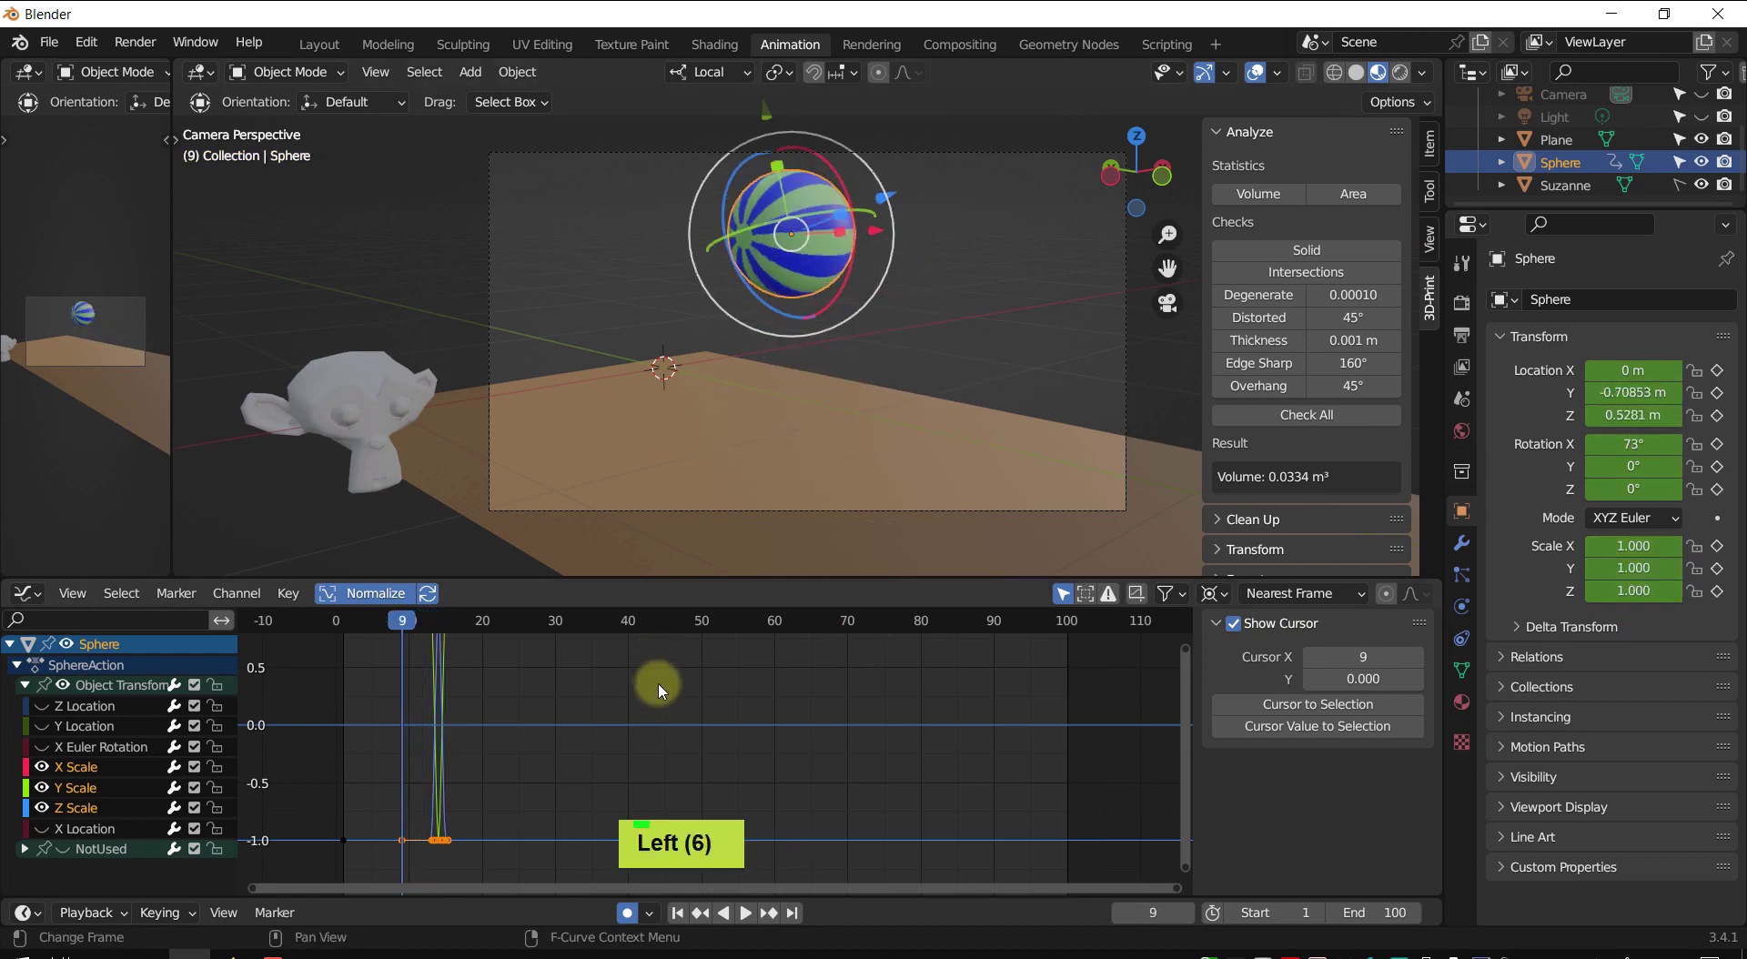
{"action": "key", "text": "Right"}
{"action": "key", "text": "Right"}
{"action": "key", "text": "Right"}
{"action": "key", "text": "Right"}
{"action": "key", "text": "Right"}
{"action": "key", "text": "Right"}
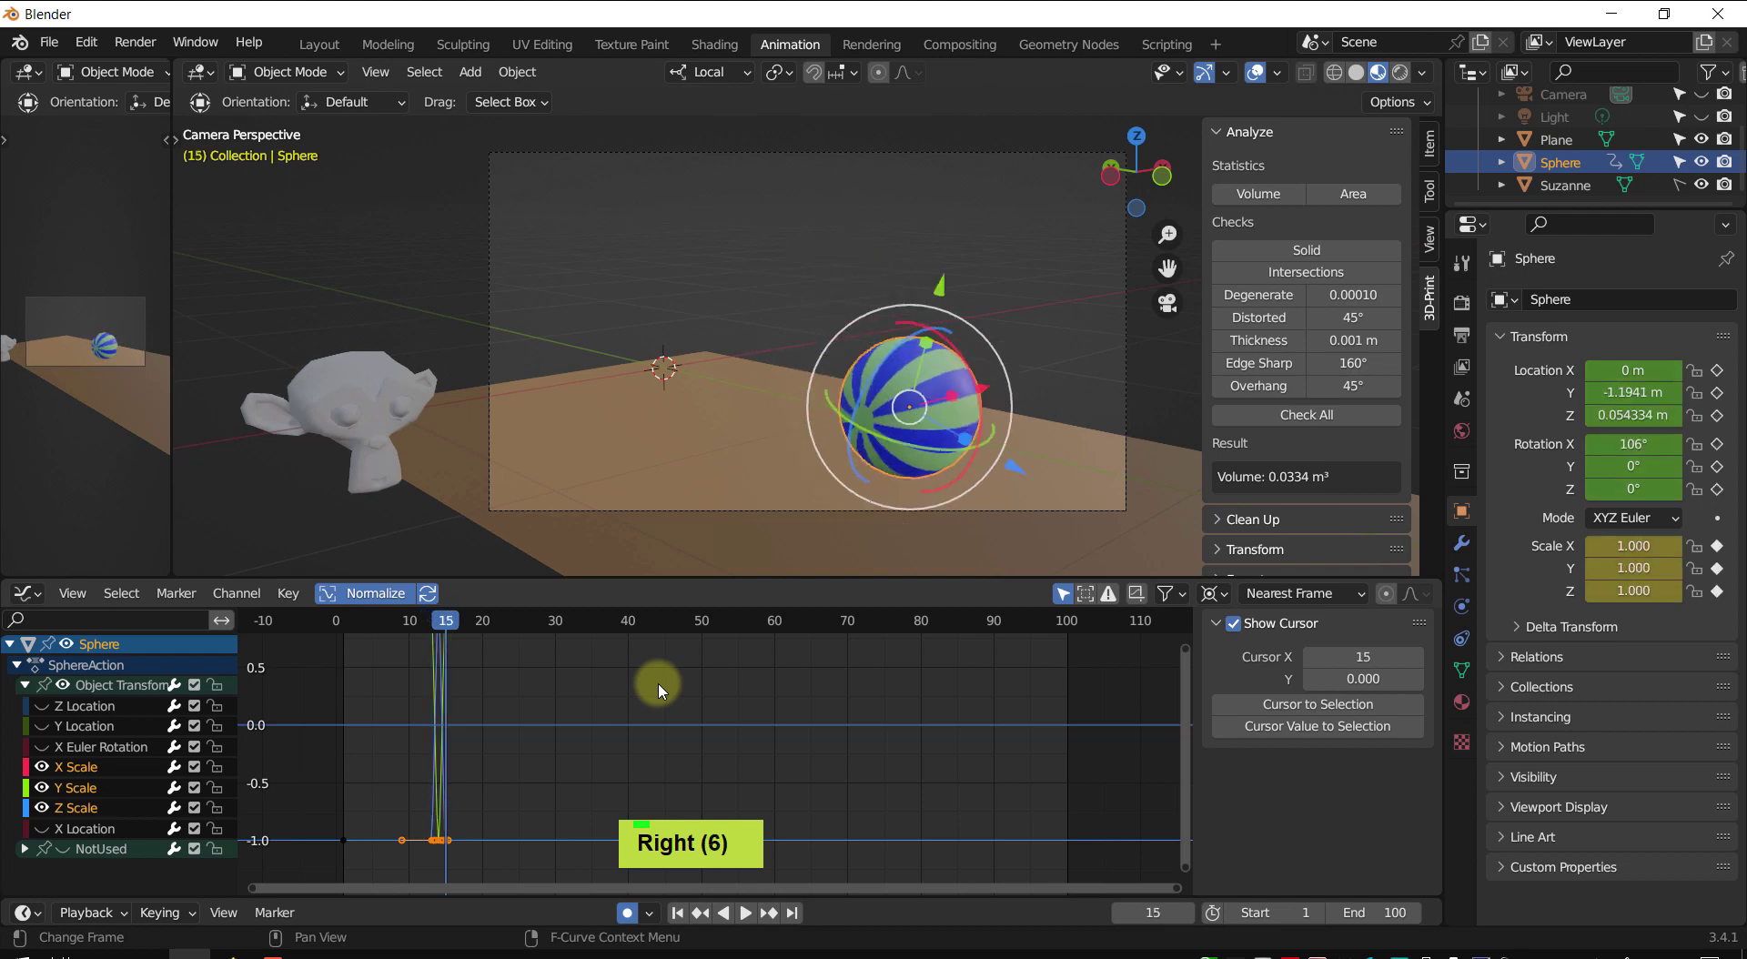
{"action": "key", "text": "Right"}
{"action": "key", "text": "Left"}
{"action": "key", "text": "Left"}
{"action": "key", "text": "Left"}
{"action": "key", "text": "Left"}
{"action": "key", "text": "Left"}
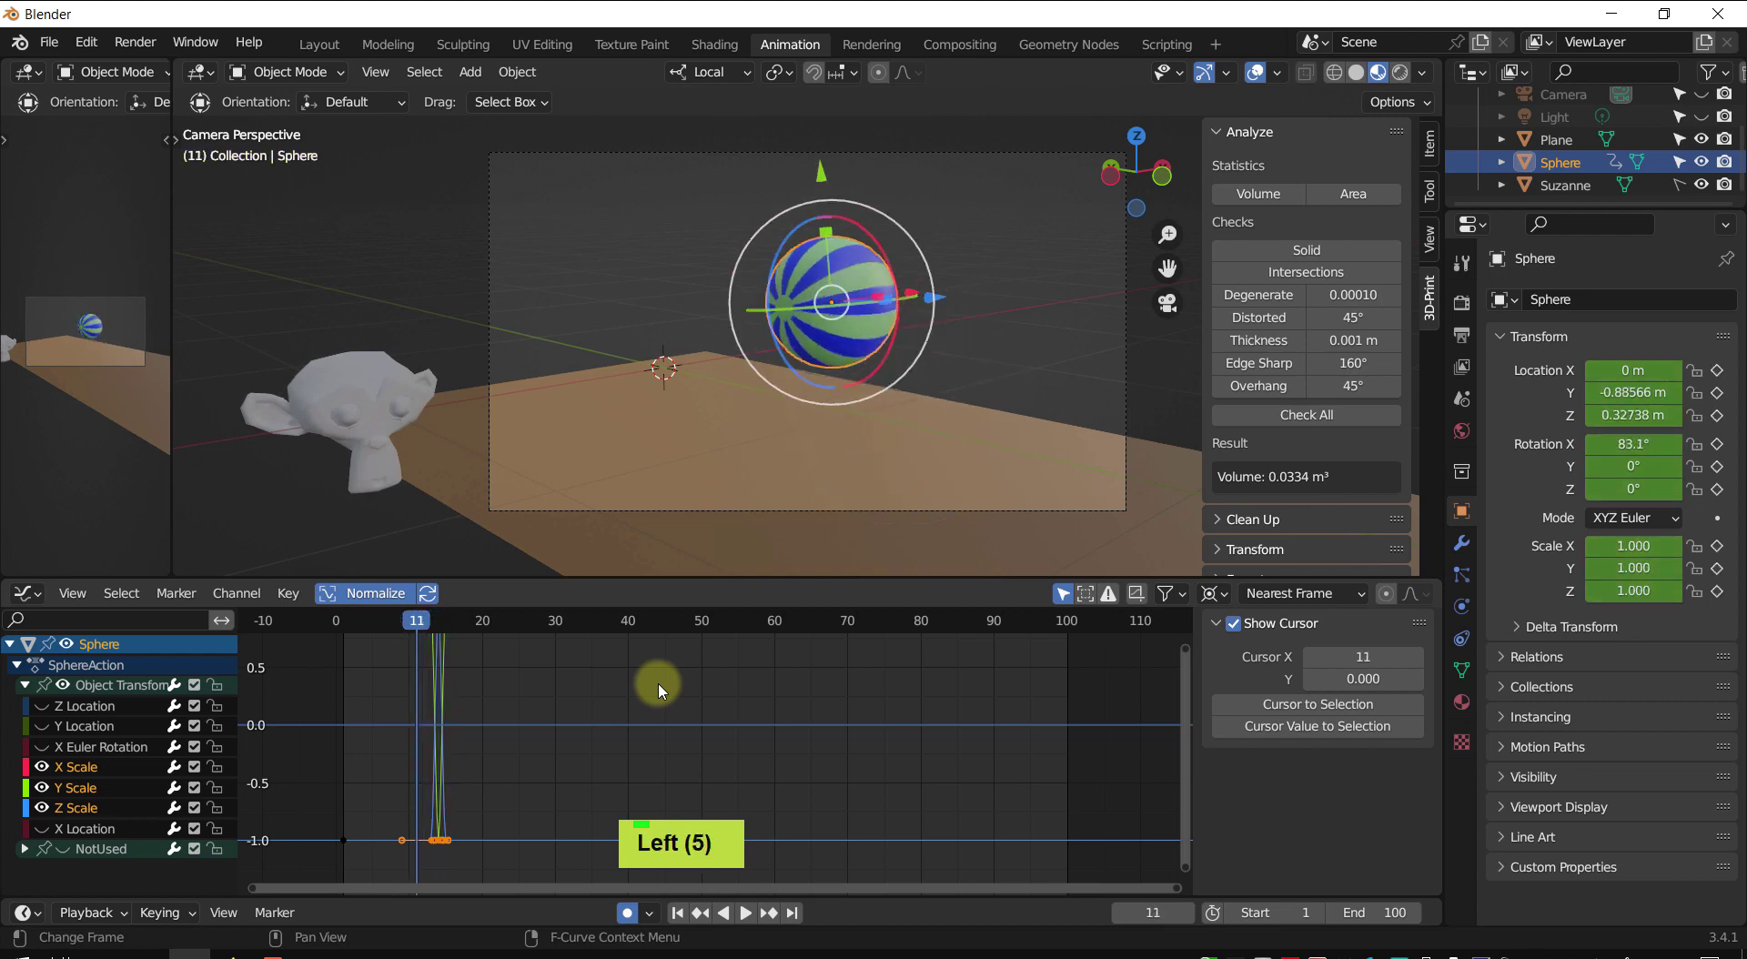
- Deselect the ball and play the animation from a wider view showing the whole plane, stopping near the end
{"action": "left_click", "coordinate": [1051, 290]}
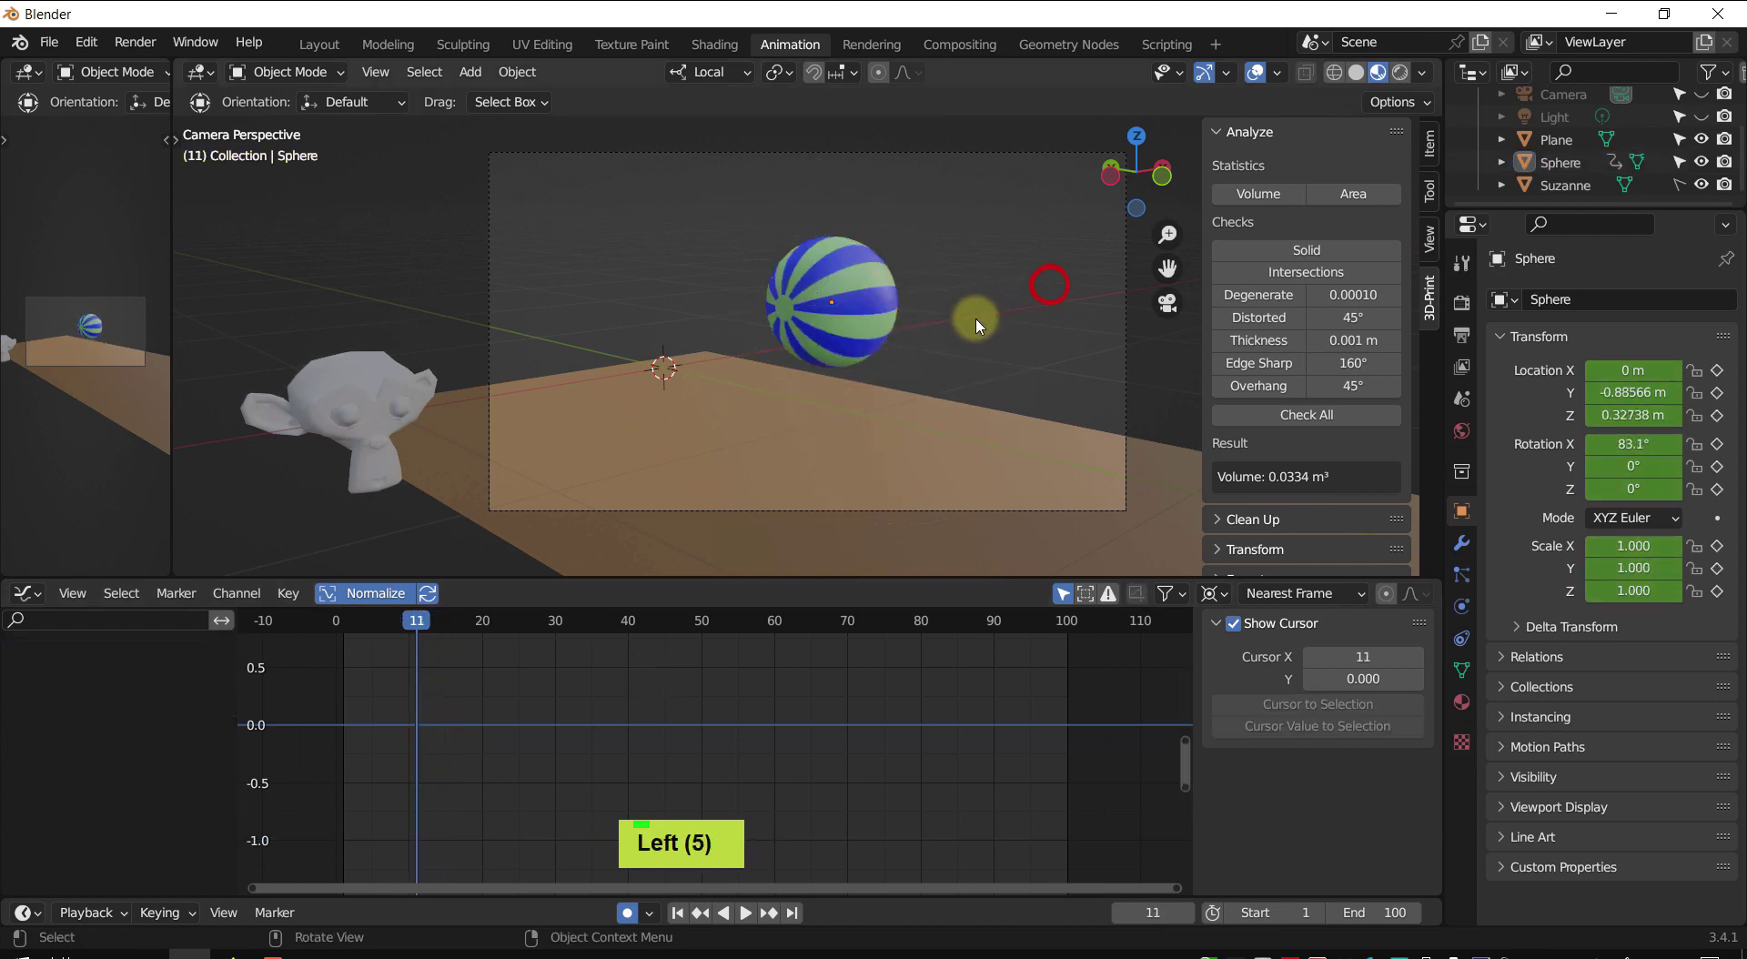
{"action": "scroll", "coordinate": [965, 335], "scroll_direction": "down", "scroll_amount": 2}
{"action": "middle_click_drag", "start_coordinate": [965, 337], "coordinate": [915, 432], "text": "shift"}
{"action": "scroll", "coordinate": [937, 409], "scroll_direction": "down", "scroll_amount": 3}
{"action": "key", "text": "shift+space"}
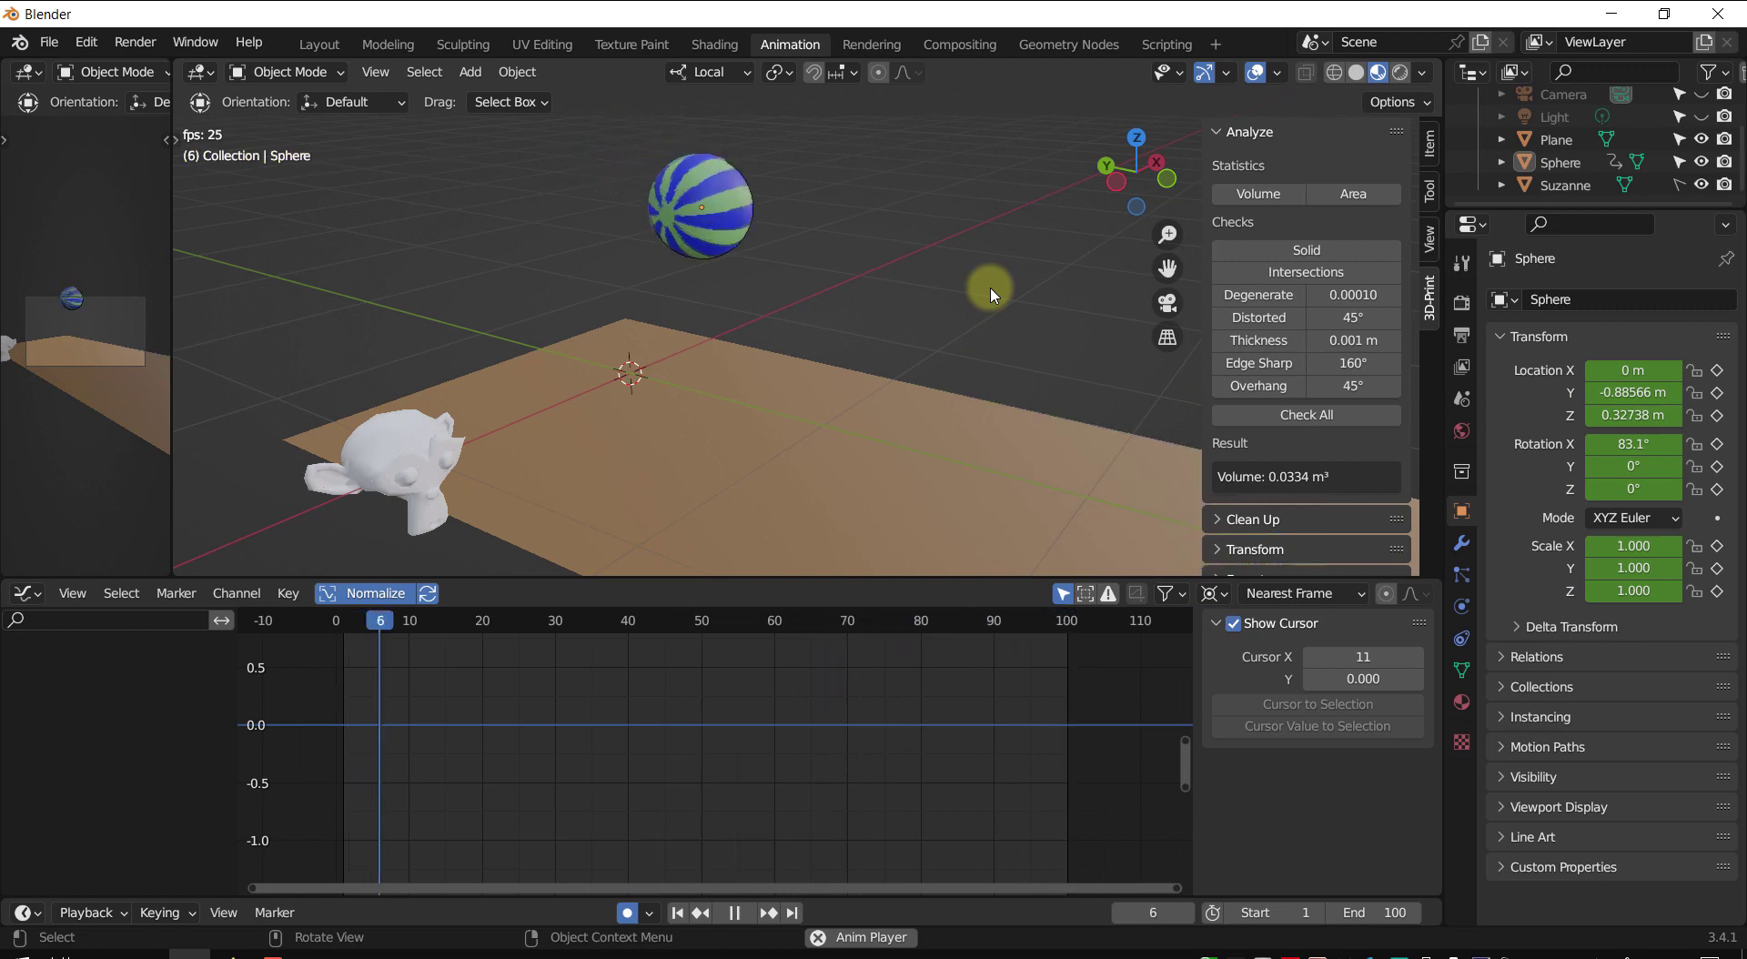
{"action": "middle_click_drag", "start_coordinate": [998, 291], "coordinate": [863, 291], "text": "shift"}
{"action": "scroll", "coordinate": [737, 285], "scroll_direction": "down", "scroll_amount": 3}
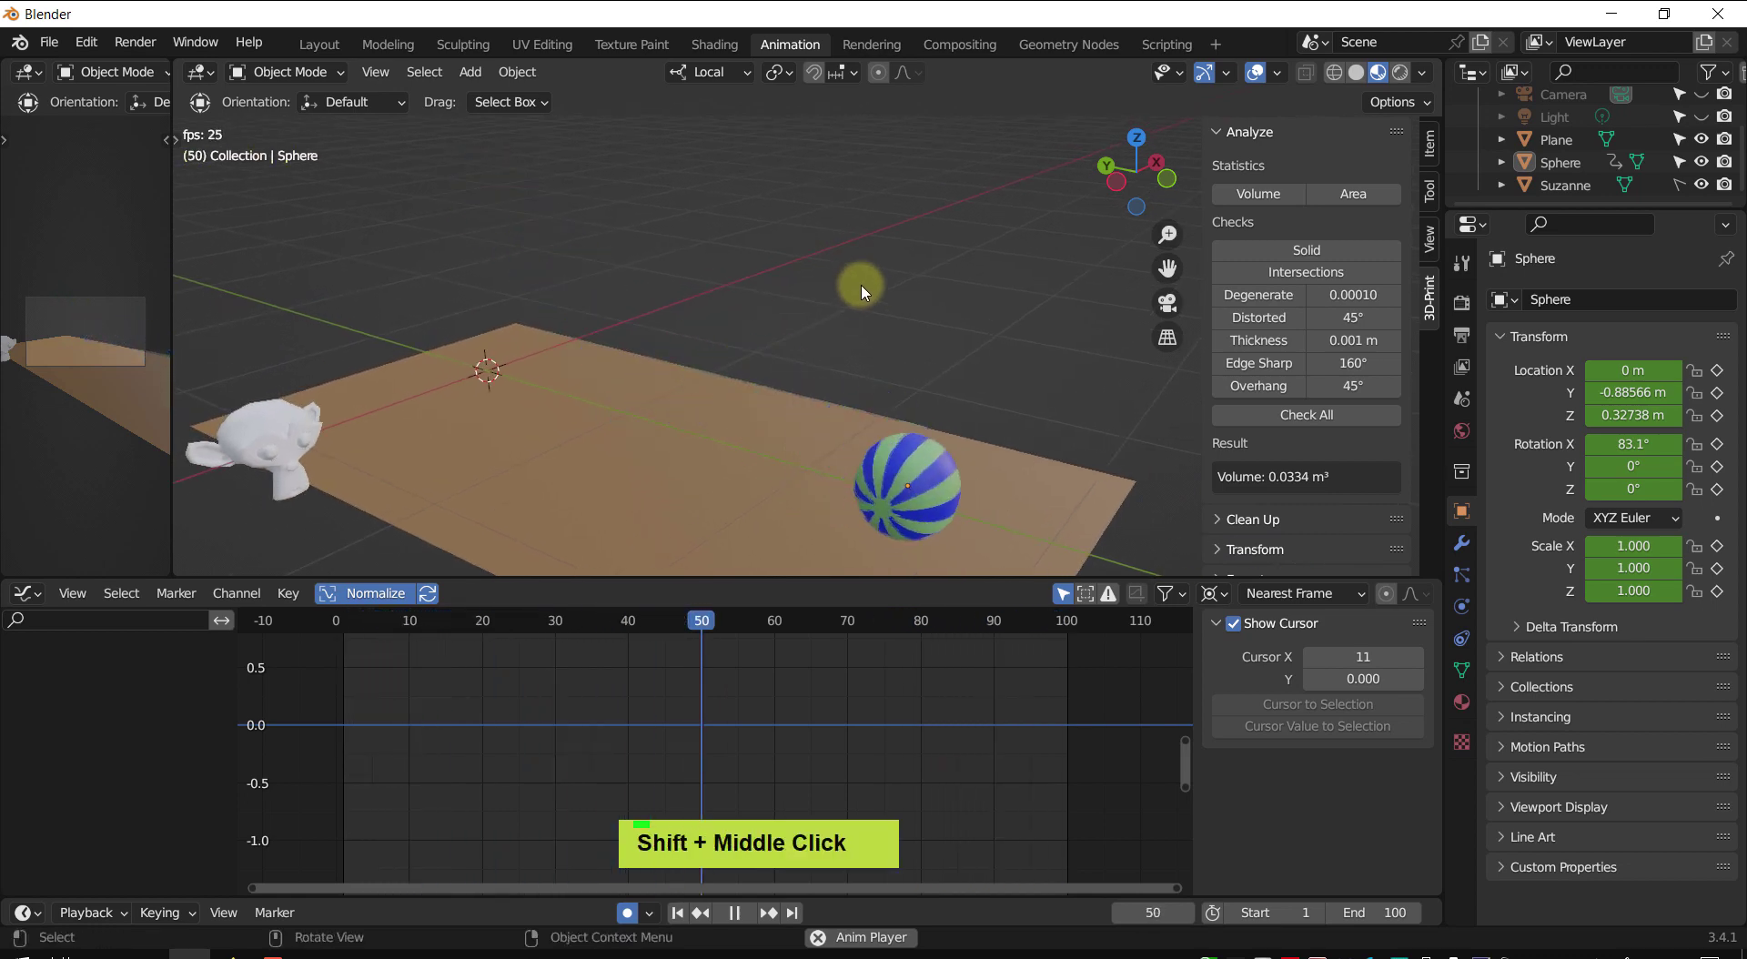
{"action": "key", "text": "shift+space"}
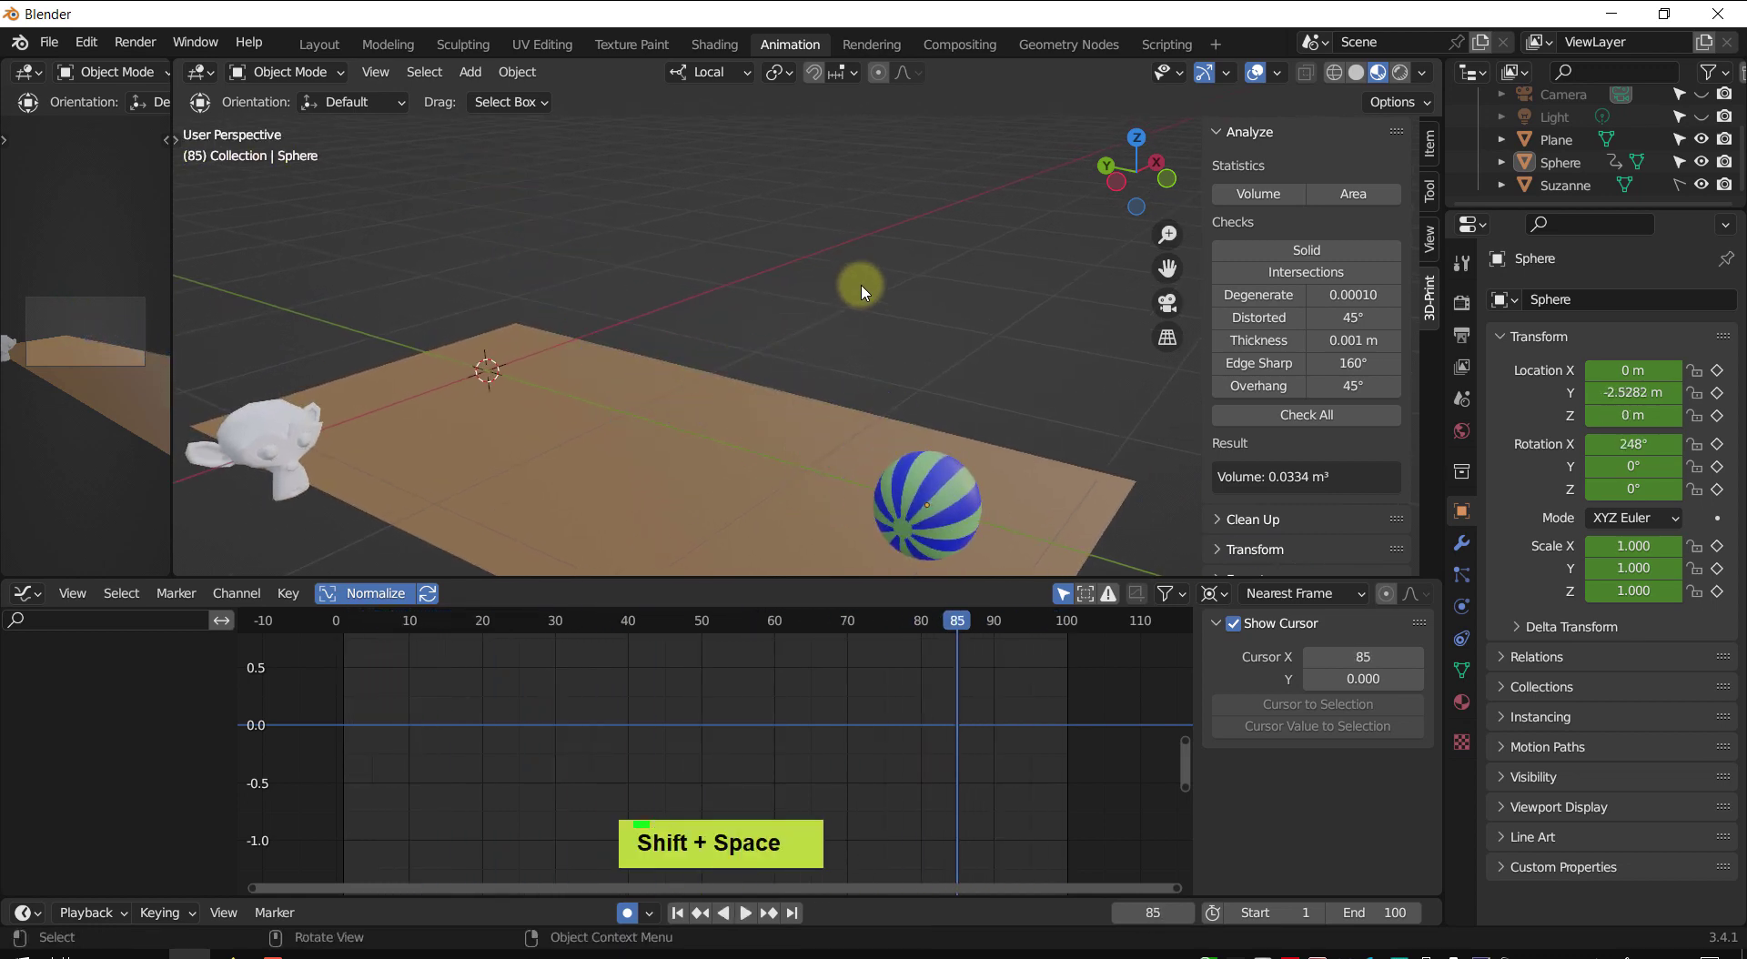
- Select the ball and keyframe its scale of 1.000 on all axes at frame 34, just before the next ground contact
{"action": "left_click", "coordinate": [918, 482]}
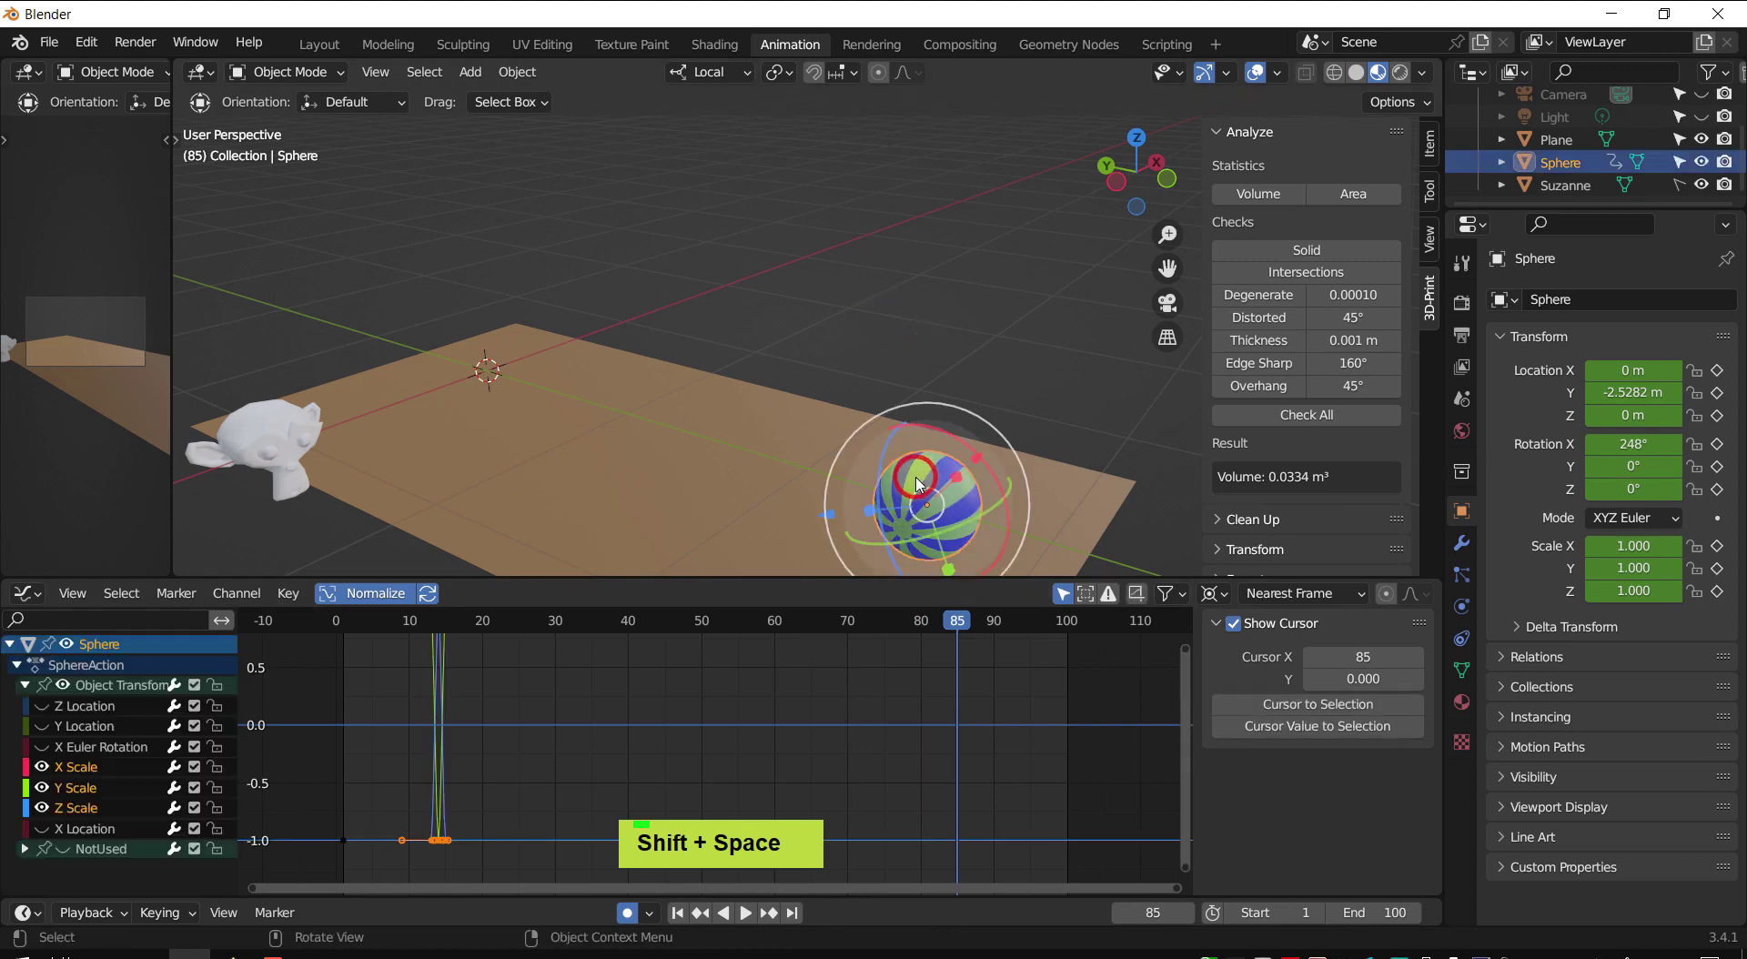
{"action": "left_click_drag", "start_coordinate": [967, 625], "coordinate": [642, 699]}
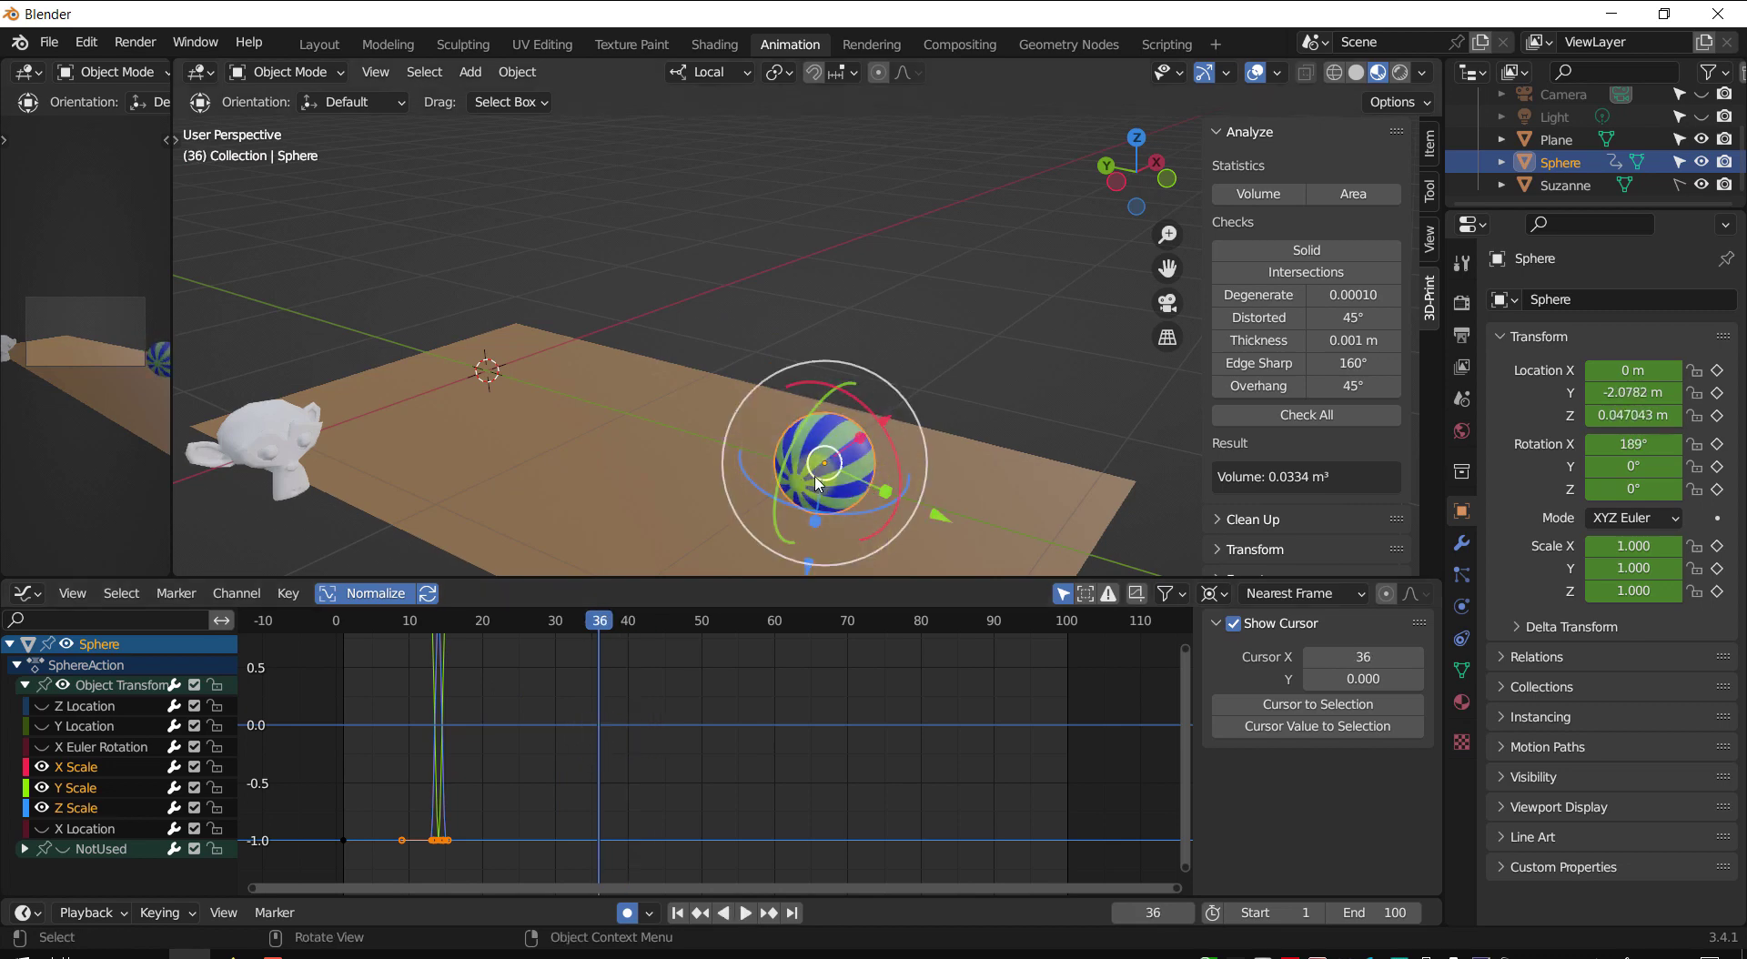
{"action": "middle_click_drag", "start_coordinate": [948, 394], "coordinate": [897, 346], "text": "shift"}
{"action": "scroll", "coordinate": [947, 334], "scroll_direction": "up", "scroll_amount": 2}
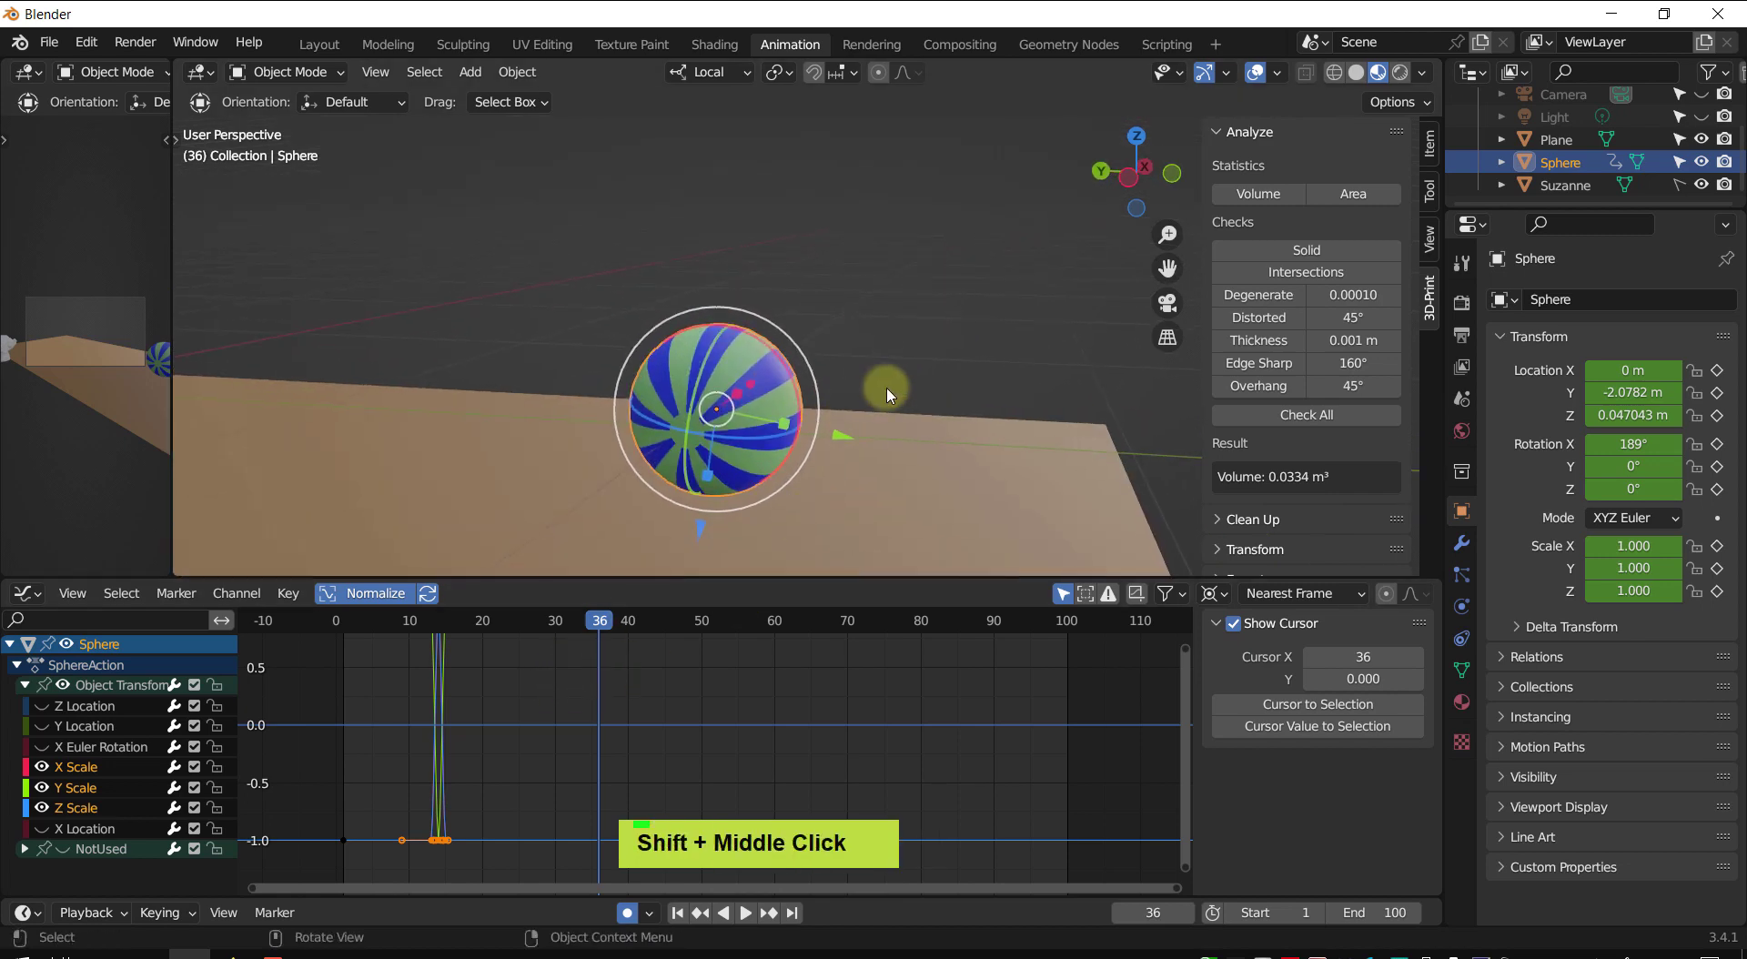
{"action": "key", "text": "Up"}
{"action": "key", "text": "Down"}
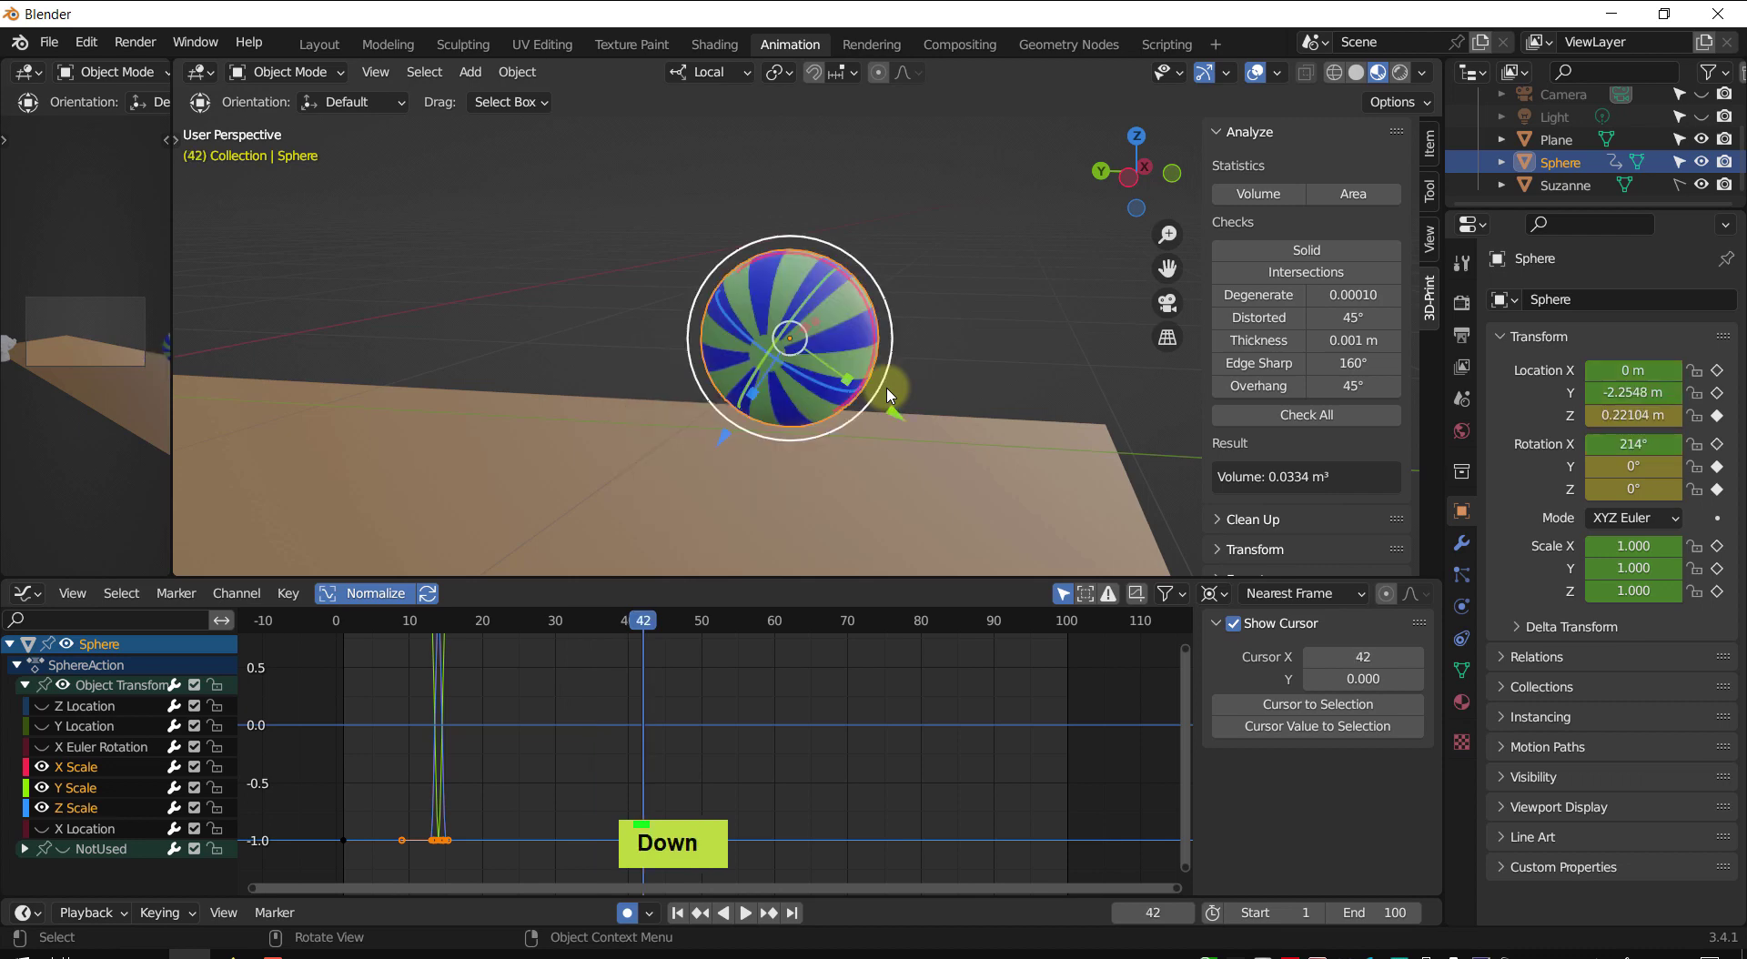
{"action": "key", "text": "Left"}
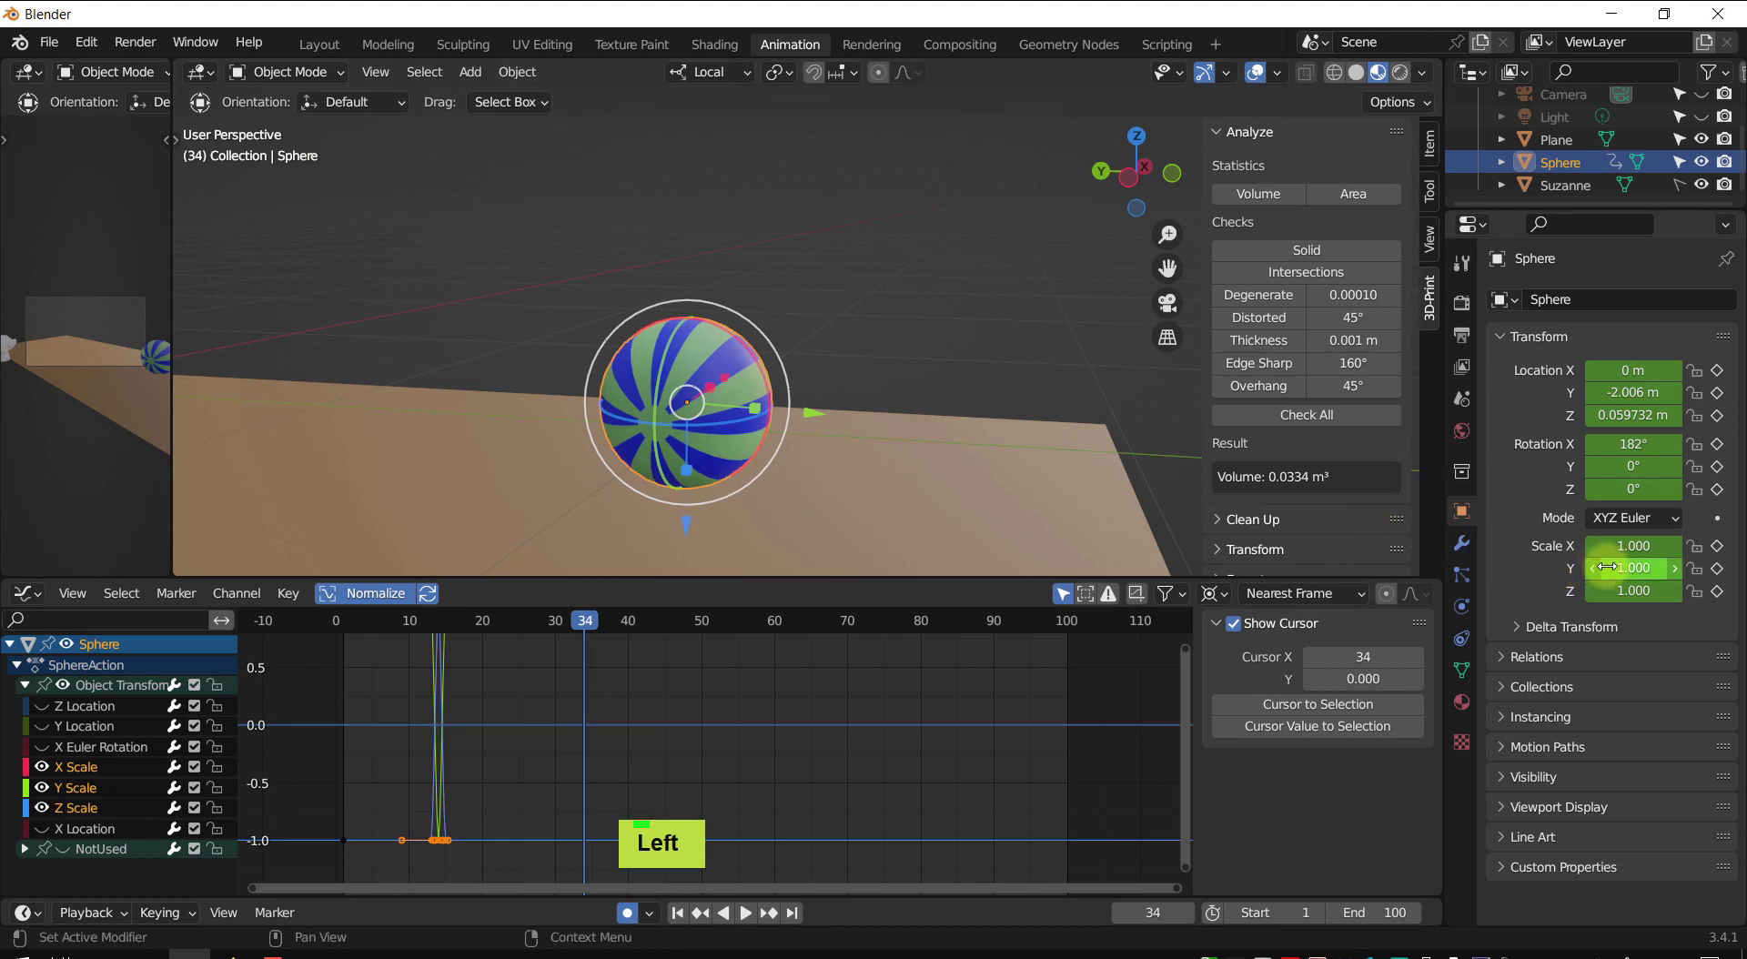
{"action": "key", "text": "i"}
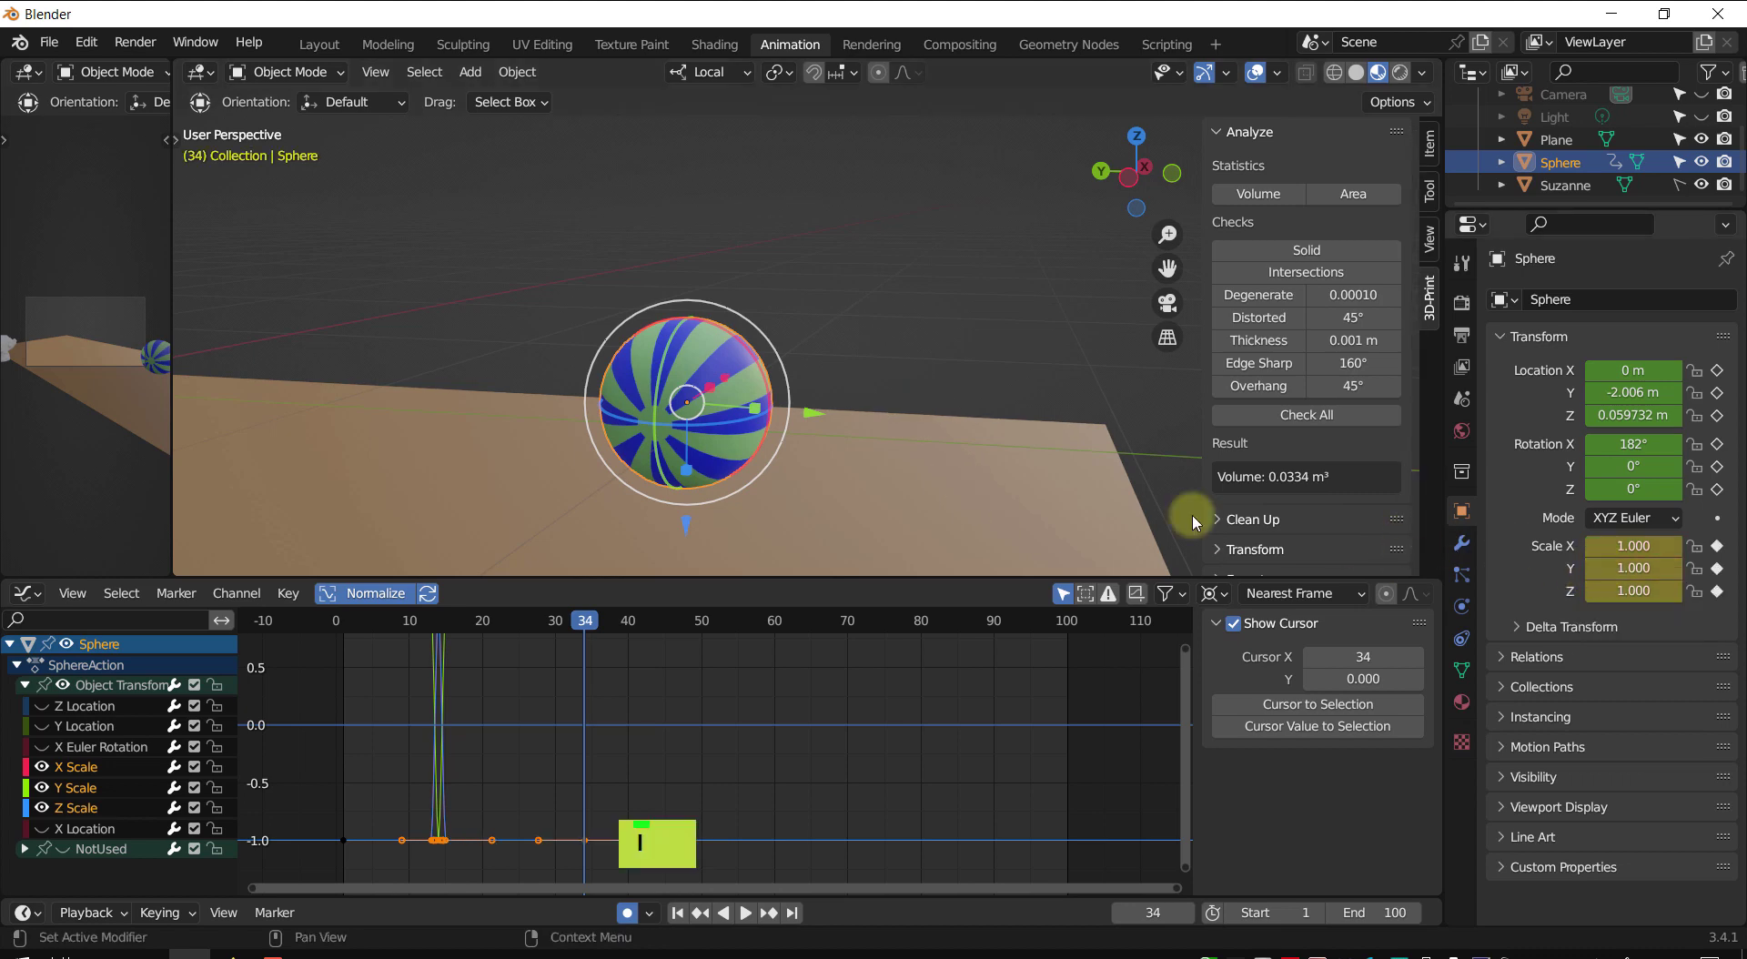
- Keyframe the ball's scale of 1.000 on all axes at frame 36, and return to contact frame 35
{"action": "key", "text": "Up"}
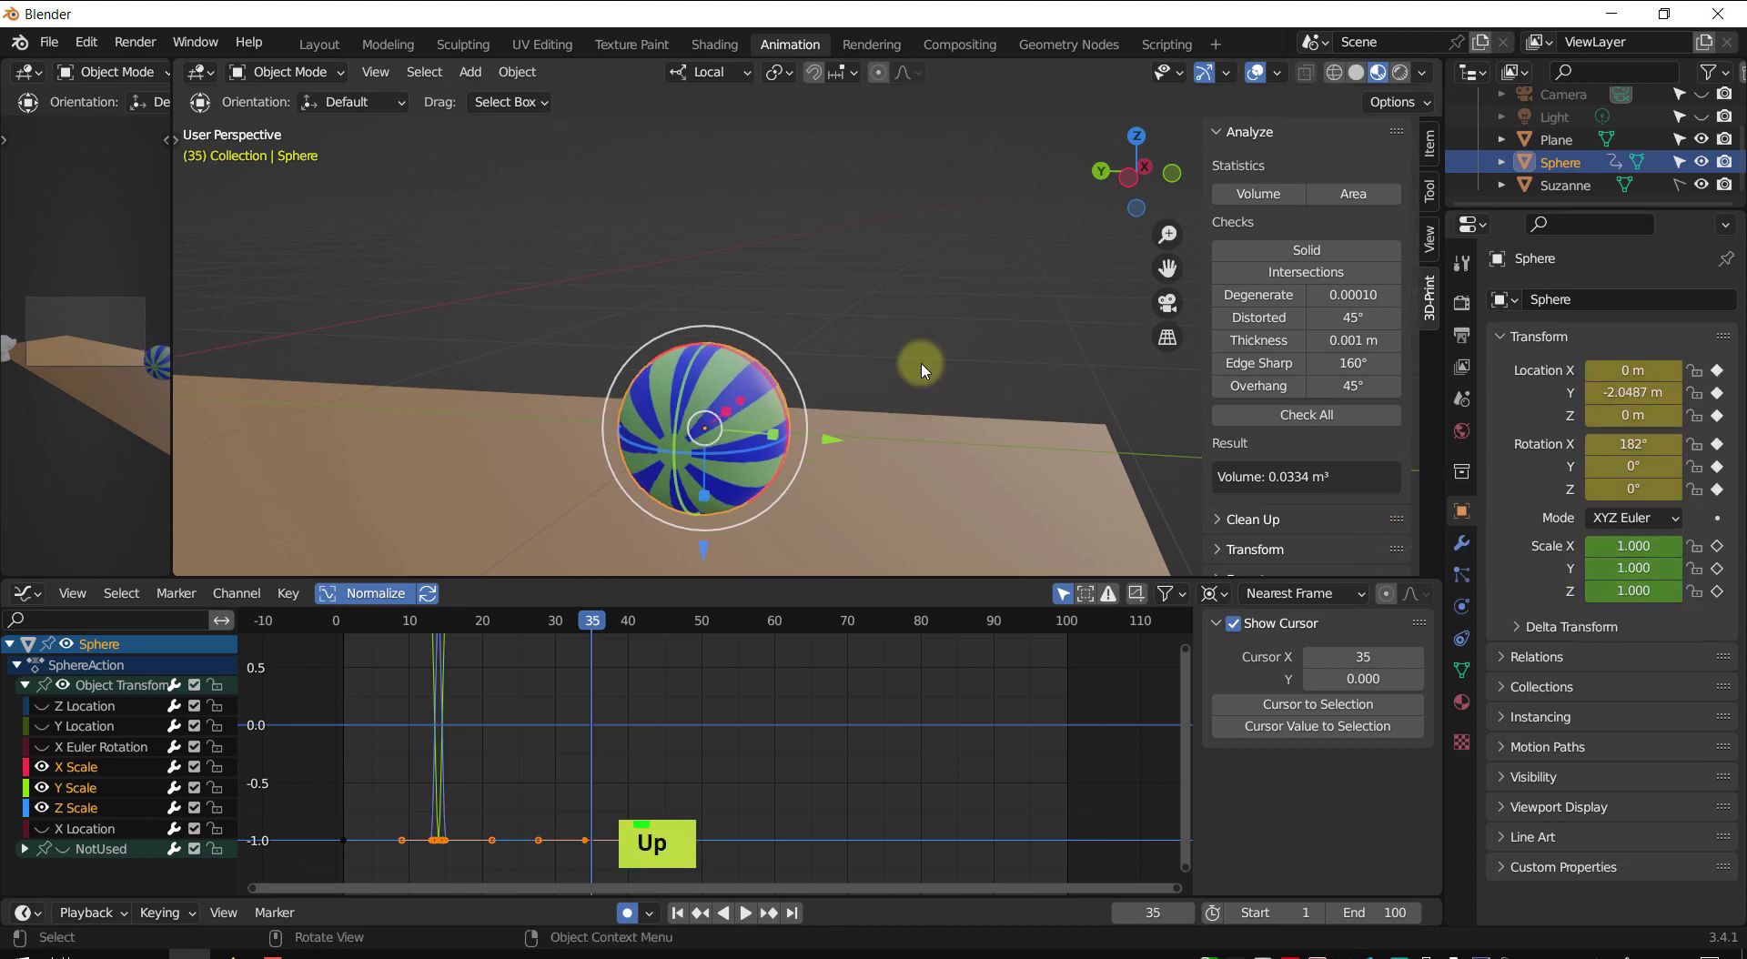
{"action": "key", "text": "Right"}
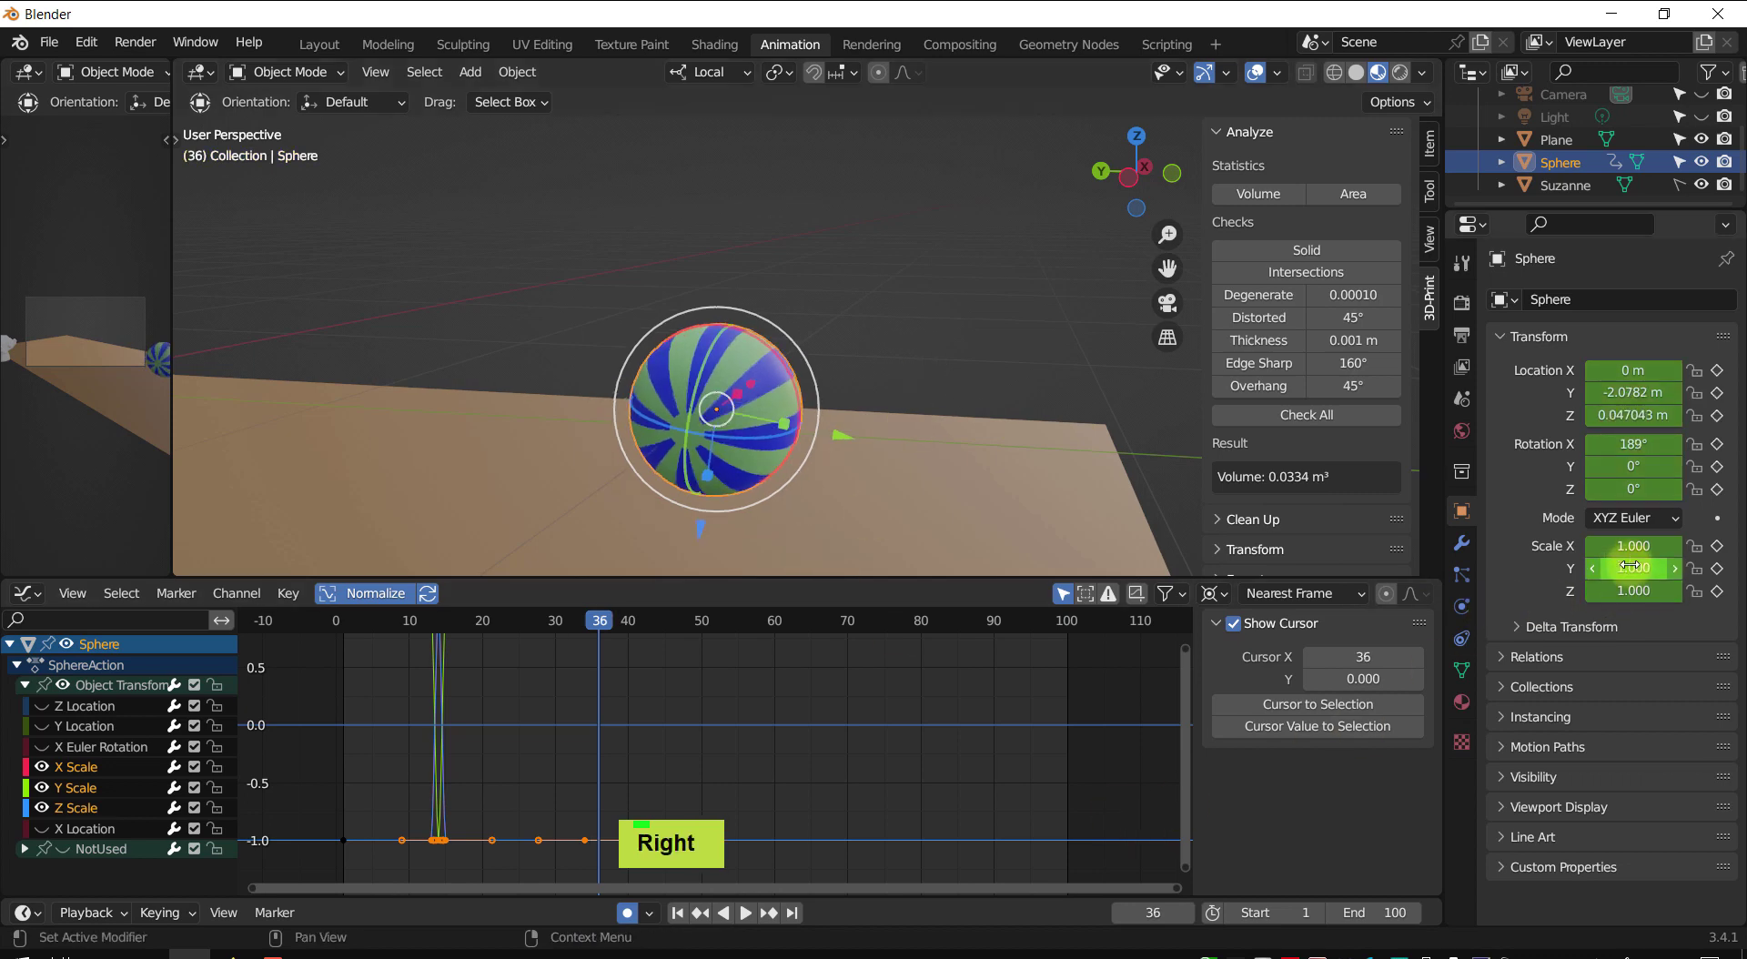
{"action": "key", "text": "i"}
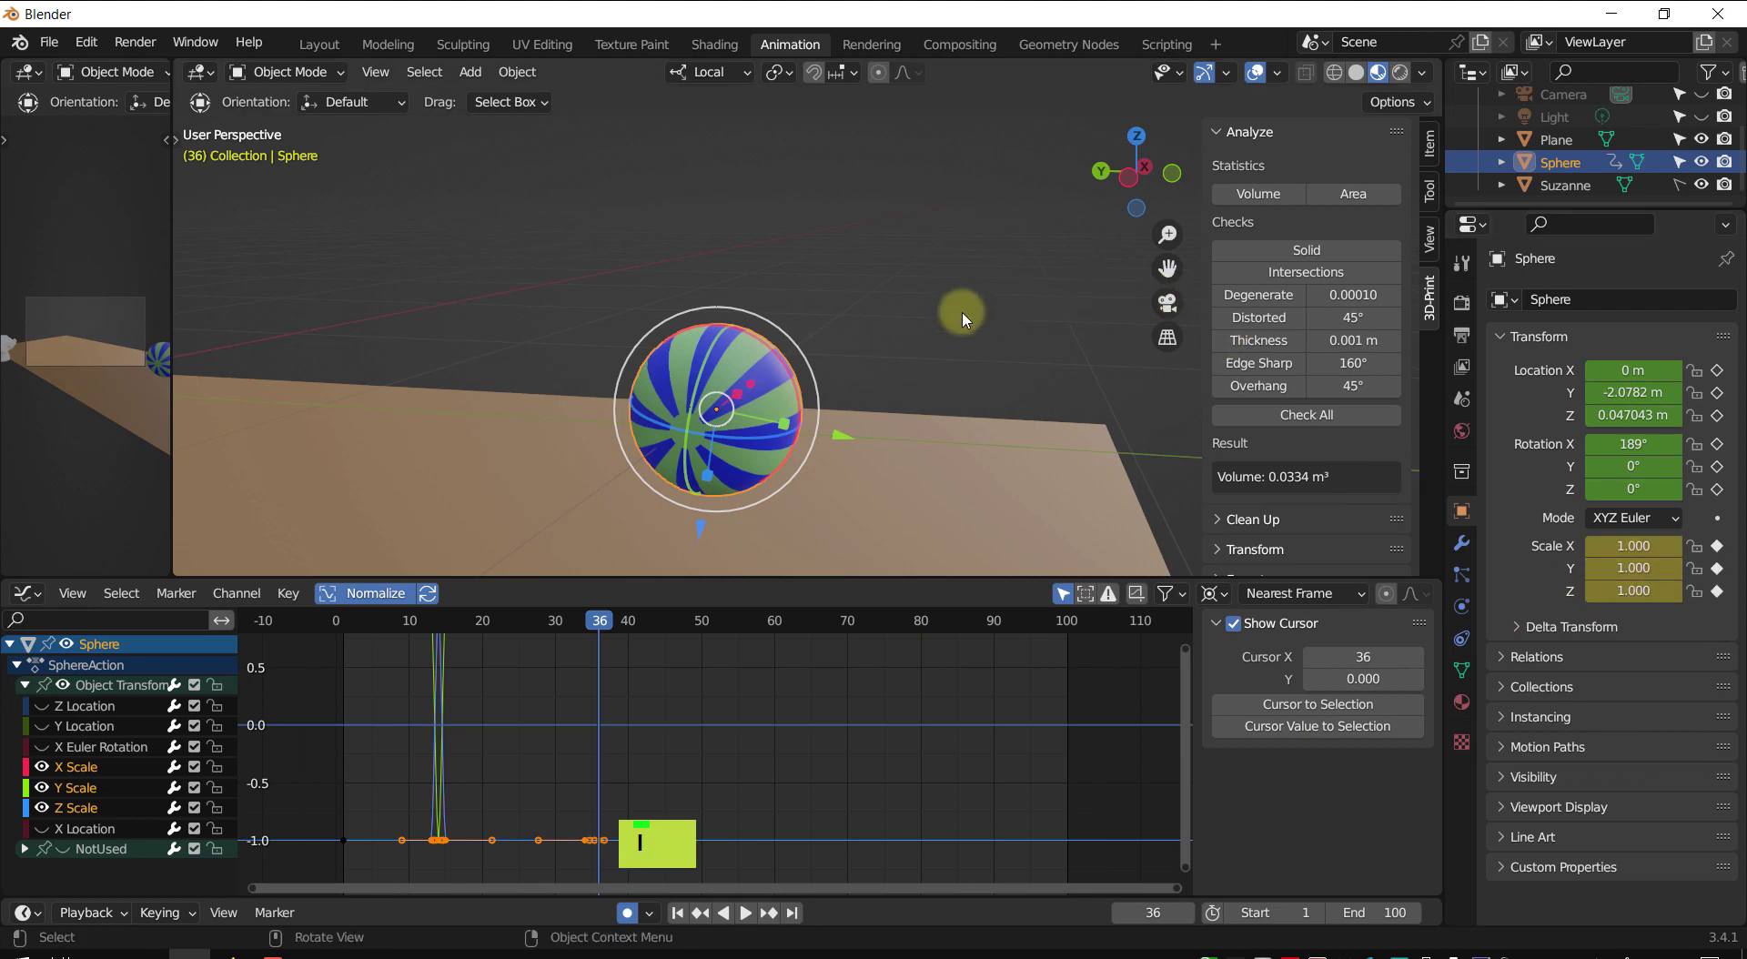
{"action": "key", "text": "Down"}
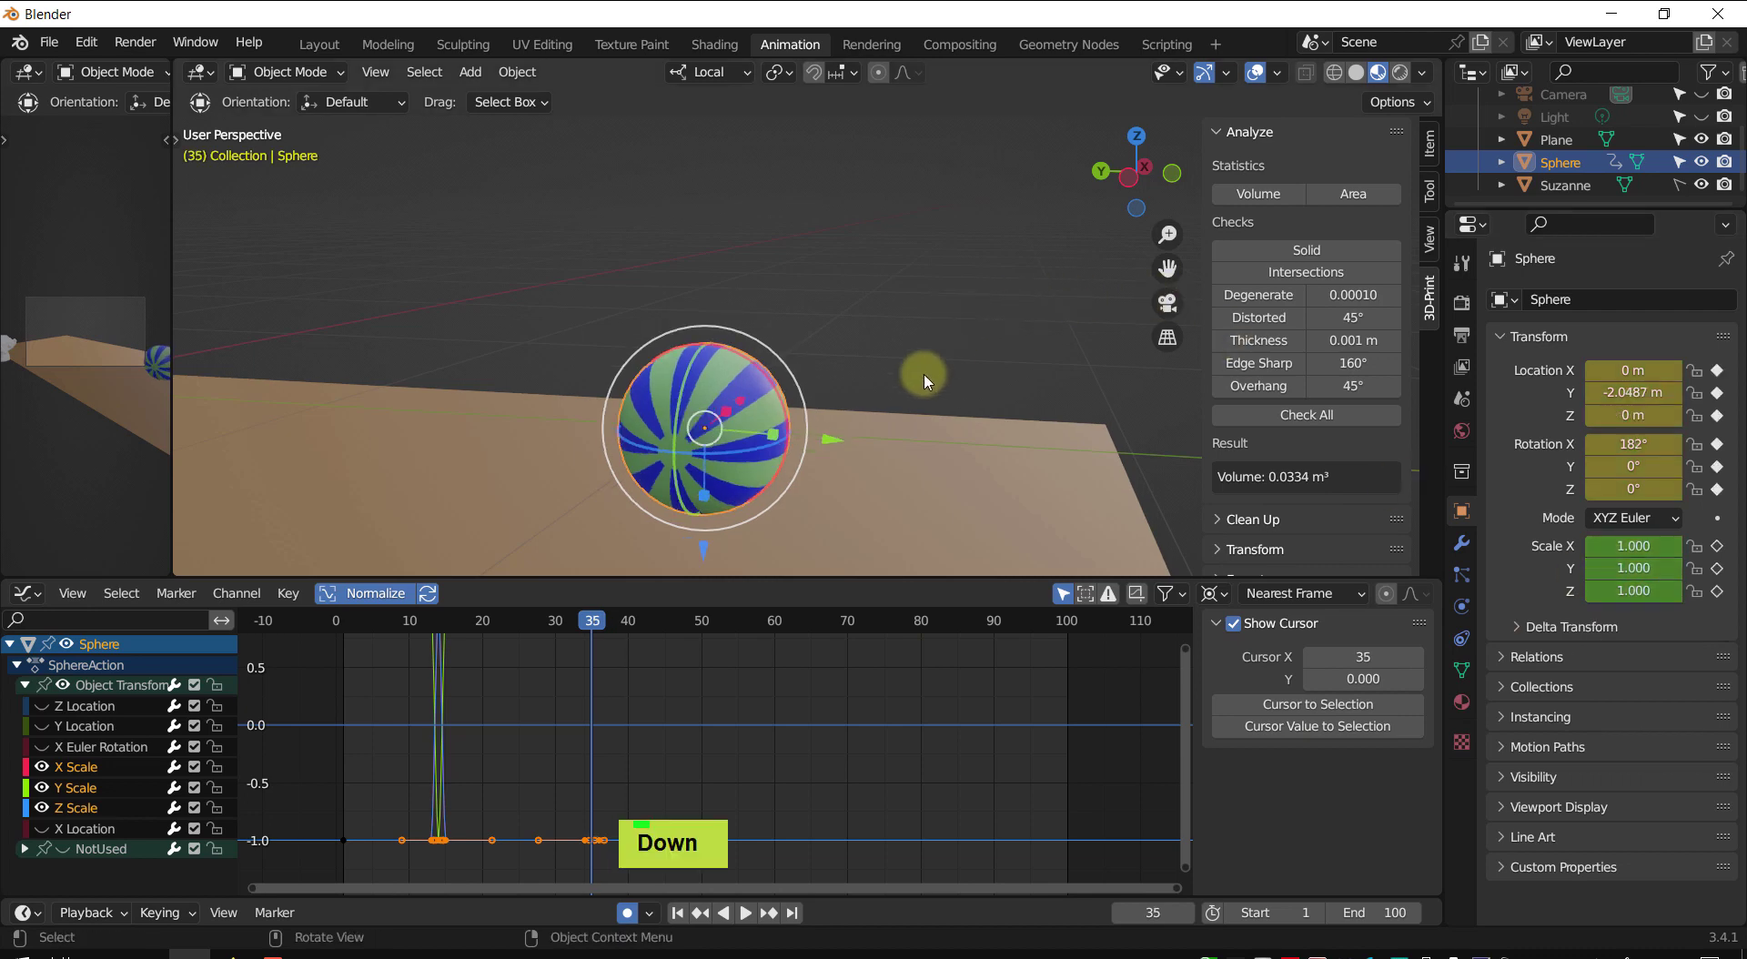
- Deselect the ball and turn off automatic keyframing
{"action": "middle_click_drag", "start_coordinate": [780, 495], "coordinate": [537, 435]}
{"action": "scroll", "coordinate": [351, 449], "scroll_direction": "down", "scroll_amount": 3}
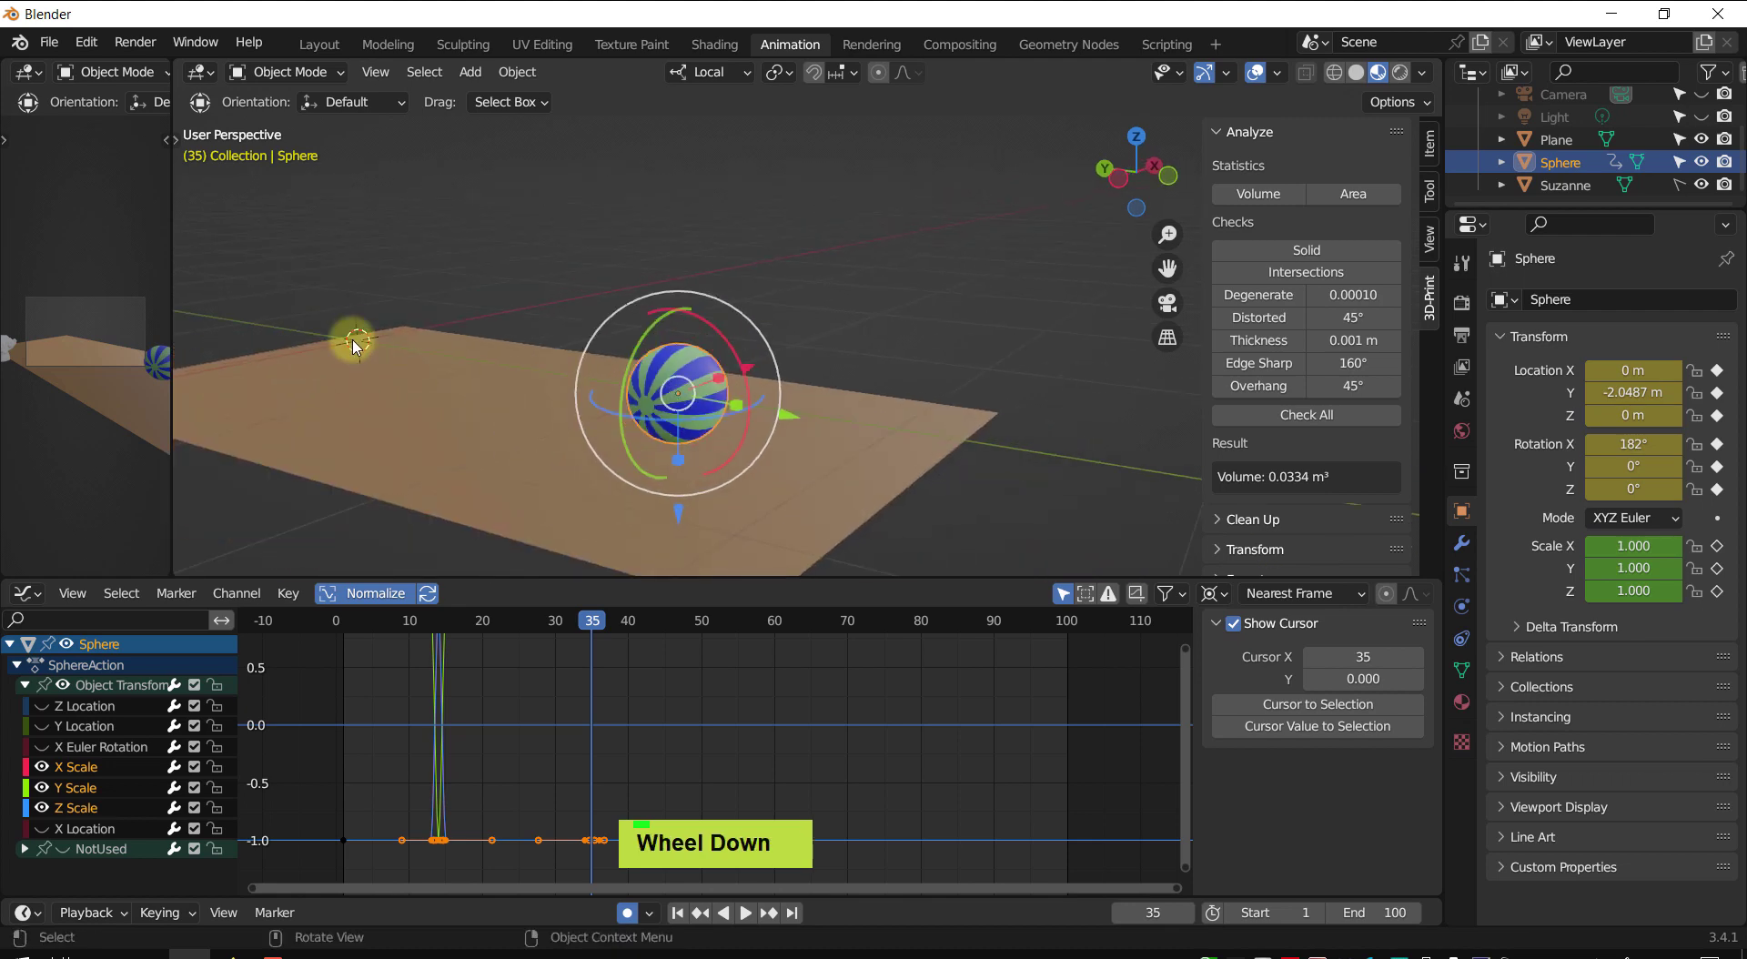
{"action": "middle_click_drag", "start_coordinate": [351, 448], "coordinate": [625, 443], "text": "shift"}
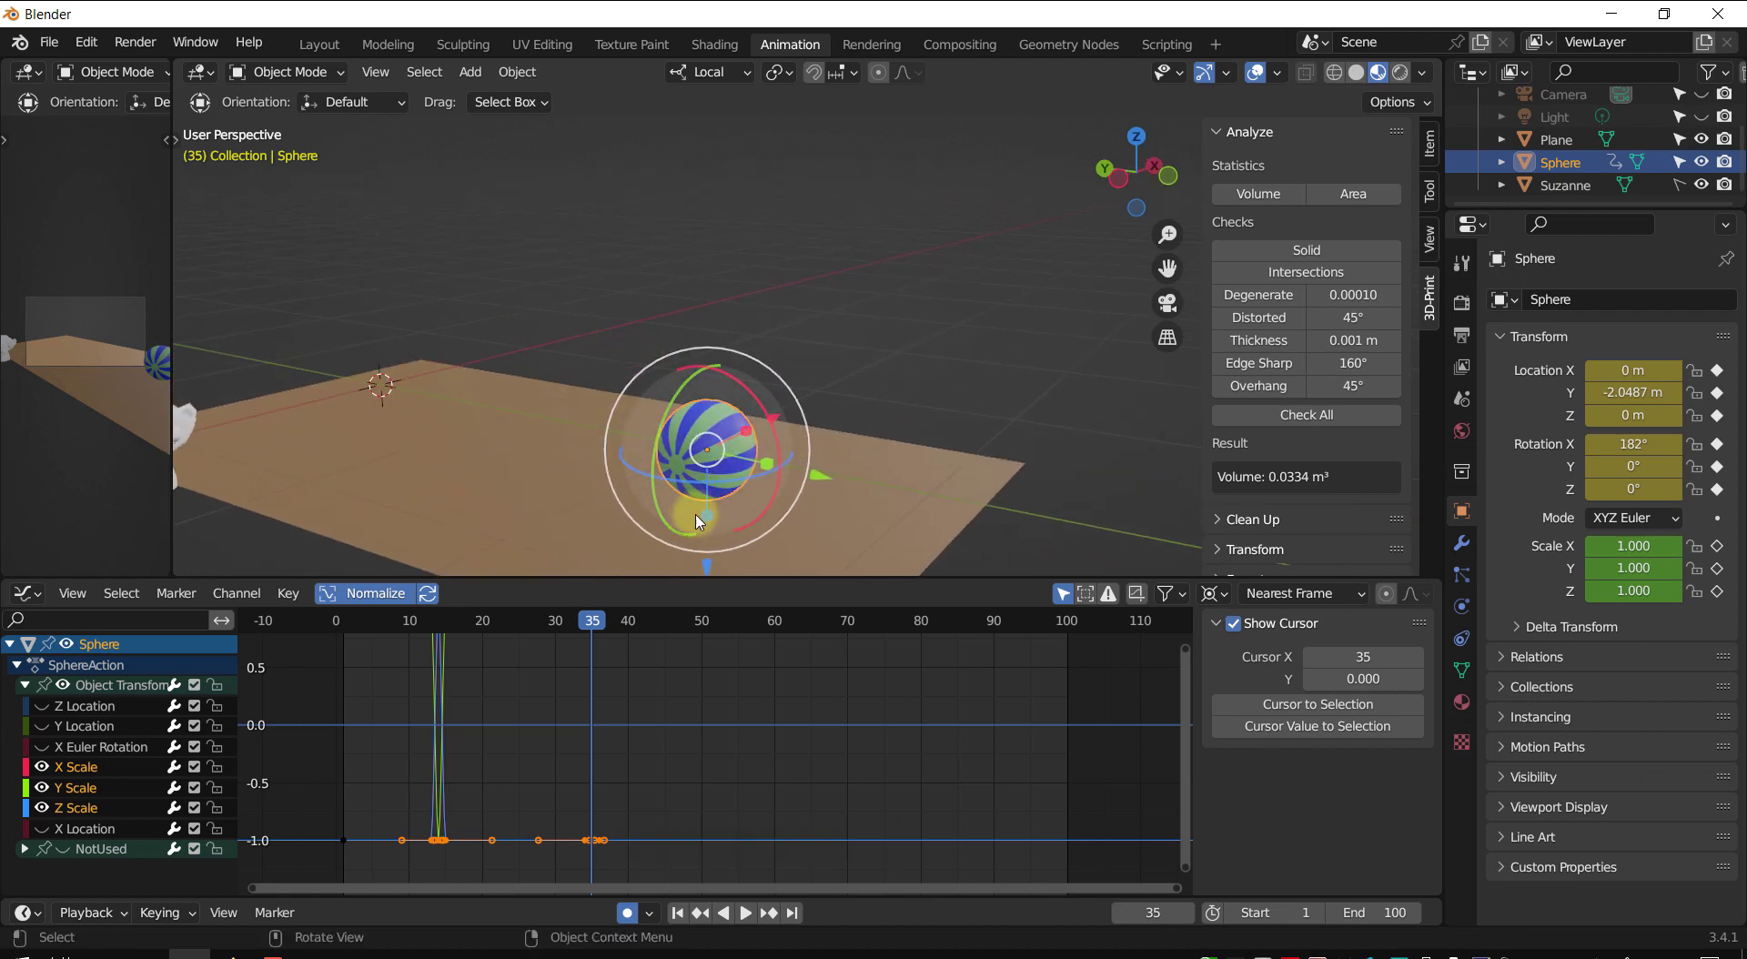
{"action": "middle_click_drag", "start_coordinate": [703, 453], "coordinate": [693, 385], "text": "shift"}
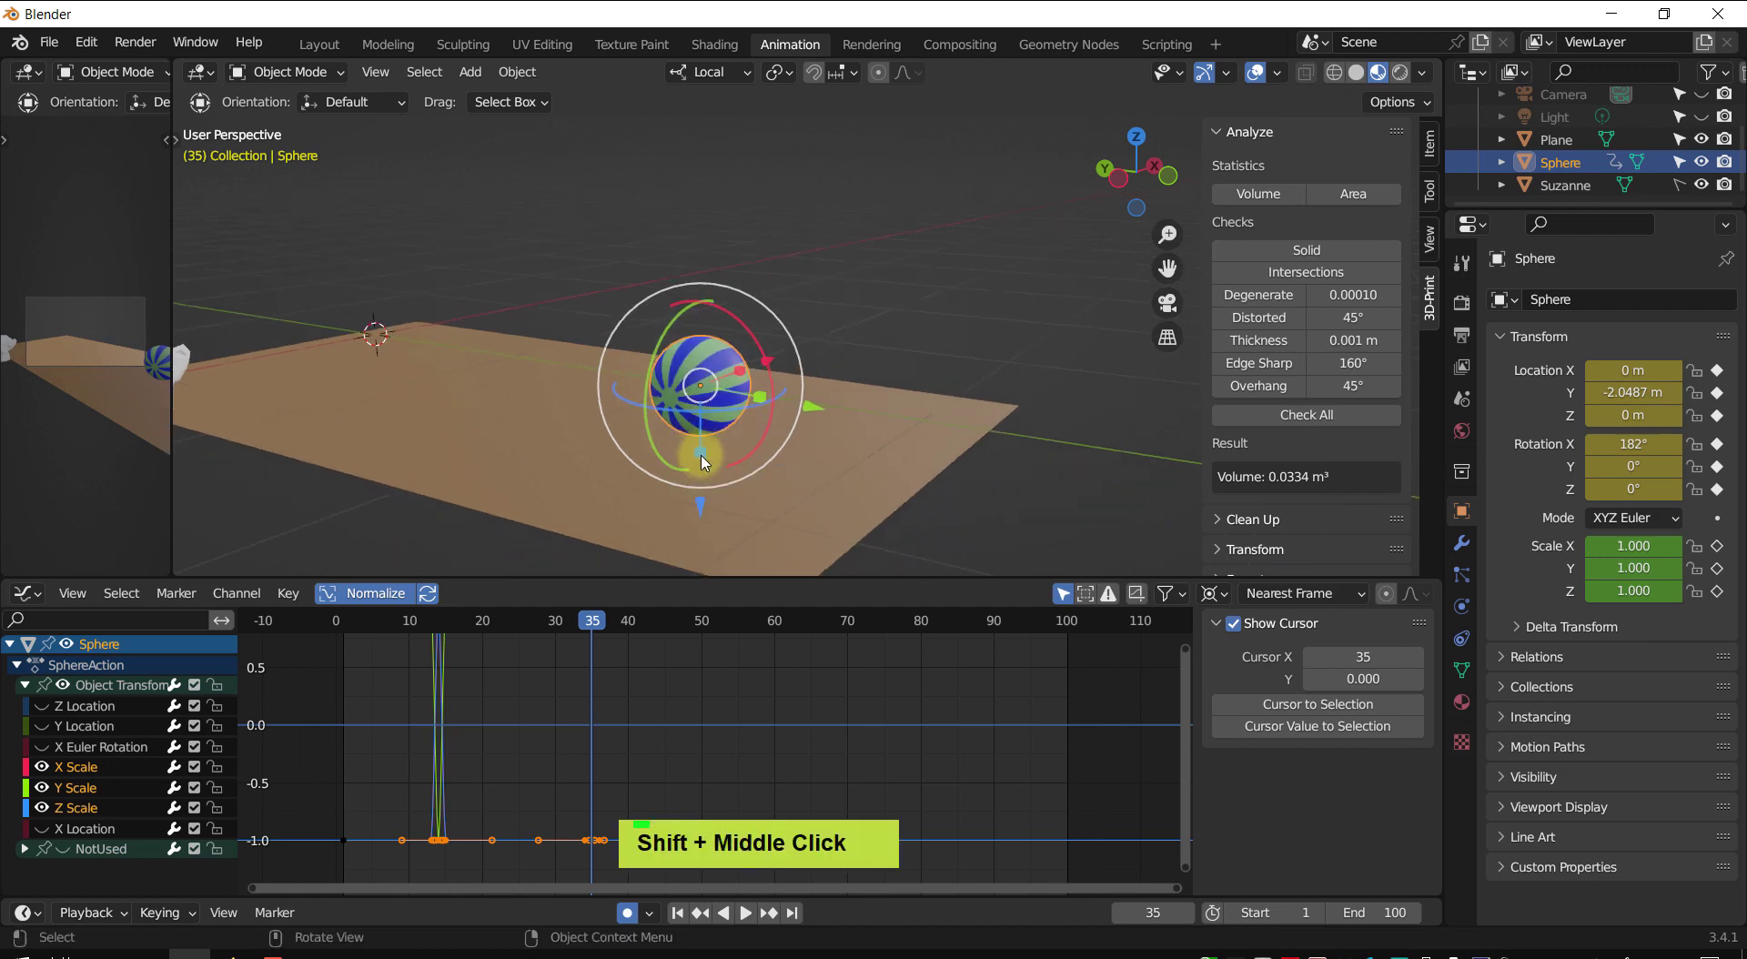
{"action": "middle_click_drag", "start_coordinate": [766, 422], "coordinate": [741, 406], "text": "shift"}
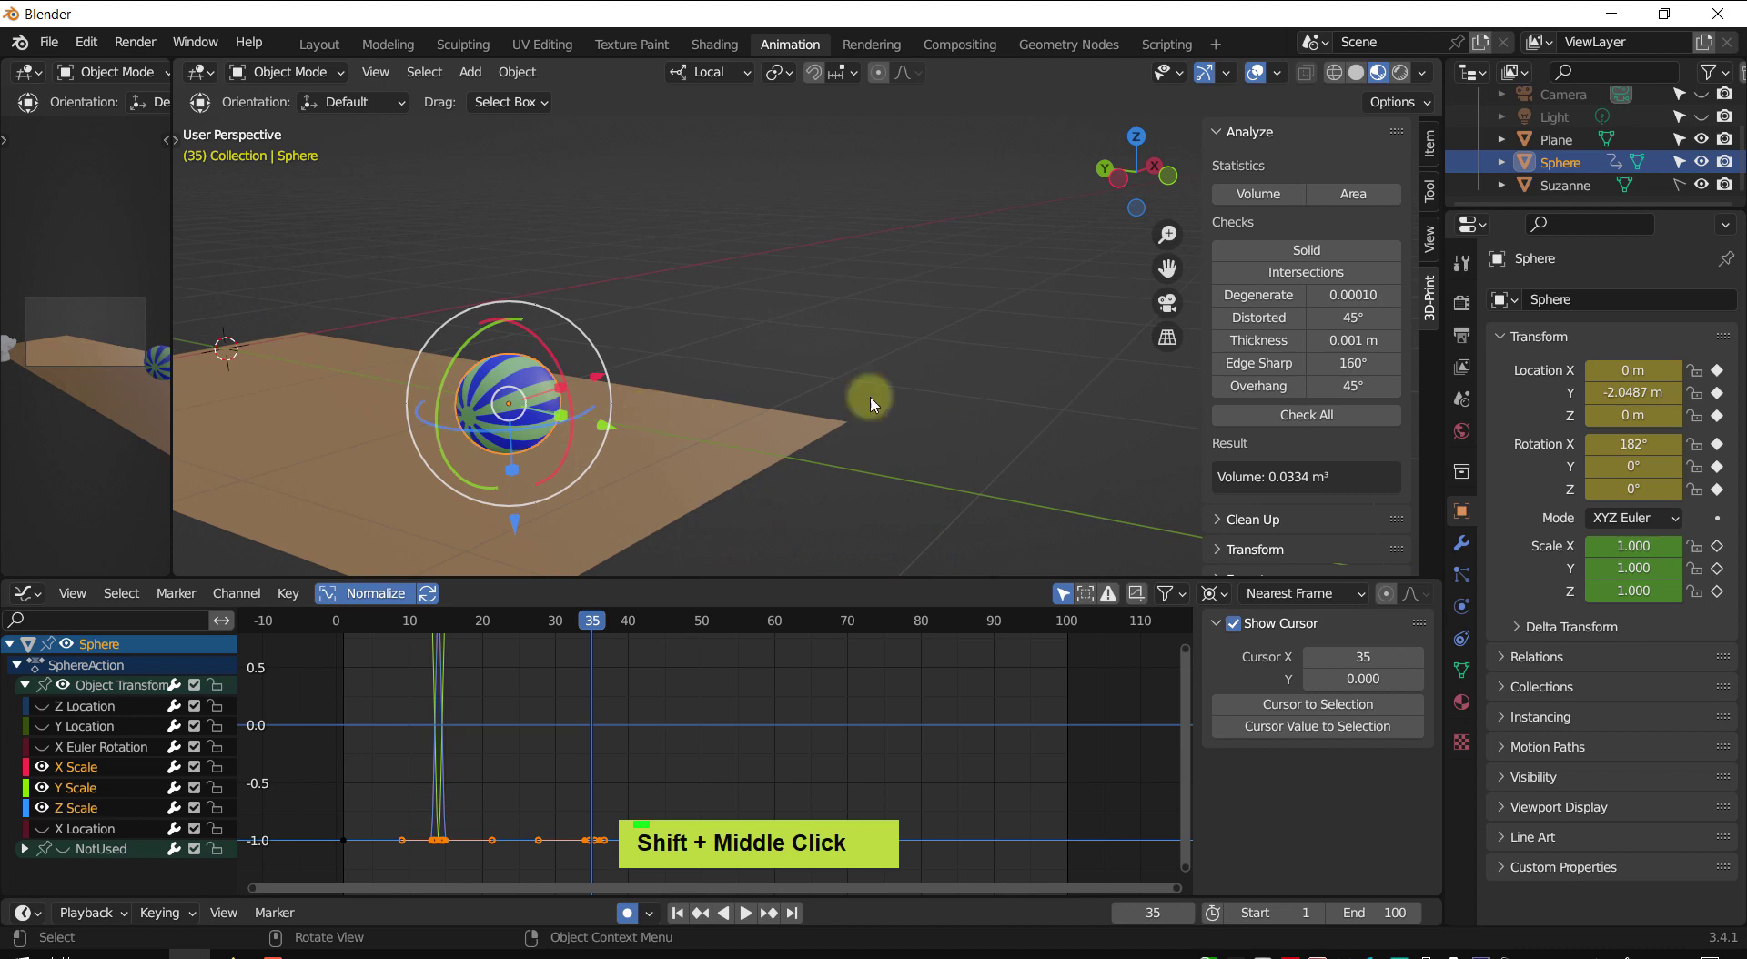
{"action": "left_click", "coordinate": [971, 316]}
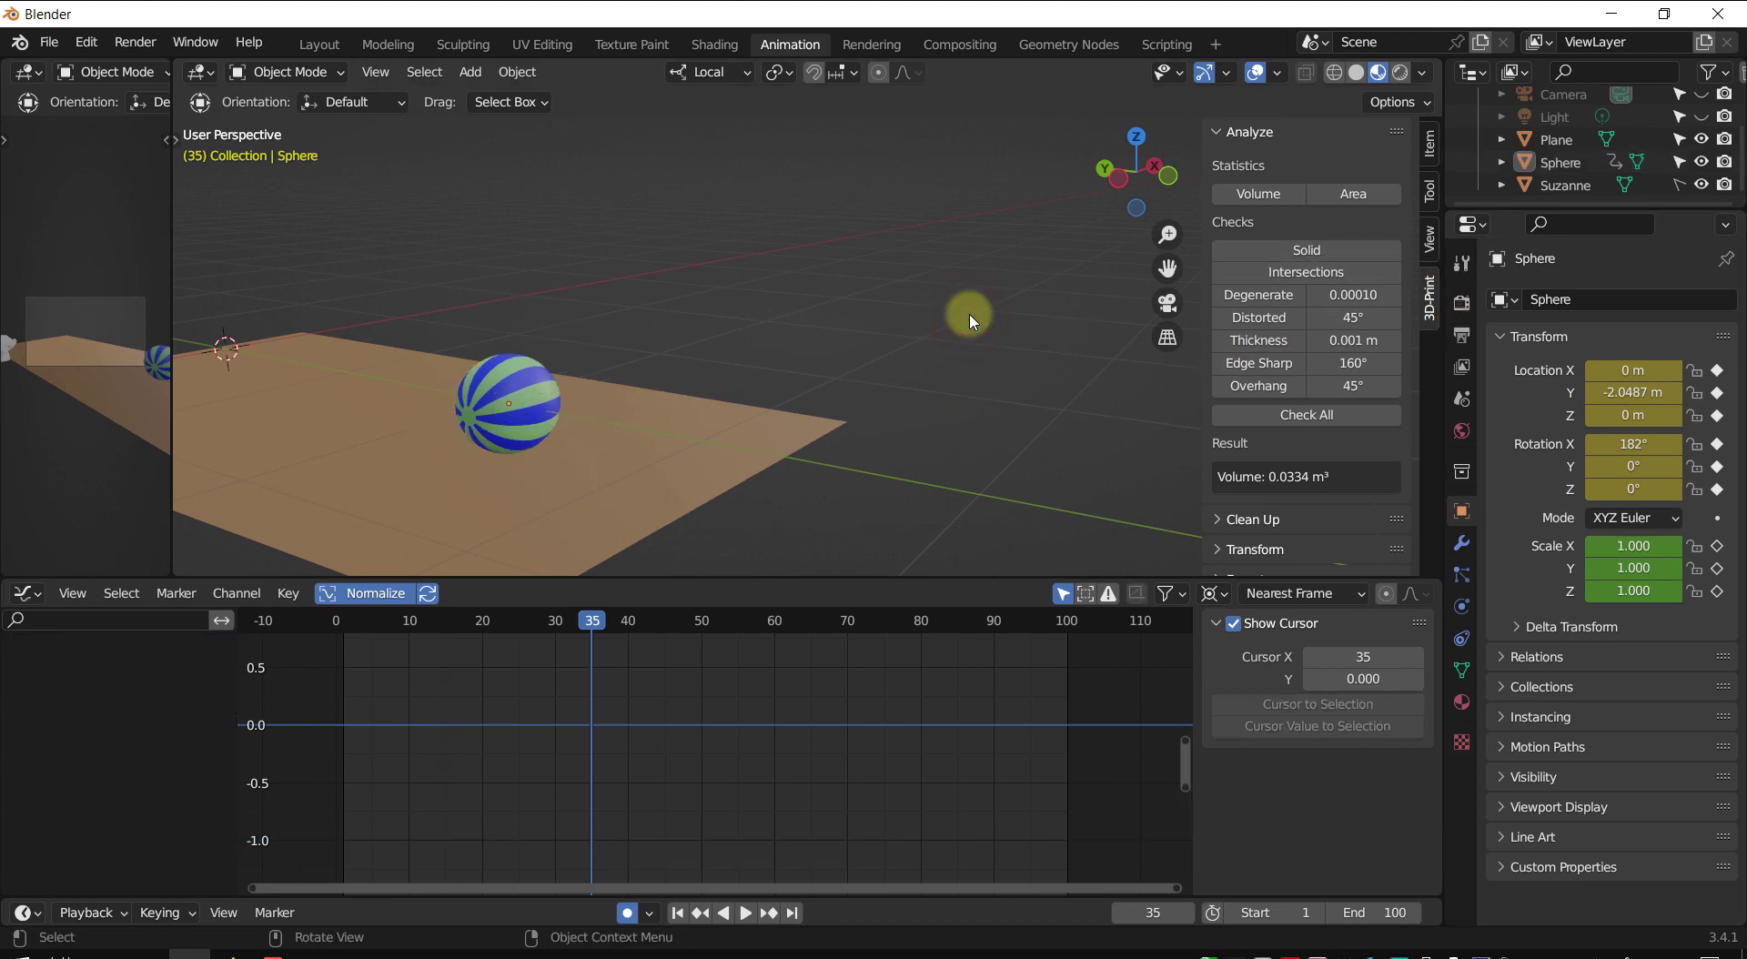
{"action": "left_click", "coordinate": [626, 913]}
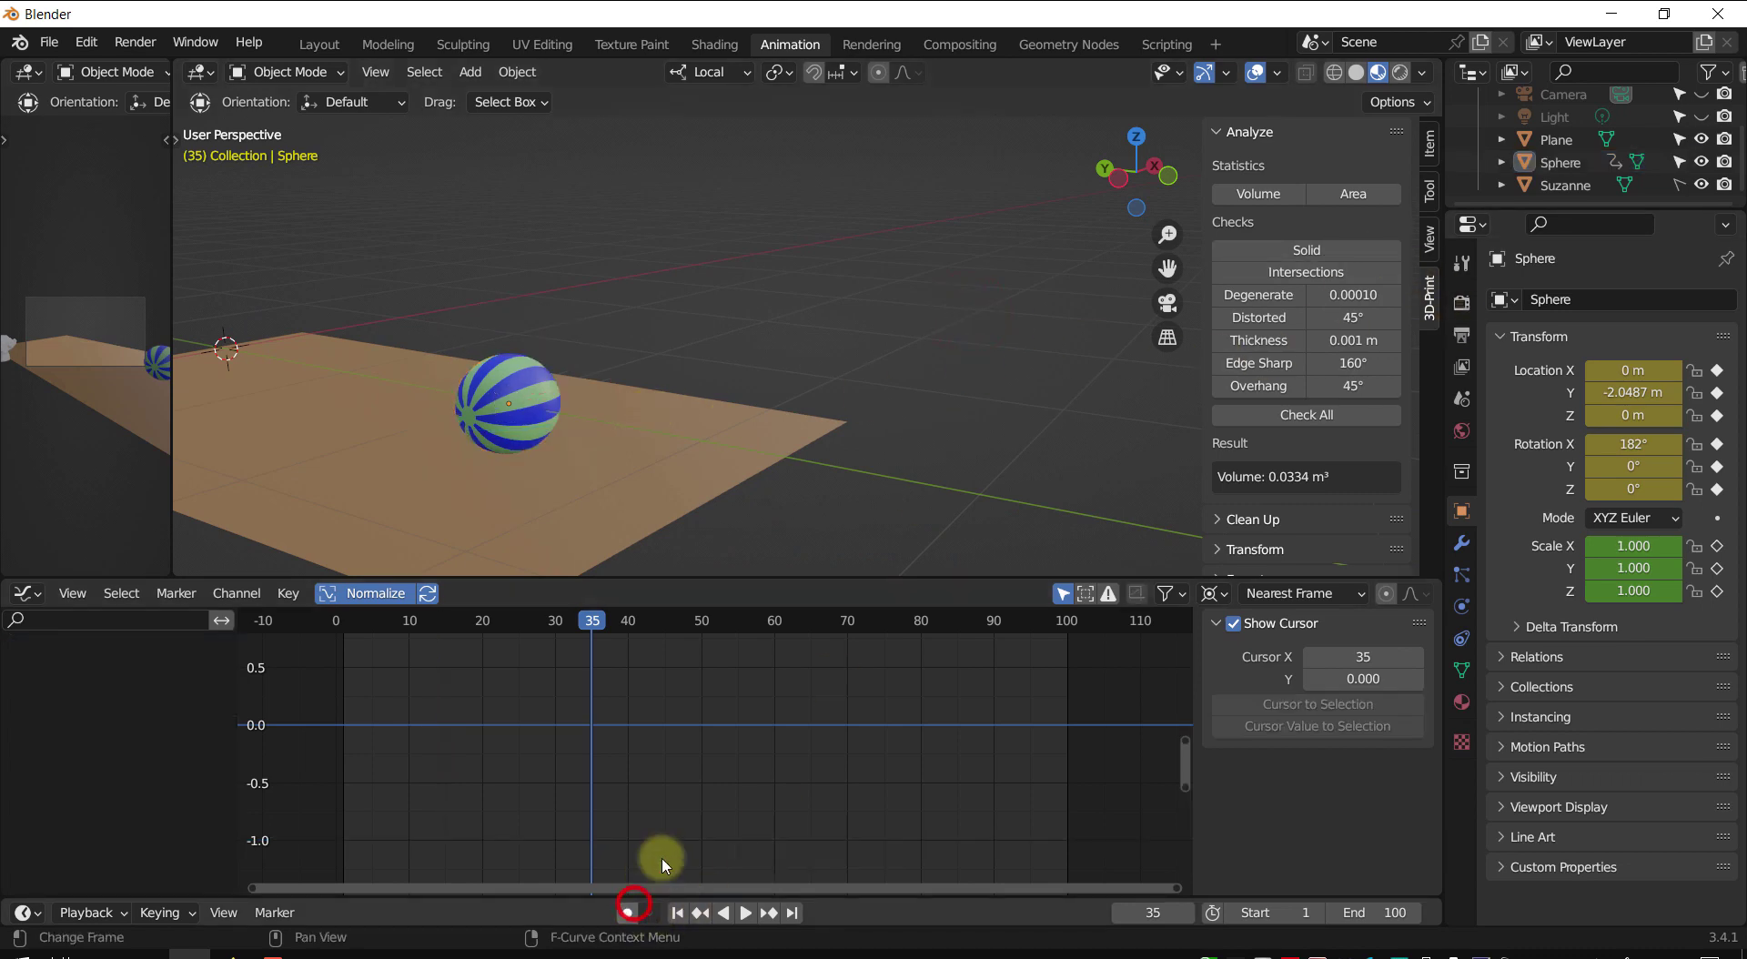
- Add a UV sphere at the world origin and move it along X to about 2.76 m
{"action": "key", "text": "shift+a"}
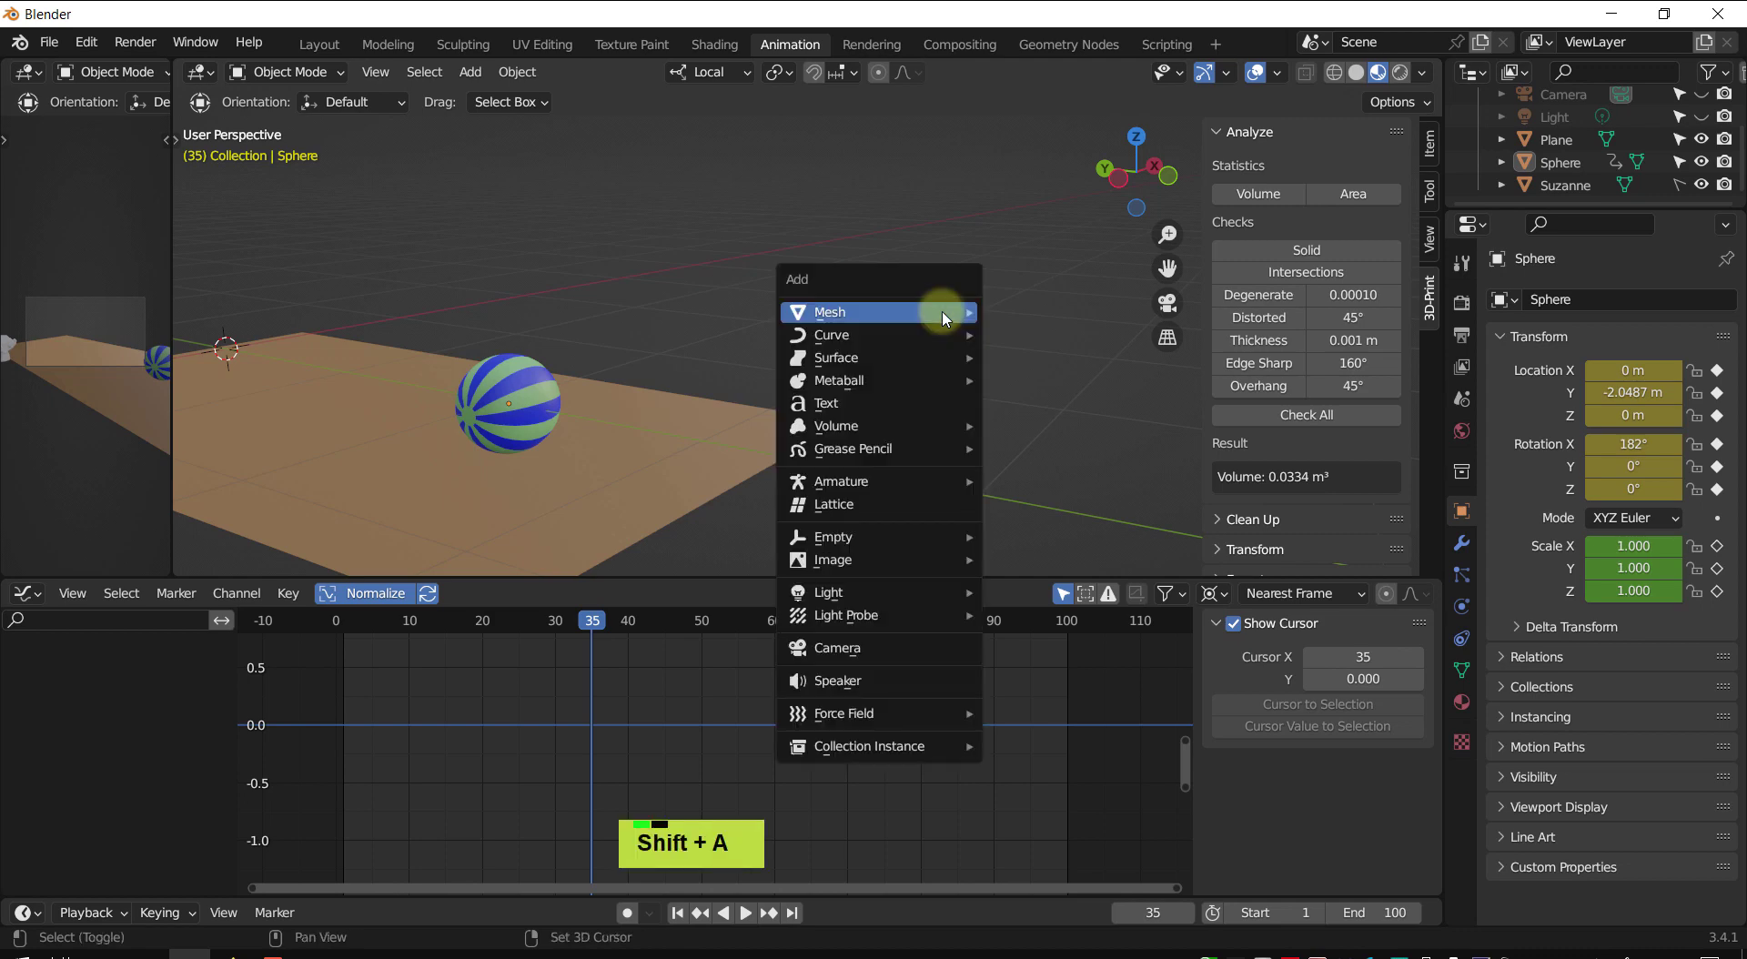
{"action": "mouse_move", "coordinate": [944, 317]}
{"action": "key", "text": "u"}
{"action": "scroll", "coordinate": [943, 316], "scroll_direction": "down", "scroll_amount": 2}
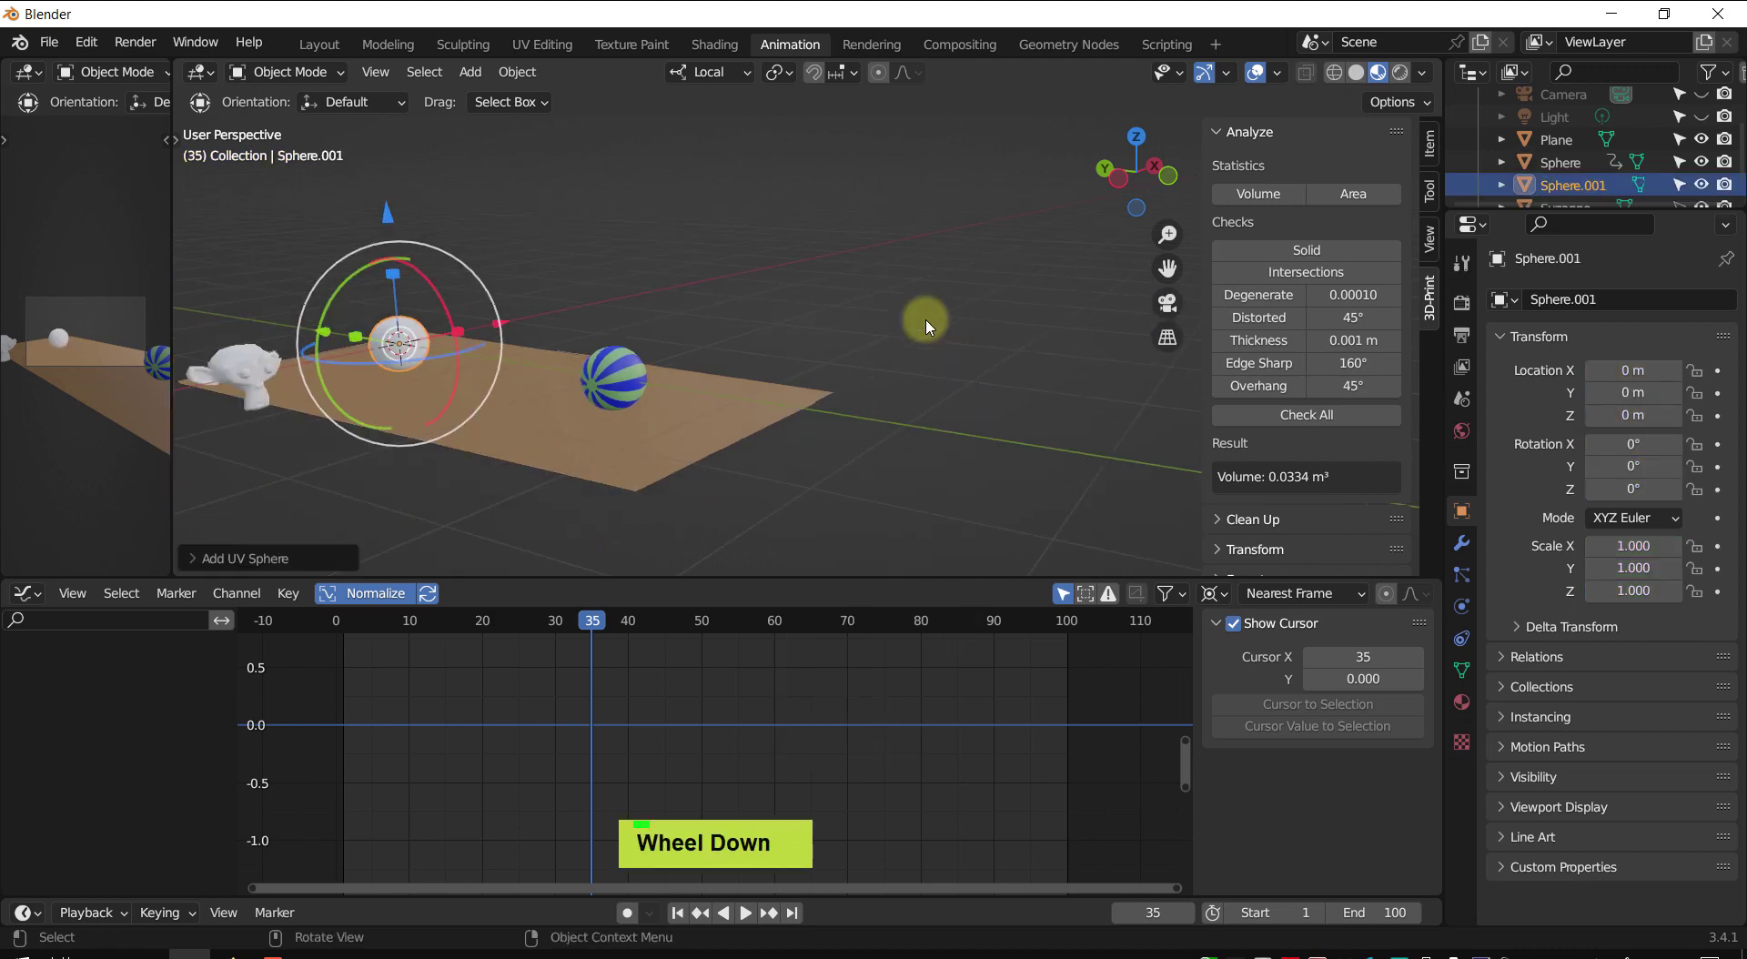
{"action": "middle_click_drag", "start_coordinate": [924, 319], "coordinate": [803, 389]}
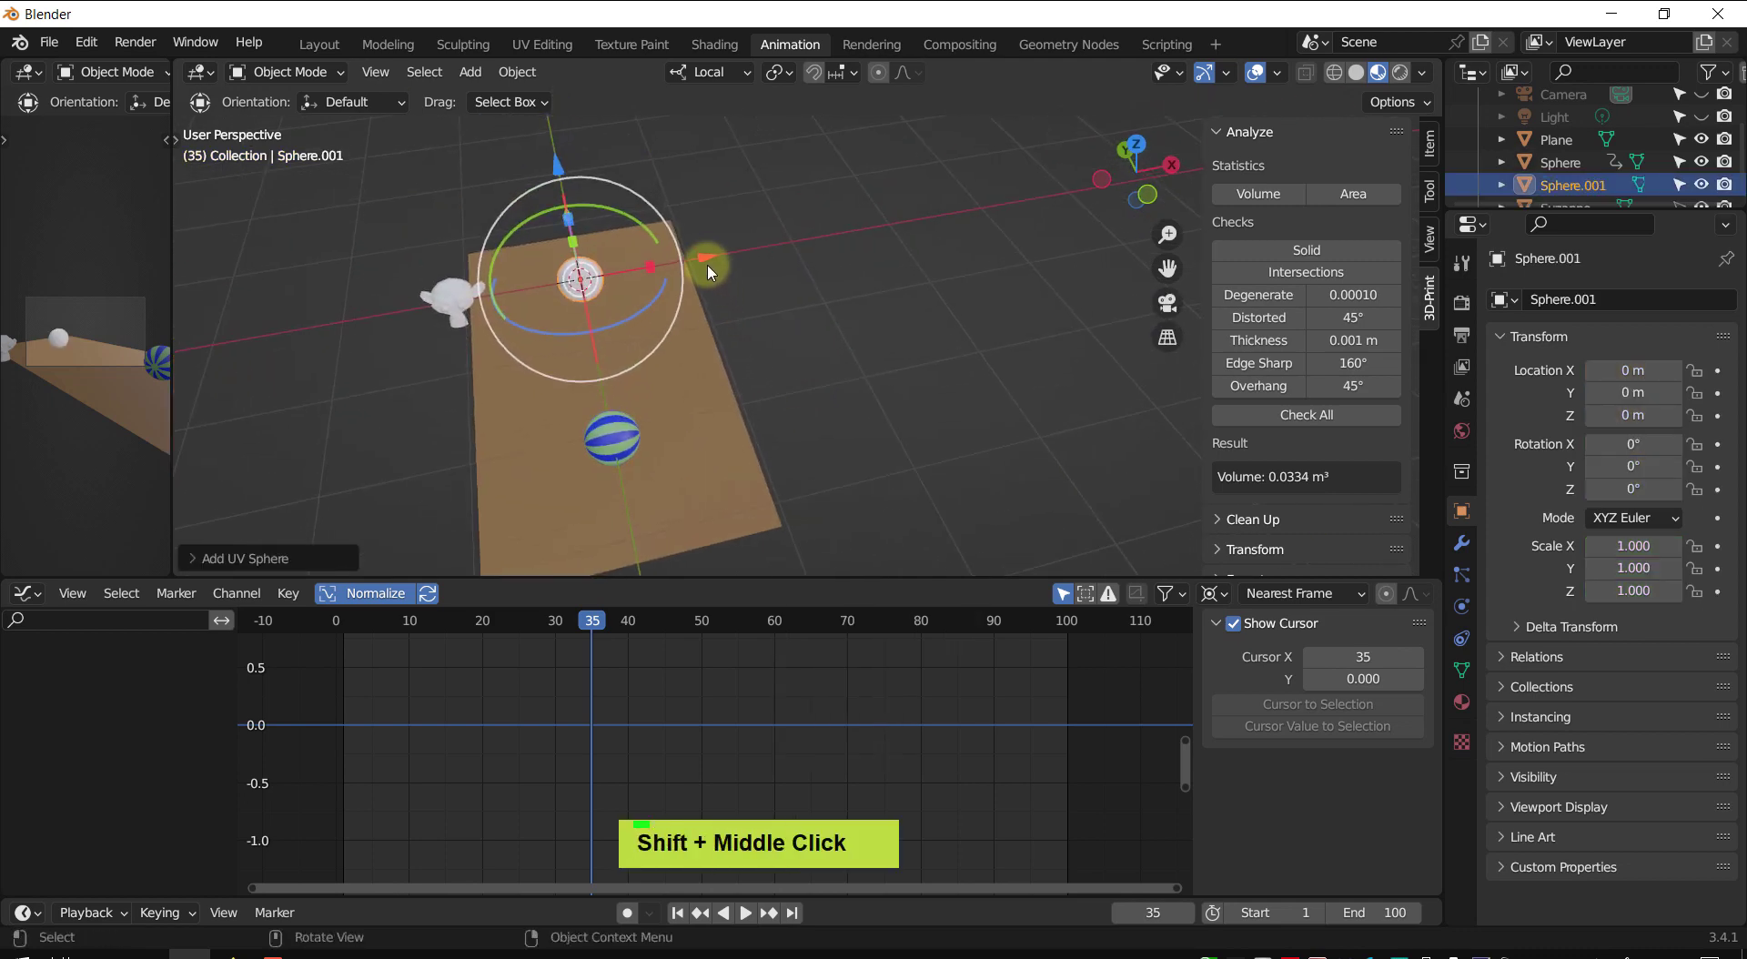
{"action": "left_click_drag", "start_coordinate": [708, 259], "coordinate": [978, 250]}
{"action": "middle_click_drag", "start_coordinate": [954, 286], "coordinate": [742, 366], "text": "shift"}
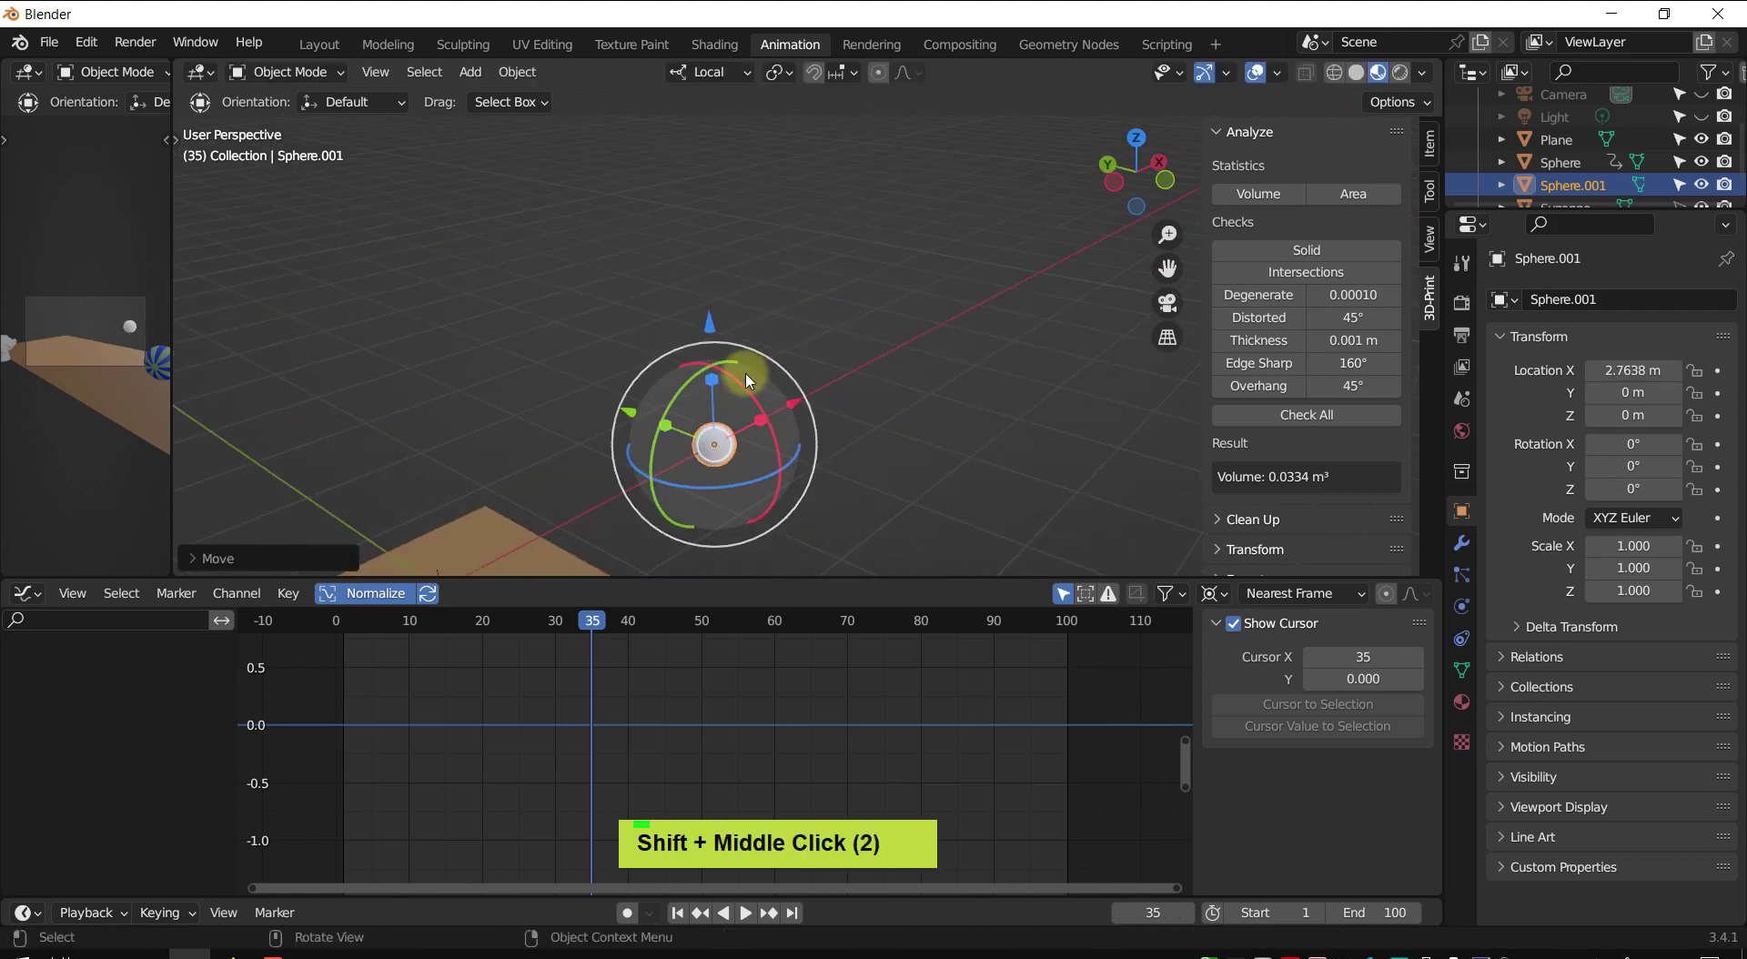
- Rotate the new sphere about its X axis to about 63°
{"action": "left_click_drag", "start_coordinate": [759, 401], "coordinate": [816, 503]}
{"action": "middle_click_drag", "start_coordinate": [801, 498], "coordinate": [839, 460], "text": "shift"}
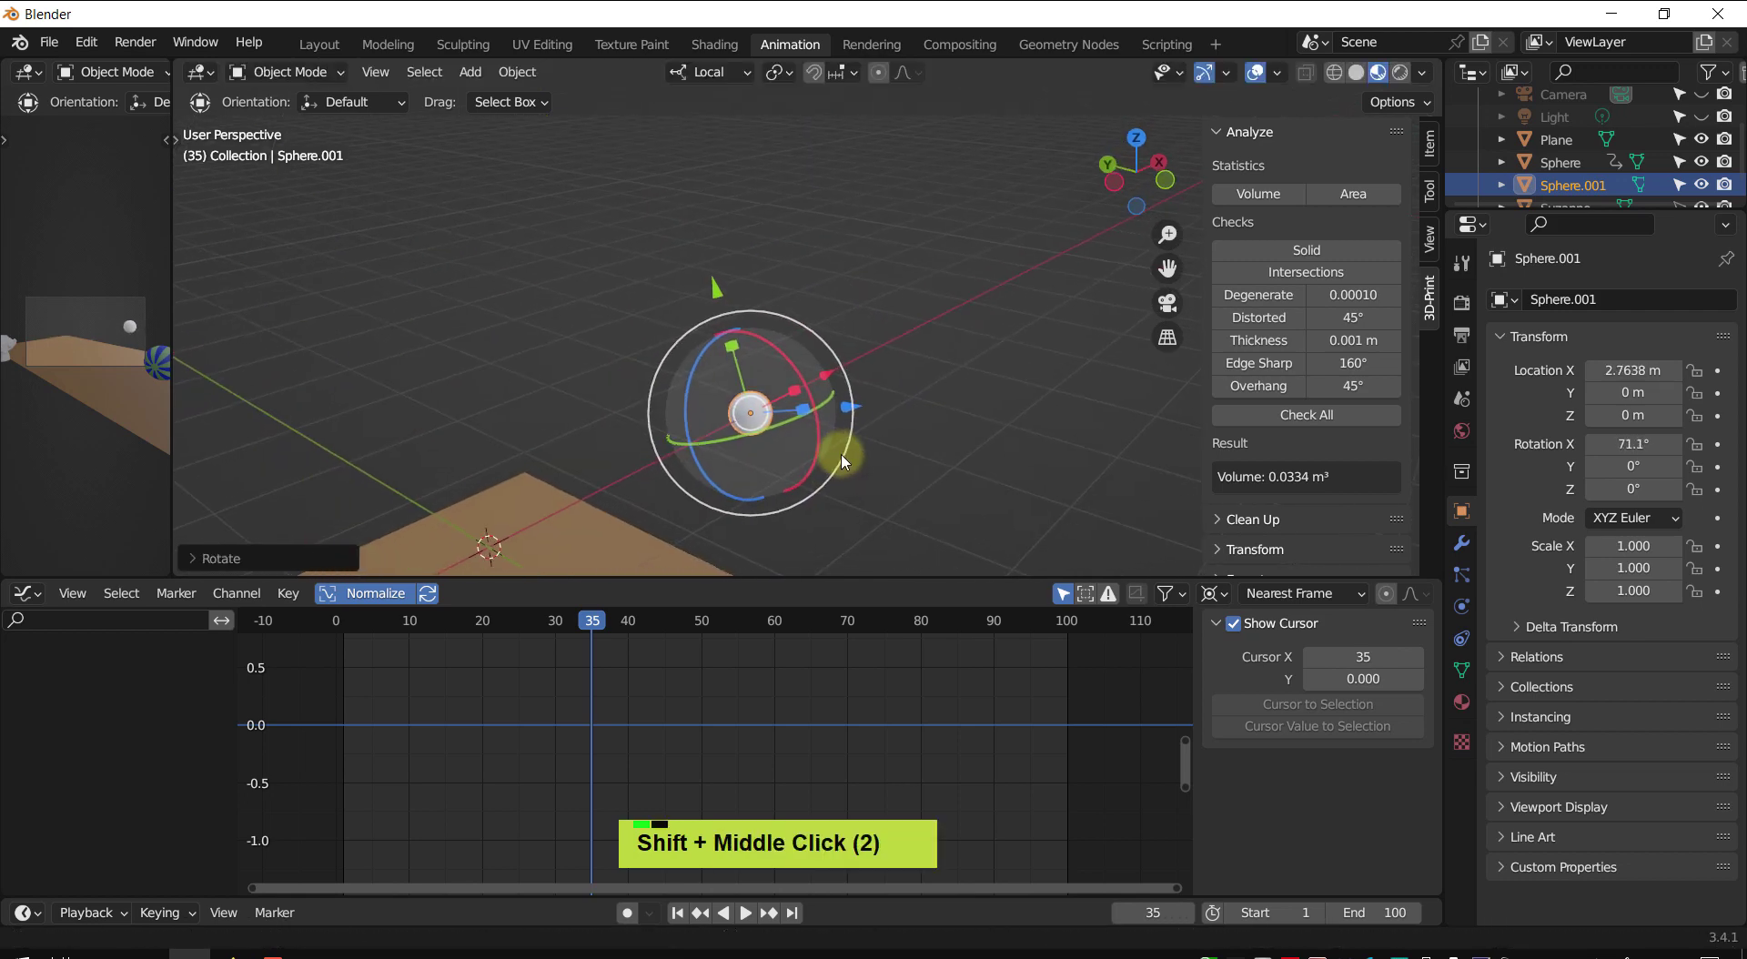
{"action": "scroll", "coordinate": [730, 388], "scroll_direction": "up", "scroll_amount": 1}
{"action": "middle_click_drag", "start_coordinate": [721, 386], "coordinate": [747, 337]}
{"action": "scroll", "coordinate": [662, 412], "scroll_direction": "up", "scroll_amount": 2}
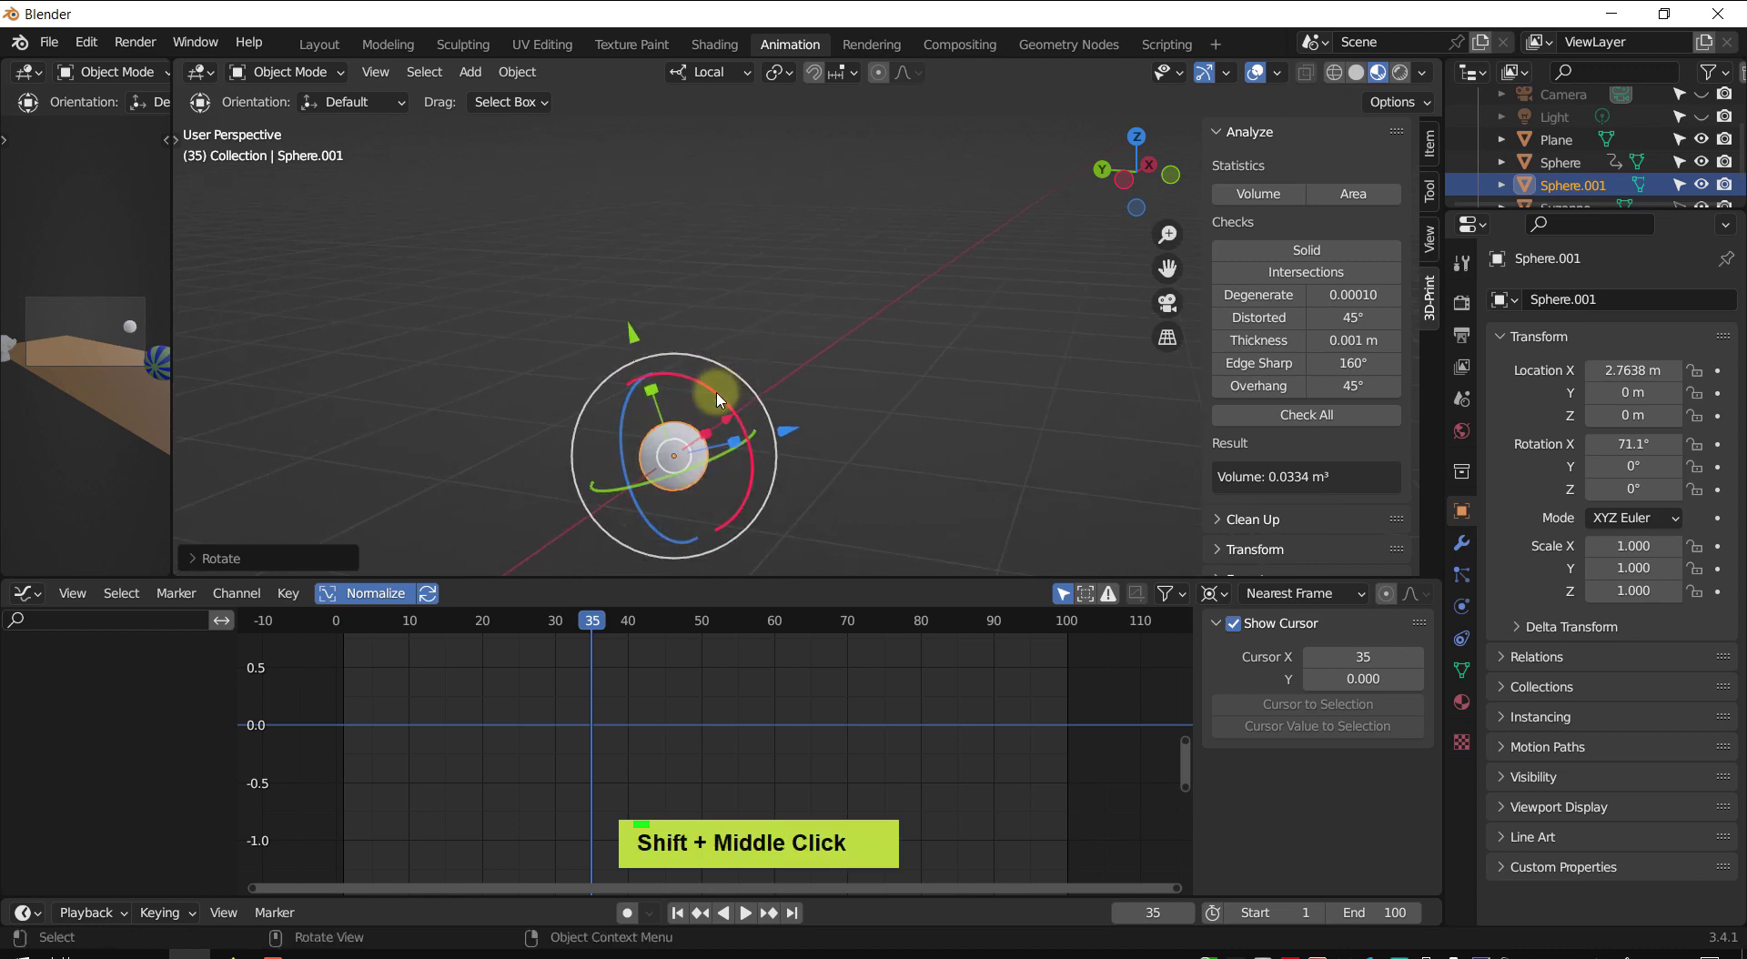
{"action": "mouse_move", "coordinate": [724, 400]}
{"action": "left_mouse_down"}
{"action": "mouse_move", "coordinate": [699, 366]}
{"action": "mouse_move", "coordinate": [717, 389]}
{"action": "left_mouse_up"}
{"action": "middle_click_drag", "start_coordinate": [726, 356], "coordinate": [849, 270]}
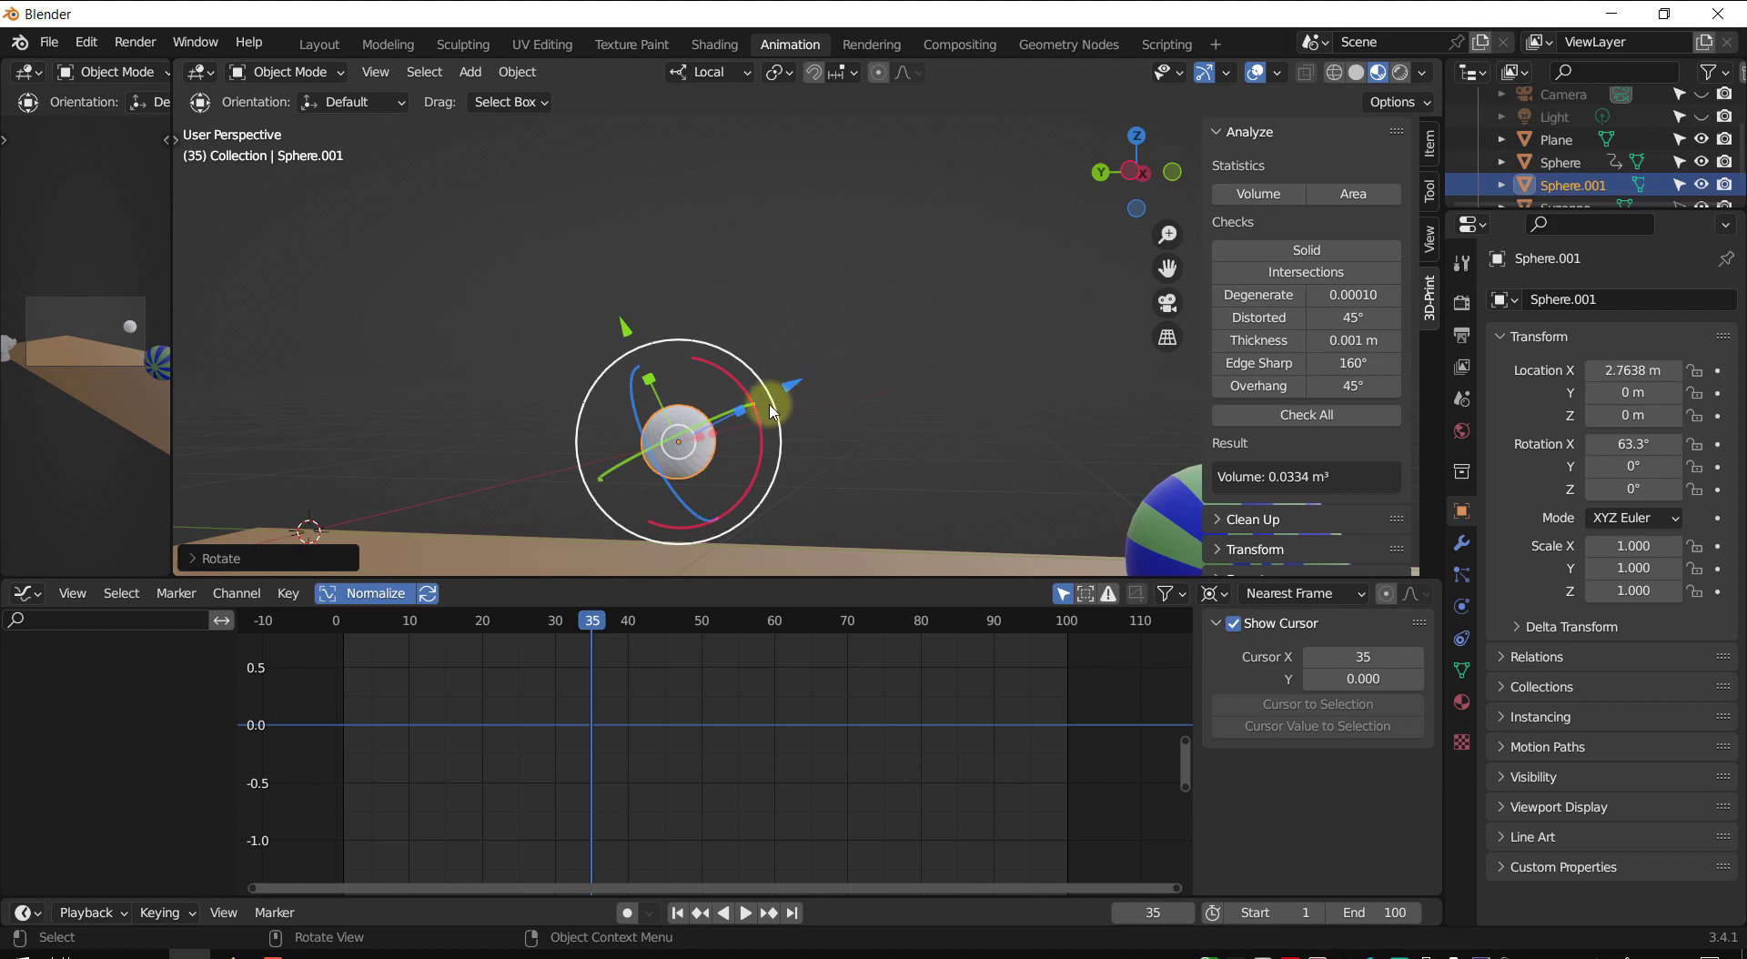
- Squash the tilted sphere along its local Y axis to a scale of about 0.587, and delete it
{"action": "middle_click_drag", "start_coordinate": [913, 371], "coordinate": [724, 320]}
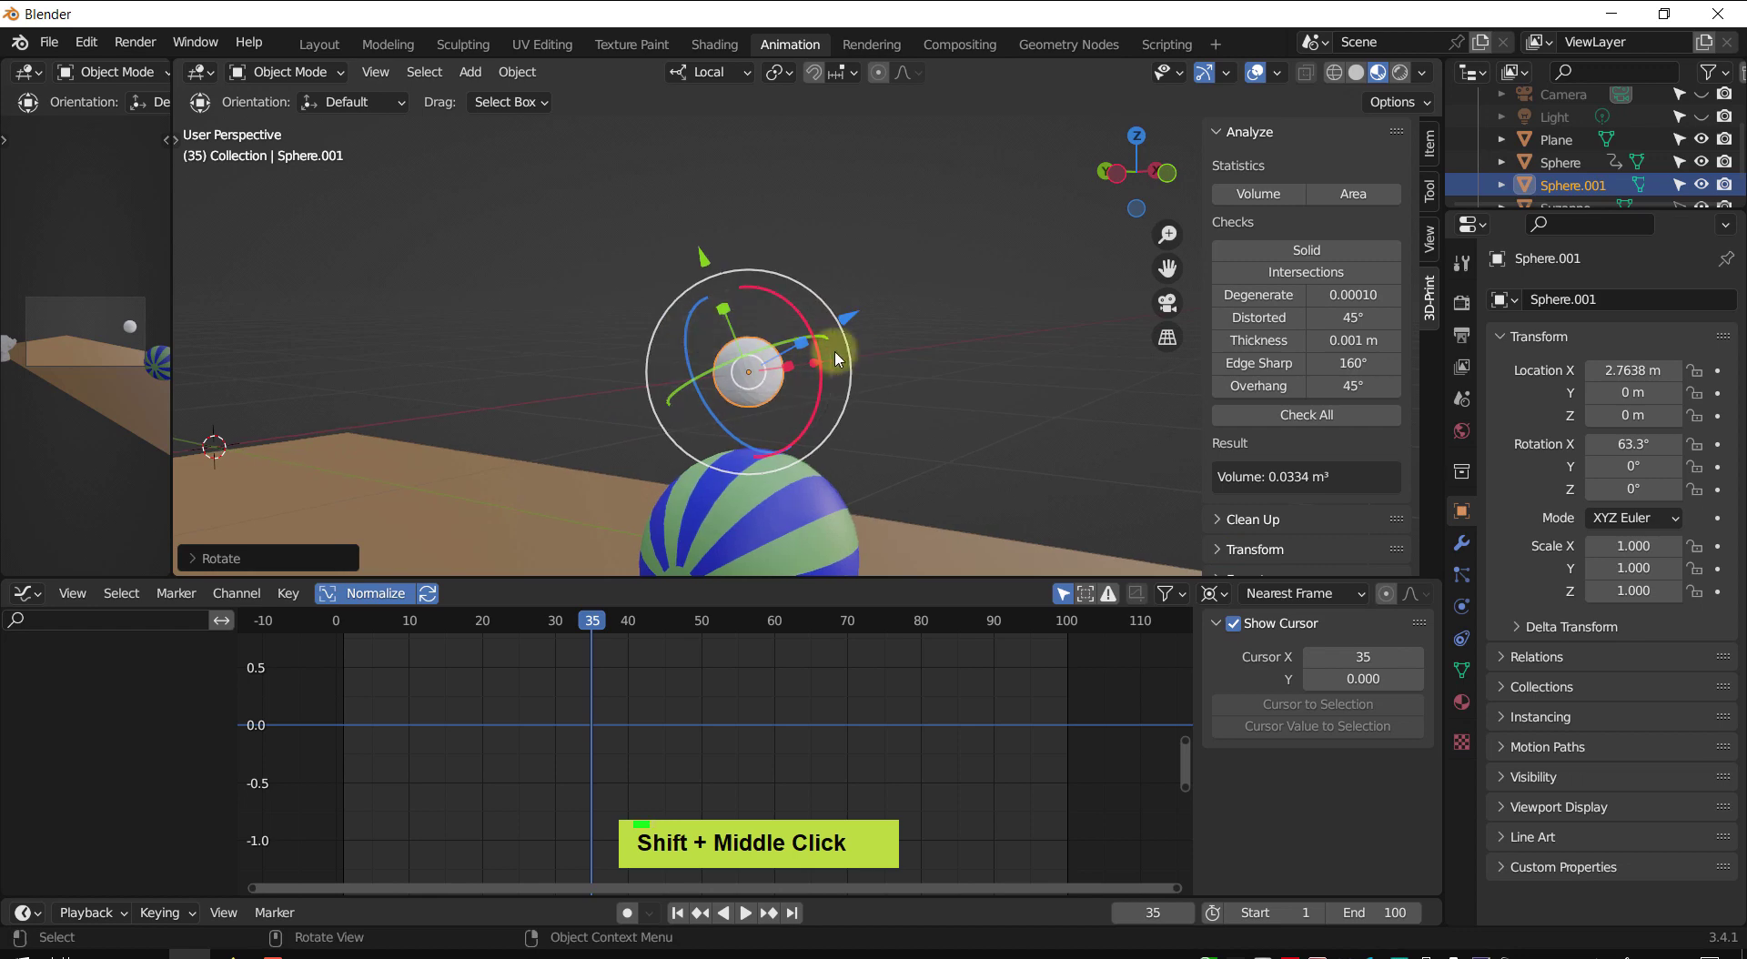
{"action": "left_click_drag", "start_coordinate": [721, 317], "coordinate": [734, 335]}
{"action": "middle_click_drag", "start_coordinate": [734, 335], "coordinate": [643, 318]}
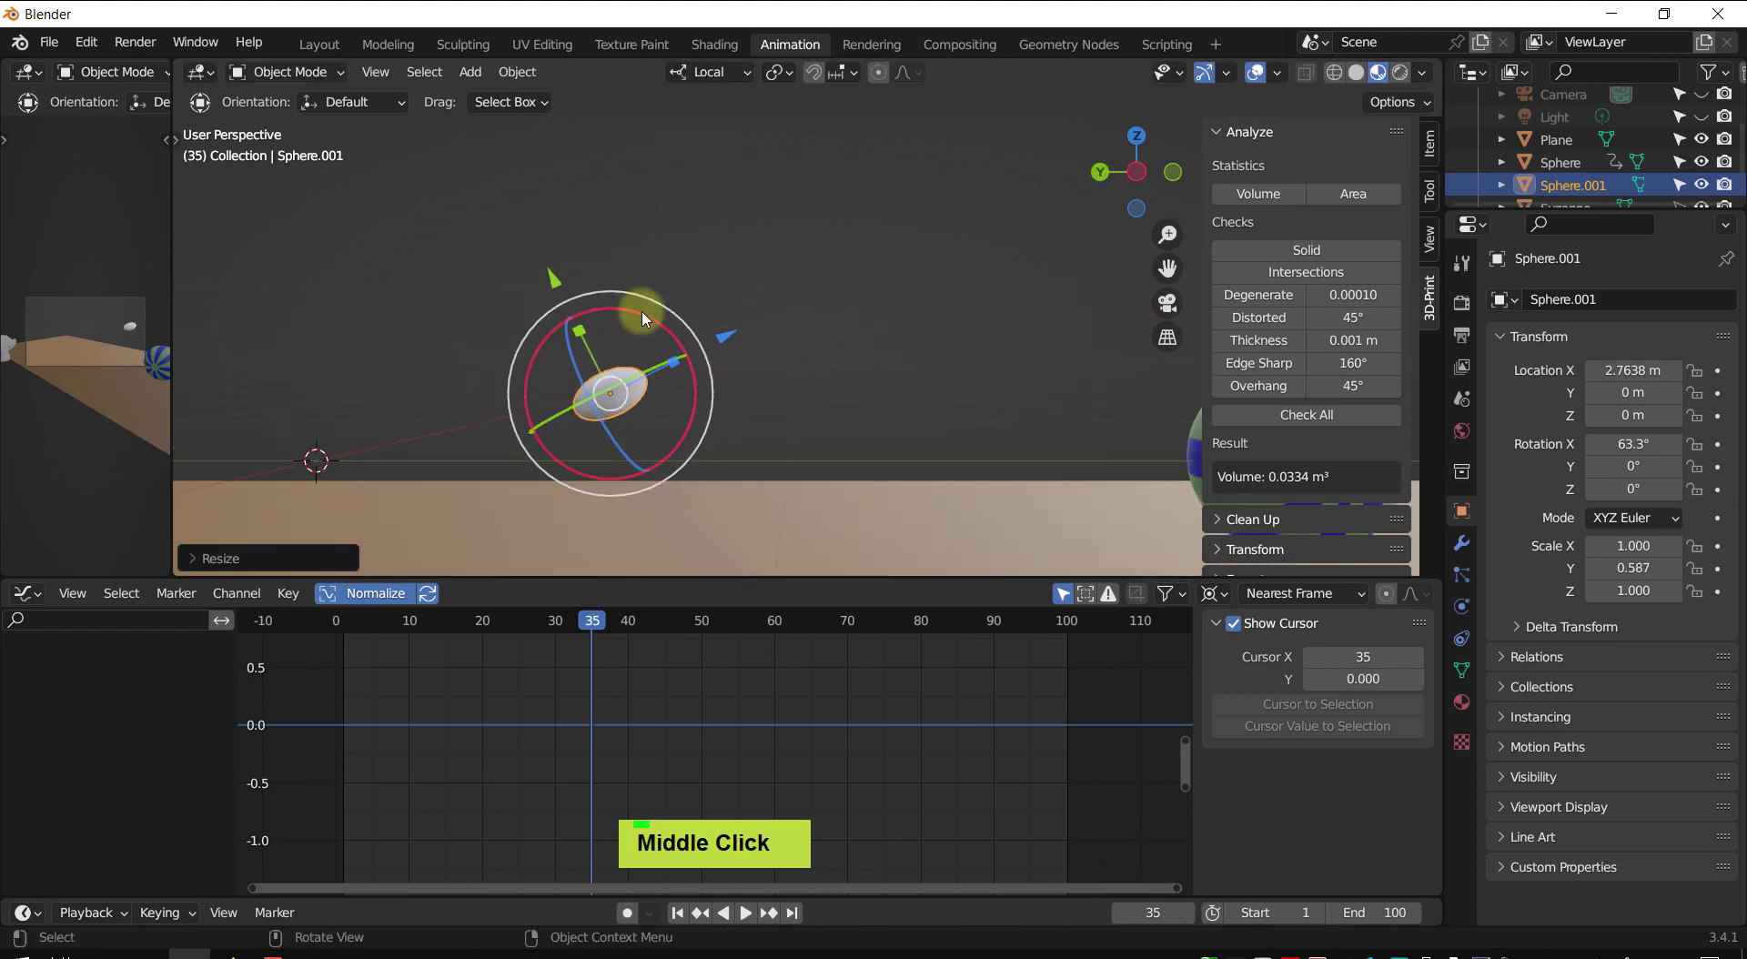
{"action": "scroll", "coordinate": [632, 360], "scroll_direction": "down", "scroll_amount": 3}
{"action": "middle_click_drag", "start_coordinate": [826, 356], "coordinate": [741, 408]}
{"action": "key", "text": "Delete"}
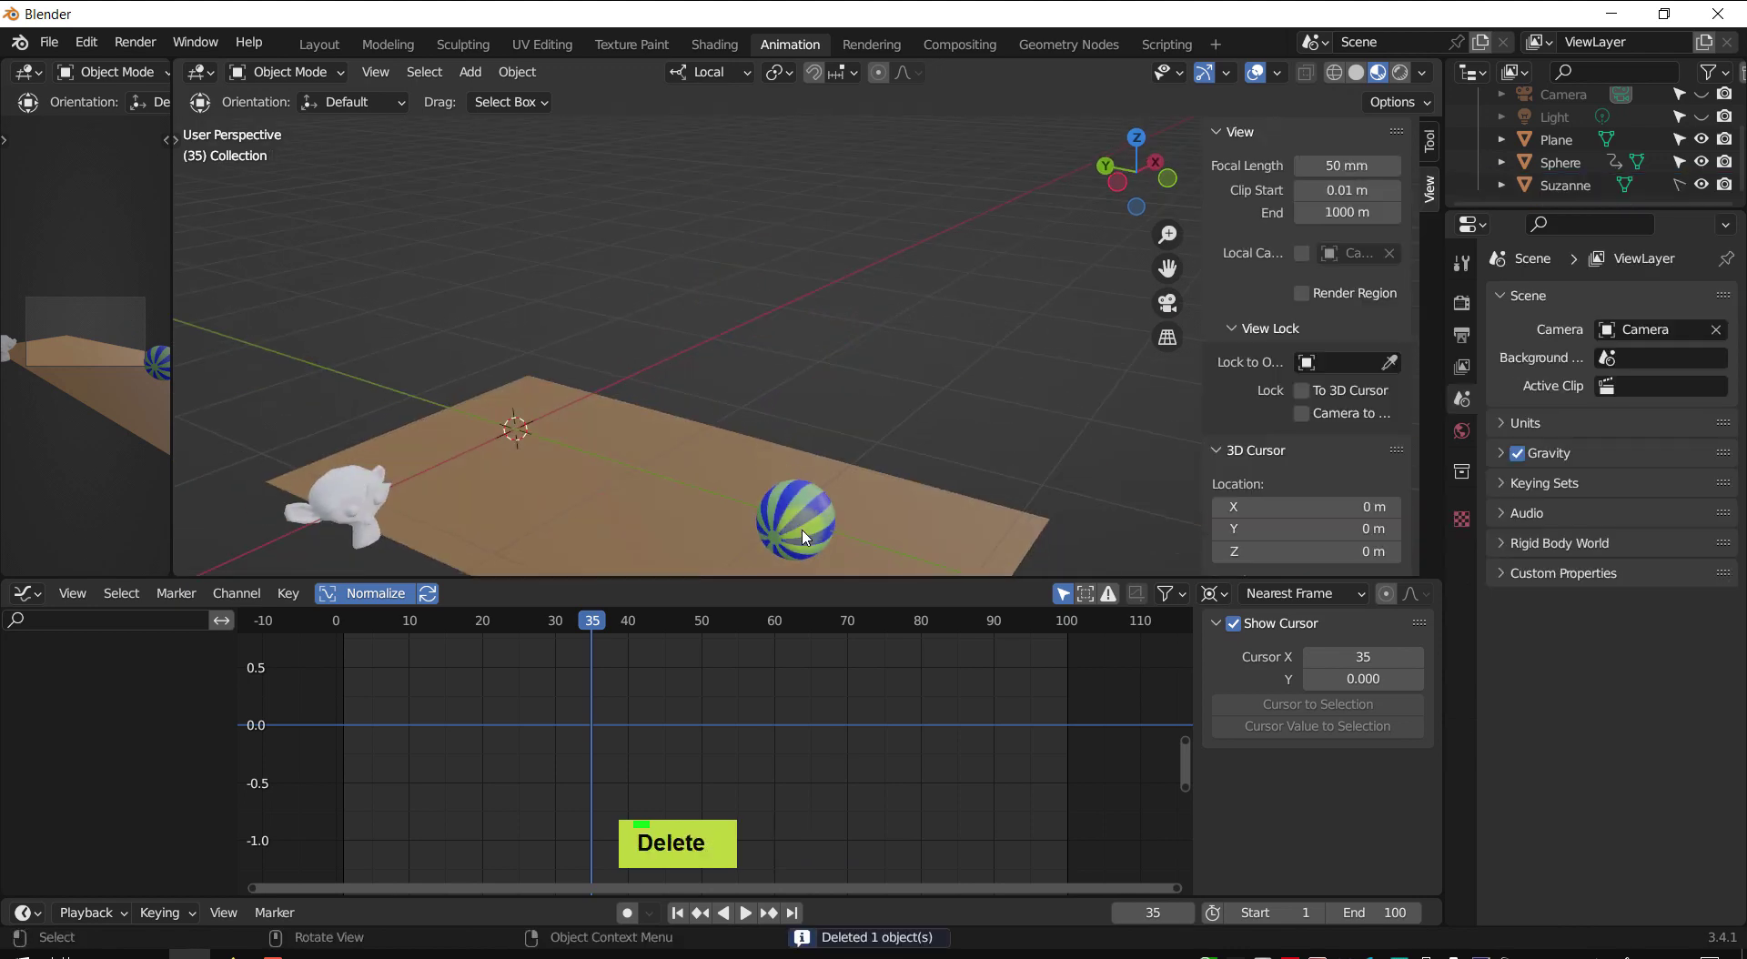
- Select the striped ball, try a scale of X 1.028, Y 1.112, Z 0.932 at frame 35, and turn automatic keyframing on
{"action": "left_click", "coordinate": [805, 537]}
{"action": "middle_click_drag", "start_coordinate": [805, 537], "coordinate": [671, 428], "text": "shift"}
{"action": "scroll", "coordinate": [671, 429], "scroll_direction": "up", "scroll_amount": 1}
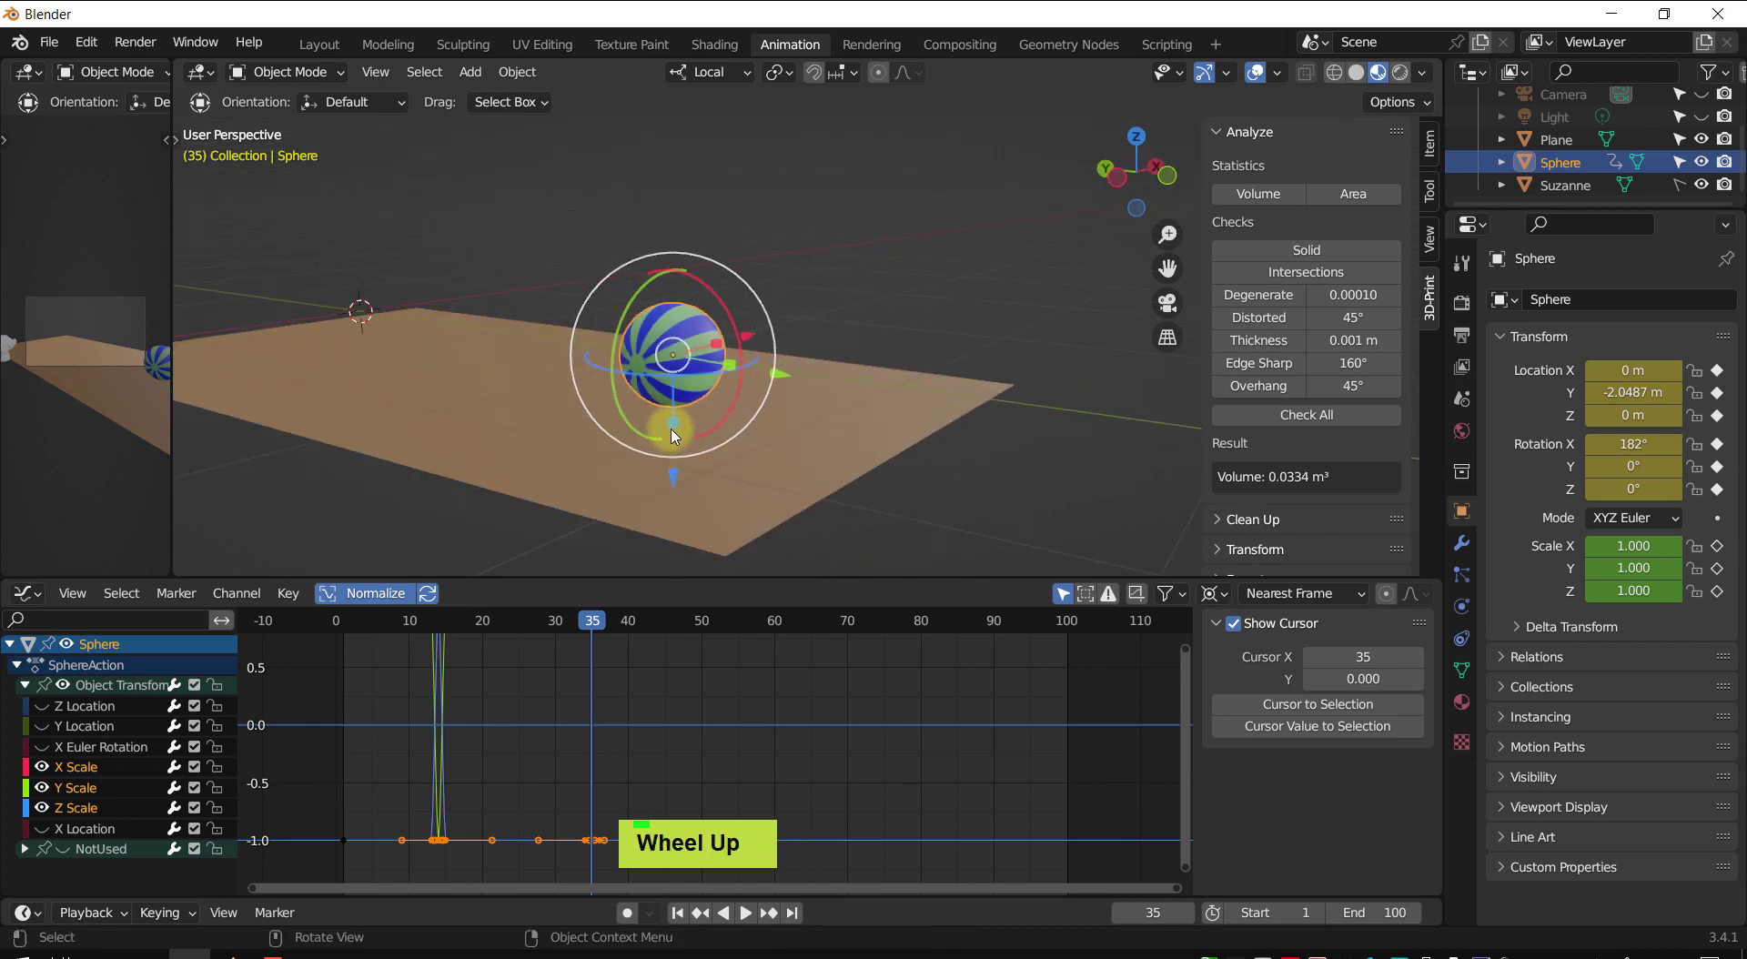
{"action": "left_click_drag", "start_coordinate": [676, 424], "coordinate": [676, 419]}
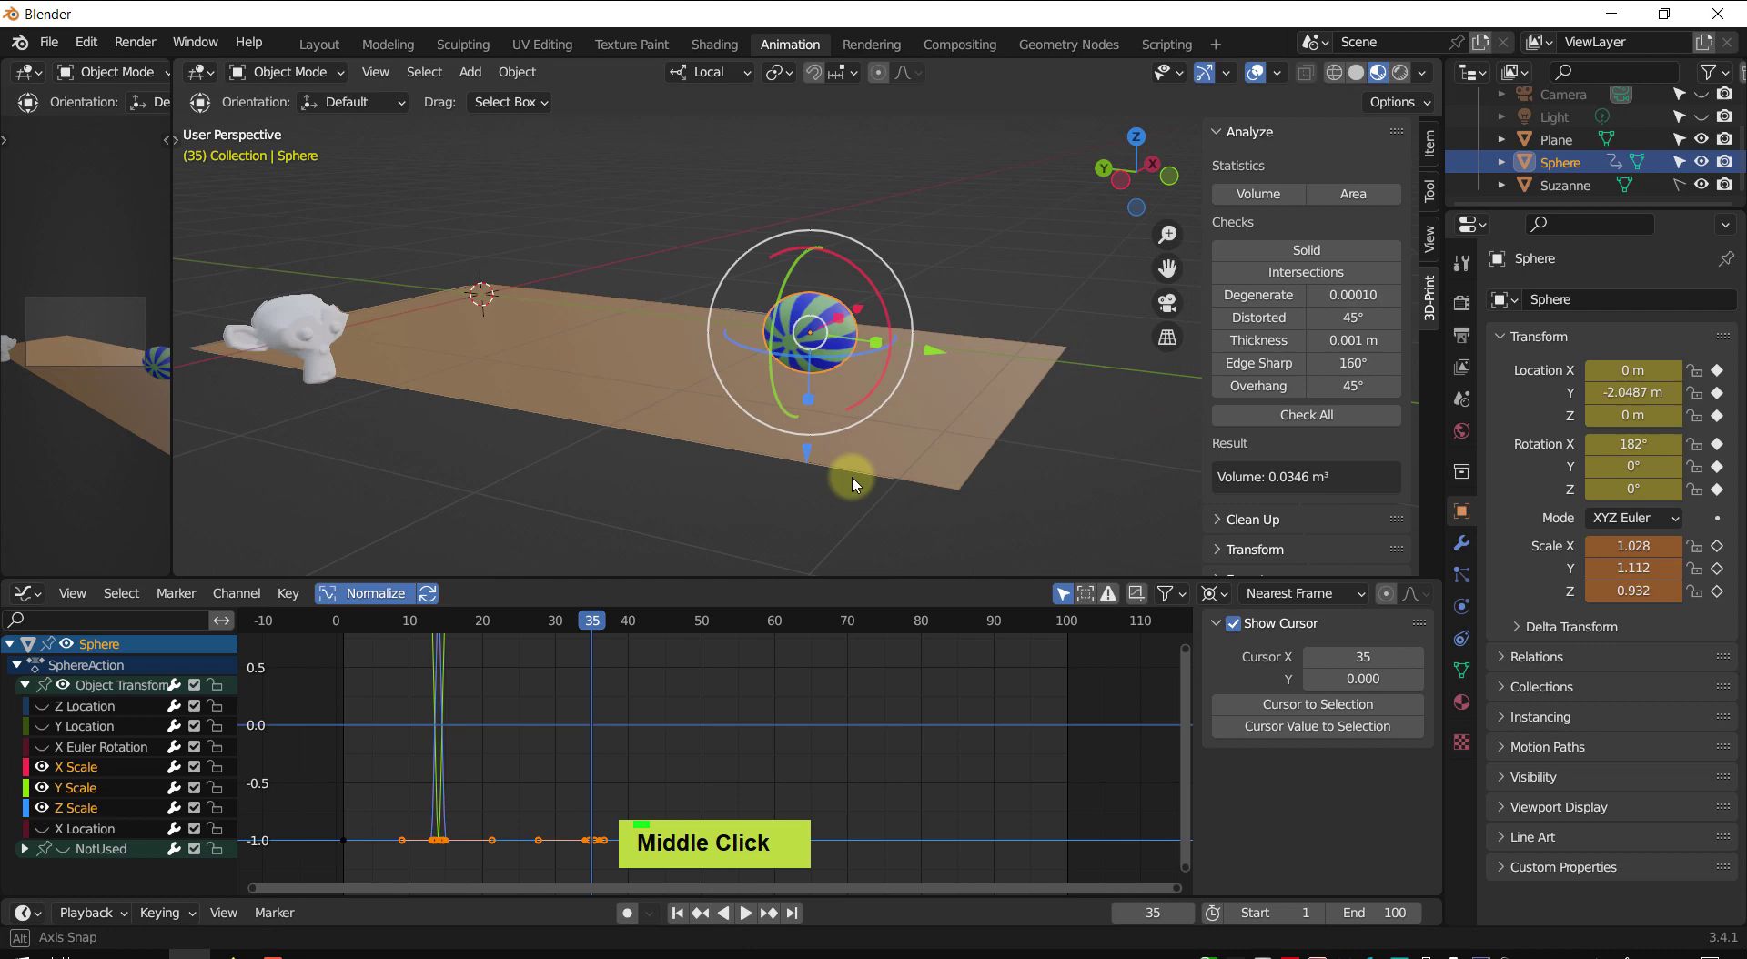
{"action": "scroll", "coordinate": [866, 441], "scroll_direction": "up", "scroll_amount": 2}
{"action": "middle_click_drag", "start_coordinate": [851, 480], "coordinate": [770, 519]}
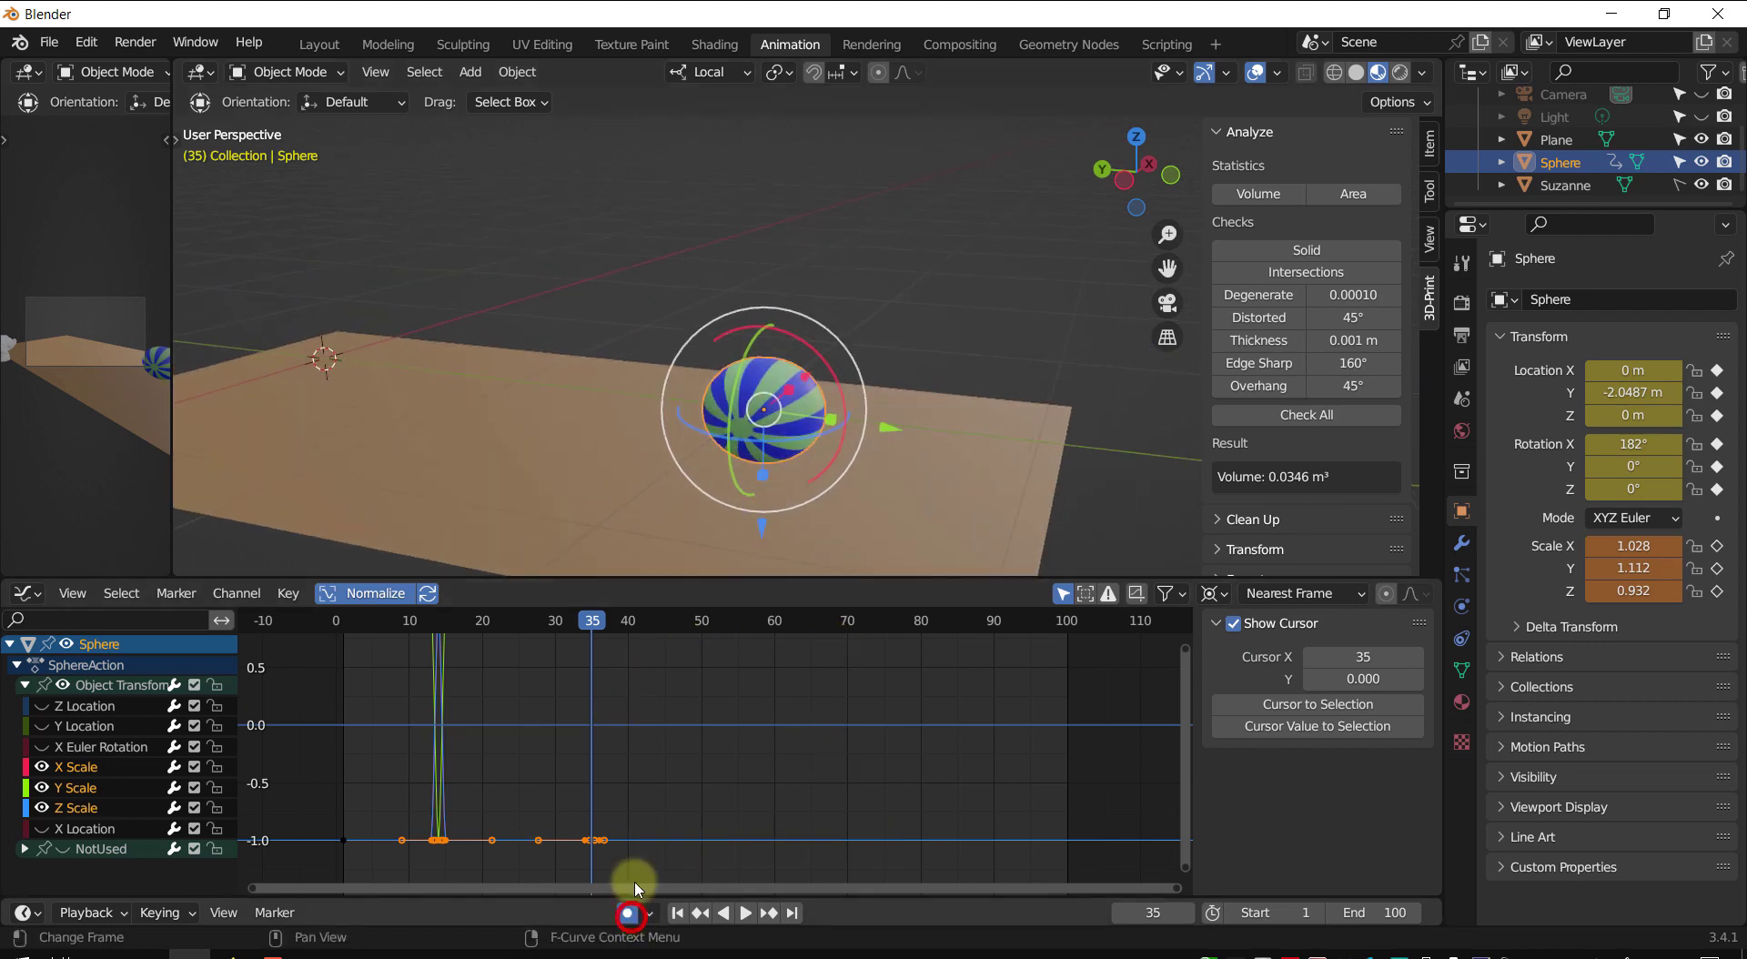
- Step back and forth through frames 34 to 36 to examine the ball's scale around the second ground contact, ending on frame 35
{"action": "key", "text": "Left"}
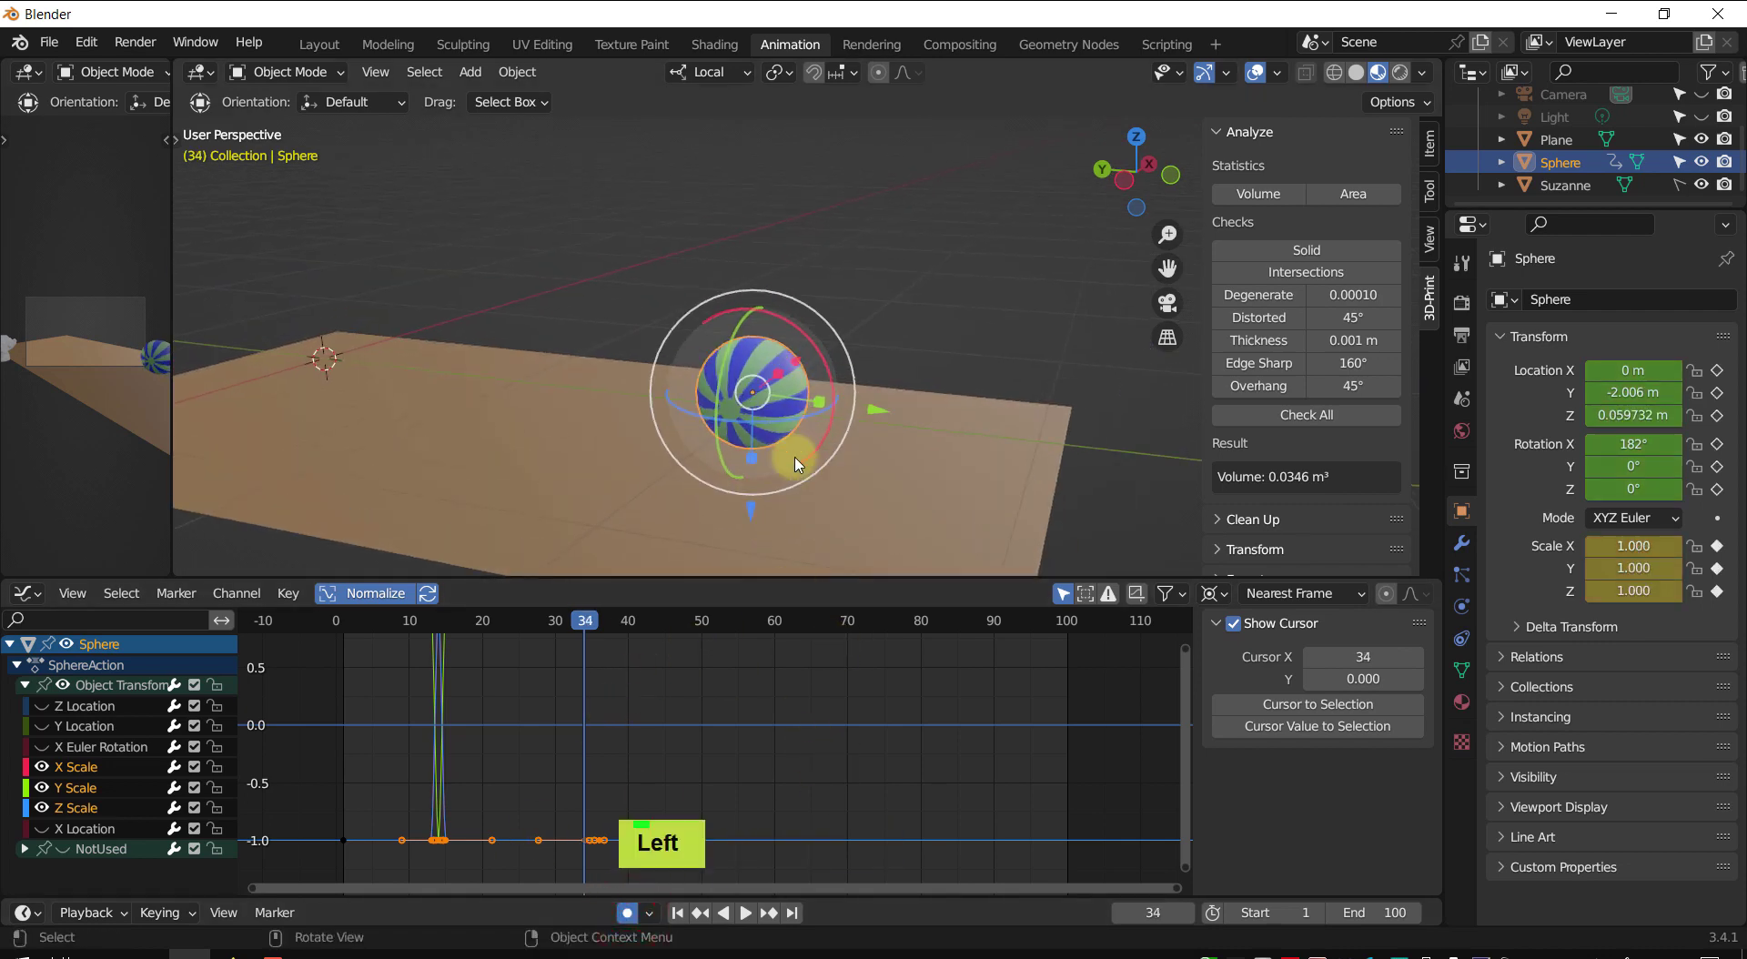
{"action": "key", "text": "Down"}
{"action": "key", "text": "Up"}
{"action": "key", "text": "Up"}
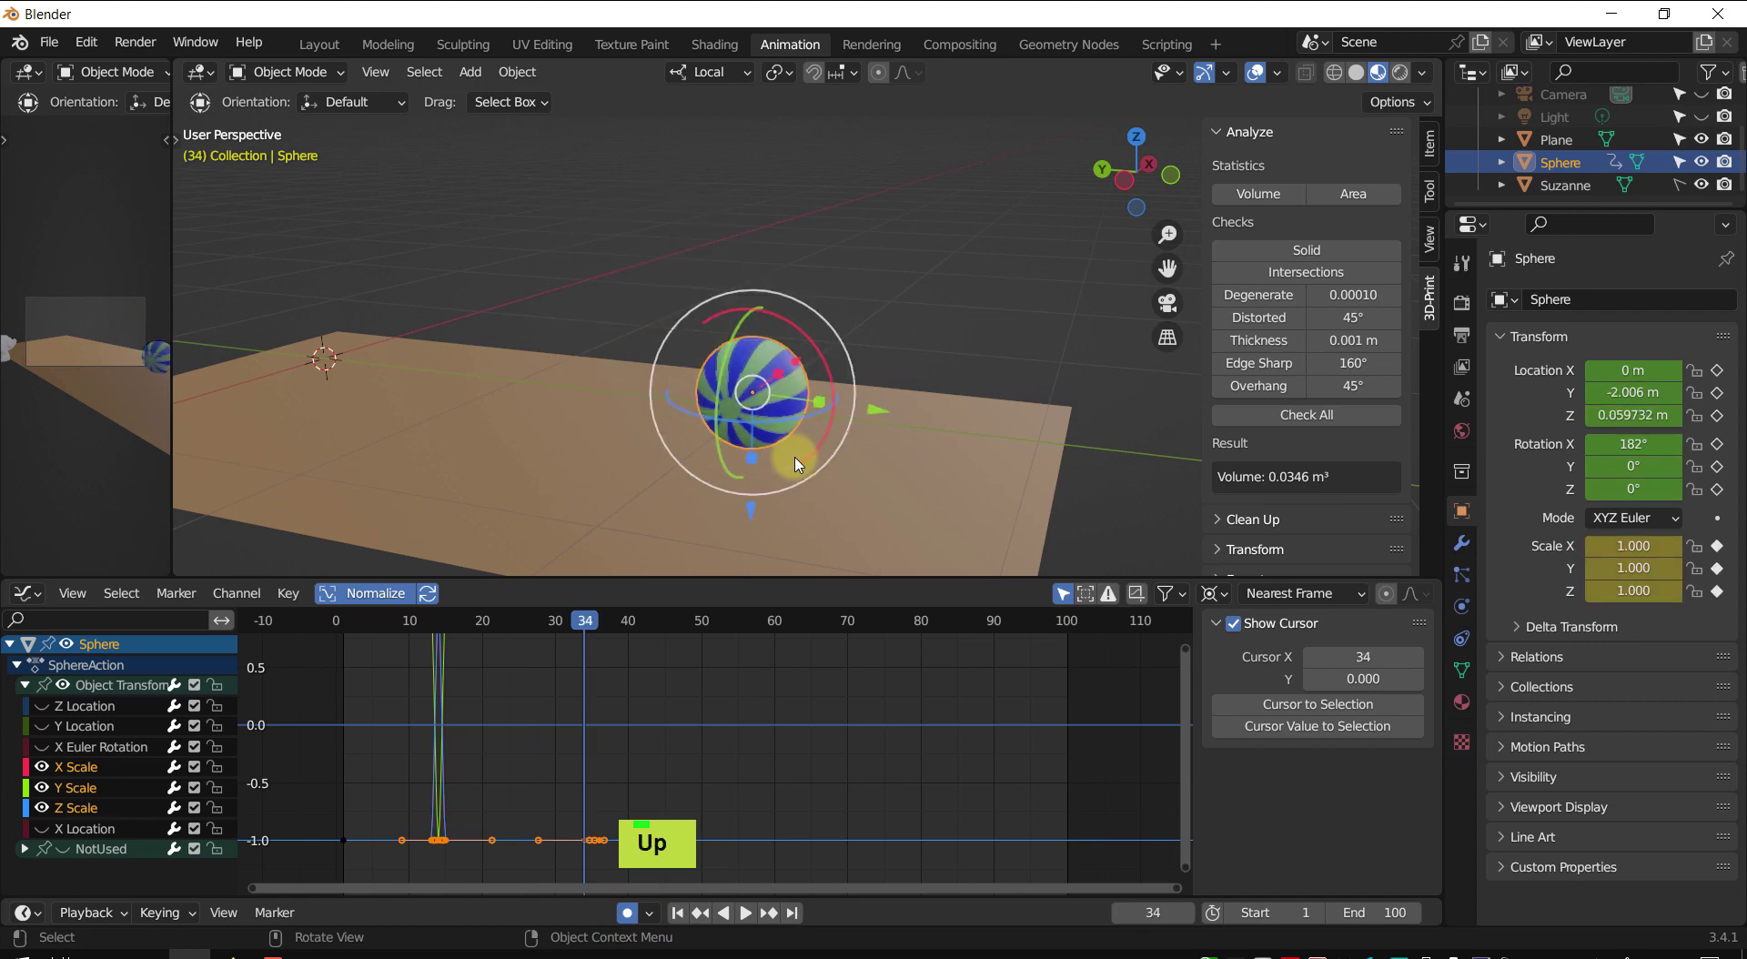
{"action": "key", "text": "Up"}
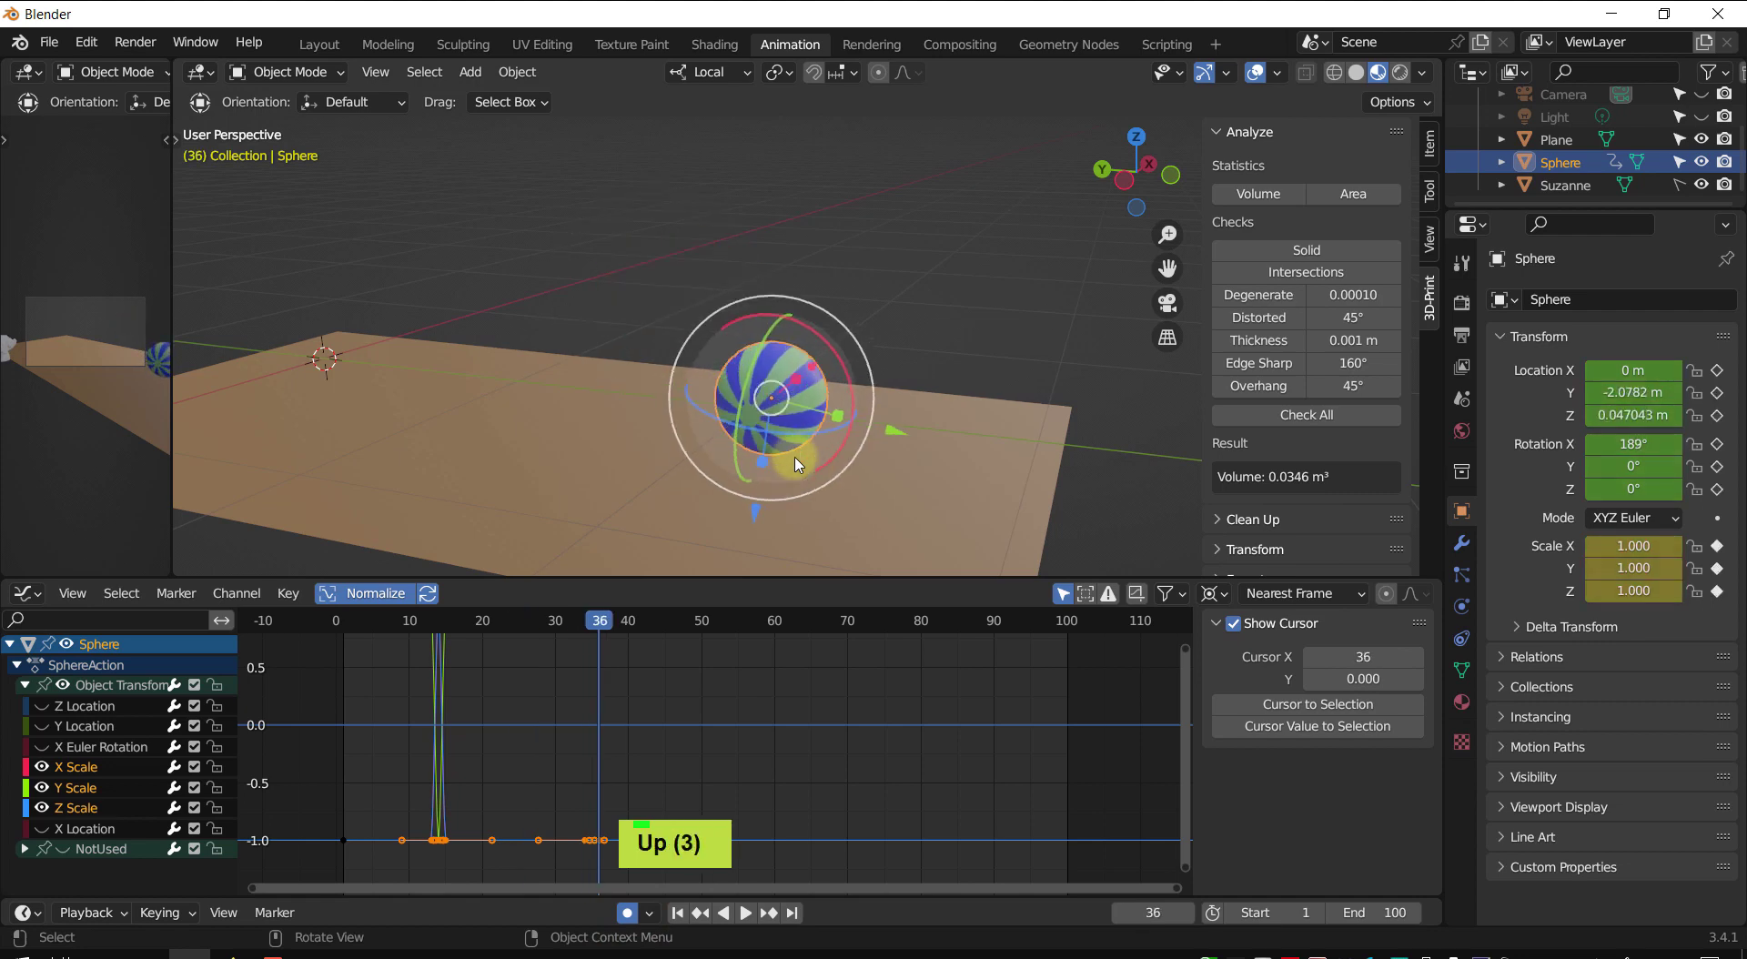
{"action": "key", "text": "Down"}
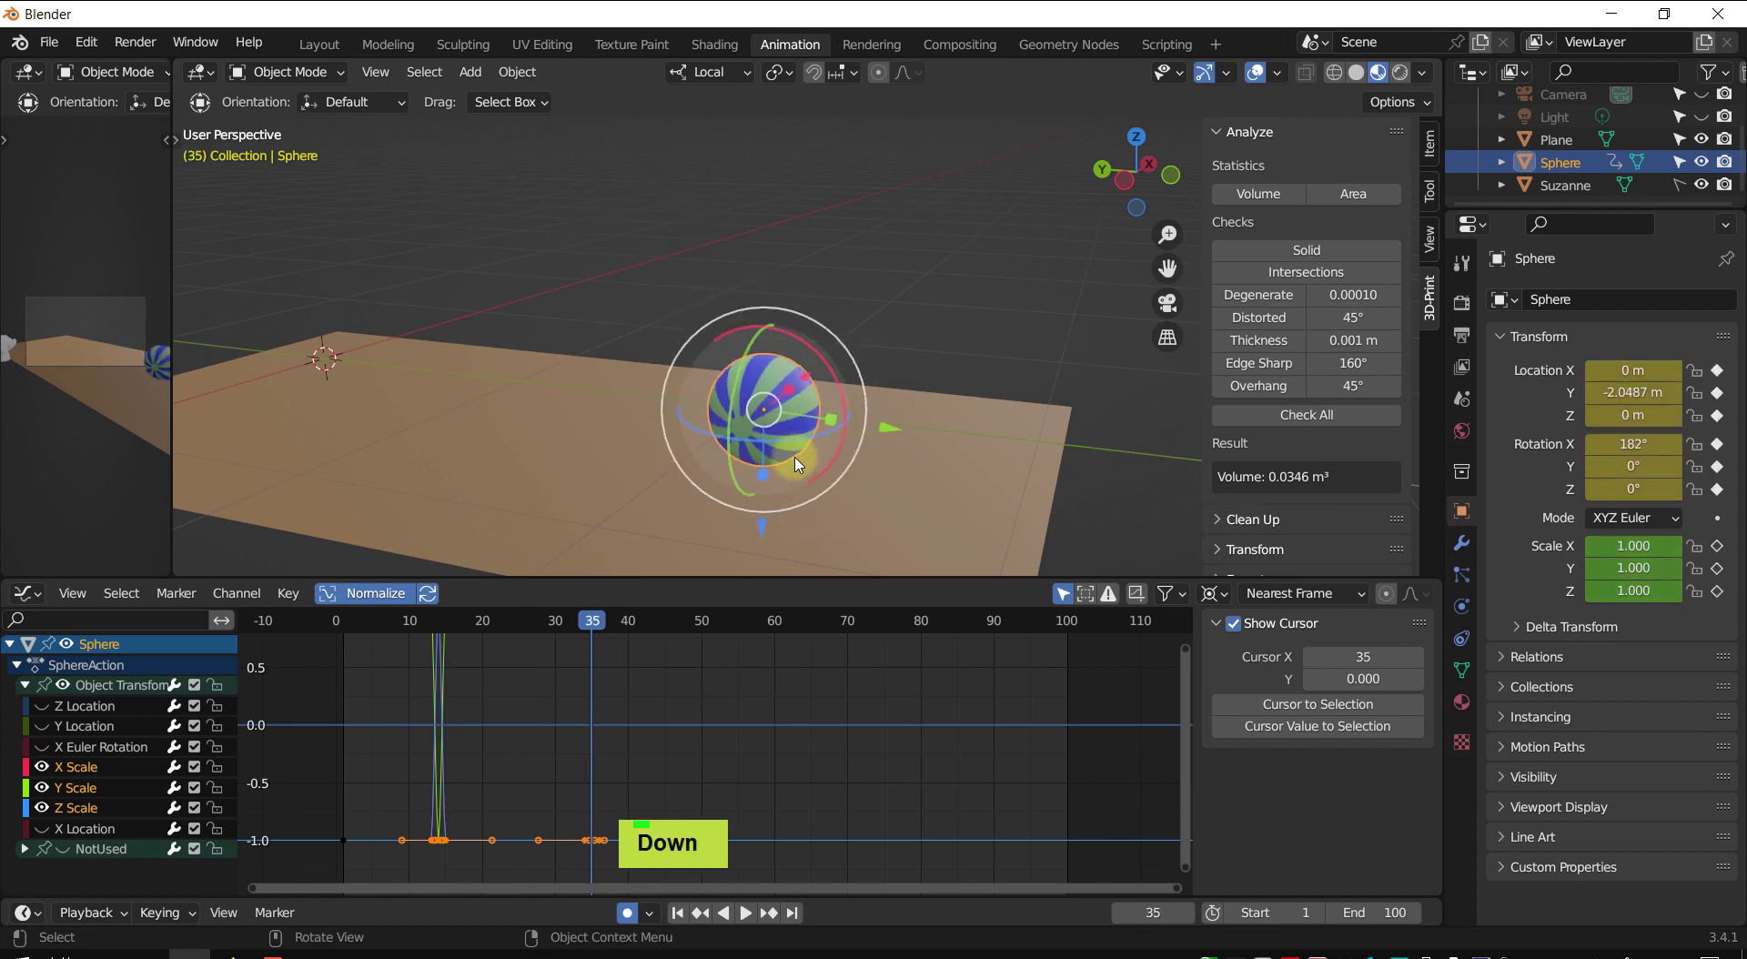
{"action": "key", "text": "Down"}
{"action": "key", "text": "Up"}
{"action": "key", "text": "Up"}
{"action": "key", "text": "Up"}
{"action": "key", "text": "Down"}
{"action": "key", "text": "Down"}
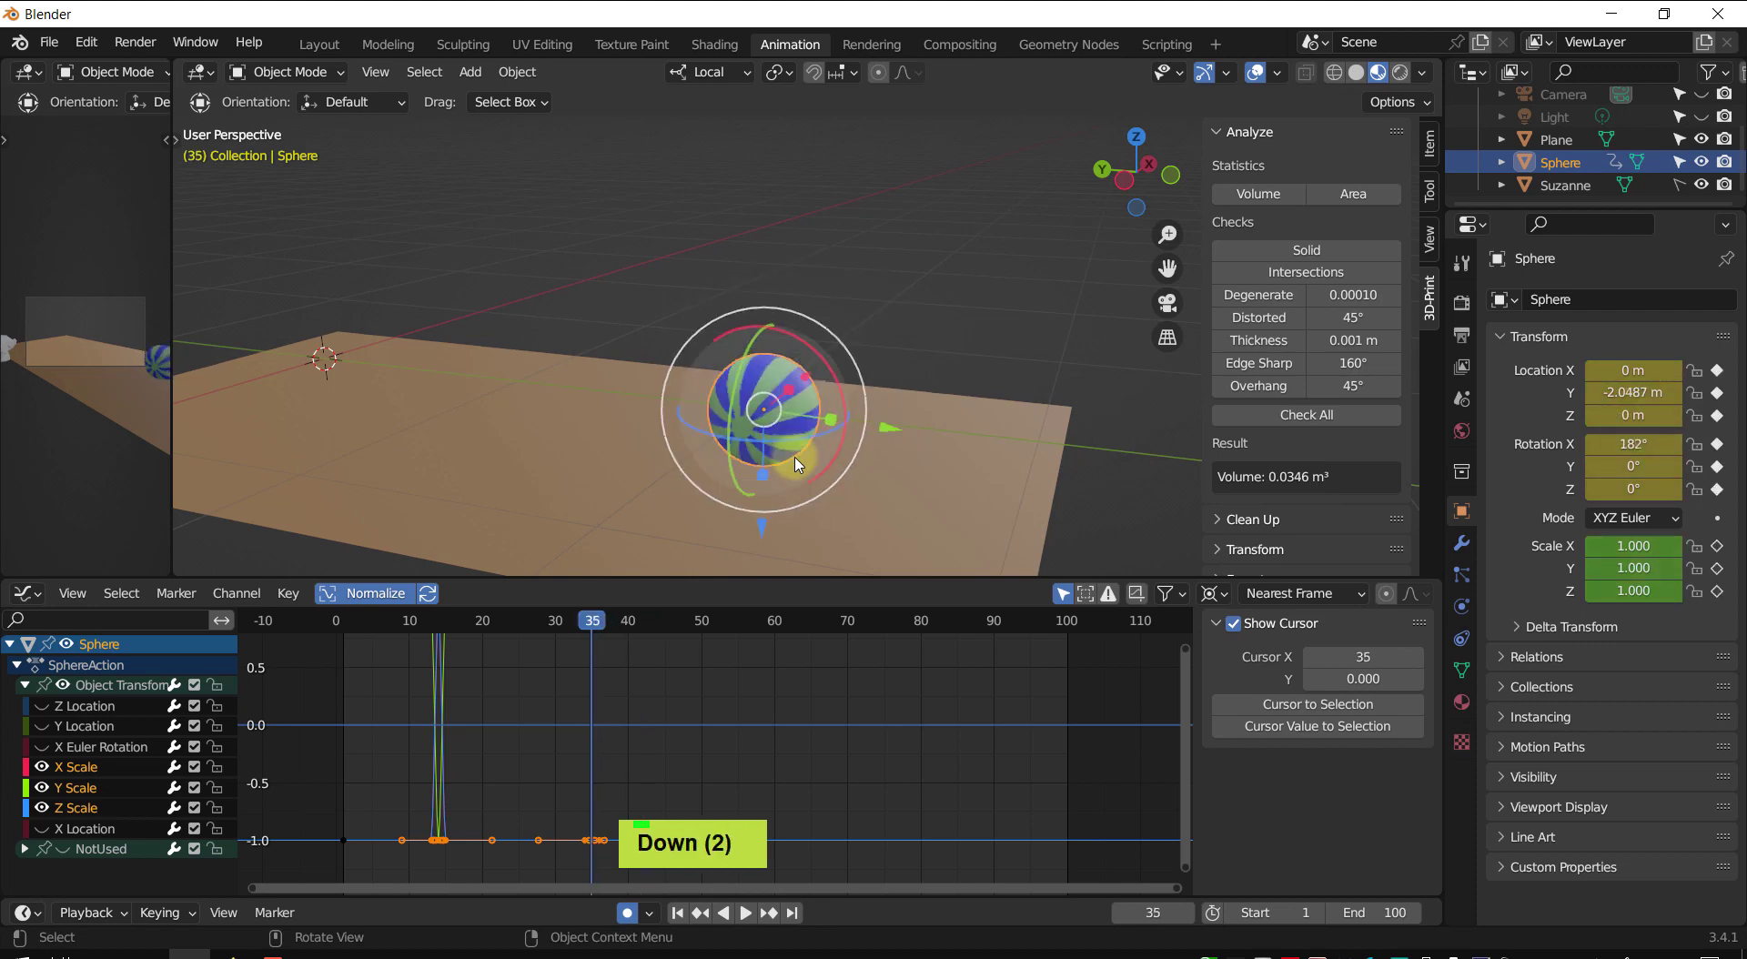
{"action": "key", "text": "Down"}
{"action": "key", "text": "Up"}
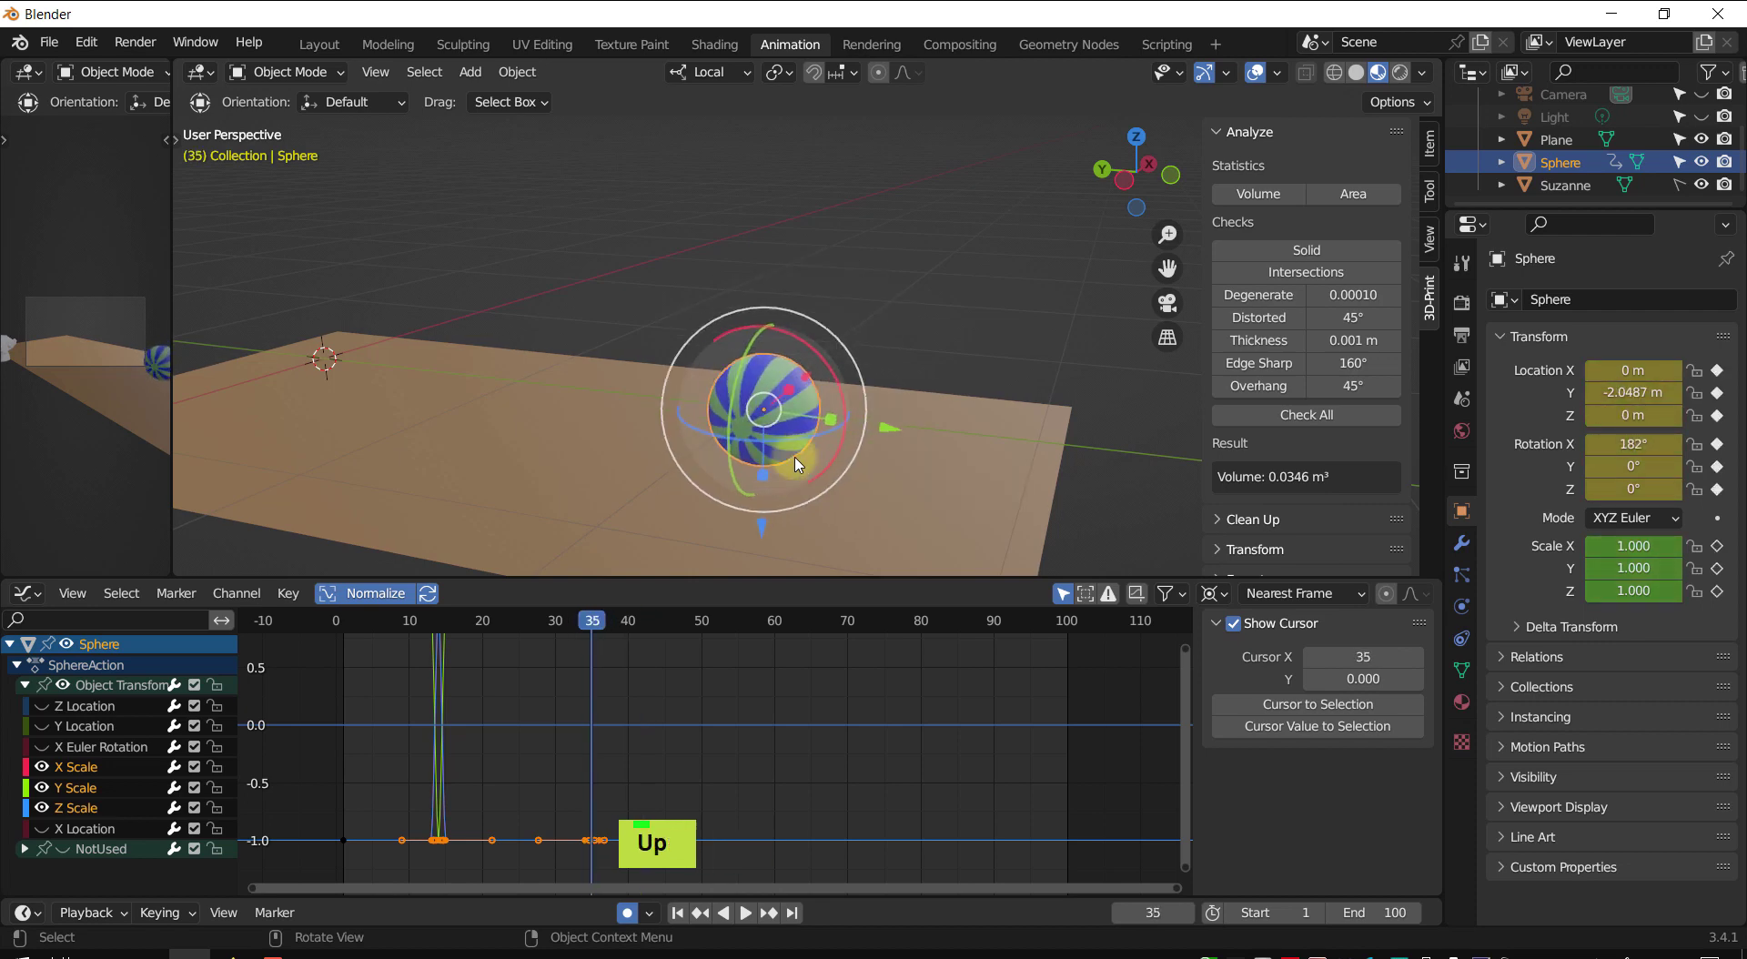
- Squash the ball at frame 35 to a local Z scale of about 0.937 and an X scale of about 0.969
{"action": "middle_click_drag", "start_coordinate": [803, 426], "coordinate": [753, 401]}
{"action": "scroll", "coordinate": [653, 354], "scroll_direction": "up", "scroll_amount": 1}
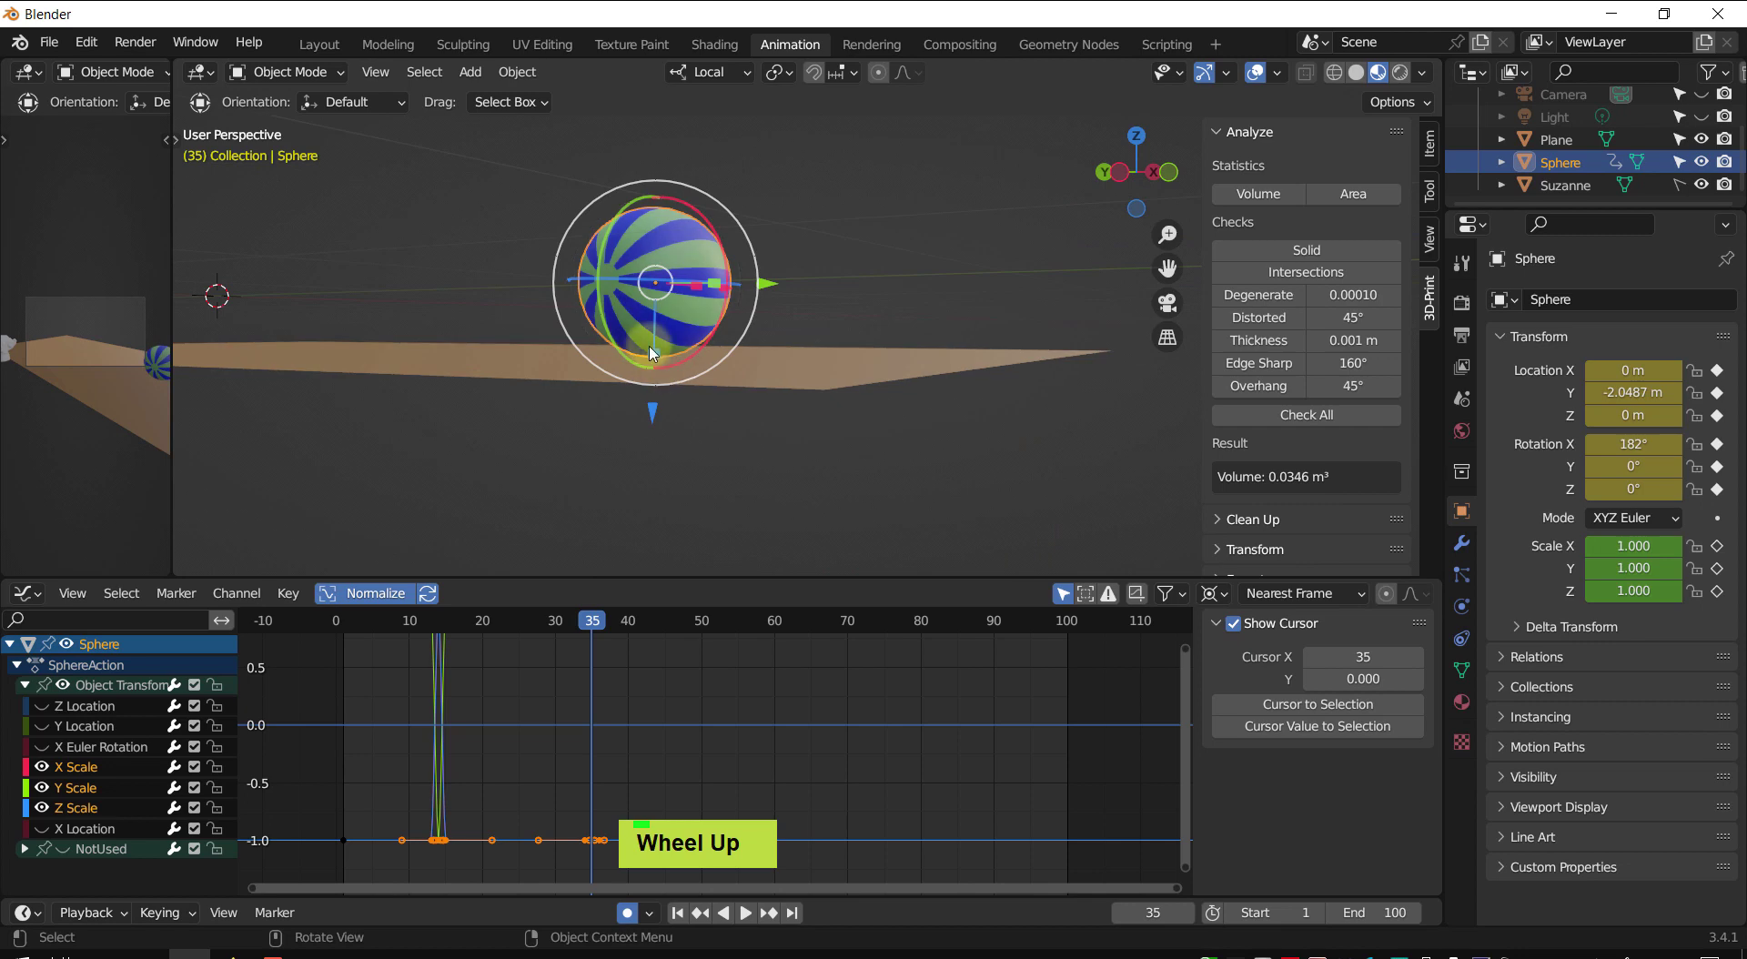
{"action": "left_click_drag", "start_coordinate": [657, 355], "coordinate": [656, 350]}
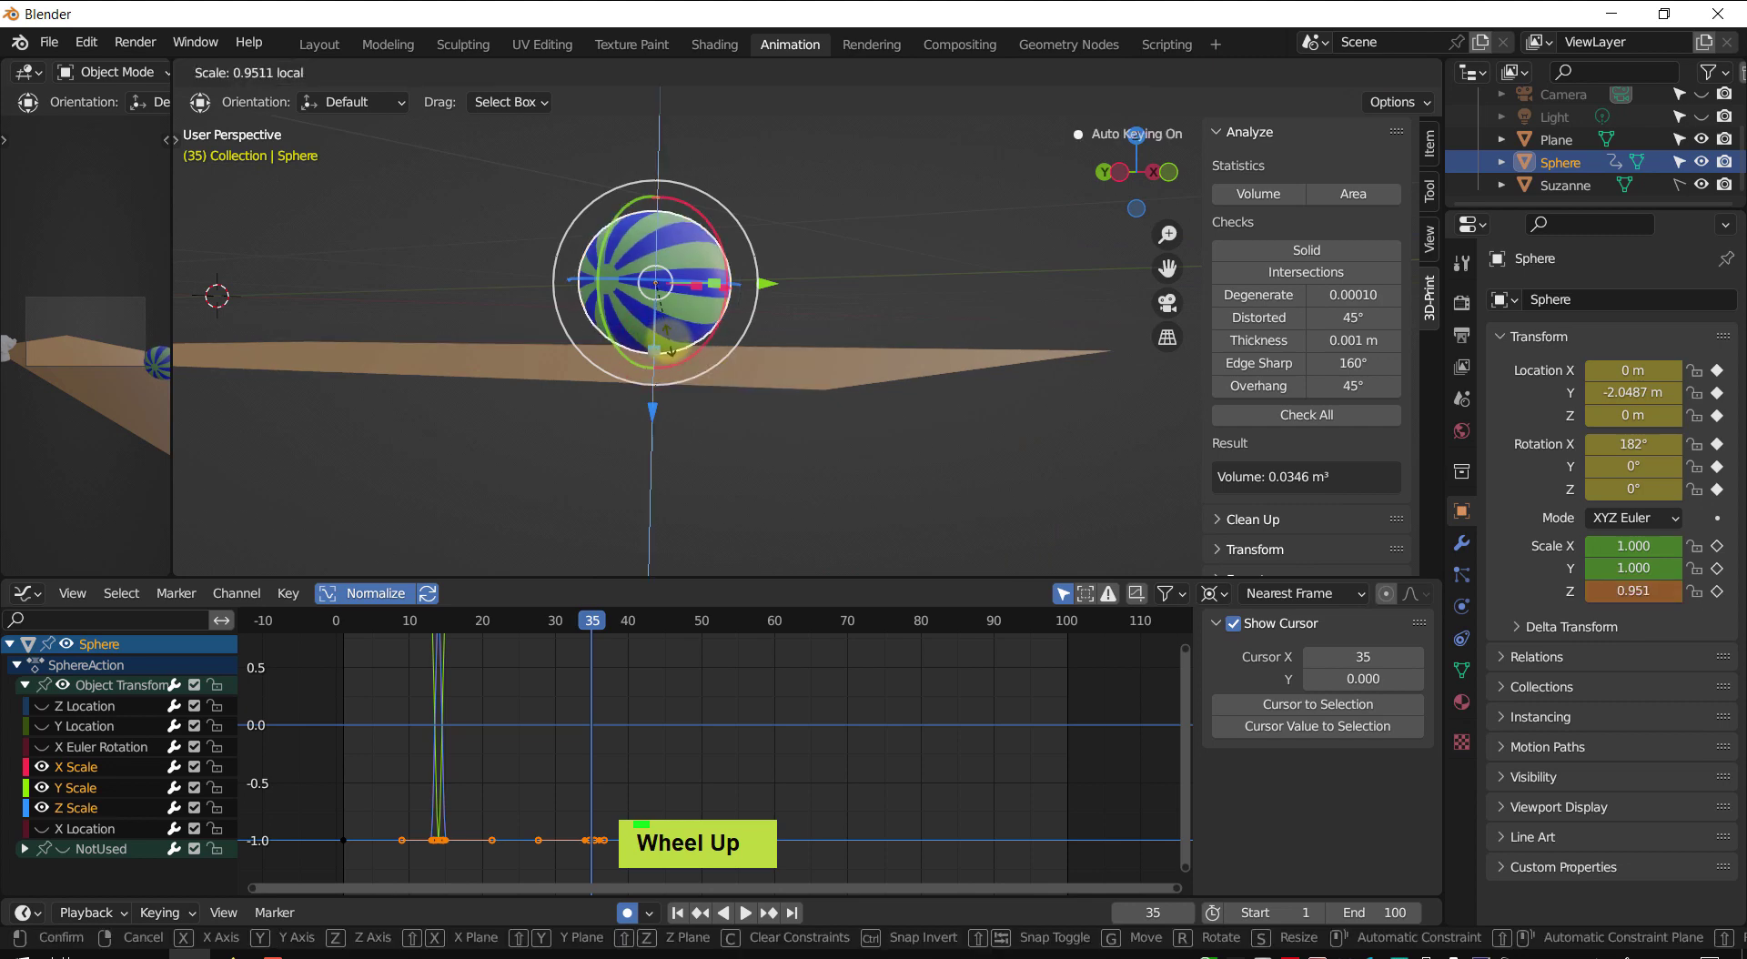
{"action": "left_click_drag", "start_coordinate": [669, 341], "coordinate": [672, 346]}
{"action": "mouse_move", "coordinate": [708, 355]}
{"action": "middle_mouse_down"}
{"action": "mouse_move", "coordinate": [638, 390]}
{"action": "mouse_move", "coordinate": [677, 355]}
{"action": "middle_mouse_up"}
{"action": "scroll", "coordinate": [673, 364], "scroll_direction": "up", "scroll_amount": 4}
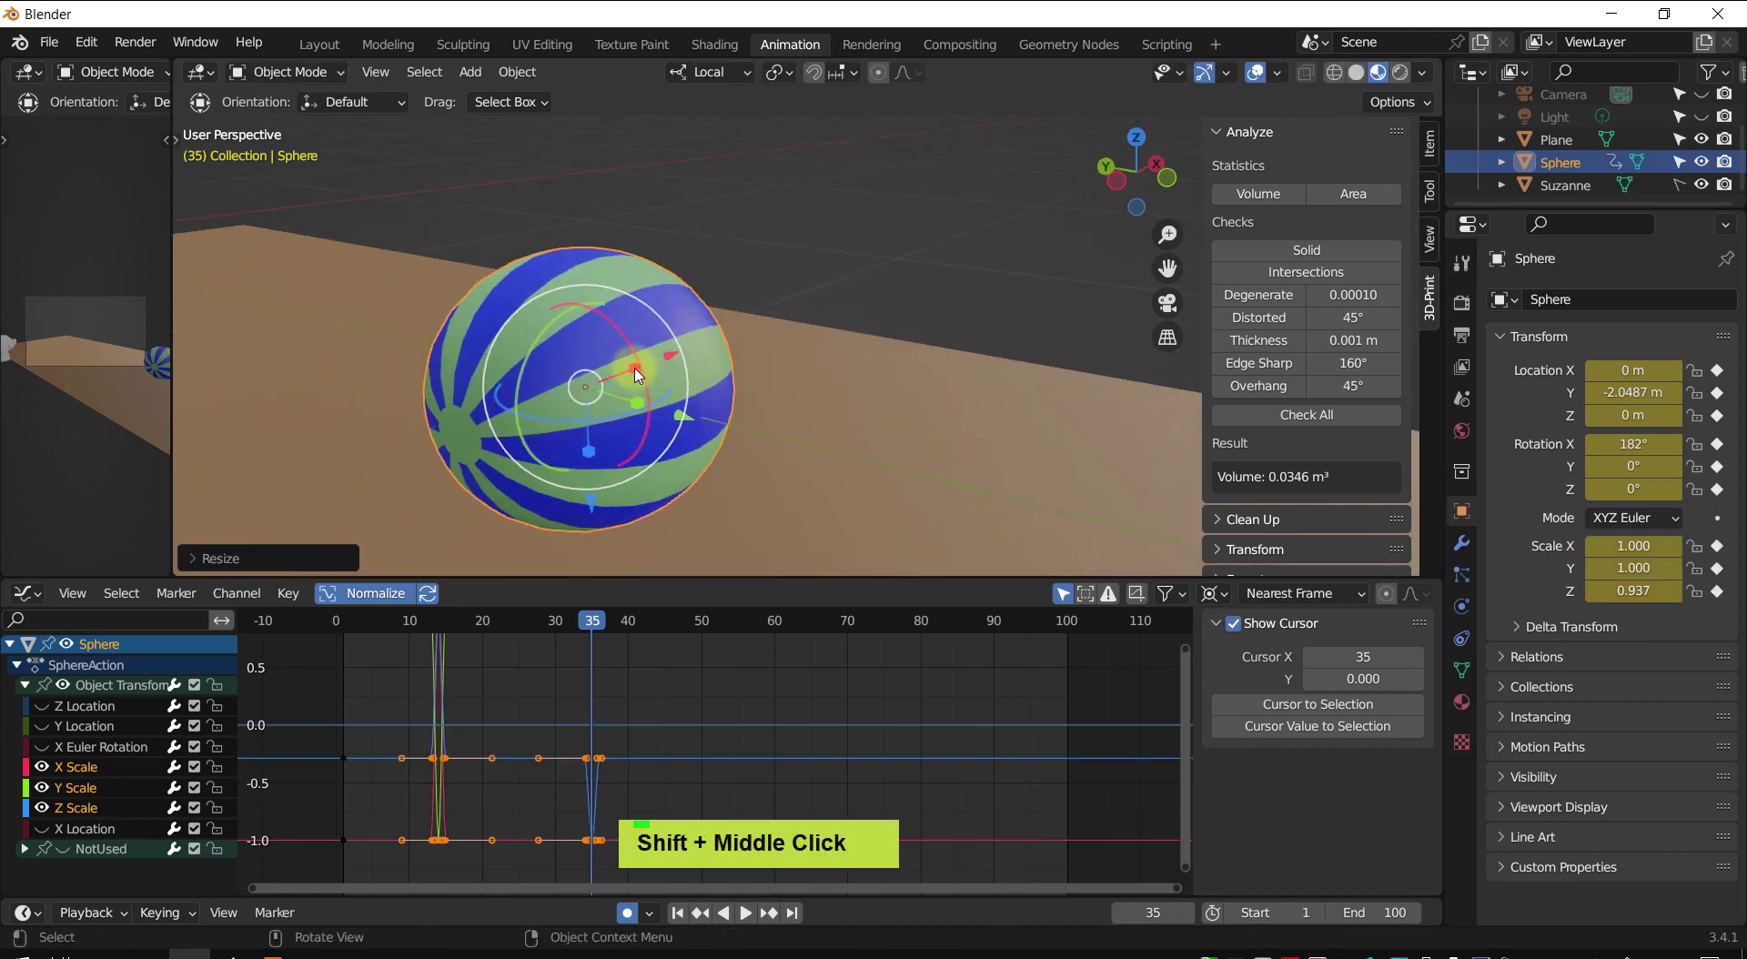
{"action": "left_click_drag", "start_coordinate": [638, 367], "coordinate": [630, 369]}
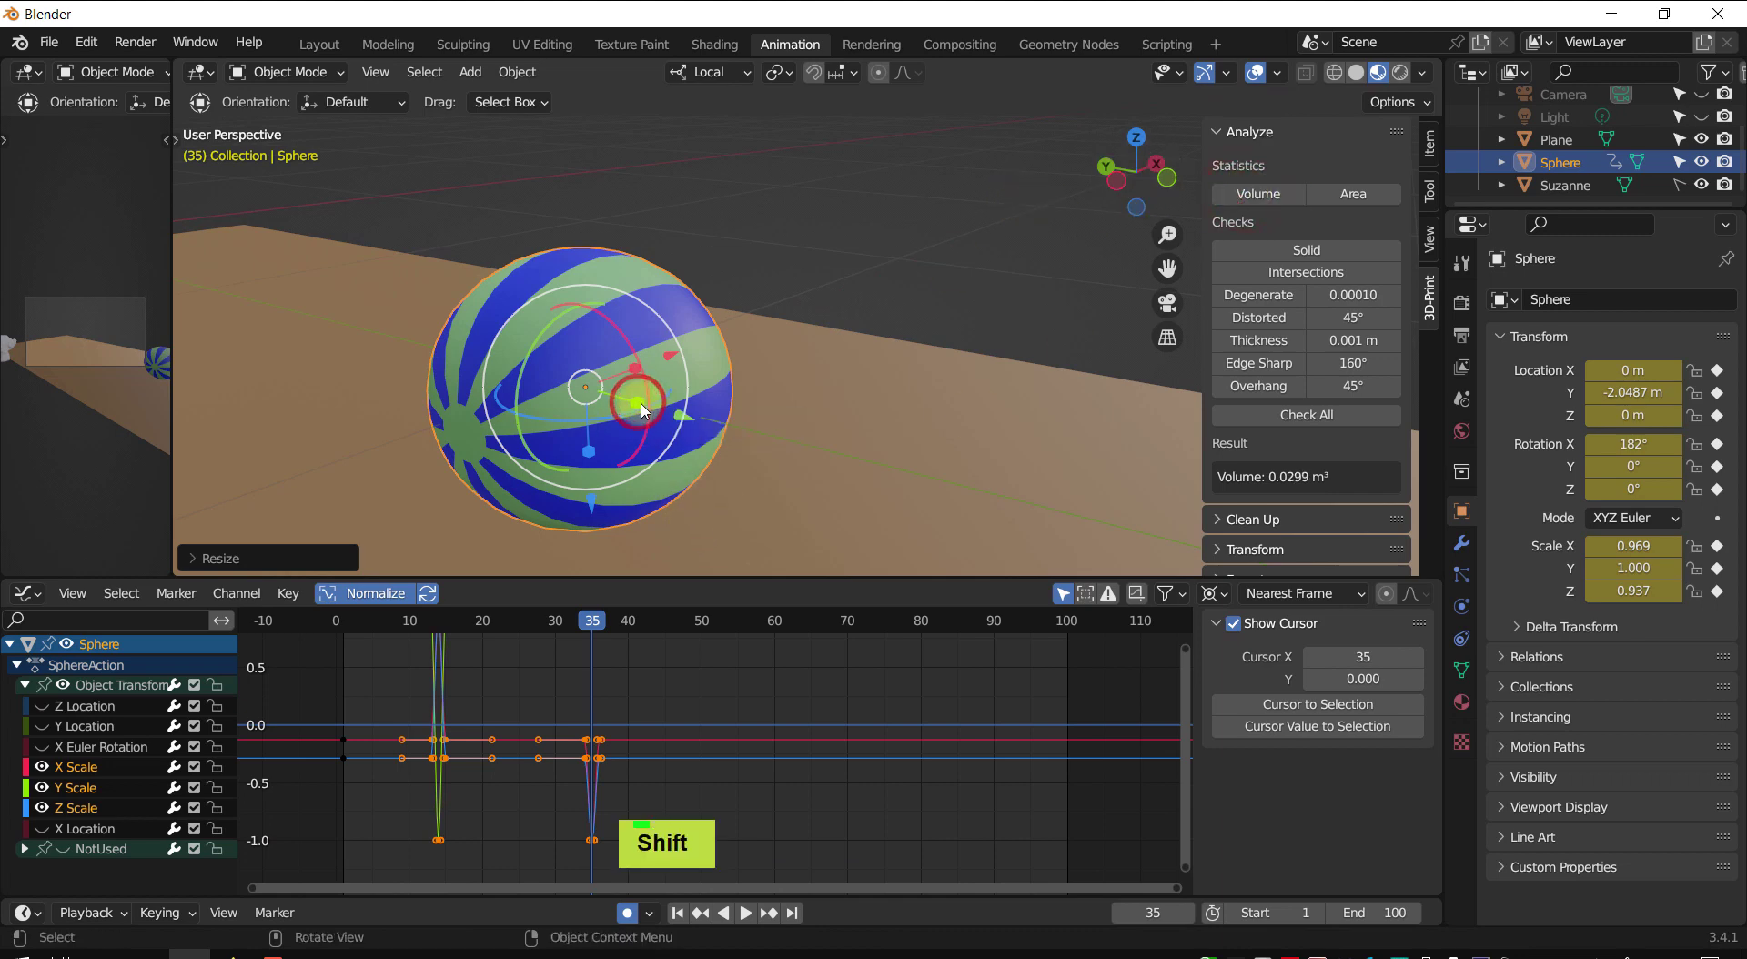
- Stretch the ball's local Y scale to about 1.137 at frame 35, recalculating its volume to keep it nearly constant
{"action": "left_click_drag", "start_coordinate": [642, 411], "coordinate": [662, 419]}
{"action": "left_click", "coordinate": [1261, 193]}
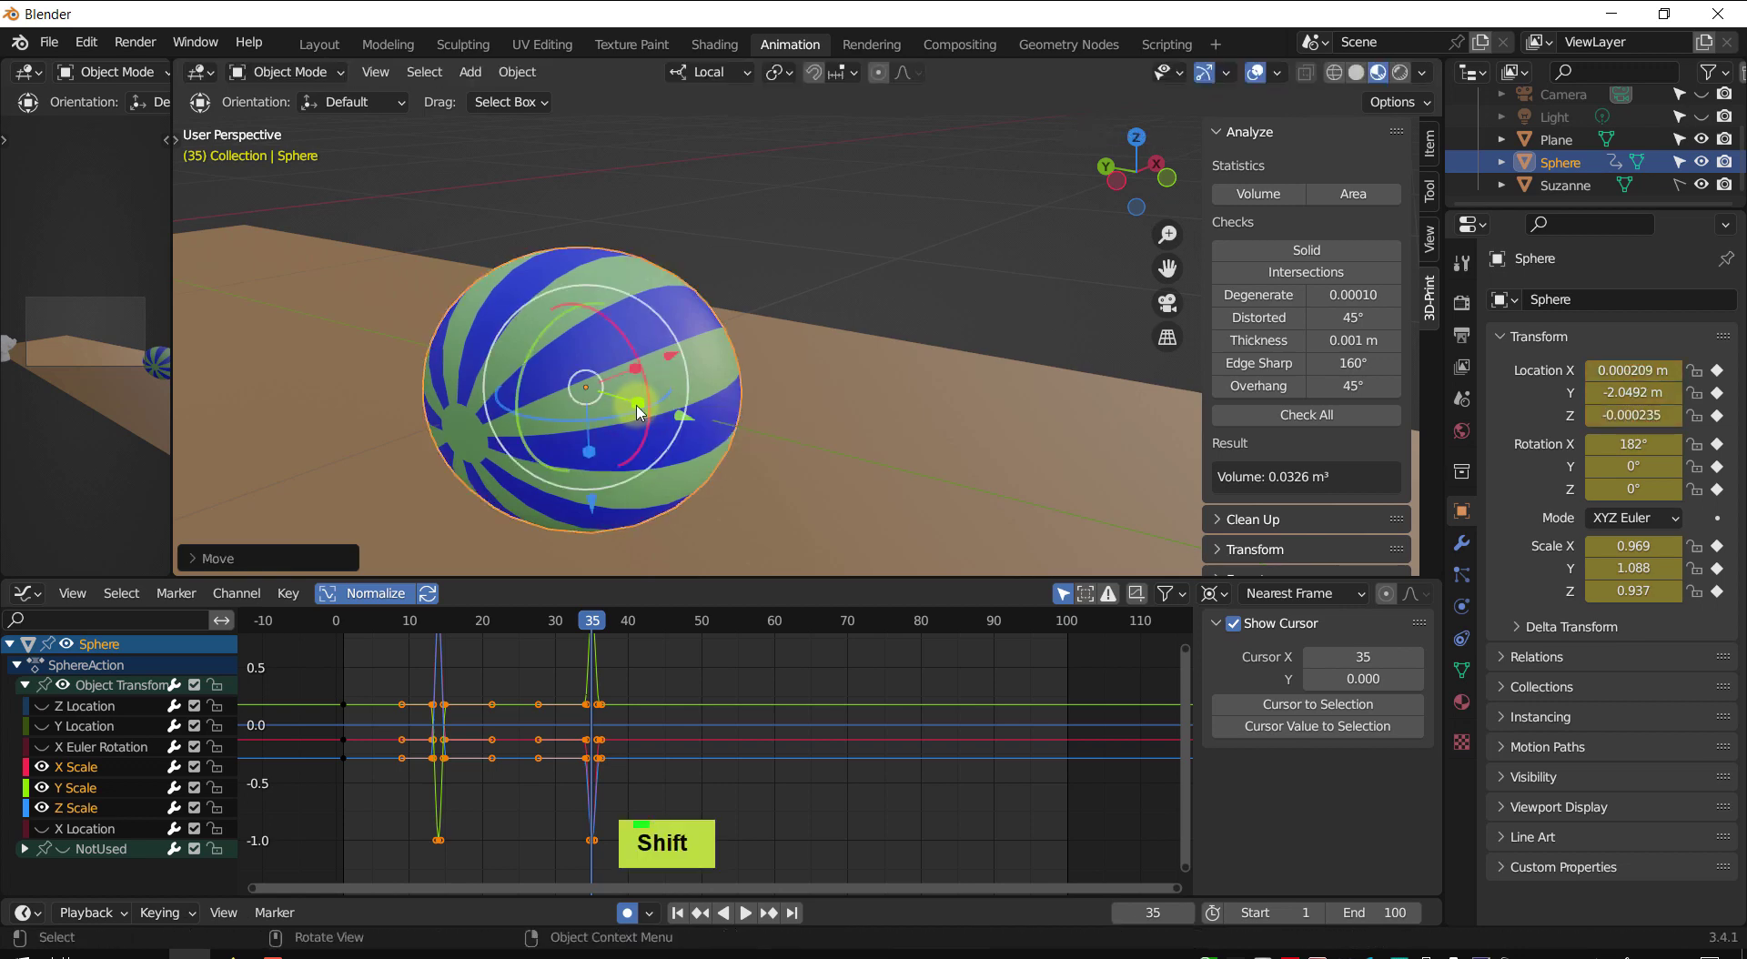
{"action": "left_click_drag", "start_coordinate": [640, 408], "coordinate": [602, 394], "text": "shift"}
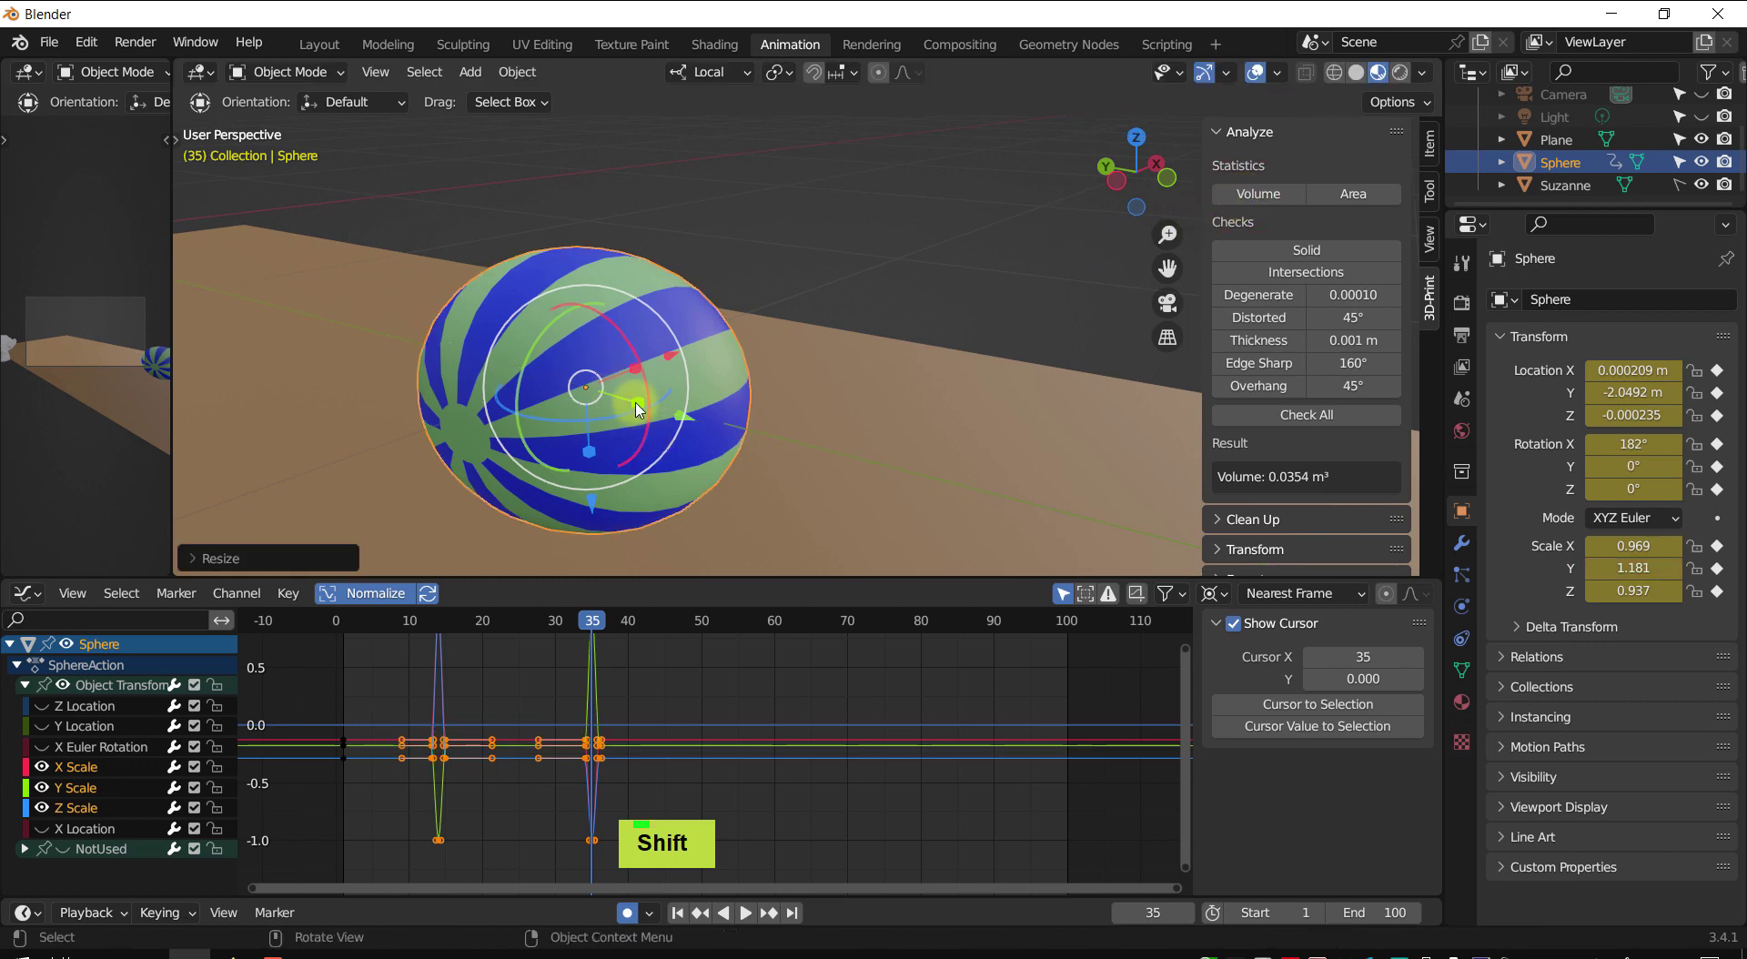
{"action": "left_click_drag", "start_coordinate": [638, 403], "coordinate": [625, 399]}
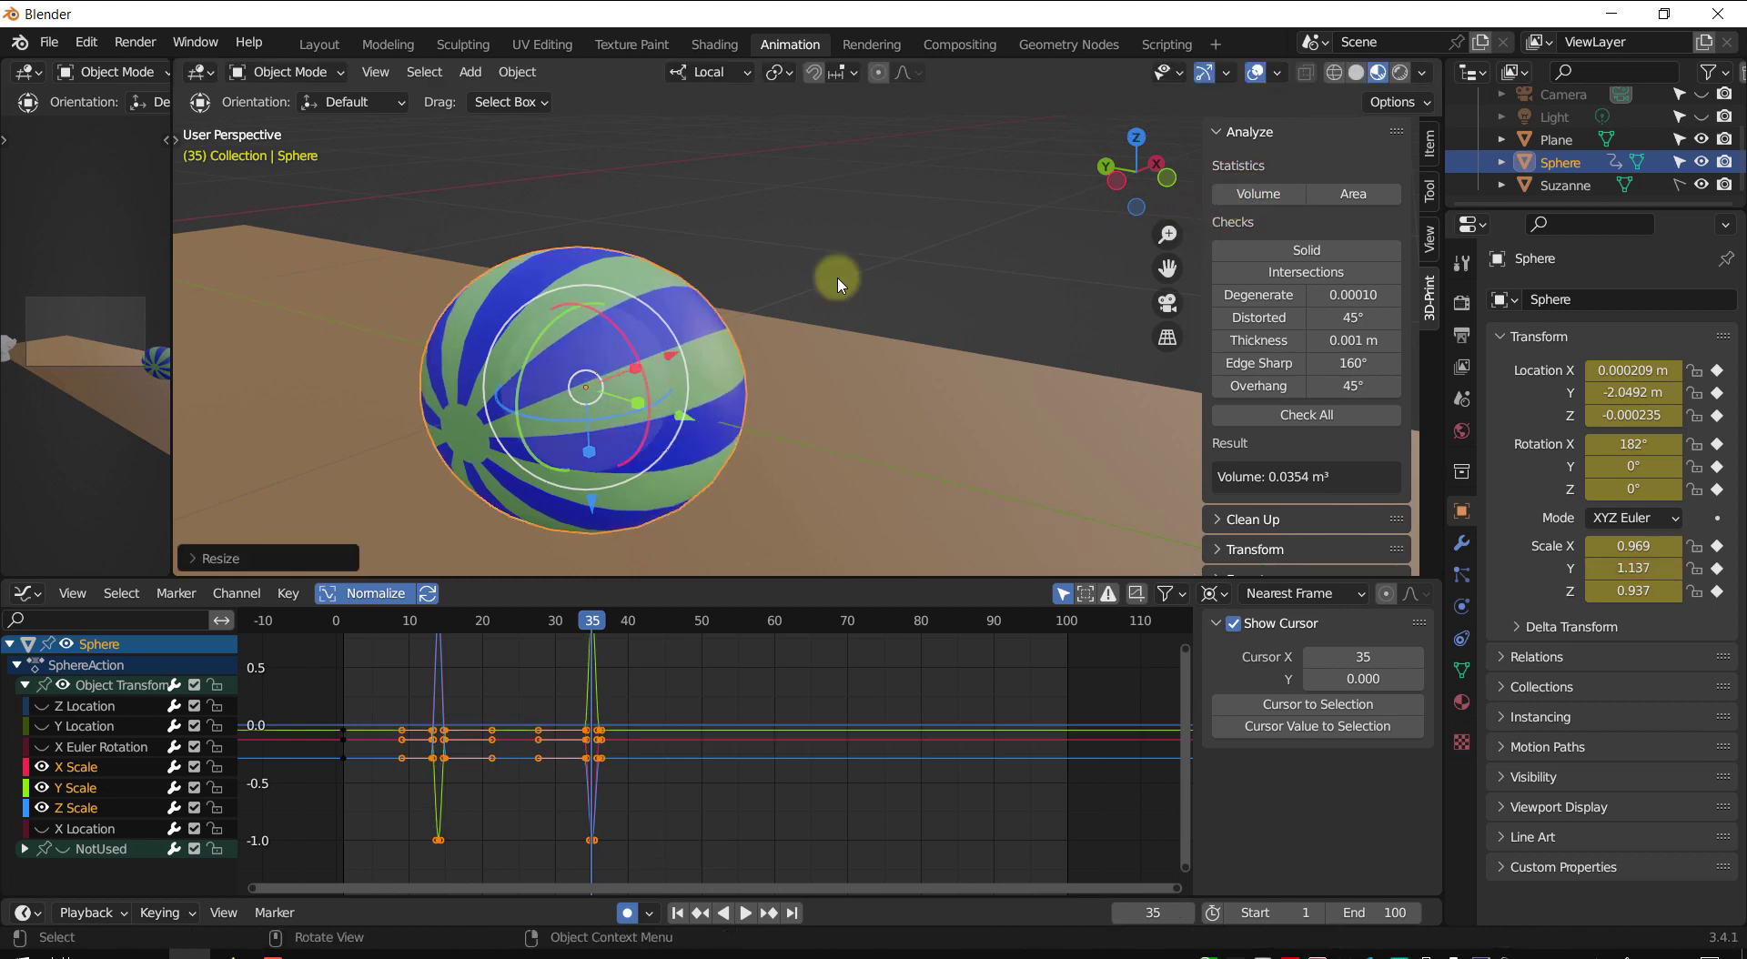
{"action": "scroll", "coordinate": [770, 380], "scroll_direction": "down", "scroll_amount": 2}
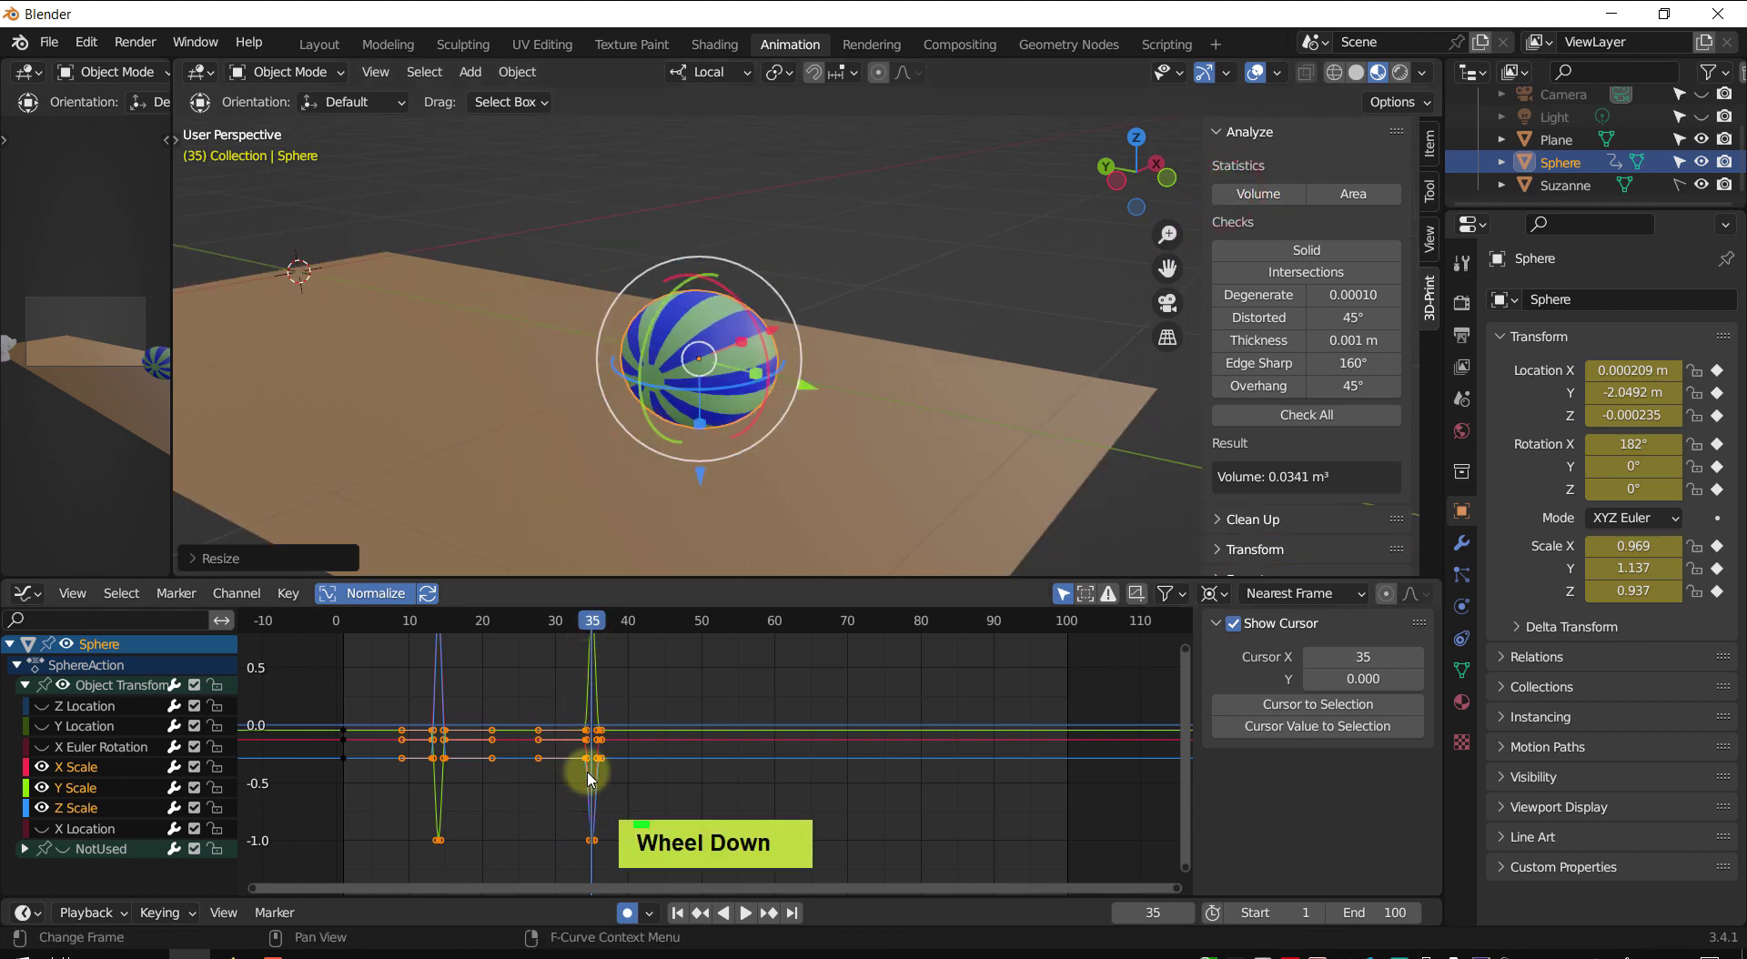
- Scrub to frame 42 and play the animation from a wider view of the plane with the ball deselected
{"action": "left_click", "coordinate": [593, 617]}
{"action": "left_click_drag", "start_coordinate": [604, 624], "coordinate": [650, 523]}
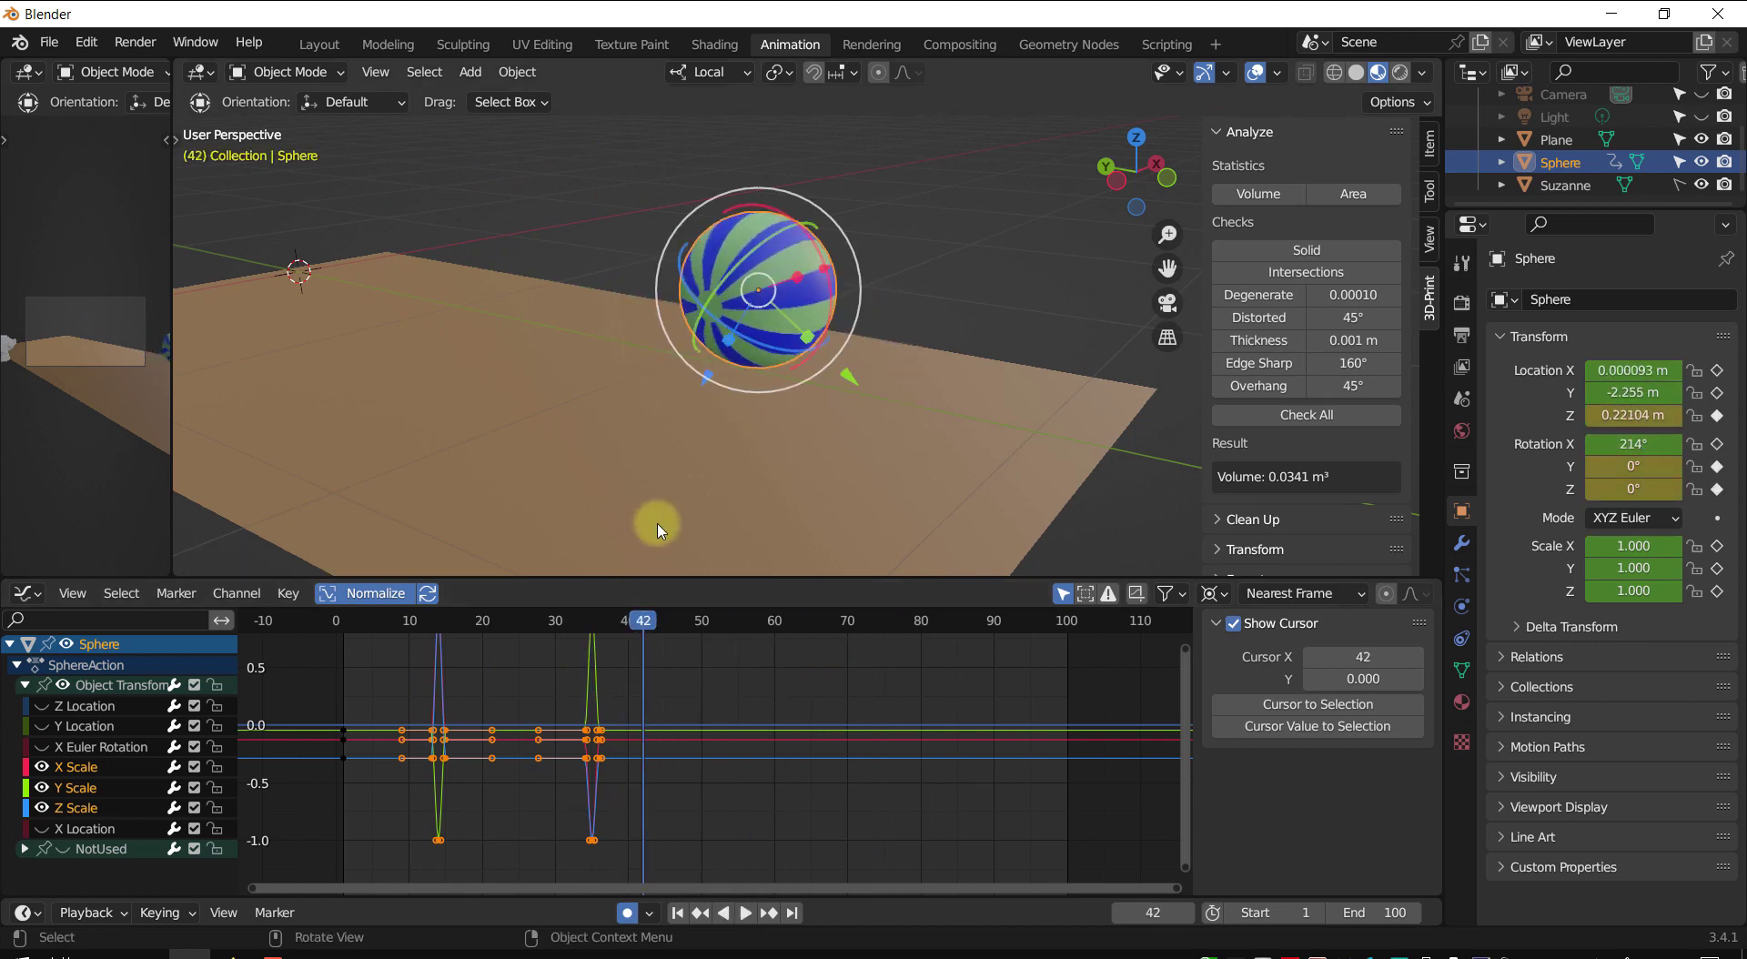
{"action": "scroll", "coordinate": [718, 464], "scroll_direction": "down", "scroll_amount": 2}
{"action": "middle_click_drag", "start_coordinate": [741, 461], "coordinate": [756, 443], "text": "shift"}
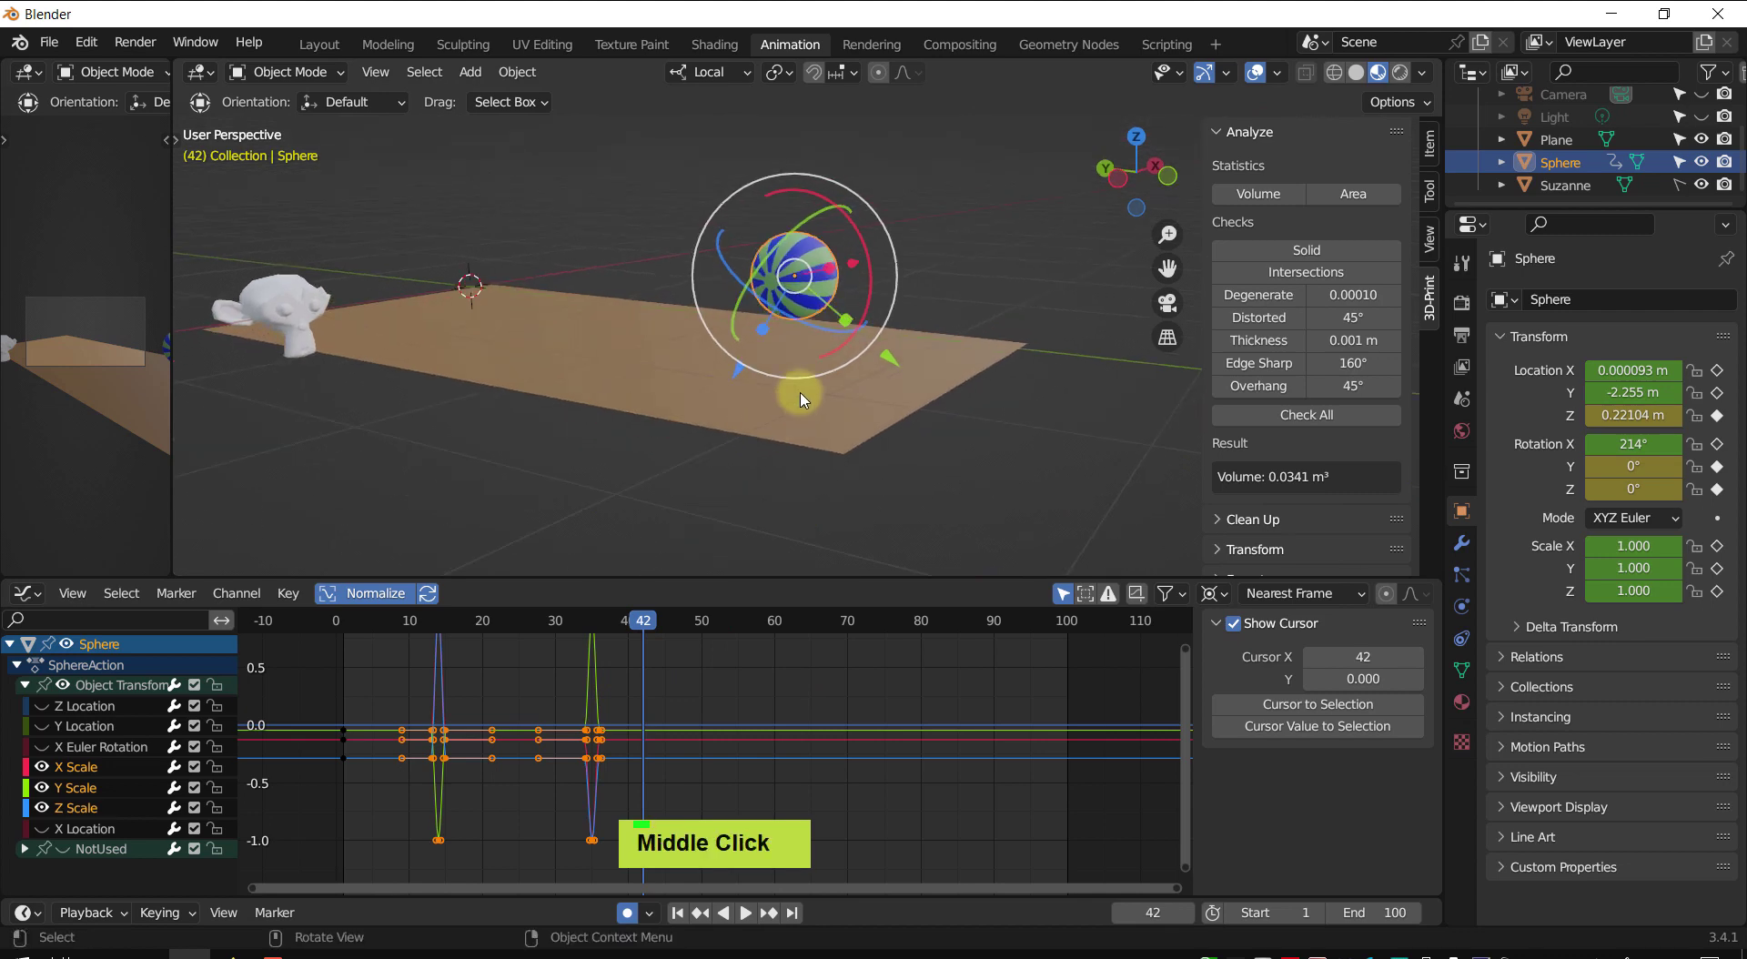
{"action": "middle_click_drag", "start_coordinate": [920, 261], "coordinate": [934, 380], "text": "shift"}
{"action": "double_click", "coordinate": [949, 320]}
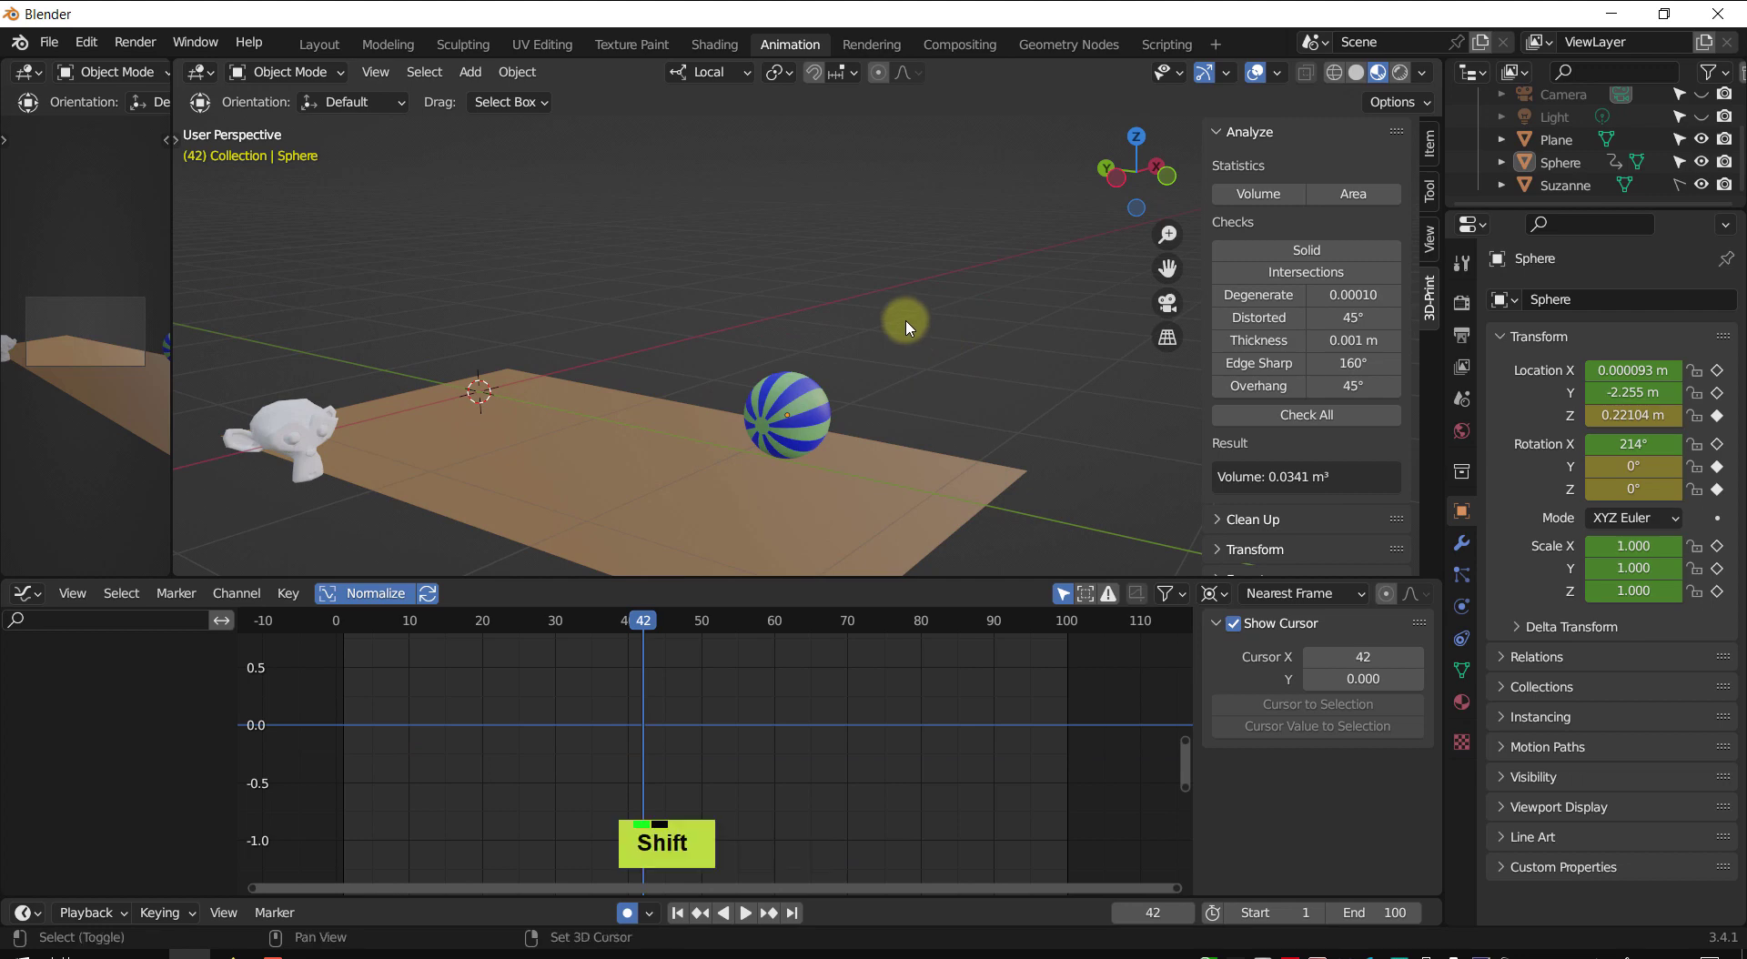
{"action": "key", "text": "shift+space"}
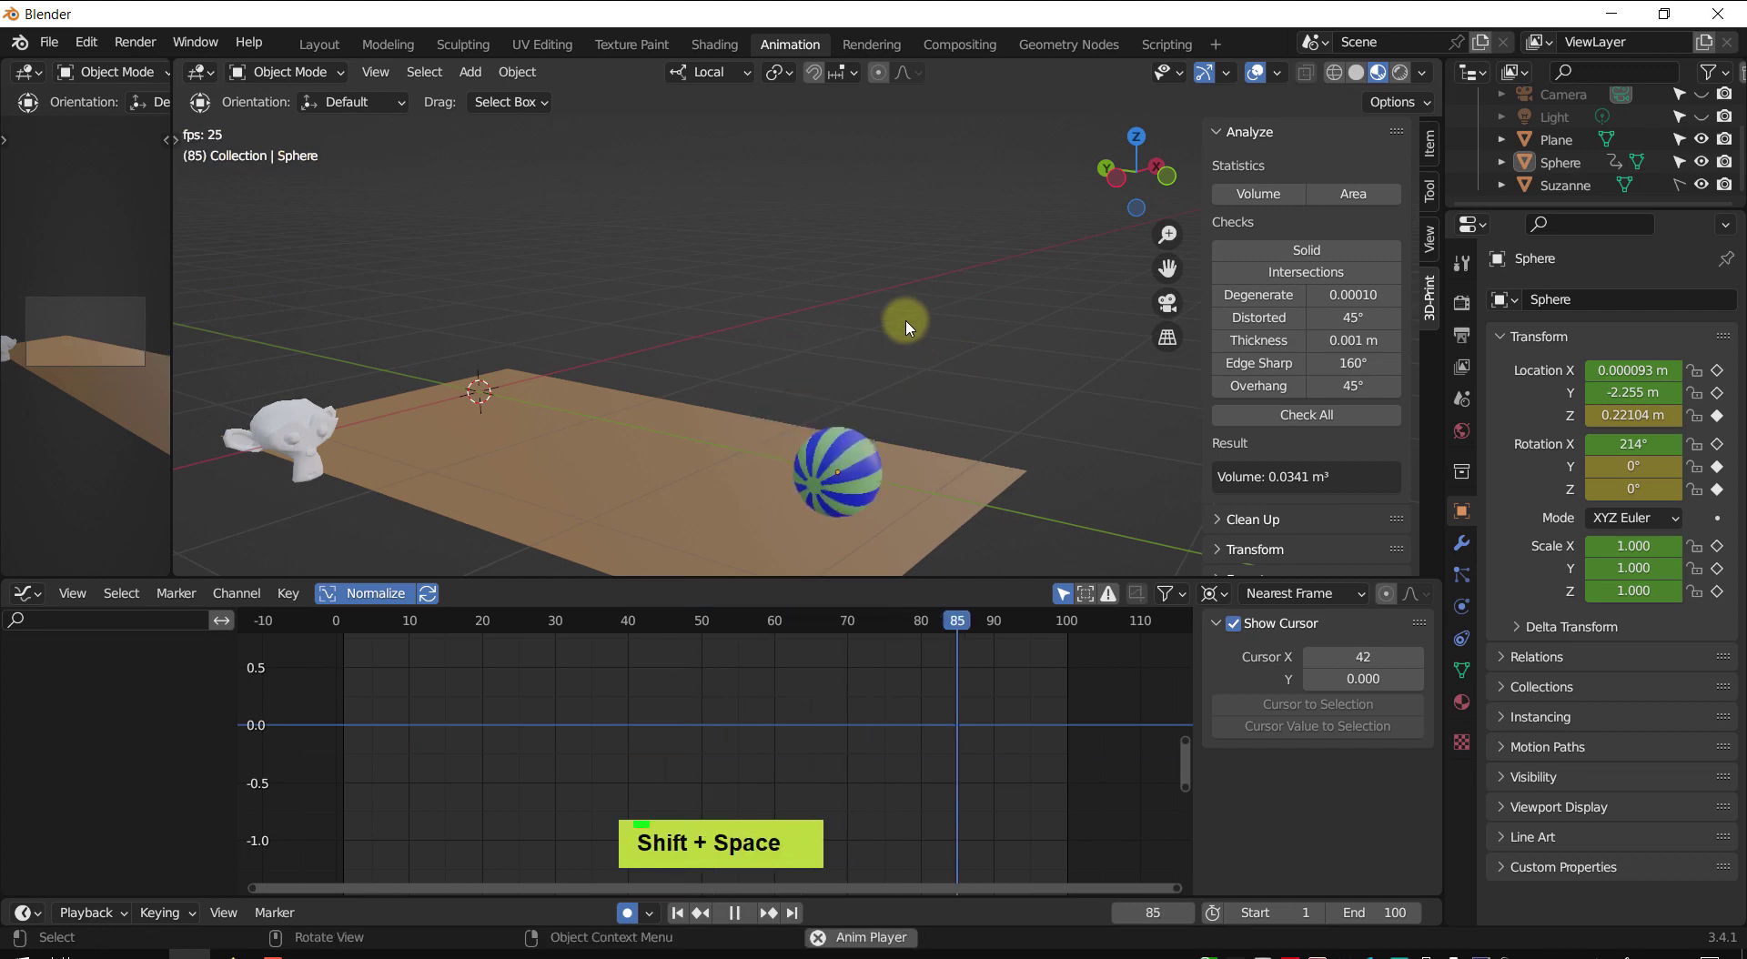